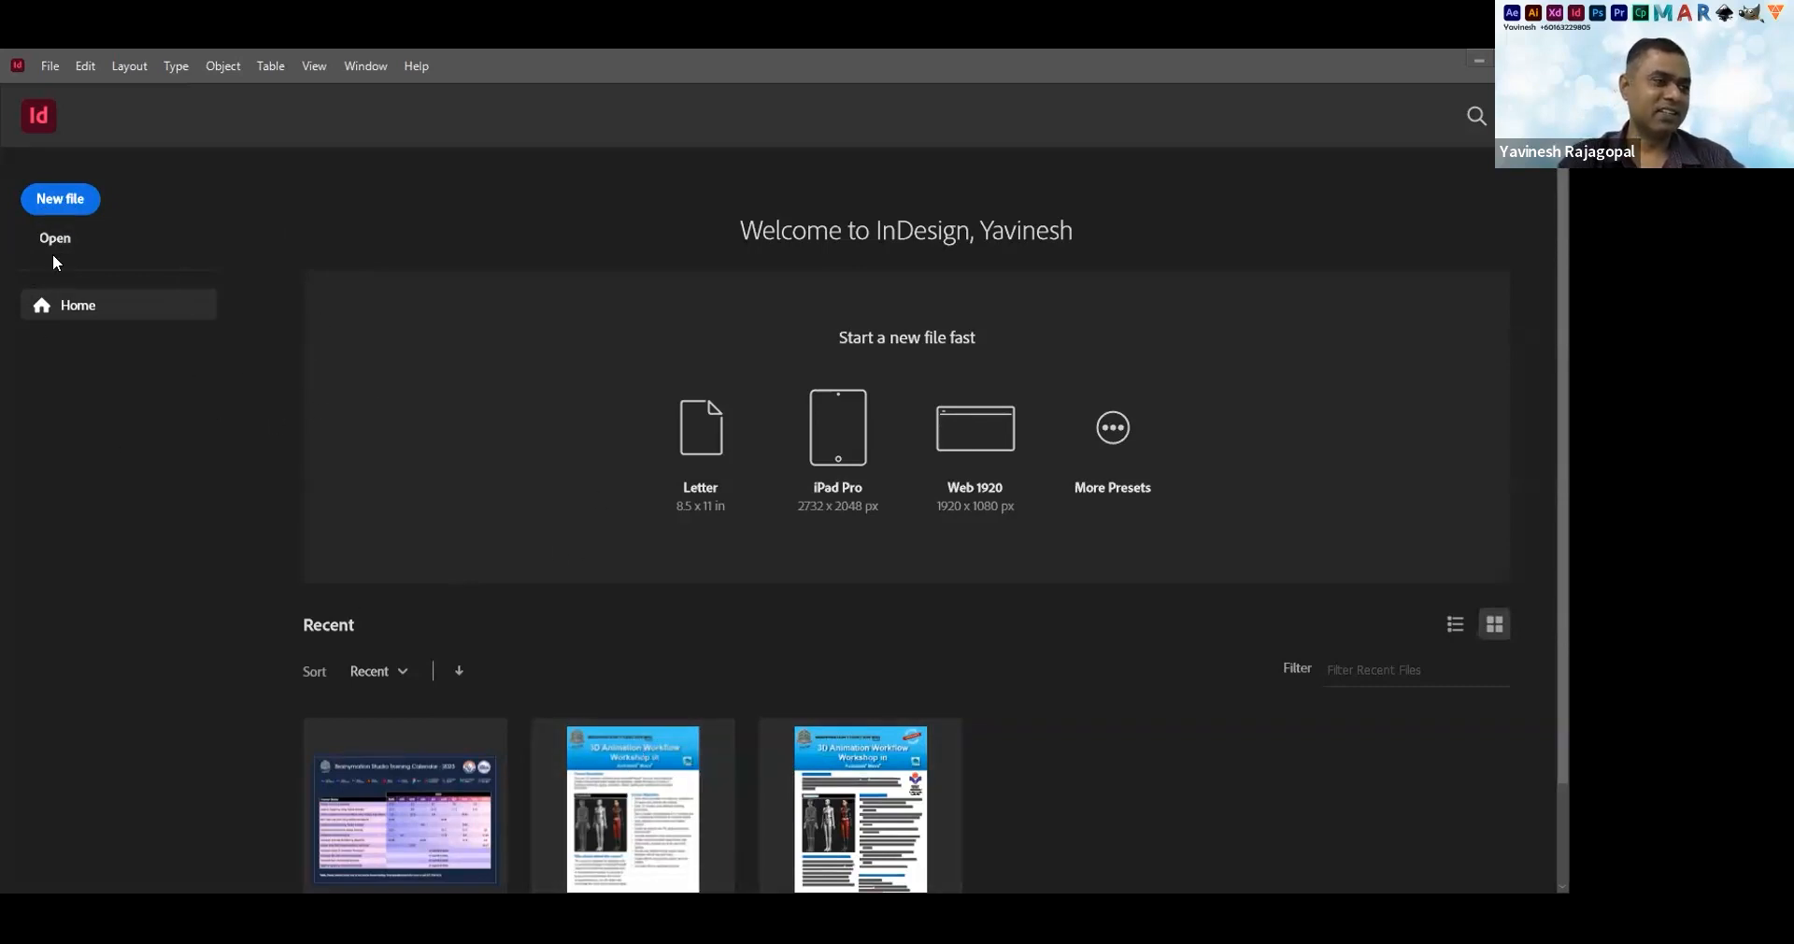
Start setting up a new document and reposition its setup dialog
left_click(64, 198)
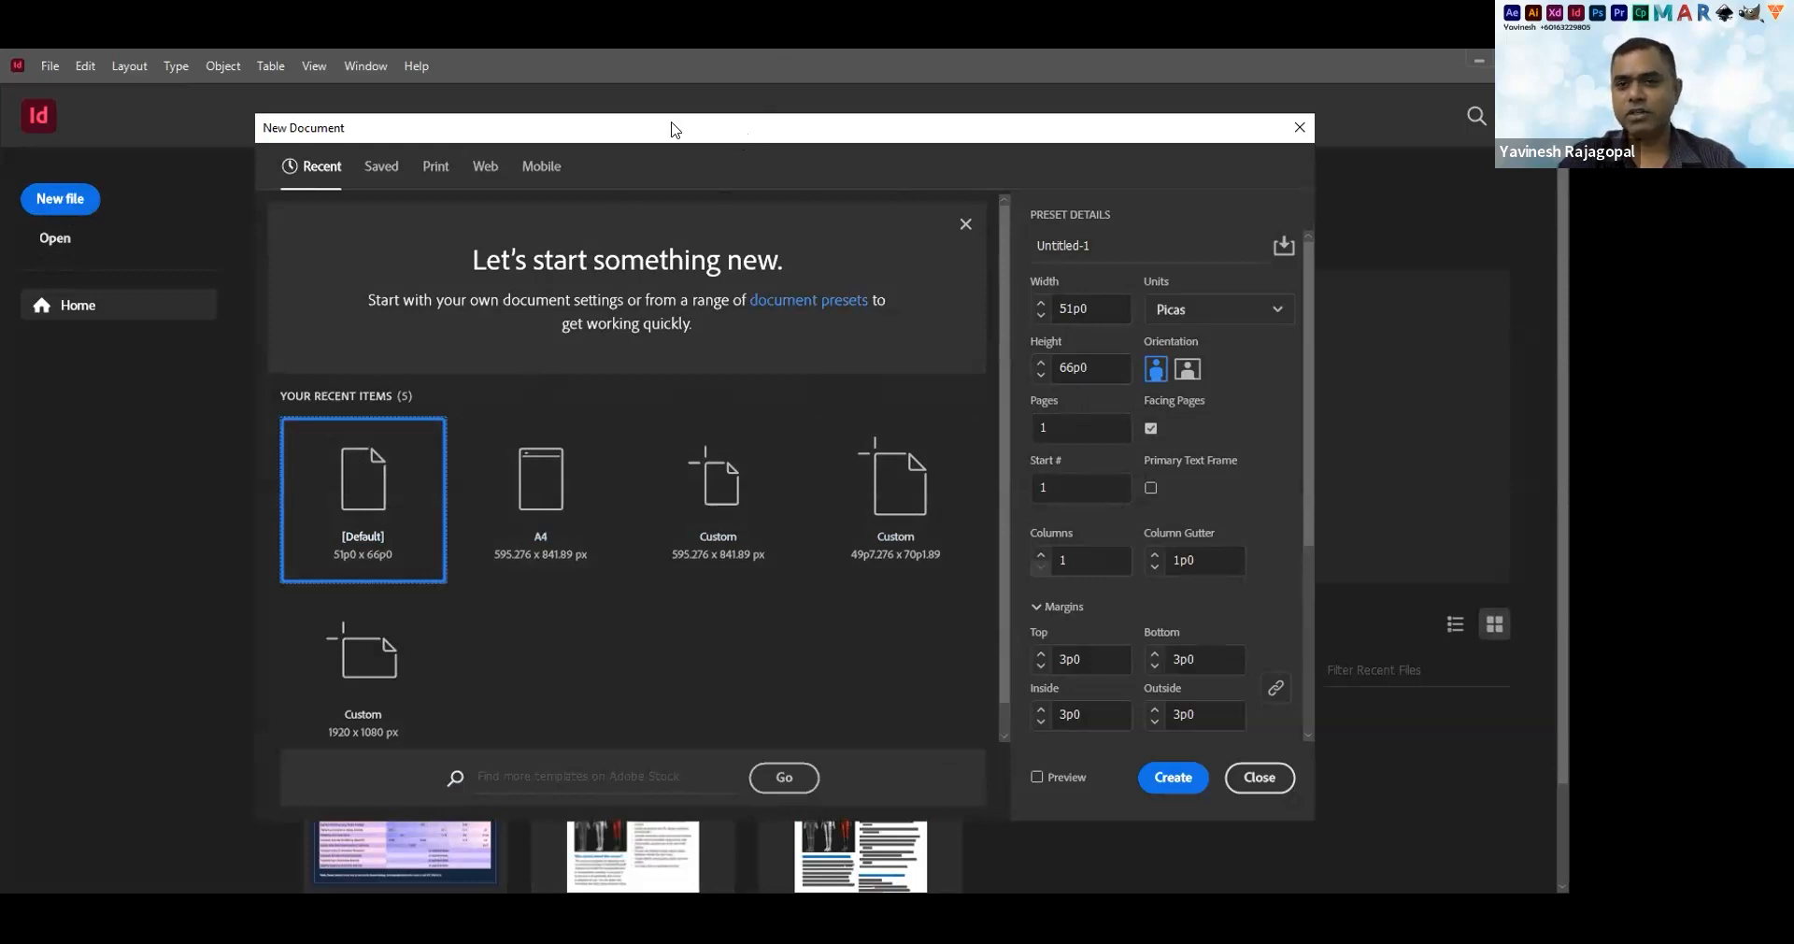
left_click_drag(743, 133, 671, 122)
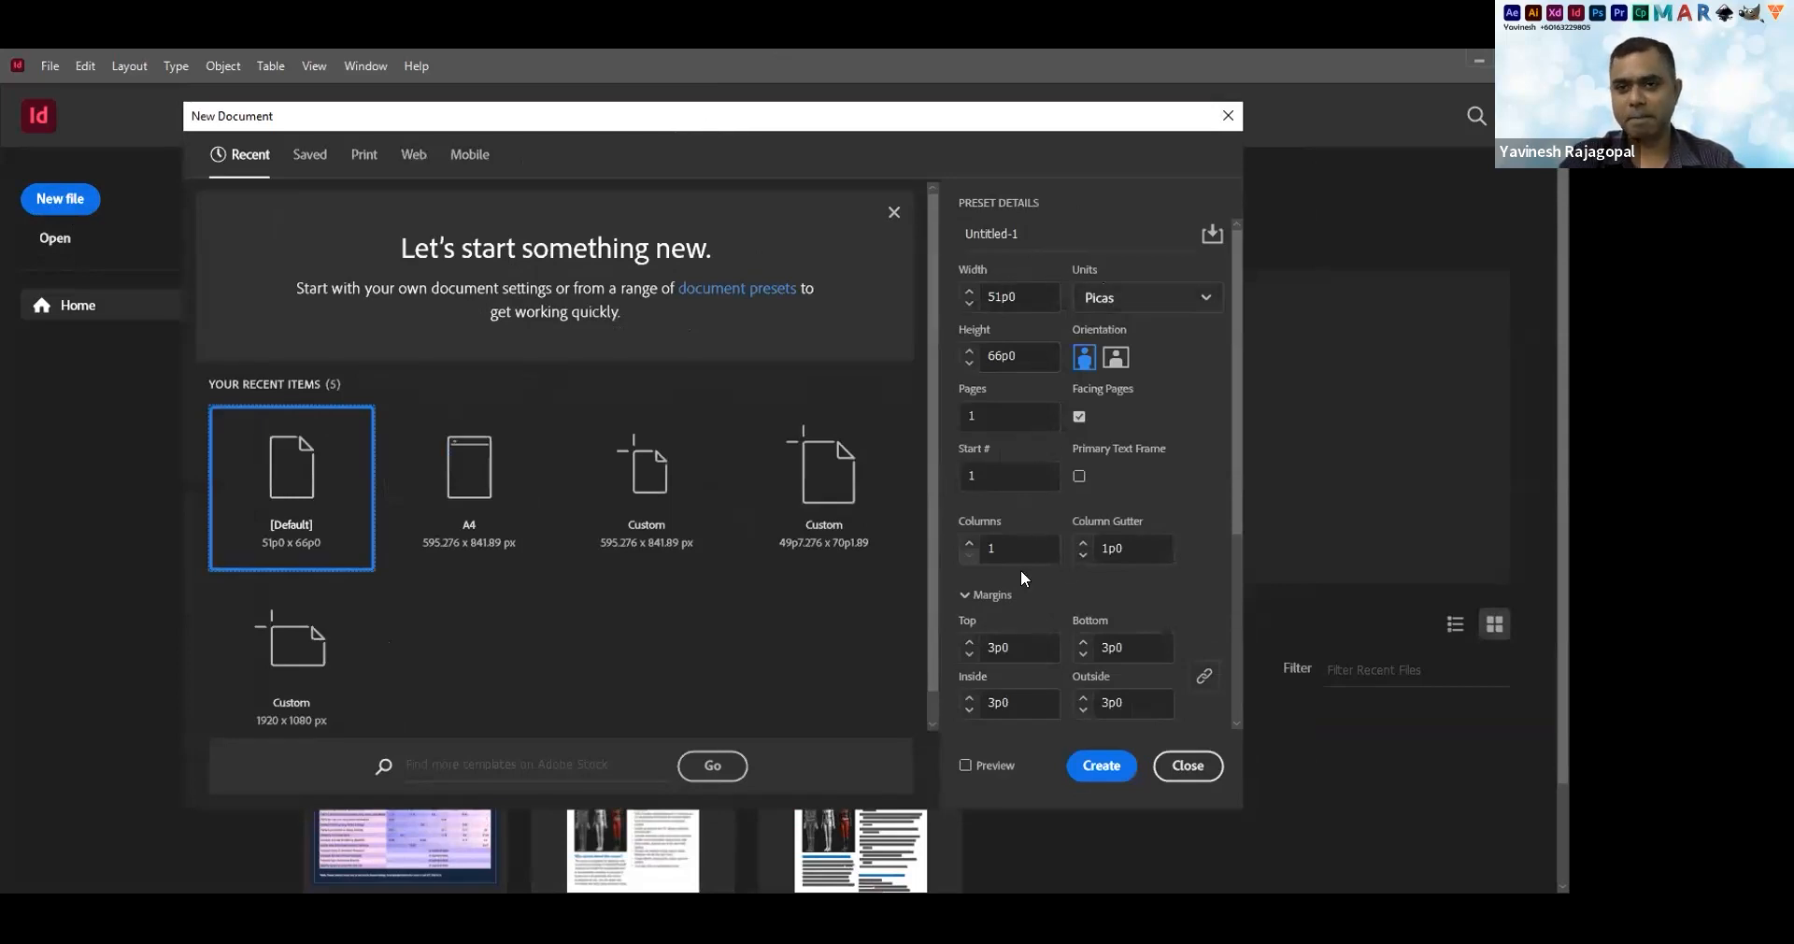
left_click(1126, 308)
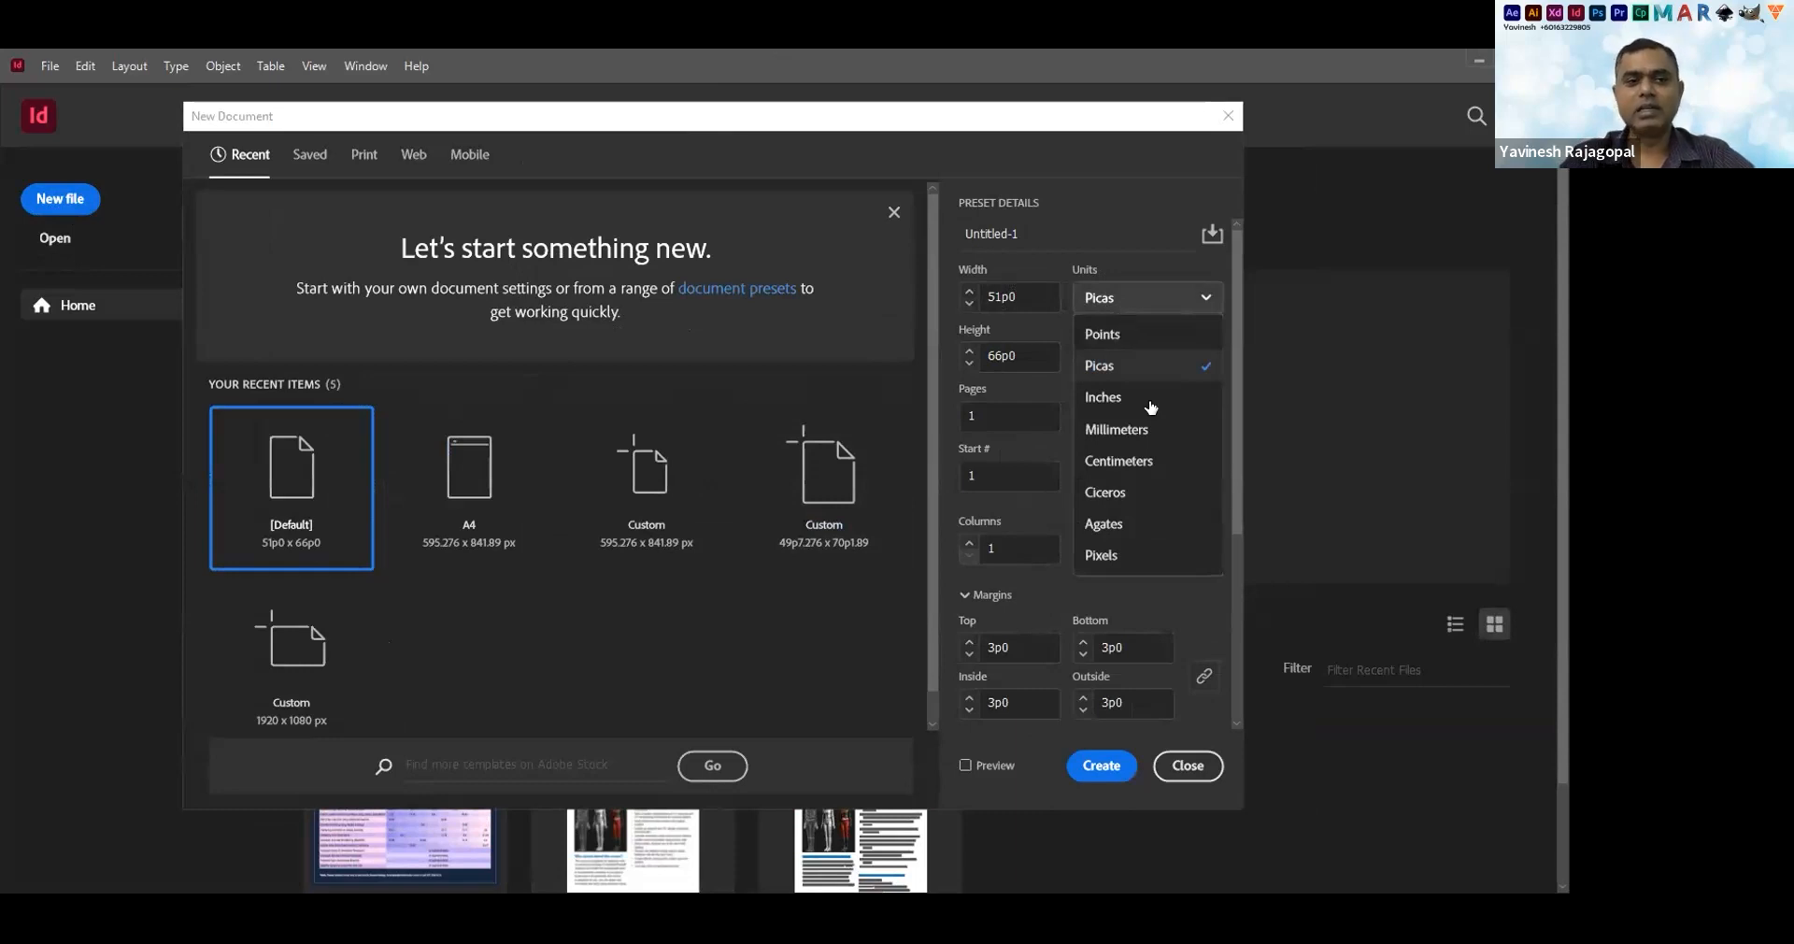
left_click(1097, 433)
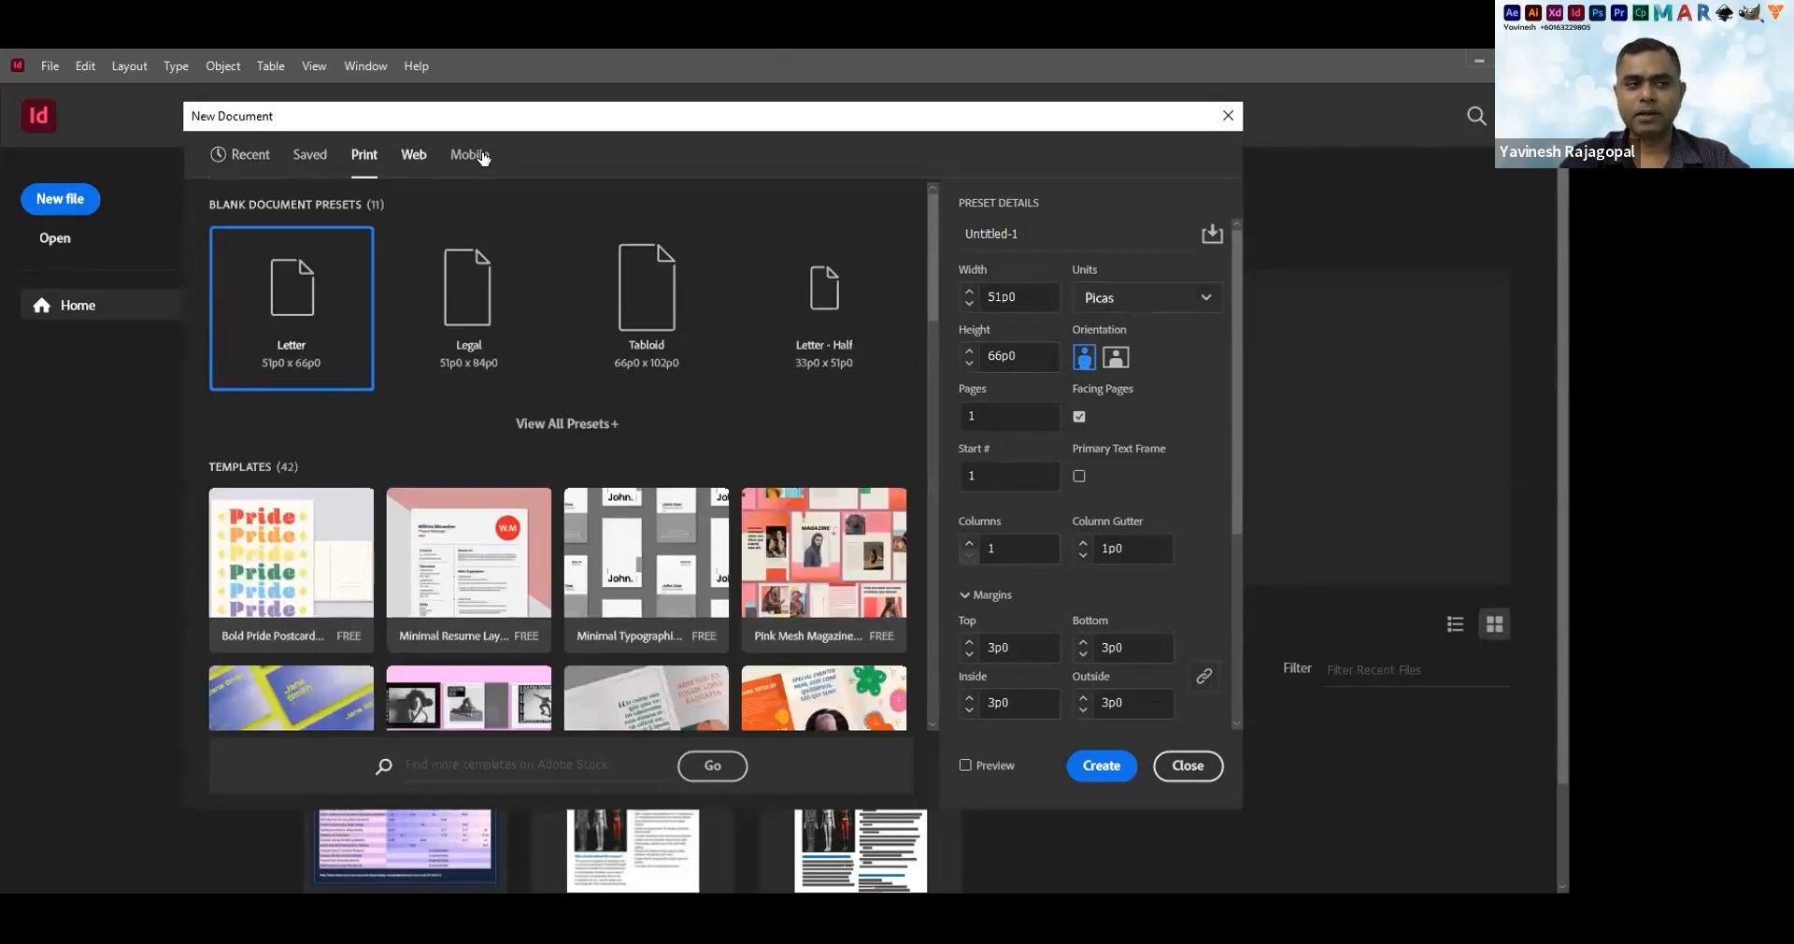
left_click(481, 158)
left_click(292, 308)
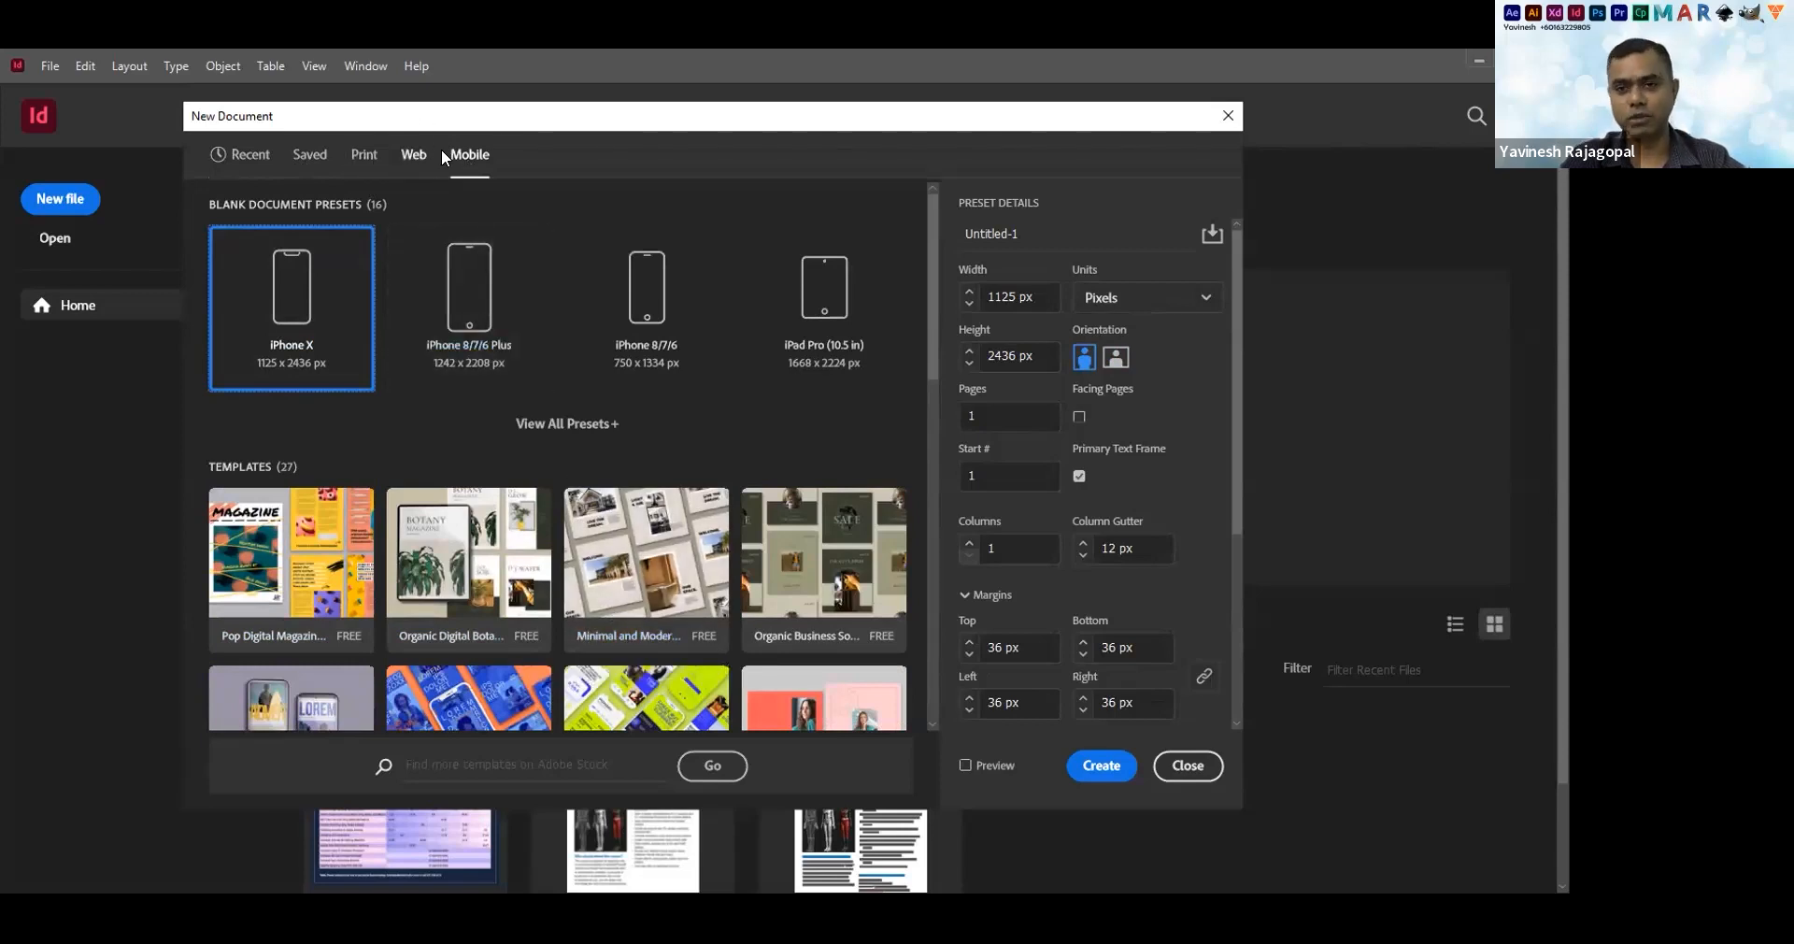
Choose the A4 web preset for the new document and set its units to Millimeters
left_click(414, 157)
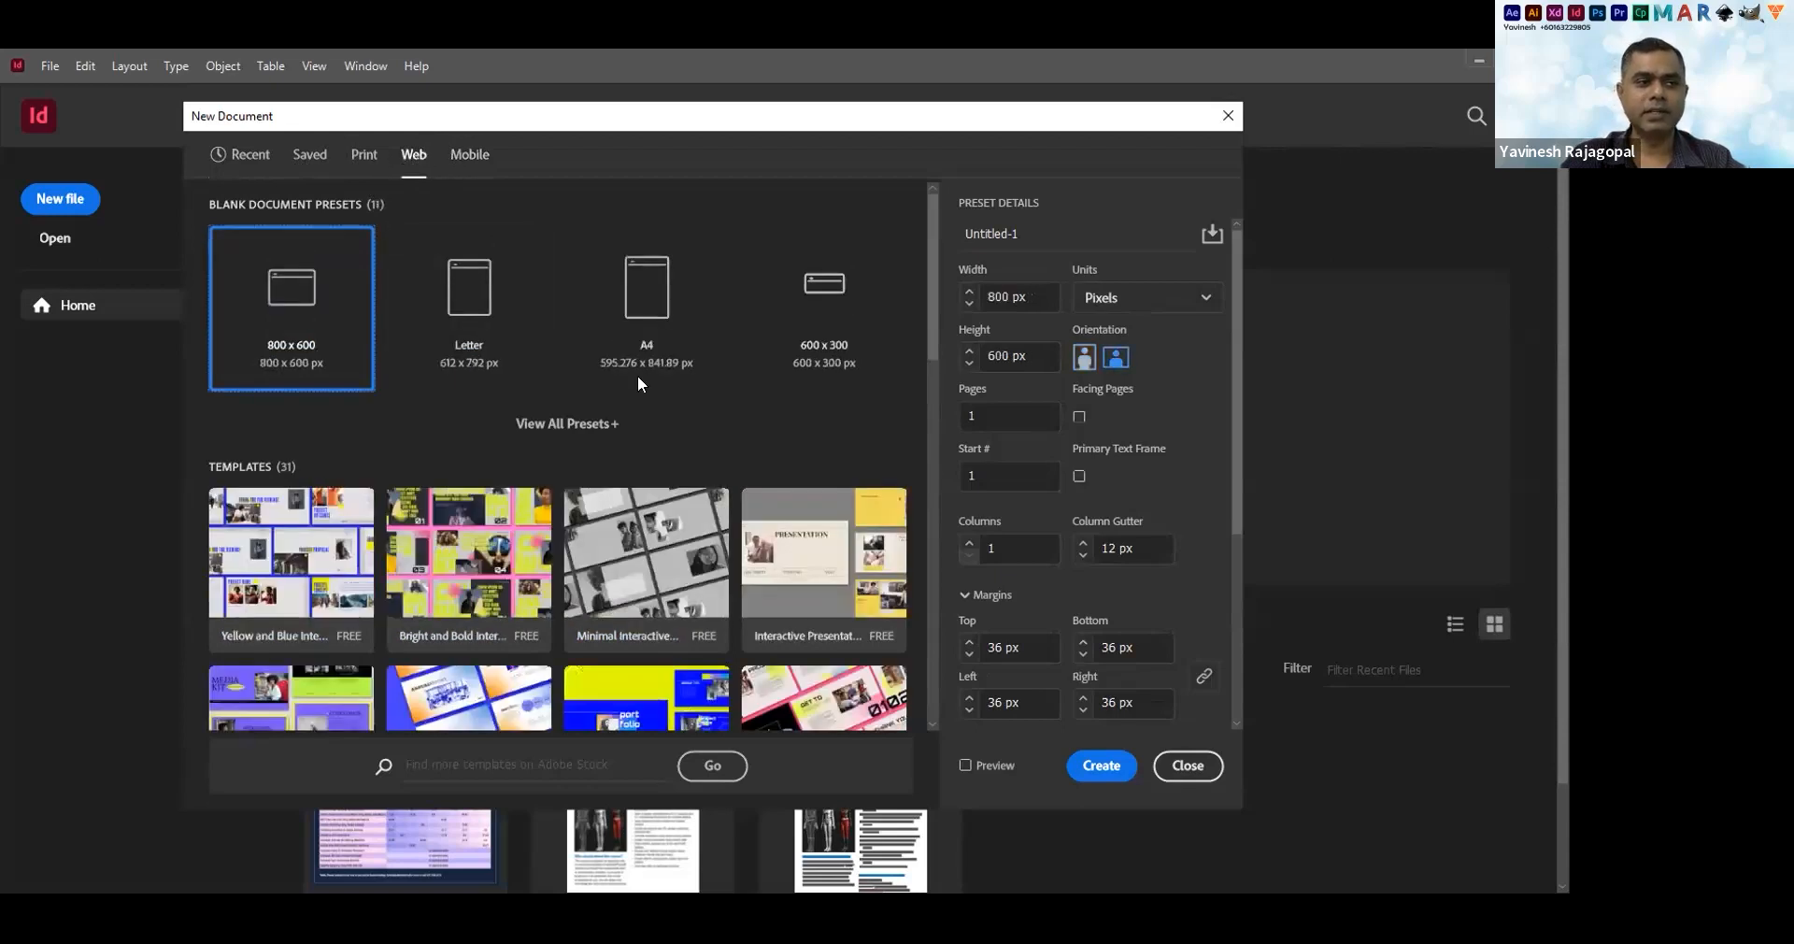
left_click(647, 299)
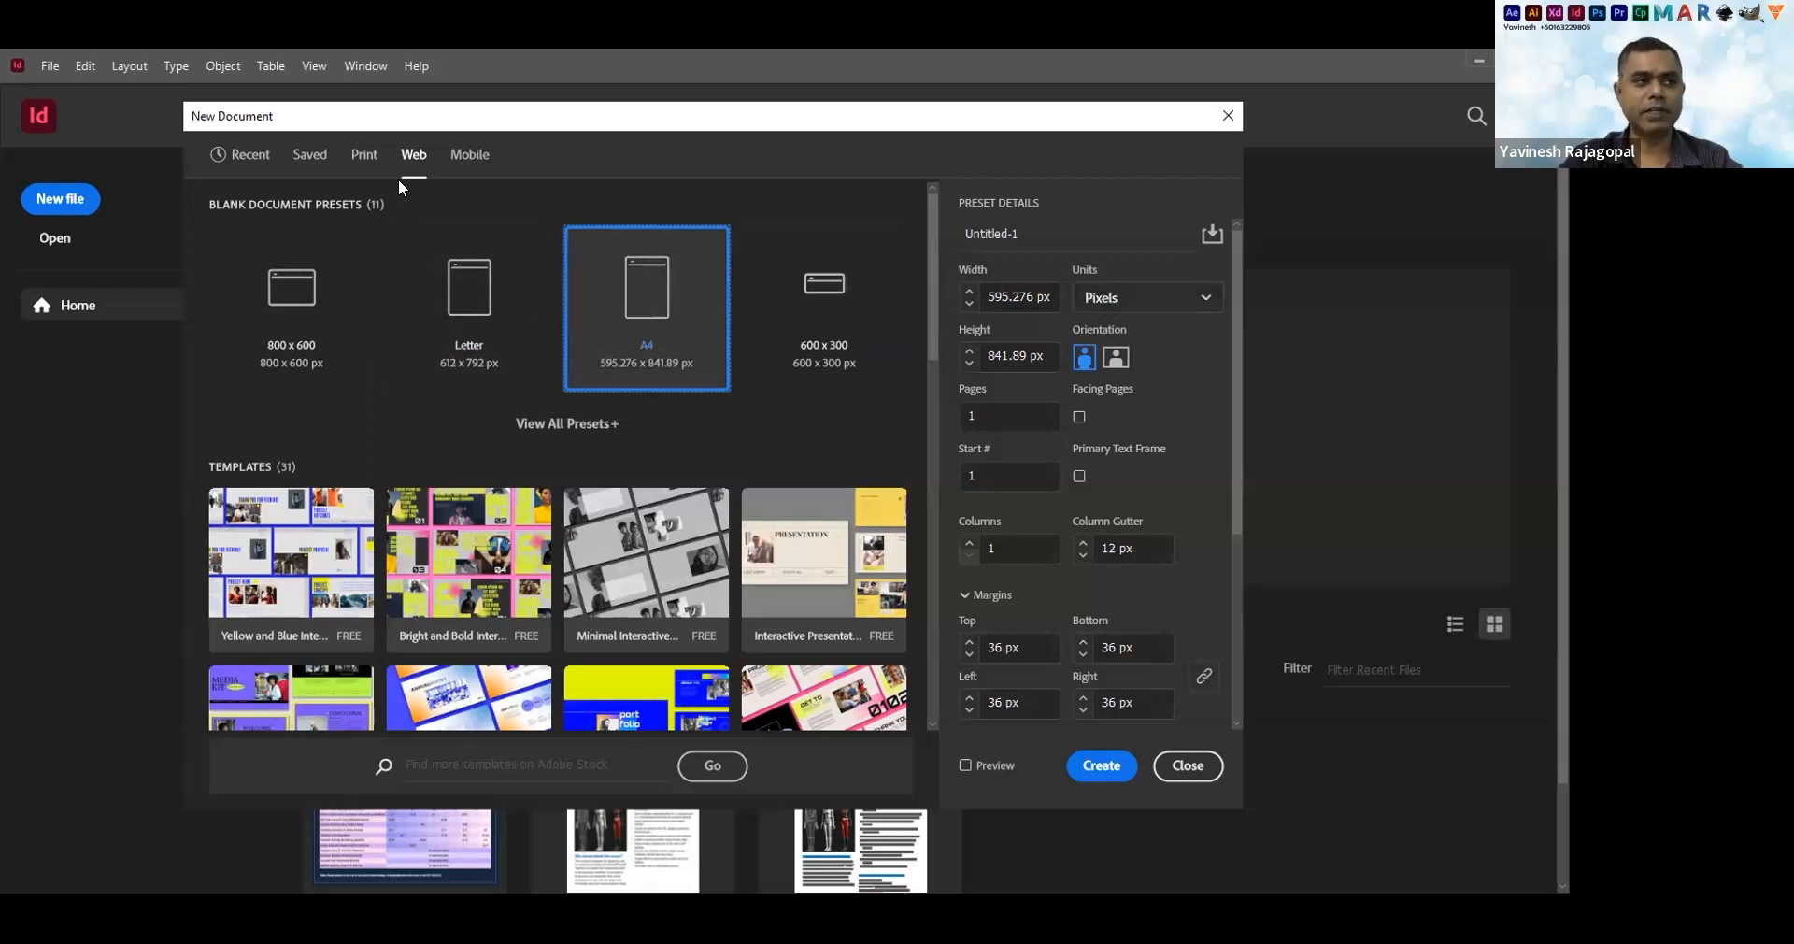
left_click(1114, 299)
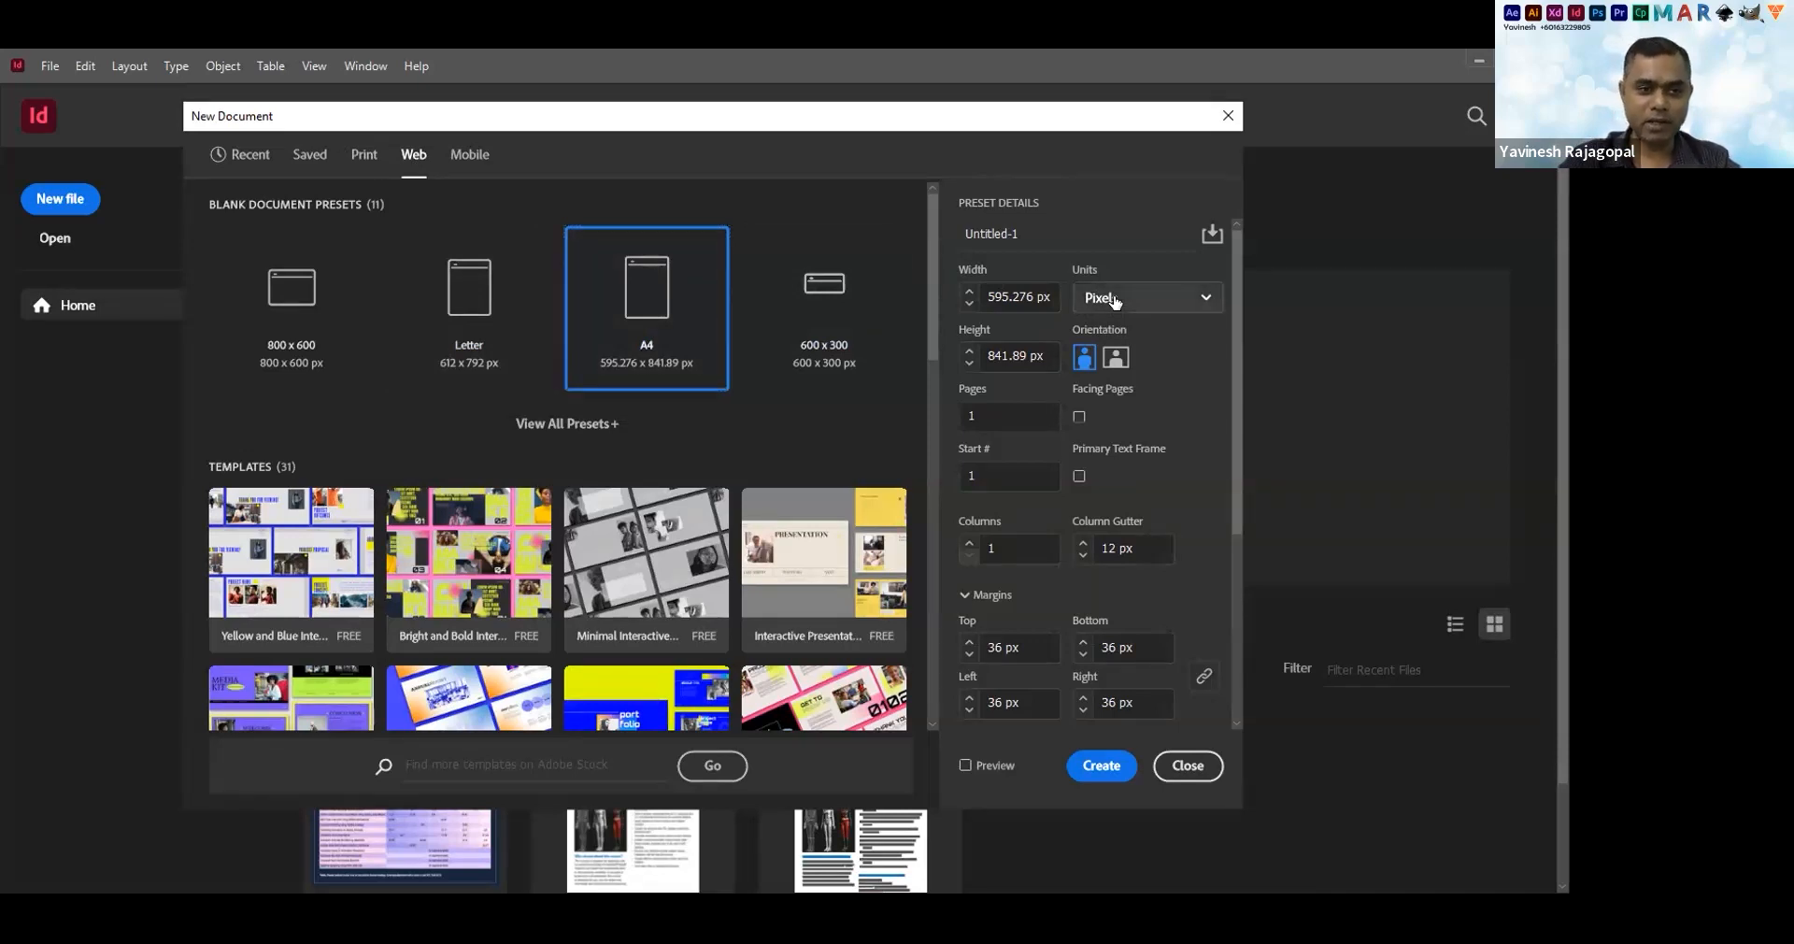
left_click(1120, 431)
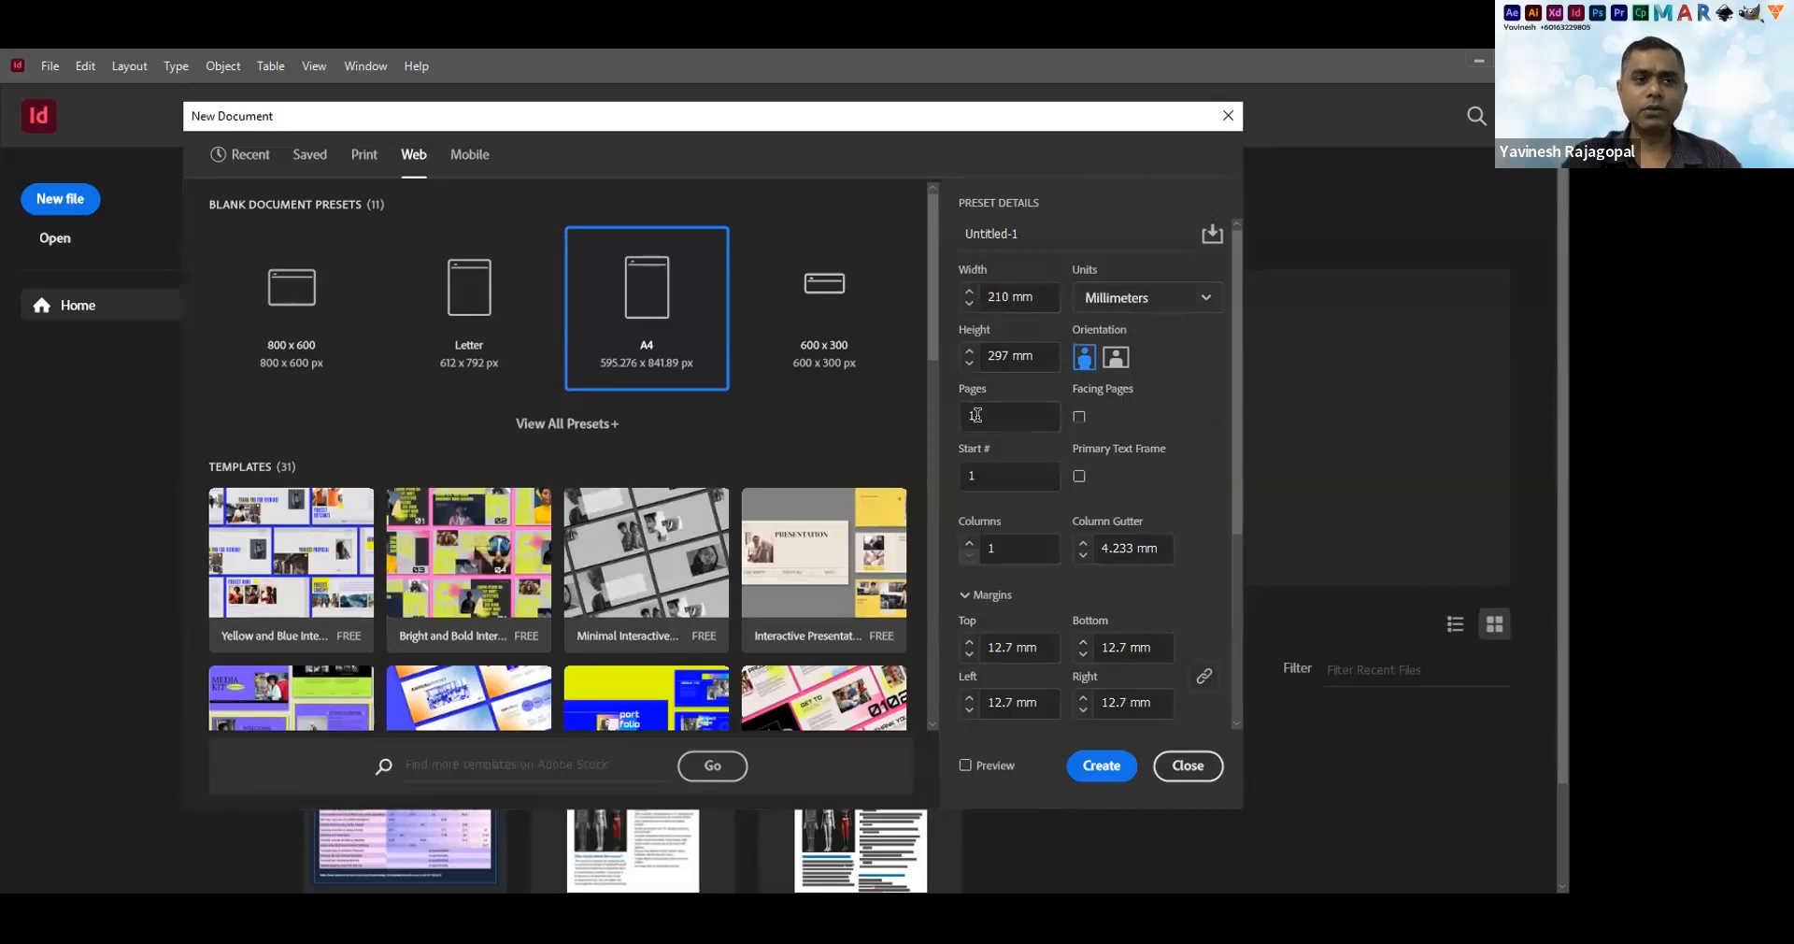
Set the document to 2 pages with Facing Pages enabled, and create it
double_click(976, 414)
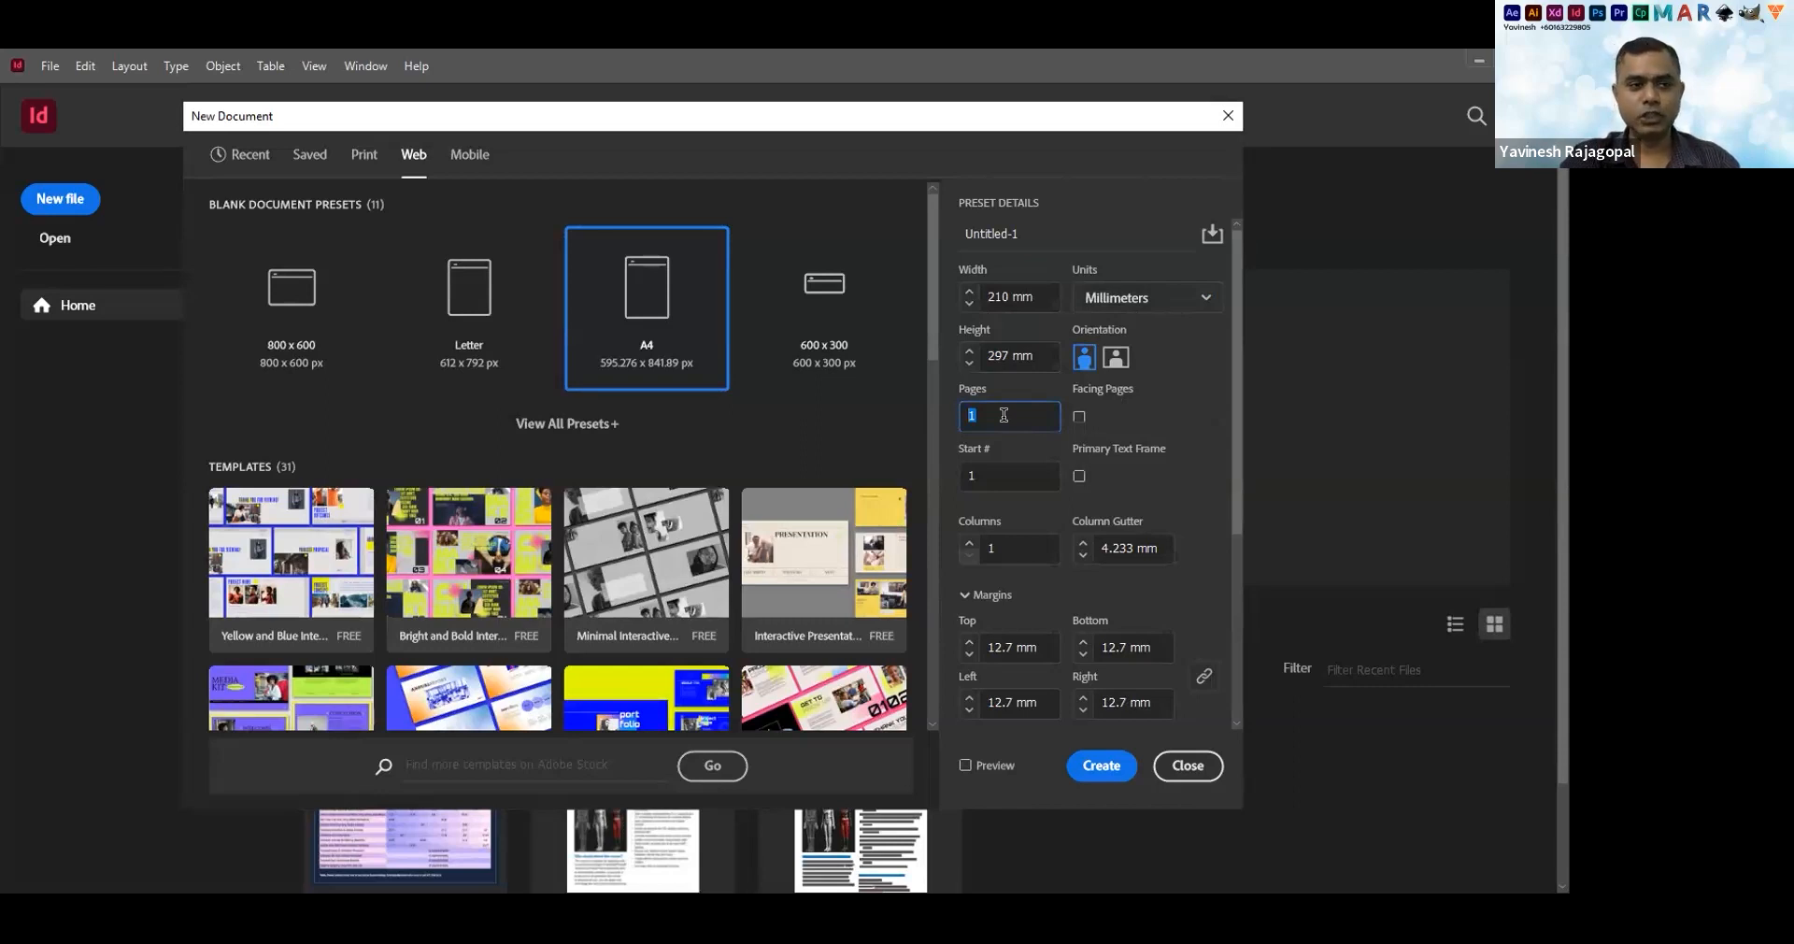
left_click(964, 422)
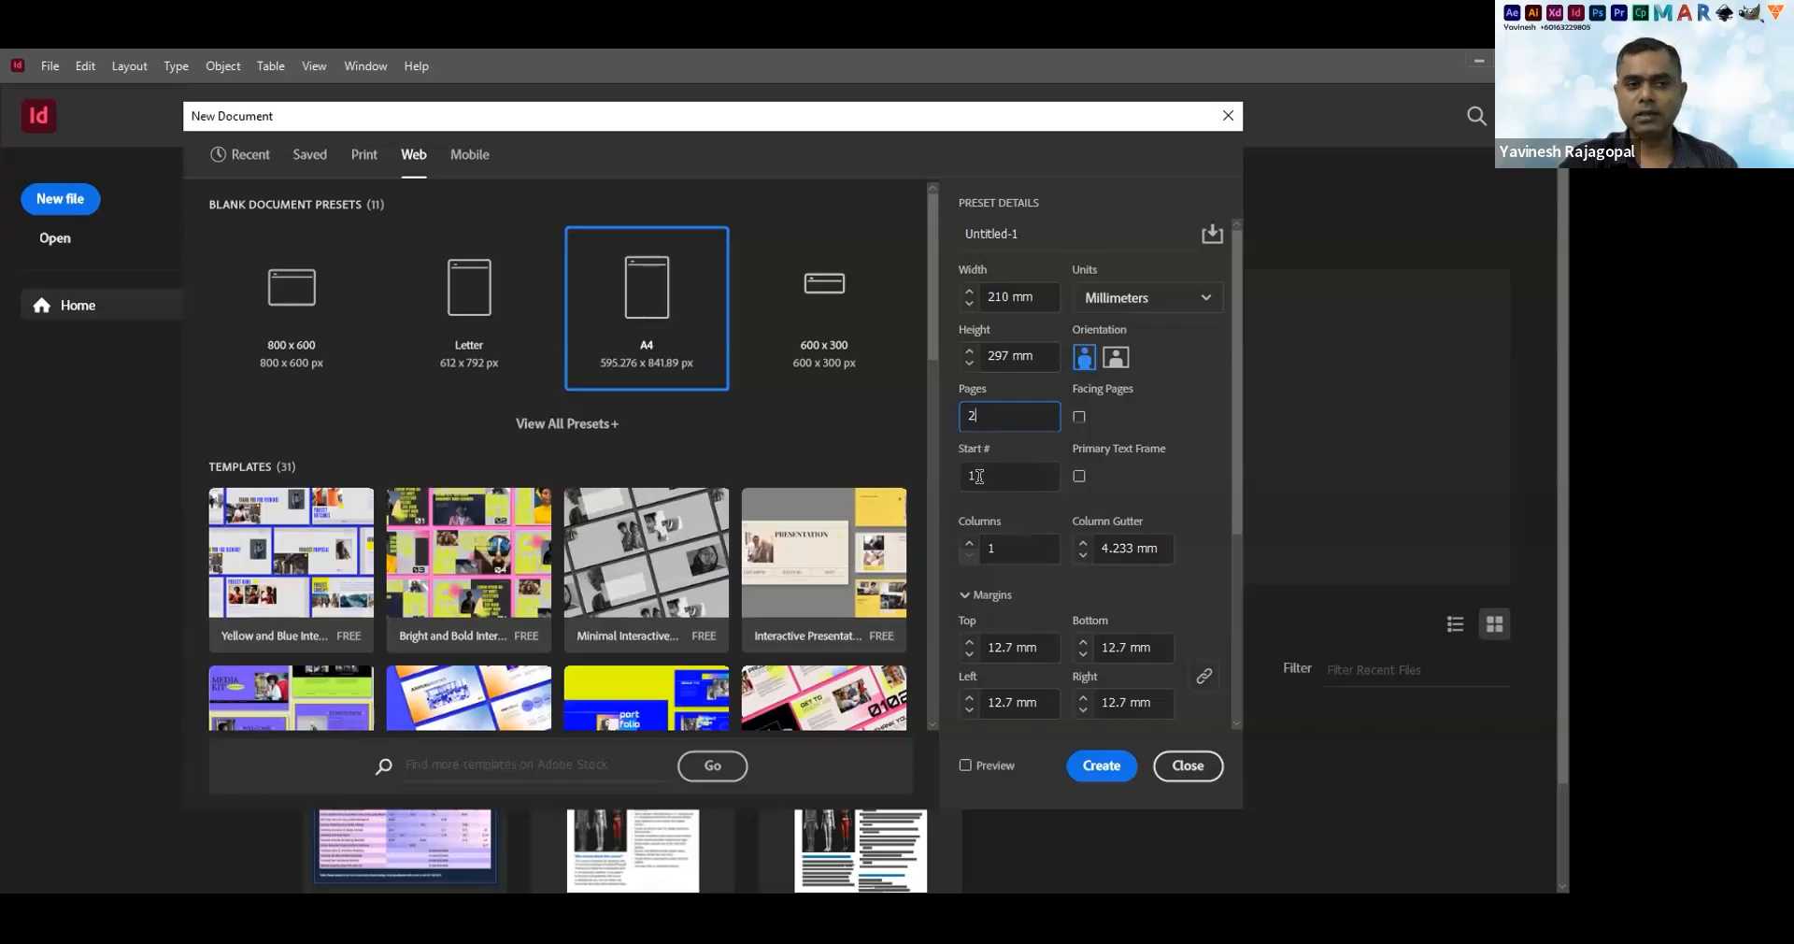
key("Tab")
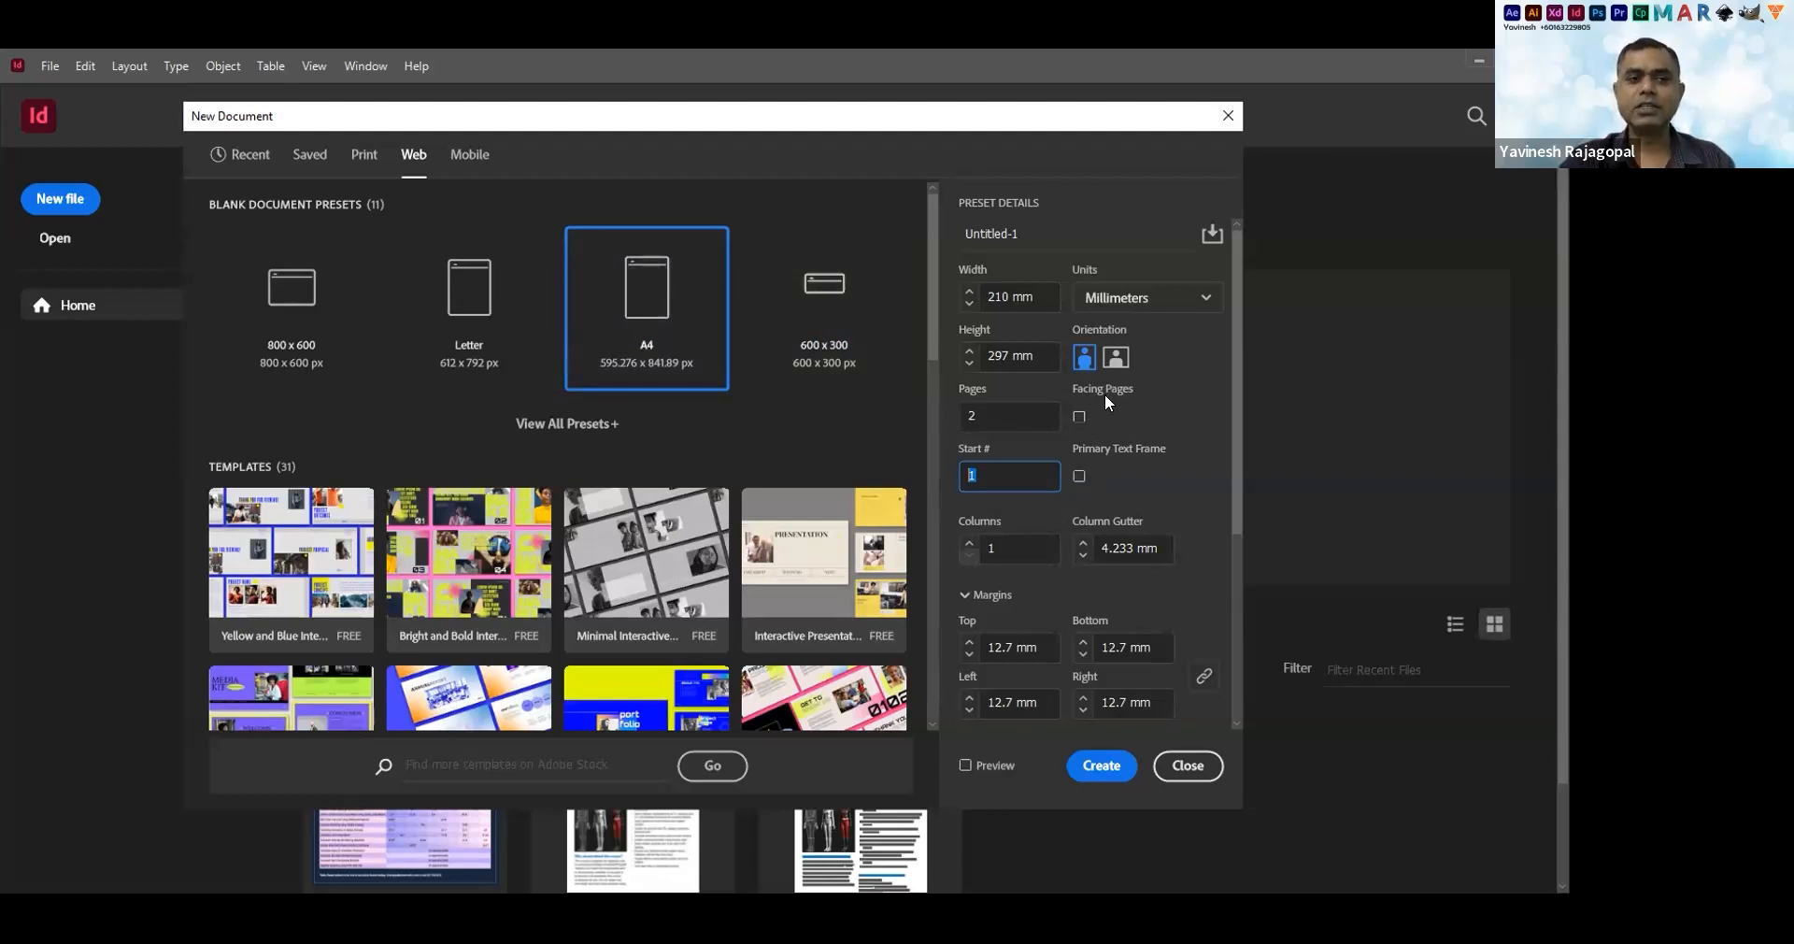
left_click(1080, 417)
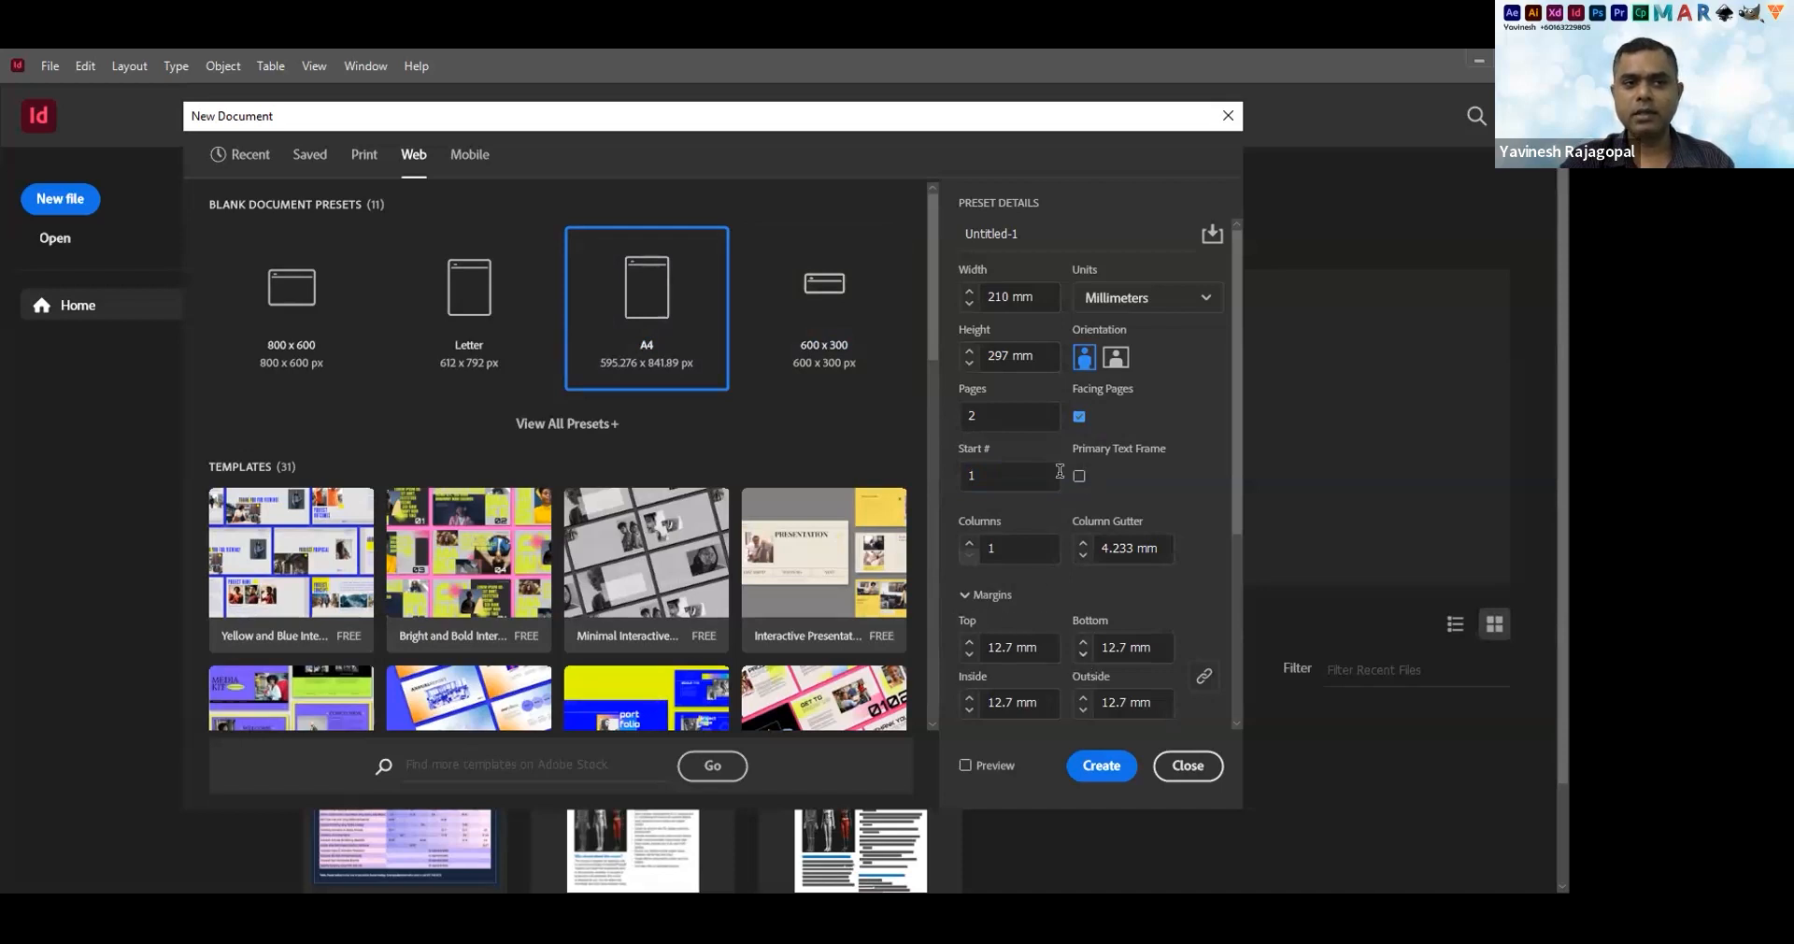
left_click(1079, 417)
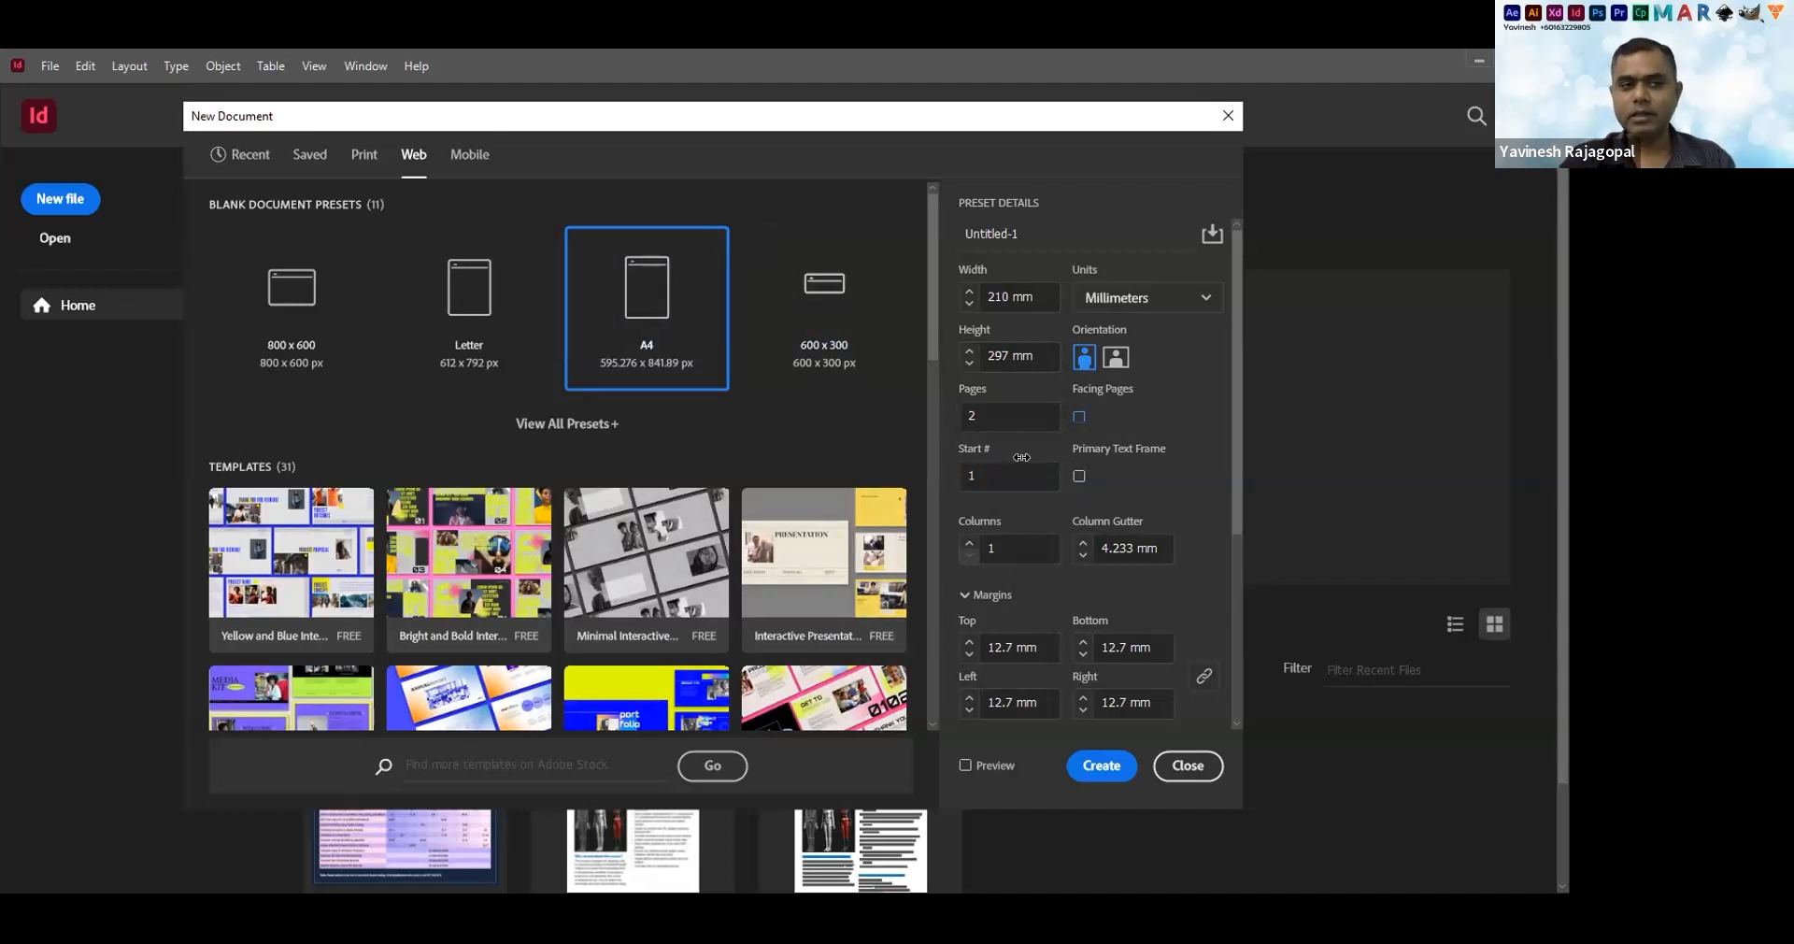
left_click(1079, 416)
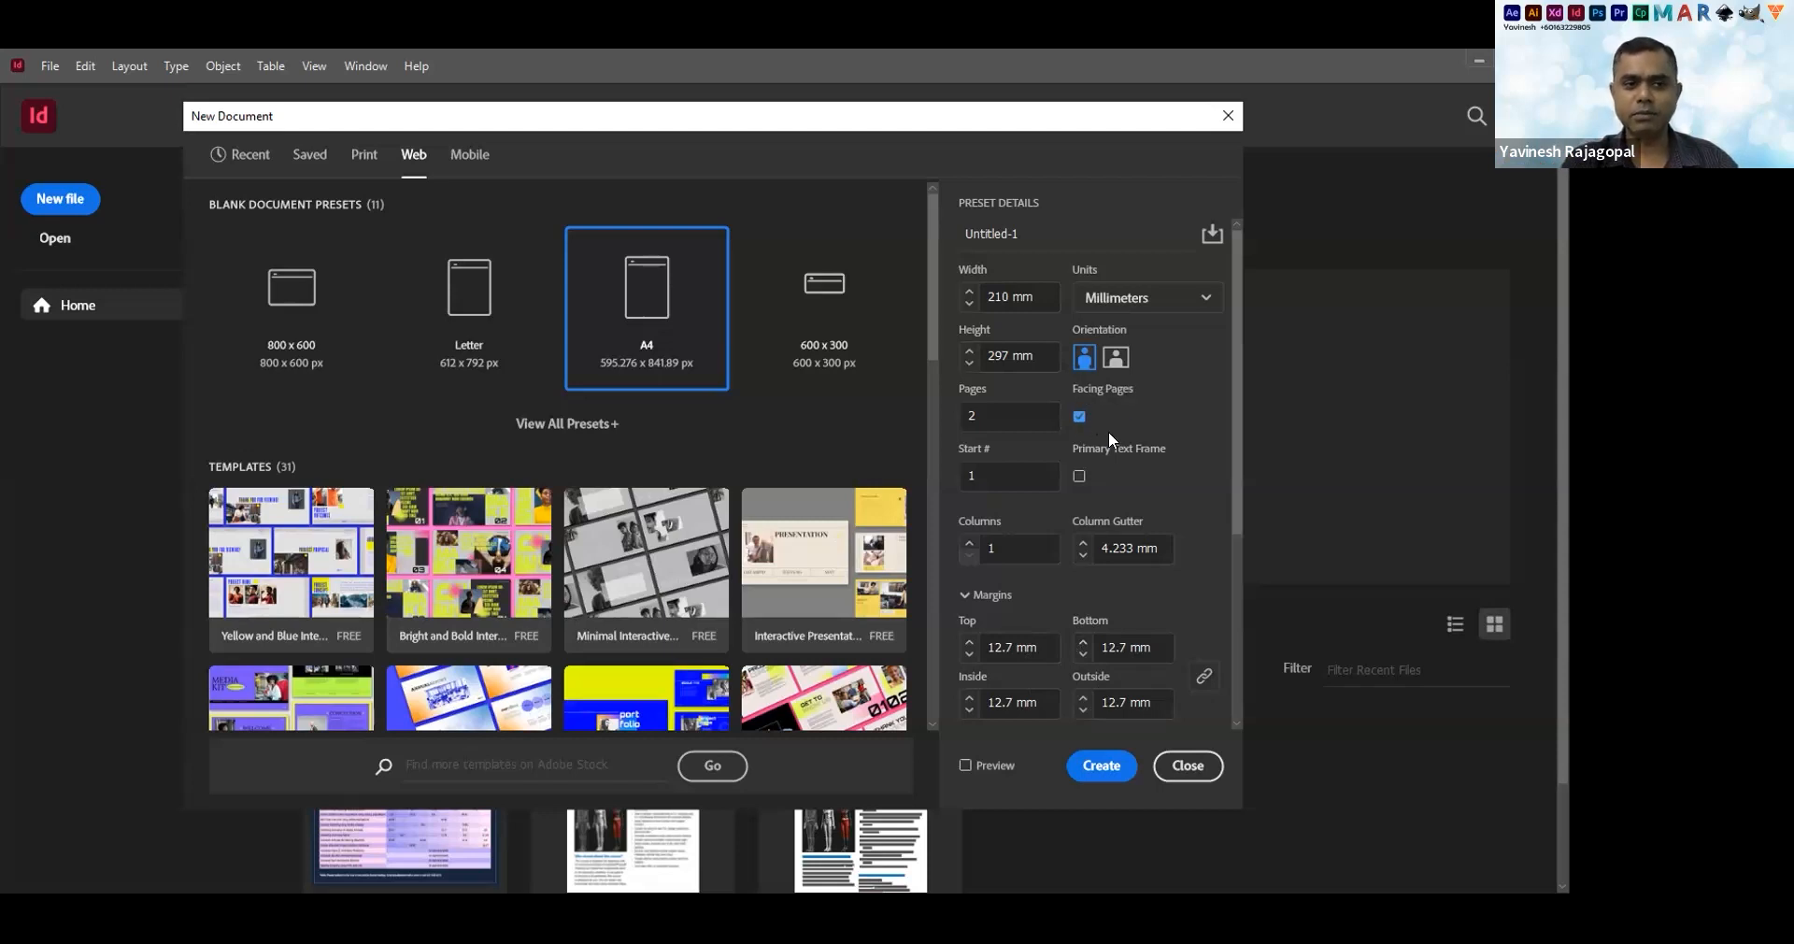
left_click(1108, 767)
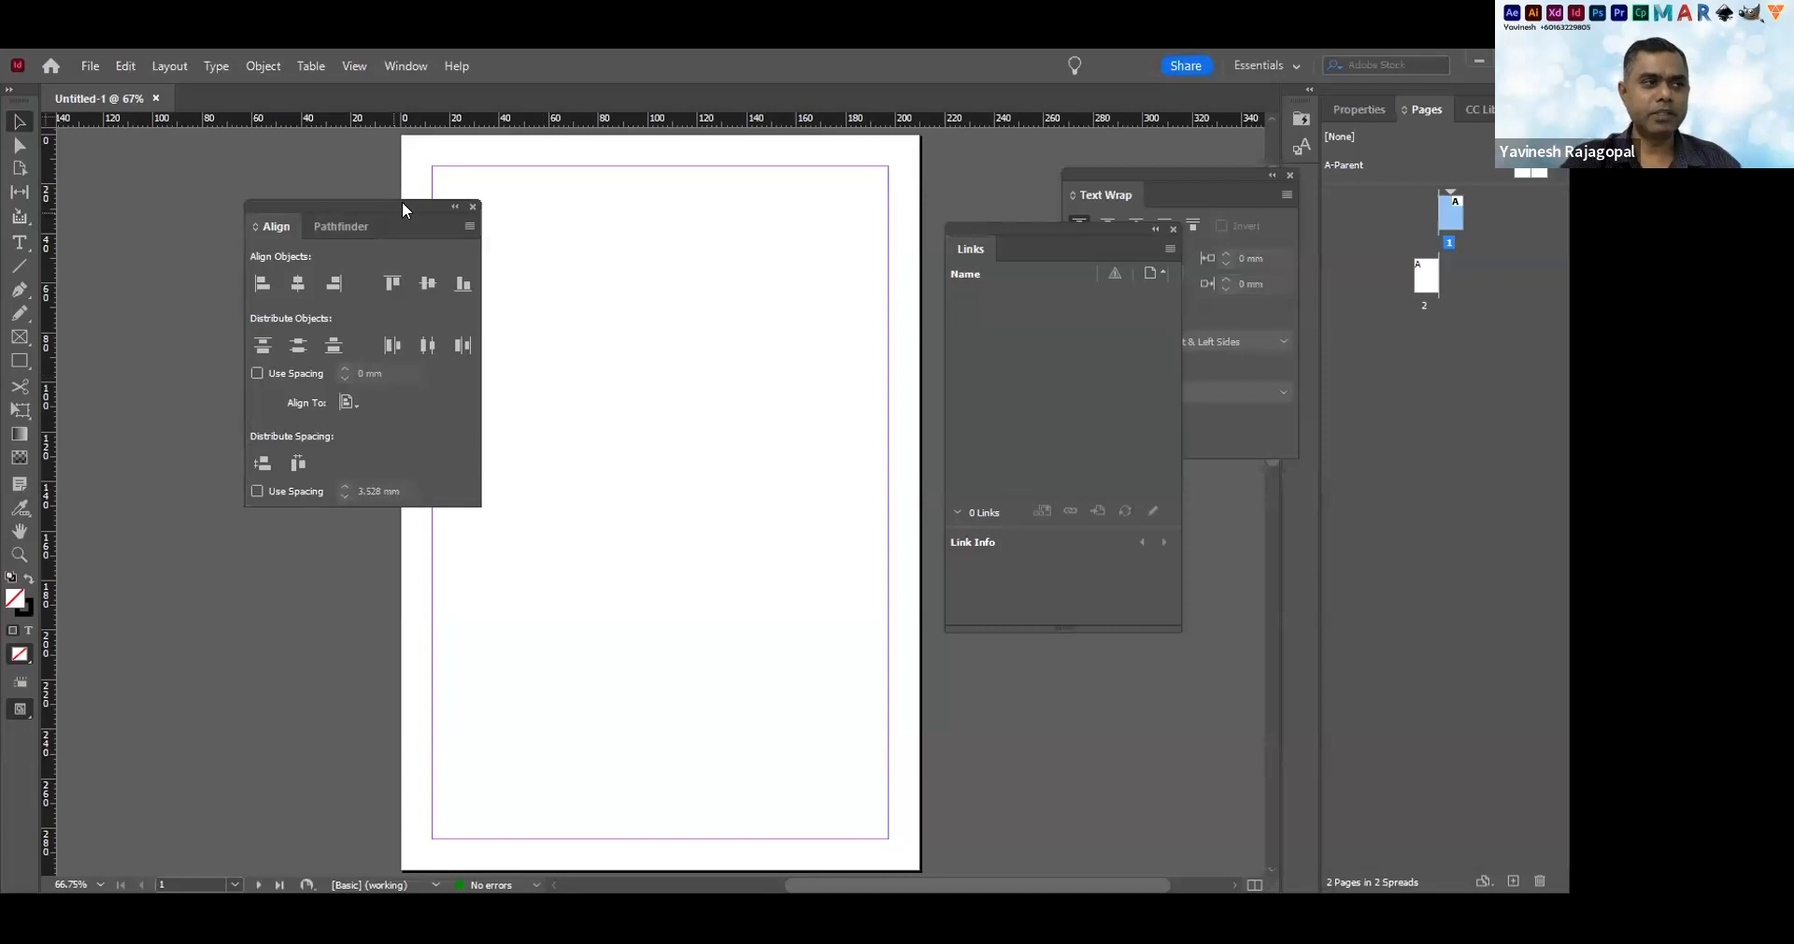
Close the floating Align, Links and Text Wrap panels to clear the workspace
left_click(473, 207)
left_click(1174, 229)
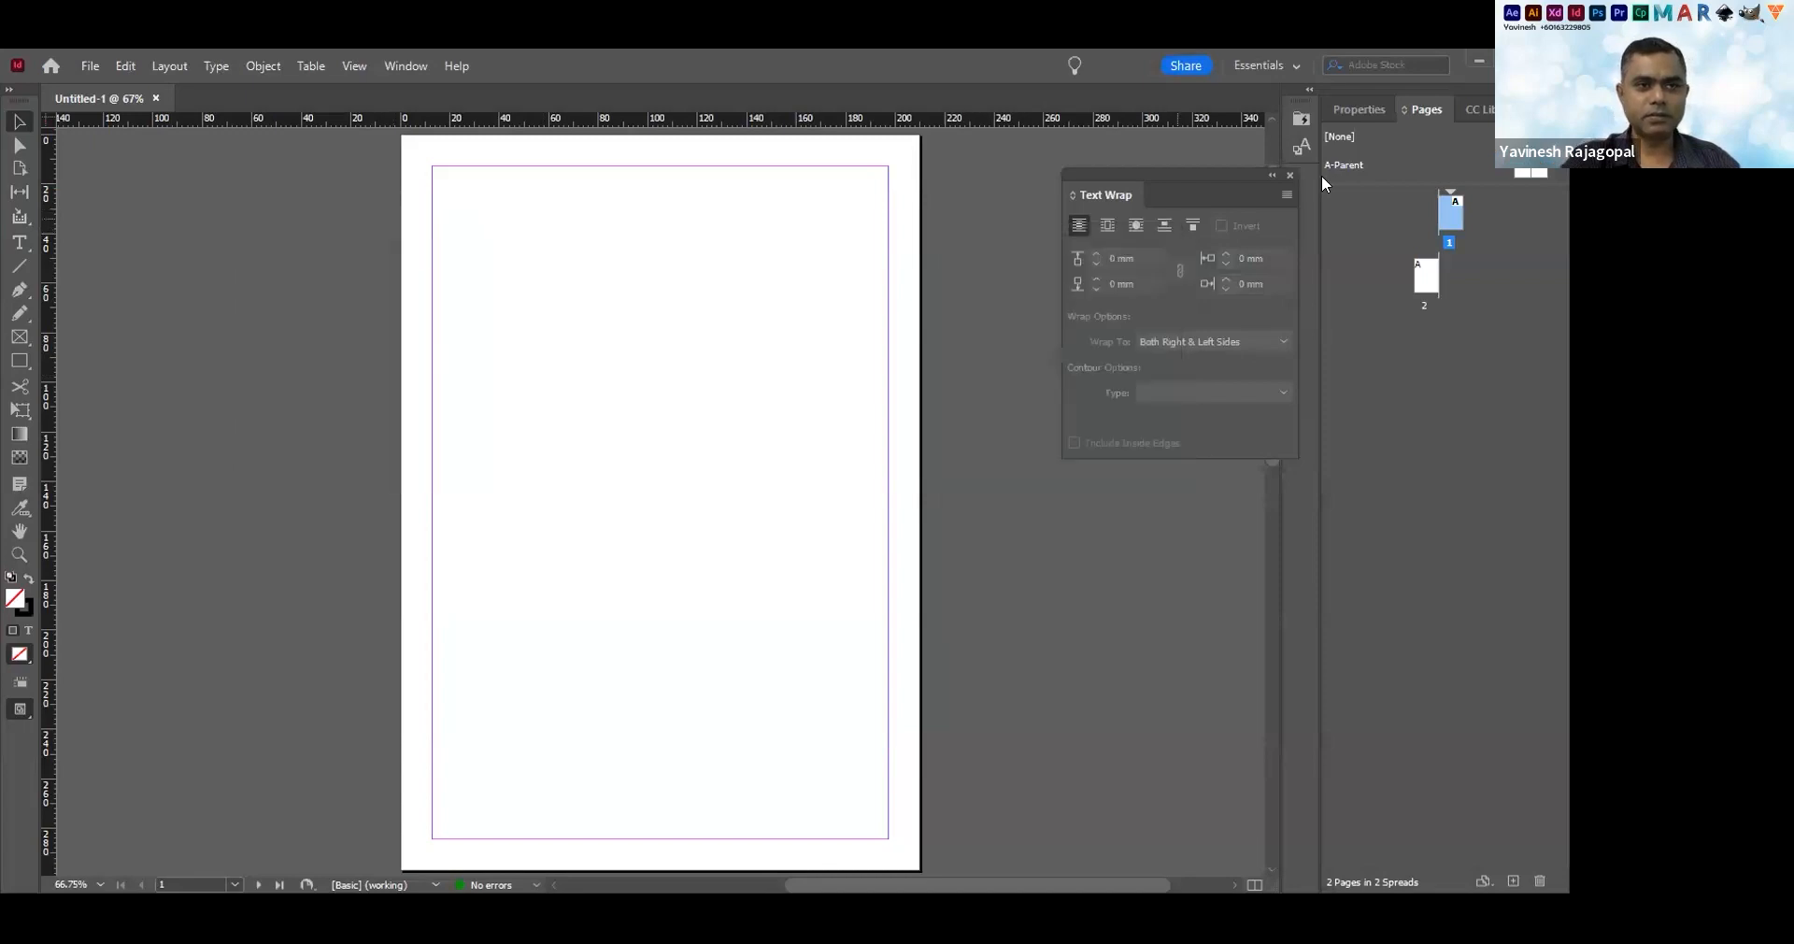
left_click(1291, 175)
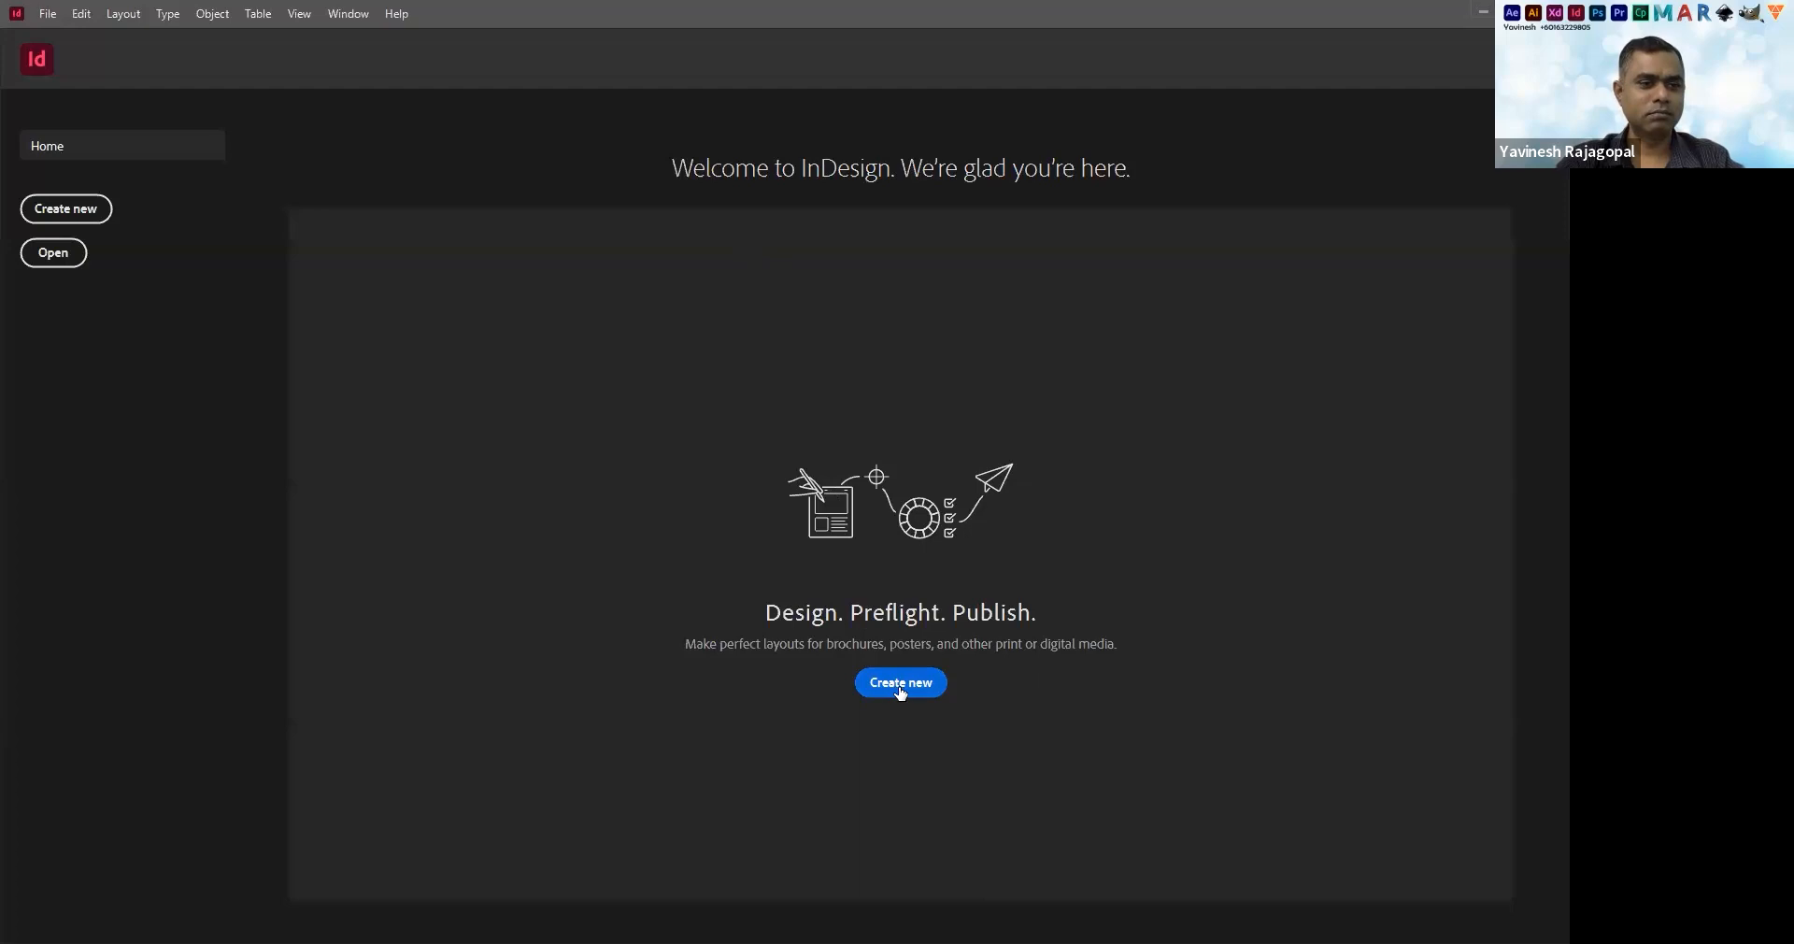
left_click(901, 691)
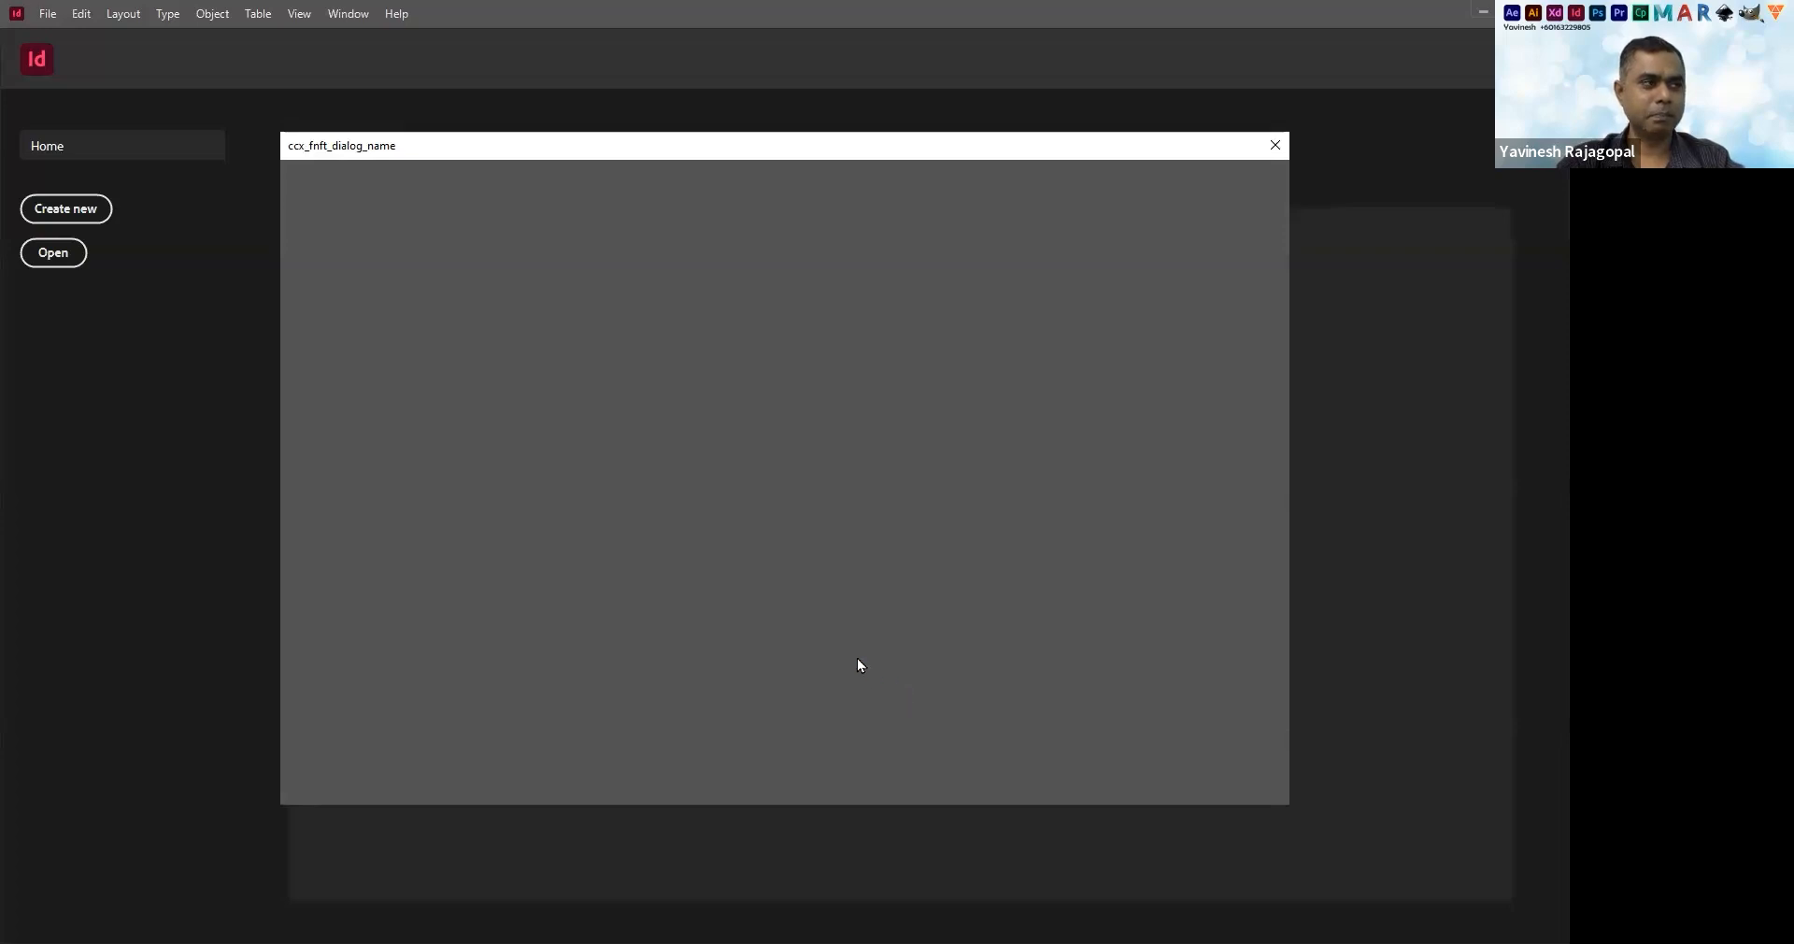
key("Escape")
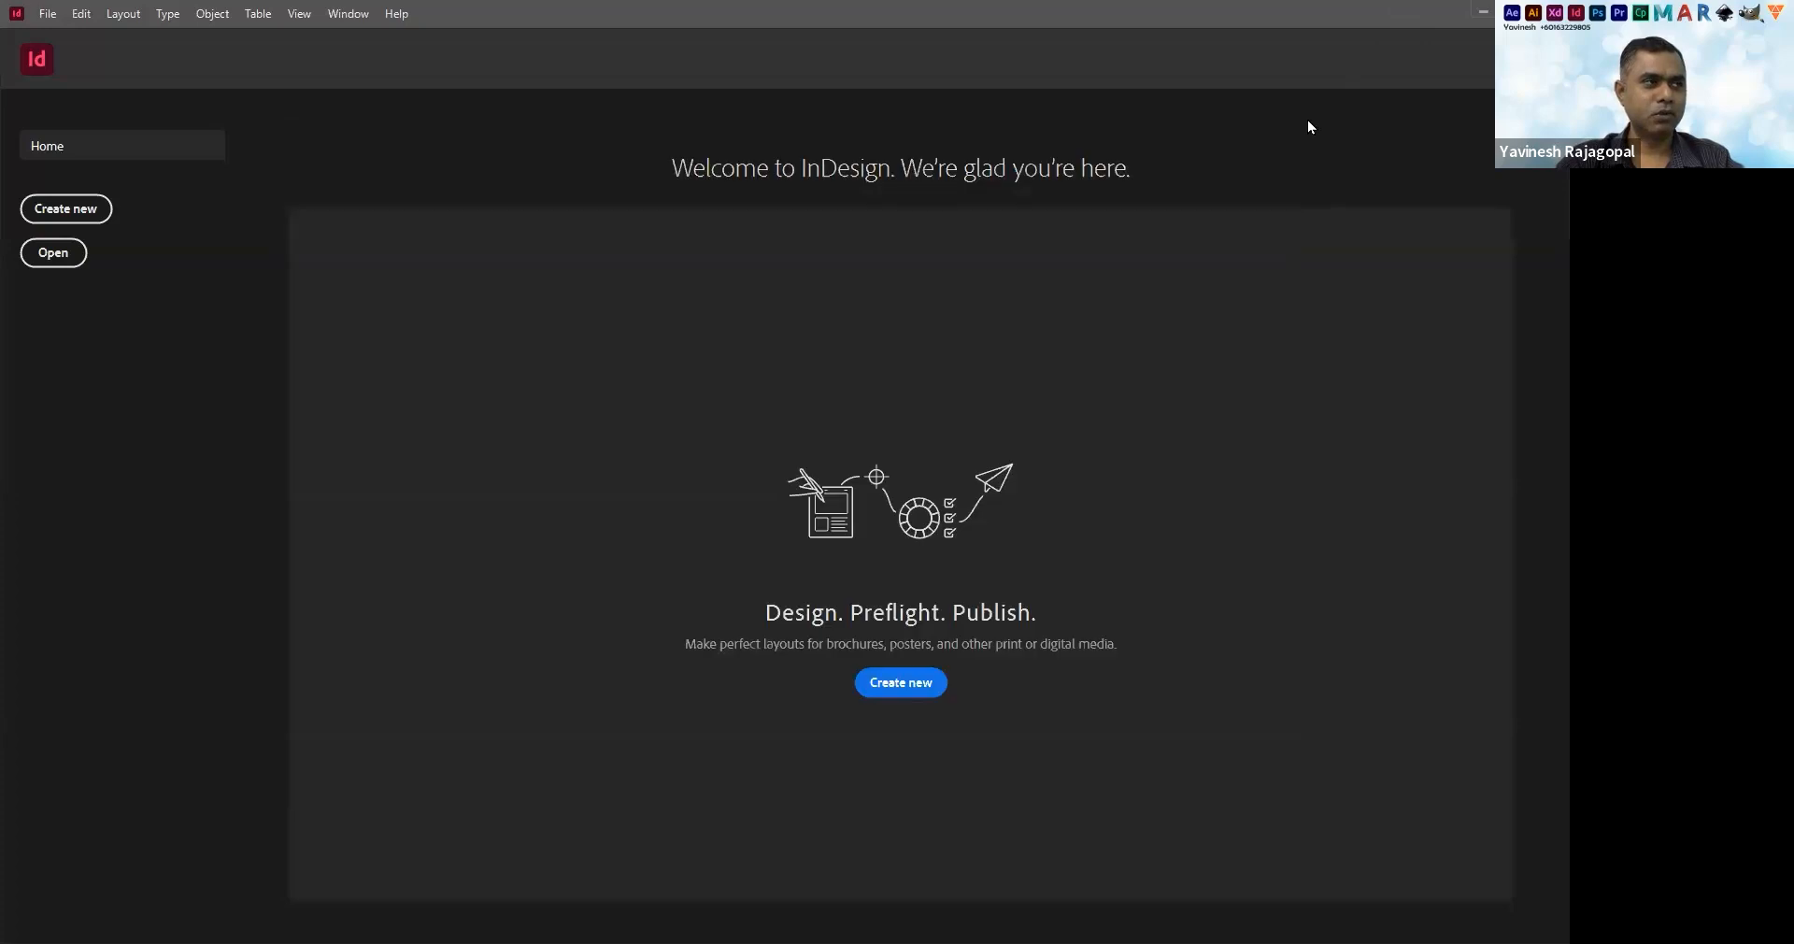
left_click(45, 13)
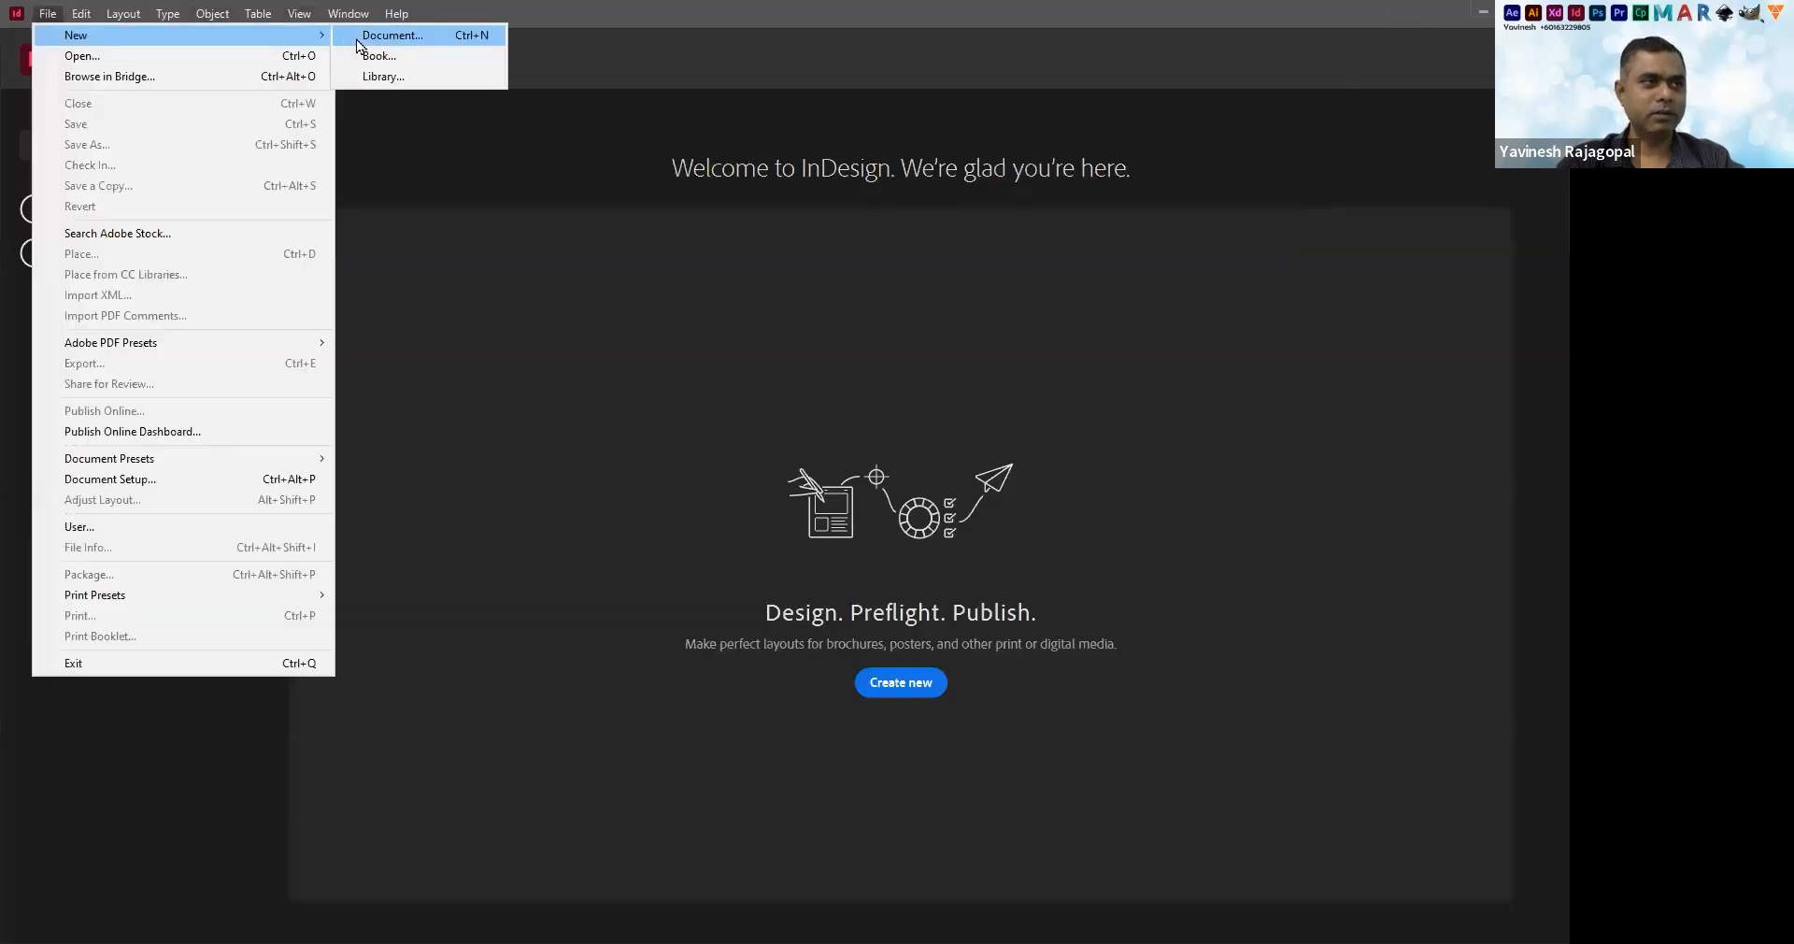
left_click(356, 39)
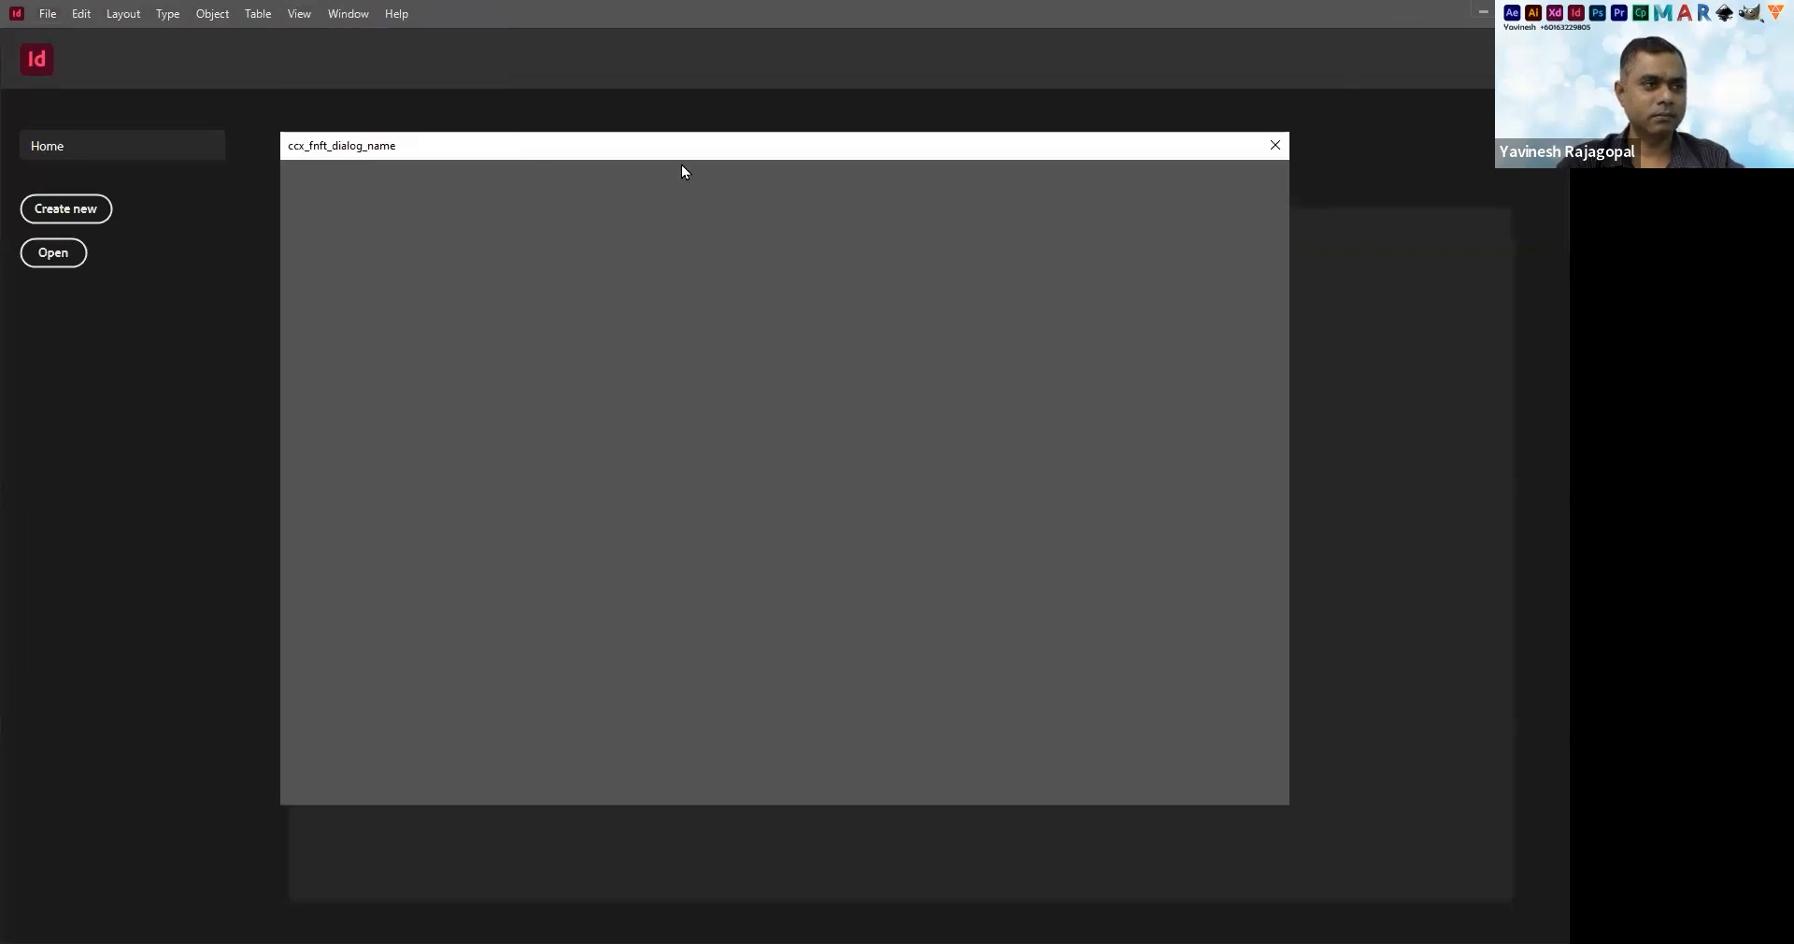
left_click(1274, 147)
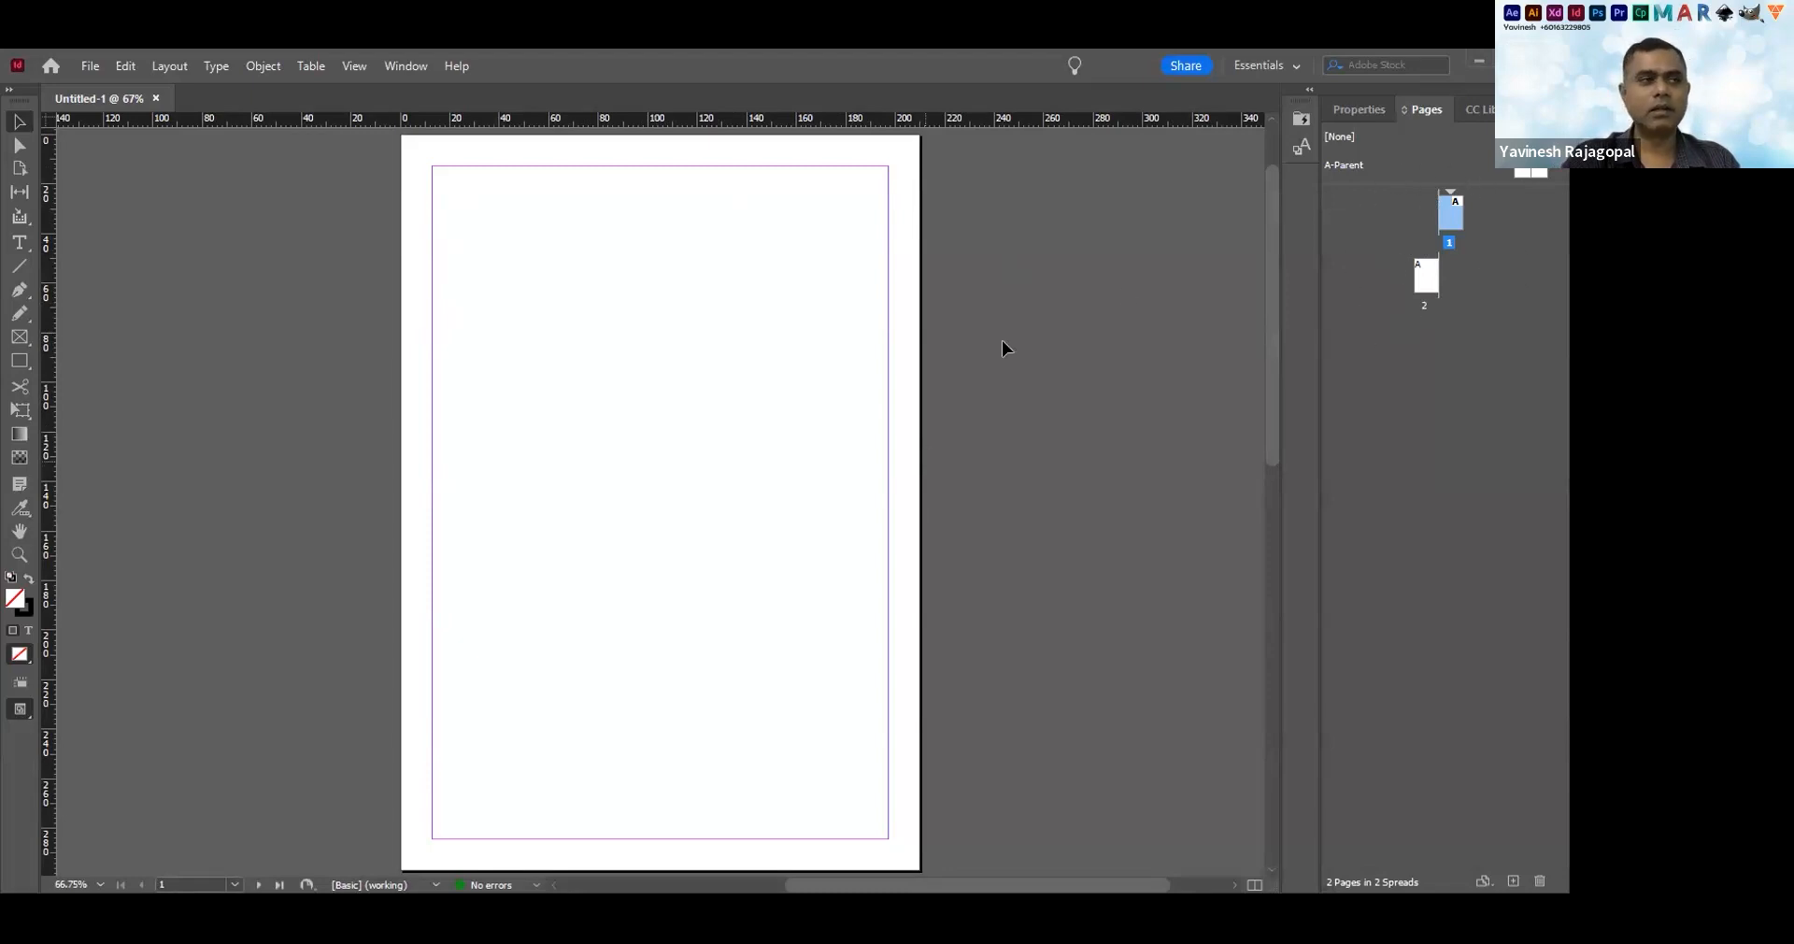
Add six pages to the facing-pages document
left_click(406, 68)
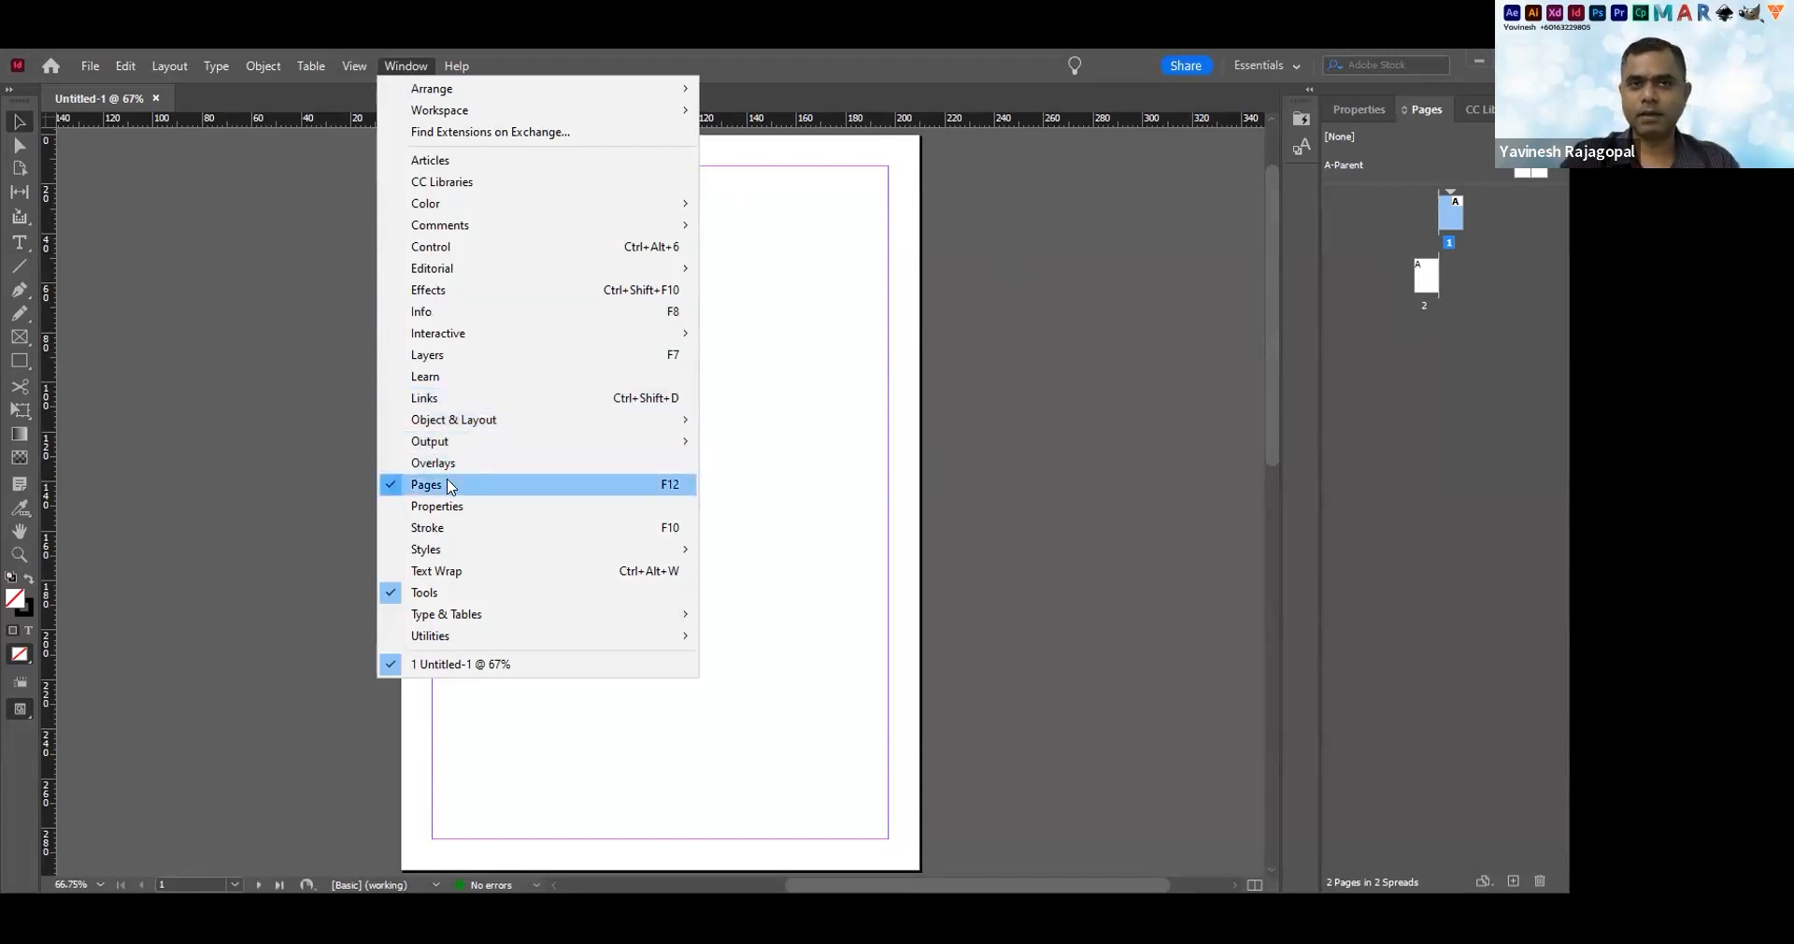
left_click(1389, 352)
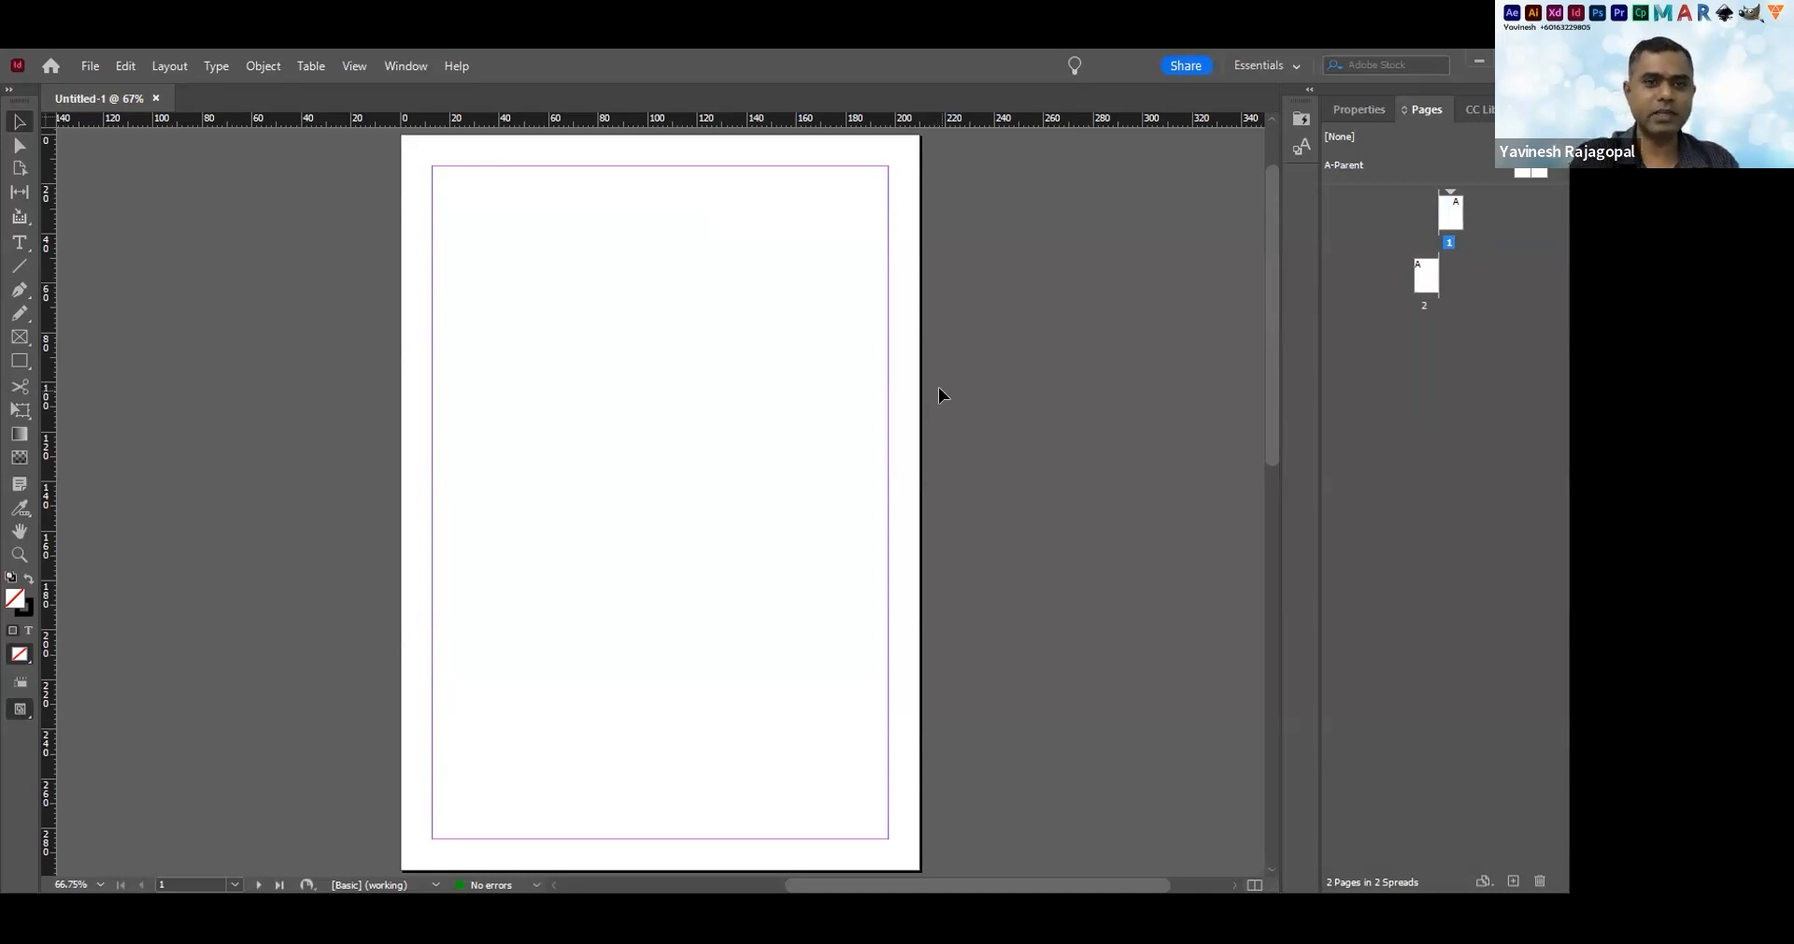
key("ctrl+shift+p")
key("ctrl+shift+p")
key("ctrl+shift+p")
key("ctrl+shift+p")
key("ctrl+shift+p")
key("ctrl+shift+p")
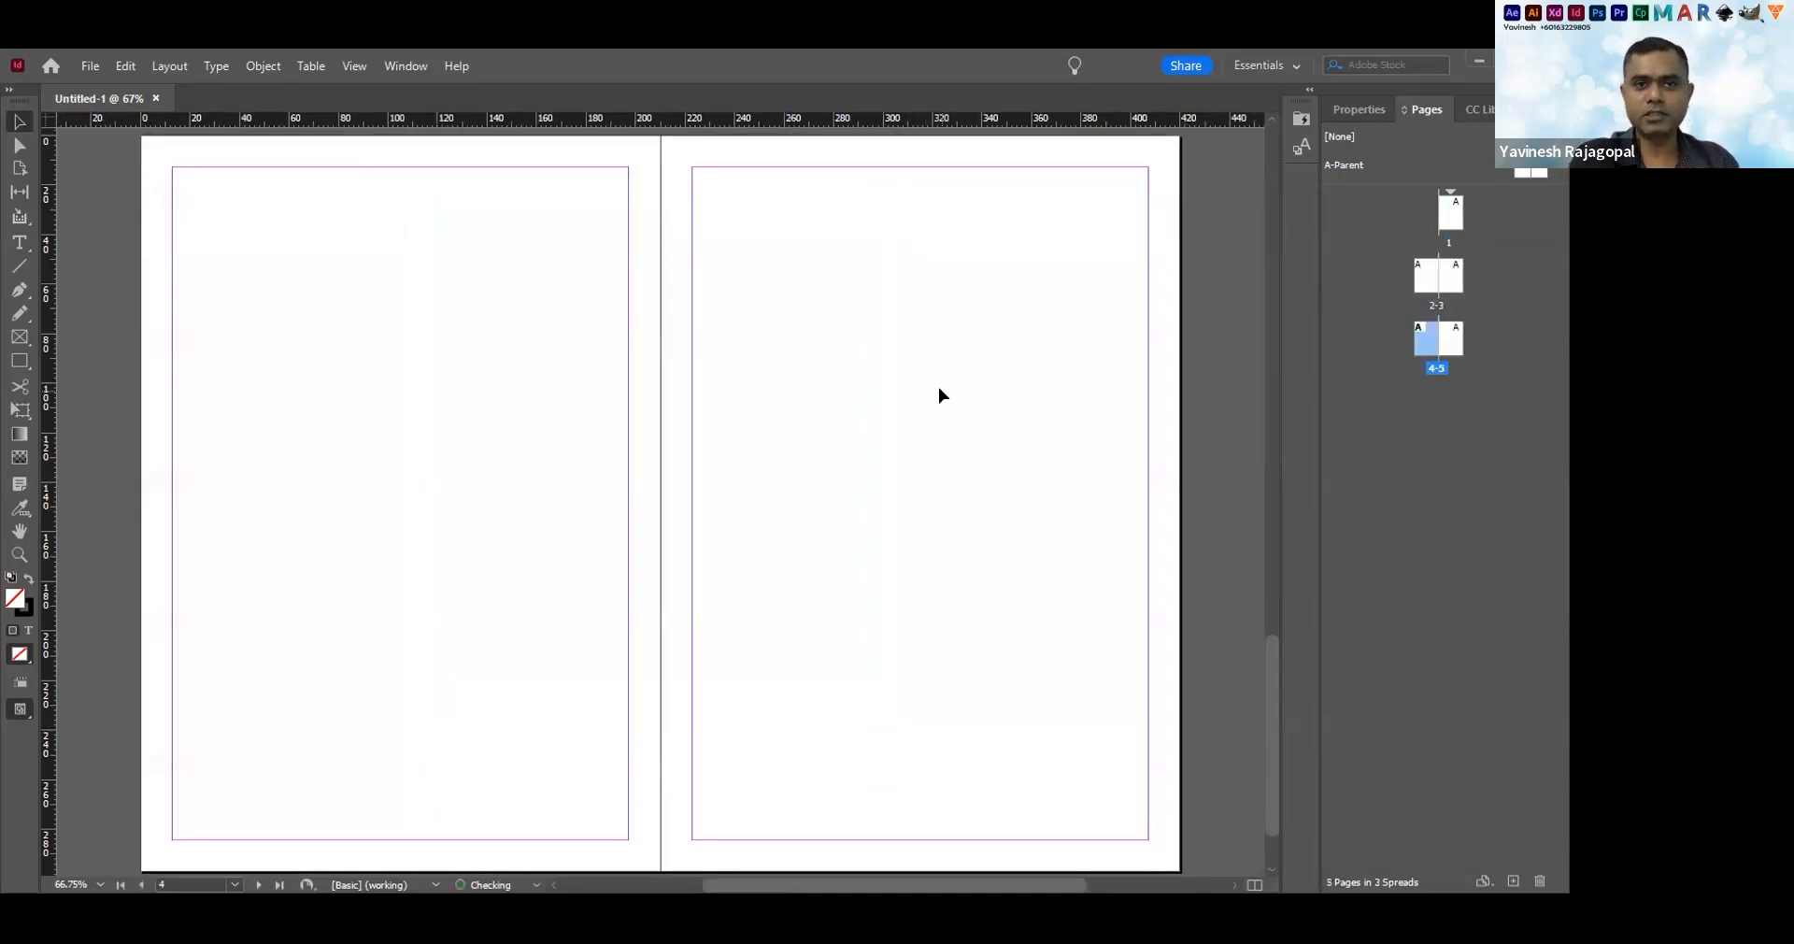
left_click(1368, 318)
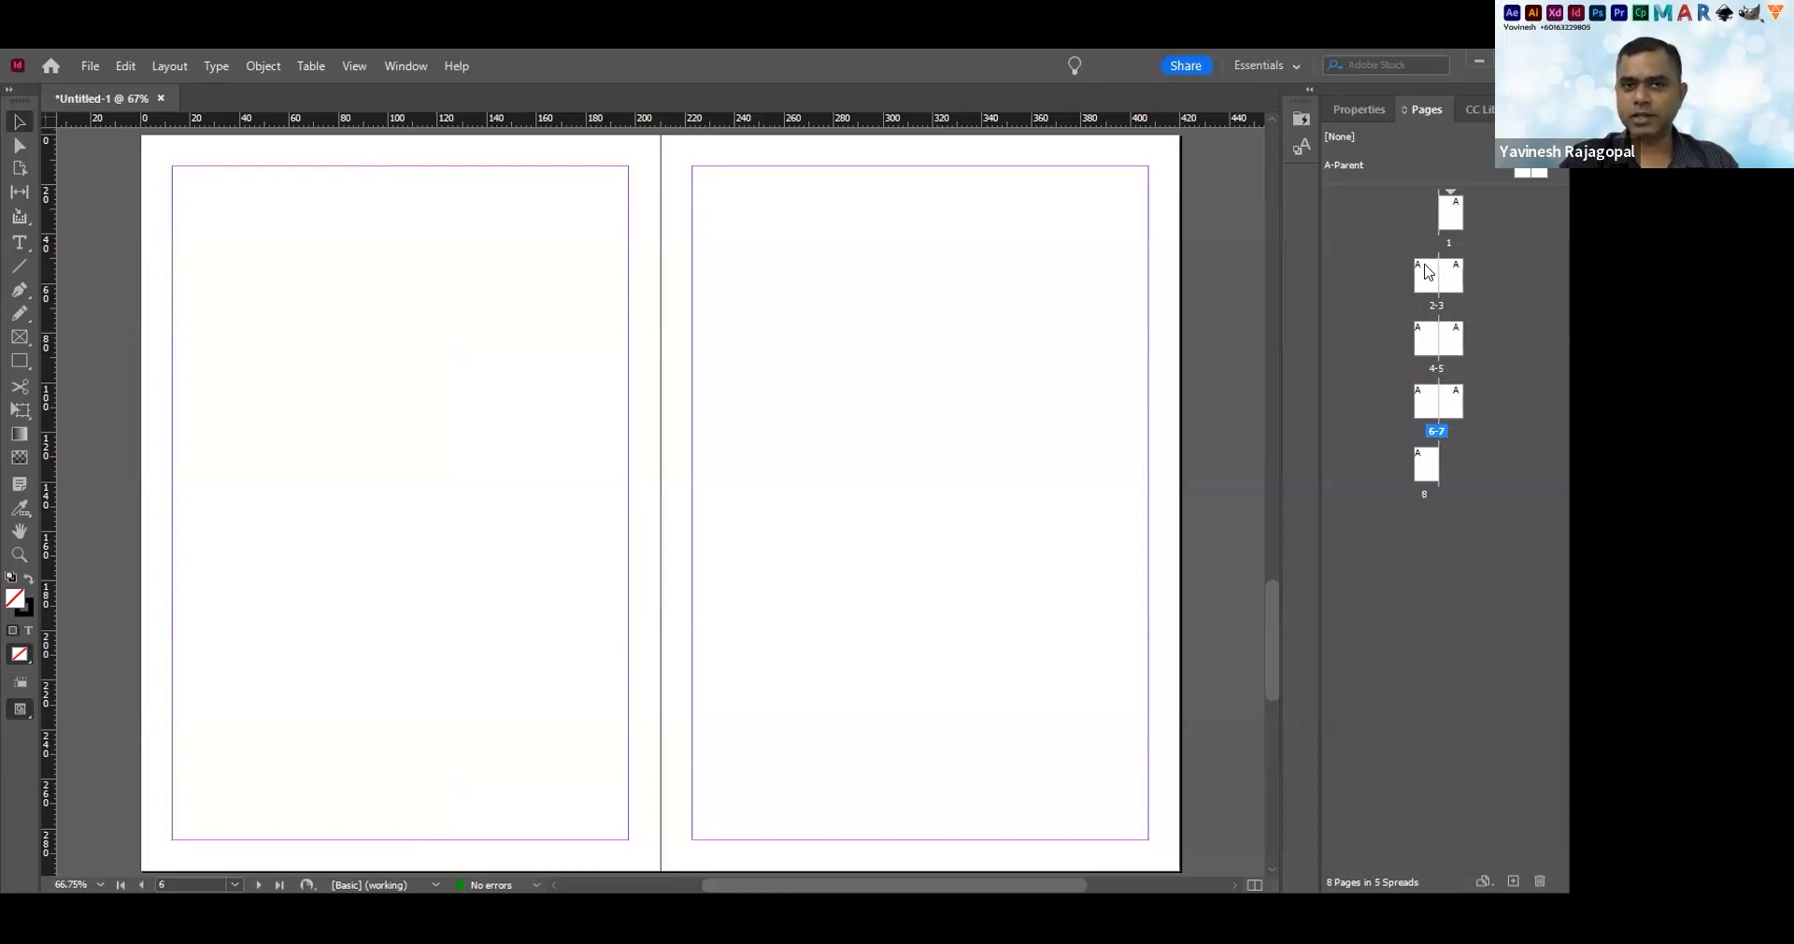
left_click(168, 67)
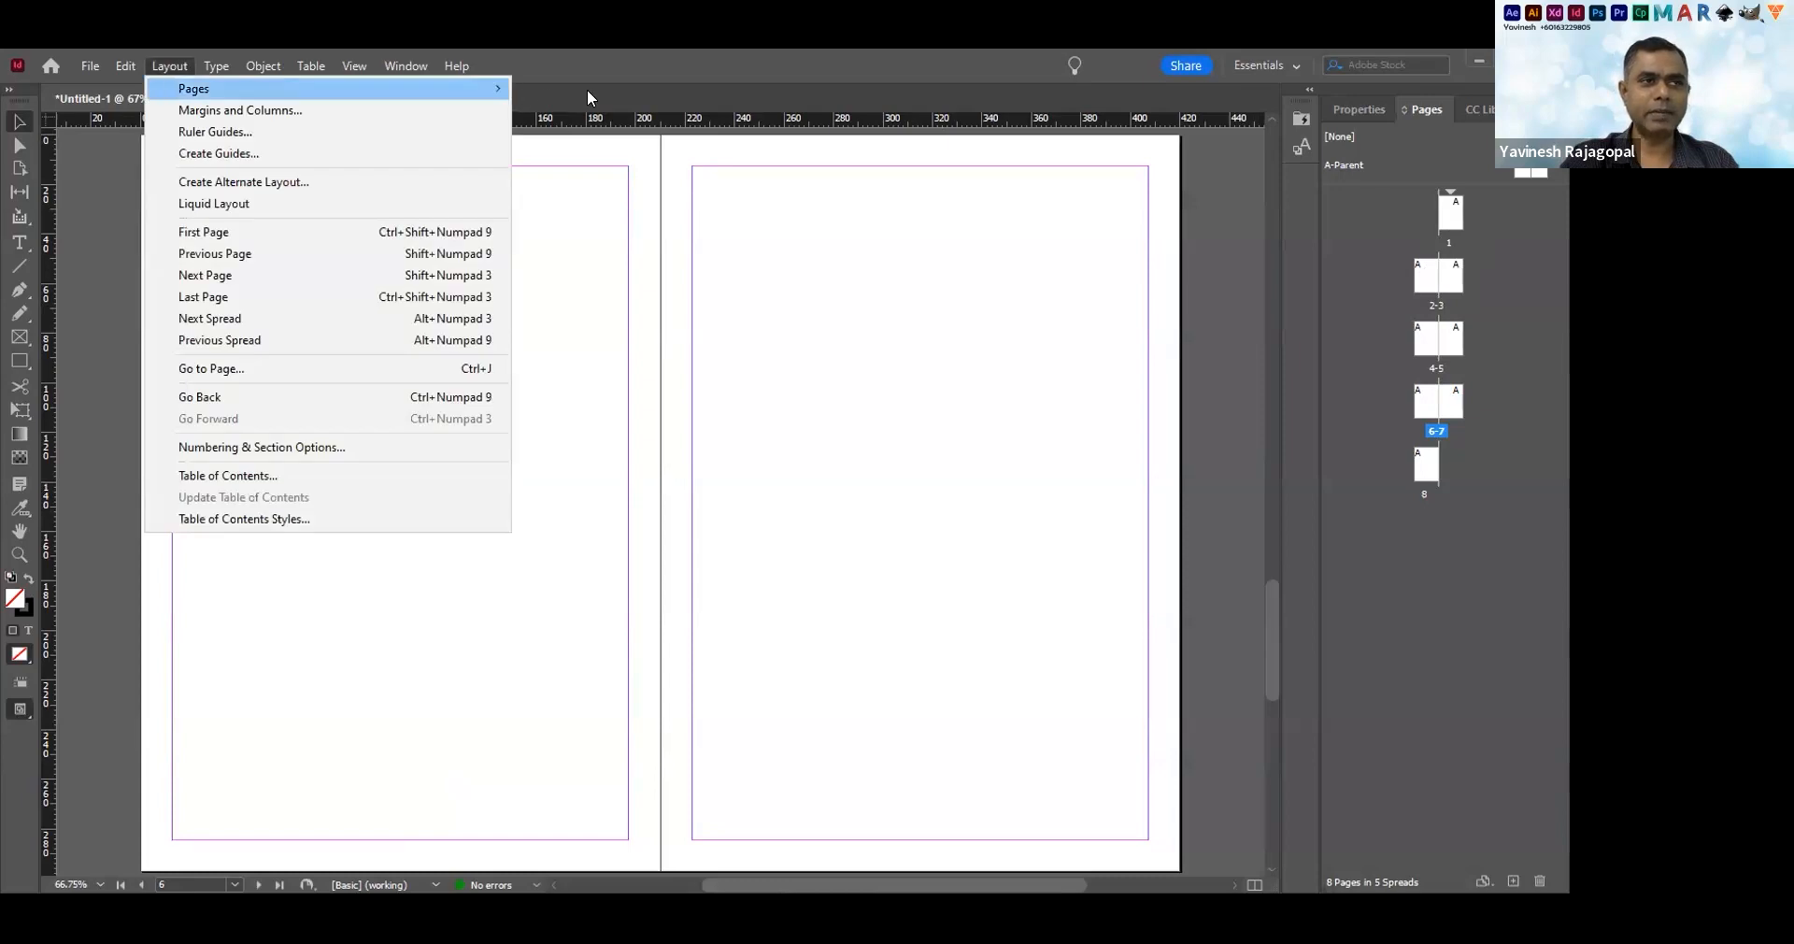
mouse_move(495, 88)
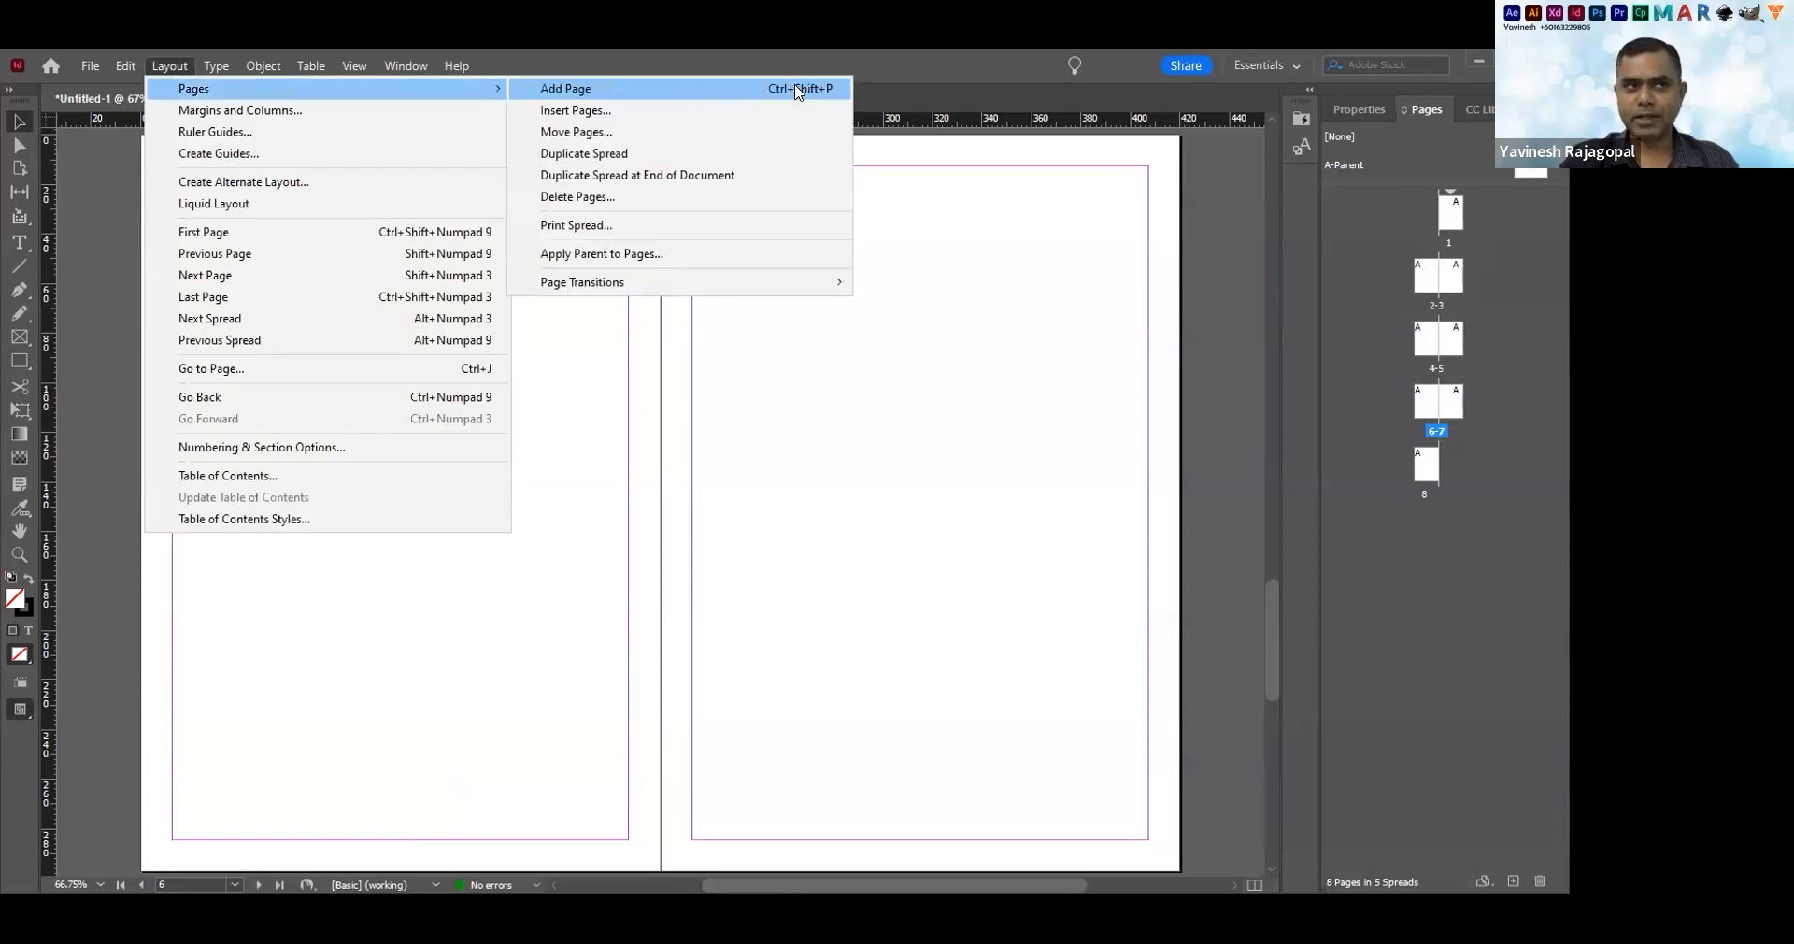
left_click(1072, 344)
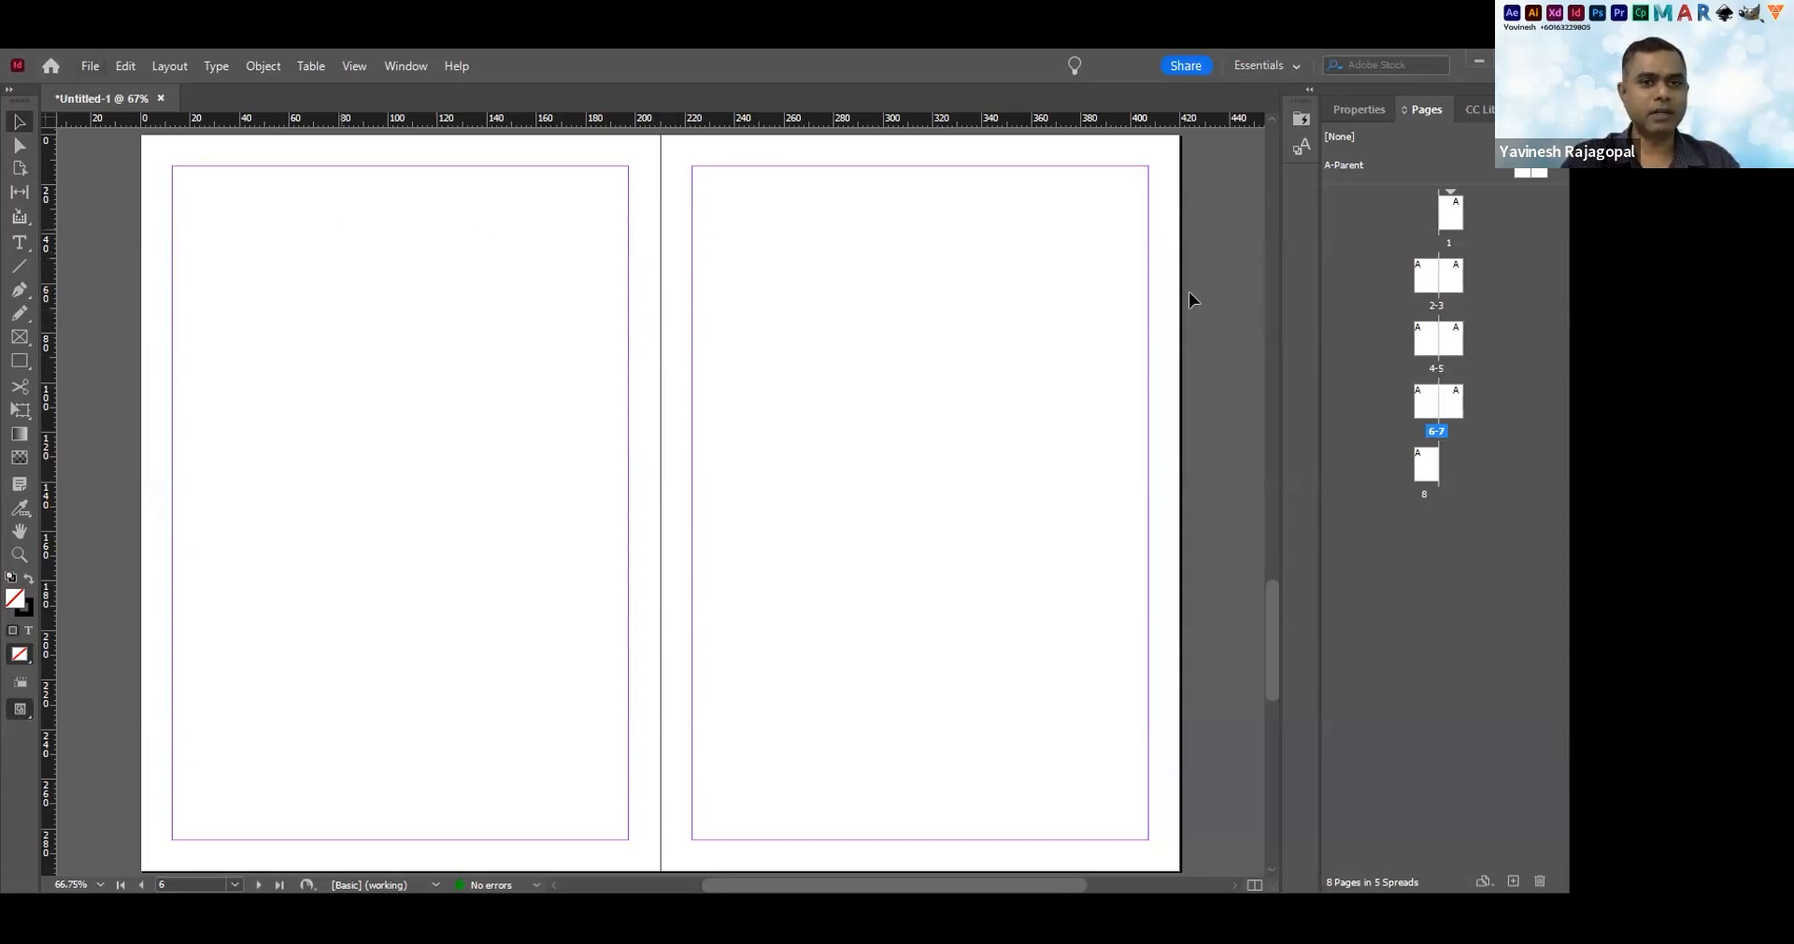
Set all four linked margins of the spread on pages 6-7 to 10 mm with the preview on
left_click(171, 66)
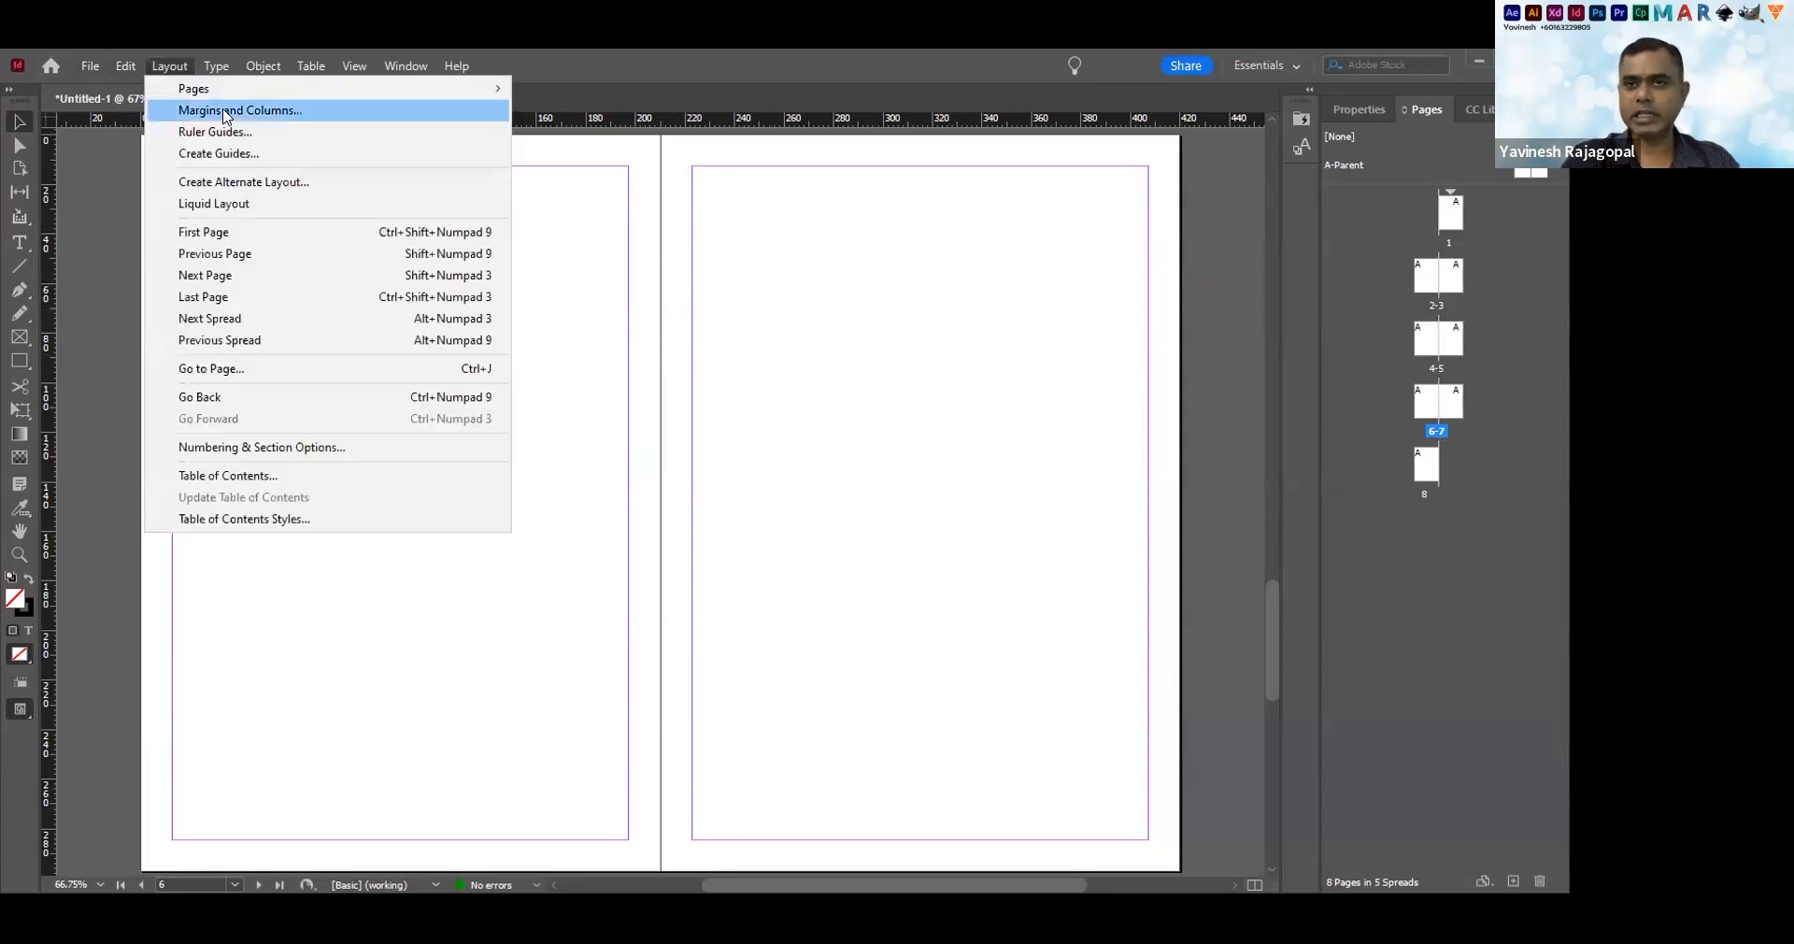
left_click(225, 116)
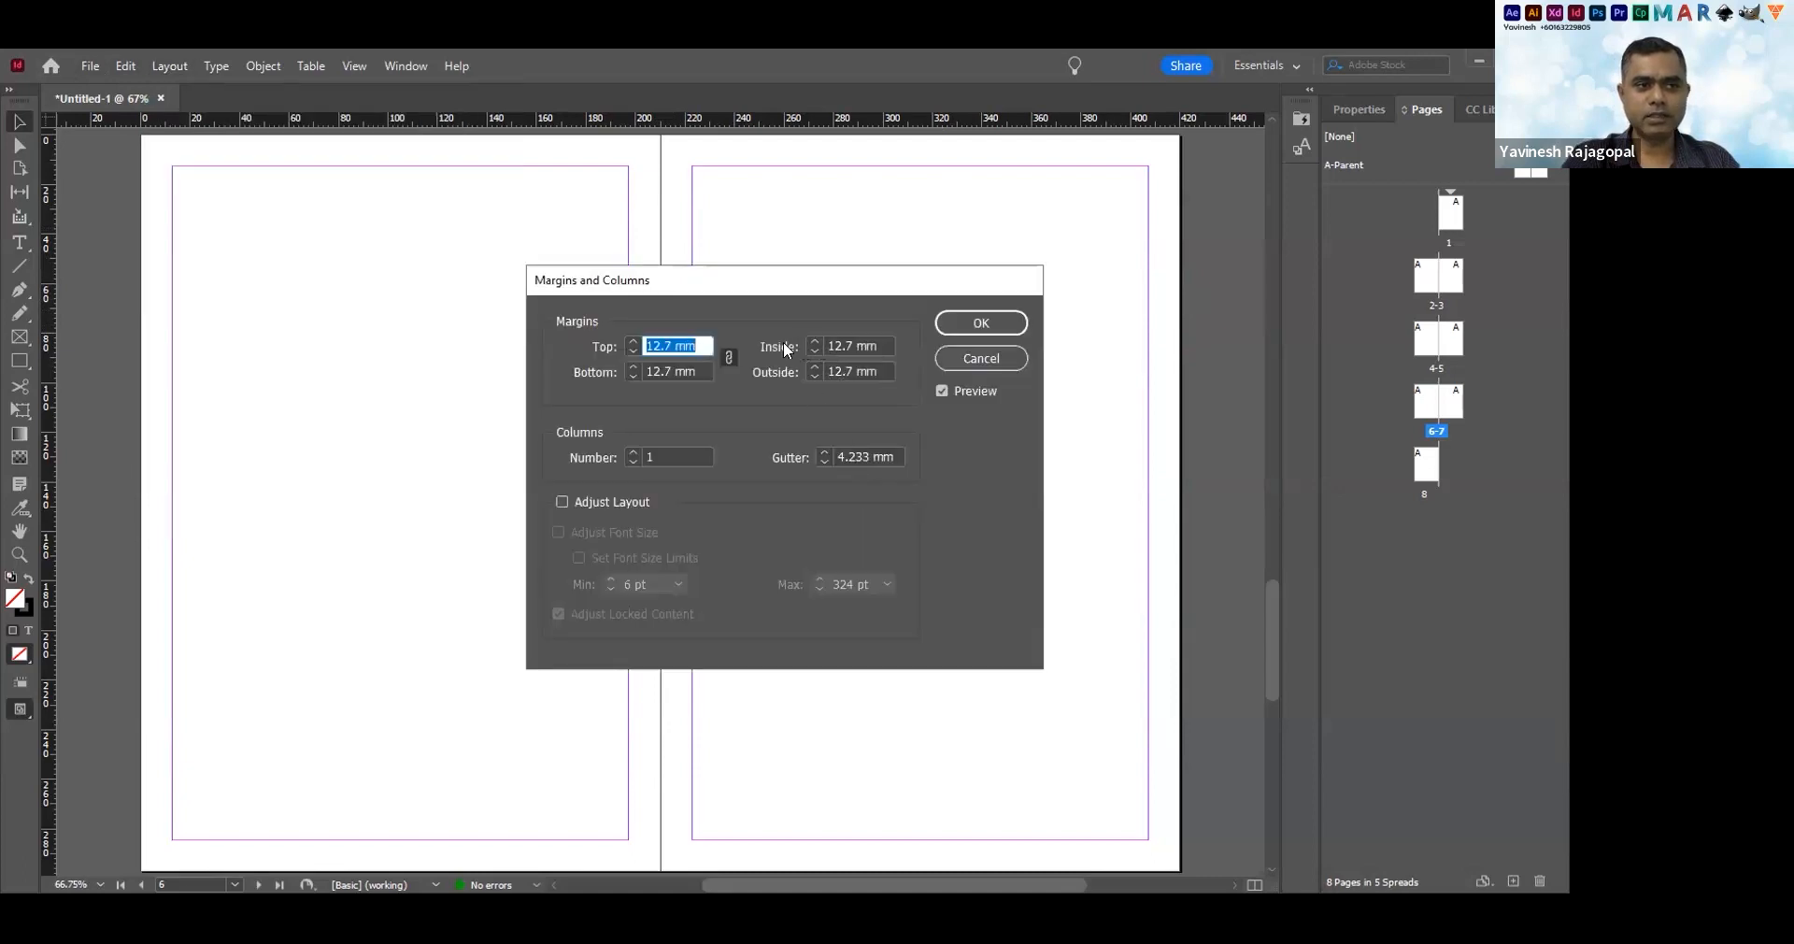
left_click(858, 371)
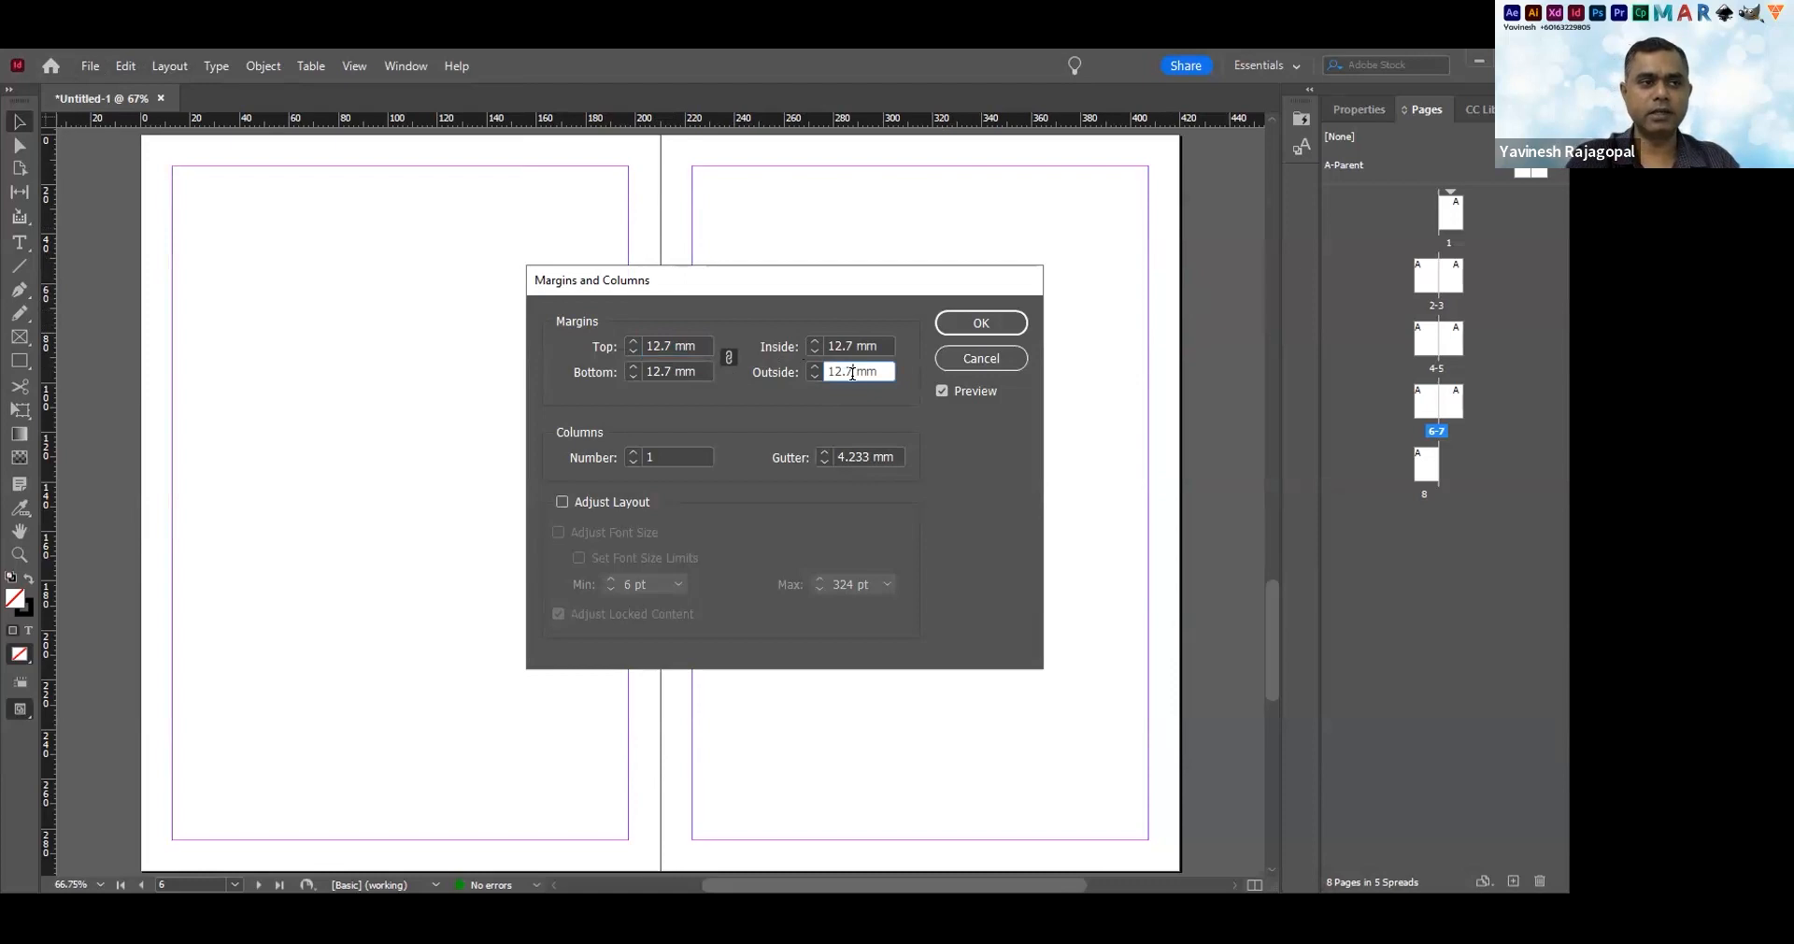
key("shift+Up")
key("shift+Up")
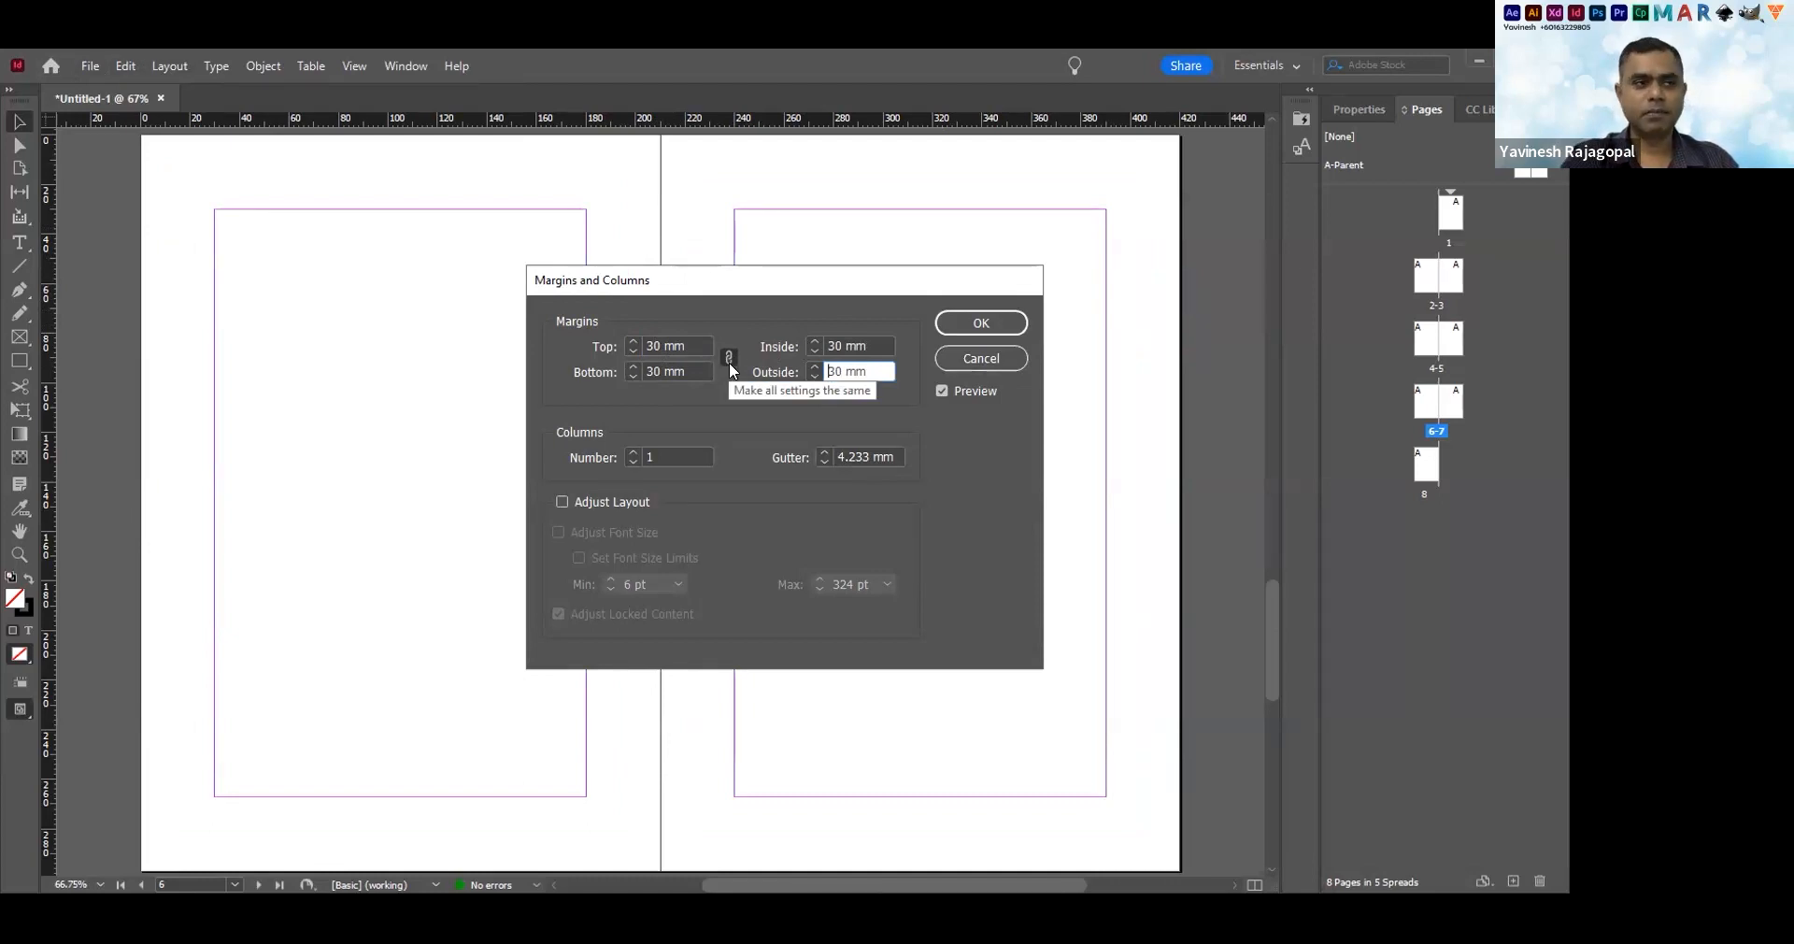
key("shift+Down")
key("shift+Down")
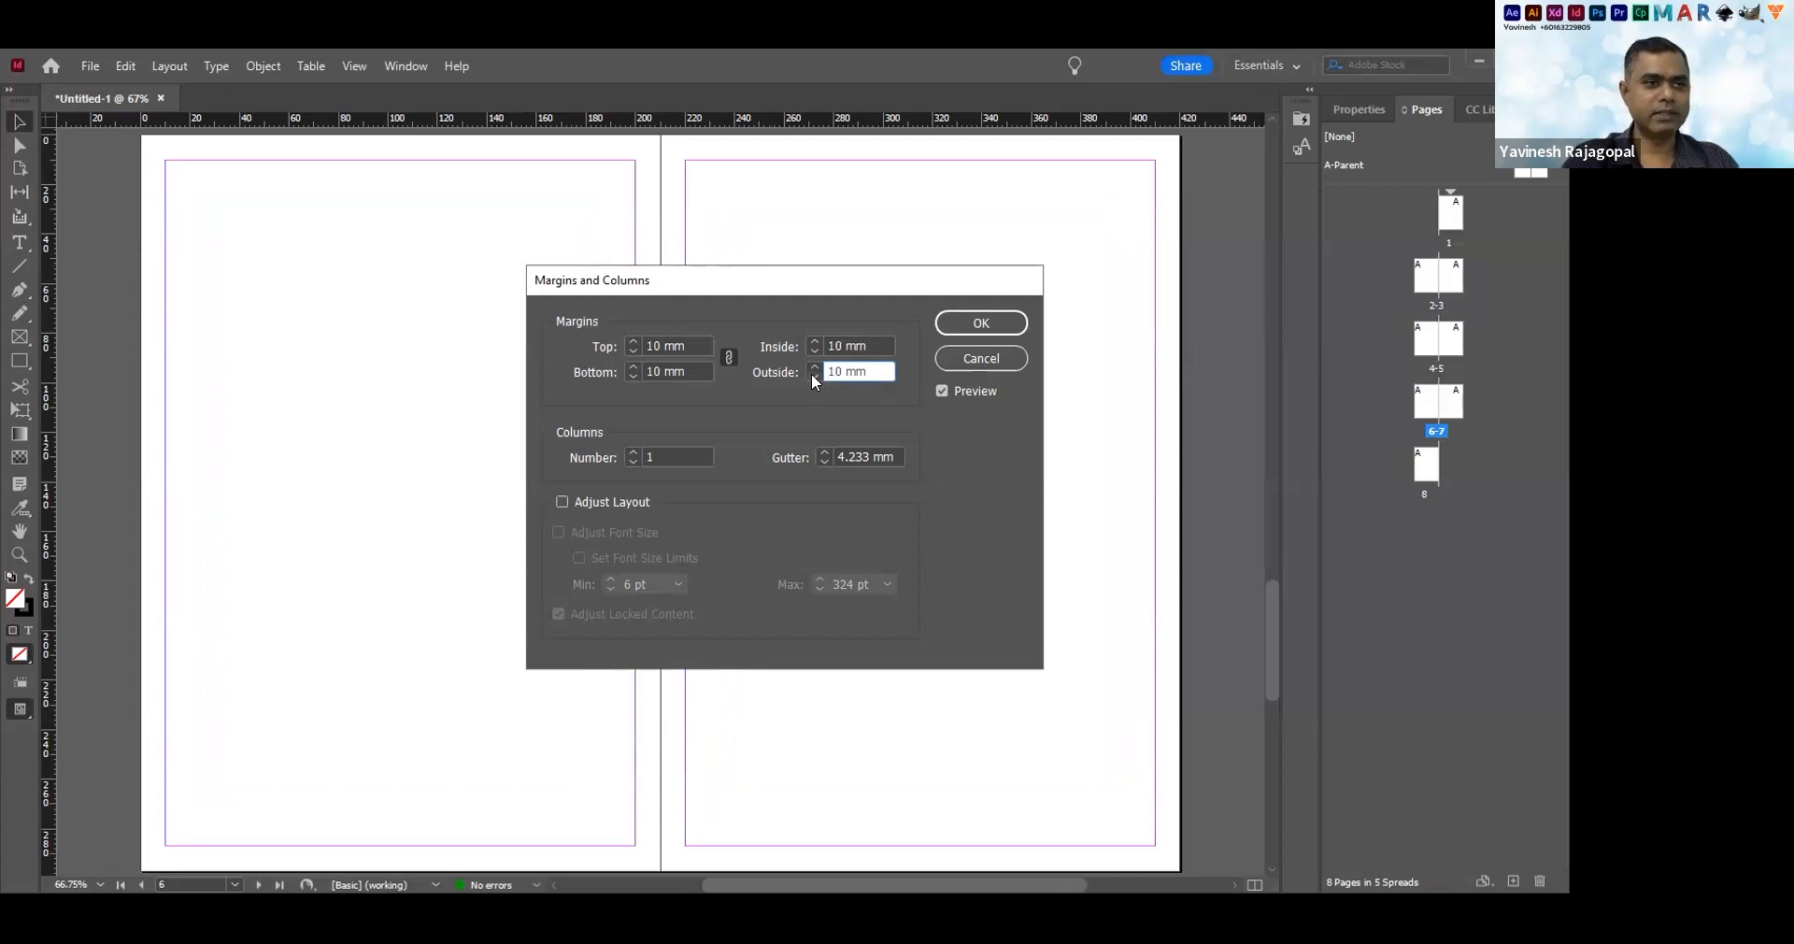
Unlink the margin values, set the inside margin of spread 6-7 to 15 mm and apply the margins
left_click(730, 357)
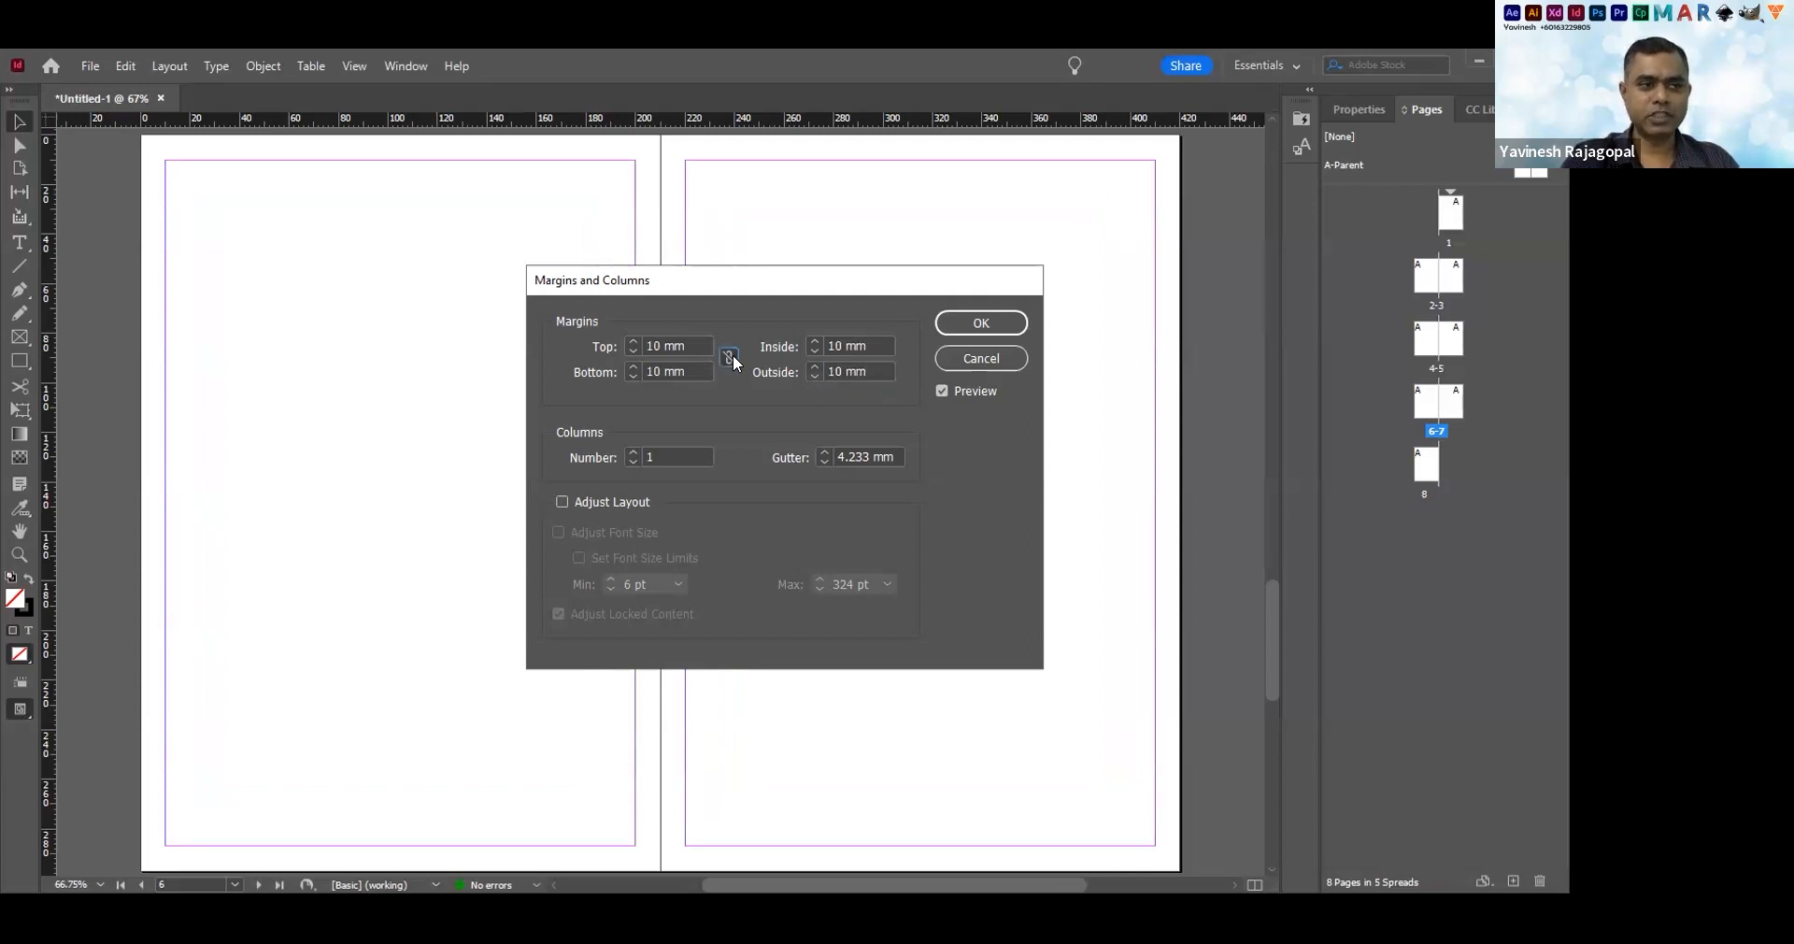
left_click(875, 367)
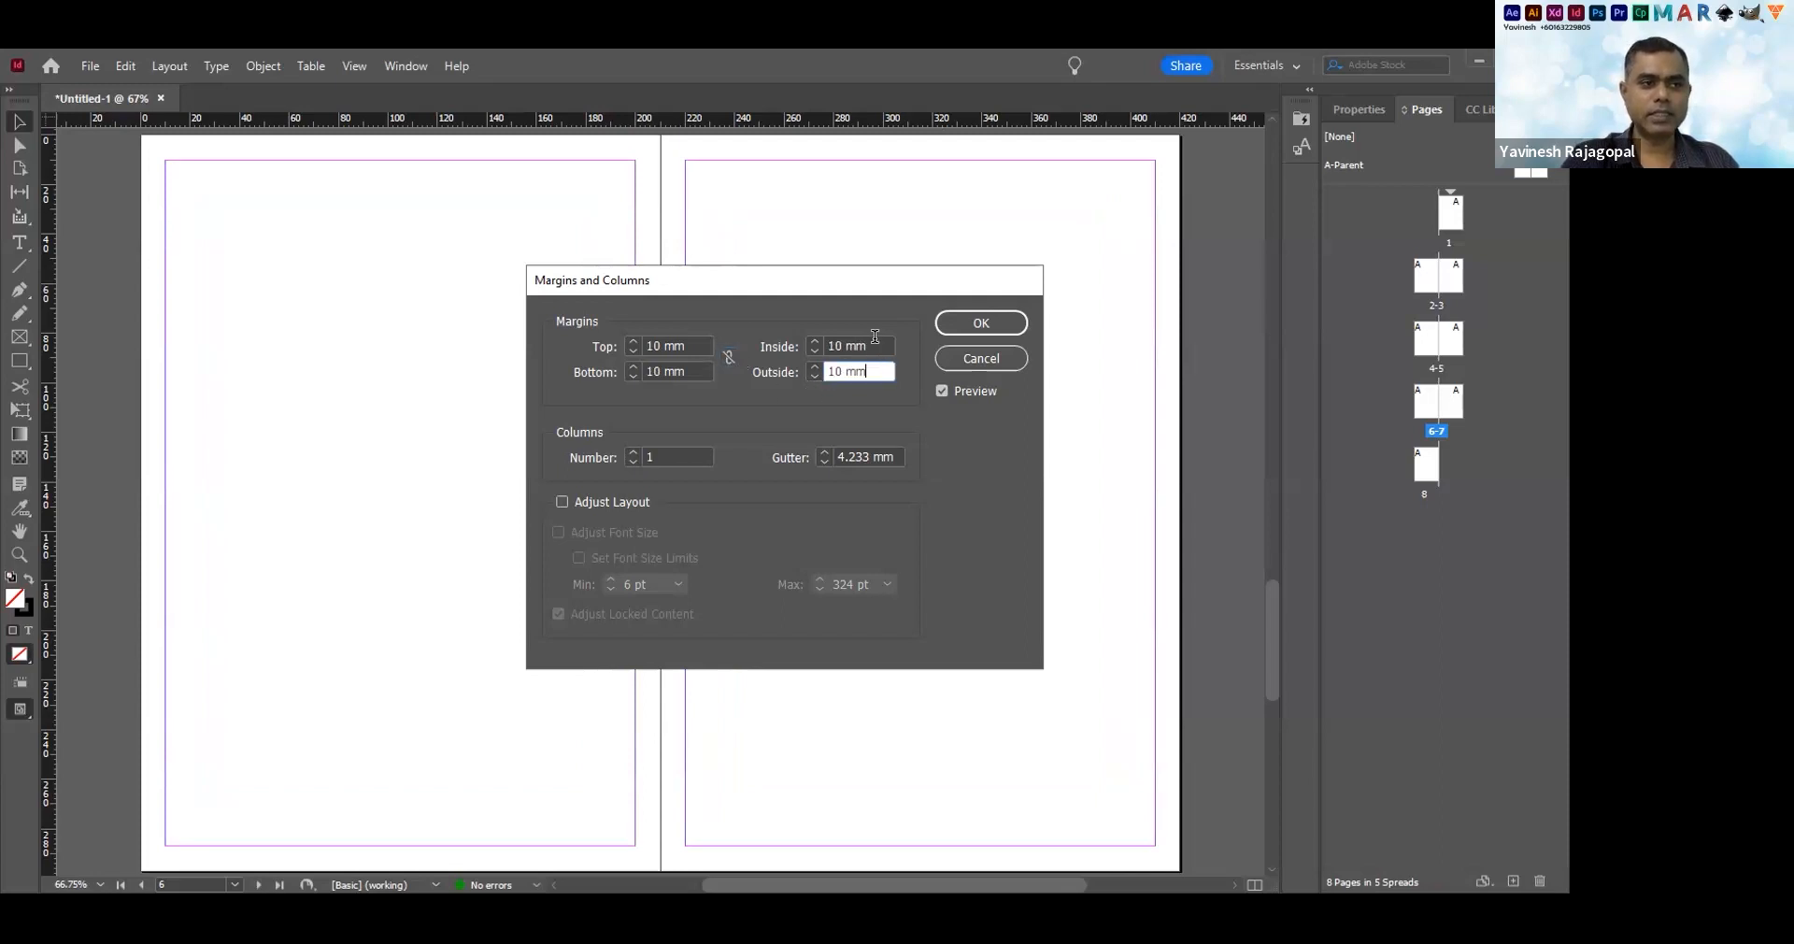
left_click(874, 338)
key("shift+Up")
key("shift+Up")
key("shift+Down")
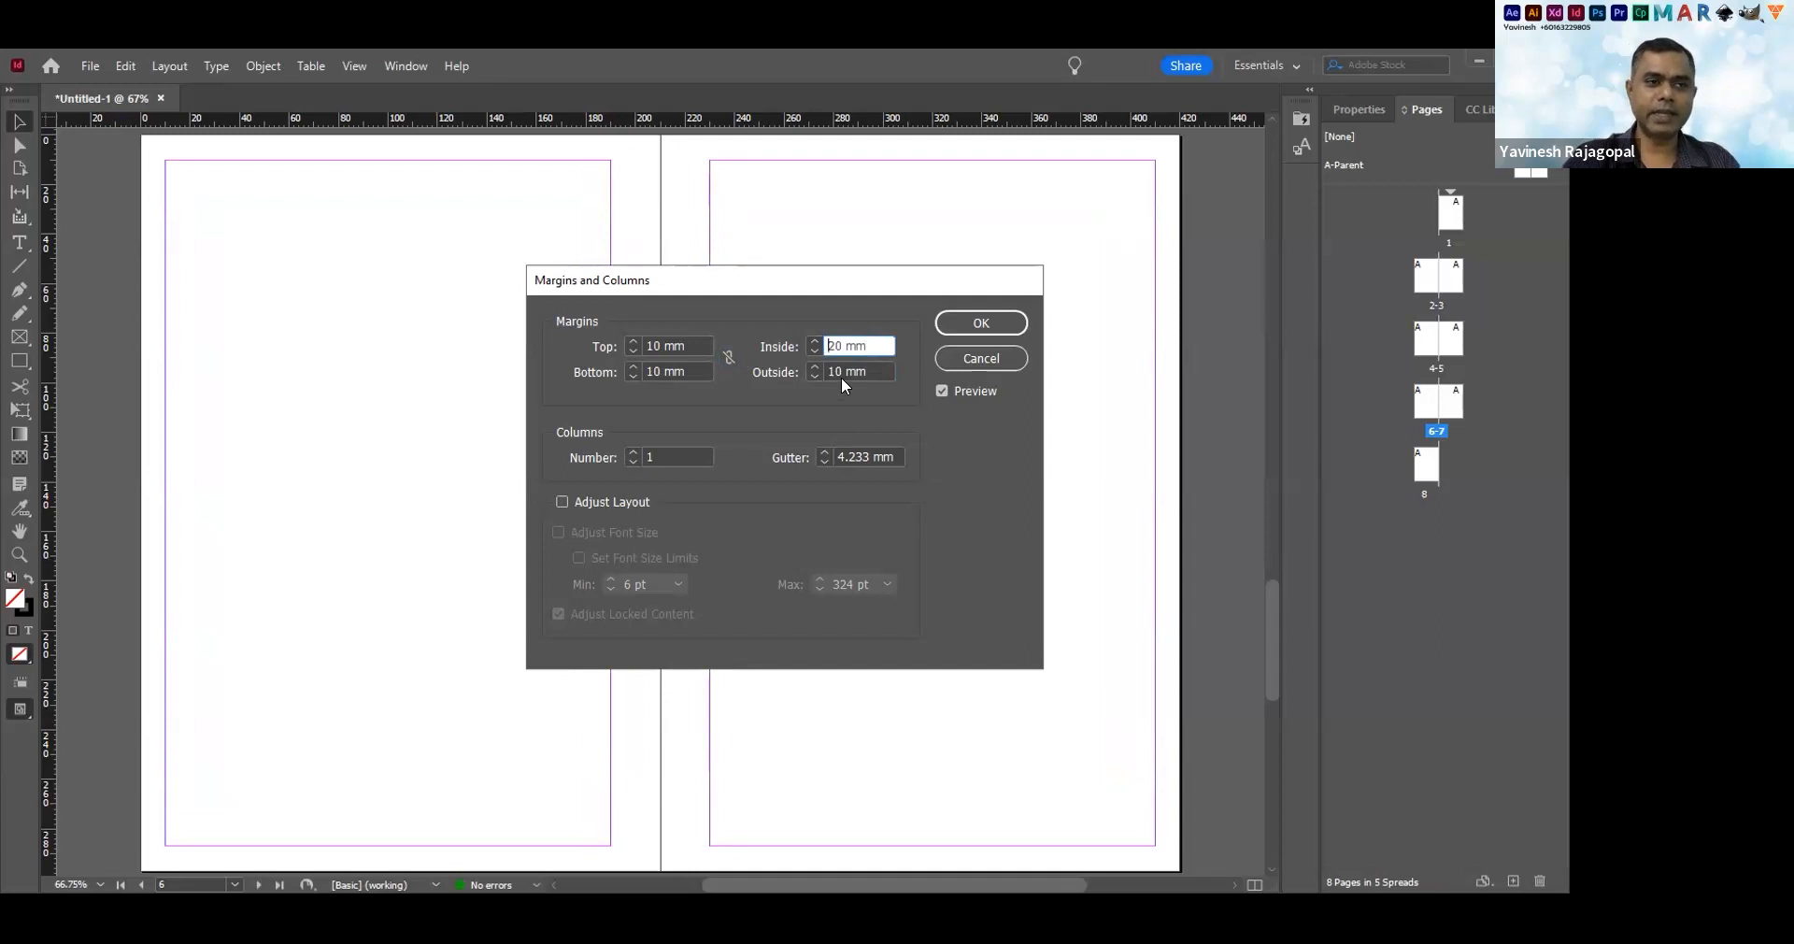
left_click_drag(863, 346, 793, 349)
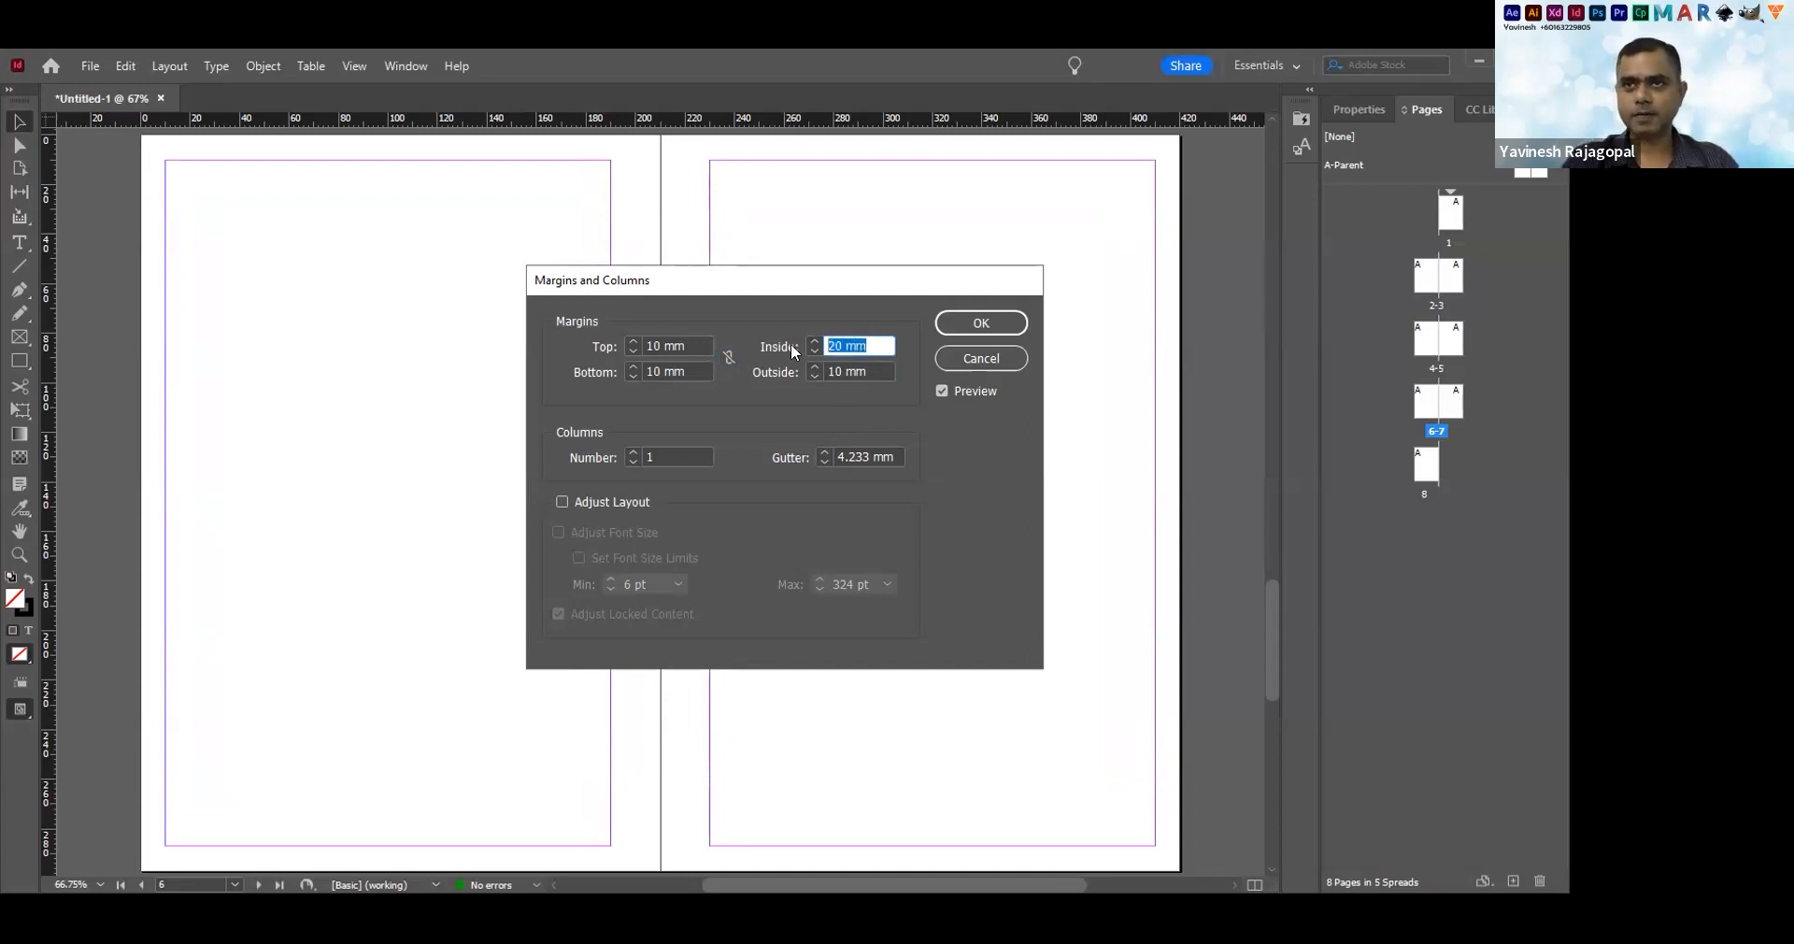
type("15")
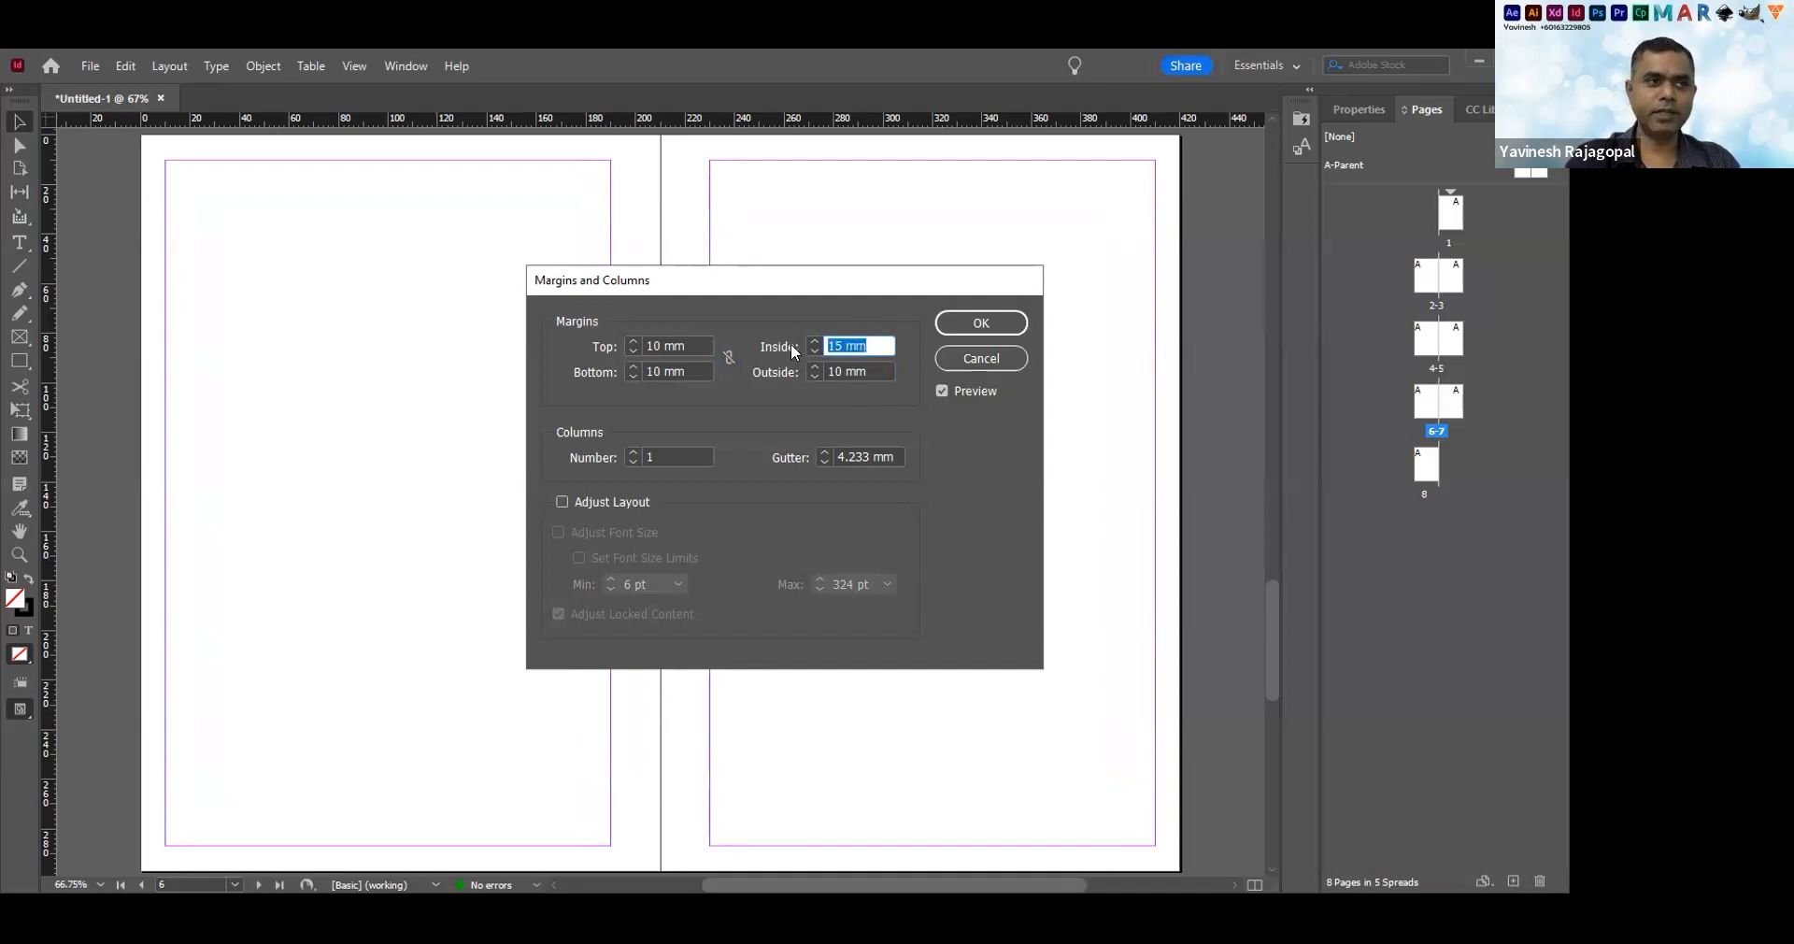
key("Return")
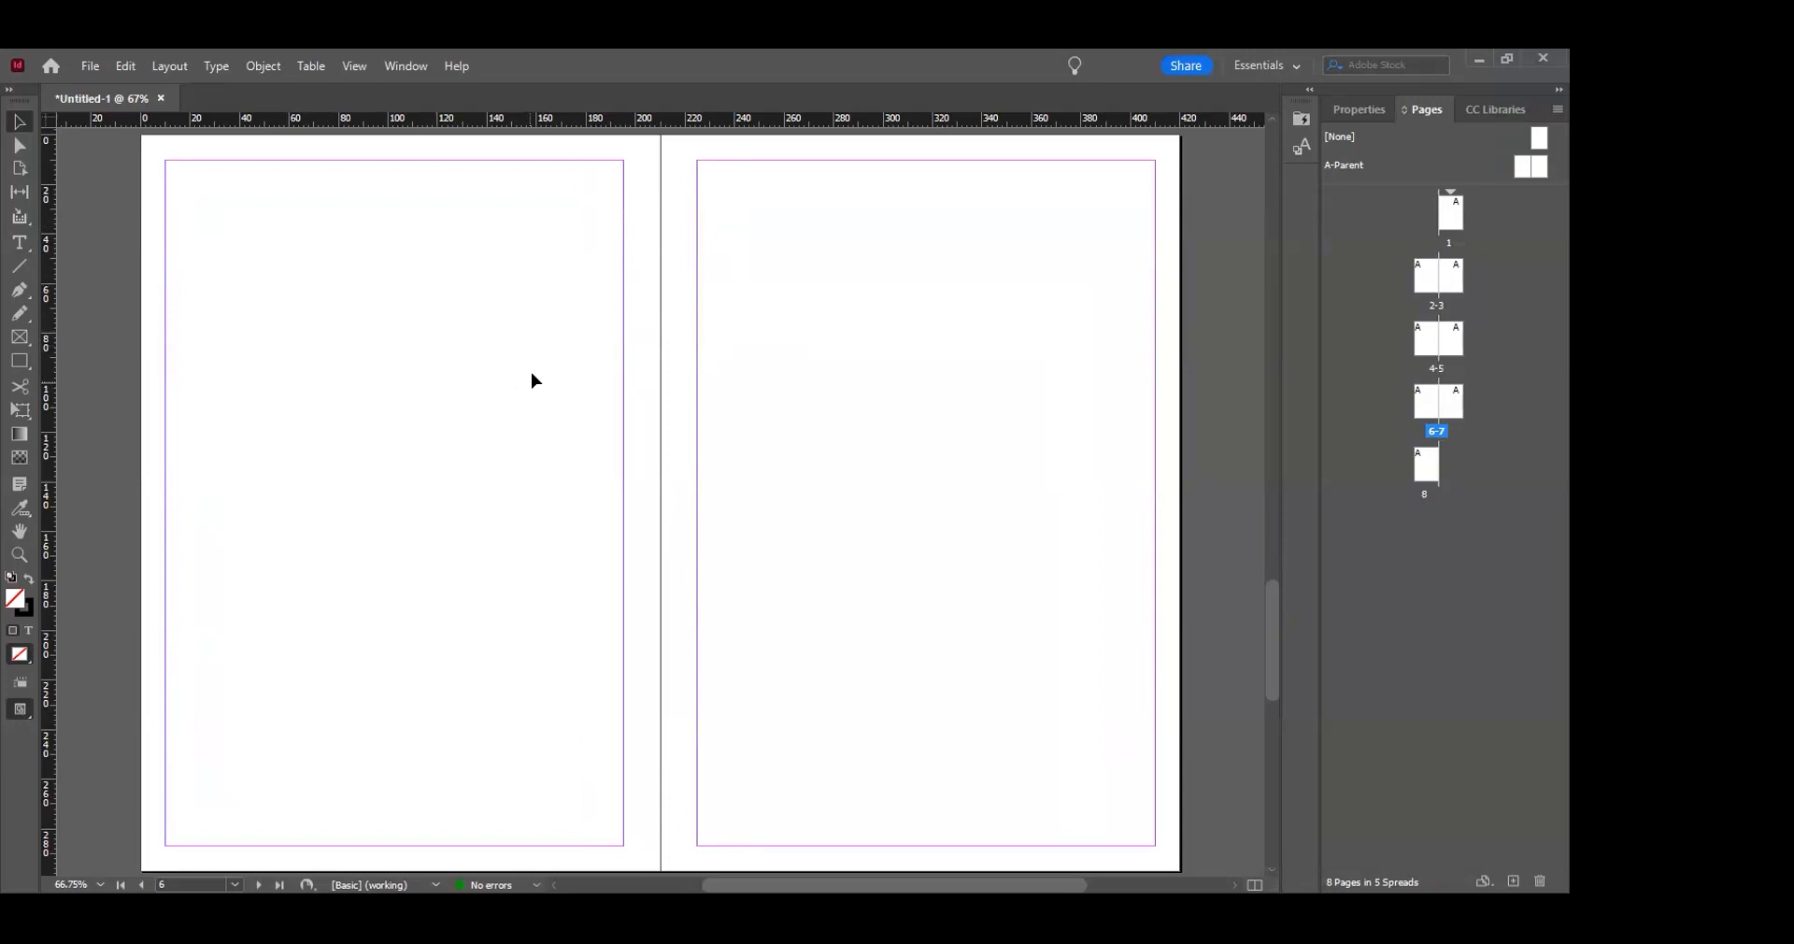
Turn off Facing Pages in the document setup, keeping A4 size and 8 pages
key("ctrl+alt+p")
key("Escape")
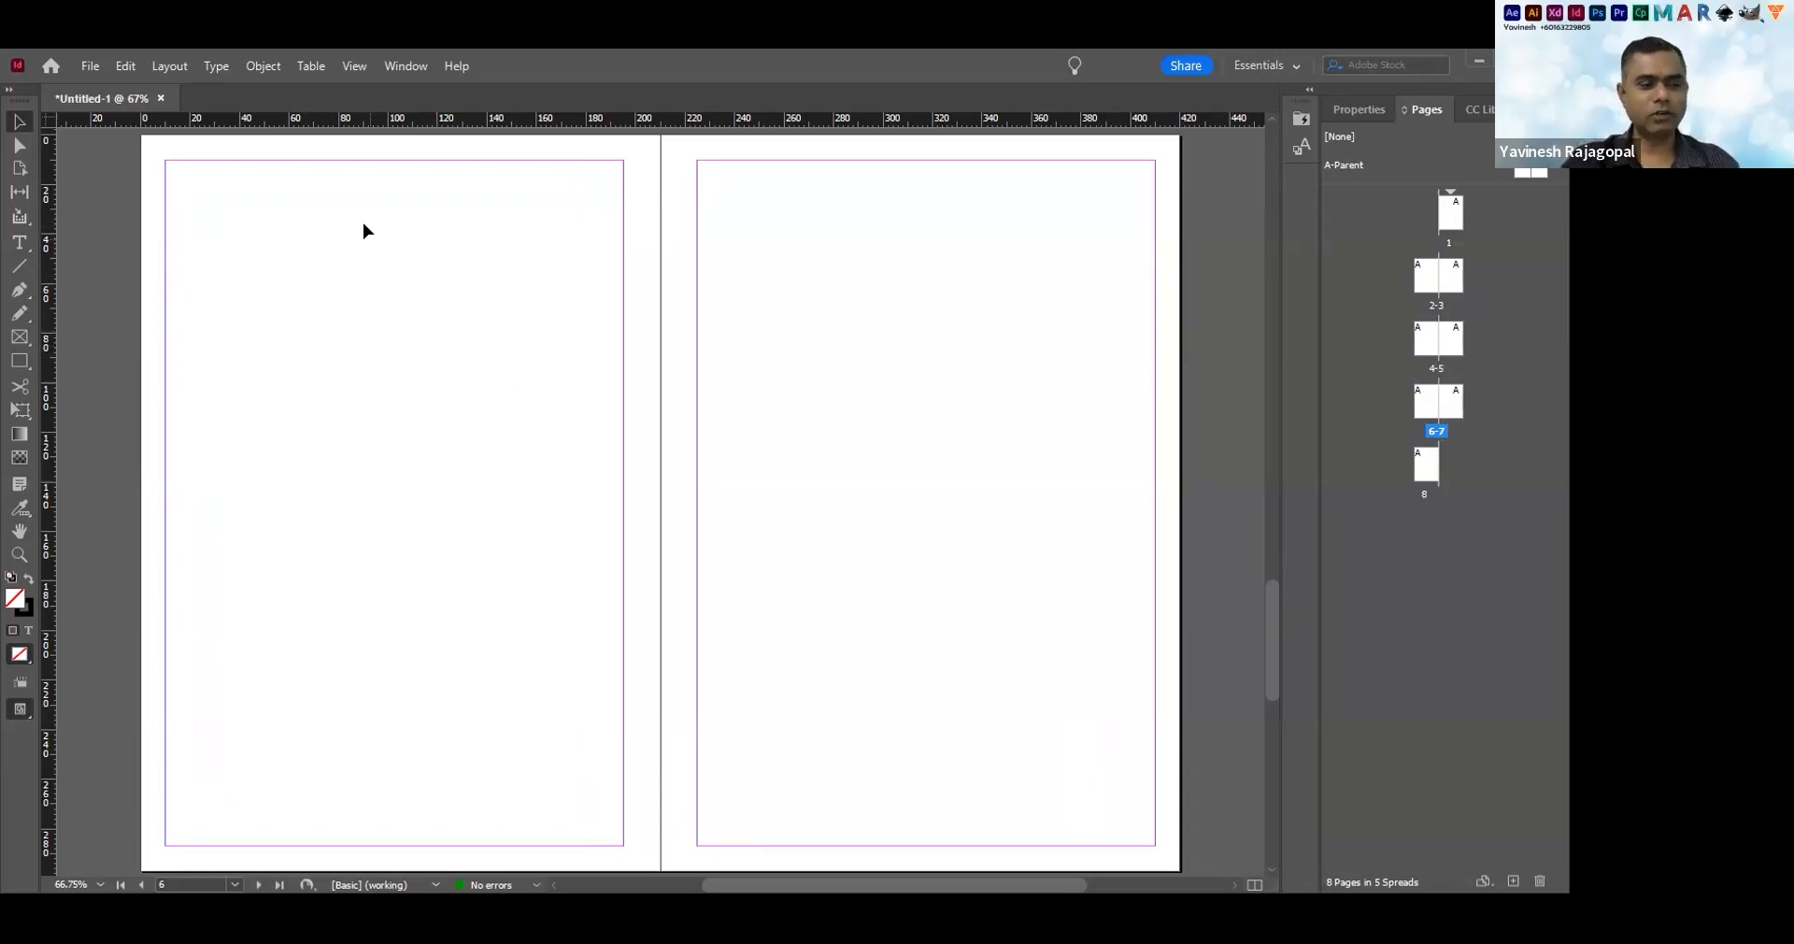
left_click(90, 67)
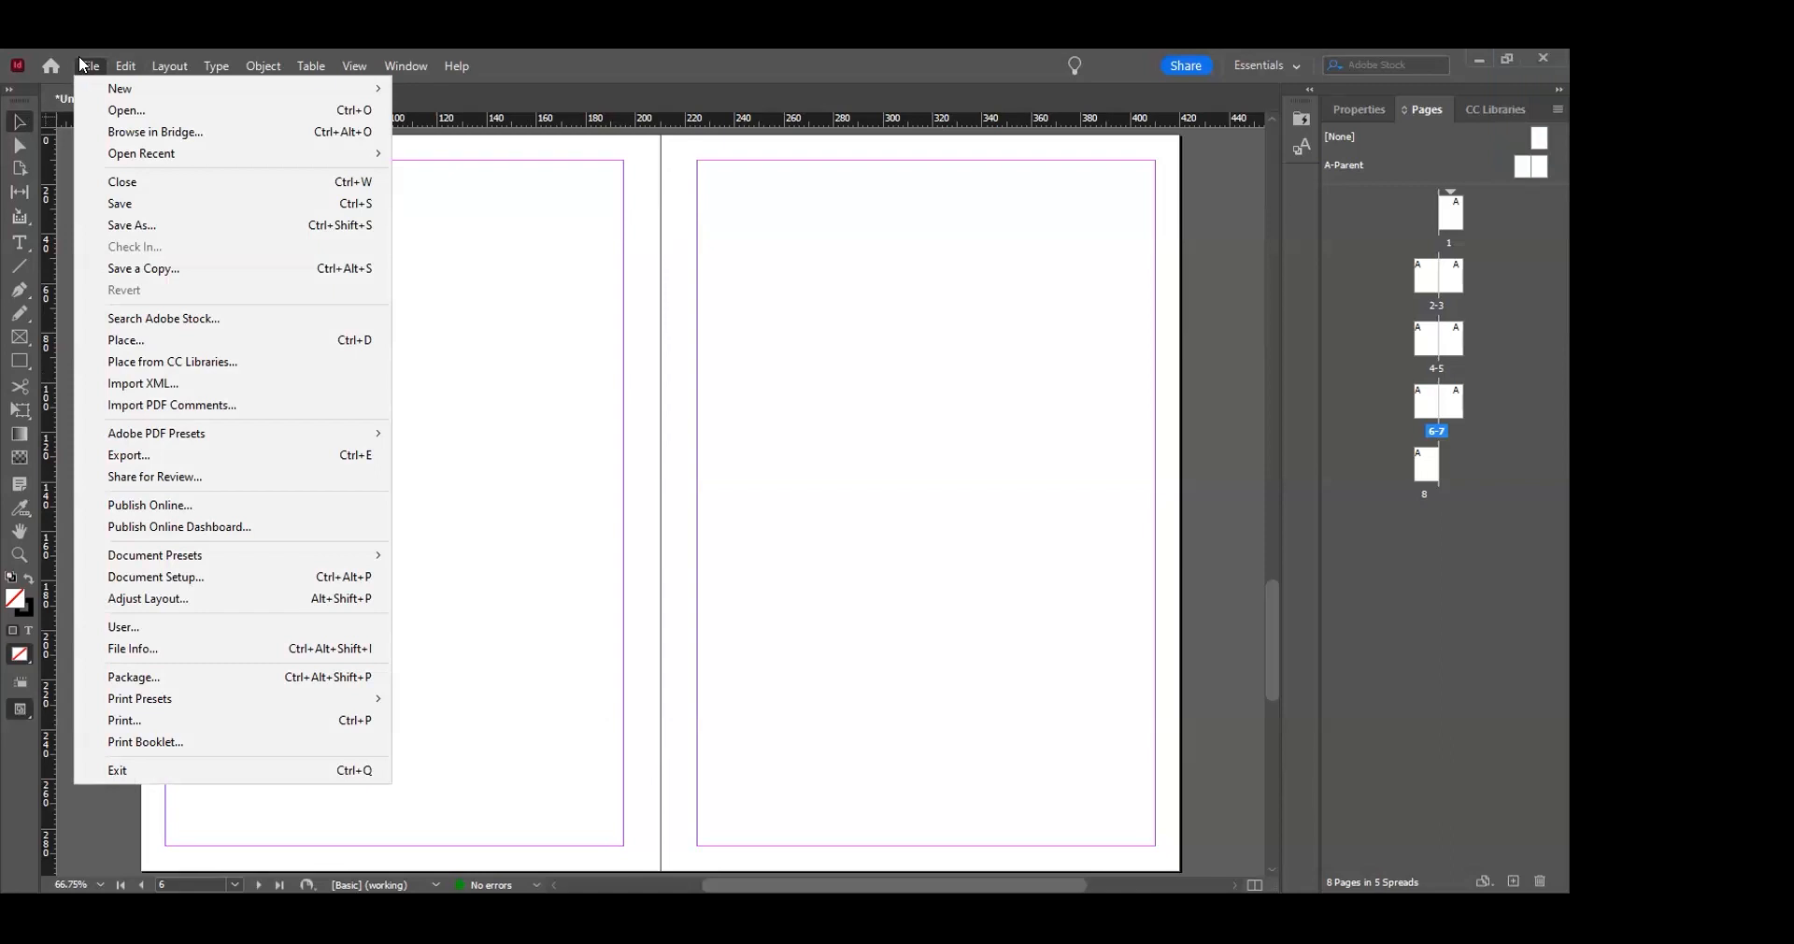
left_click(178, 576)
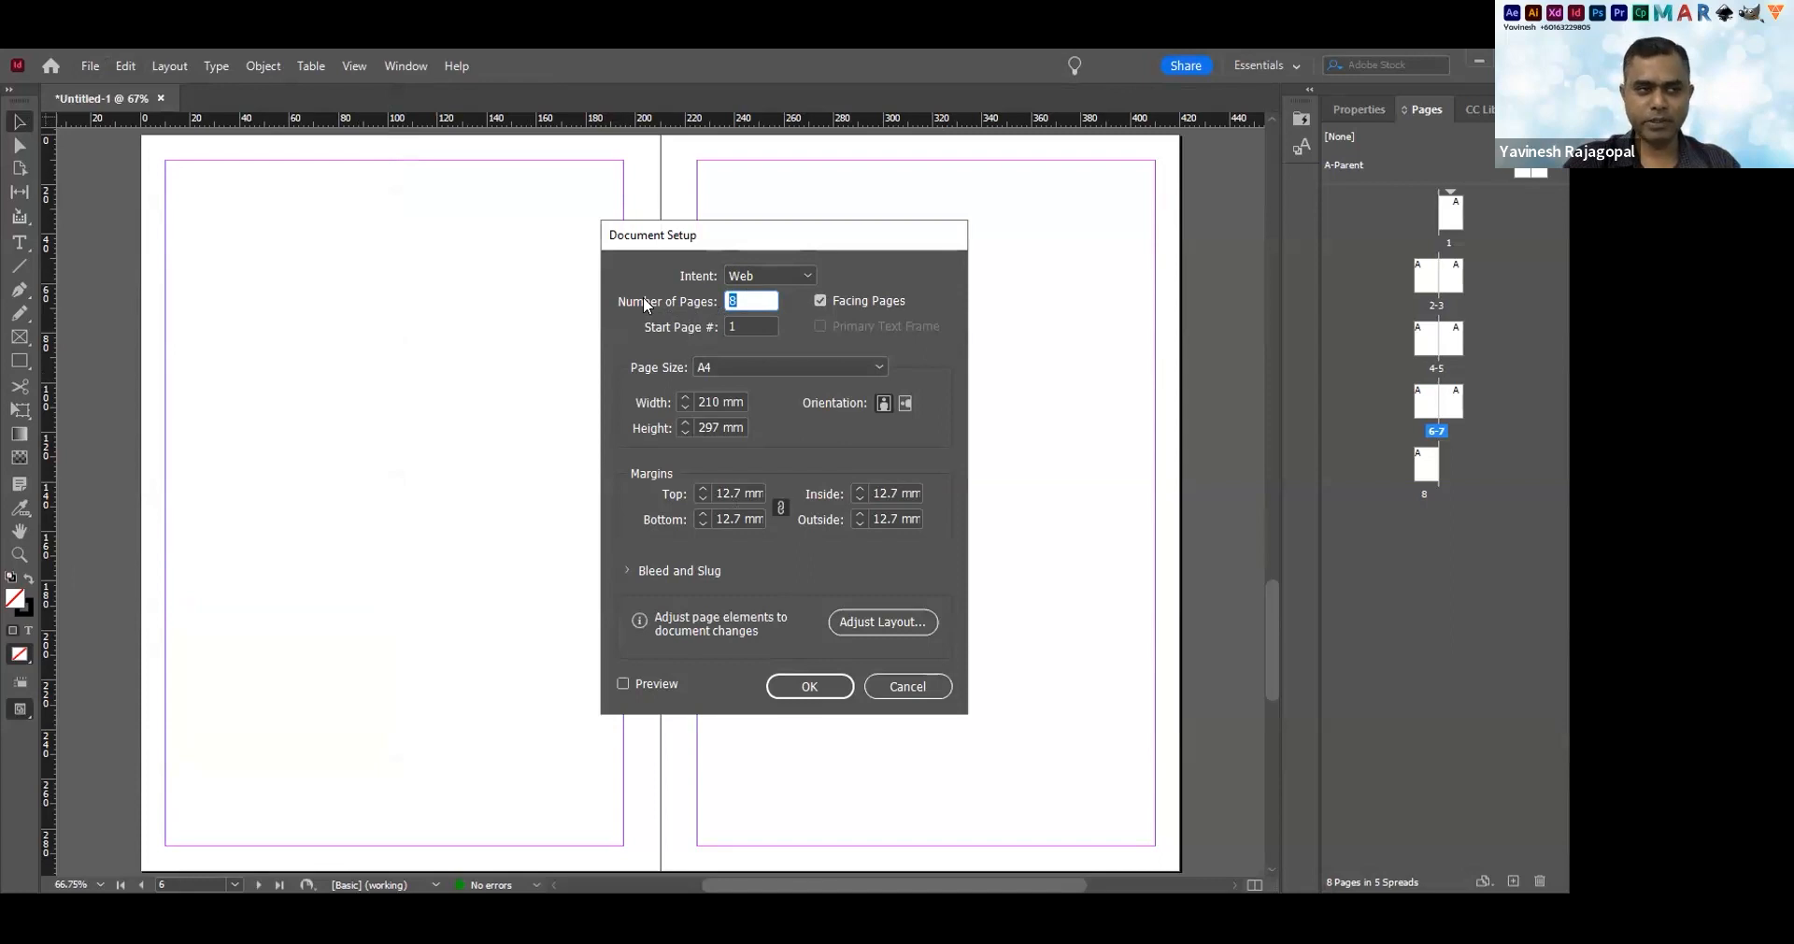
key("Tab")
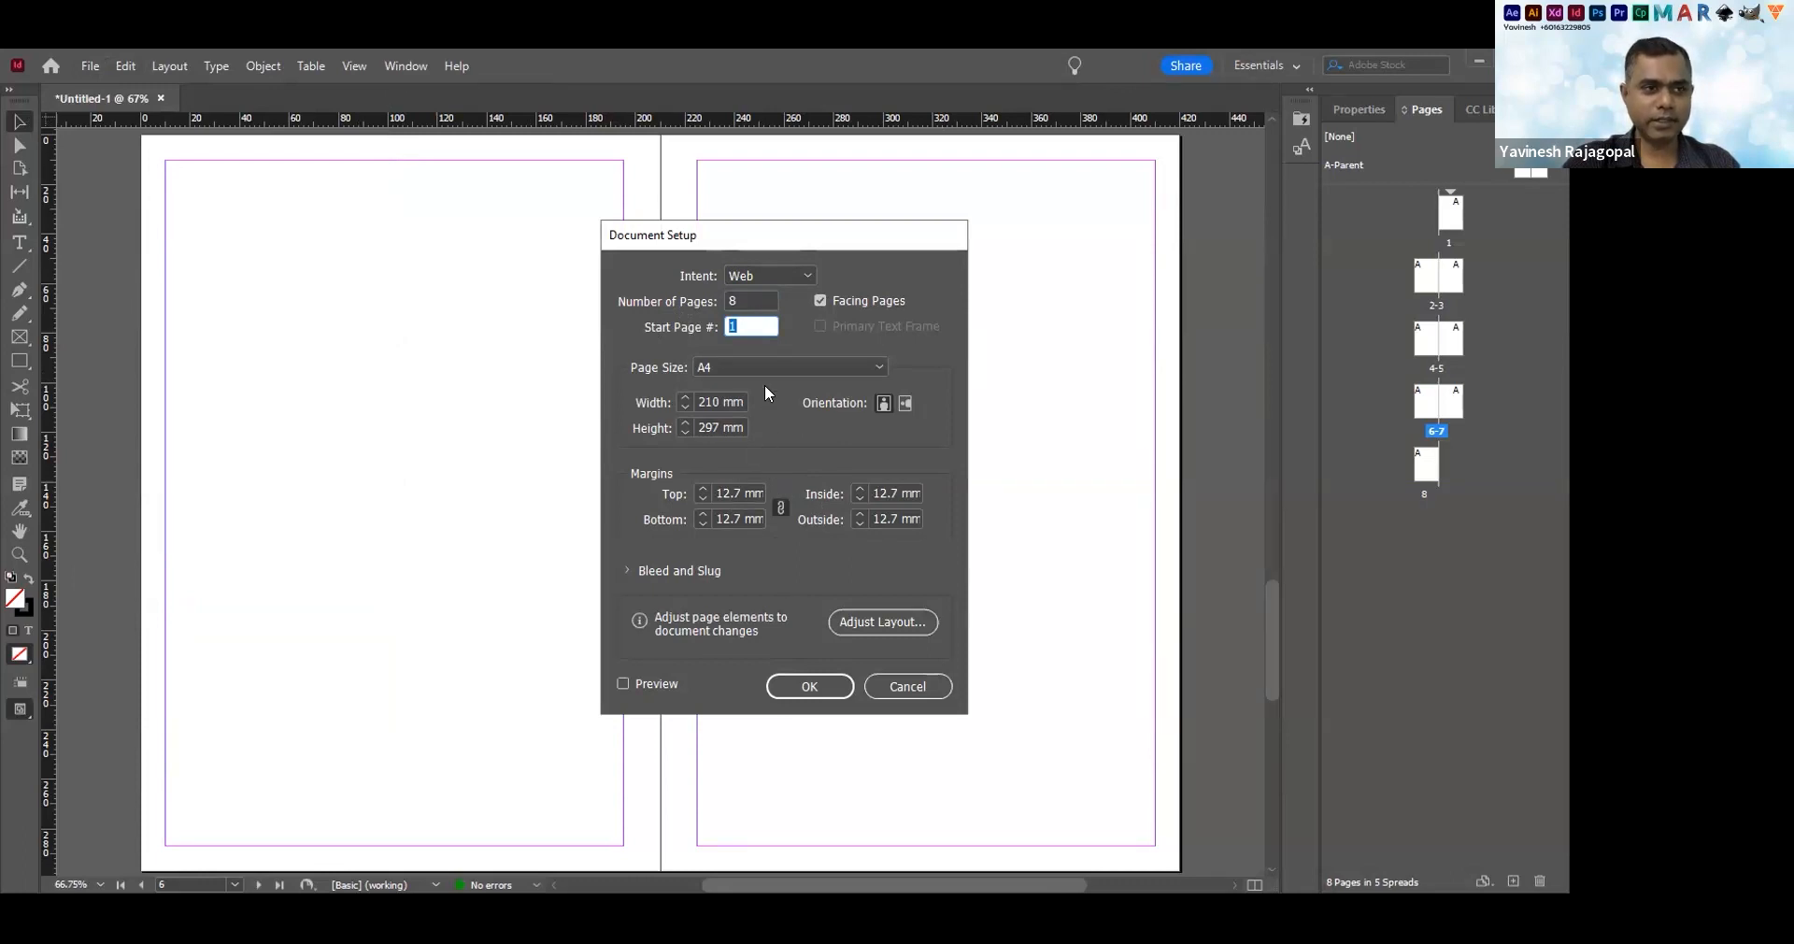
left_click(819, 299)
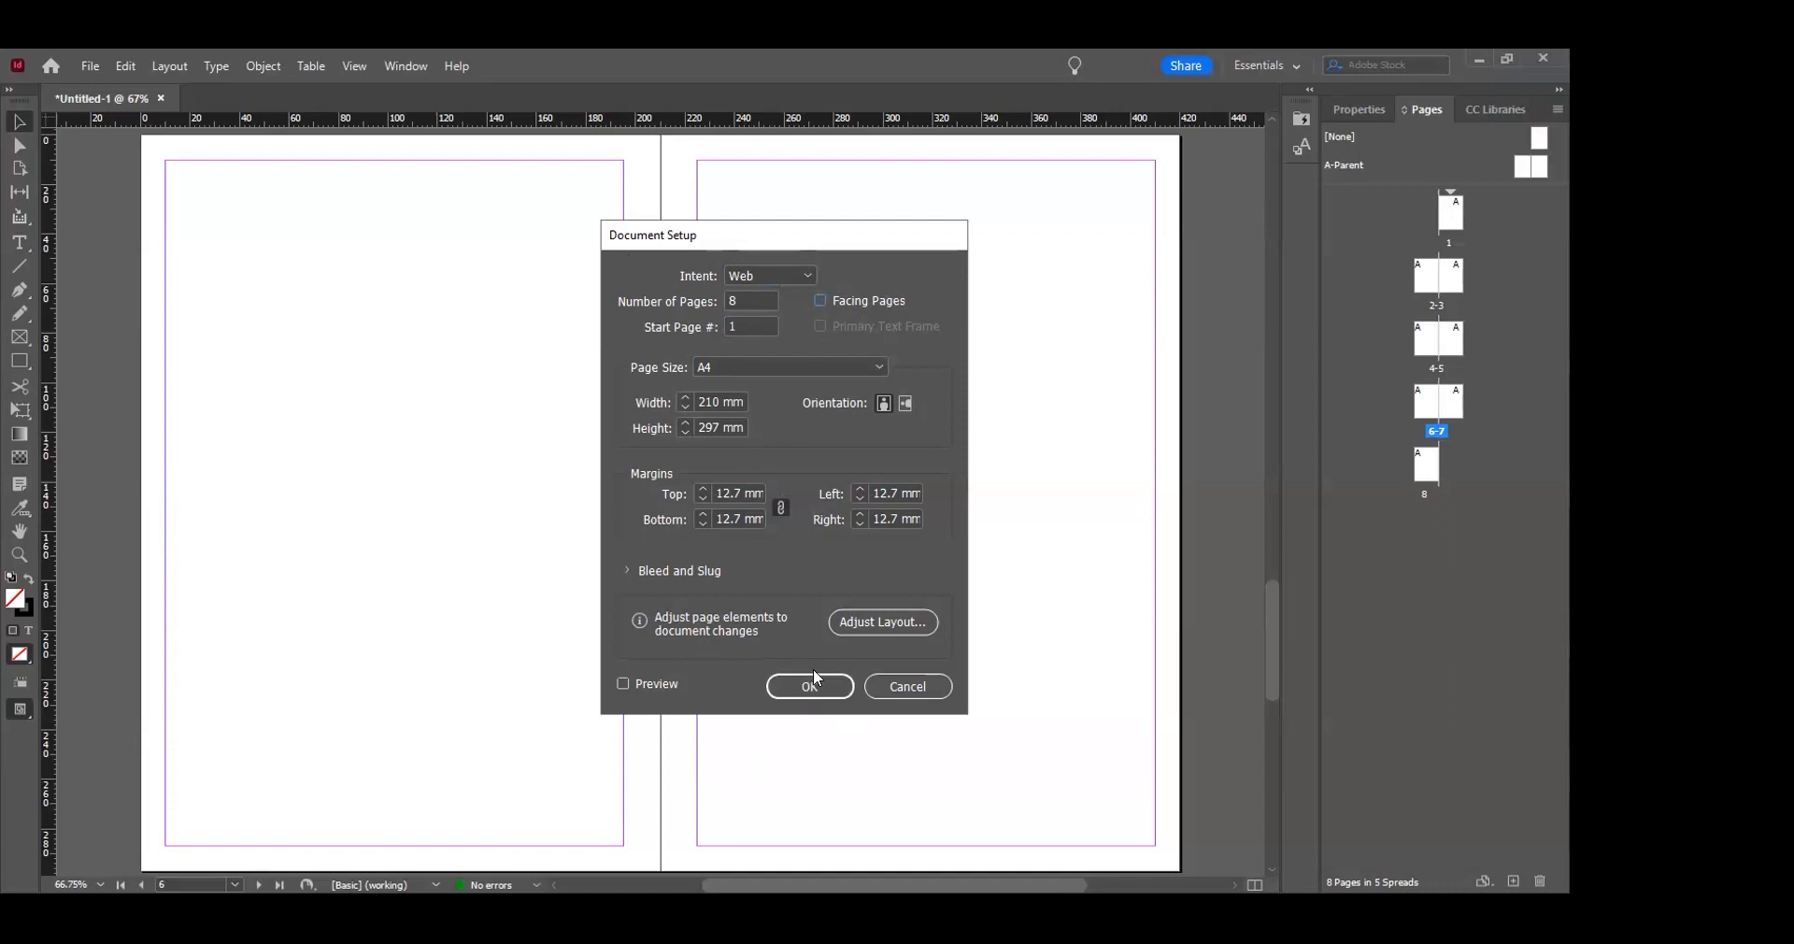
key("Return")
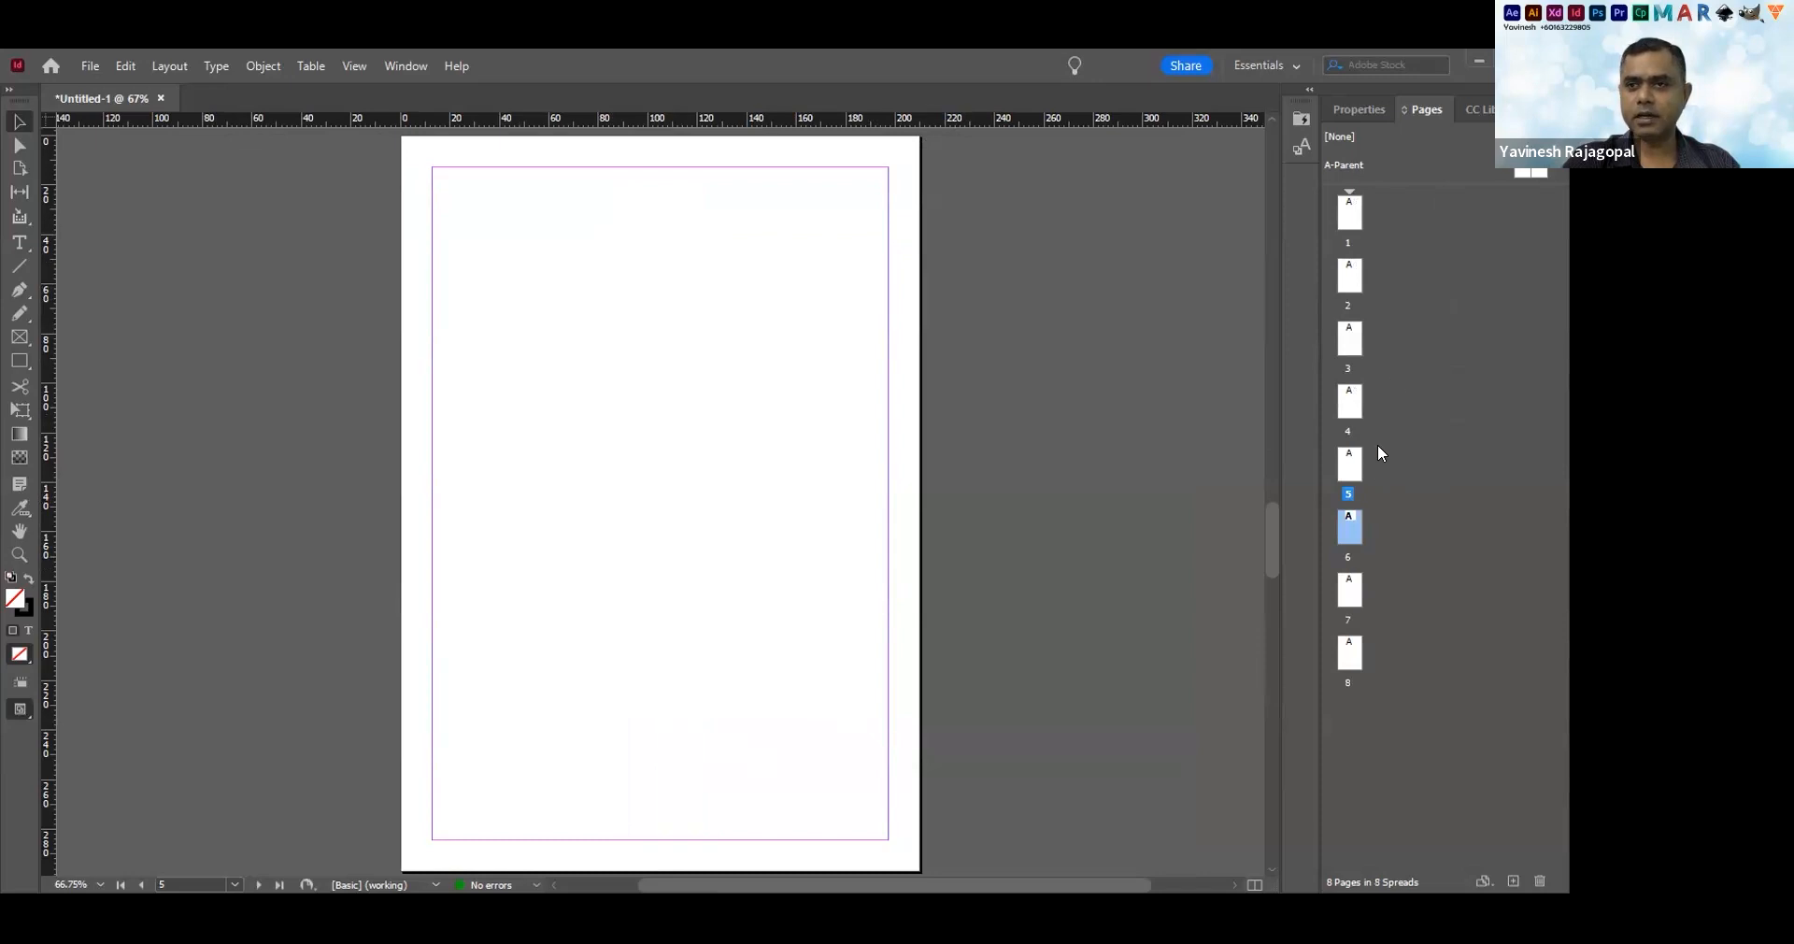
Delete pages 3 to 8 from the document
double_click(1346, 217)
left_click(1350, 339)
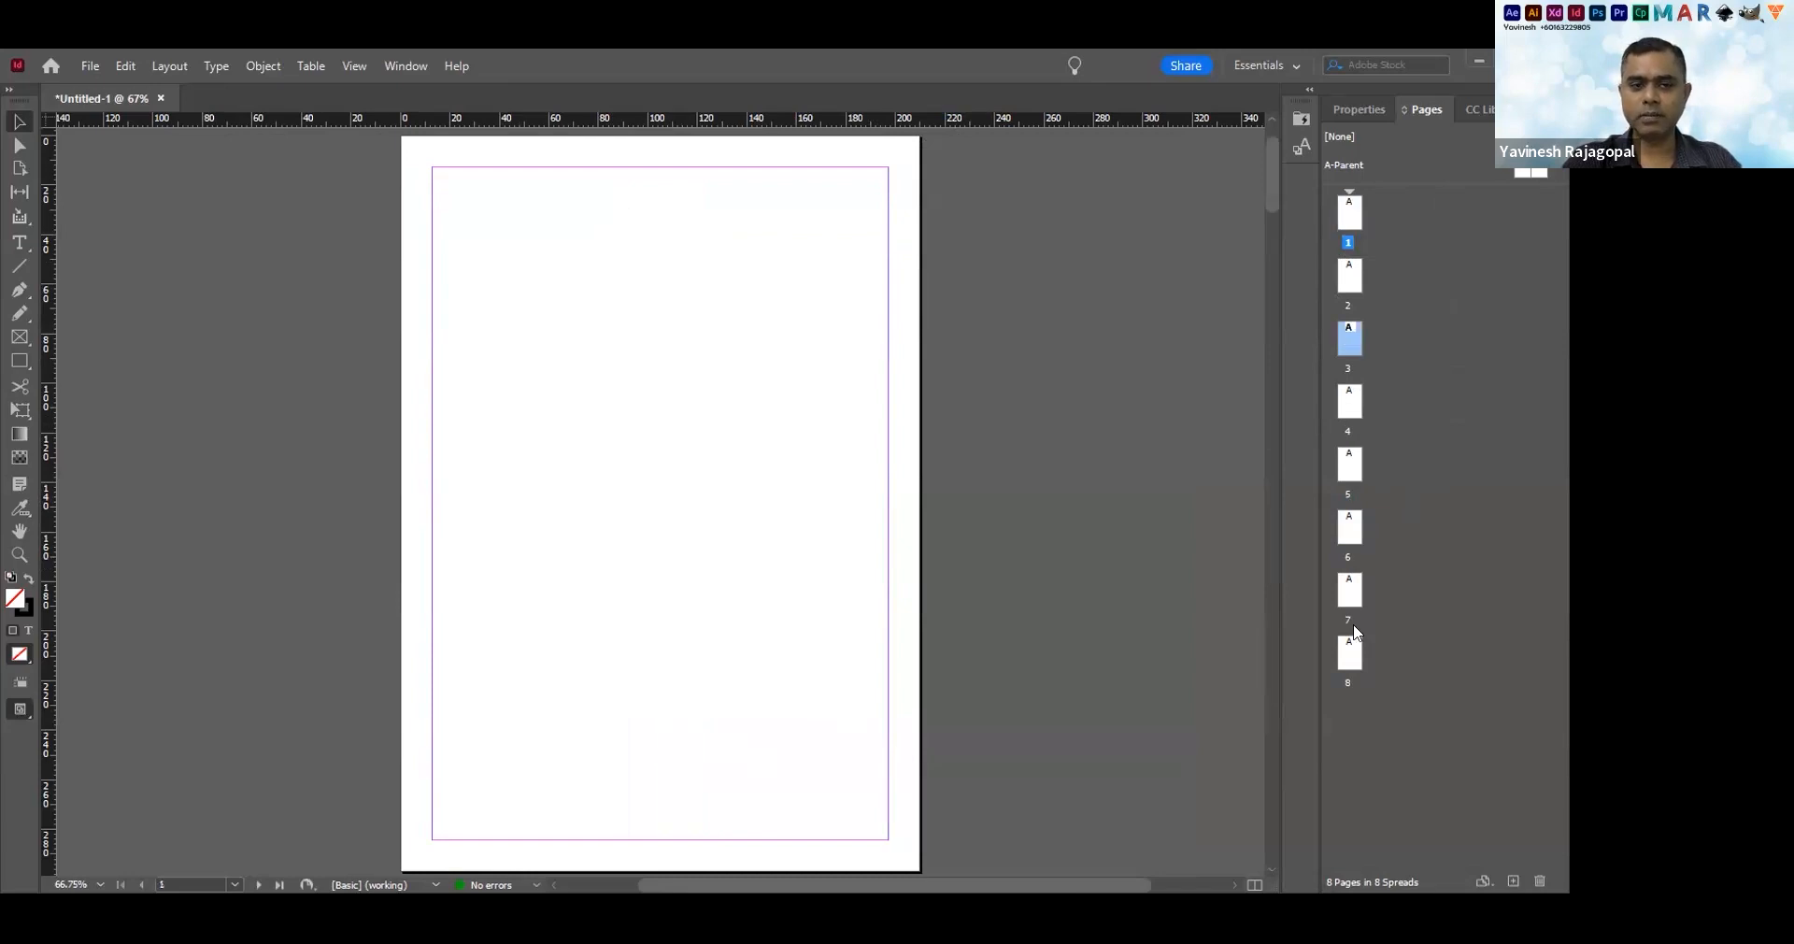
left_click(1350, 655, "shift")
left_click(1540, 881)
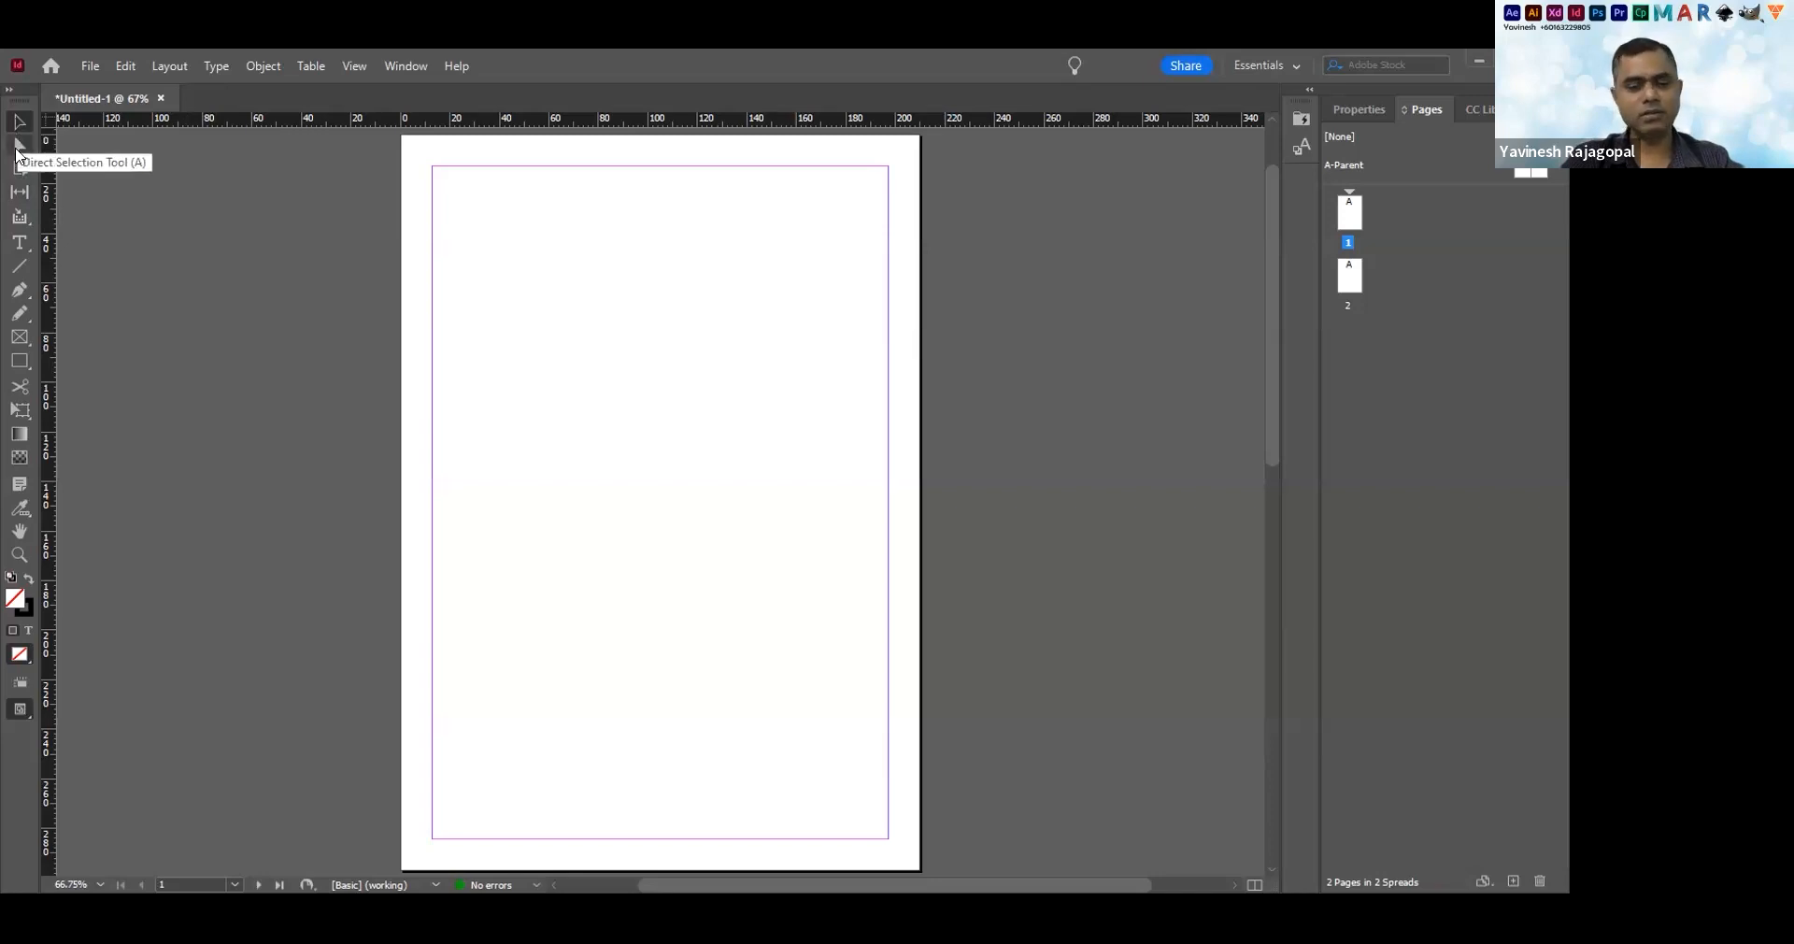
Draw a text frame about 70 by 67 mm in the upper-left area of page 1 and fill it with "zsdfasfasfasfv"
left_click(20, 245)
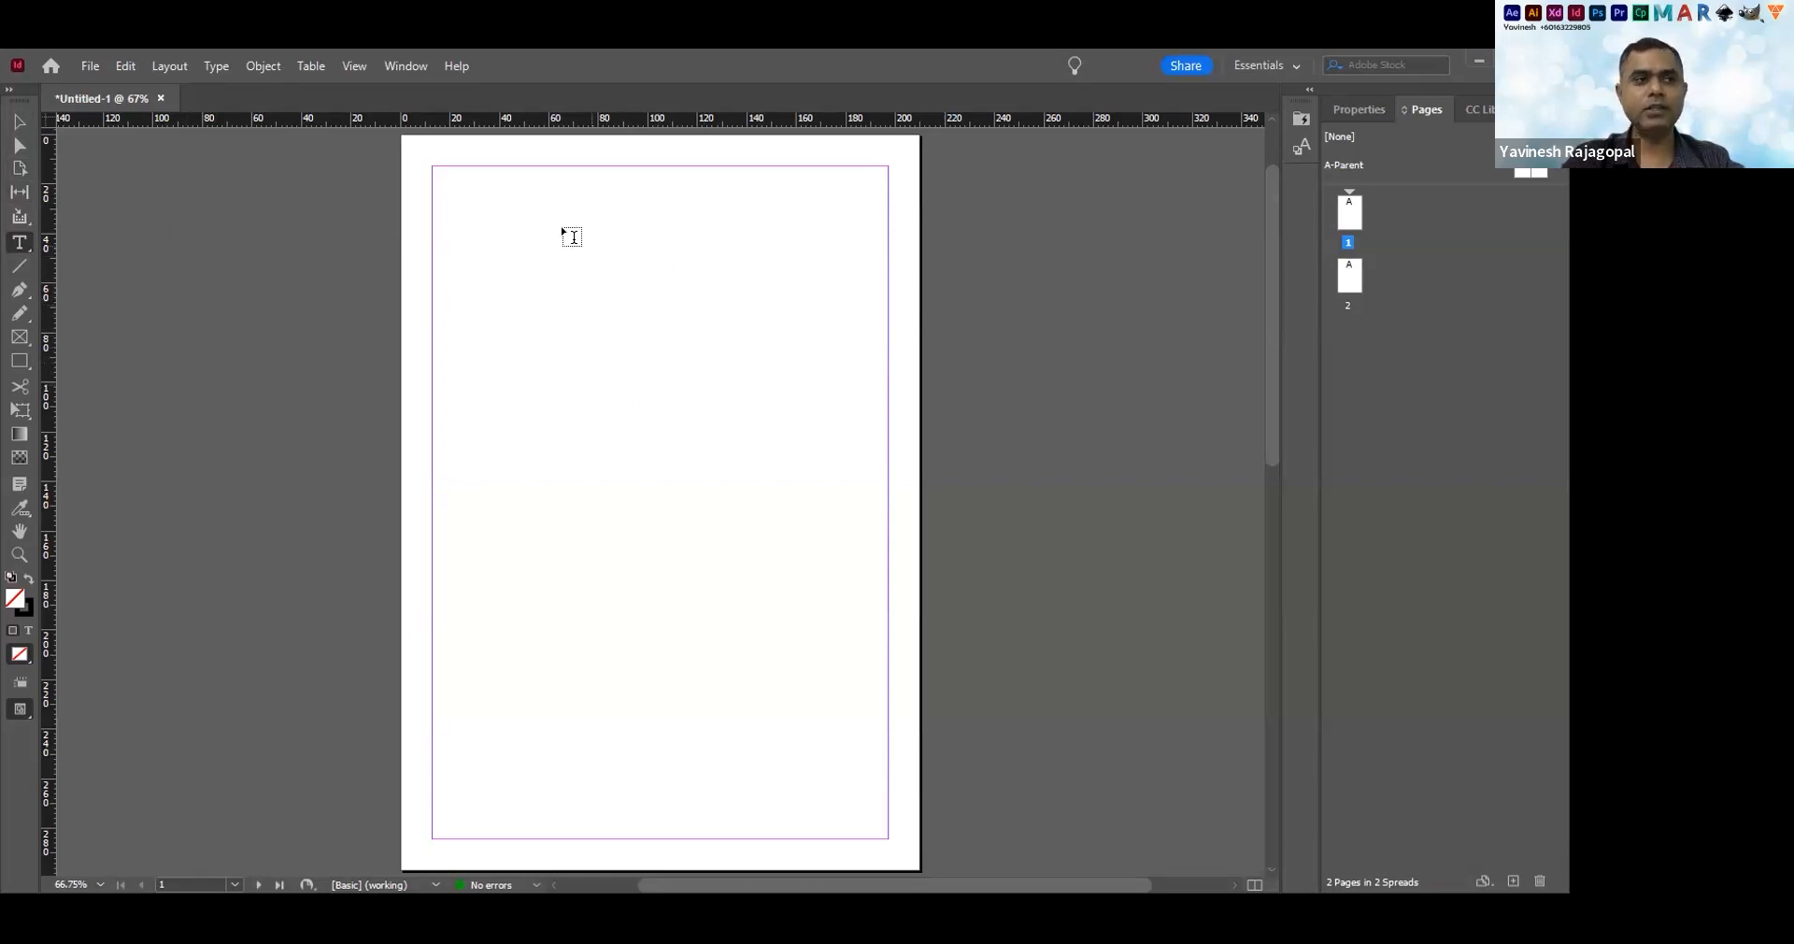
left_click_drag(487, 227, 661, 392)
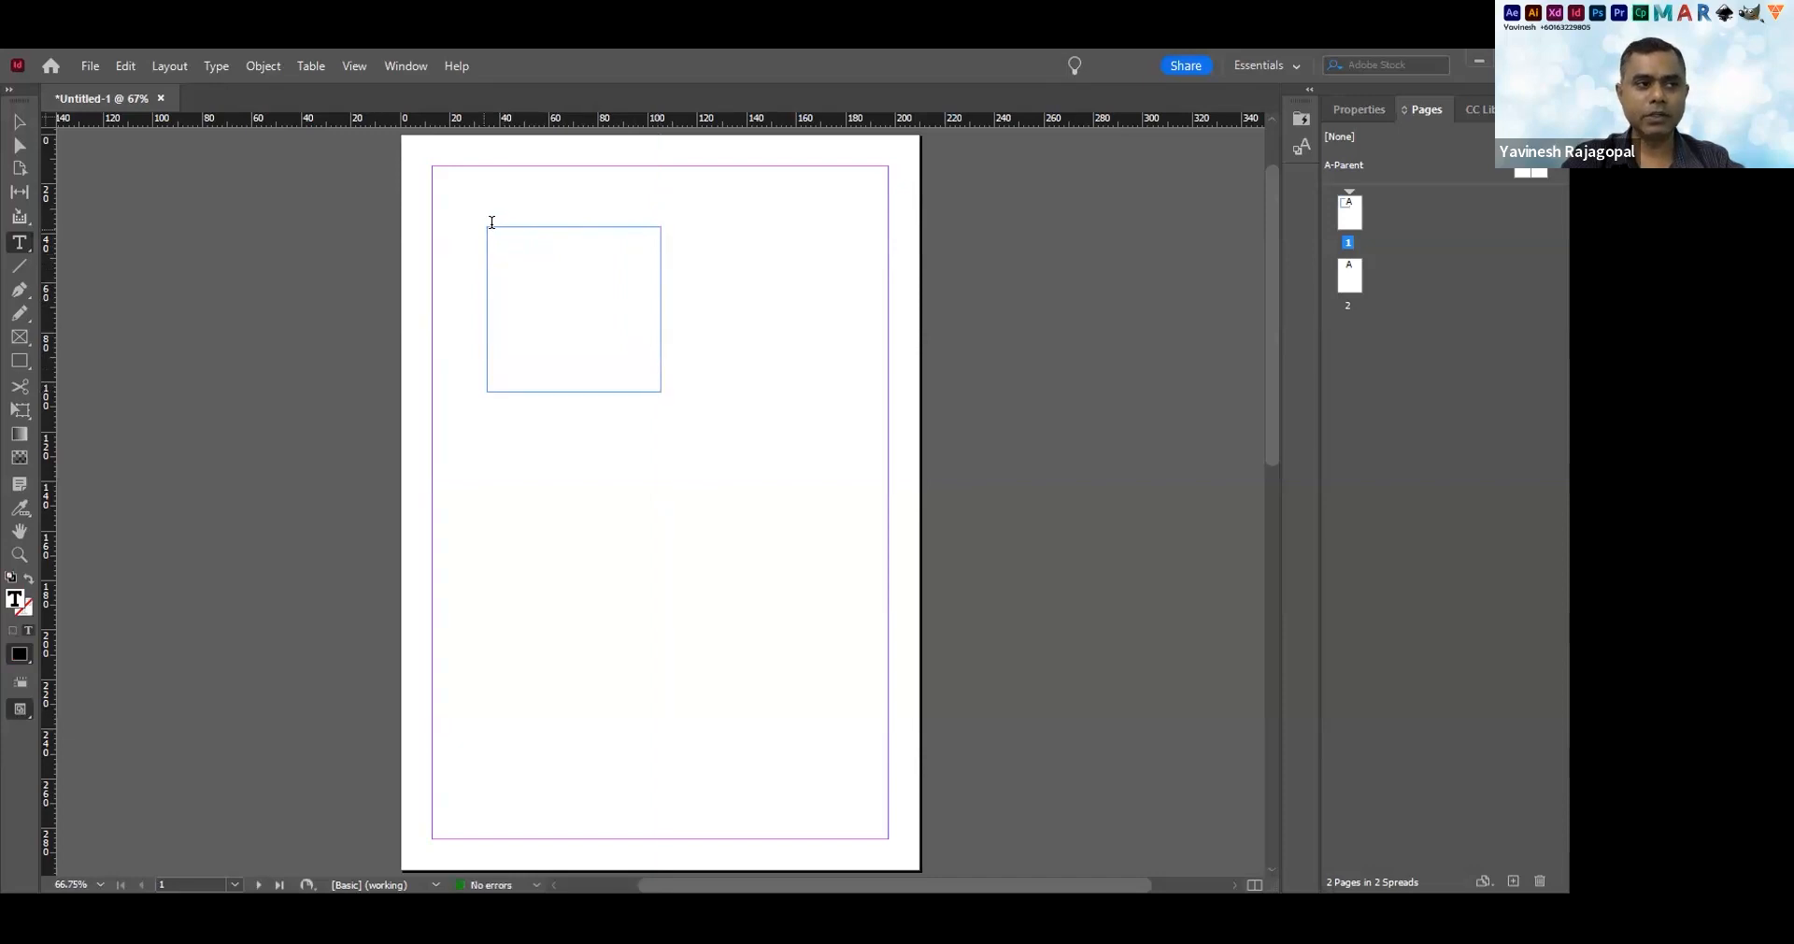
type("zsdfasfasfasf")
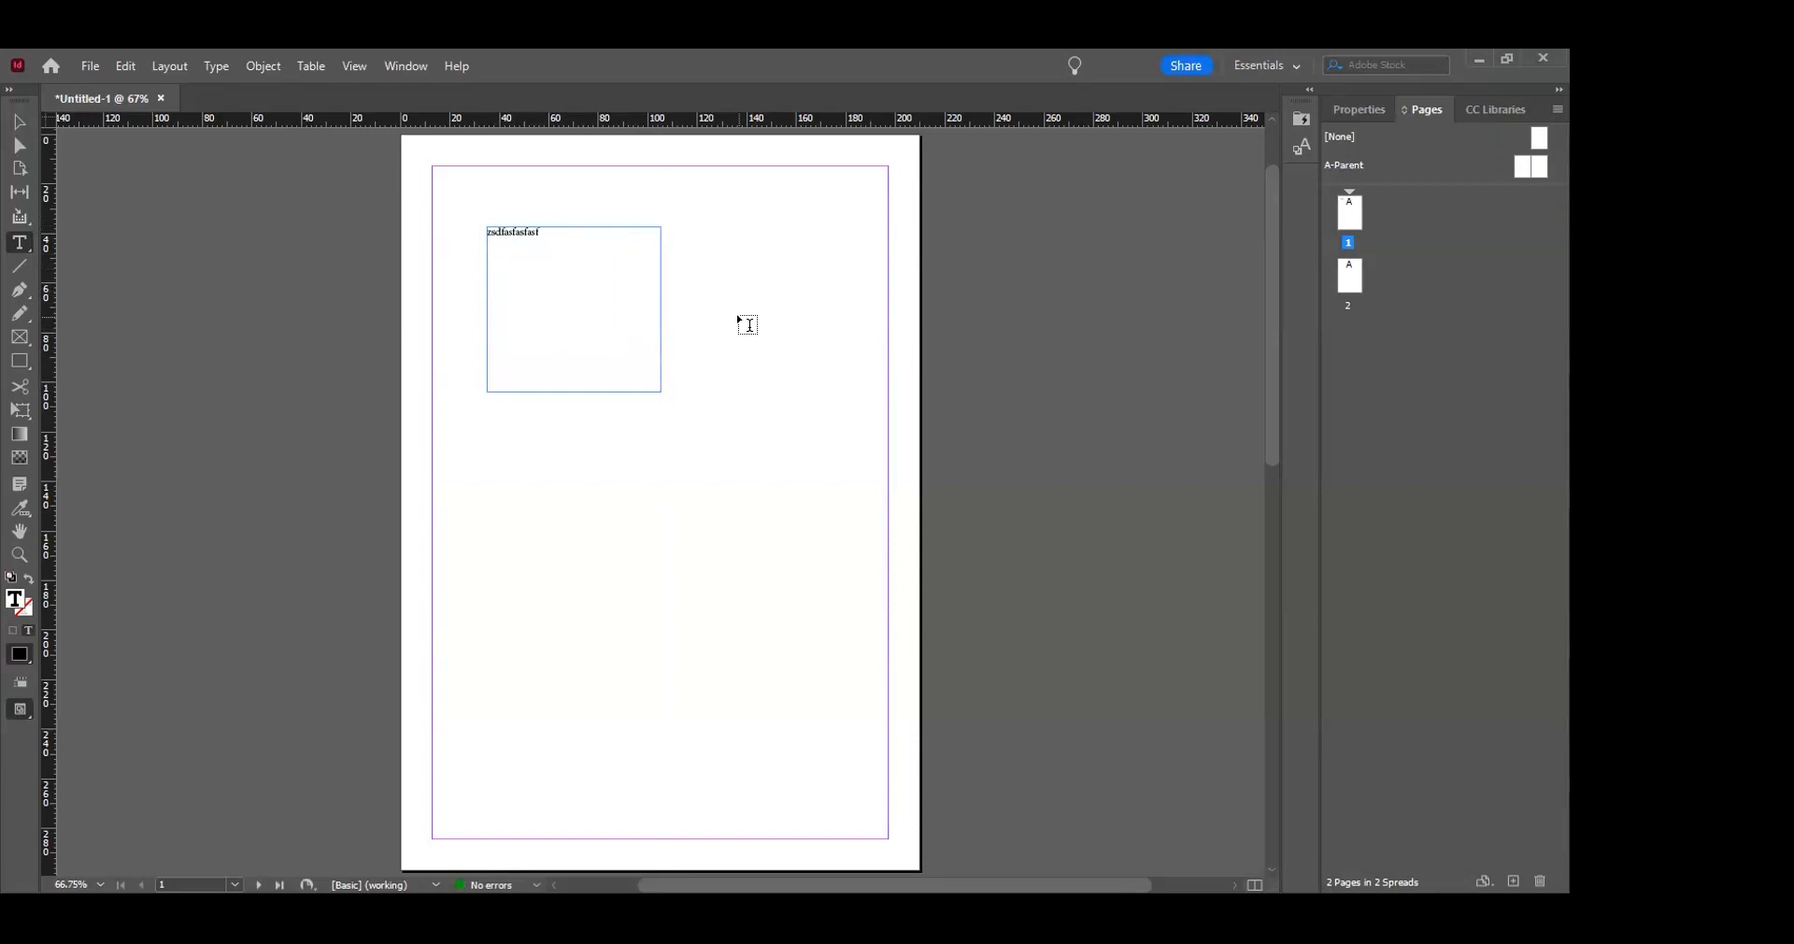
type("v")
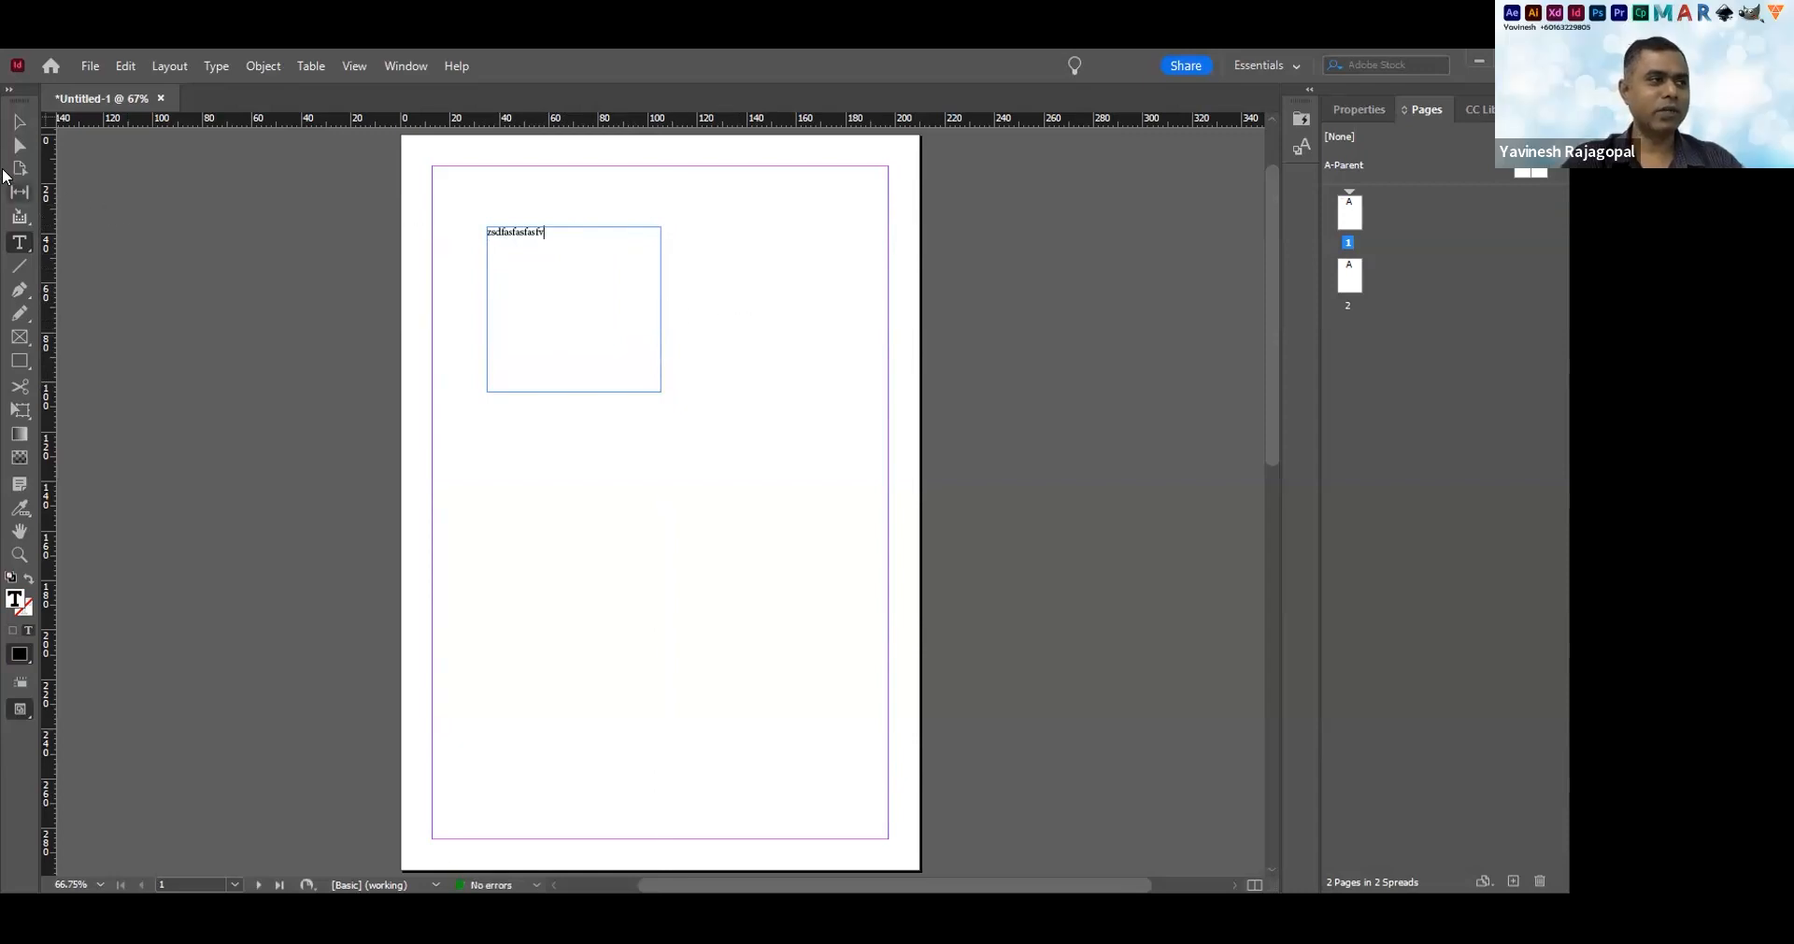
left_click(18, 122)
left_click(753, 470)
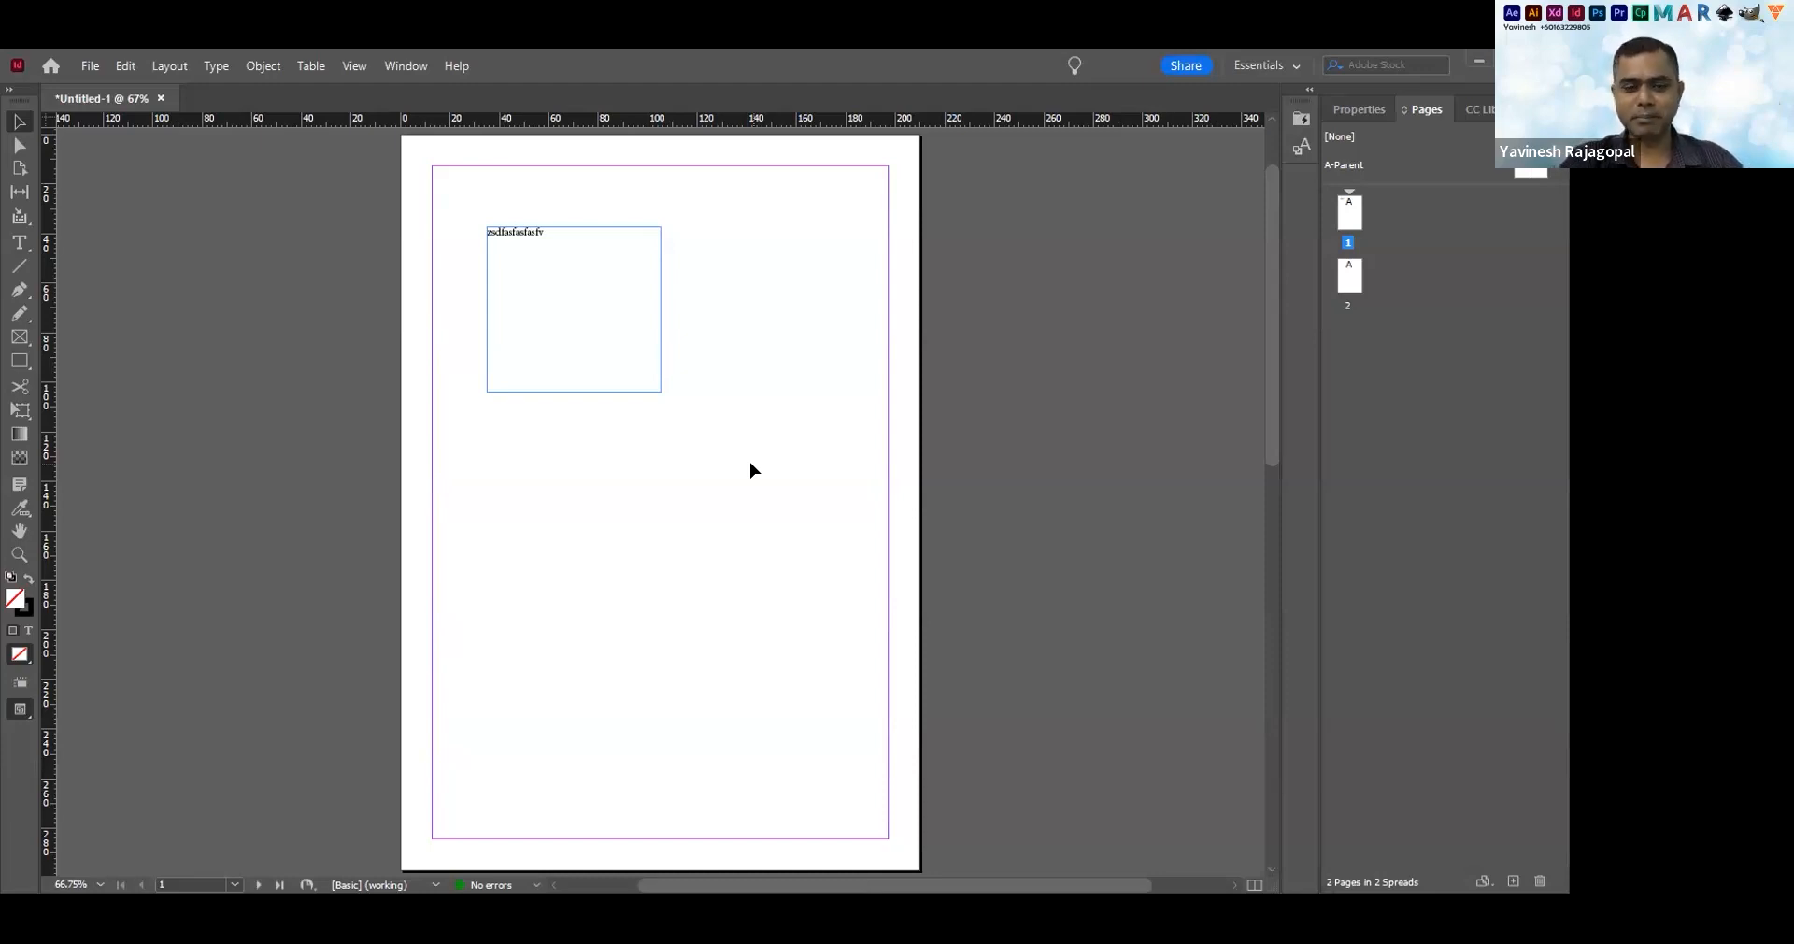
Resize the text frame to span the full width between the margins from the top margin, about 34 mm high, and select all its text
left_click(561, 290)
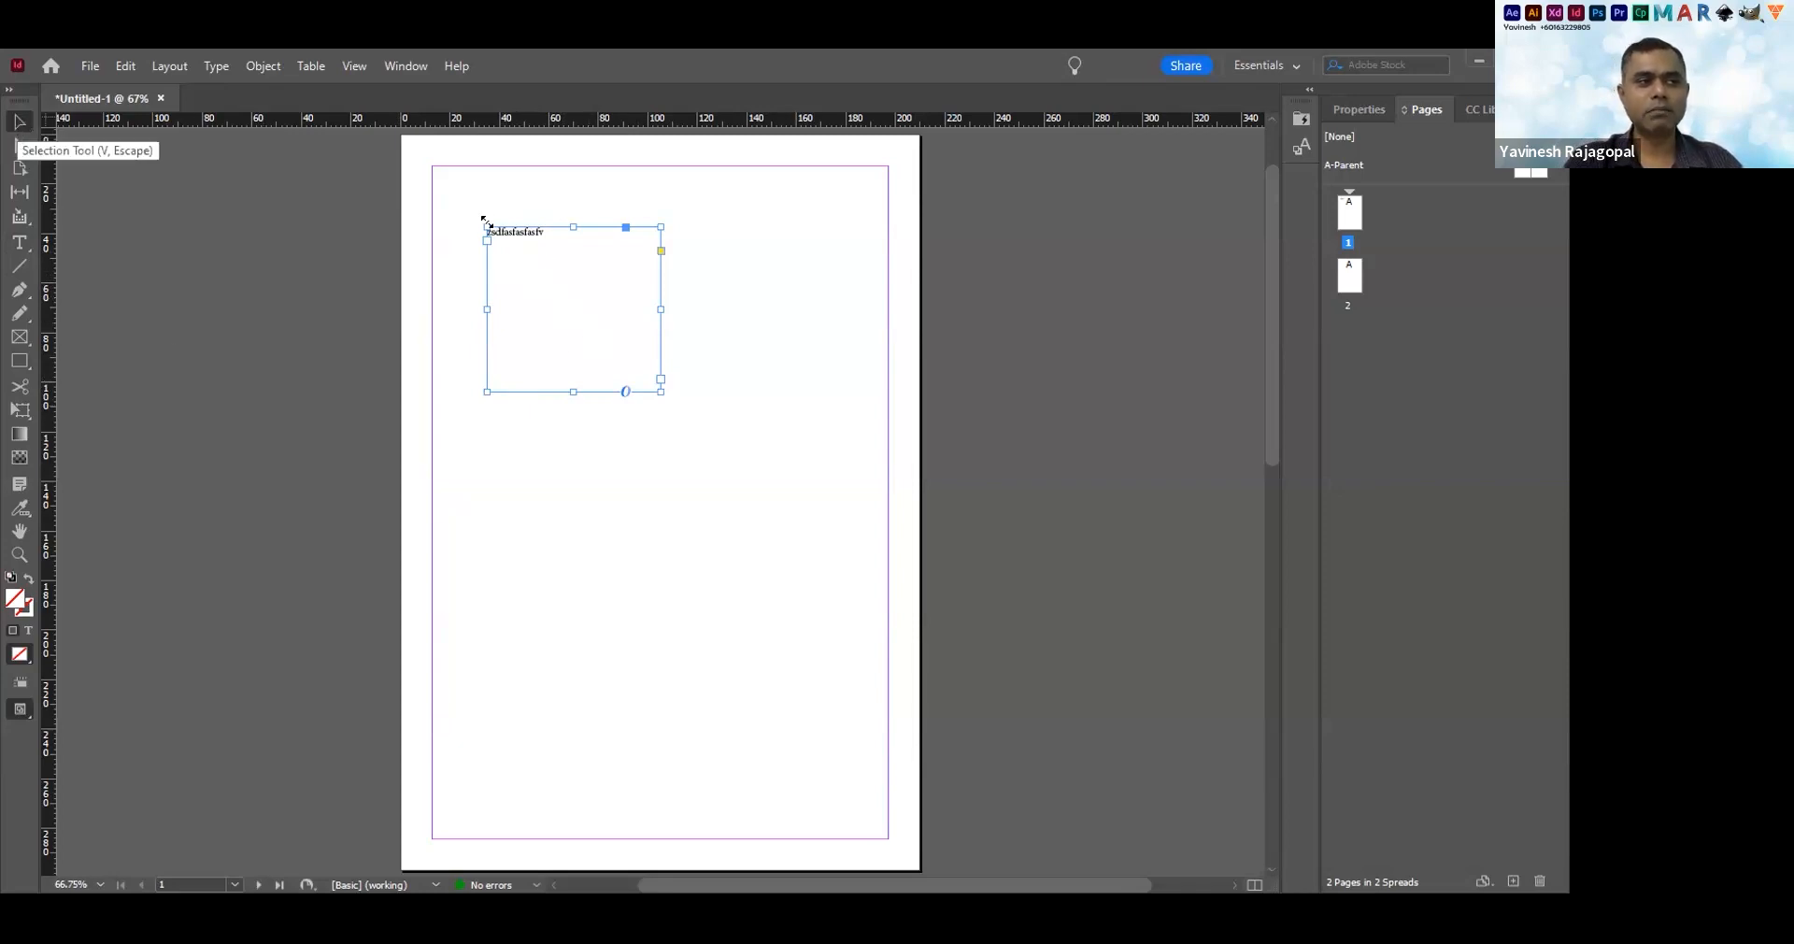
left_click_drag(483, 222, 431, 165)
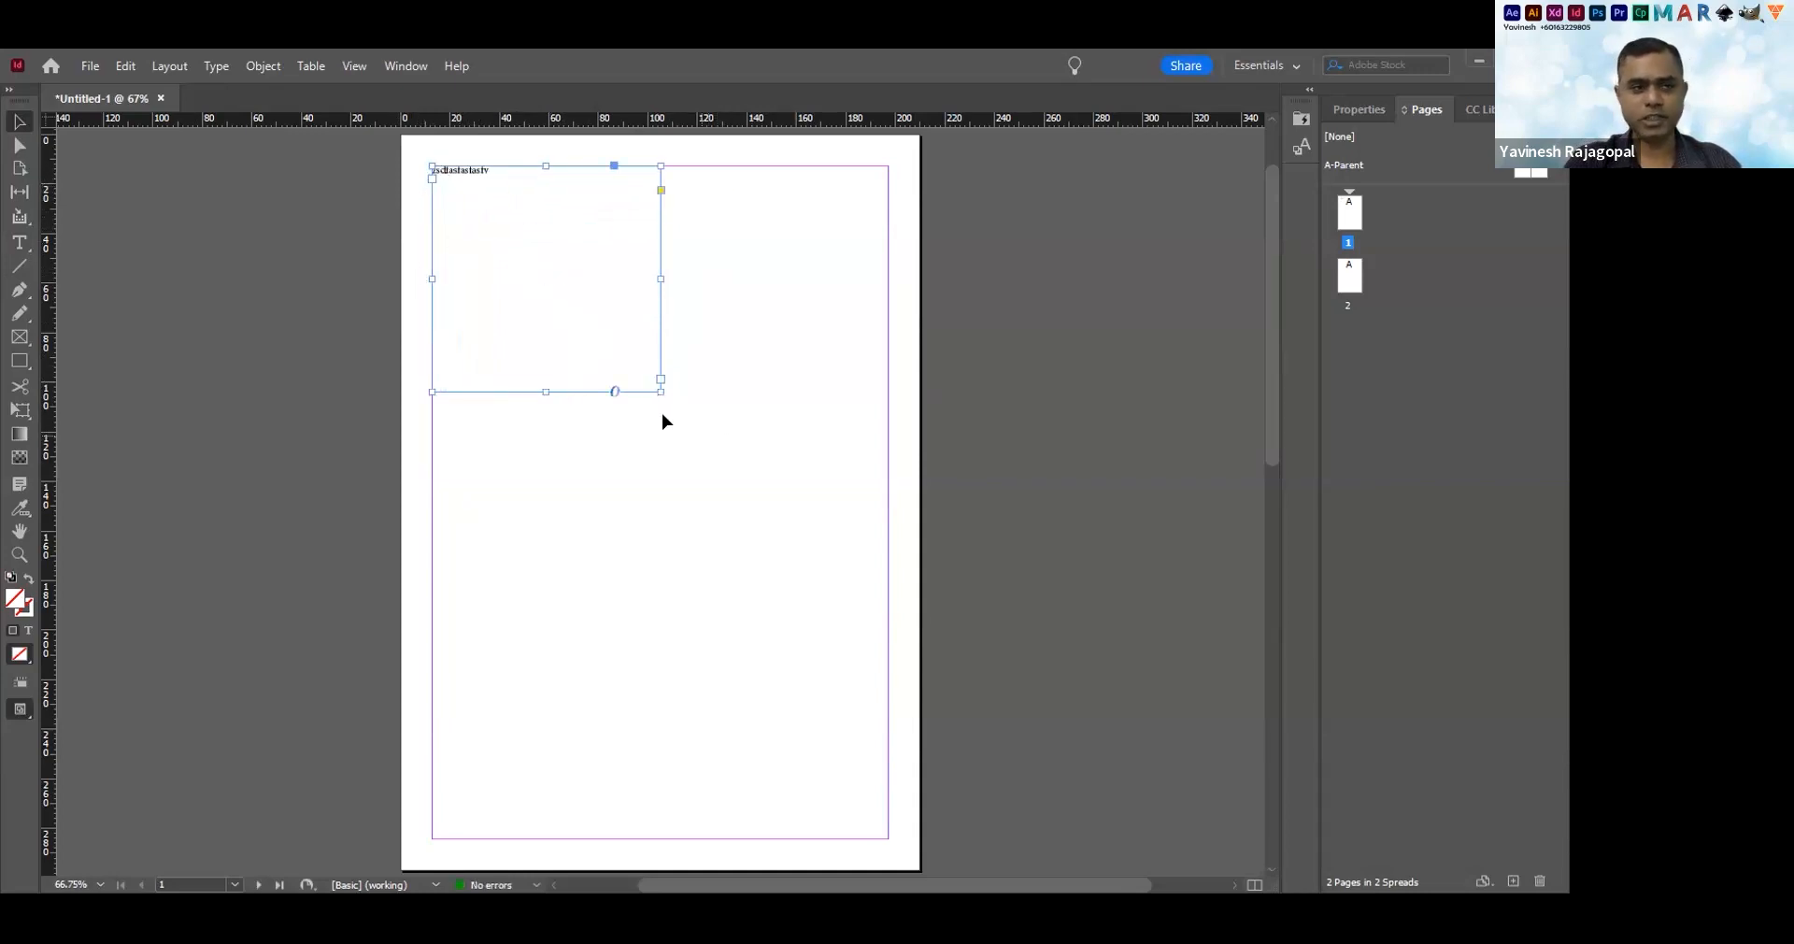
left_click_drag(657, 388, 883, 248)
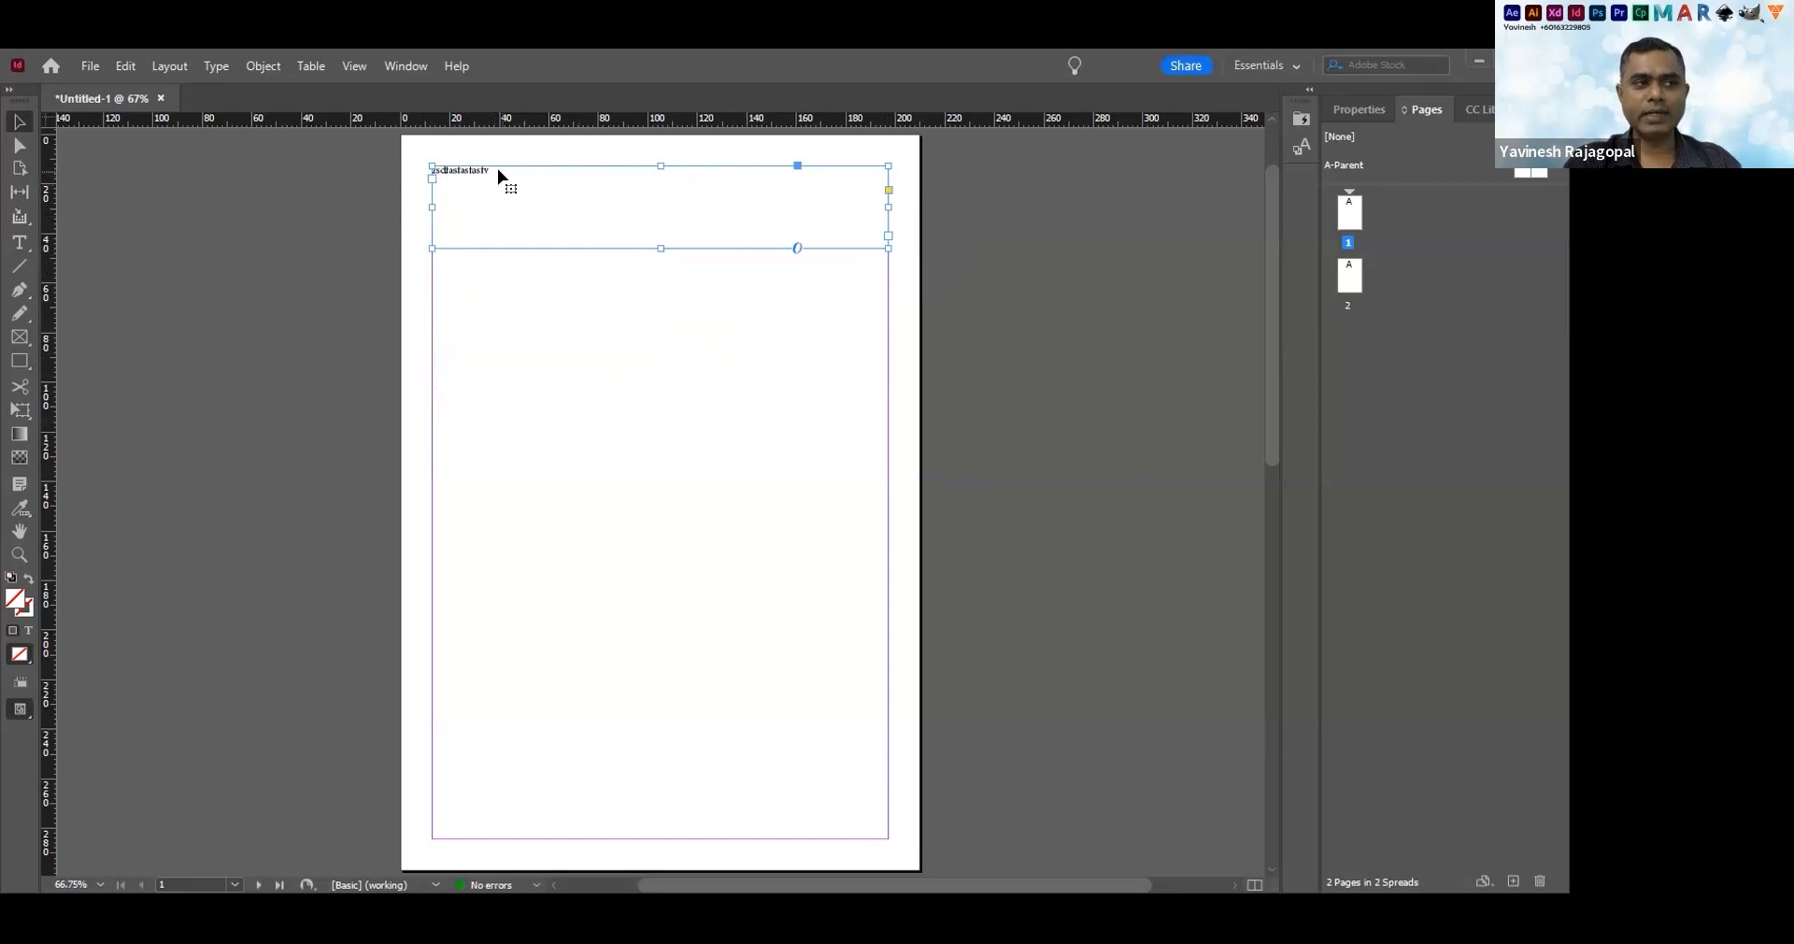
double_click(469, 174)
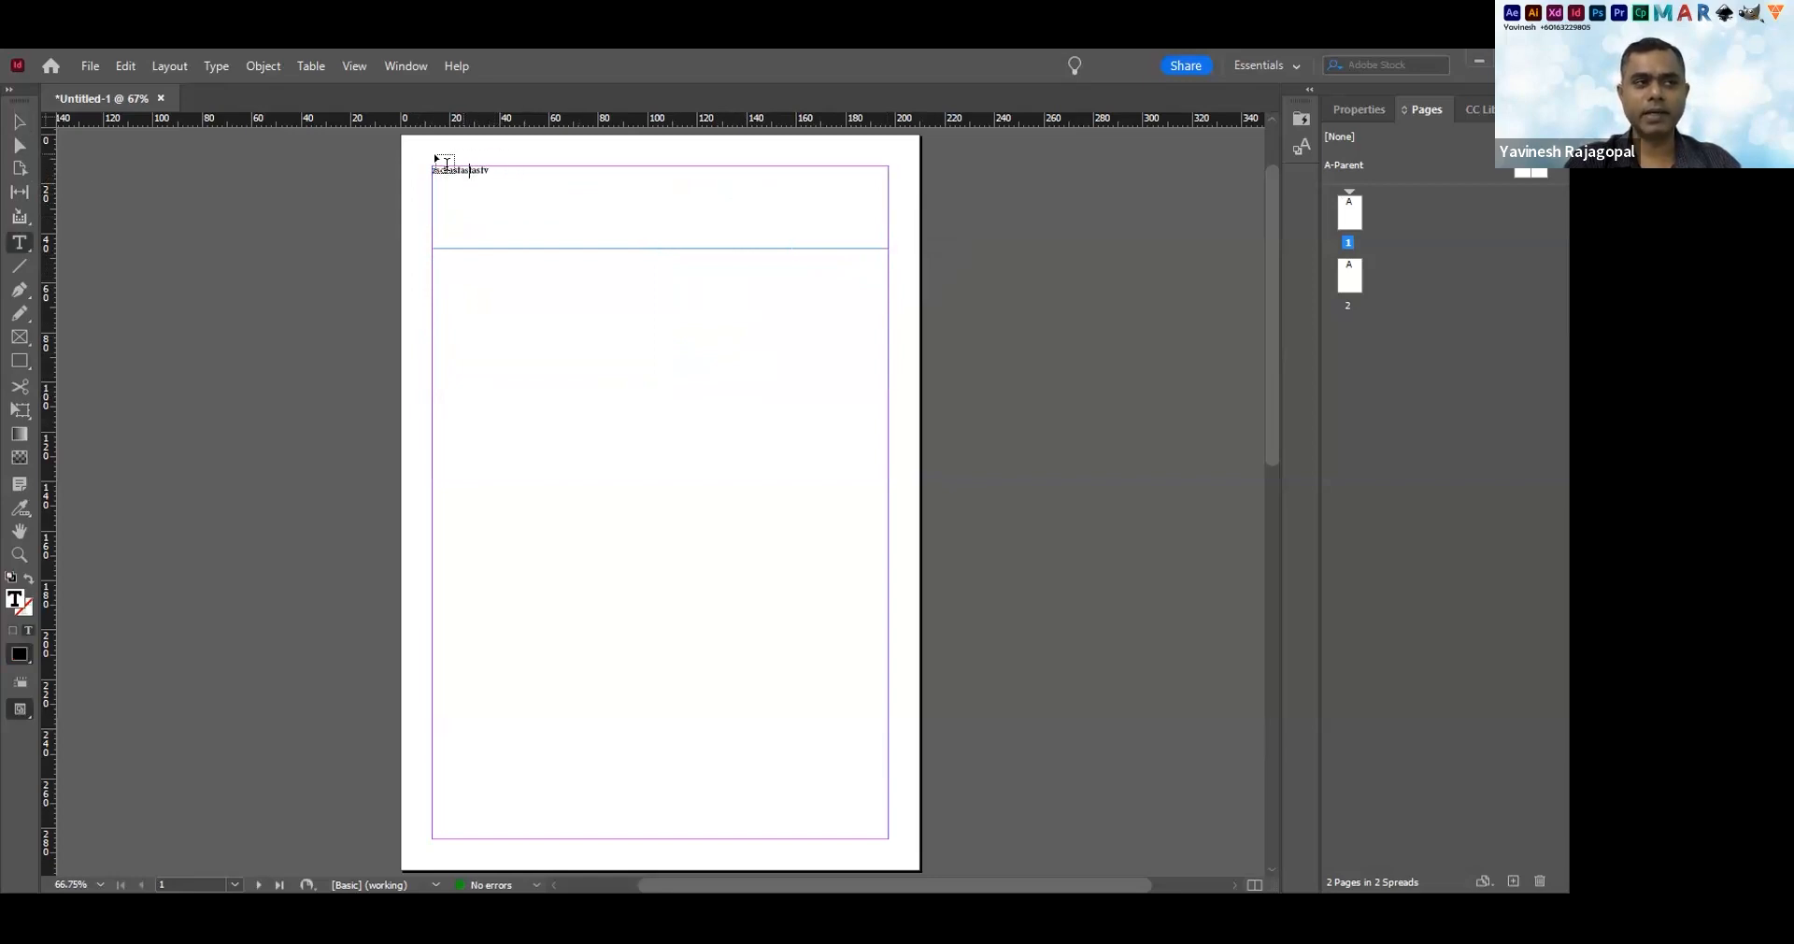
key("ctrl+a")
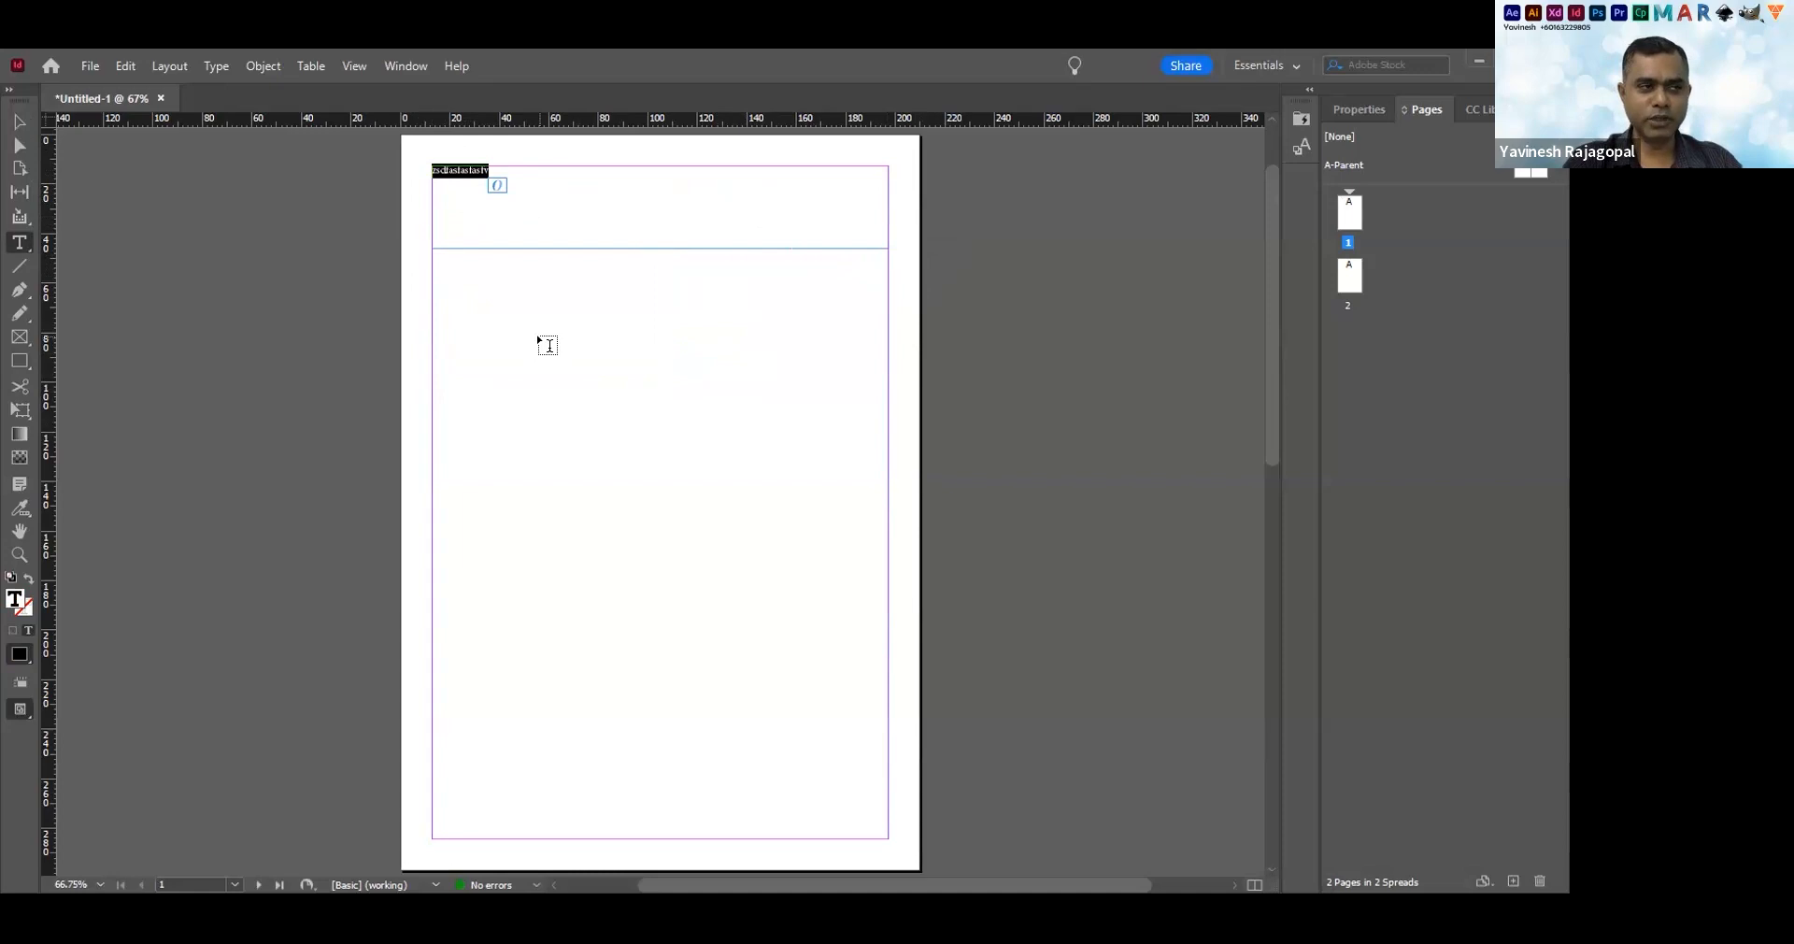
left_click(17, 120)
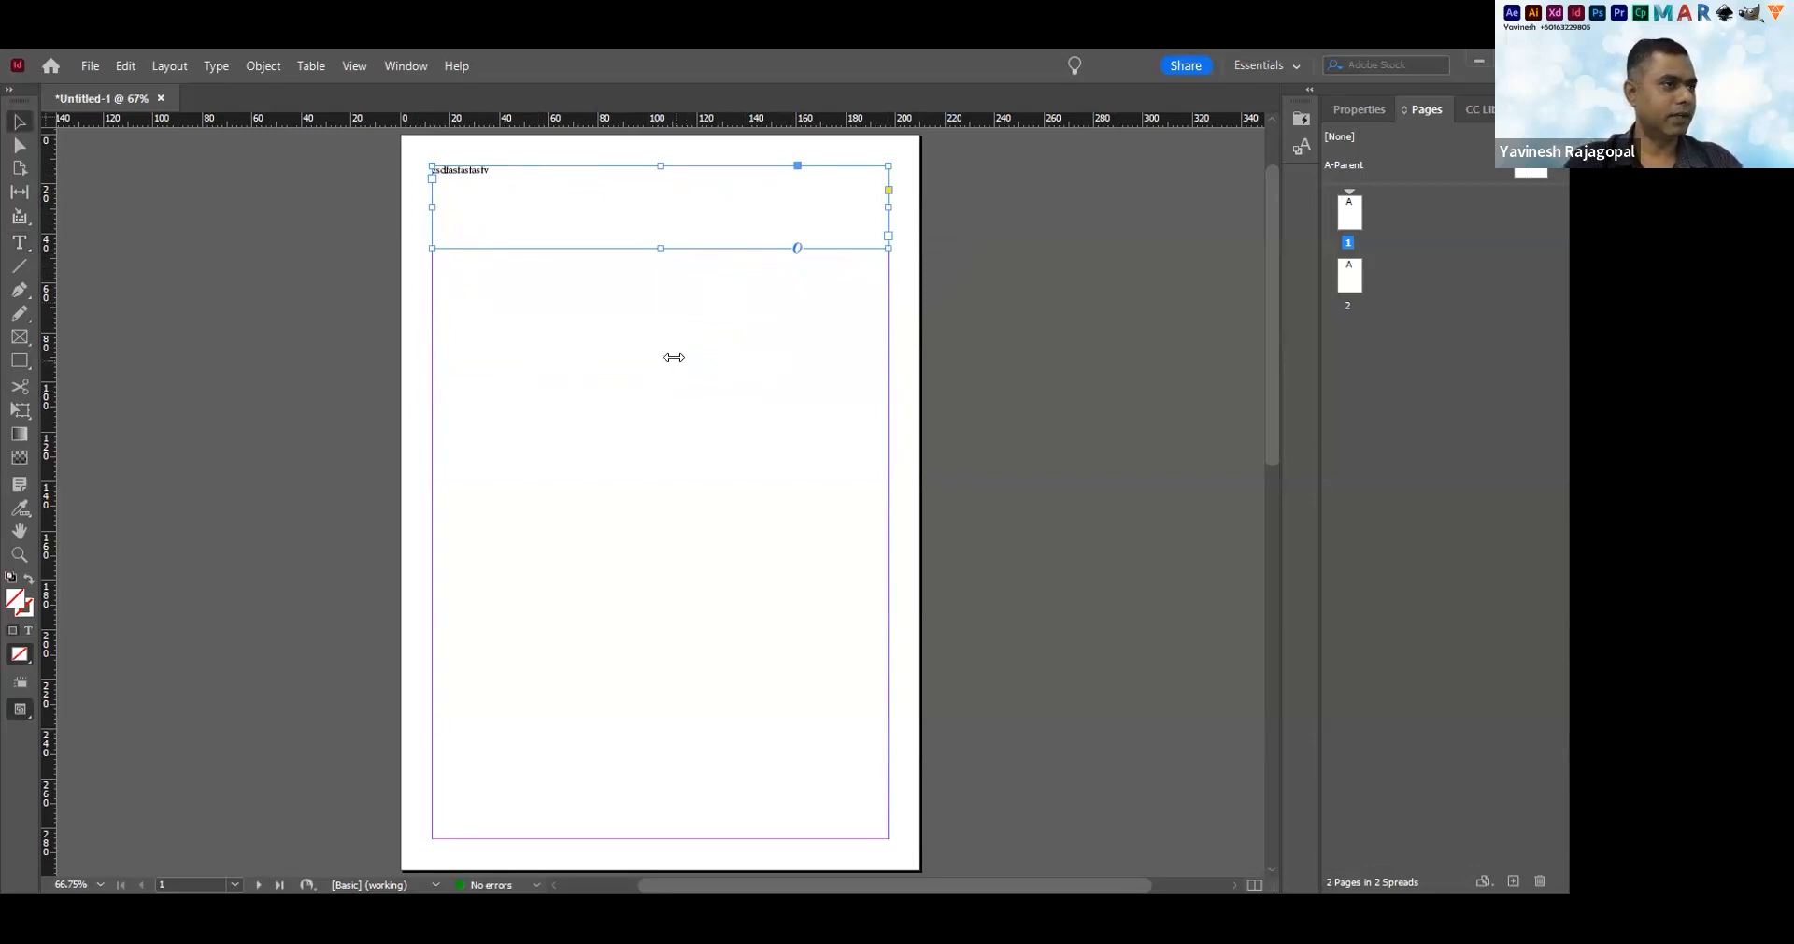
Switch to File Explorer and open Computer Skills.txt from the Assets folder in a maximized Notepad window
key("ctrl+d")
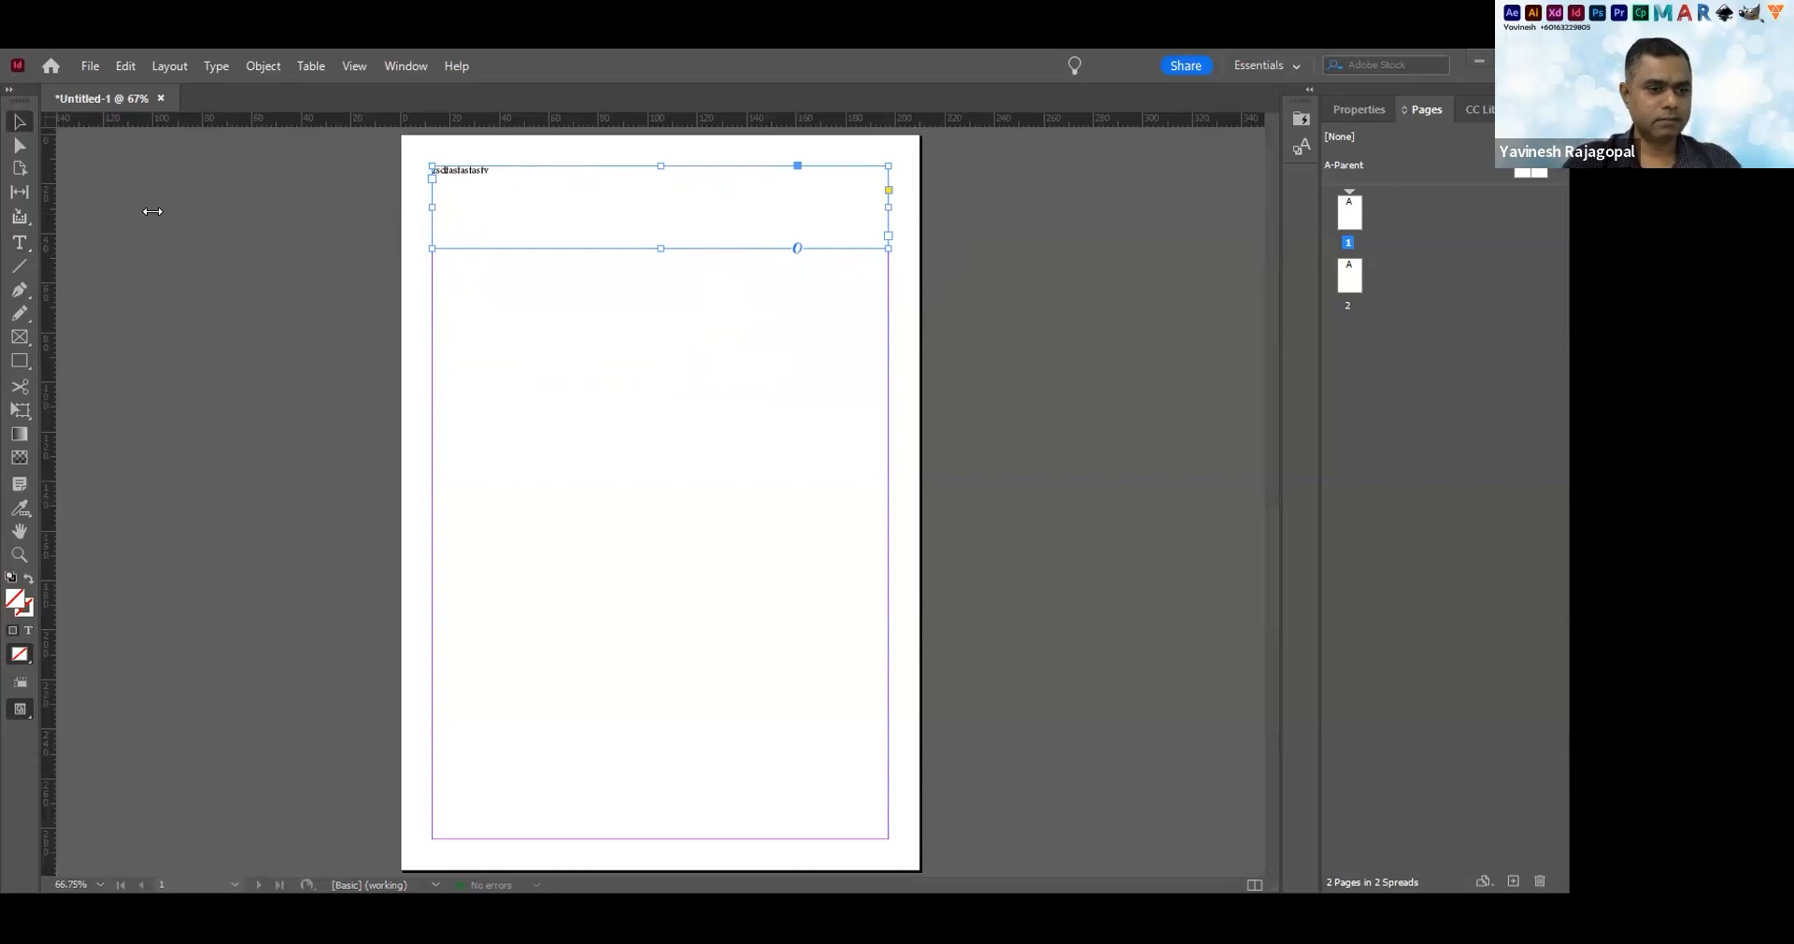
key("alt+Tab")
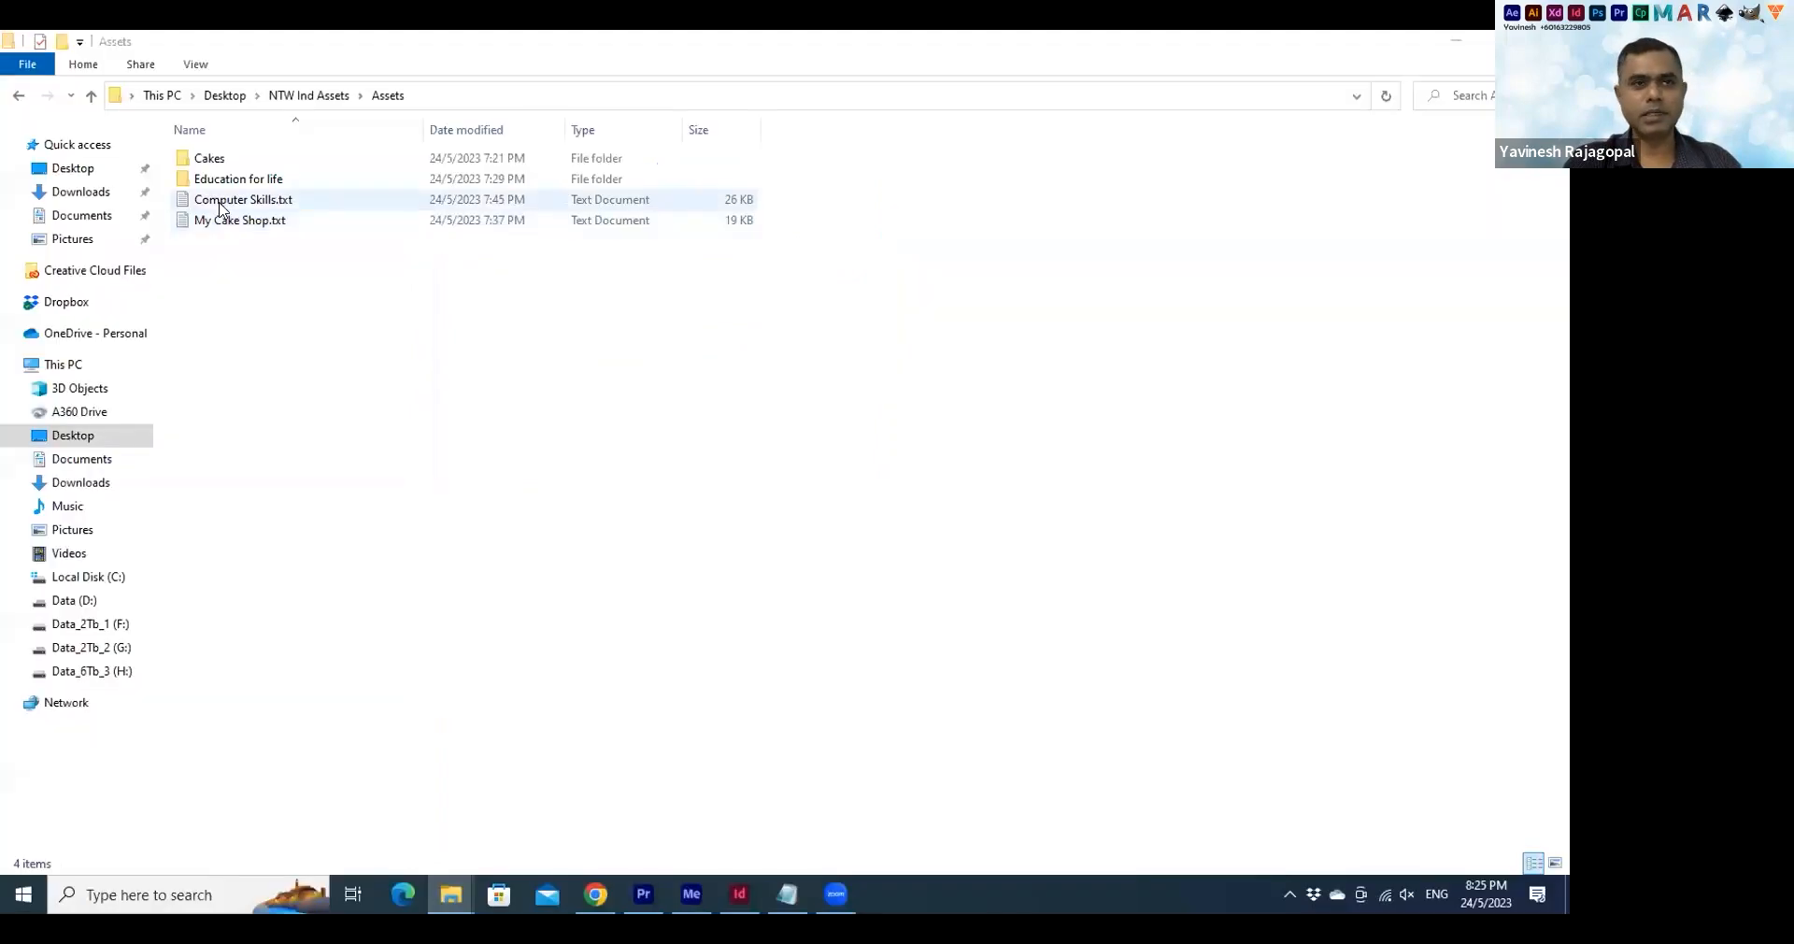
left_click(221, 207)
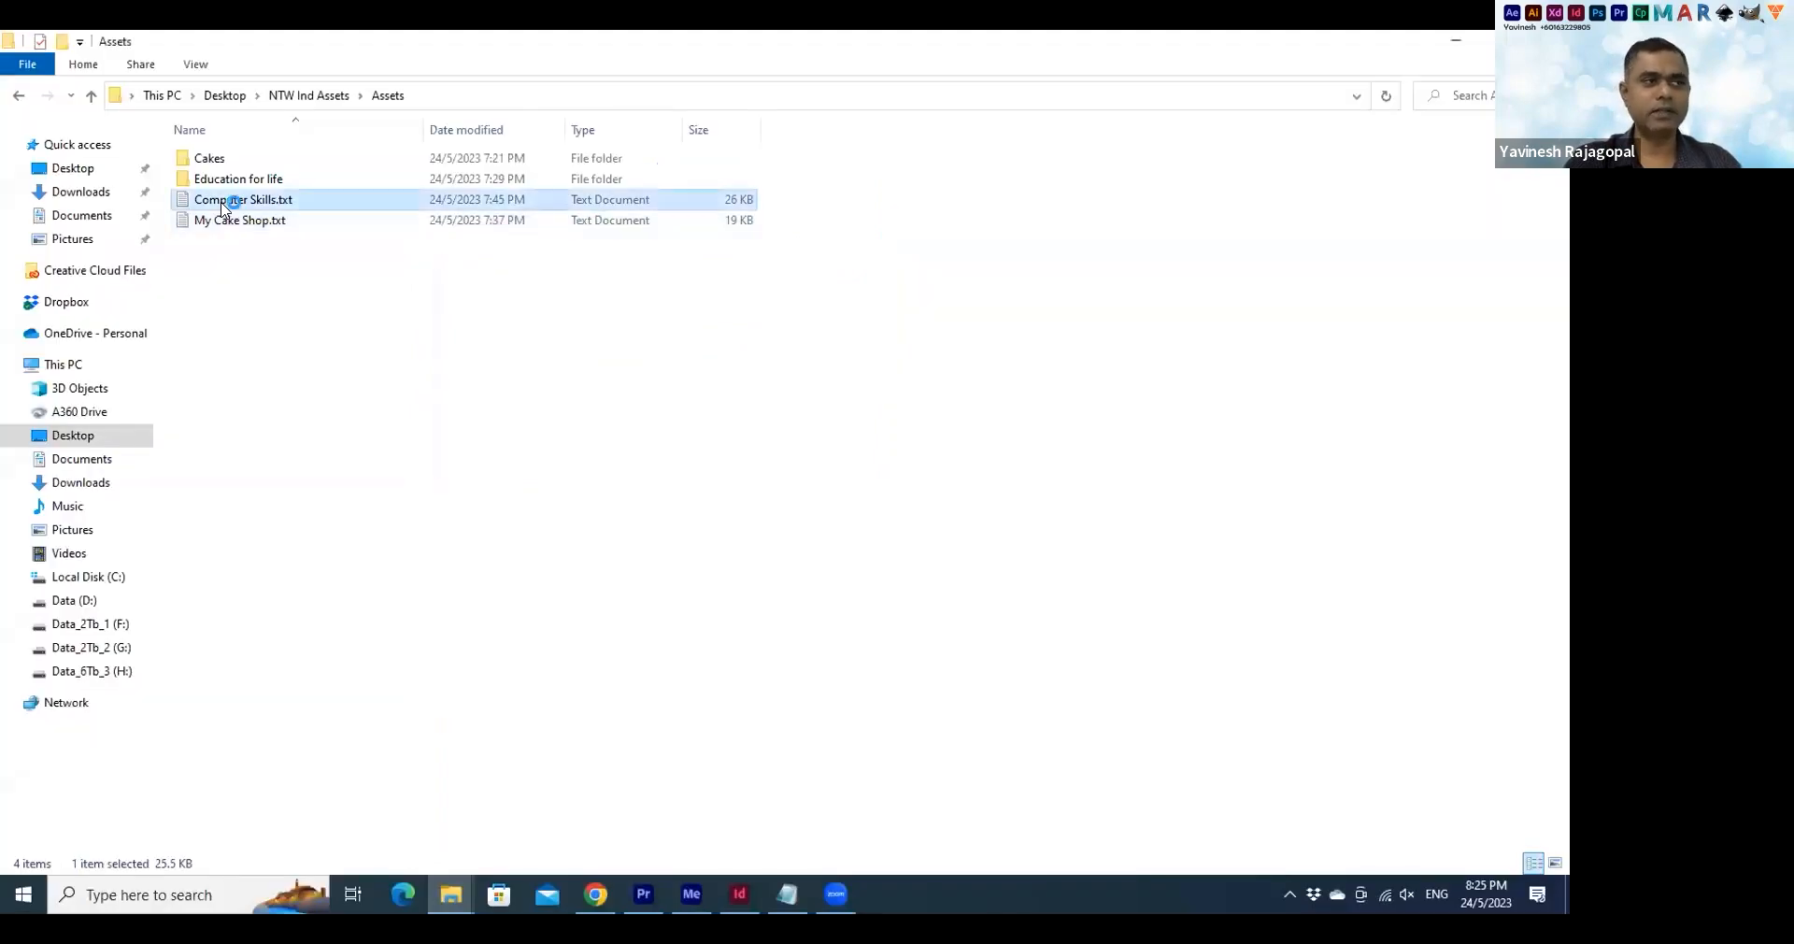
double_click(221, 207)
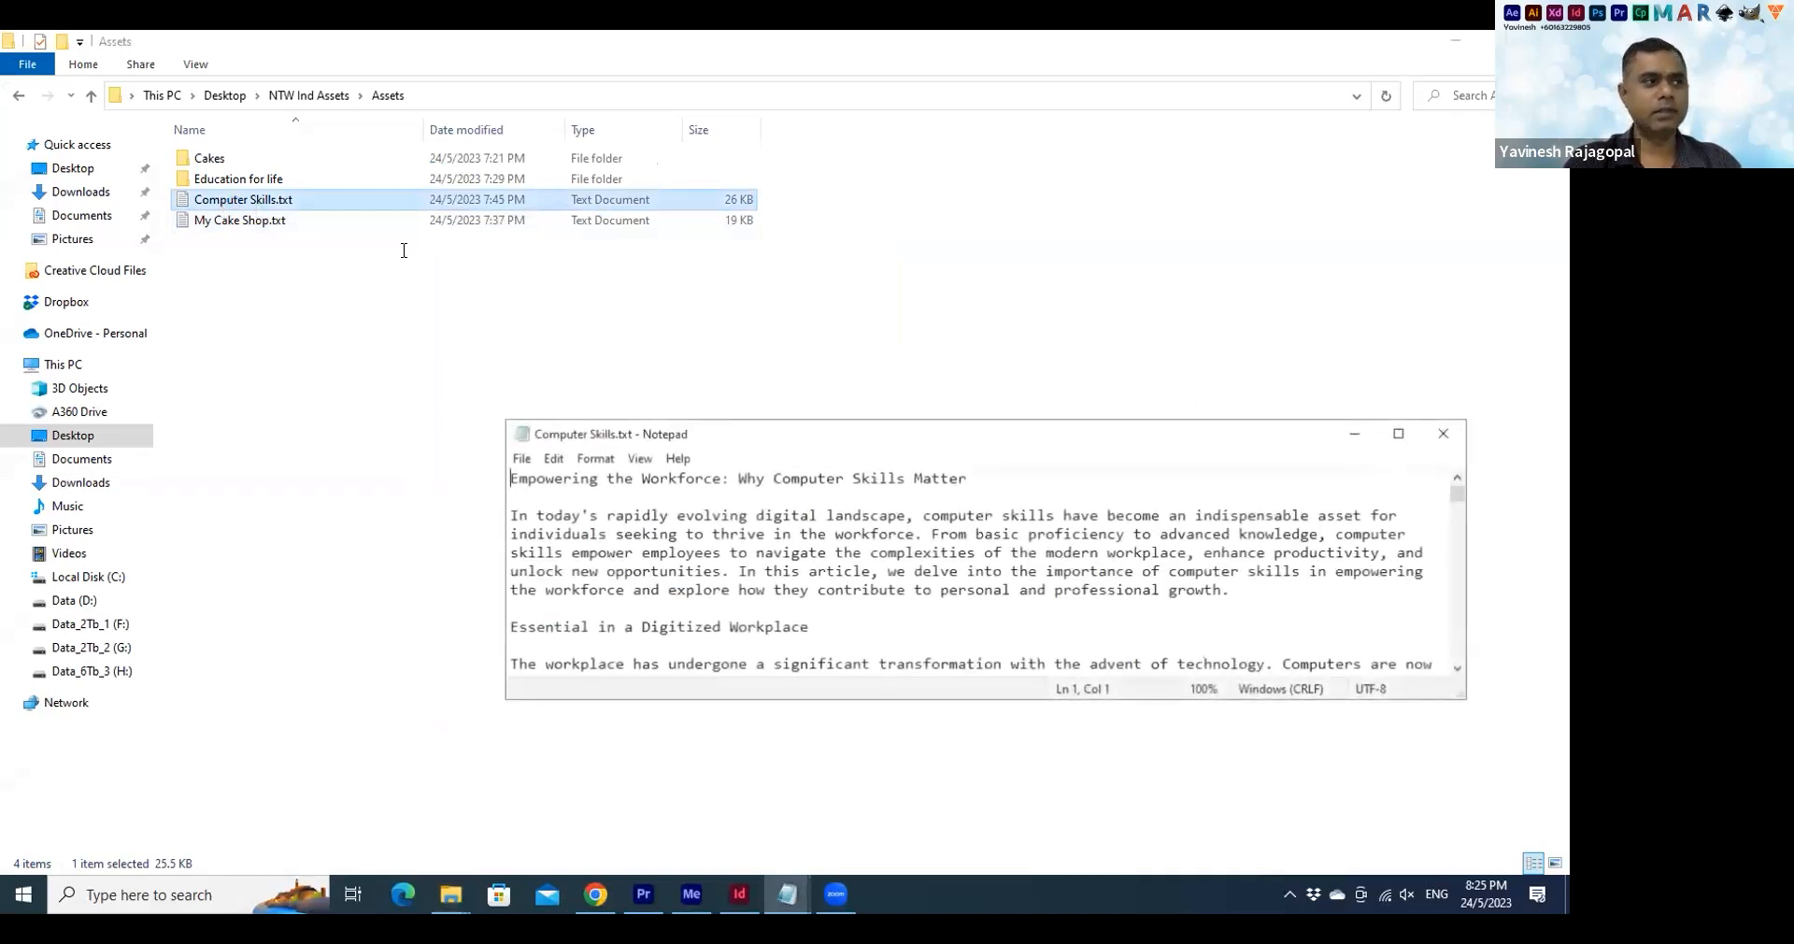
key("super+Up")
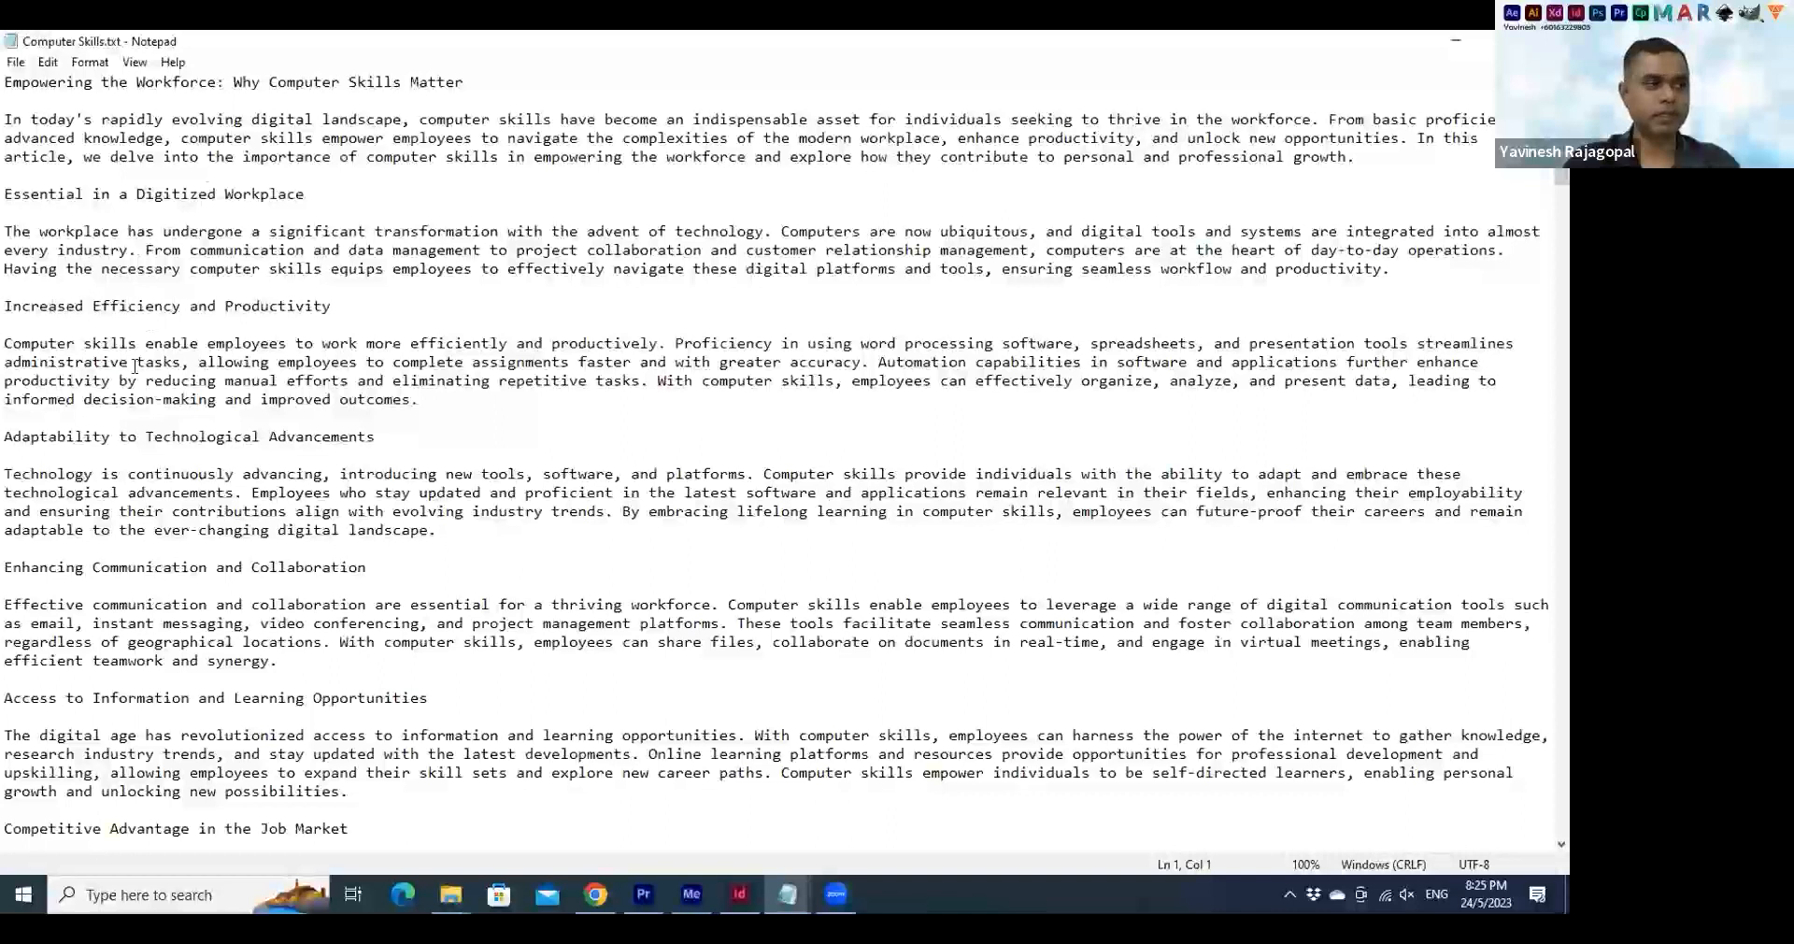
Review the first article in Computer Skills.txt, selecting it from its title down to the end of its conclusion
triple_click(15, 82)
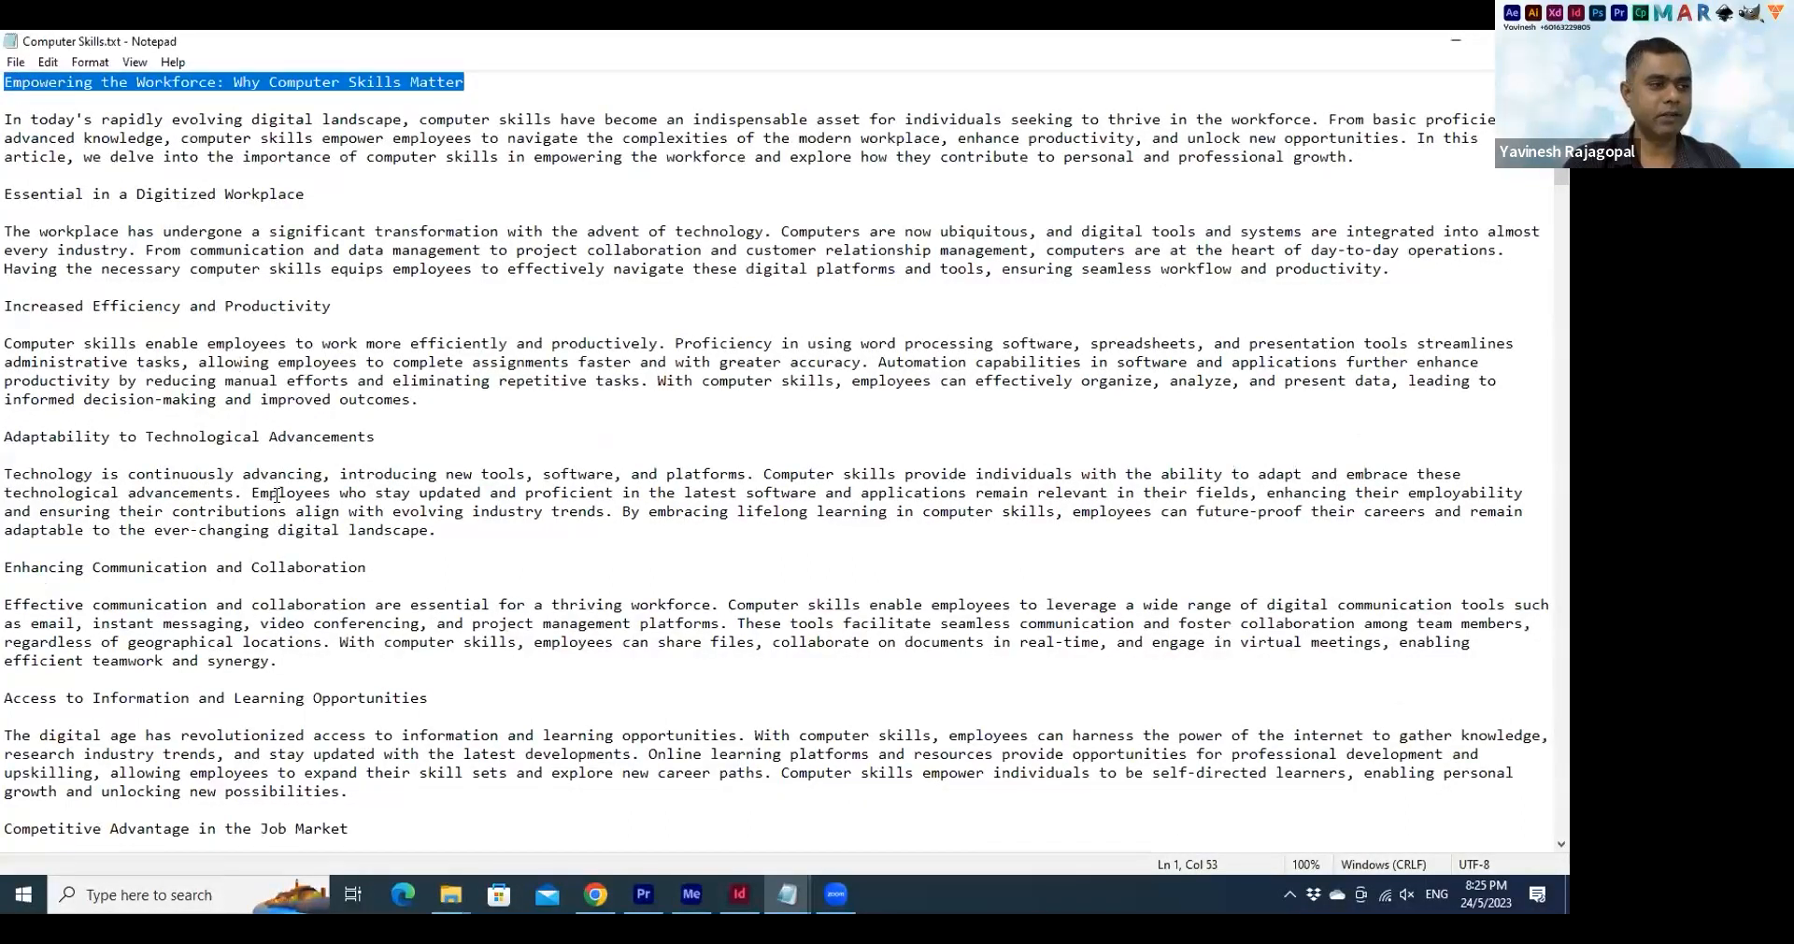
left_click_drag(57, 307, 180, 306)
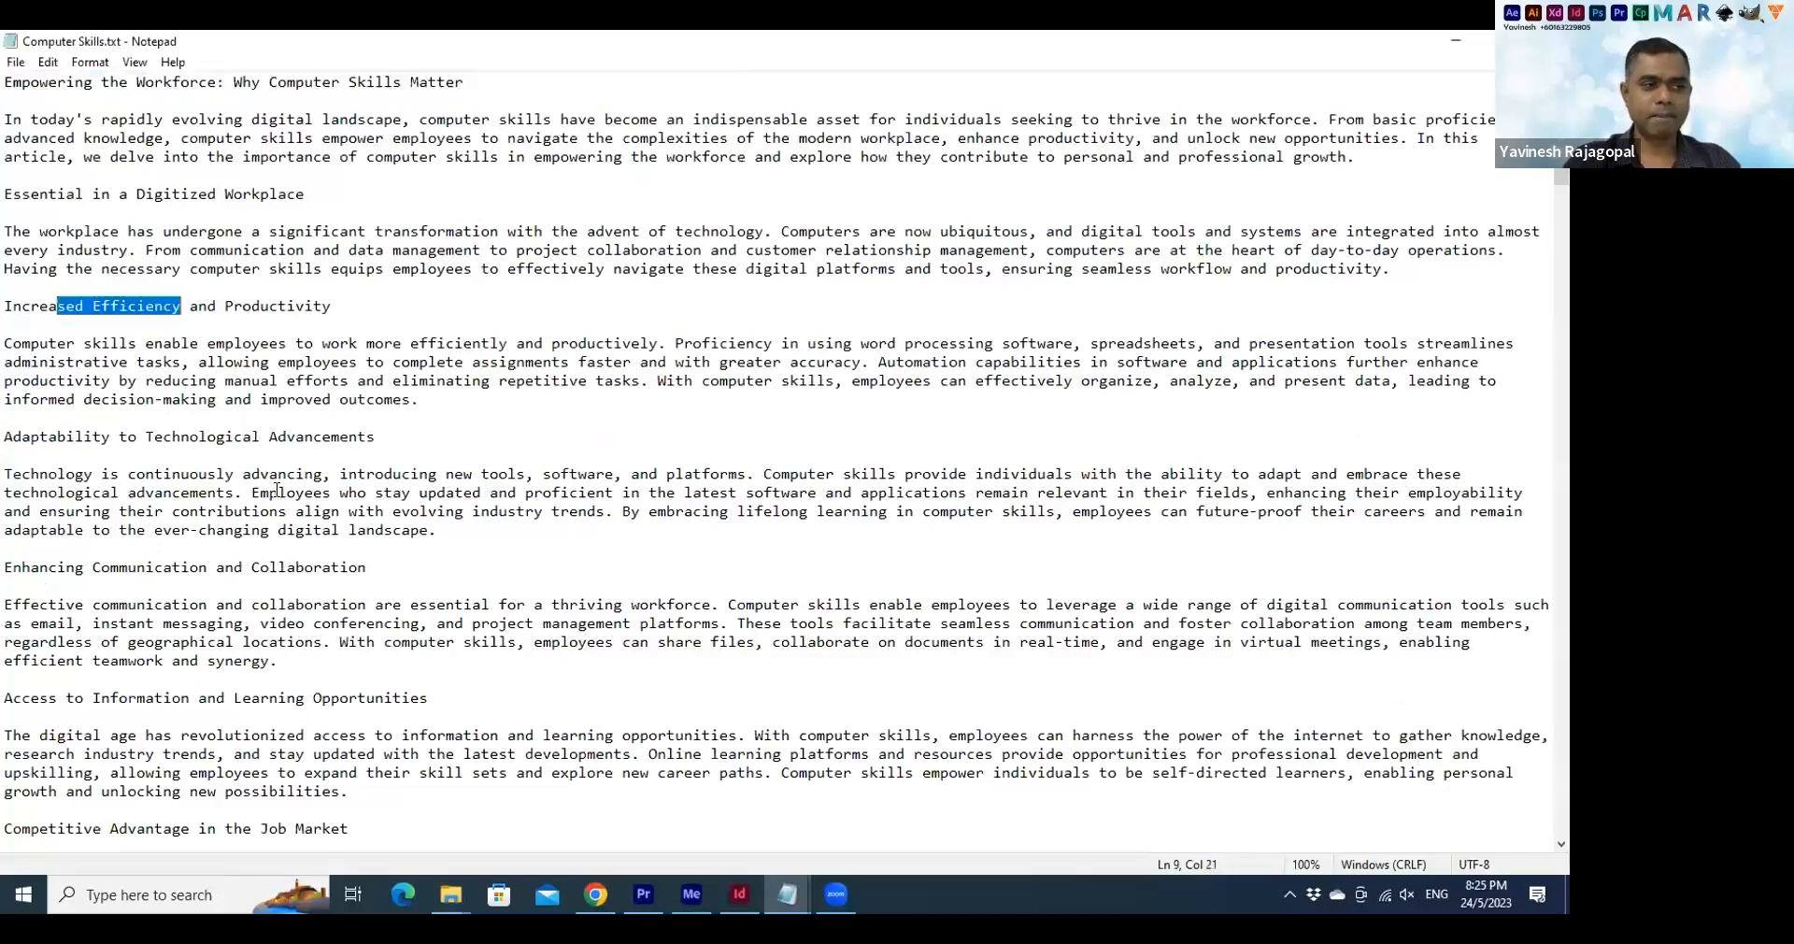
key("ctrl+Home")
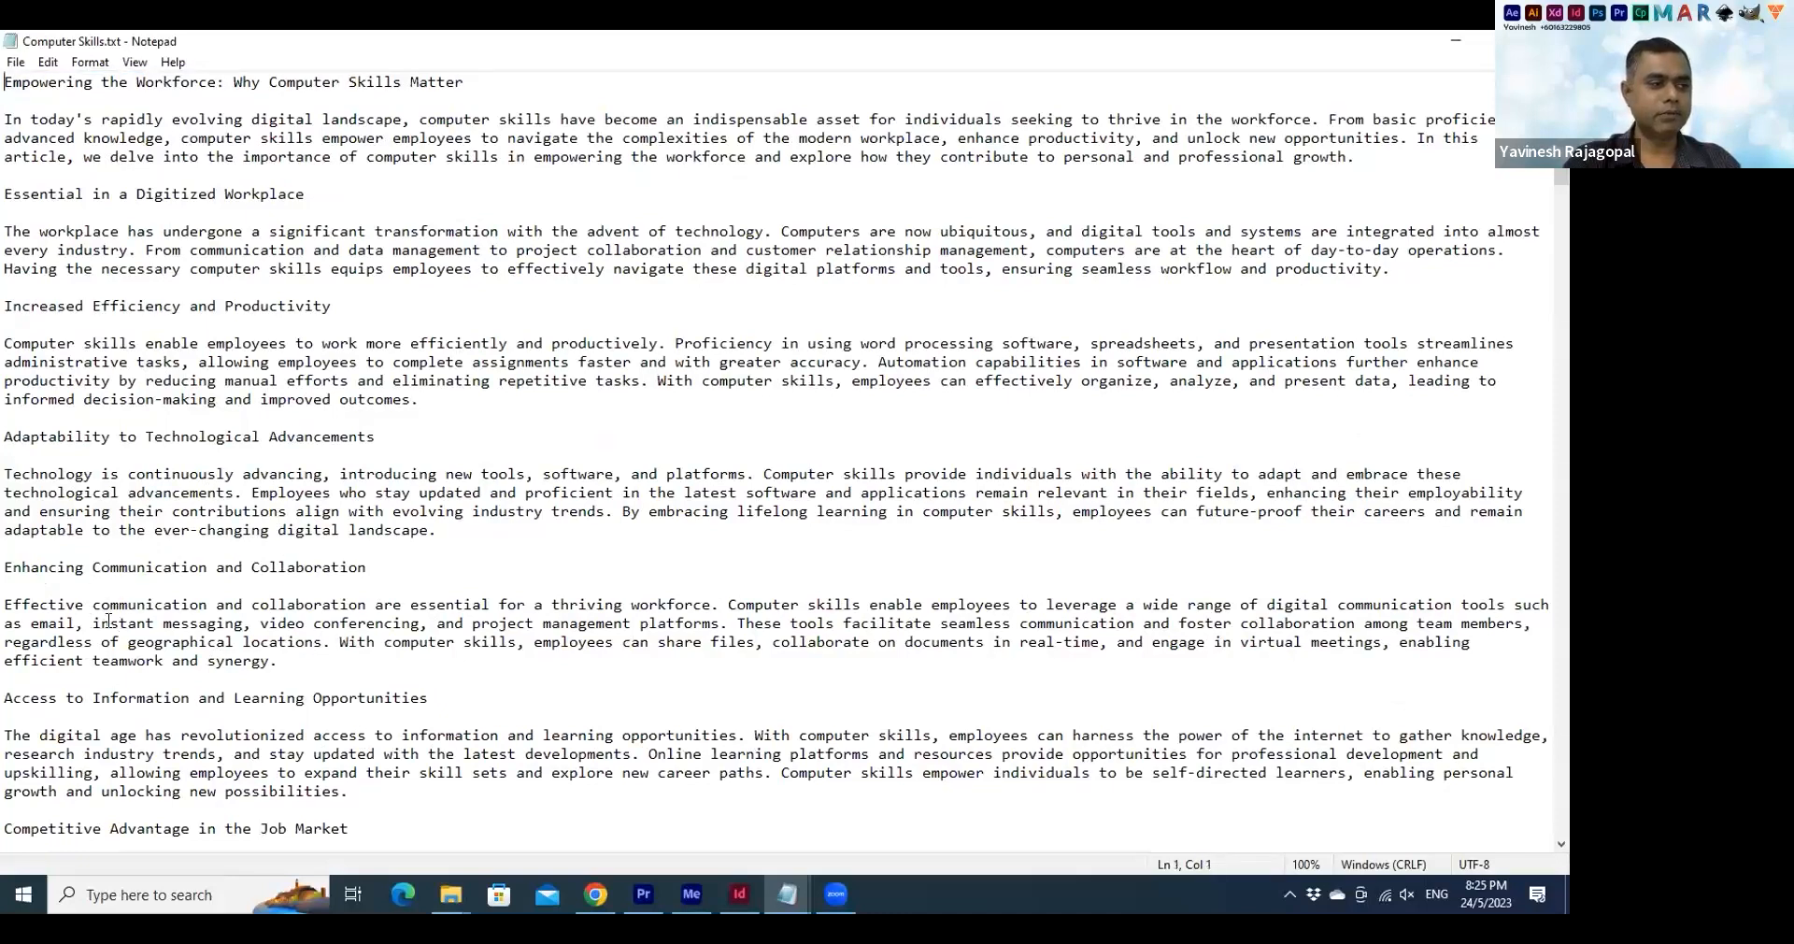
scroll(134, 636, "down", 3)
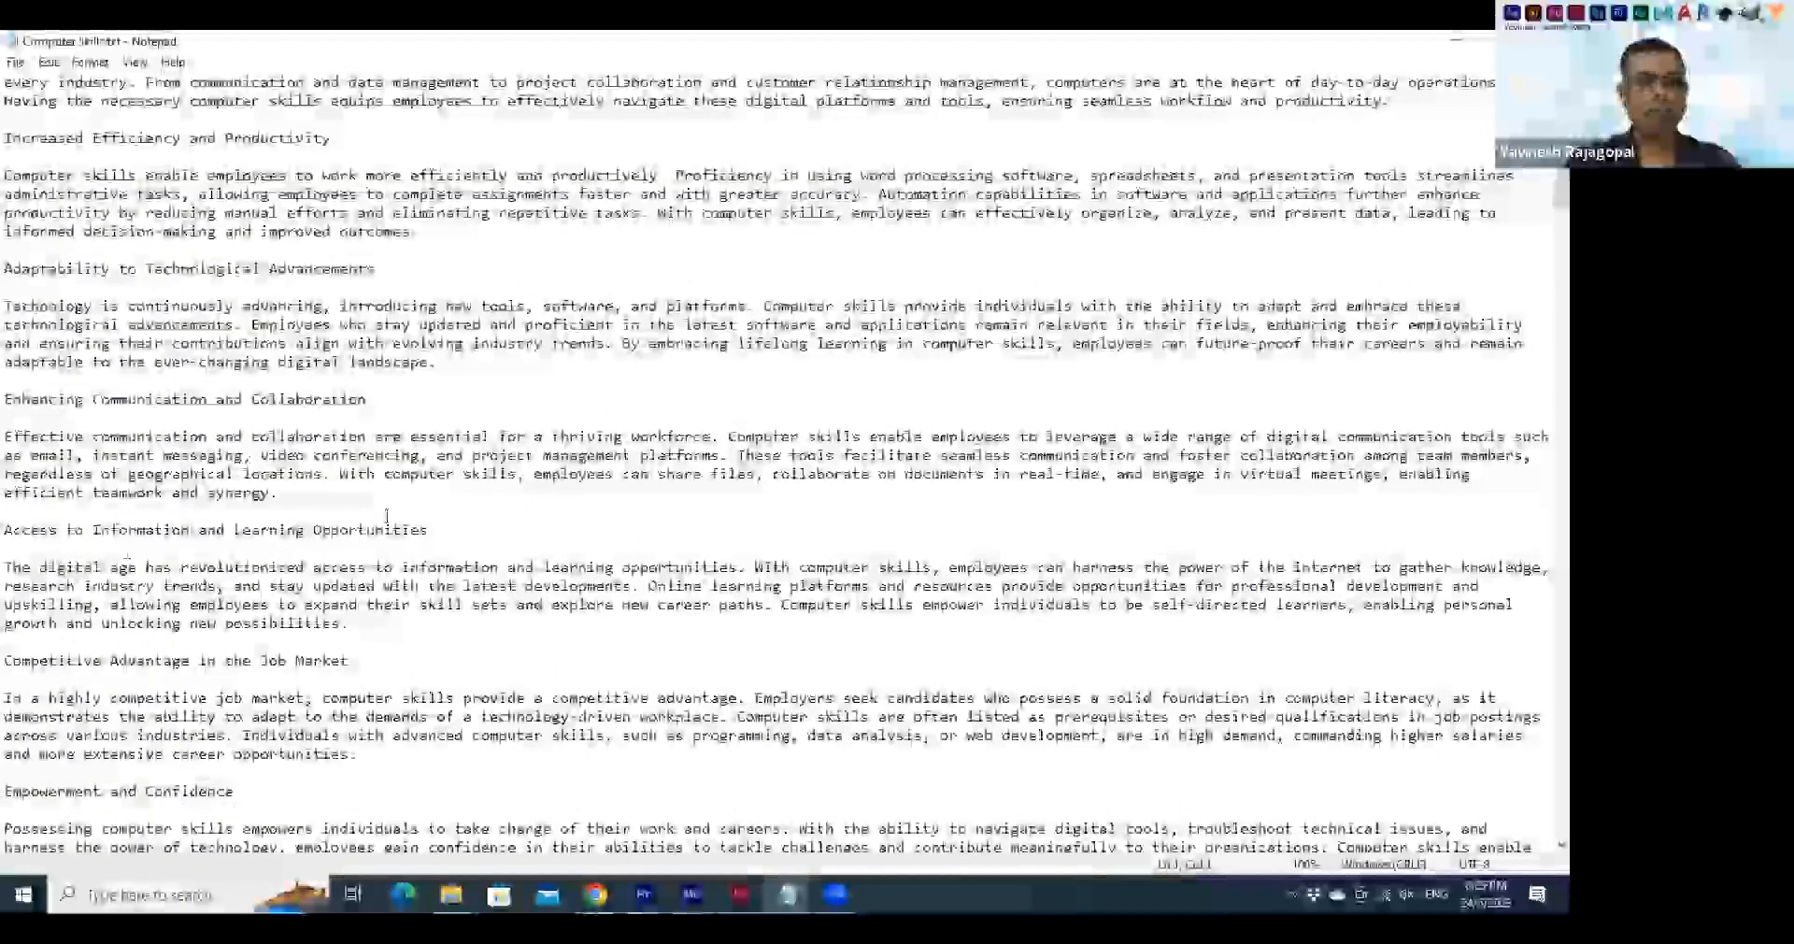
scroll(388, 515, "down", 1)
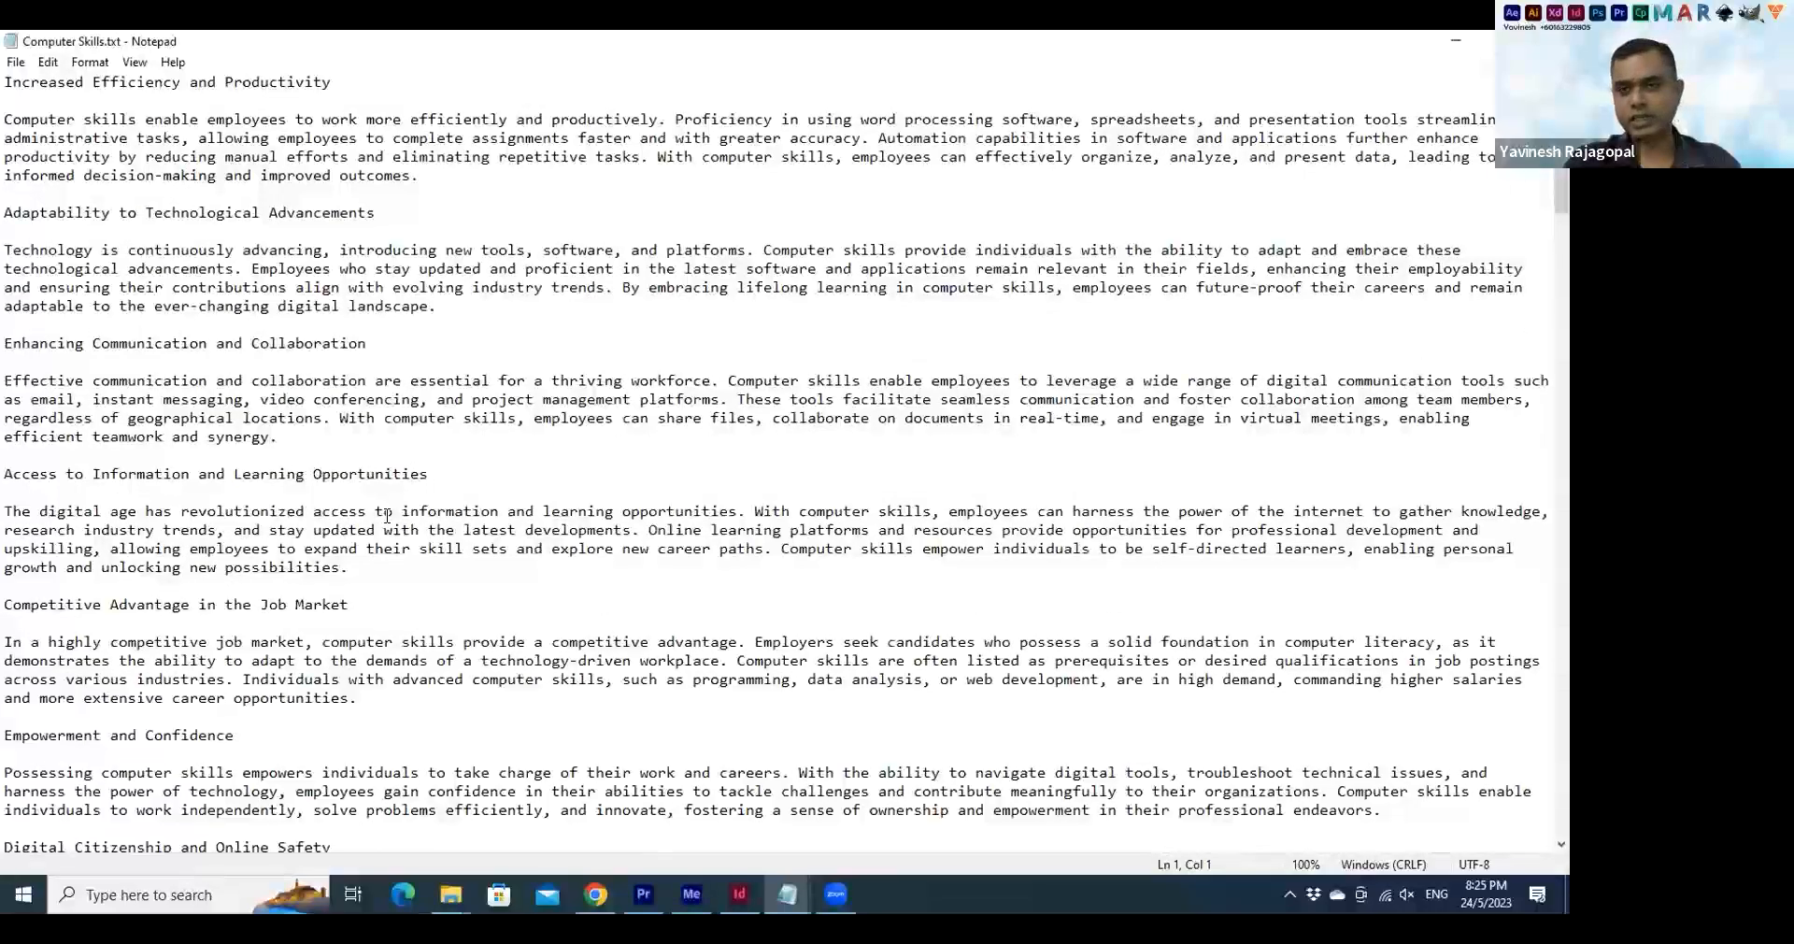
scroll(387, 515, "down", 13)
left_click(388, 542, "shift")
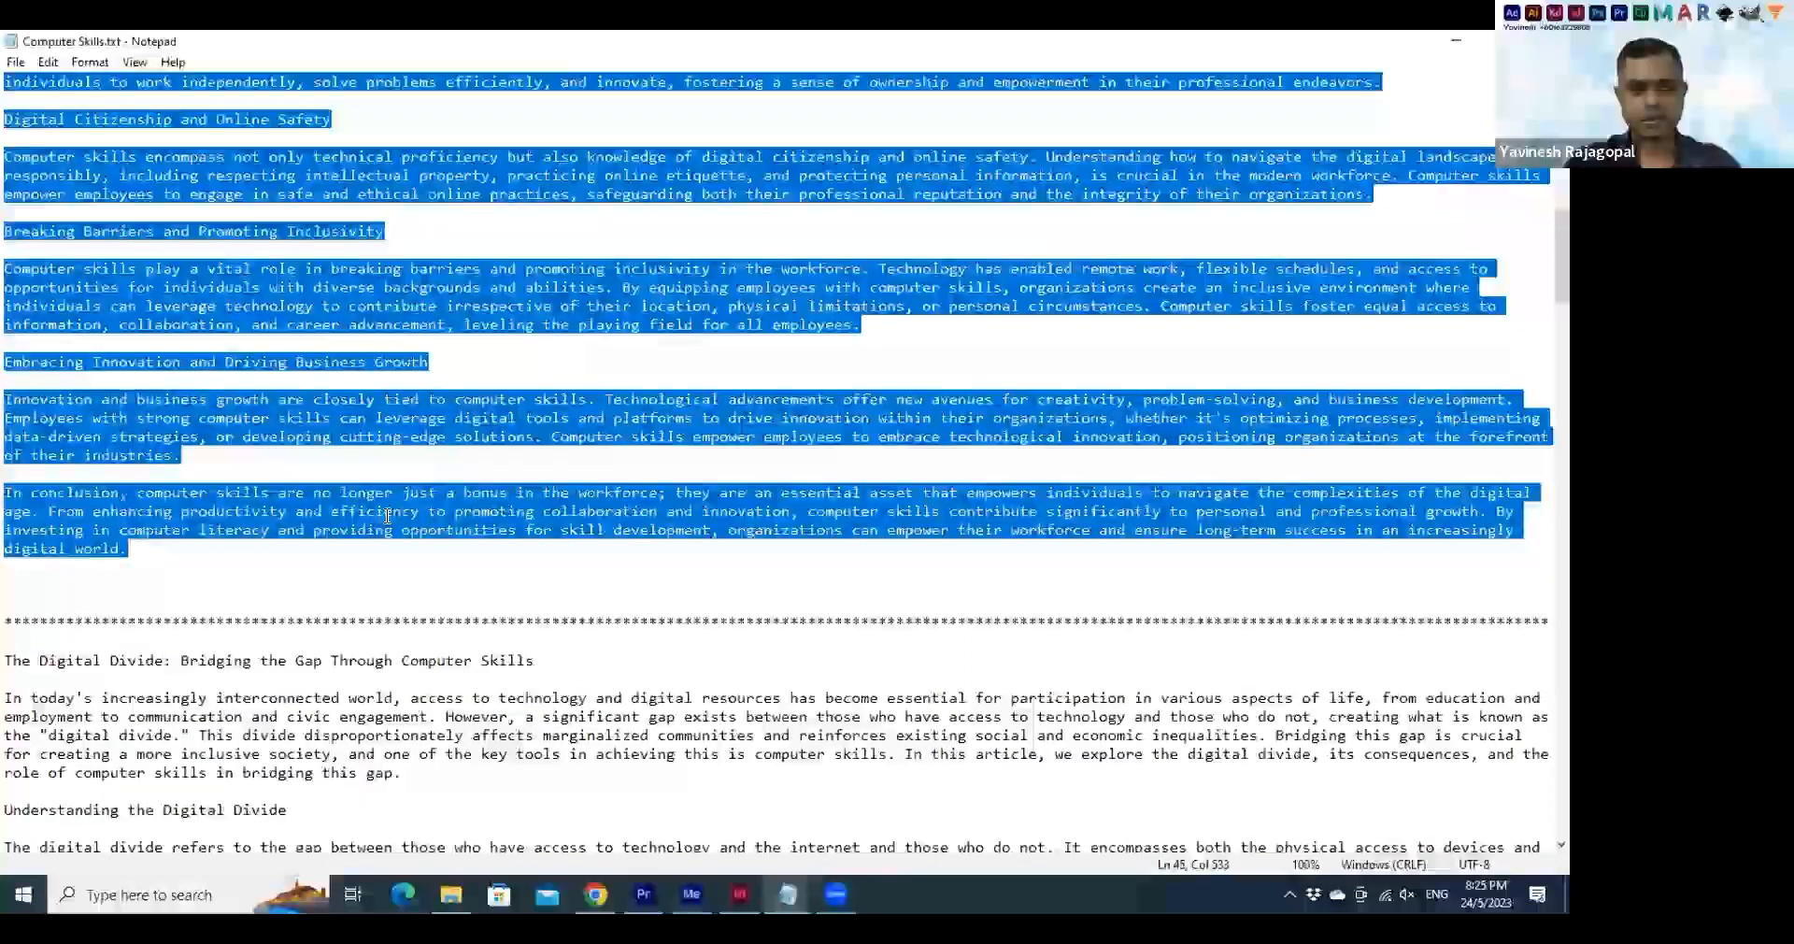
scroll(78, 474, "up", 13)
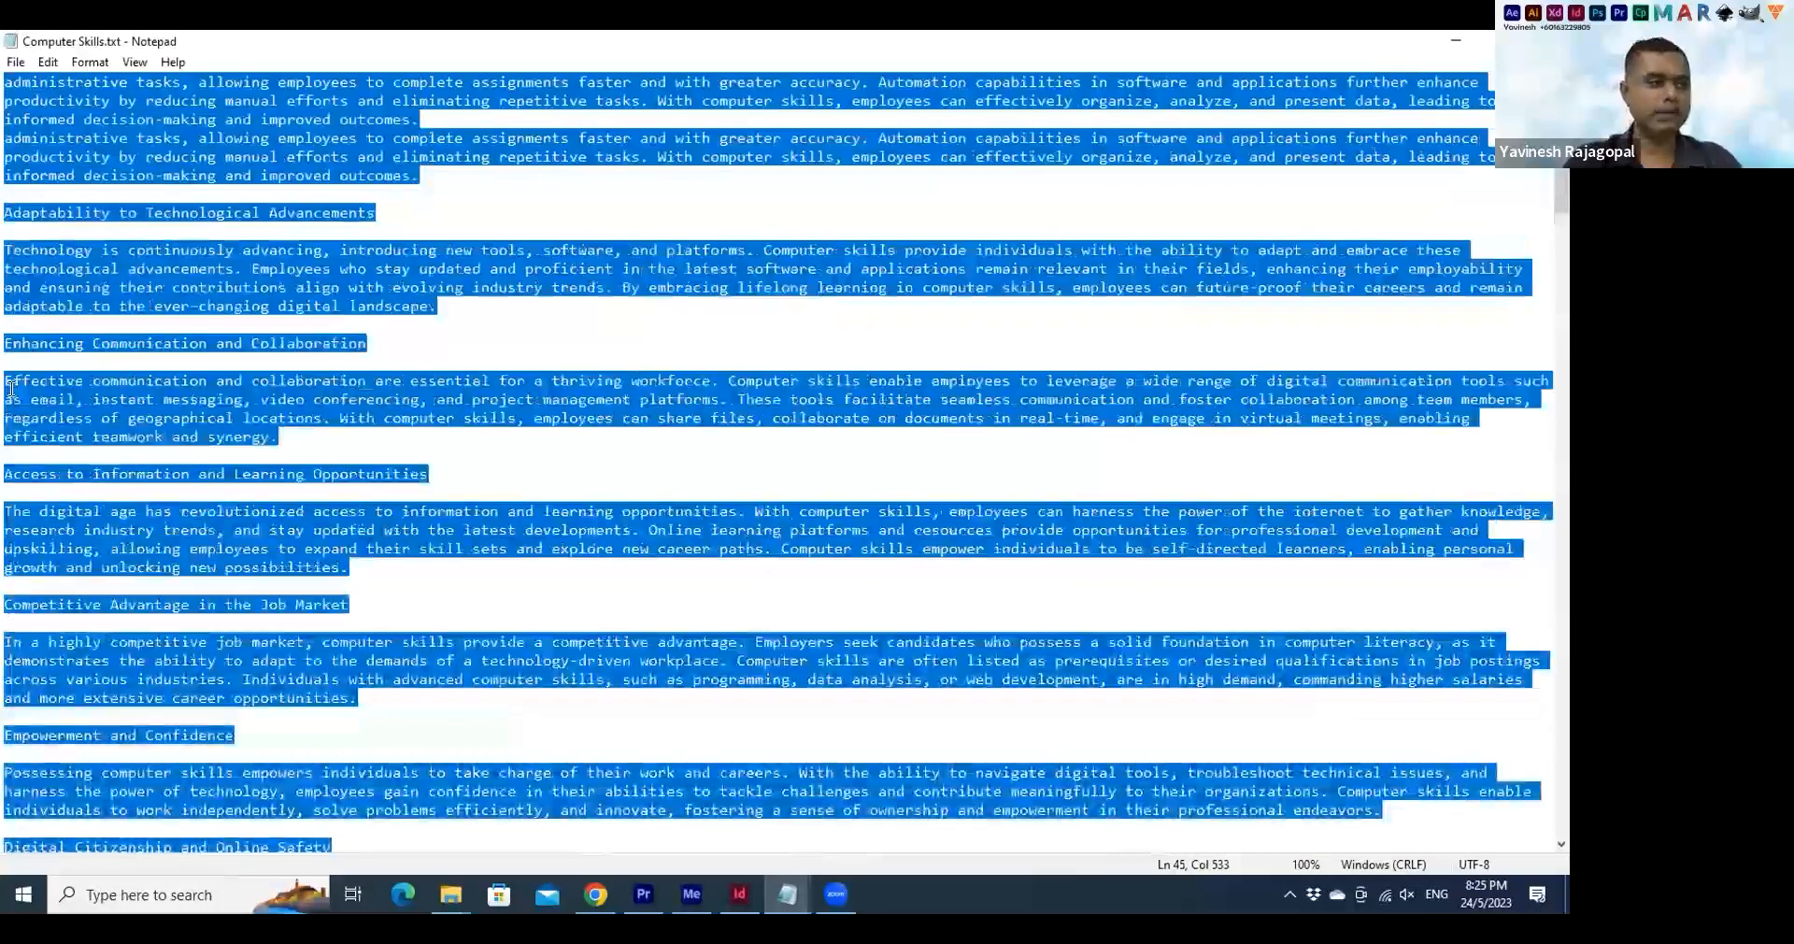
scroll(78, 474, "up", 3)
scroll(404, 517, "down", 6)
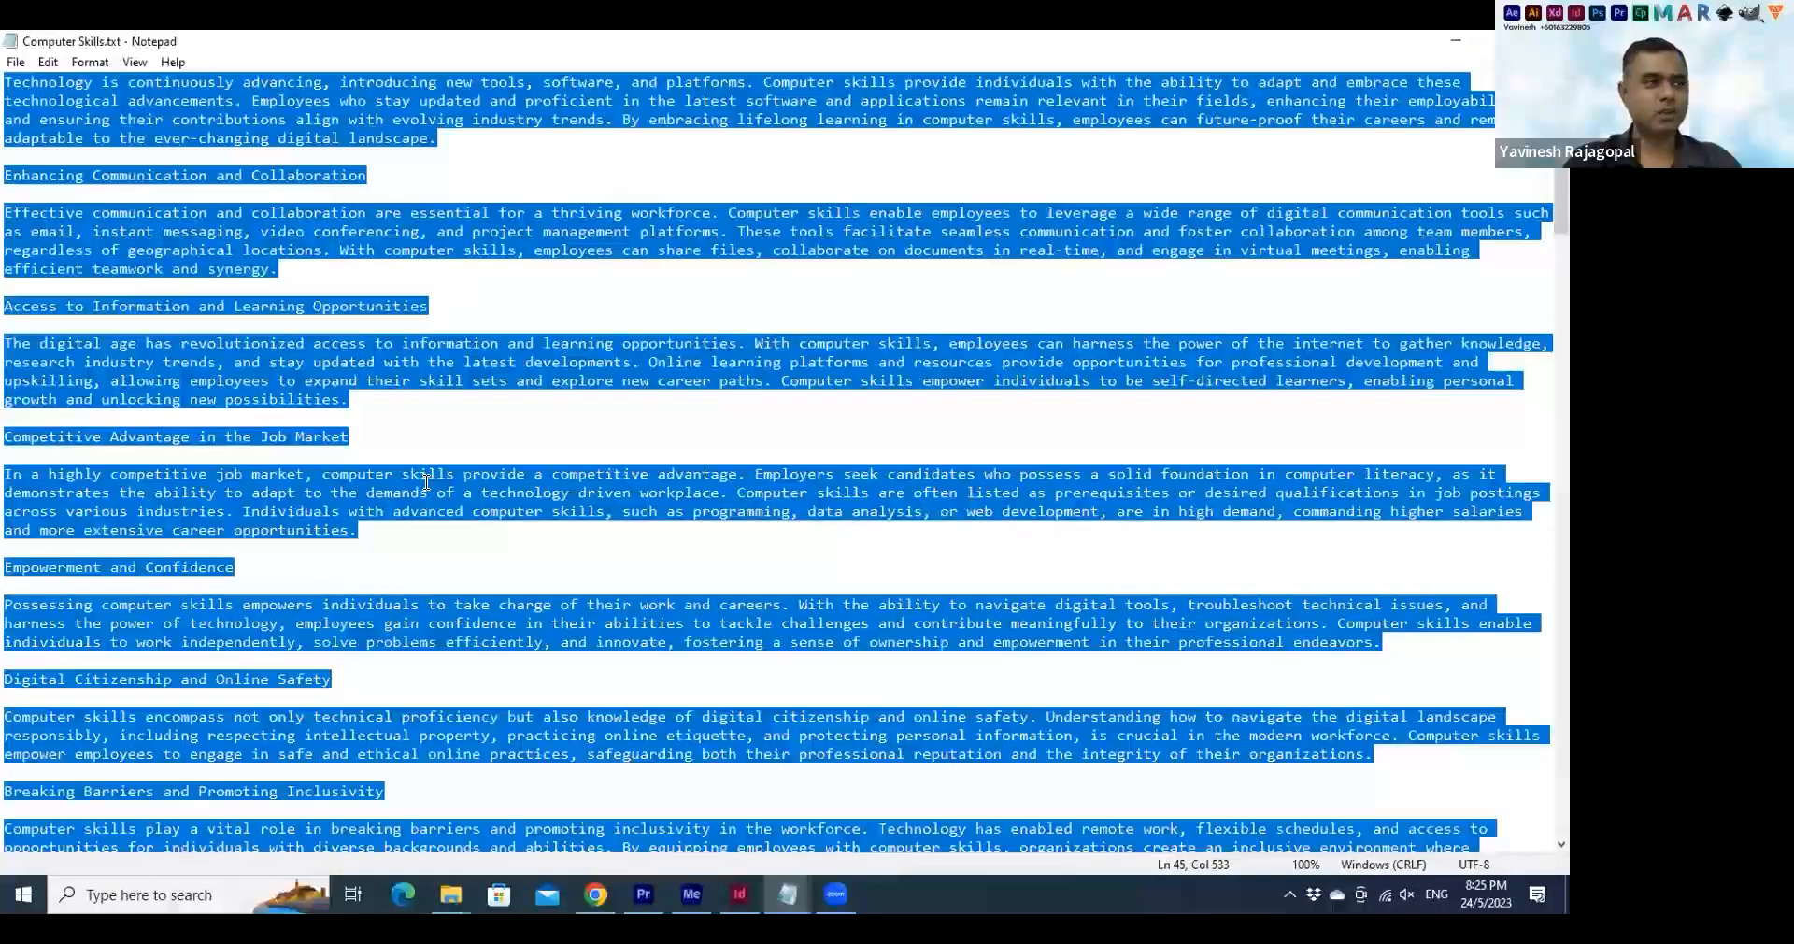
Look through the article on the digital divide and find the title of the article on mastering computer skills
scroll(426, 481, "down", 1)
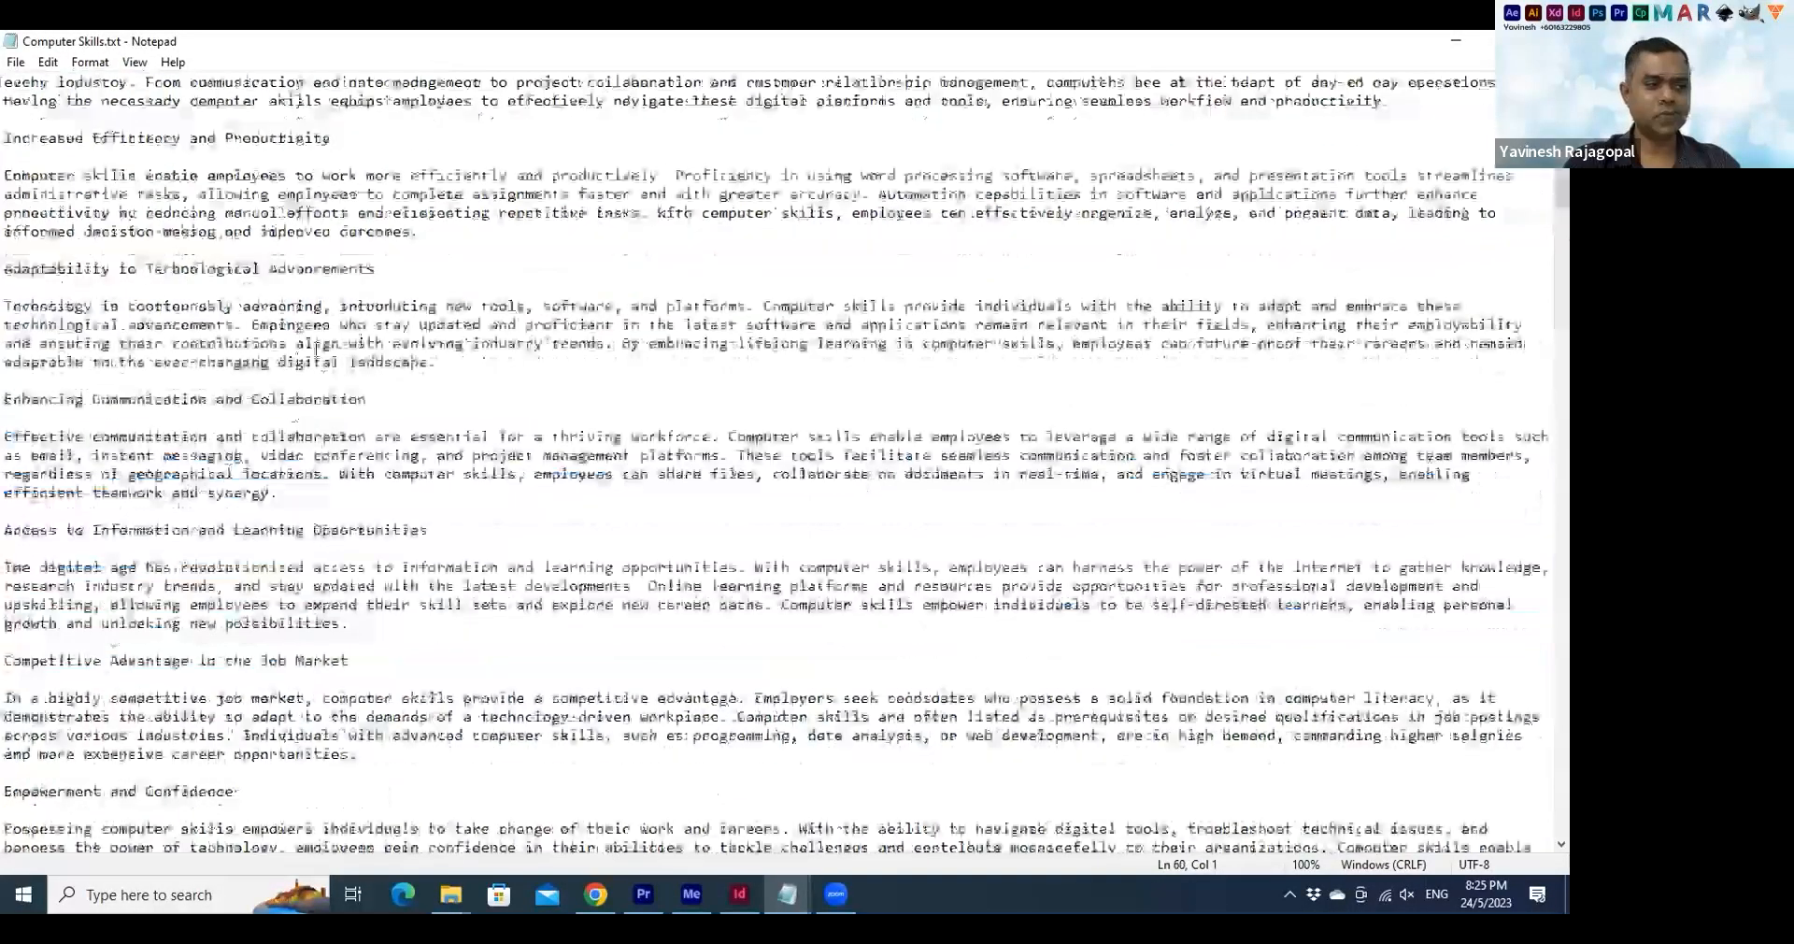
scroll(318, 352, "up", 3)
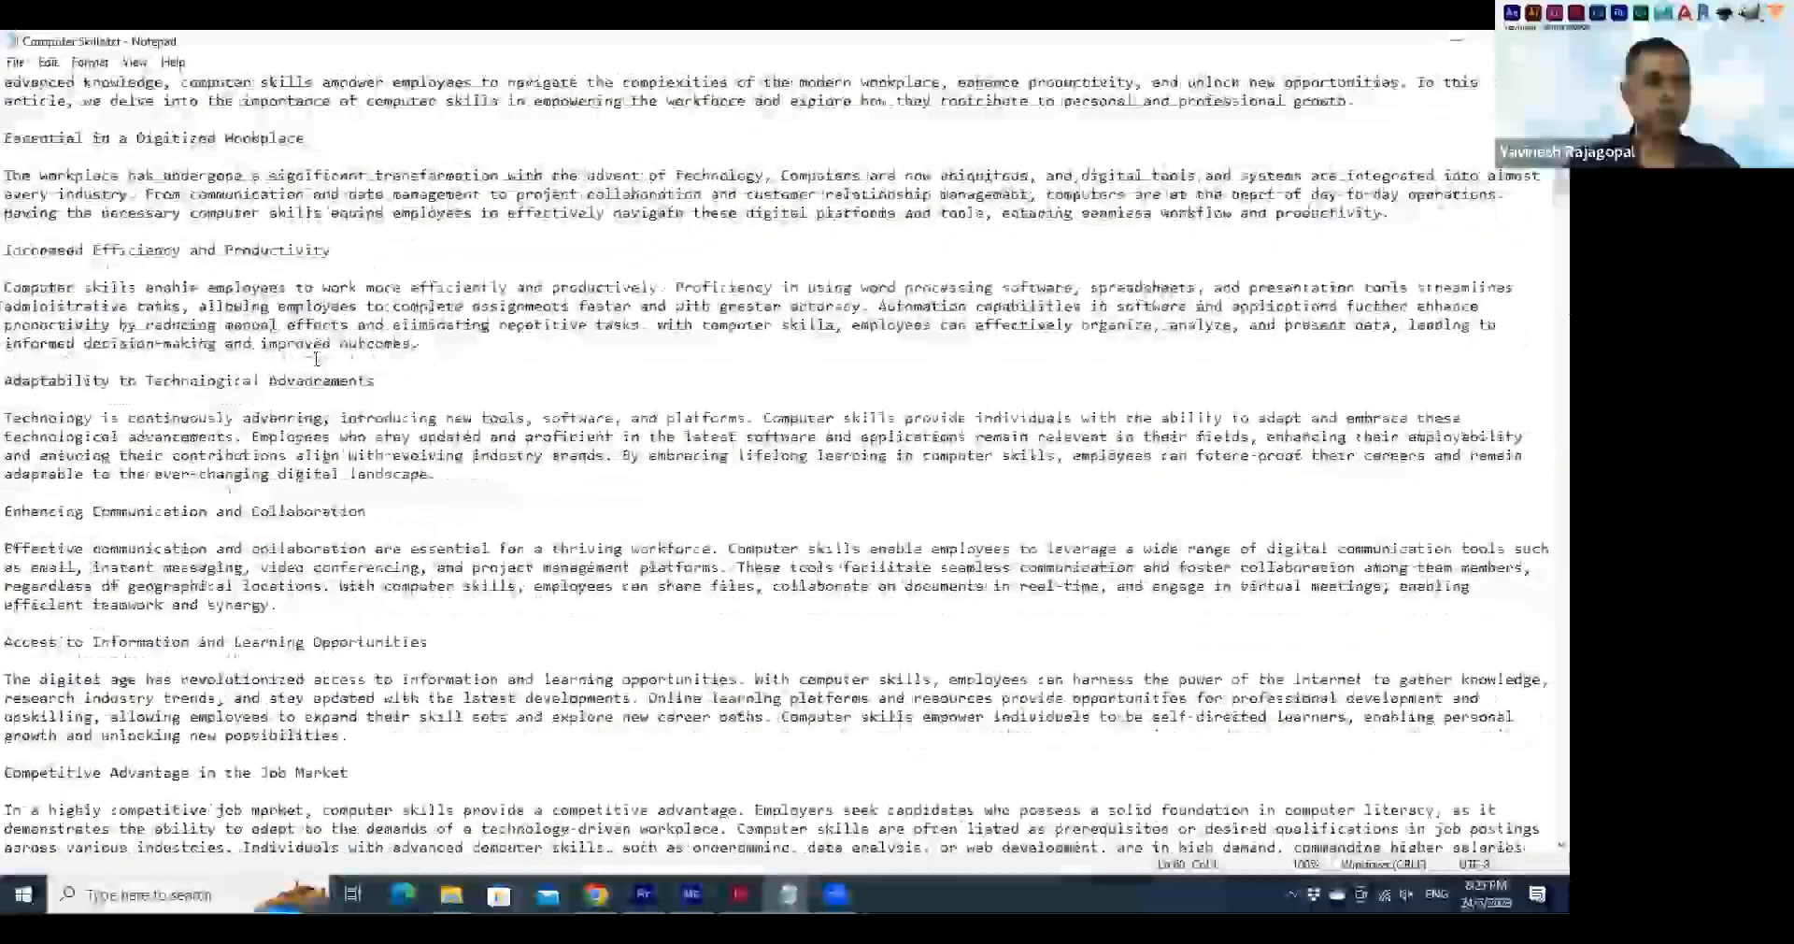
scroll(358, 337, "down", 5)
scroll(358, 335, "down", 5)
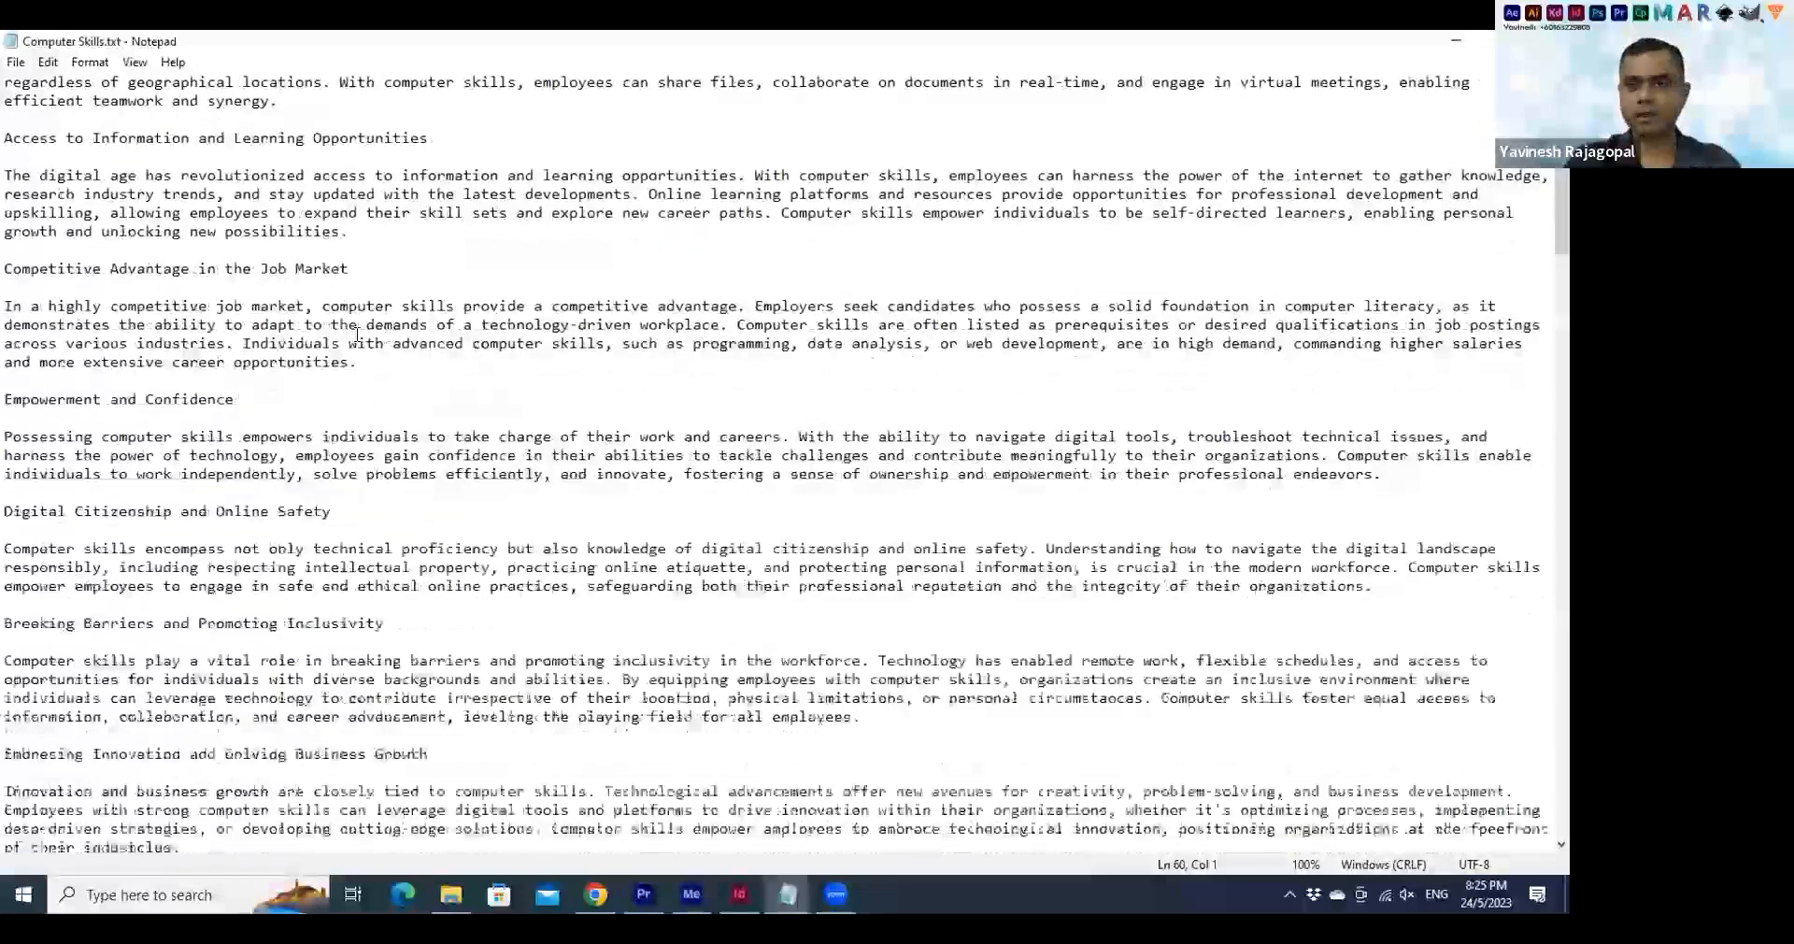
scroll(358, 335, "down", 7)
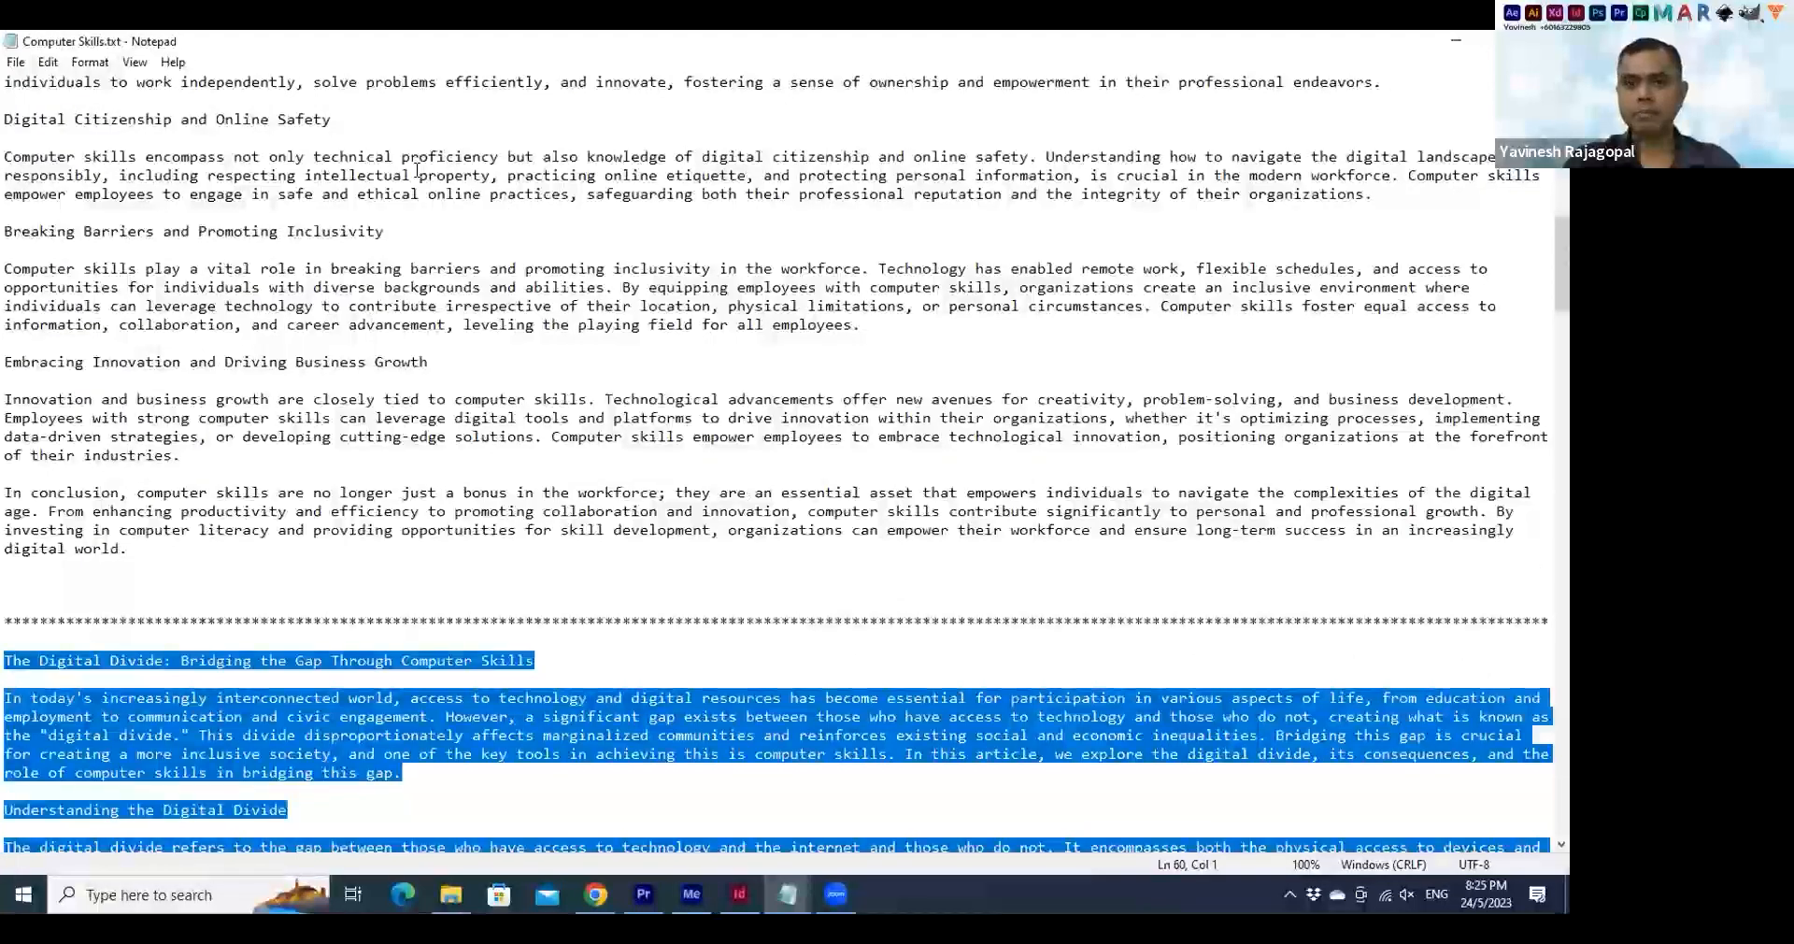
scroll(418, 168, "down", 8)
scroll(418, 170, "down", 8)
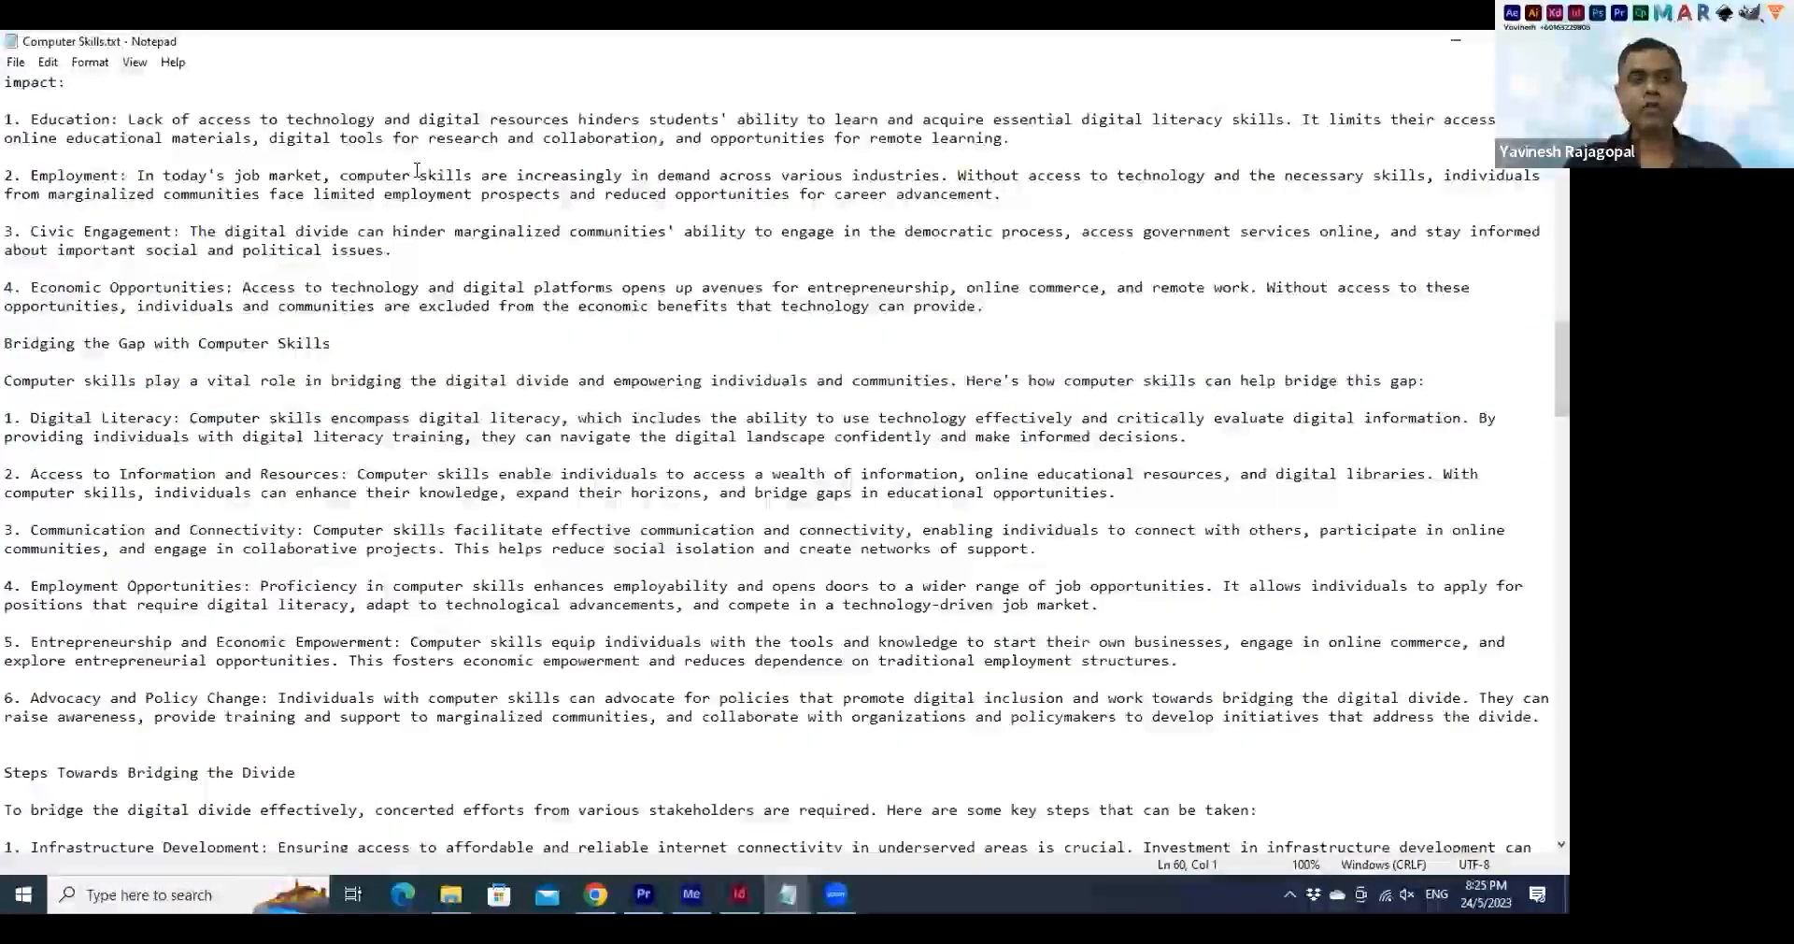
scroll(418, 170, "down", 15)
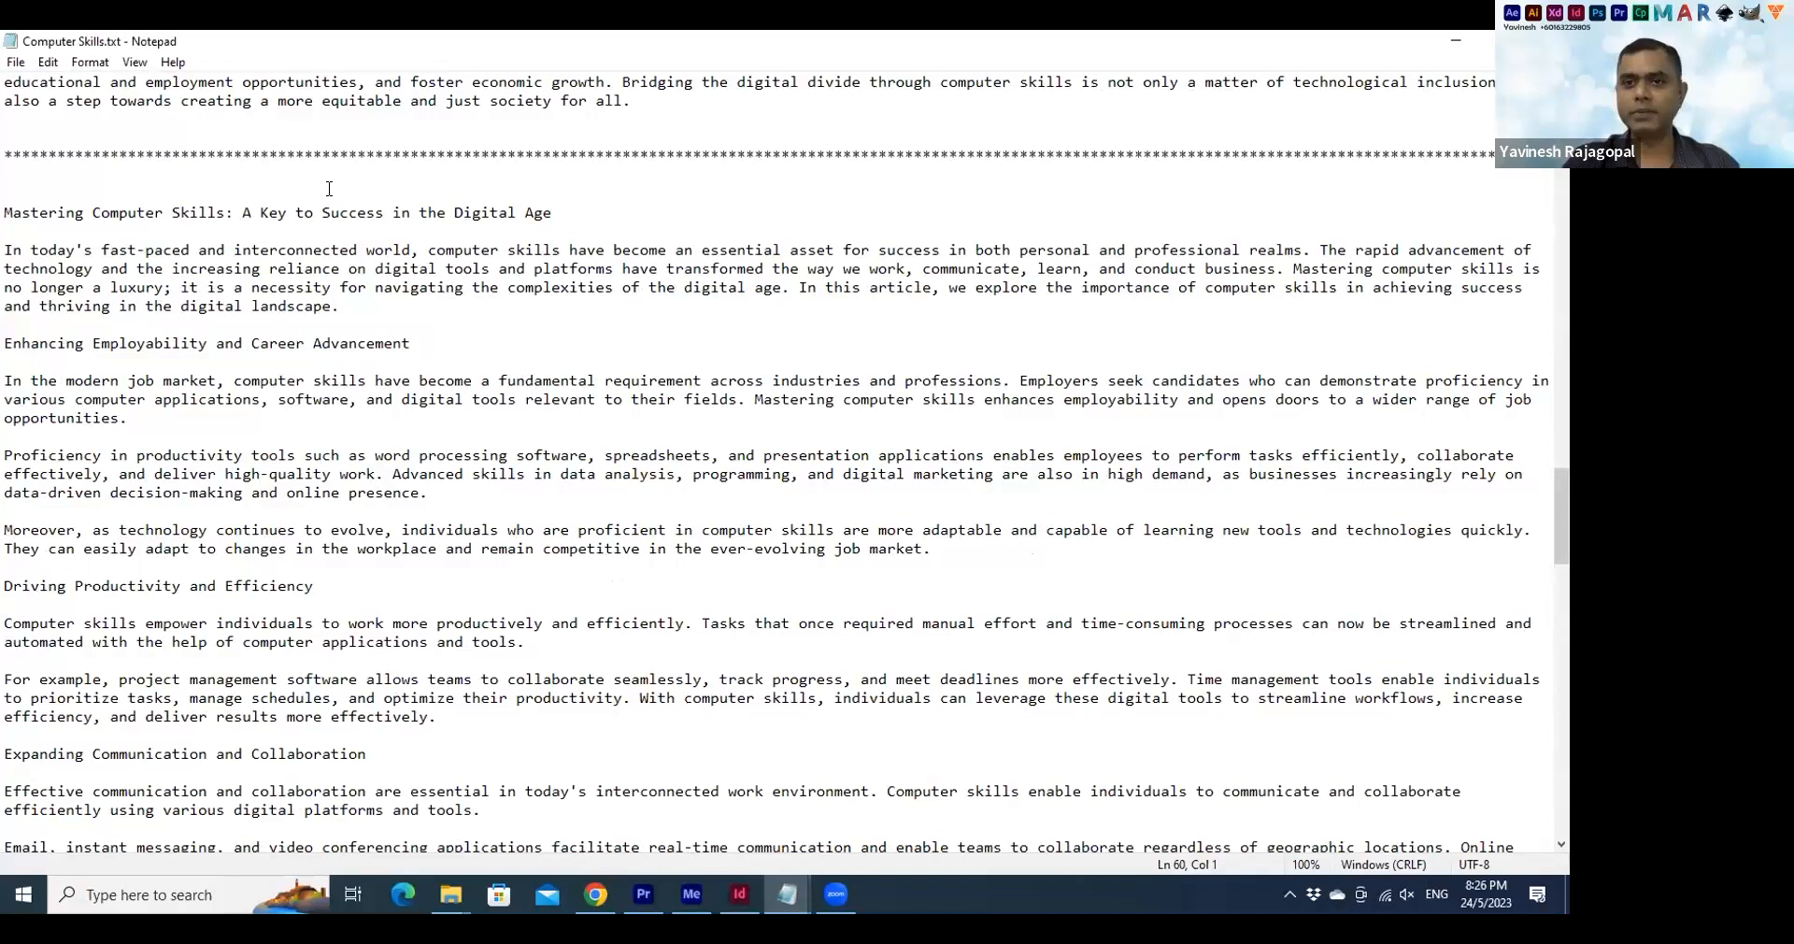
left_click(576, 207)
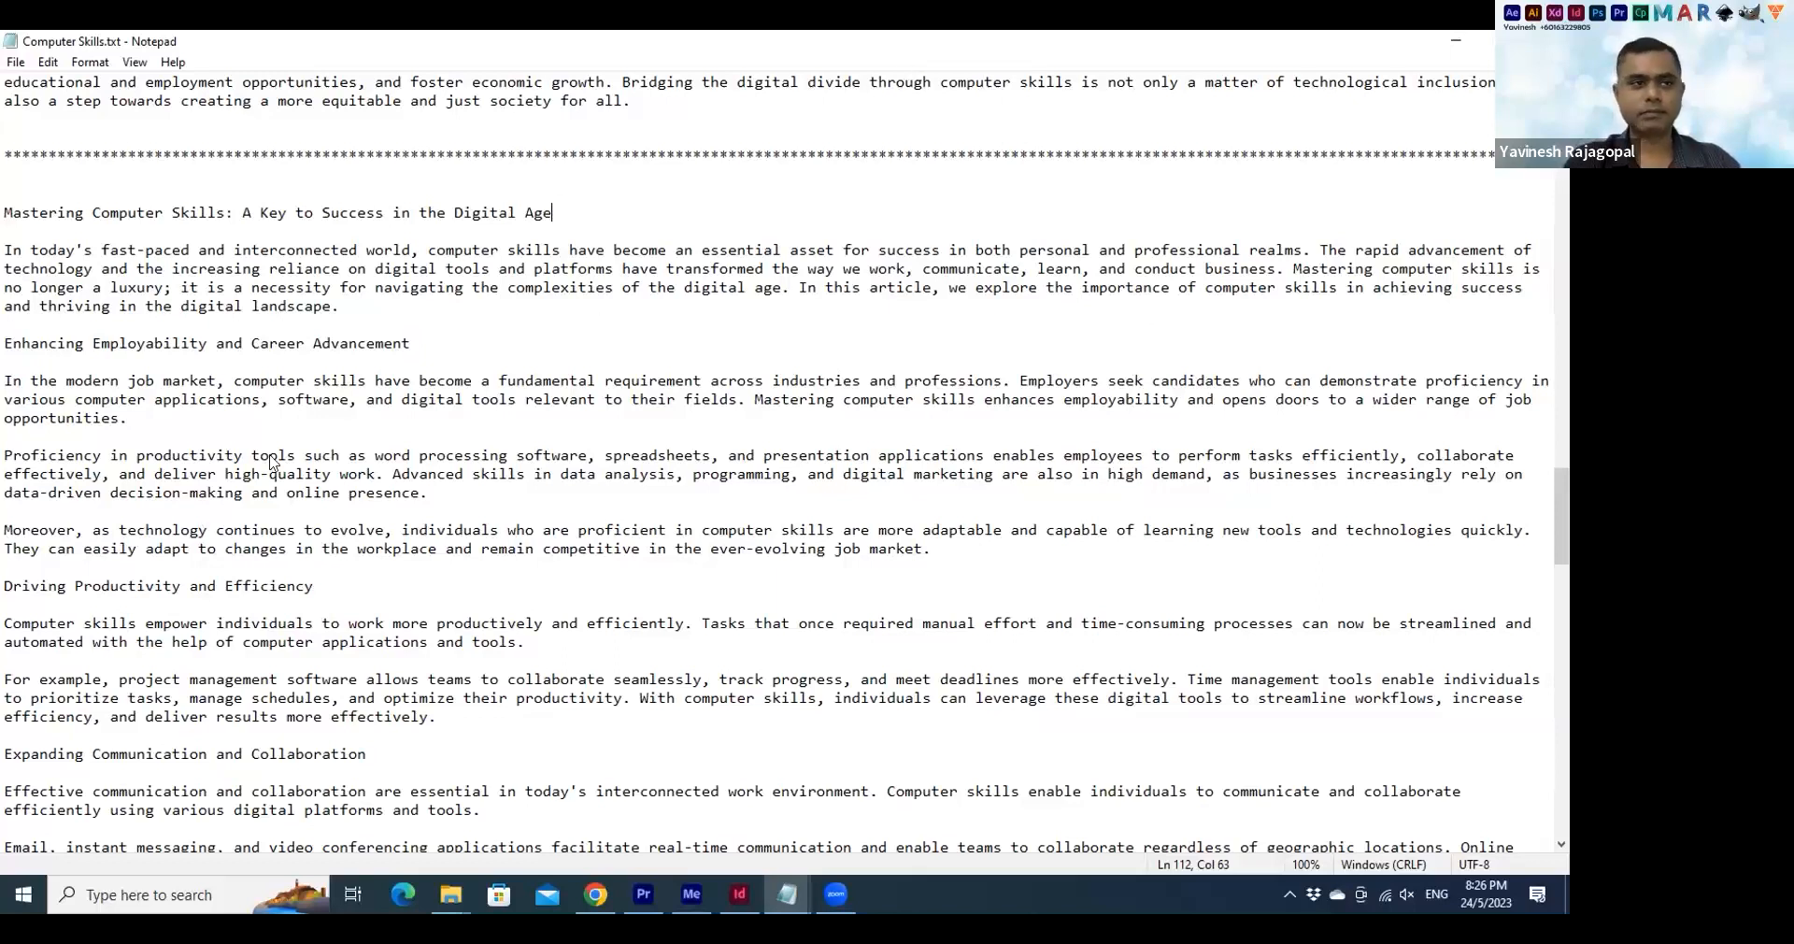
Switch back to InDesign and delete the text frame at the head of page 1
key("alt+Tab")
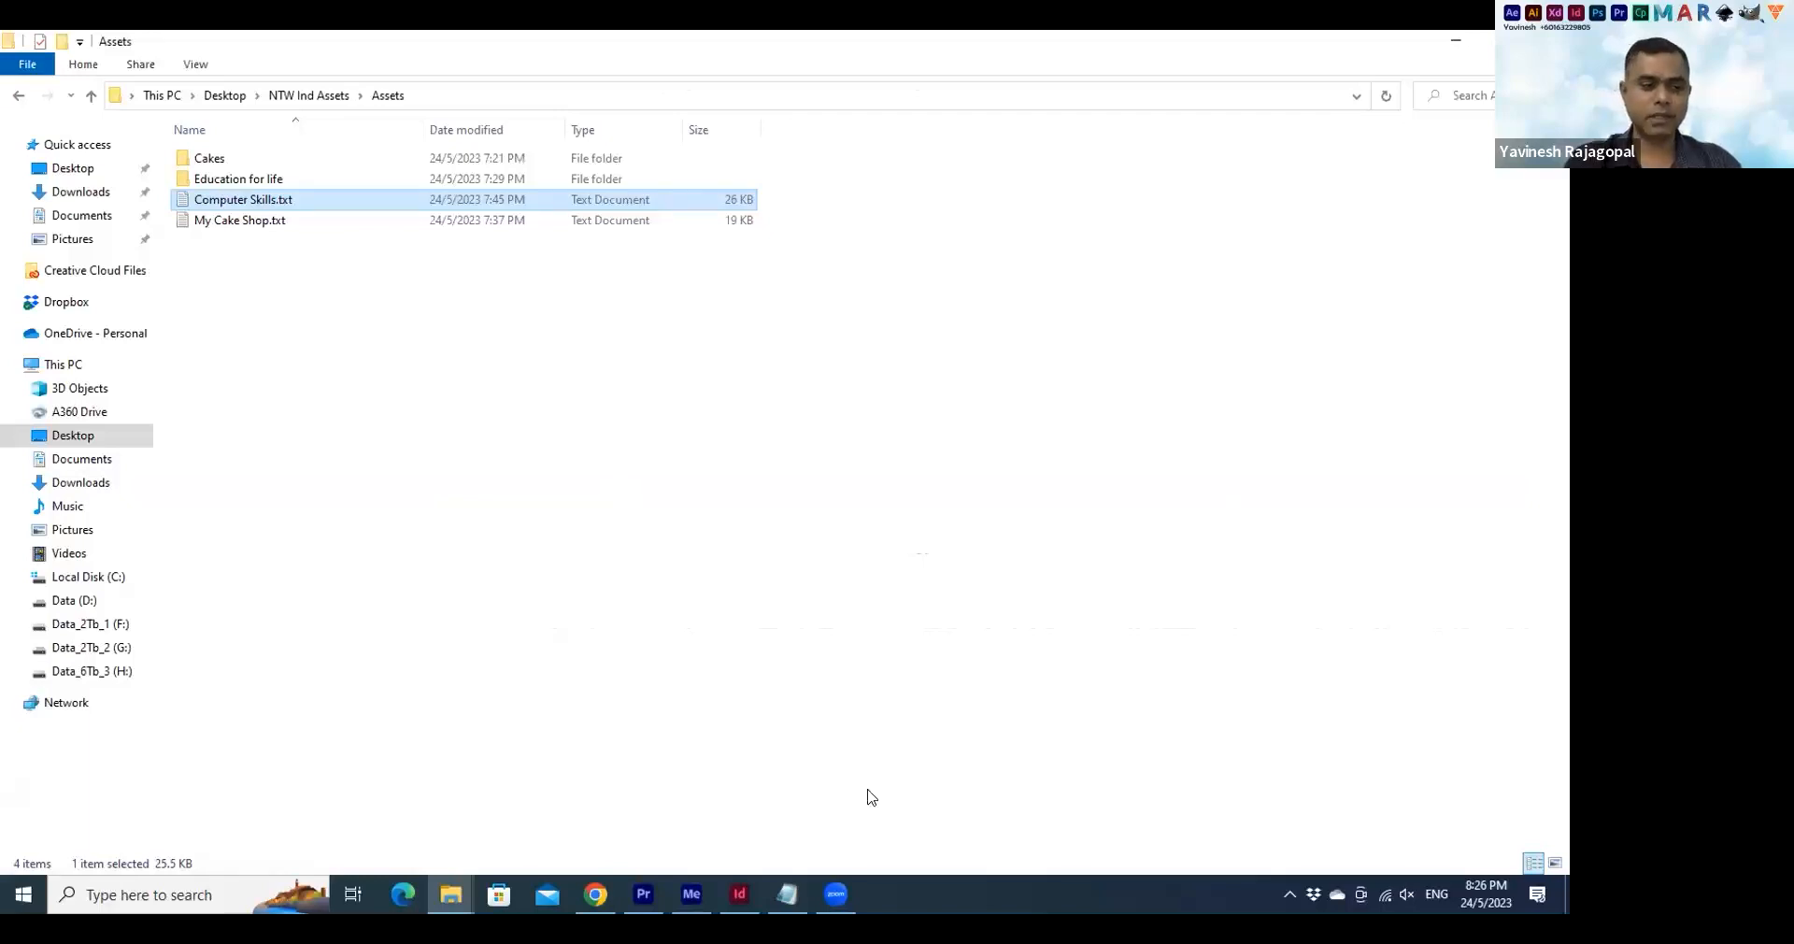
left_click(741, 894)
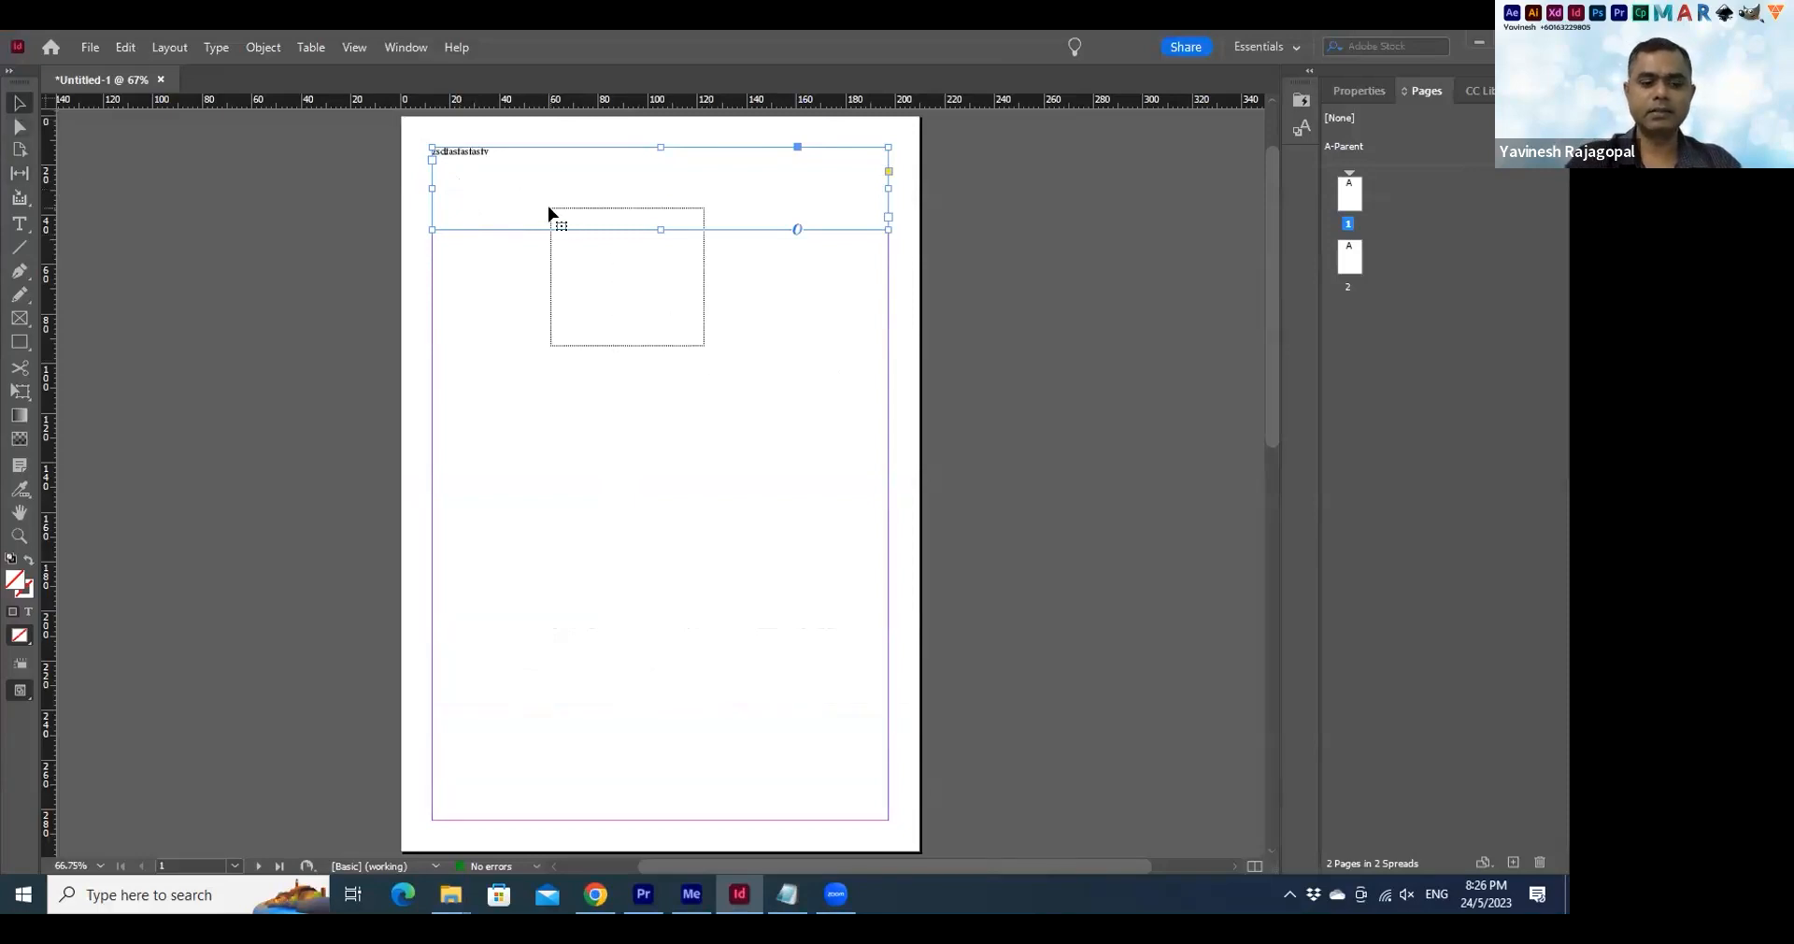
key("Delete")
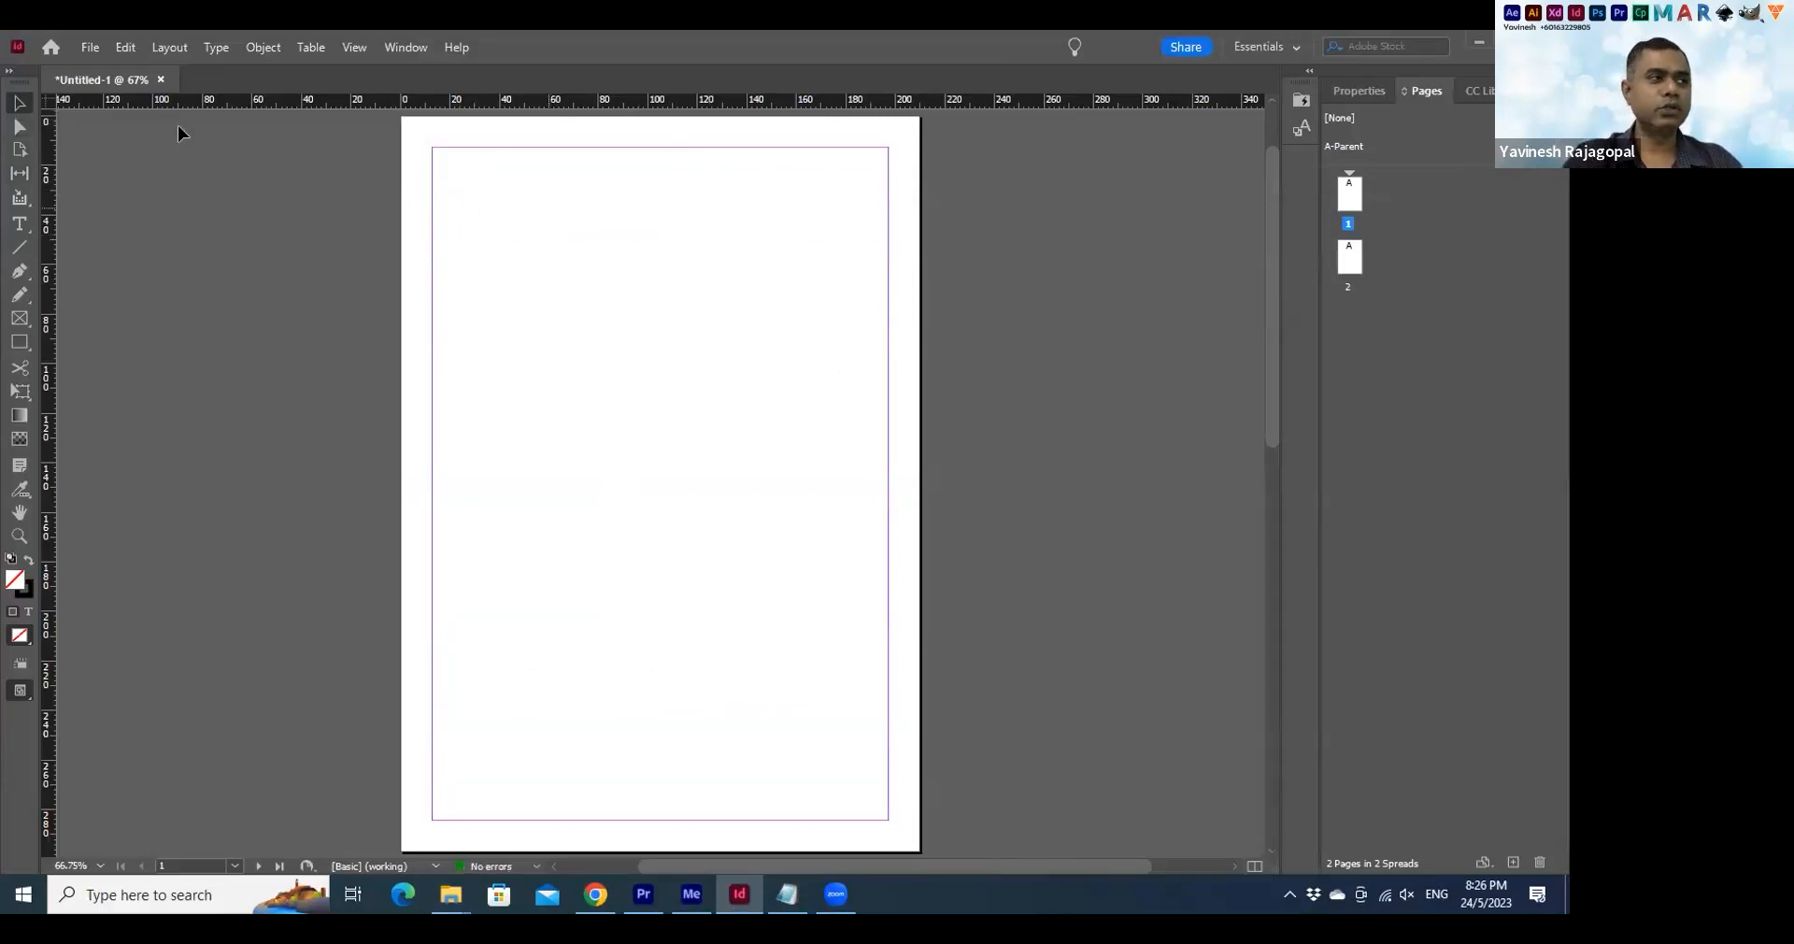
Place Computer Skills.txt from Desktop > NTW Ind Assets > Assets on page 1, filling the width between the margins
left_click(90, 49)
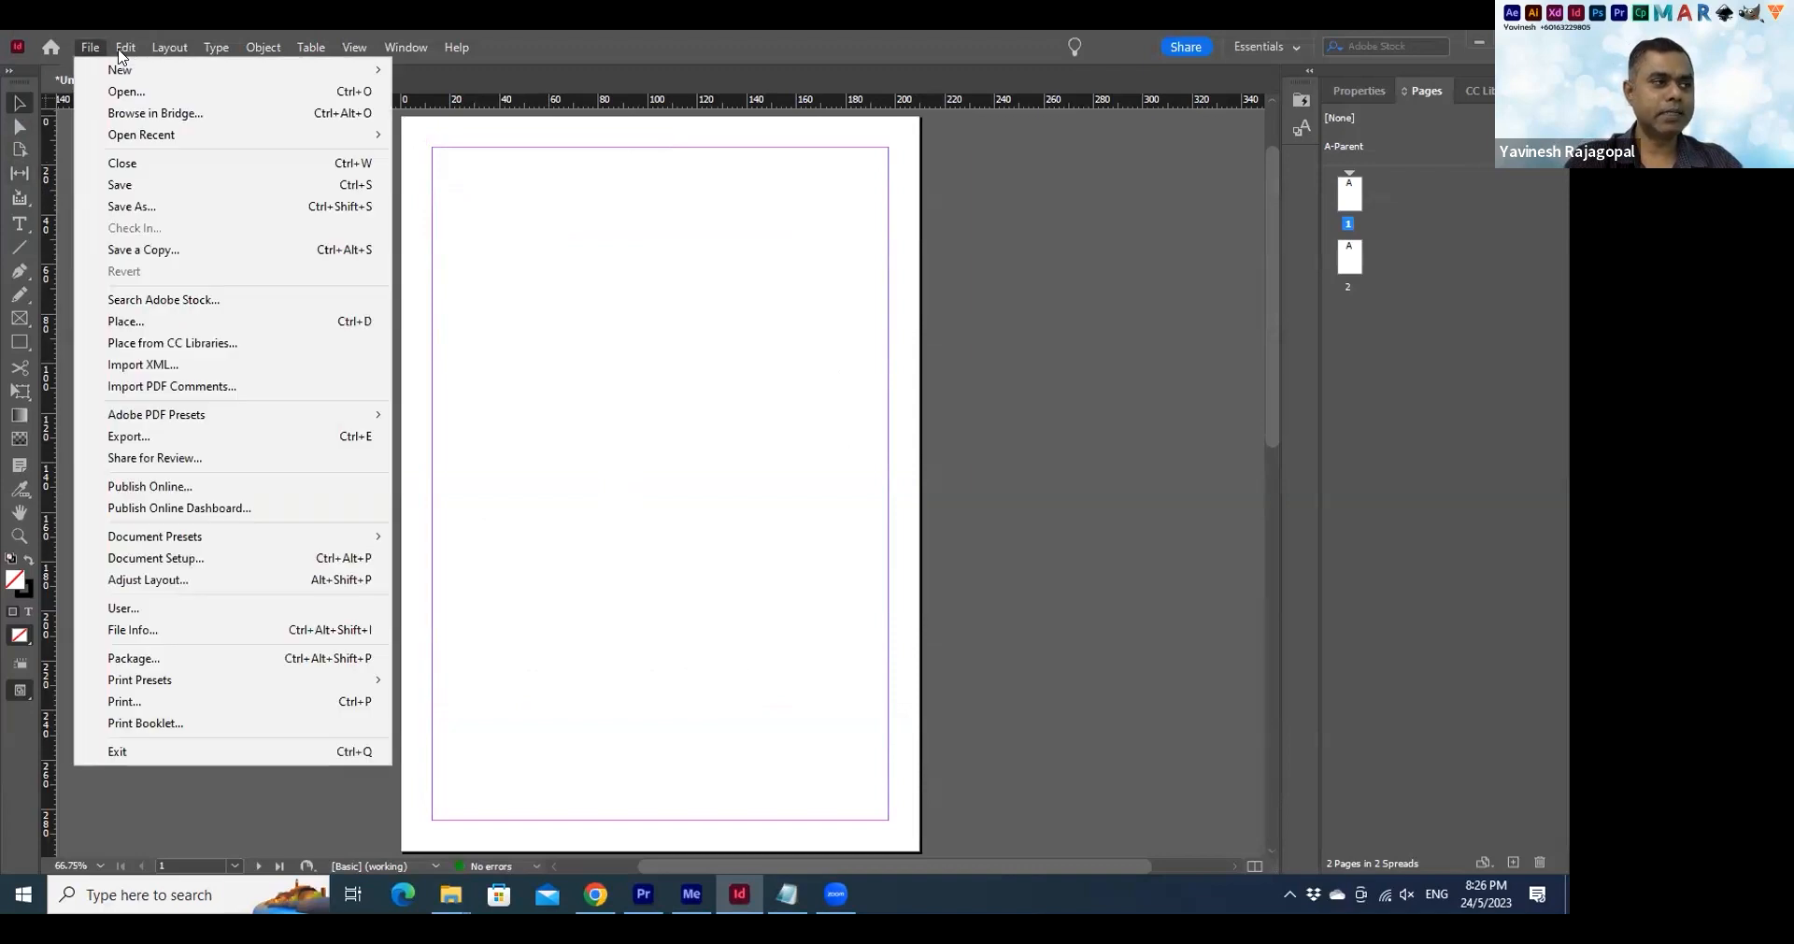
left_click(125, 323)
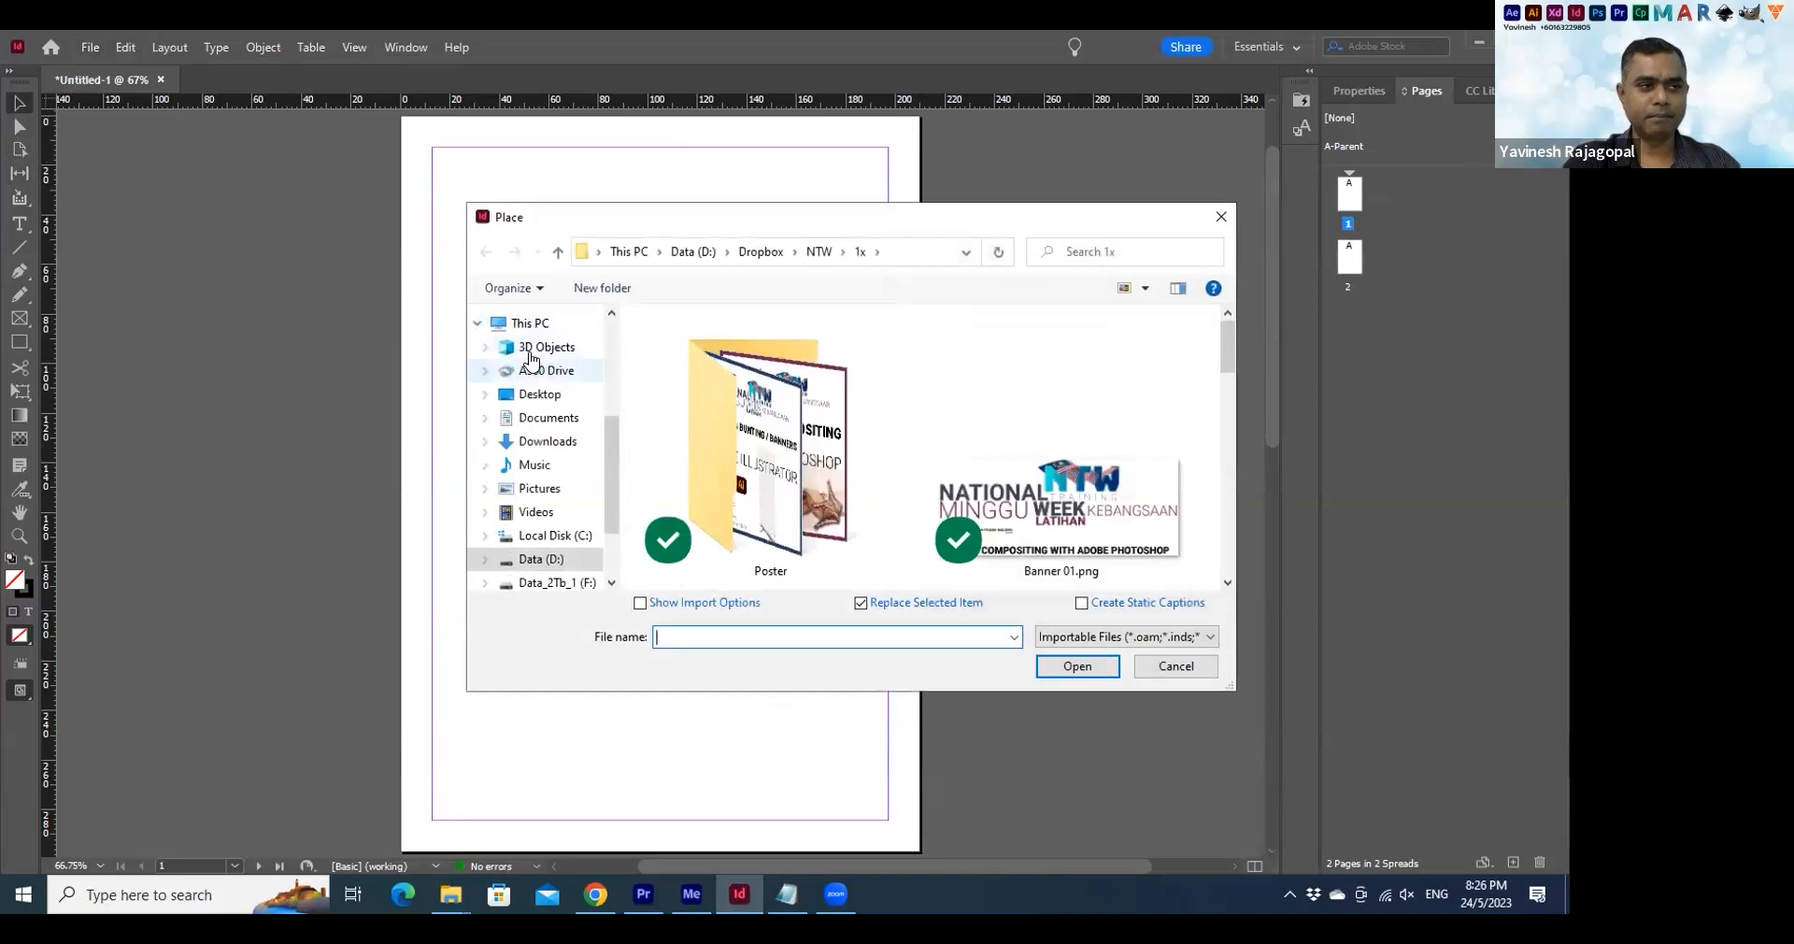
left_click(546, 347)
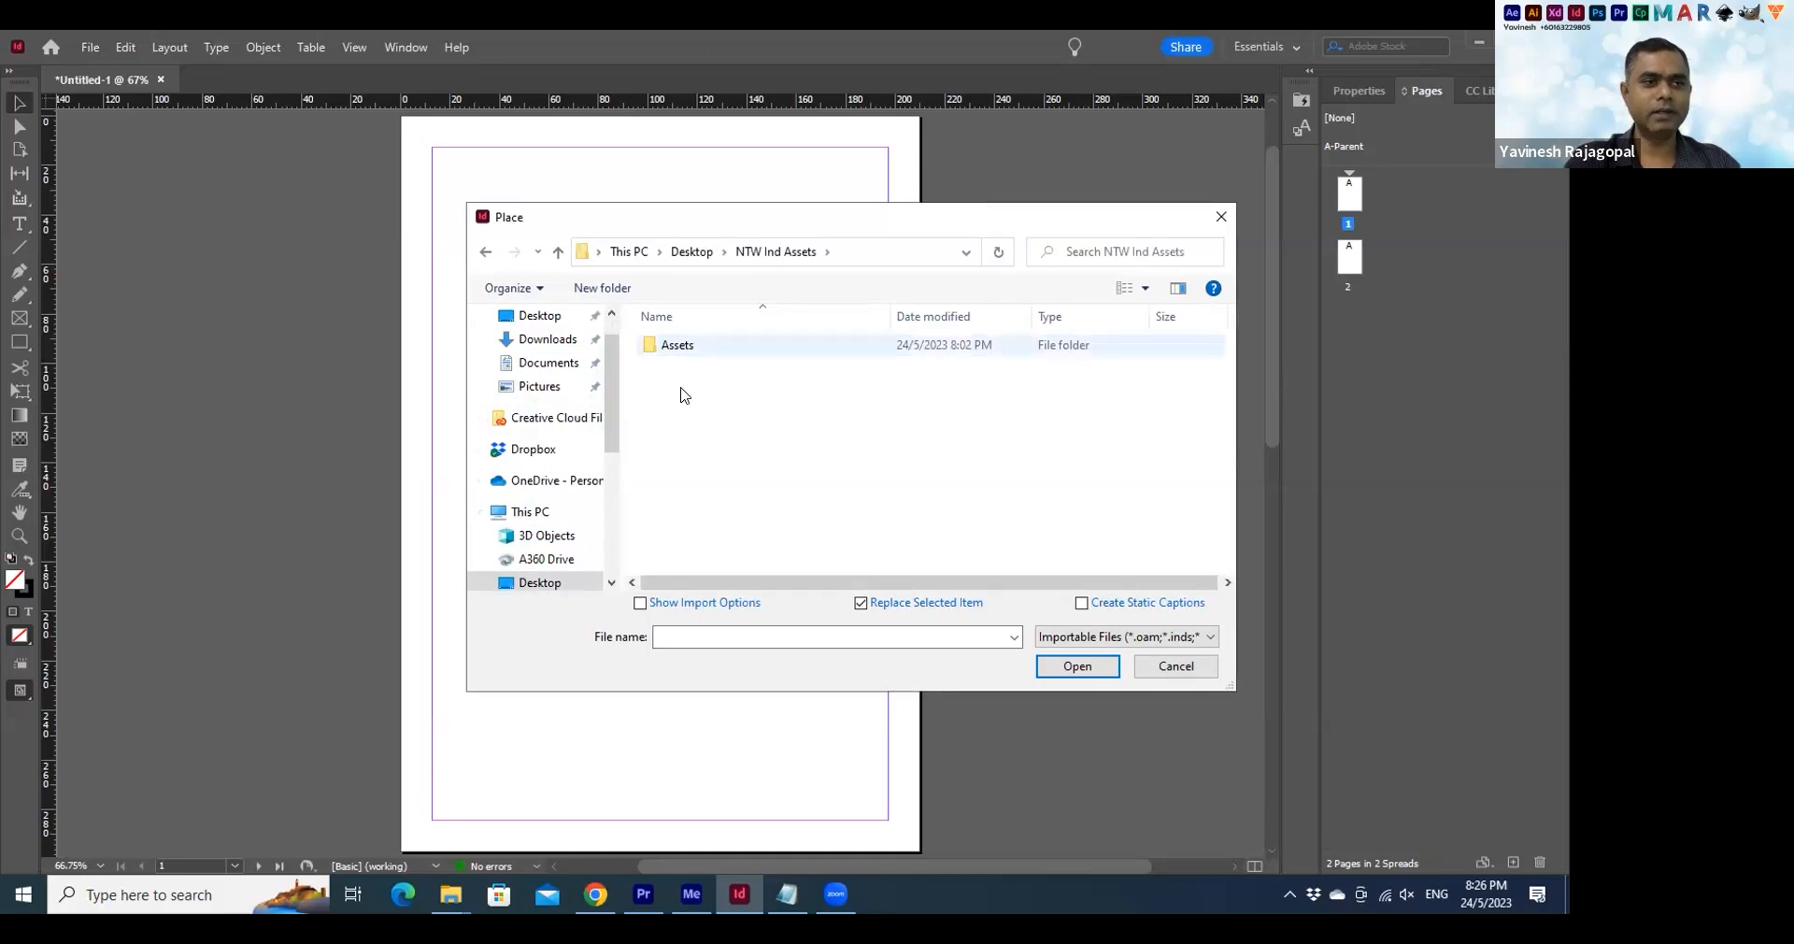
double_click(680, 346)
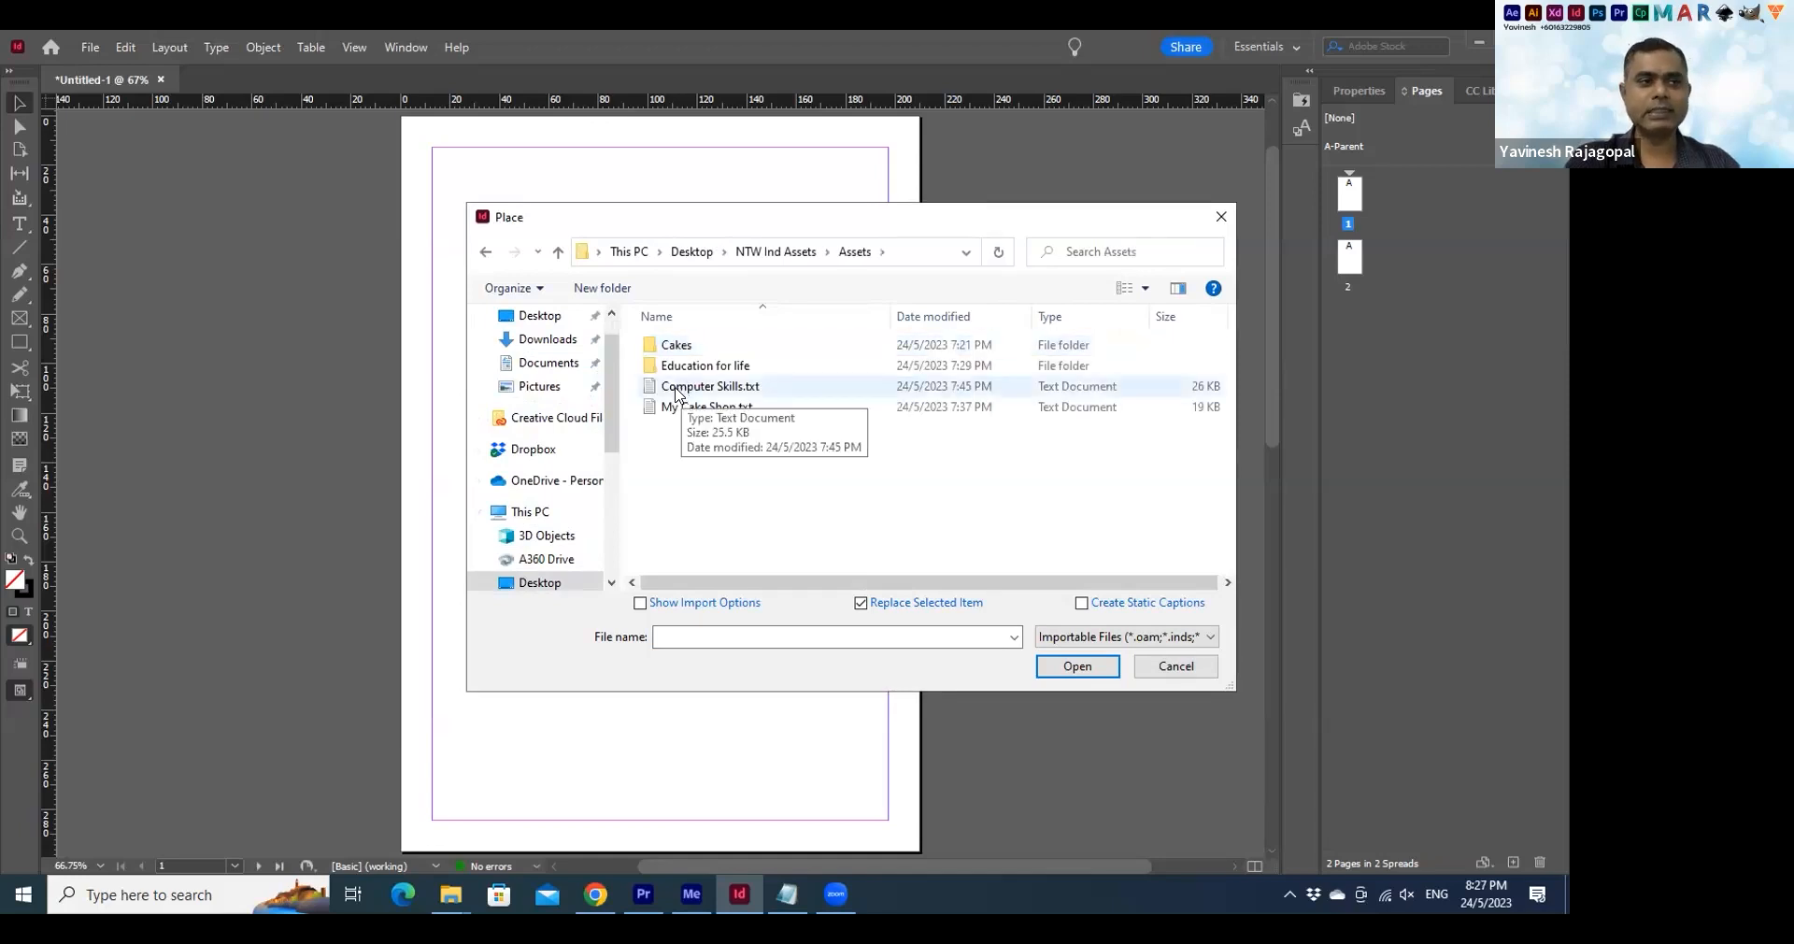
left_click(728, 391)
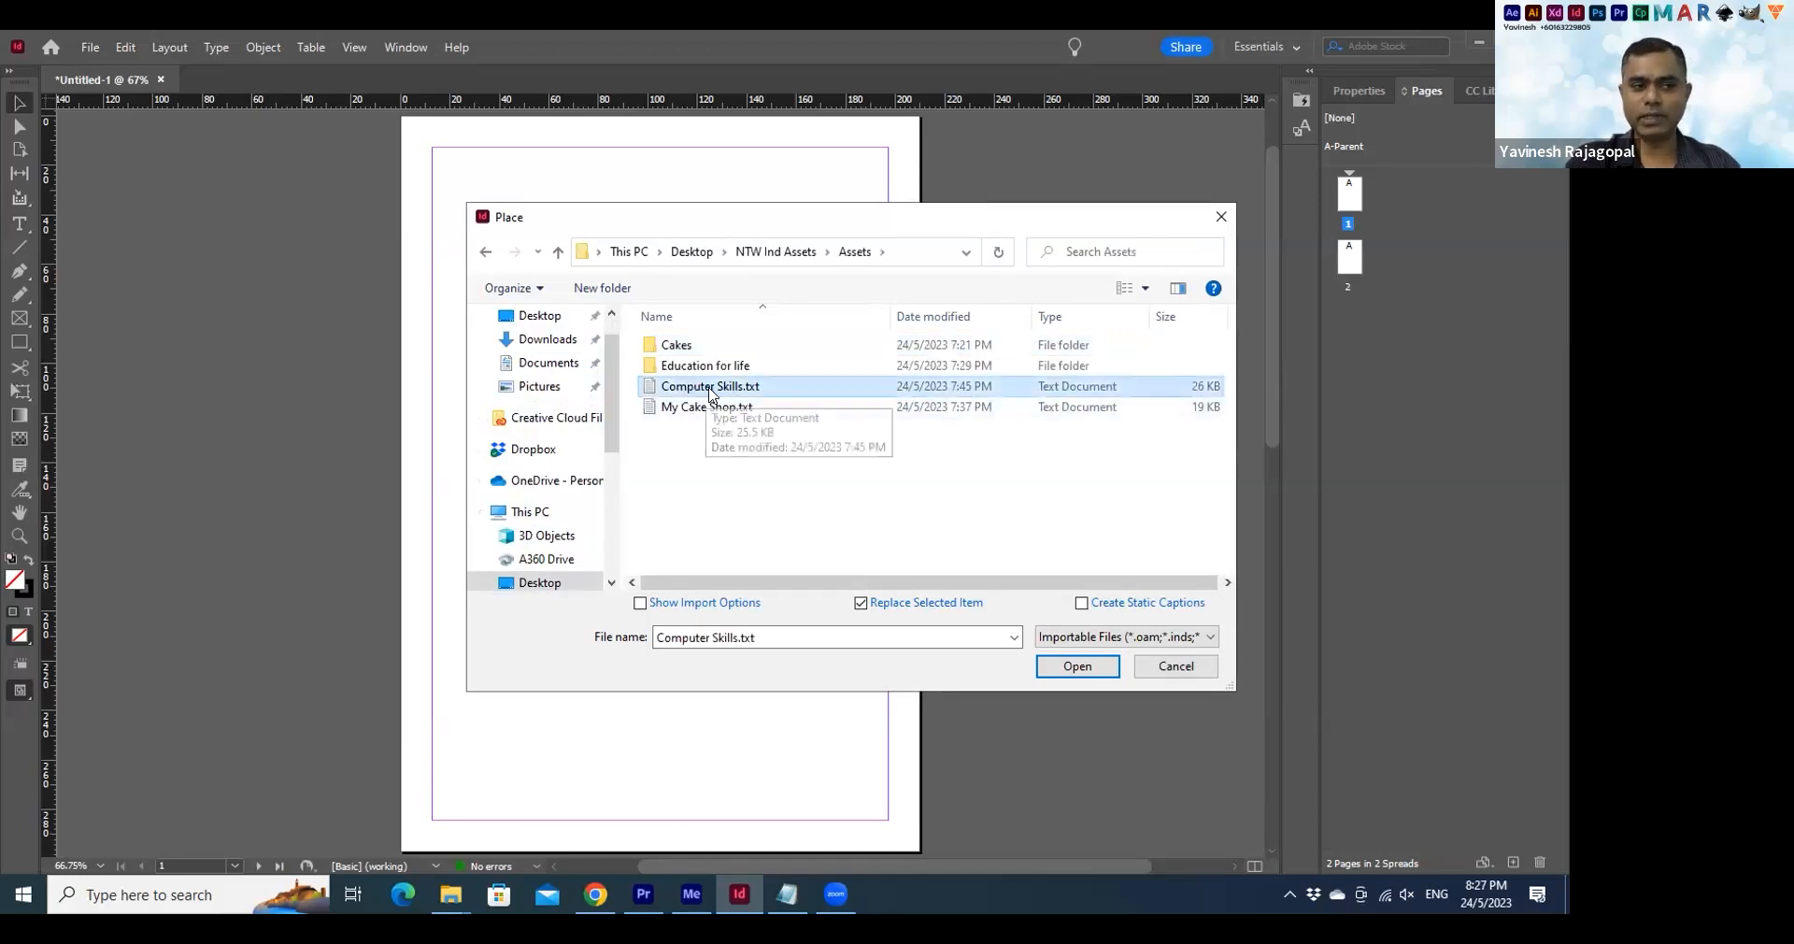
left_click(1080, 666)
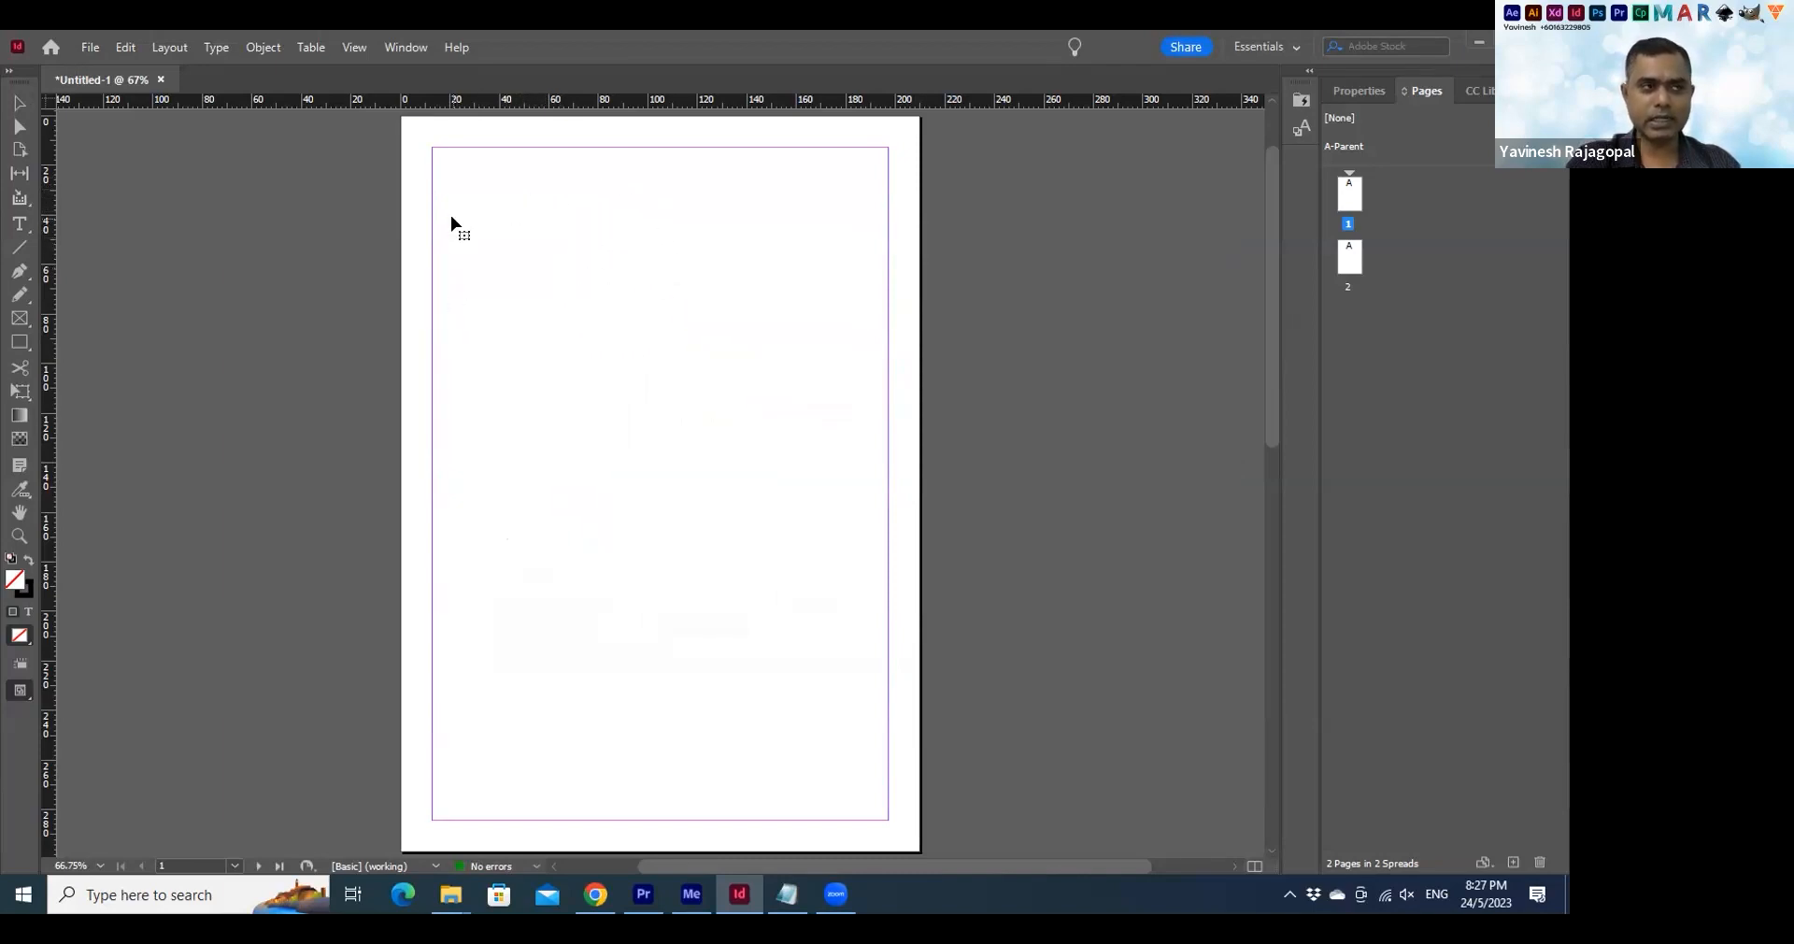
left_click(470, 482)
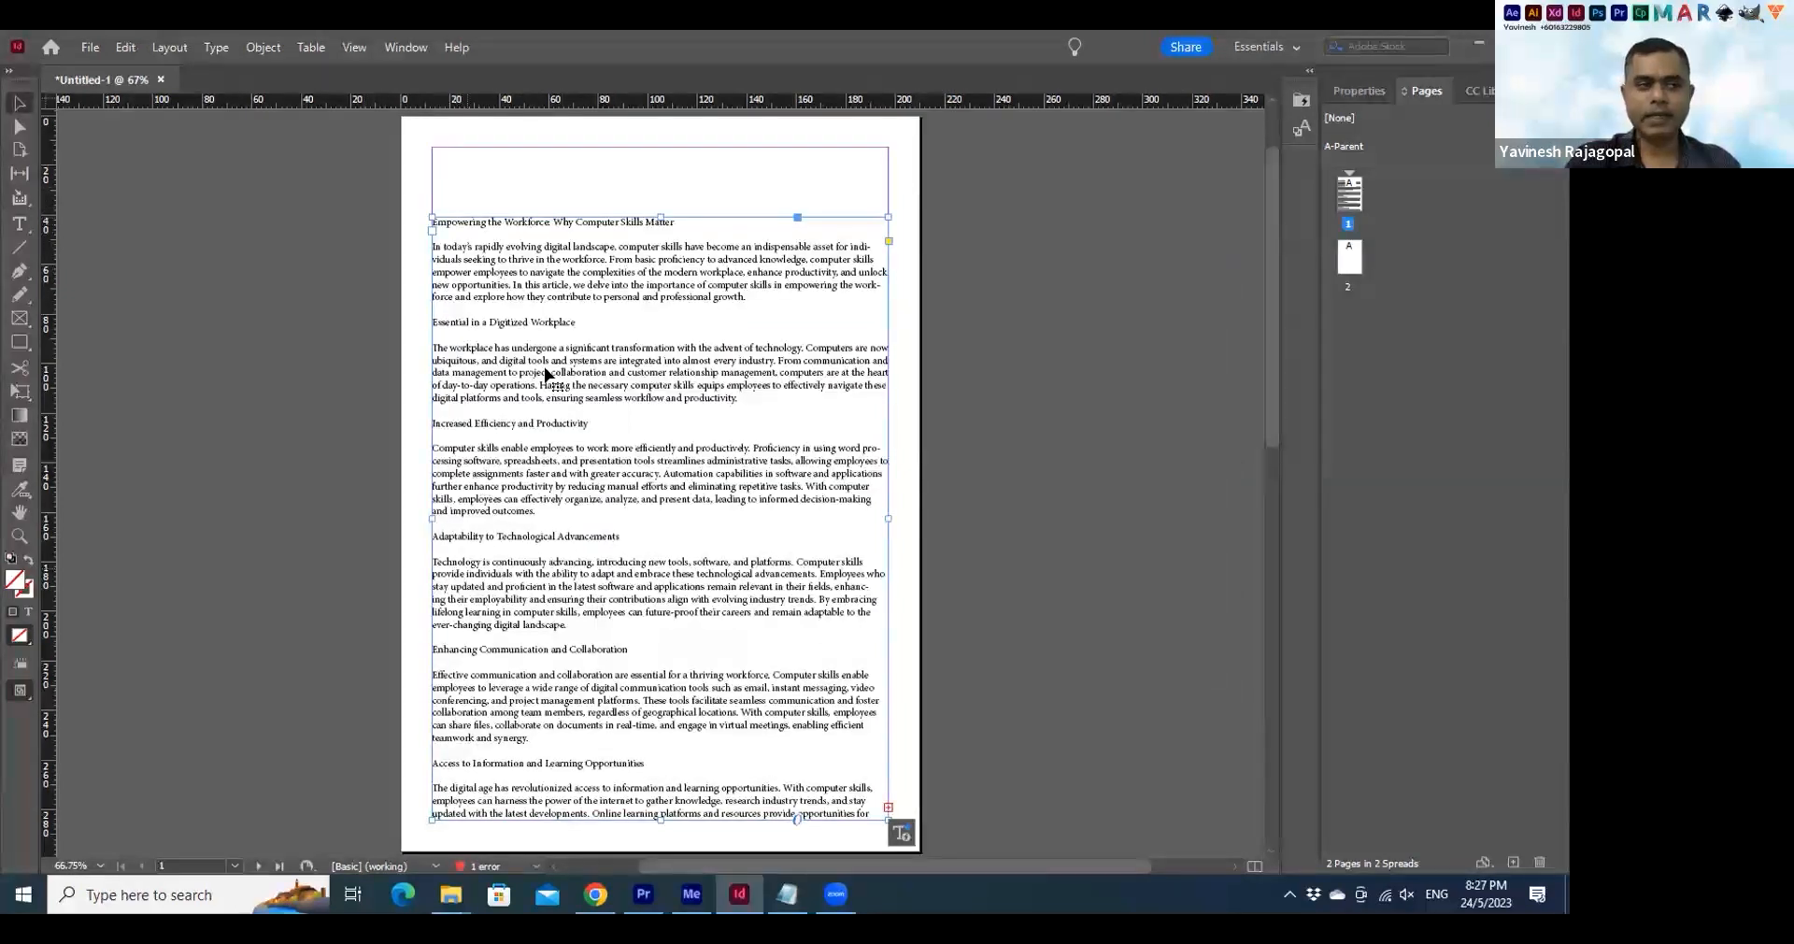
scroll(822, 556, "down", 3)
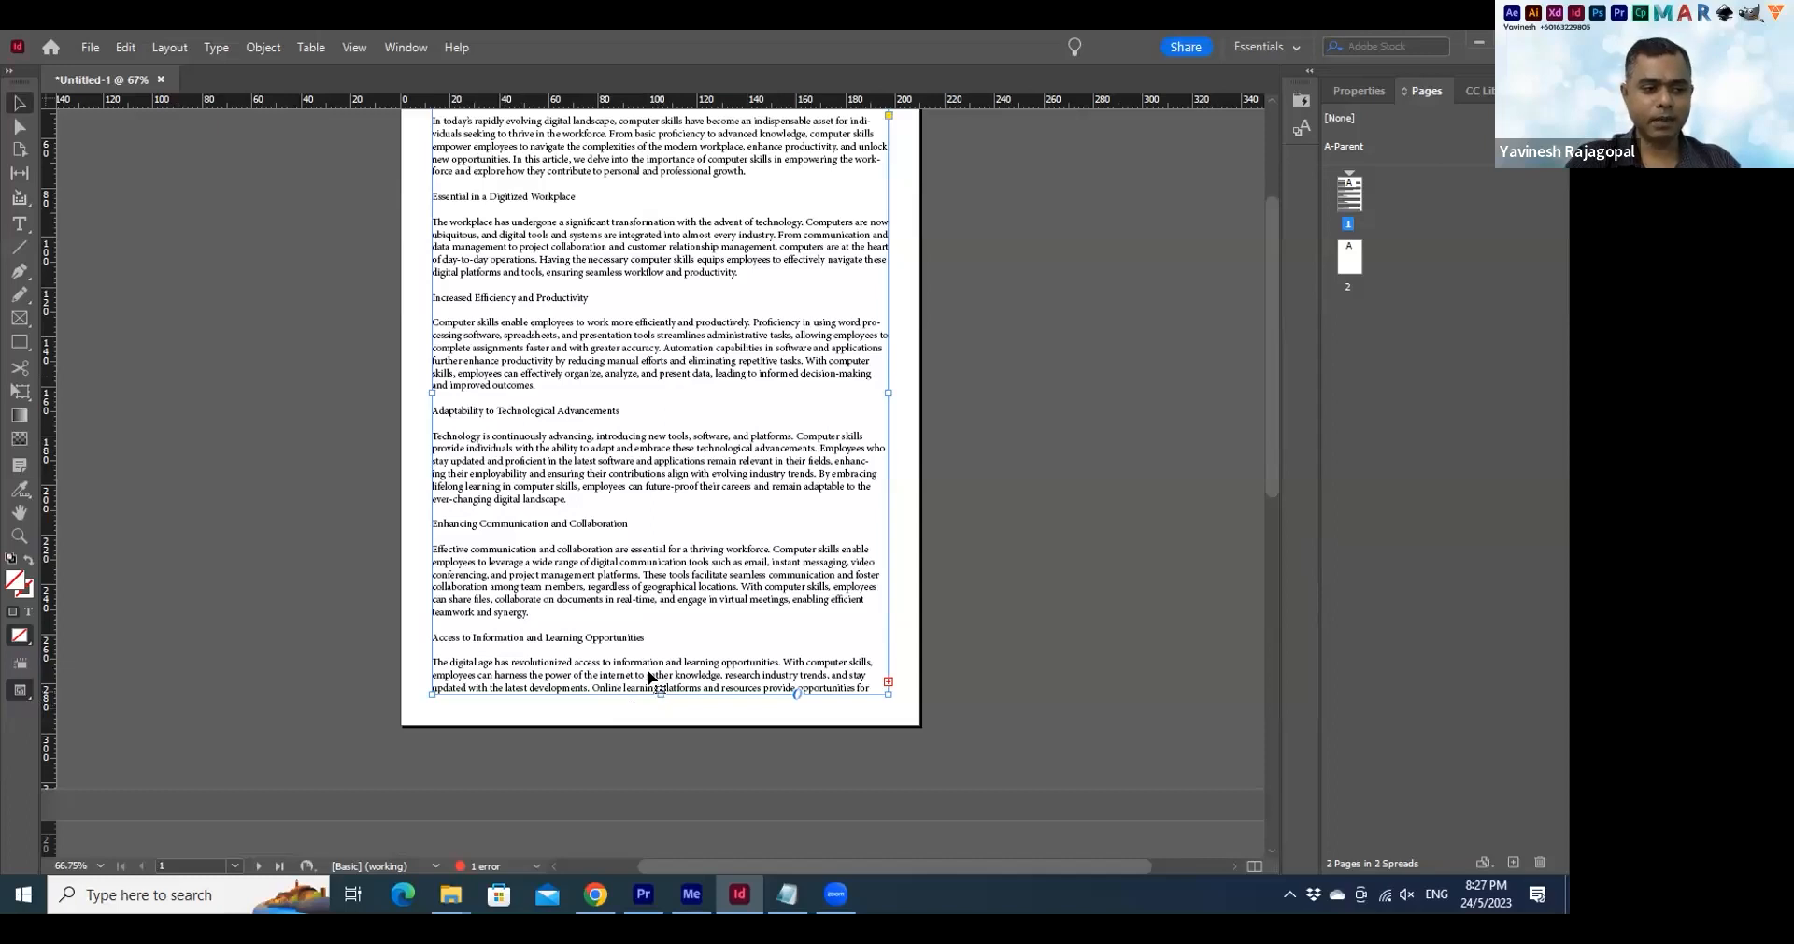
Undo the text placement on page 1 and discard the loaded text
key("ctrl+z")
key("Escape")
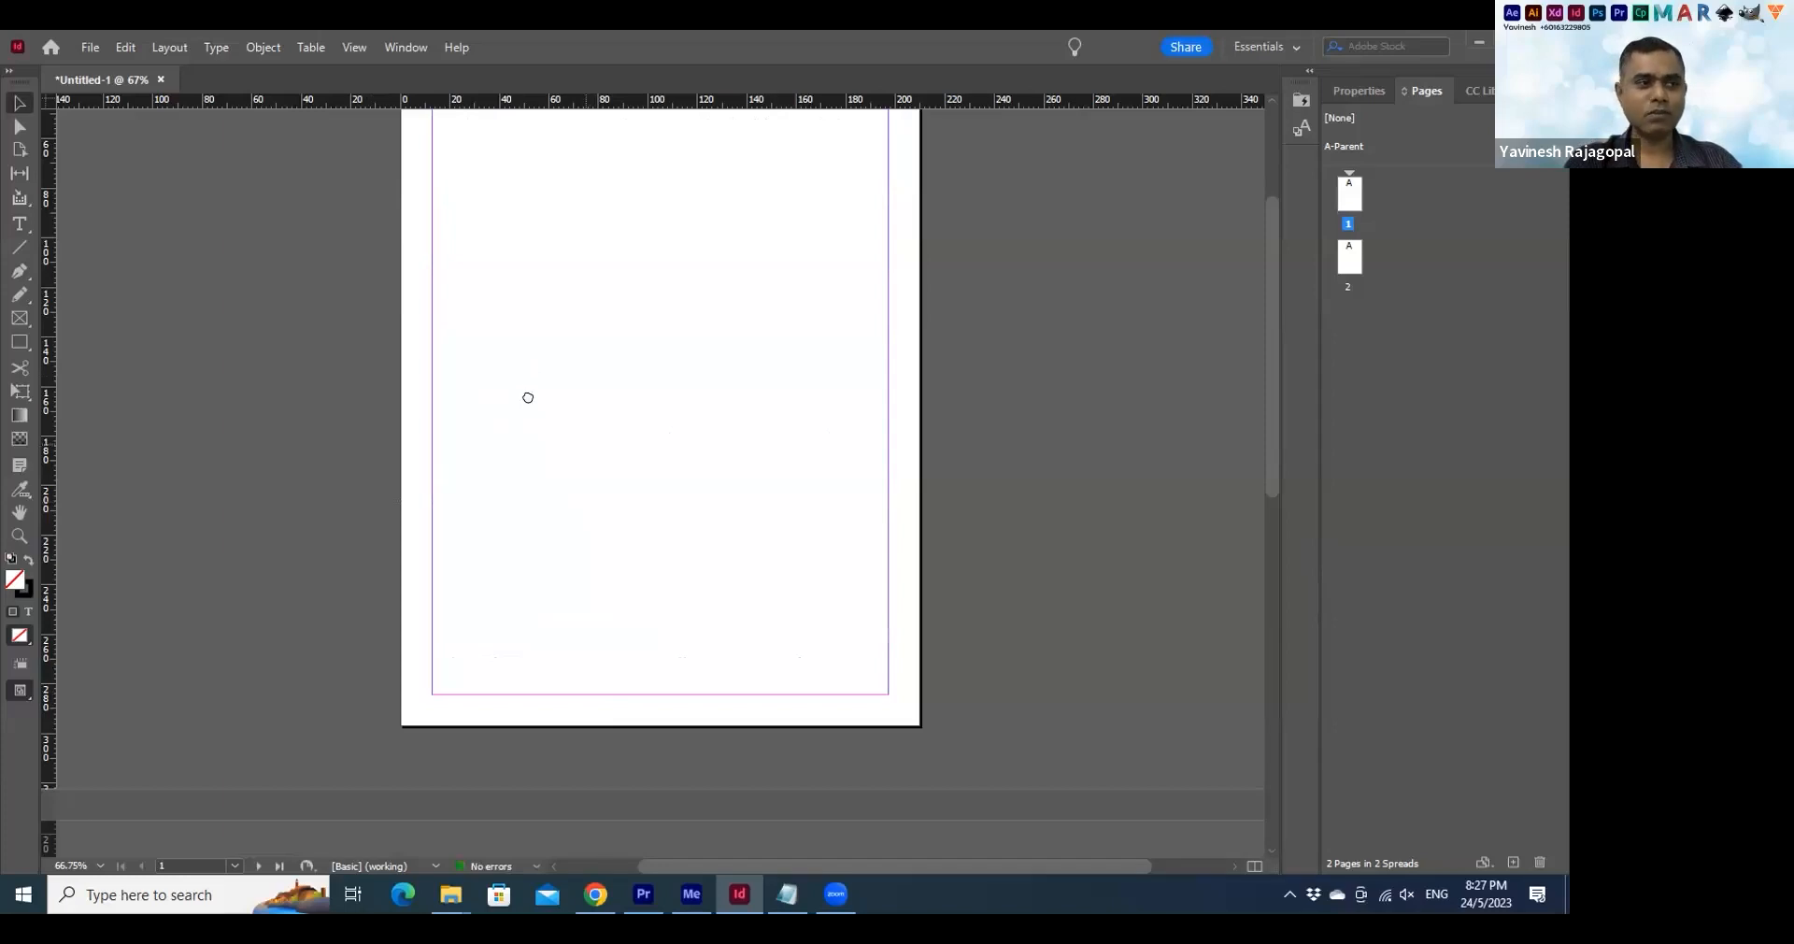
scroll(528, 413, "up", 1)
scroll(528, 414, "up", 1)
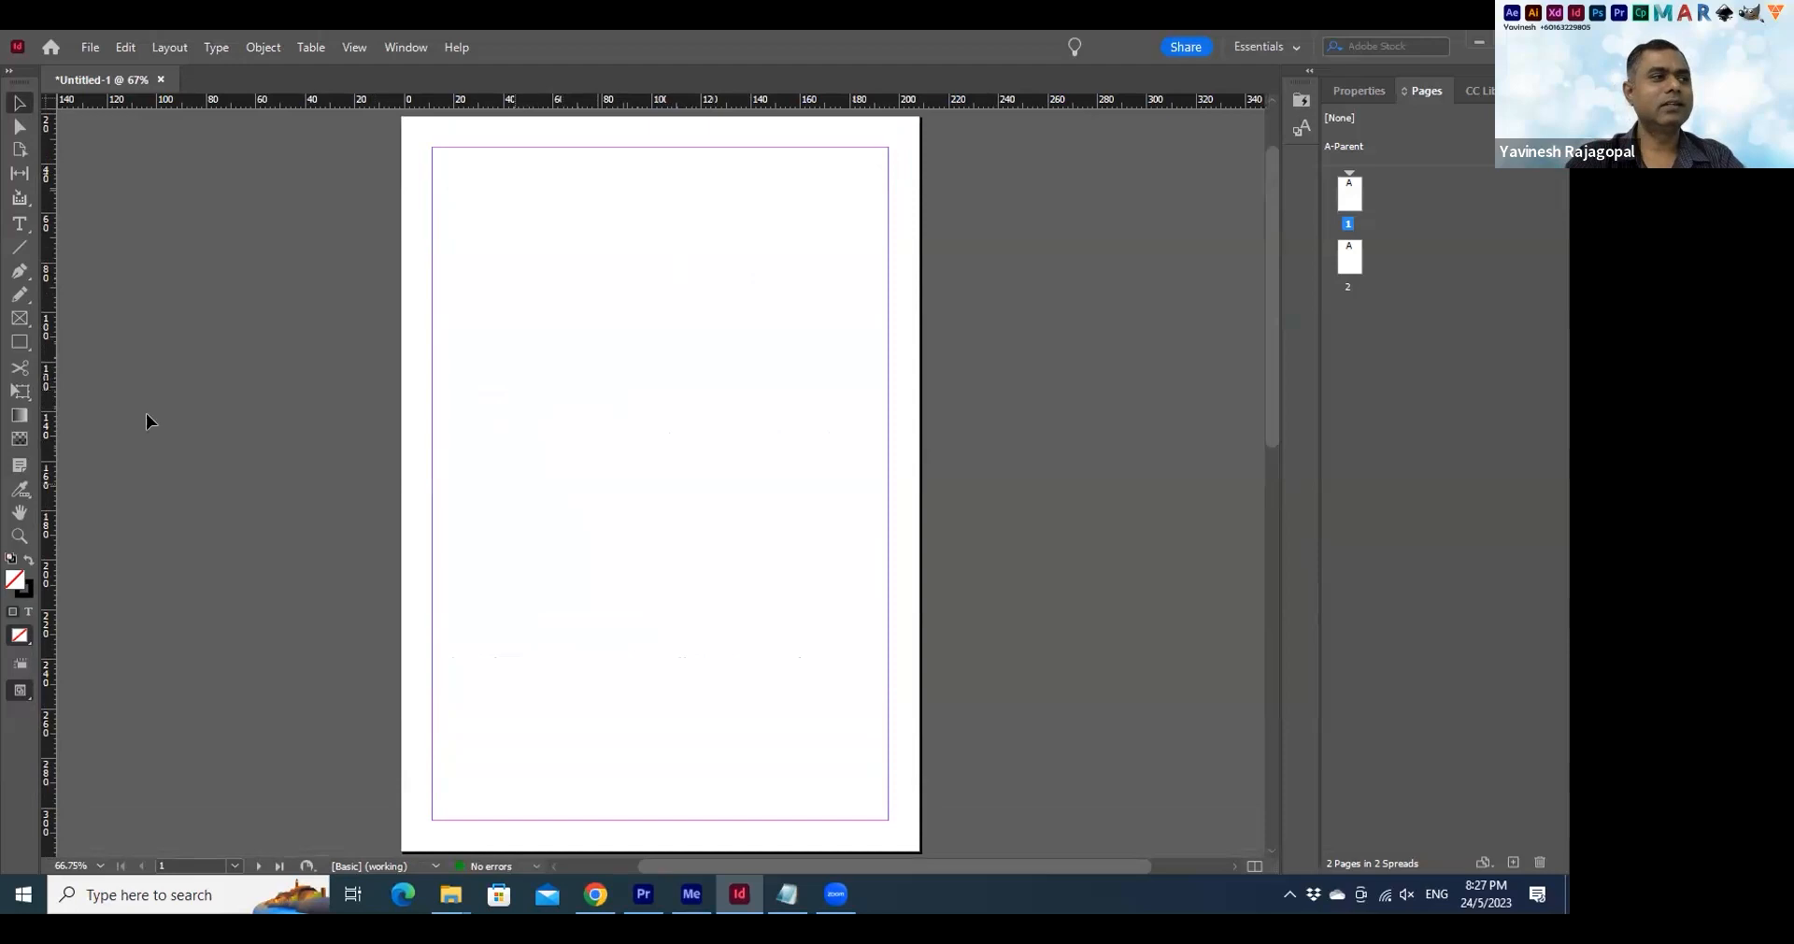
Place Computer Skills.txt again with autoflow, starting at the upper-left margin corner of page 1 and adding pages automatically
left_click(85, 44)
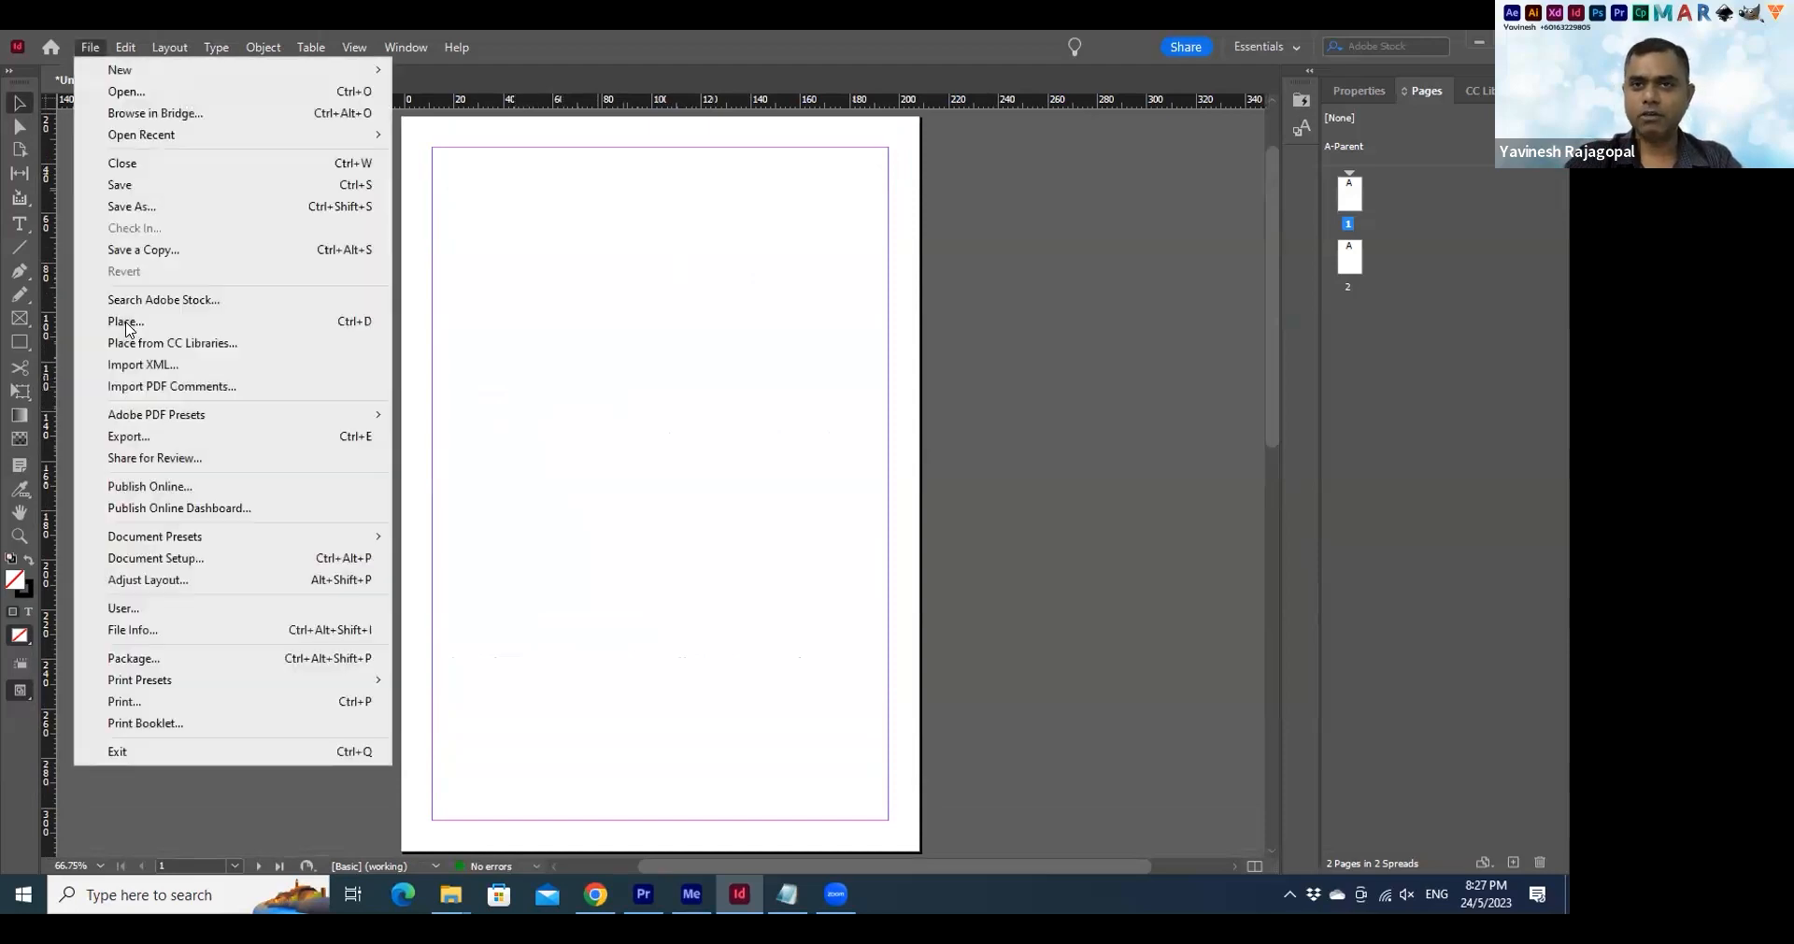
left_click(126, 323)
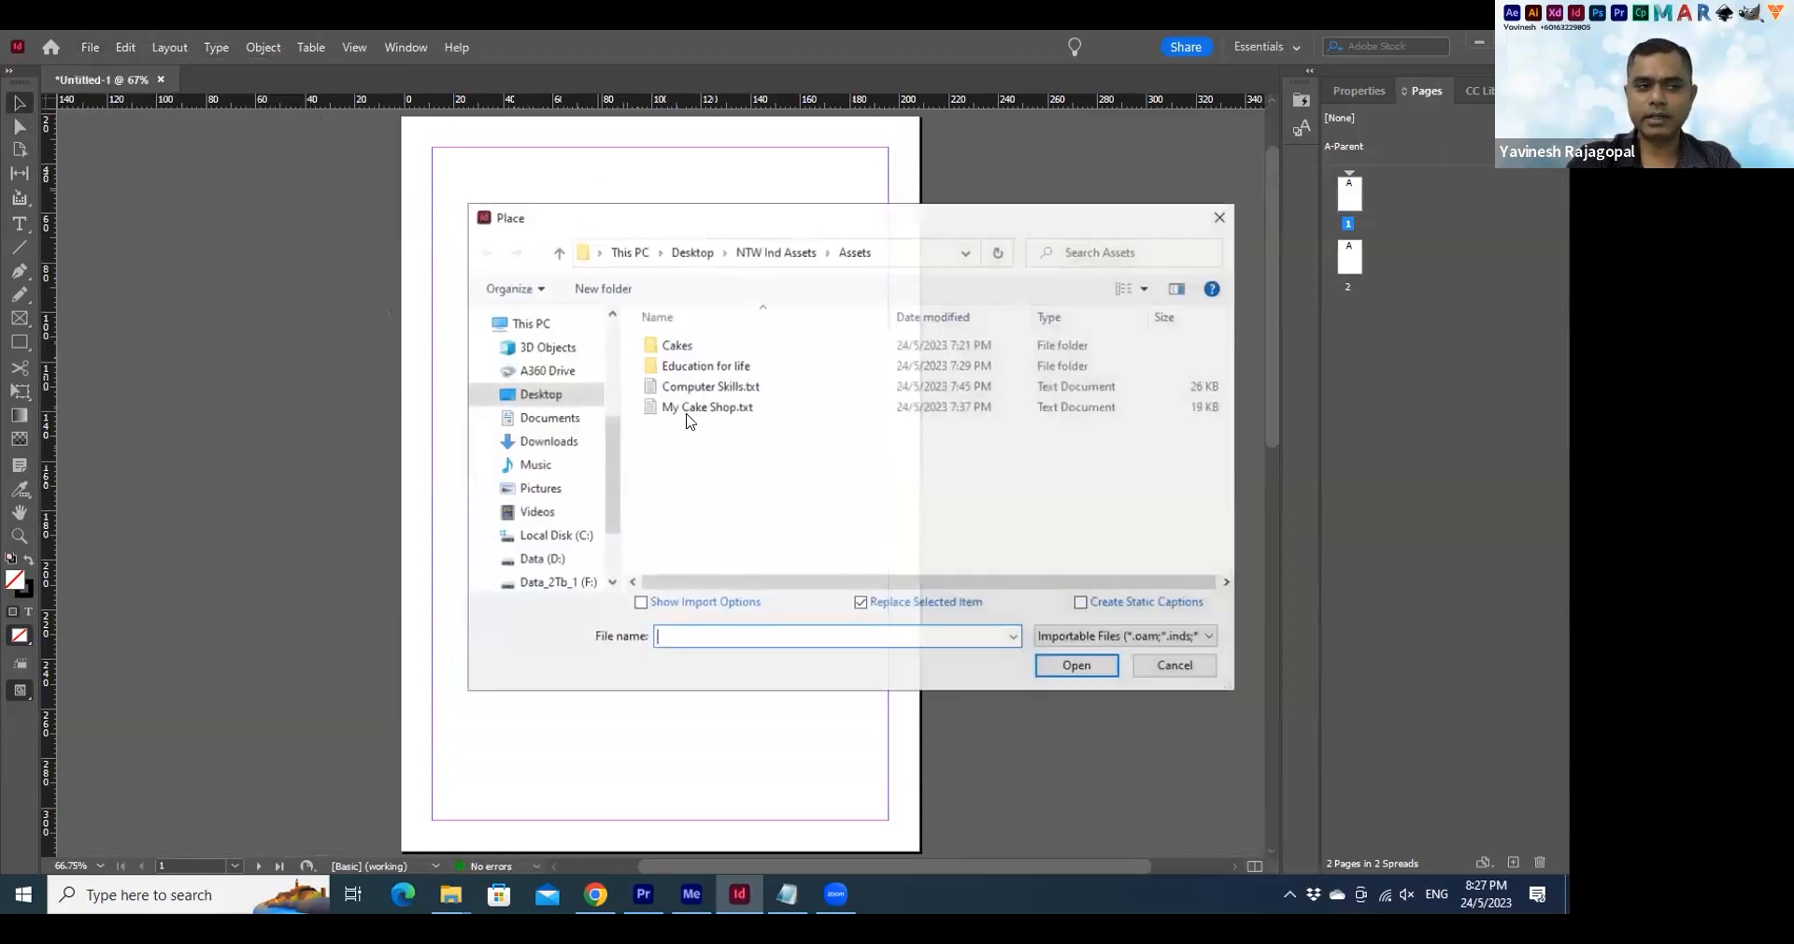
left_click(687, 412)
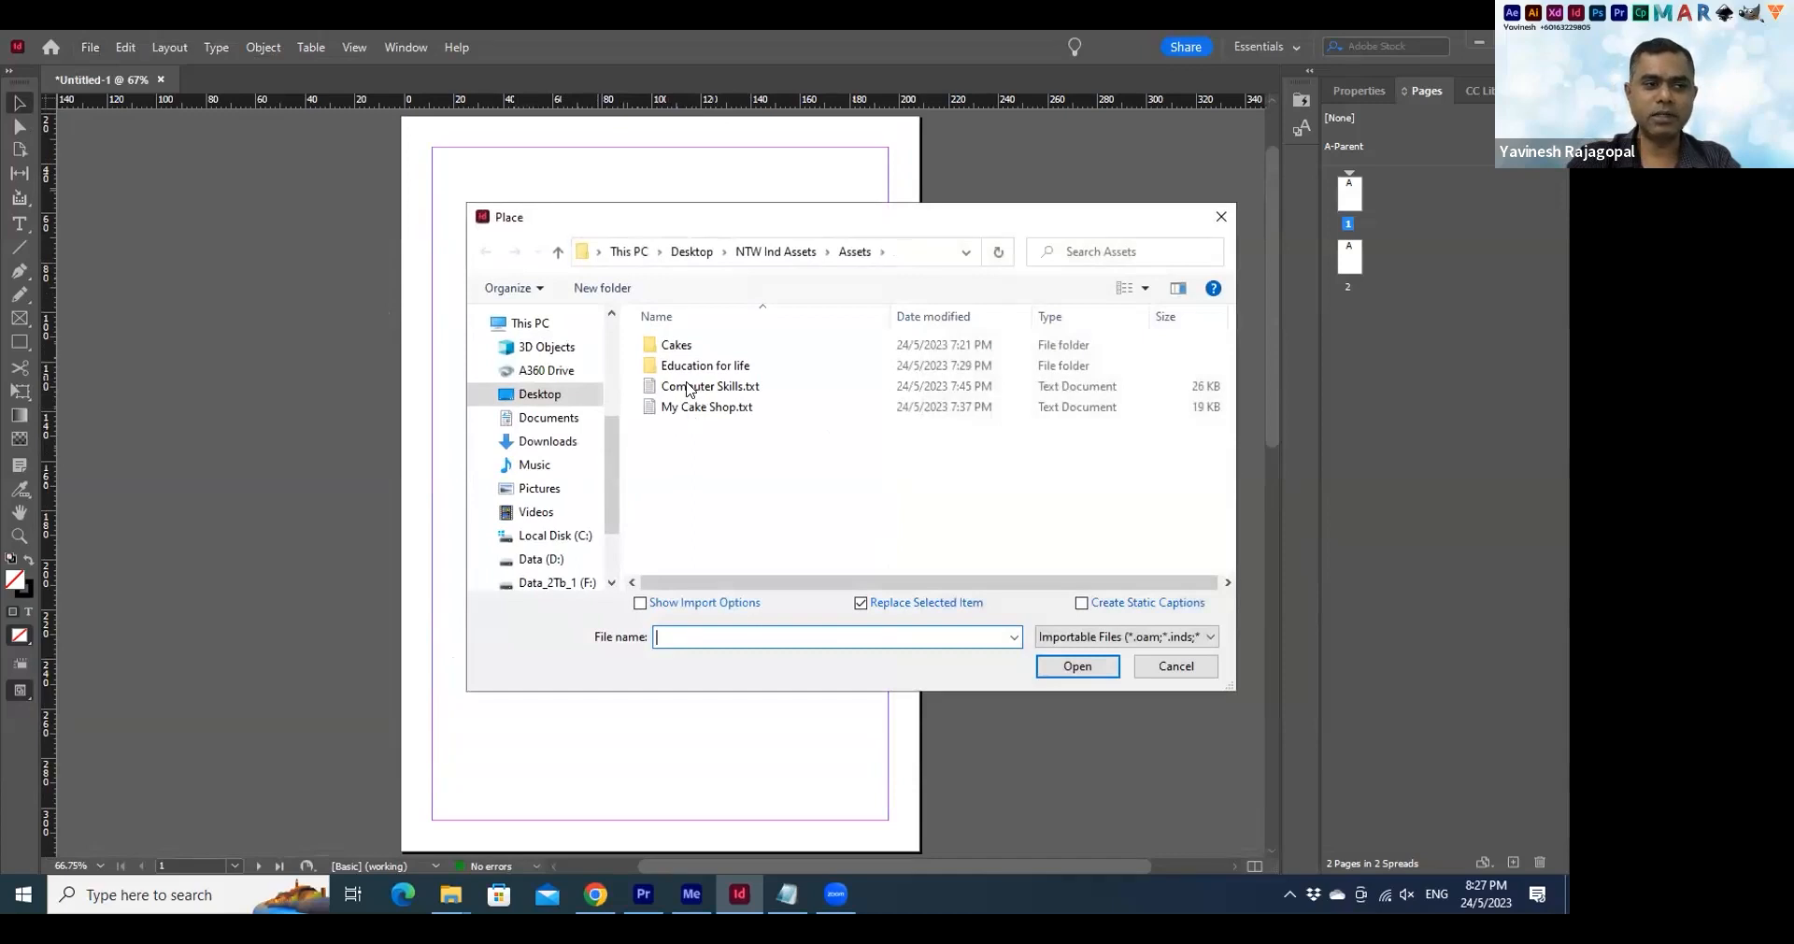
left_click(687, 387)
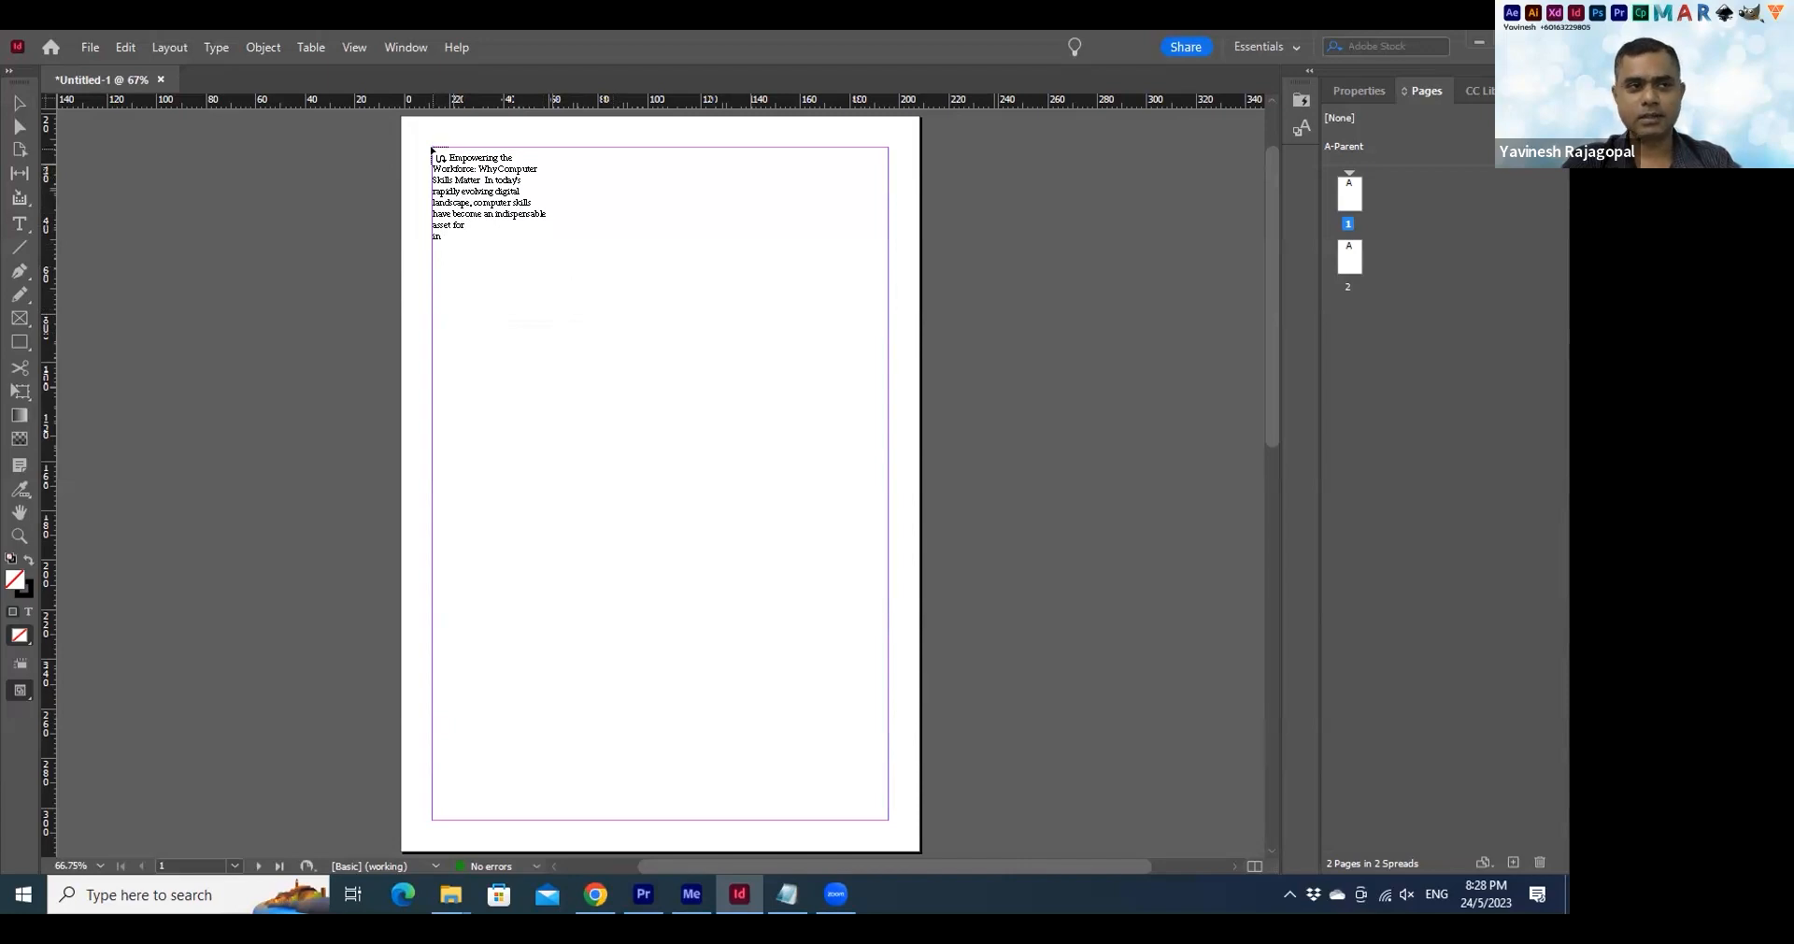
left_click(431, 149, "shift")
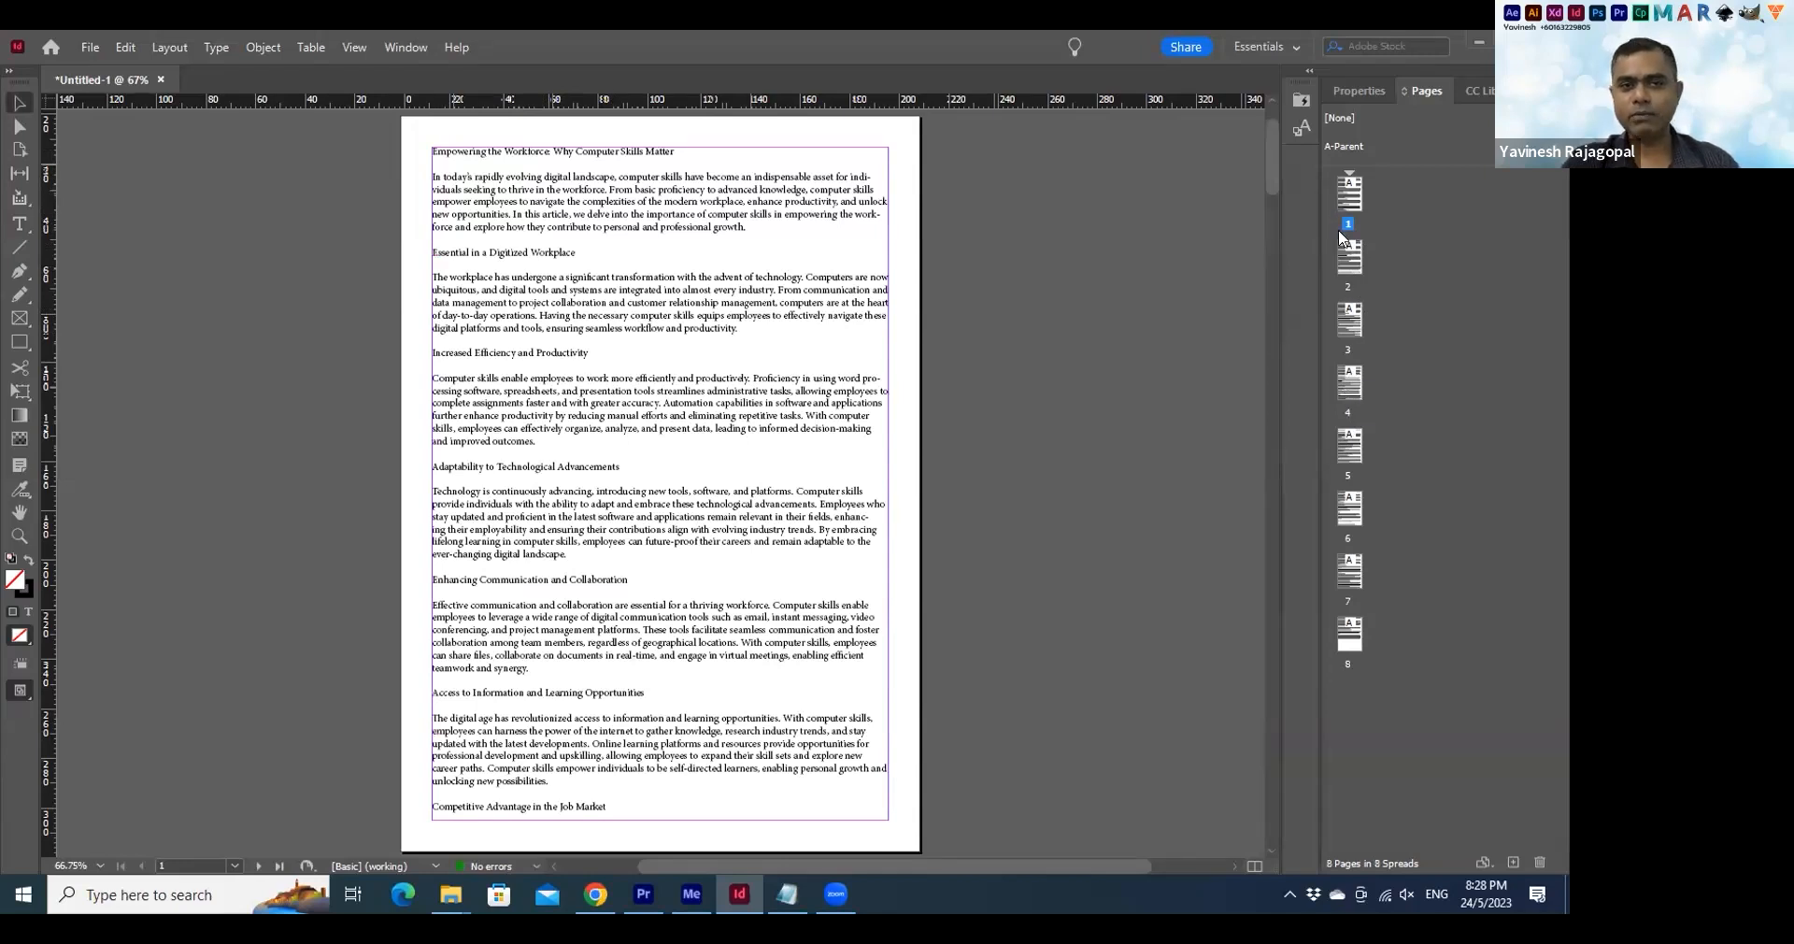
Undo the autoflowed text and its added pages, and discard the loaded text
key("ctrl+z")
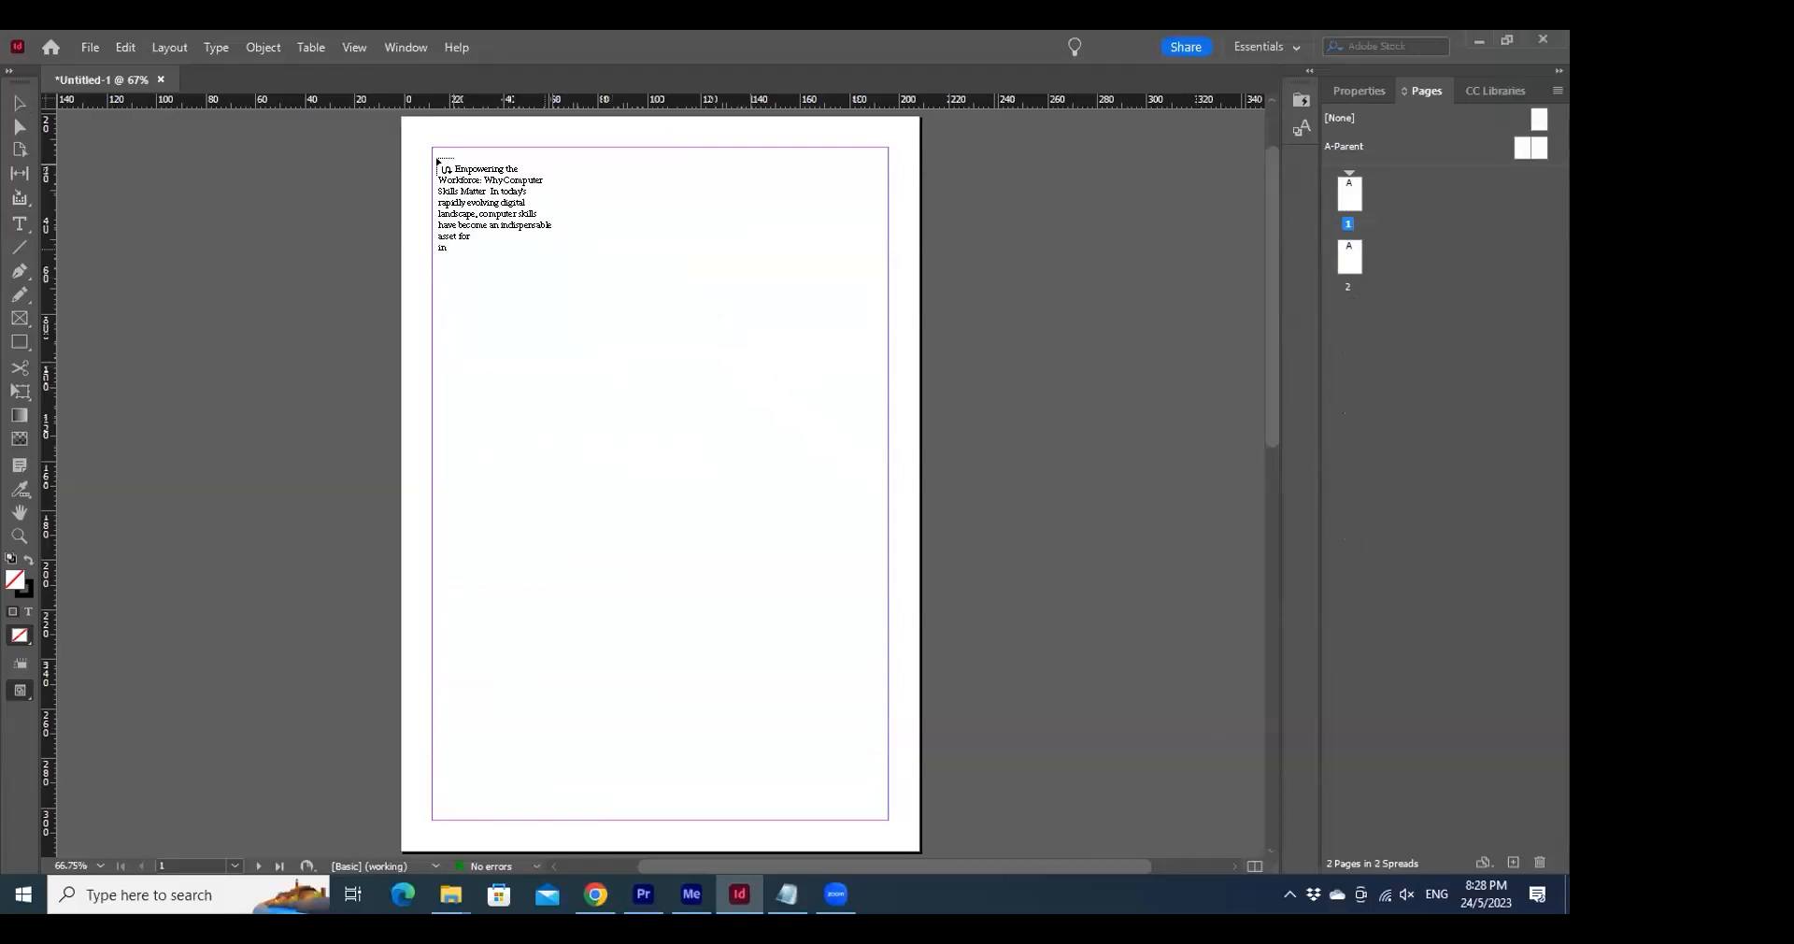
key("Escape")
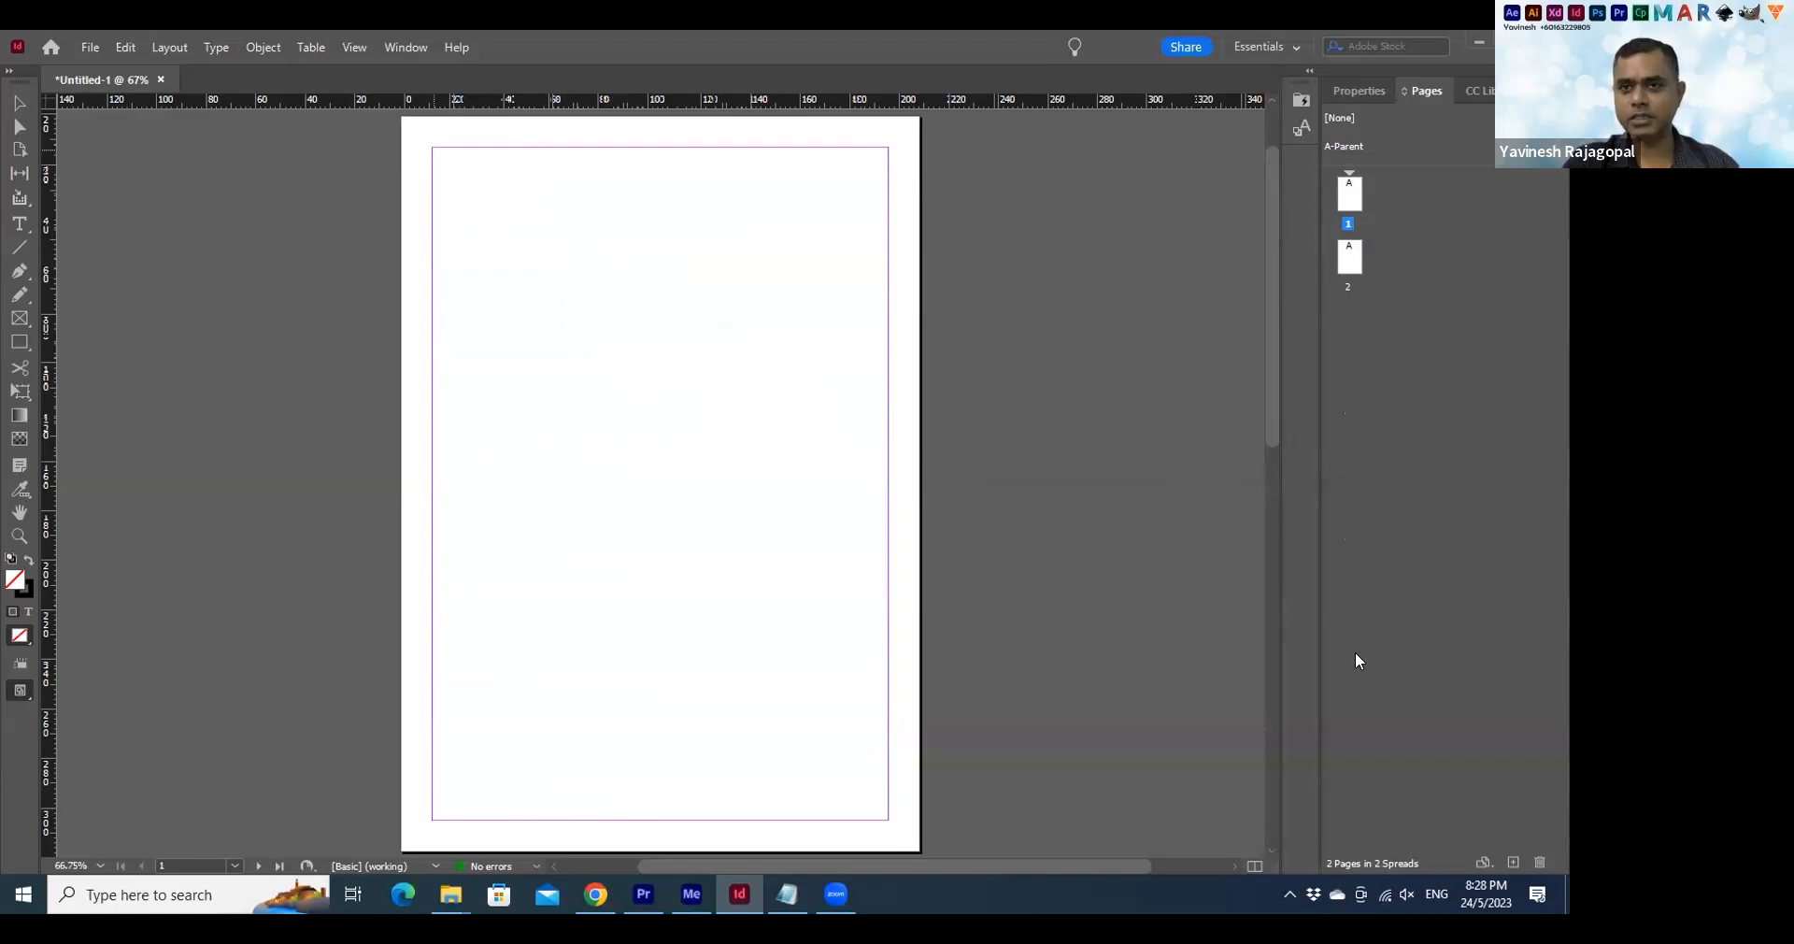
Redo the autoflowed Computer Skills text with its added pages and review how it runs from page to page
key("ctrl+shift+z")
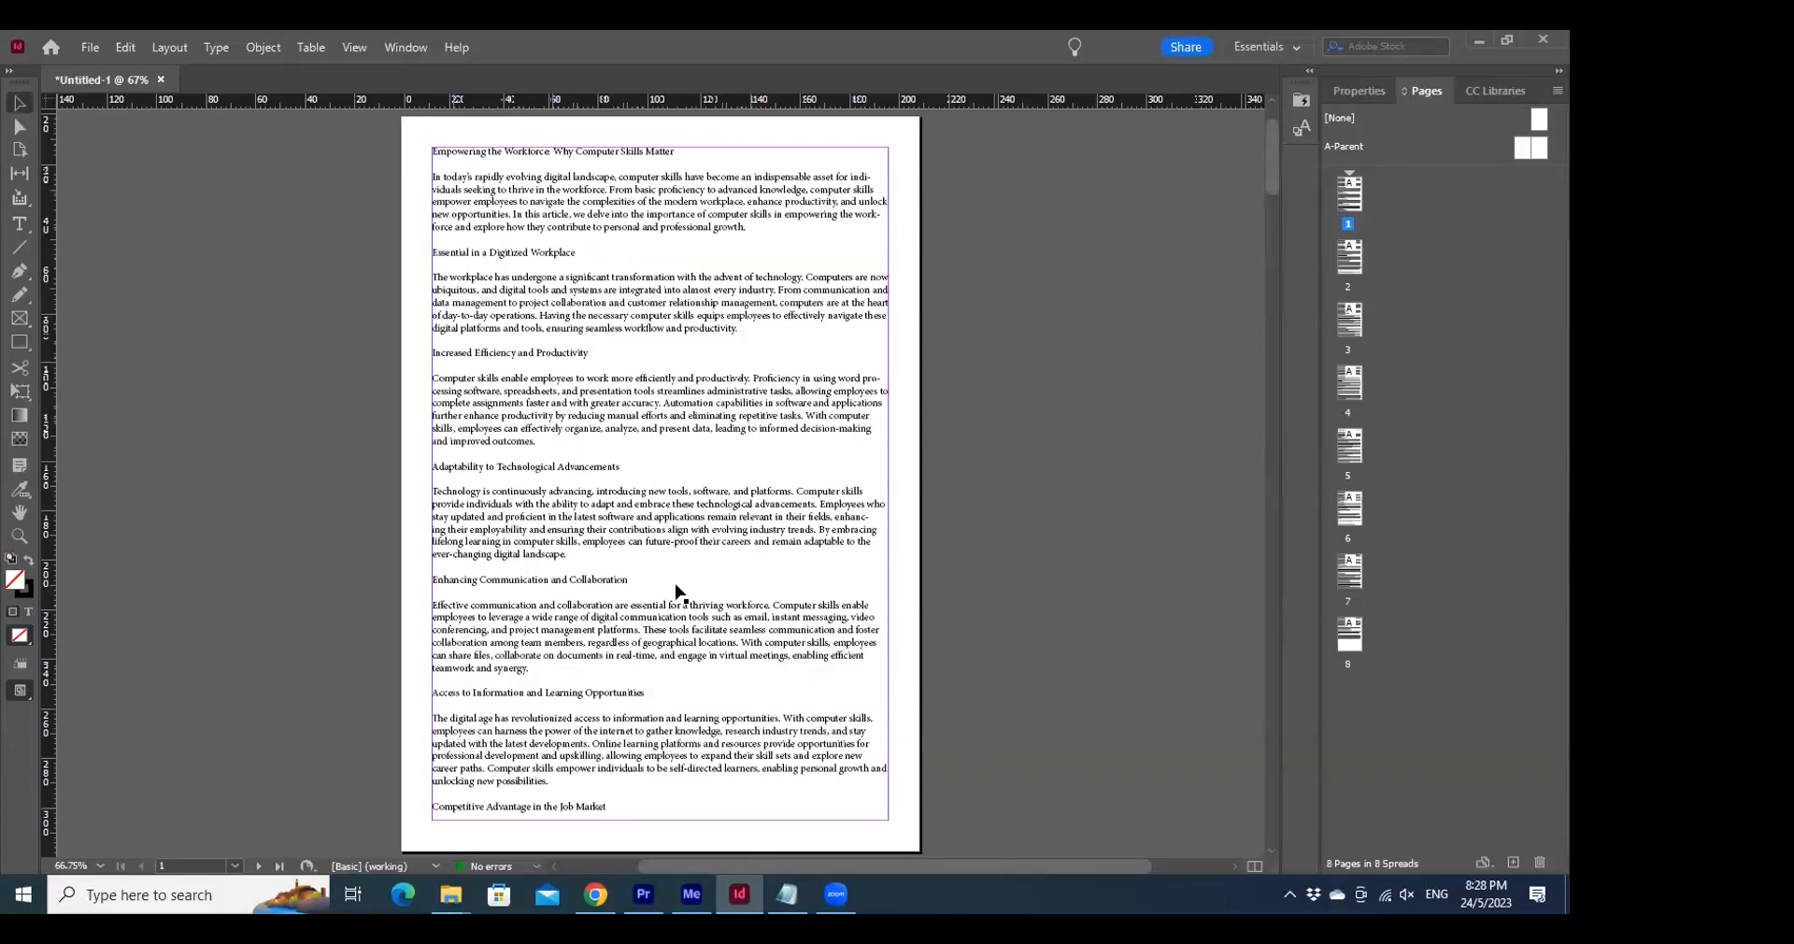
scroll(679, 592, "down", 5)
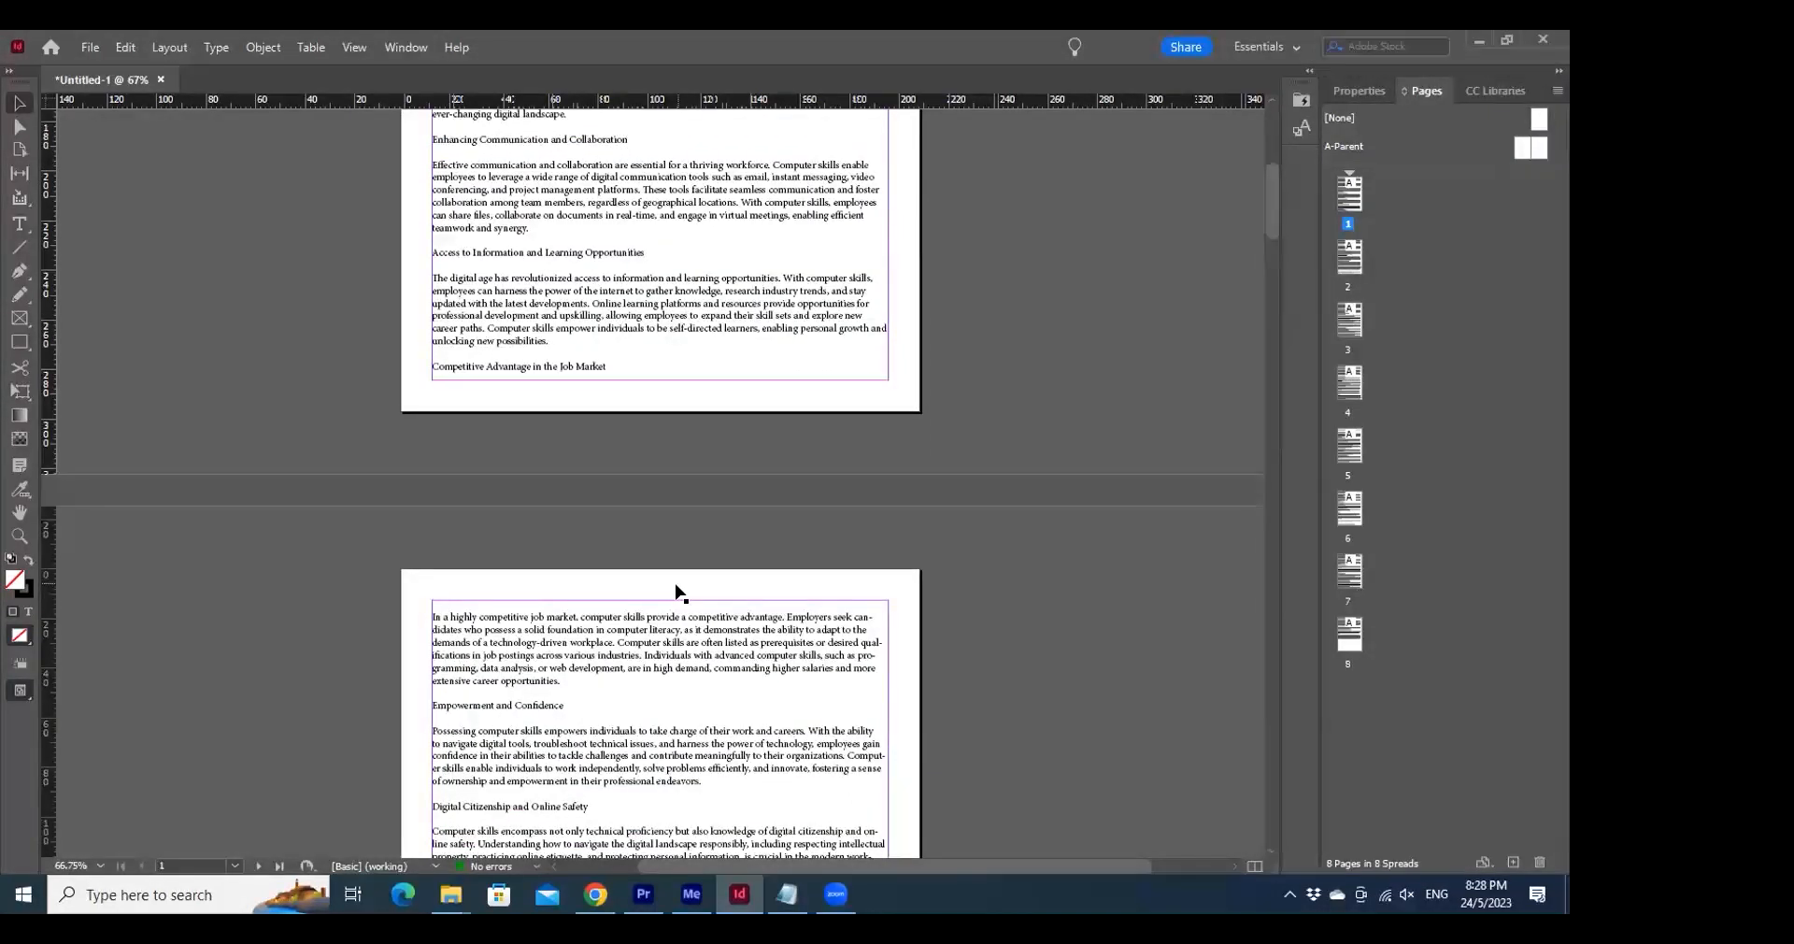
scroll(349, 355, "down", 15)
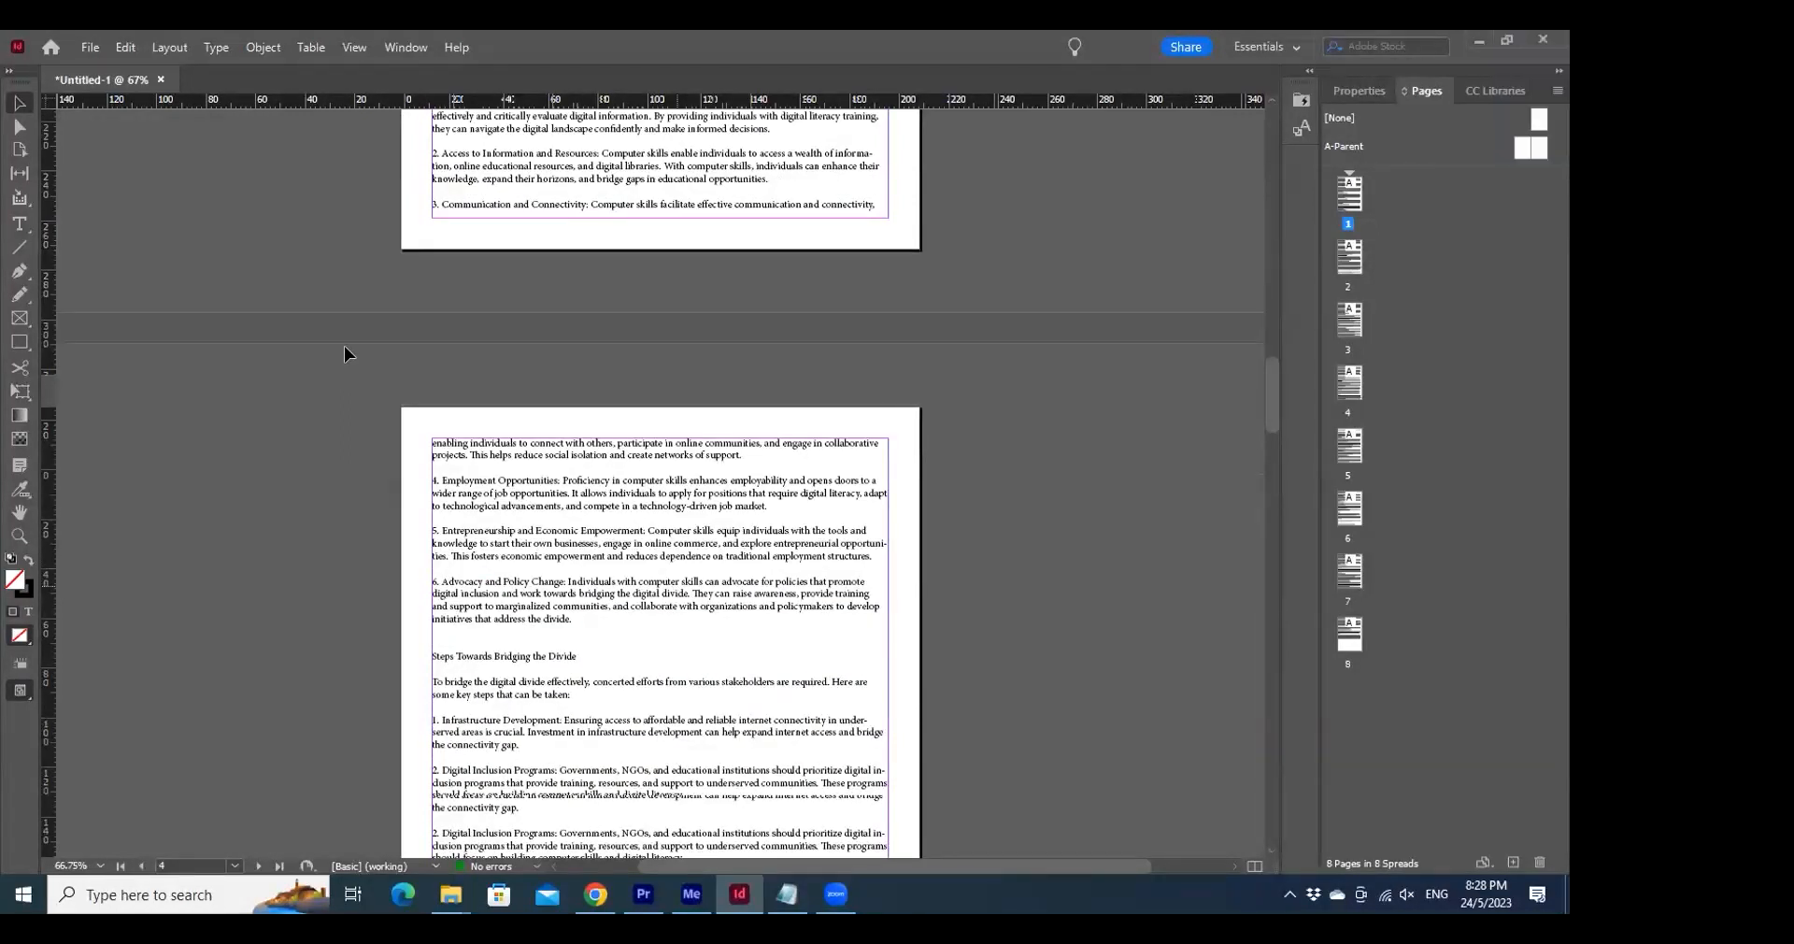
scroll(344, 353, "up", 9)
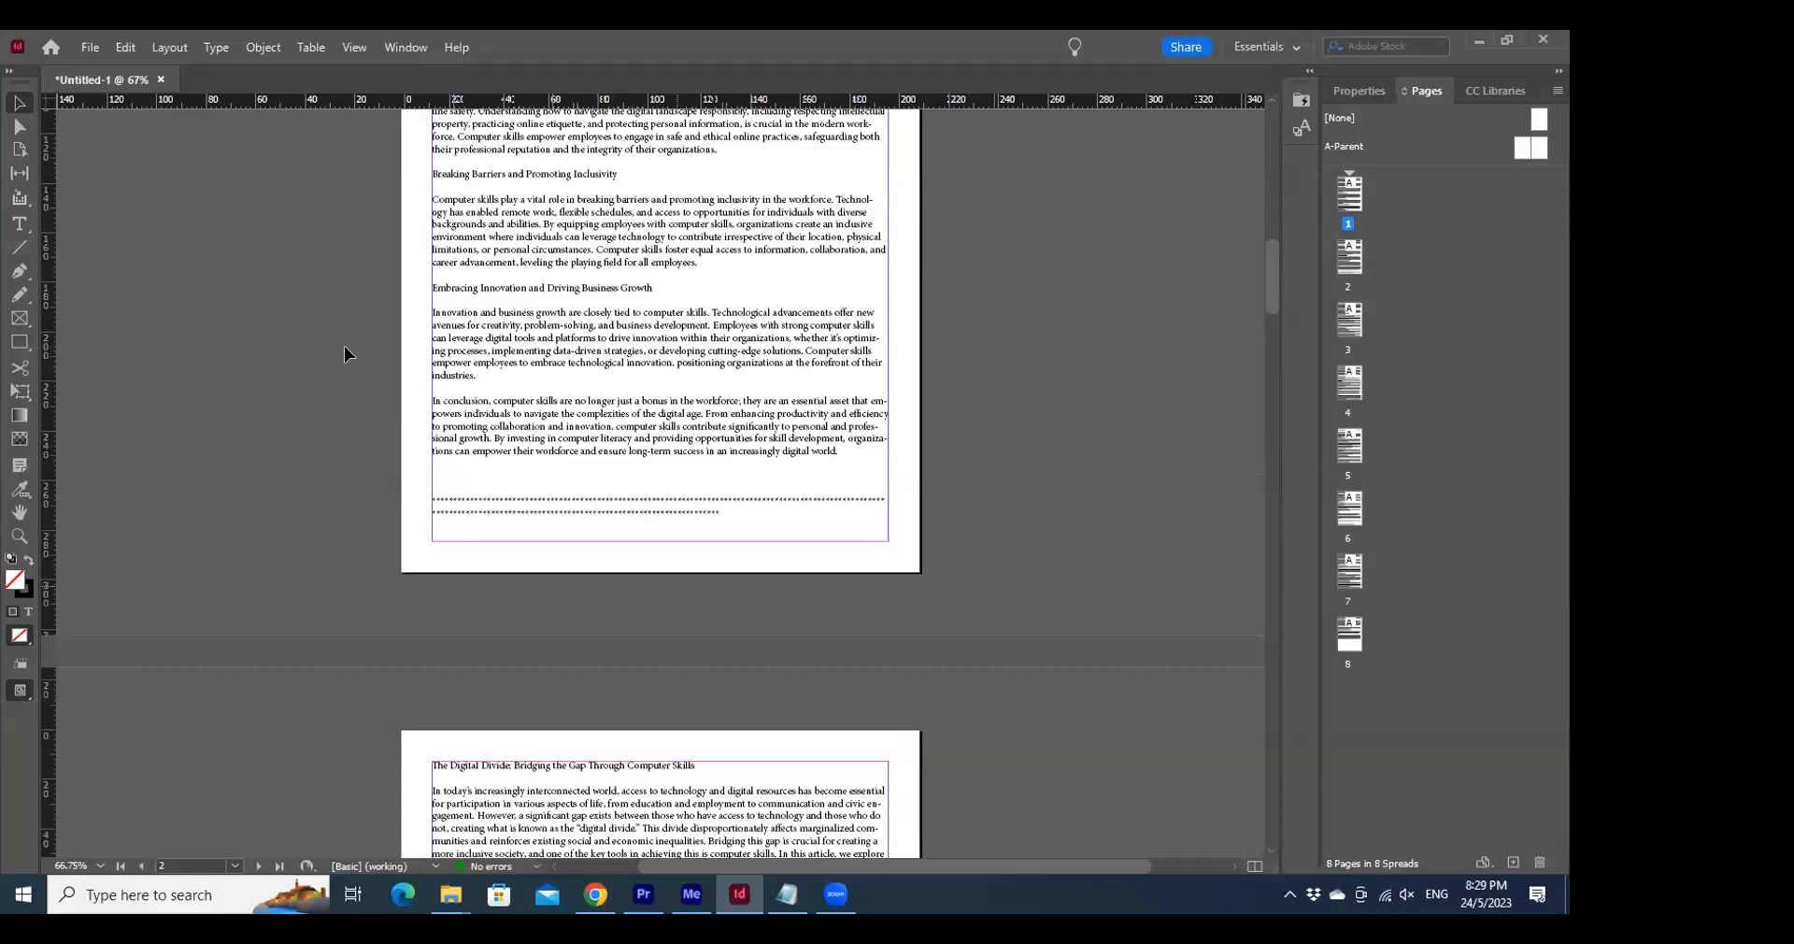
scroll(343, 348, "up", 6)
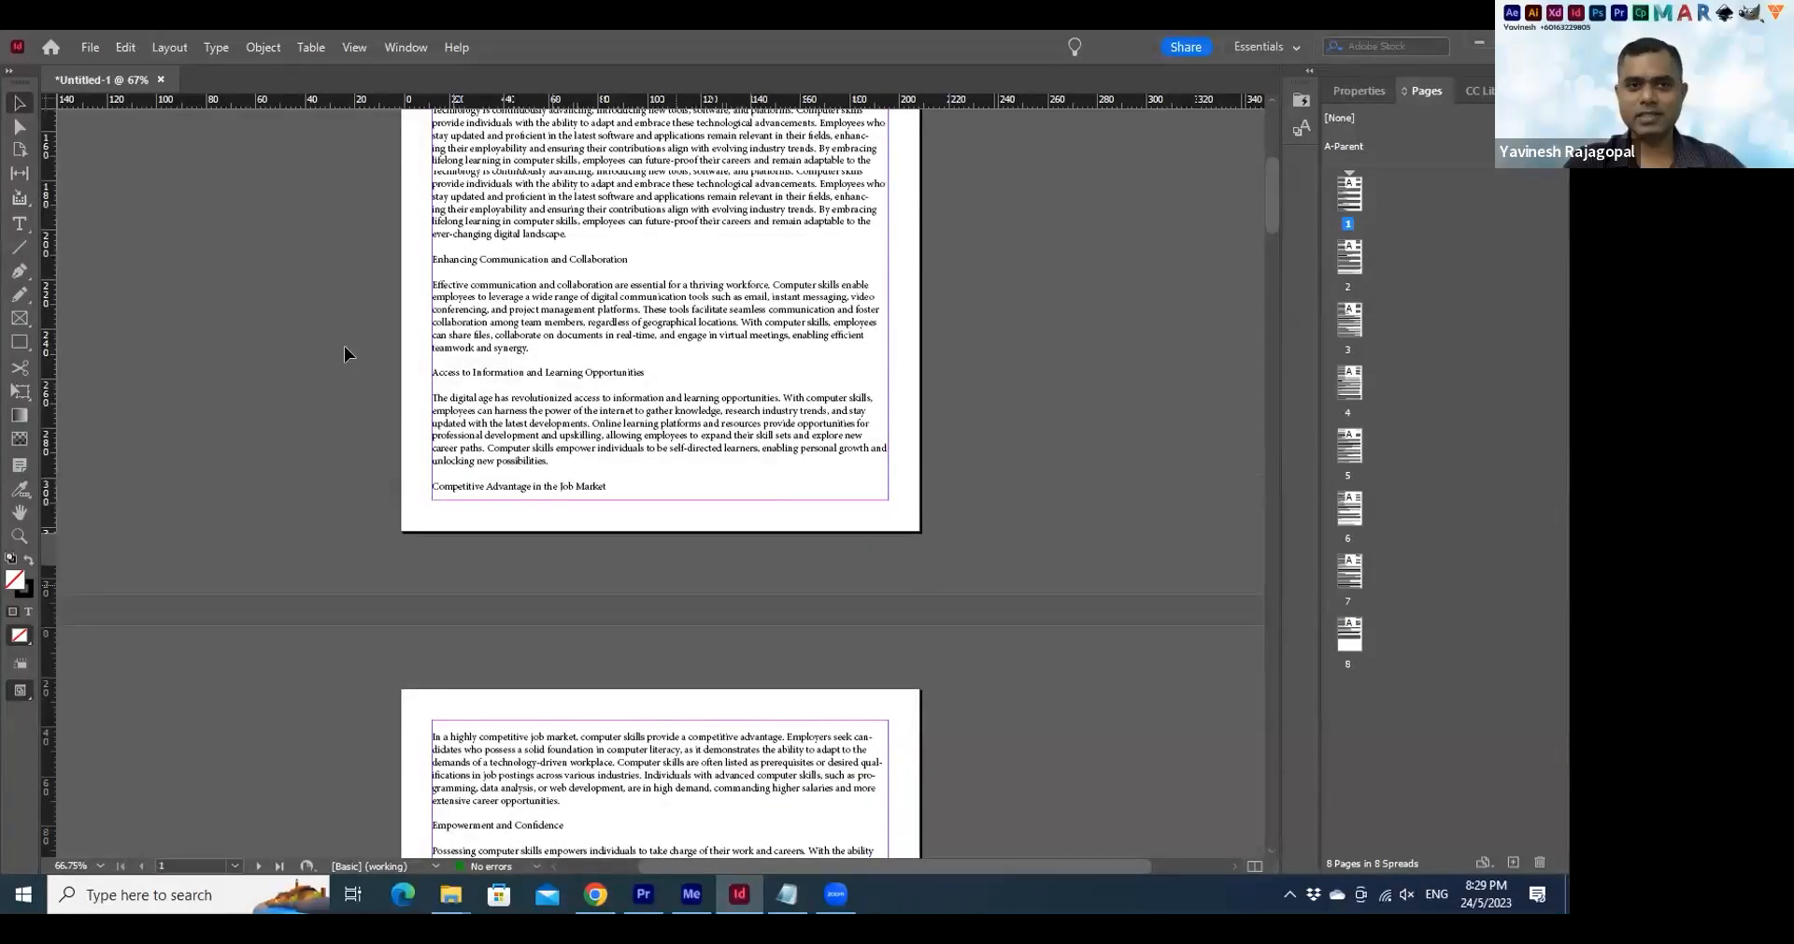
scroll(344, 353, "up", 5)
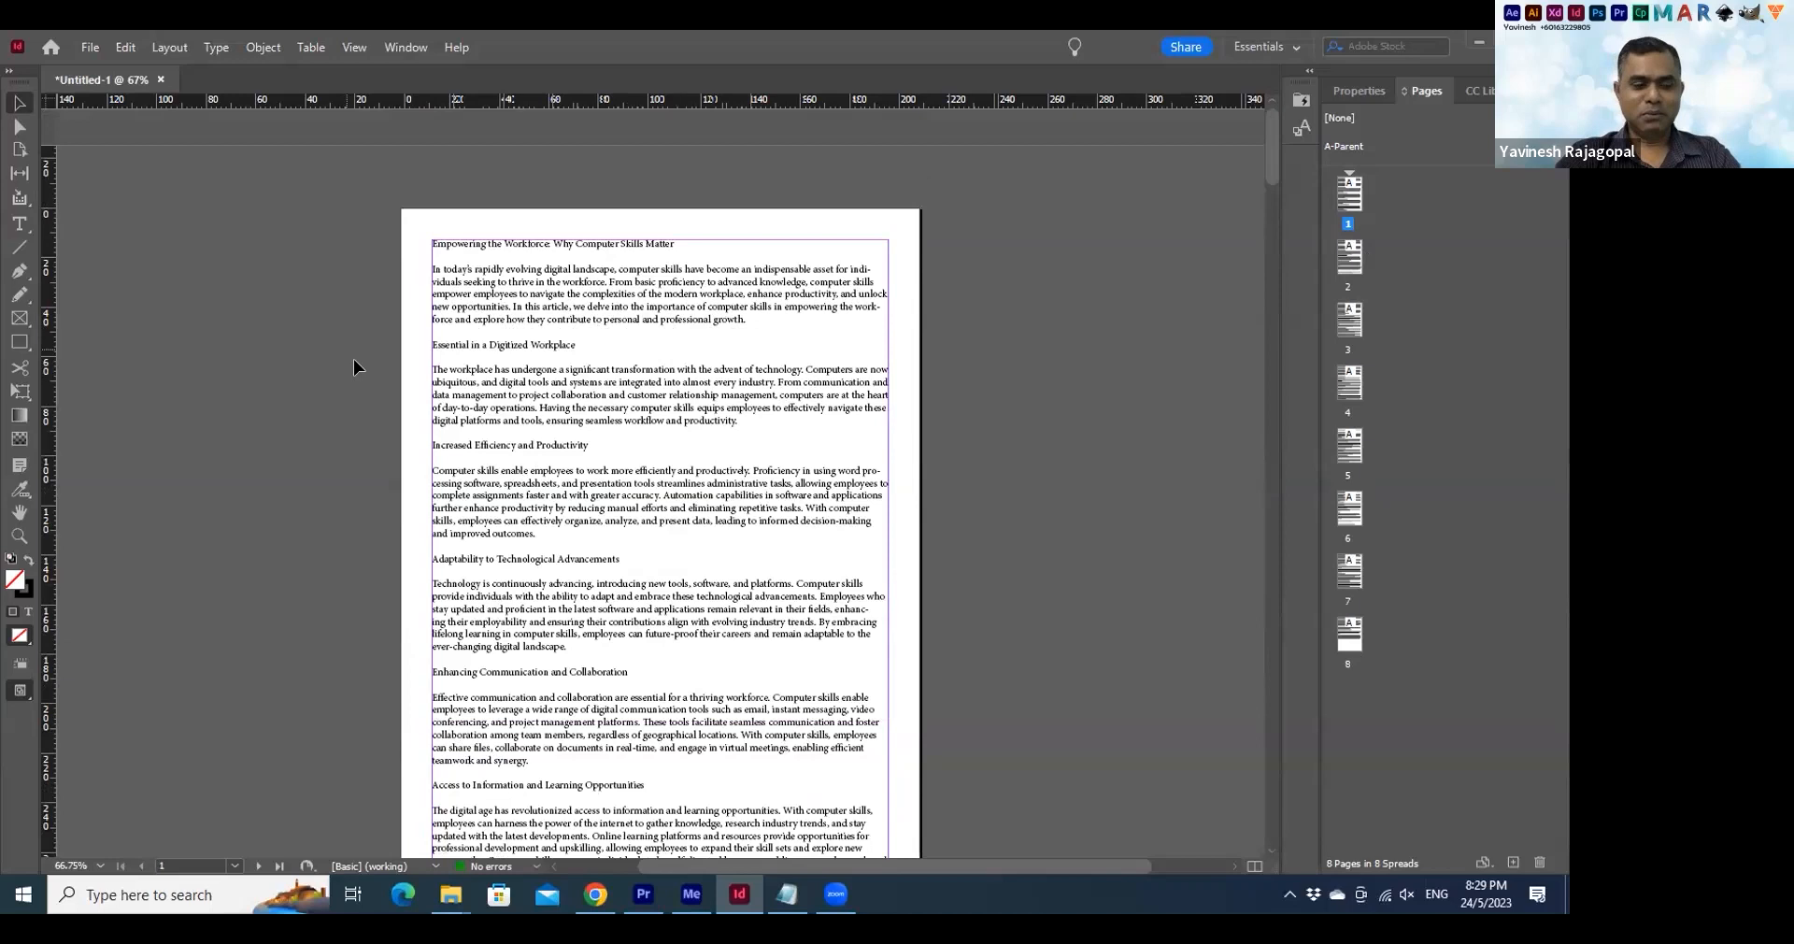
Enlarge the heading "Empowering the Workforce: Why Computer Skills Matter" on page 1 to four lines and check the reflow onto page 2
double_click(505, 244)
triple_click(471, 241)
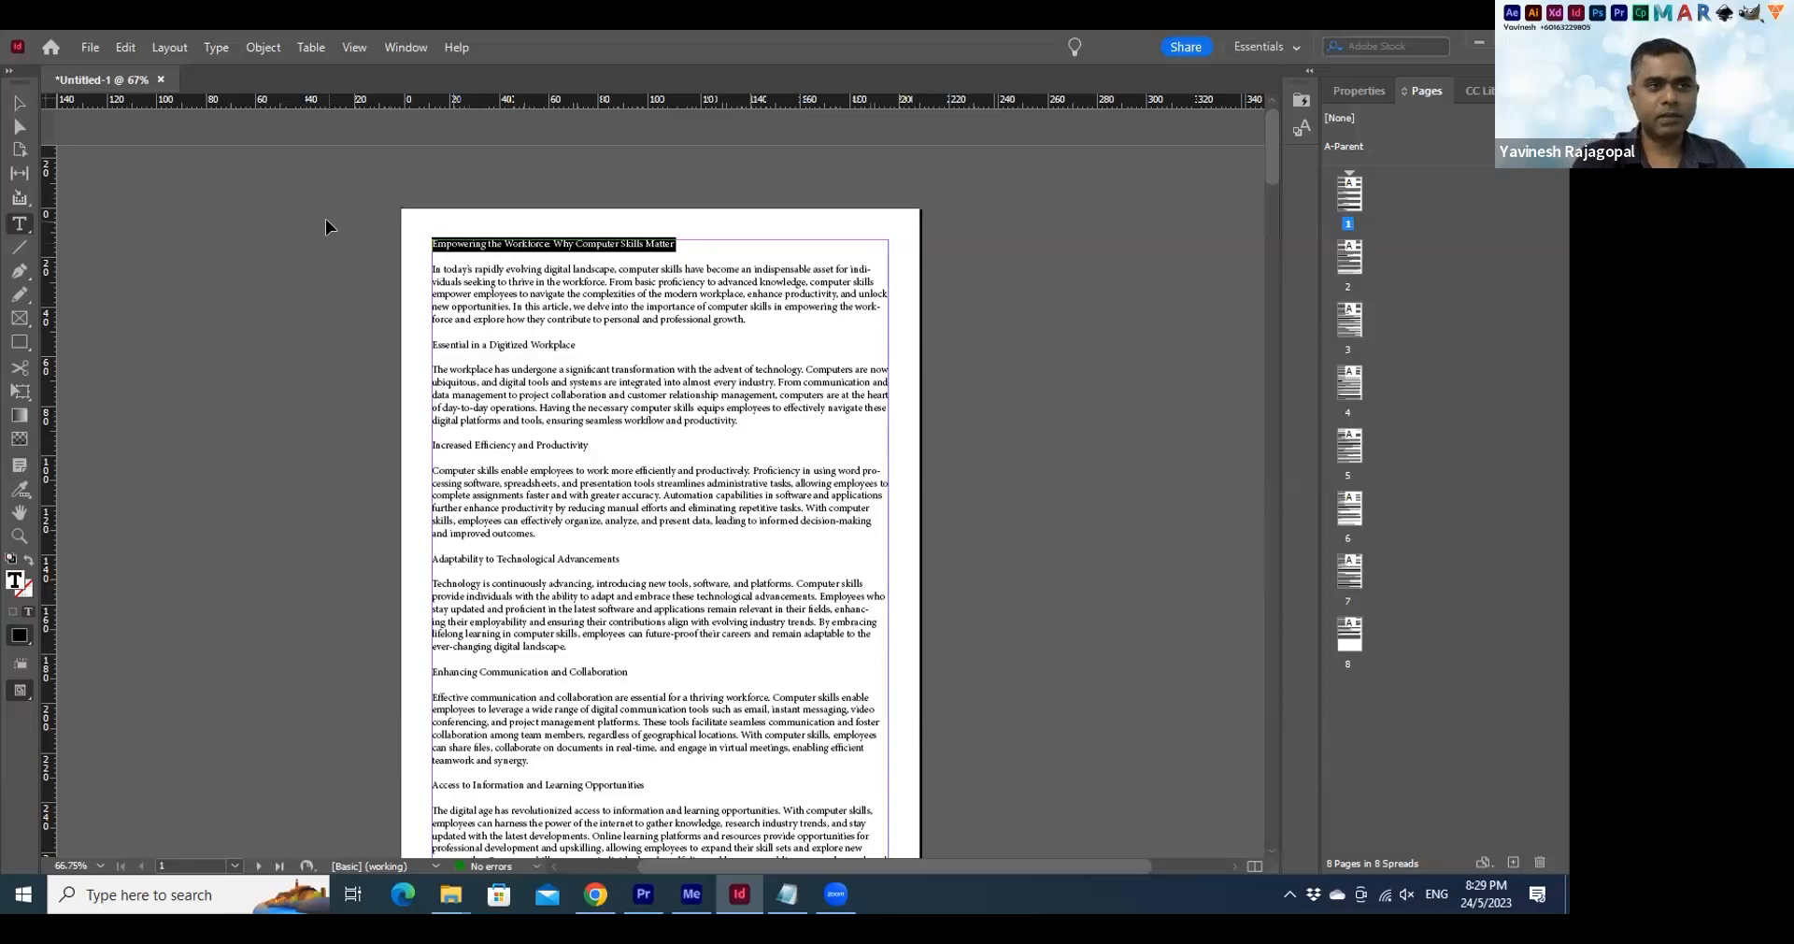
key("ctrl+shift+period")
key("ctrl+shift+period")
key("ctrl+shift+period")
key("ctrl+shift+period")
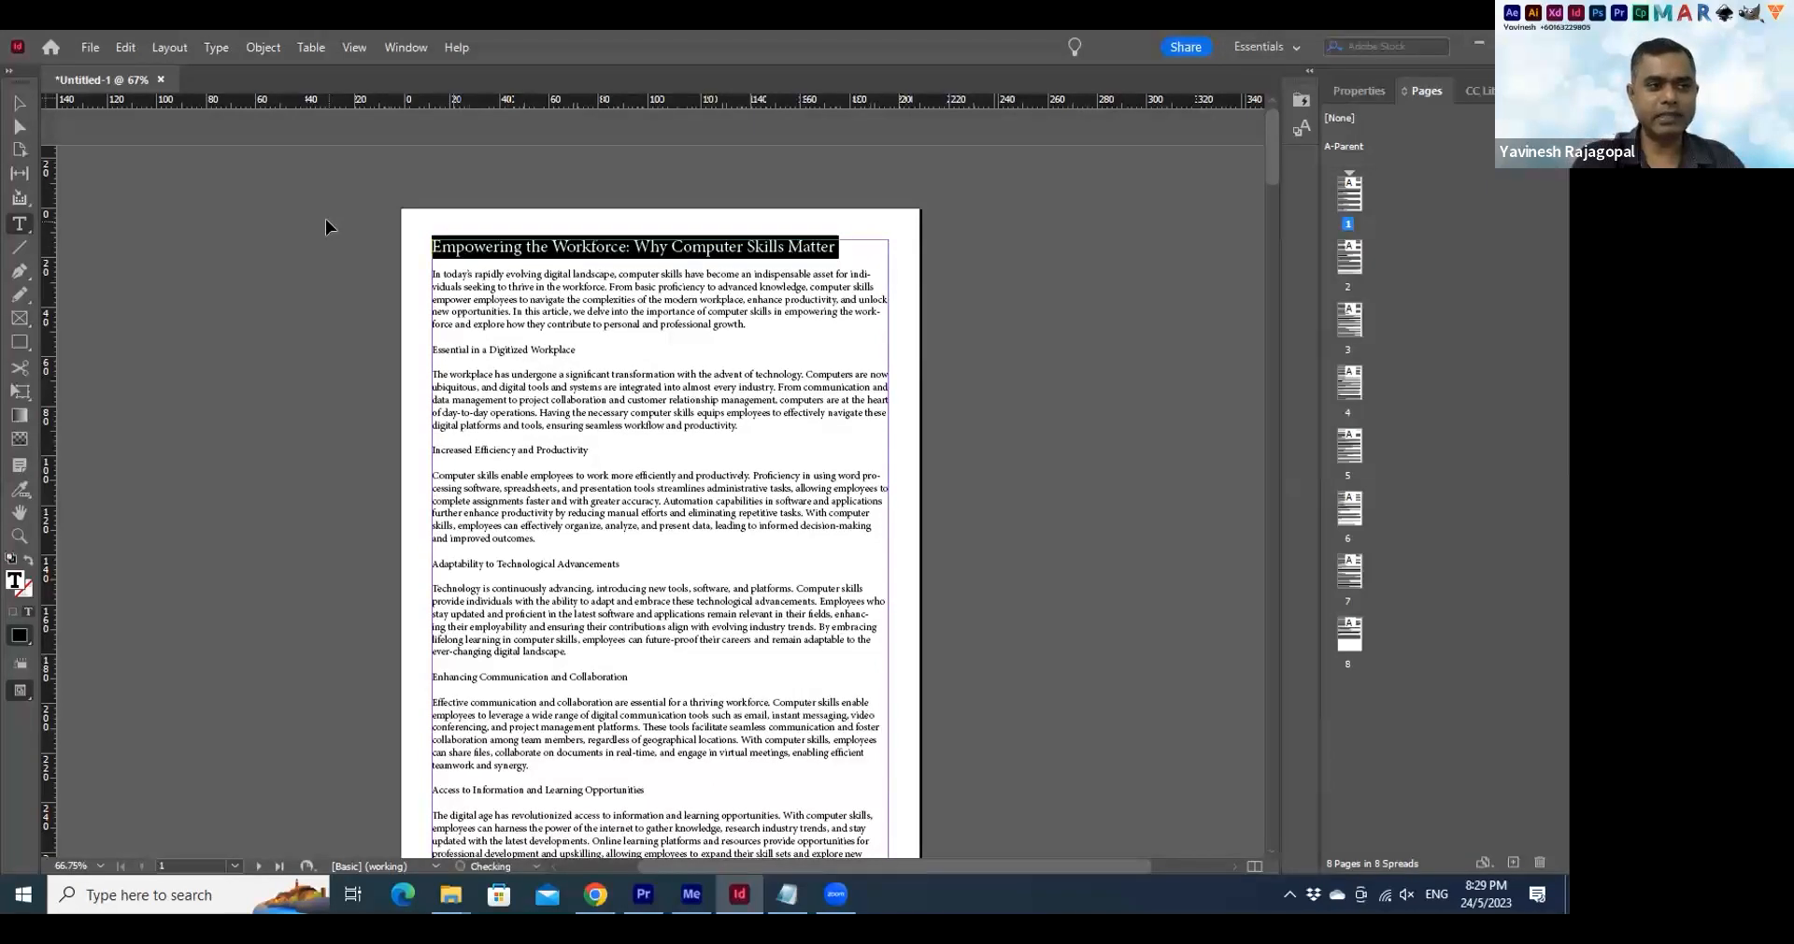
key("ctrl+shift+period")
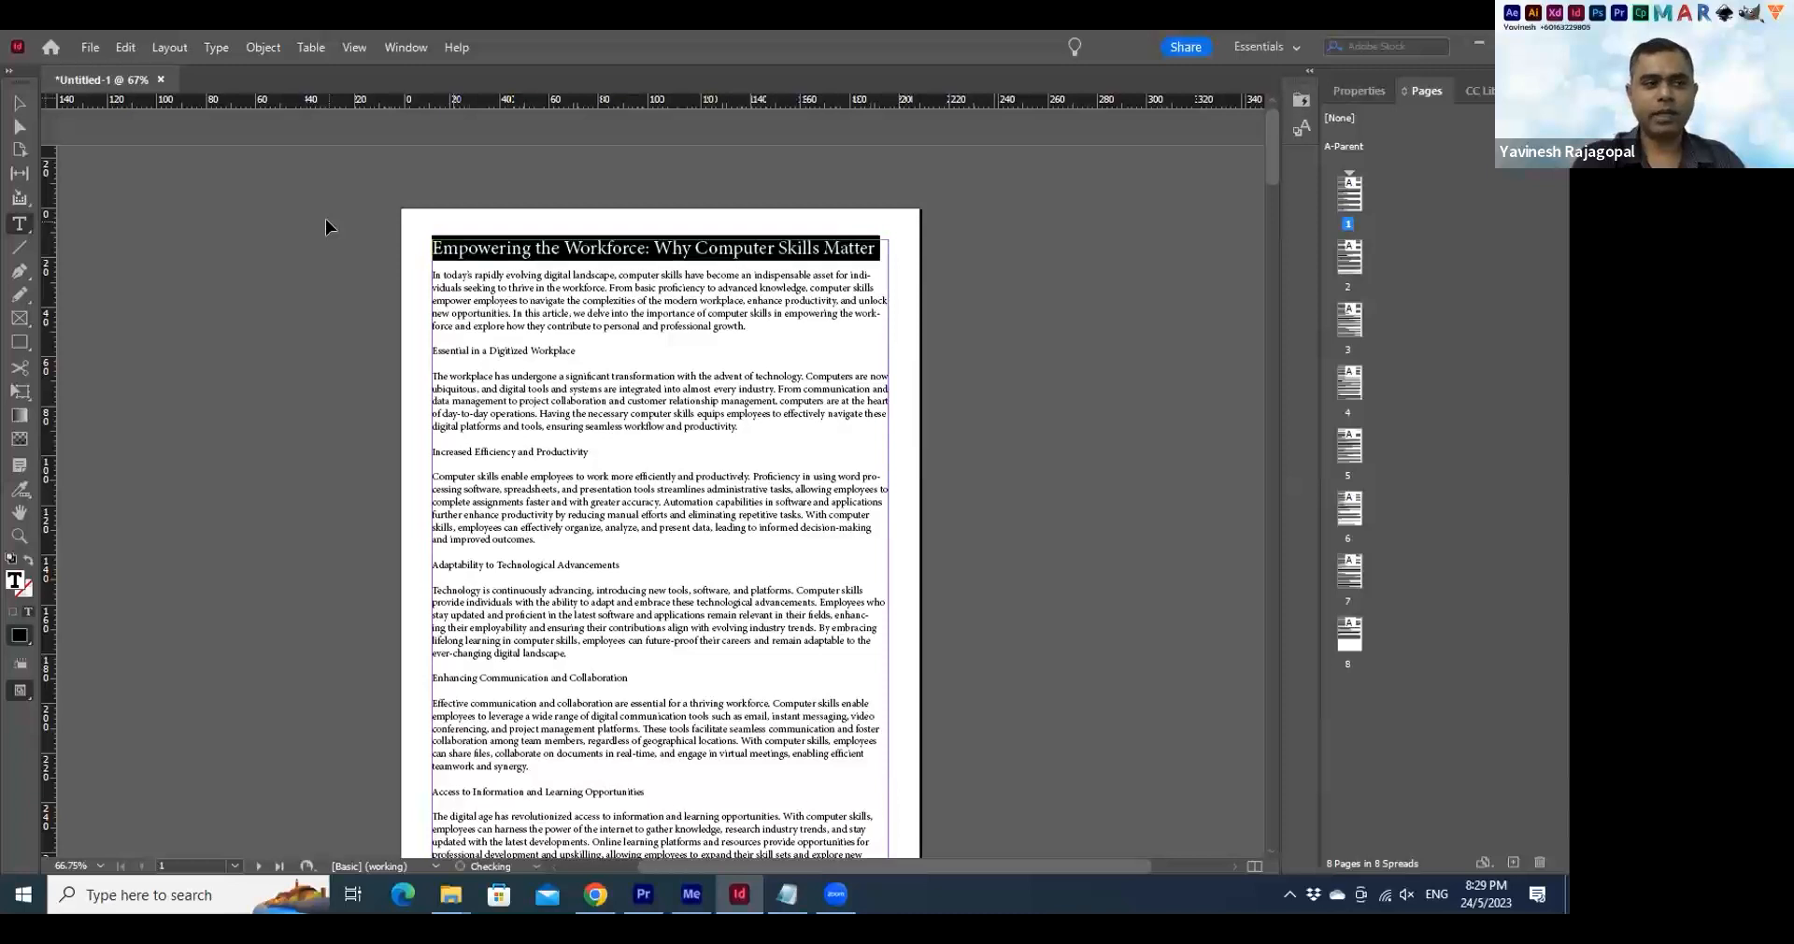
key("ctrl+shift+period")
key("ctrl+shift+period")
key("ctrl+shift+period")
key("ctrl+shift+period")
key("ctrl+shift+period")
key("ctrl+shift+period")
key("ctrl+shift+period")
key("ctrl+shift+period")
key("ctrl+shift+period")
key("ctrl+shift+period")
key("ctrl+shift+period")
key("ctrl+shift+period")
key("ctrl+shift+period")
key("ctrl+shift+period")
key("ctrl+shift+period")
key("ctrl+shift+period")
key("ctrl+shift+period")
key("ctrl+shift+period")
key("ctrl+shift+period")
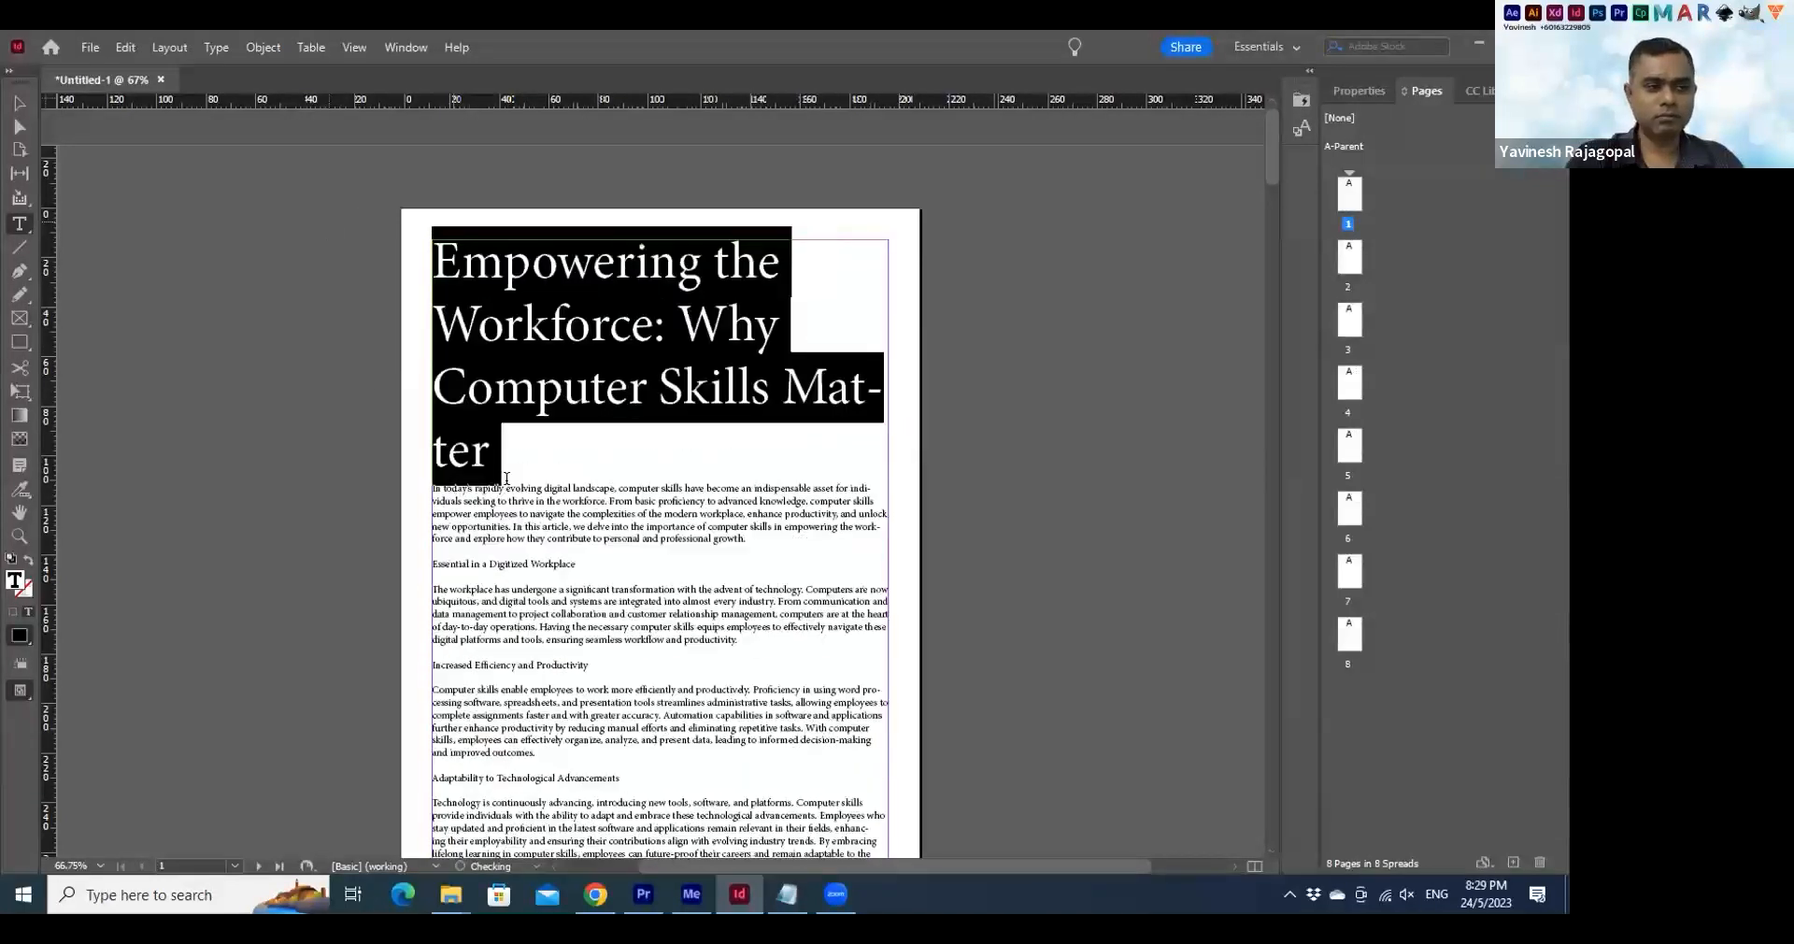
key("ctrl+shift+period")
scroll(523, 477, "down", 3)
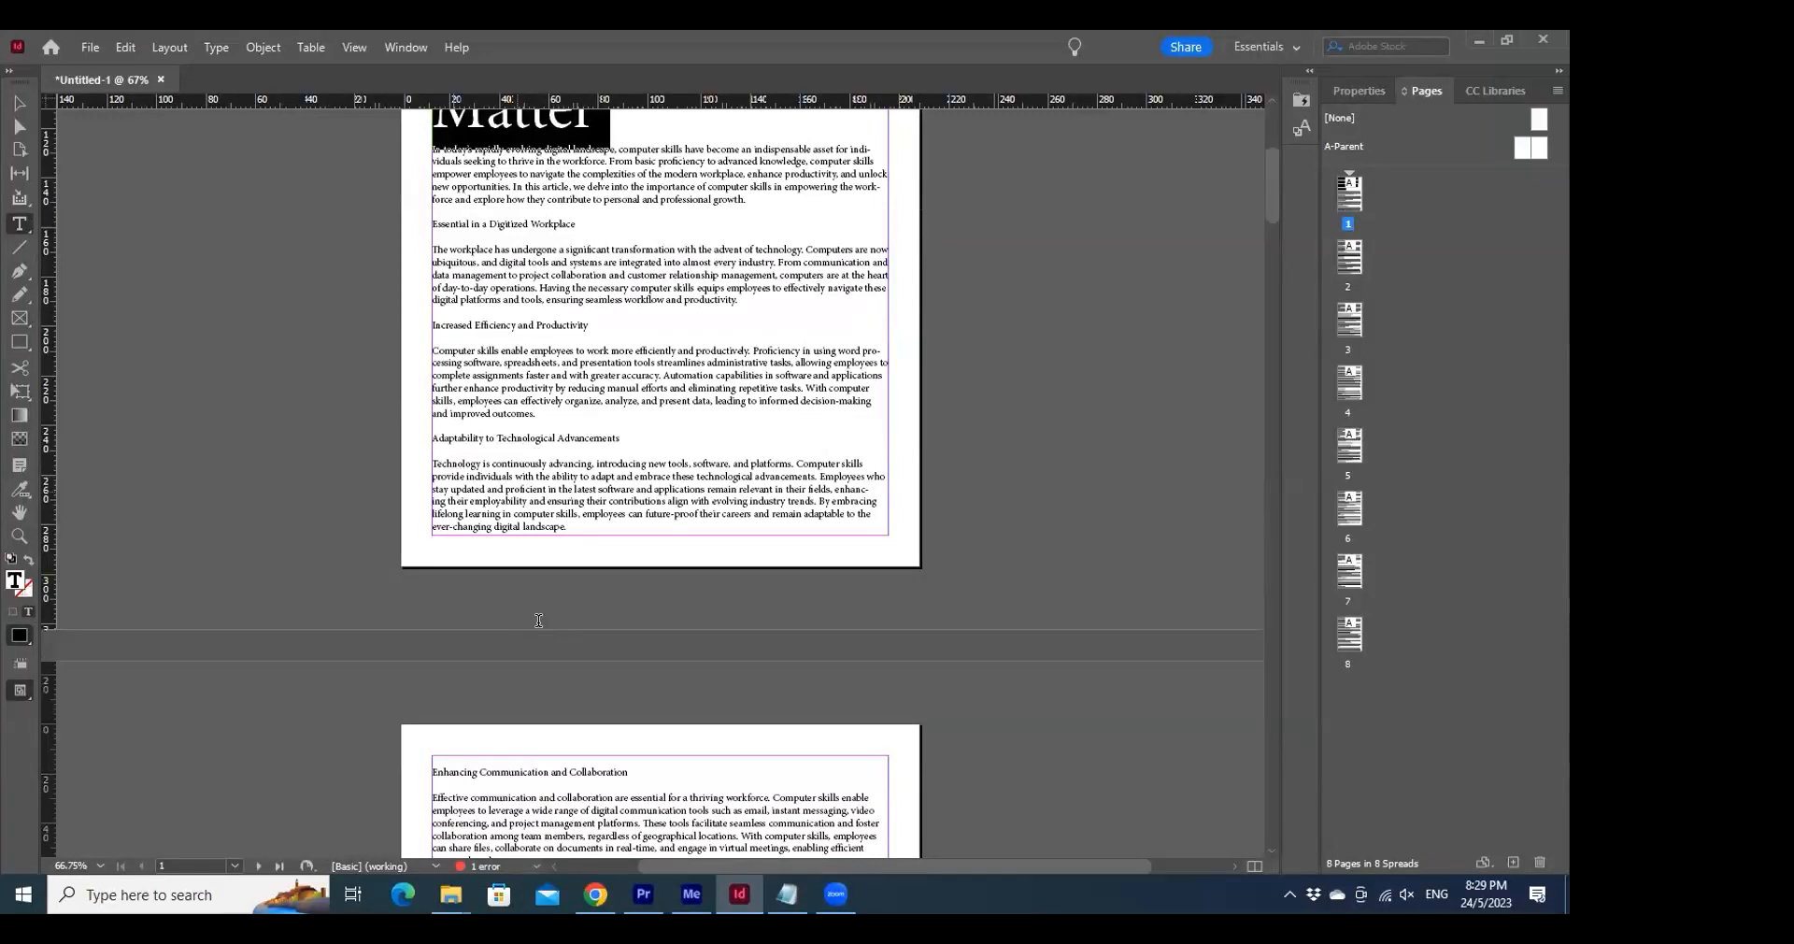
scroll(538, 621, "down", 2)
scroll(434, 533, "up", 1)
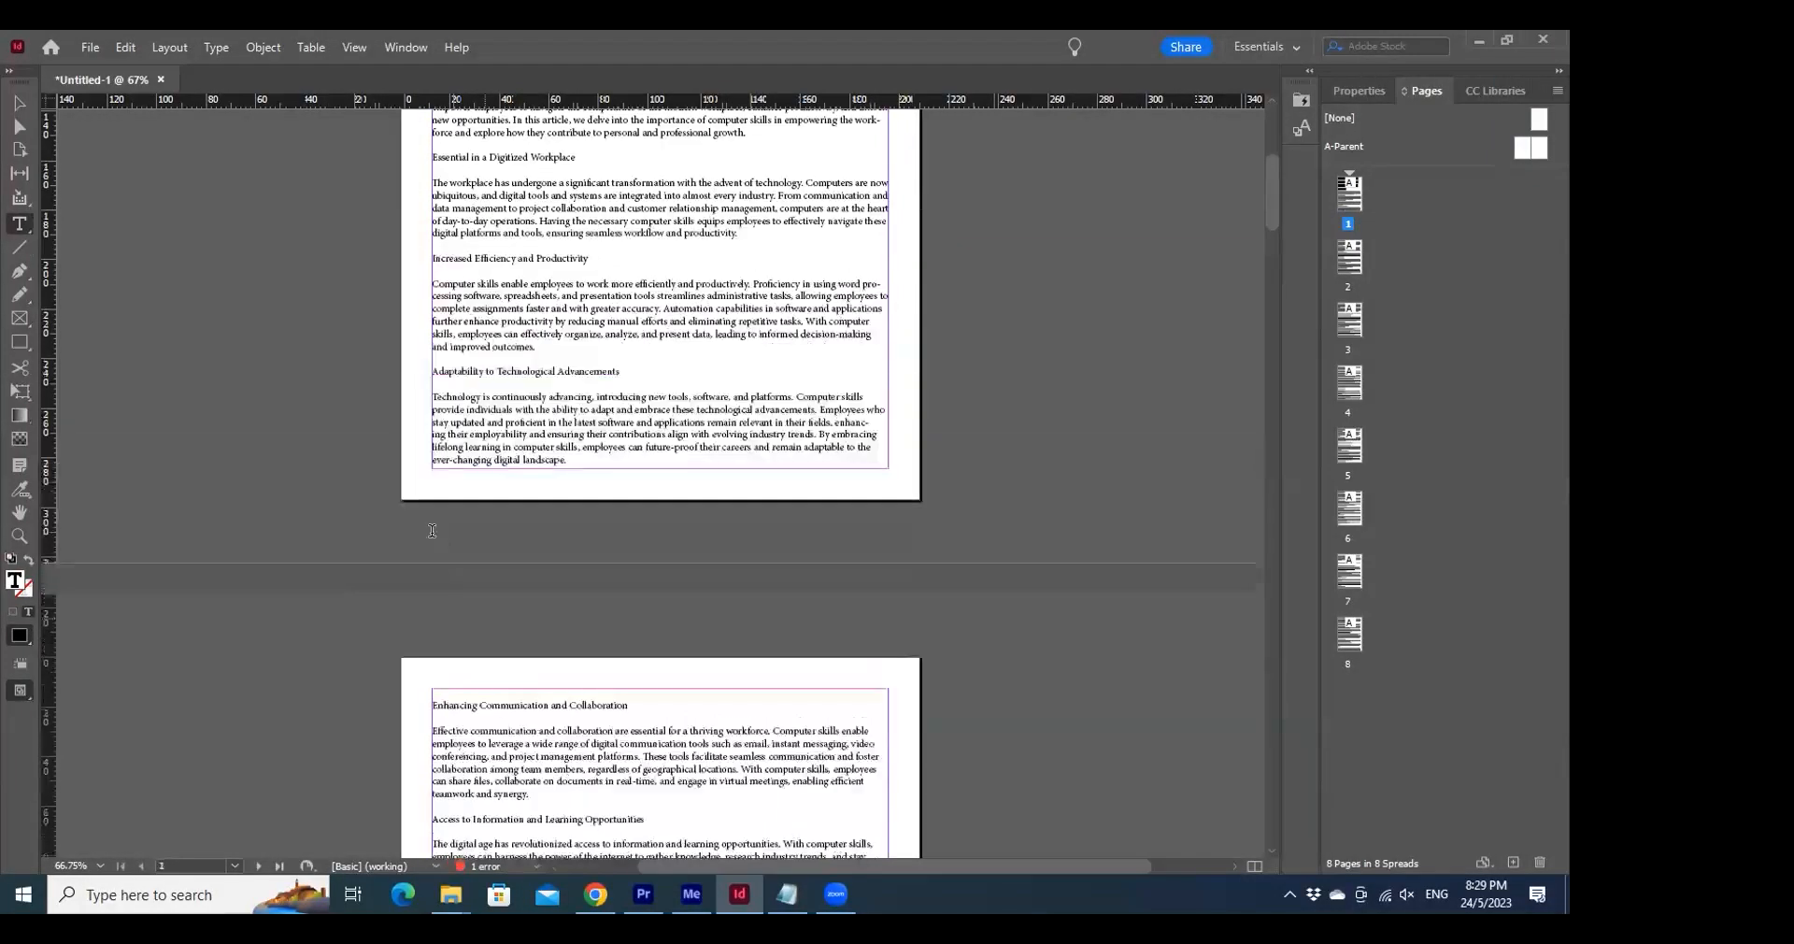
scroll(453, 253, "up", 4)
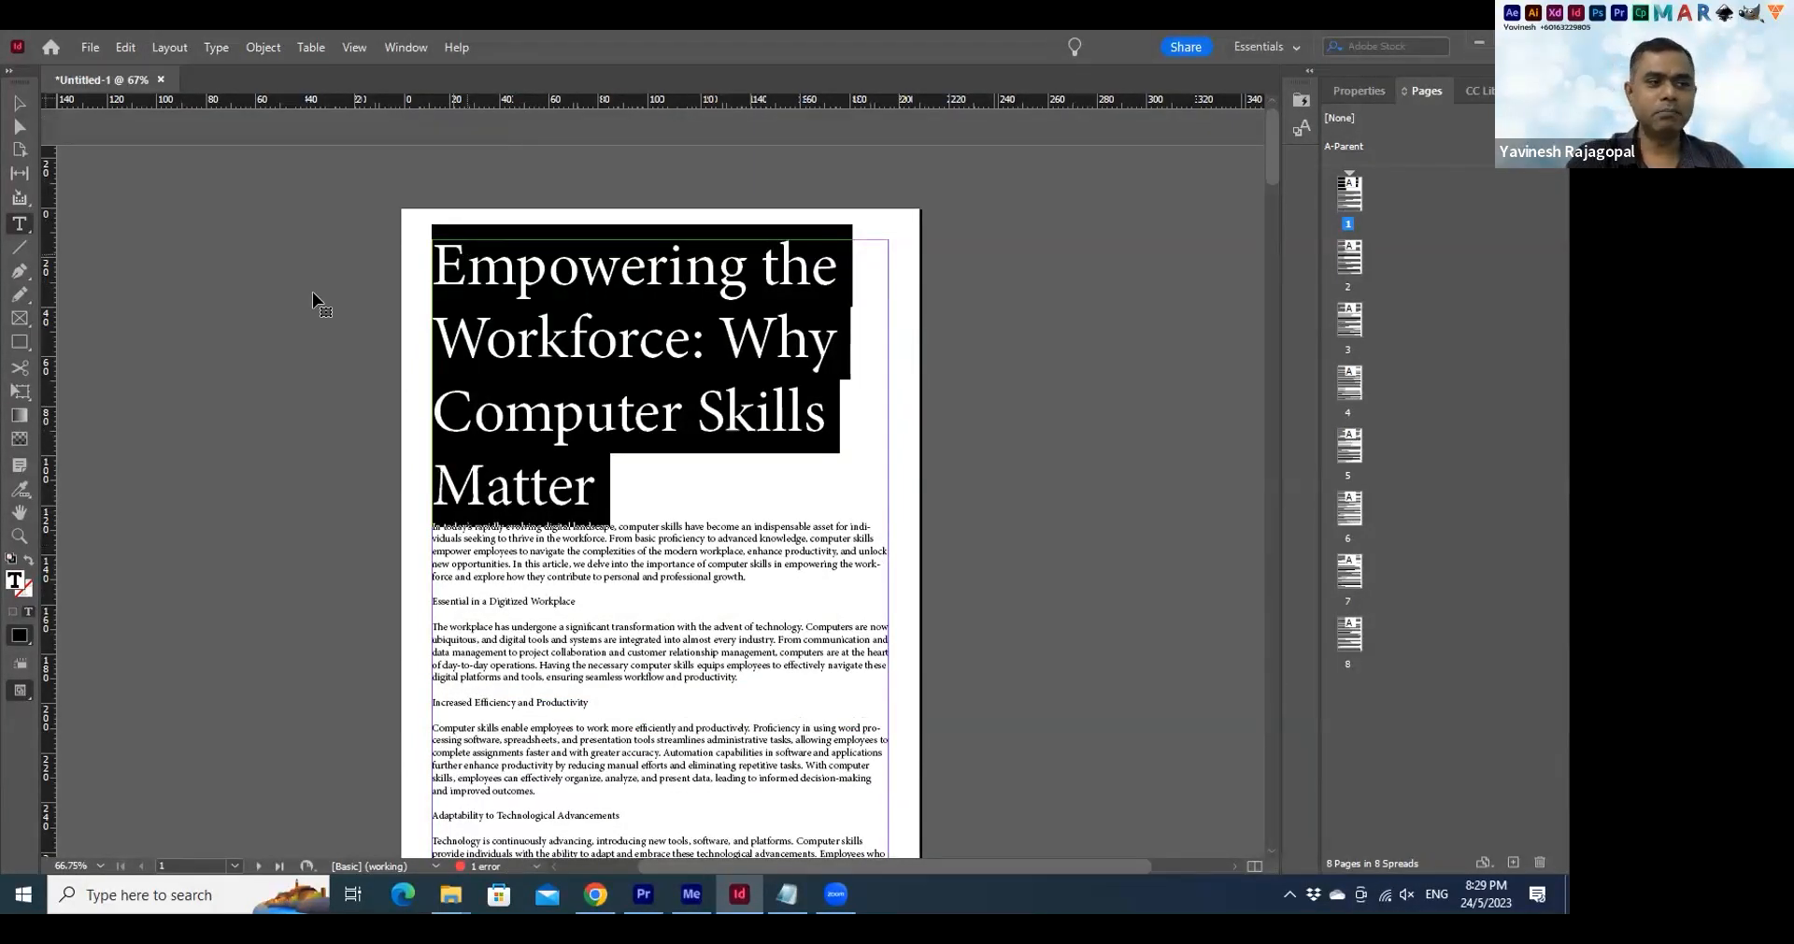
Undo the last heading size increases until the heading takes up only two lines
key("Escape")
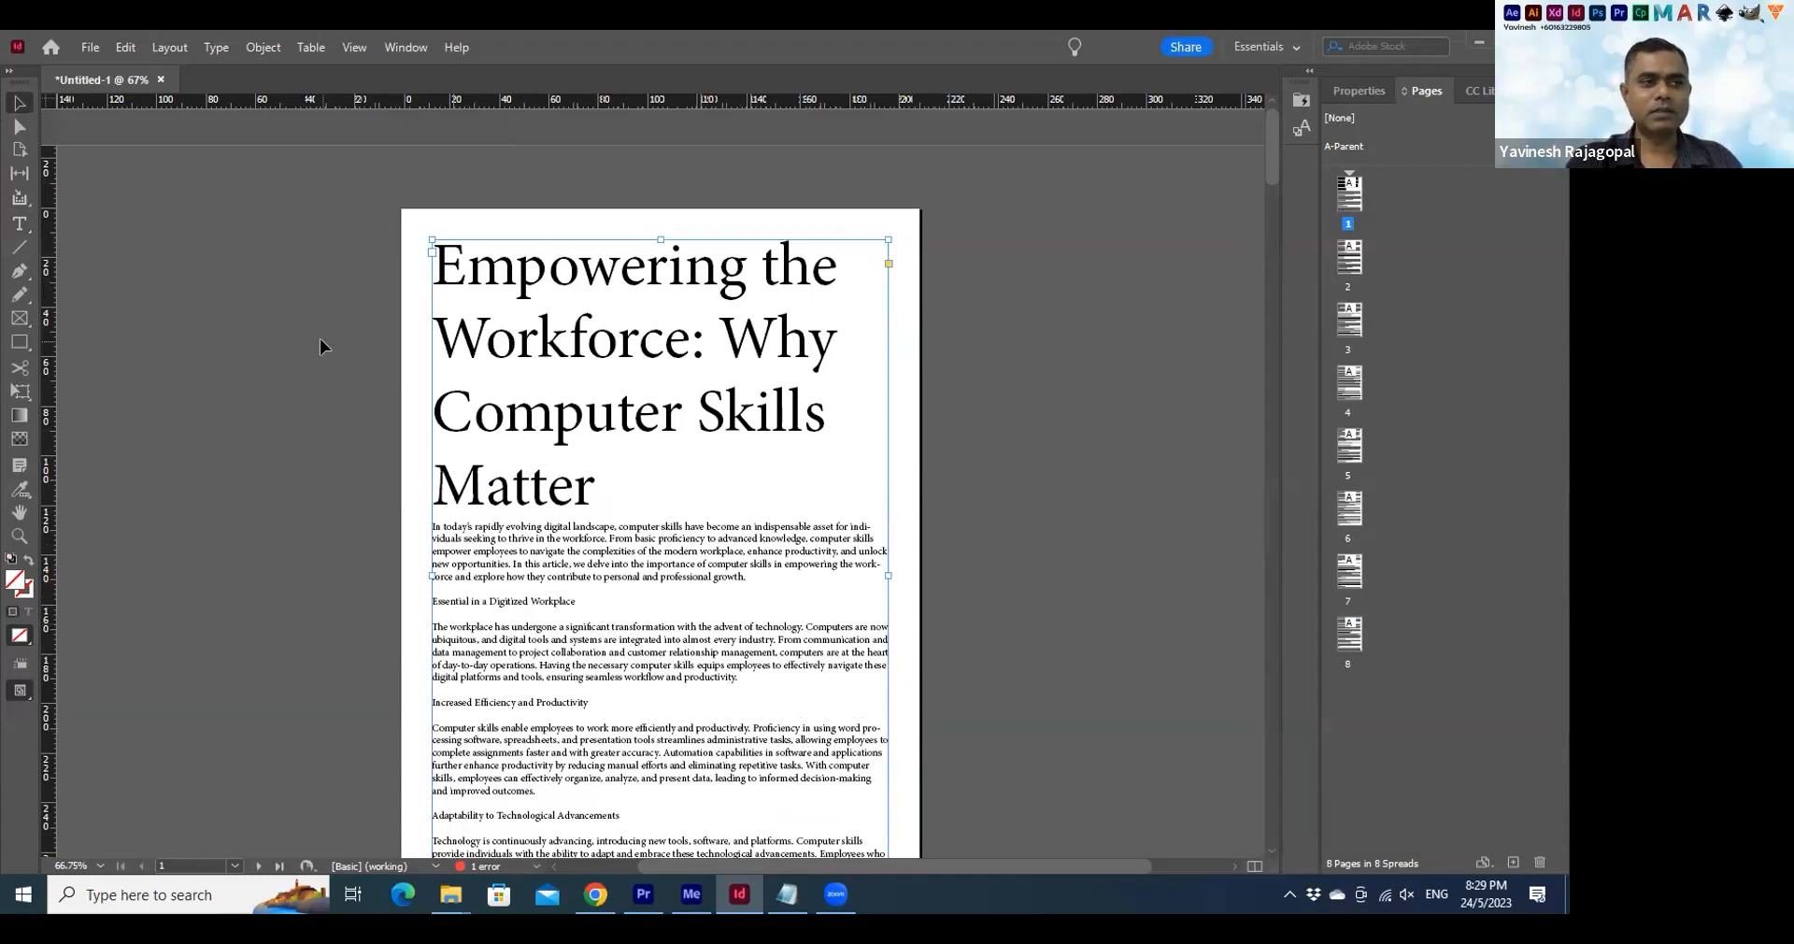
key("ctrl+z")
key("ctrl+z")
key("ctrl+z")
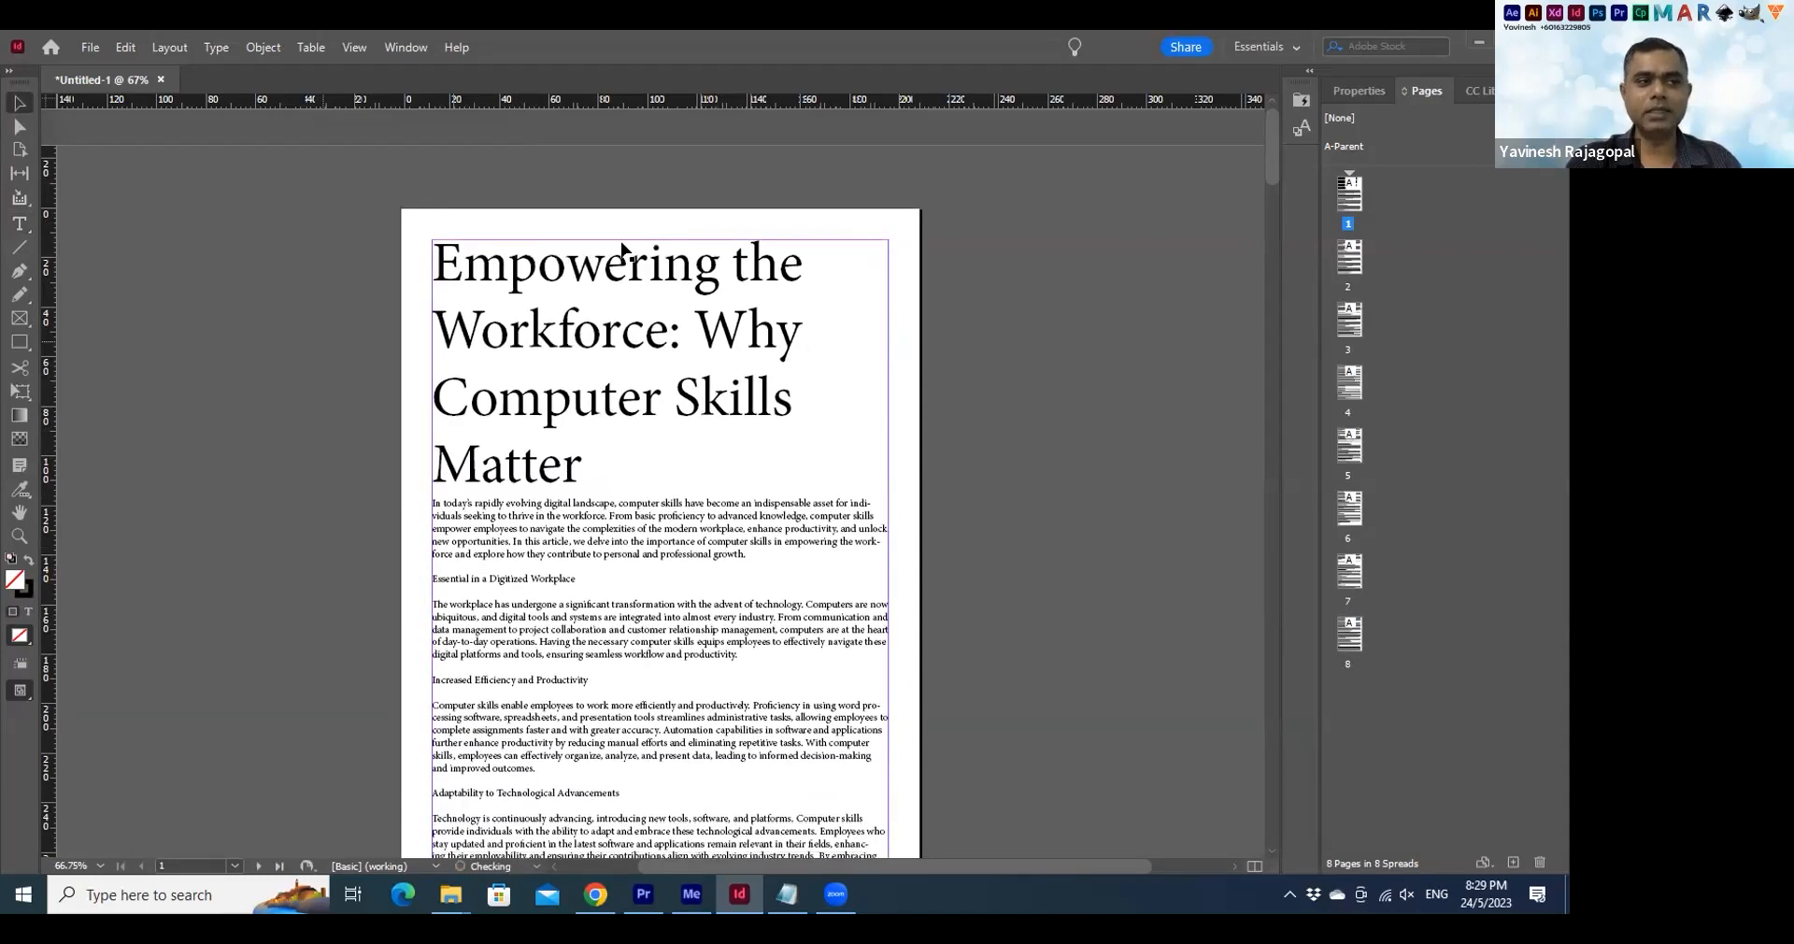
key("ctrl+z")
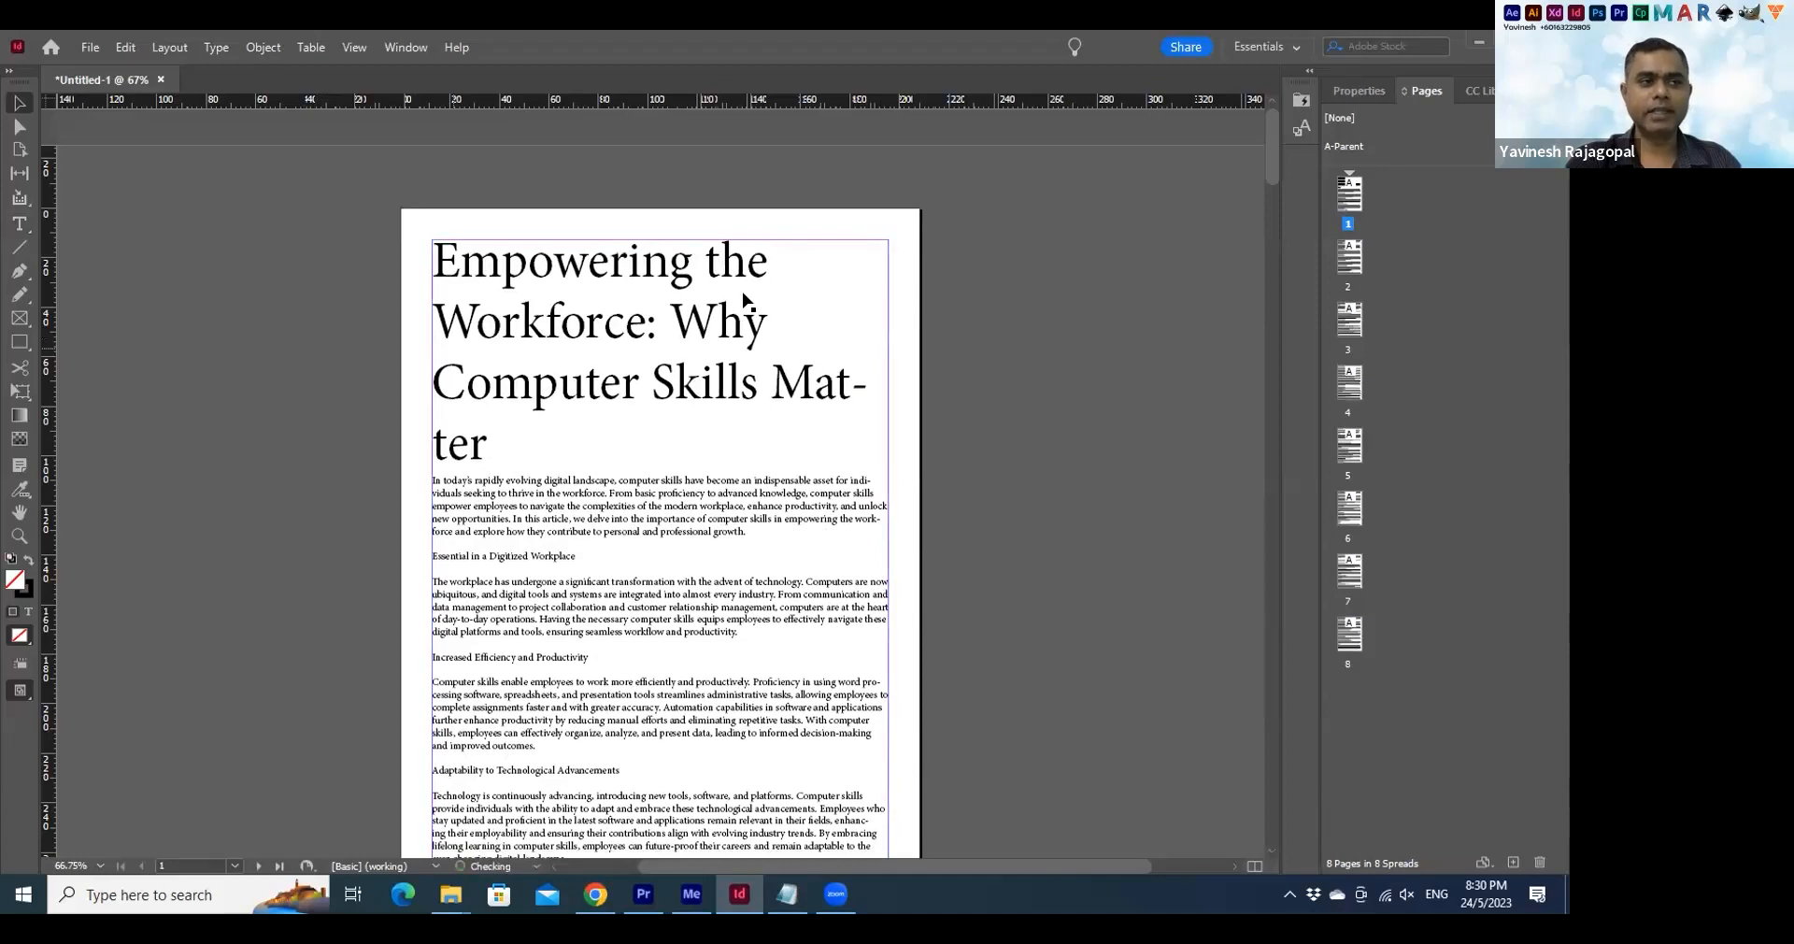
key("ctrl+z")
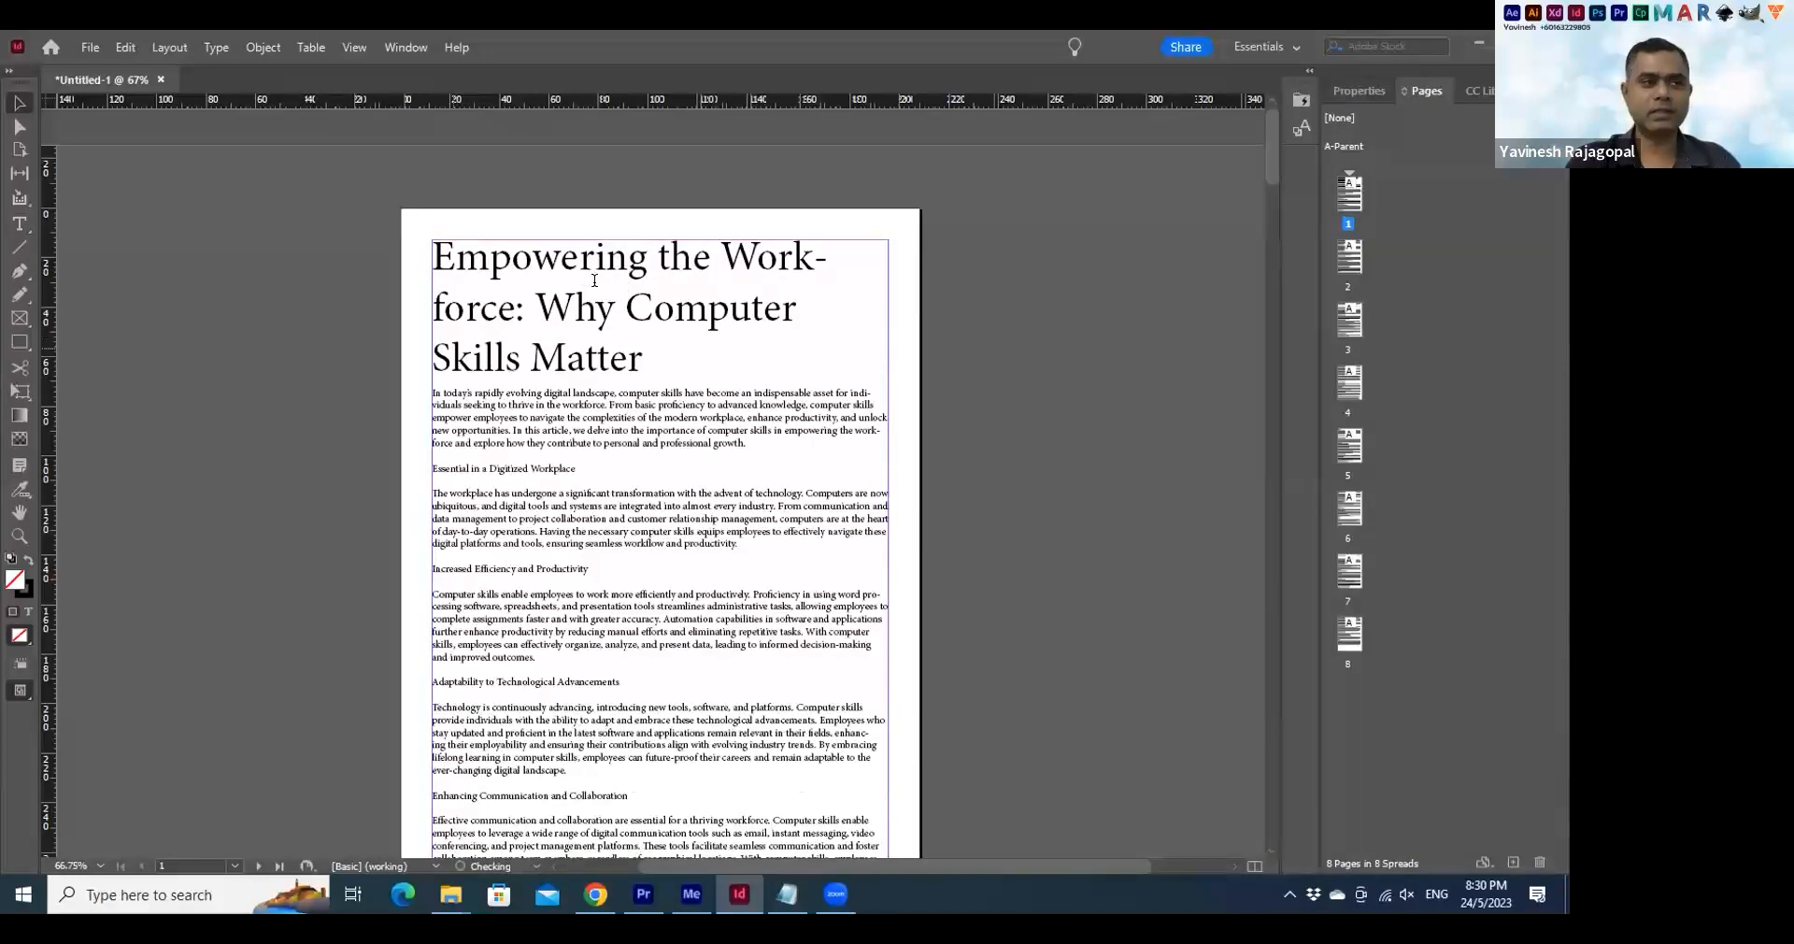
key("ctrl+z")
key("ctrl+z")
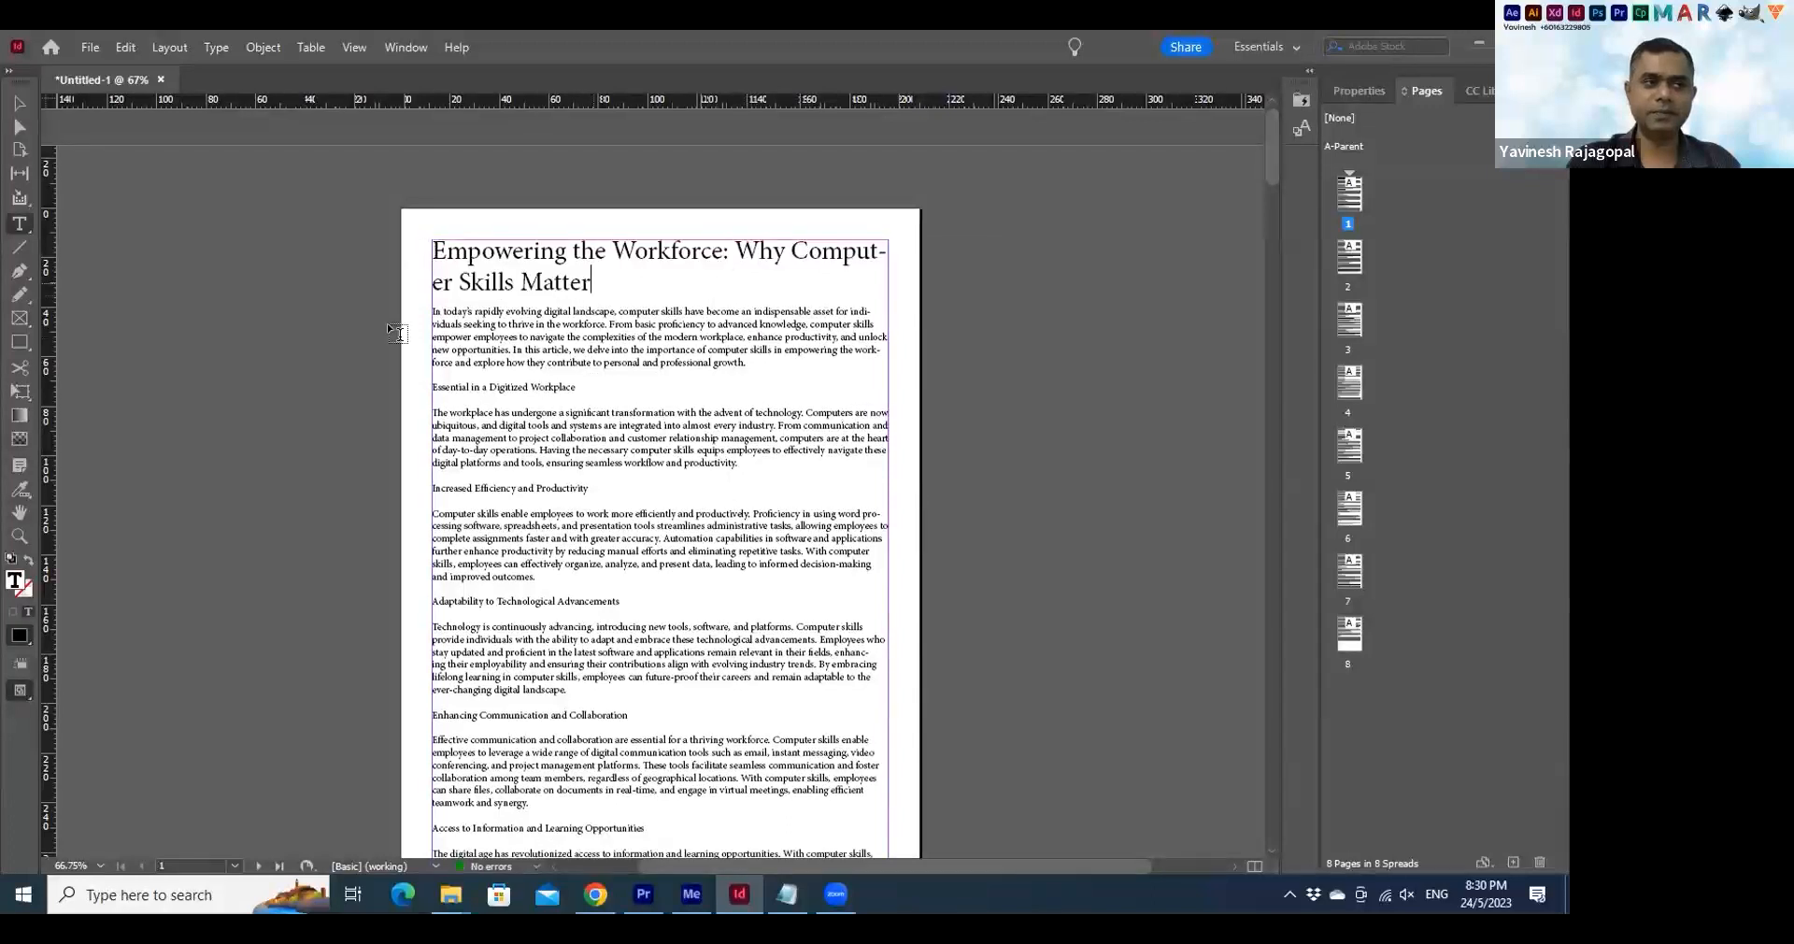
Cut the heading out of the story on page 1 and delete the empty lines left above the first paragraph
key("ctrl+shift+Up")
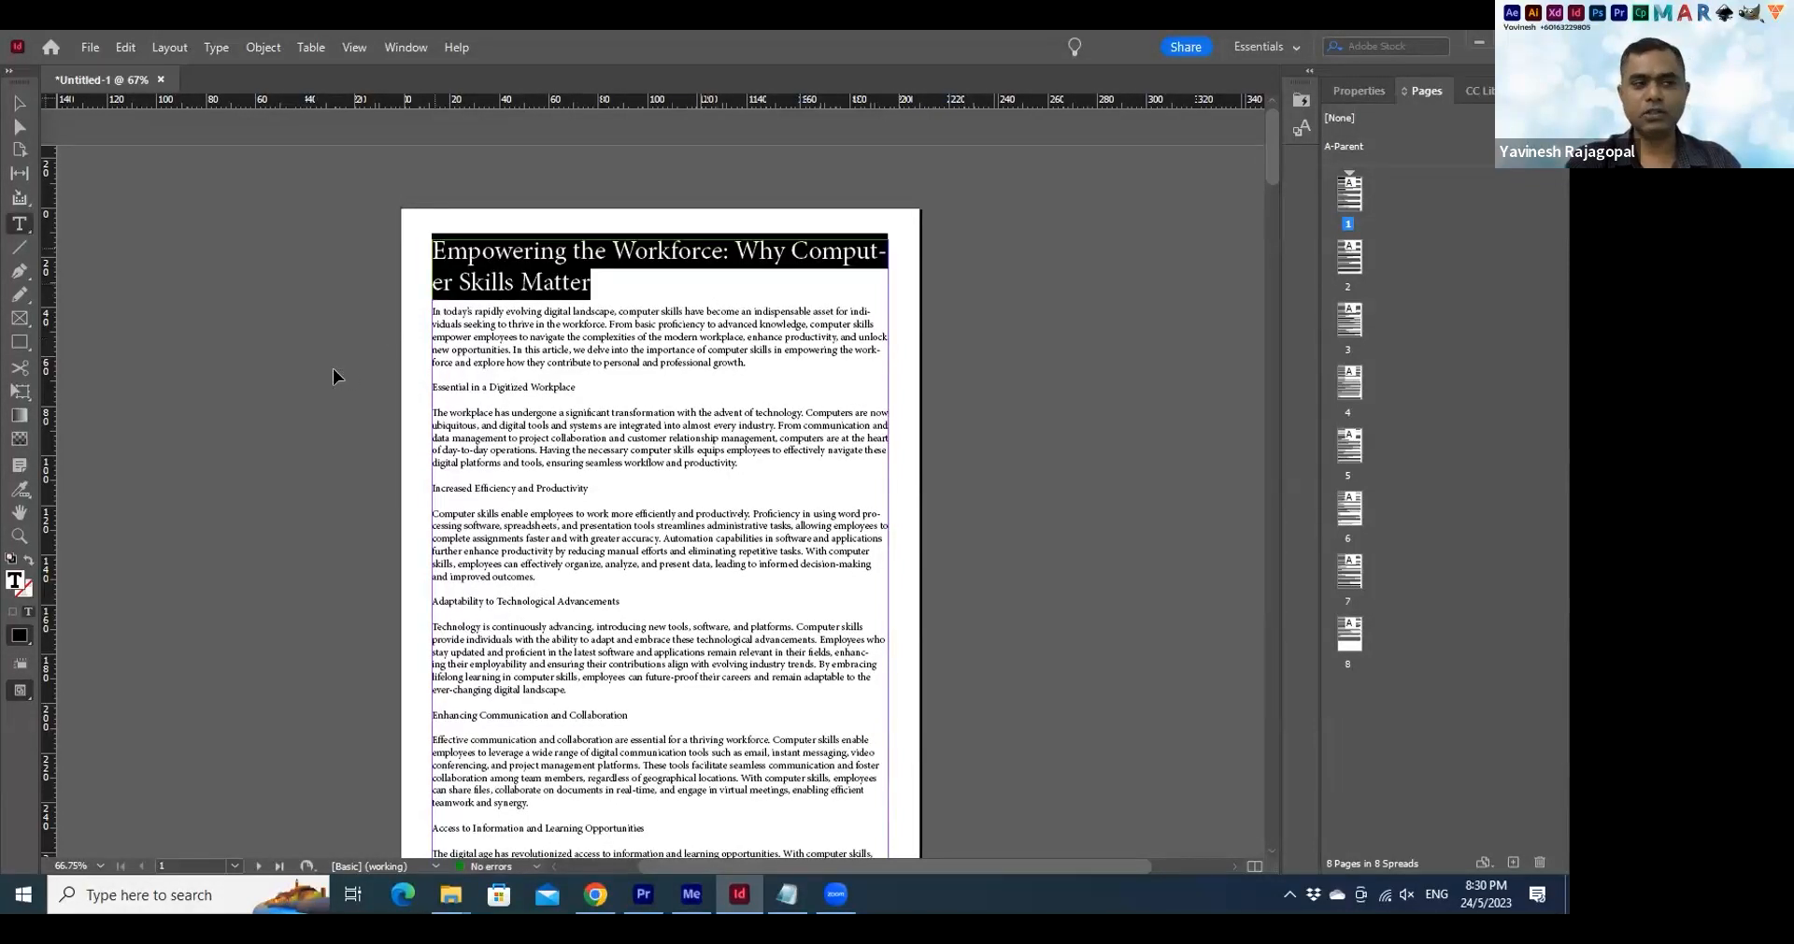
key("BackSpace")
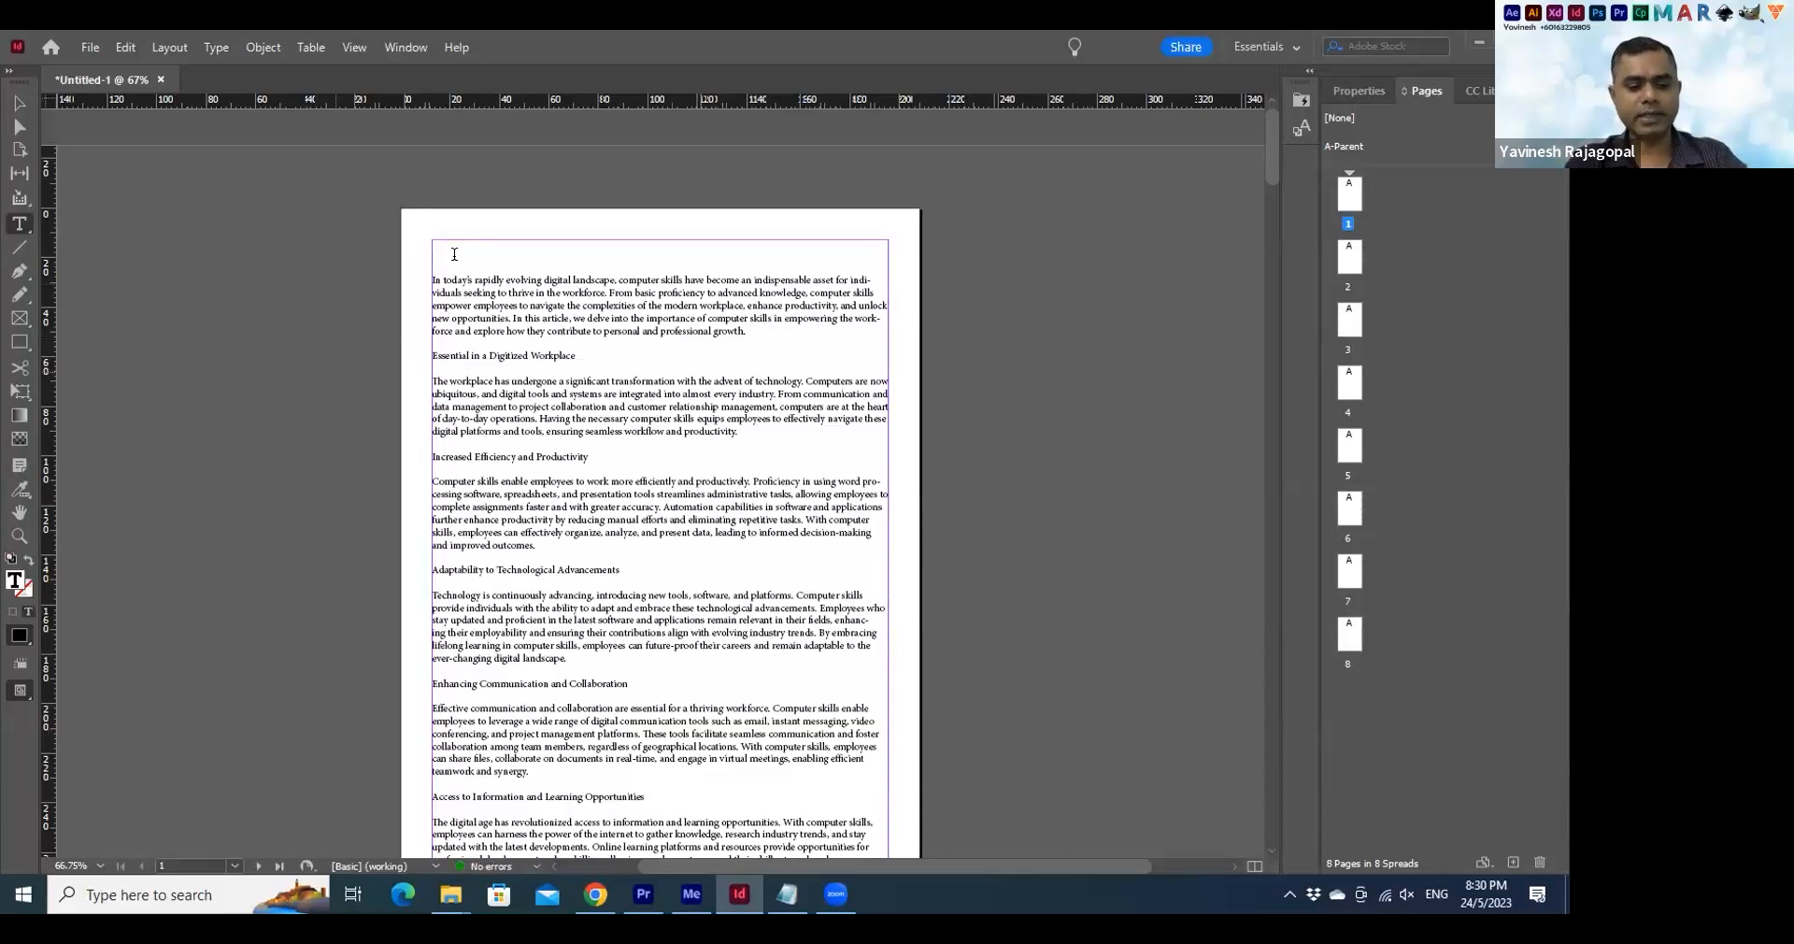
key("Delete")
key("Escape")
Lower the top edge of the body text frame on page 1 to about 54 mm below the page's upper edge
left_click_drag(661, 240, 658, 316)
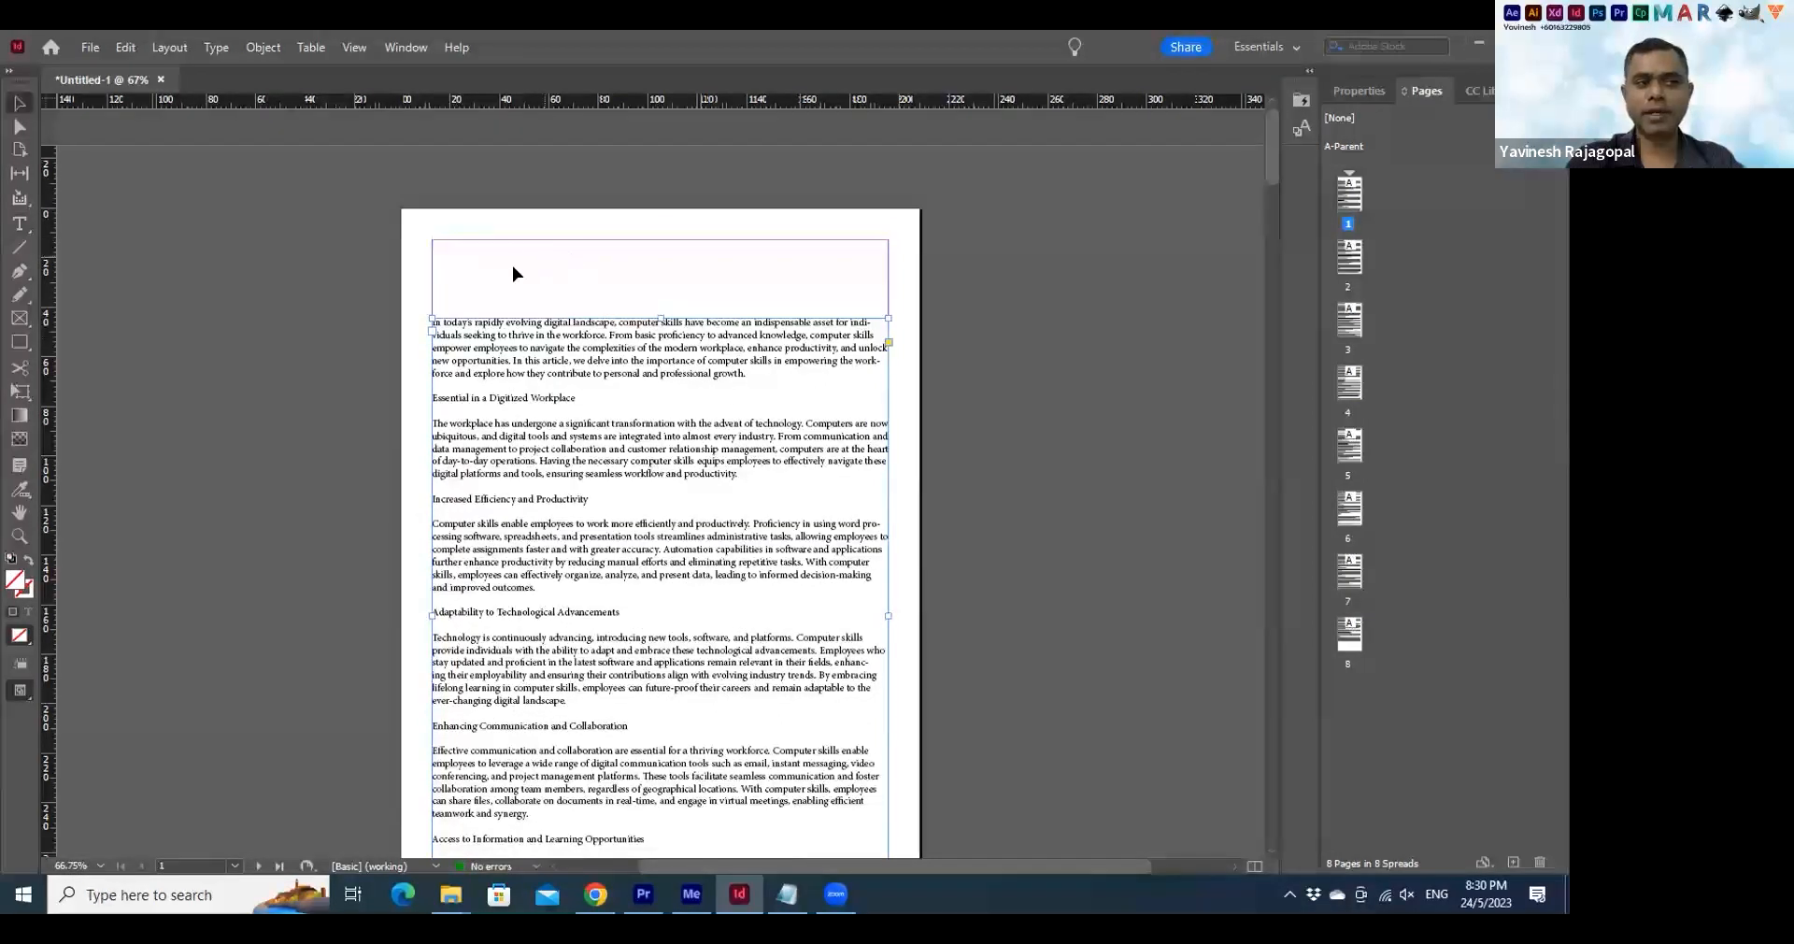
left_click(568, 272)
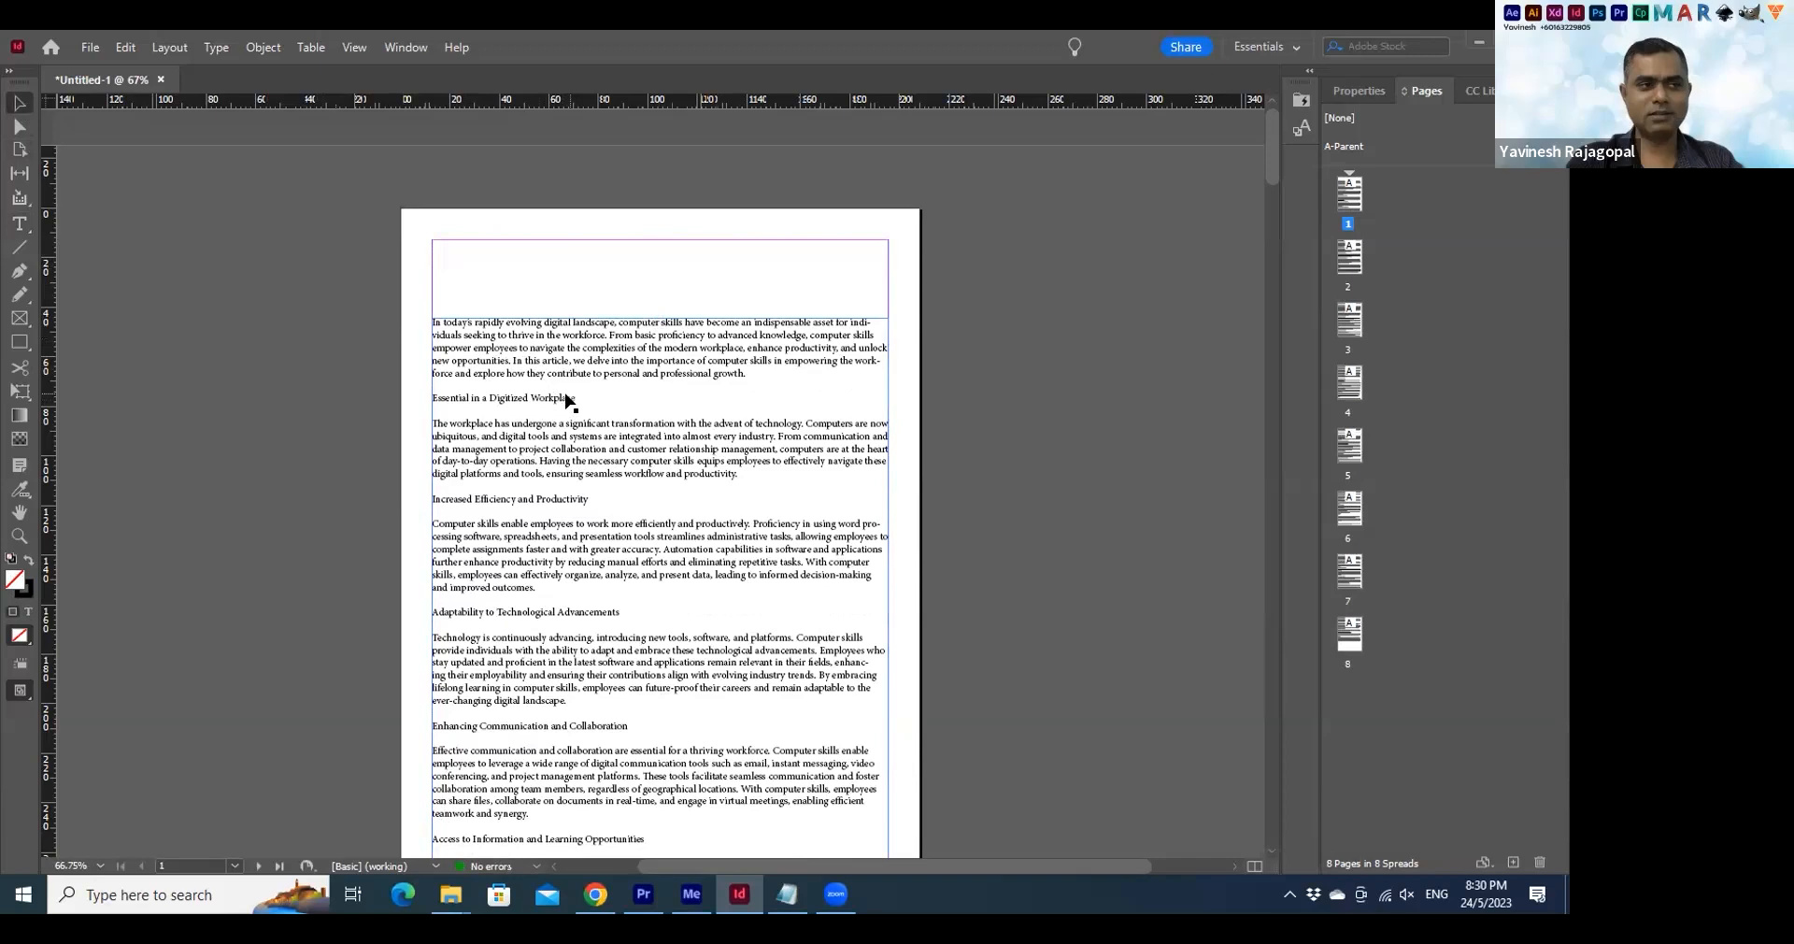
triple_click(416, 397)
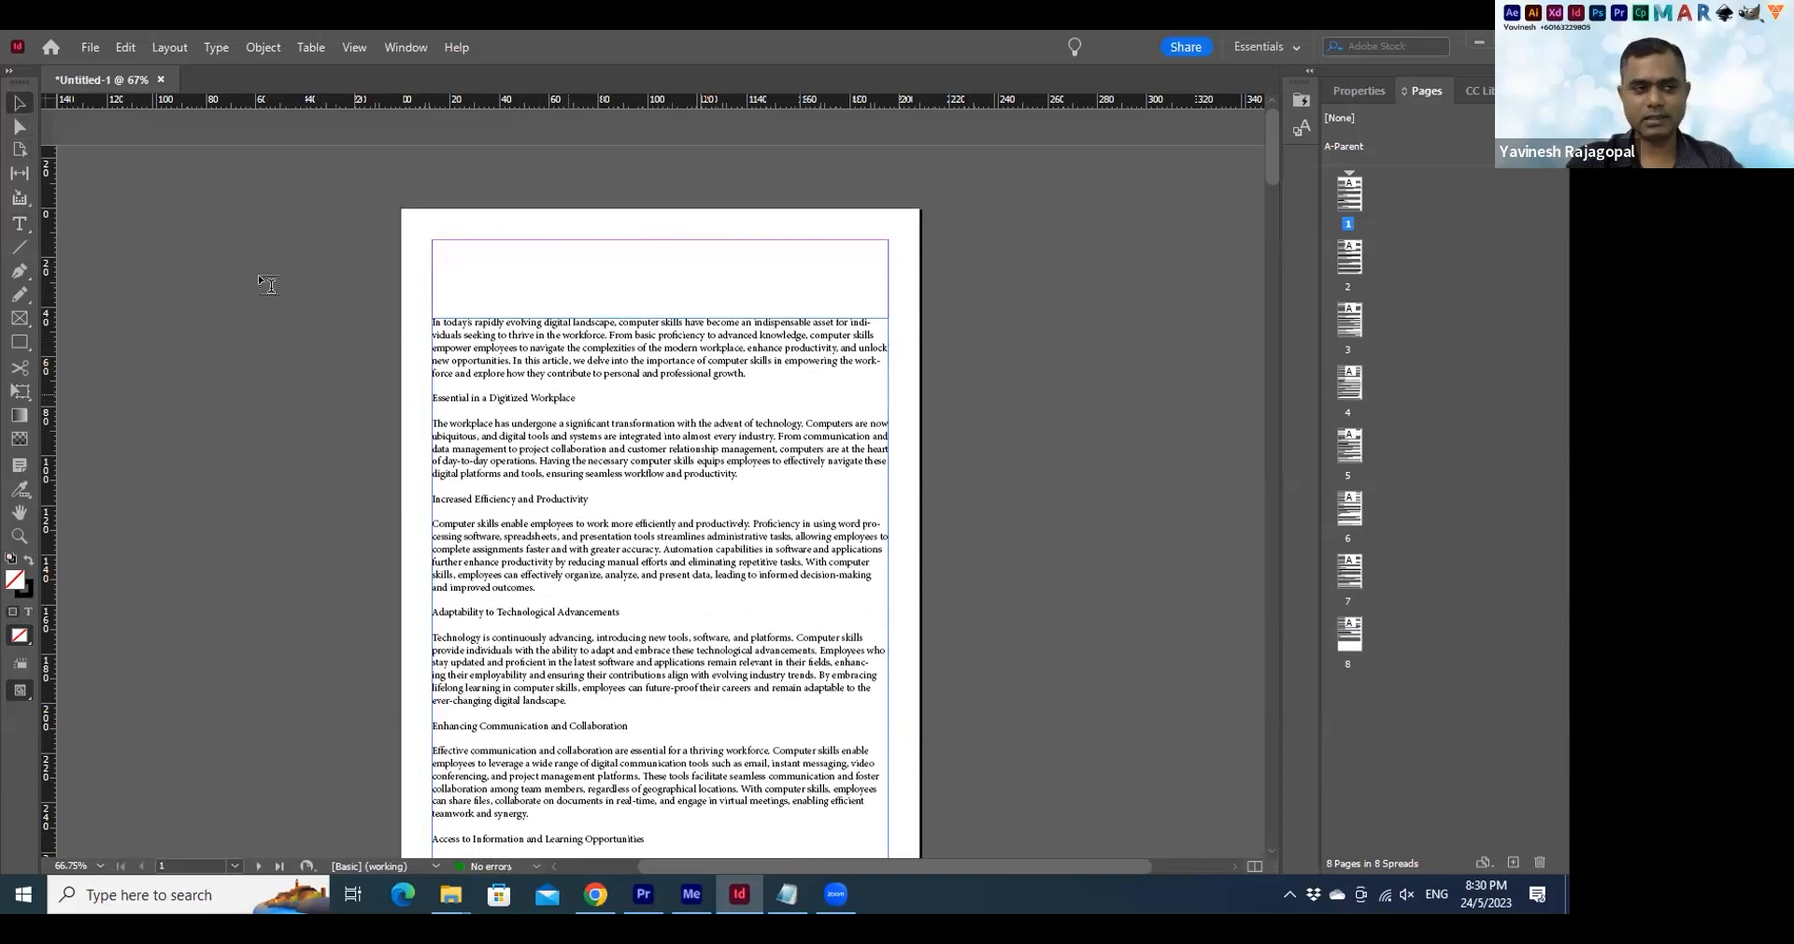
left_click(16, 103)
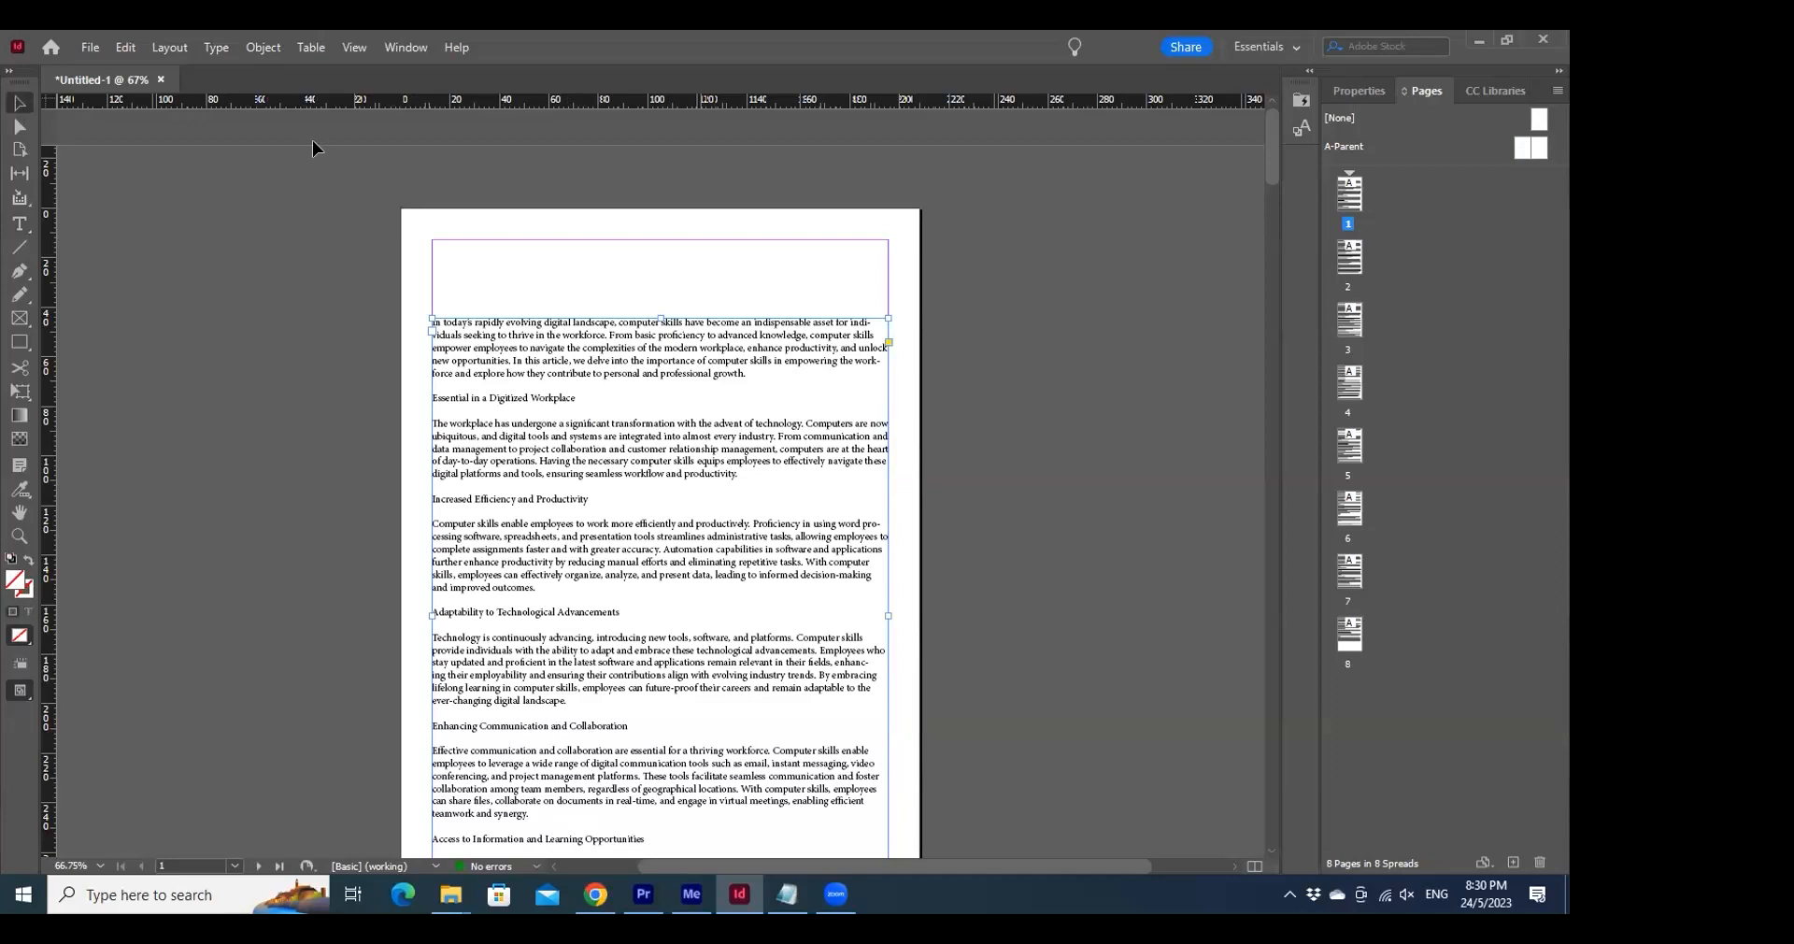
left_click_drag(655, 318, 650, 403)
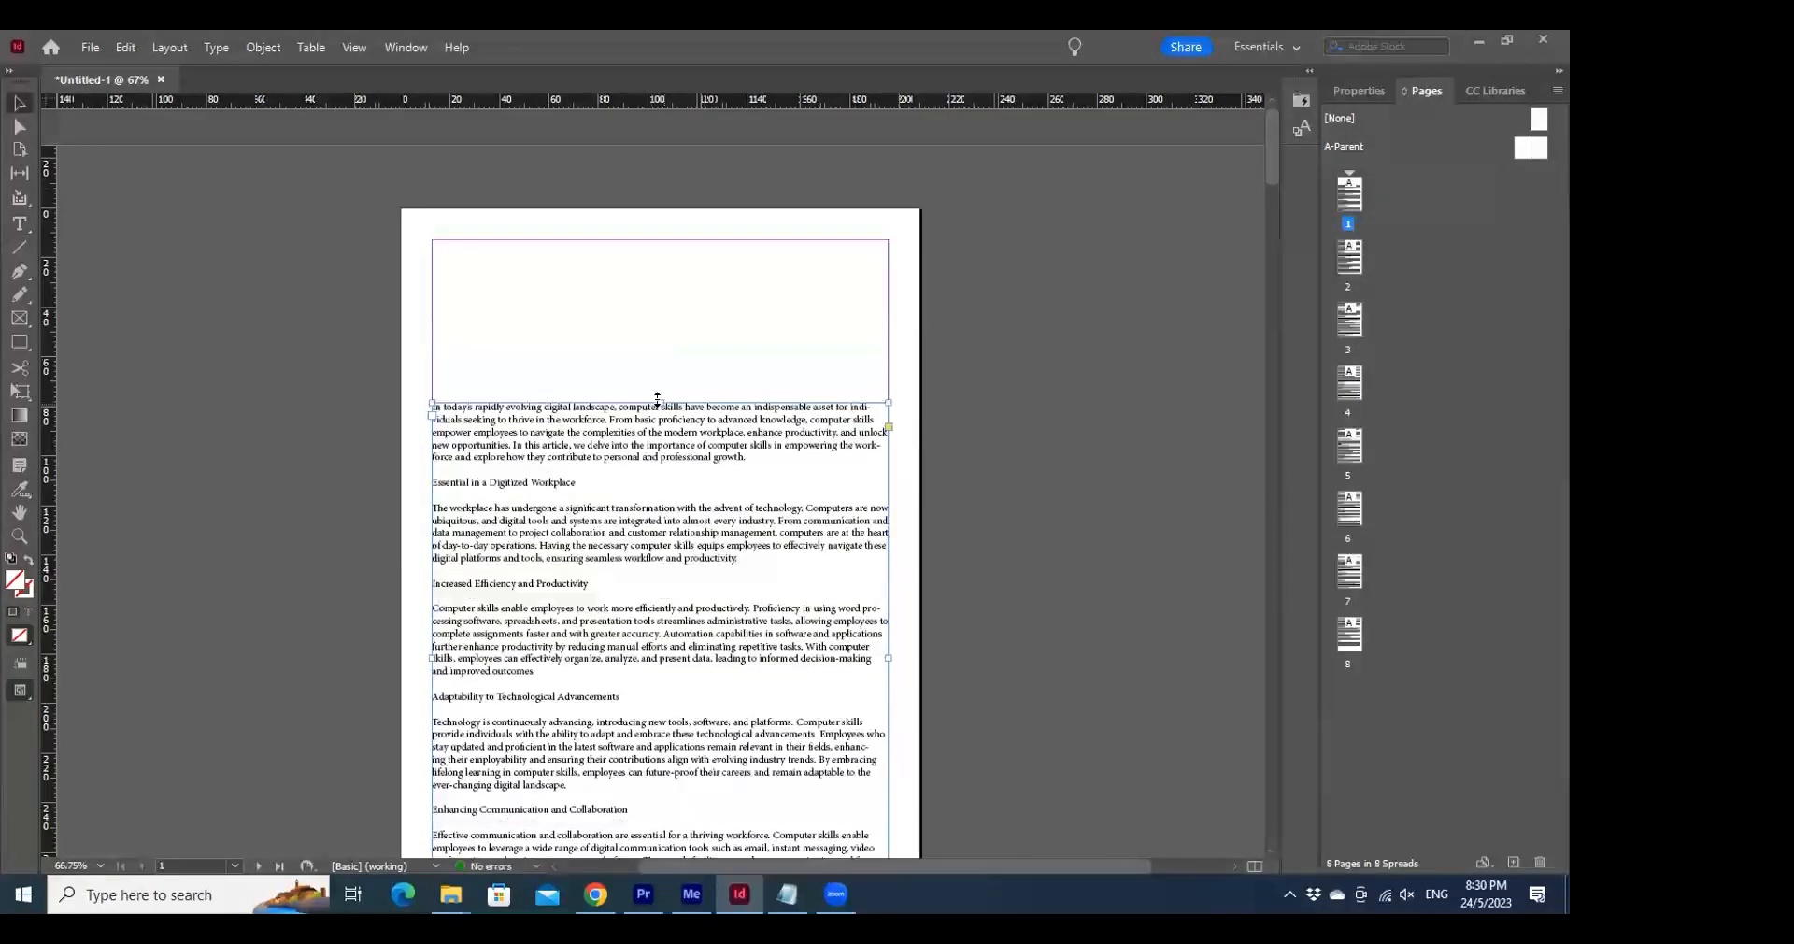
left_click_drag(658, 399, 642, 343)
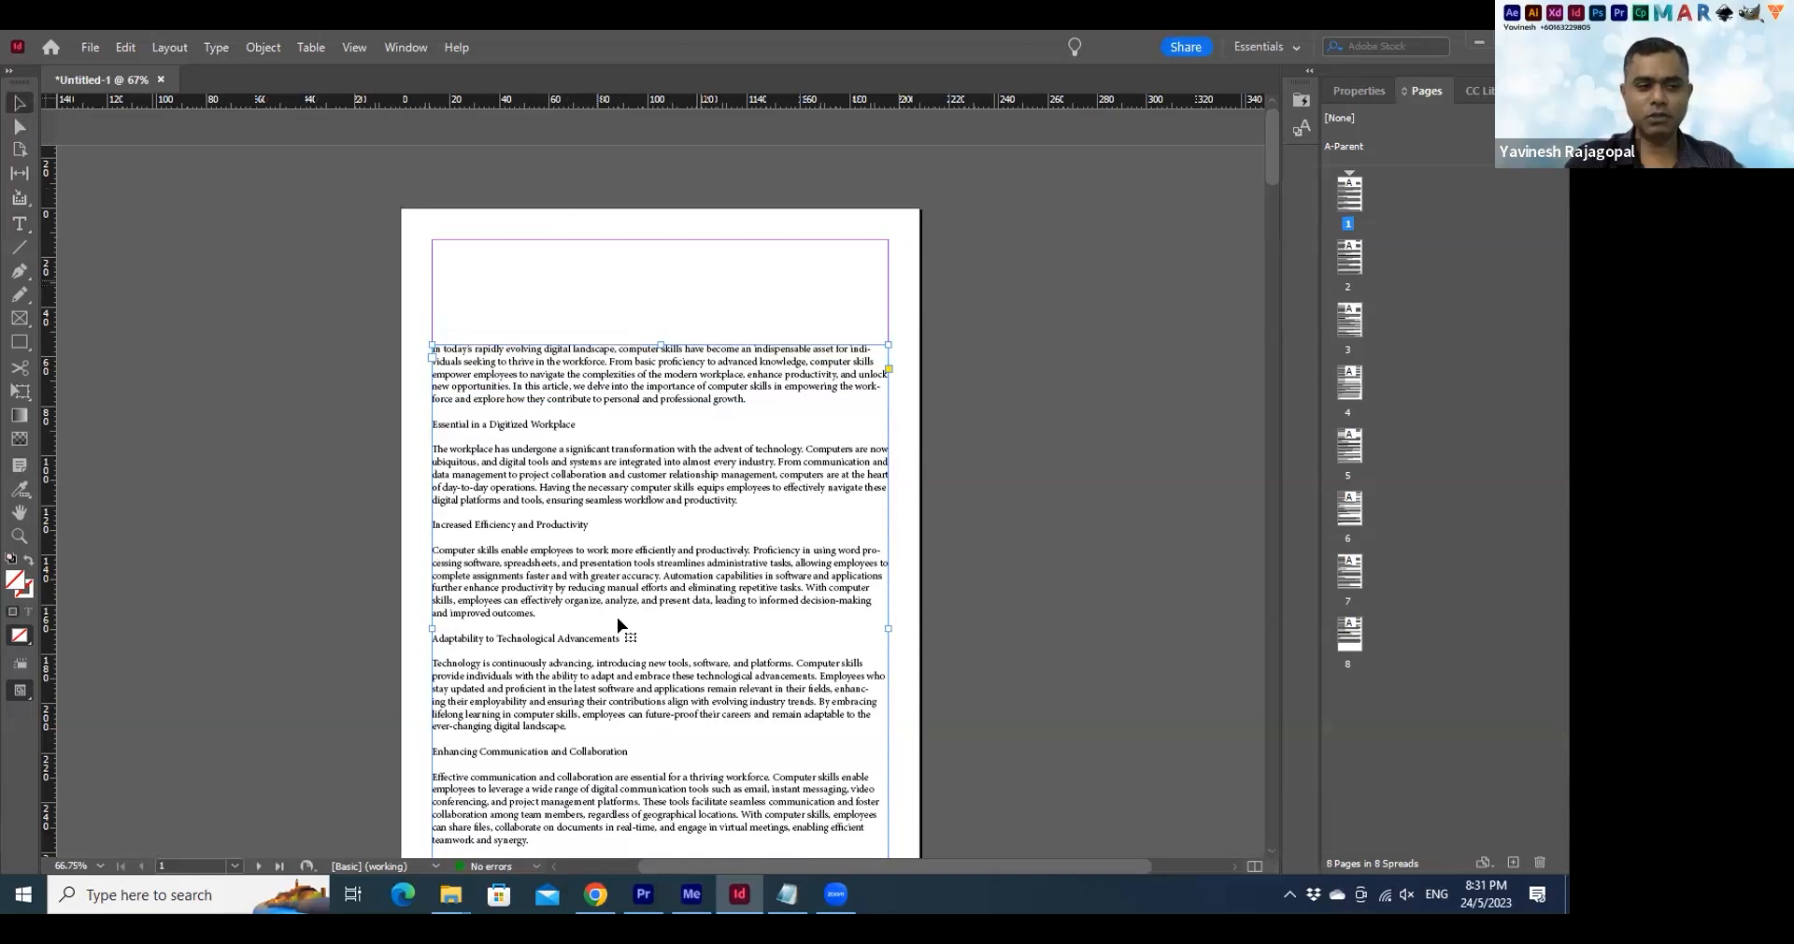
Try shortening the body text frame on page 1 by raising its bottom edge, and undo that change
scroll(652, 617, "down", 3)
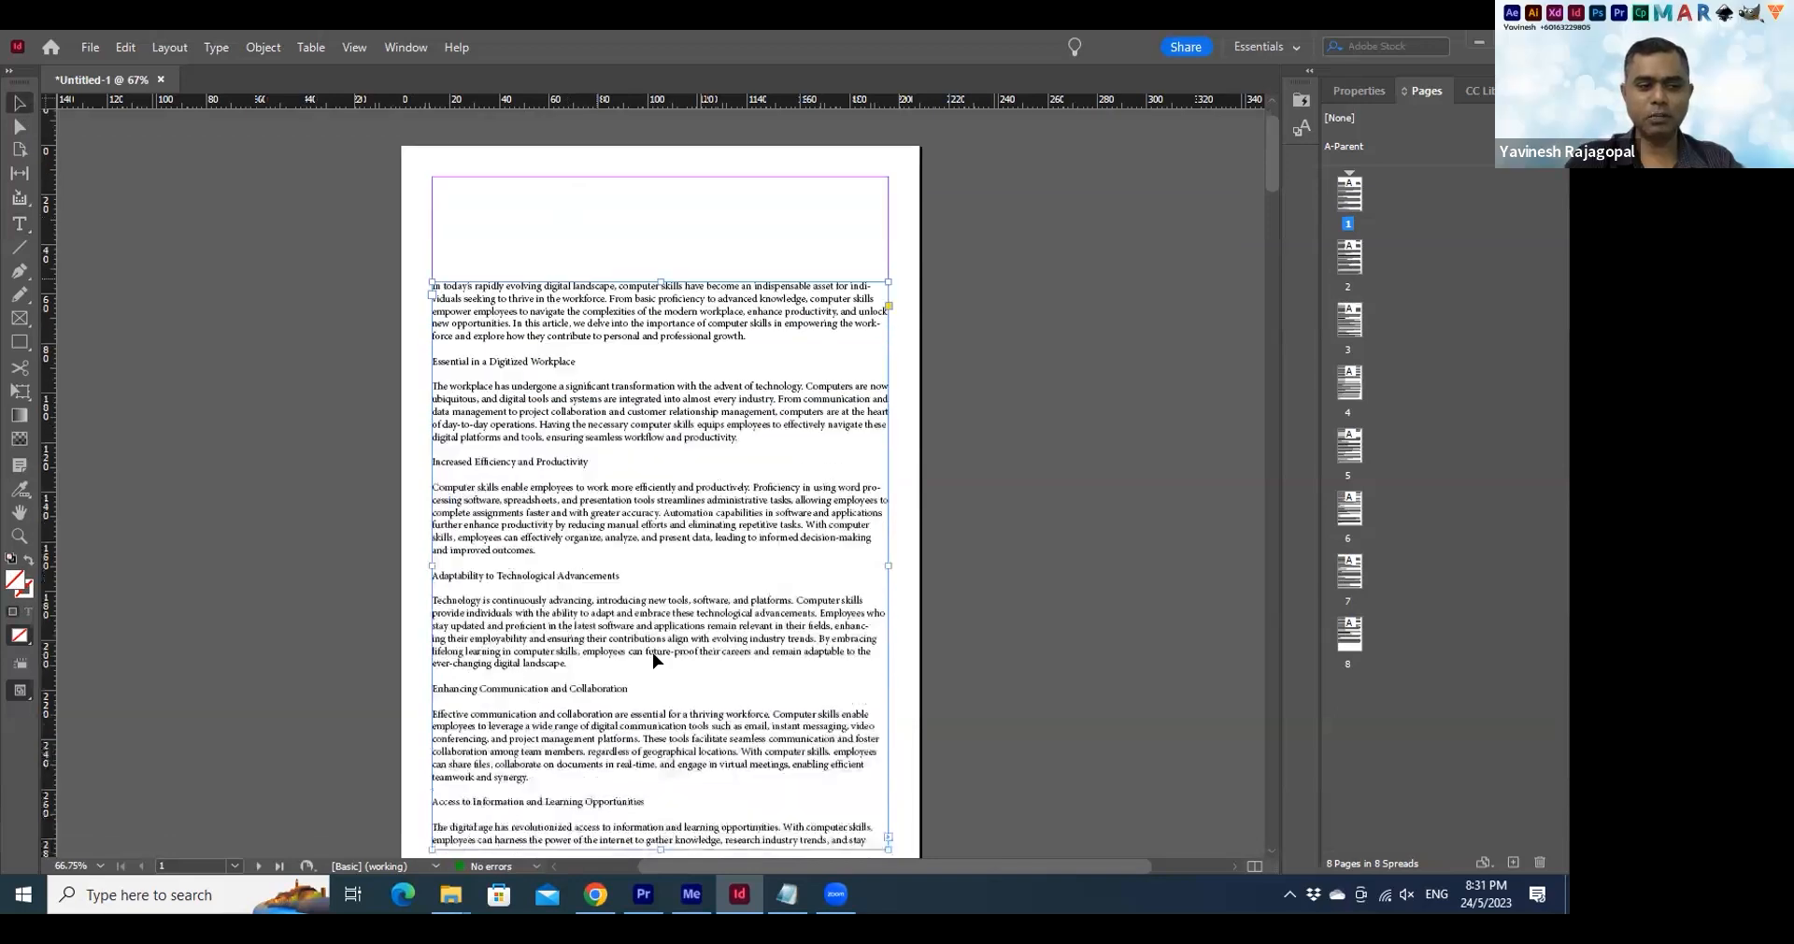
left_click_drag(661, 660, 659, 566)
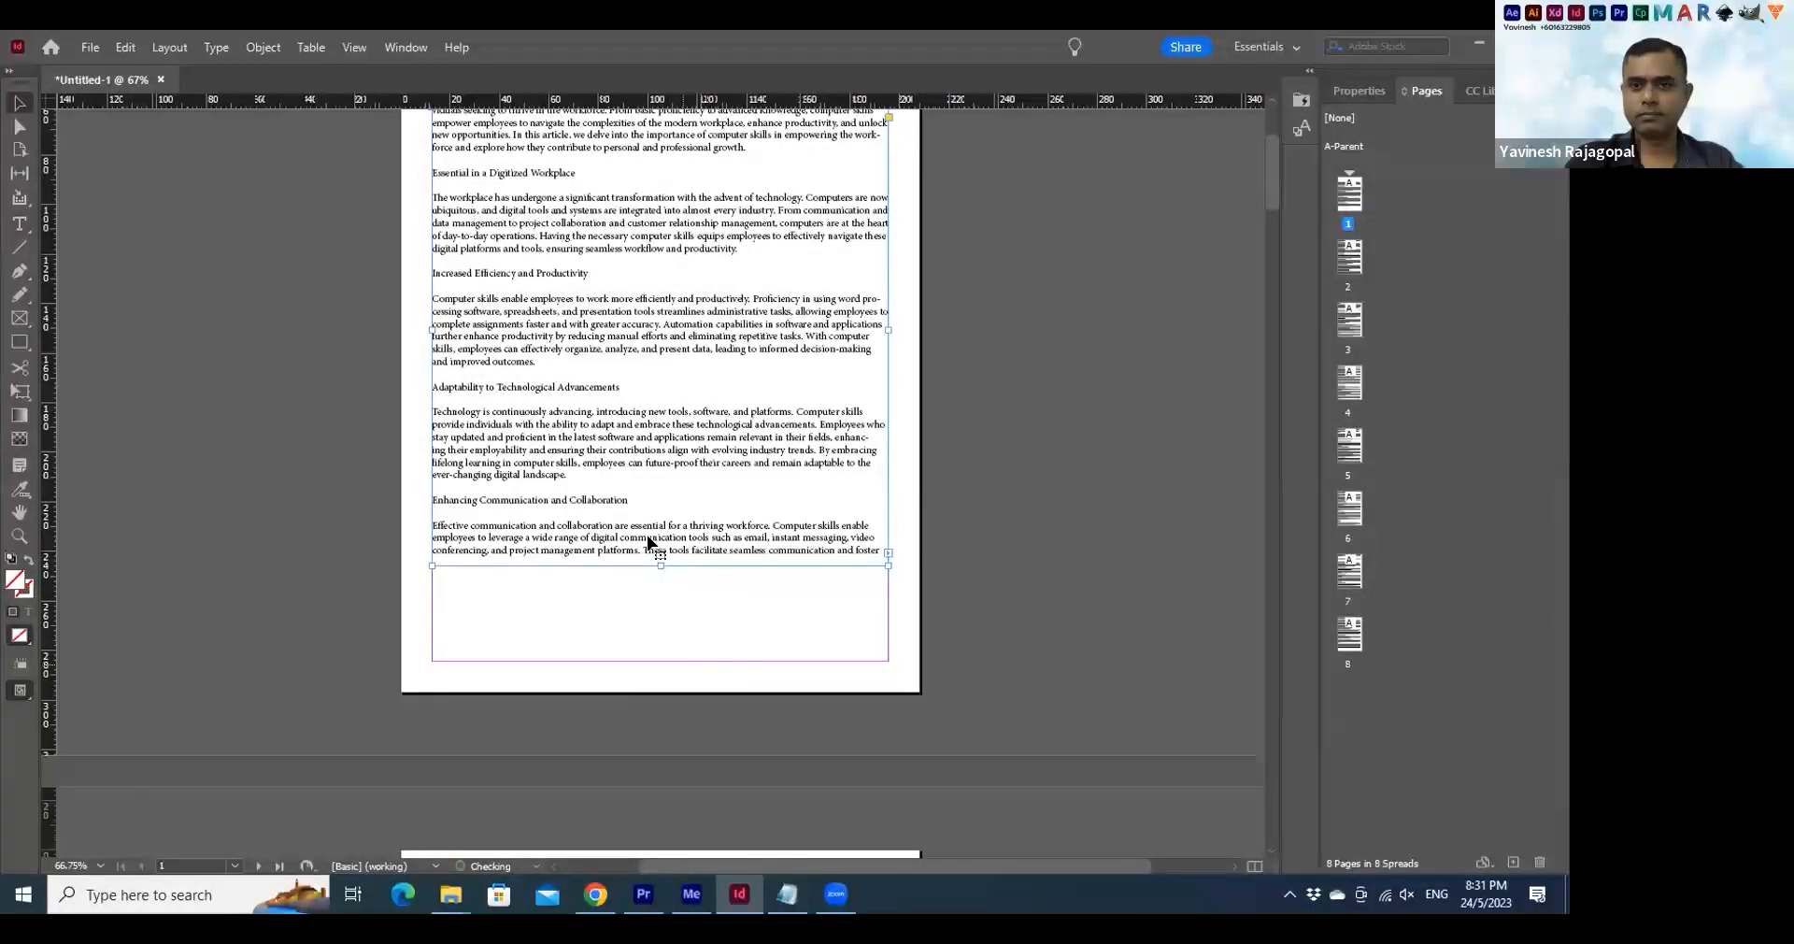
key("ctrl+z")
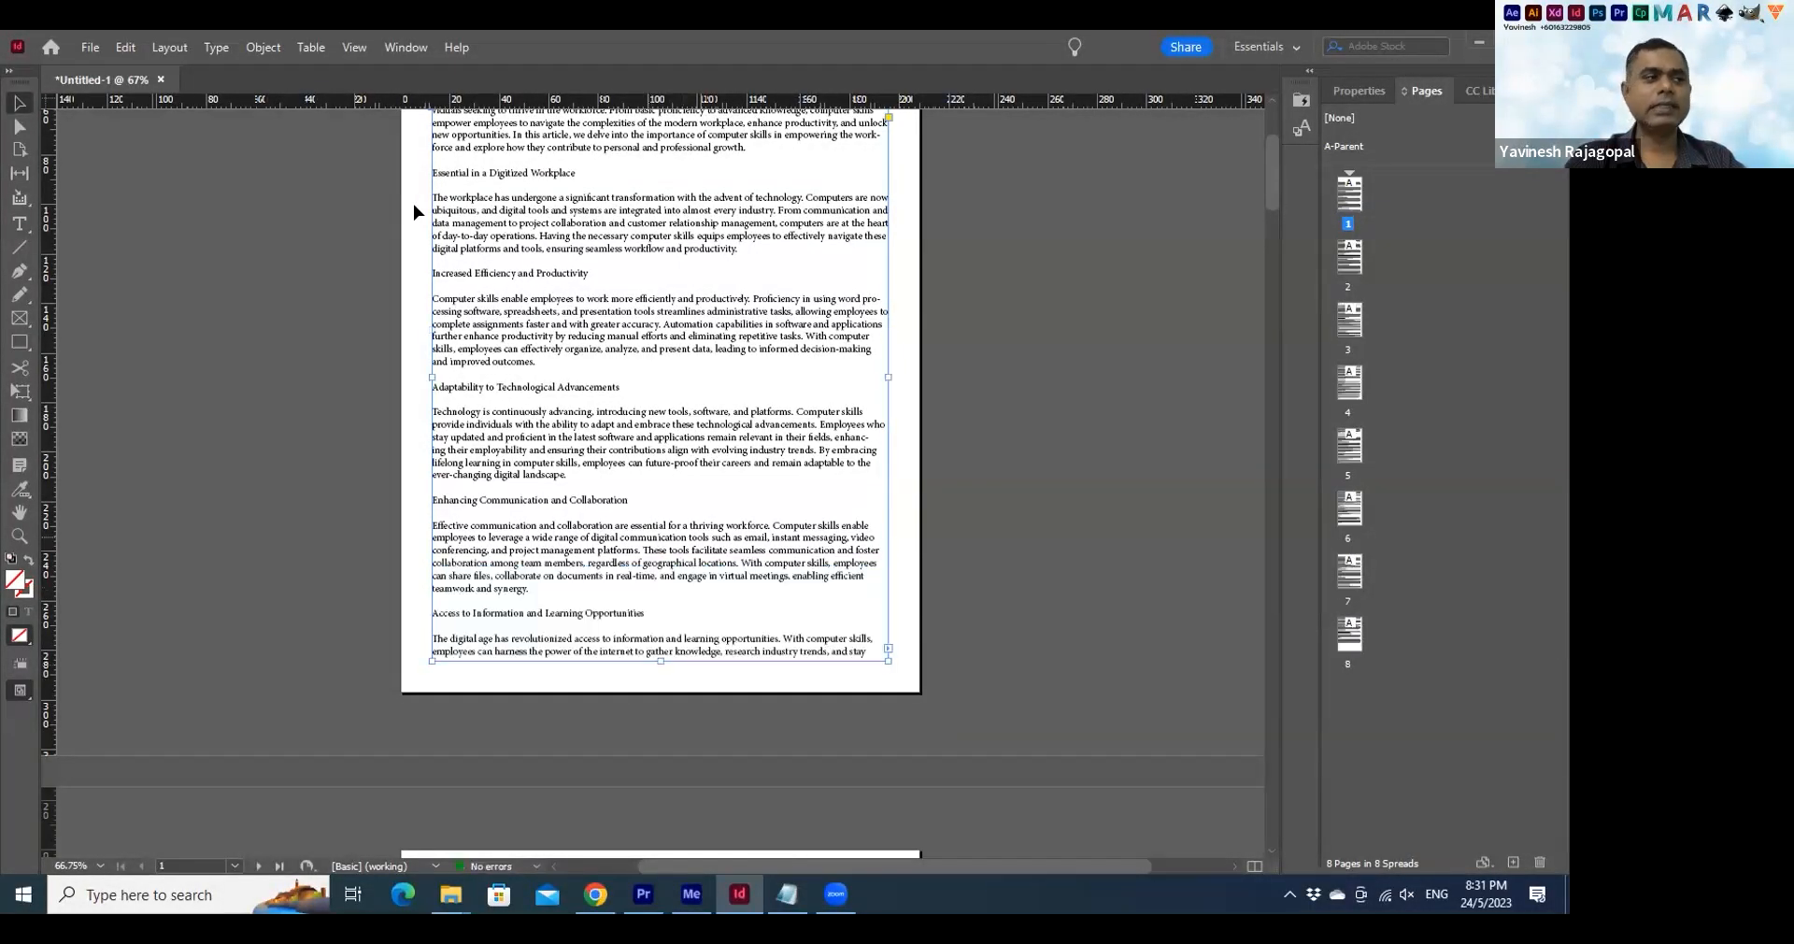
Draw a margin-wide text frame about 27 mm tall above the body text on page 1 and paste the cut heading into it
scroll(412, 213, "up", 4)
left_click(21, 226)
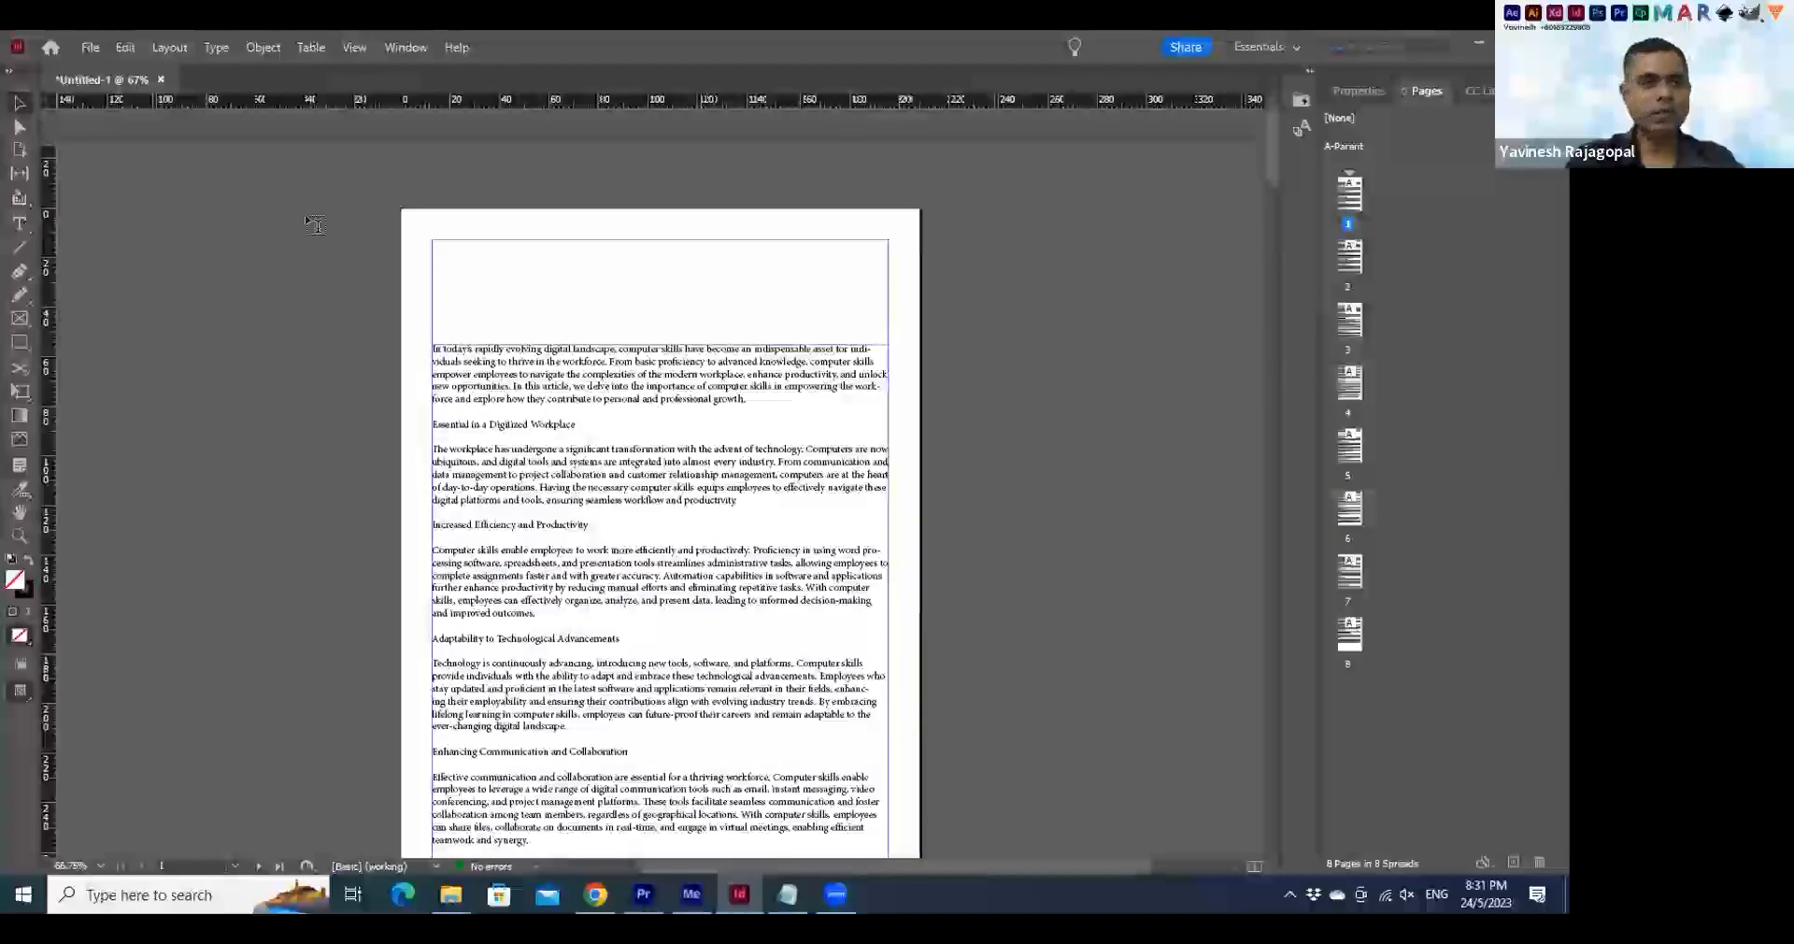
left_click_drag(436, 244, 886, 301)
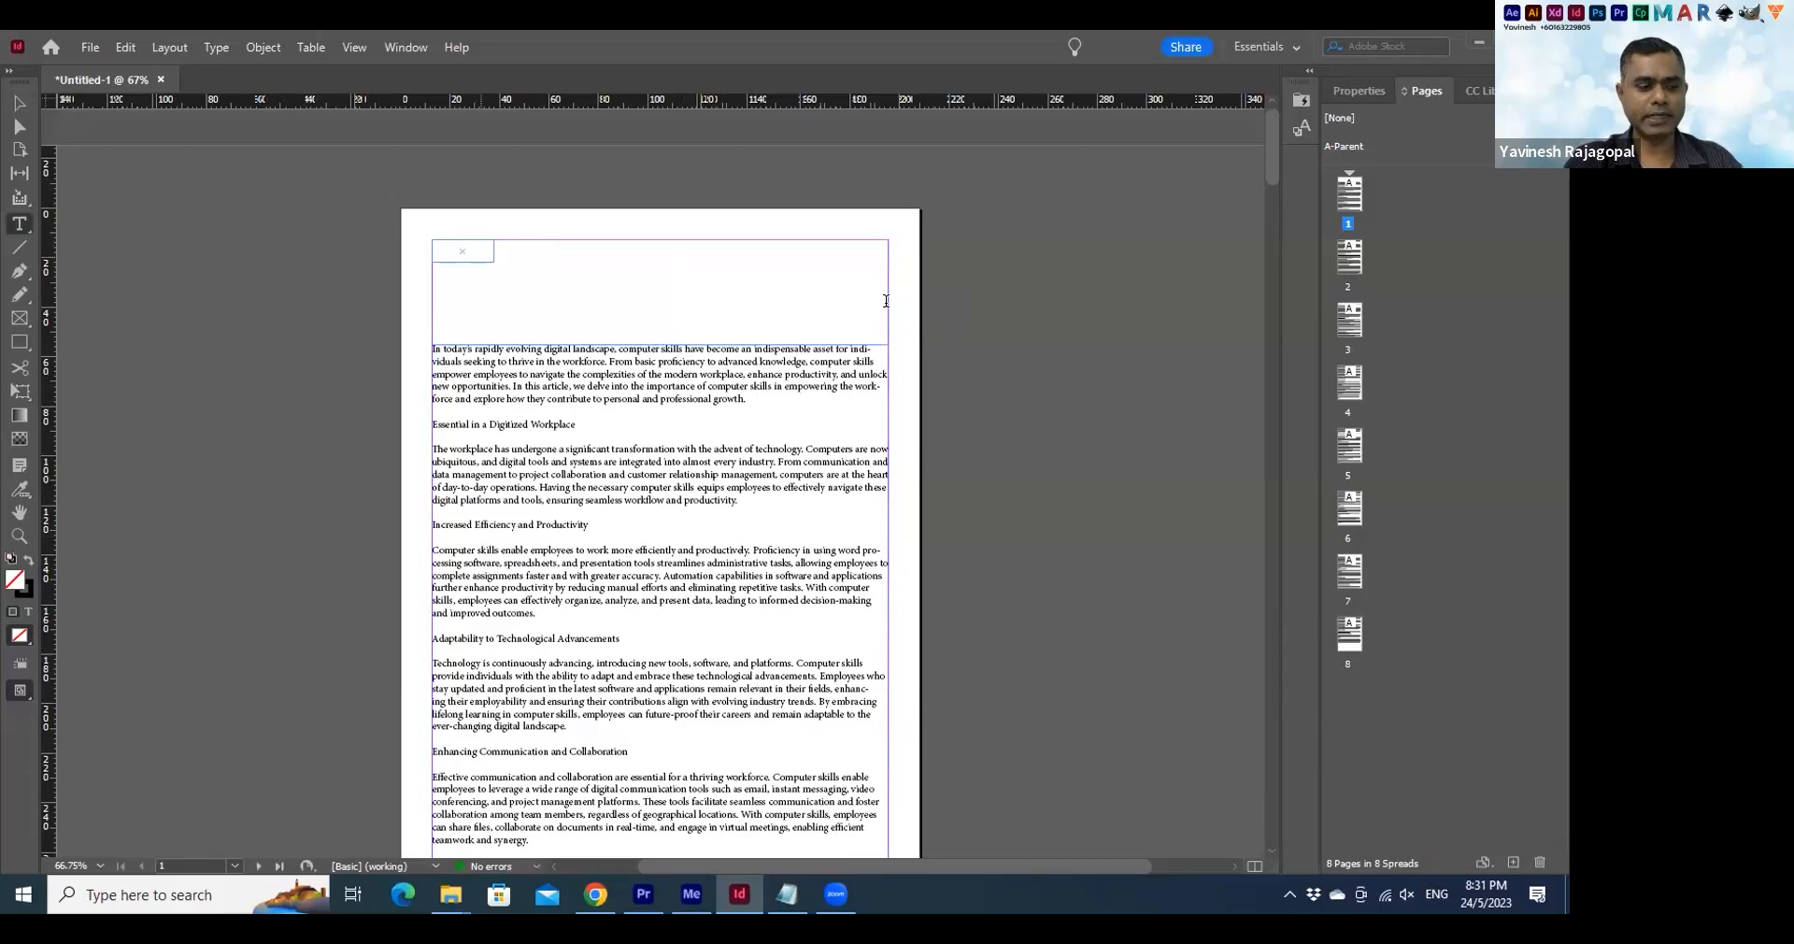
key("ctrl+v")
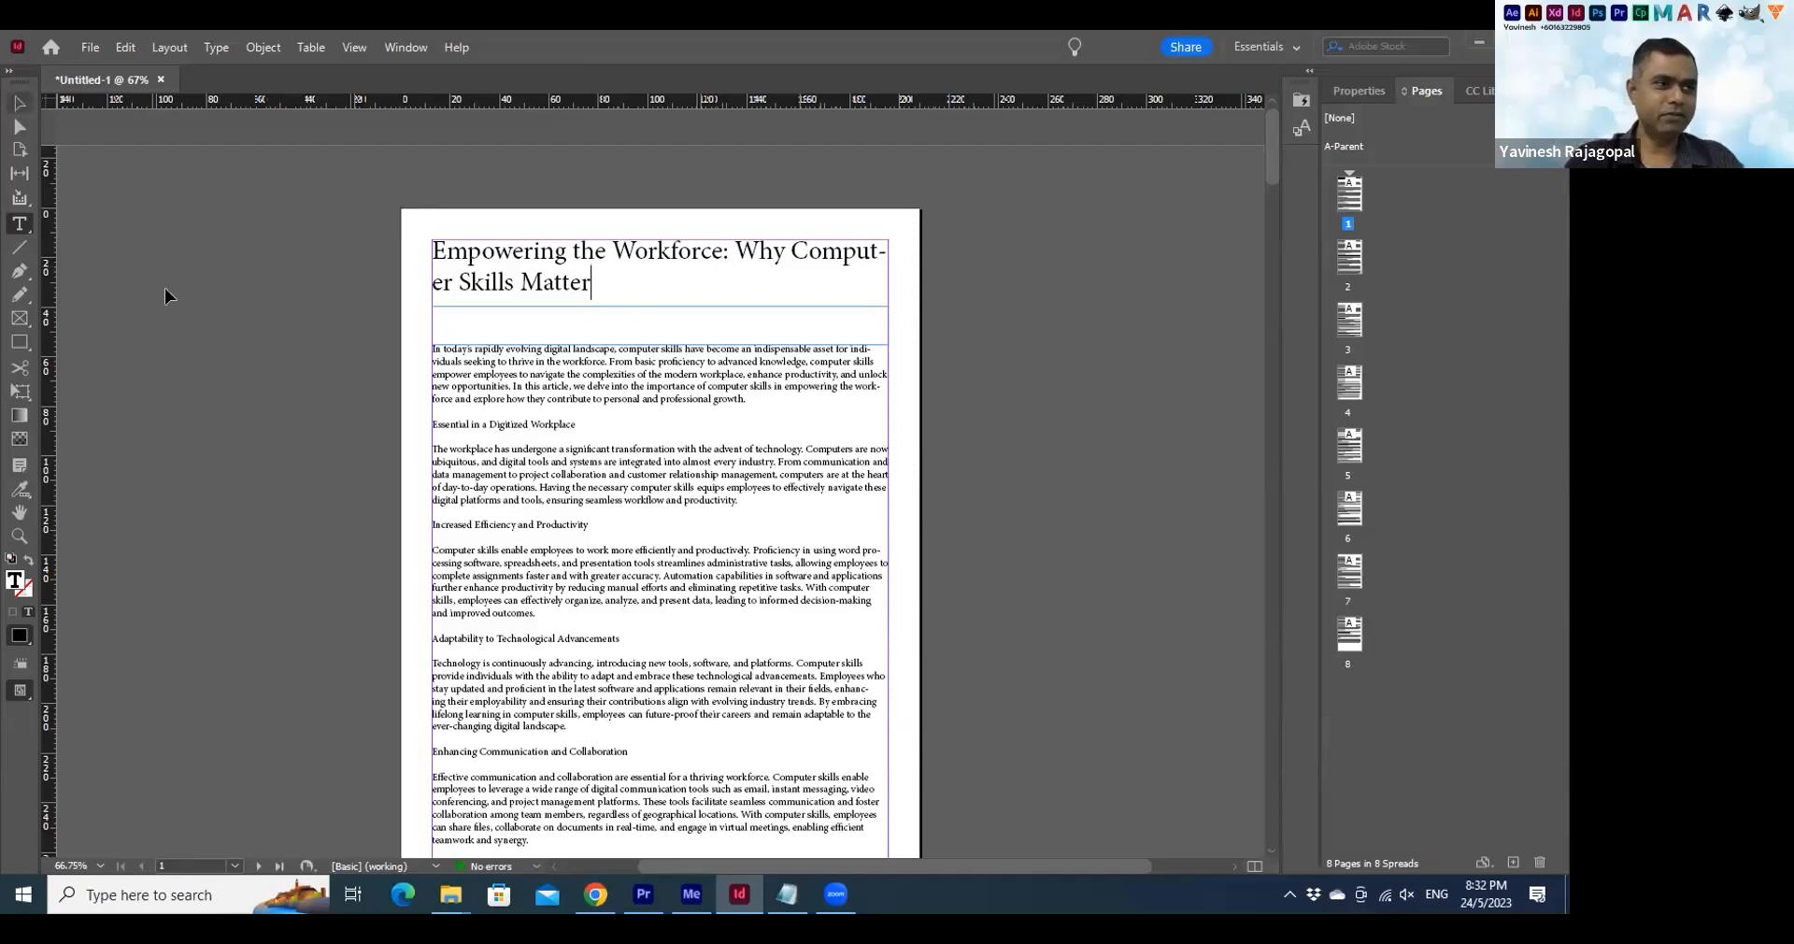
key("Escape")
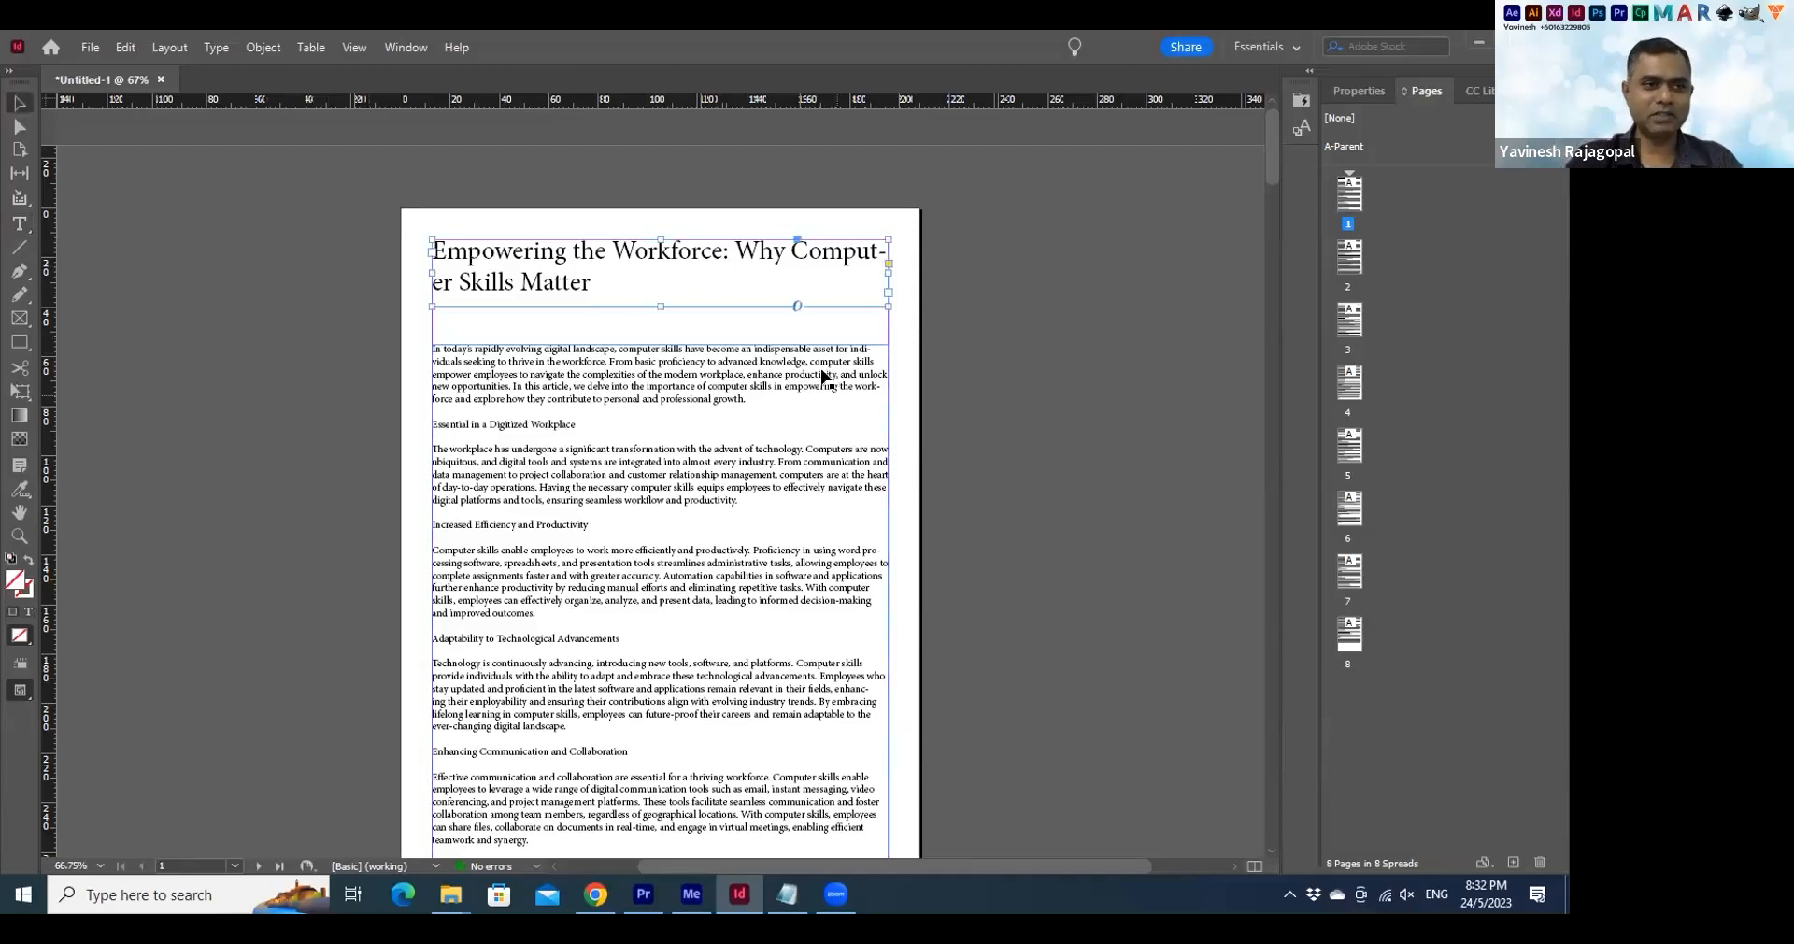
left_click_drag(330, 198, 1022, 524)
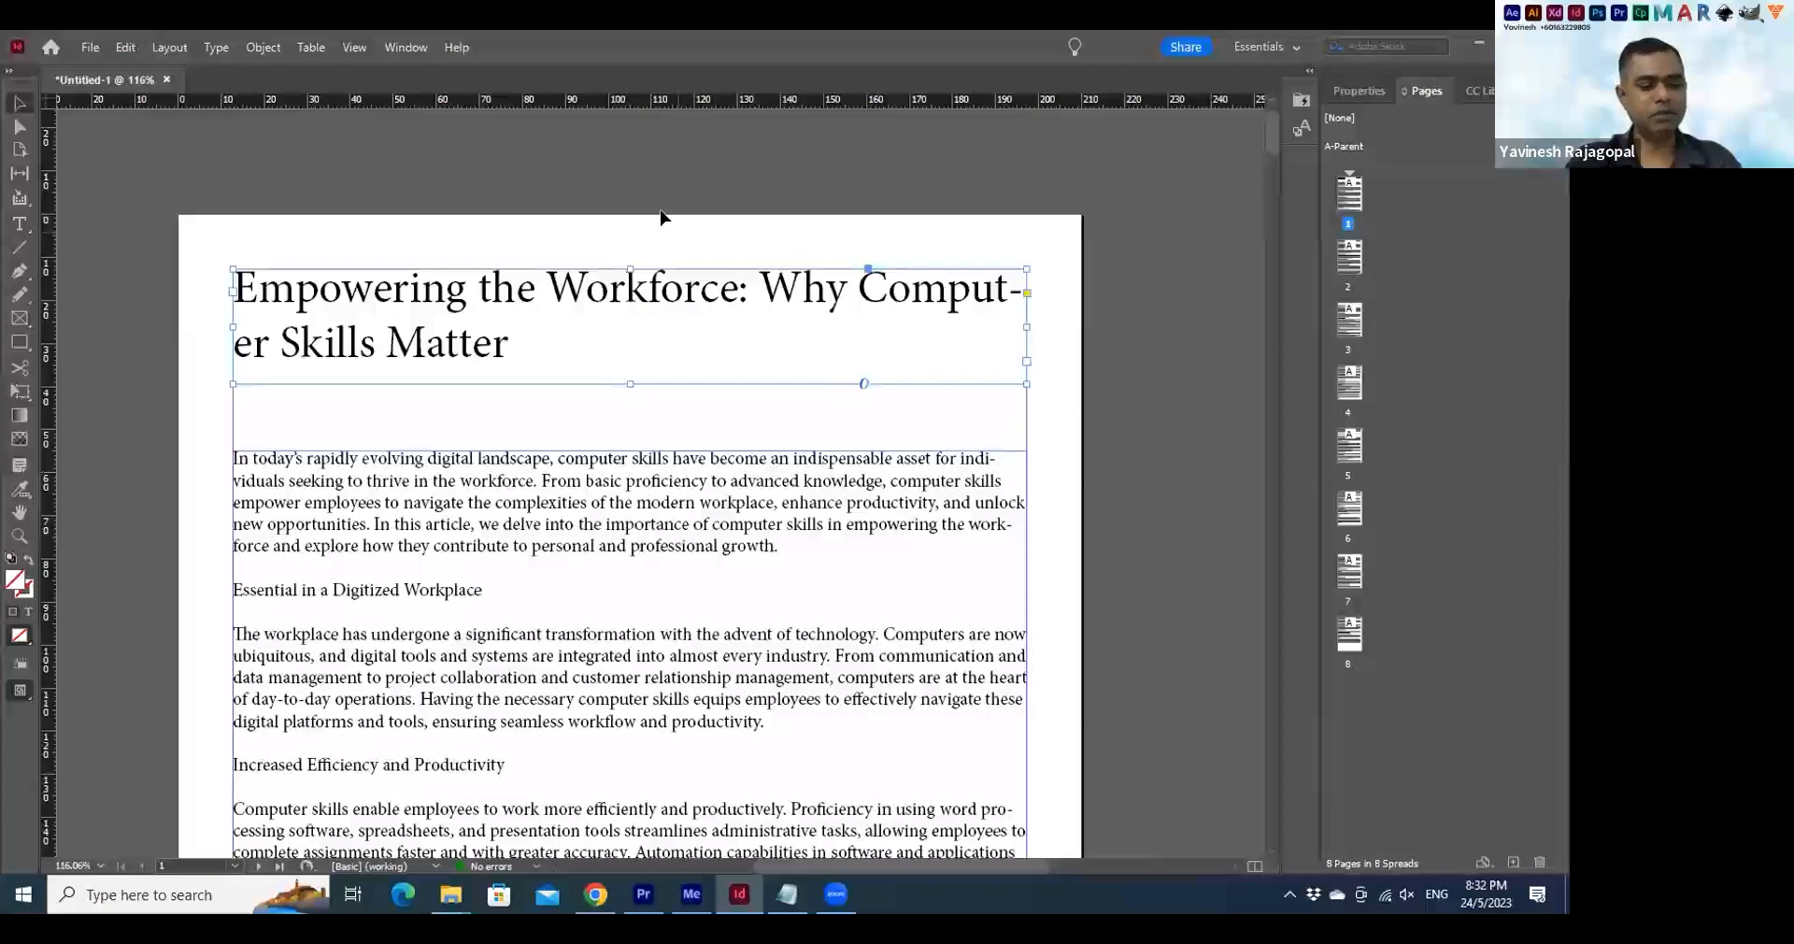
left_click(216, 269)
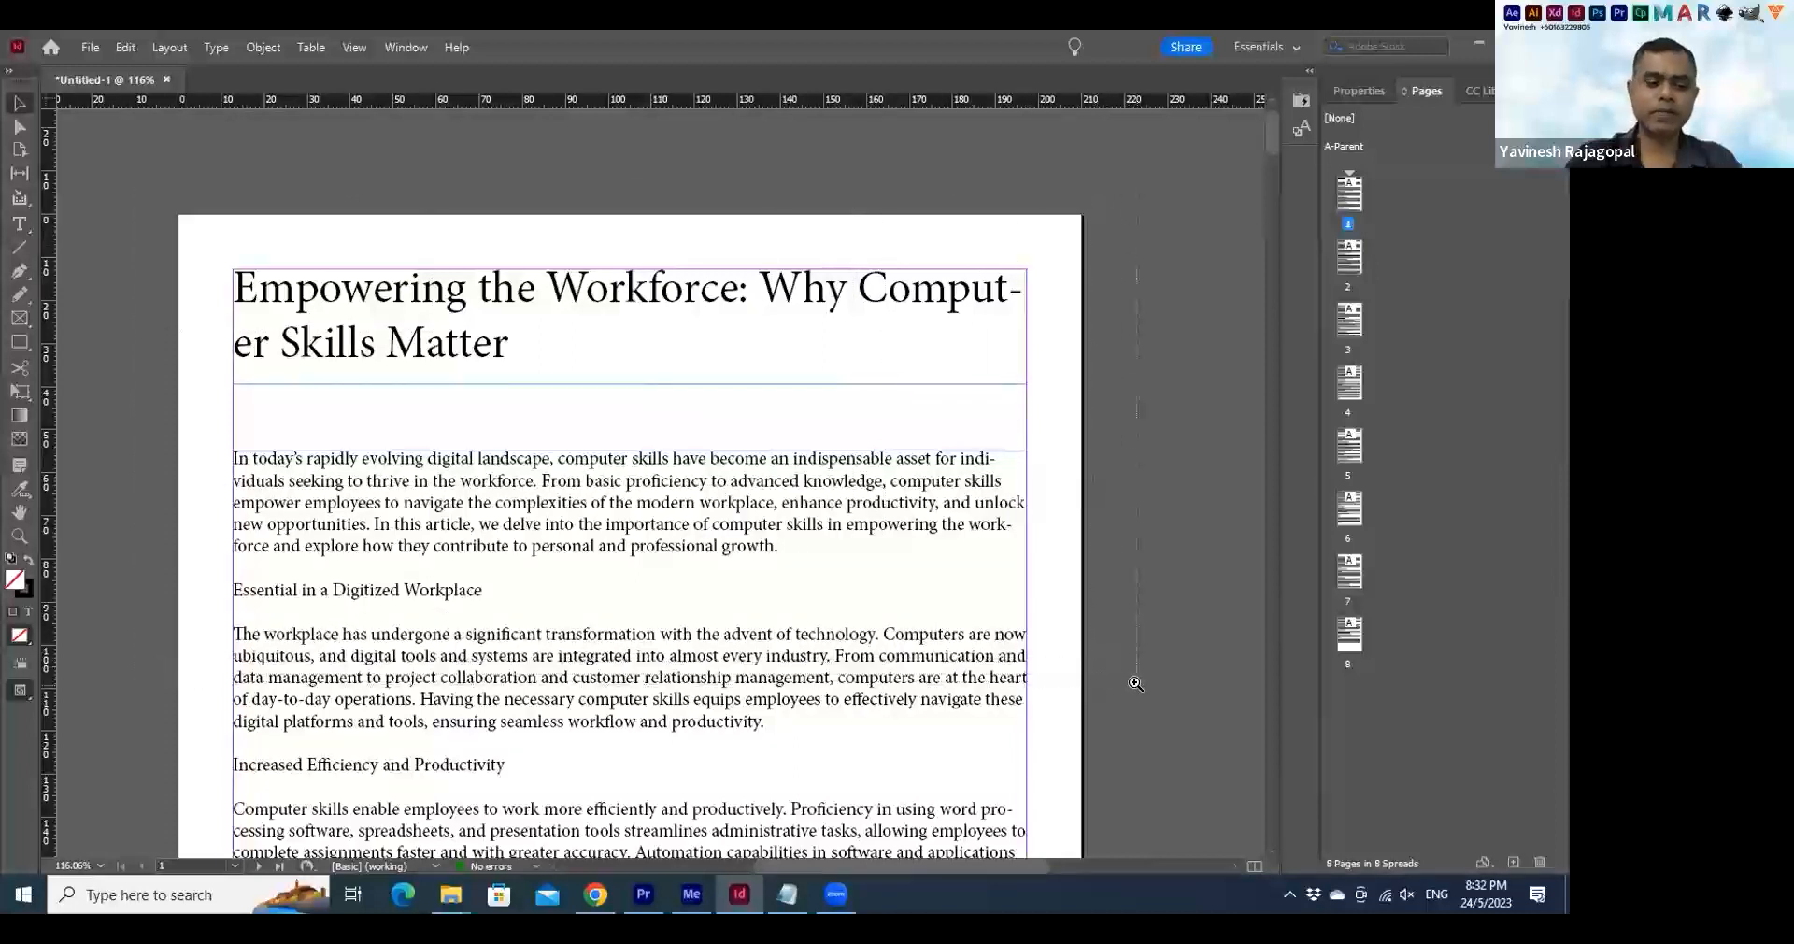
Try breaking the heading on page 1 before "Why" so that it starts the second line, and undo the change
left_click(1136, 683)
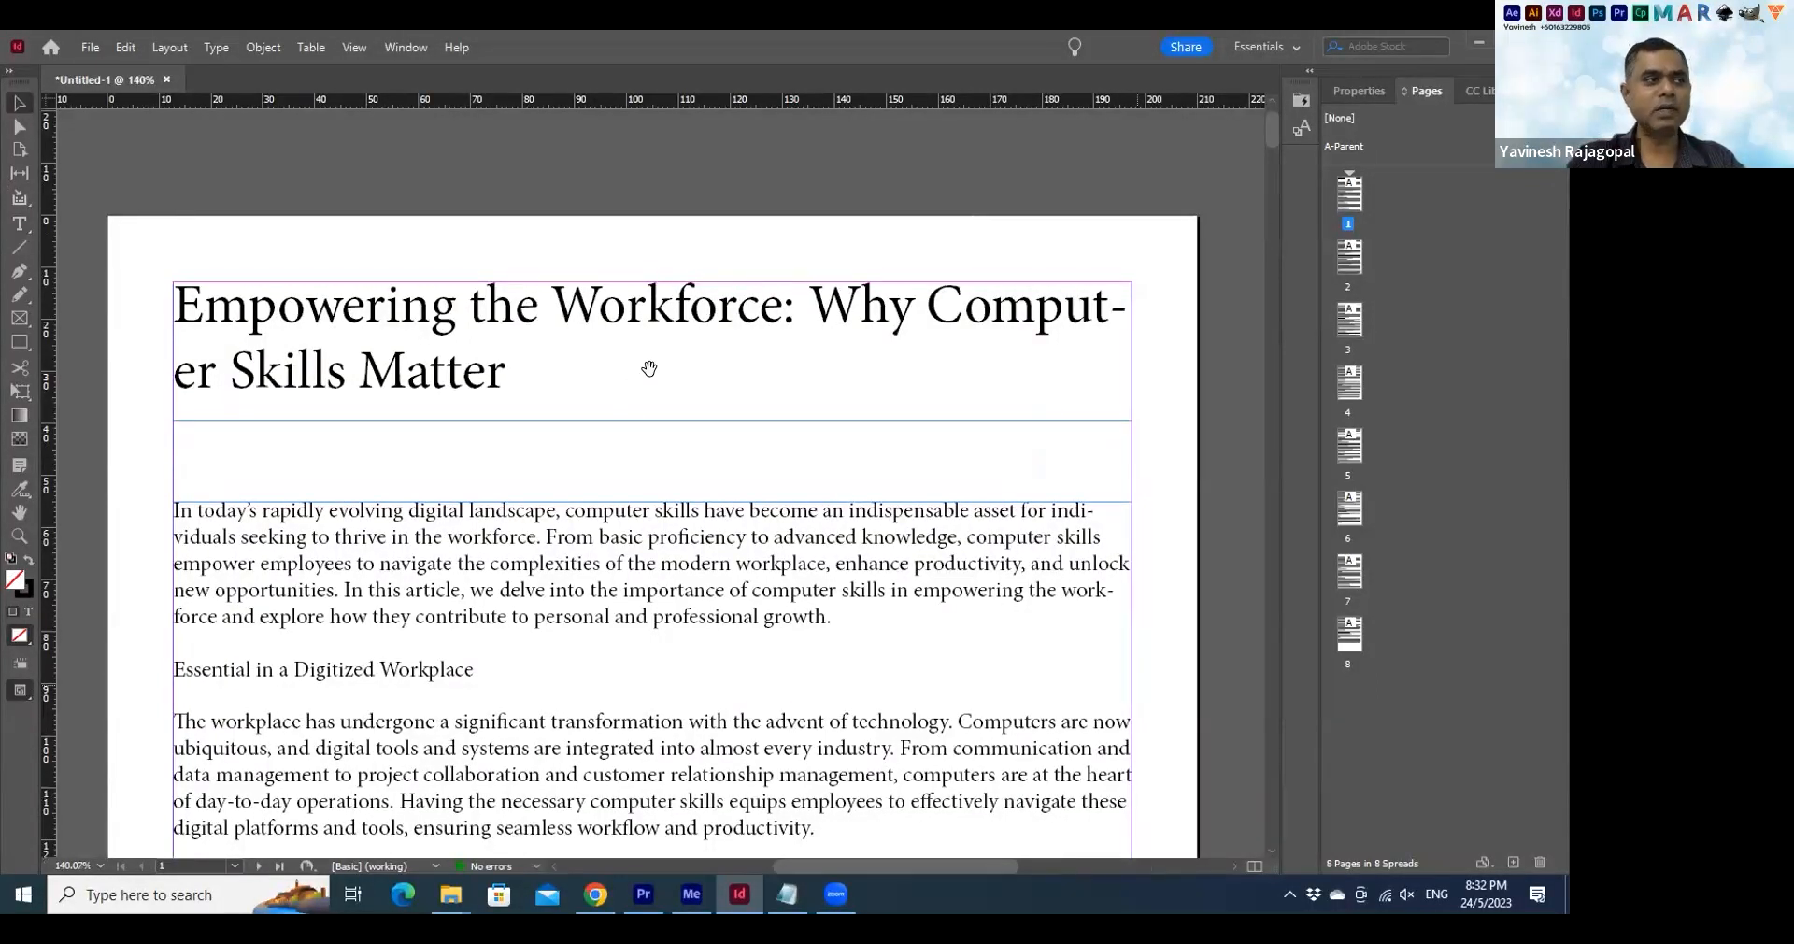
key("ctrl+equal")
key("ctrl+minus")
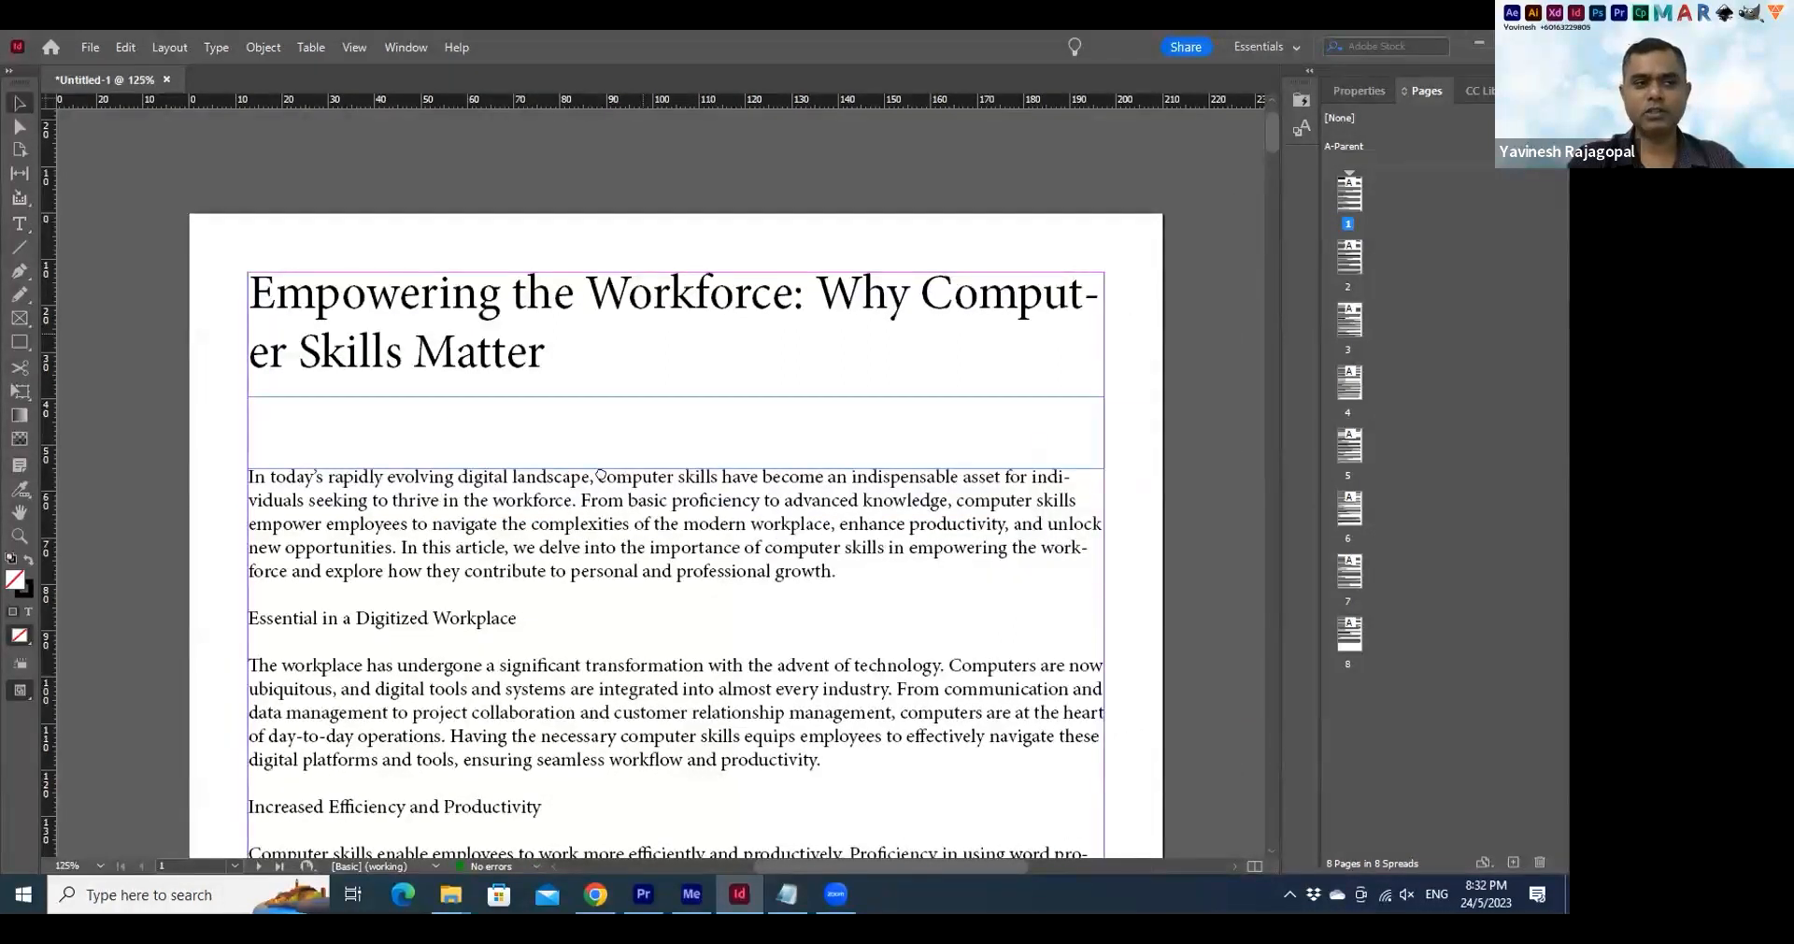
left_click(18, 222)
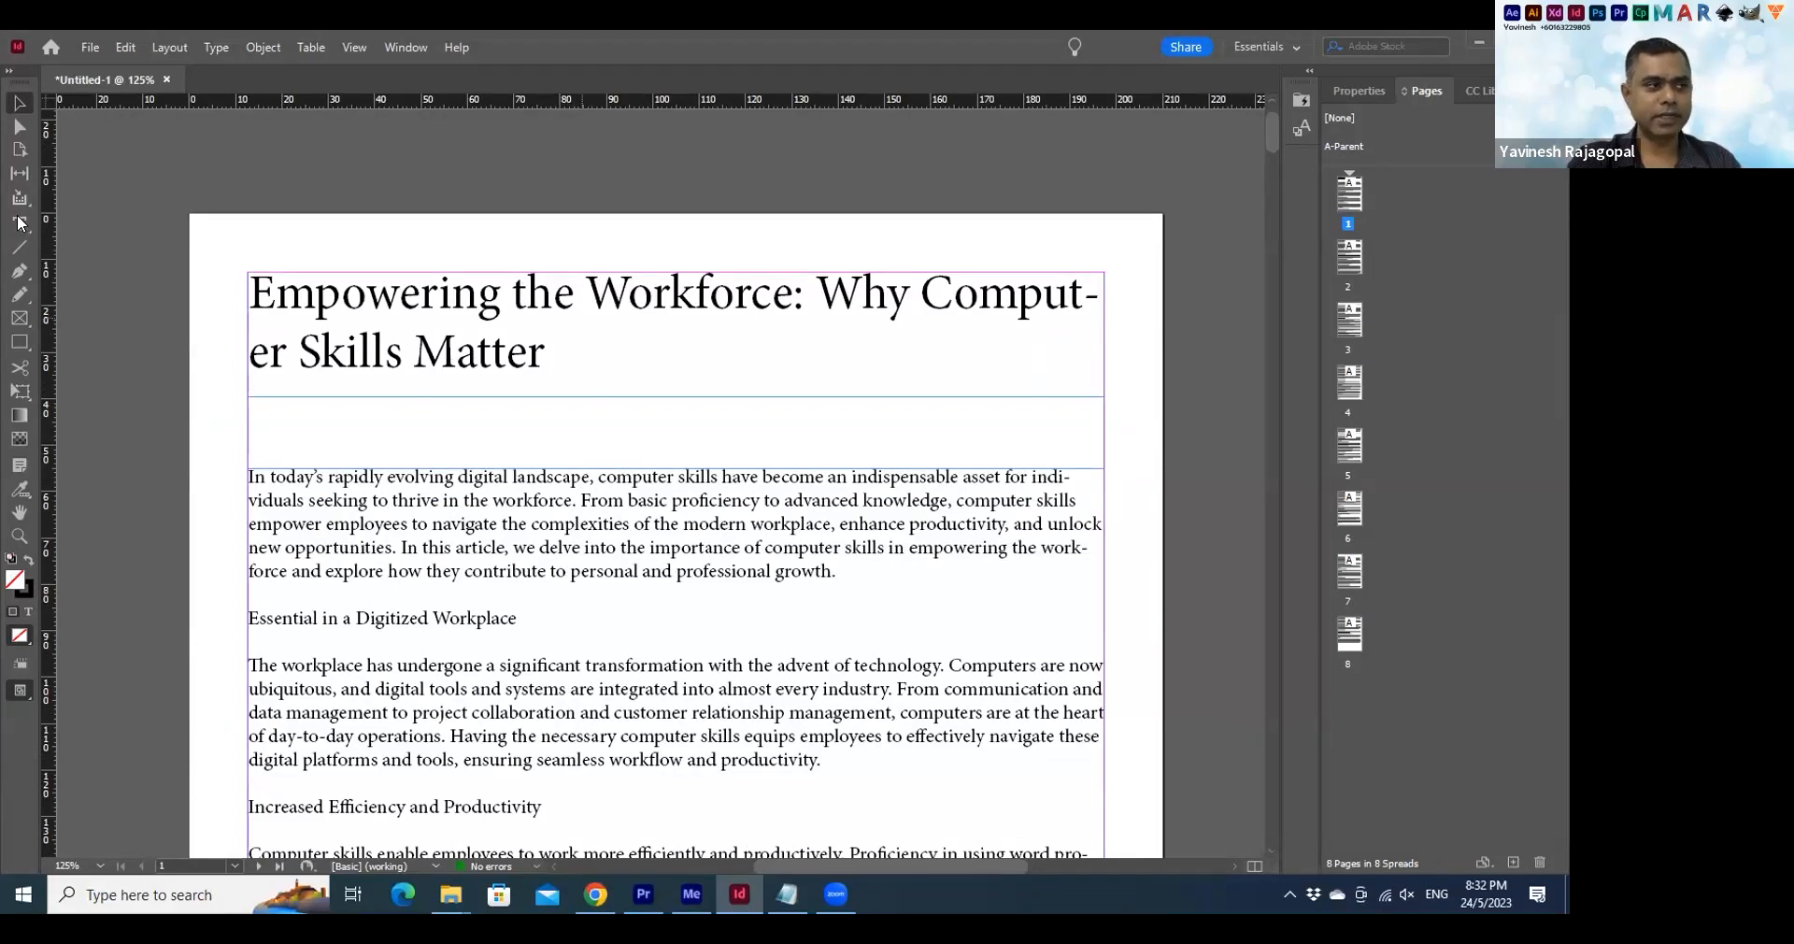
scroll(524, 289, "down", 1)
left_click(537, 276)
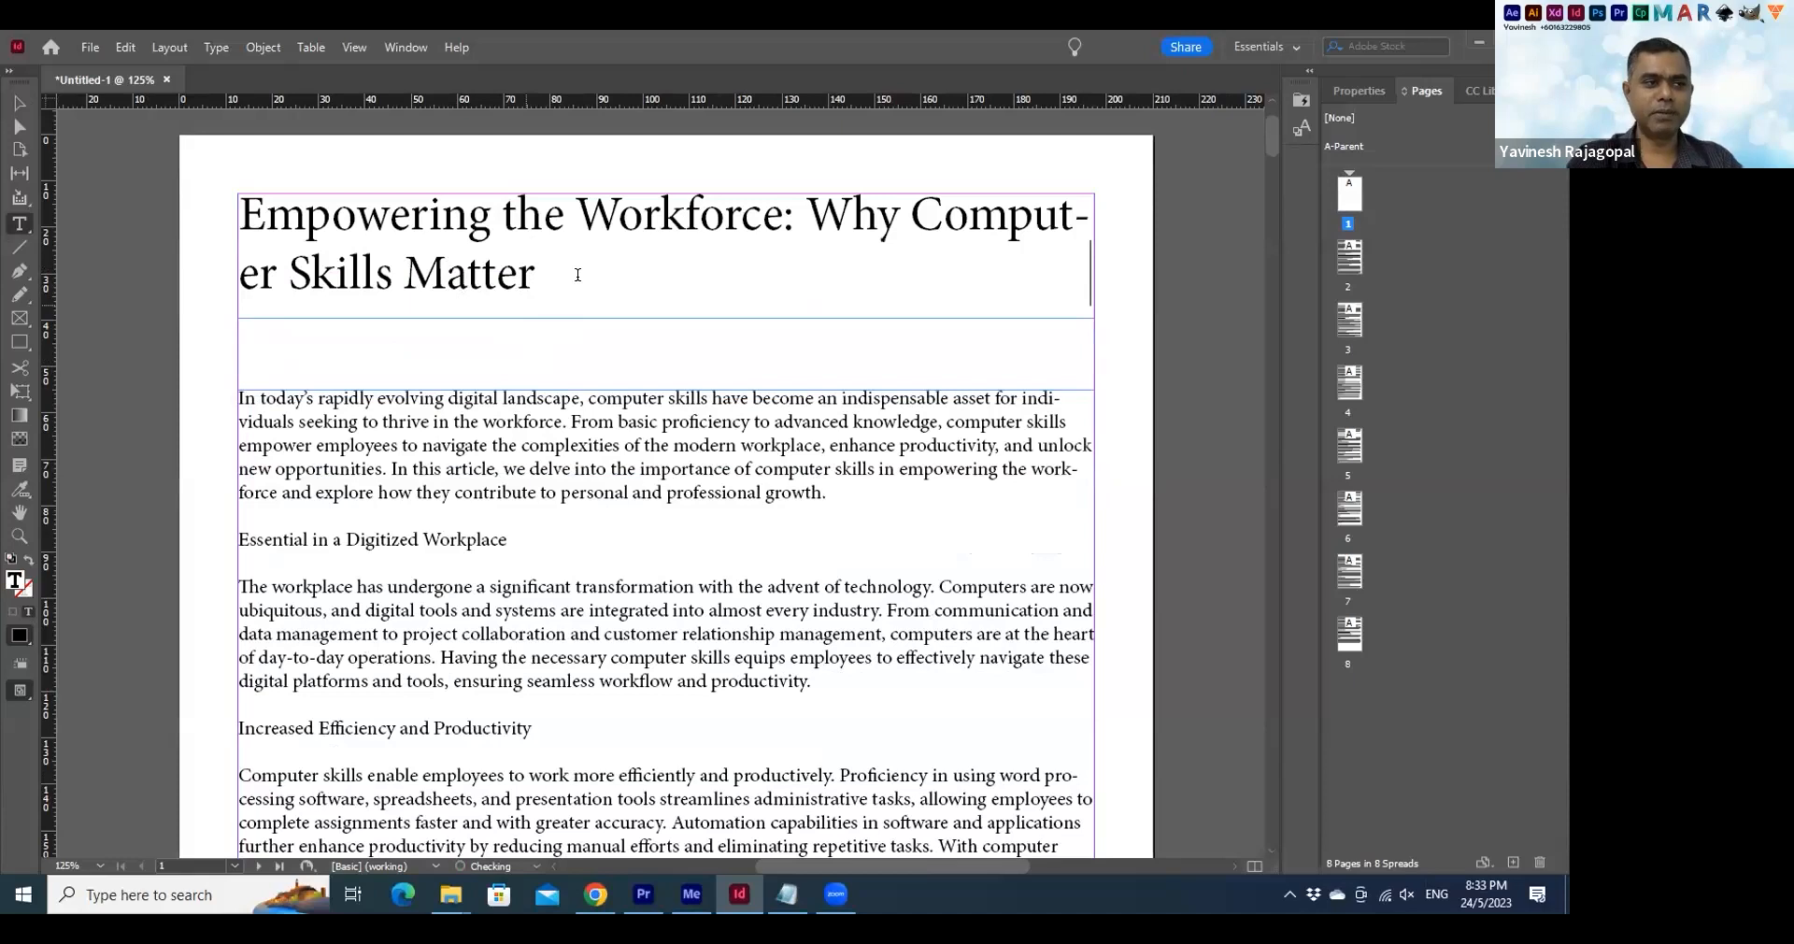
left_click(23, 109)
key("ctrl+z")
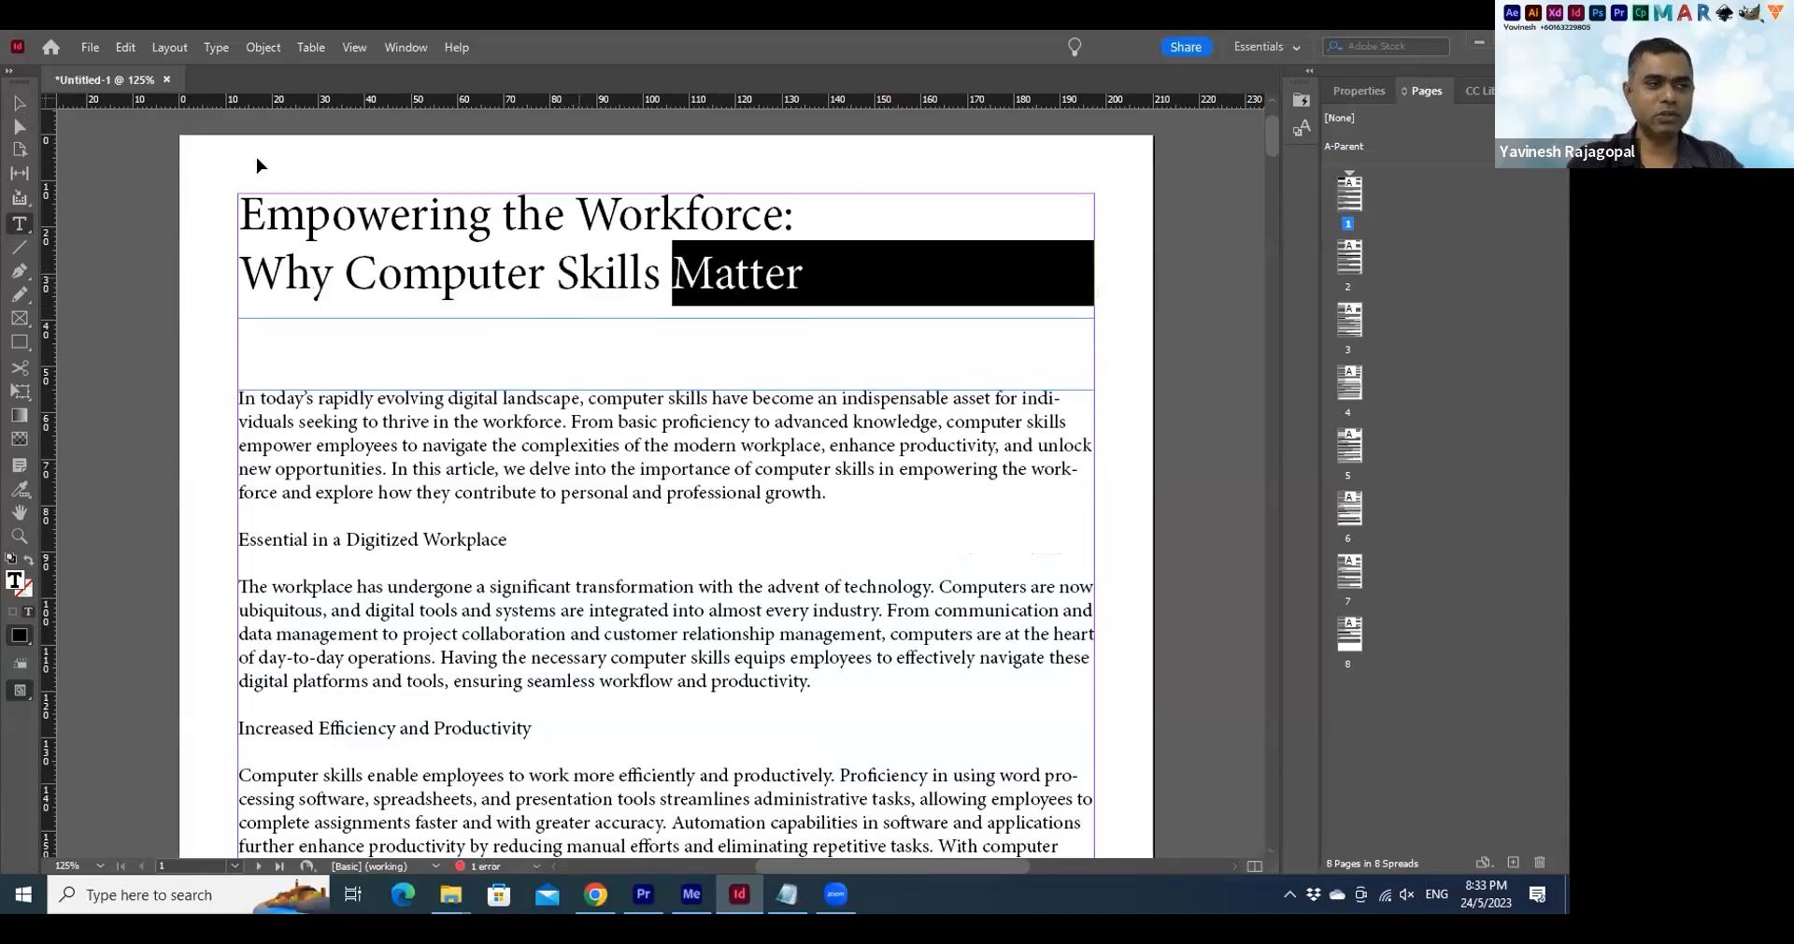
key("ctrl+z")
key("Escape")
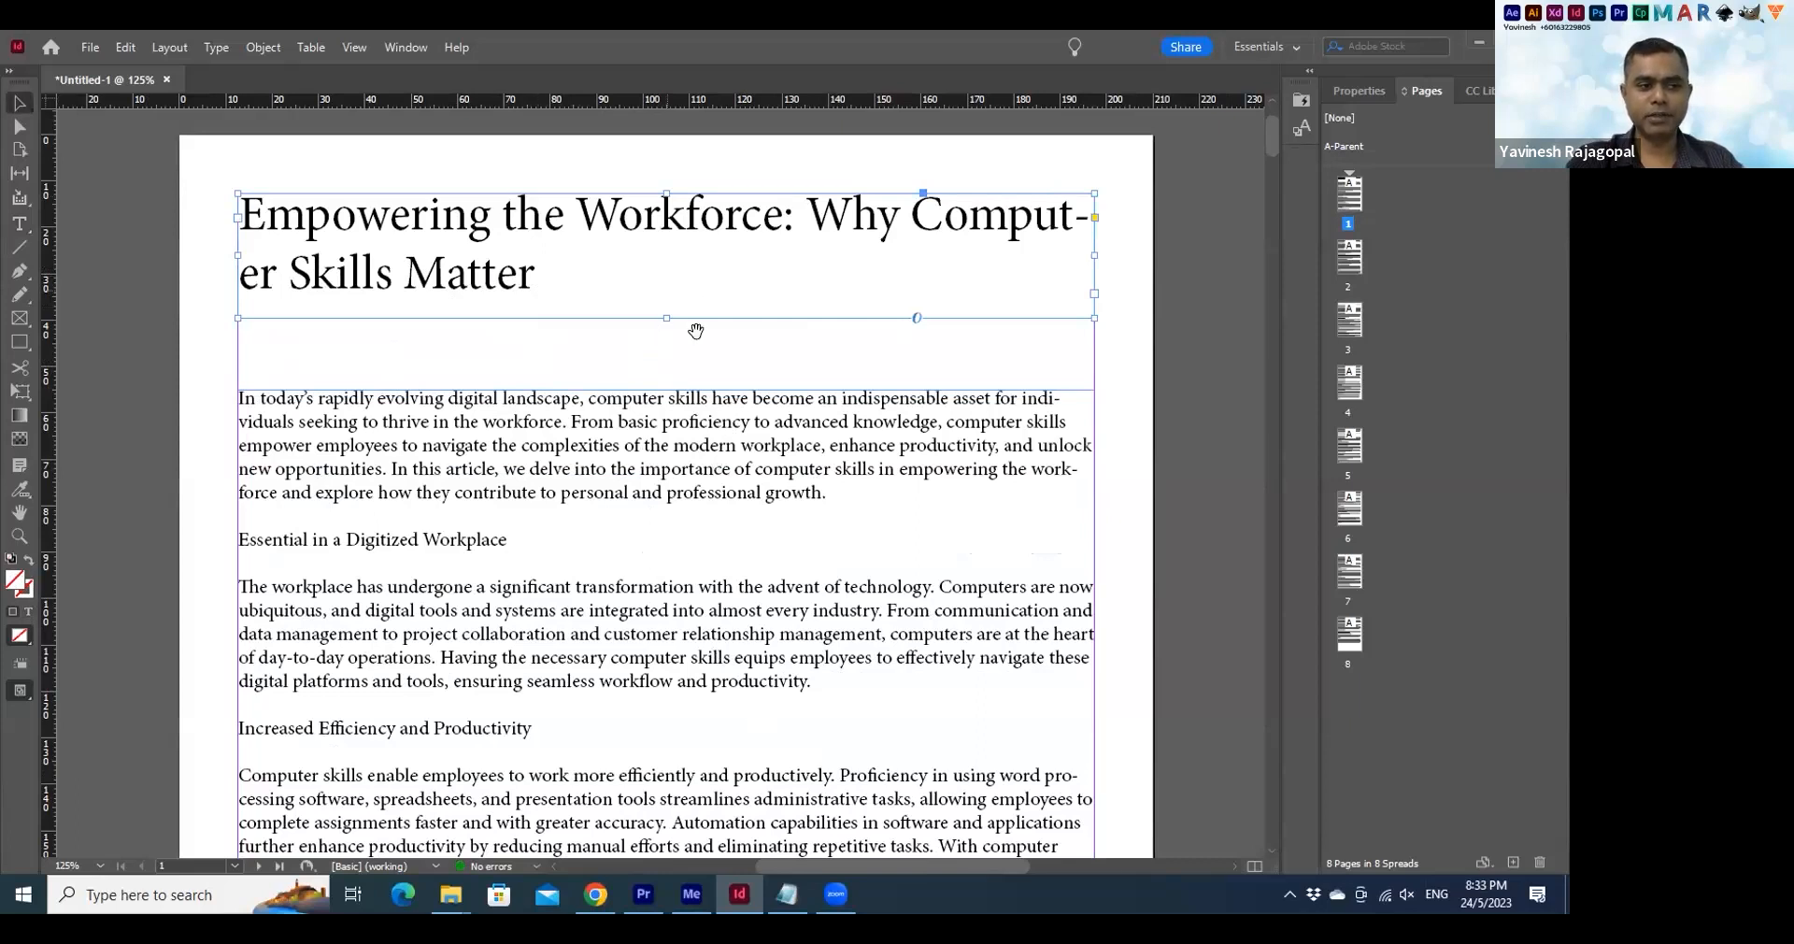
Look over page 1 from the heading down to the lower end of the body text frame and back
left_click_drag(659, 526, 692, 141)
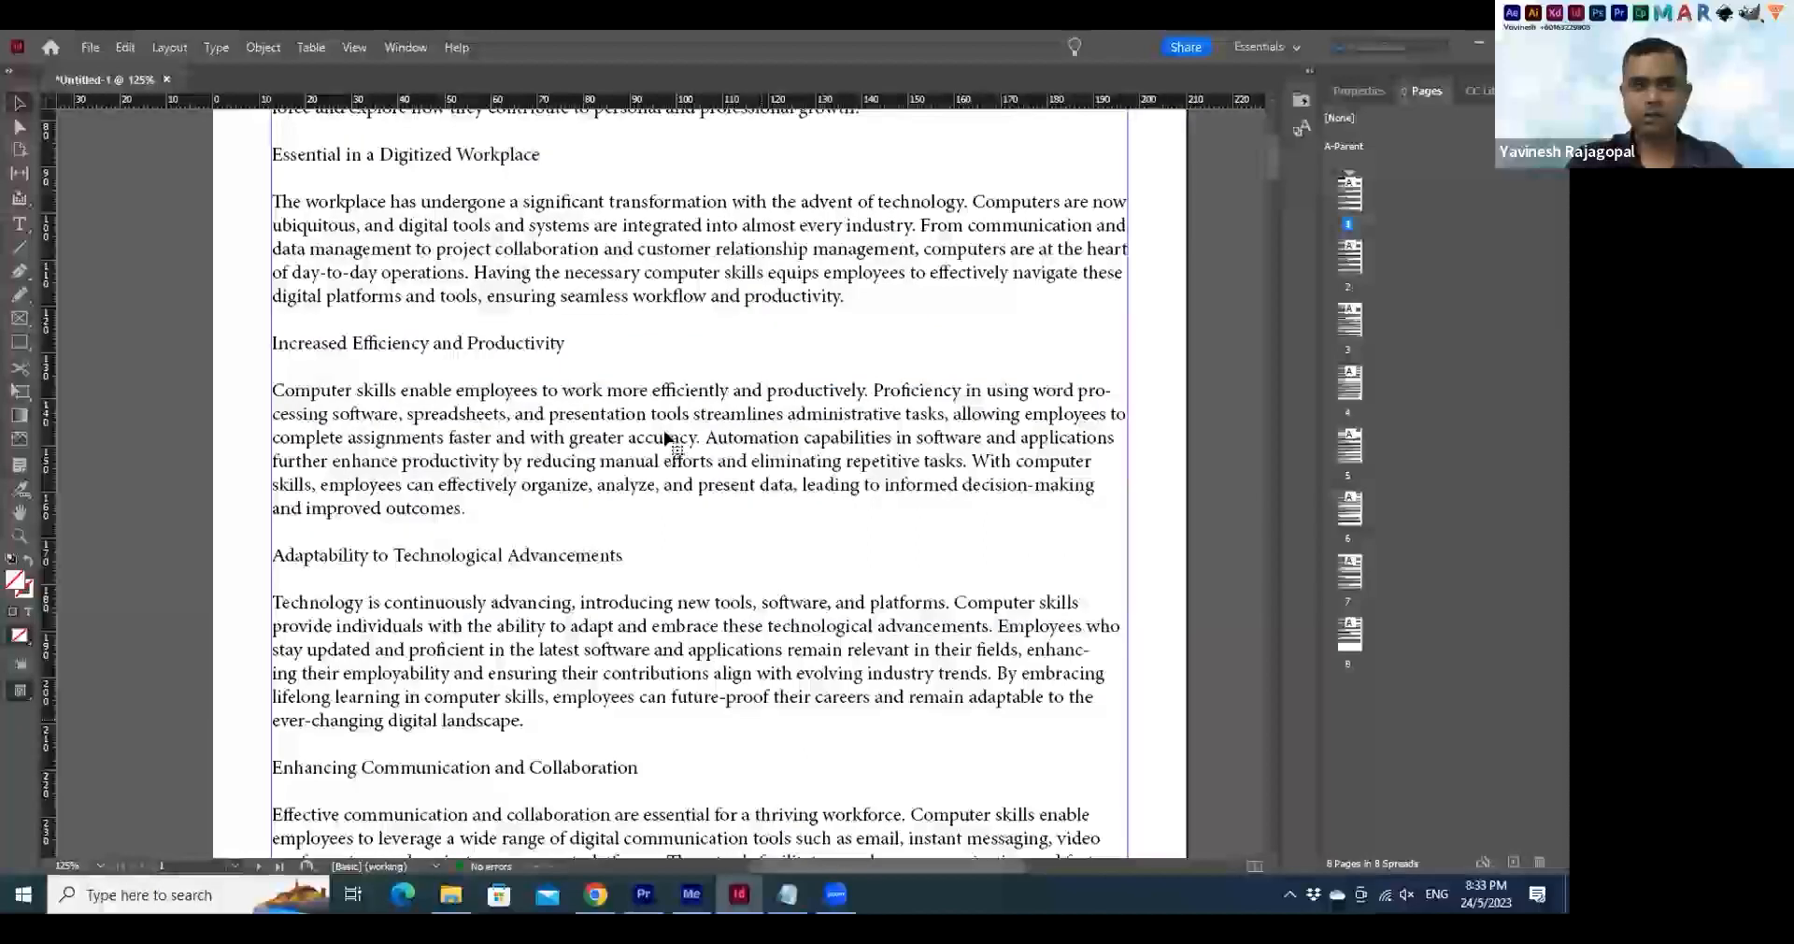
left_click_drag(659, 762, 627, 280)
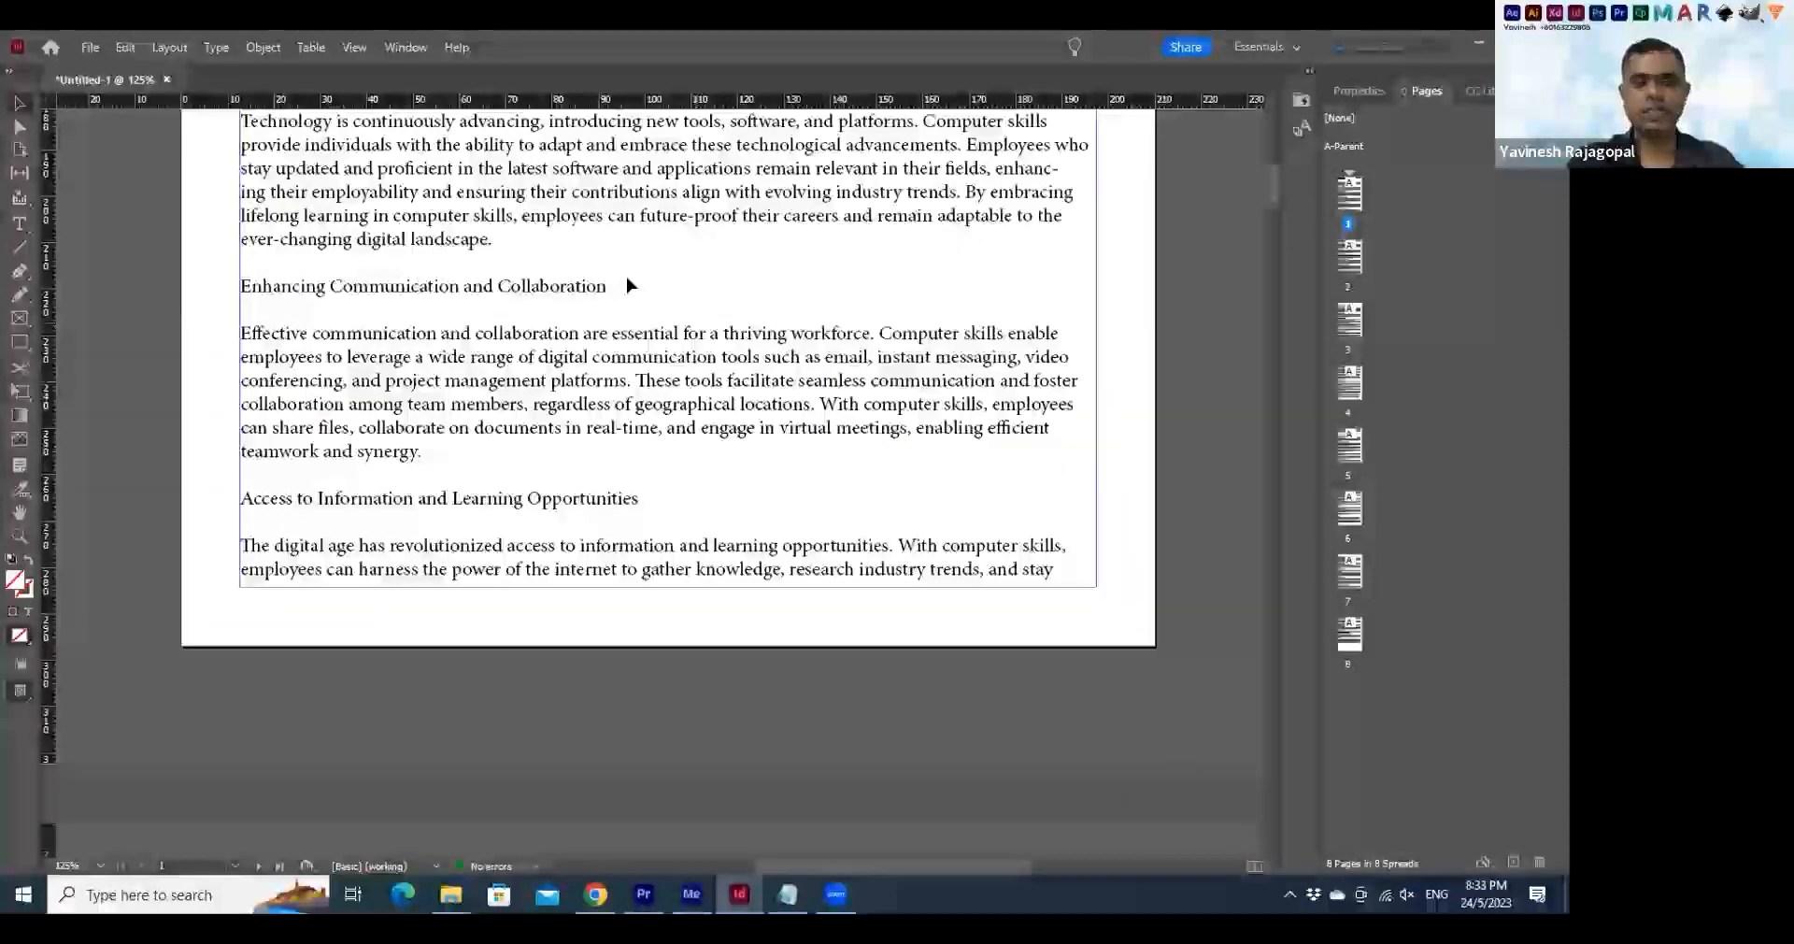
scroll(628, 285, "up", 5)
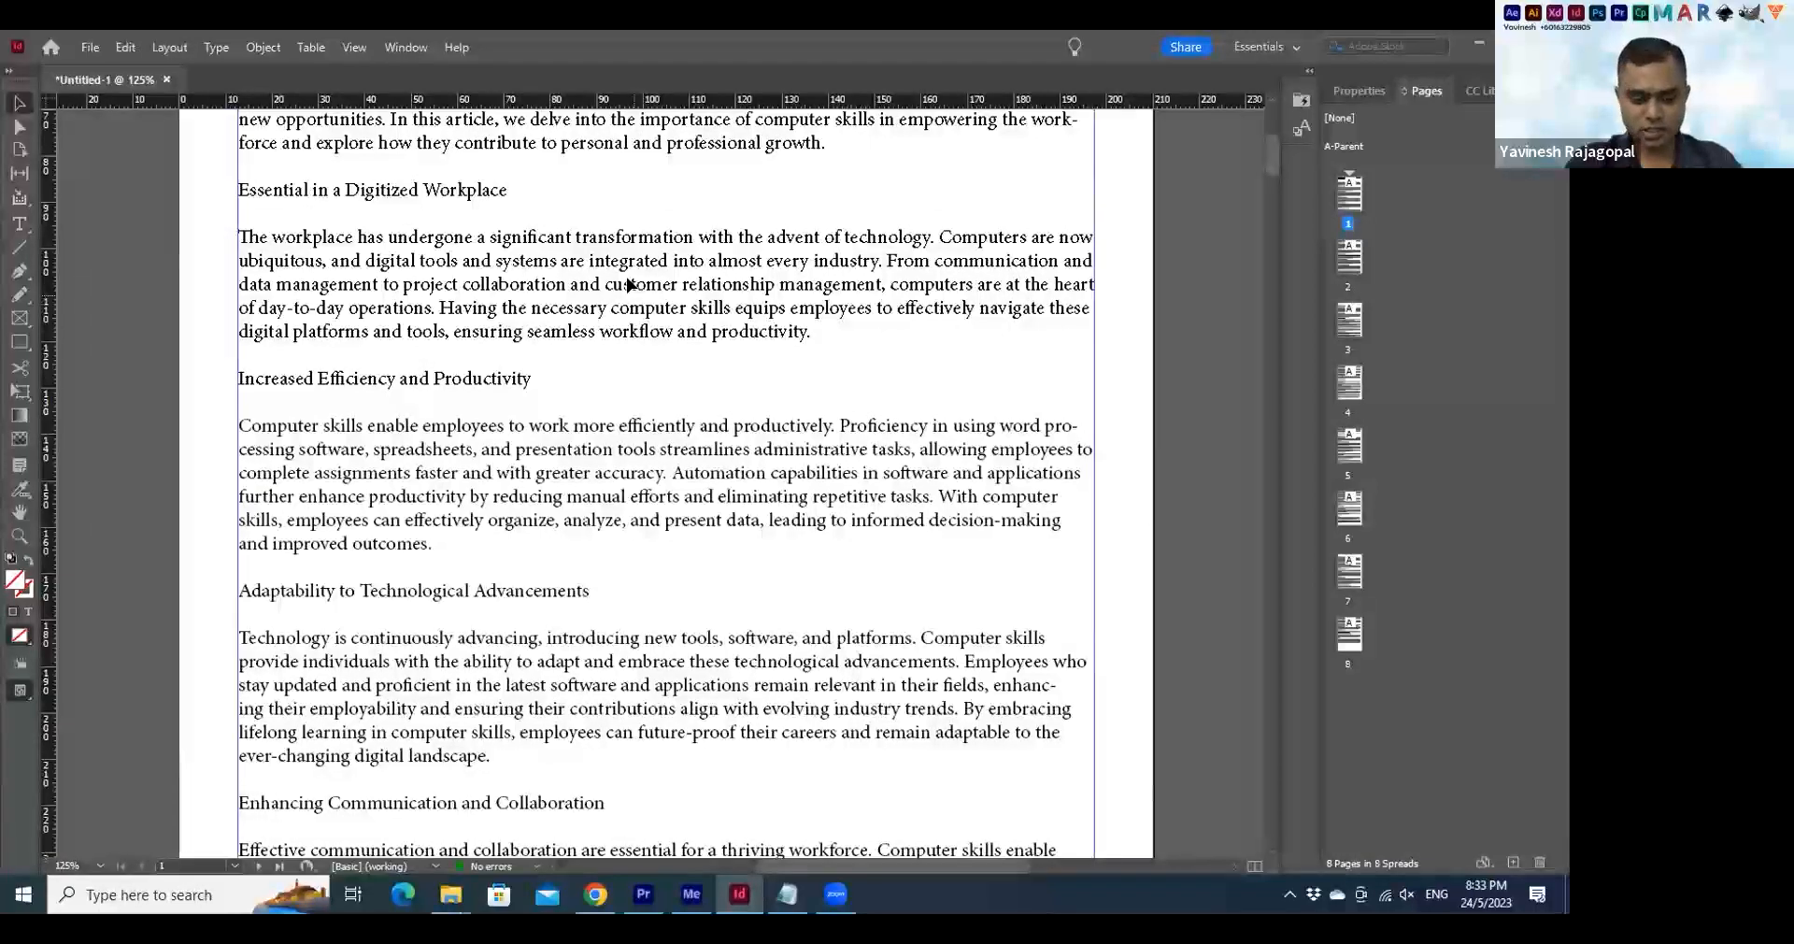
scroll(628, 285, "up", 5)
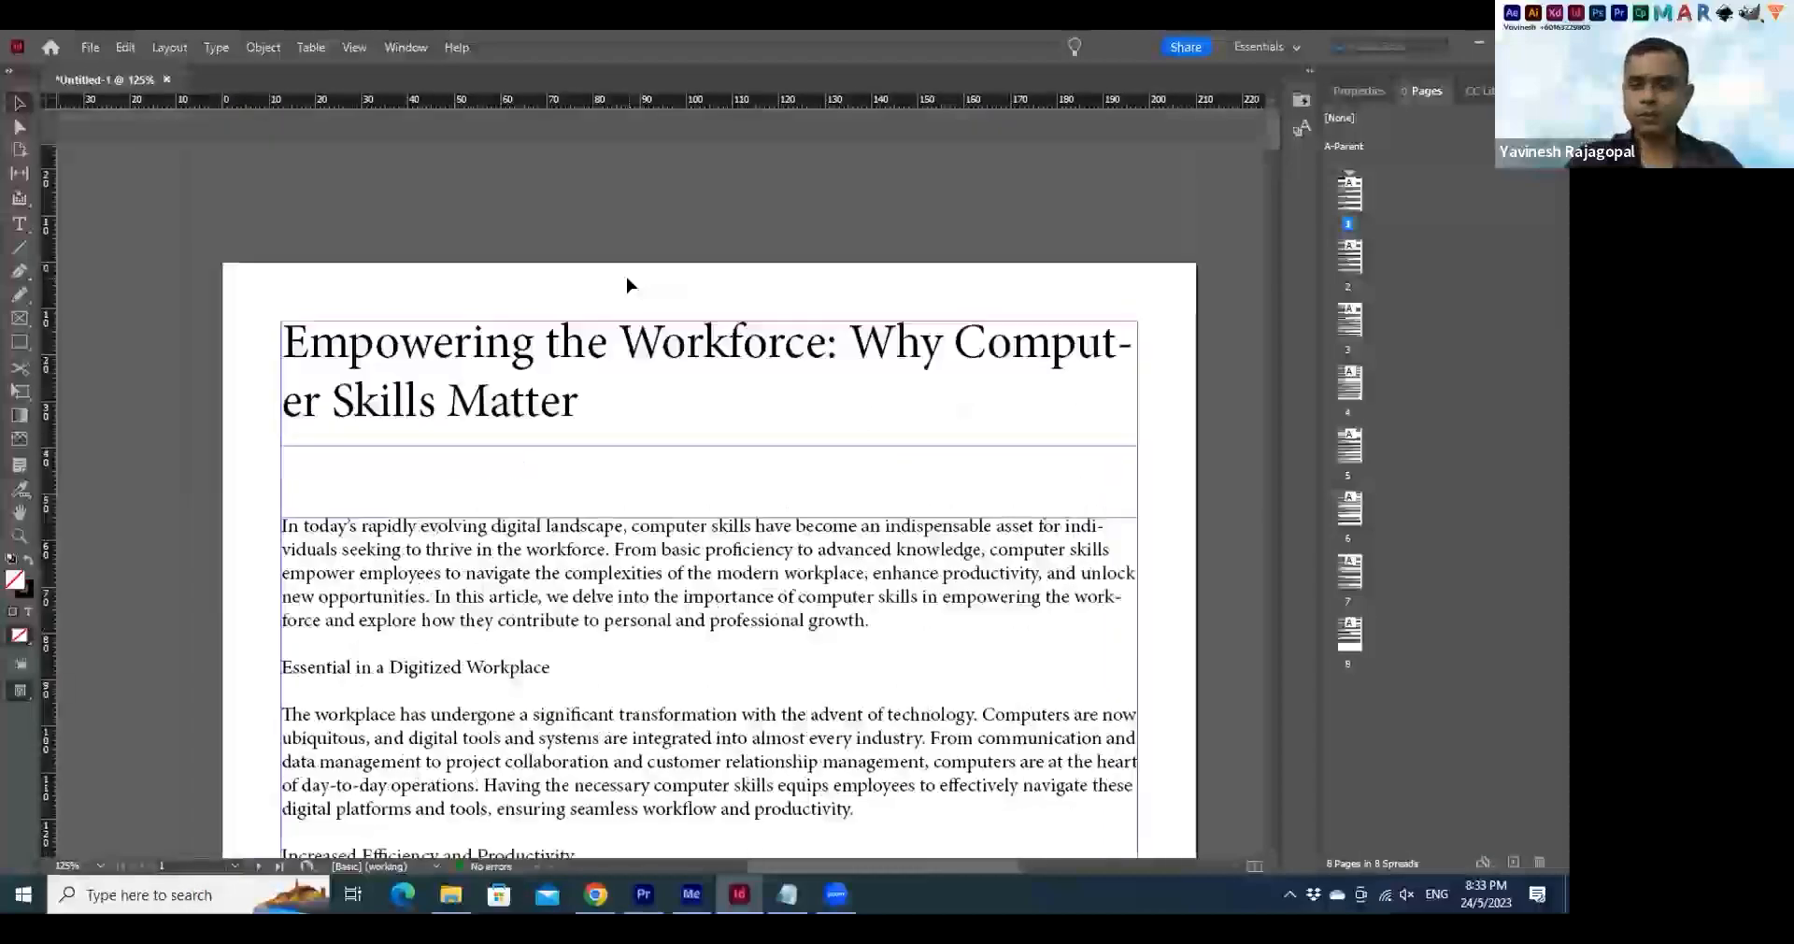
scroll(628, 285, "down", 3)
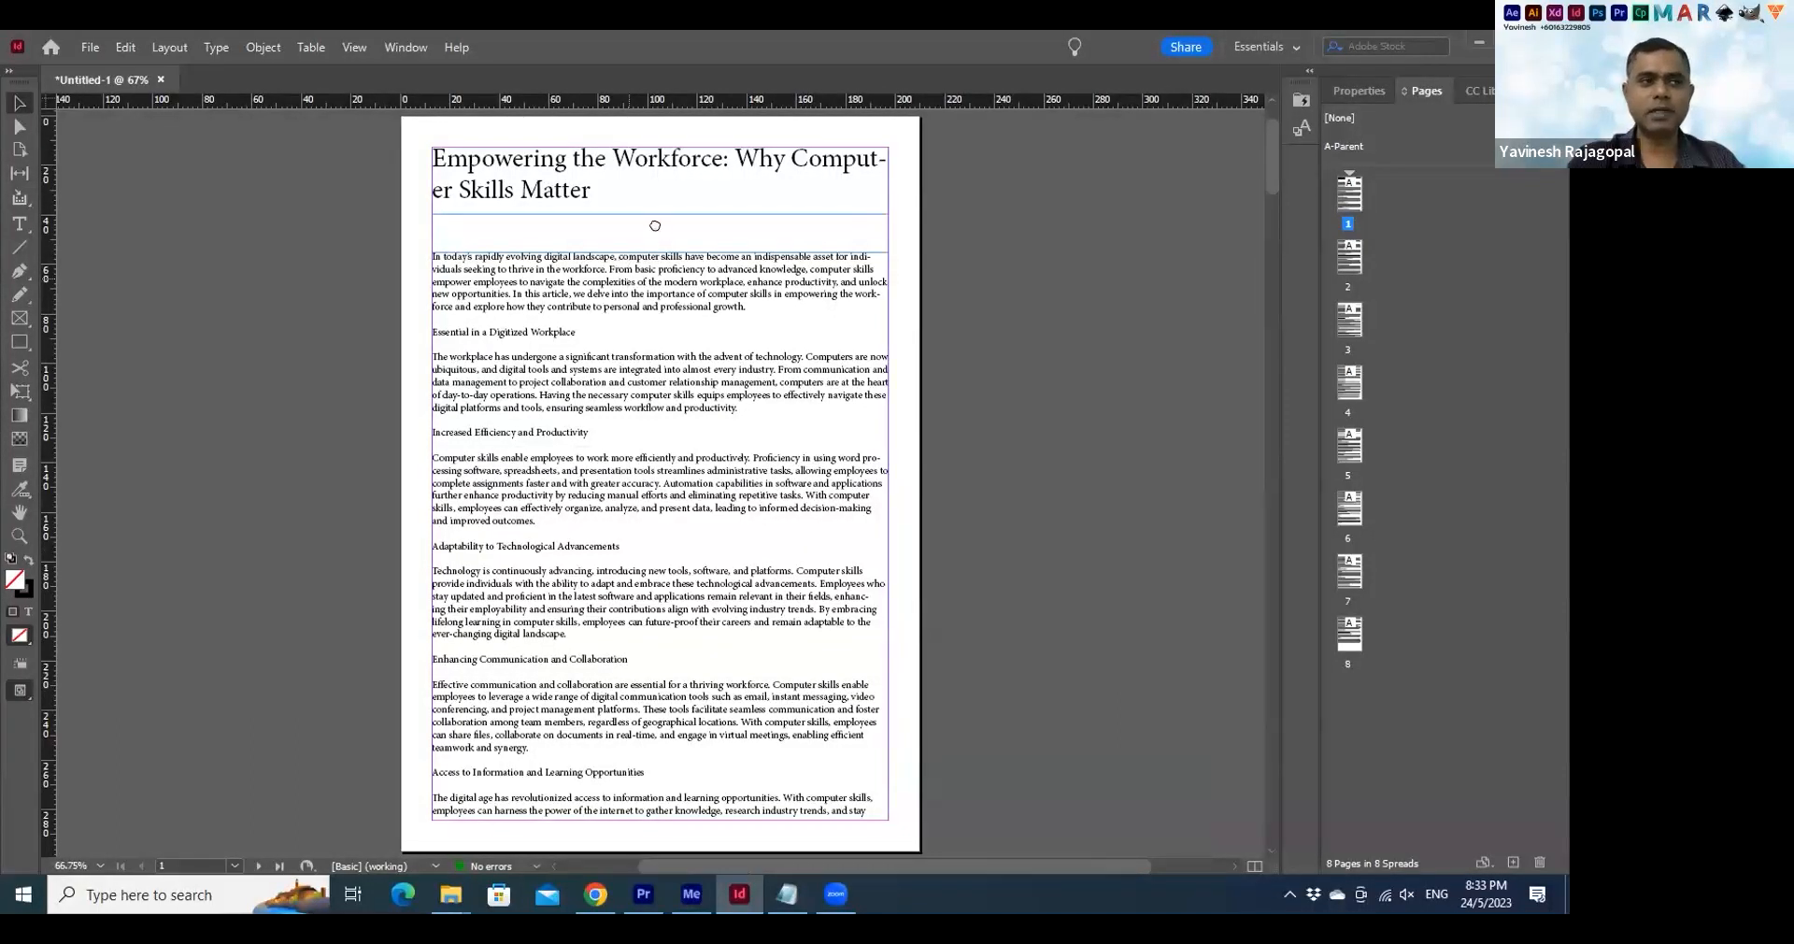
mouse_move(649, 236)
left_mouse_down()
mouse_move(648, 360)
mouse_move(636, 258)
left_mouse_up()
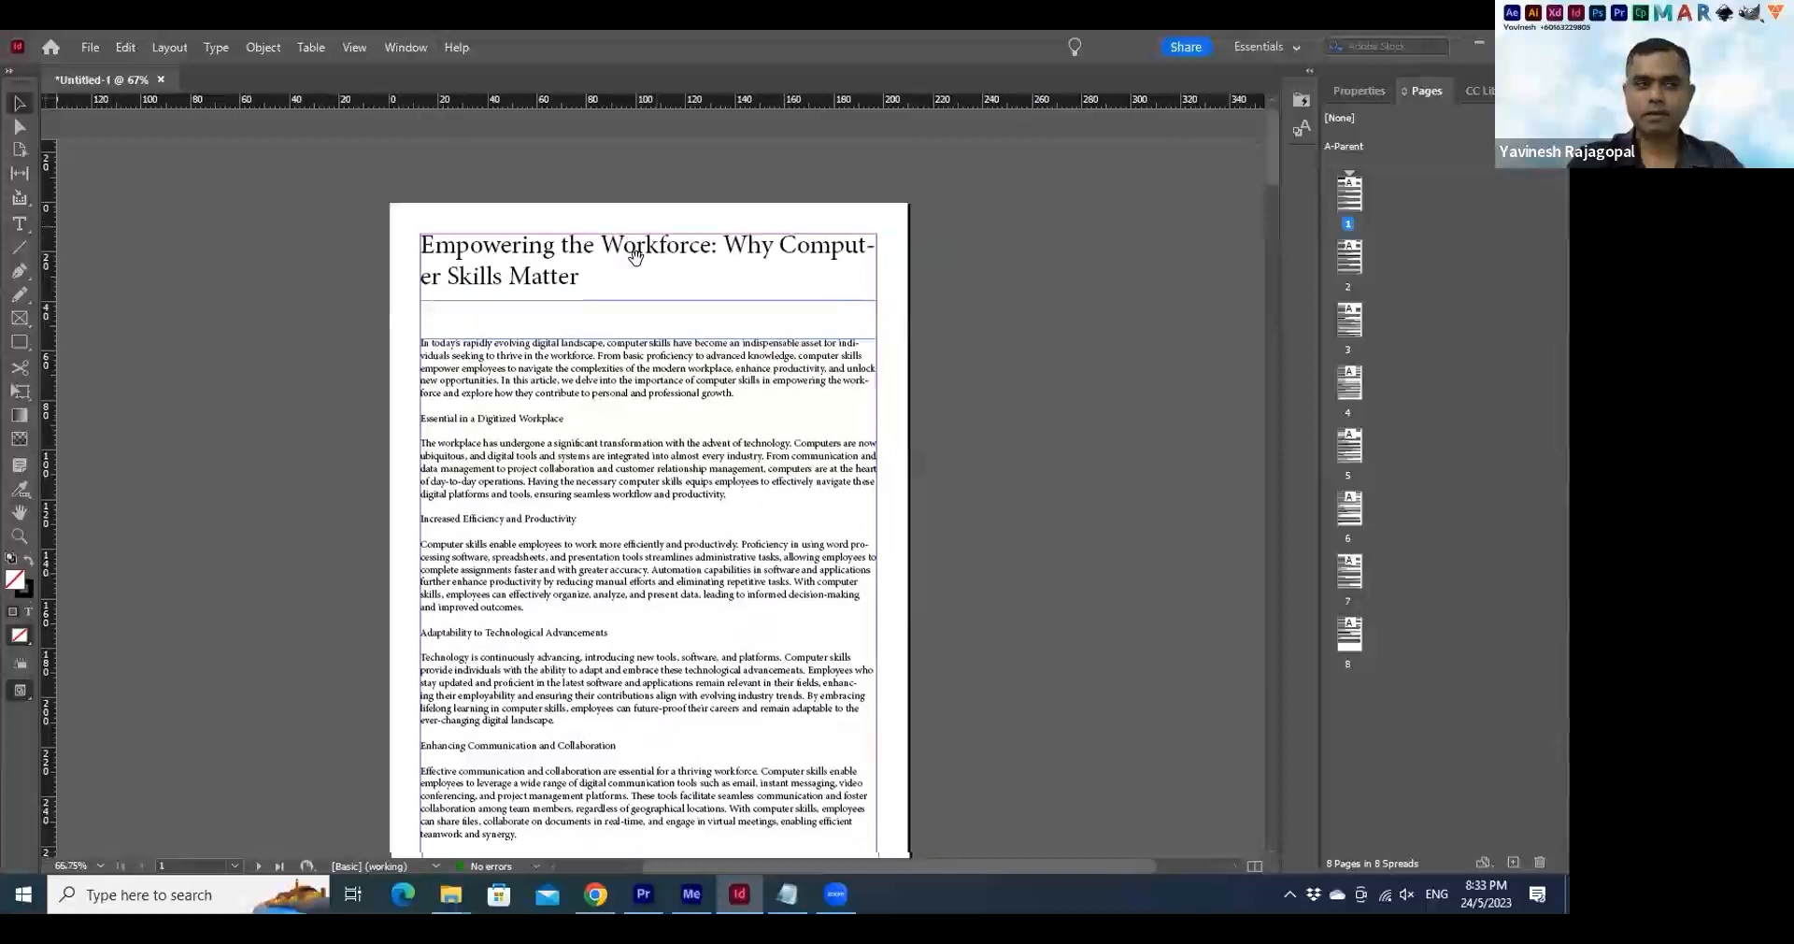
scroll(635, 256, "down", 1)
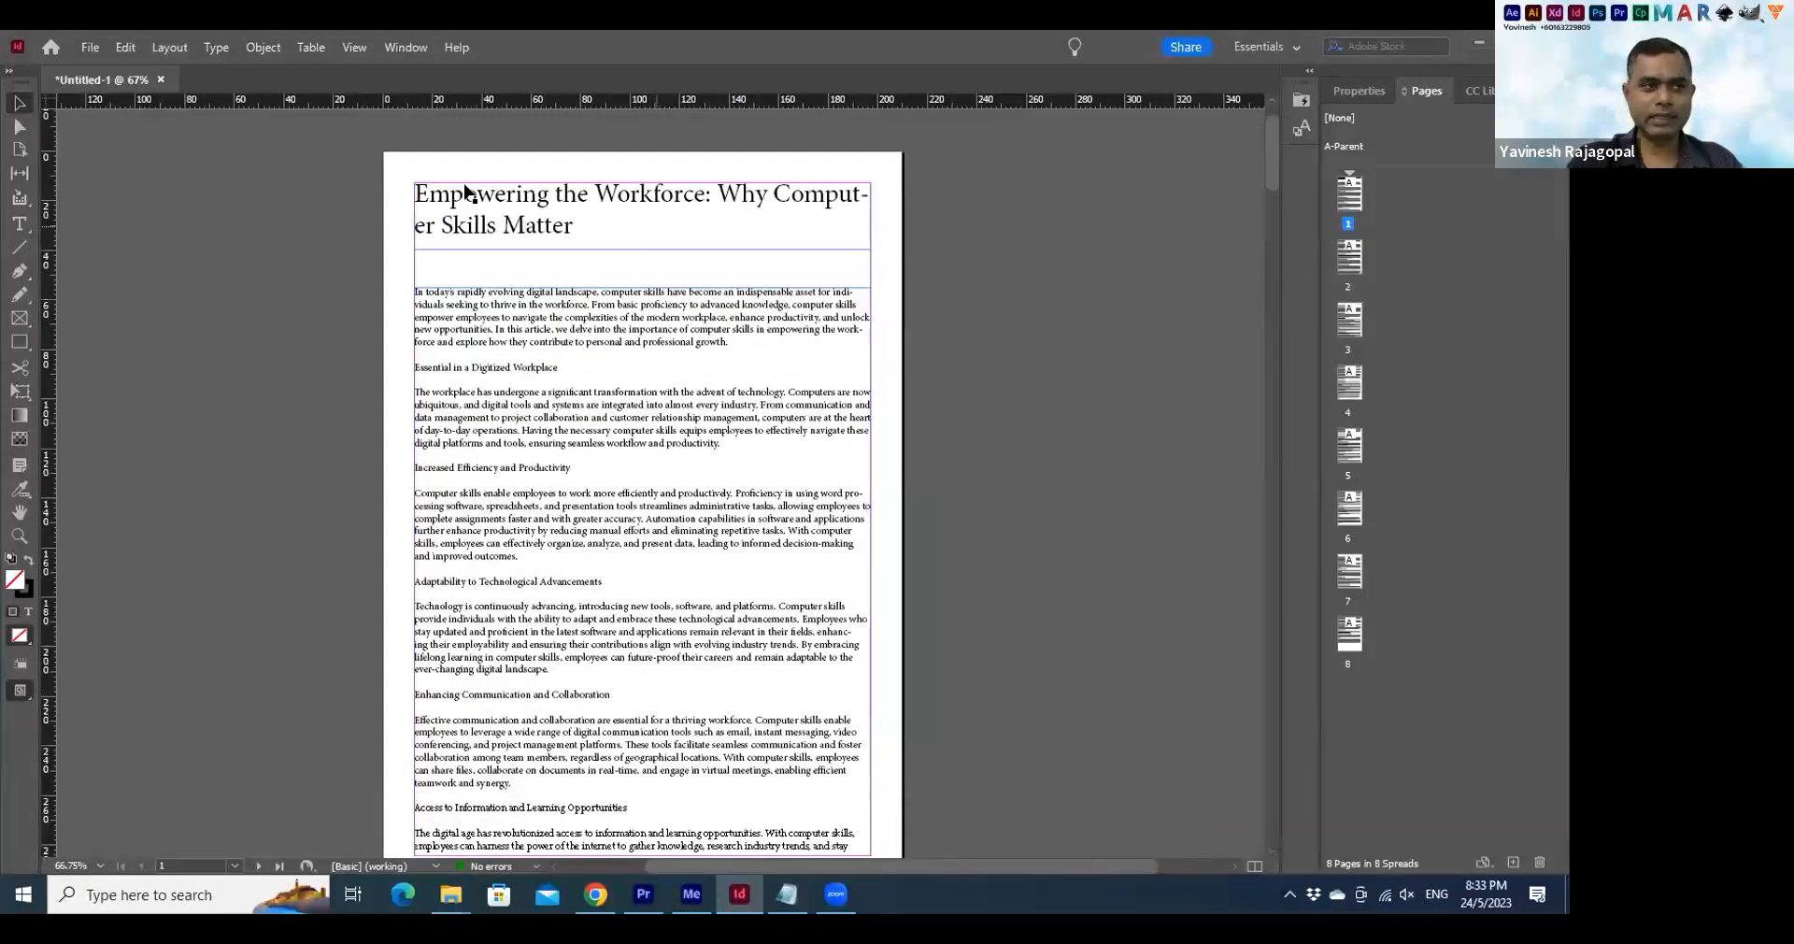
Select the heading frame on page 1 and view it at 400%, 200%, 100% and finally 150% magnification
left_click(526, 212)
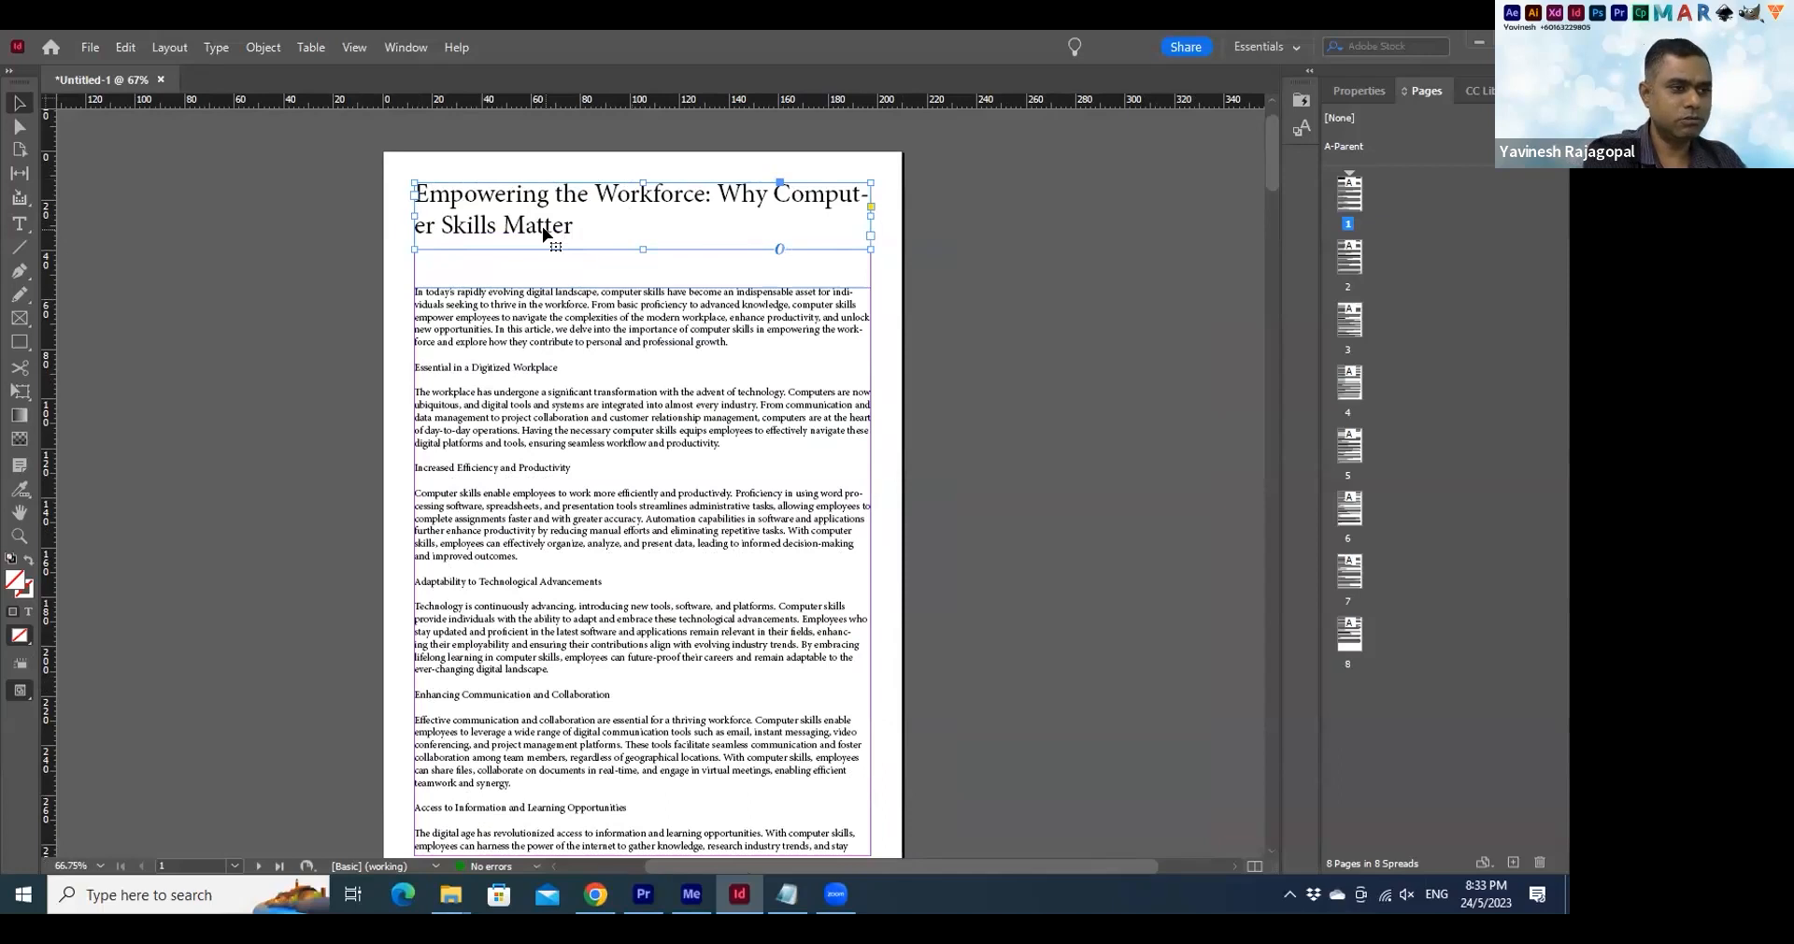
key("ctrl+4")
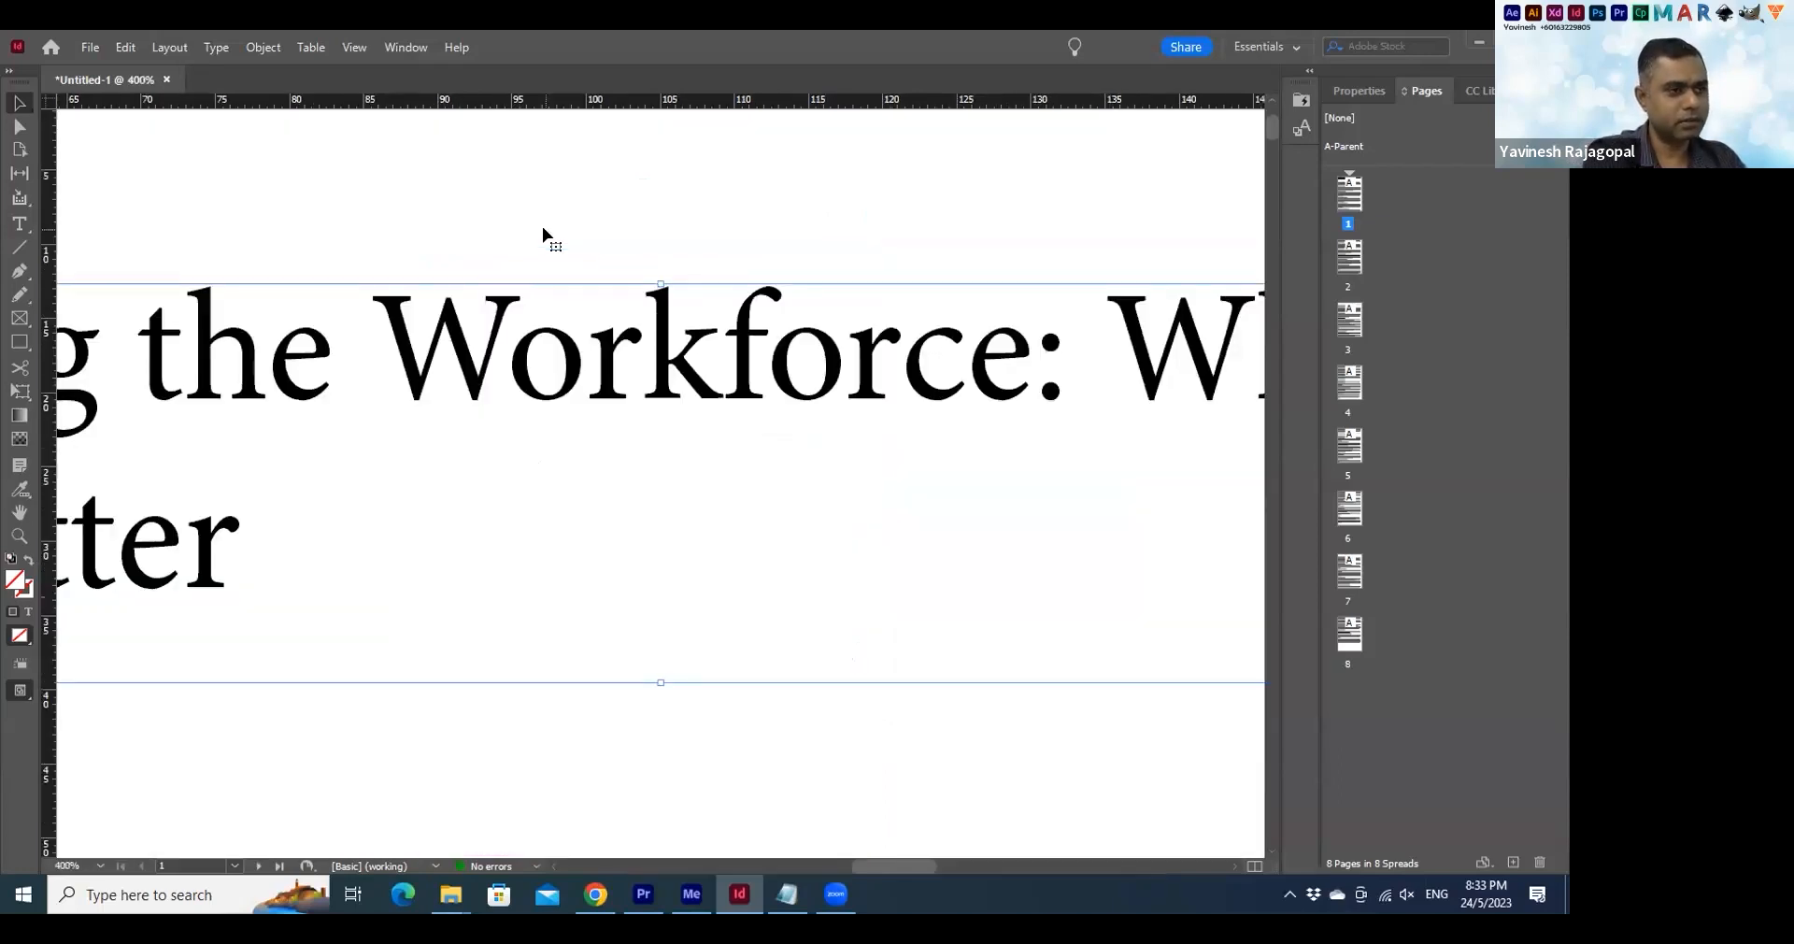
key("ctrl+2")
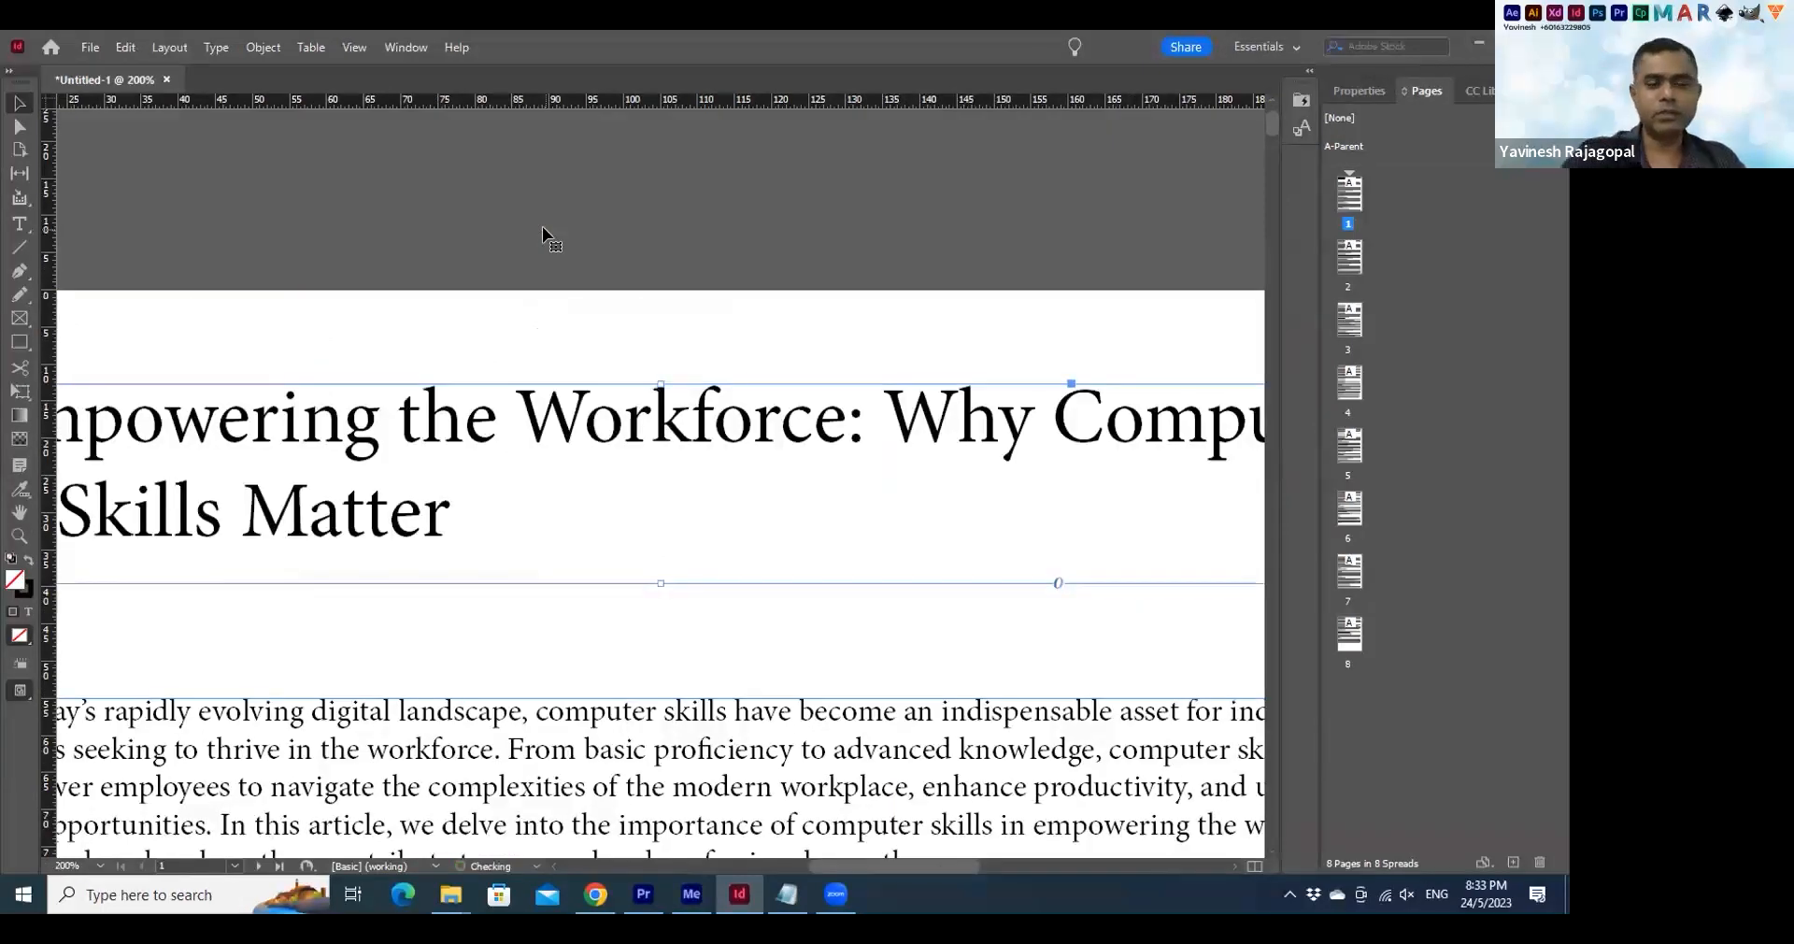
key("ctrl+1")
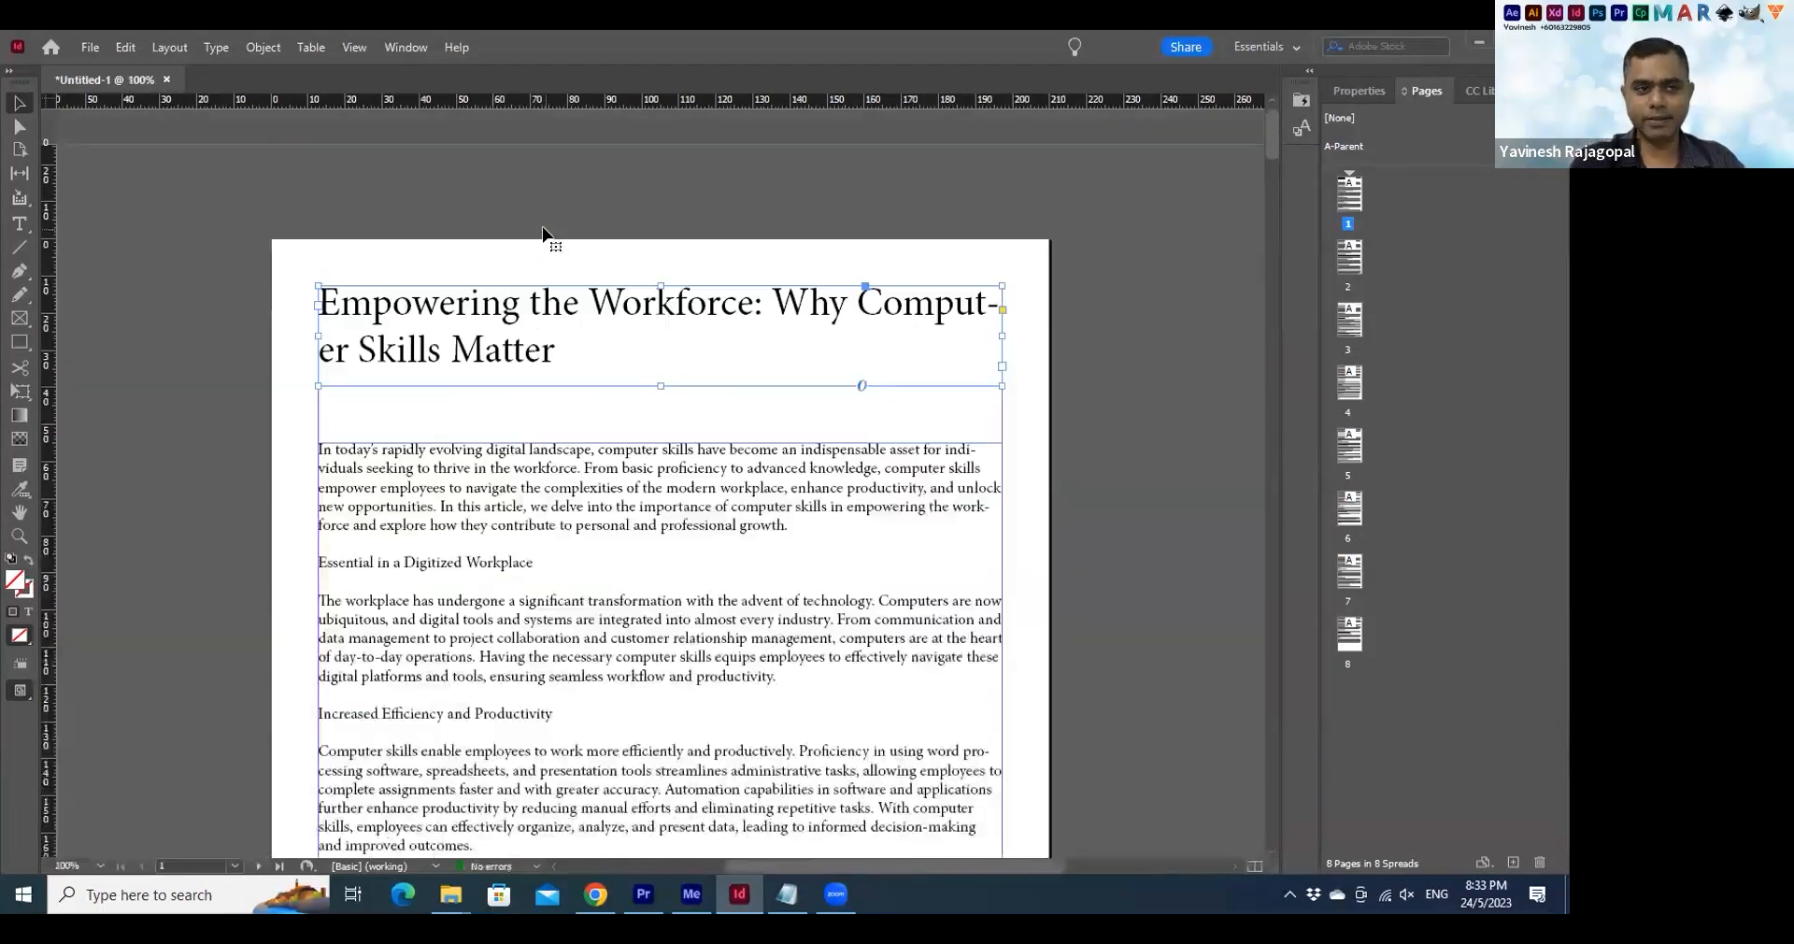
key("ctrl+4")
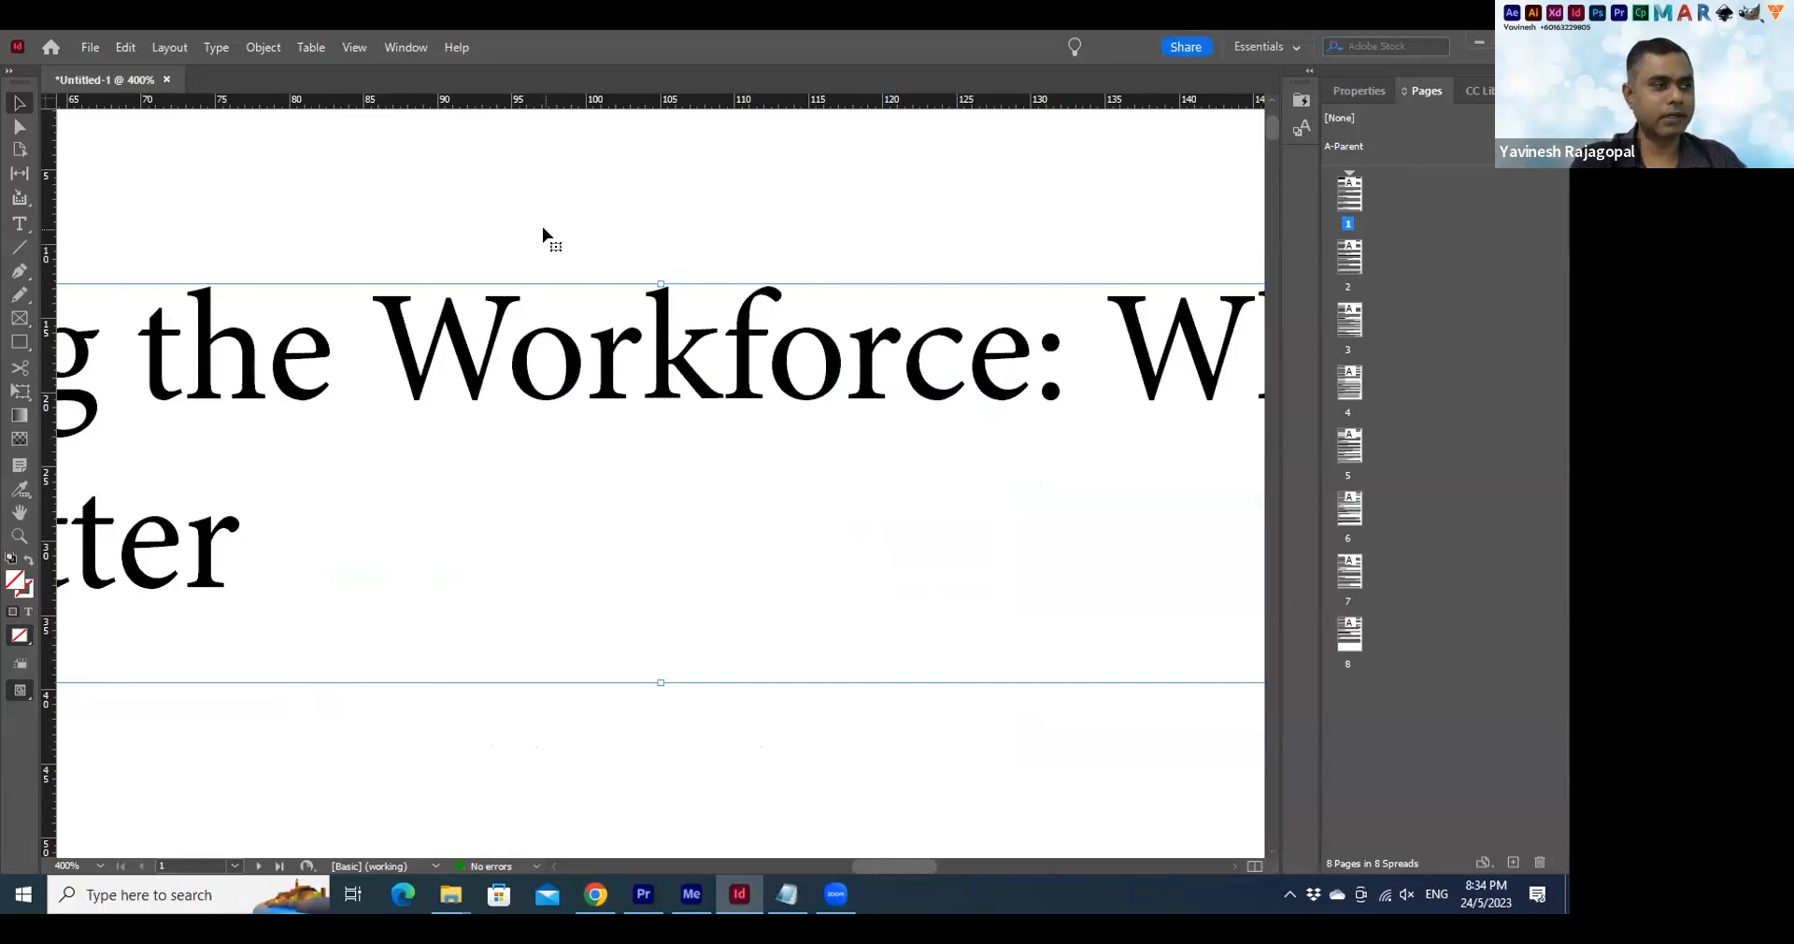
key("ctrl+minus")
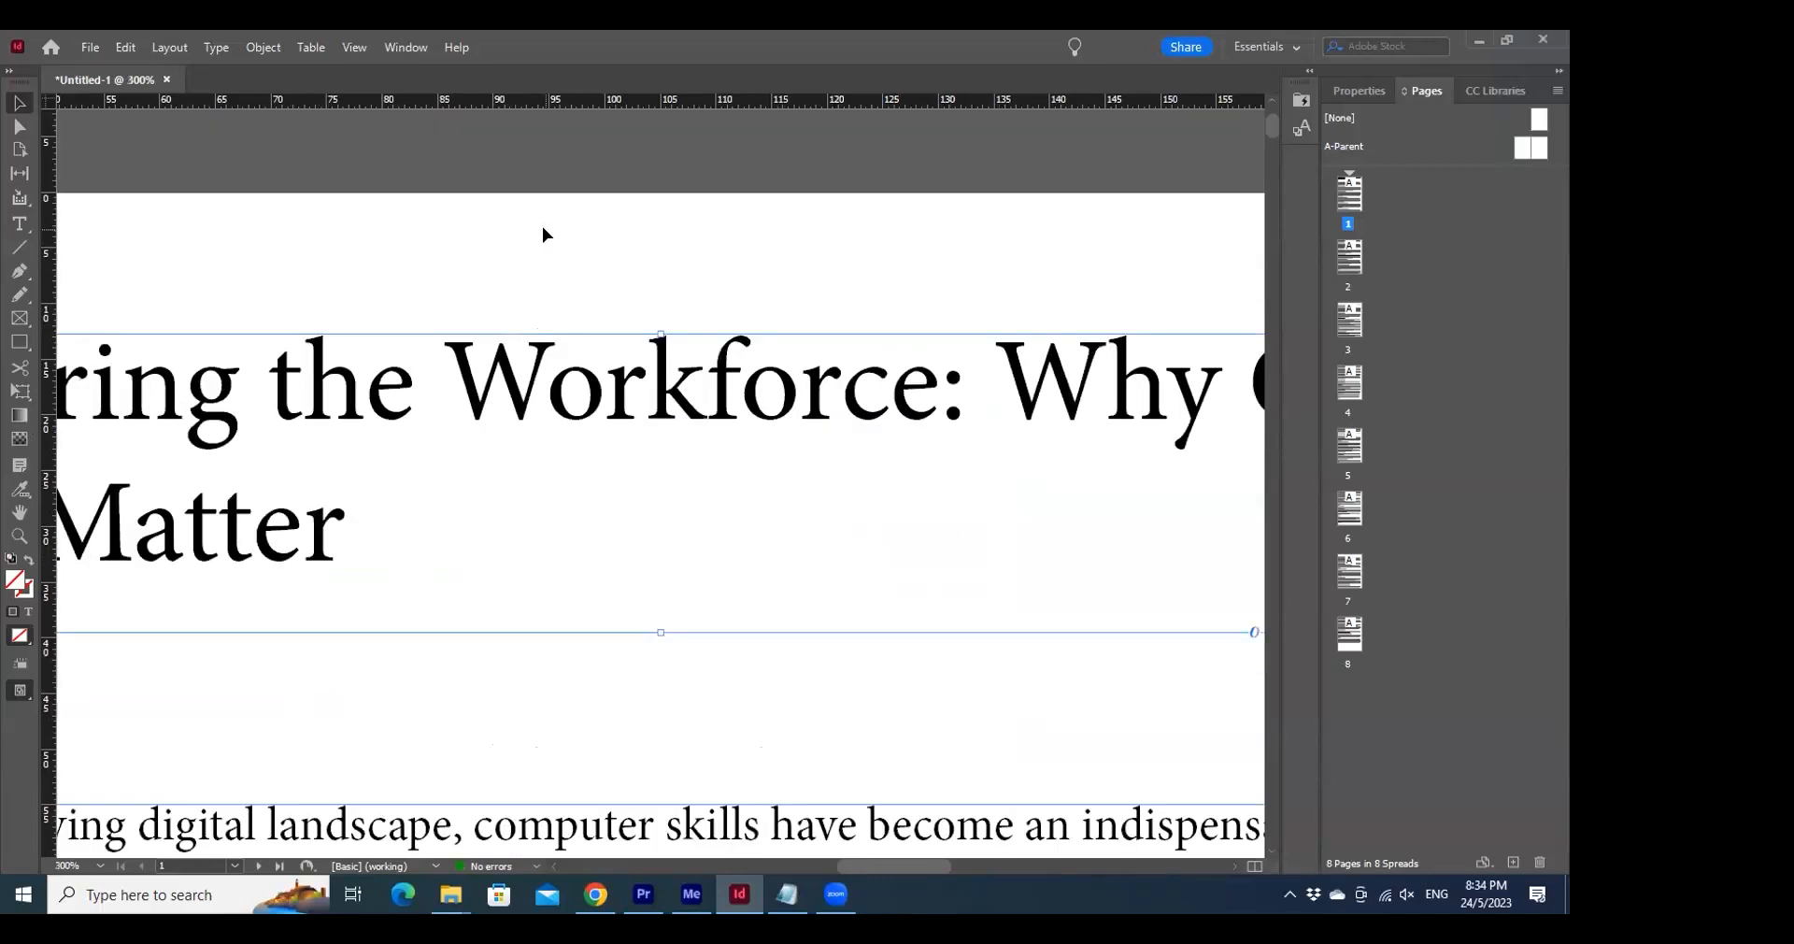
key("ctrl+minus")
key("ctrl+minus")
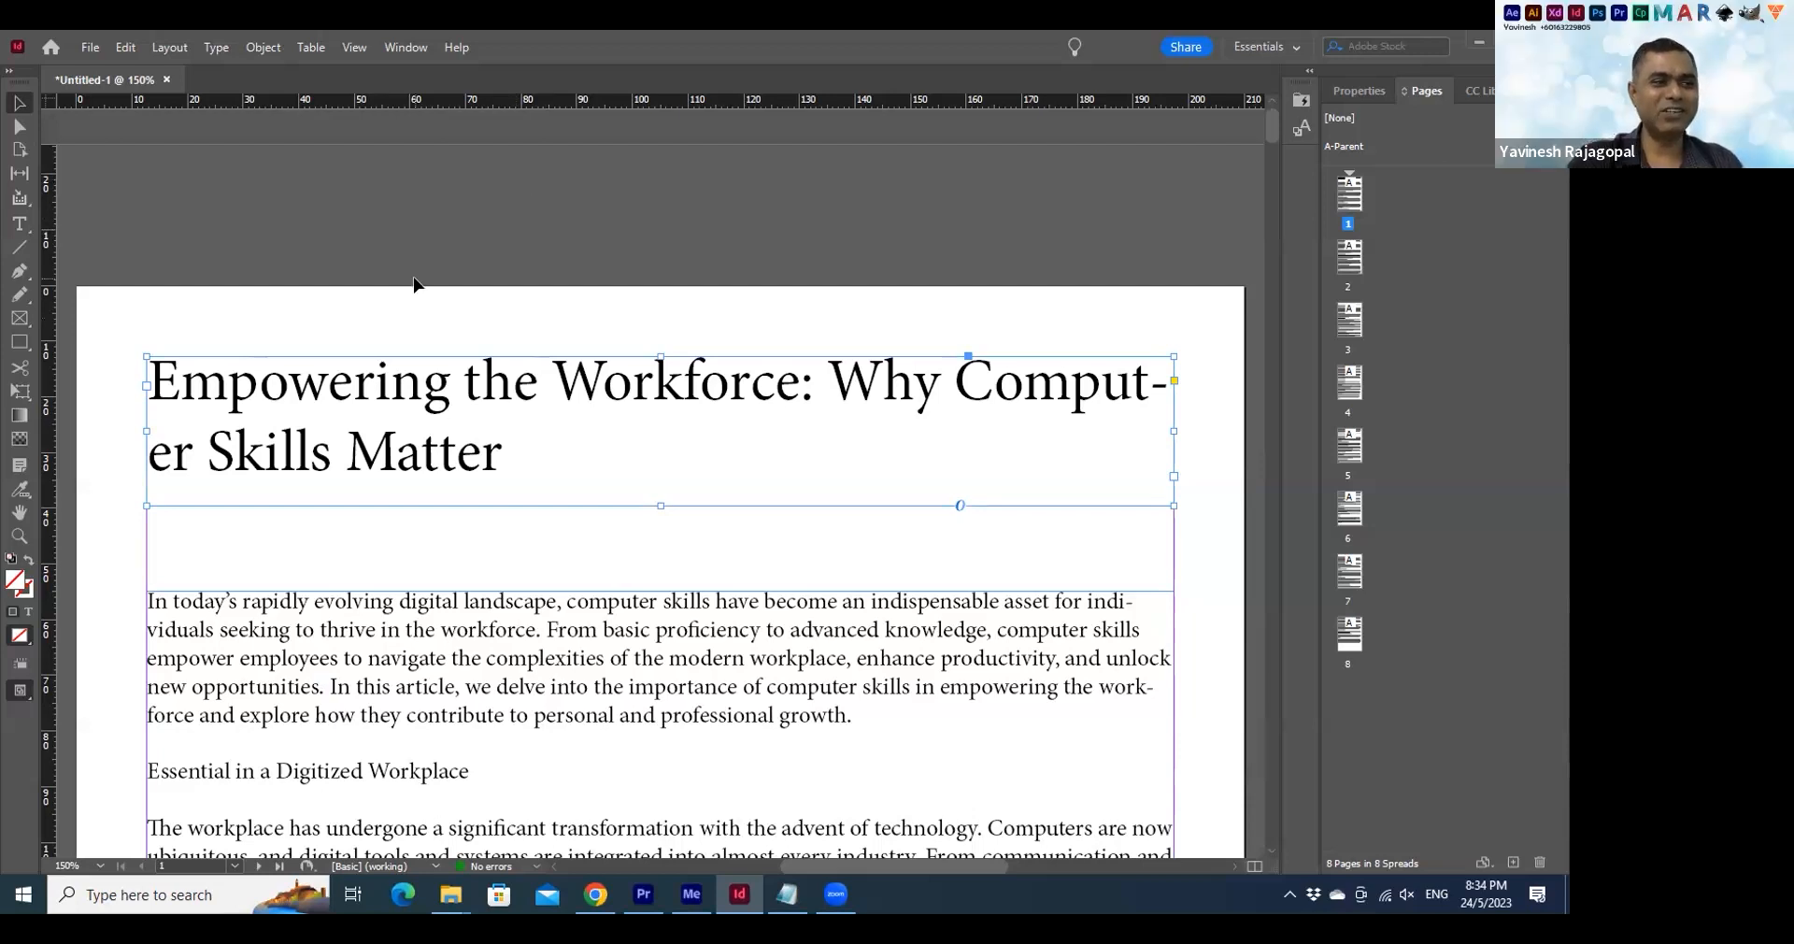
Examine the line endings of the body text on page 1 for words split by hyphens
scroll(1075, 472, "down", 2)
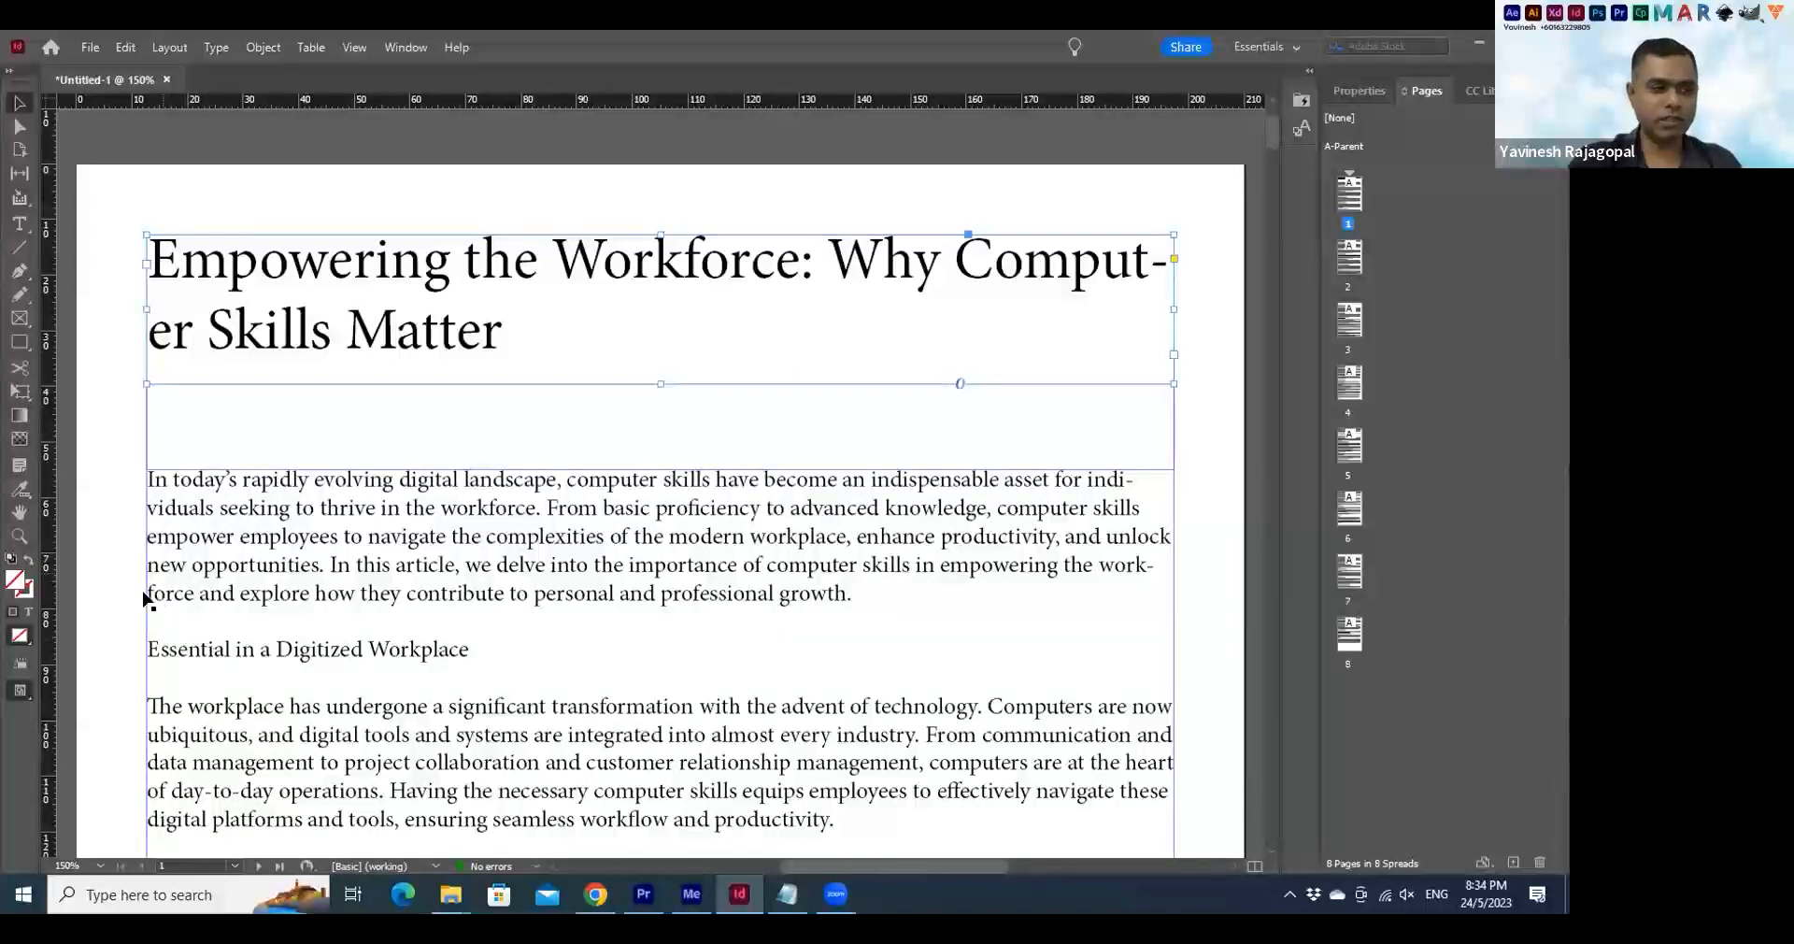
scroll(869, 503, "down", 1)
scroll(1163, 519, "down", 3)
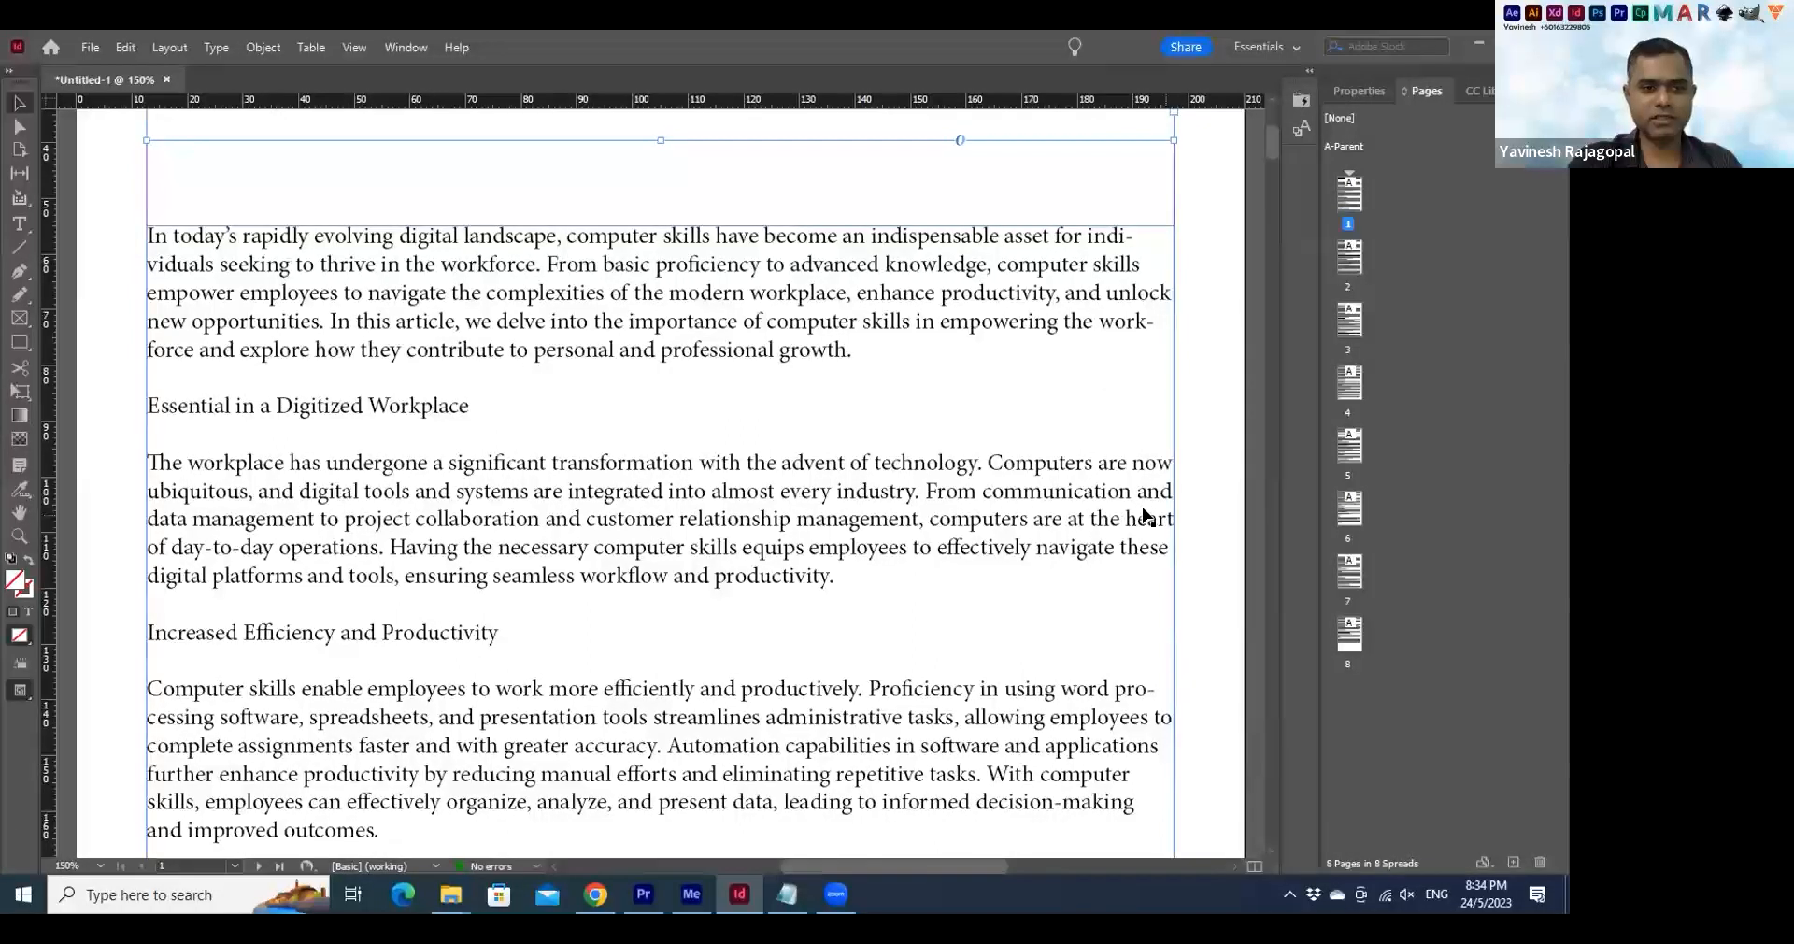
scroll(1133, 517, "down", 4)
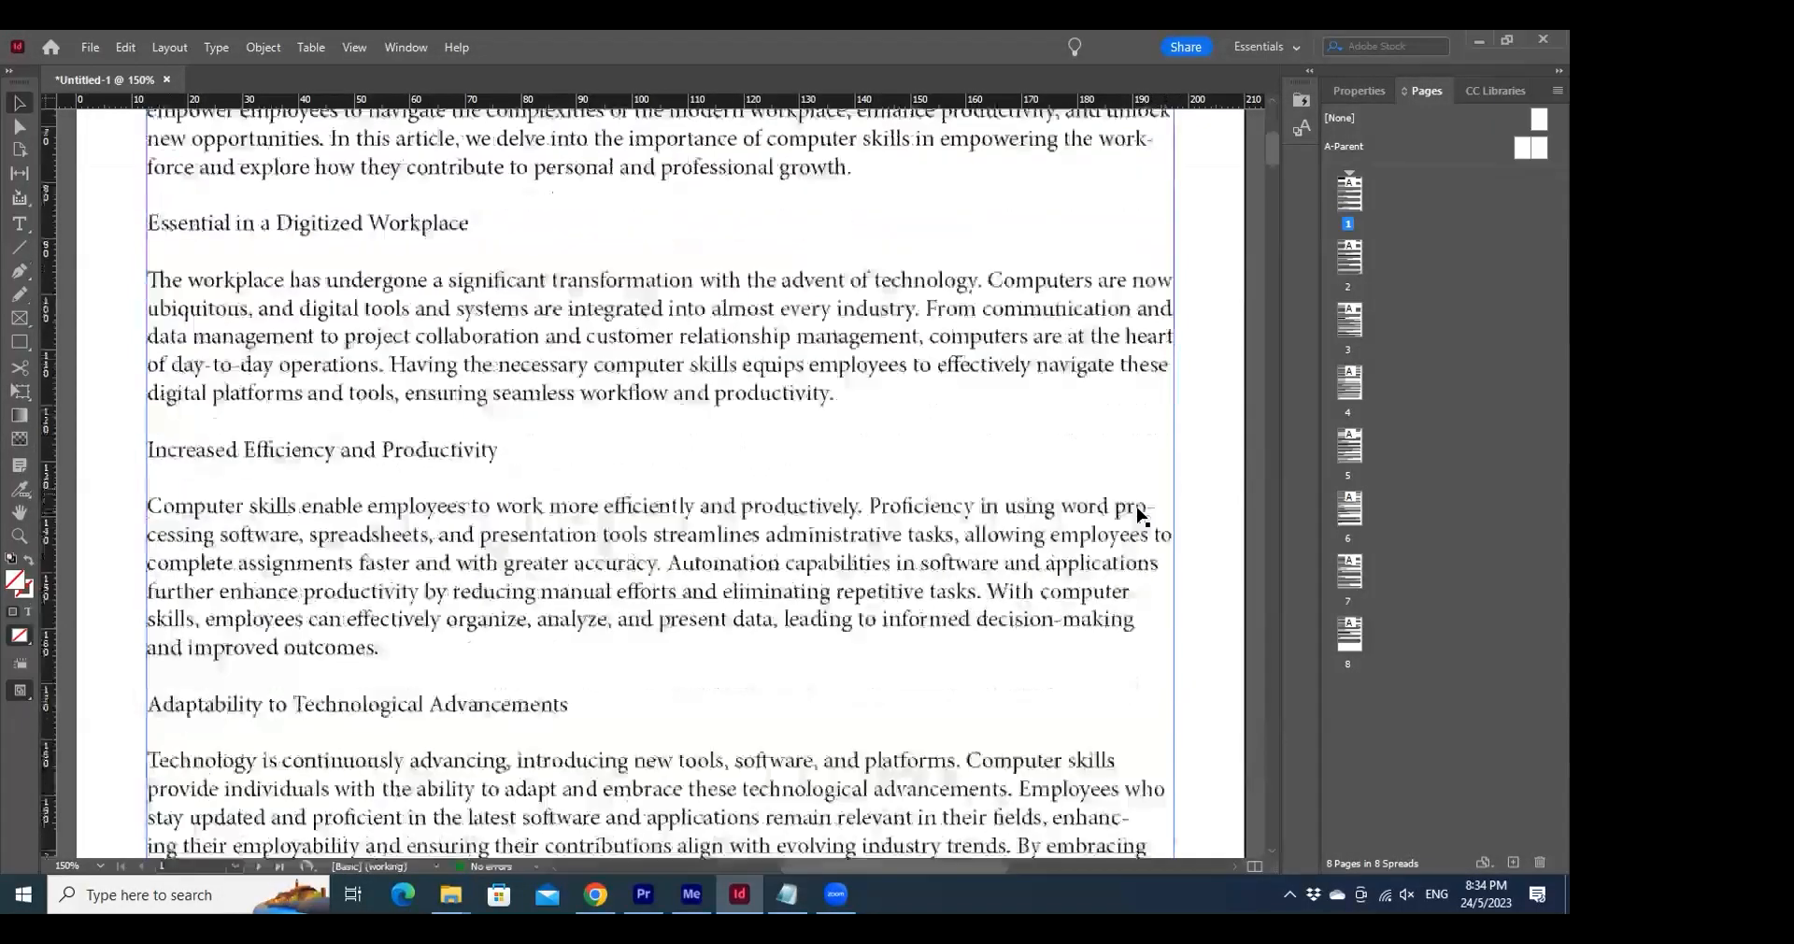
scroll(1140, 514, "down", 2)
scroll(1135, 514, "down", 2)
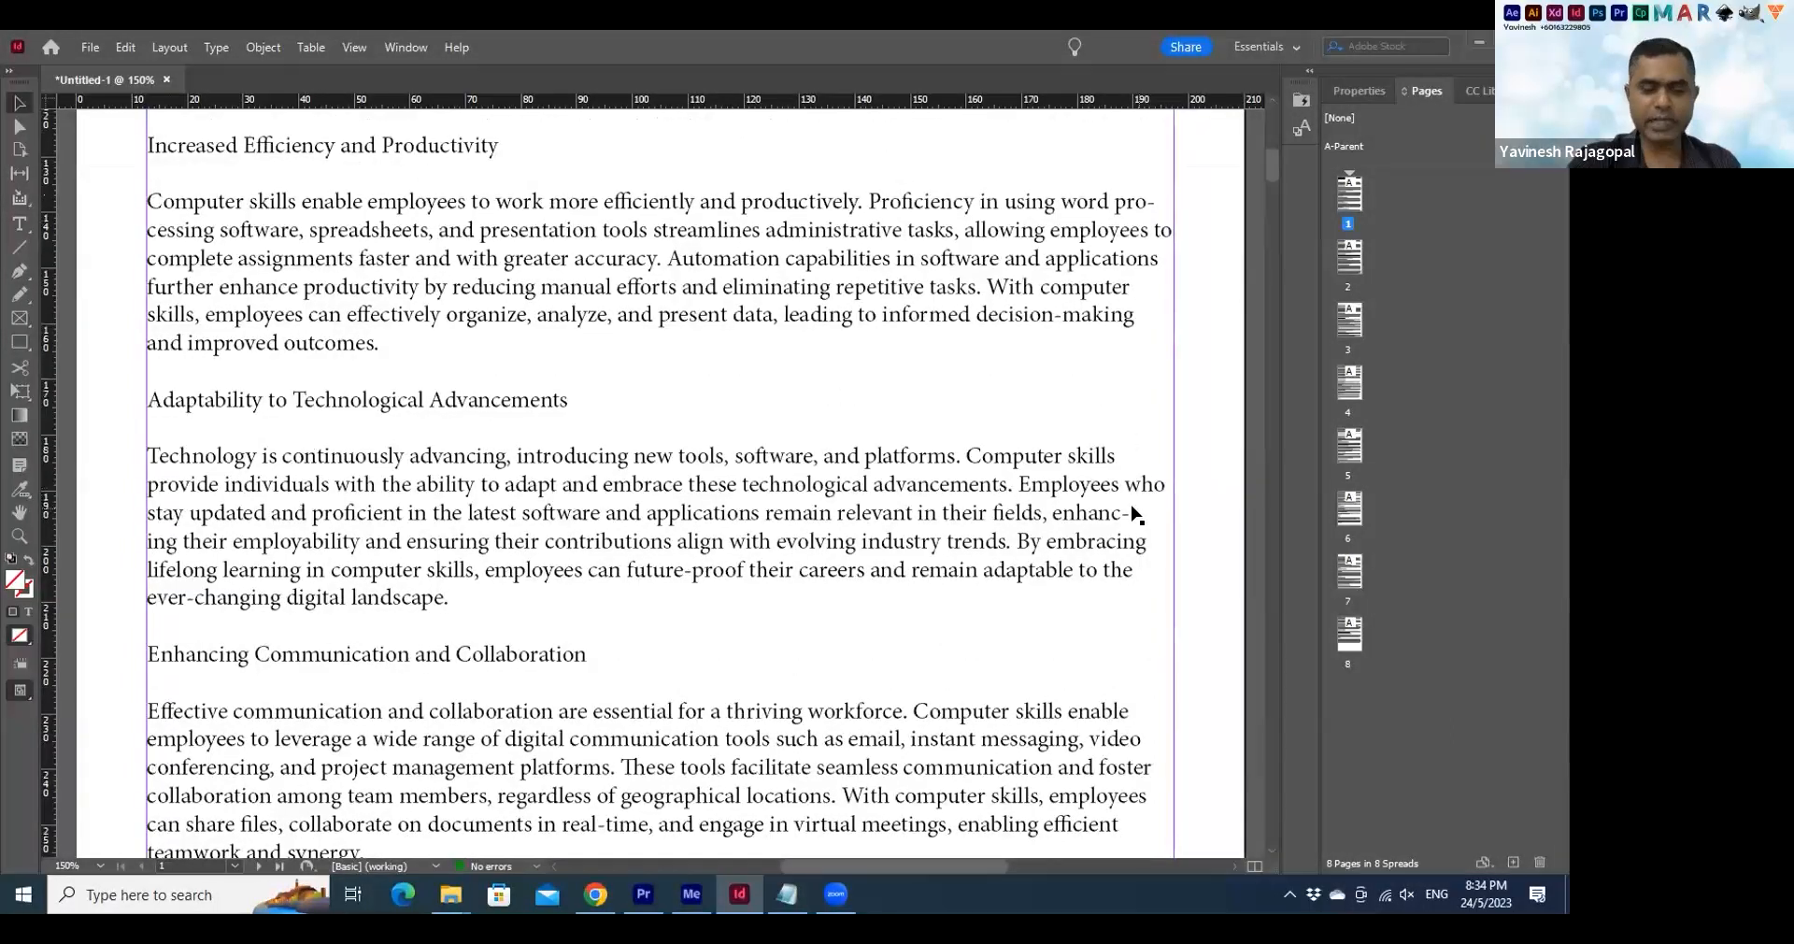
scroll(1134, 514, "down", 3)
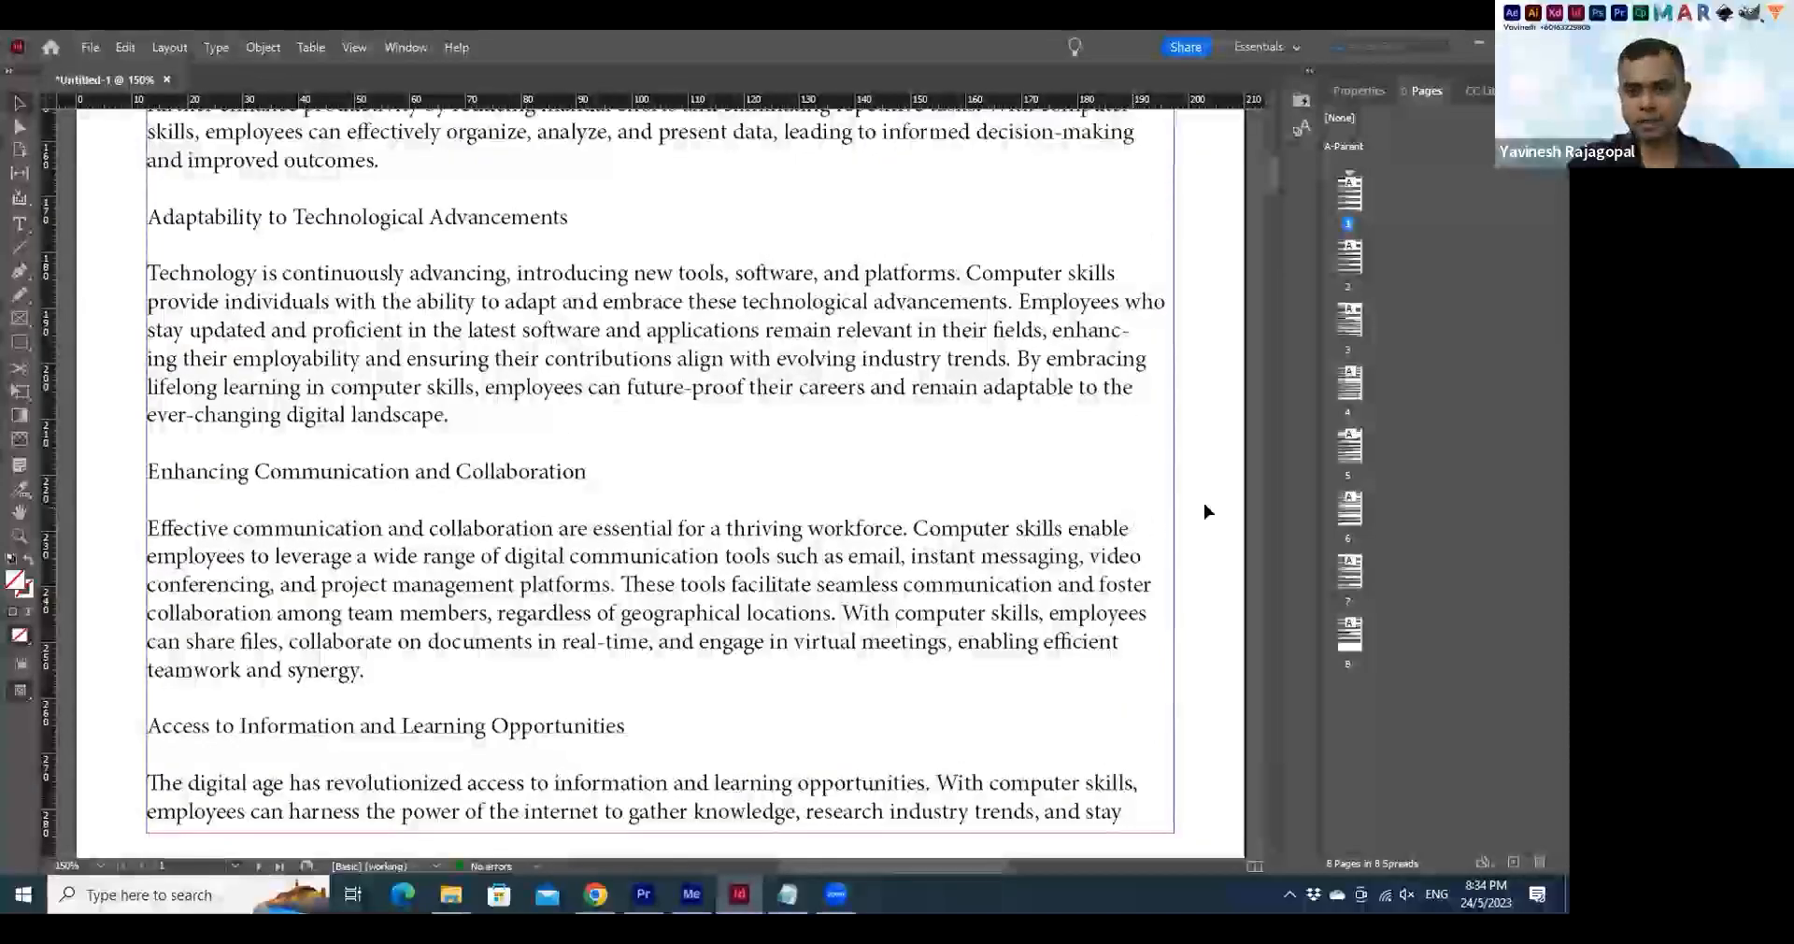
scroll(1206, 512, "up", 11)
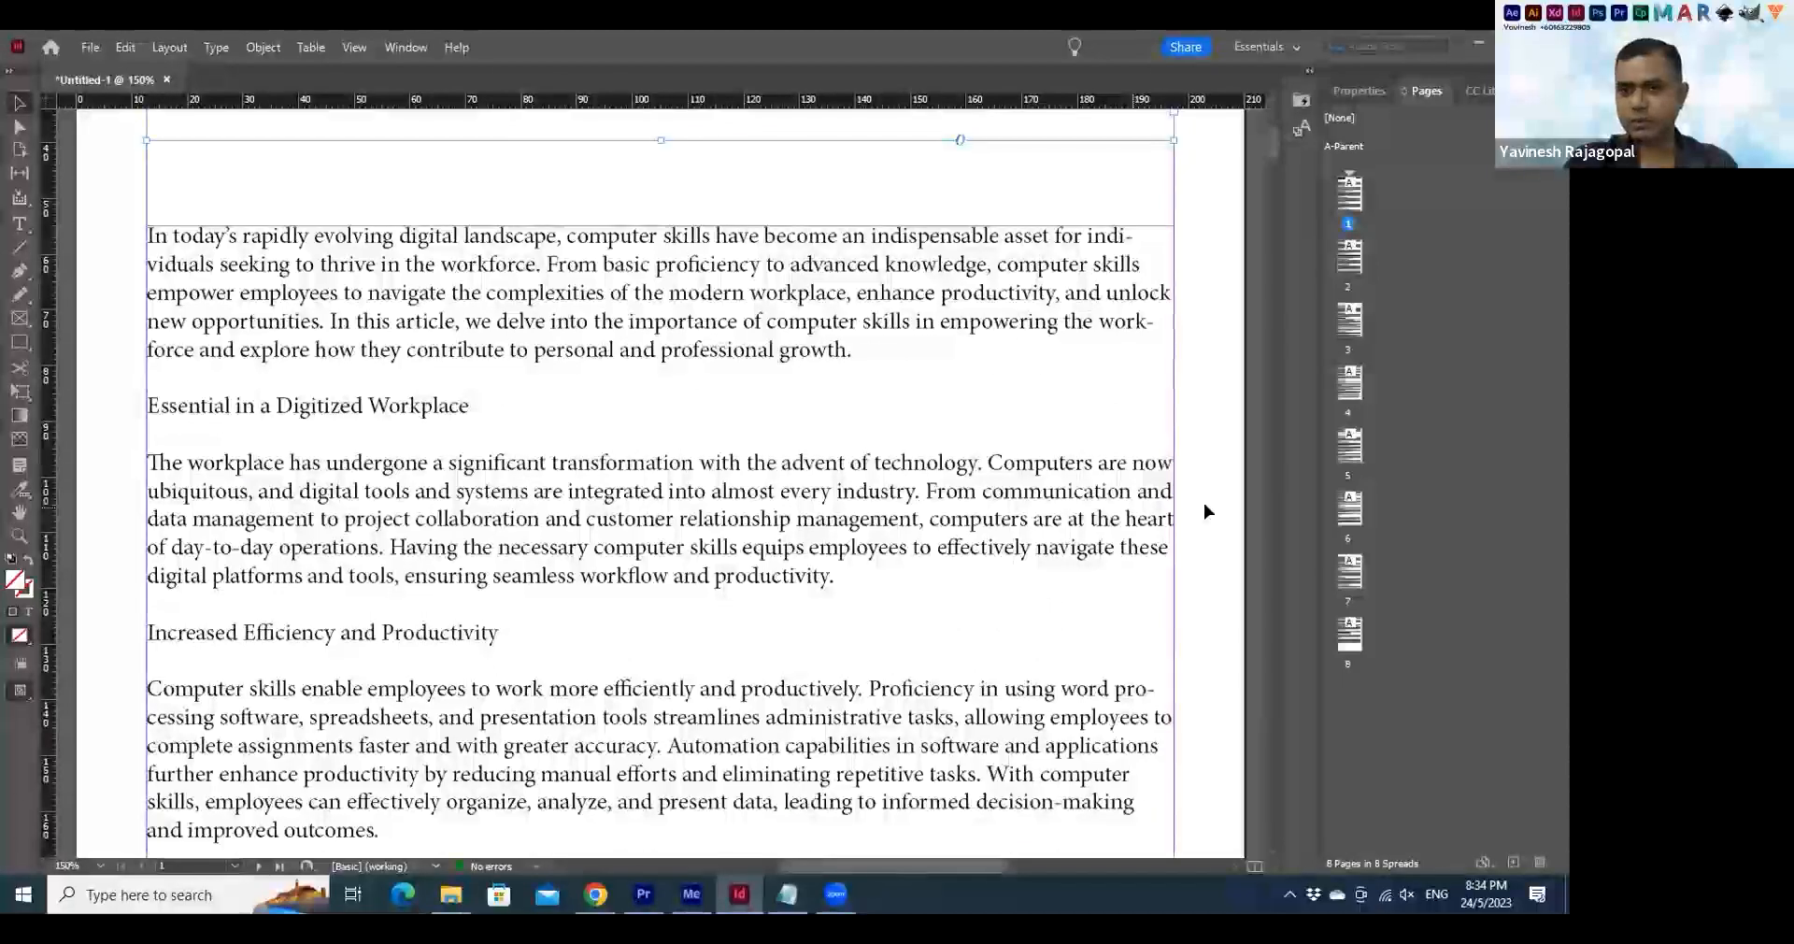
scroll(1206, 511, "up", 1)
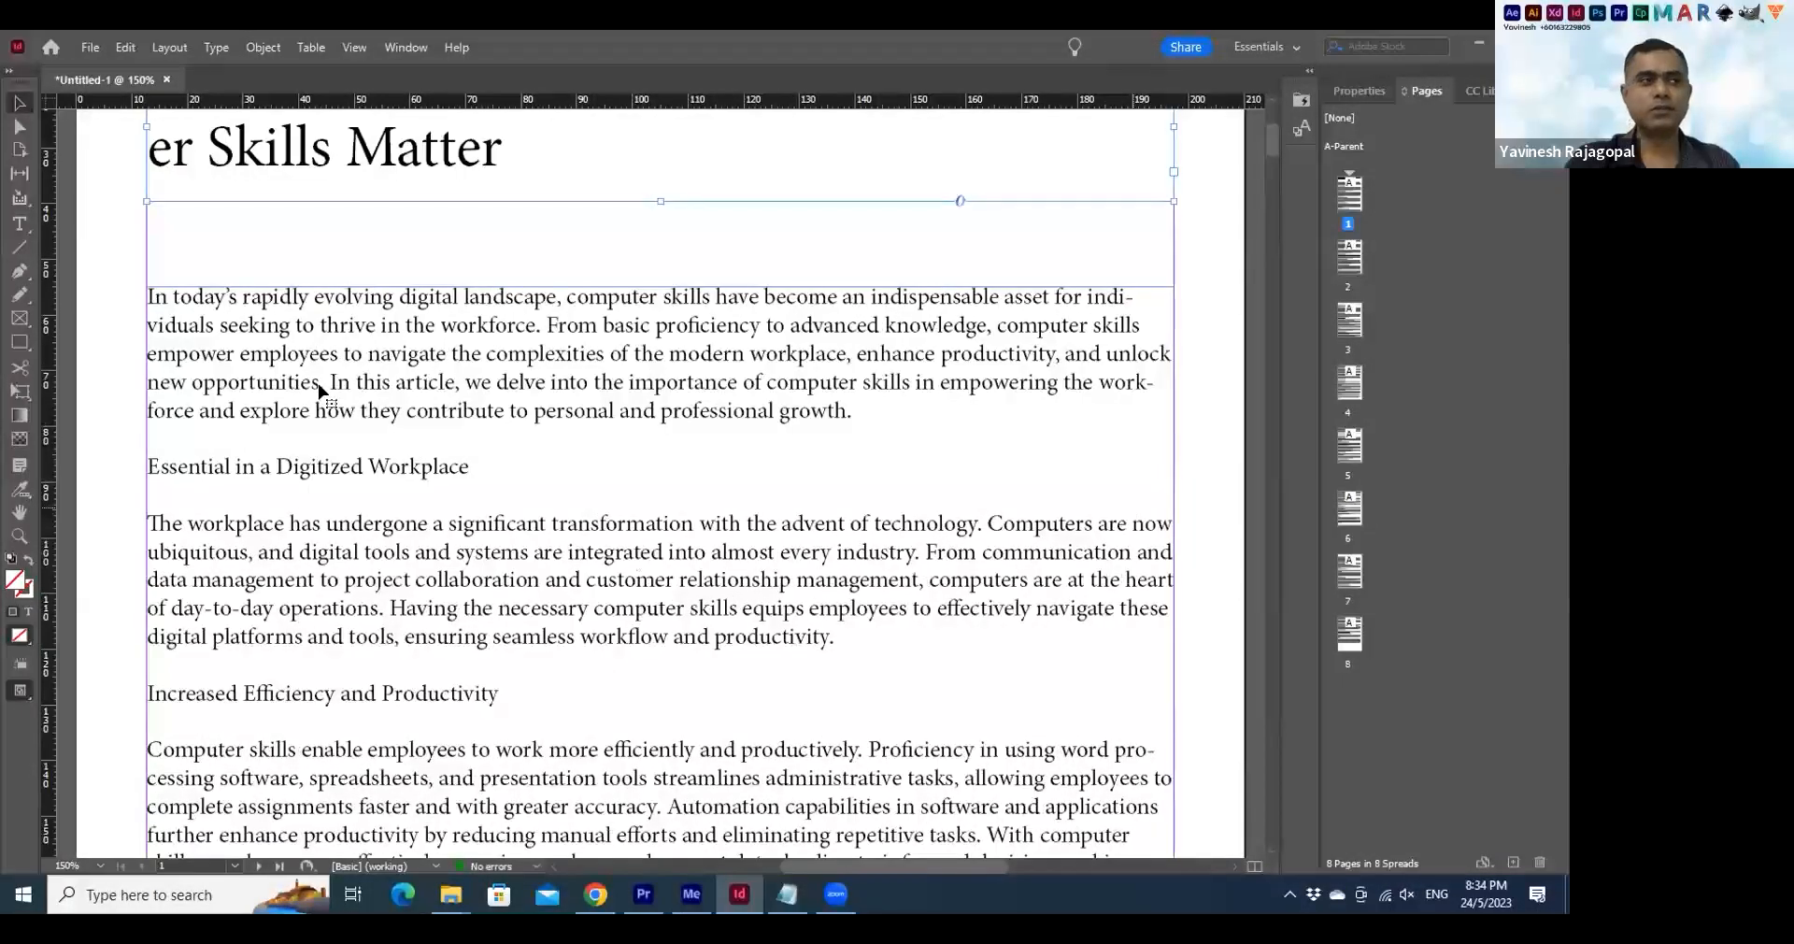
scroll(304, 350, "up", 3)
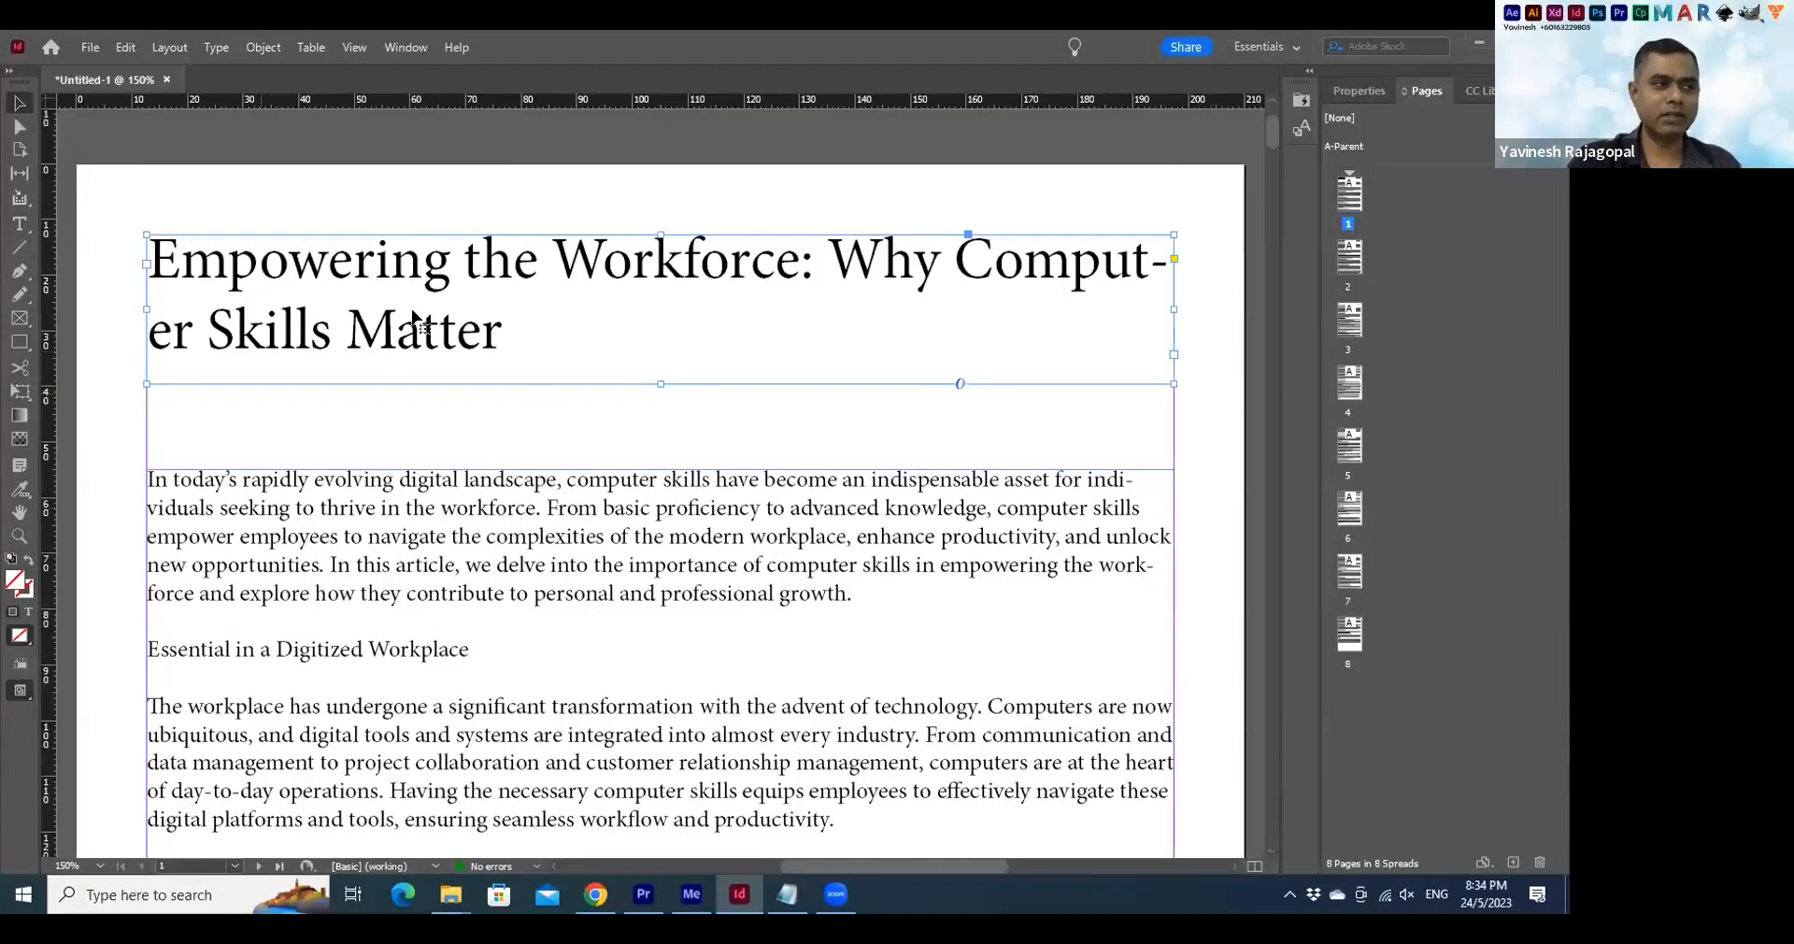
Turn off hyphenation for the selected heading frame in the Paragraph settings, keeping the floating settings window clear of the body text
left_click(399, 50)
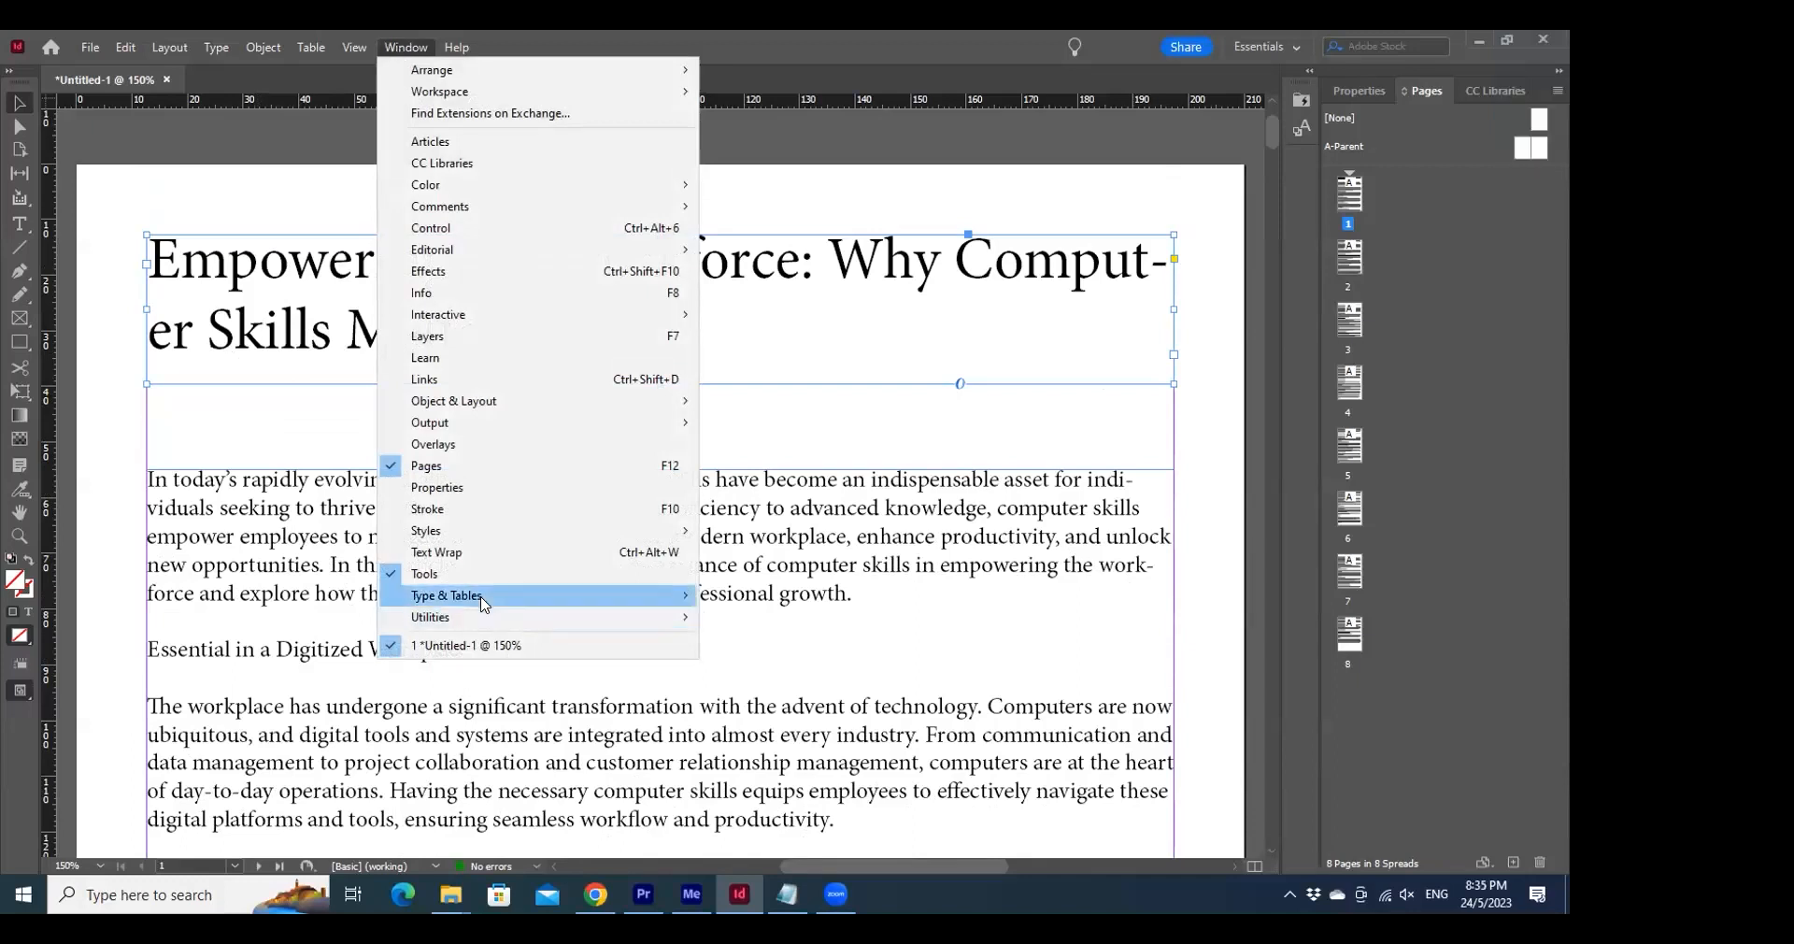
mouse_move(482, 602)
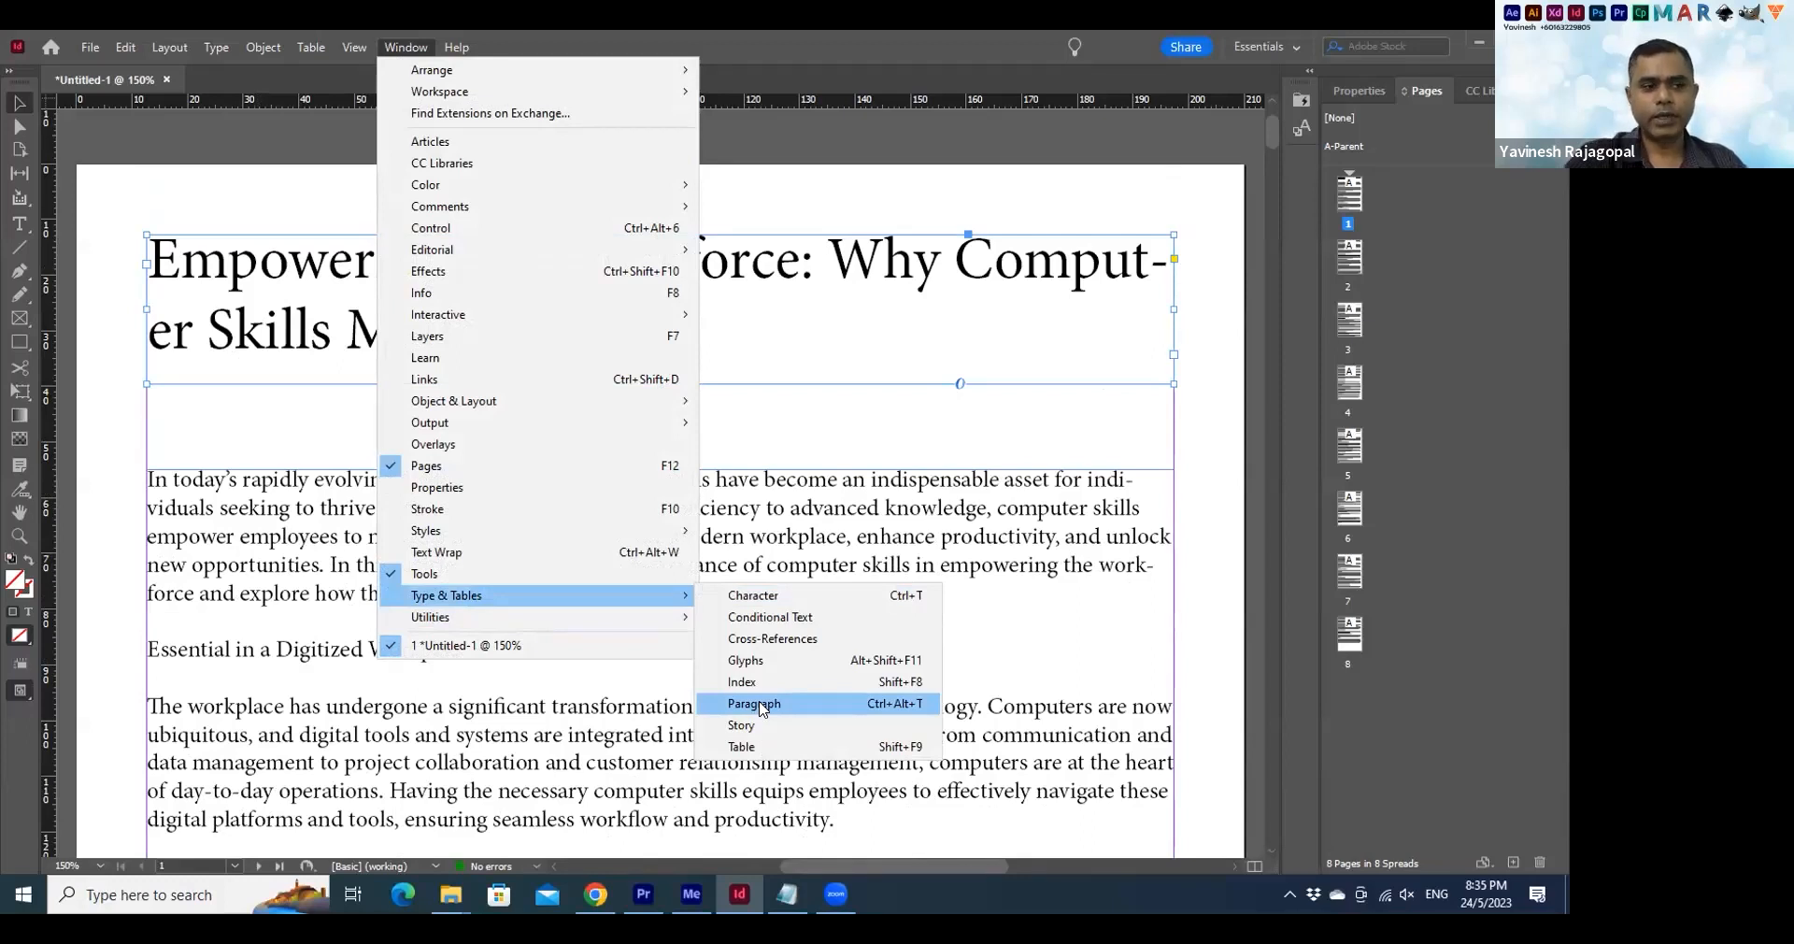
left_click(755, 703)
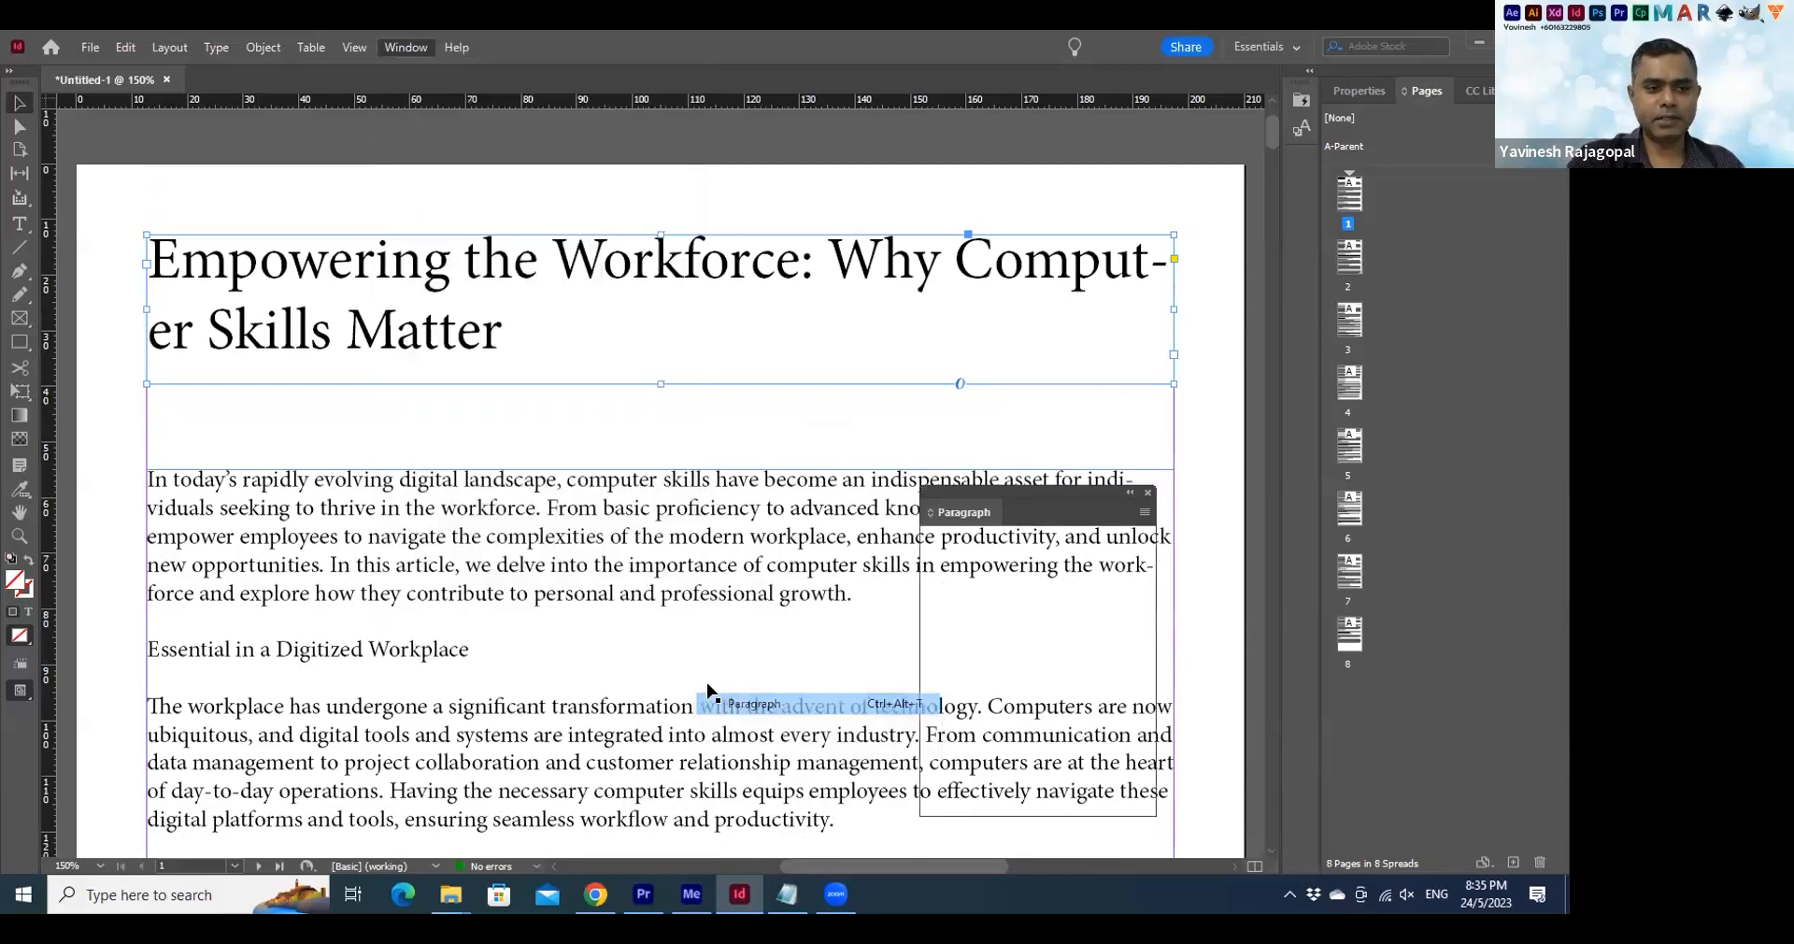
left_click_drag(1016, 496, 1026, 197)
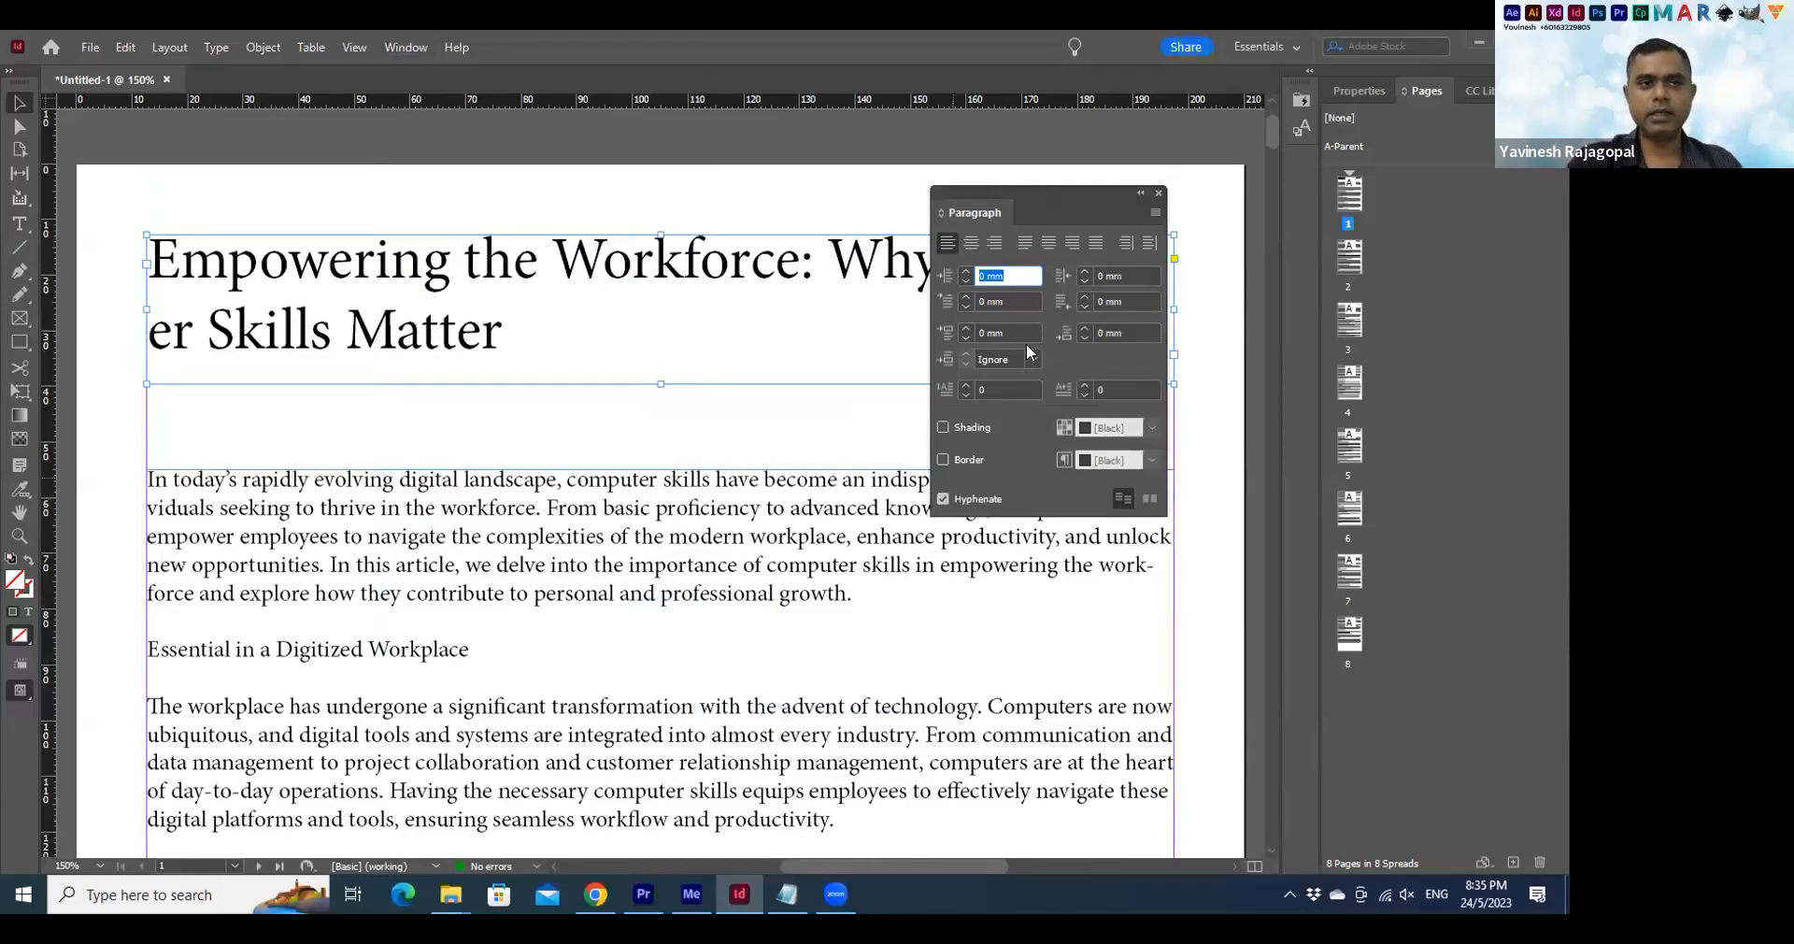
left_click_drag(1026, 201, 1008, 383)
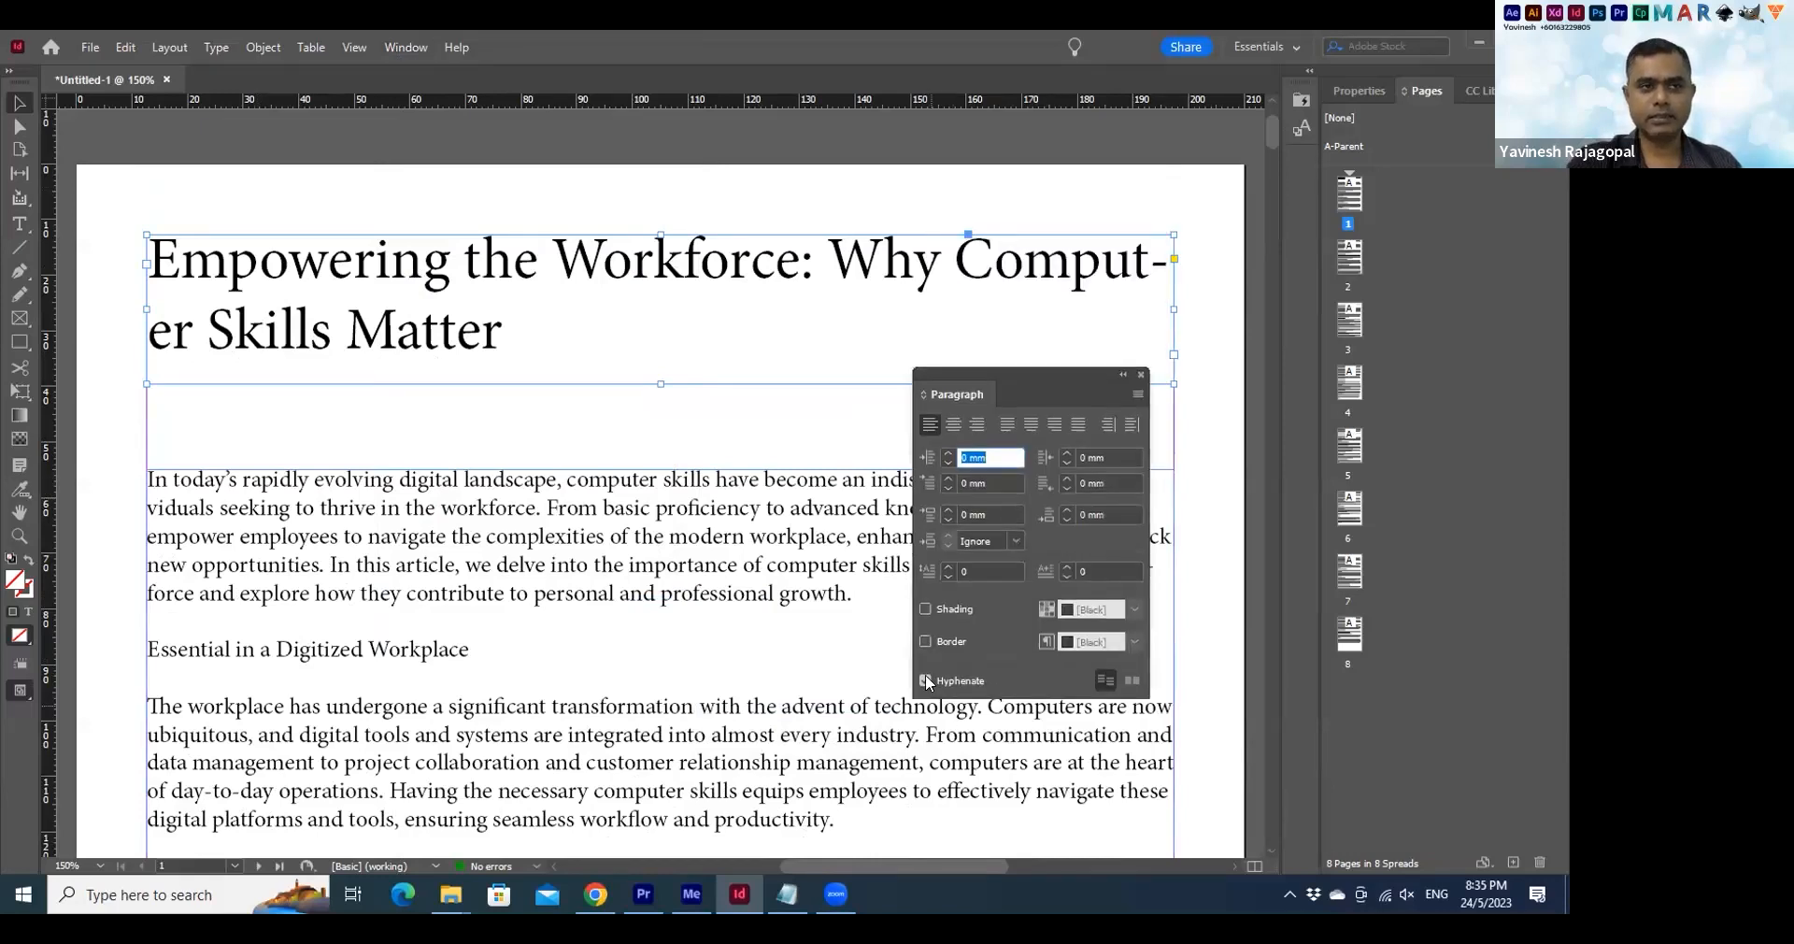
left_click(925, 680)
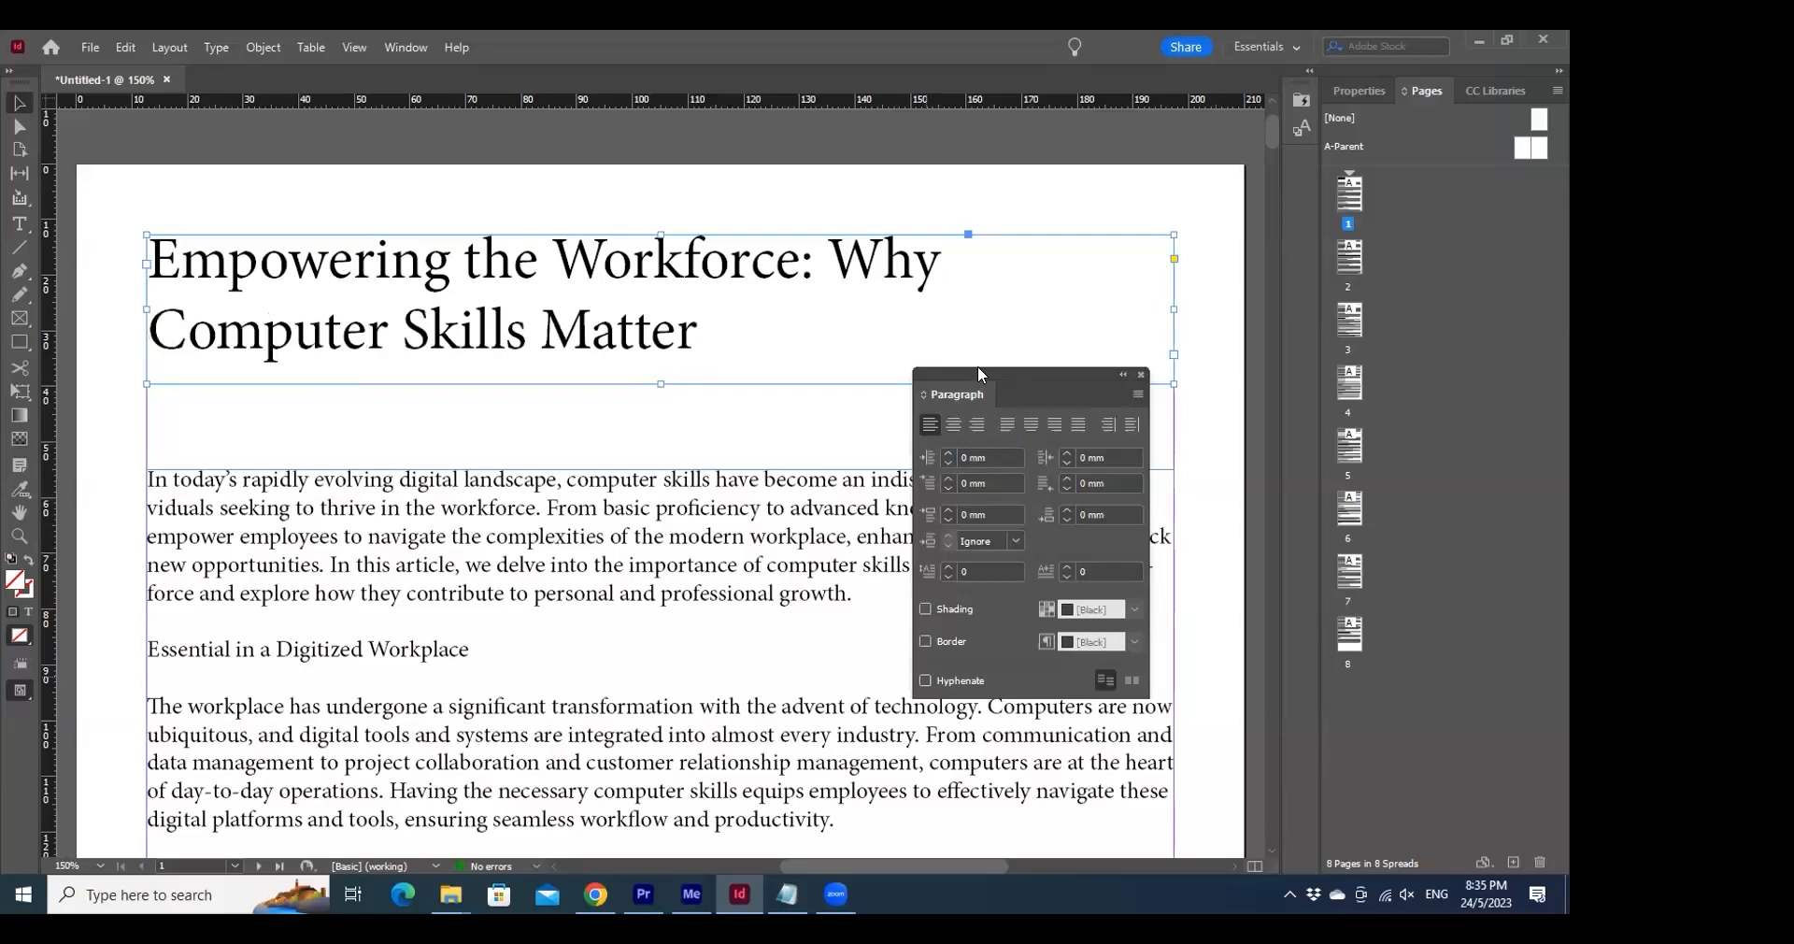
left_click_drag(1010, 374, 1025, 136)
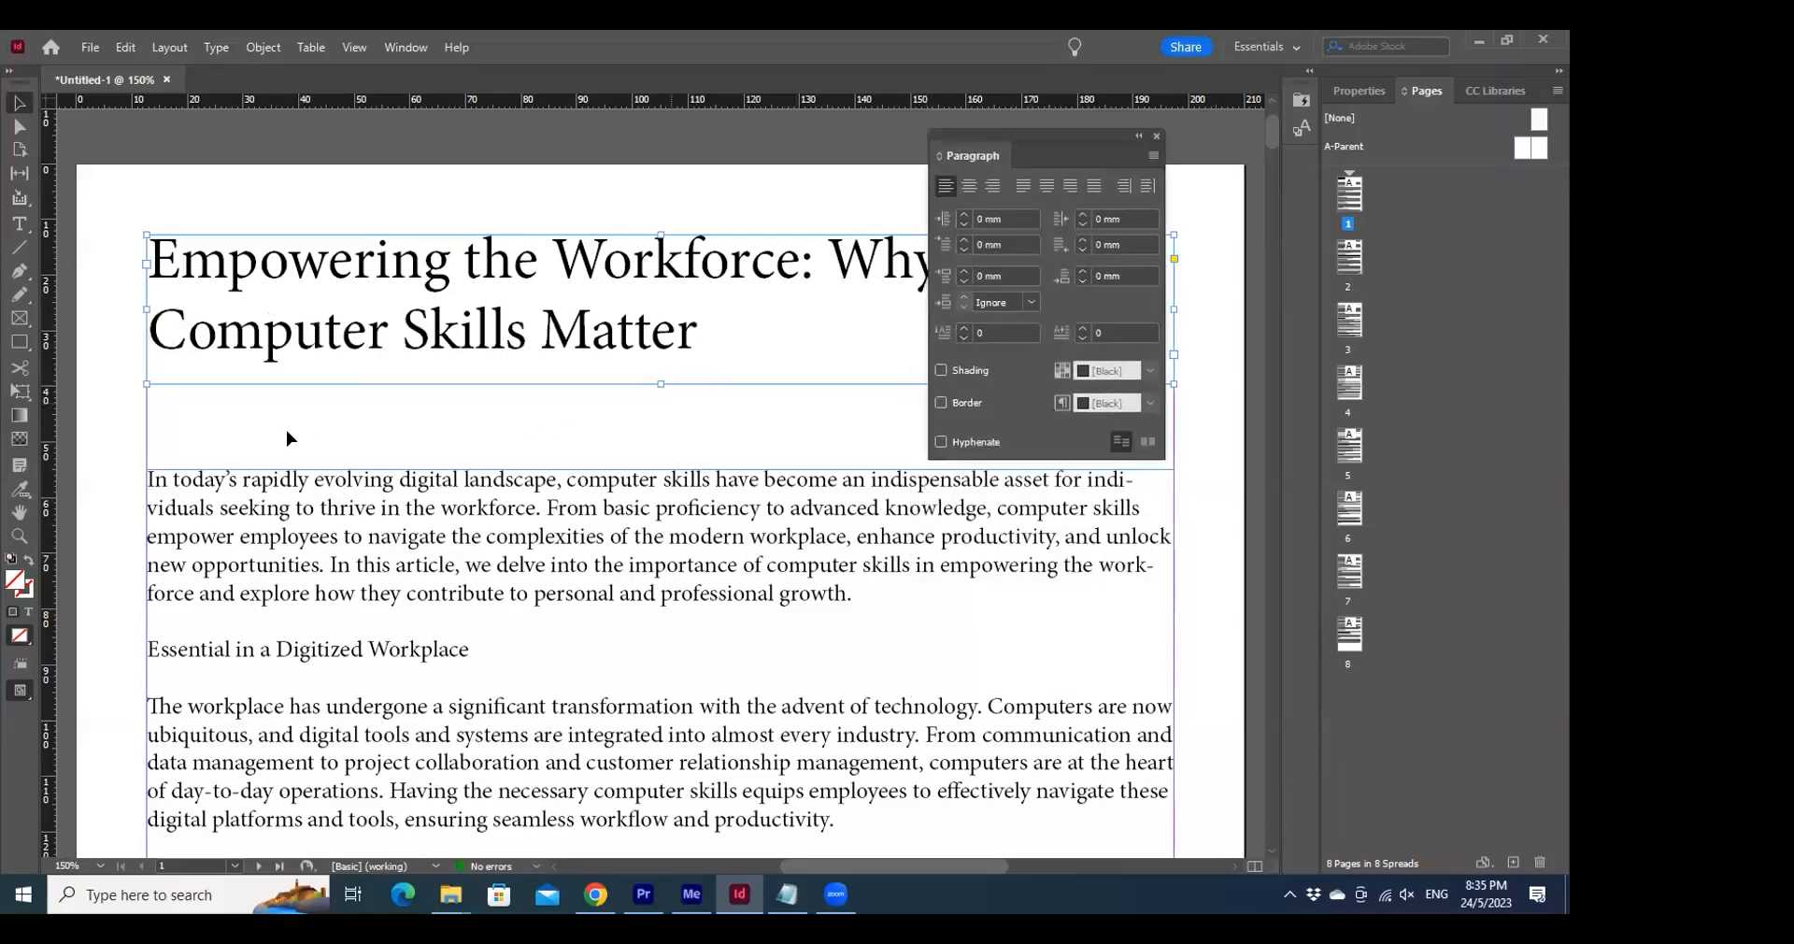
Select the entire body text story starting on page 1 and turn off its hyphenation in the Paragraph settings
double_click(757, 551)
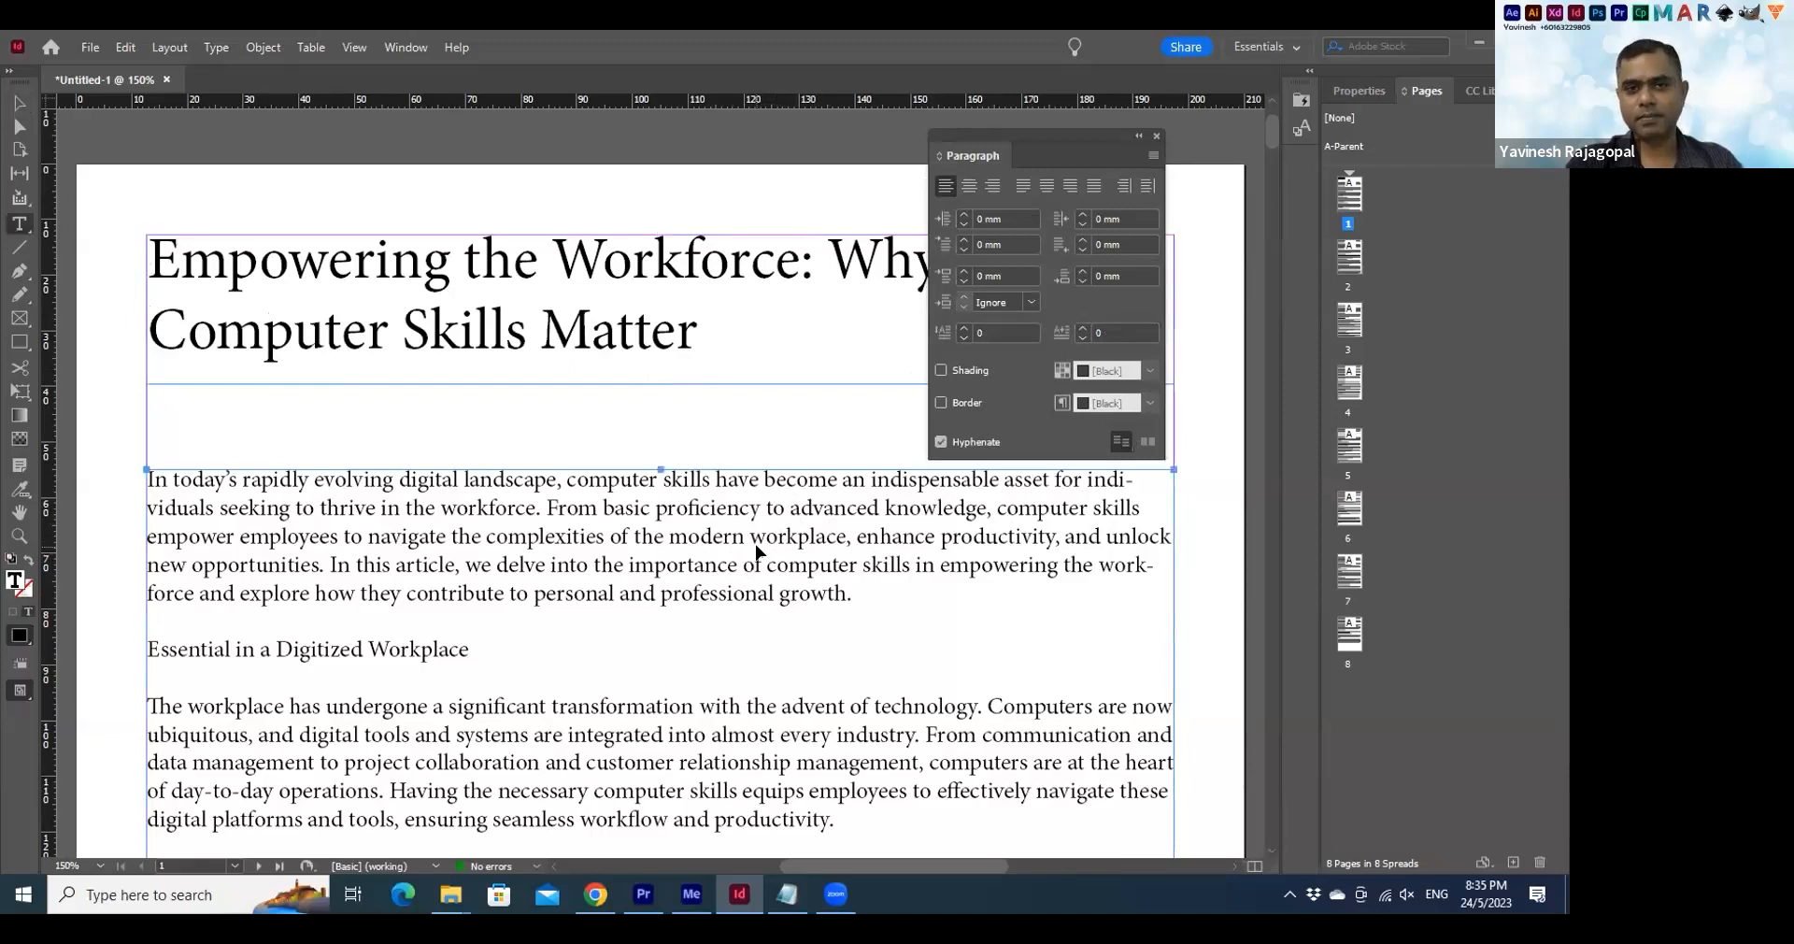
key("ctrl+a")
left_click(941, 443)
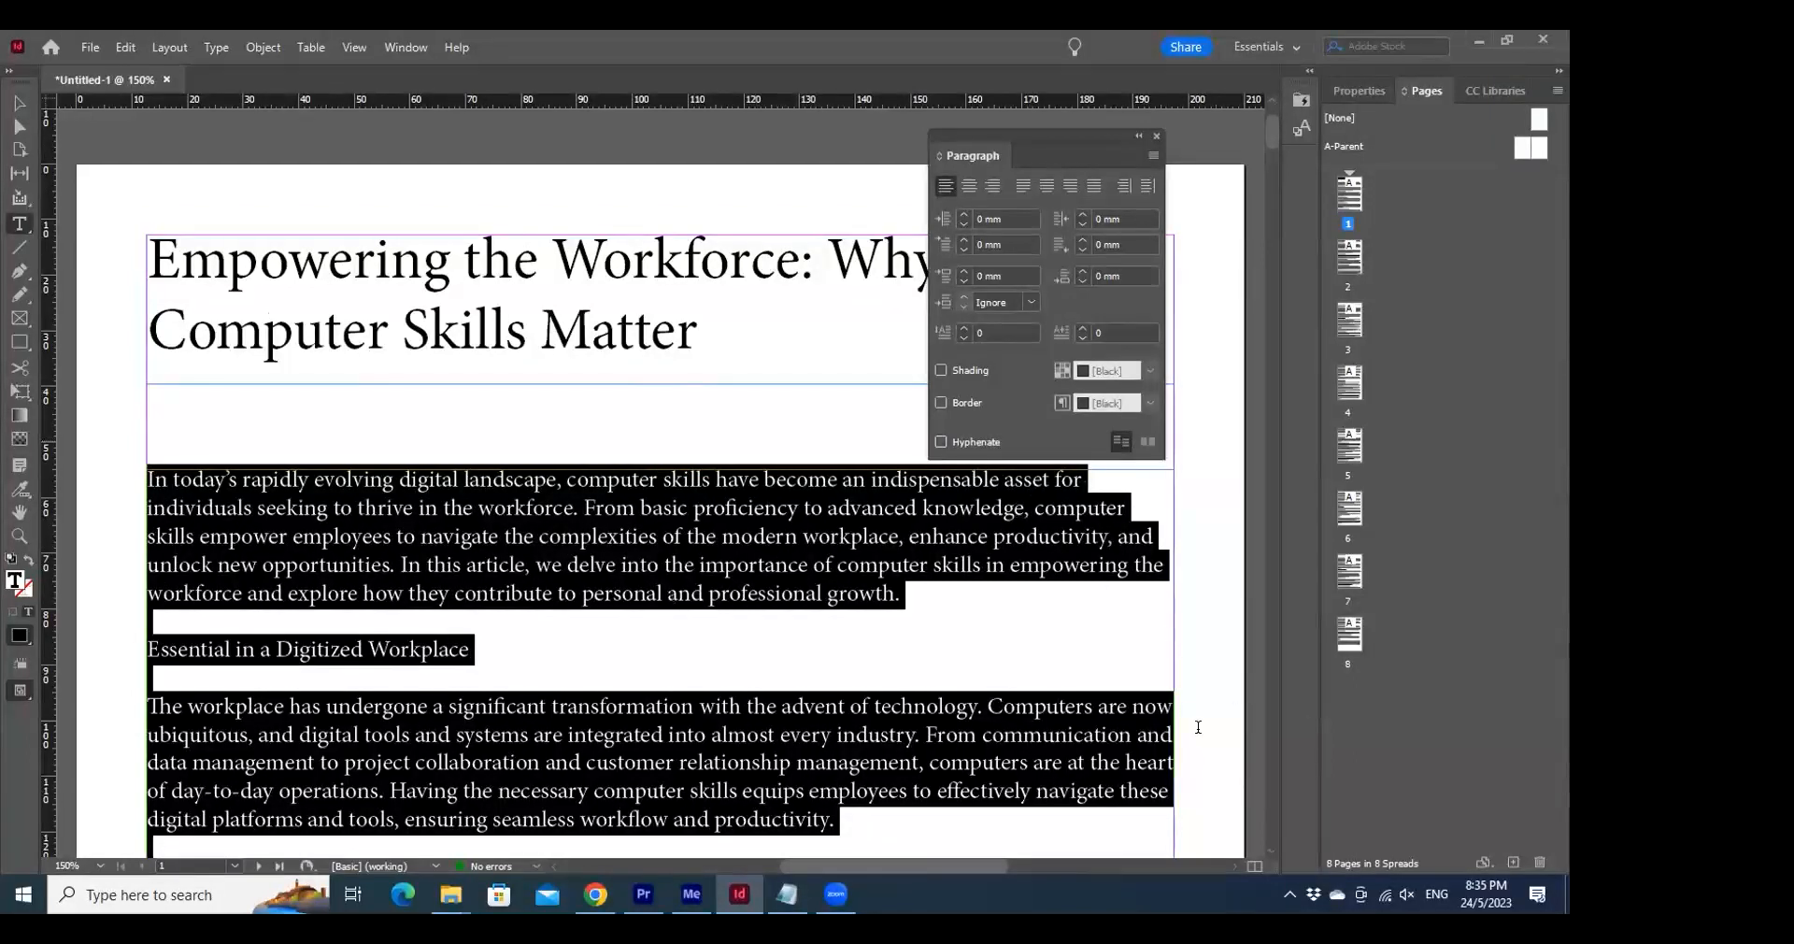
Look through the selected body text from page 1 to the start of page 3 and back, and deselect it
scroll(671, 562, "down", 1)
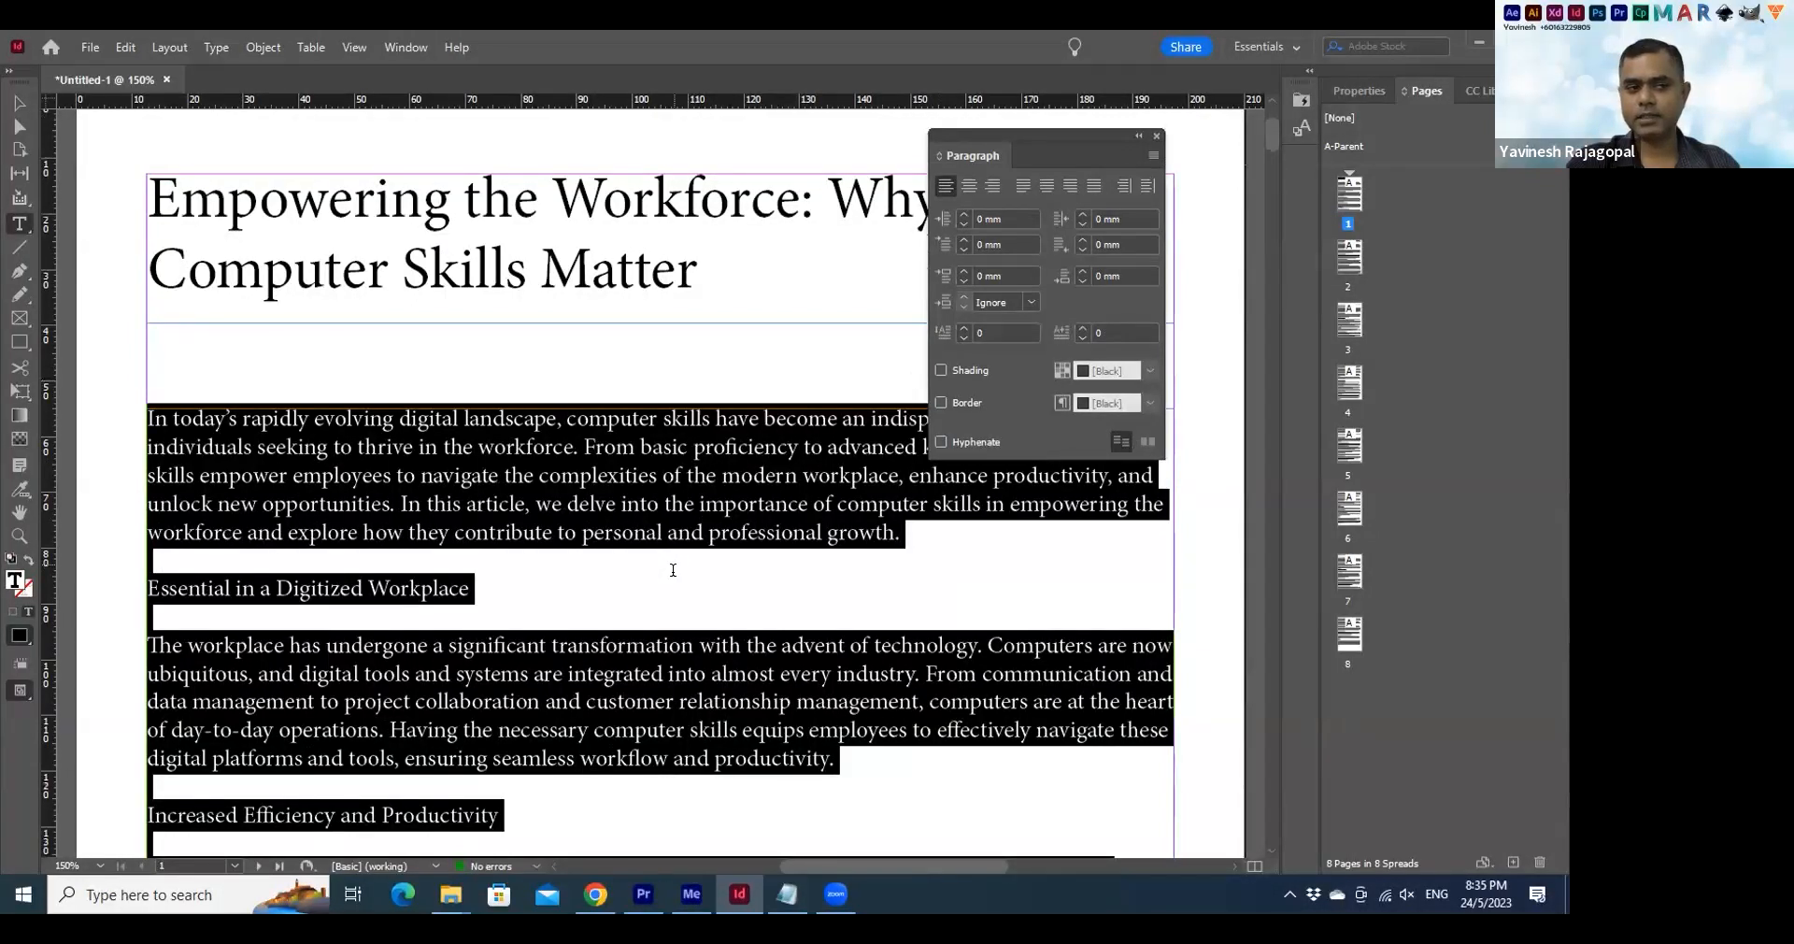
scroll(673, 570, "down", 10)
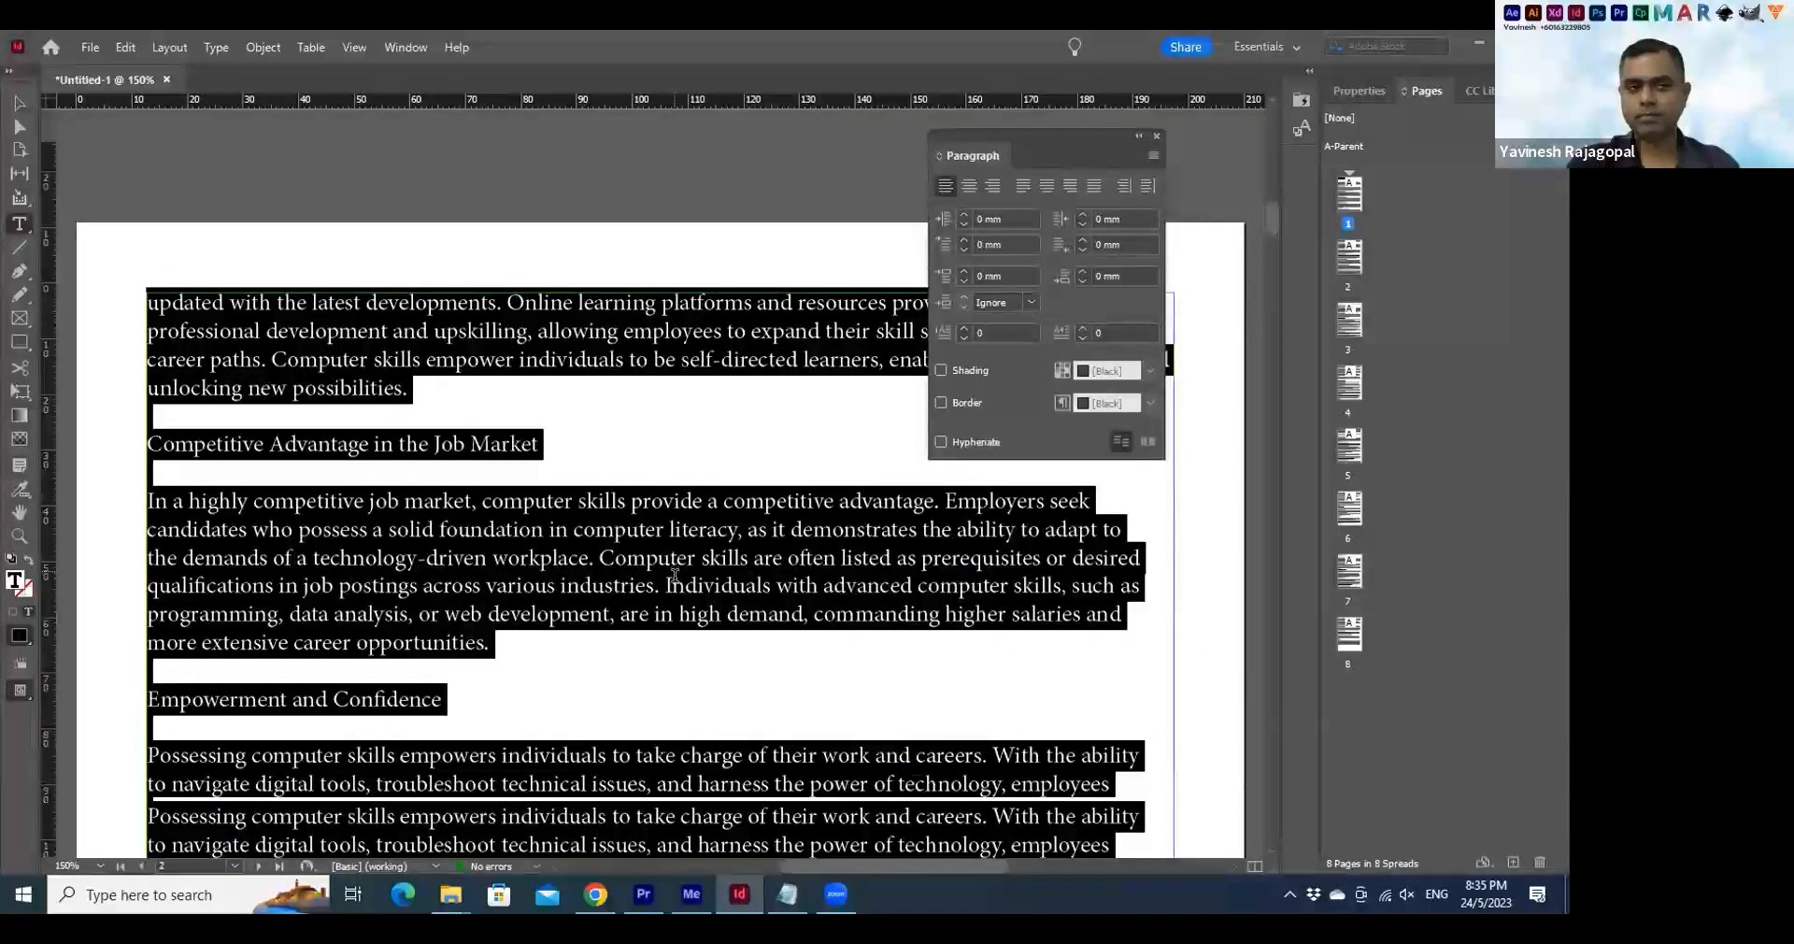
scroll(674, 575, "down", 5)
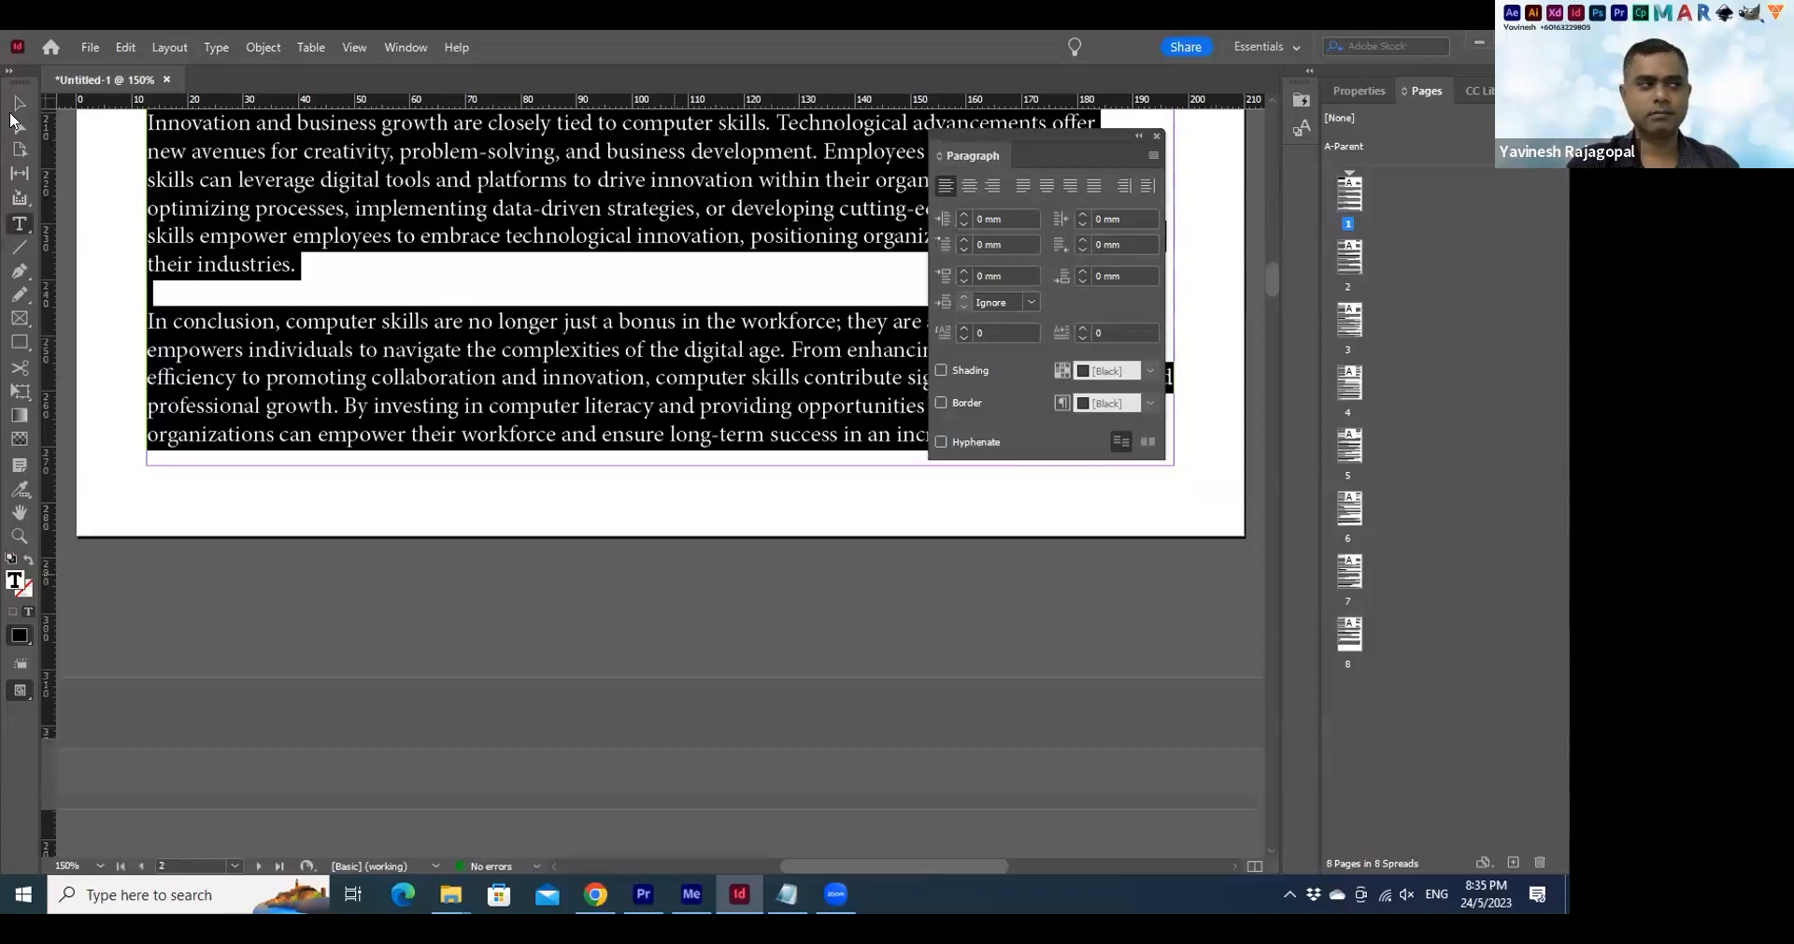
scroll(752, 297, "down", 3)
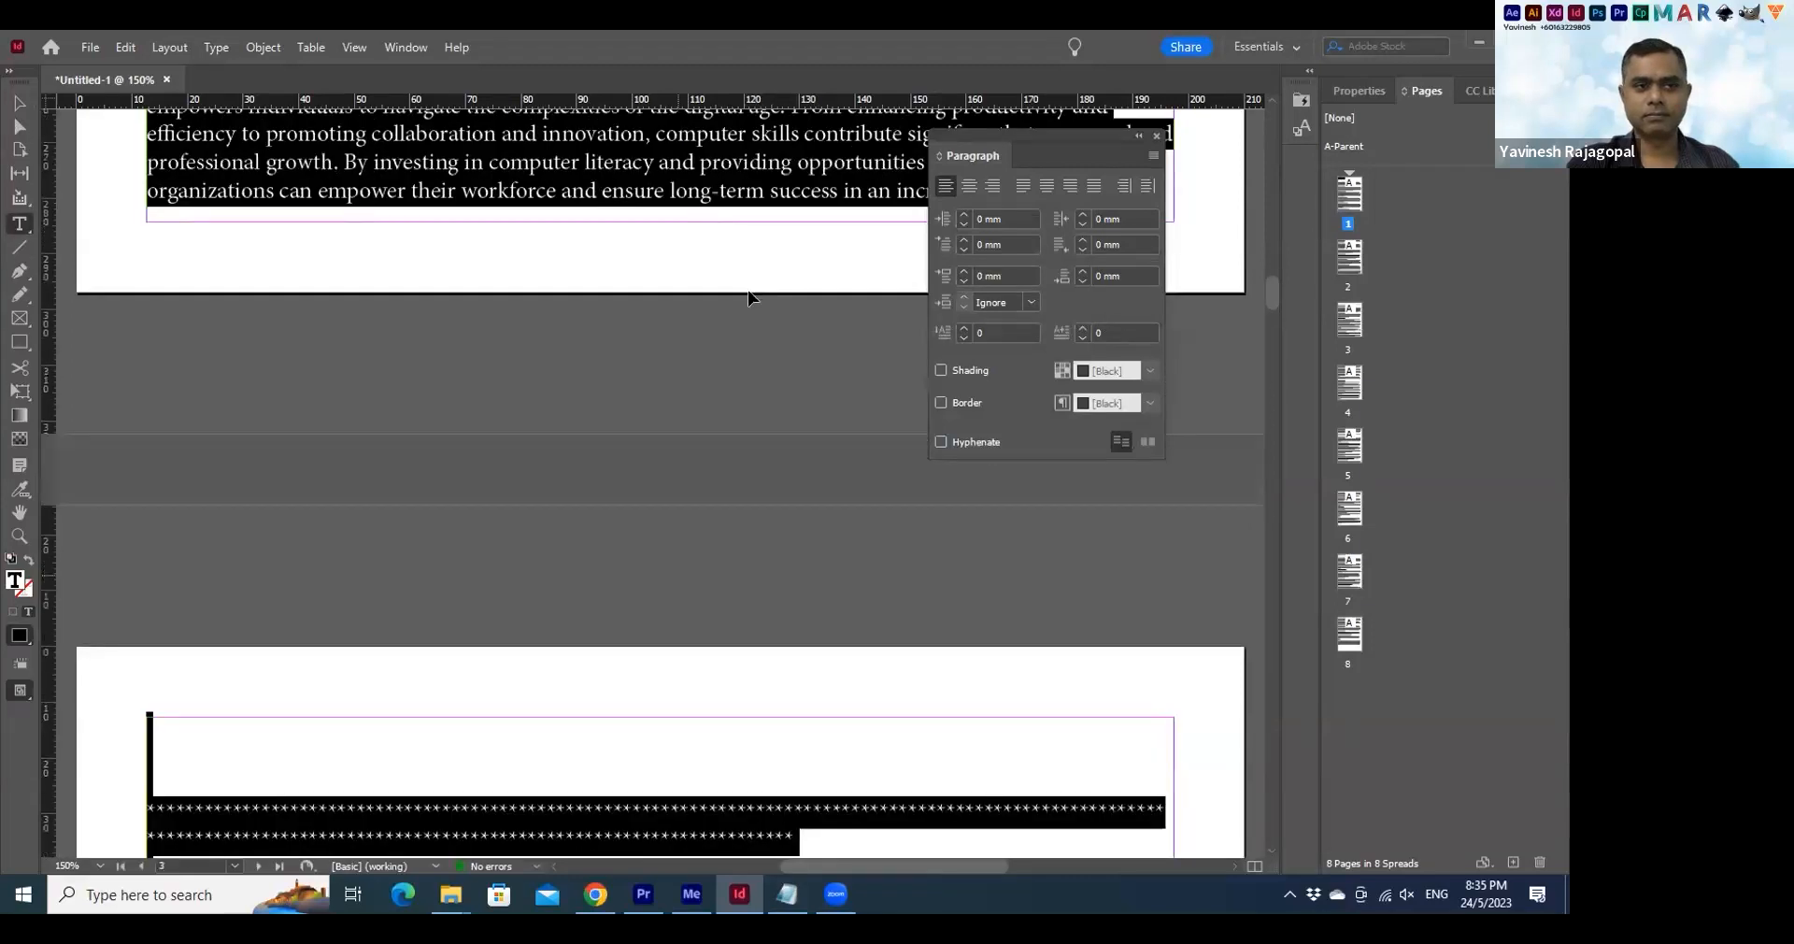
scroll(753, 297, "up", 15)
scroll(586, 313, "up", 20)
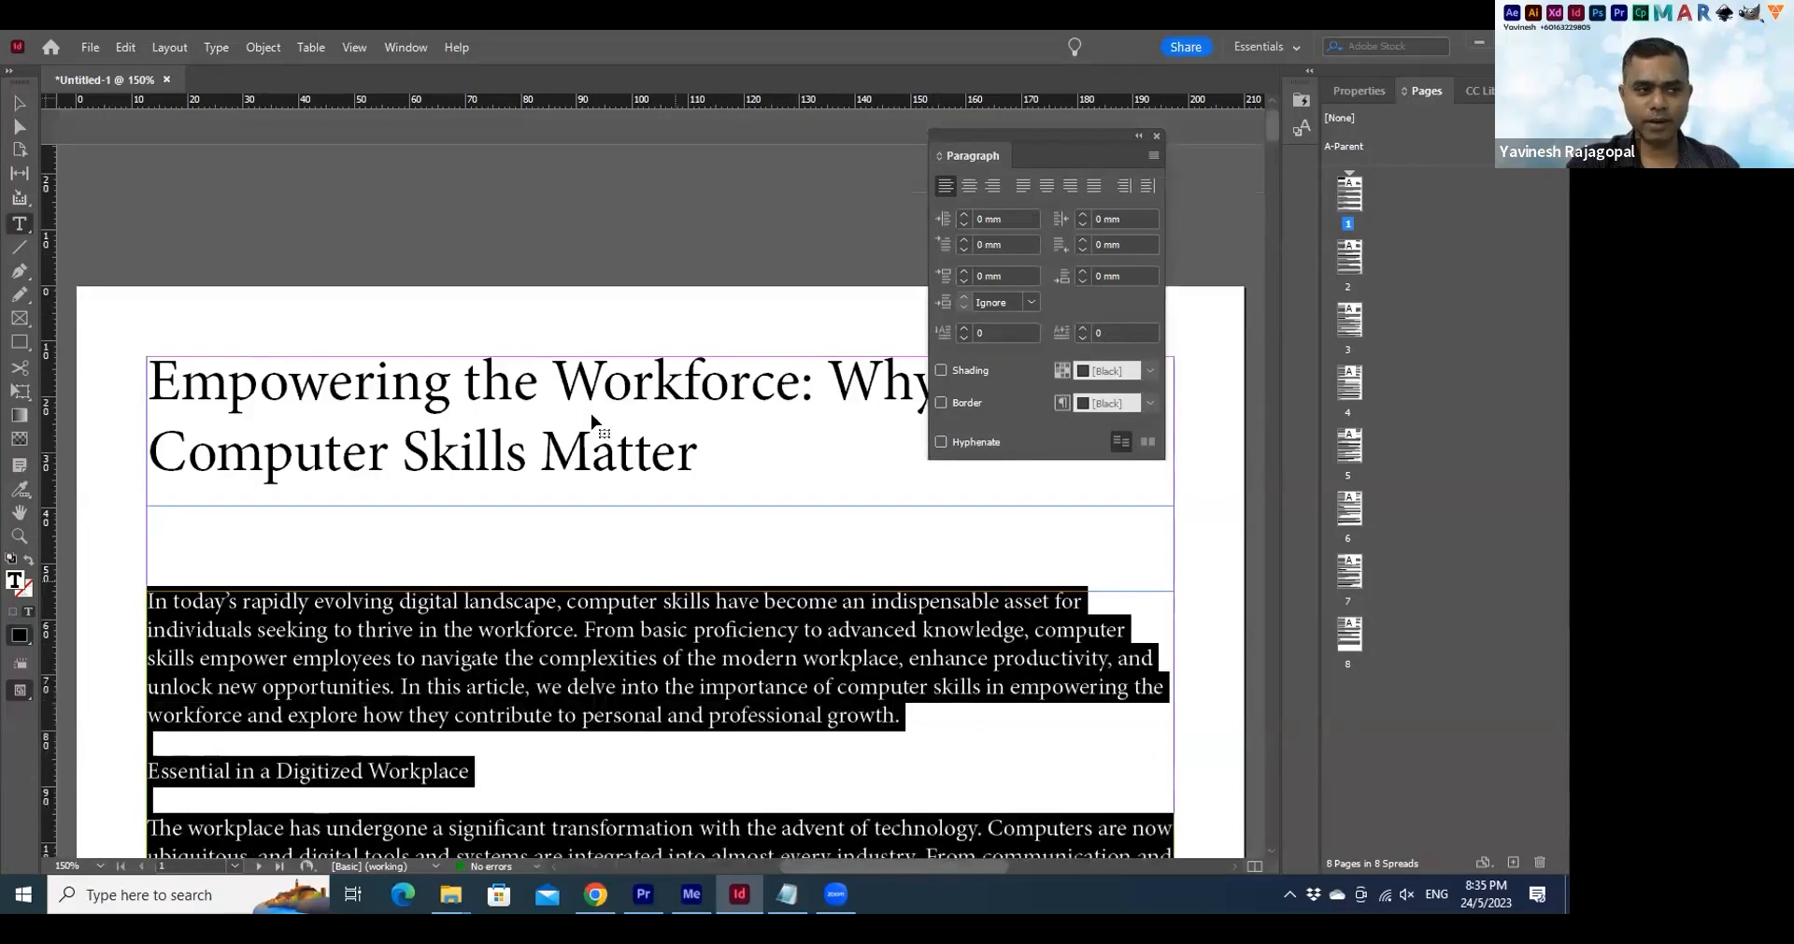
key("Escape")
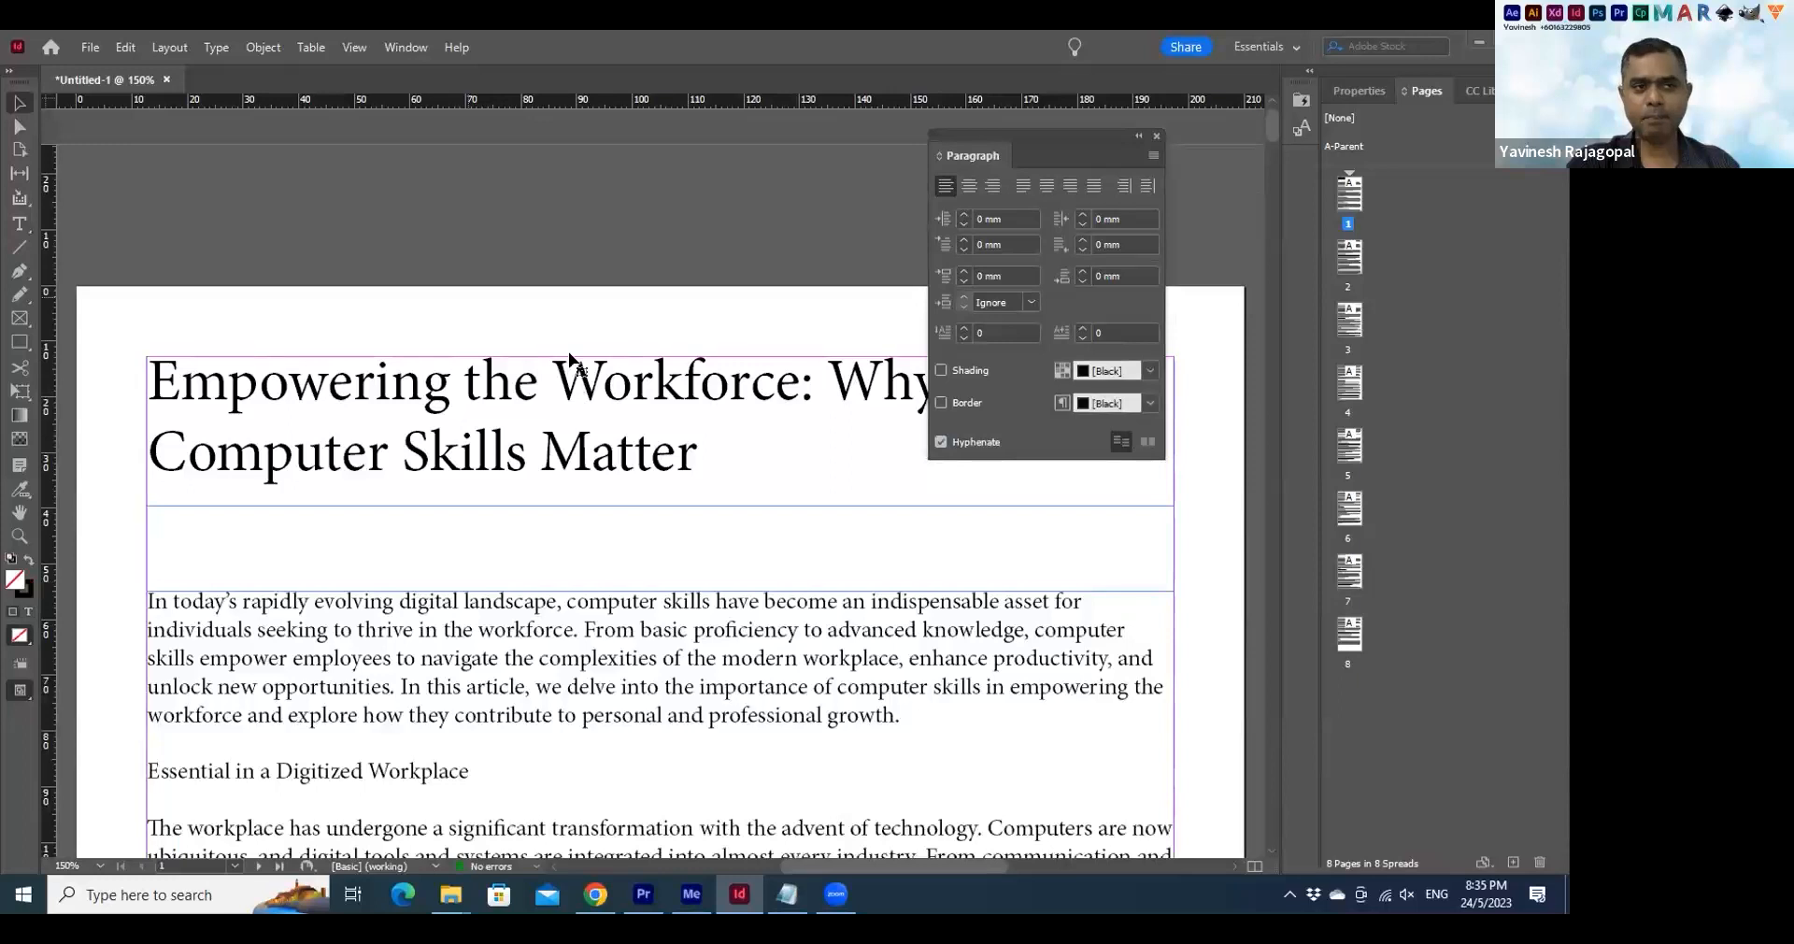
Compare the Hyphenate setting of the heading frame, the body text frame and the fully selected body story on page 1
left_click(941, 442)
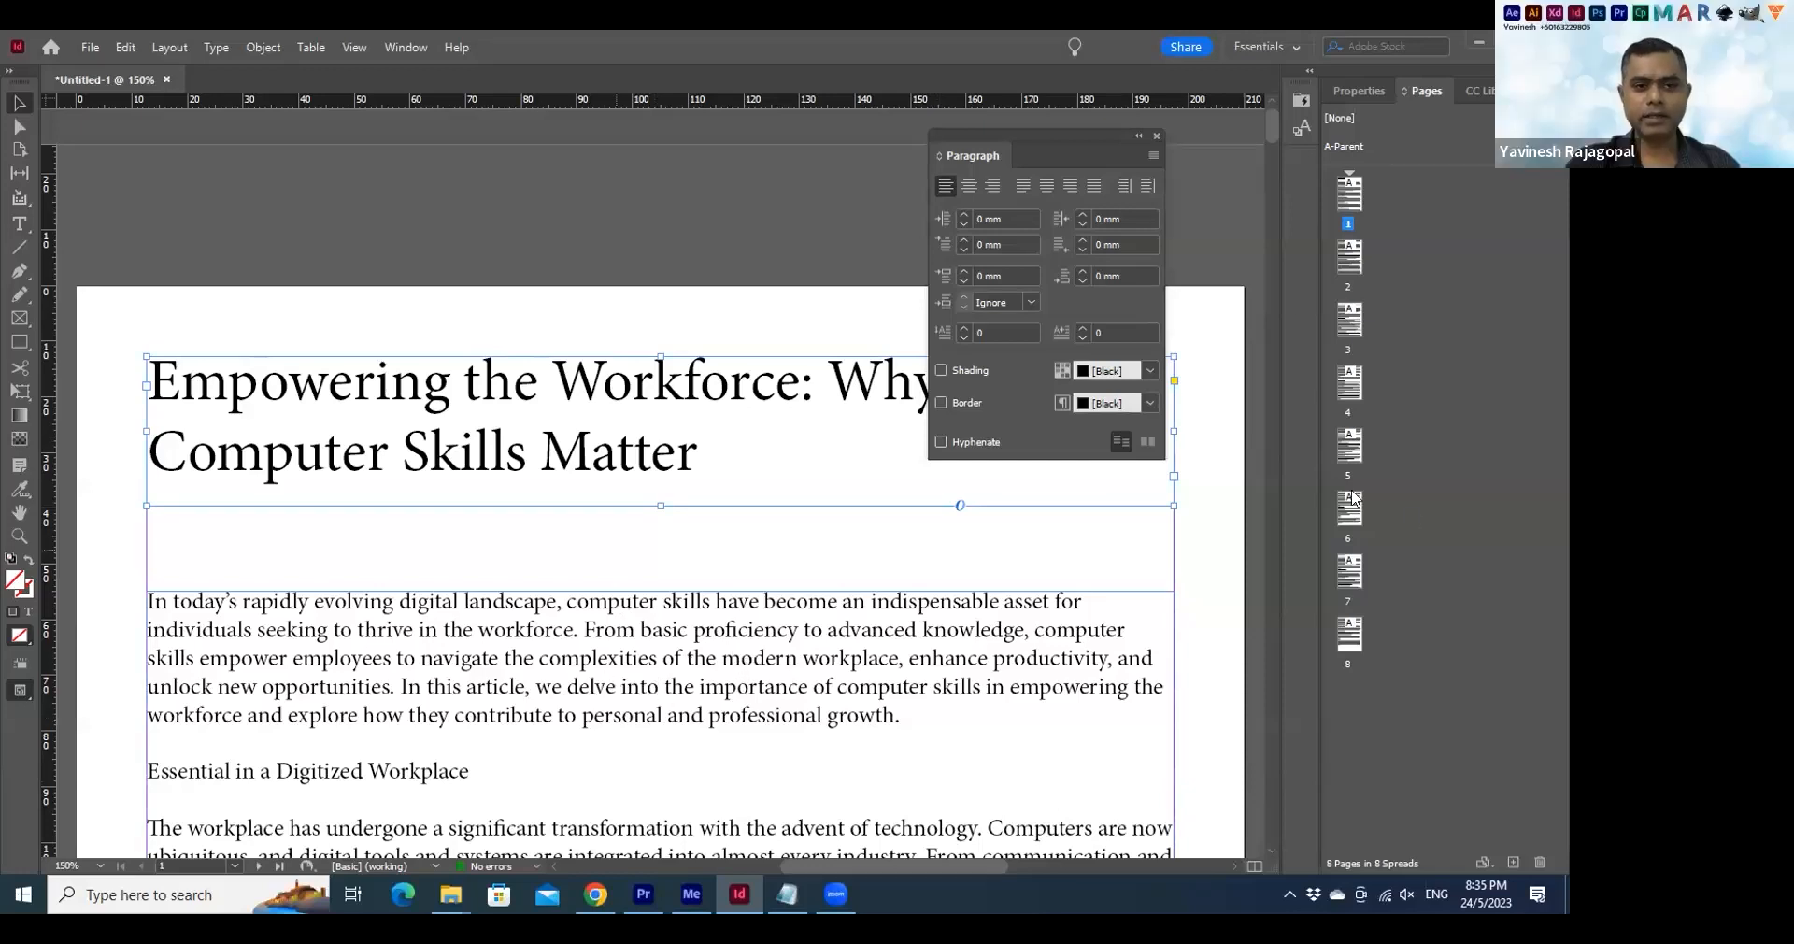
left_click(660, 689)
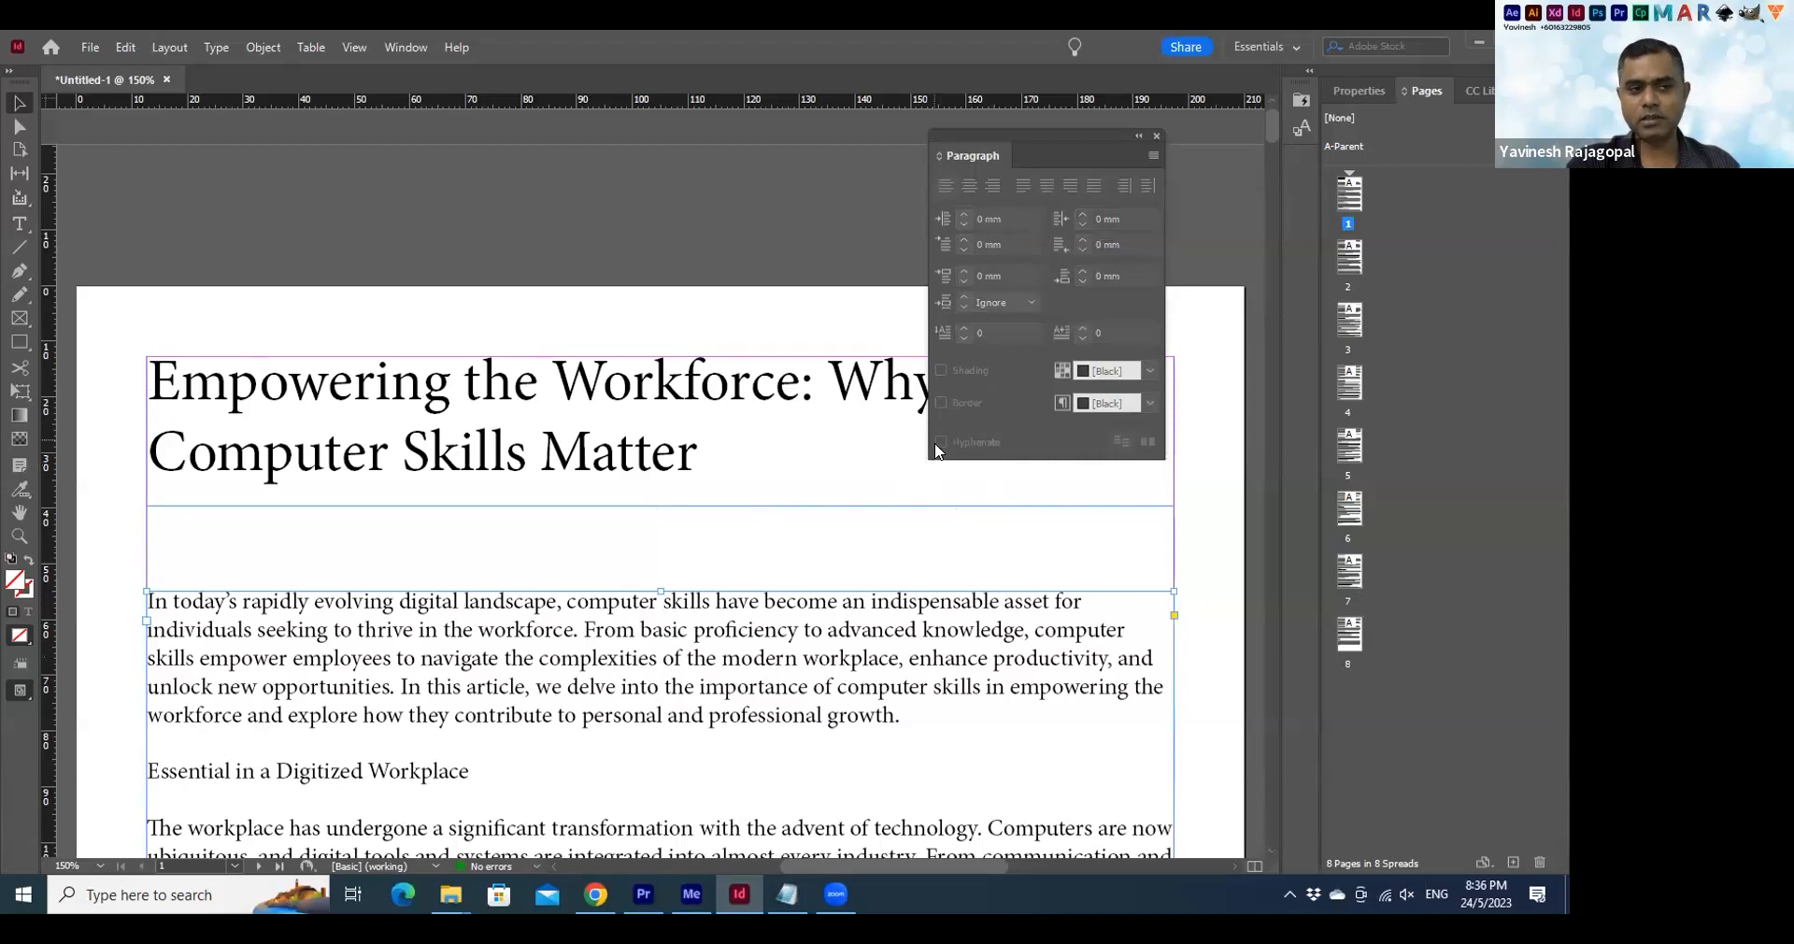
left_click(673, 450)
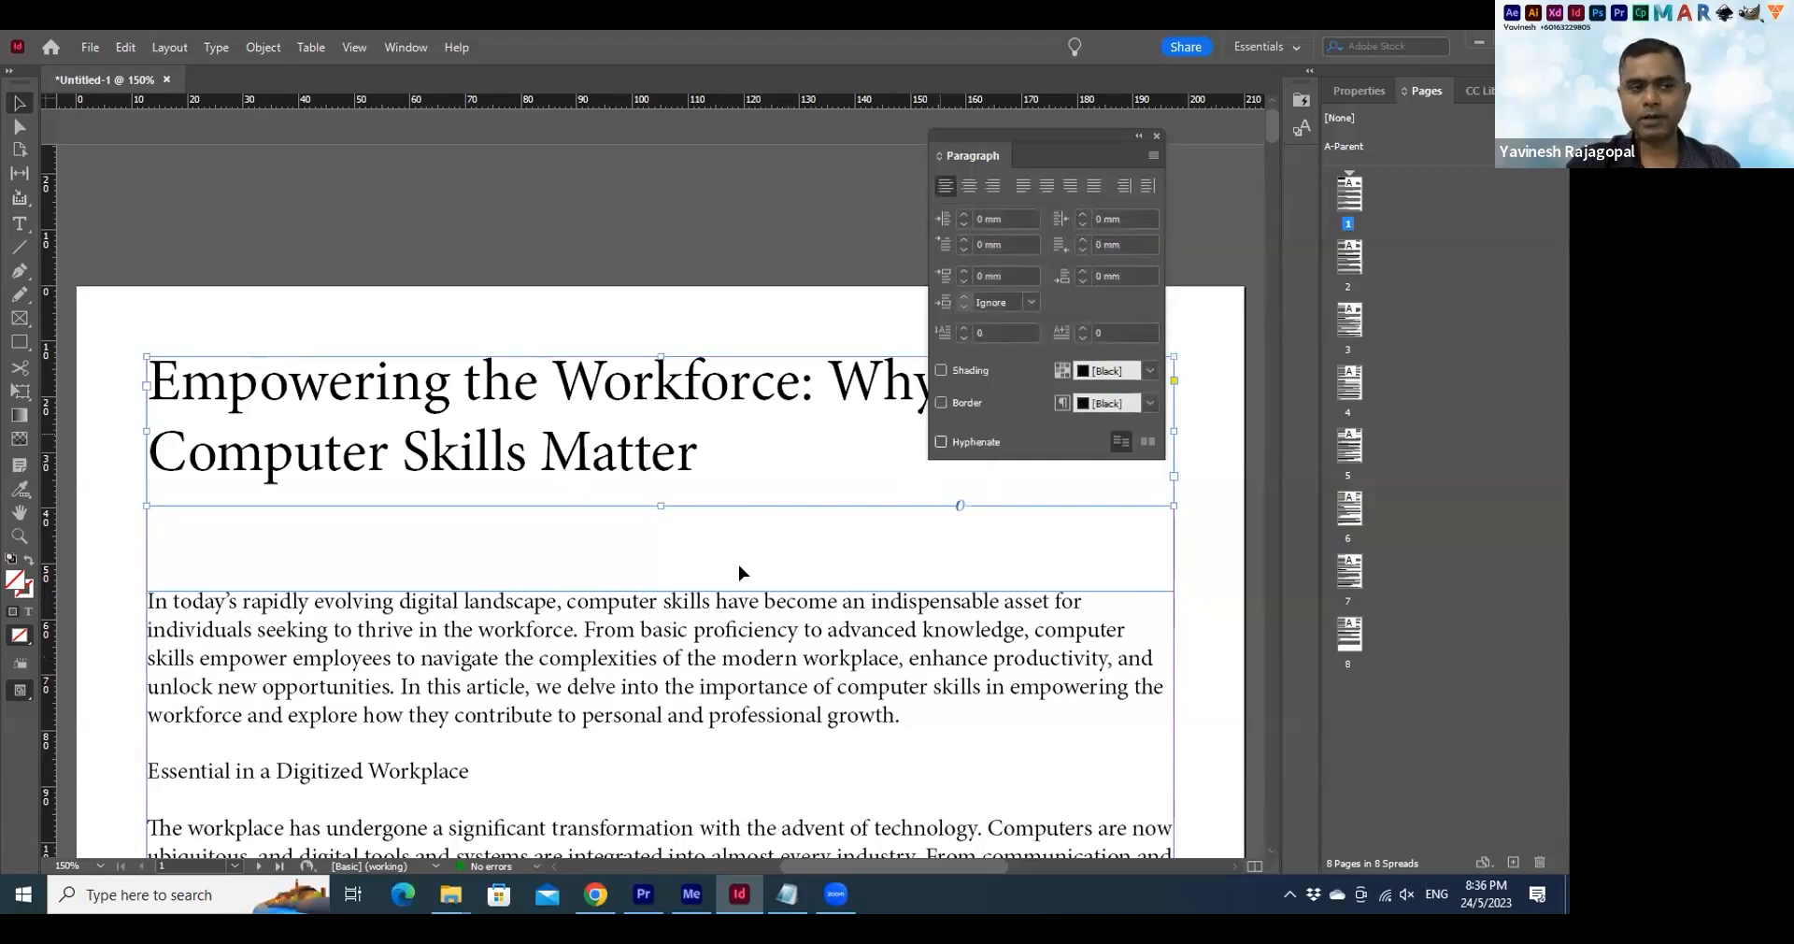
double_click(630, 626)
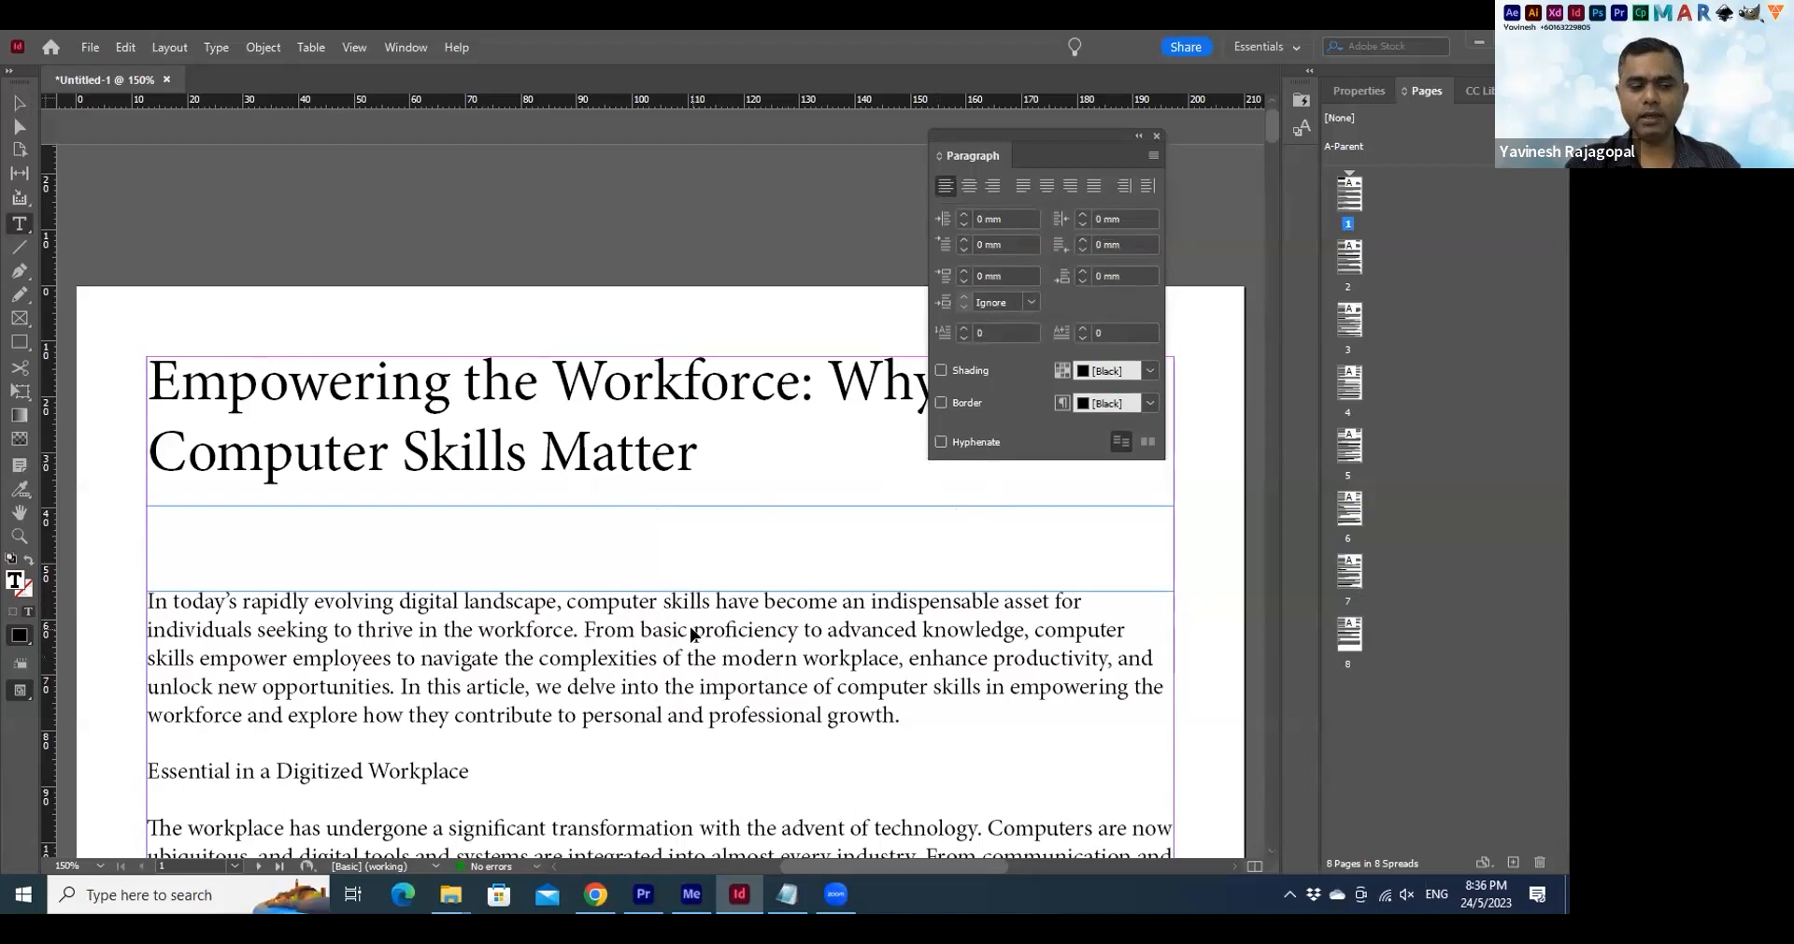
key("ctrl+a")
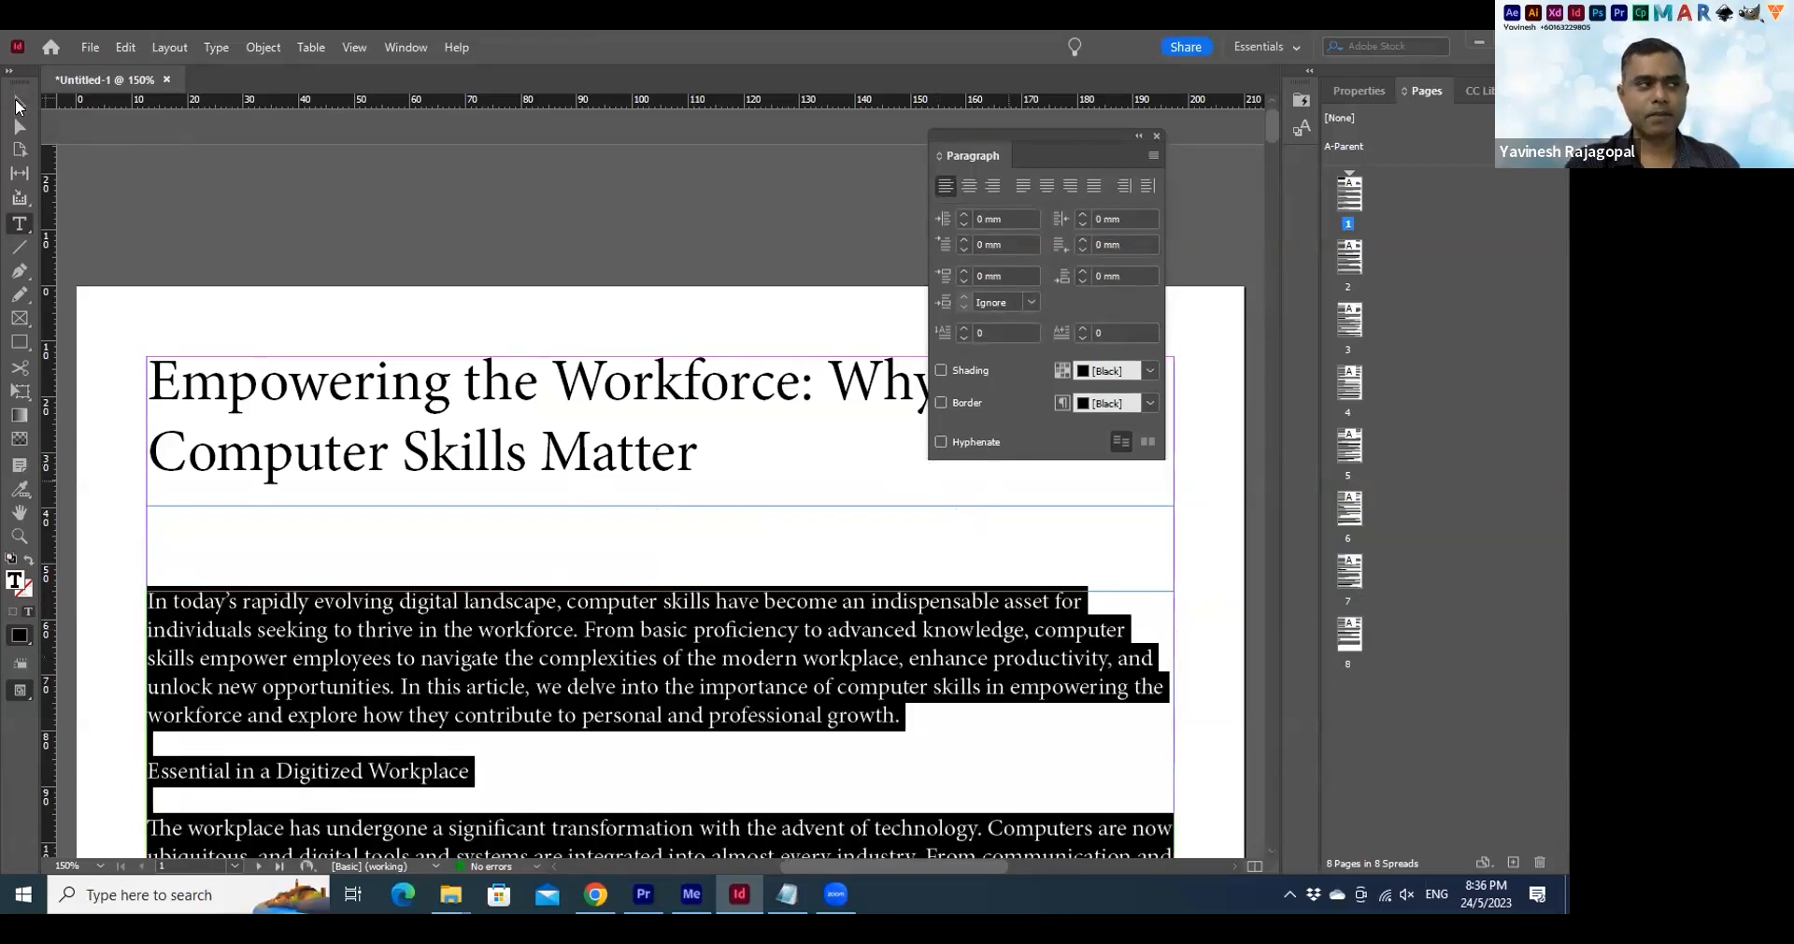
key("Escape")
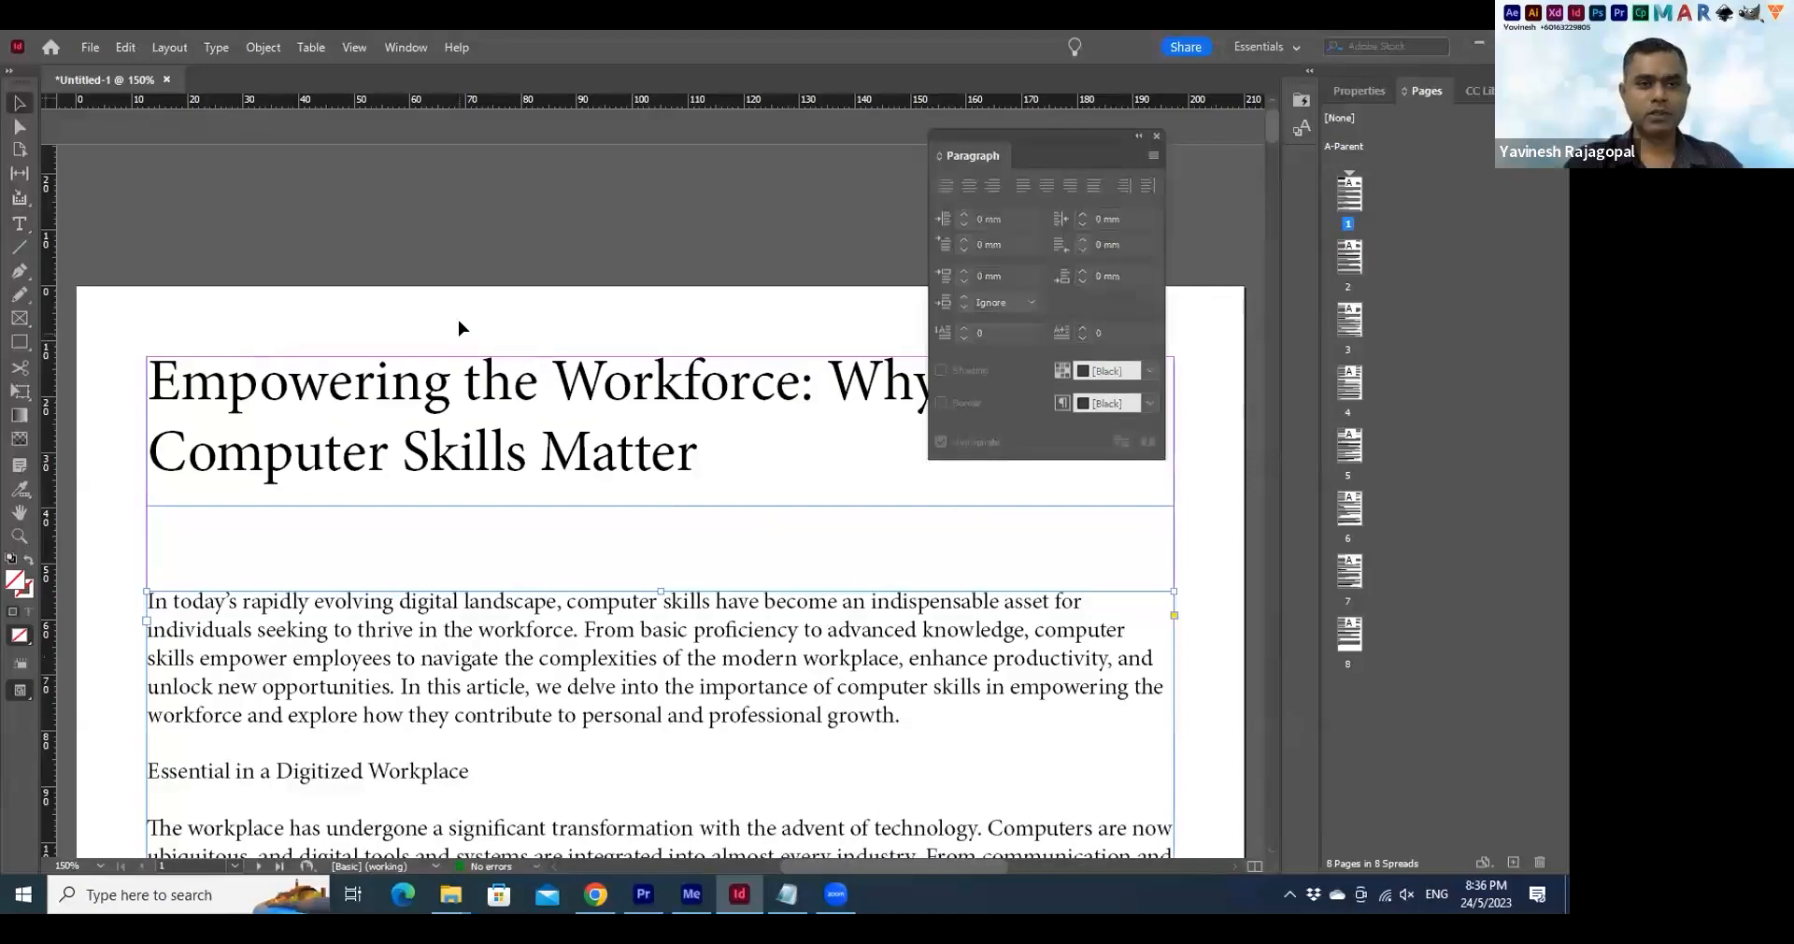
left_click(459, 327)
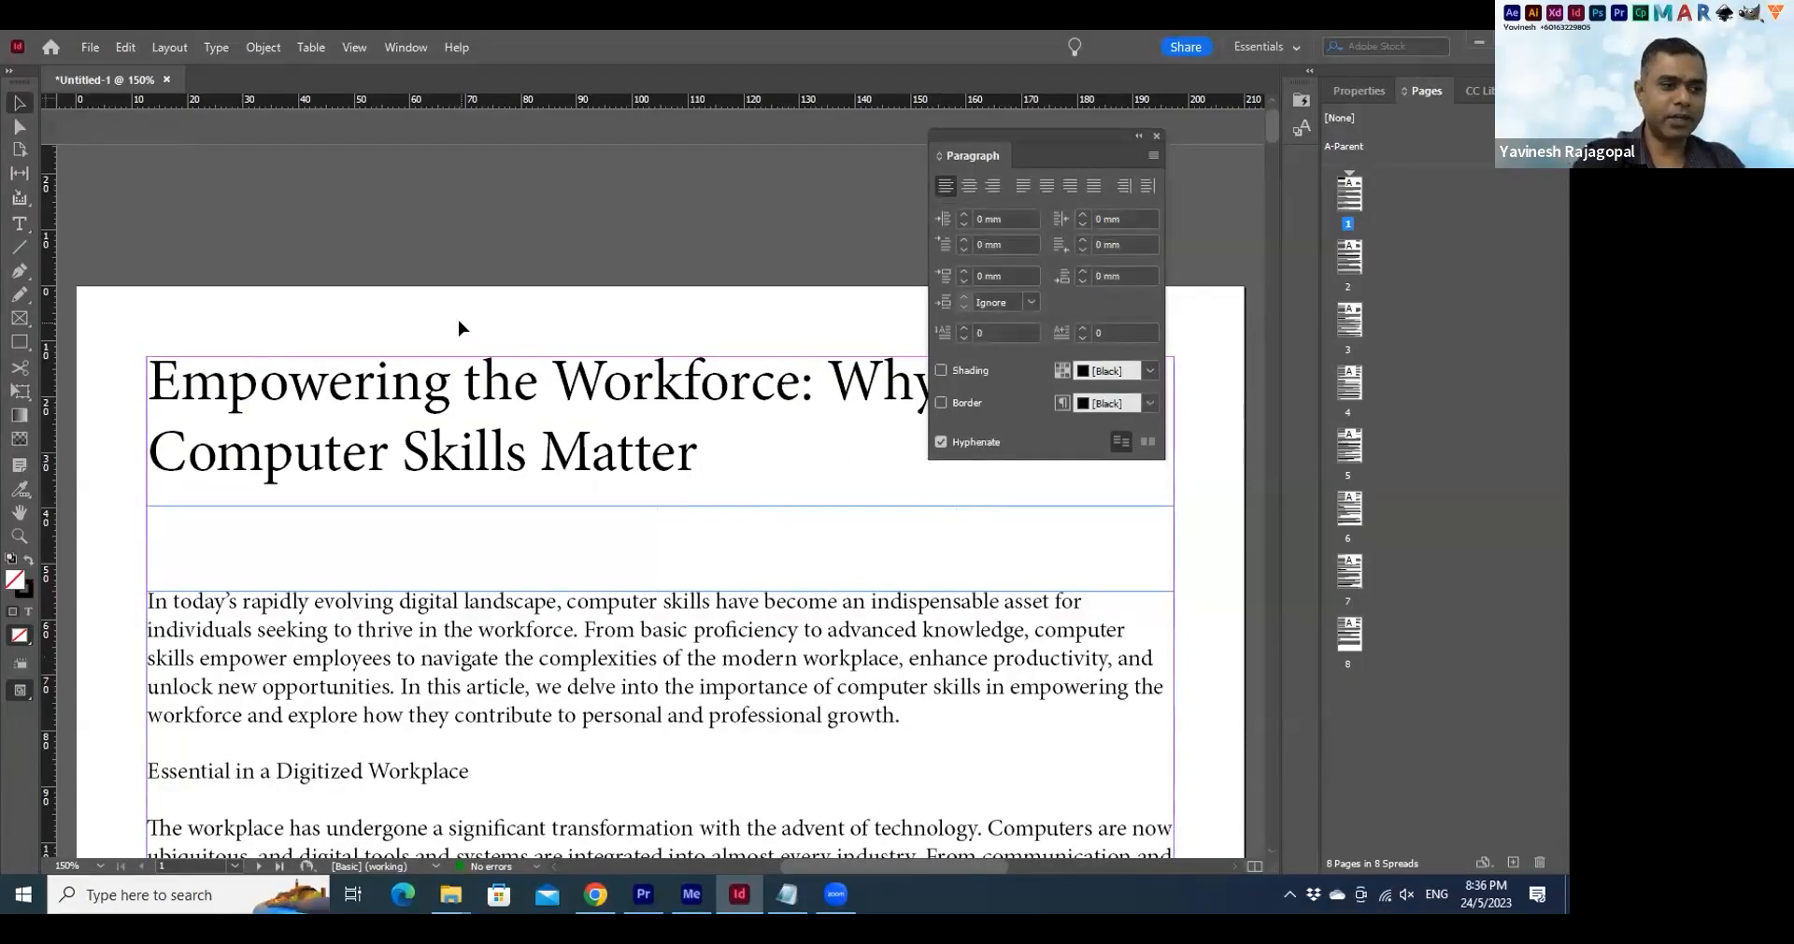
View the whole of page 1 fitted in the window with all panels hidden, and bring the panels back
key("Tab")
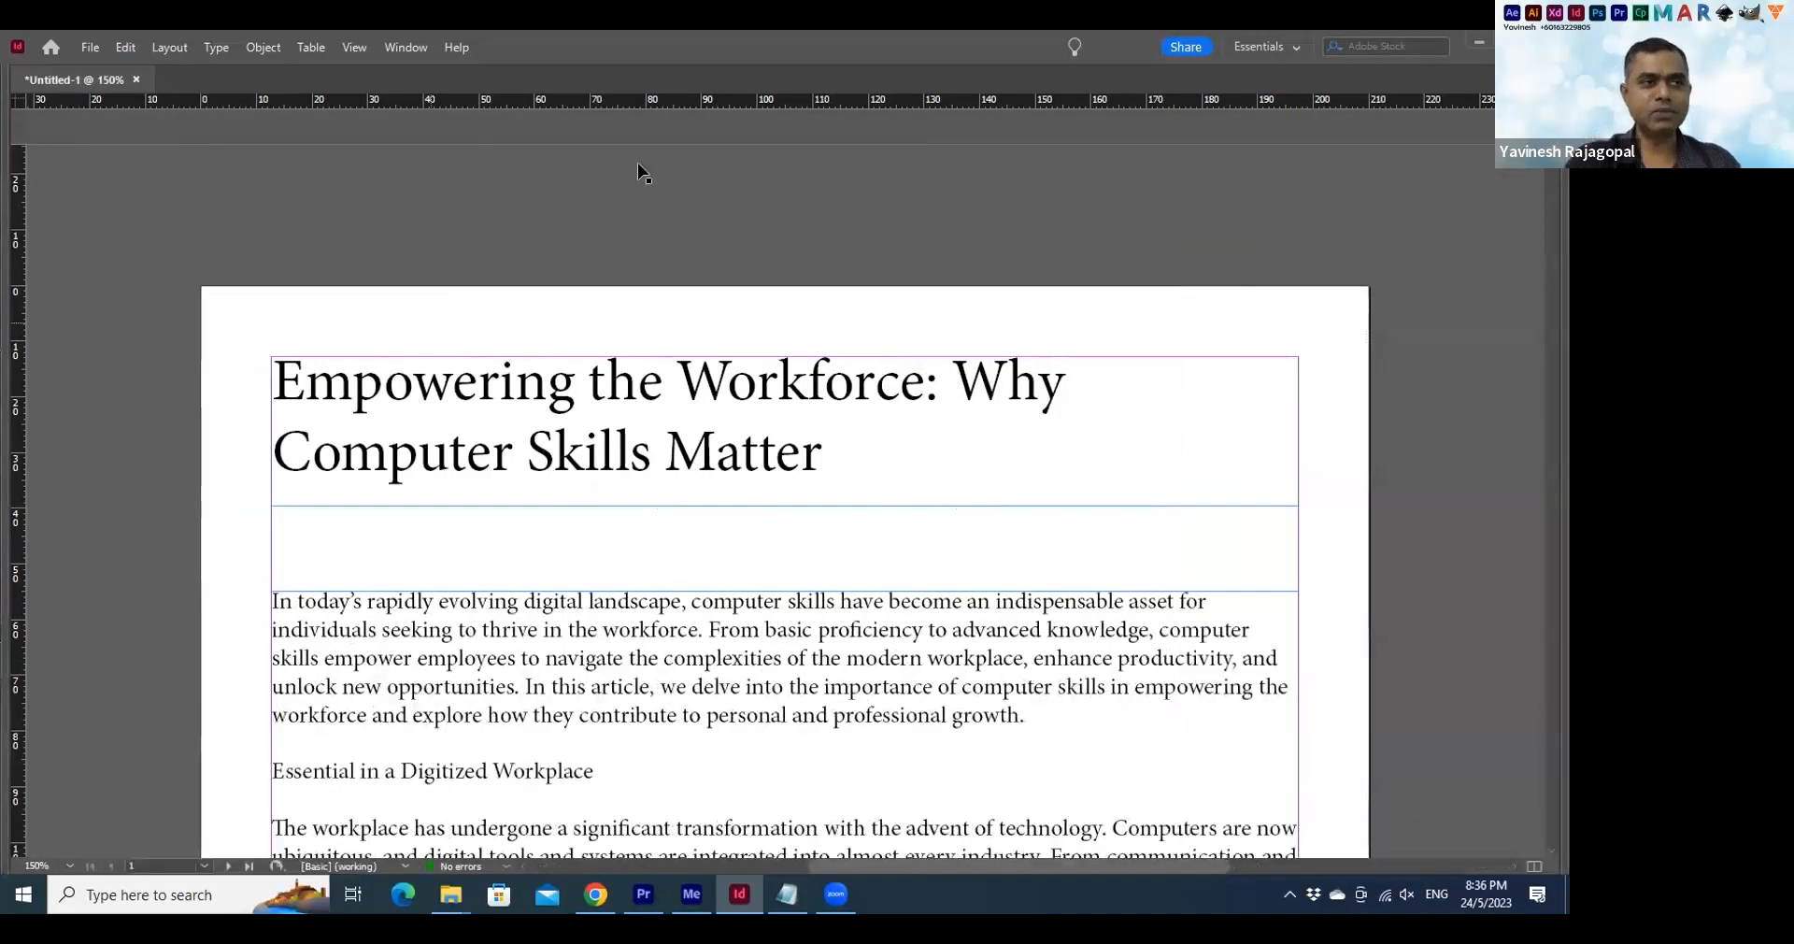
key("ctrl+0")
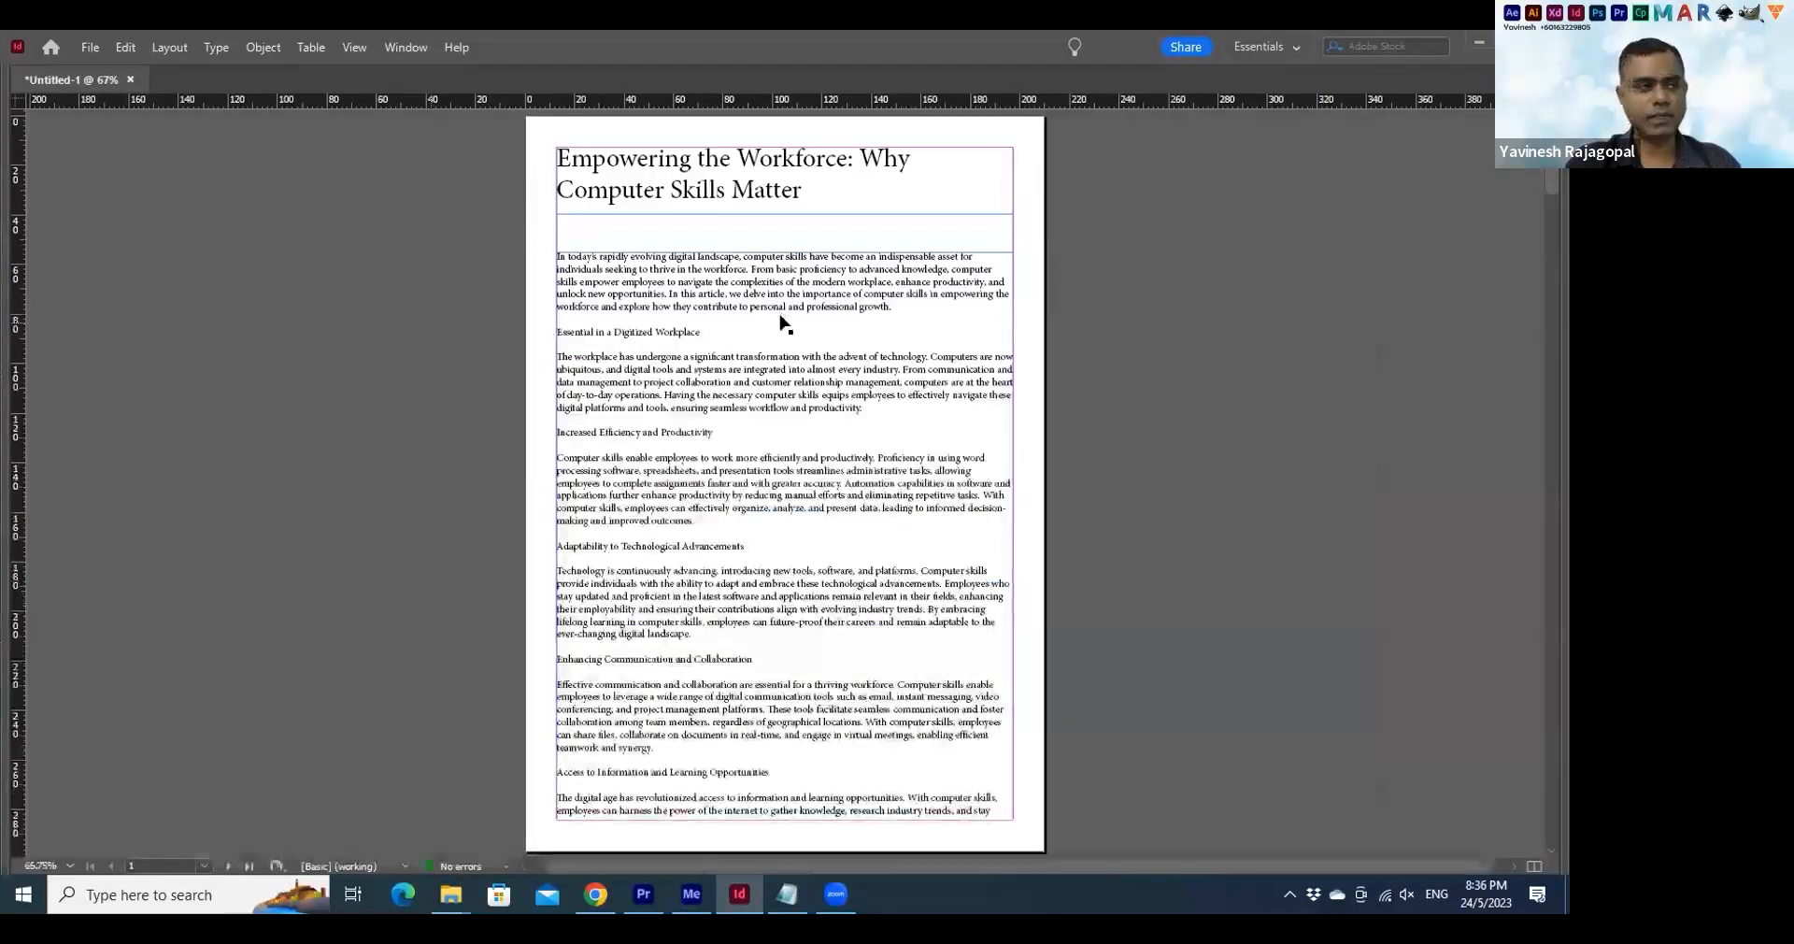
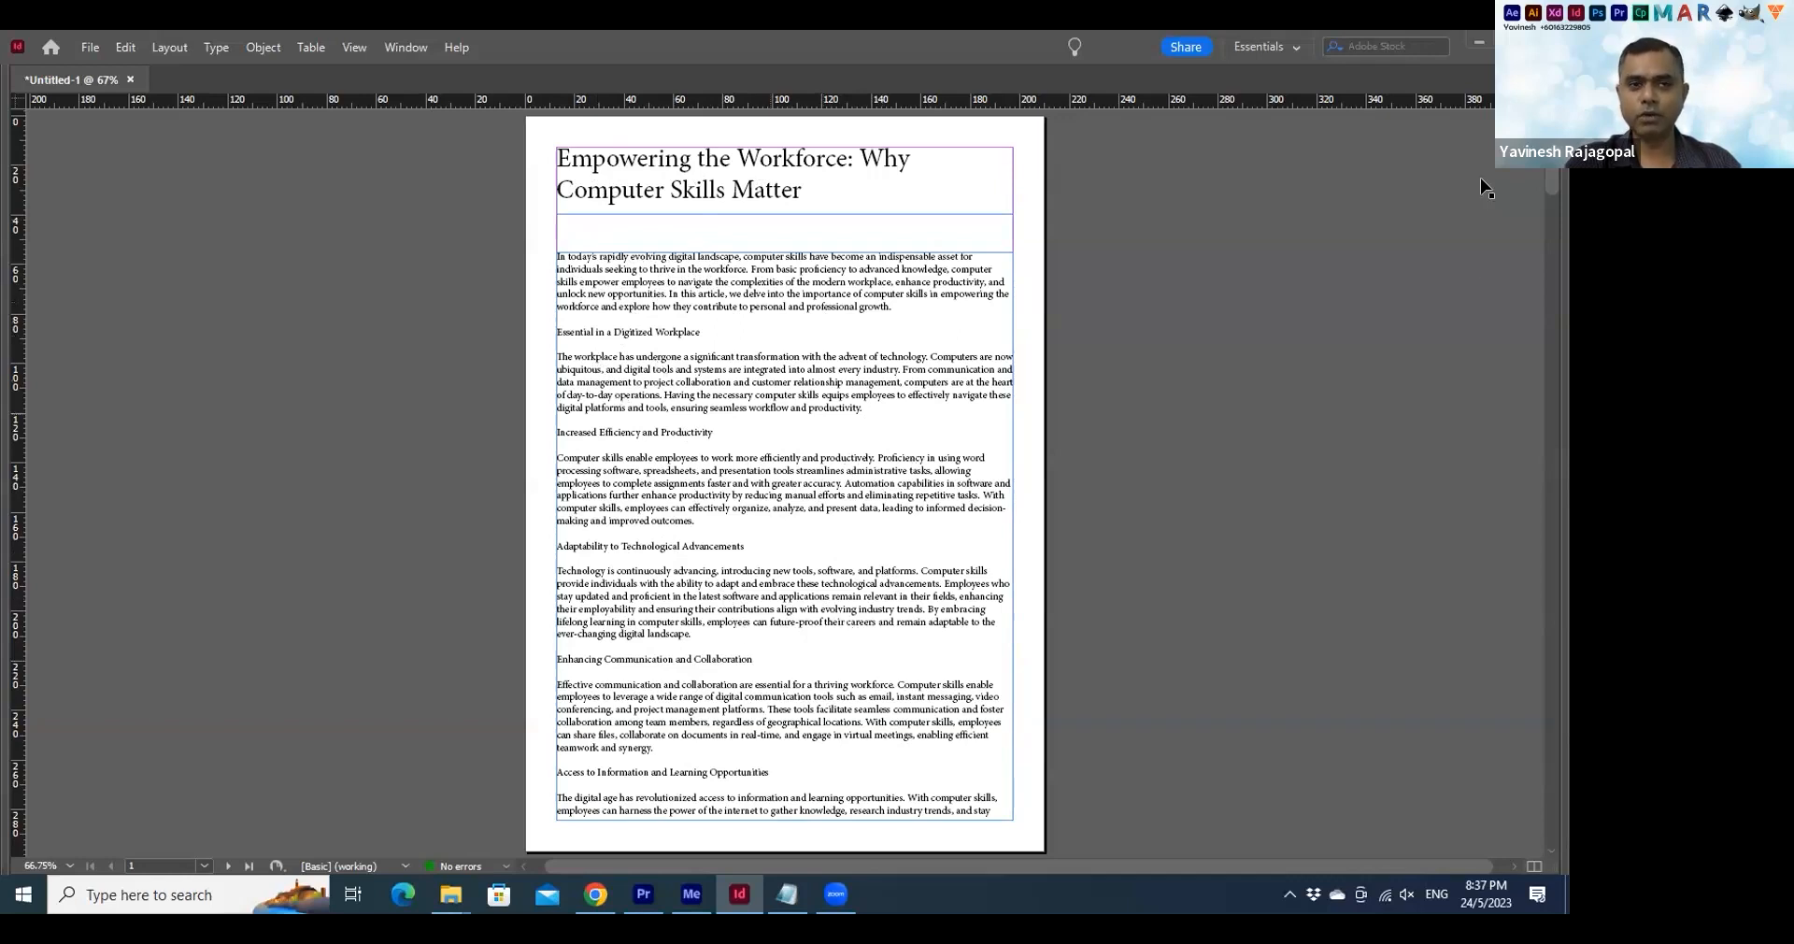
key("Tab")
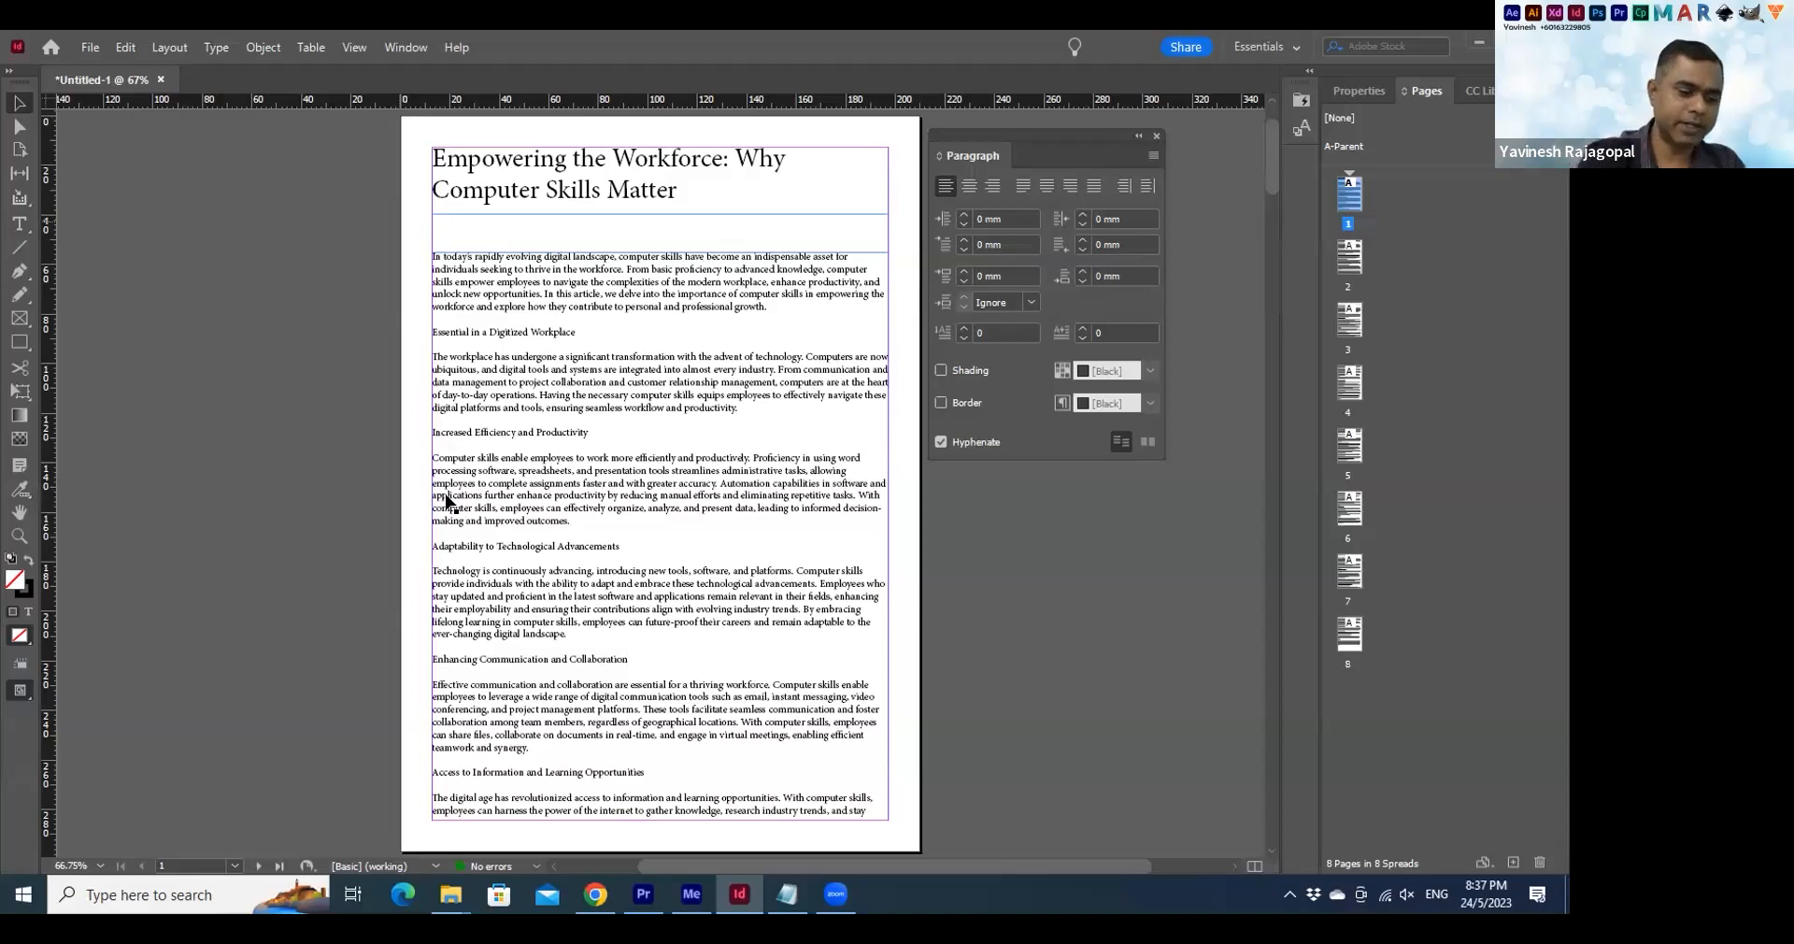
Cut the opening paragraph, "In today's rapidly evolving digital landscape", from the body text on page 1 and remove the blank lines left above the first subheading
scroll(447, 502, "up", 3)
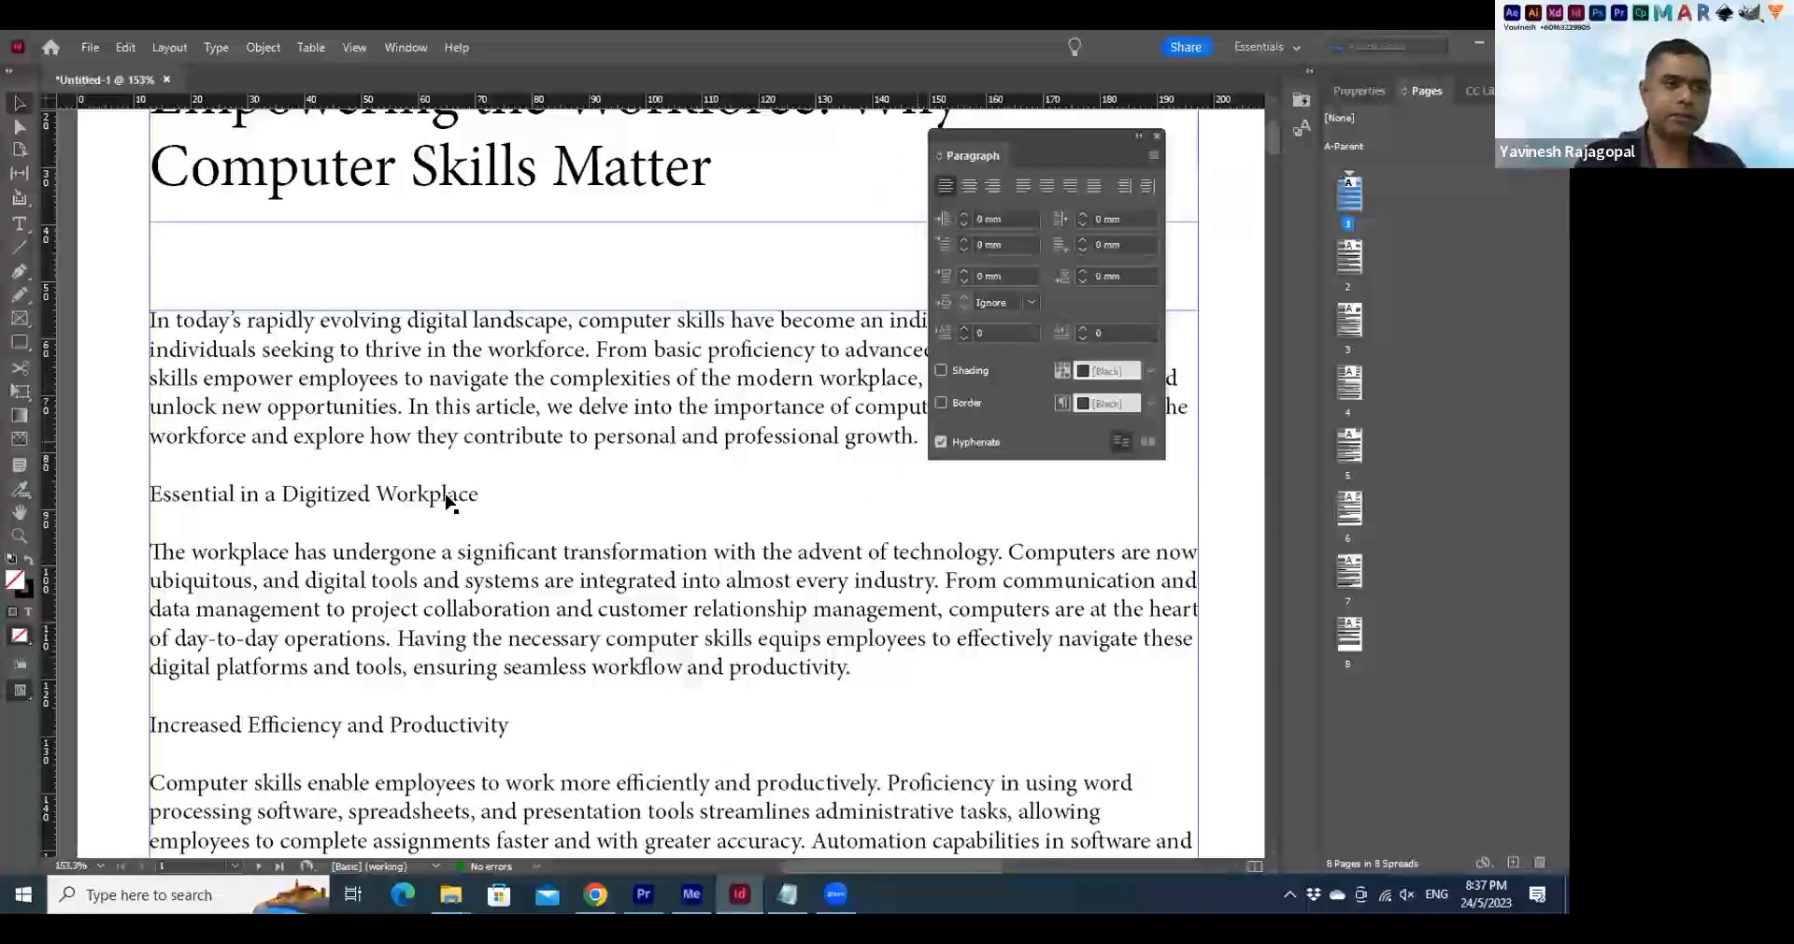
left_click(21, 227)
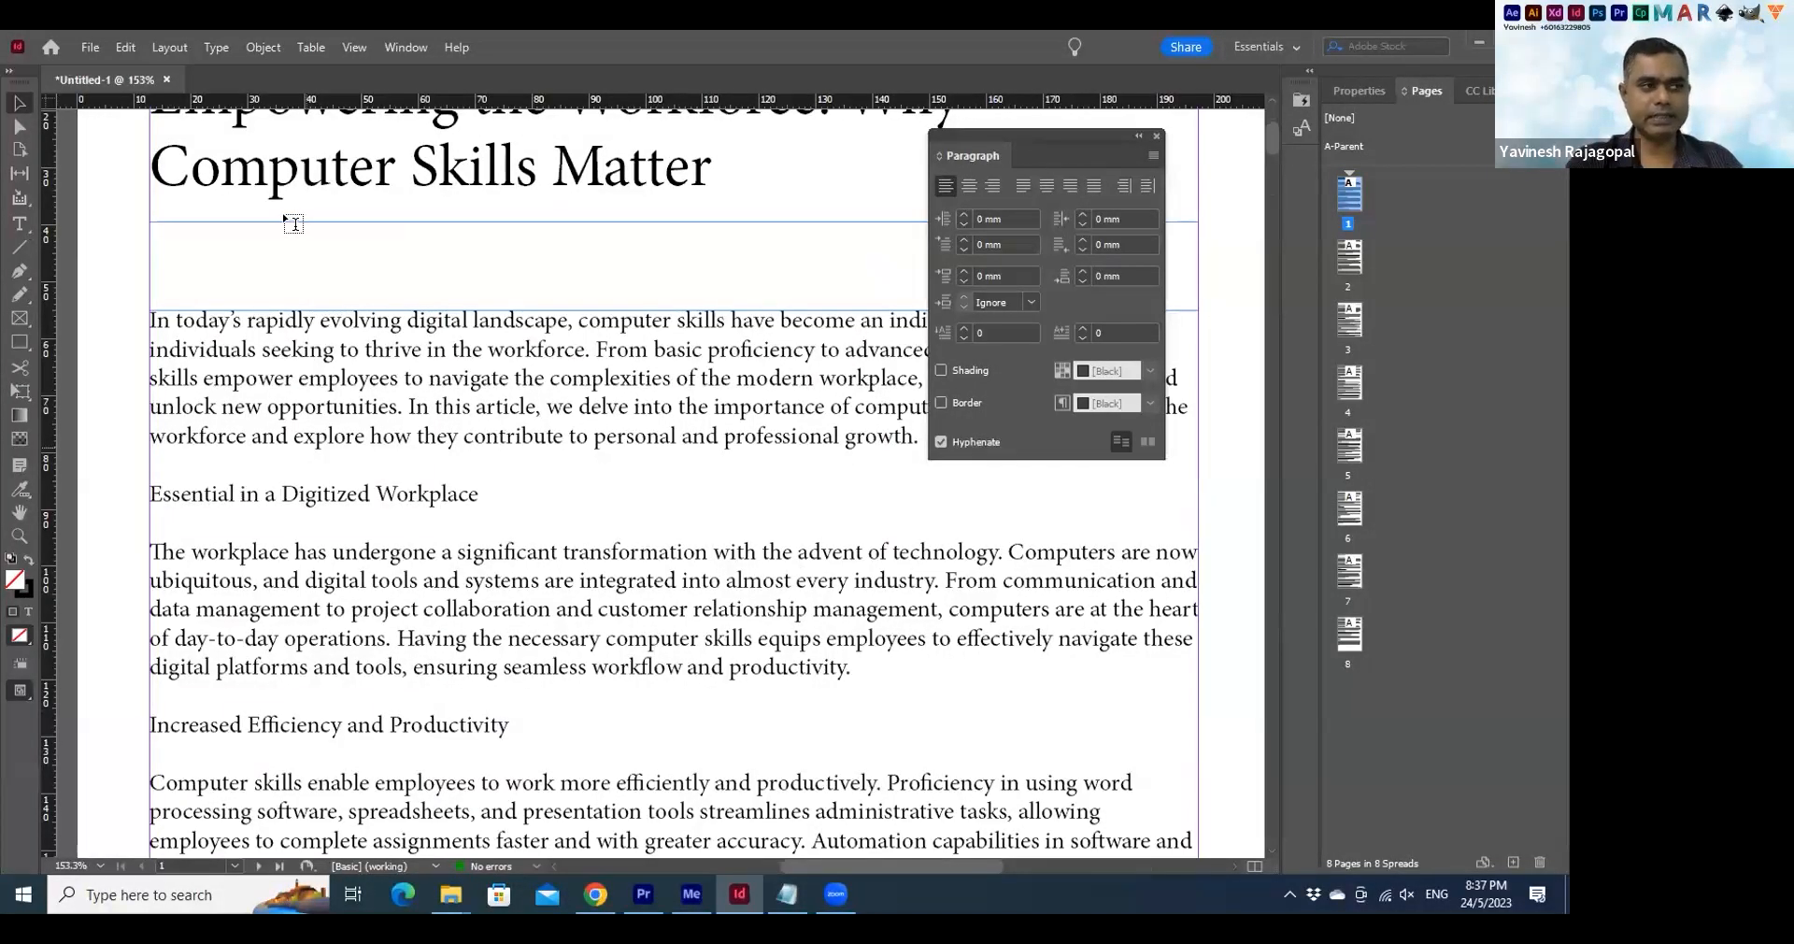
key("ctrl+0")
left_click_drag(768, 308, 432, 256)
key("BackSpace")
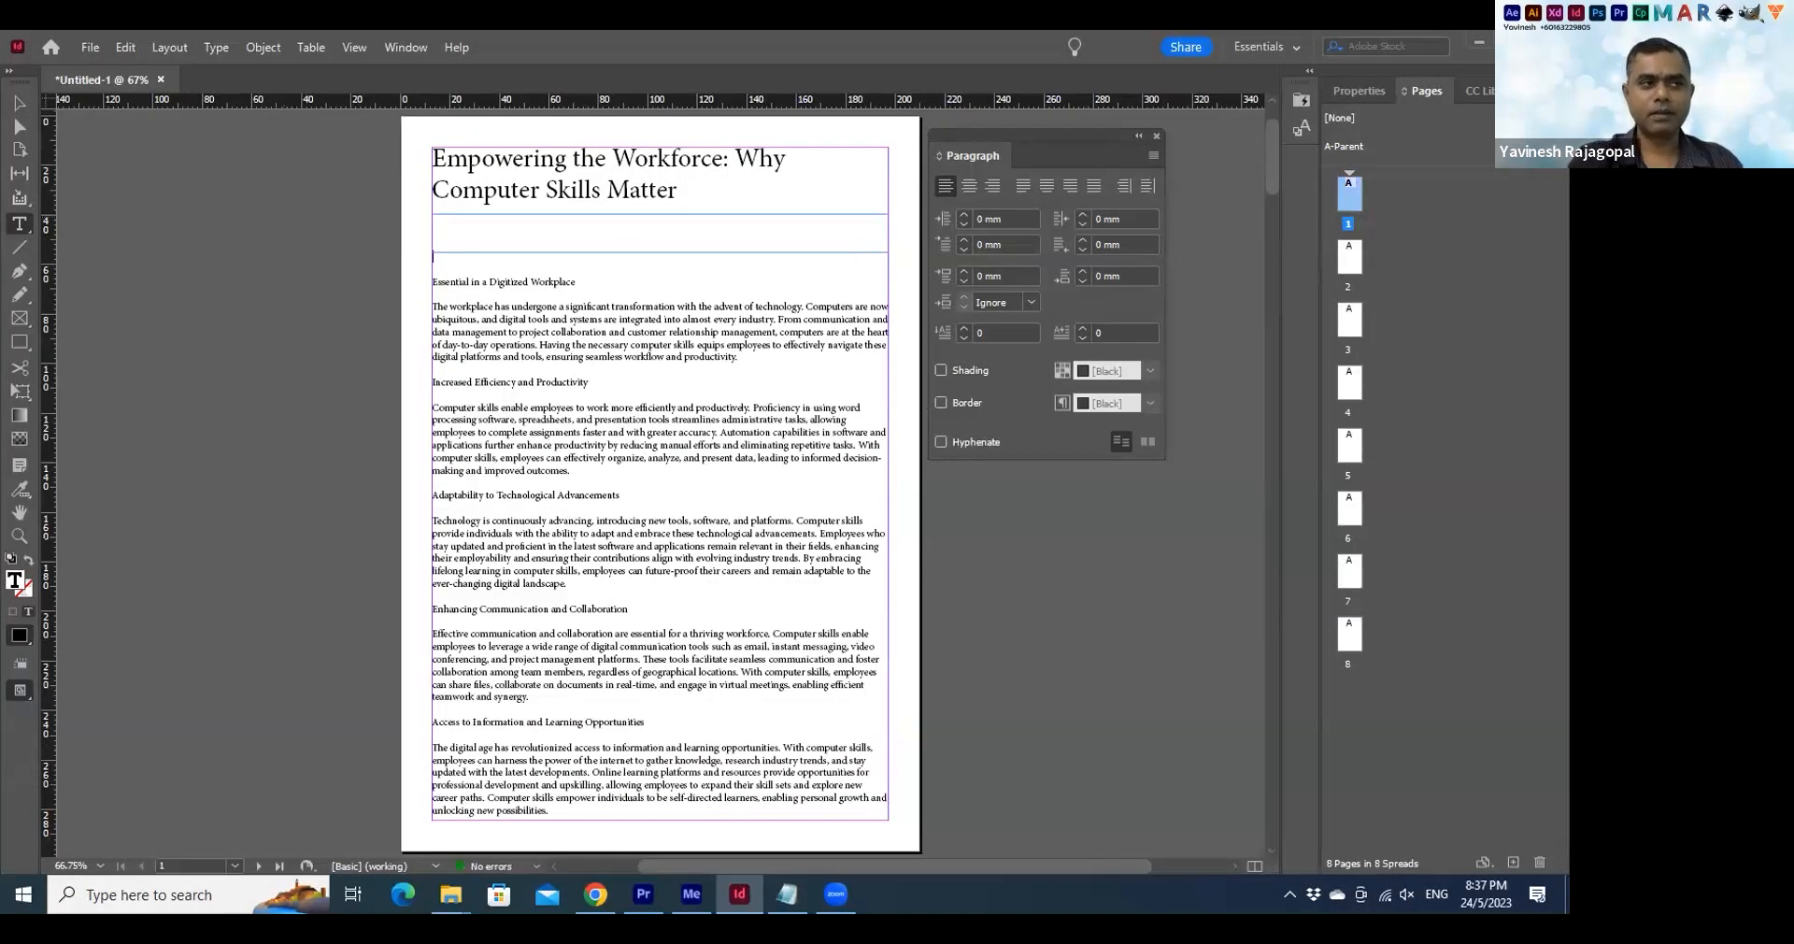
key("Delete")
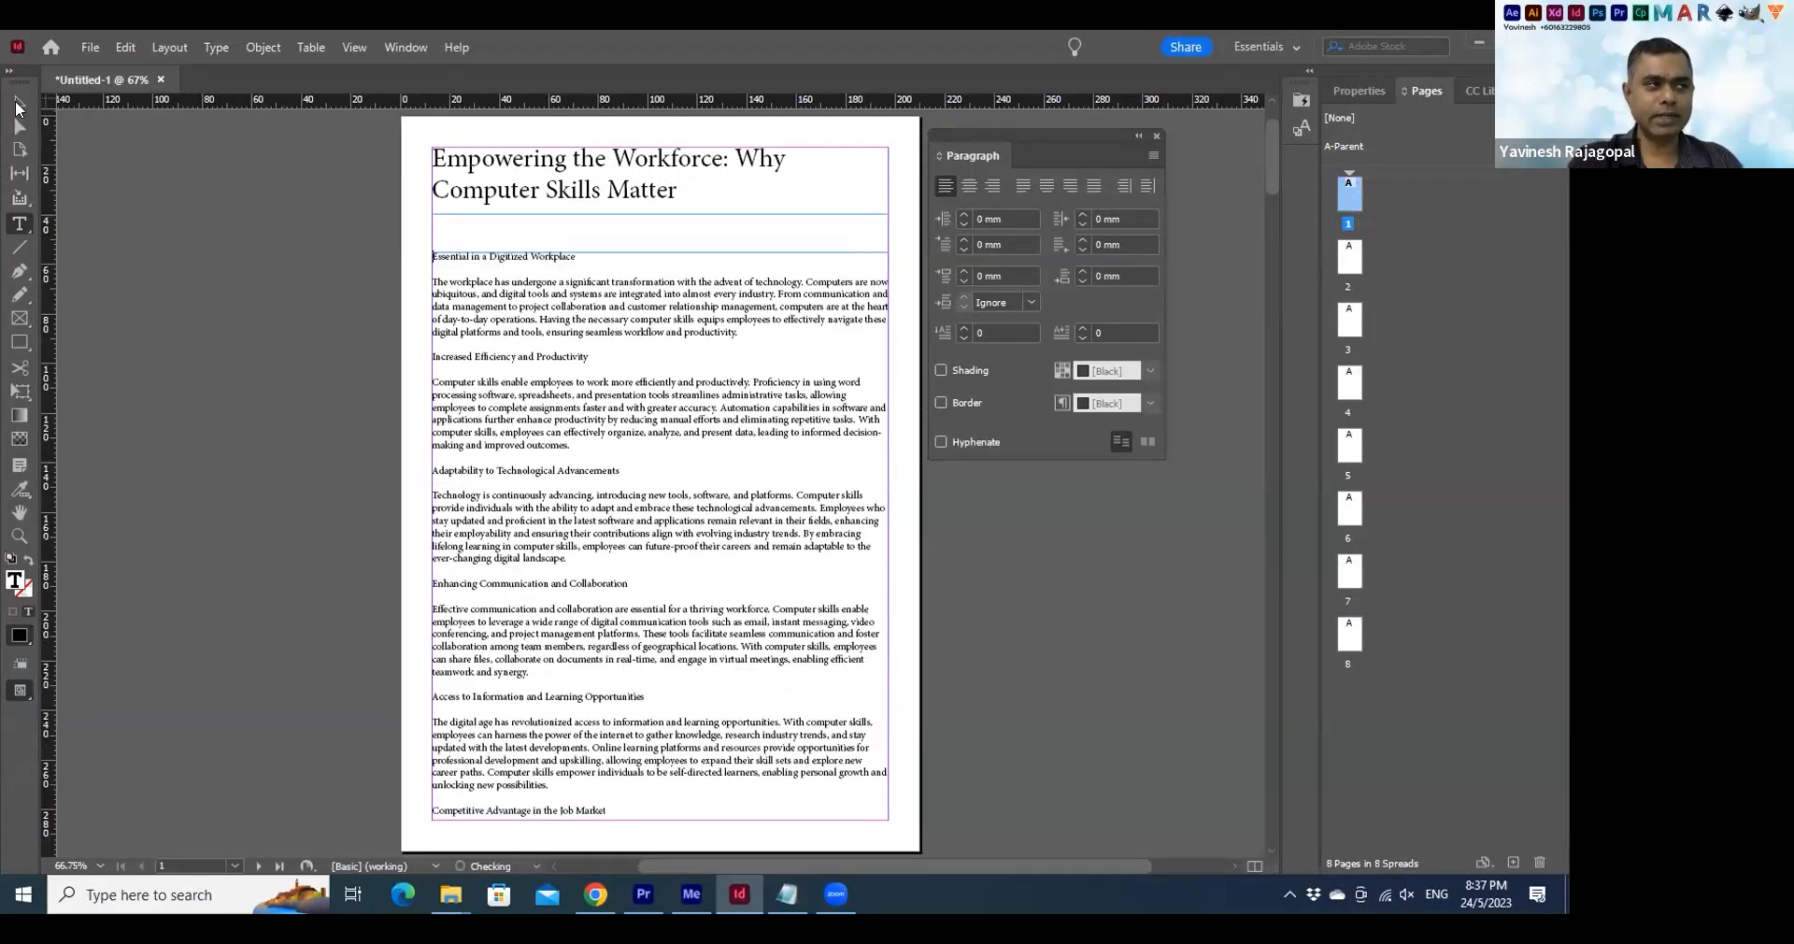
Replace the body text frame on page 1 with the cut opening paragraph pasted in its own frame, widened to span both margins
left_click(17, 101)
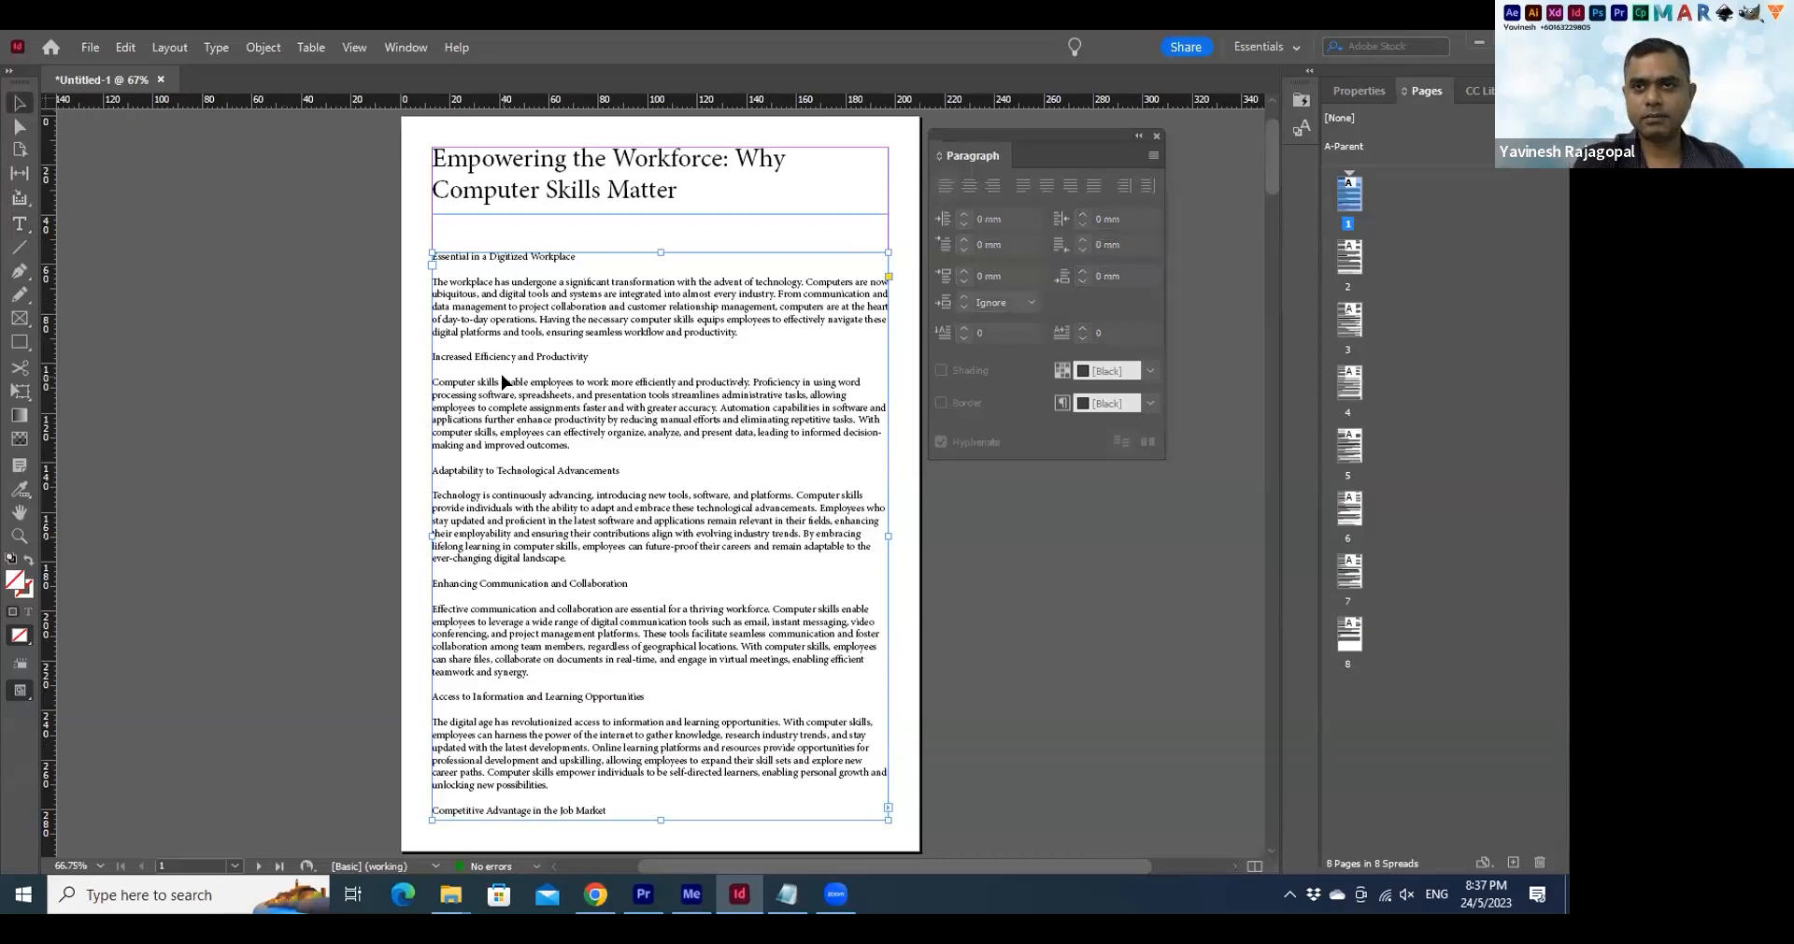
key("Delete")
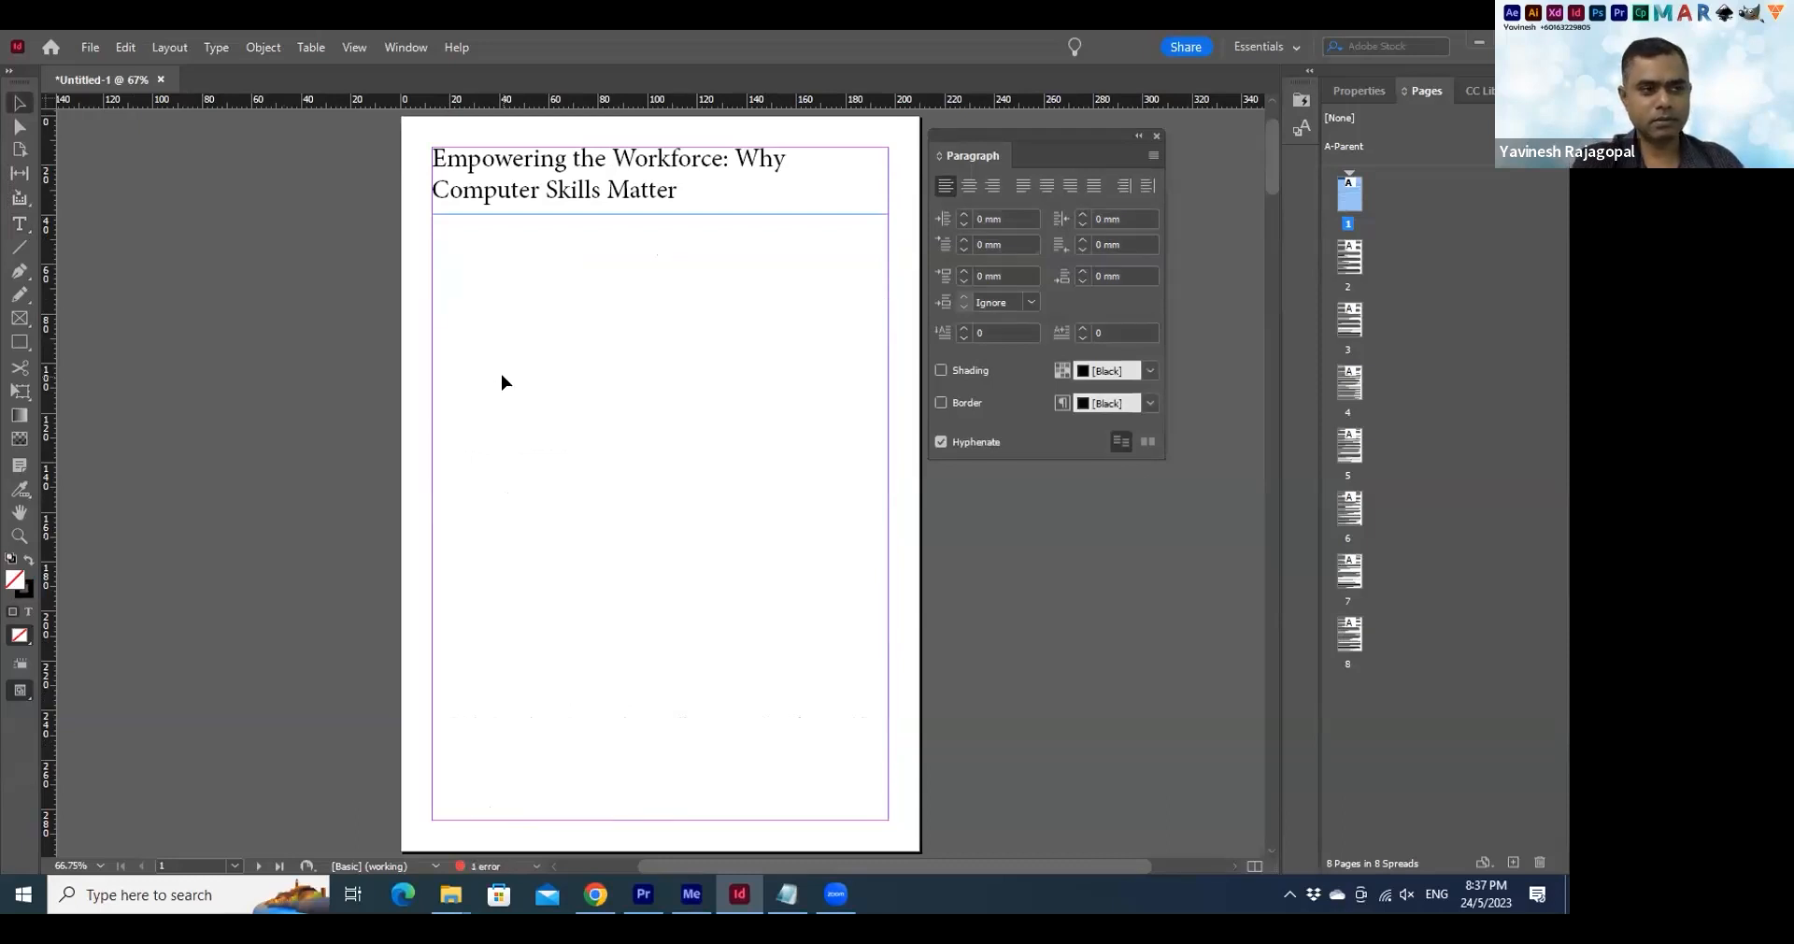
key("ctrl+v")
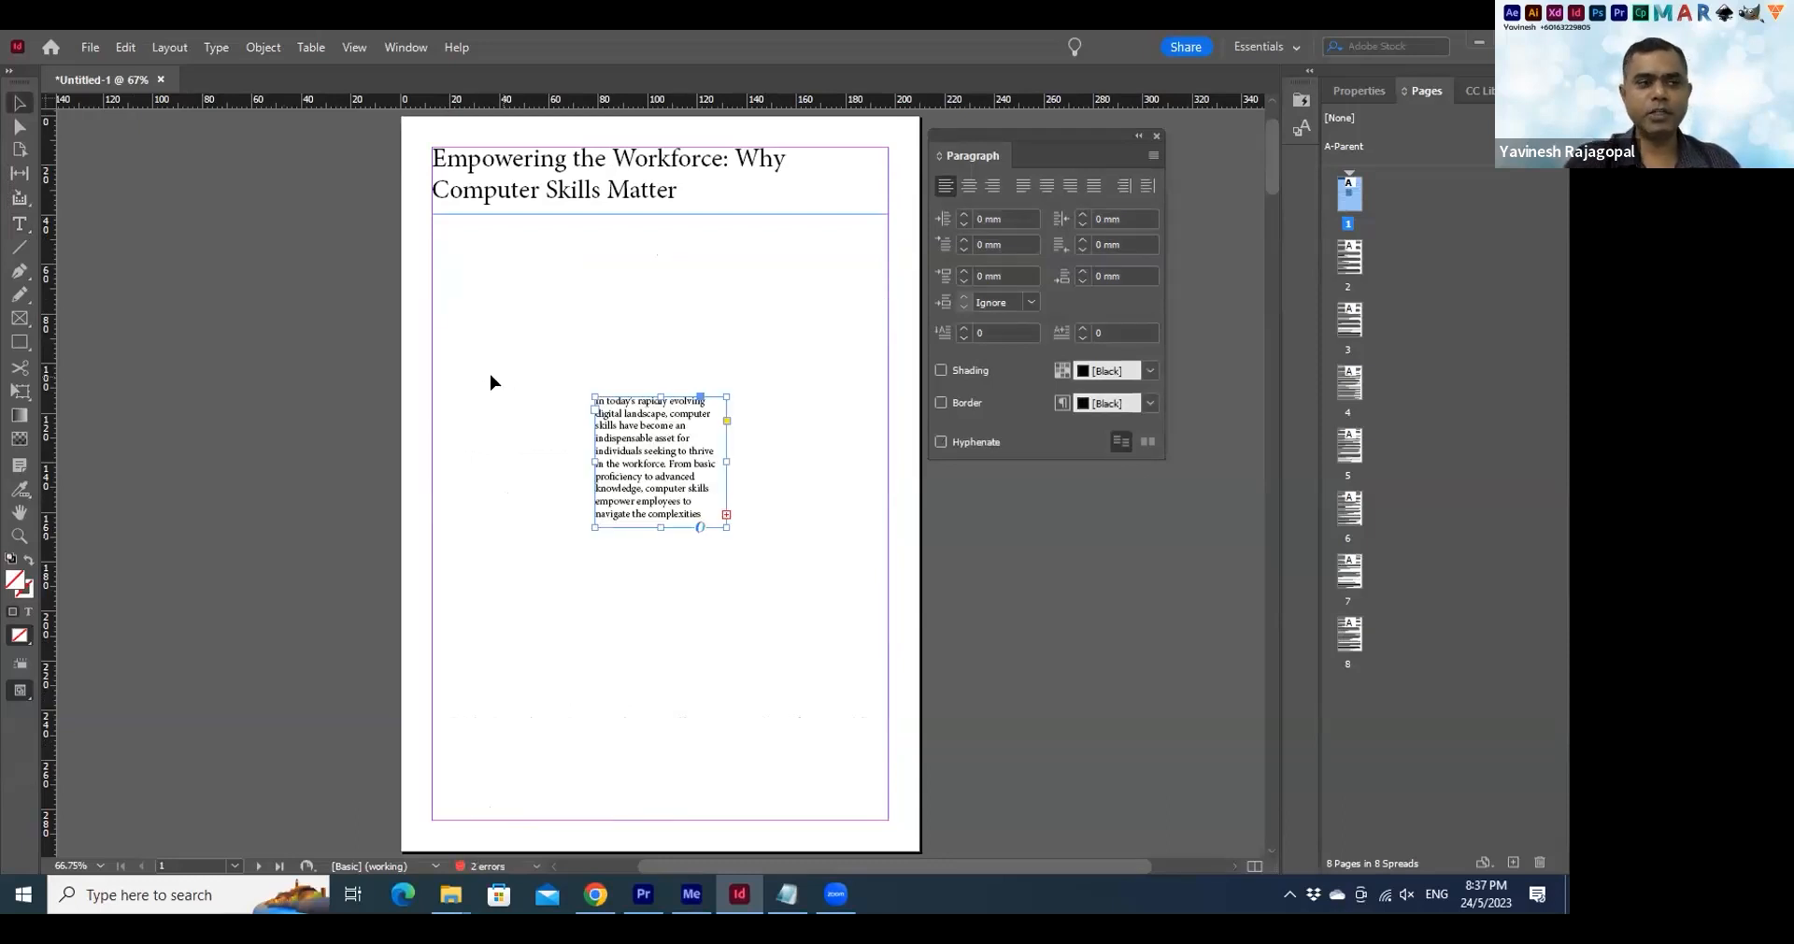
left_click_drag(596, 461, 889, 483)
left_click(700, 607)
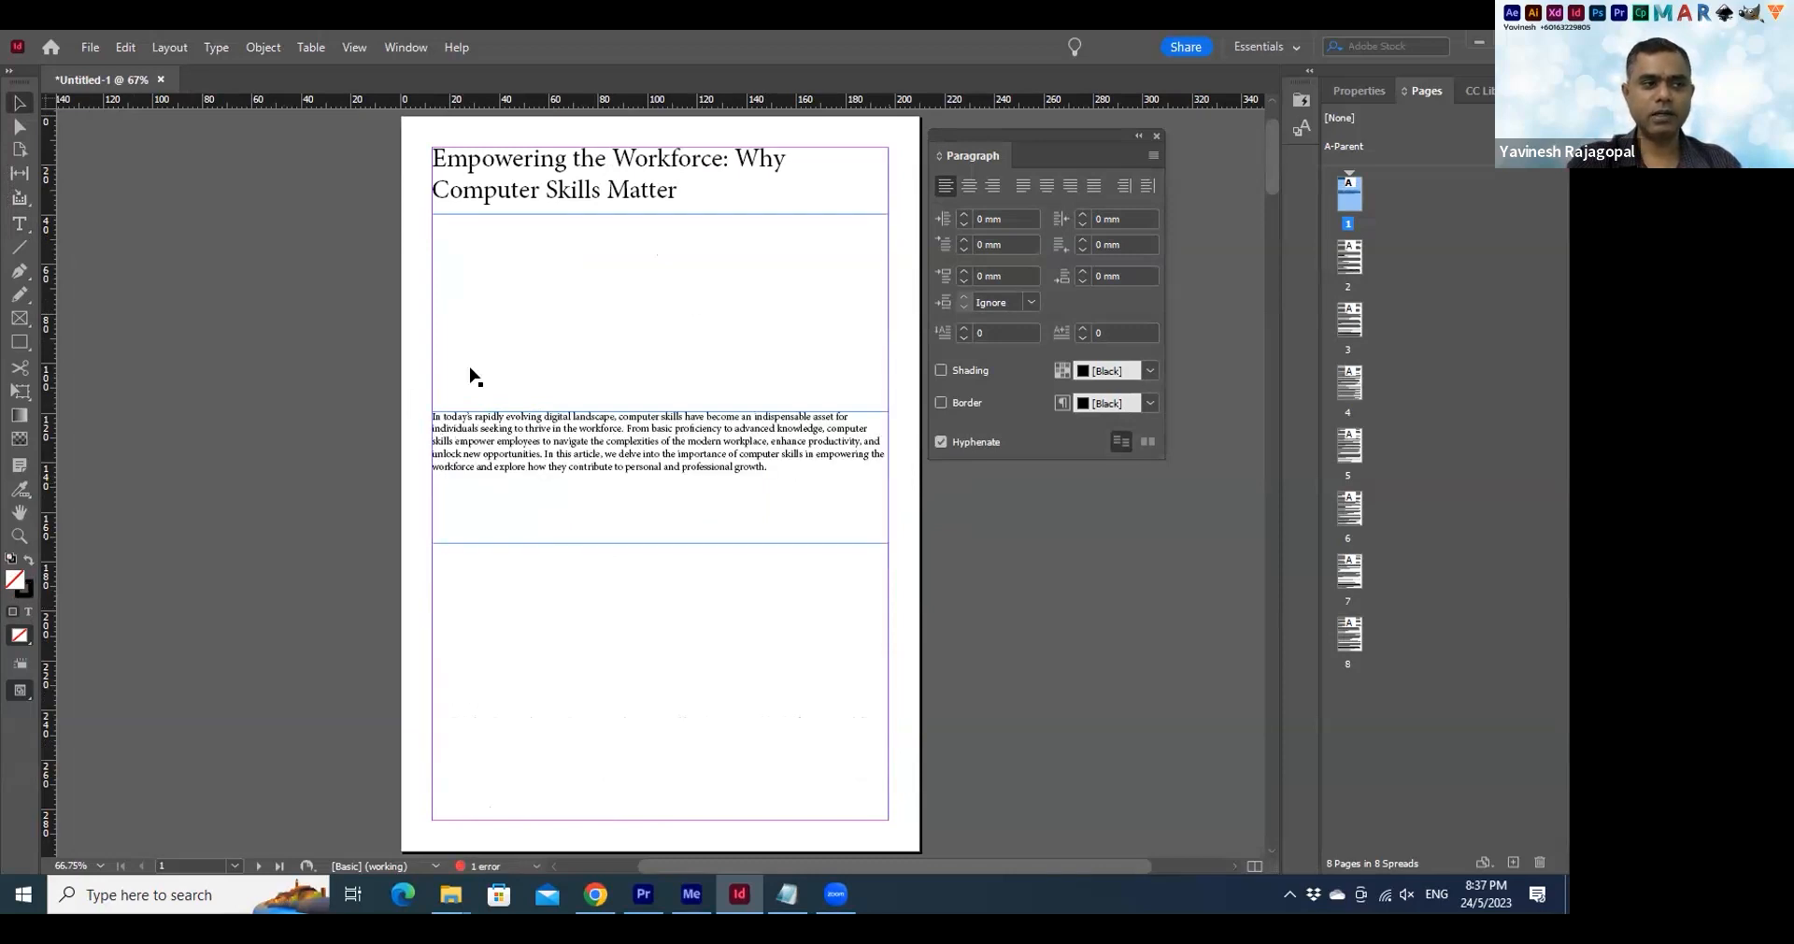
Shorten the opening paragraph's frame on page 1 so its lower edge sits just below the last line of text
scroll(443, 364, "down", 5)
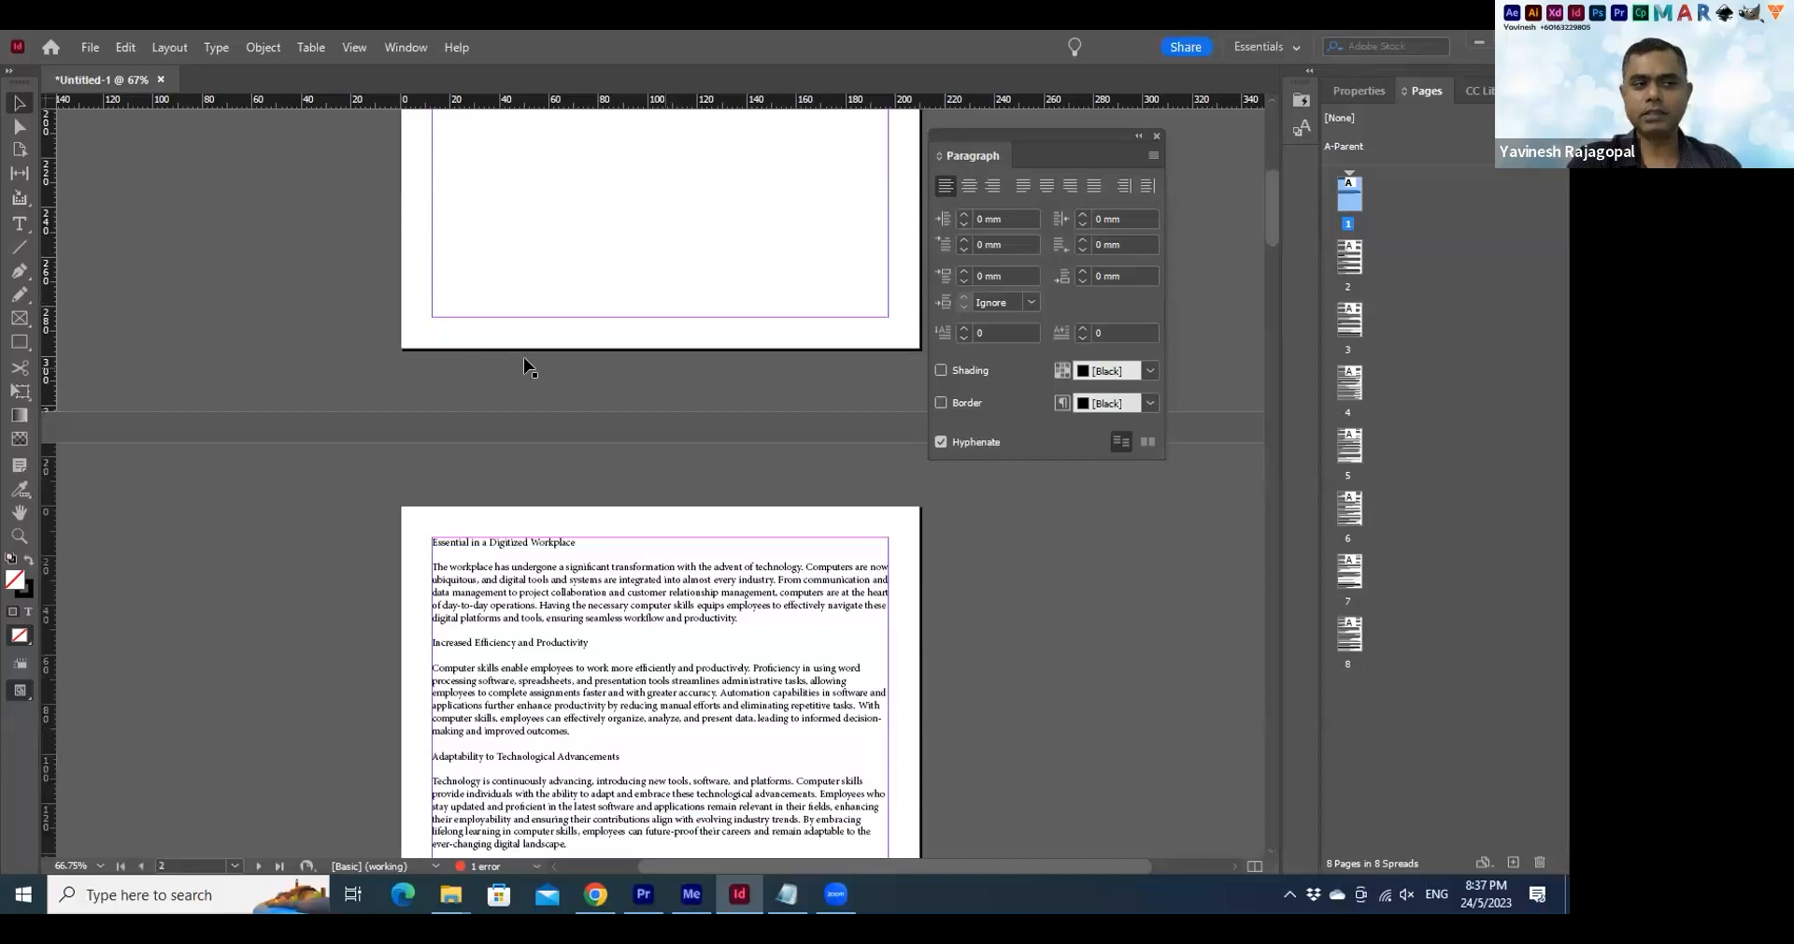
scroll(560, 359, "down", 2)
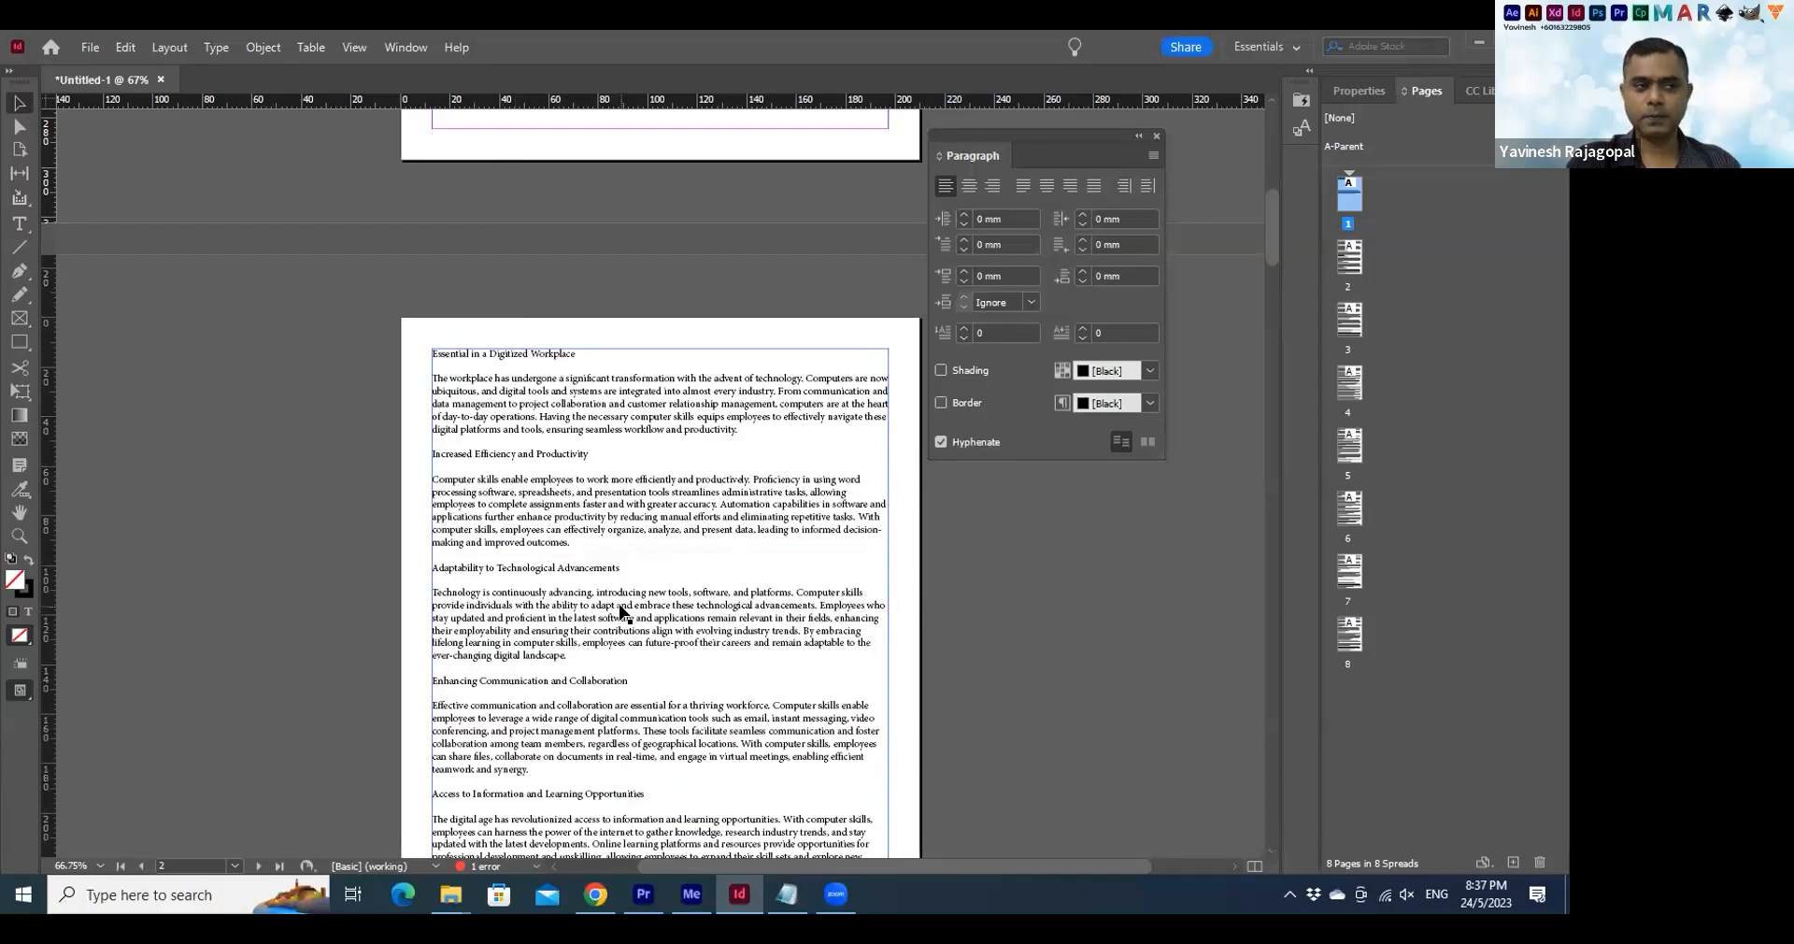
scroll(621, 606, "up", 5)
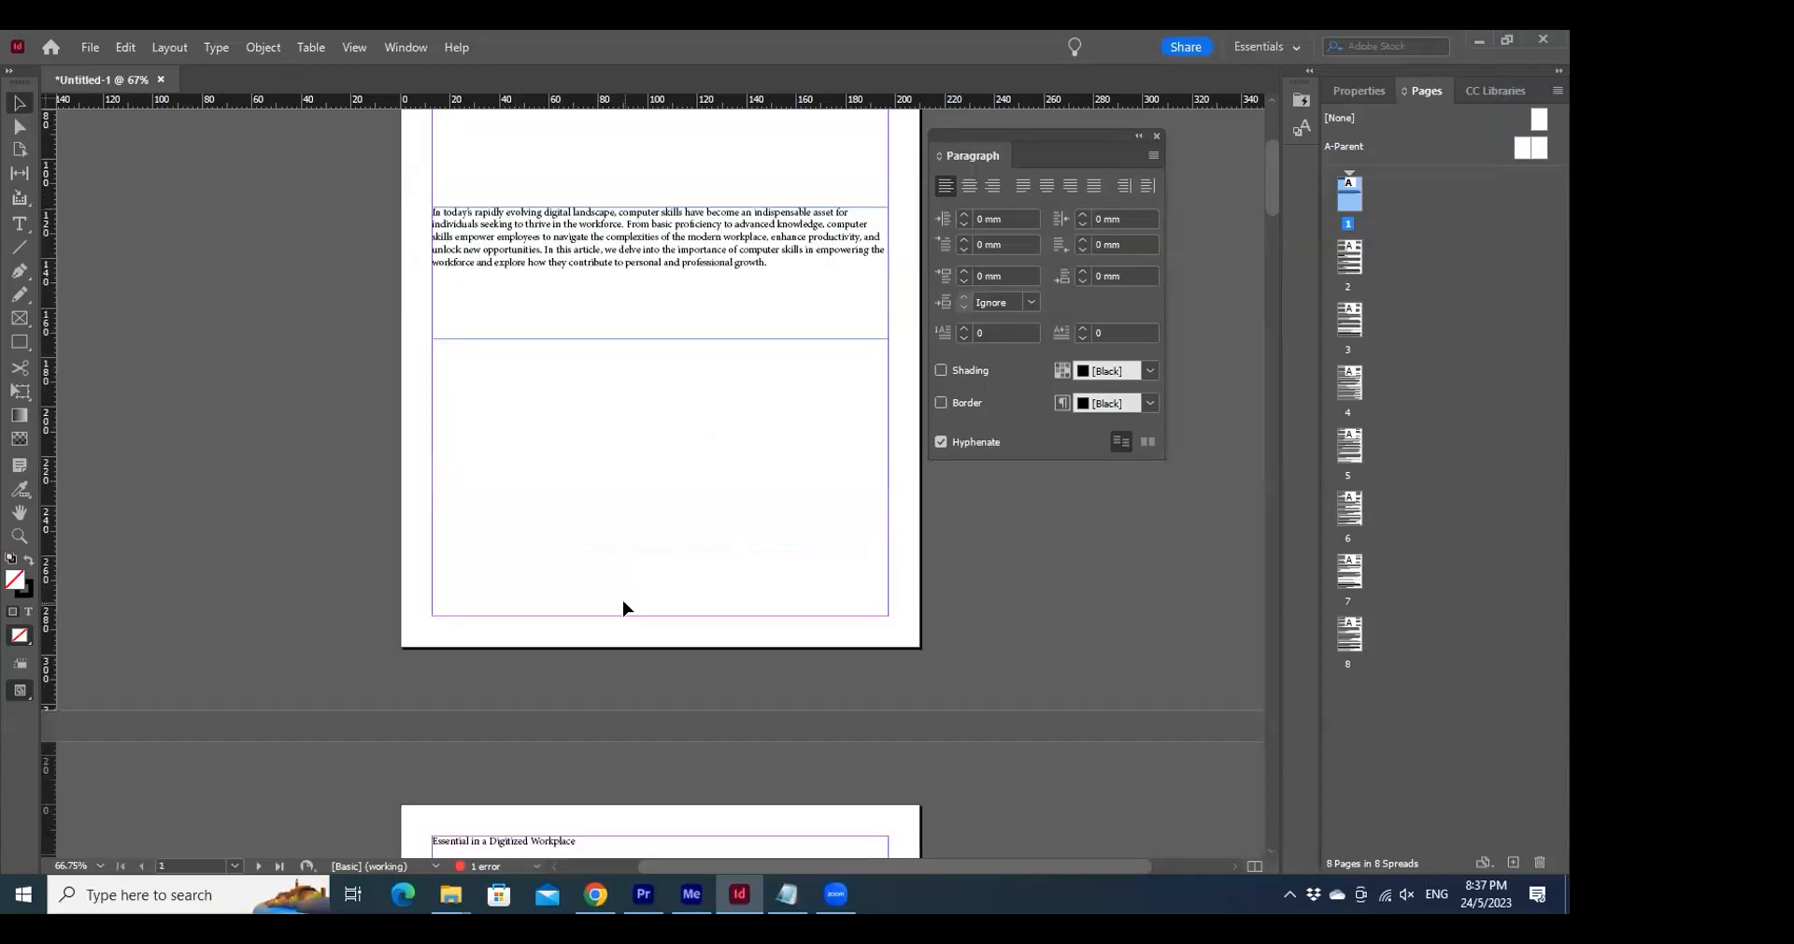
scroll(624, 608, "up", 3)
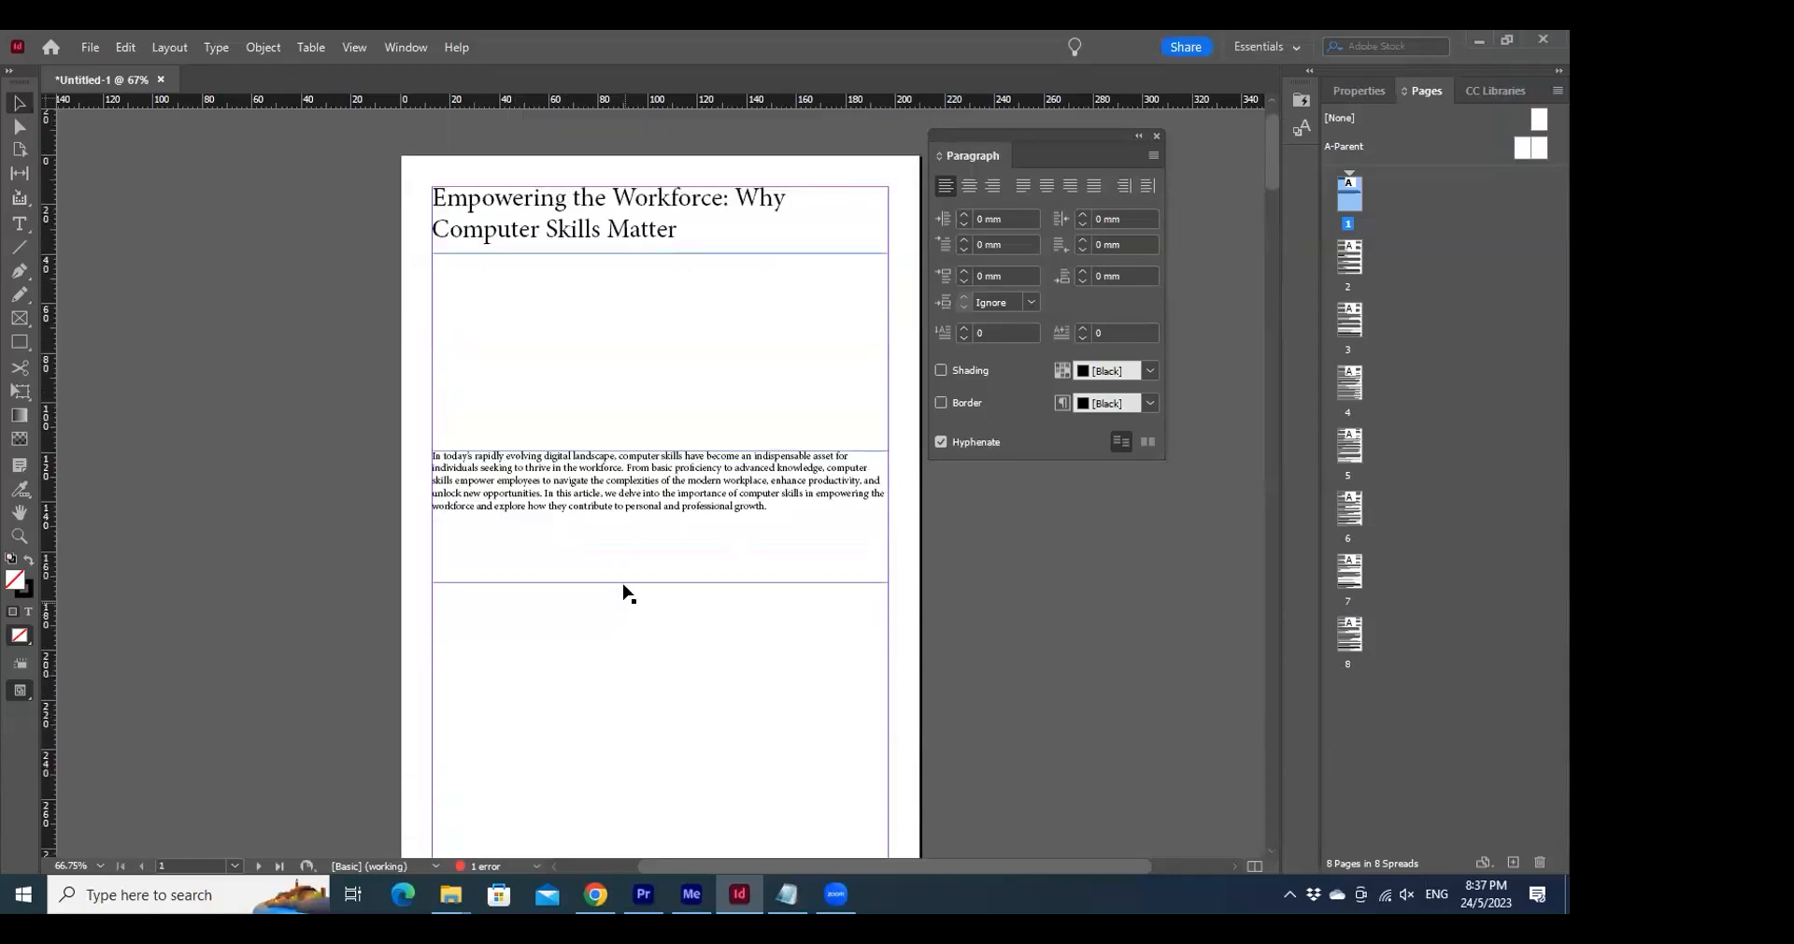
double_click(622, 527)
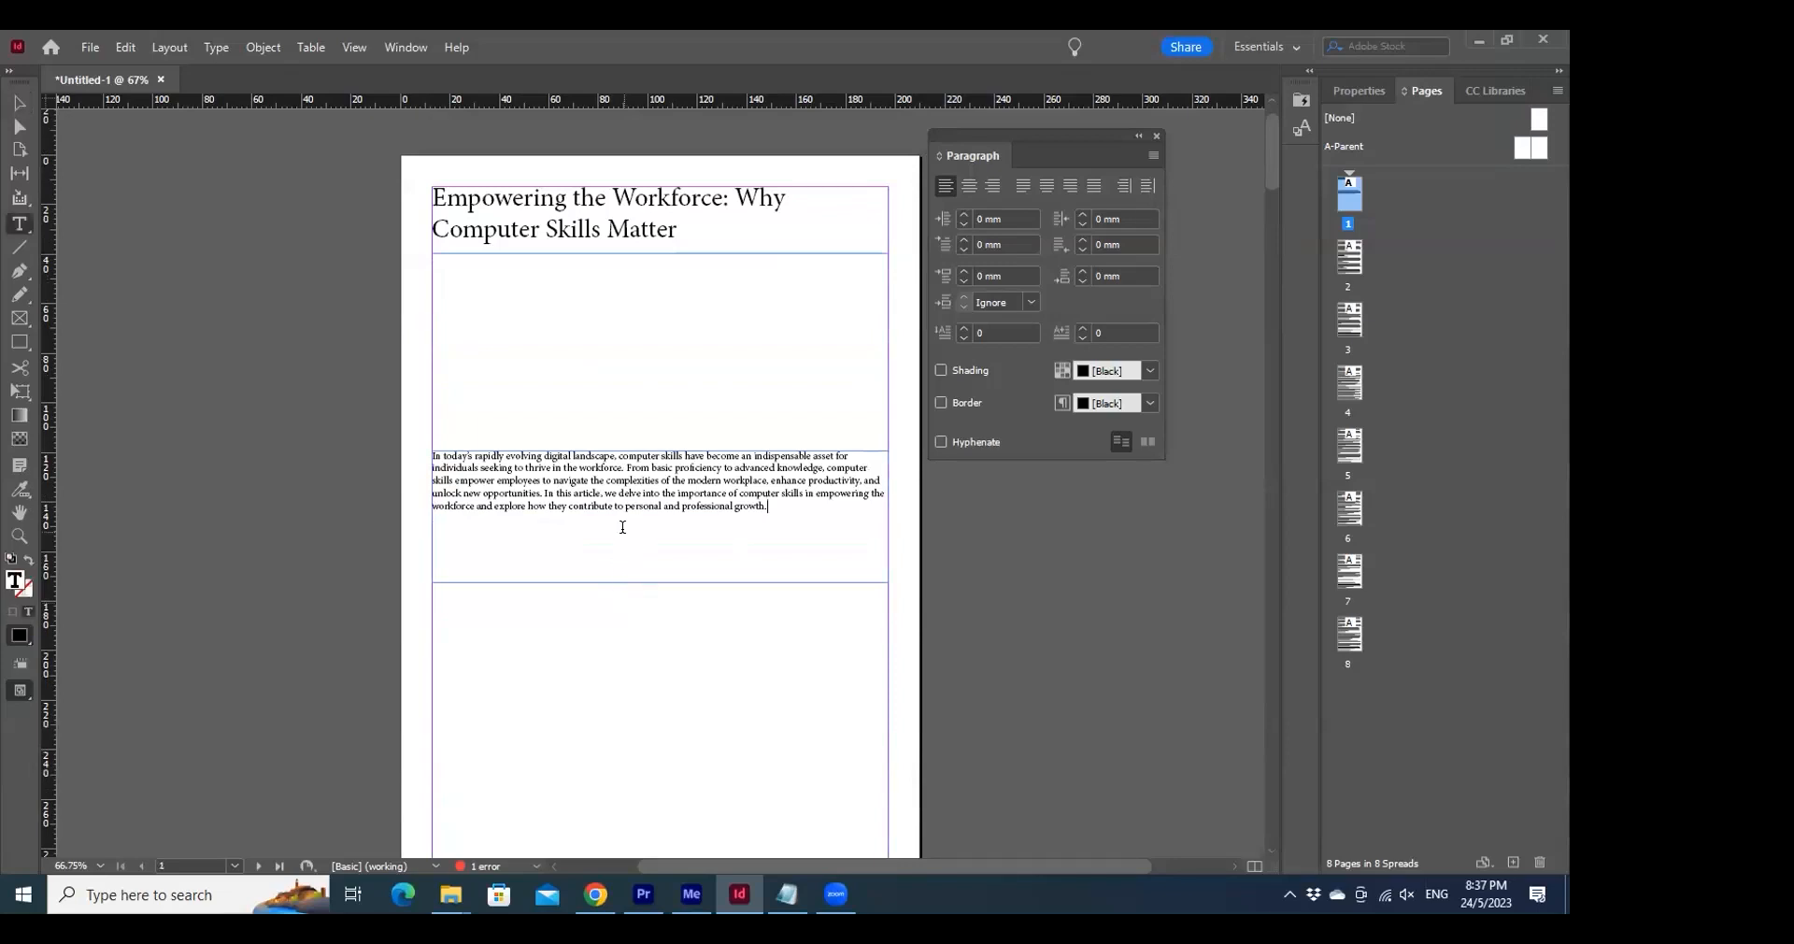
left_click(17, 103)
left_click(214, 395)
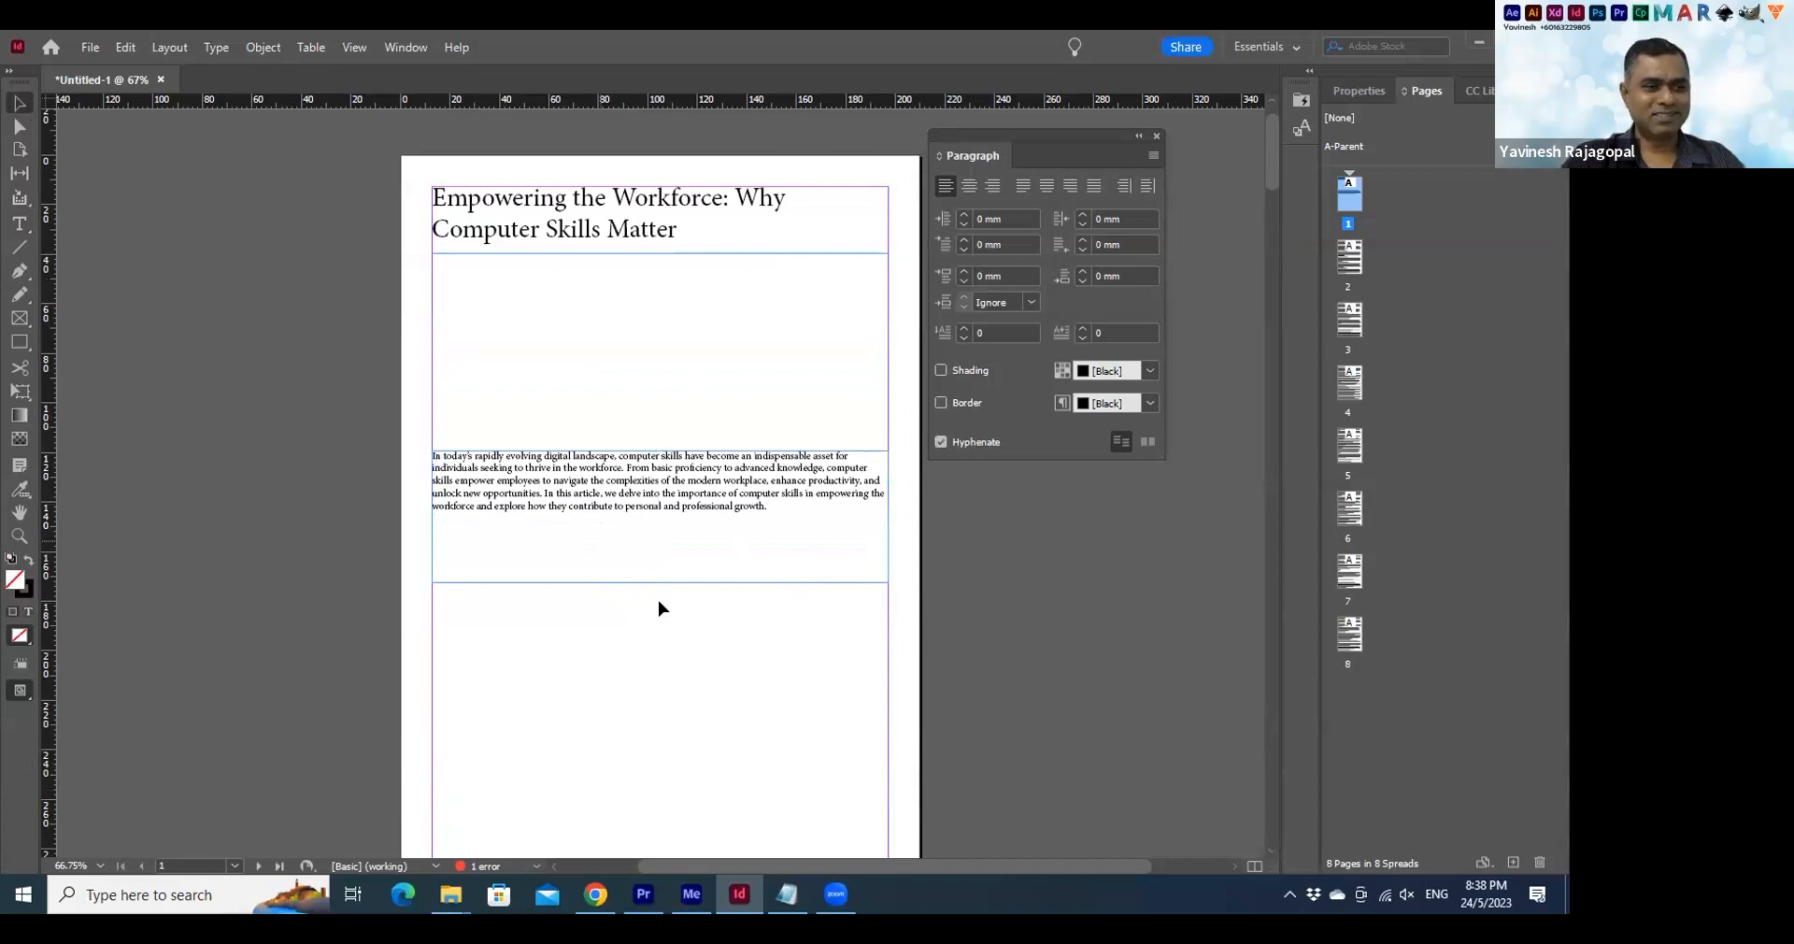
left_click_drag(659, 581, 660, 524)
left_click_drag(308, 512, 247, 499)
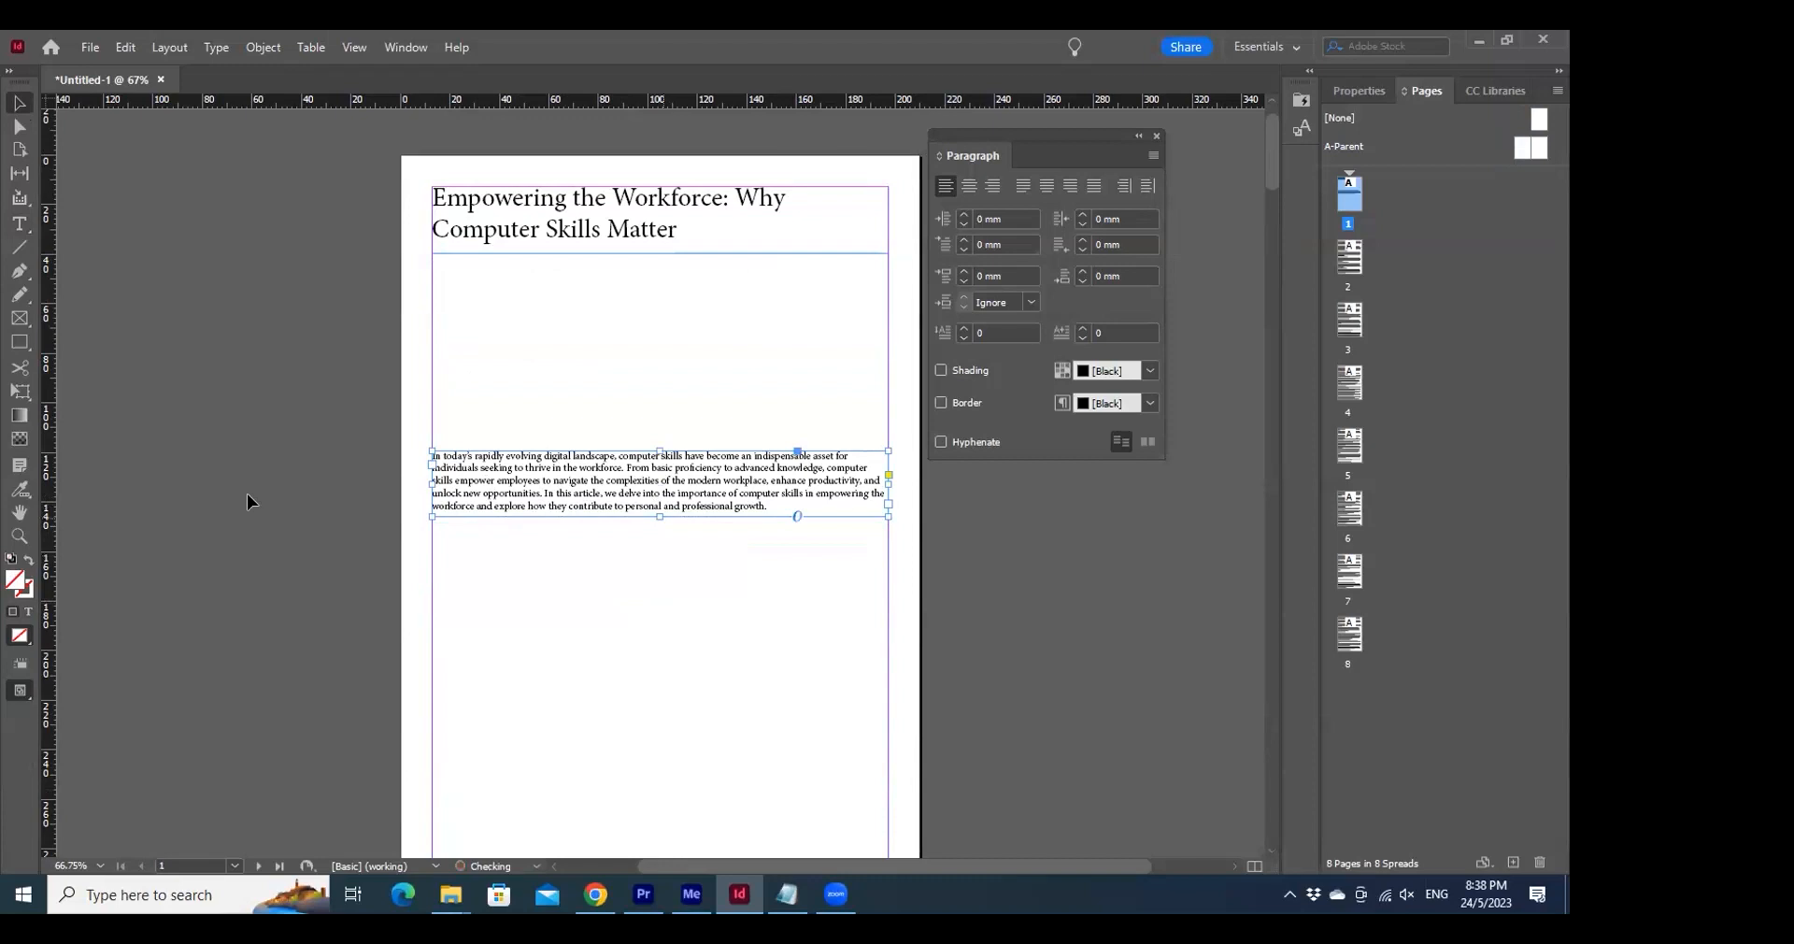
left_click(246, 494)
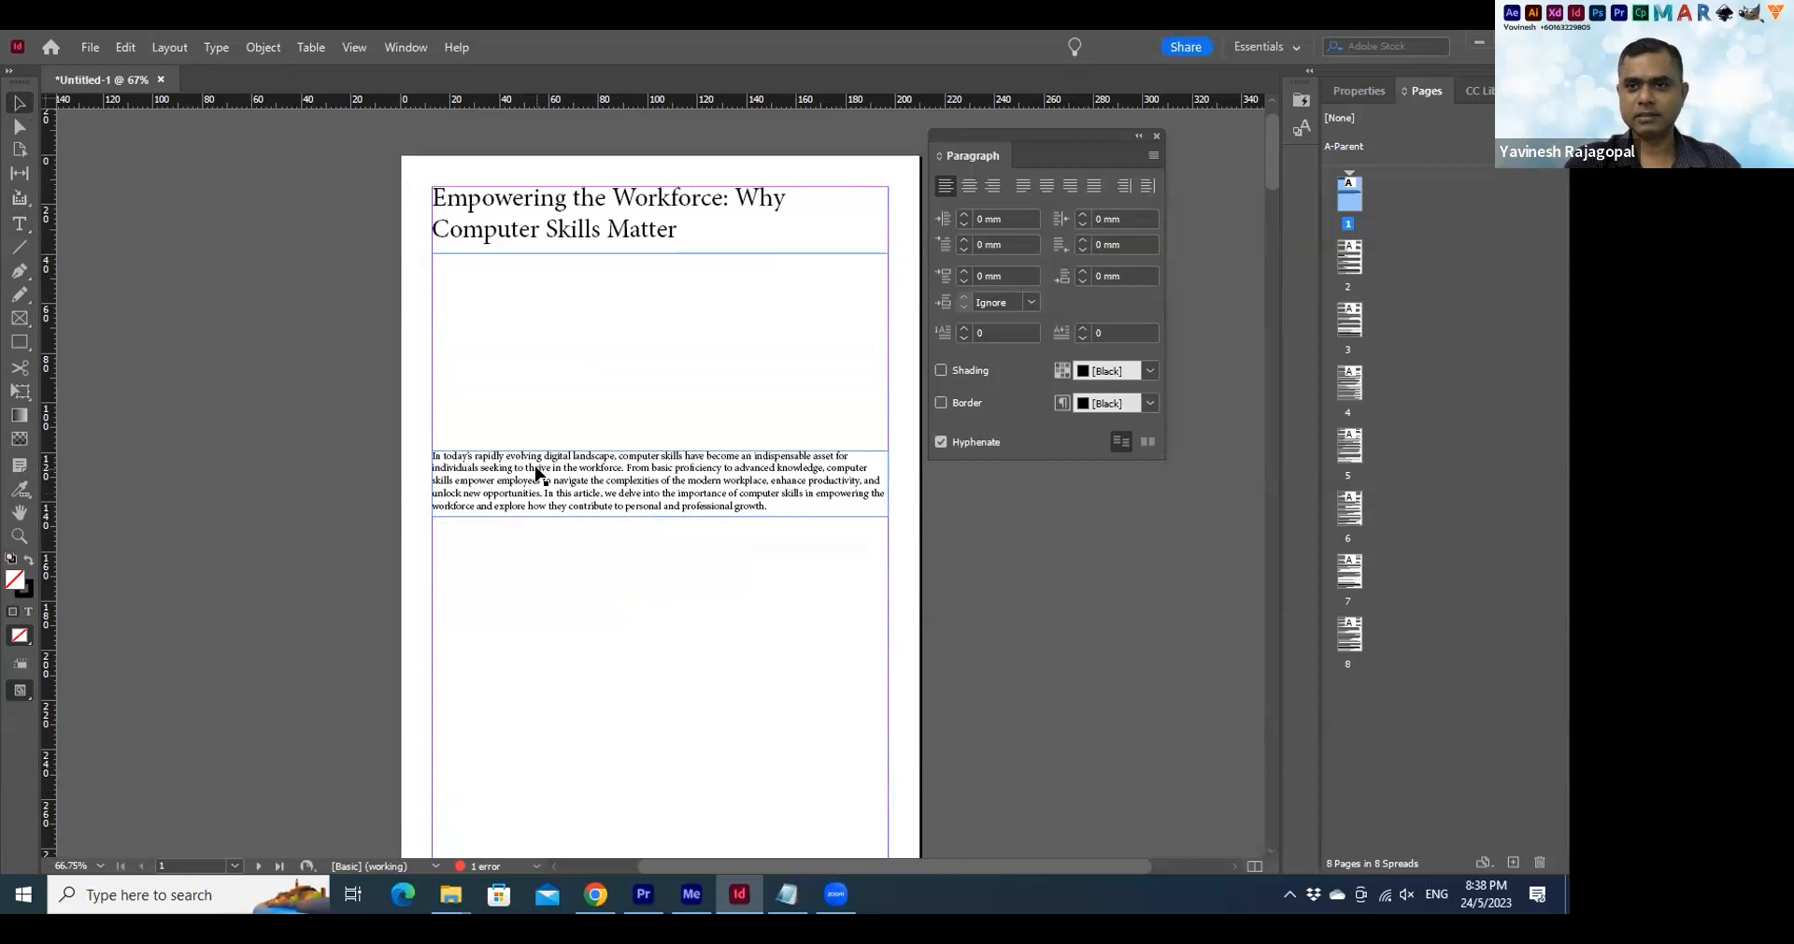
Undo the recent edits on page 1 until the opening paragraph is back at the start of the body text frame
key("ctrl+z")
key("ctrl+z")
key("ctrl+z")
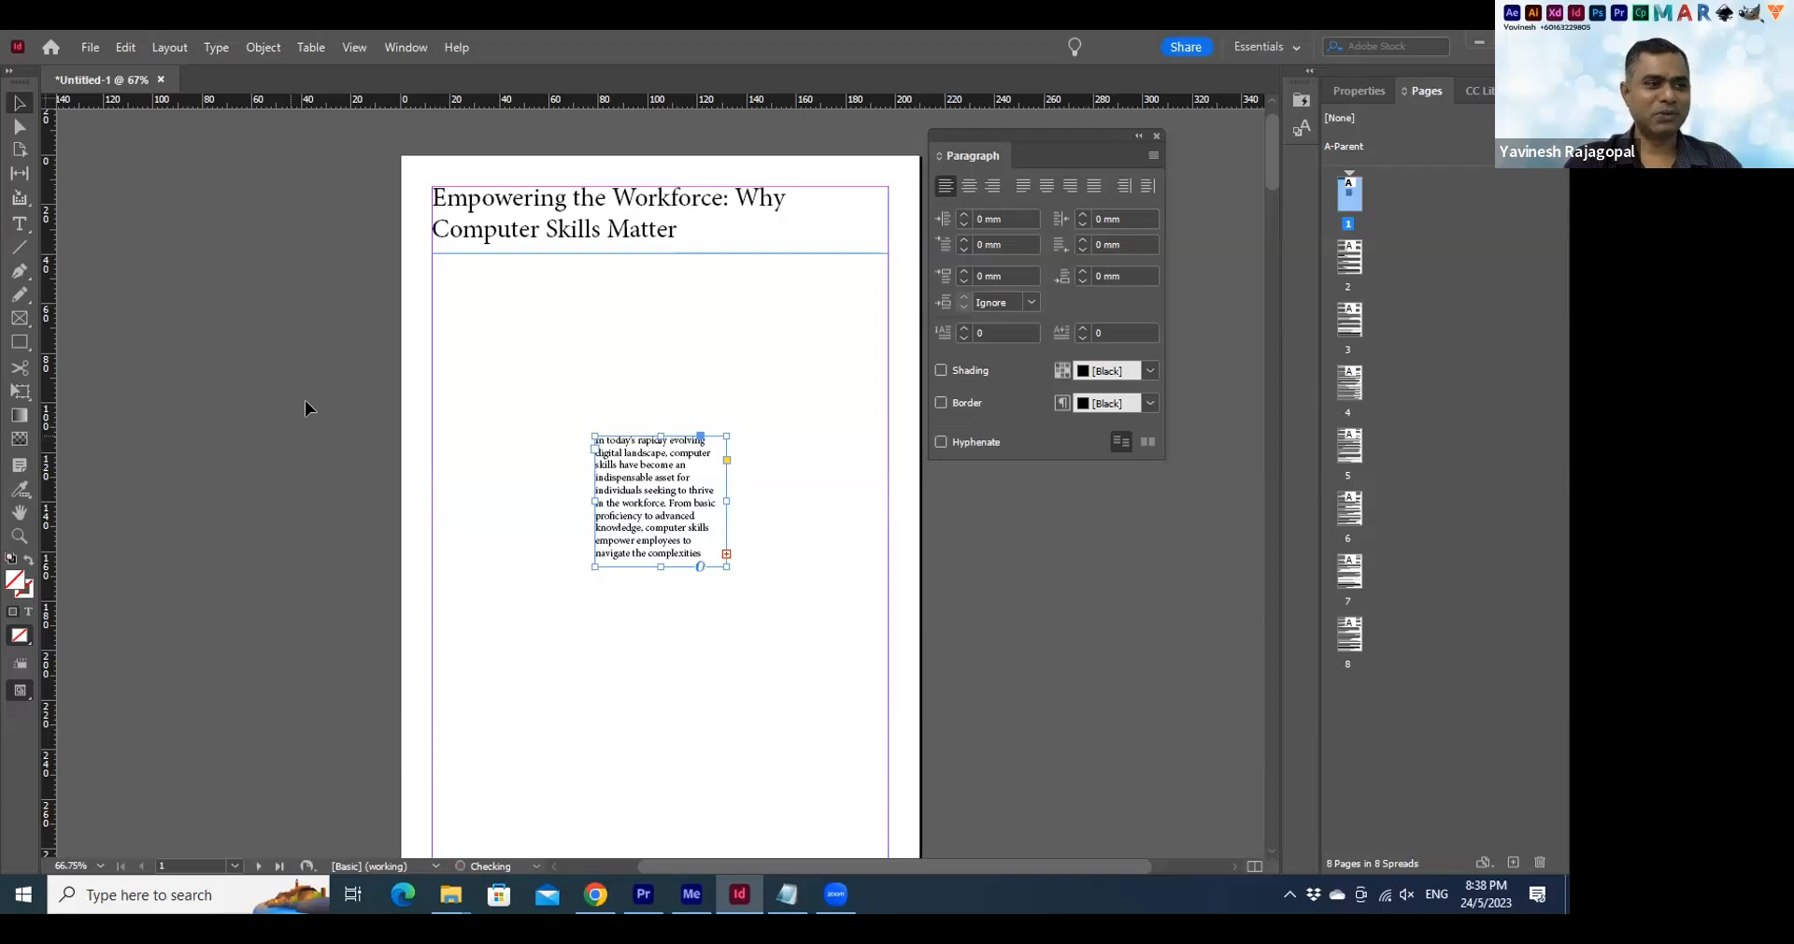
key("ctrl+shift+z")
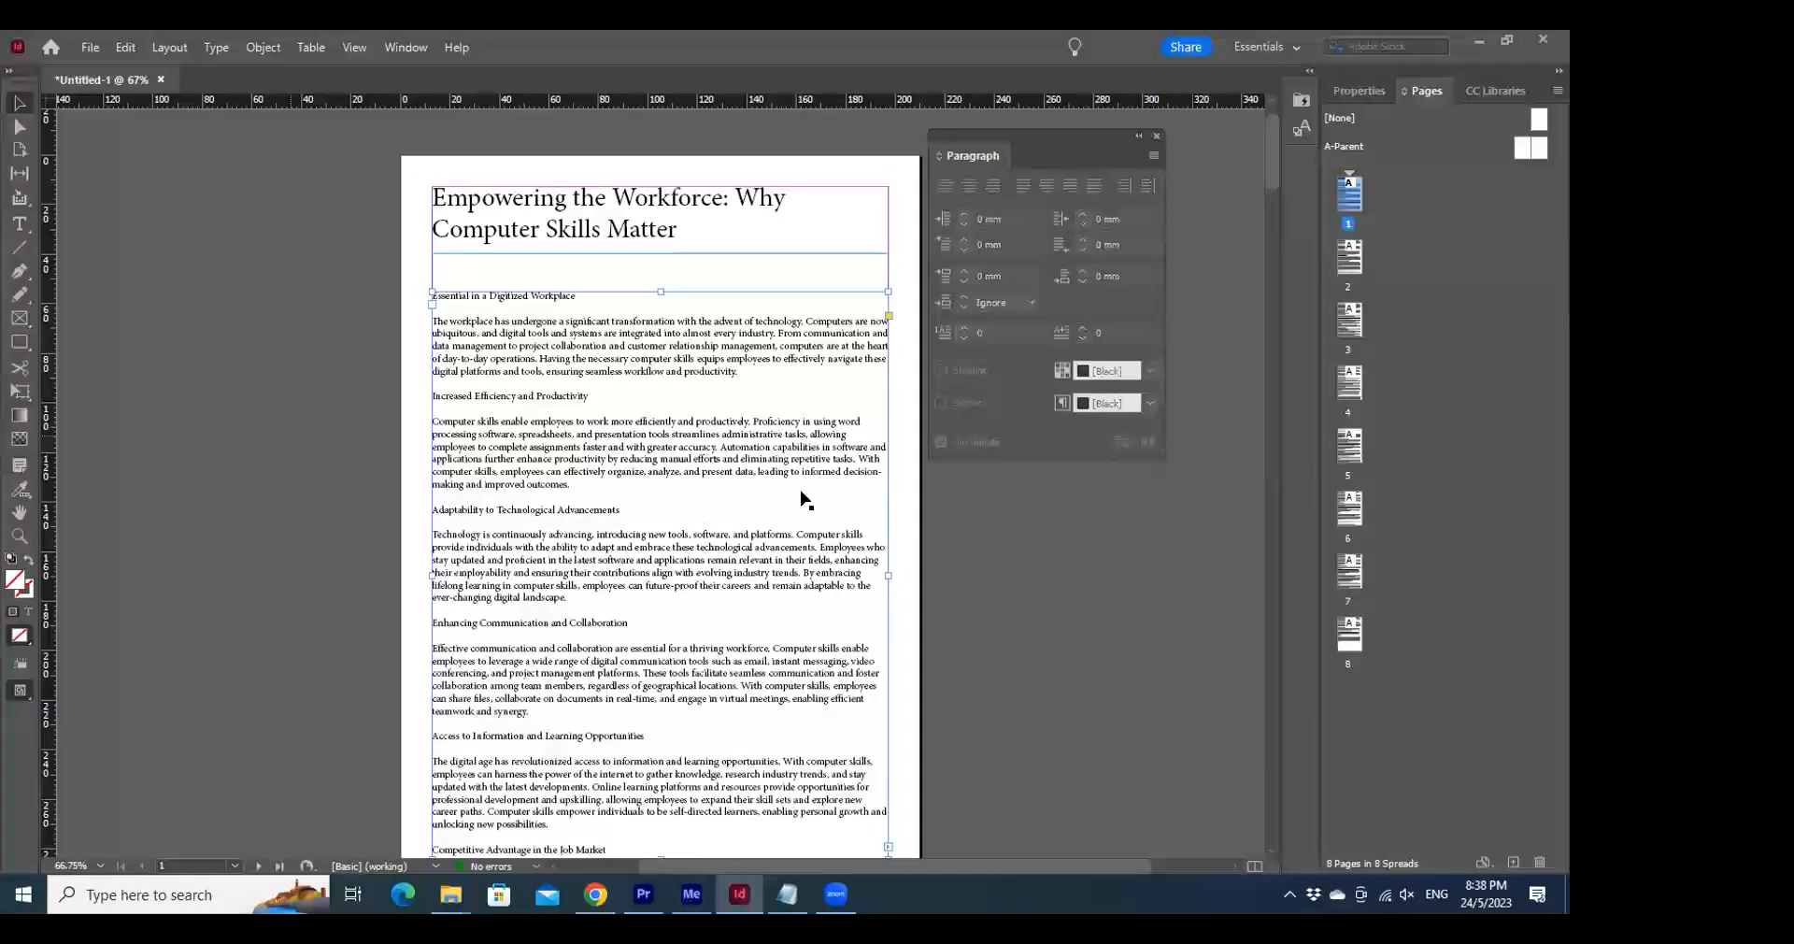
key("ctrl+z")
key("ctrl+z")
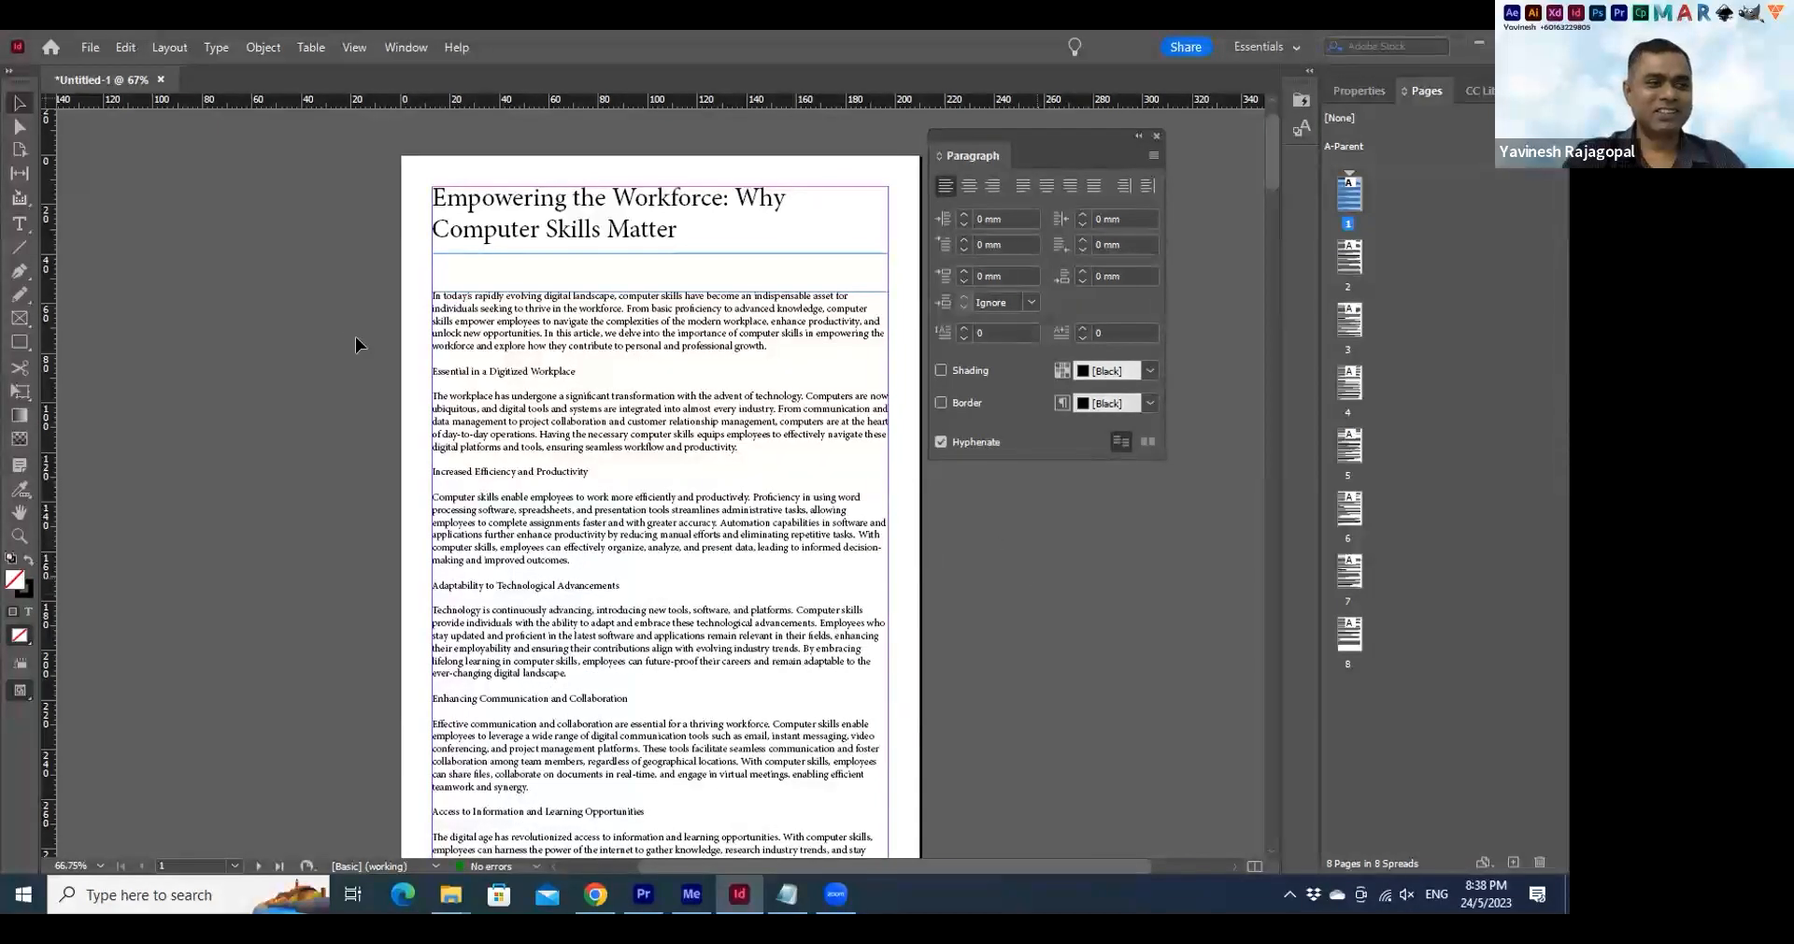
scroll(644, 337, "right", 1)
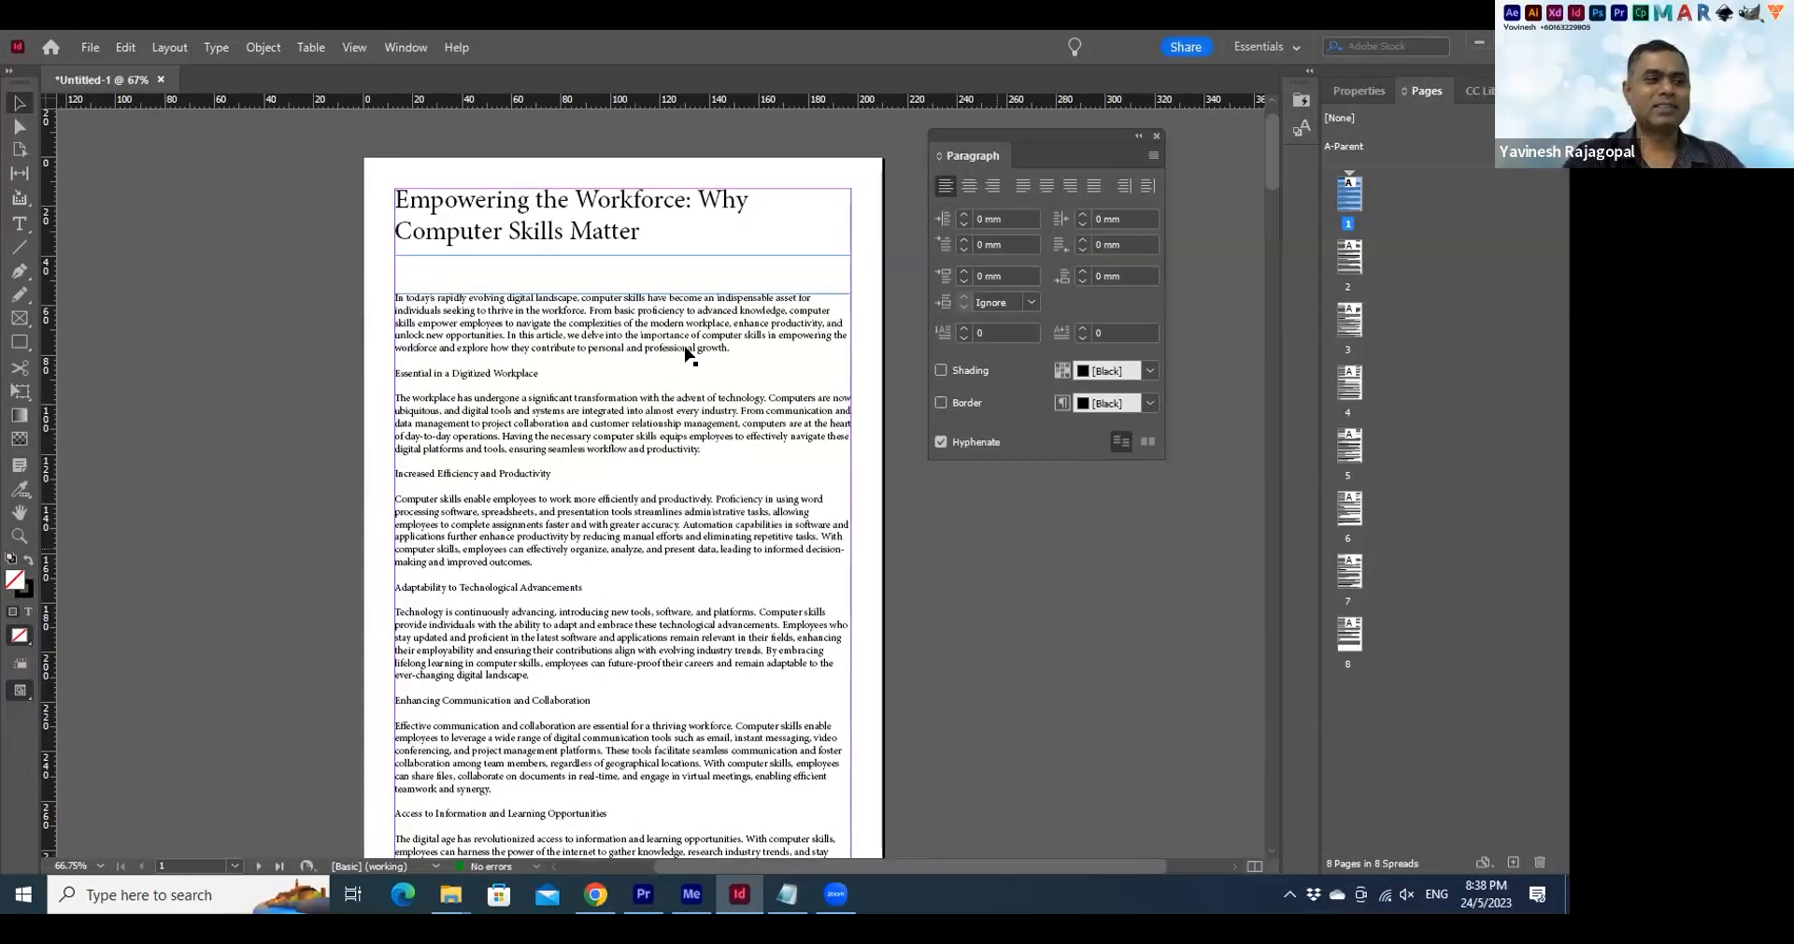
scroll(21, 215, "right", 1)
Cut the restored opening paragraph out of the body text again and close up the empty line above "Essential in a Digitized Workplace"
left_click(20, 223)
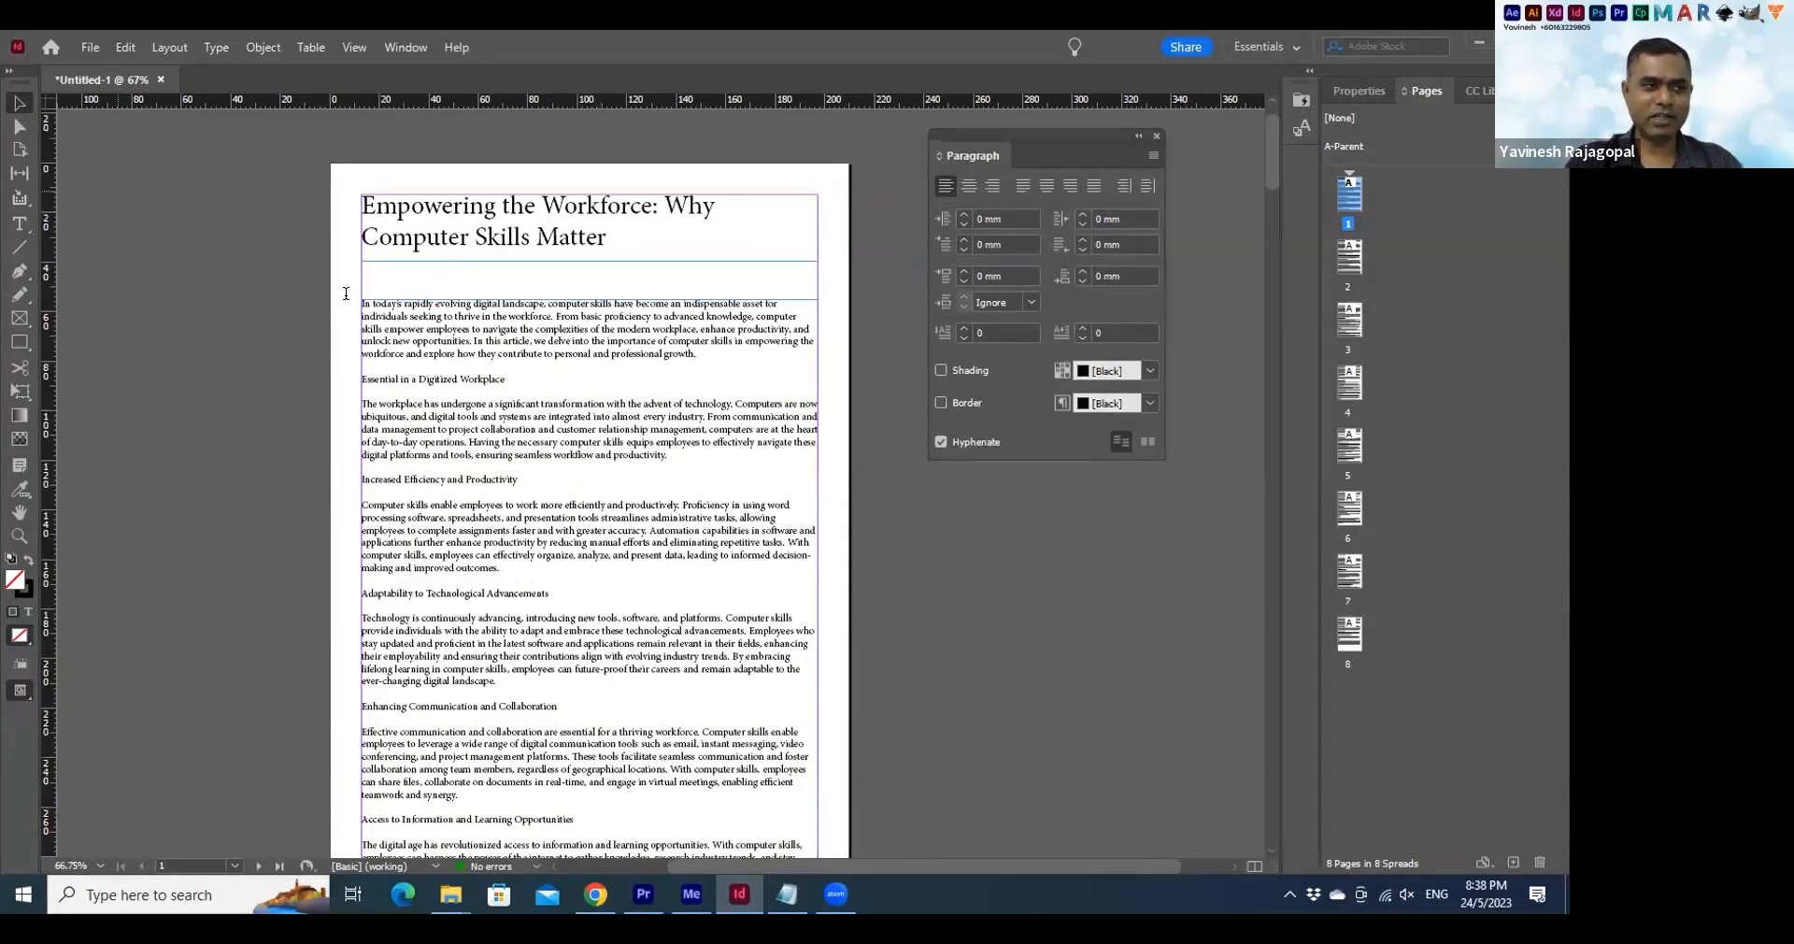
left_click_drag(698, 354, 349, 295)
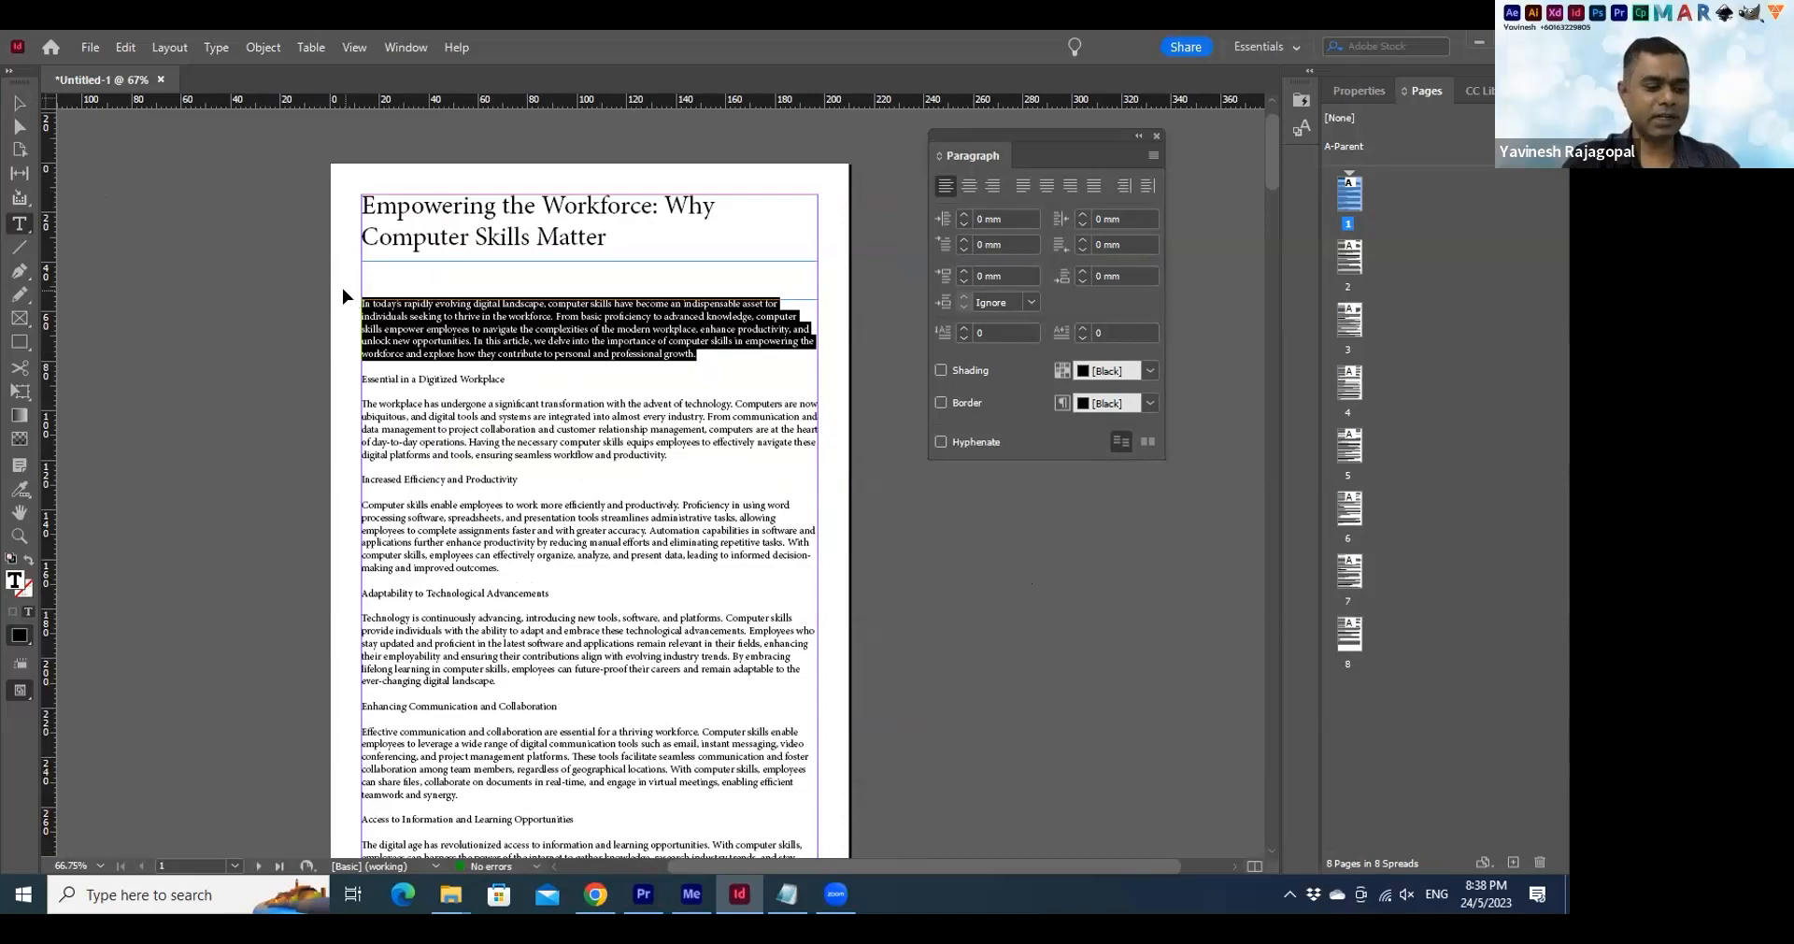
key("BackSpace")
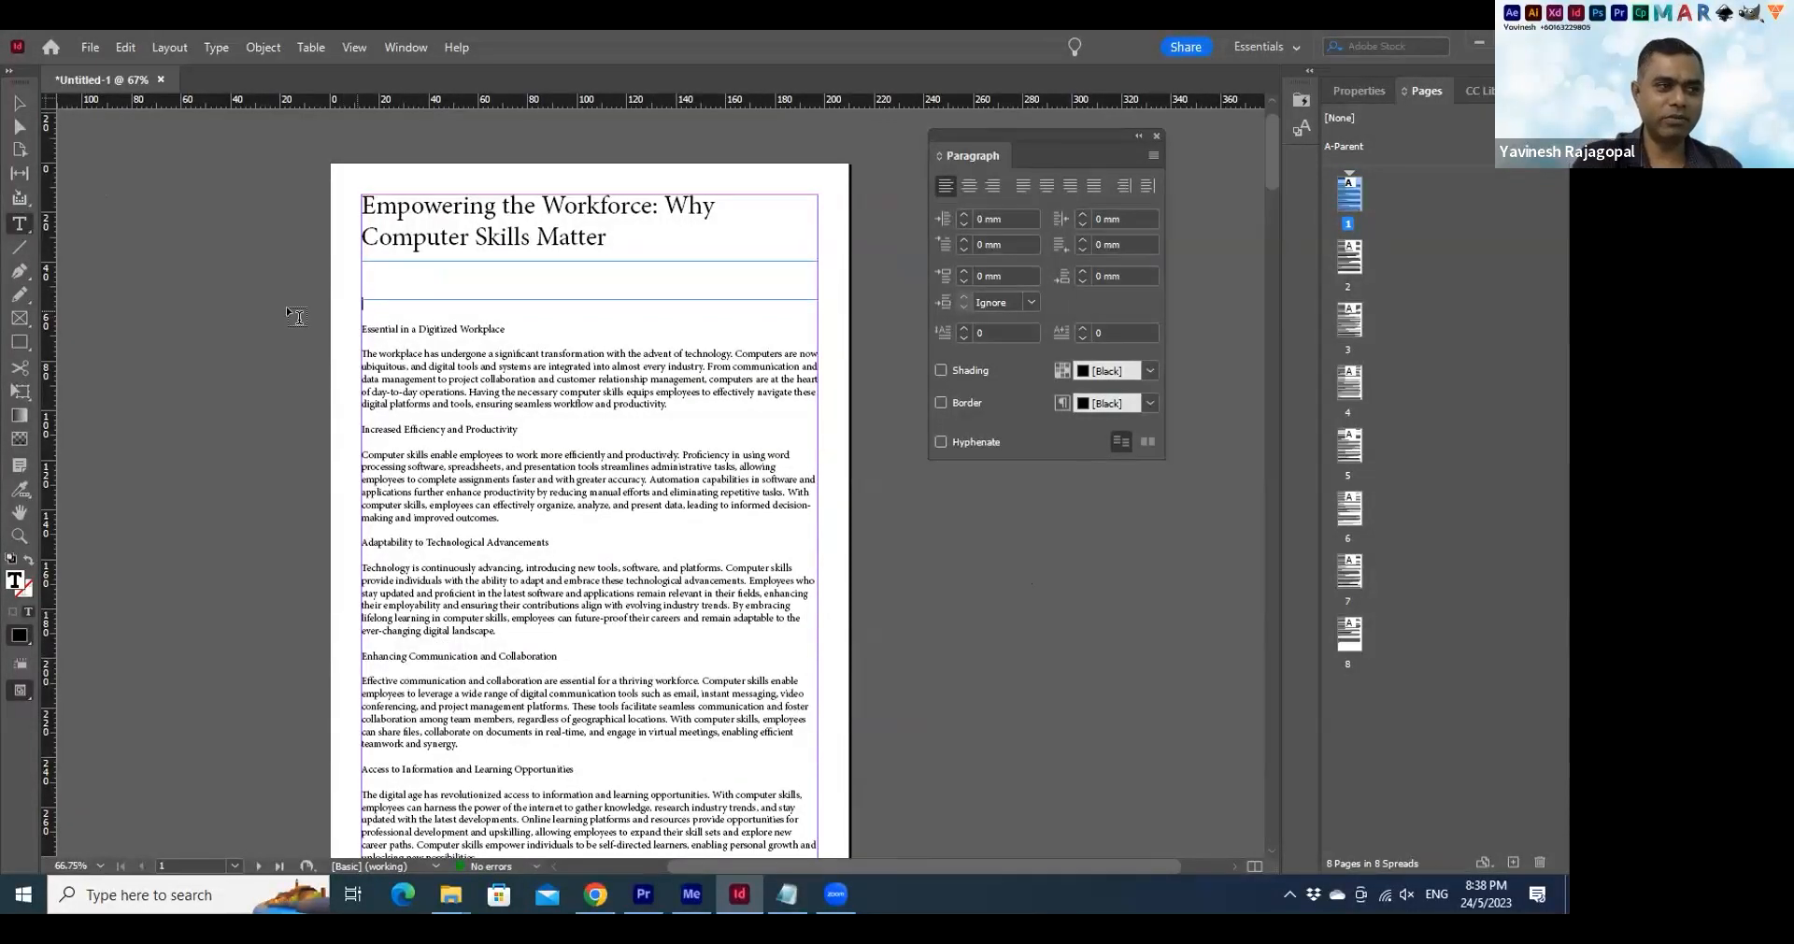
key("Delete")
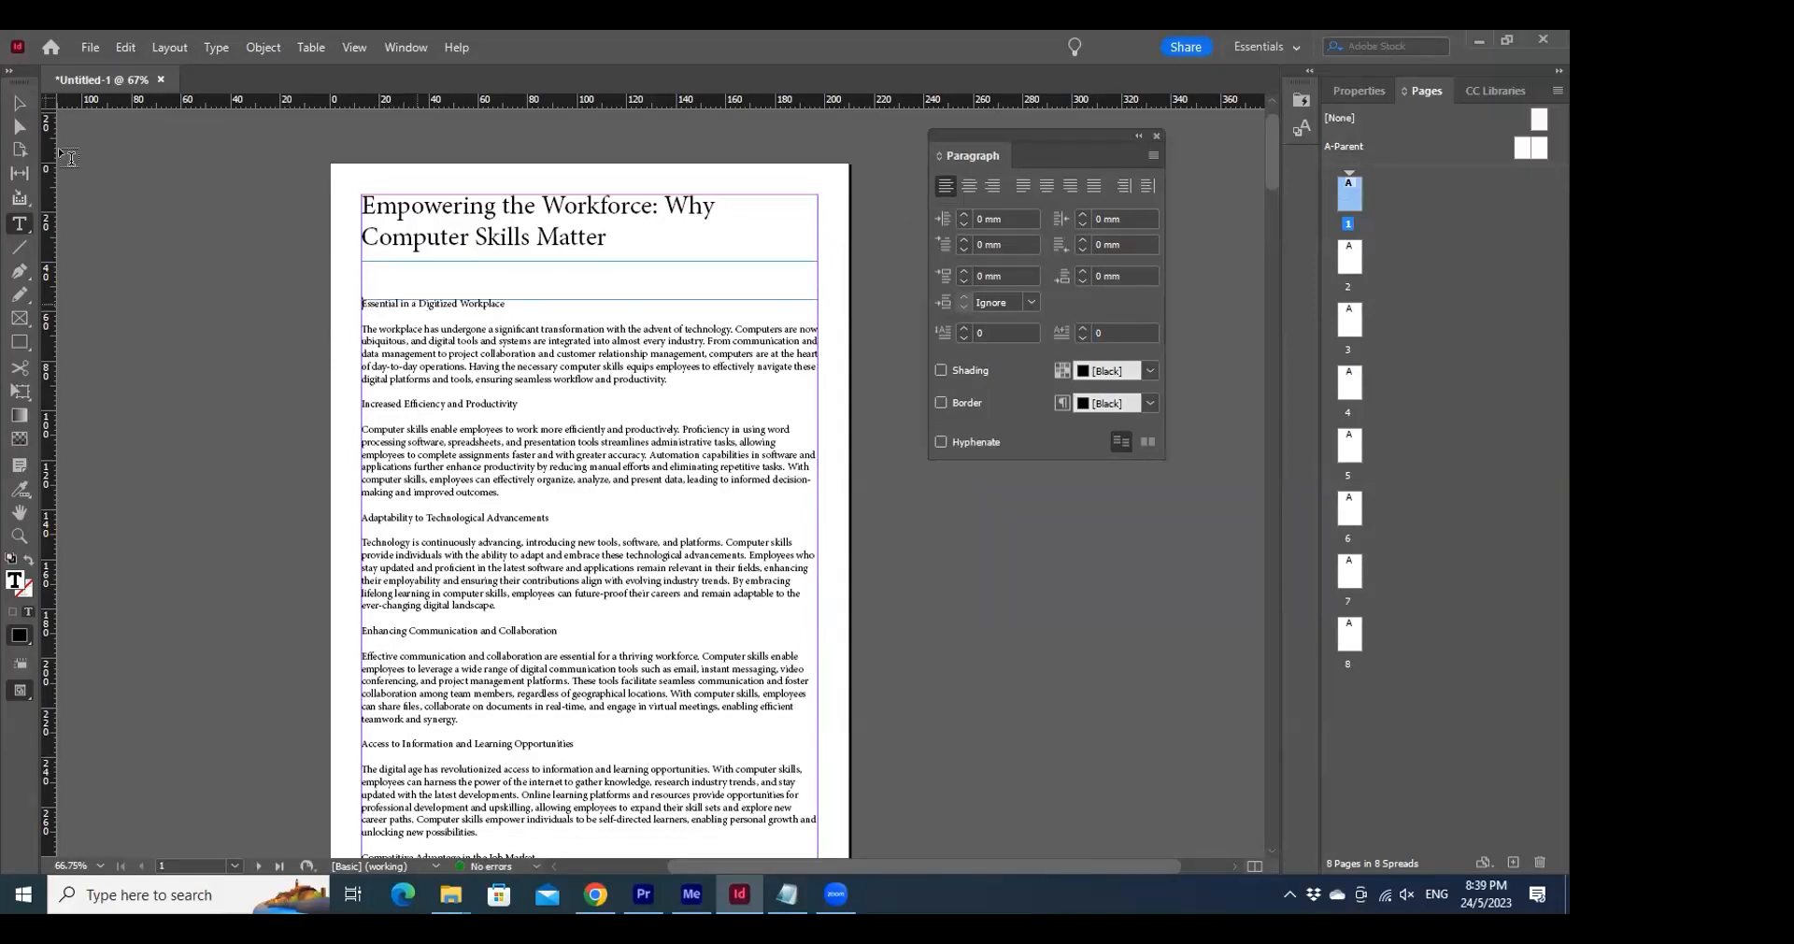
Delete the body text frame on page 1, paste the opening paragraph as its own frame, and widen it to both margins
left_click(18, 101)
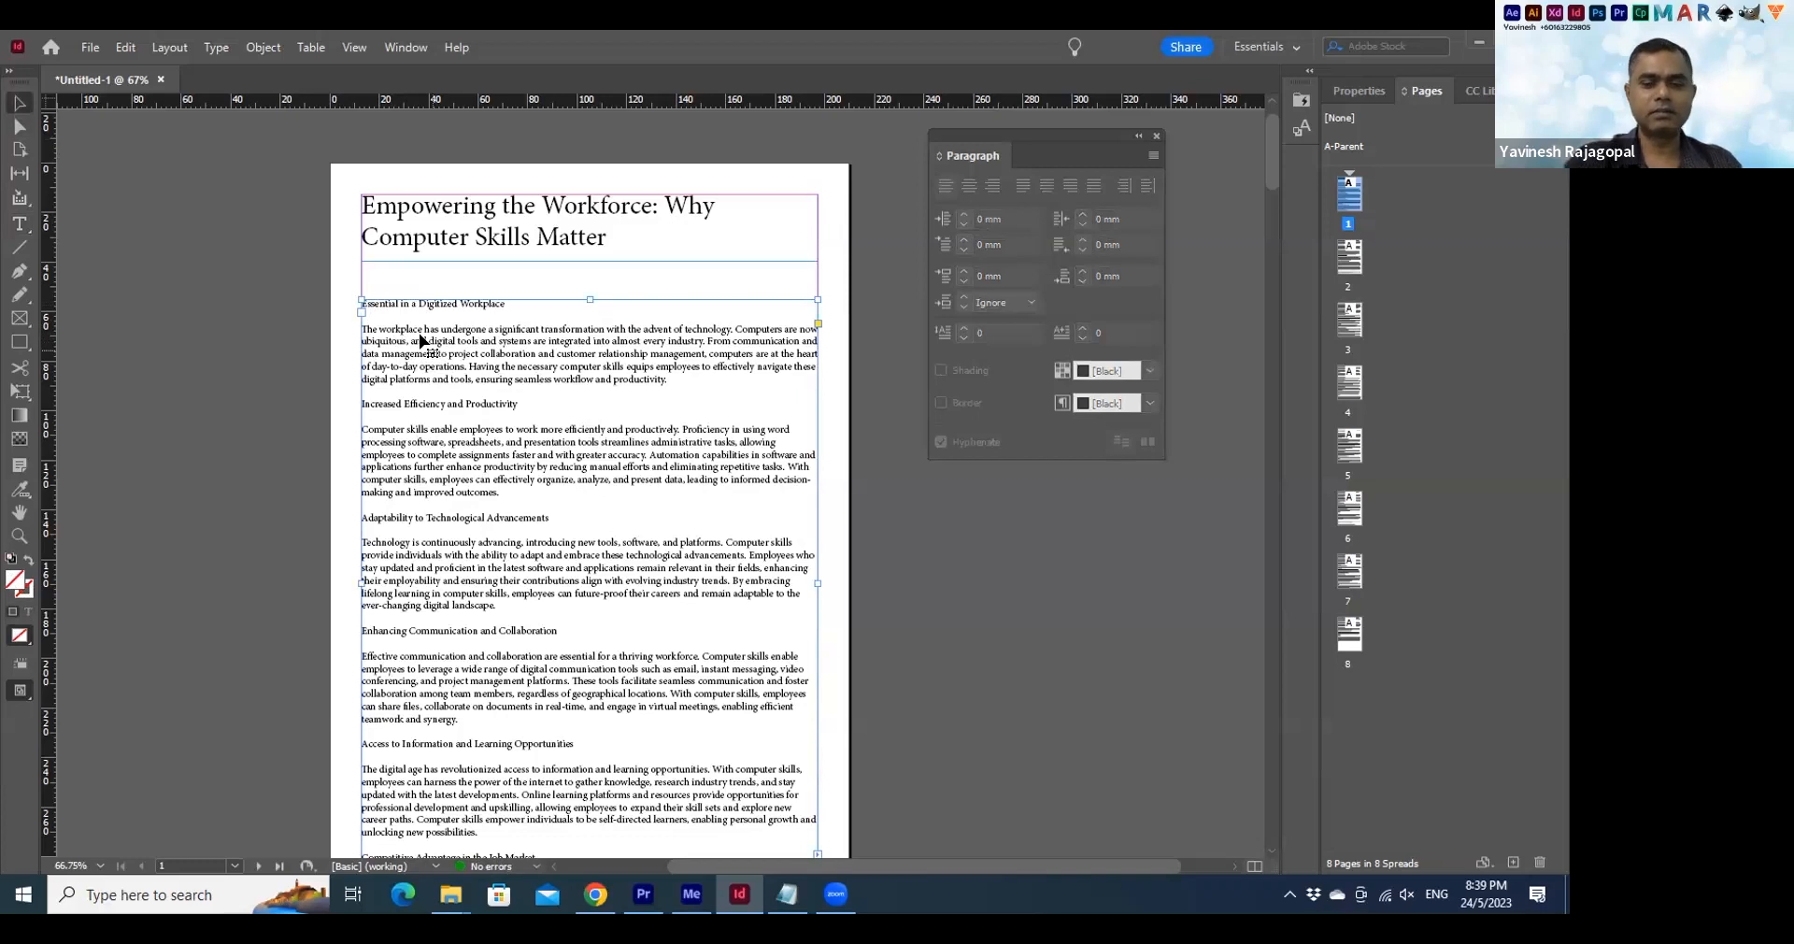
key("Delete")
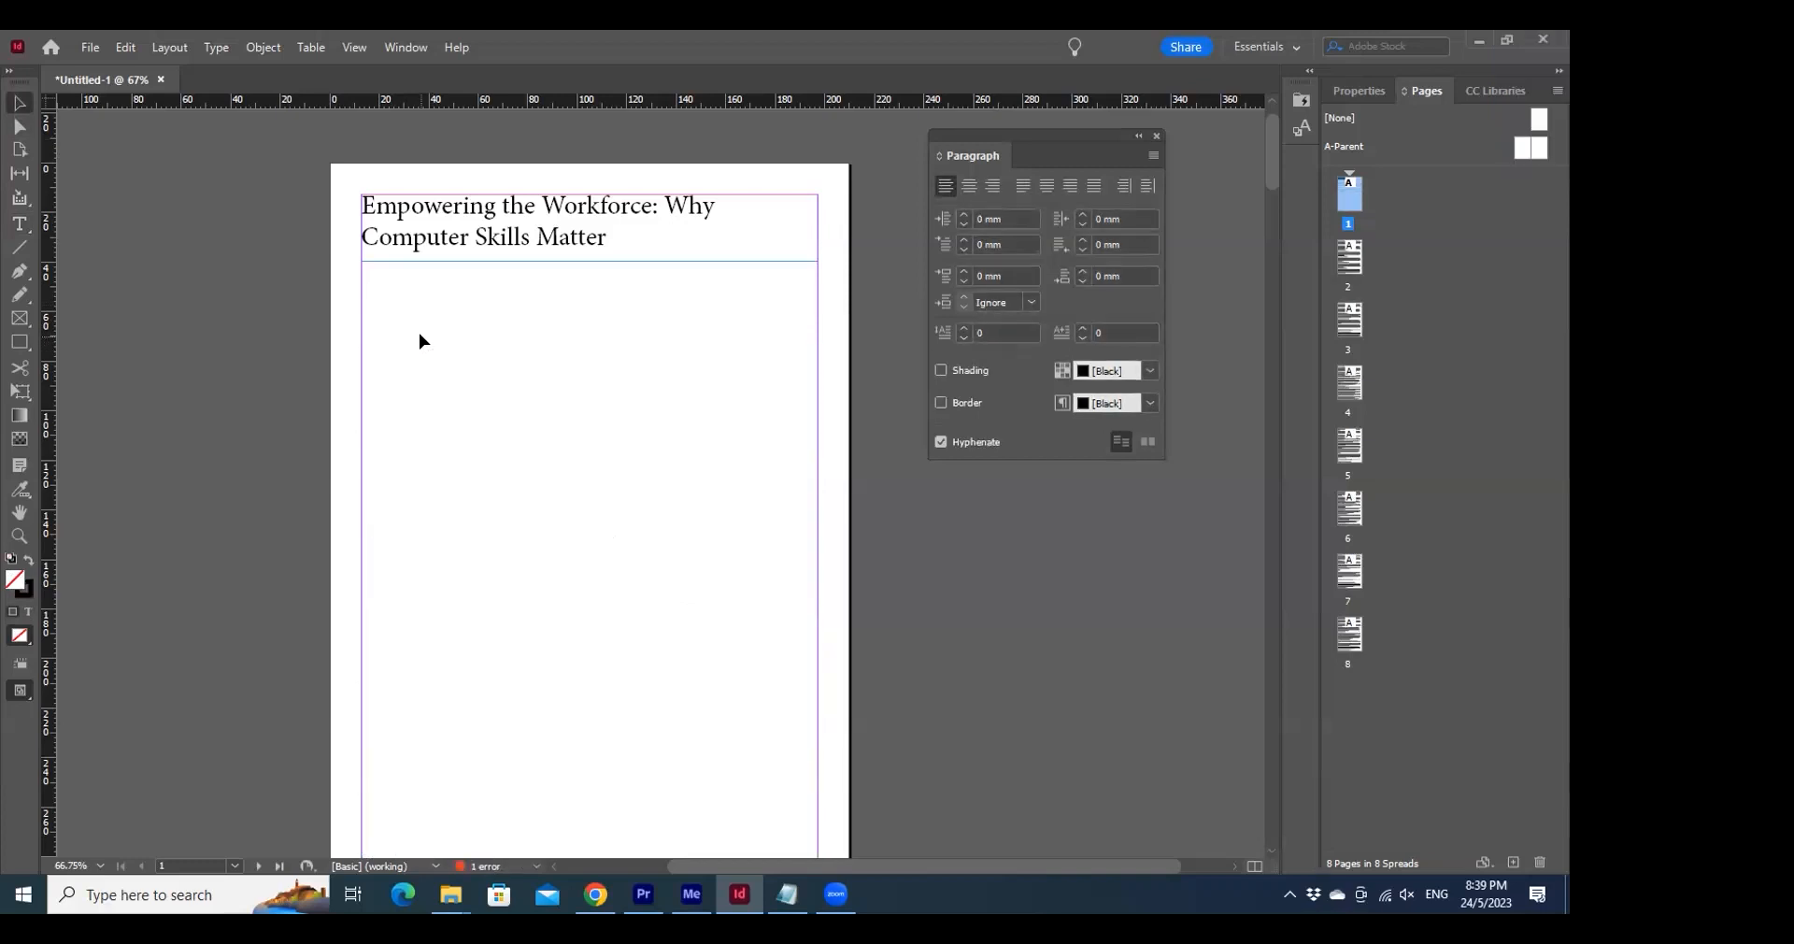
key("ctrl+v")
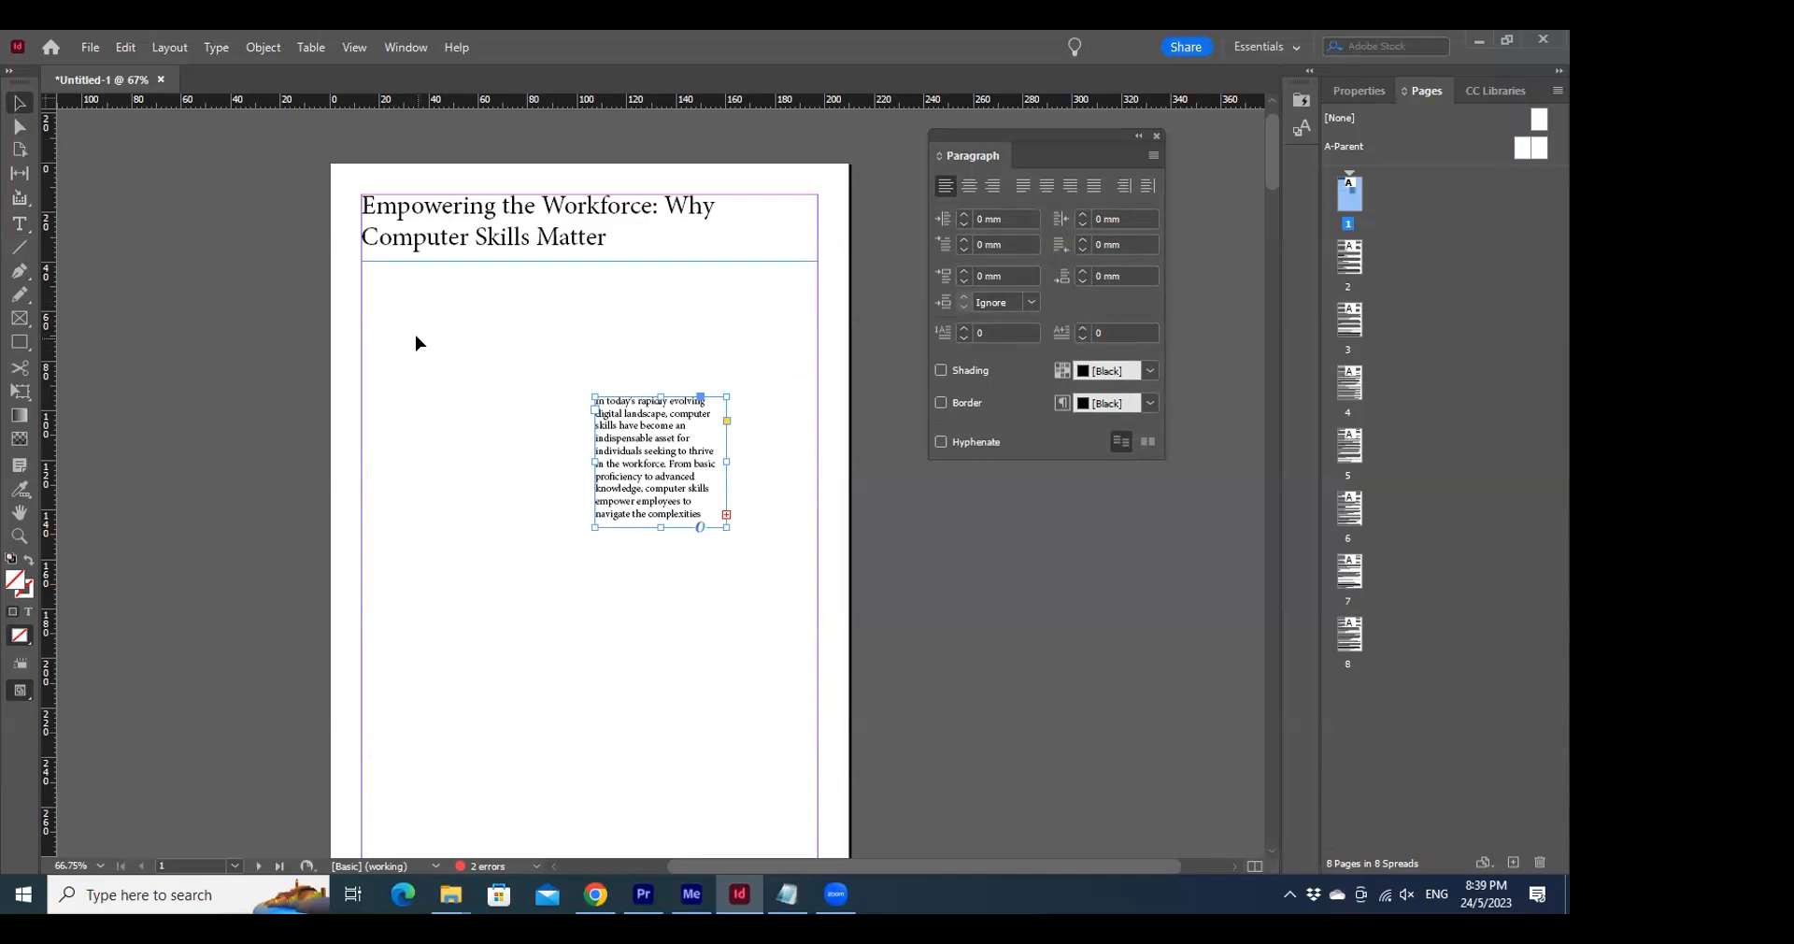
left_click_drag(592, 462, 362, 462)
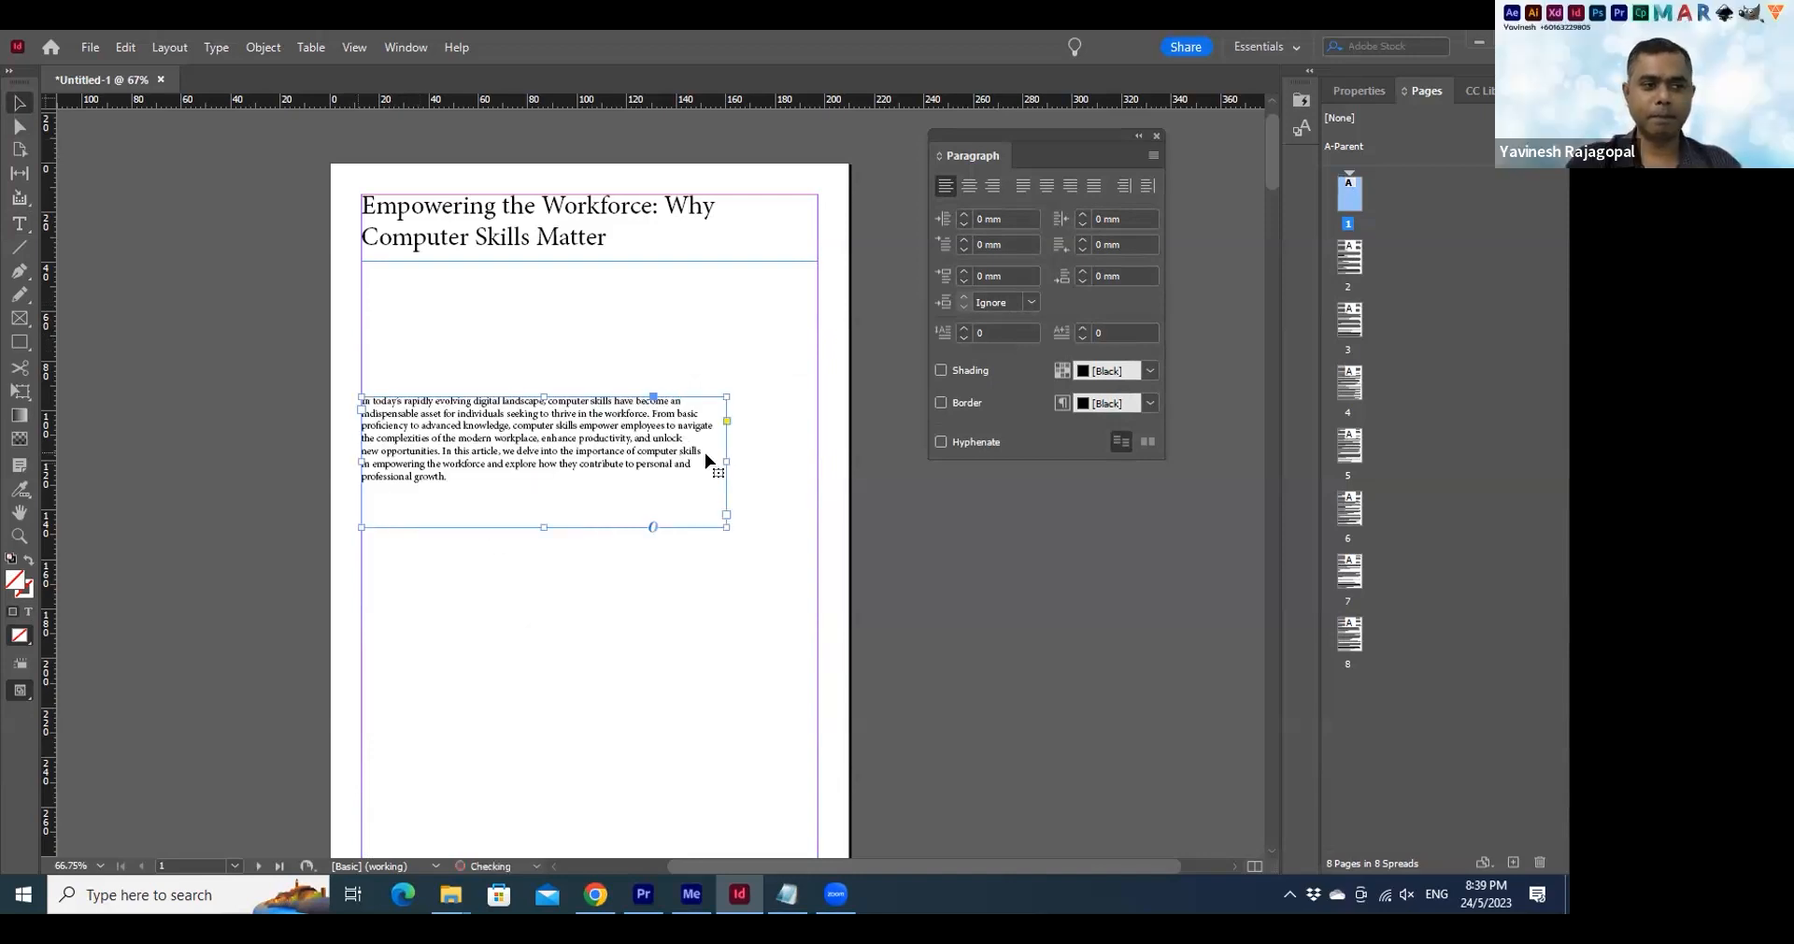
left_click_drag(726, 462, 823, 465)
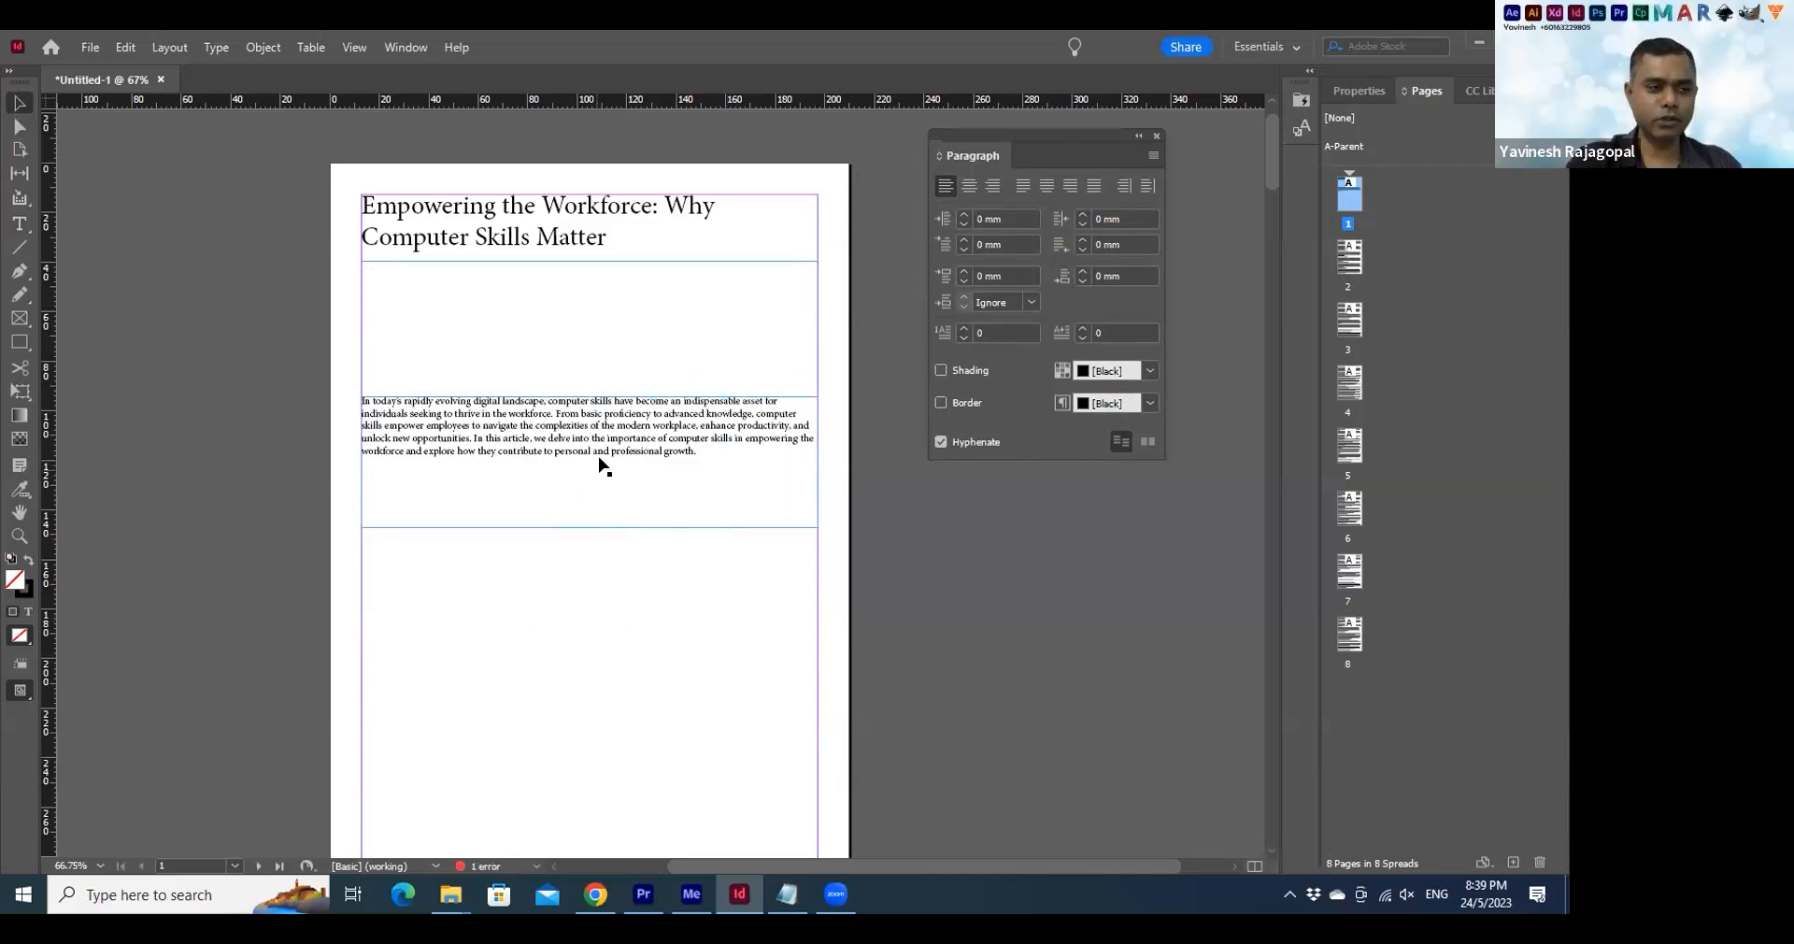
Fit the lower edge of the opening paragraph's frame to its last line of text and hide all panels
scroll(603, 467, "down", 6)
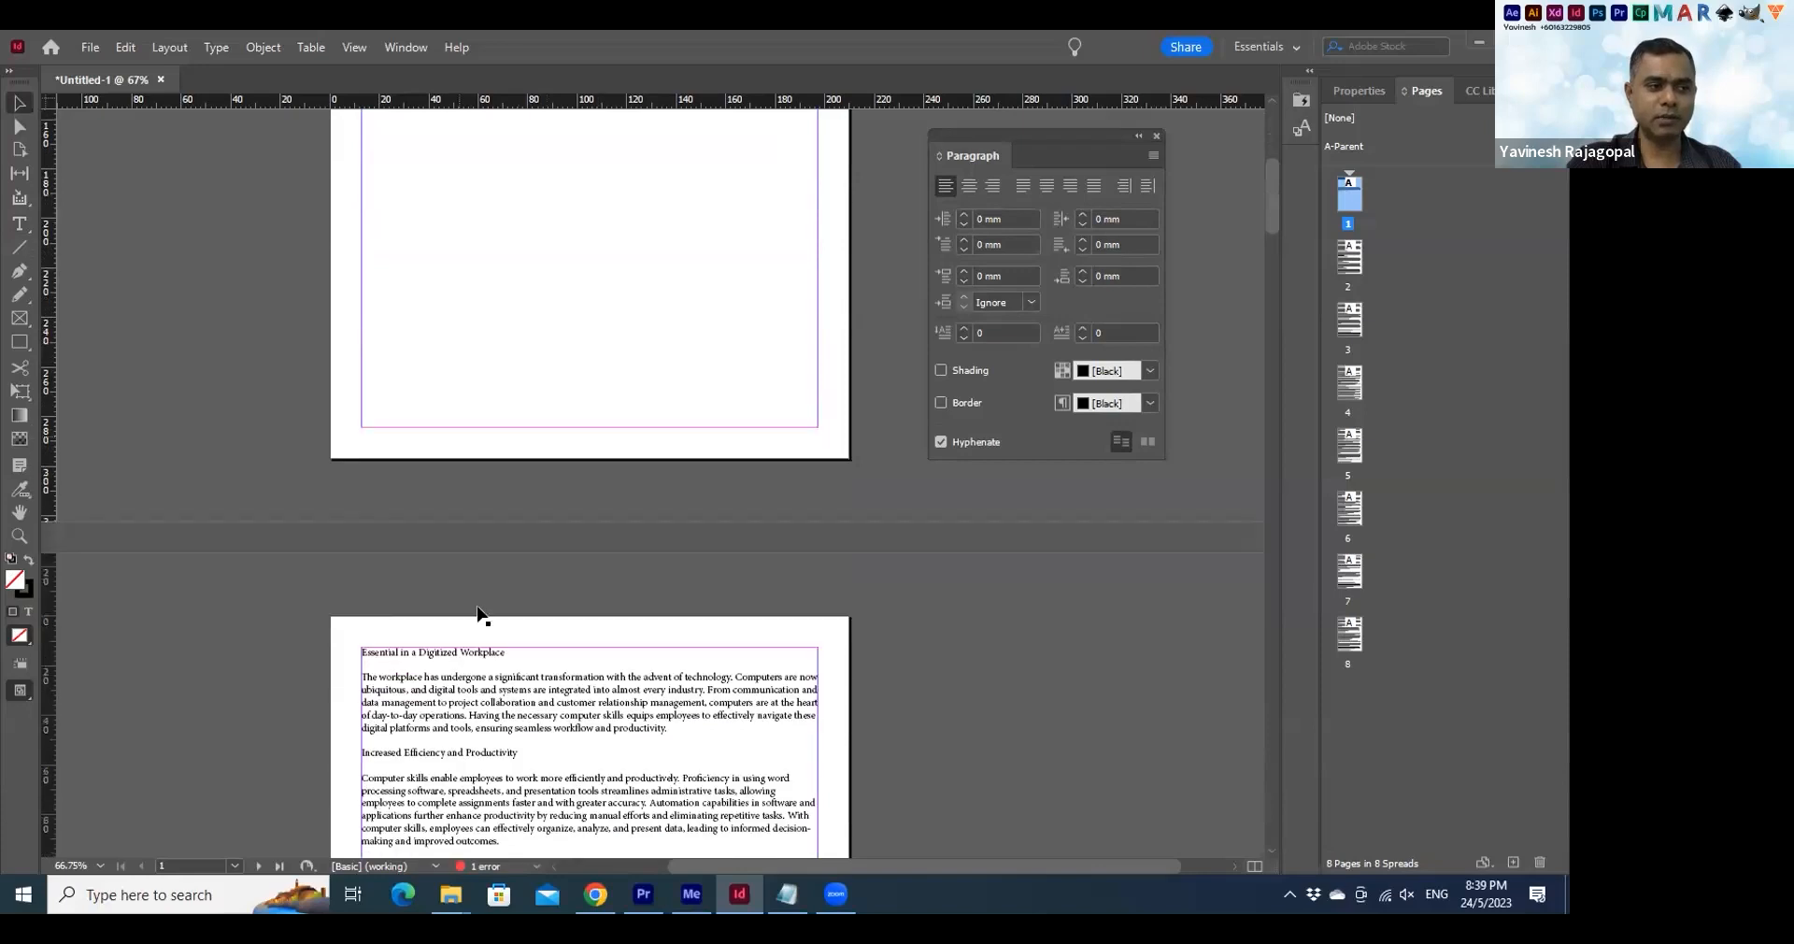
scroll(477, 614, "down", 2)
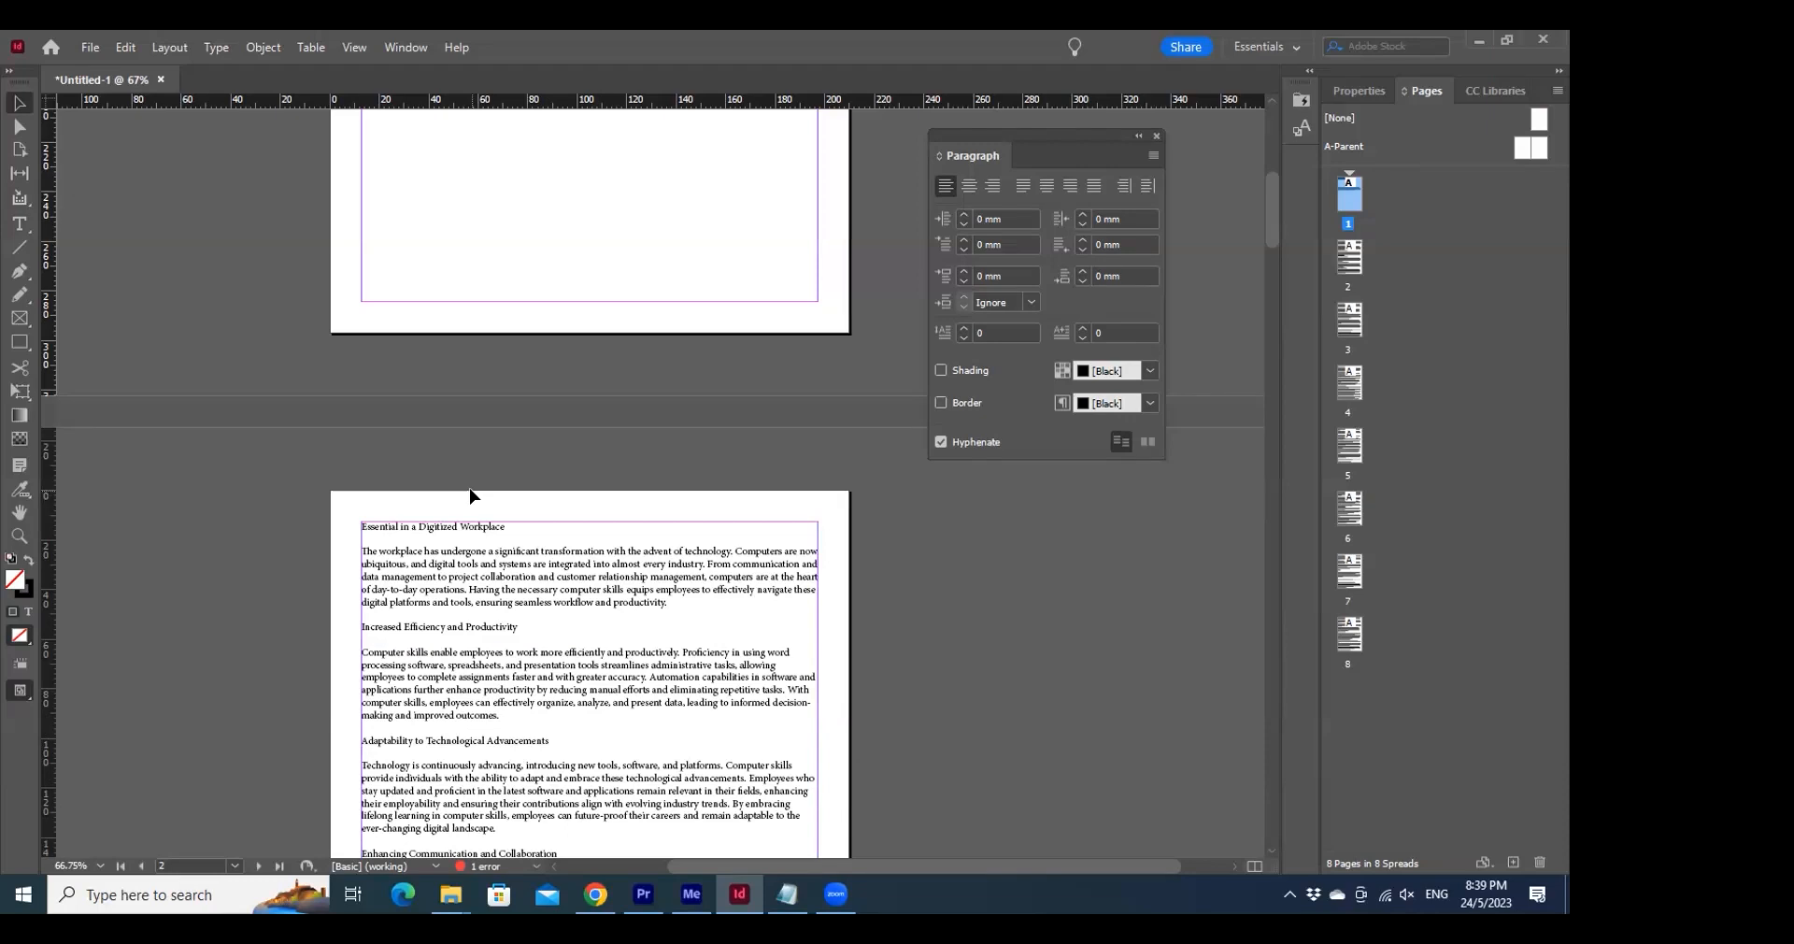
scroll(414, 462, "up", 10)
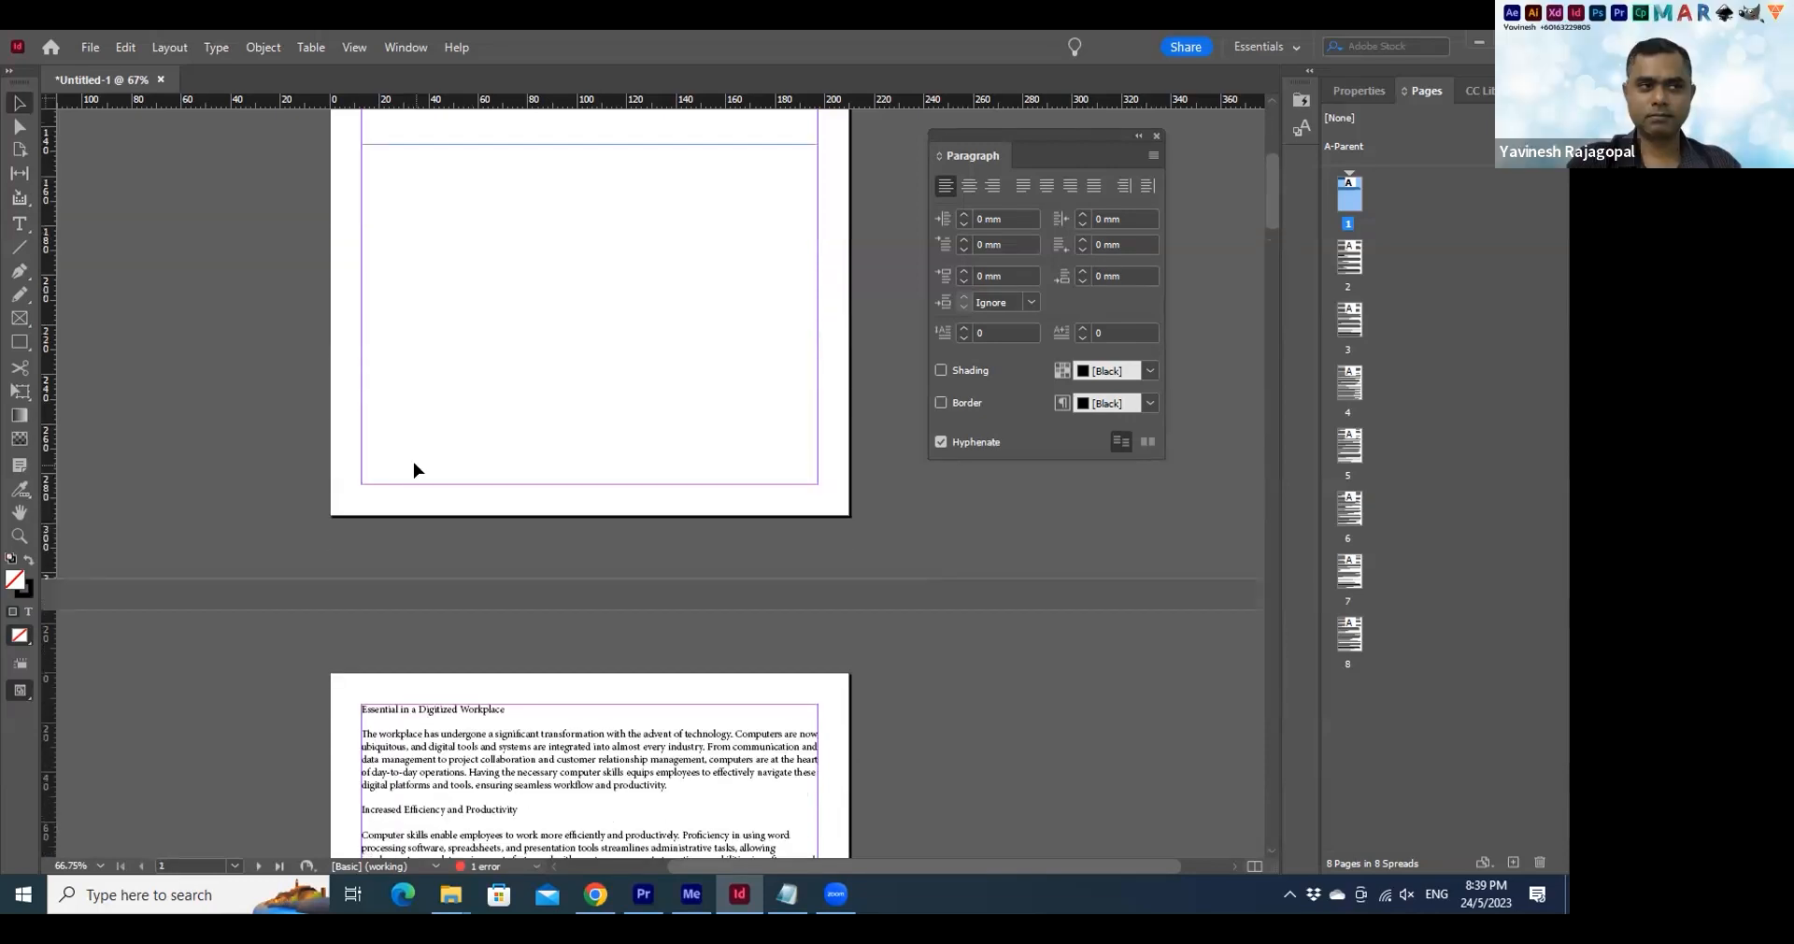
scroll(588, 504, "up", 2)
mouse_move(589, 505)
left_mouse_down()
mouse_move(589, 473)
mouse_move(610, 563)
mouse_move(610, 496)
mouse_move(577, 420)
left_mouse_up()
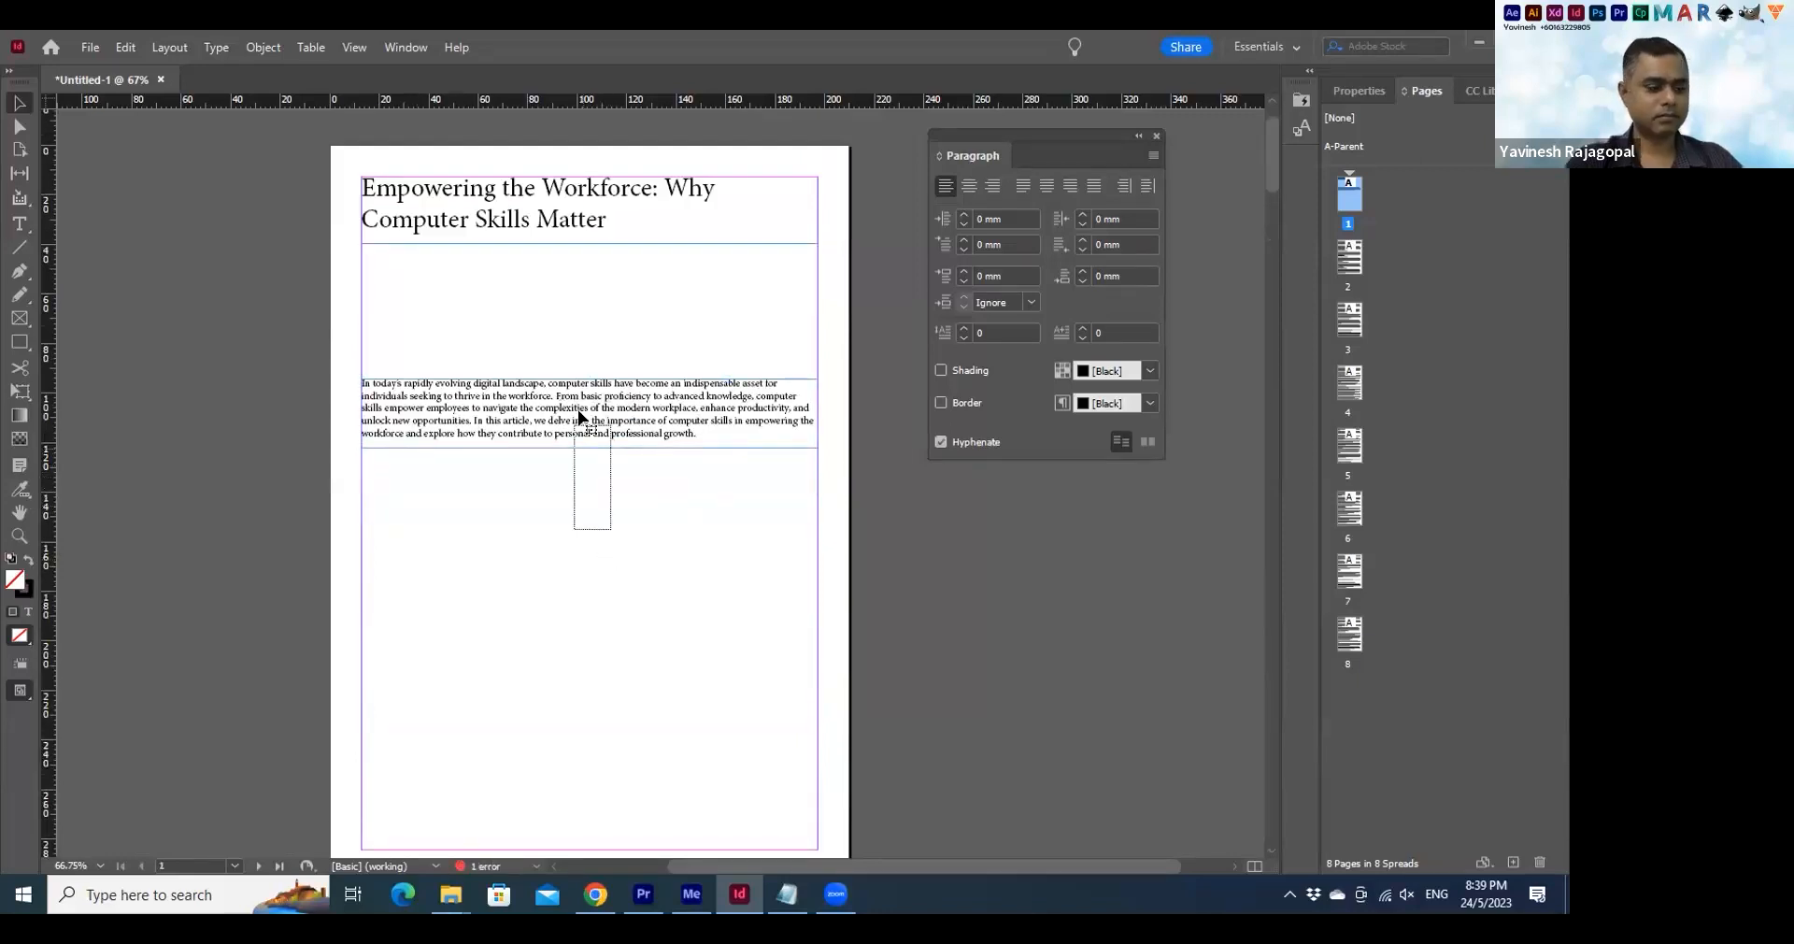
left_click(591, 420)
double_click(590, 447)
left_click(598, 445)
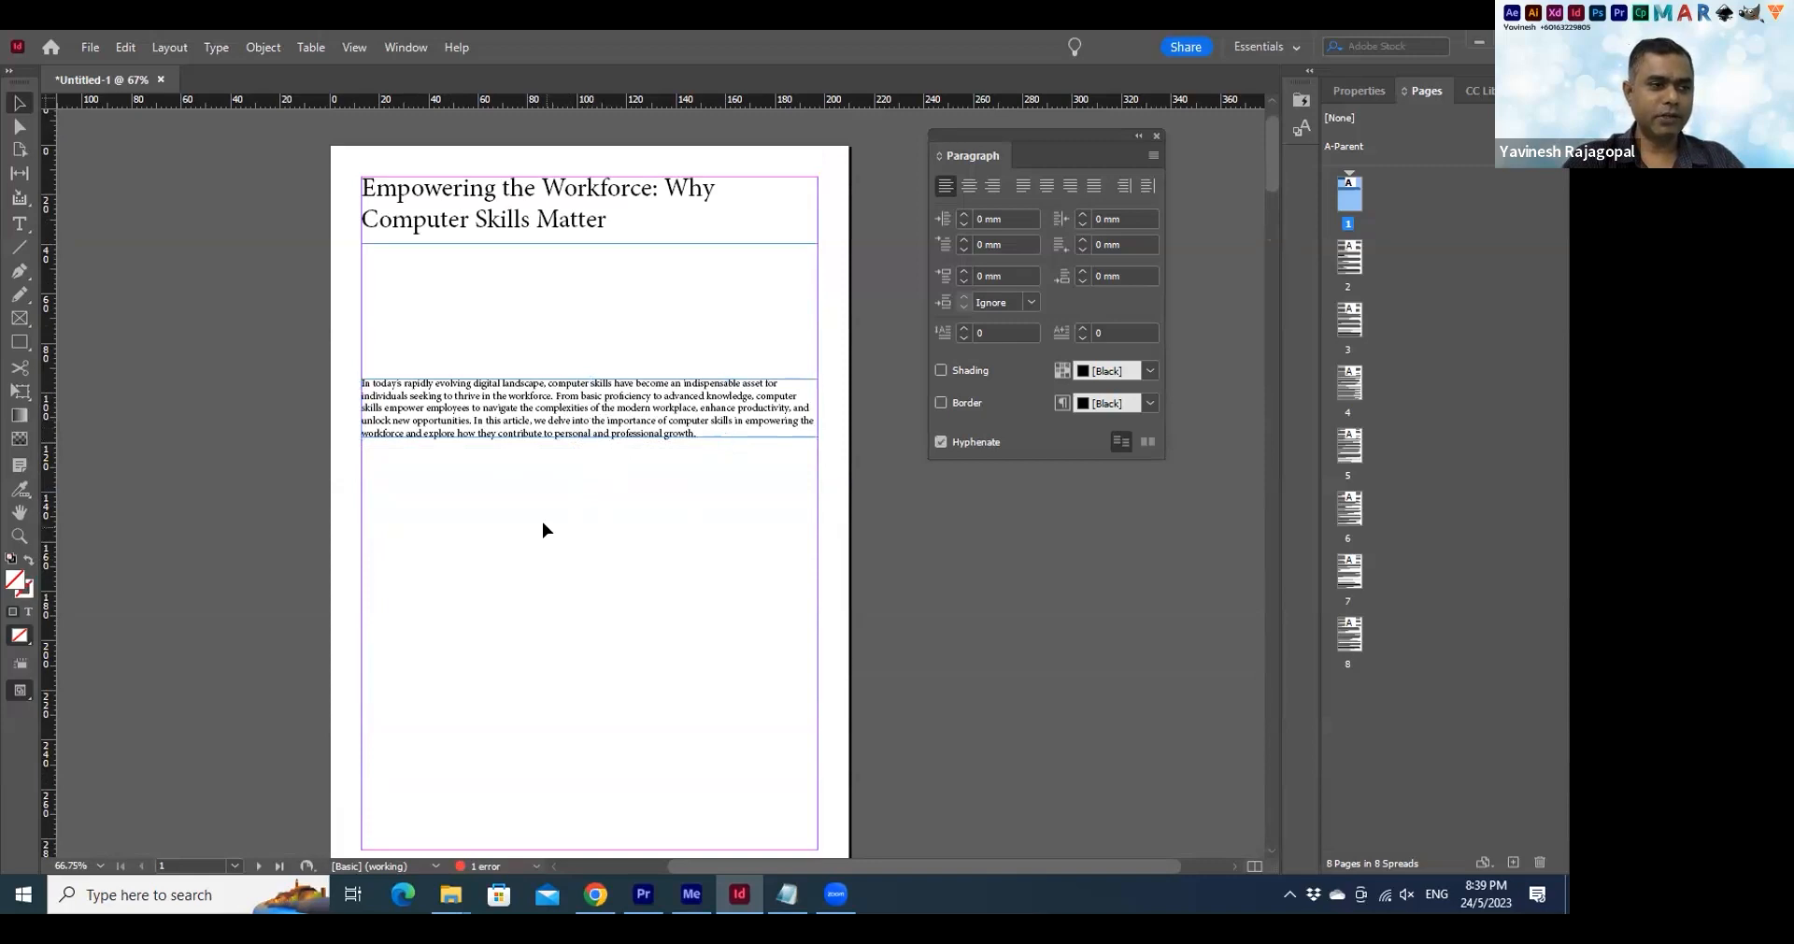
key("Tab")
Lengthen the opening paragraph's frame well below its text and fit the frame to its content again
left_click(784, 405)
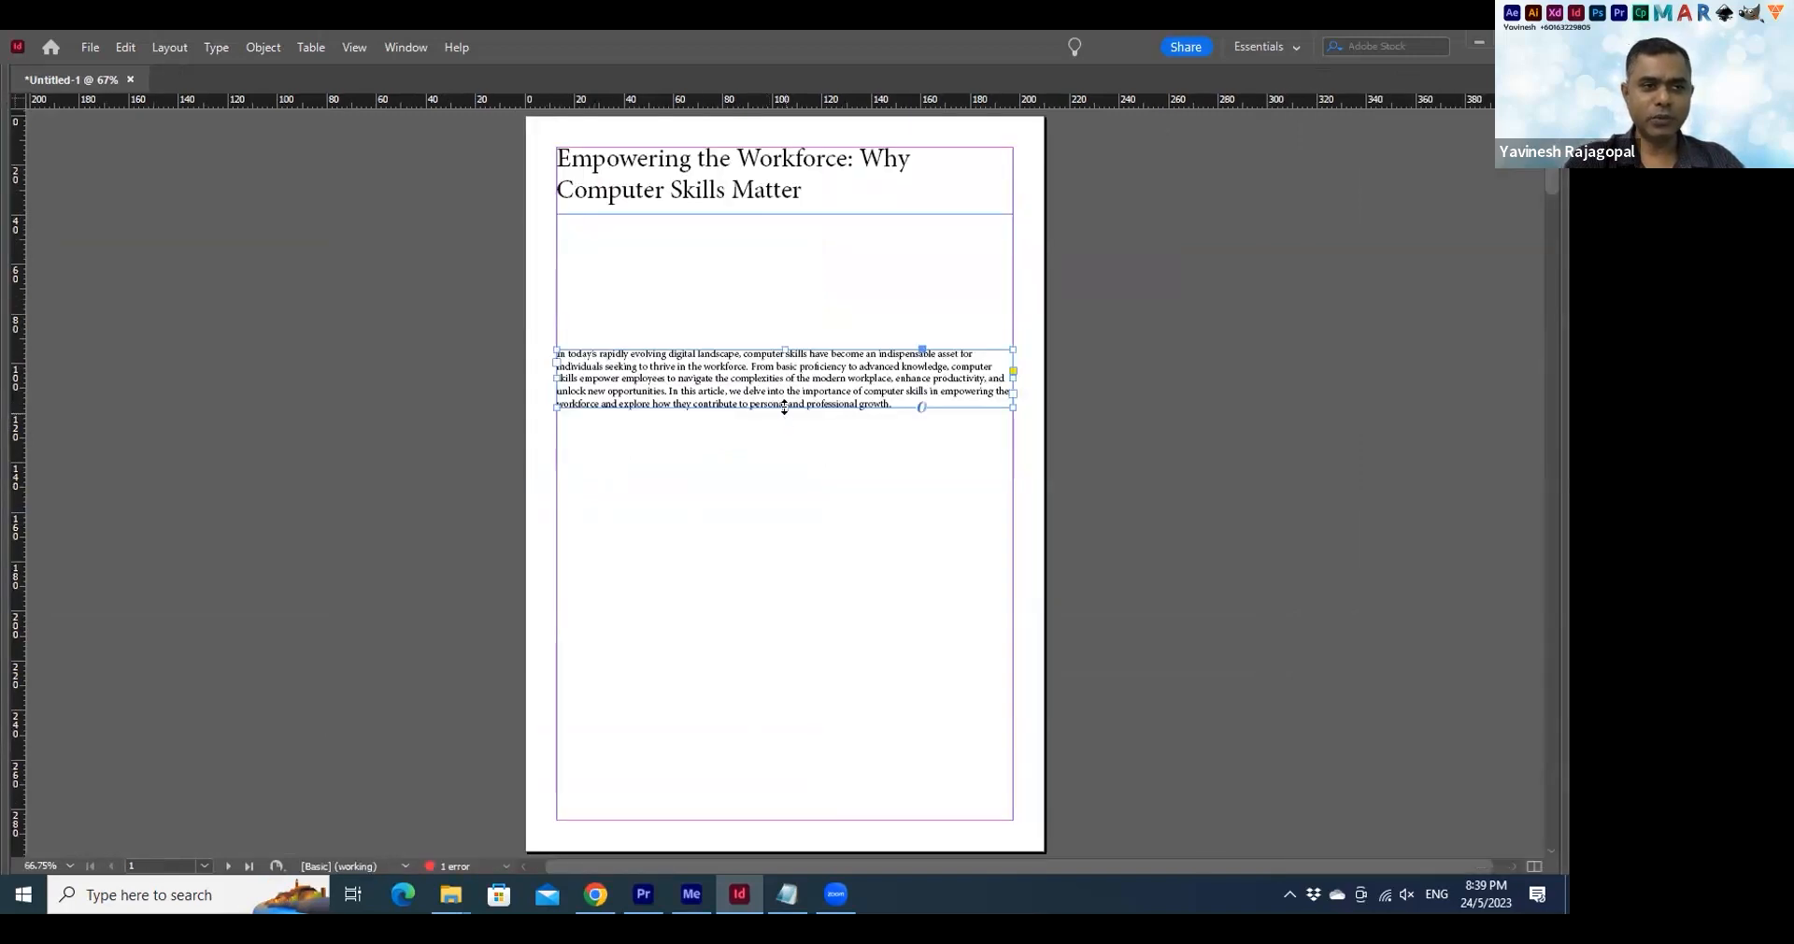
left_click_drag(784, 408, 794, 457)
left_click(688, 590)
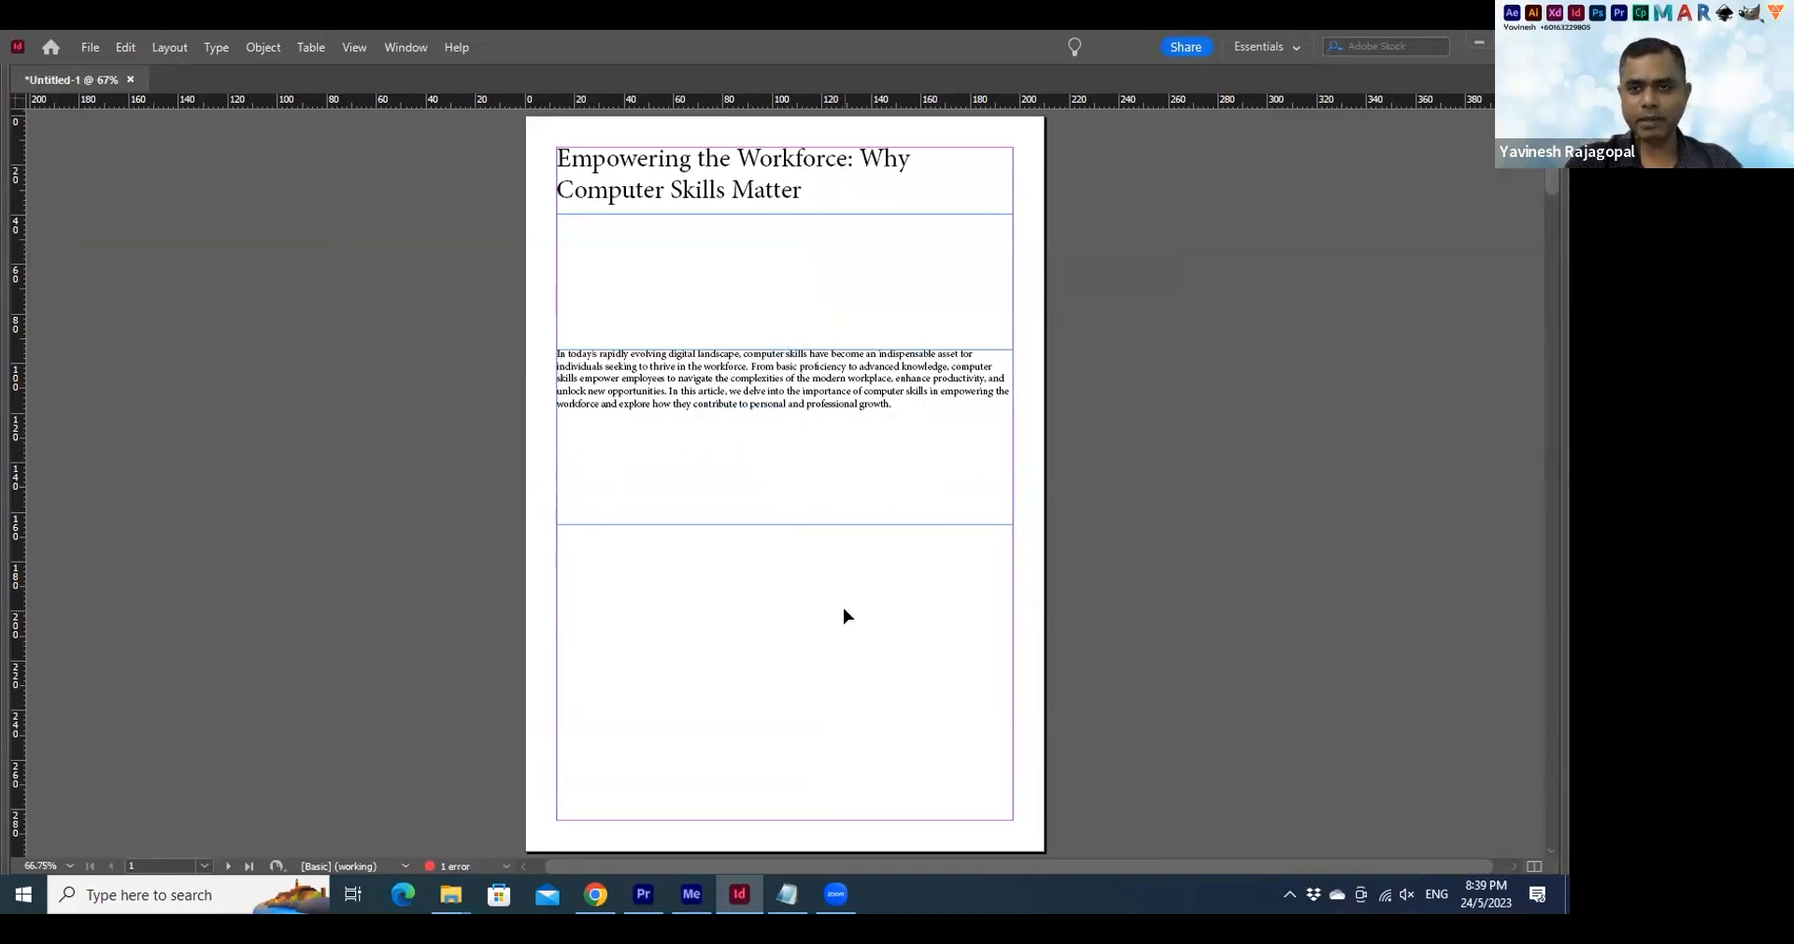
left_click(724, 400)
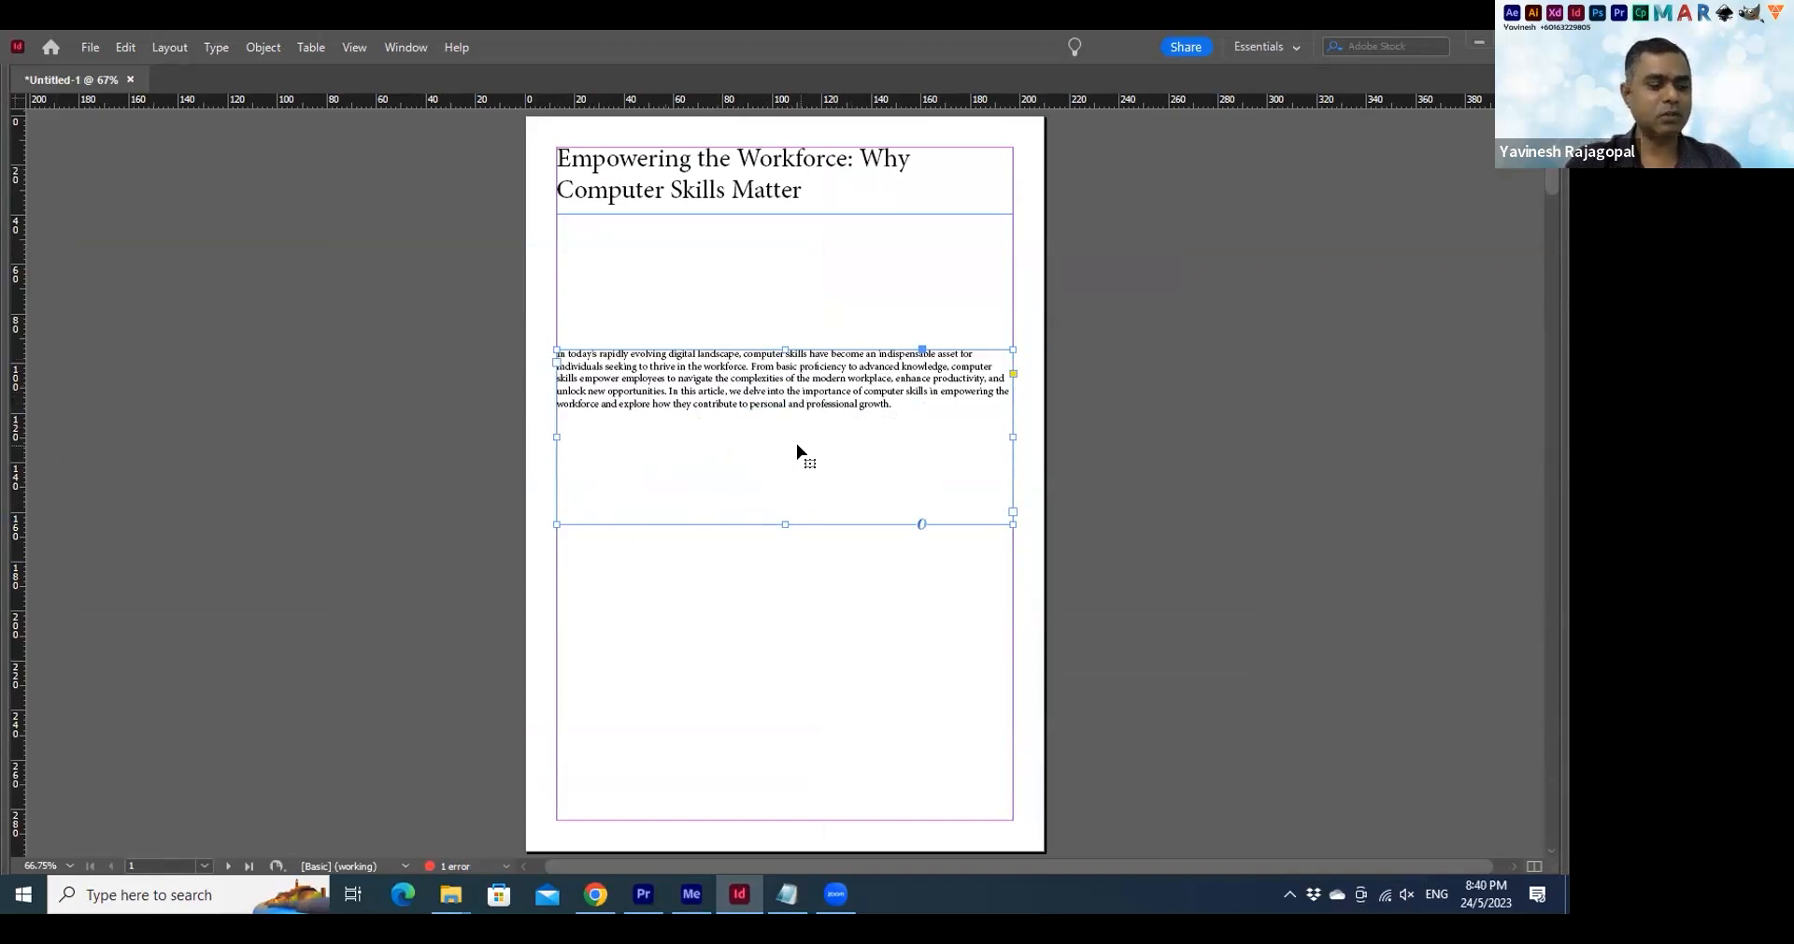
key("ctrl+alt+c")
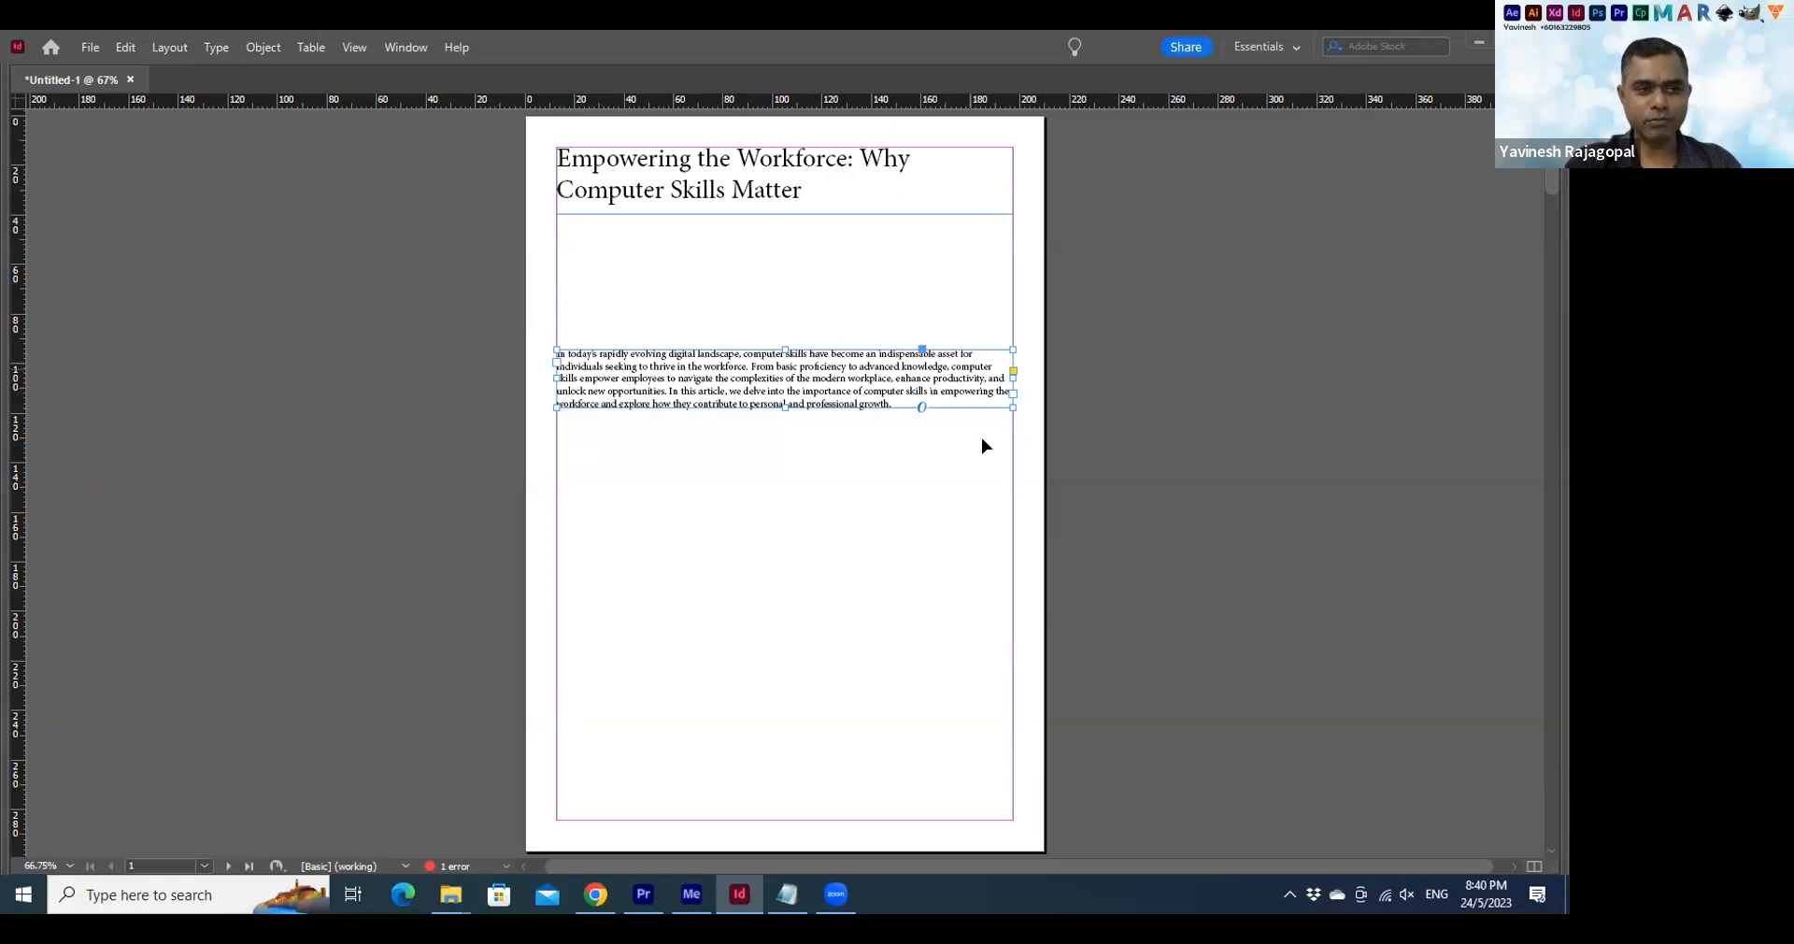
Zoom in on the opening paragraph and set its font size to 13 pt
key("z")
left_click_drag(431, 303, 1171, 494)
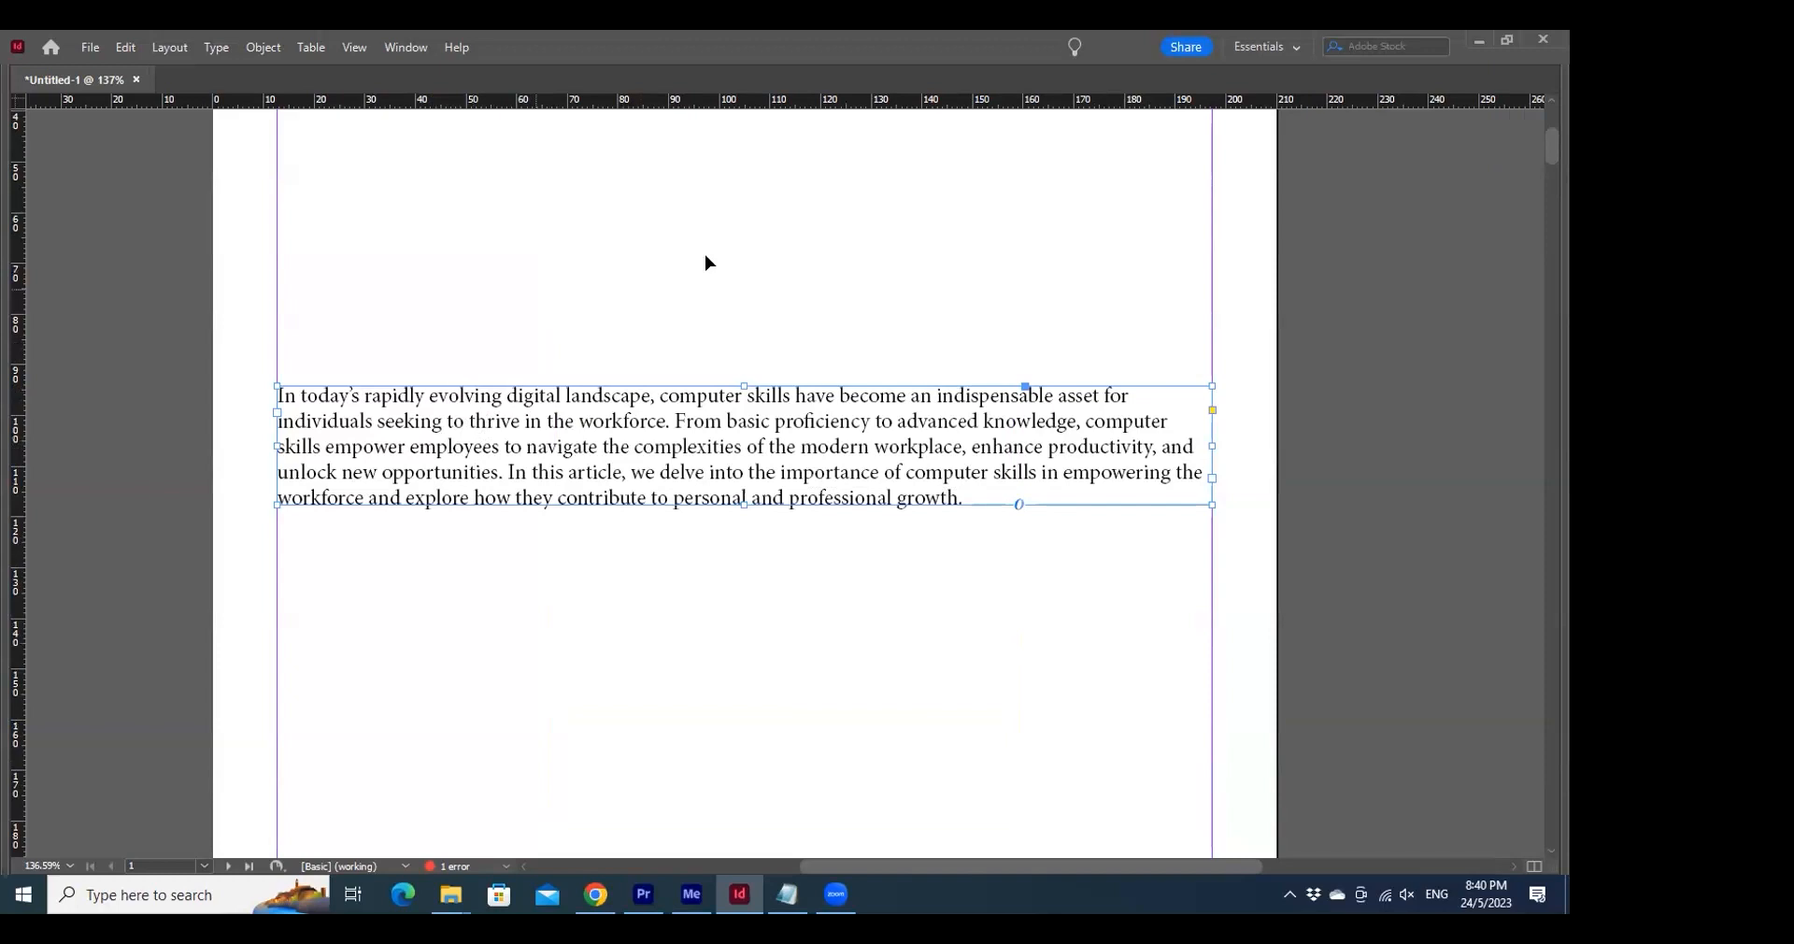
key("ctrl+t")
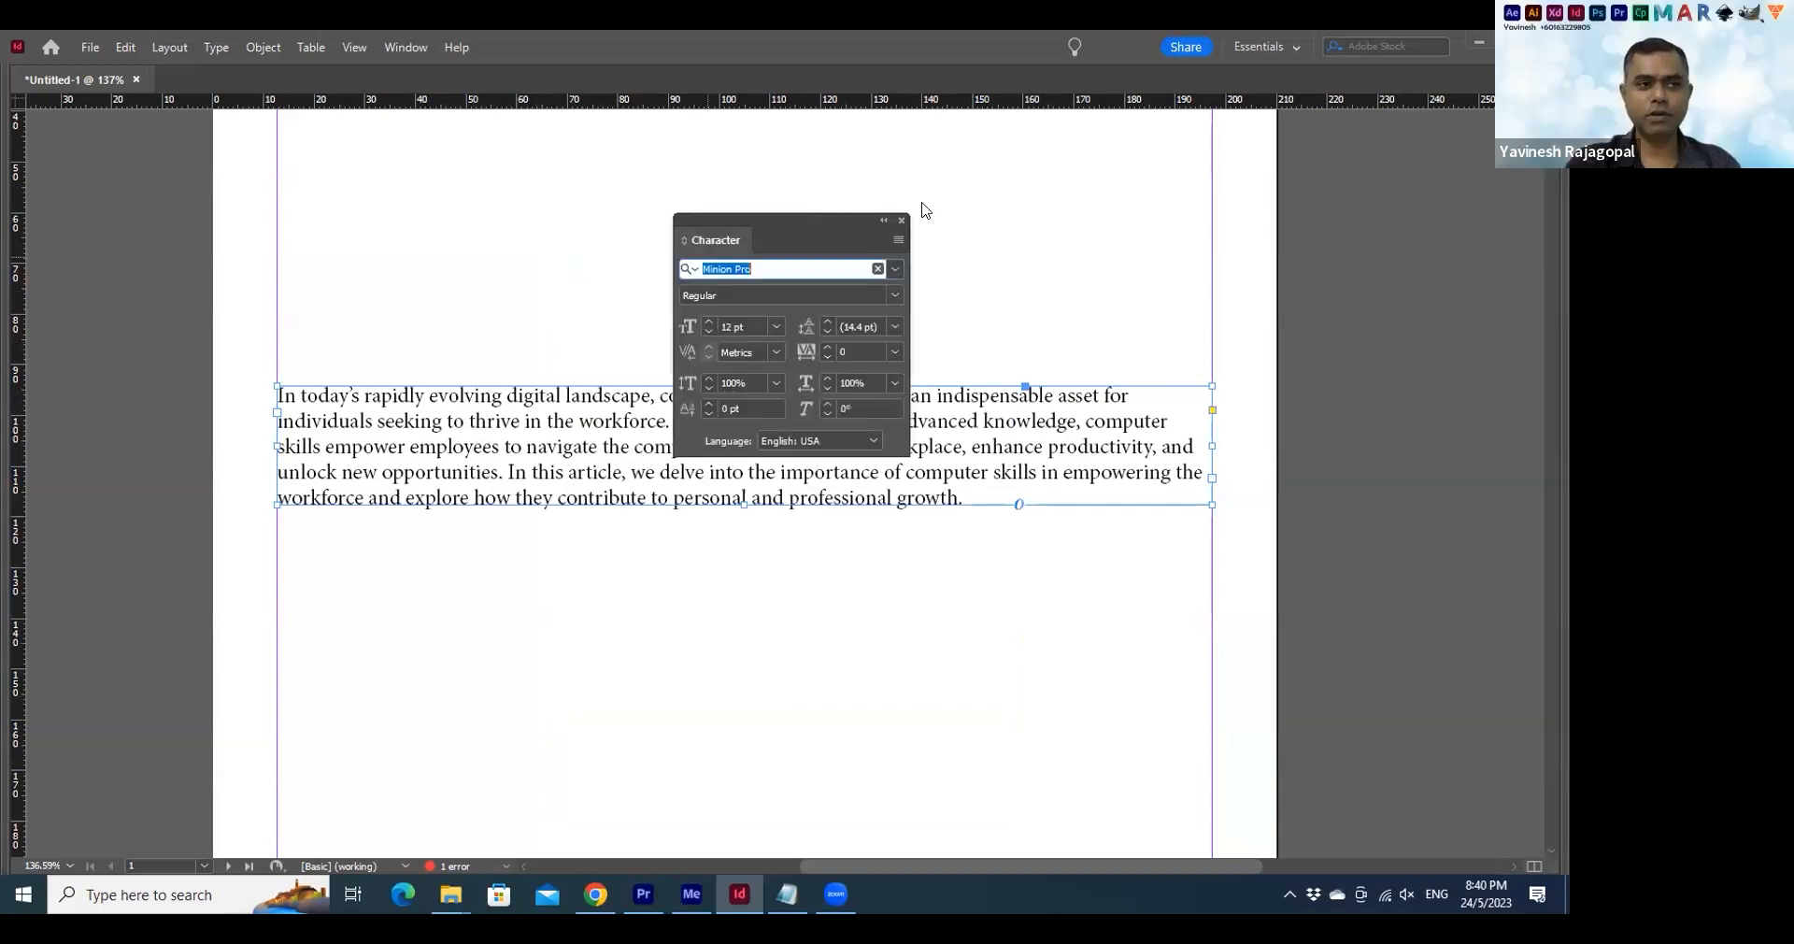
left_click_drag(870, 219, 1023, 259)
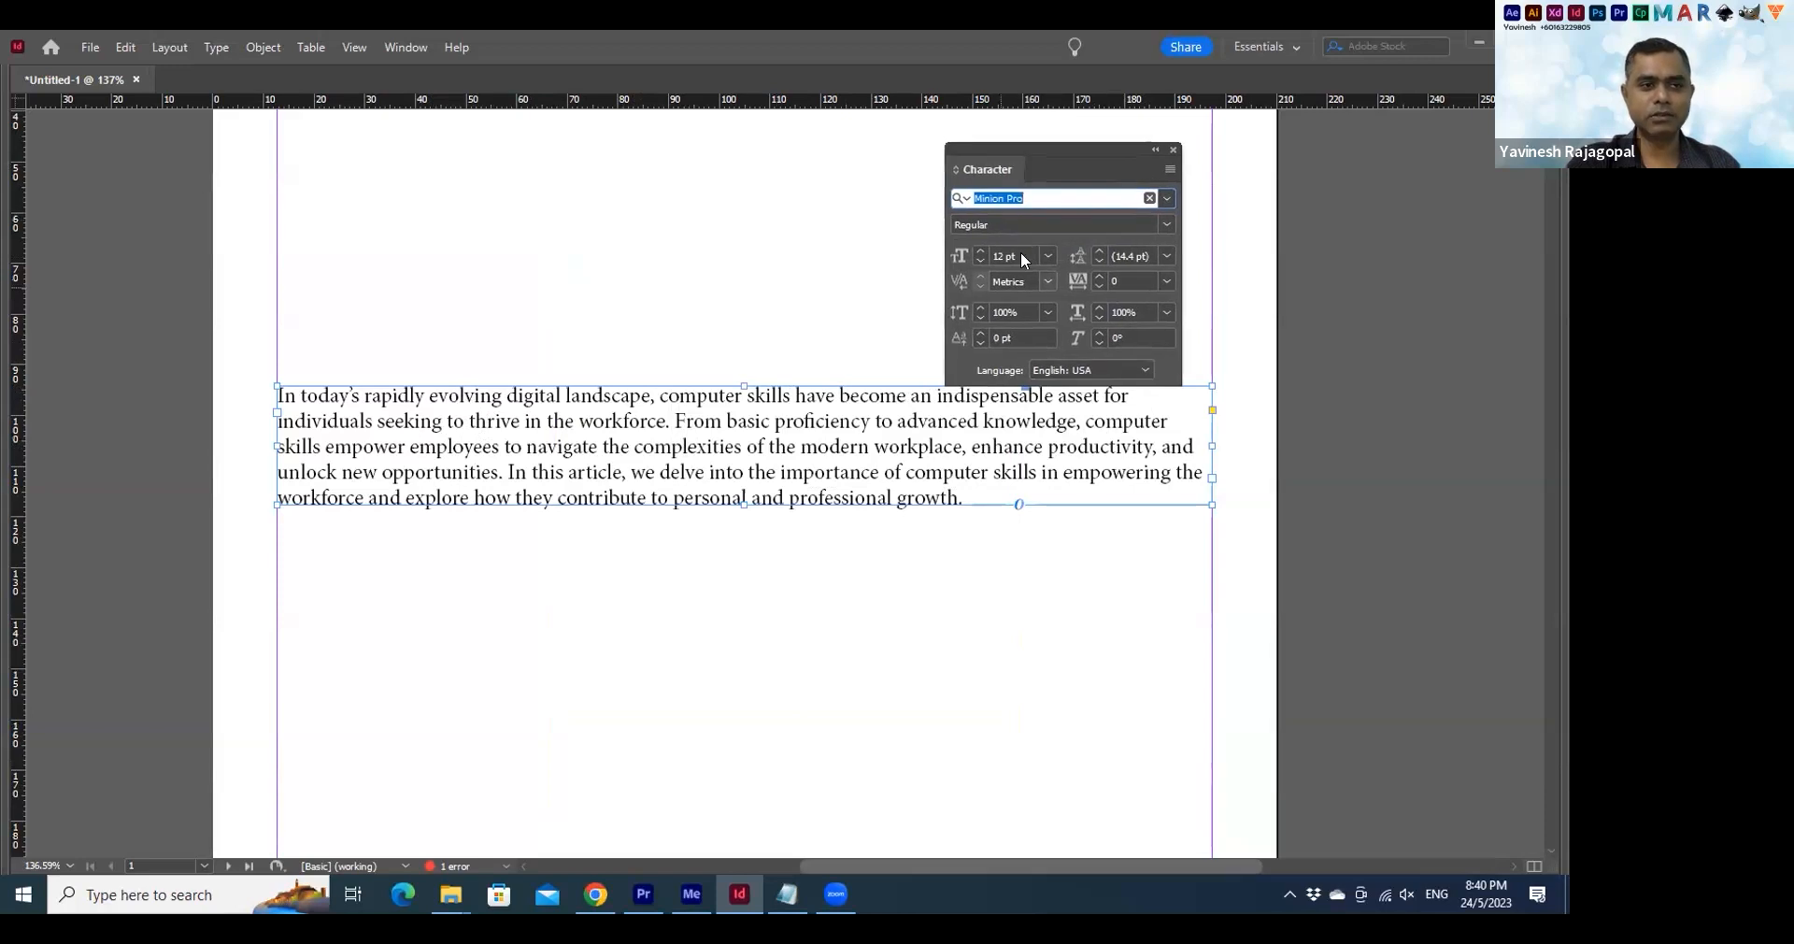
scroll(1020, 251, "up", 1)
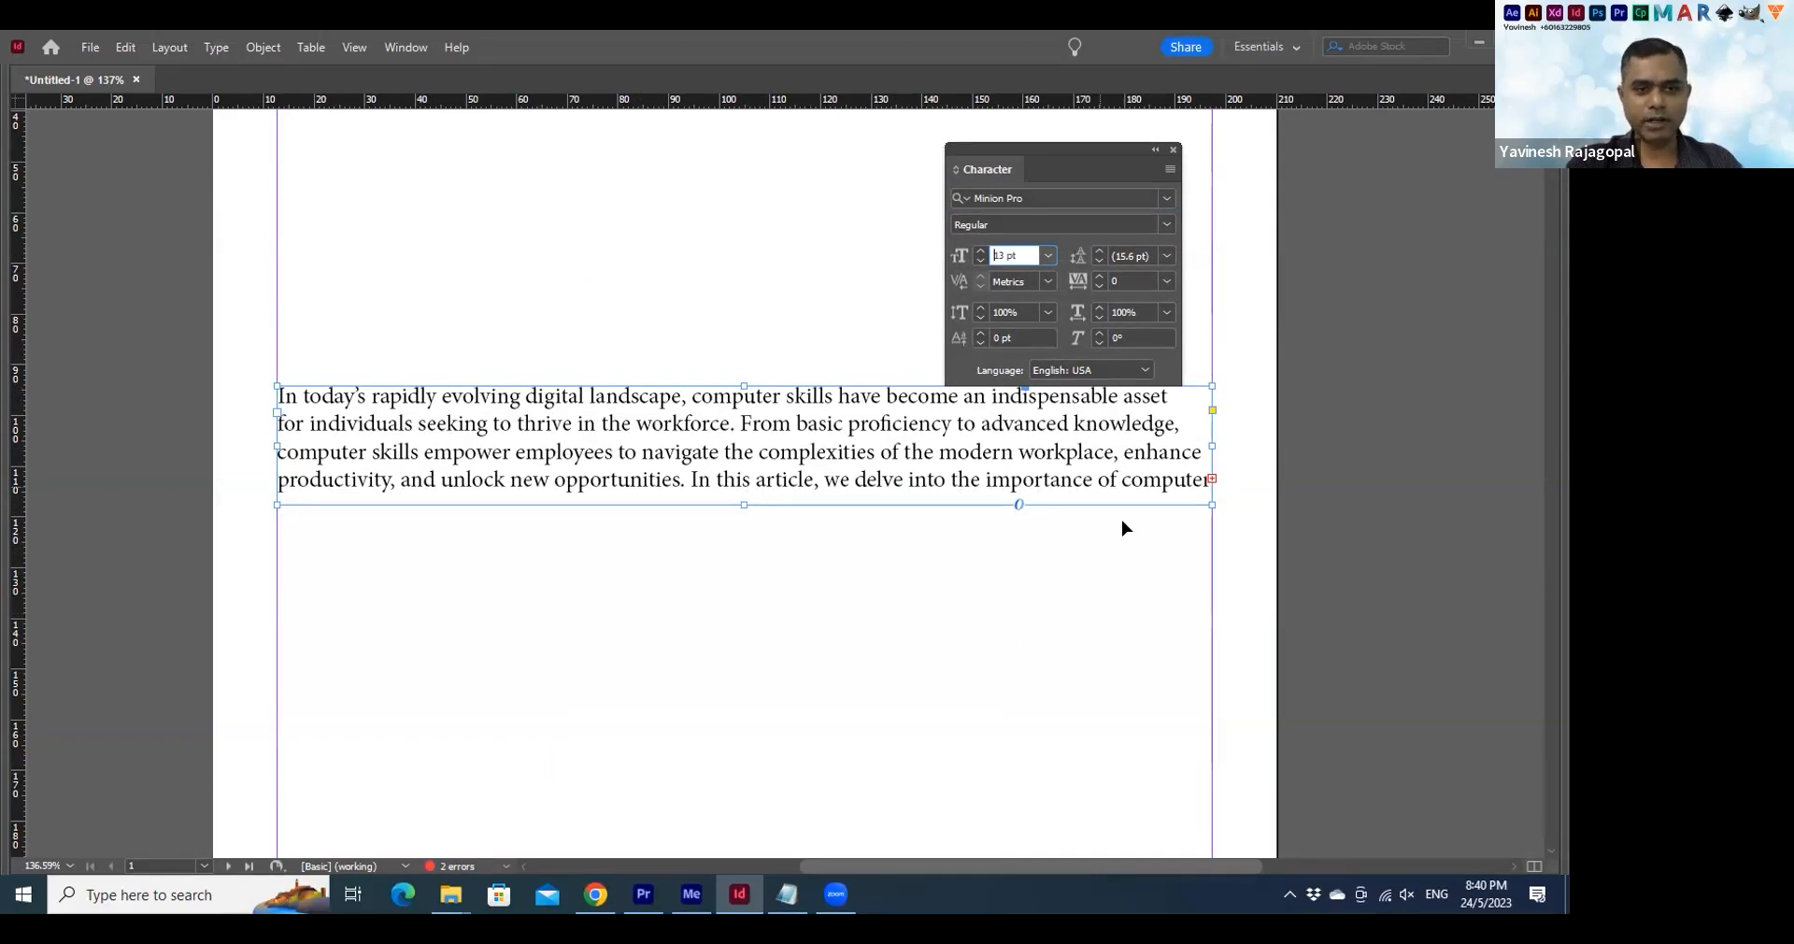
Extend the opening paragraph's frame downward so all its text fits with spare room below the last line
left_click_drag(744, 505, 744, 610)
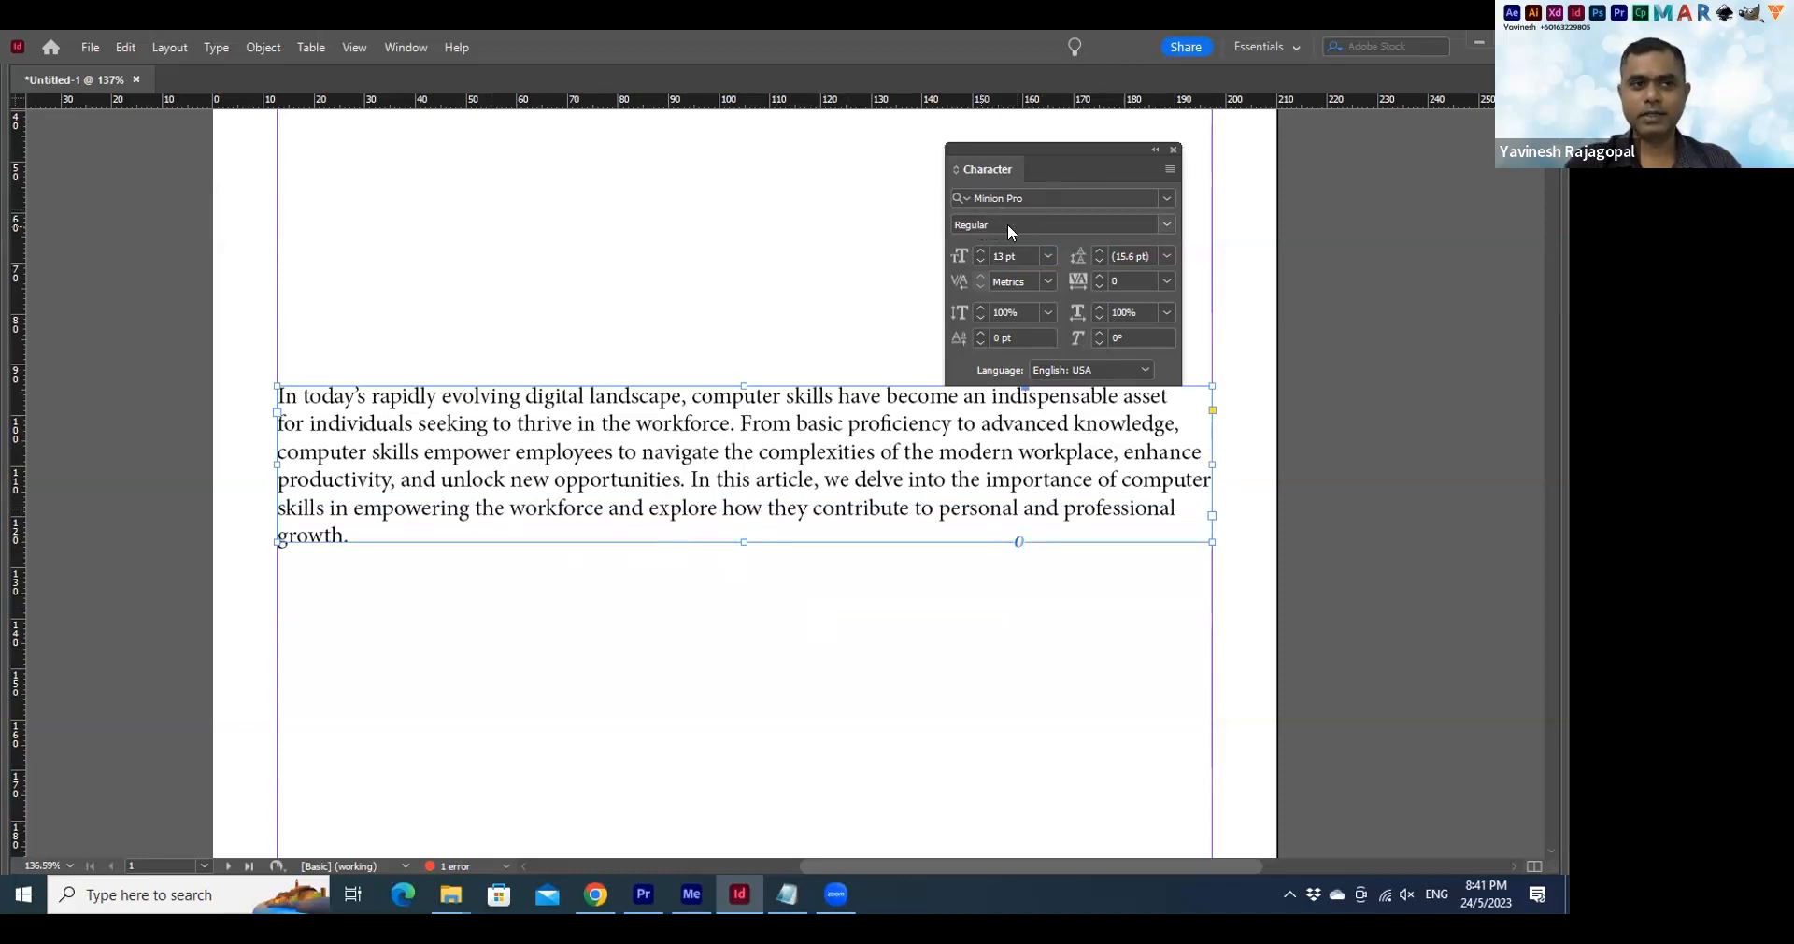
left_click(1035, 193)
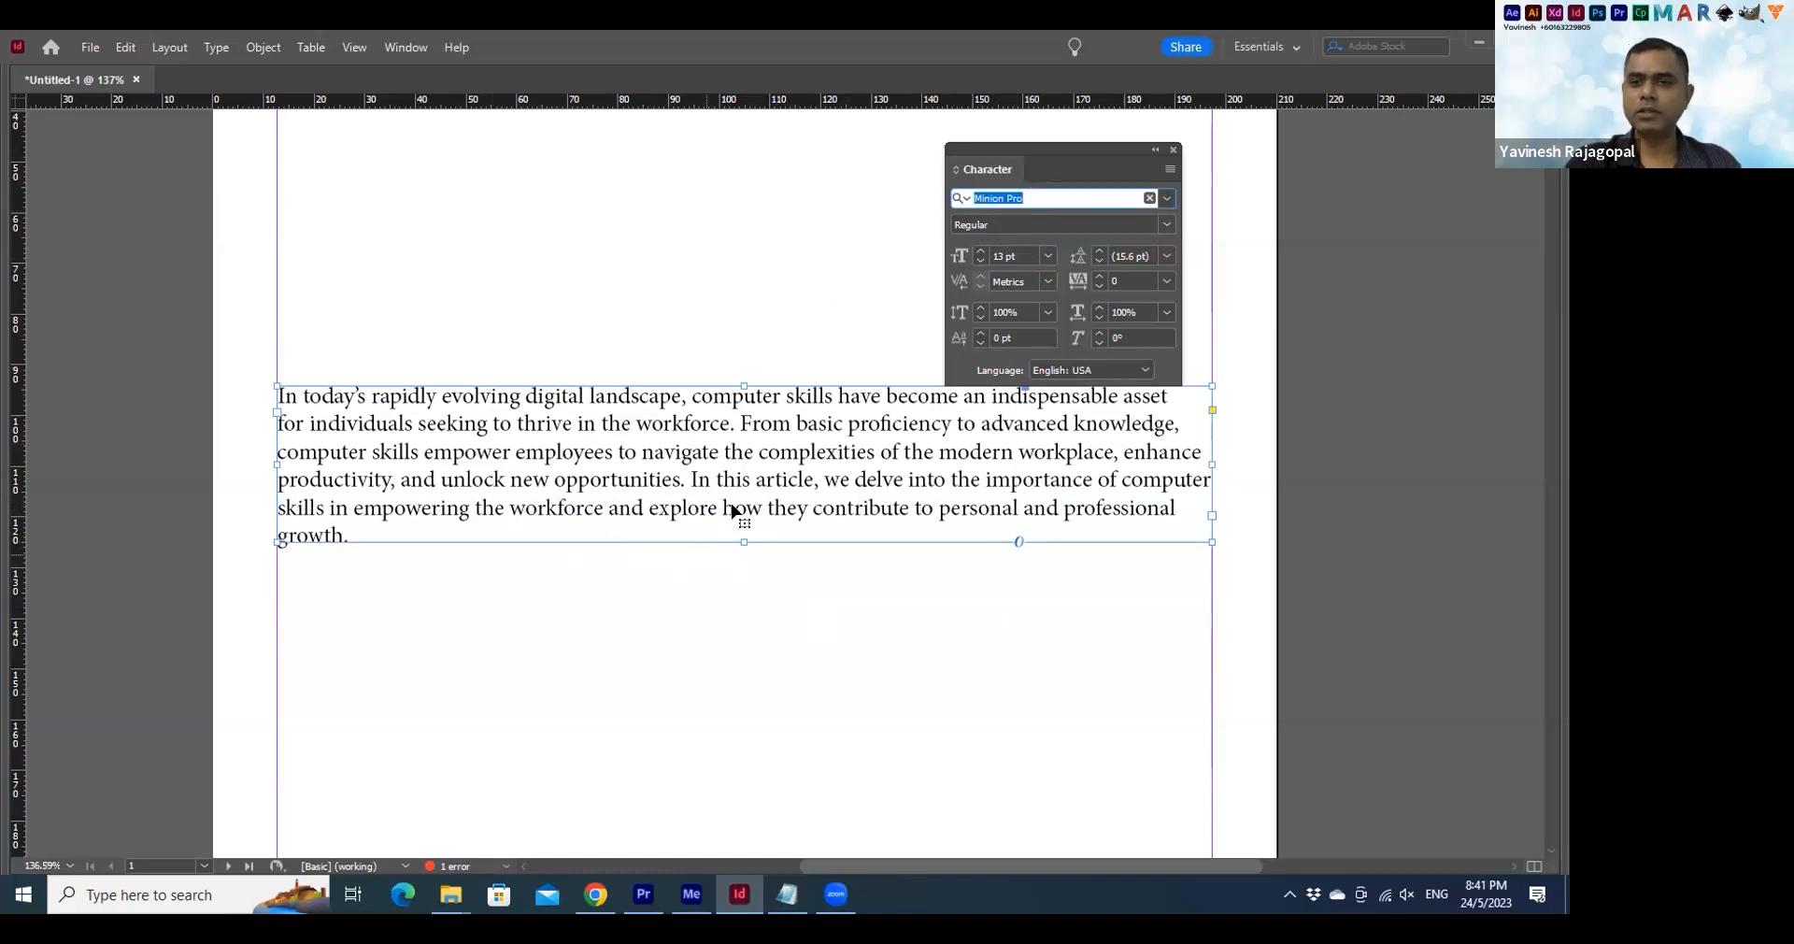
left_click_drag(744, 542, 745, 613)
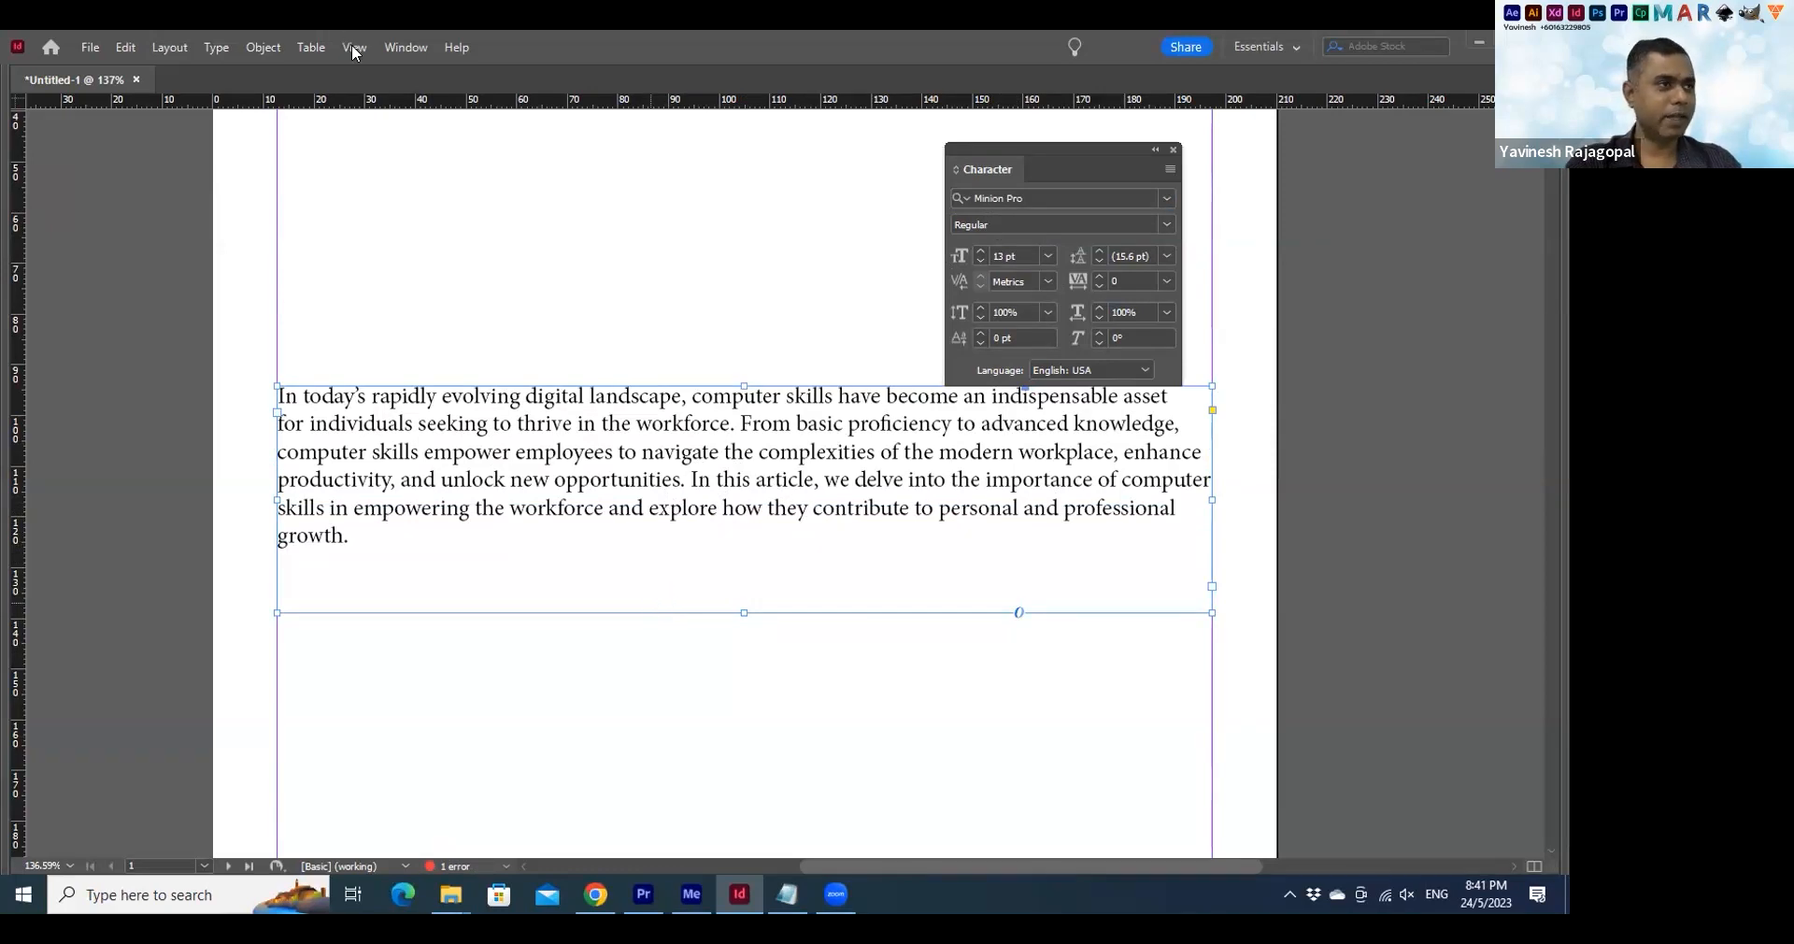
left_click(218, 47)
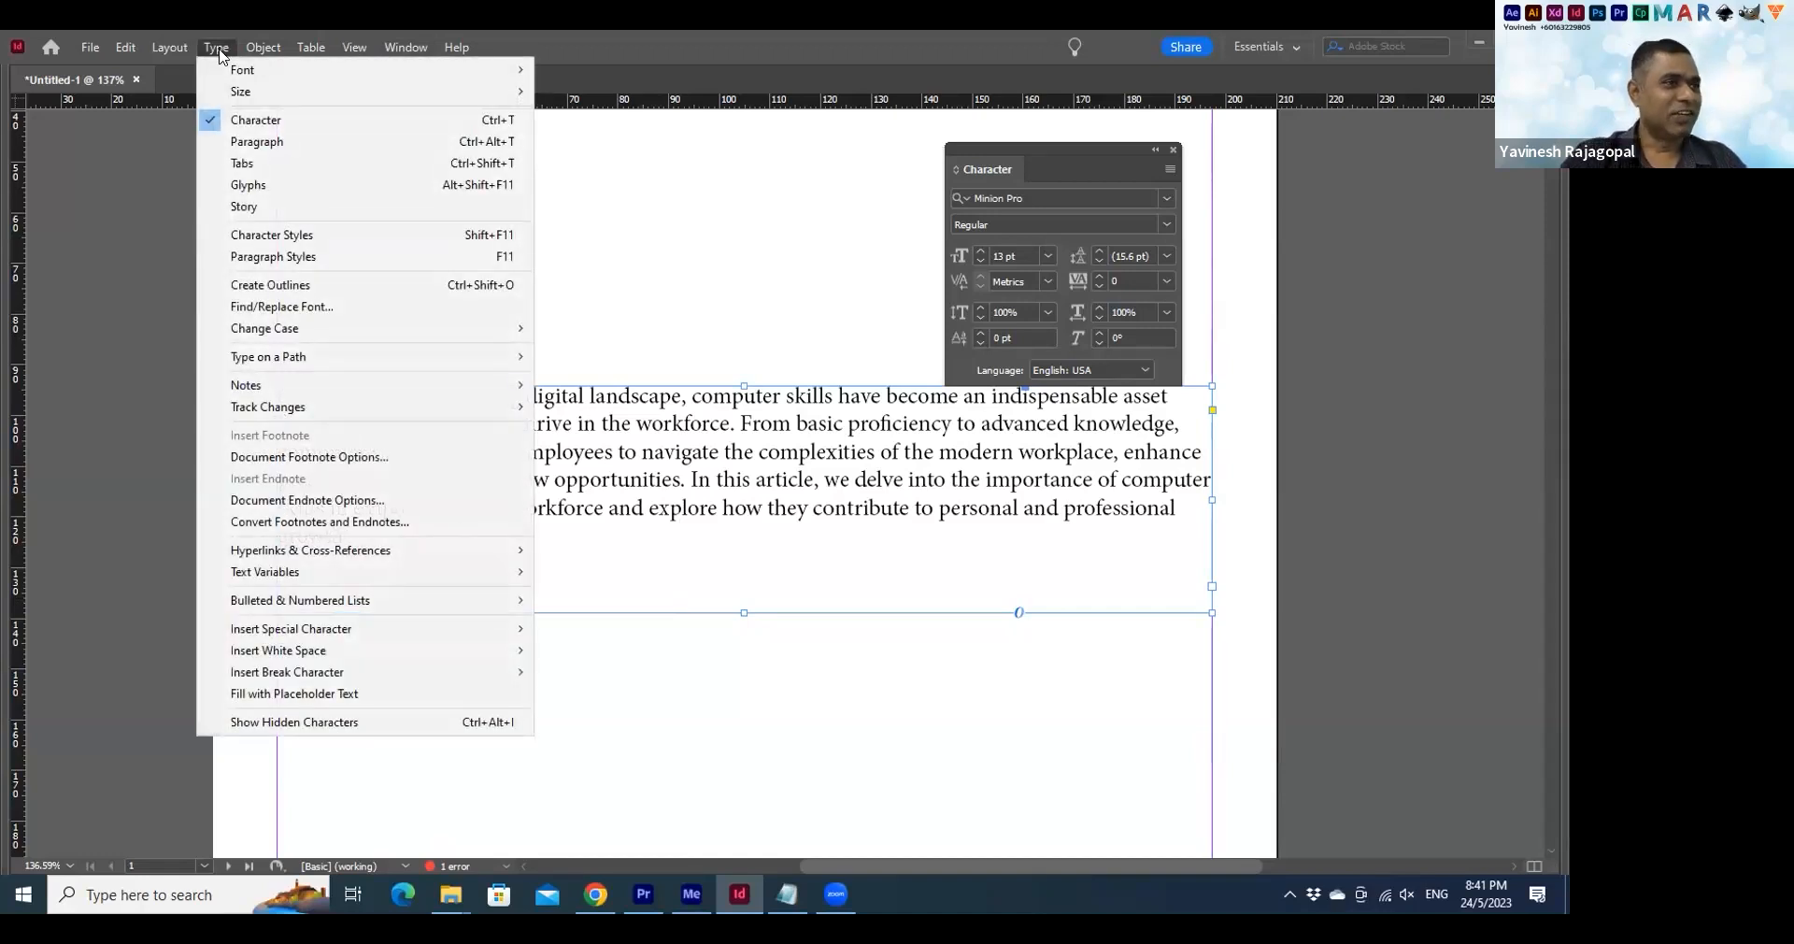
left_click(565, 252)
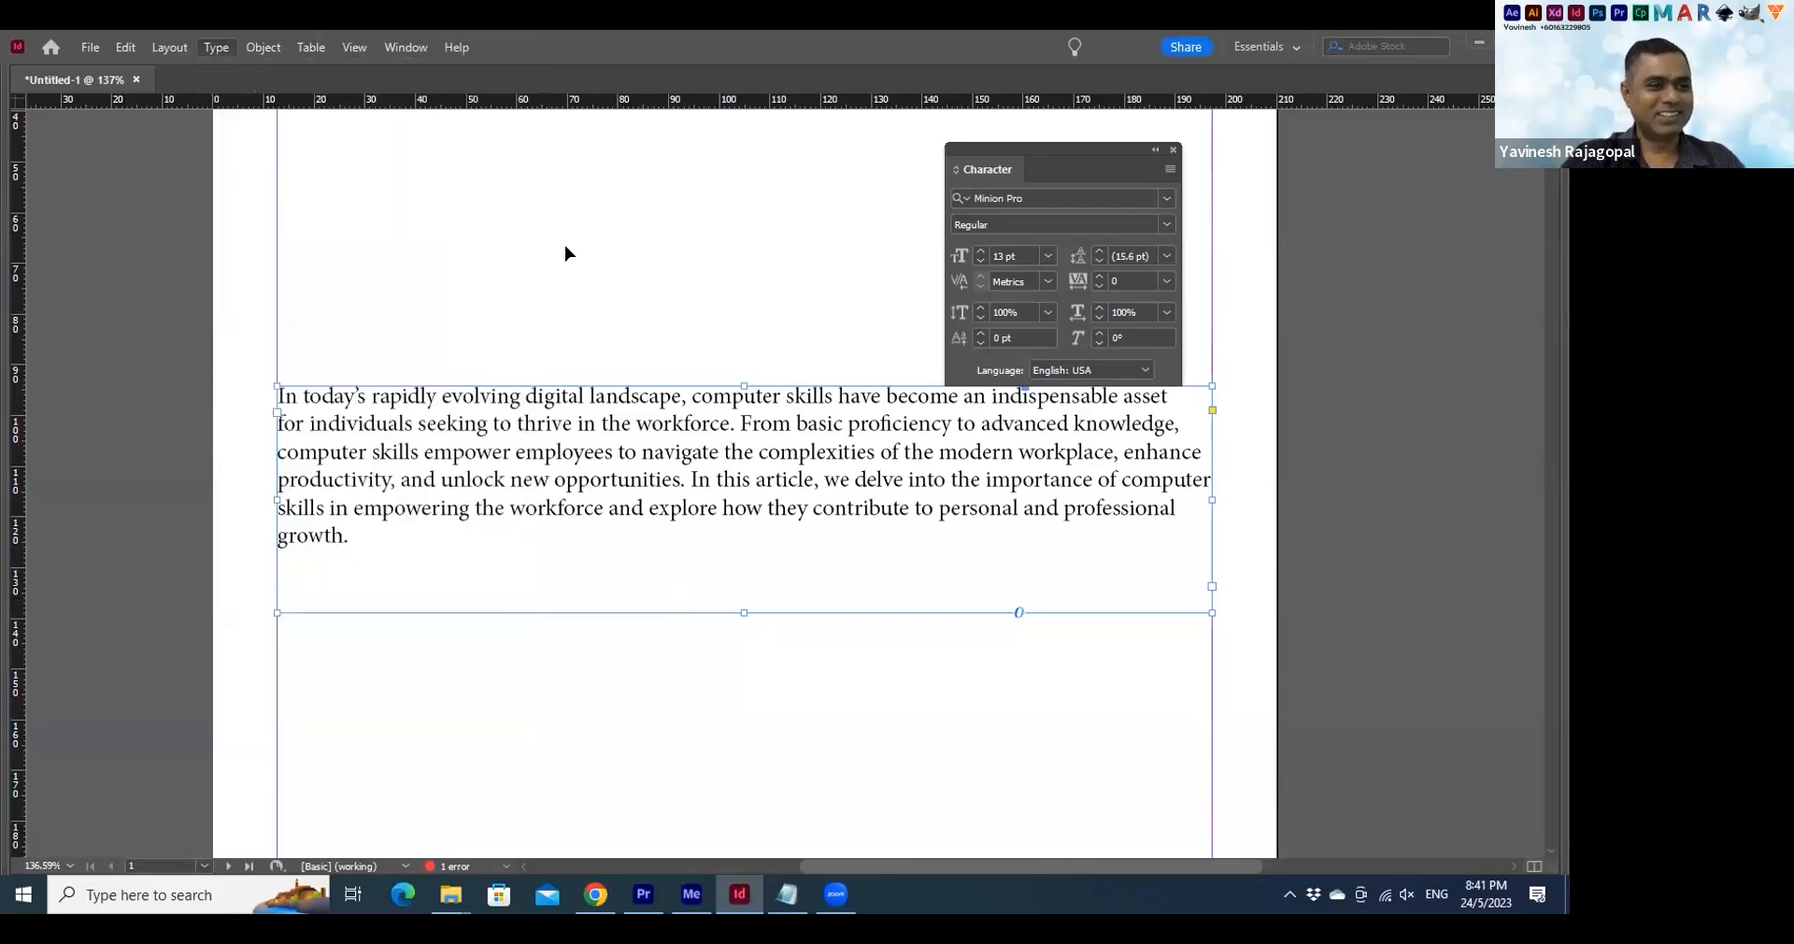
View the whole of page 1 in the window and move the Character panel clear of the text
key("ctrl+0")
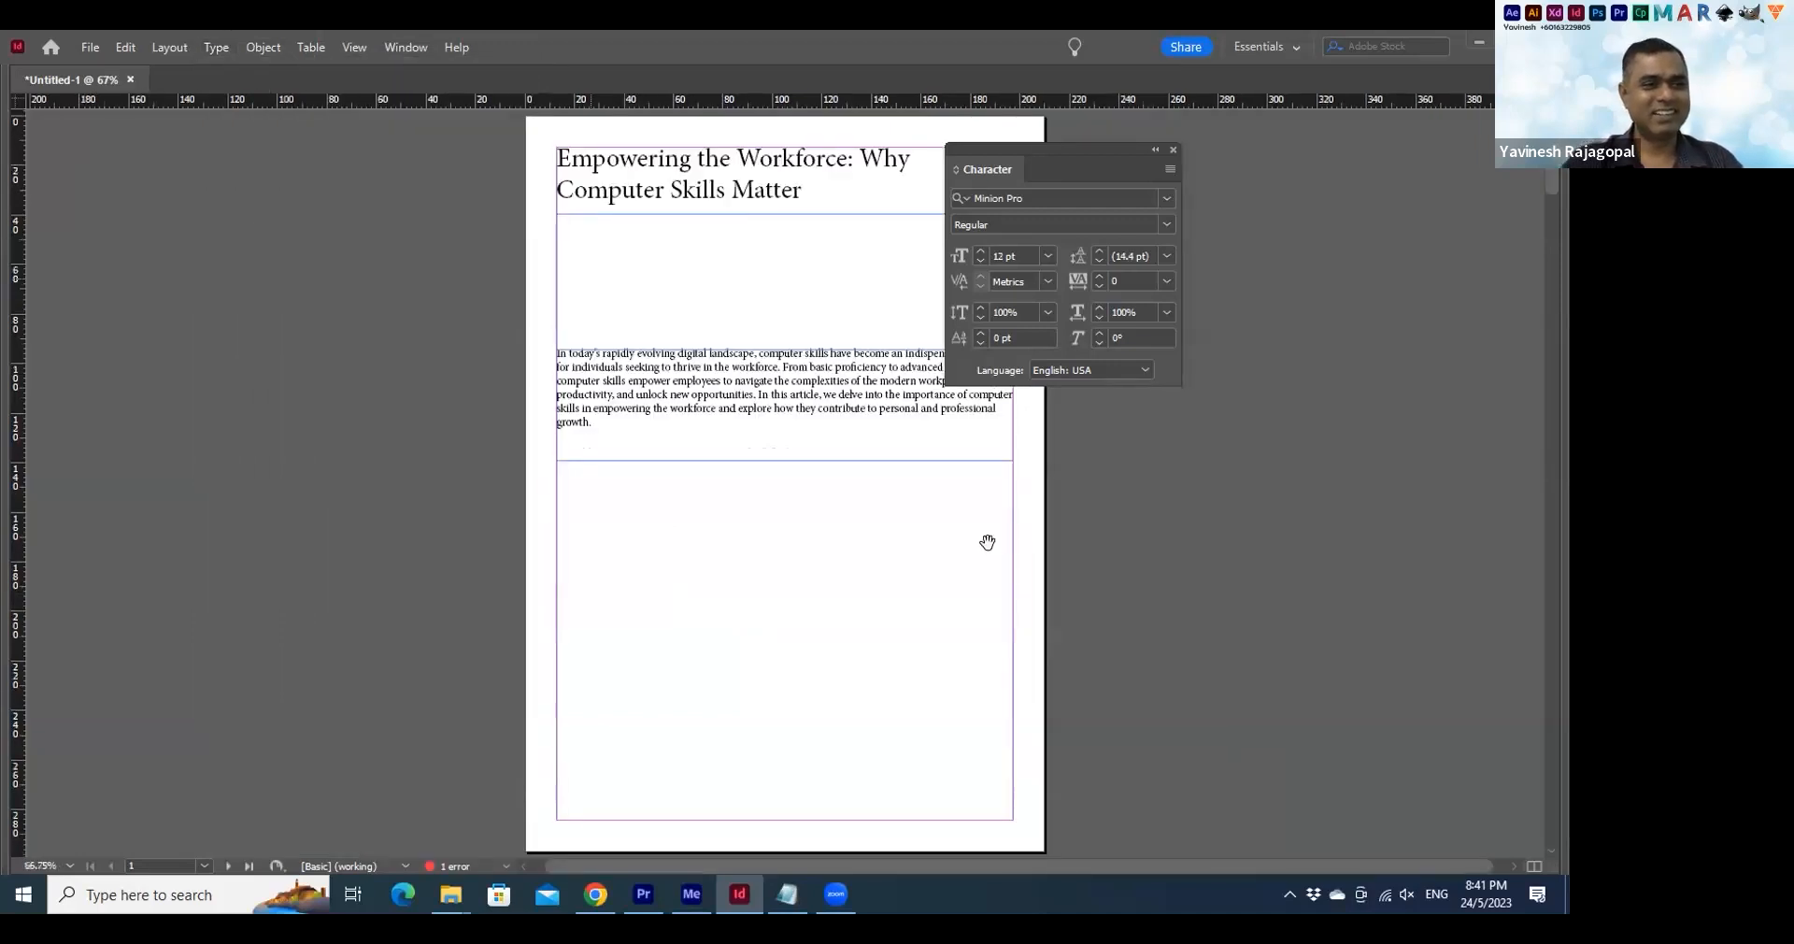
mouse_move(714, 189)
left_mouse_down()
mouse_move(701, 153)
mouse_move(701, 200)
left_mouse_up()
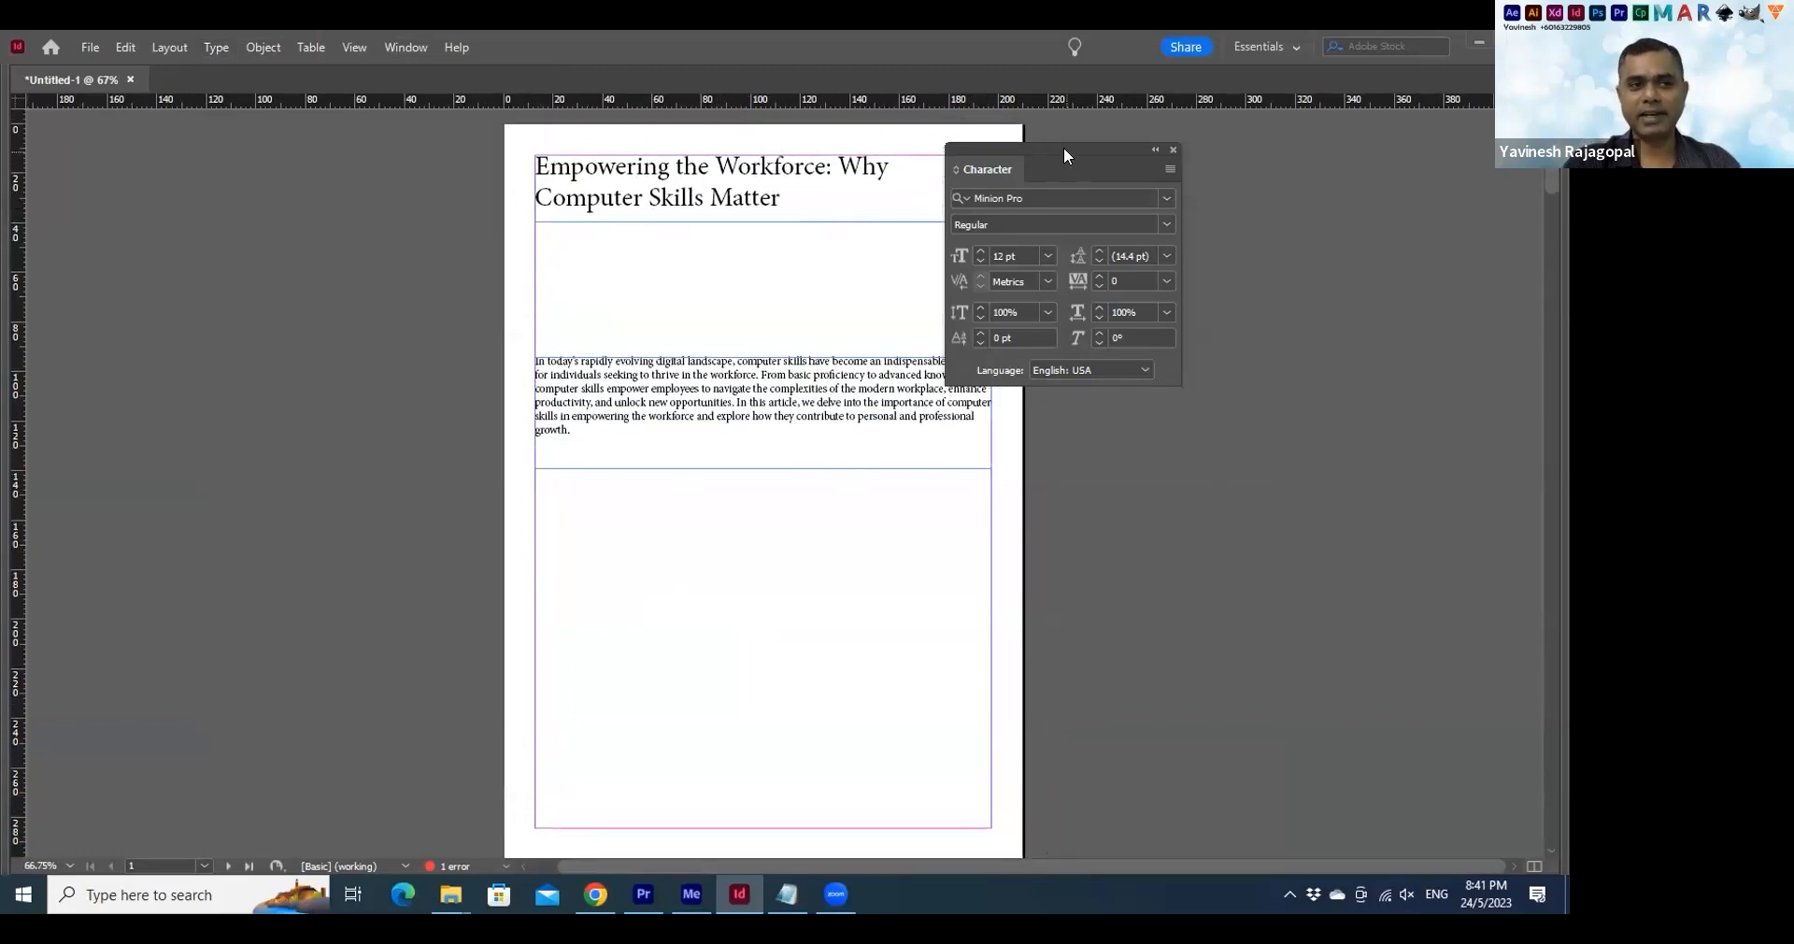
left_click_drag(1064, 147, 1118, 148)
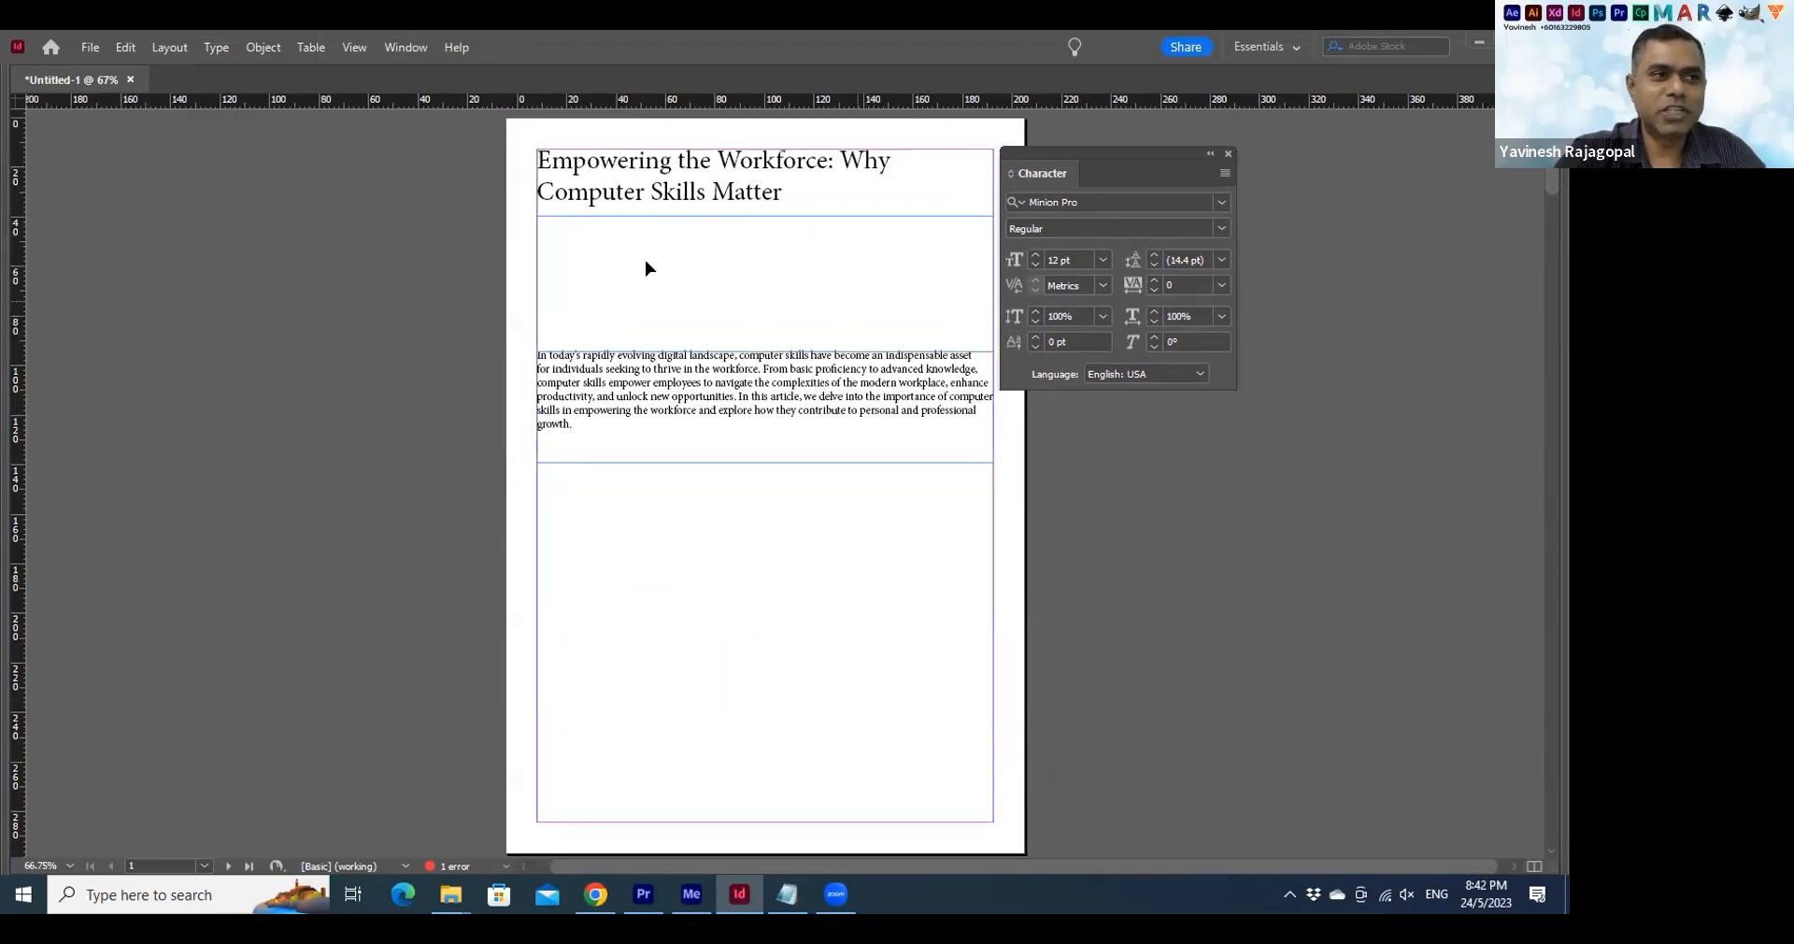
left_click_drag(1157, 162, 1225, 162)
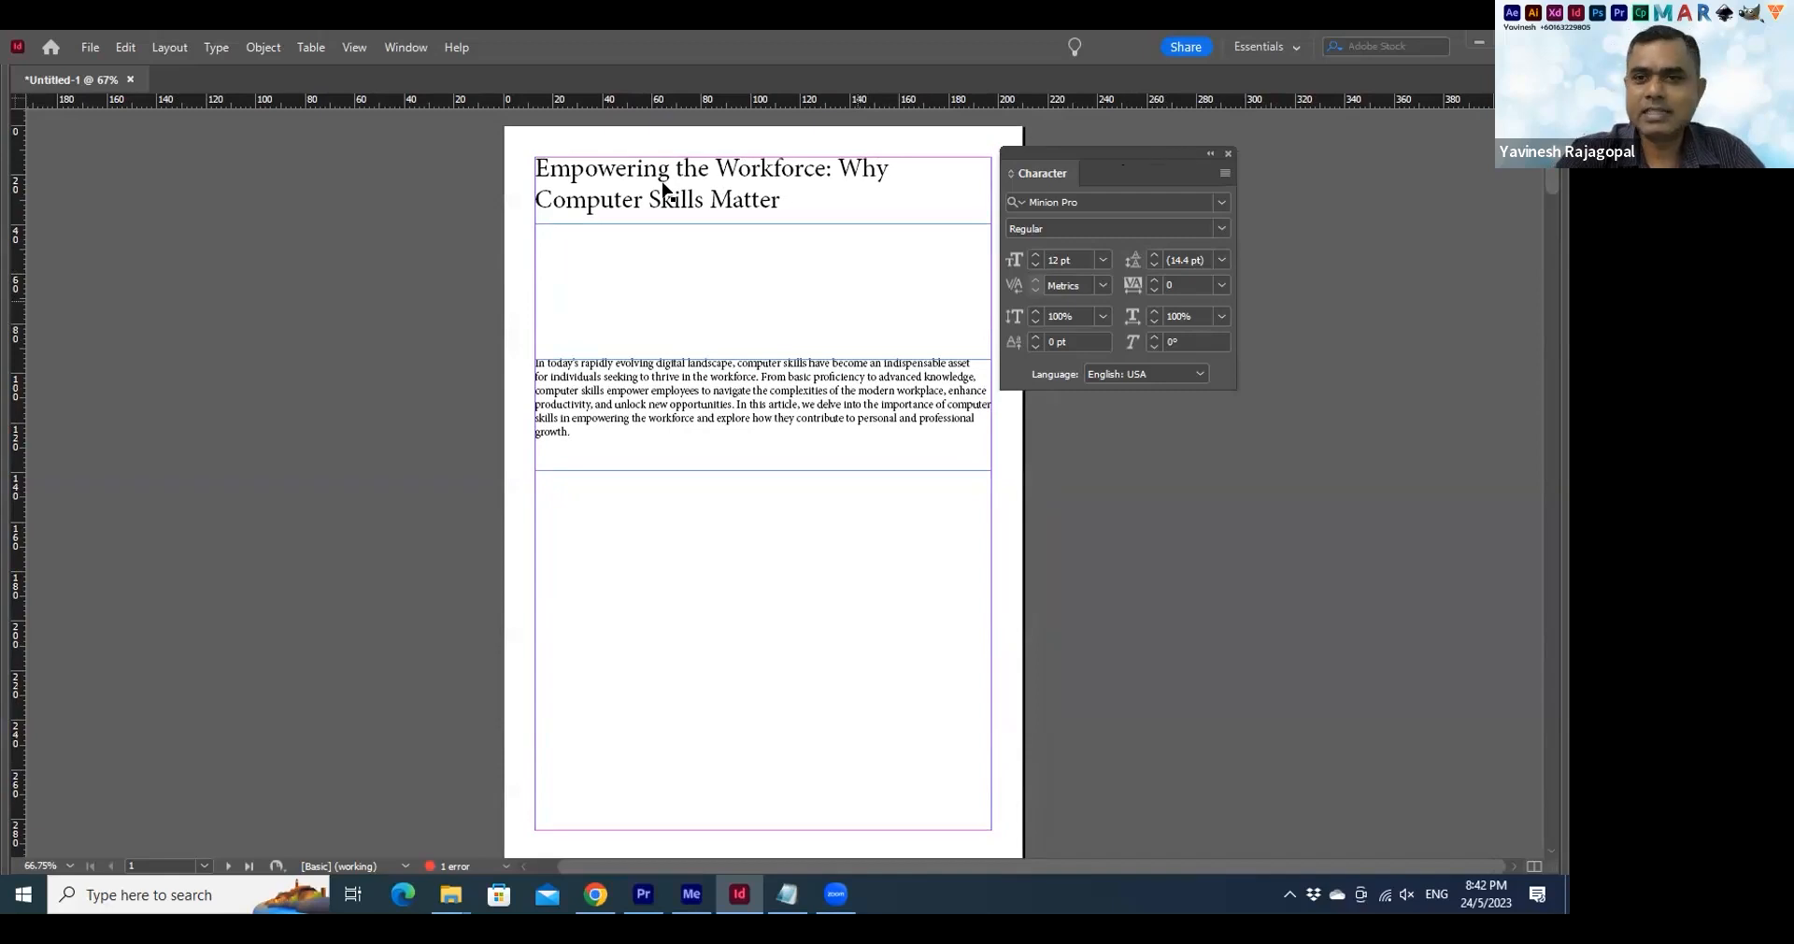
Try Roboto Black on the whole page 1 heading and undo the font change
left_click(759, 202)
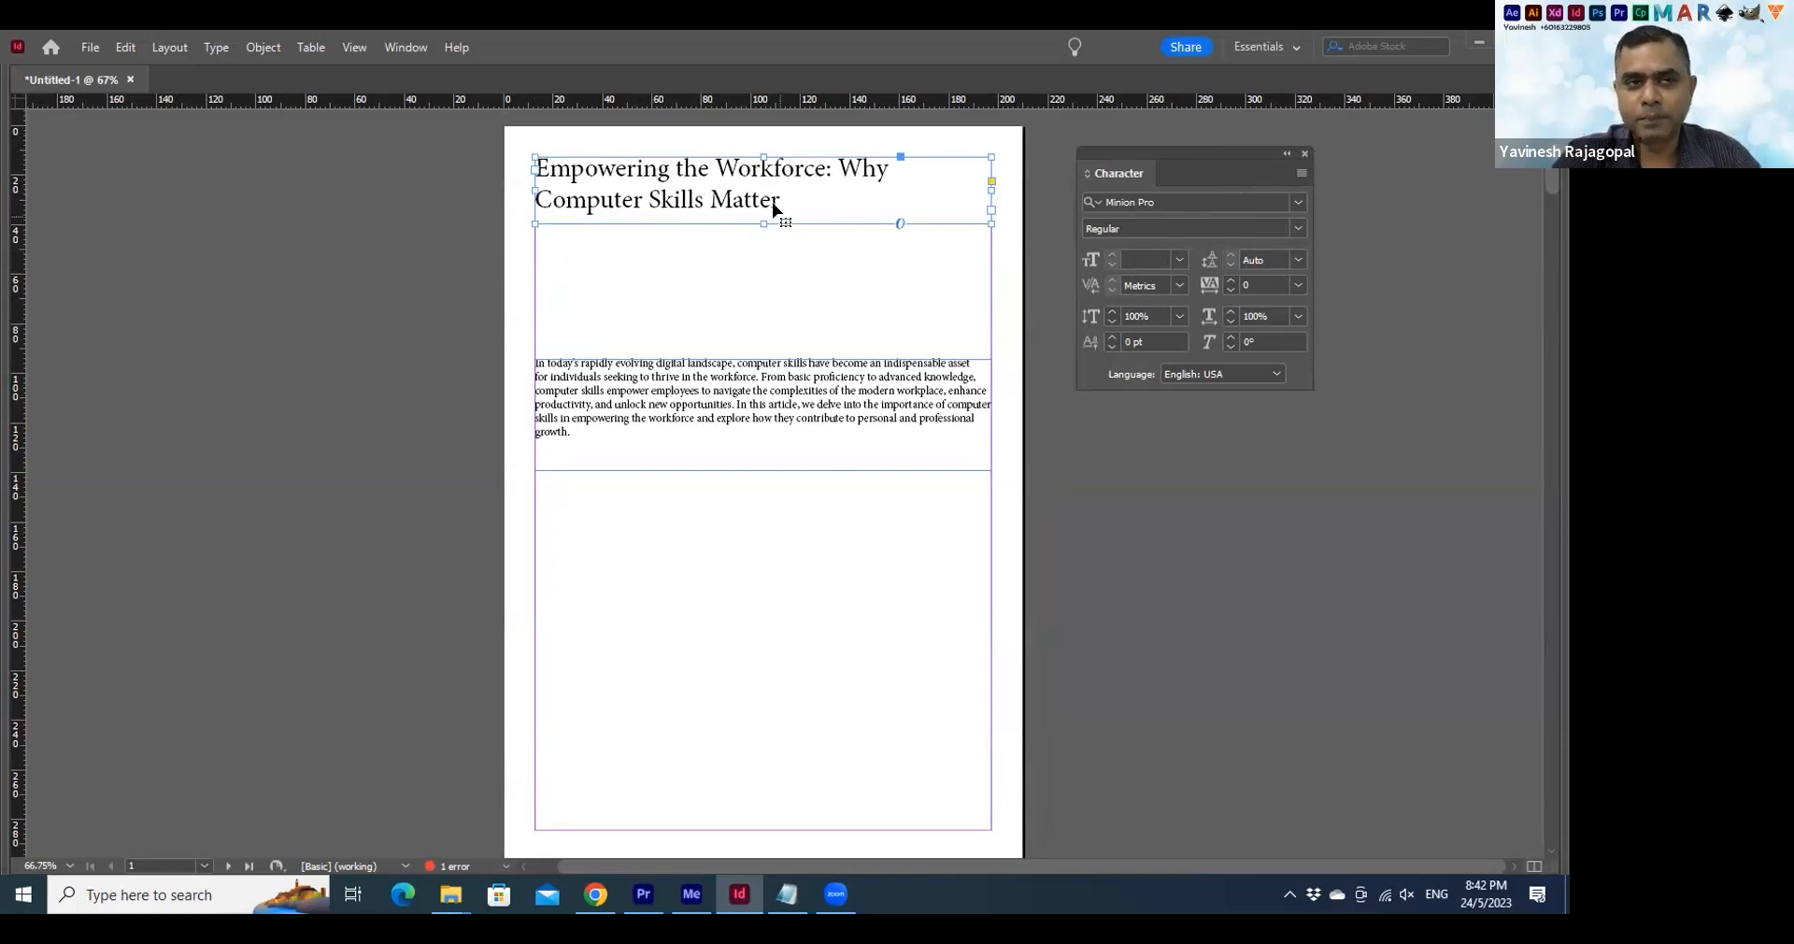
left_click(1195, 200)
type("t")
type("ob")
type("oto")
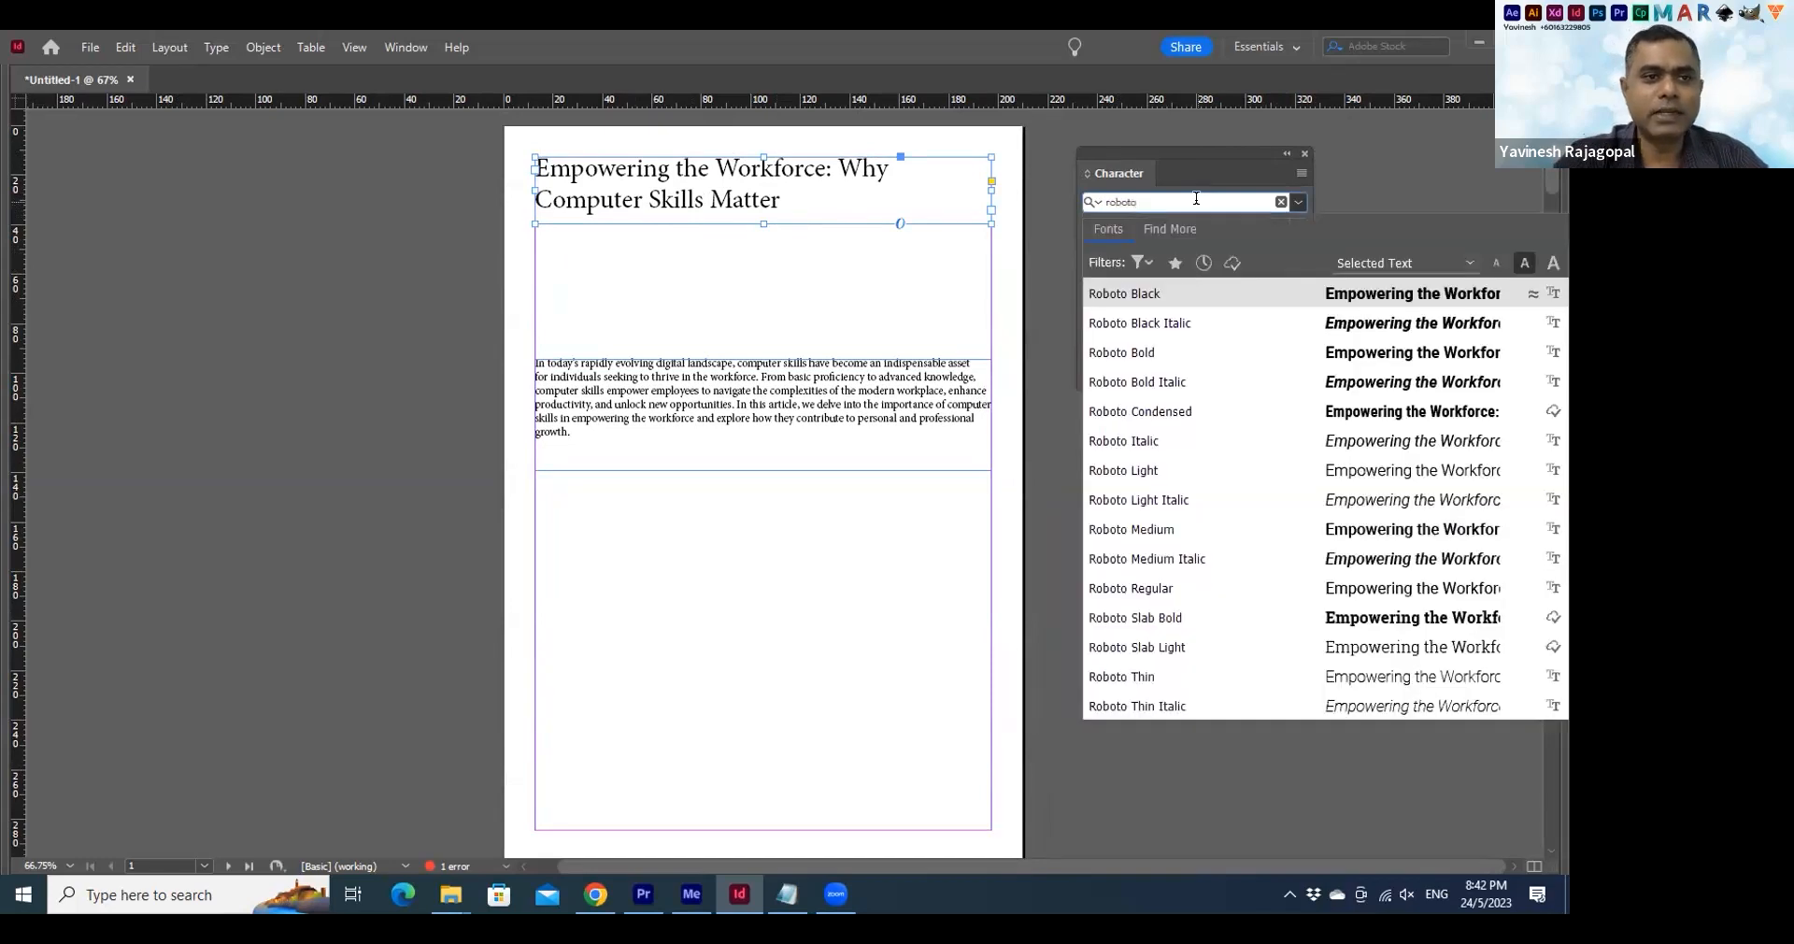
key("Down")
key("Up")
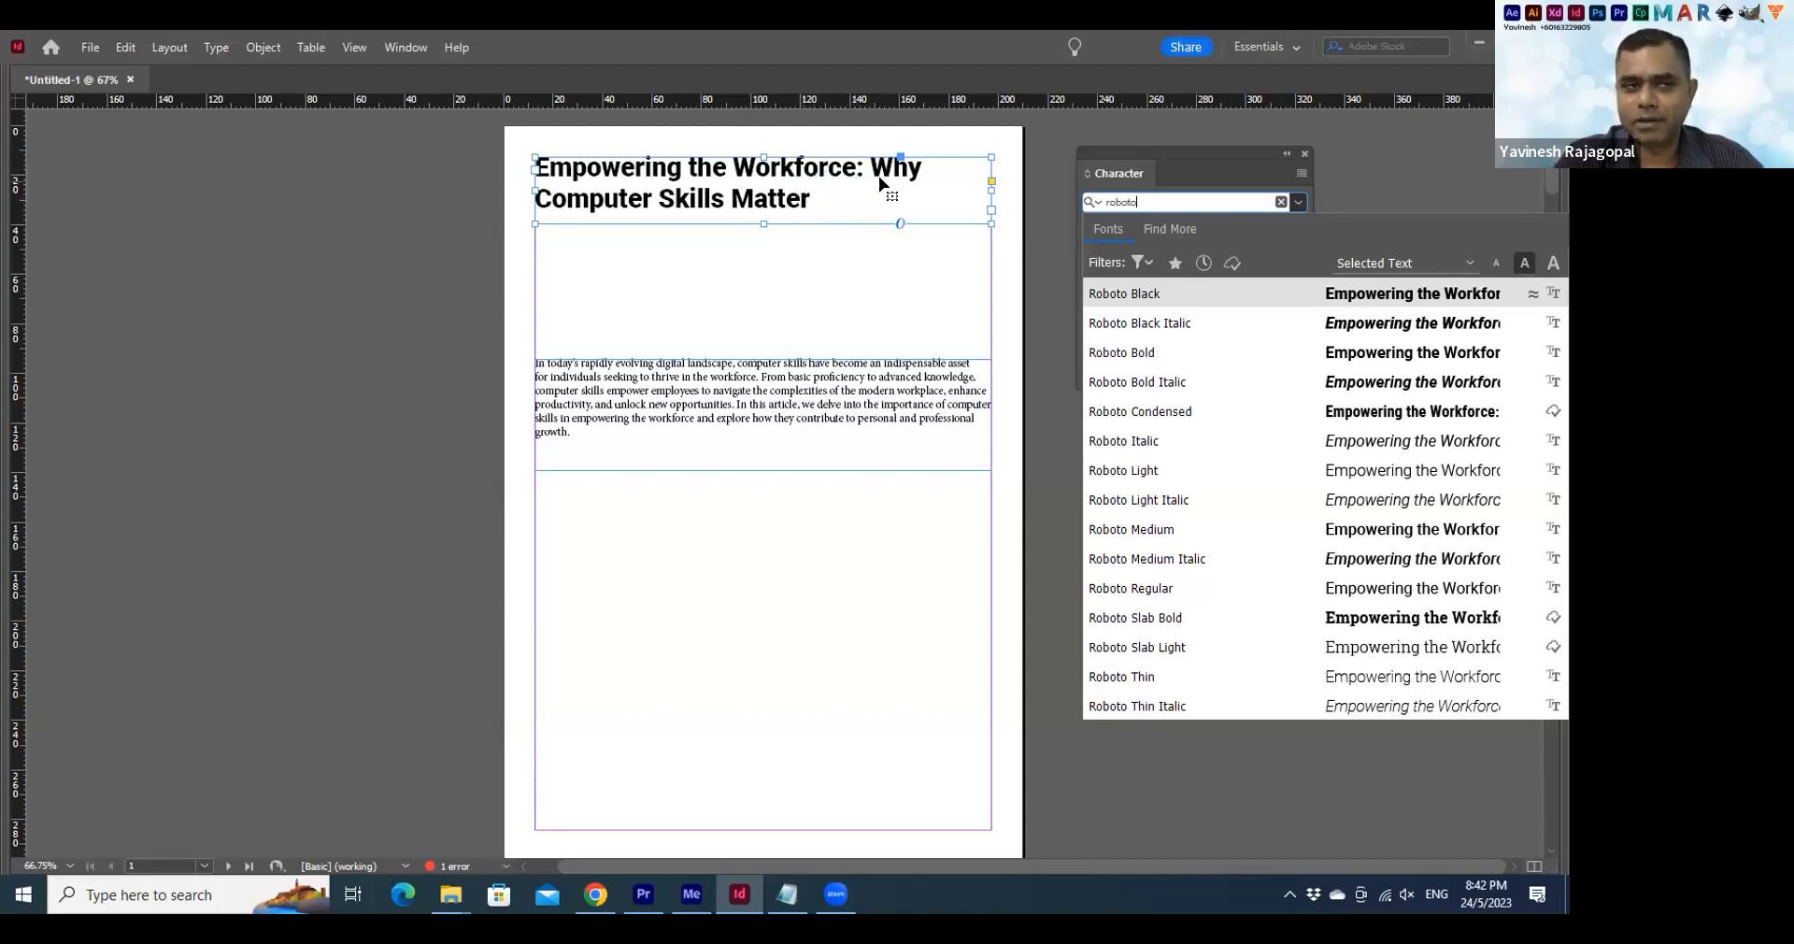
key("Return")
key("ctrl+z")
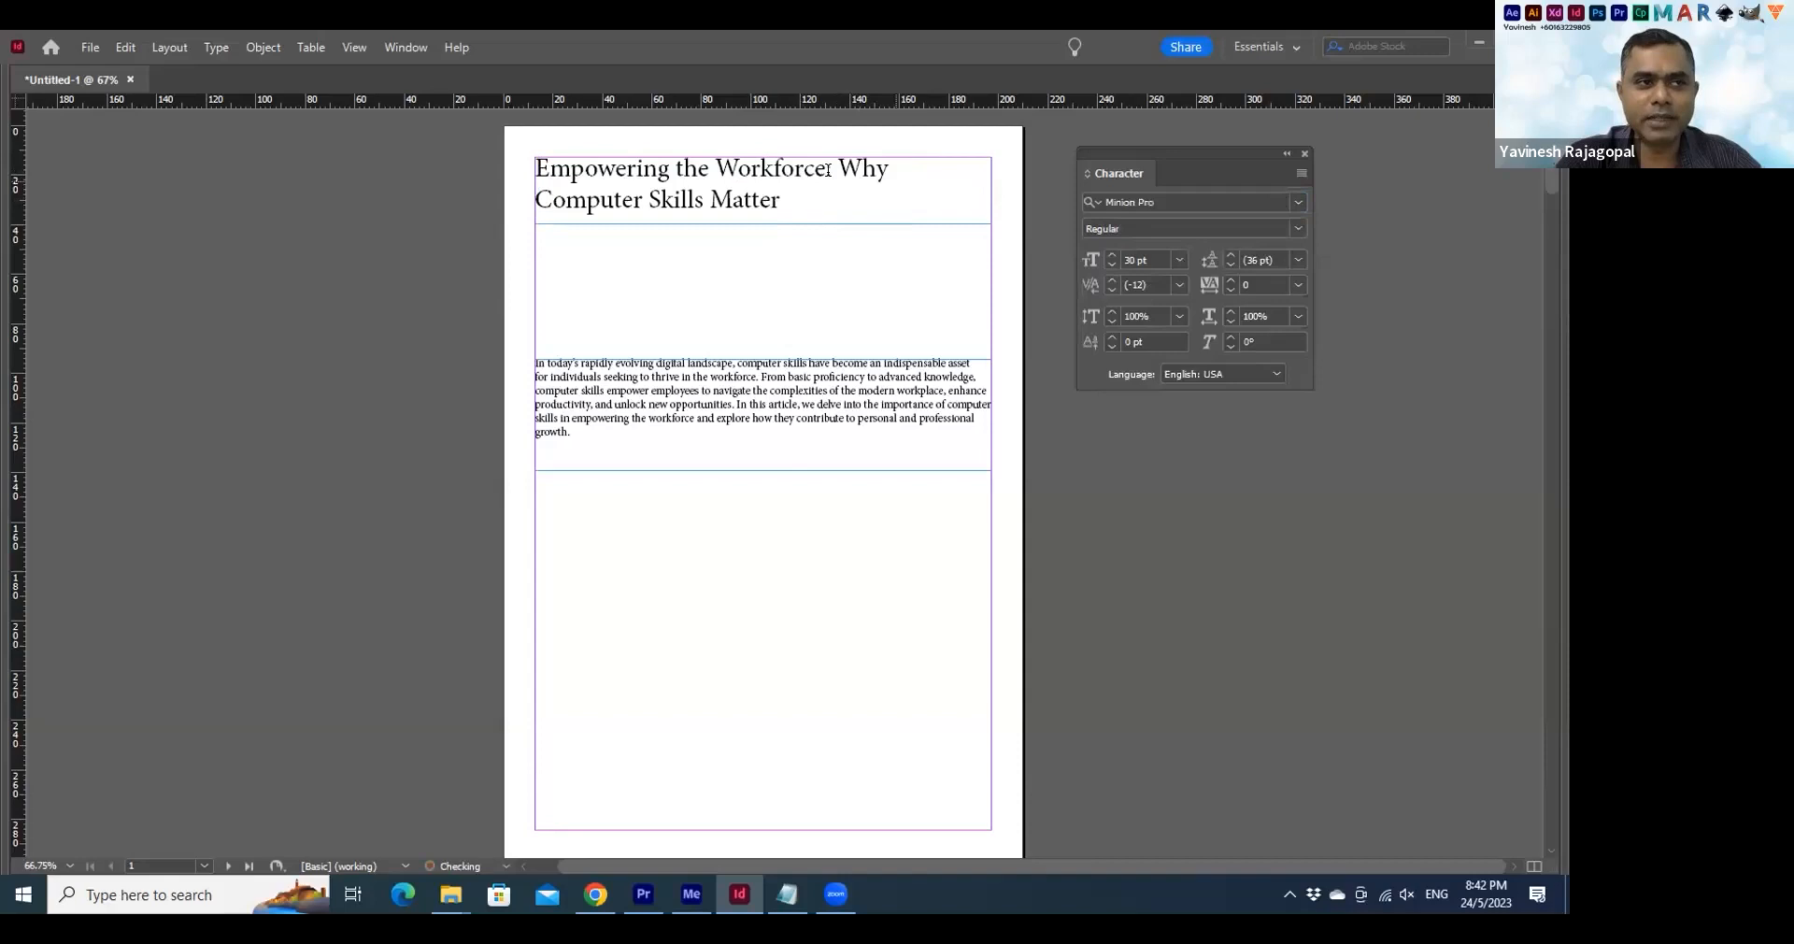
Replace the colon and space after "Workforce" in the heading with a line break
key("shift+Right")
key("shift+Right")
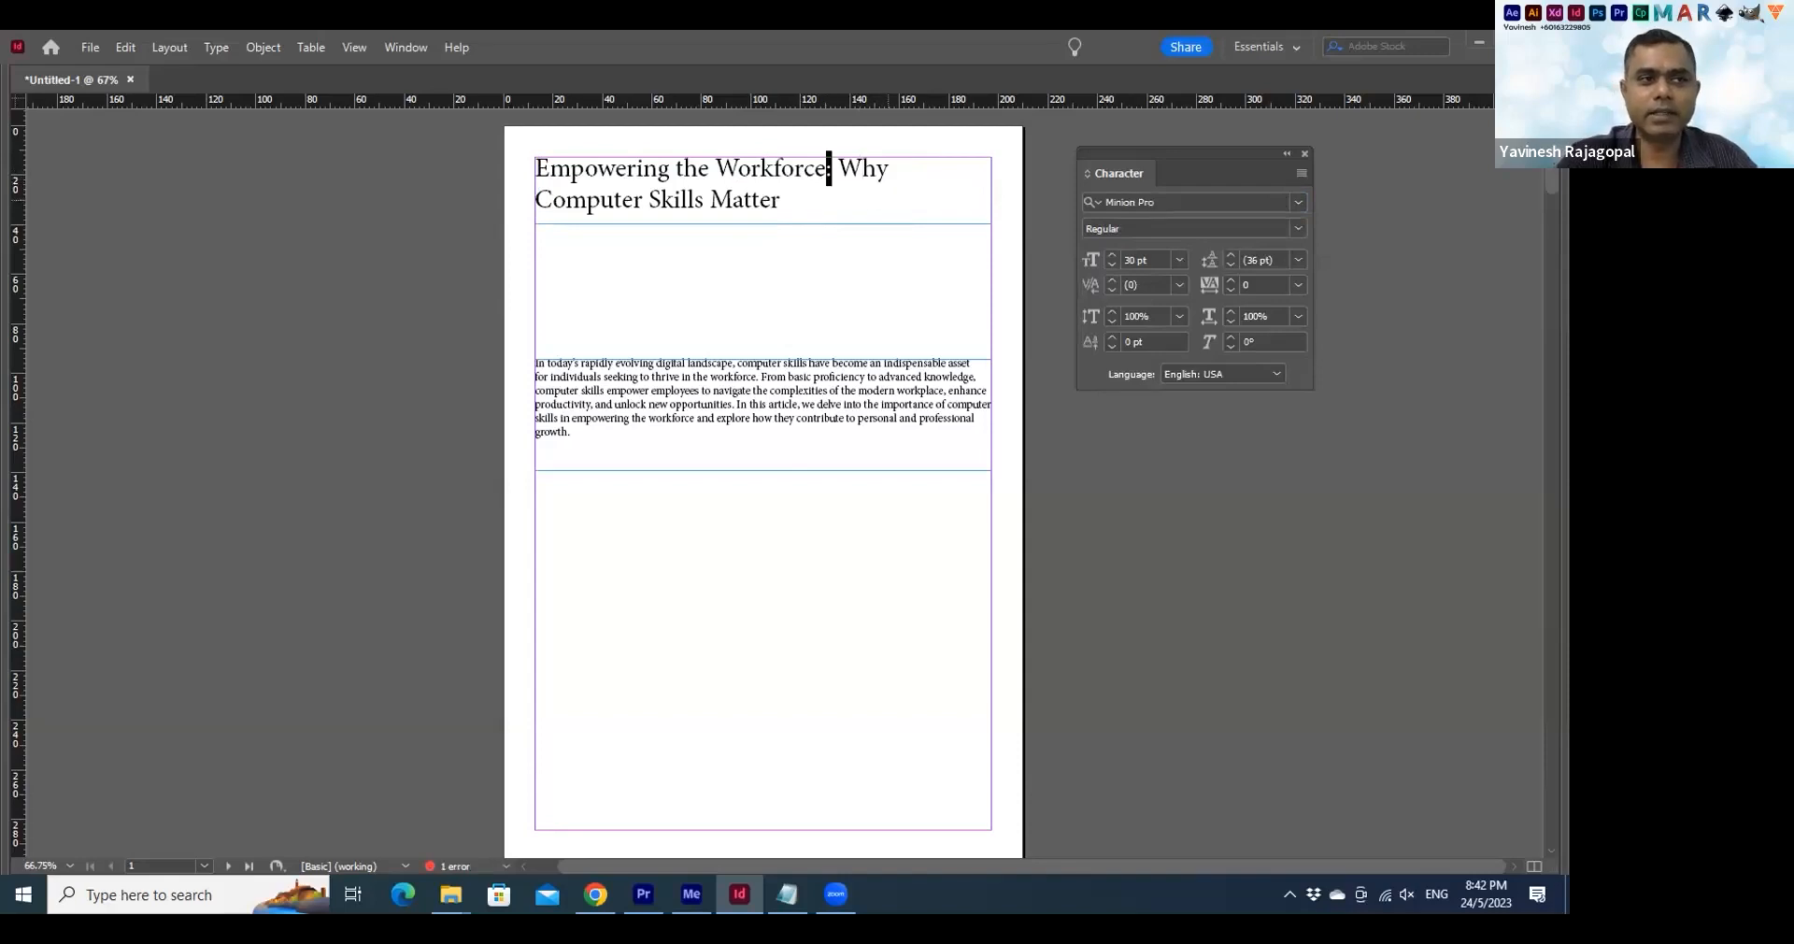
key("Return")
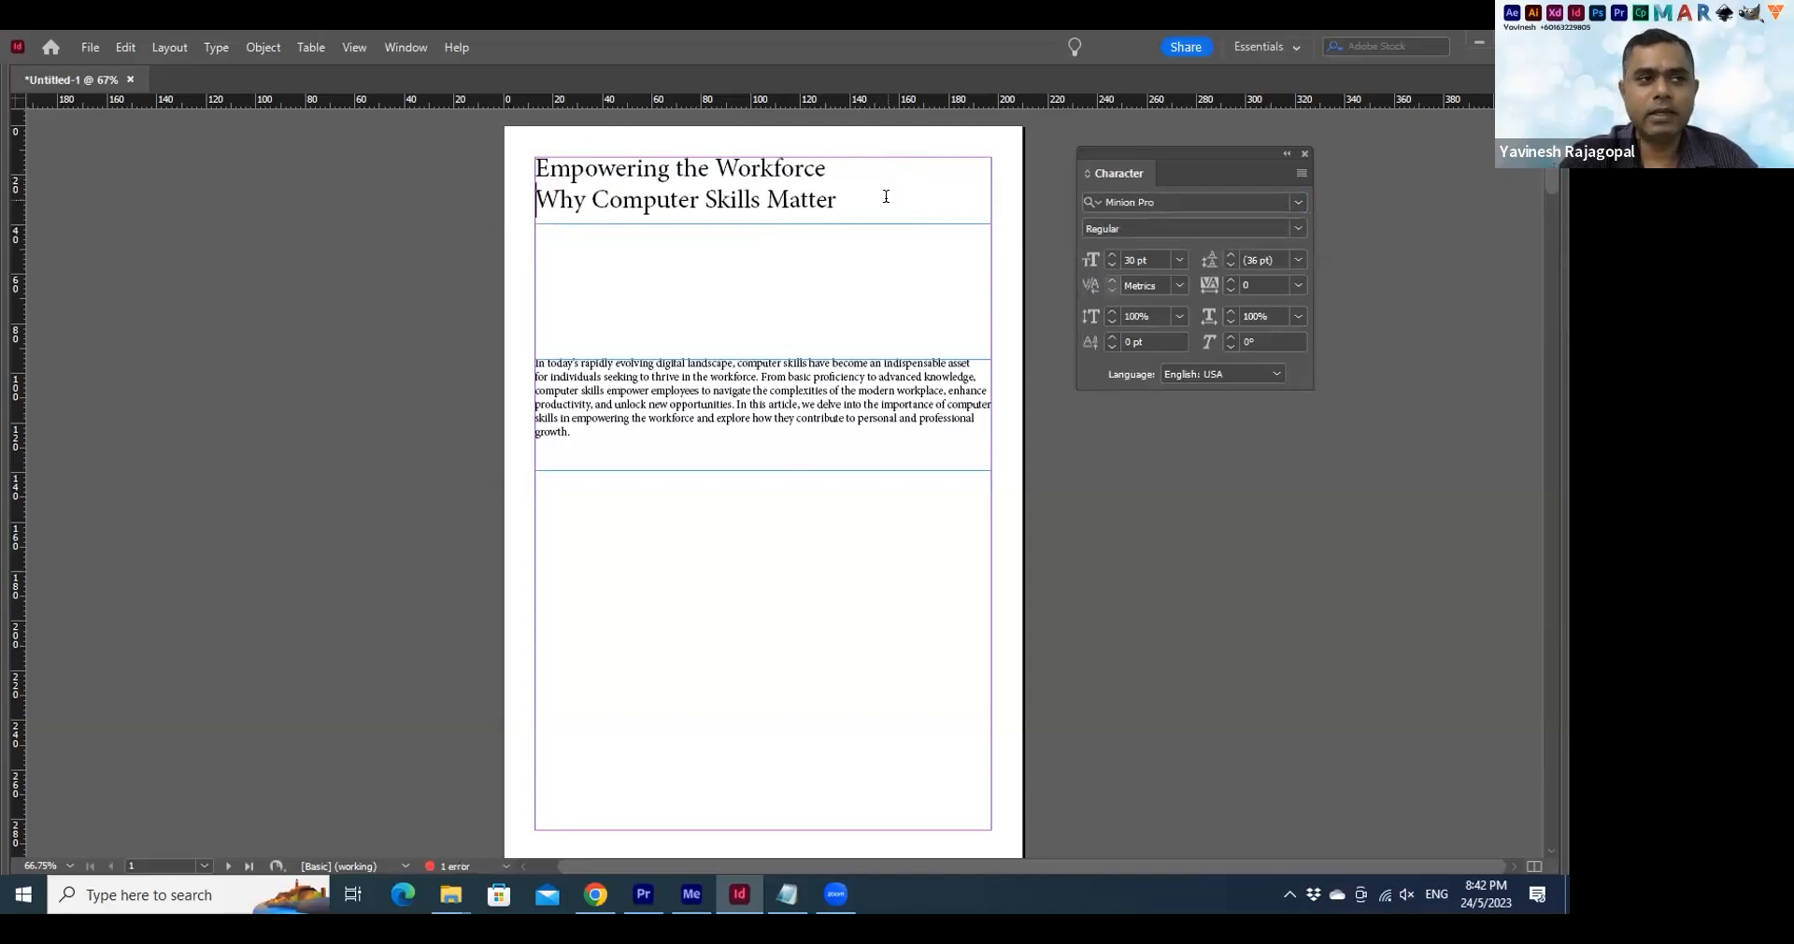
Set the whole heading in Roboto Black and its second line, "Why Computer Skills Matter", in Roboto Light
key("ctrl+a")
left_click(1180, 198)
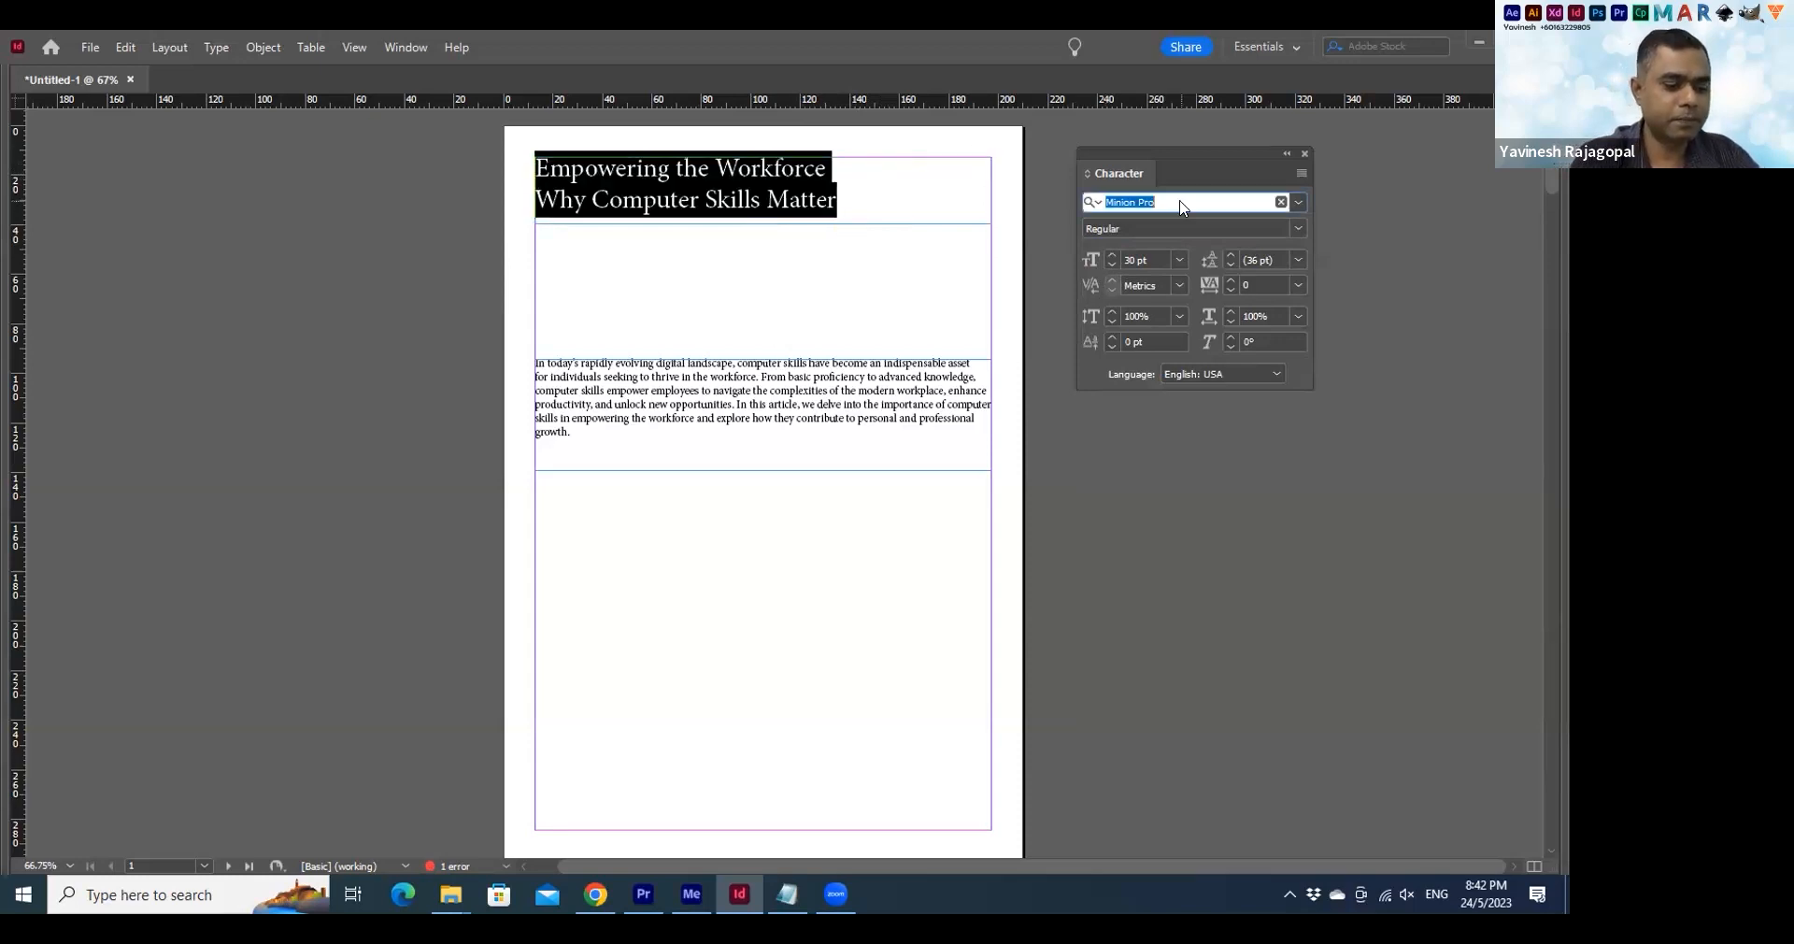
type("robo")
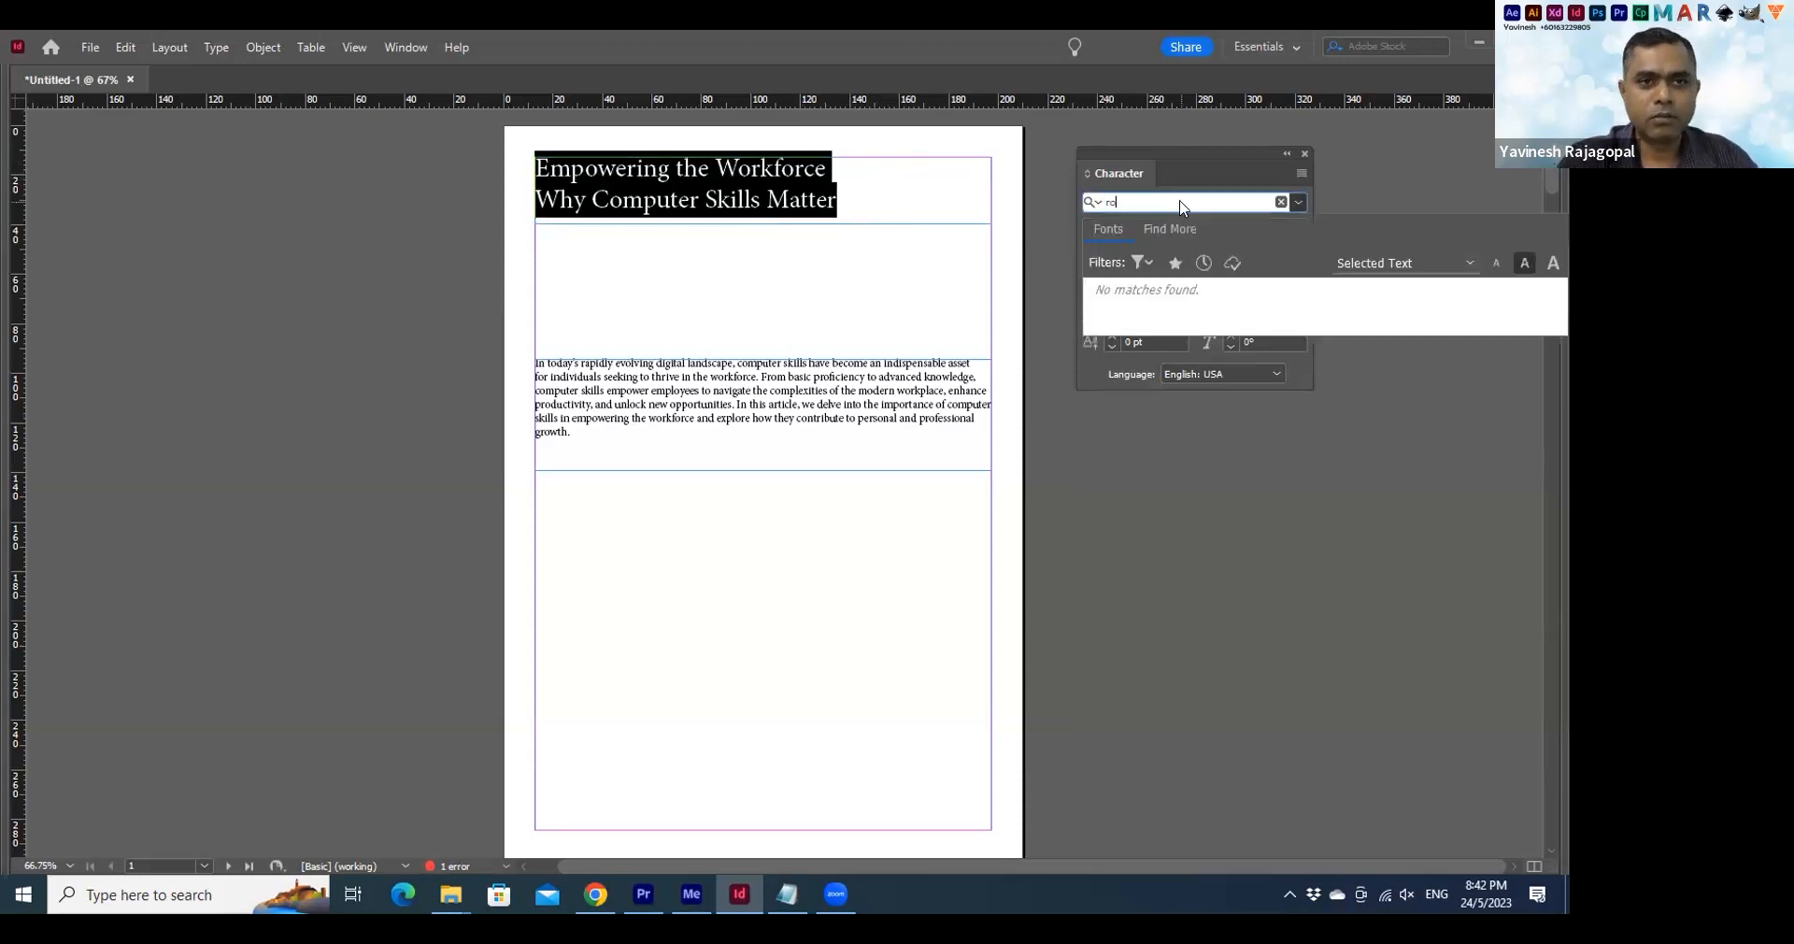
type("to")
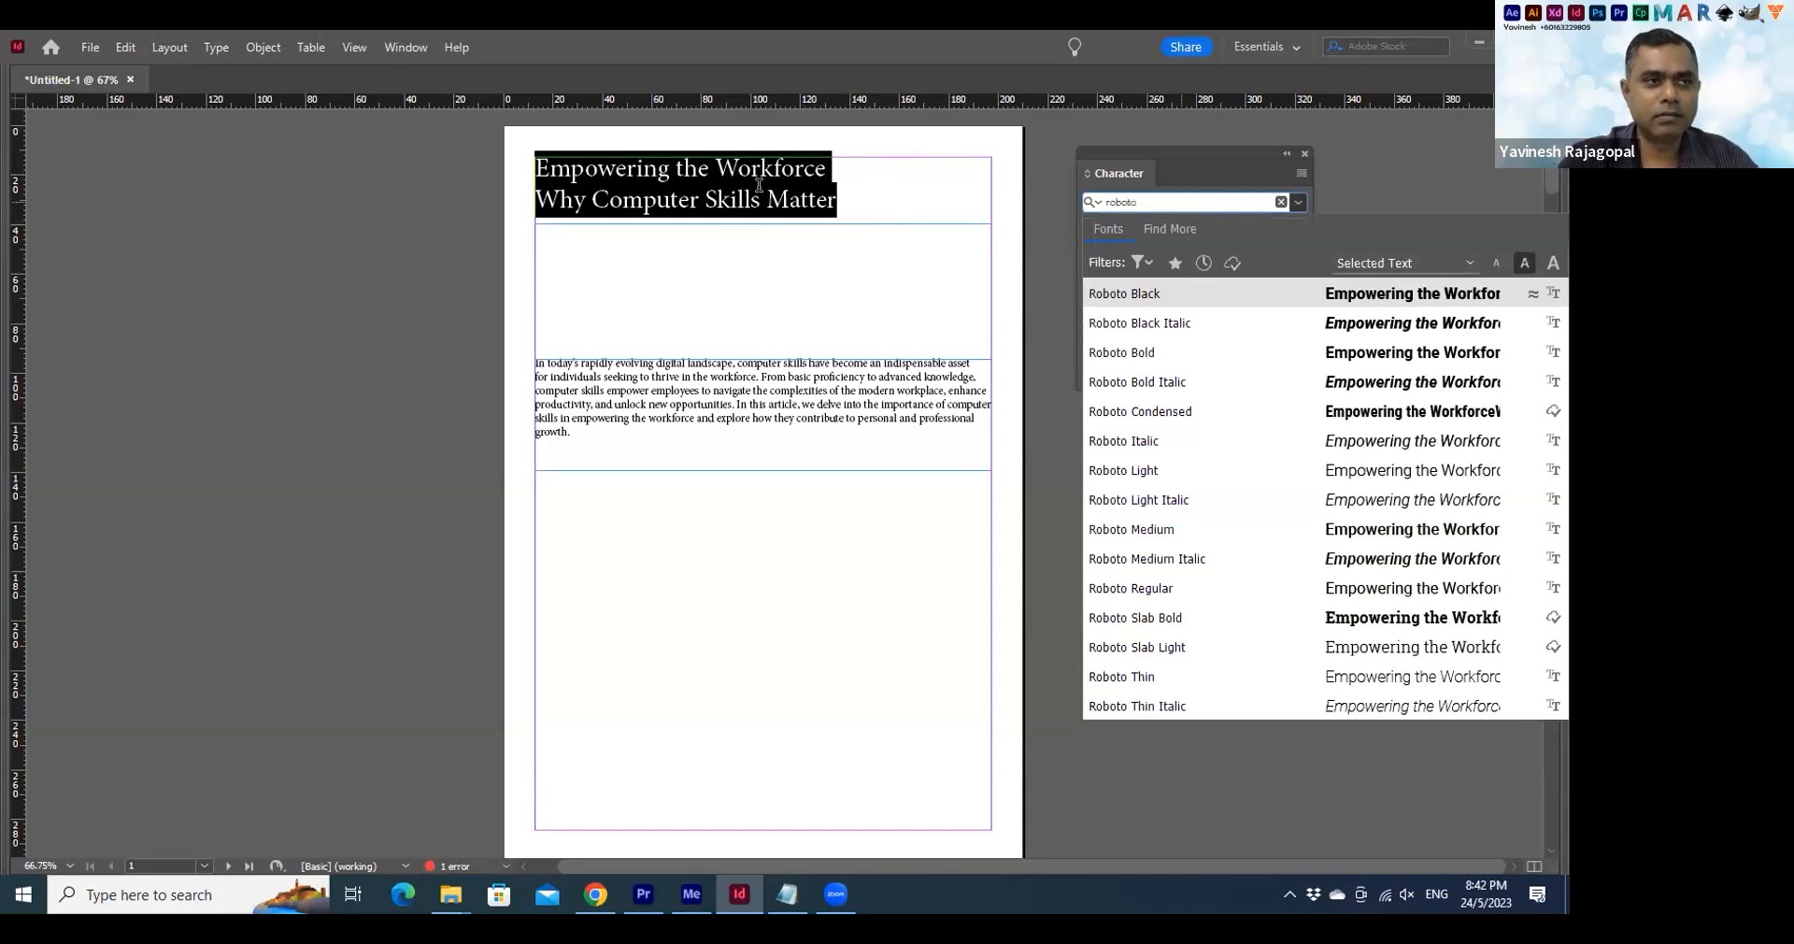
key("Return")
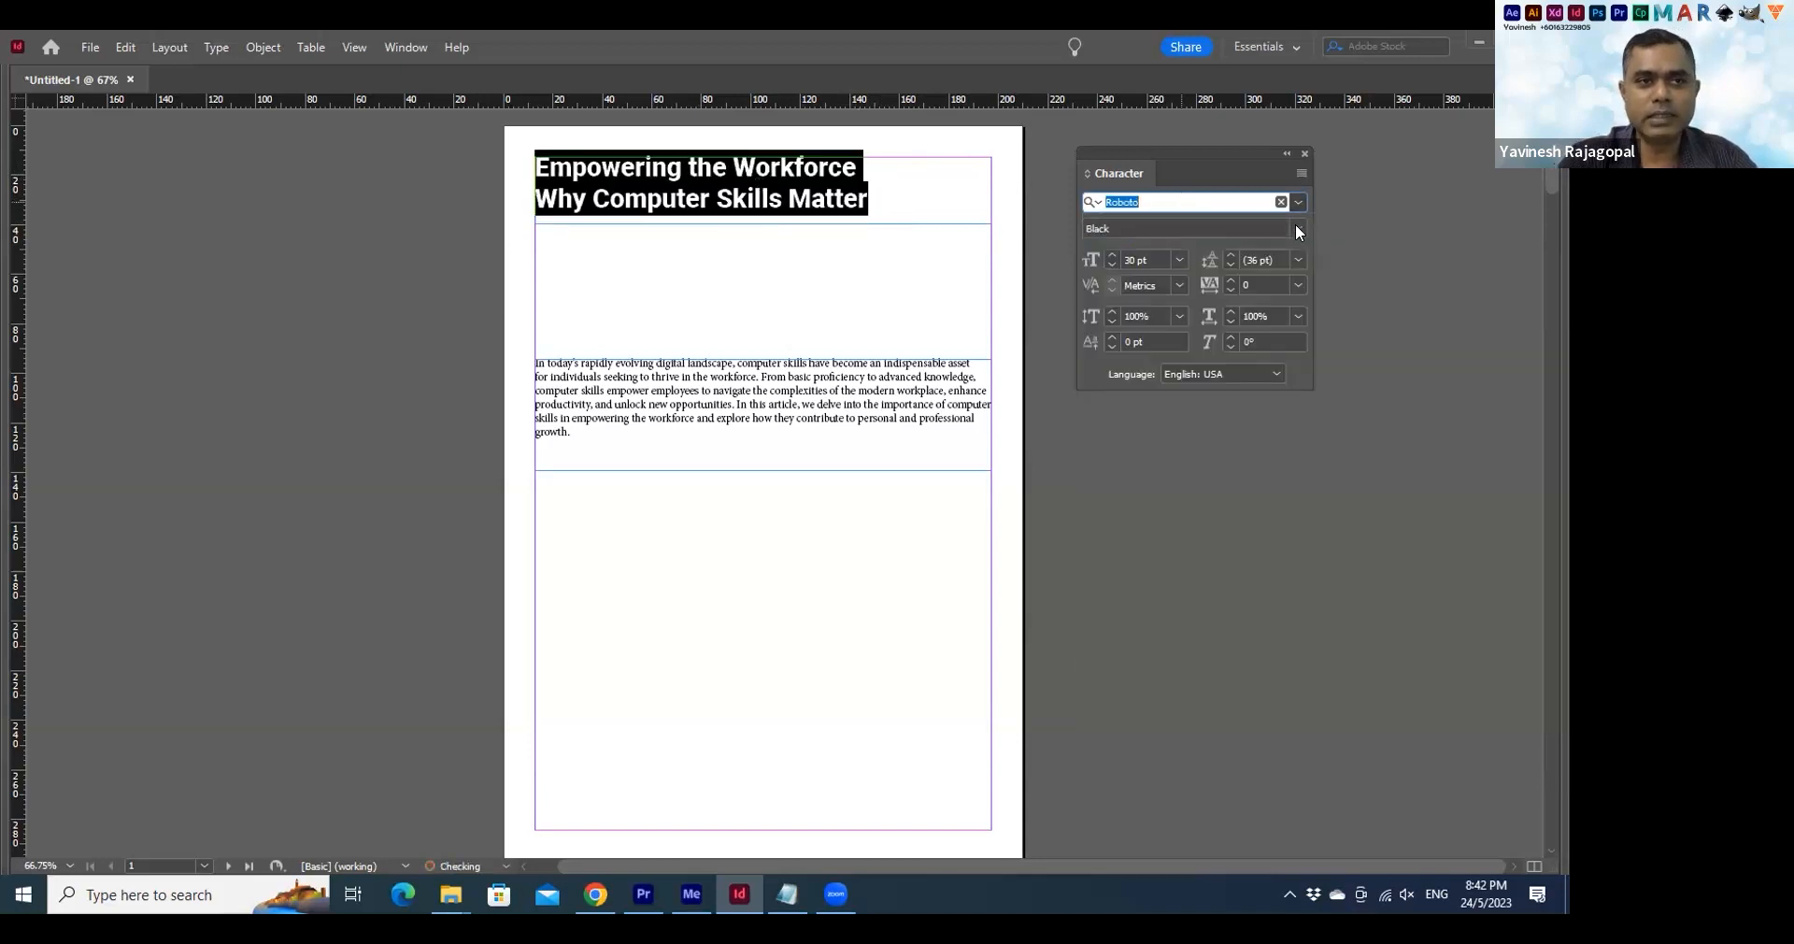
left_click(1299, 228)
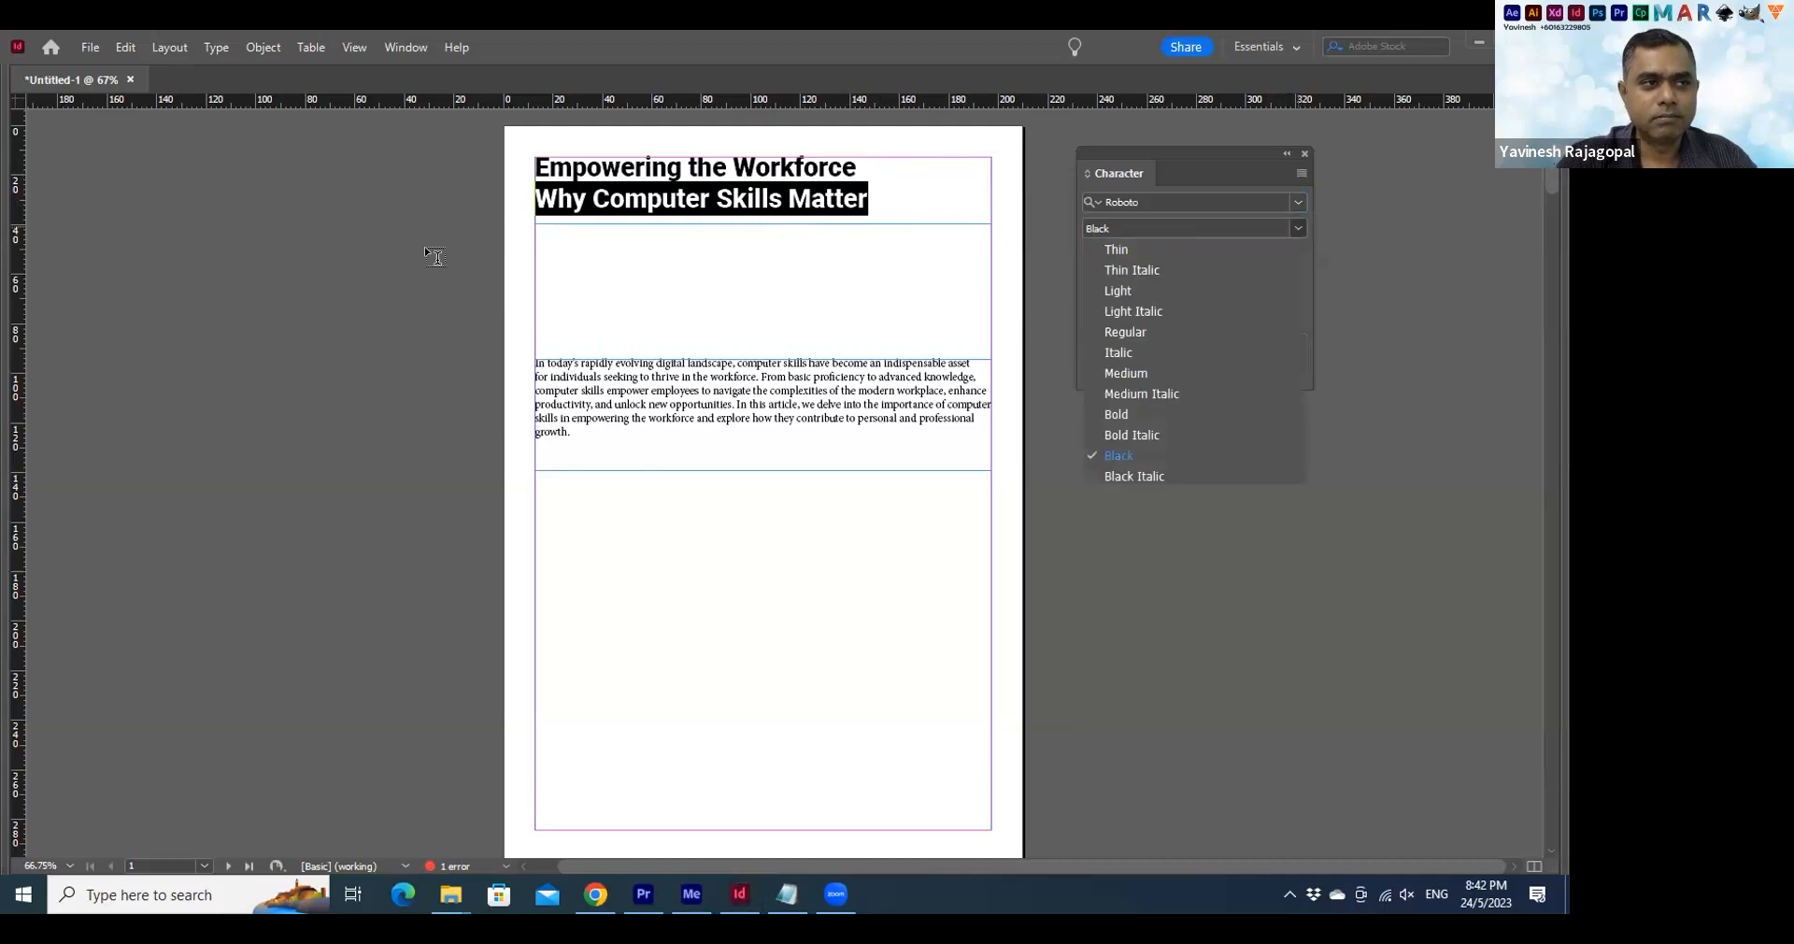
left_click(1134, 290)
left_click(420, 304)
Set the heading's second line to 40 pt and extend the heading frame downward well below the text
scroll(425, 187, "up", 2)
left_click_drag(351, 167, 1065, 617)
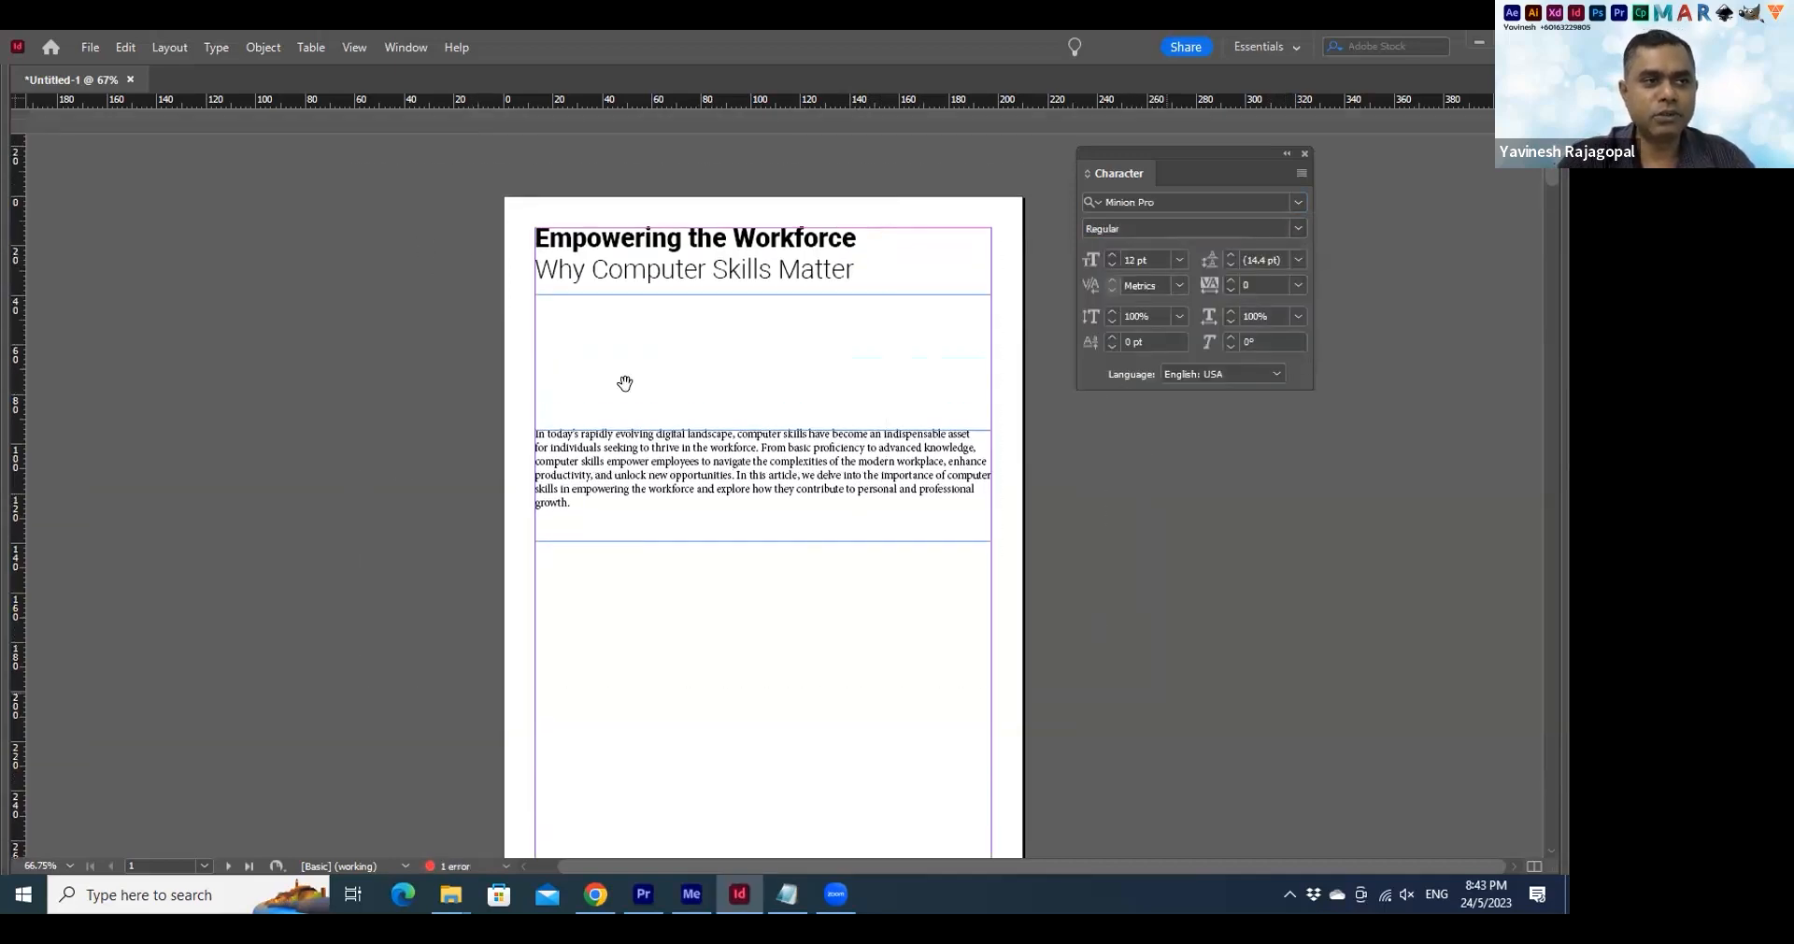
left_click_drag(756, 280, 634, 299)
triple_click(606, 283)
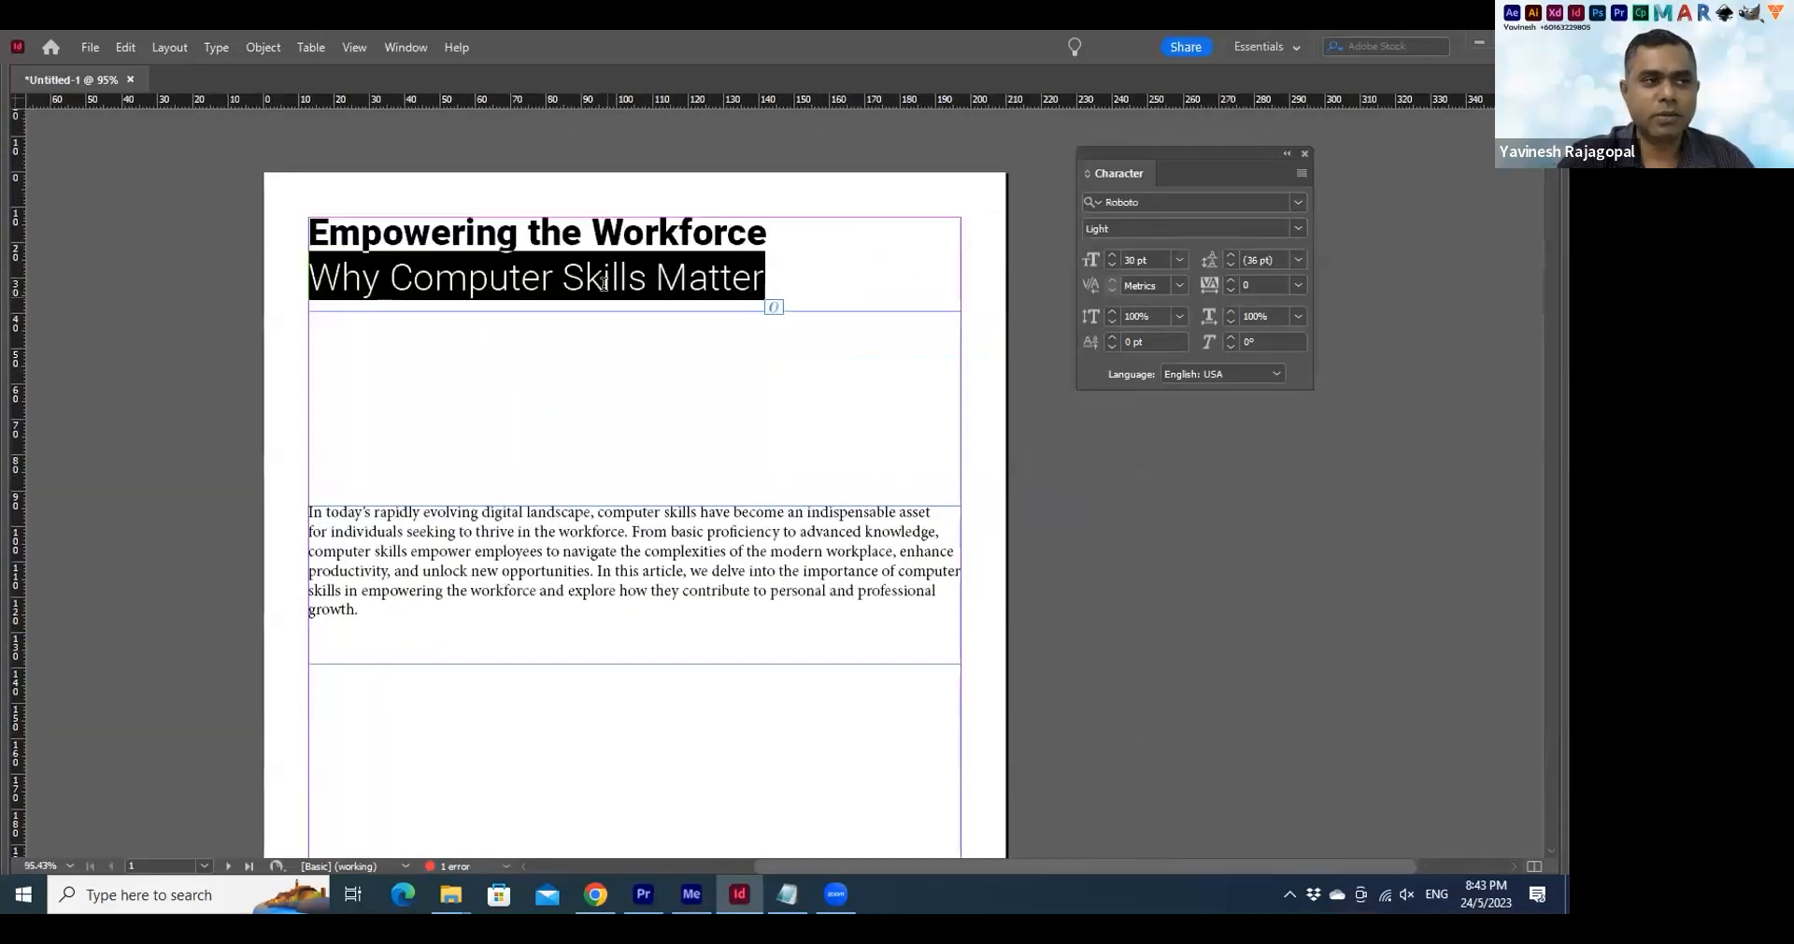
left_click(1156, 253)
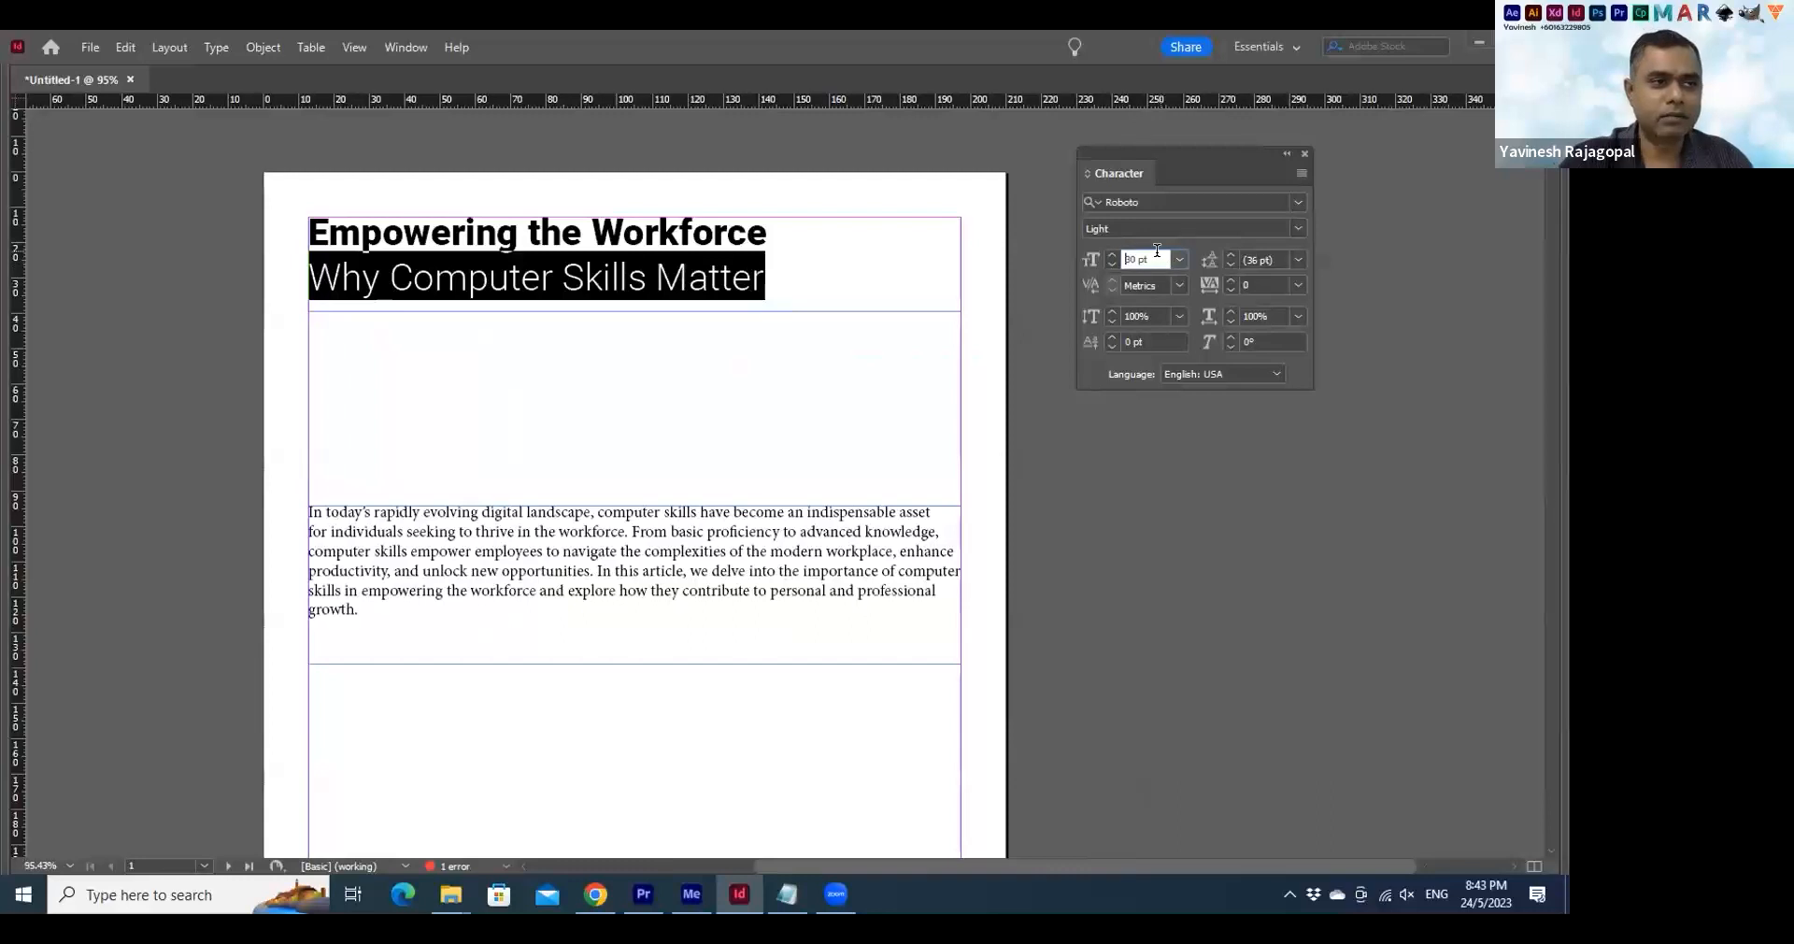
type("40")
key("Return")
left_click(1135, 503)
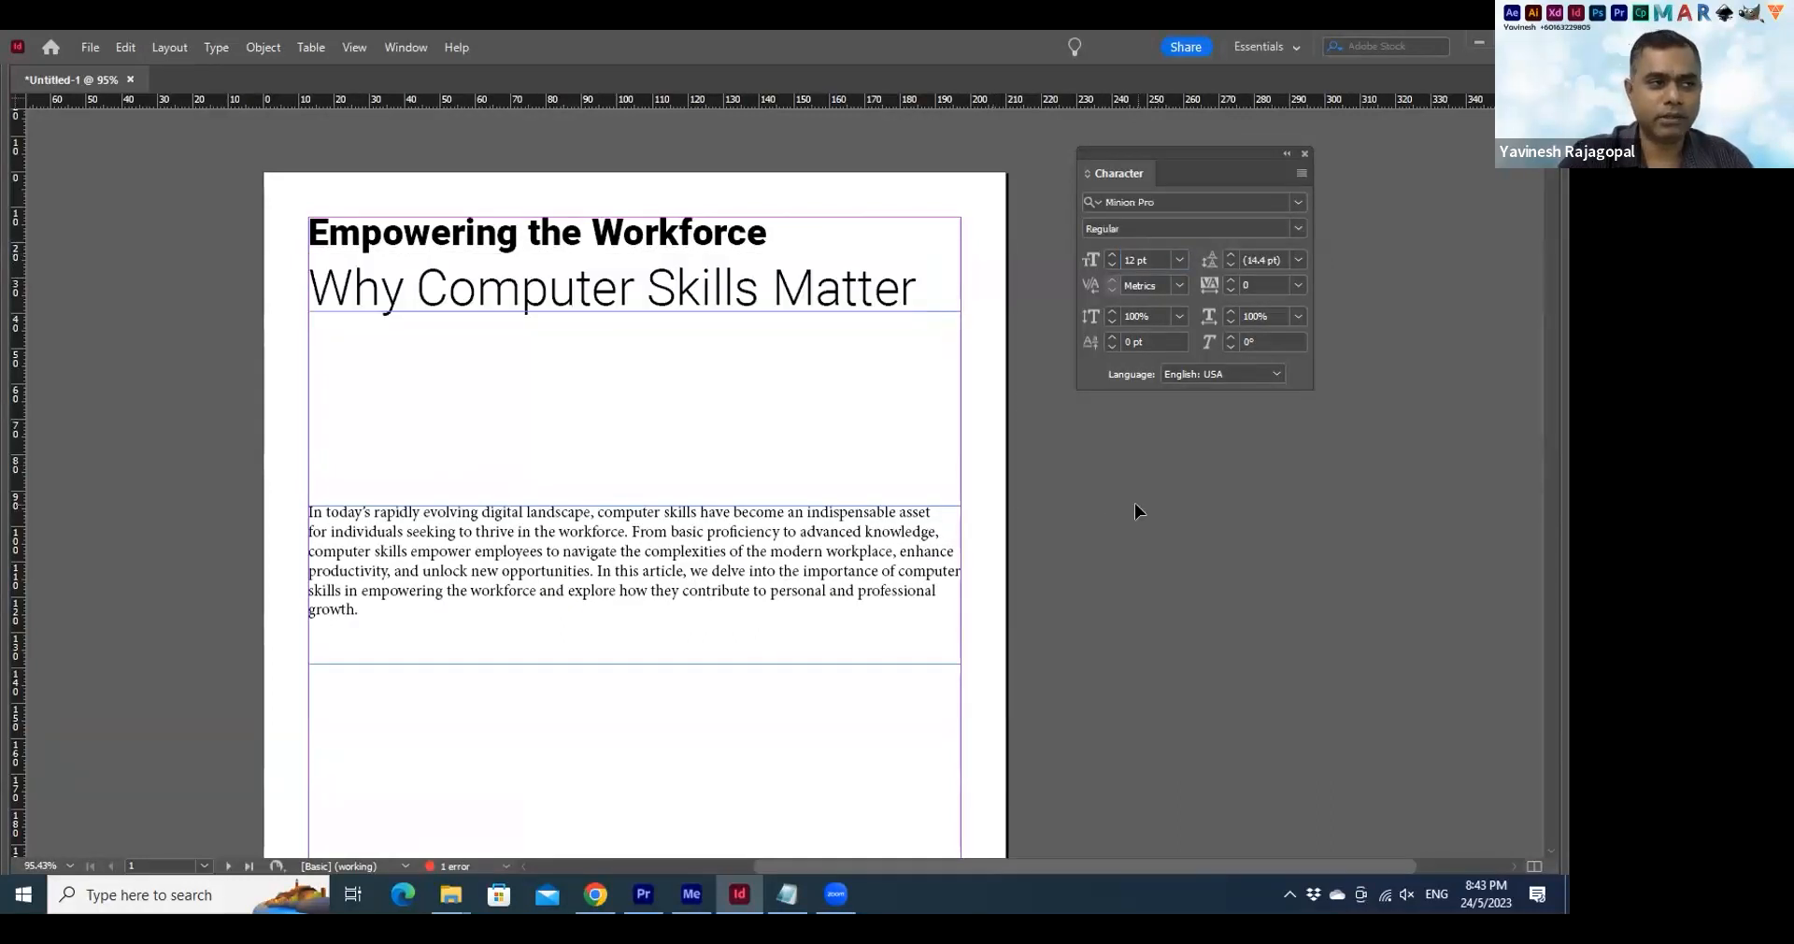
left_click(556, 285)
left_click_drag(628, 311, 633, 414)
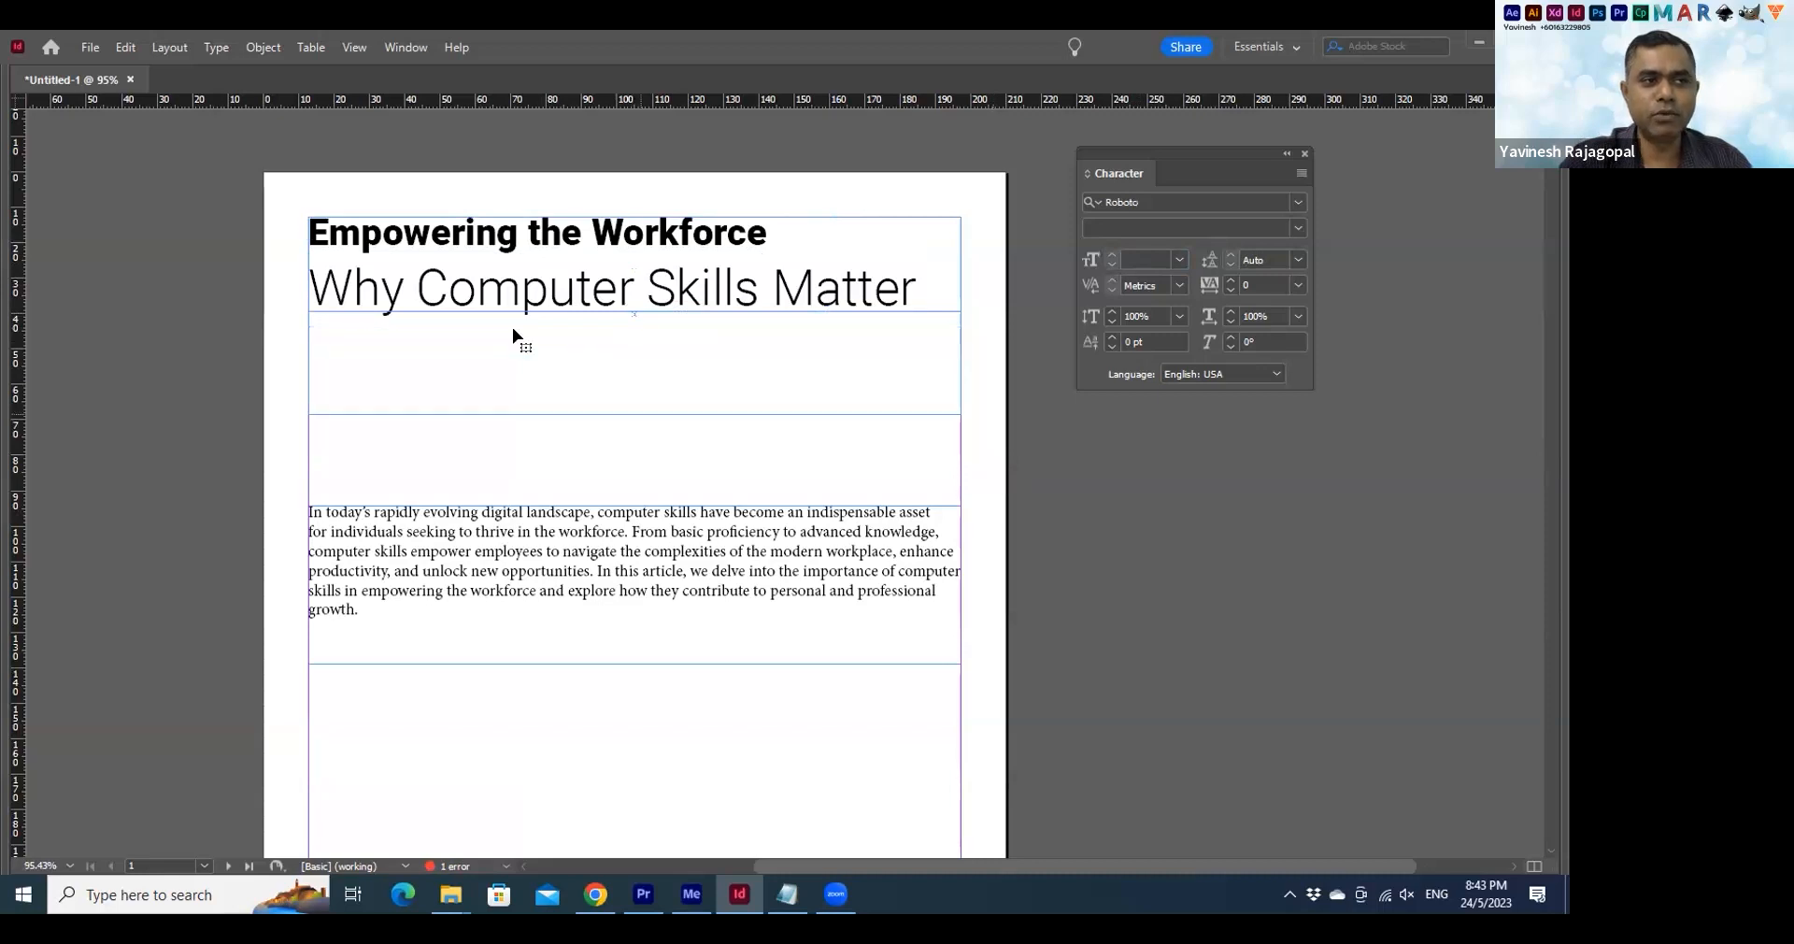
Deselect the heading frame and hide the guides and frame edges
left_click(1125, 538)
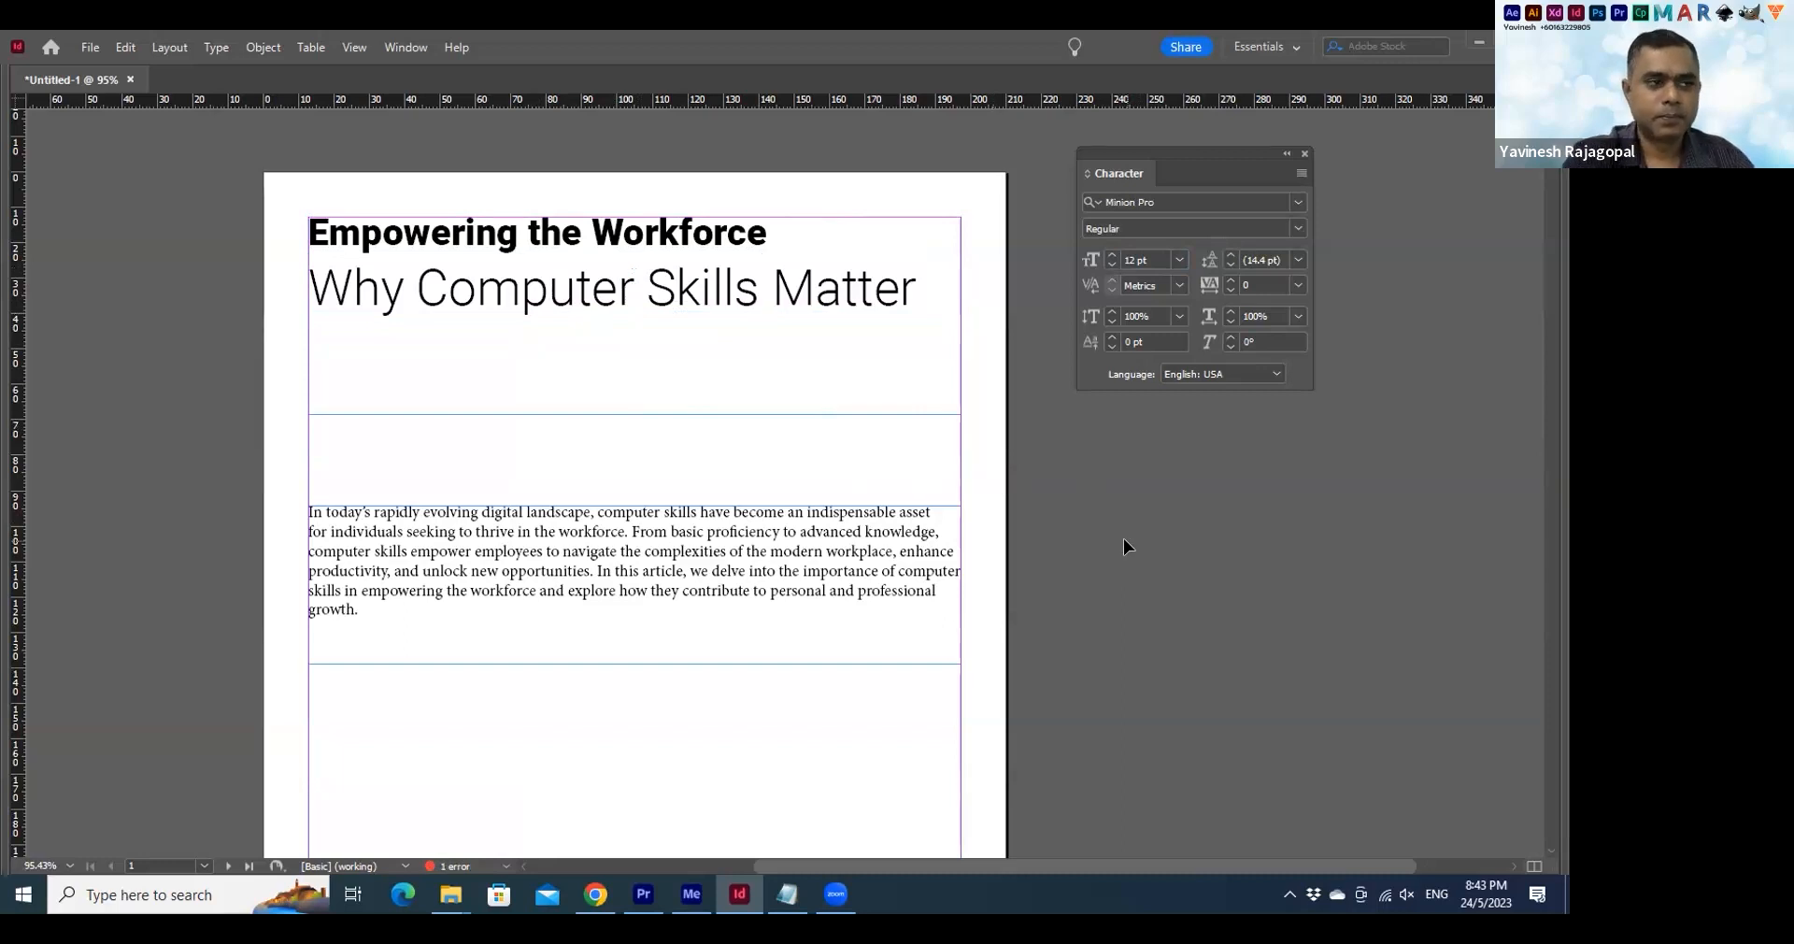
key("ctrl+semicolon")
key("ctrl+h")
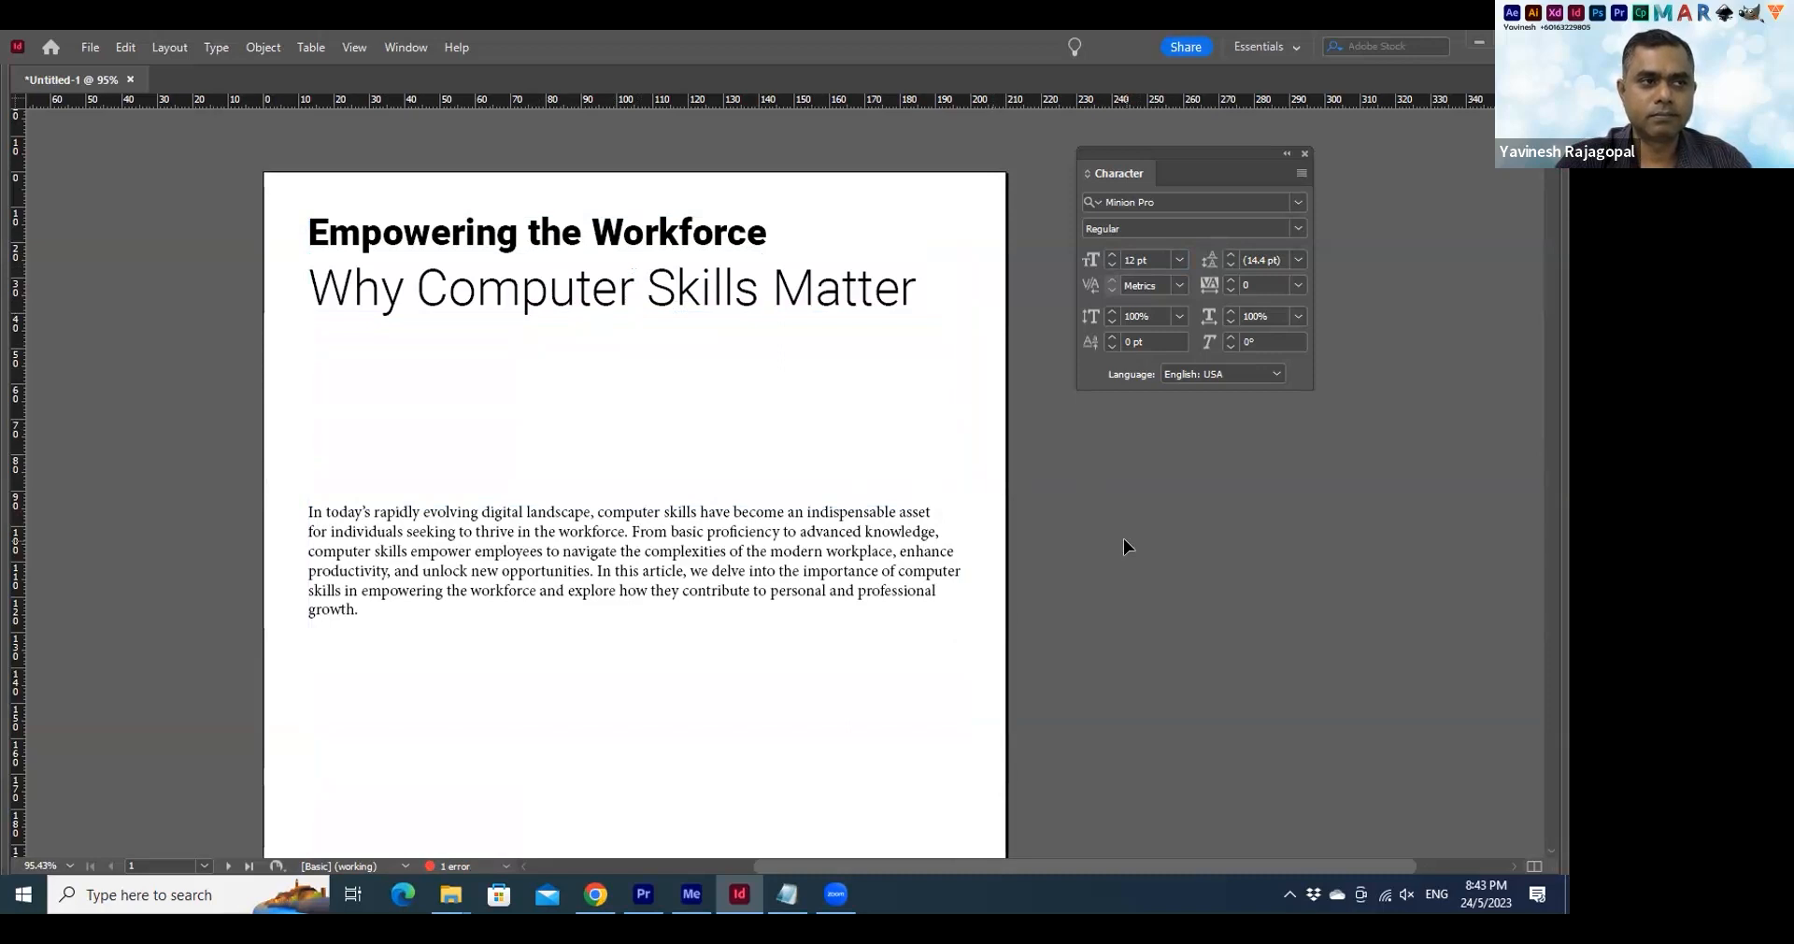
Undo the heading's frame extension, 40 pt size, Roboto formatting and line break, restoring its original wording and font
left_click(552, 227)
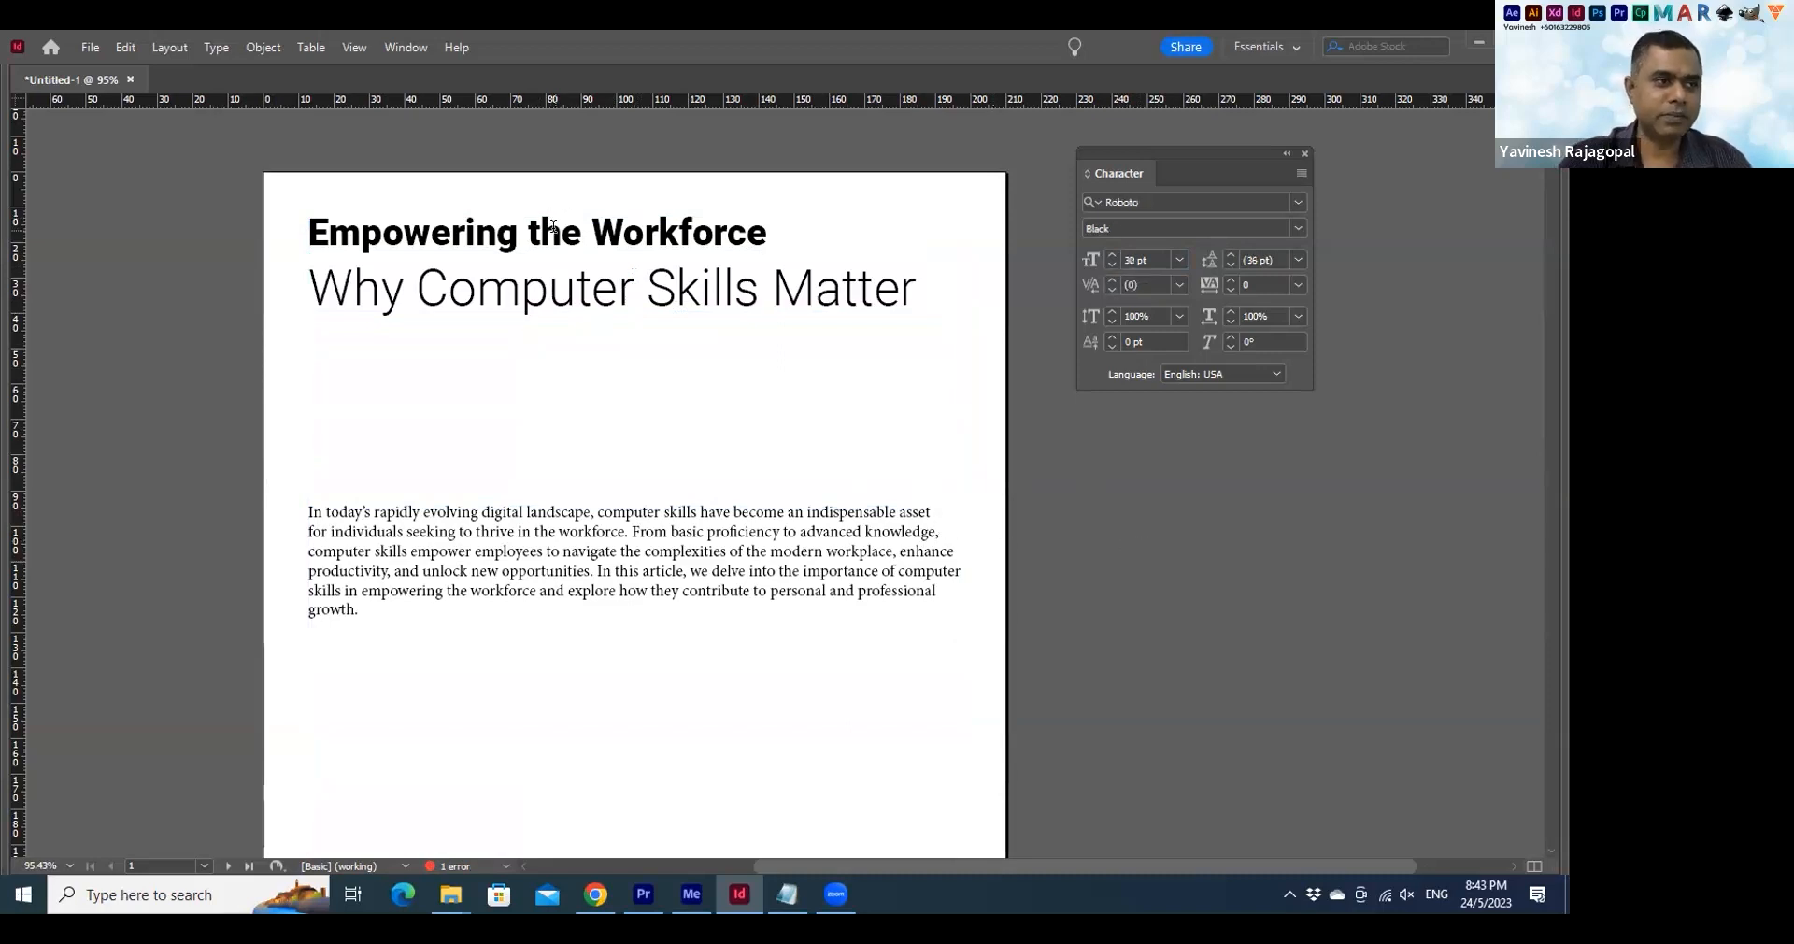
triple_click(552, 226)
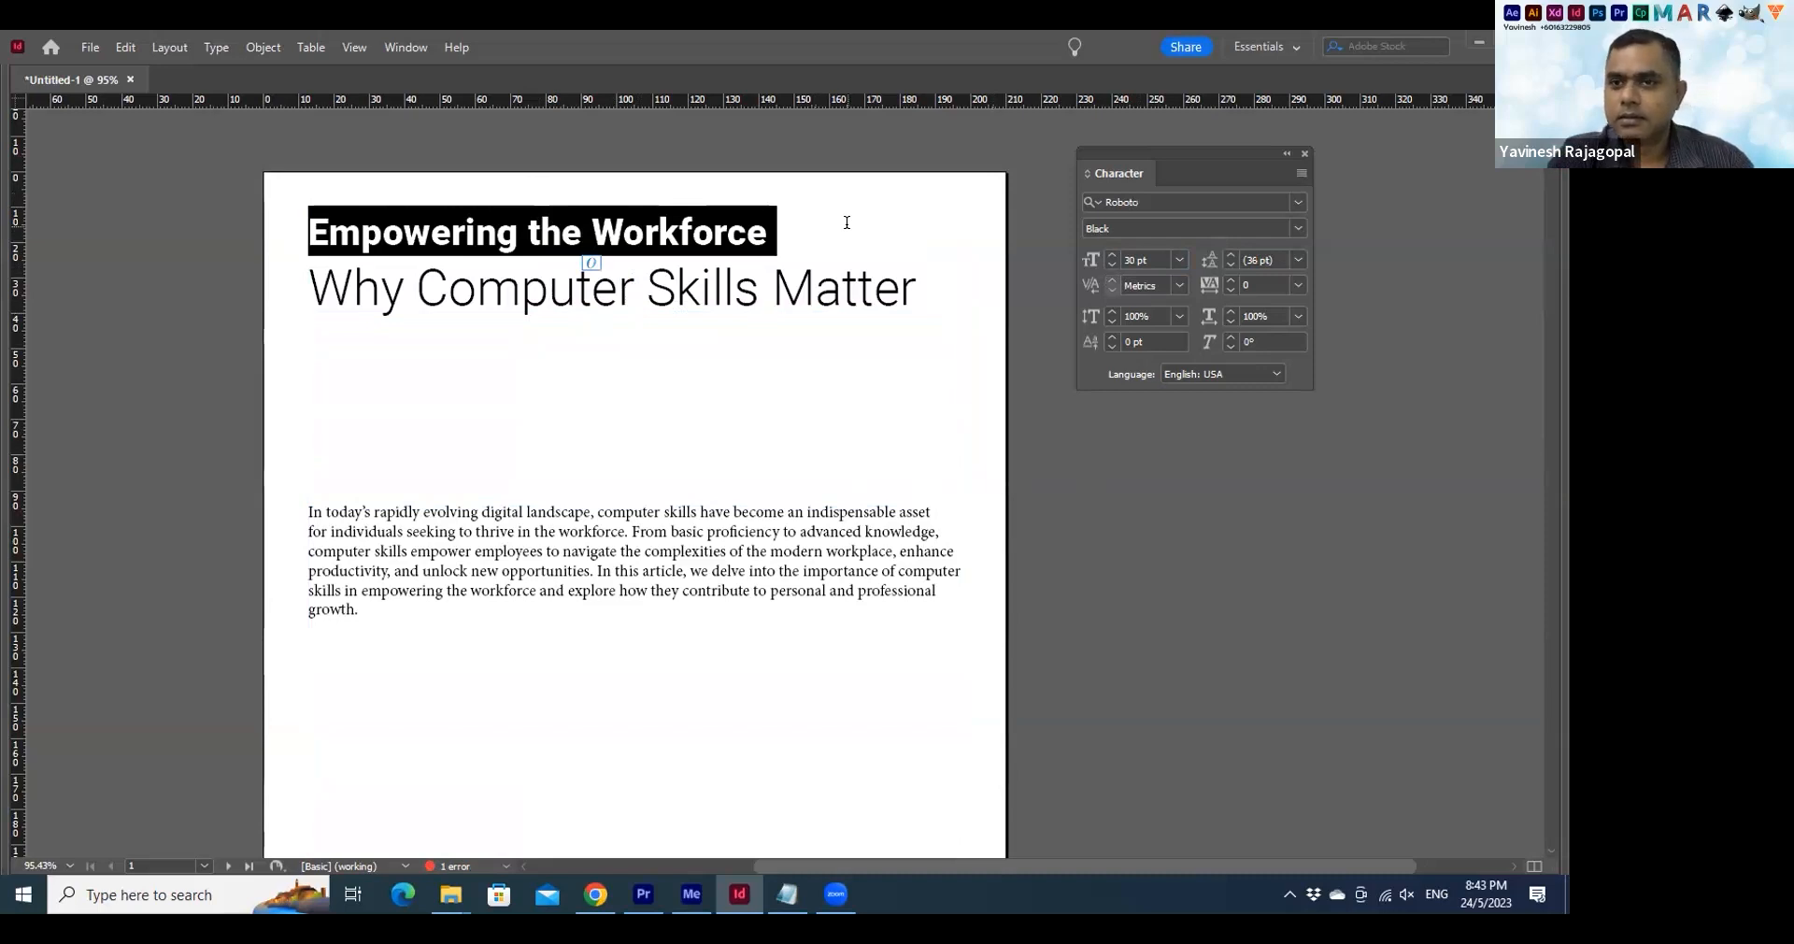
key("Escape")
left_click(236, 324)
key("ctrl+z")
key("ctrl+z")
key("ctrl+z")
key("ctrl+z")
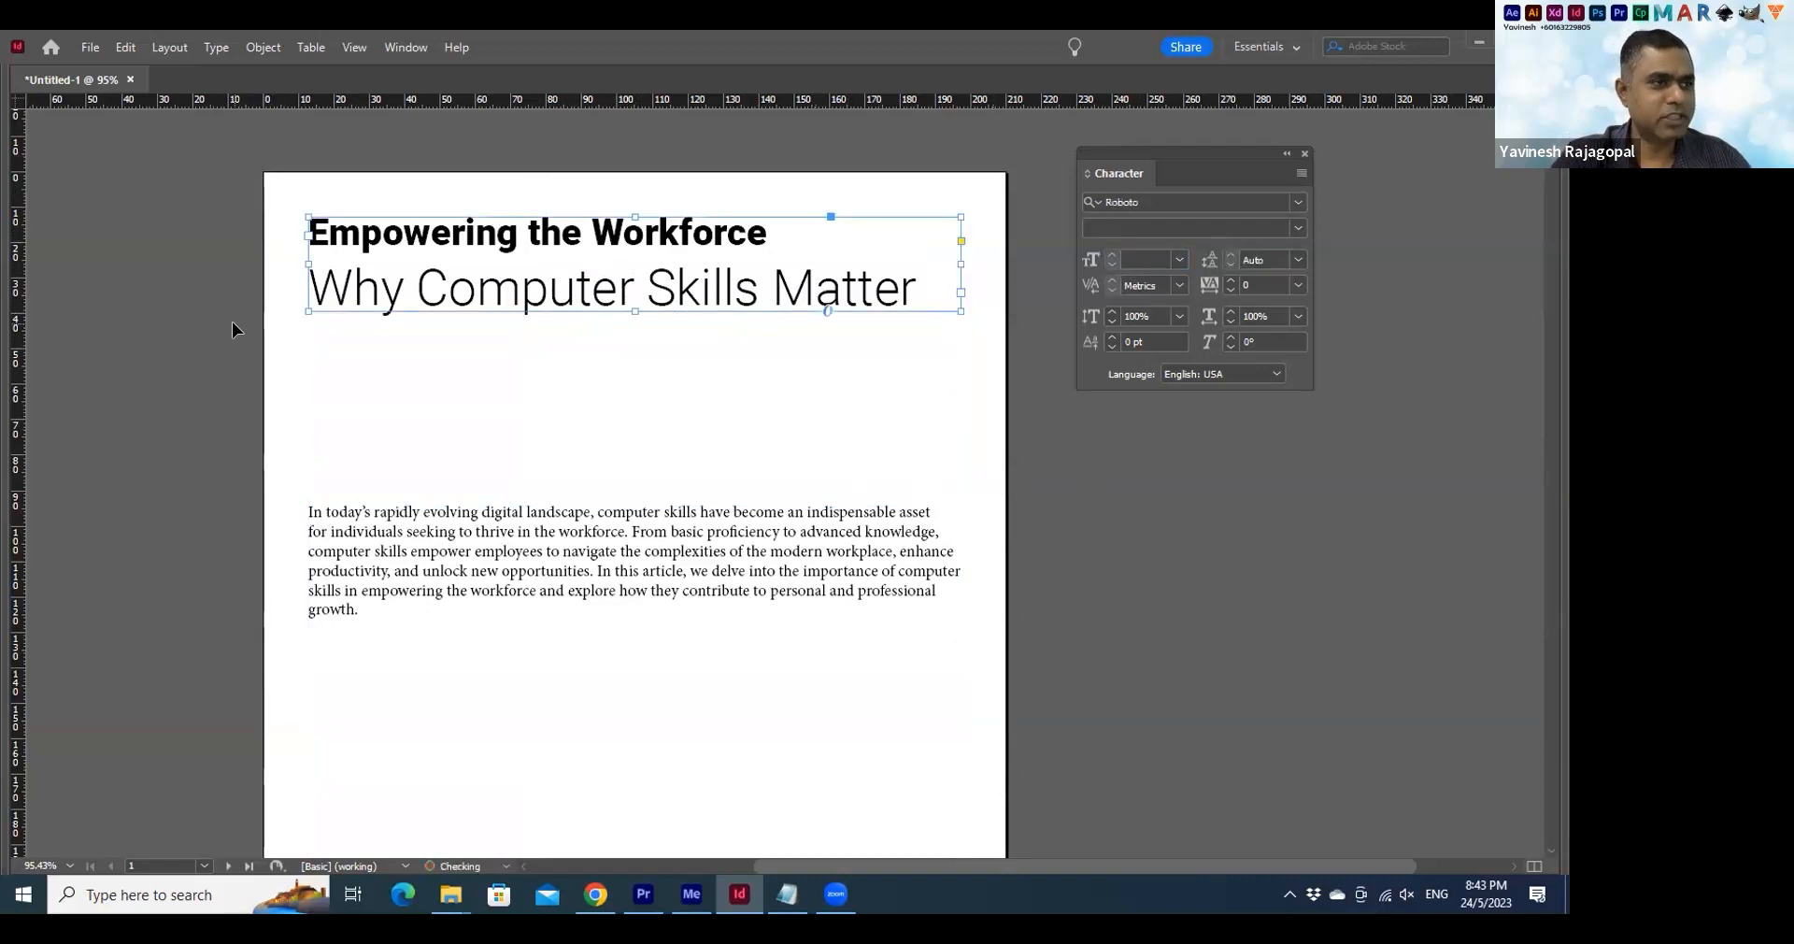
key("ctrl+z")
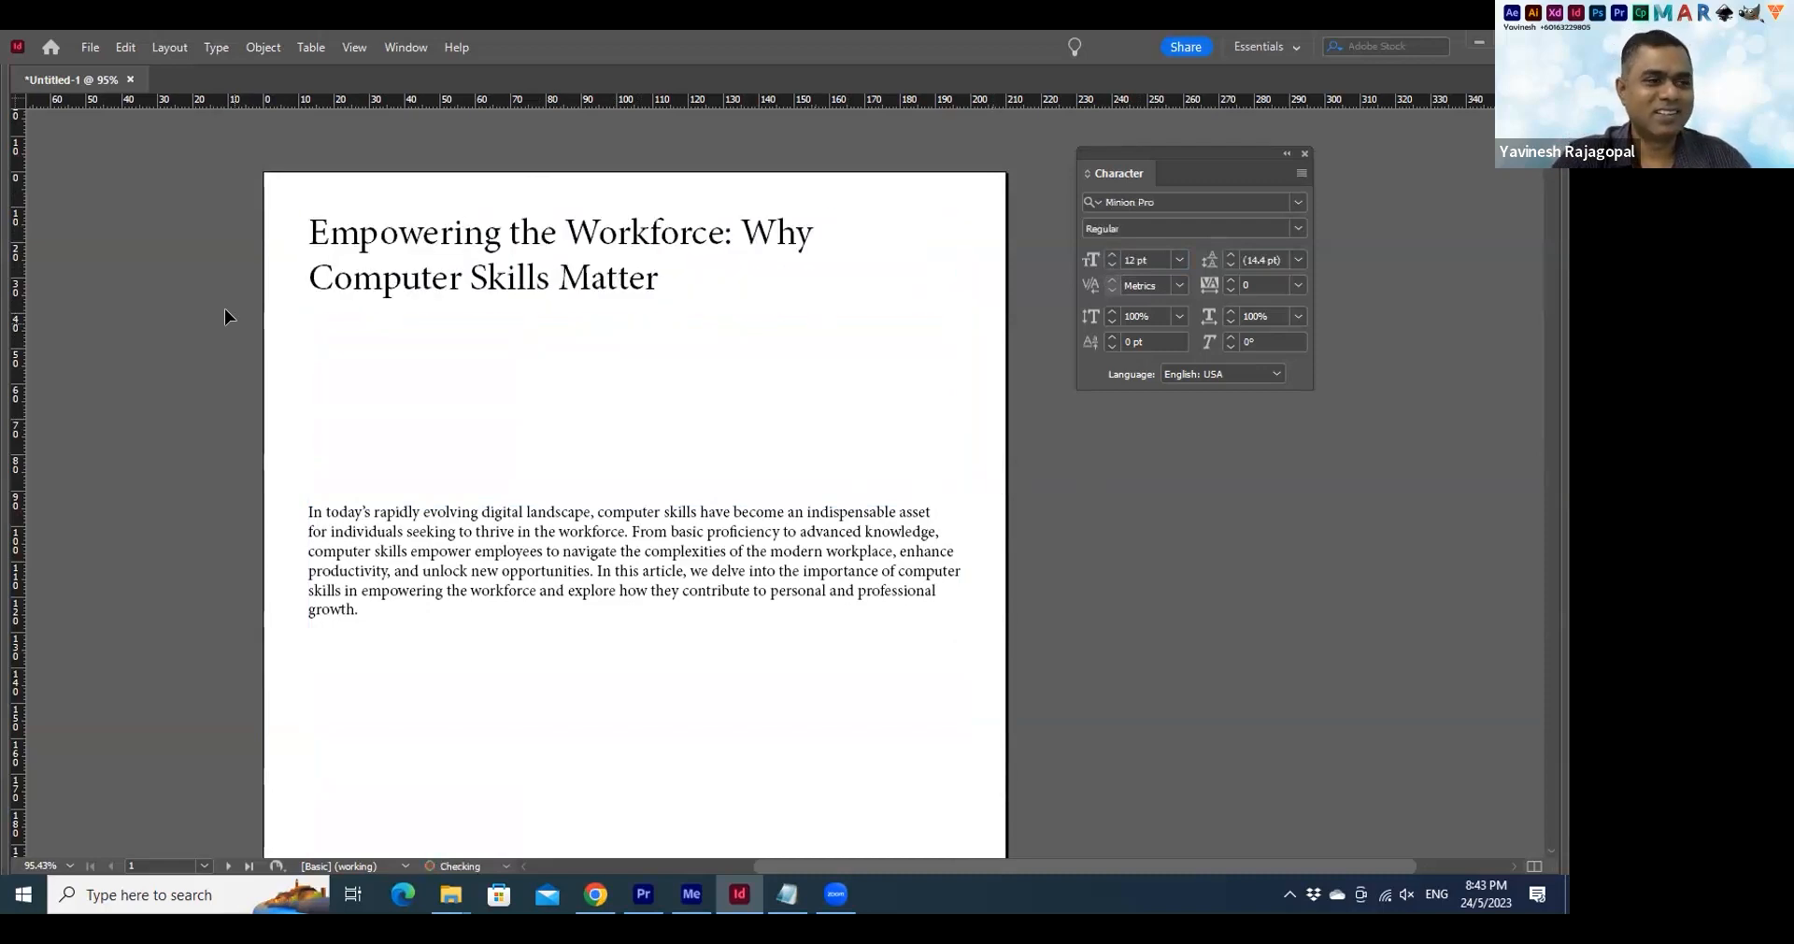
Extend the heading's frame downward to leave spare room below its text and show the hidden tools and panels
left_click(518, 294)
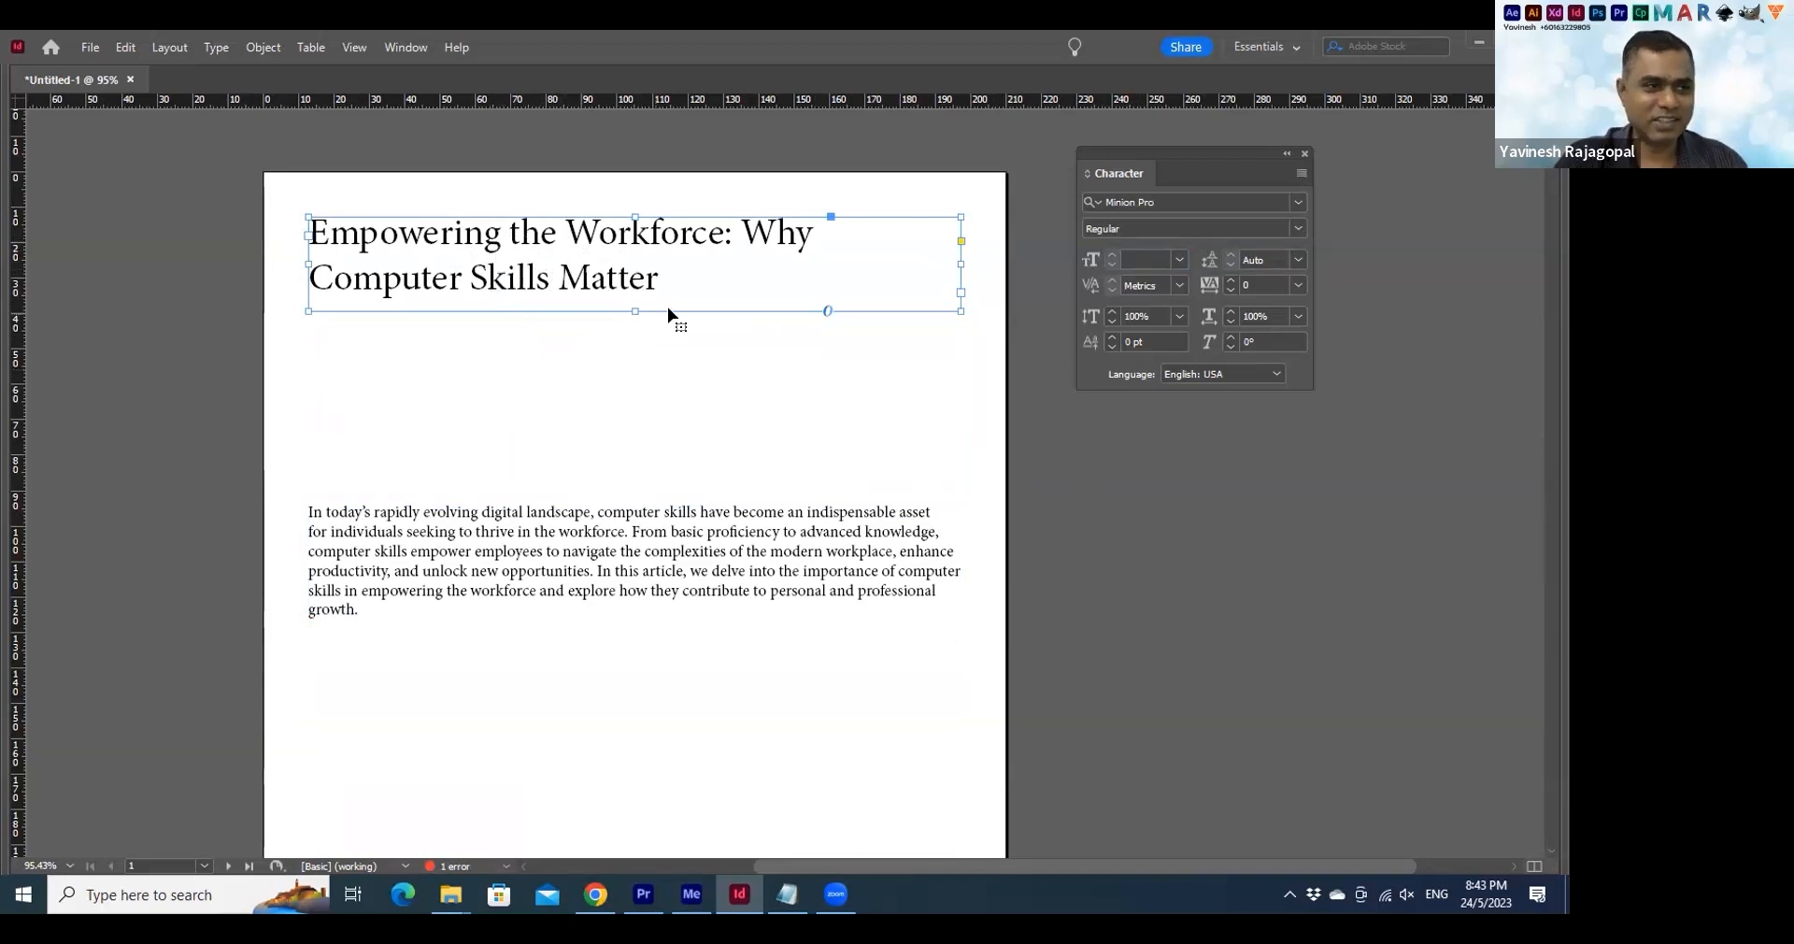
left_click_drag(636, 311, 635, 366)
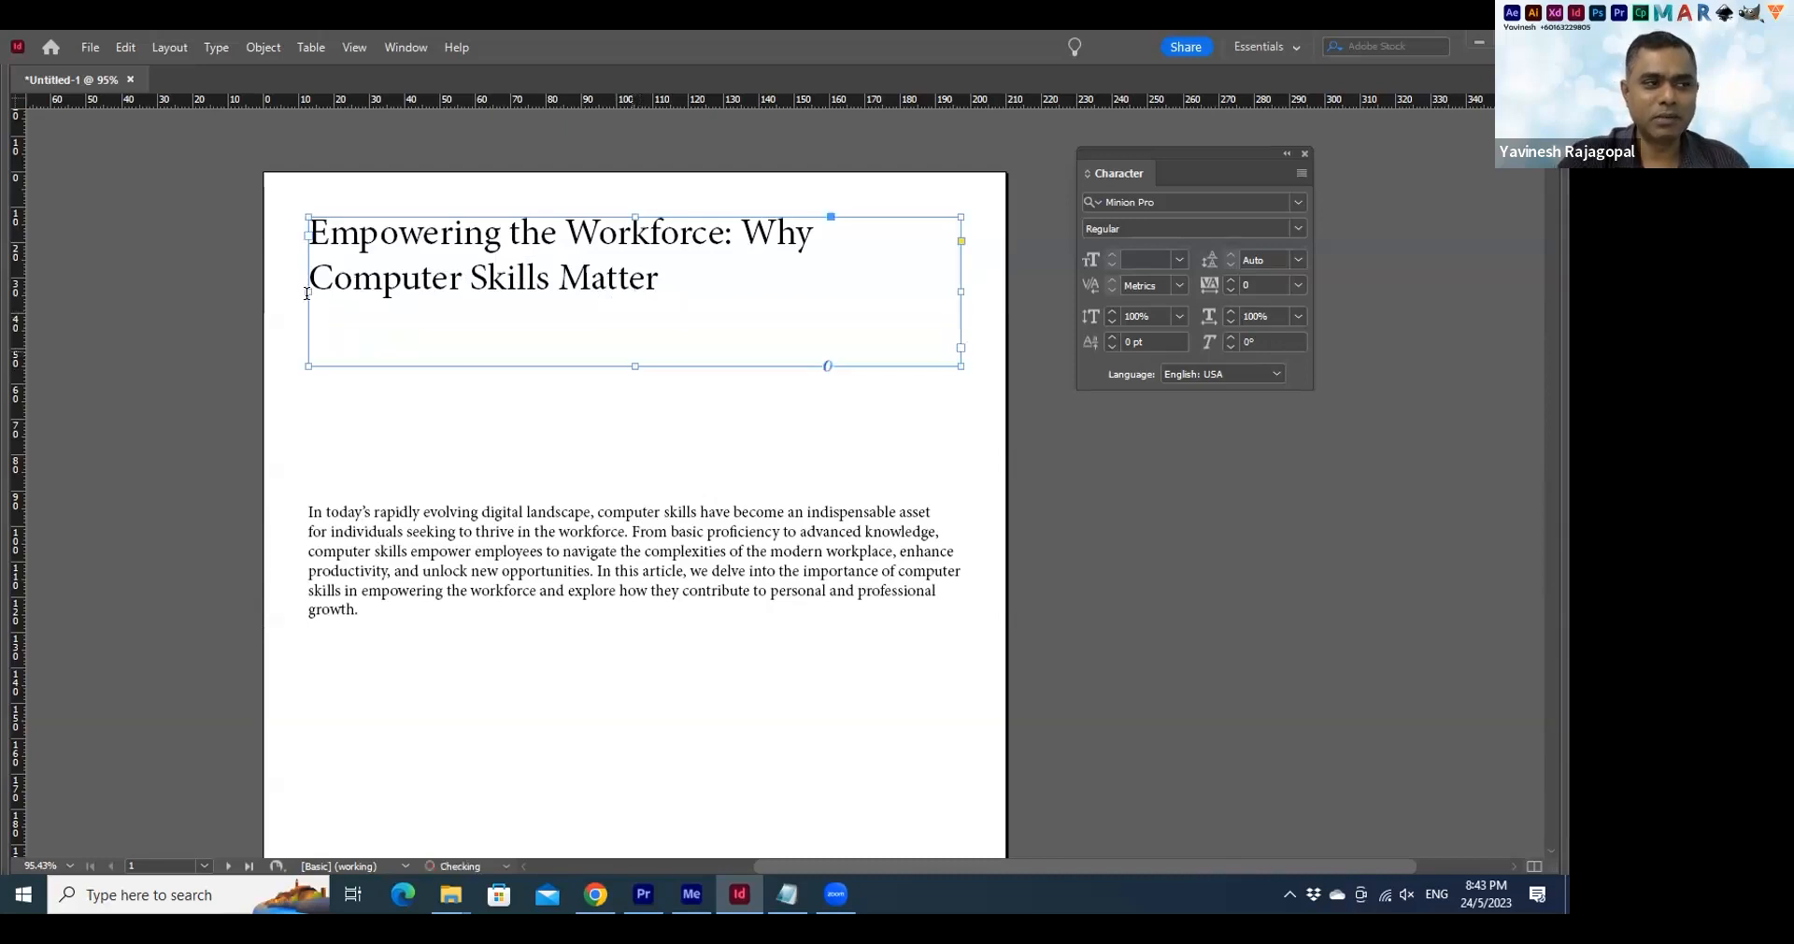
key("Tab")
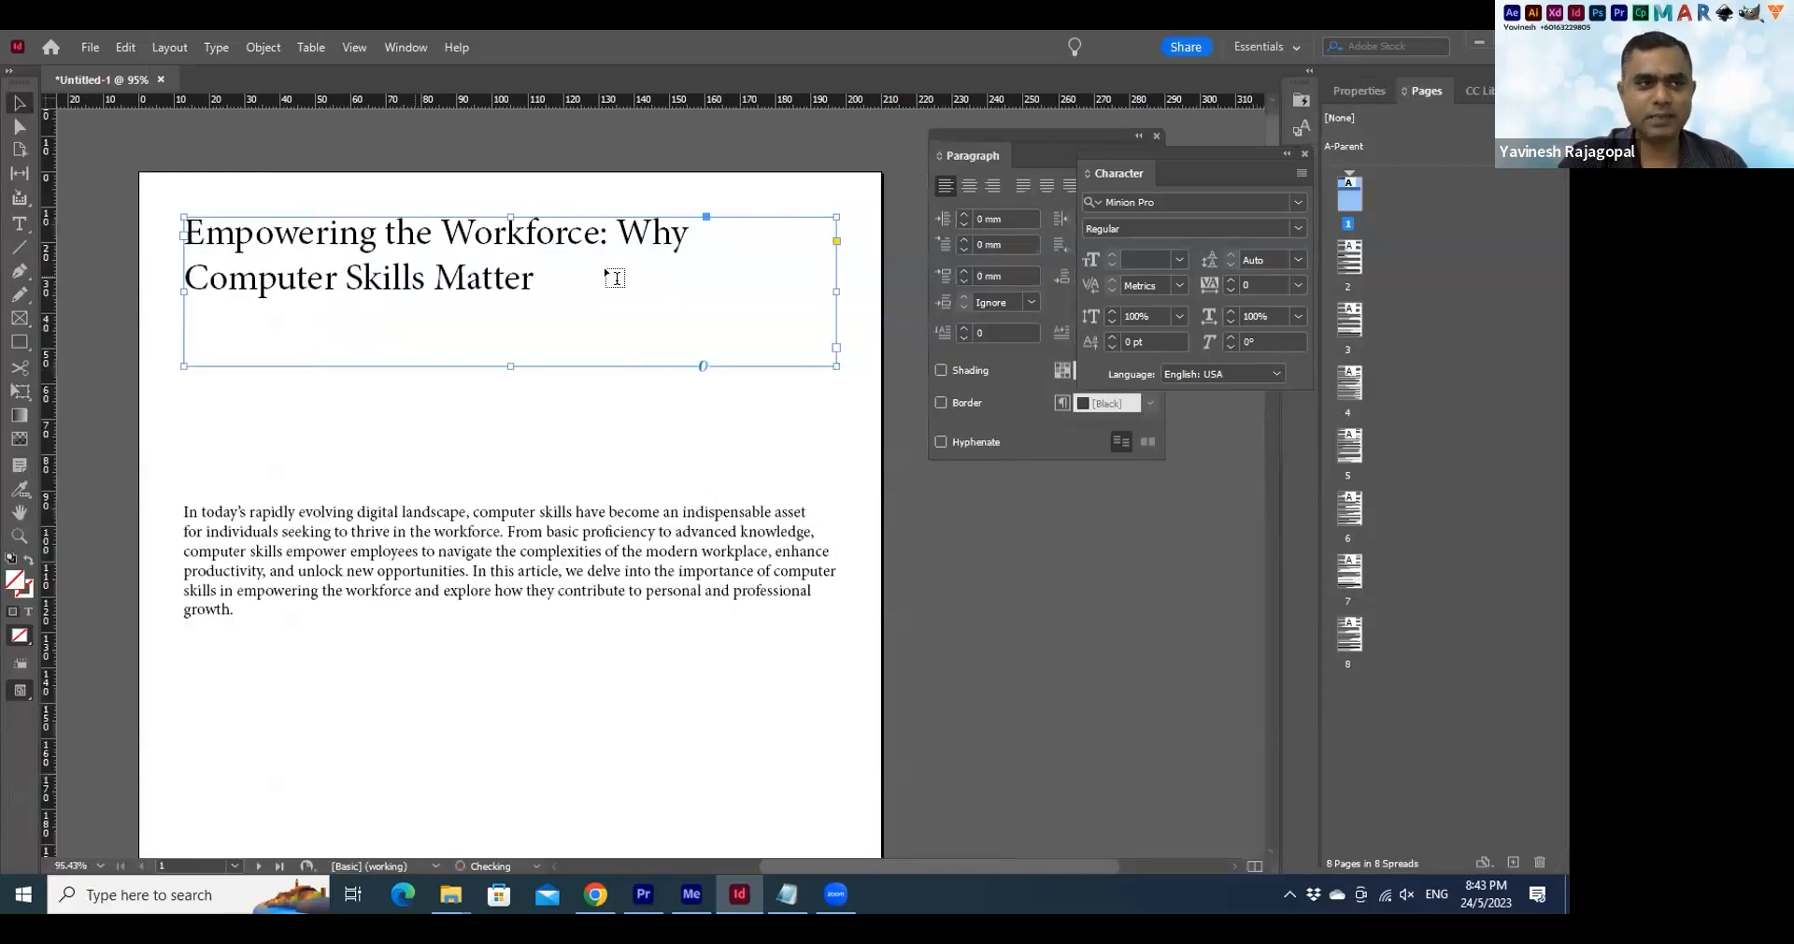
Break the heading into two lines after "Workforce", replacing the colon and space
double_click(607, 295)
double_click(613, 310)
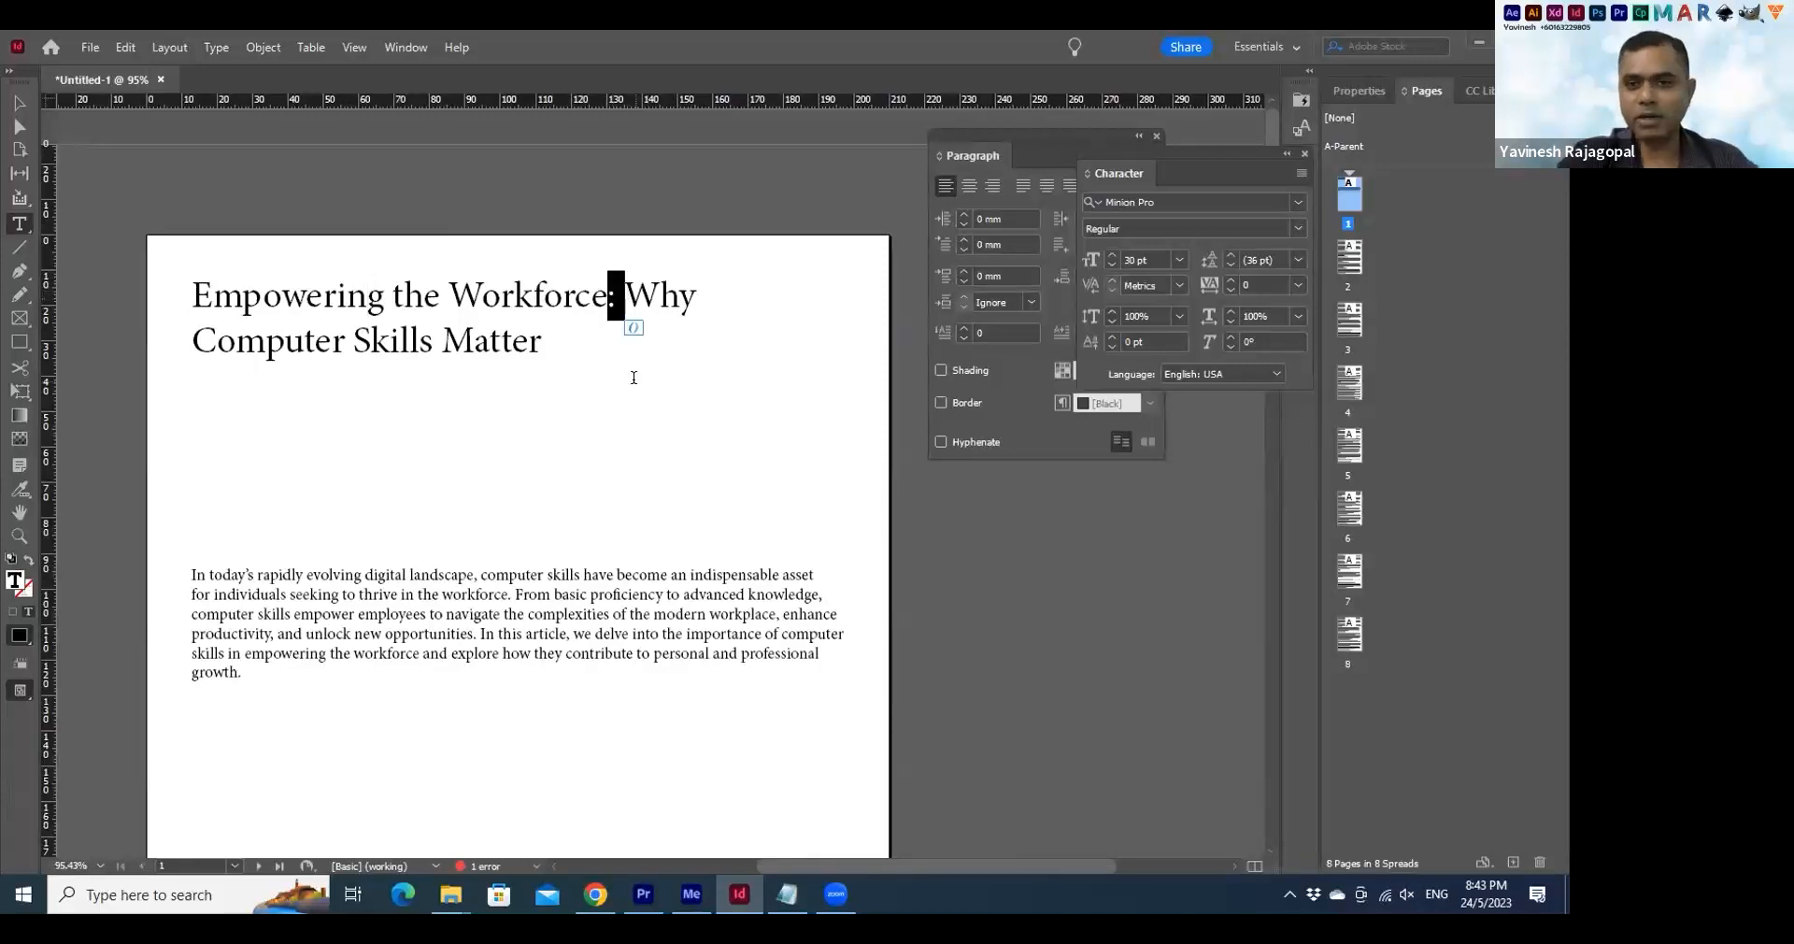
key("Return")
Select all the heading text and move the Character panel below the Paragraph panel so both are unobstructed
left_click_drag(608, 297, 324, 299)
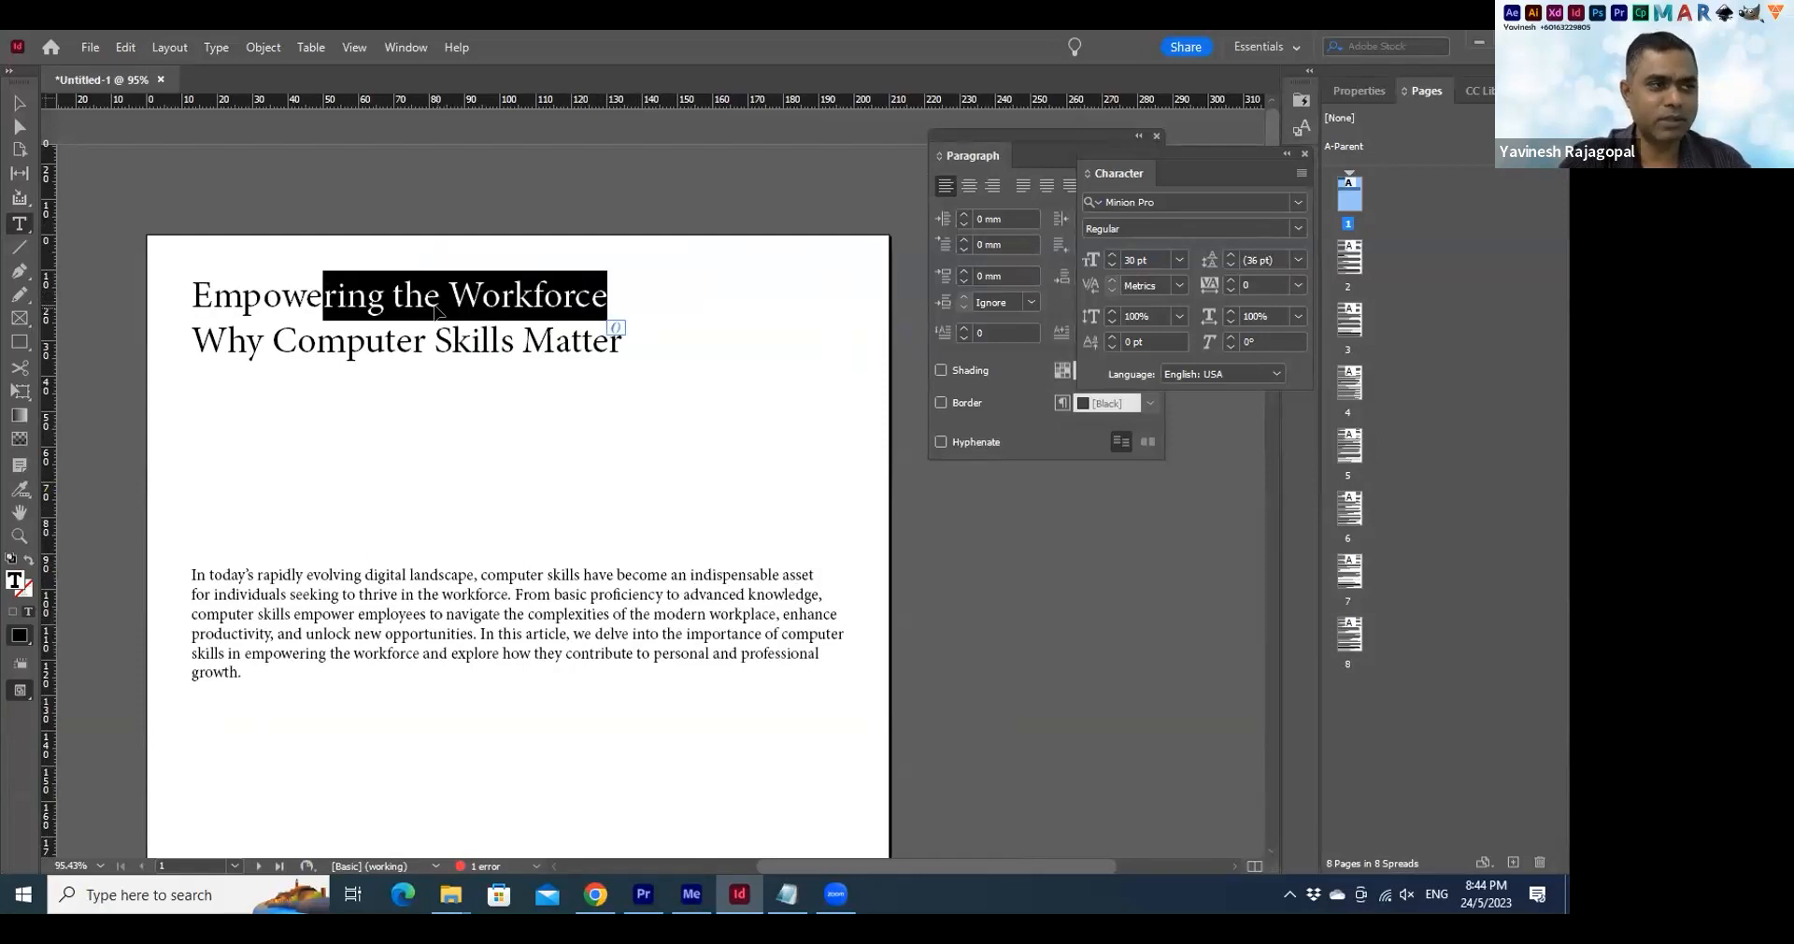
key("ctrl+a")
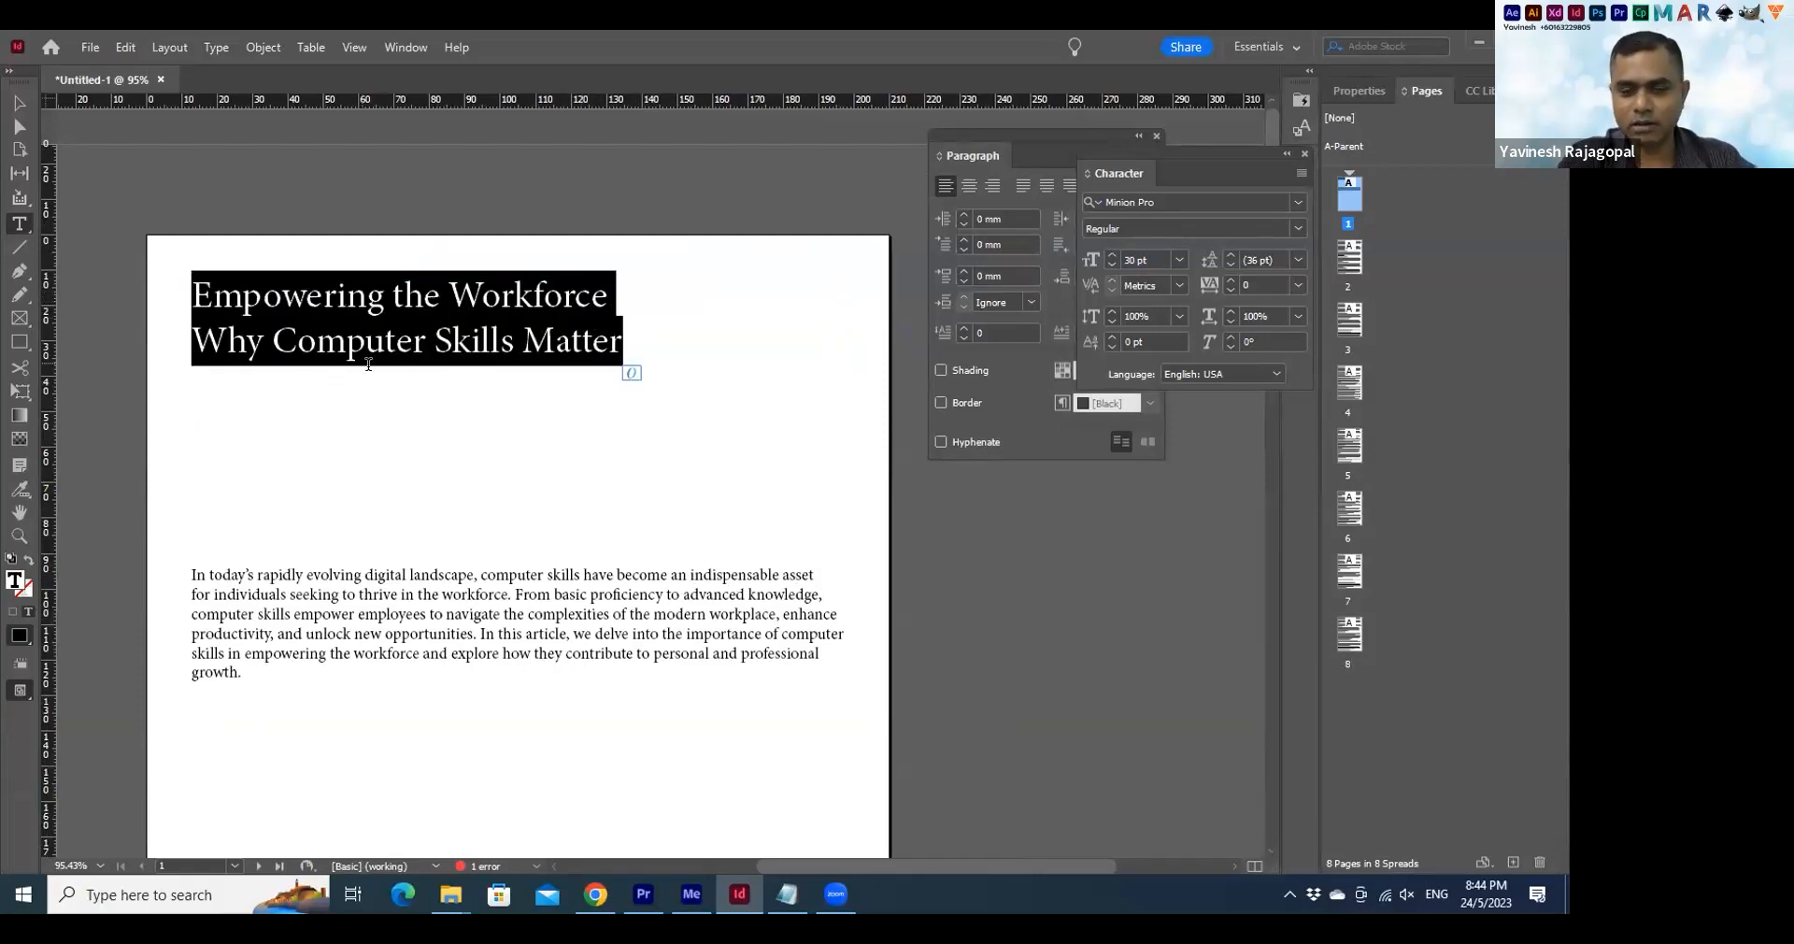
left_click_drag(1175, 154, 900, 210)
left_click_drag(1011, 490, 995, 671)
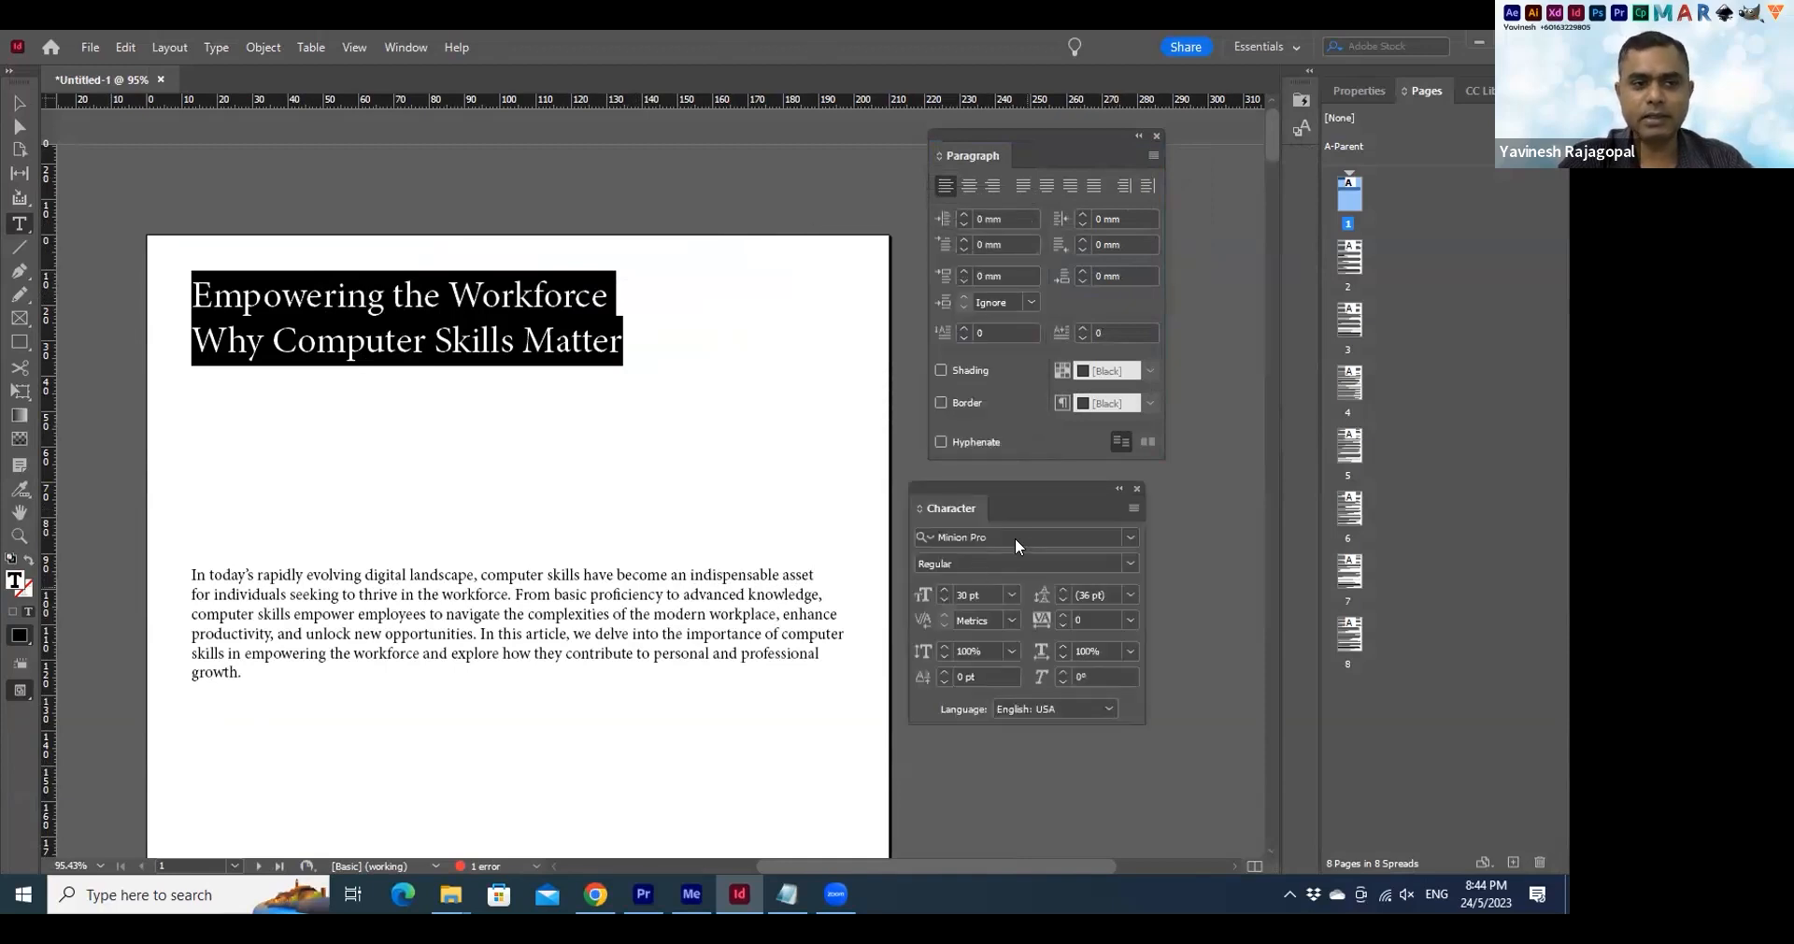
Set the font of both heading lines to Arial Black
left_click(944, 541)
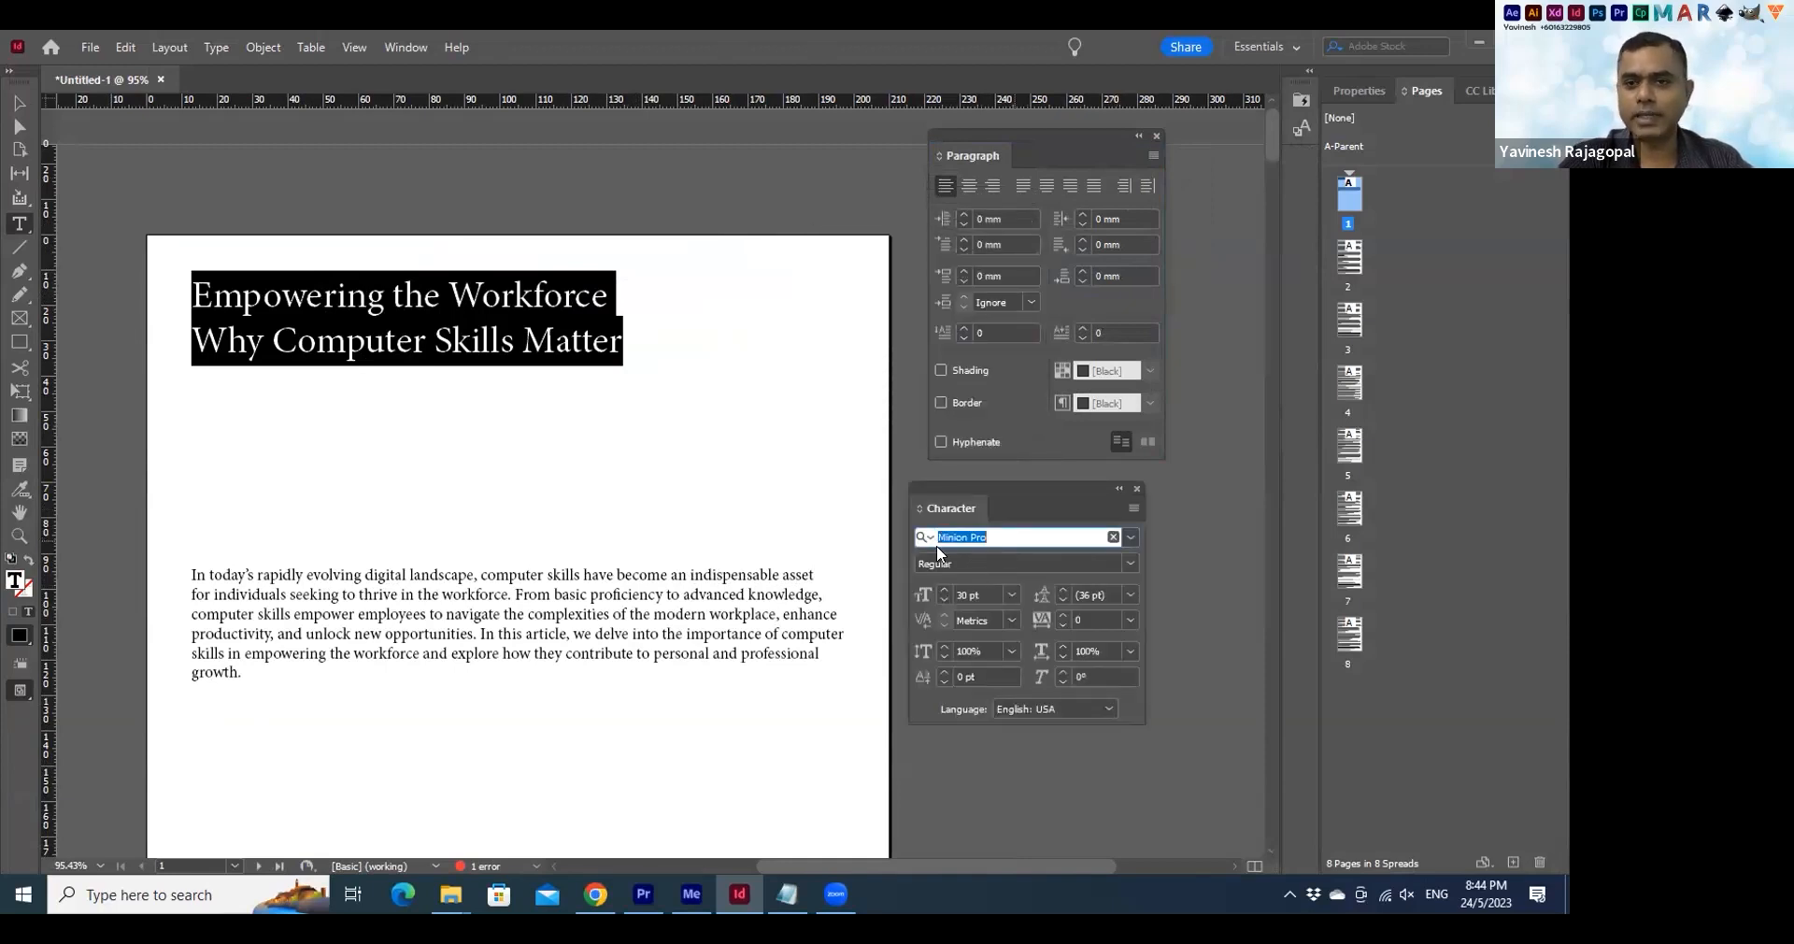
type("r")
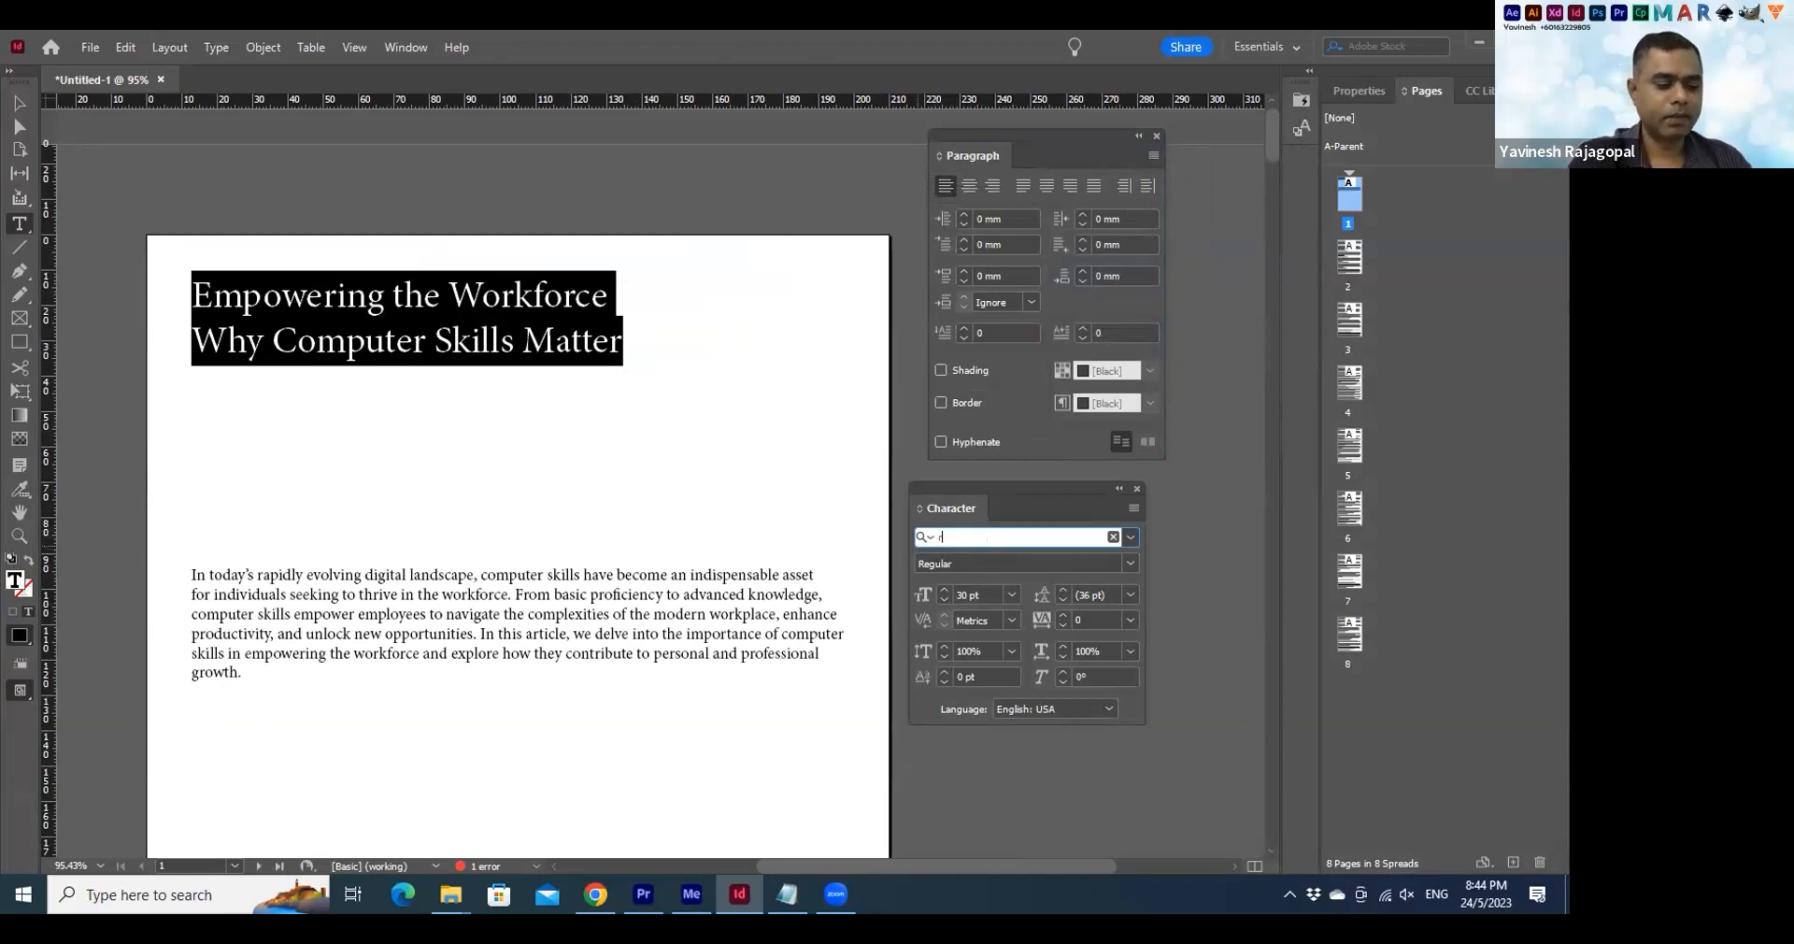
type("obot")
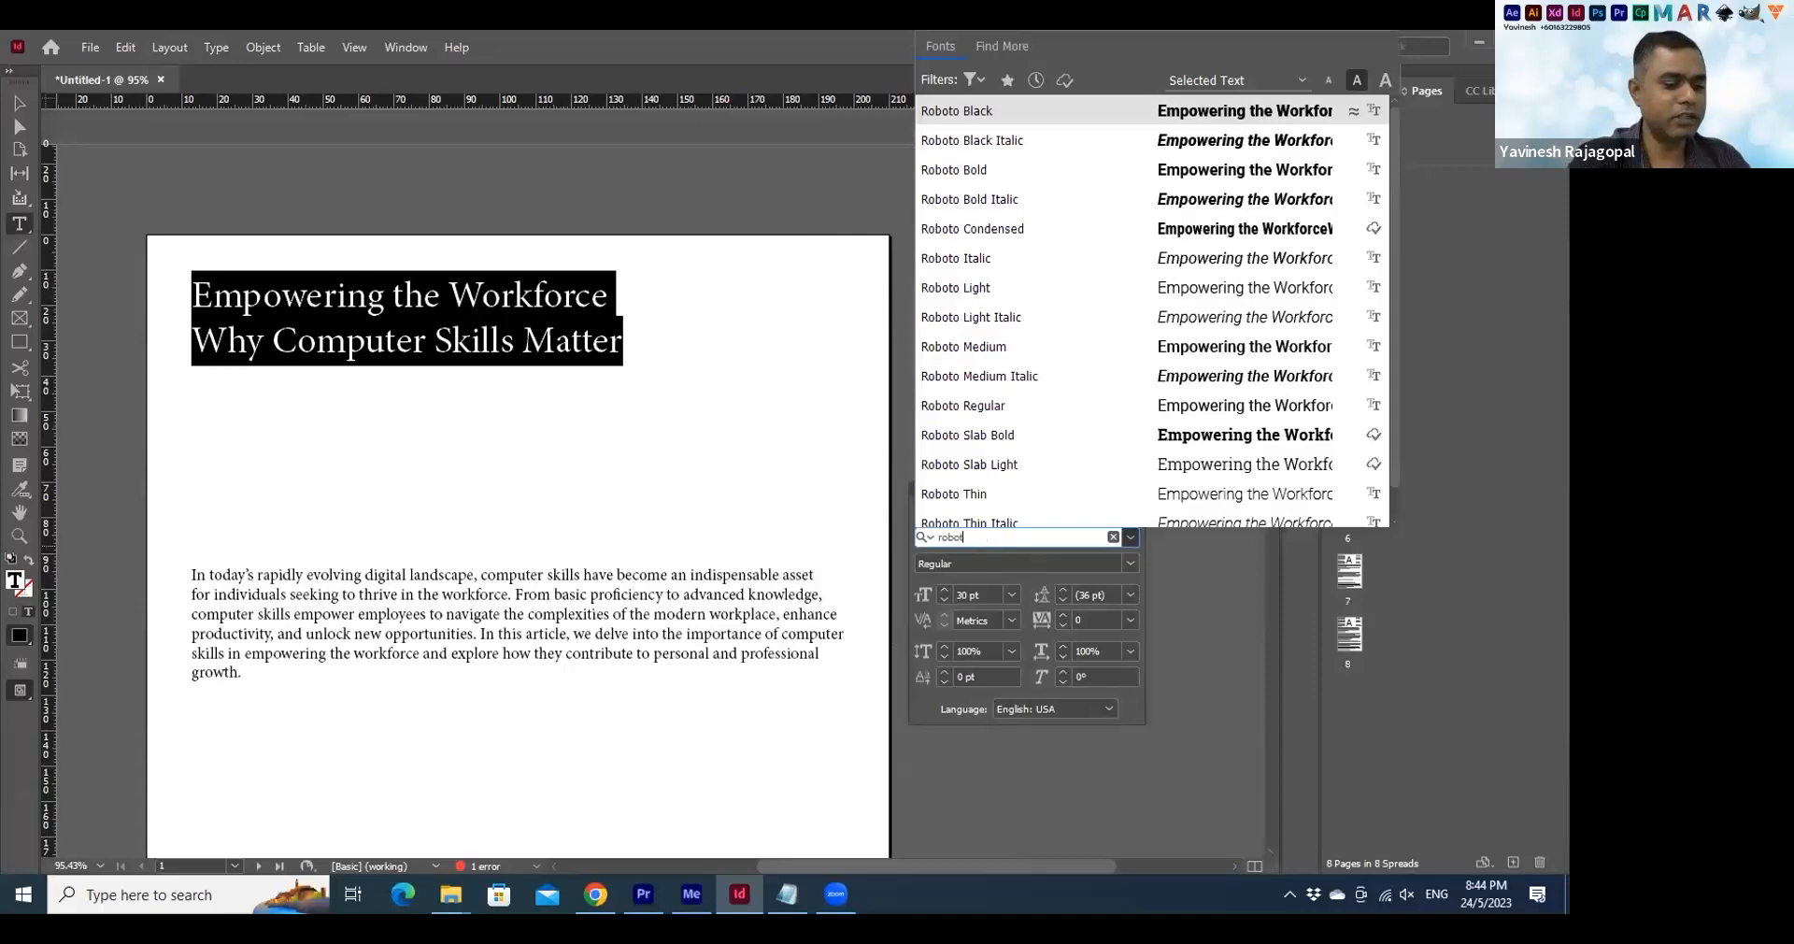
key("BackSpace")
key("BackSpace")
key("BackSpace")
key("BackSpace")
key("BackSpace")
type("a")
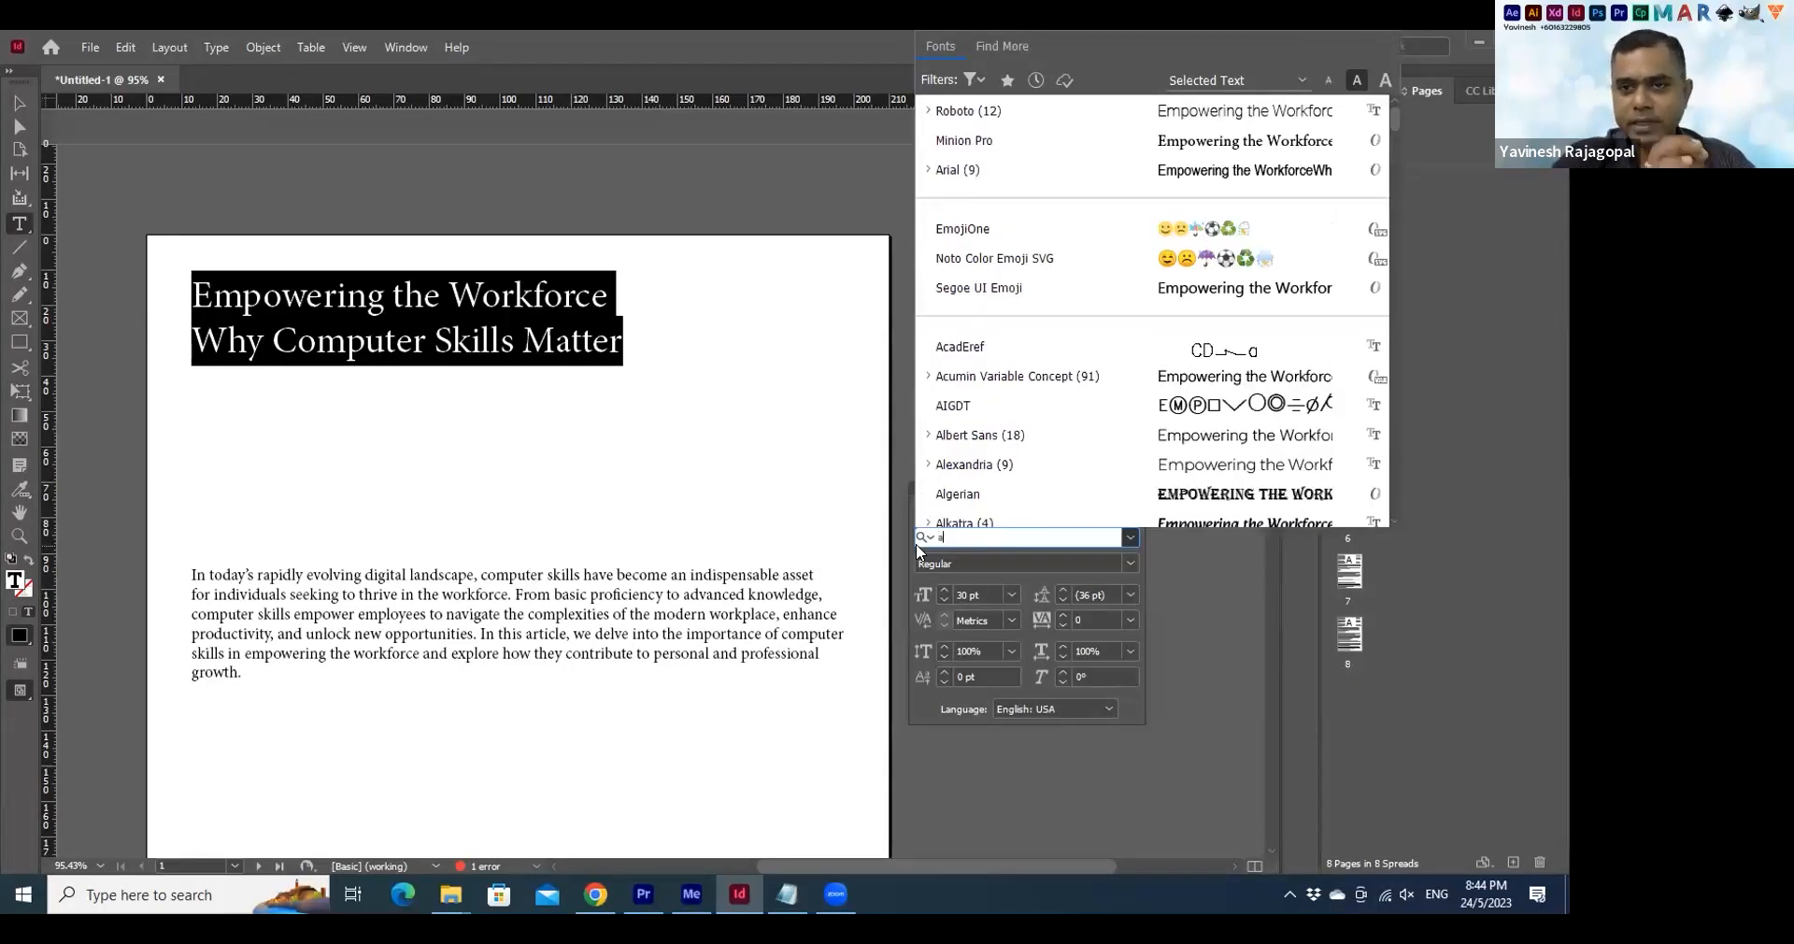
type("r")
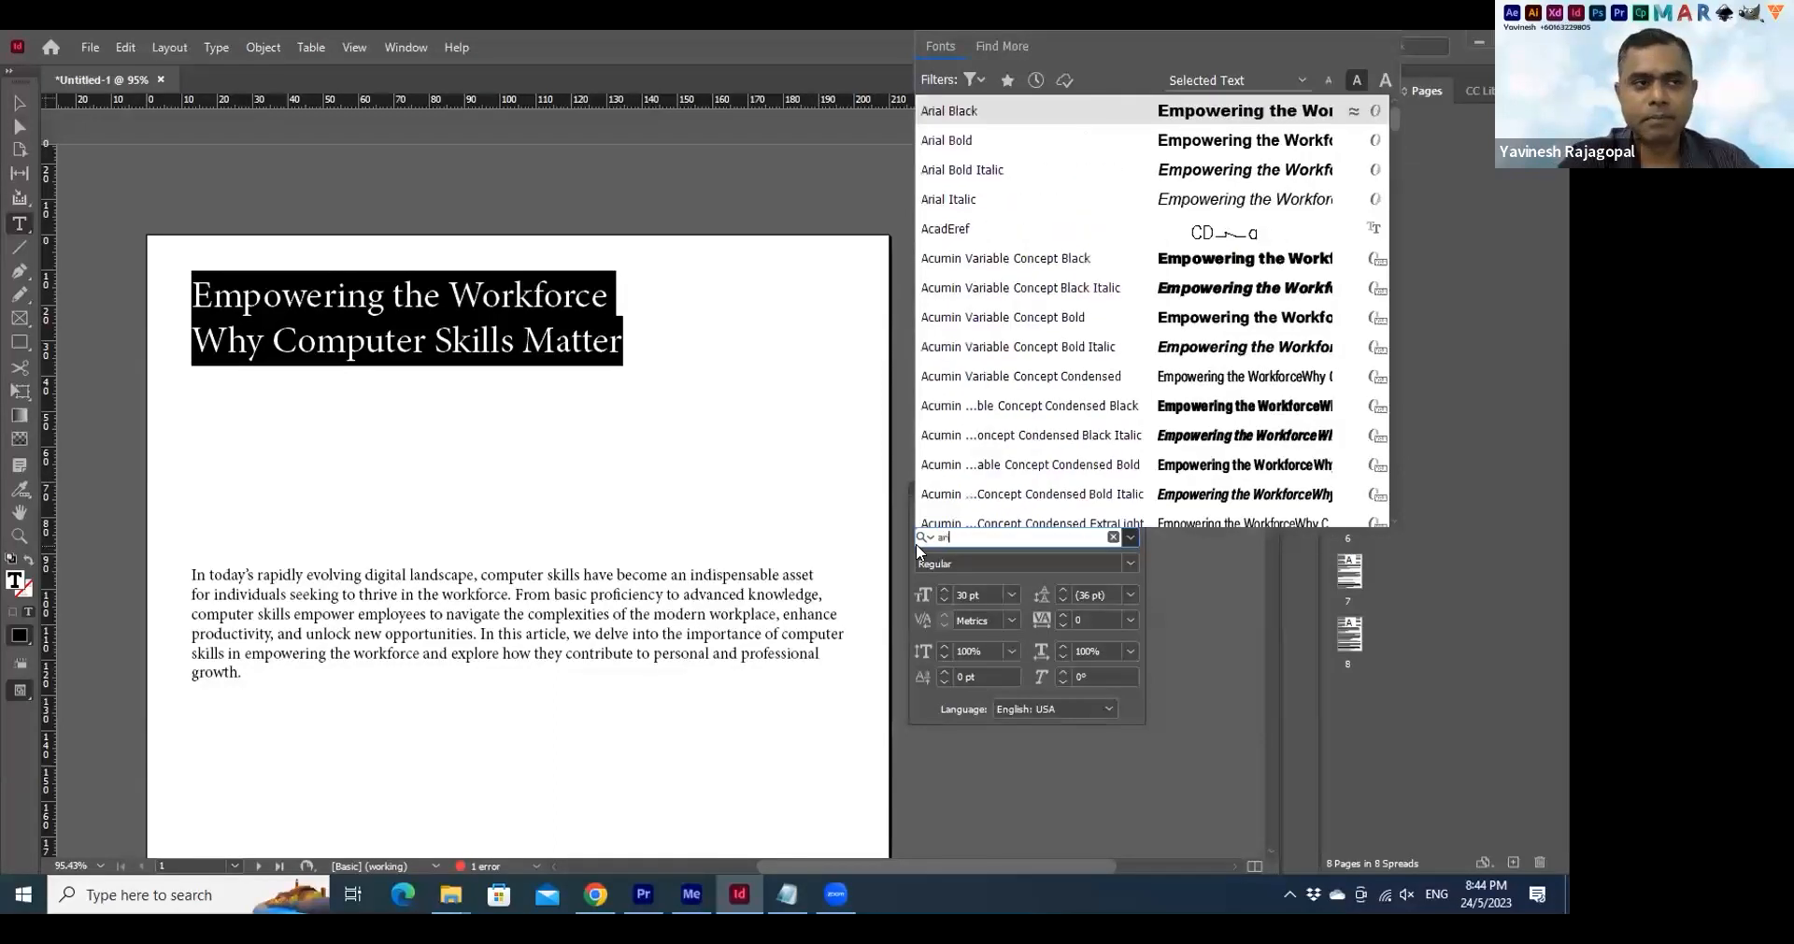
type("ial")
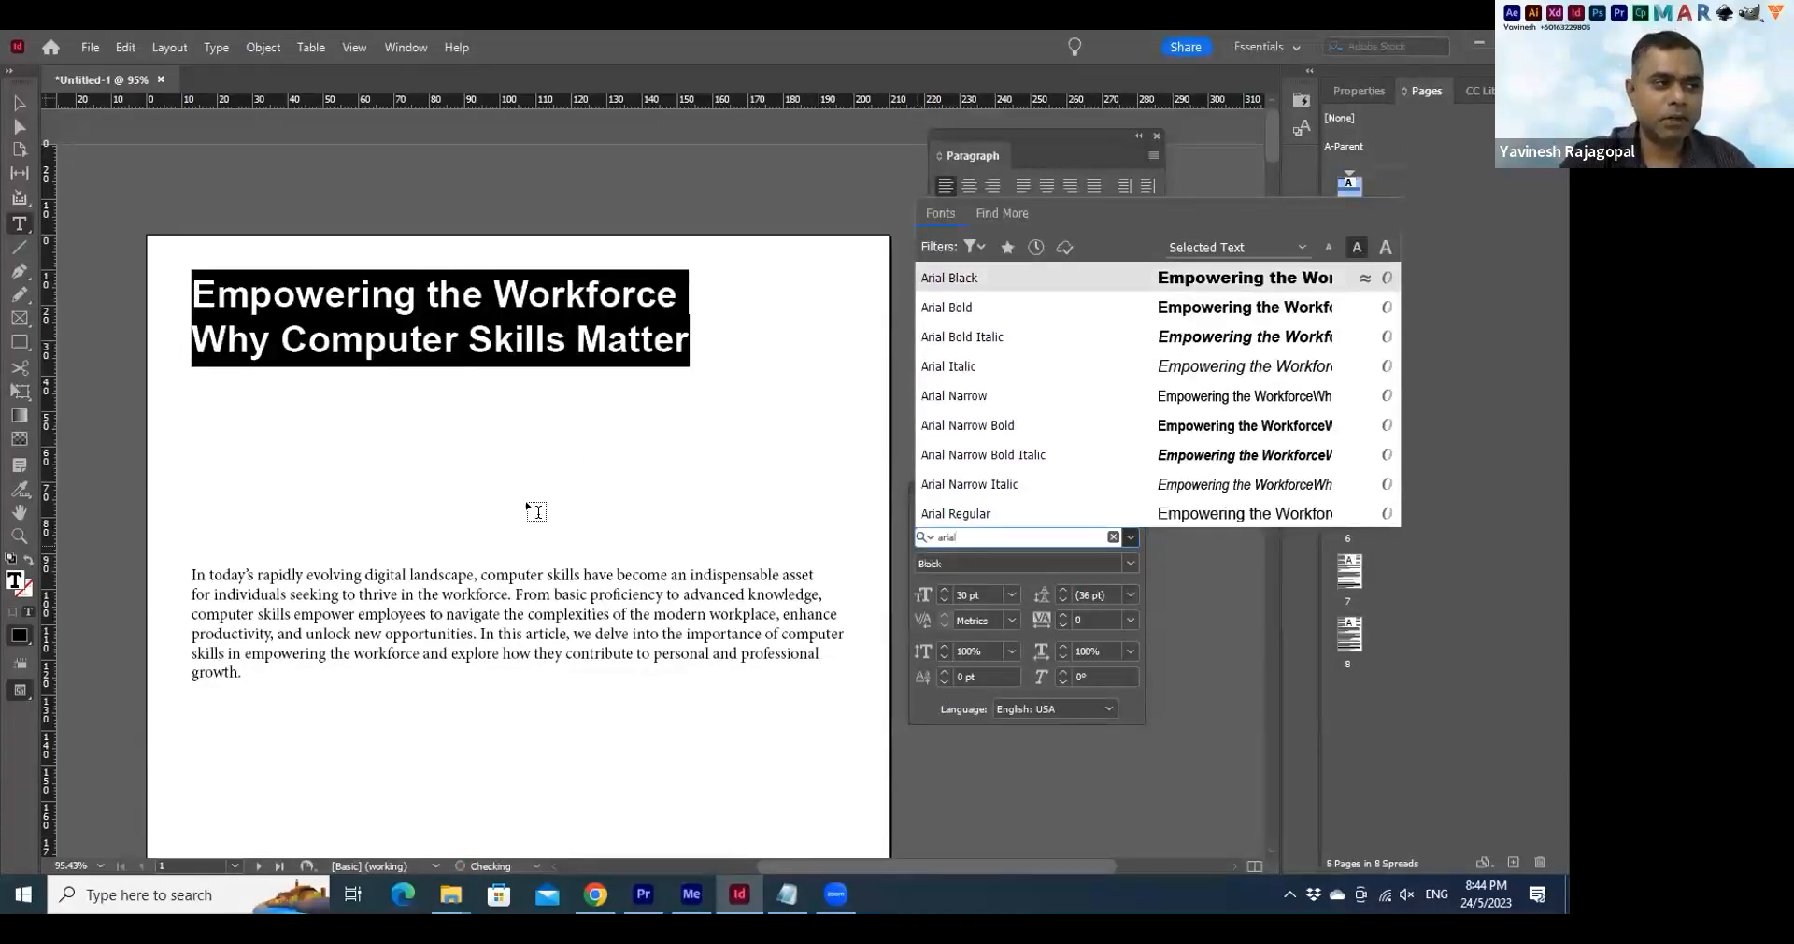
Set the font style of the heading's second line, "Why Computer Skills Matter", to Arial Regular
key("Return")
left_click(200, 327)
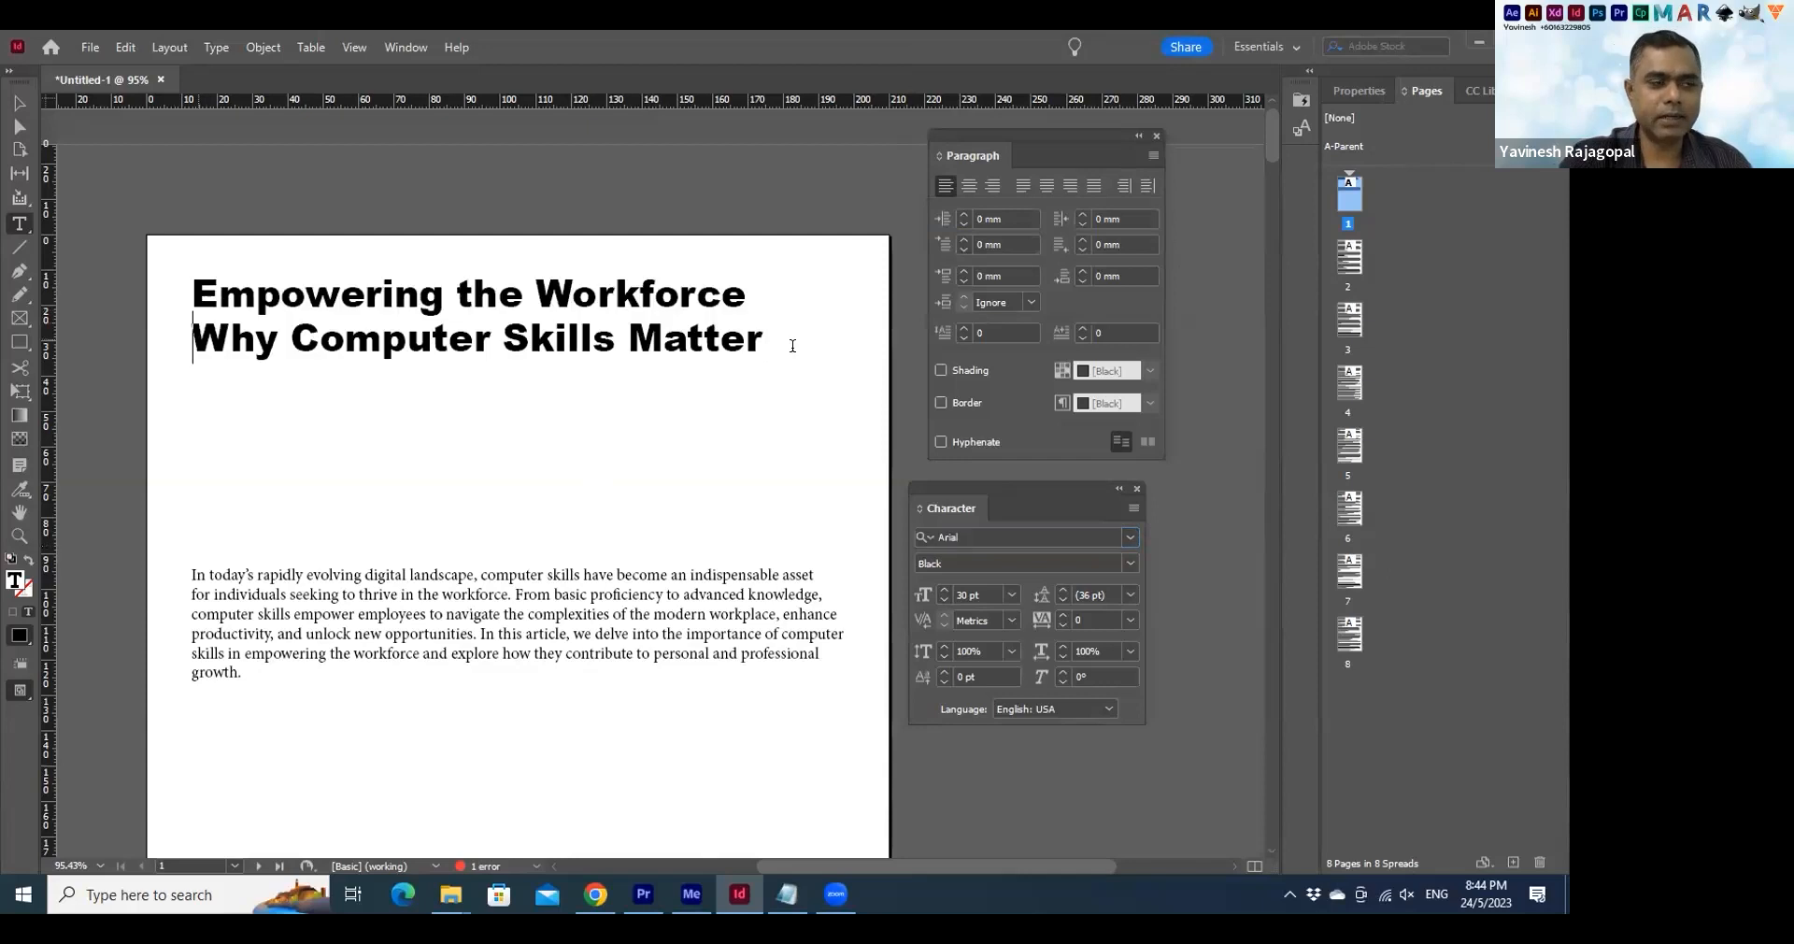
left_click_drag(194, 338, 765, 340)
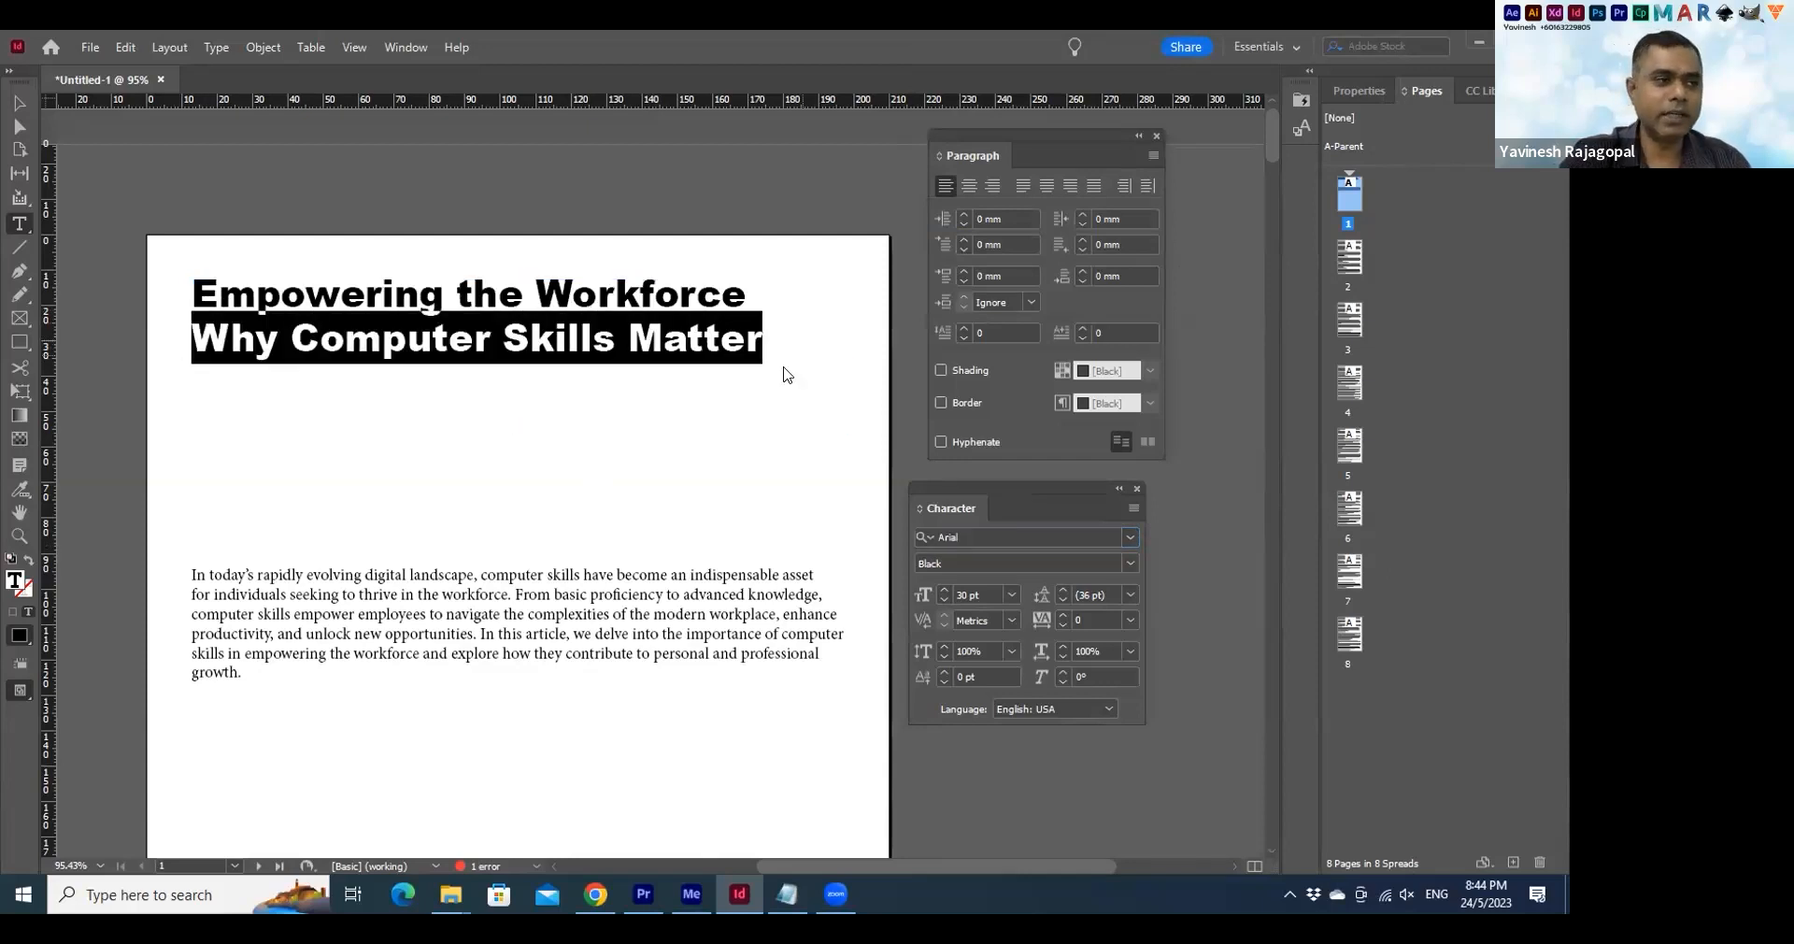
left_click(195, 335)
left_click_drag(194, 334, 710, 364)
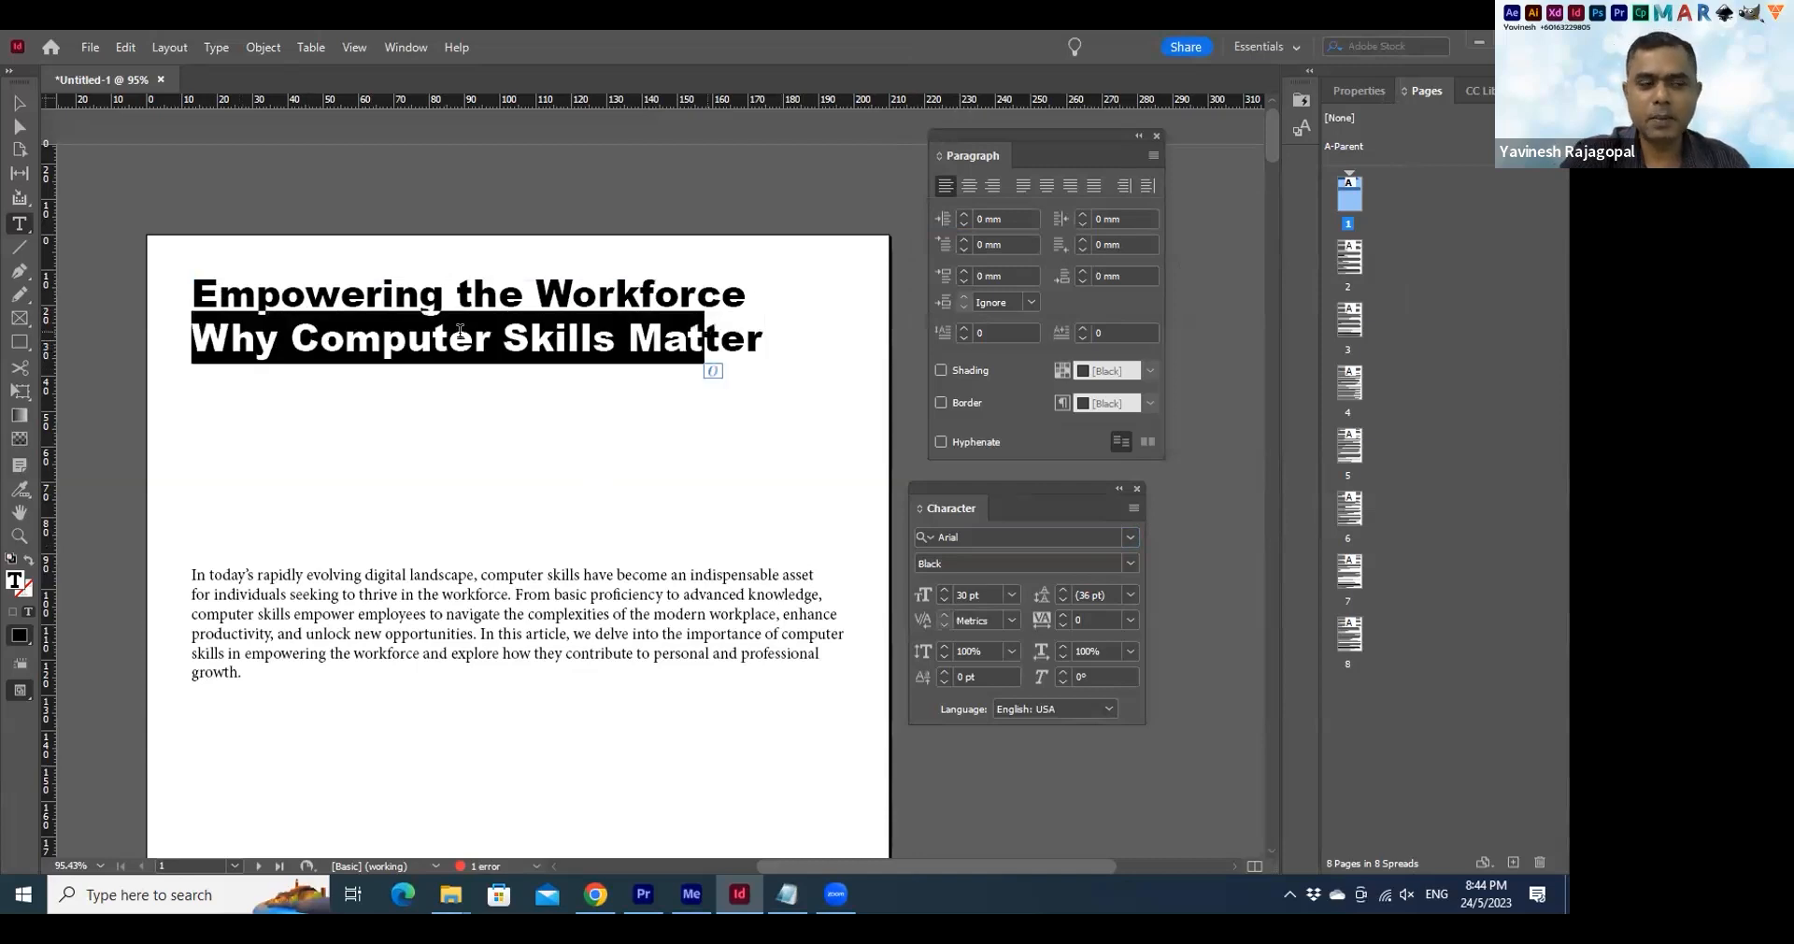
left_click(195, 341)
left_click_drag(196, 341, 765, 342)
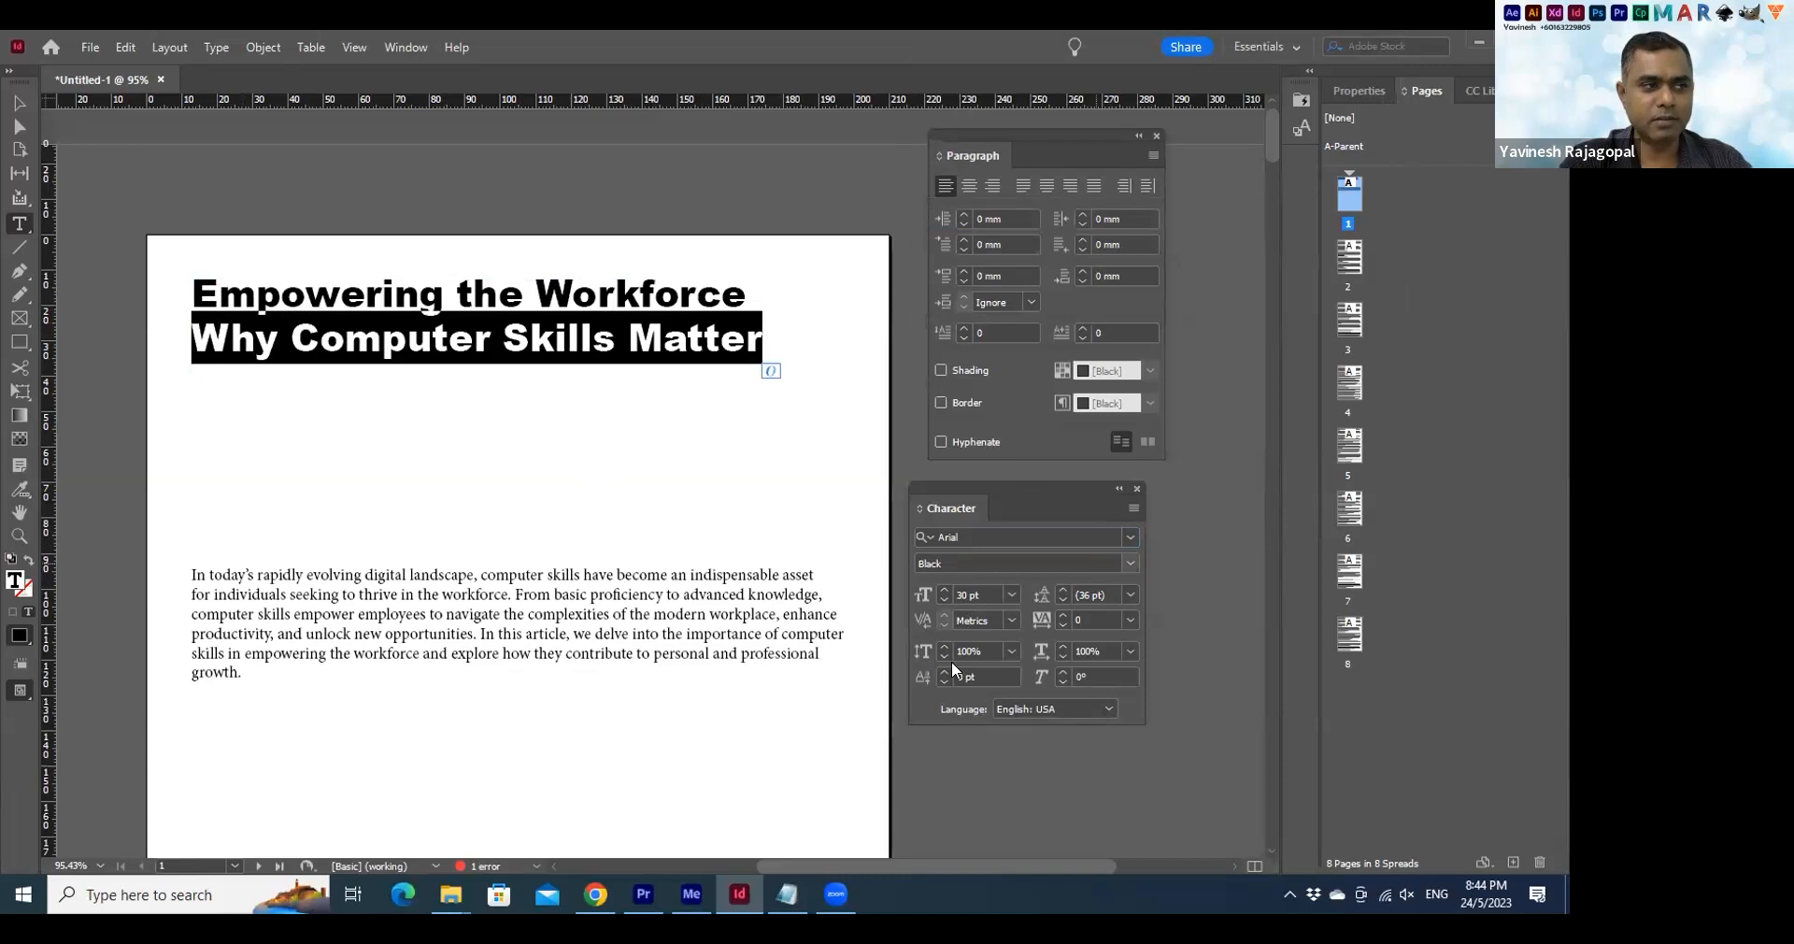
left_click(1131, 563)
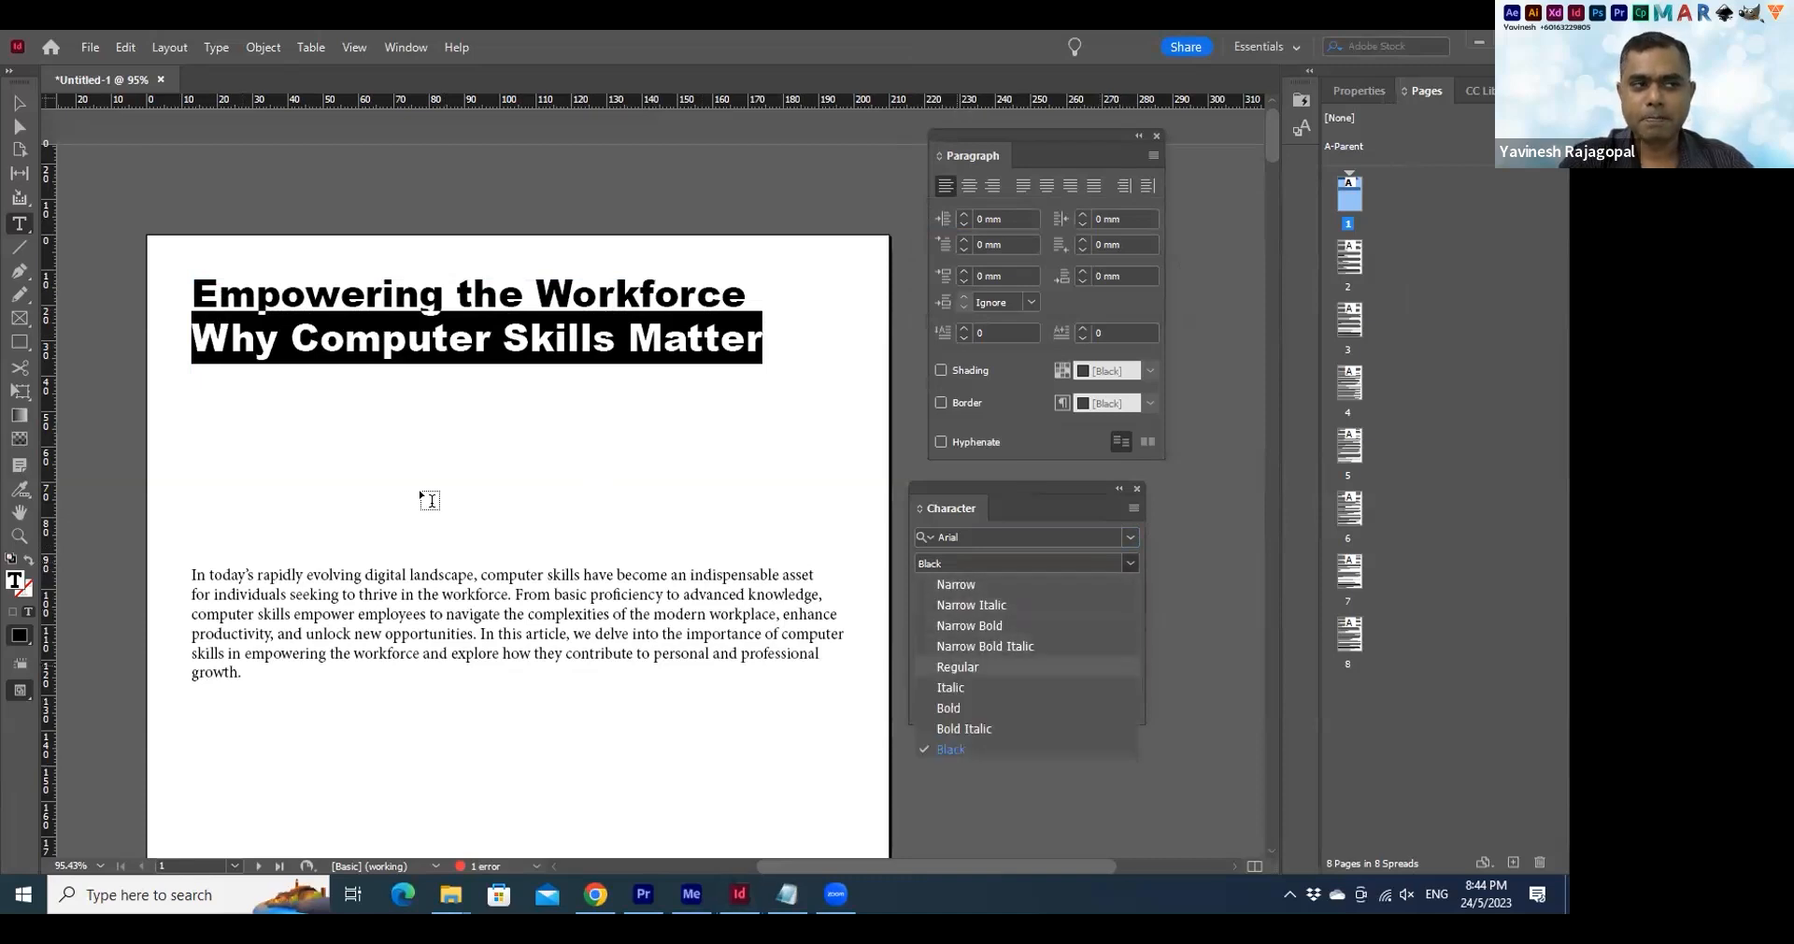
left_click(958, 666)
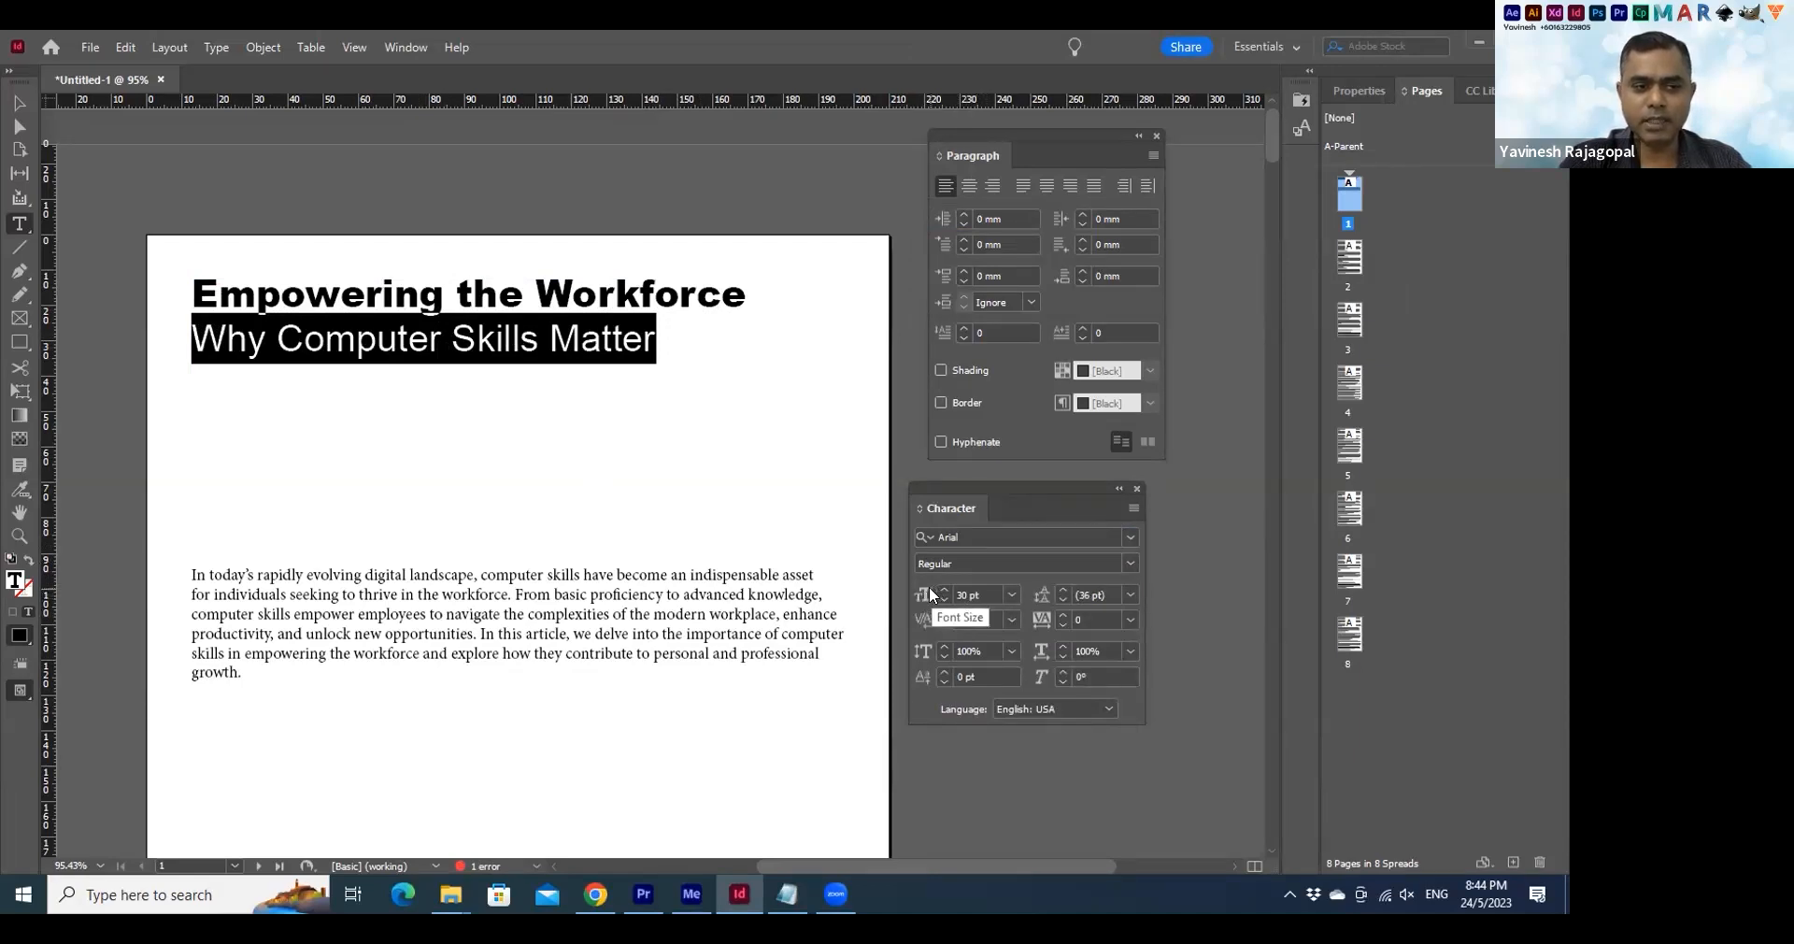
Enlarge the heading's second line to a font size of 42 pt so it spans the frame's width
left_click(969, 594)
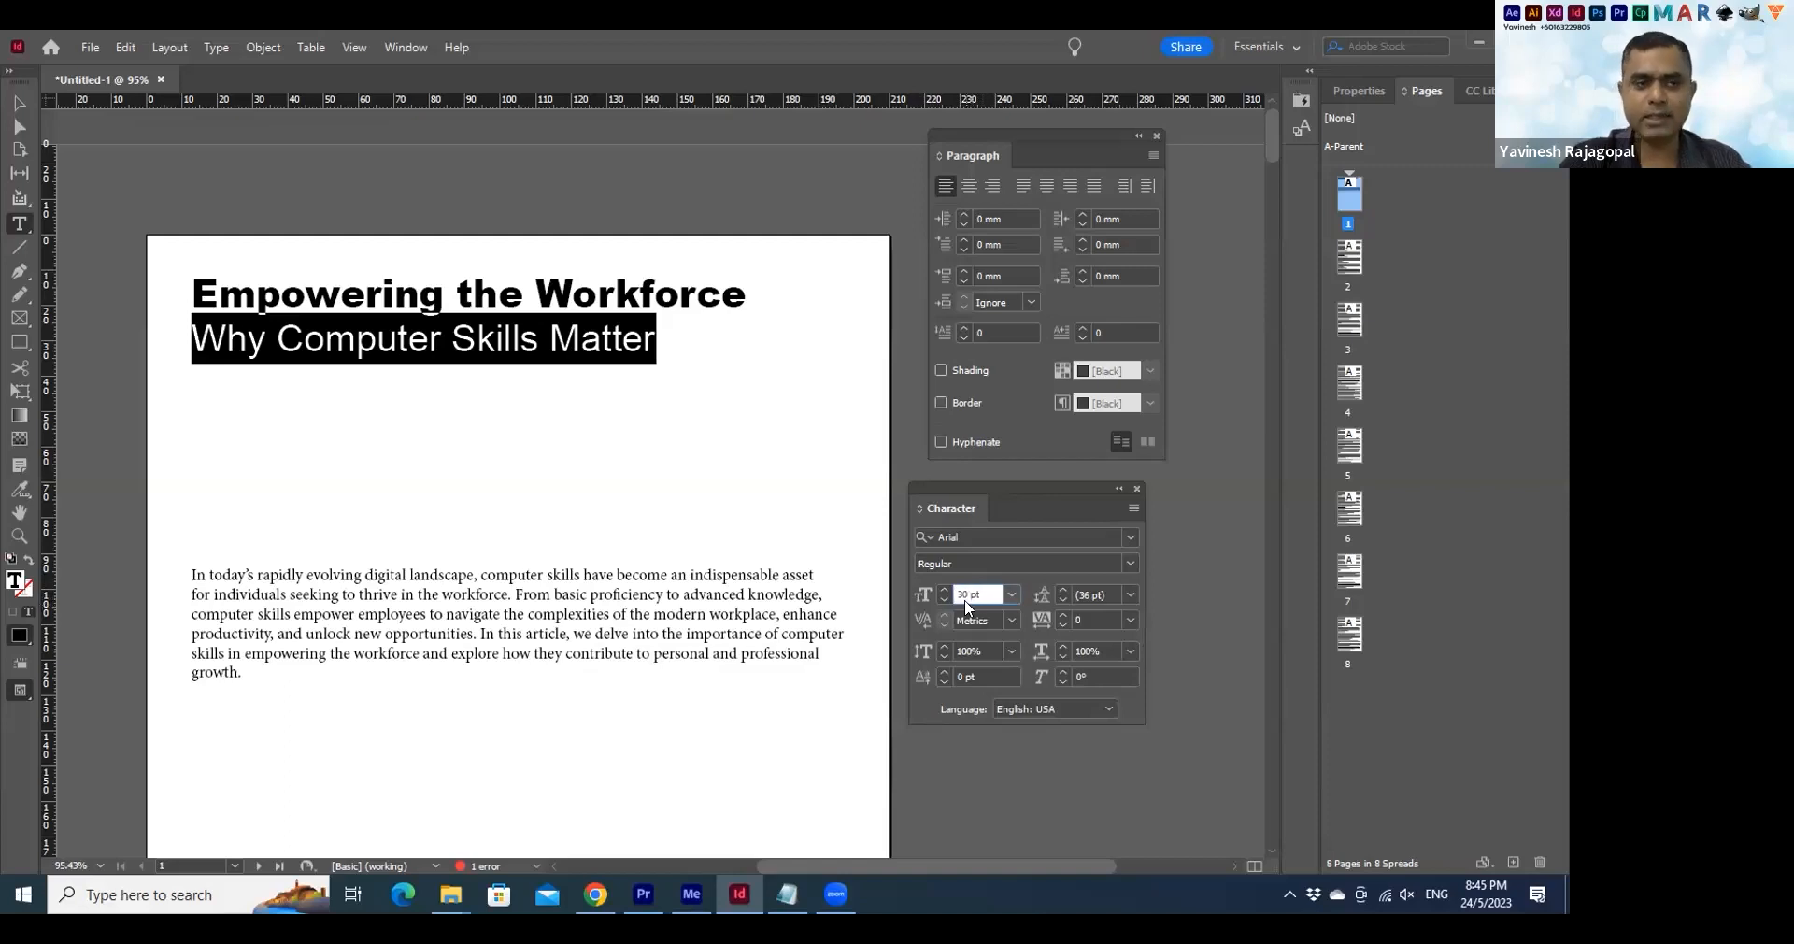
key("Up")
key("Up")
key("Up")
key("Up")
key("Up")
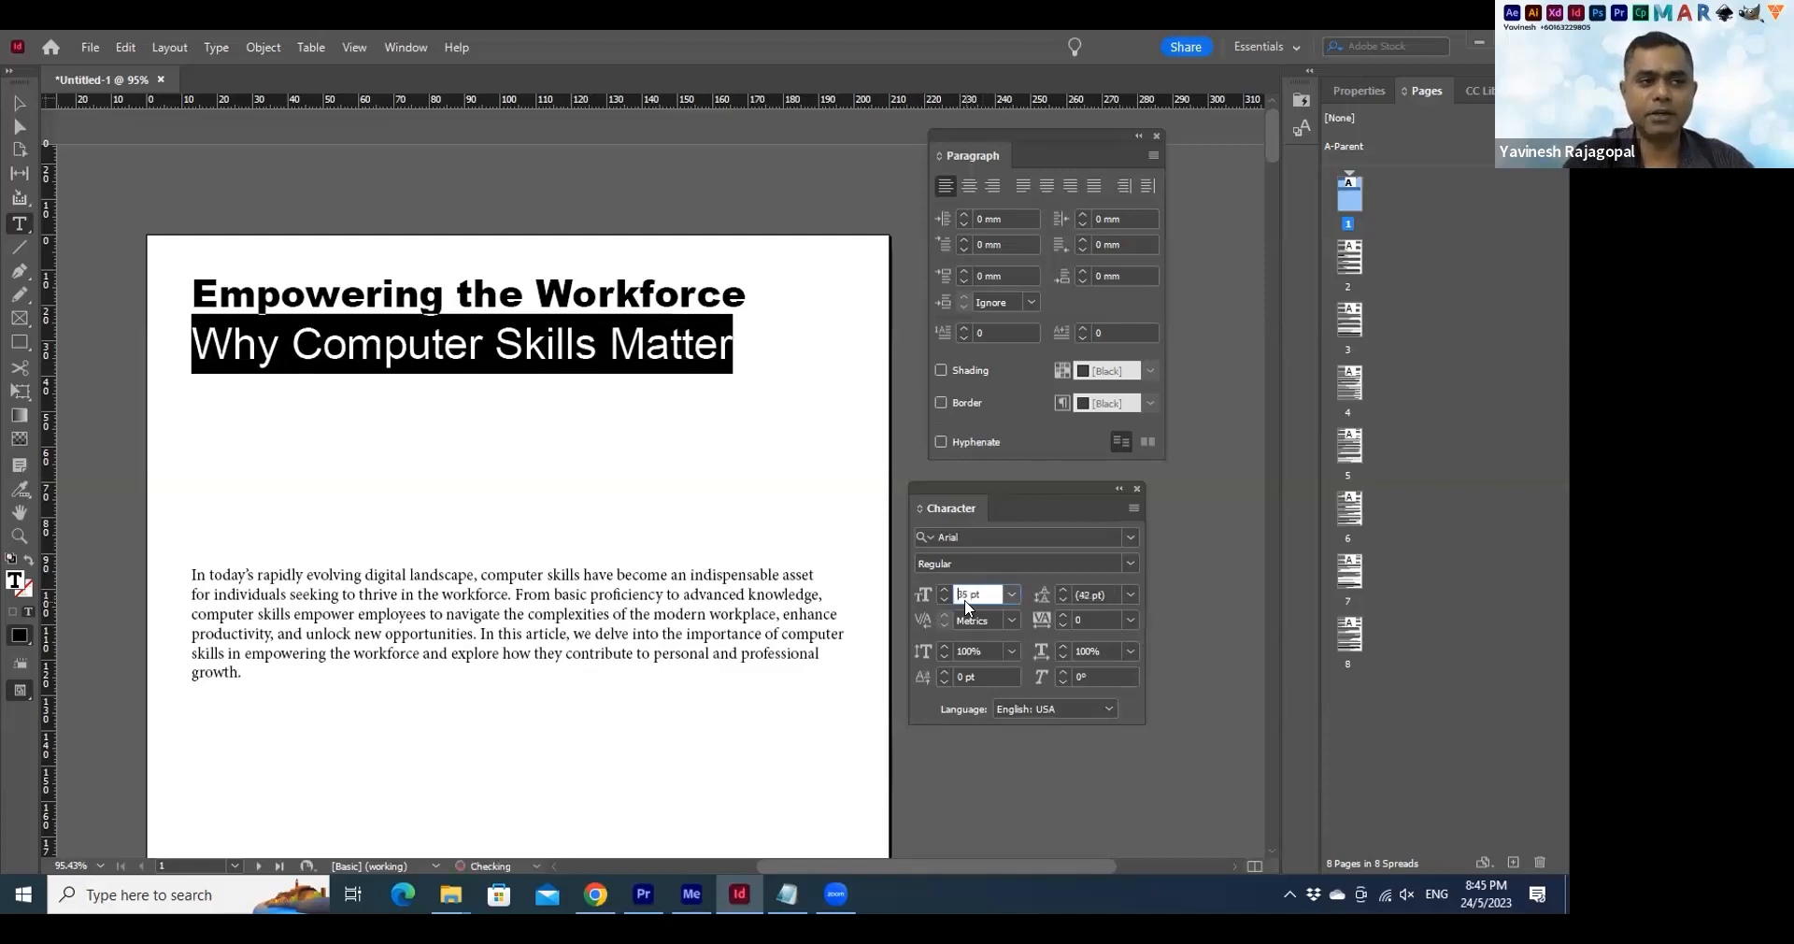
key("Up")
key("Up")
key("Up")
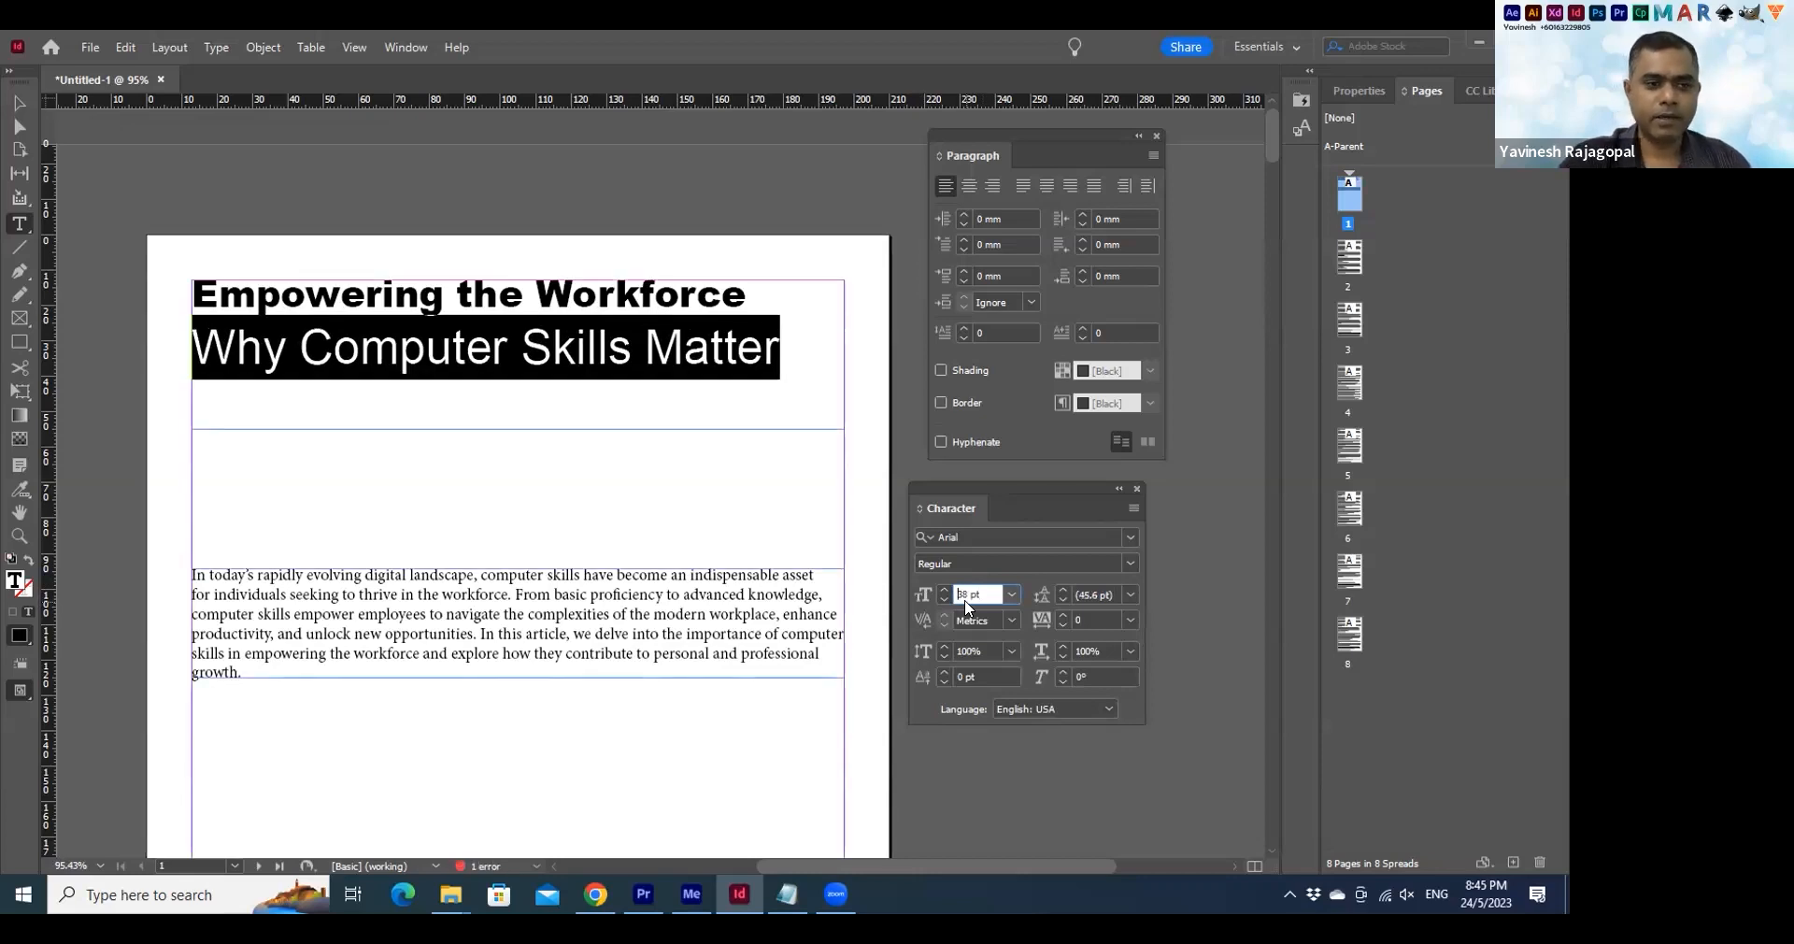
key("Up")
key("Up")
key("Up")
key("Up")
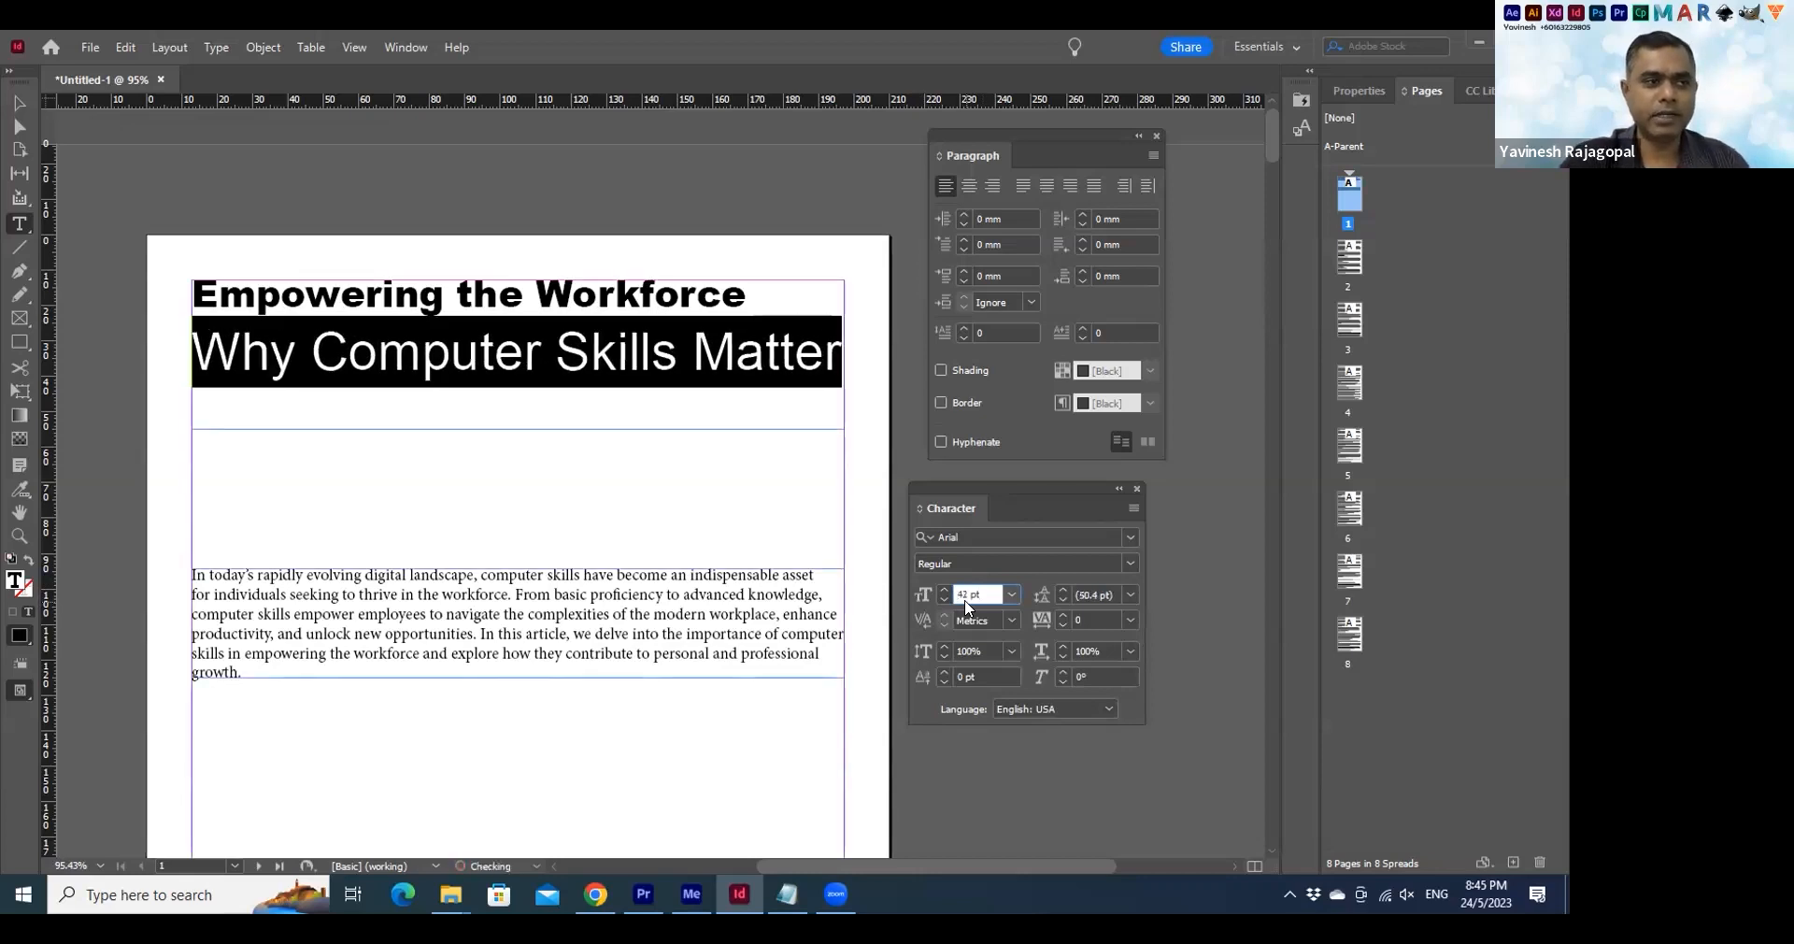
Change the case of the heading's first line, "Empowering the Workforce", to UPPERCASE
left_click_drag(747, 296, 536, 295)
left_click_drag(316, 251, 193, 257)
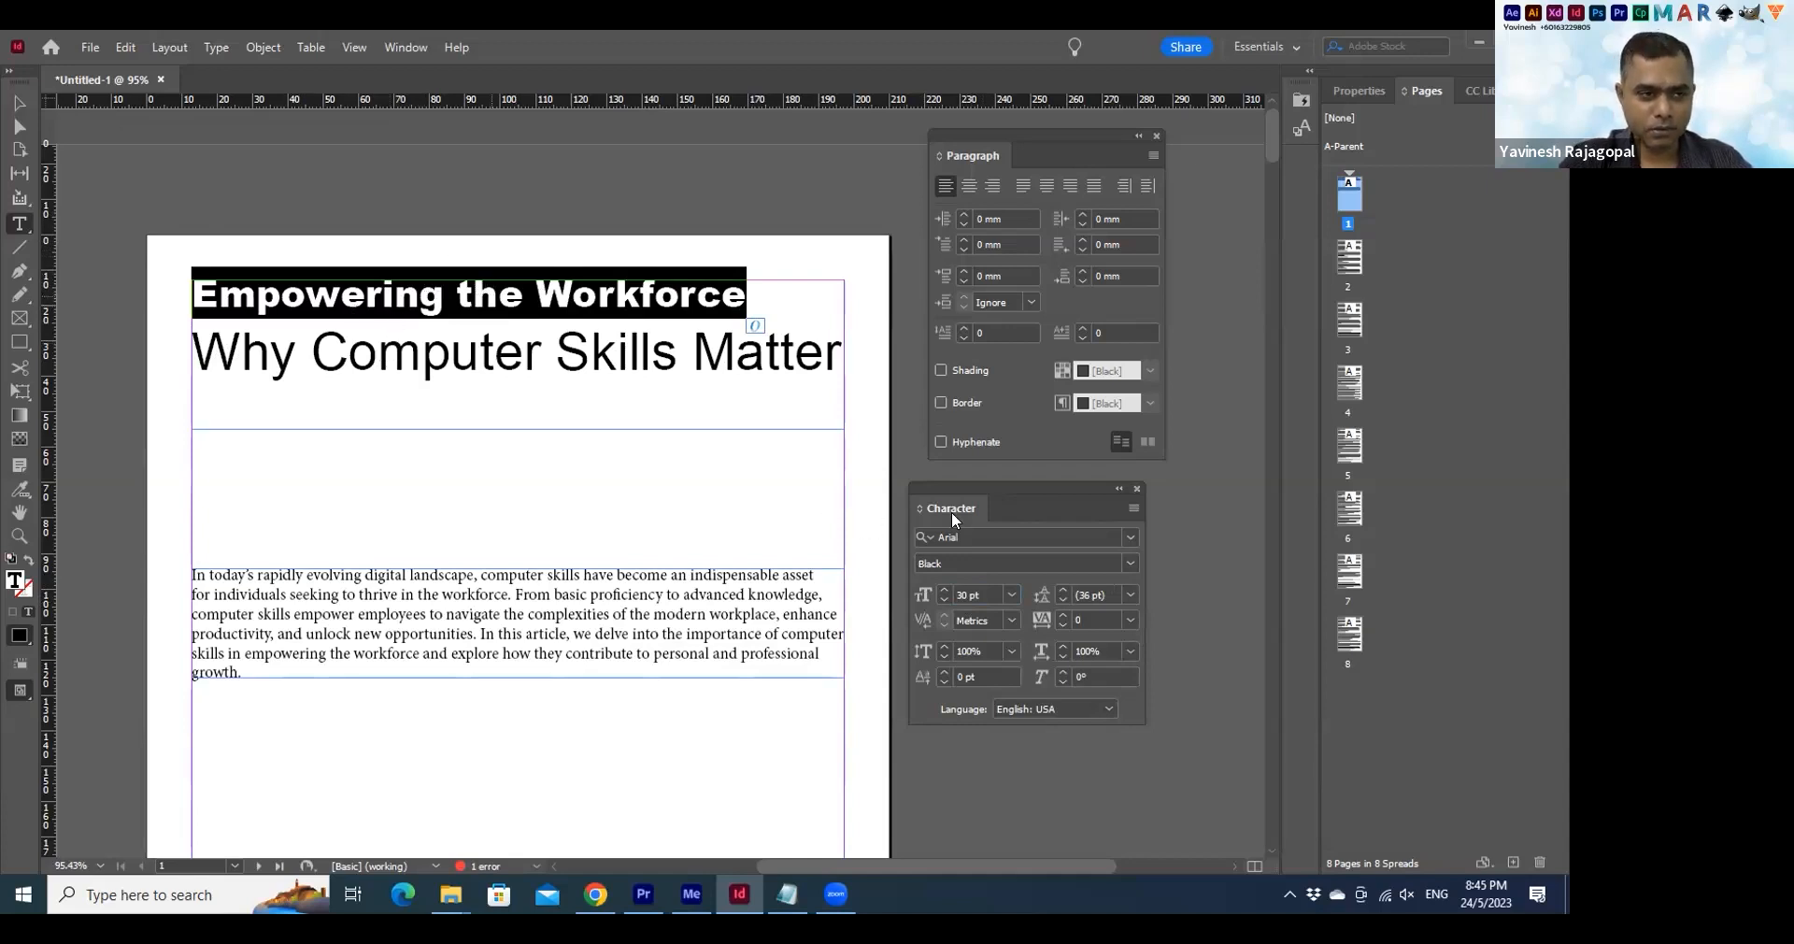
left_click(217, 47)
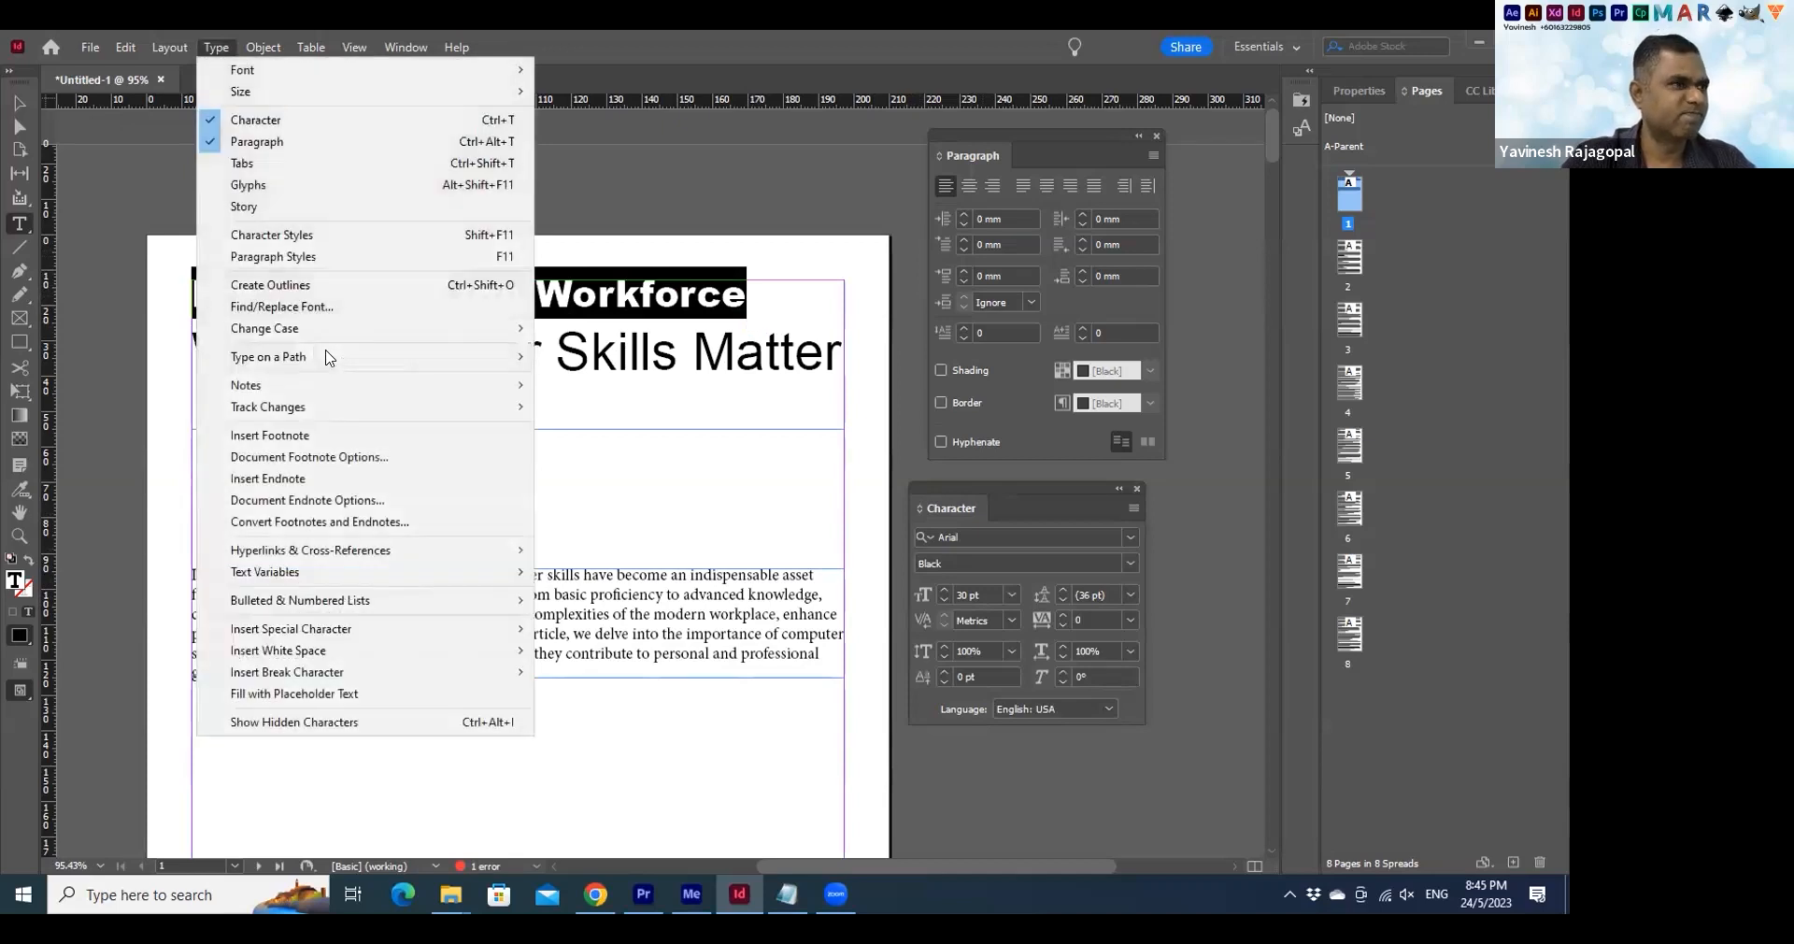
mouse_move(328, 358)
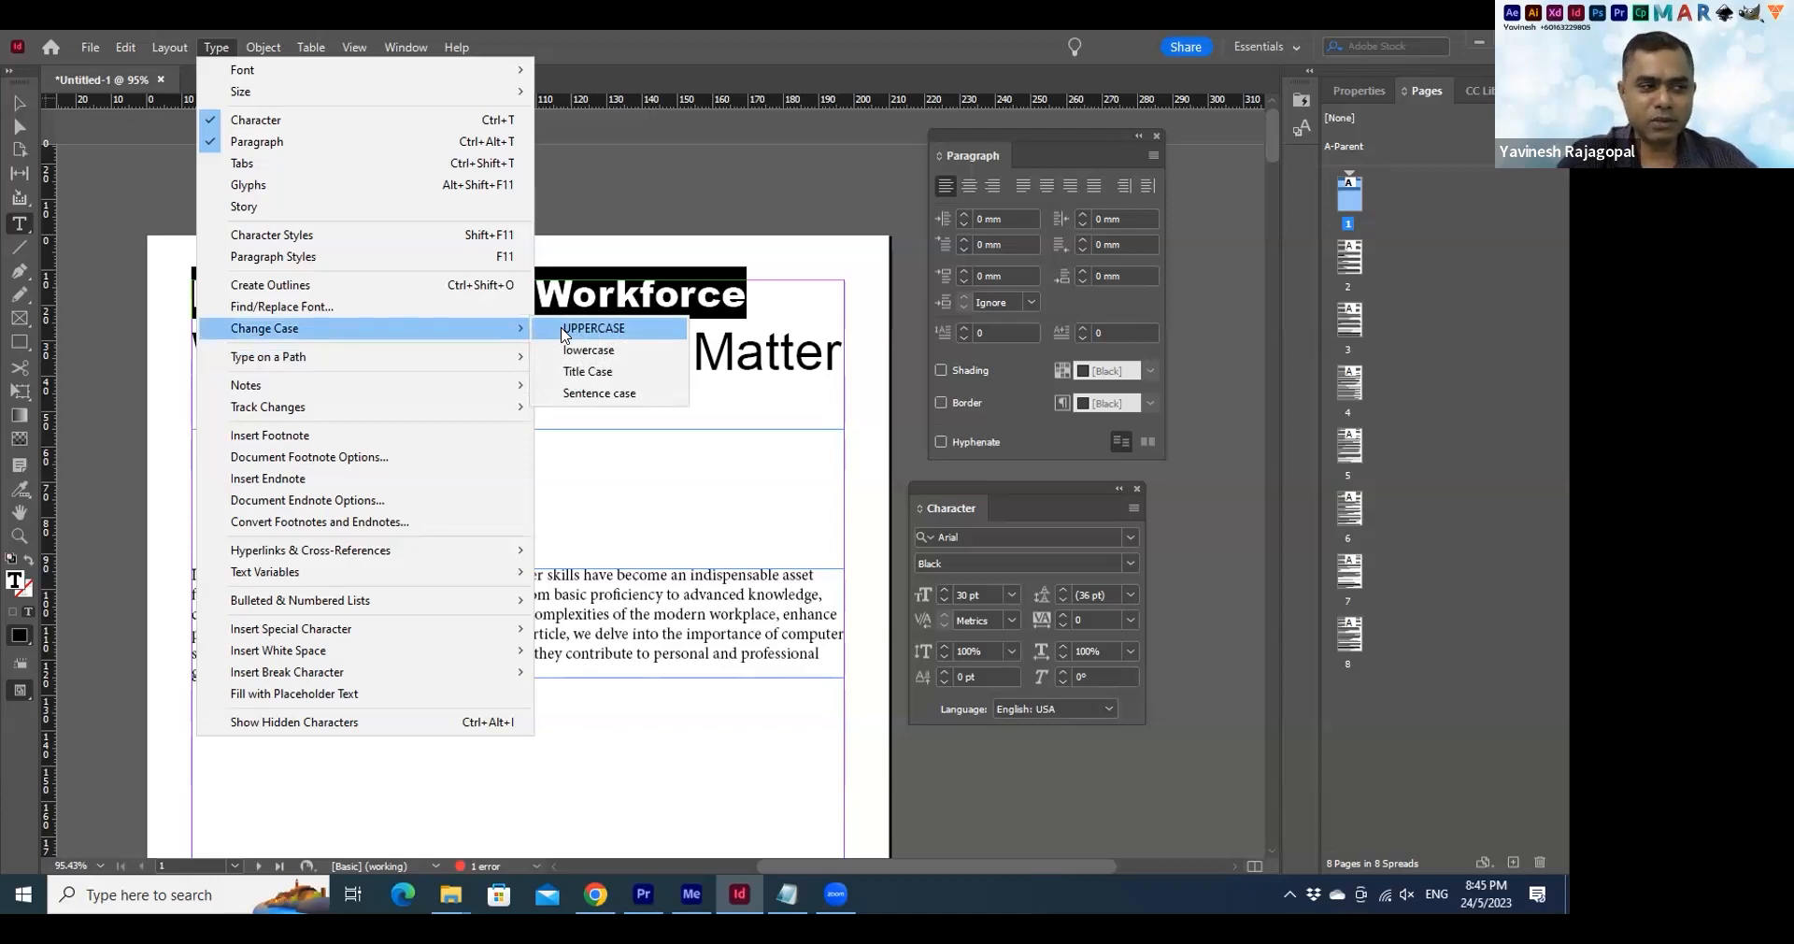
left_click(562, 331)
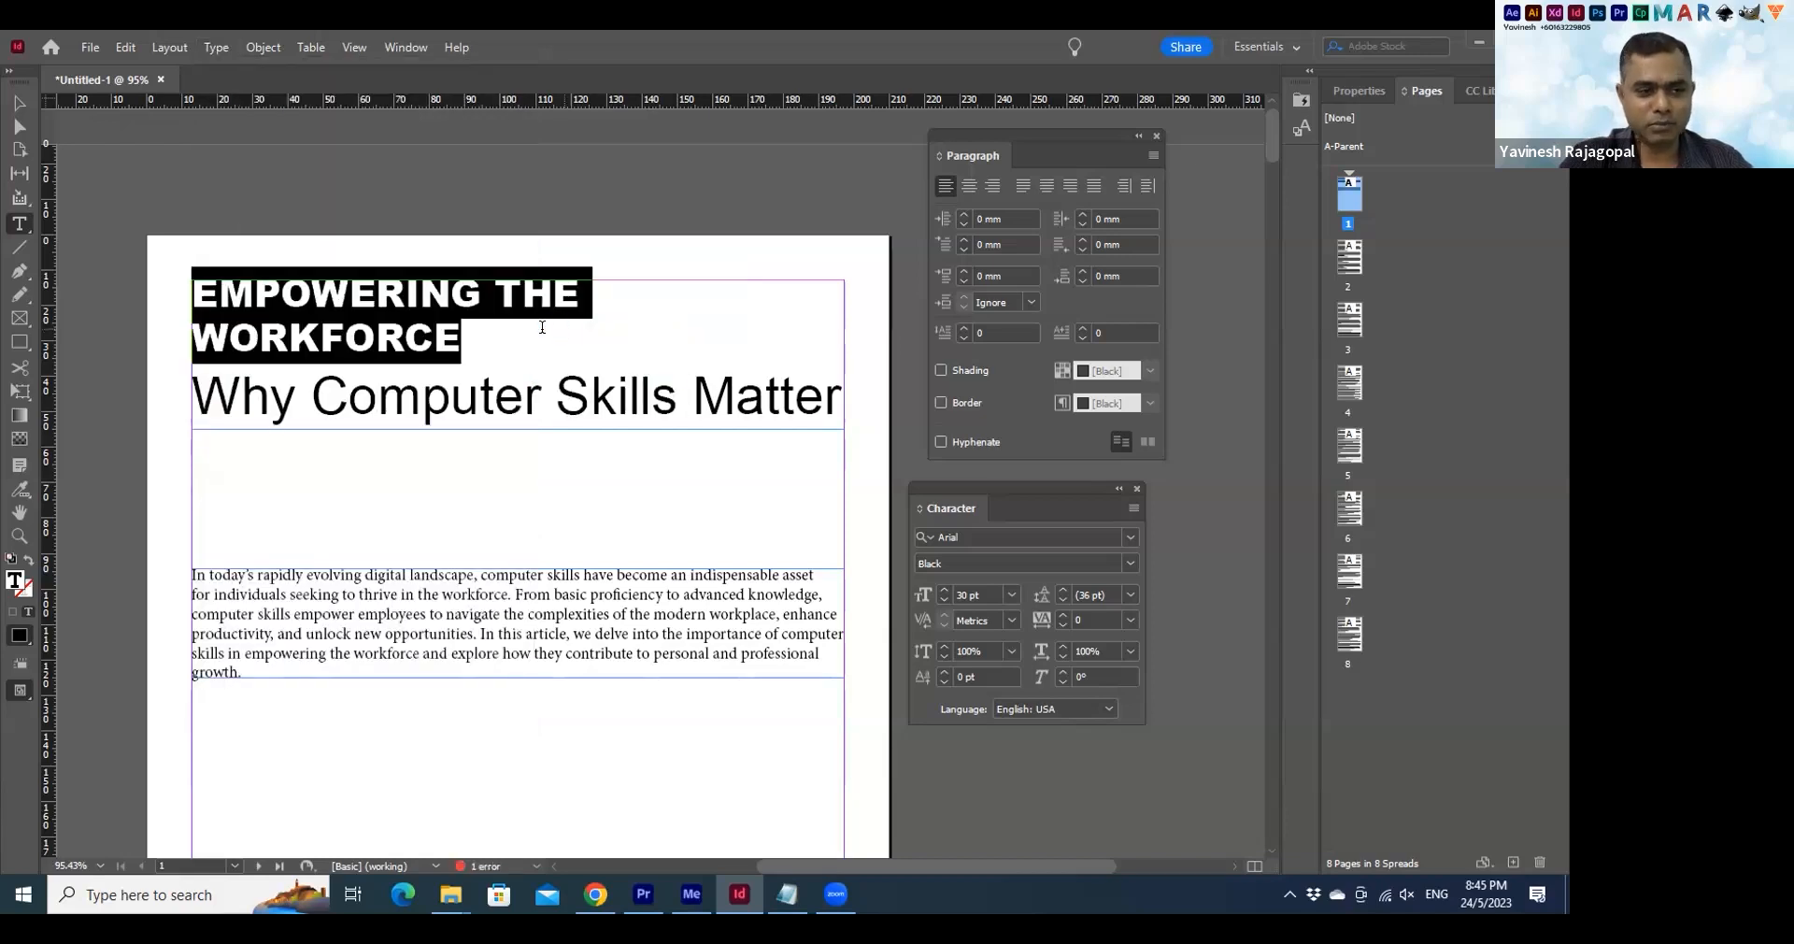
Reduce the heading's first line to 29.3 pt so it fits on one line across the frame, and deselect the text
left_click(982, 595)
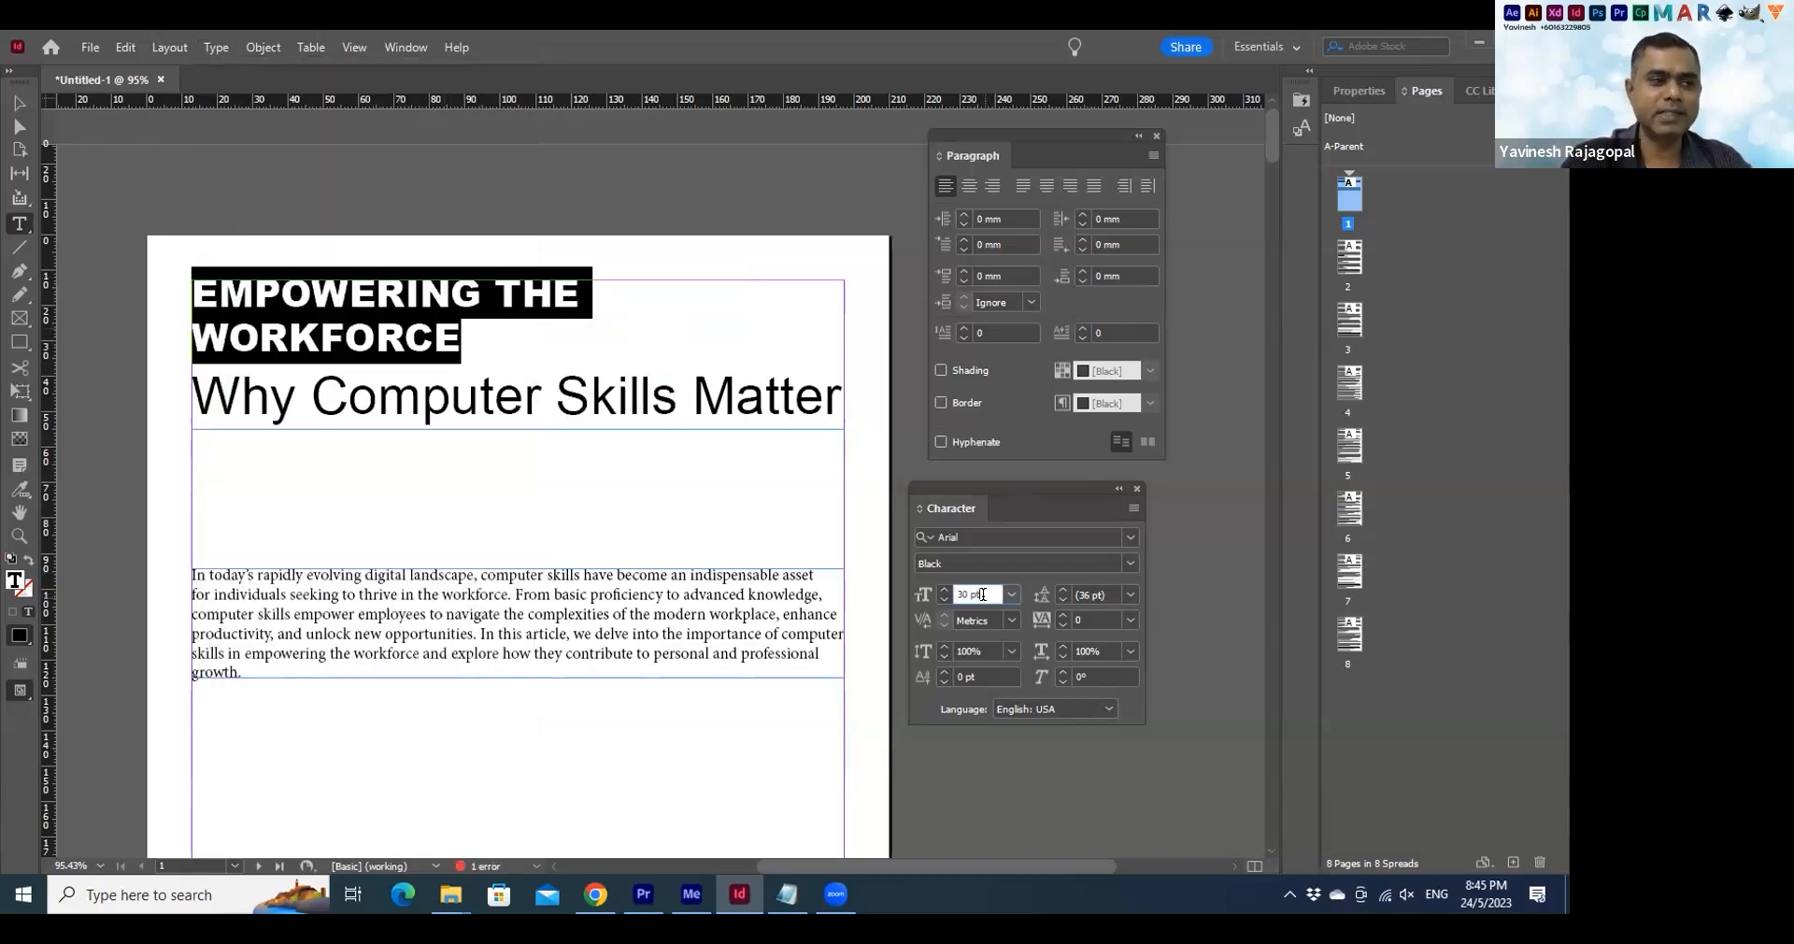
key("Down")
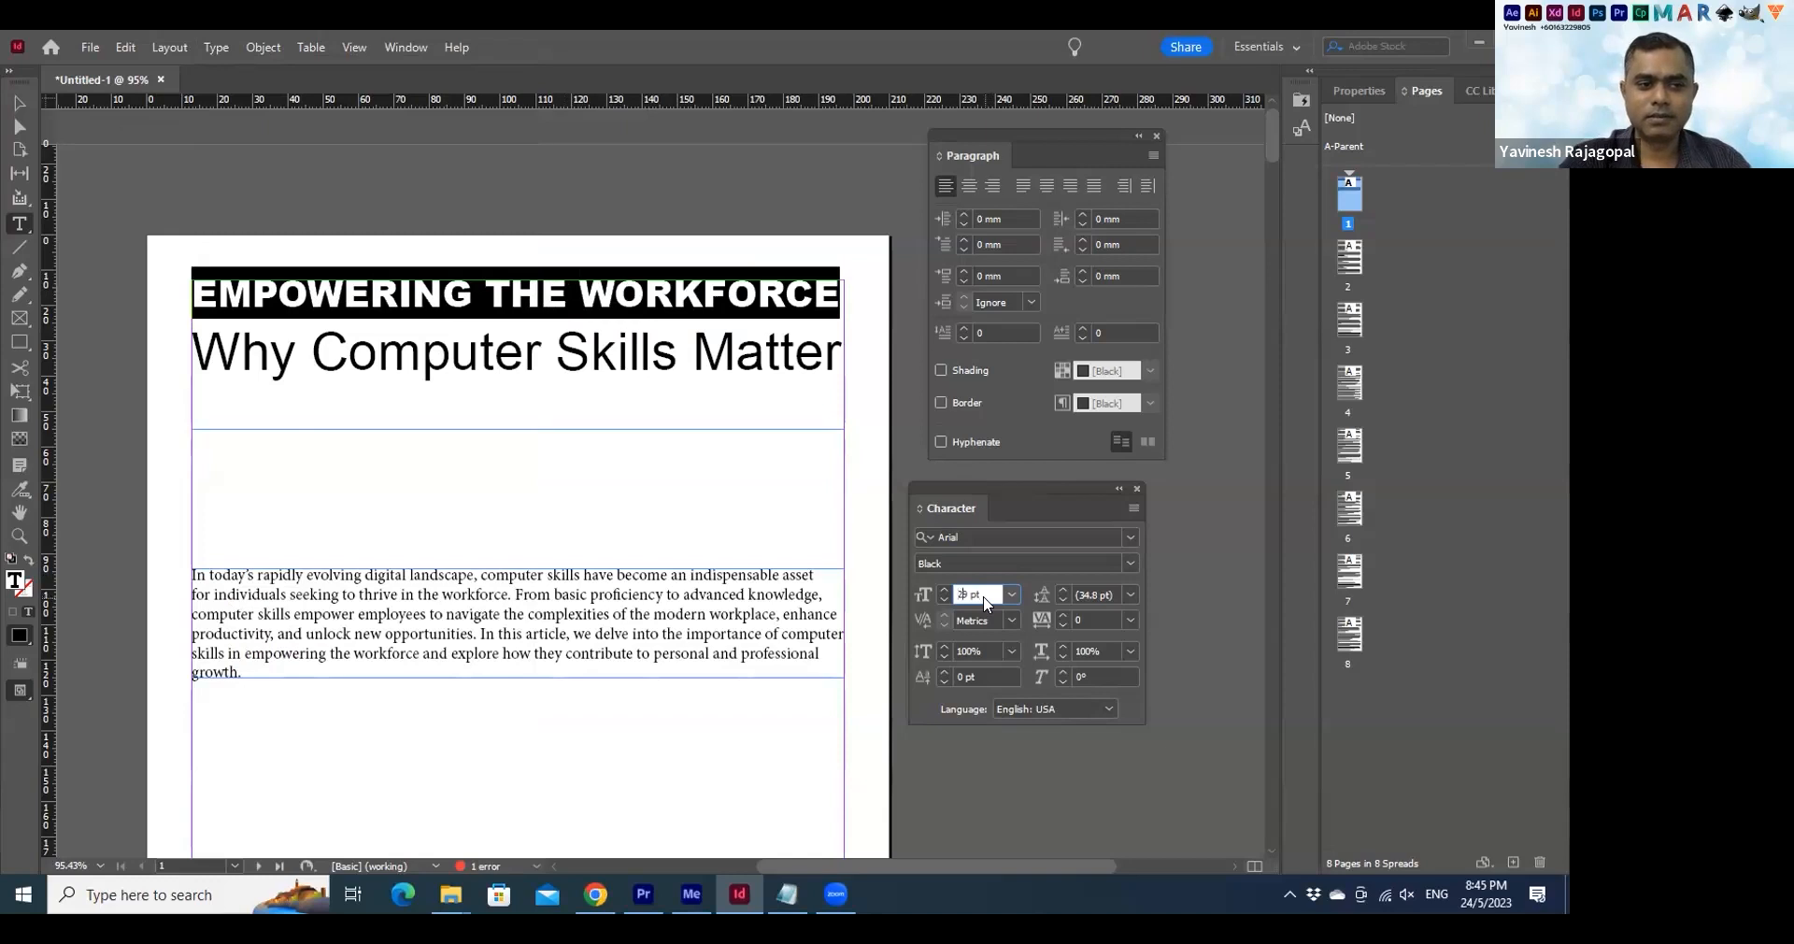
type(".5")
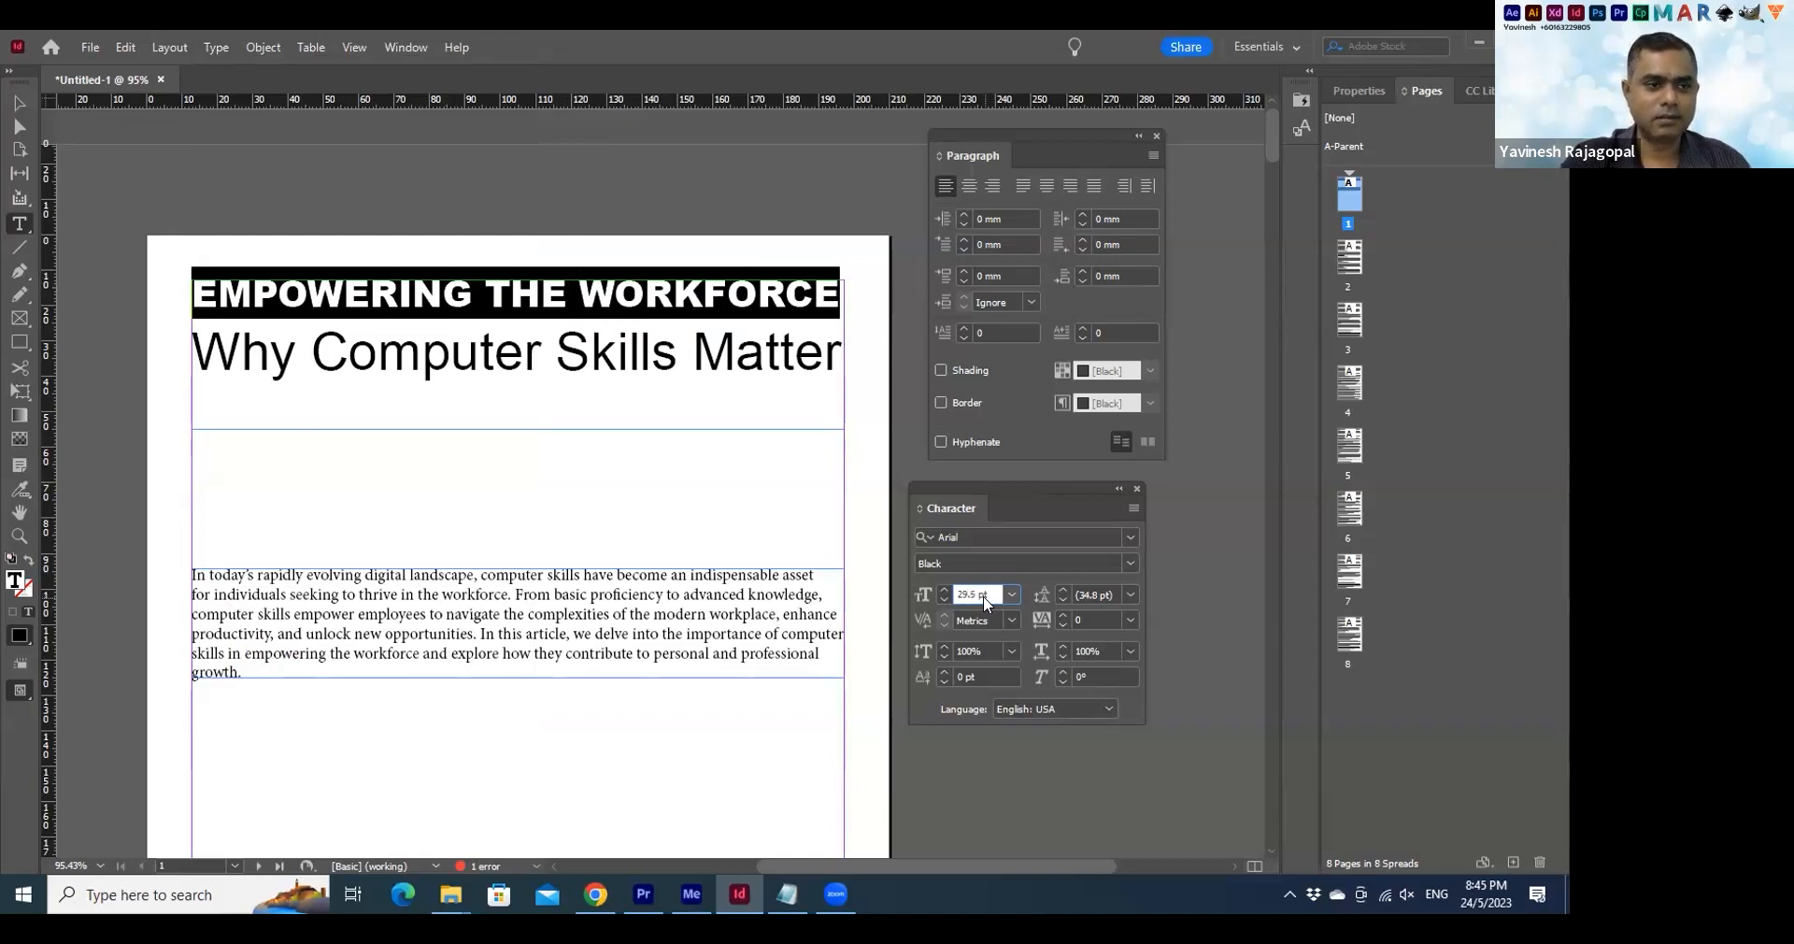
key("Return")
double_click(982, 595)
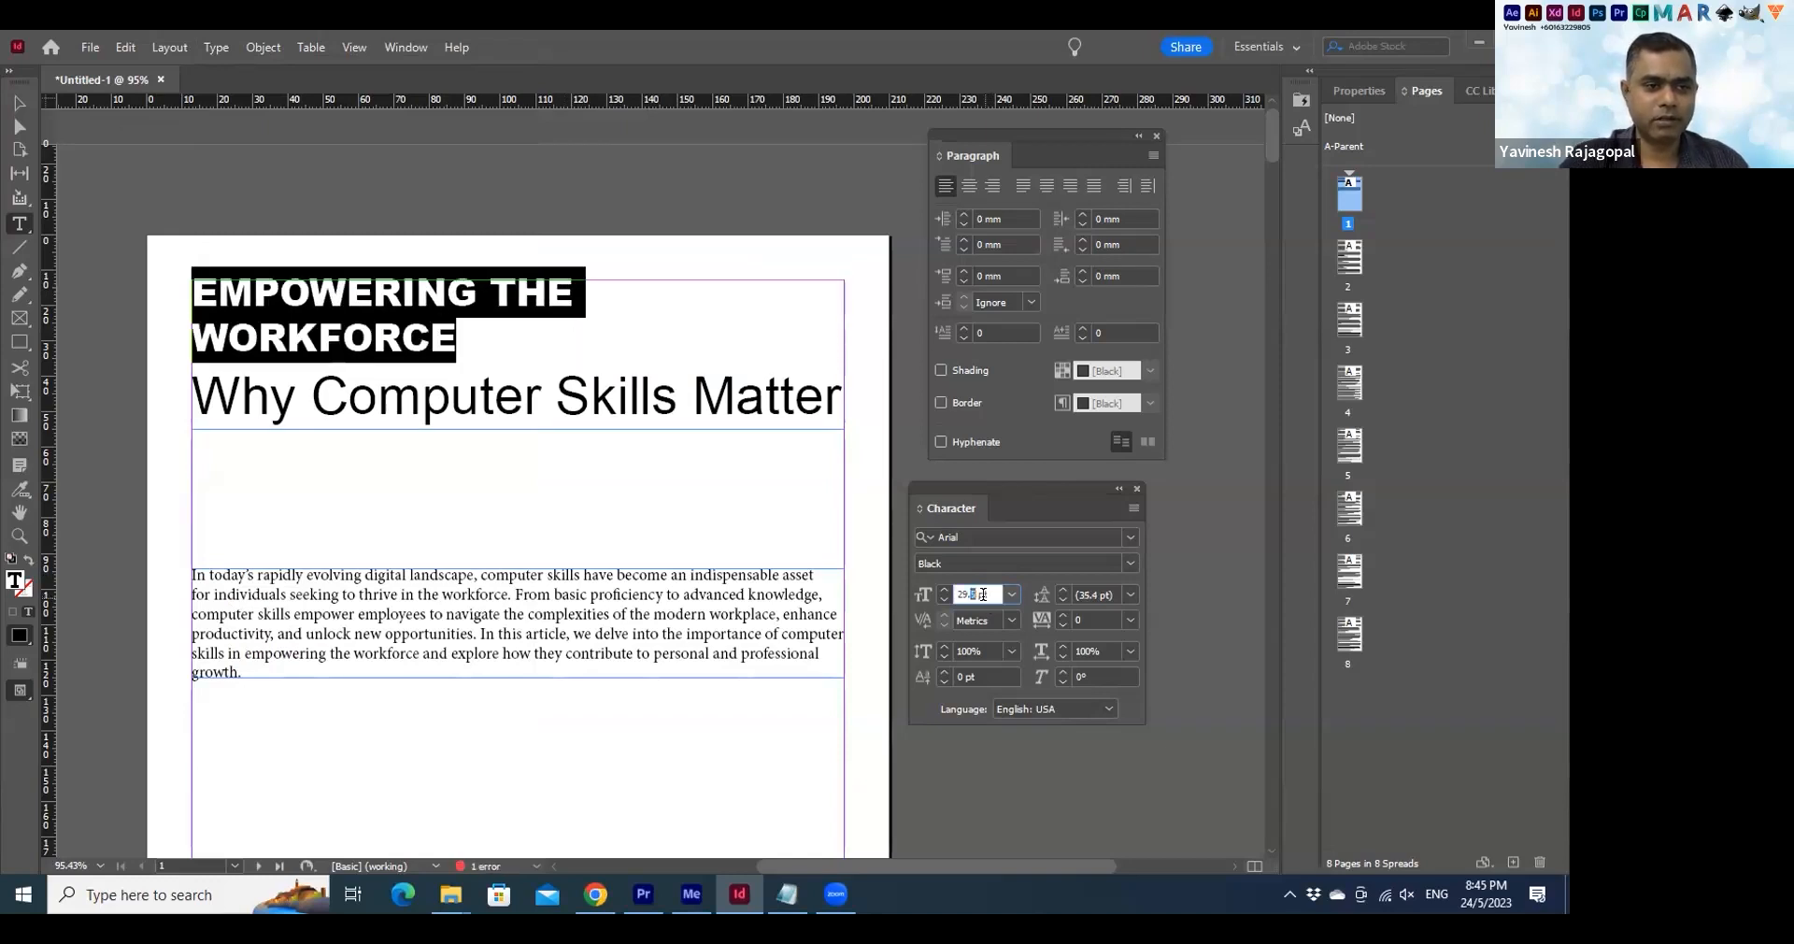
type("4")
key("Return")
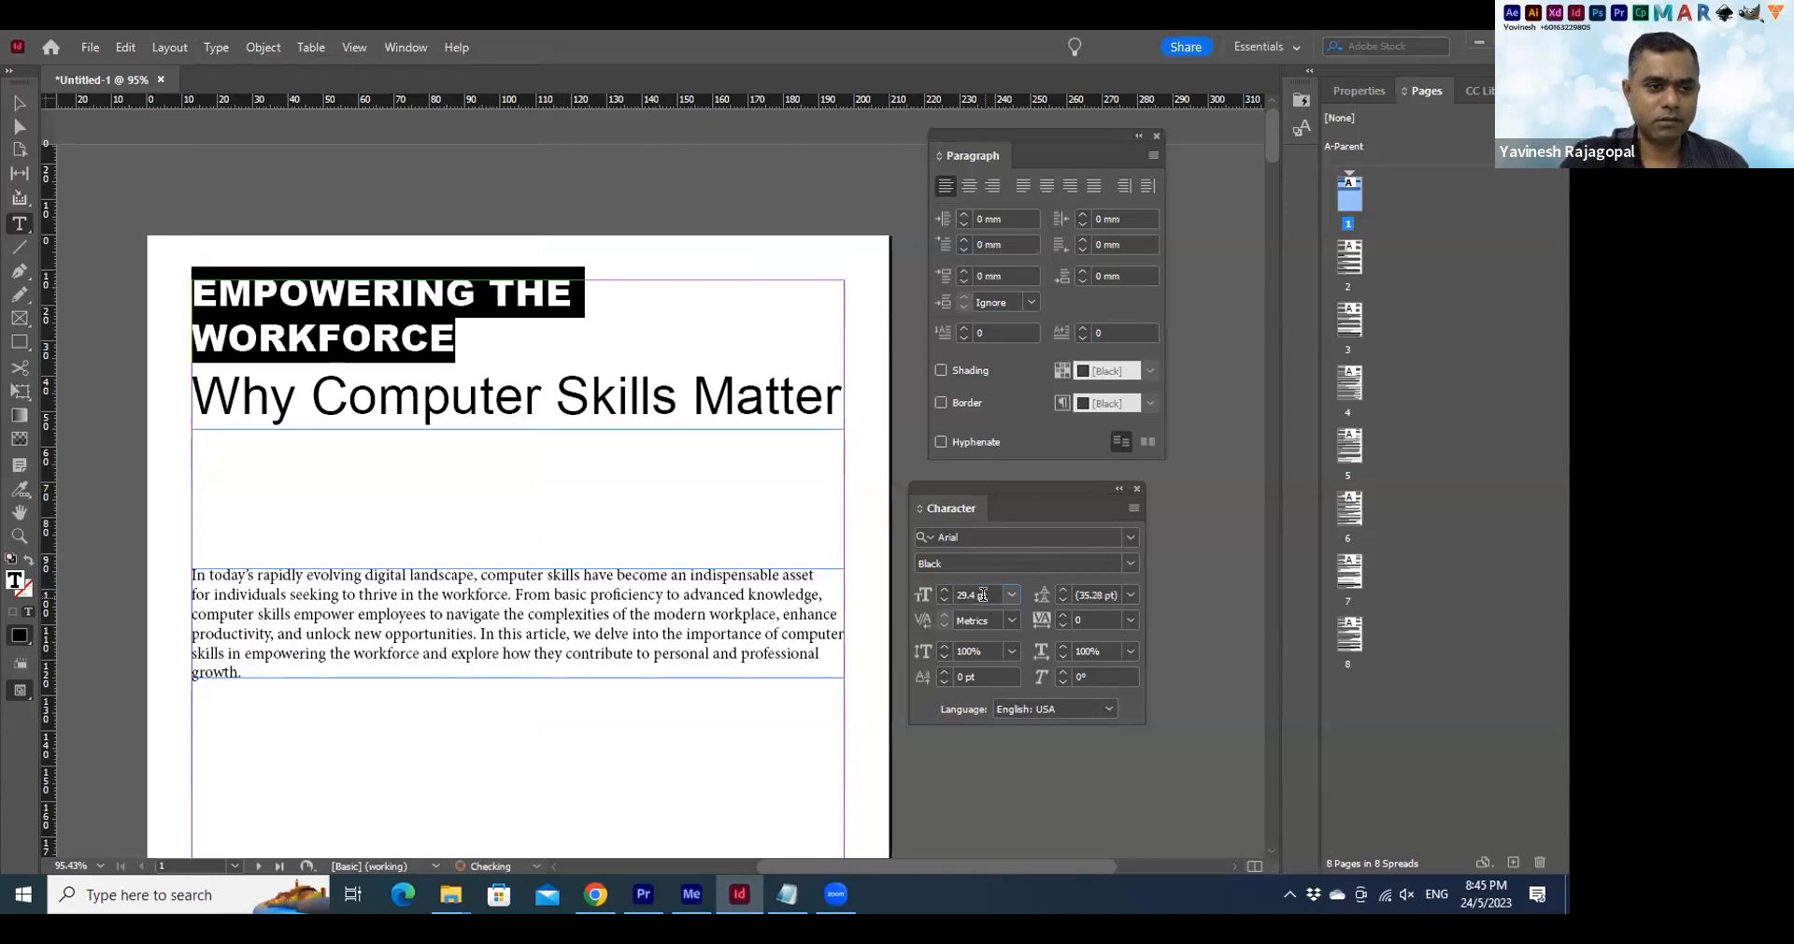
key("BackSpace")
type("3")
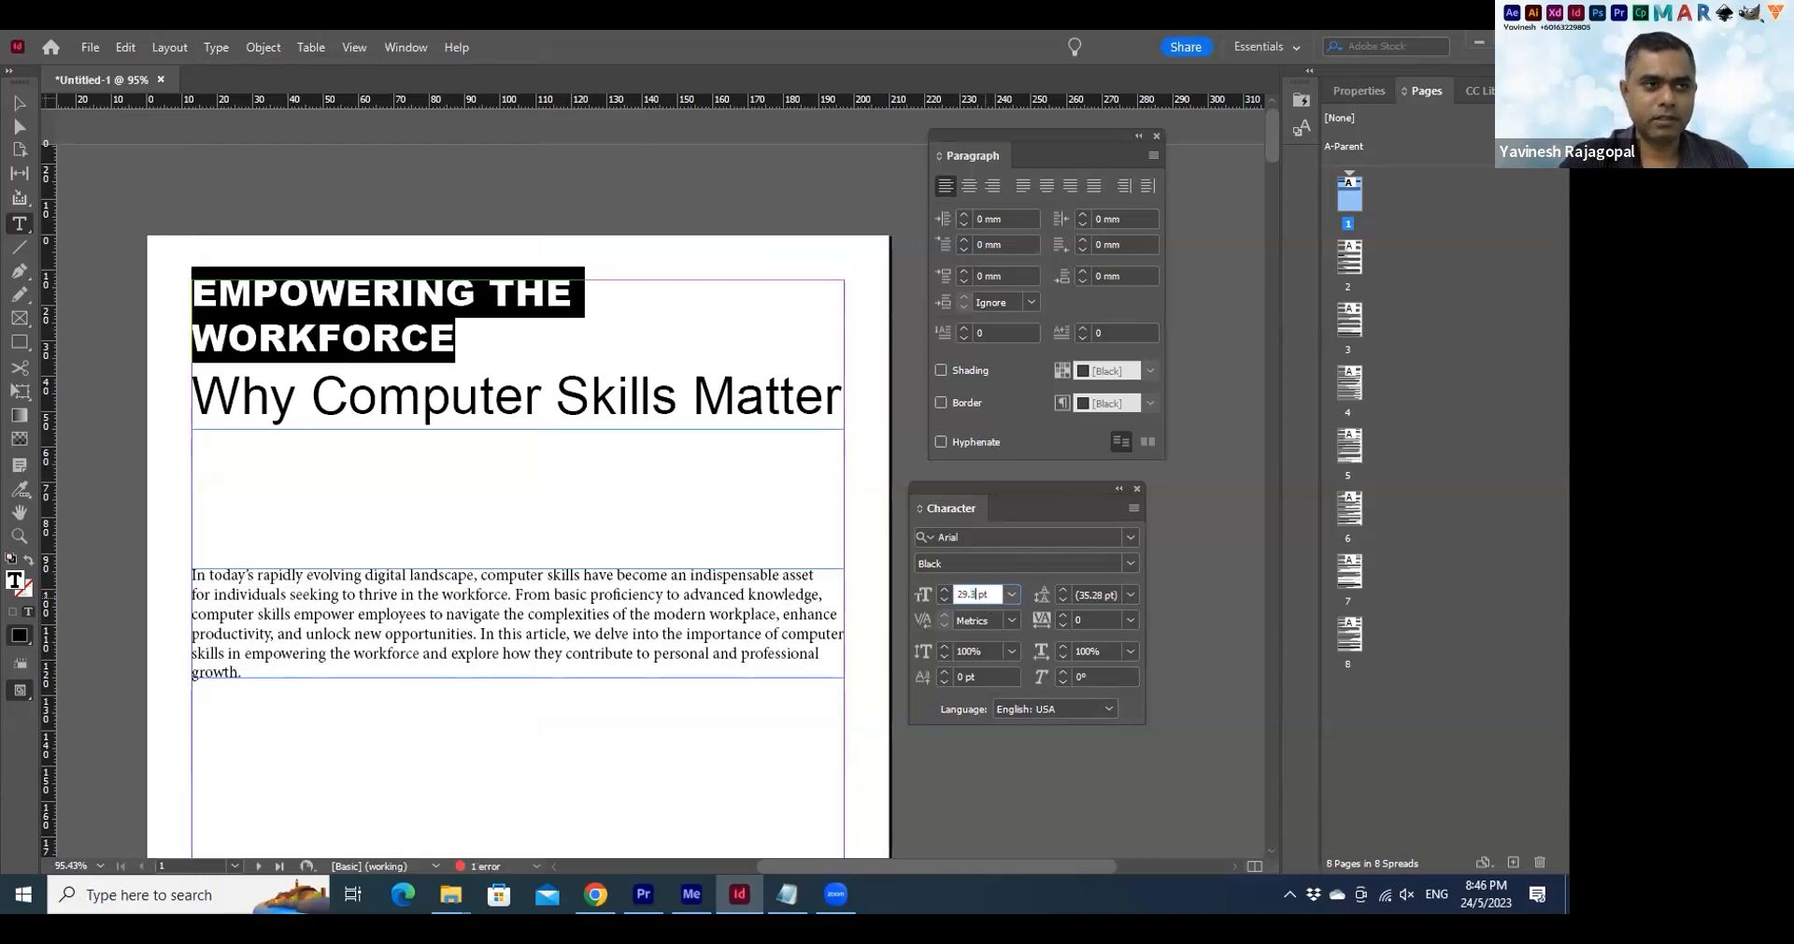
key("Return")
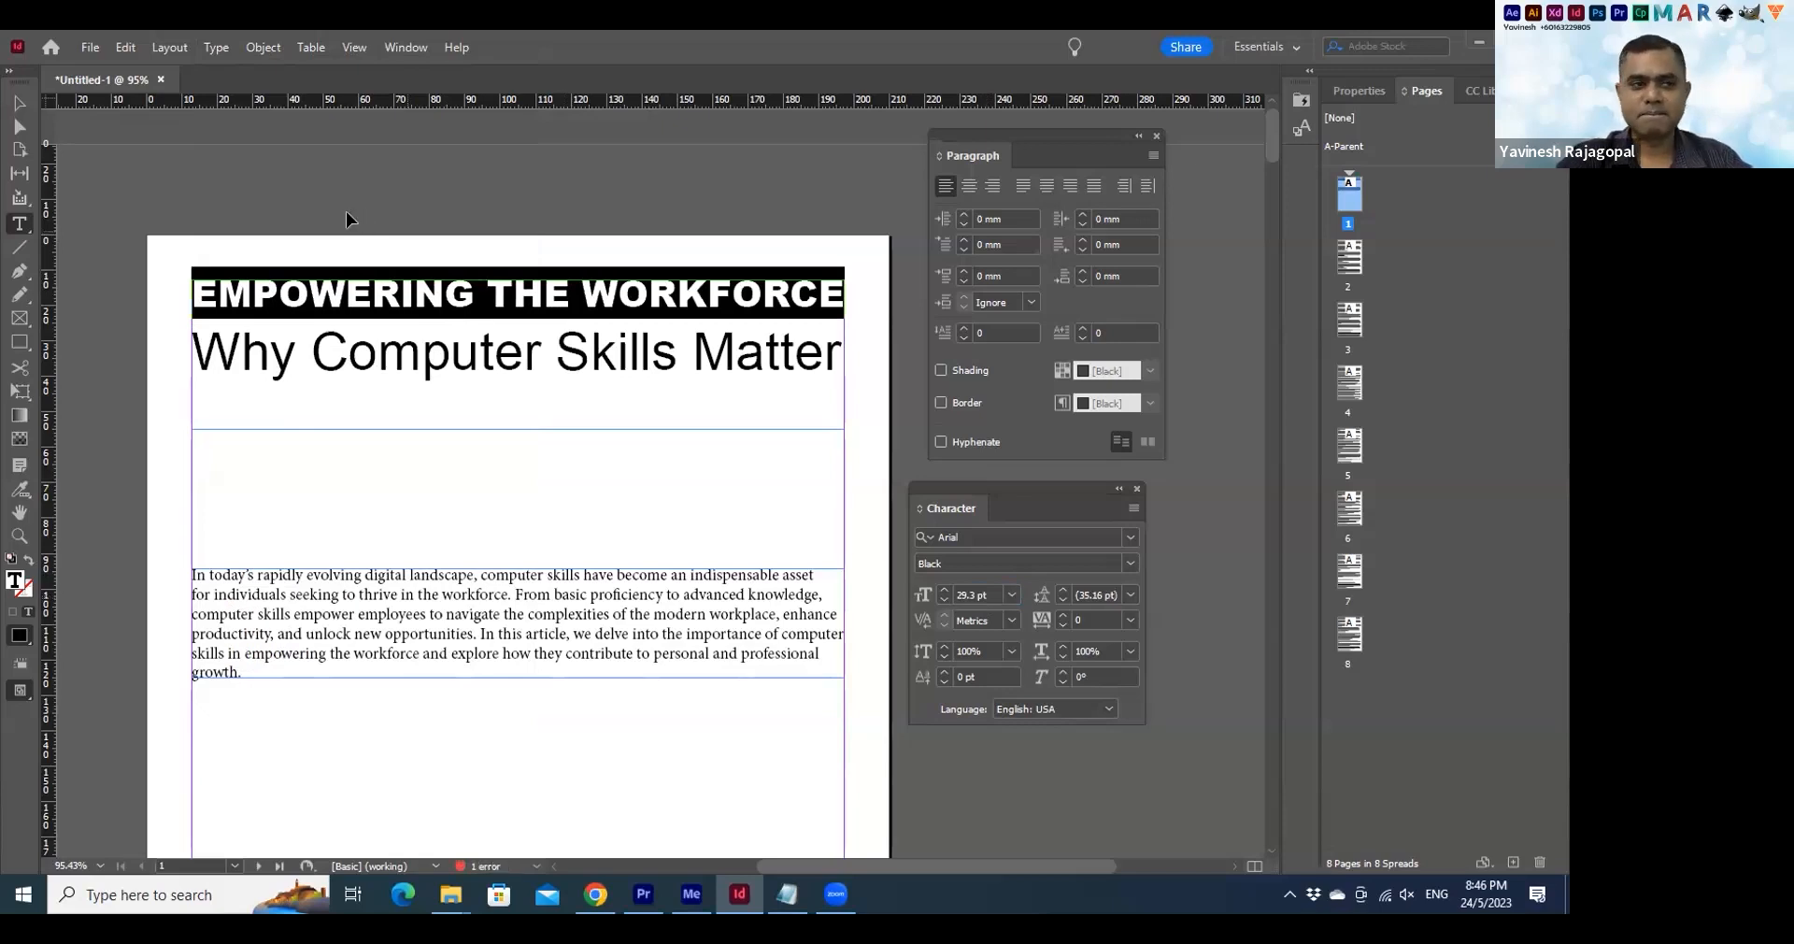
key("ctrl+shift+a")
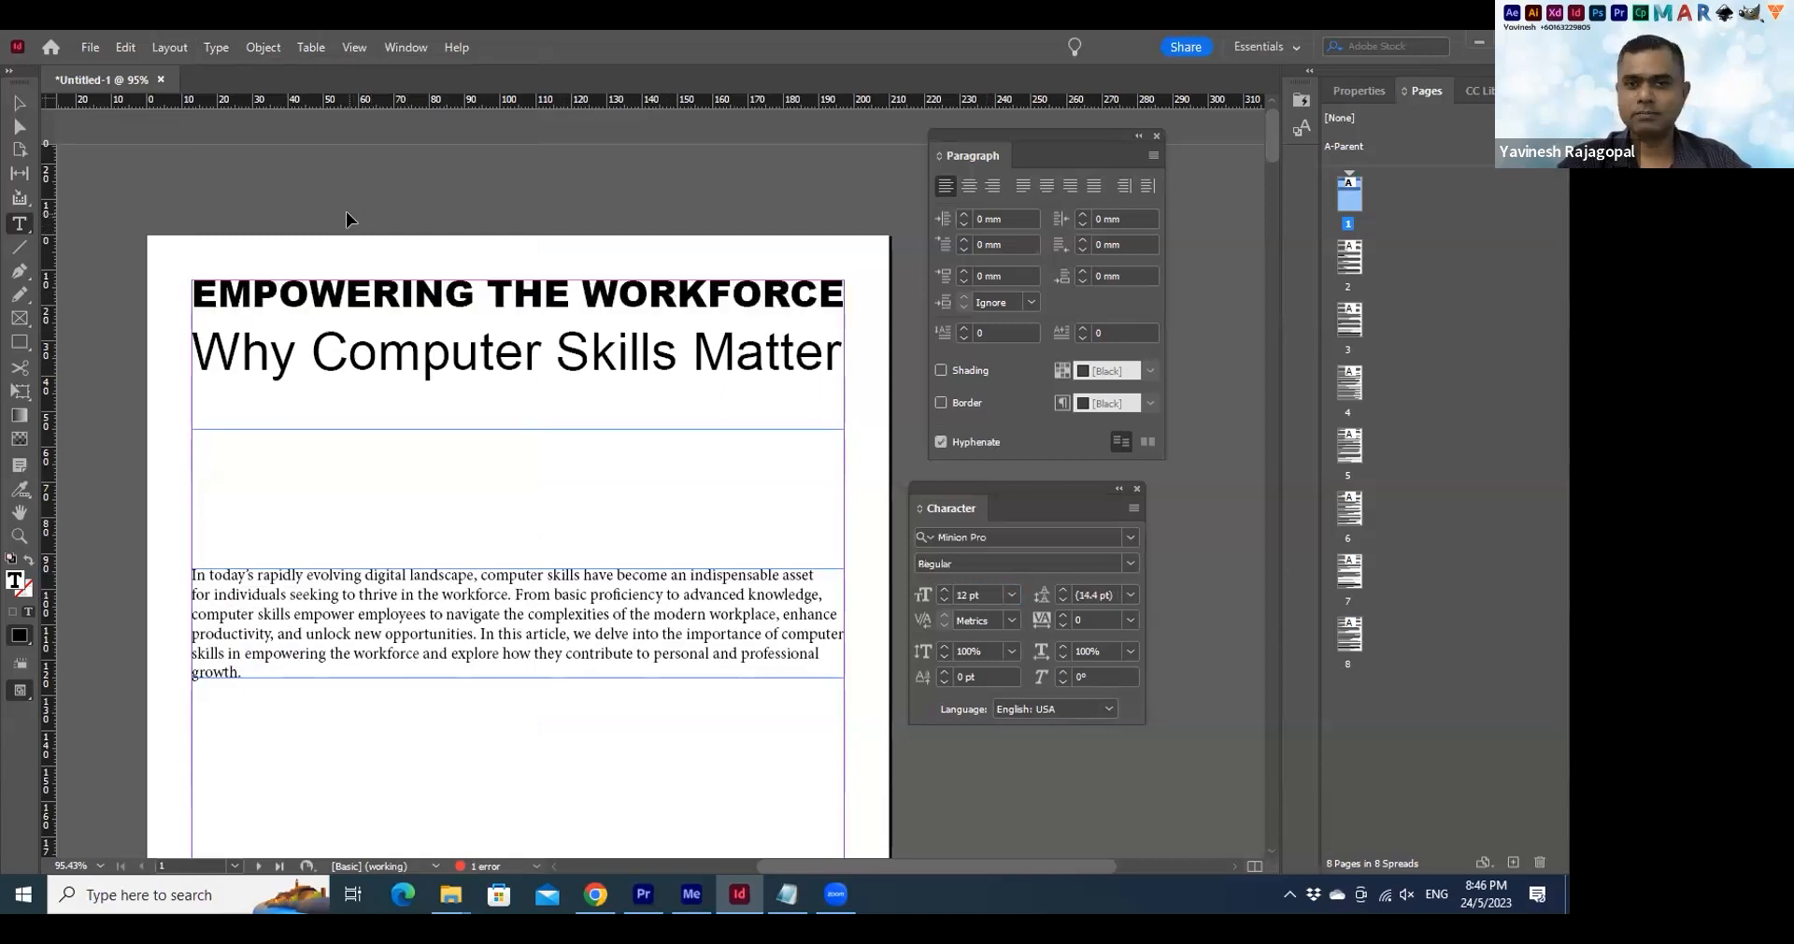
key("Escape")
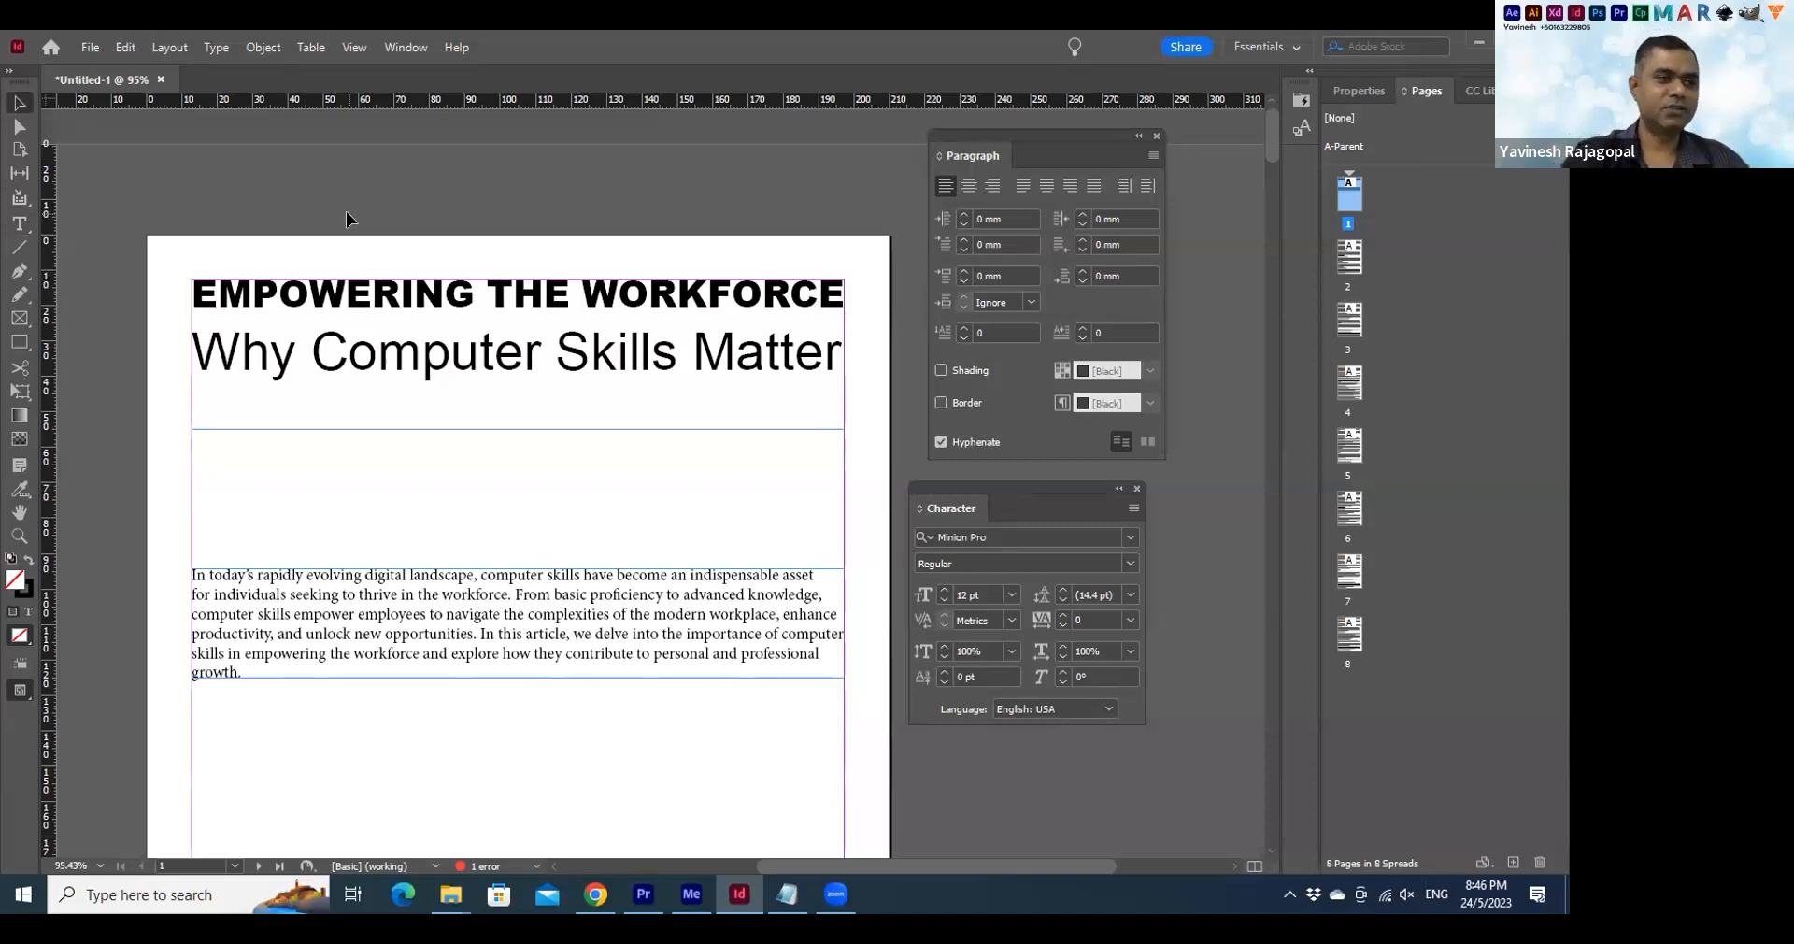
Show the whole first page and align the Character panel beneath the Paragraph panel, clear of the page
key("ctrl+0")
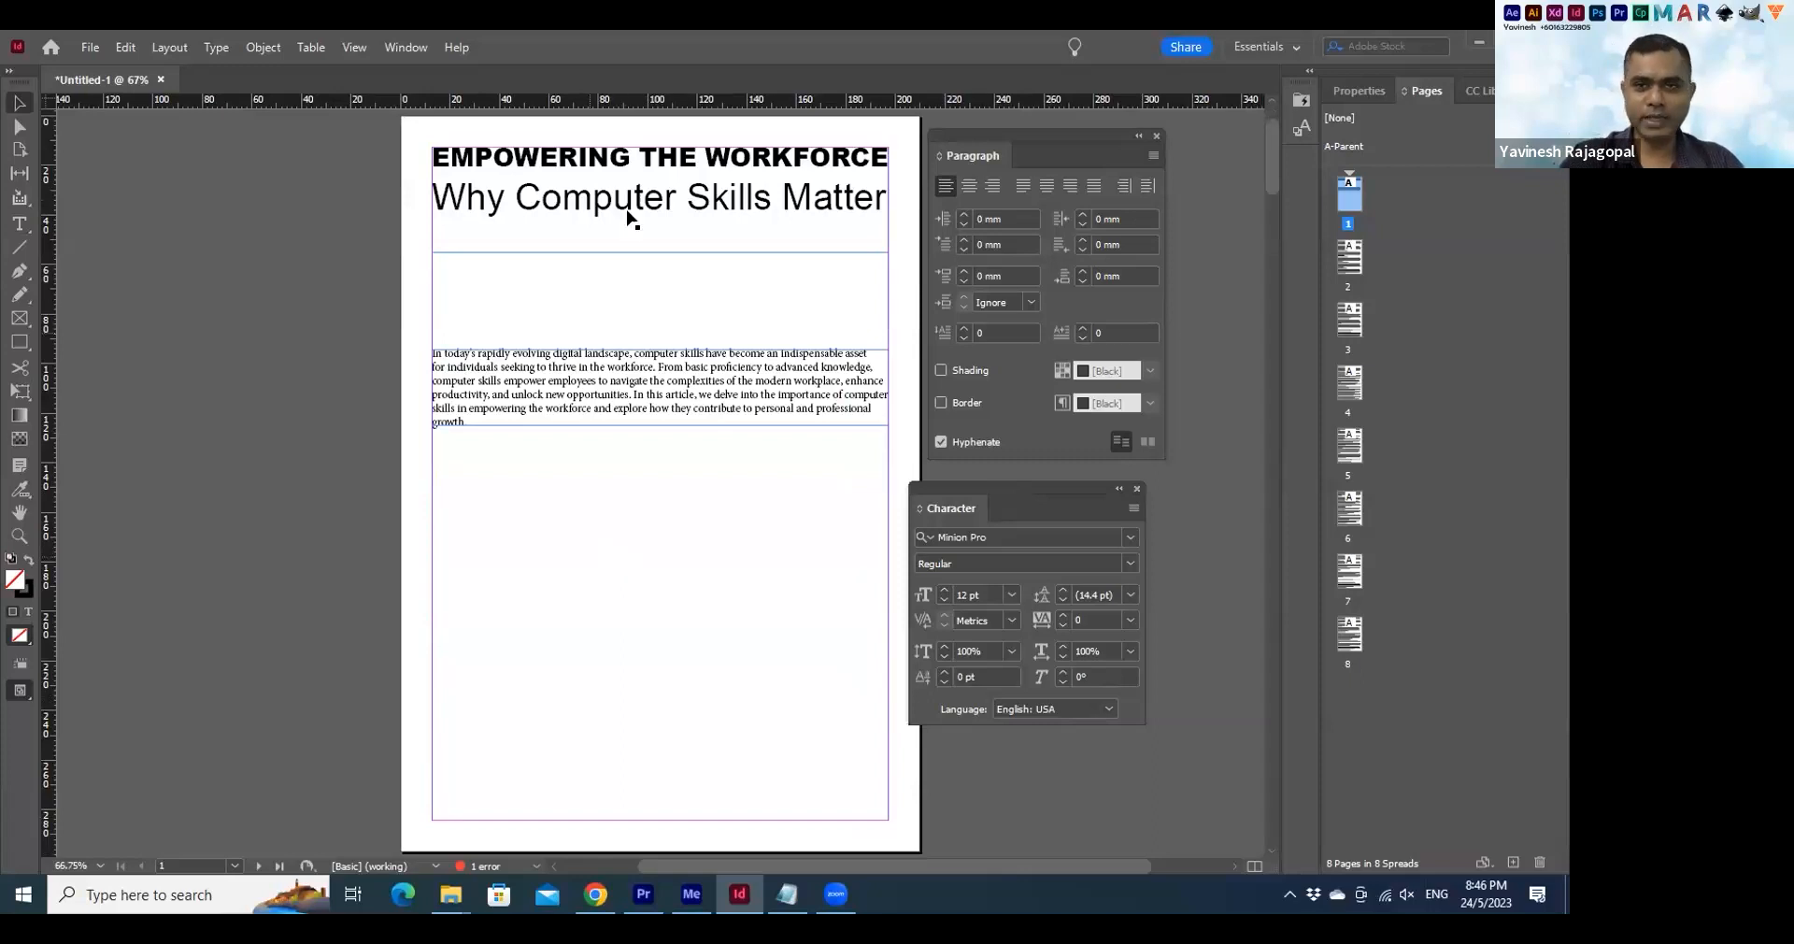
left_click_drag(1012, 492, 1037, 484)
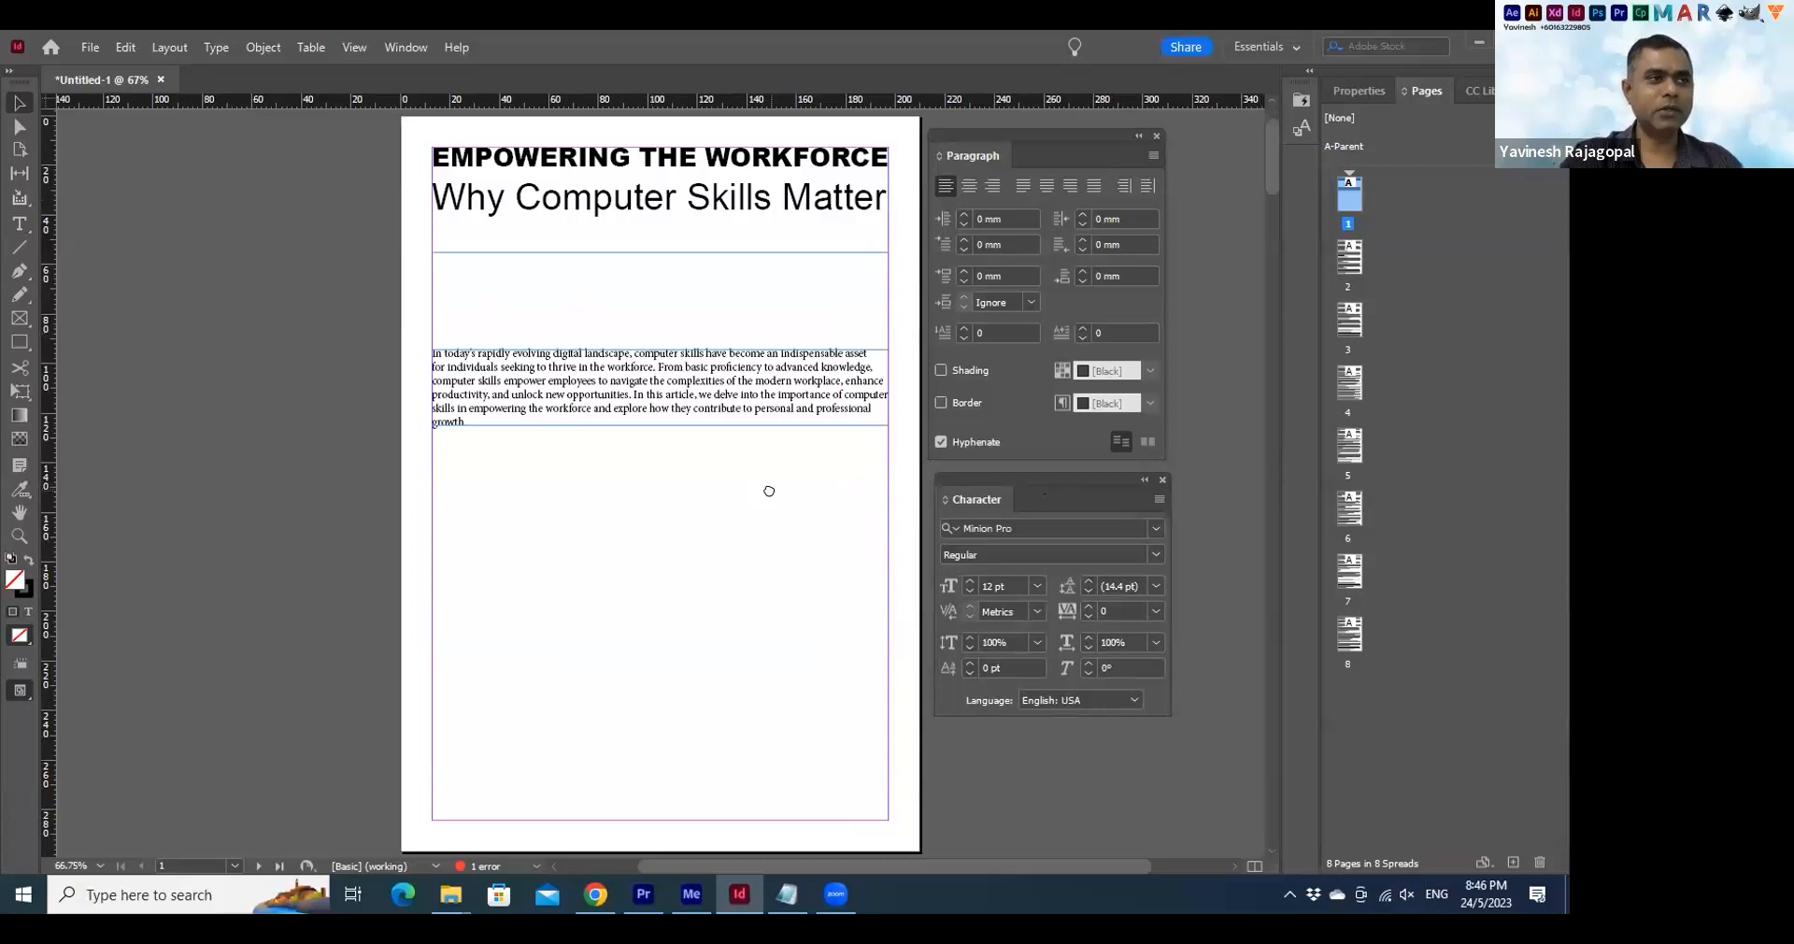
left_click_drag(769, 491, 617, 504)
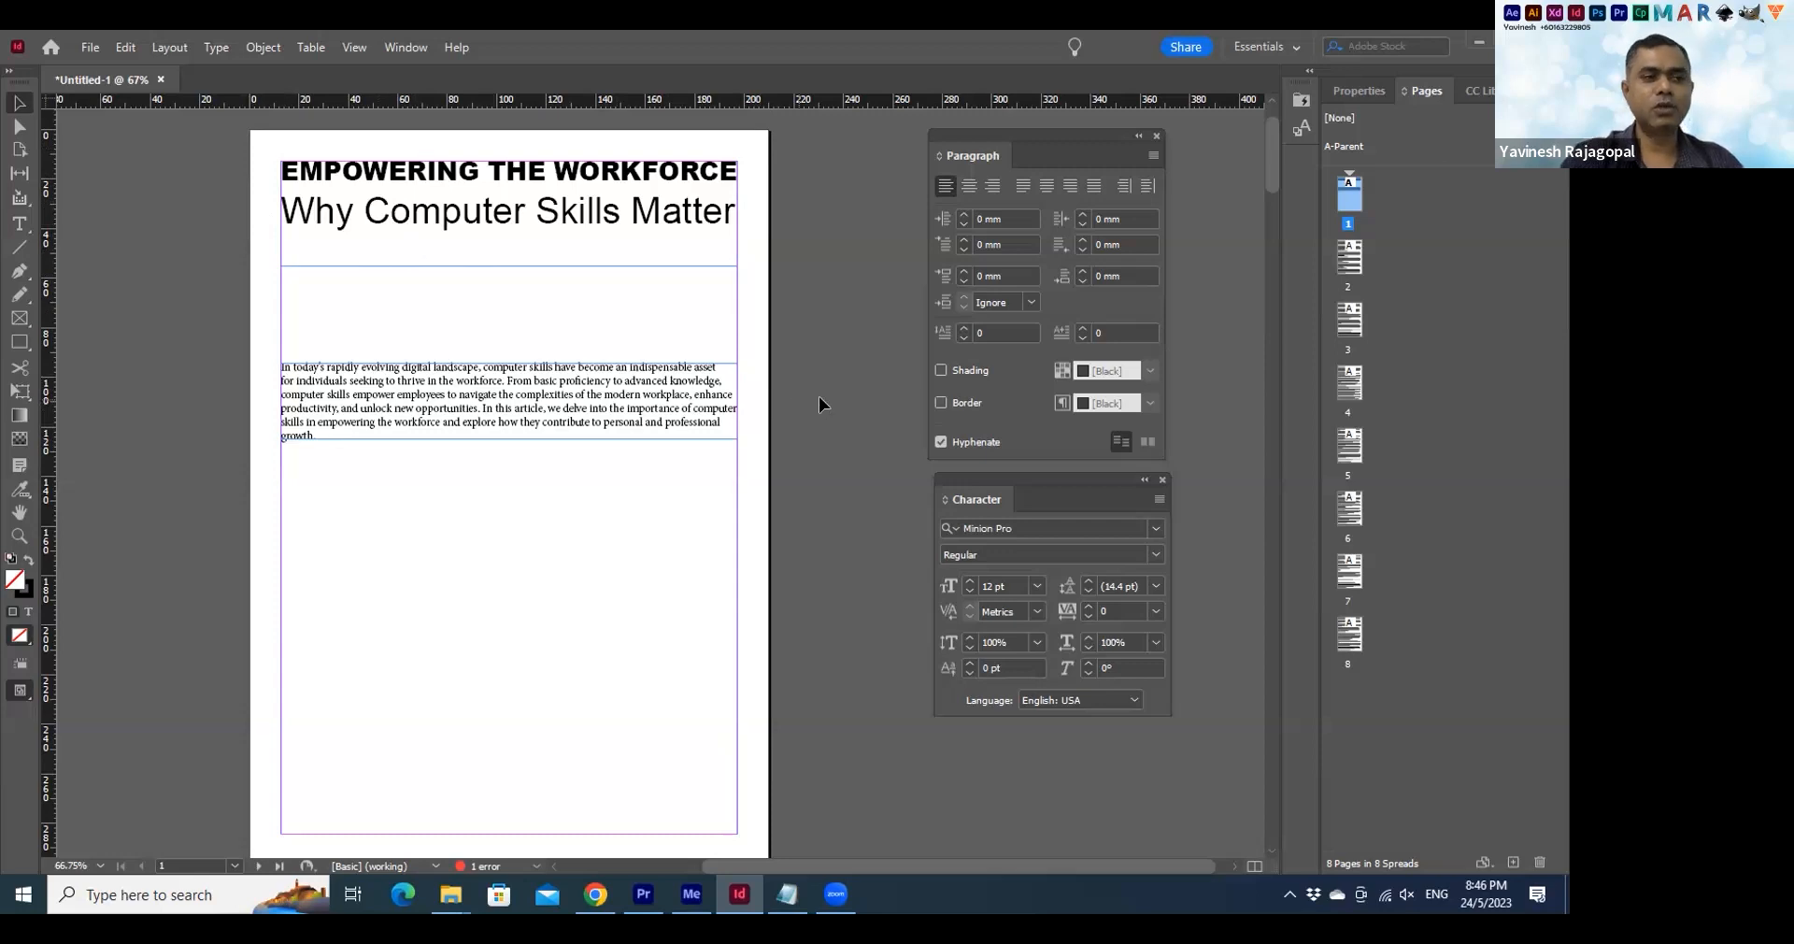
key("ctrl+minus")
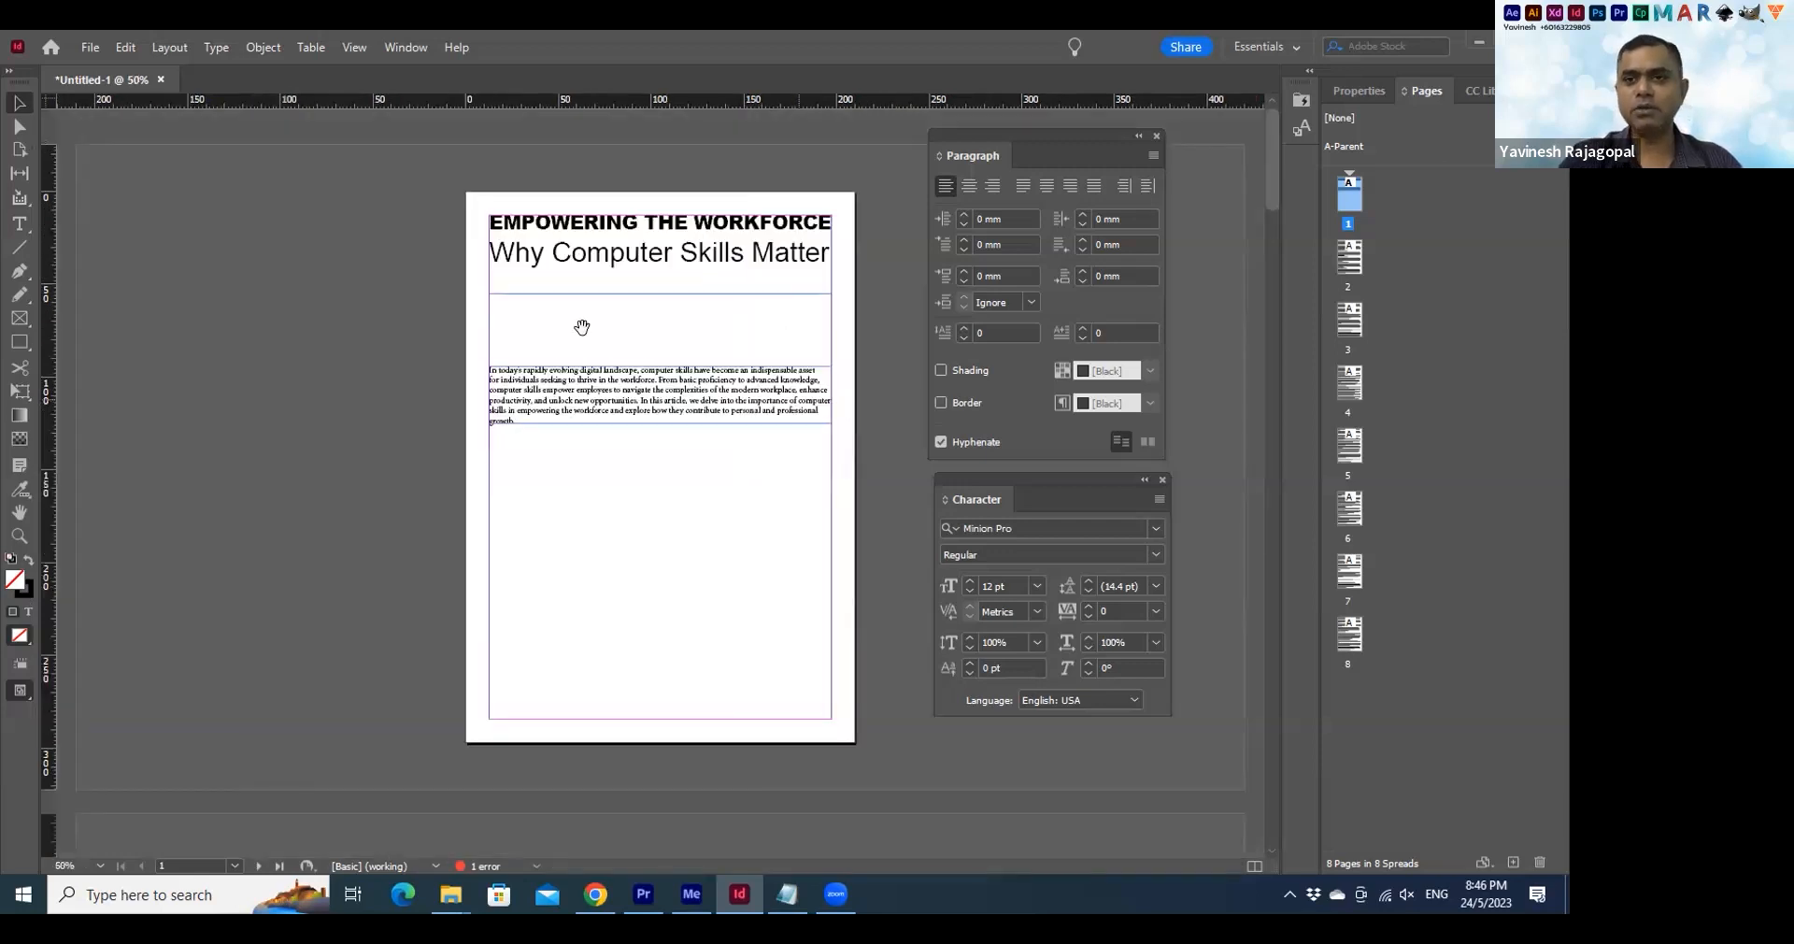
scroll(582, 326, "down", 1)
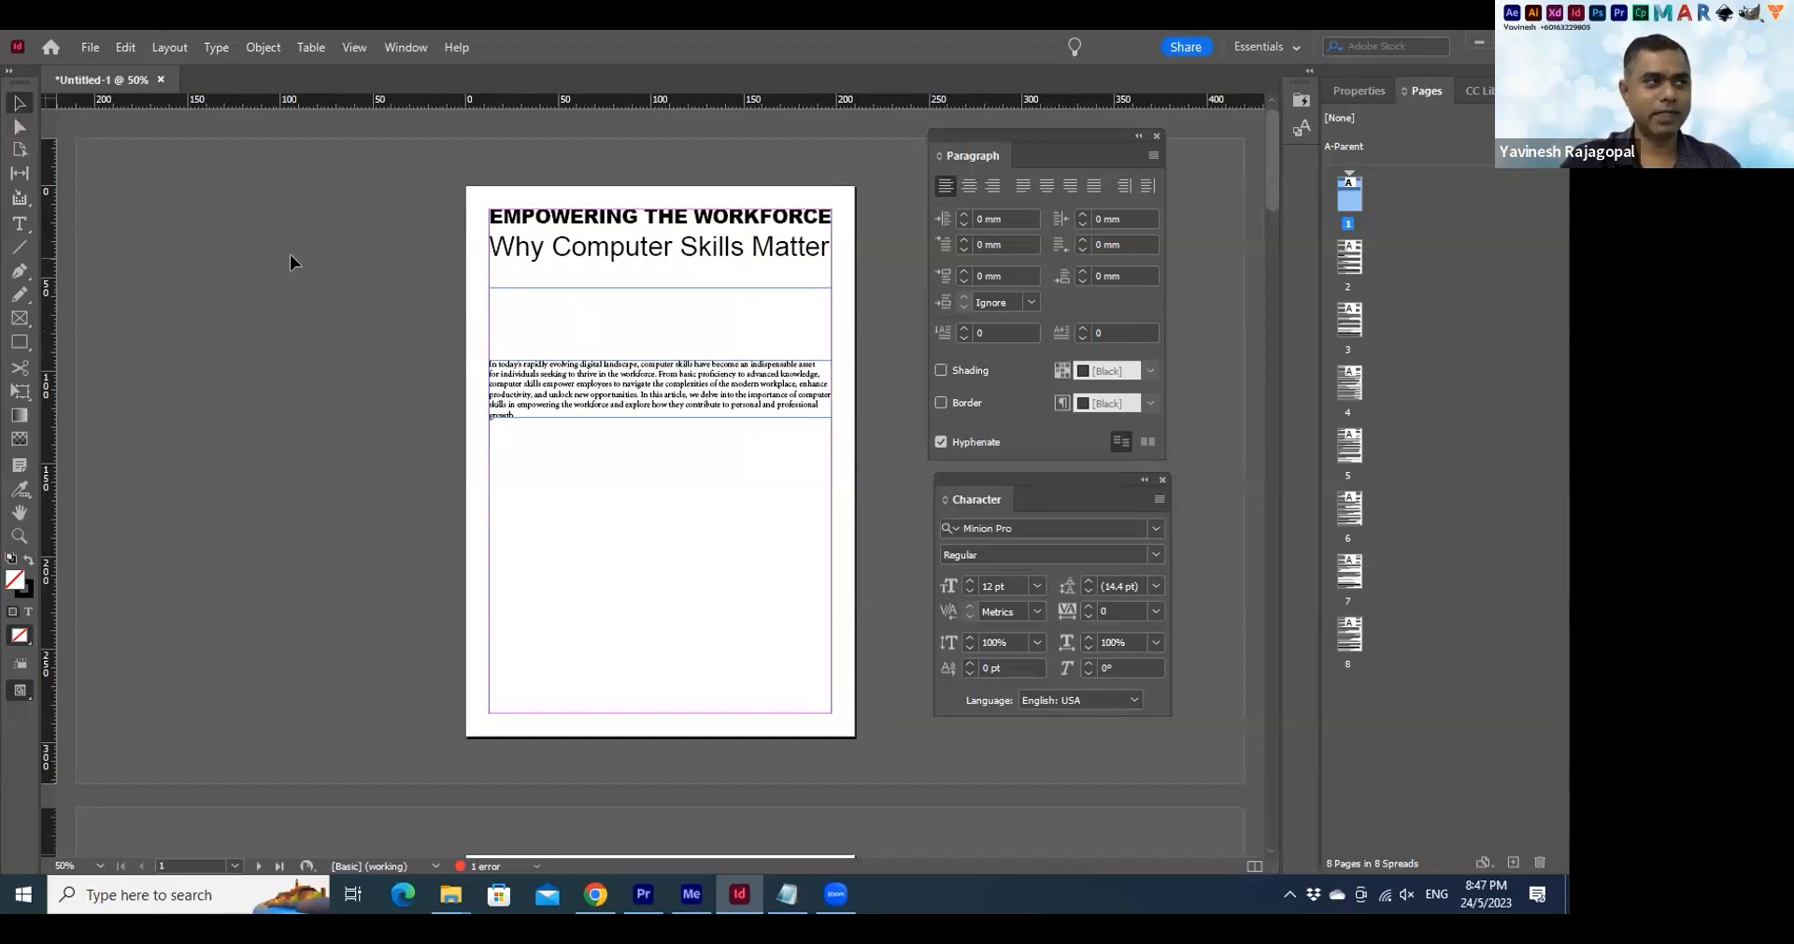
Try placing pexels-mizuno-k-12903156.jpg from the Education for life folder at its full size over page 1
left_click(89, 43)
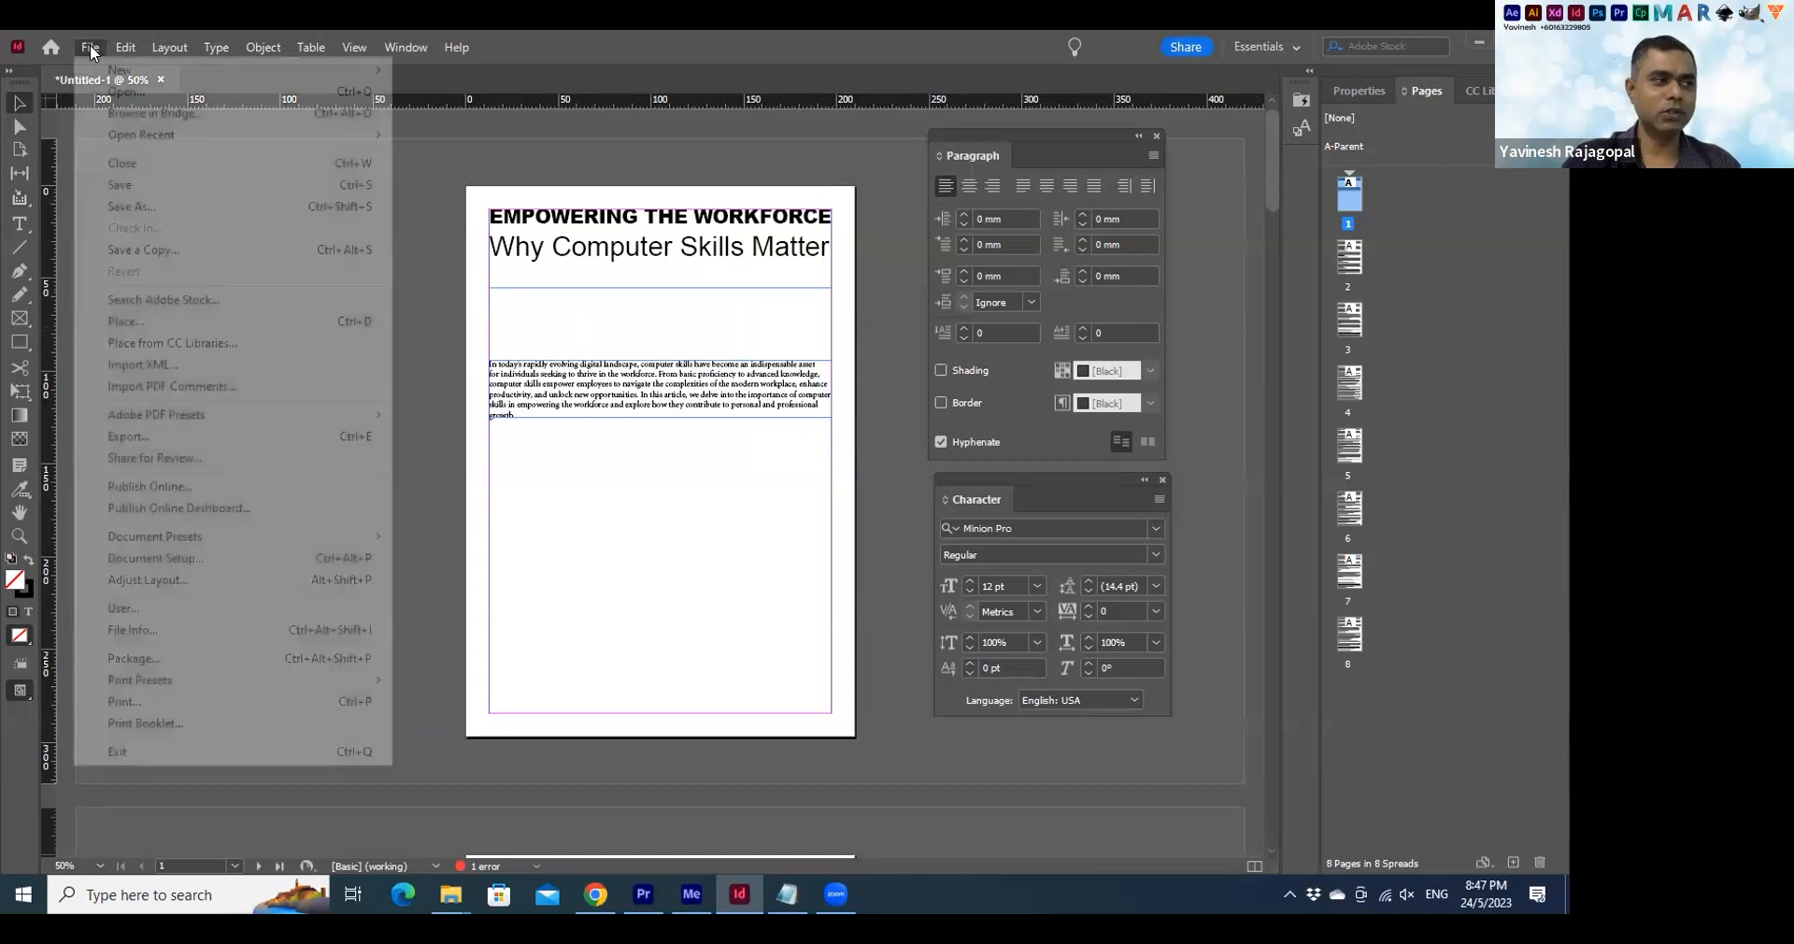
left_click(190, 324)
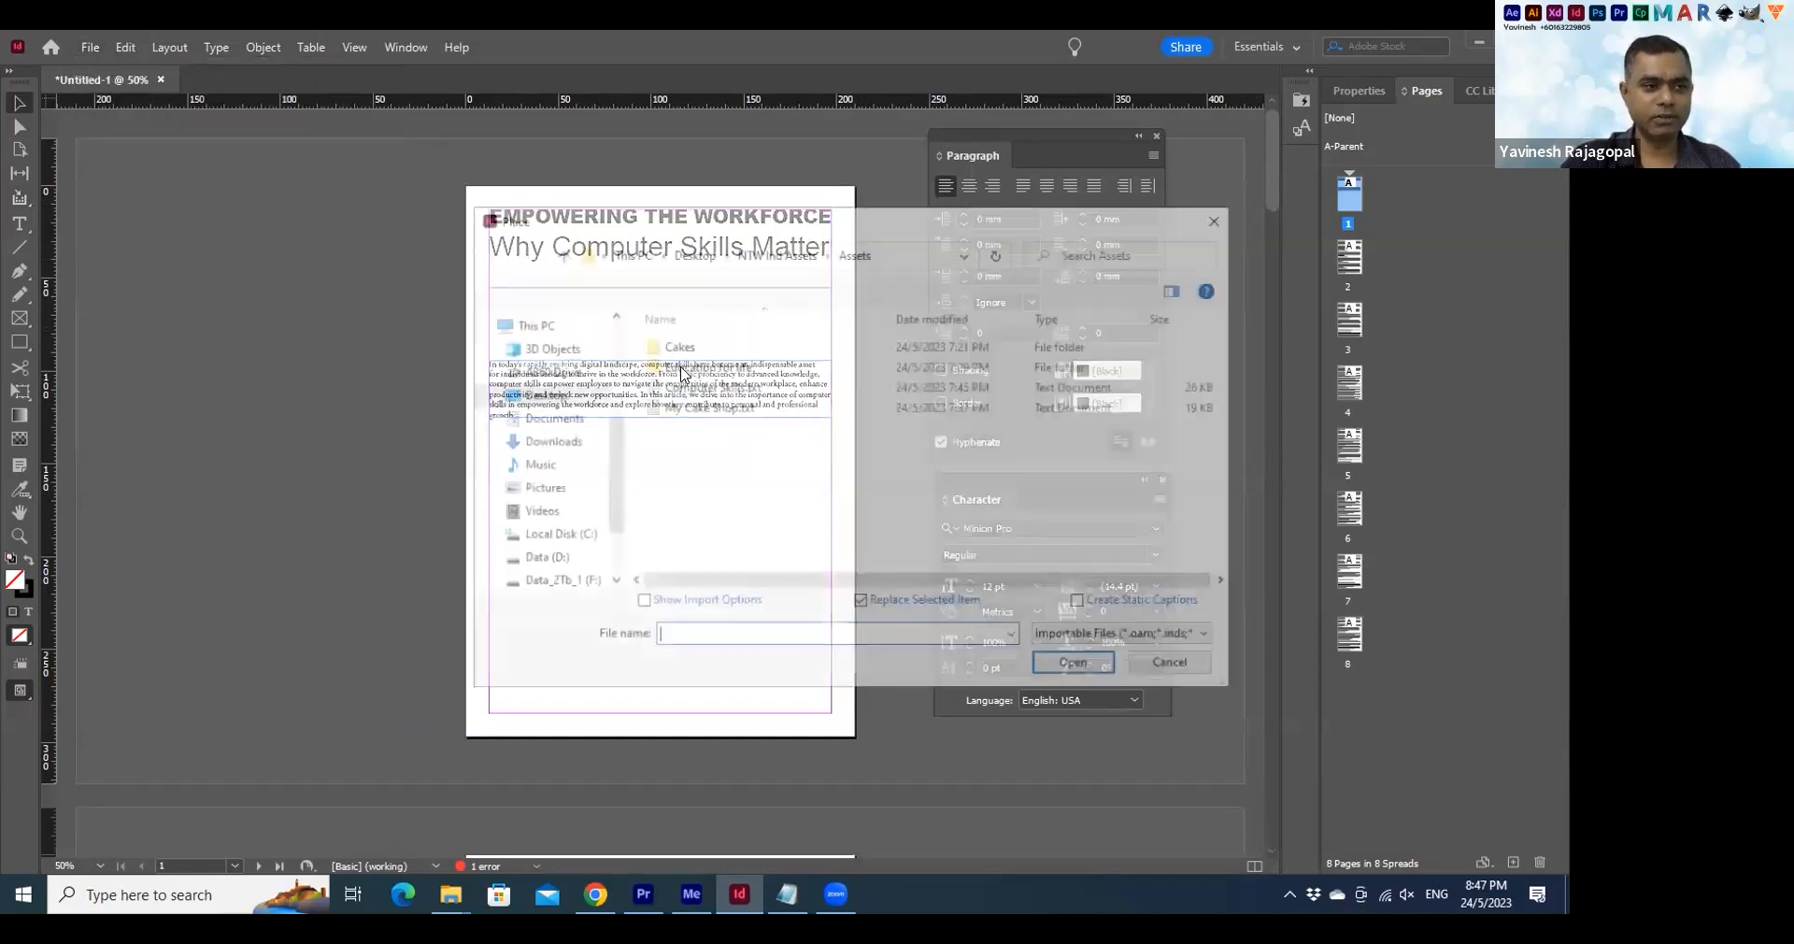
double_click(822, 366)
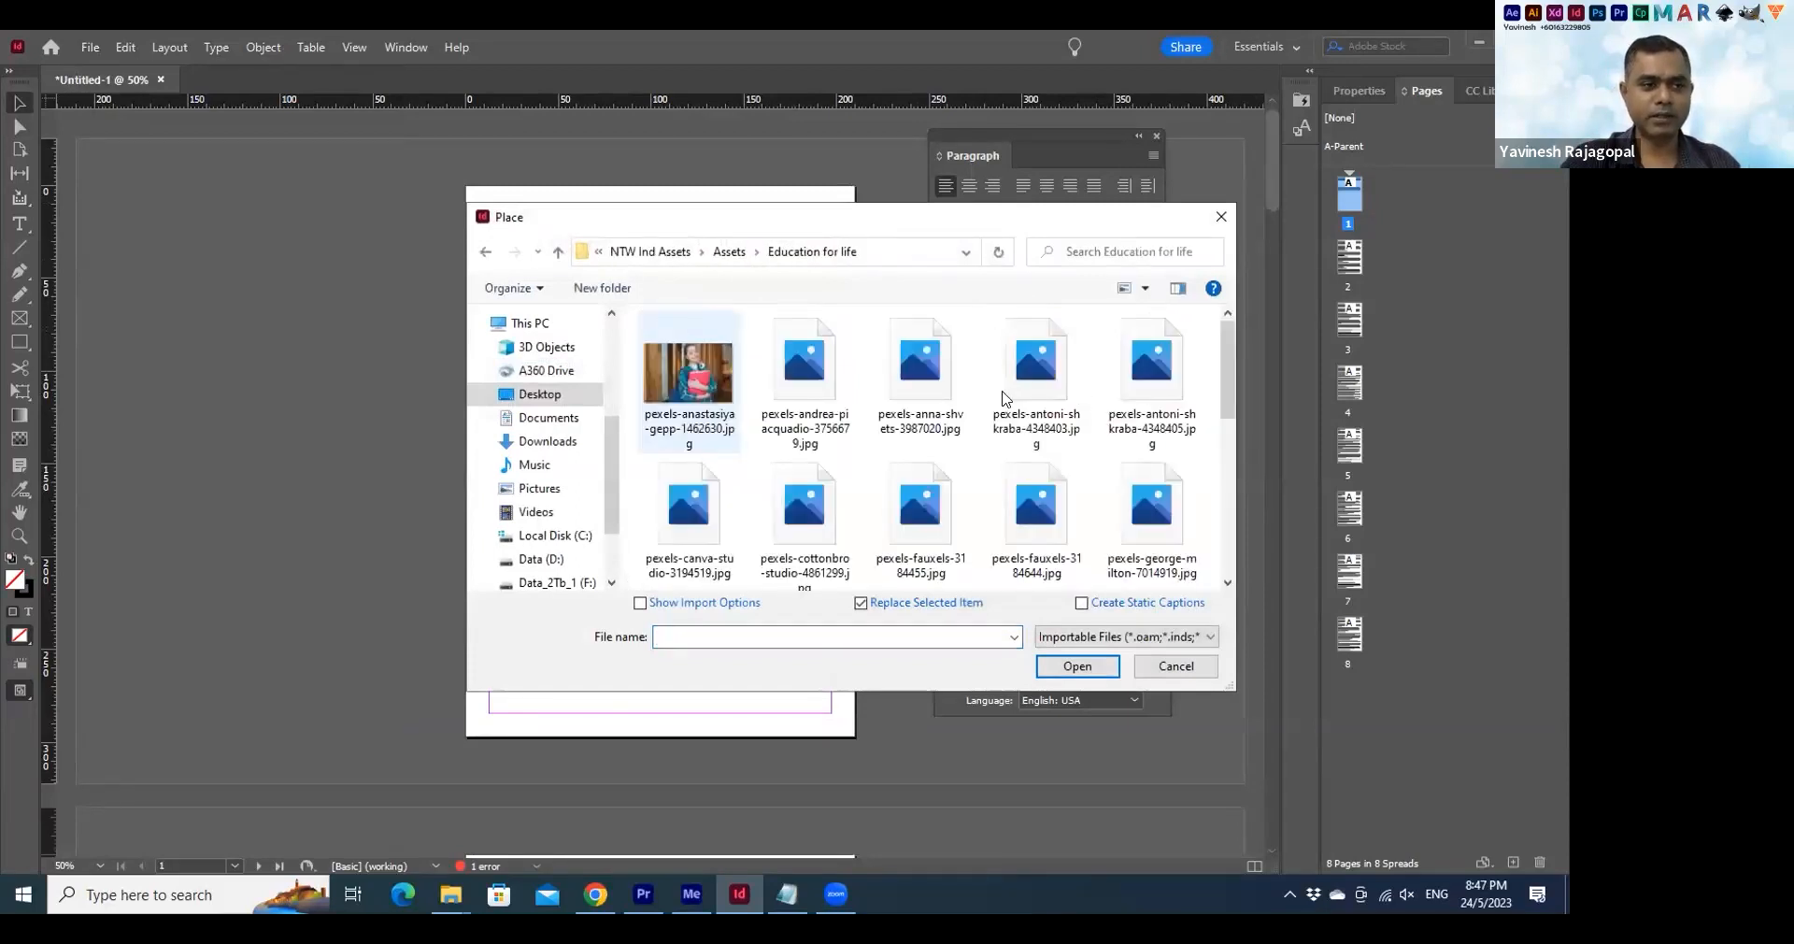
scroll(1004, 395, "down", 1)
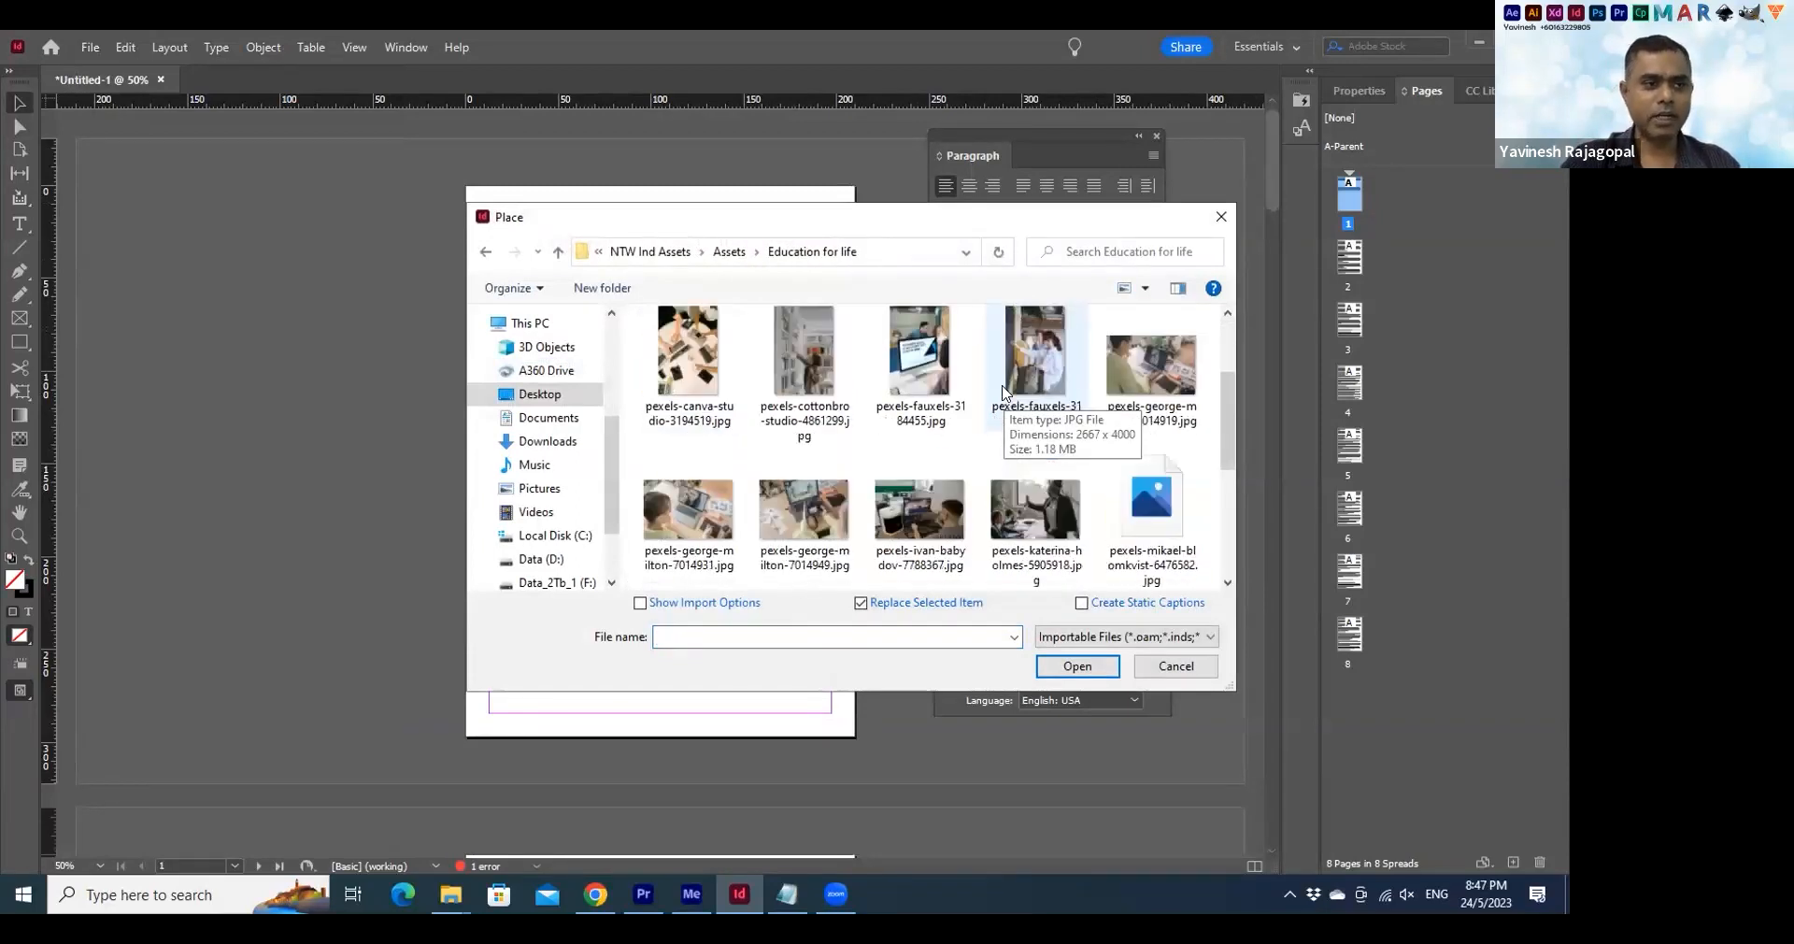
scroll(1004, 394, "down", 1)
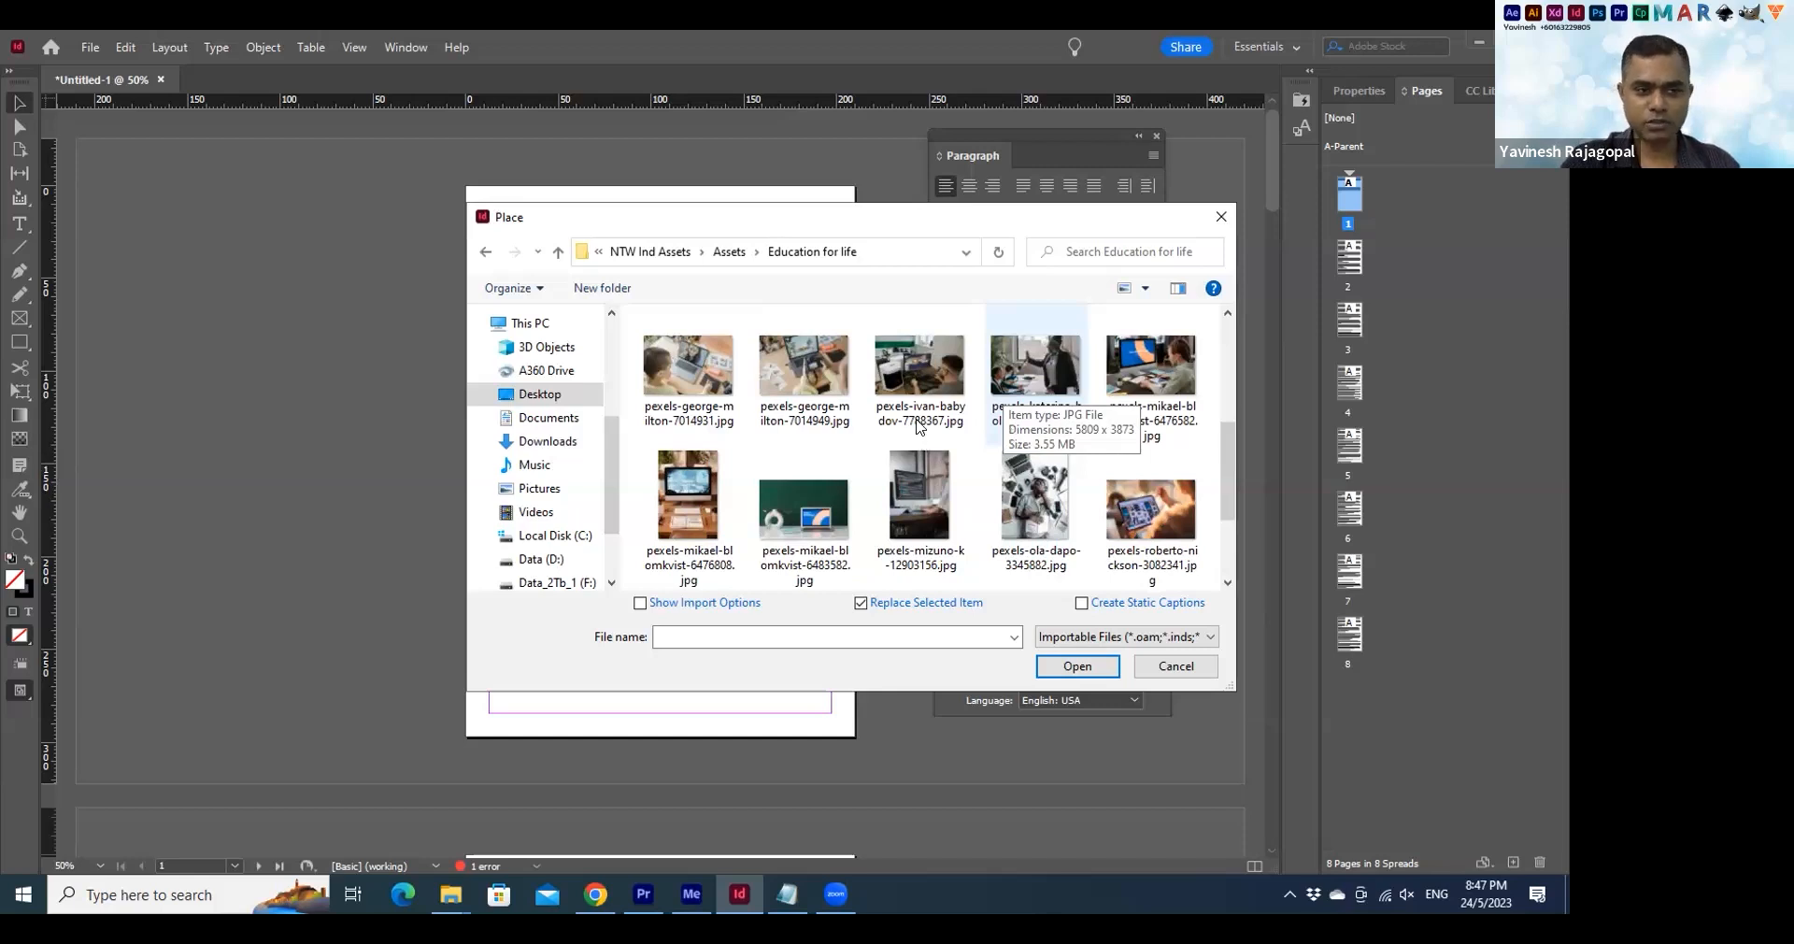
scroll(935, 421, "down", 1)
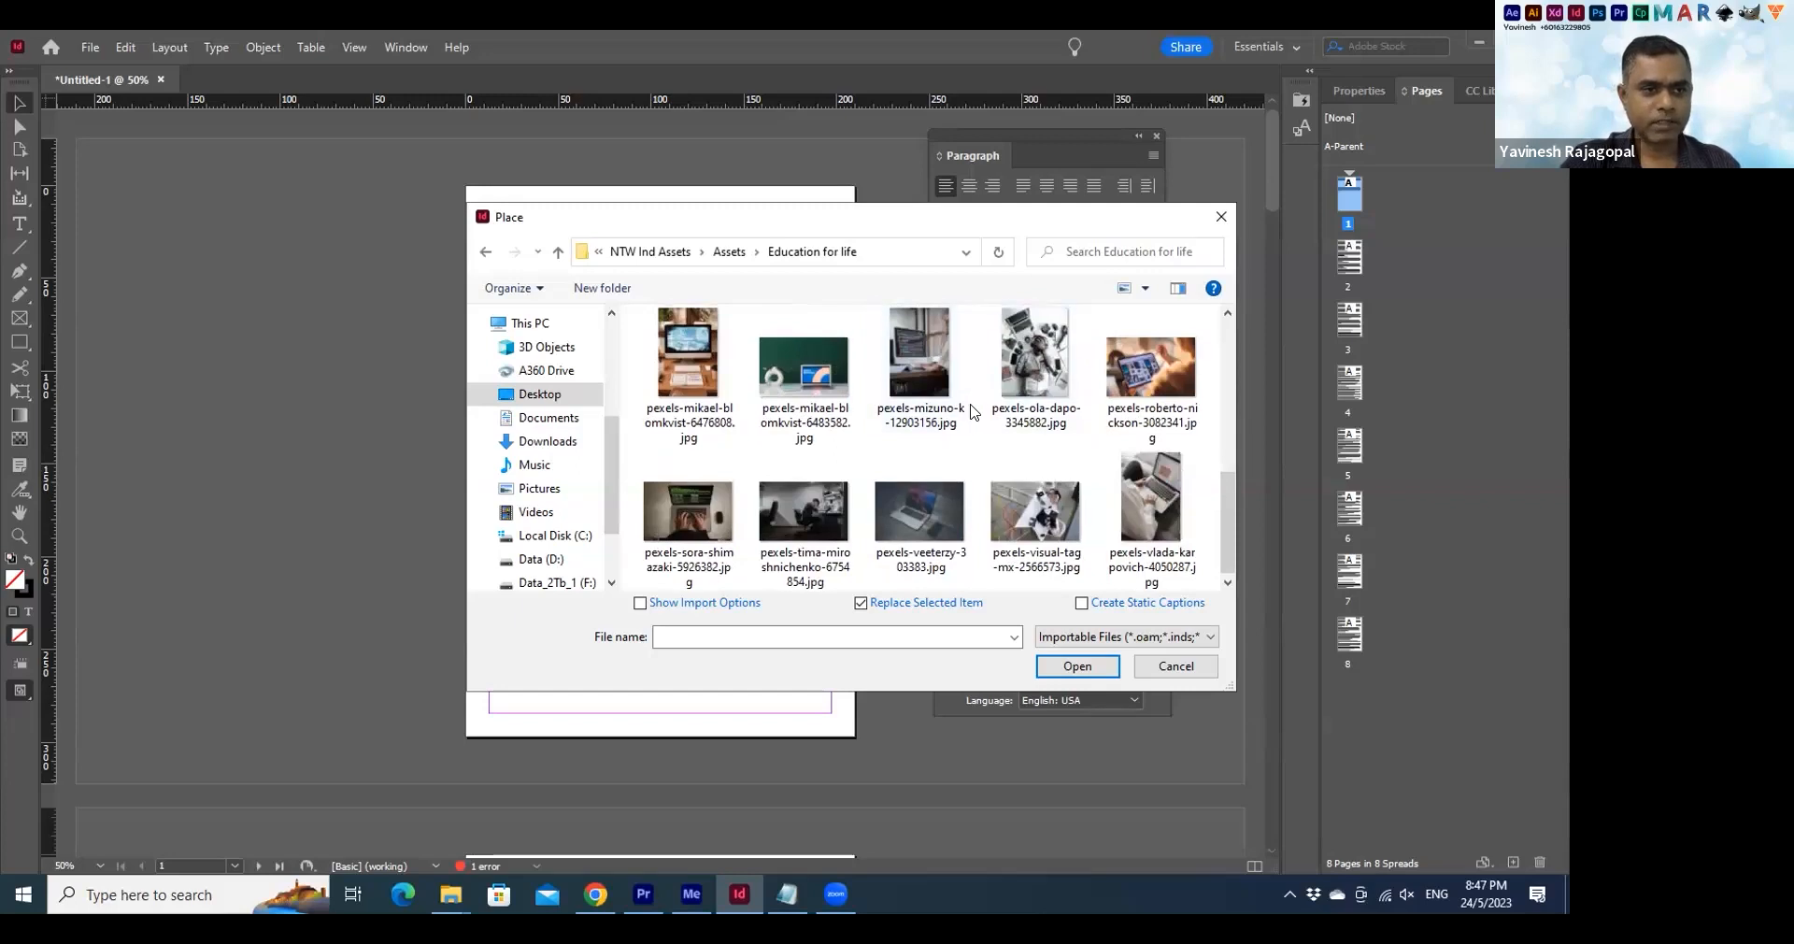
scroll(923, 517, "up", 1)
left_click(906, 510)
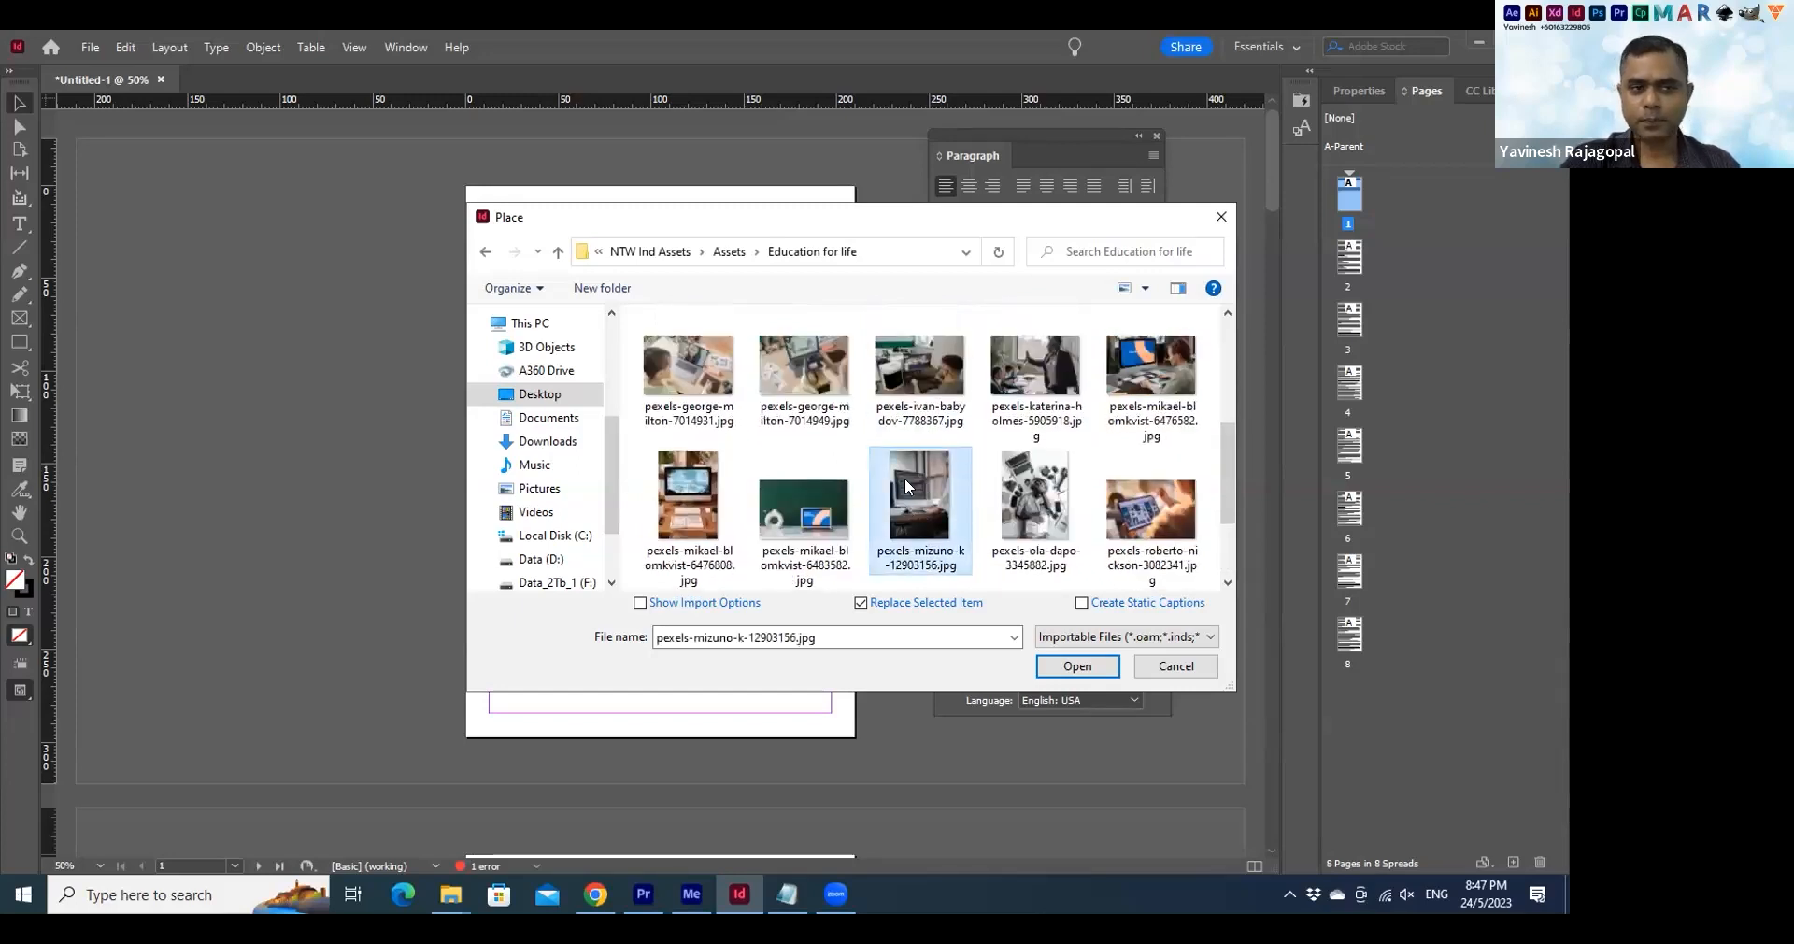
left_click(1076, 665)
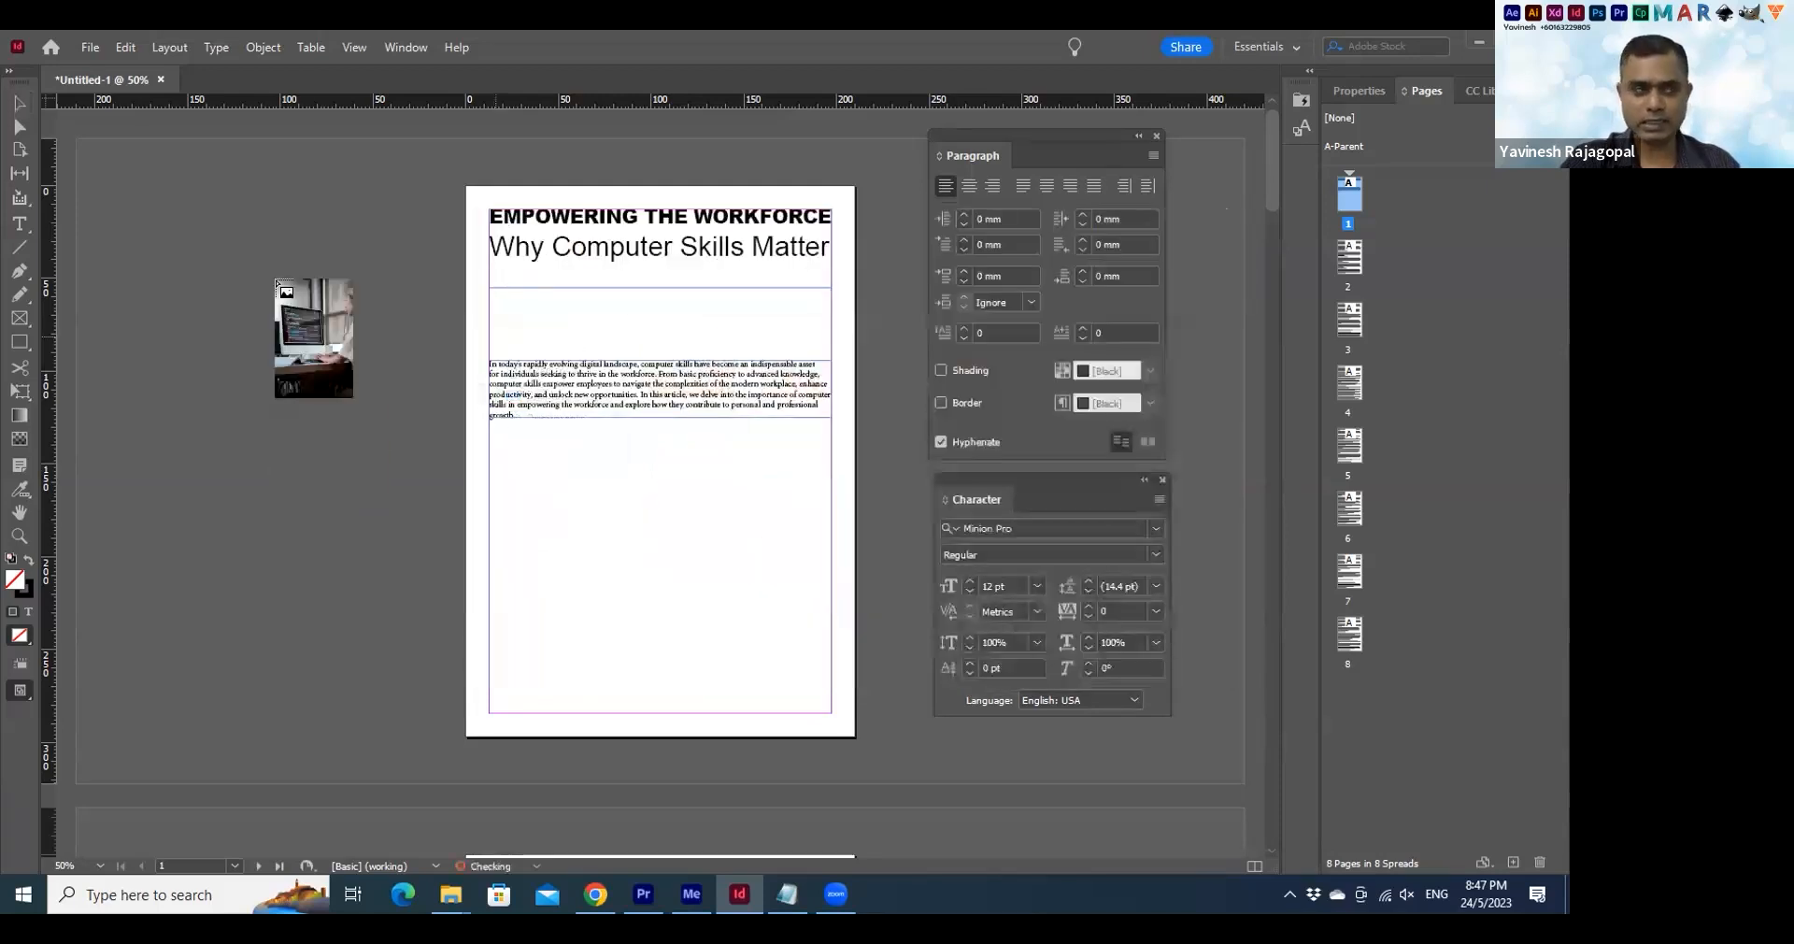
left_click_drag(266, 234, 267, 234)
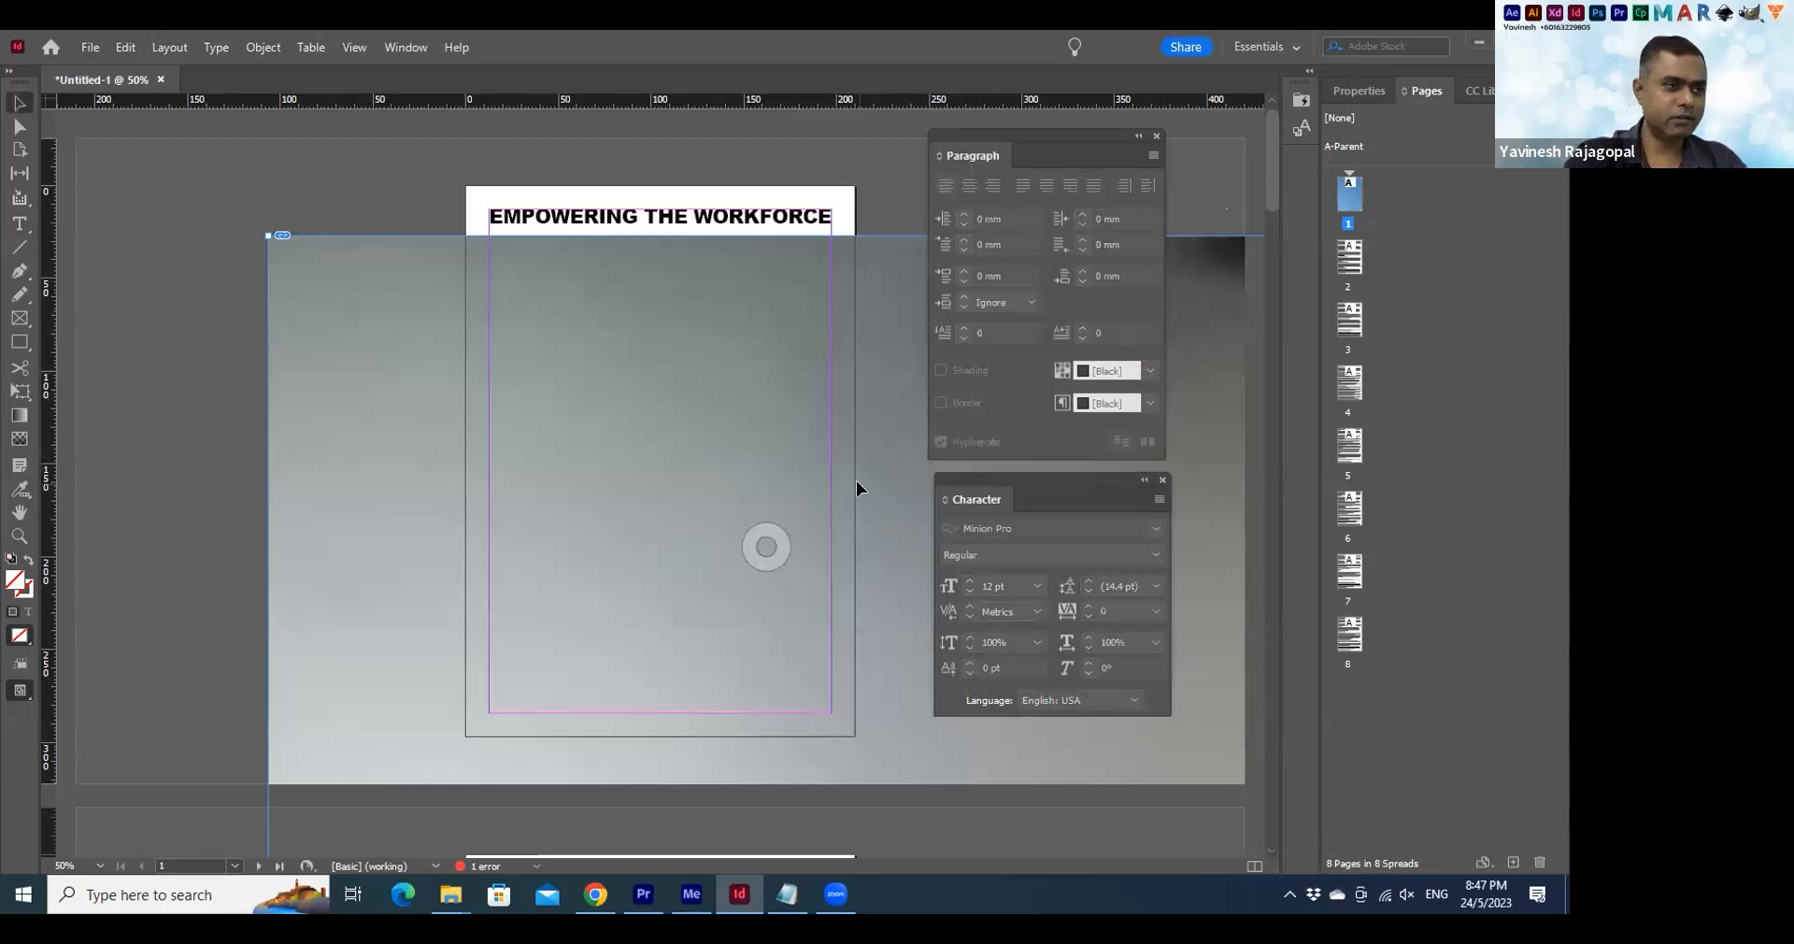
key("ctrl+z")
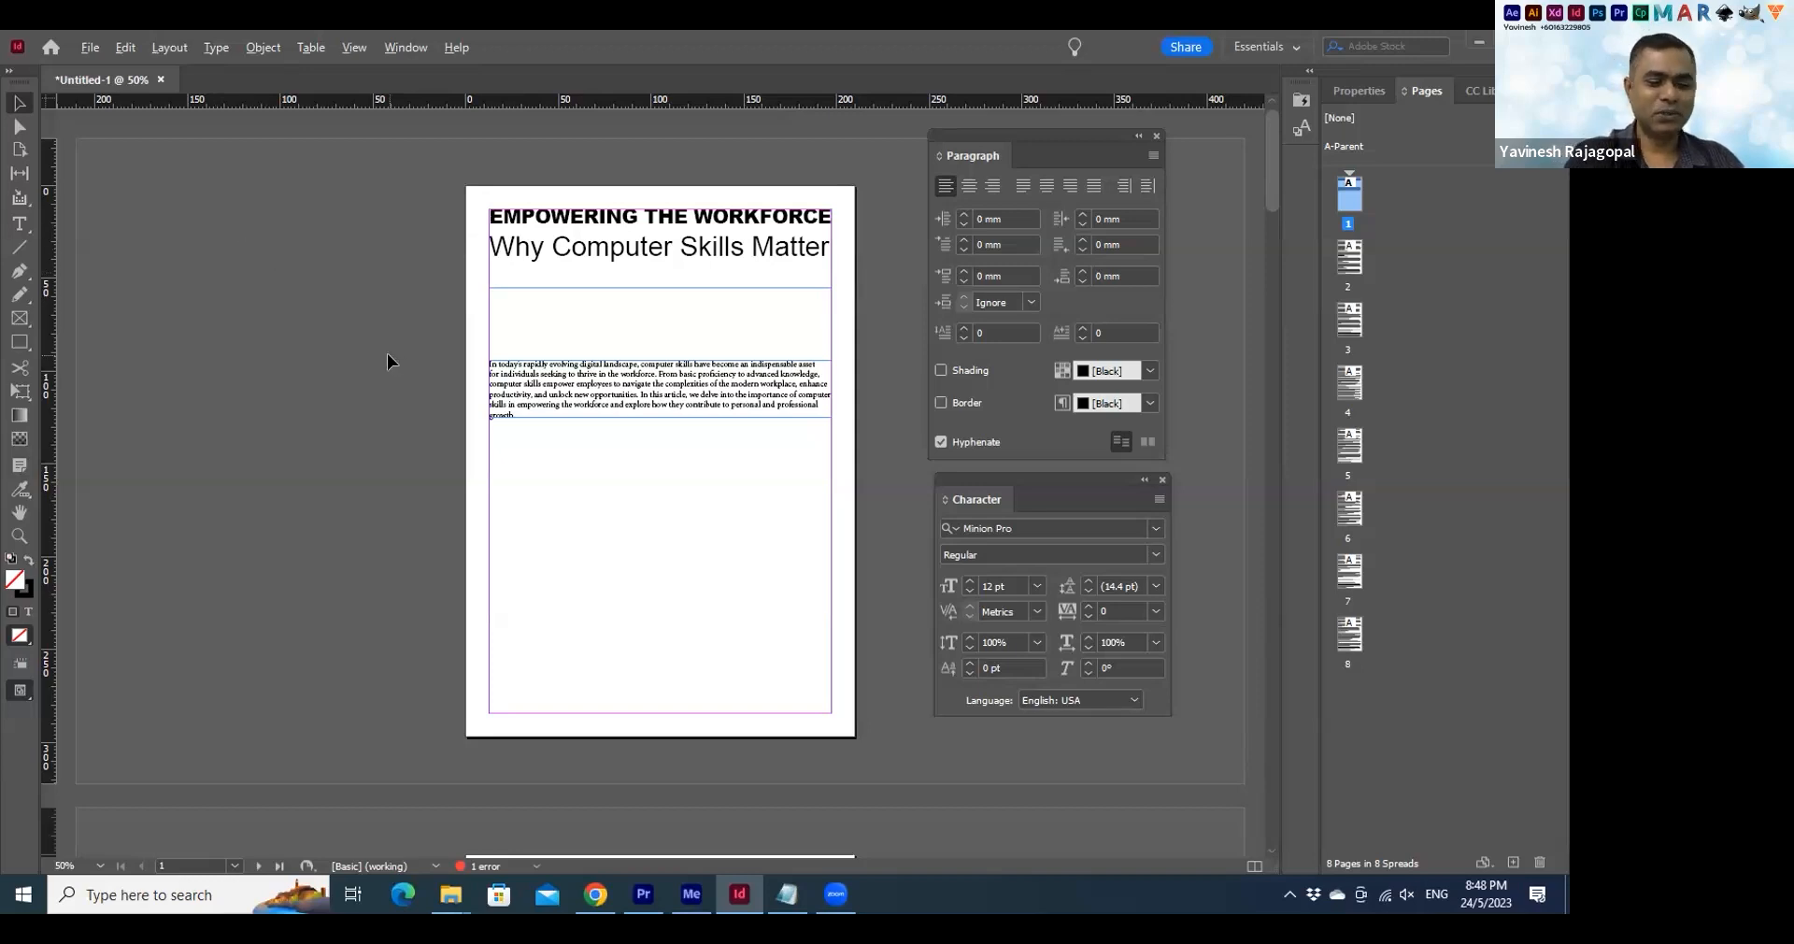
Place pexels-mizuno-k-12903156.jpg on the pasteboard beside page 1, scaled to fit between the pasteboard's edge and the page
key("alt+f")
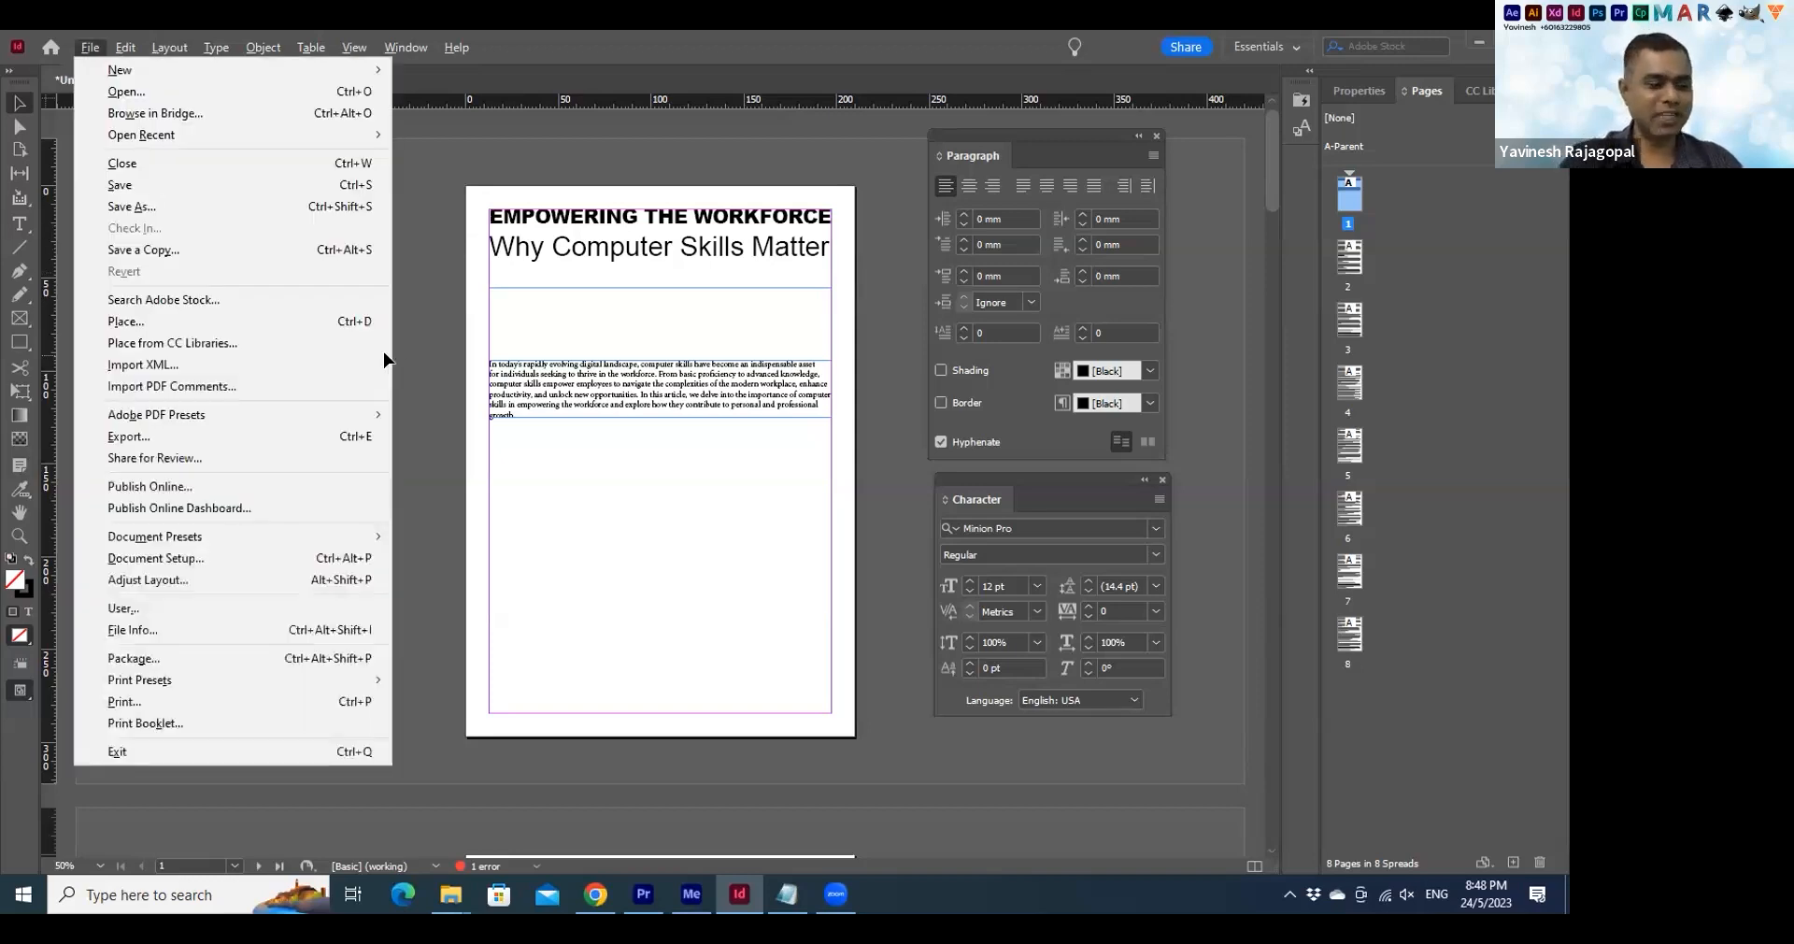
left_click(644, 421)
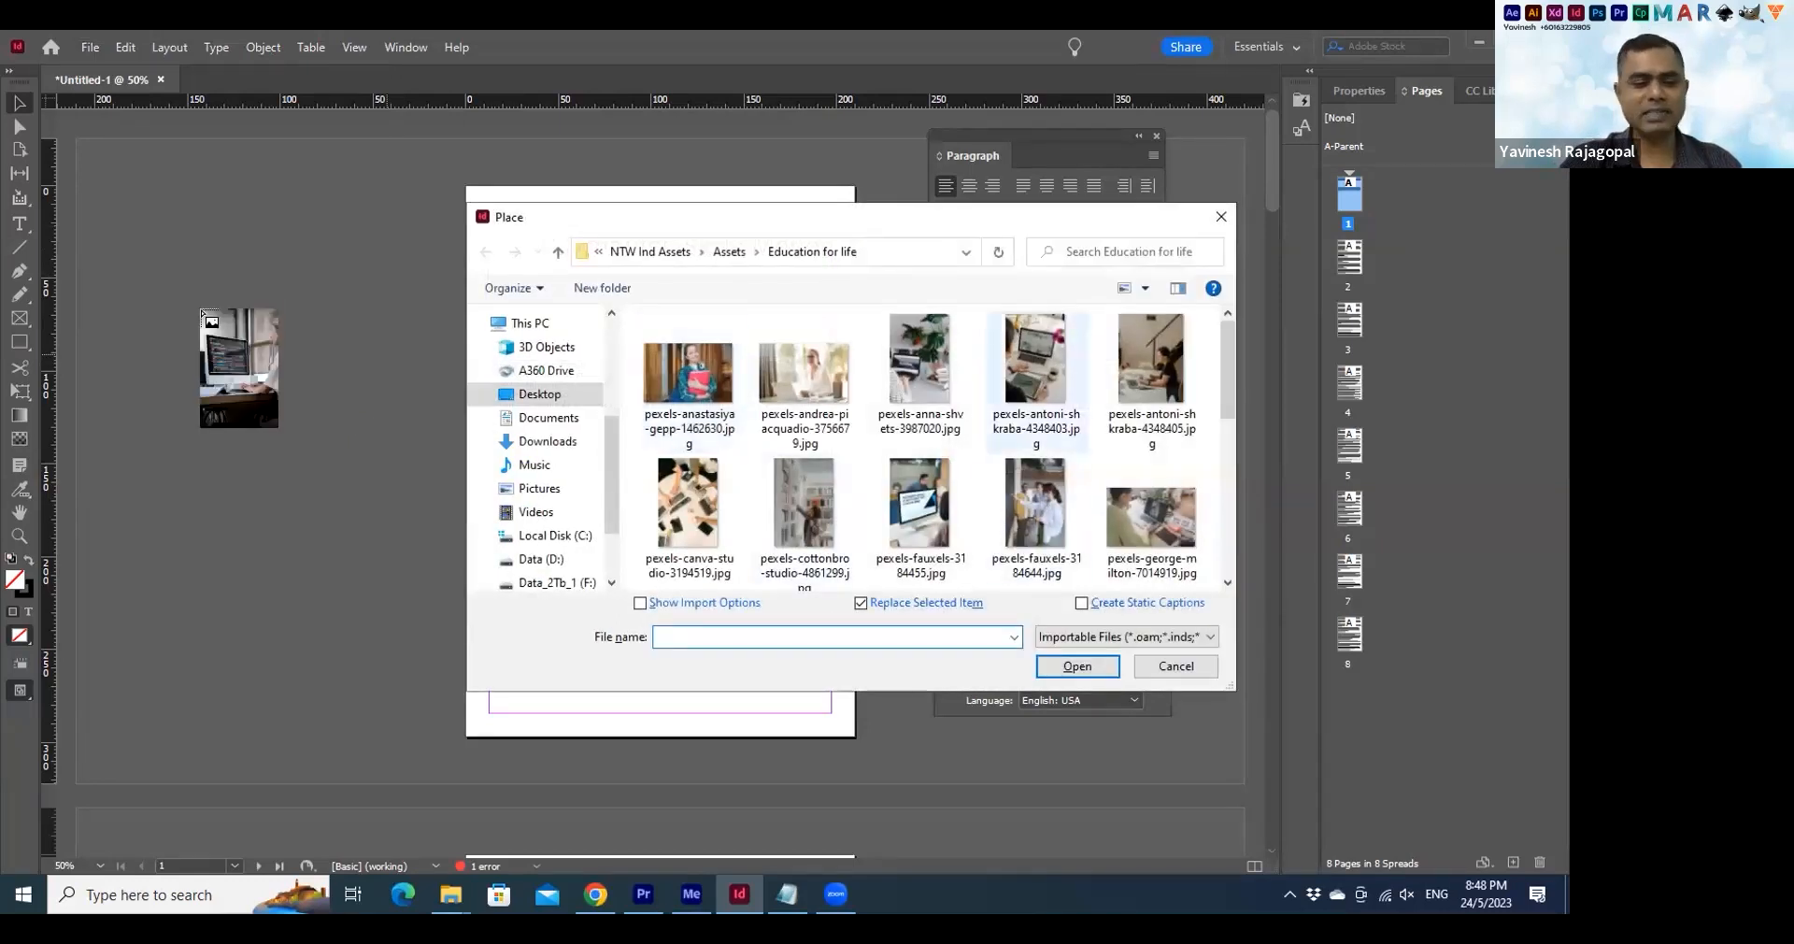
scroll(1036, 392, "down", 1)
scroll(1036, 393, "down", 1)
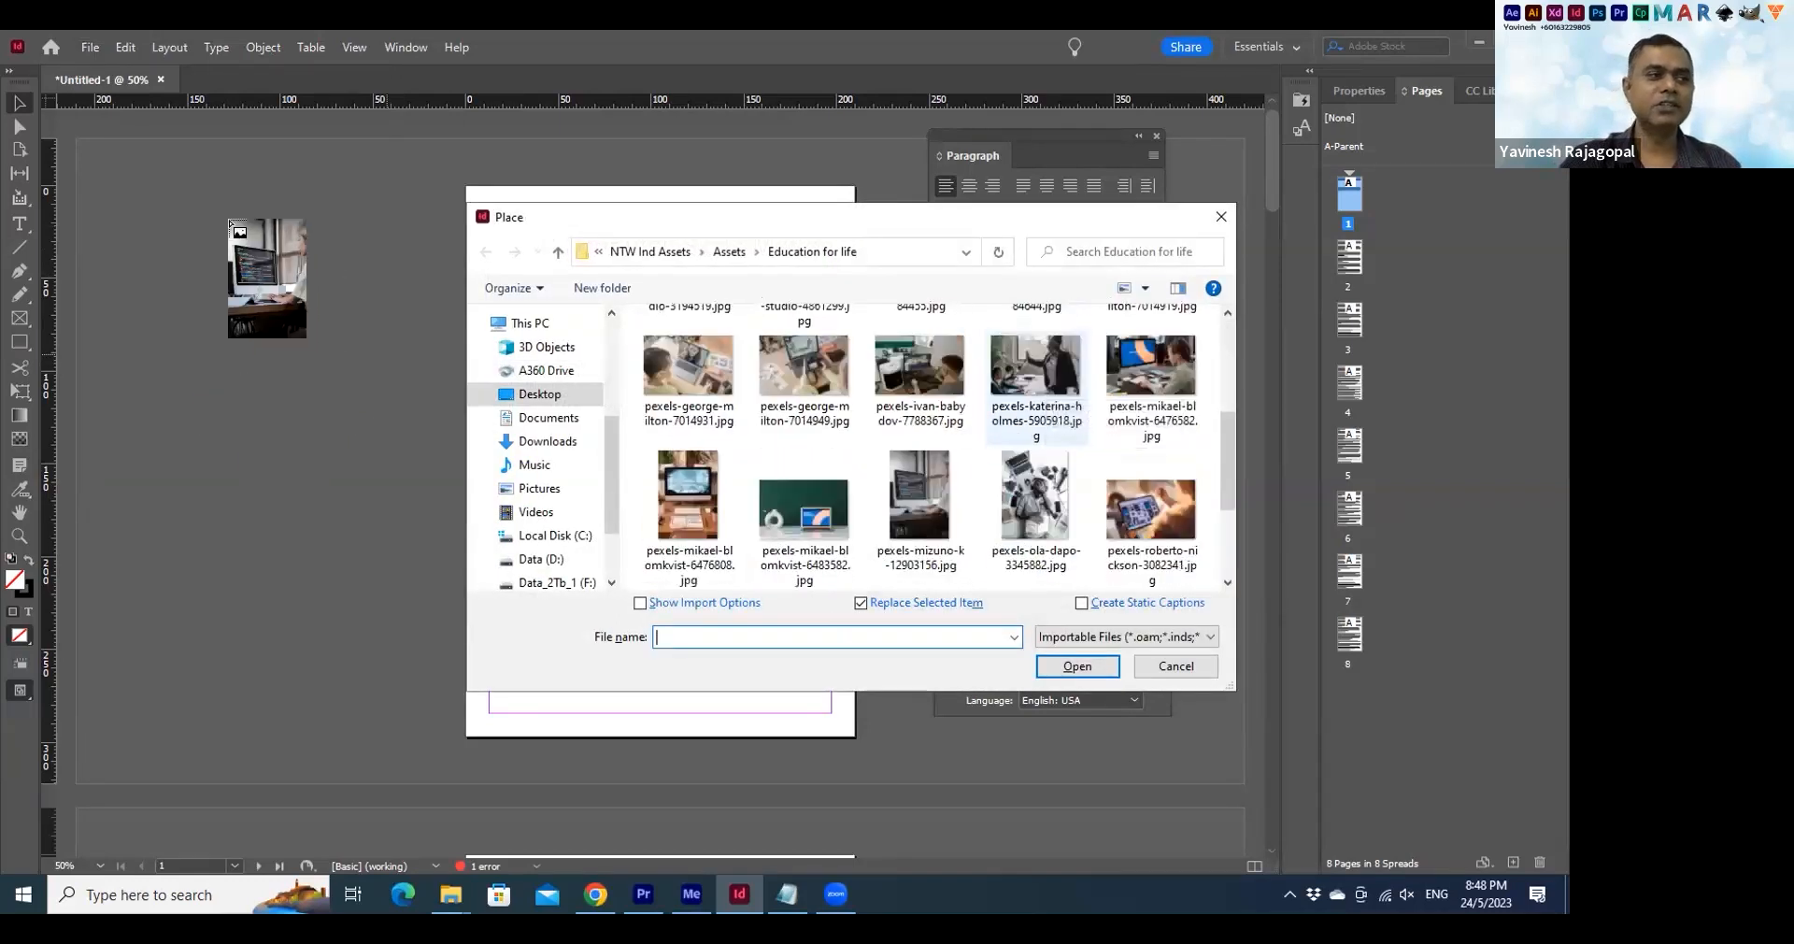
left_click_drag(227, 214, 441, 527)
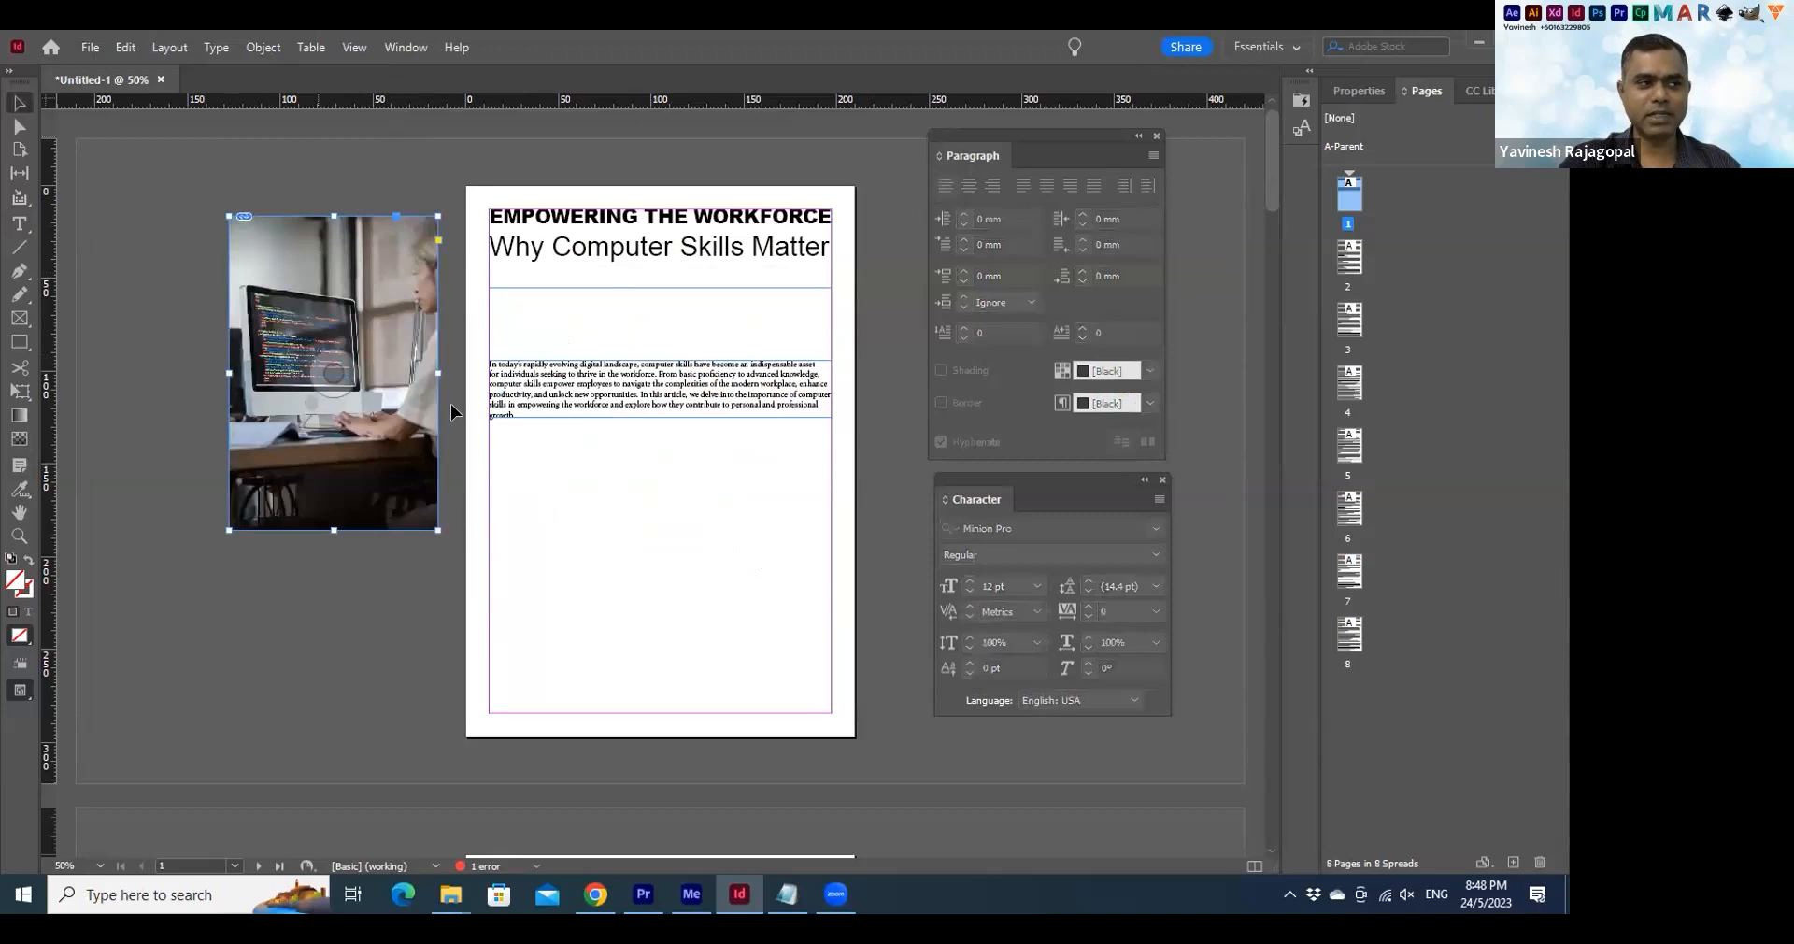
Move the placed image to page 1's upper-left corner and try enlarging its frame without scaling the picture
left_click_drag(368, 248, 605, 217)
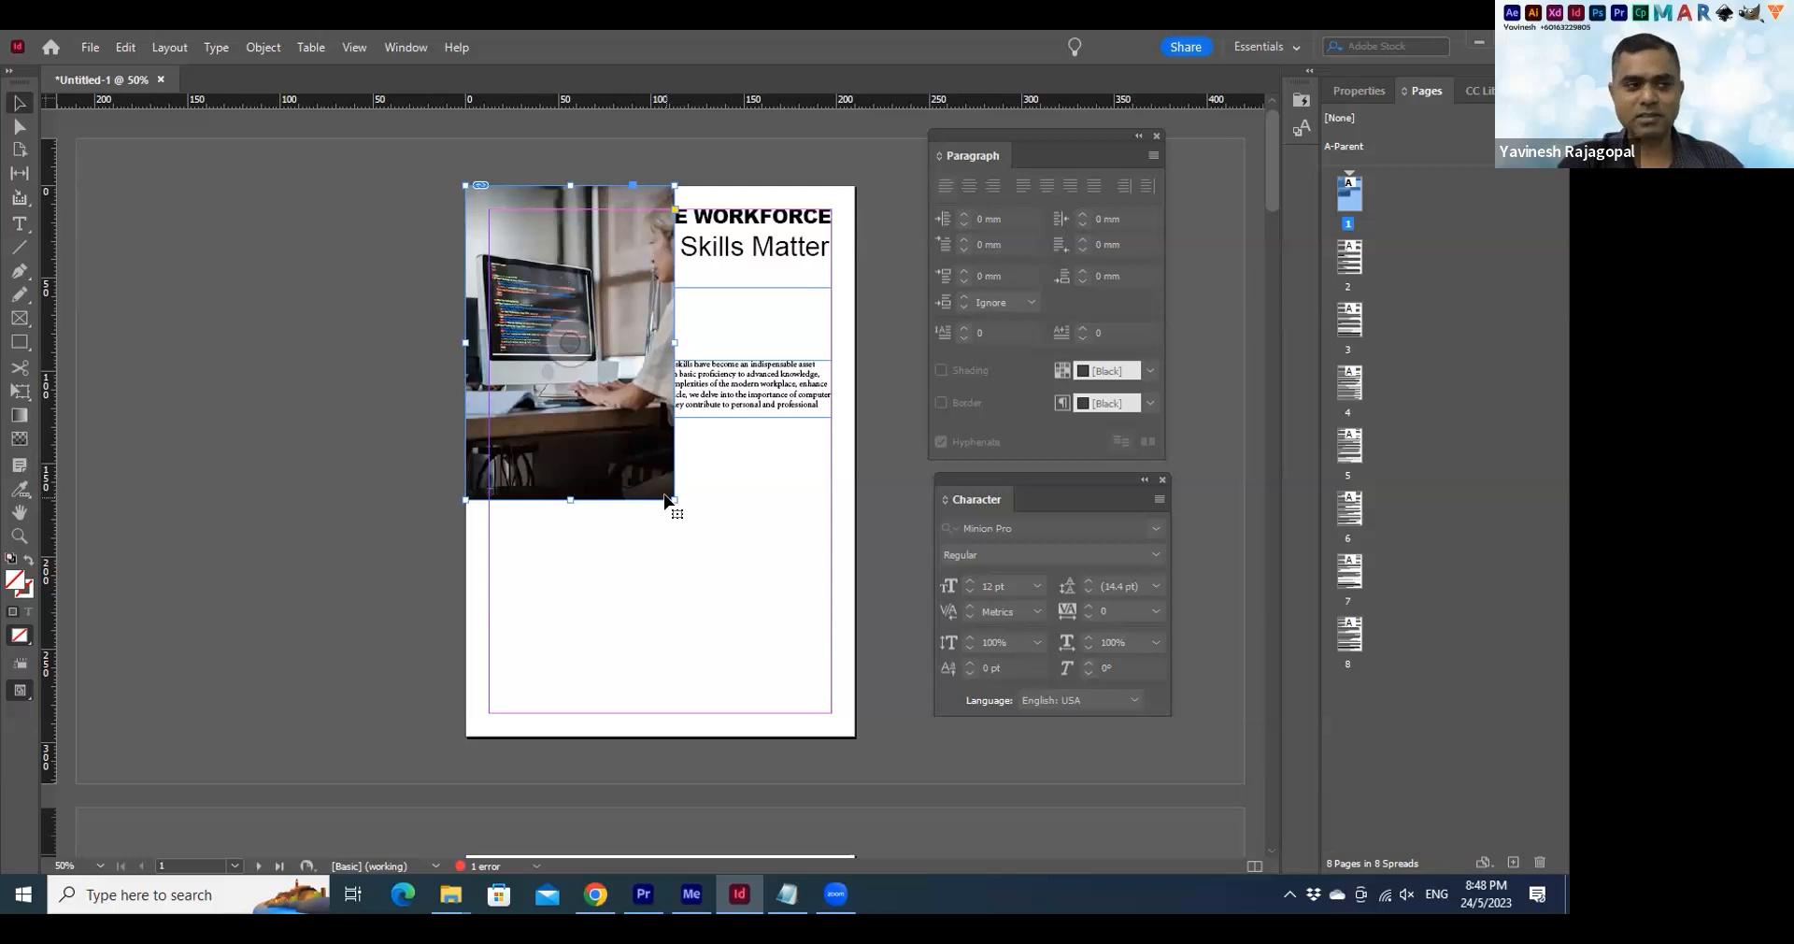
left_click_drag(674, 501, 752, 571)
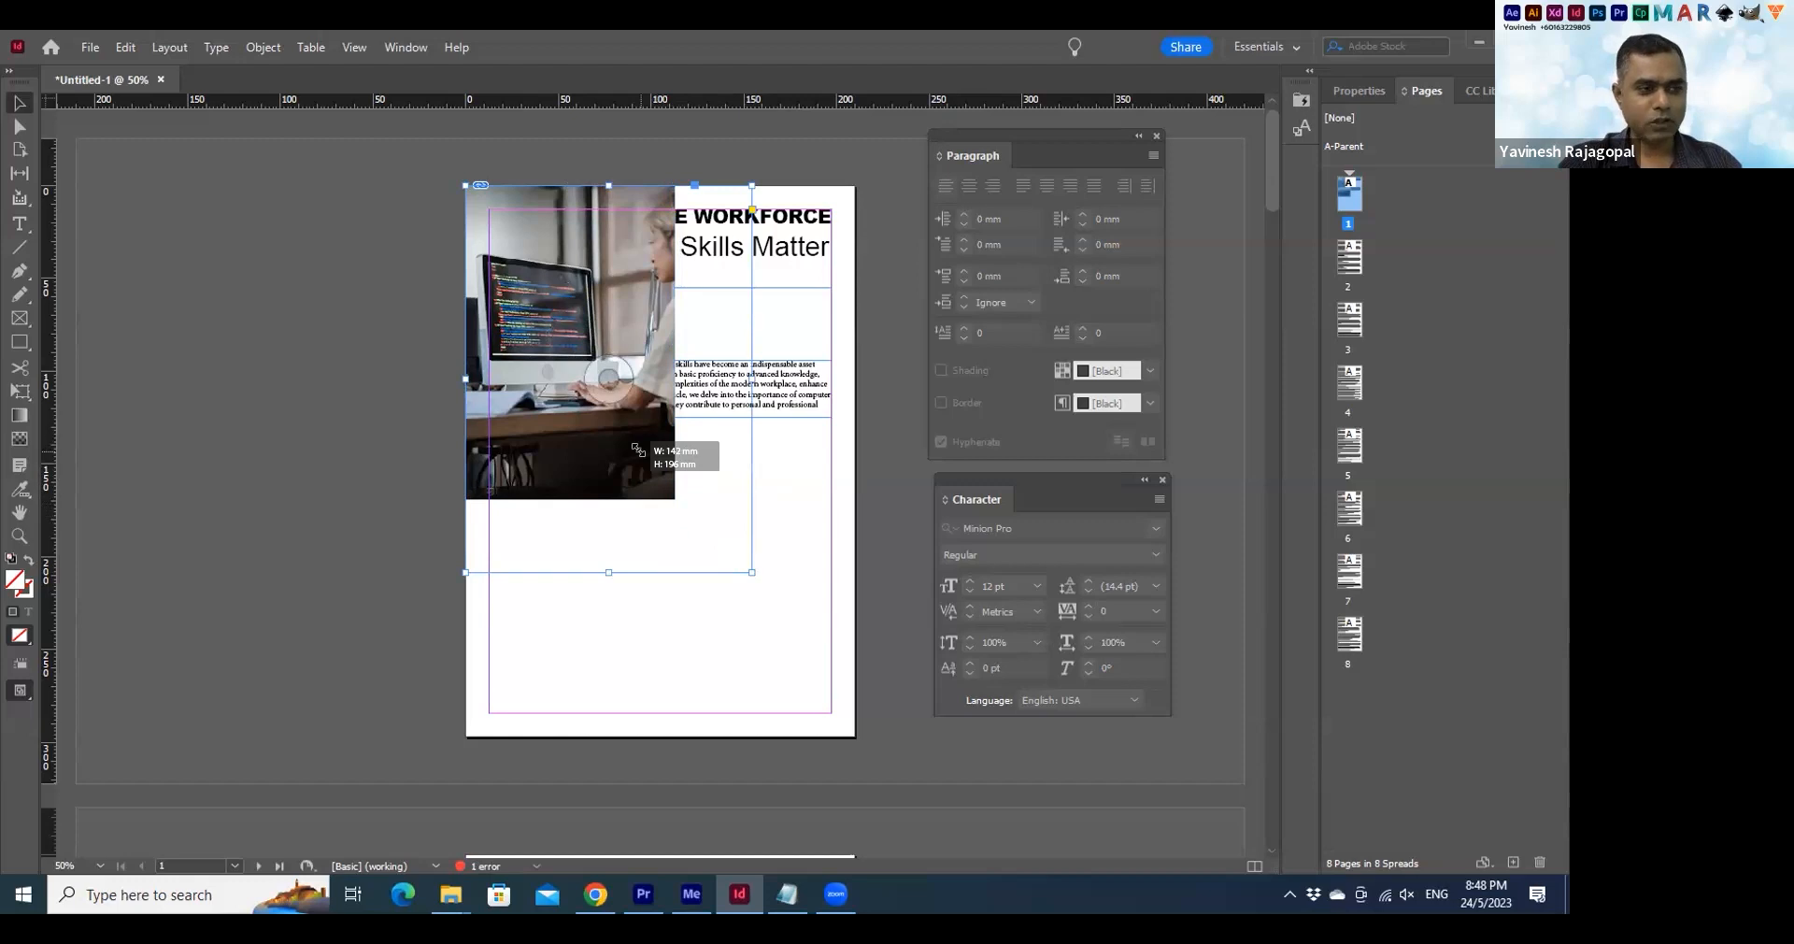
key("ctrl+alt+c")
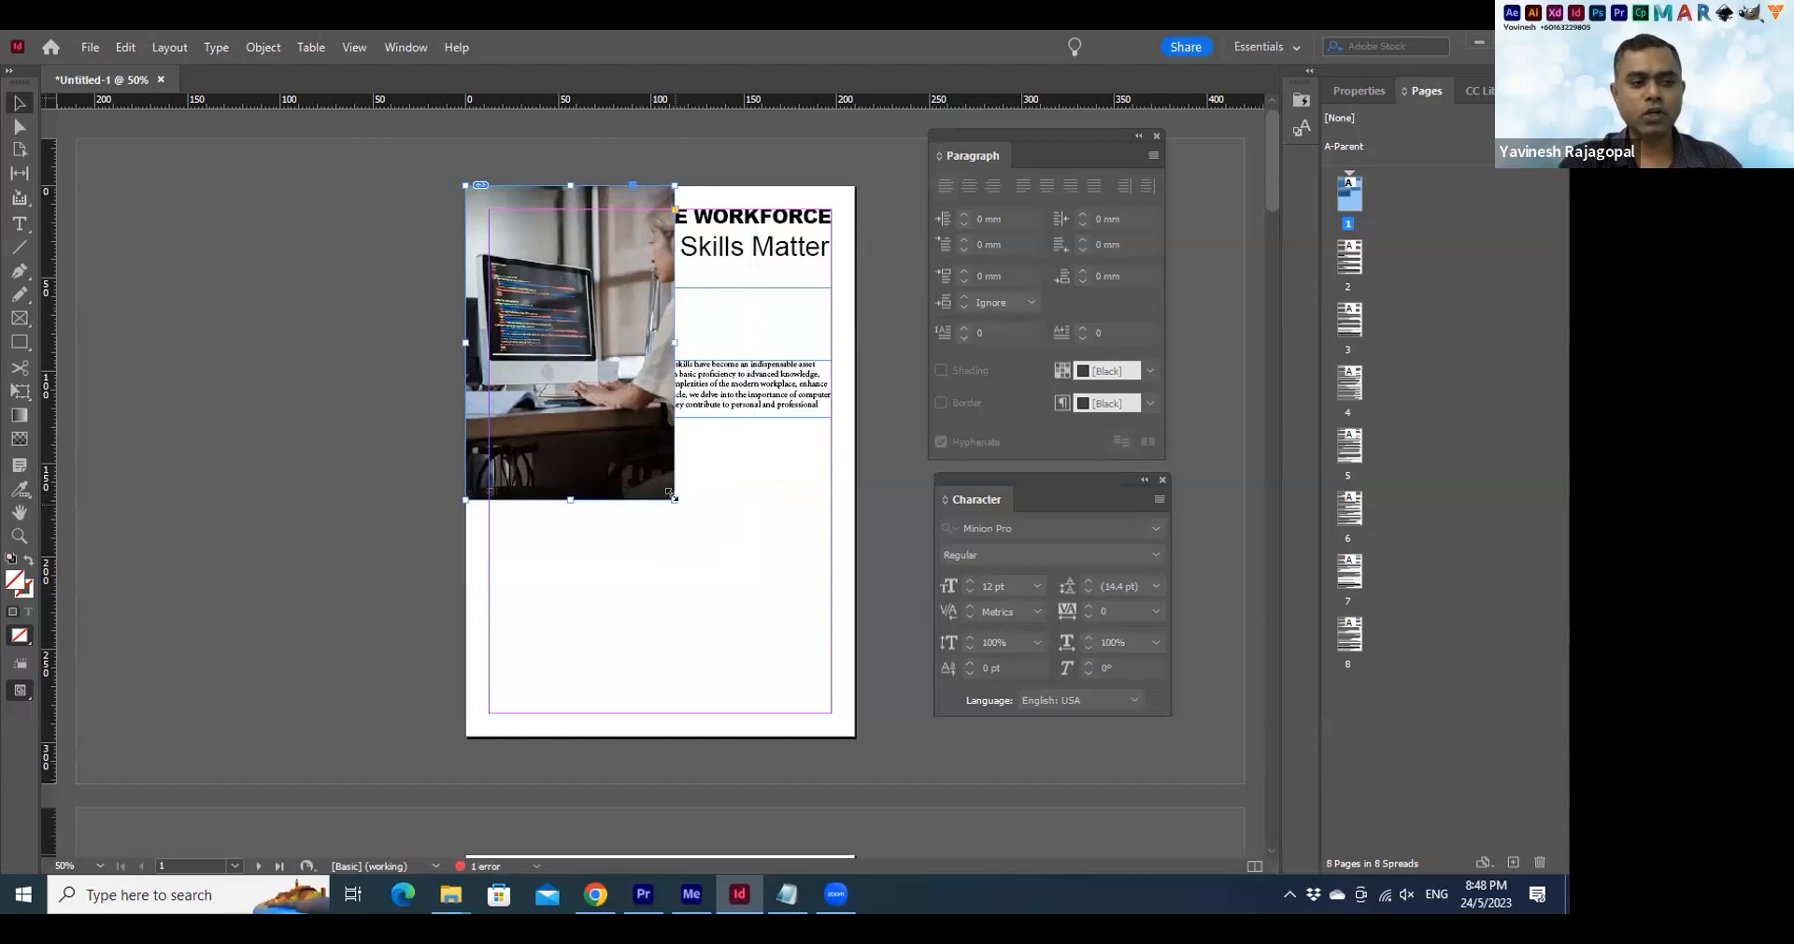
Scale the image together with its frame until it covers all of page 1 and extends slightly past the page edges
left_click_drag(672, 493, 856, 739)
key("ctrl+period")
key("ctrl+period")
key("ctrl+period")
key("ctrl+period")
key("ctrl+period")
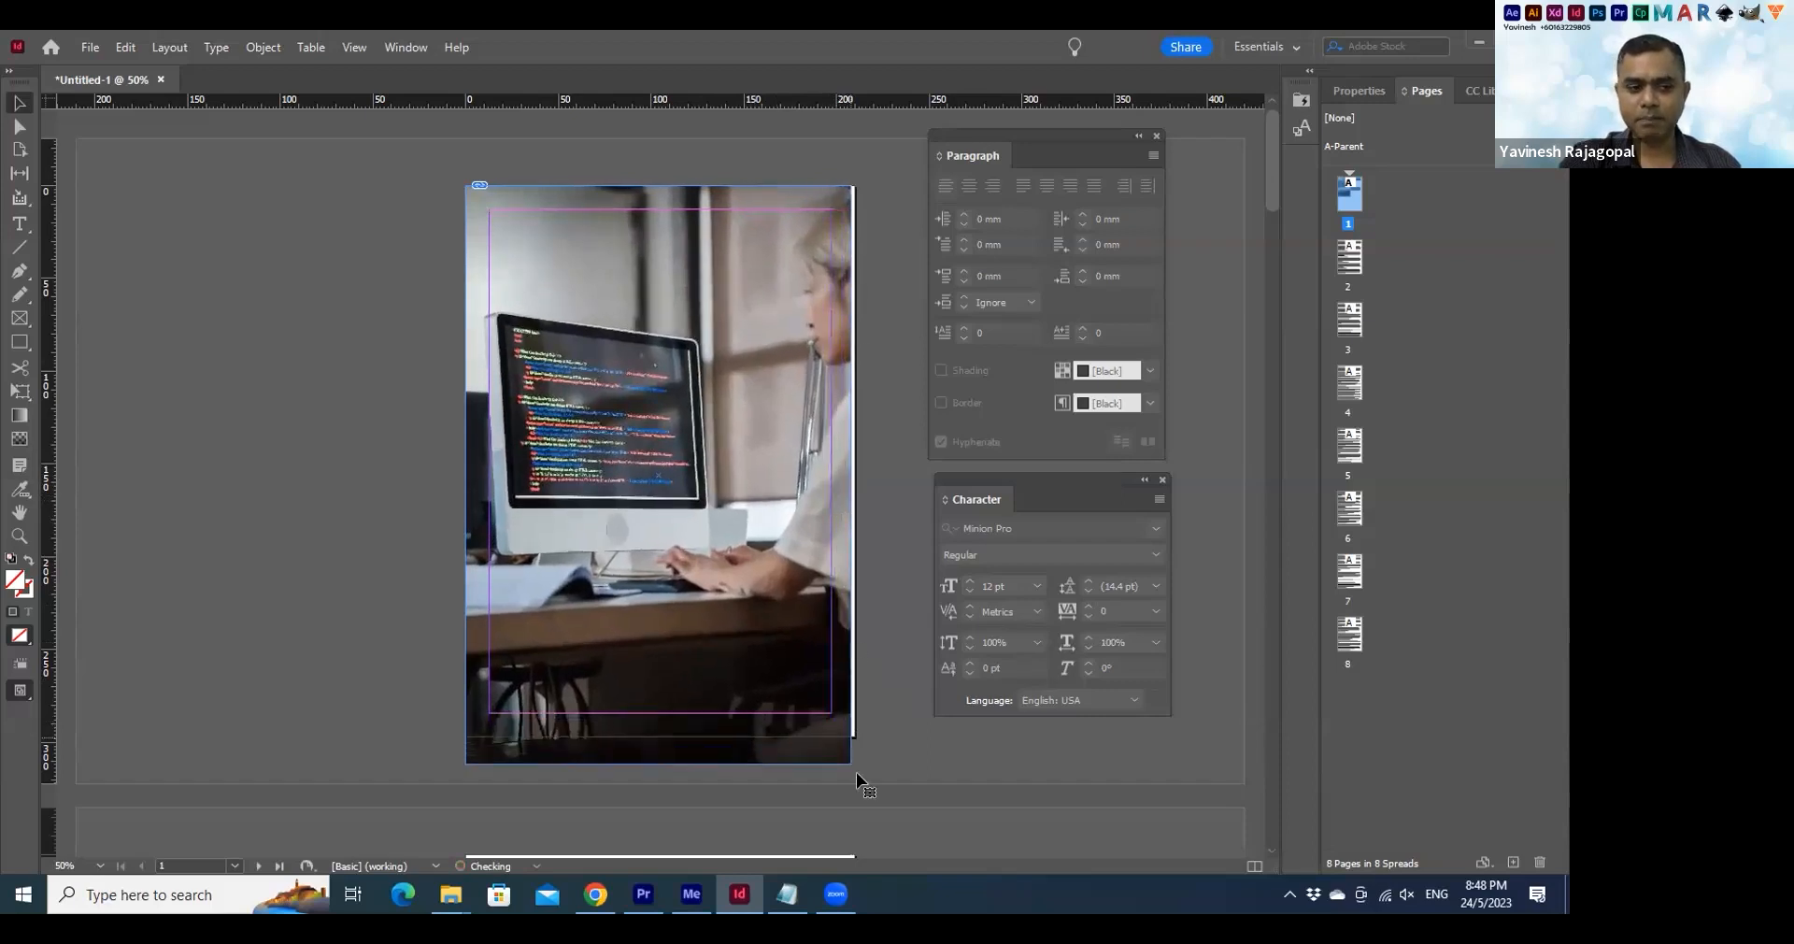
key("ctrl+period")
key("ctrl+period")
key("ctrl+period")
left_click_drag(859, 778, 858, 775)
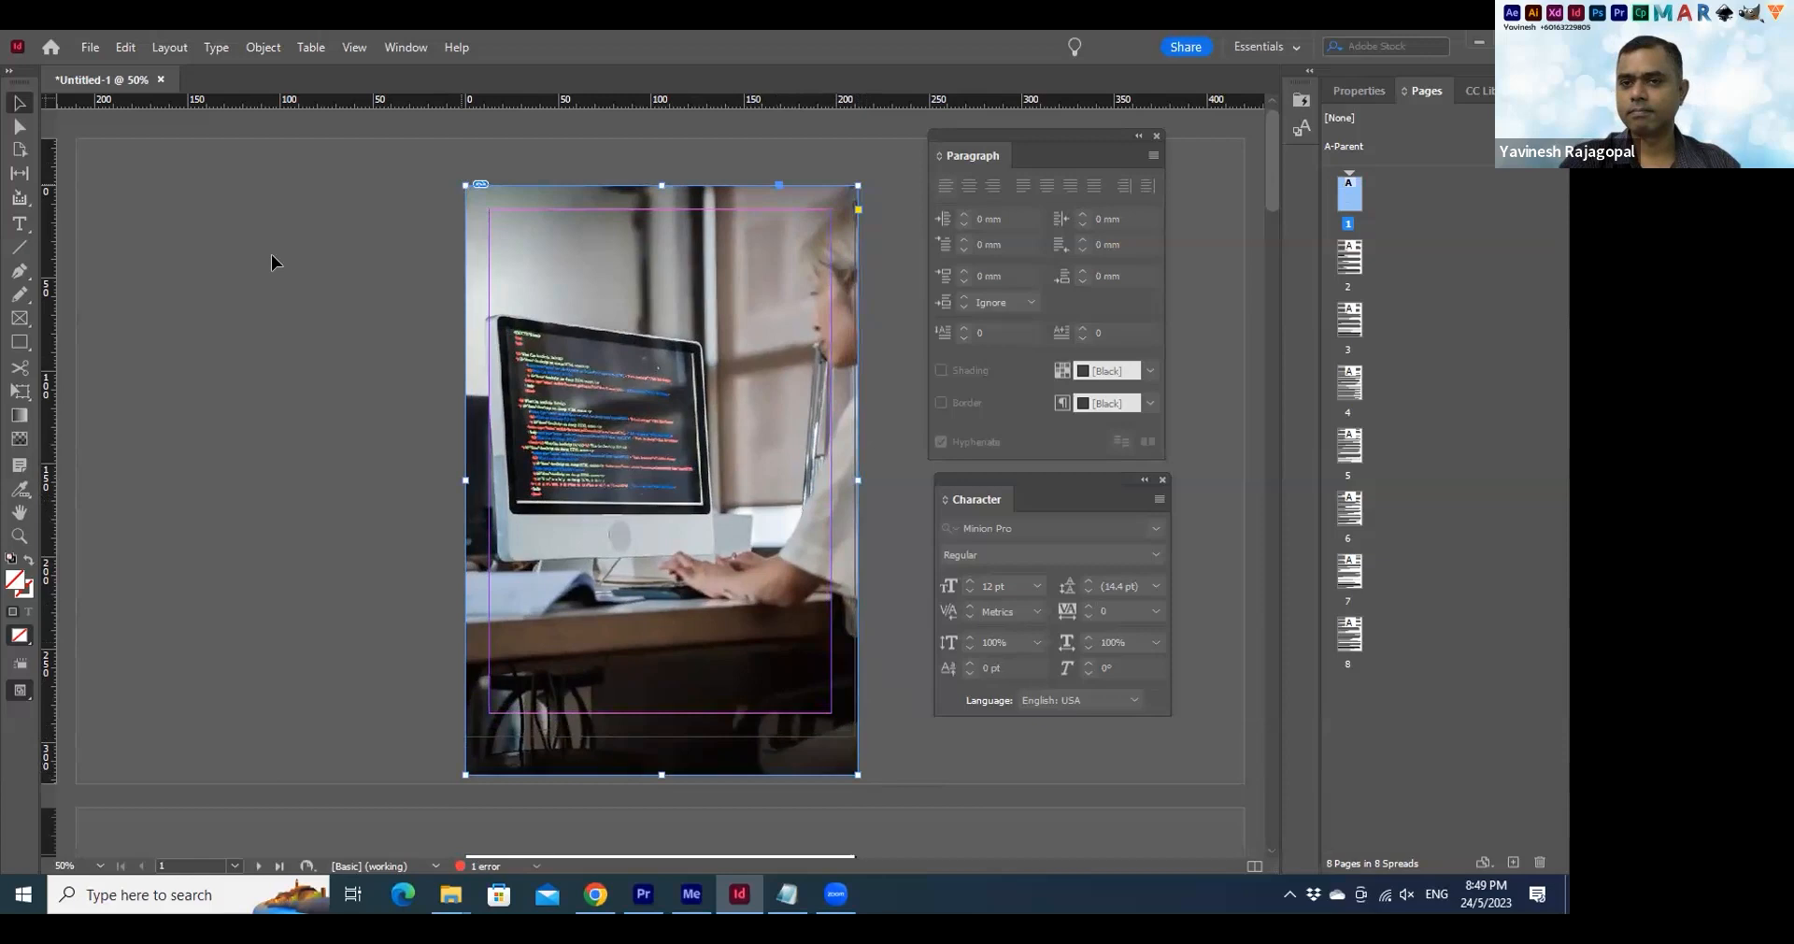
key("ctrl+period")
key("ctrl+period")
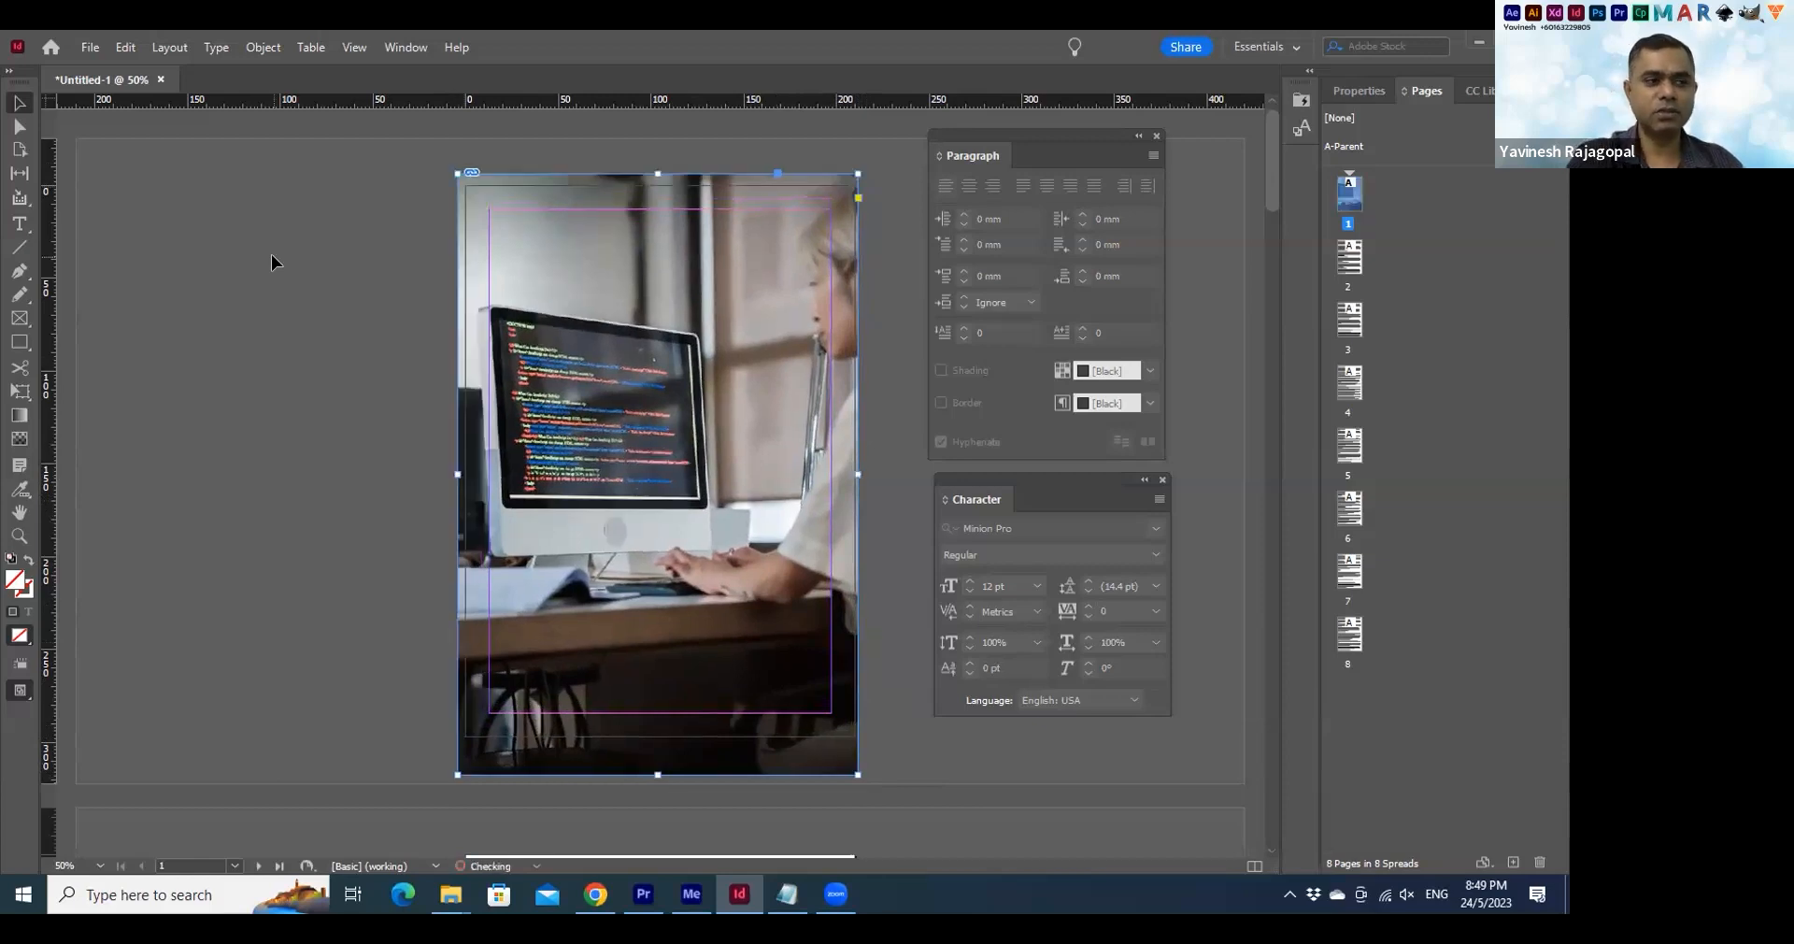
Send the page-covering image behind page 1's text, and delete it from the page
key("ctrl+shift+bracketleft")
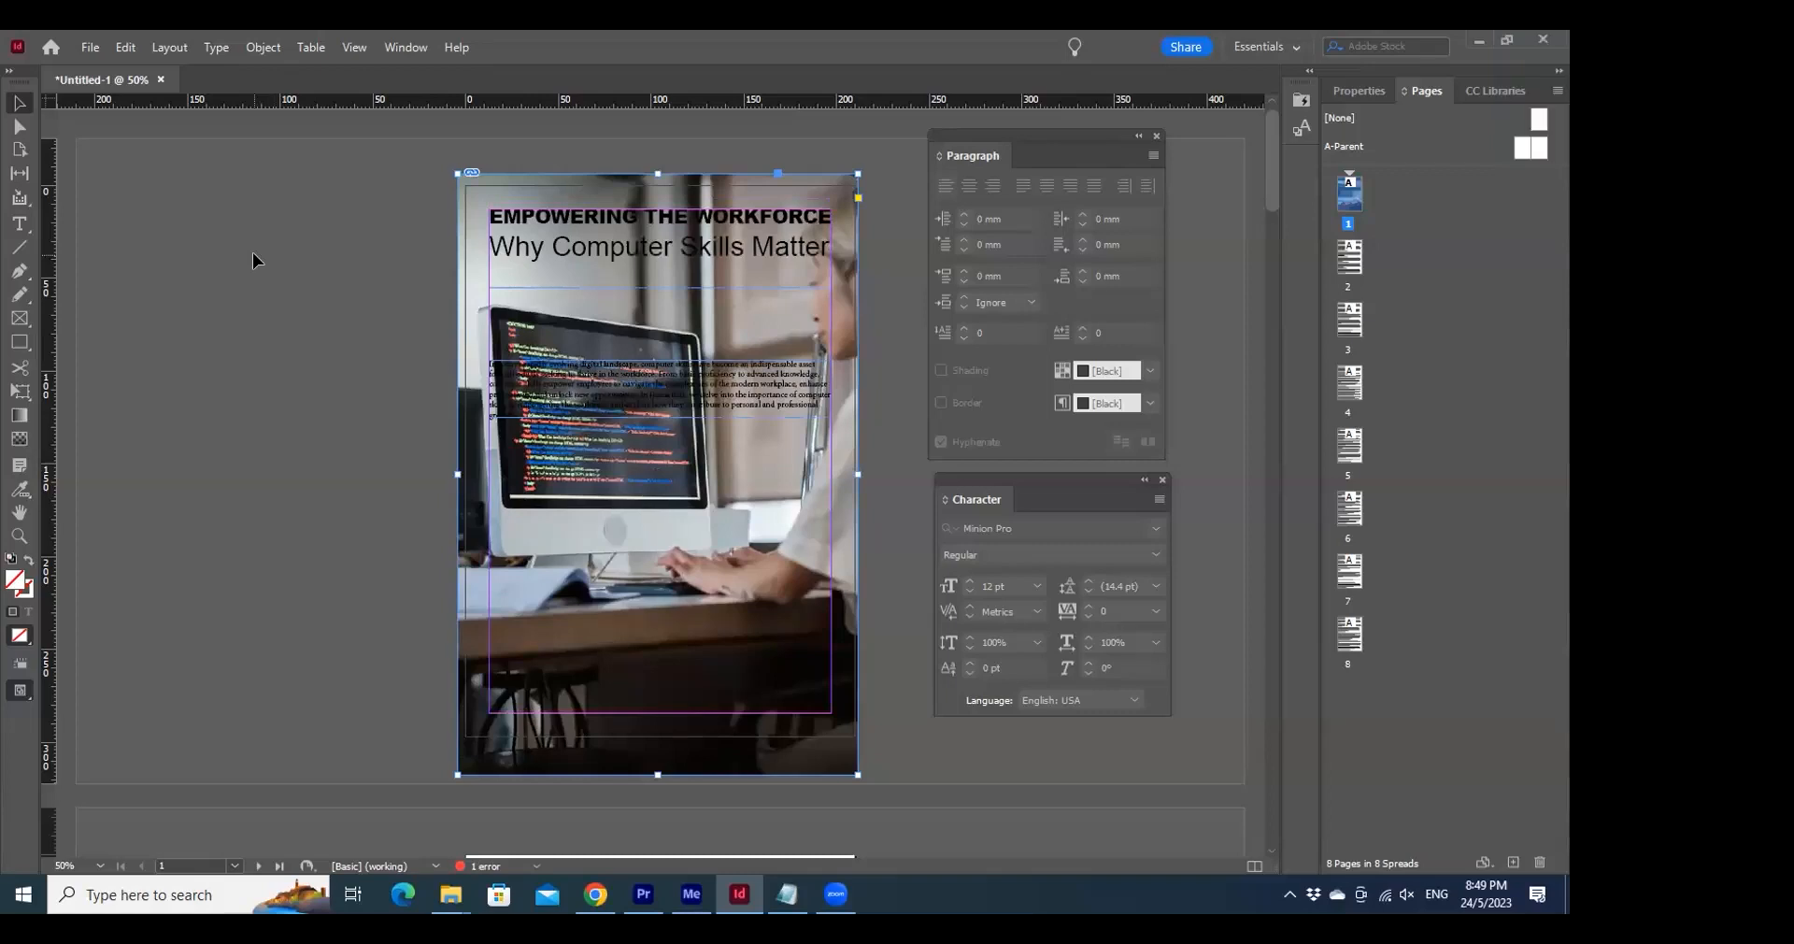
key("Delete")
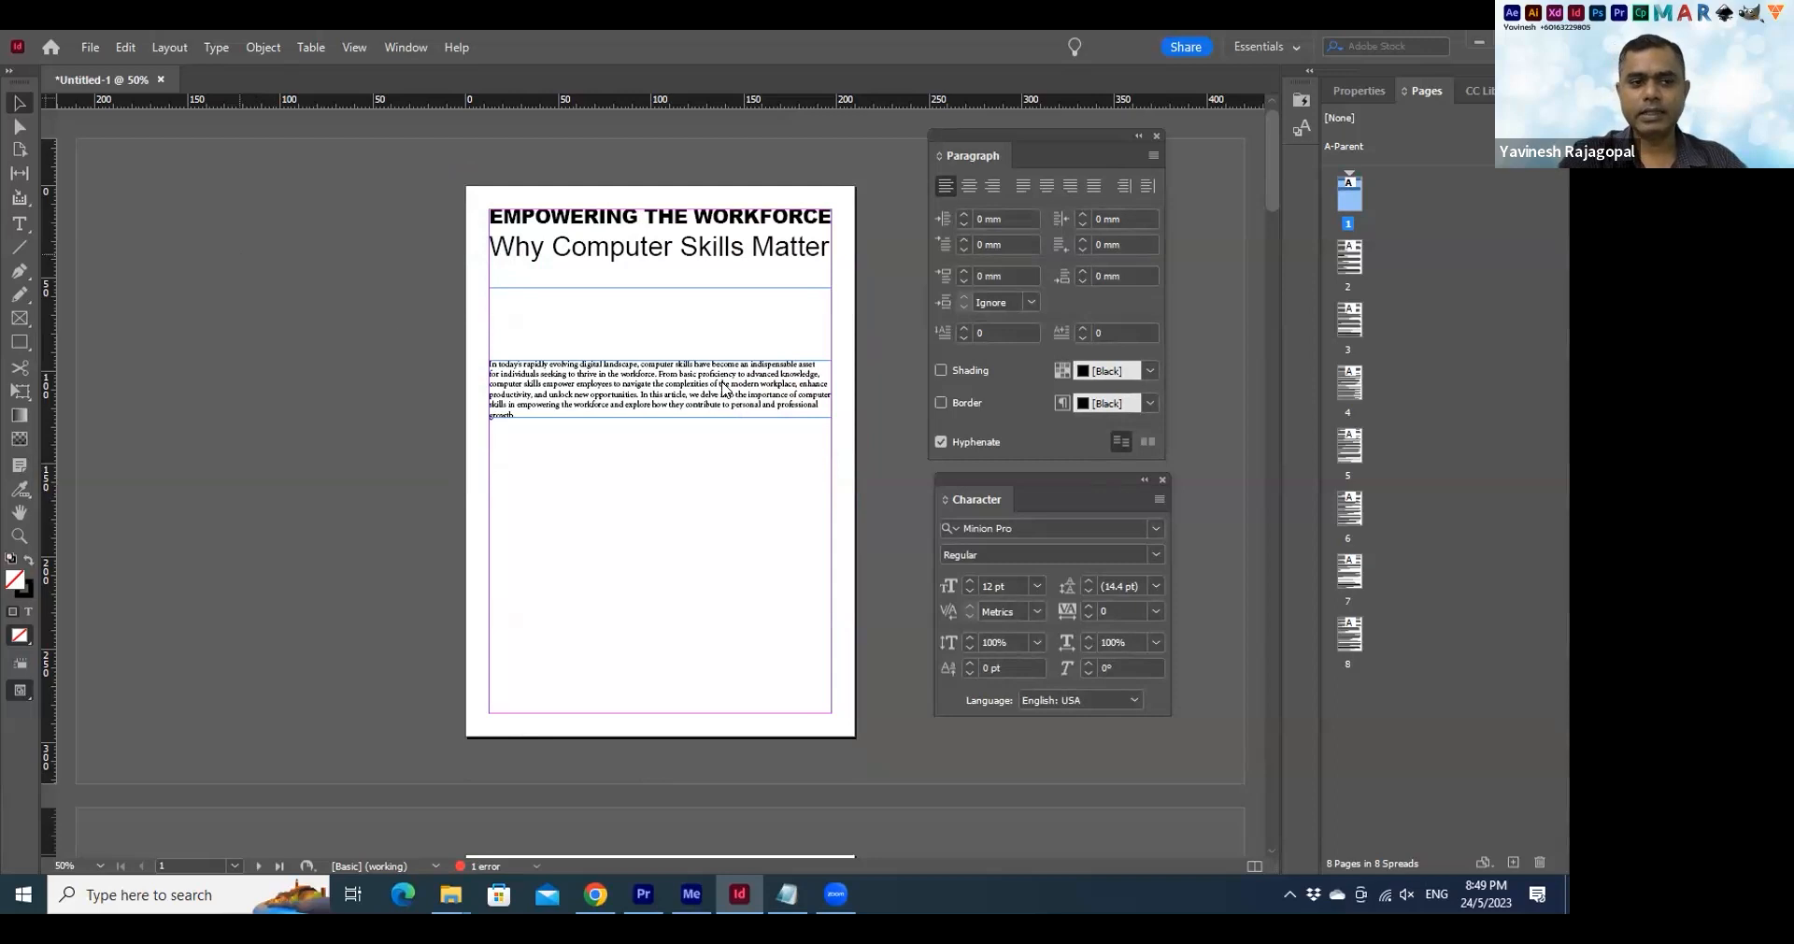
Place the dark laptop photo, pexels-veeterzy-303383.jpg, from the Education for life folder on the pasteboard beside page 1
key("ctrl+d")
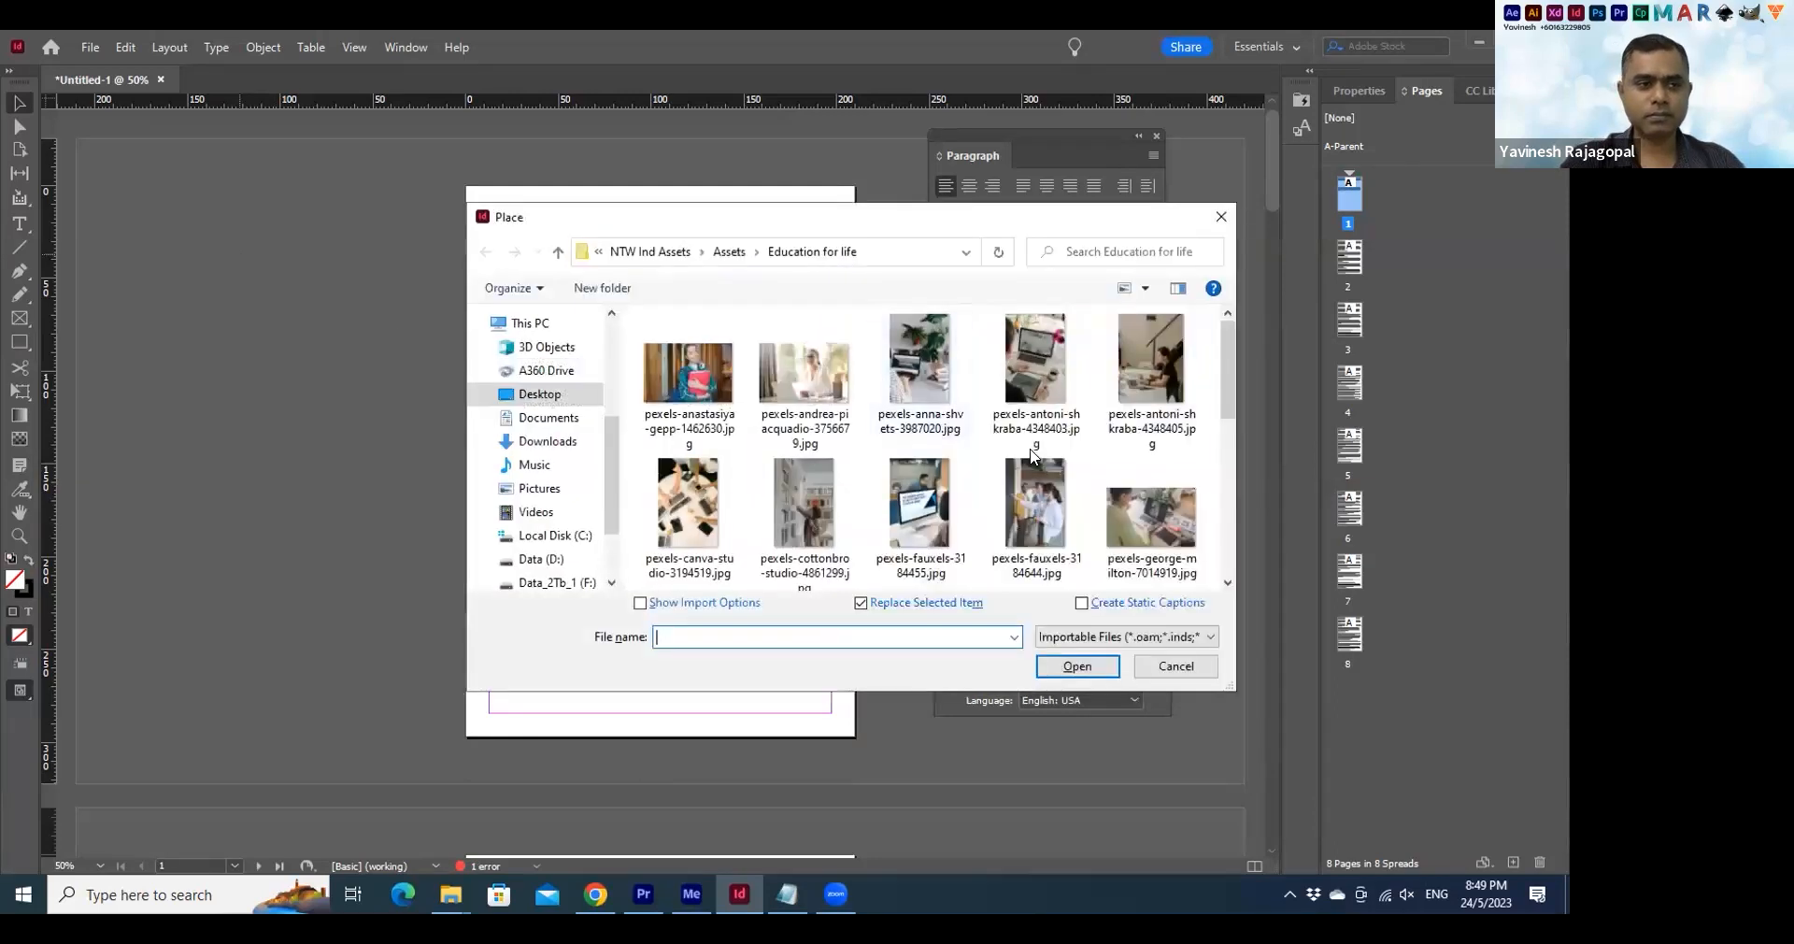
scroll(1033, 453, "down", 5)
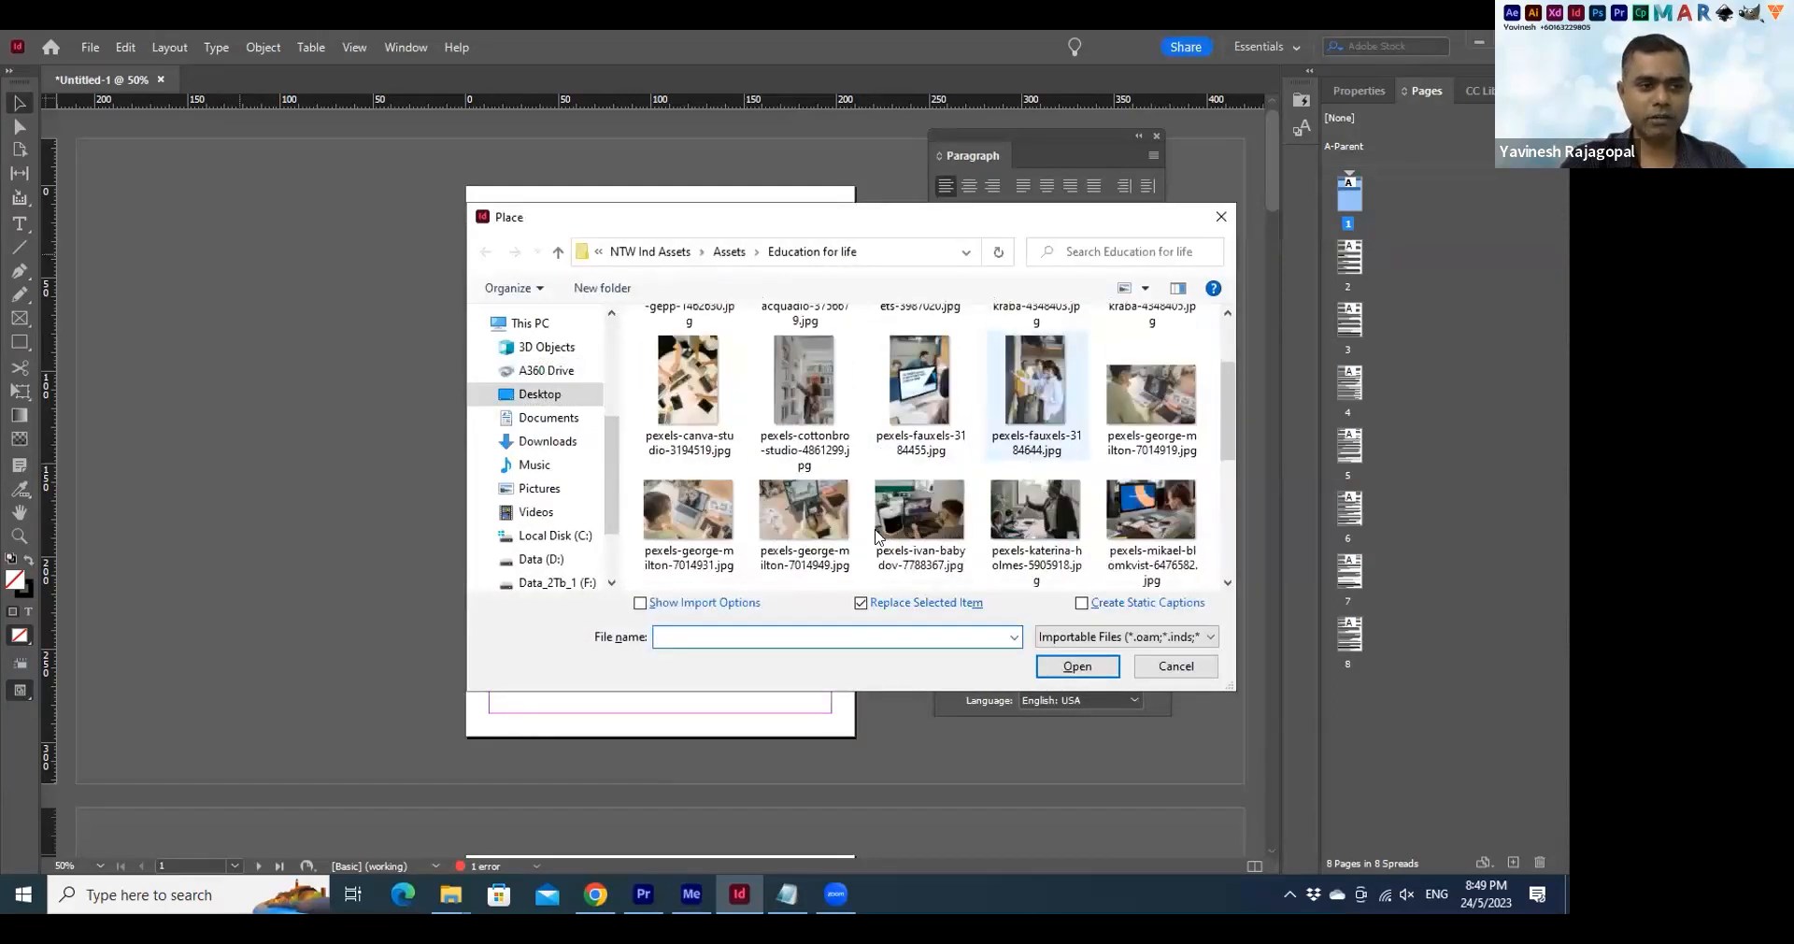
left_click_drag(688, 509, 361, 168)
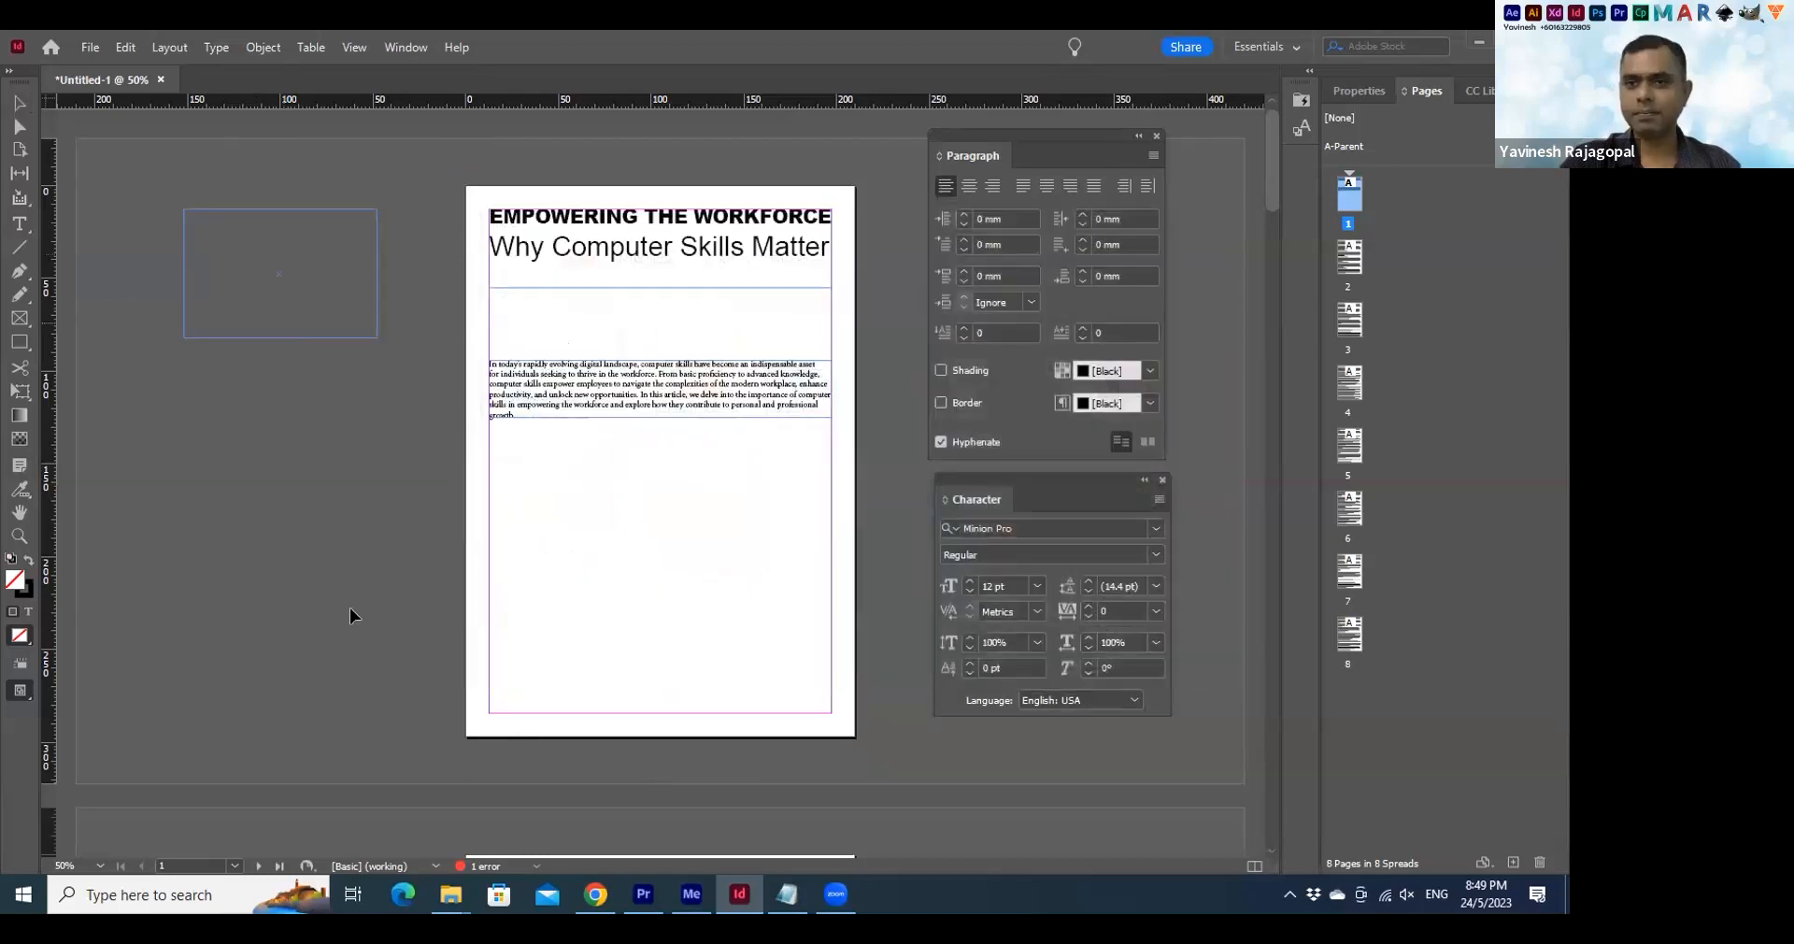
left_click(20, 98)
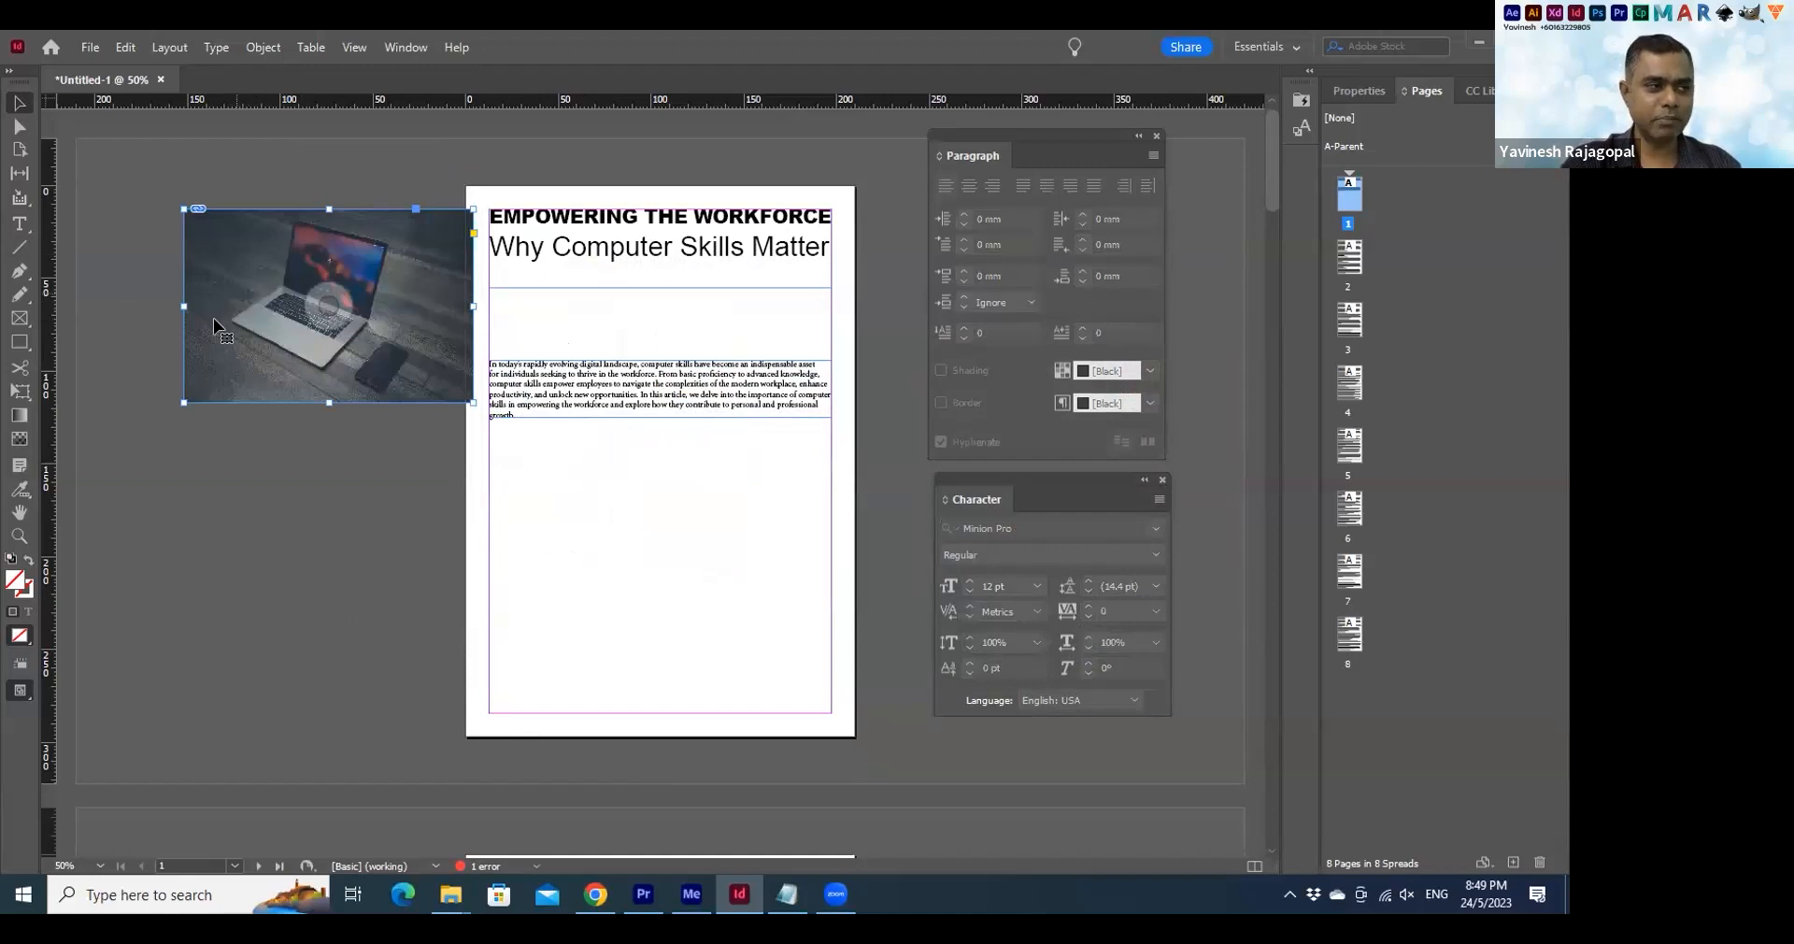
left_click_drag(226, 329, 234, 329)
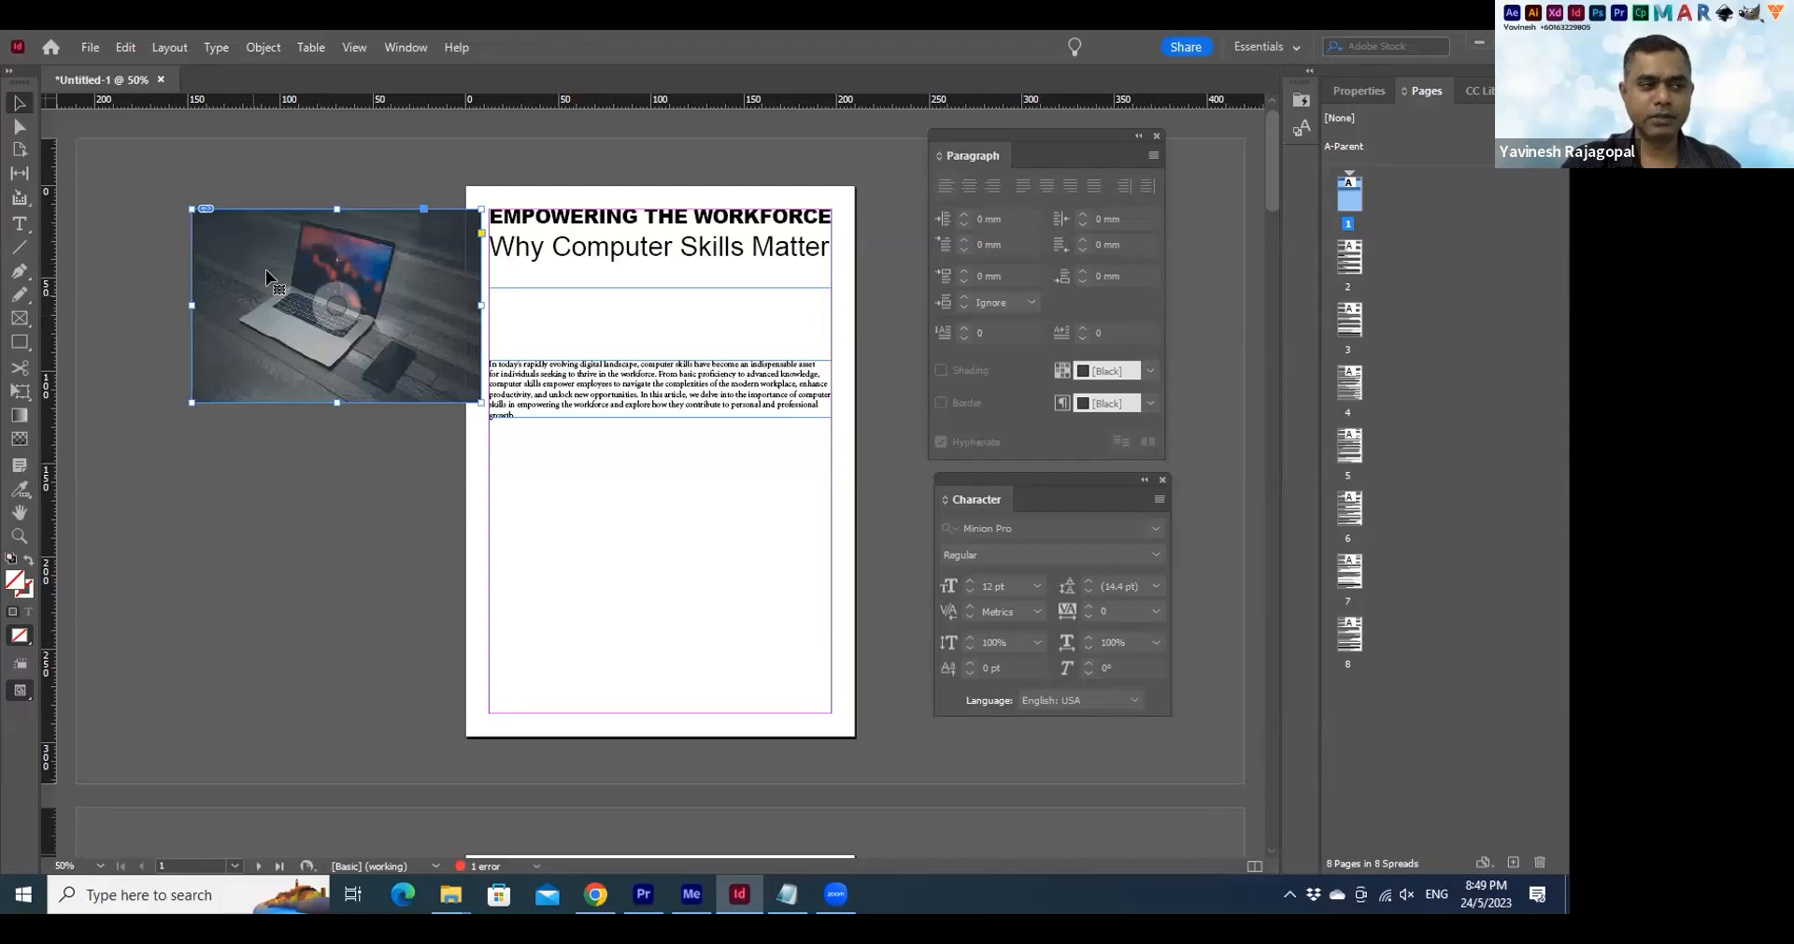
Scale the laptop photo proportionally until it extends past all edges of page 1, and position it so the laptop lies over the page
left_click_drag(322, 257, 585, 223)
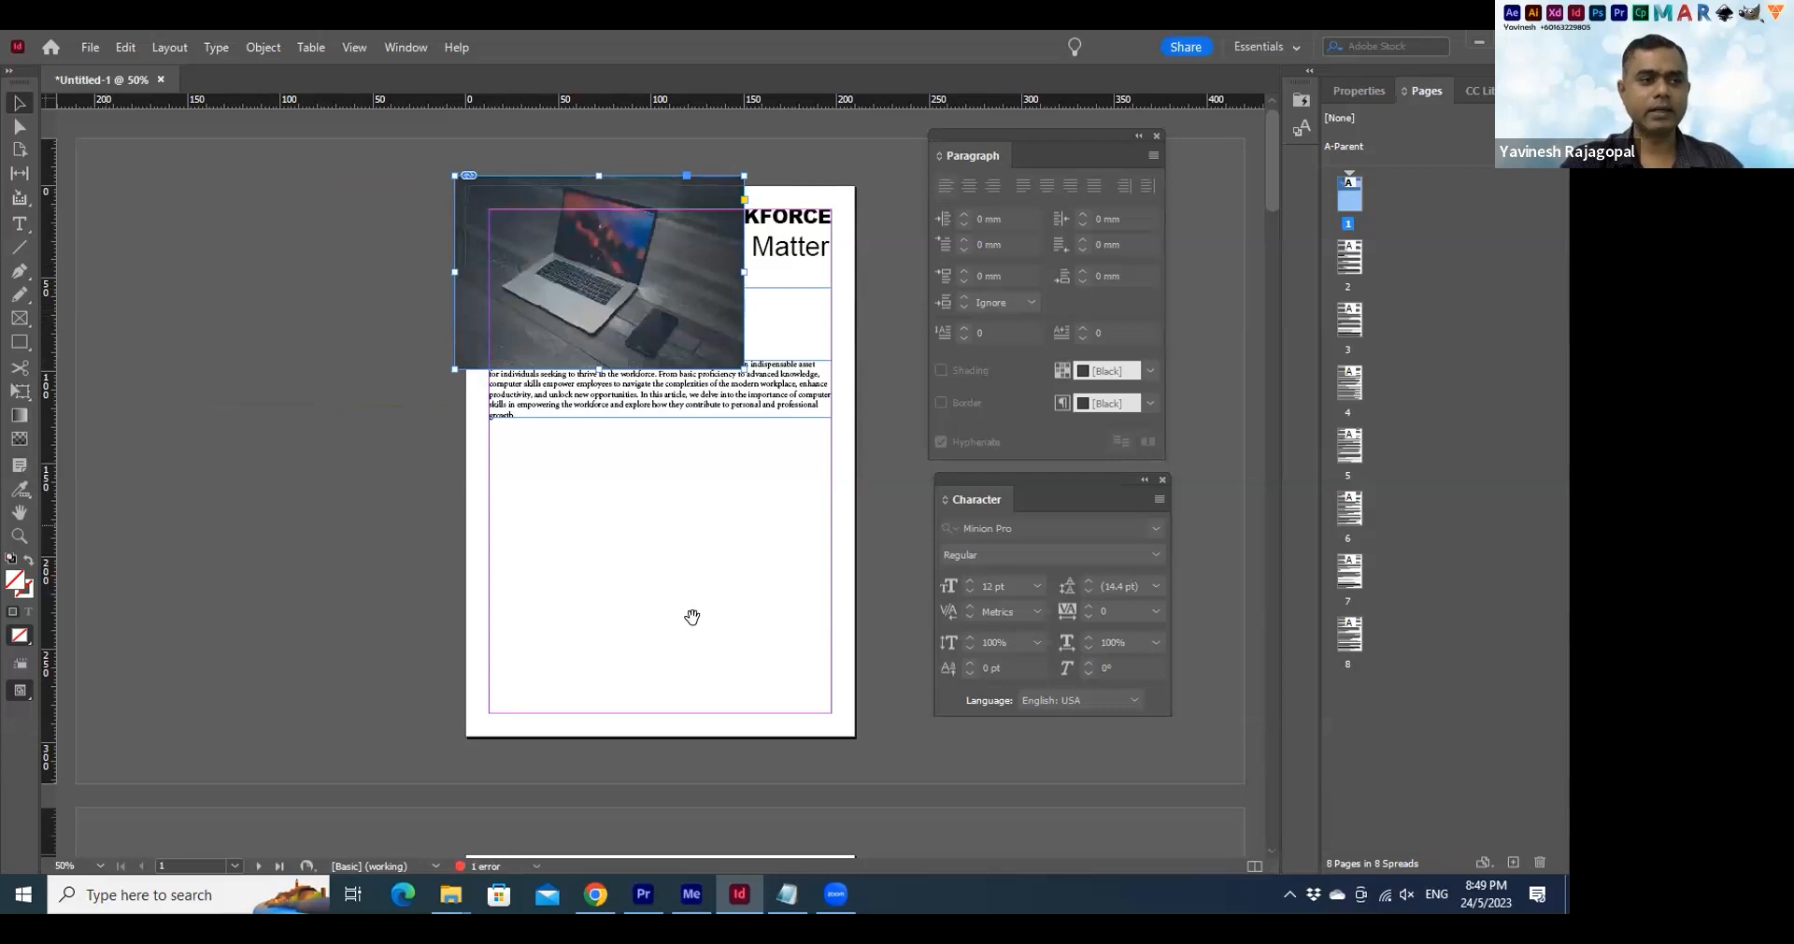
scroll(364, 552, "down", 1)
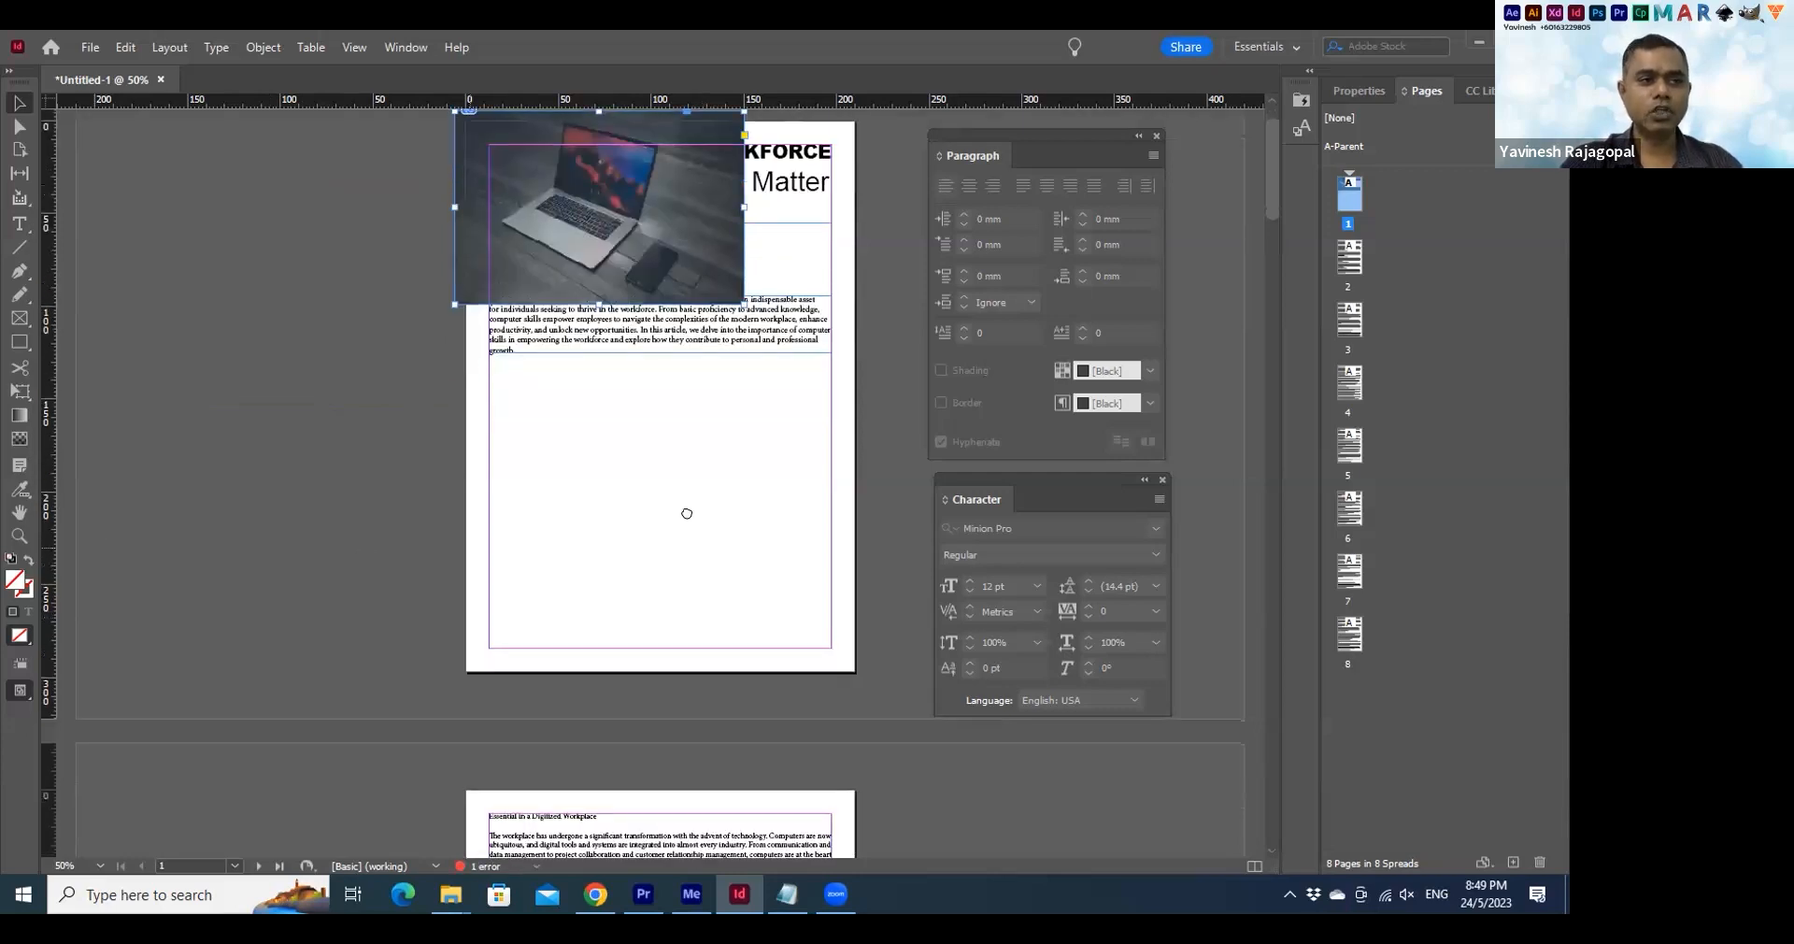
scroll(687, 512, "up", 1)
left_click_drag(745, 367, 950, 504)
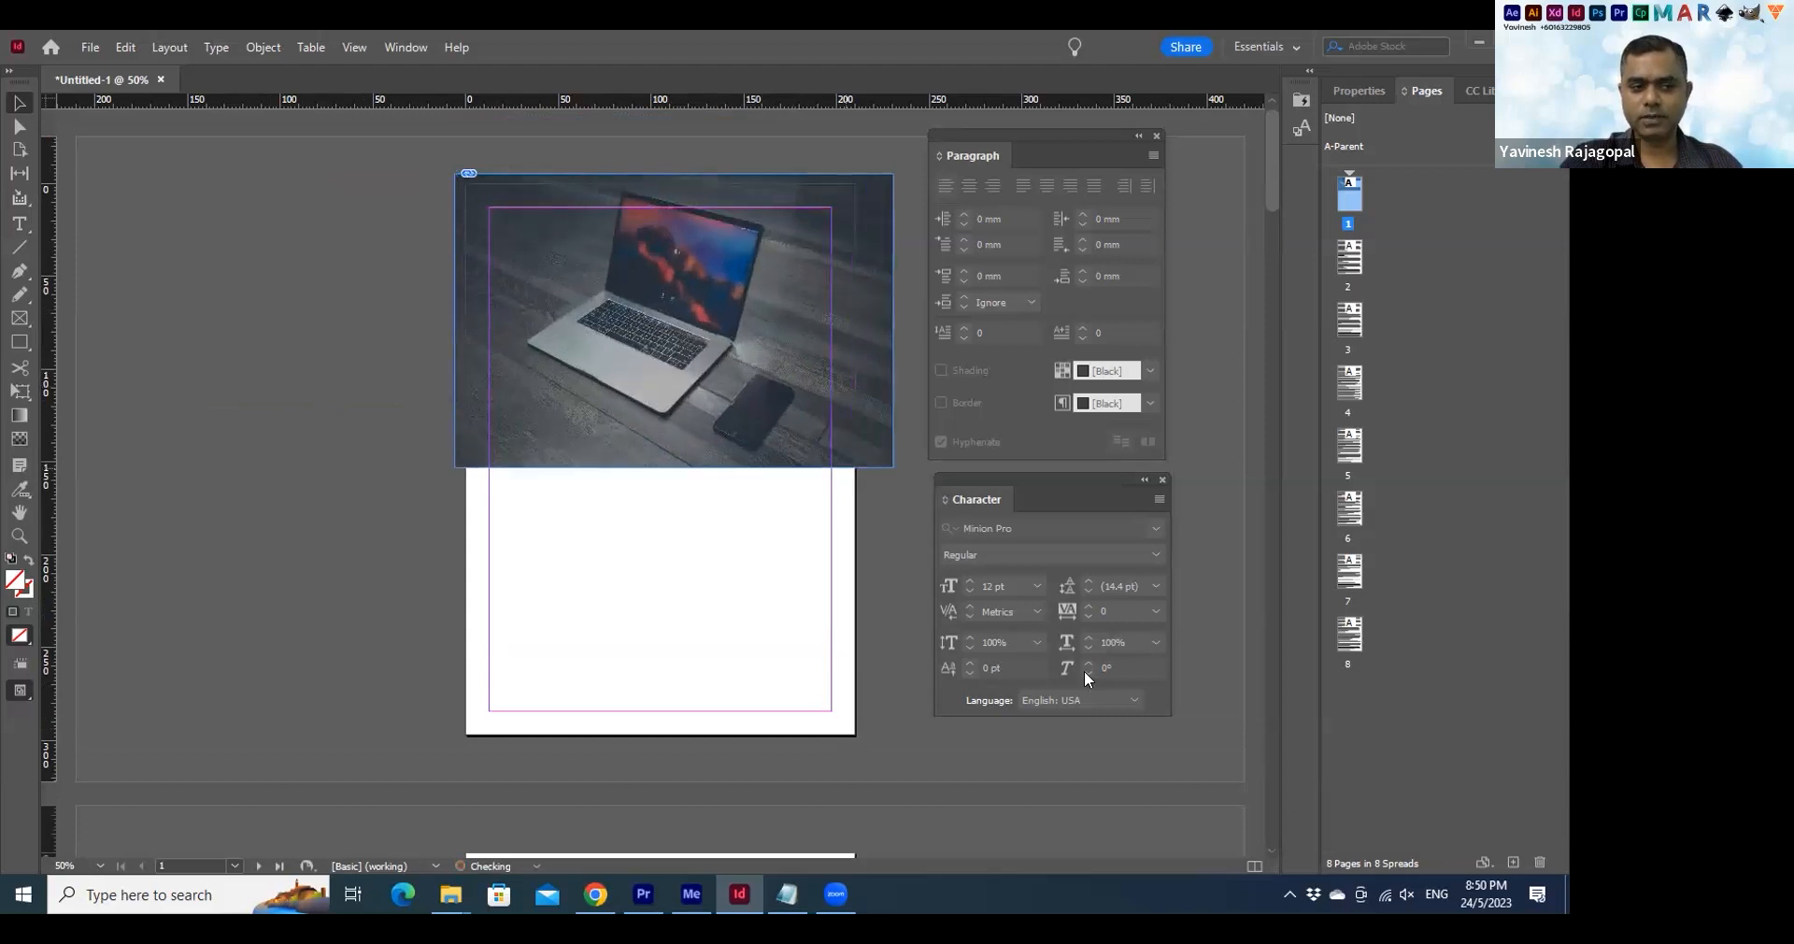
key("ctrl+alt+period")
key("ctrl+alt+period")
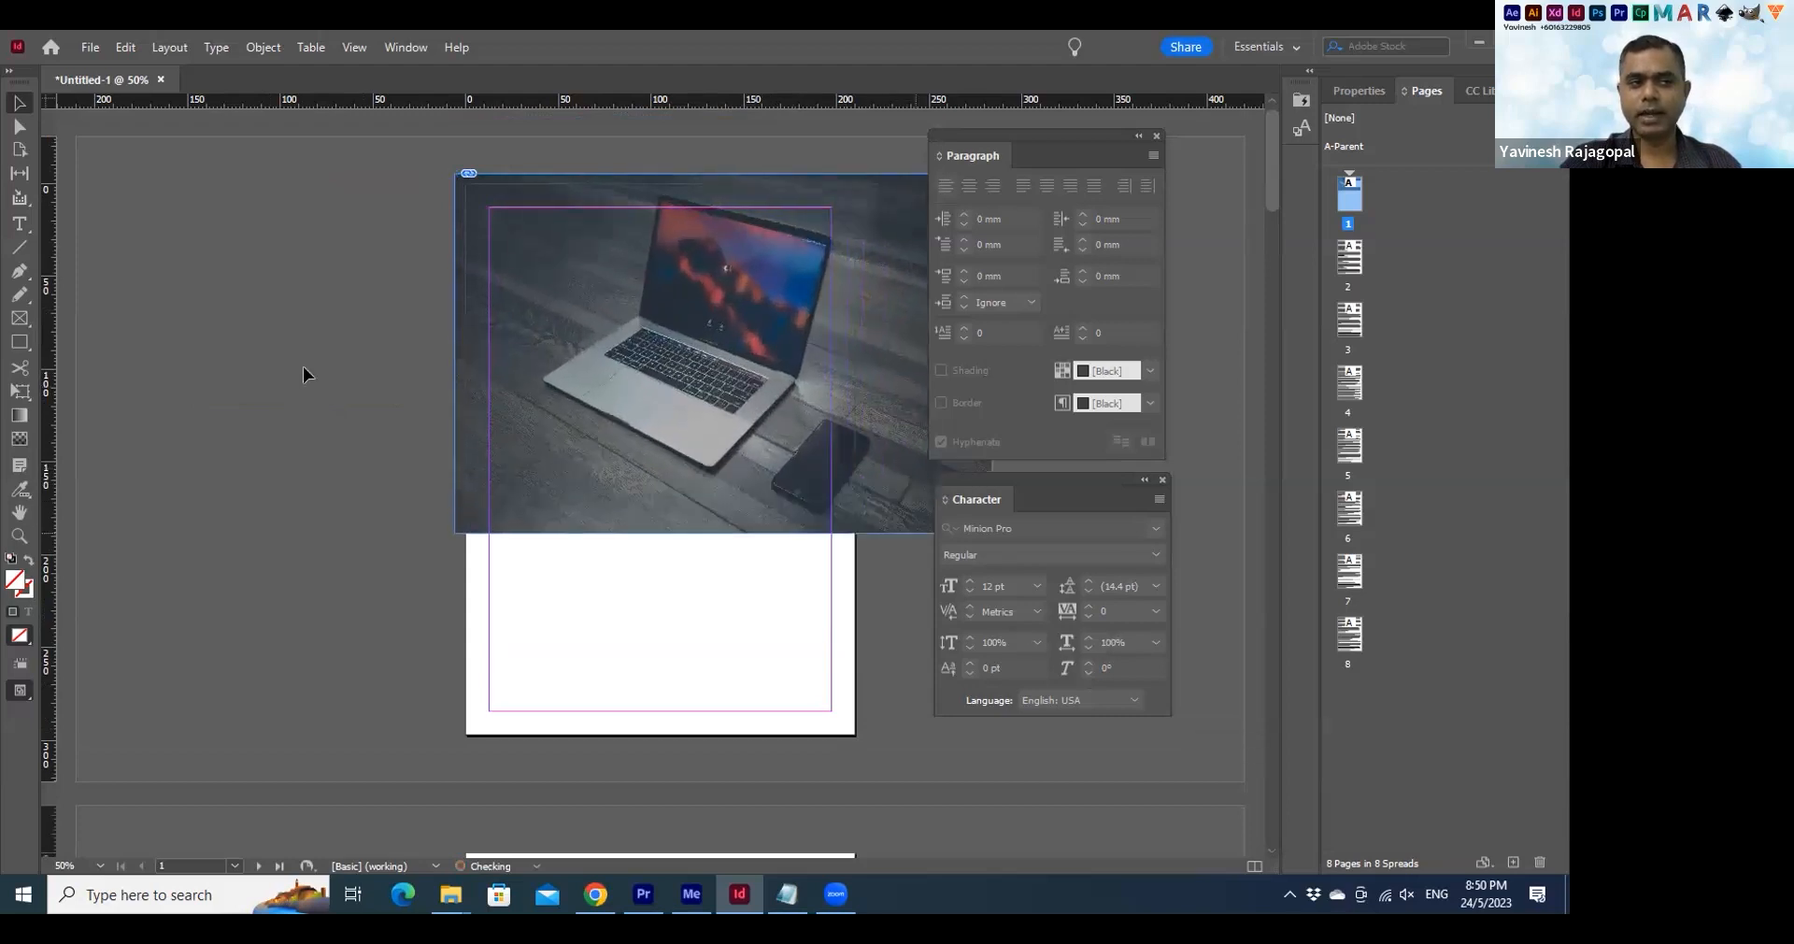
key("ctrl+alt+period")
key("ctrl+alt+period")
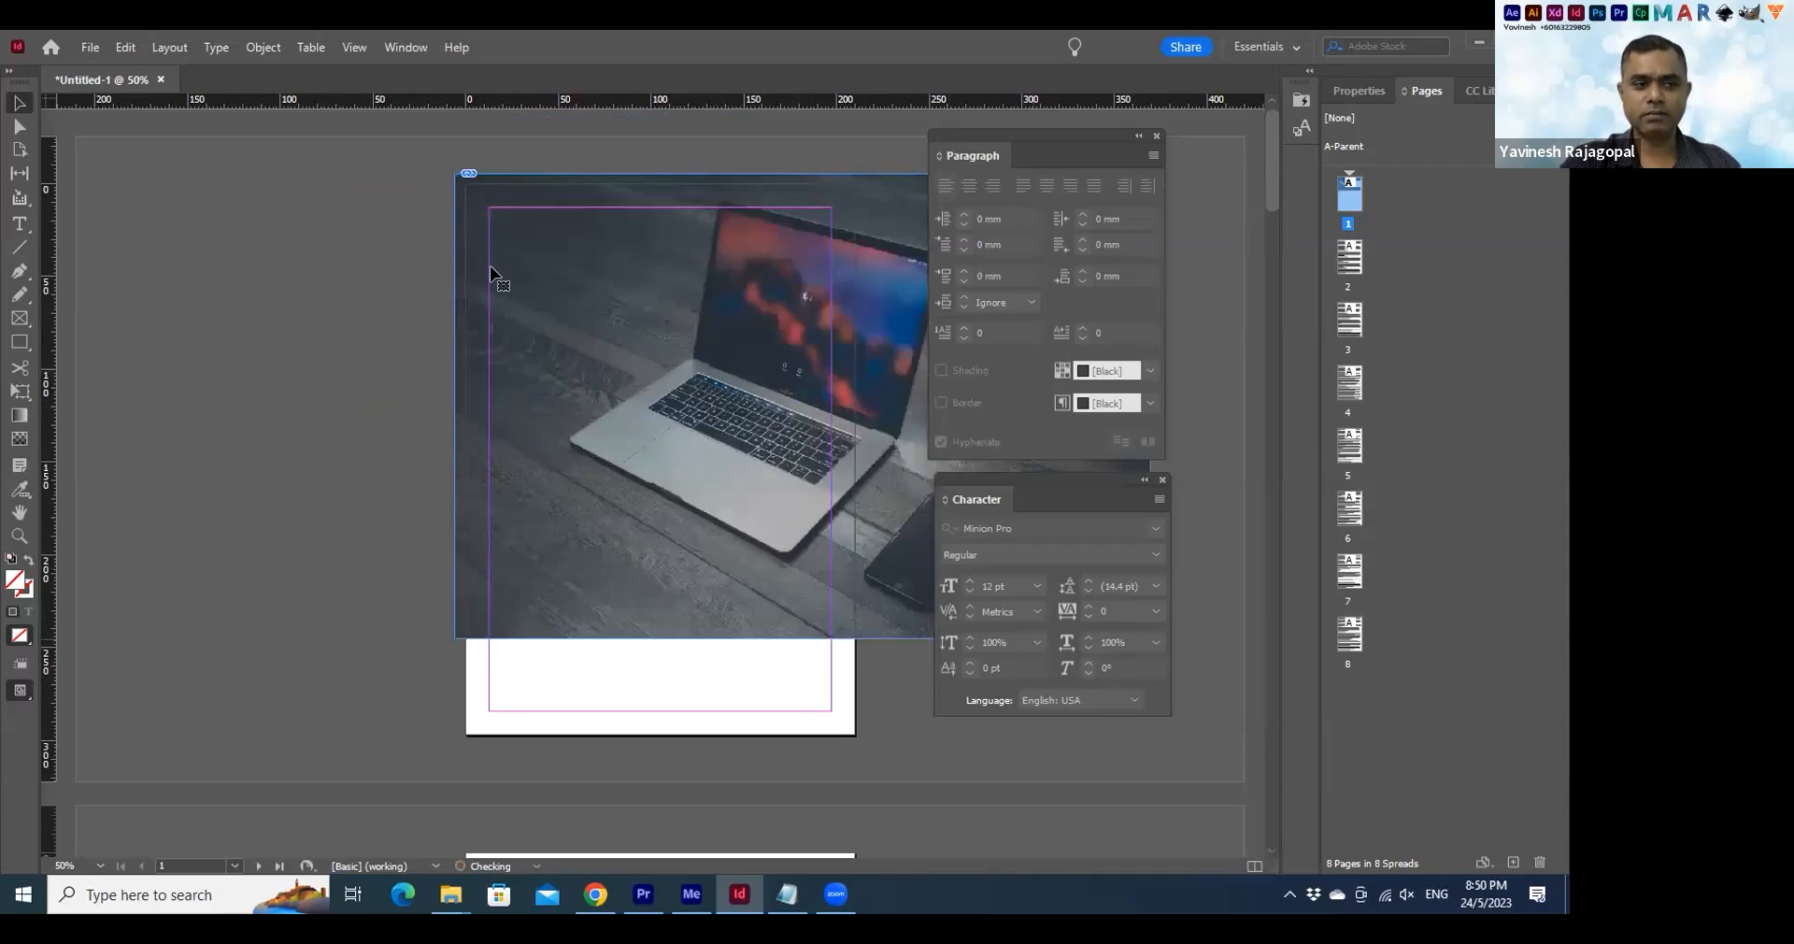
key("ctrl+alt+period")
key("ctrl+alt+period")
left_click_drag(592, 283, 651, 285)
left_click_drag(689, 358, 685, 358)
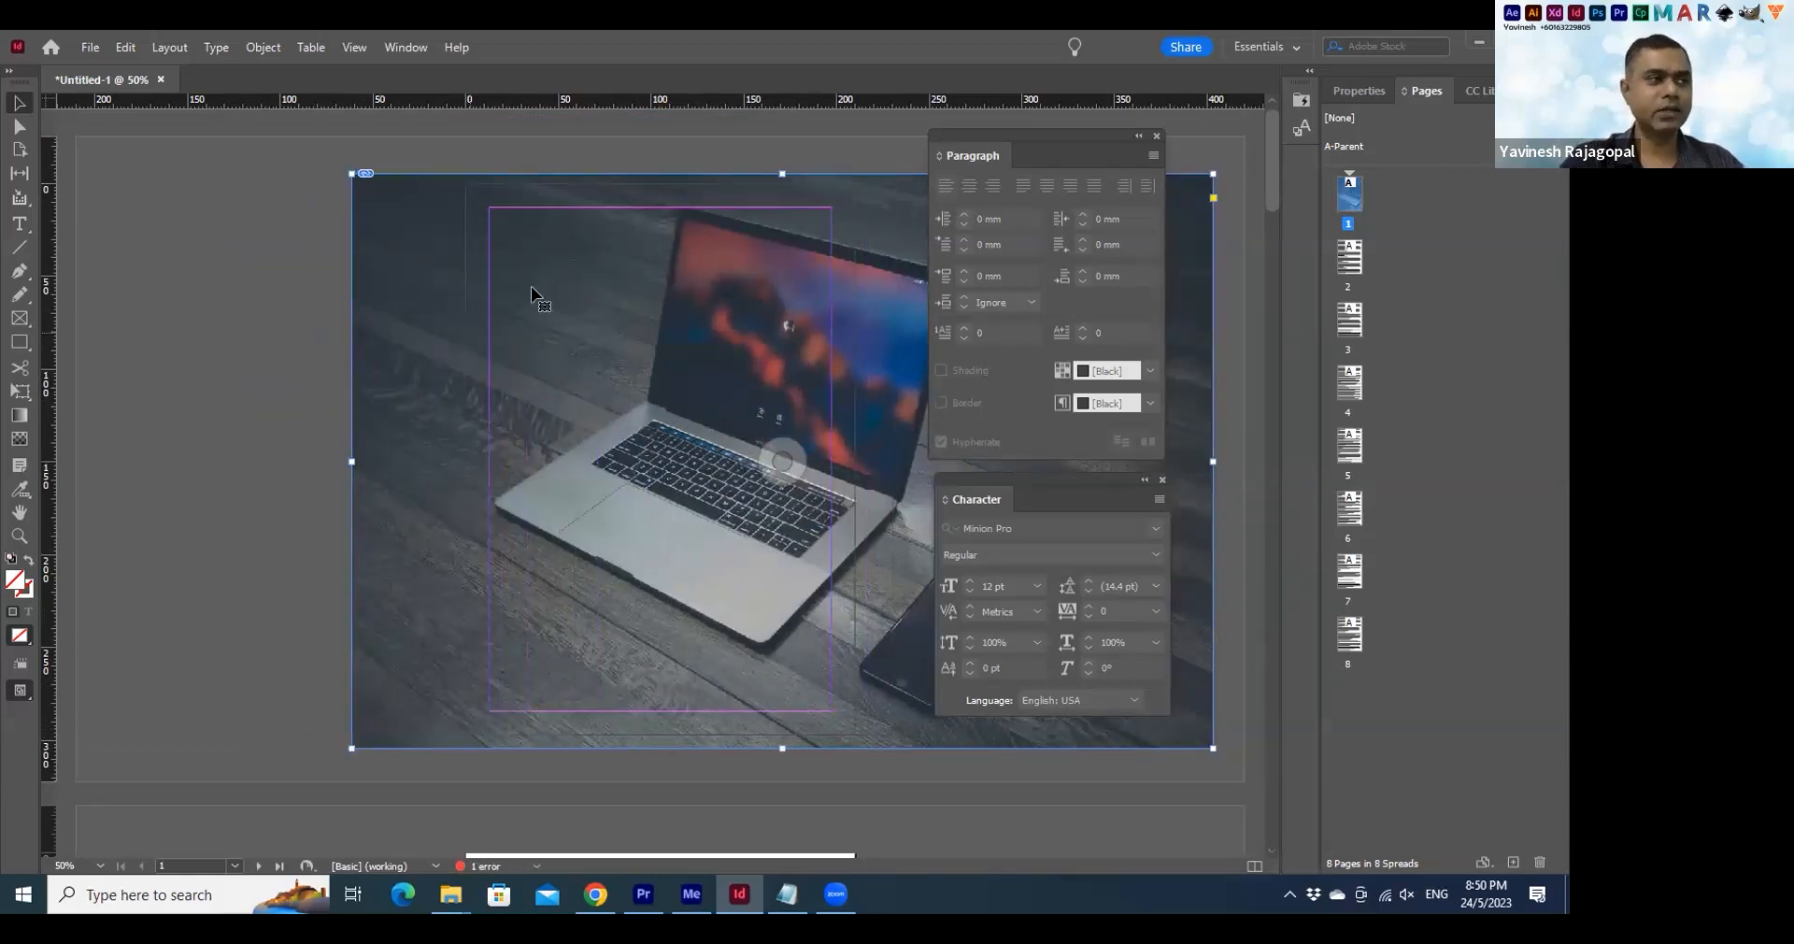
Send the laptop photo to the back so that it lies behind page 1's text
left_click(258, 46)
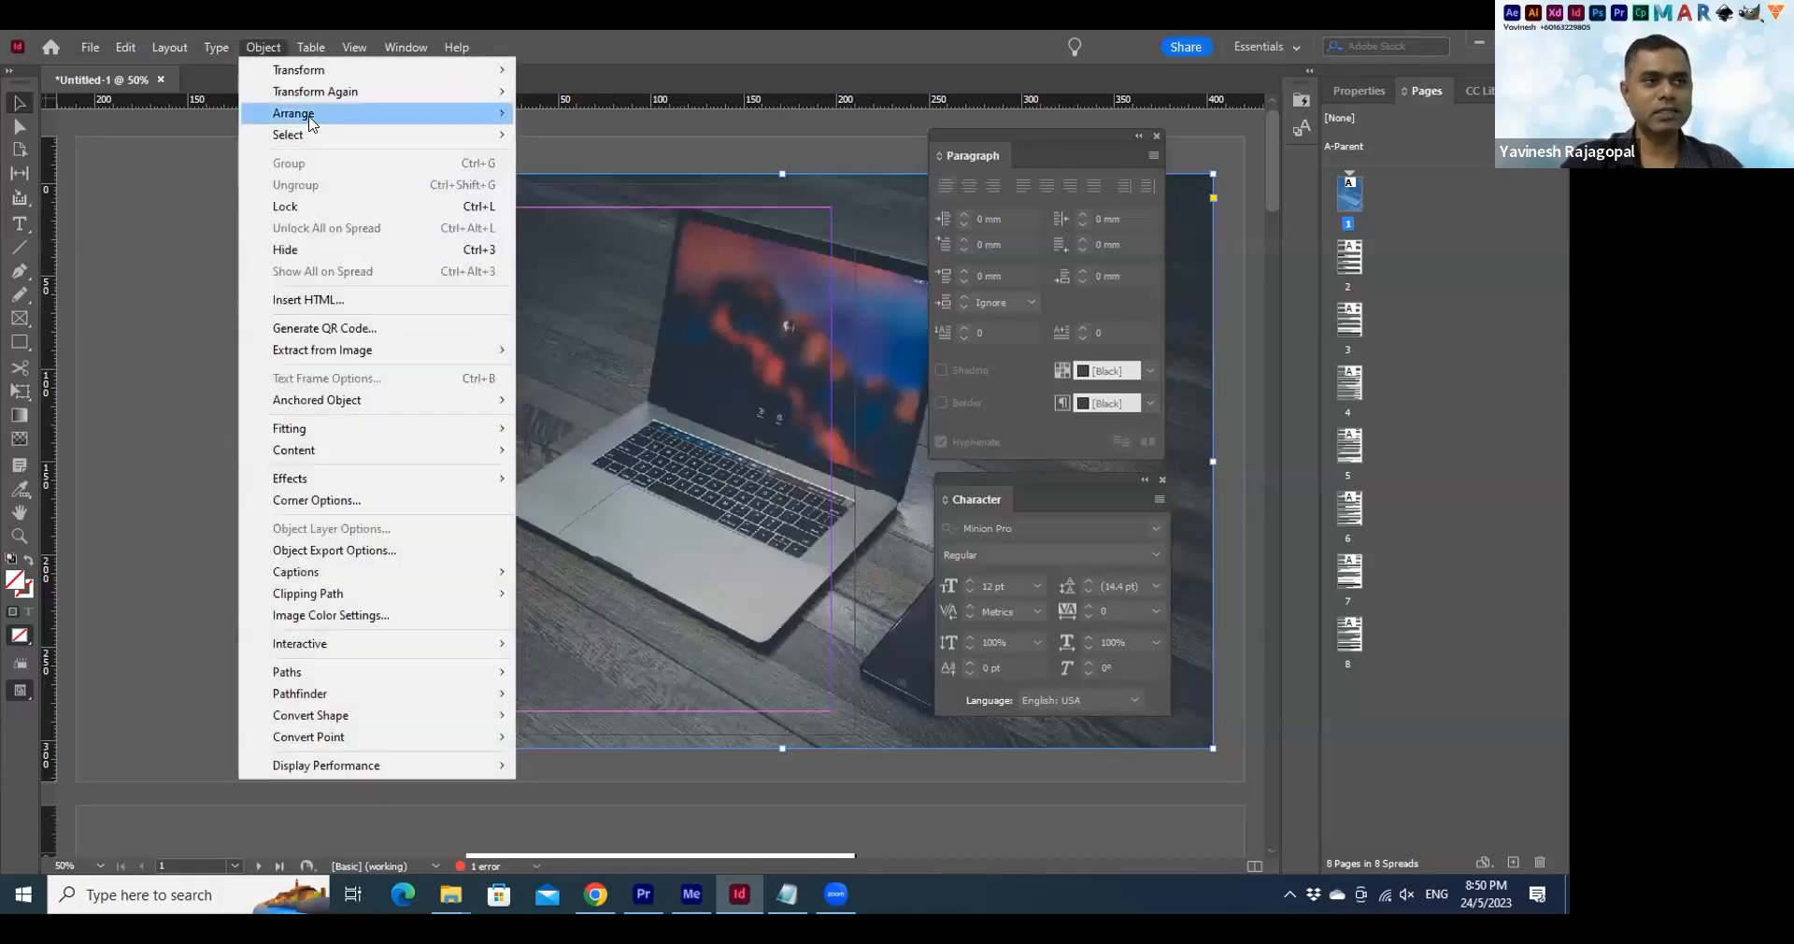
mouse_move(310, 119)
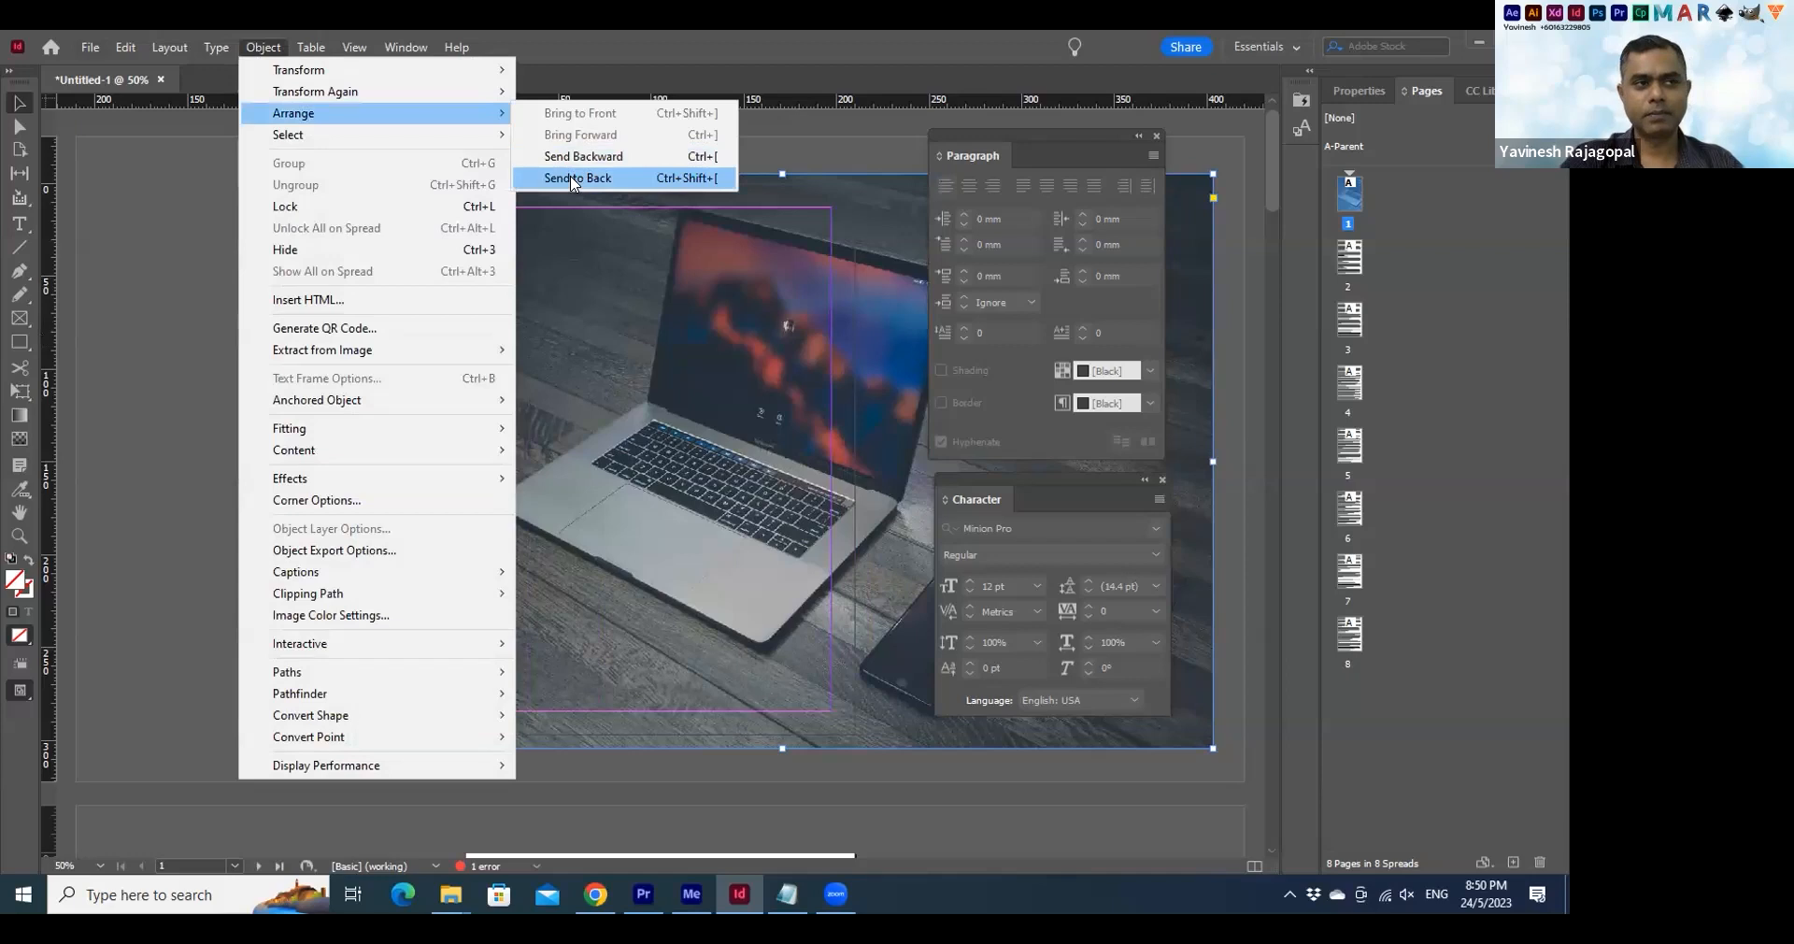
left_click(674, 180)
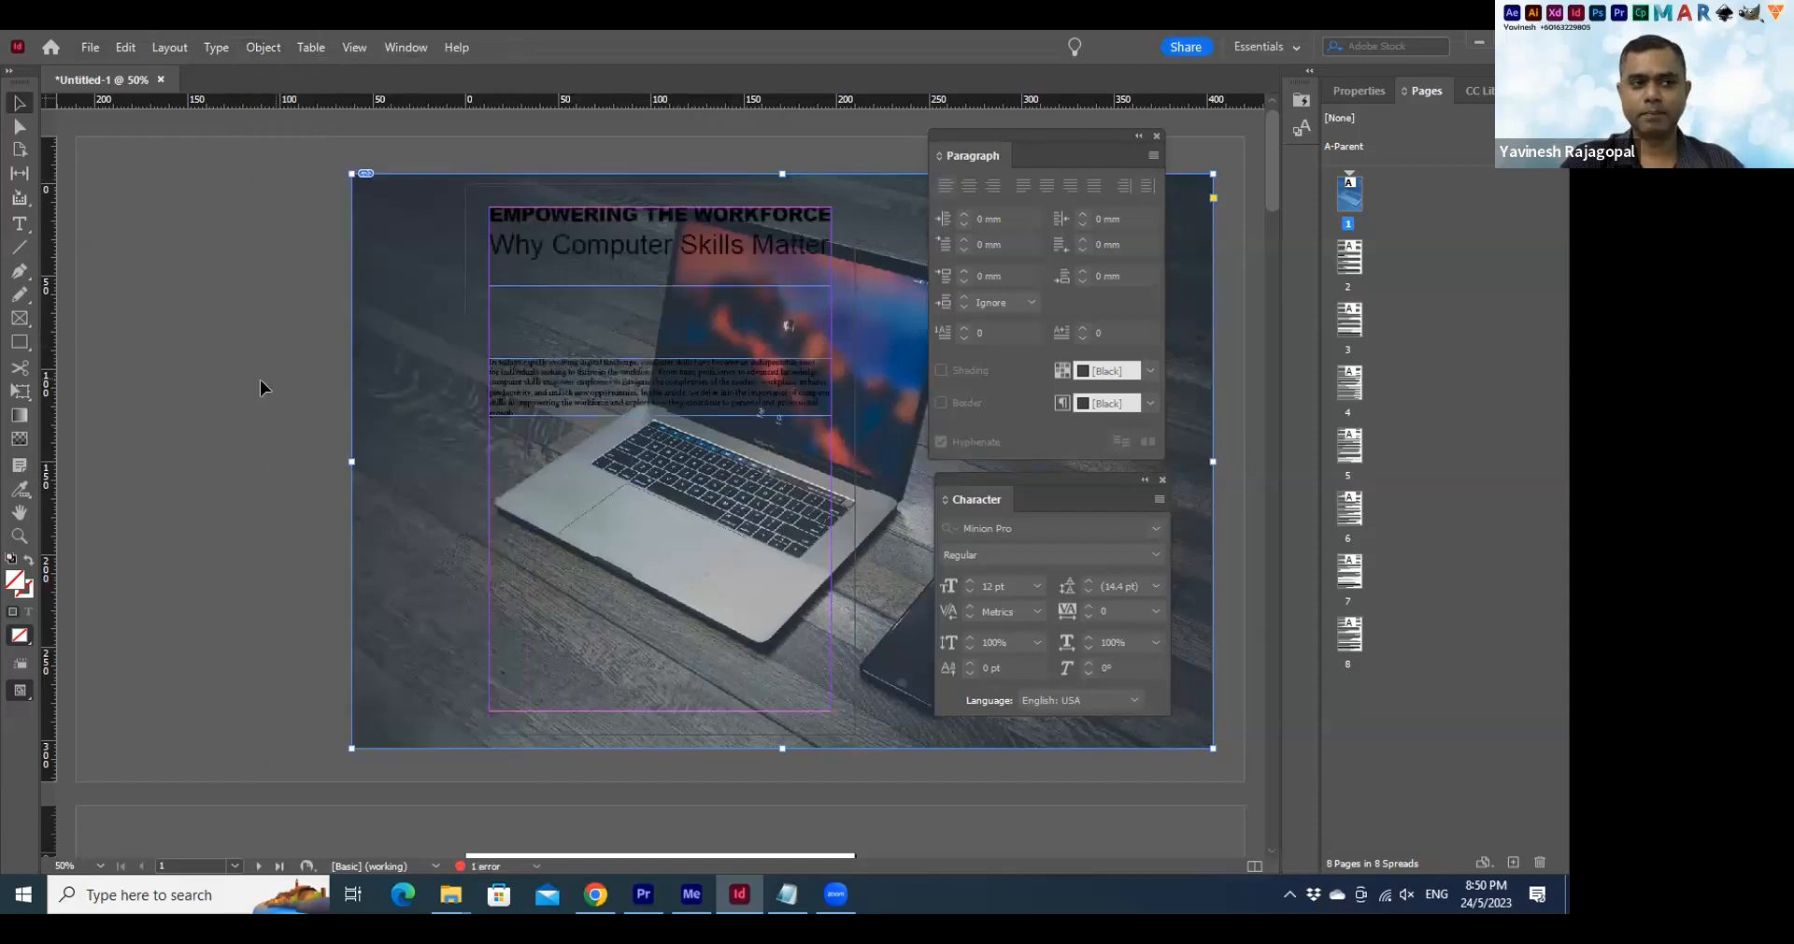
left_click(259, 379)
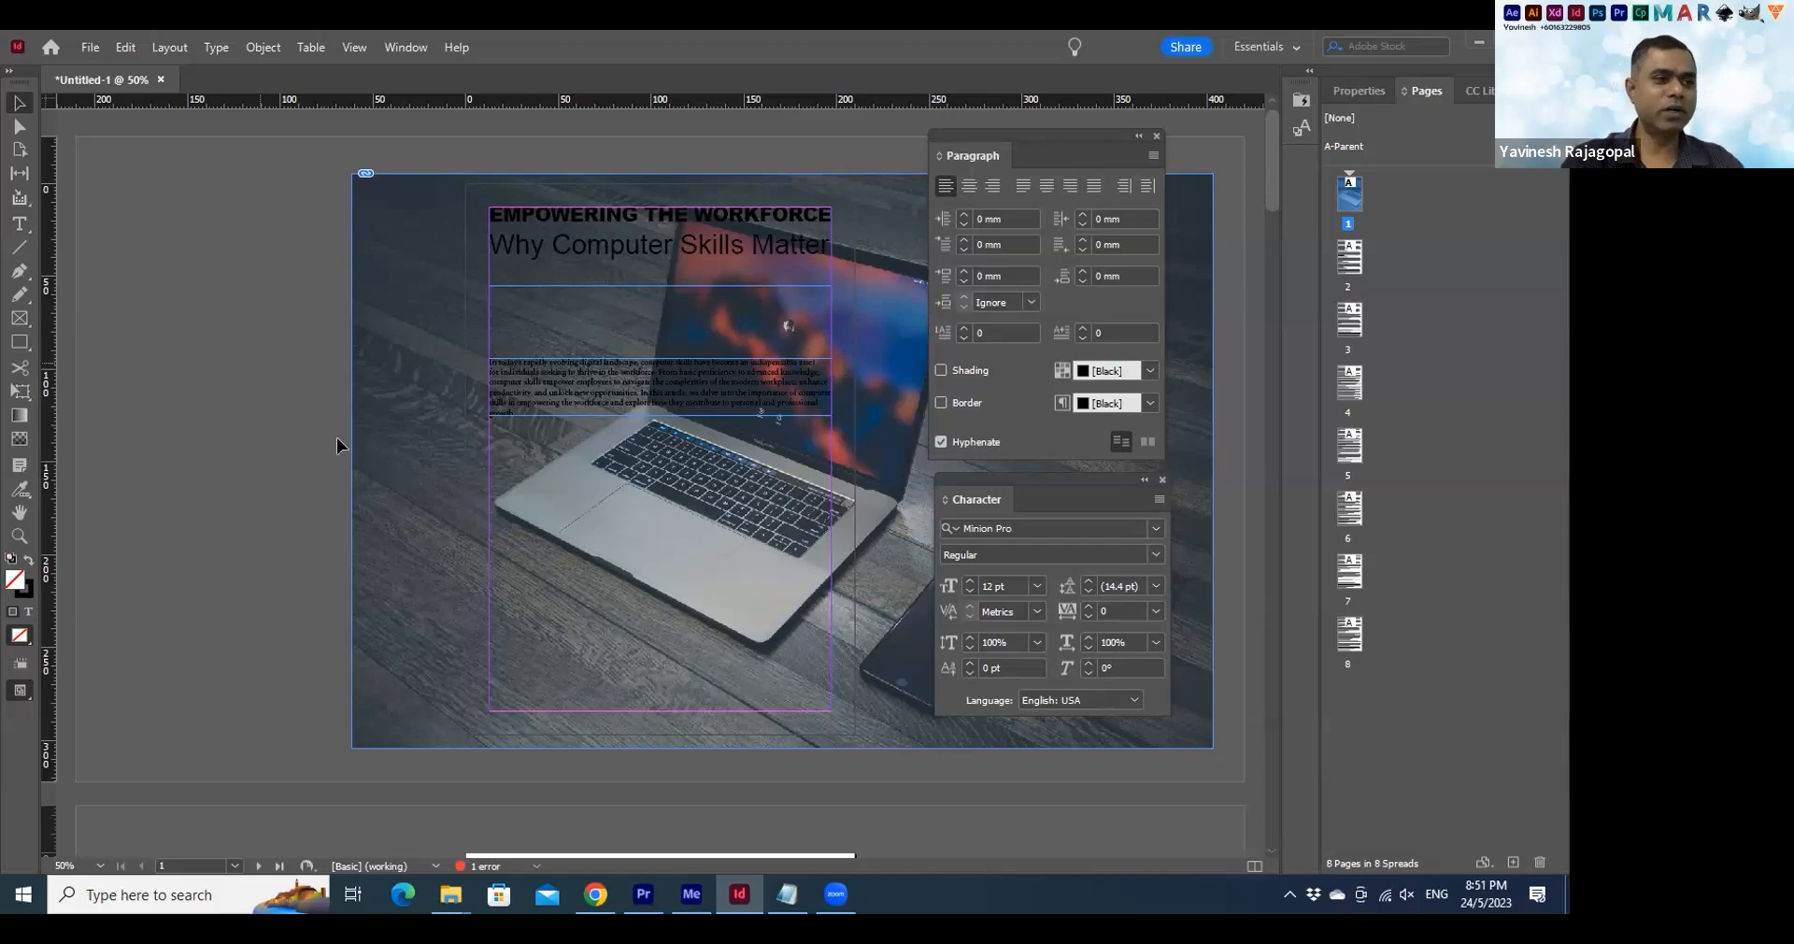
Replace the laptop photo with the photo of the student holding a red folder, spanning the margins in page 1's lower half
left_click(376, 404)
key("Delete")
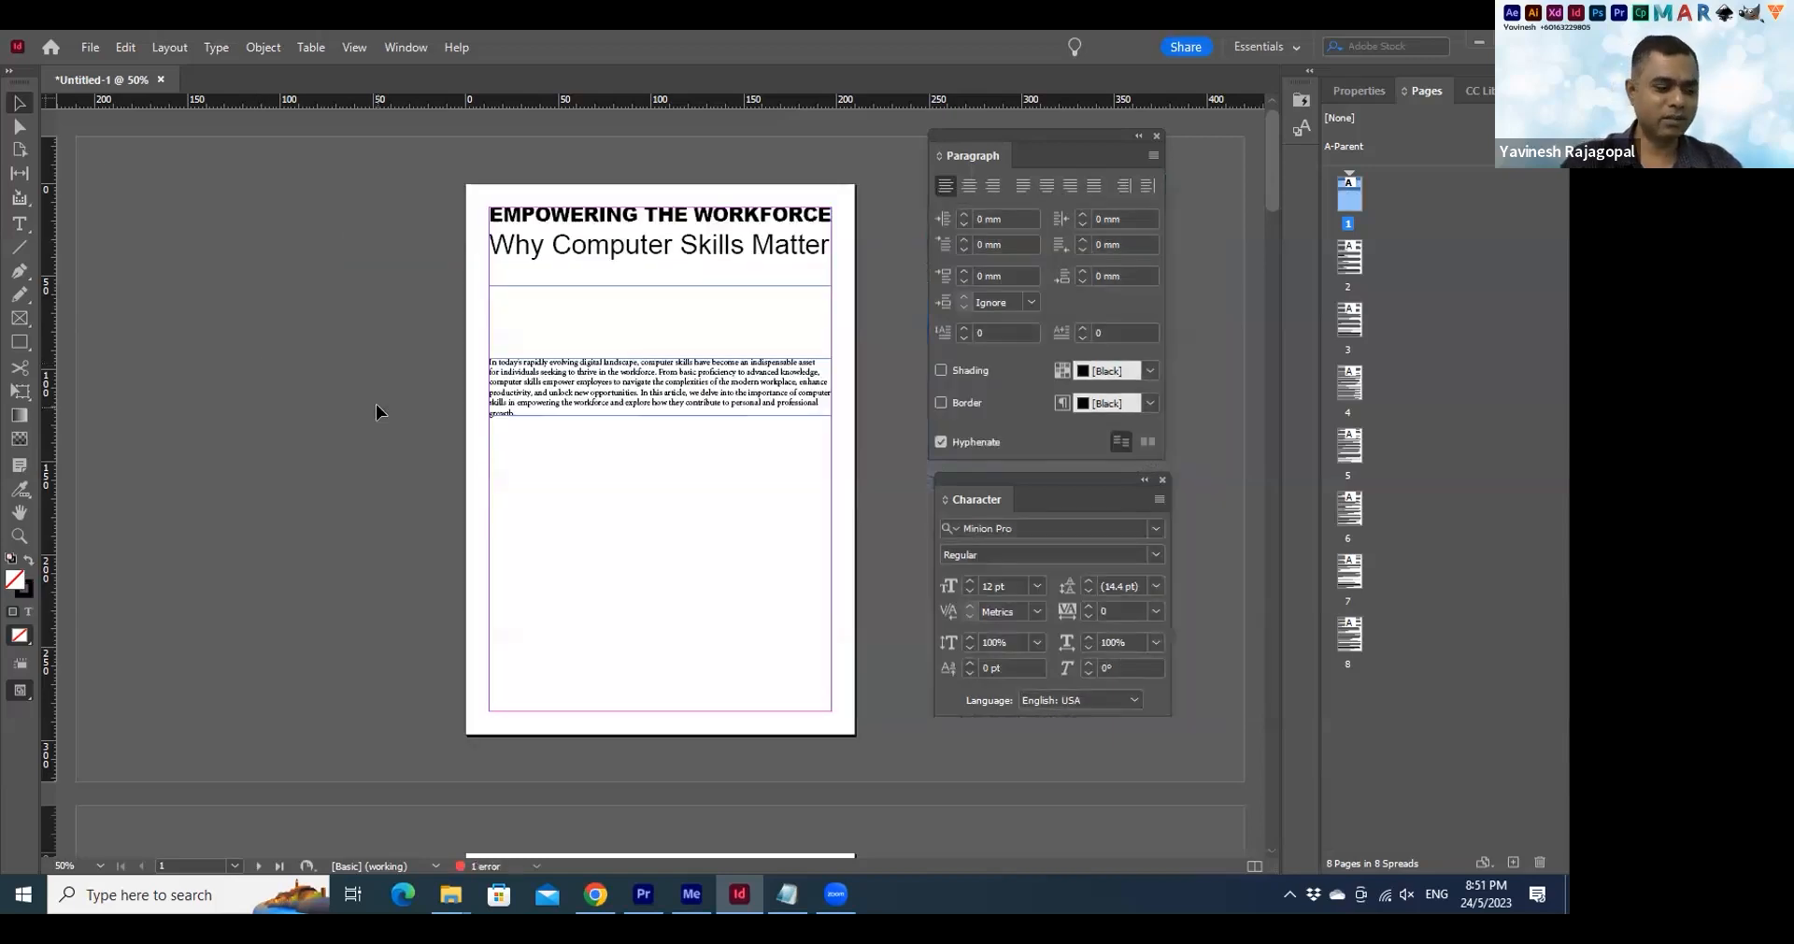
key("ctrl+d")
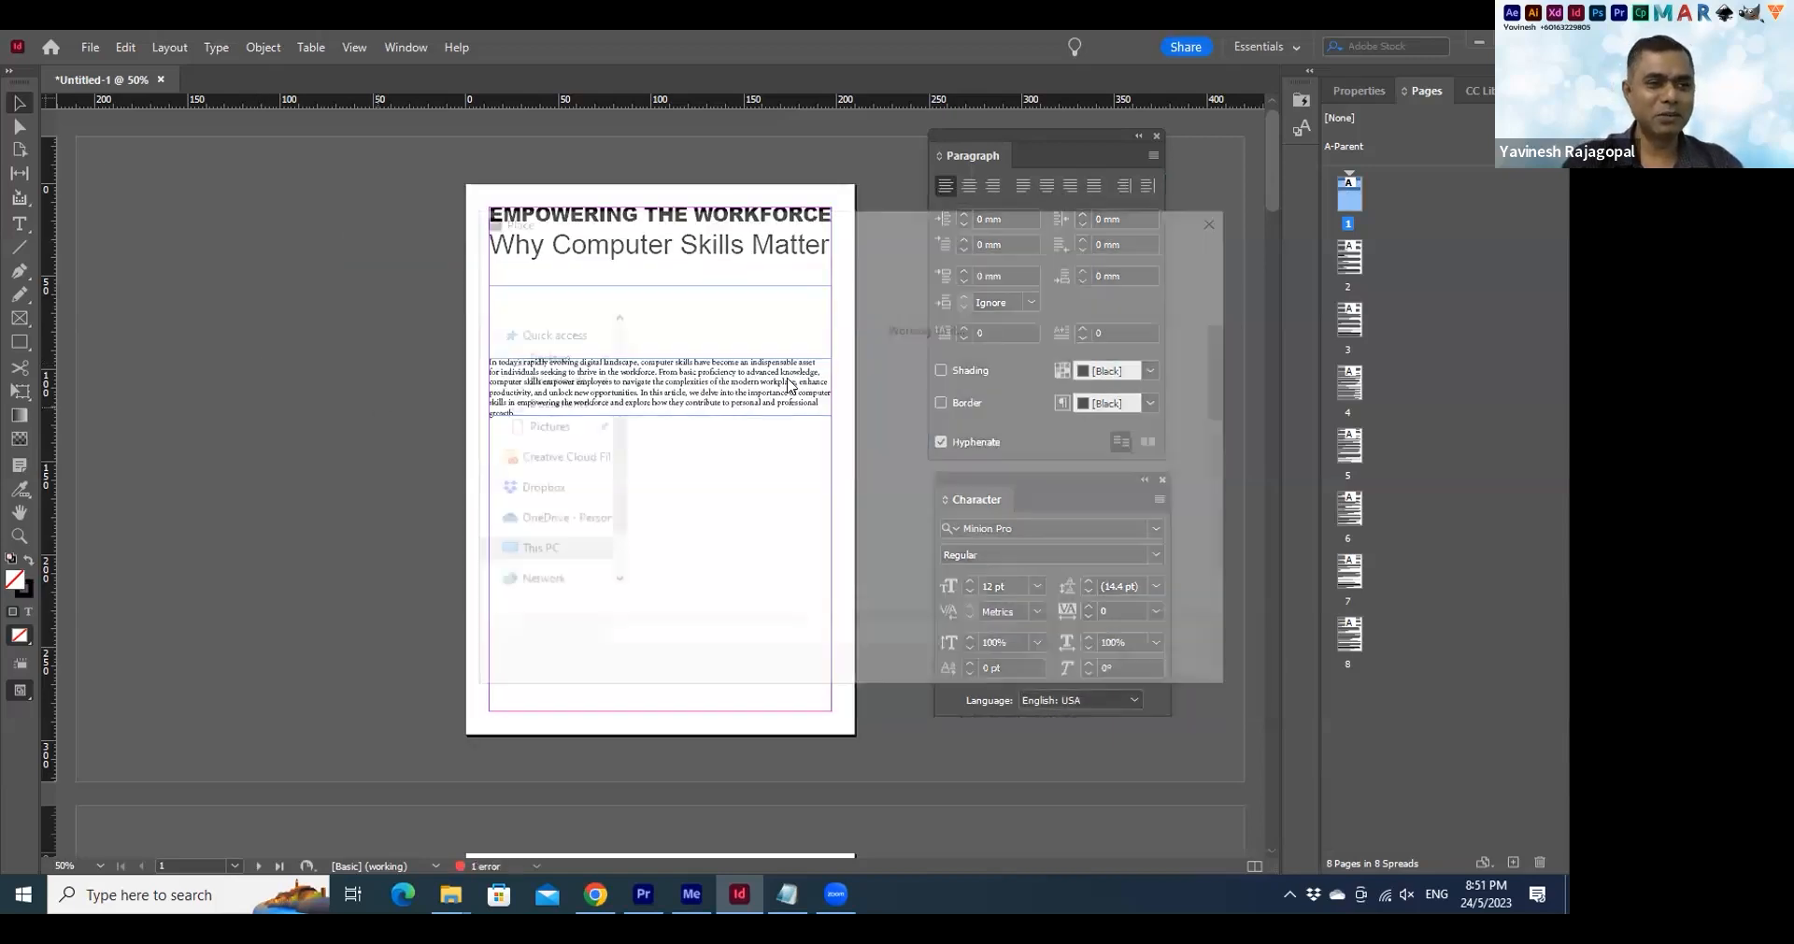
left_click_drag(489, 471, 832, 698)
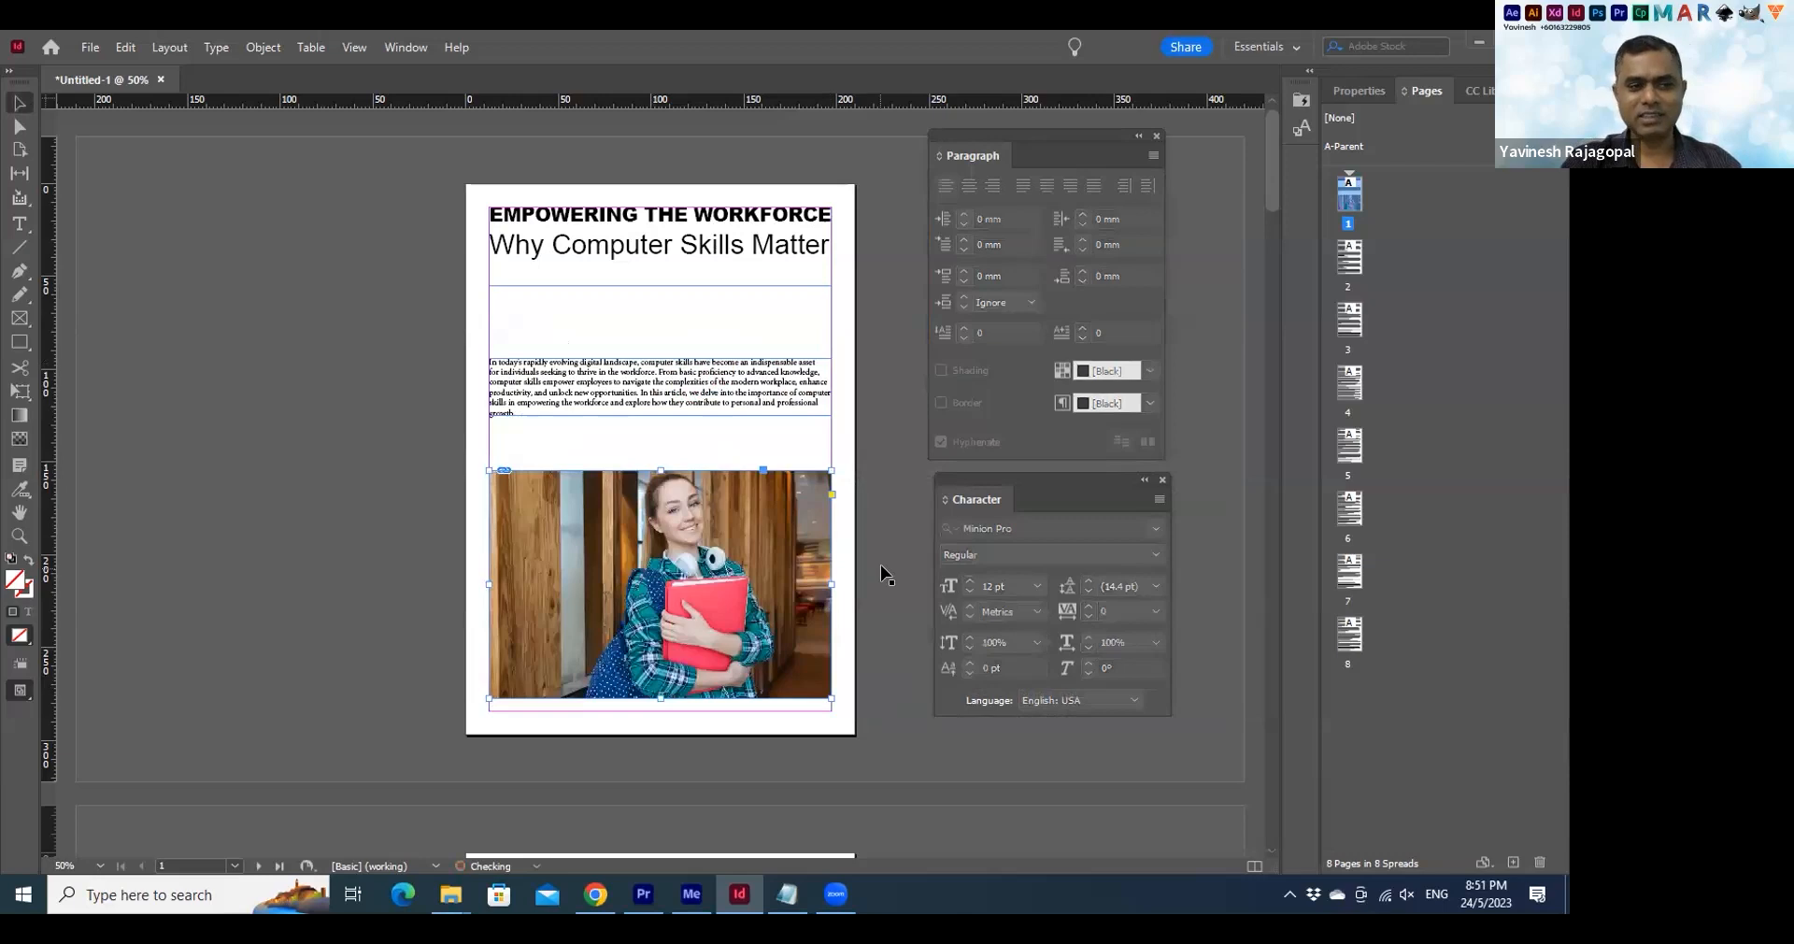
left_click(892, 550)
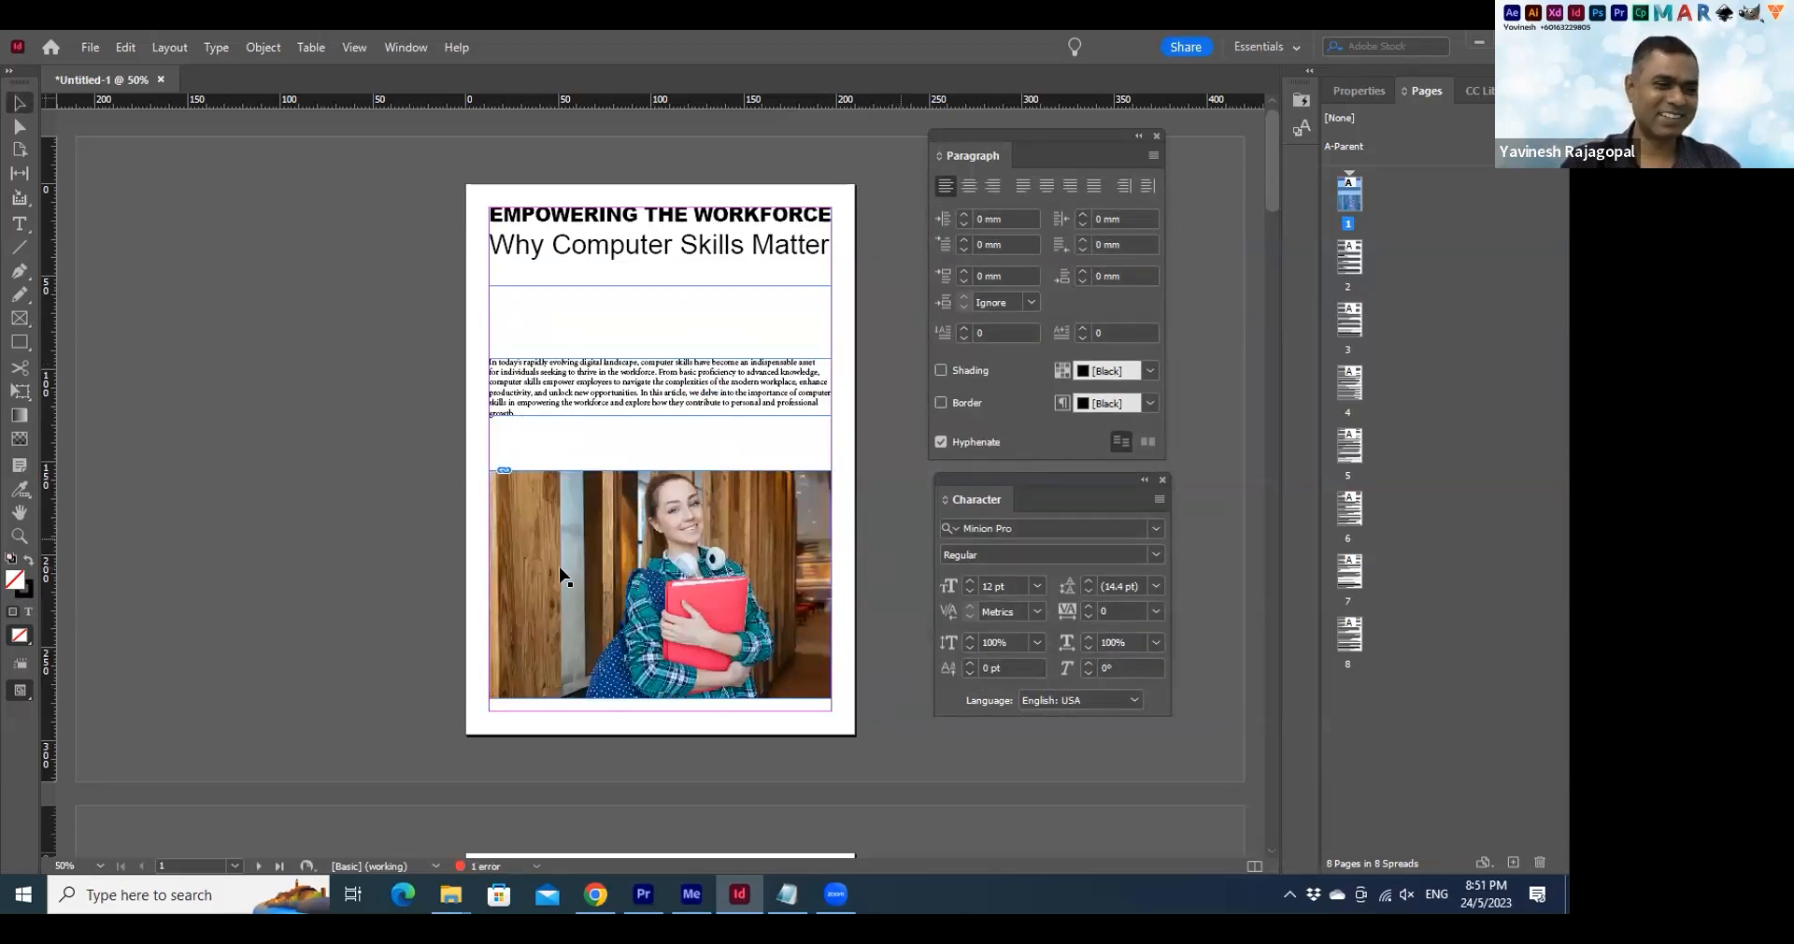
Move the student photo down to page 1's bottom margin, and scale it proportionally past the page's side and bottom edges
left_click(575, 598)
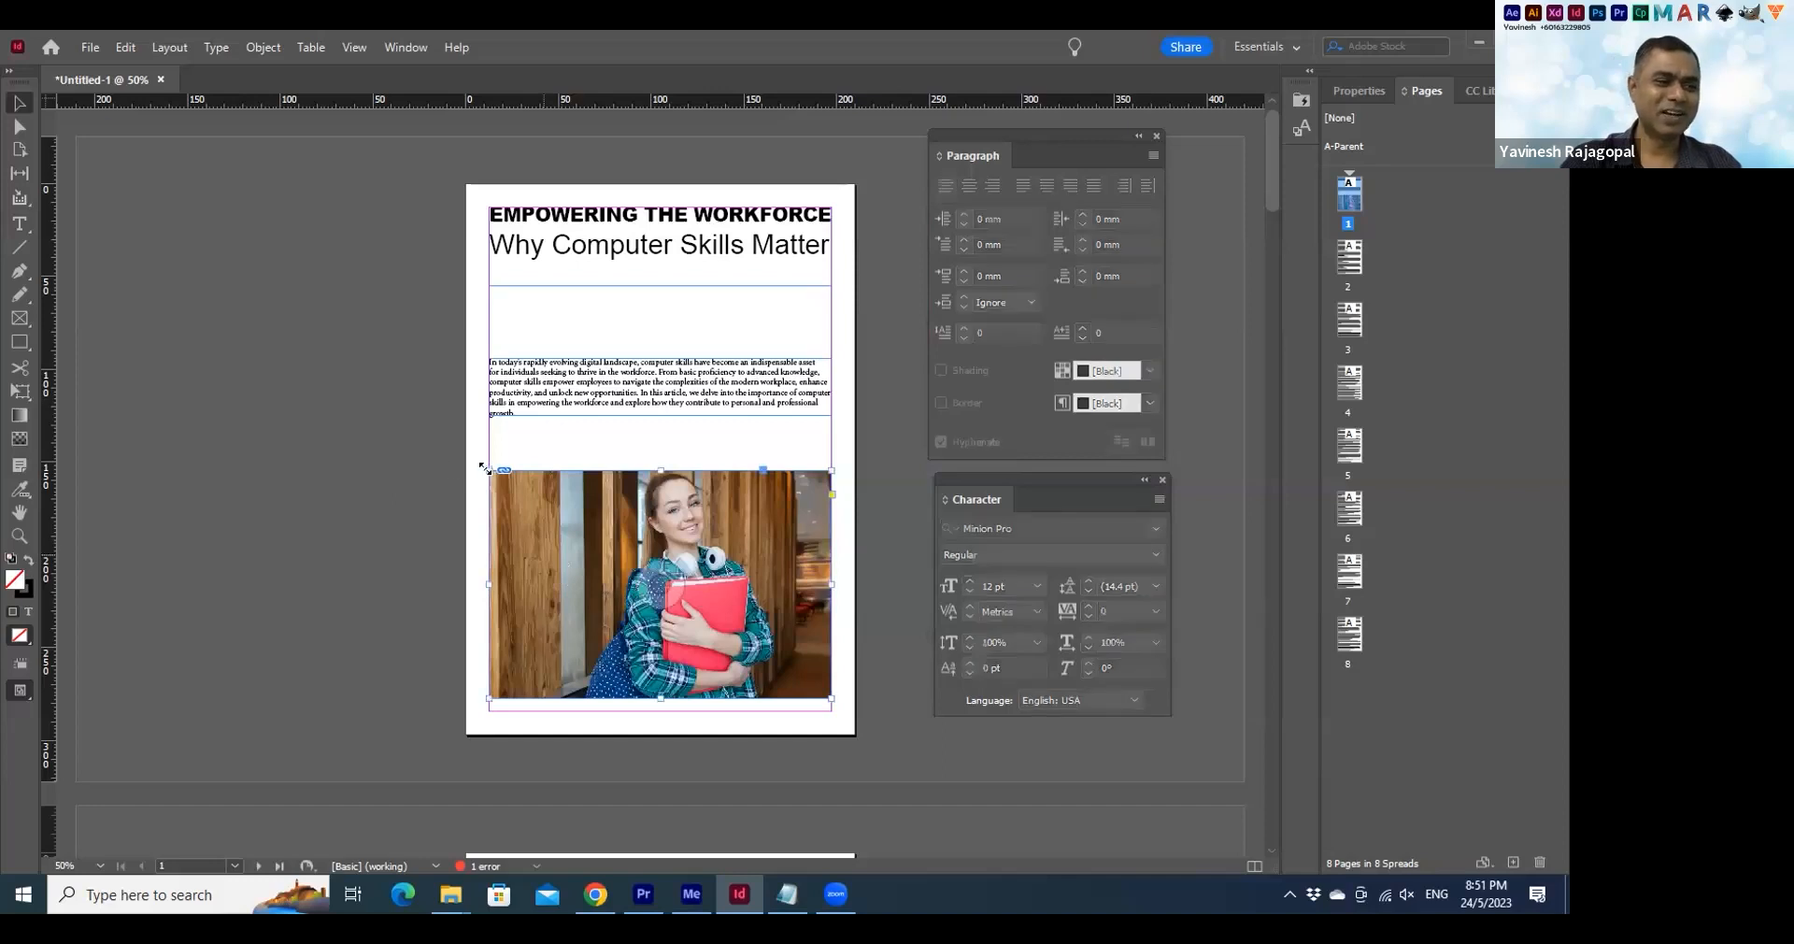
left_click(472, 498)
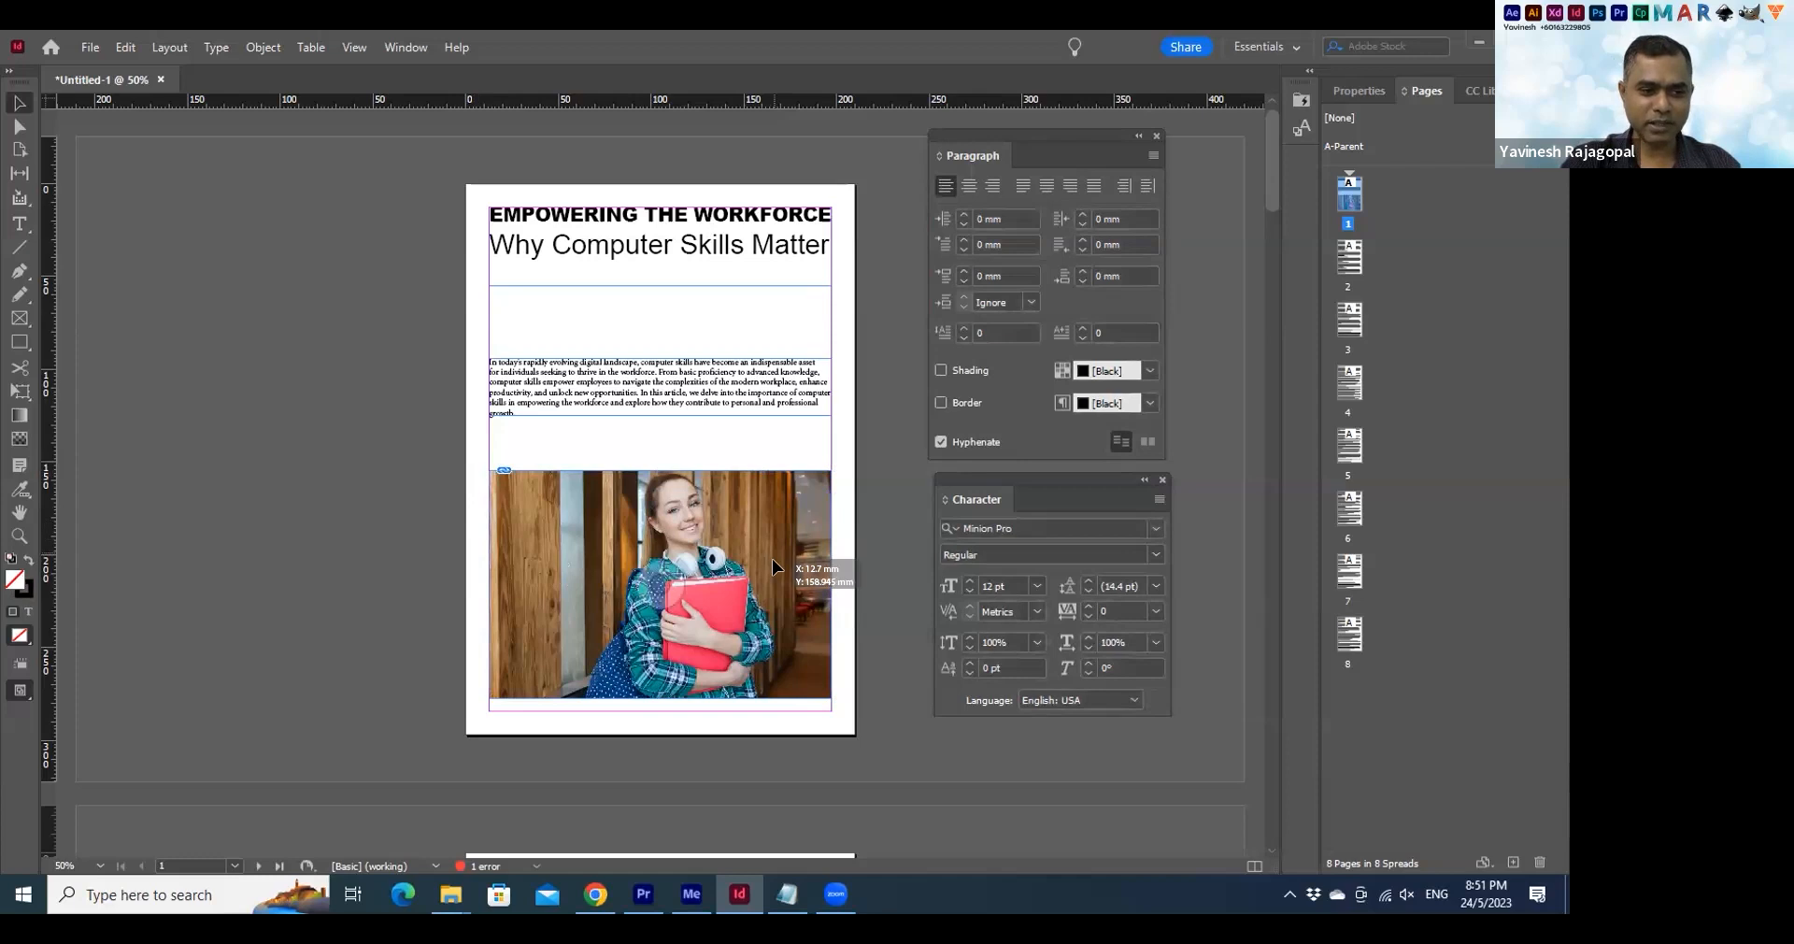
left_click_drag(781, 681, 781, 693)
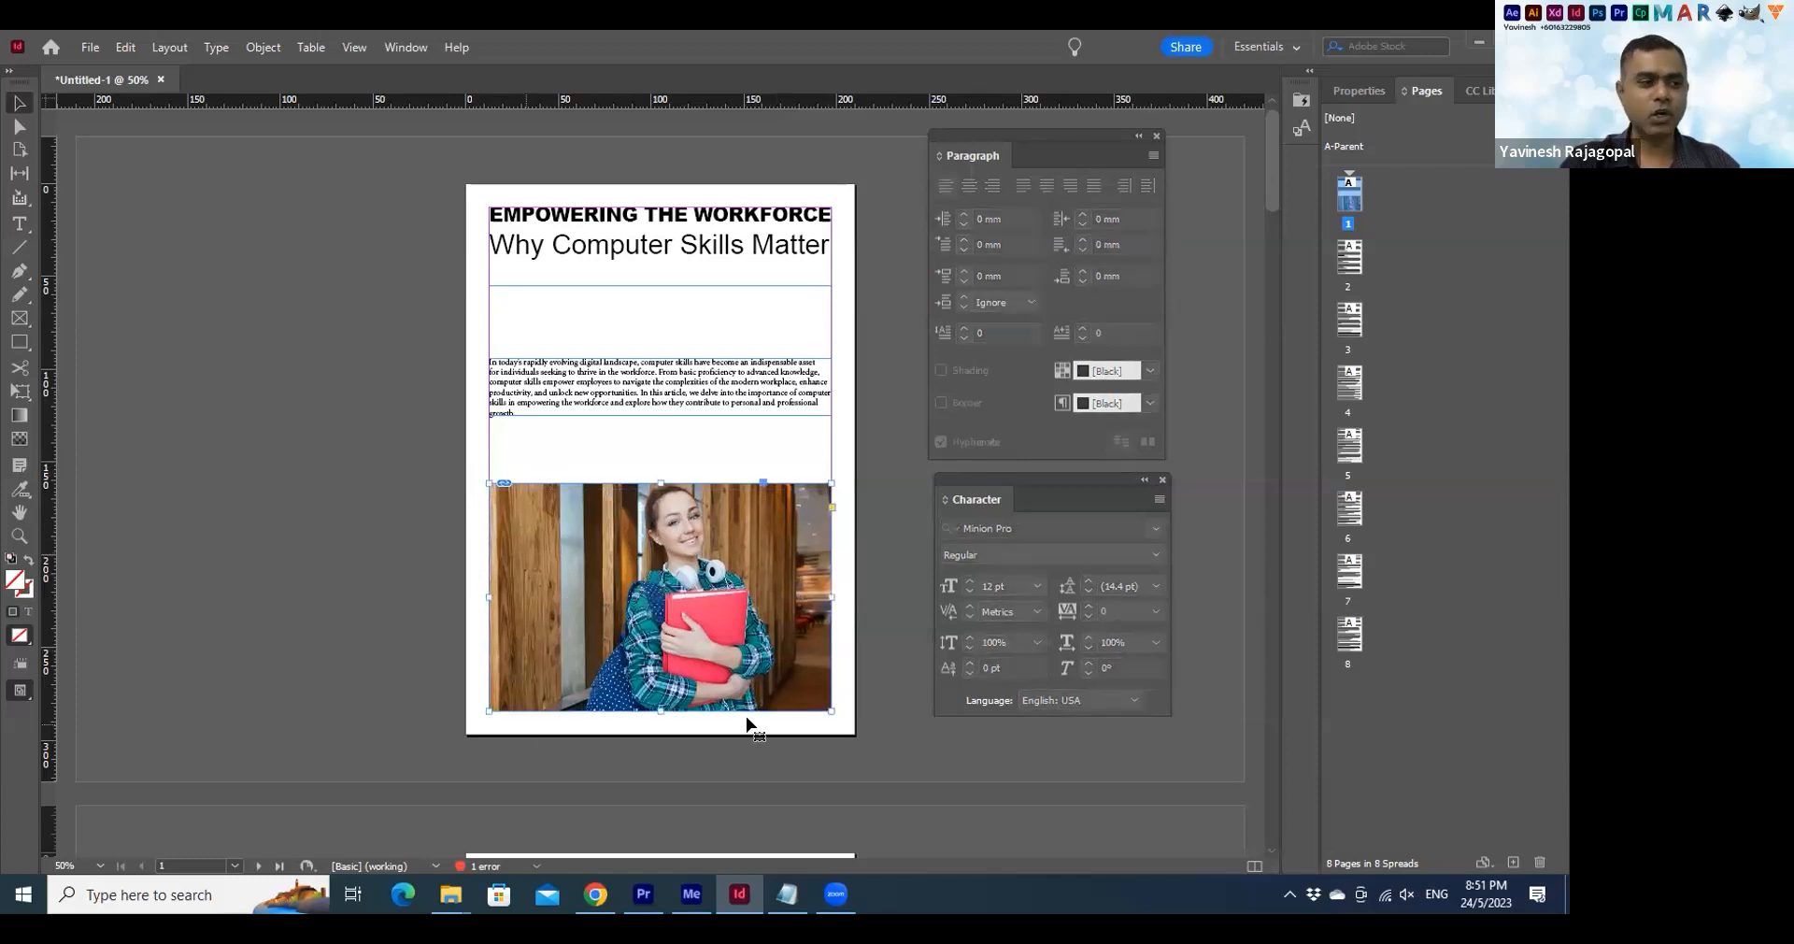
left_click_drag(489, 711, 439, 744)
left_click_drag(831, 745, 861, 764)
left_click(917, 593)
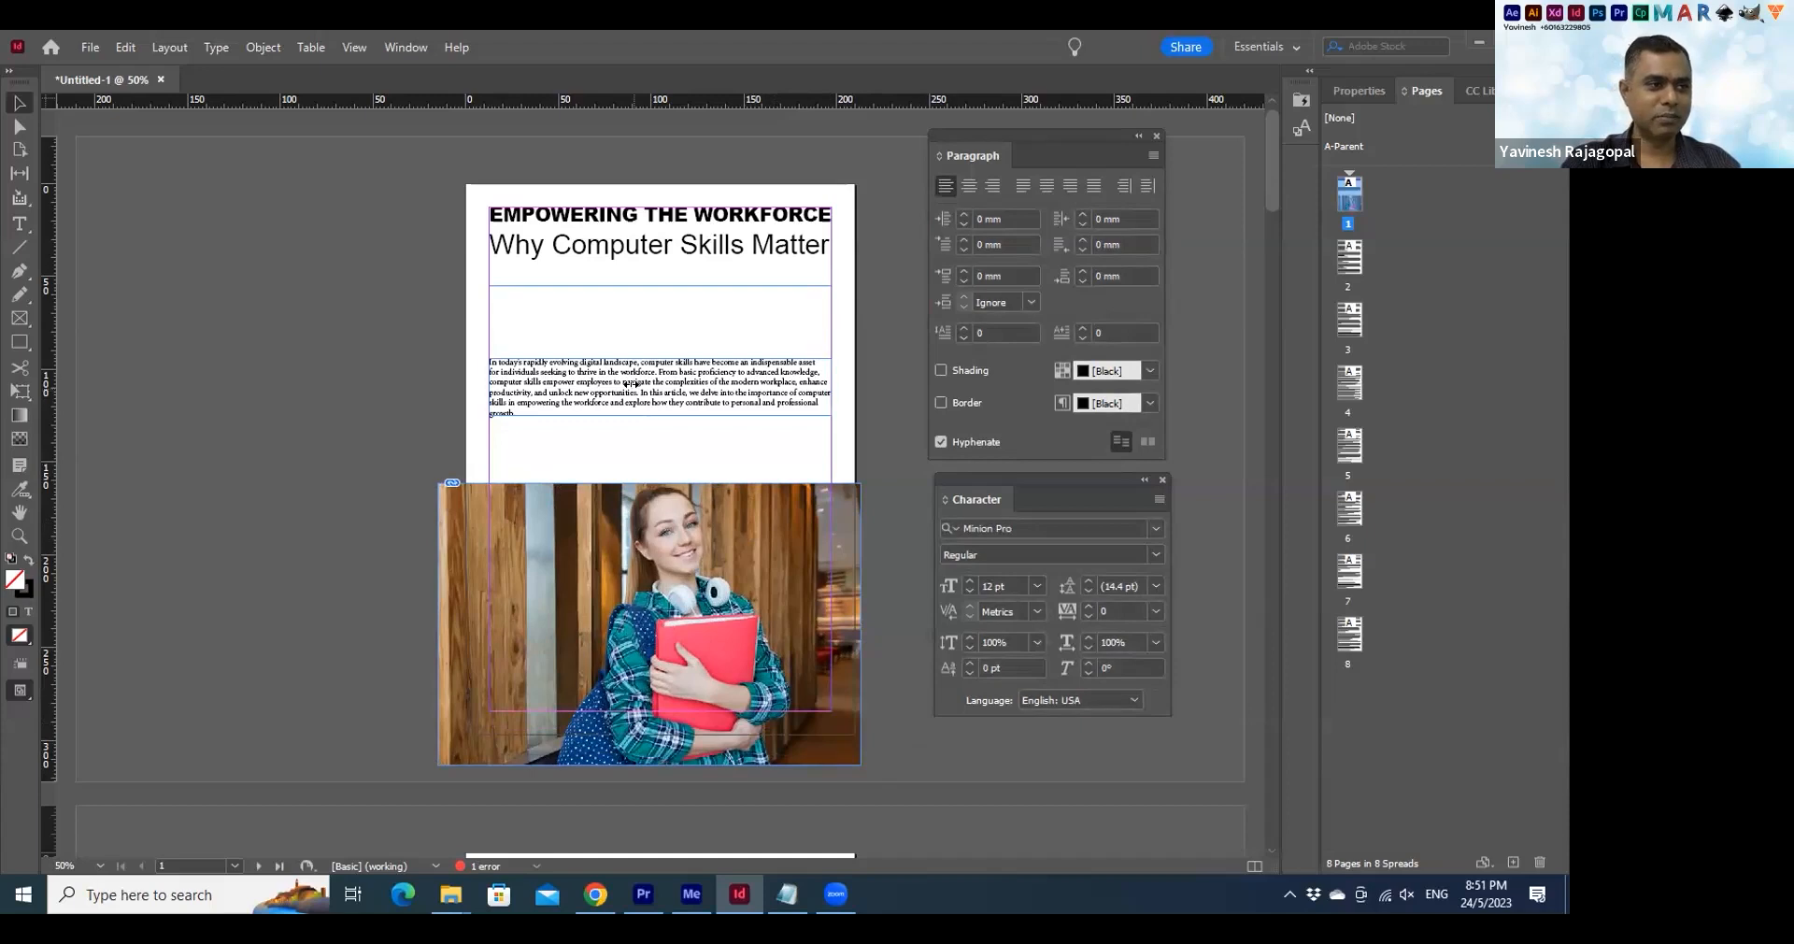
Move the introductory paragraph up beneath the heading, and enlarge the student photo proportionally until its top edge lies just below the paragraph
left_click_drag(566, 385, 570, 314)
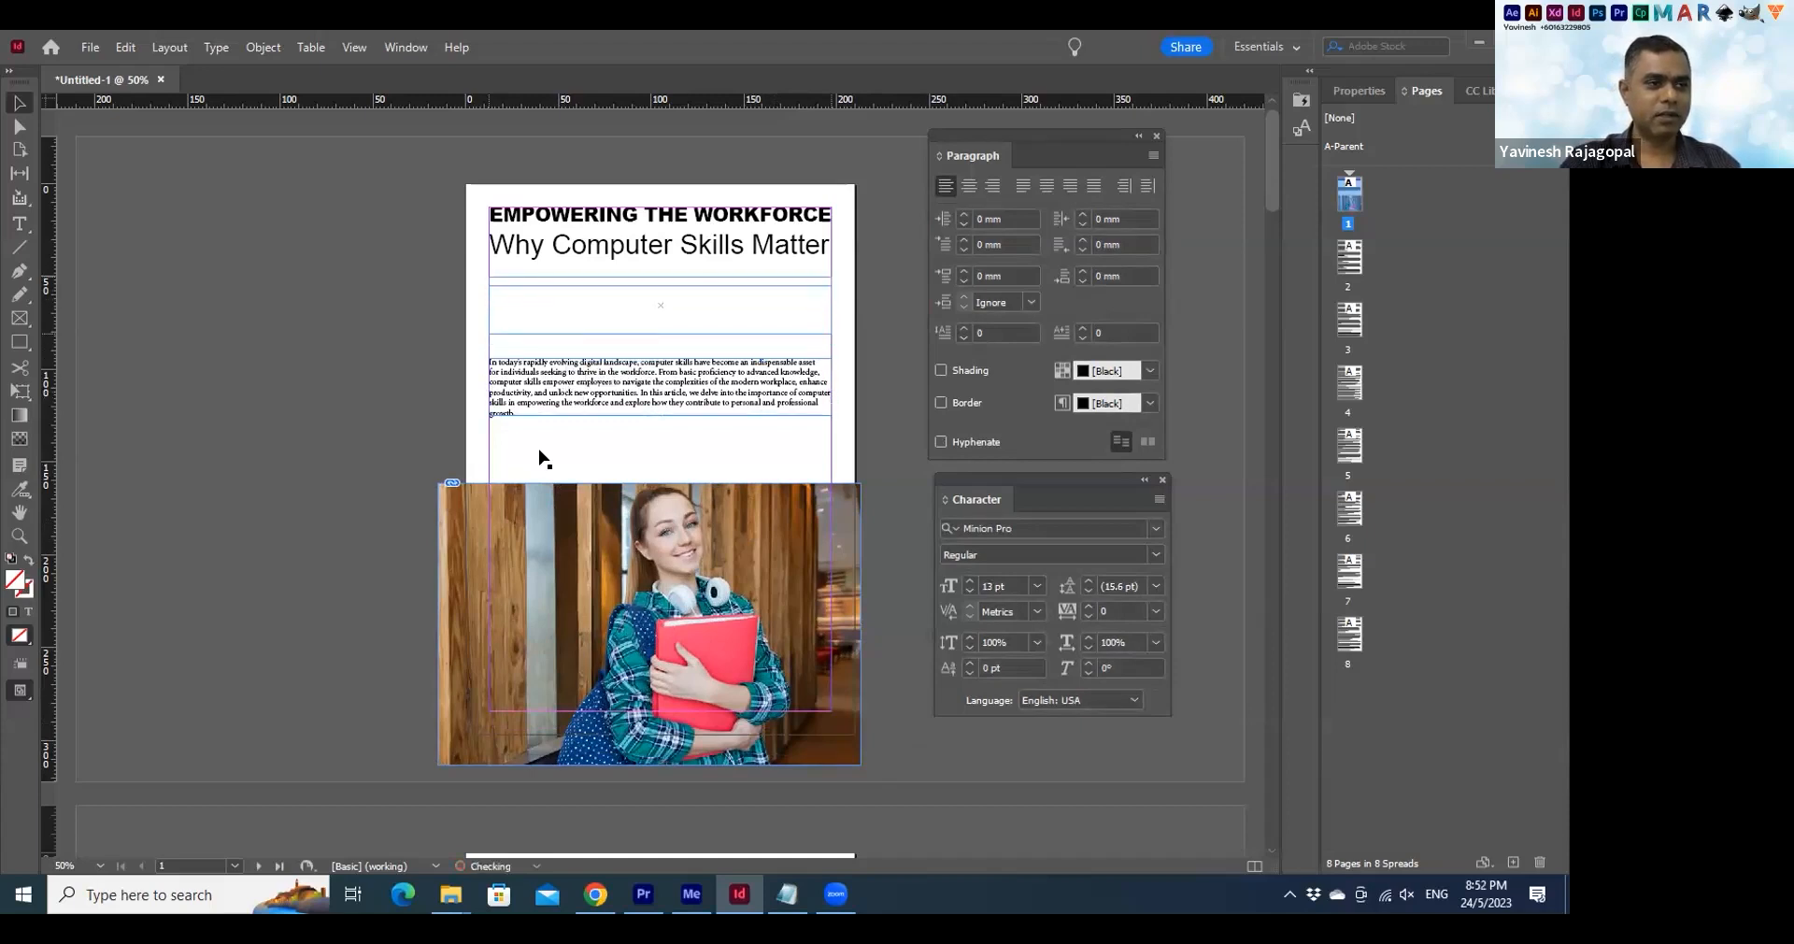
left_click(596, 591)
left_click_drag(643, 482, 644, 350)
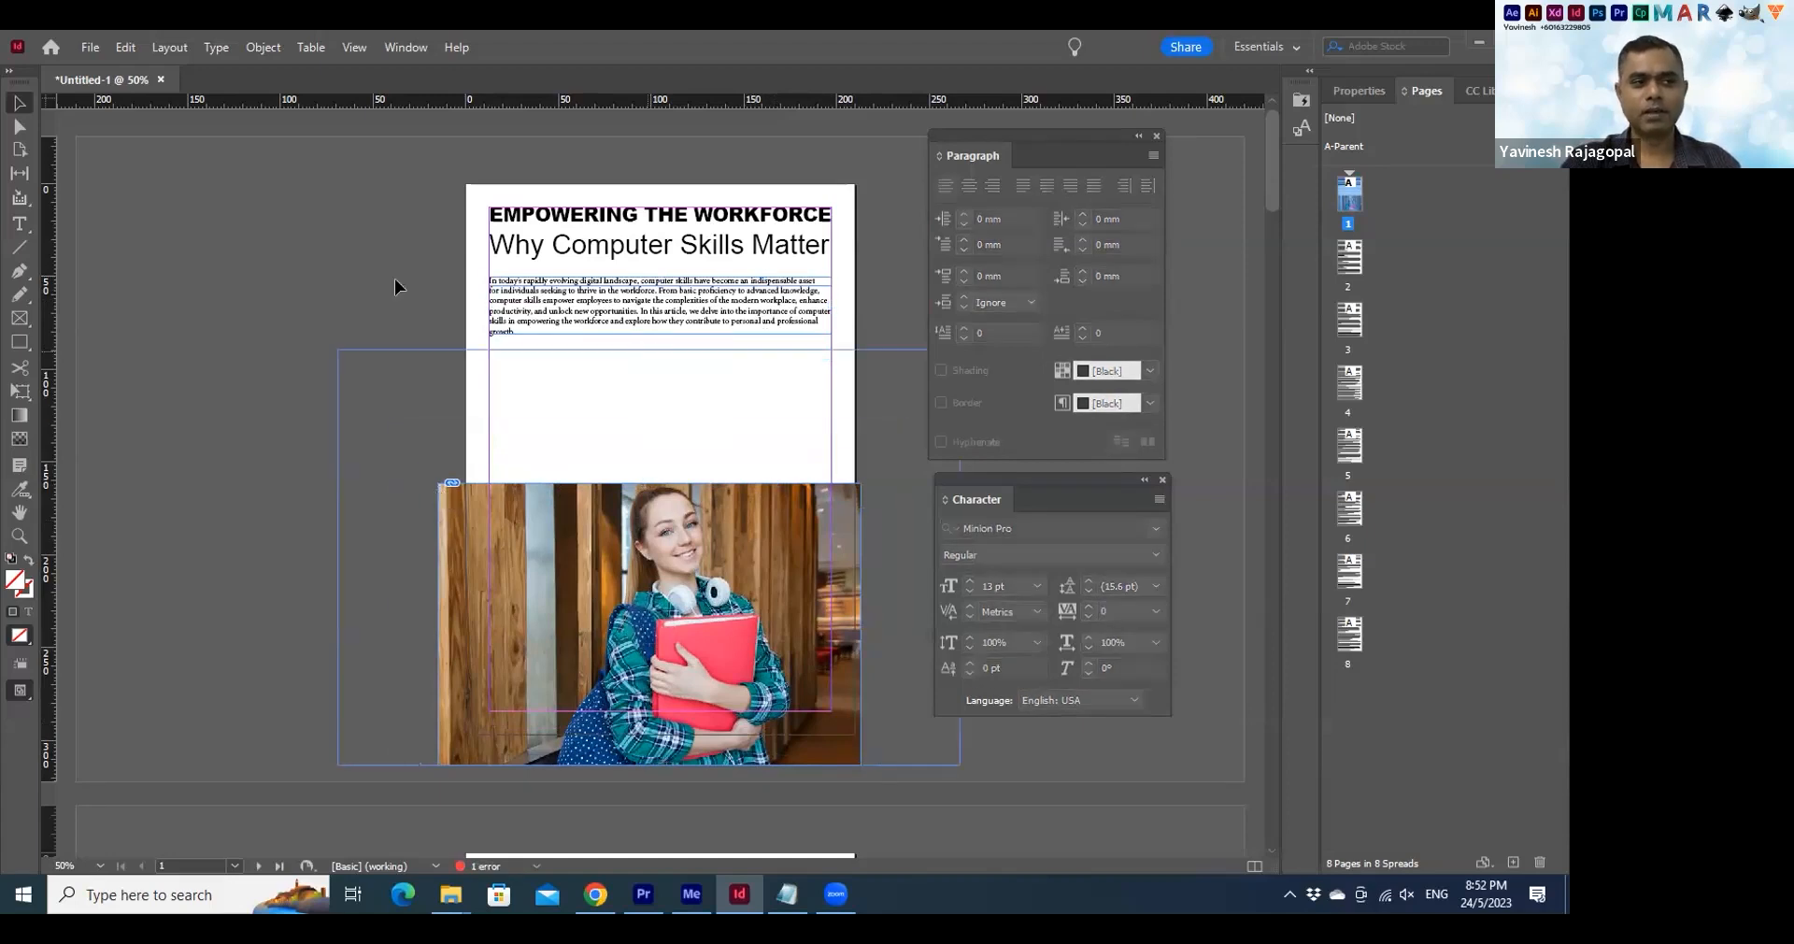
key("ctrl+alt+shift+c")
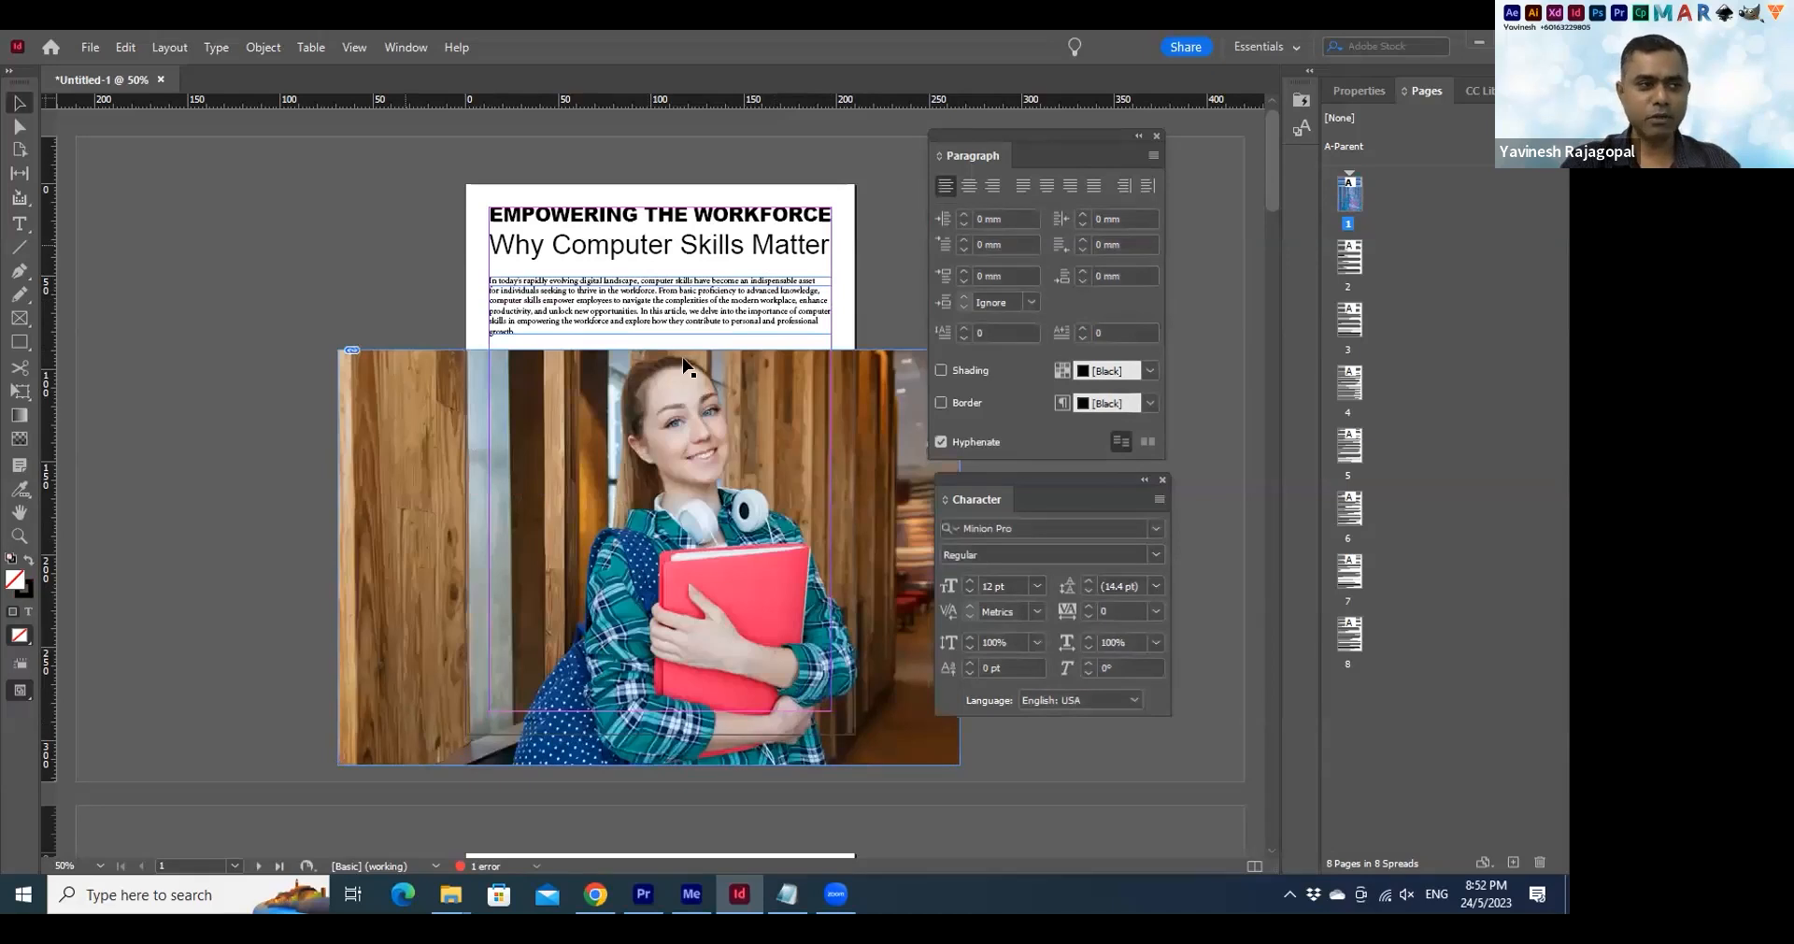
Check page 1 with the student photo in Preview screen mode, and return to Normal mode
left_click(355, 47)
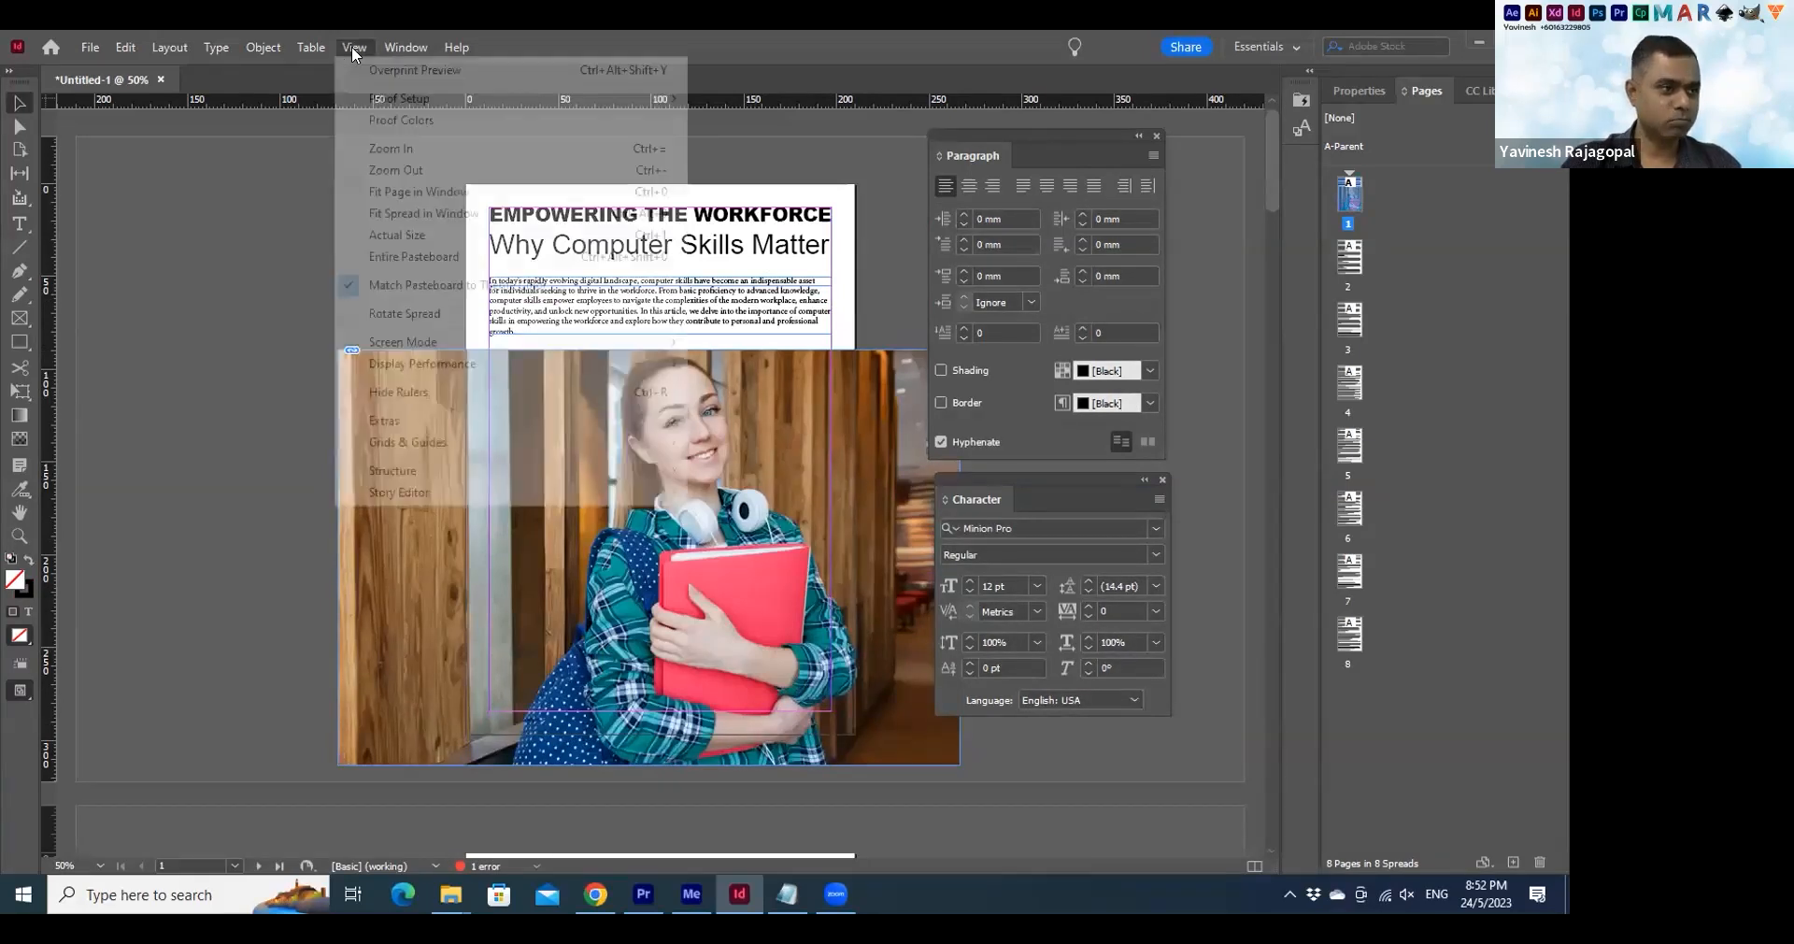
mouse_move(426, 345)
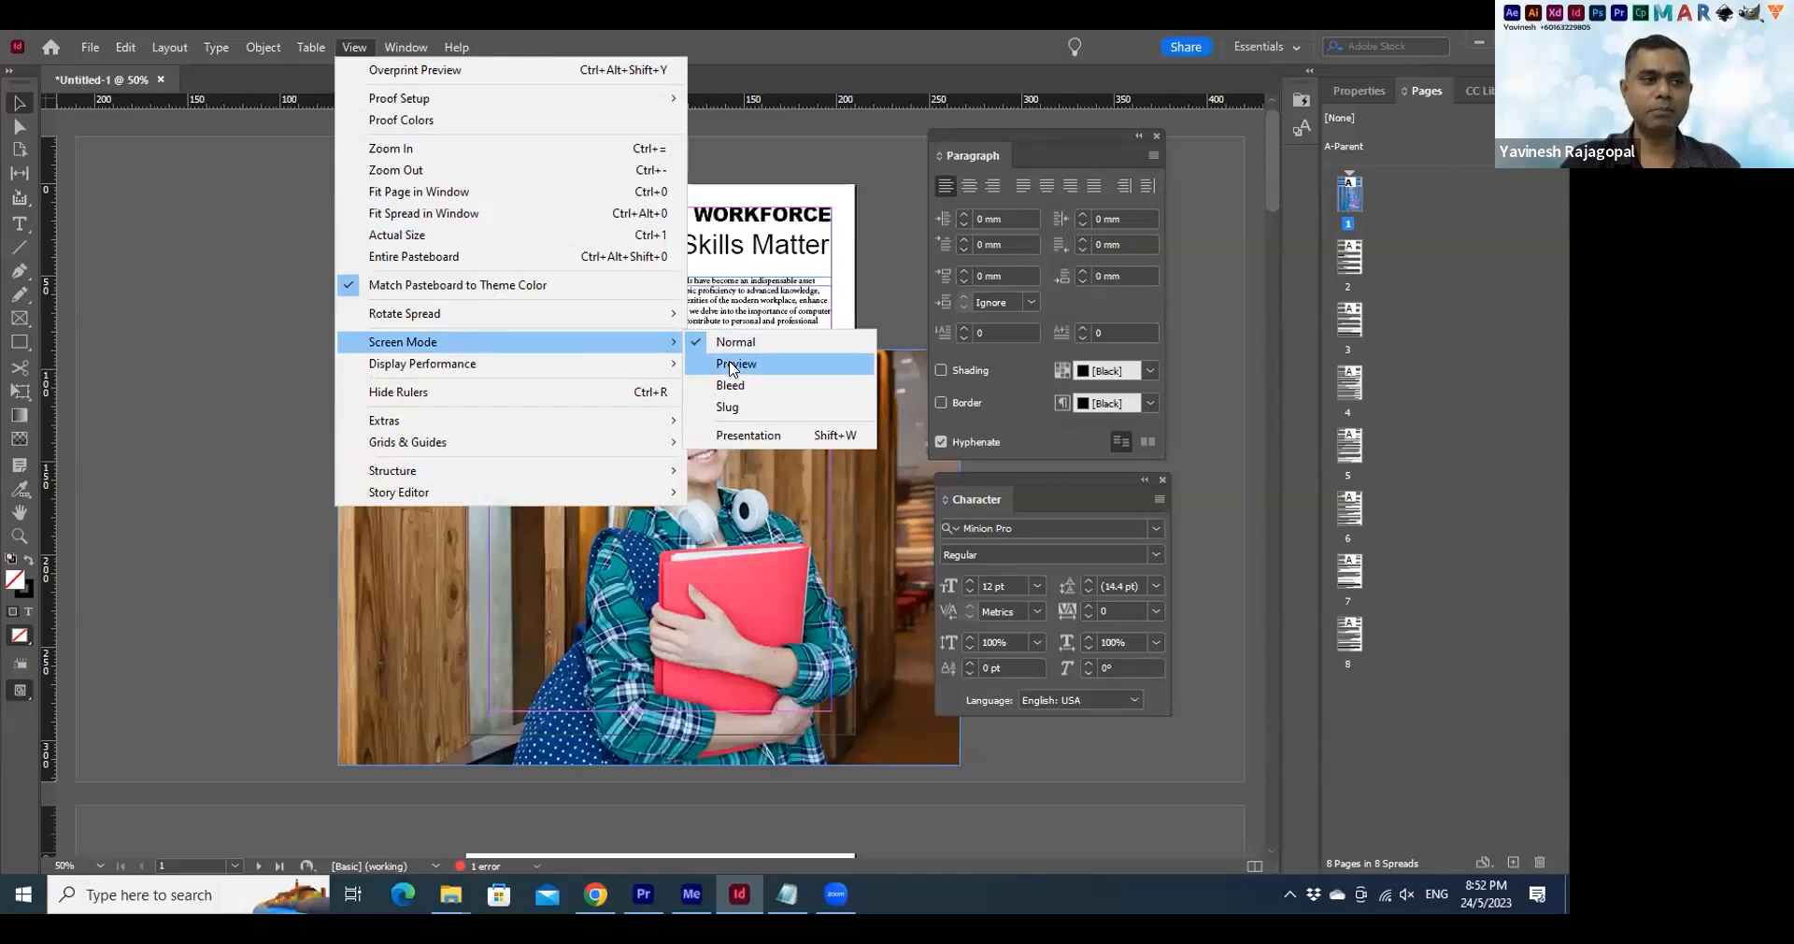
left_click(731, 364)
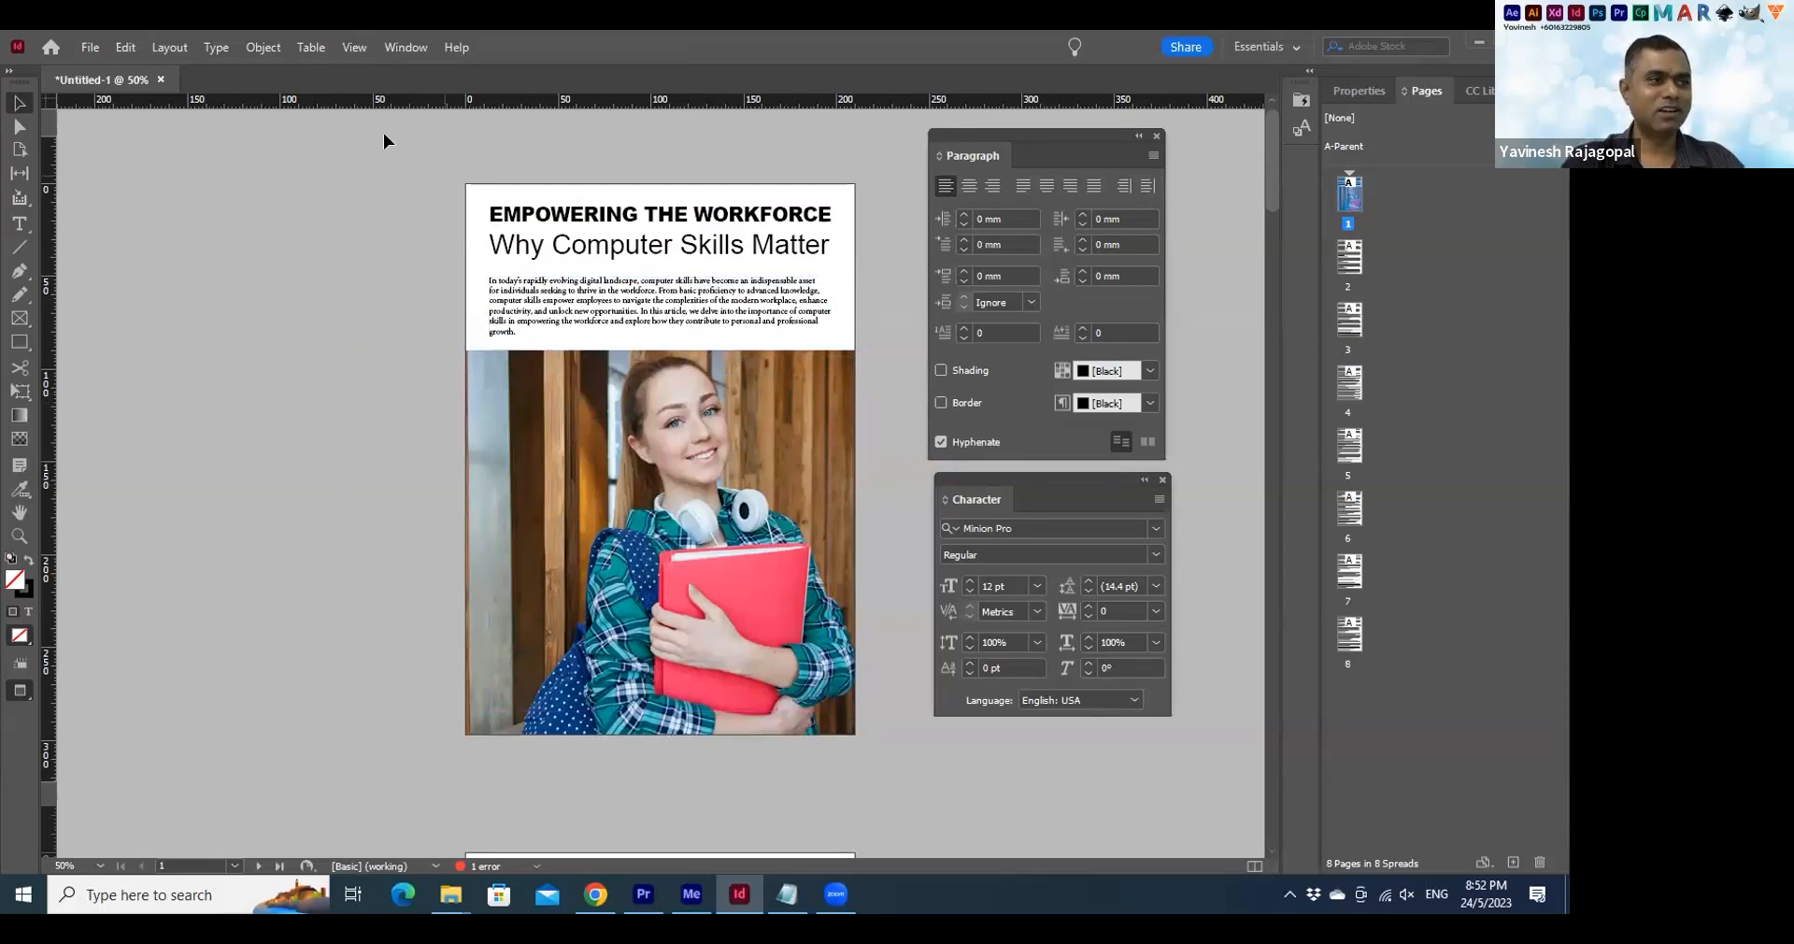
left_click(353, 51)
key("Up")
key("Right")
key("Return")
Replace the student photo with the photo of a person coding at a desktop computer, as a background extending past page 1's edges behind the text
left_click(572, 465)
key("Delete")
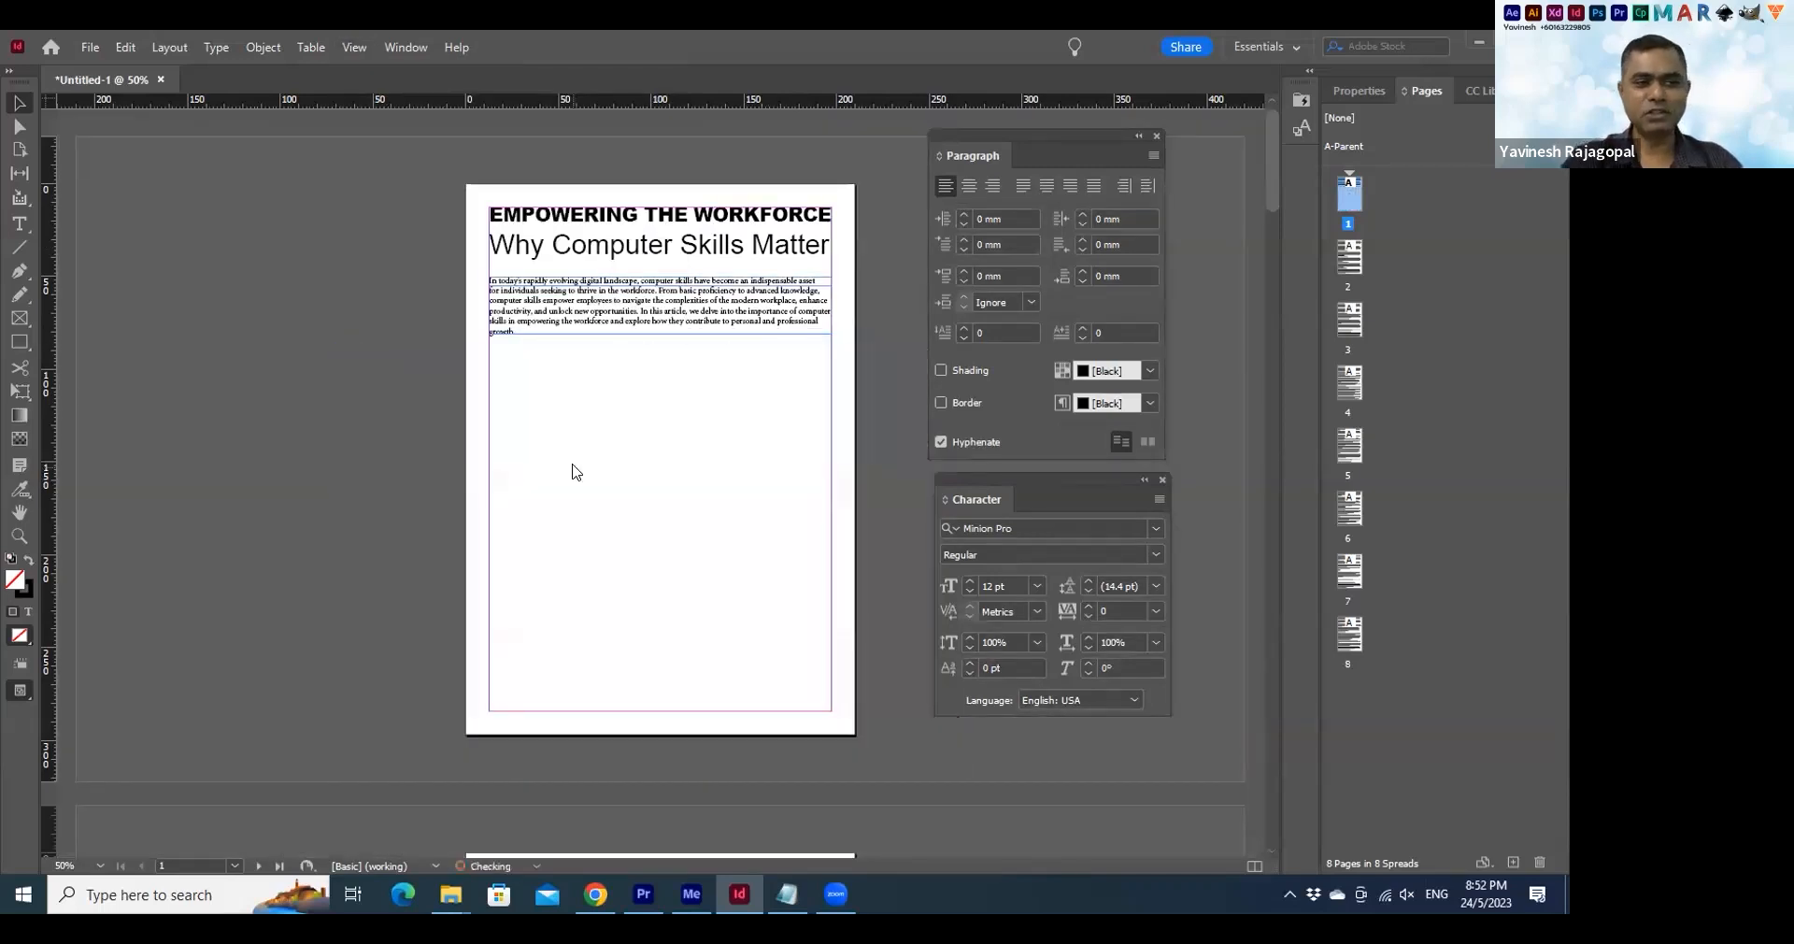
key("ctrl+d")
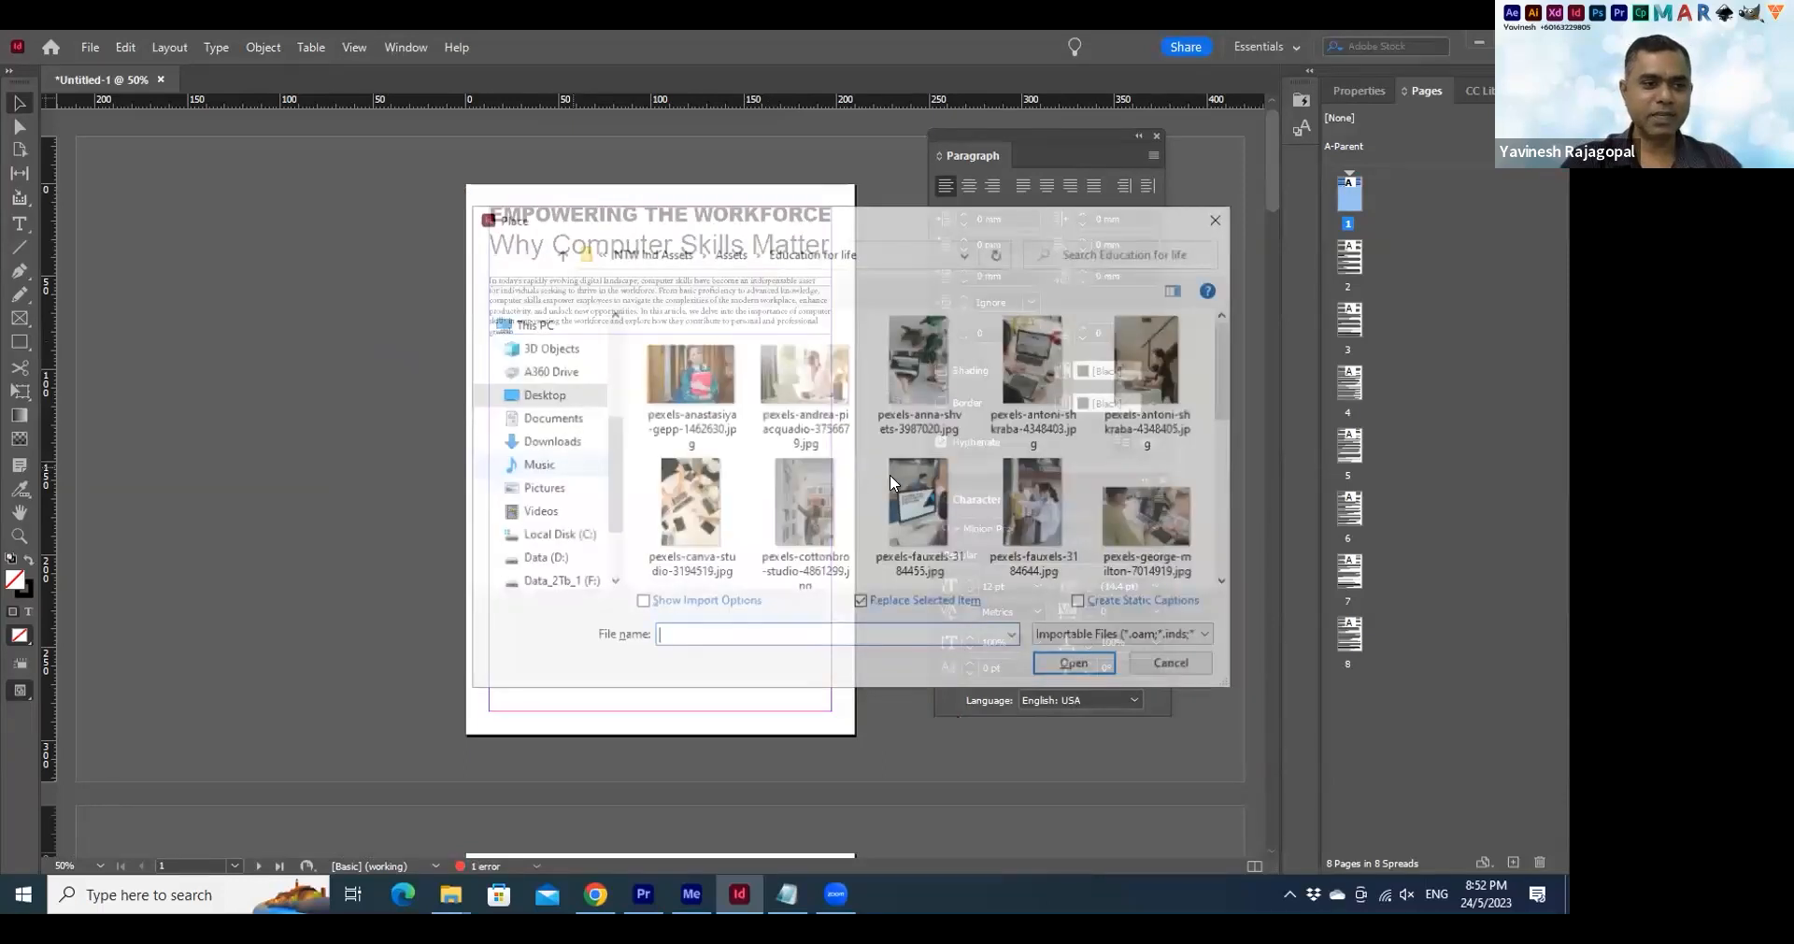
scroll(890, 474, "down", 5)
double_click(904, 355)
left_click_drag(459, 179, 874, 781)
left_click_drag(851, 473, 858, 475)
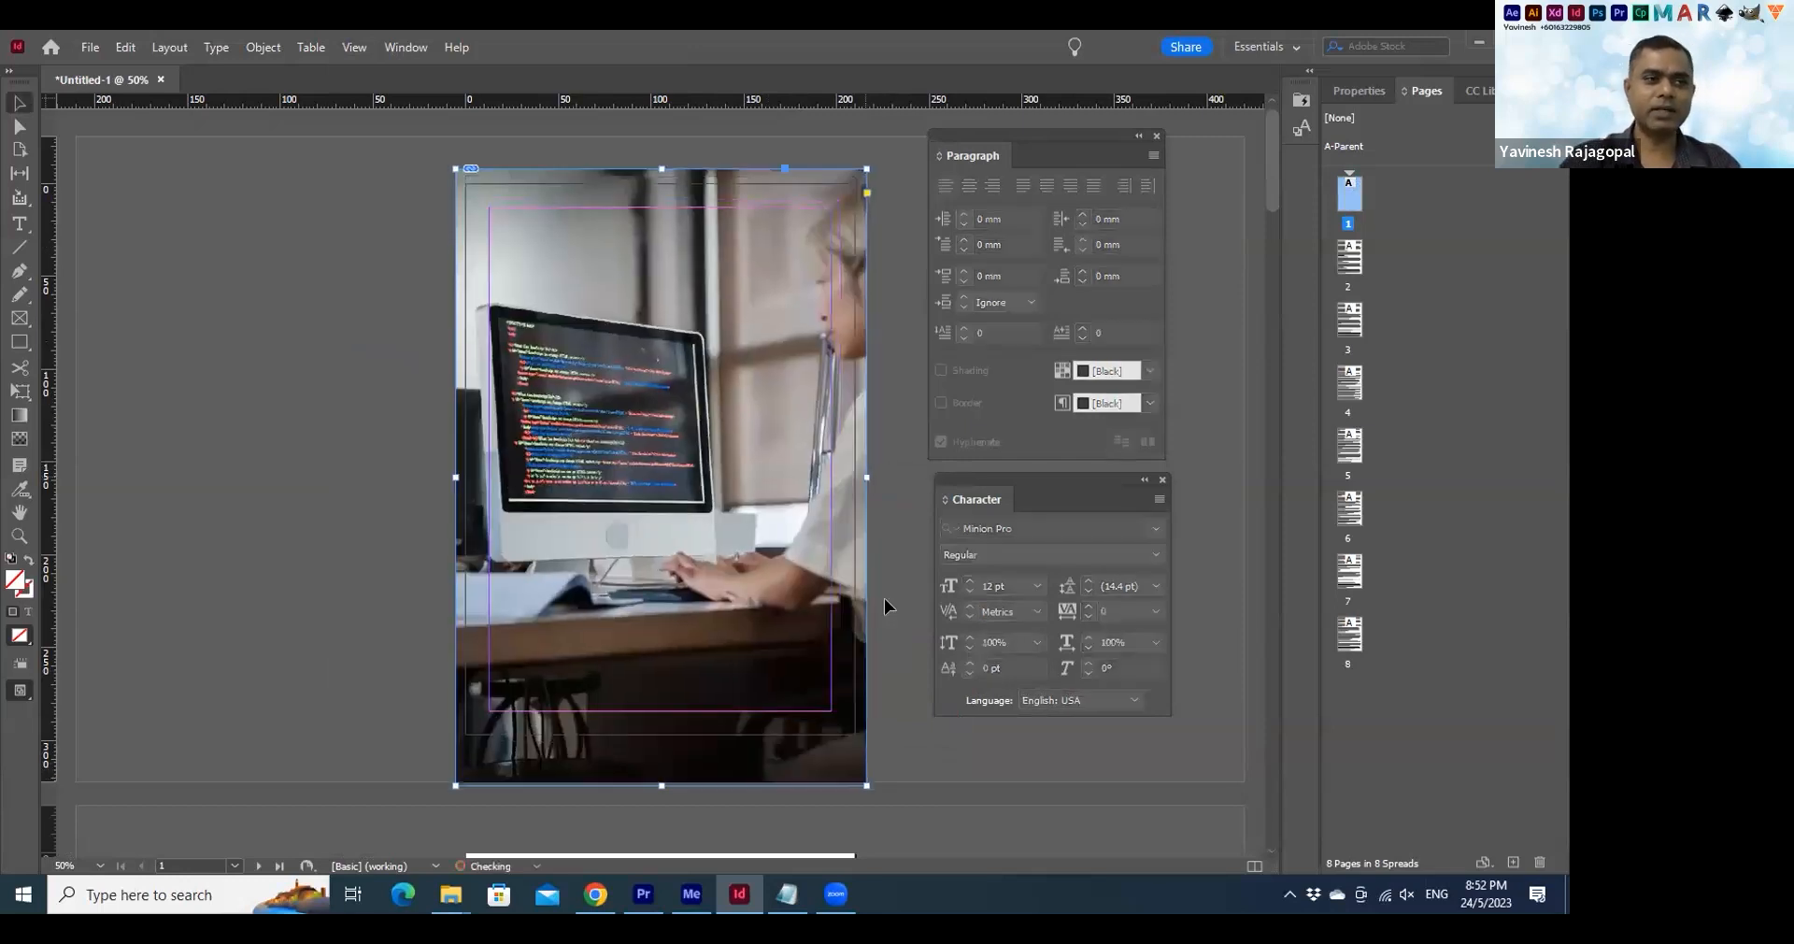
key("ctrl+shift+bracketleft")
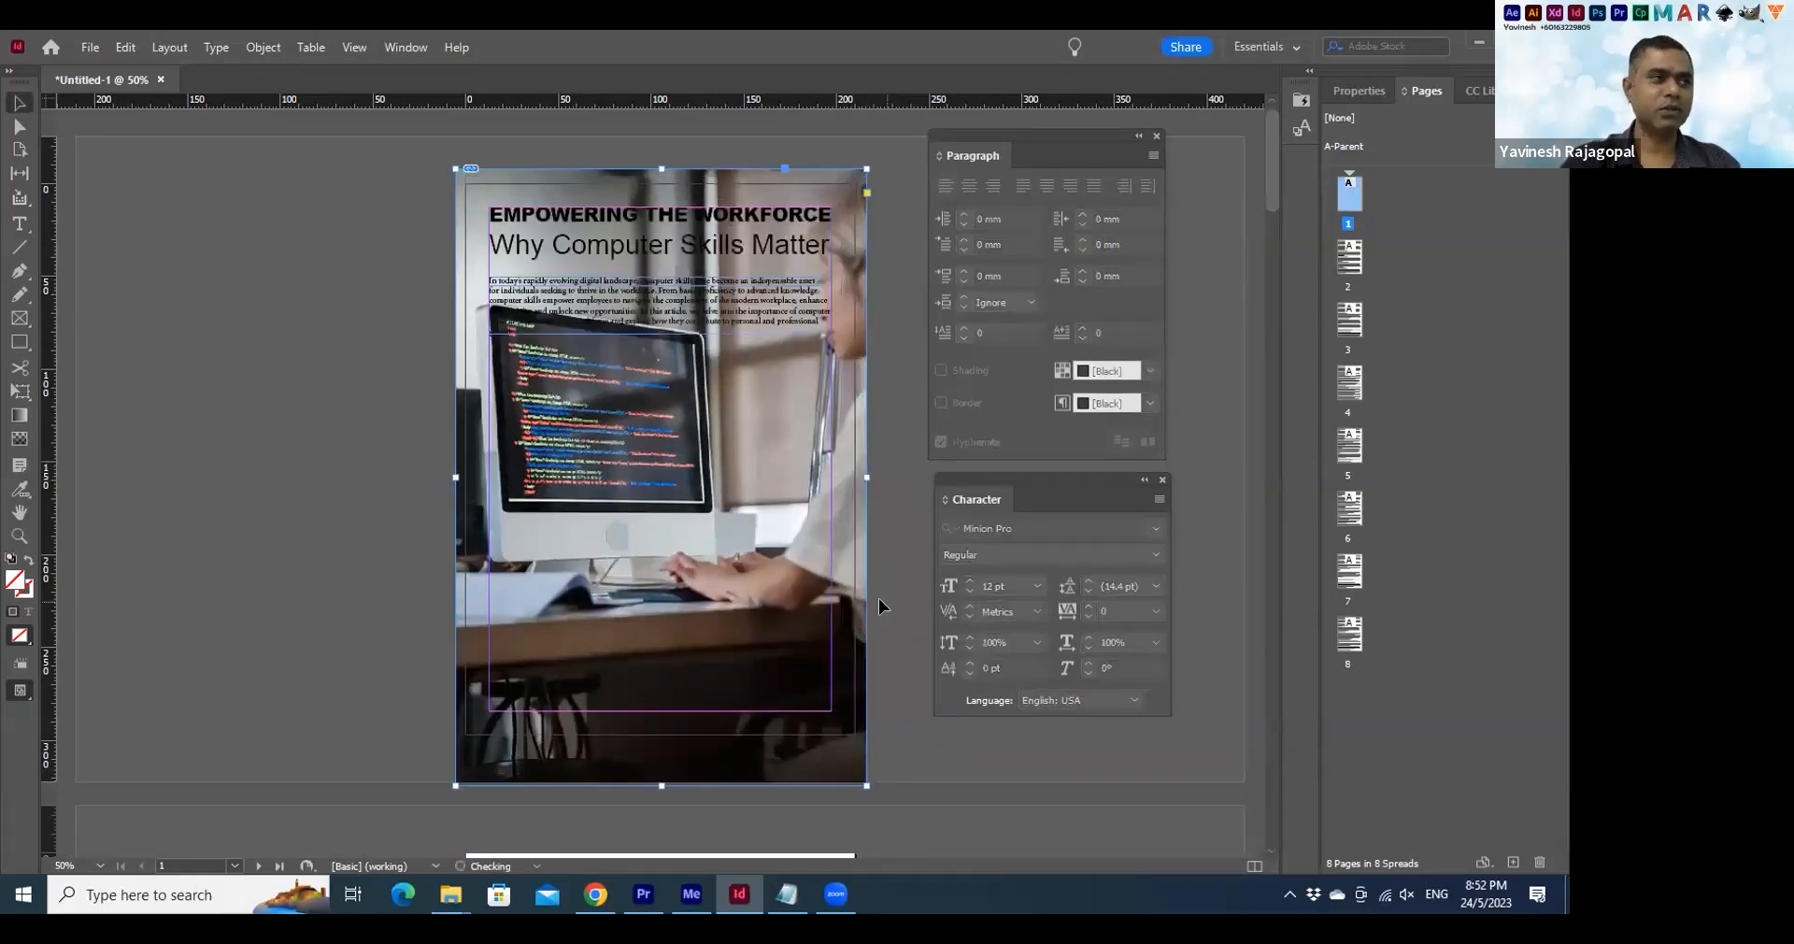
Check the coding photo background on page 1 in Preview screen mode, and restore Normal mode
left_click(354, 48)
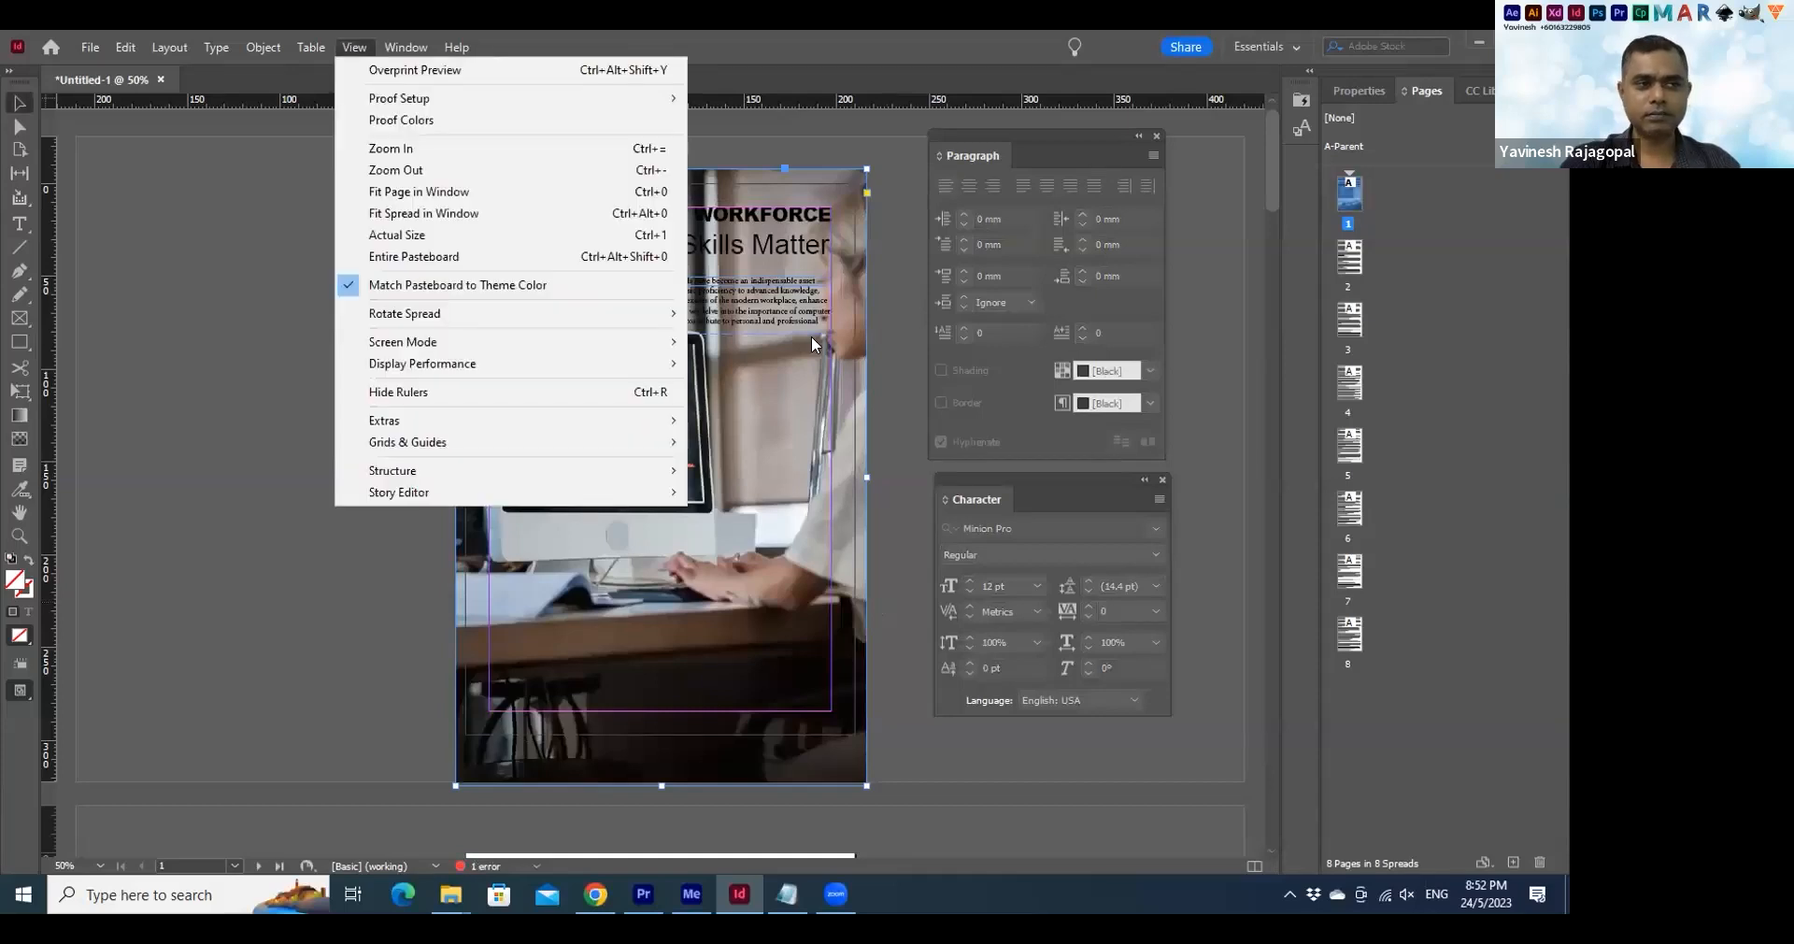
mouse_move(402, 342)
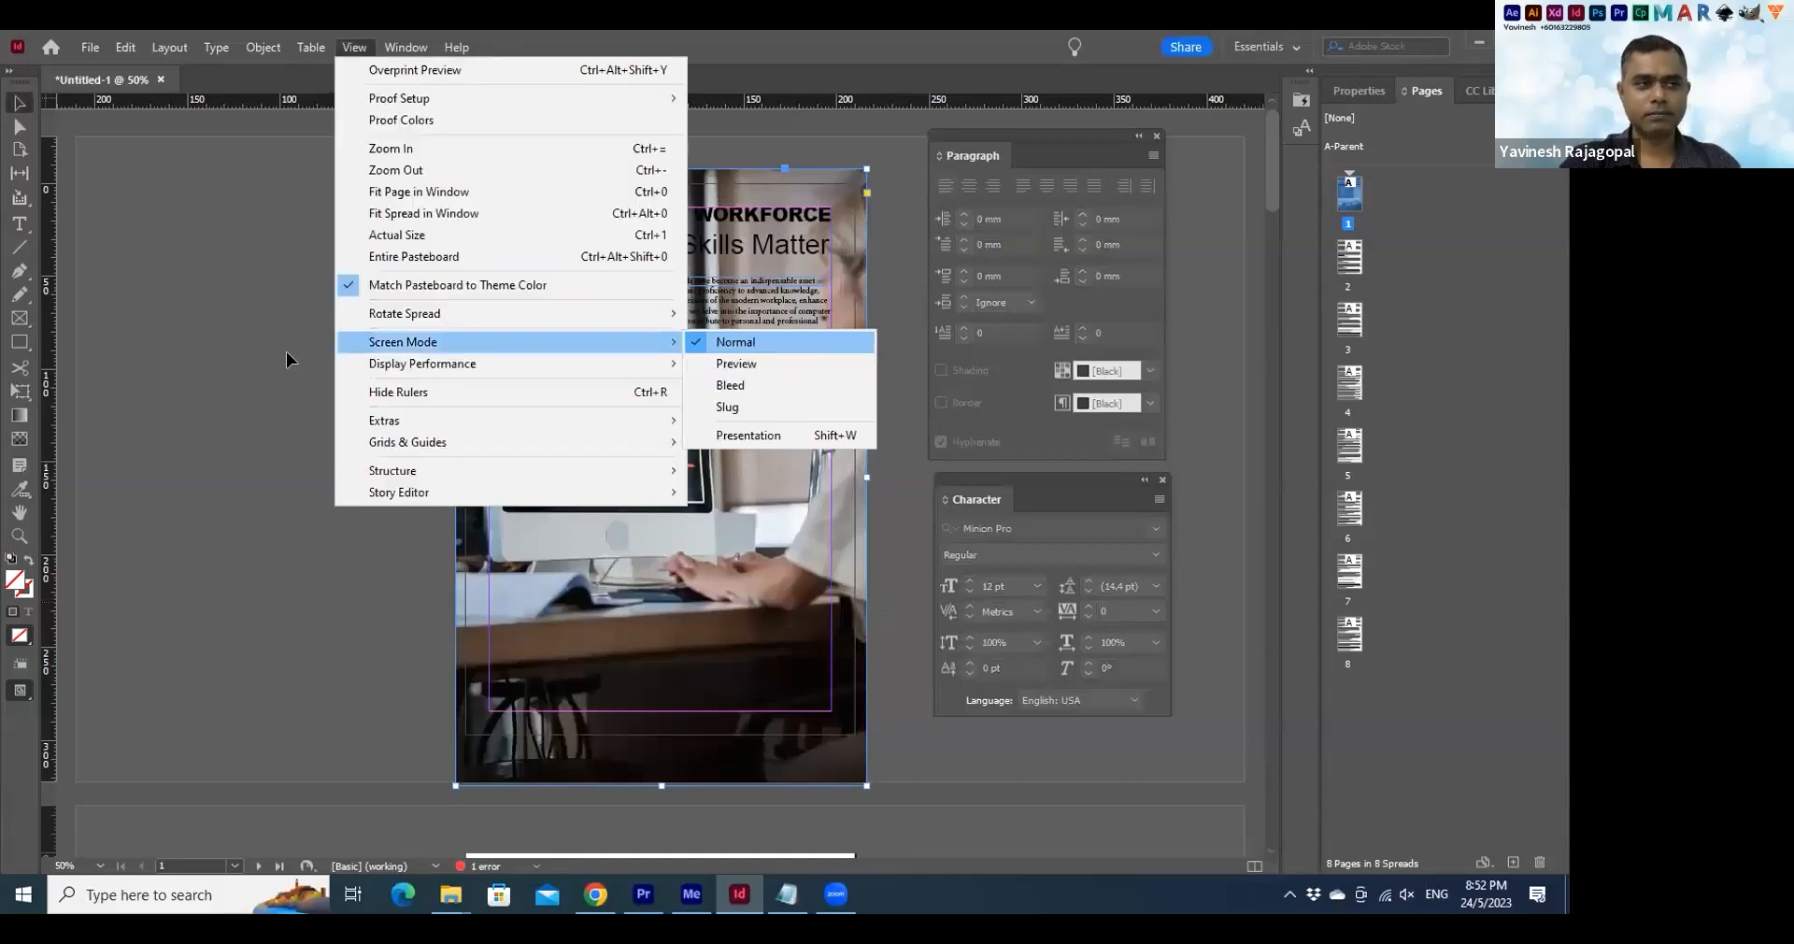
key("Down")
key("Return")
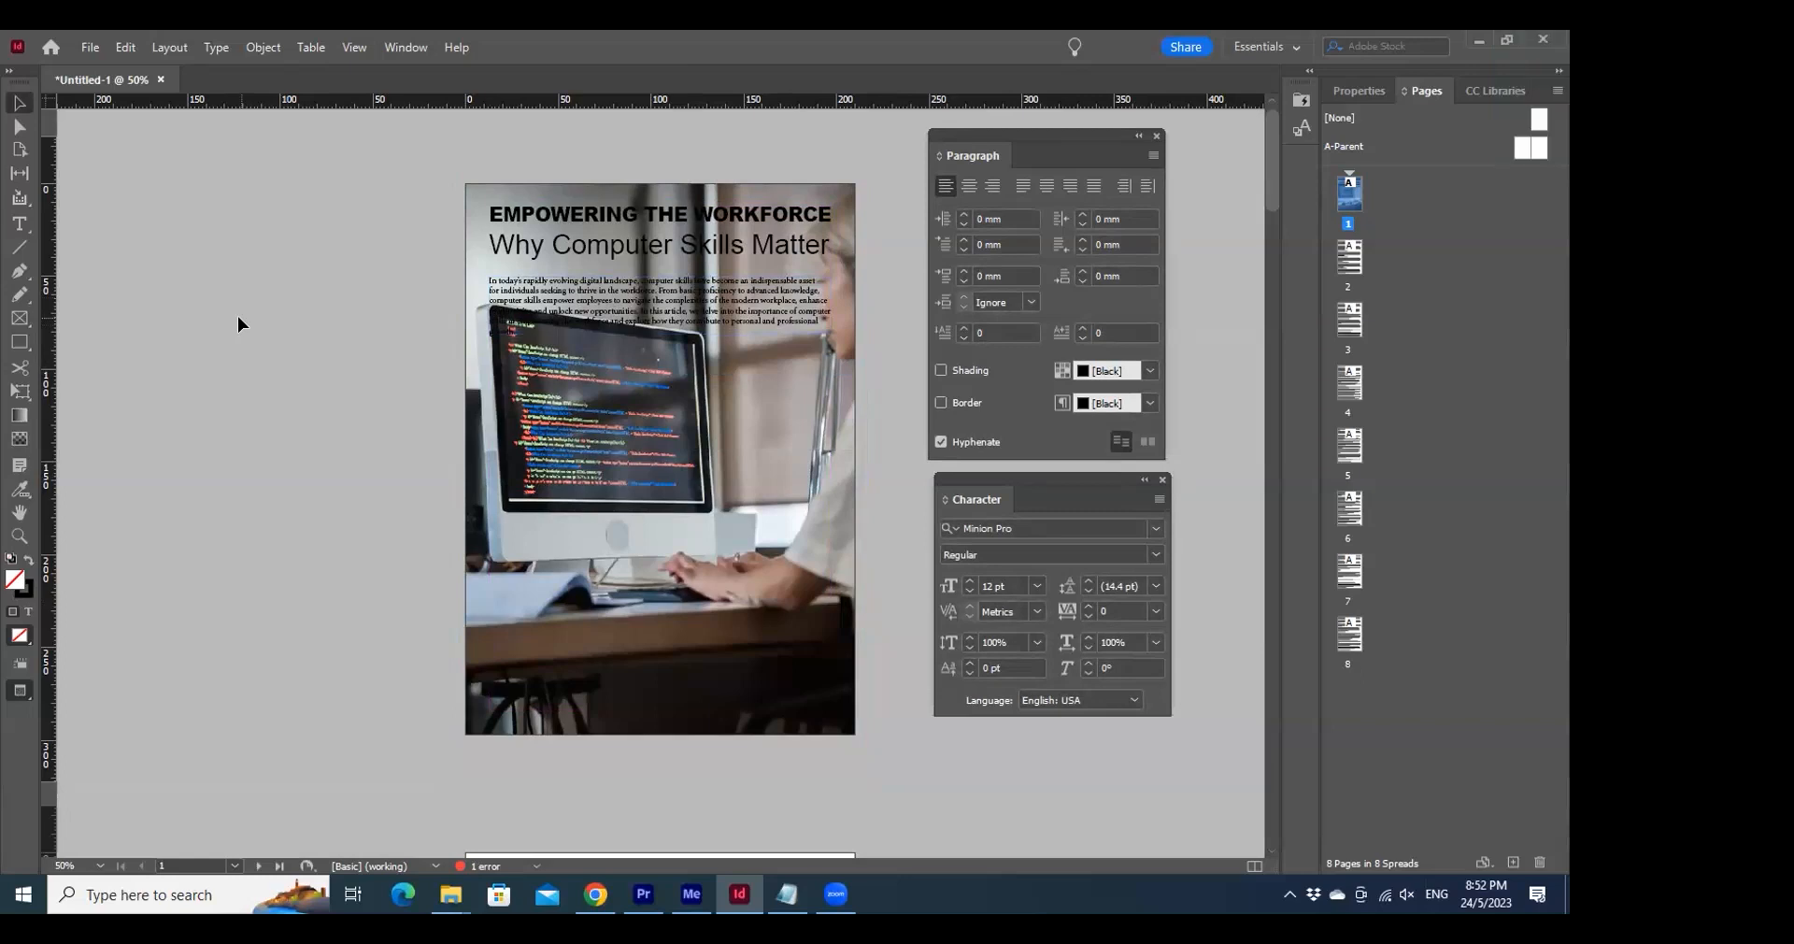
left_click(357, 49)
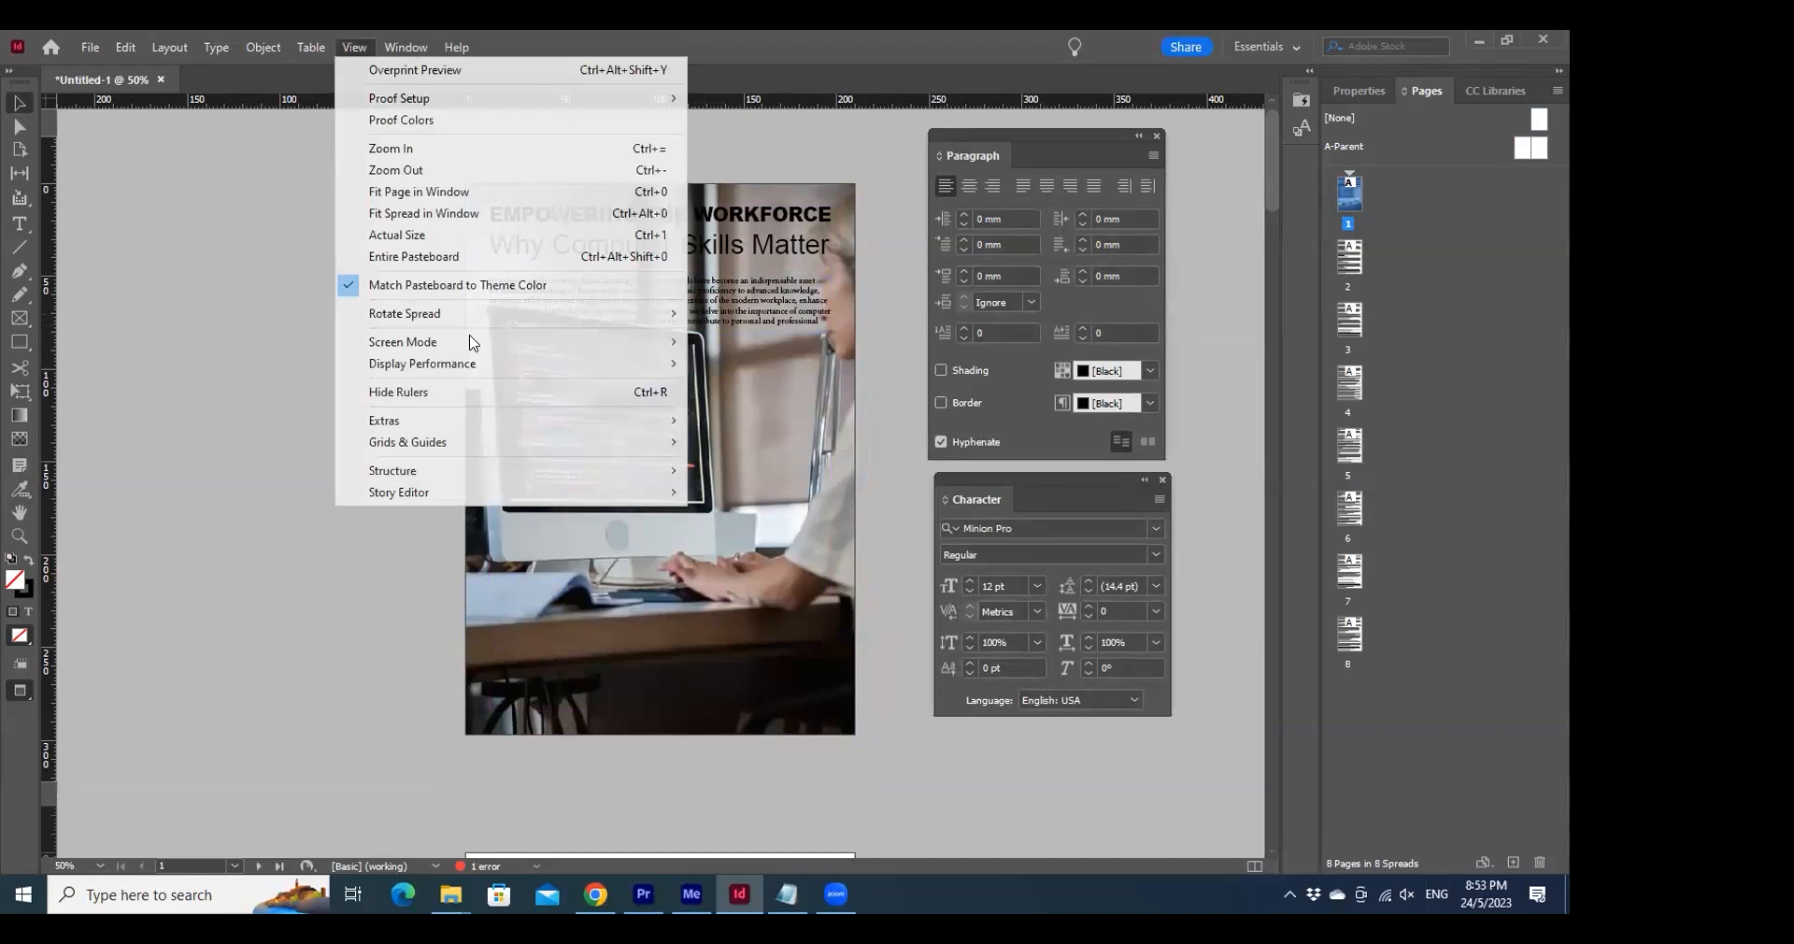
left_click(733, 341)
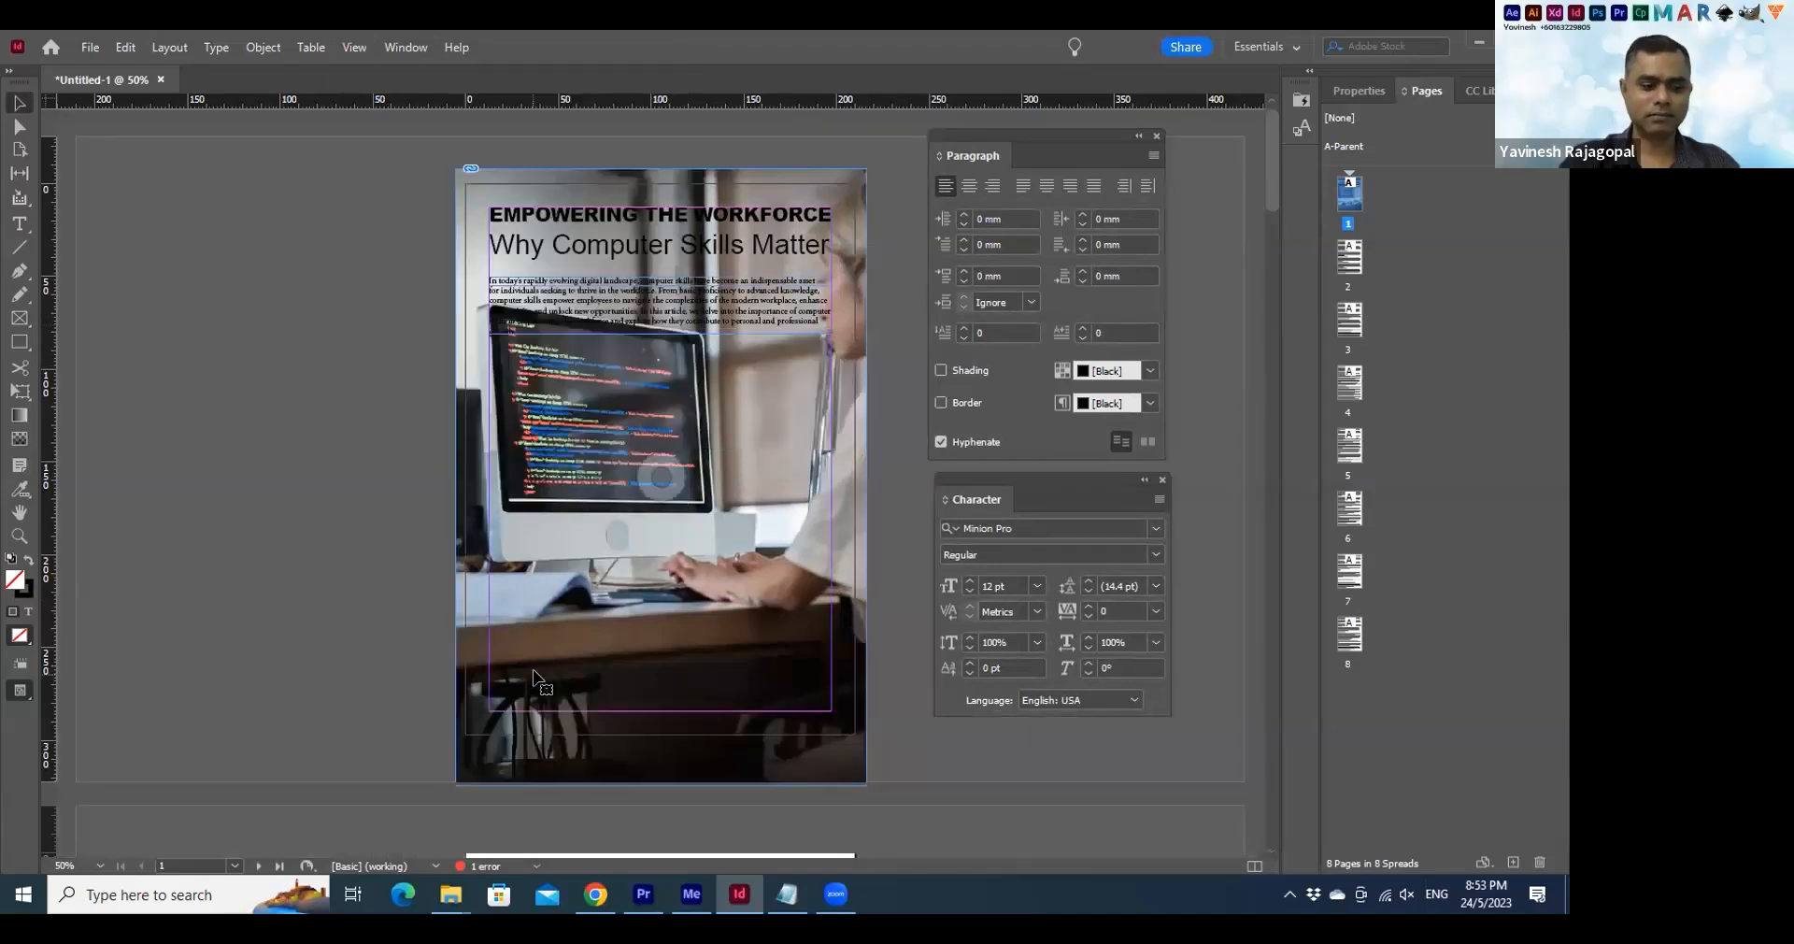
Delete the coding photo, and place the dark laptop photo from the Education for life folder over page 1 and the adjoining pasteboard
left_click(537, 677)
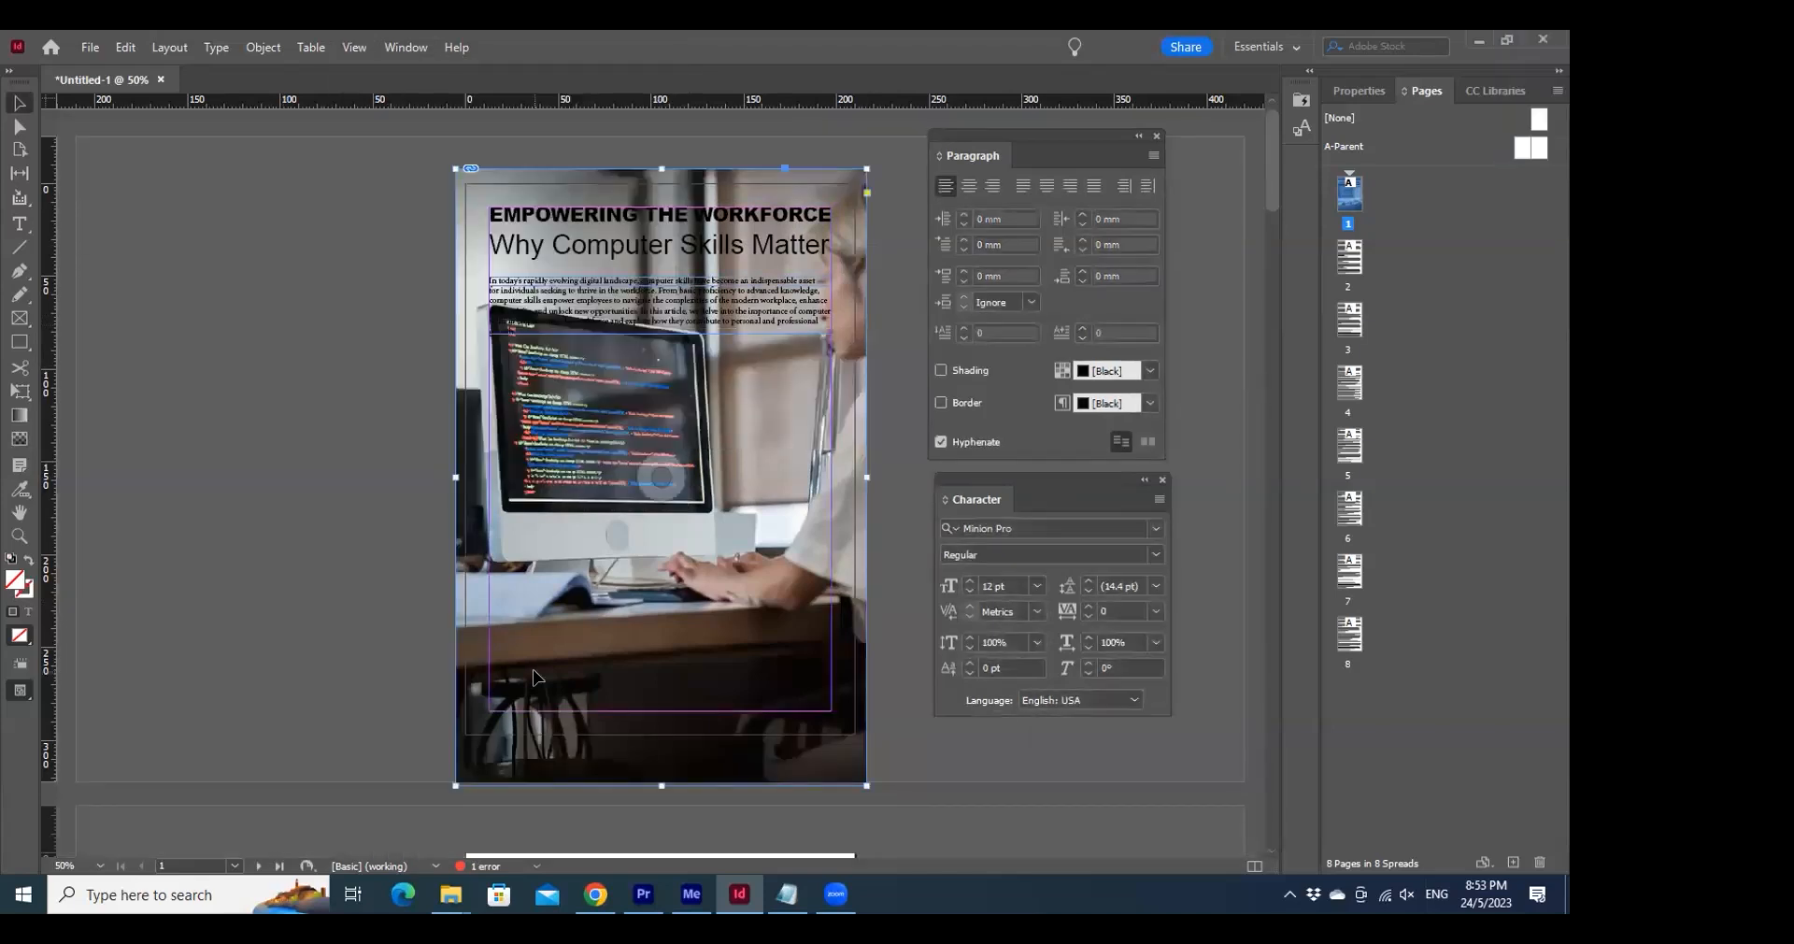
key("Delete")
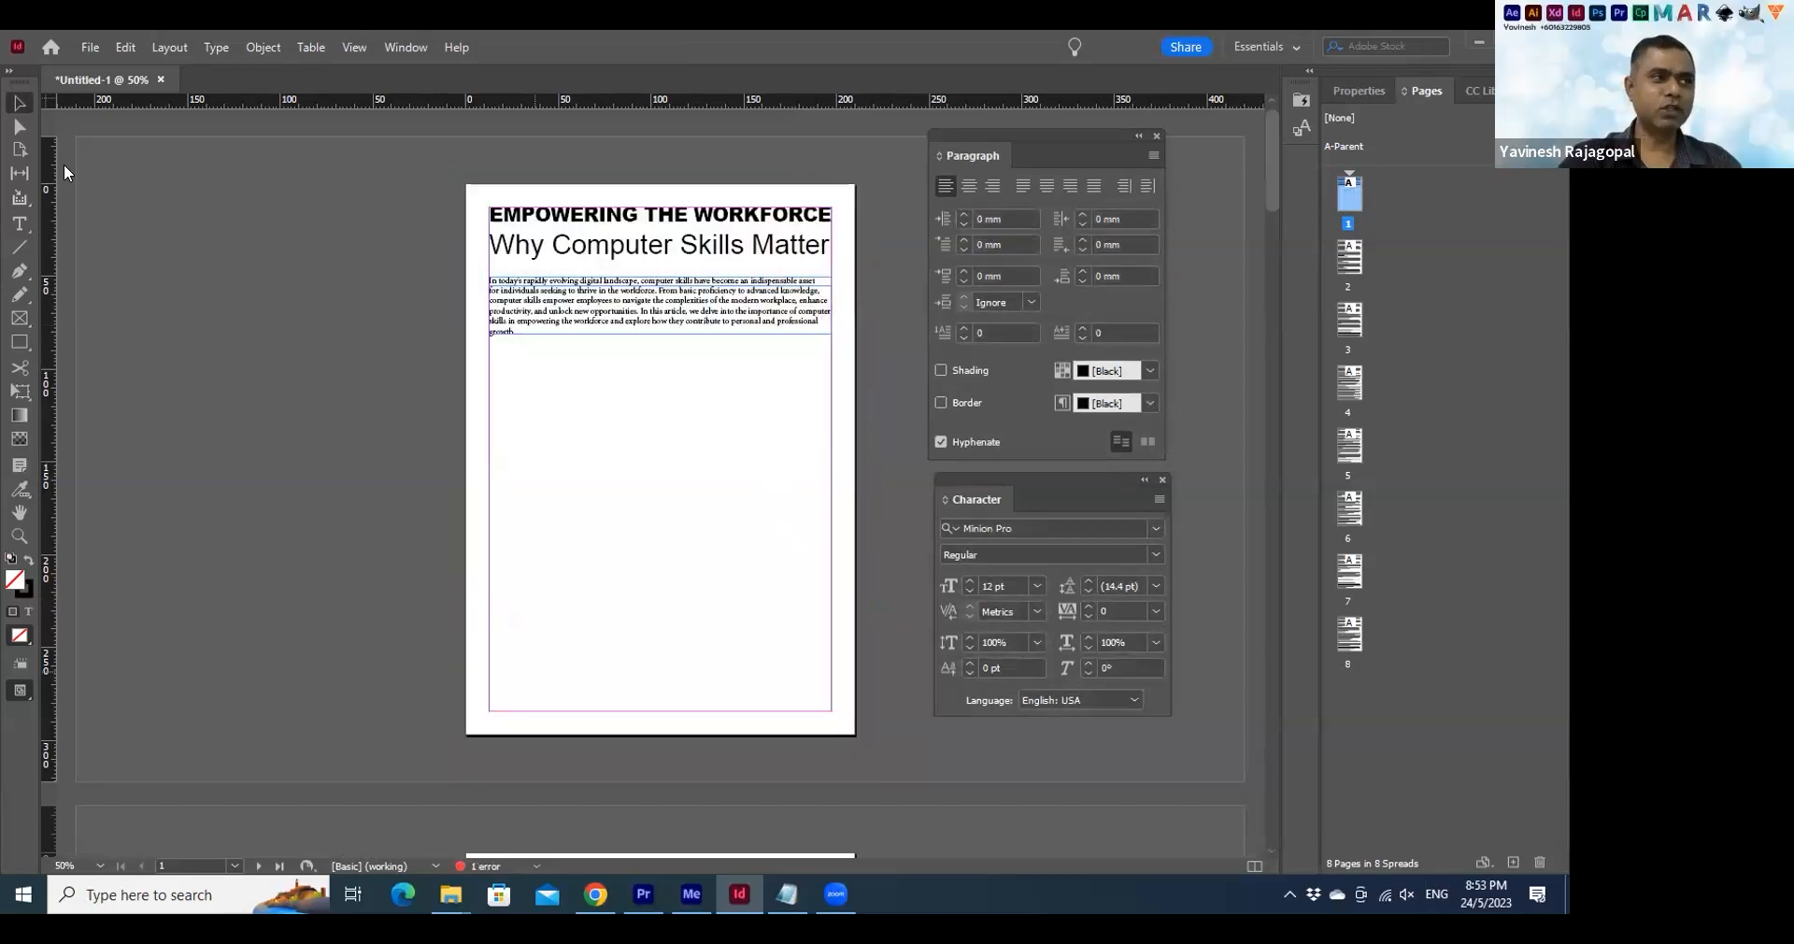
key("ctrl+d")
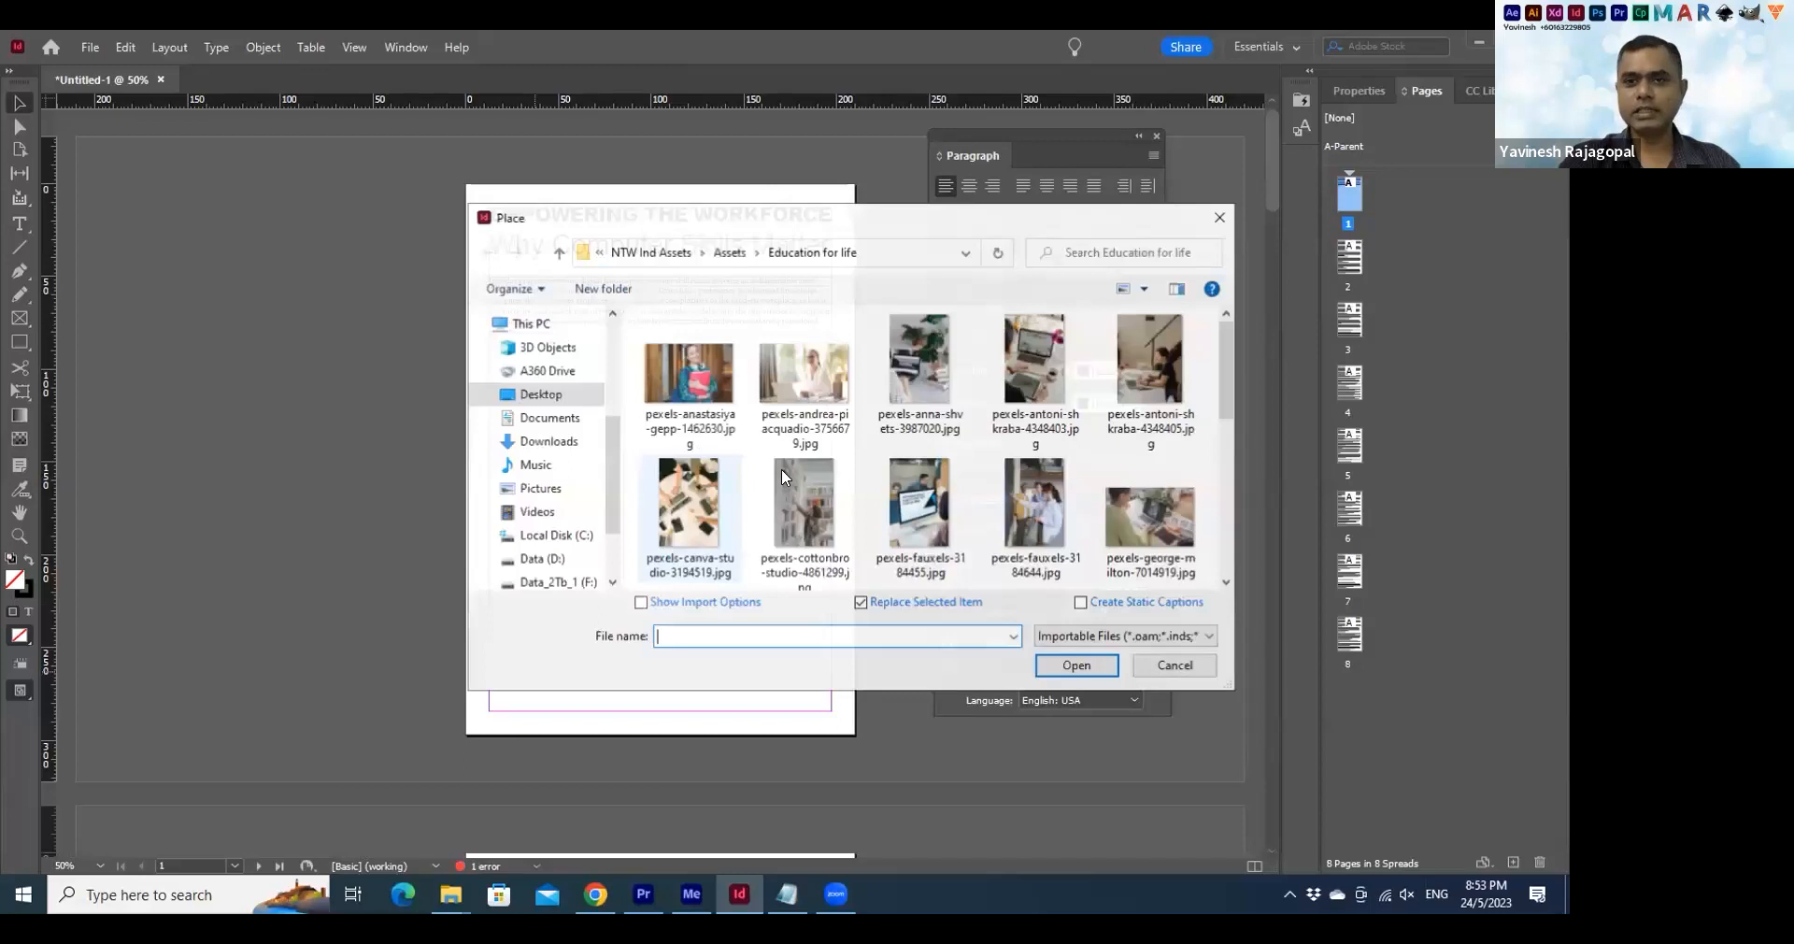
scroll(782, 468, "down", 1)
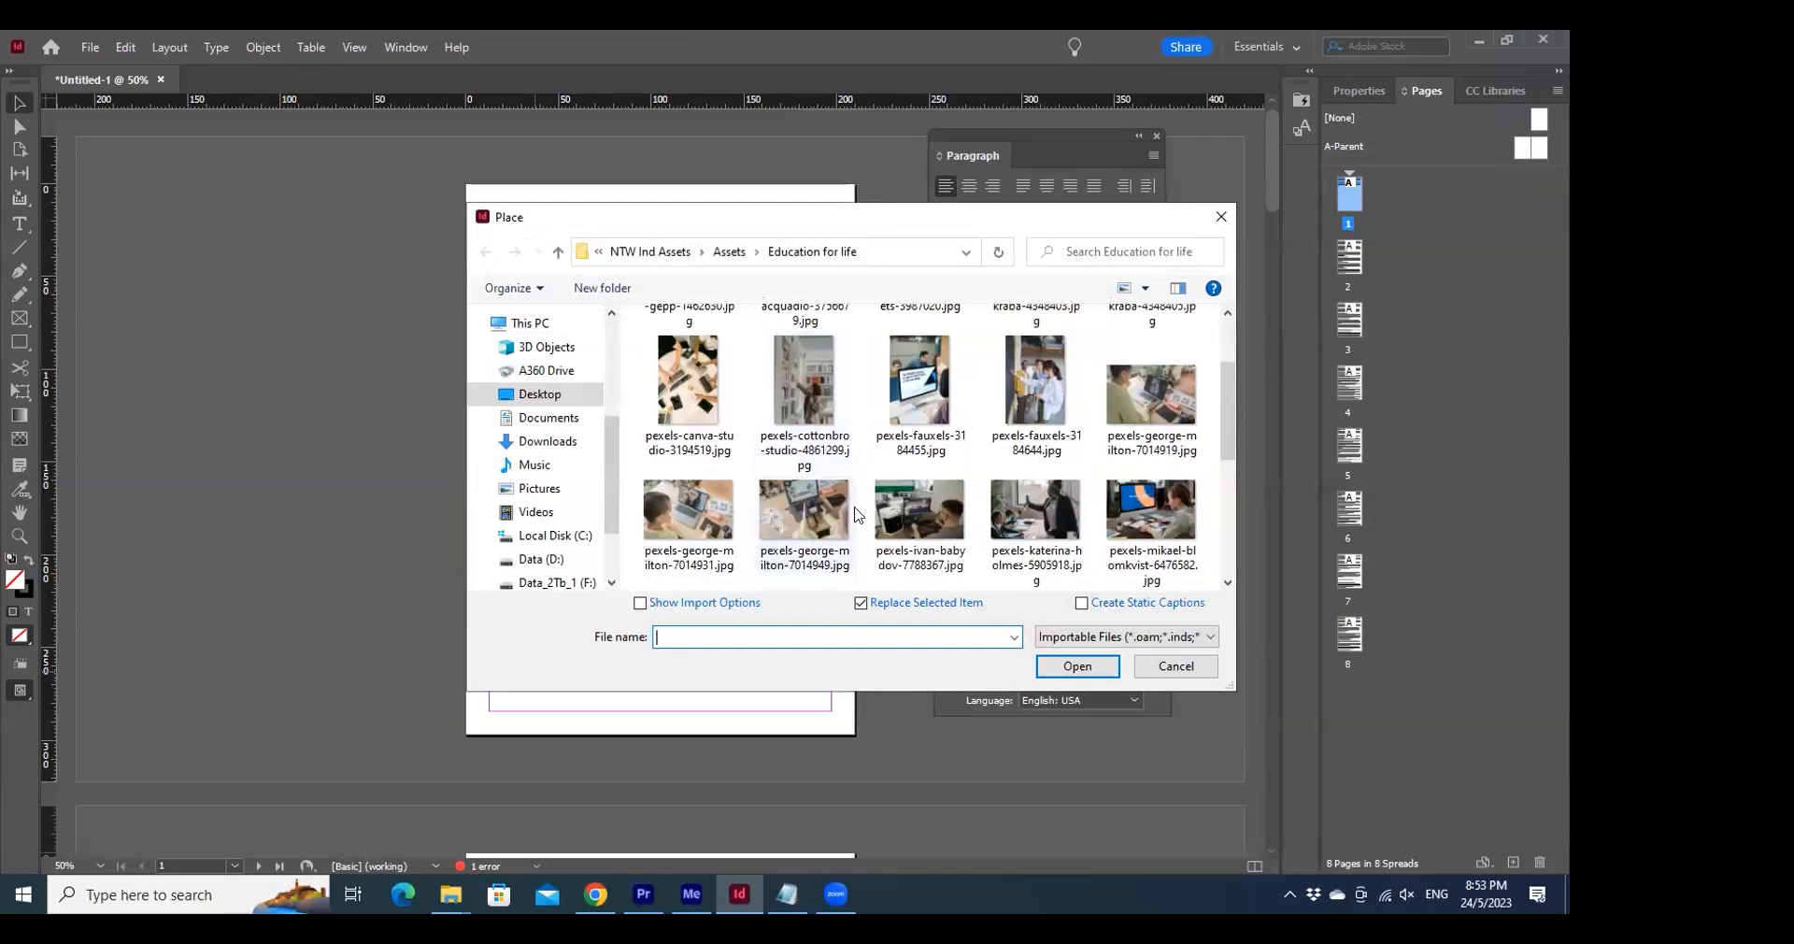
scroll(918, 501, "down", 2)
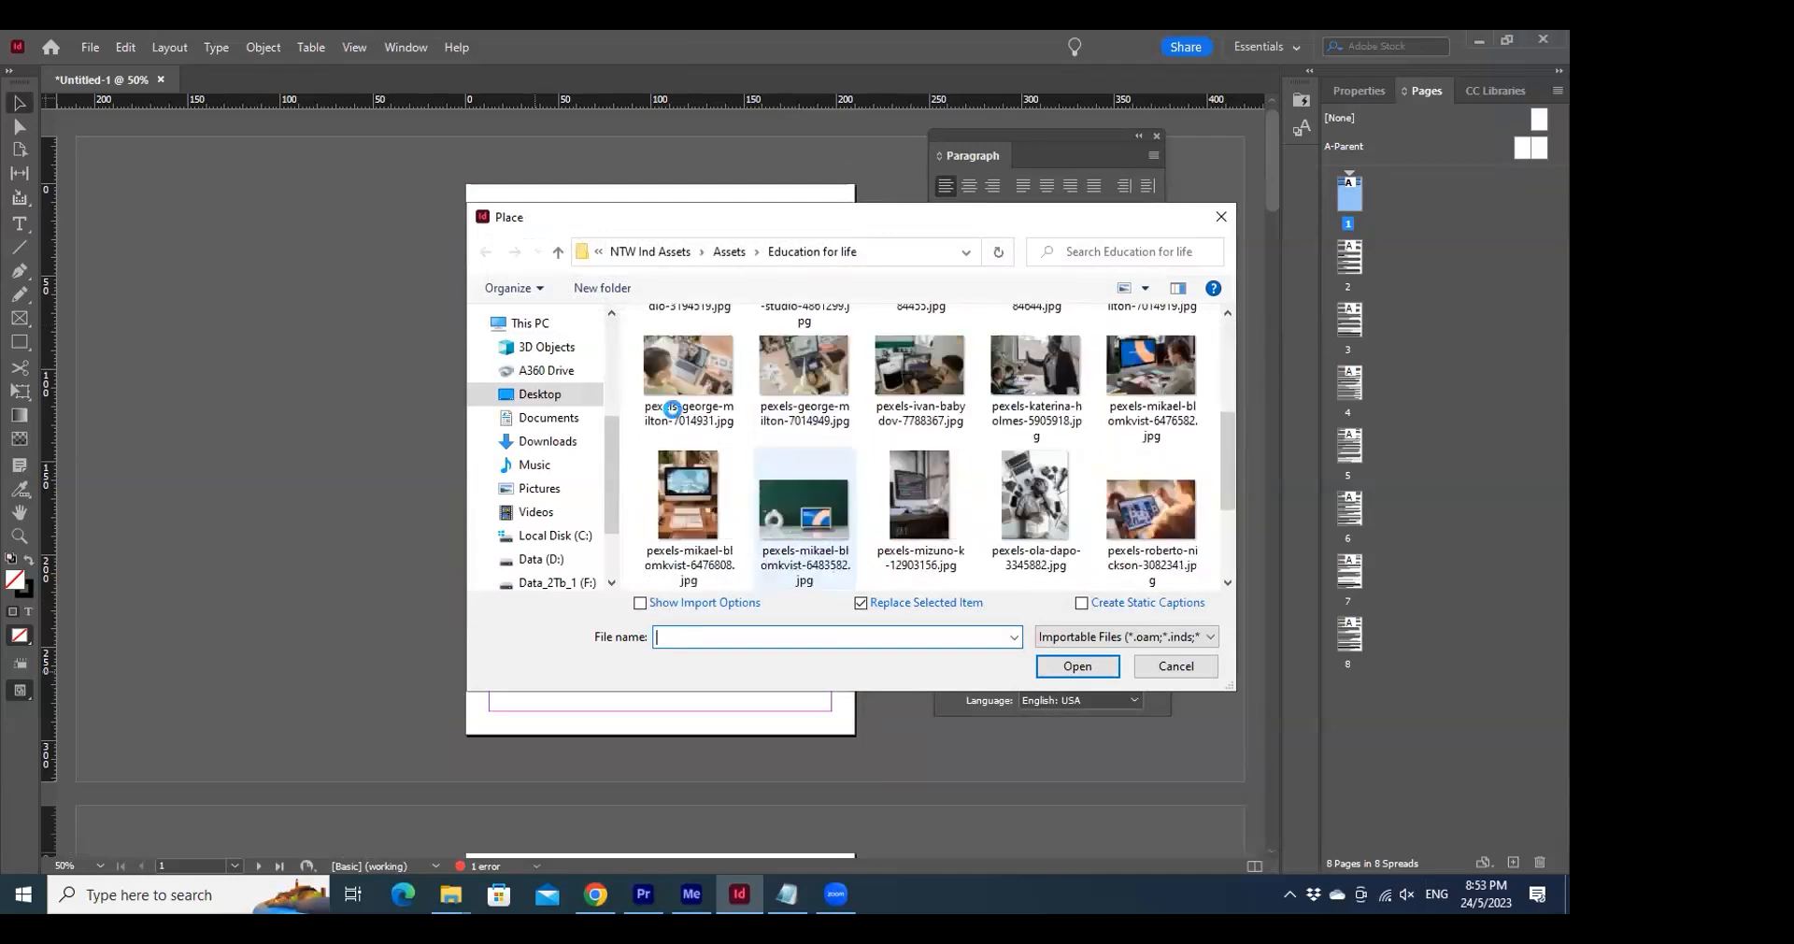
double_click(920, 508)
left_click_drag(459, 178, 1293, 765)
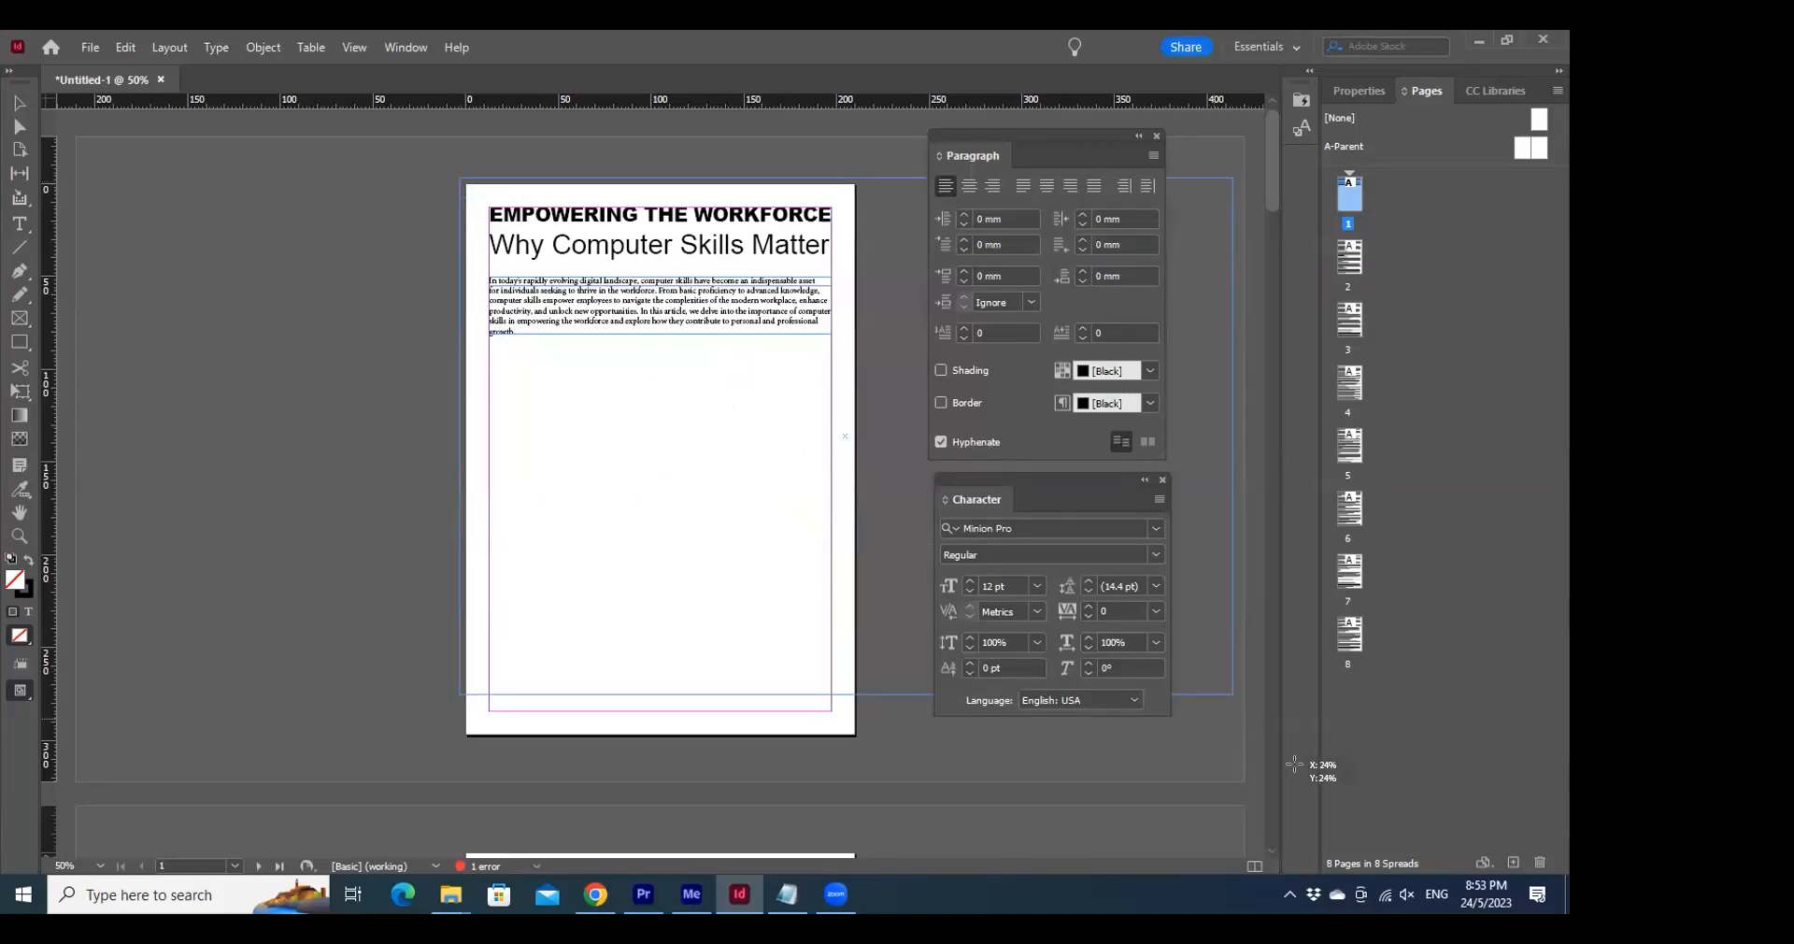
Scale and position the laptop photo to extend past all of page 1's edges, and send it behind the text
left_click_drag(460, 694, 390, 740)
left_click_drag(678, 436, 561, 424)
key("ctrl+shift+bracketleft")
left_click(217, 452)
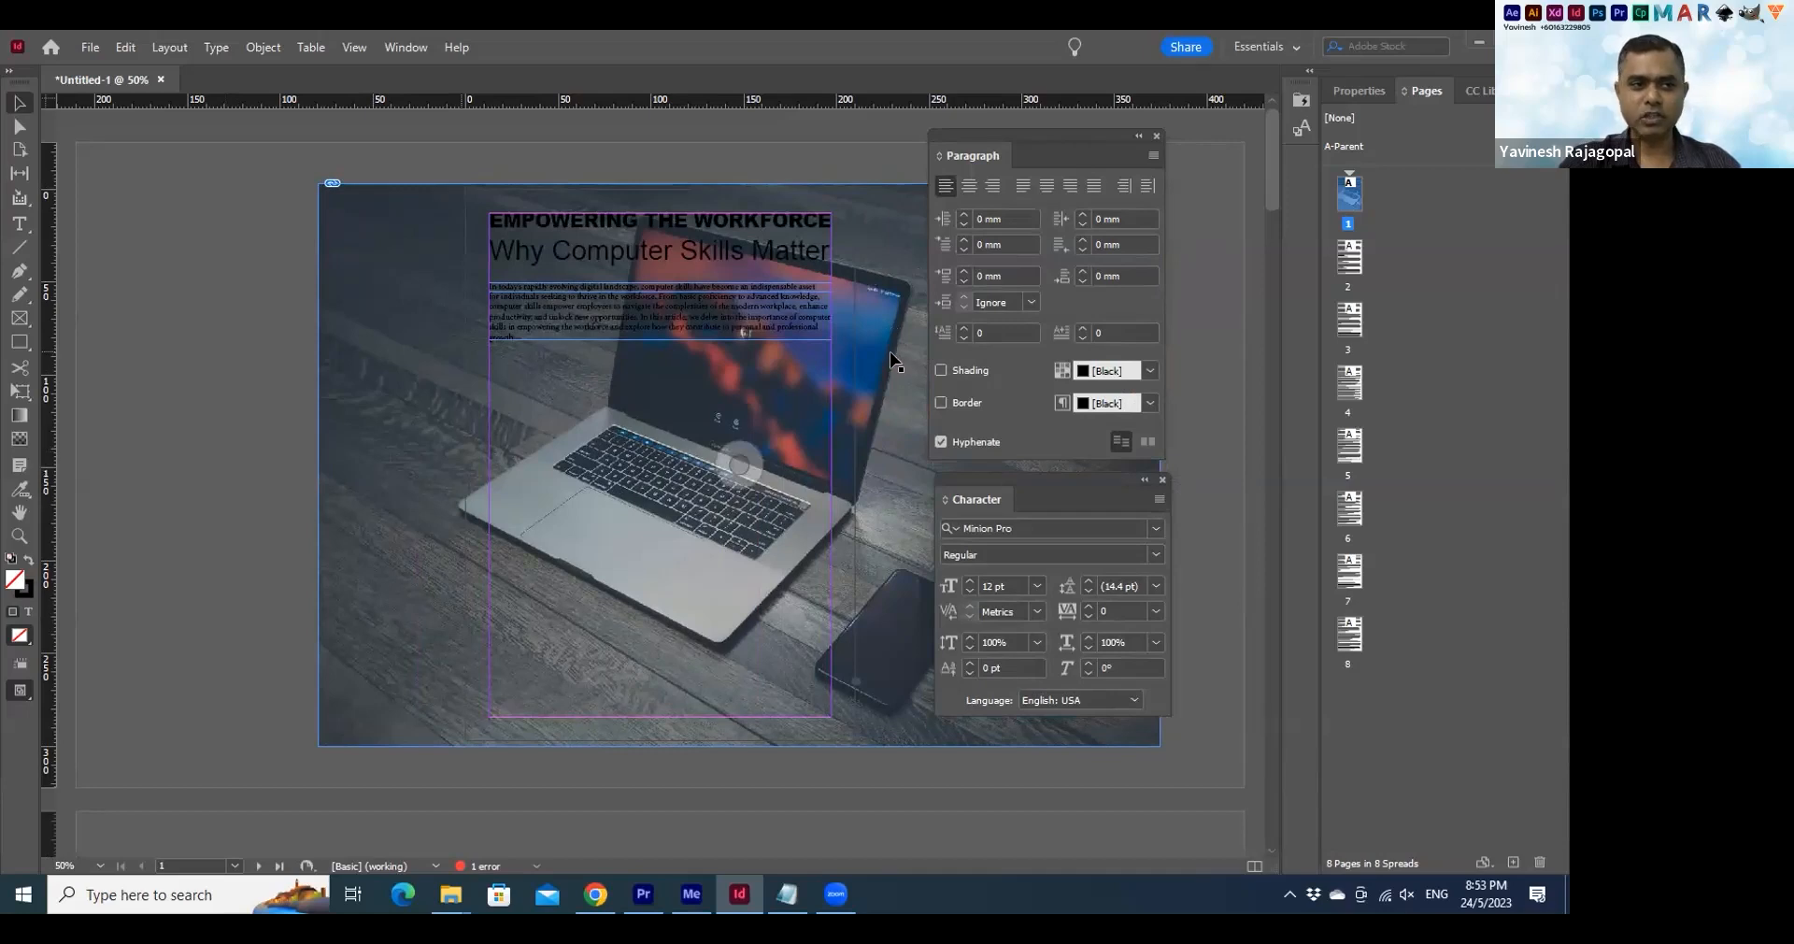
left_click(371, 404)
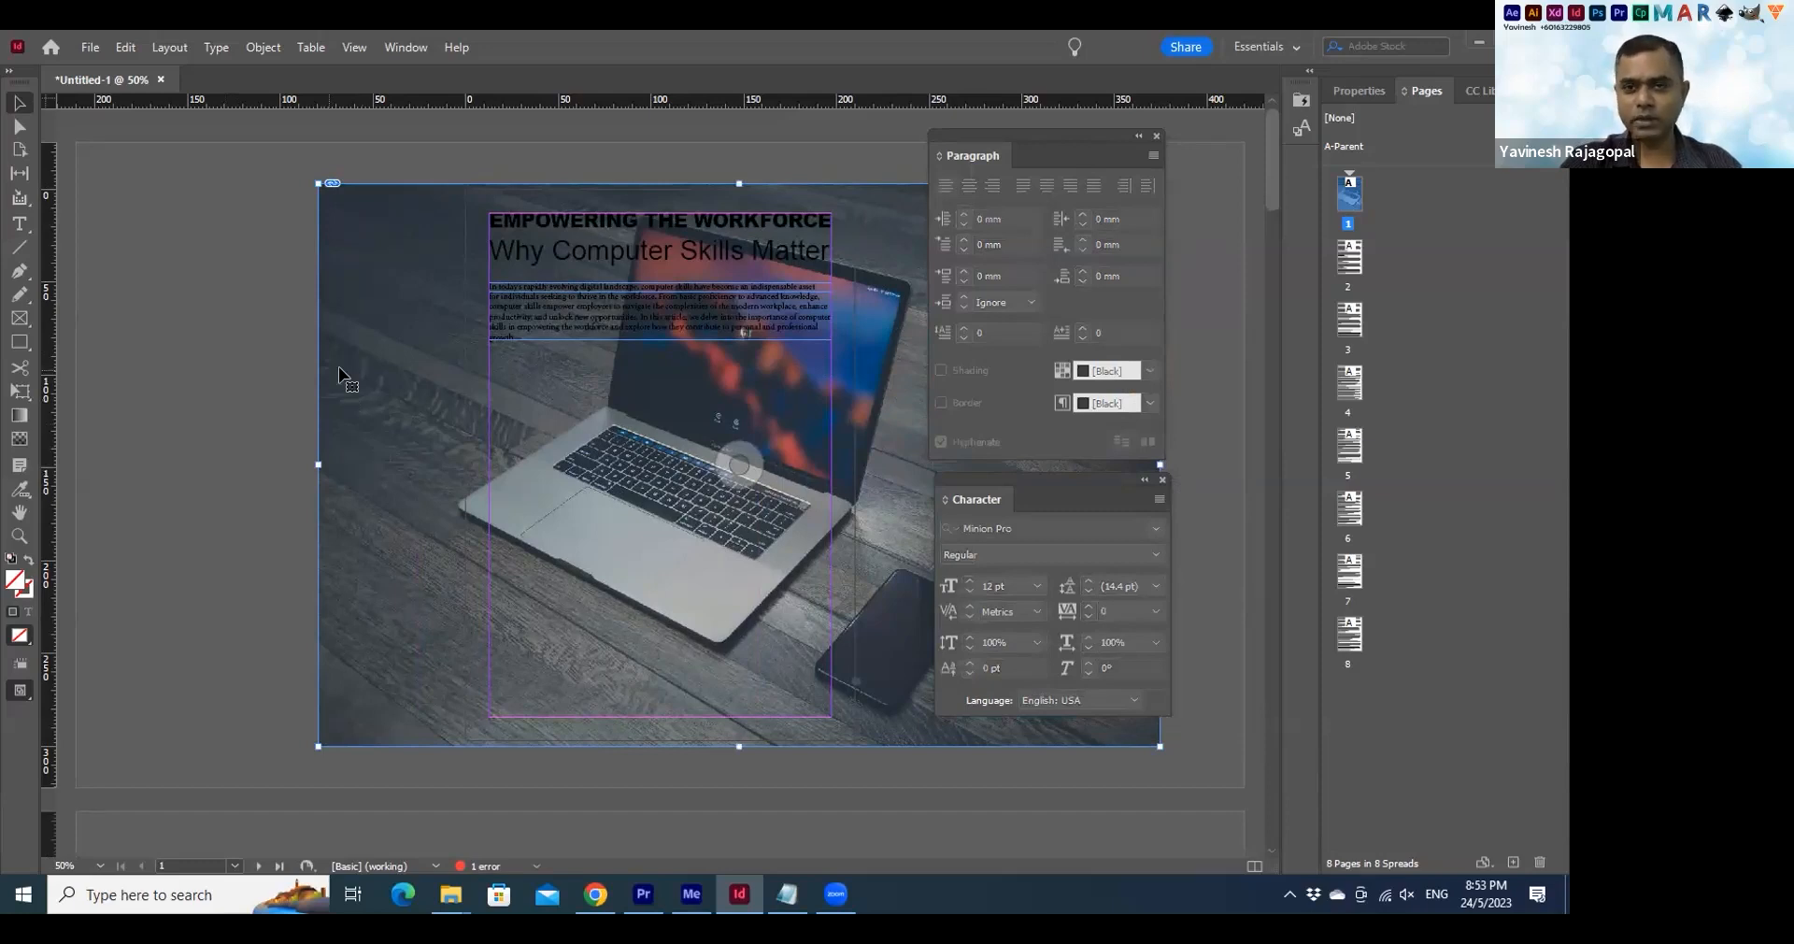
Crop the laptop photo's frame on all four sides to fit page 1's edges, and deselect it
left_click_drag(318, 463, 466, 465)
left_click_drag(793, 184, 793, 189)
left_click_drag(1159, 466, 855, 456)
left_click_drag(654, 746, 653, 740)
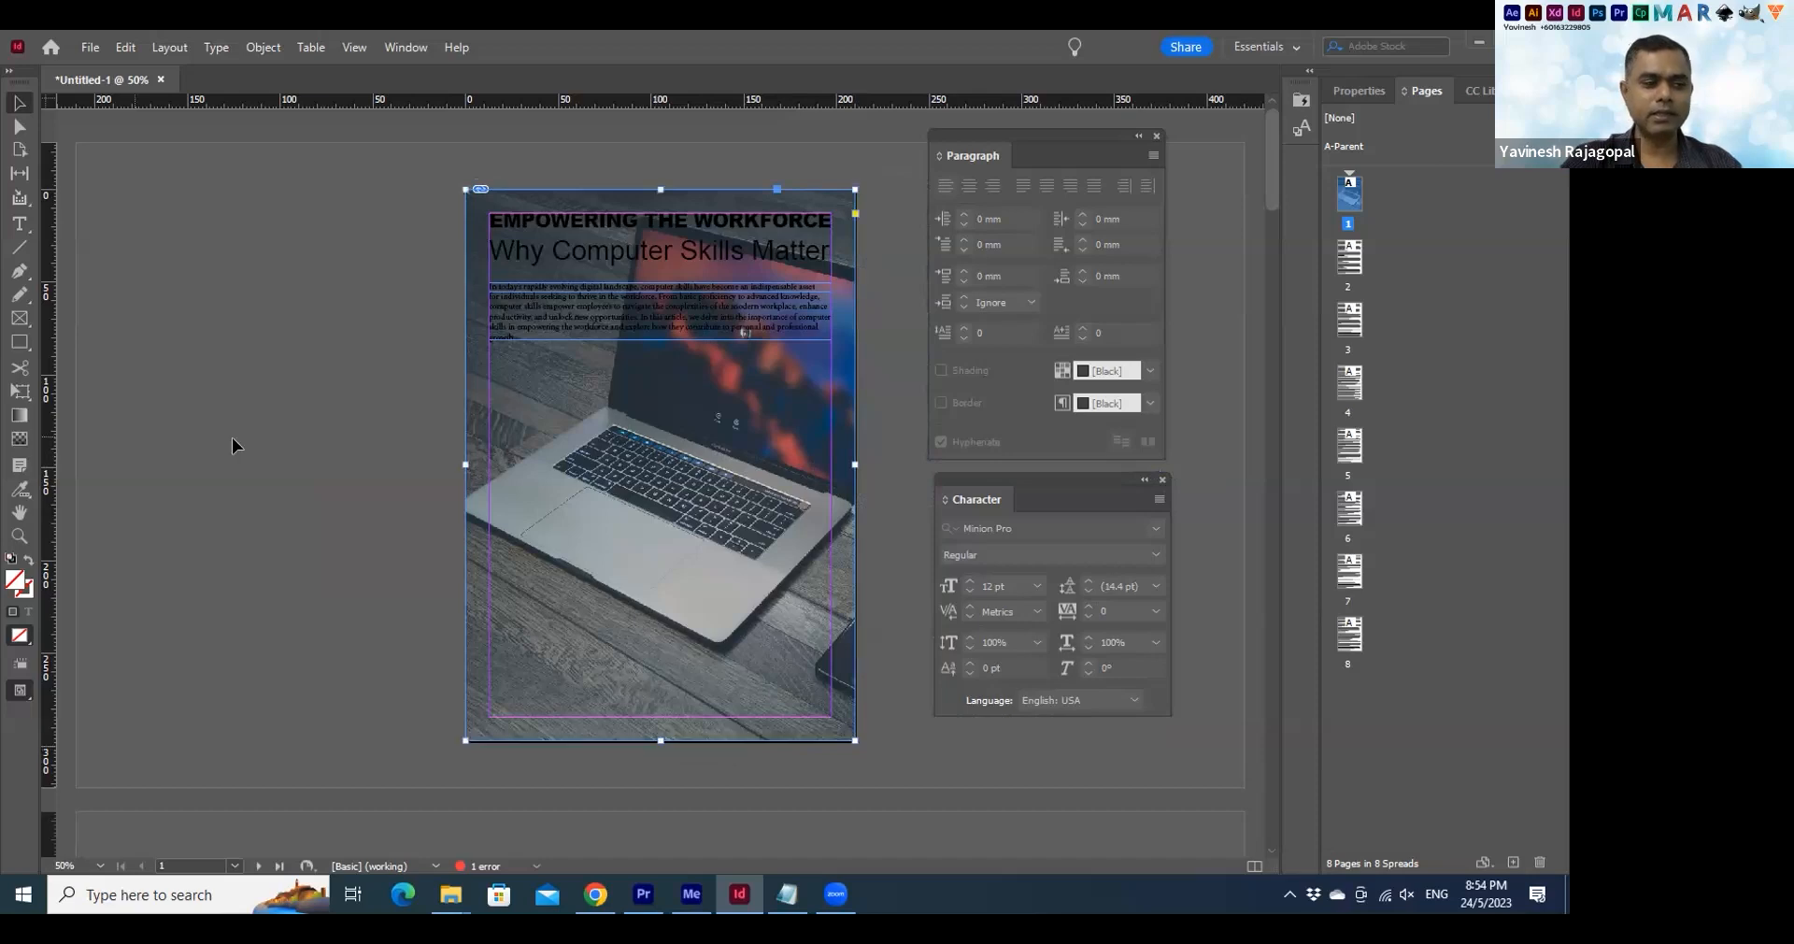
left_click(118, 315)
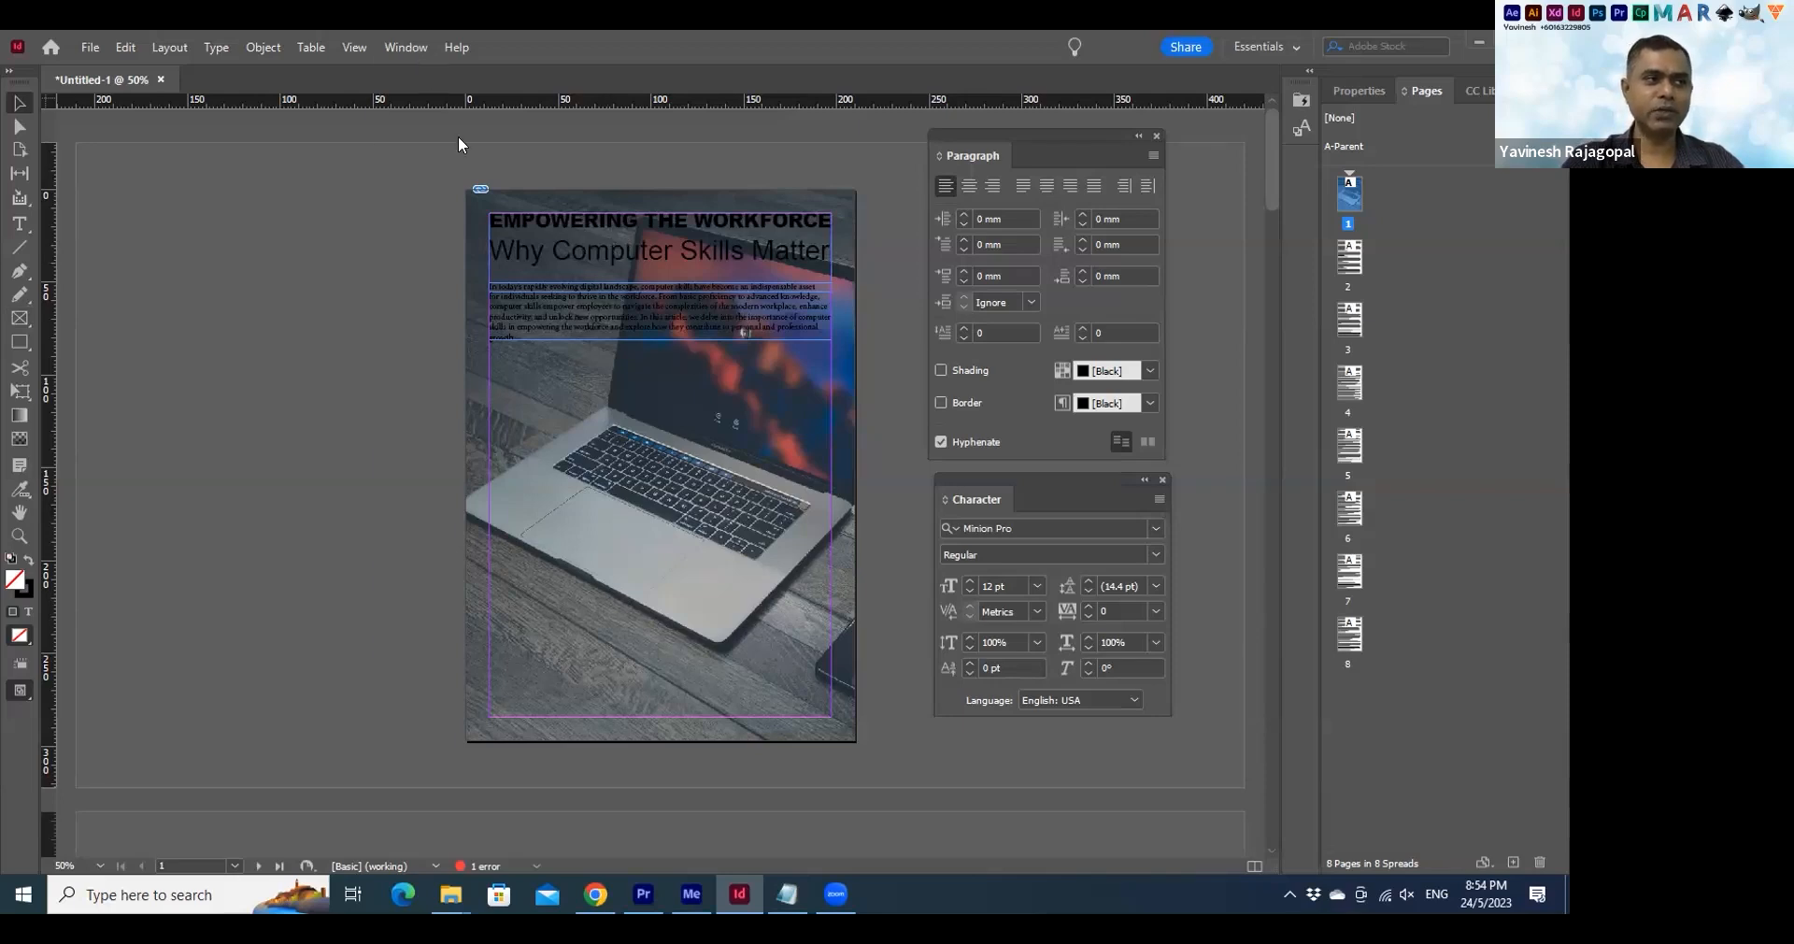
Show the Color panel and turn the heading text on page 1 white by setting its black tint to 0%
left_click(406, 47)
mouse_move(673, 184)
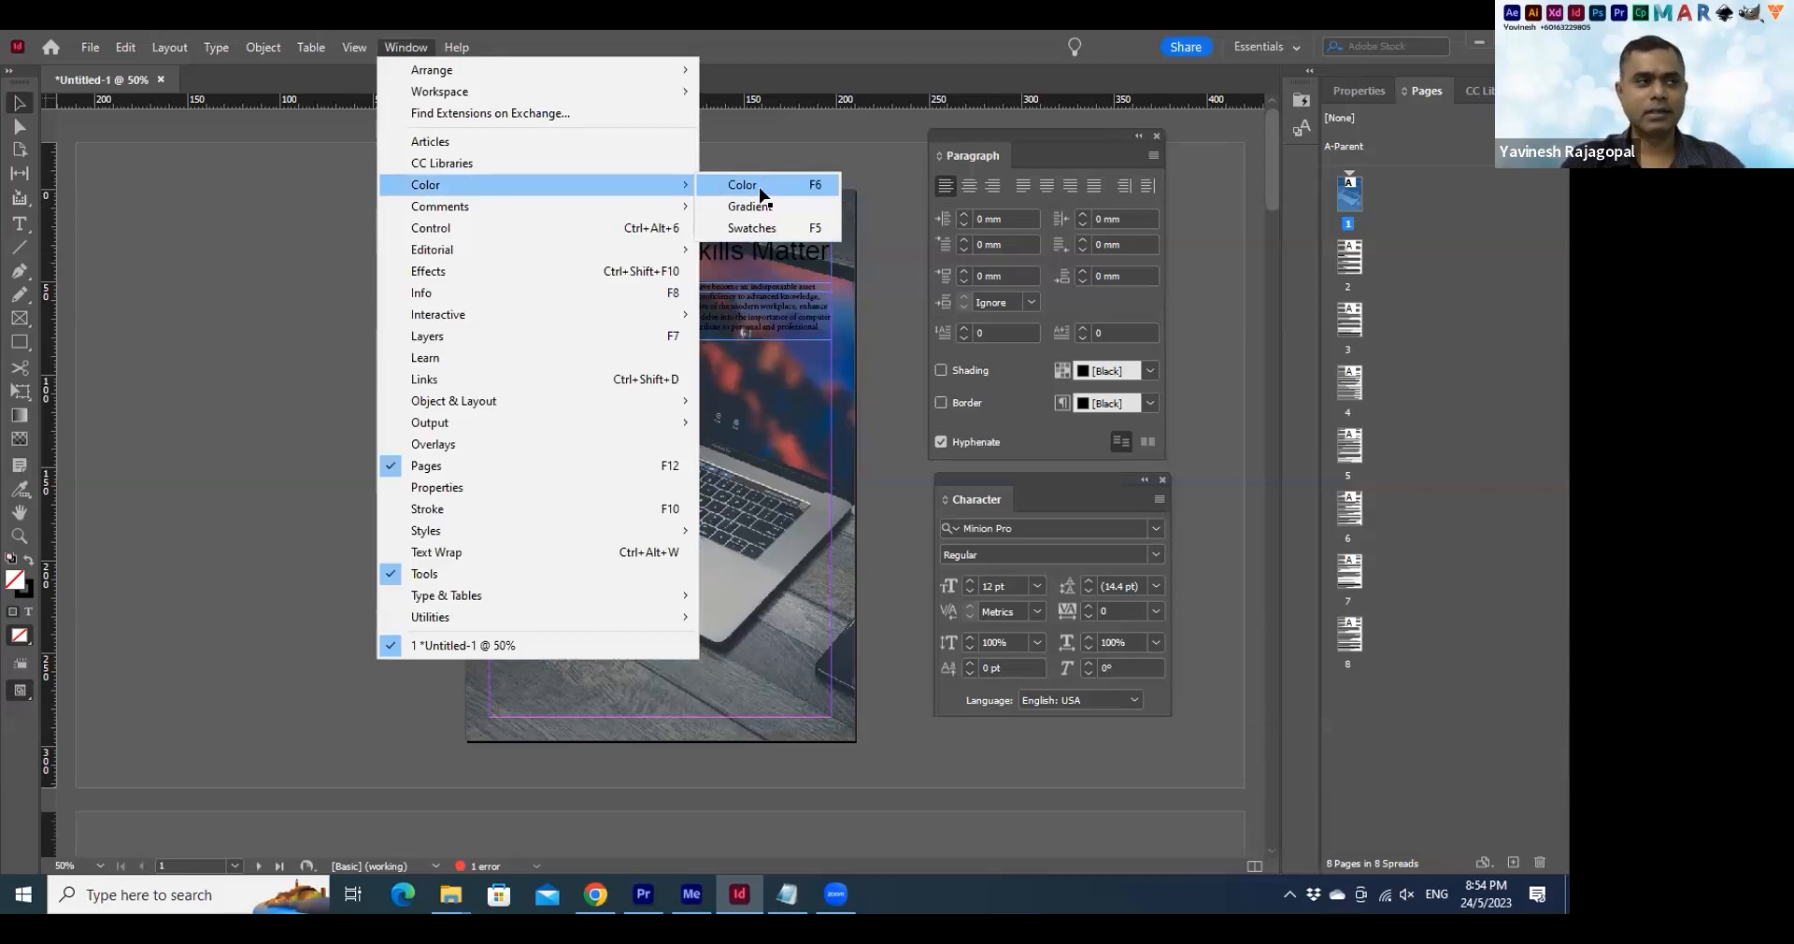
left_click(762, 190)
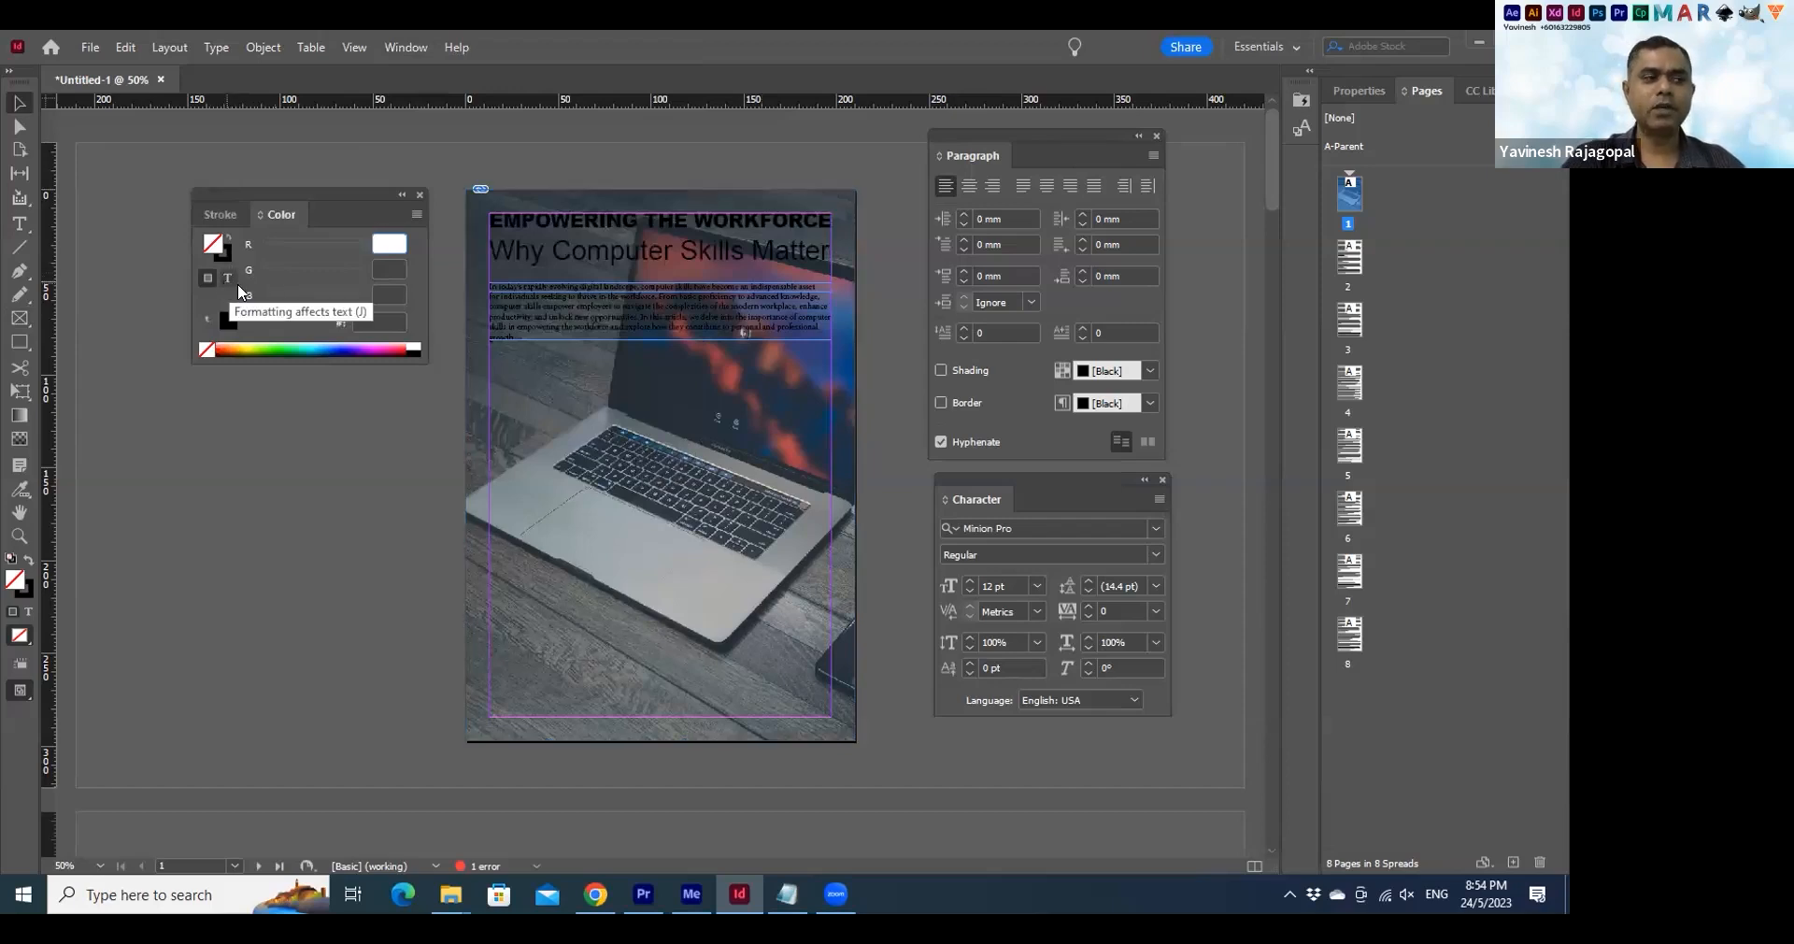
left_click(597, 234)
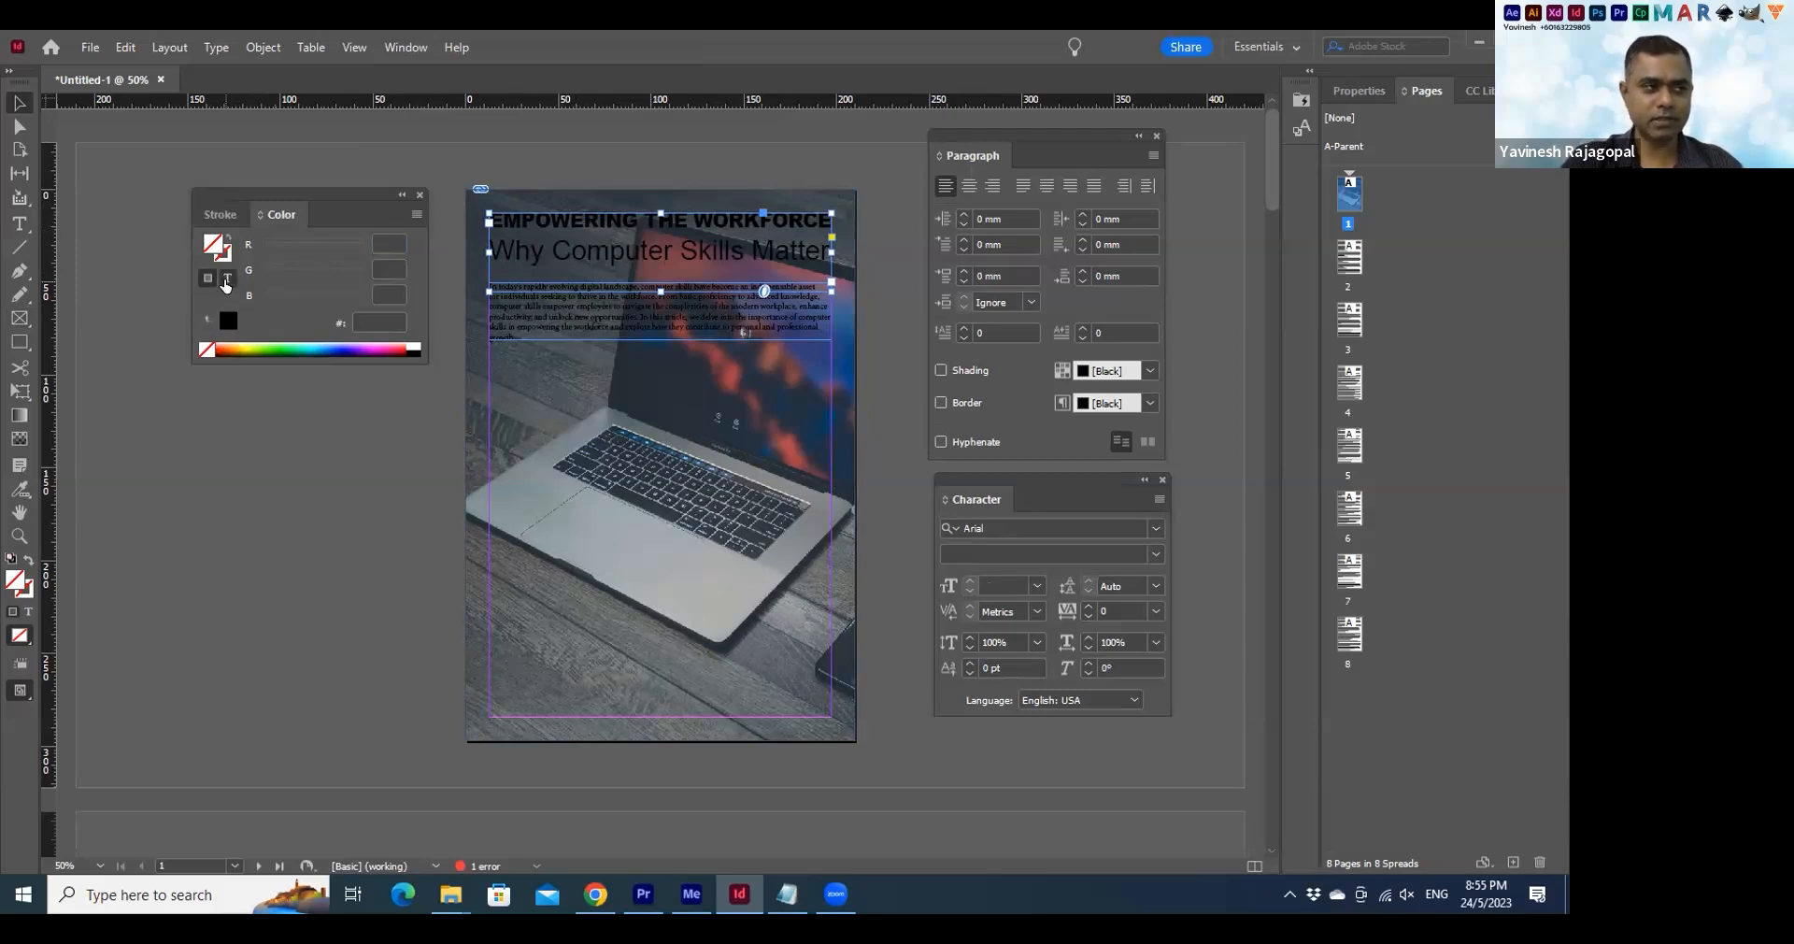
left_click(226, 280)
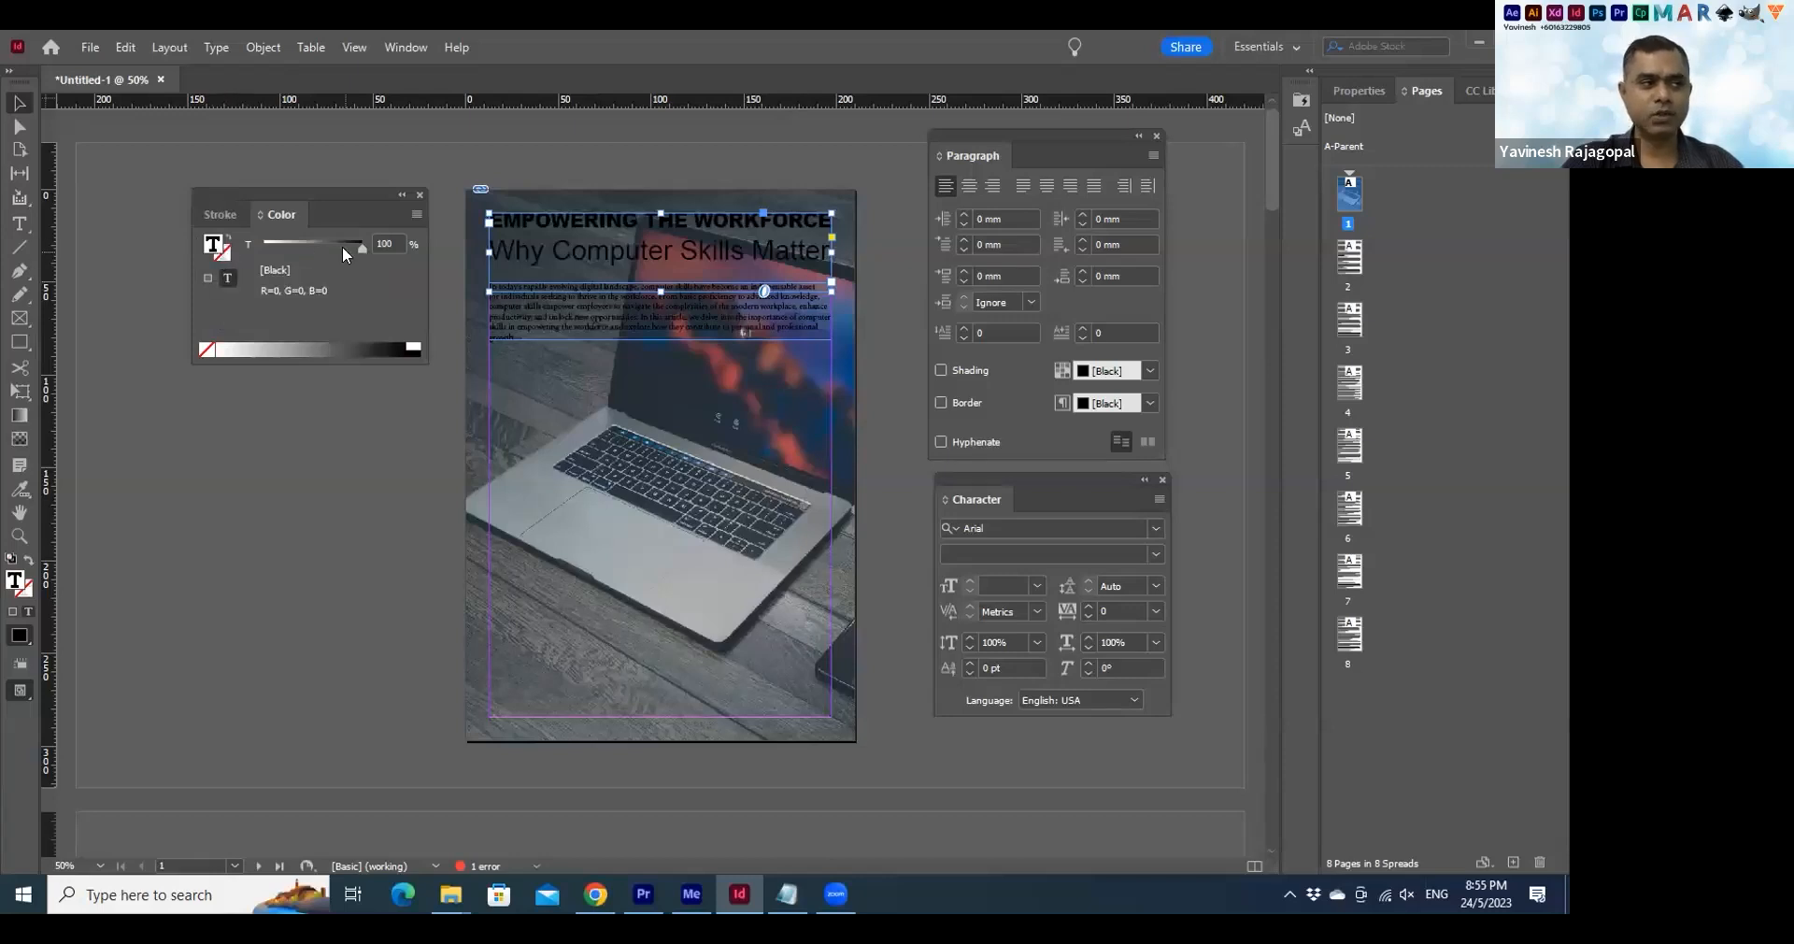
left_click_drag(342, 245, 218, 245)
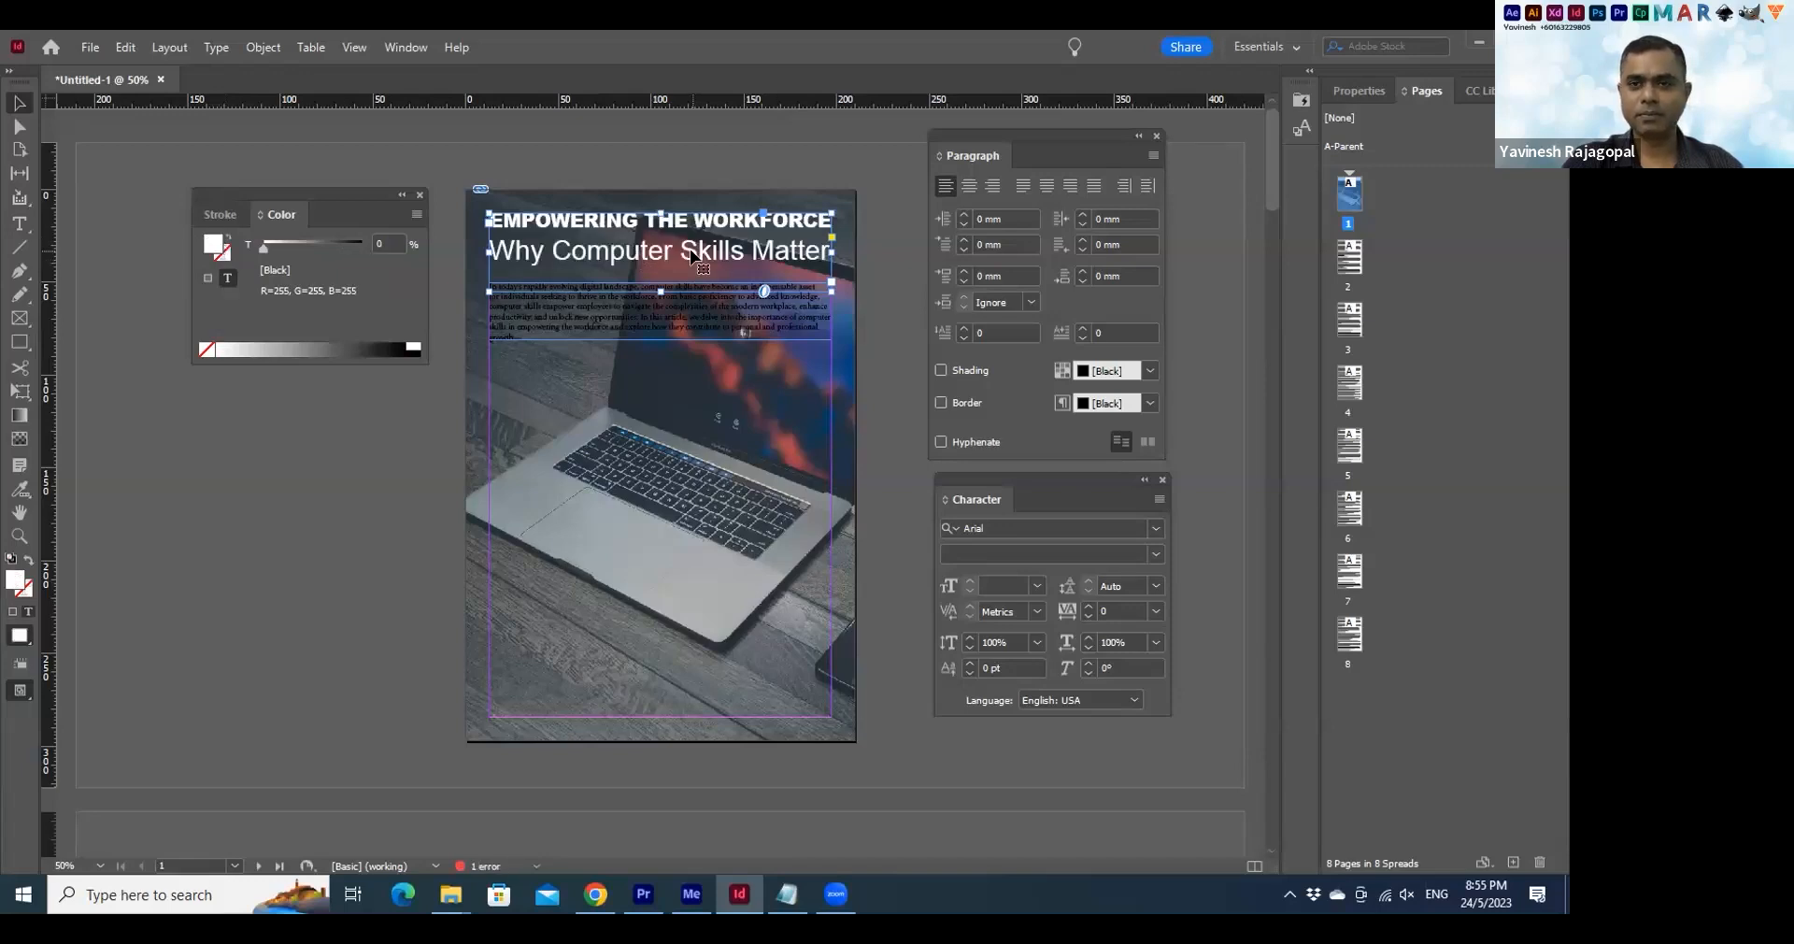
left_click(660, 465)
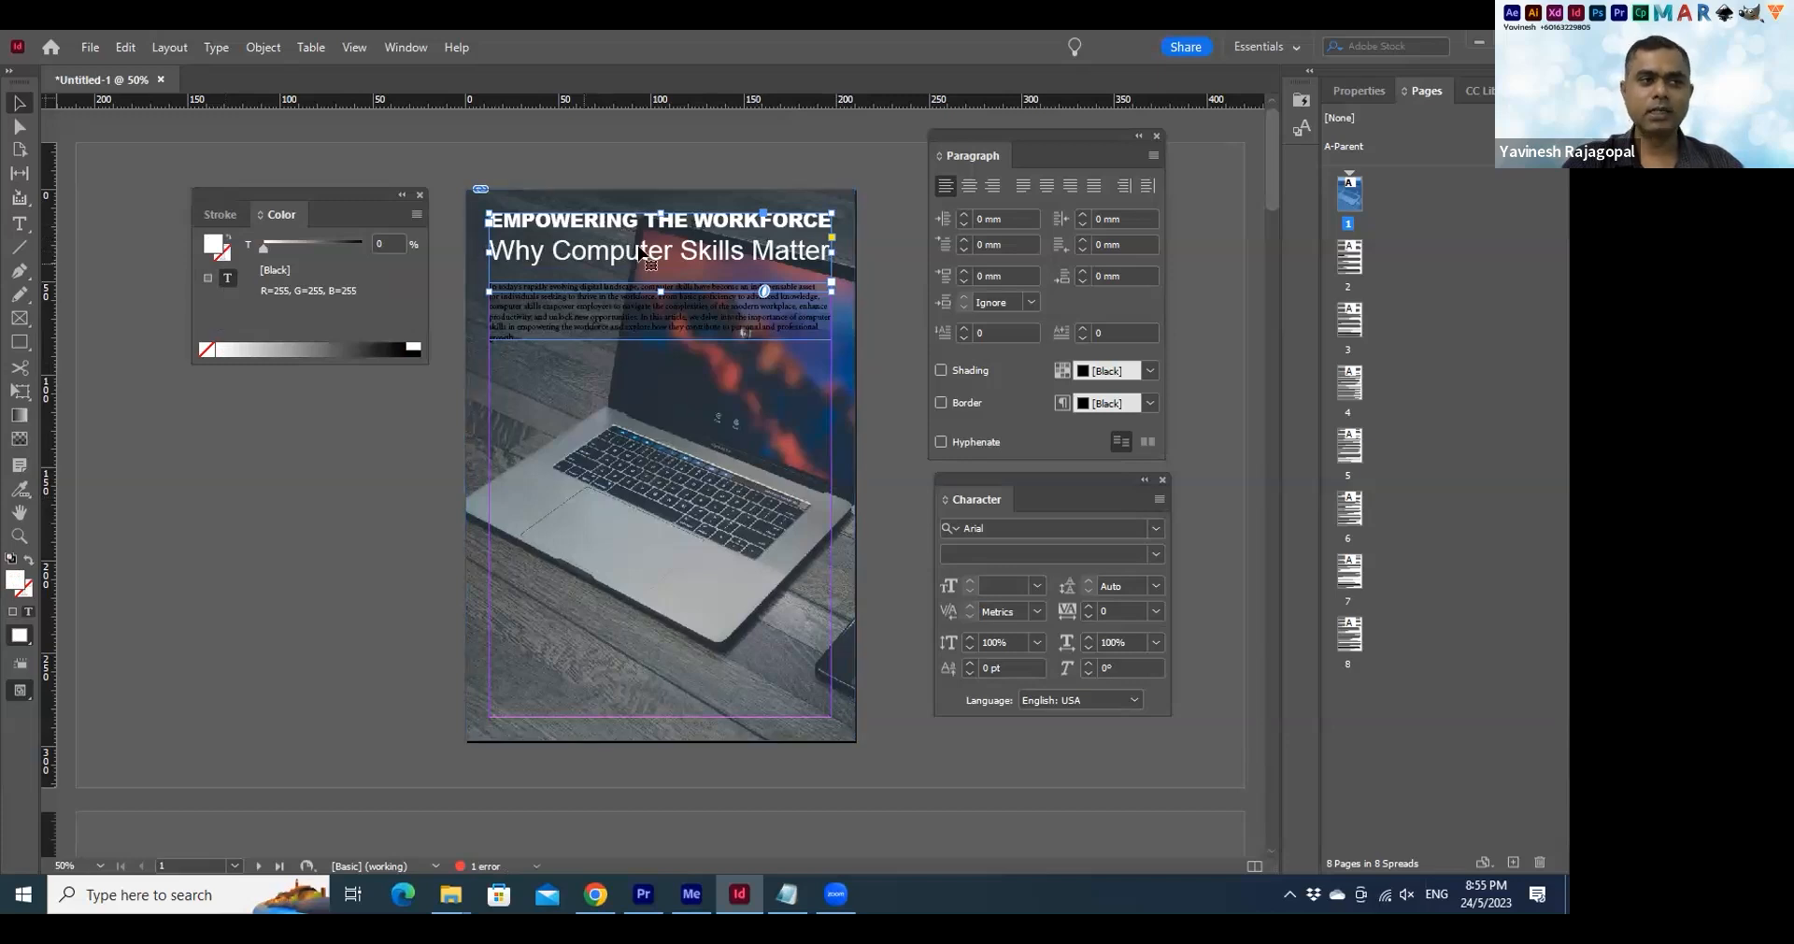
Recolour the introduction paragraph's text below the heading on page 1 to white
left_click(600, 325)
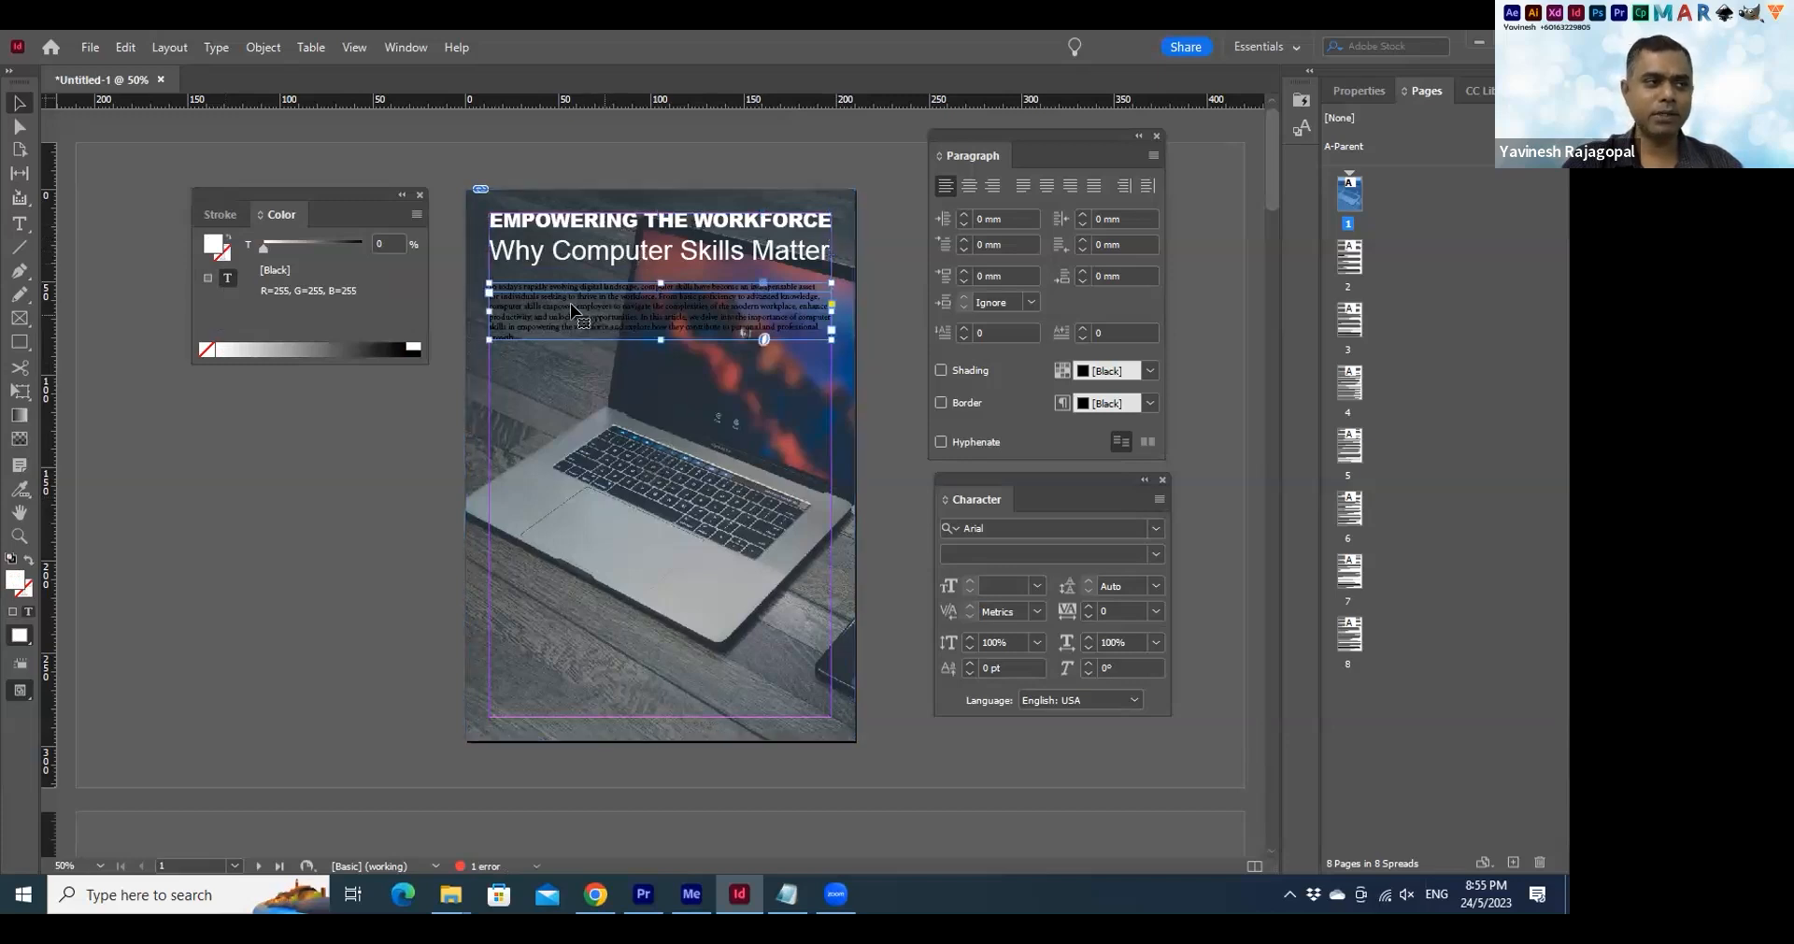
left_click(229, 280)
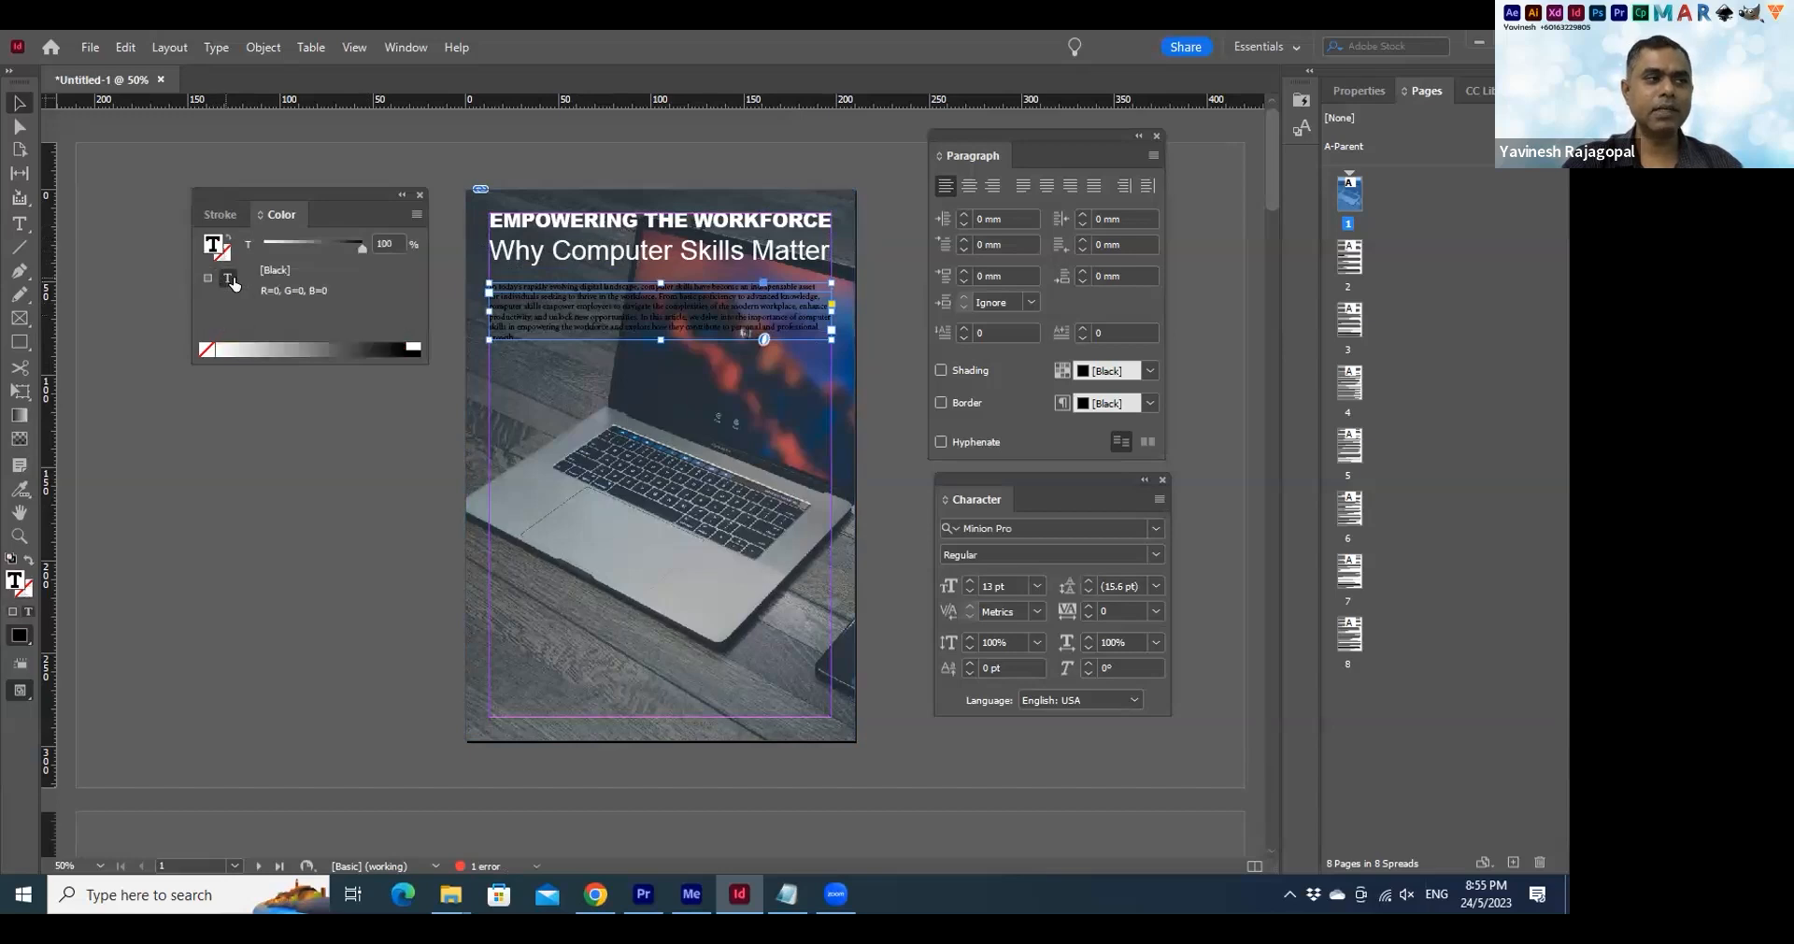
left_click(418, 341)
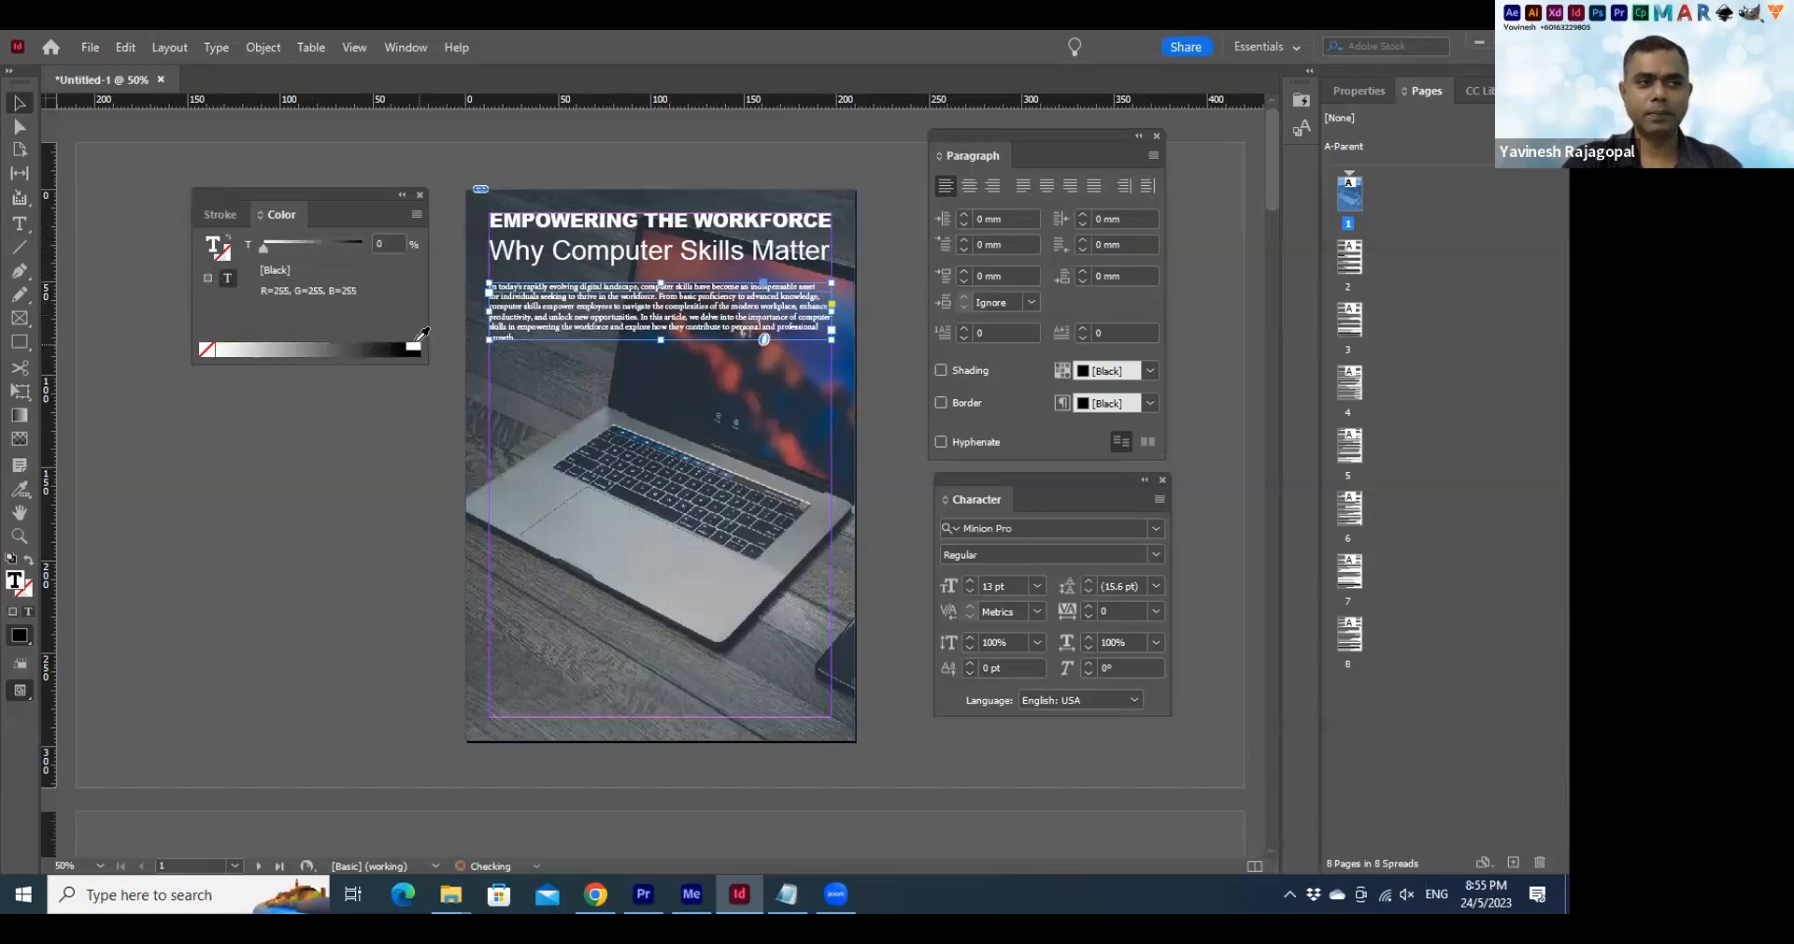
Shorten the heading's text frame on page 1 so it ends just below the subtitle line
left_click(314, 439)
key("Tab")
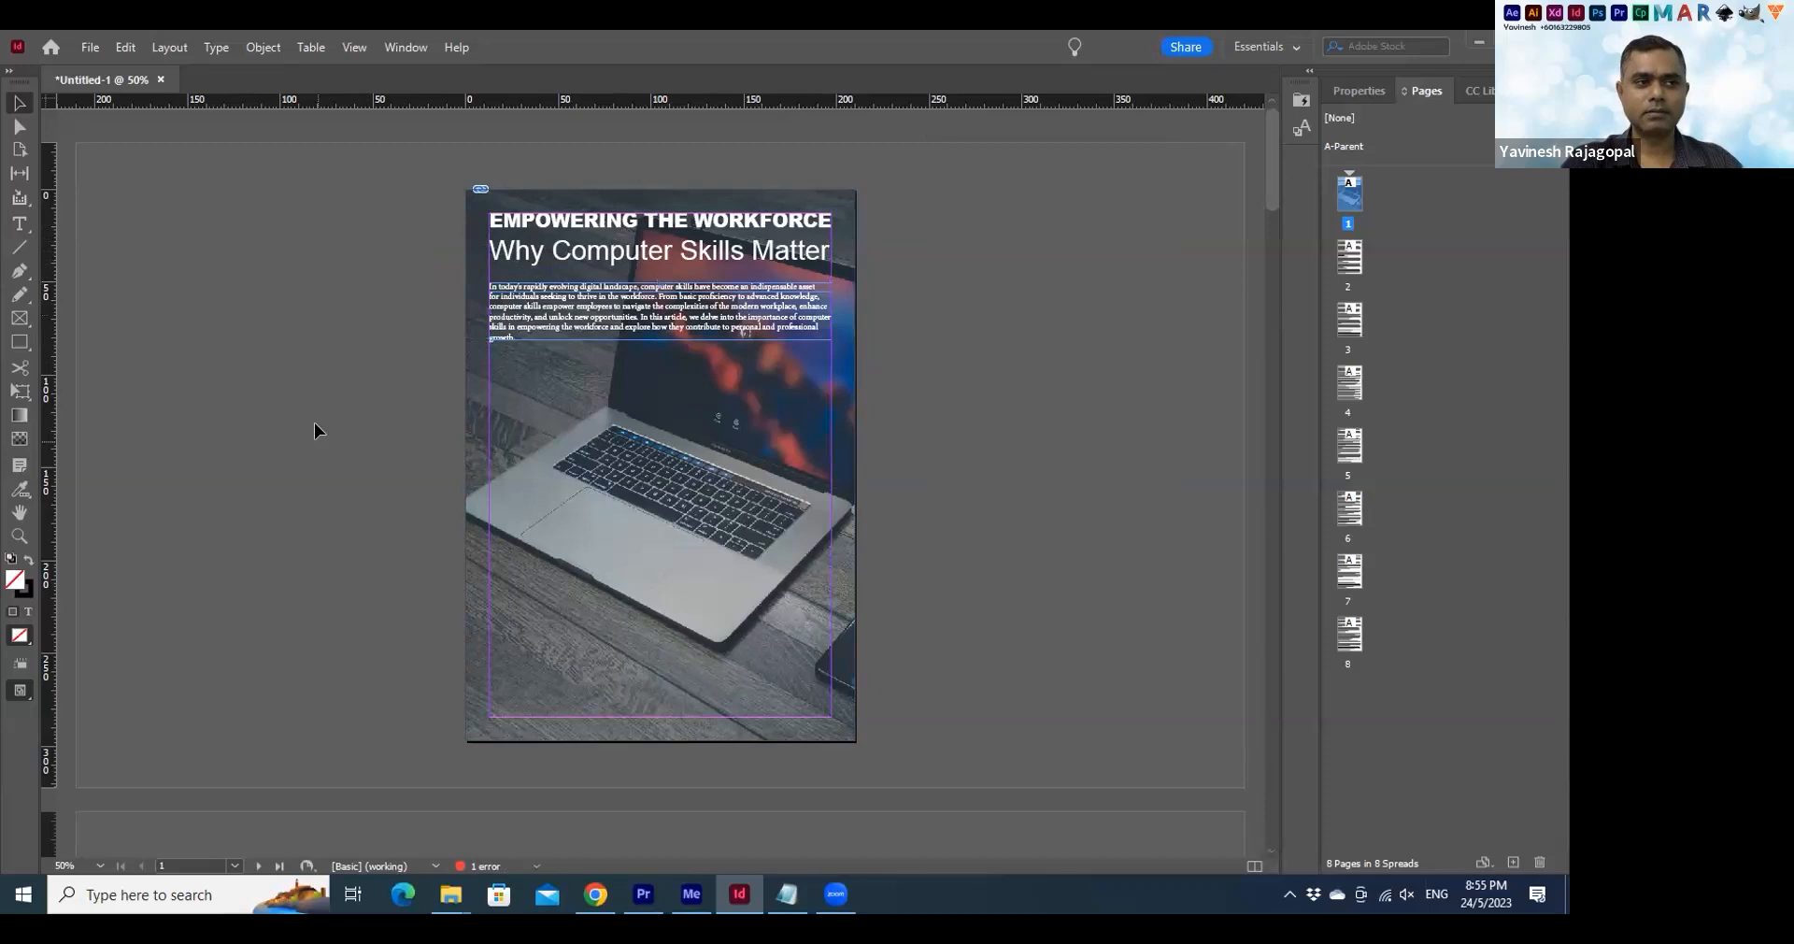
key("z")
left_click_drag(505, 172, 1097, 507)
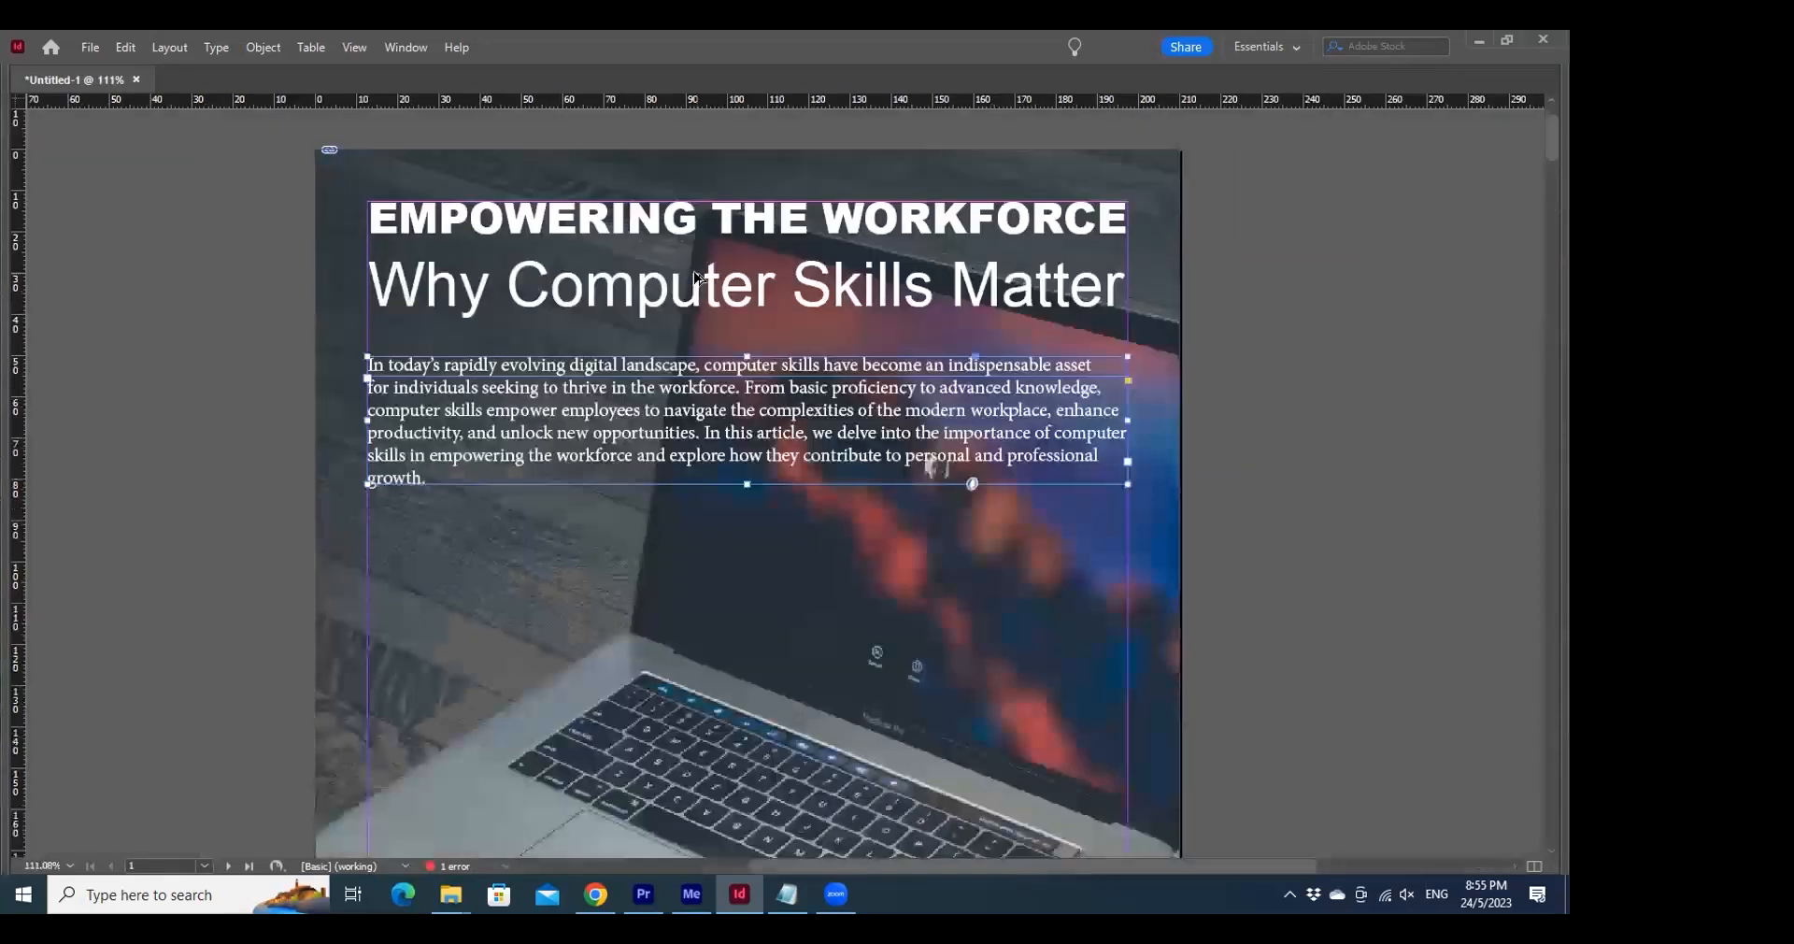
left_click(696, 276)
left_click_drag(748, 484, 748, 318)
left_click(1282, 432)
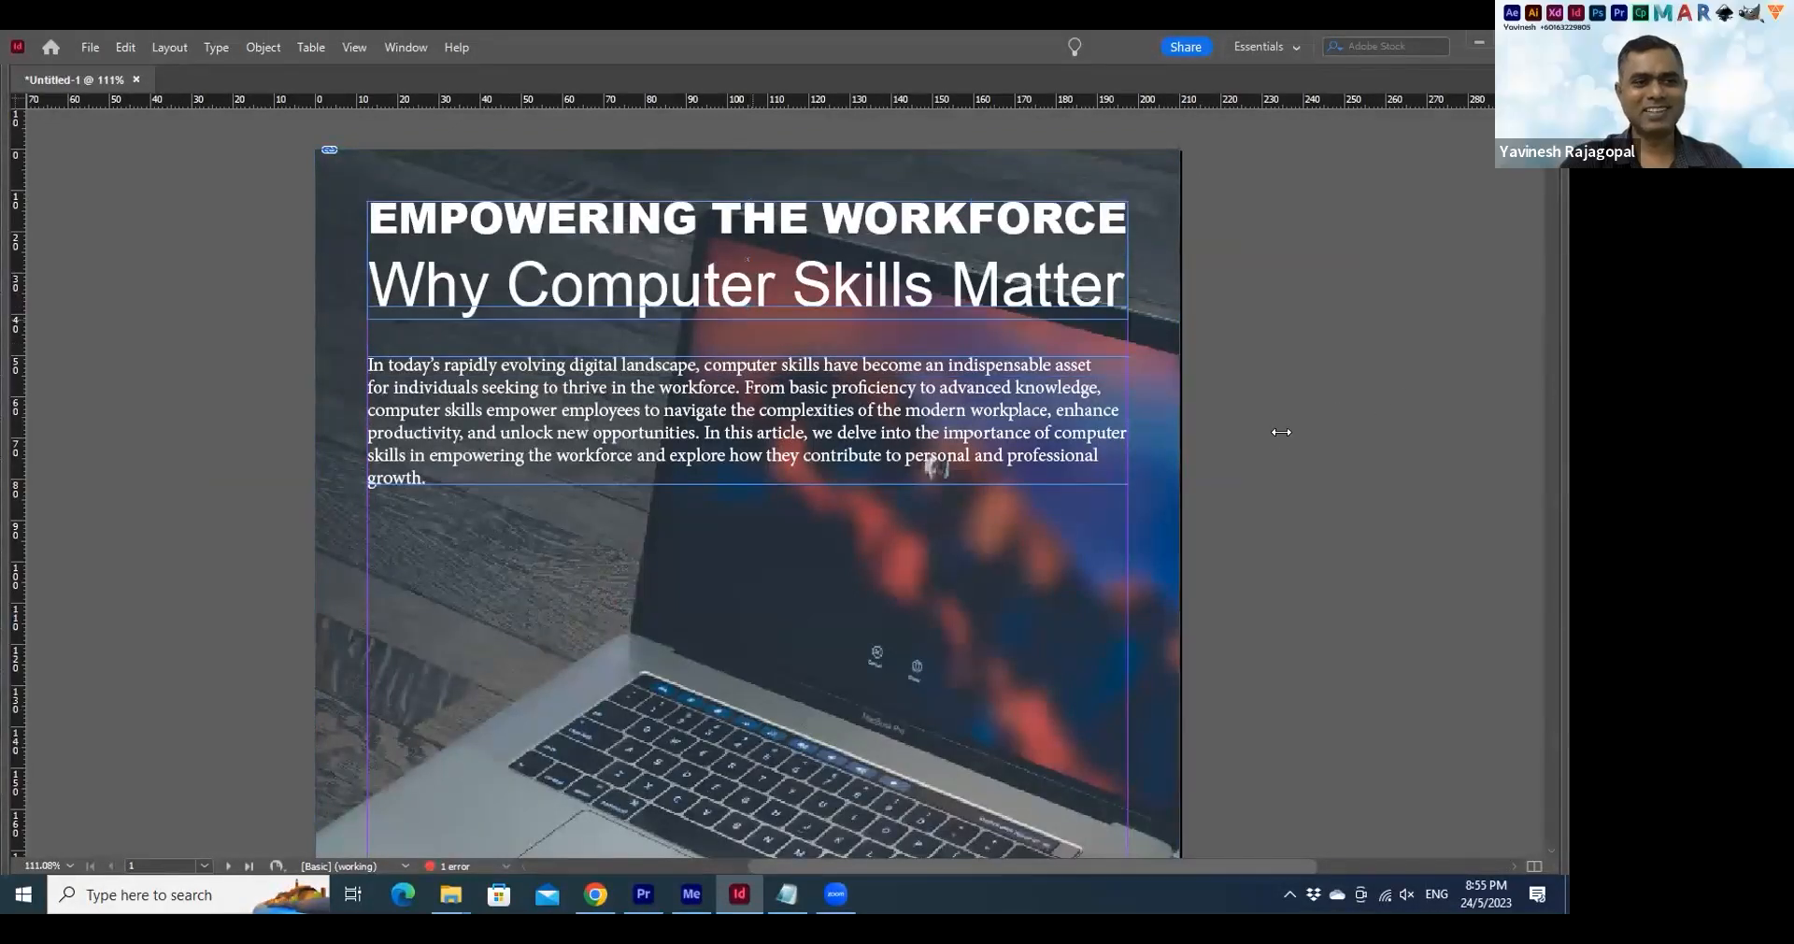
Change the font of the introductory paragraph below the heading to Arial Regular
key("Tab")
left_click_drag(277, 214, 911, 215)
left_click_drag(243, 231, 141, 290)
left_click(404, 229)
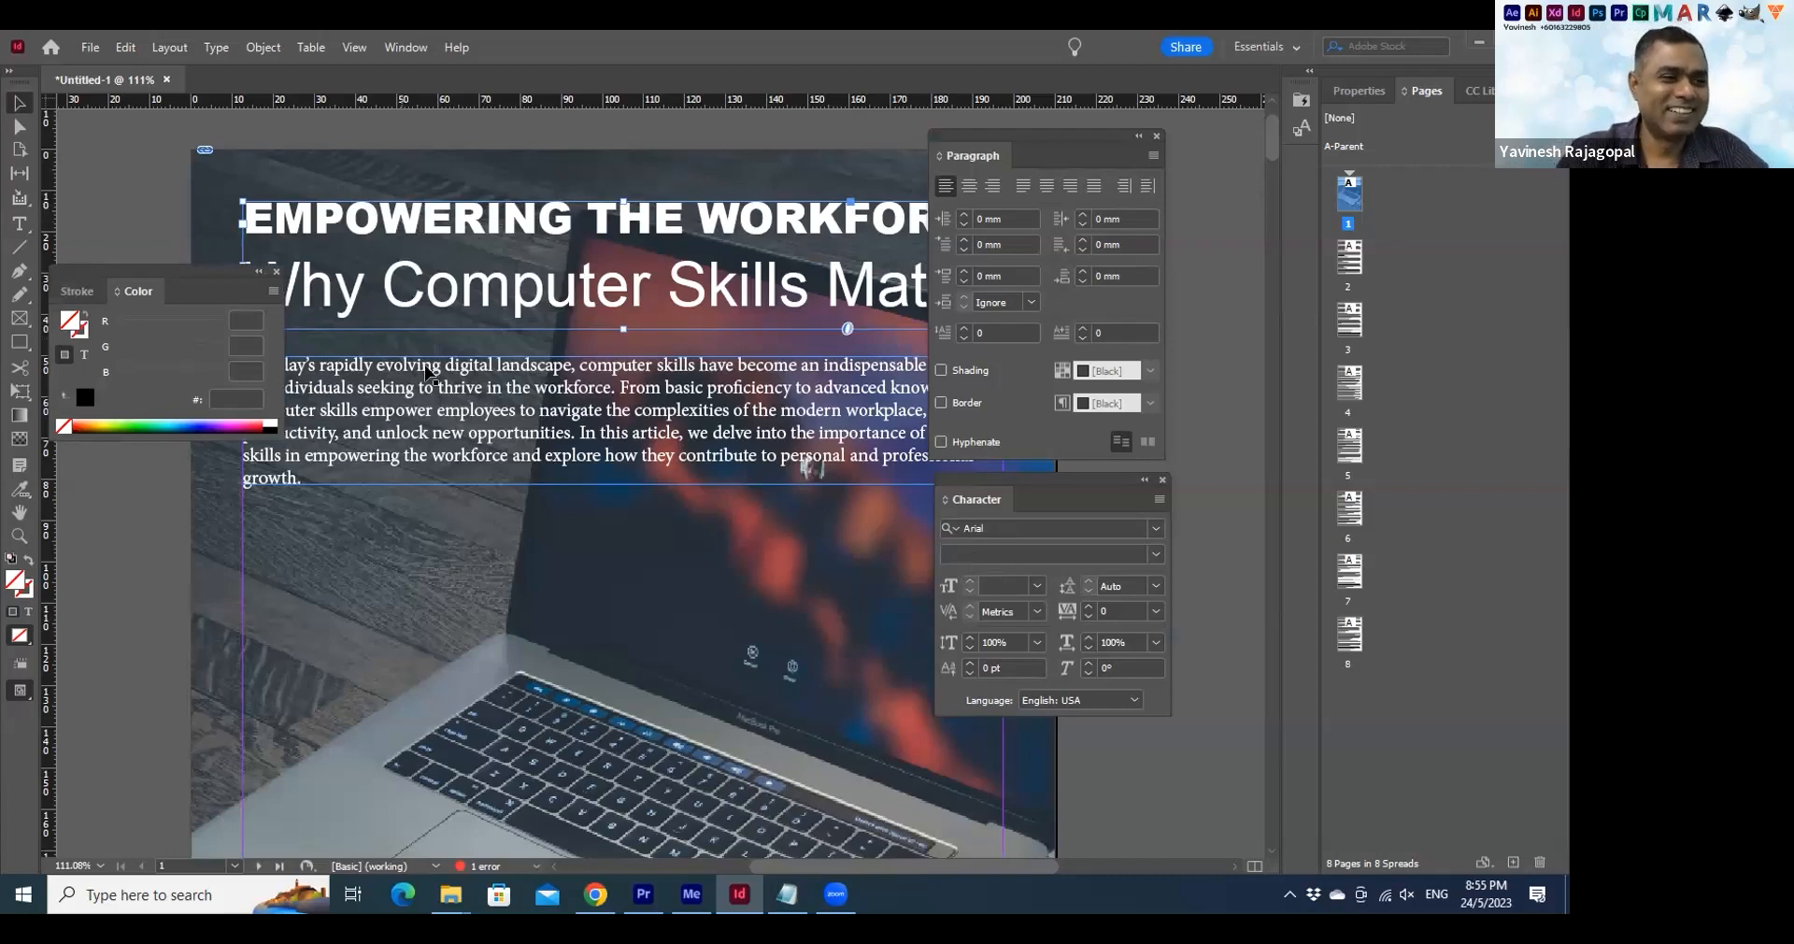
left_click(510, 411)
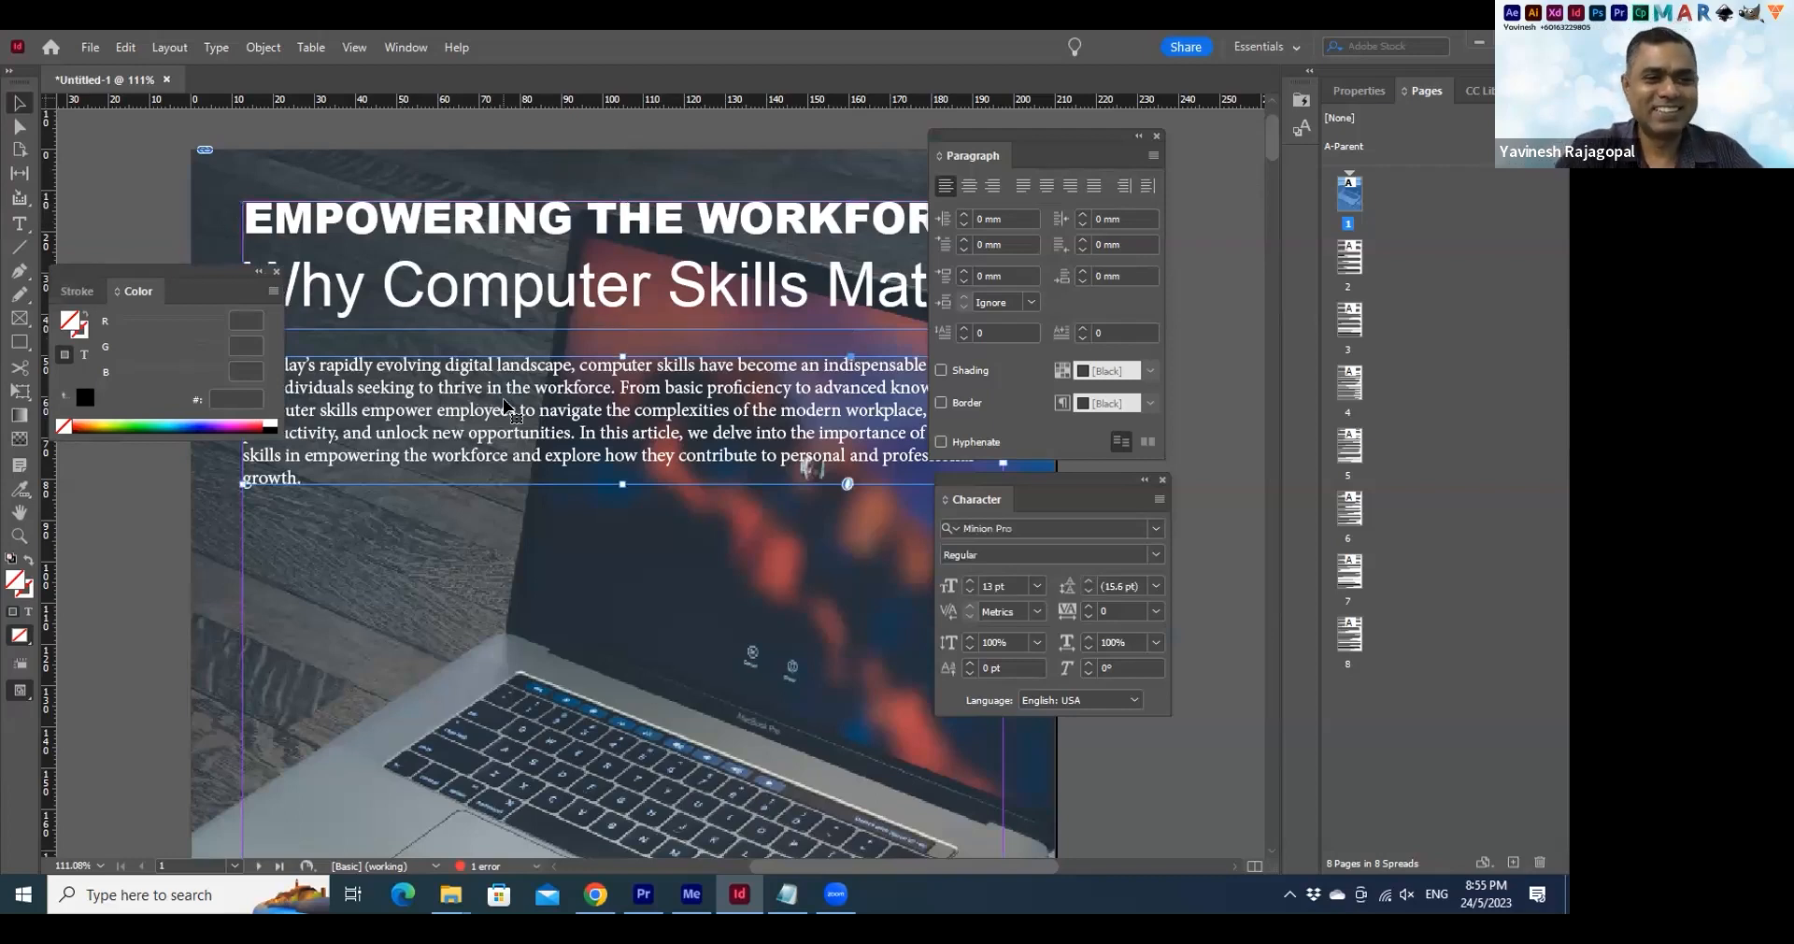
left_click(1025, 527)
type("arial")
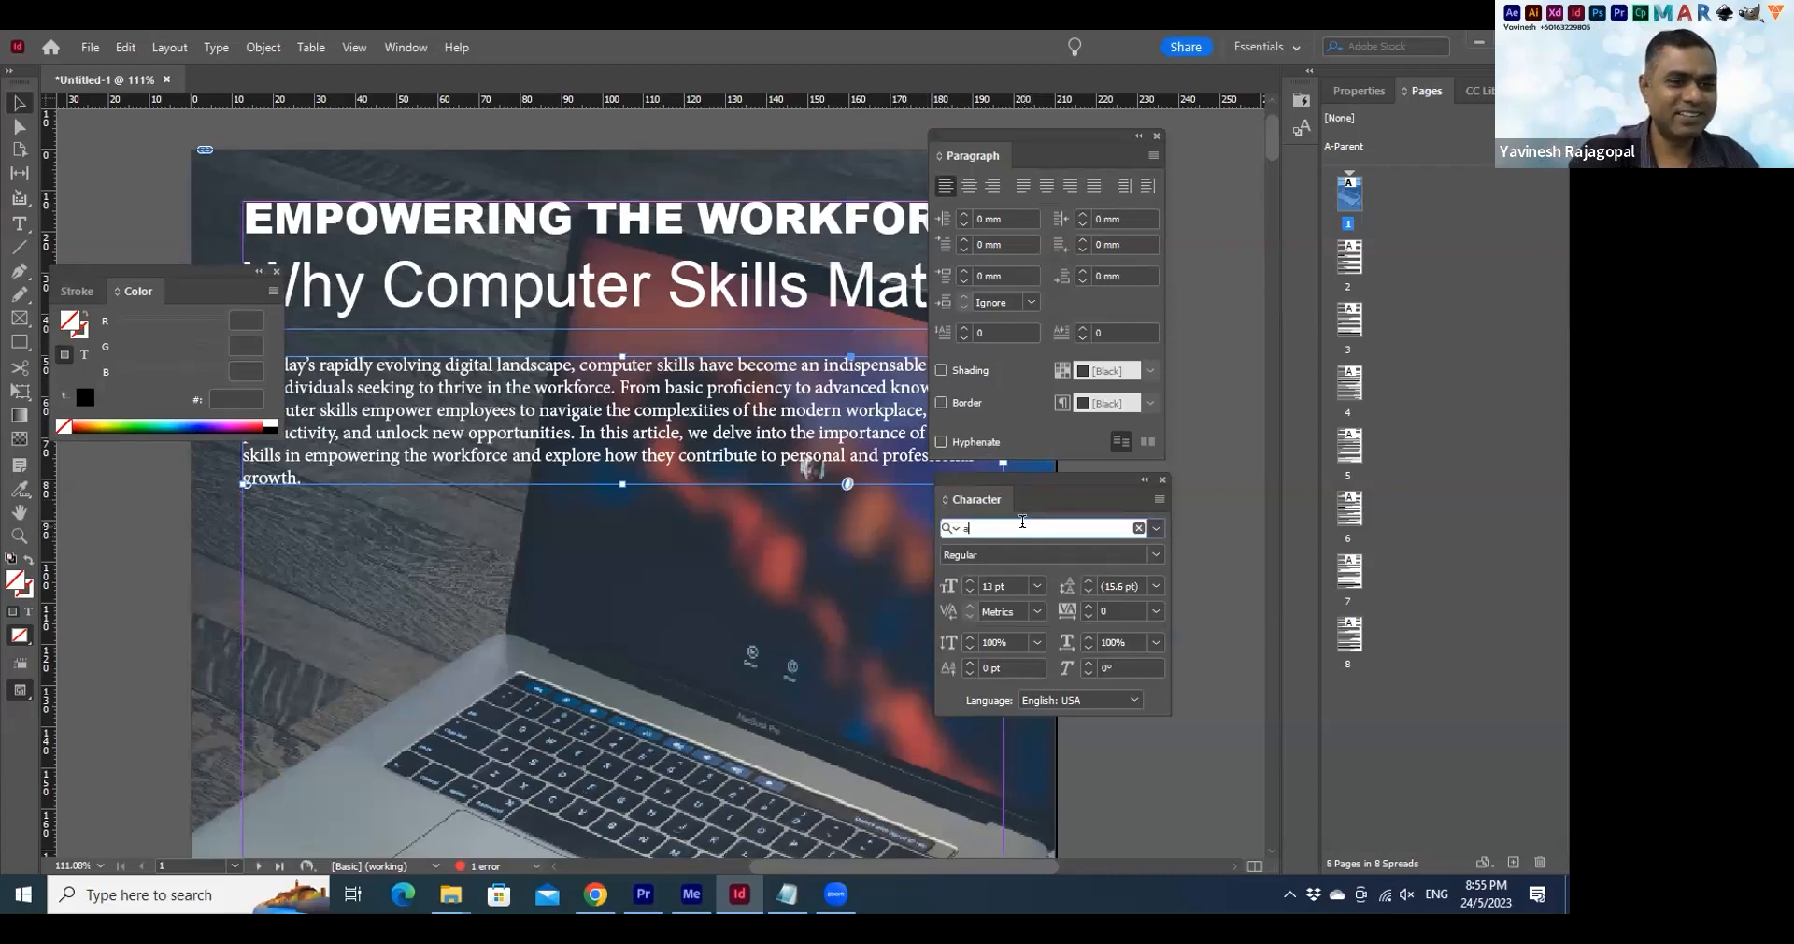
key("Down")
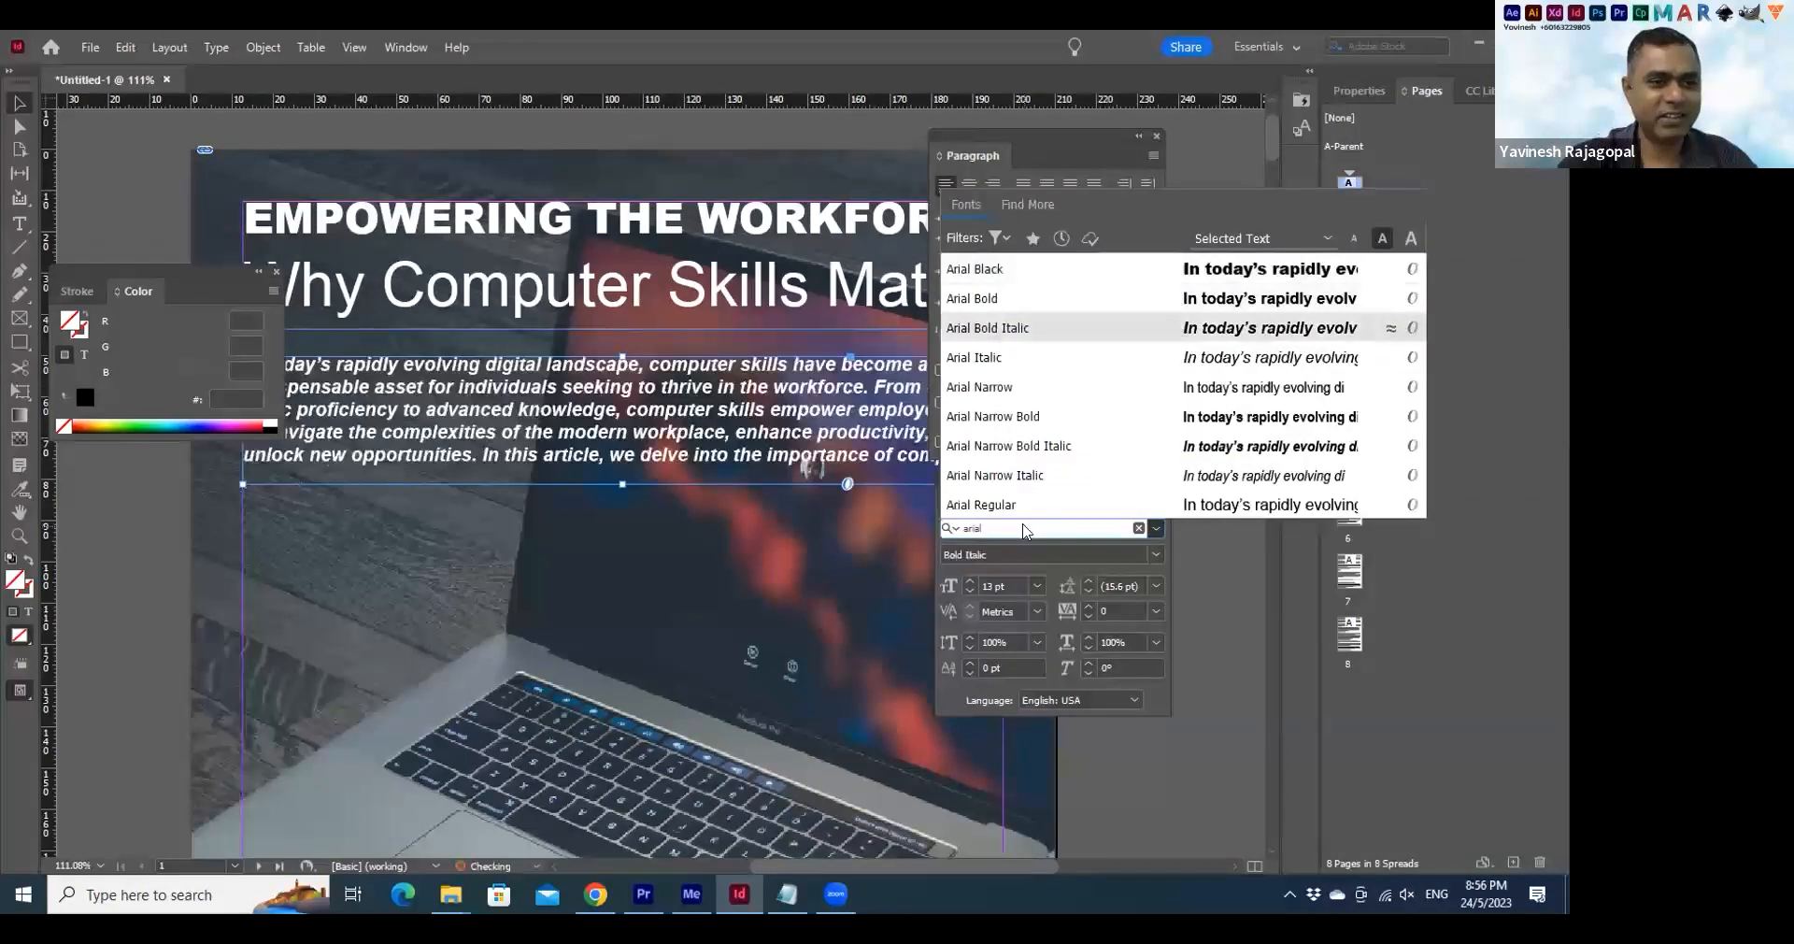
key("Down")
key("Down")
key("Down")
key("Down")
key("Down")
key("Down")
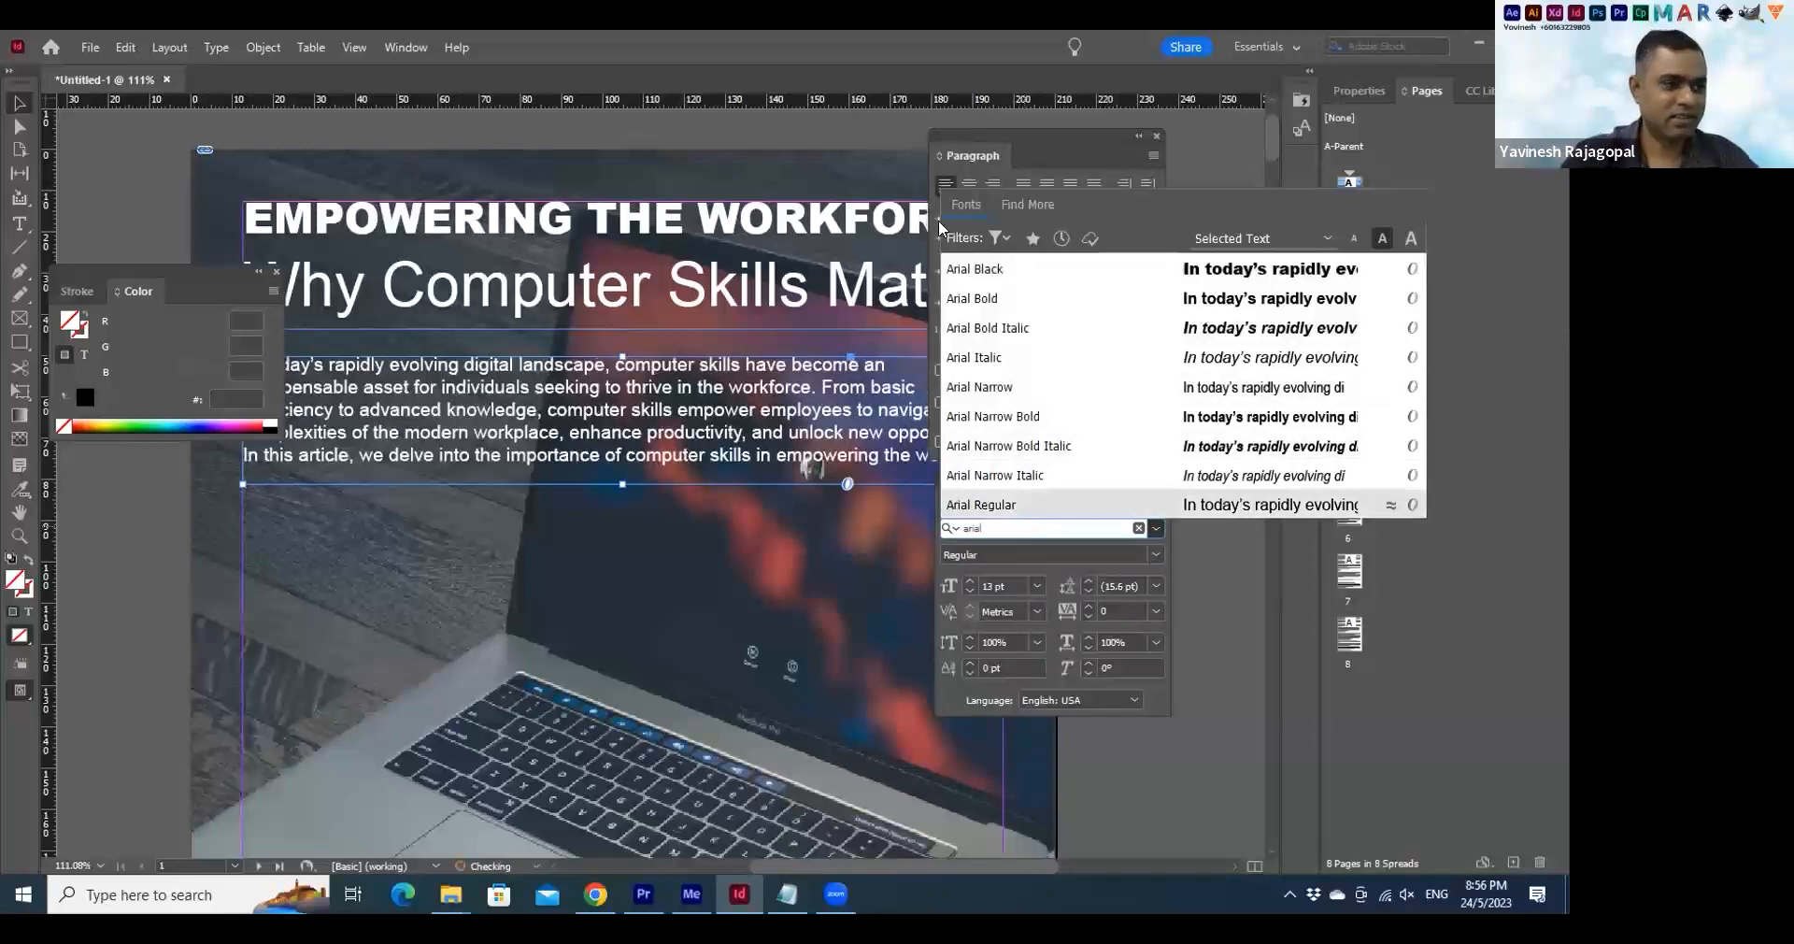
key("Return")
Extend the introductory paragraph's text frame downward to fit all of its text, and fit the page in the window
left_click_drag(640, 563, 642, 565)
key("Tab")
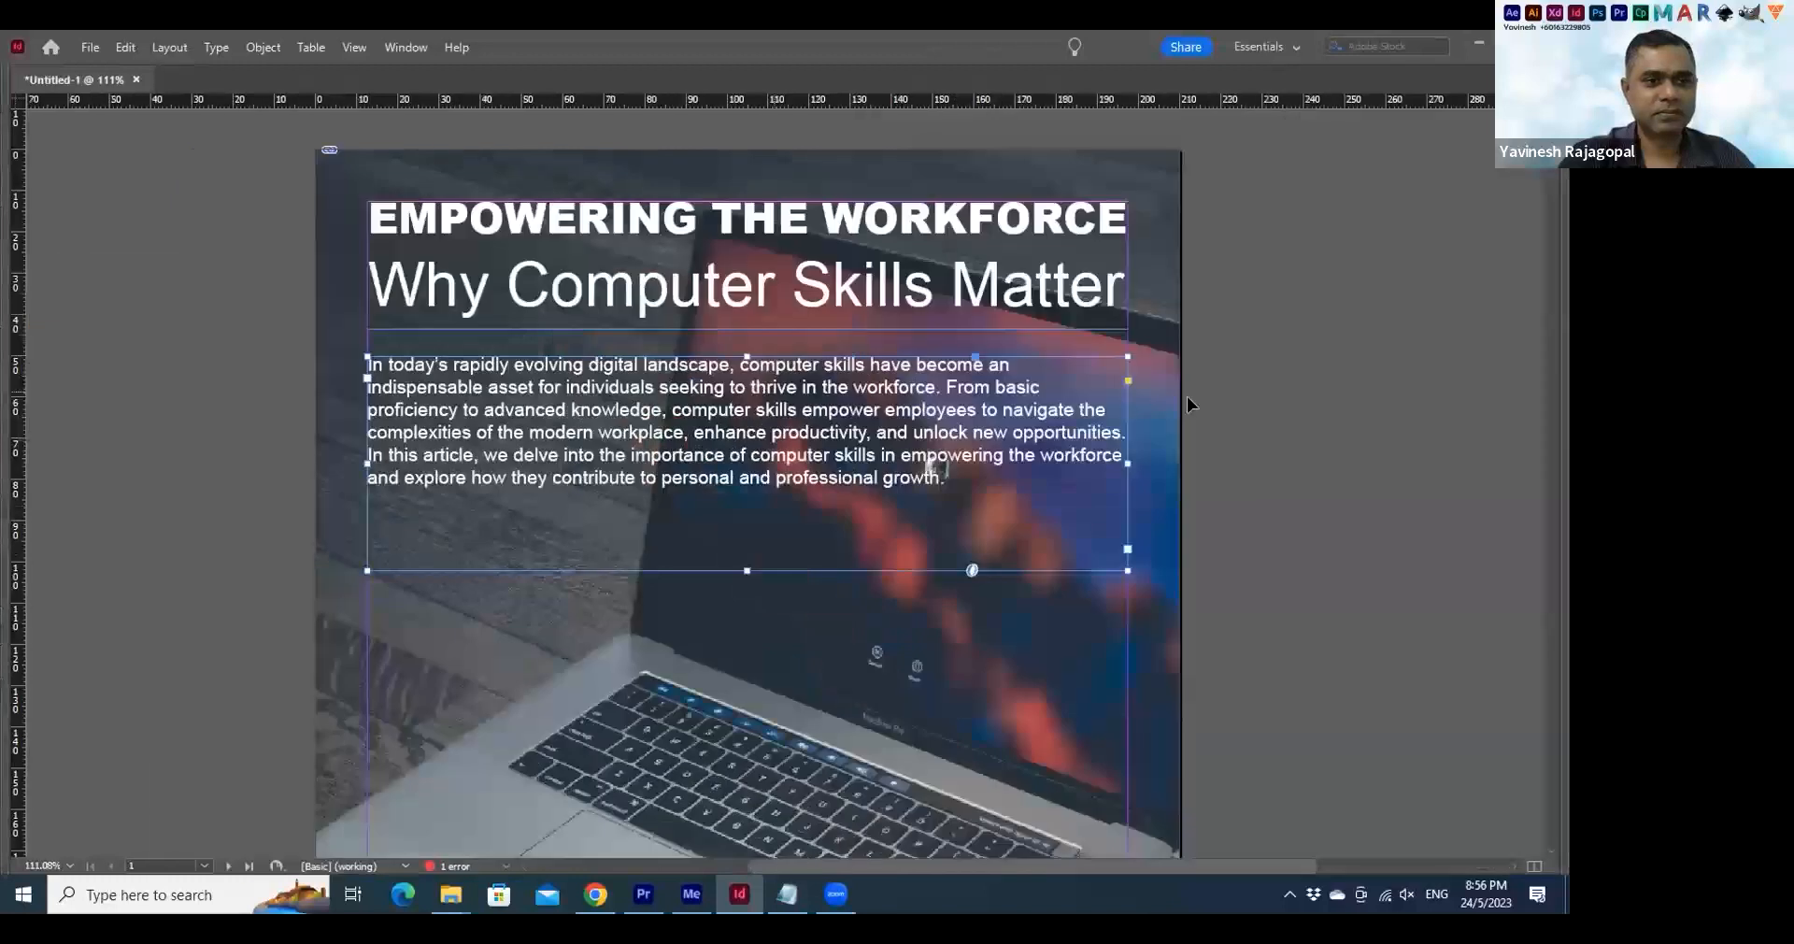
left_click(1271, 400)
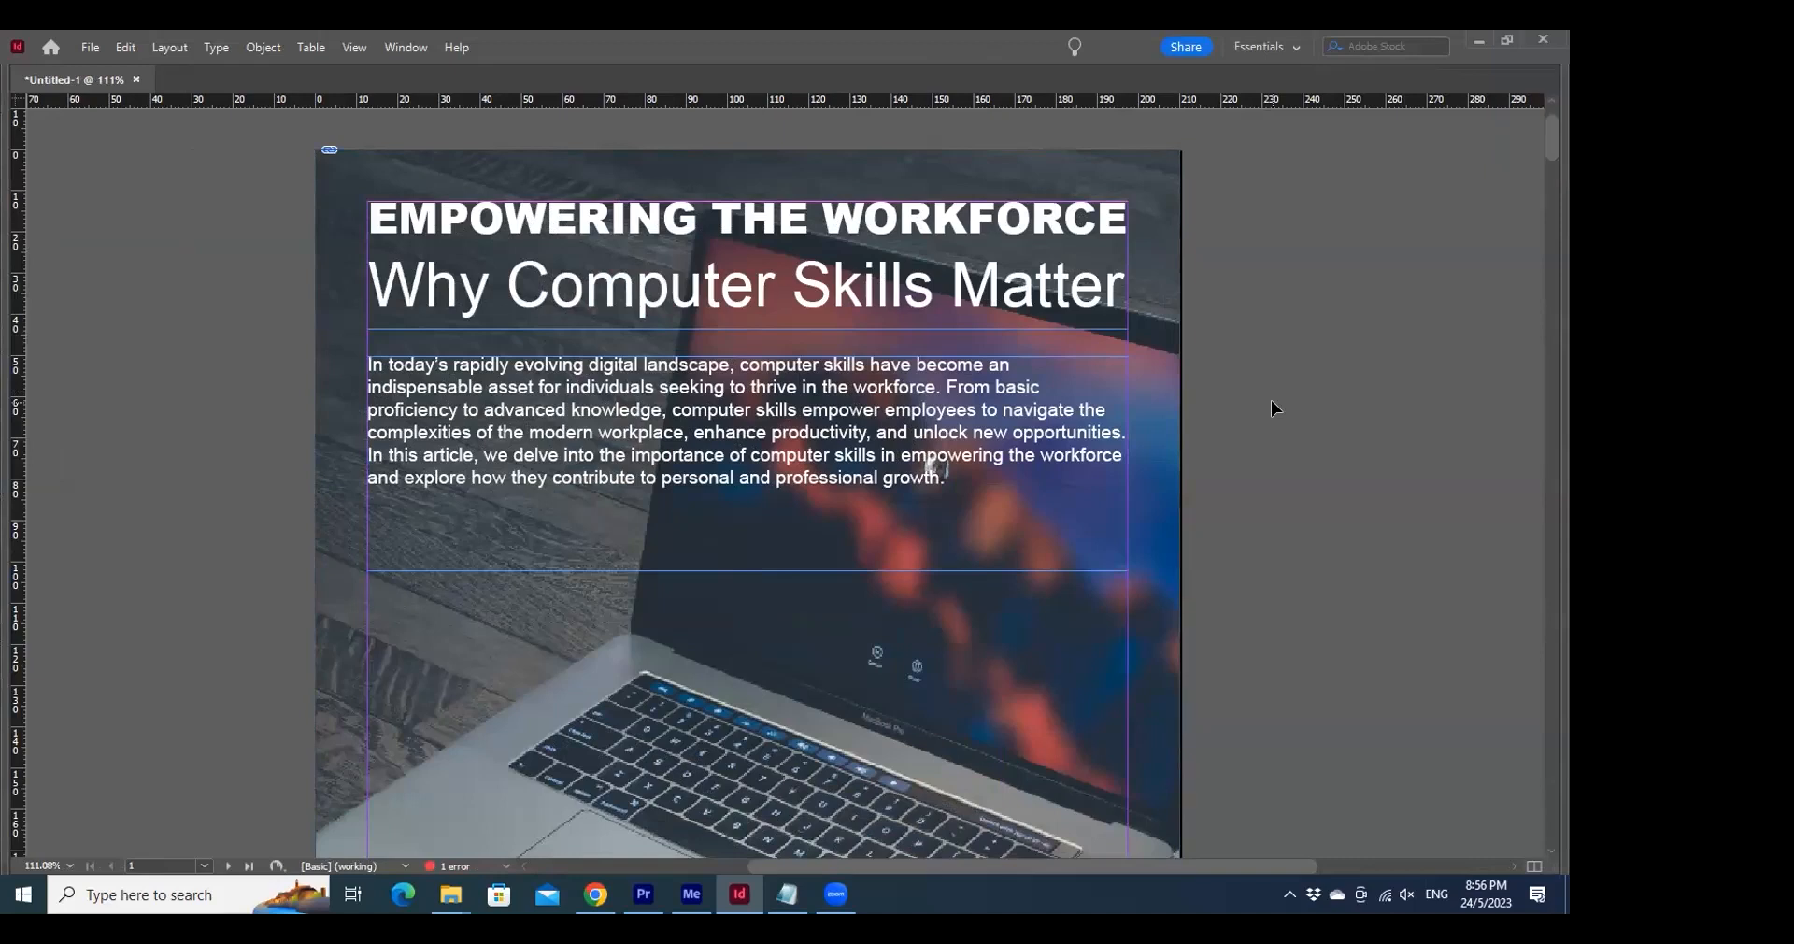
key("ctrl+0")
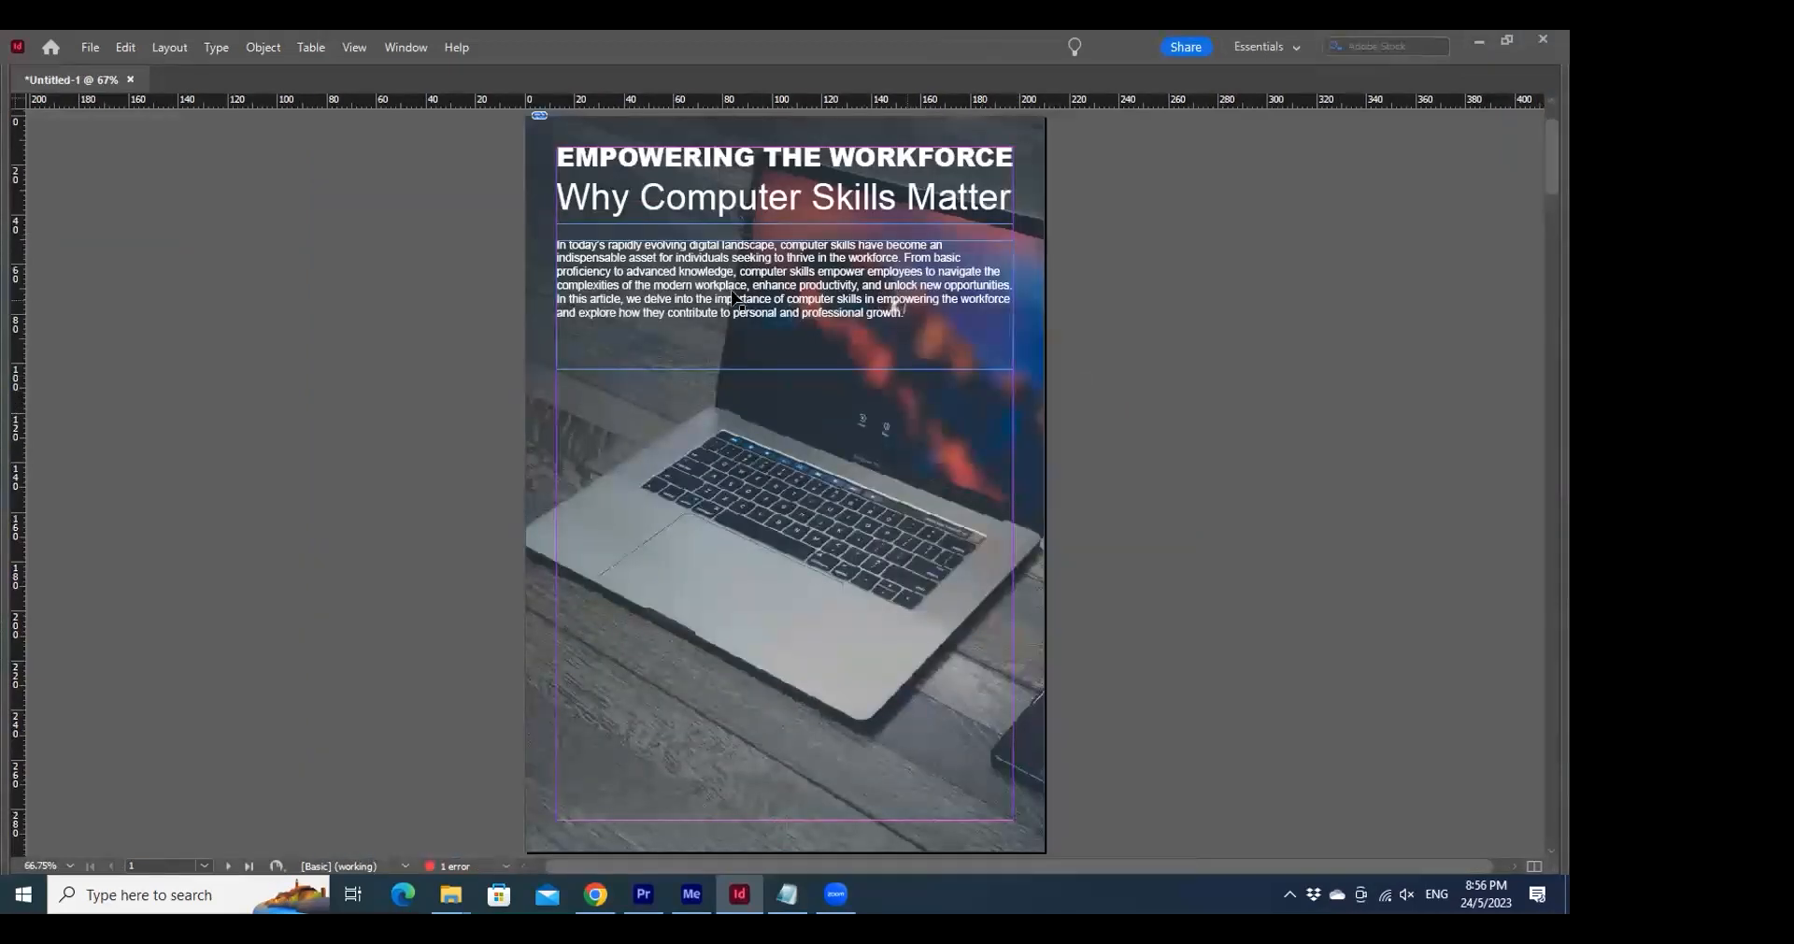
Move the introductory paragraph to the lower part of the cover, over the laptop's front edge, and set its size to 11 pt
left_click_drag(735, 266, 734, 649)
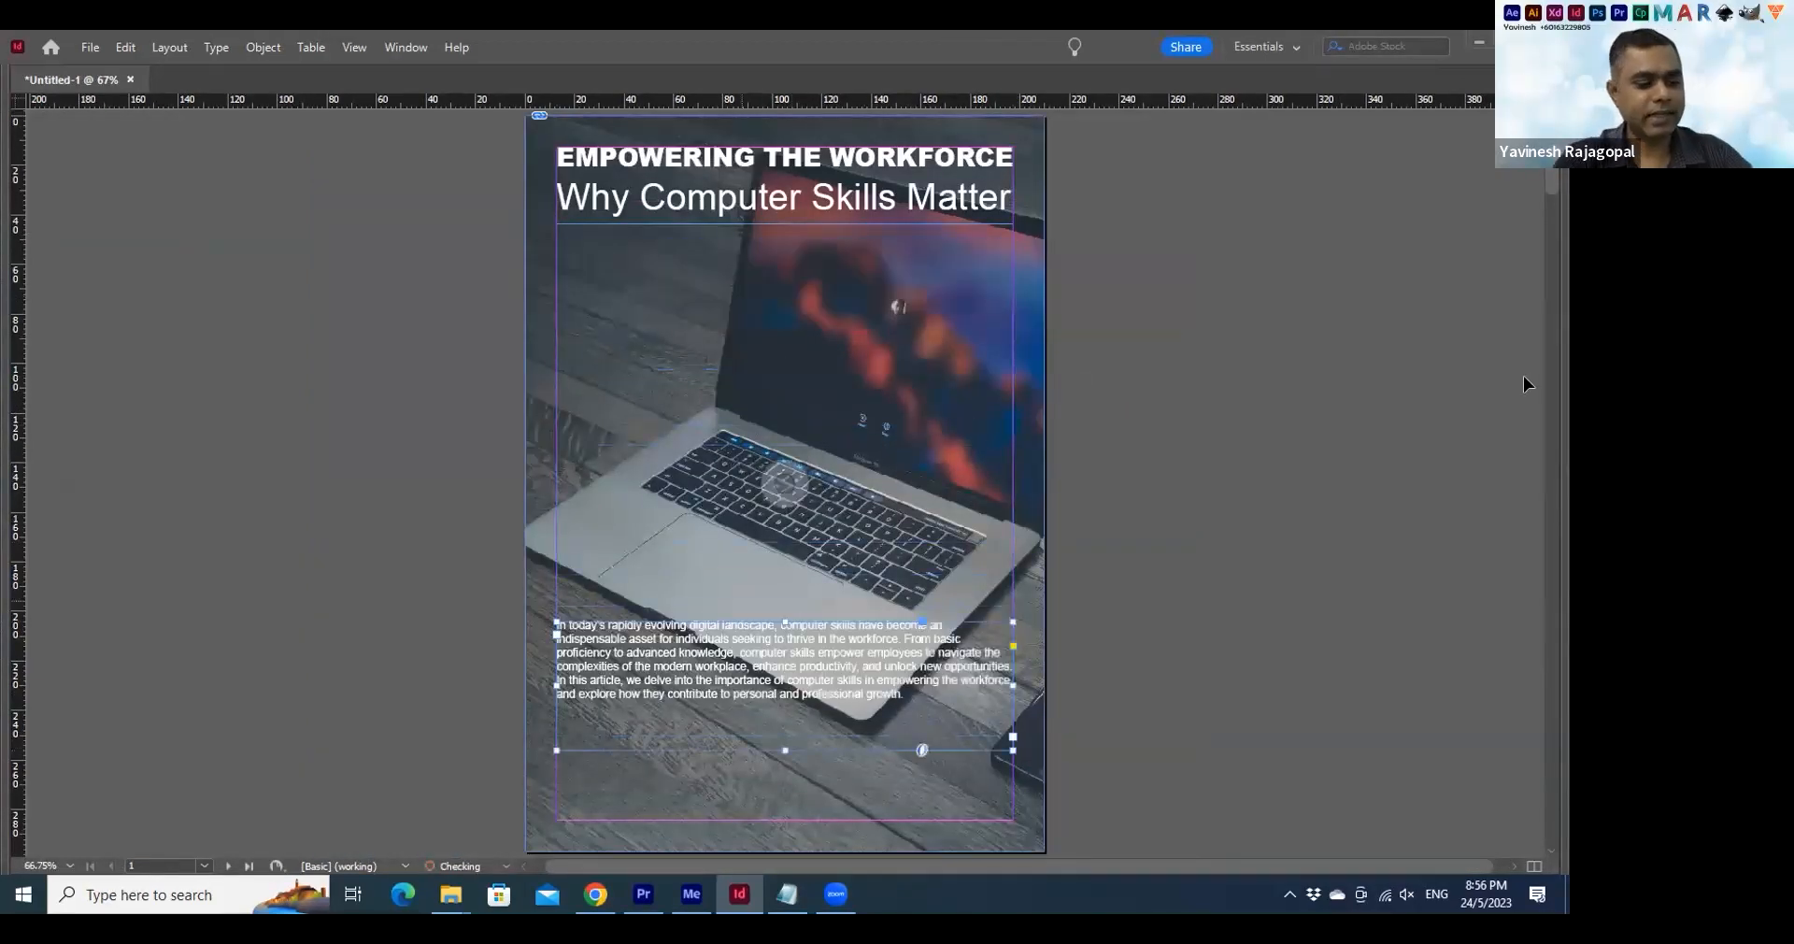
key("ctrl+t")
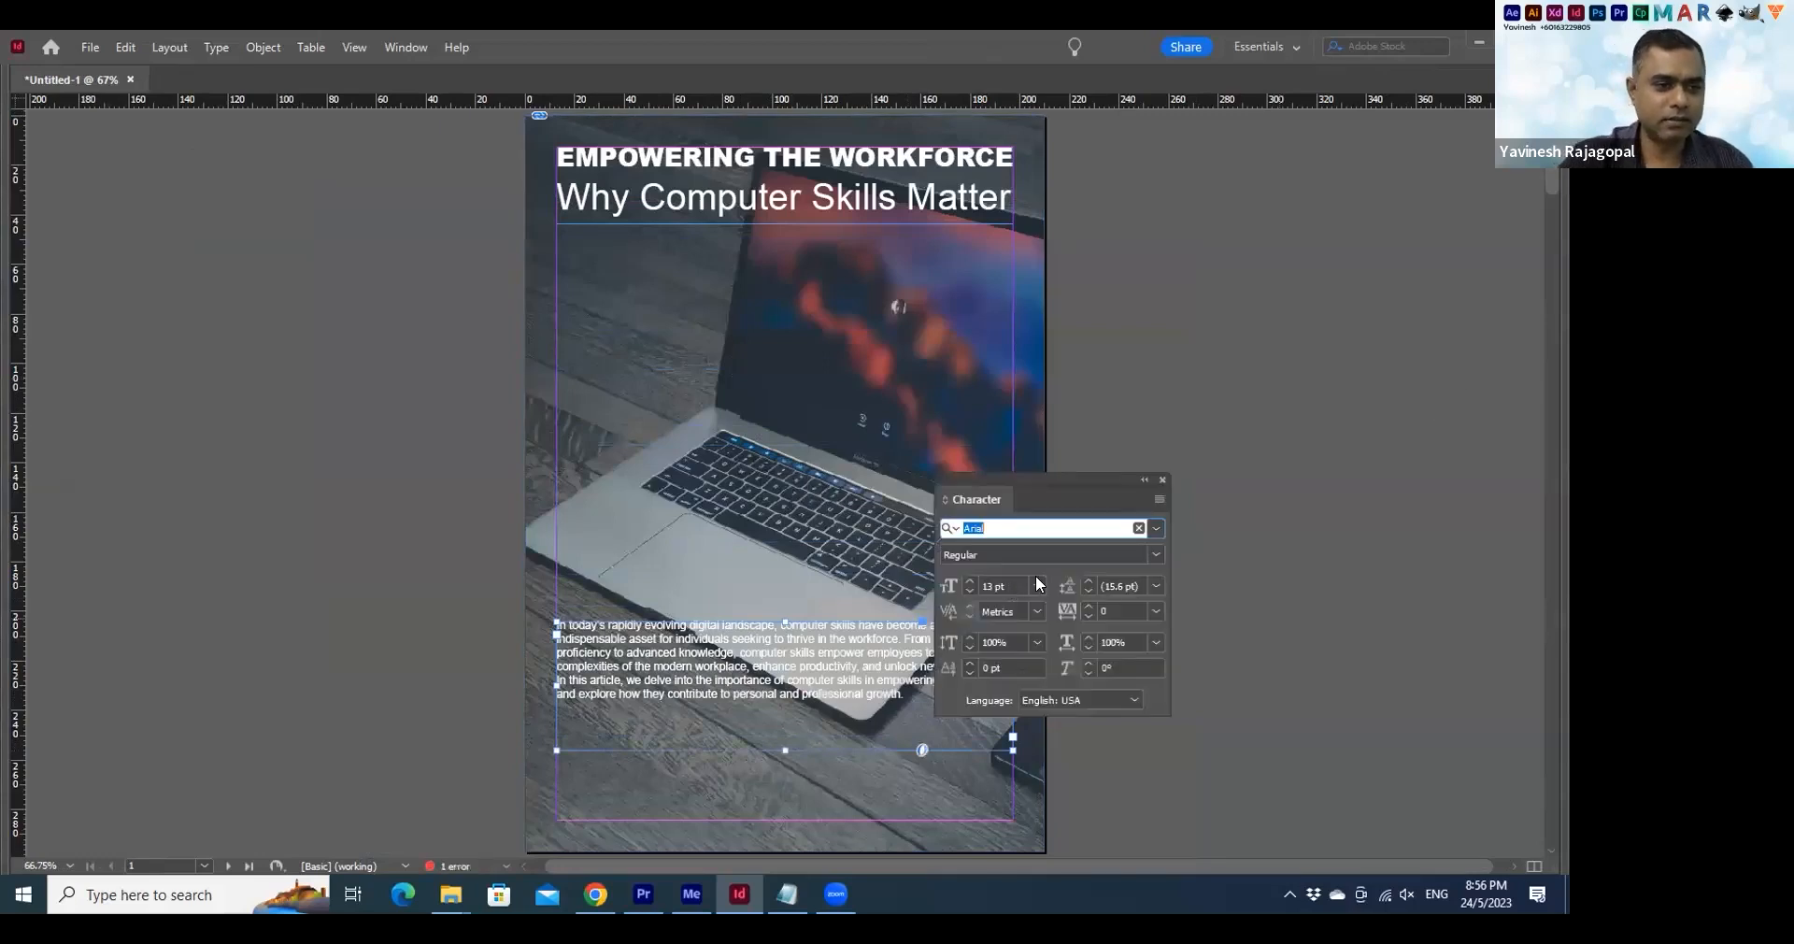
key("Down")
key("Down")
key("Return")
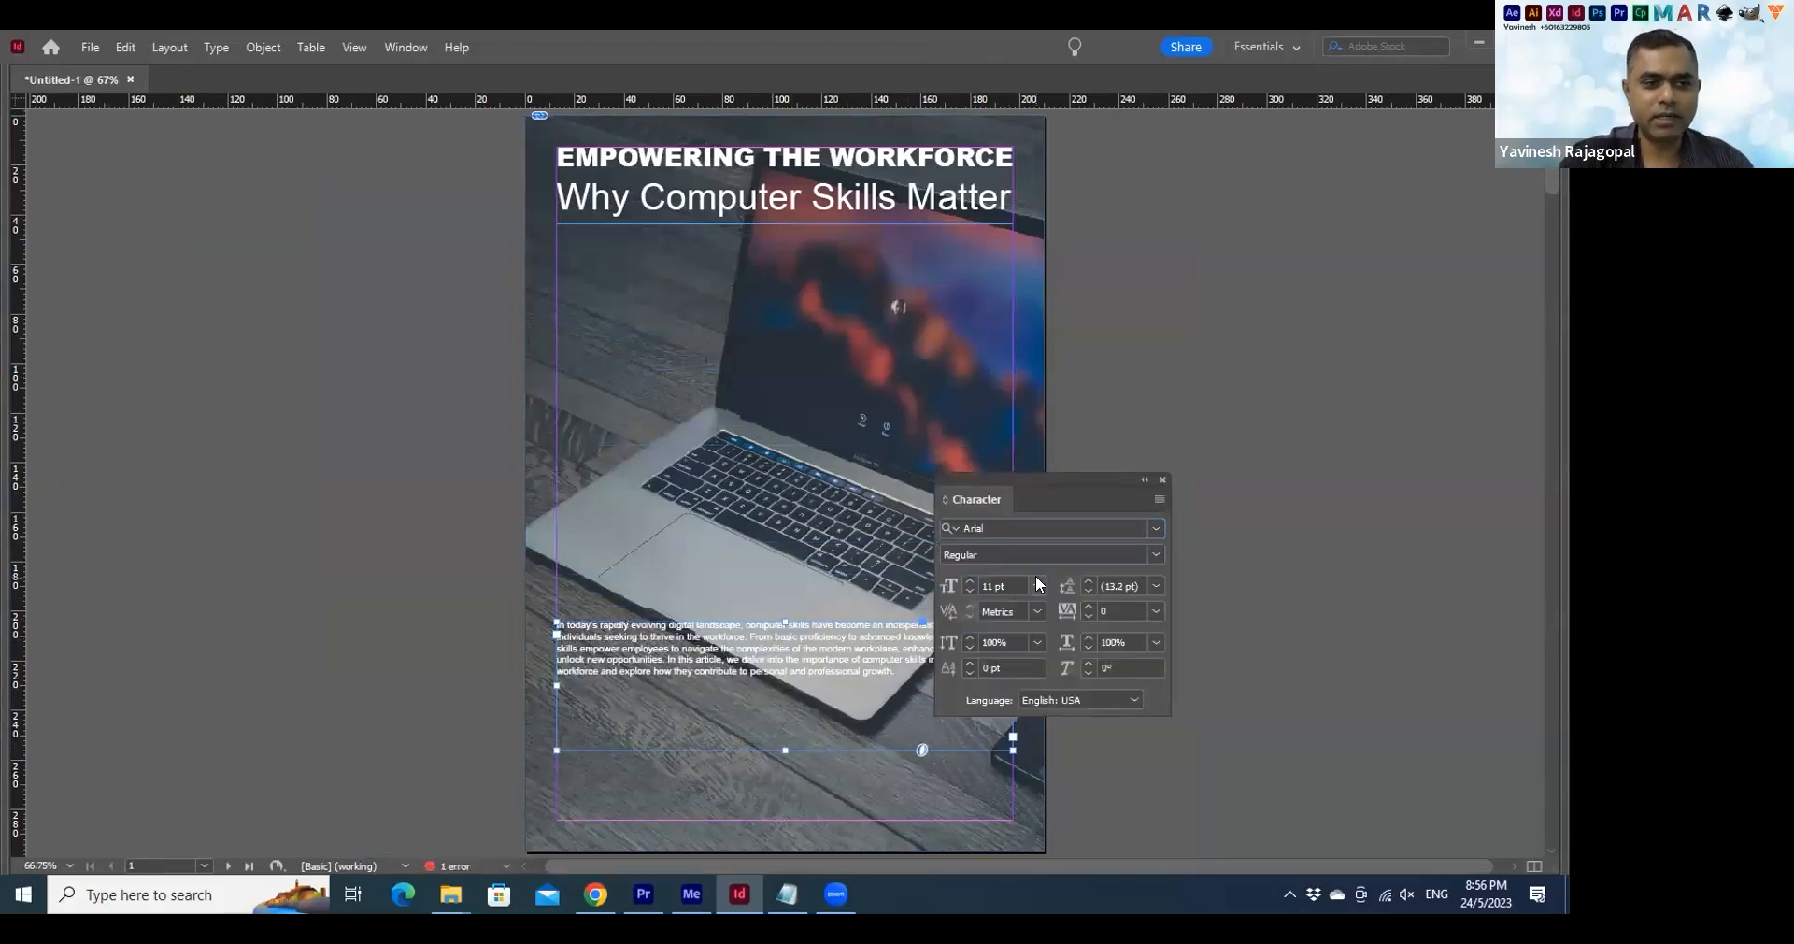
left_click_drag(1012, 491, 1223, 381)
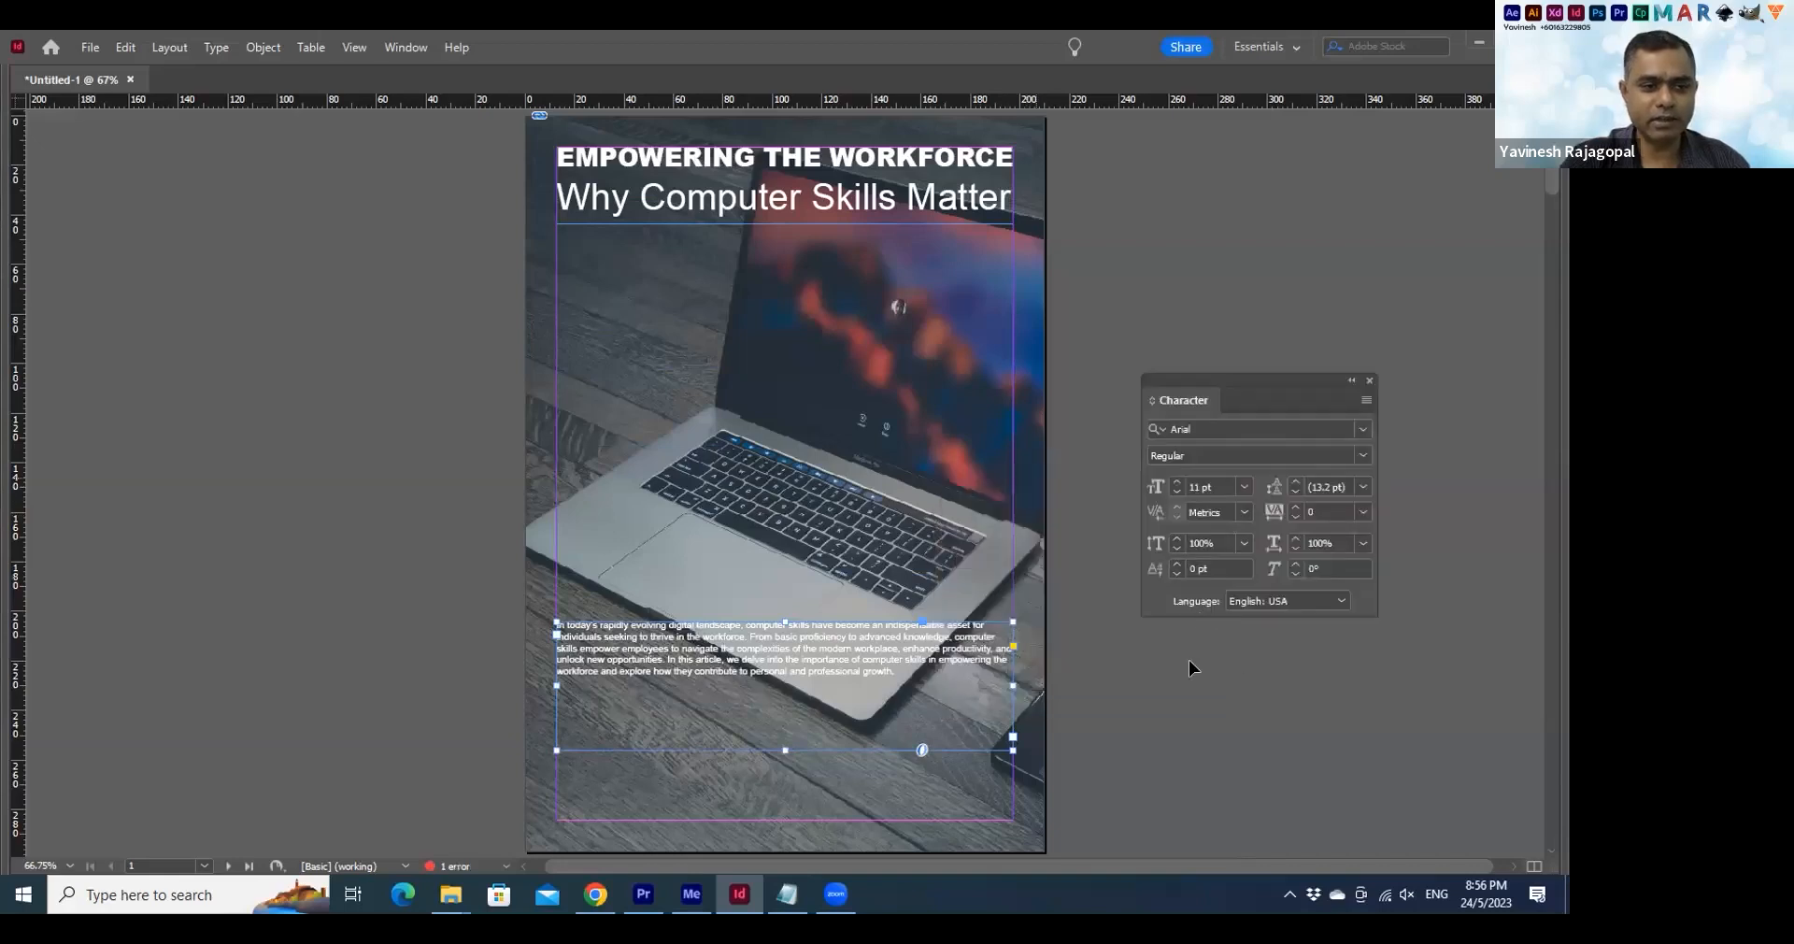
key("ctrl+shift+a")
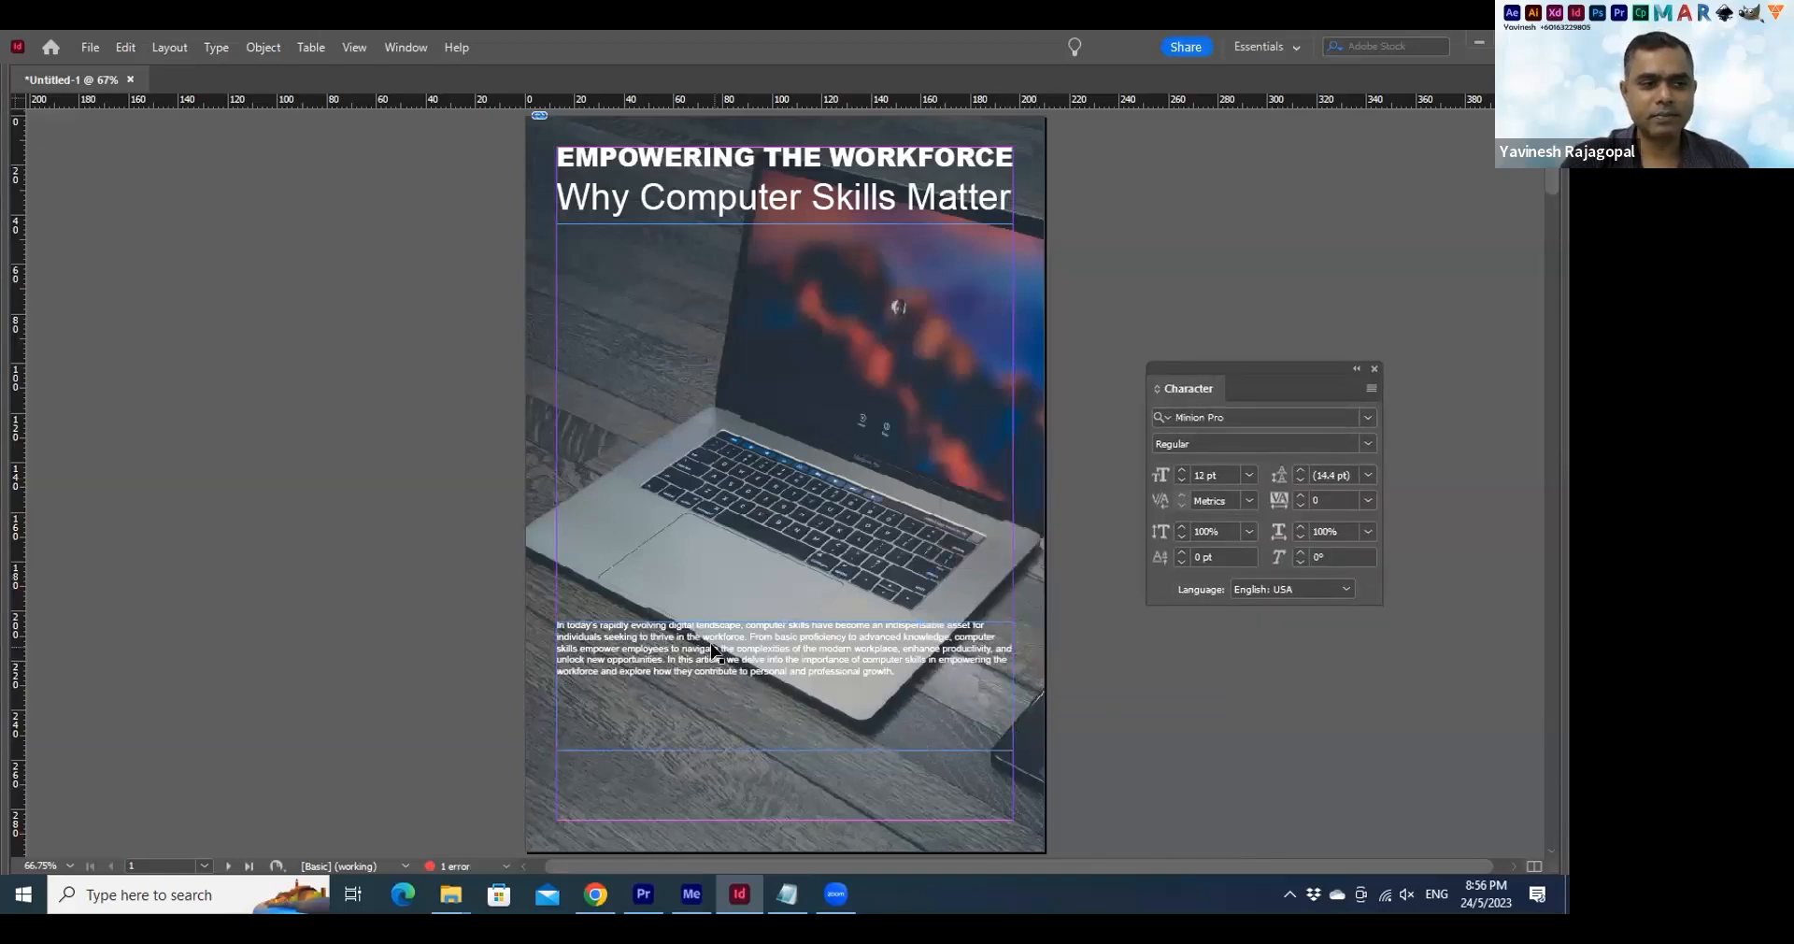
Nudge the heading frame downward so it sits clear of the page's upper margin
left_click(660, 207)
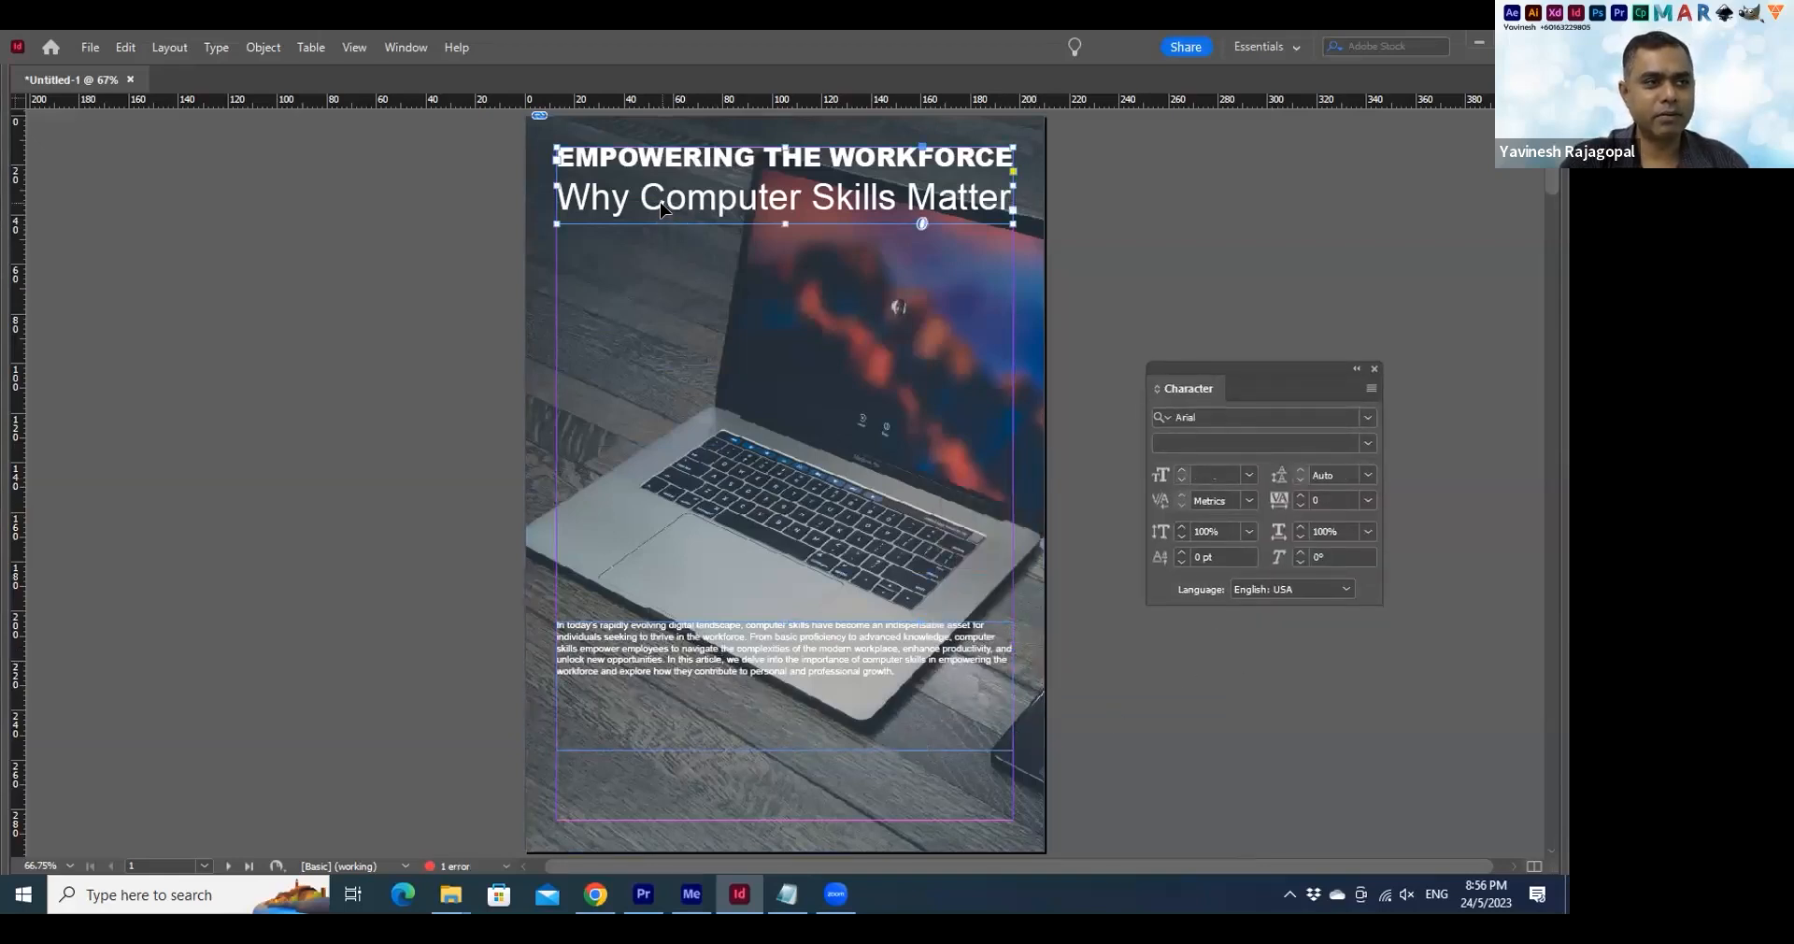
left_click(1096, 265)
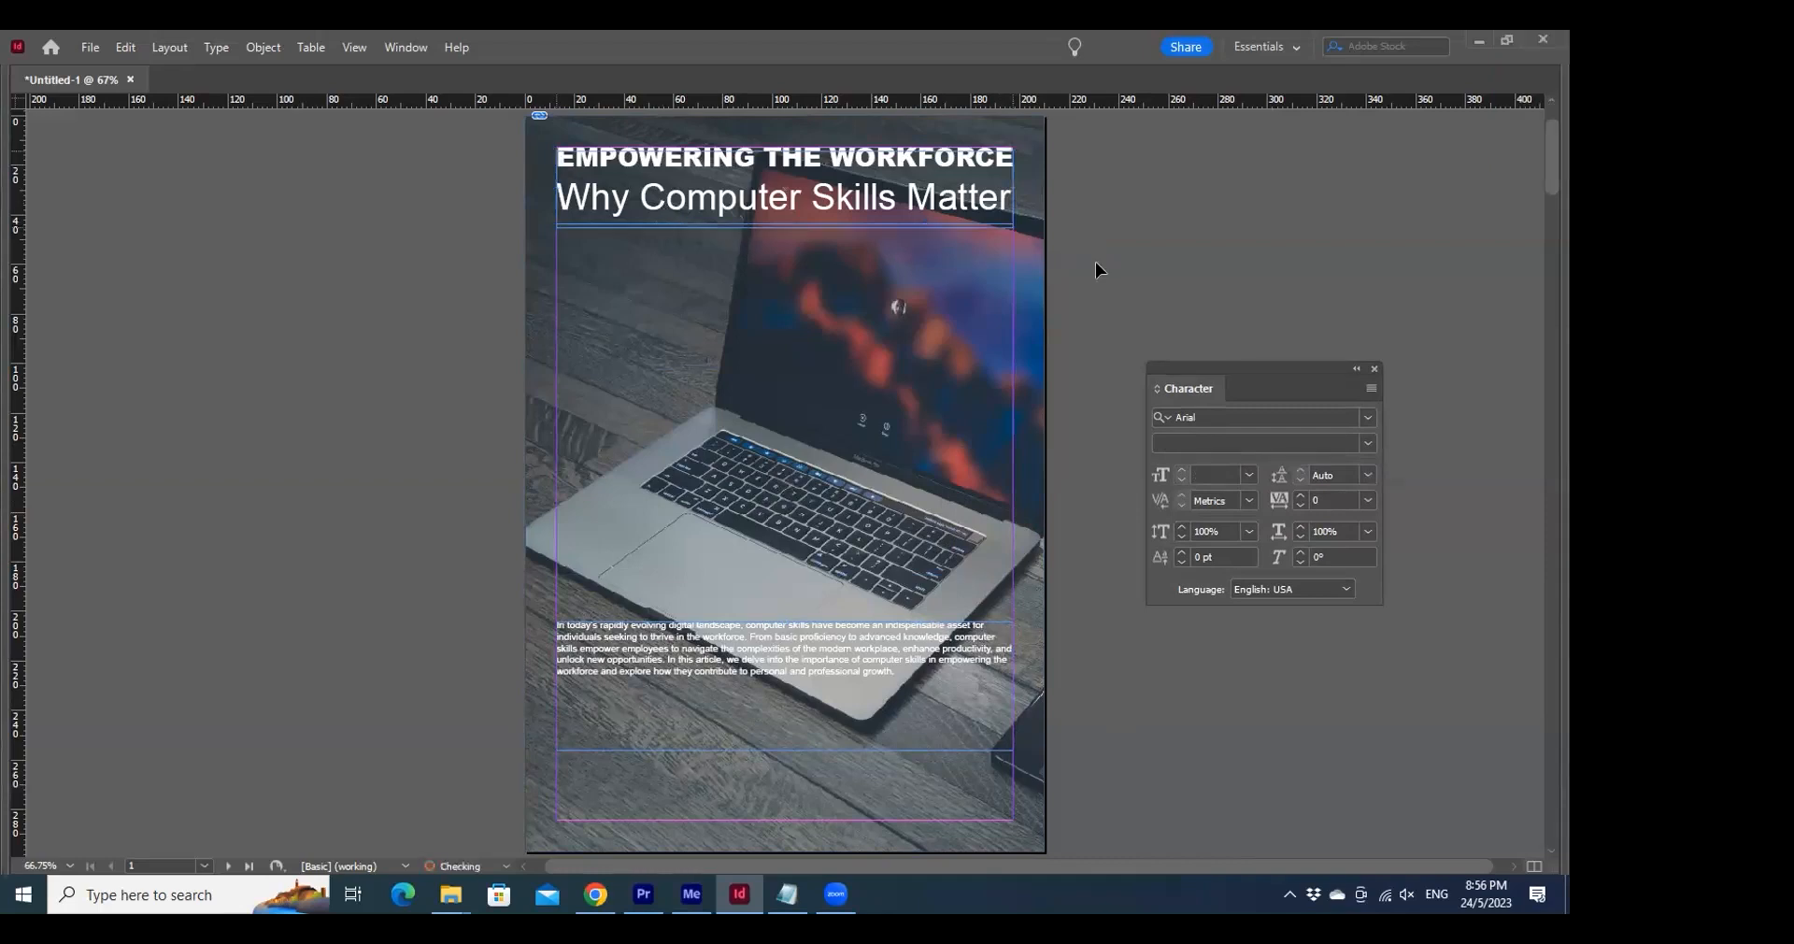
key("Down")
key("Down")
key("Down")
key("Down")
key("Down")
key("Down")
key("Down")
key("Down")
key("Down")
key("Down")
key("Down")
key("Down")
left_click(766, 286)
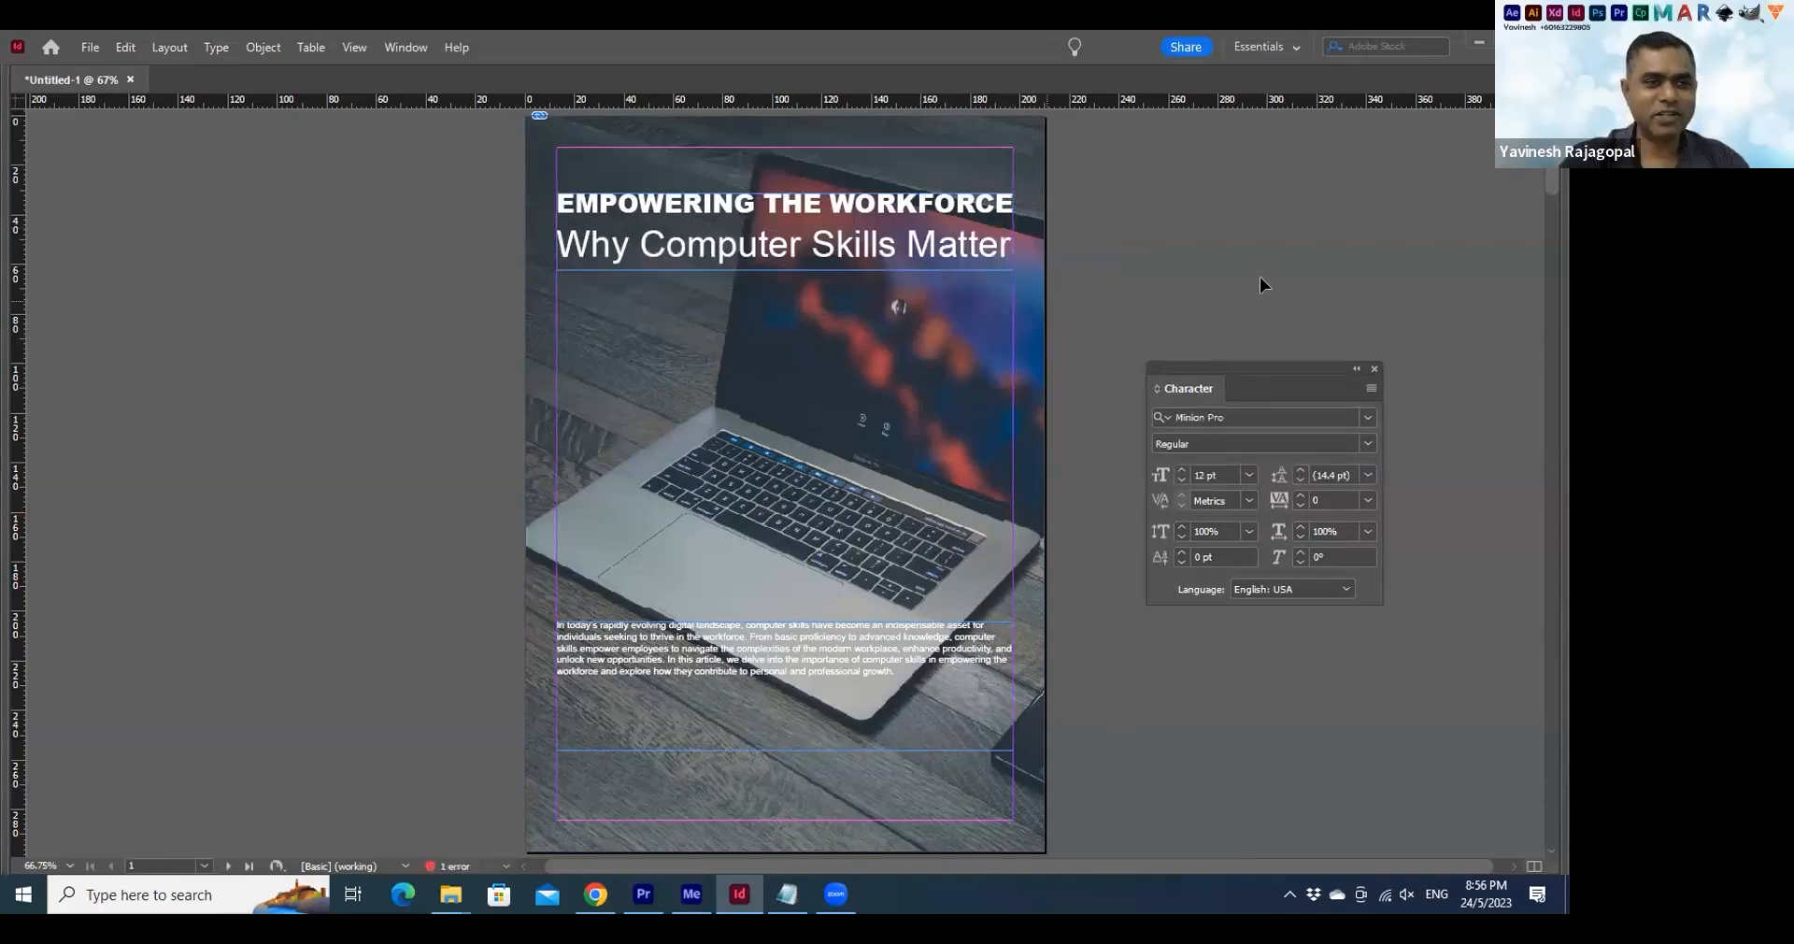
left_click(795, 245)
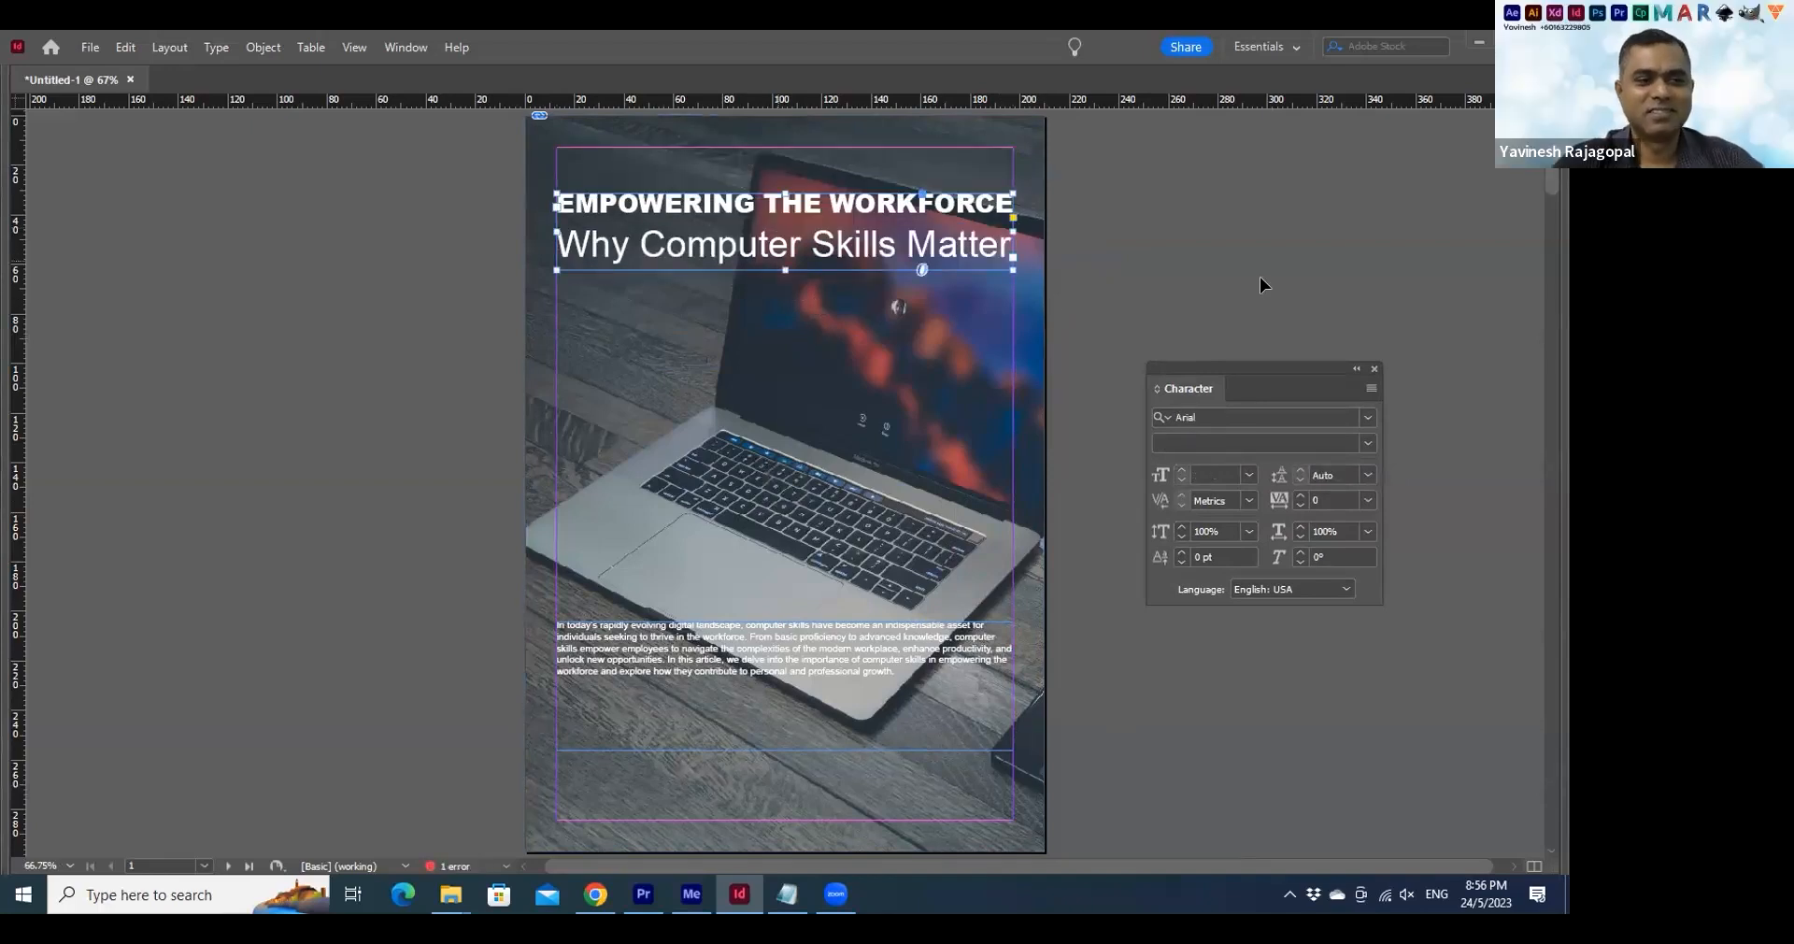
left_click(1260, 277)
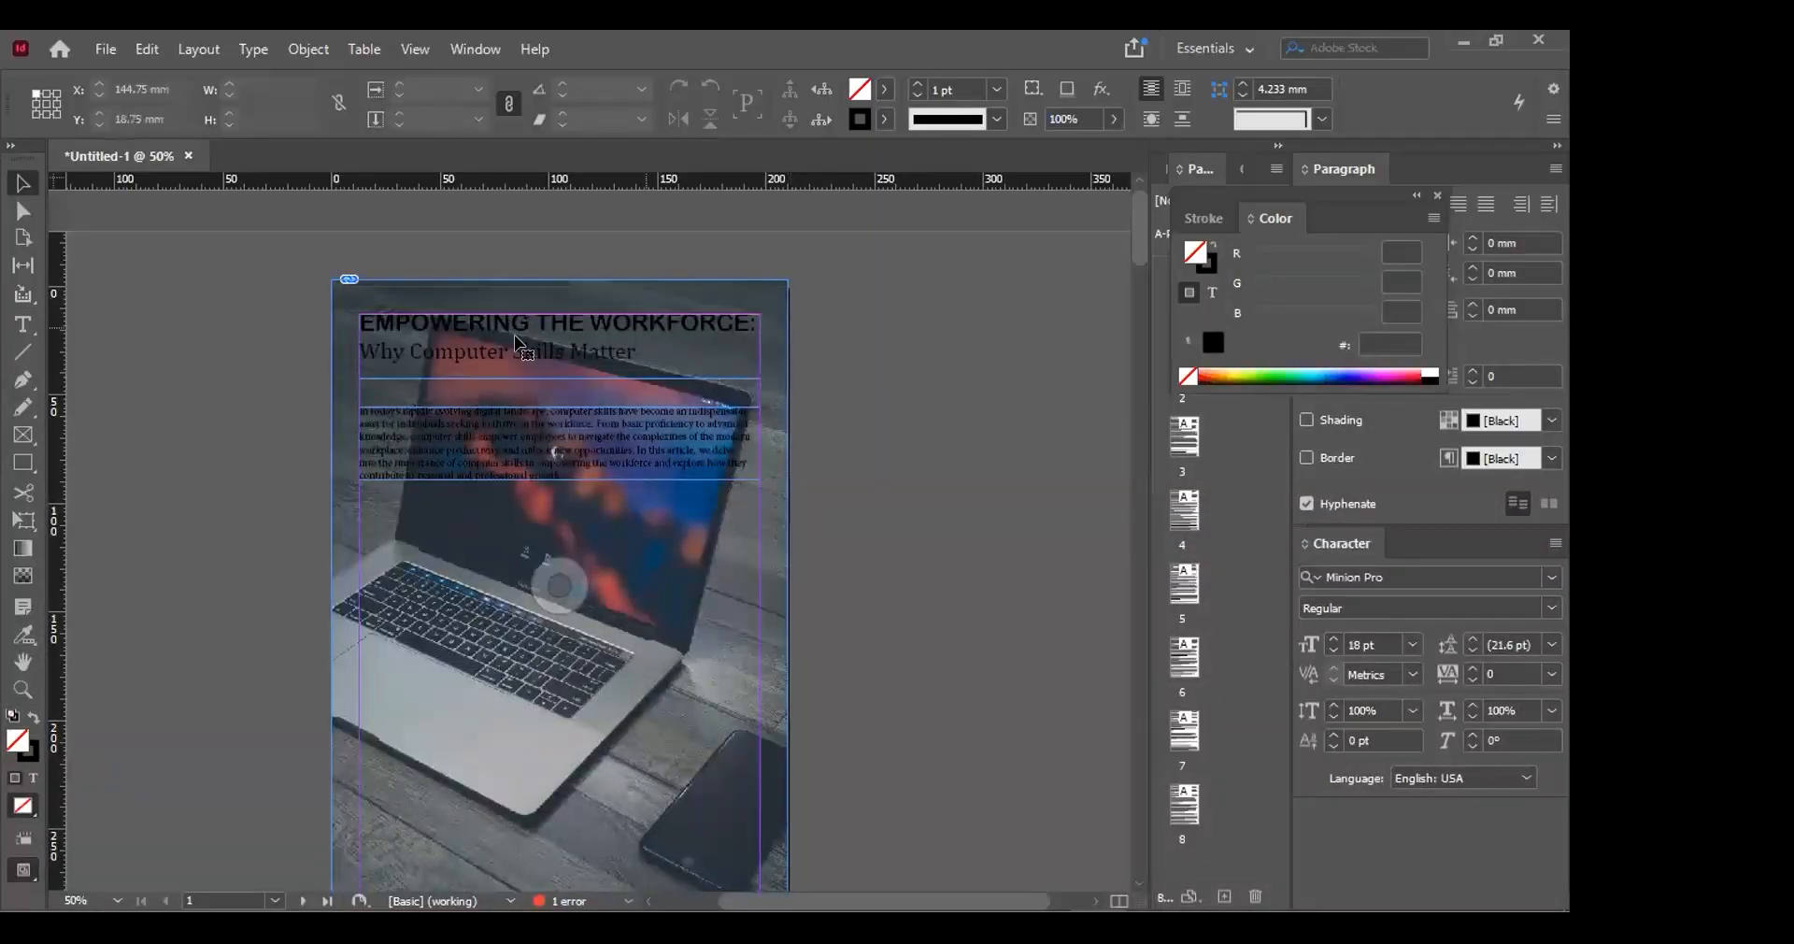
Color the black heading text white, applying the color to the text rather than to its frame
left_click(520, 344)
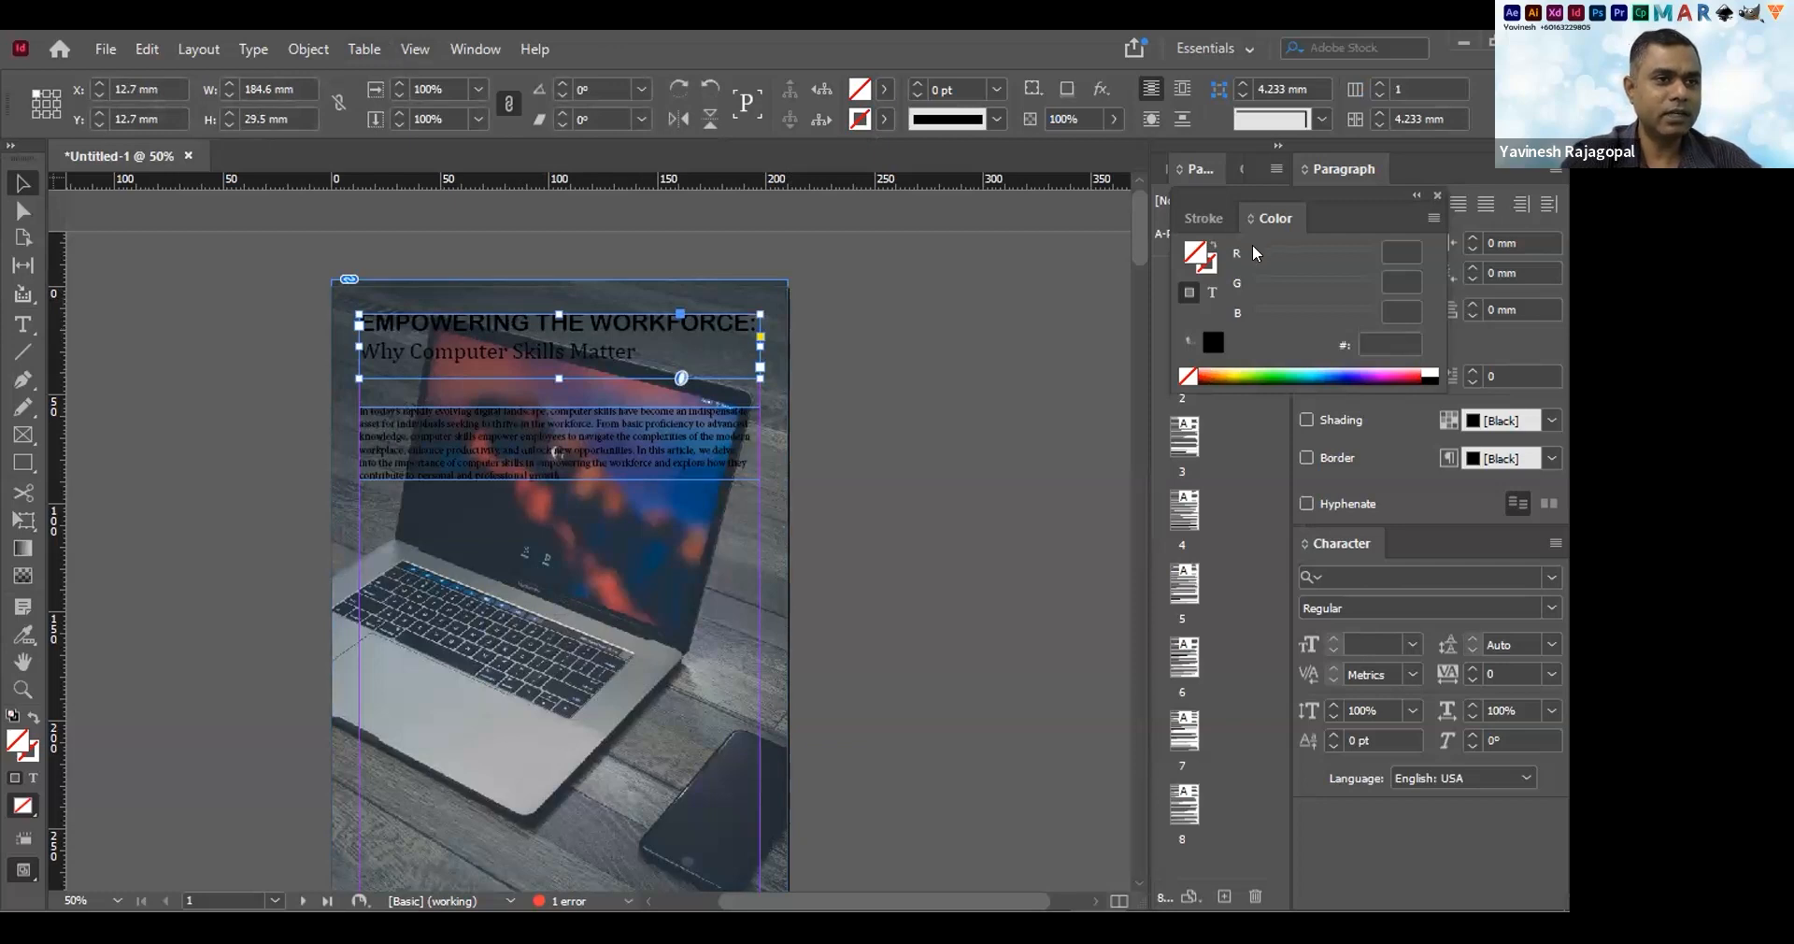
left_click(1206, 255)
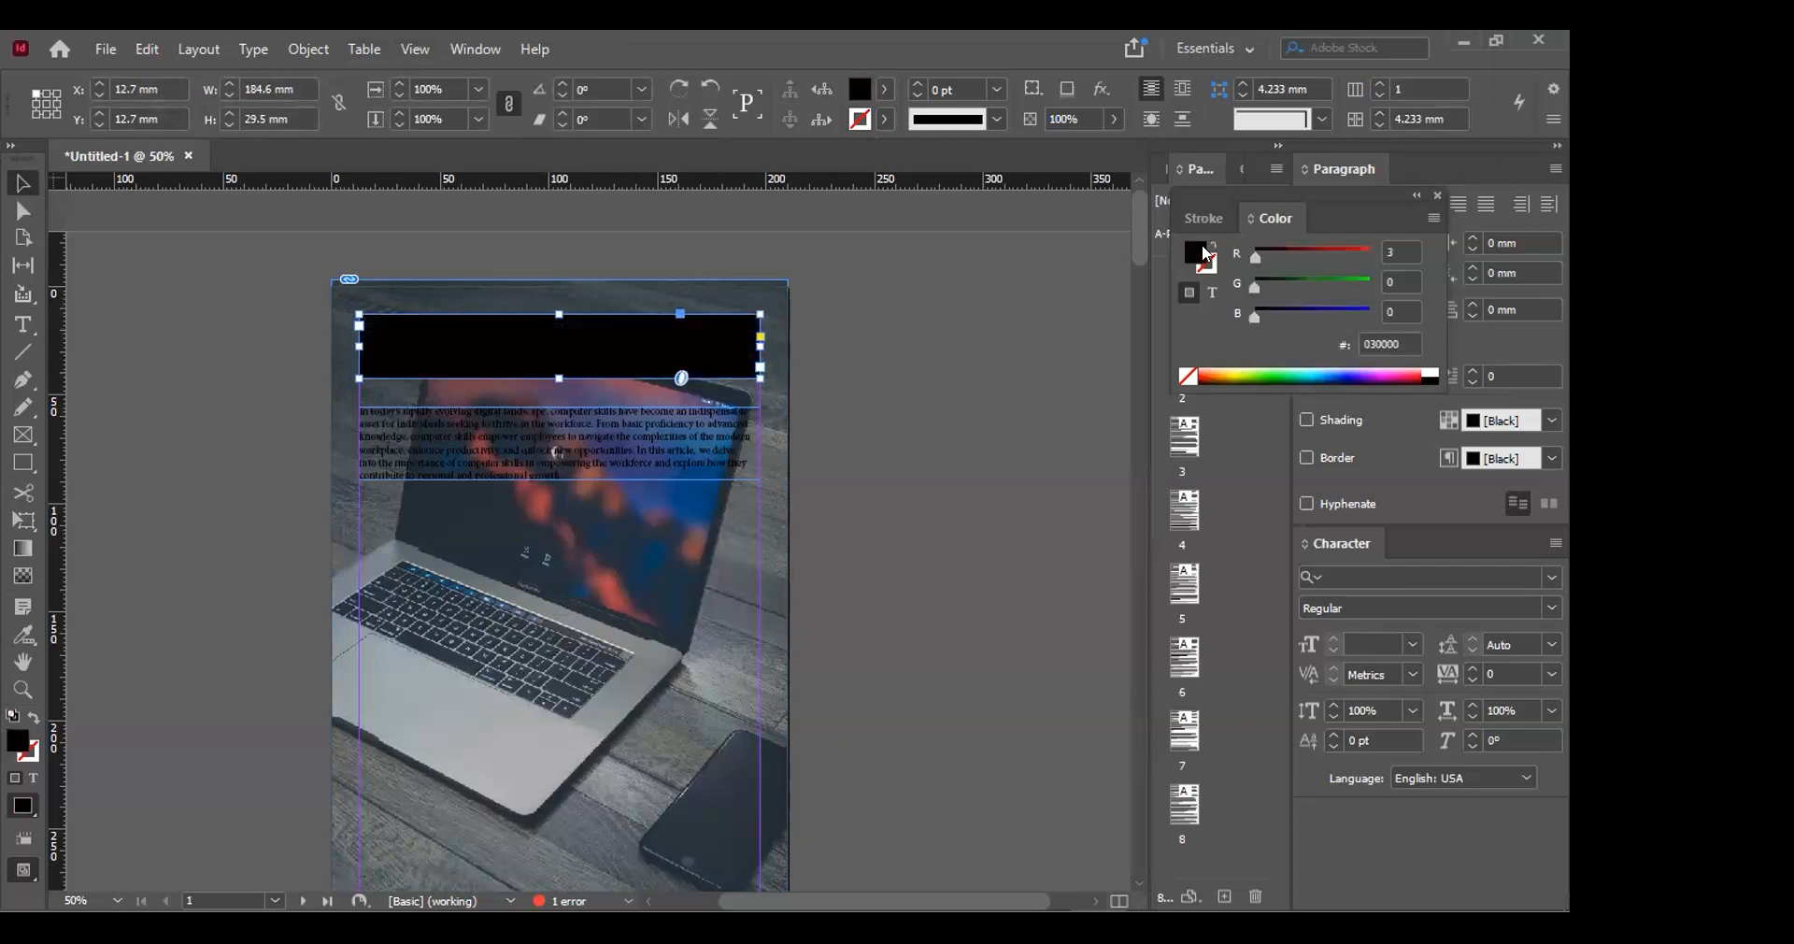
key("slash")
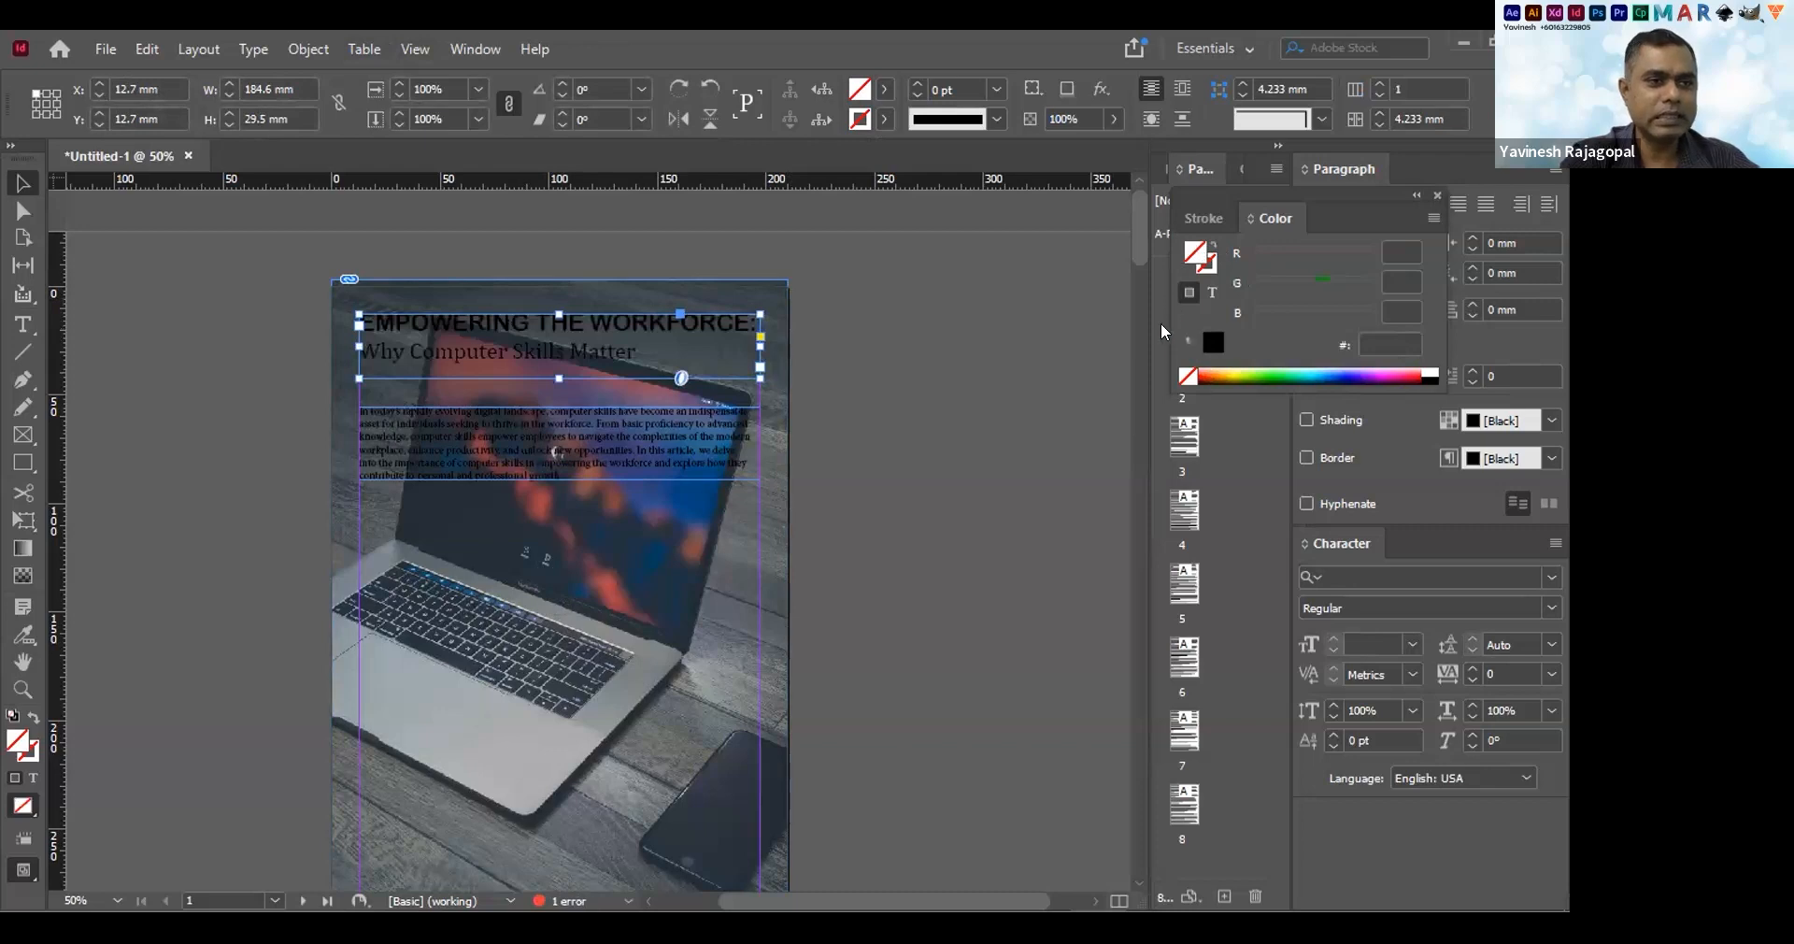
left_click(1211, 291)
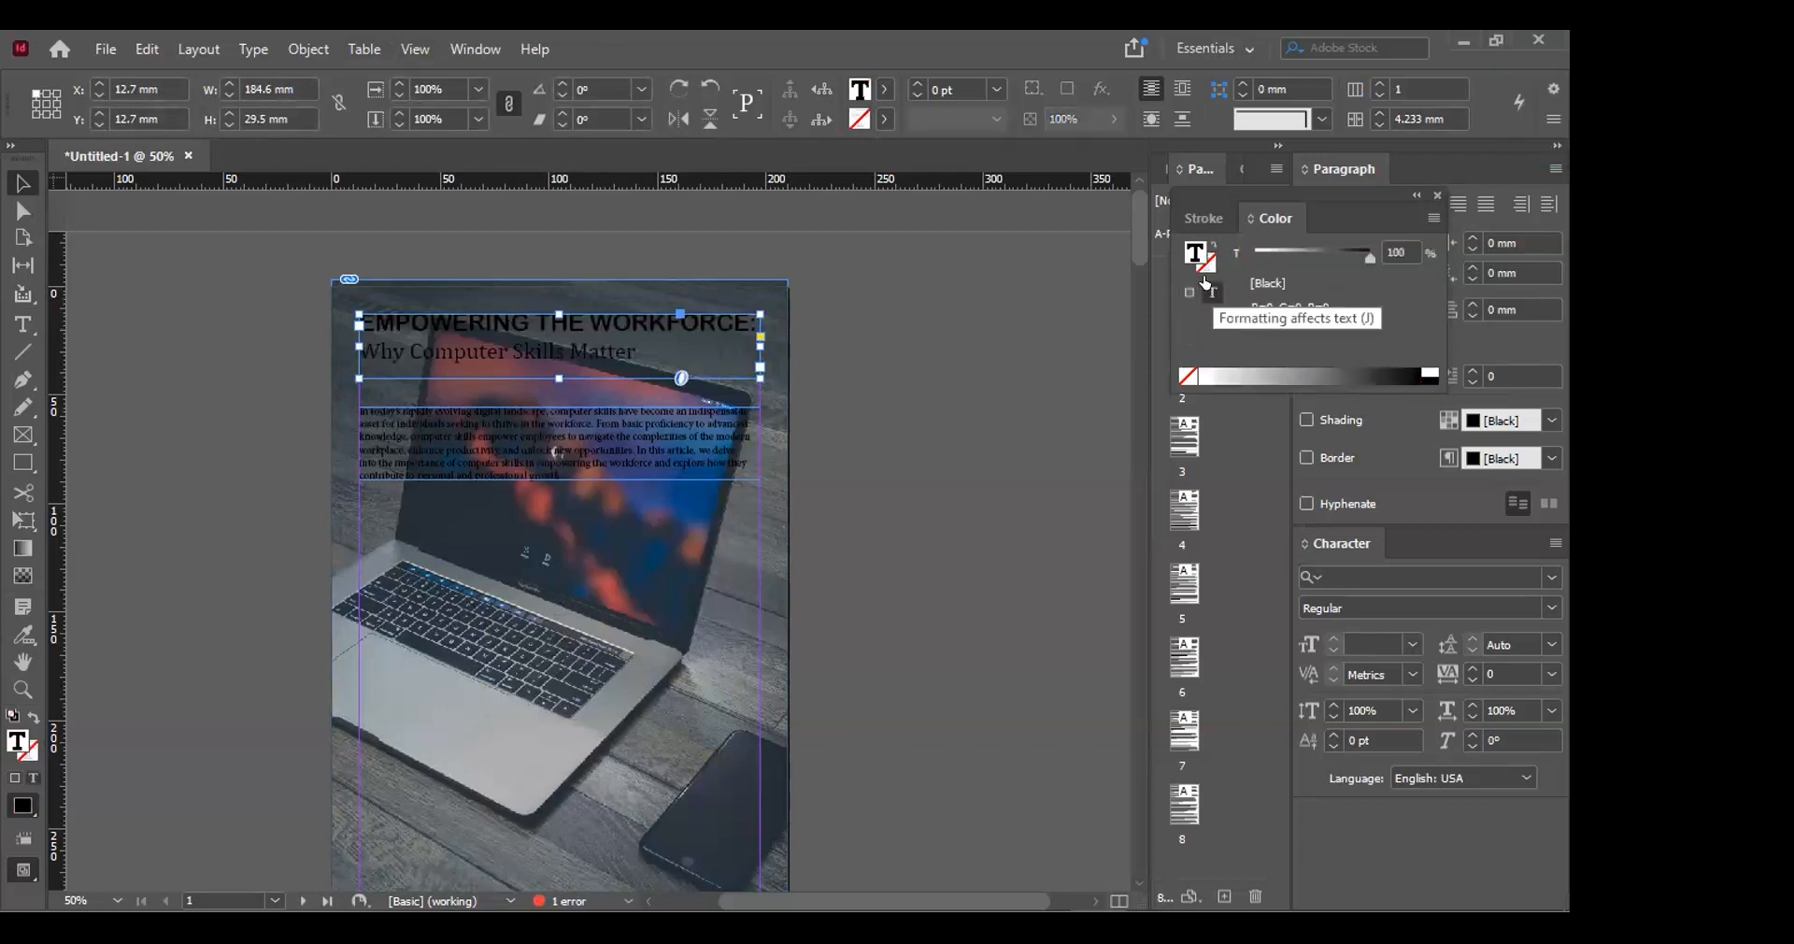
left_click(1211, 361)
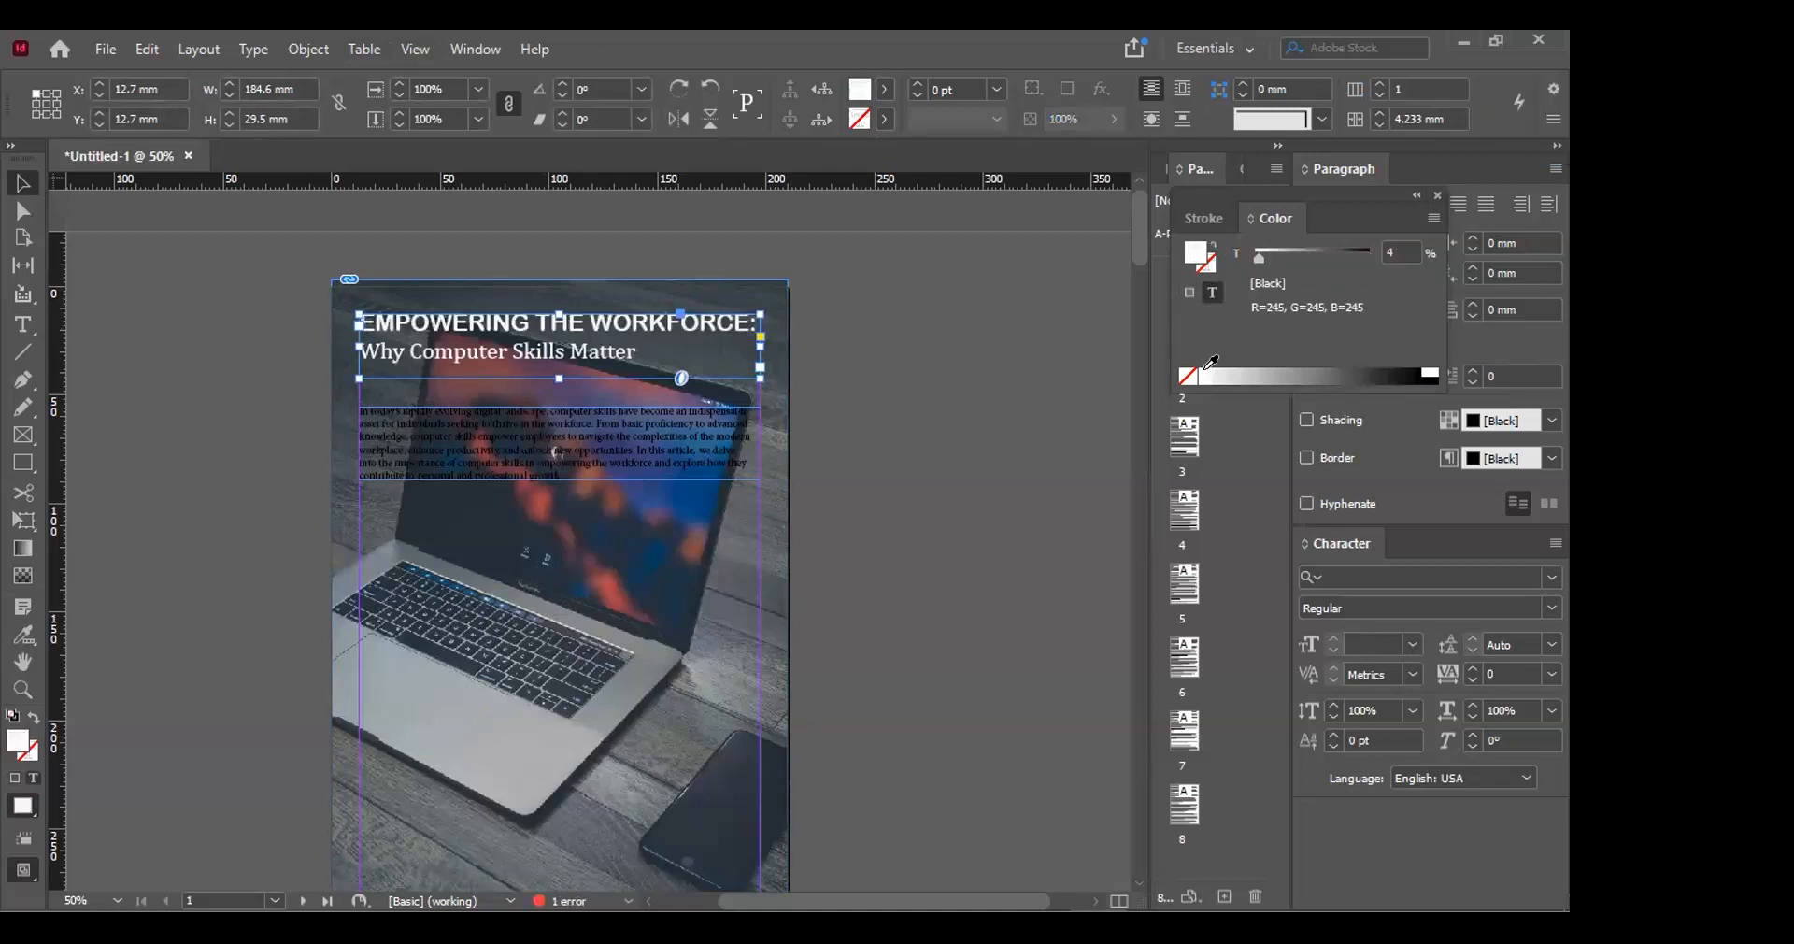
left_click(1204, 372)
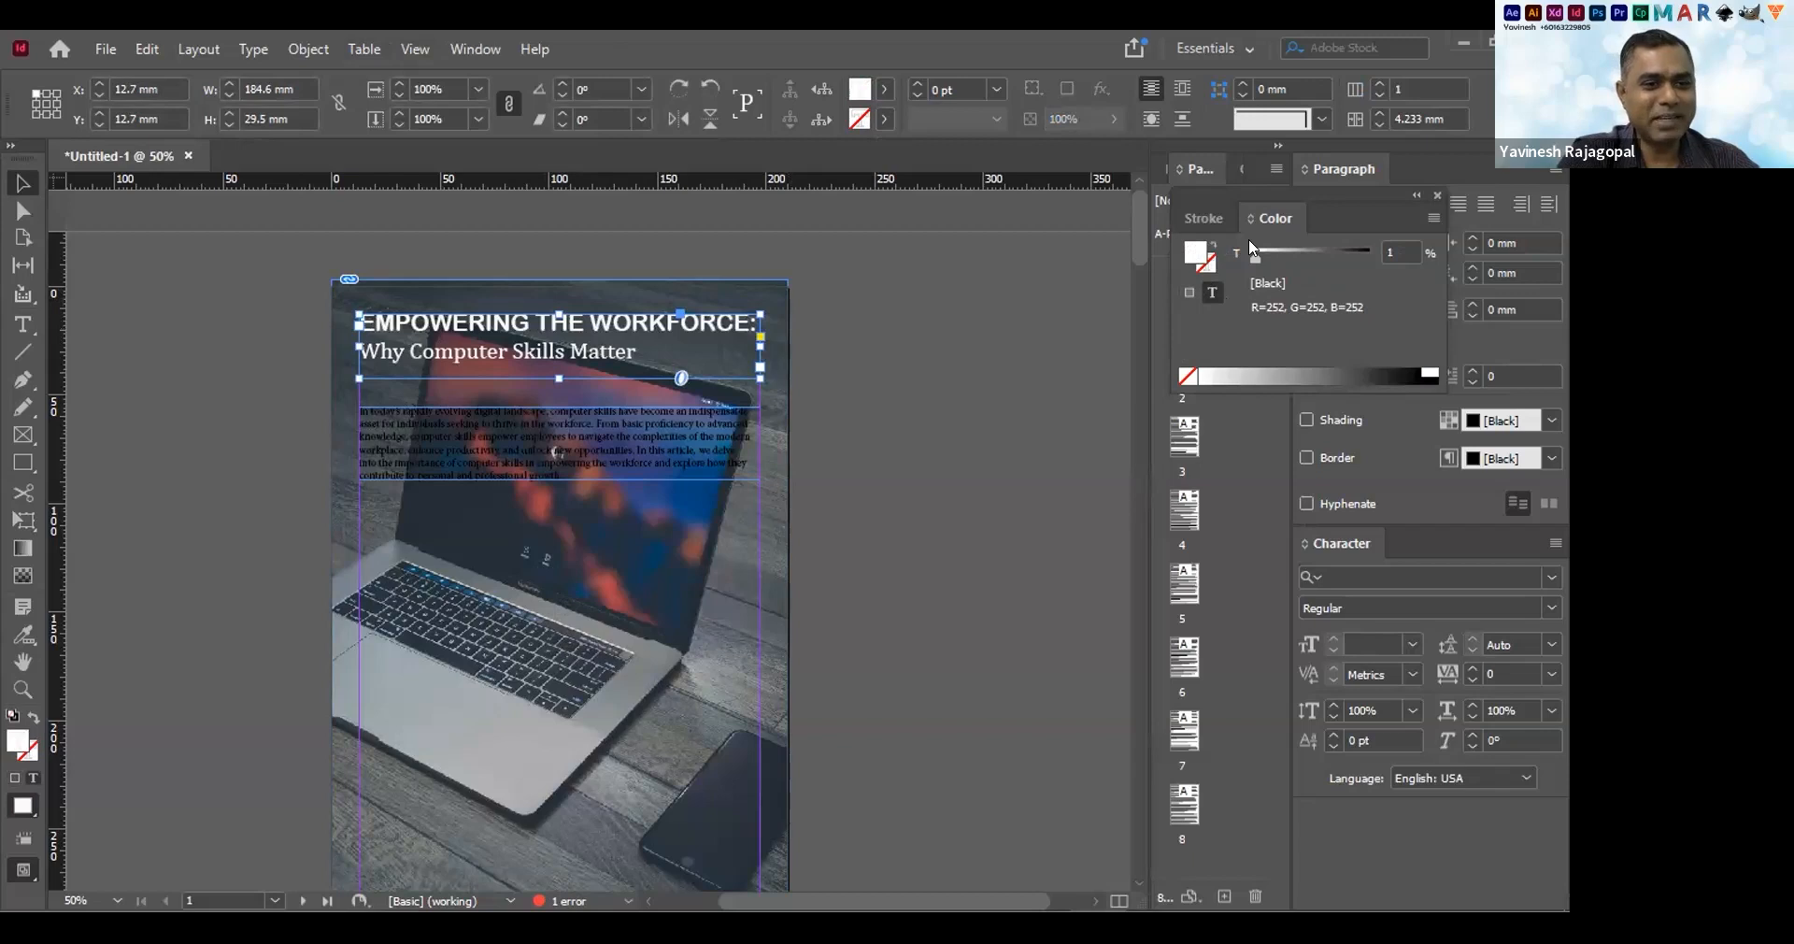
left_click(1426, 367)
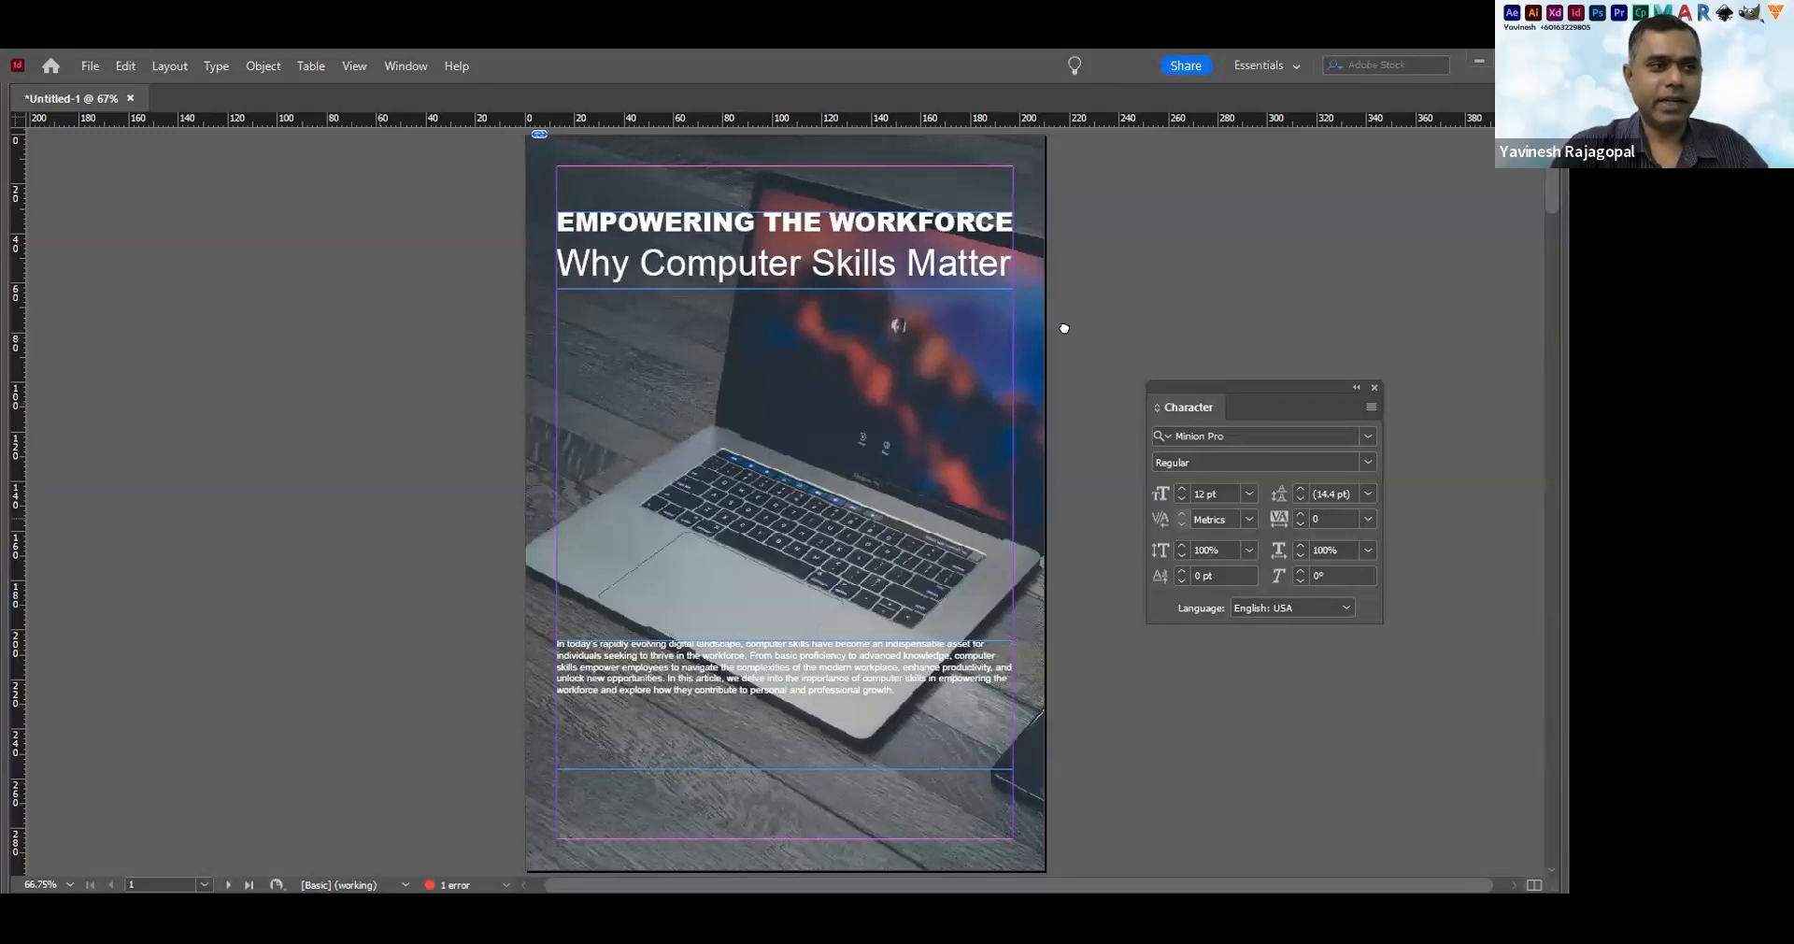
Extend the heading's text frame downward to the vertical middle of the page
left_click_drag(798, 329, 776, 326)
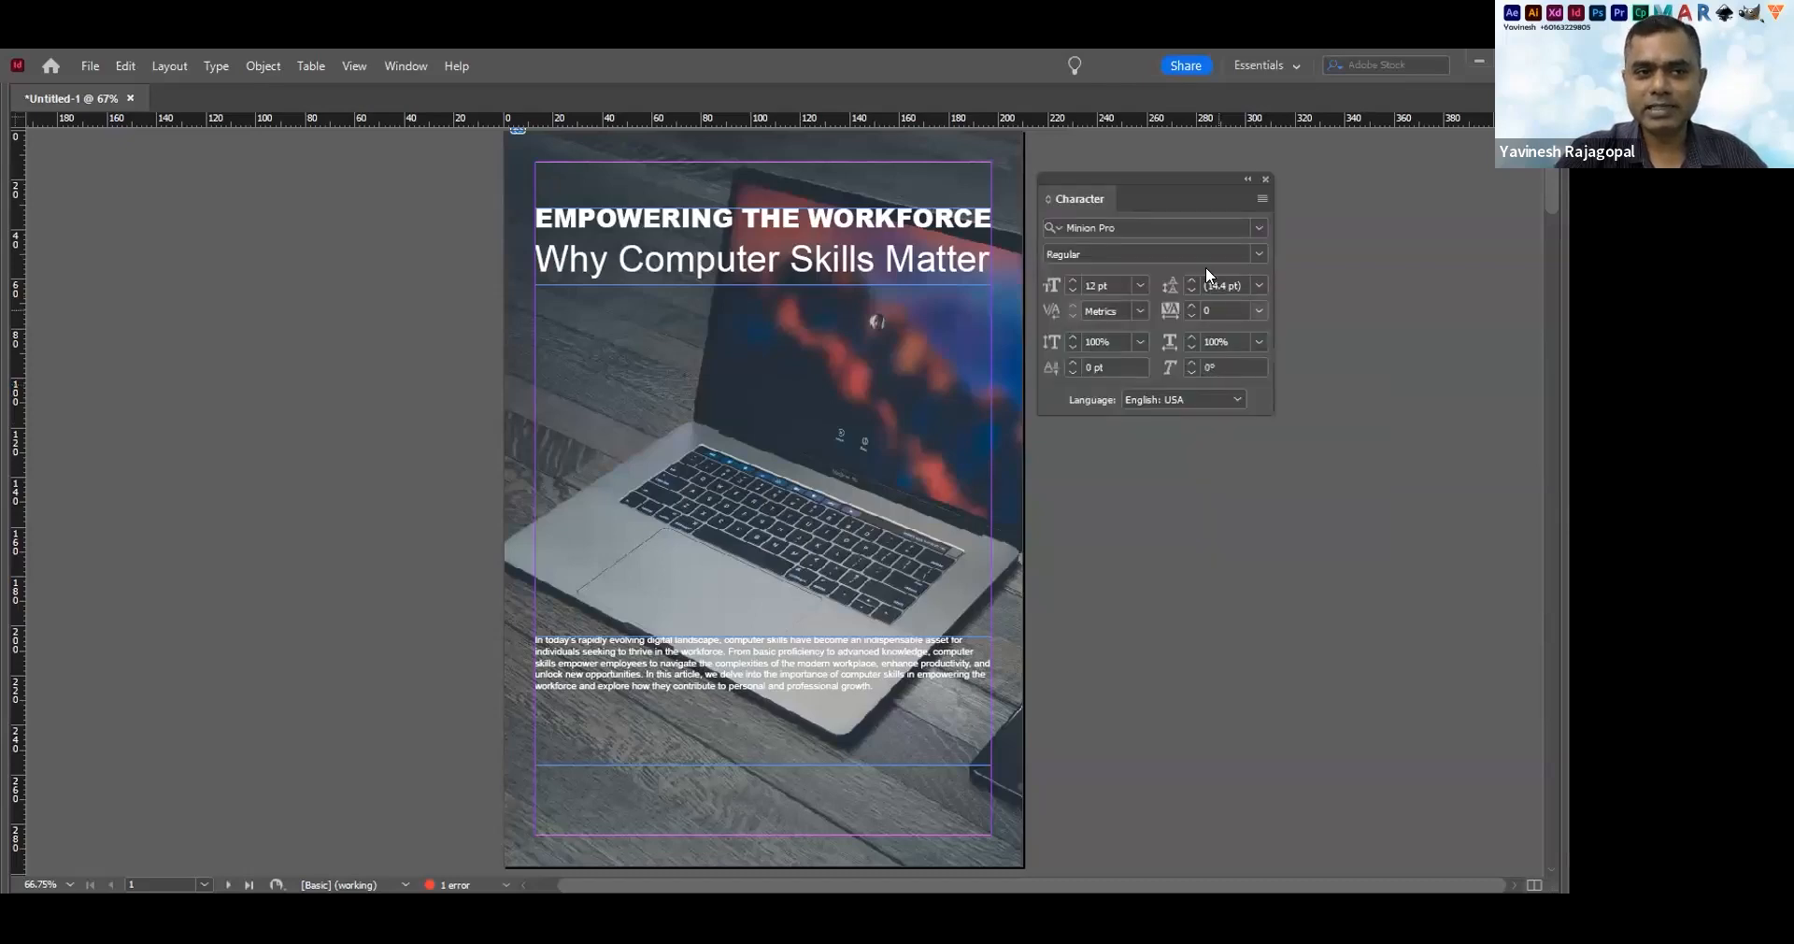
left_click(702, 264)
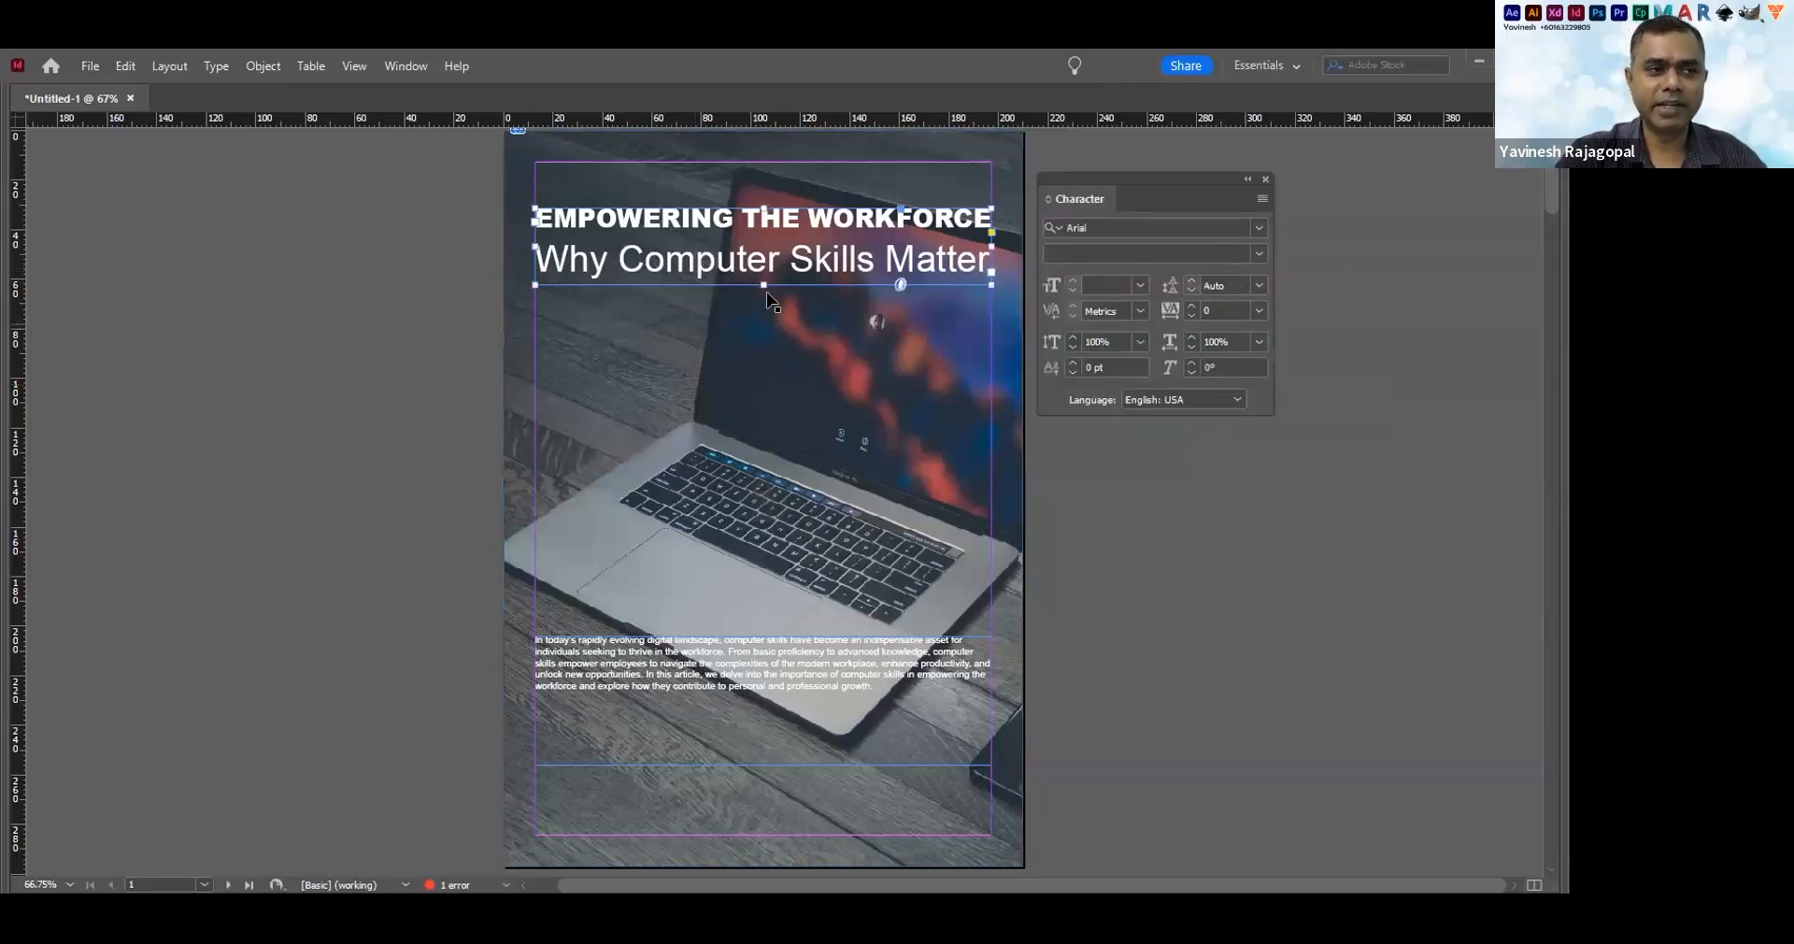
left_click_drag(763, 285, 762, 499)
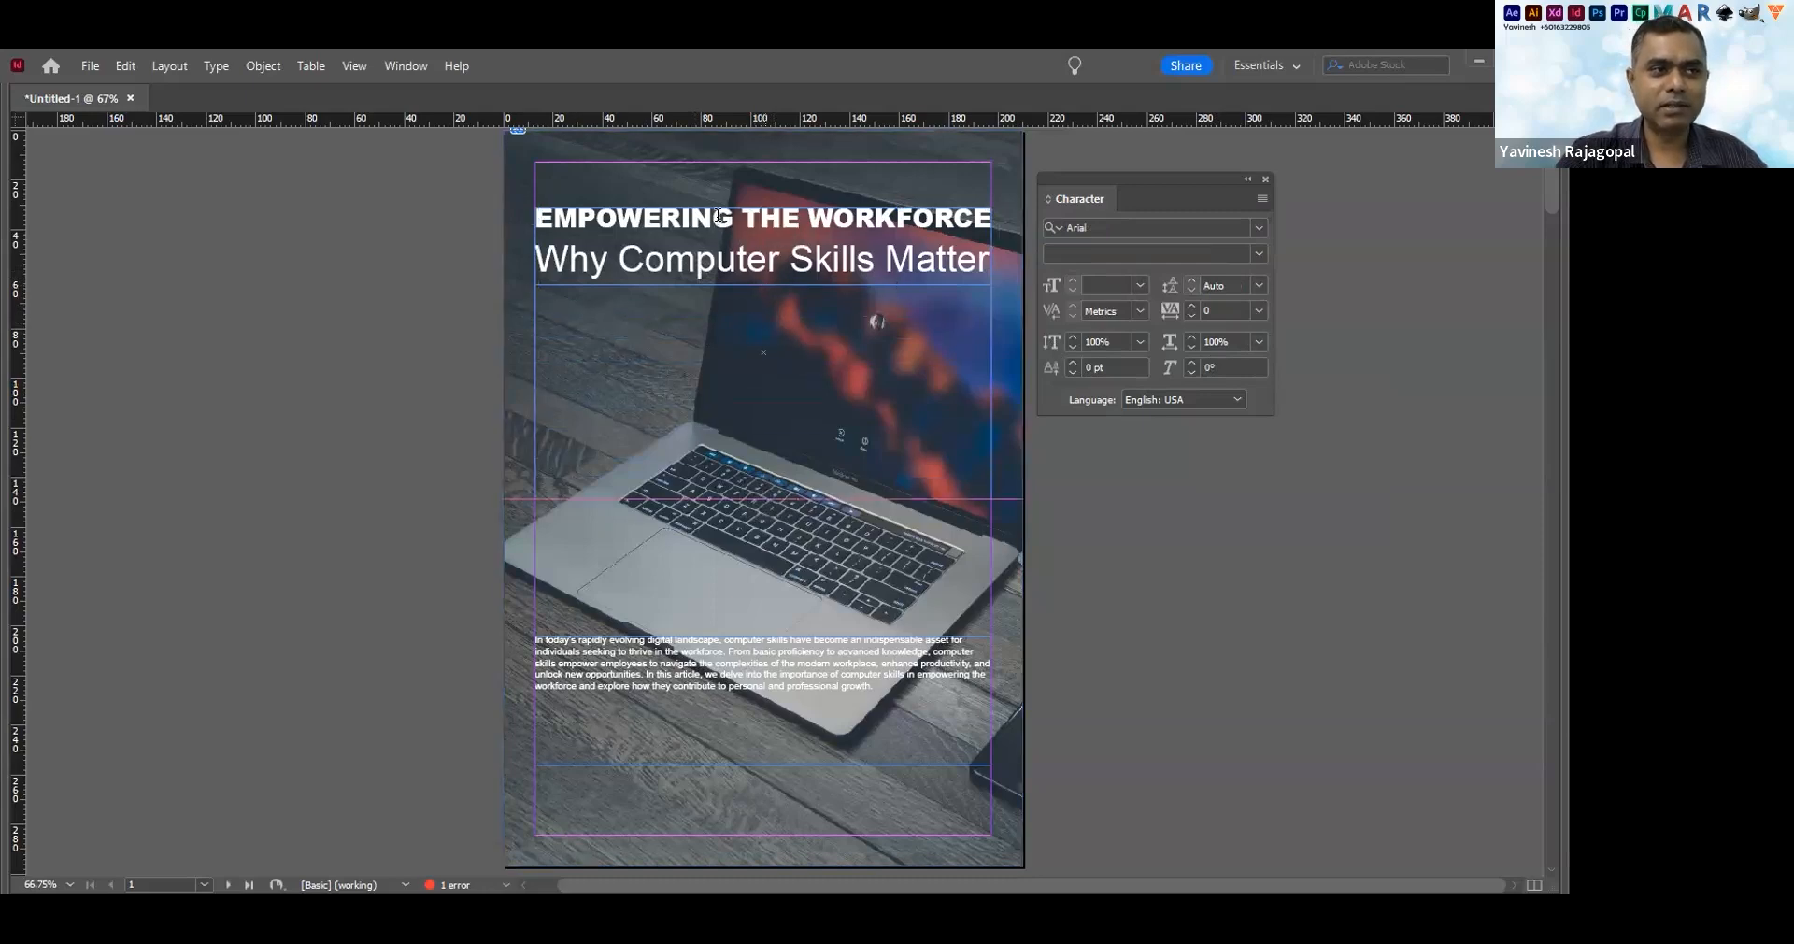
Break the bold title into three lines: EMPOWERING, THE and WORKFORCE
double_click(809, 217)
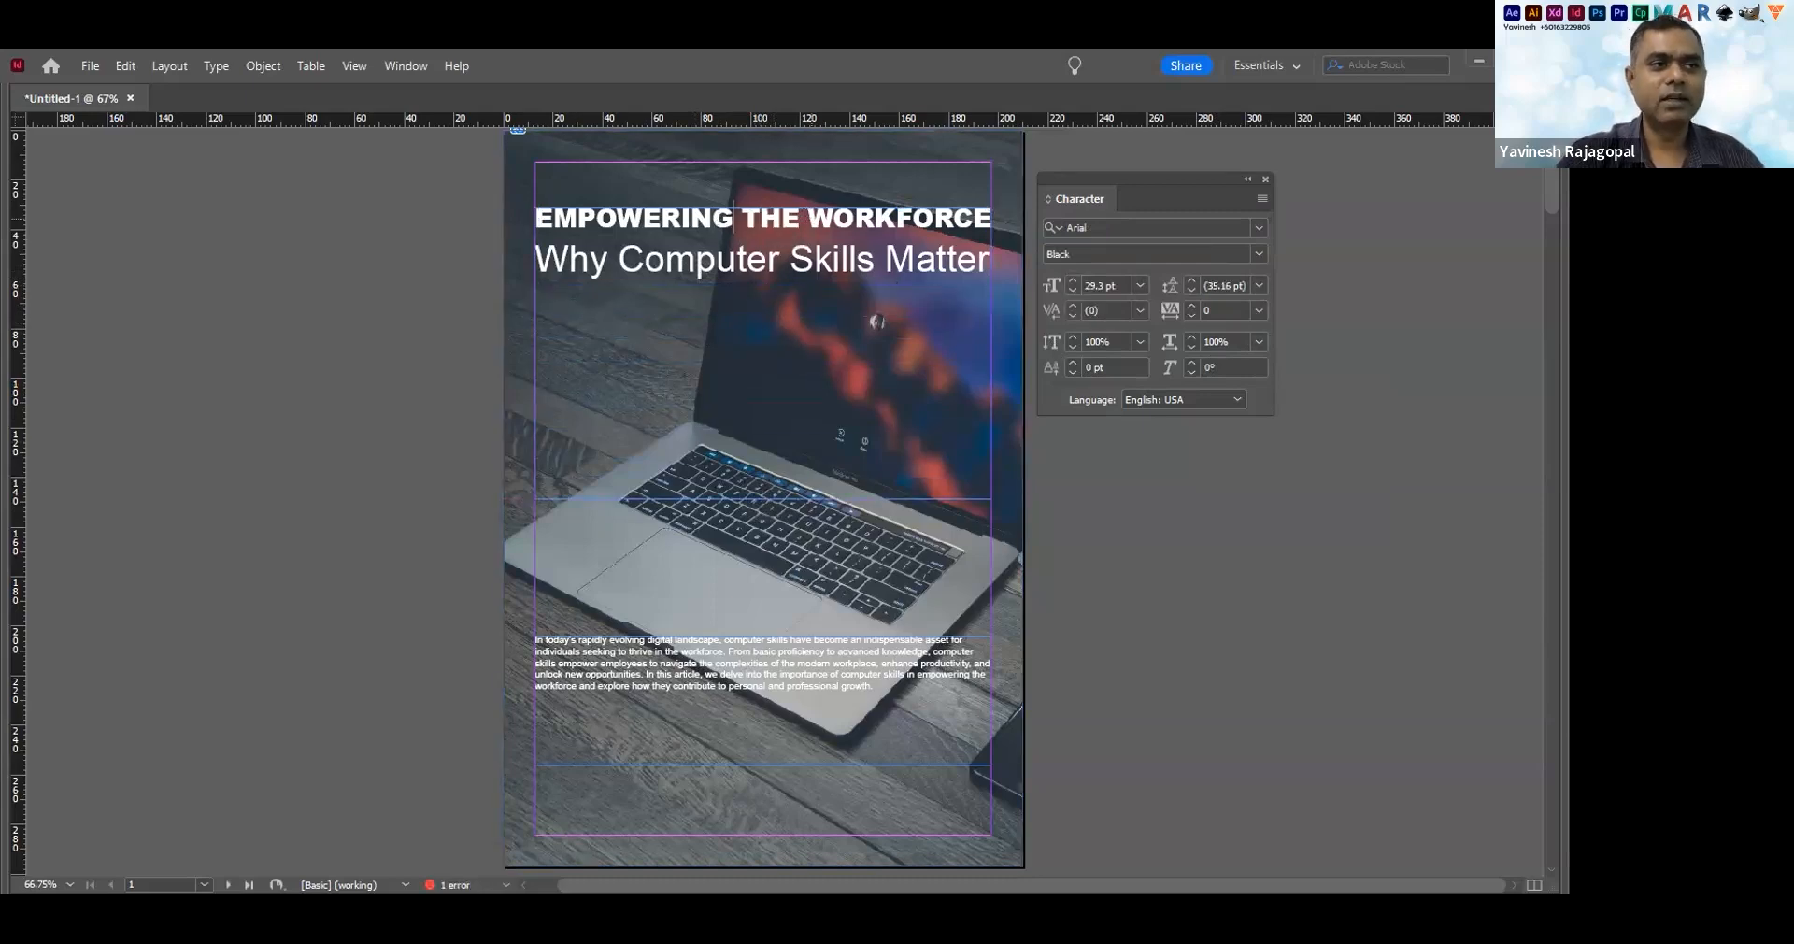
key("shift+Right")
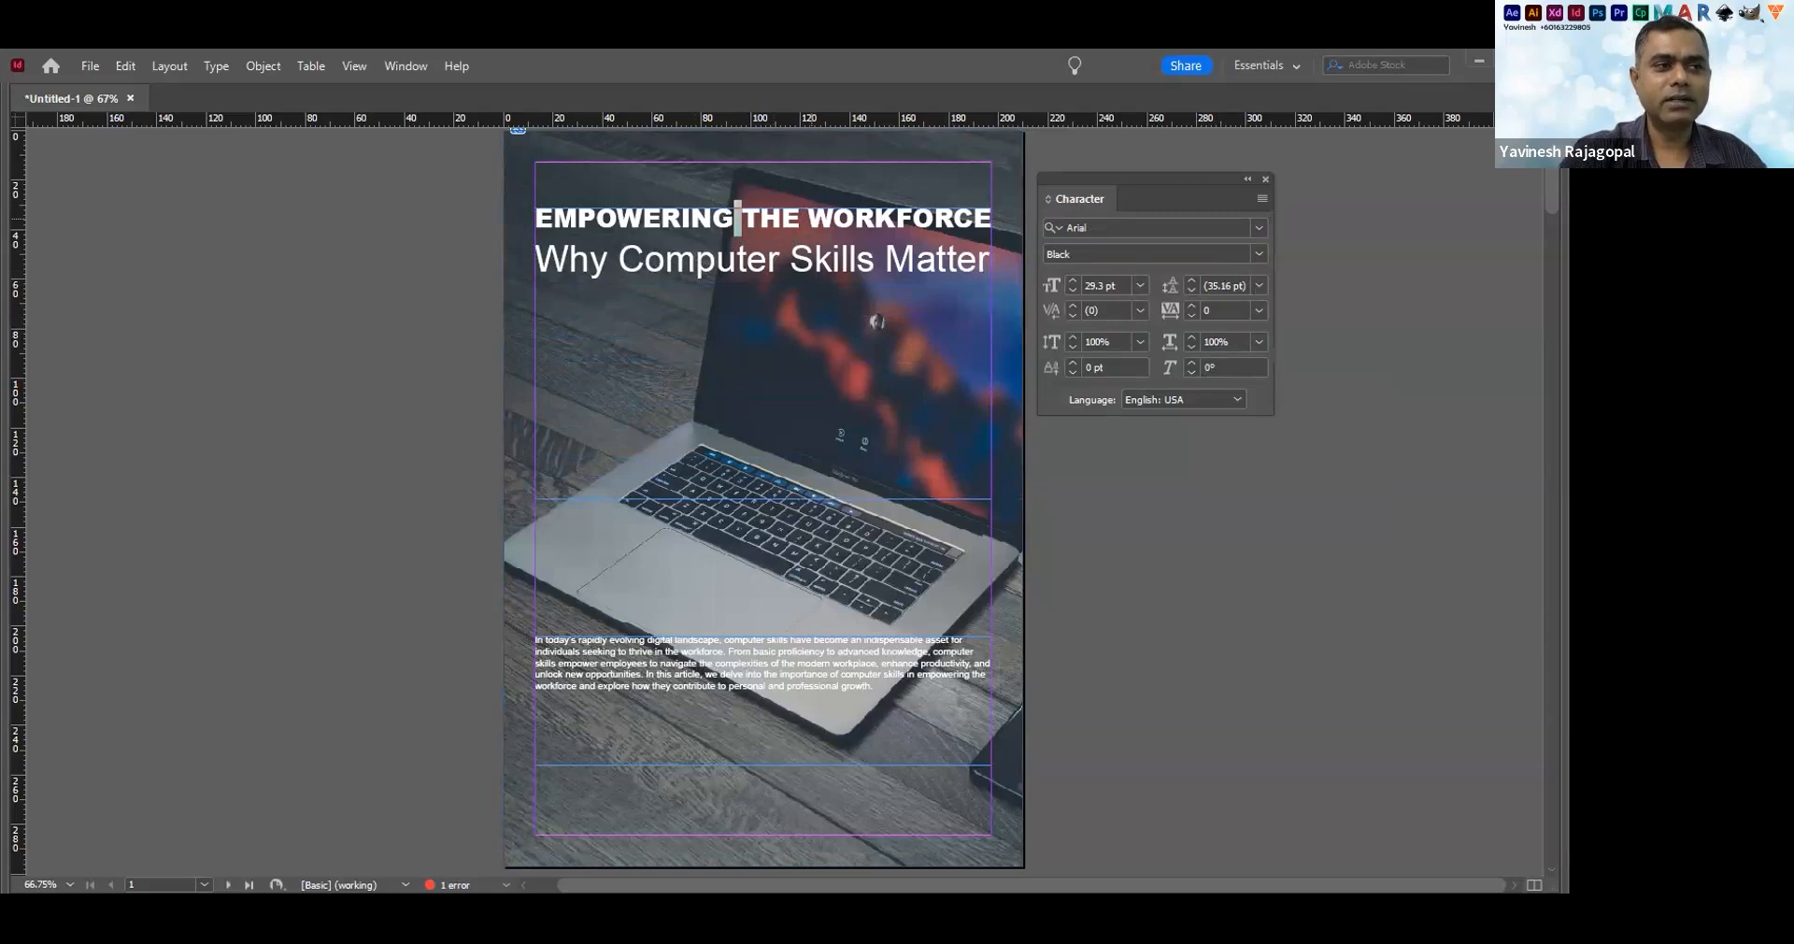
key("Return")
key("ctrl+Right")
key("Return")
Enlarge the word EMPOWERING in the title to 41.3 pt
key("Up")
key("shift+Up")
key("ctrl+shift+period")
key("ctrl+shift+period")
key("ctrl+shift+period")
key("ctrl+shift+period")
key("ctrl+shift+period")
key("ctrl+shift+period")
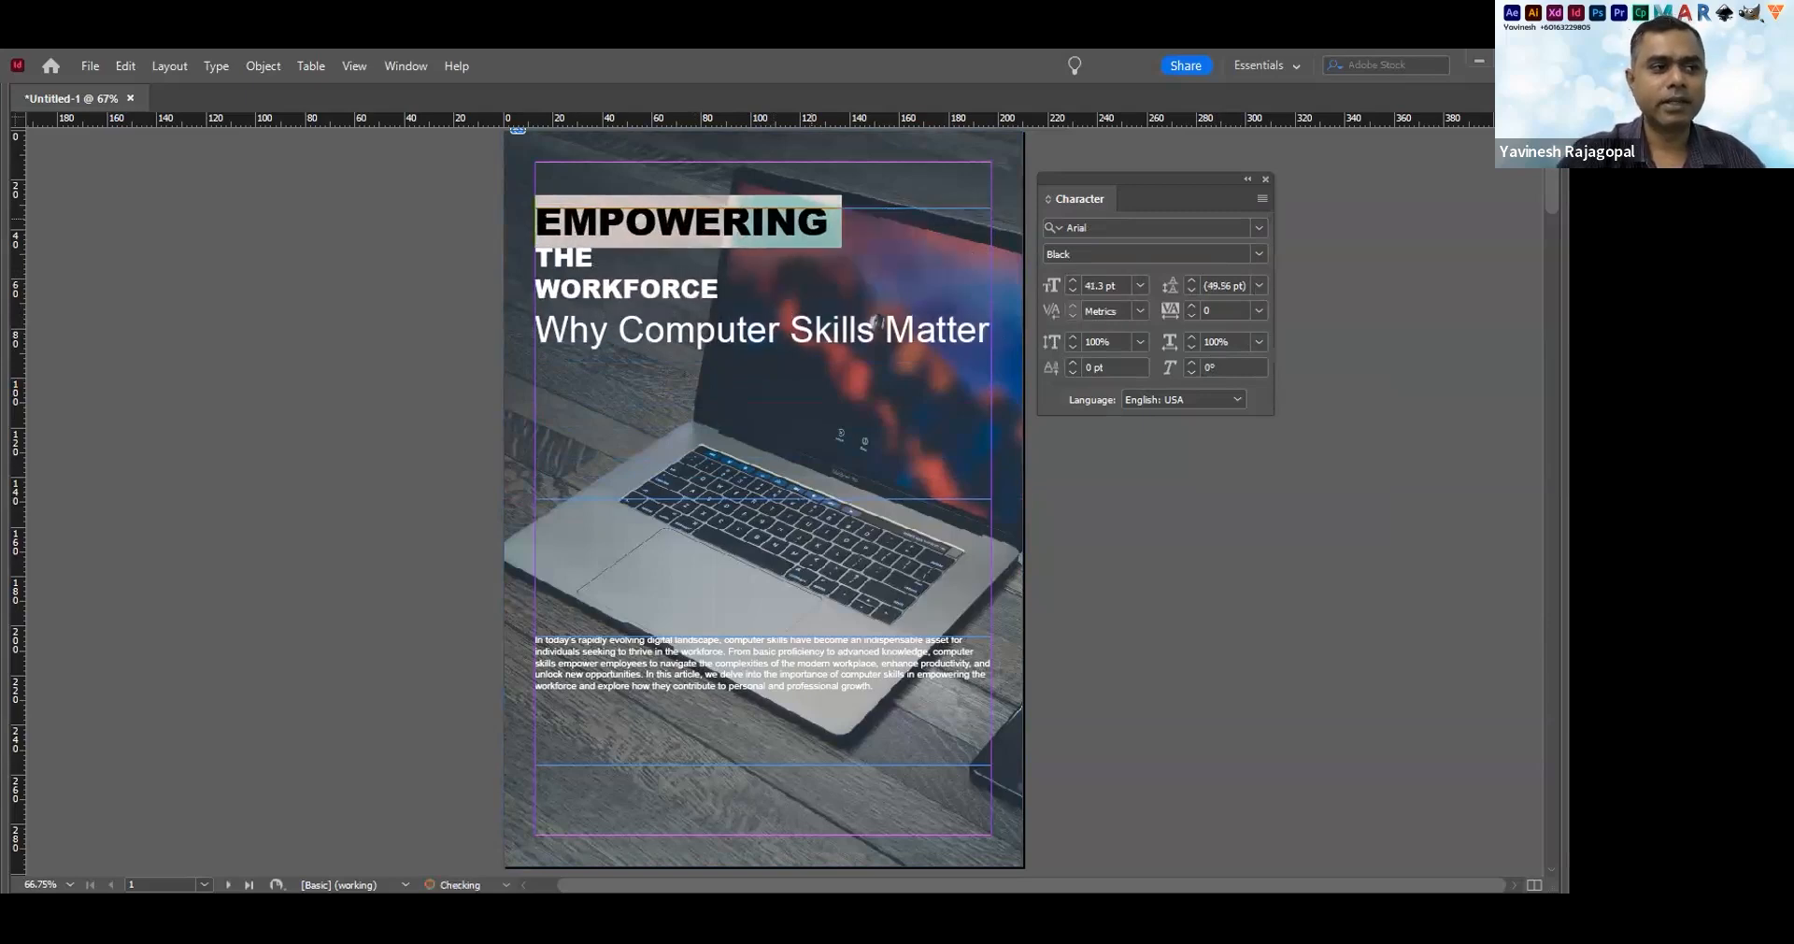
Try the Bold font style on the word WORKFORCE in the title
key("Down")
key("shift+Up")
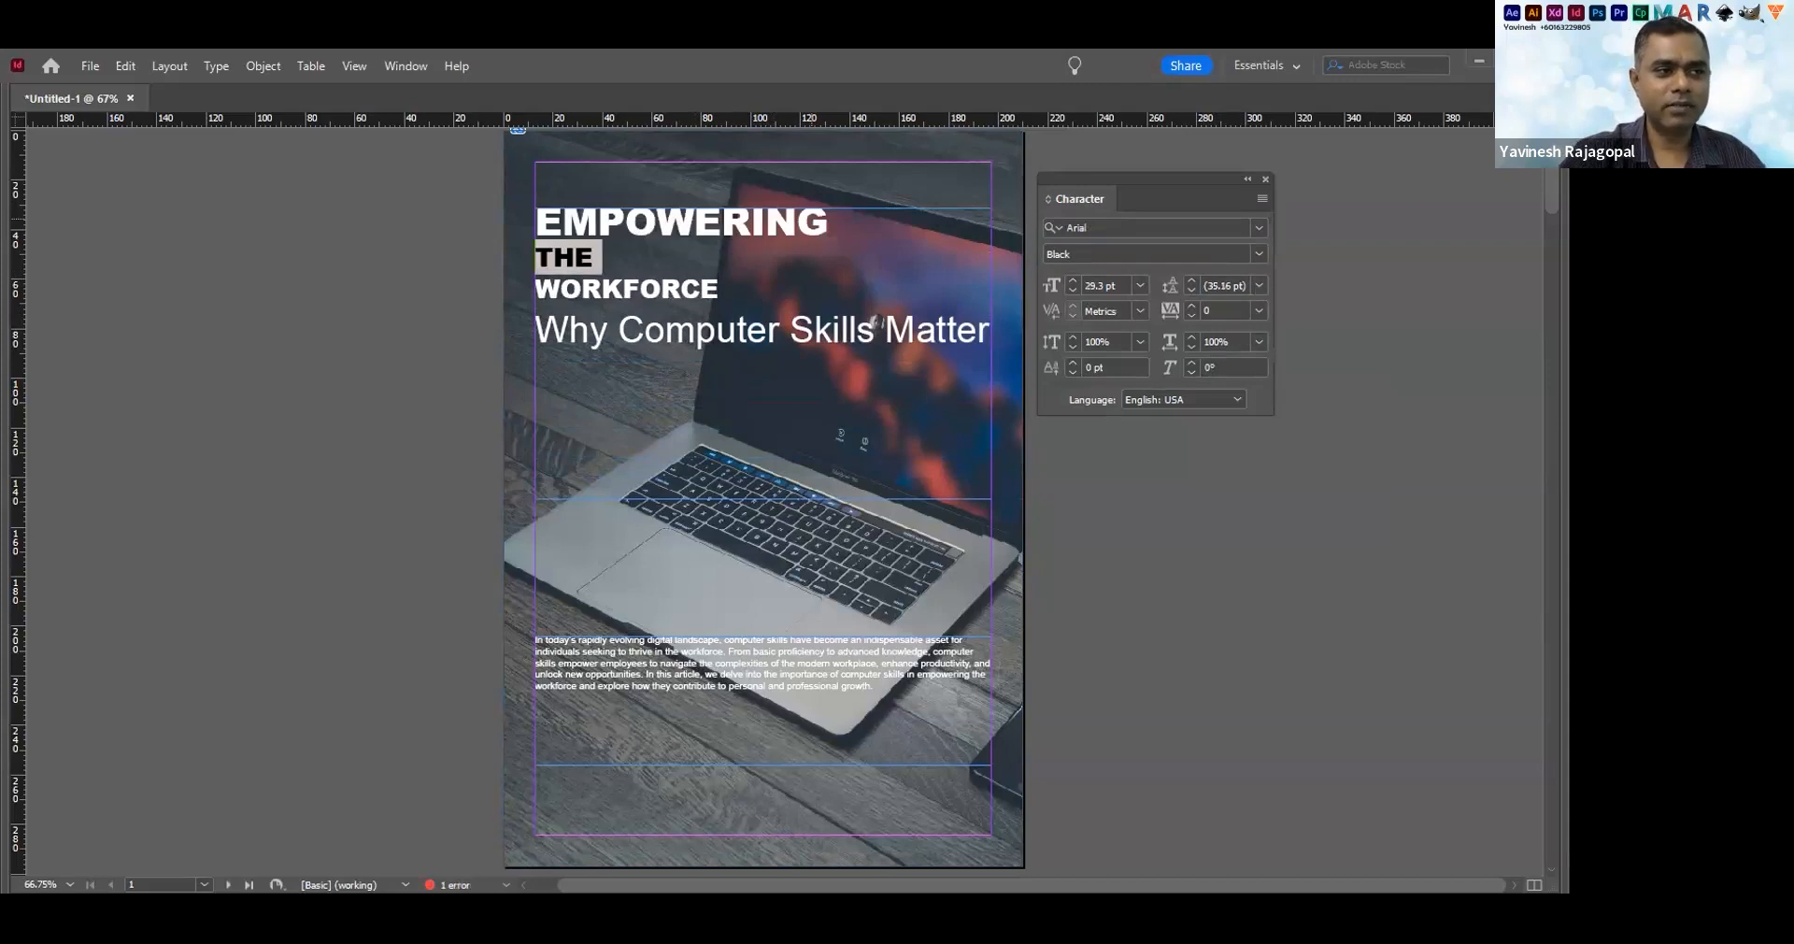
key("Down")
key("shift+Up")
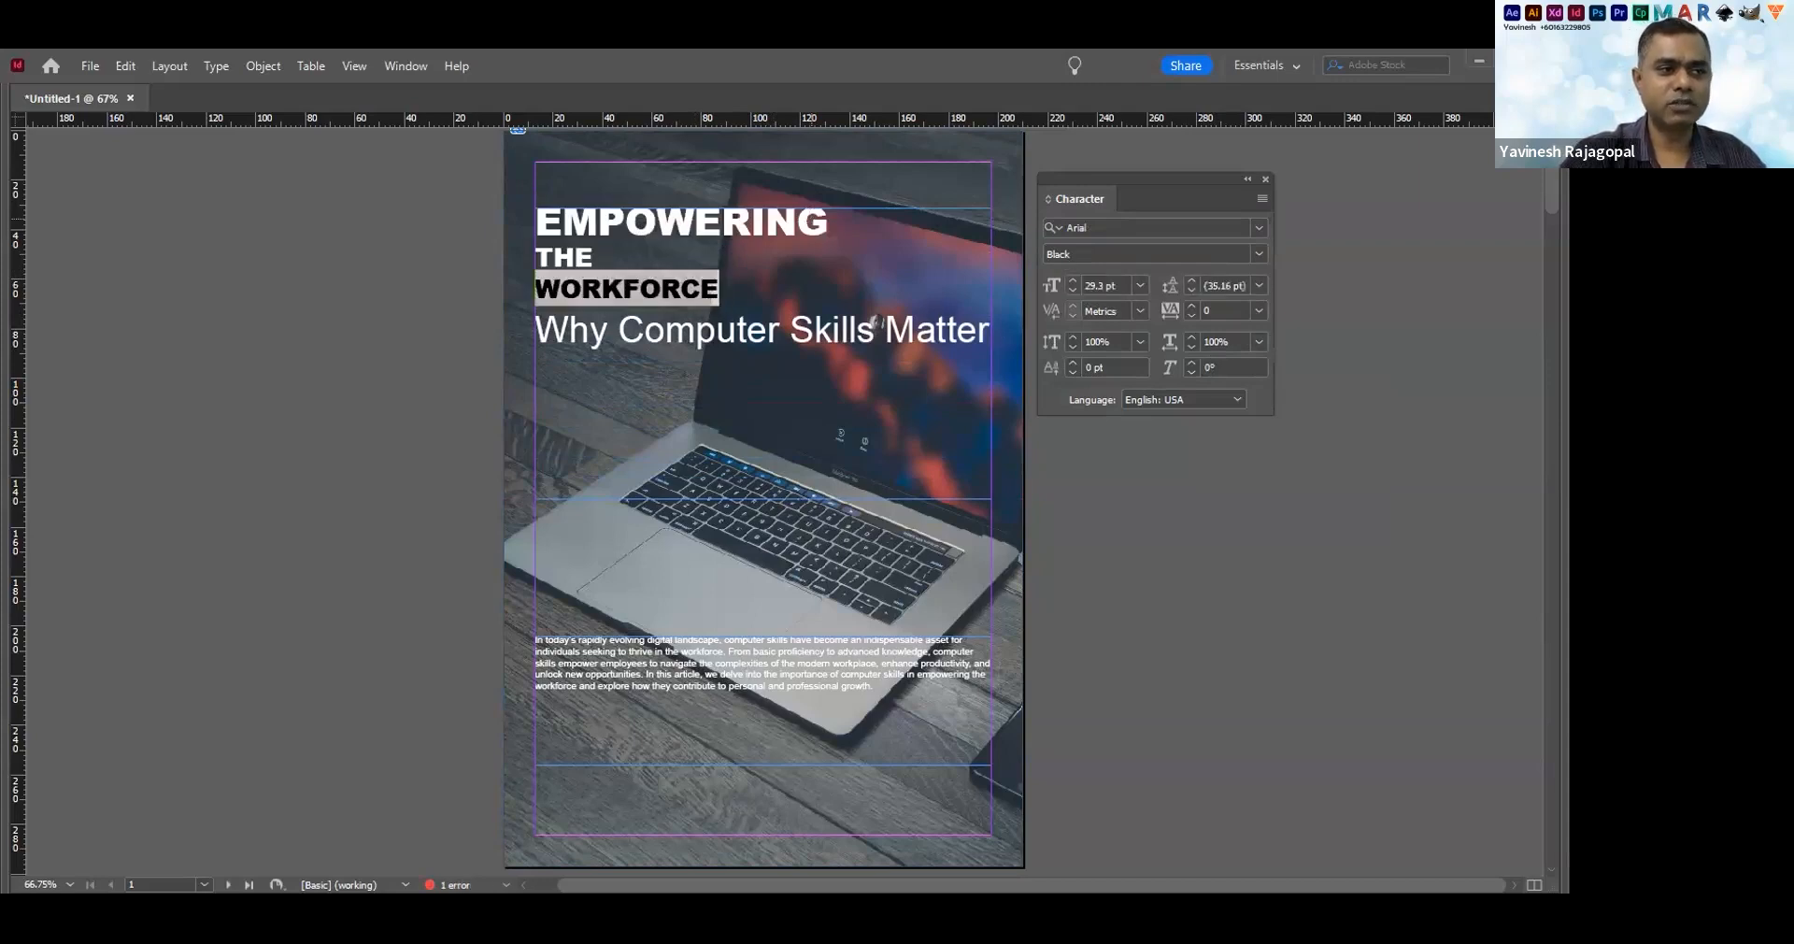
left_click(1254, 254)
left_click(1086, 398)
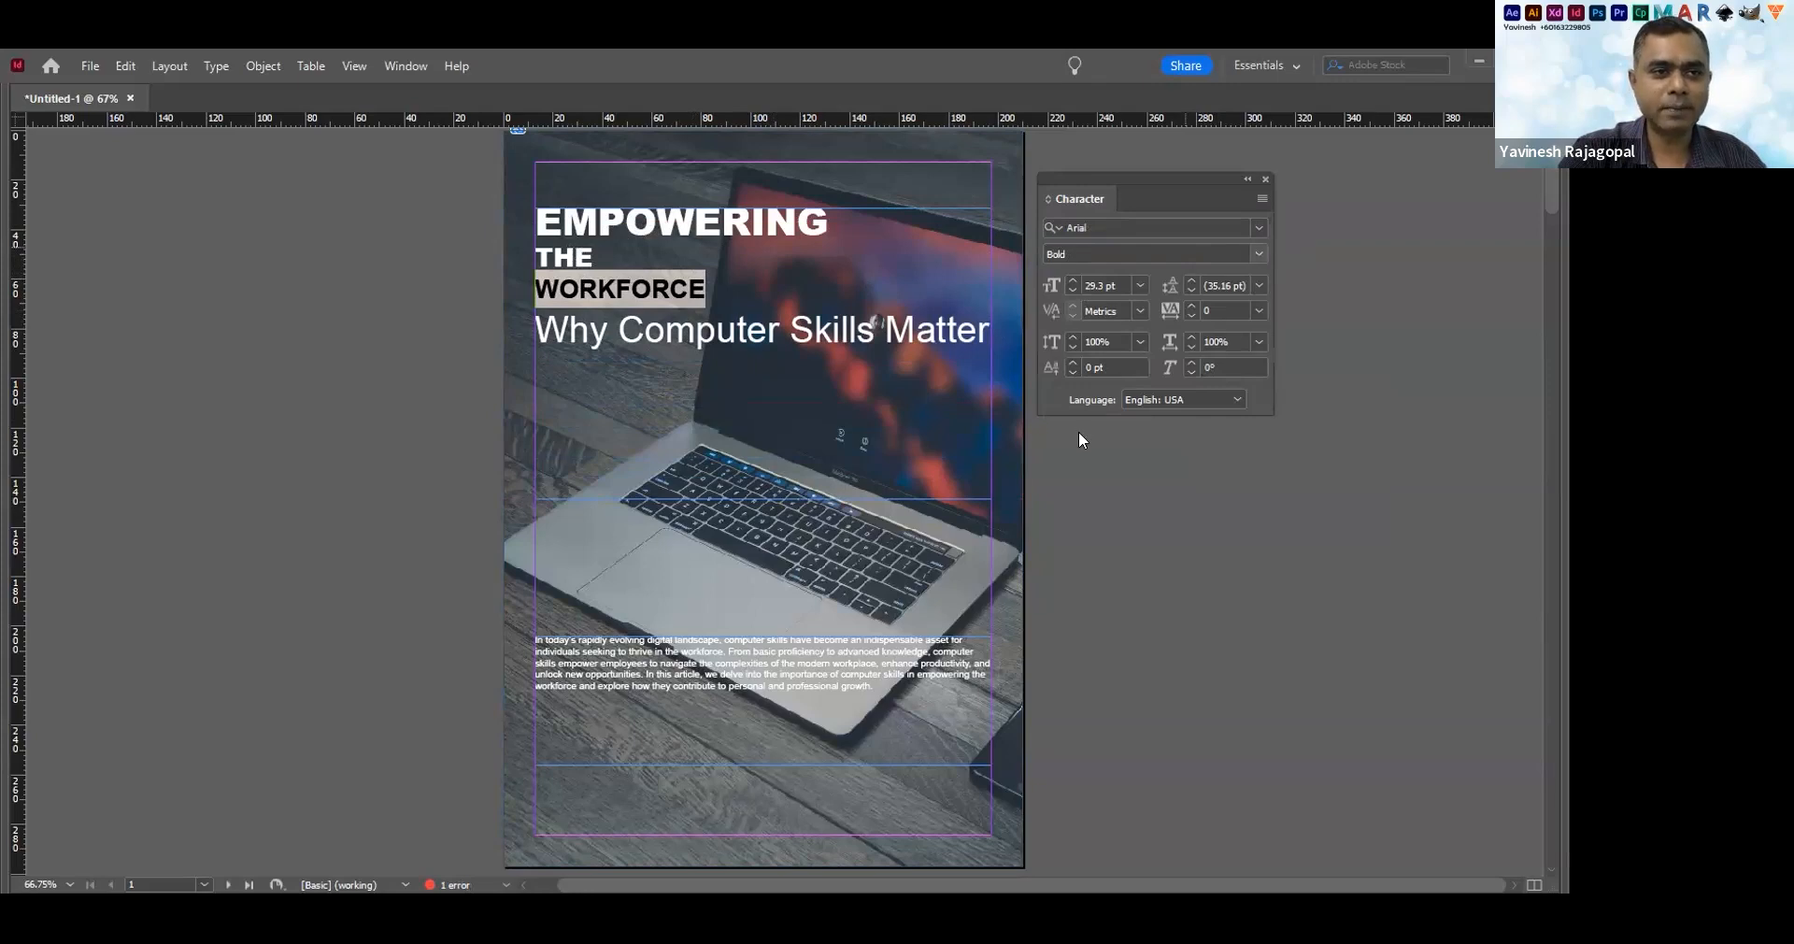
left_click(1258, 254)
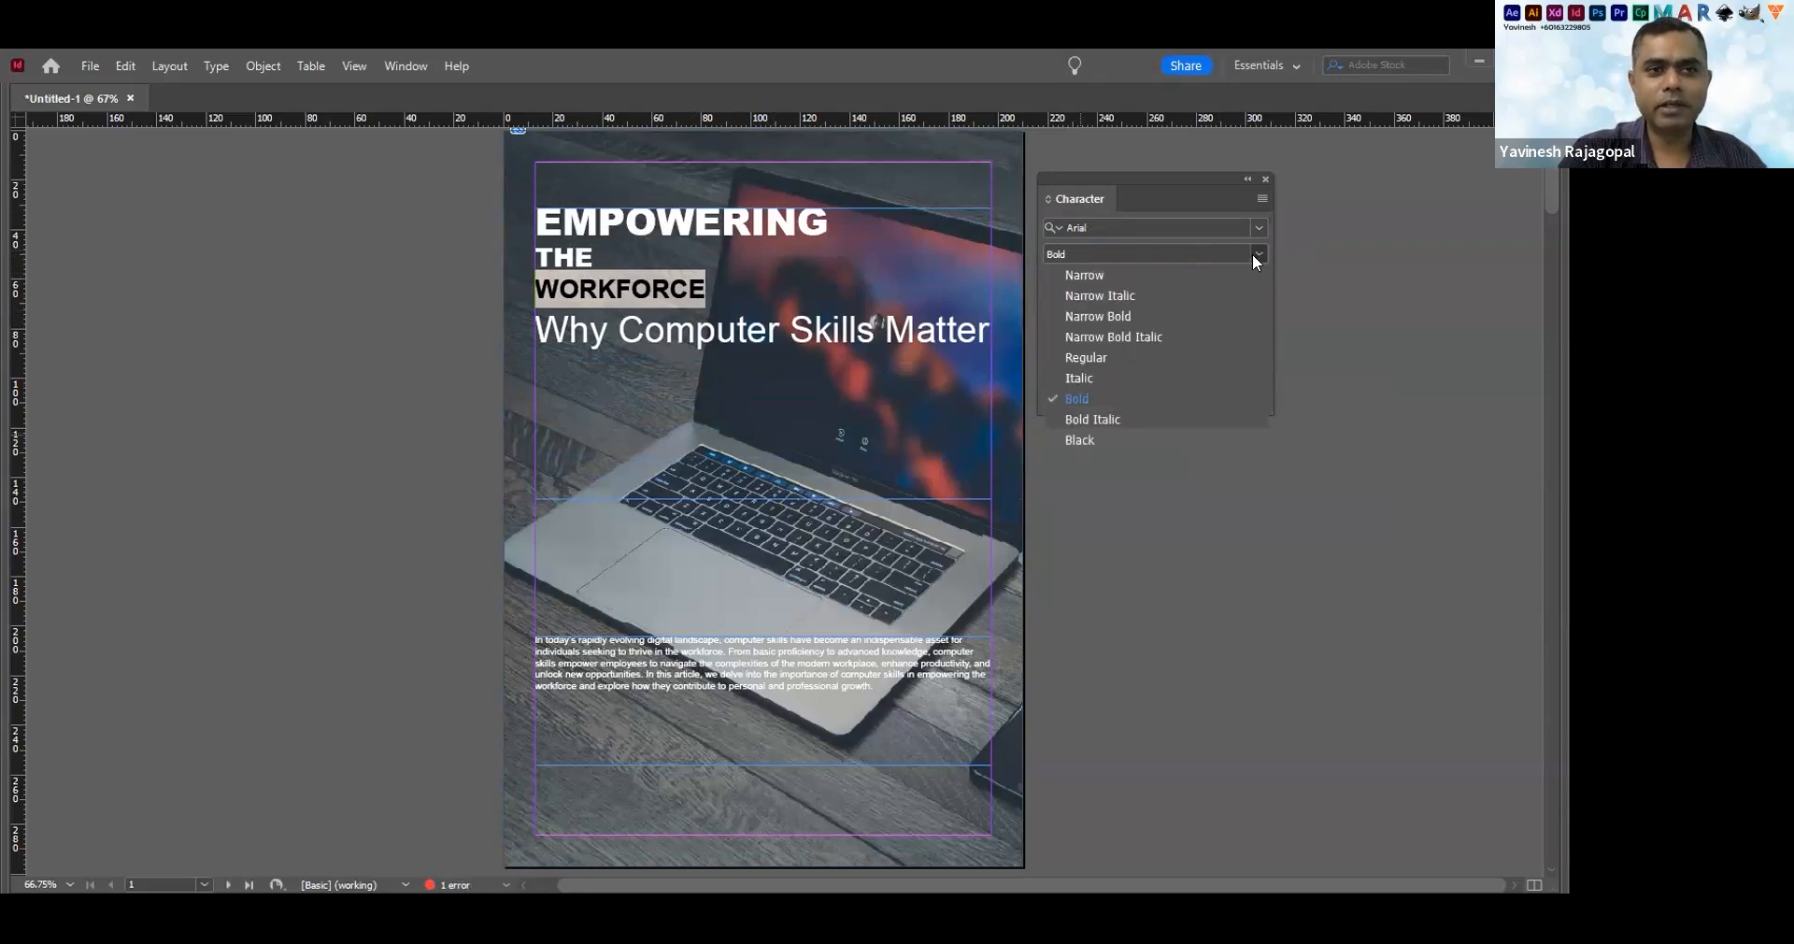
Undo the Bold style on WORKFORCE and the latest size and style changes on EMPOWERING
key("ctrl+z")
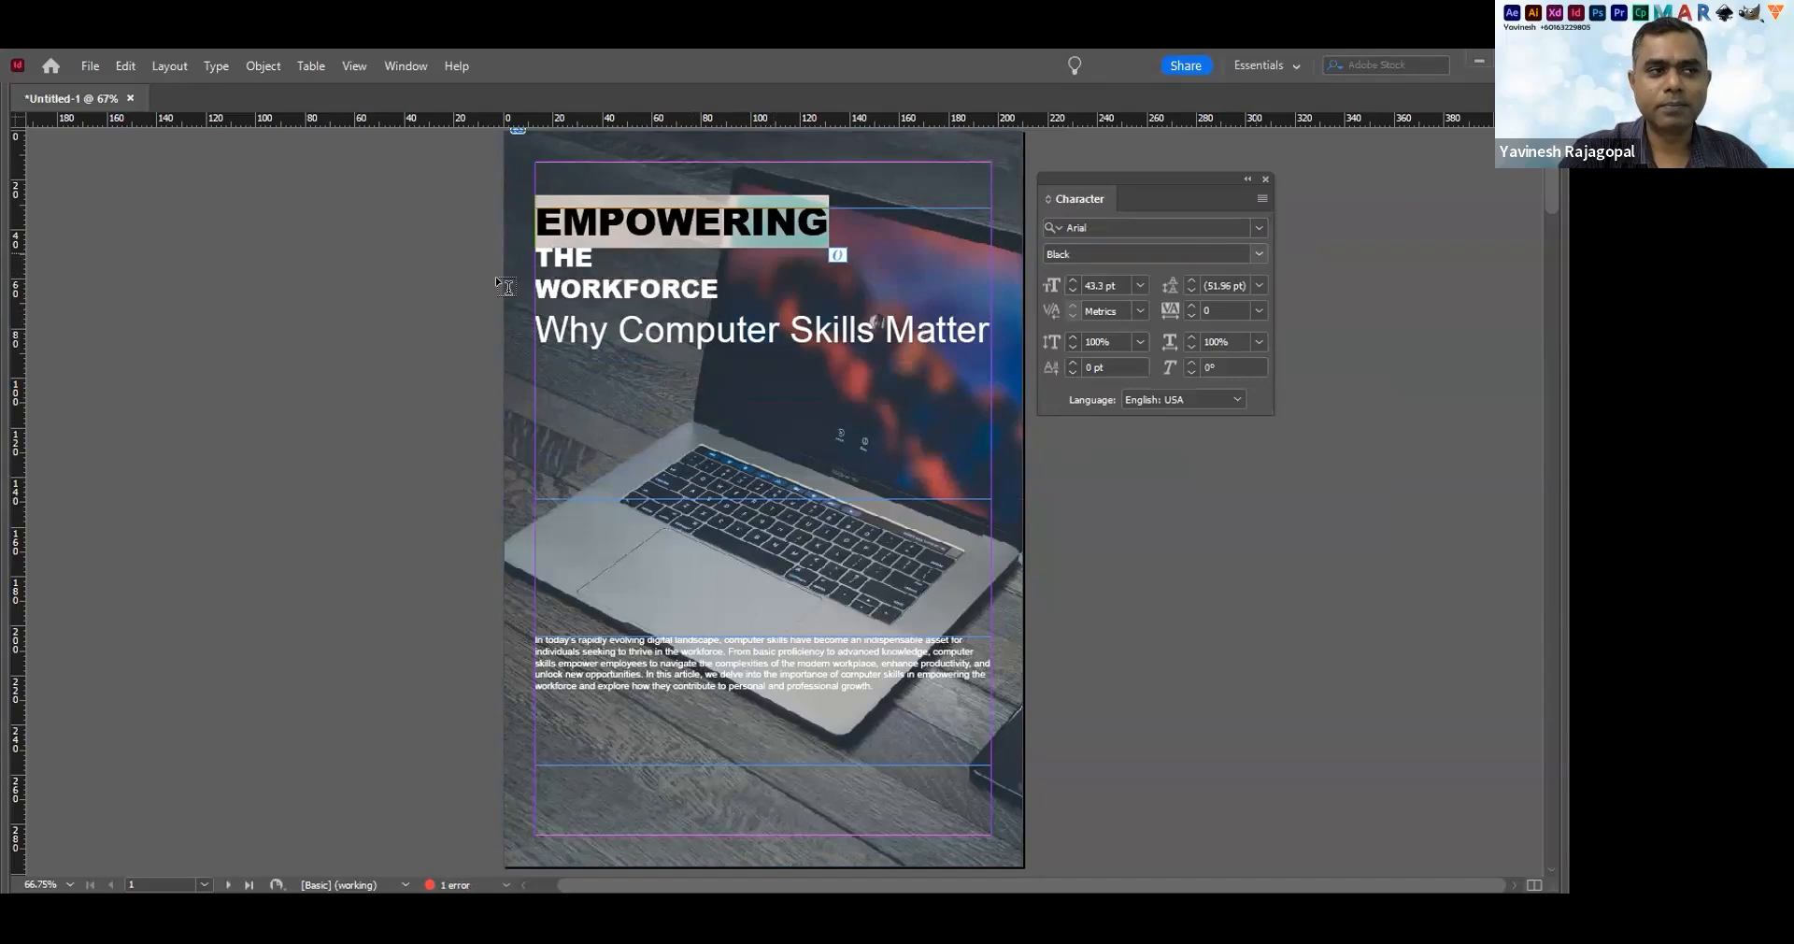
key("ctrl+z")
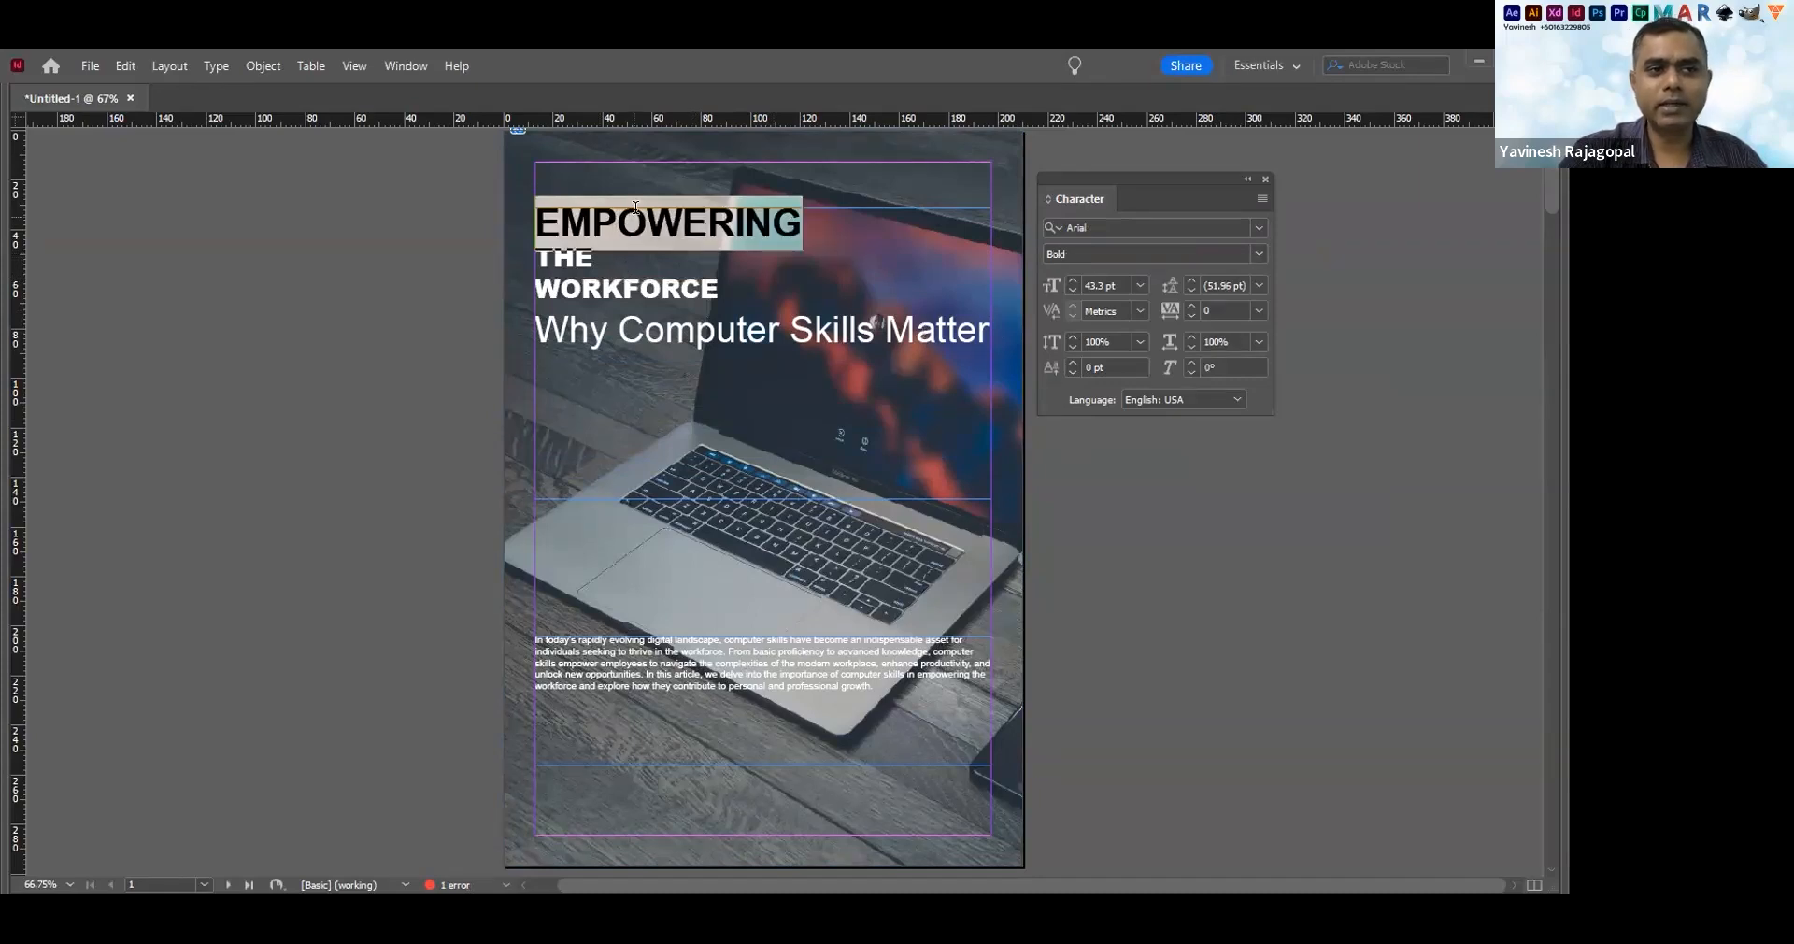
Try a wider tracking of 25 on the word EMPOWERING
left_click(1220, 309)
type("325")
key("Return")
type("500")
key("Return")
scroll(1223, 313, "up", 3)
scroll(1222, 313, "down", 9)
scroll(1222, 313, "down", 15)
scroll(1222, 313, "down", 2)
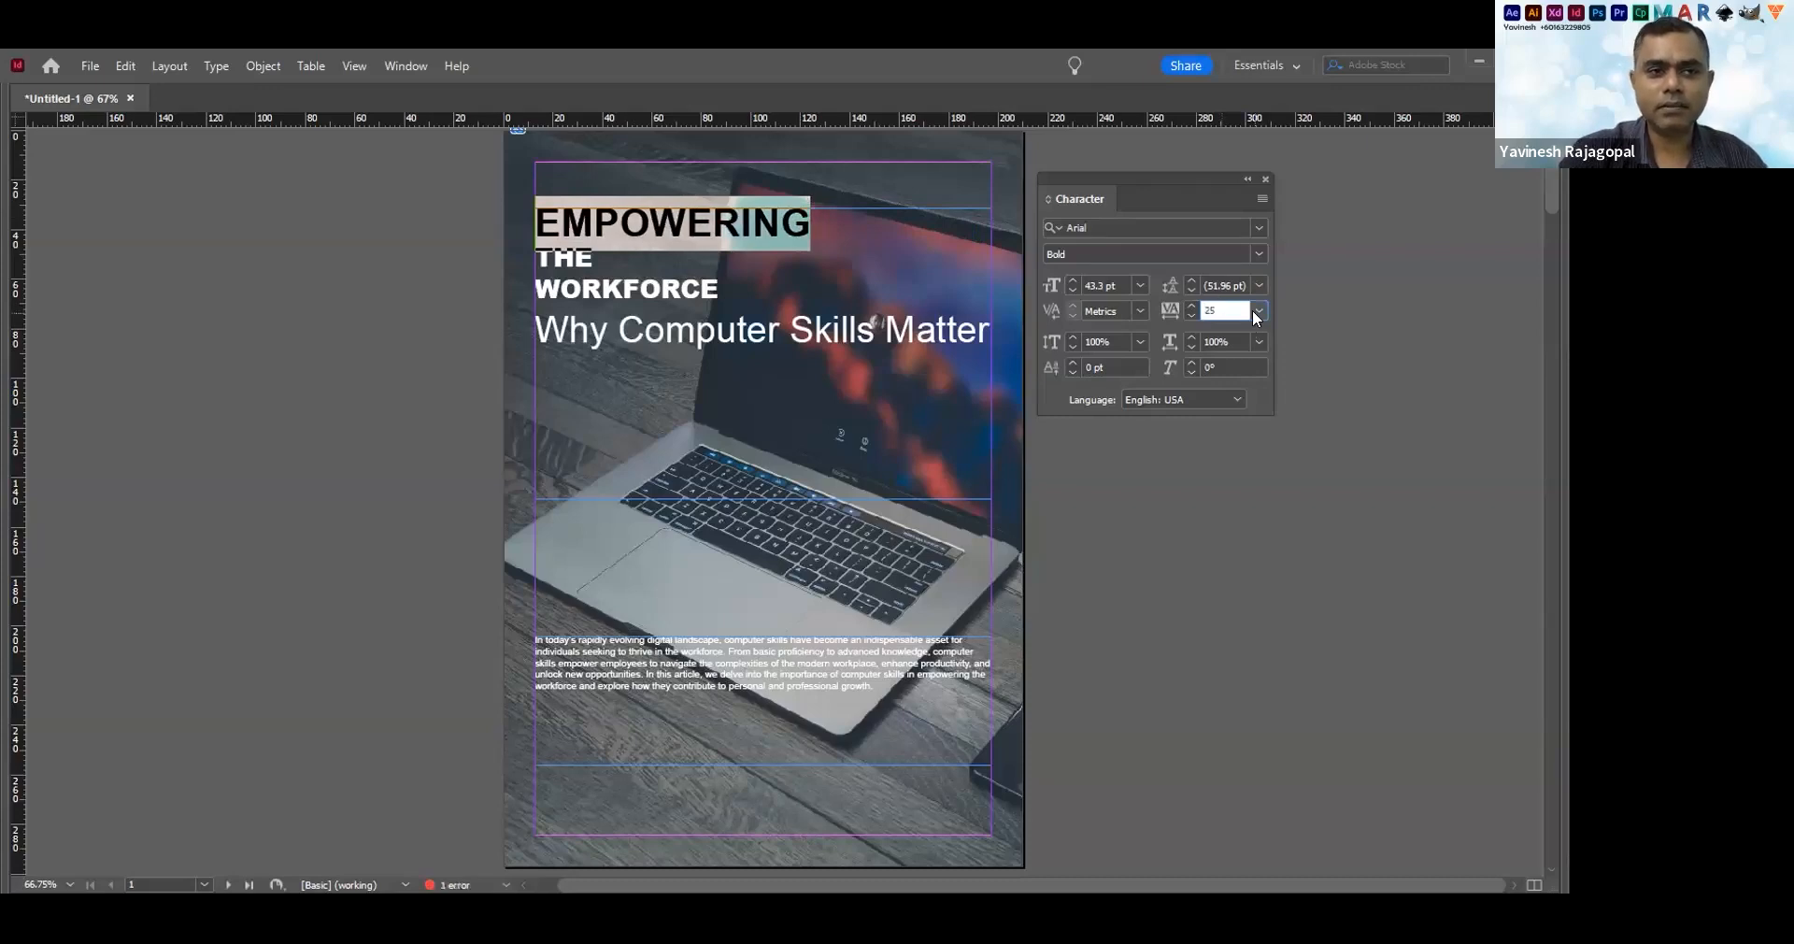
left_click(1259, 310)
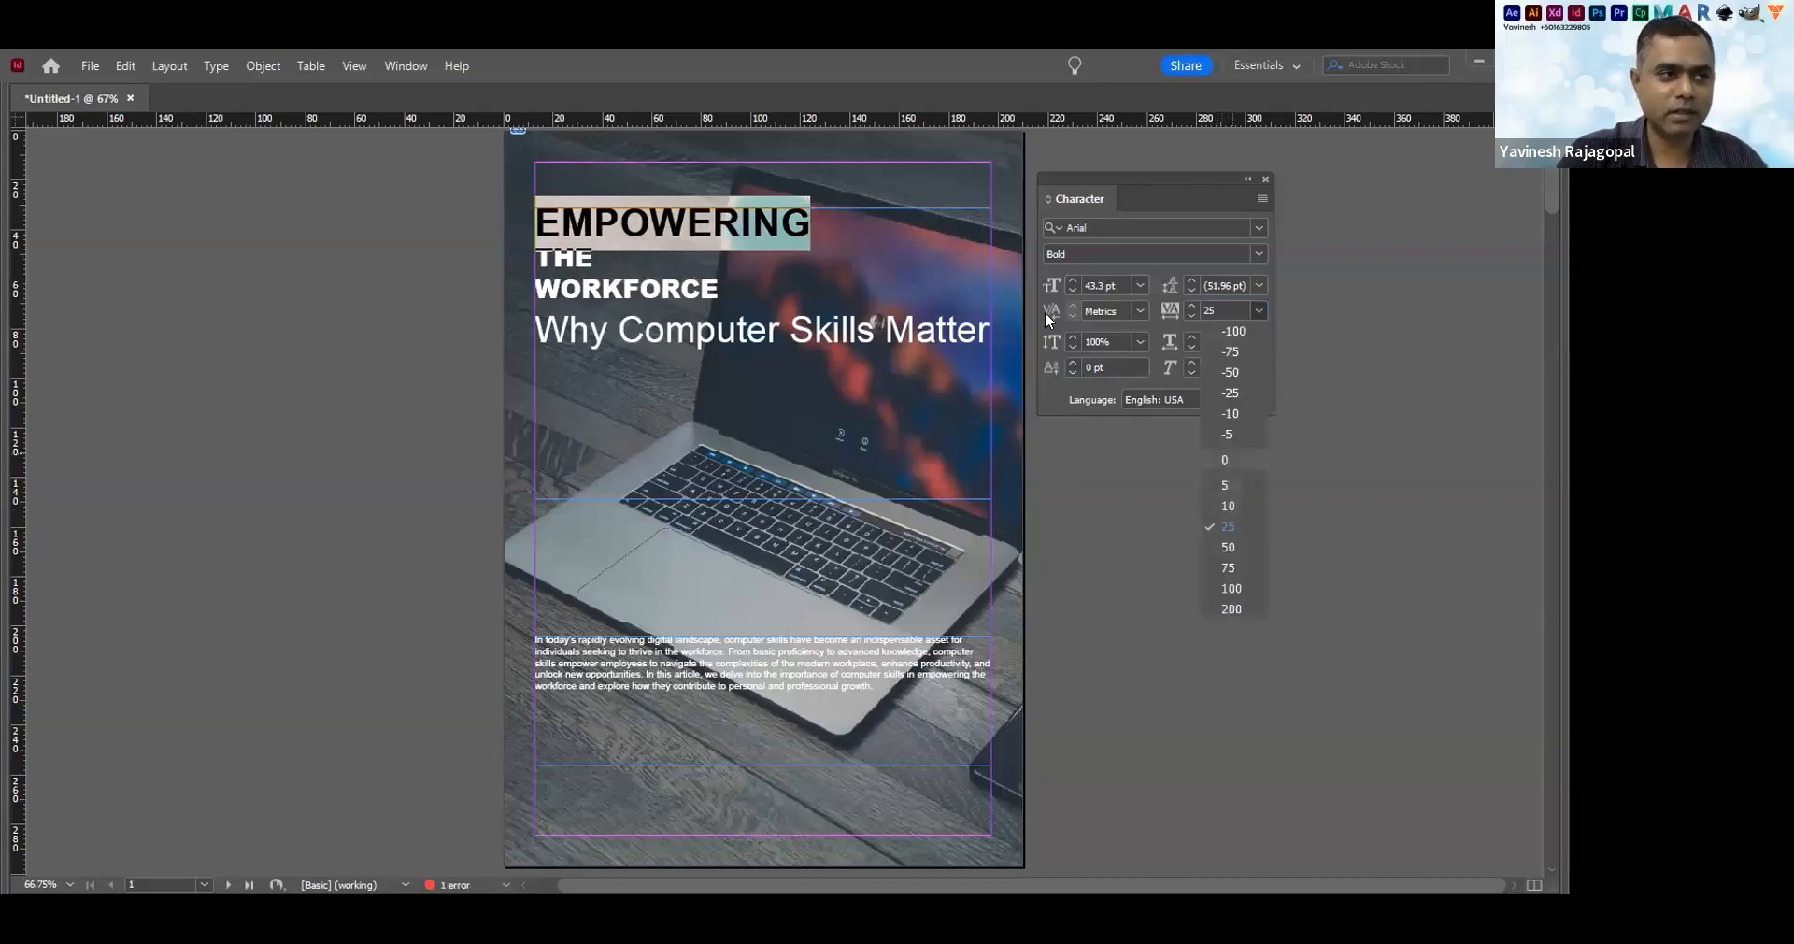
Enlarge the word WORKFORCE in the title to 60 pt
double_click(641, 288)
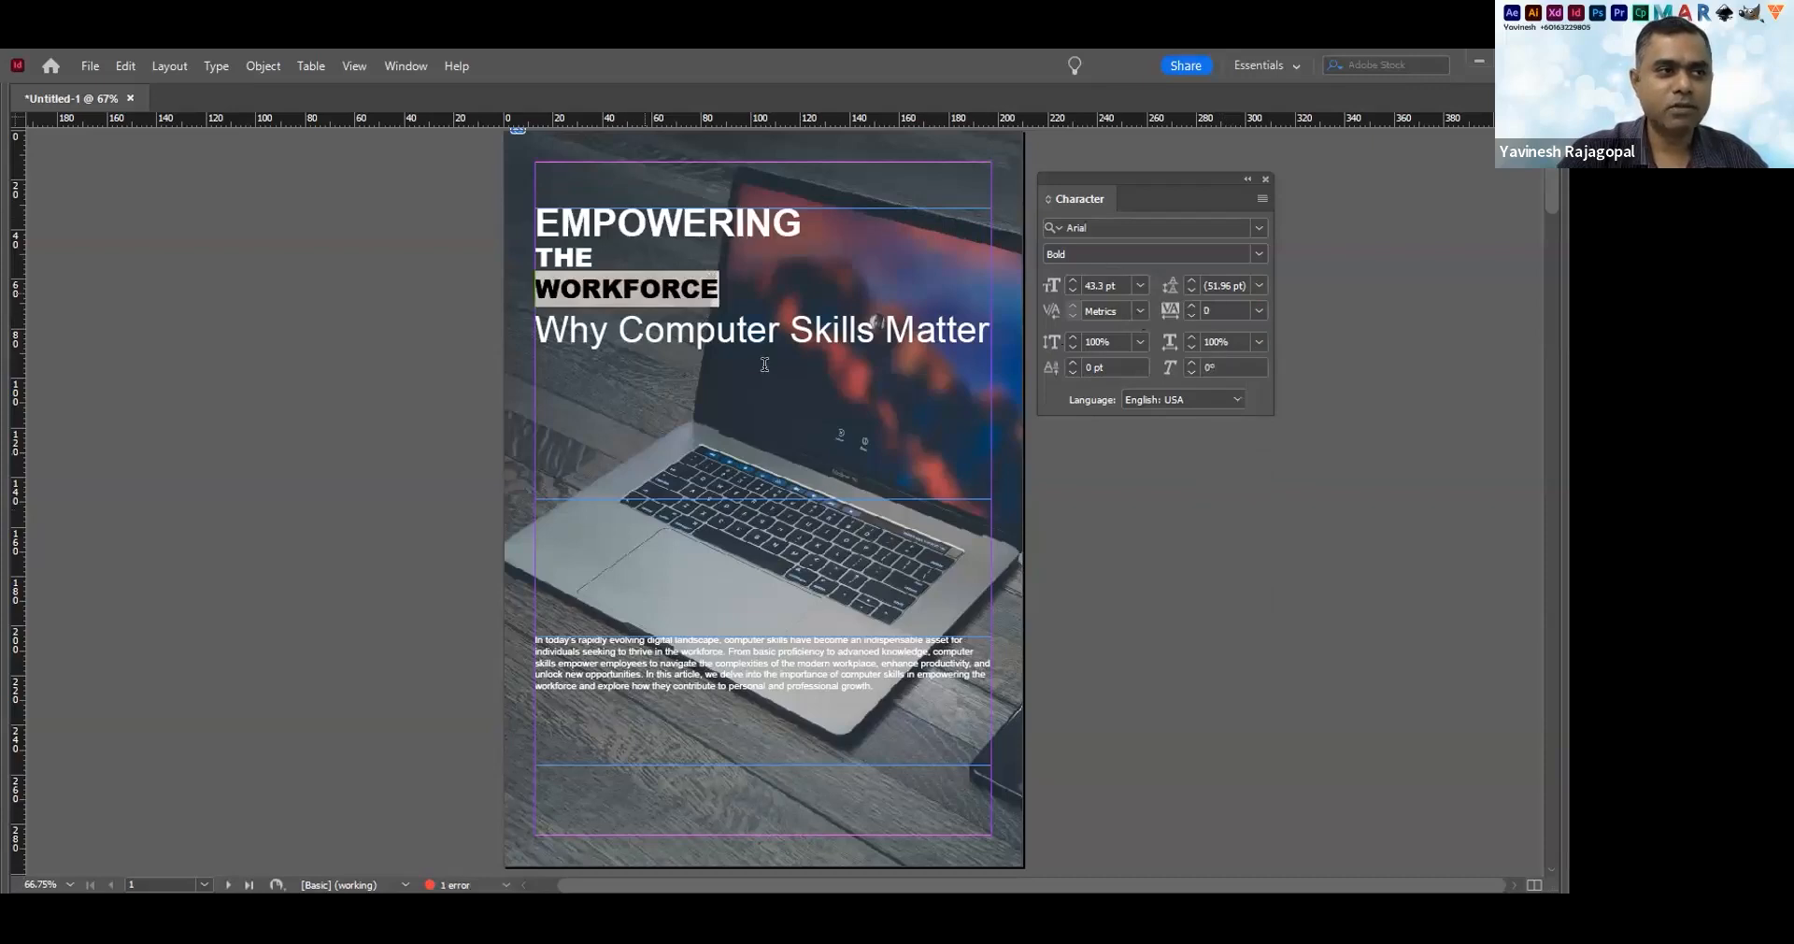
left_click(1107, 284)
scroll(1106, 283, "up", 10)
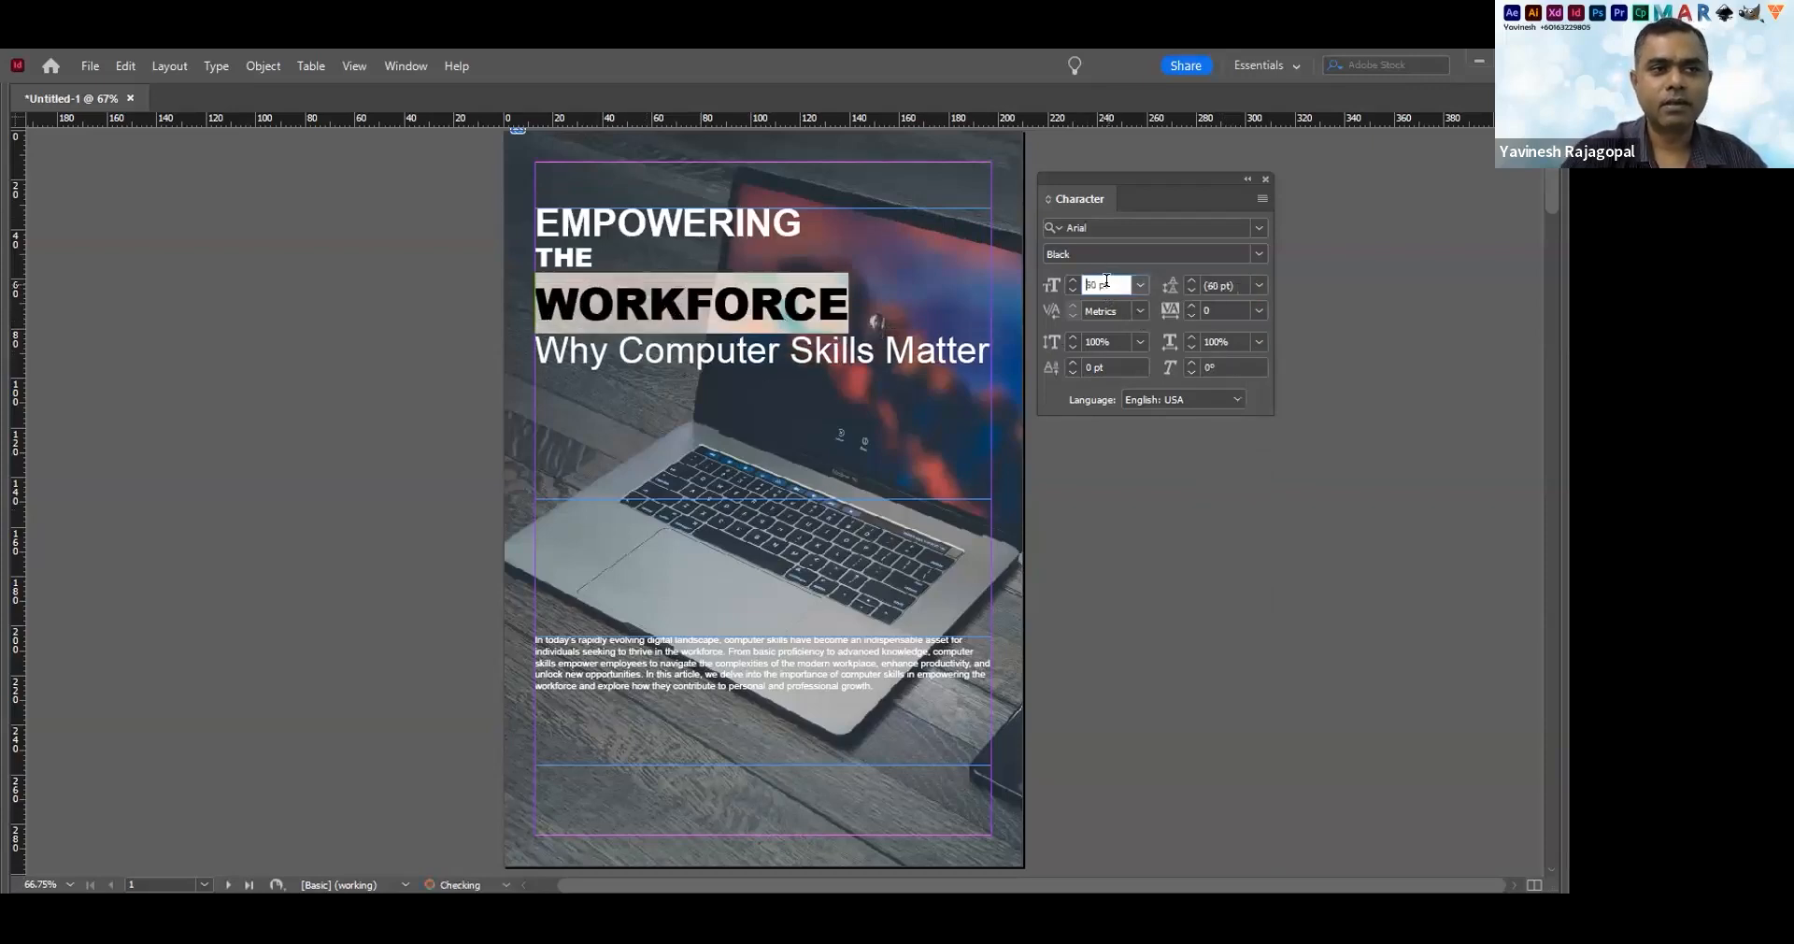
scroll(1107, 284, "up", 10)
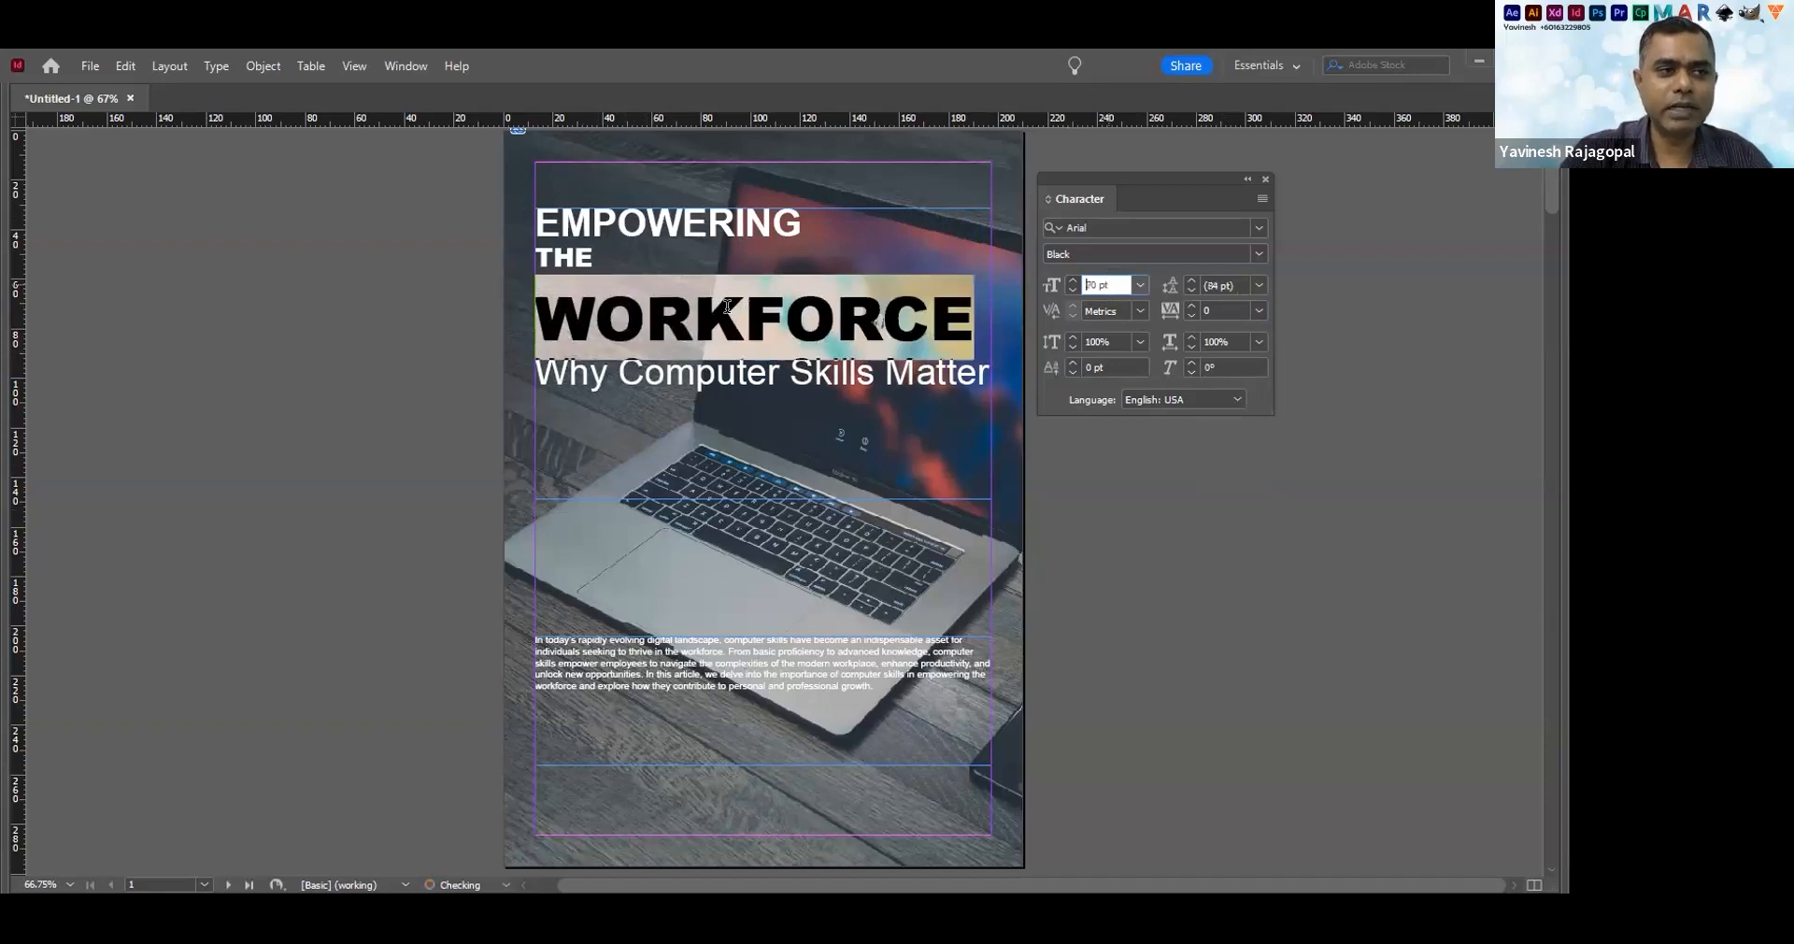
key("shift+Down")
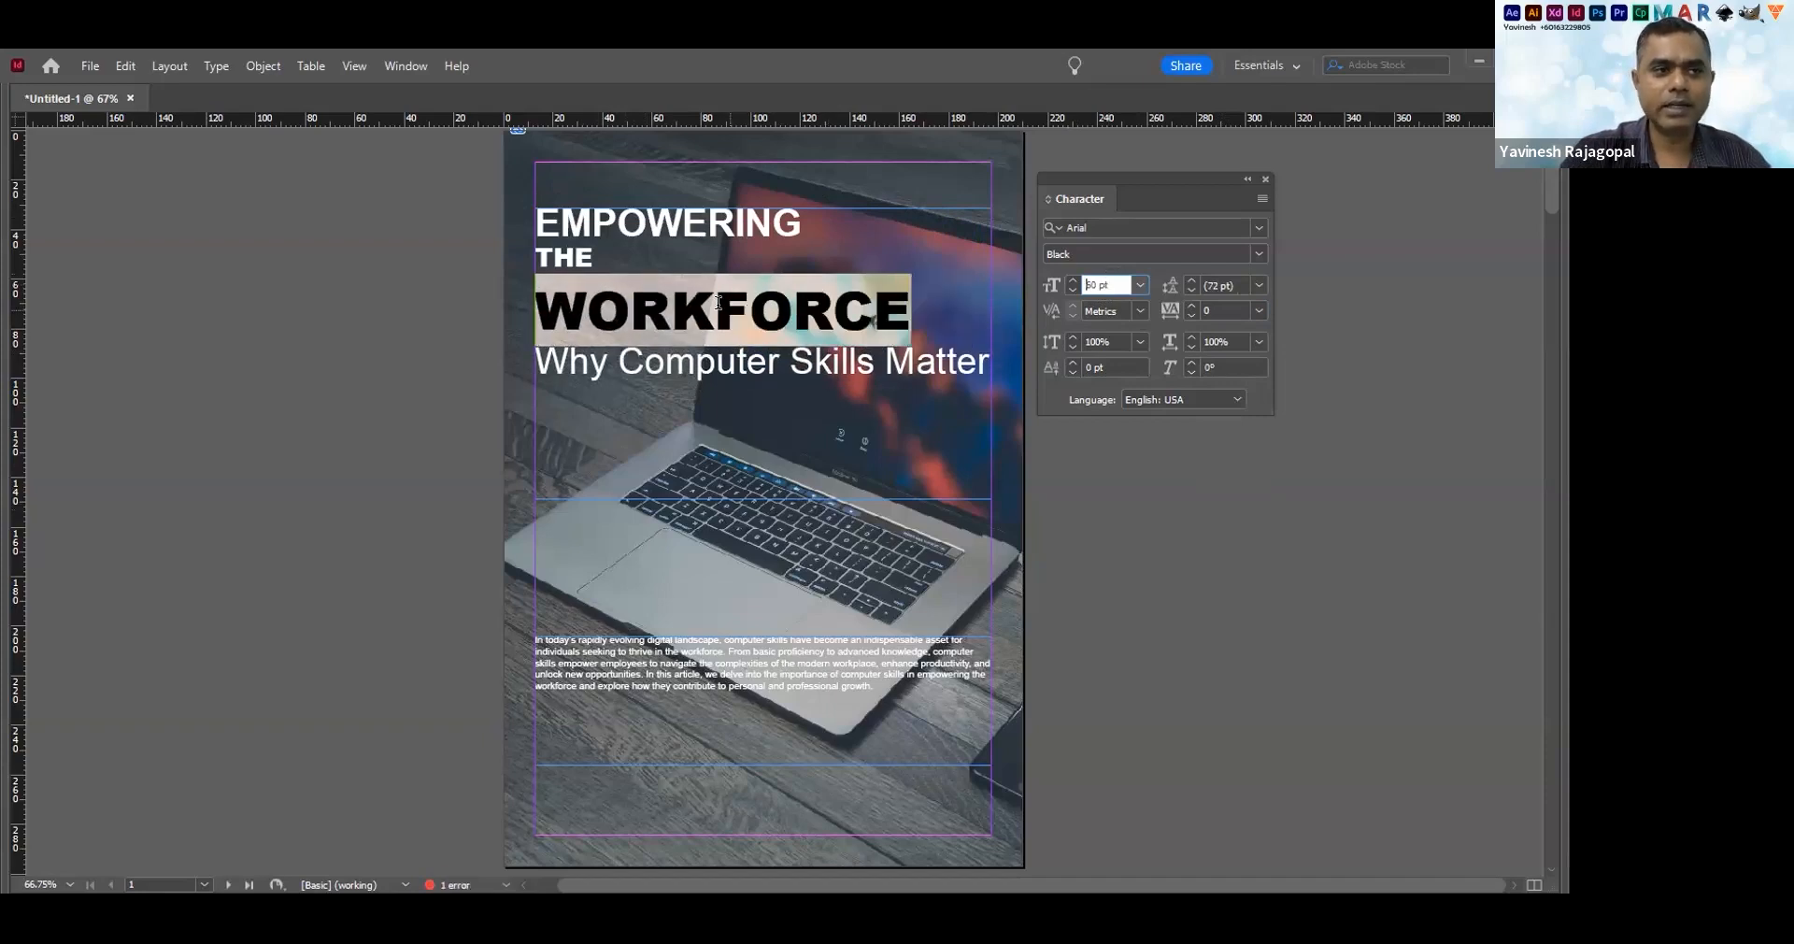
left_click(718, 302)
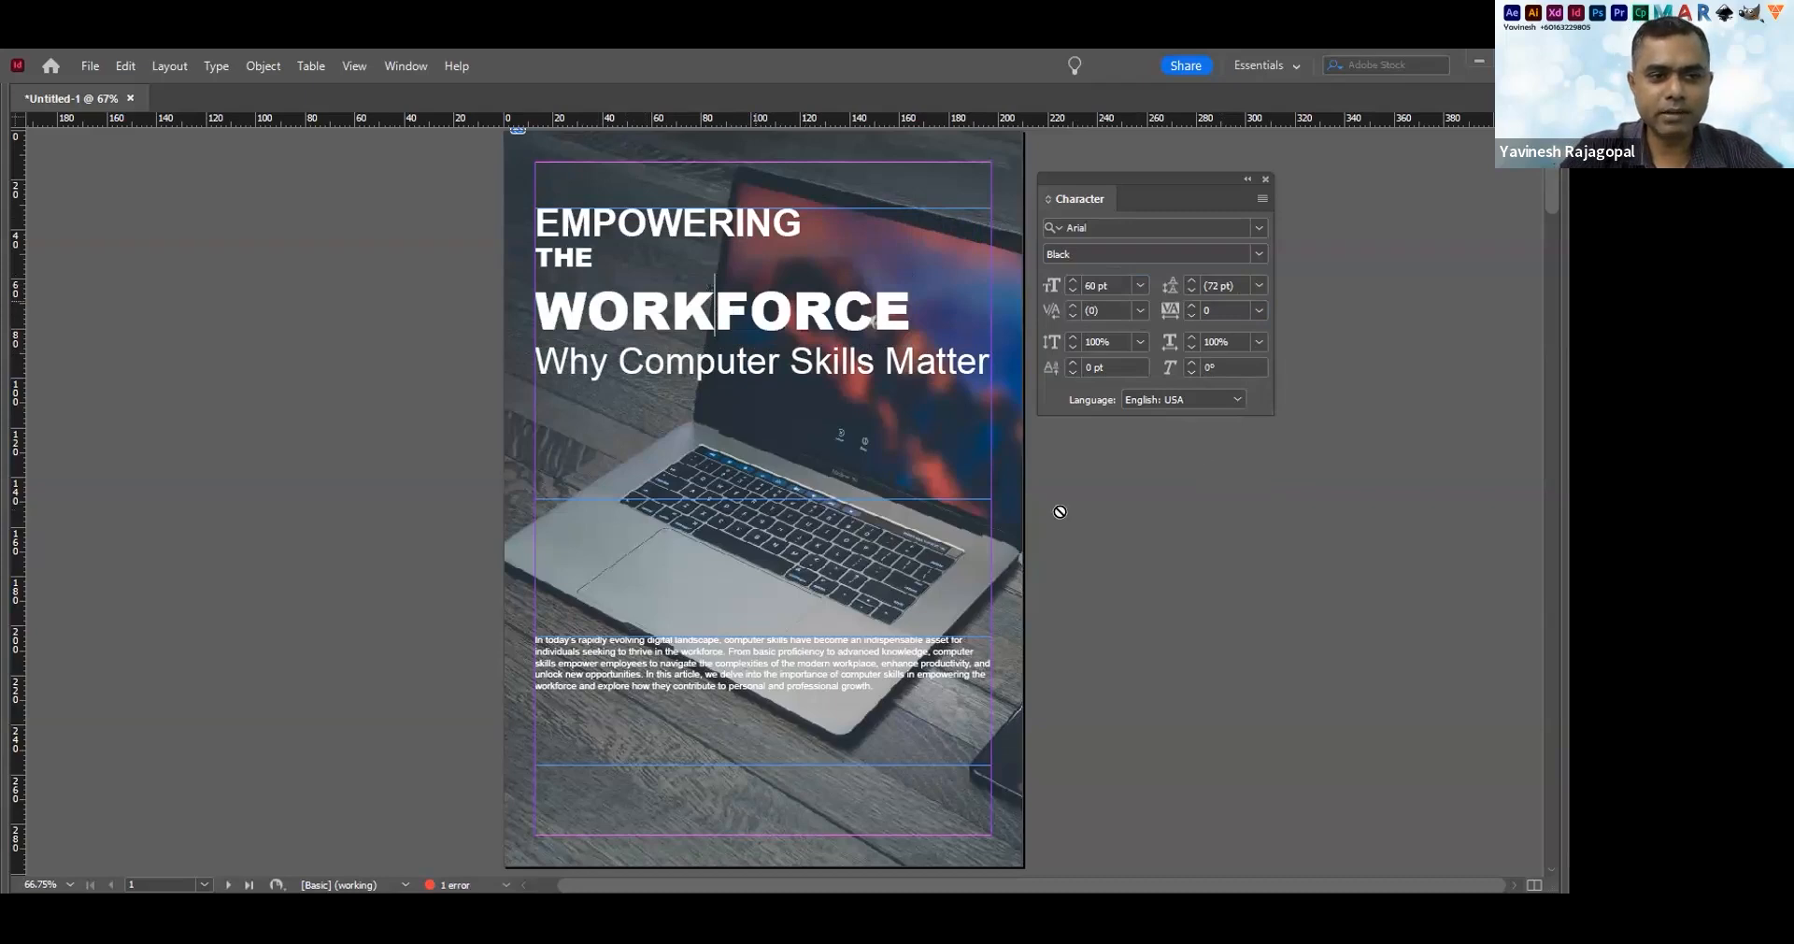
Swap the fill and stroke of WORKFORCE so the word has a white outline and no fill
key("ctrl+a")
key("F6")
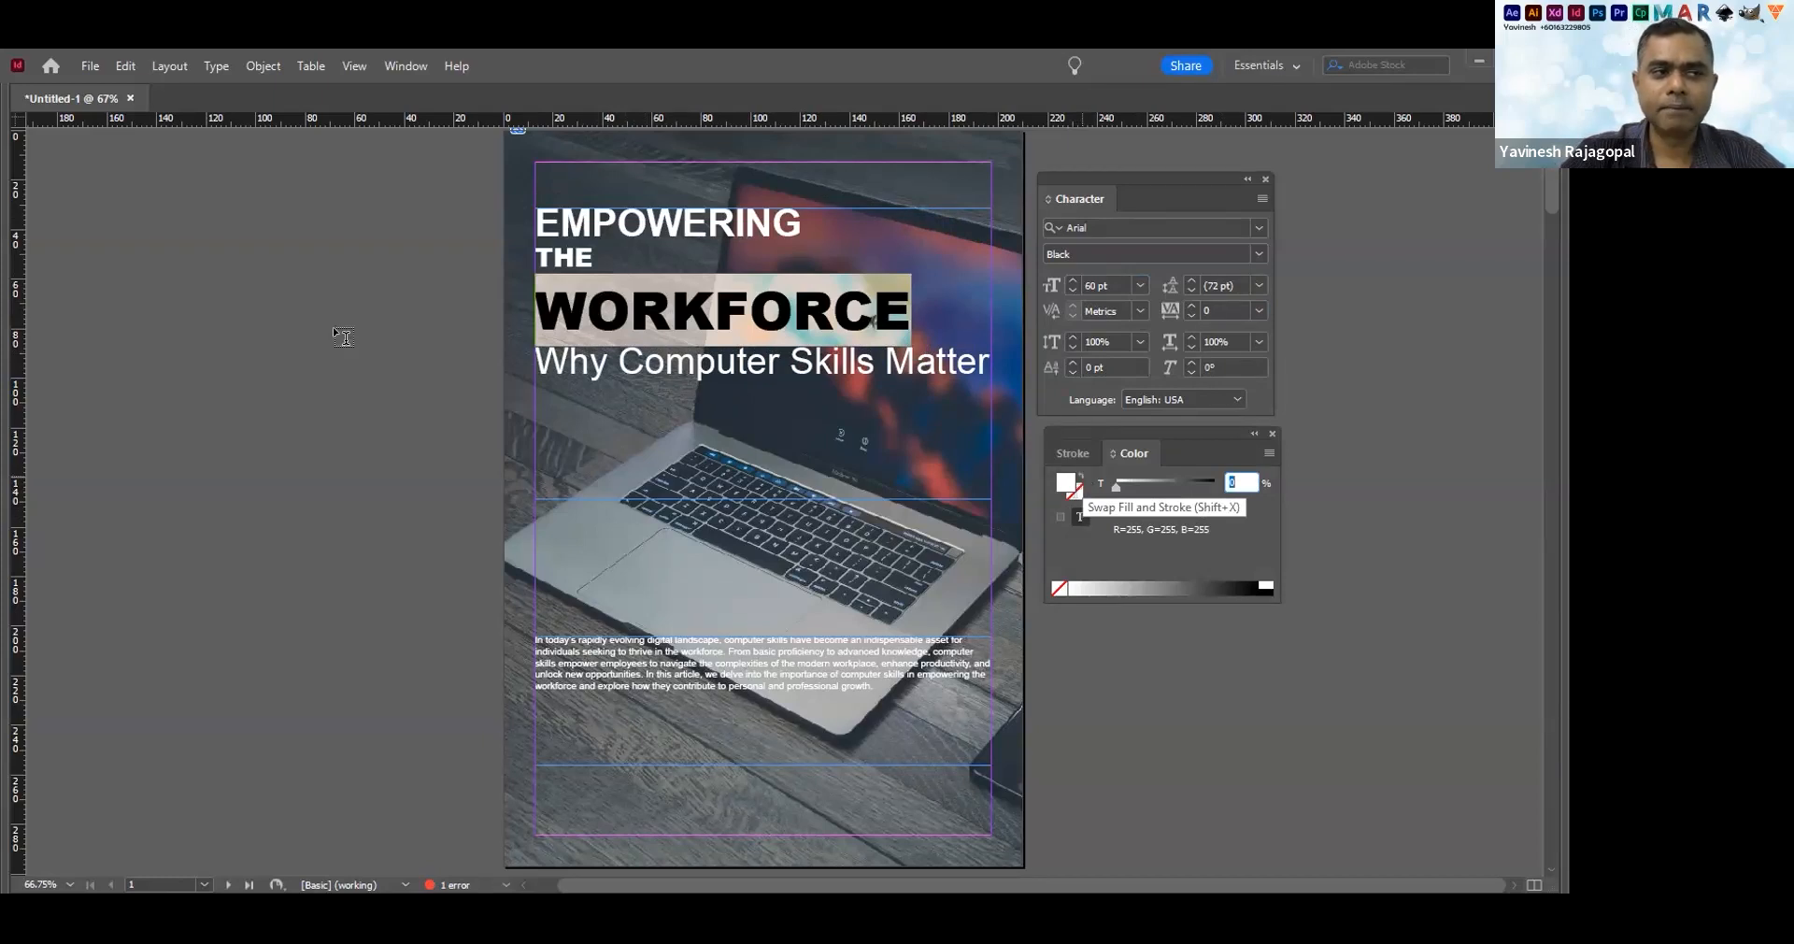
key("shift+x")
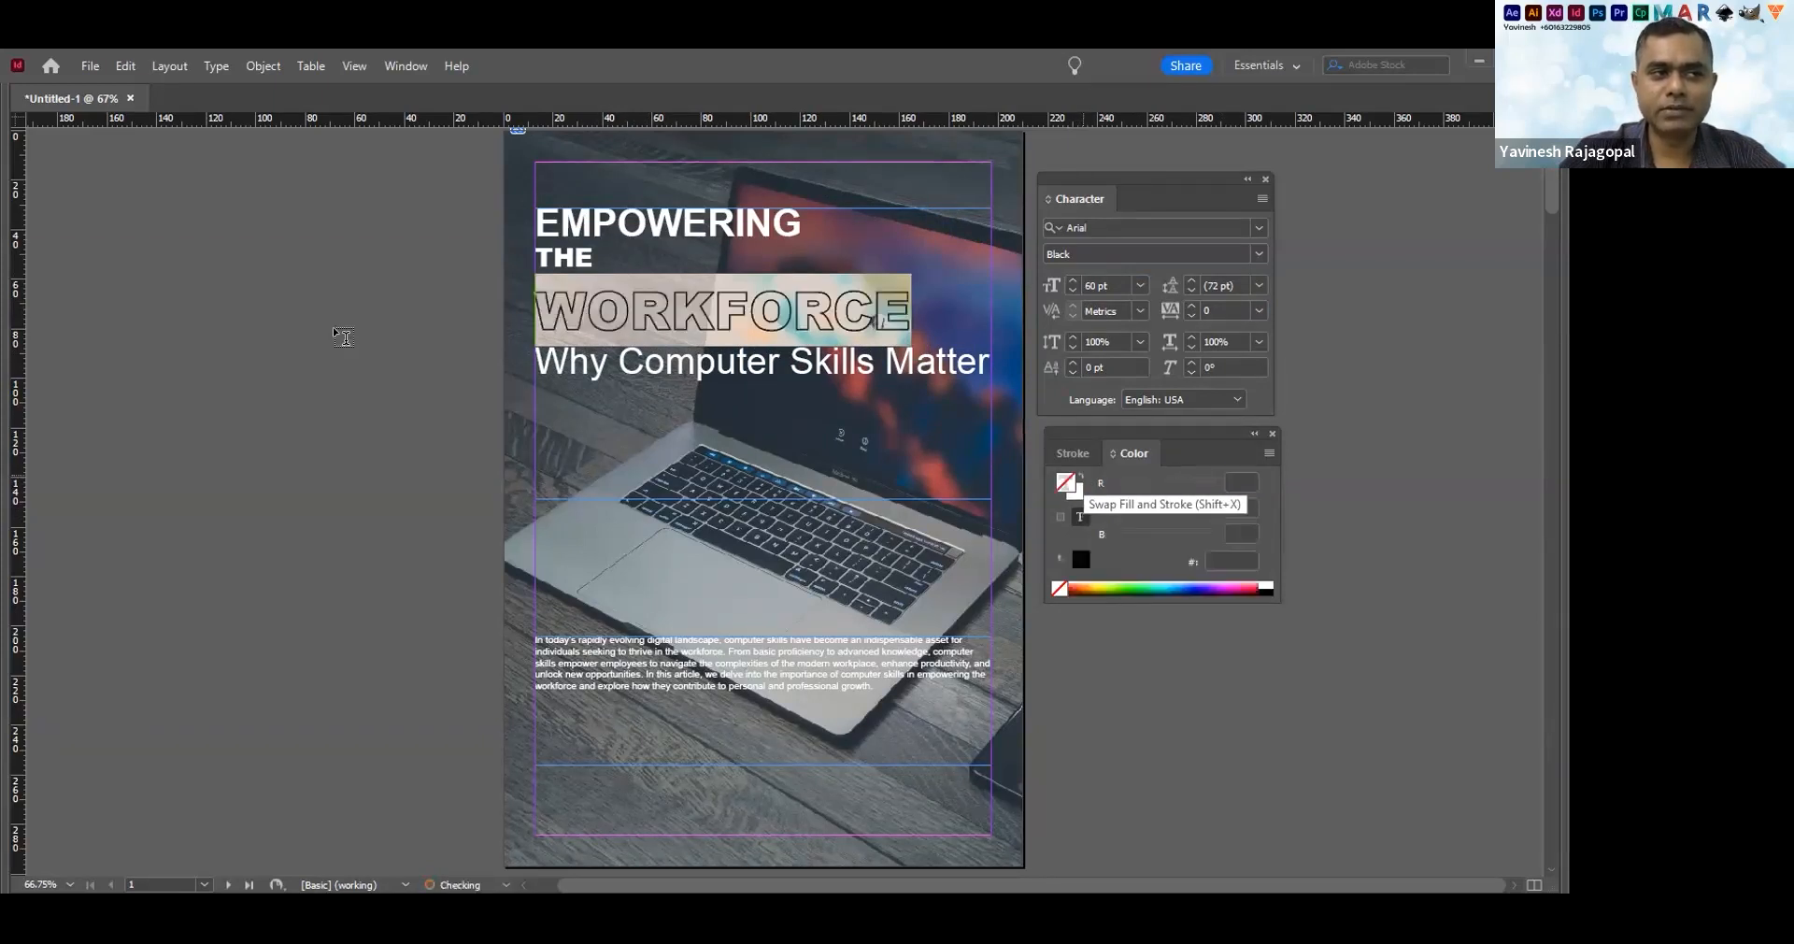
left_click(343, 337)
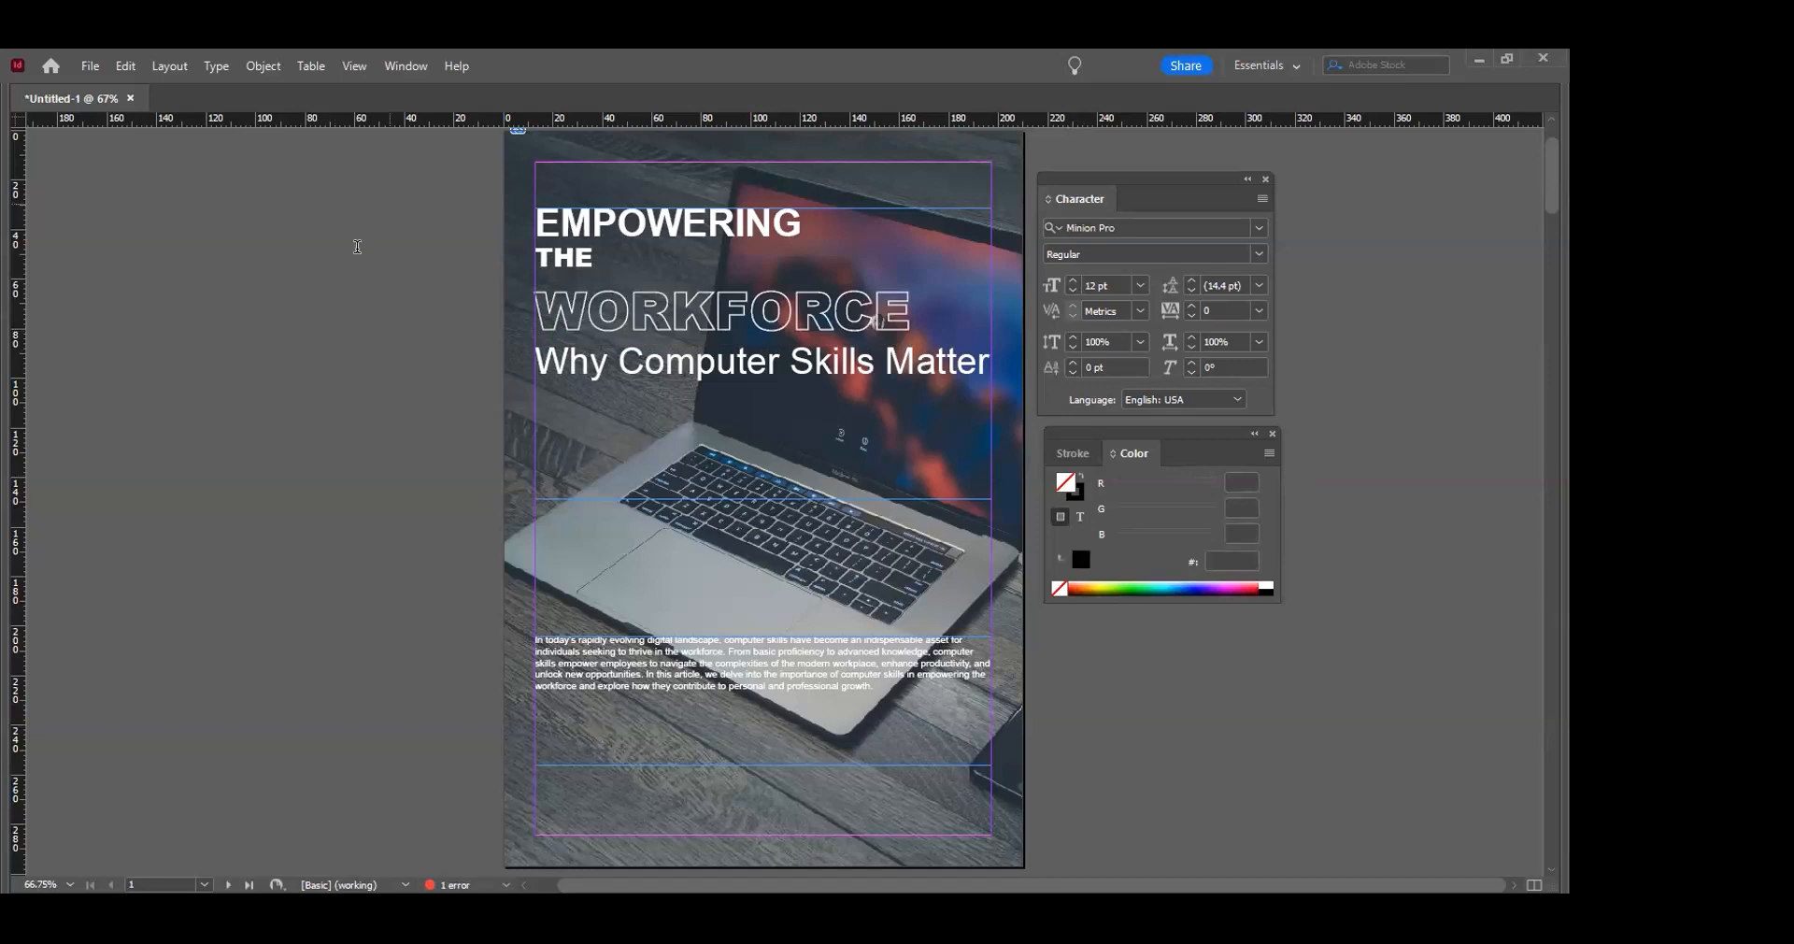
Examine the character settings of the title words WORKFORCE and THE up close
scroll(357, 246, "up", 3)
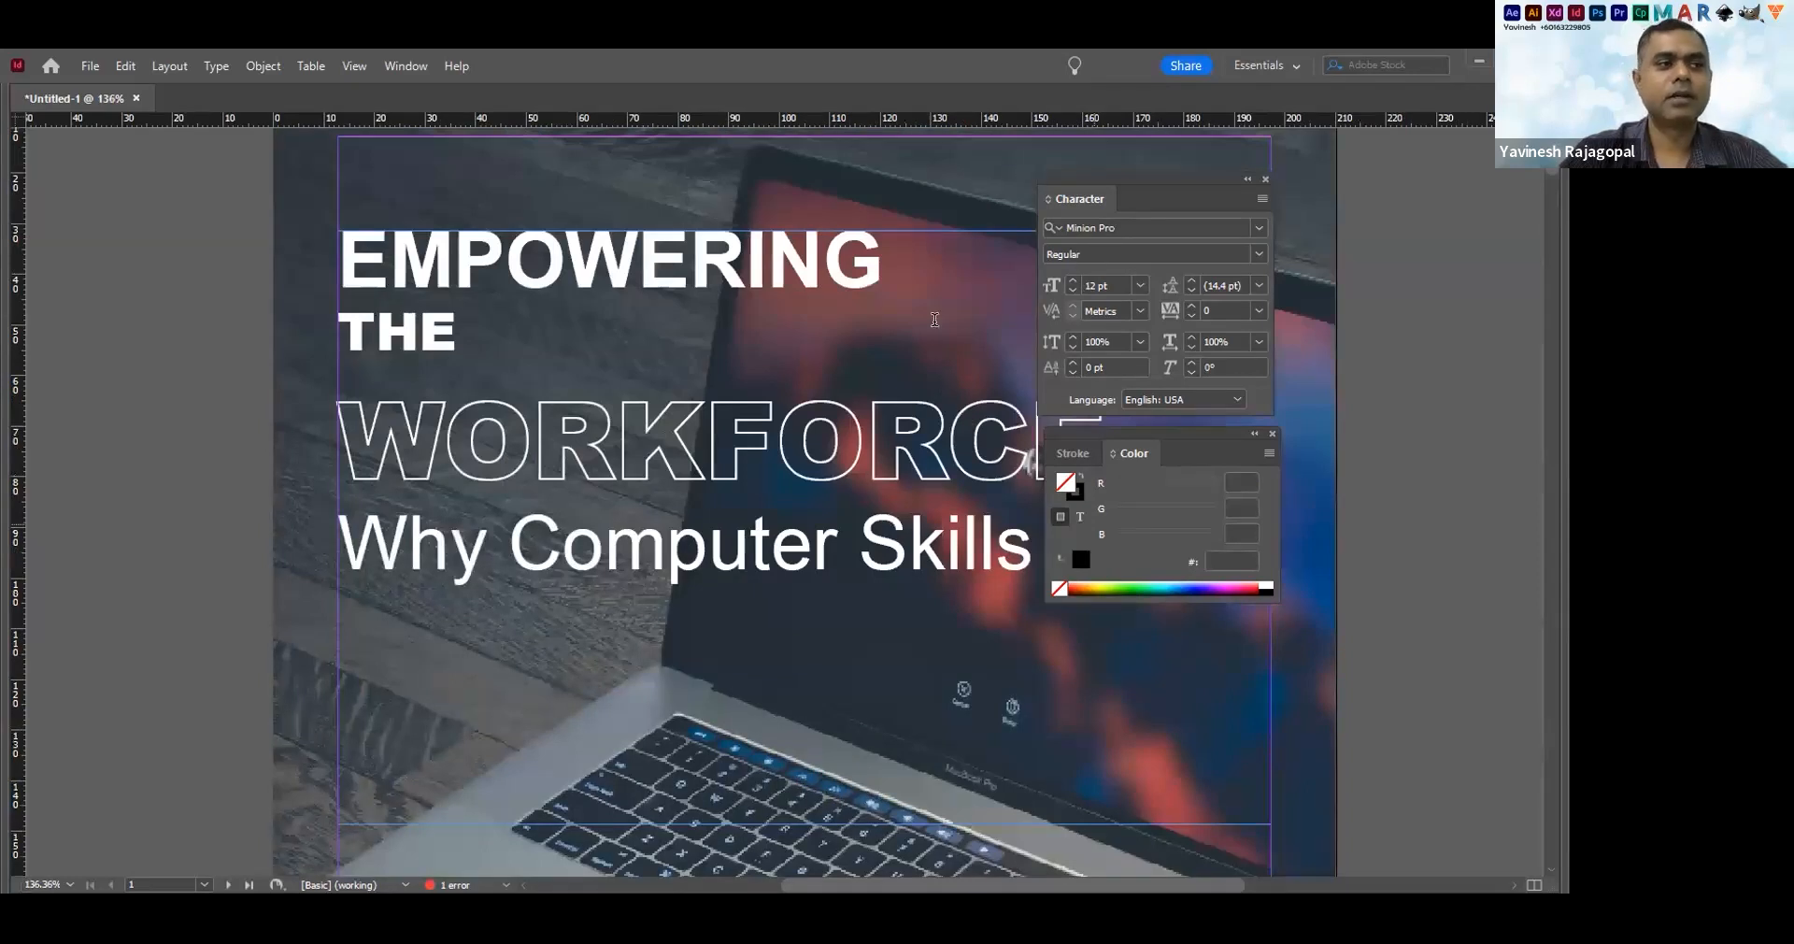
left_click_drag(327, 279, 195, 216)
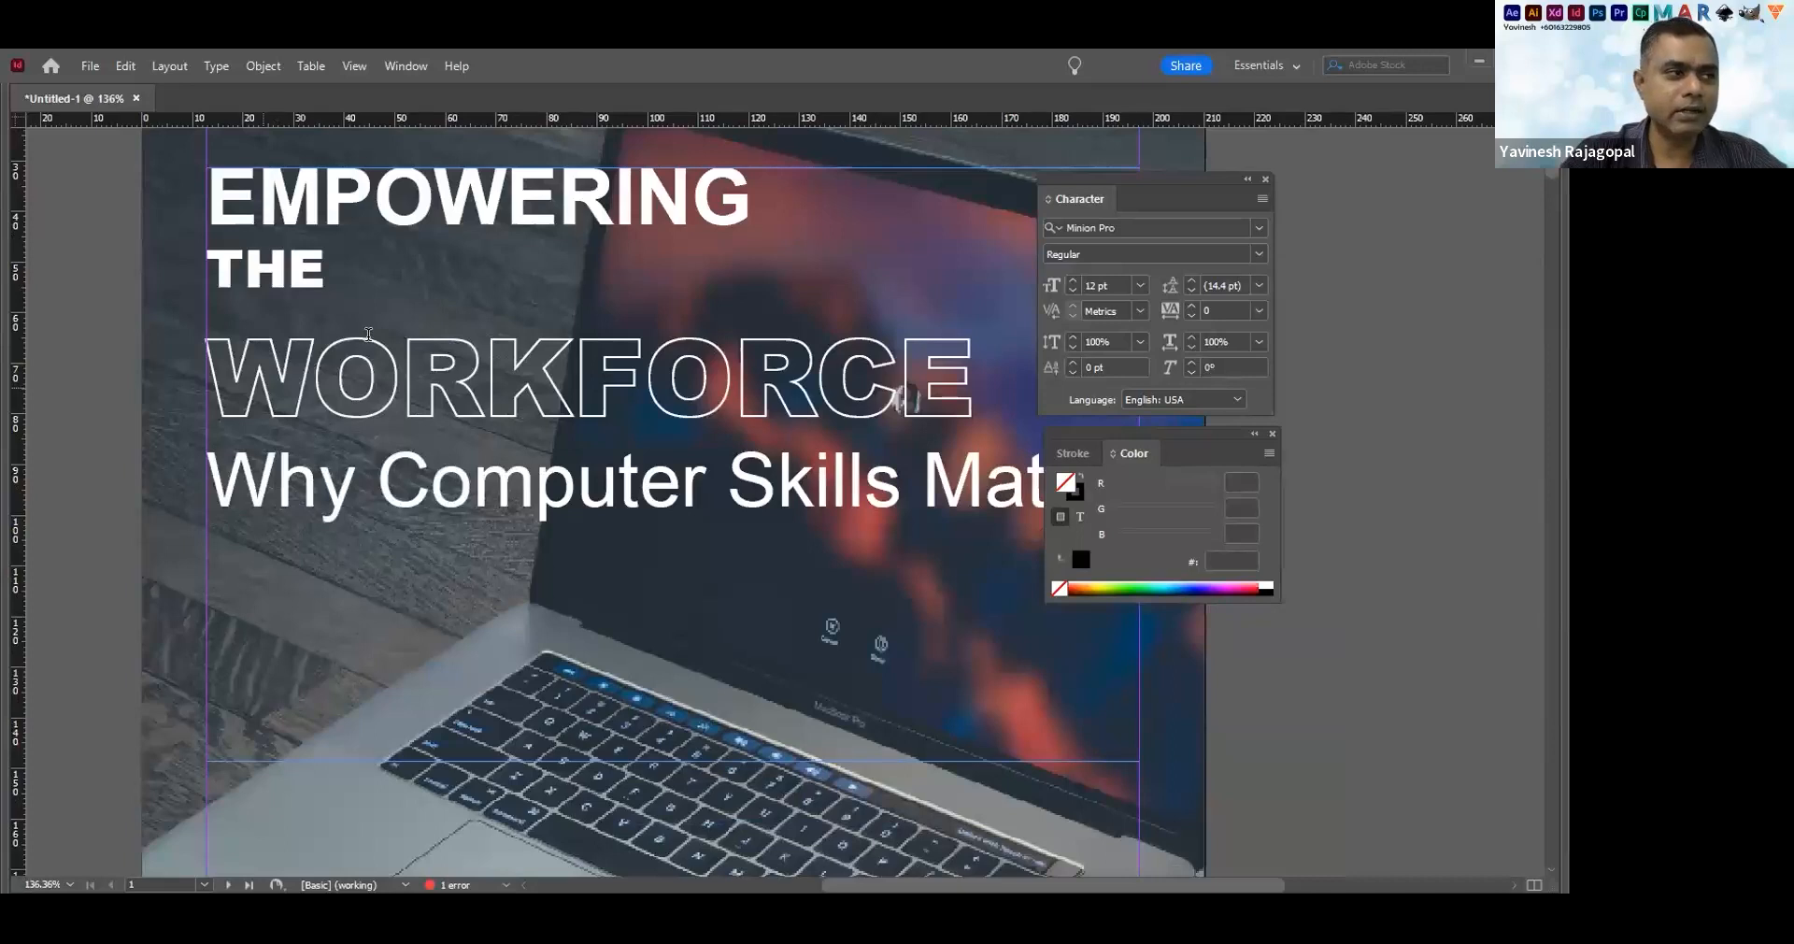
left_click_drag(253, 387, 946, 388)
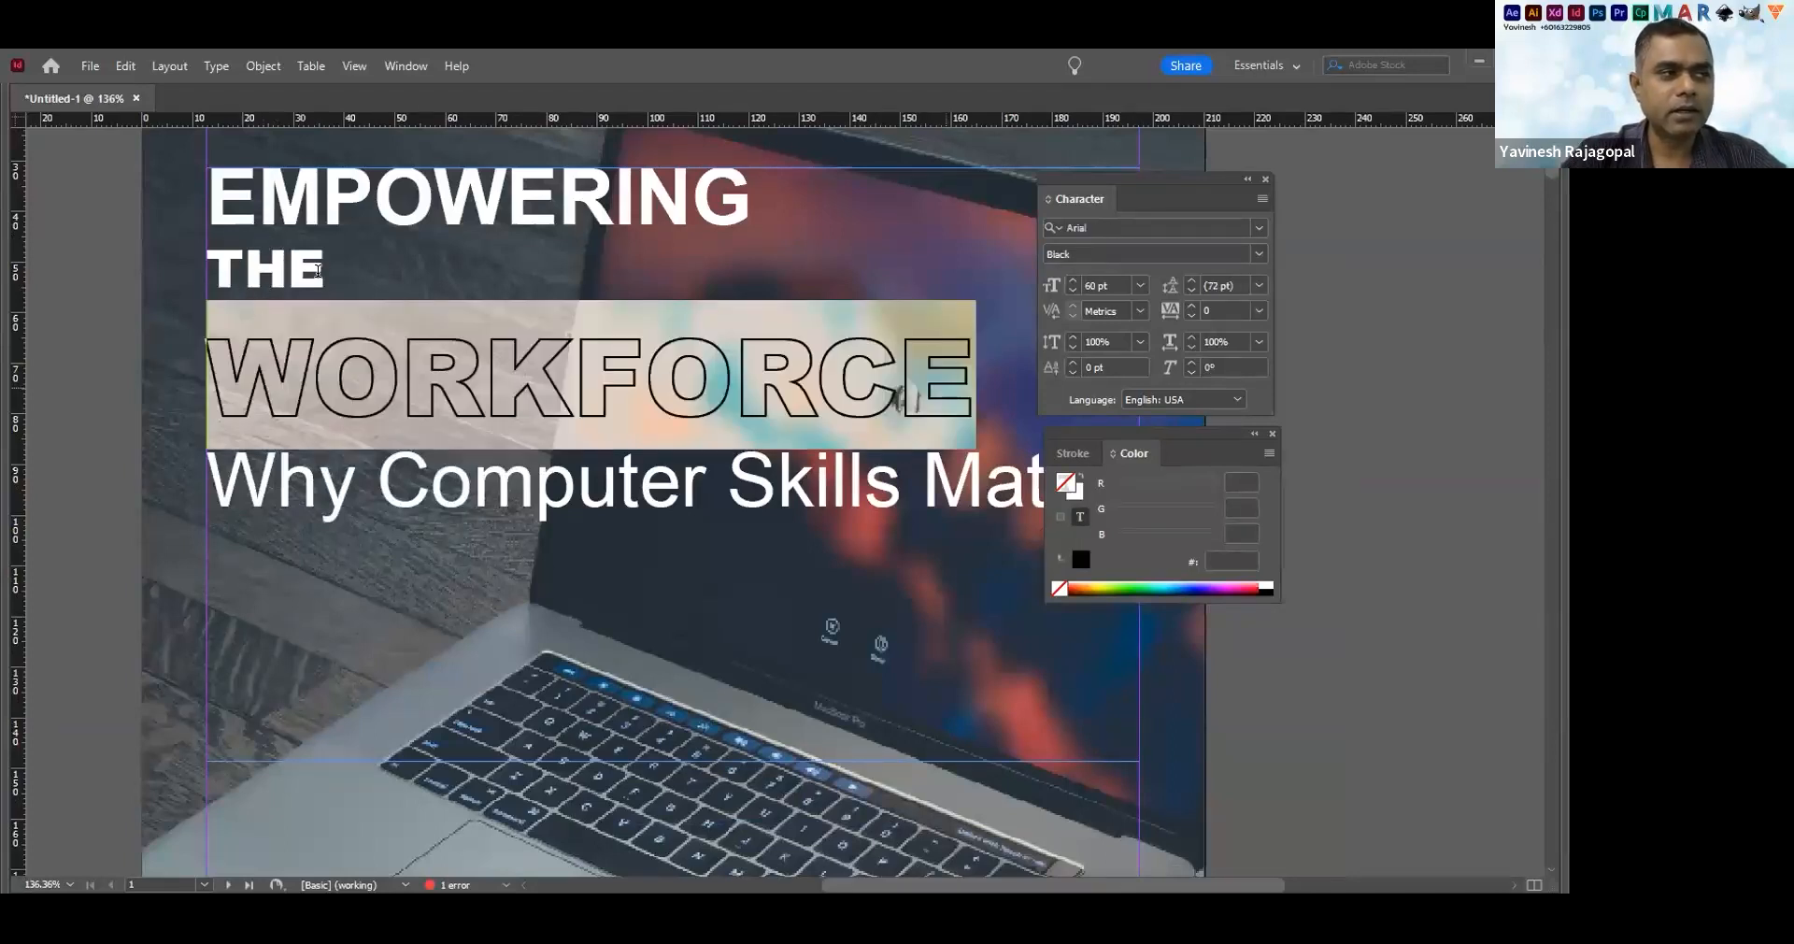
left_click(253, 236)
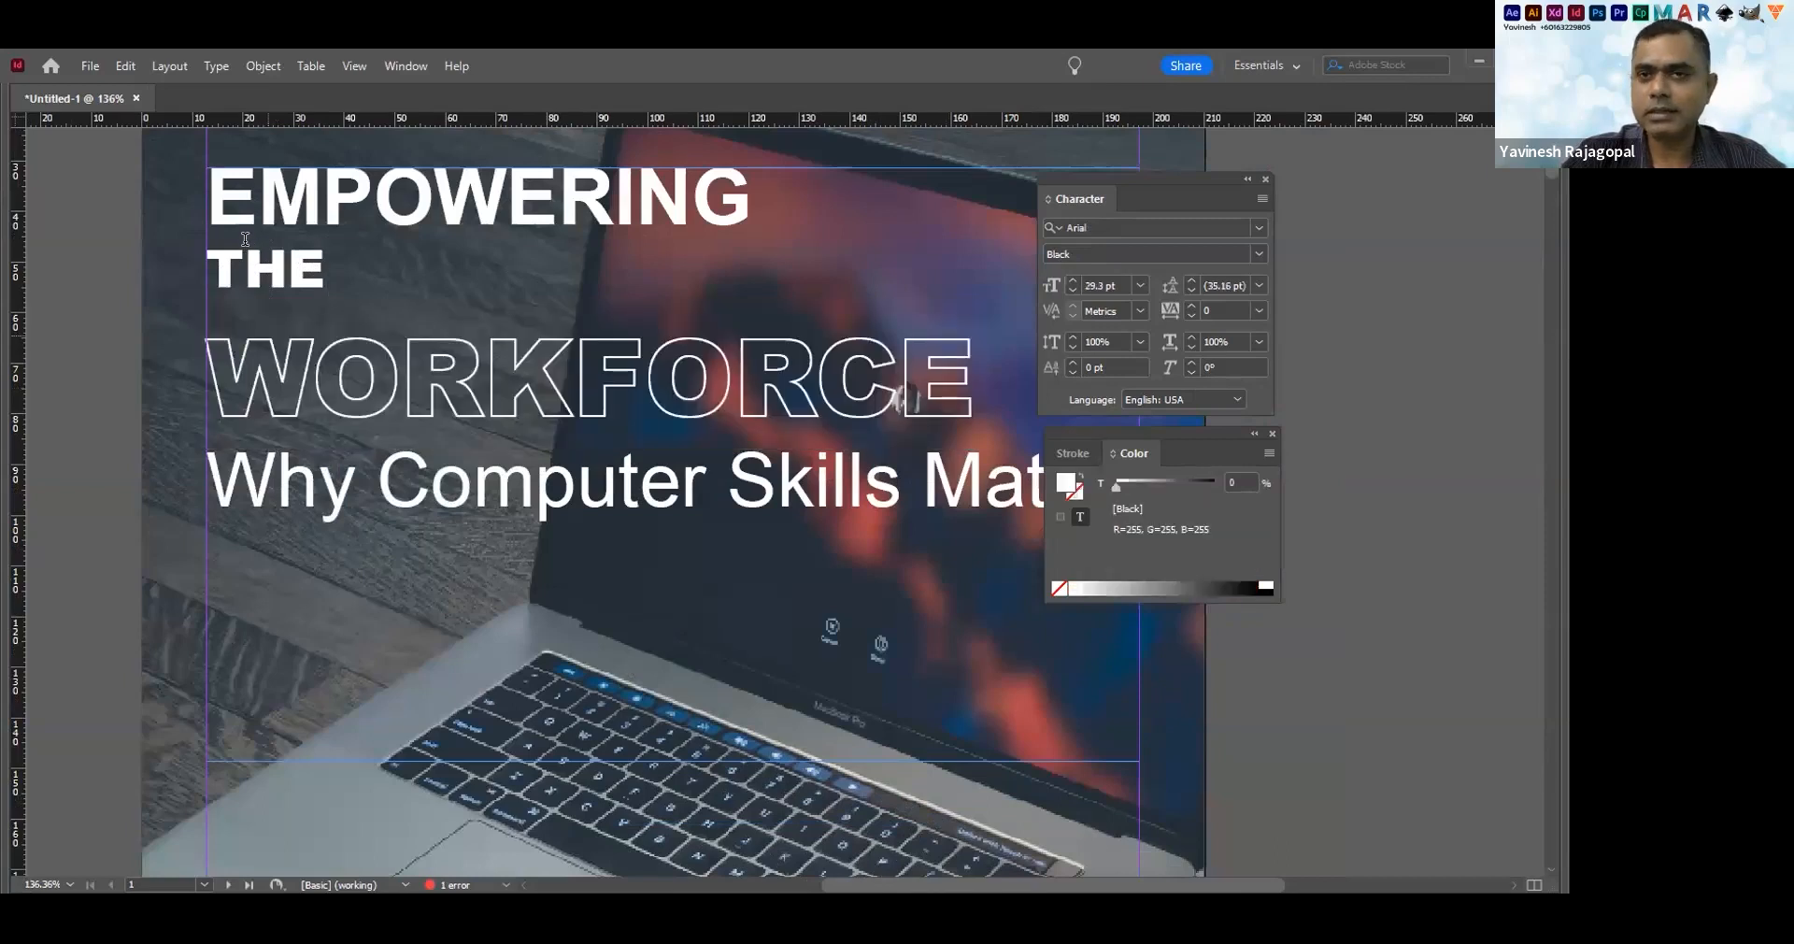
key("shift+Right")
key("shift+Right")
key("shift+Right")
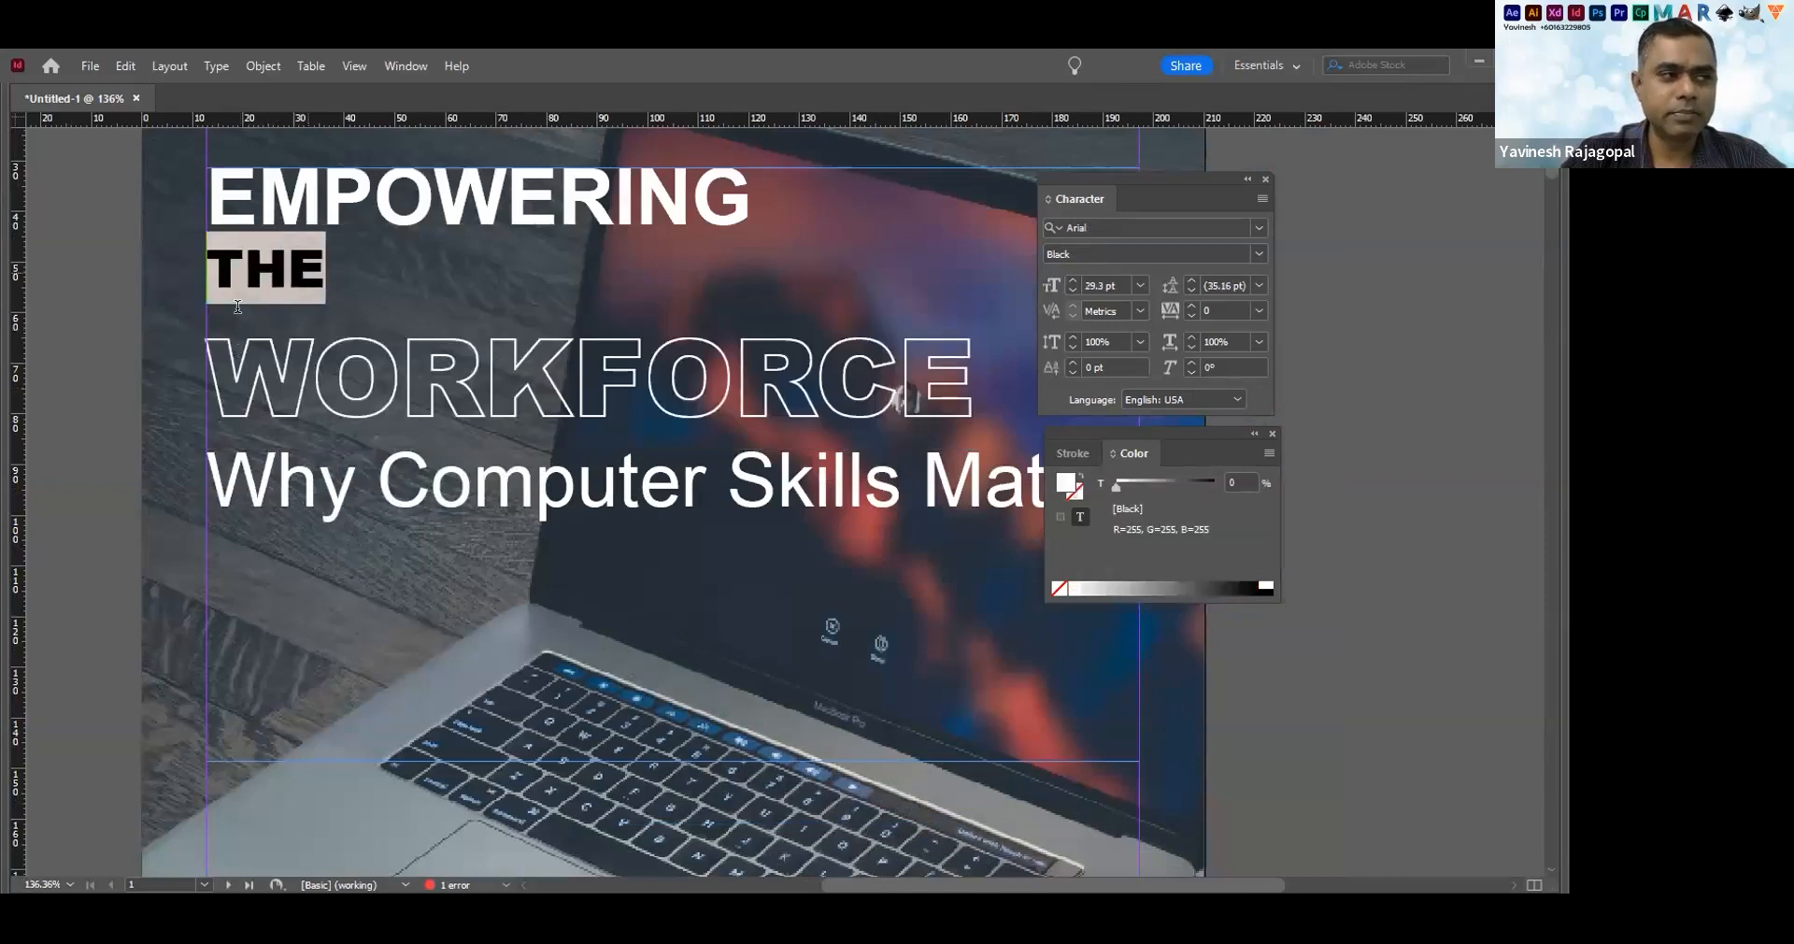
Tighten the leading of the outlined word WORKFORCE to 58 pt
left_click(224, 360)
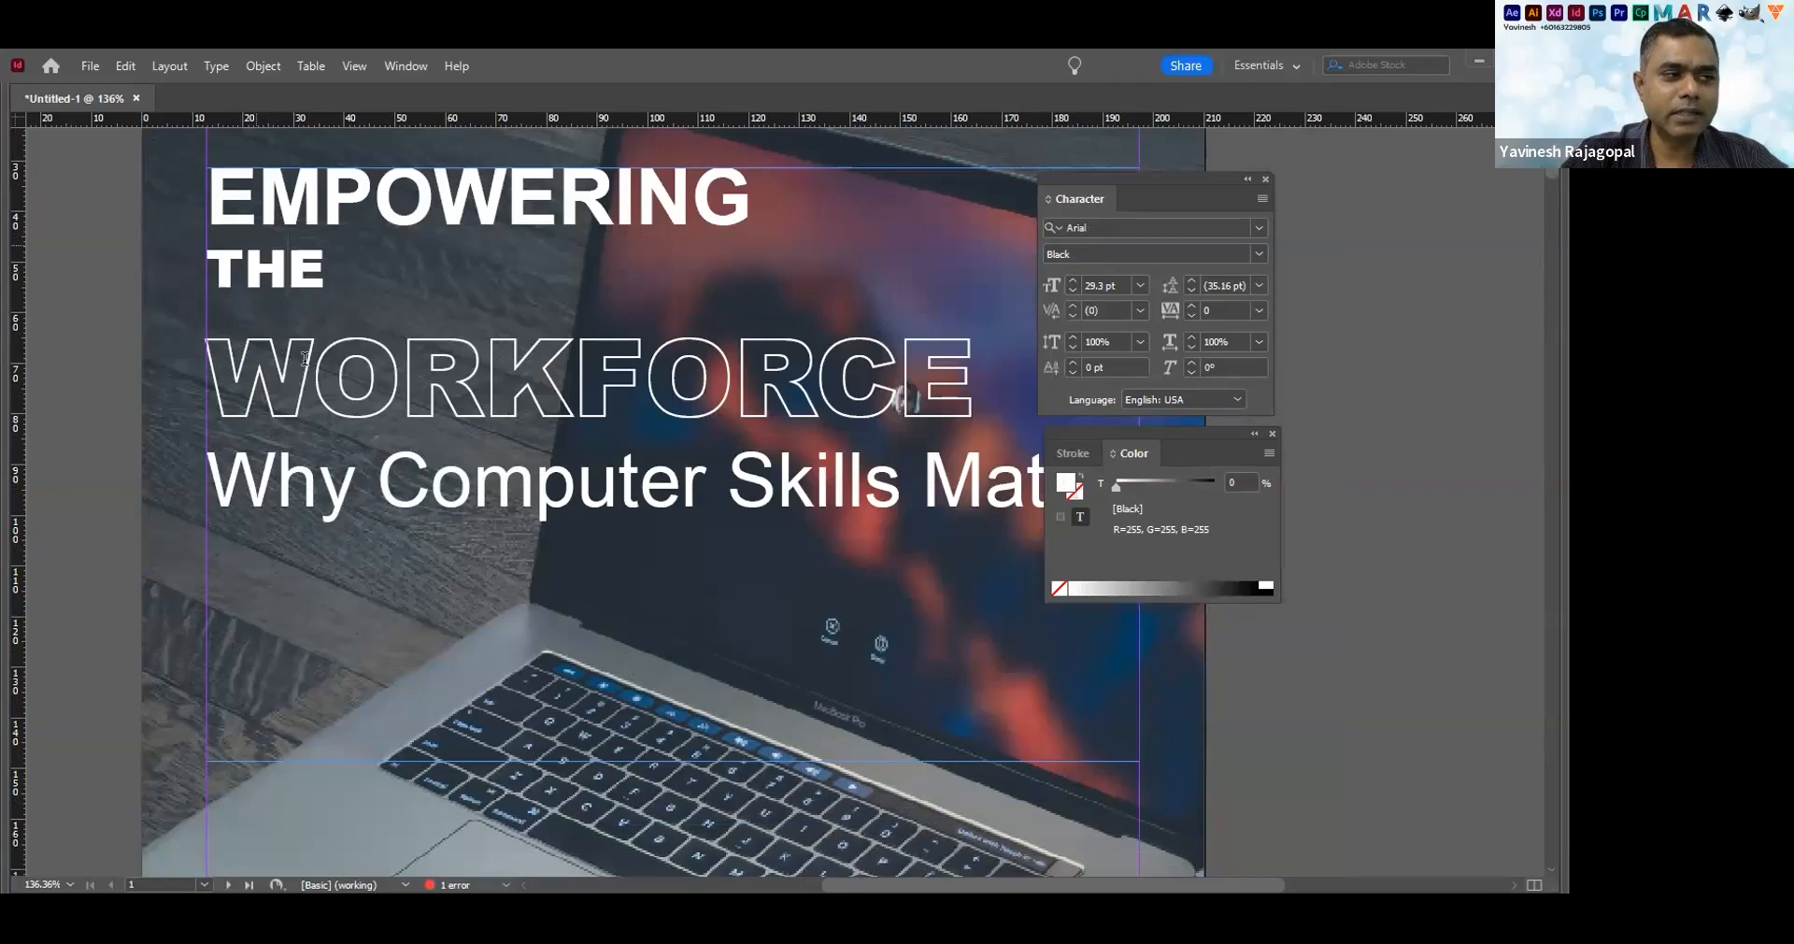
key("shift+Right")
key("shift+Right")
key("shift+Right")
key("shift+Right")
key("shift+Right")
key("shift+Right")
key("shift+Right")
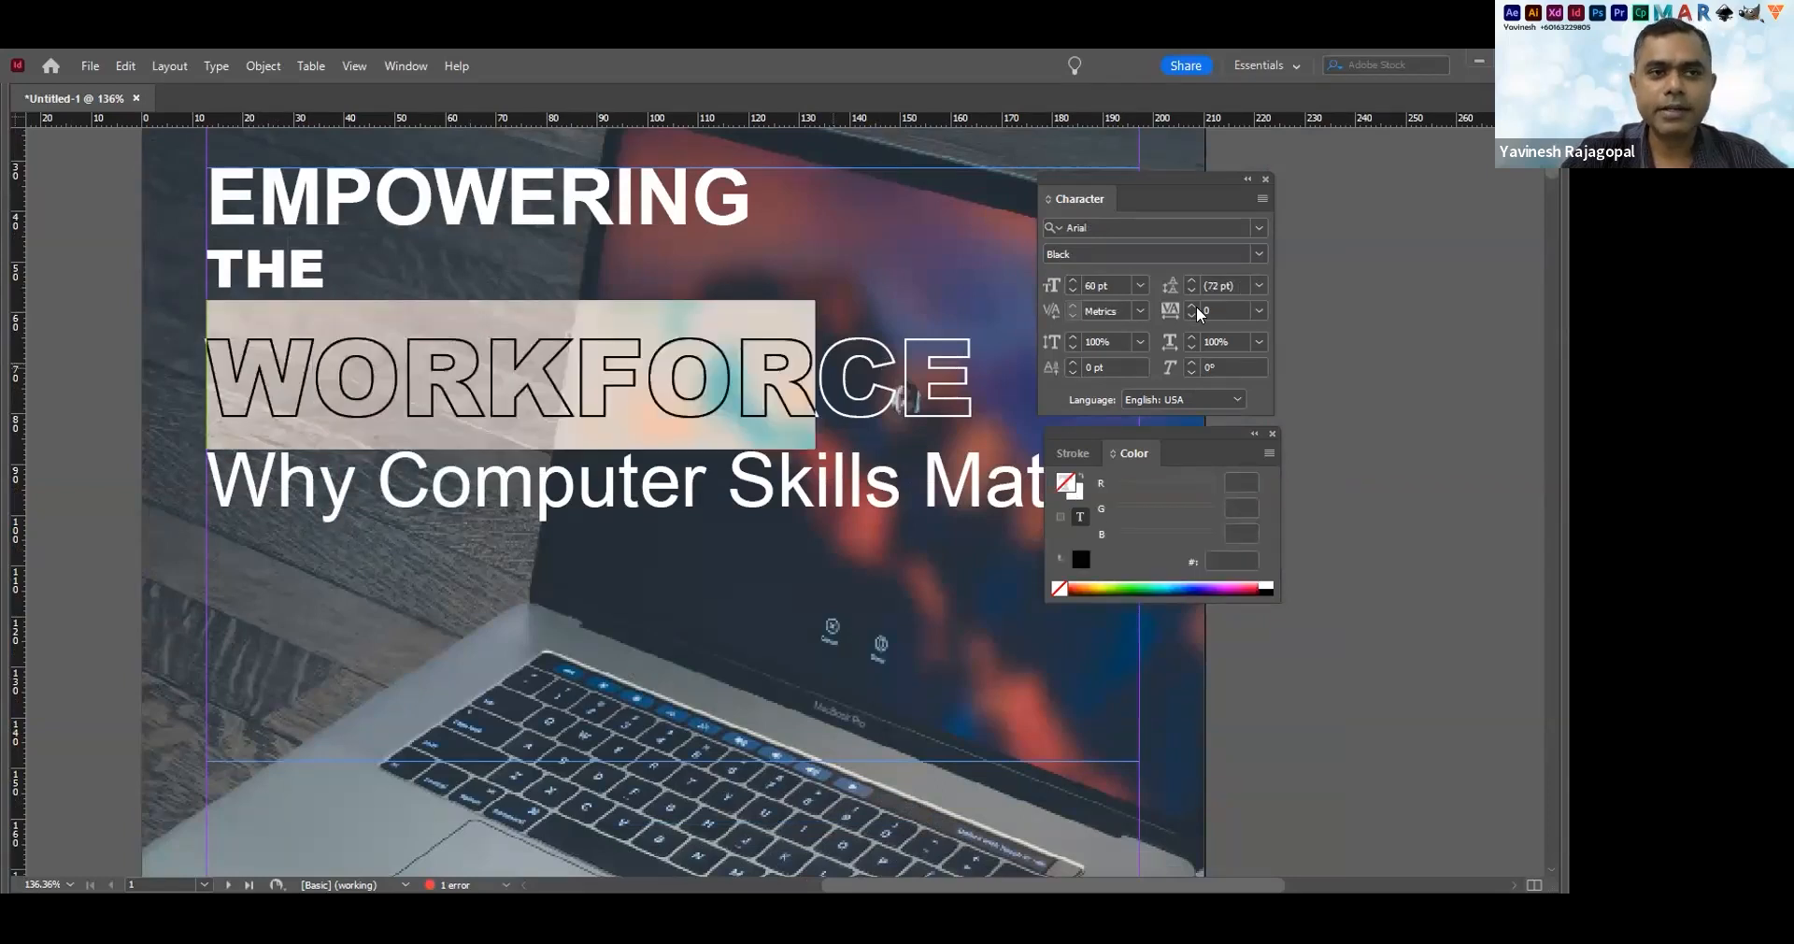
key("shift+Right")
key("shift+Right")
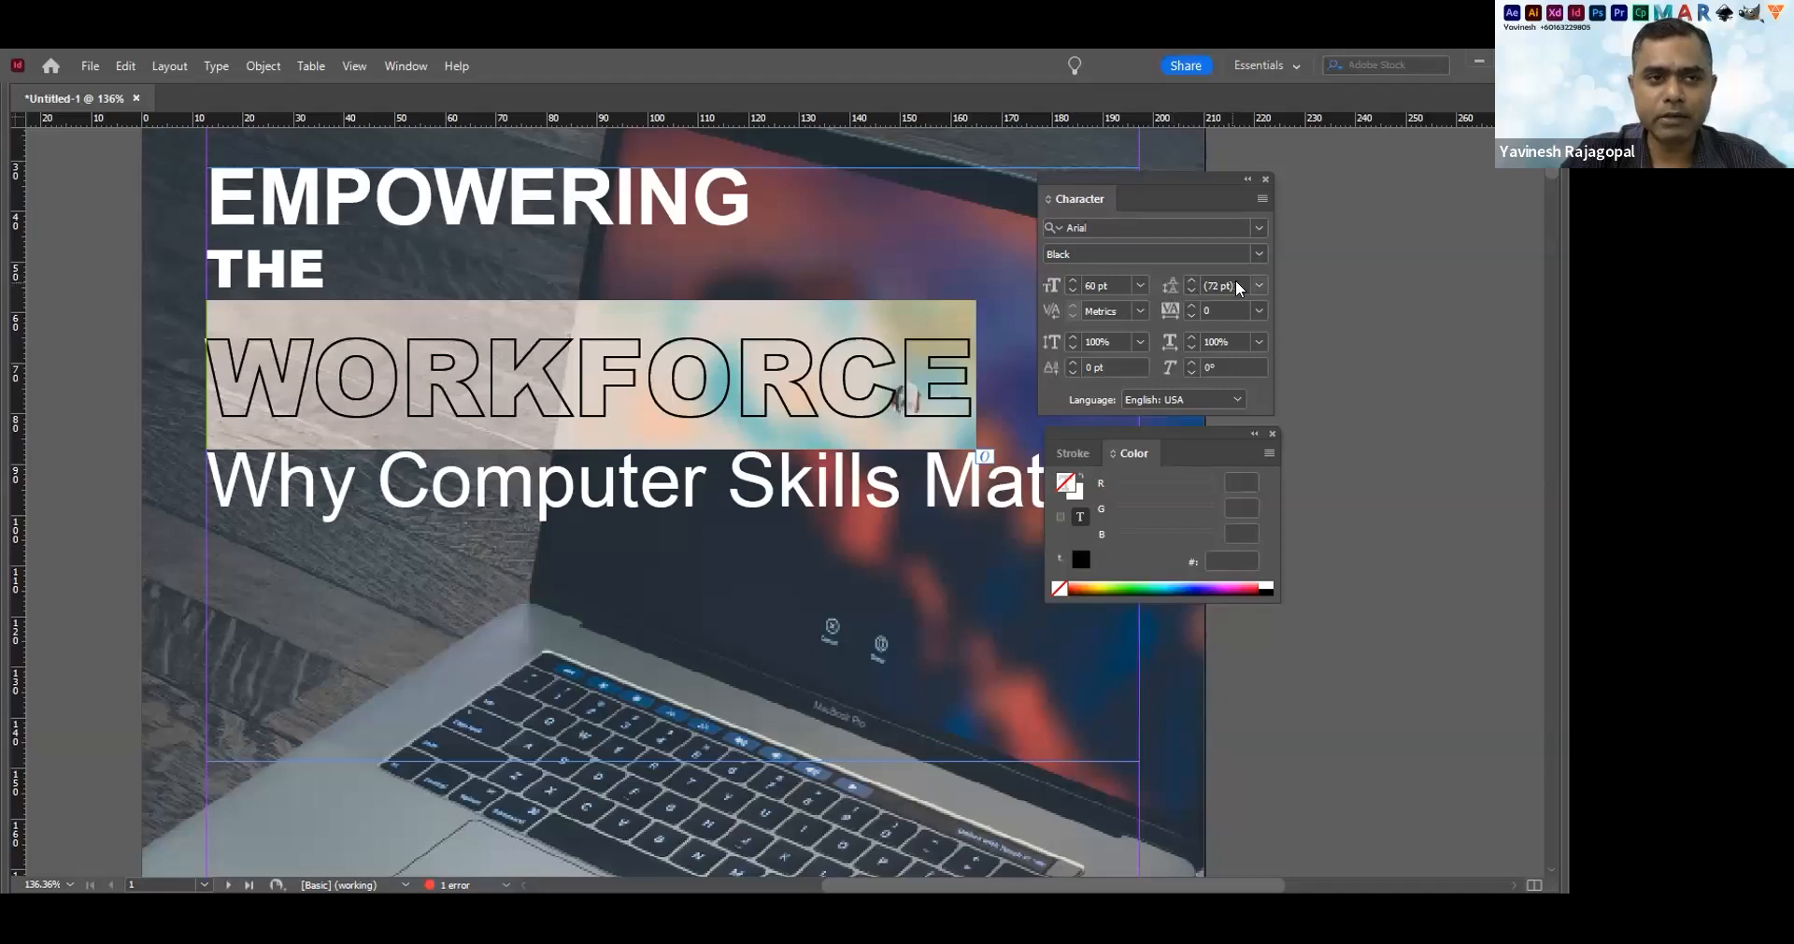
left_click(1218, 292)
type("70")
key("Return")
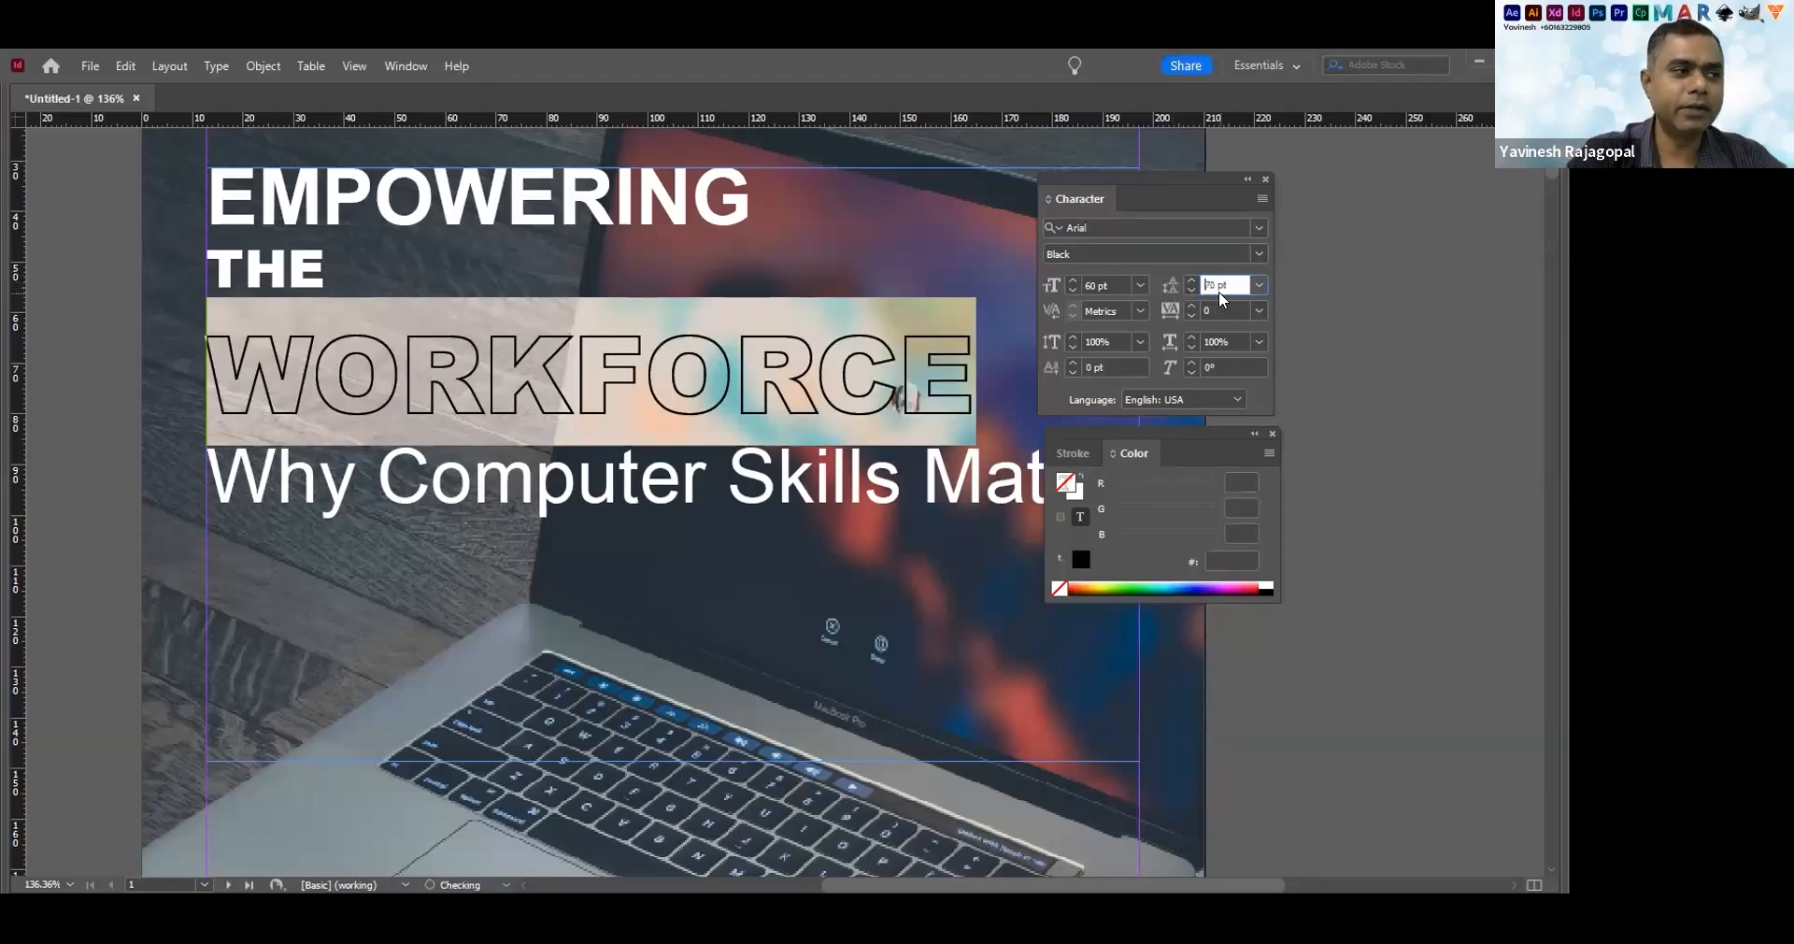
key("Down")
key("Down")
key("Down")
key("Down")
key("Down")
key("Down")
key("Down")
key("Down")
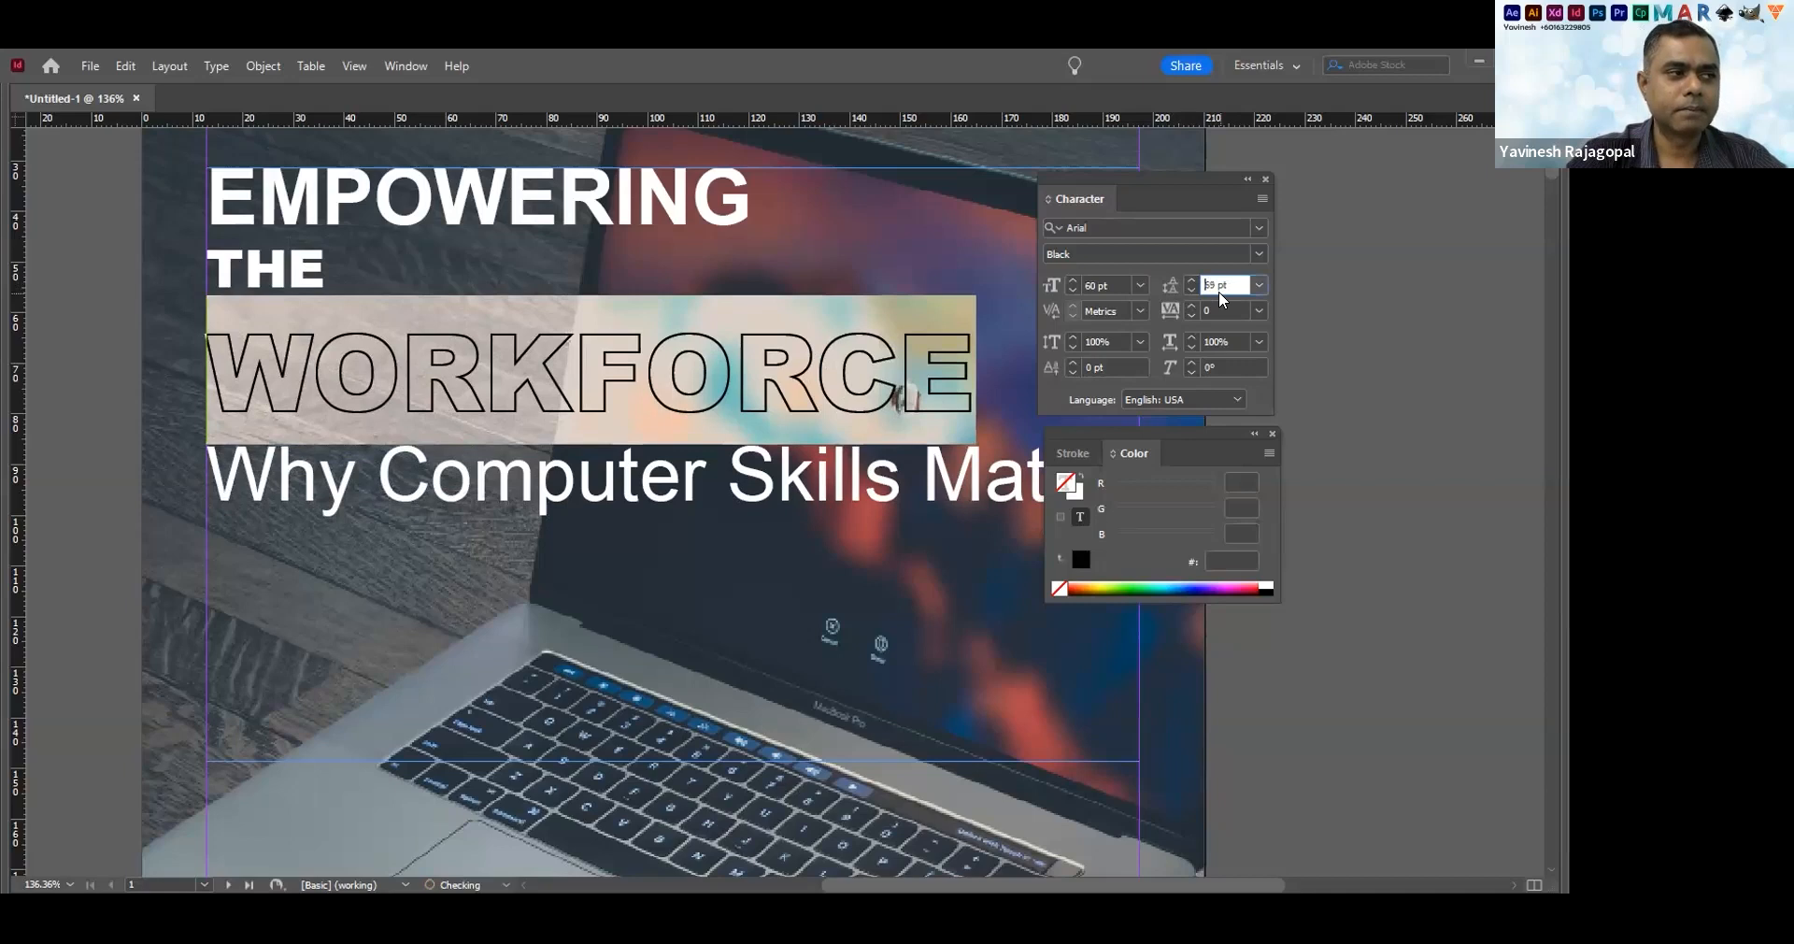
key("Down")
key("Down")
key("Down")
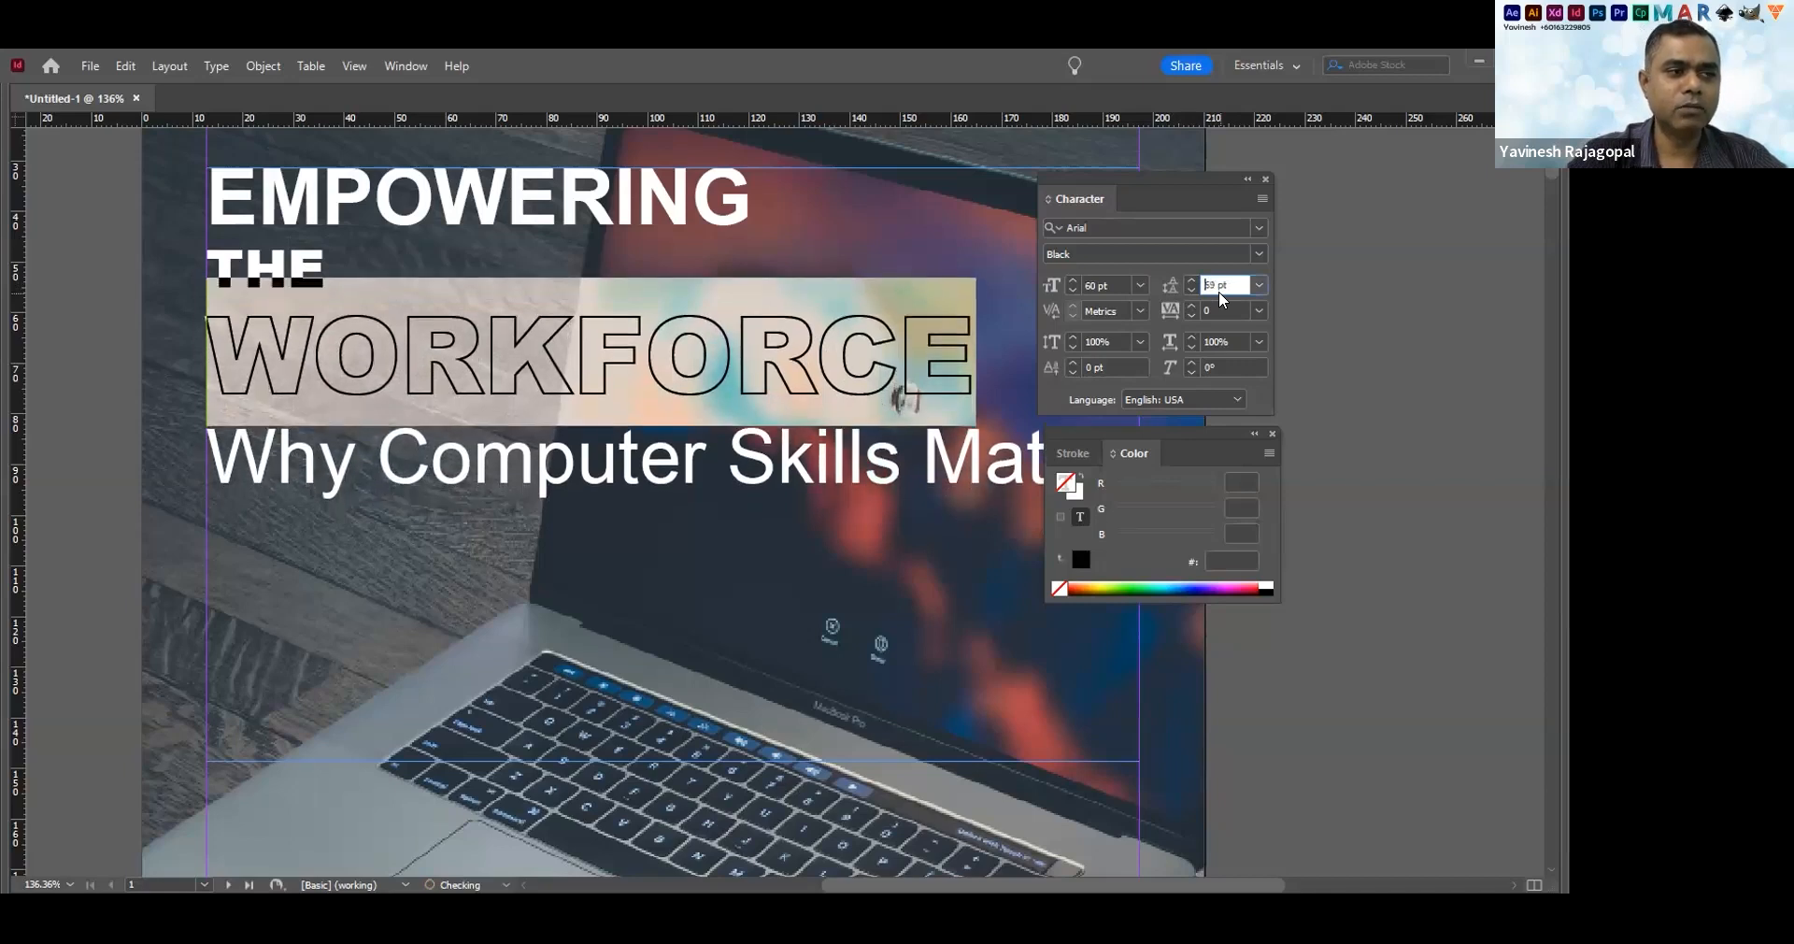
key("Down")
key("Down")
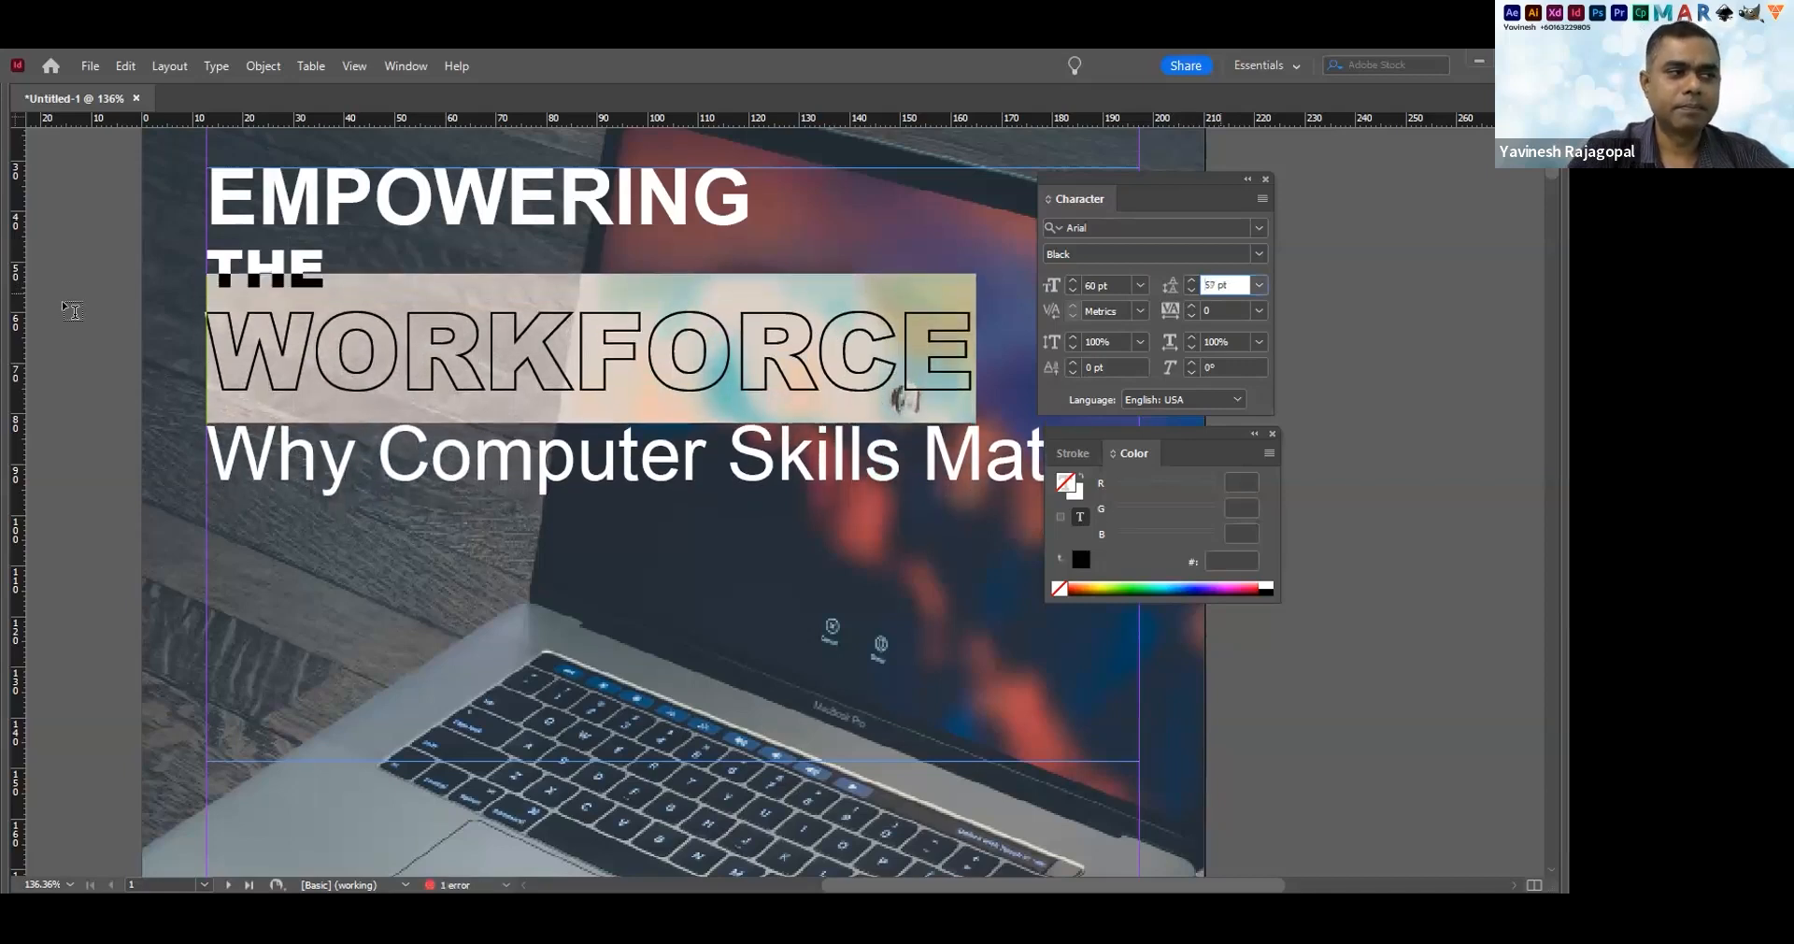
key("Up")
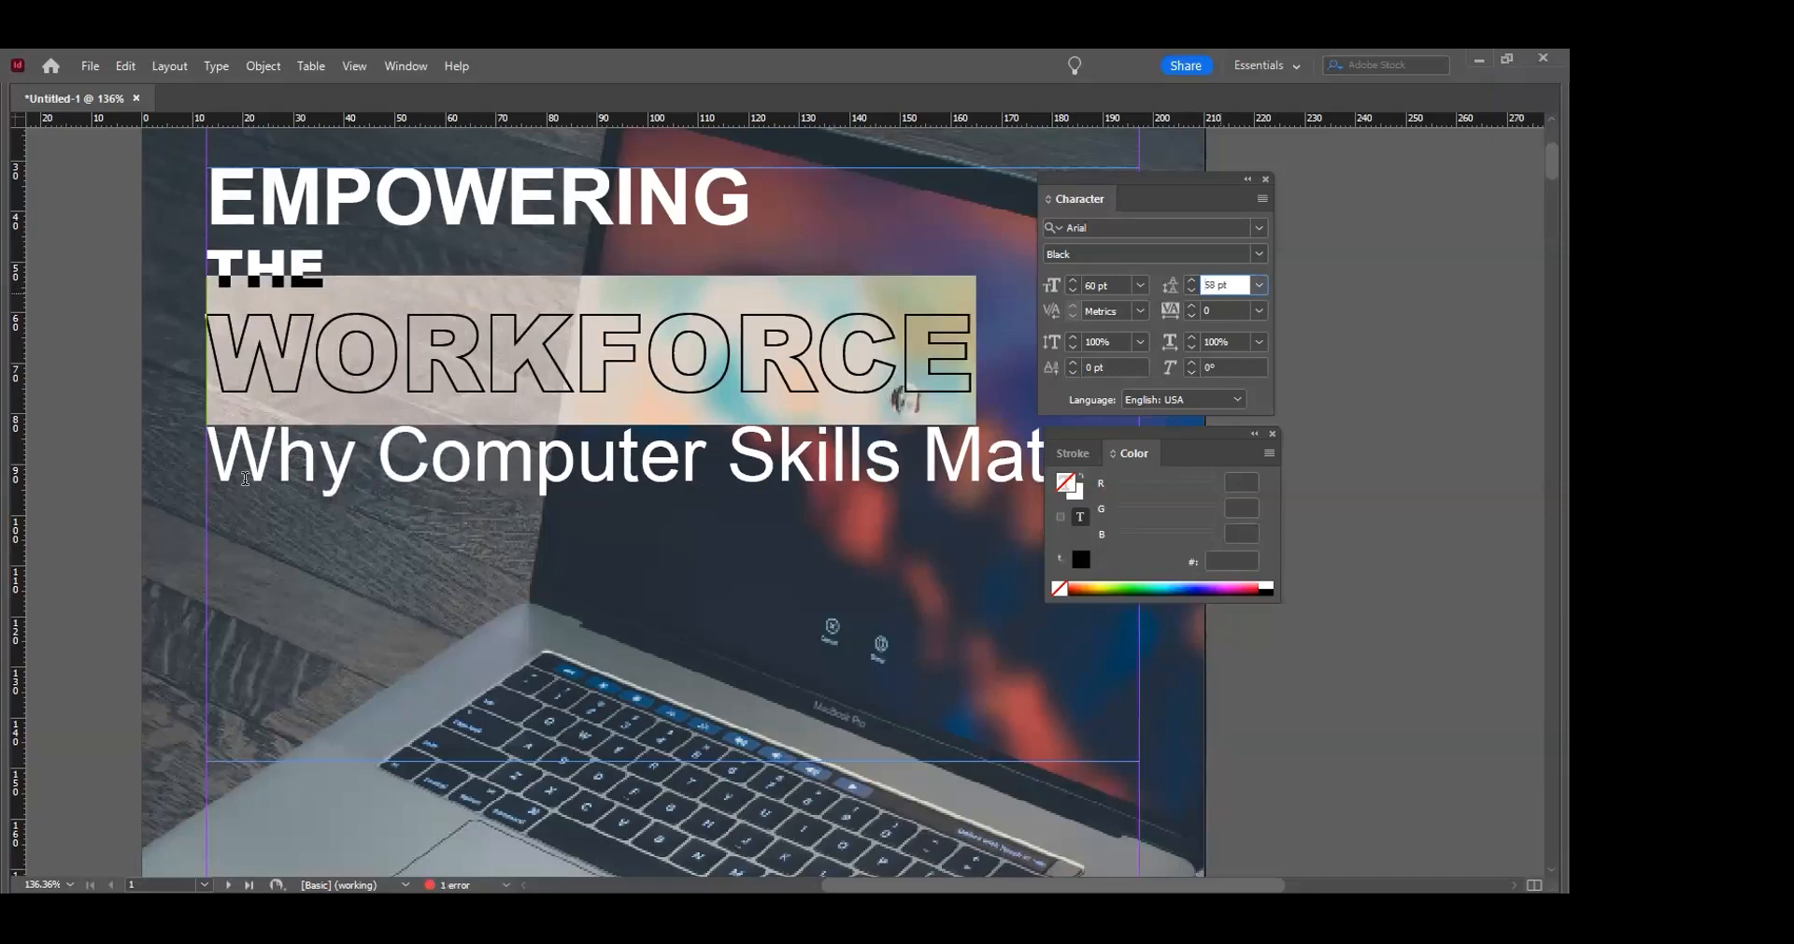
left_click(902, 400)
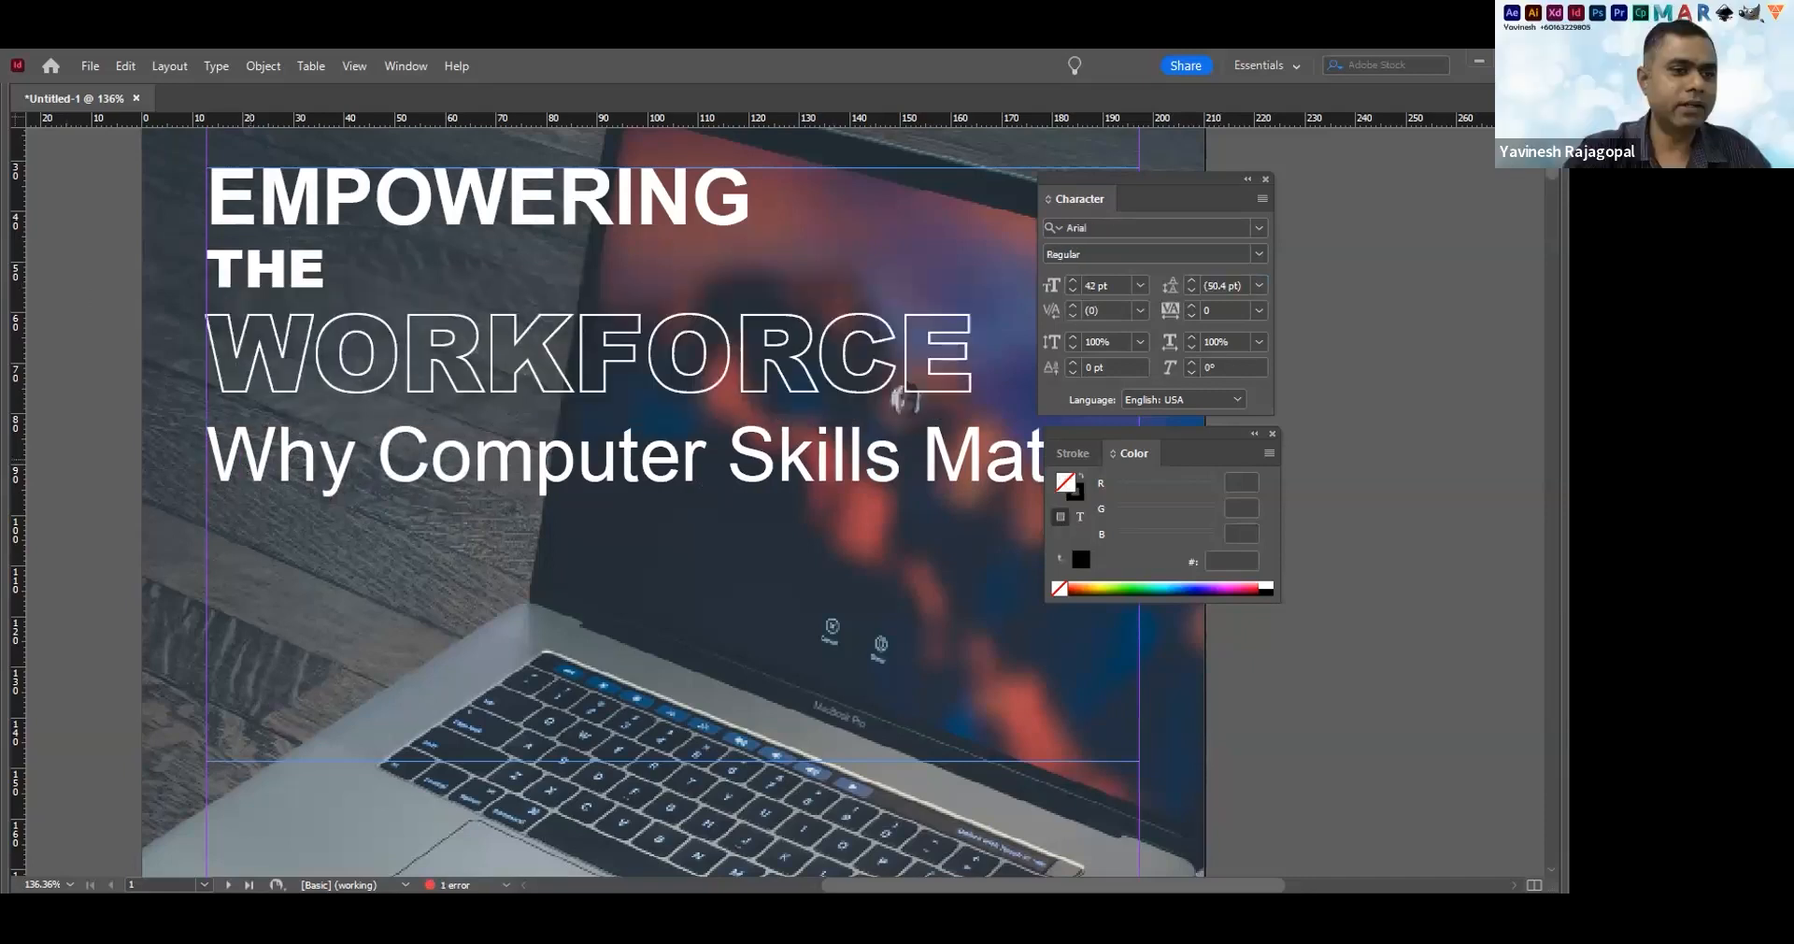
Convert the subtitle Why Computer Skills Matter to uppercase
triple_click(259, 455)
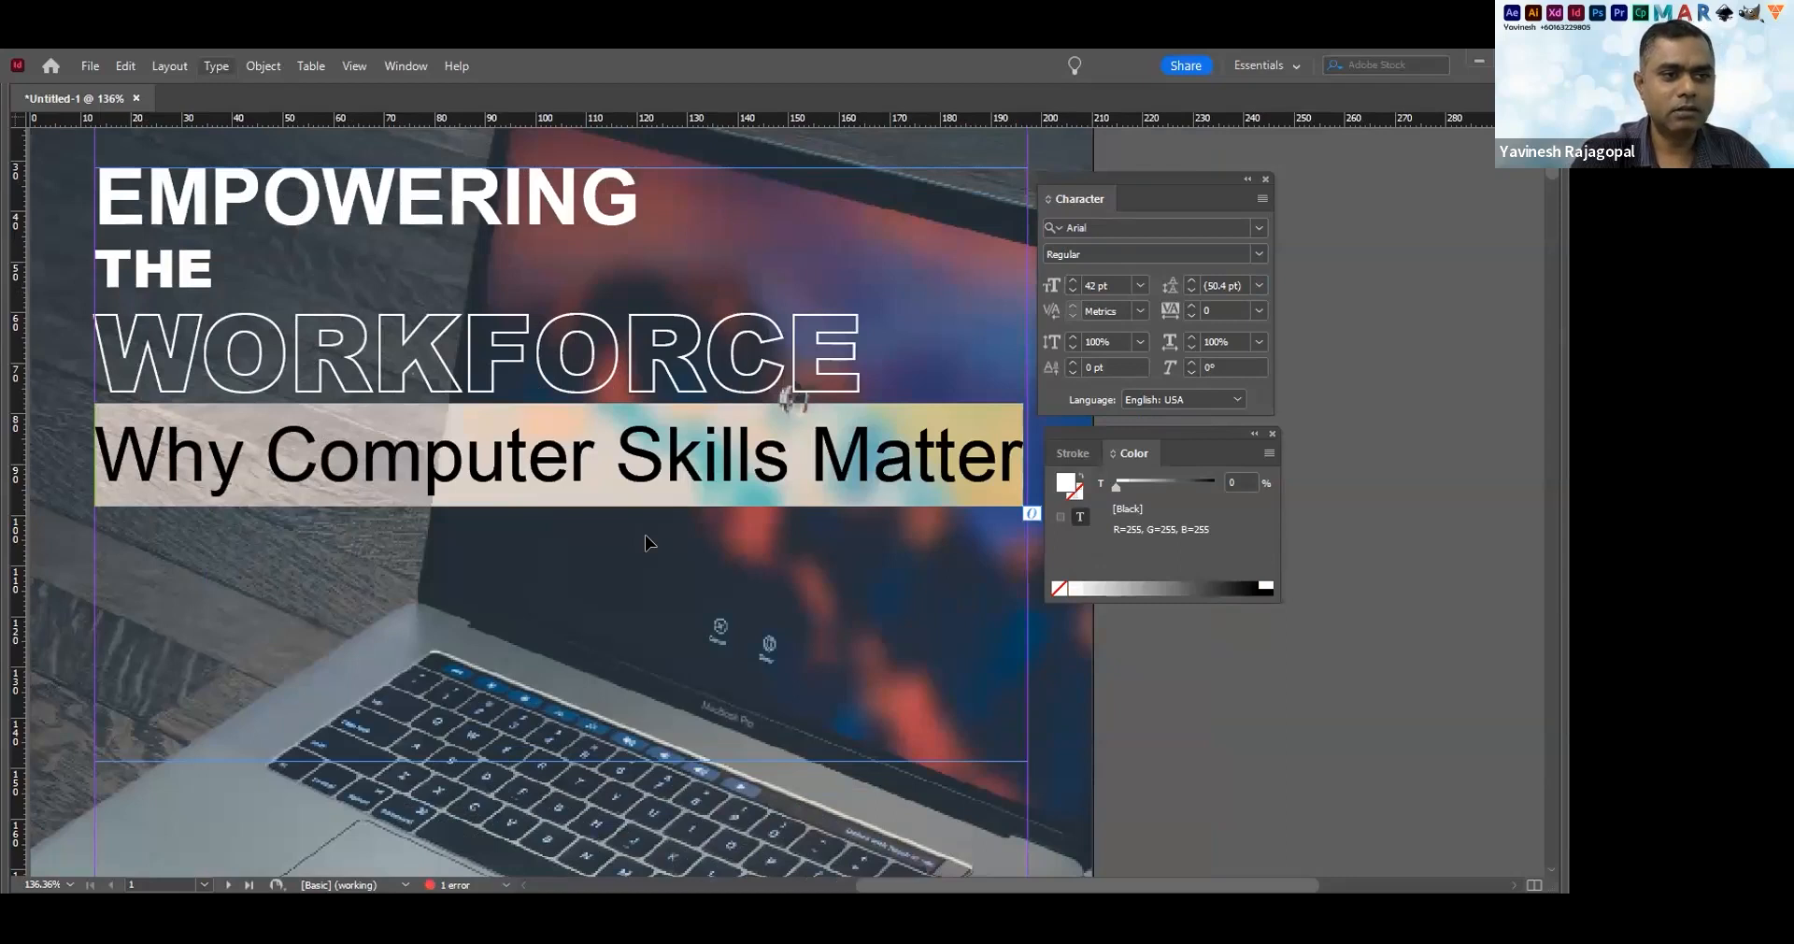
left_click(216, 66)
mouse_move(264, 346)
left_click(594, 347)
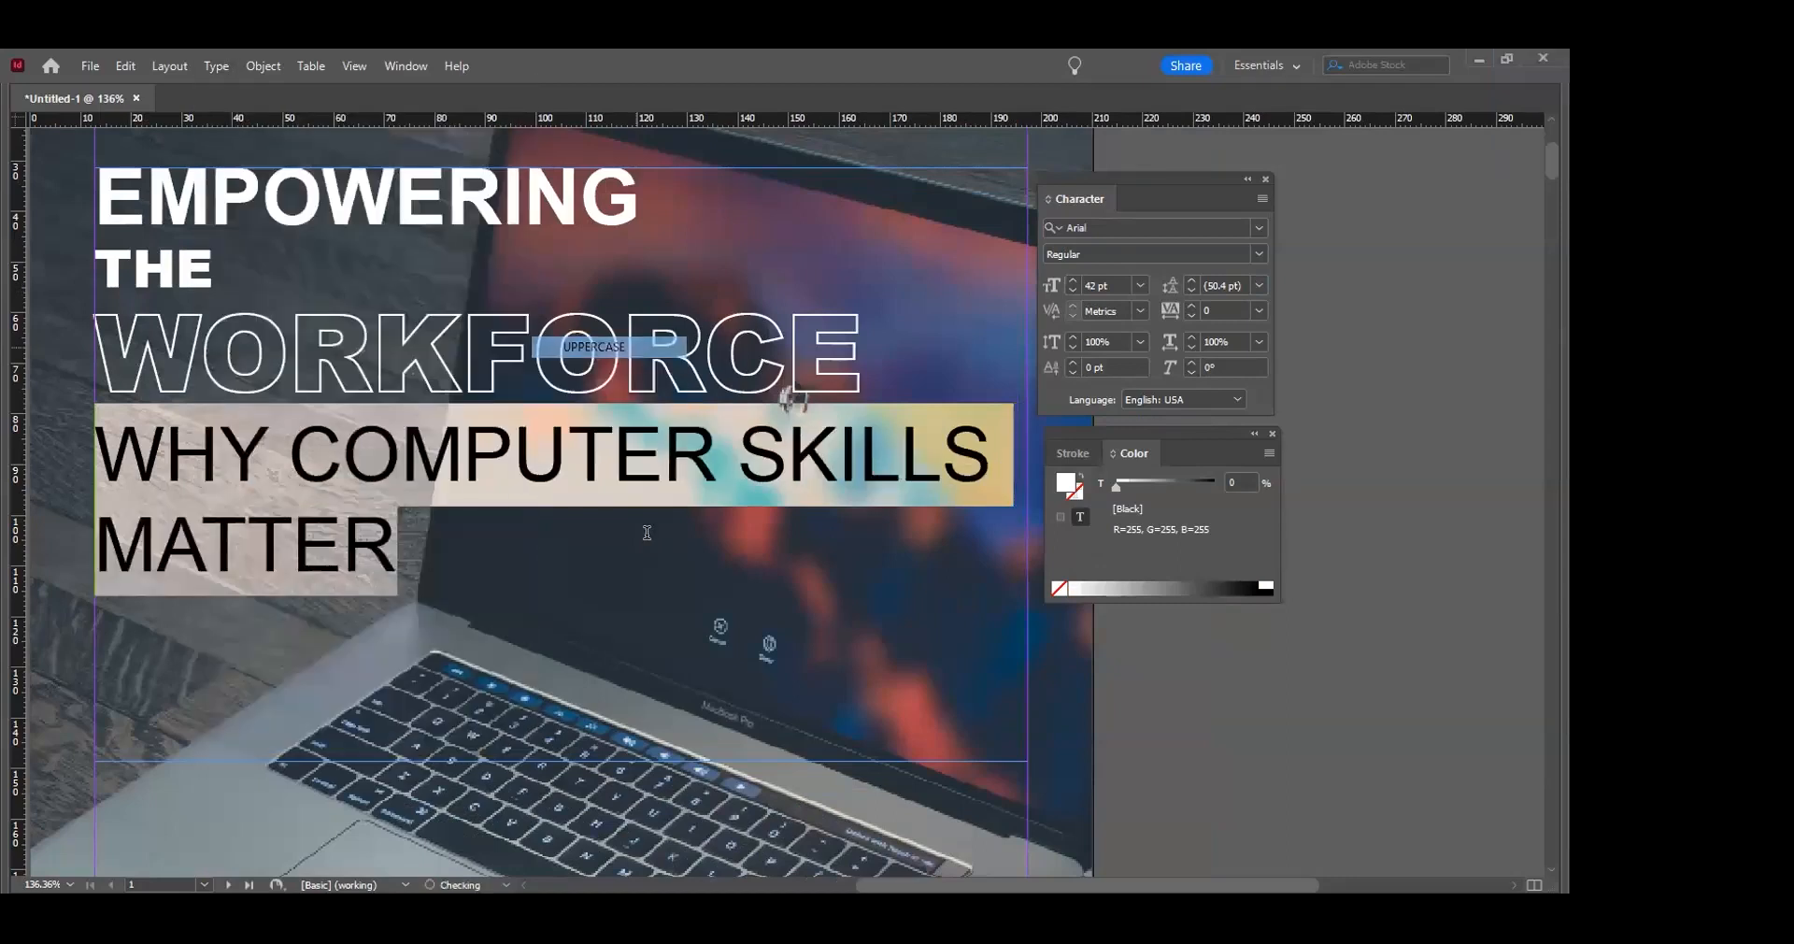
Reduce the uppercase subtitle to 32 pt so that it fits on one line
key("ctrl+shift+comma")
key("ctrl+shift+comma")
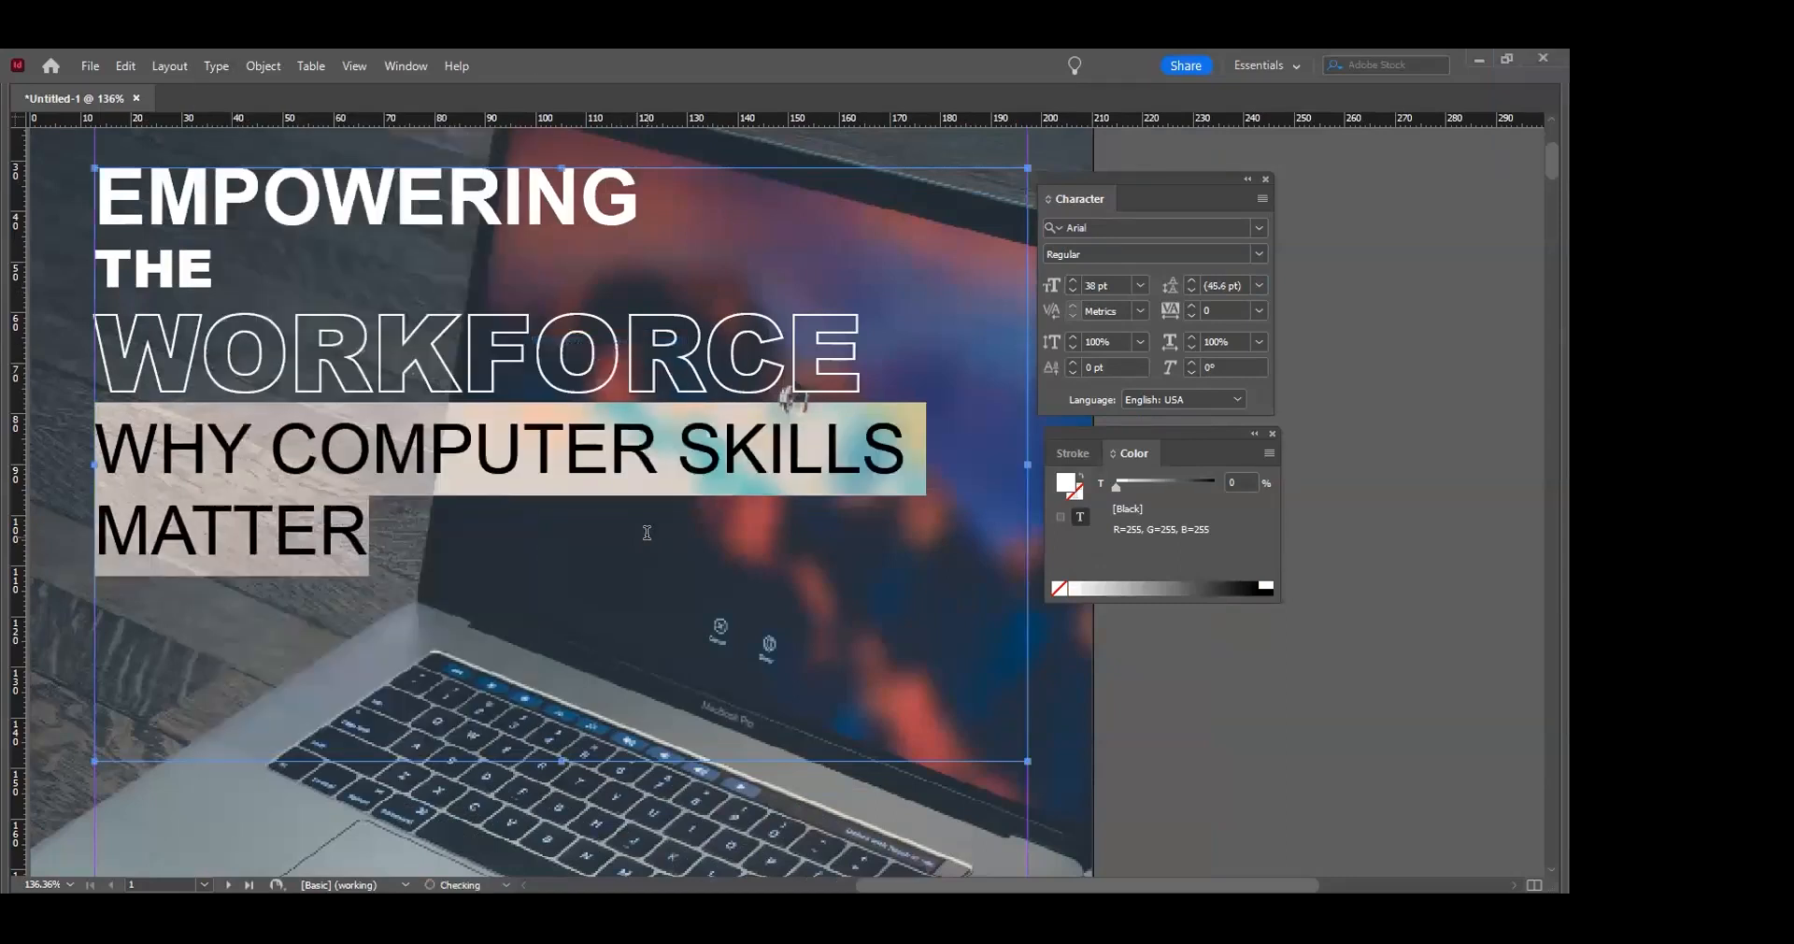
key("ctrl+shift+comma")
key("ctrl+shift+comma")
key("ctrl+shift+comma")
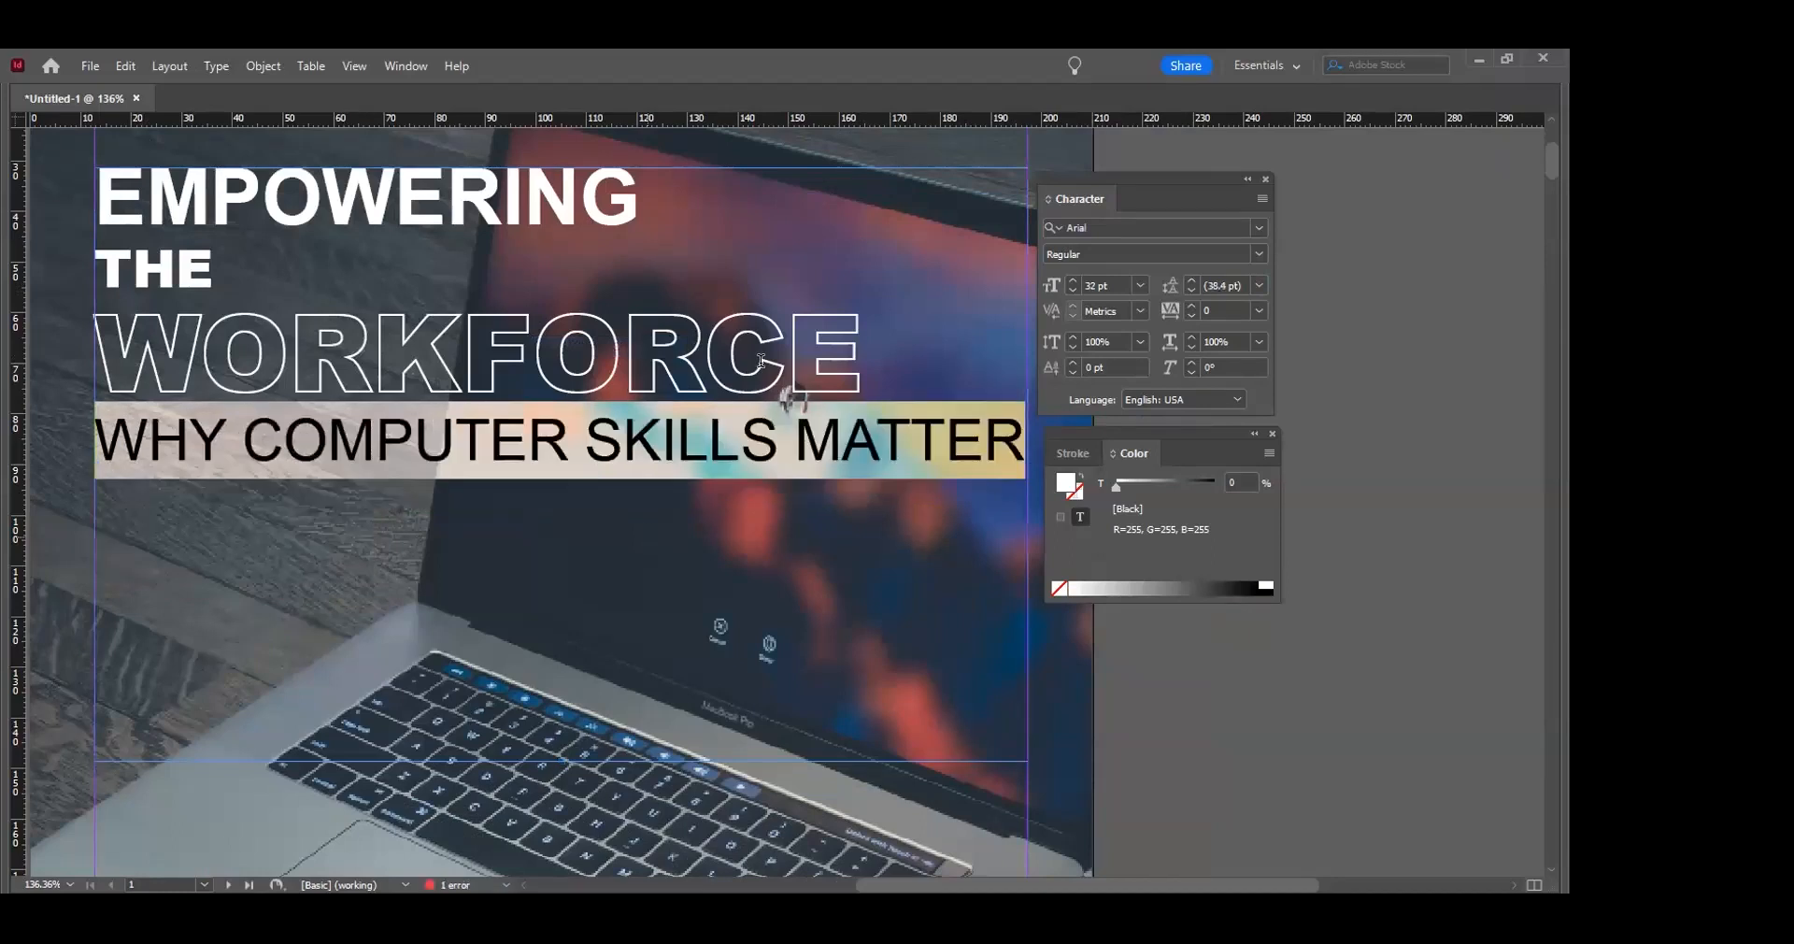
Inspect the fill and stroke colours of the outlined word WORKFORCE
left_click_drag(101, 341, 864, 365)
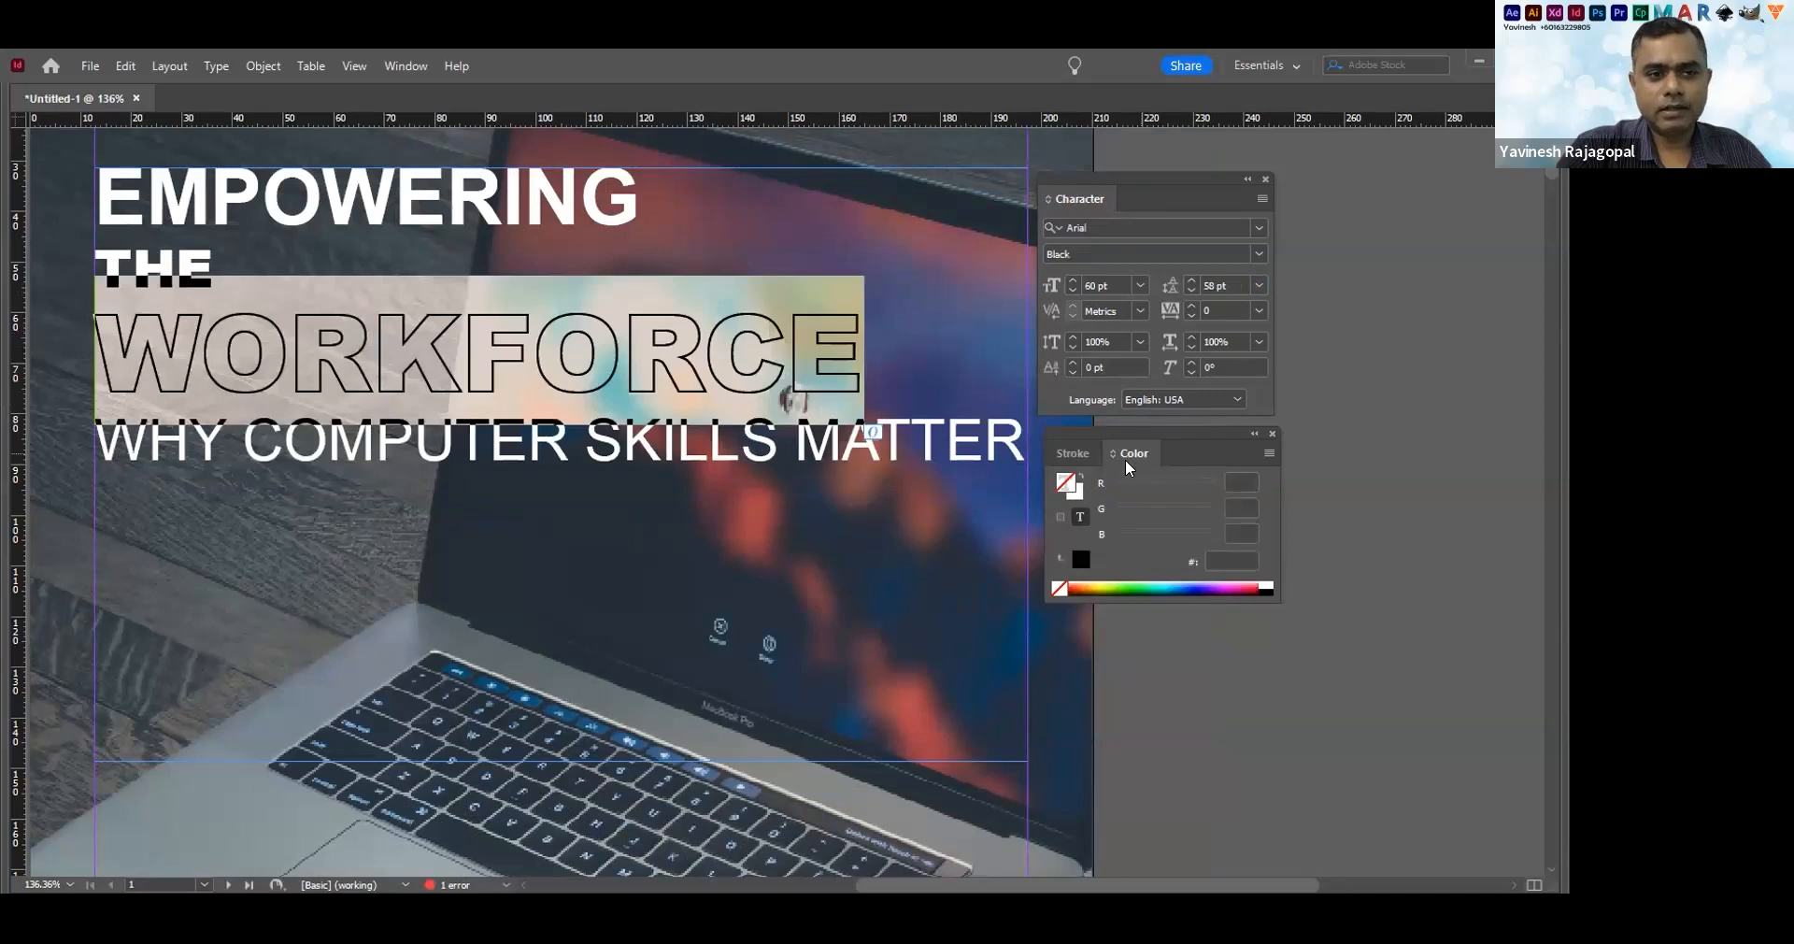
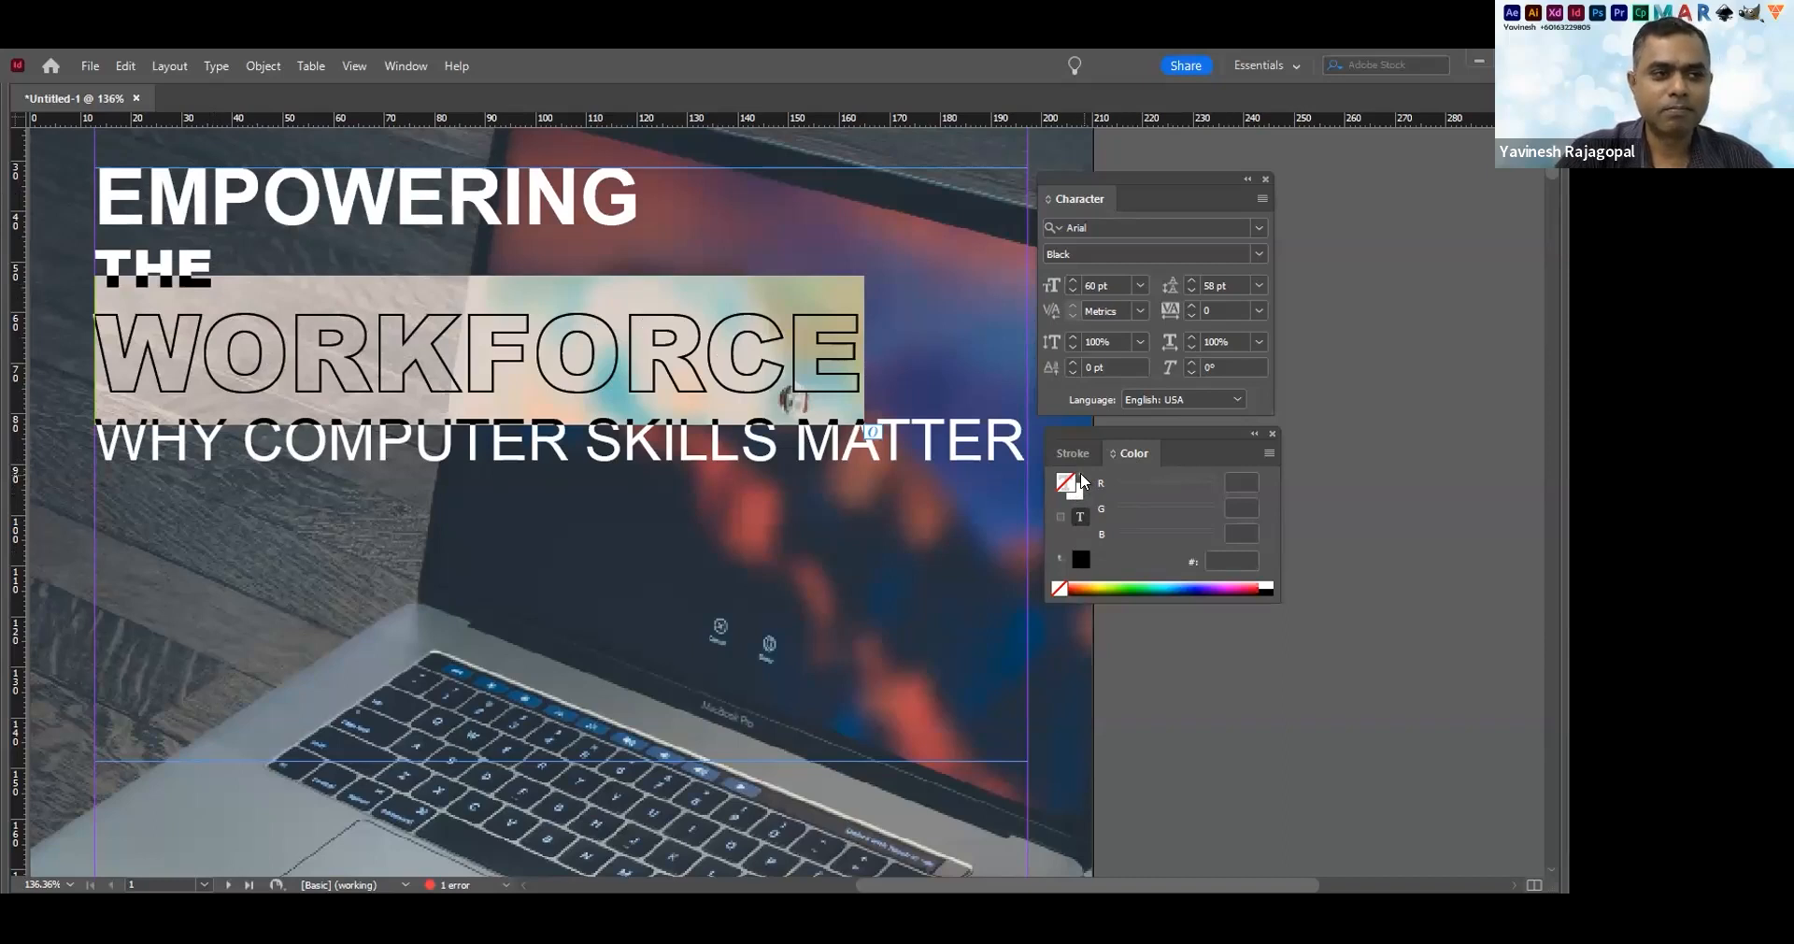
left_click(1359, 316)
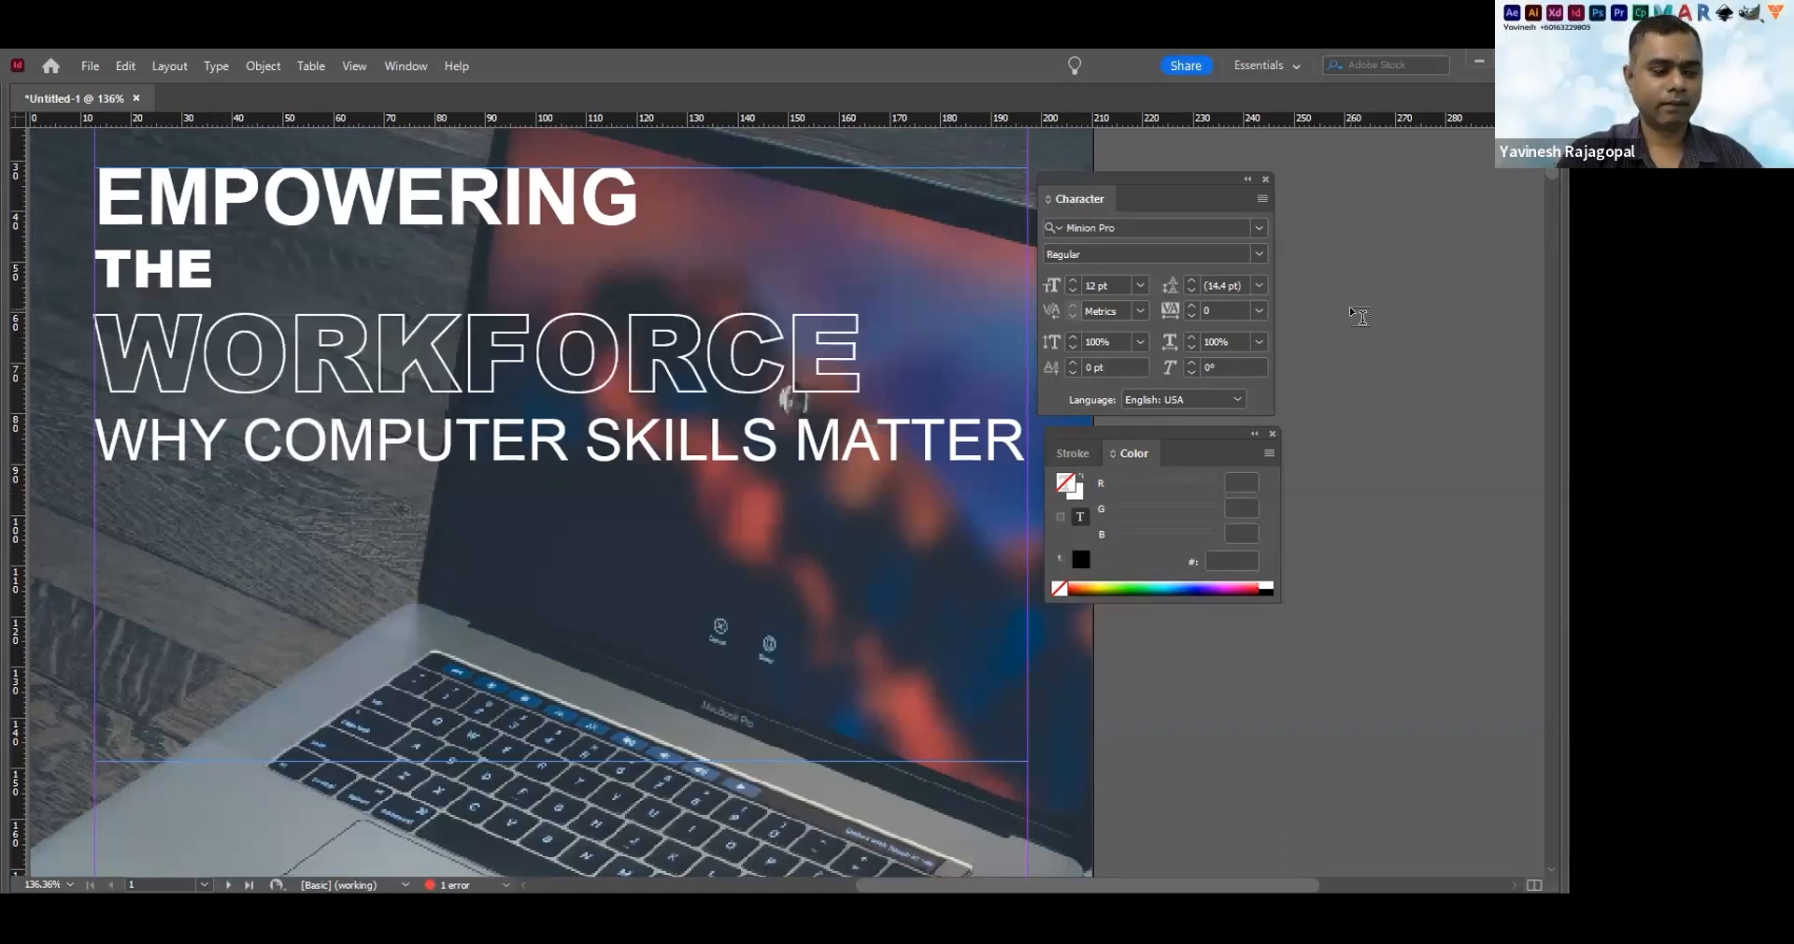
key("v")
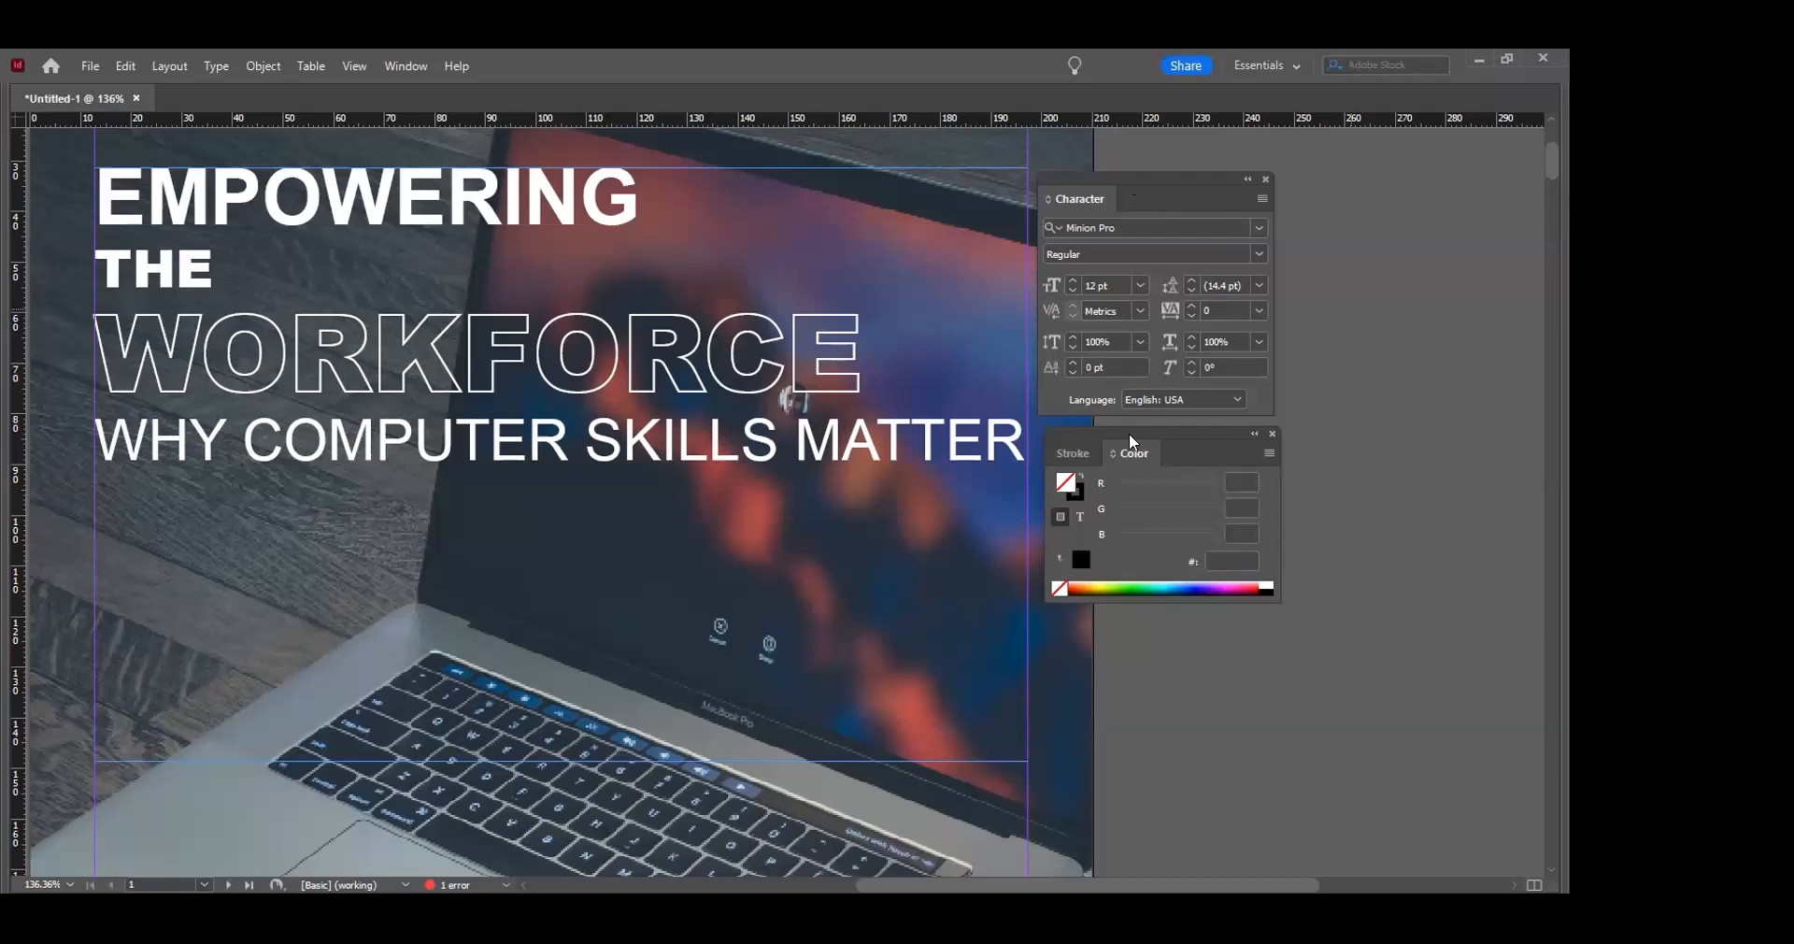
left_click_drag(1131, 426, 1150, 397)
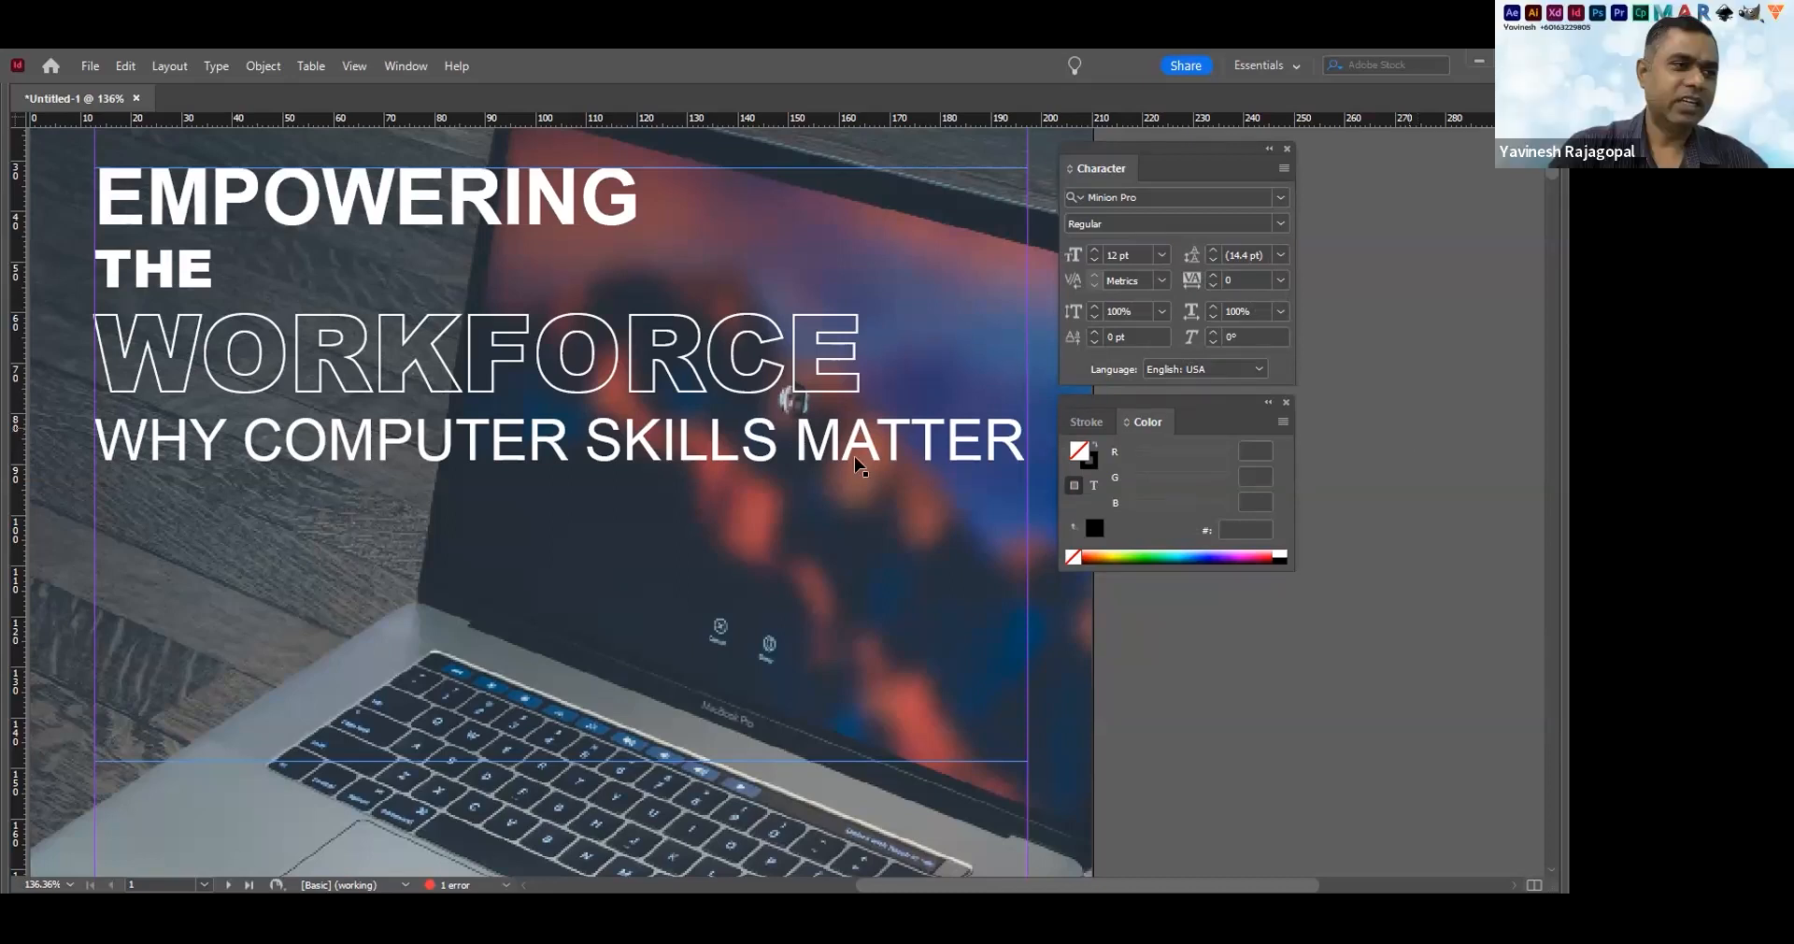
Give the whole WORKFORCE line a white stroke and no fill
triple_click(467, 363)
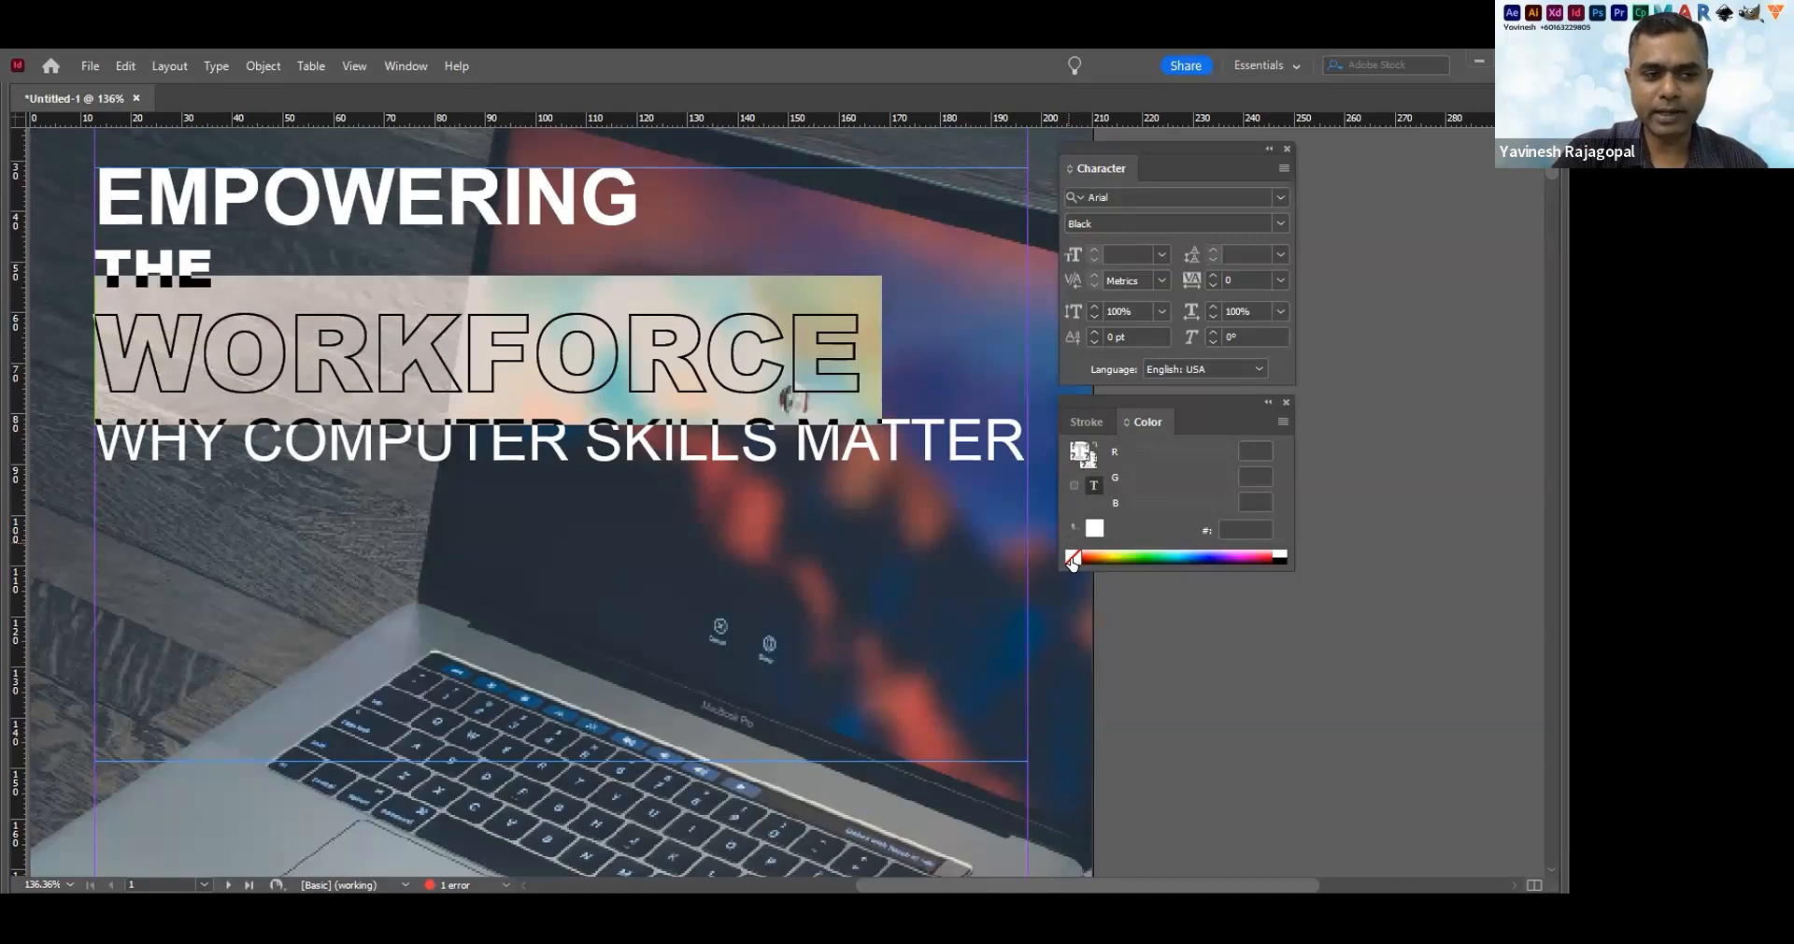
left_click(1090, 462)
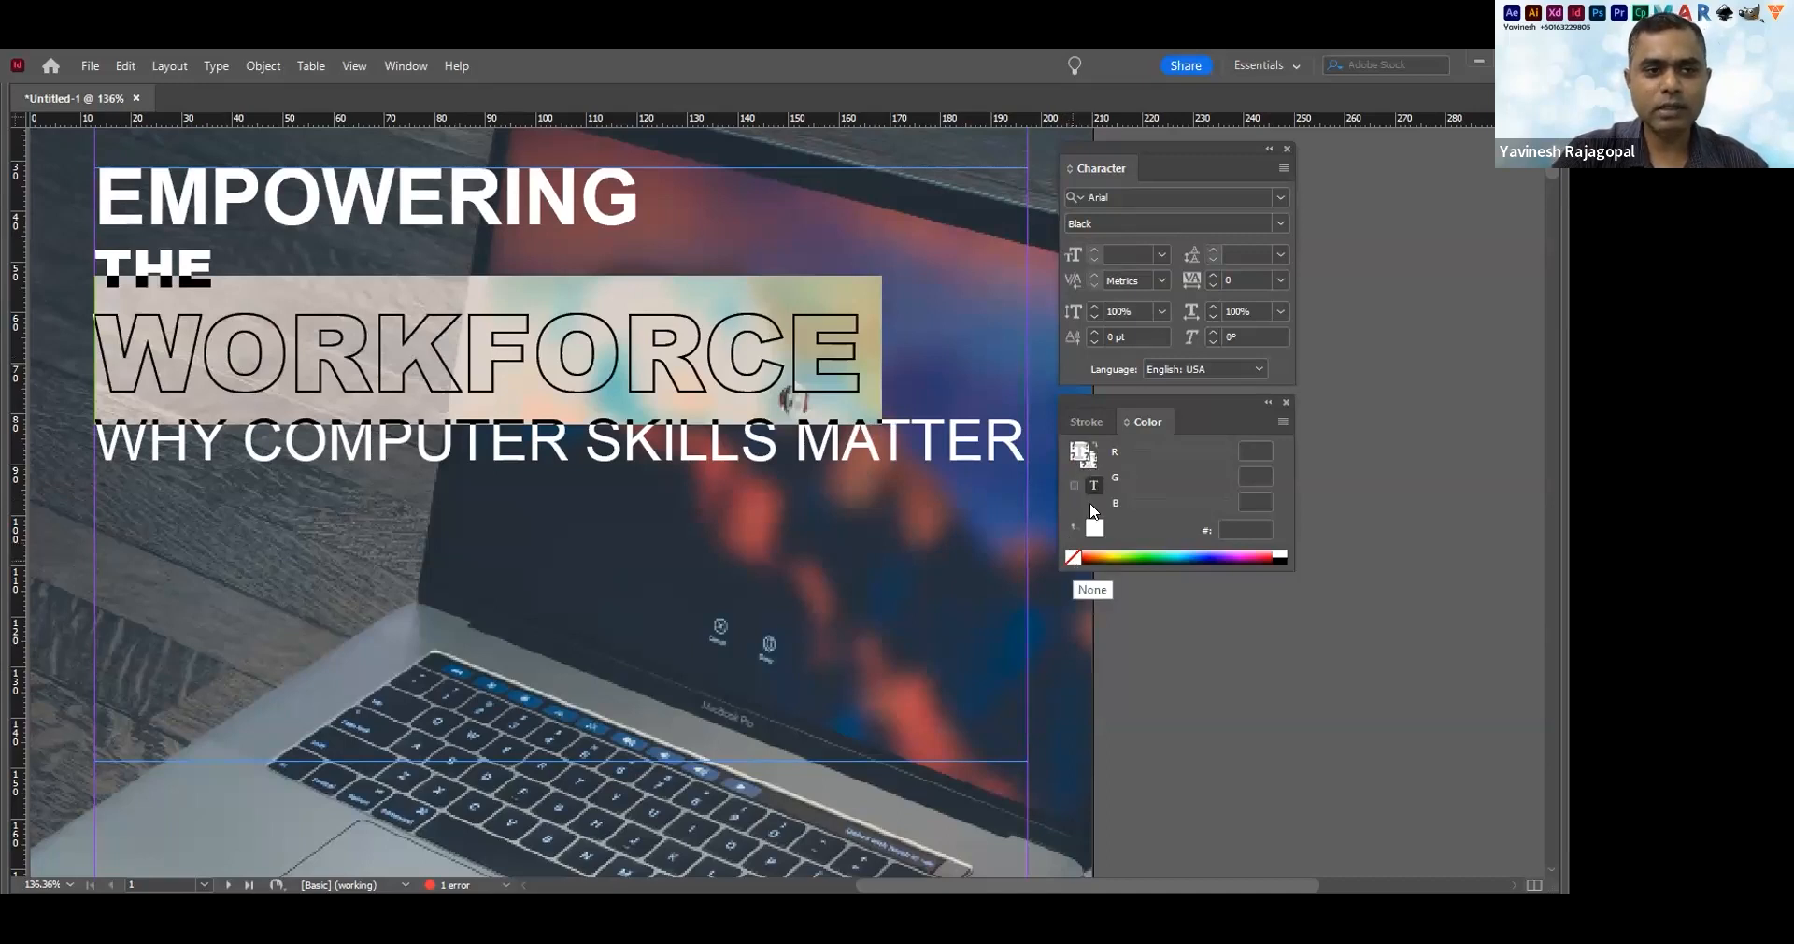
left_click(1278, 553)
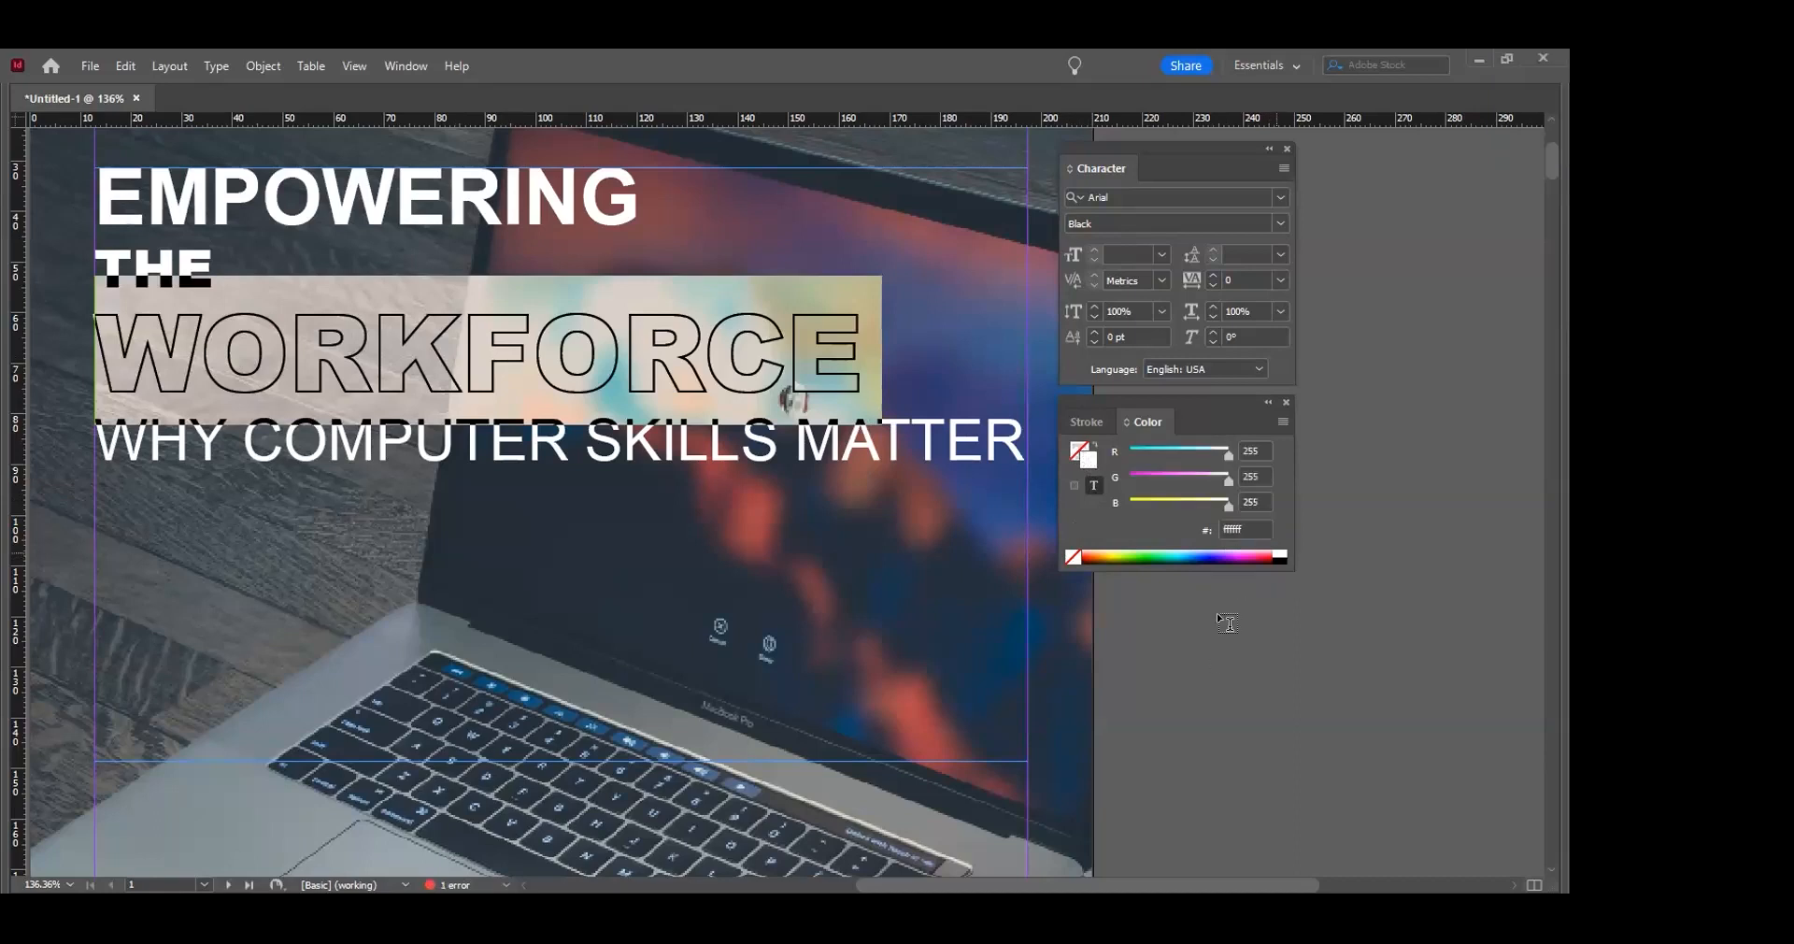
left_click(1077, 452)
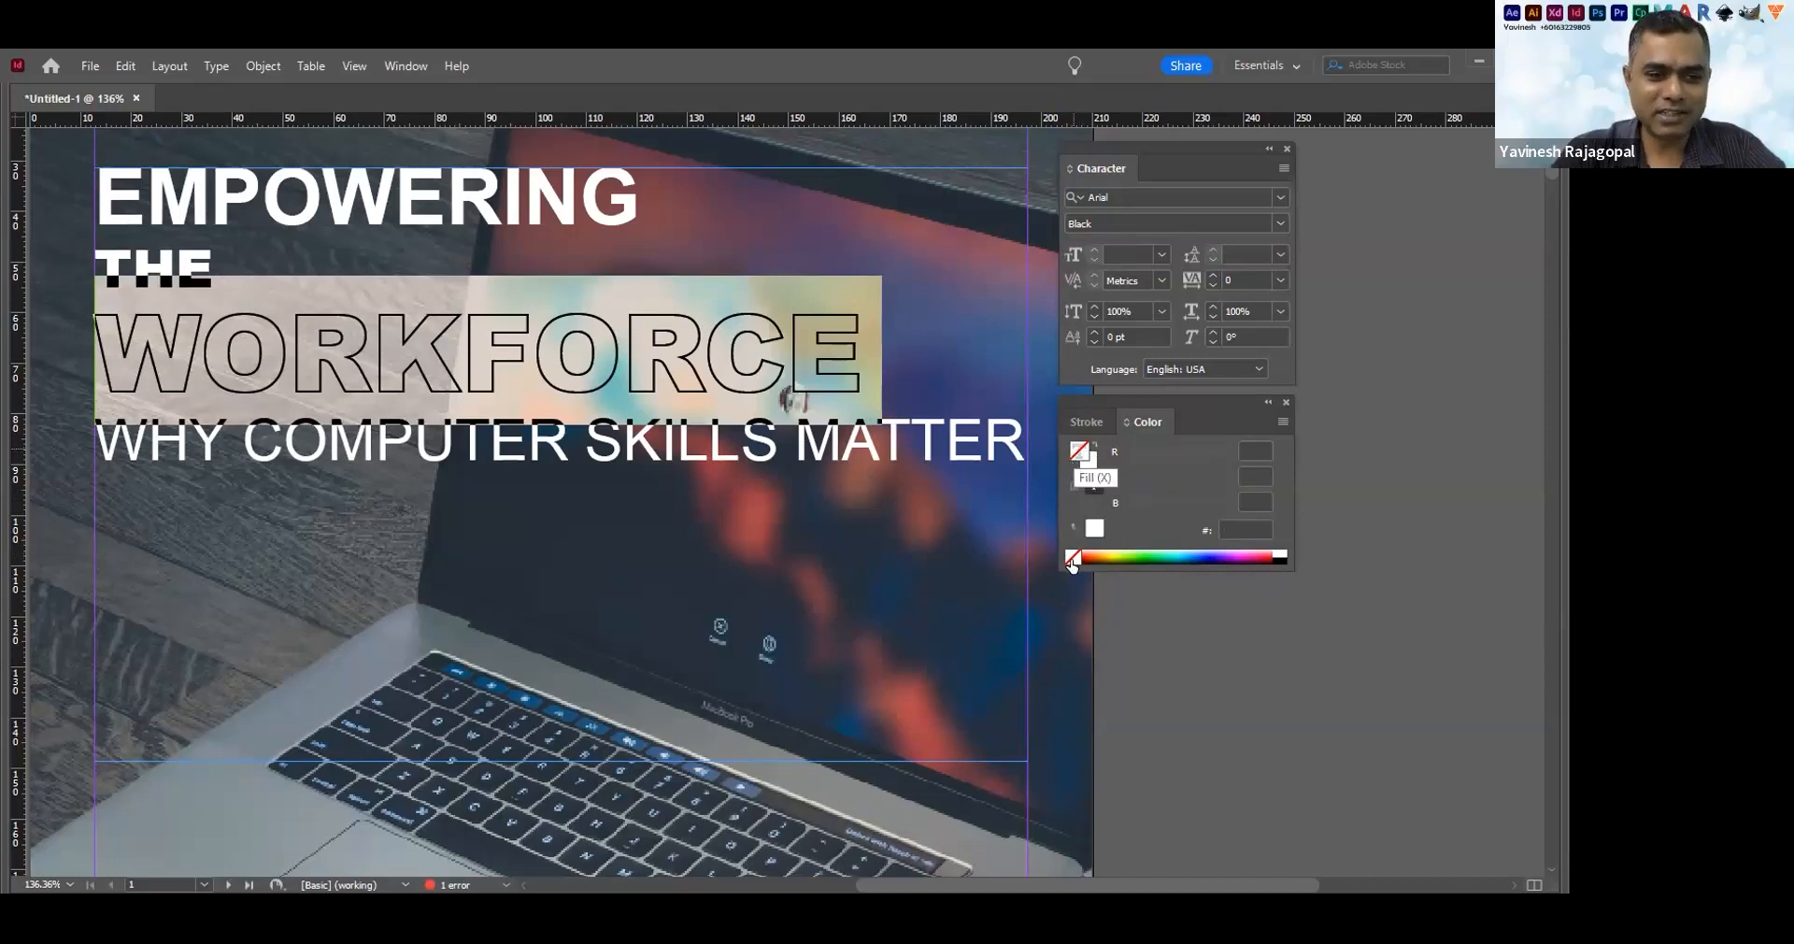
left_click(1091, 465)
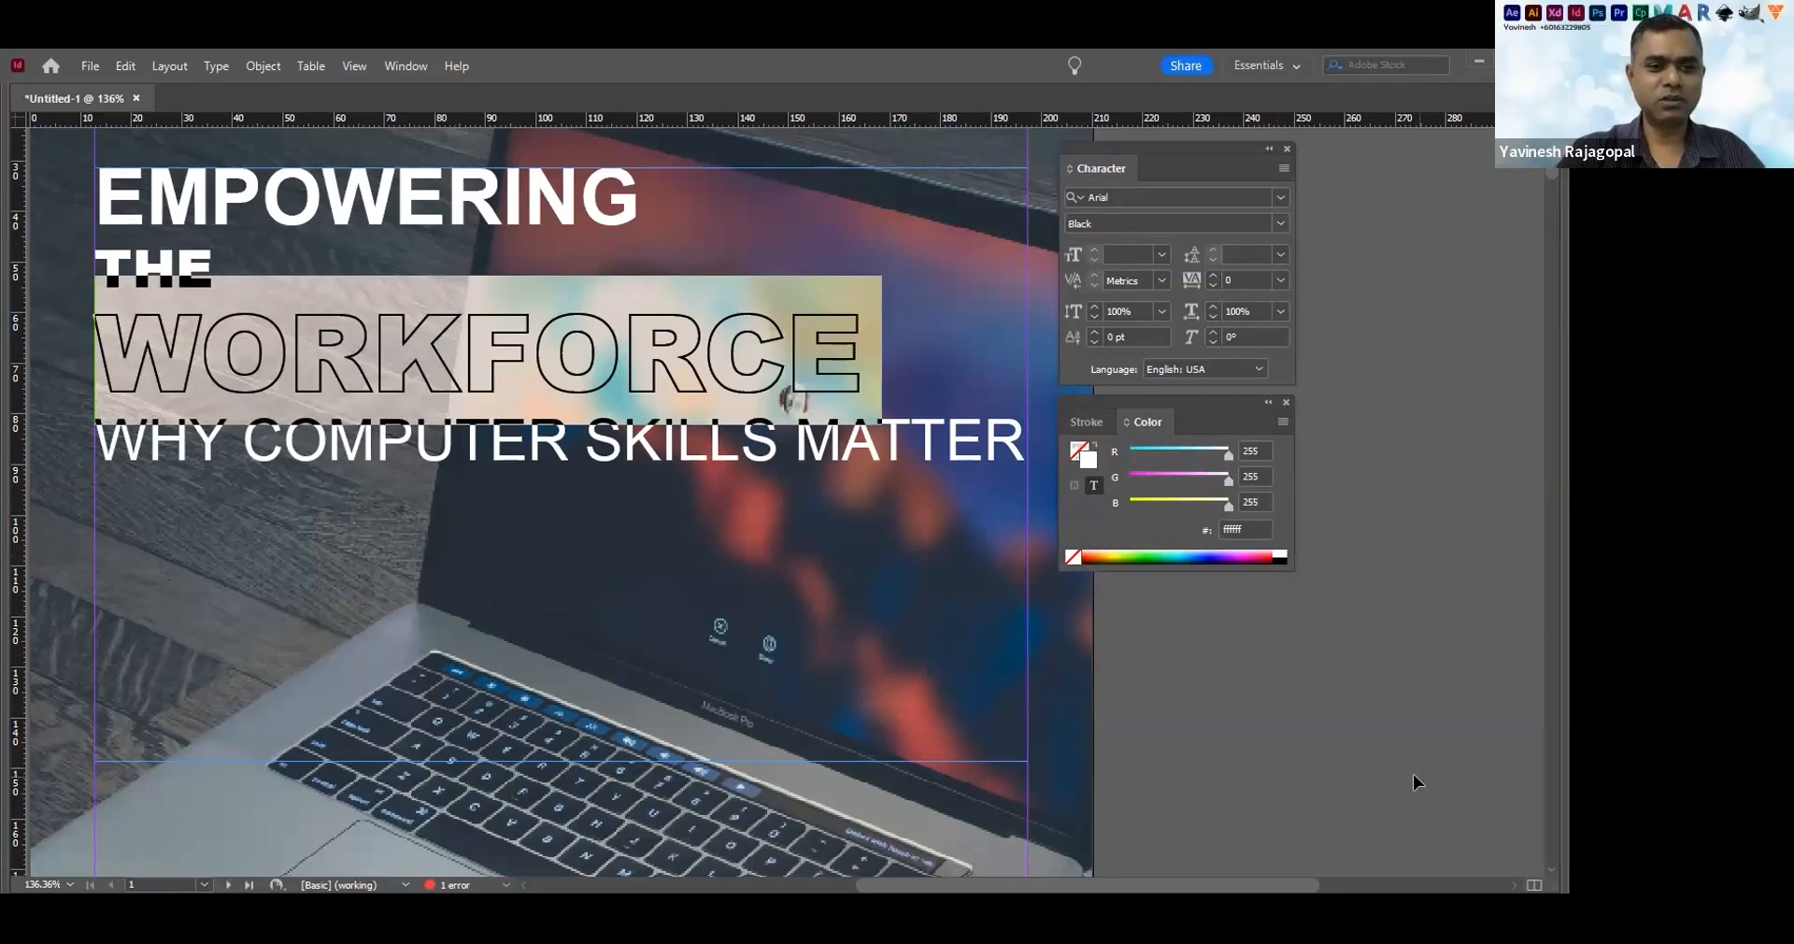
left_click(1248, 704)
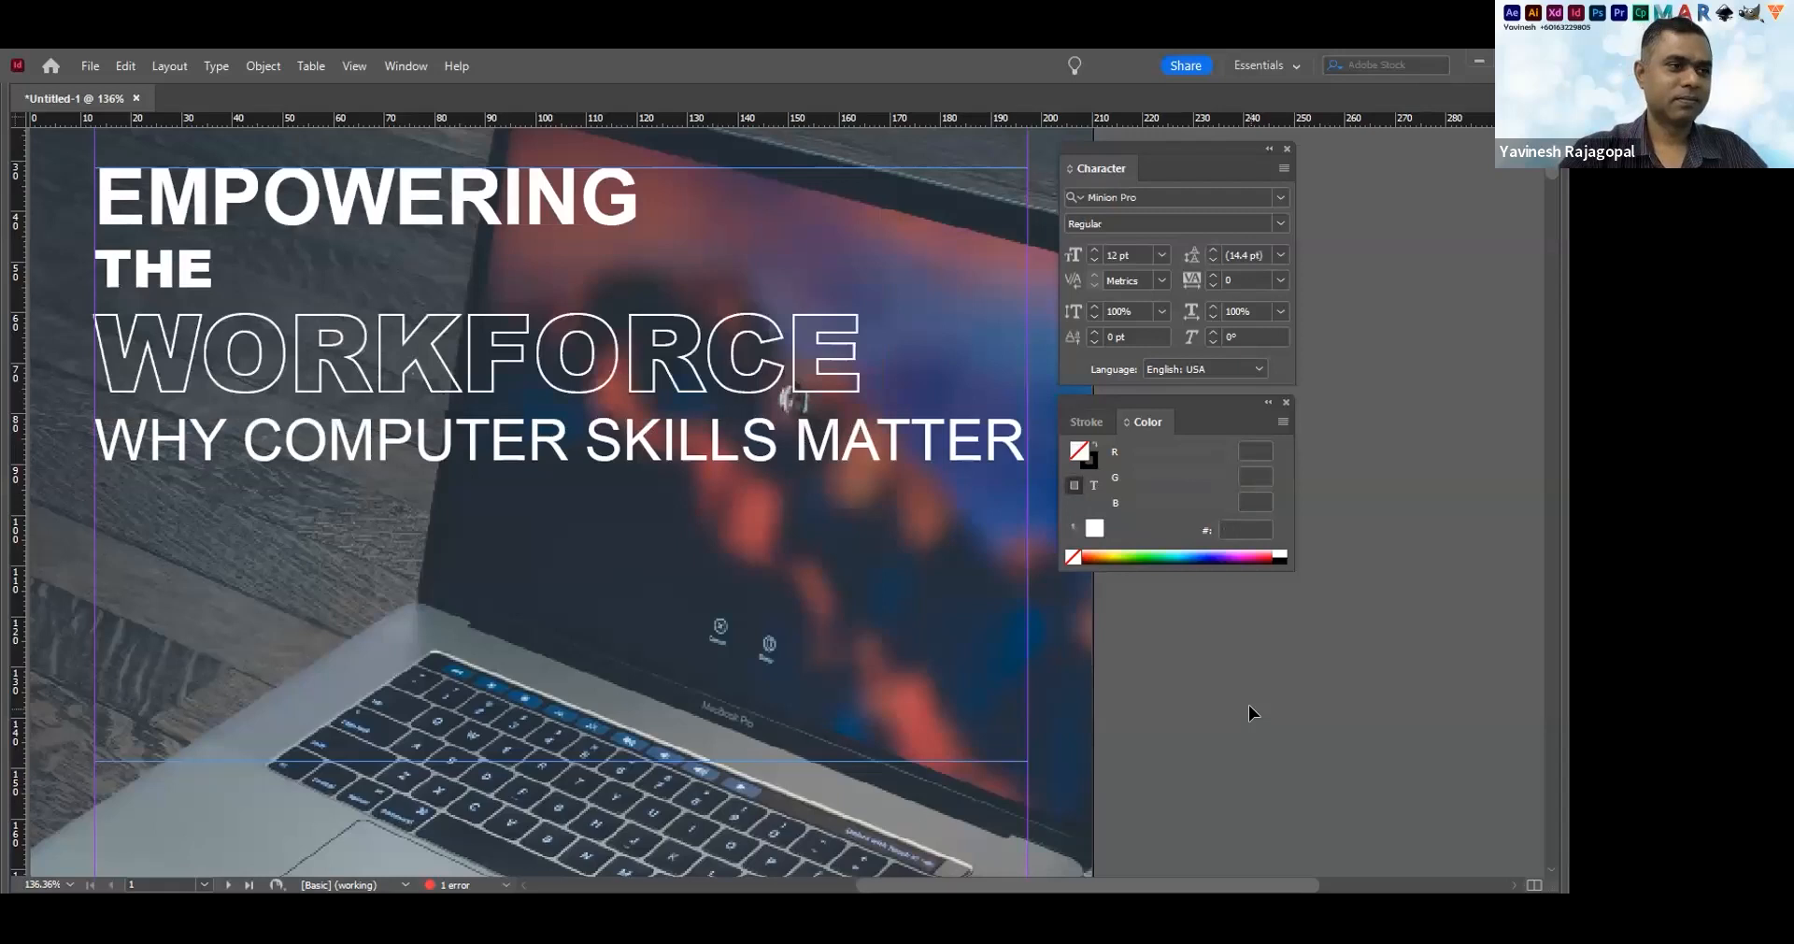
Fit the title text frame to its content so that it ends just below the subtitle
key("Tab")
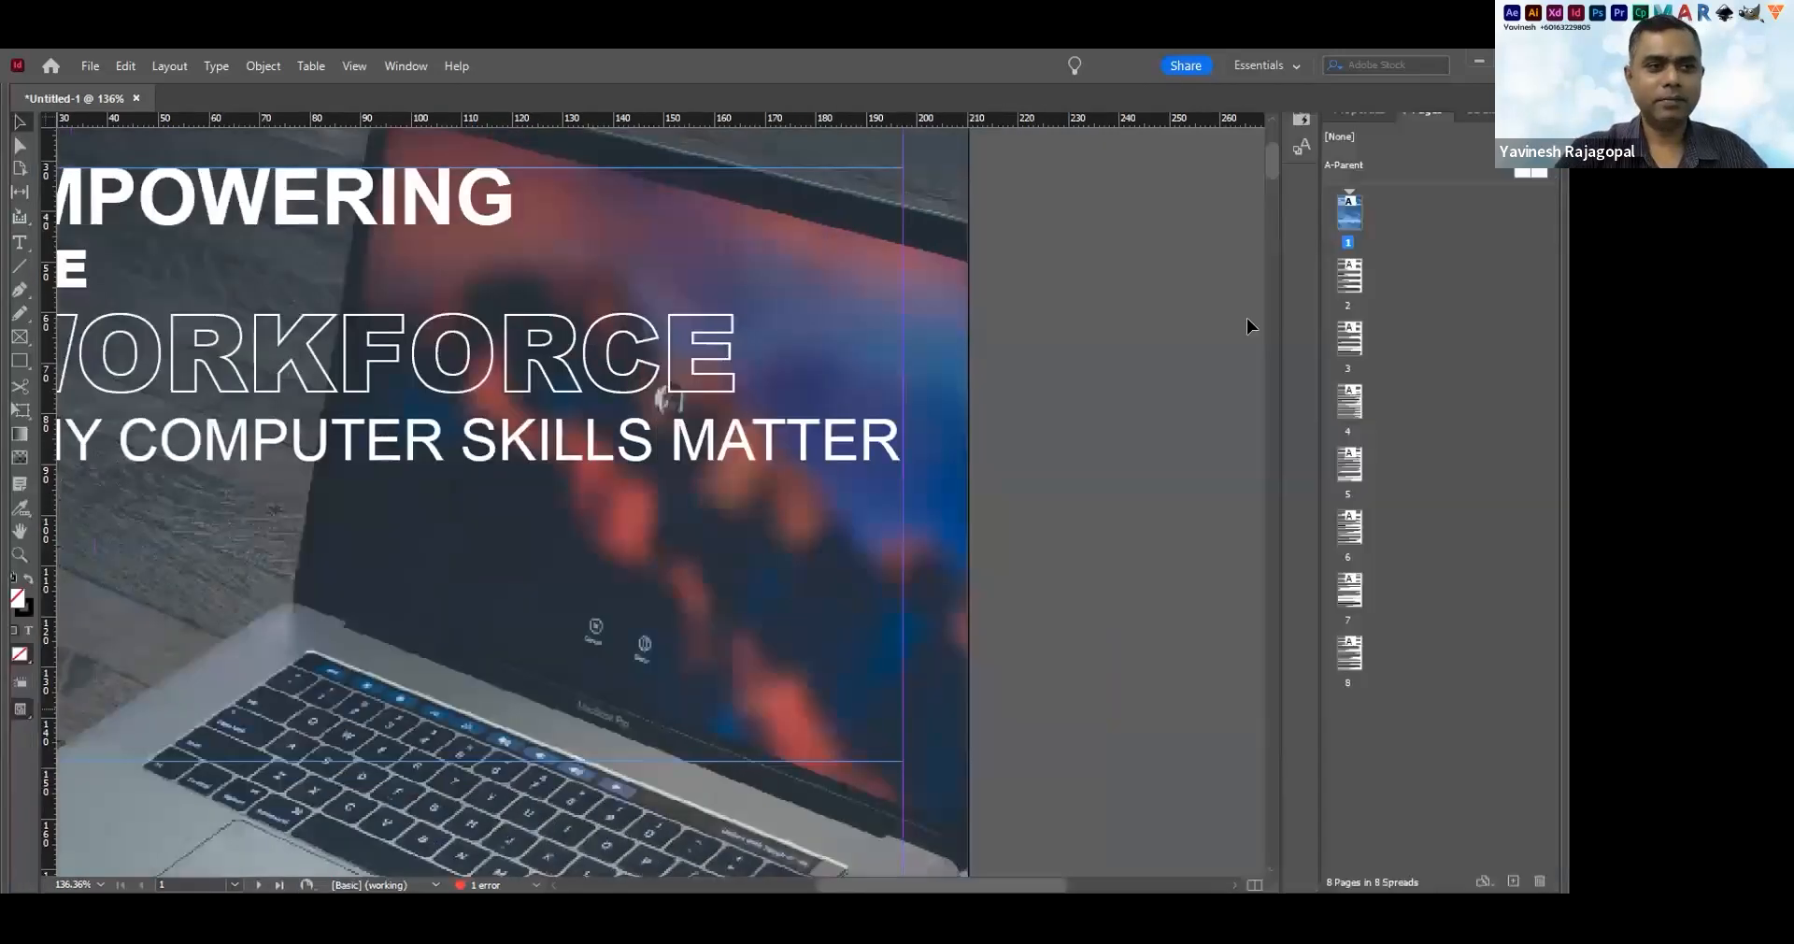
key("ctrl+0")
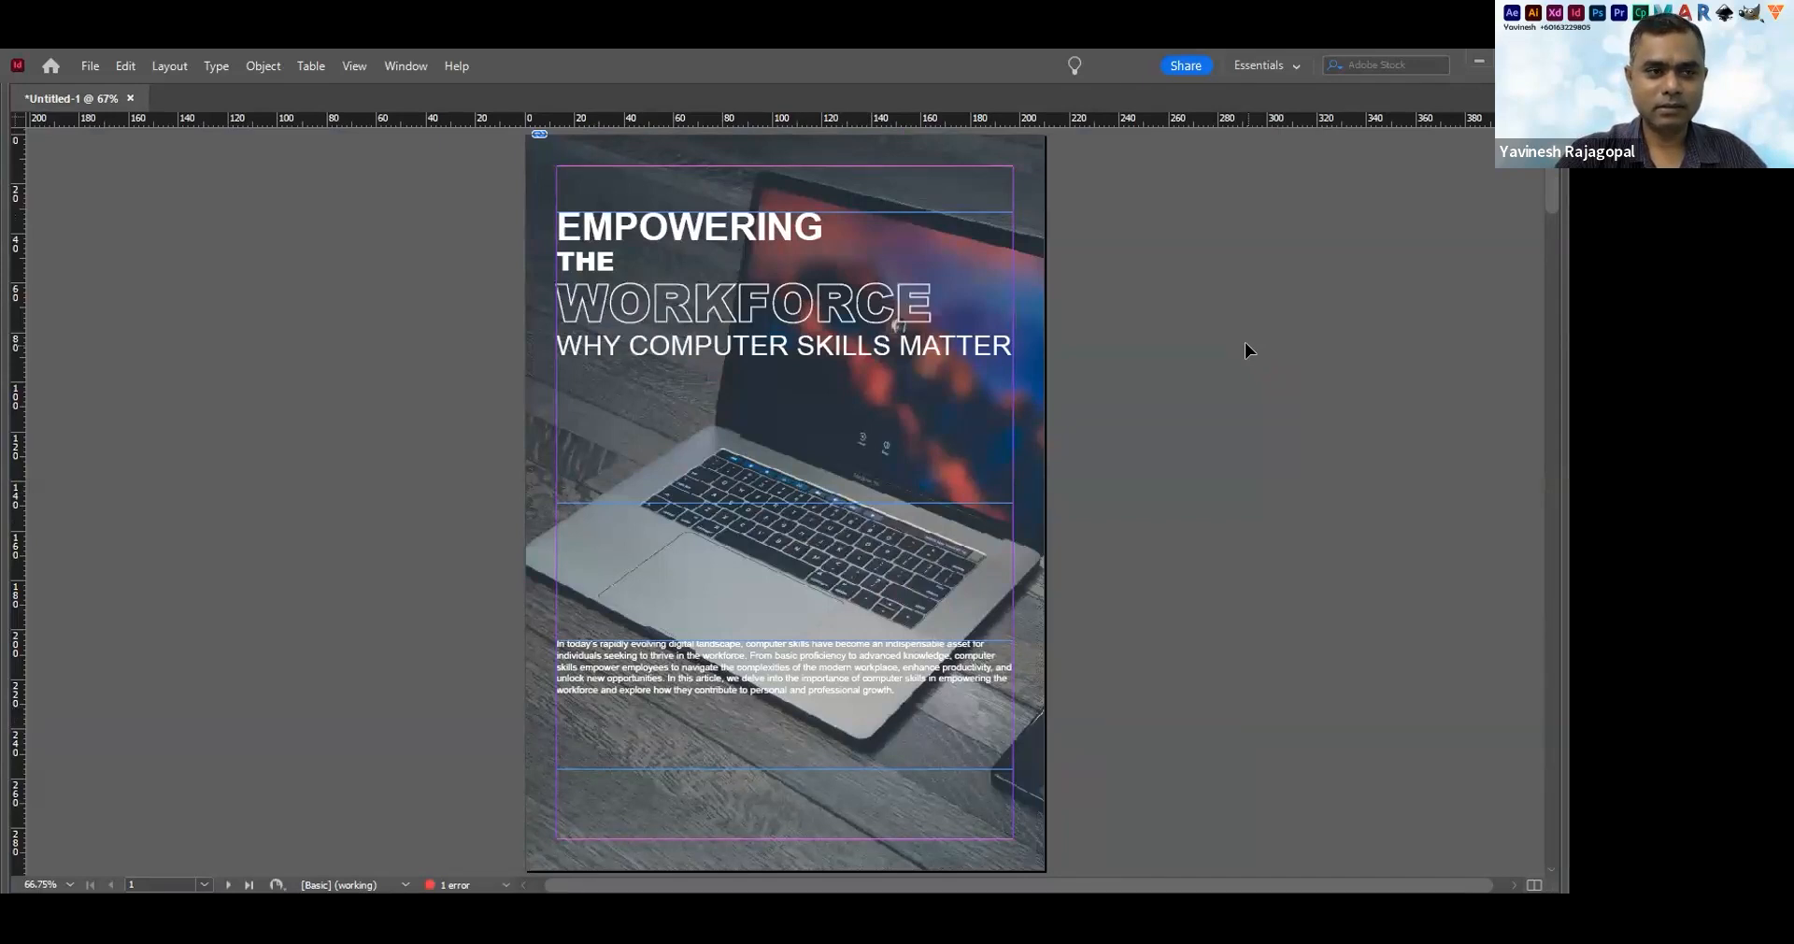
left_click(790, 317)
key("ctrl+alt+c")
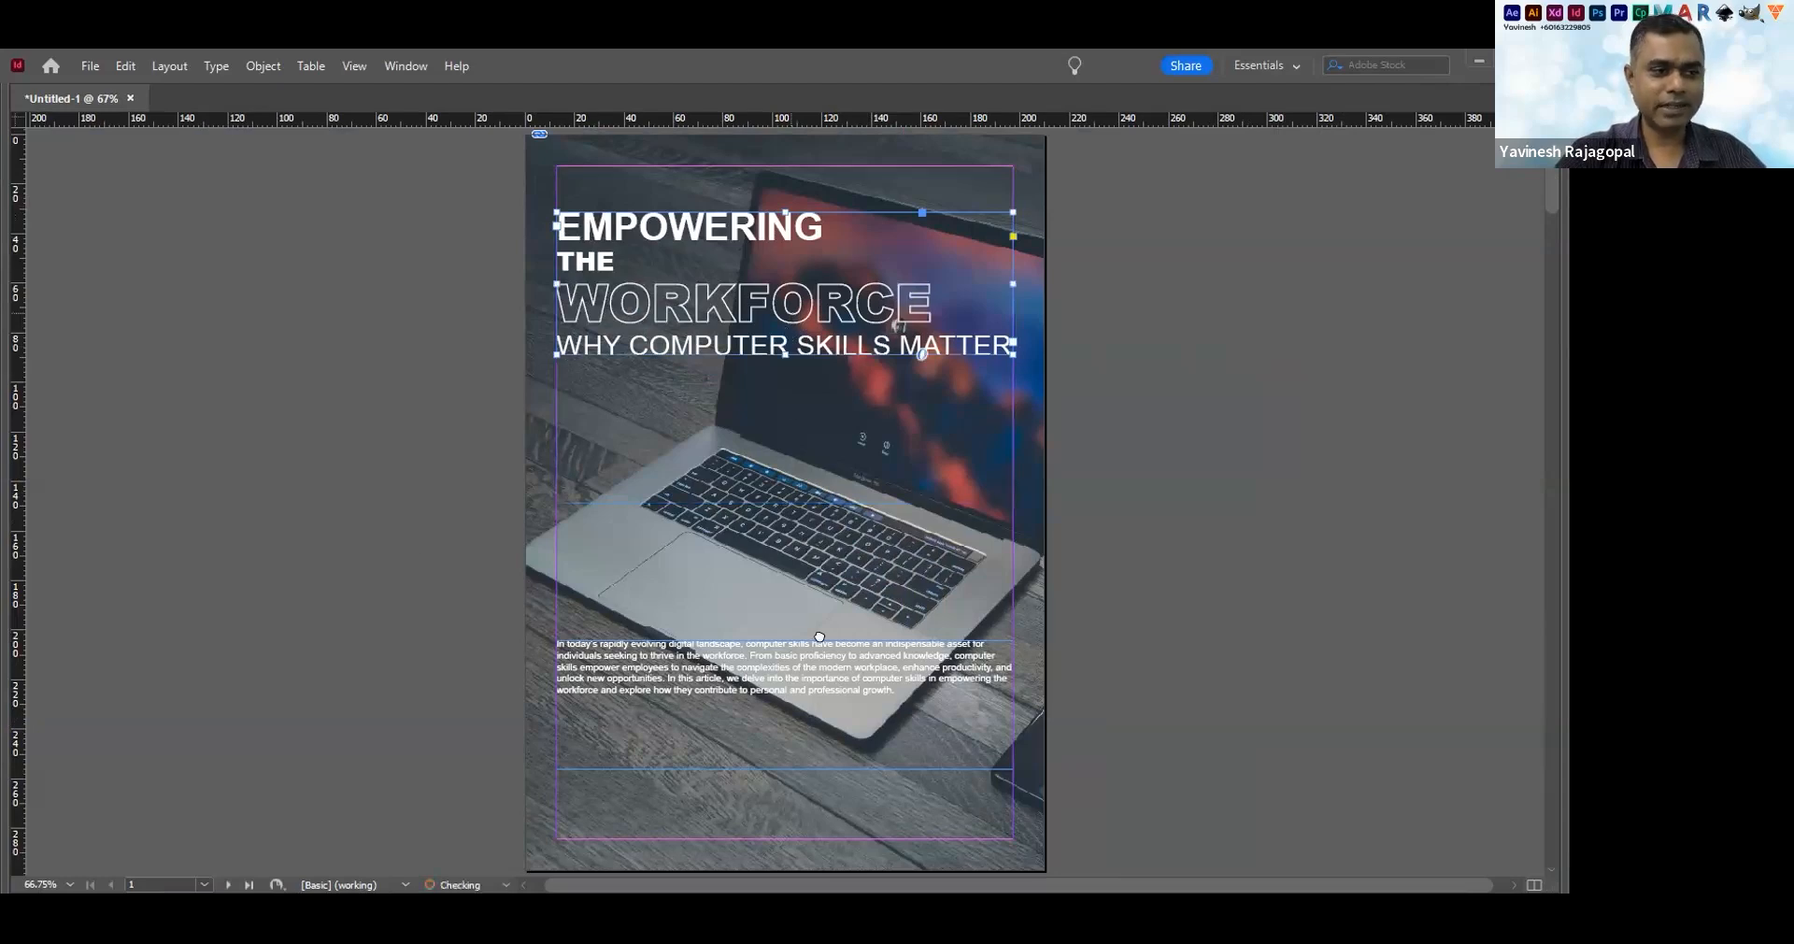
left_click(783, 505)
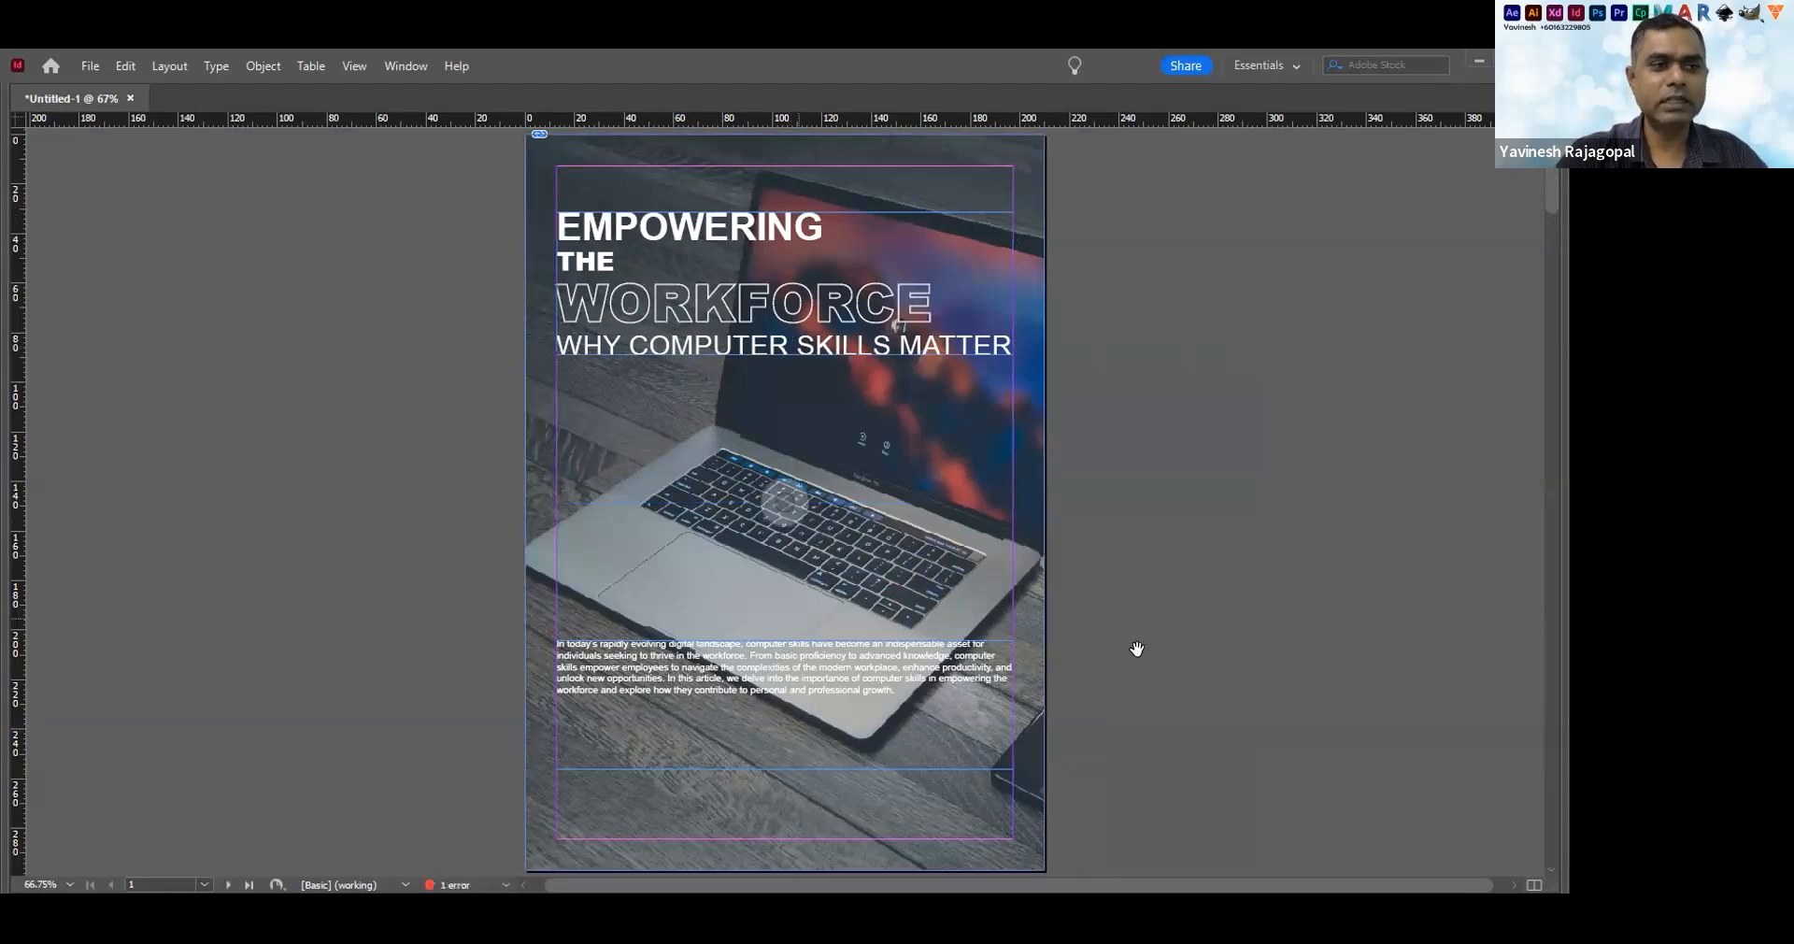
Draw a rectangle over the introductory paragraph, extending slightly past both side edges of the page
scroll(1136, 648, "down", 3)
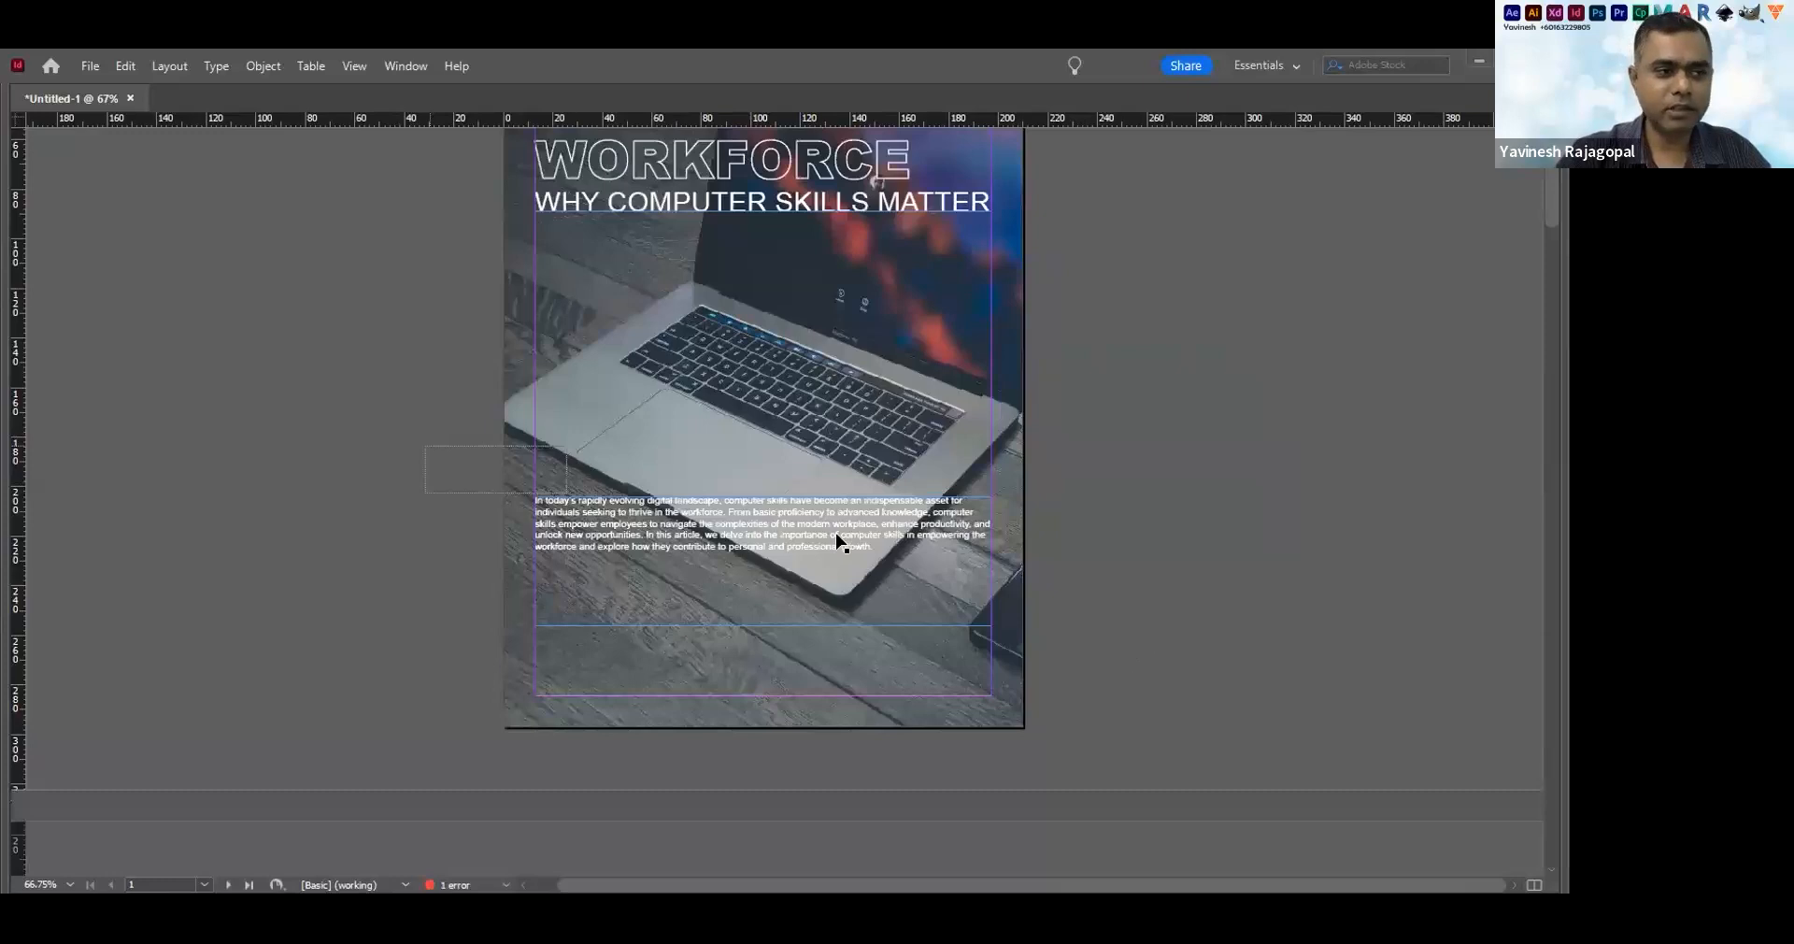
left_click_drag(425, 446, 1144, 660)
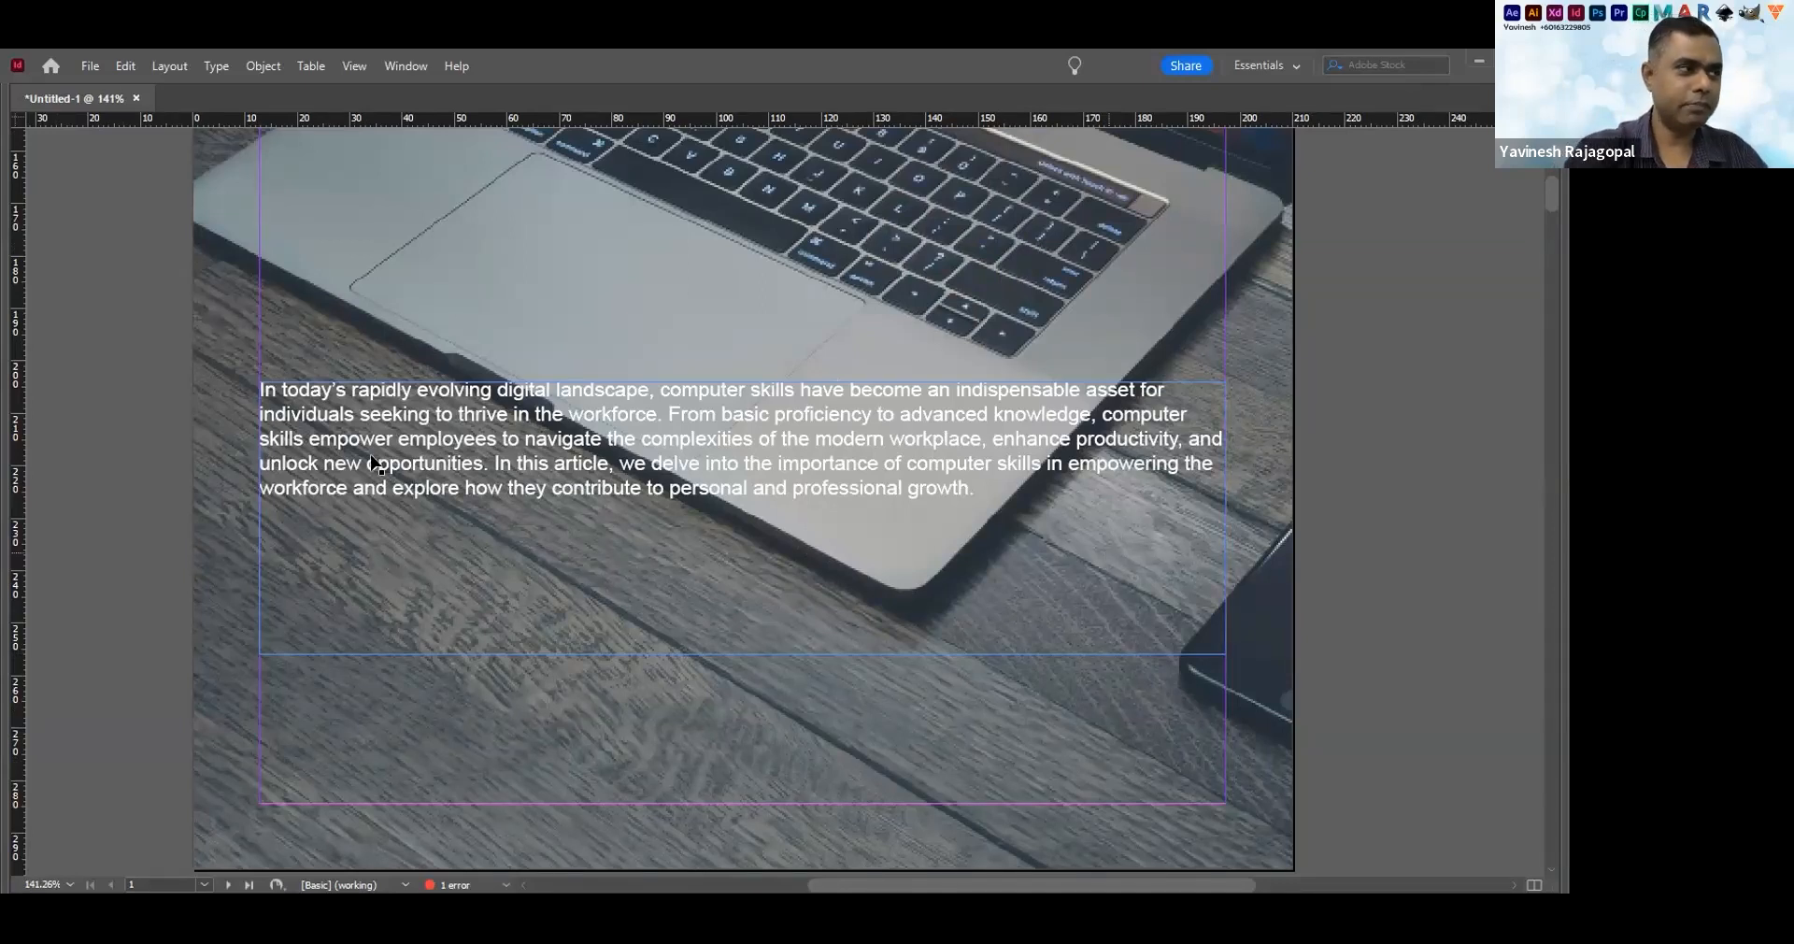
key("ctrl+minus")
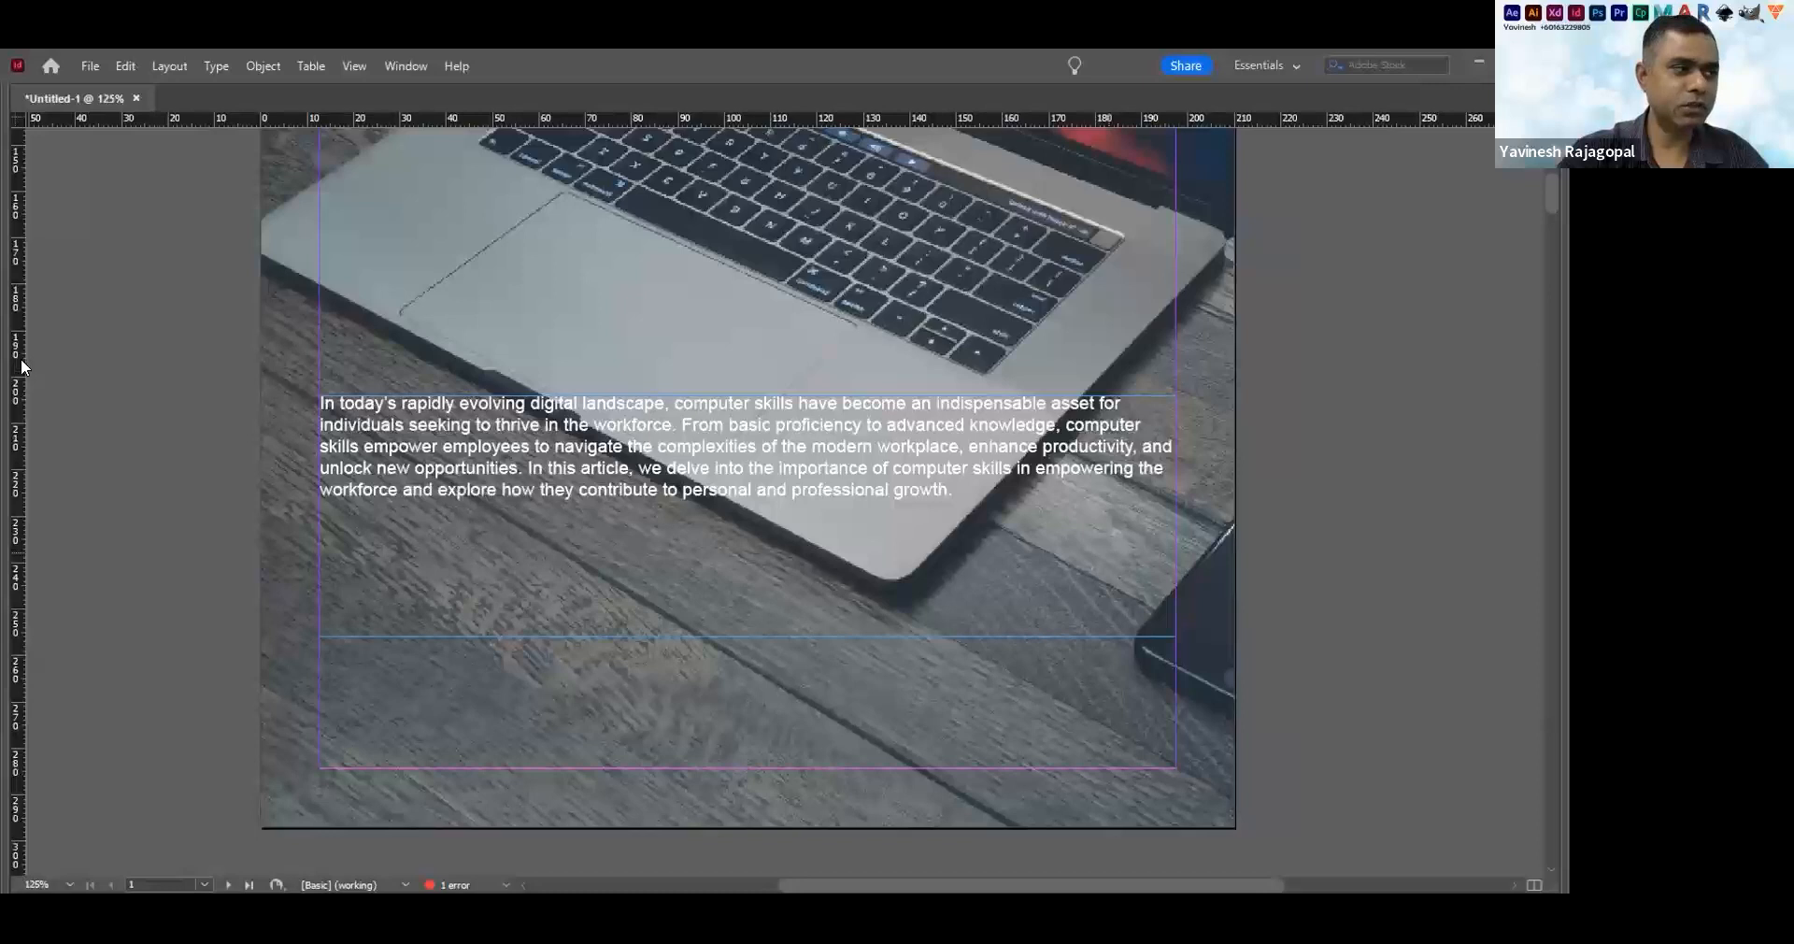
key("Tab")
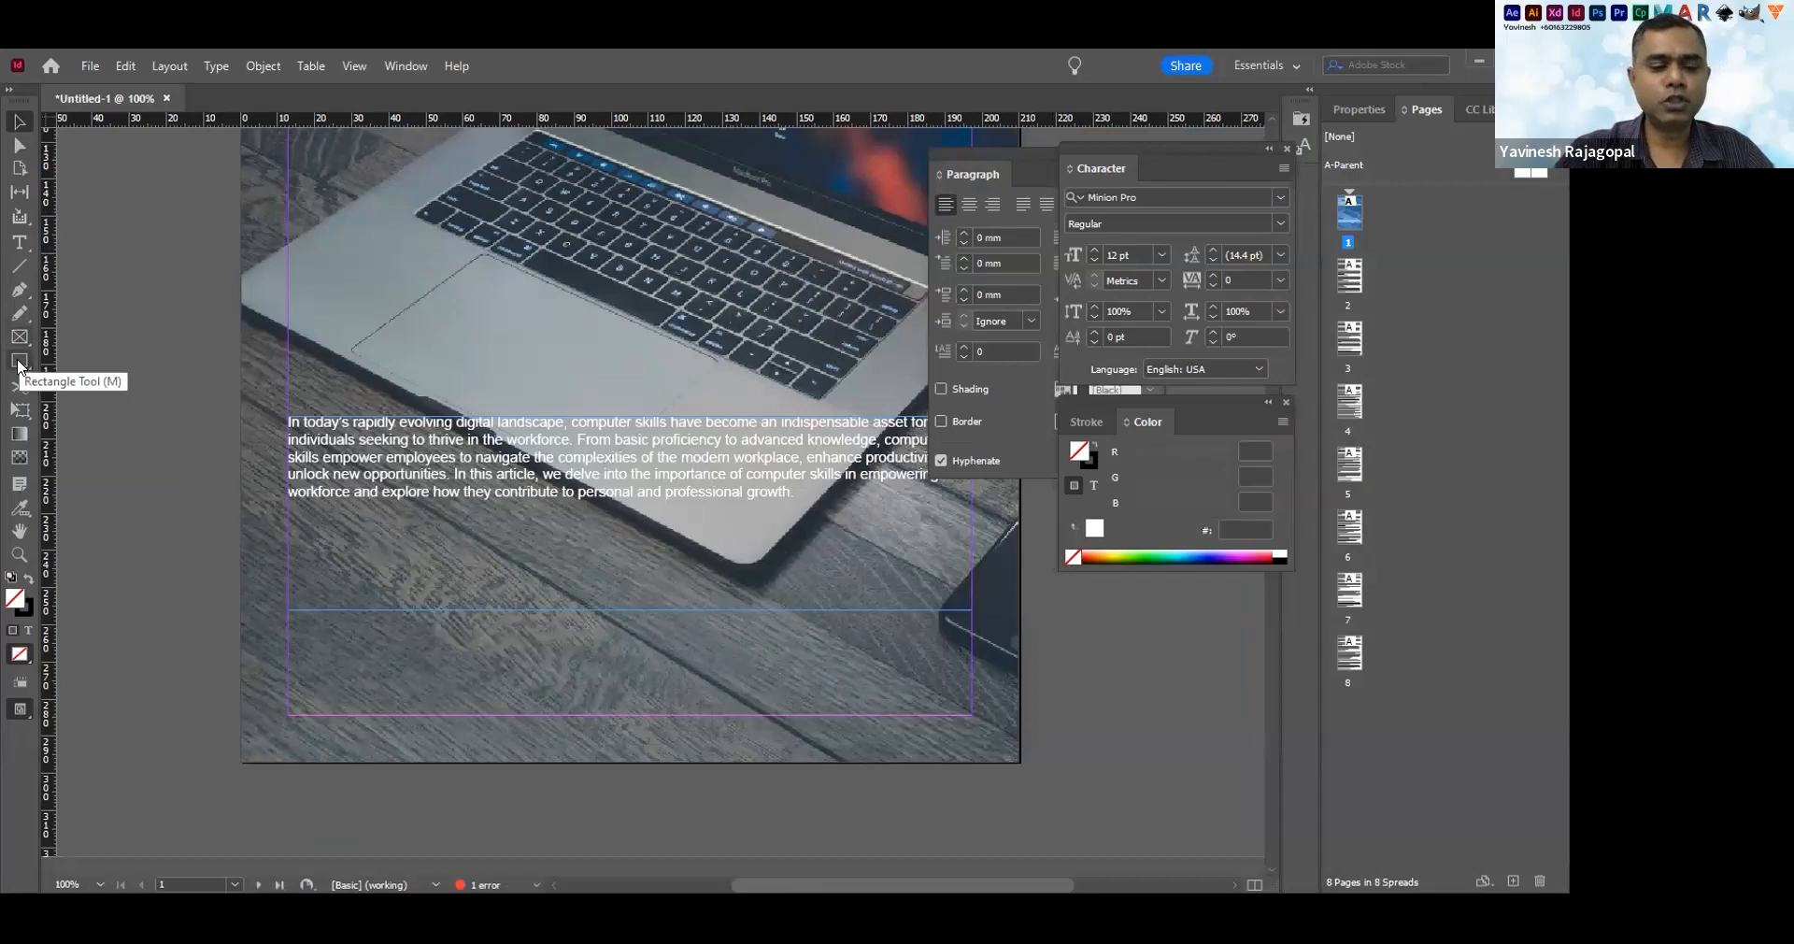
left_click(19, 363)
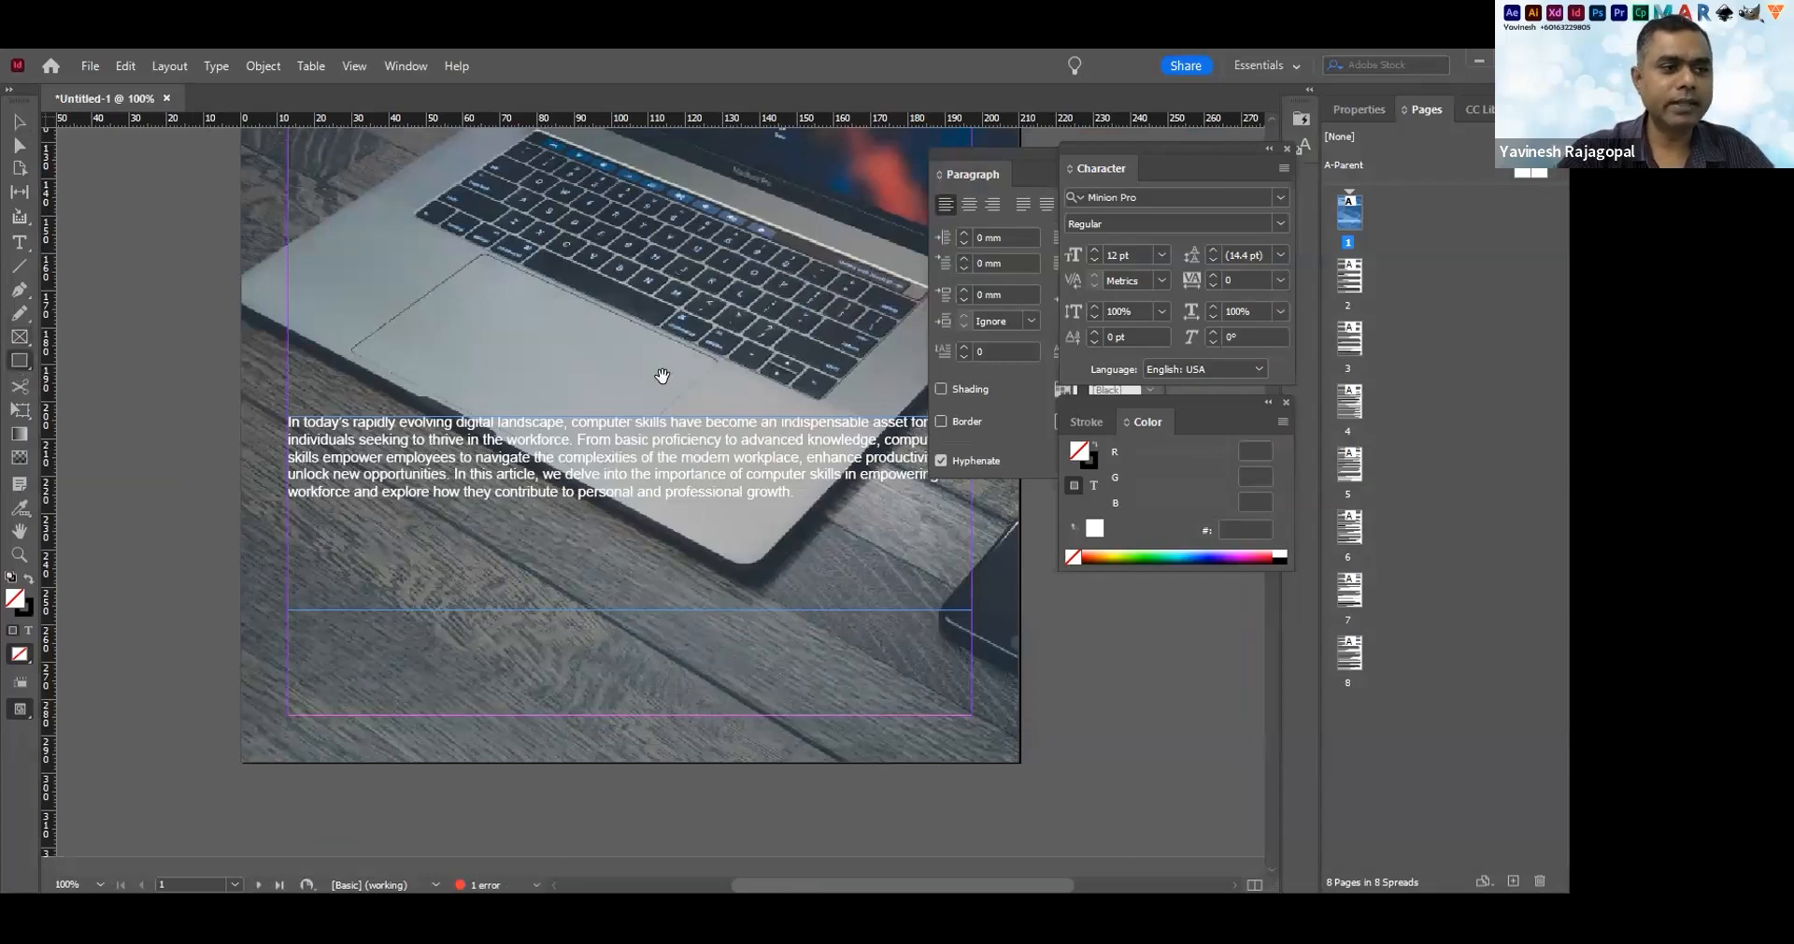
left_click_drag(561, 416, 542, 426)
left_click_drag(119, 447, 911, 558)
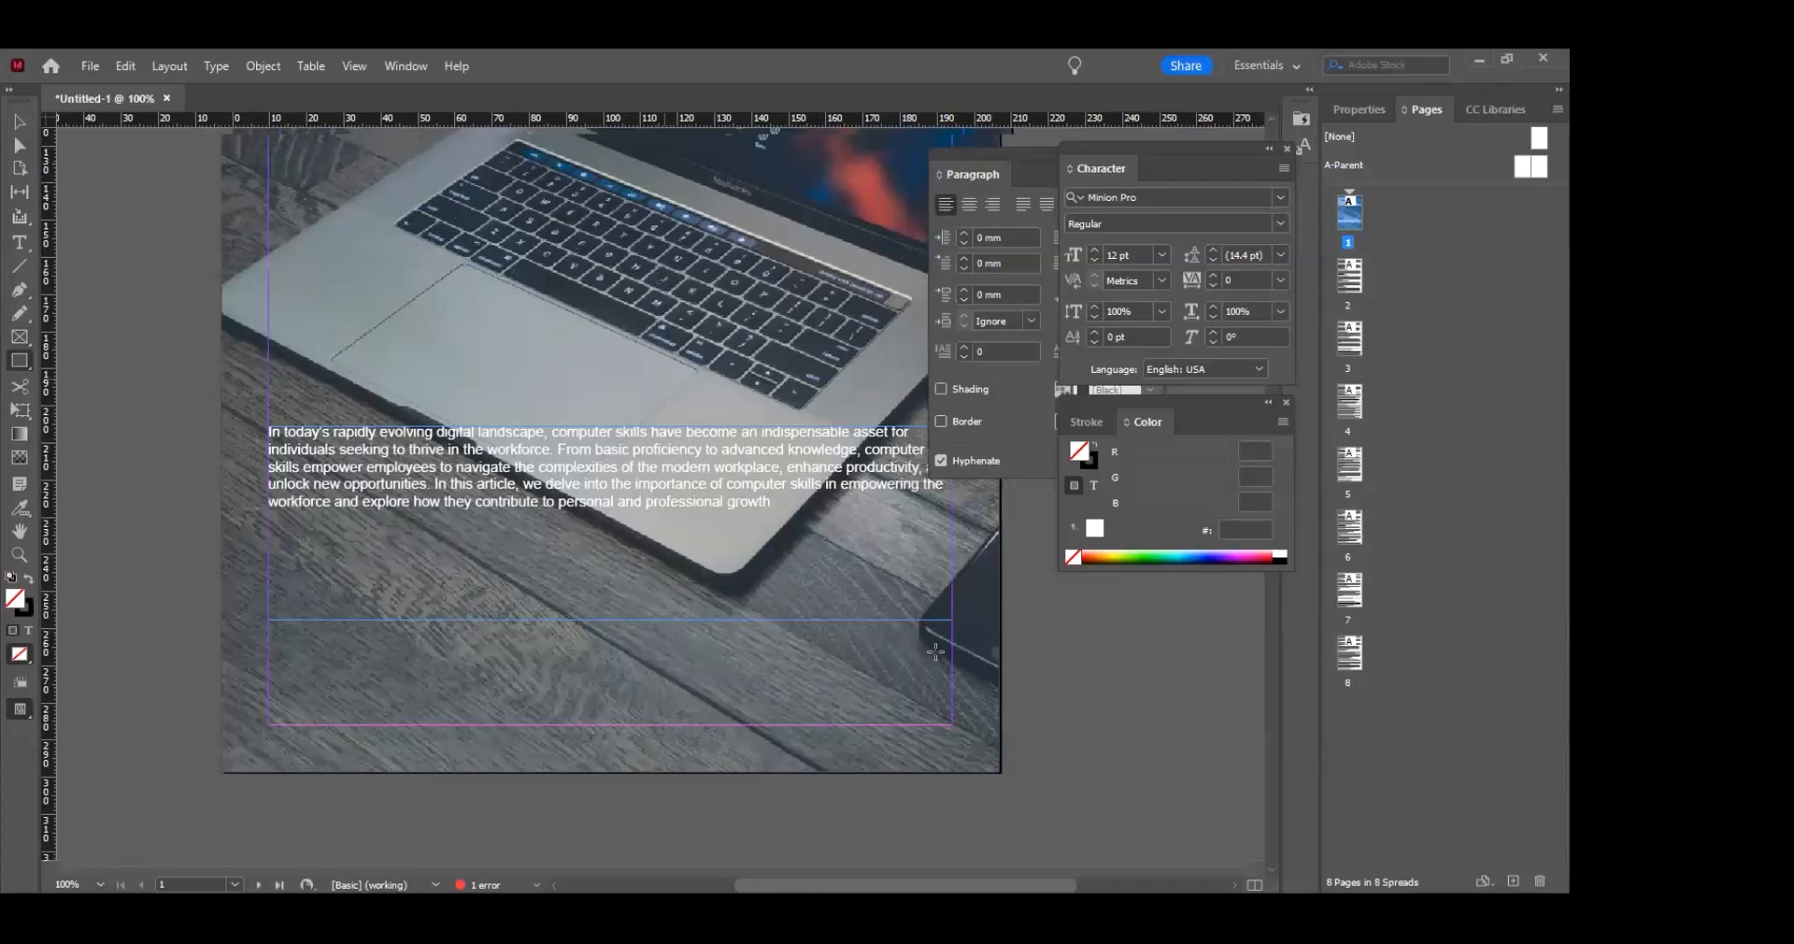
key("ctrl+shift+z")
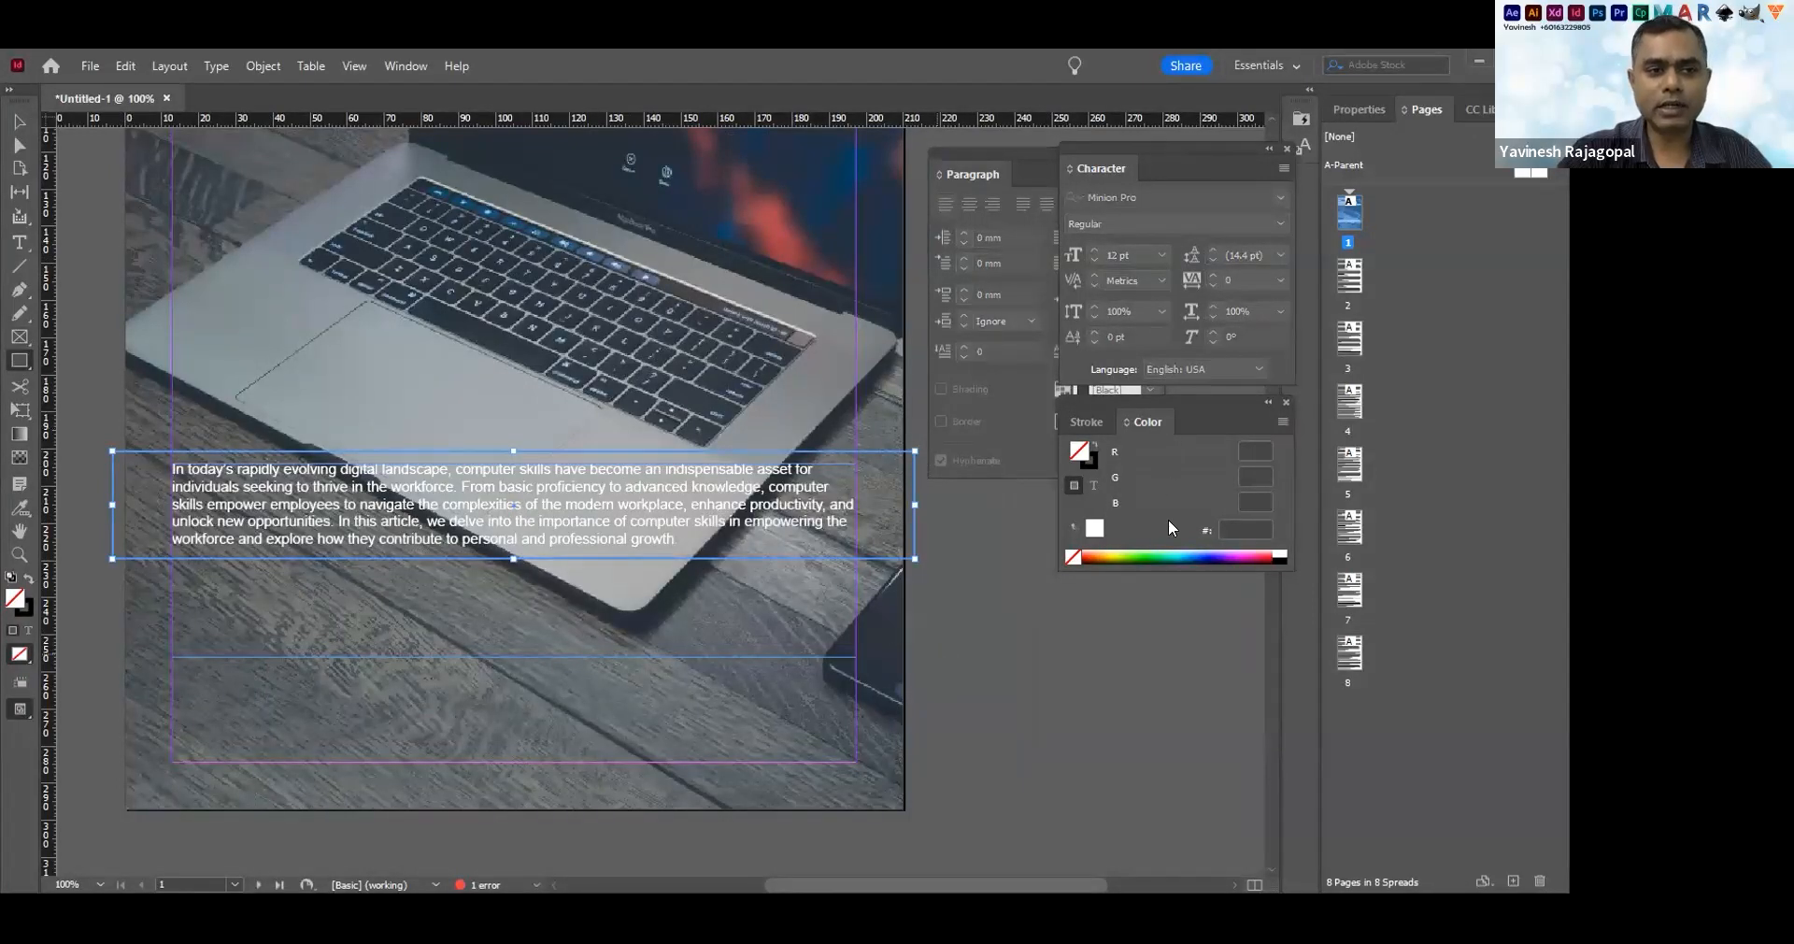
Fill the rectangle over the introductory paragraph with solid black and no stroke
left_click(1091, 446)
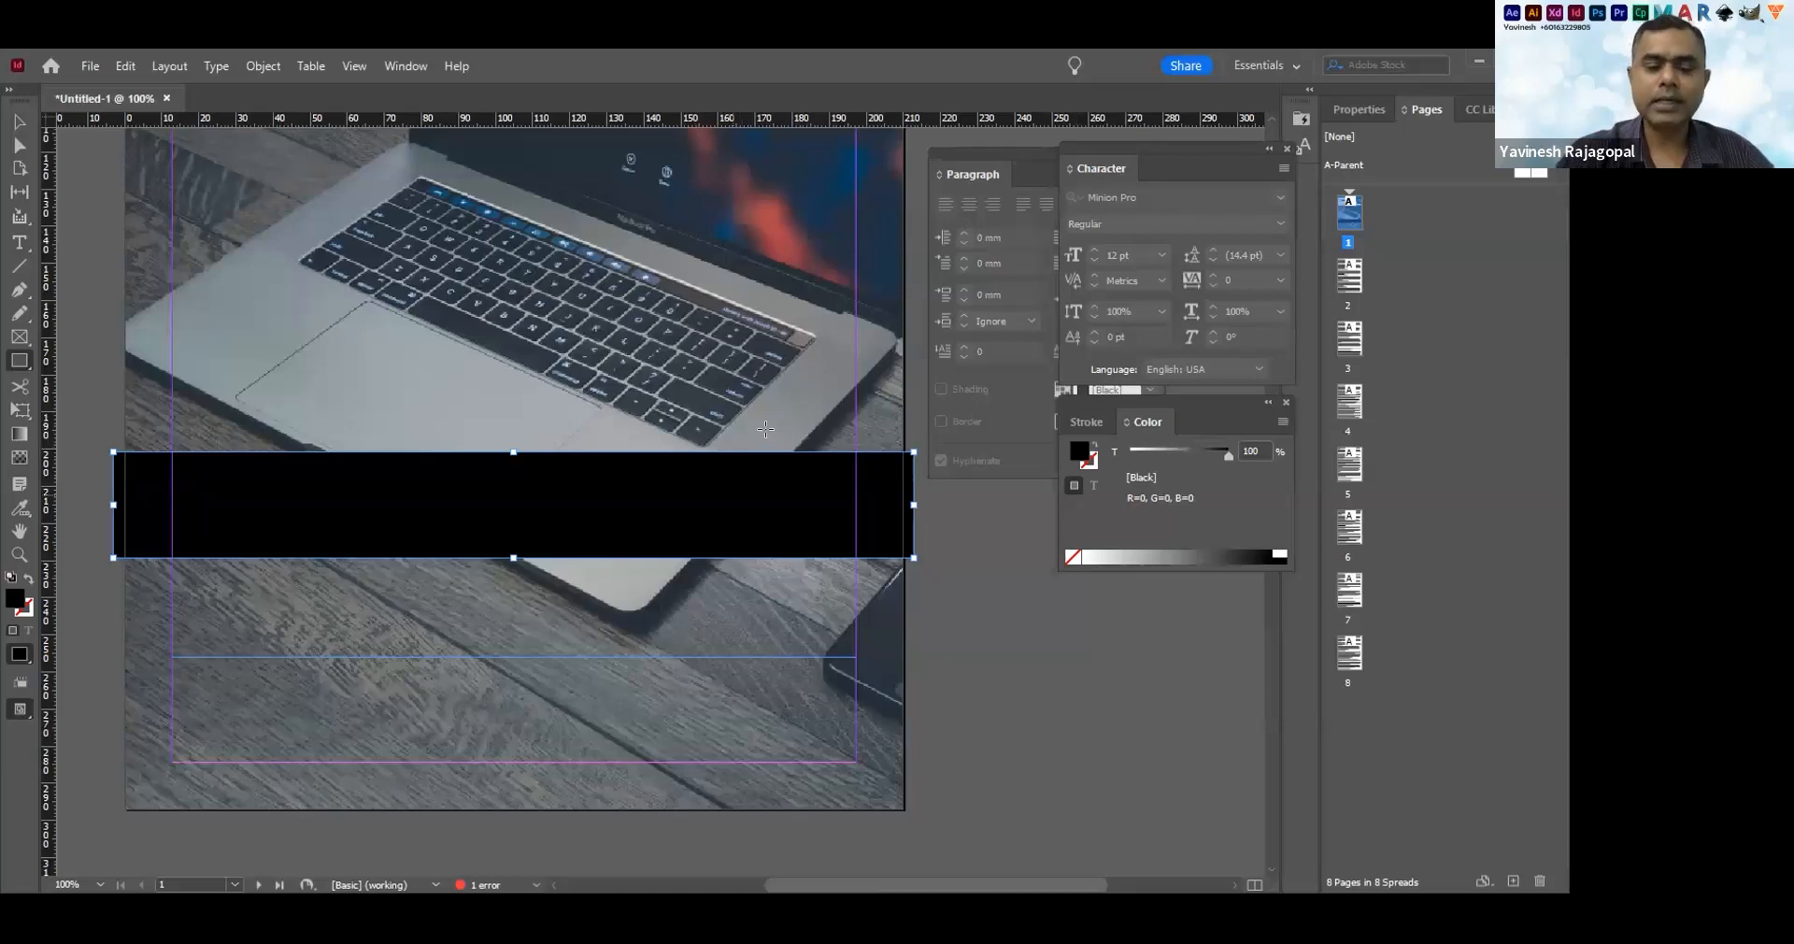
left_click(1164, 457)
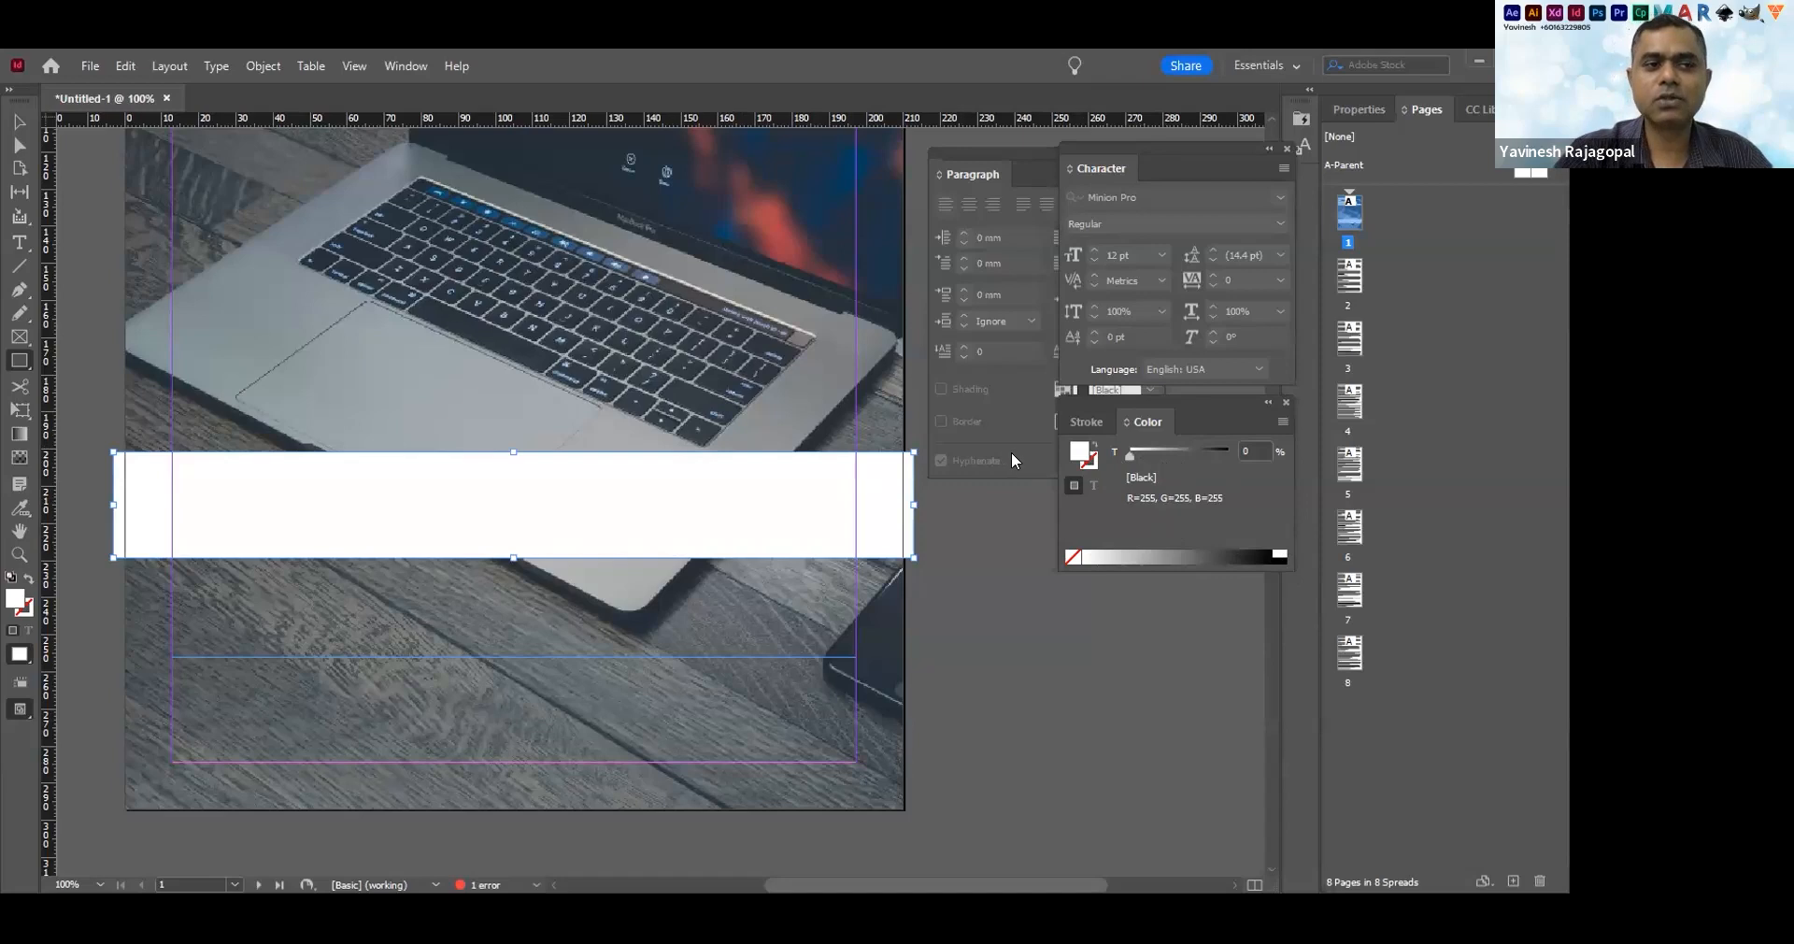
key("ctrl+z")
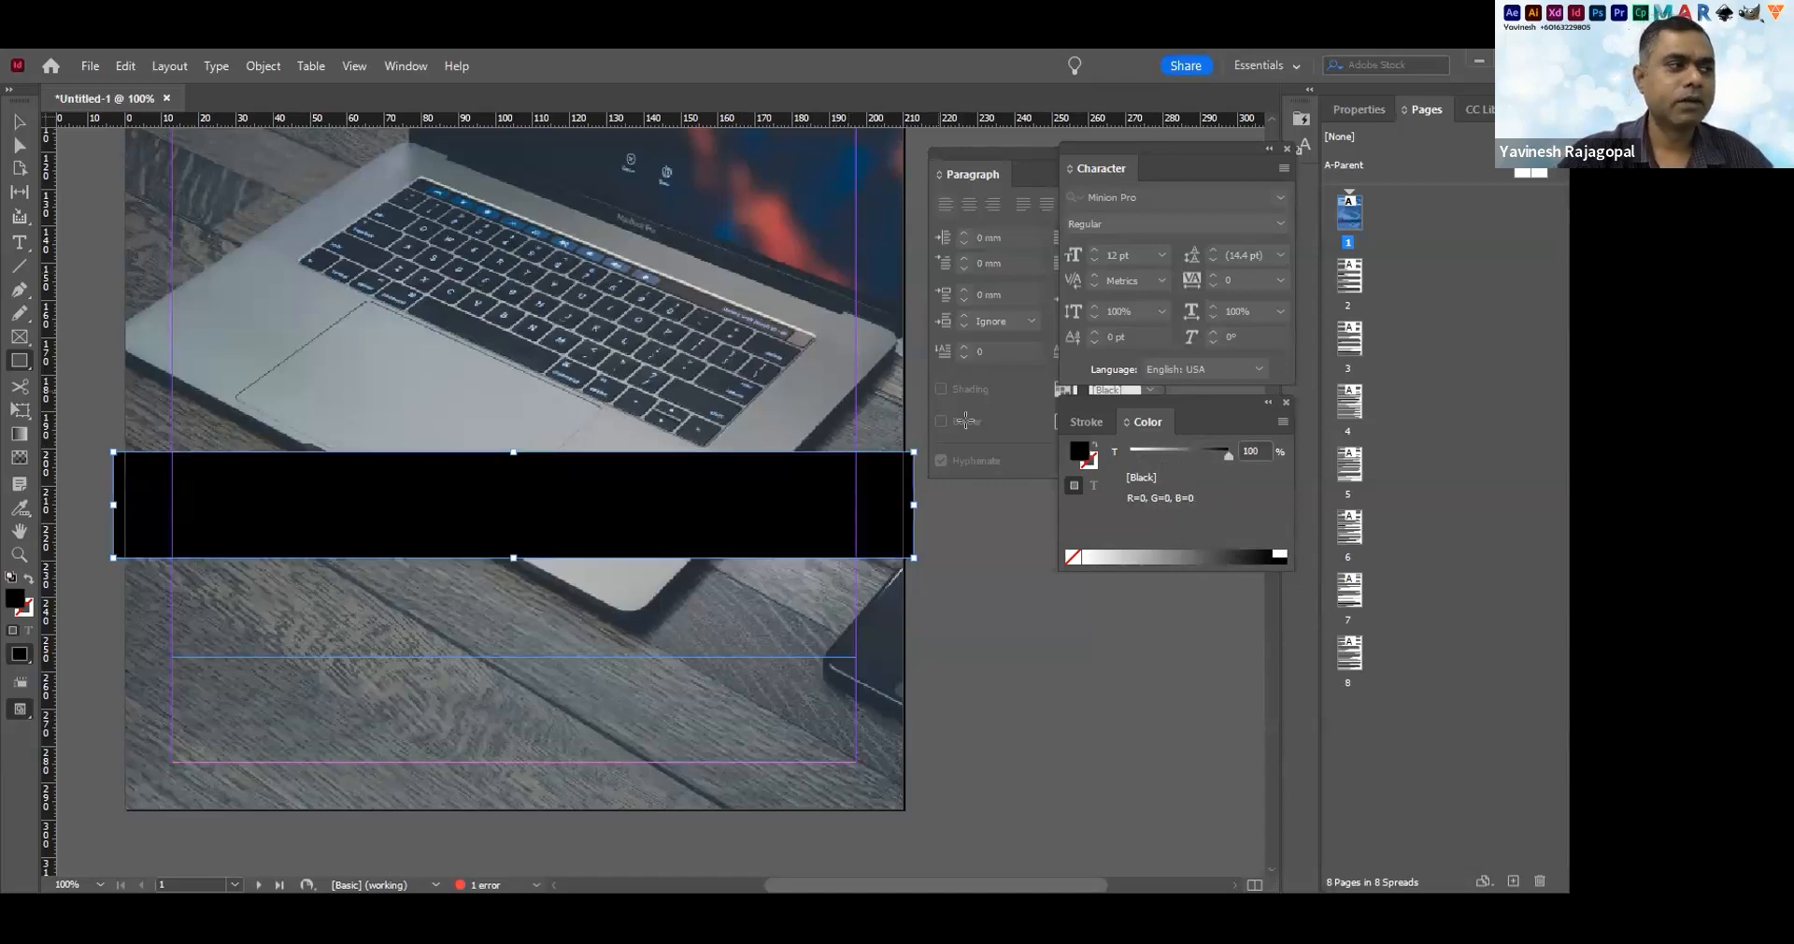
Send the black rectangle backward so that it sits behind the introductory paragraph
key("v")
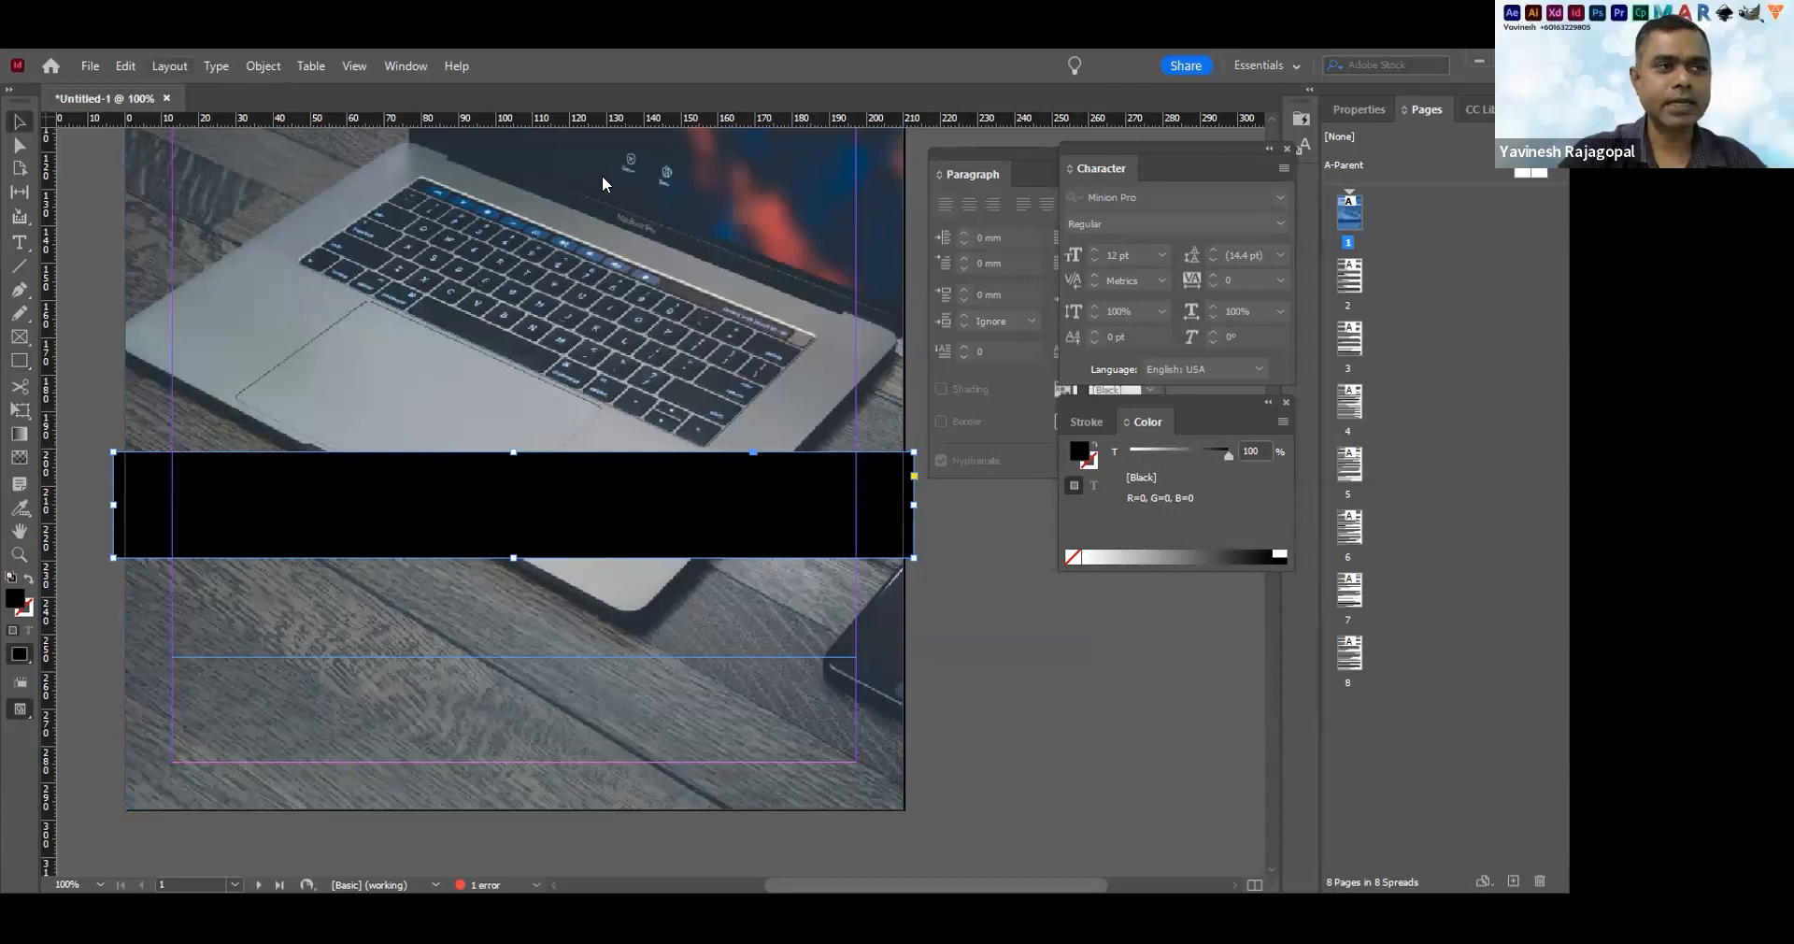
left_click(262, 67)
mouse_move(374, 131)
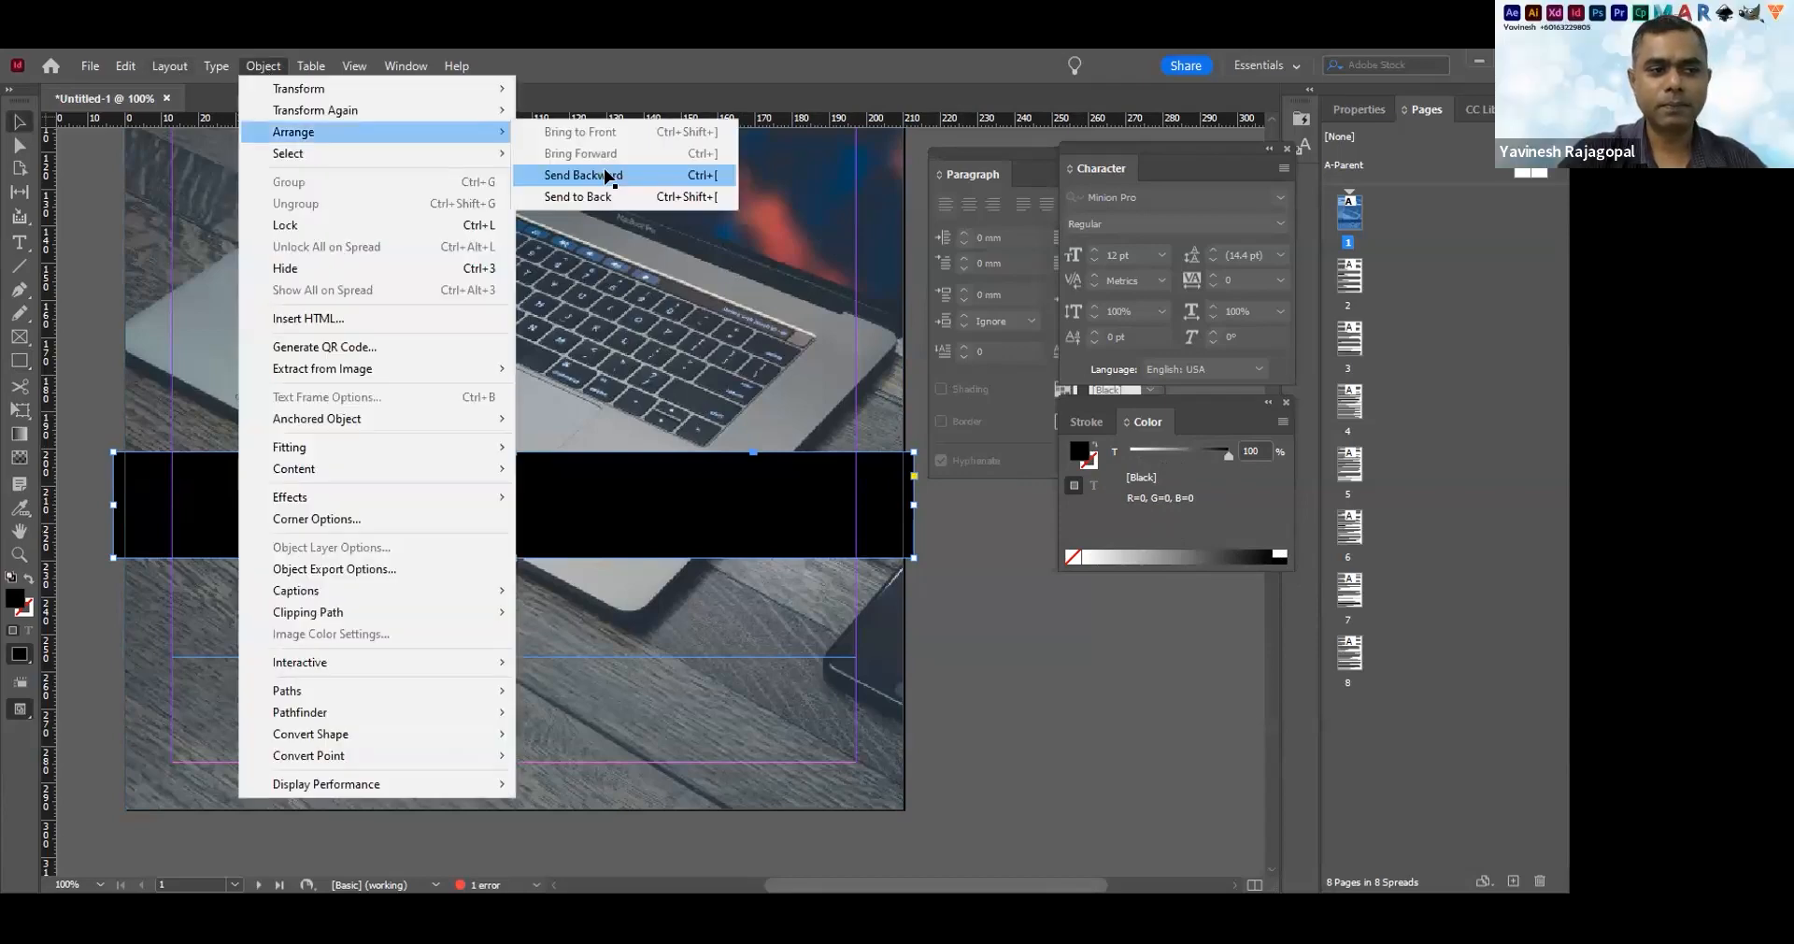
left_click(583, 175)
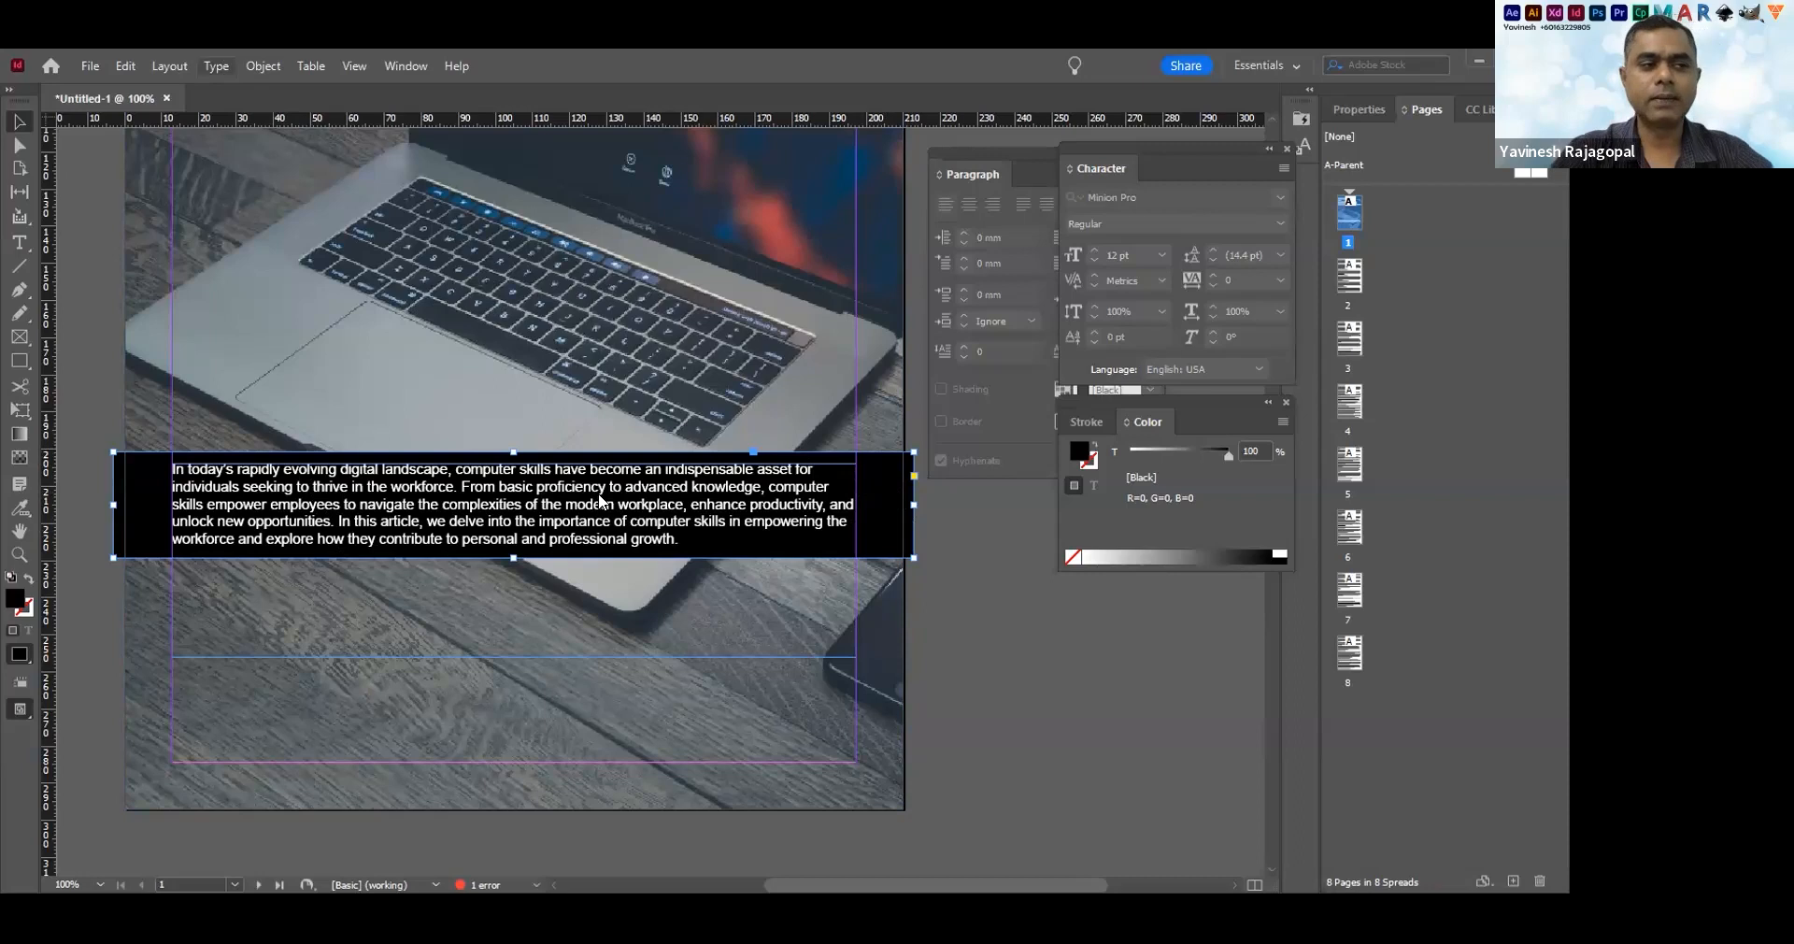
Reduce the opacity of the black rectangle behind the introductory paragraph to 40%, with the effect preview turned on
key("alt+o")
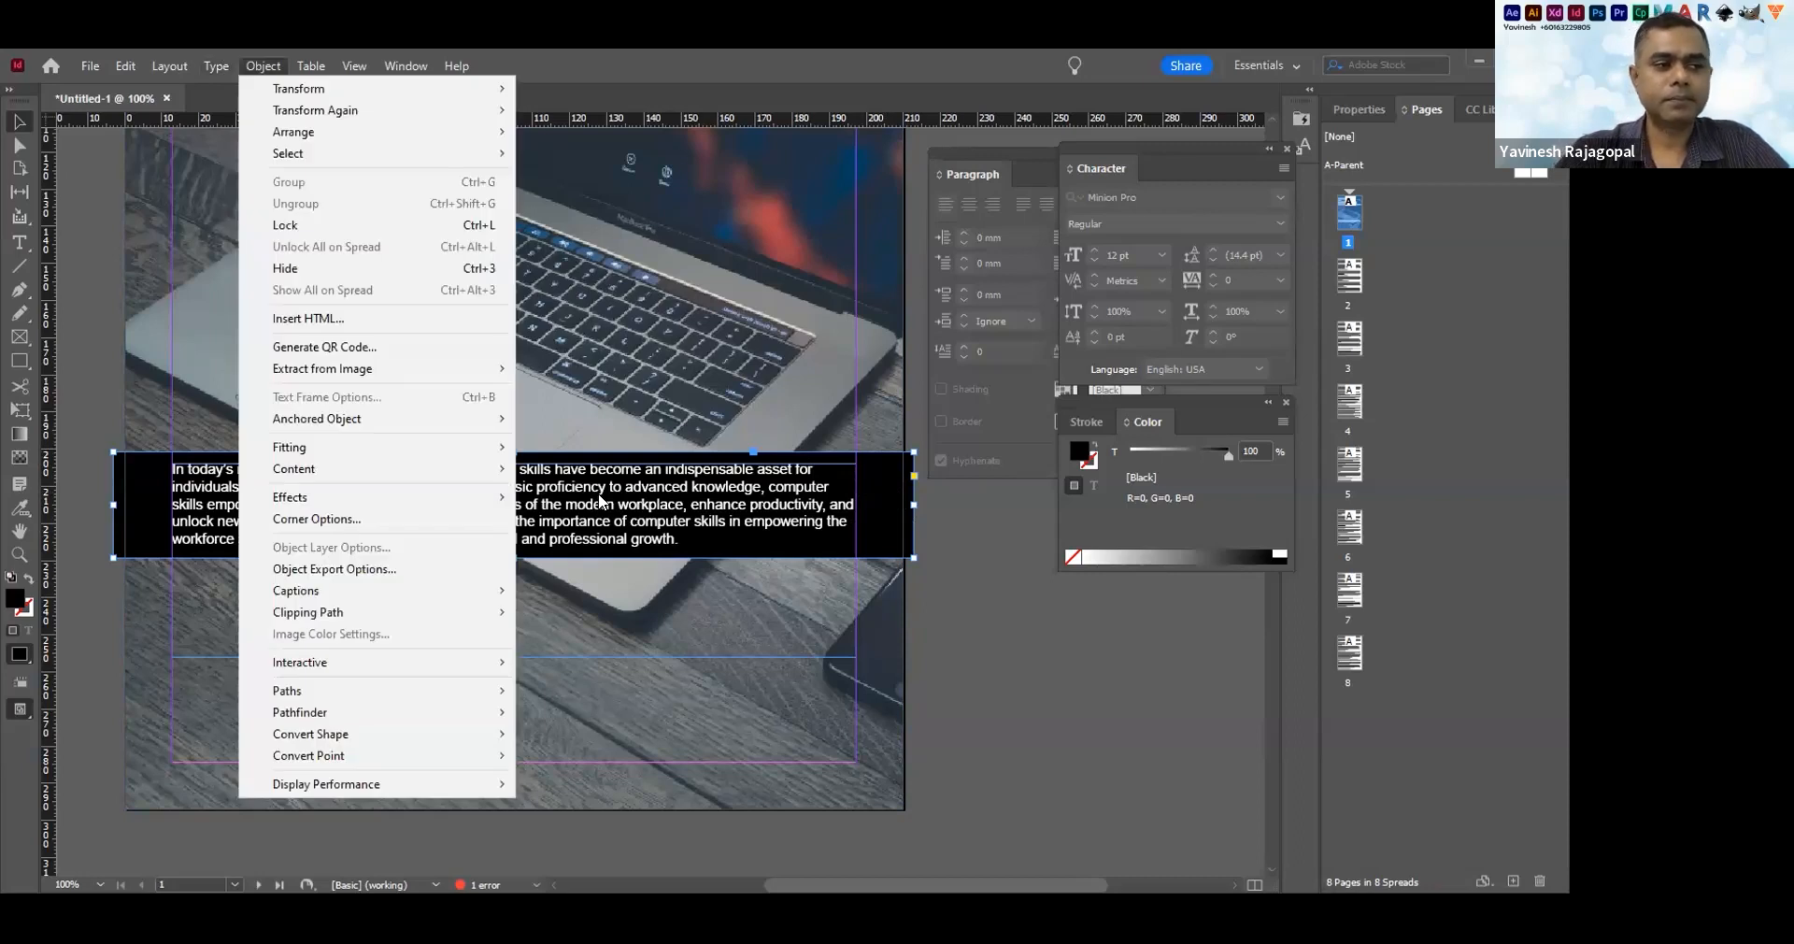
mouse_move(374, 497)
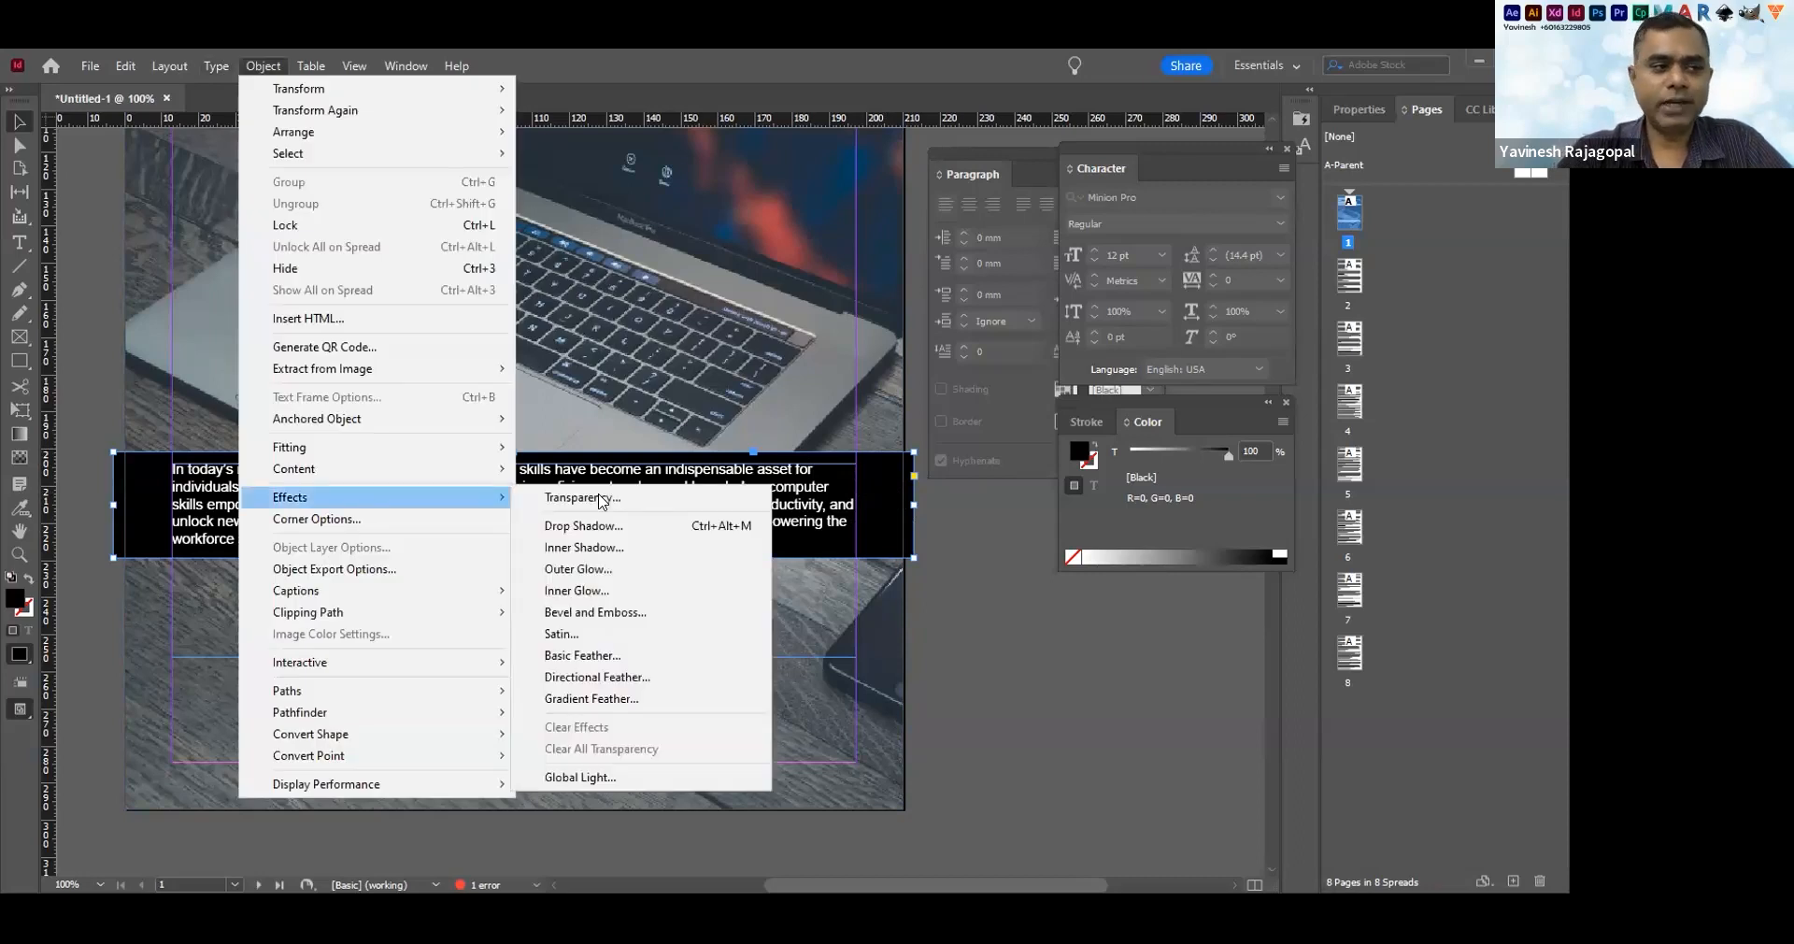
left_click(599, 497)
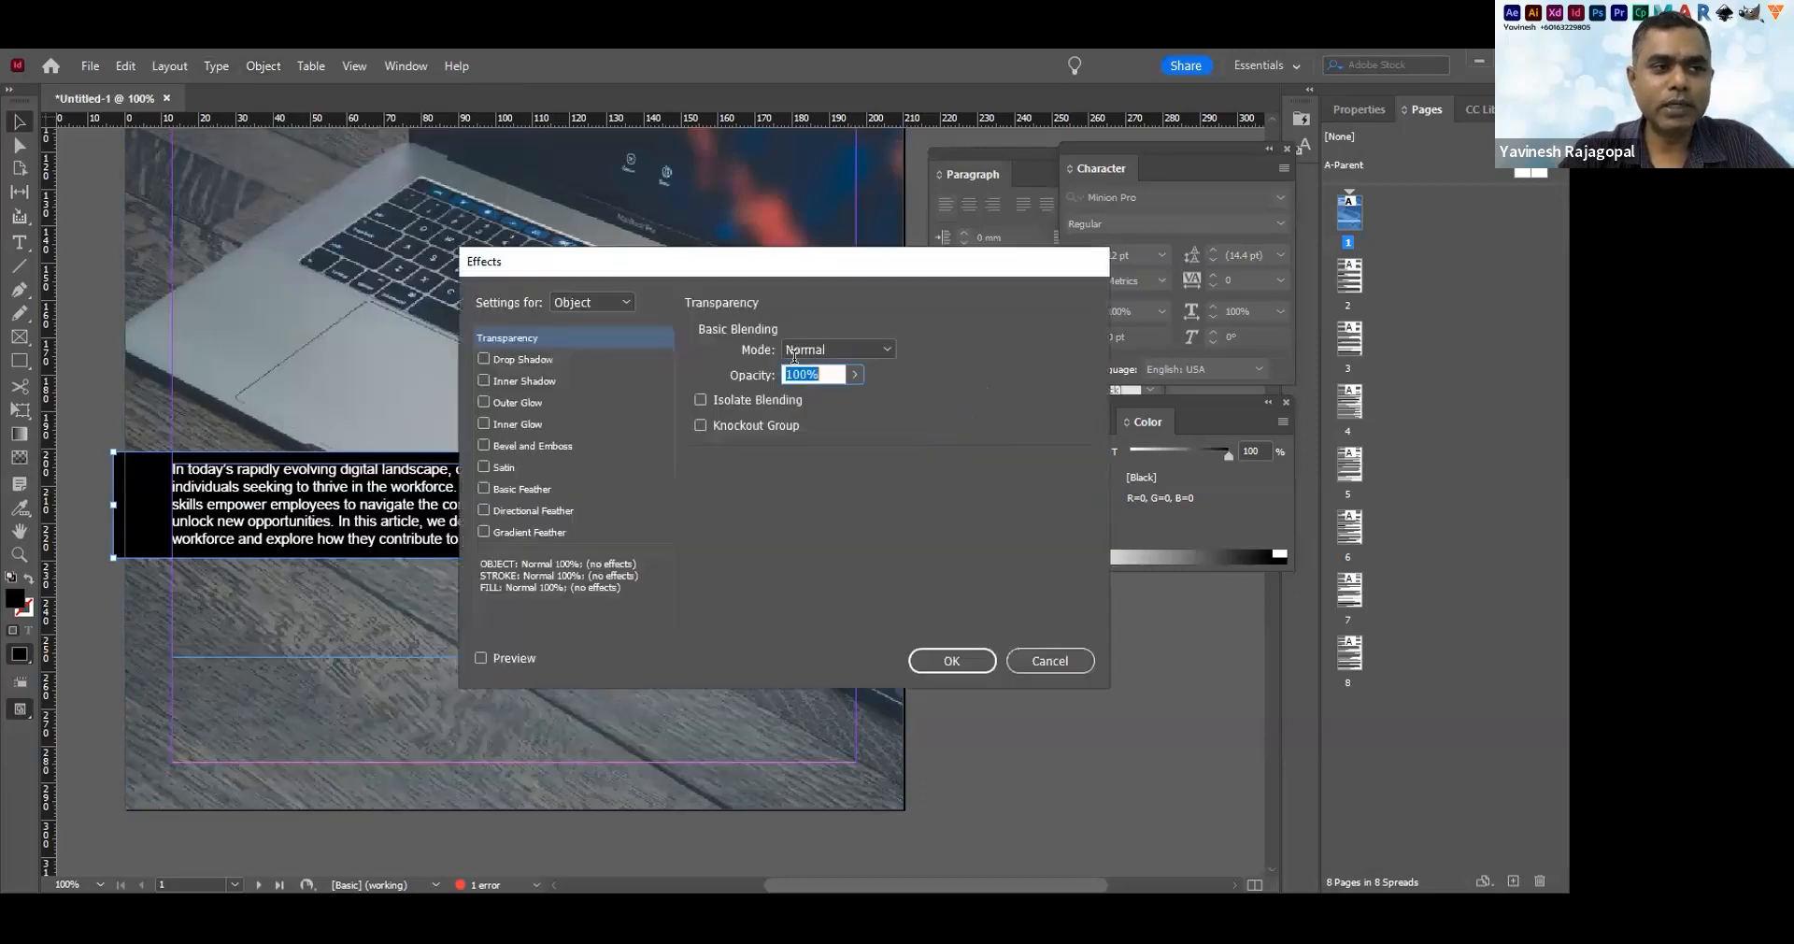
left_click(481, 658)
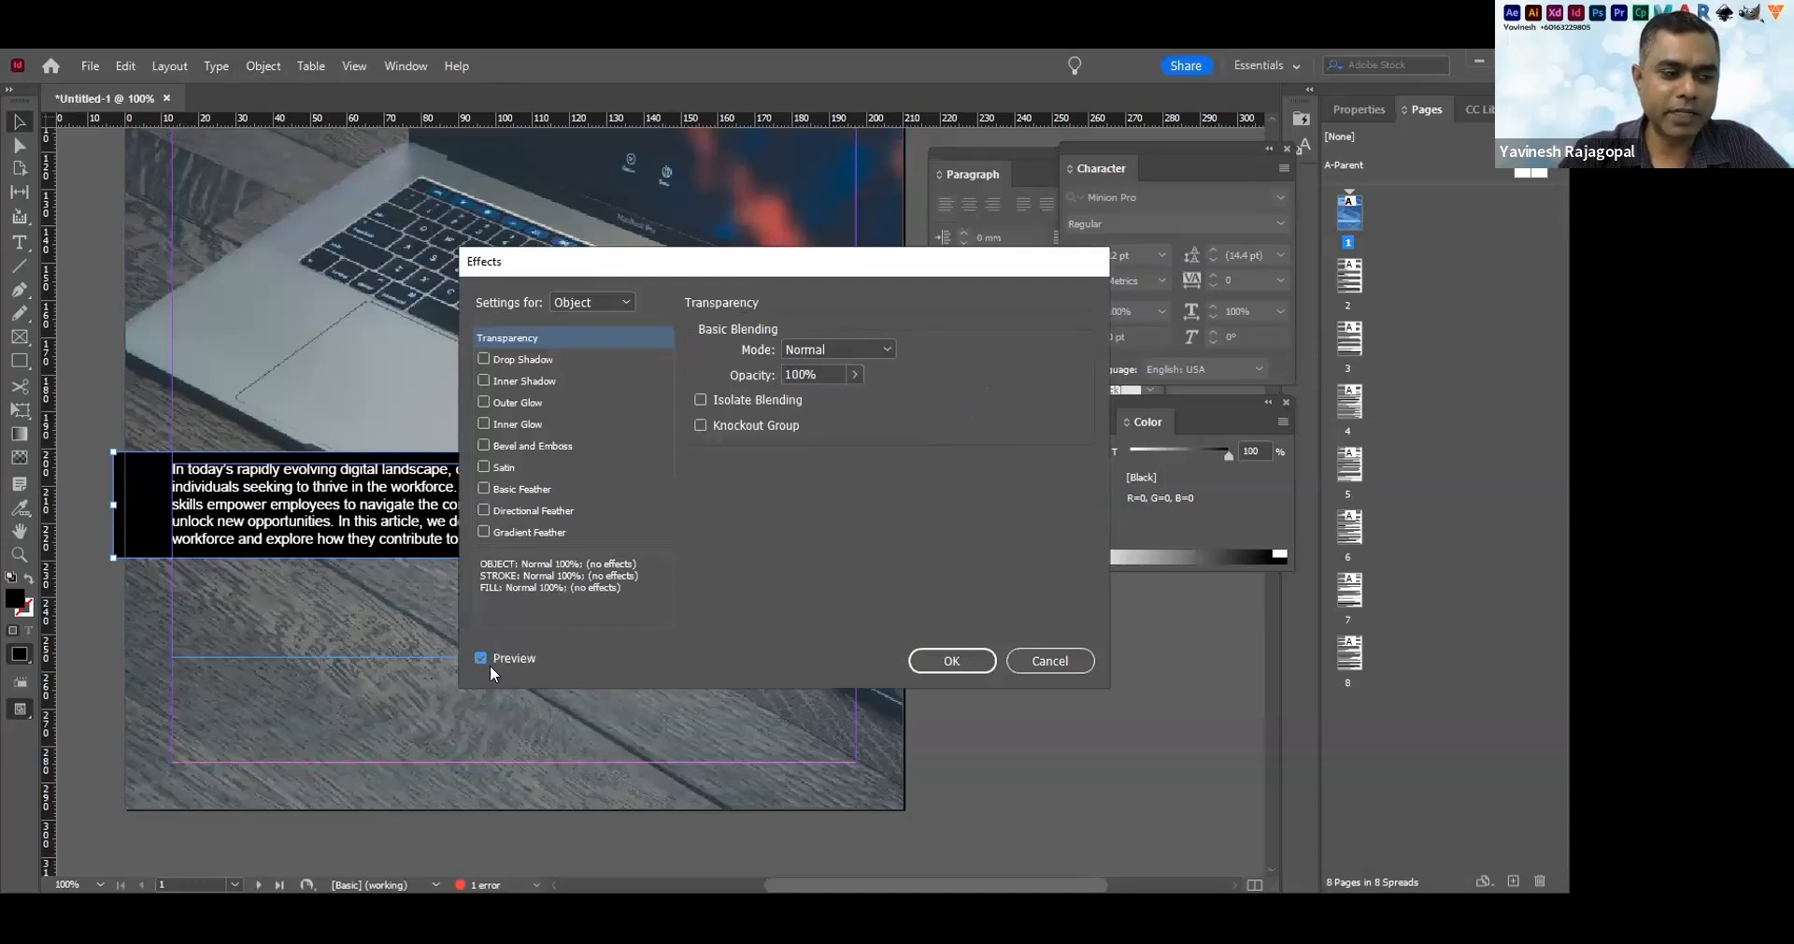
left_click(820, 369)
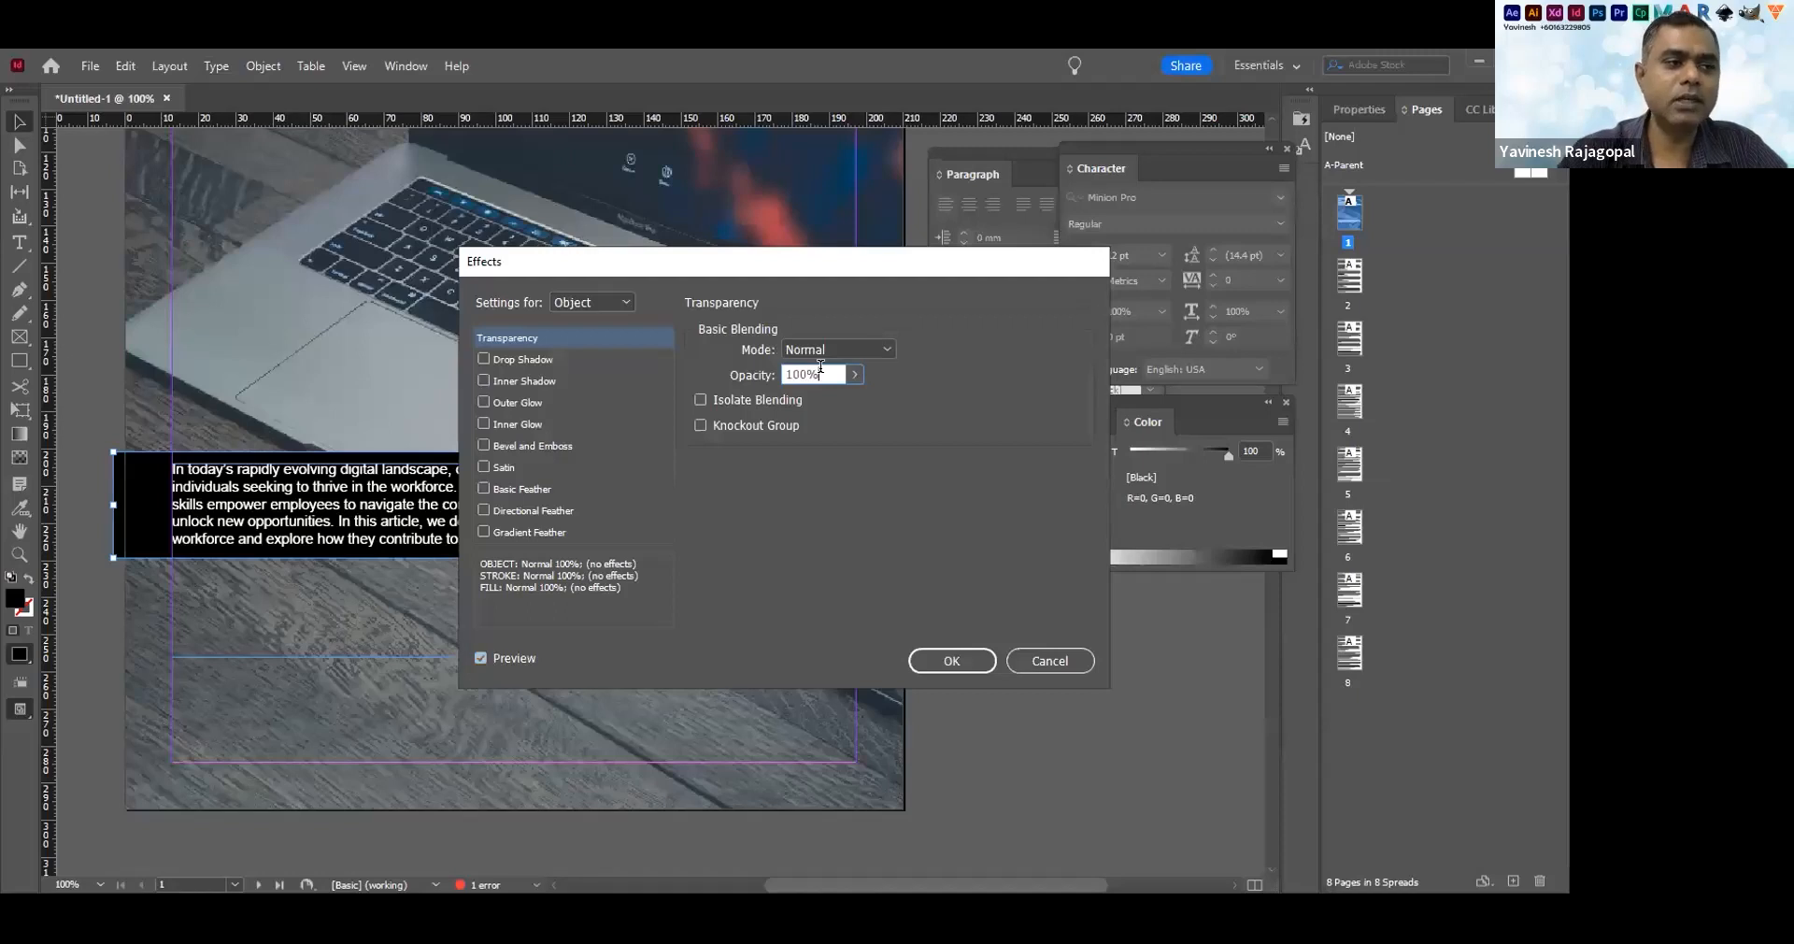
scroll(820, 368, "down", 7)
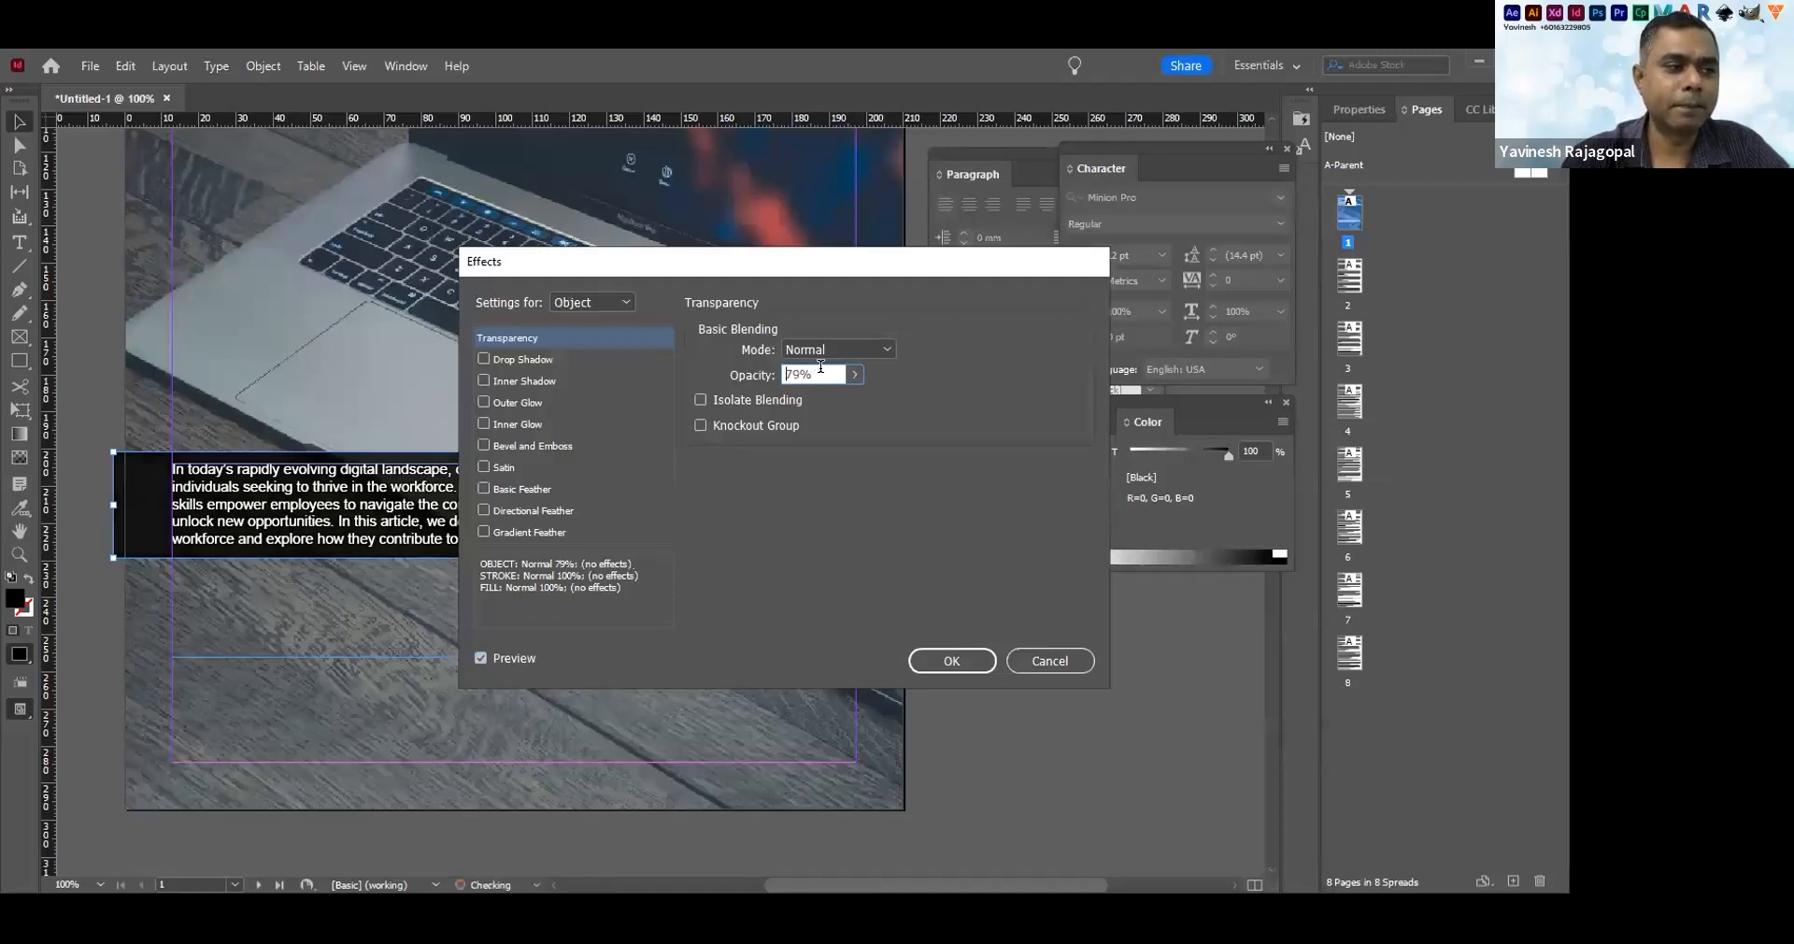
scroll(820, 366, "down", 5)
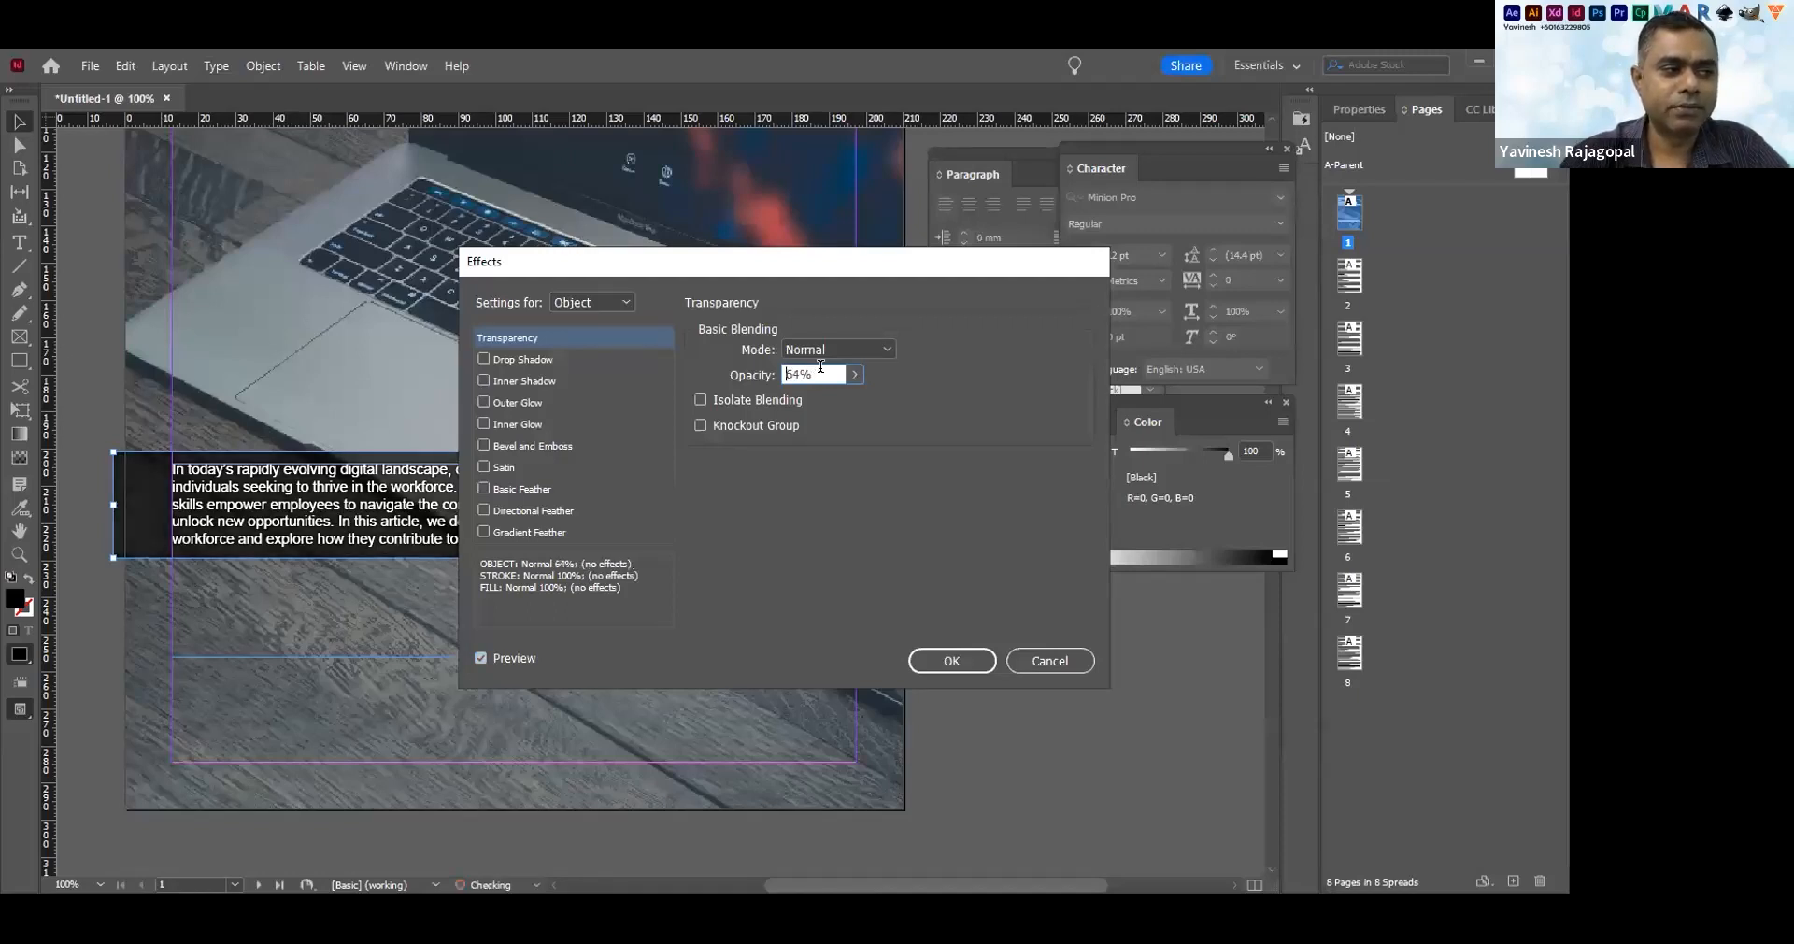
scroll(821, 367, "down", 5)
scroll(821, 366, "down", 1)
scroll(820, 366, "down", 5)
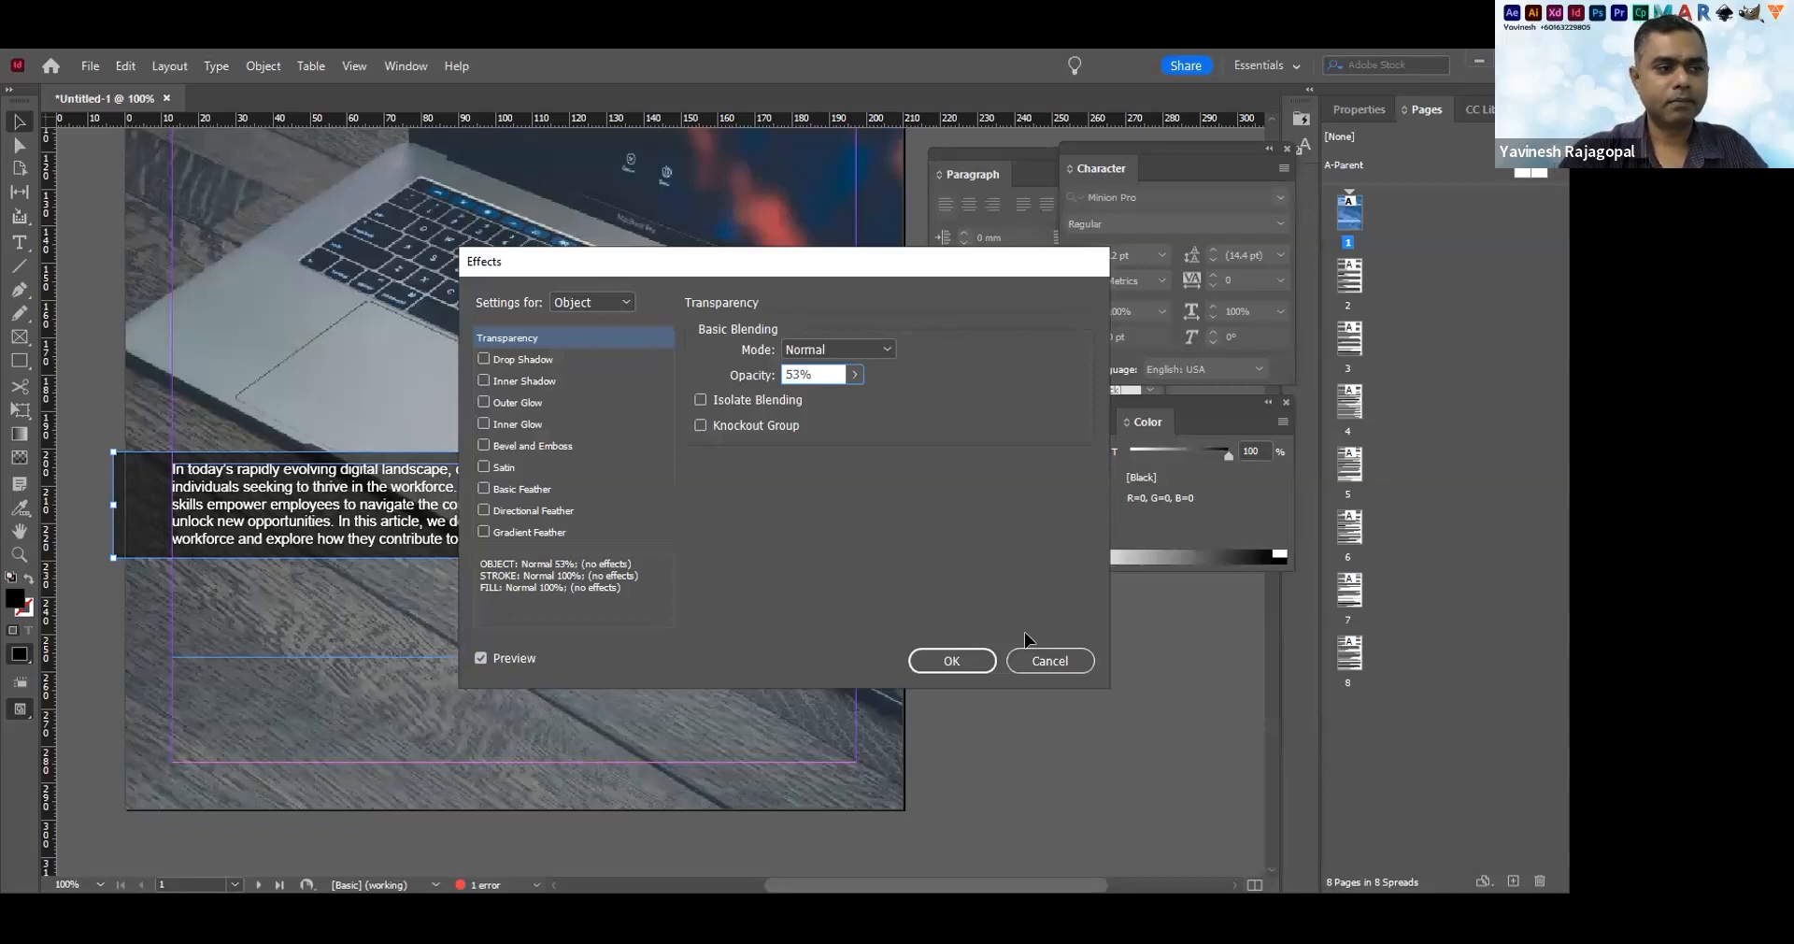
key("Down")
key("Down")
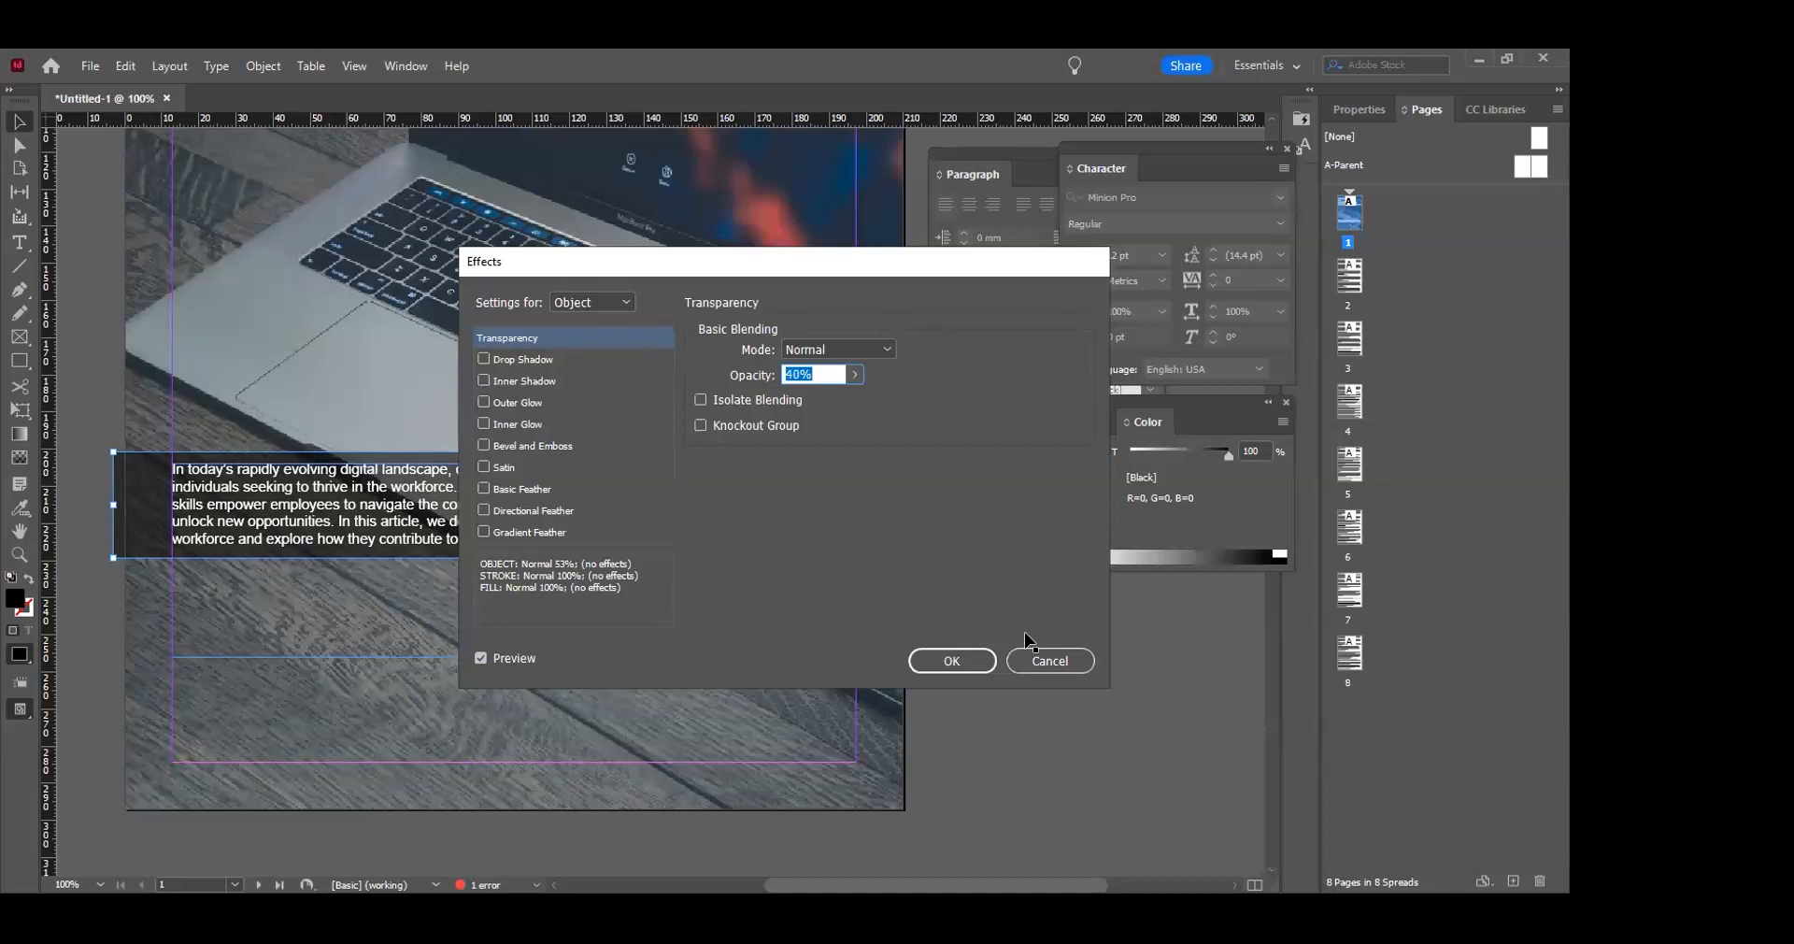
key("Return")
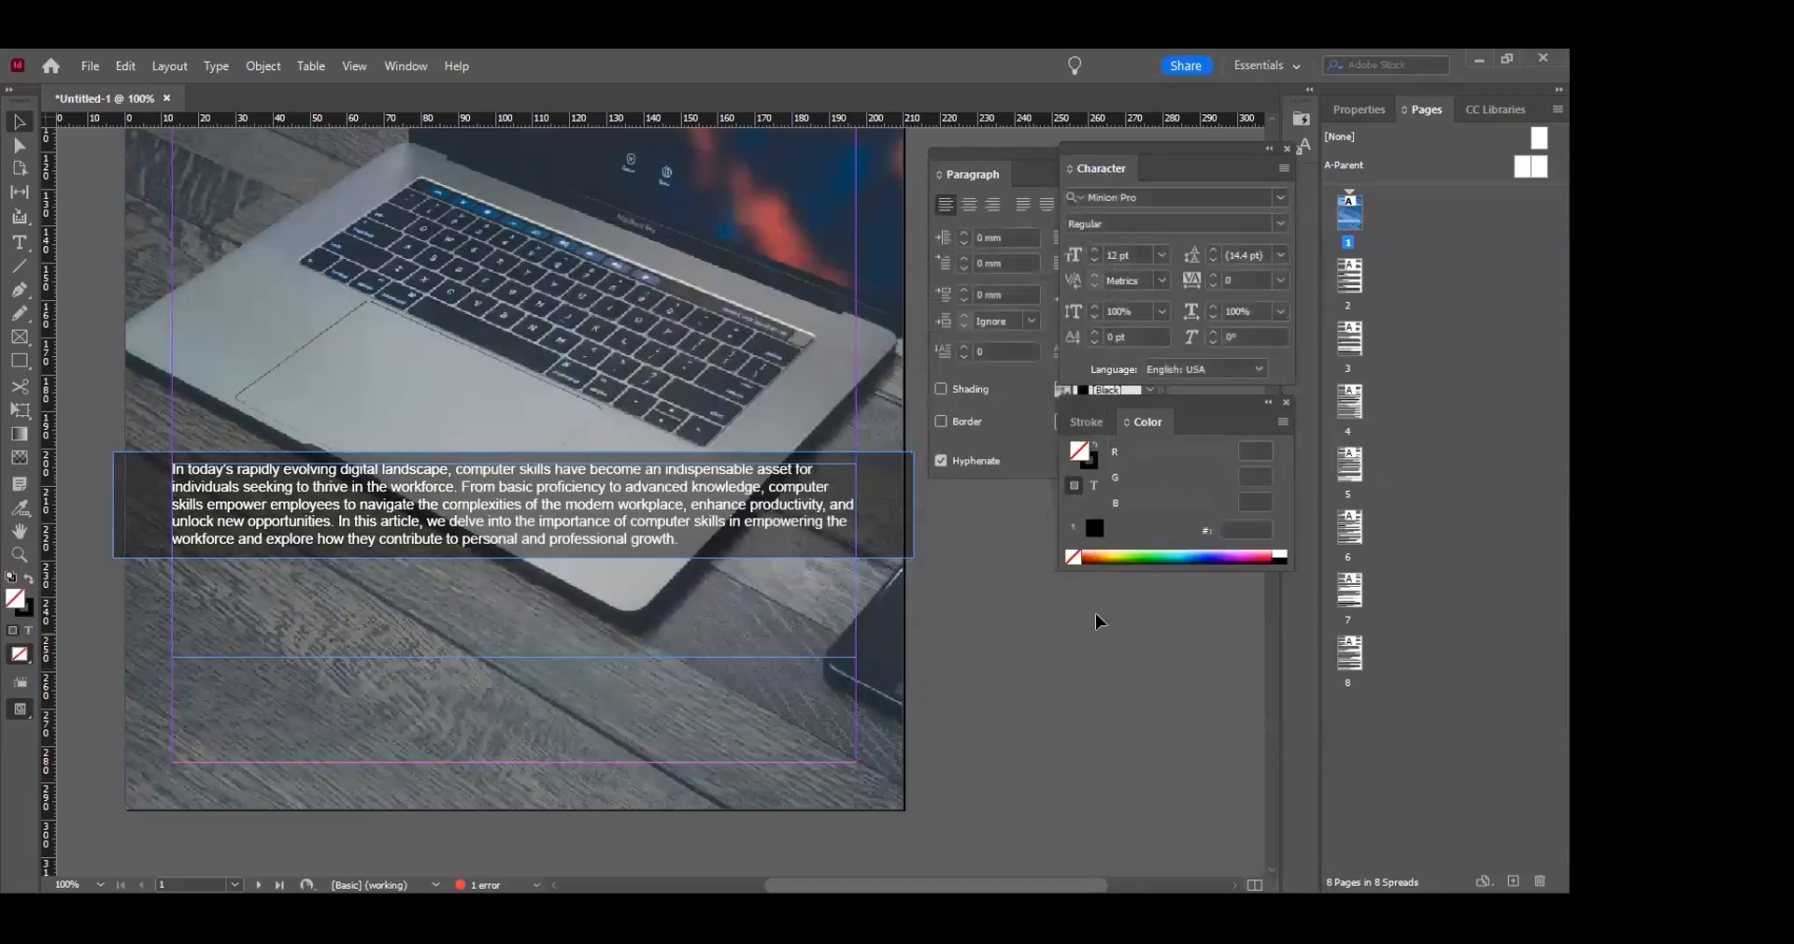
View the whole cover page with the panels, guides and frame edges hidden
key("Tab")
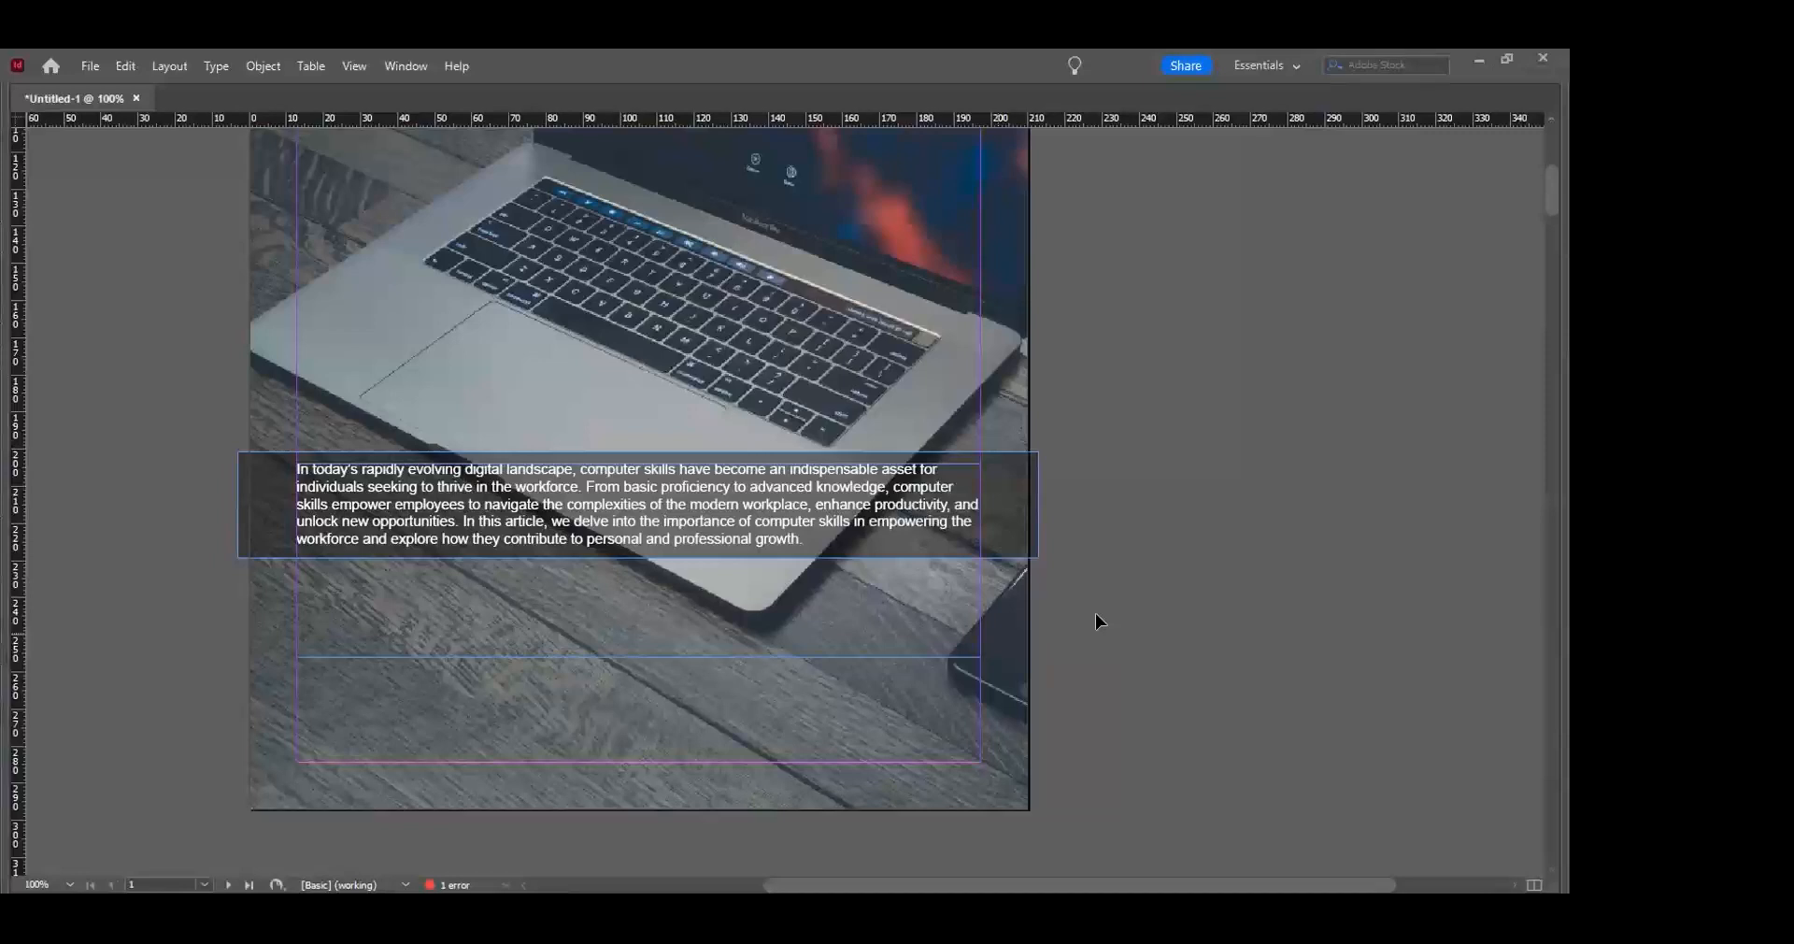
key("ctrl+0")
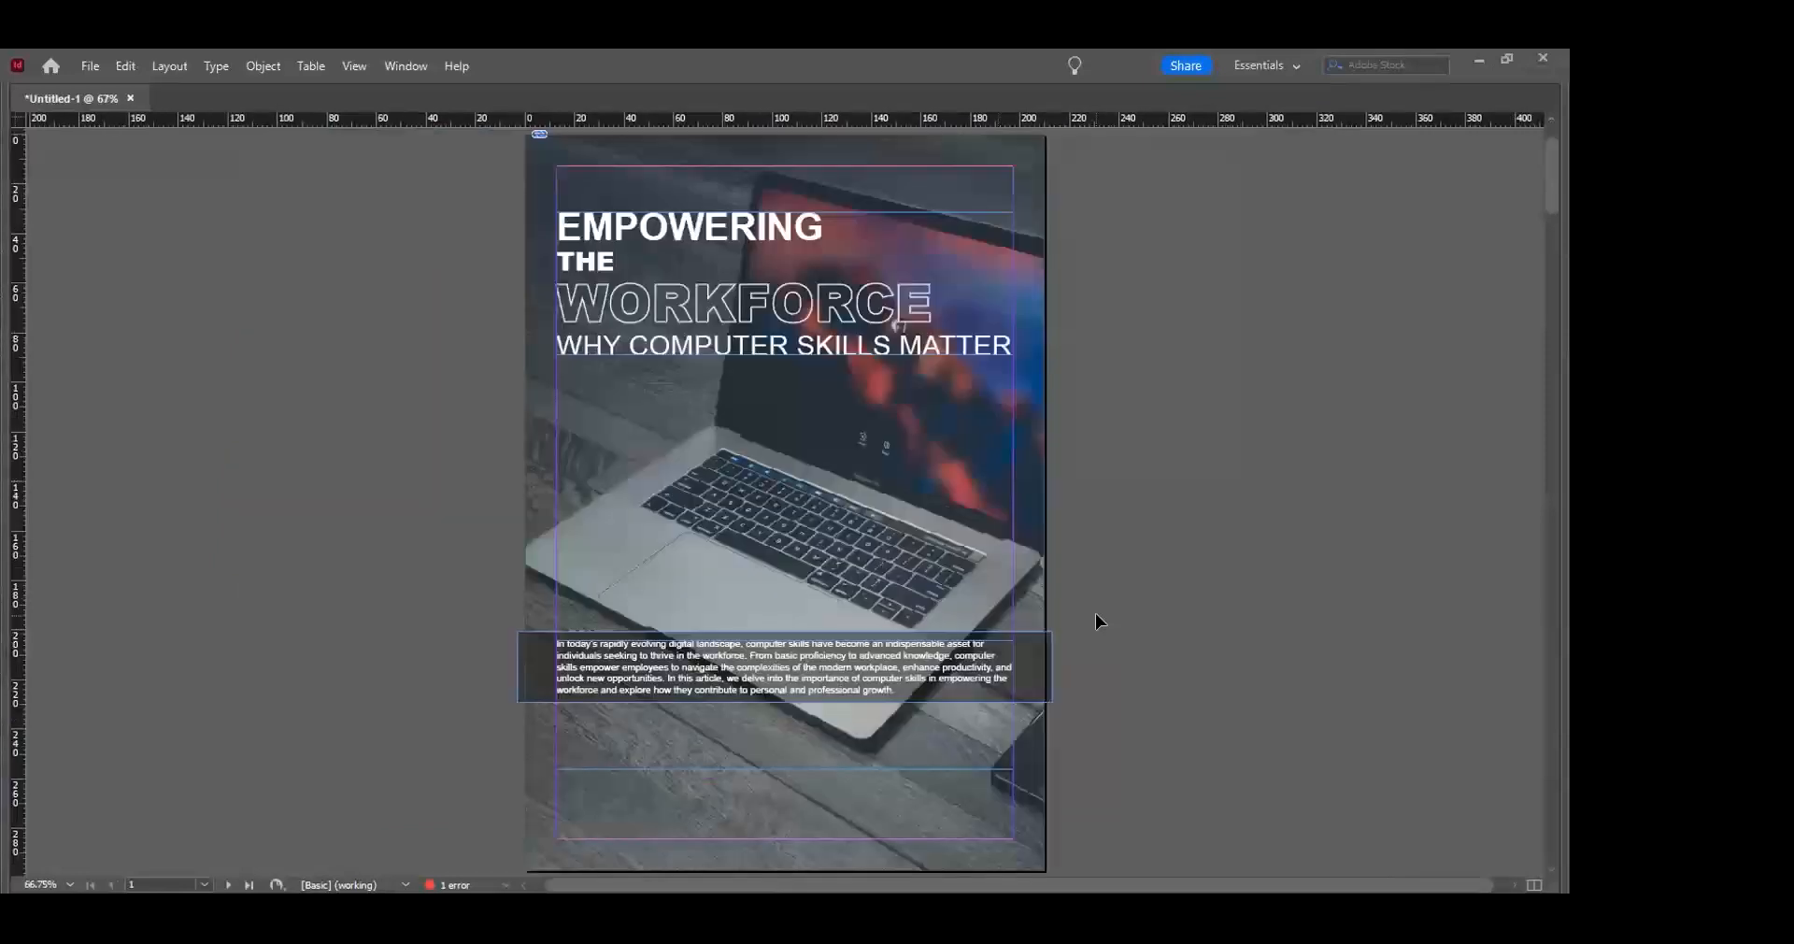
left_click(1095, 613)
key("w")
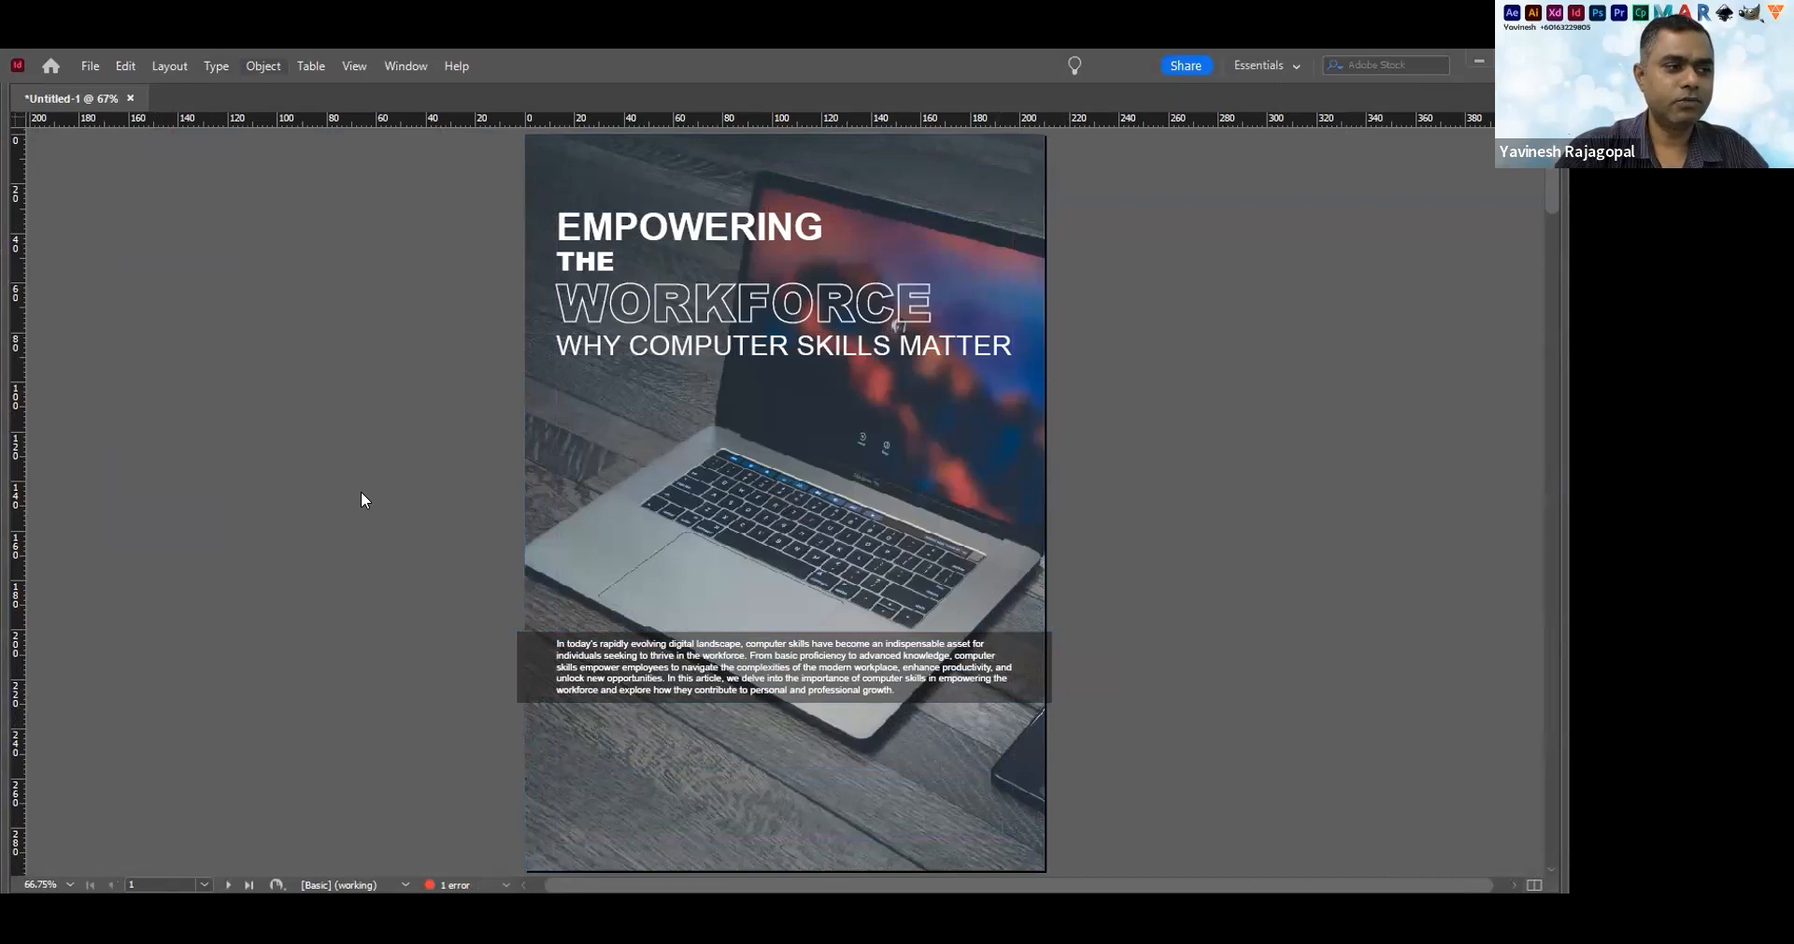
key("alt+o")
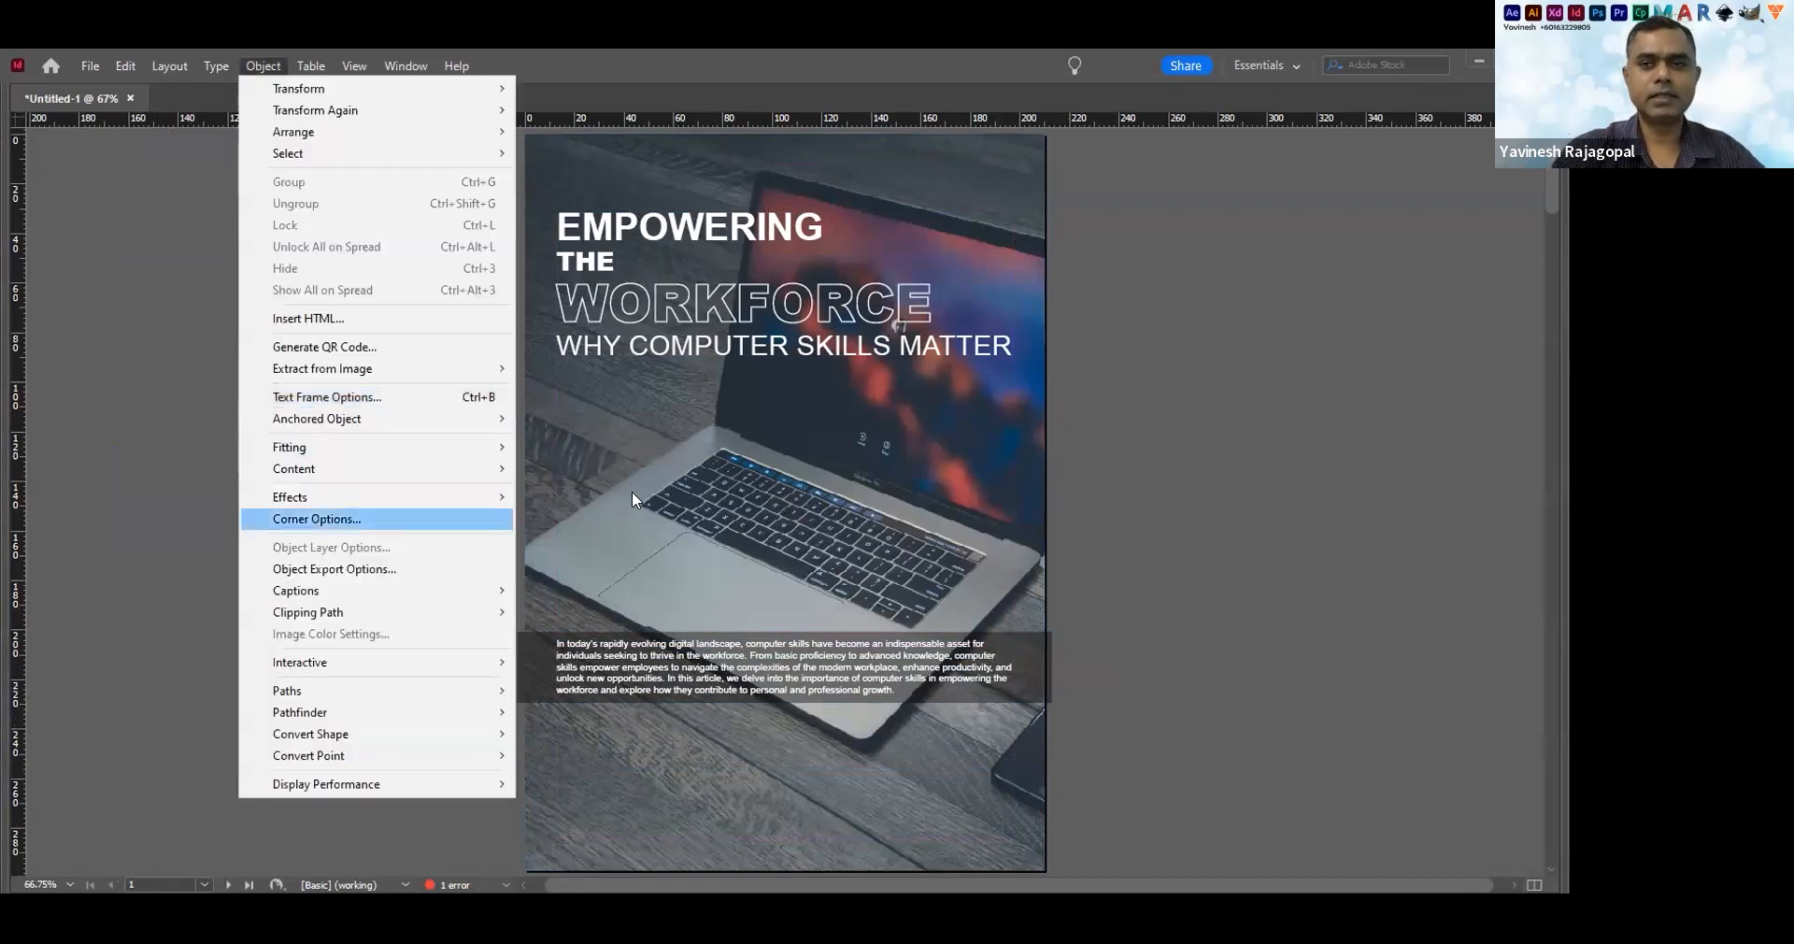
key("Up")
key("Right")
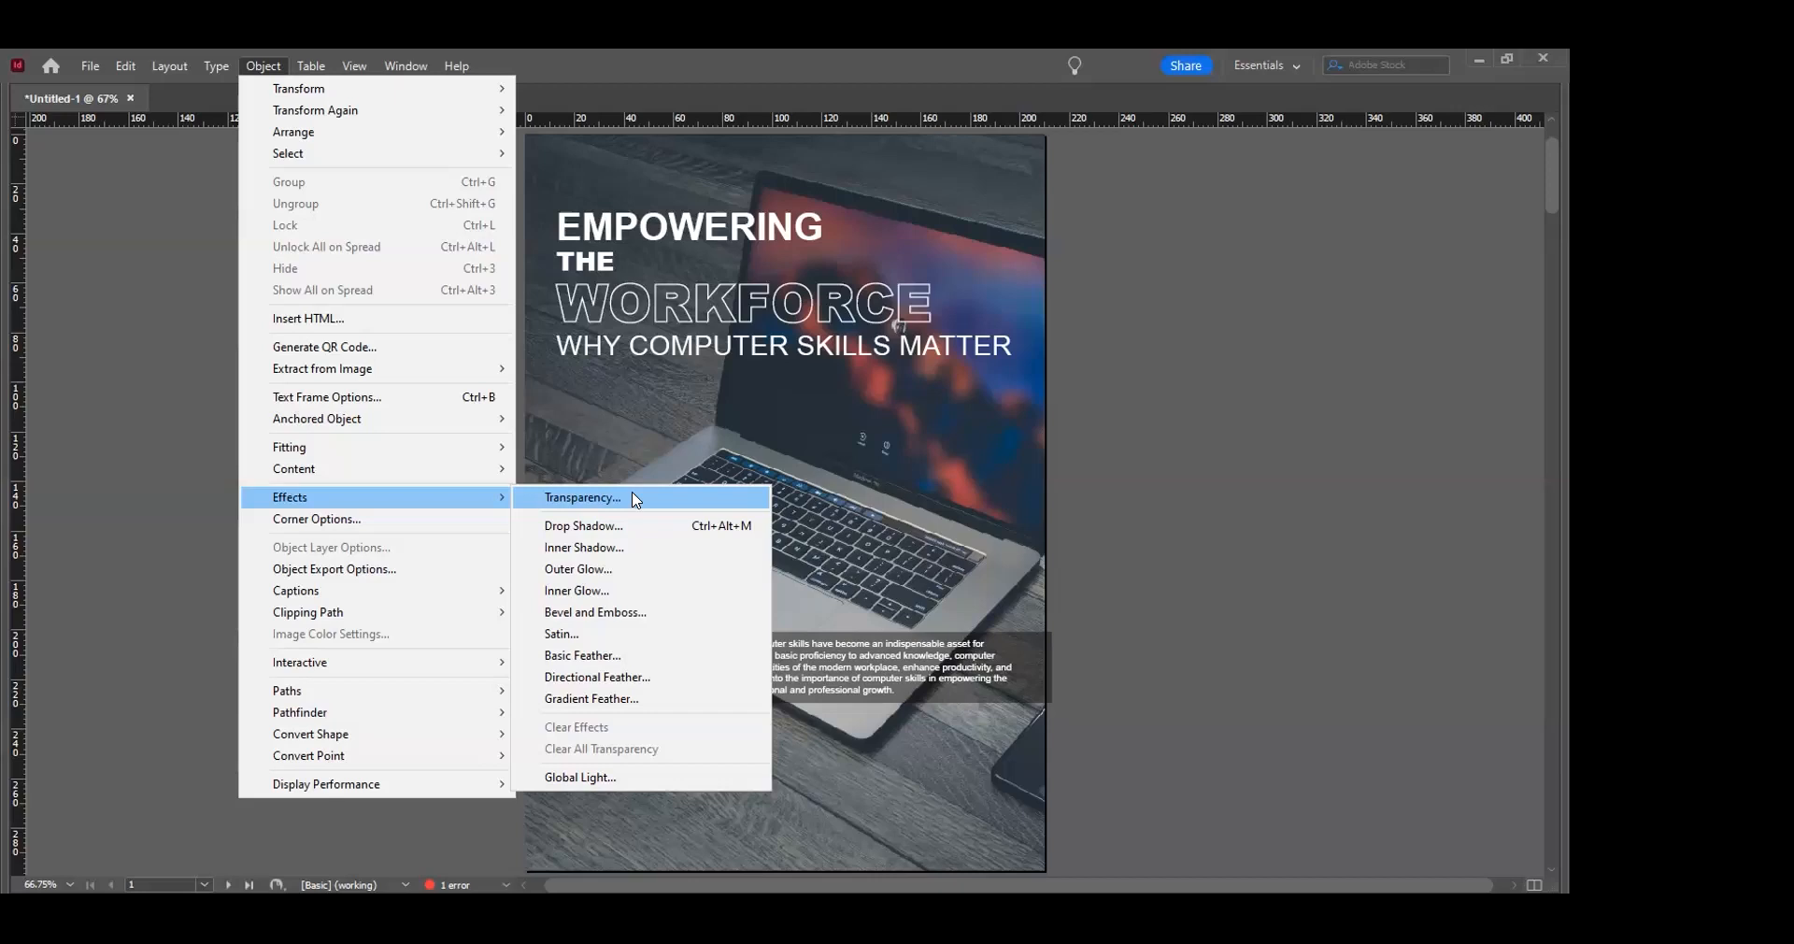
left_click(1119, 435)
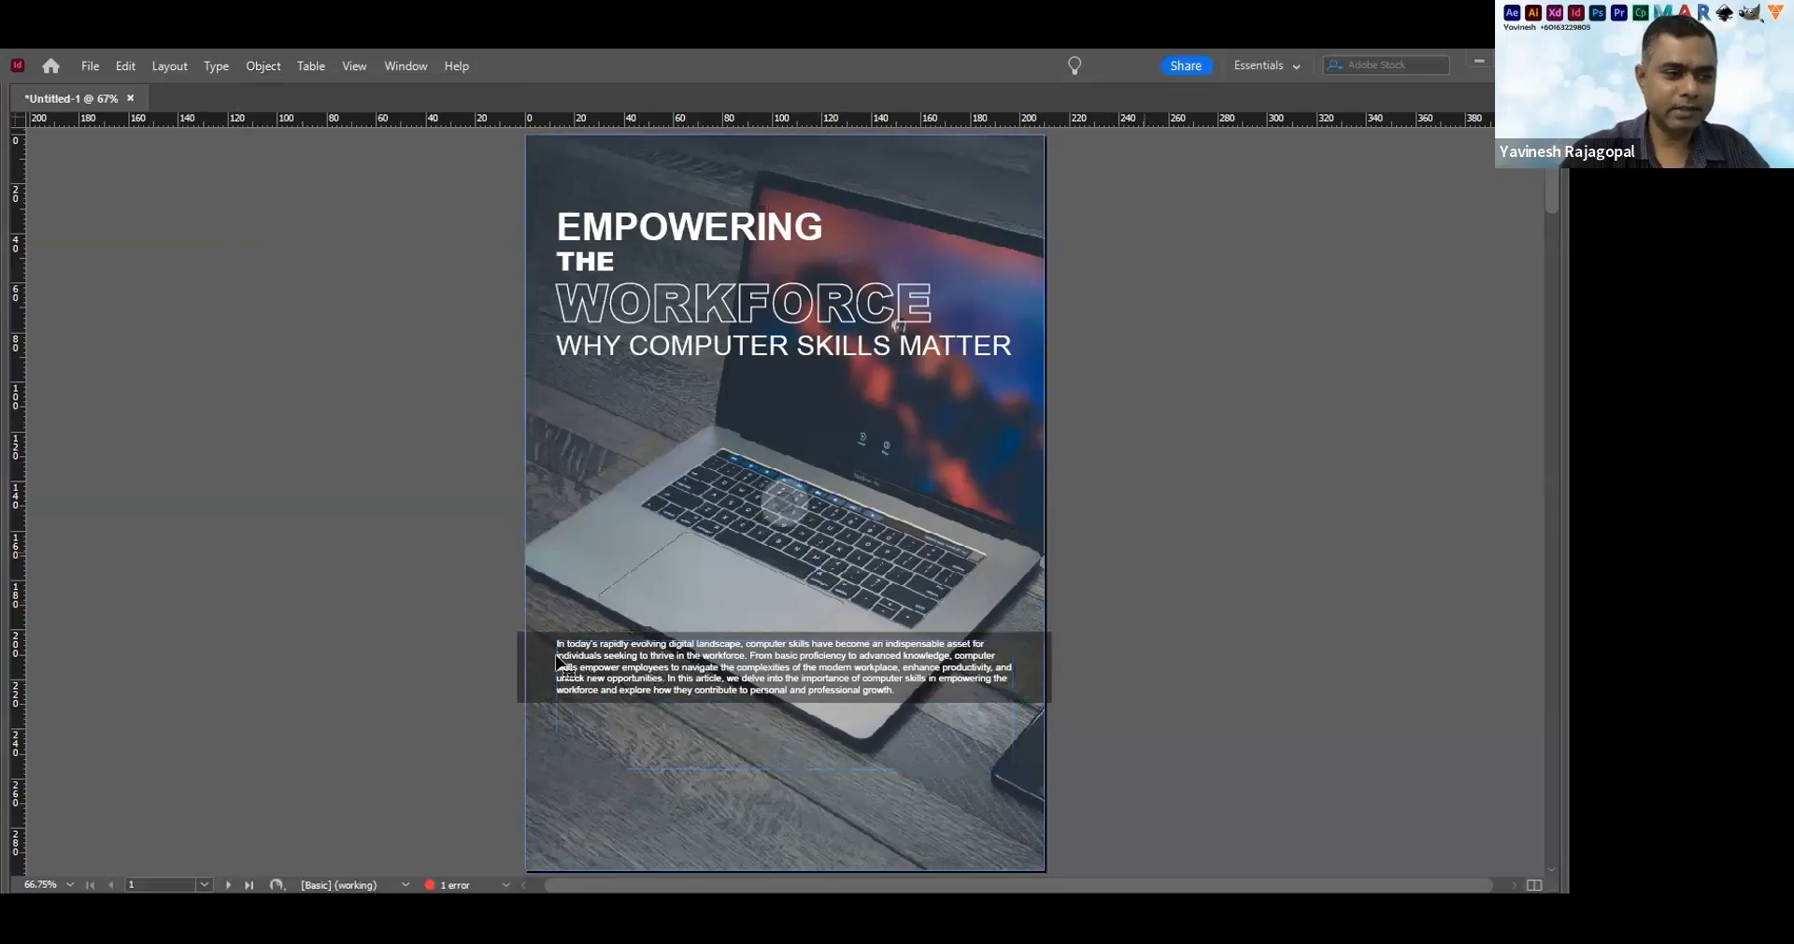
Reshape the introductory text frame into a narrow column on the right half of the page, starting beside the laptop's screen
left_click(753, 661)
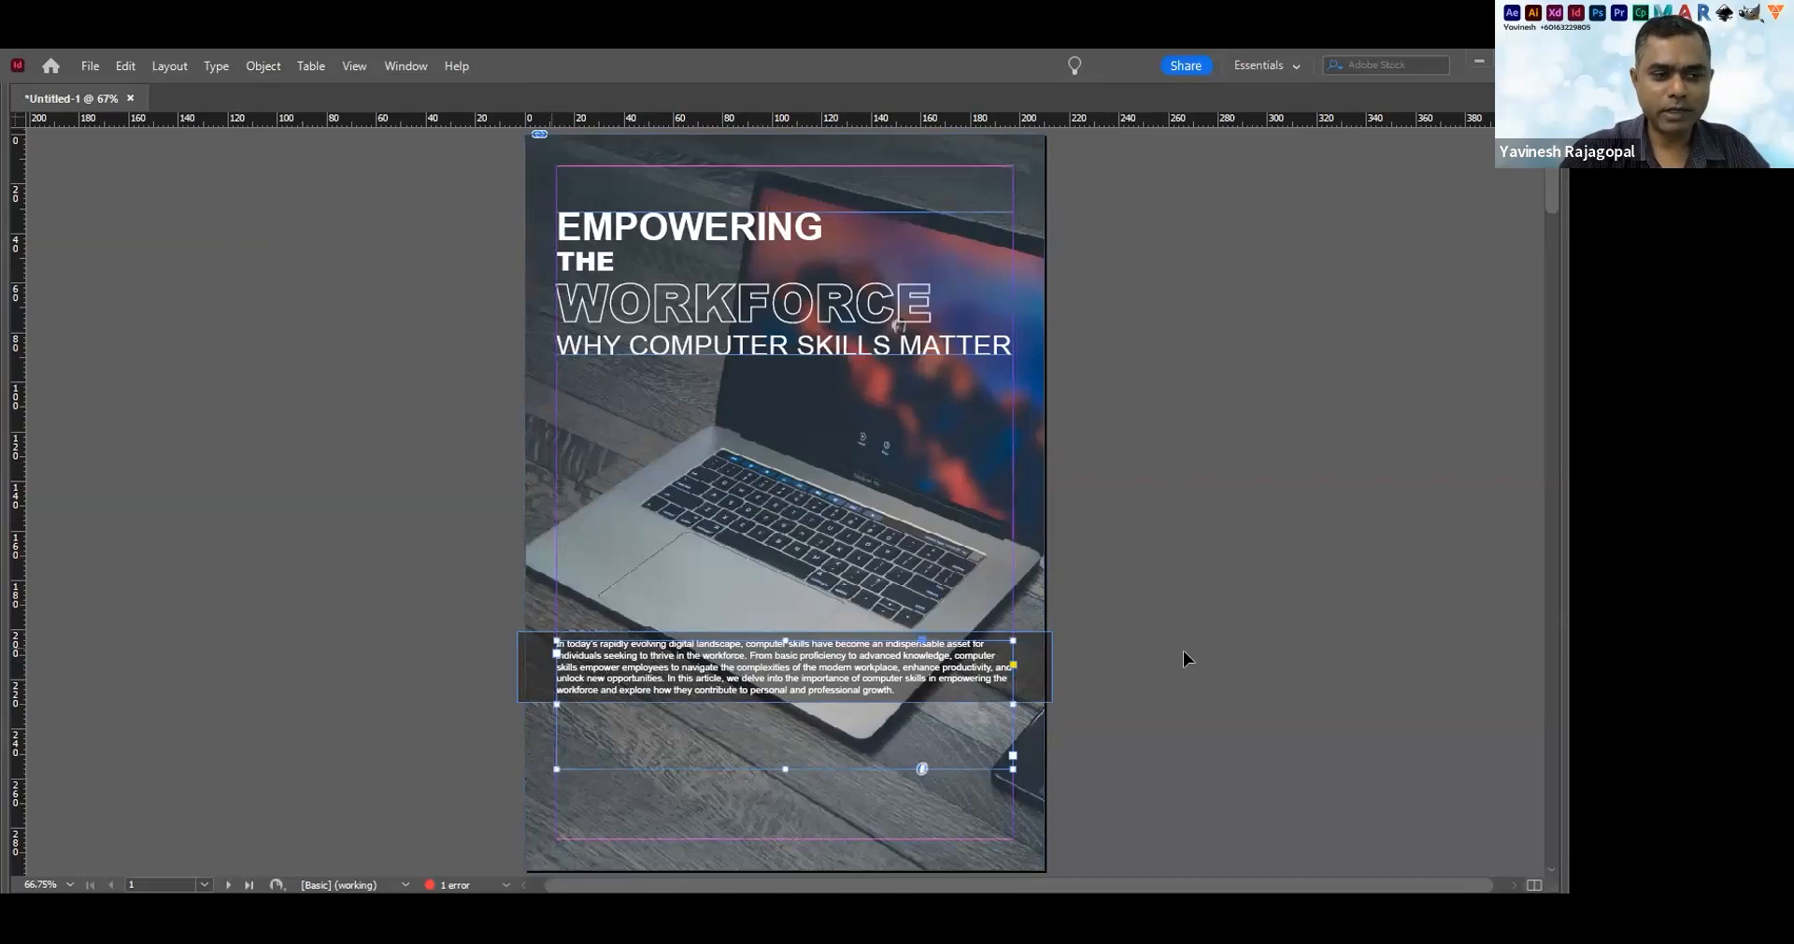
left_click_drag(552, 639, 864, 435)
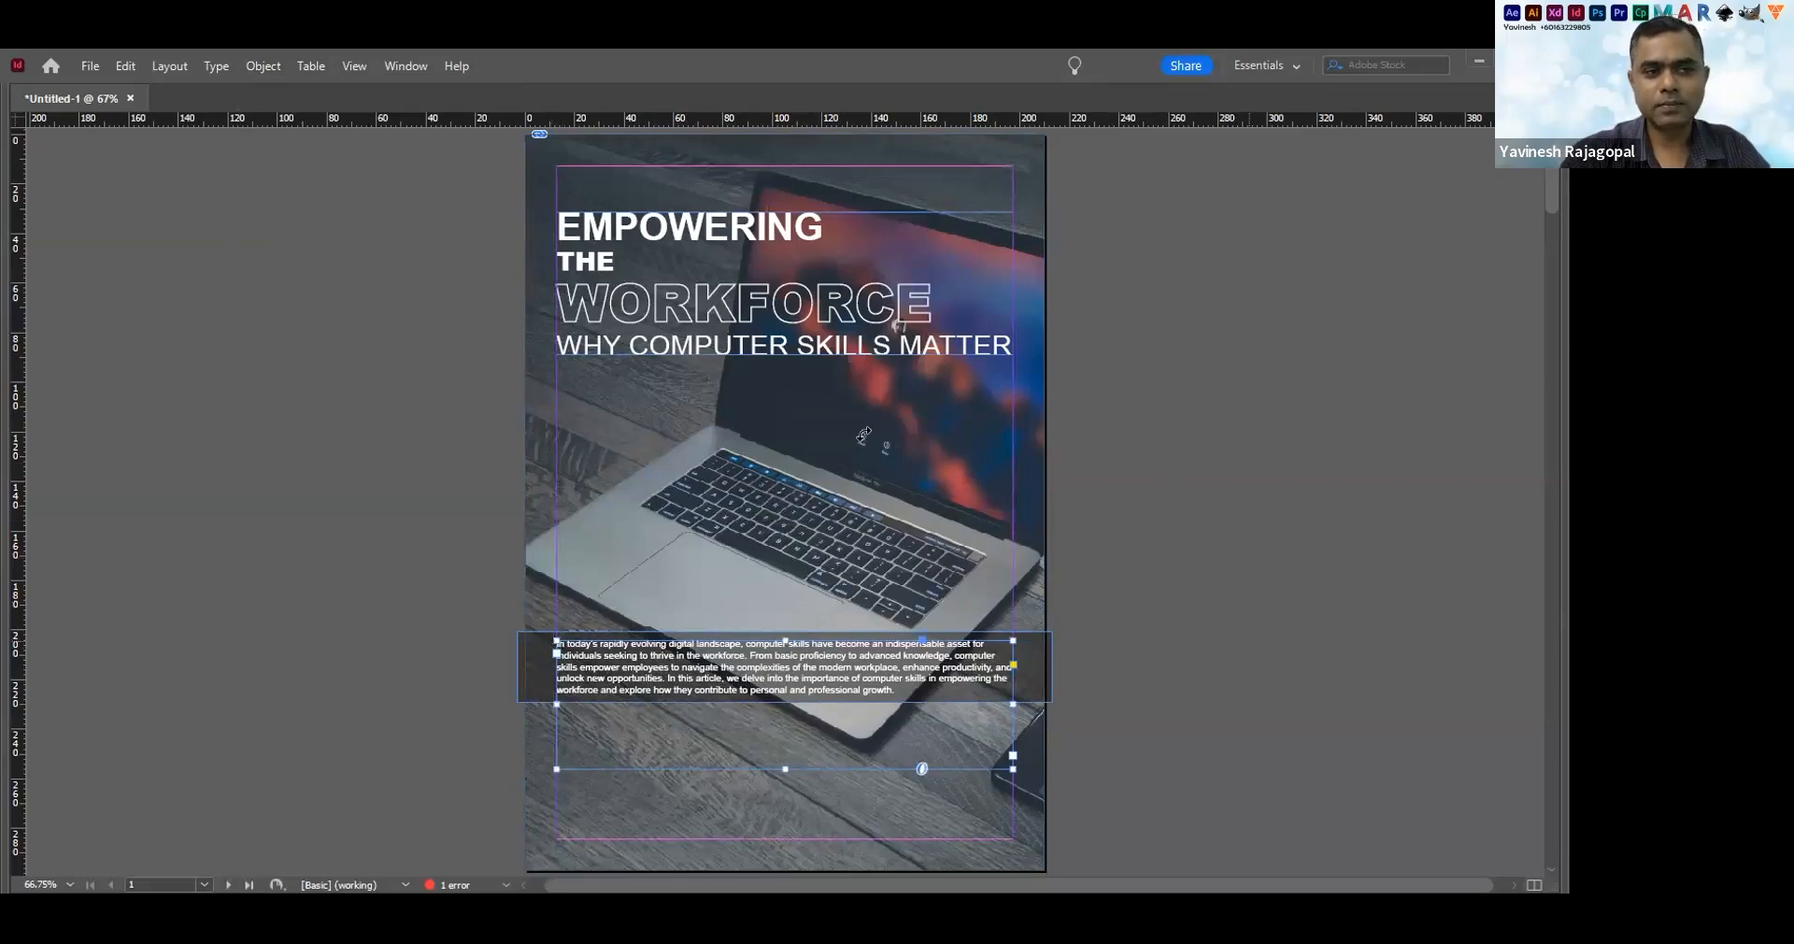
left_click_drag(905, 500, 715, 715)
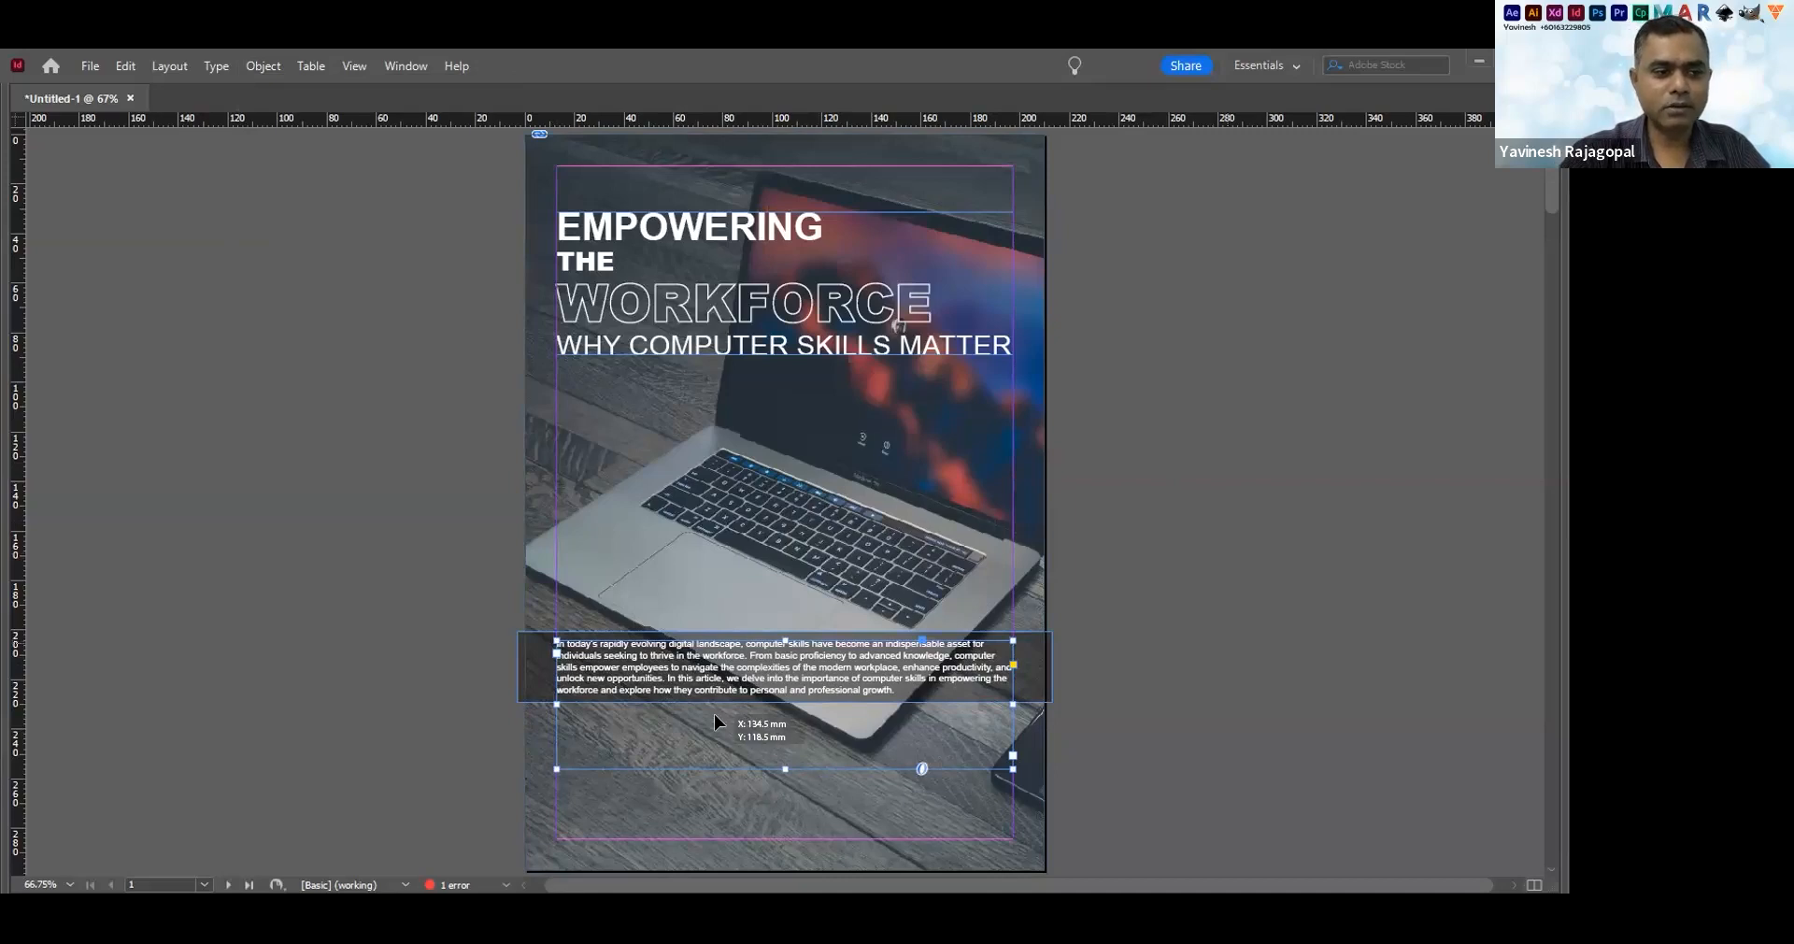
left_click_drag(551, 641, 854, 428)
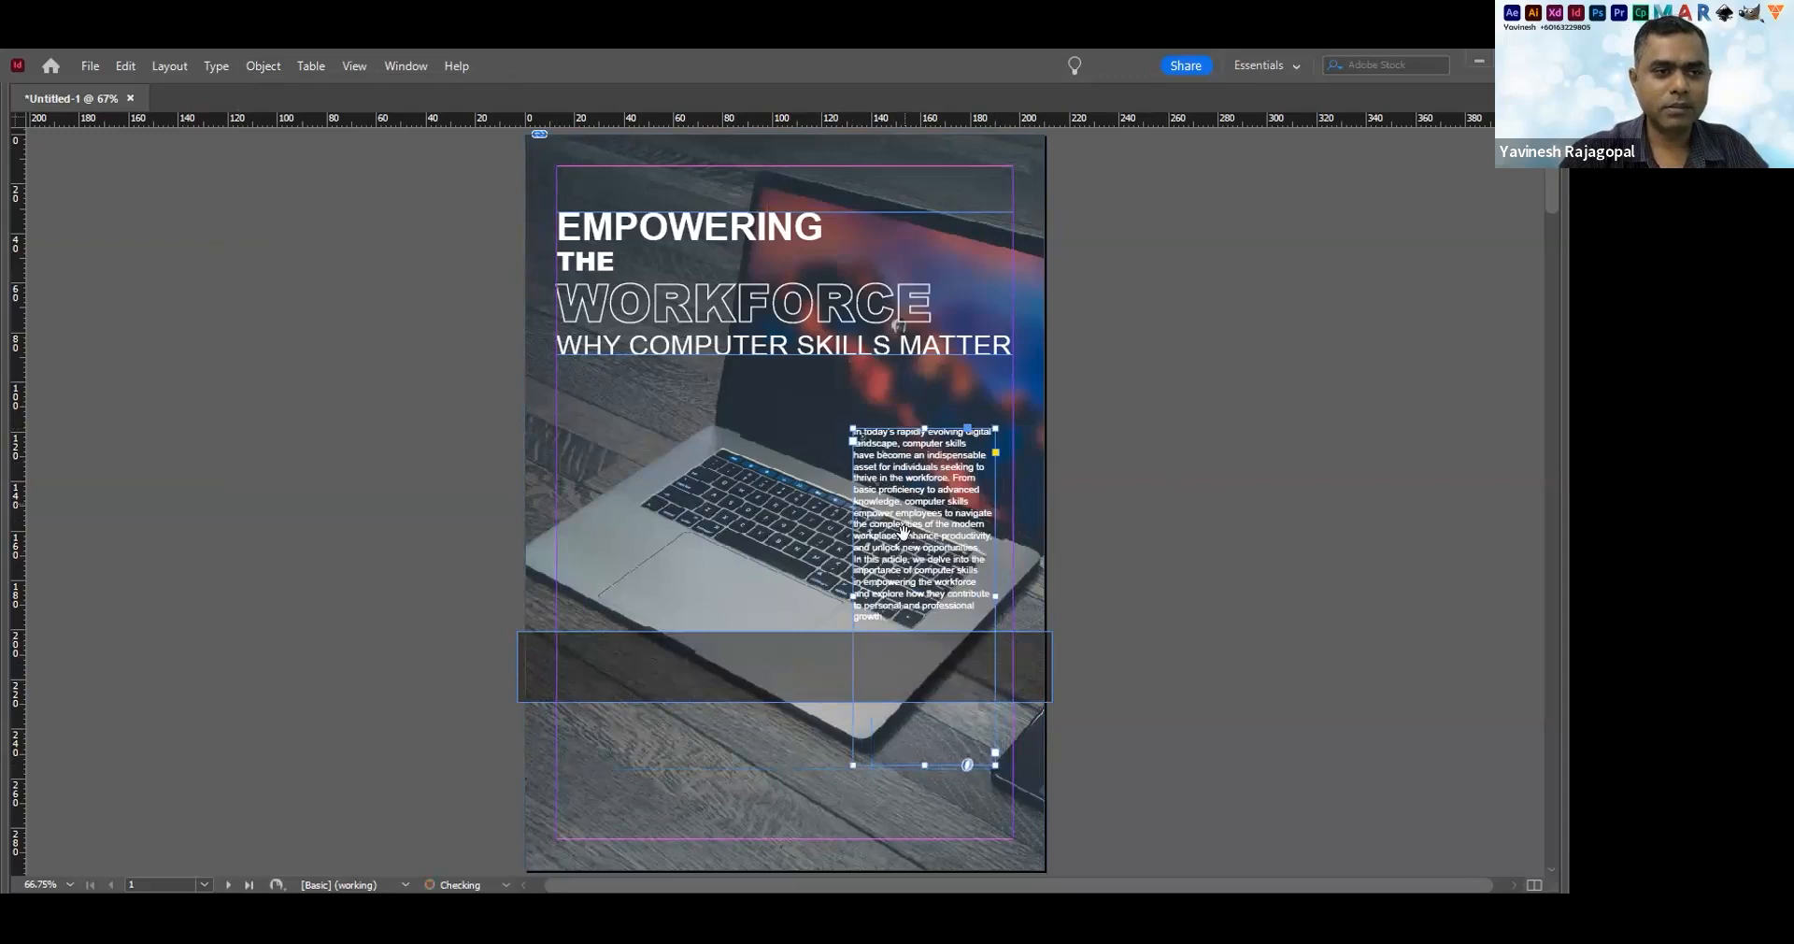
Reshape the black rectangle into a vertical band behind the column, past the page's right and bottom edges, and widen the text frame to the right margin
left_click(926, 669)
left_click(1146, 510)
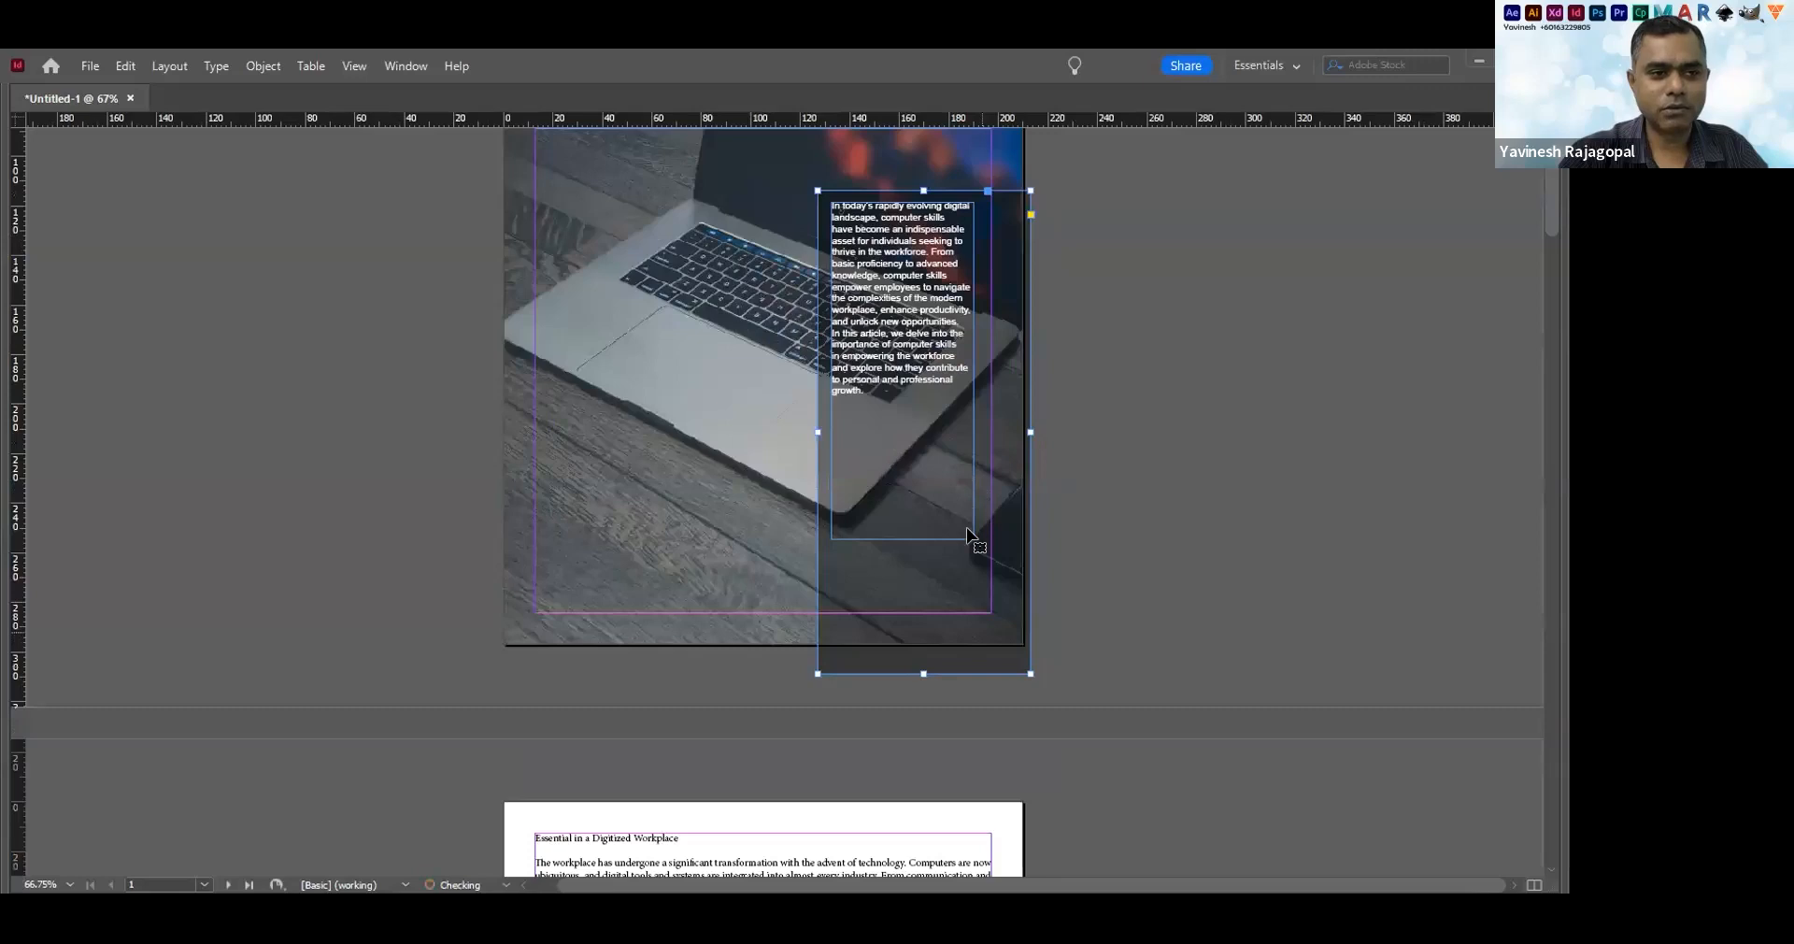
left_click(975, 539)
scroll(975, 539, "up", 3)
left_click_drag(974, 531, 1001, 506)
left_click(1218, 402)
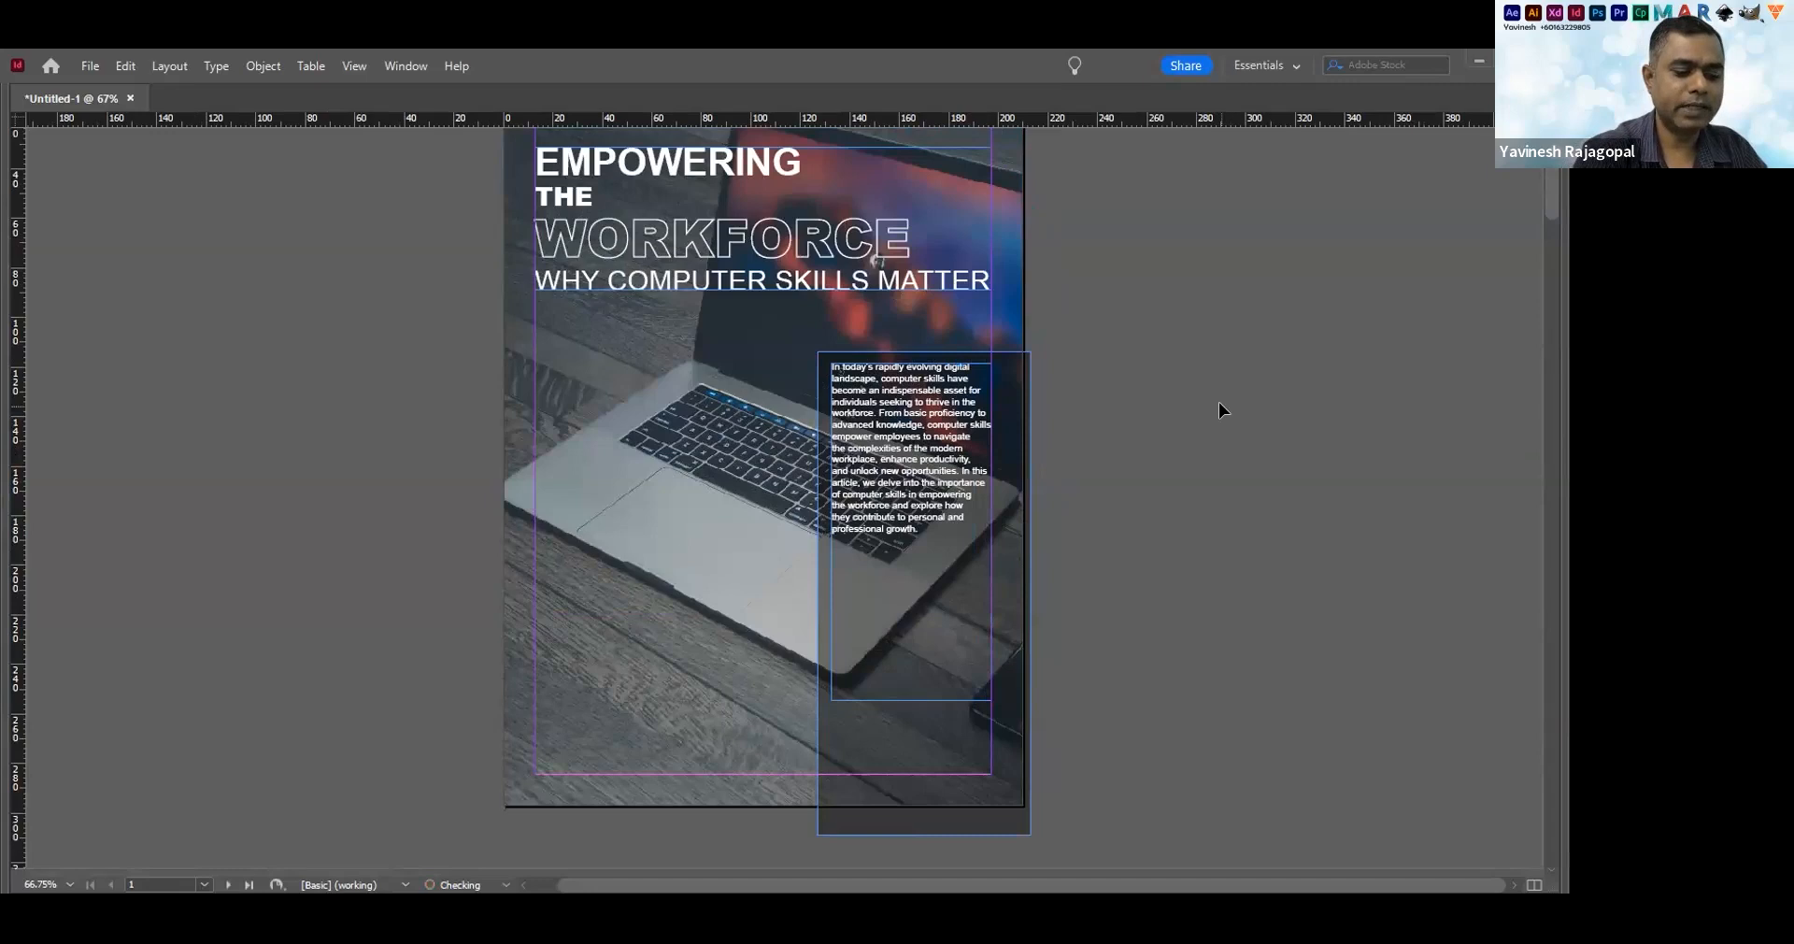
key("w")
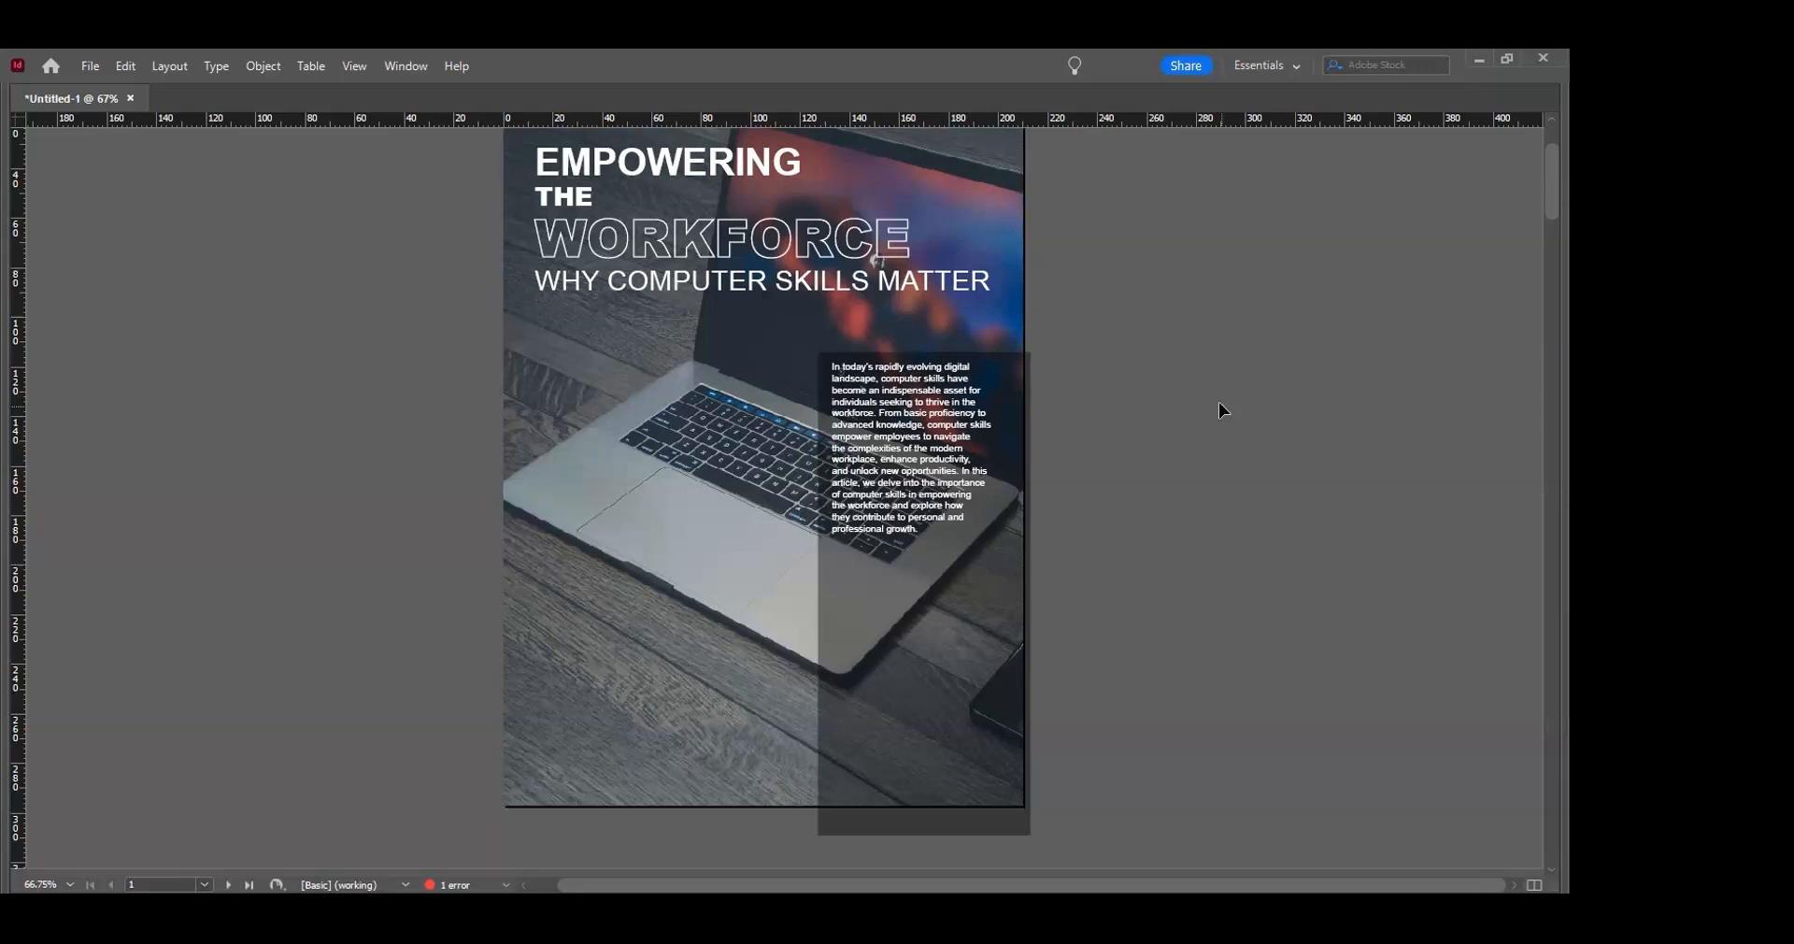
Inspect the character settings of the word "THE" in the title, including its leading
key("Tab")
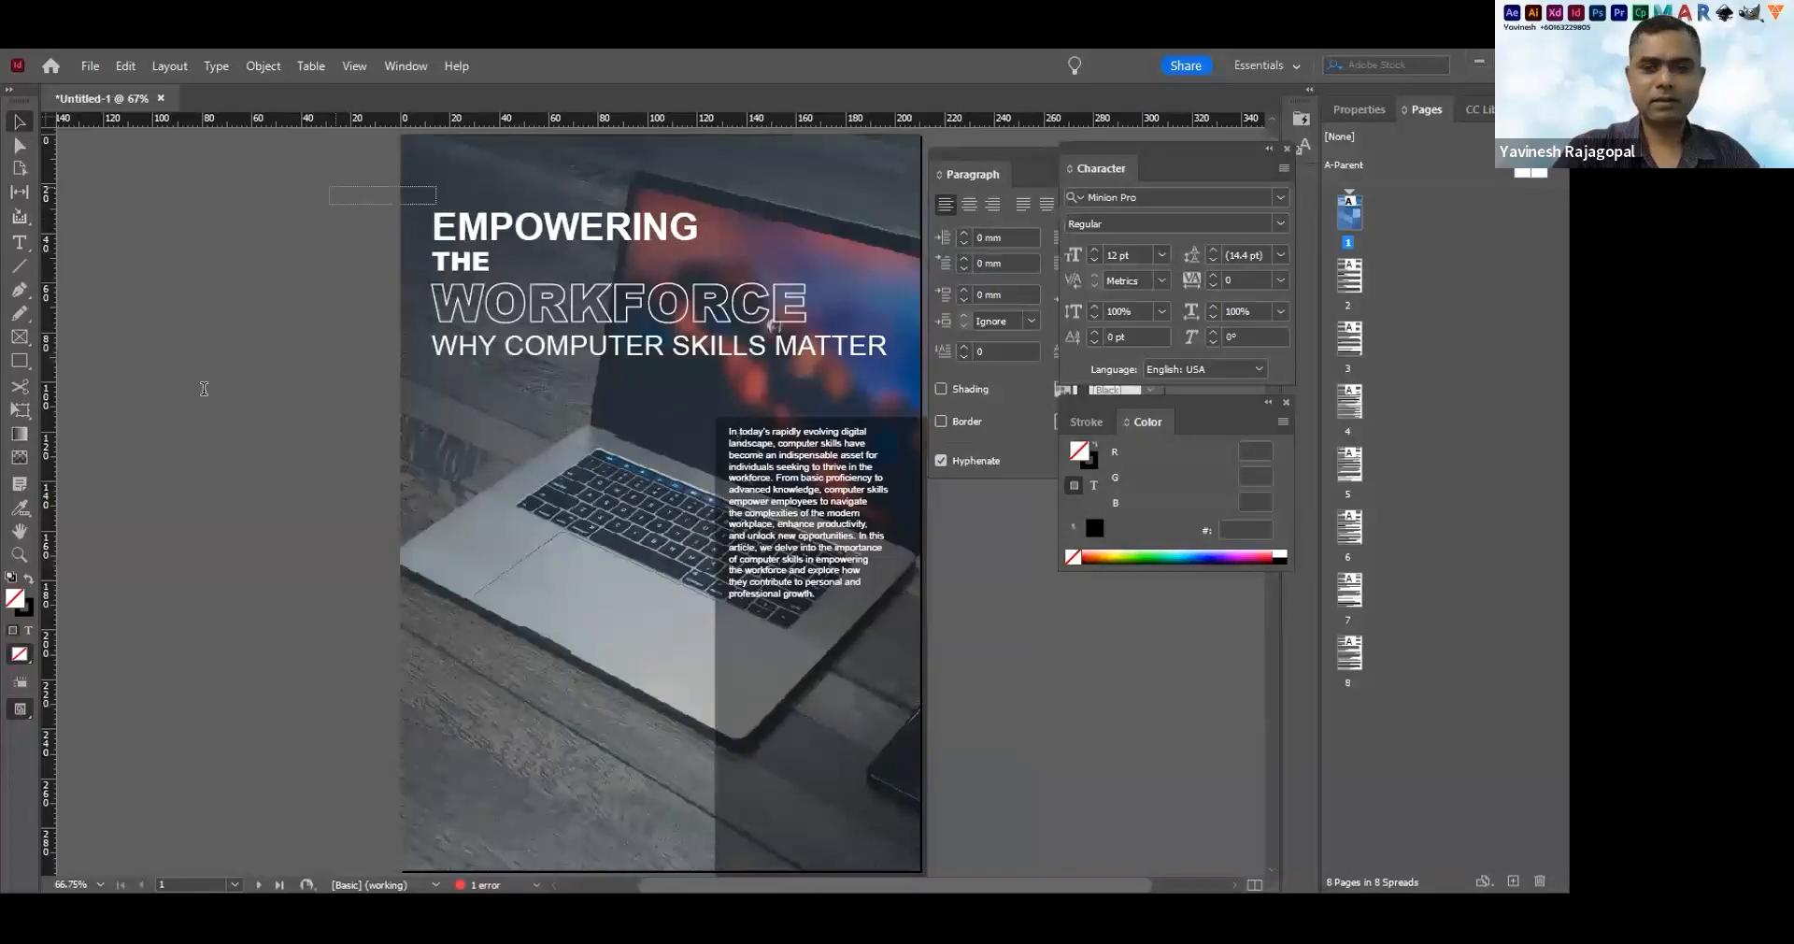
left_click_drag(329, 186, 947, 392)
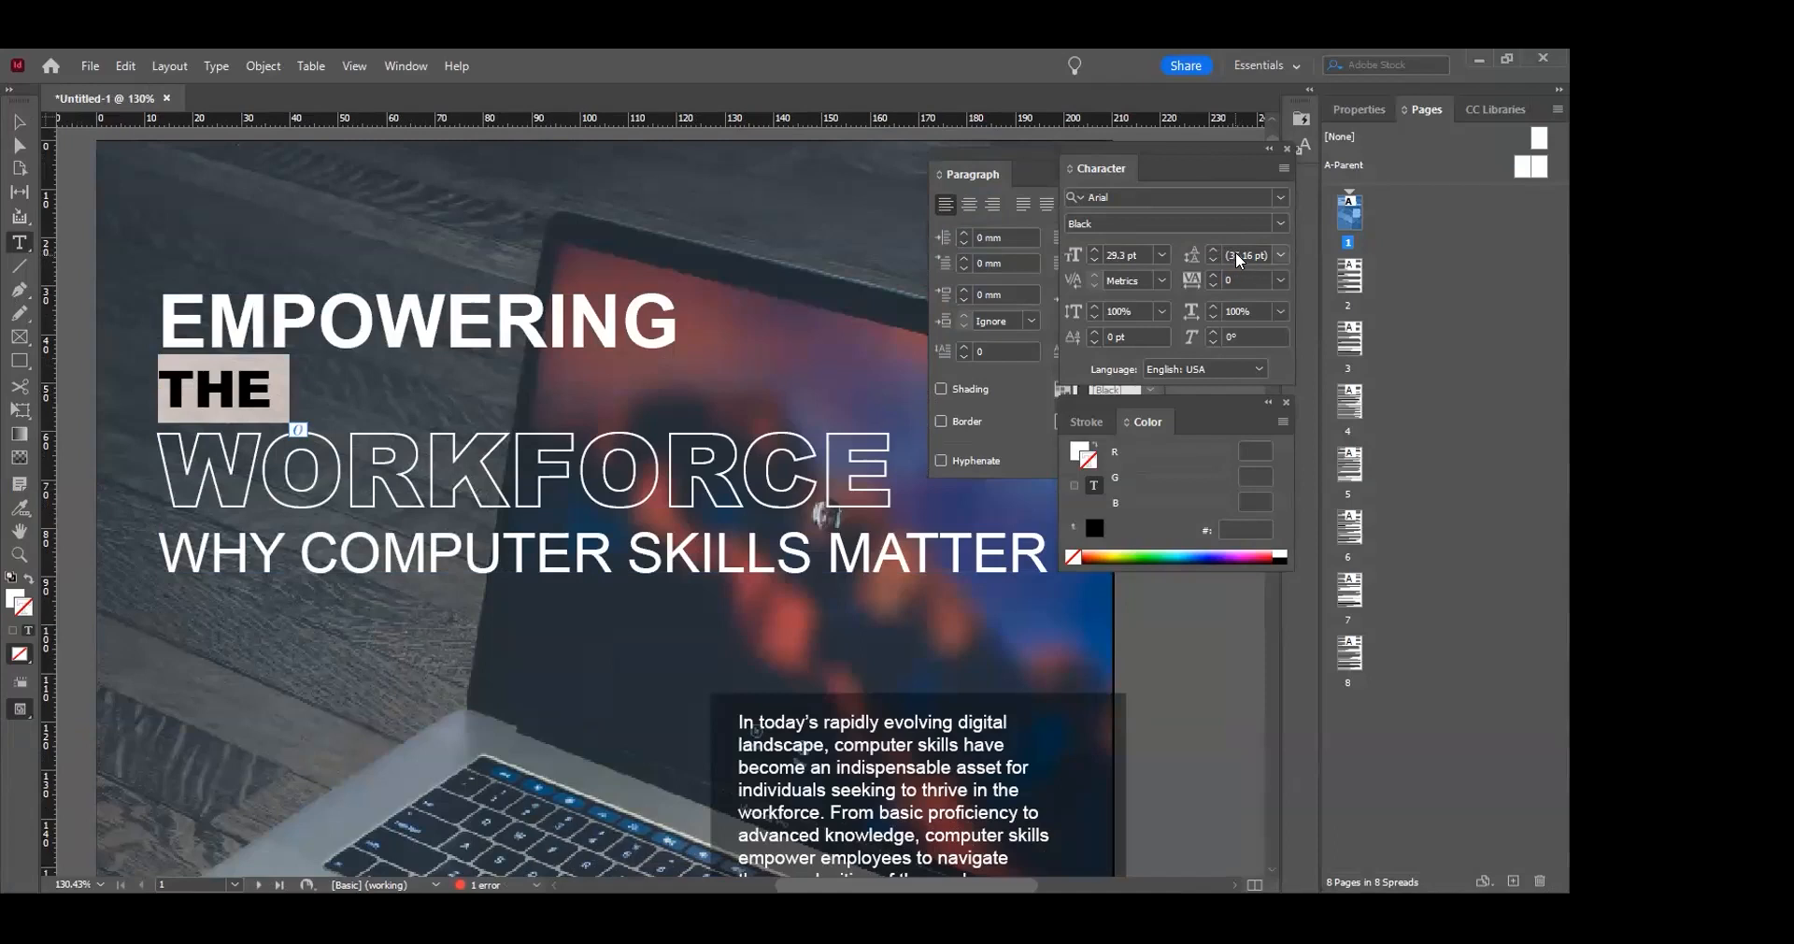
left_click(1242, 249)
left_click(20, 131)
left_click(1164, 618)
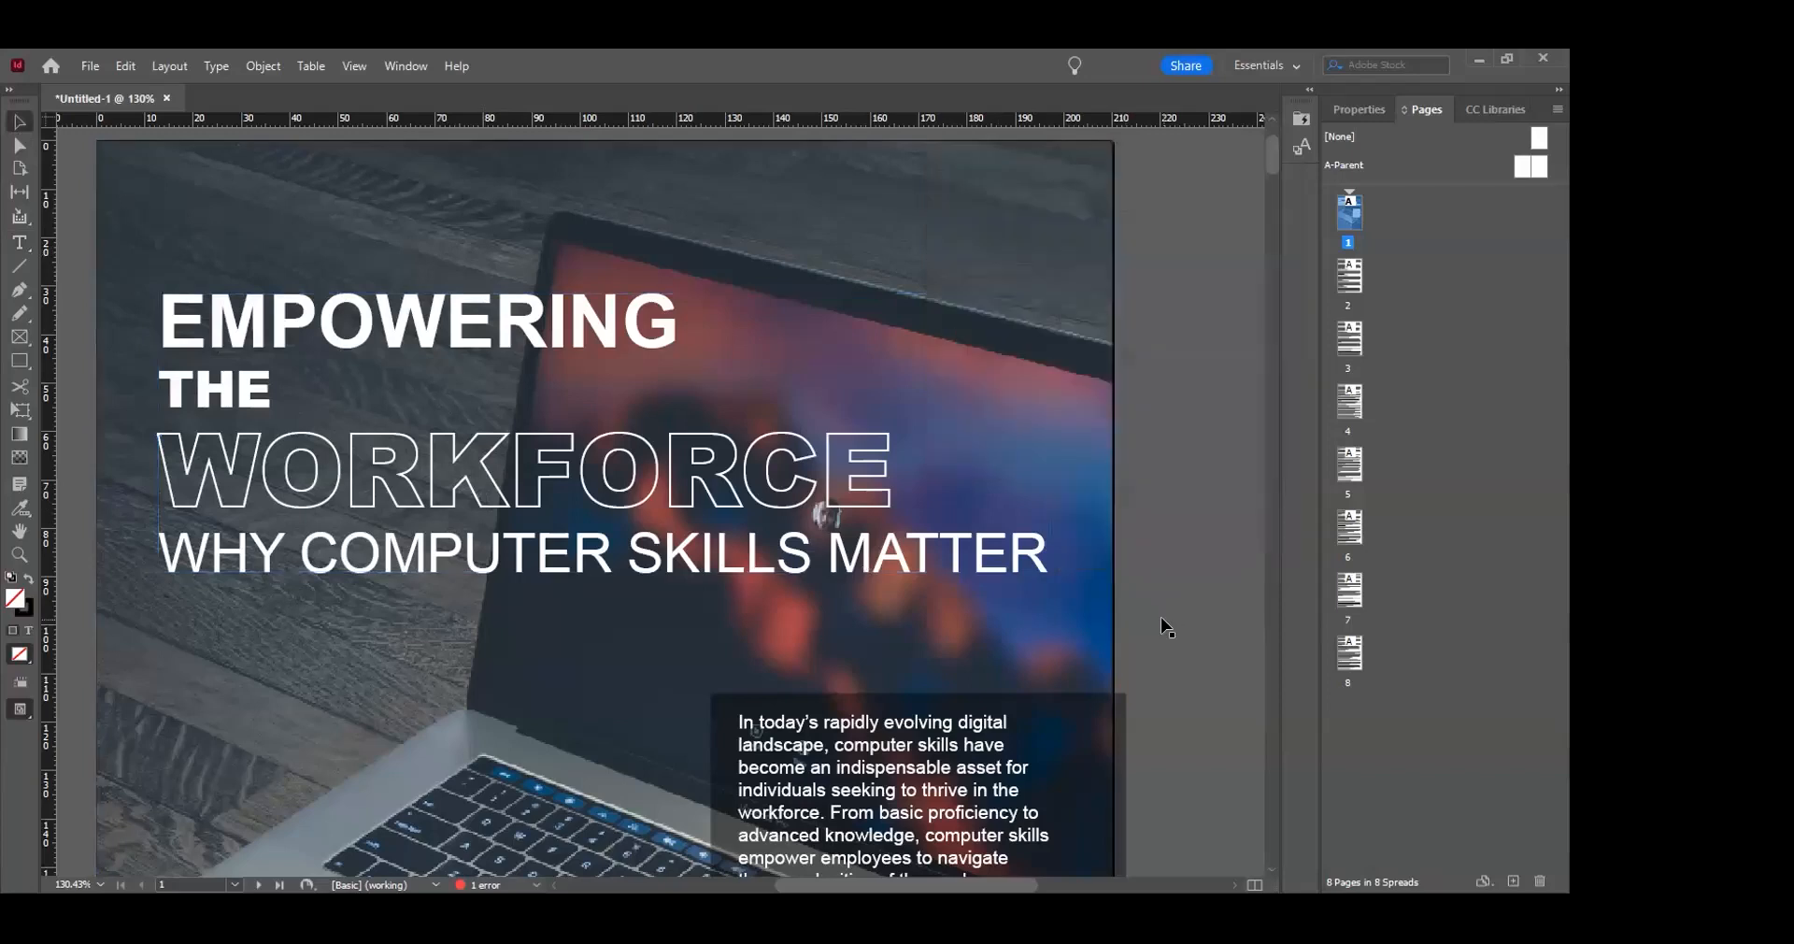
Examine the whole cover, and read through the article text on the following pages to see its headings and article divisions
key("Tab")
key("ctrl+0")
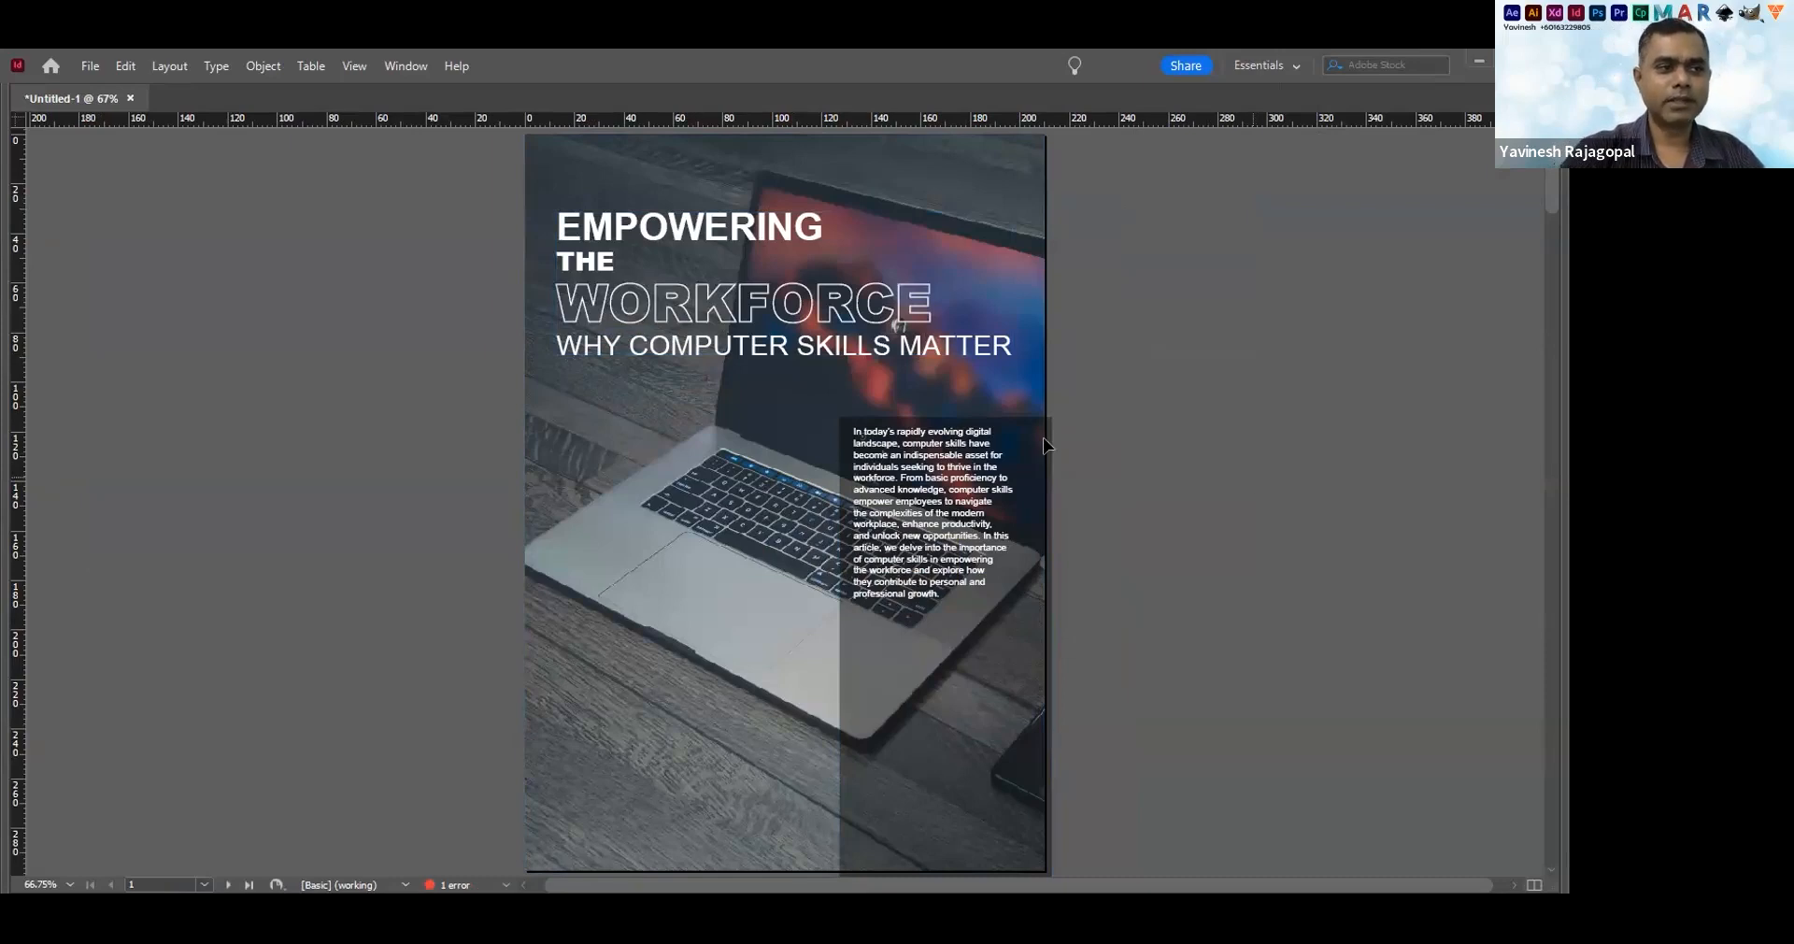
key("shift+Page_Down")
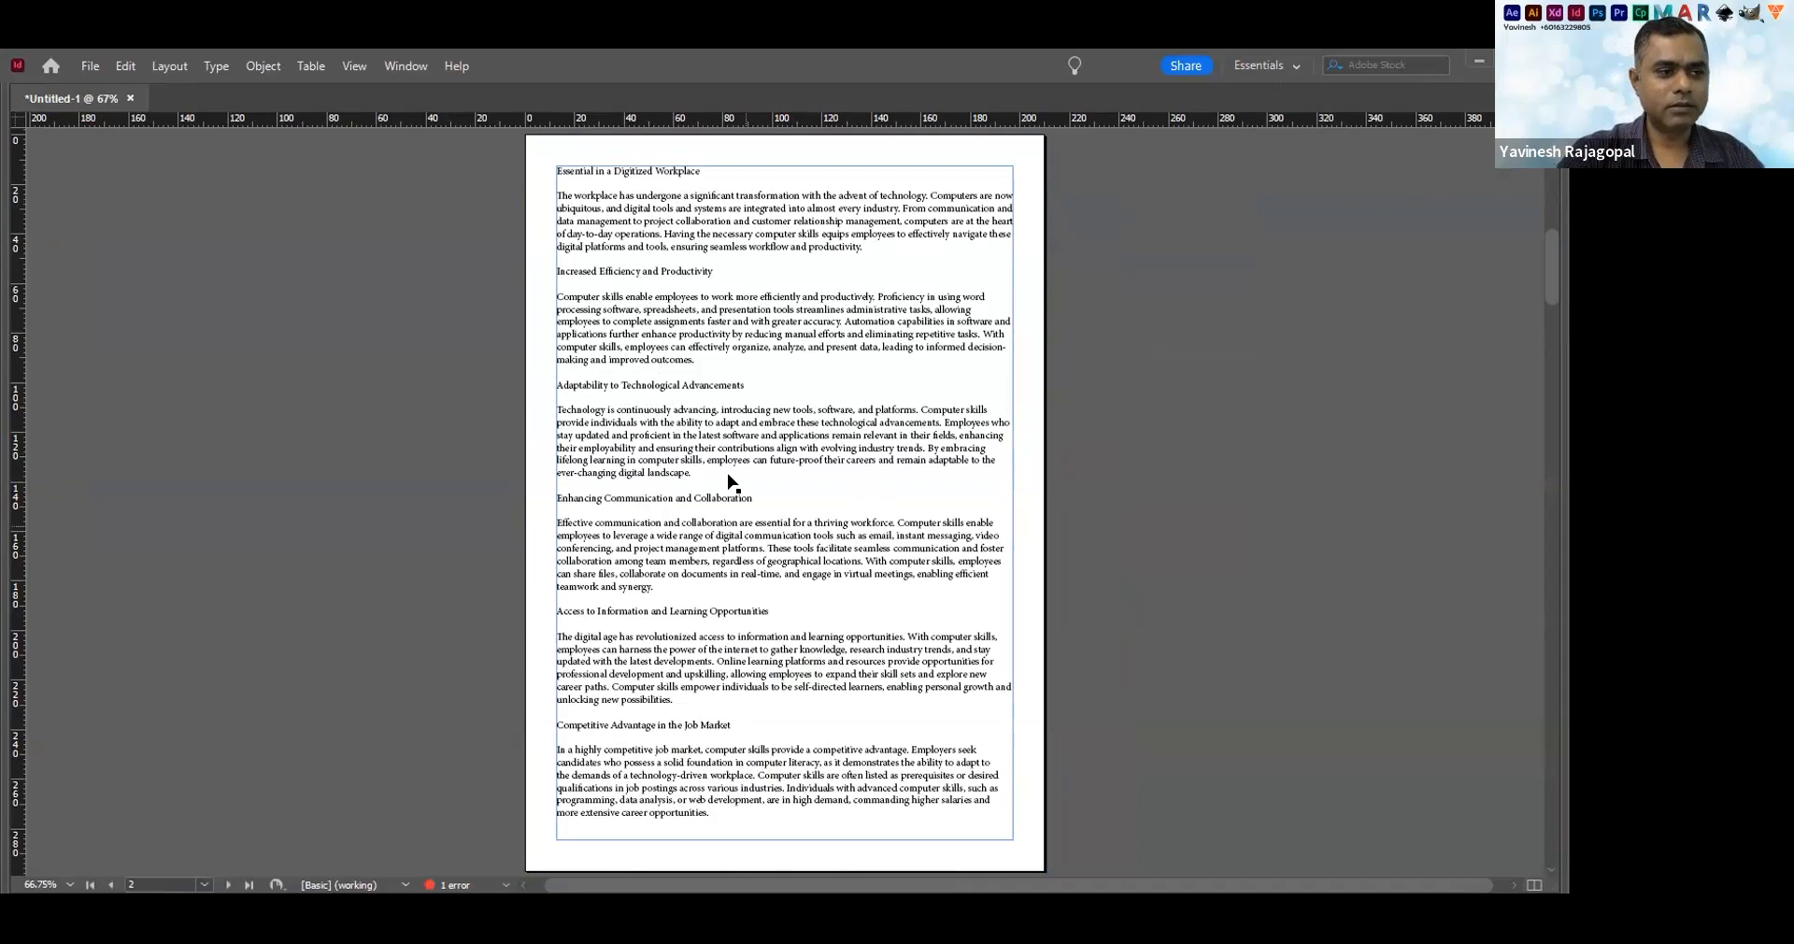
scroll(729, 481, "down", 5)
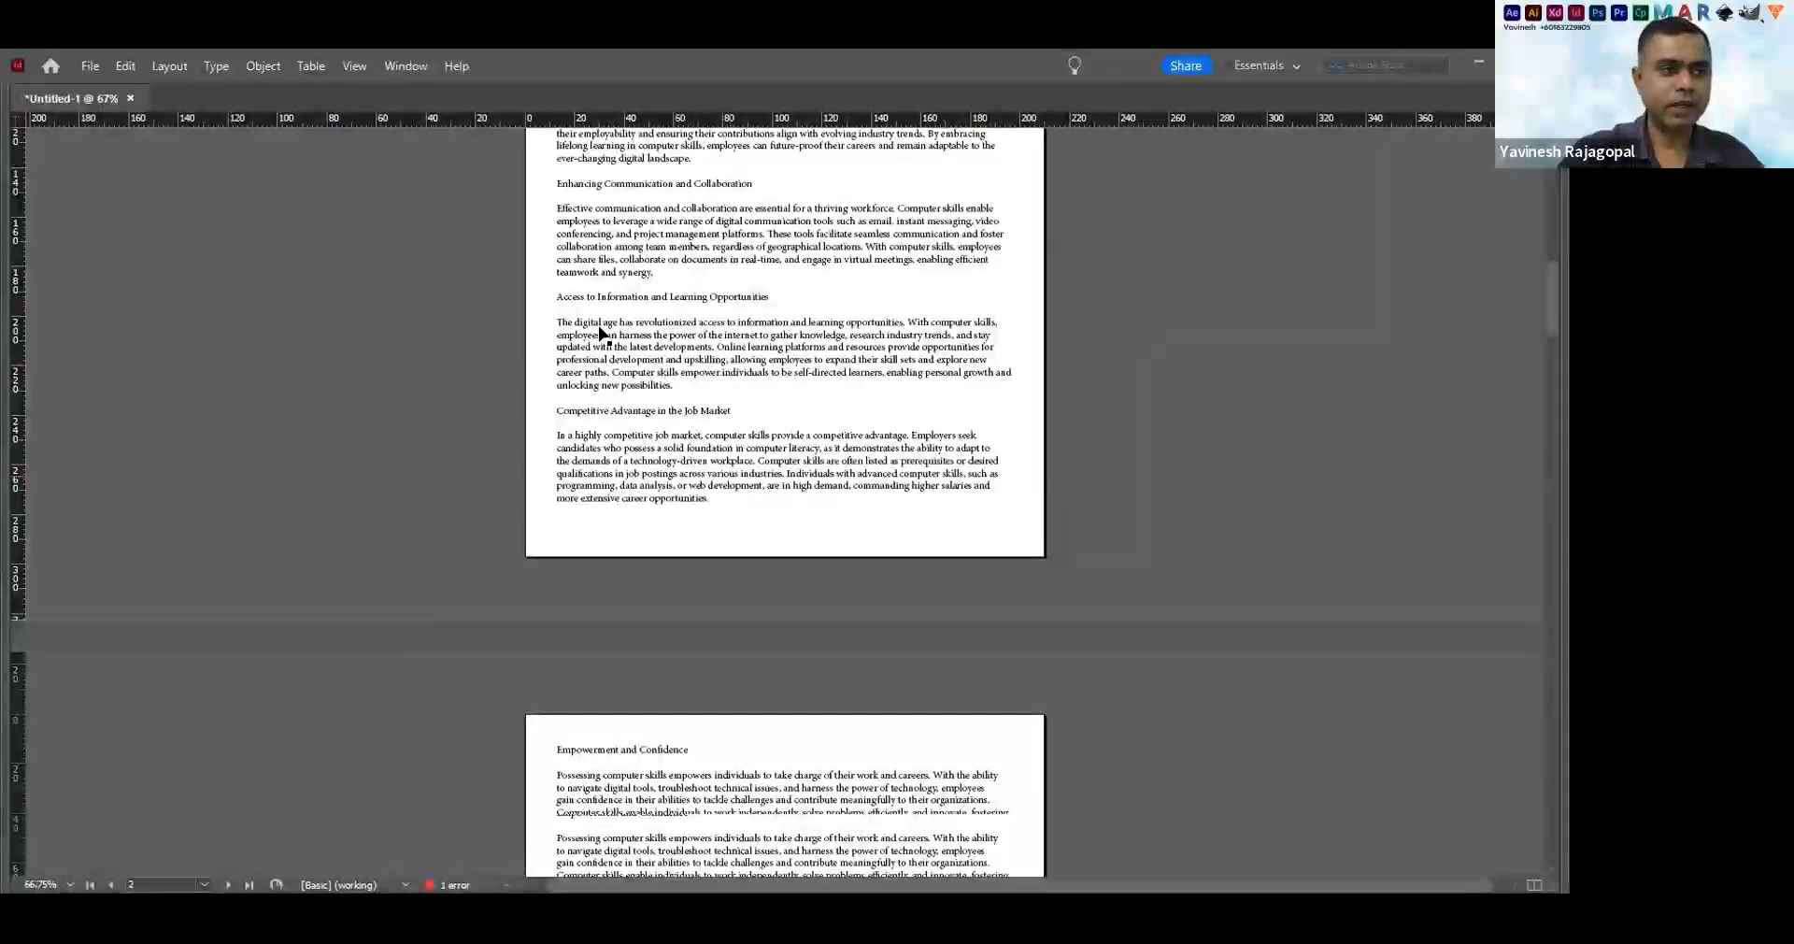
scroll(755, 439, "up", 2)
scroll(751, 452, "up", 3)
scroll(734, 458, "down", 4)
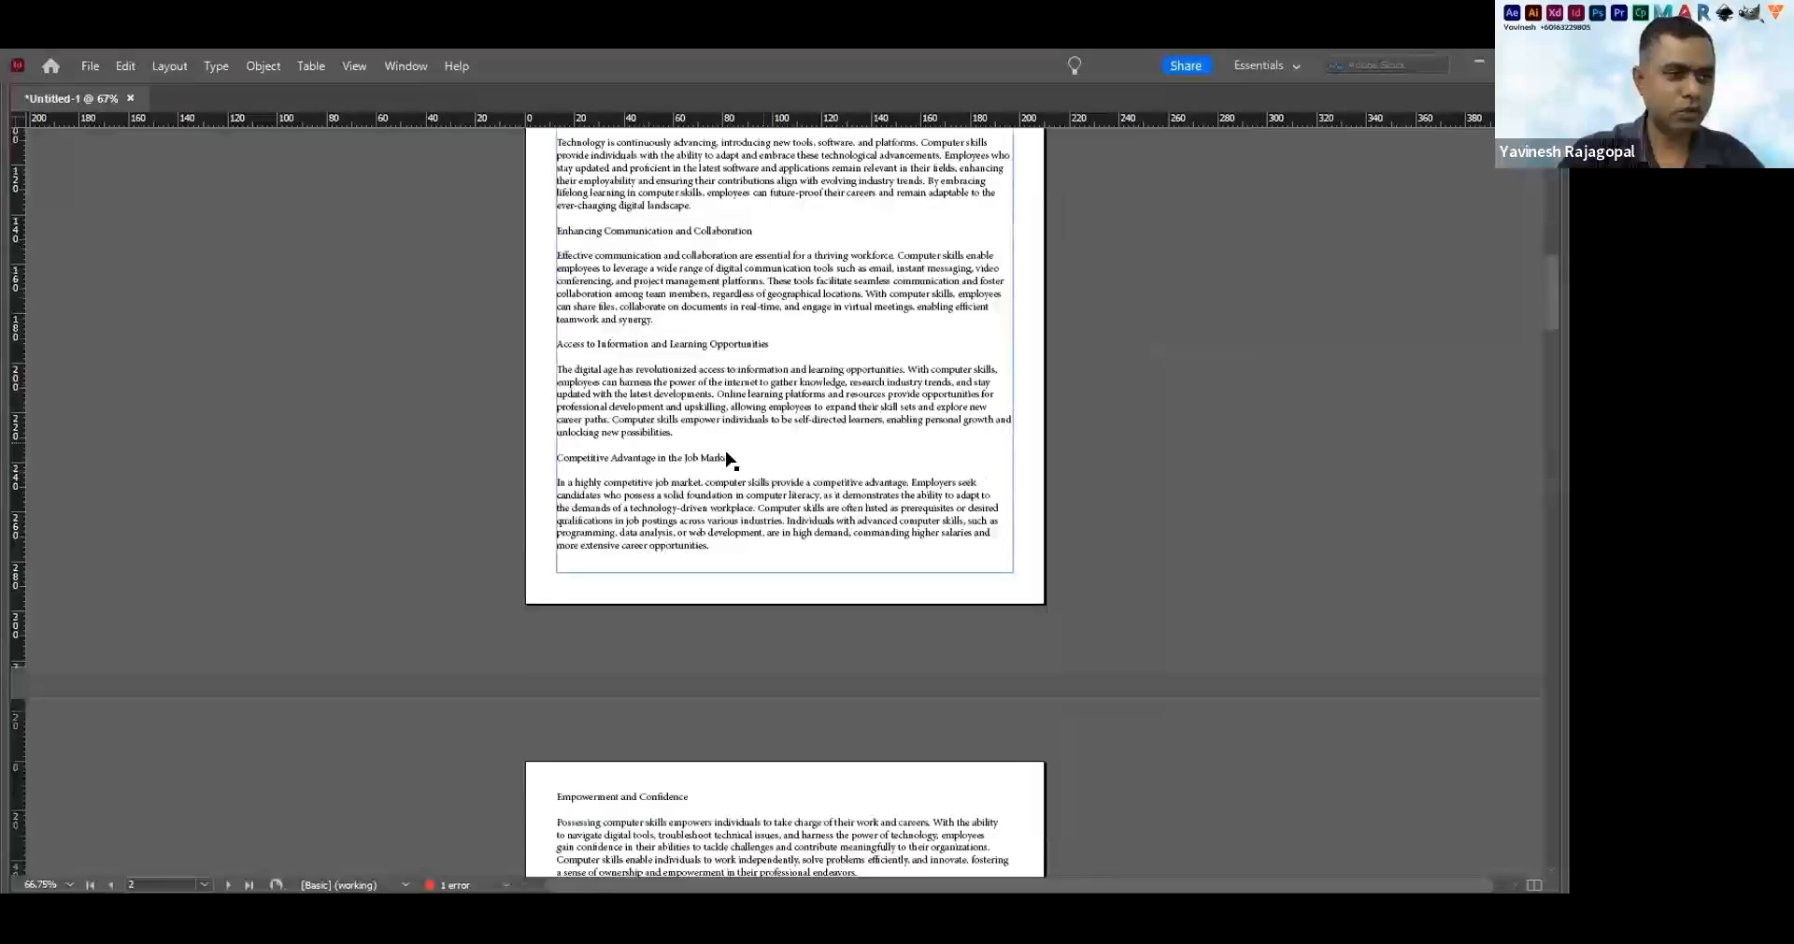
scroll(718, 428, "down", 5)
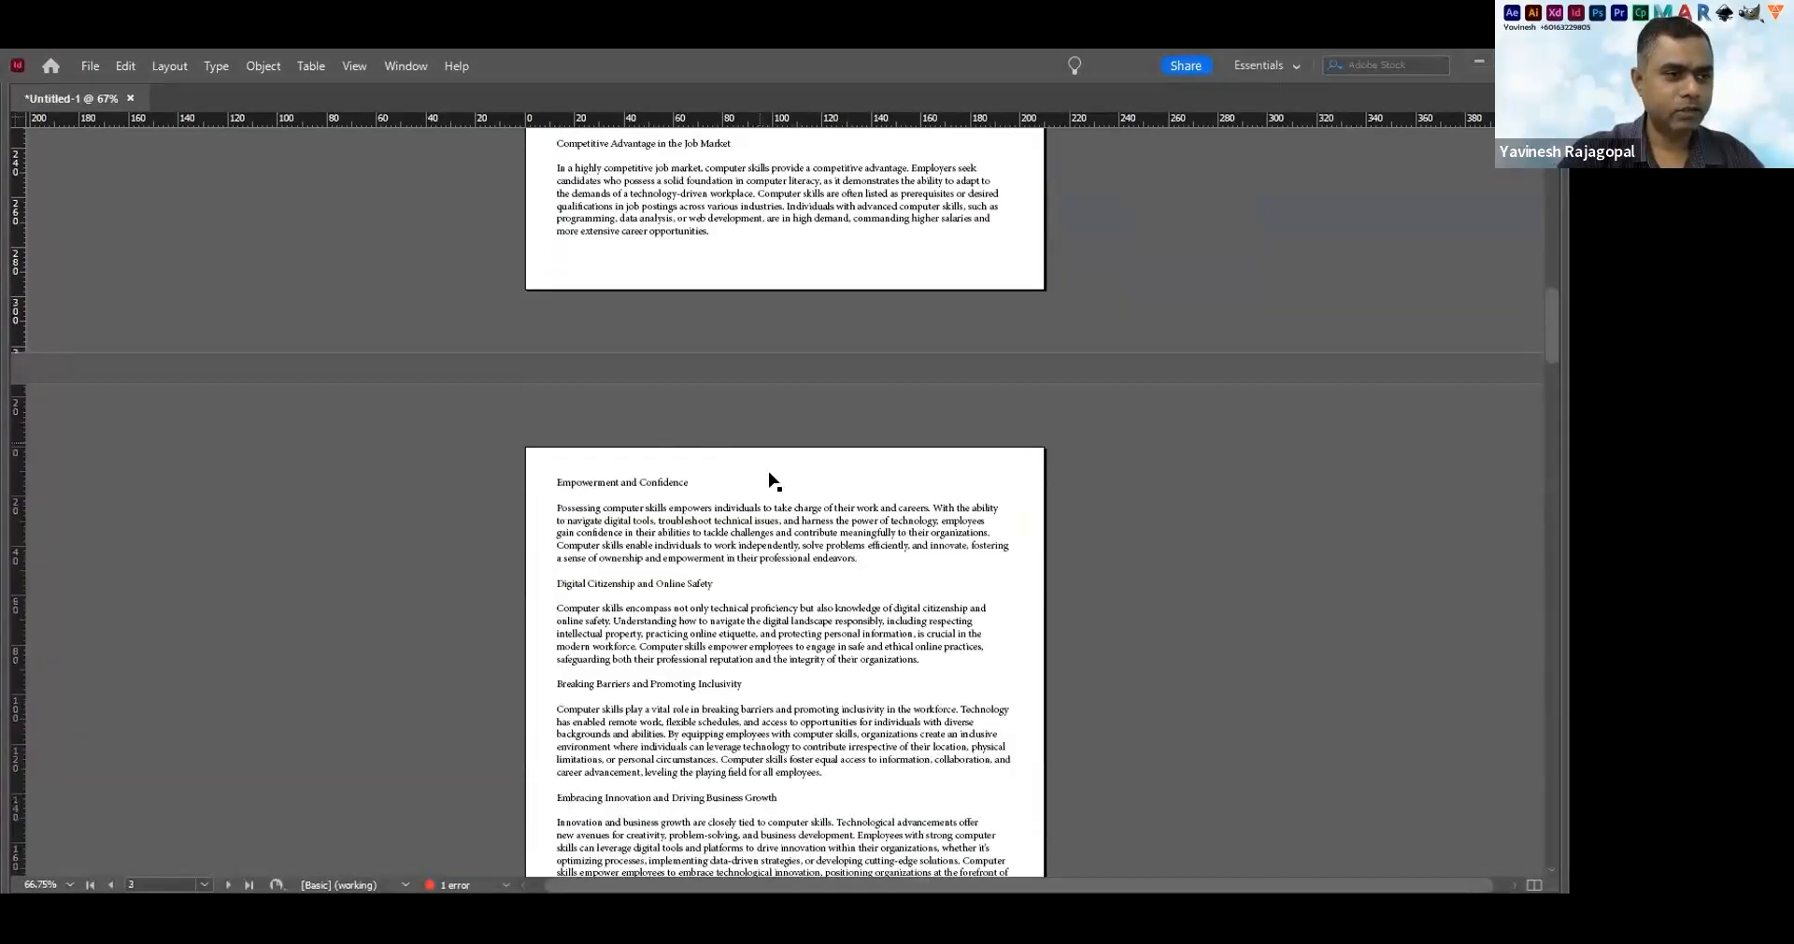
scroll(685, 468, "down", 6)
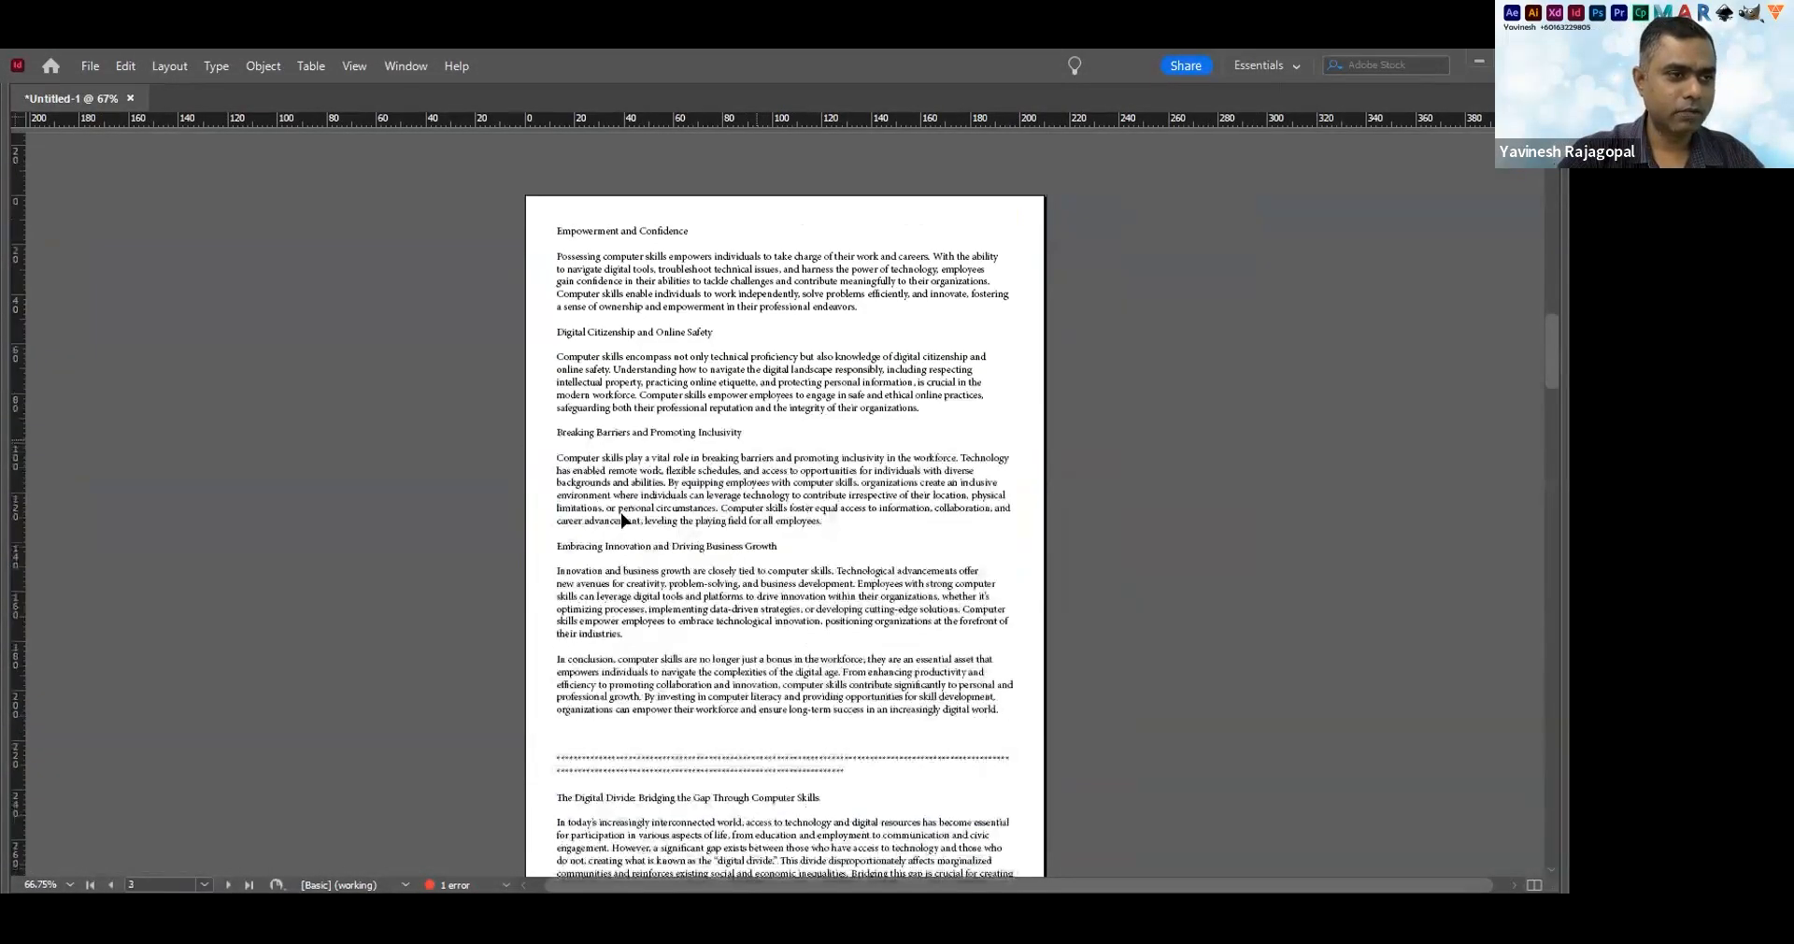
scroll(654, 420, "down", 8)
scroll(683, 354, "down", 3)
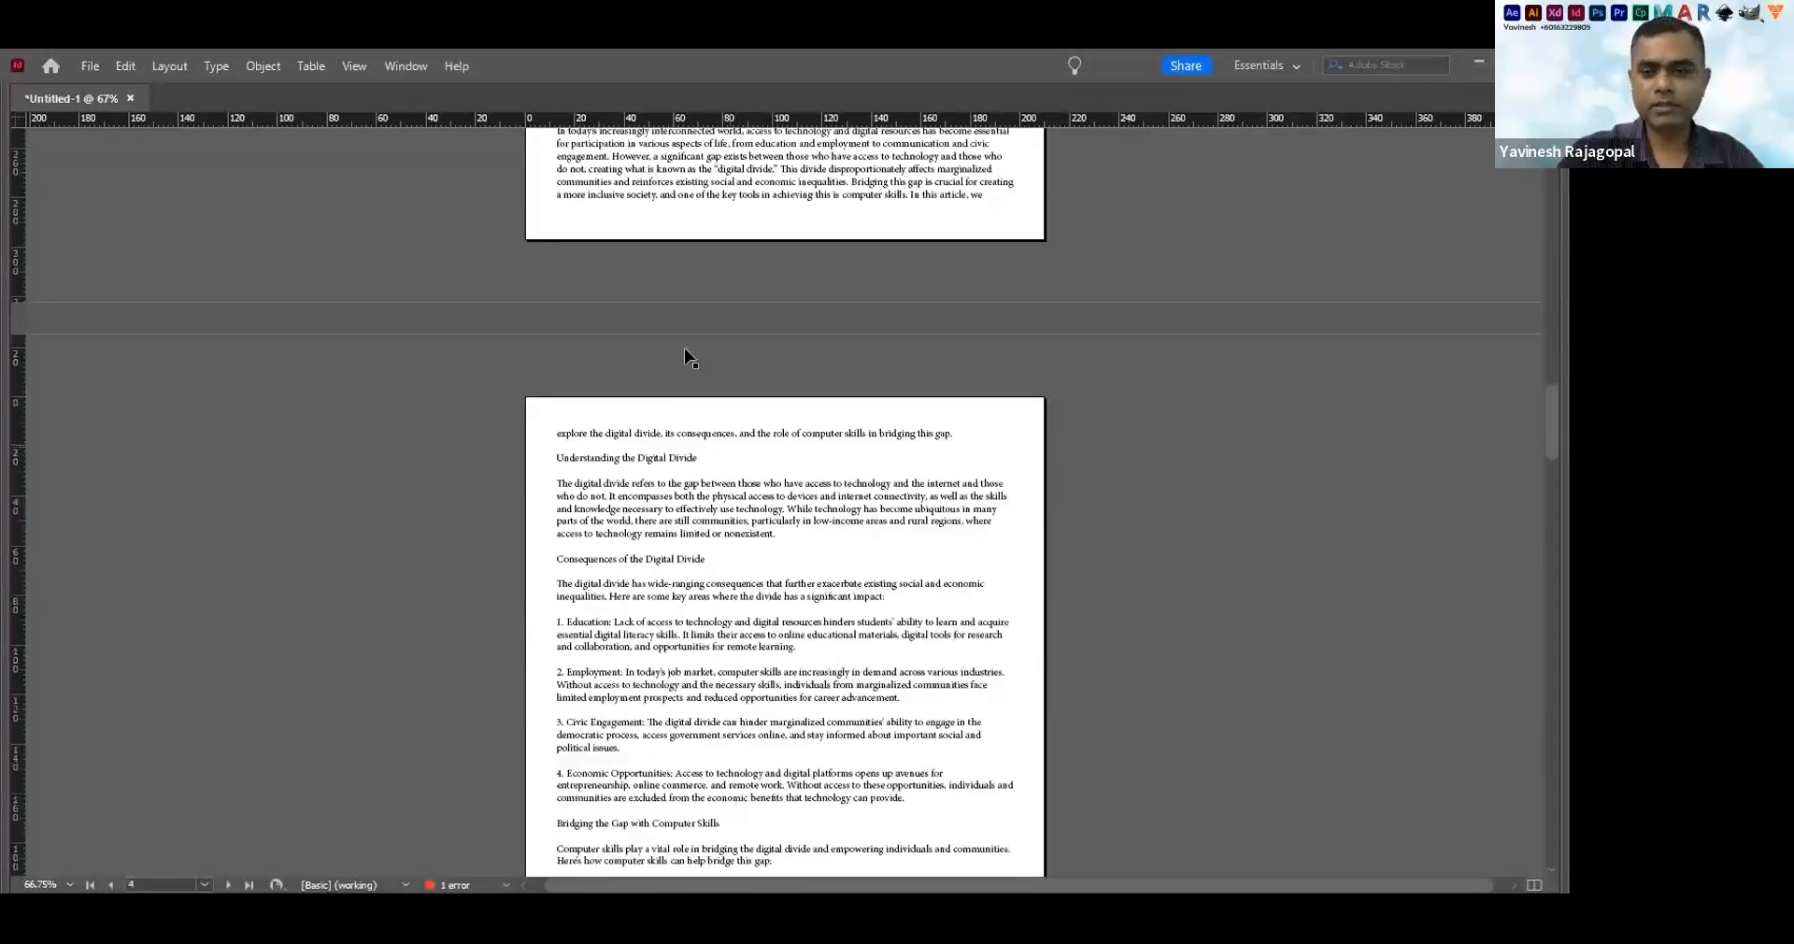
scroll(715, 409, "down", 15)
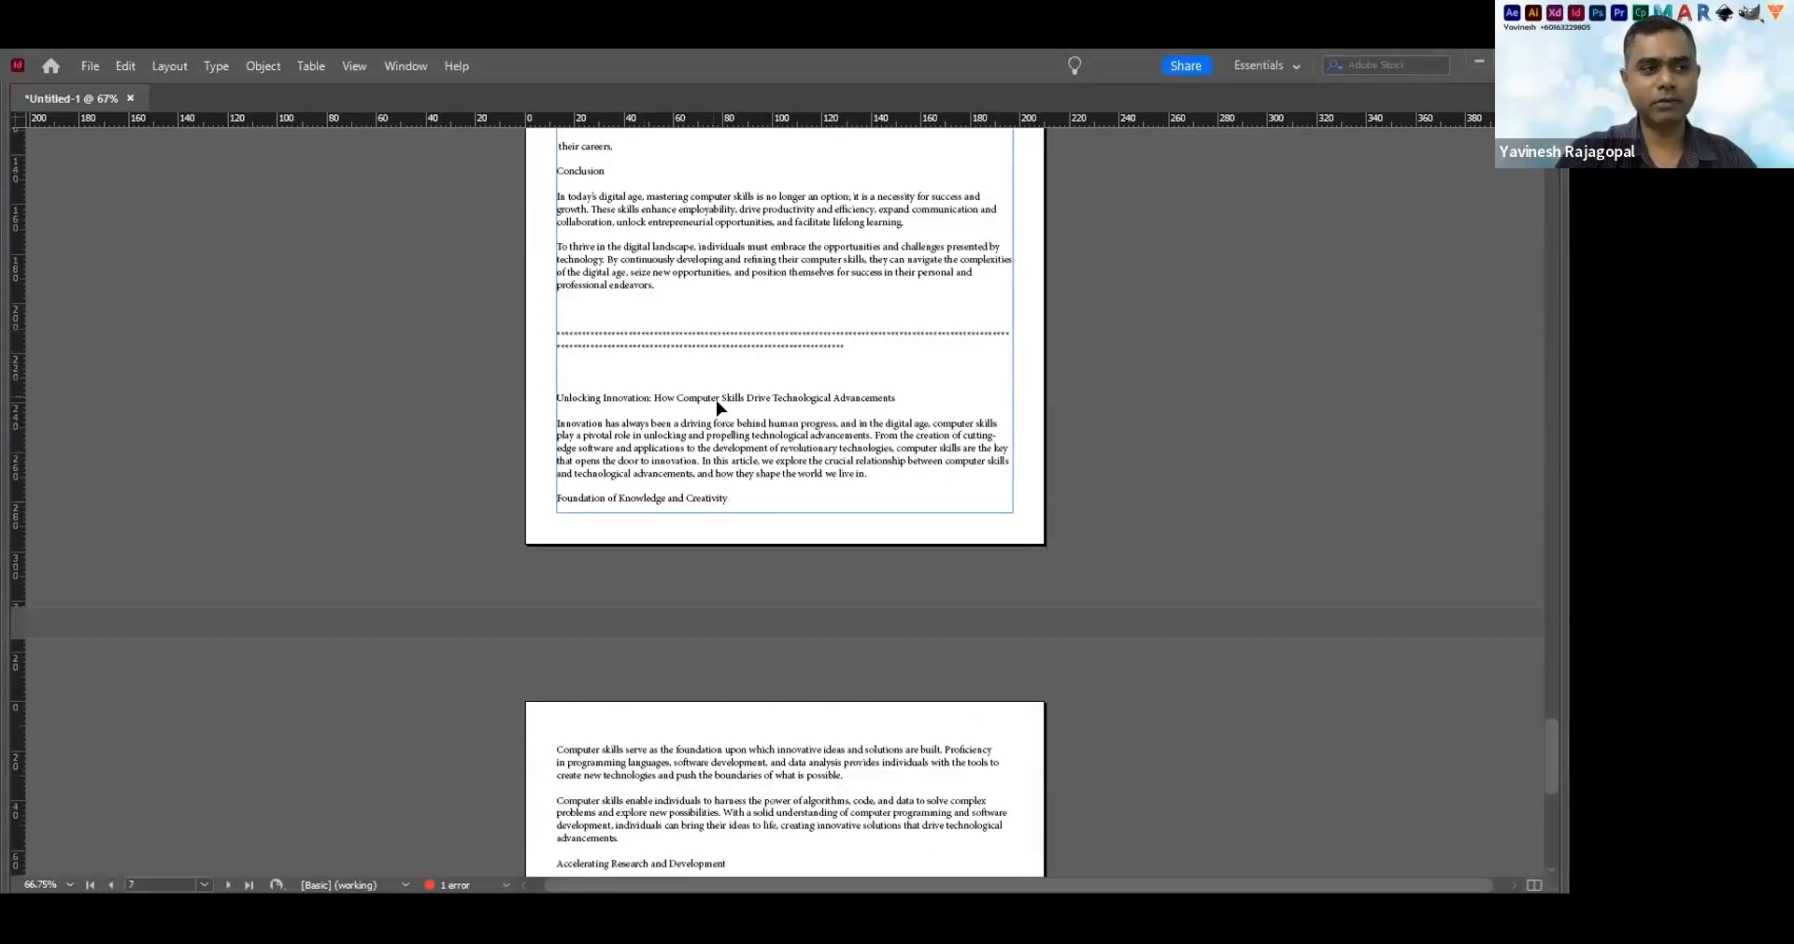
scroll(718, 409, "up", 3)
scroll(718, 408, "up", 4)
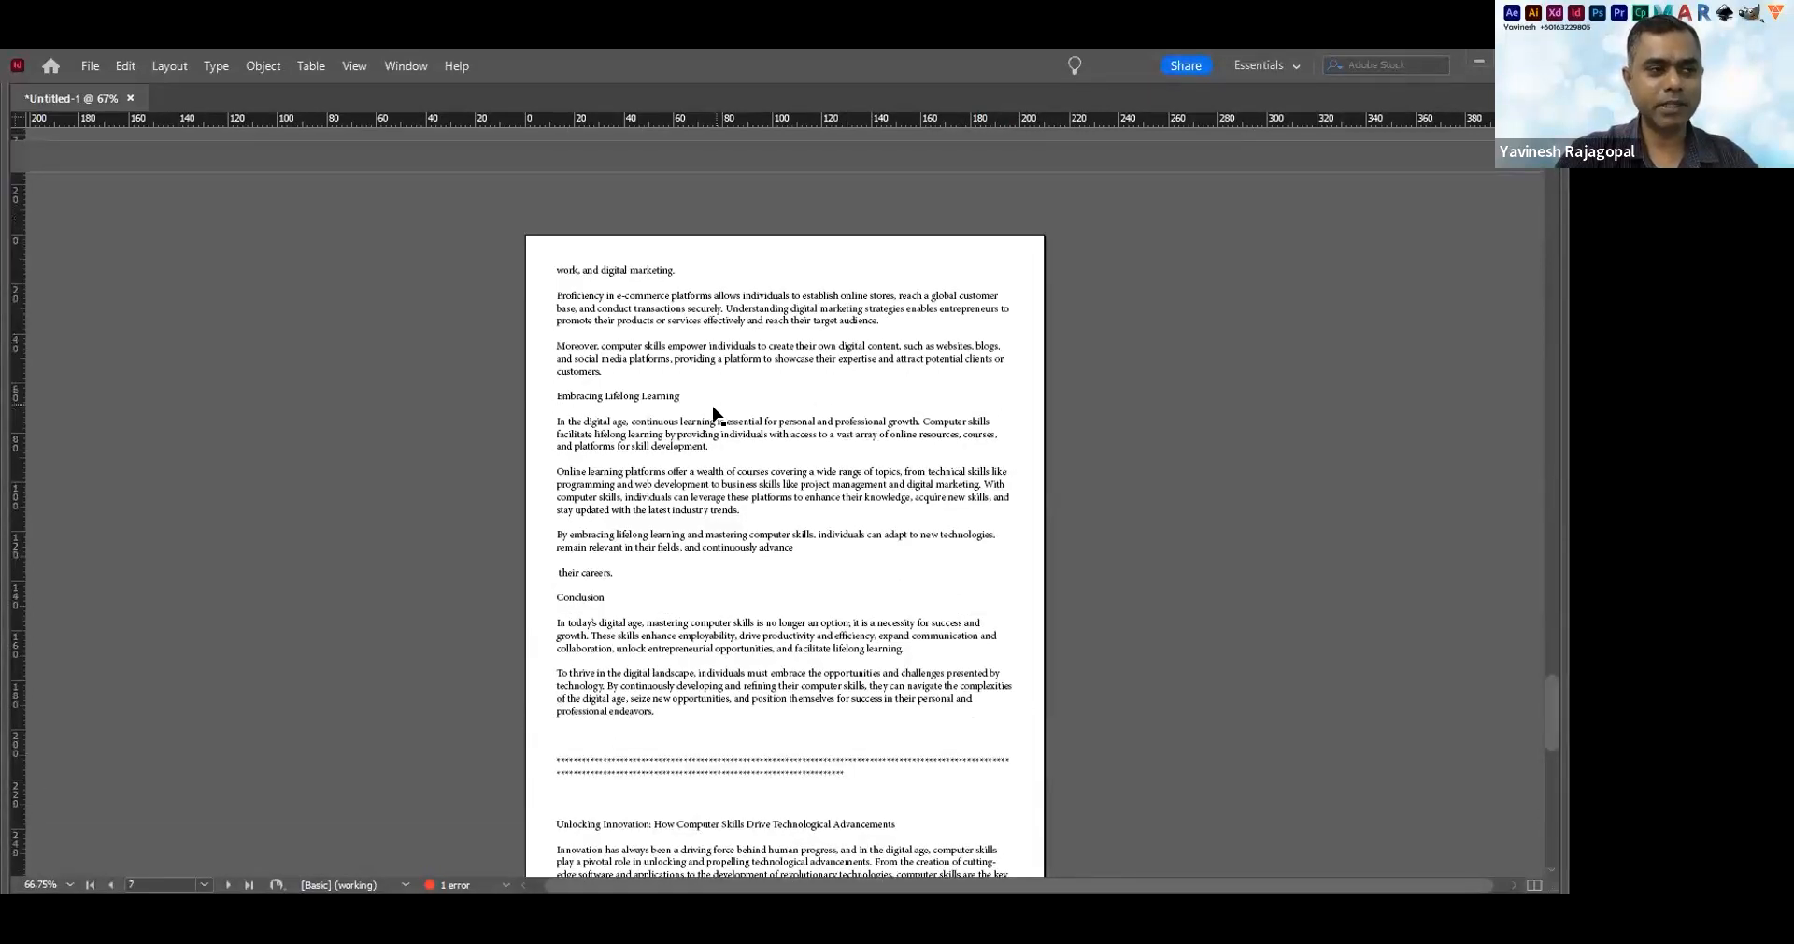
Read through the article pages from the page after the cover onward to examine their headings and where each article begins and ends
scroll(713, 413, "up", 9)
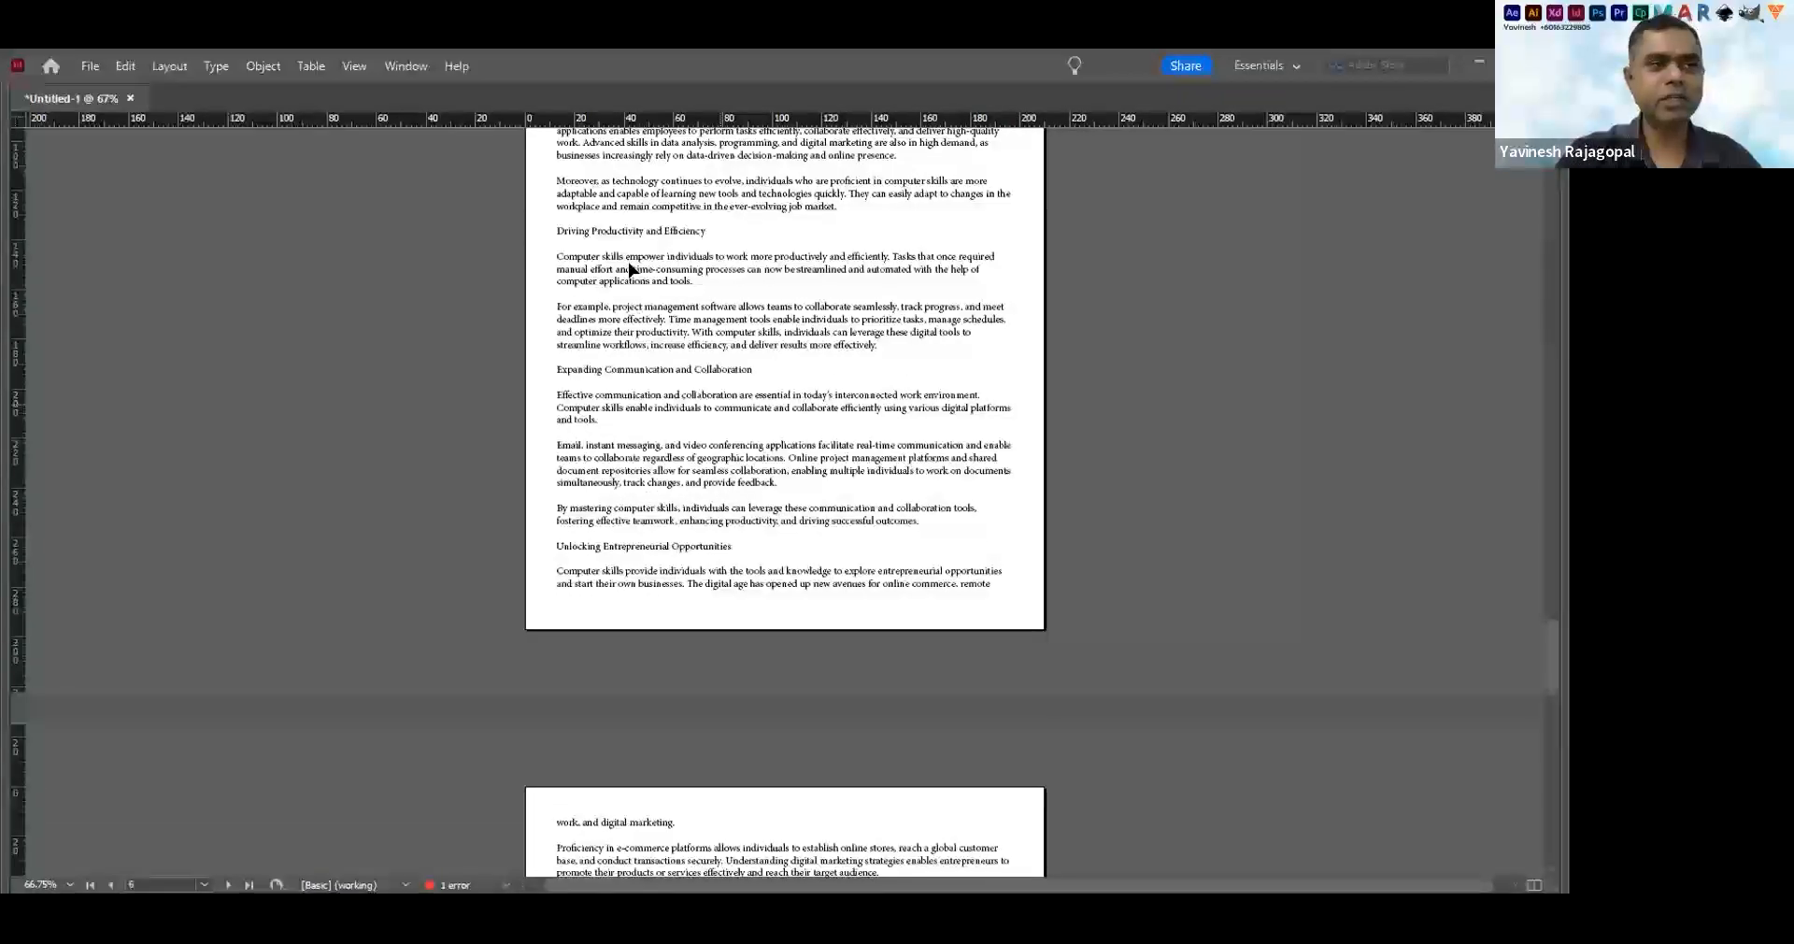
scroll(645, 299, "up", 20)
scroll(654, 379, "down", 6)
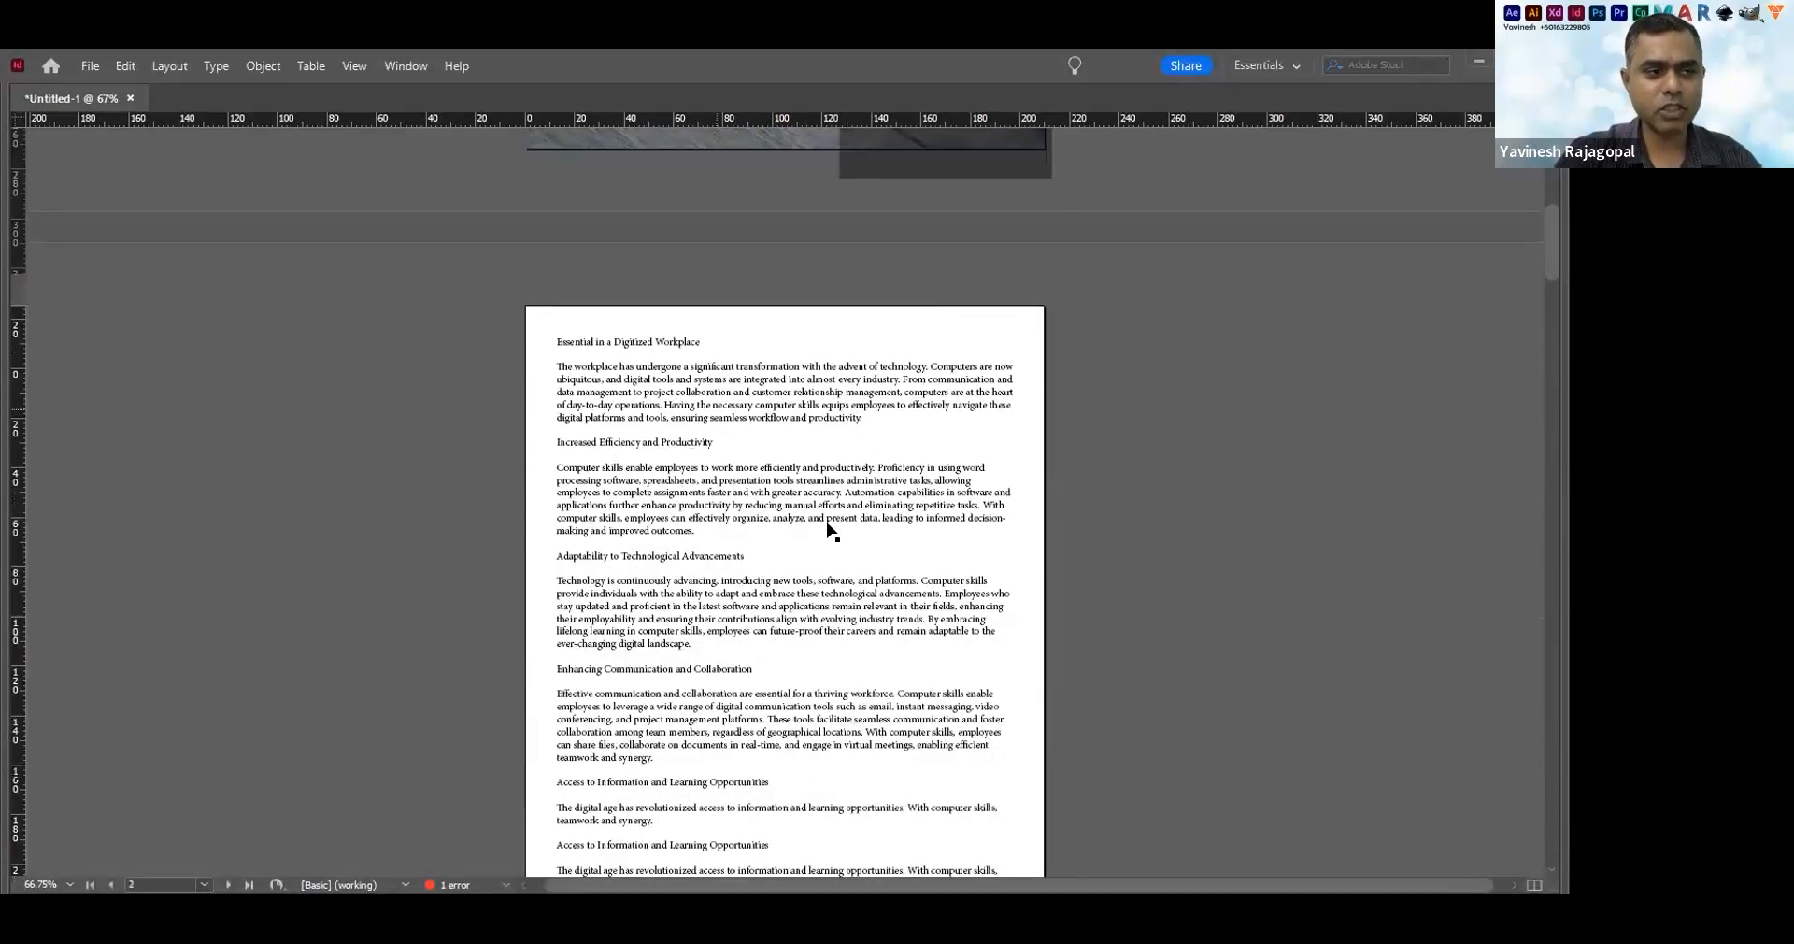
scroll(814, 496, "down", 1)
scroll(806, 482, "down", 7)
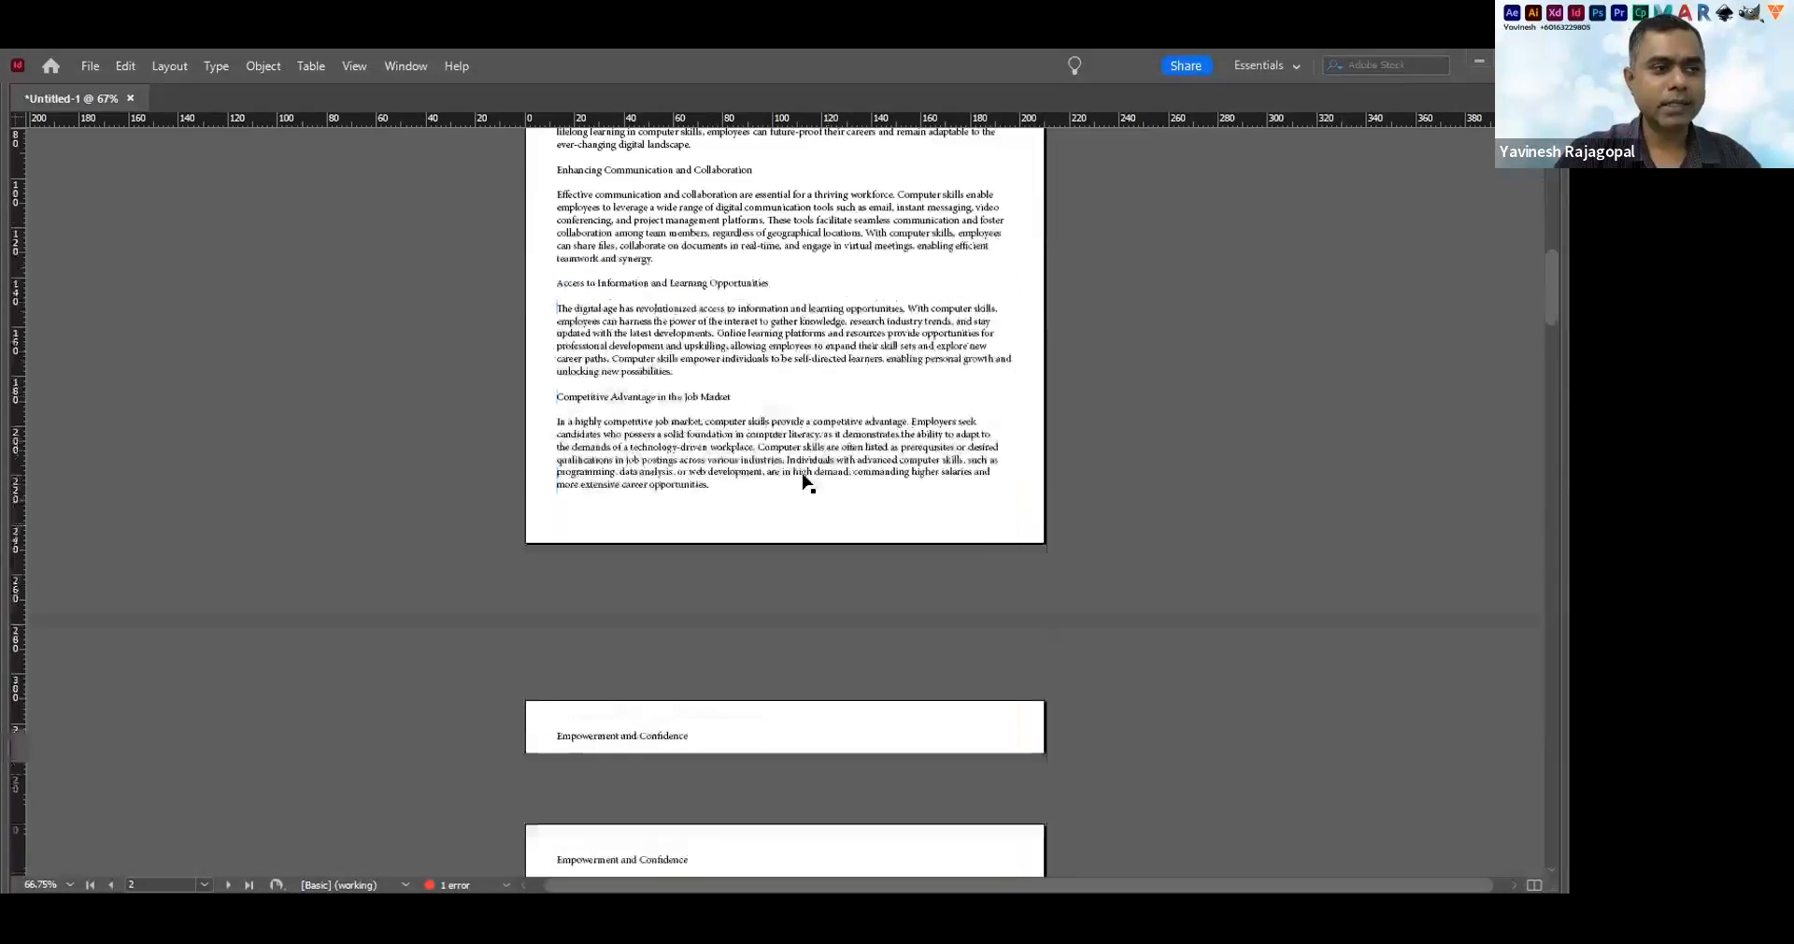
scroll(654, 555, "down", 7)
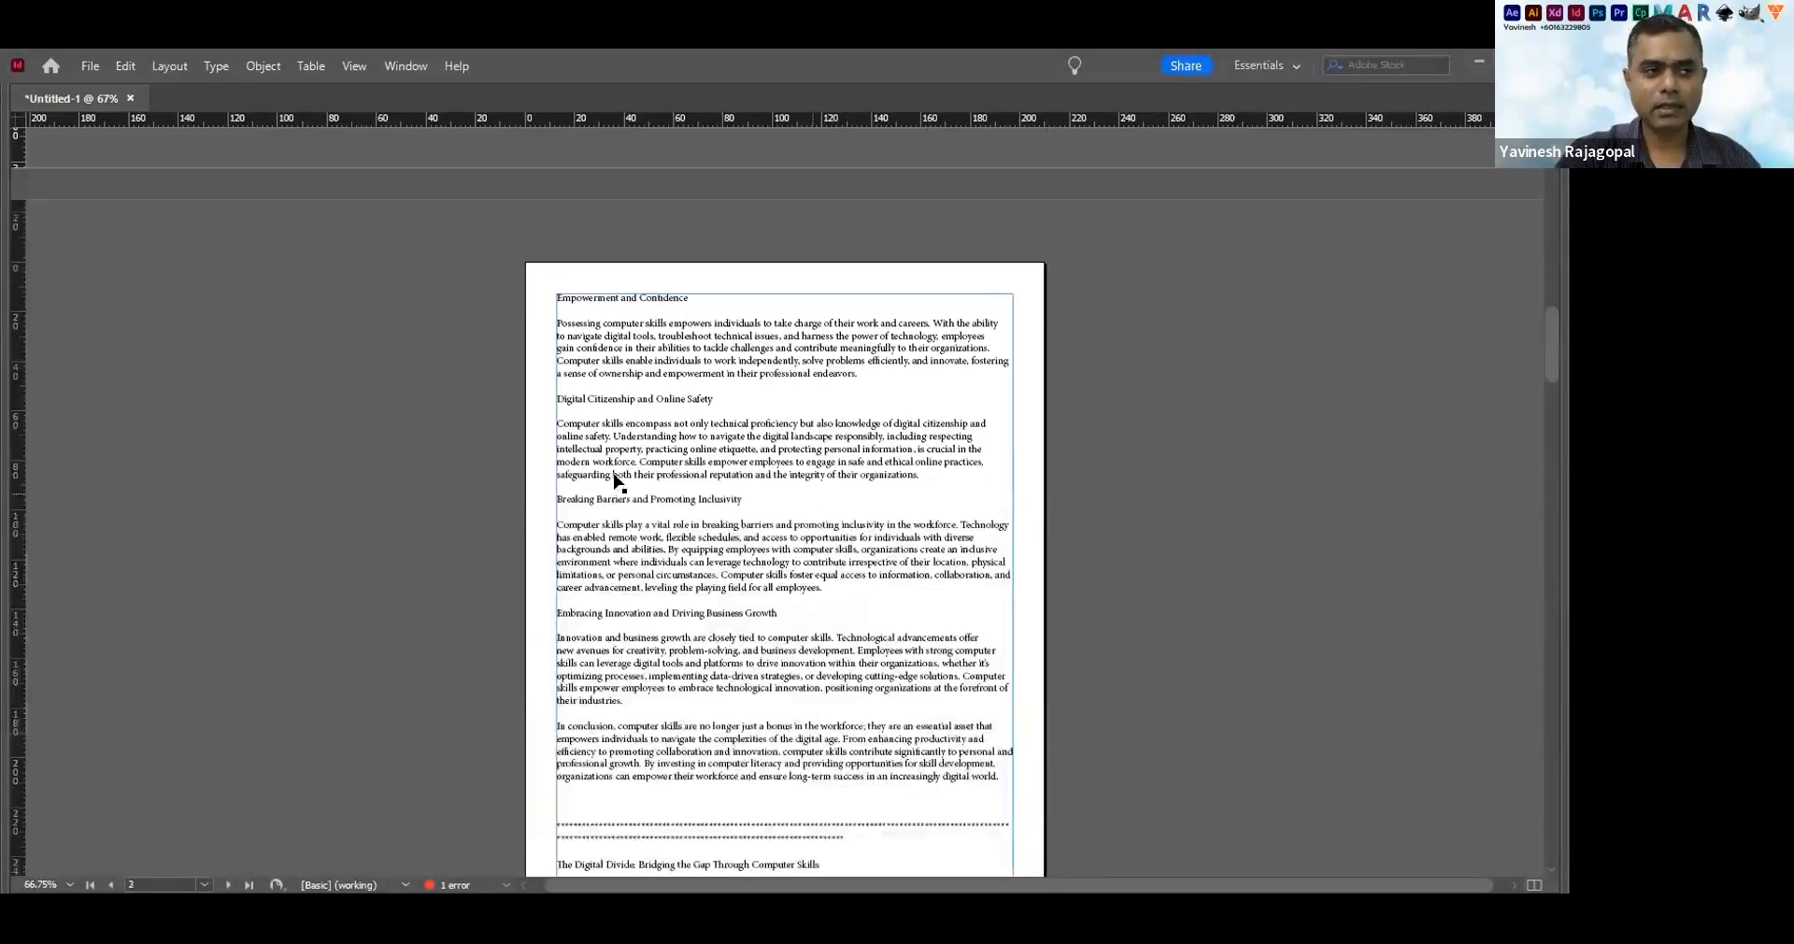
scroll(616, 479, "down", 14)
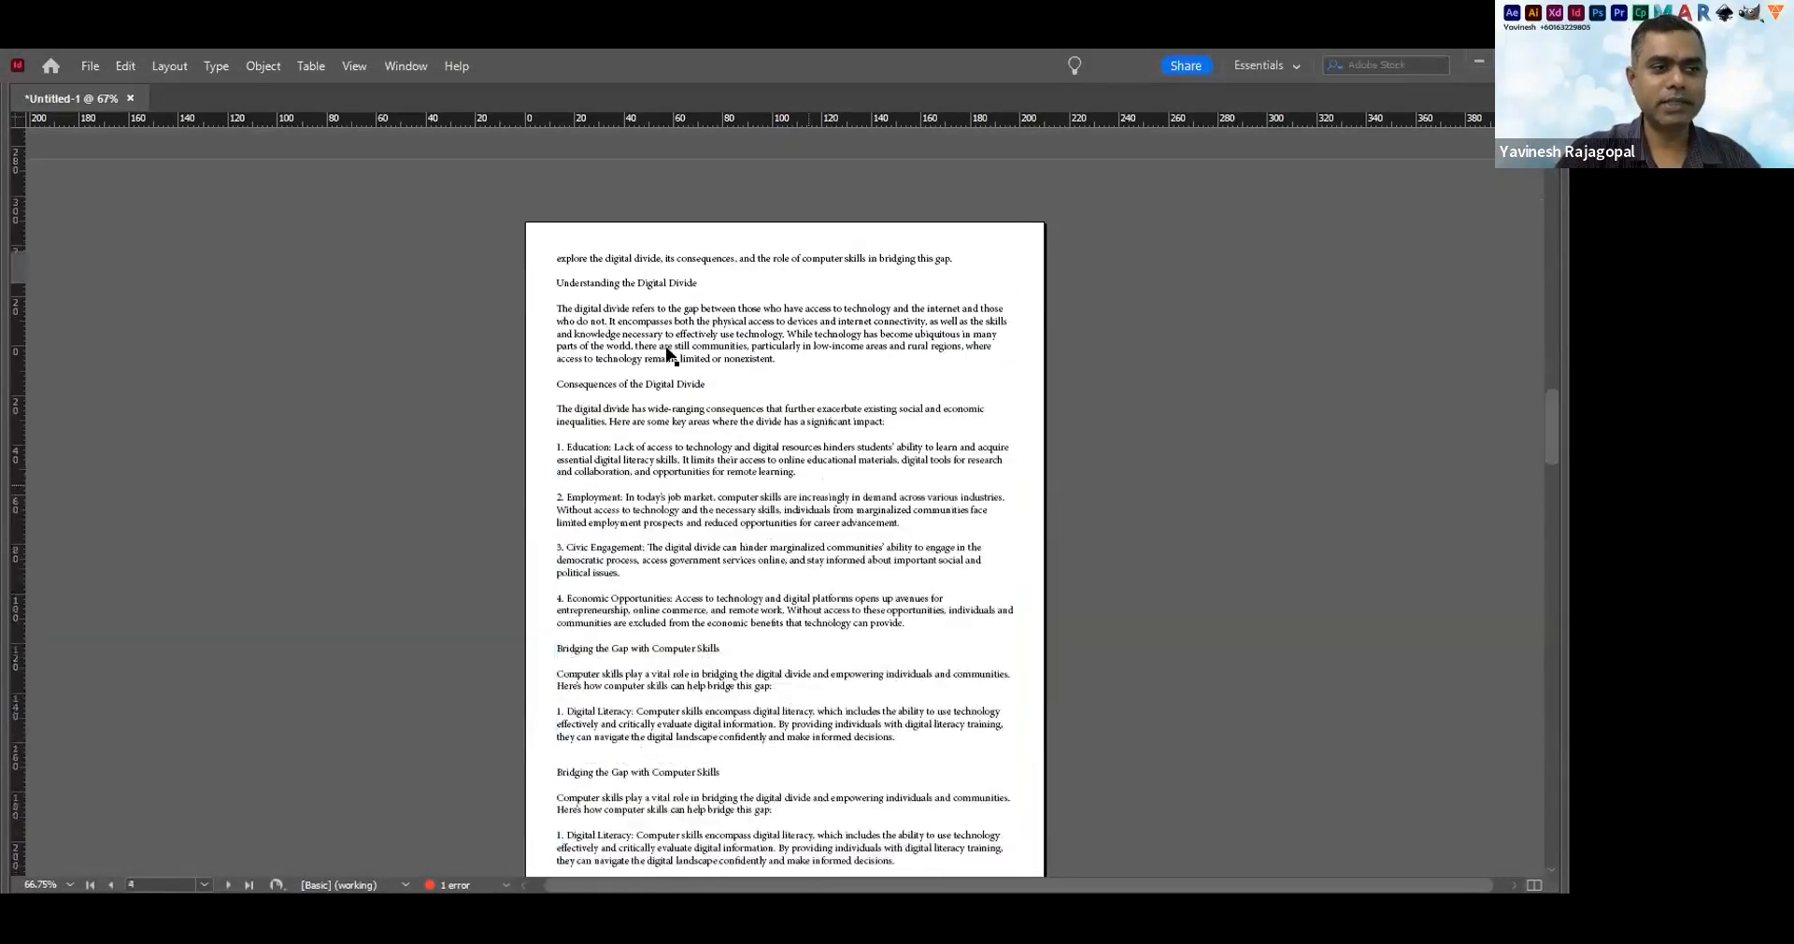
scroll(649, 354, "down", 6)
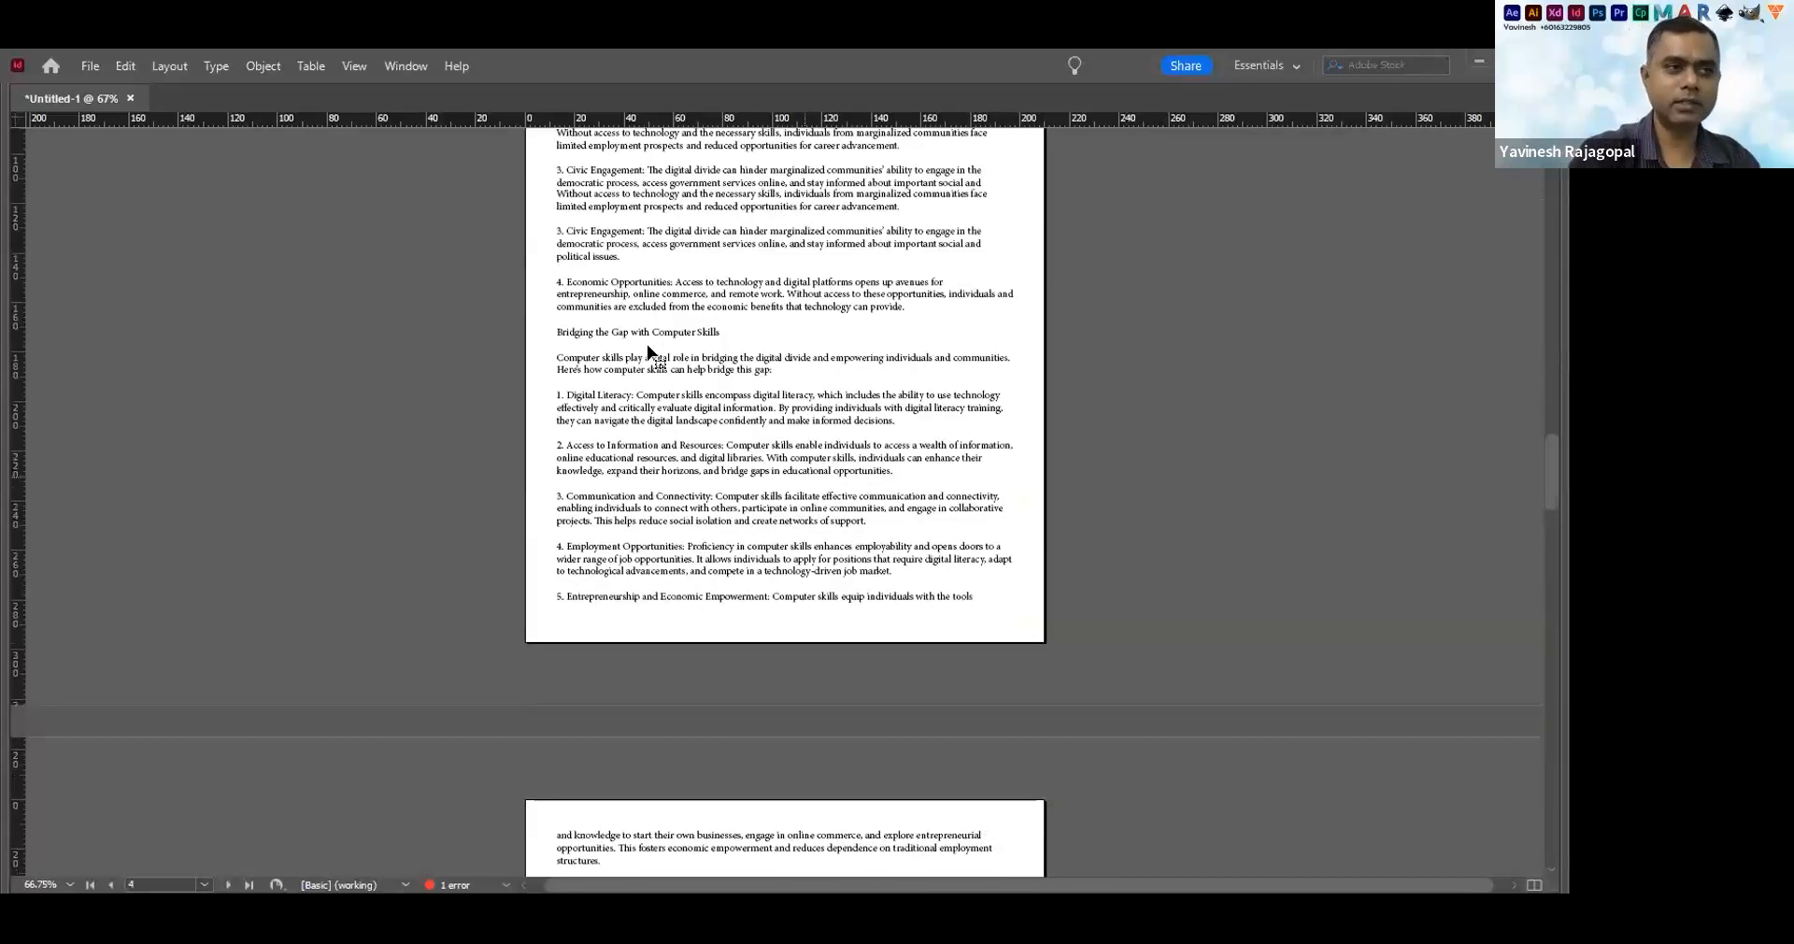
Delete the article text frame from page 2, leaving the page empty
scroll(647, 346, "up", 20)
left_click(647, 345)
key("Delete")
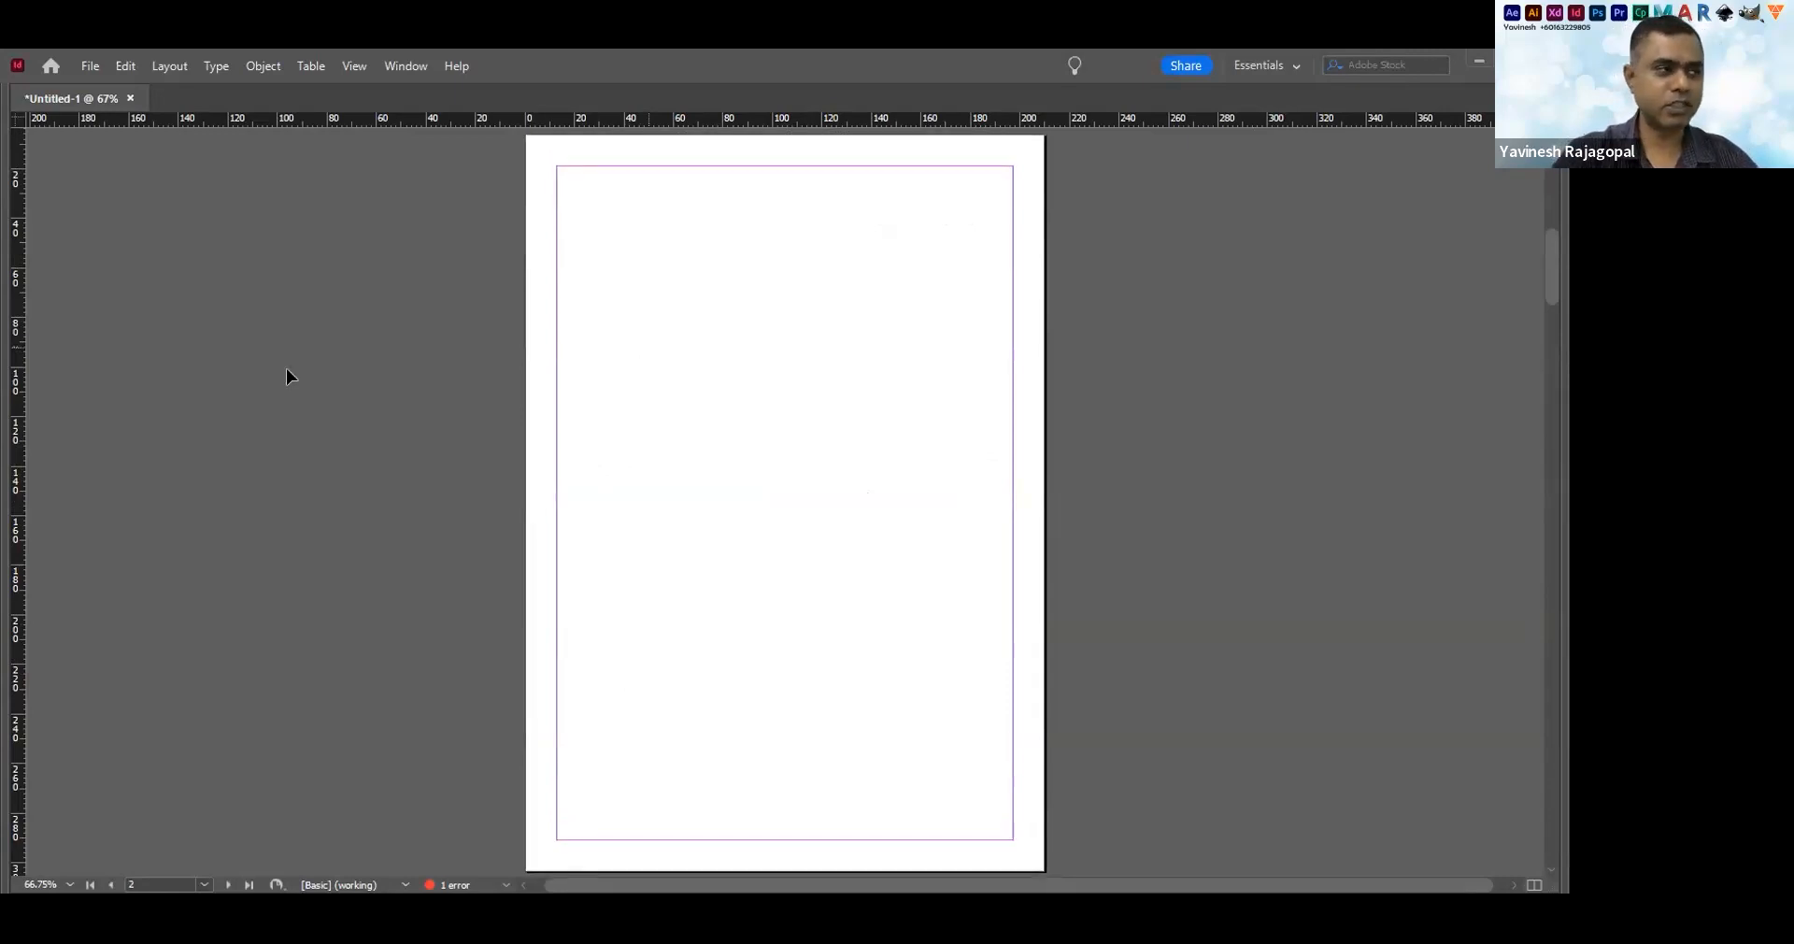
Draw a rectangular picture frame about 60 mm tall at the top of page 2, spanning from the left to the right margin
key("Tab")
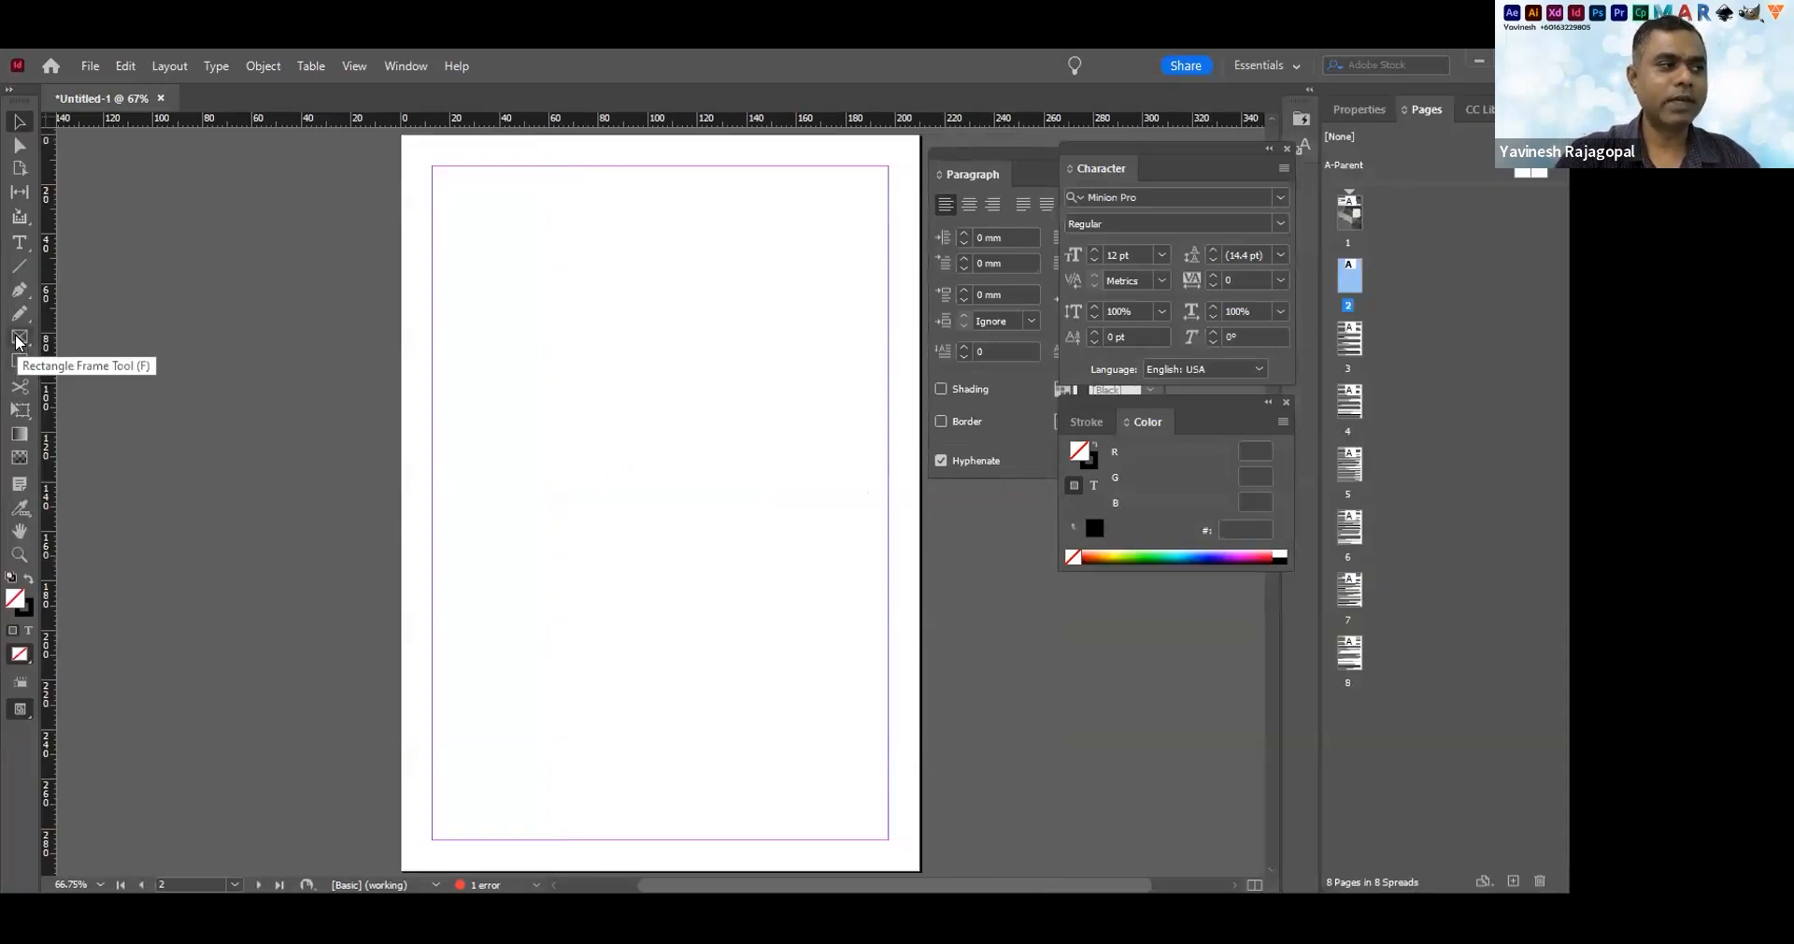
left_click(16, 338)
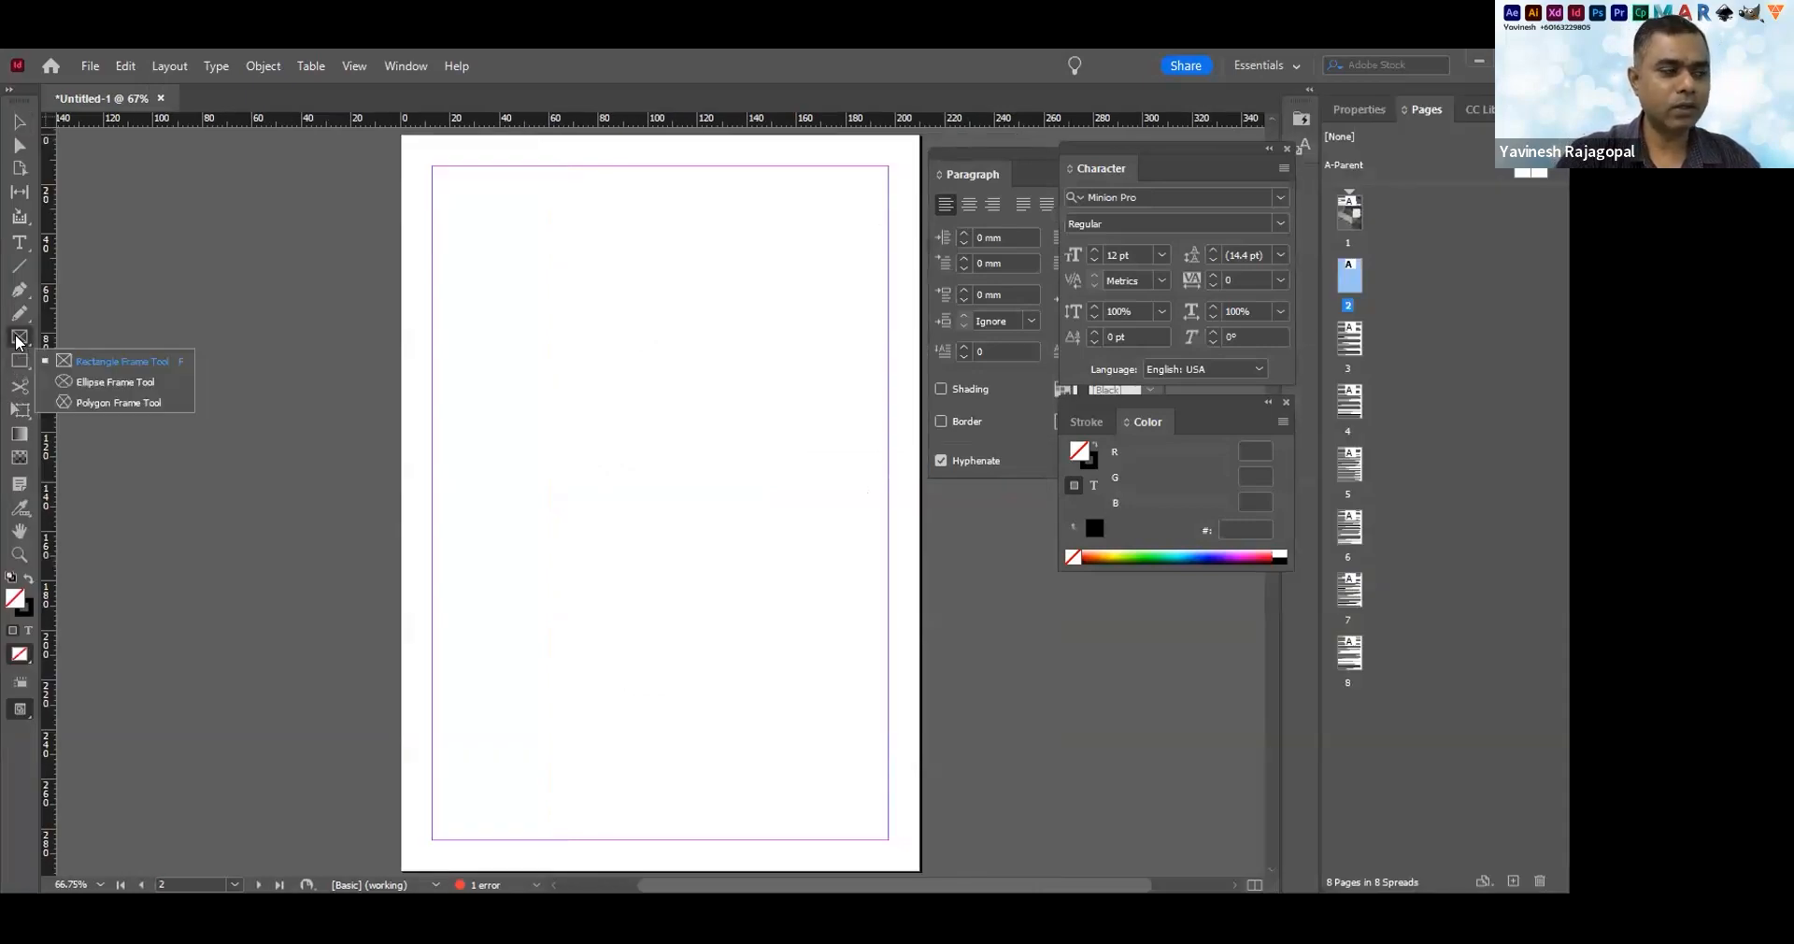
left_click(101, 363)
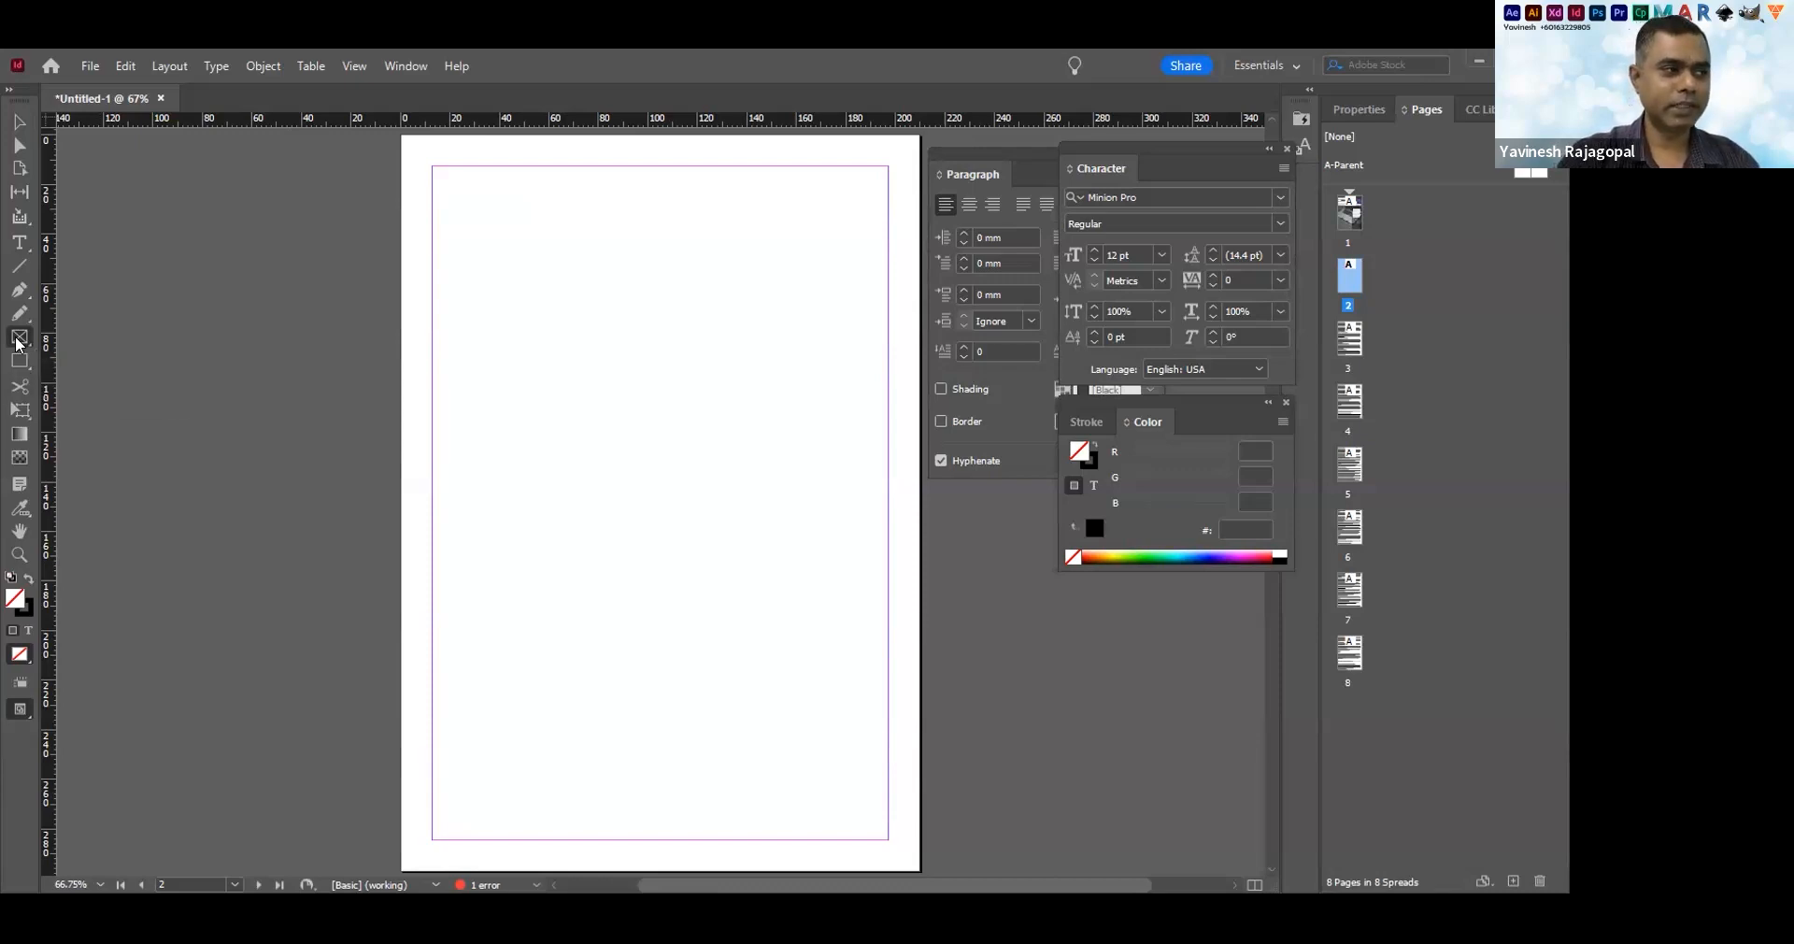
mouse_move(433, 167)
left_mouse_down()
mouse_move(677, 359)
mouse_move(623, 356)
mouse_move(745, 304)
mouse_move(889, 319)
left_mouse_up()
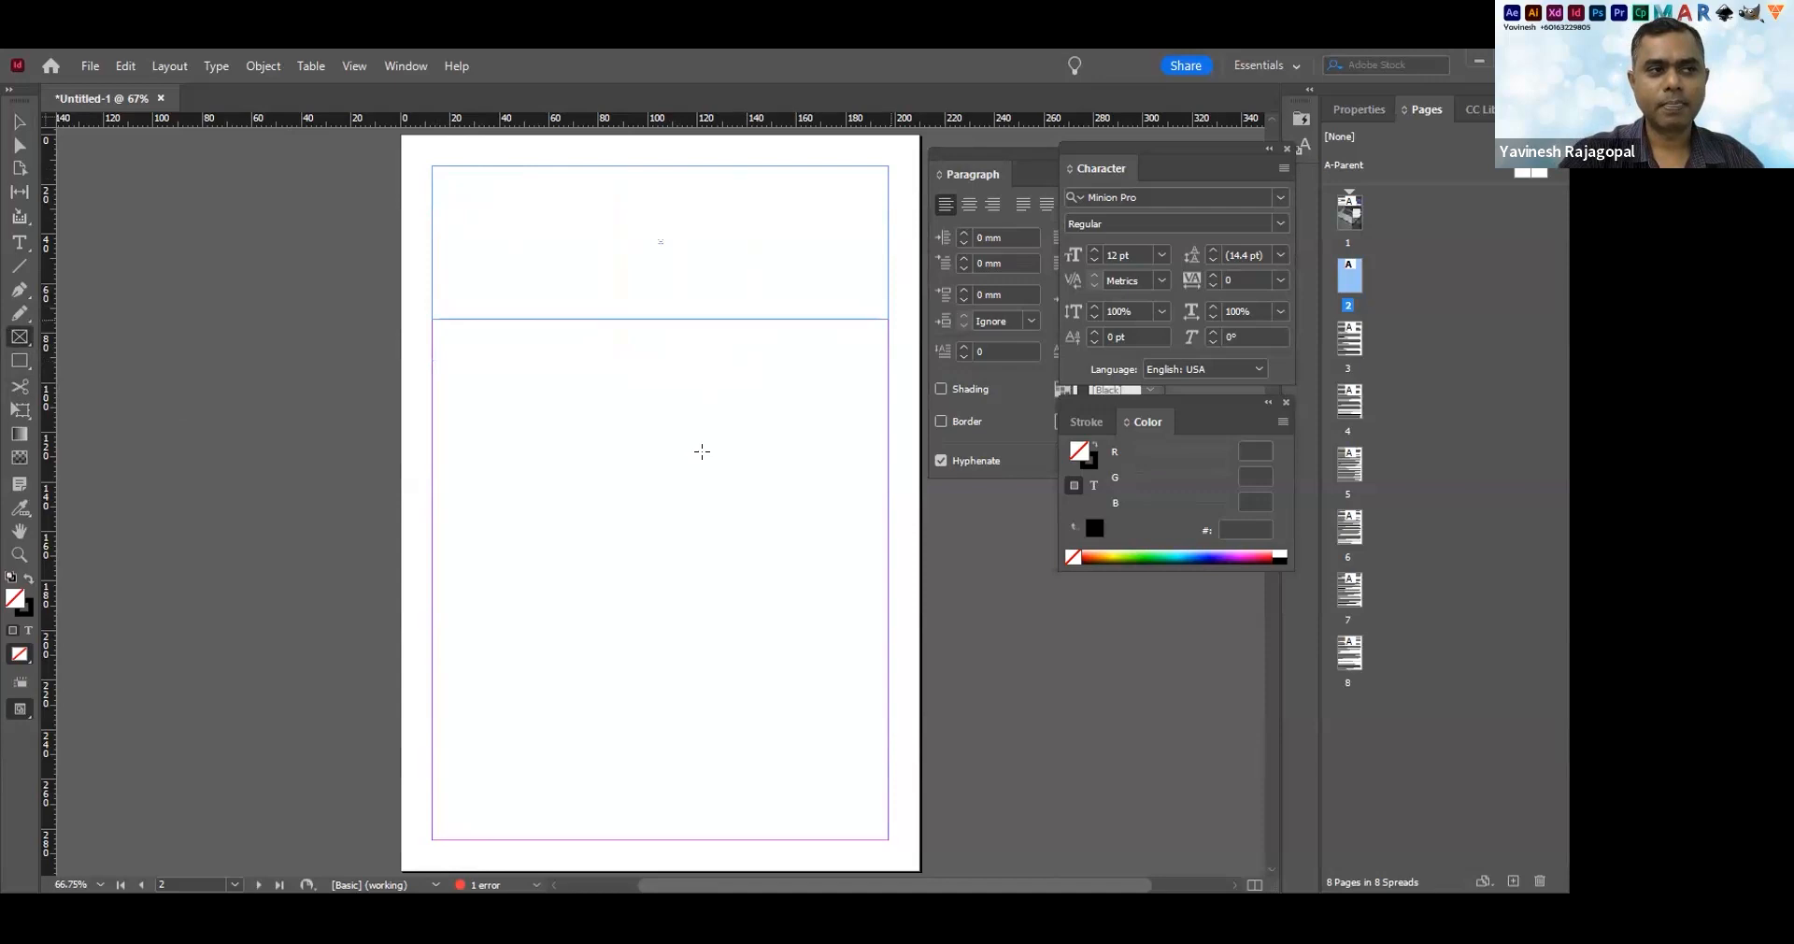
Duplicate the picture frame three times down page 2, leaving an equal narrow gap between the four stacked frames
left_click(18, 121)
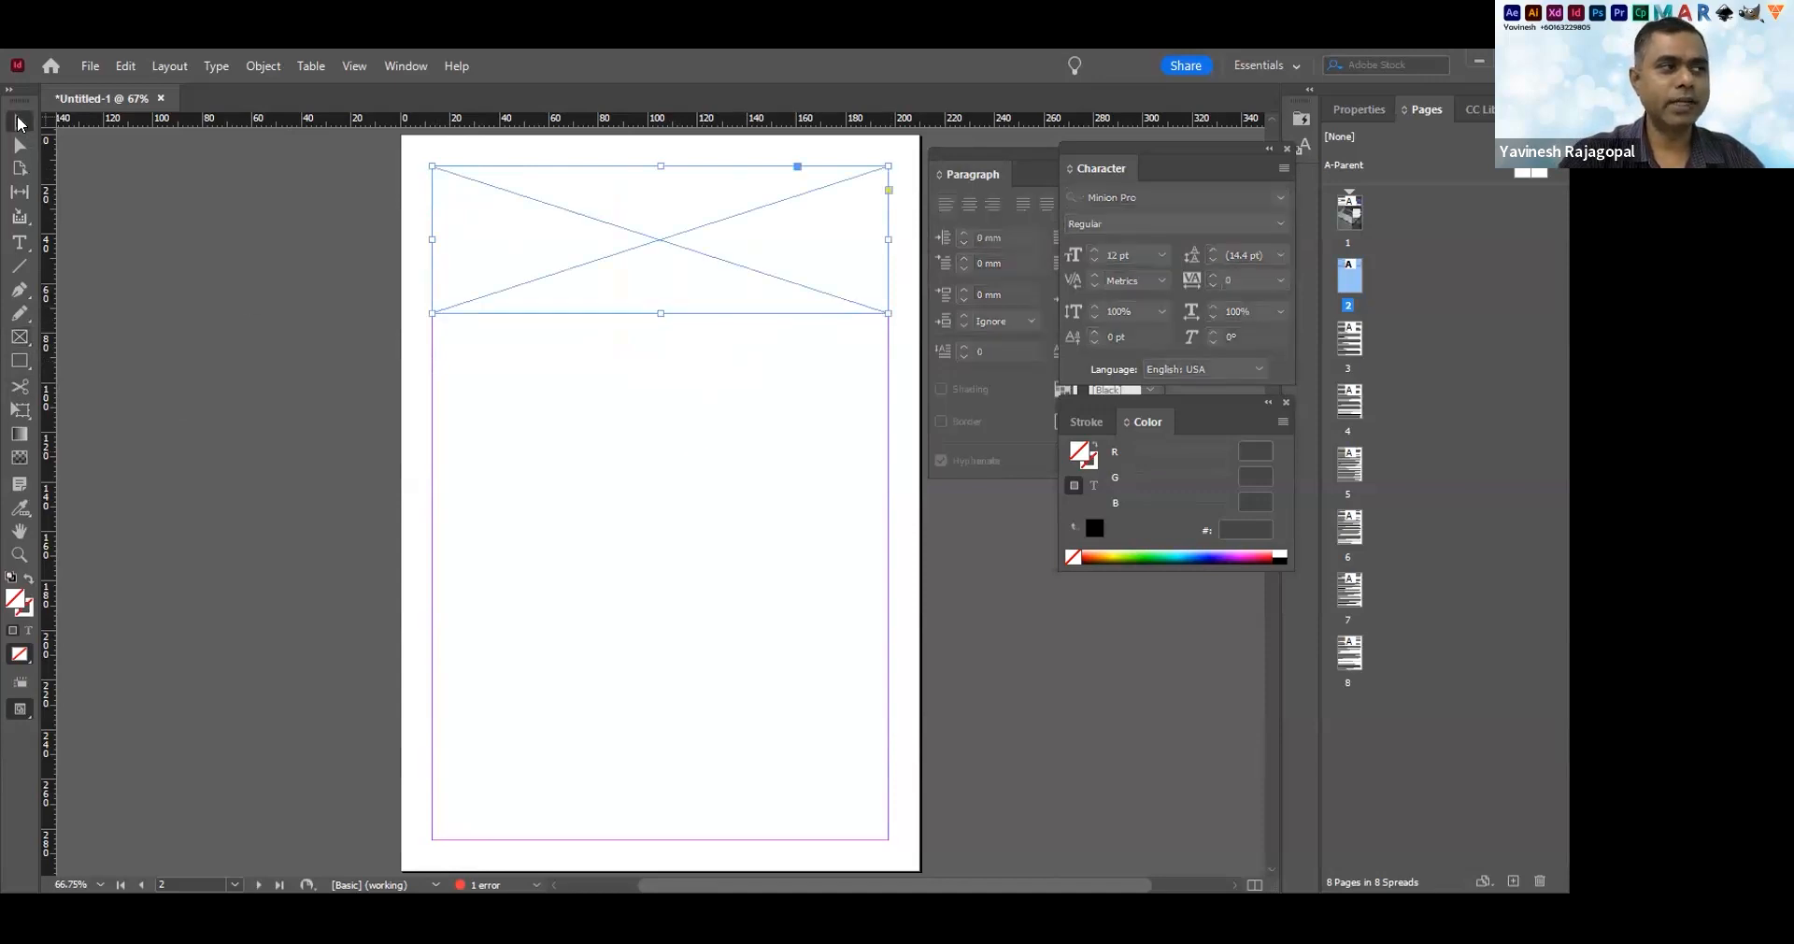
left_click(555, 233)
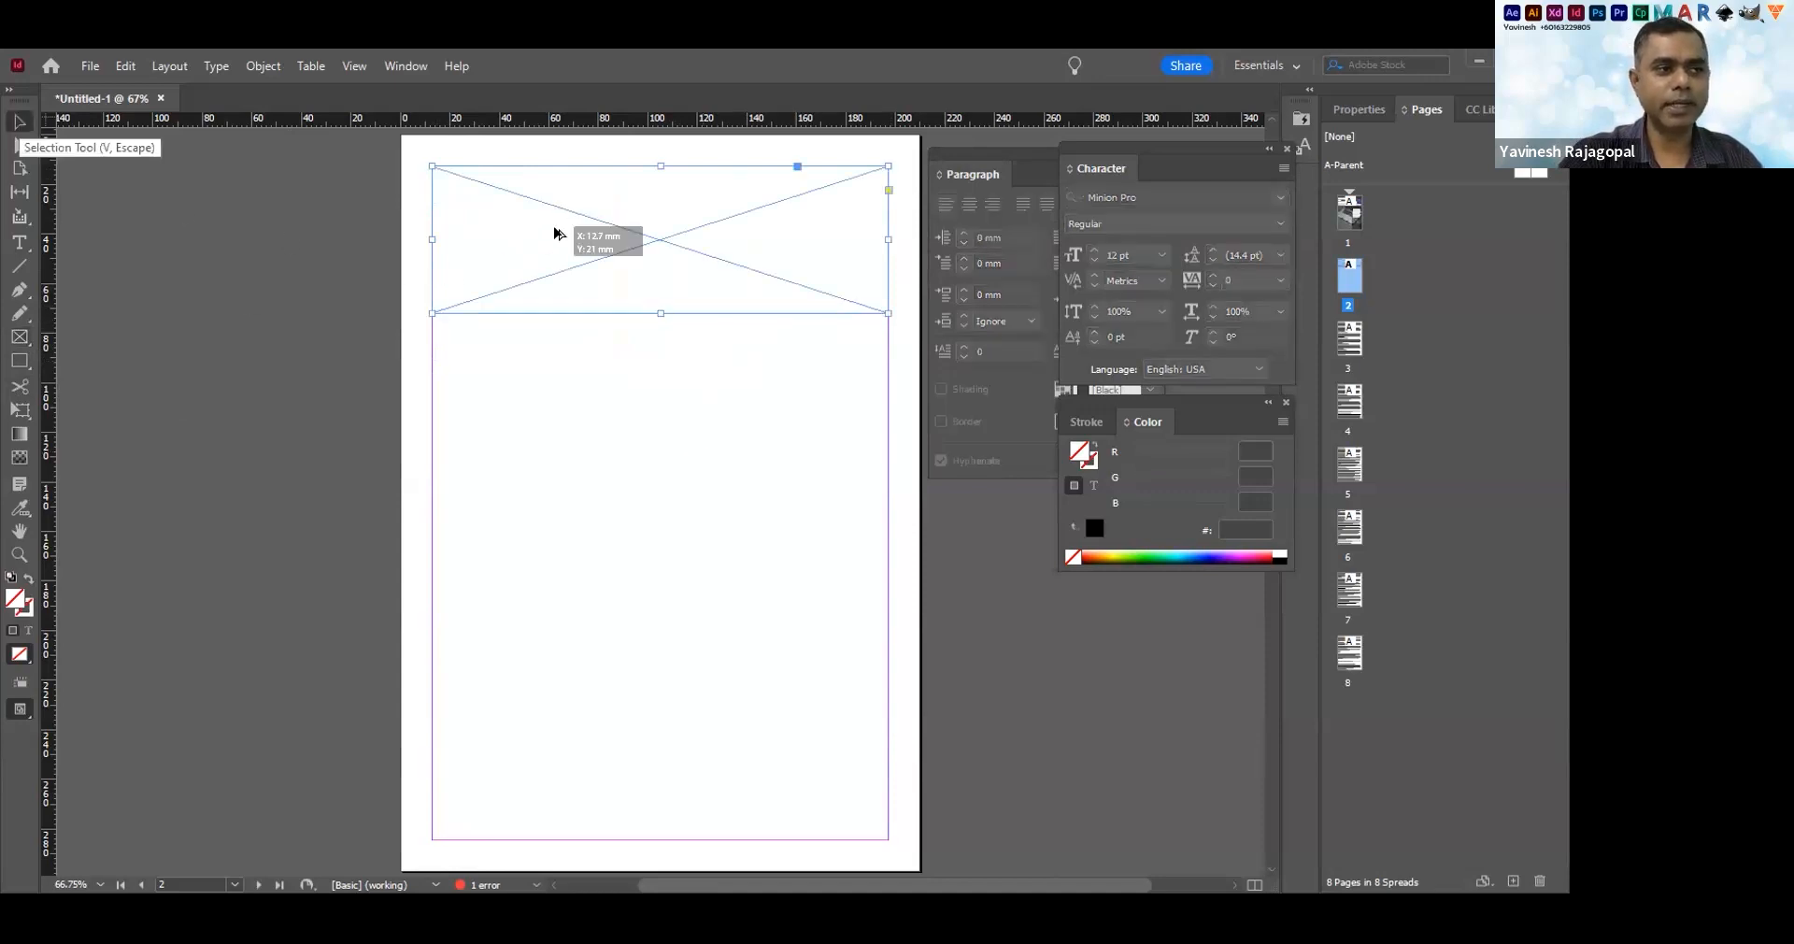
left_click_drag(555, 233, 551, 375)
left_click_drag(552, 374, 546, 522)
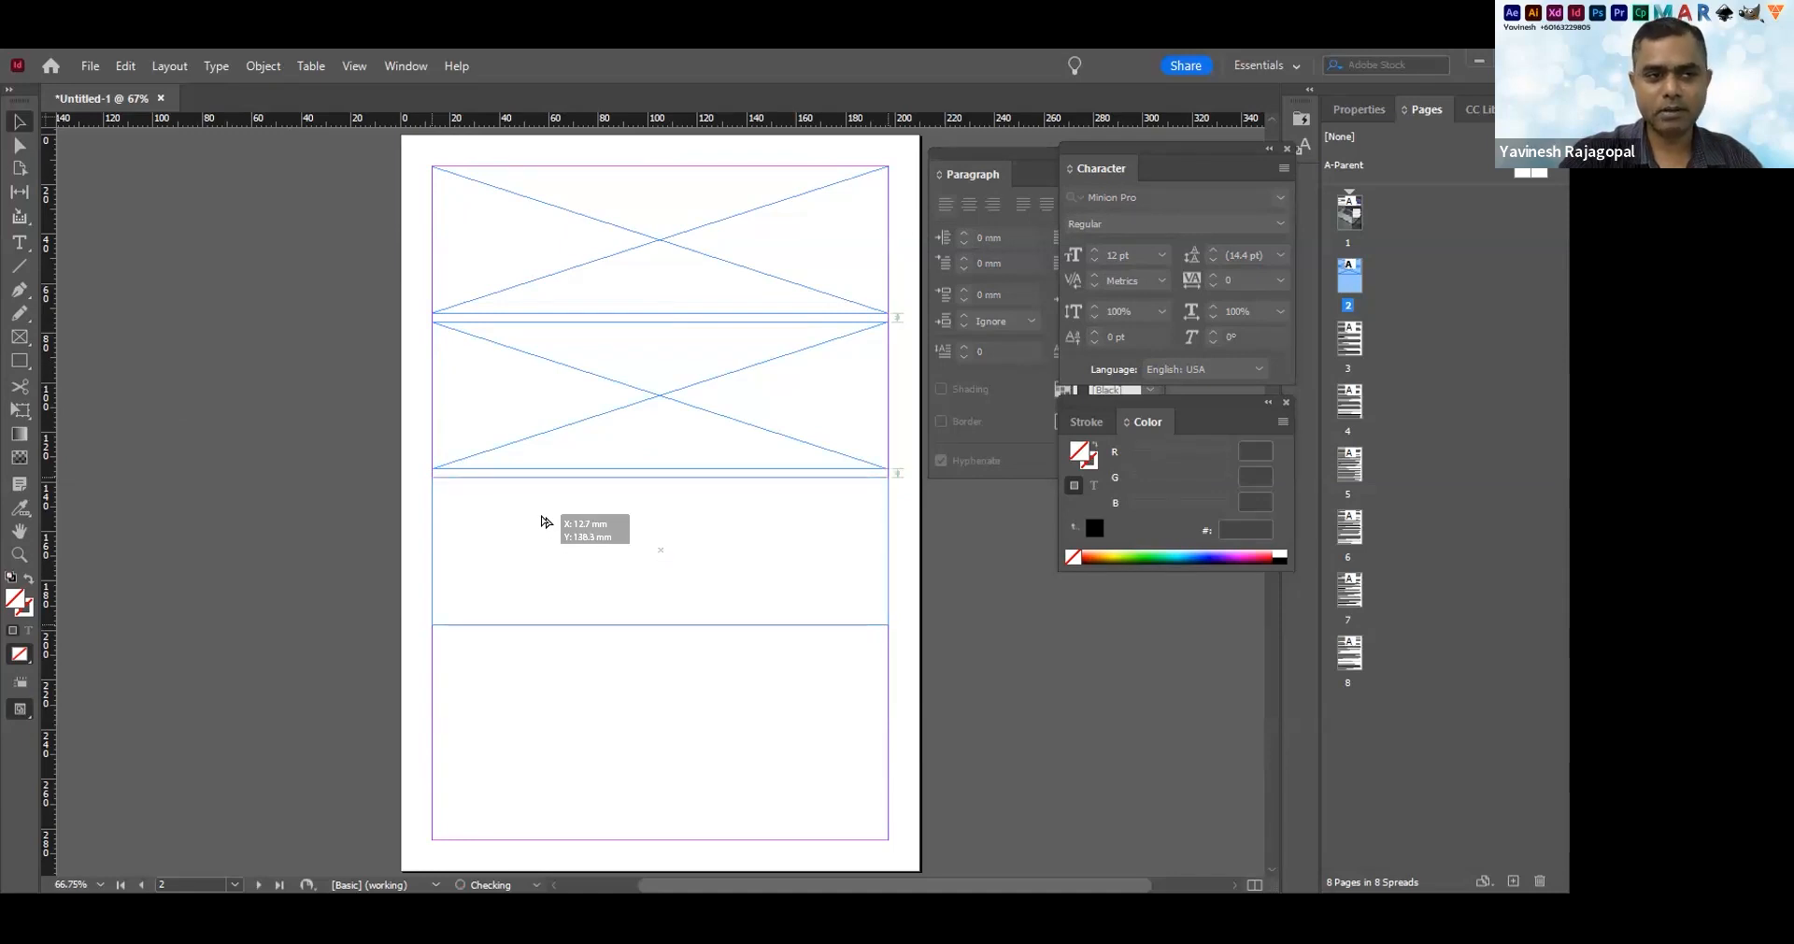
left_click_drag(545, 522, 540, 676)
key("ctrl+alt+shift+d")
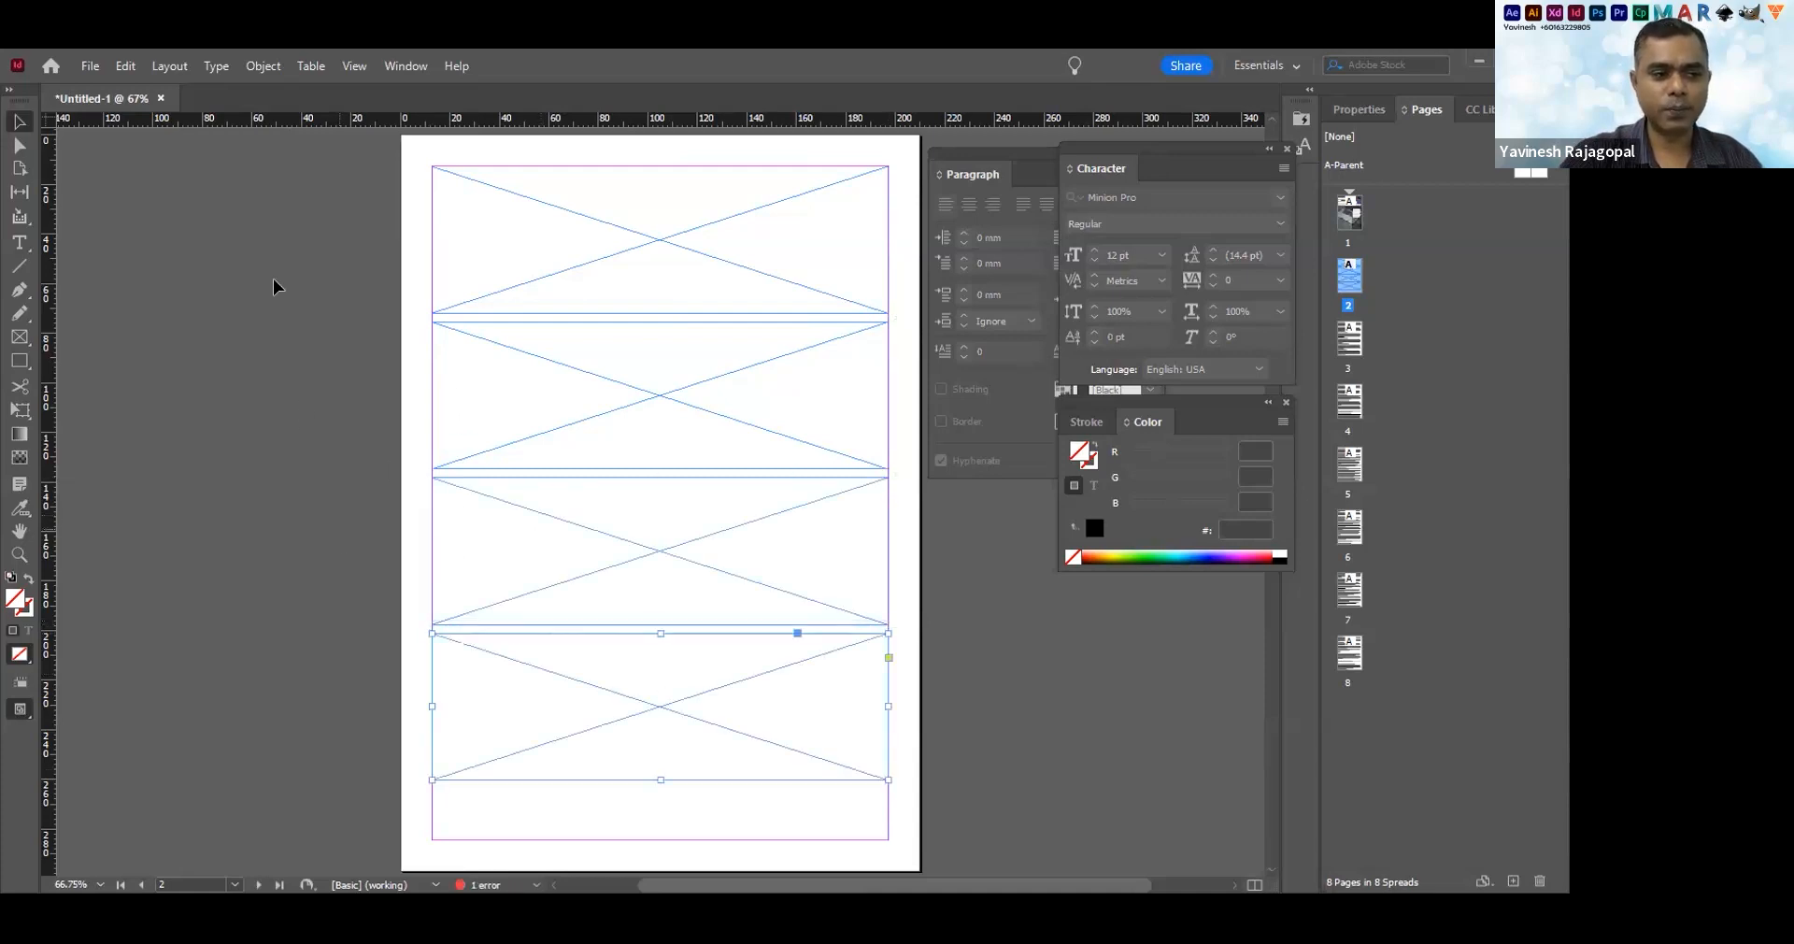
left_click(272, 279)
Stretch all four stacked frames together so they fill page 2 down to the bottom margin with even gaps
key("Tab")
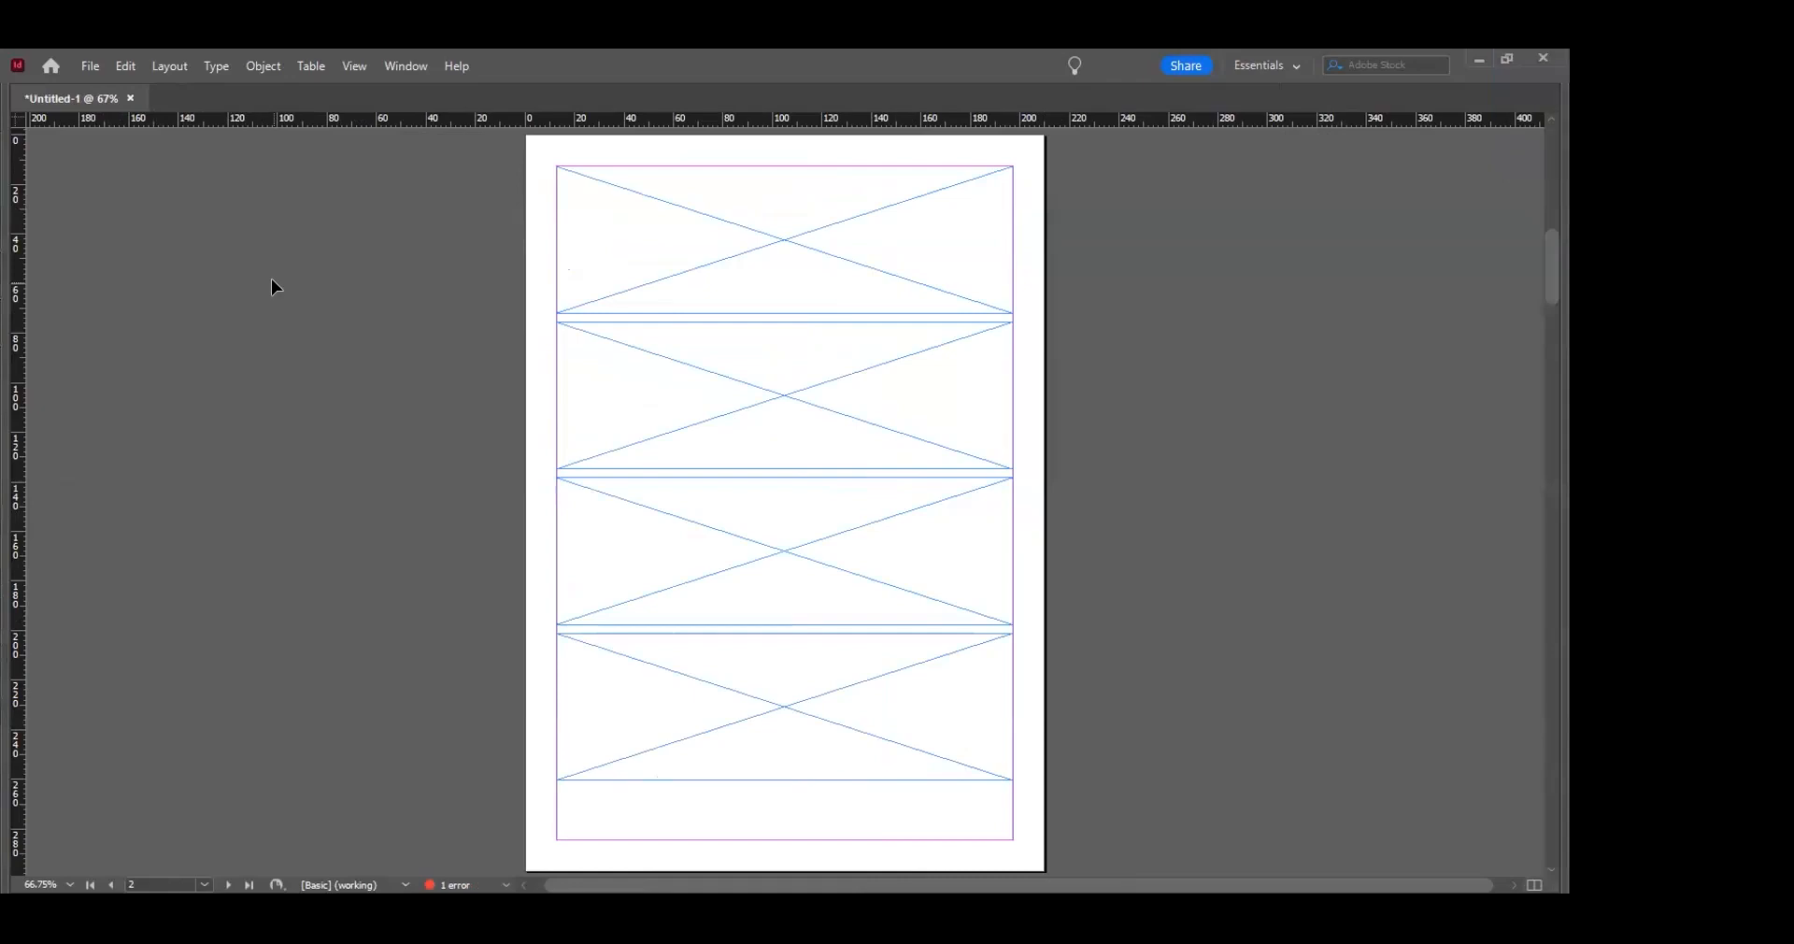
key("ctrl+minus")
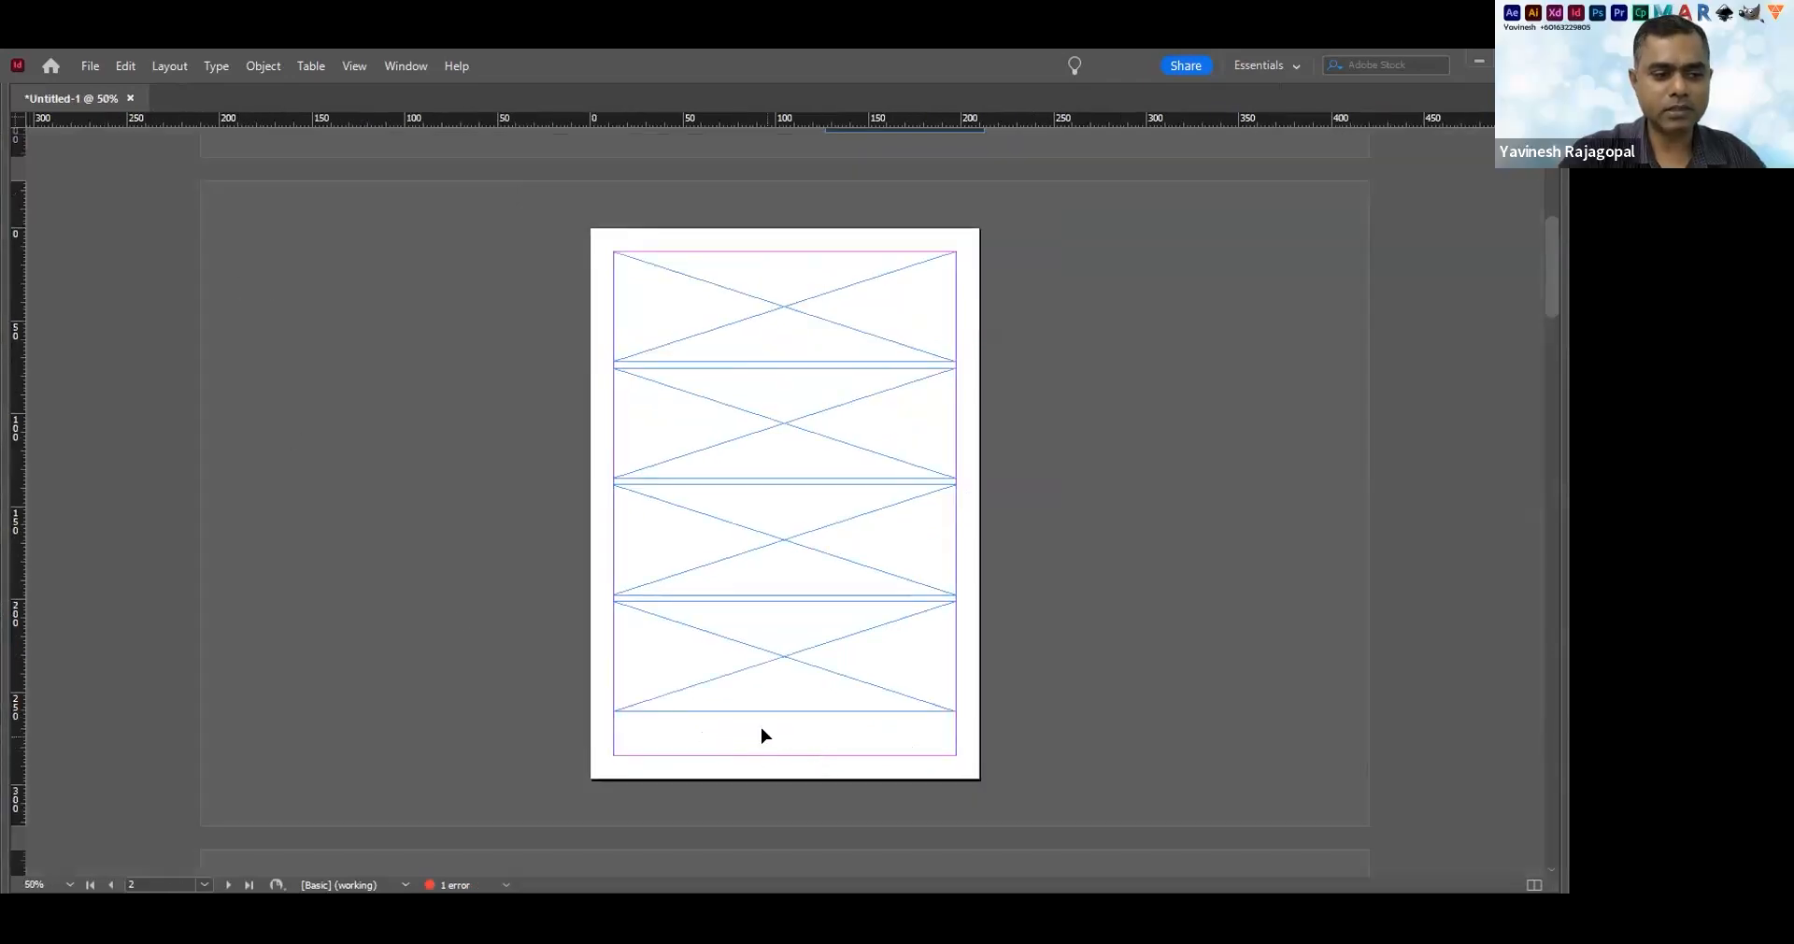
left_click_drag(673, 257, 804, 743)
left_click(785, 748)
key("ctrl+z")
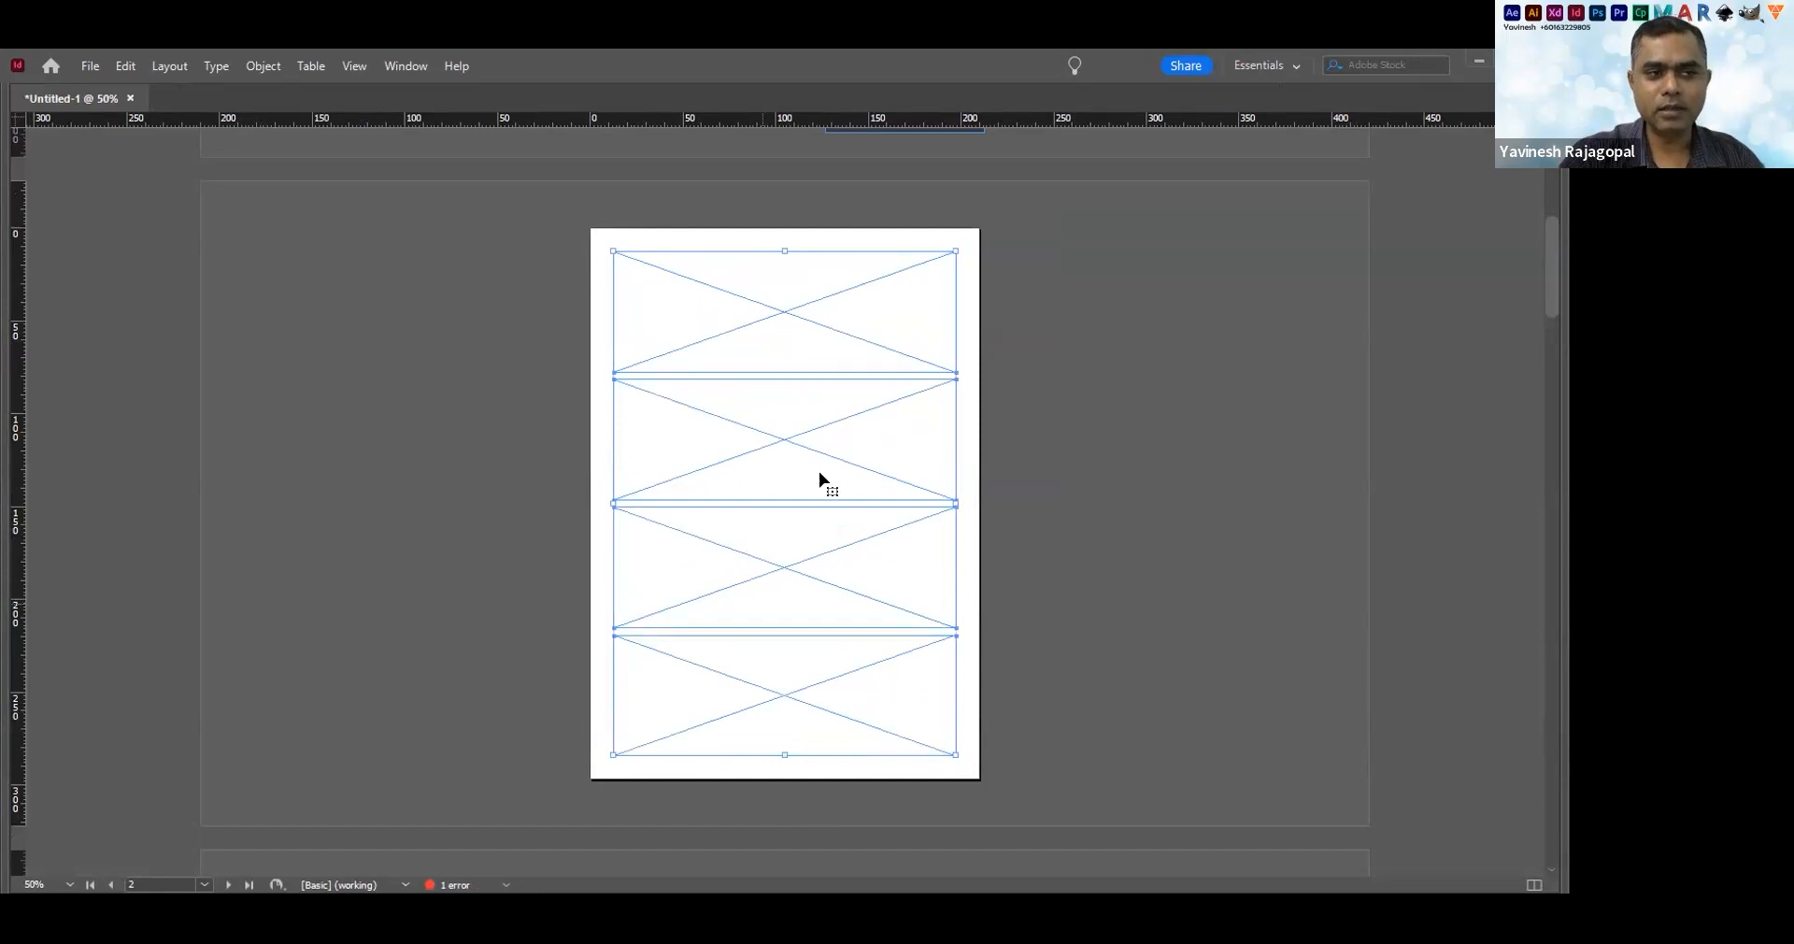
left_click(1092, 506)
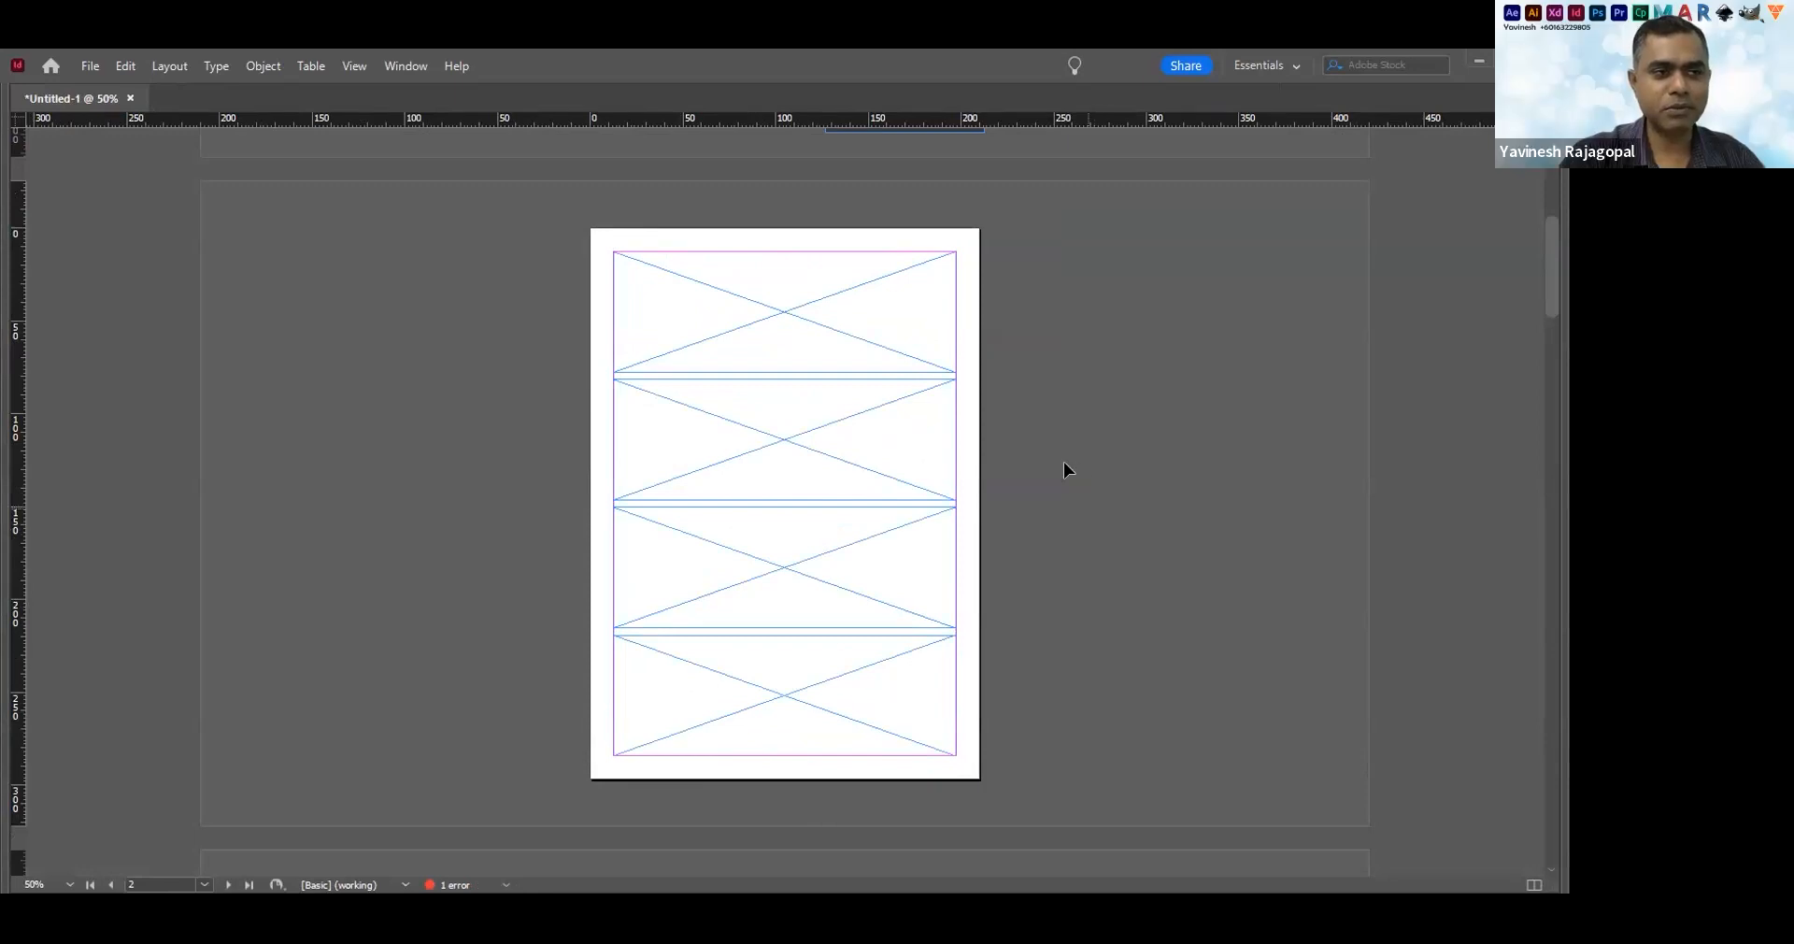
Load the four photos numbered 3987020, 3184644, 3345882 and 3082341 from the Education for life folder for placing in page 2's frames
scroll(864, 418, "down", 1)
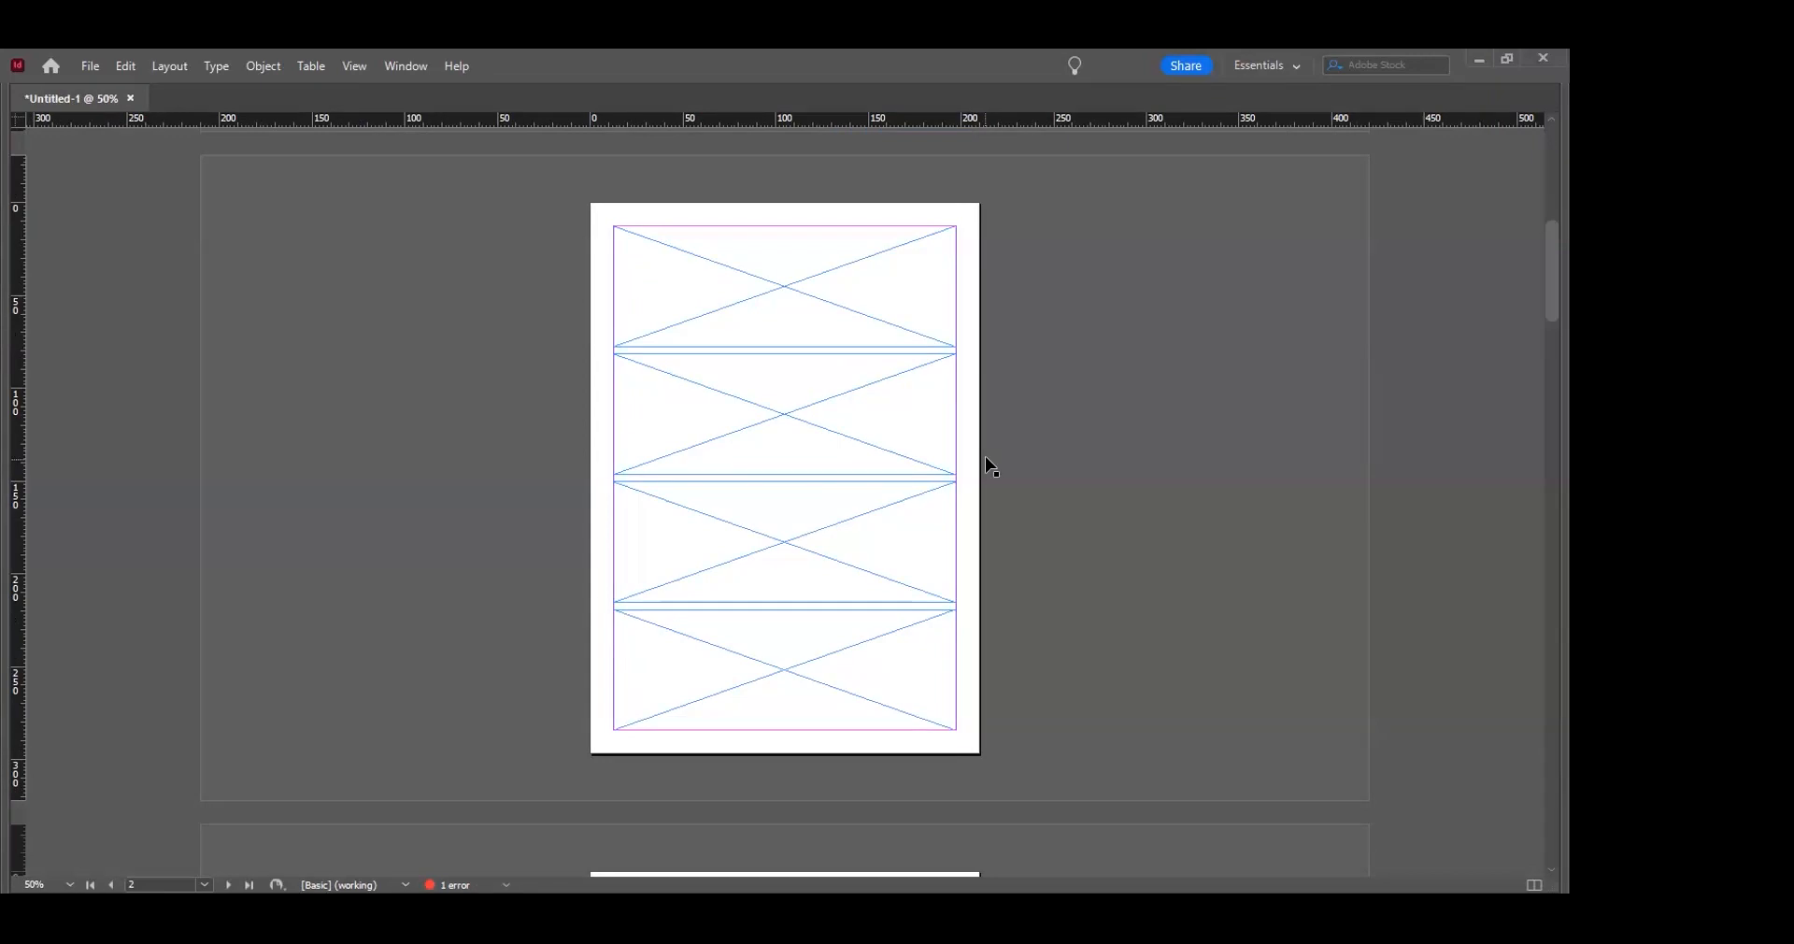
key("ctrl+0")
key("Tab")
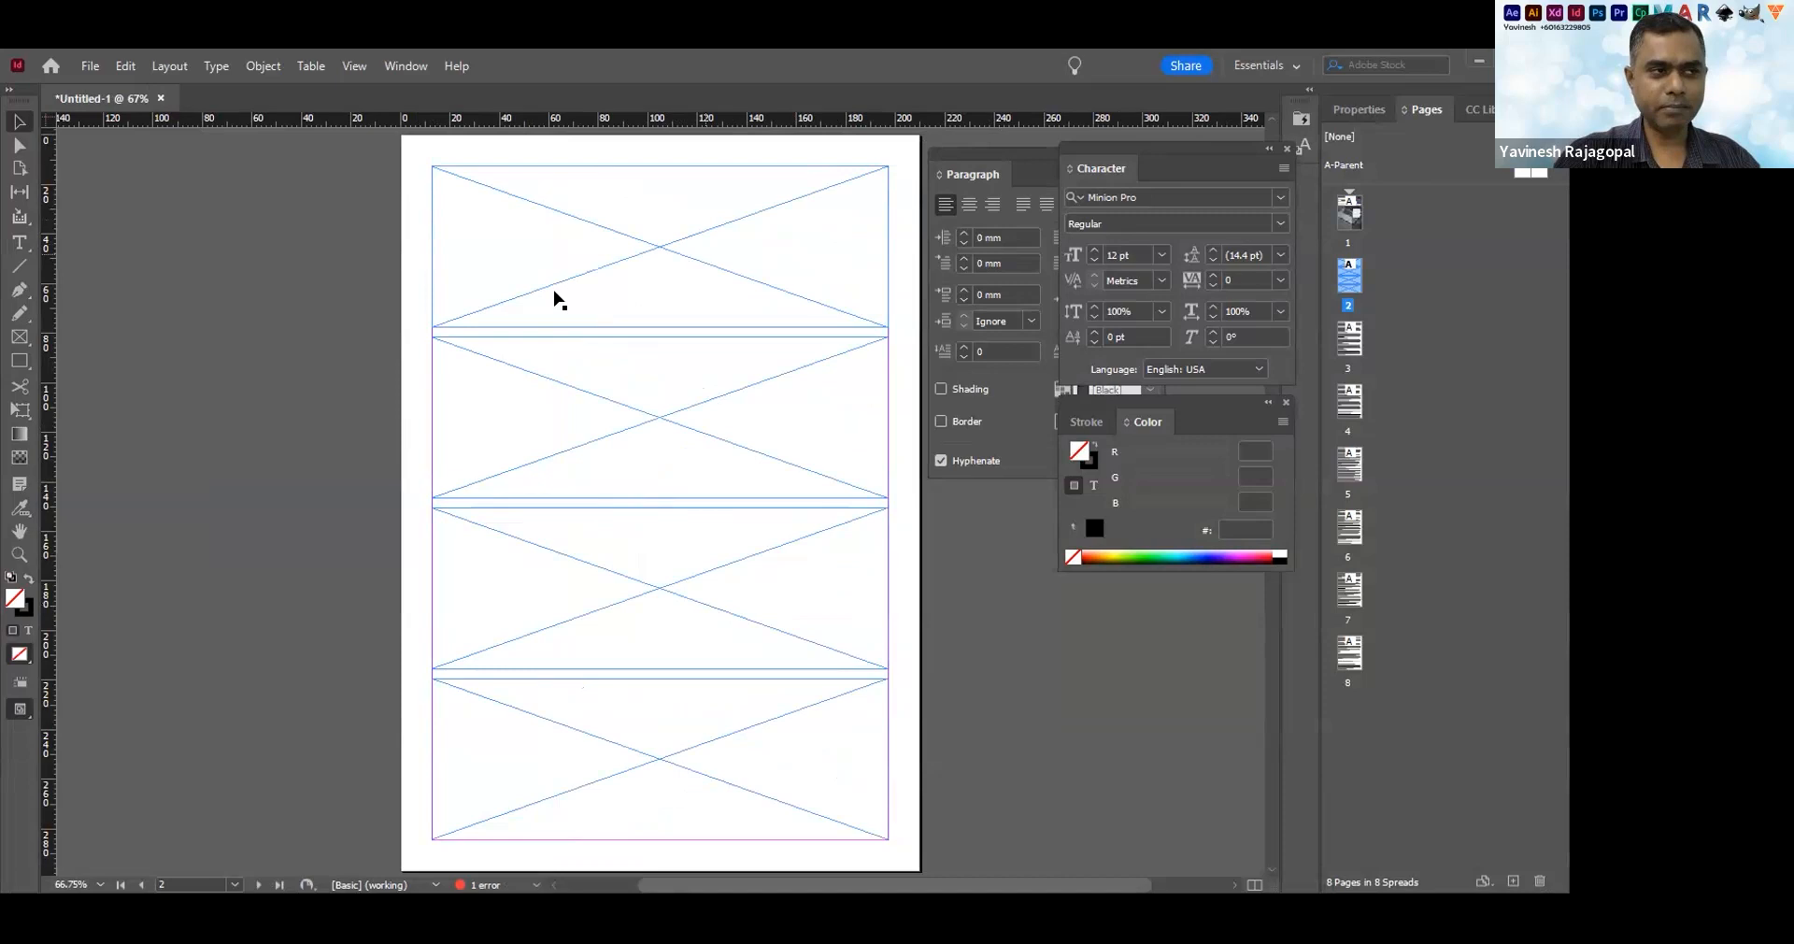
left_click(593, 257)
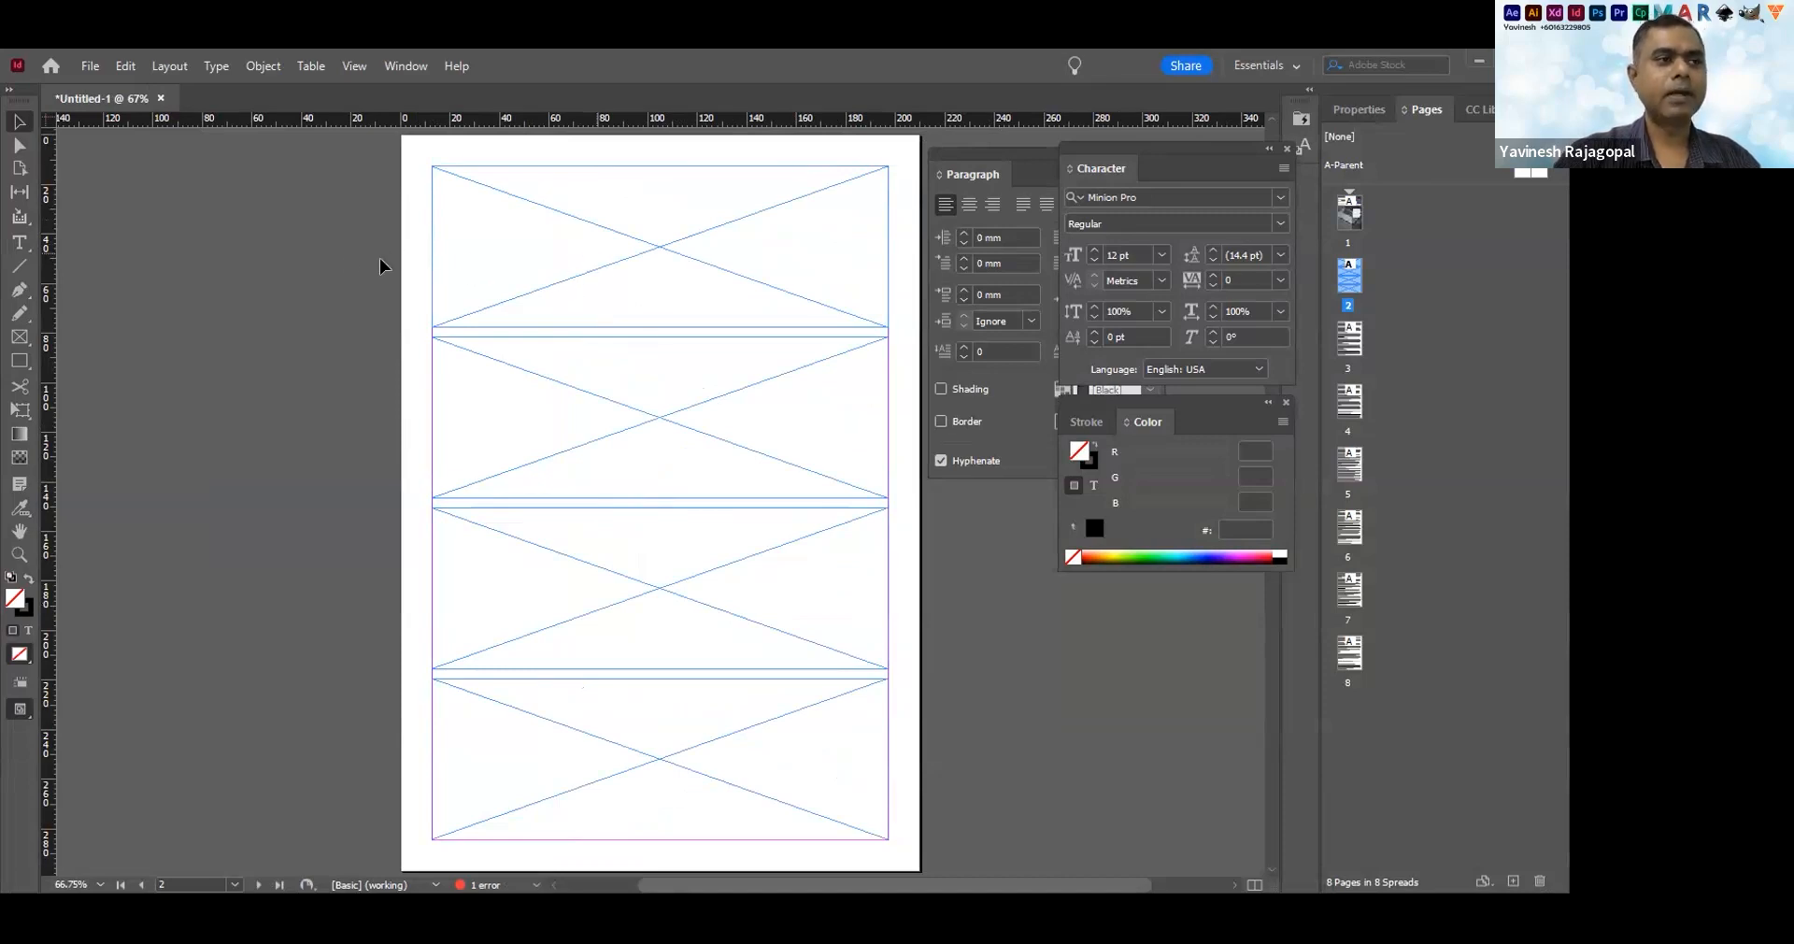
left_click(86, 64)
left_click(169, 341)
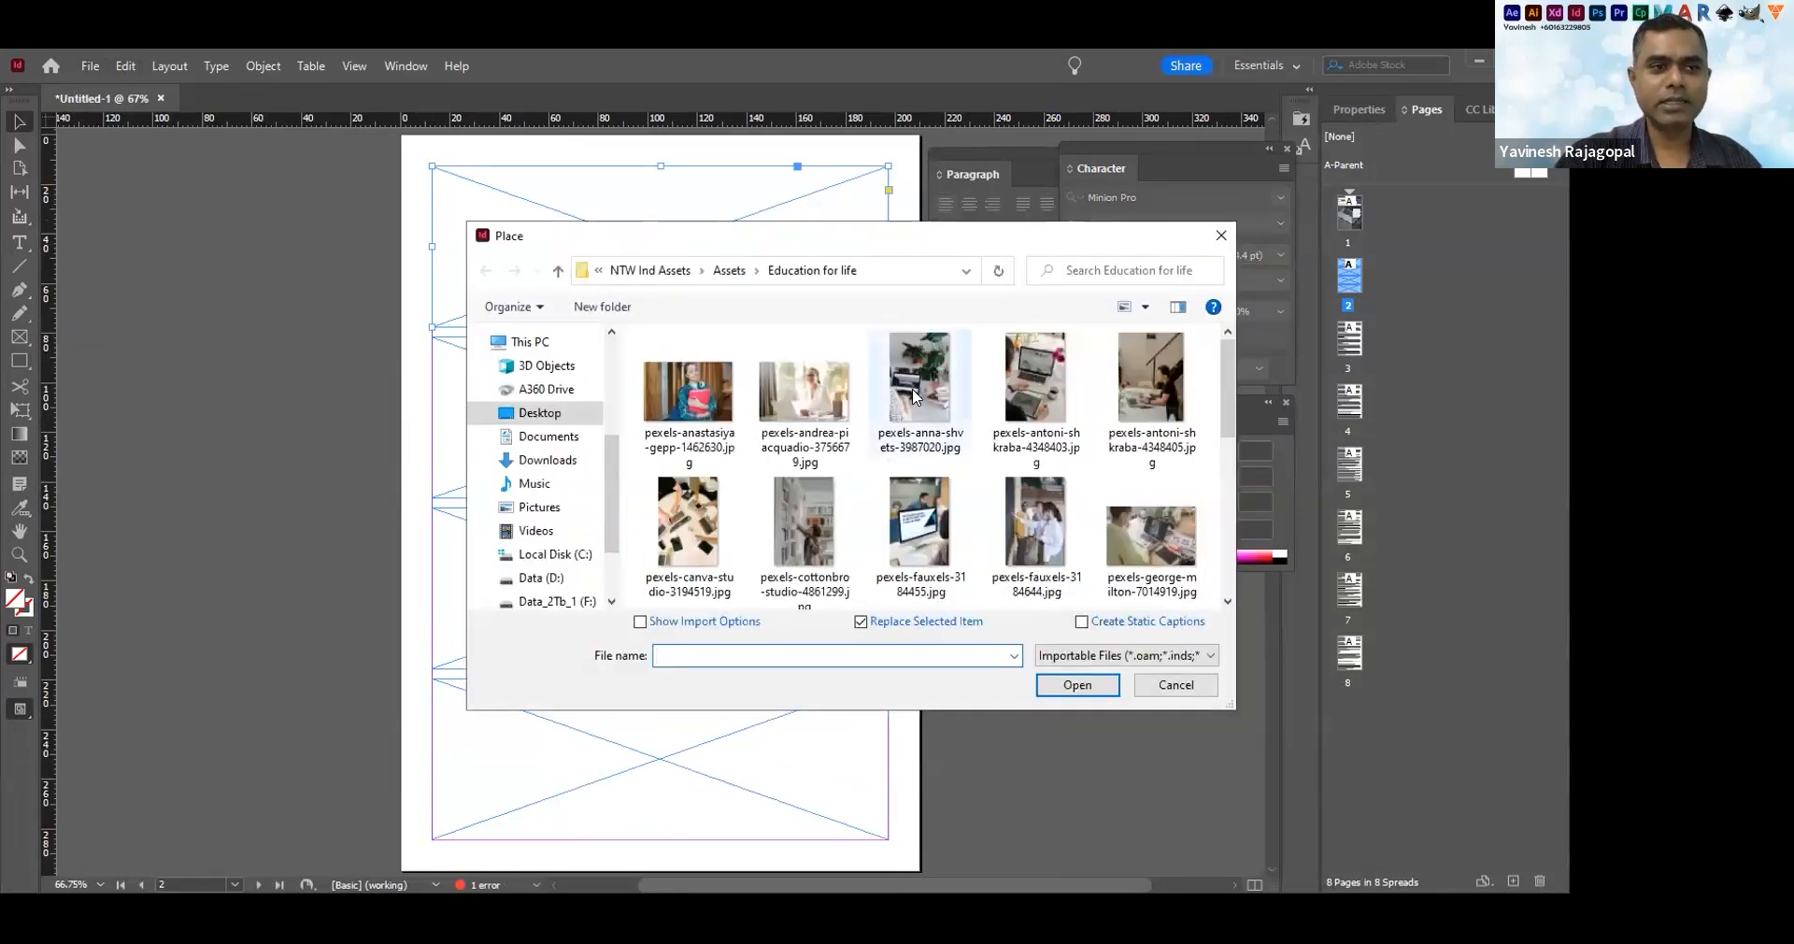
left_click(913, 396)
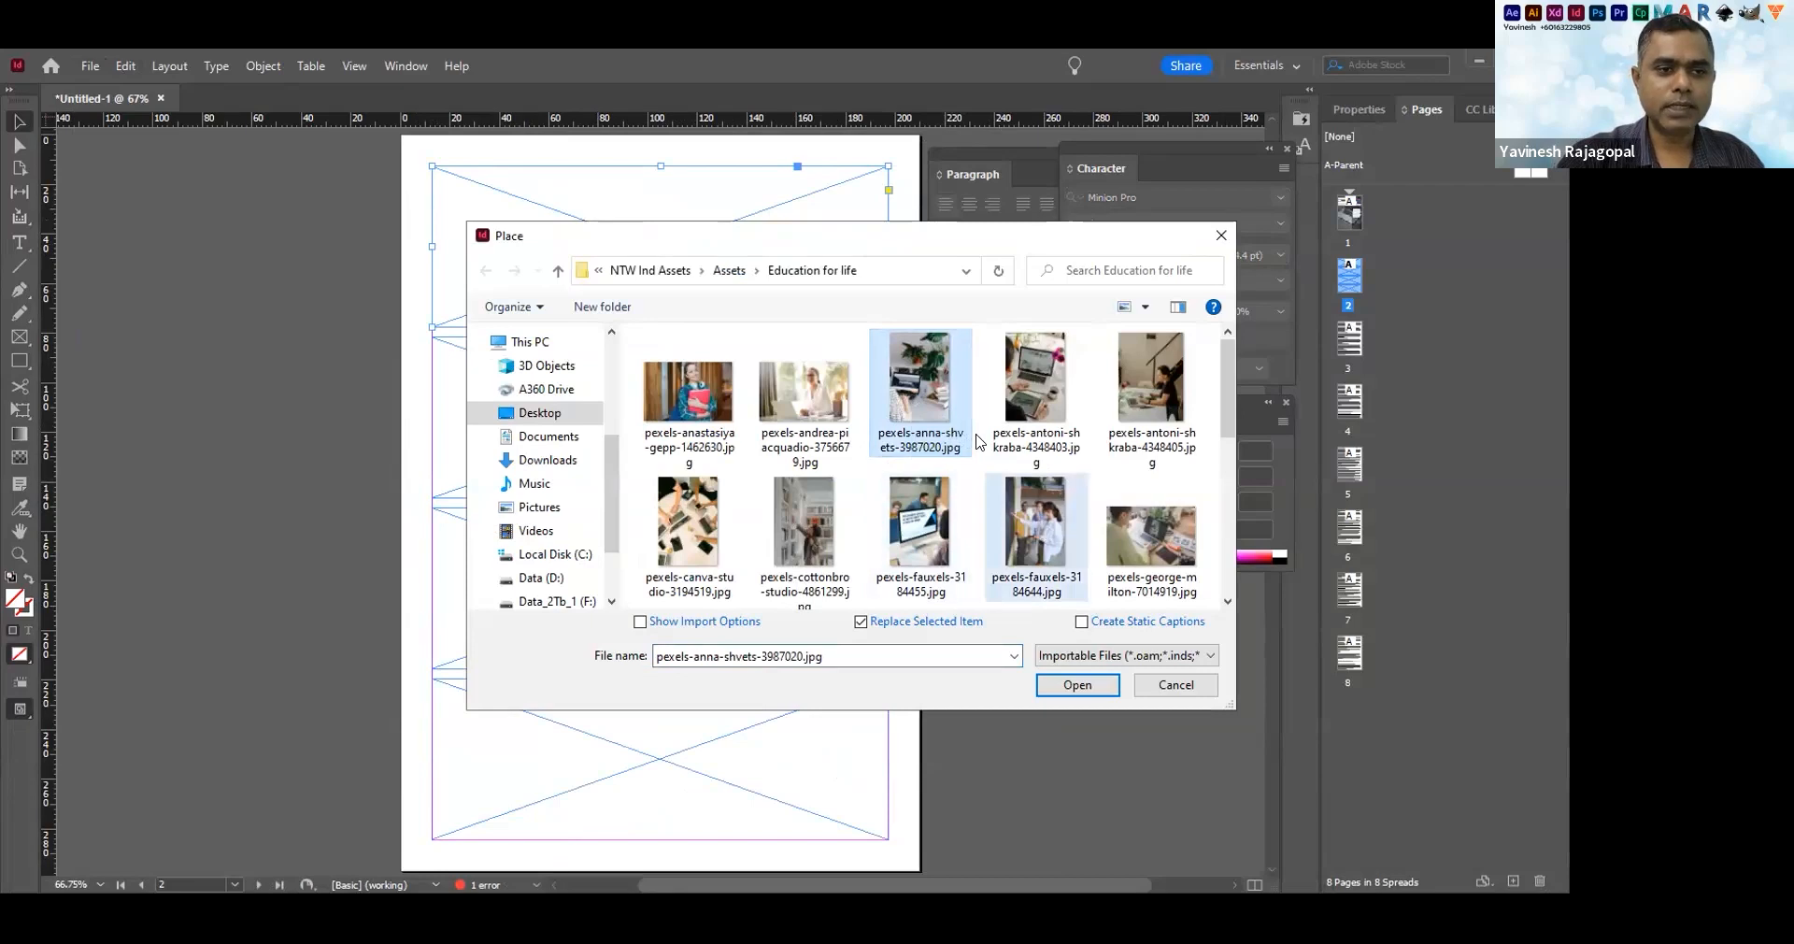
left_click(1036, 533, "ctrl")
scroll(813, 404, "down", 3)
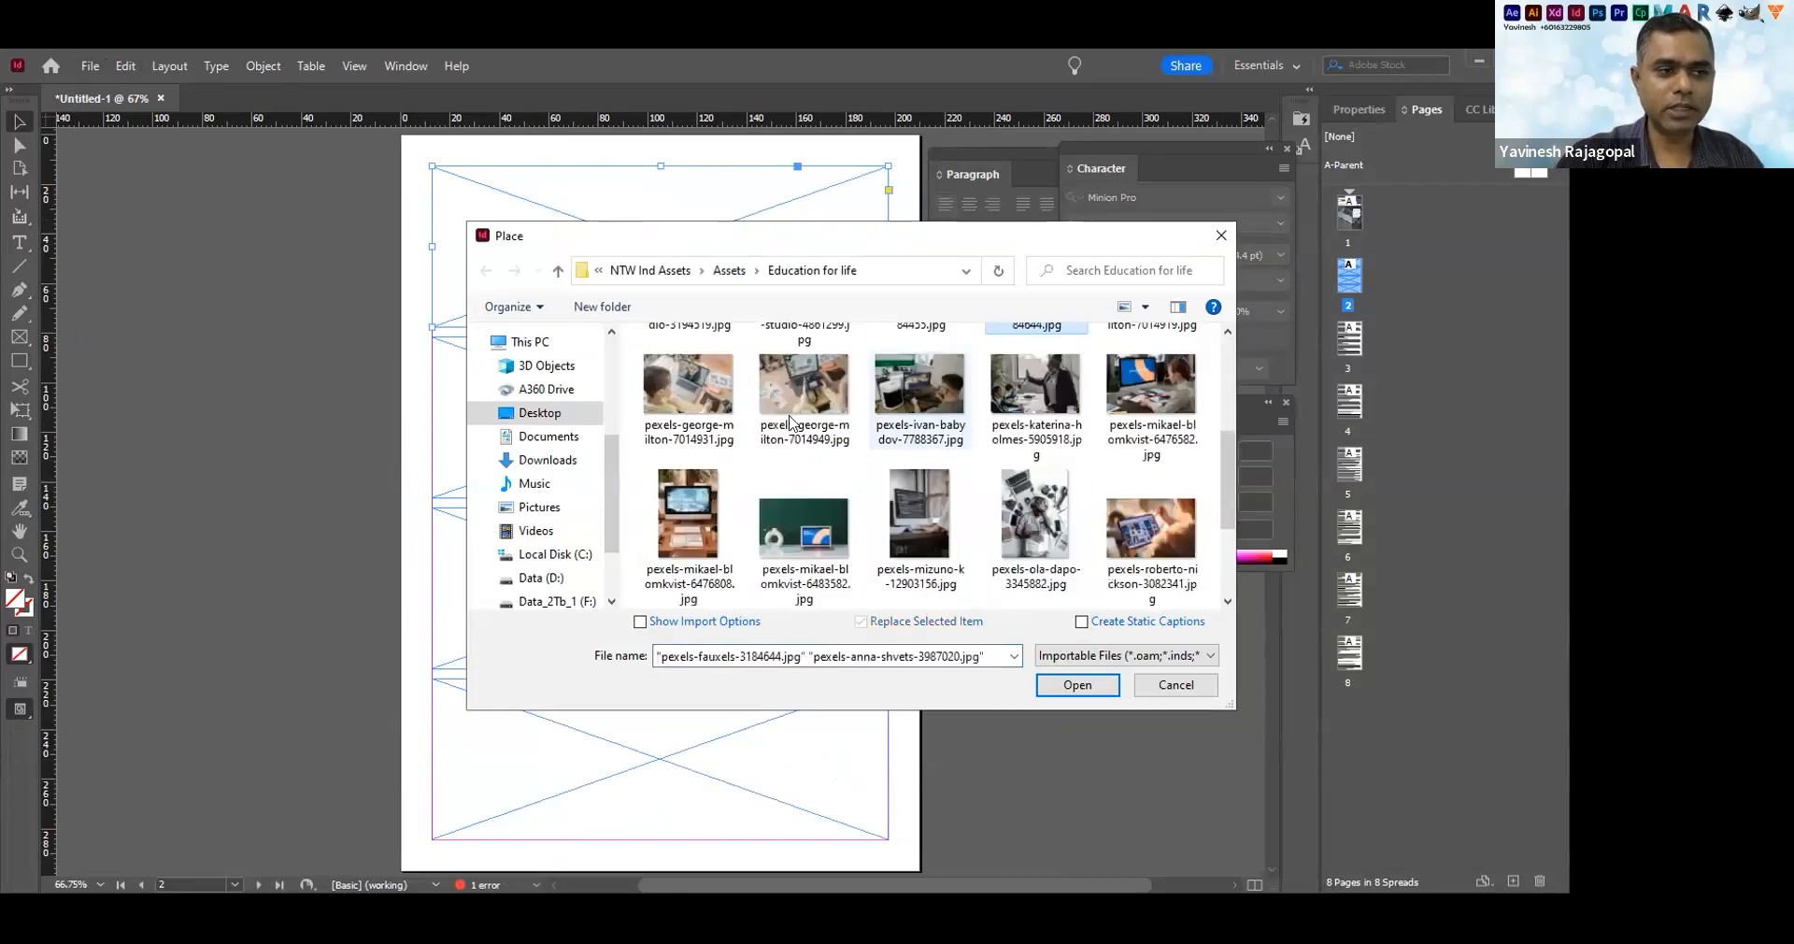
left_click(1032, 512, "ctrl")
left_click(1131, 551, "ctrl")
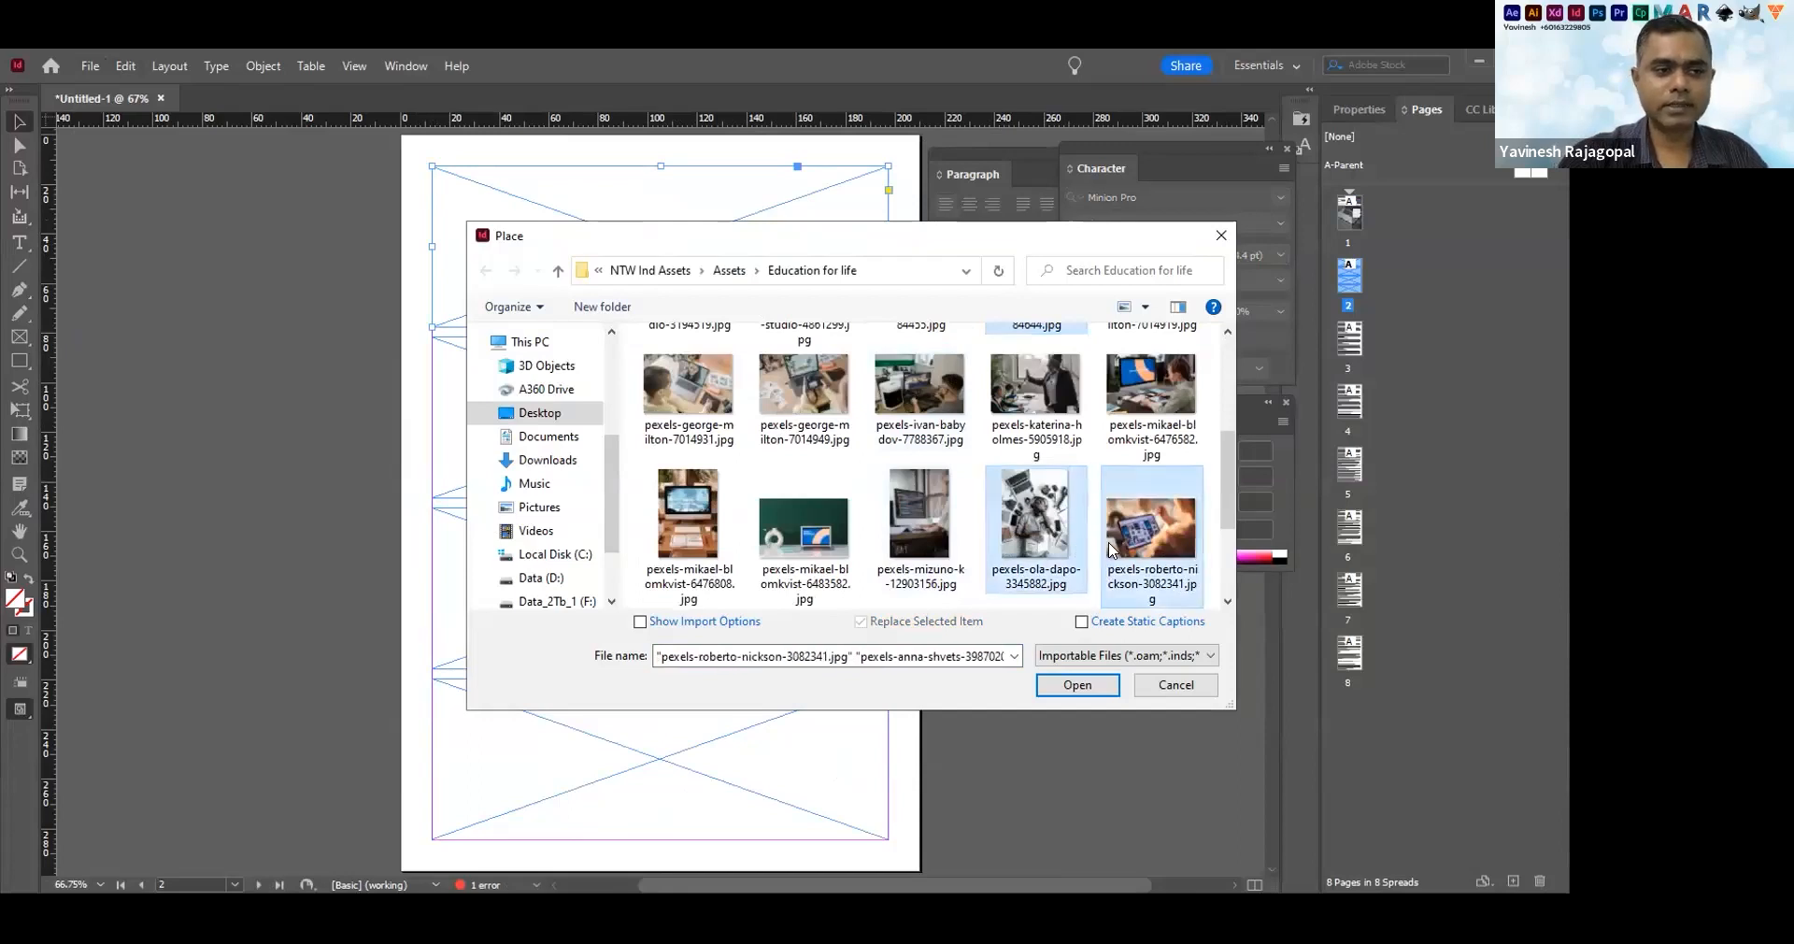
left_click(1075, 685)
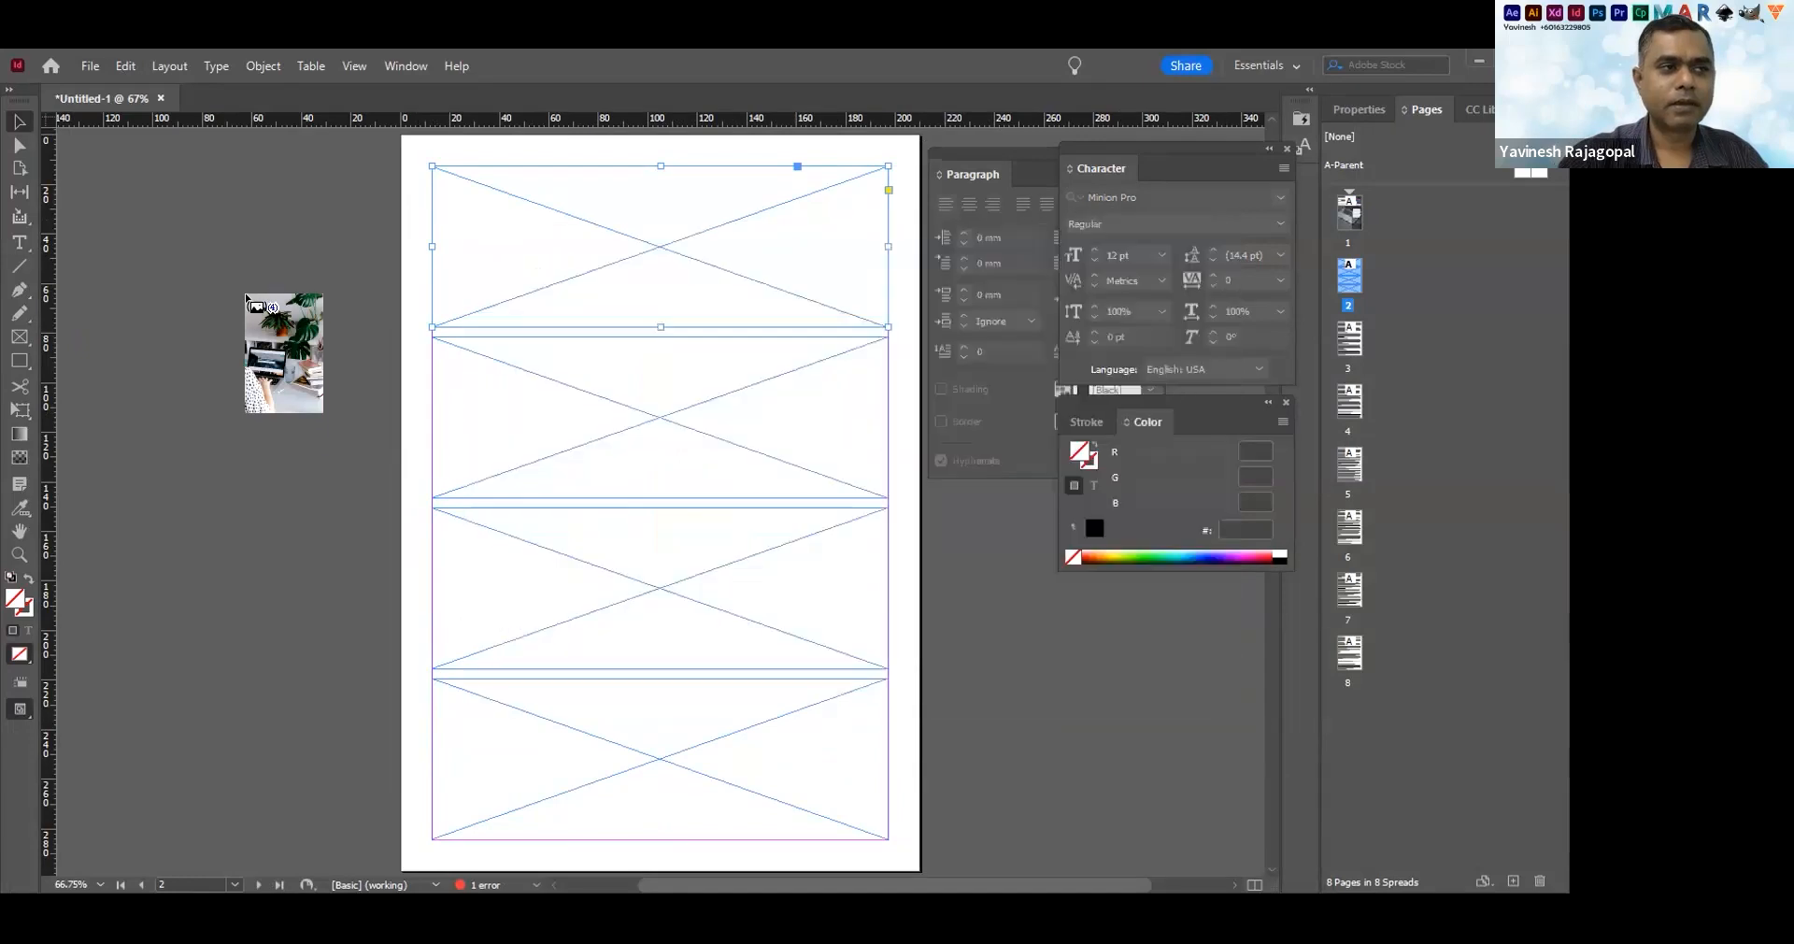
Place the four loaded photos one by one into the stacked frames on page 2, from the top frame to the bottom one
key("Right")
key("Right")
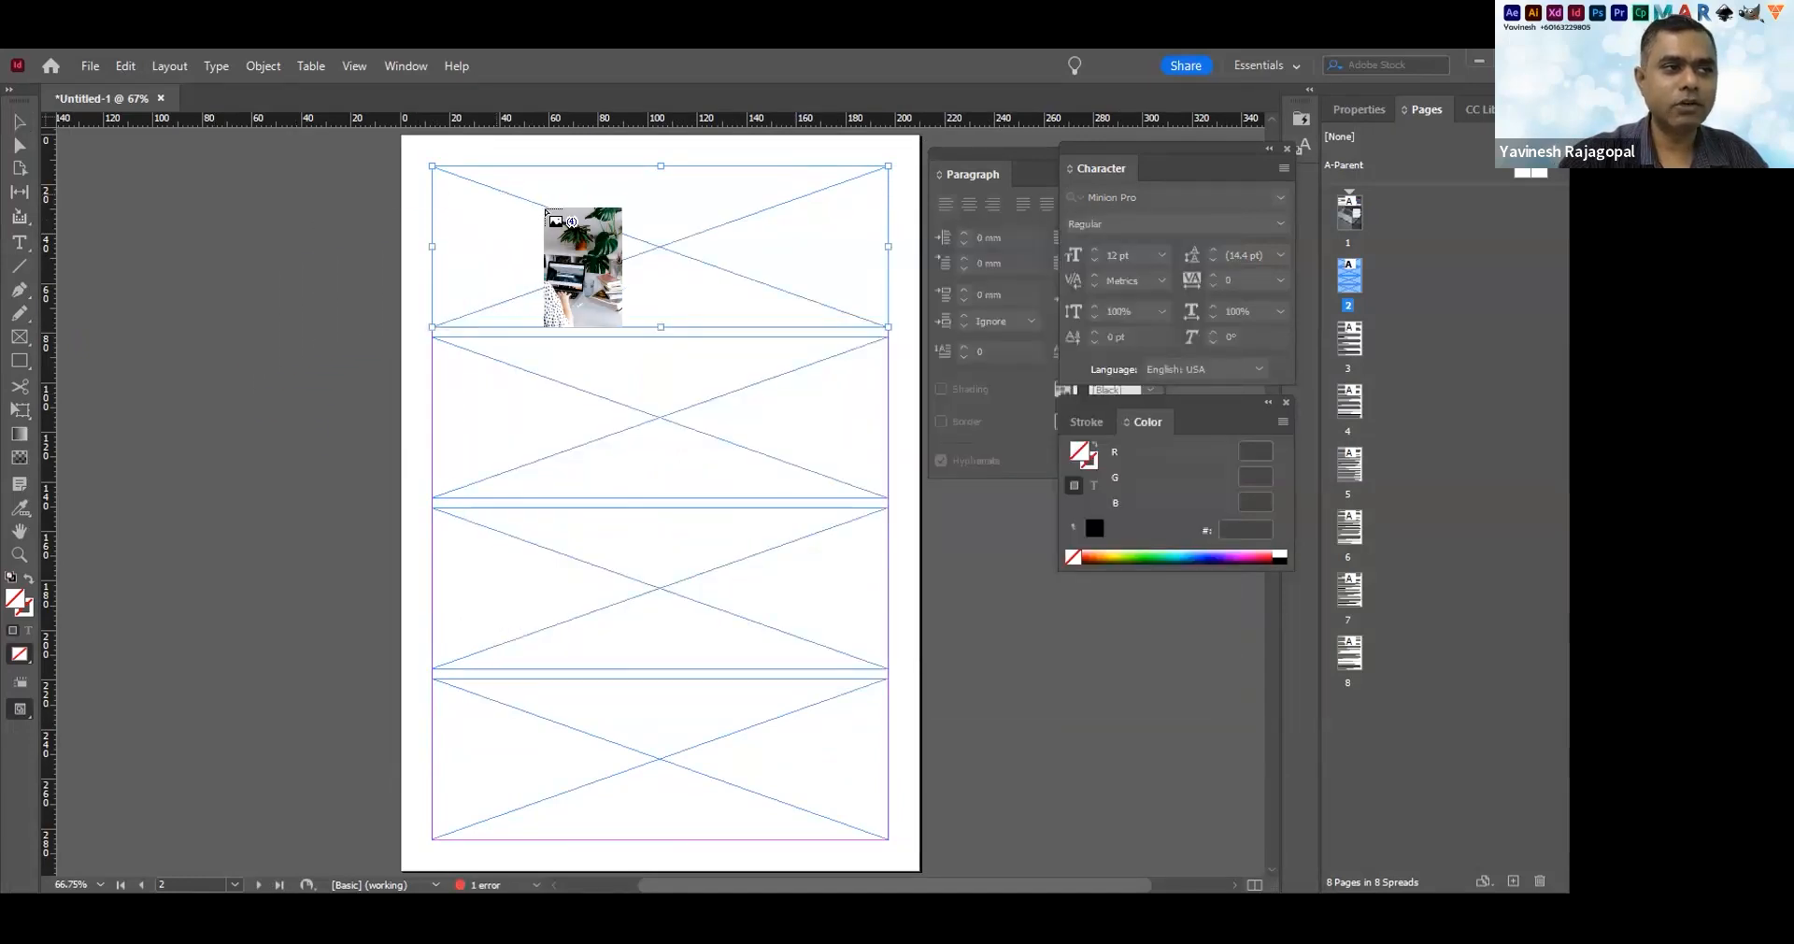
left_click(499, 252)
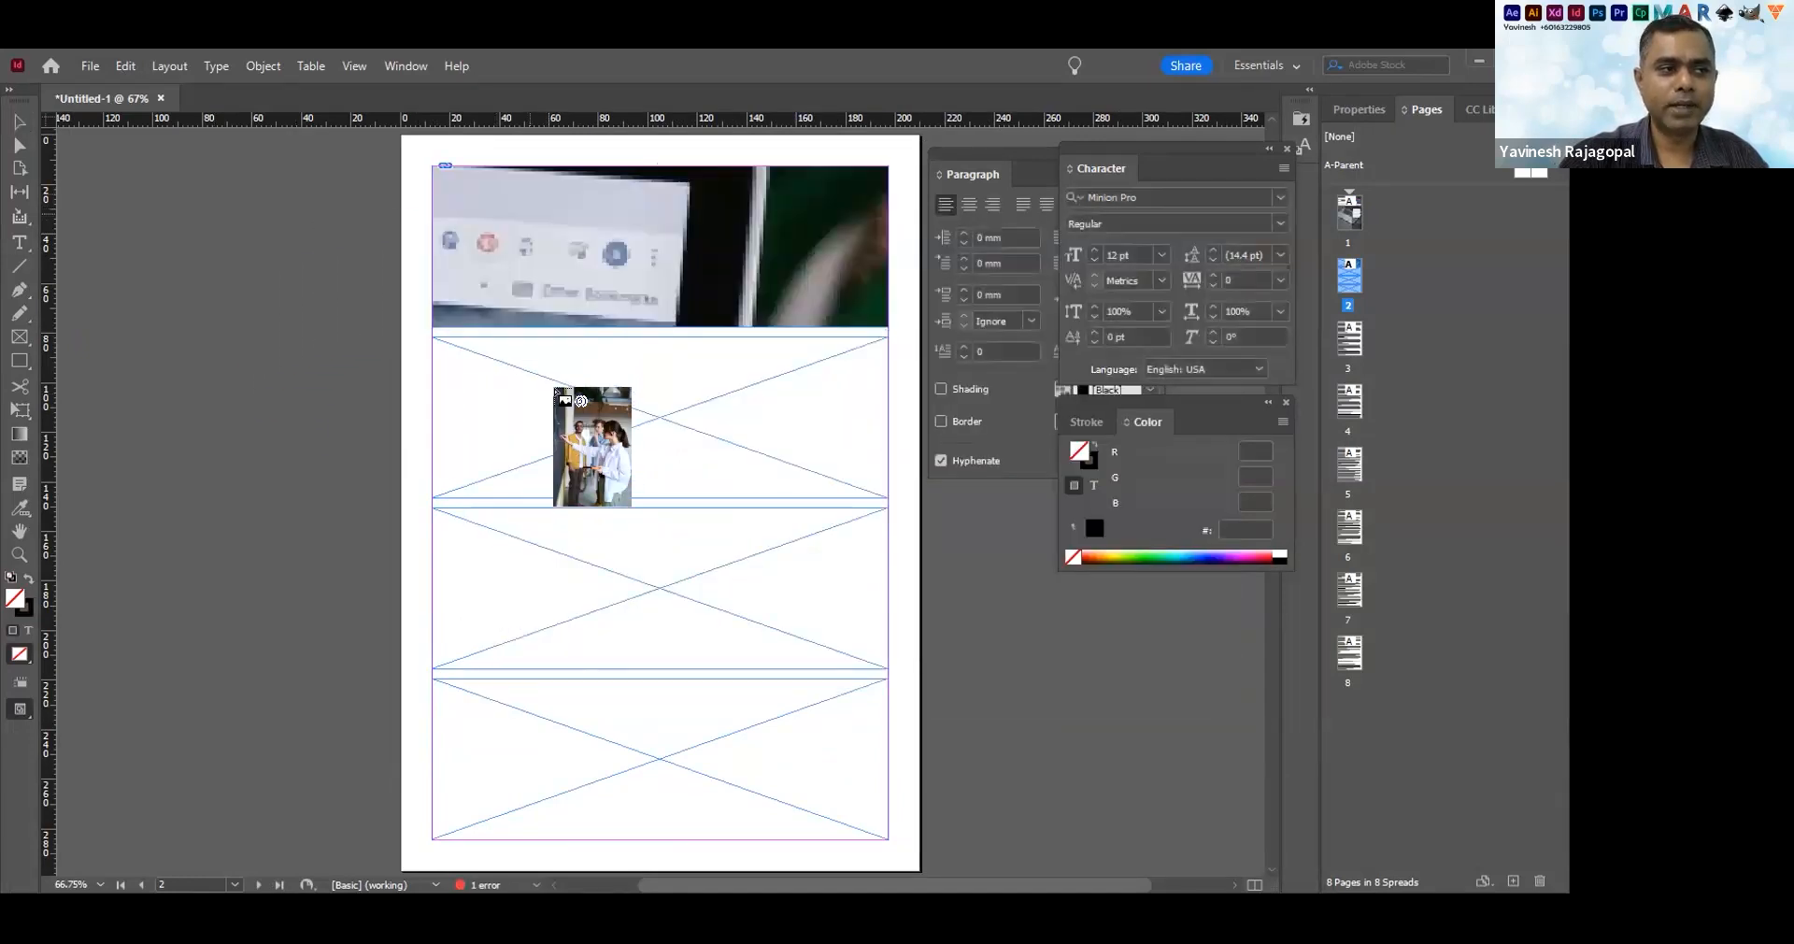
key("Right")
left_click(541, 545)
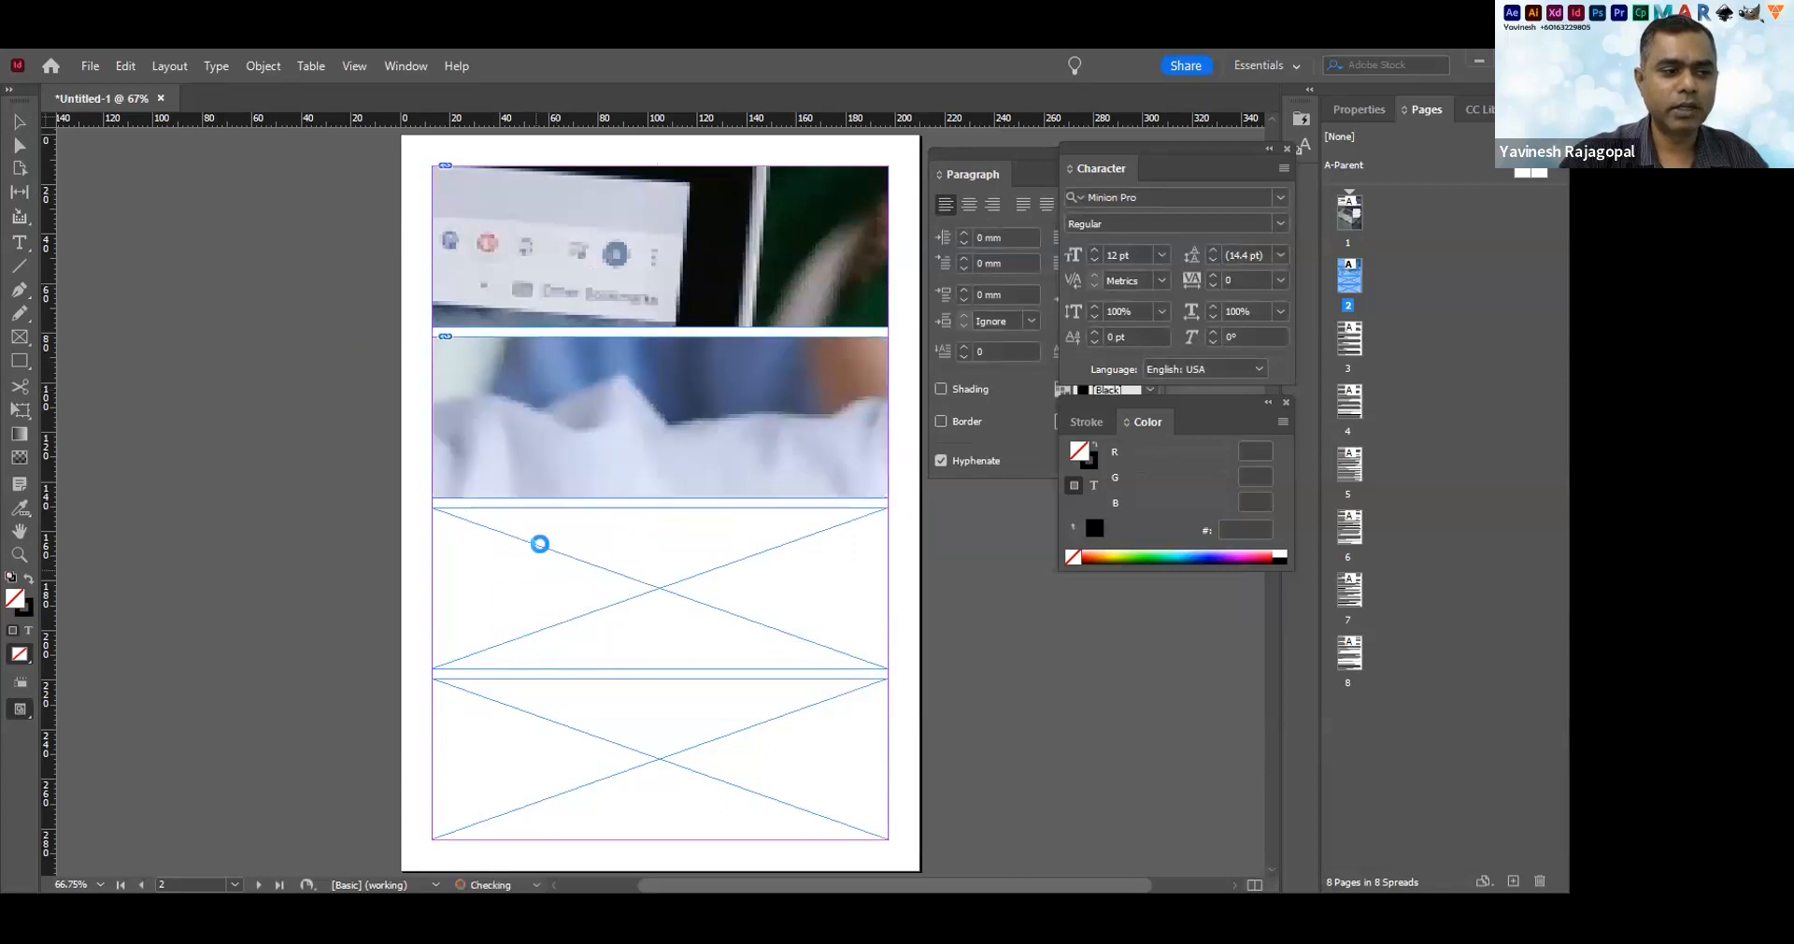
left_click(542, 719)
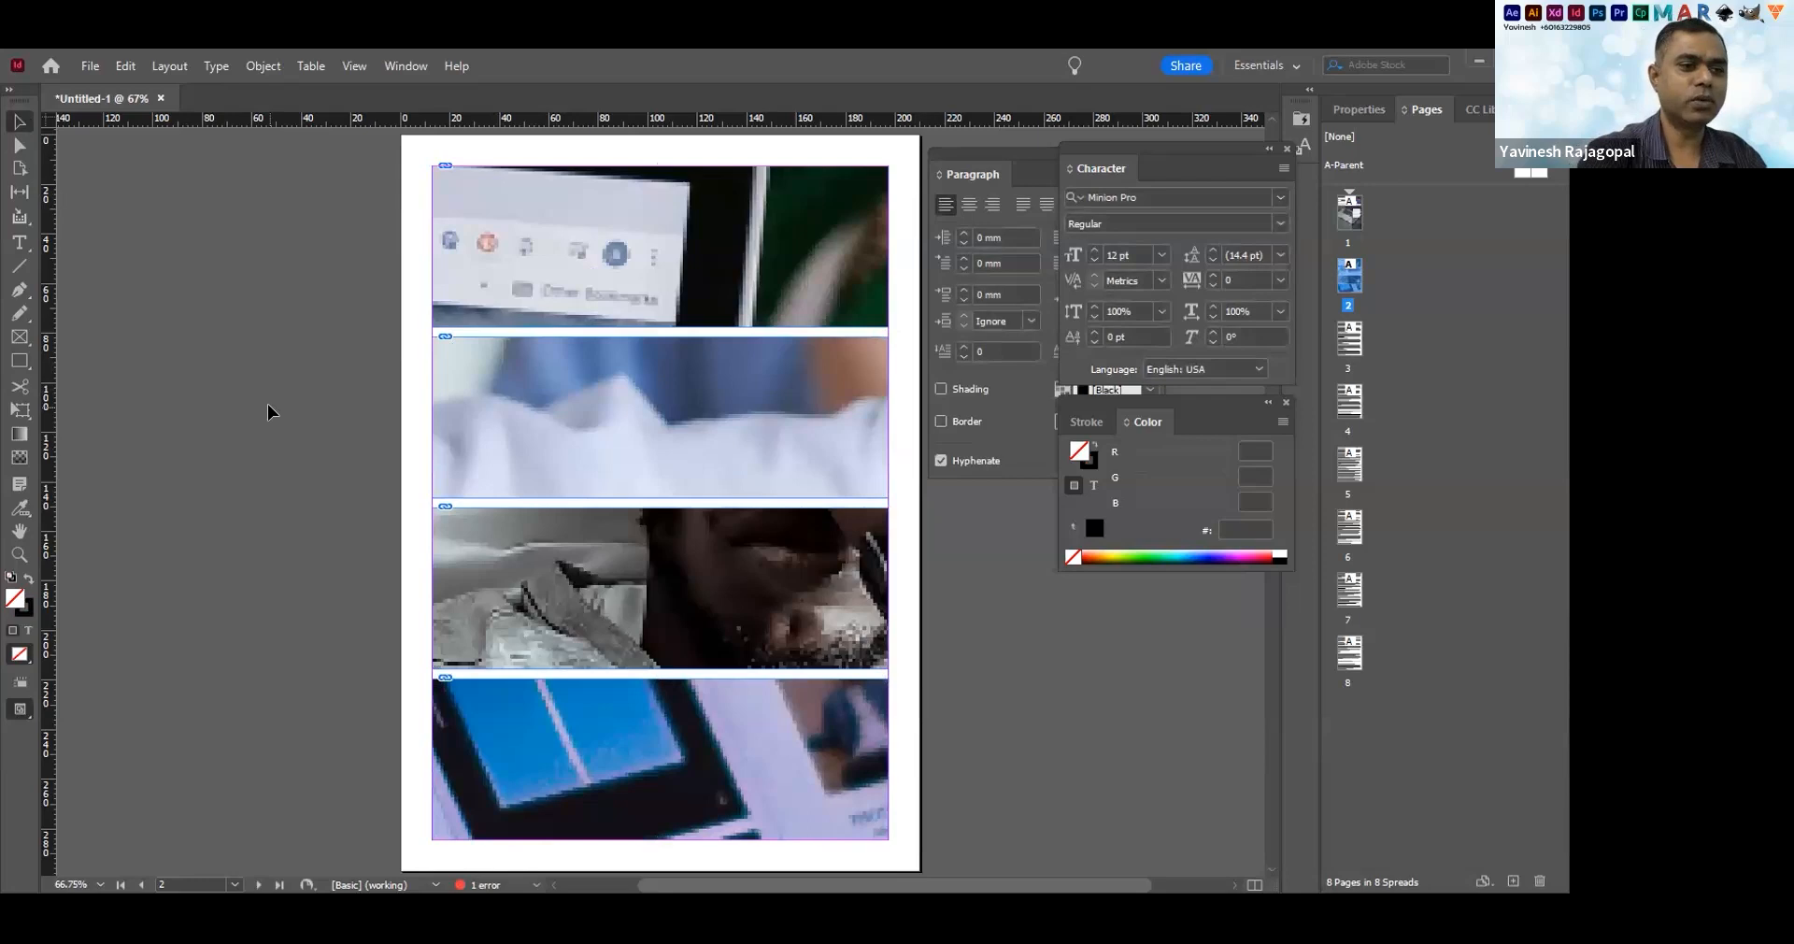
Check page 2 alongside the other pages, and undo the placement of all four photos in its frames
key("ctrl+minus")
key("ctrl+minus")
key("ctrl+minus")
key("ctrl+minus")
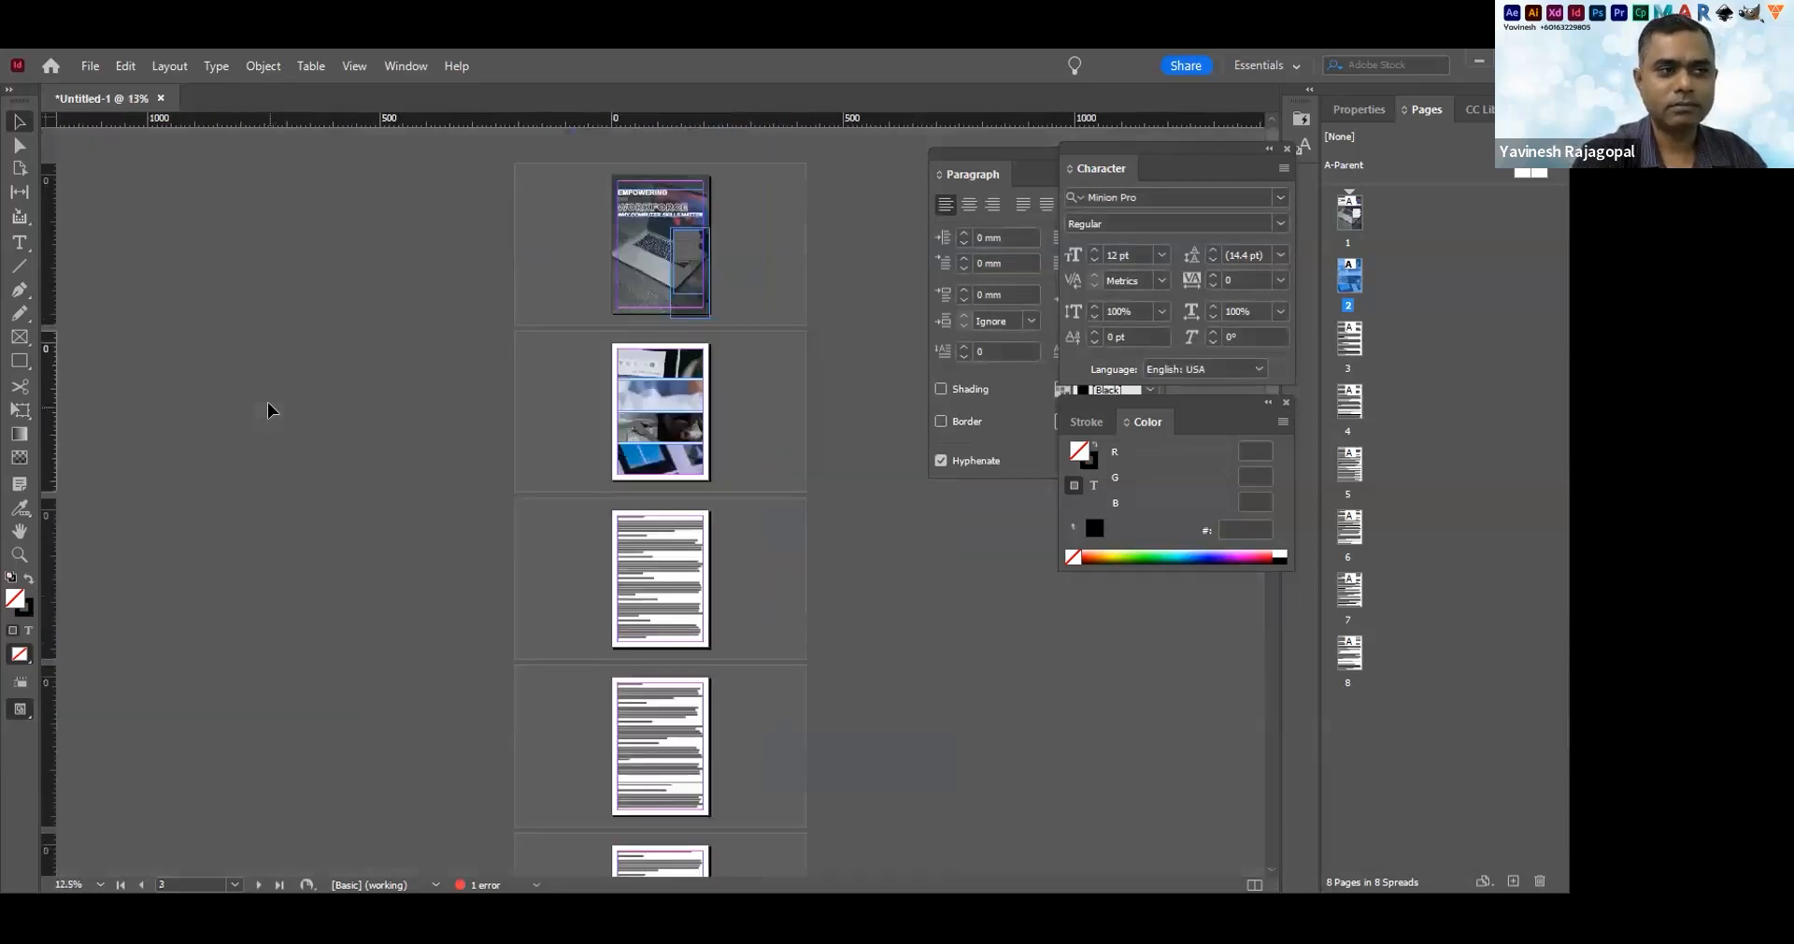
key("ctrl+0")
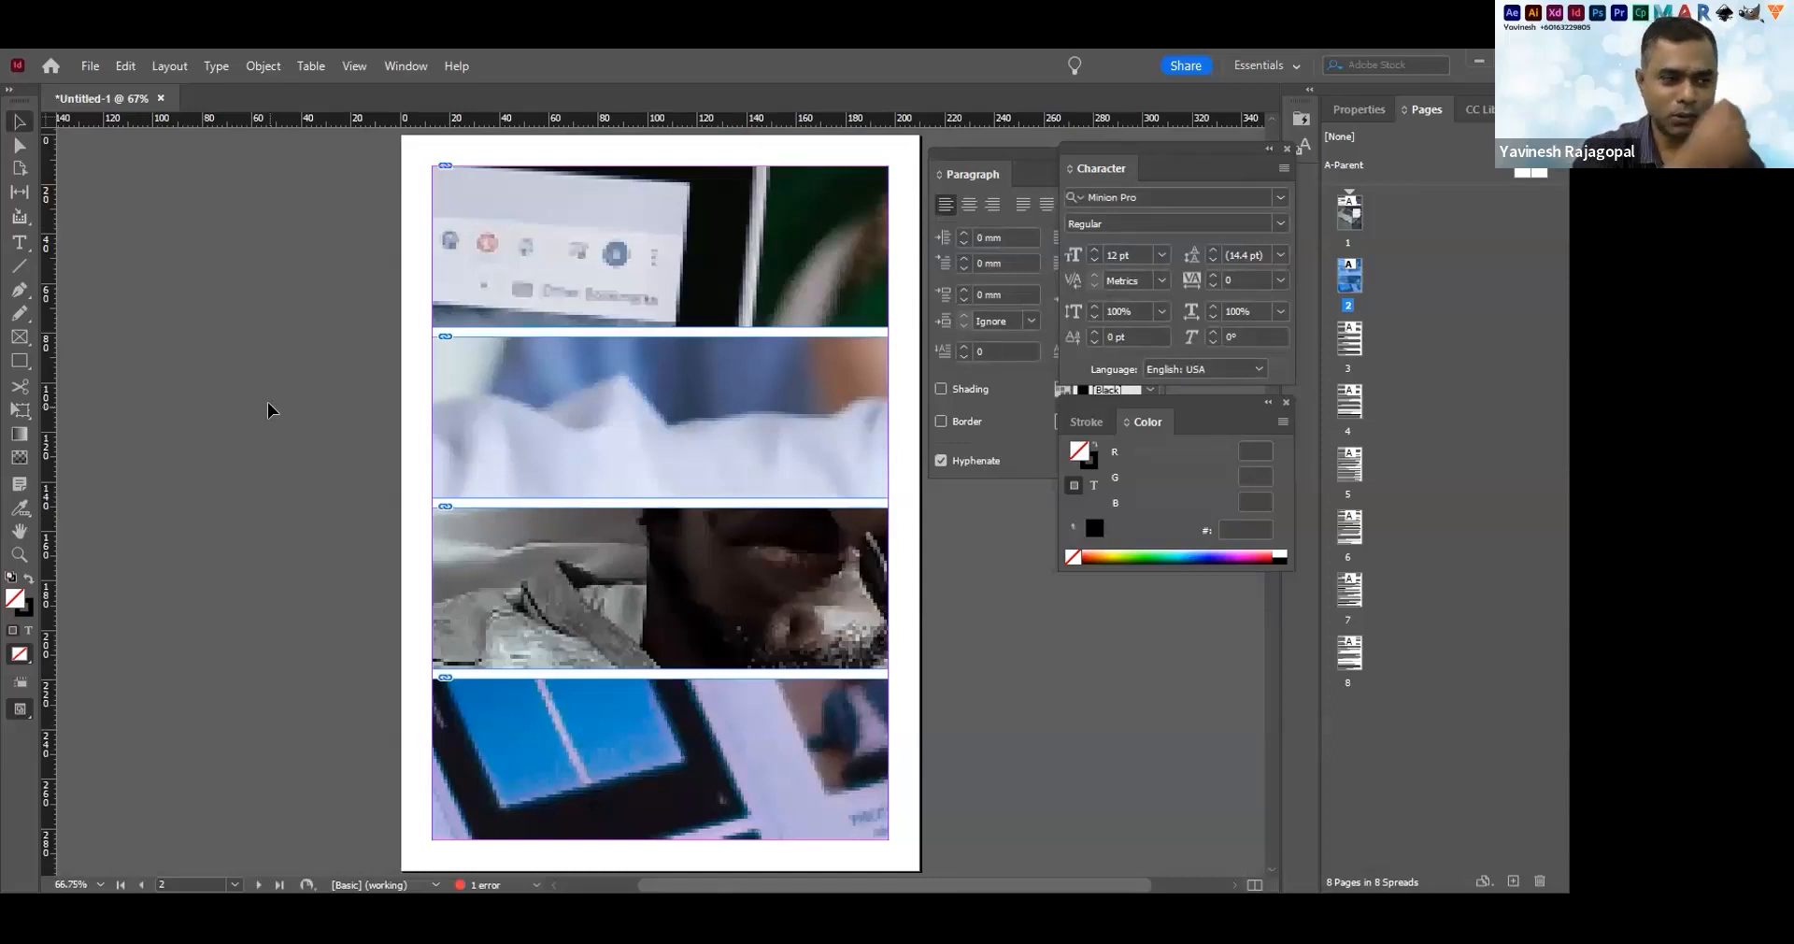
key("ctrl+z")
key("ctrl+z")
key("ctrl+z")
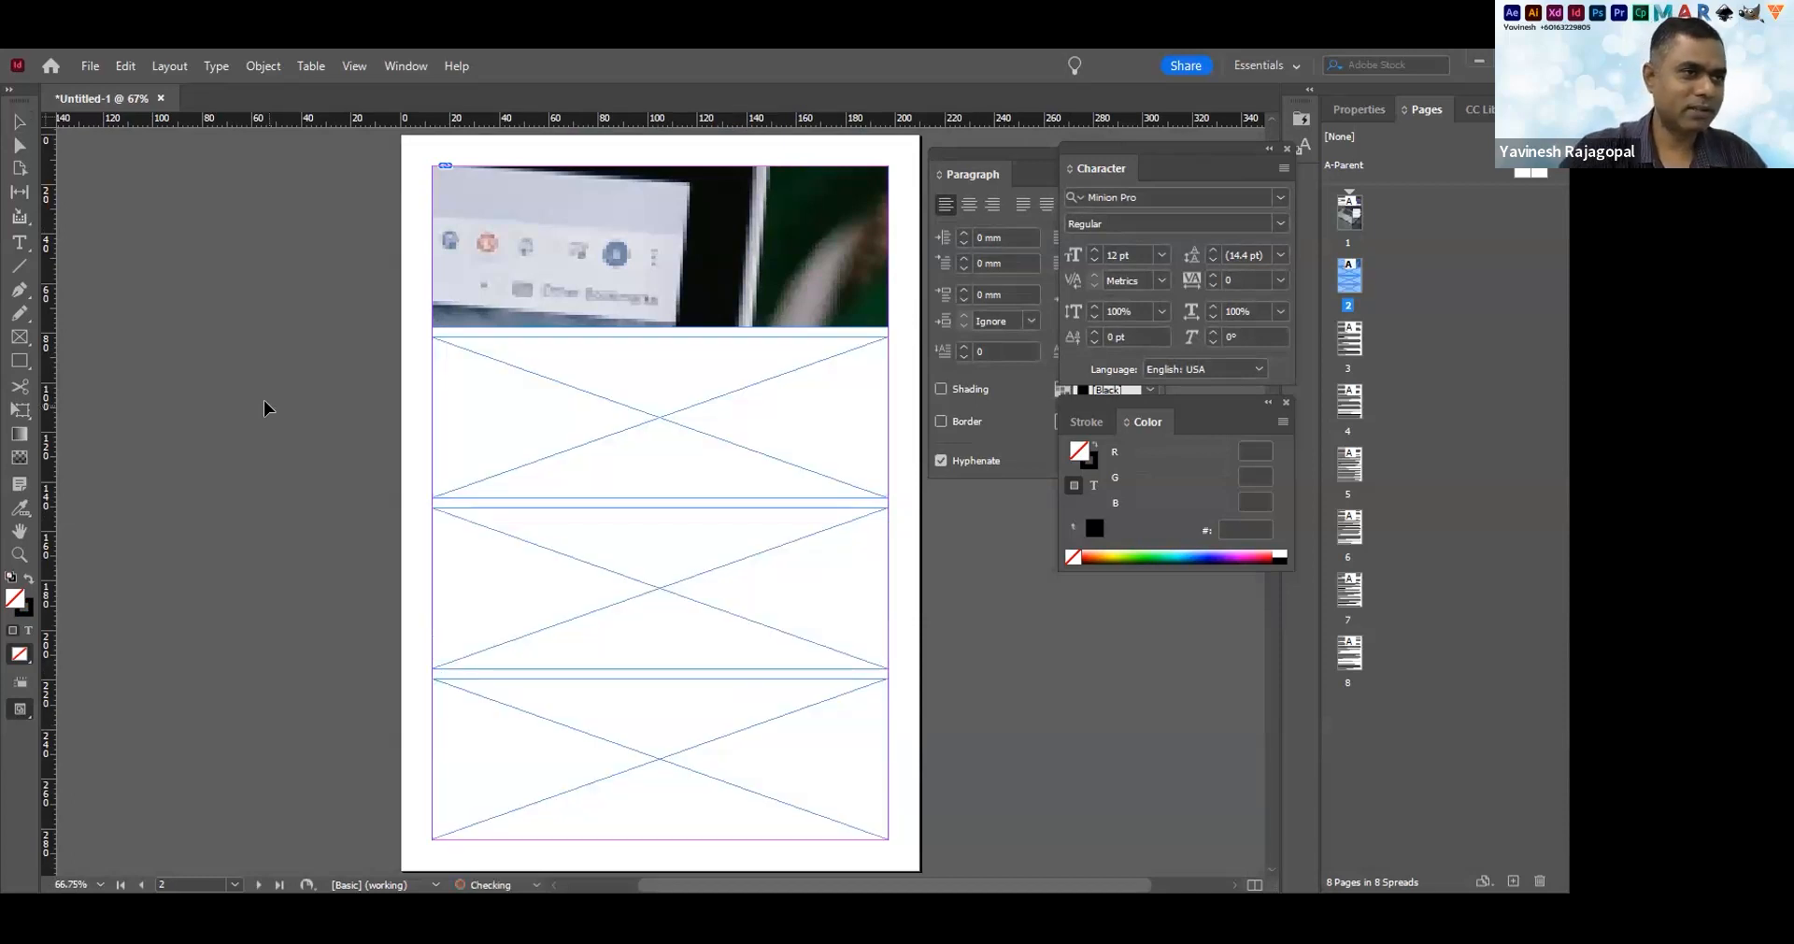
key("ctrl+z")
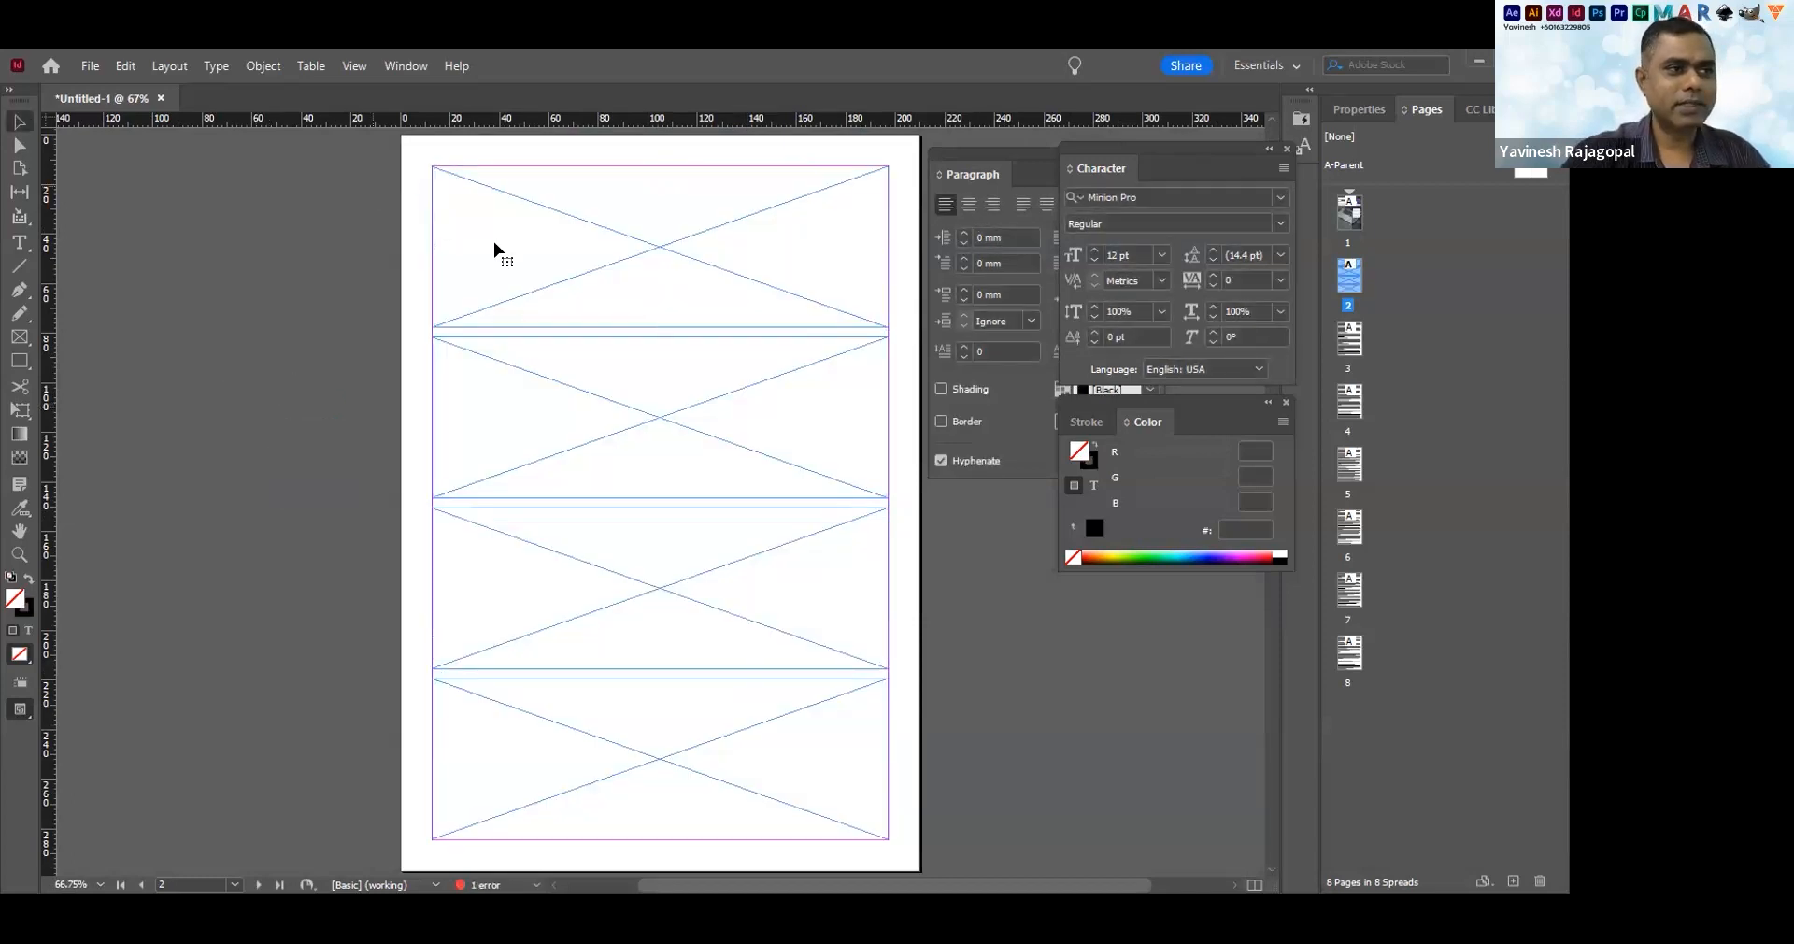
Place the keyboard photo in page 2's top frame, and delete the frame together with the photo
left_click(688, 271)
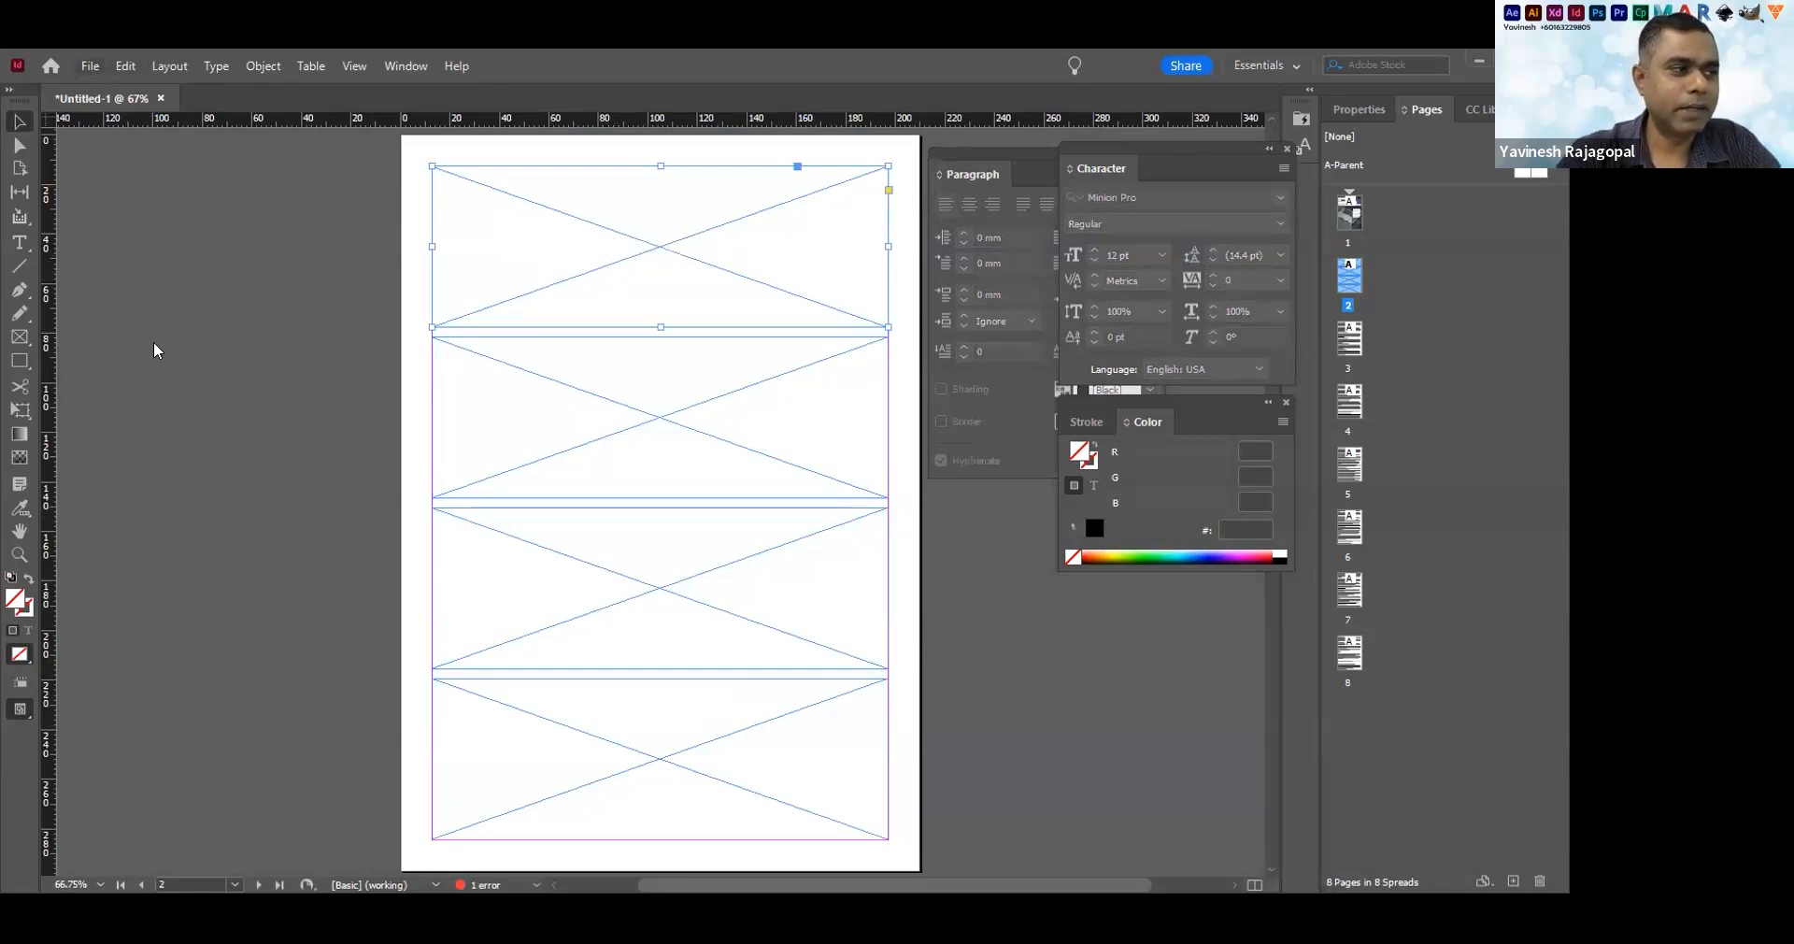
key("alt+f")
key("l")
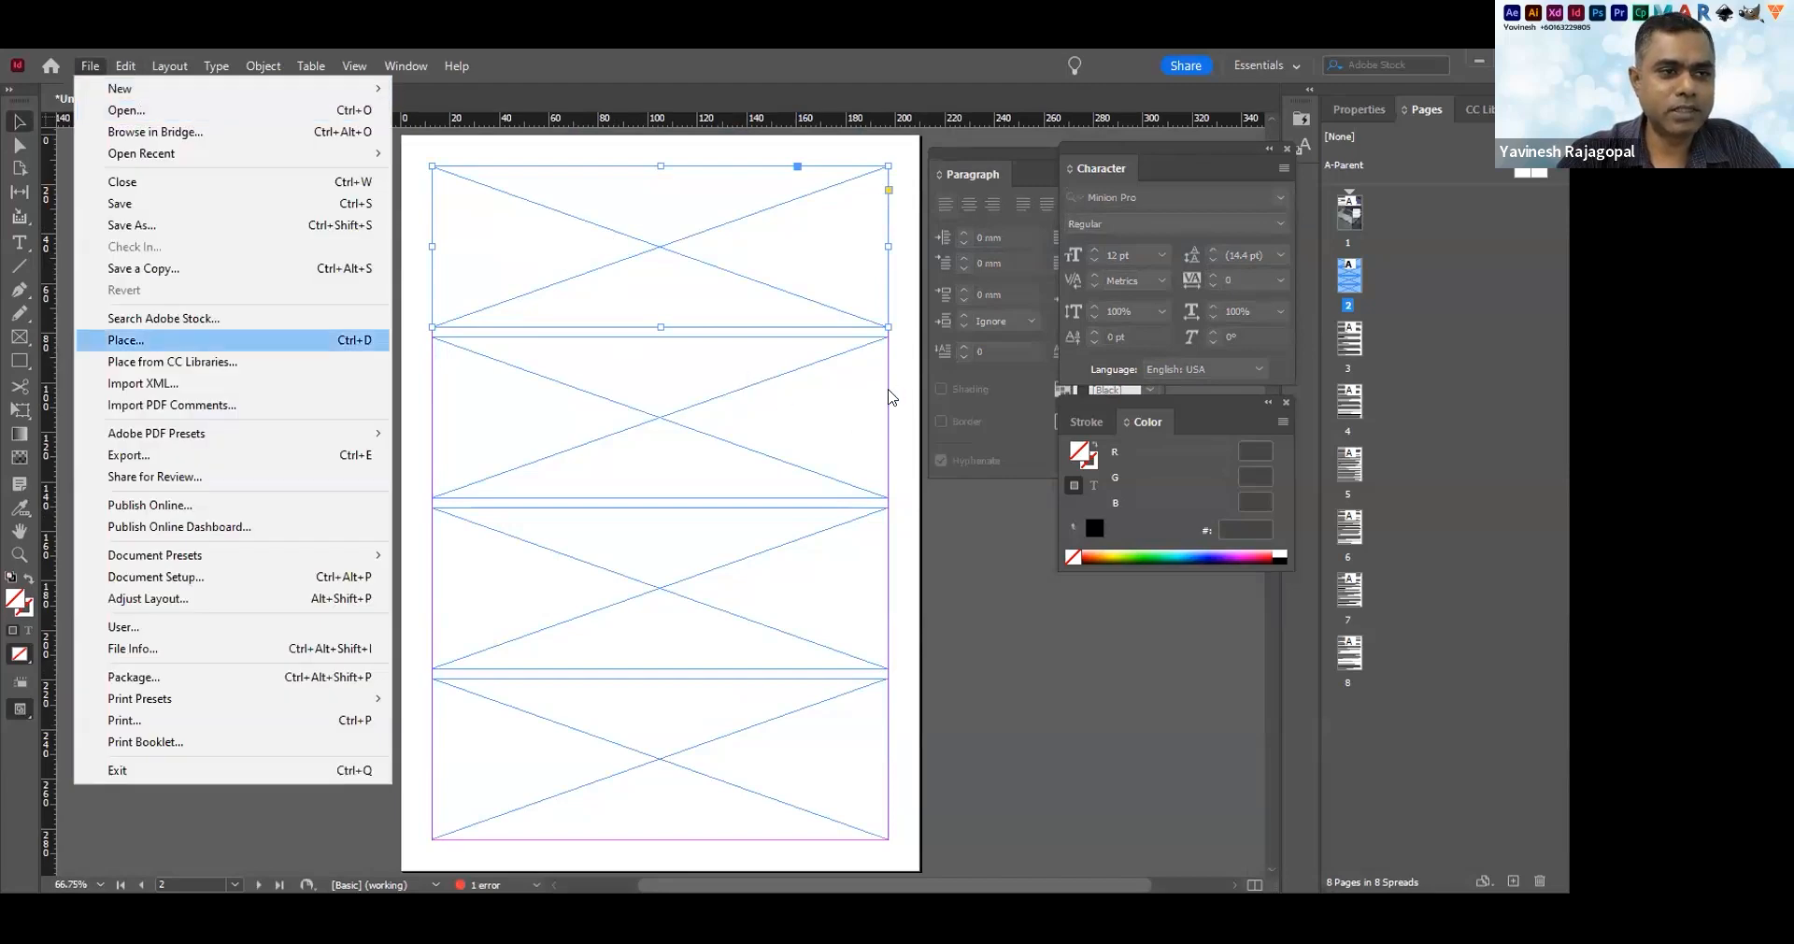
key("Return")
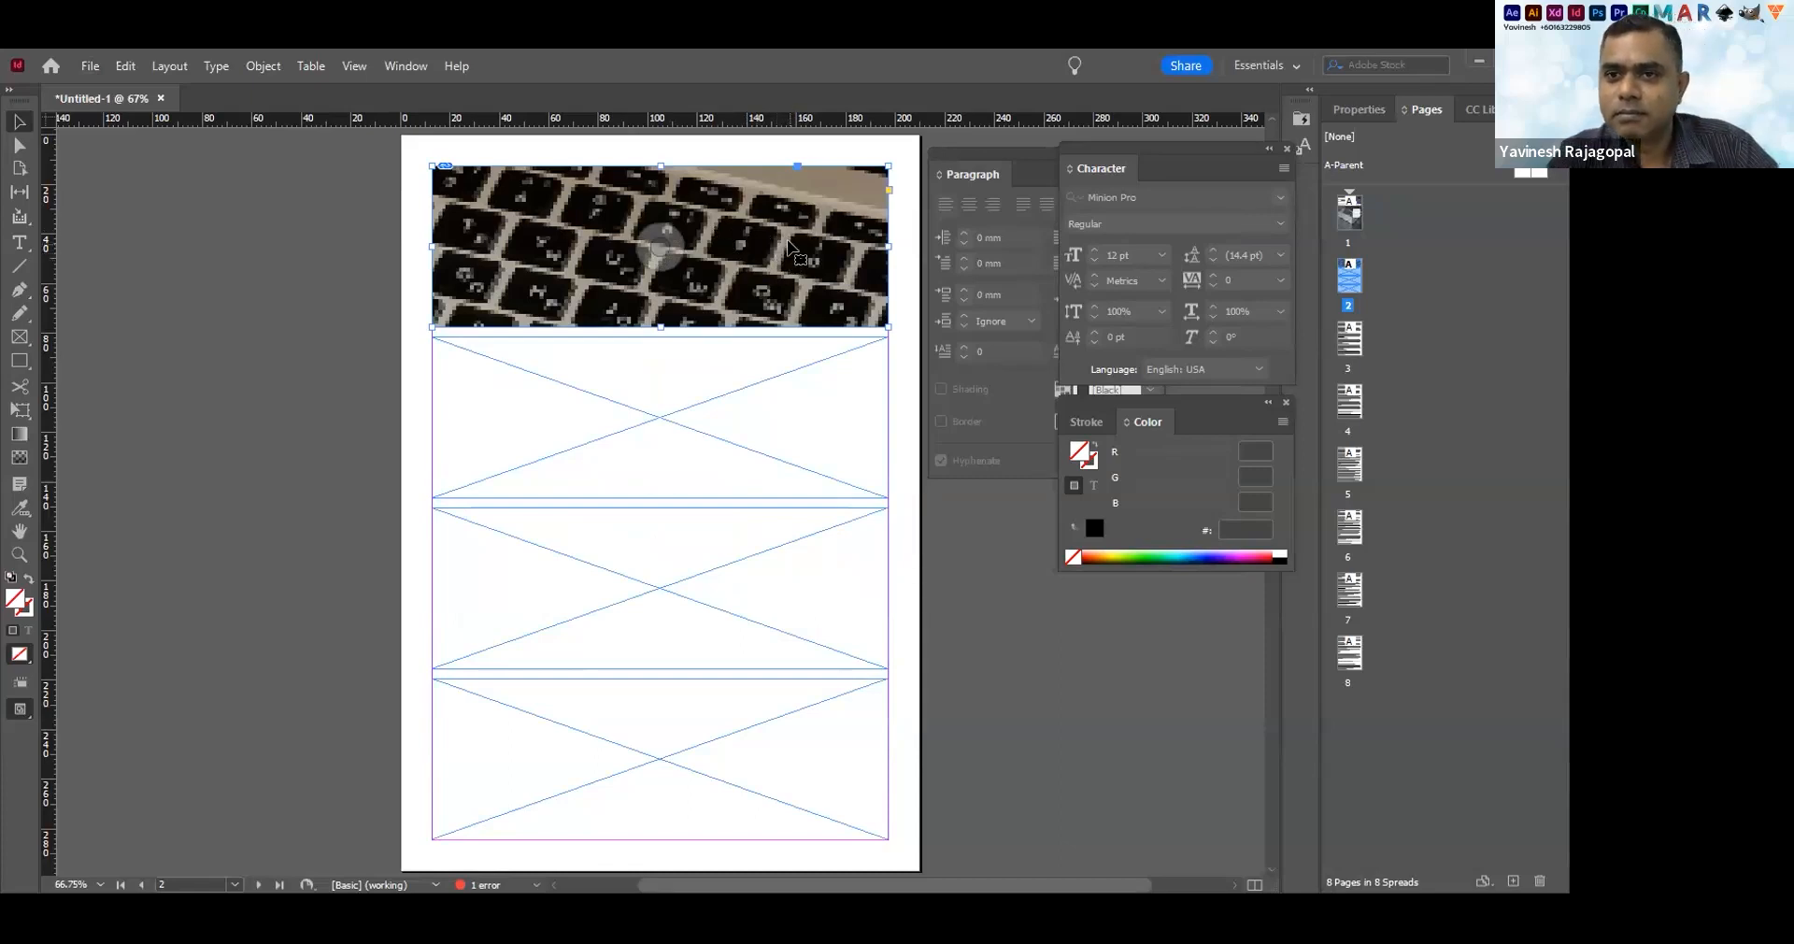
left_click_drag(388, 208, 454, 277)
key("Delete")
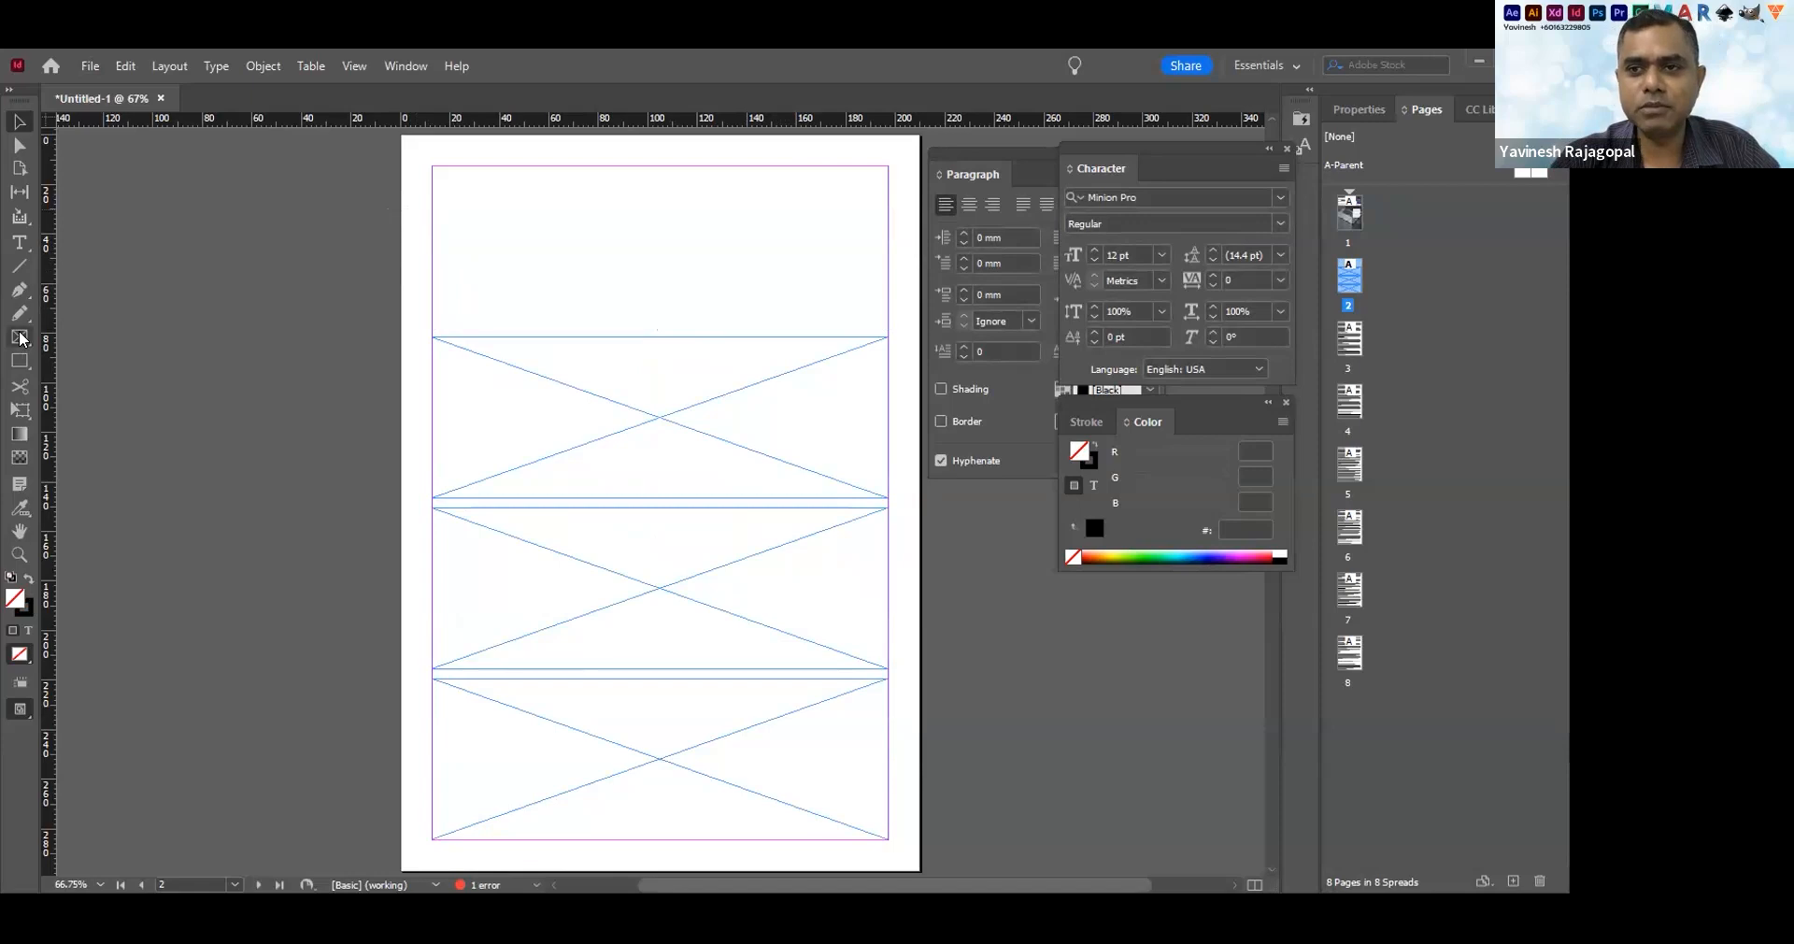
Draw a trial frame across the top of page 2, and delete it along with the three older frames
left_click(20, 338)
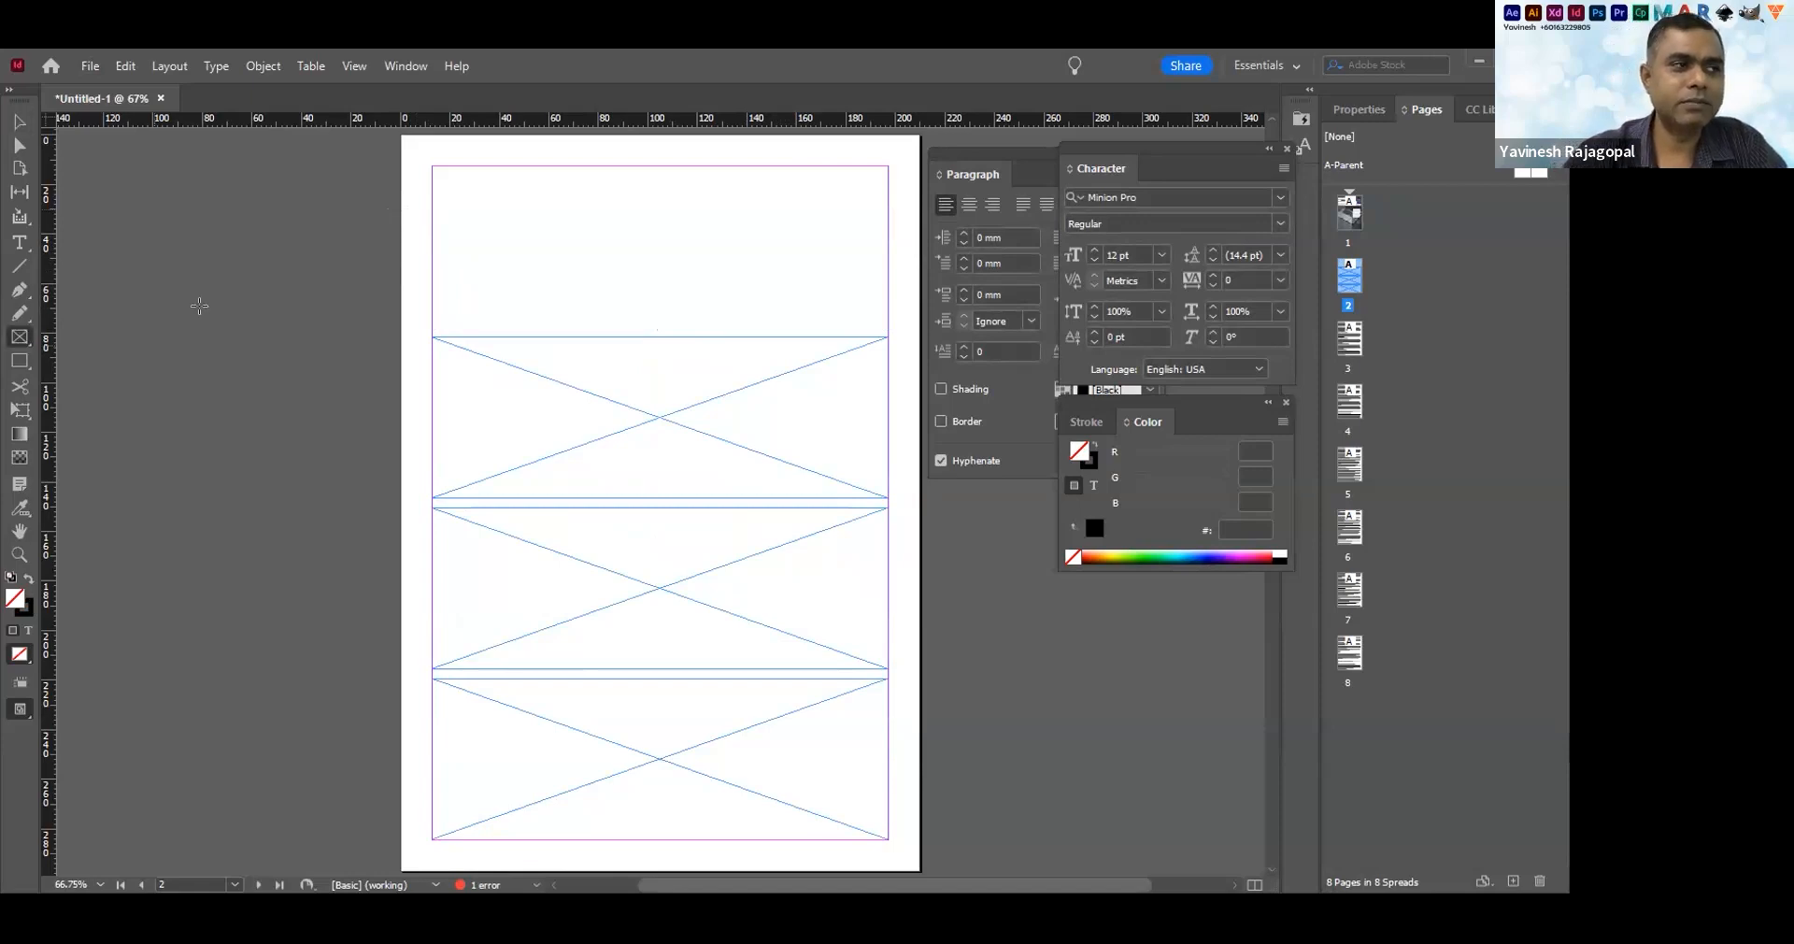
left_click_drag(429, 165, 888, 310)
key("v")
left_click_drag(278, 433, 583, 720)
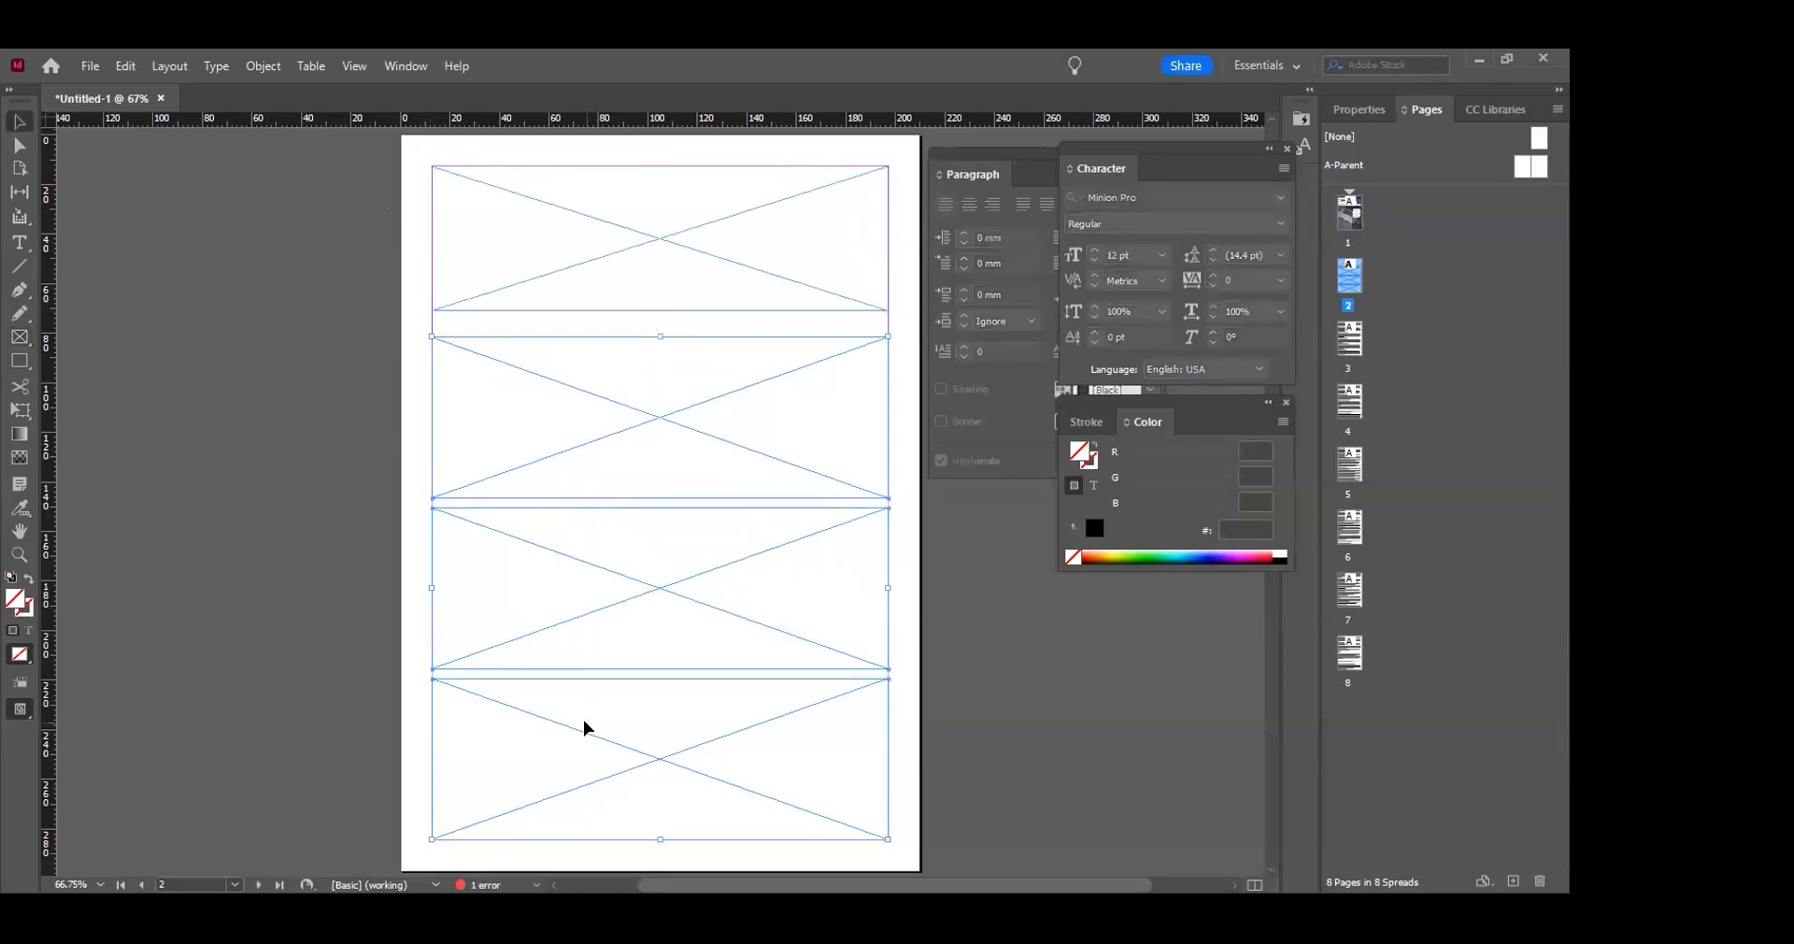
key("Delete")
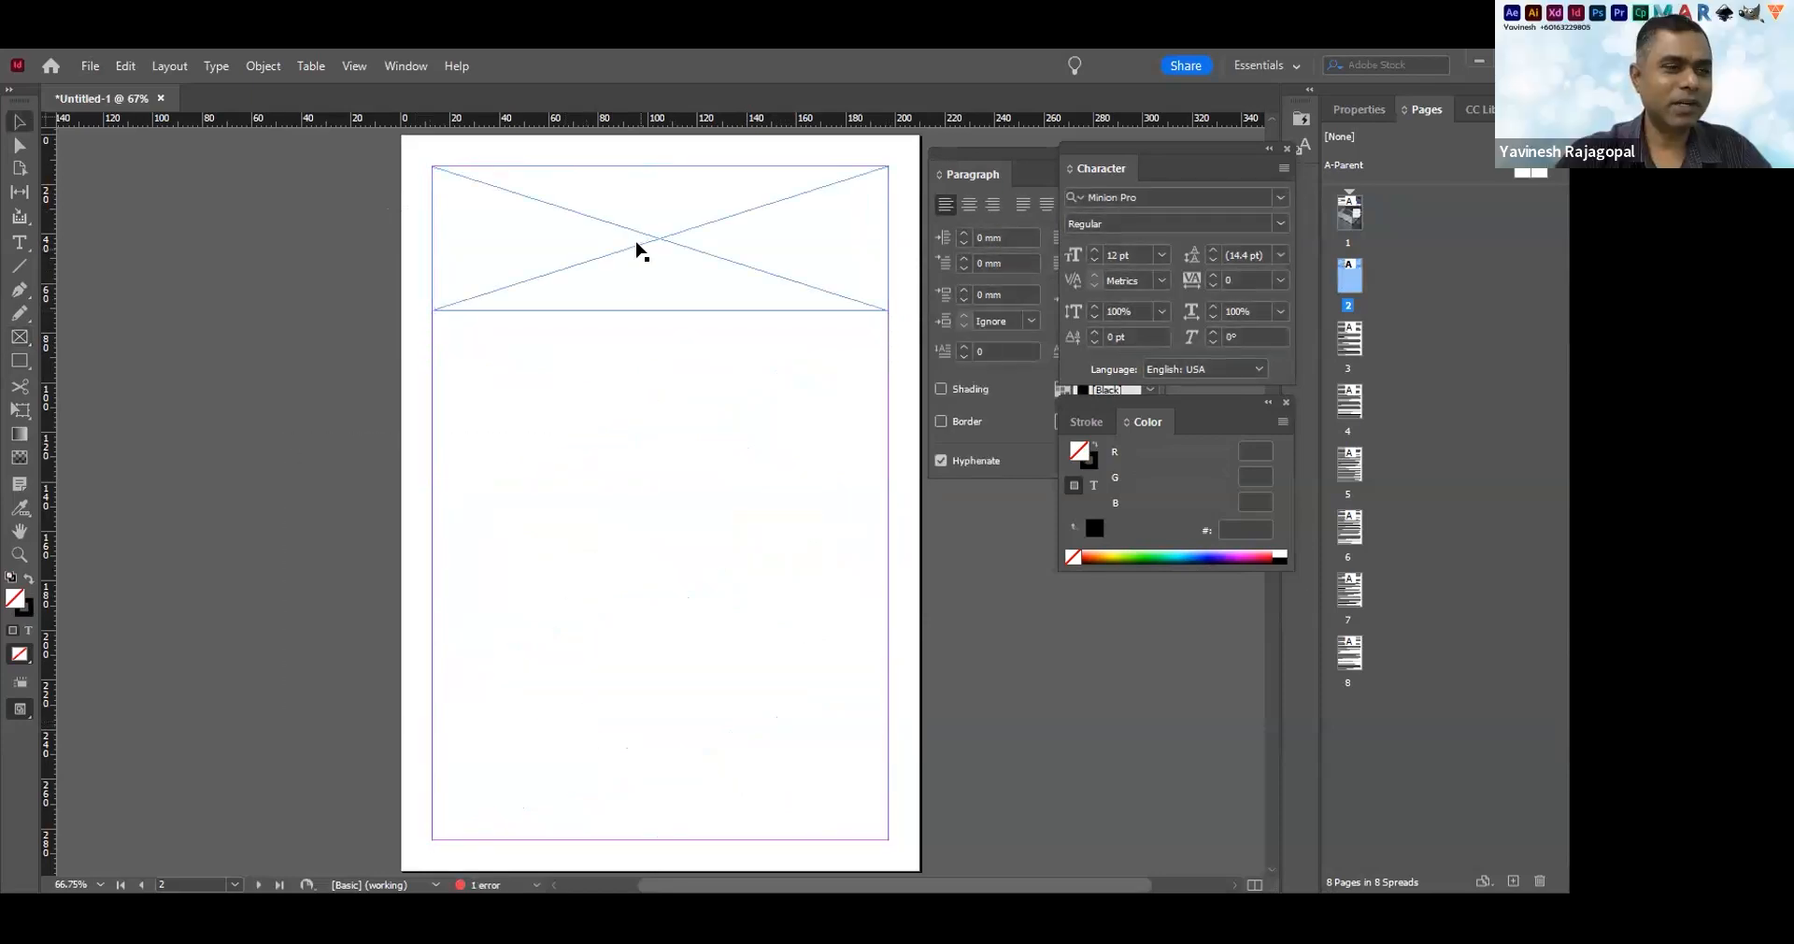
left_click(640, 251)
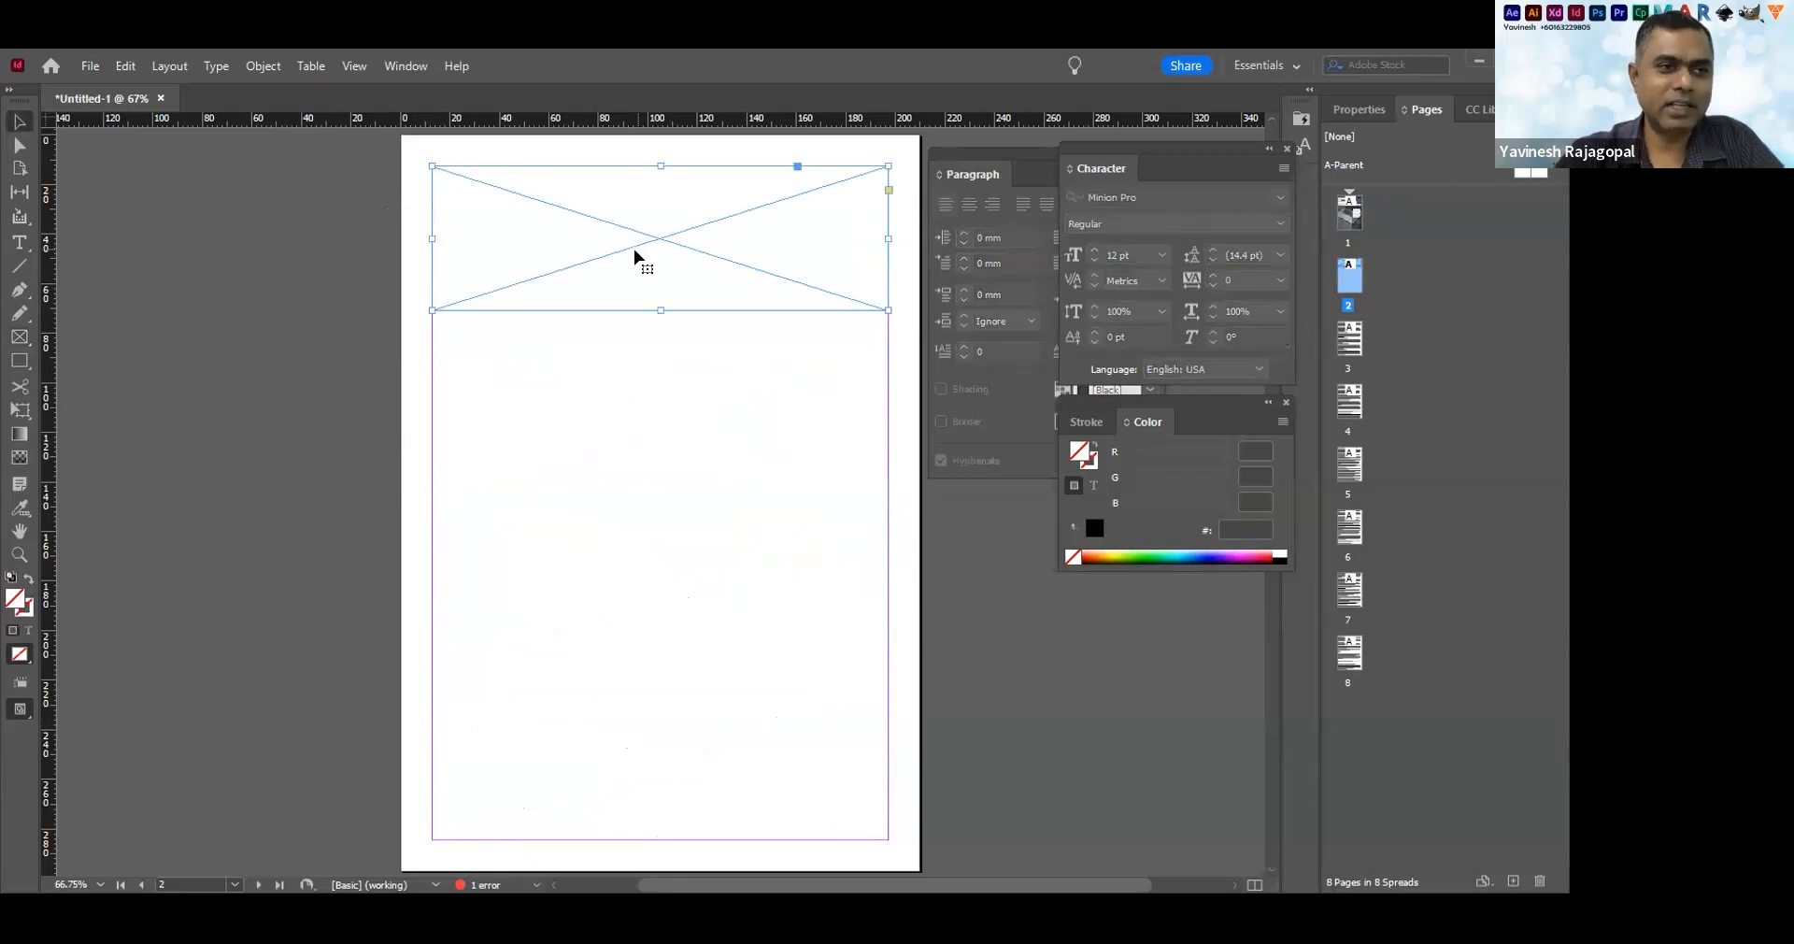
left_click_drag(578, 237, 568, 309)
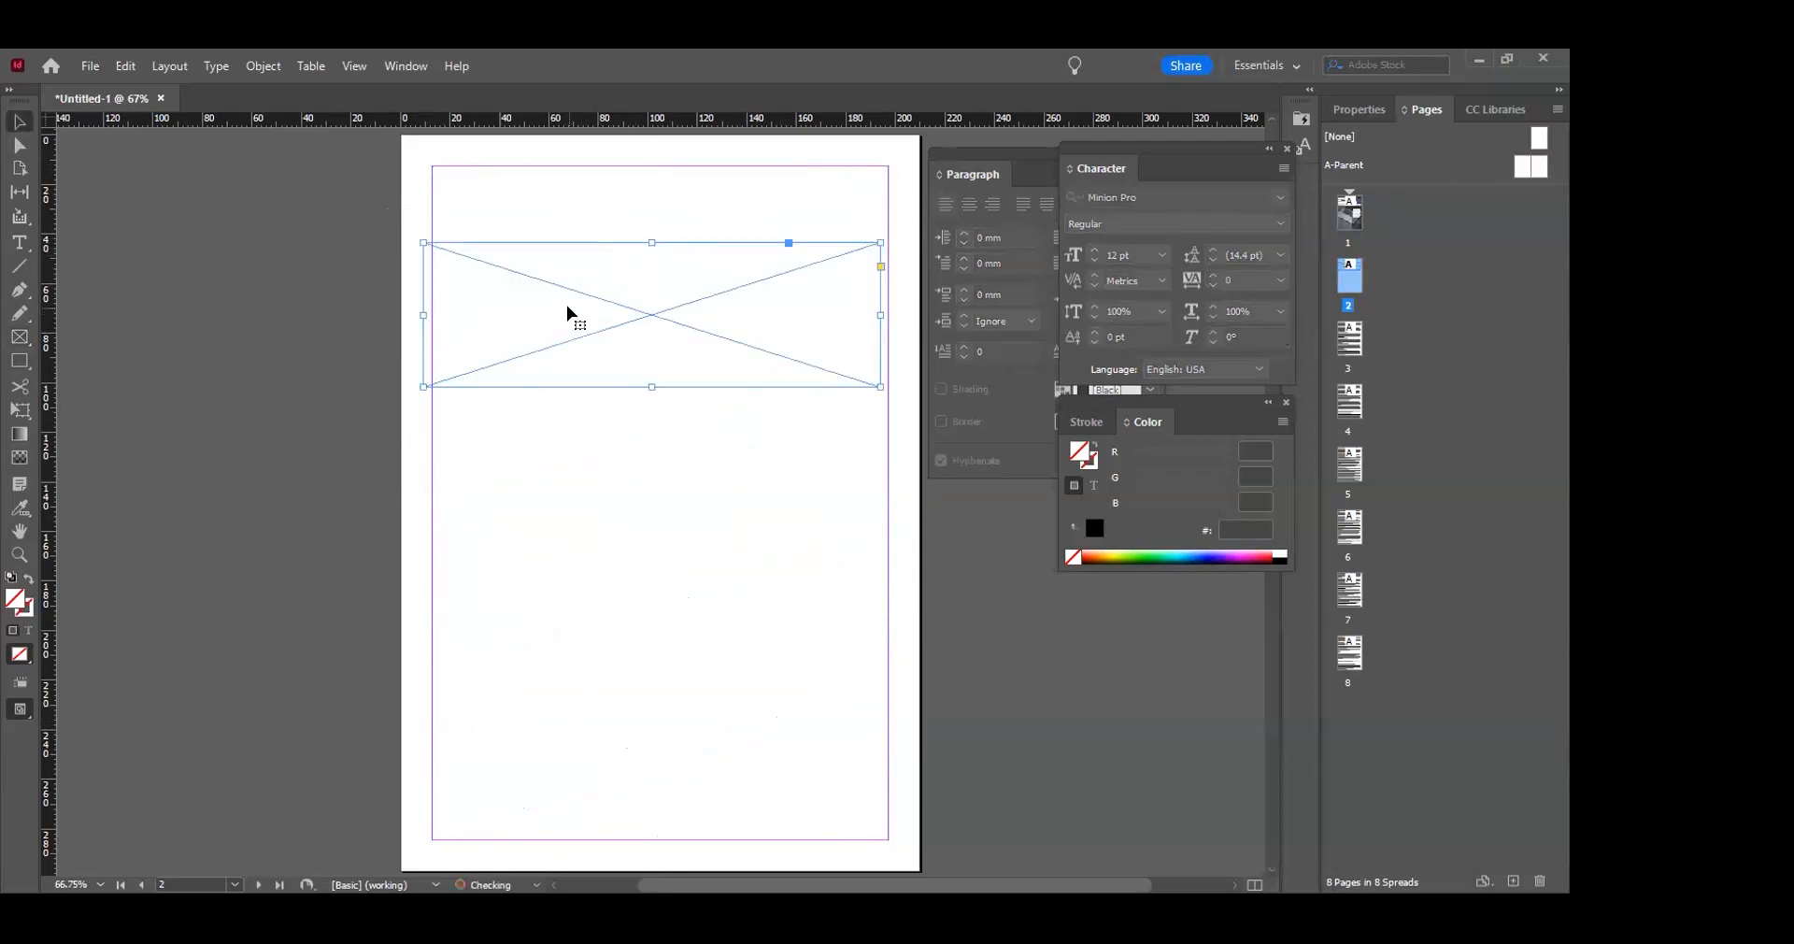
key("Delete")
Draw a picture frame across the full margin width at the top of page 2, starting from the margin corner
left_click(20, 339)
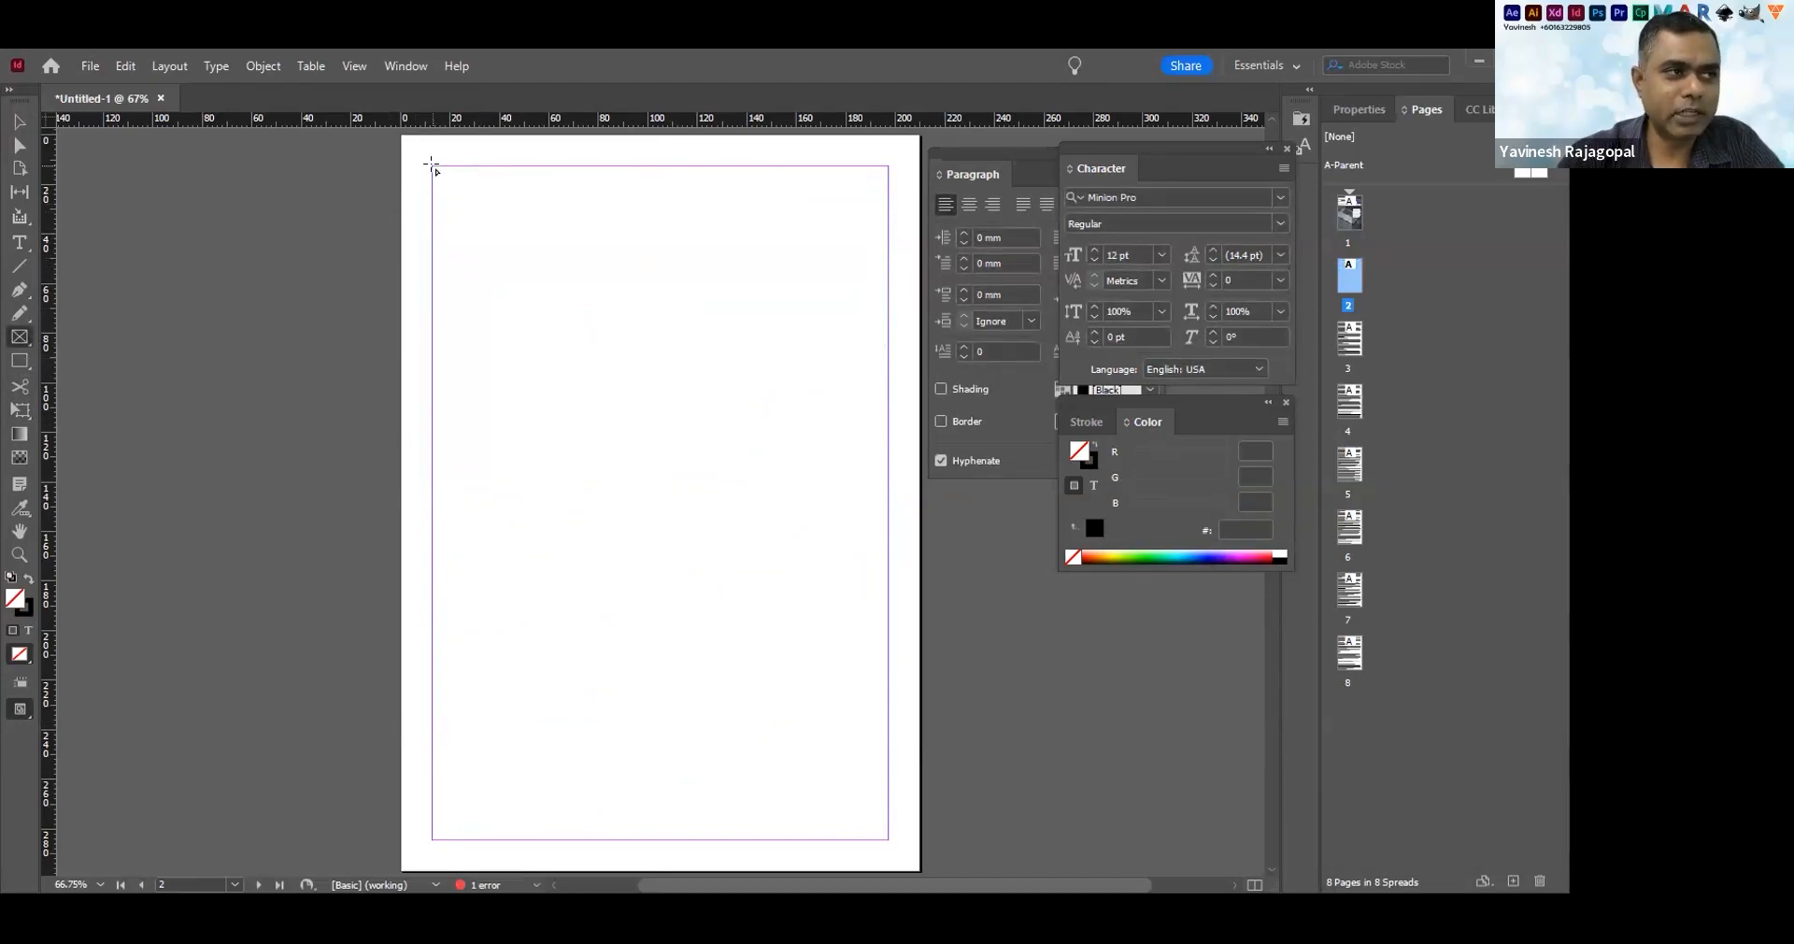
left_click_drag(432, 166, 889, 320)
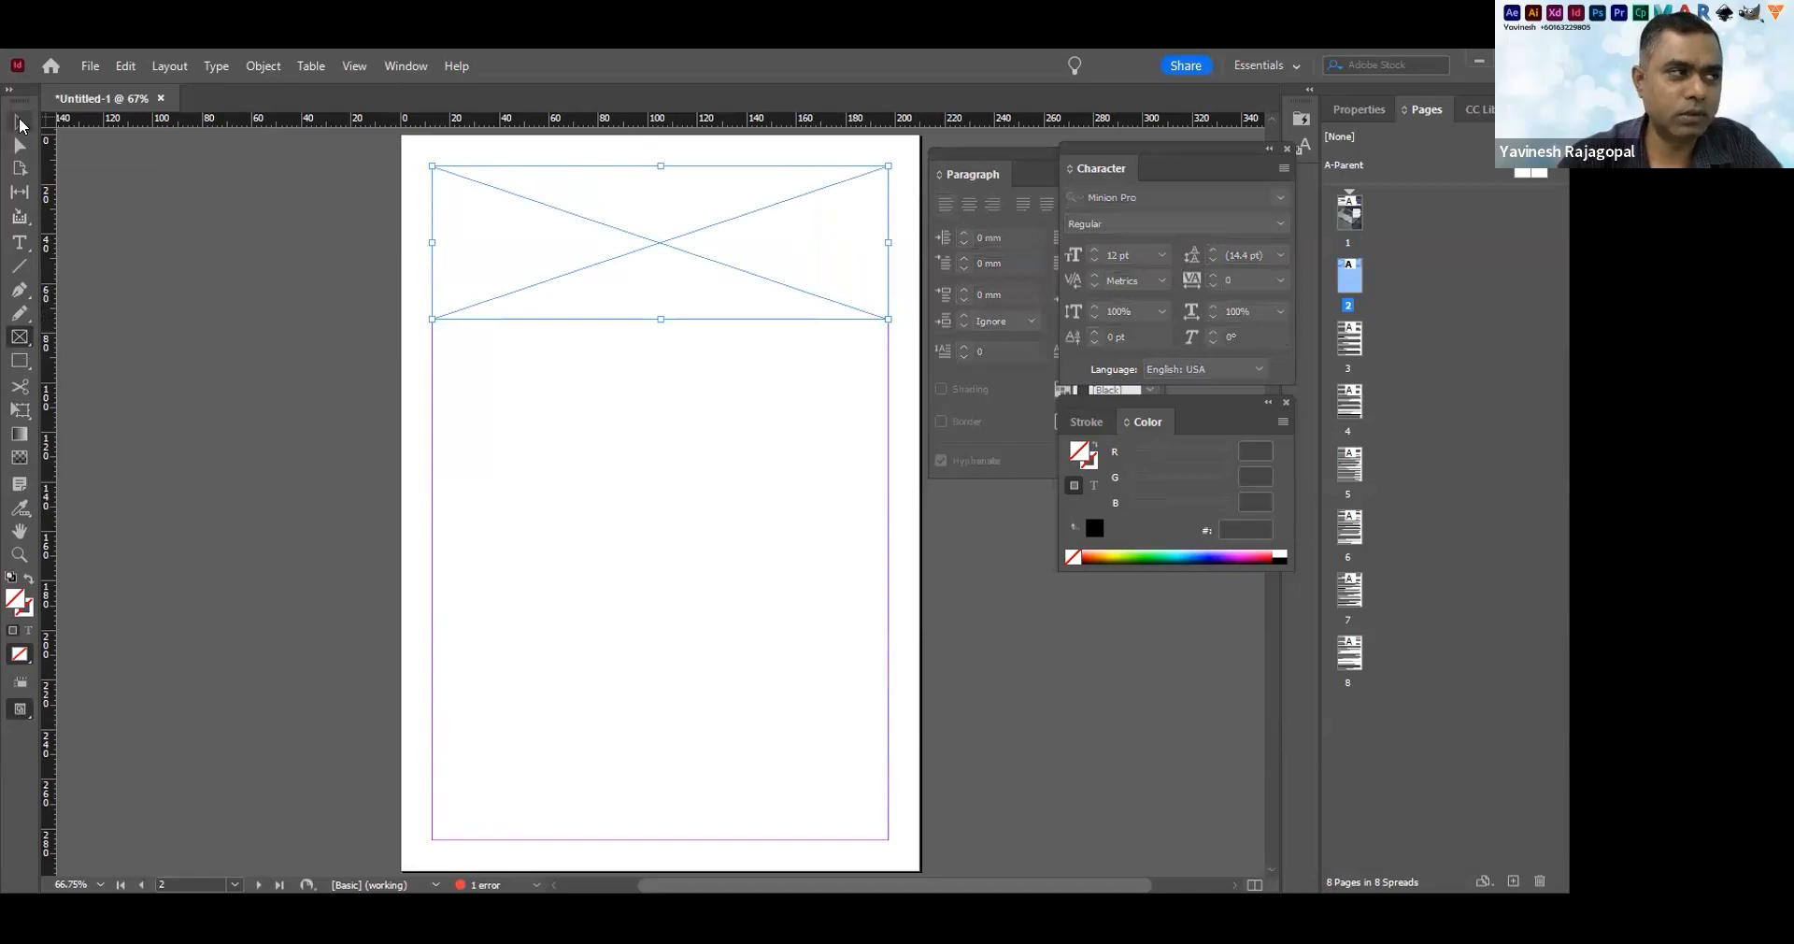
left_click(21, 125)
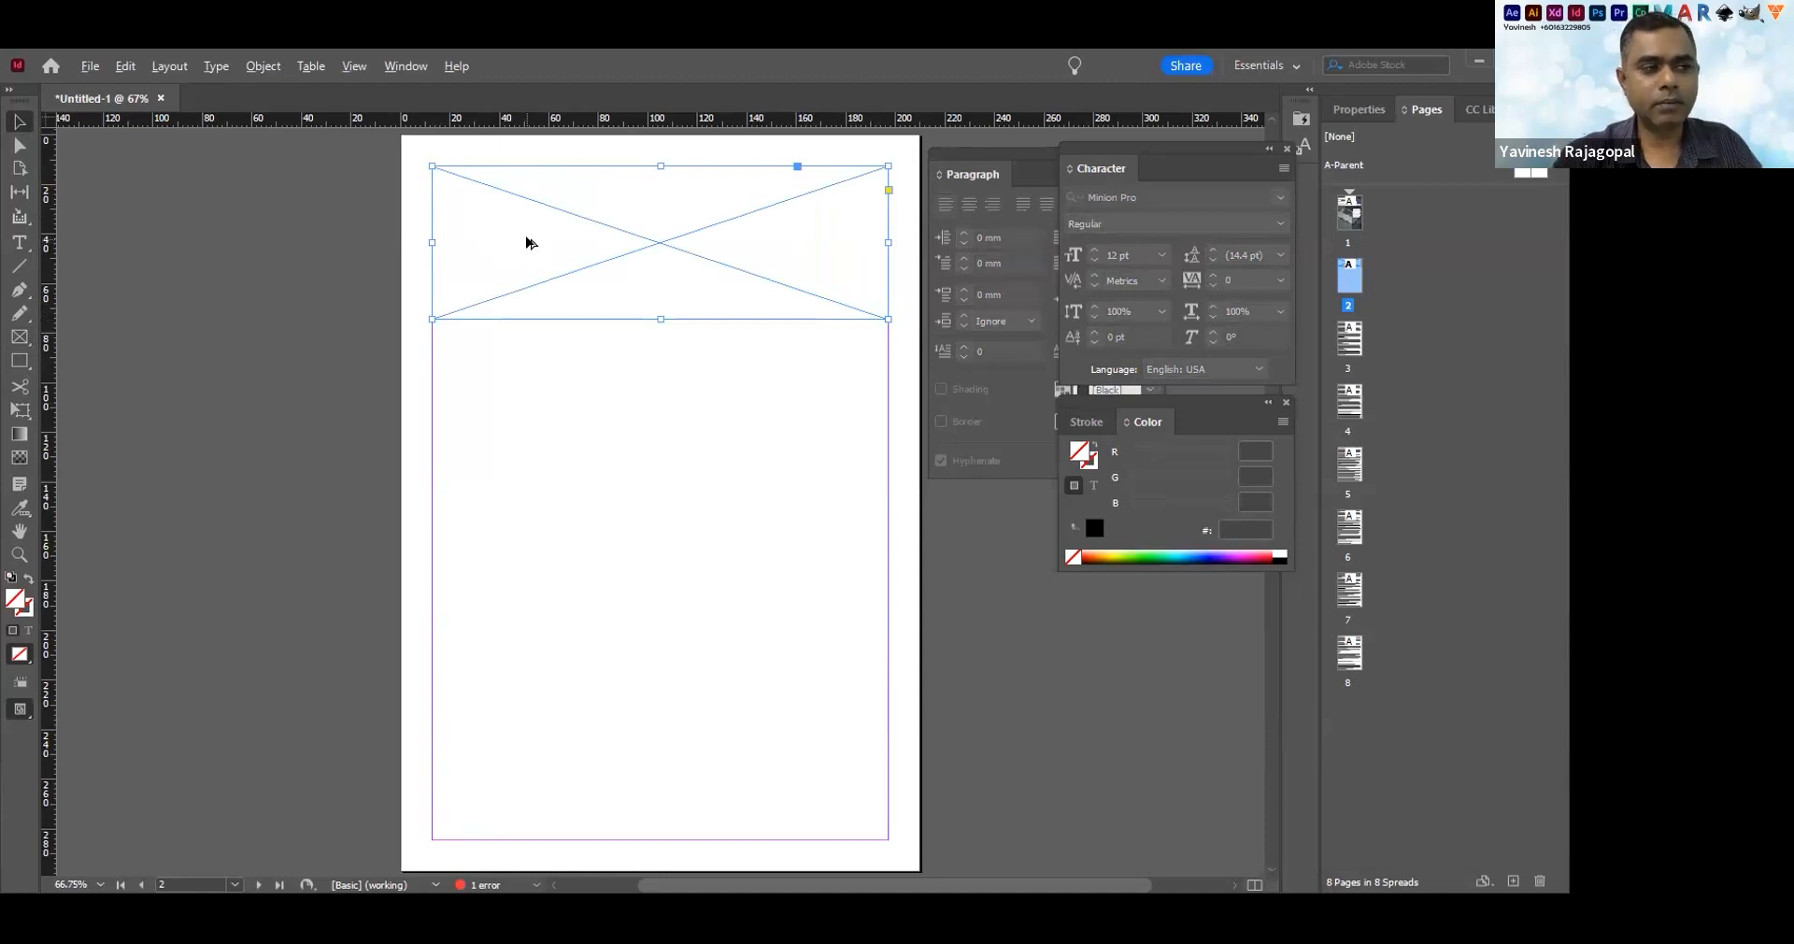
Duplicate the top frame three times down page 2 with equal gaps, making a stack of four aligned frames
left_click_drag(581, 241, 570, 397)
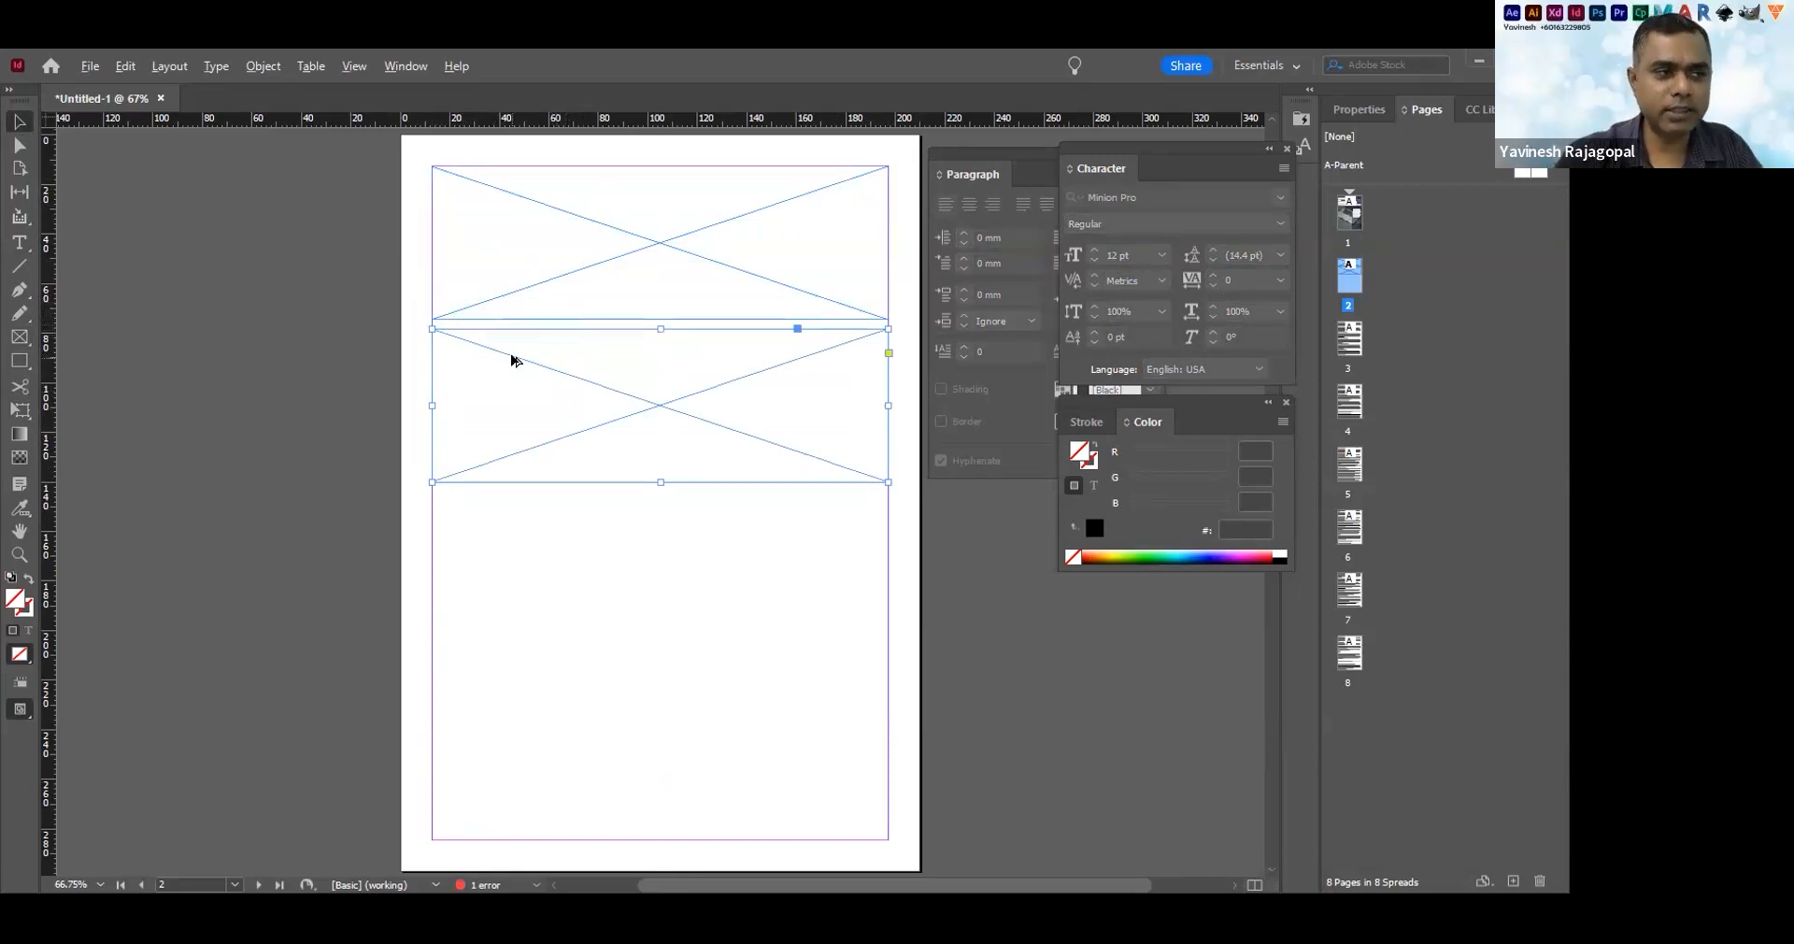
left_click_drag(512, 360, 538, 519)
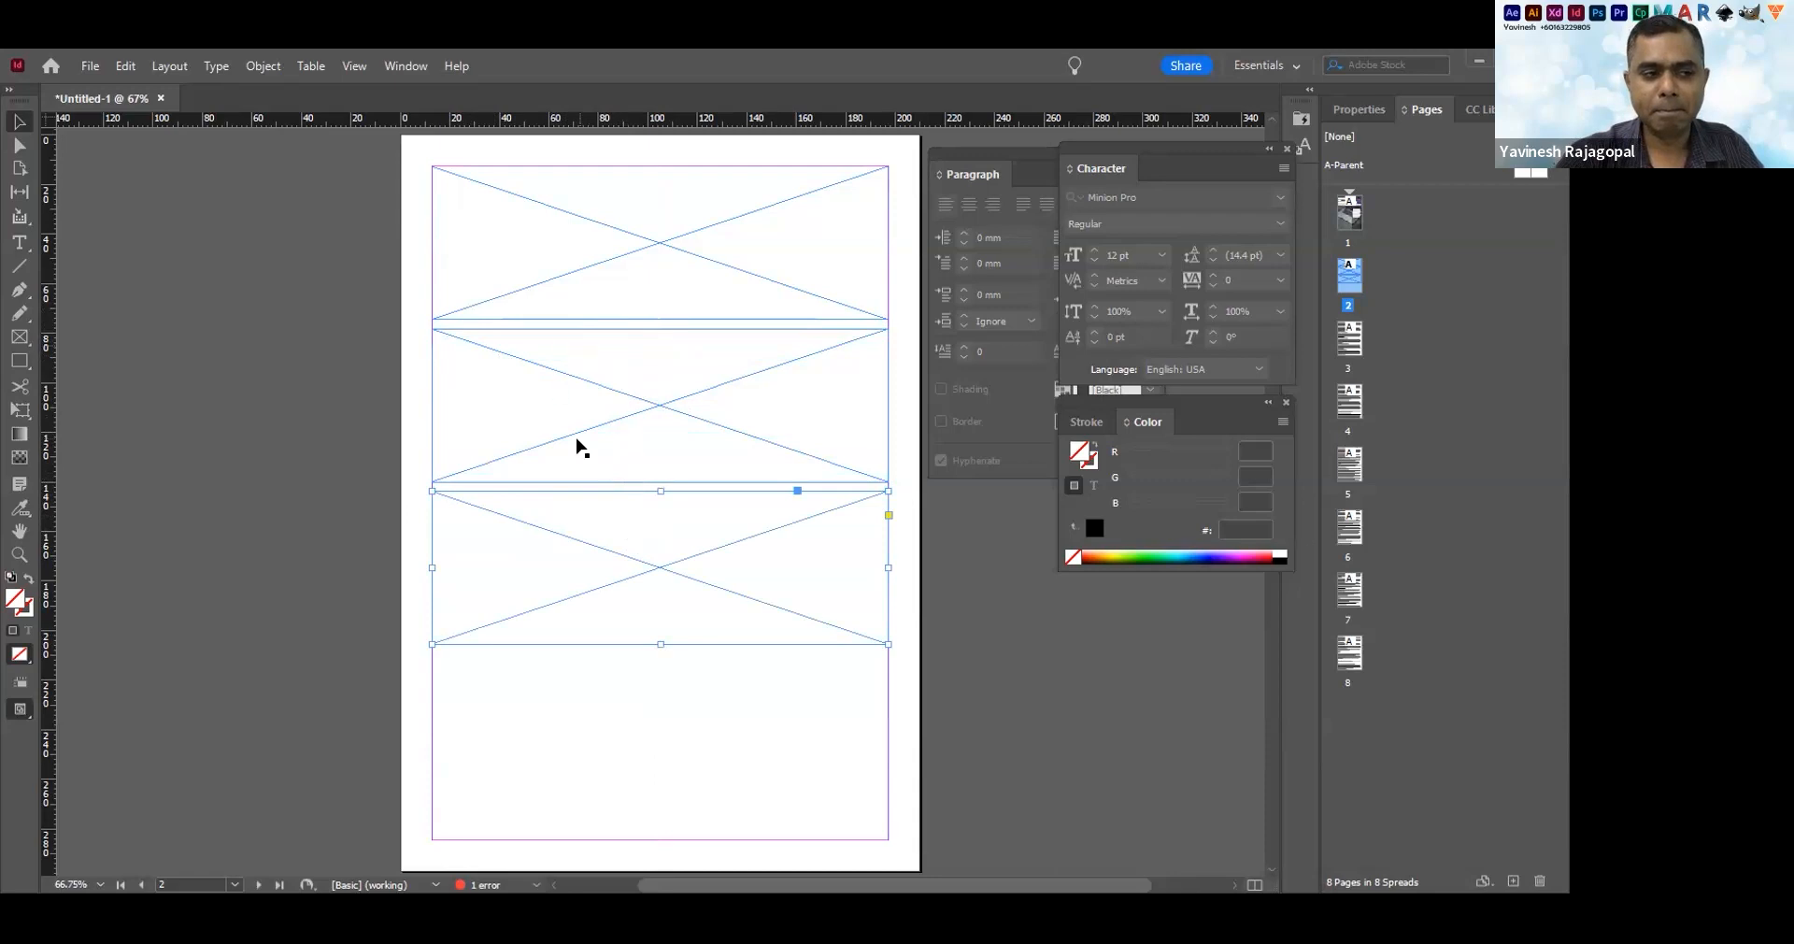
scroll(576, 447, "down", 3)
scroll(553, 376, "down", 1)
left_click_drag(550, 376, 562, 536)
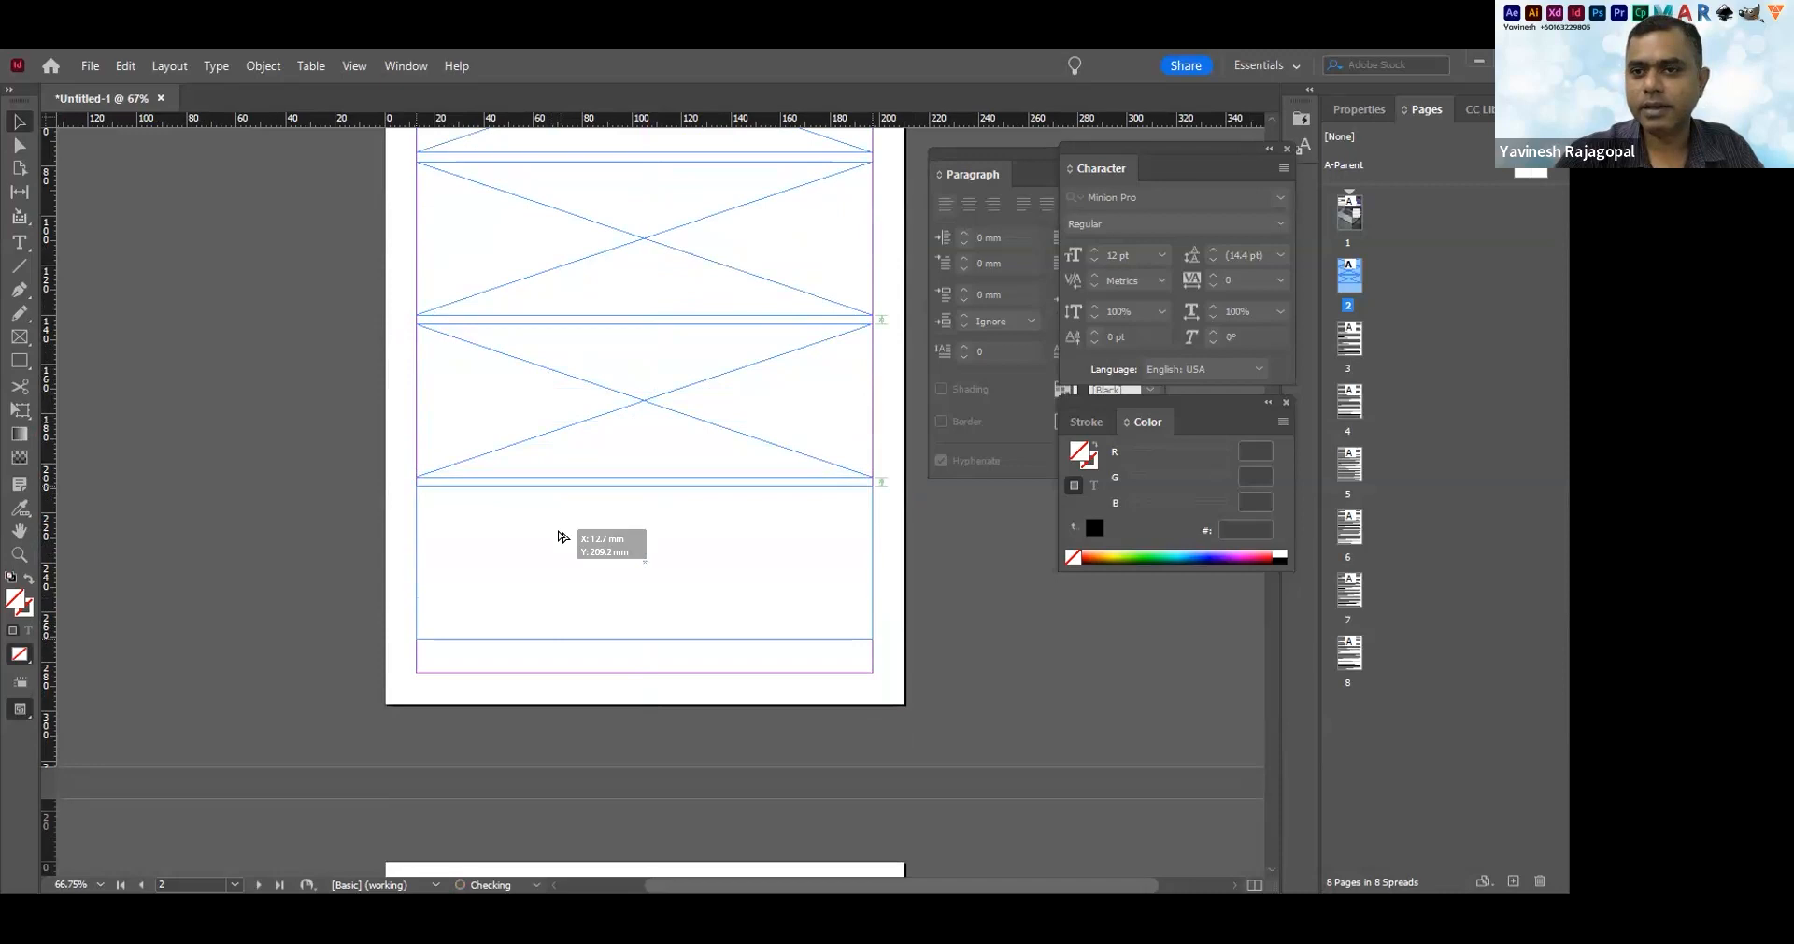
left_click_drag(562, 536, 561, 536)
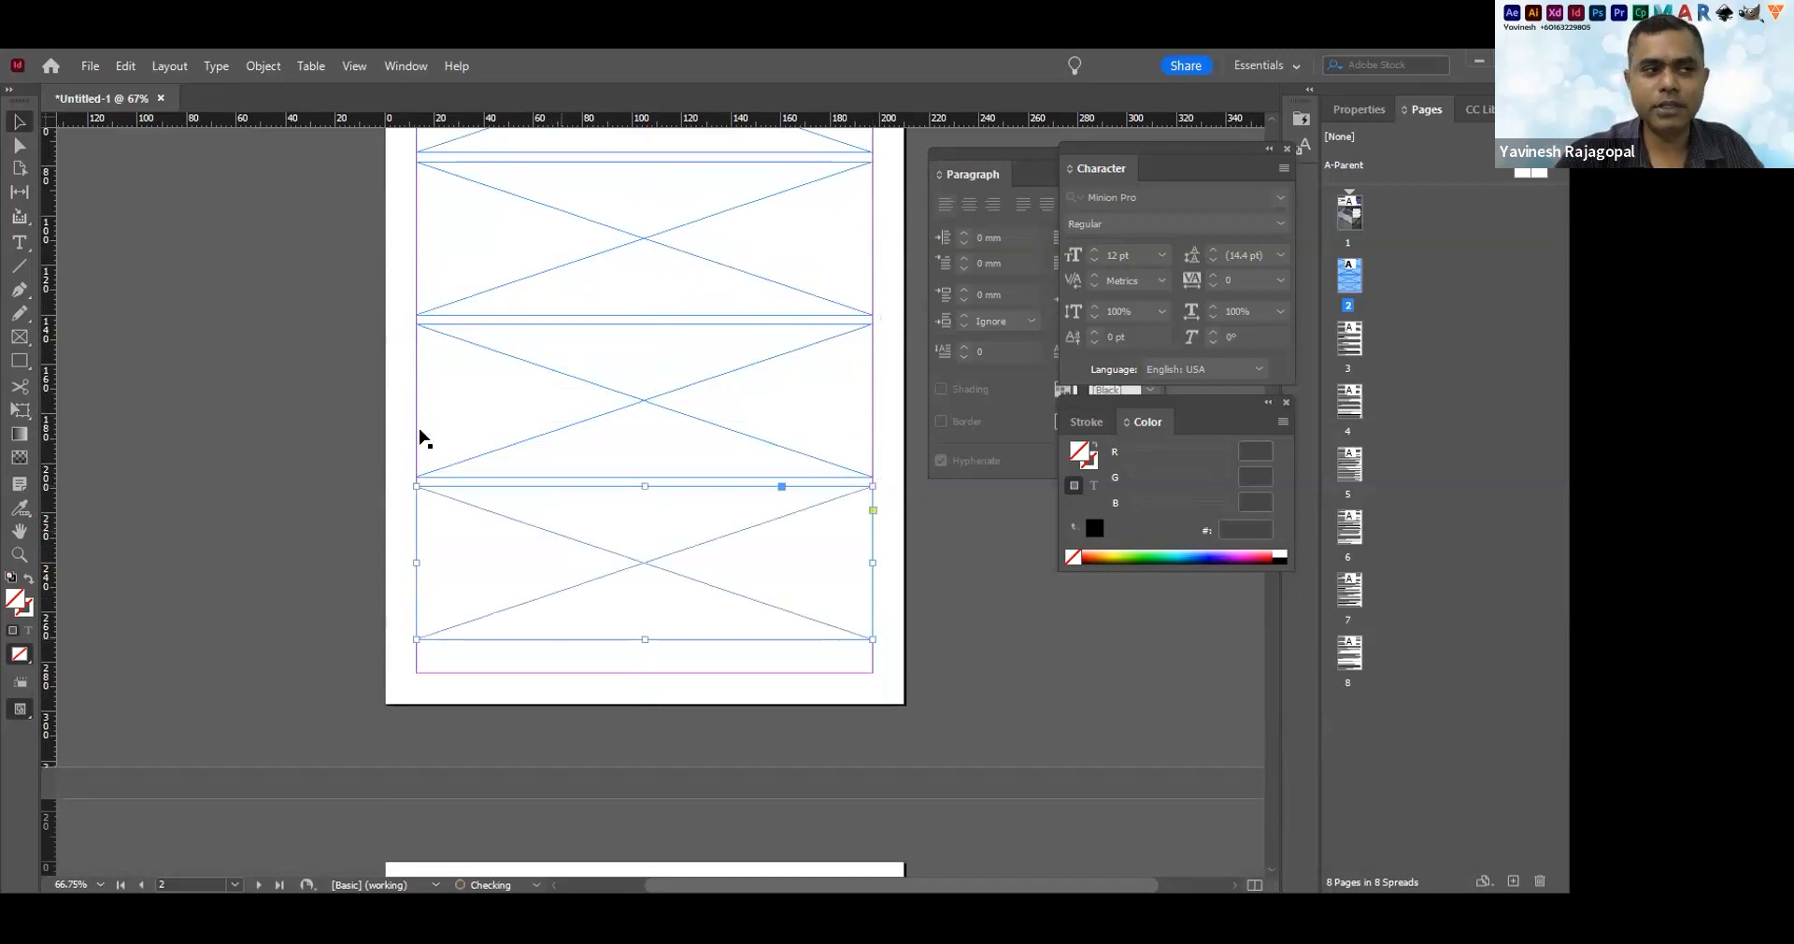
Select all four frames and stretch them together down to page 2's bottom margin, keeping the gaps even
scroll(292, 372, "up", 3)
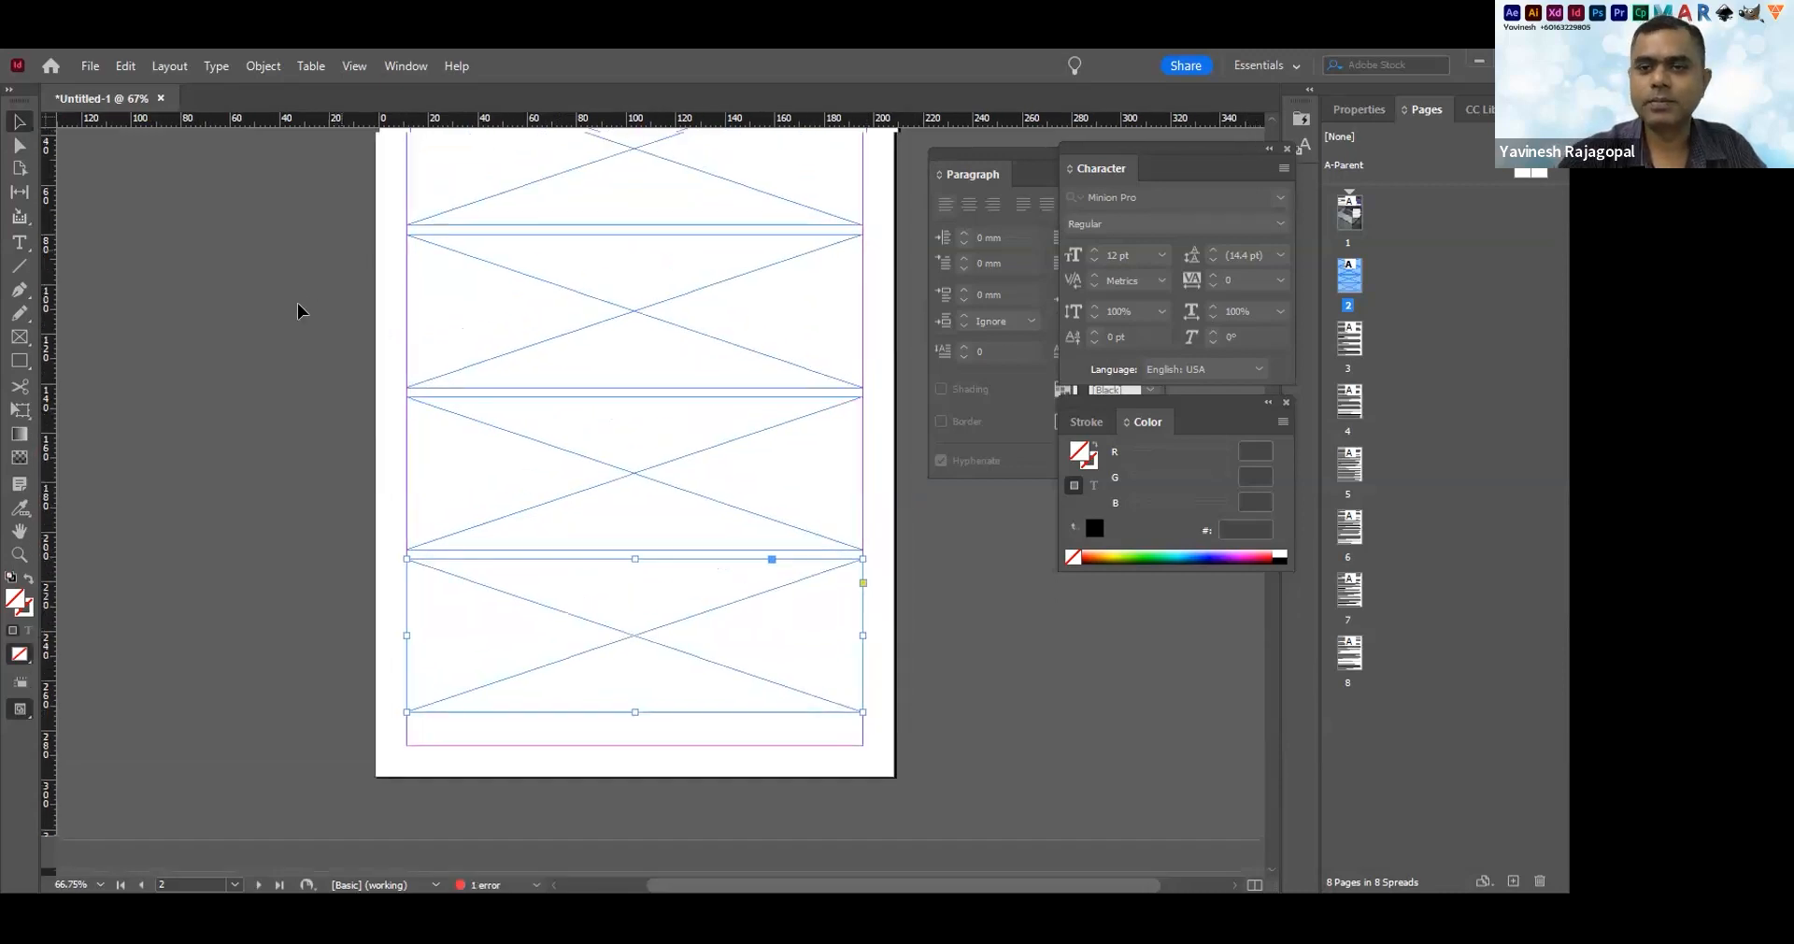
scroll(309, 229, "up", 2)
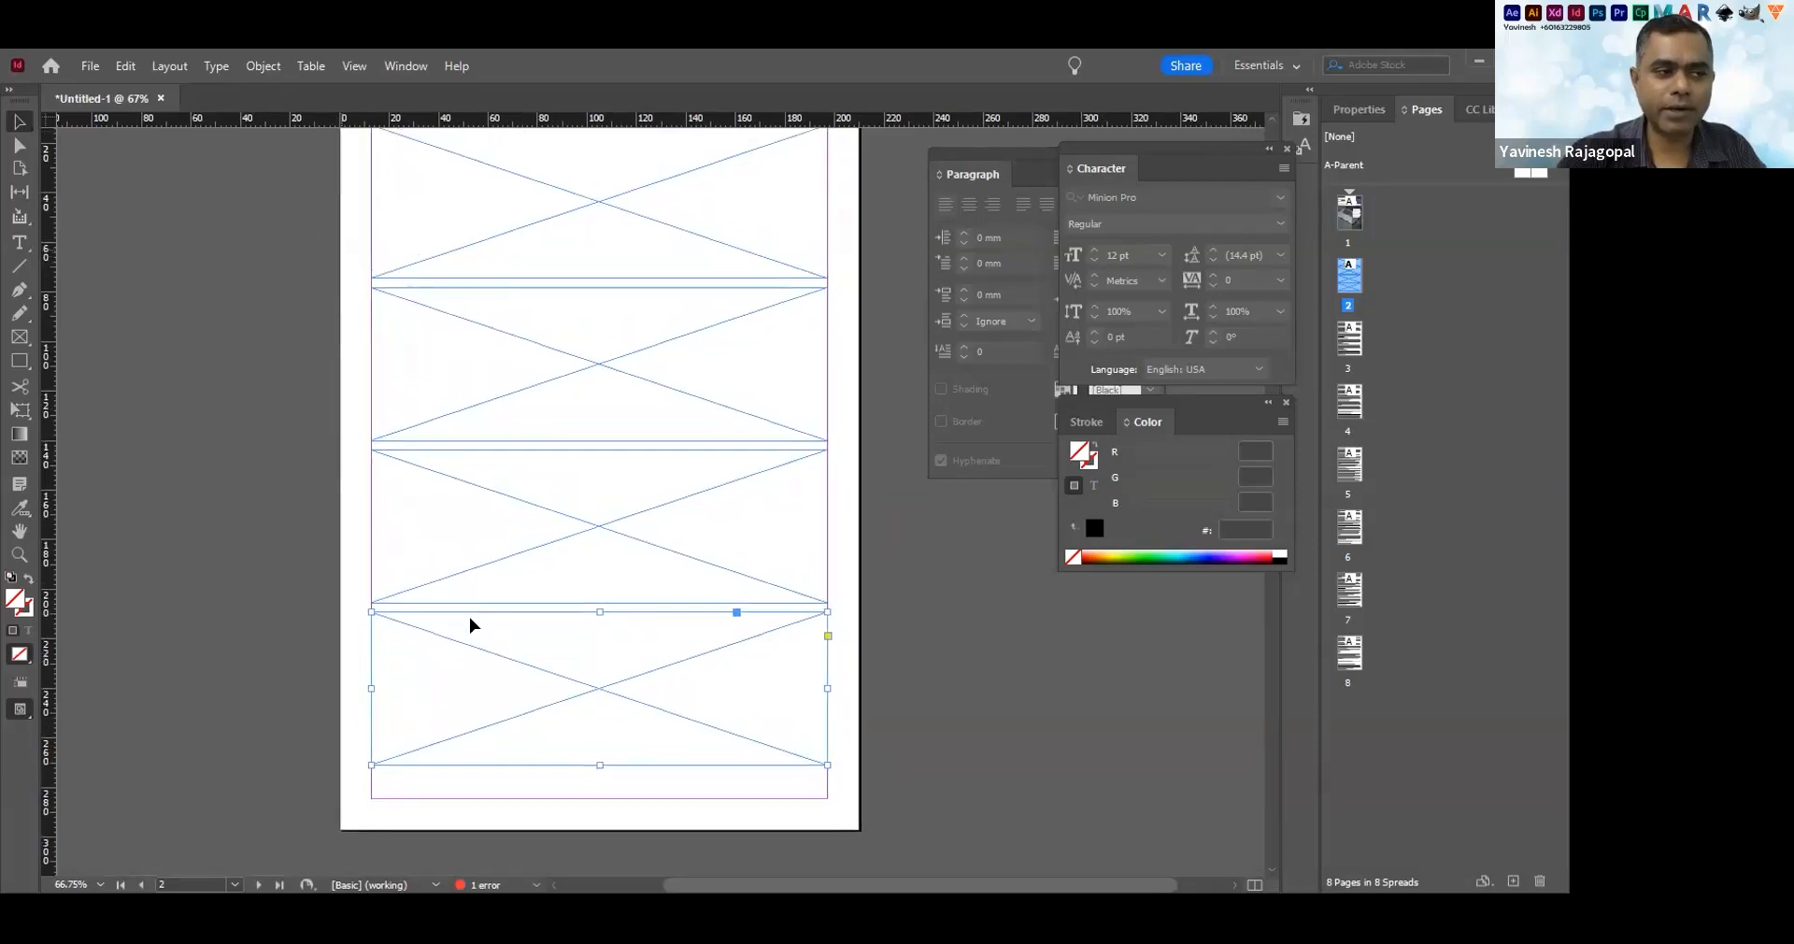
left_click(320, 275)
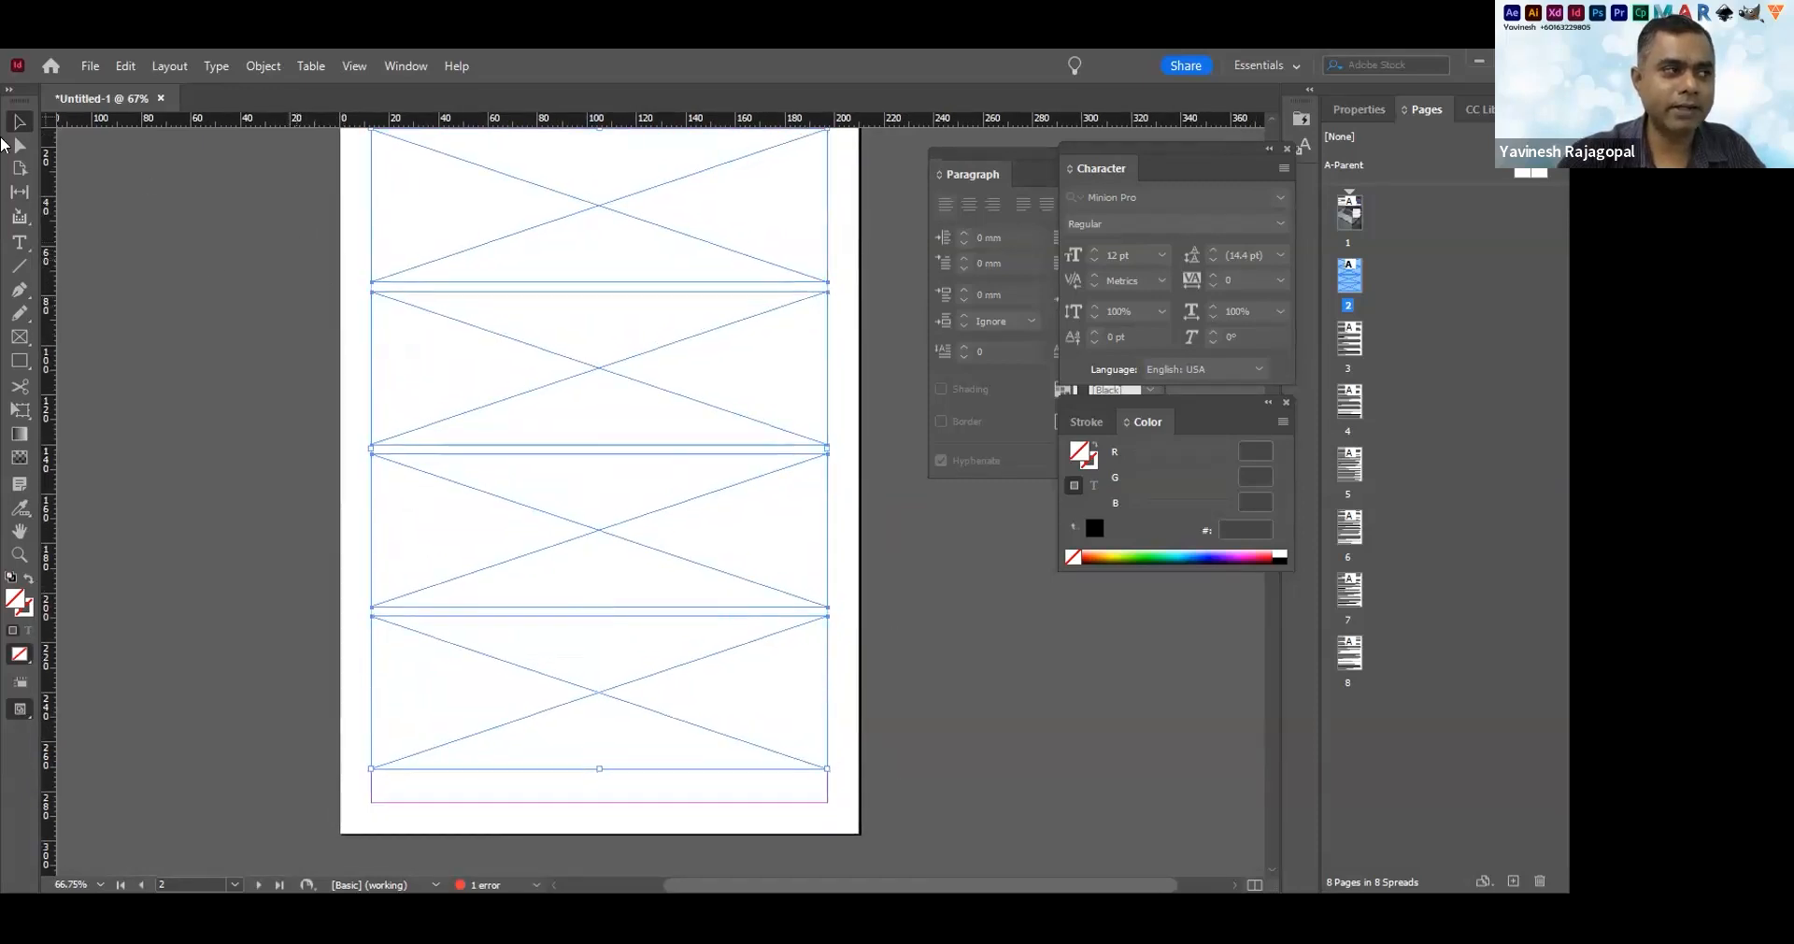
left_click(19, 121)
left_click_drag(292, 242, 606, 528)
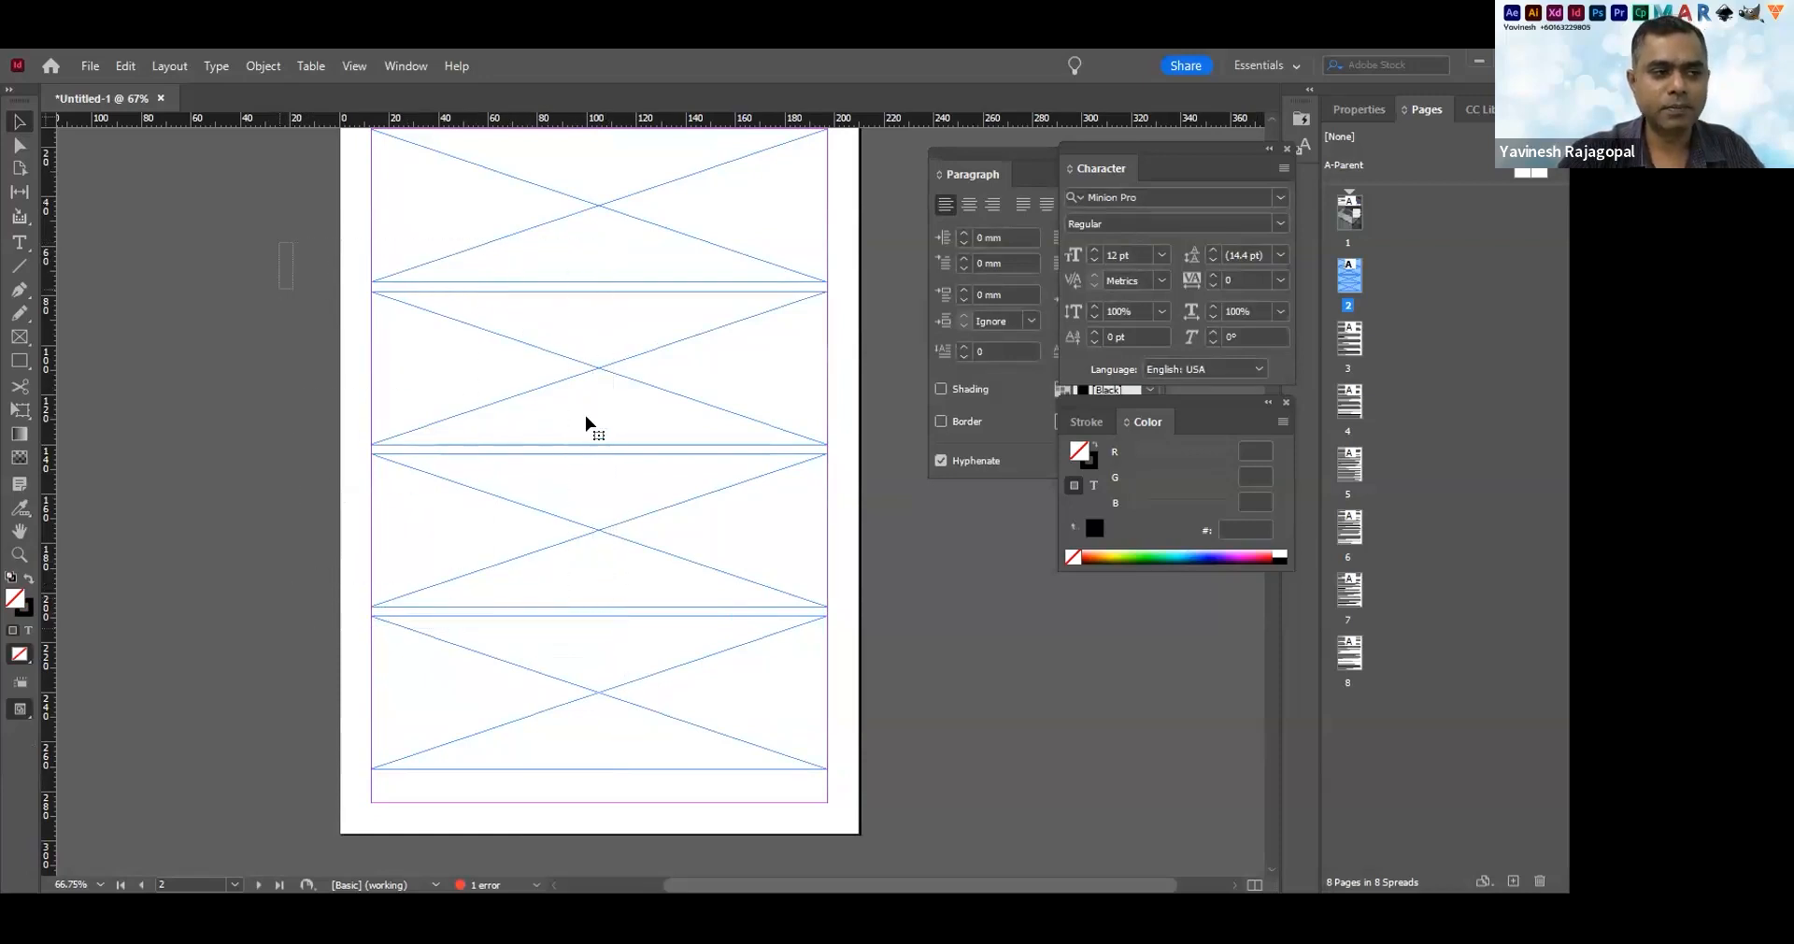
scroll(595, 521, "down", 1)
scroll(595, 520, "down", 3)
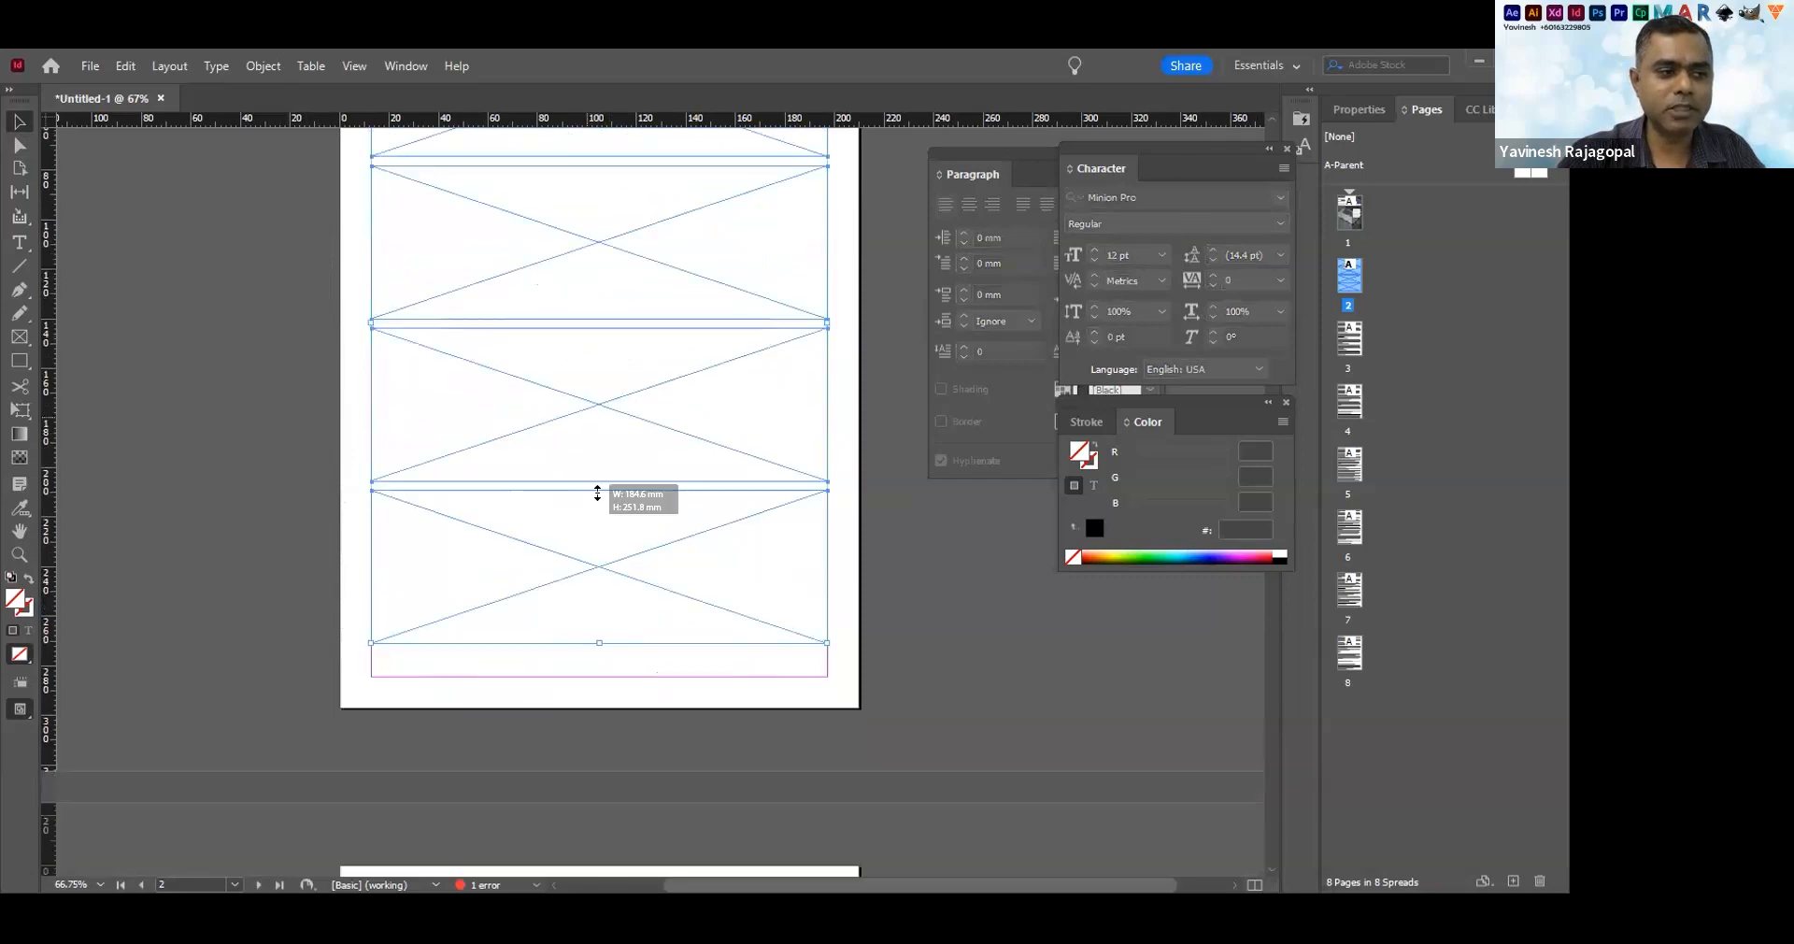
left_click_drag(593, 398, 594, 546)
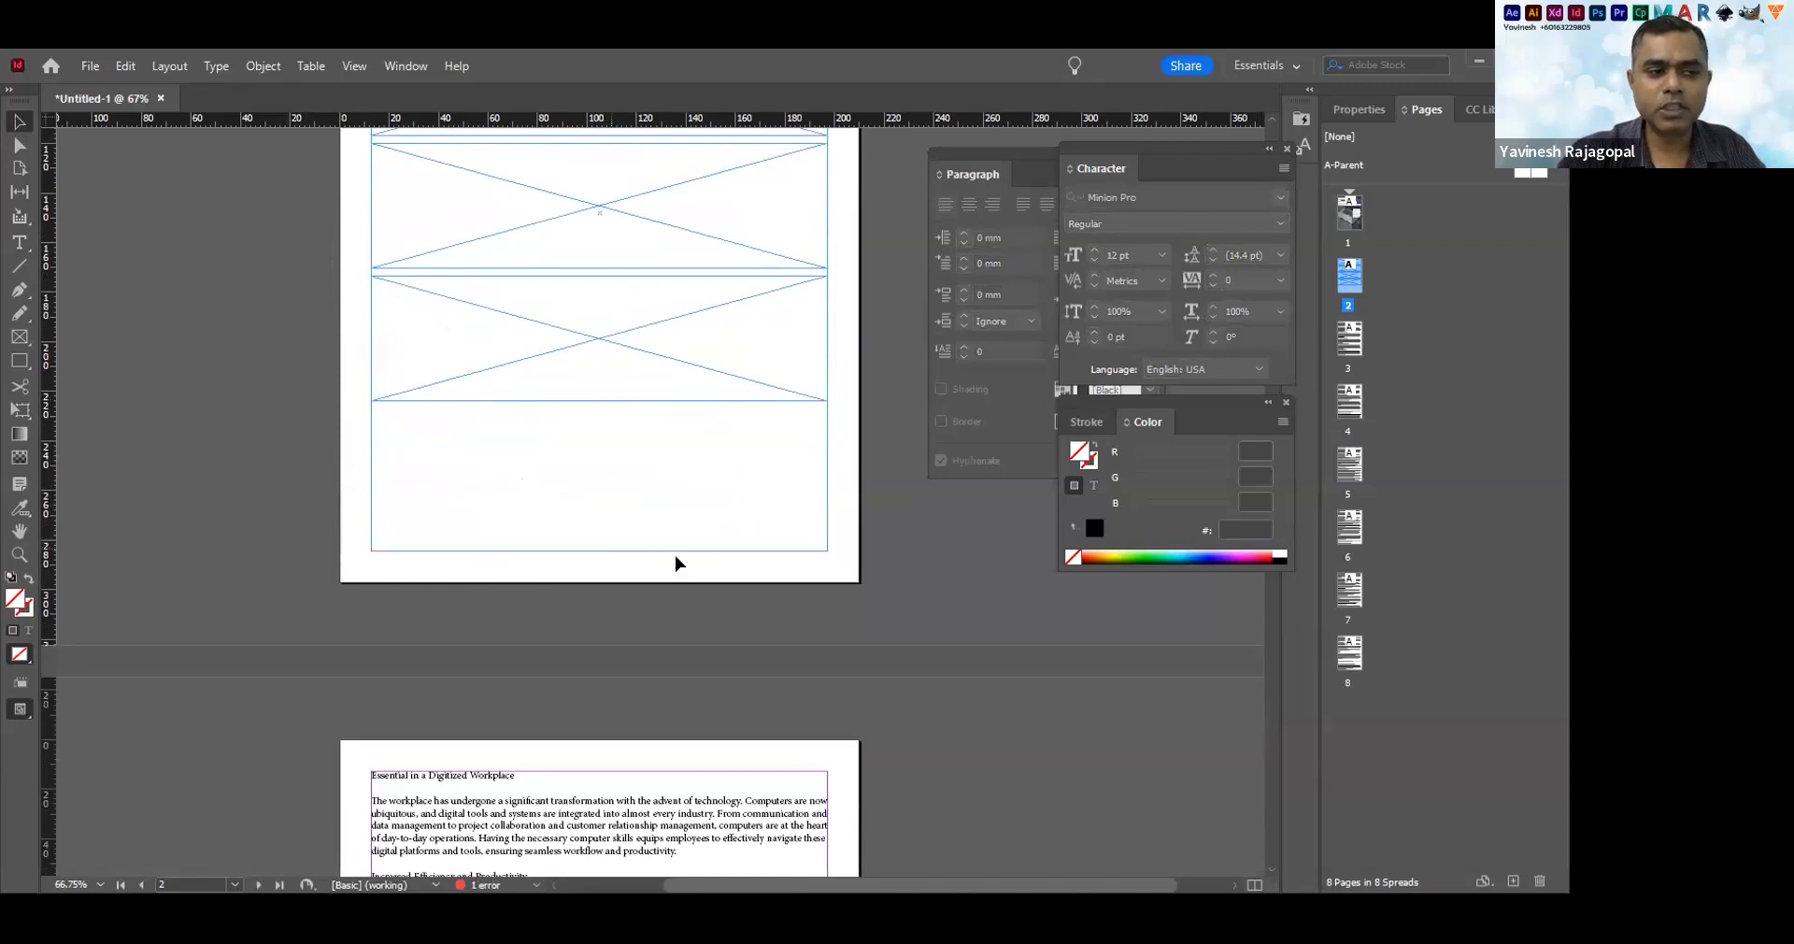
left_click(865, 486)
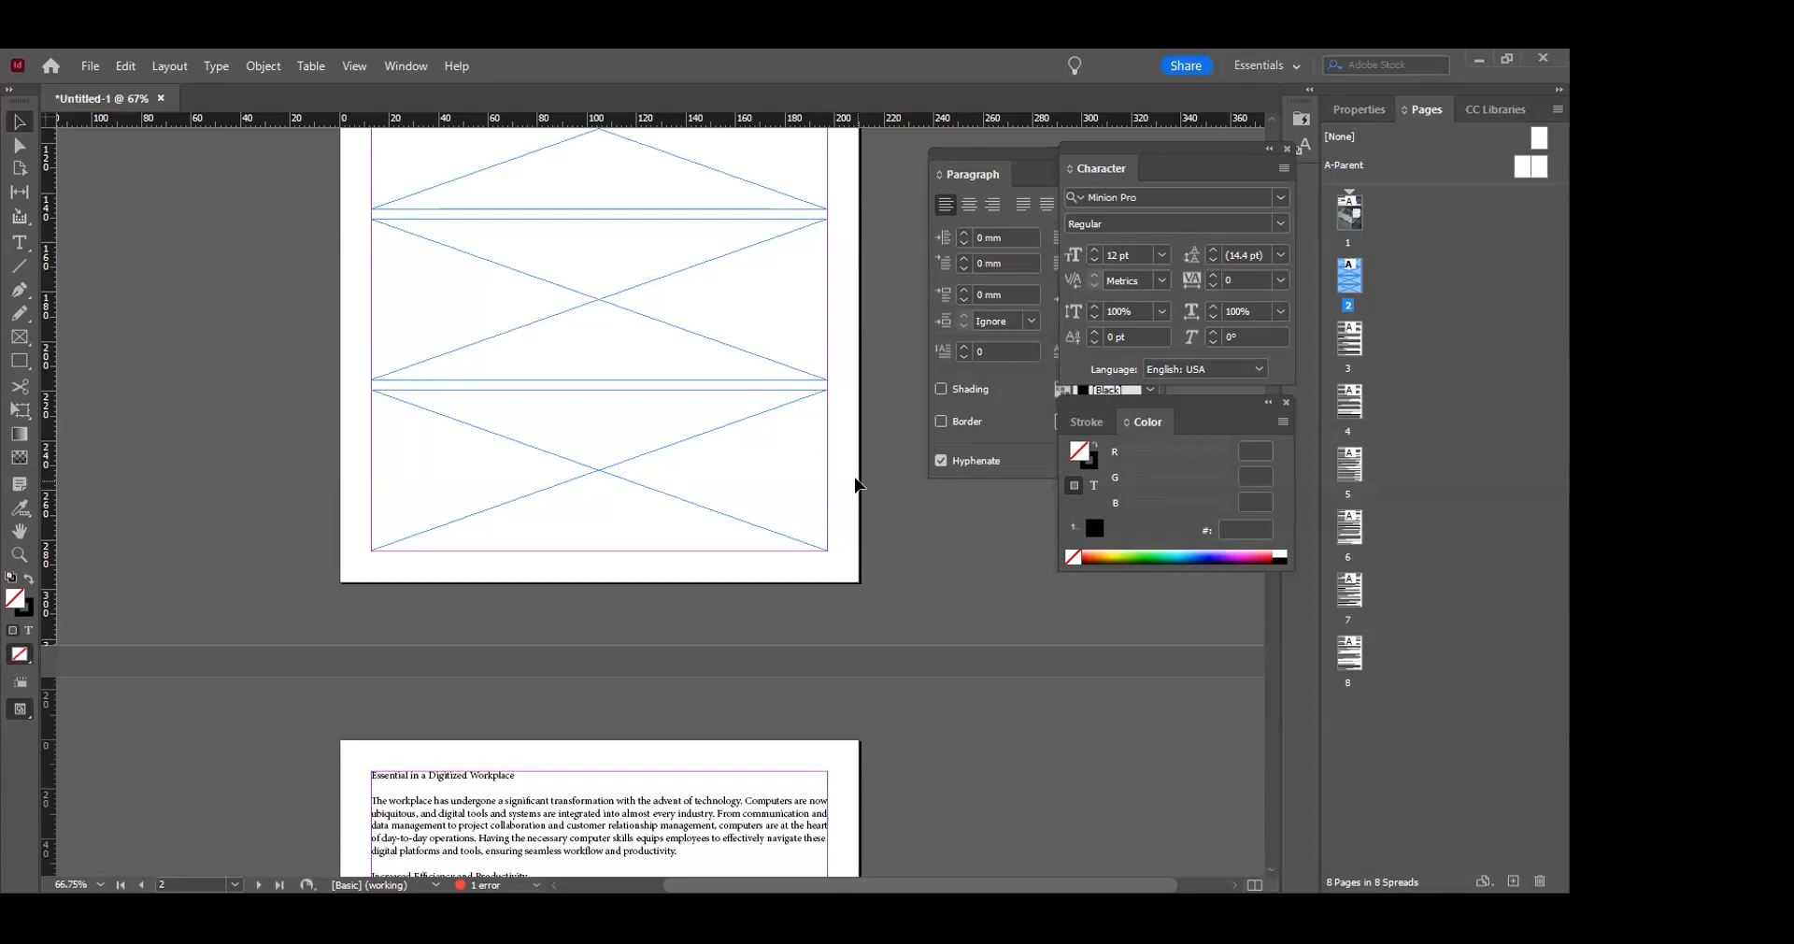
key("ctrl+0")
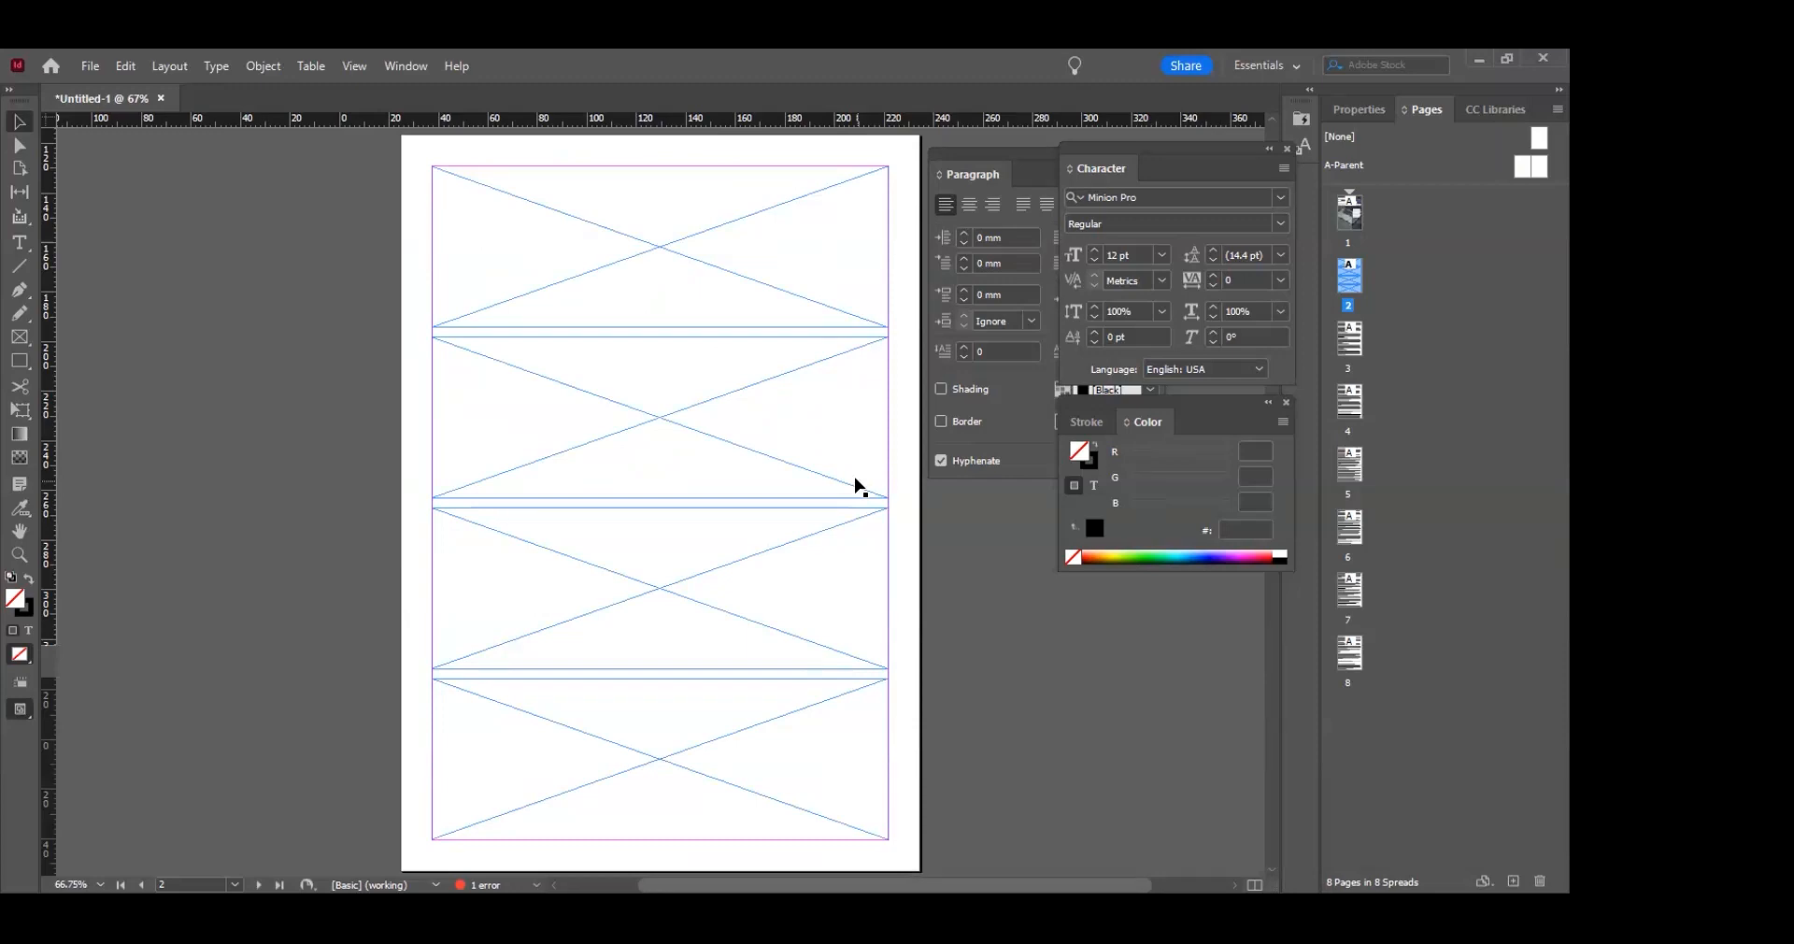
scroll(561, 448, "down", 3)
left_click_drag(385, 146, 657, 689)
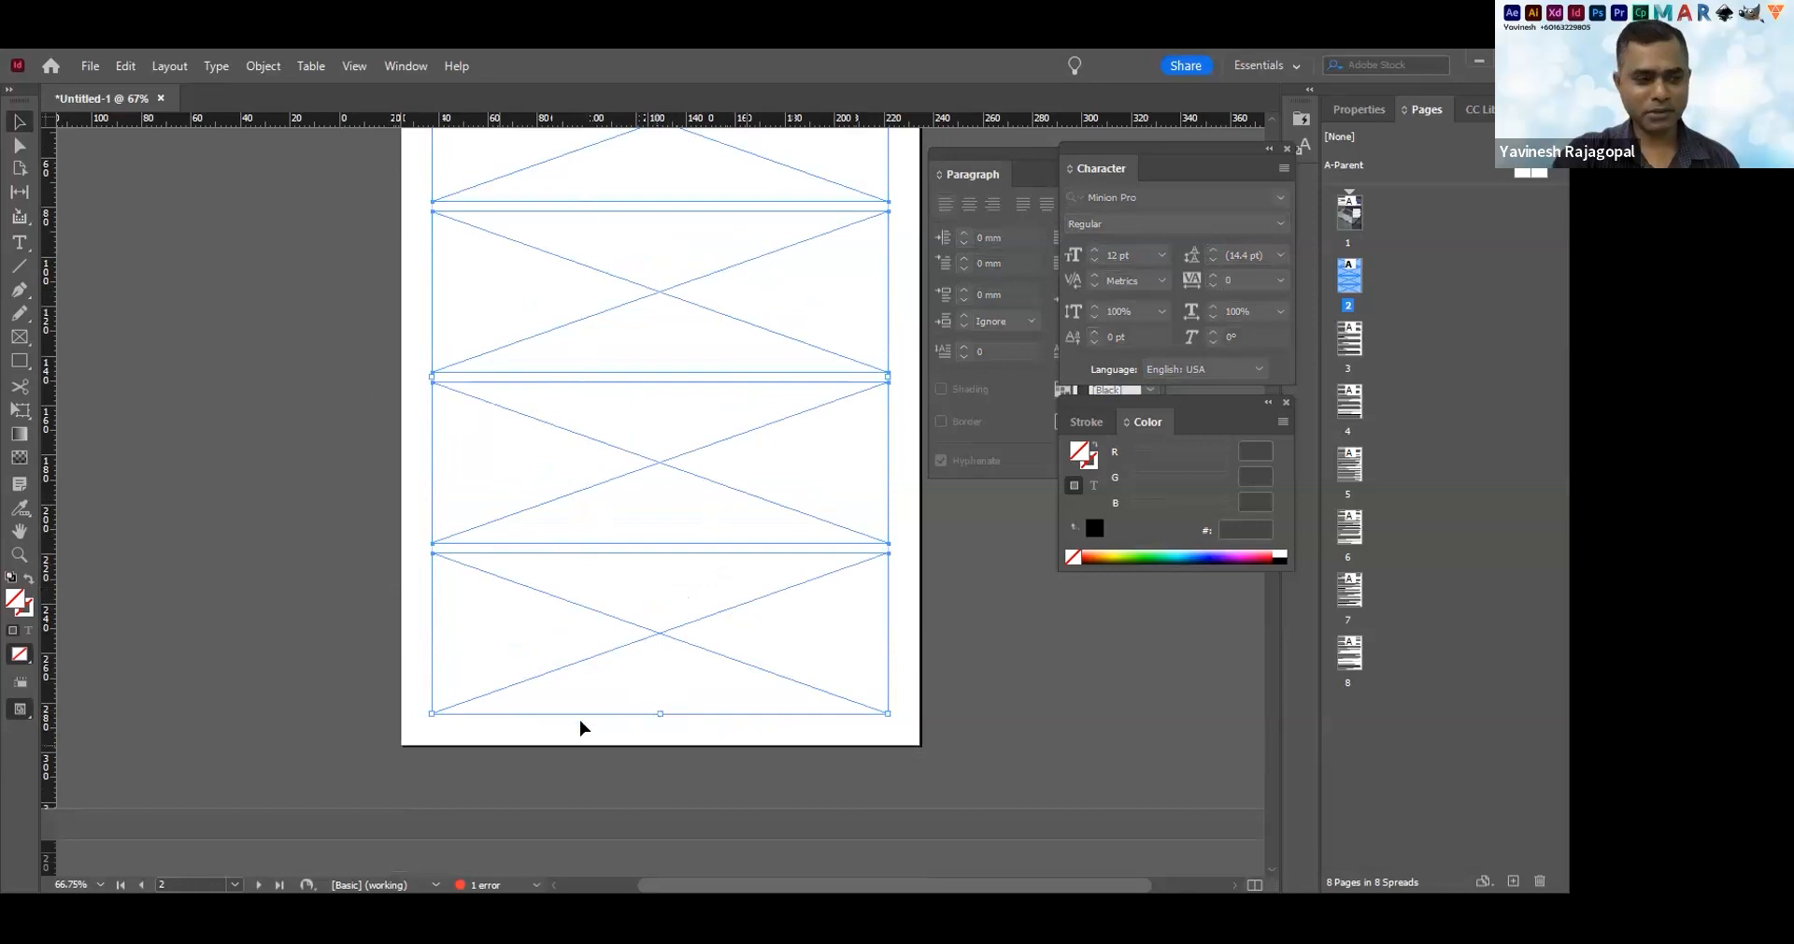
left_click(269, 561)
scroll(269, 561, "up", 5)
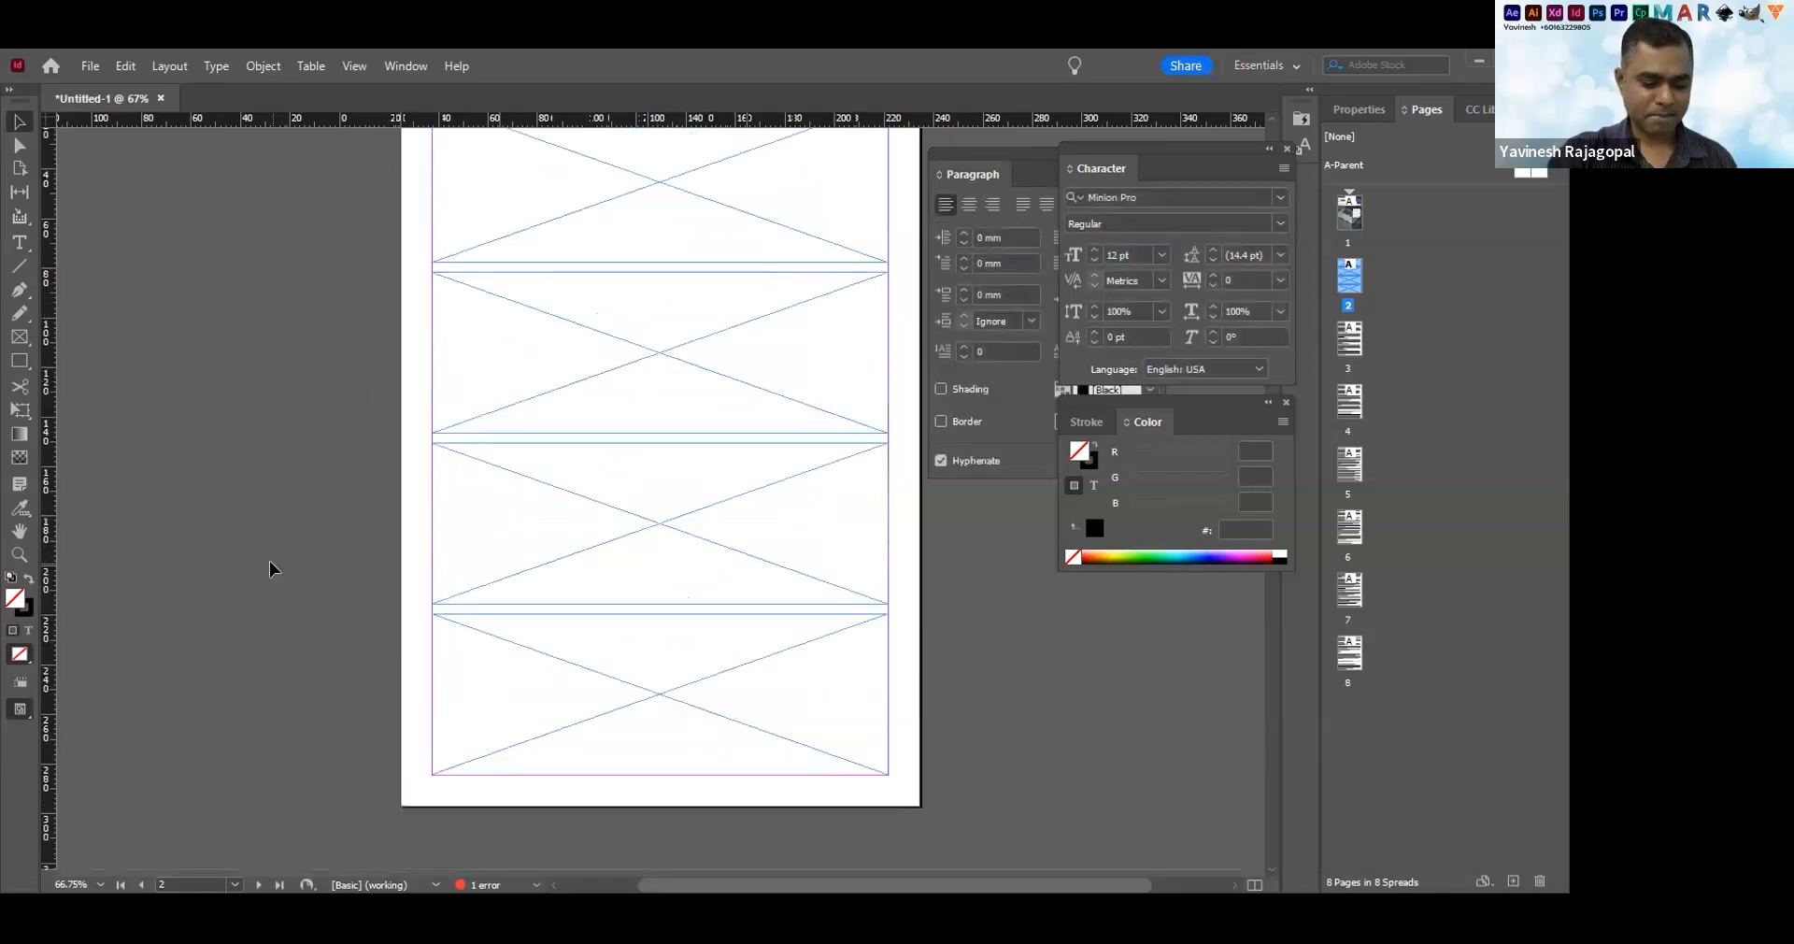
scroll(276, 553, "up", 4)
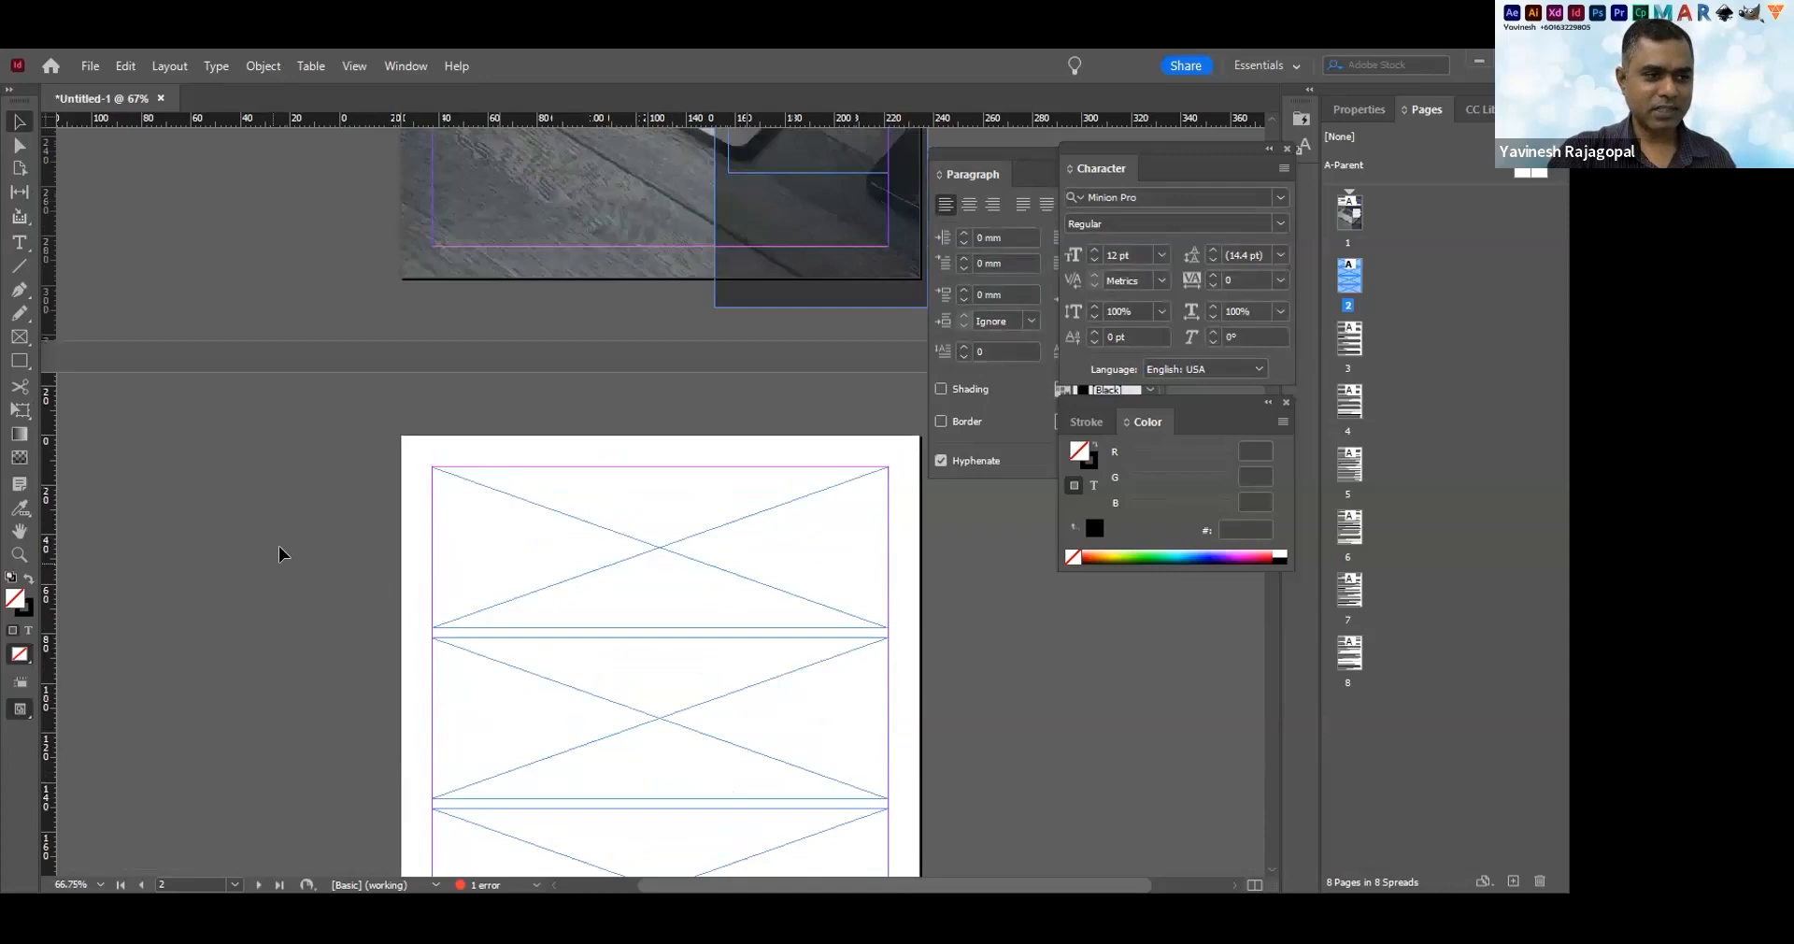
Place the photo pexels-cottonbro-studio-4861299.jpg from the Education for life folder in page 2's top frame
scroll(645, 430, "down", 4)
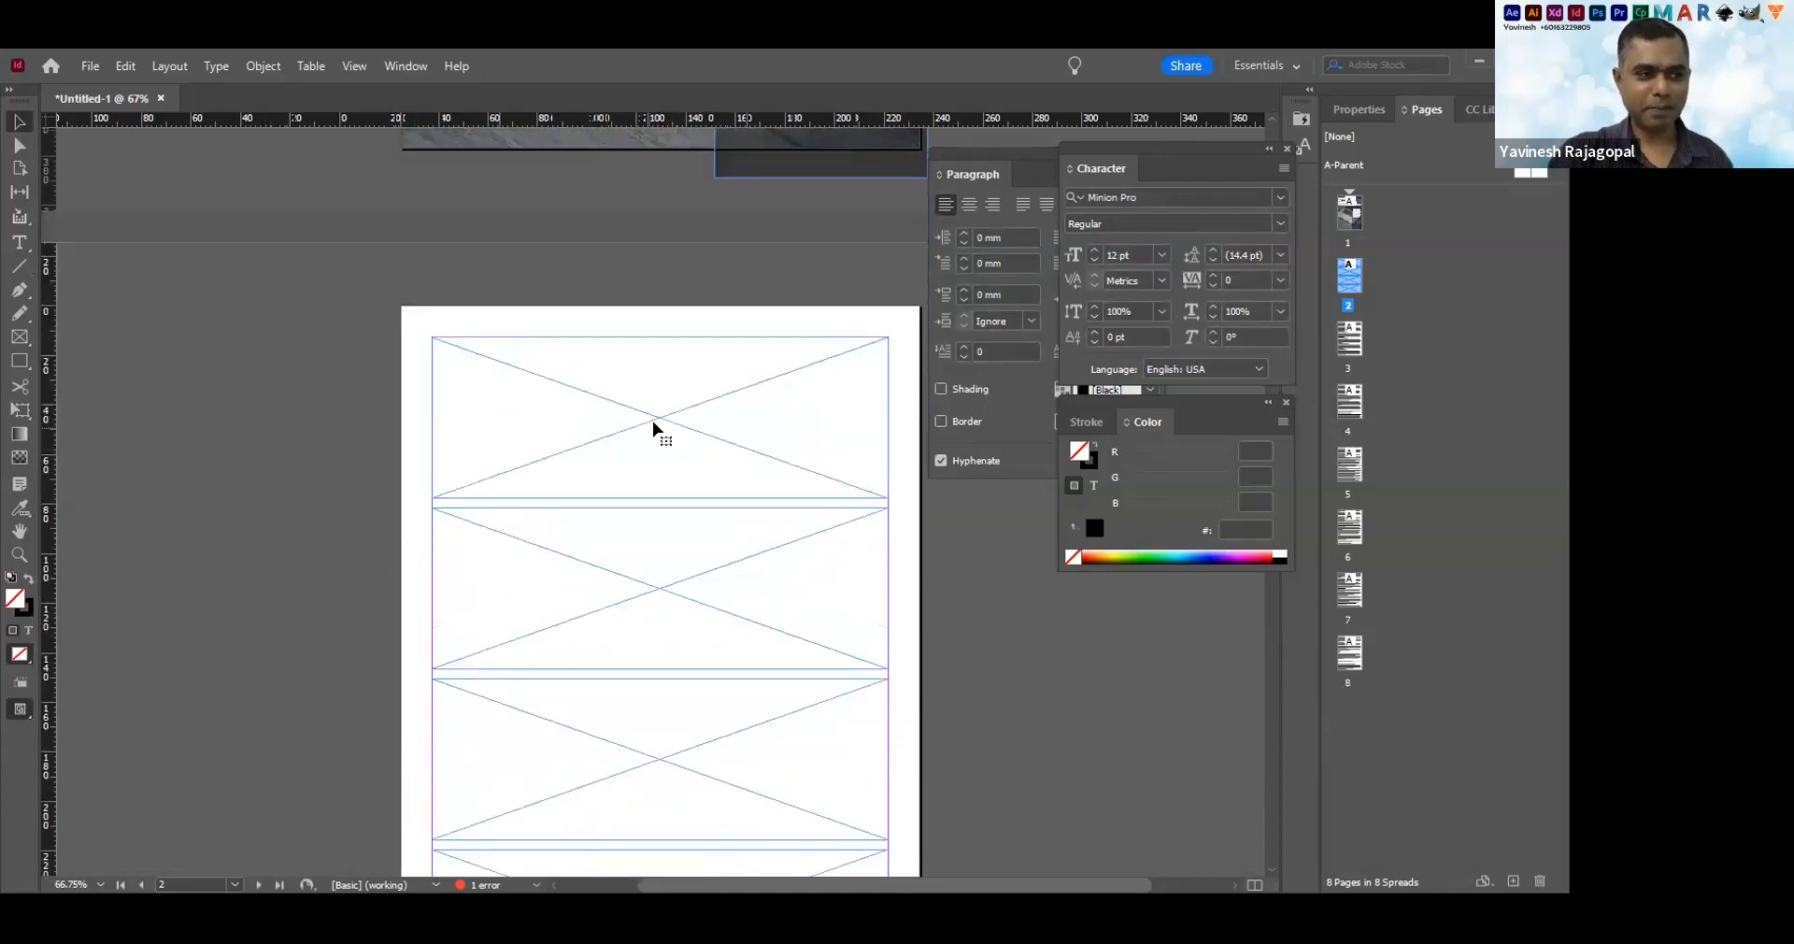
left_click(656, 429)
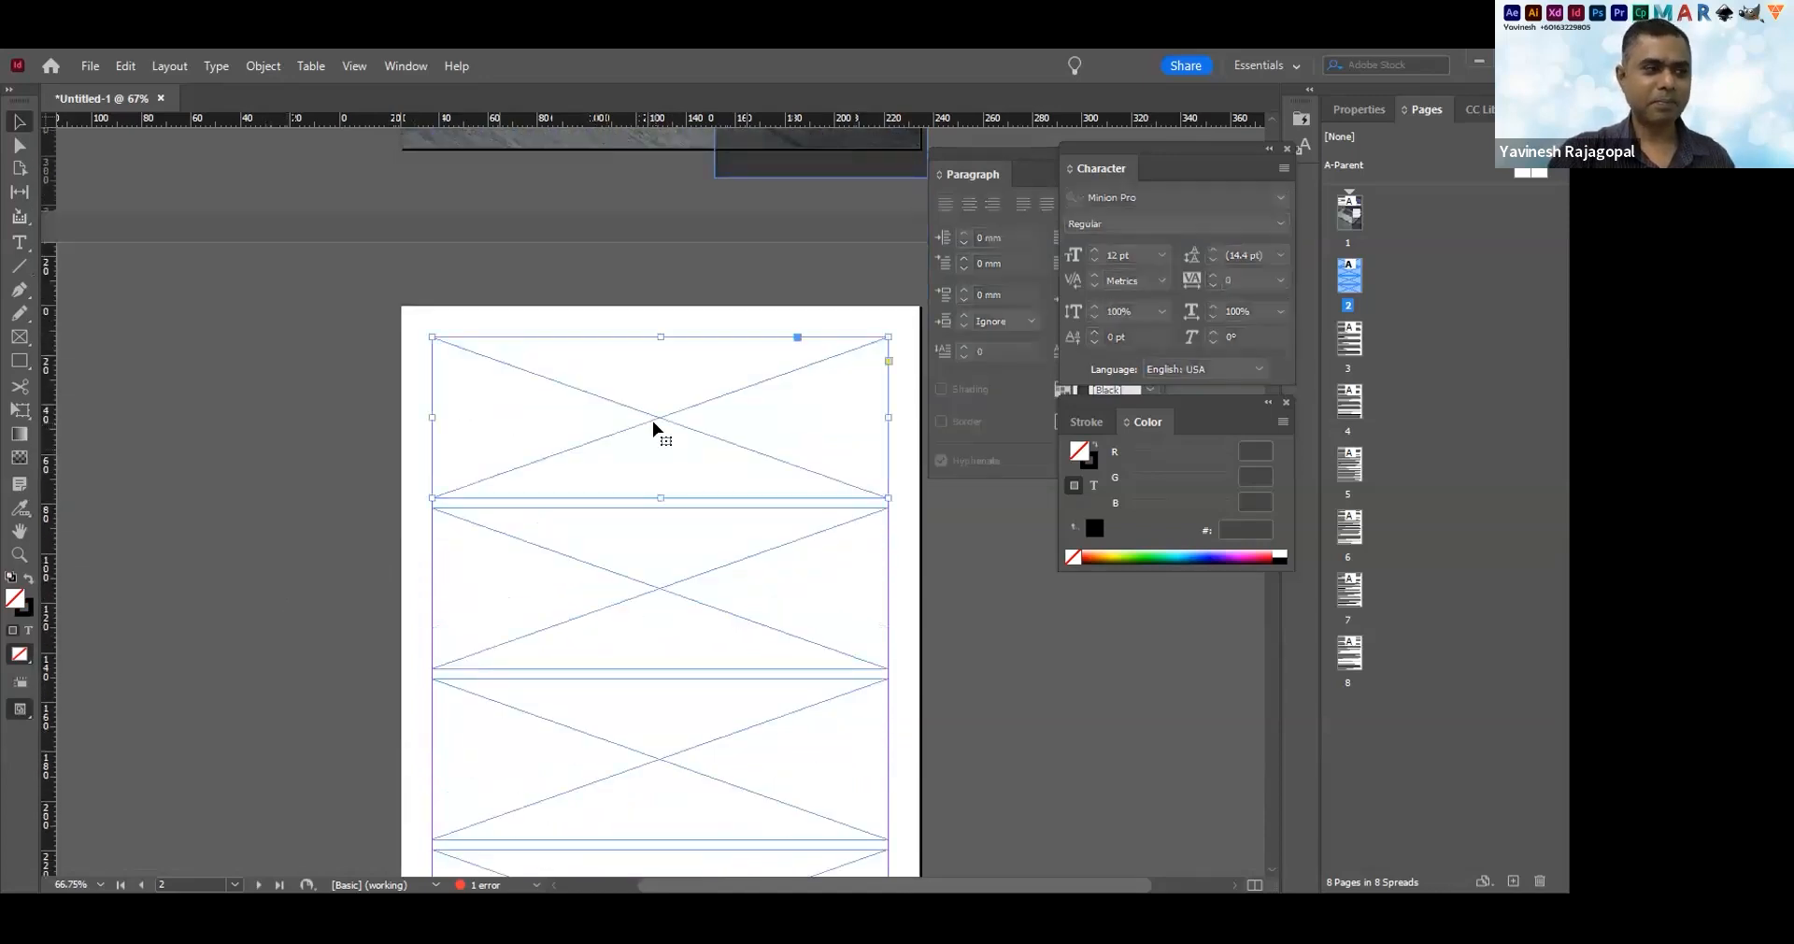
left_click(89, 65)
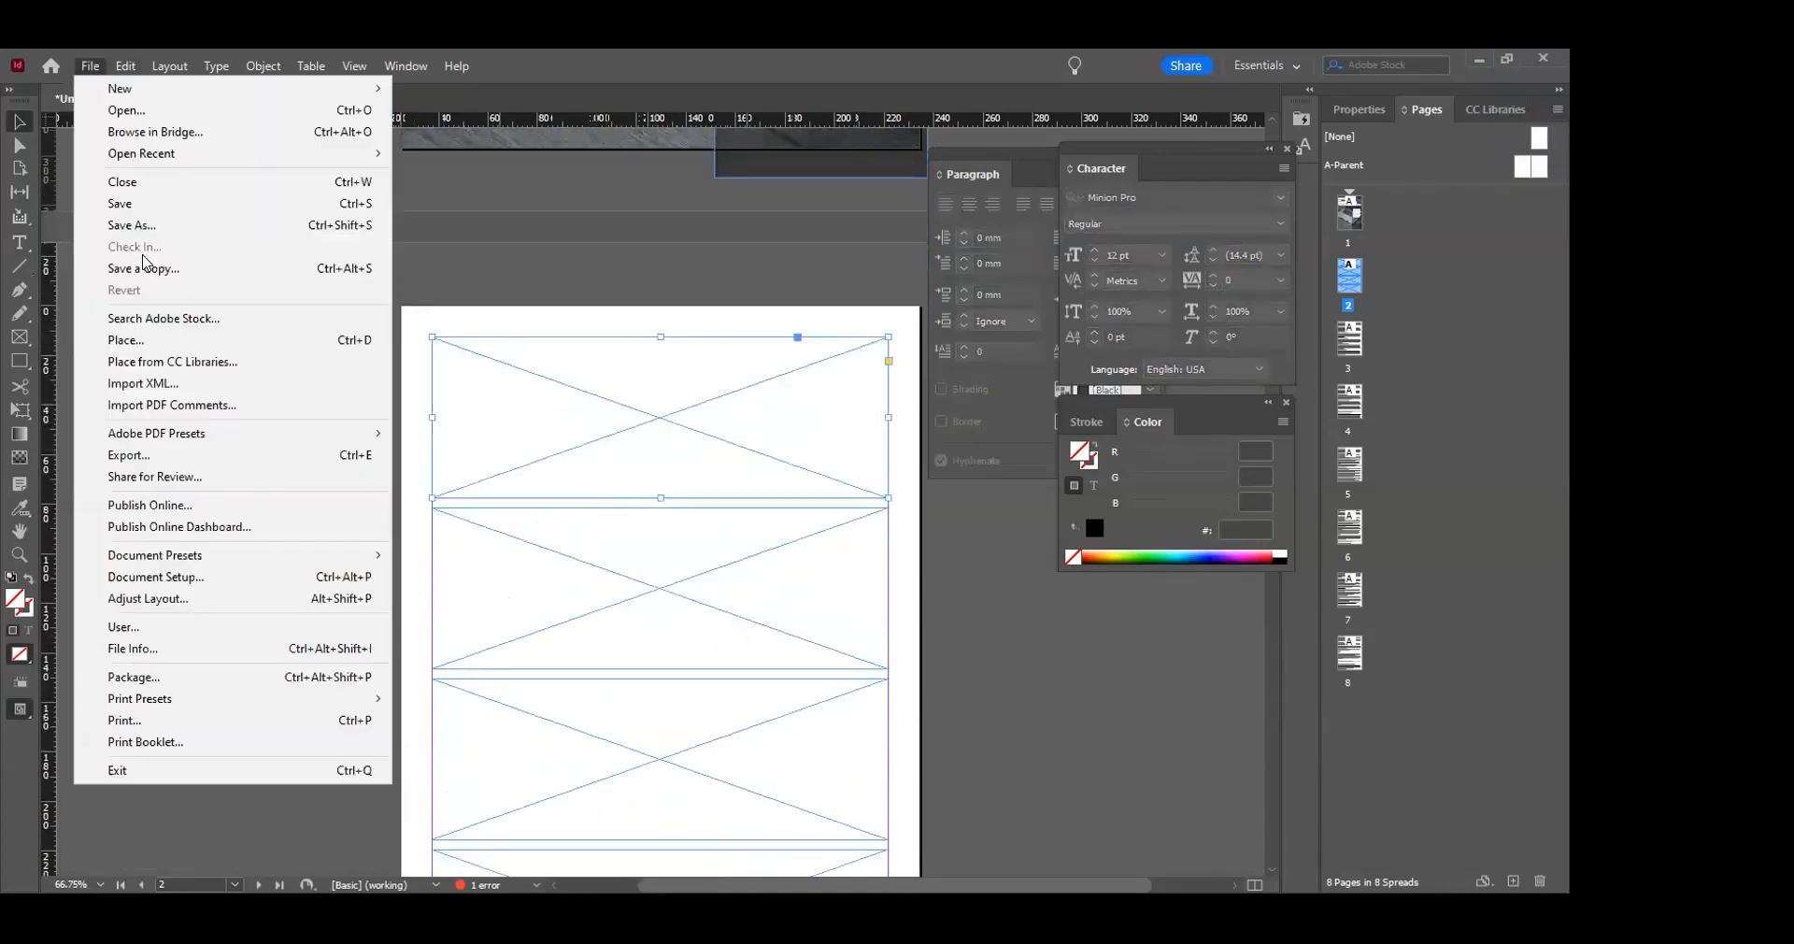
left_click(197, 342)
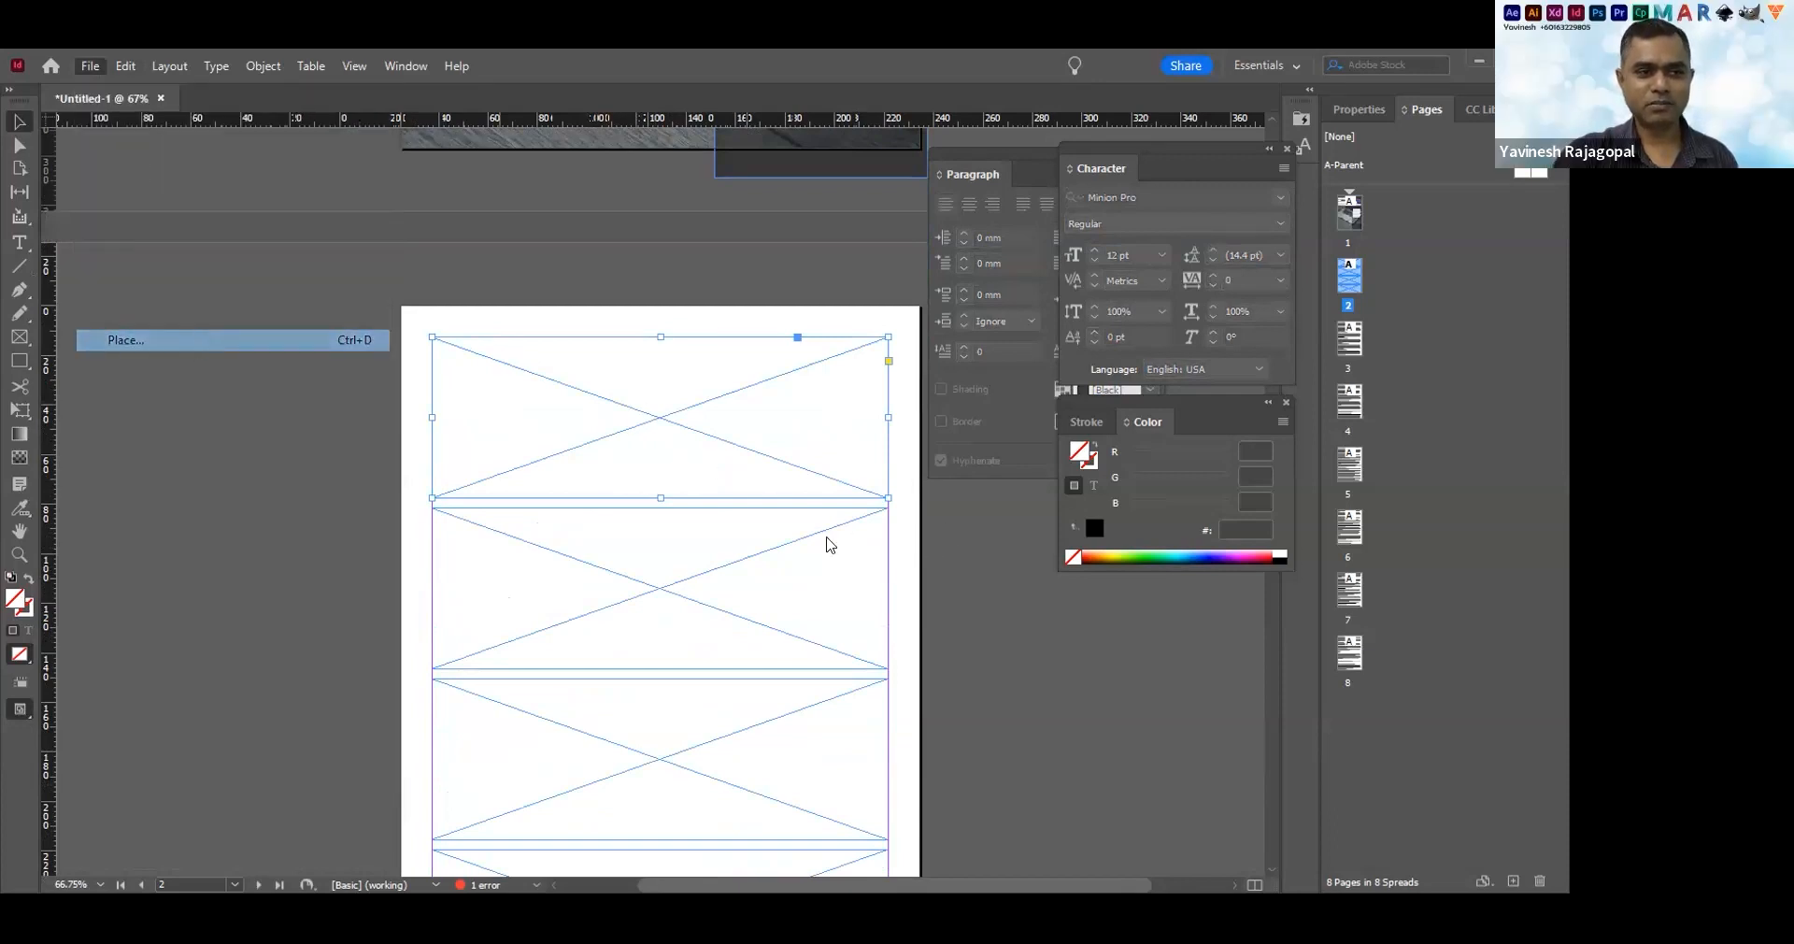
left_click(826, 544)
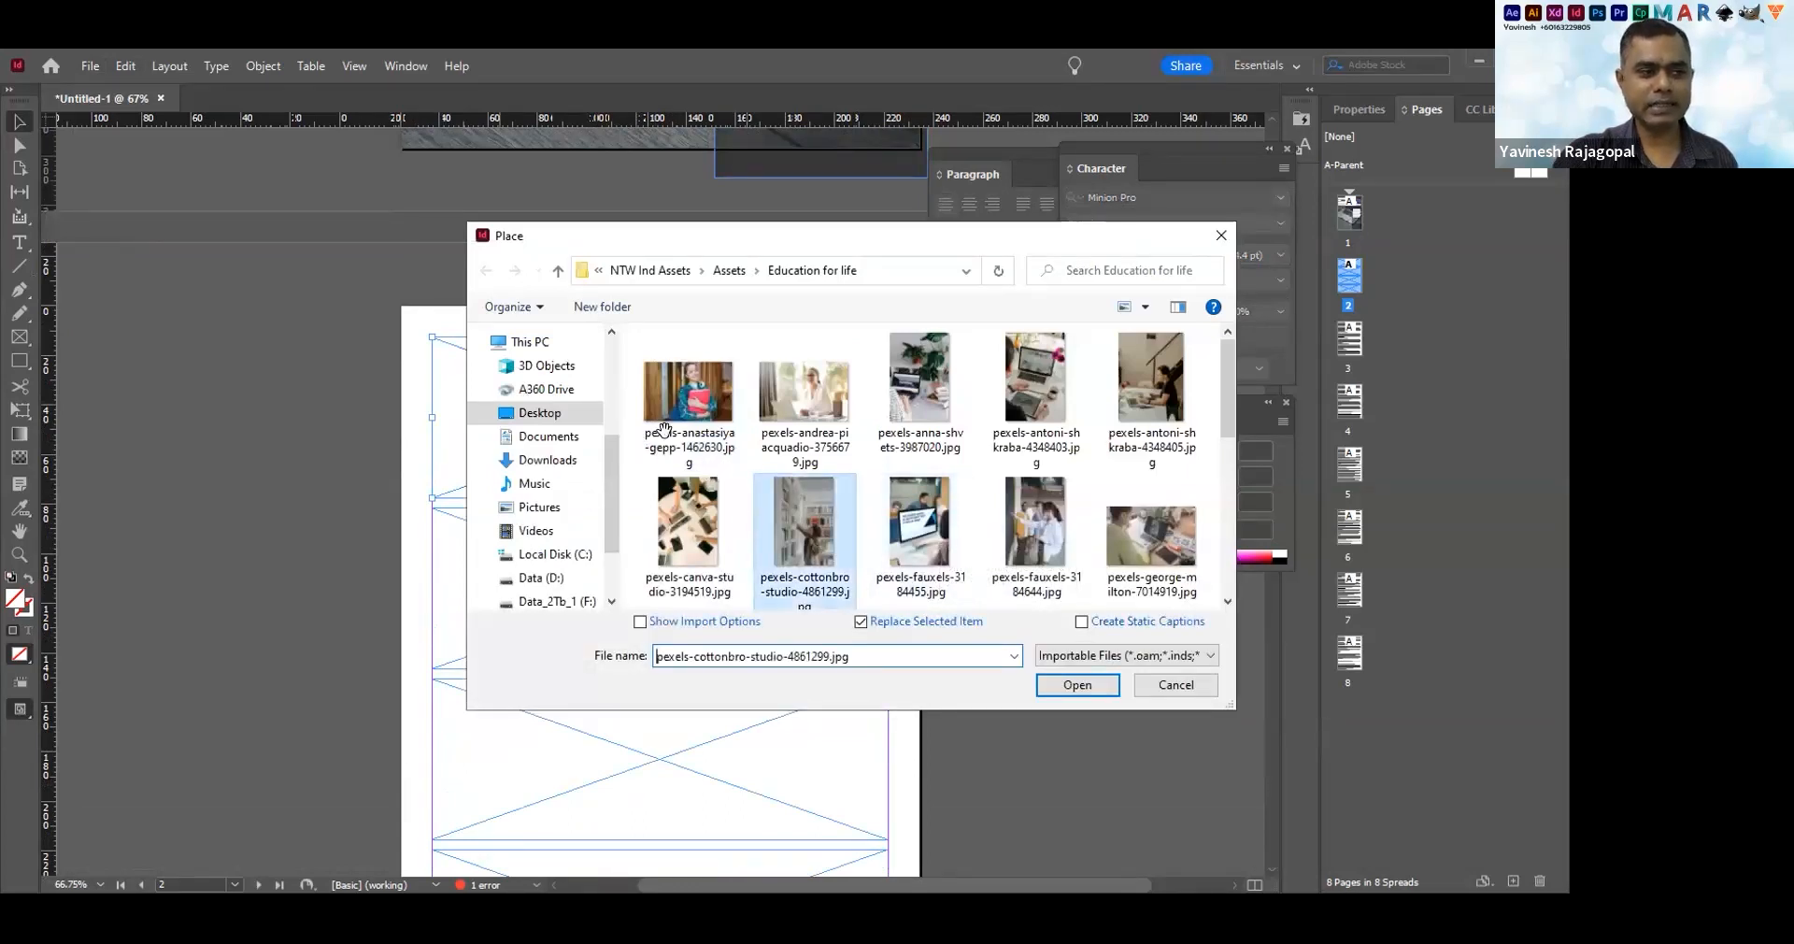
scroll(658, 421, "down", 1)
key("Return")
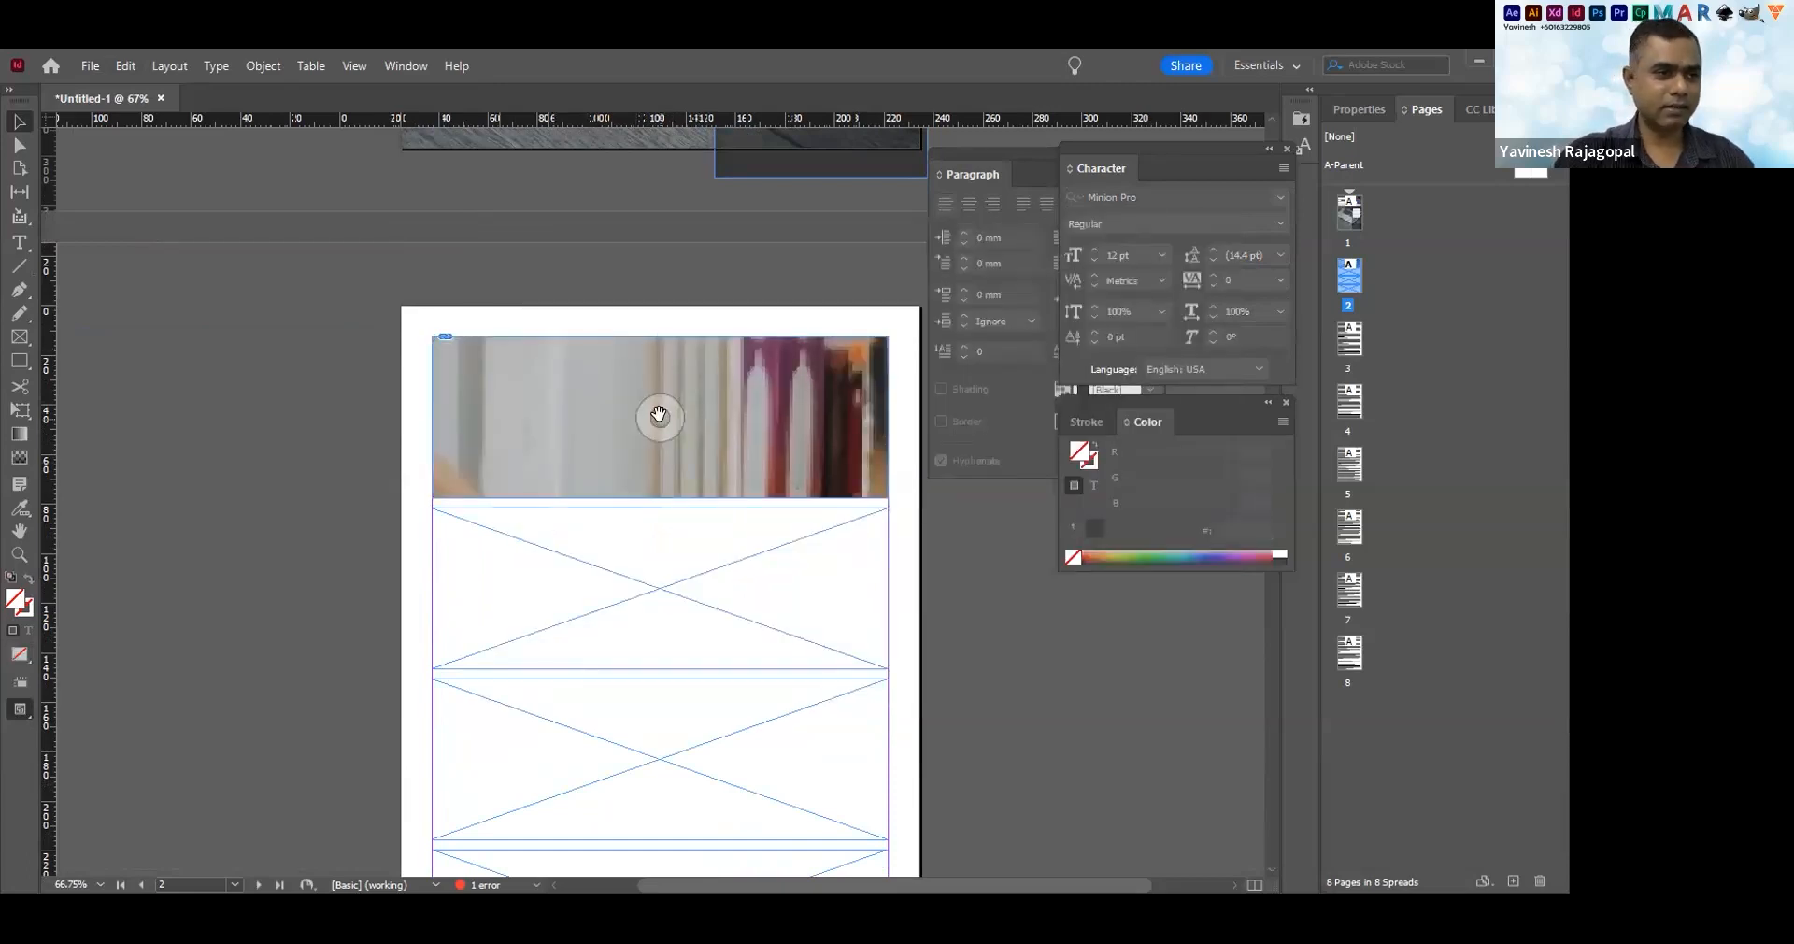
Select the photo inside page 2's top frame and scale it down proportionally until most of the bookshelf scene fits, moving it within the frame
mouse_move(671, 414)
left_mouse_down()
mouse_move(629, 396)
mouse_move(656, 413)
left_mouse_up()
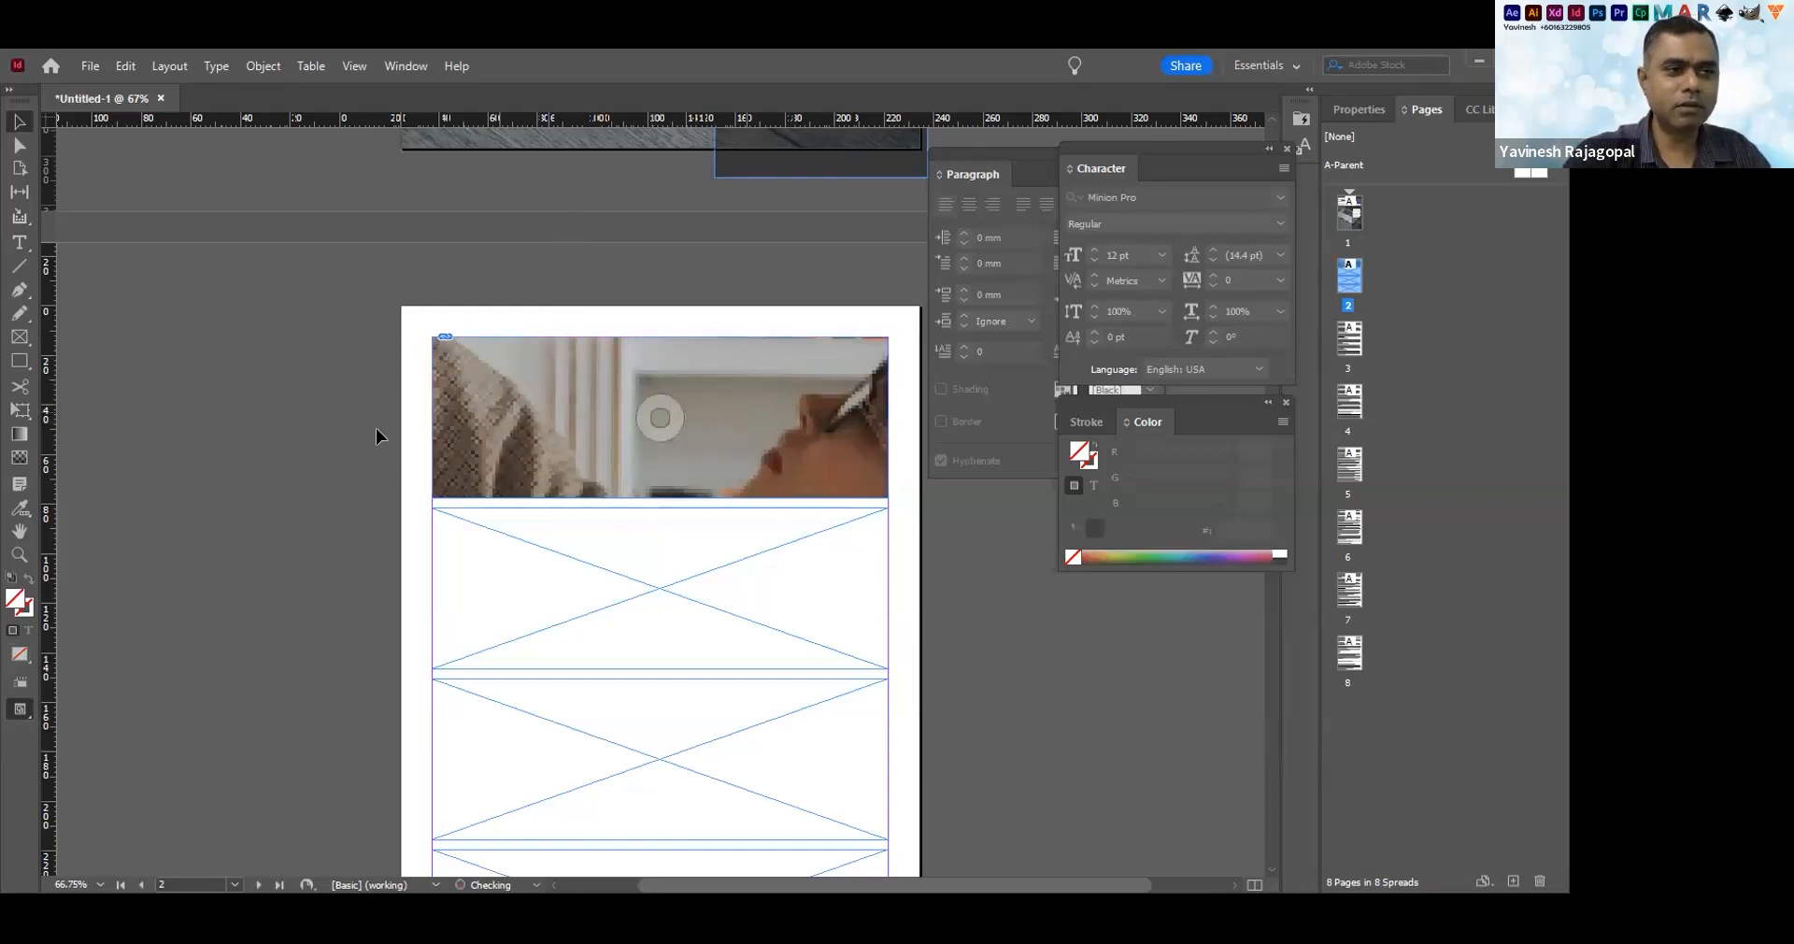
key("ctrl+minus")
key("ctrl+minus")
key("ctrl+minus")
key("ctrl+minus")
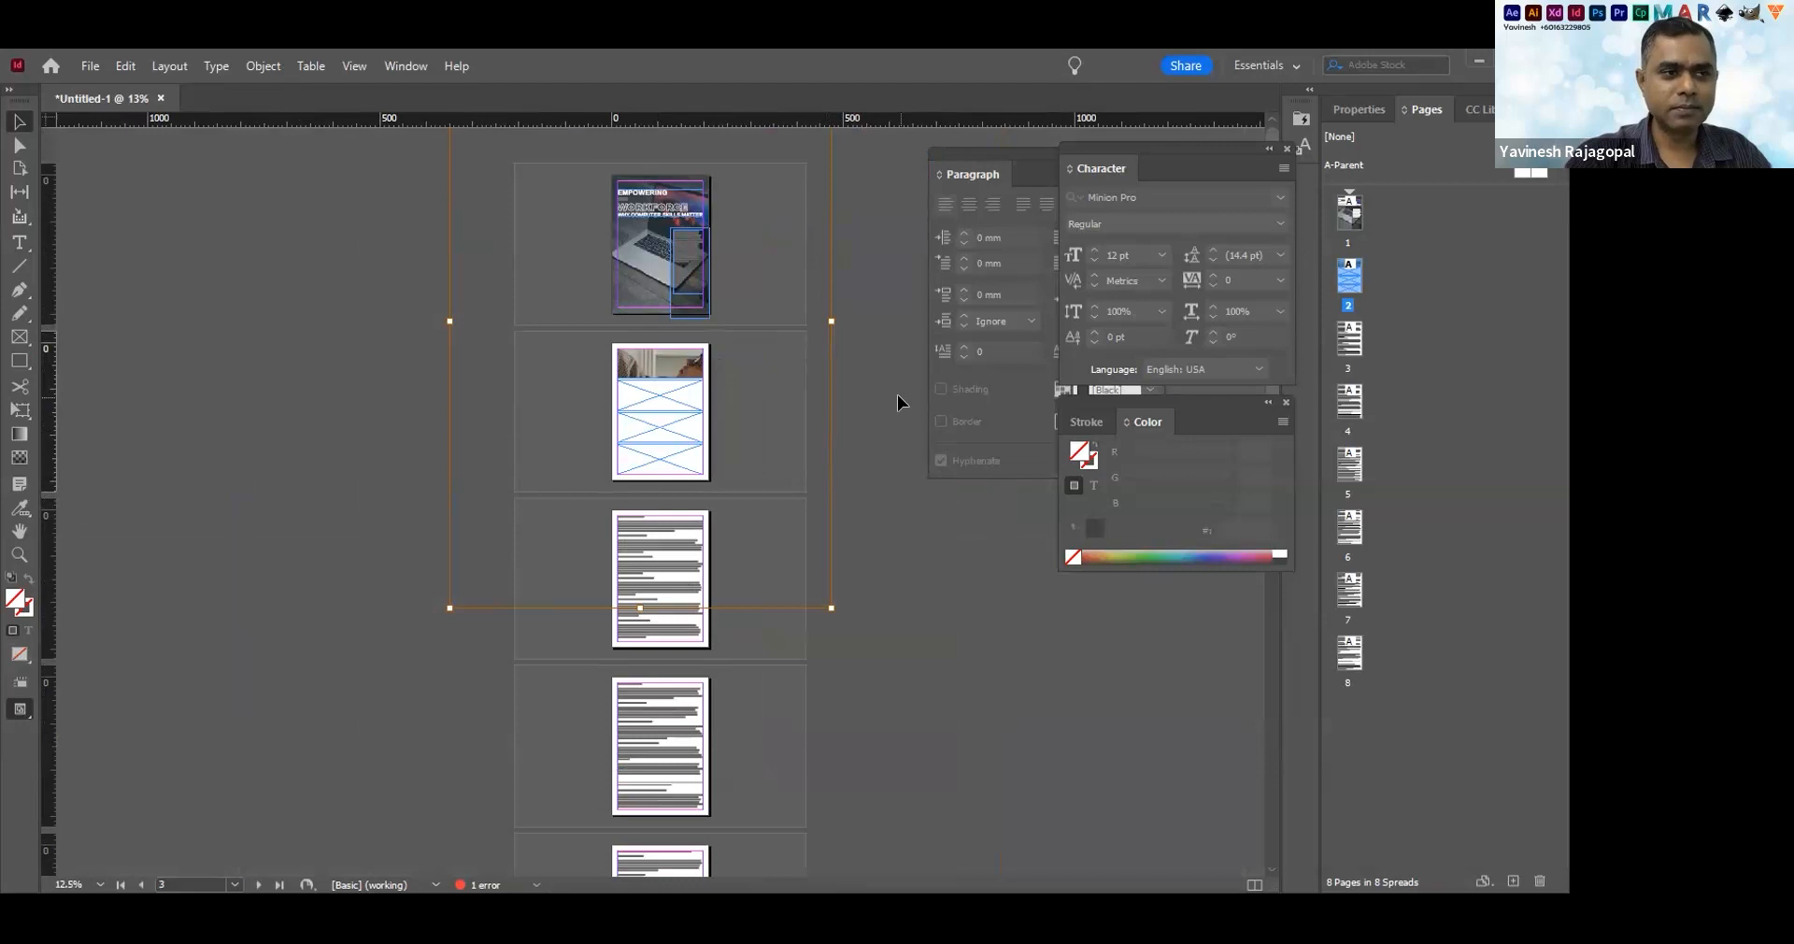
key("ctrl+equal")
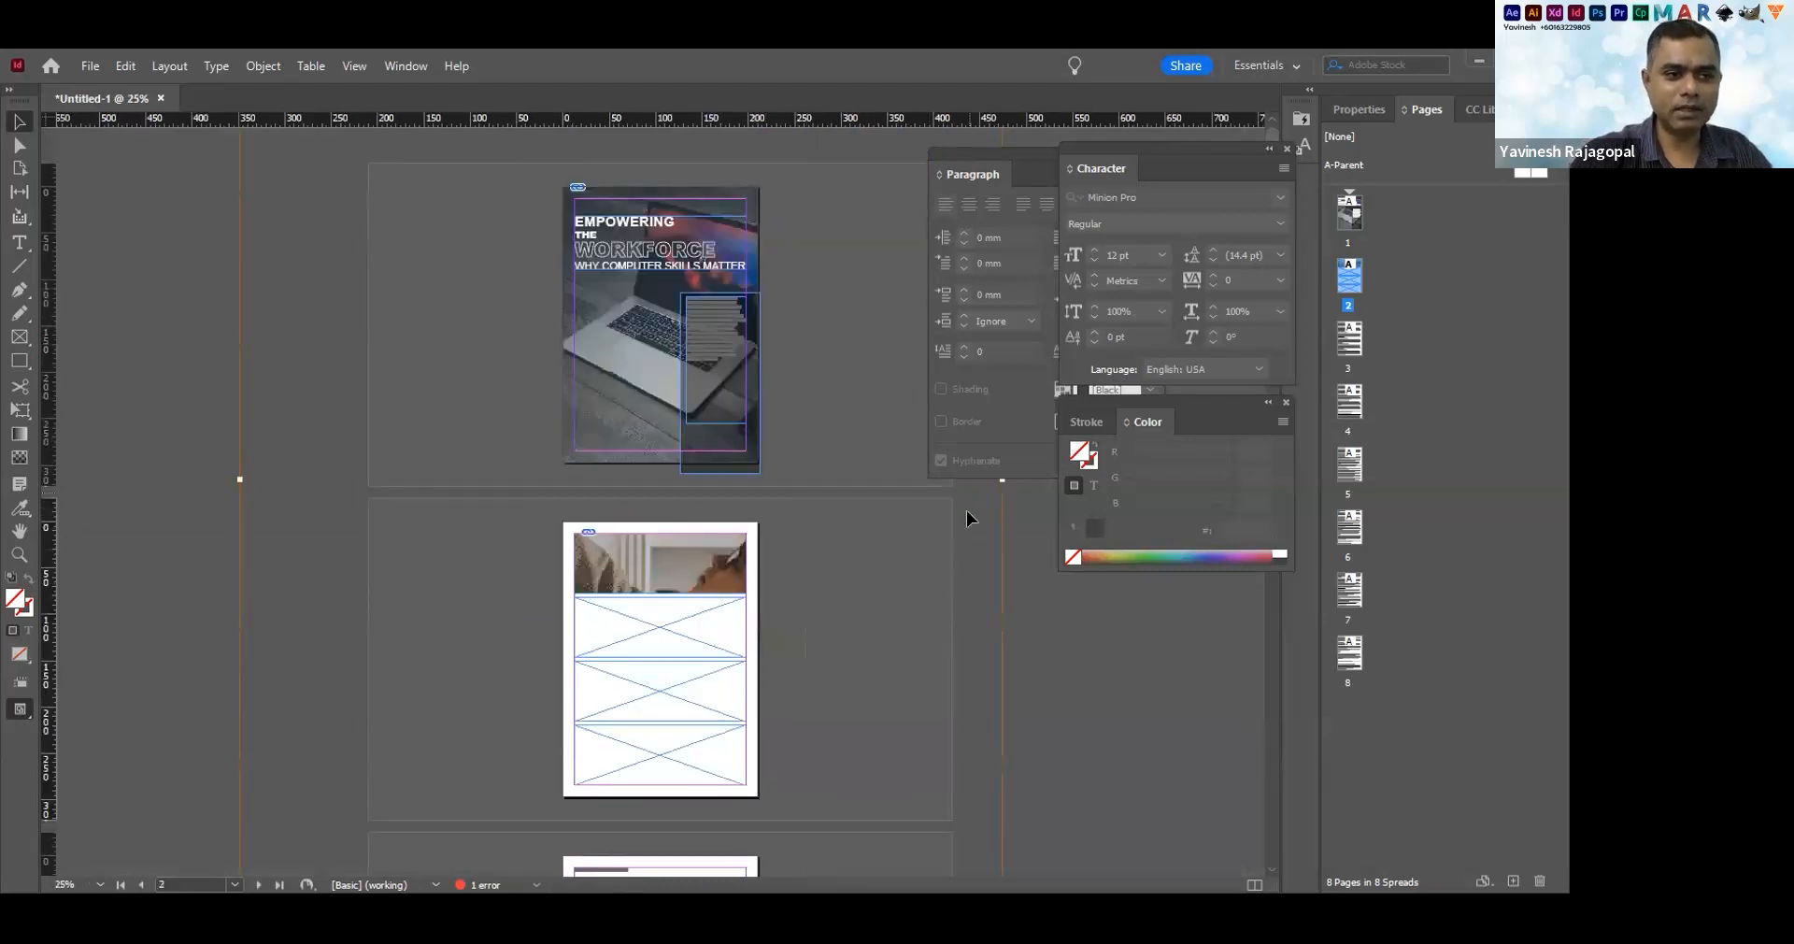
left_click_drag(237, 478, 528, 495)
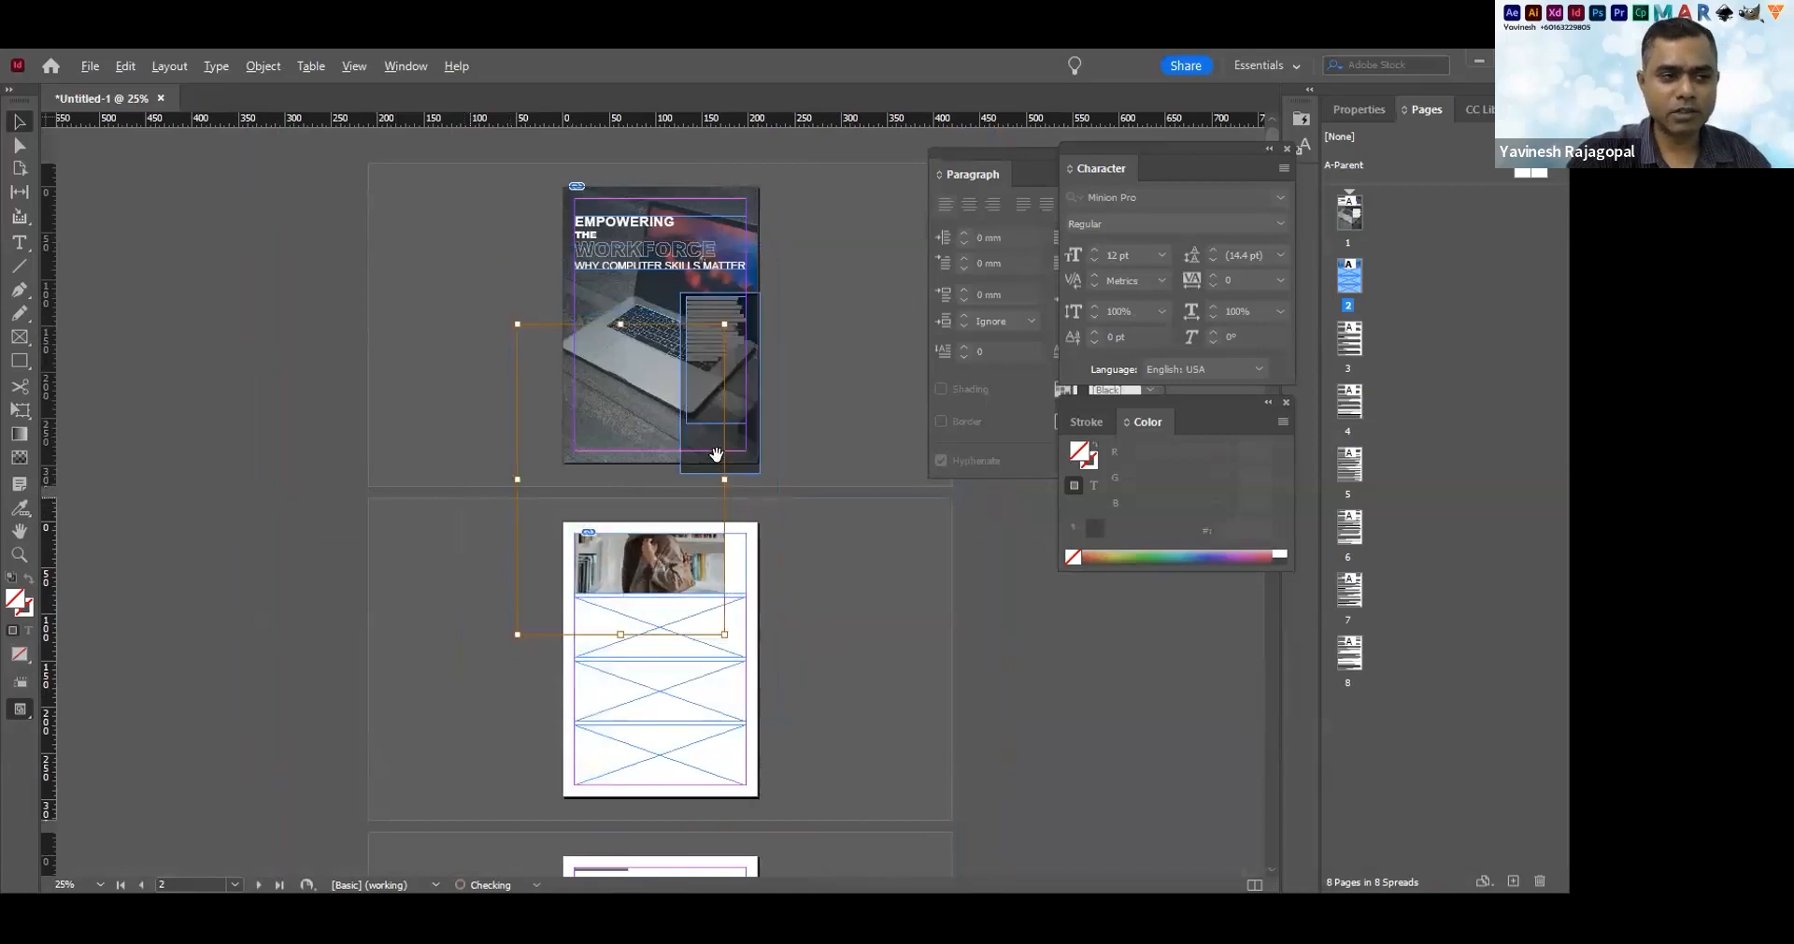
left_click_drag(717, 454, 723, 466)
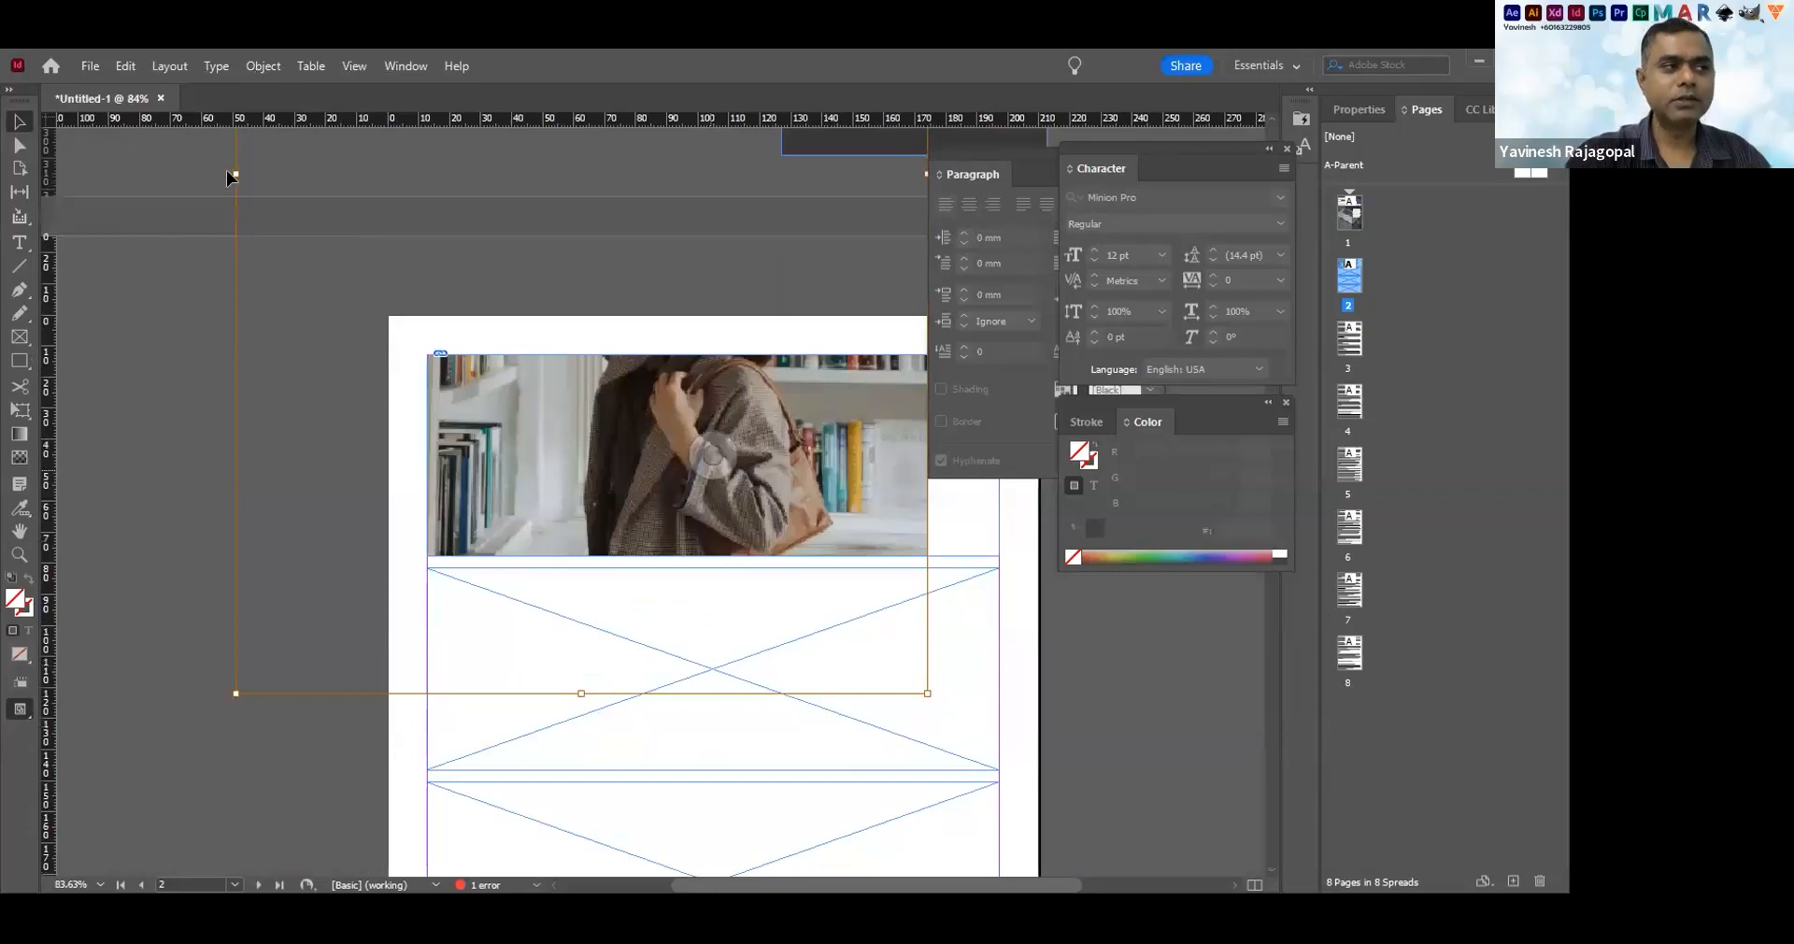
Resize the top photo to slightly wider than its frame and position it so the woman's head and reaching arm fill the frame
left_click_drag(233, 172, 400, 177)
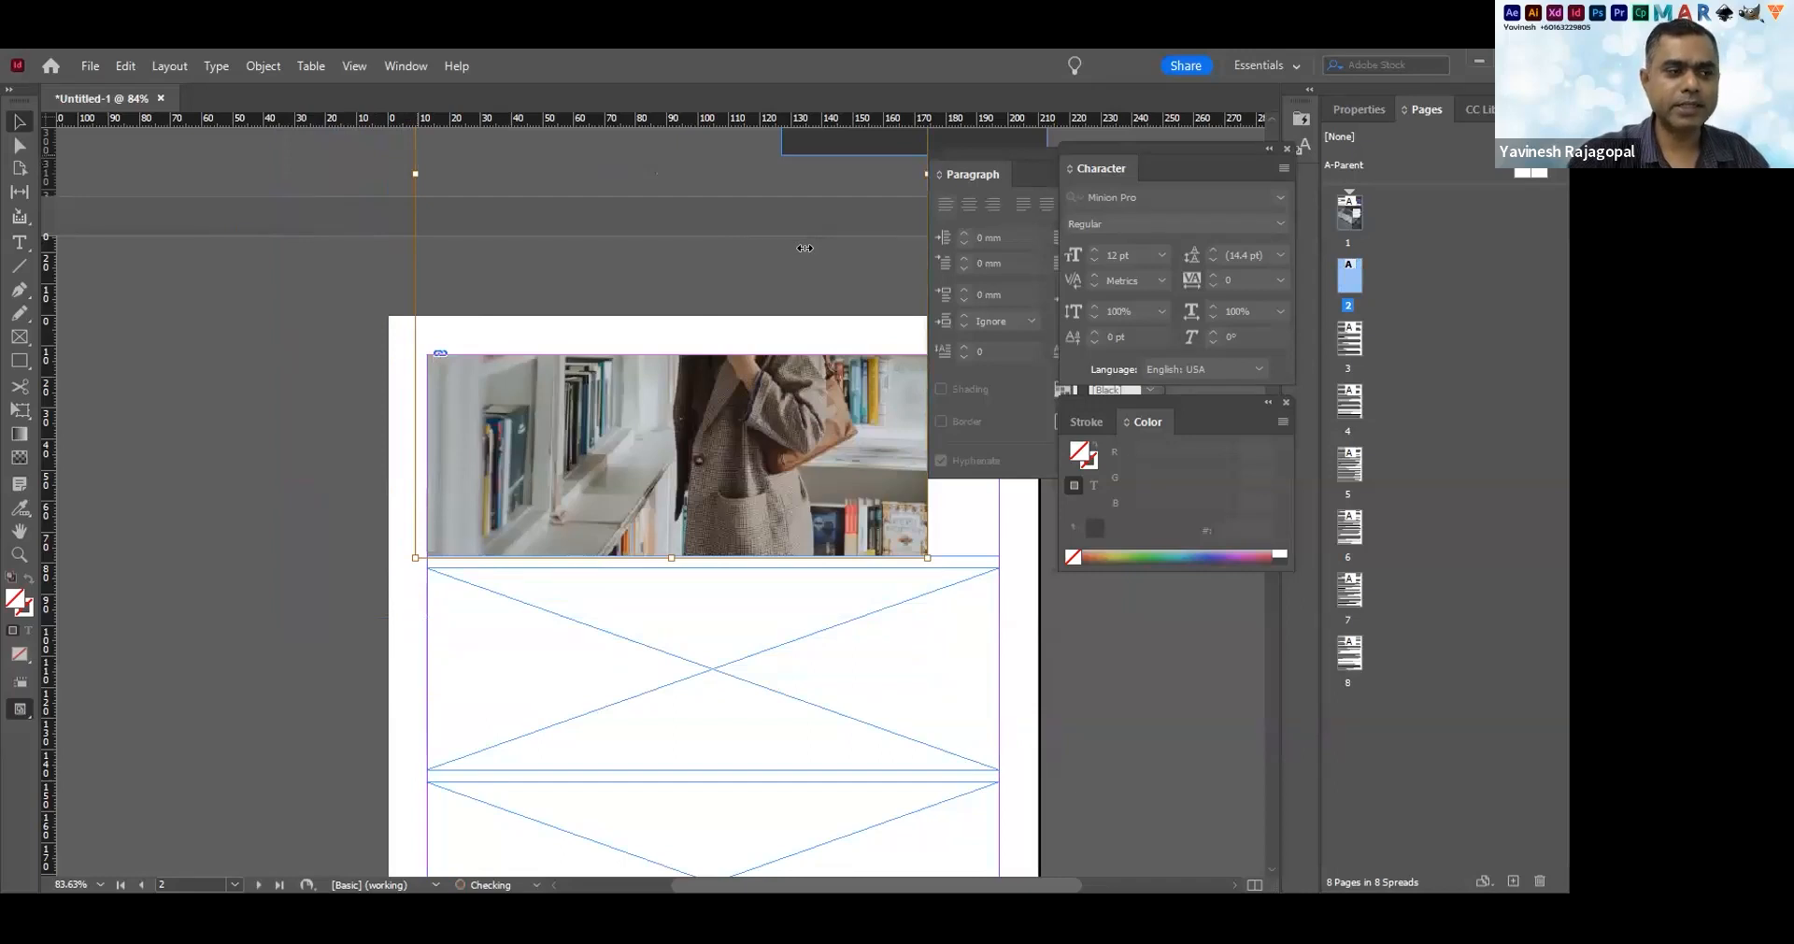
scroll(805, 248, "right", 5)
scroll(805, 247, "up", 2)
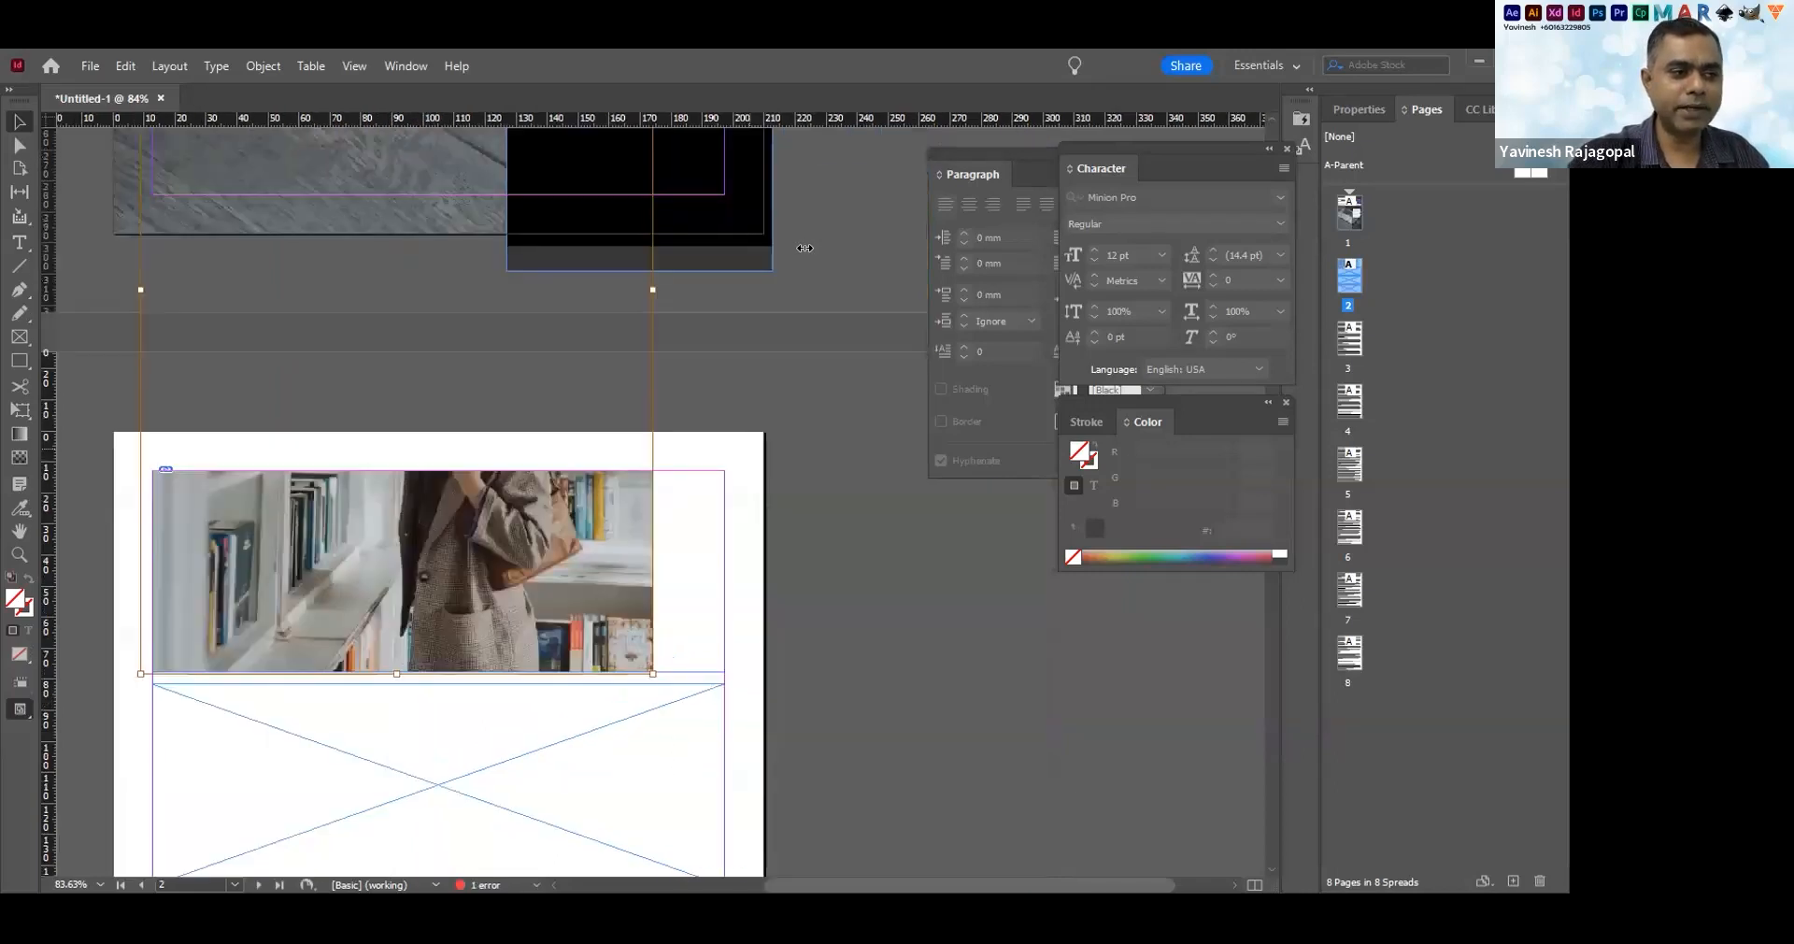
scroll(805, 248, "left", 1)
scroll(804, 248, "down", 1)
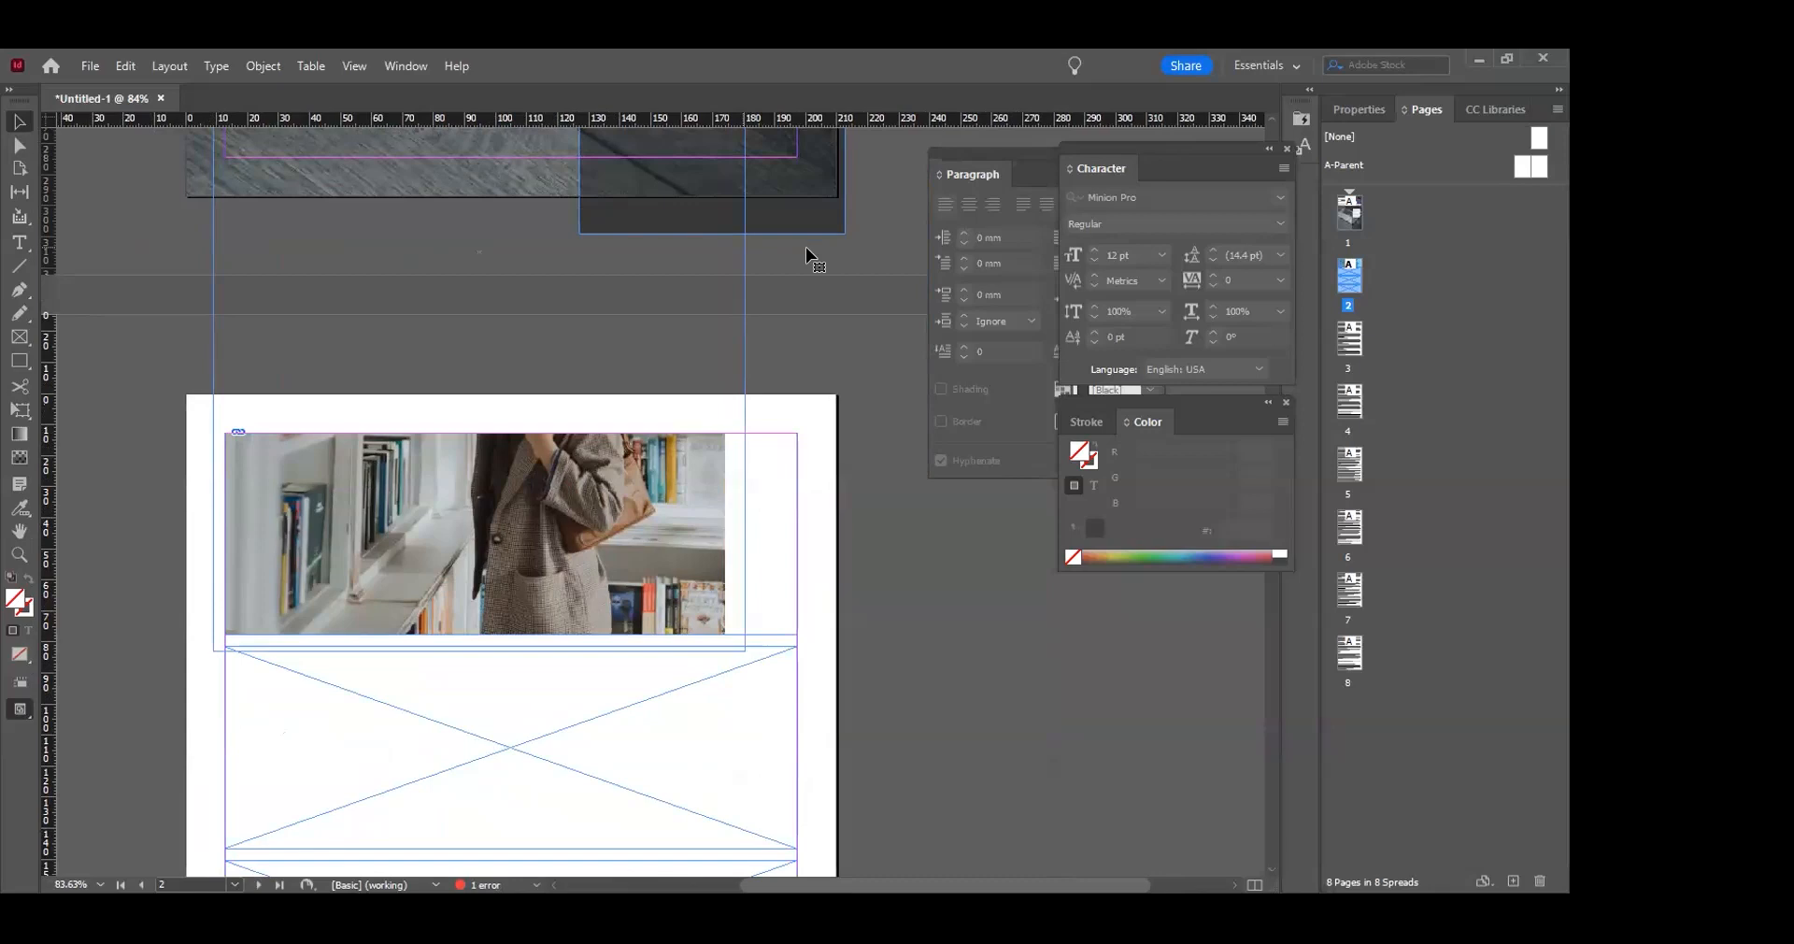
left_click(809, 254)
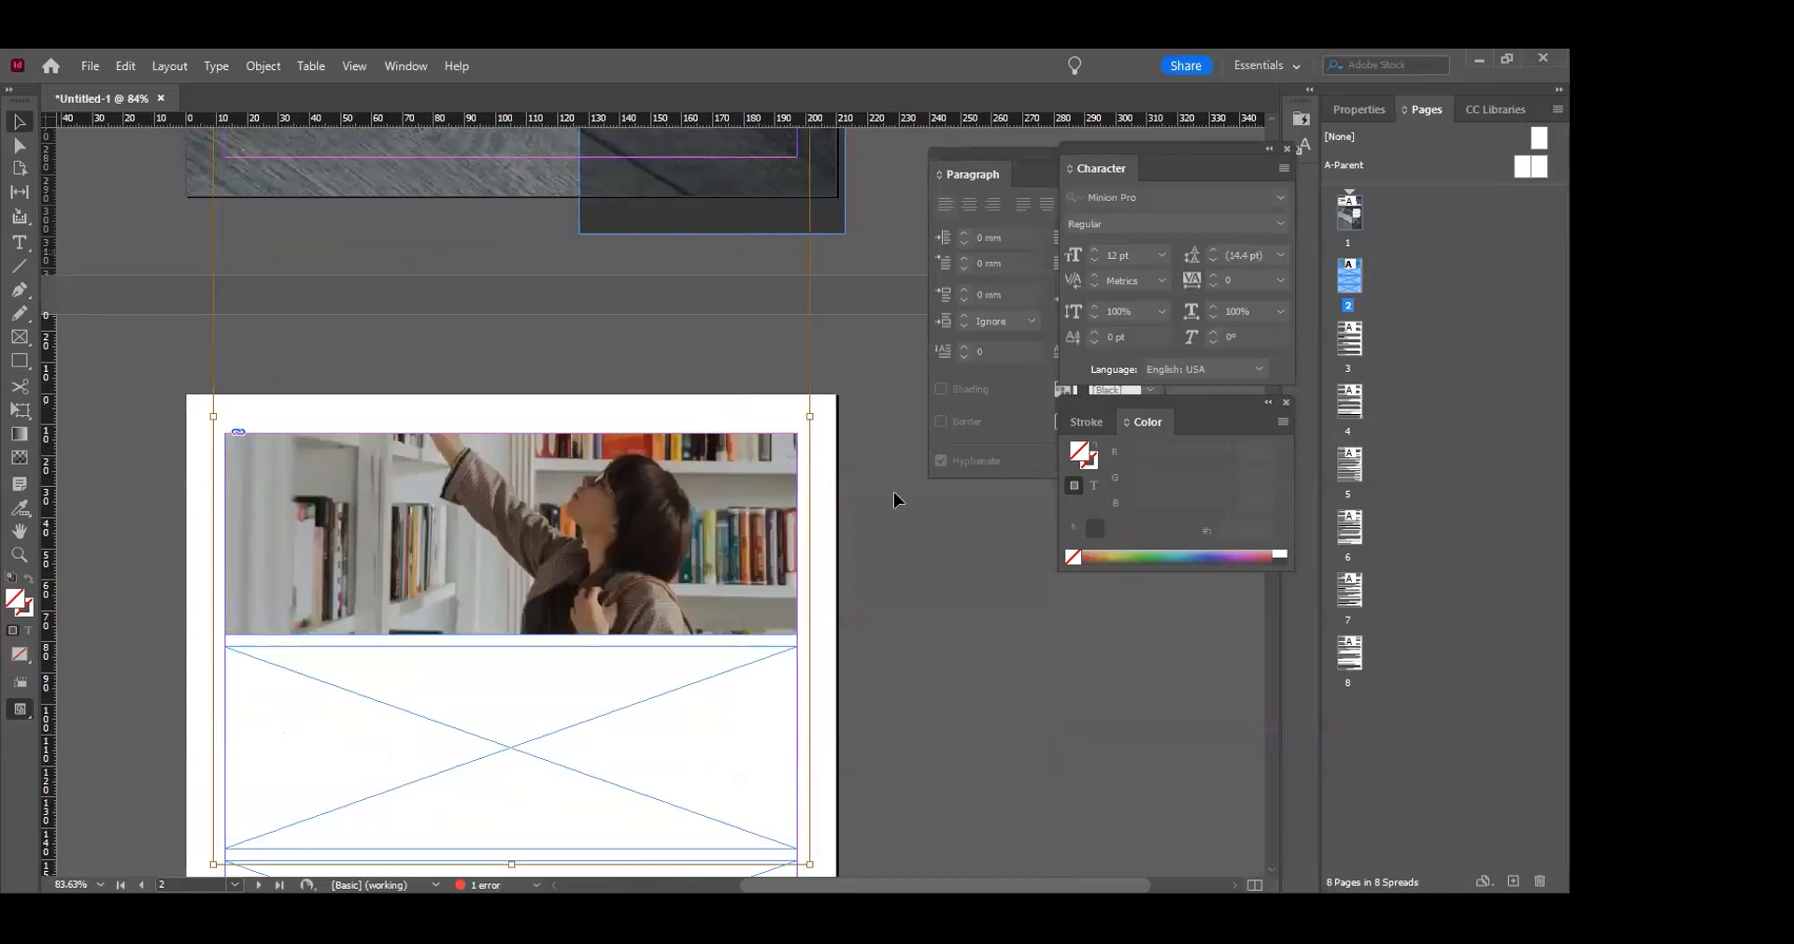
left_click(893, 493)
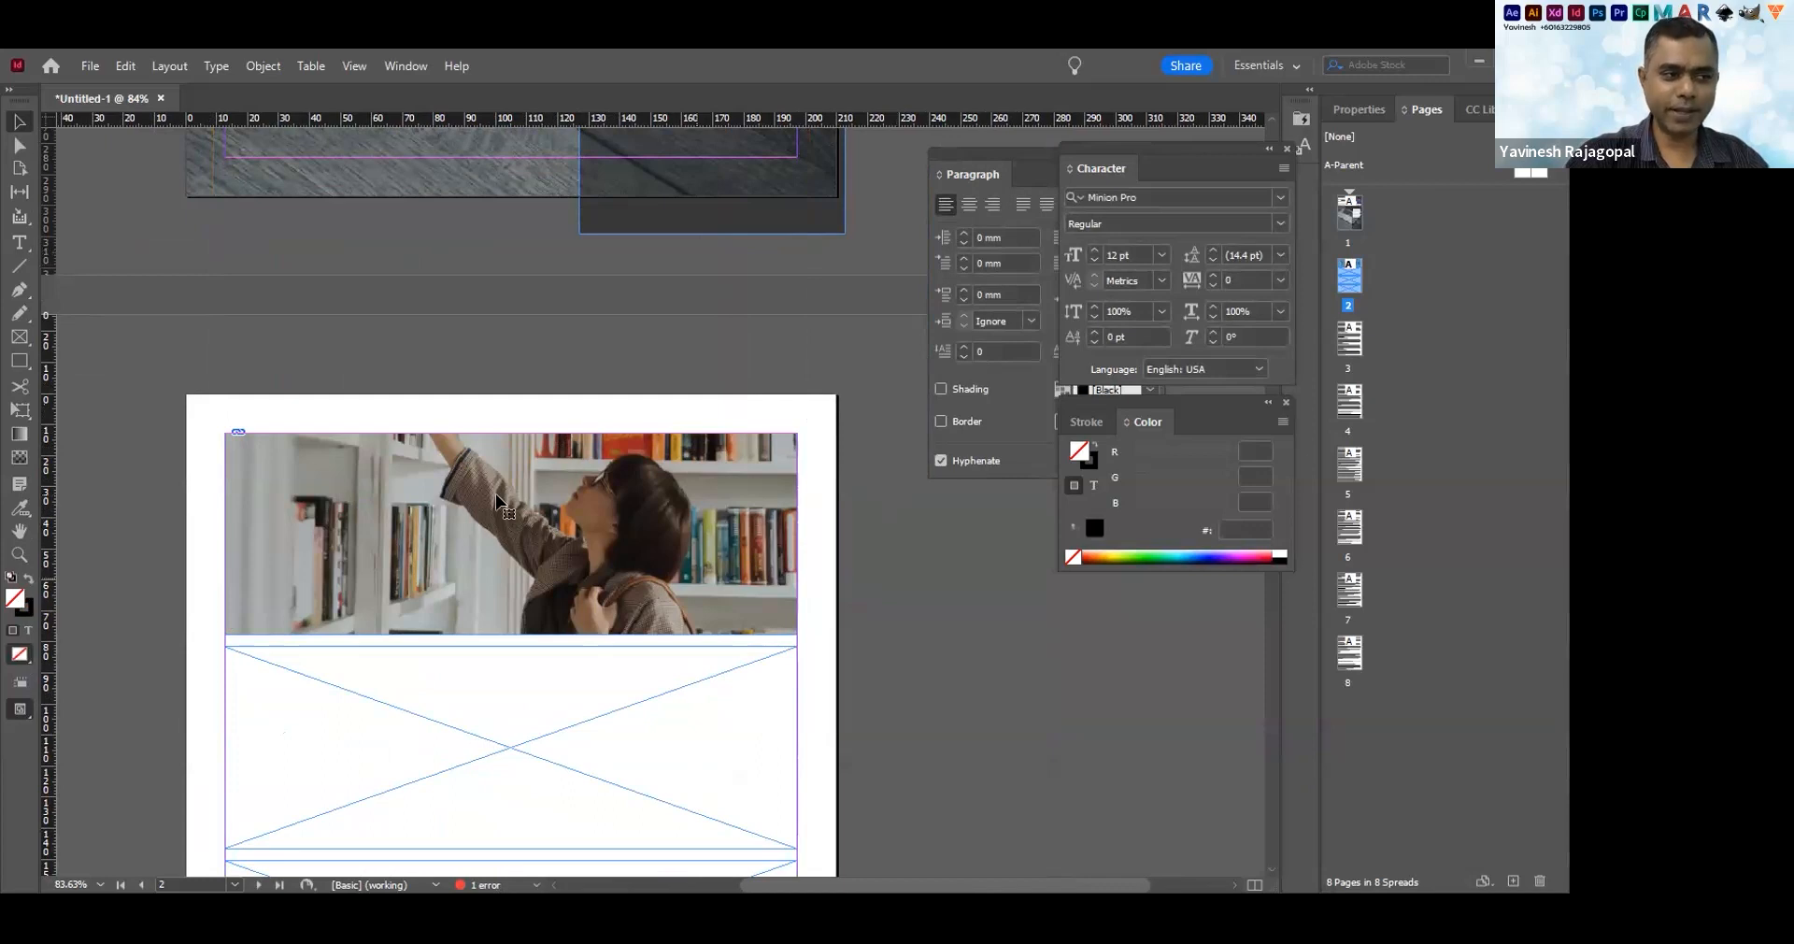
Place the photo pexels-roberto-nickson-3082341.jpg from the Education for life folder in page 2's second frame
left_click_drag(555, 462, 576, 174)
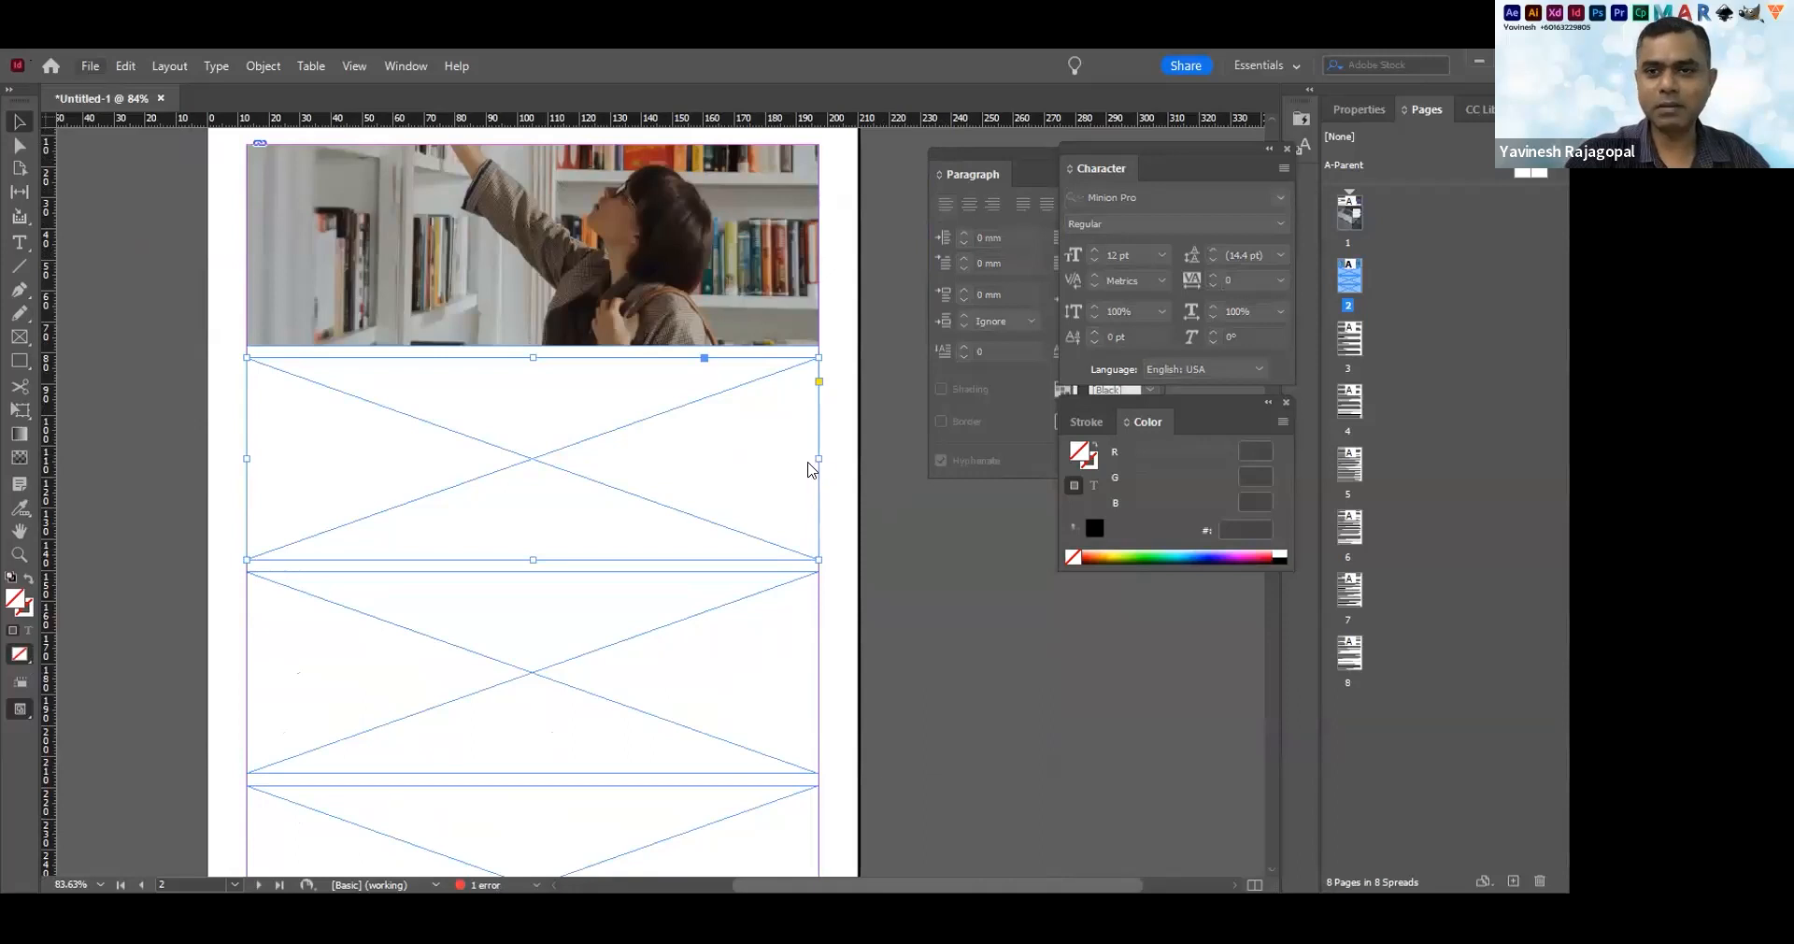
key("ctrl+d")
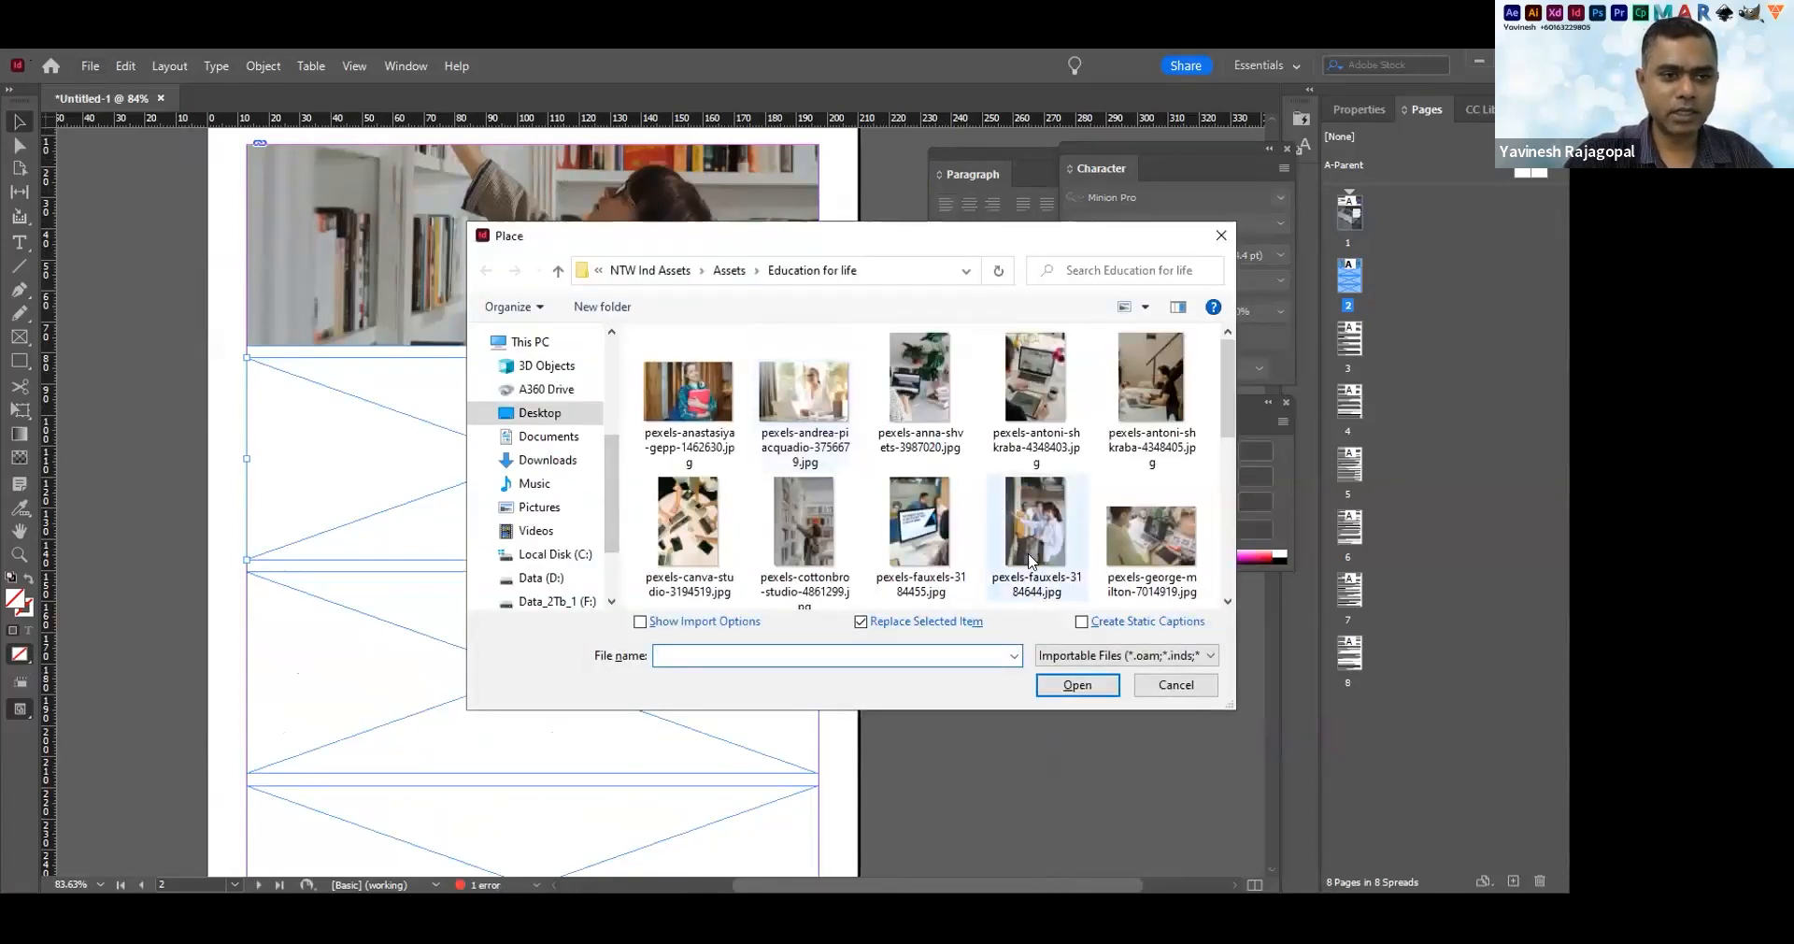
scroll(1034, 561, "down", 2)
left_click(1151, 529)
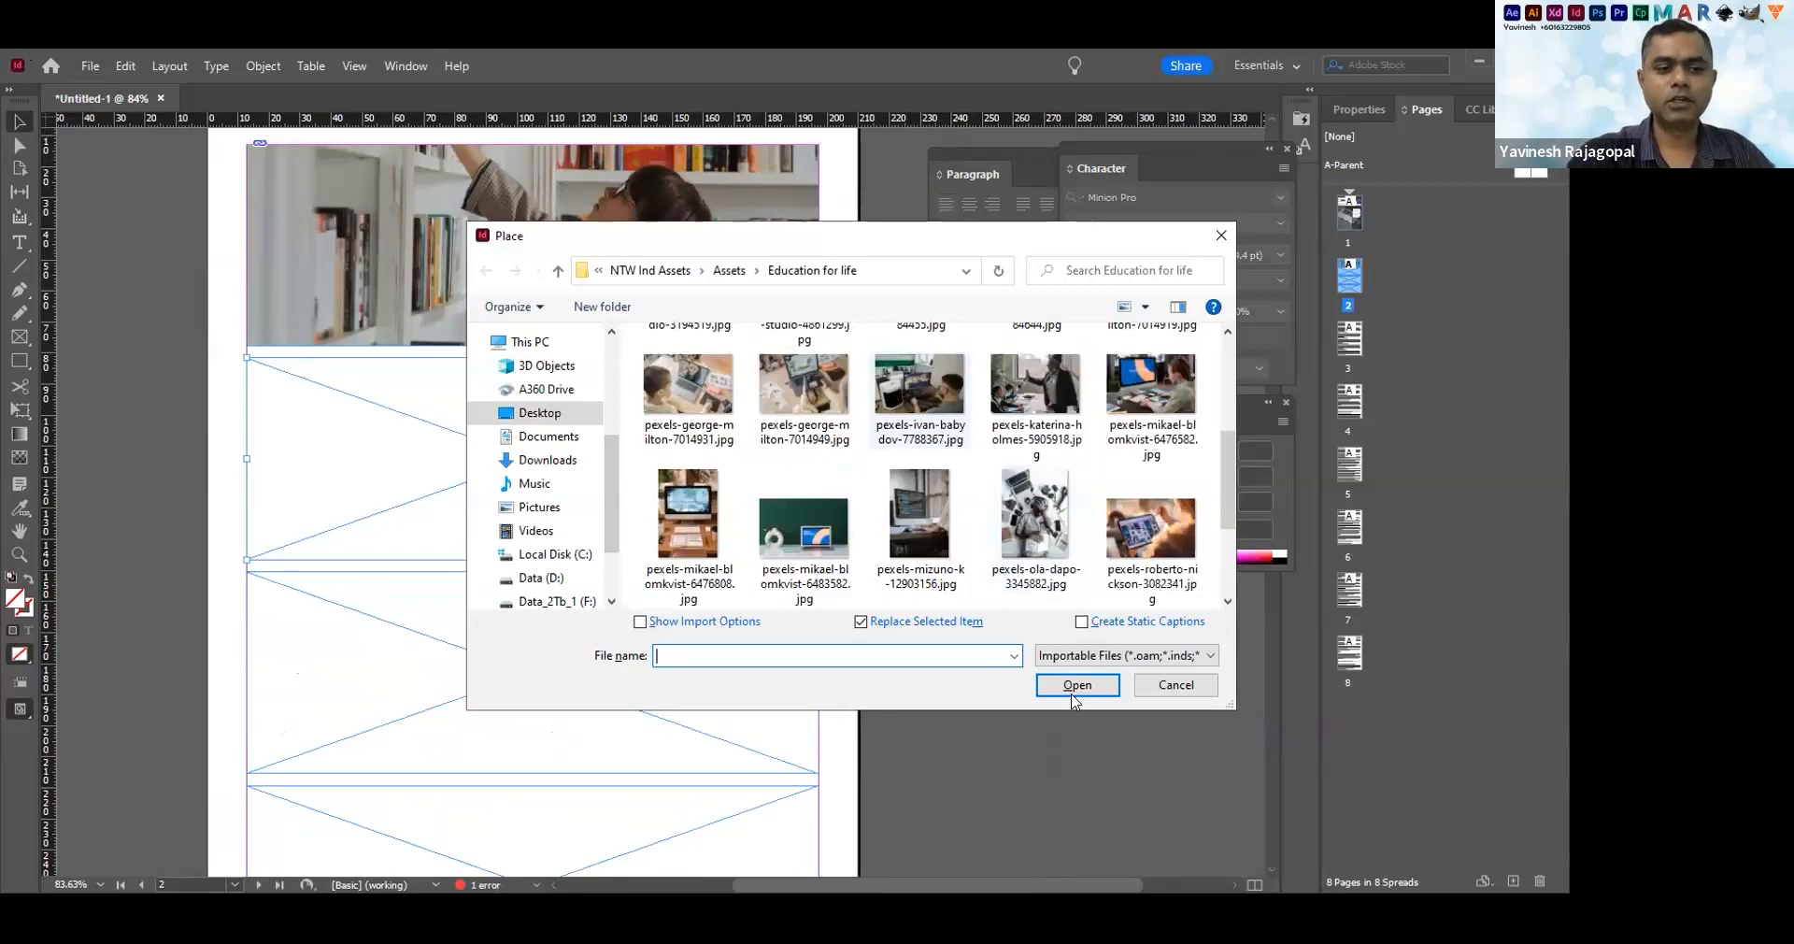
left_click(1075, 687)
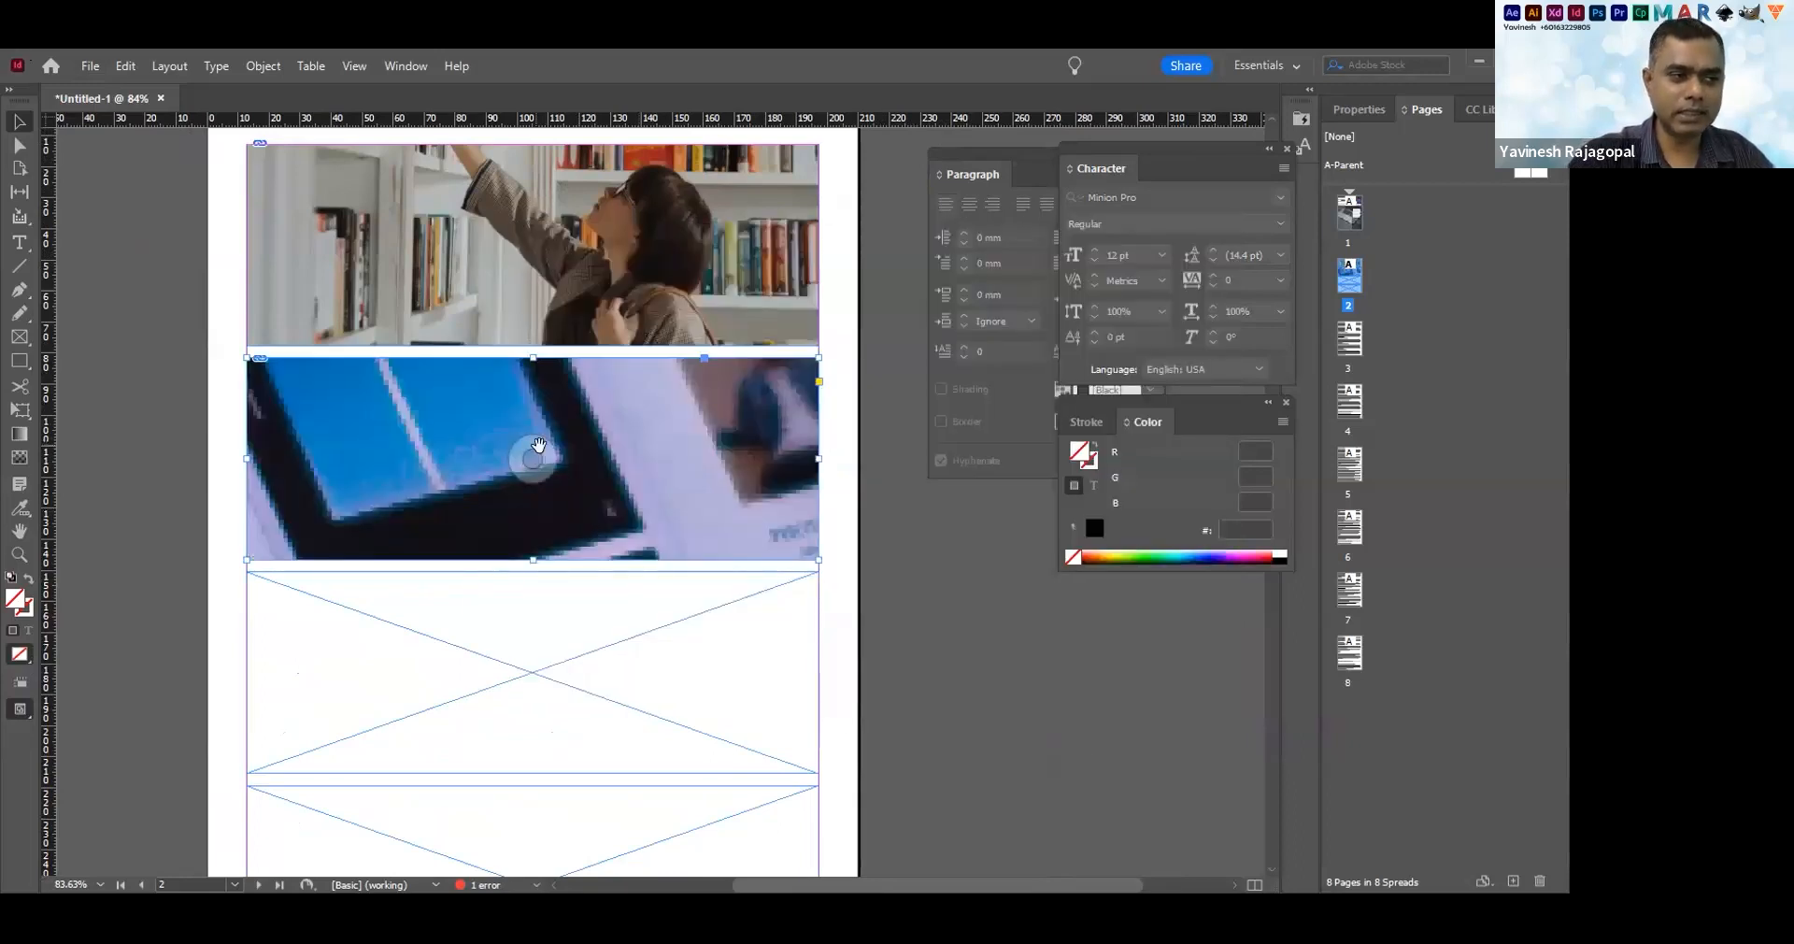
Select the tablet photo inside the second frame and scale it down proportionally from its centre to about the page width
left_click(532, 458)
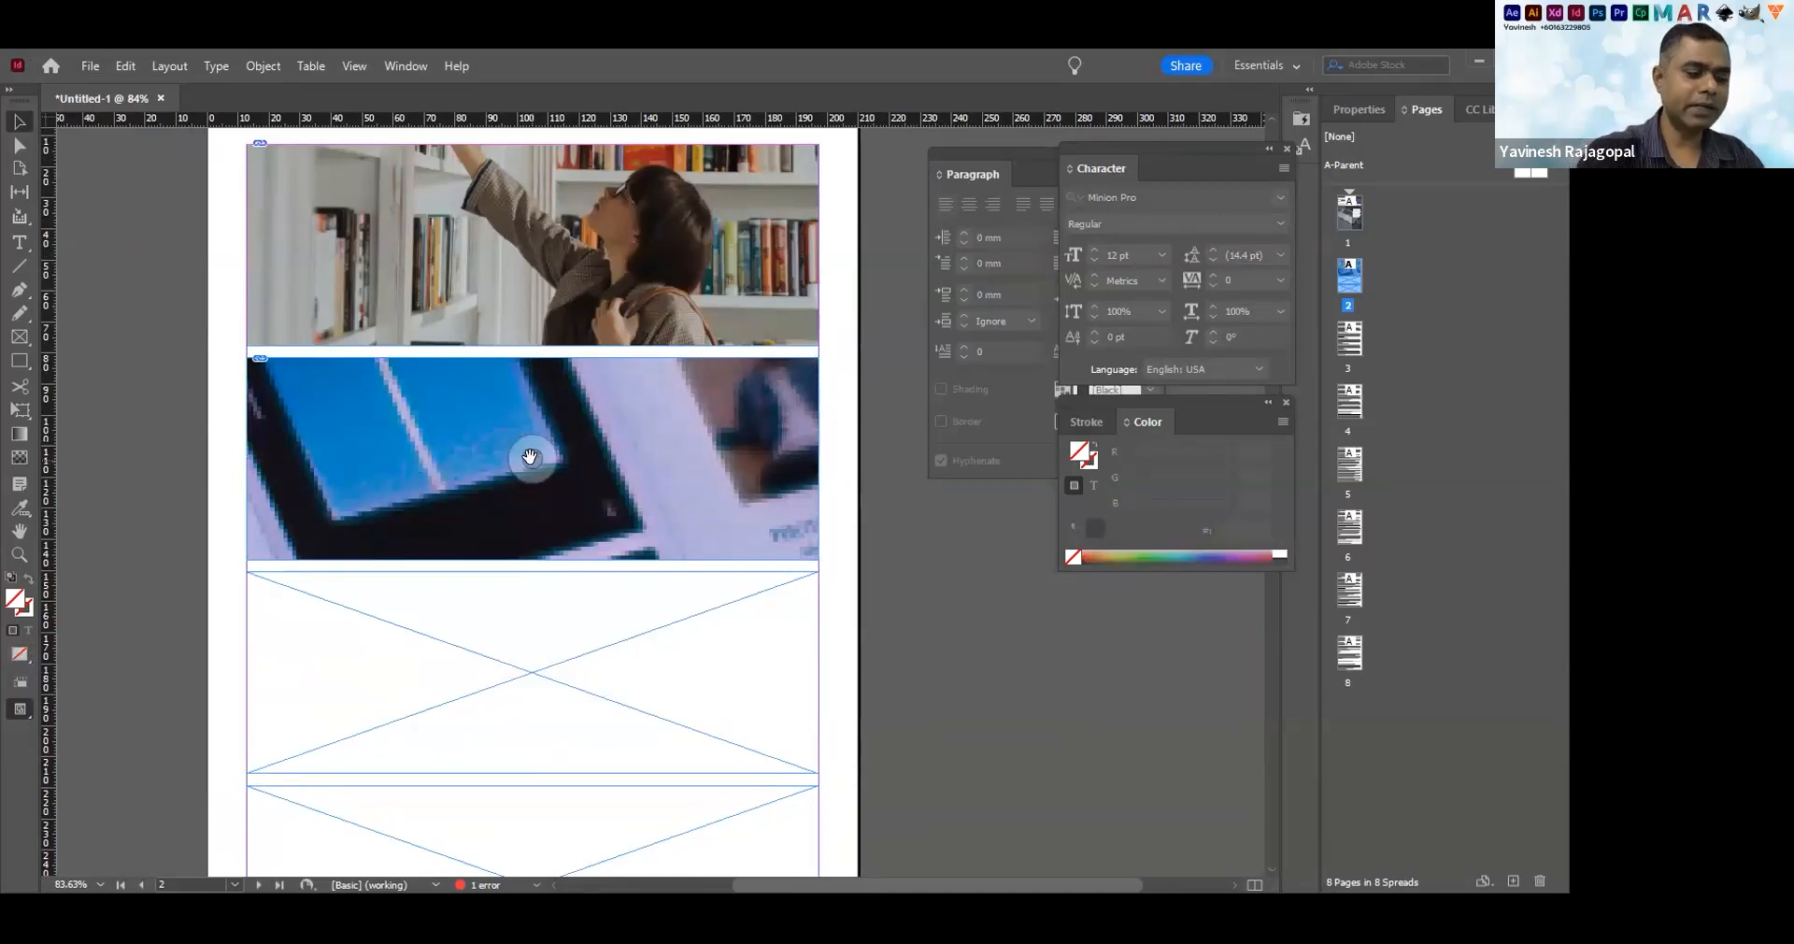
key("ctrl+minus")
key("ctrl+minus")
key("ctrl+minus")
key("ctrl+minus")
key("ctrl+minus")
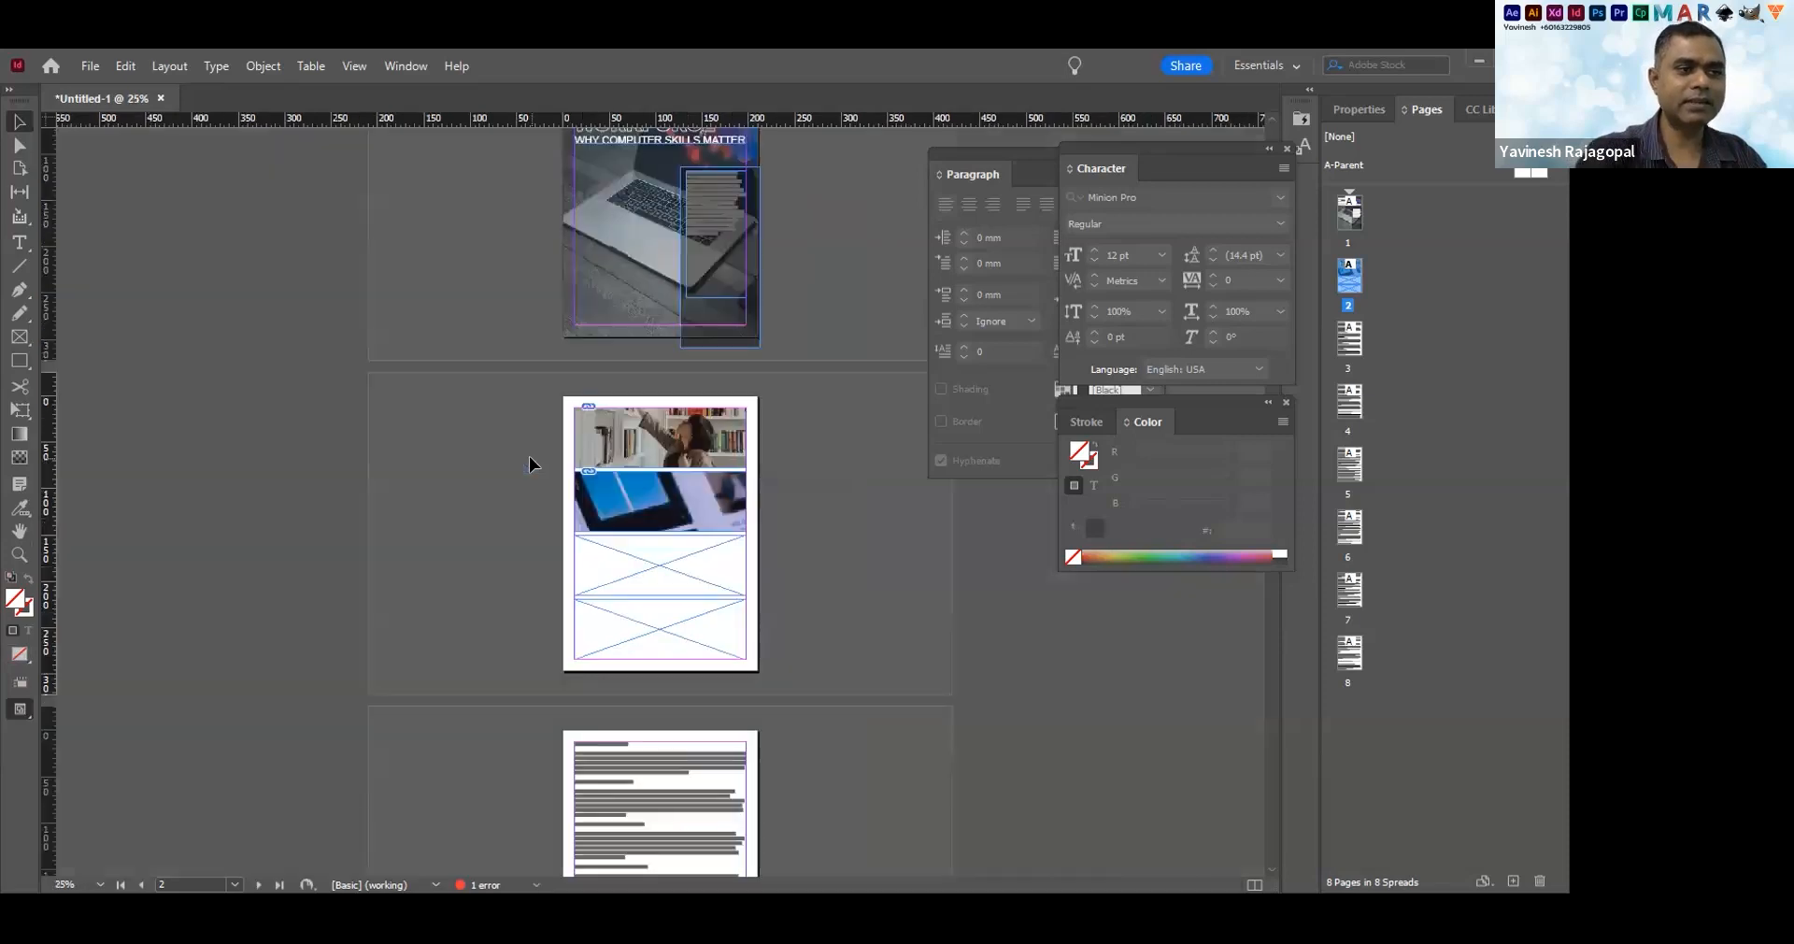
key("ctrl+minus")
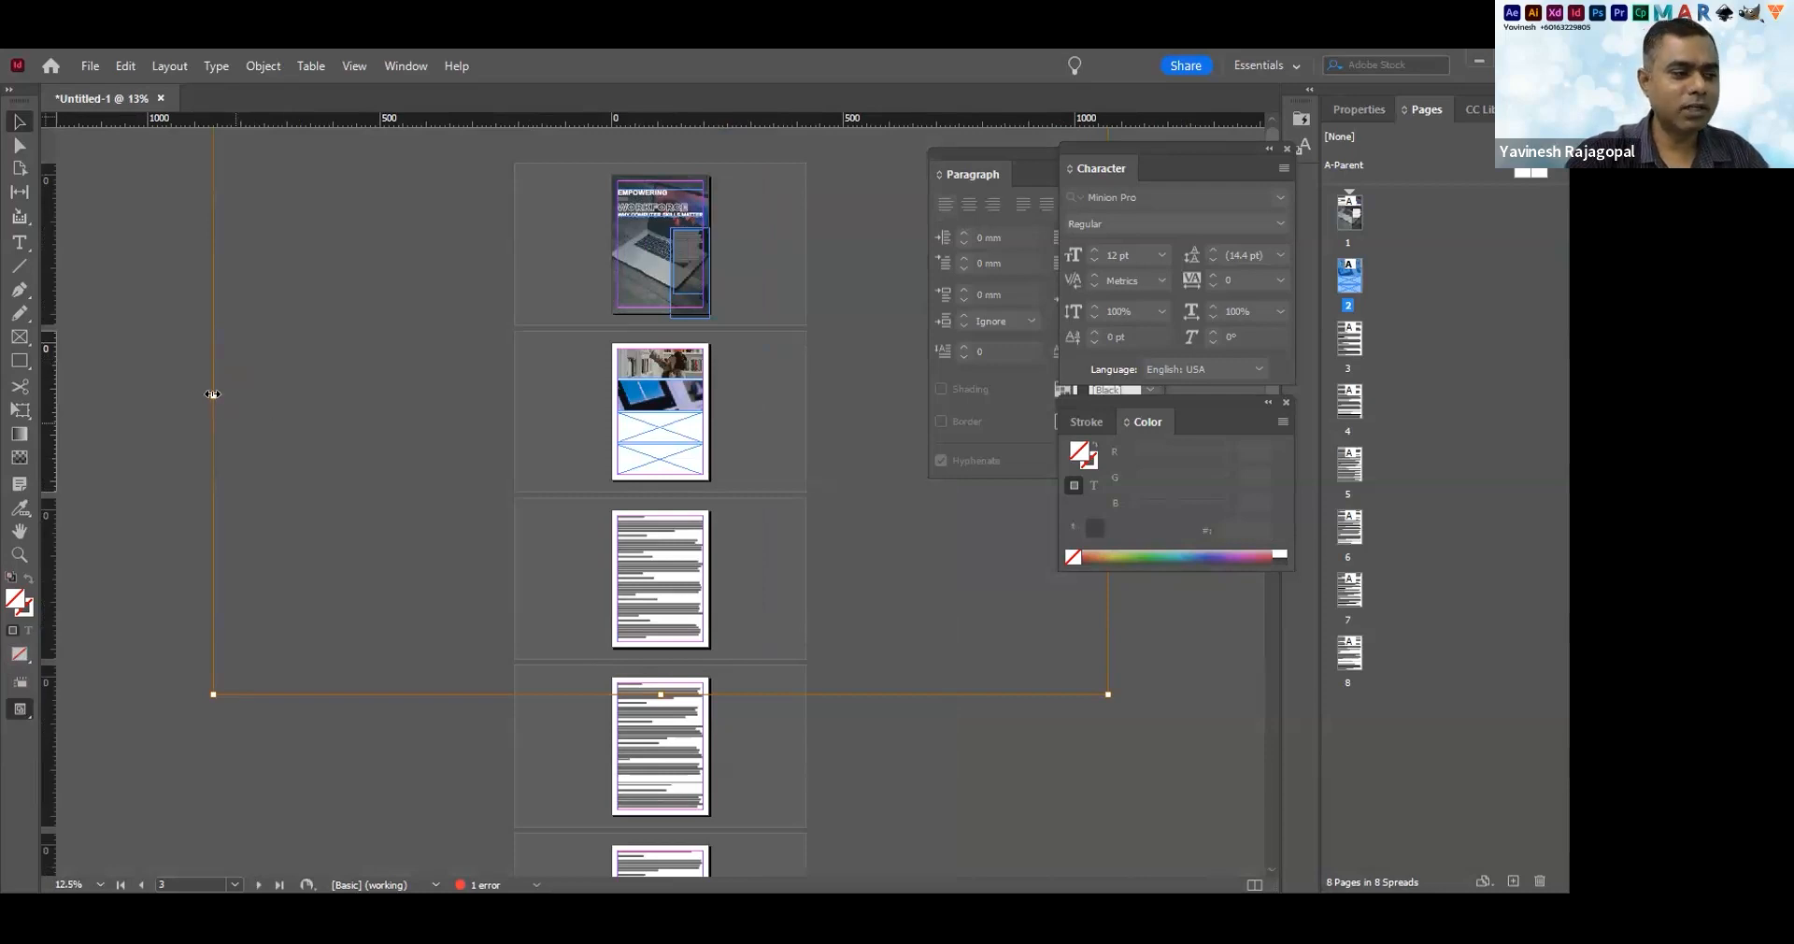
left_click_drag(213, 394, 612, 390)
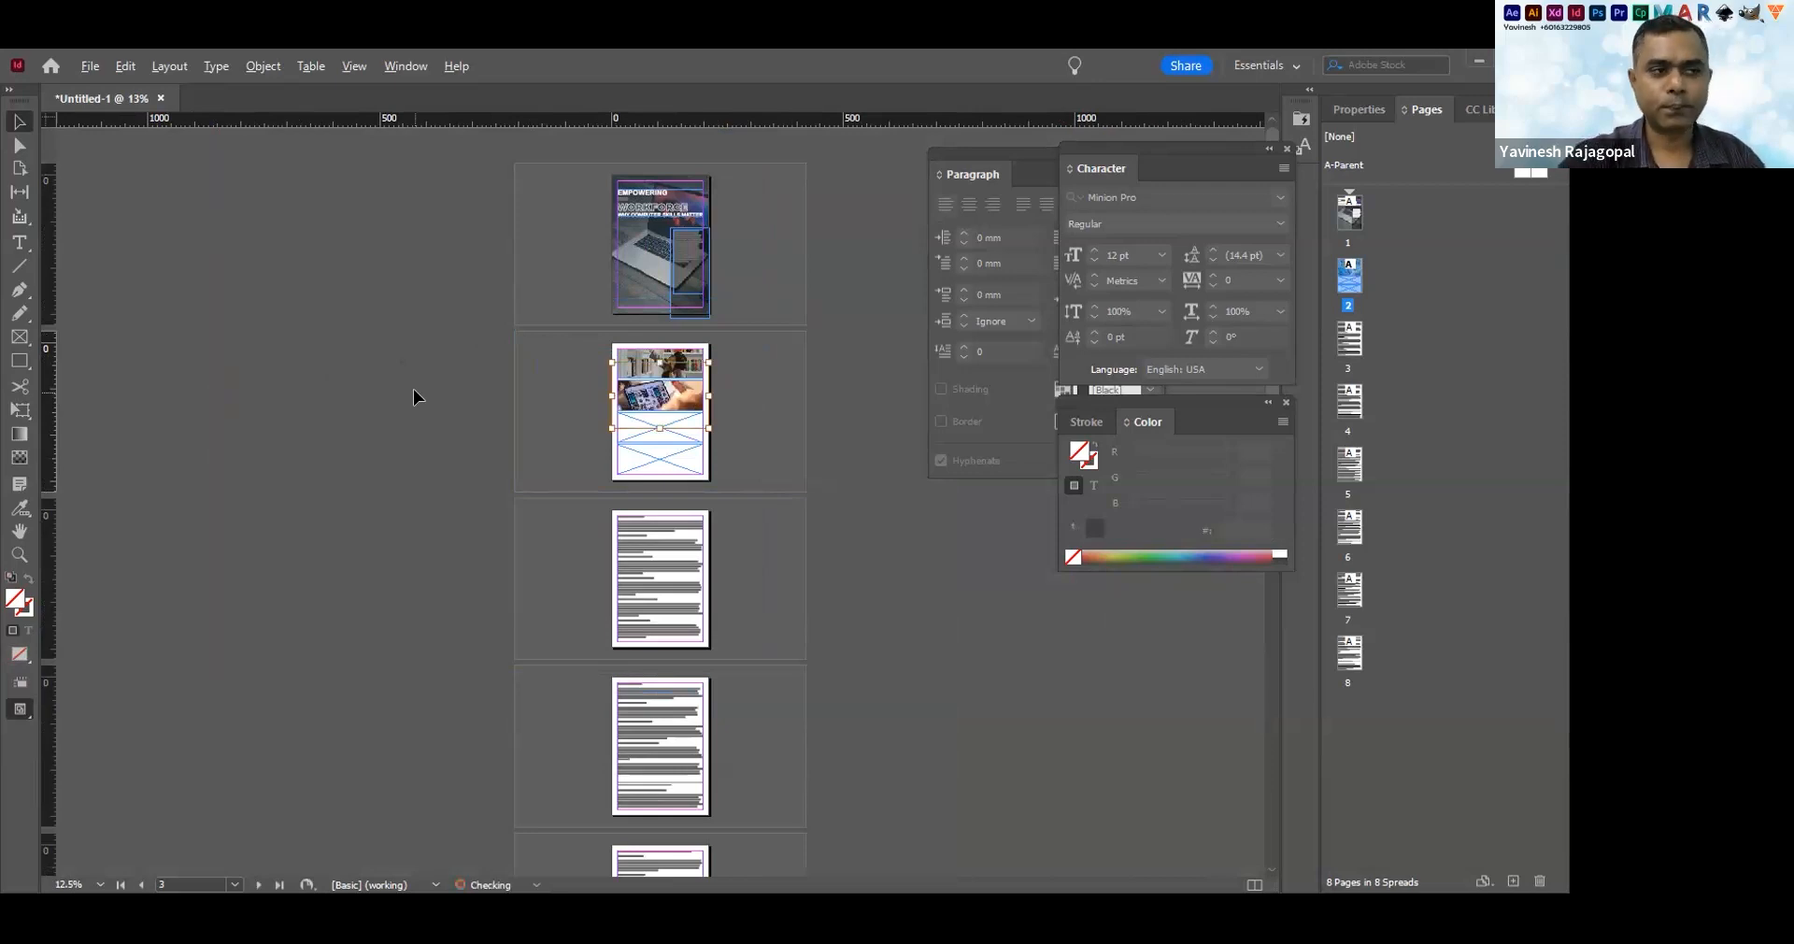
Fine-tune the tablet photo's size to just past both frame sides and shift it so the tablet screen shows within the second frame
key("ctrl+0")
left_click_drag(399, 414, 425, 415)
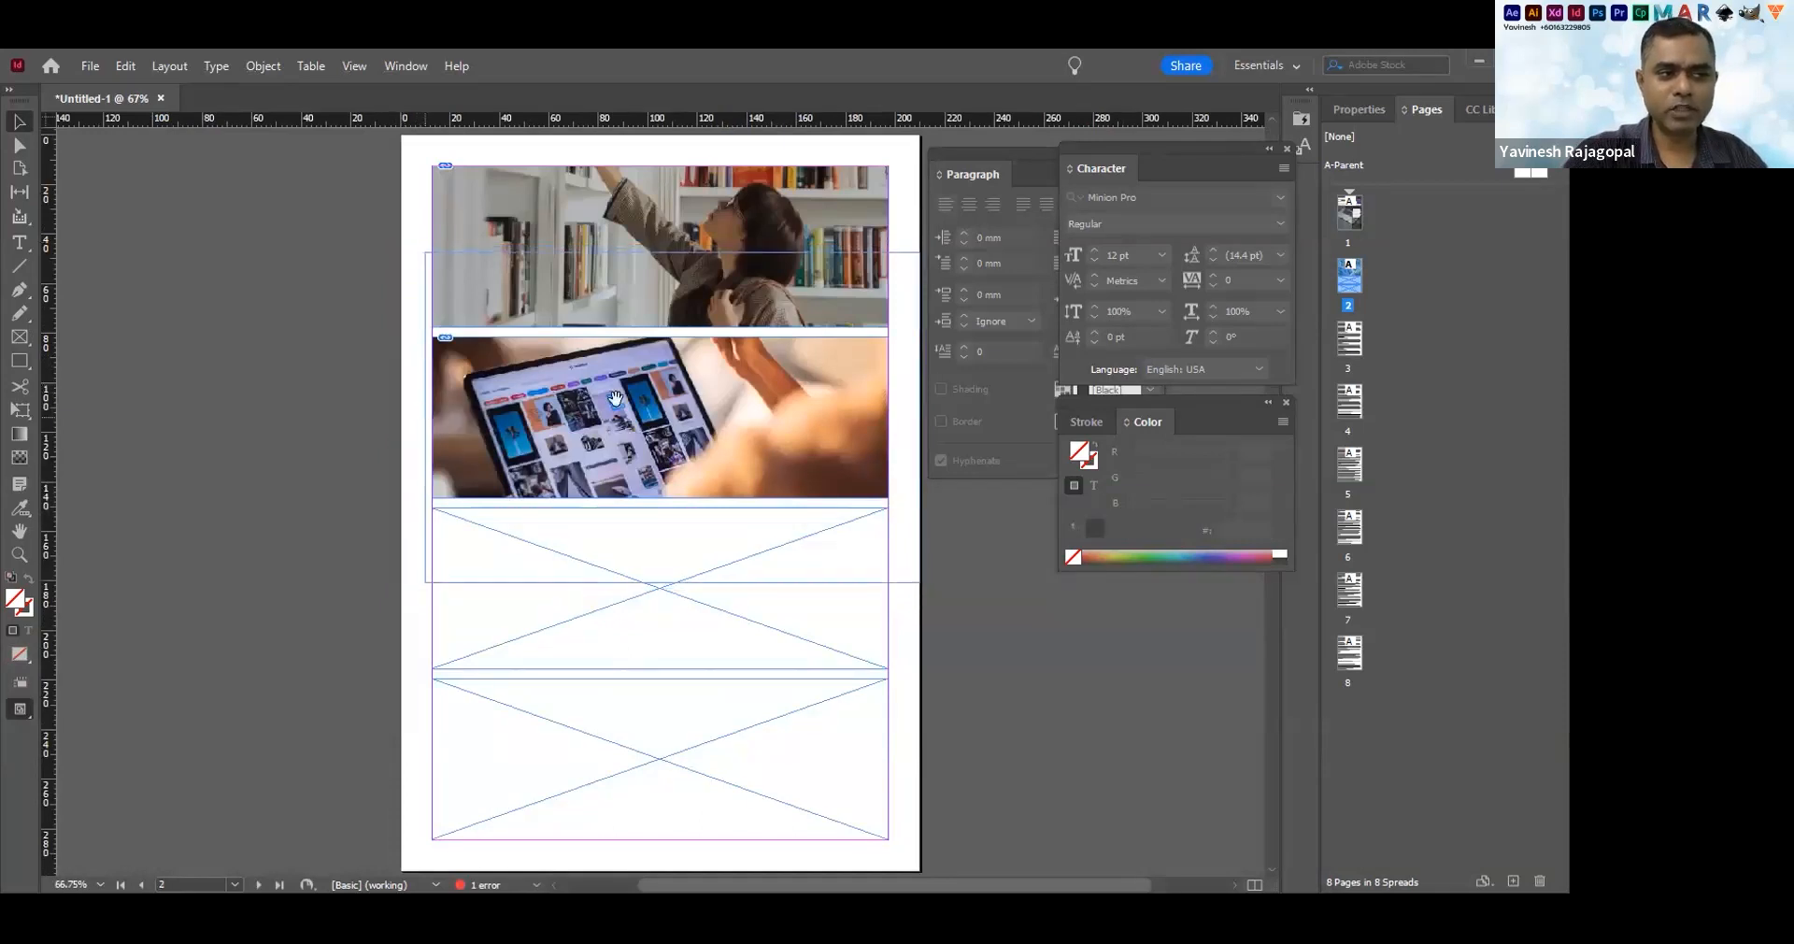
left_click_drag(920, 418, 894, 418)
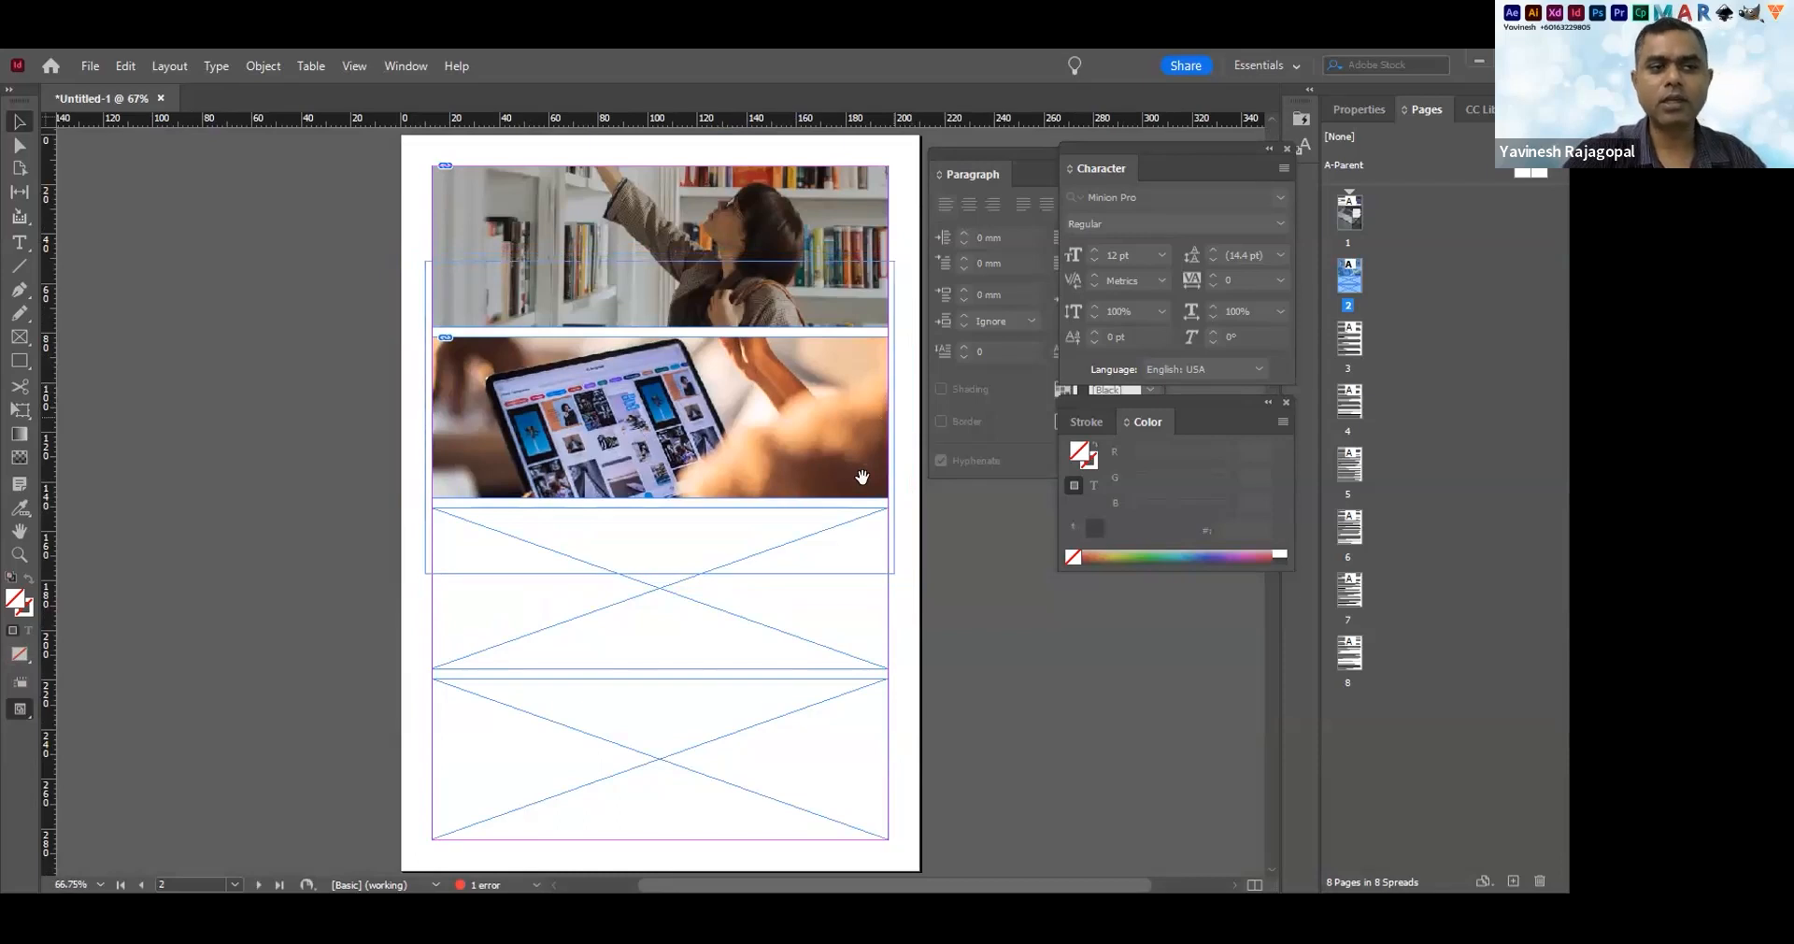
left_click(951, 580)
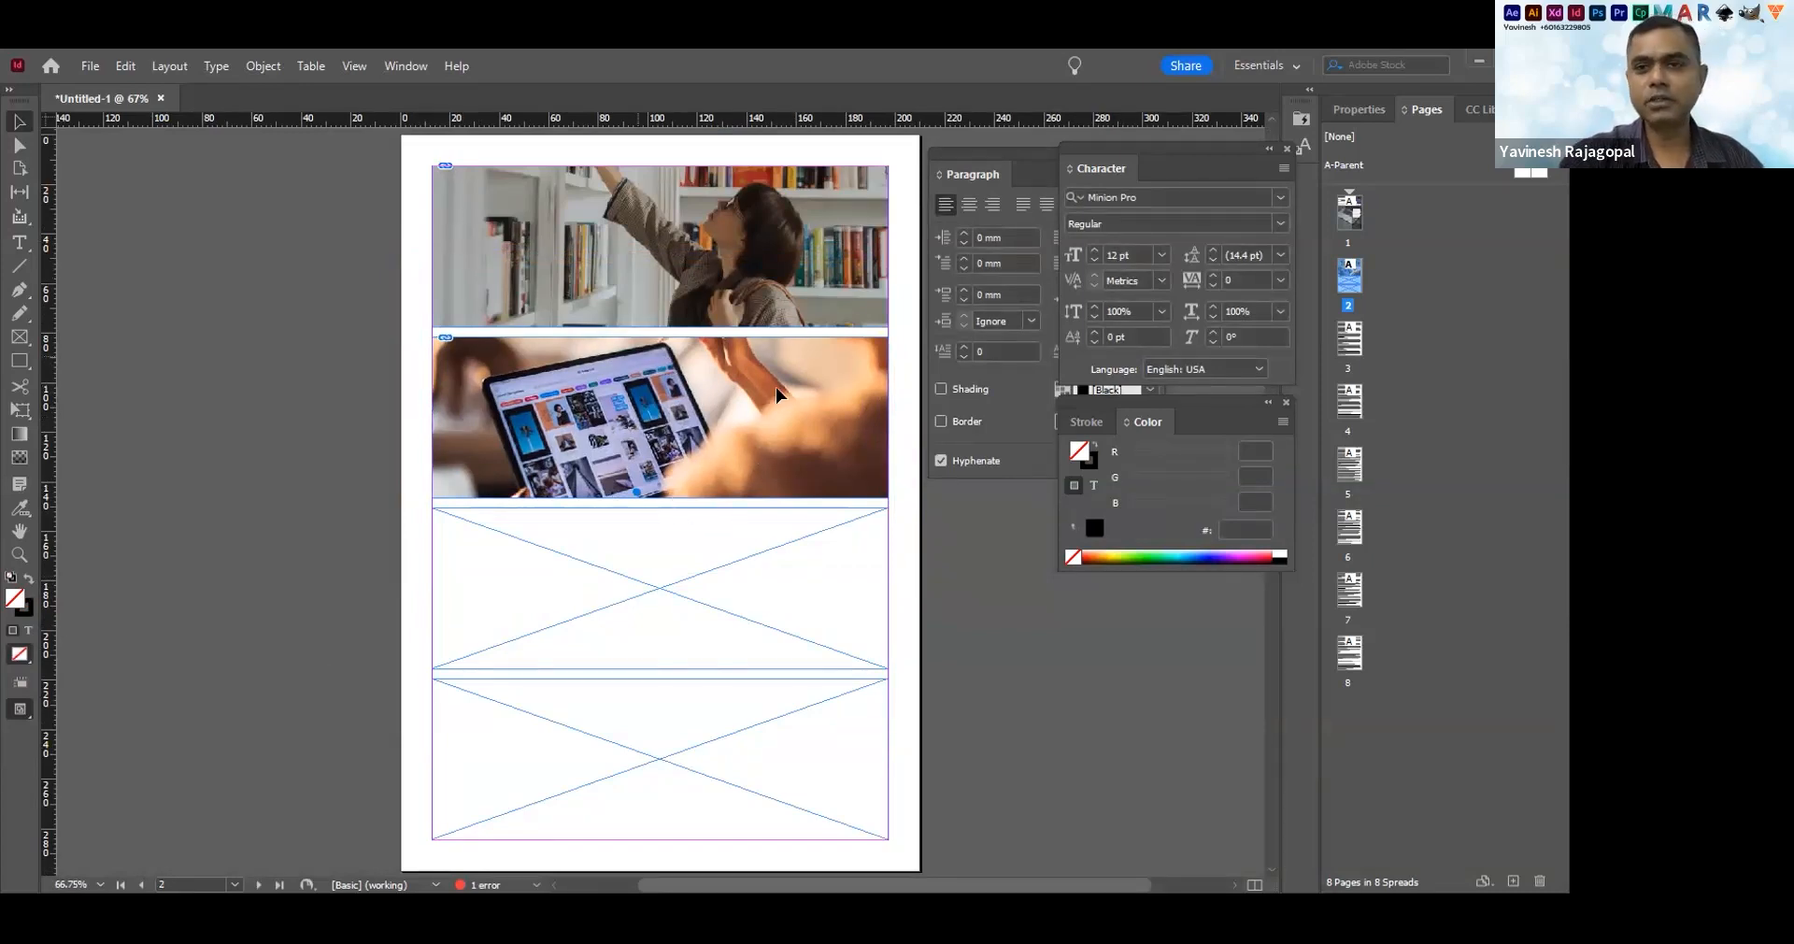
Place the photo pexels-mikael-blomkvist-6483582.jpg from the Education for life folder in page 2's third frame
key("ctrl+0")
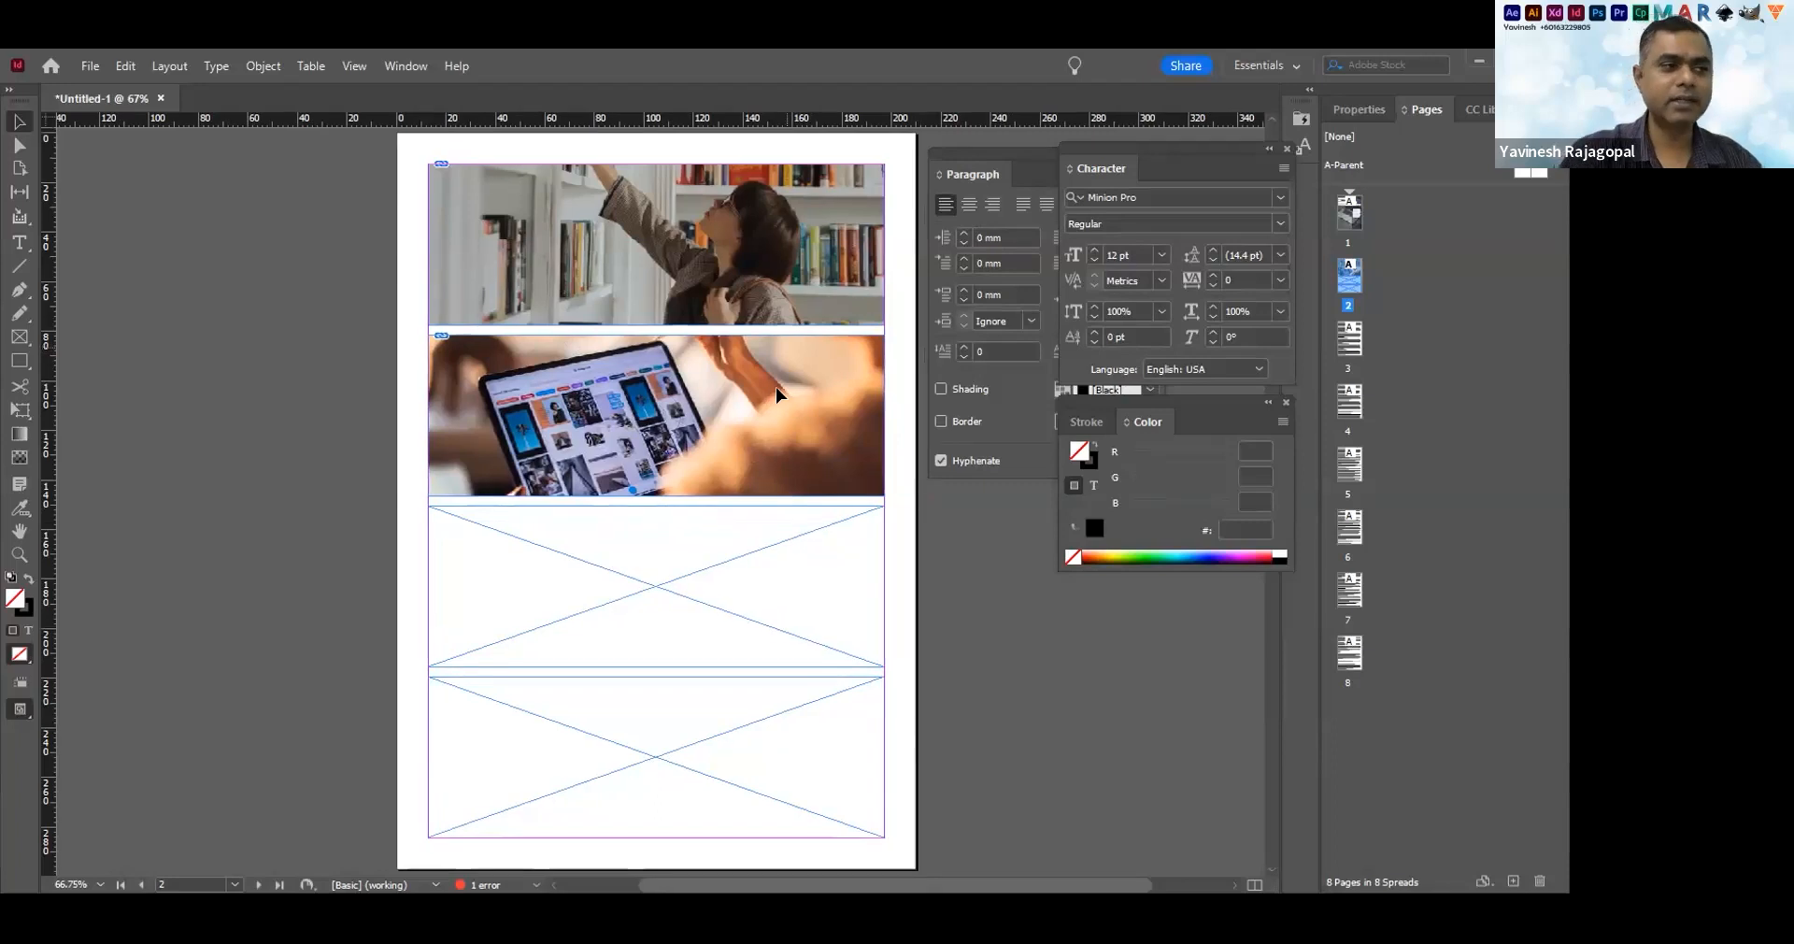
scroll(776, 394, "right", 3)
scroll(776, 394, "right", 1)
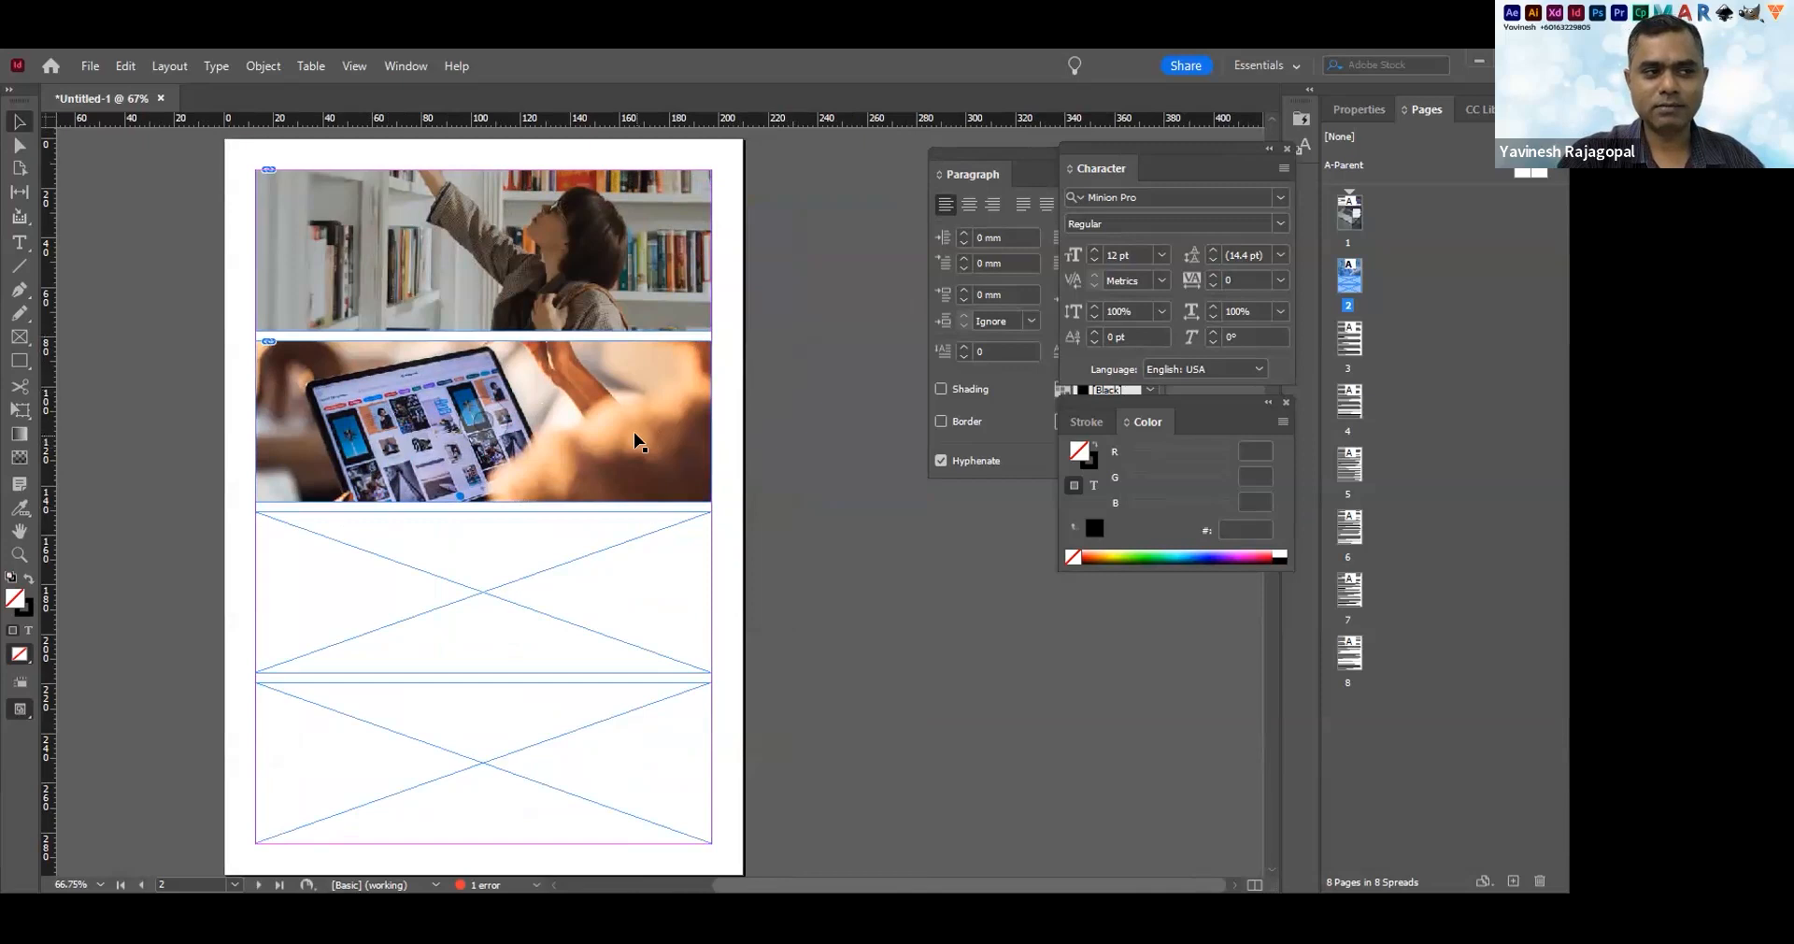
left_click_drag(474, 627, 505, 553)
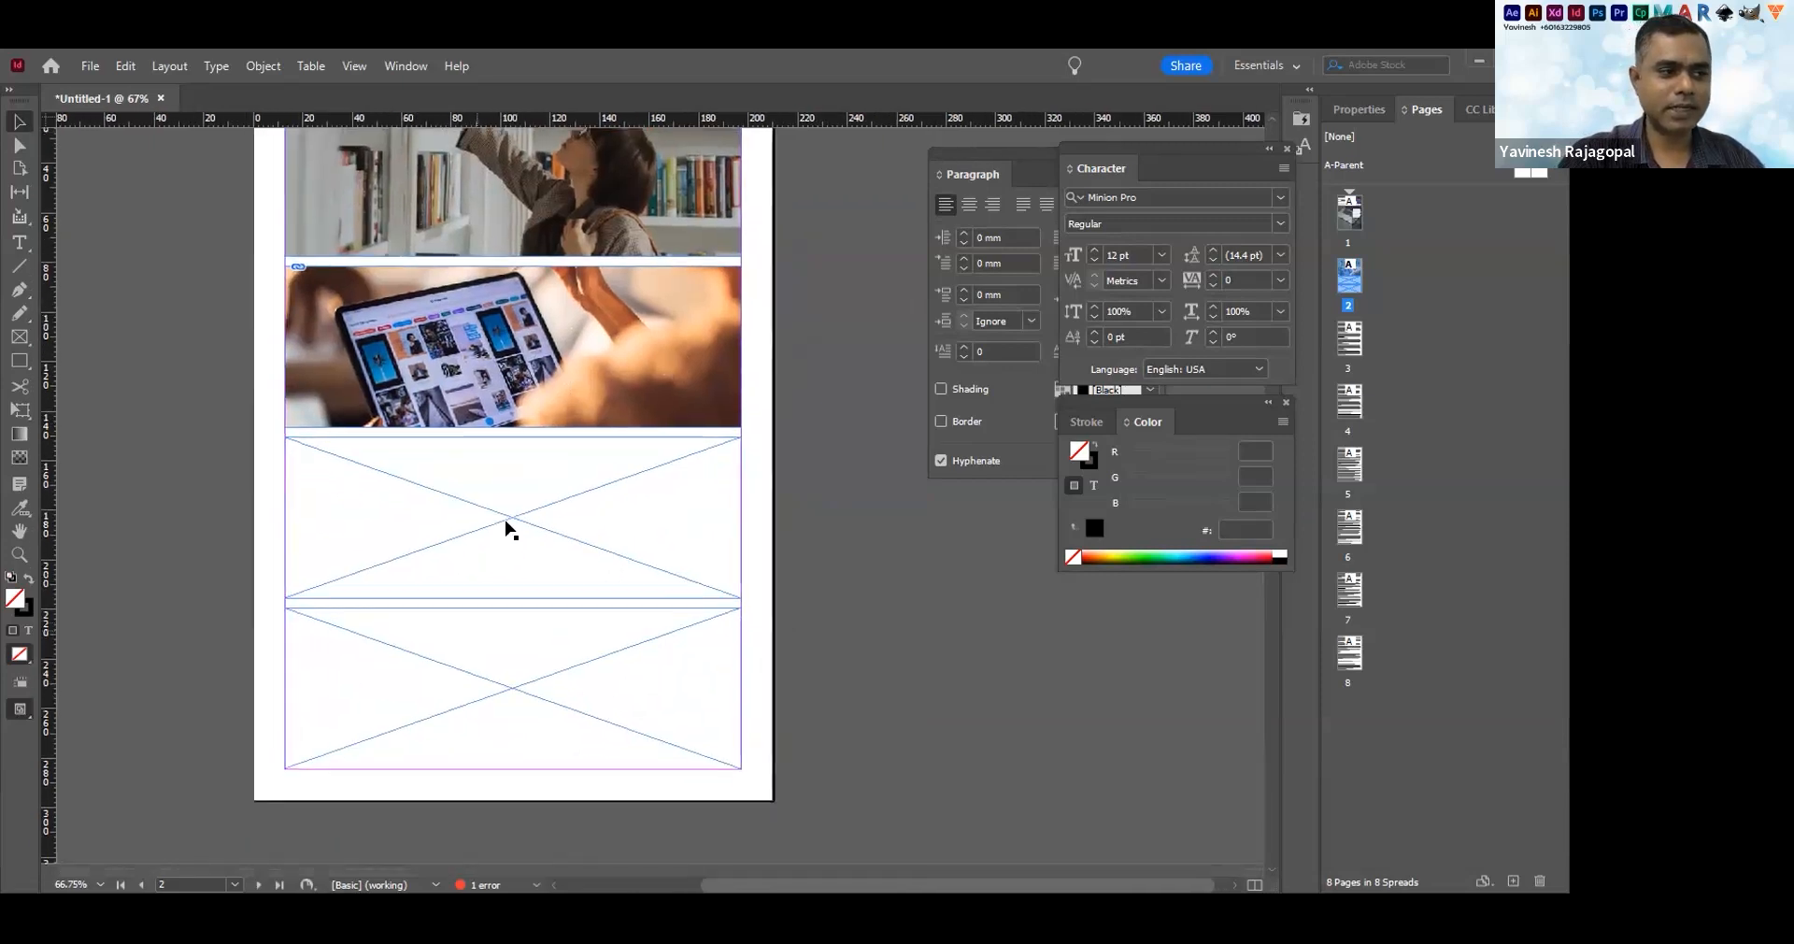
left_click(506, 528)
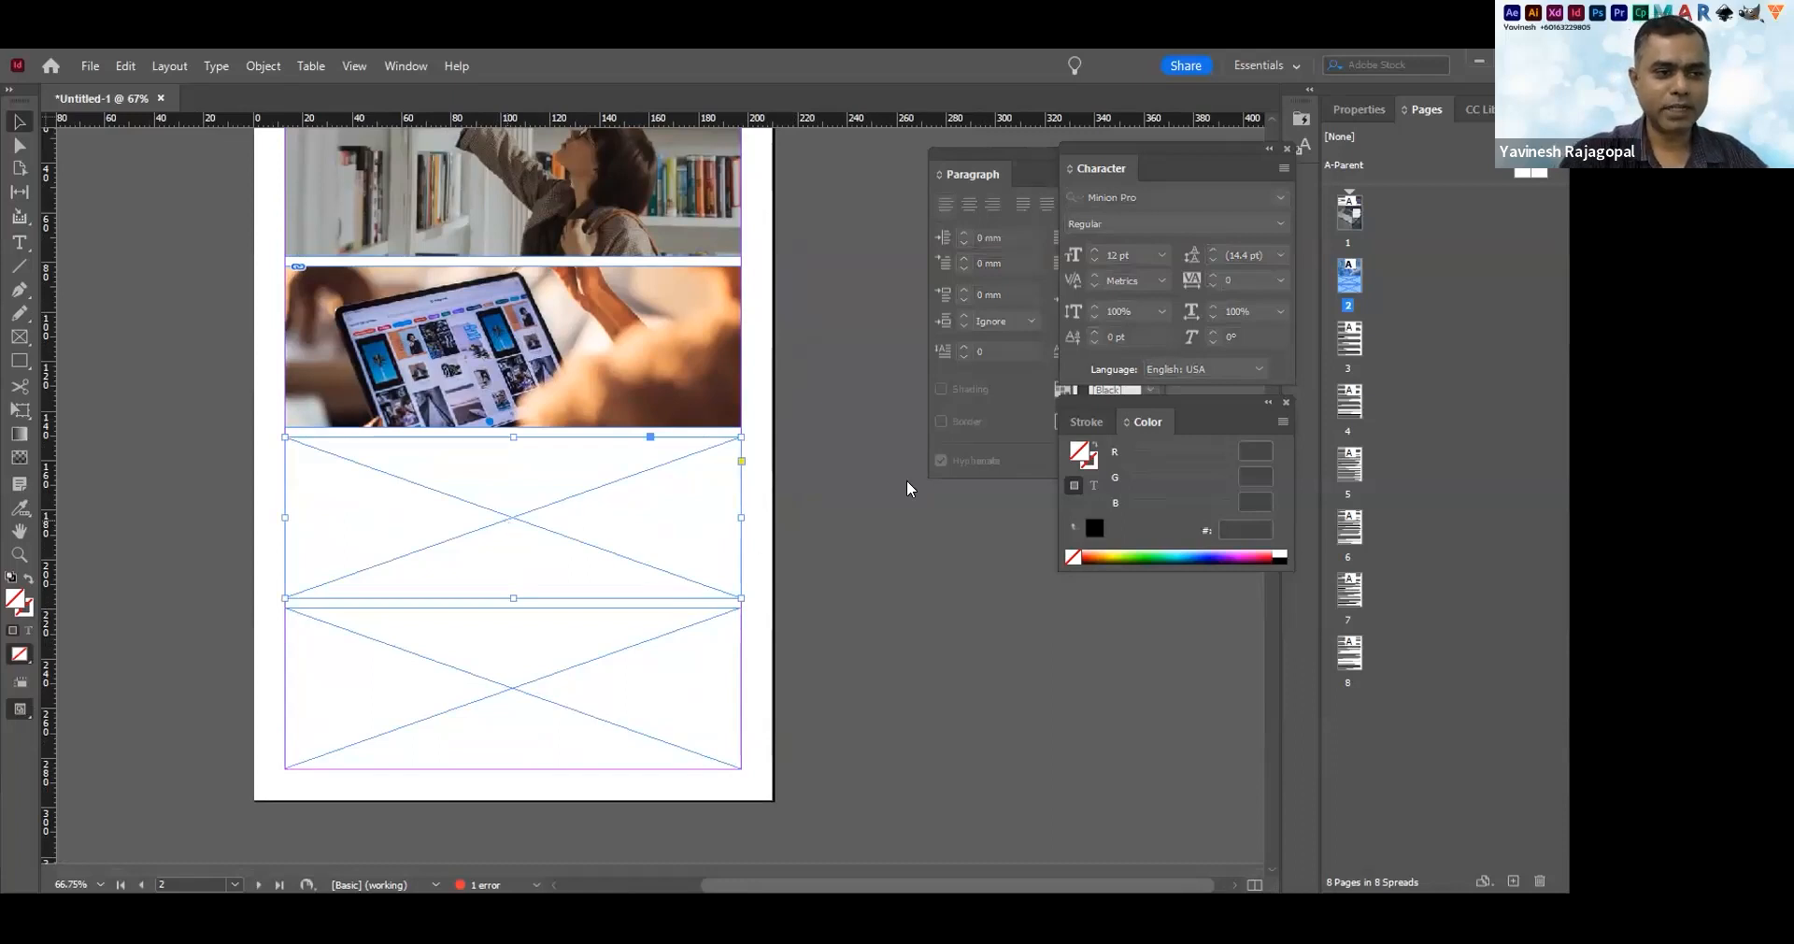
key("ctrl+d")
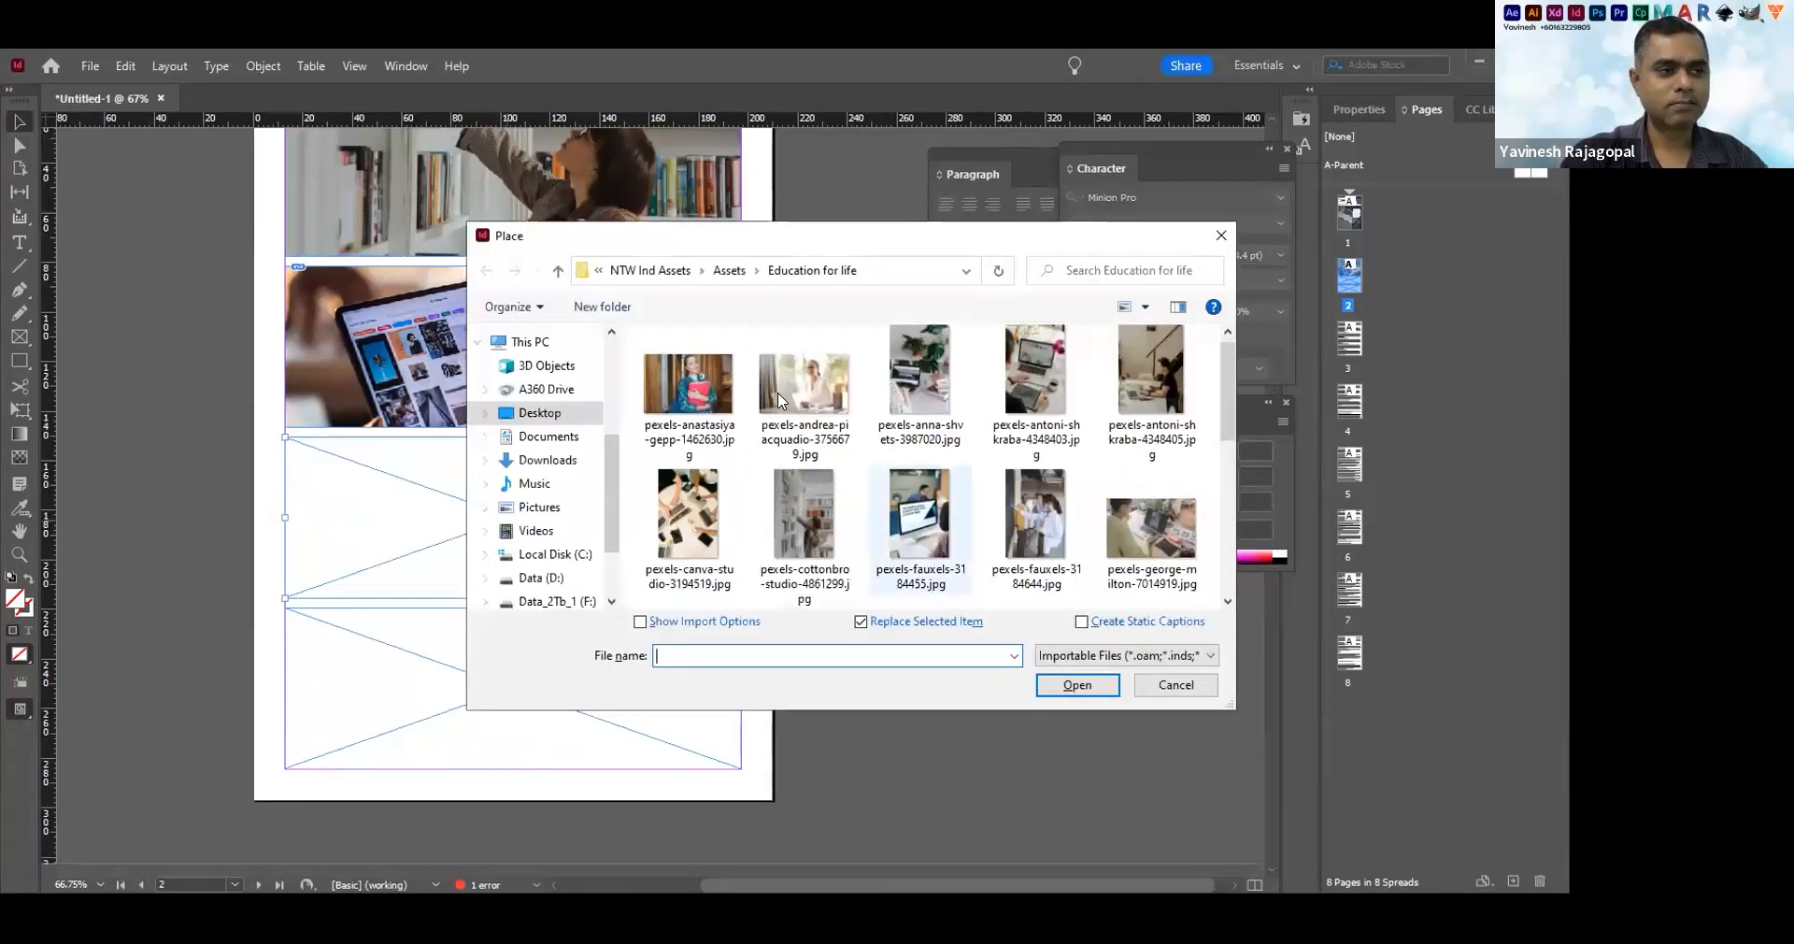
scroll(777, 393, "down", 3)
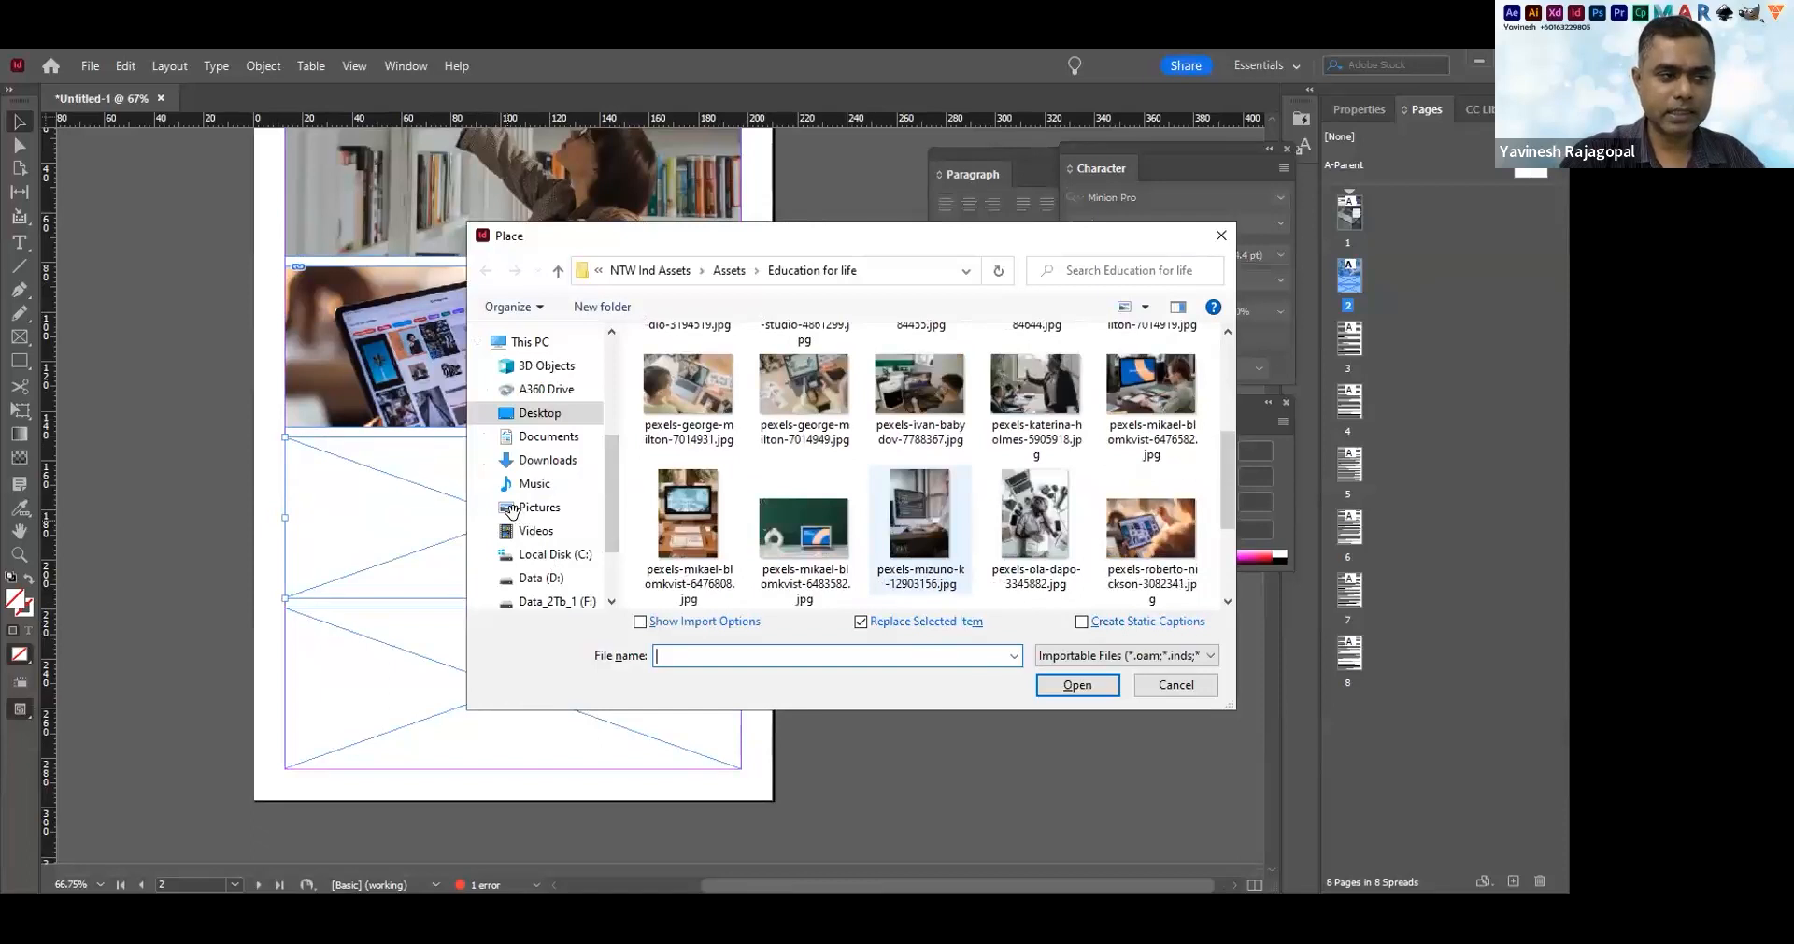
scroll(921, 531, "down", 1)
left_click(804, 393)
key("Return")
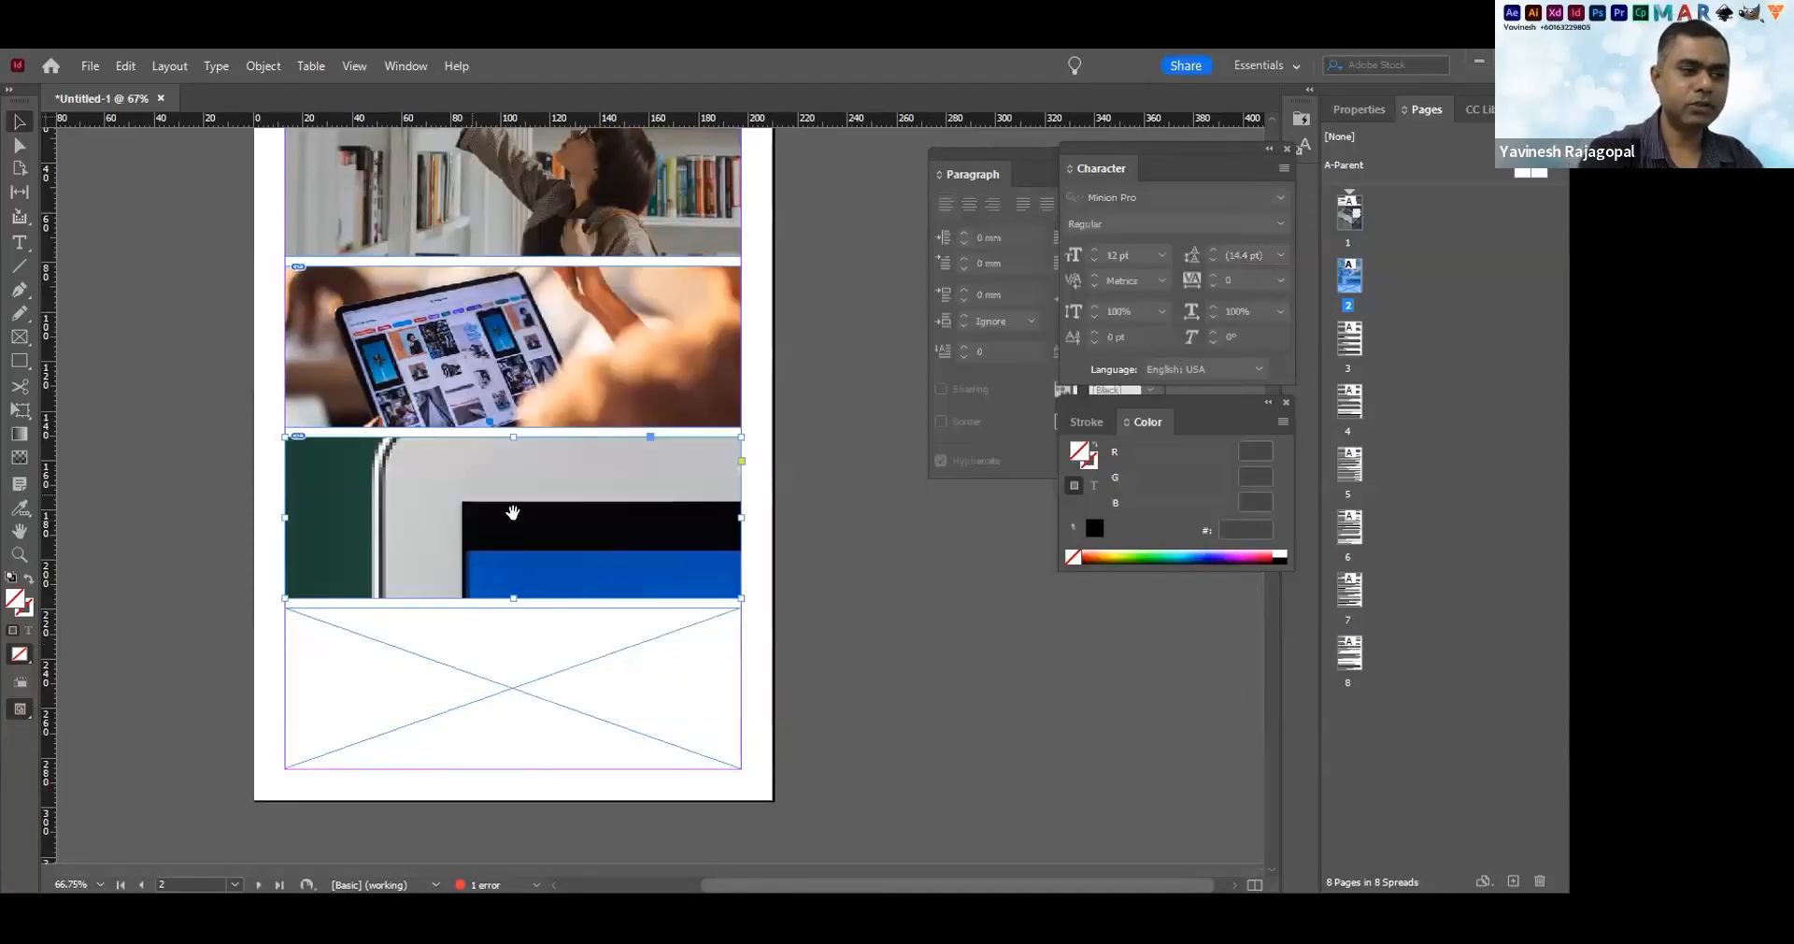
Scale the laptop photo inside the third frame down proportionally from its centre to slightly wider than the frame, showing the vase and laptop
left_click(513, 513)
key("ctrl+0")
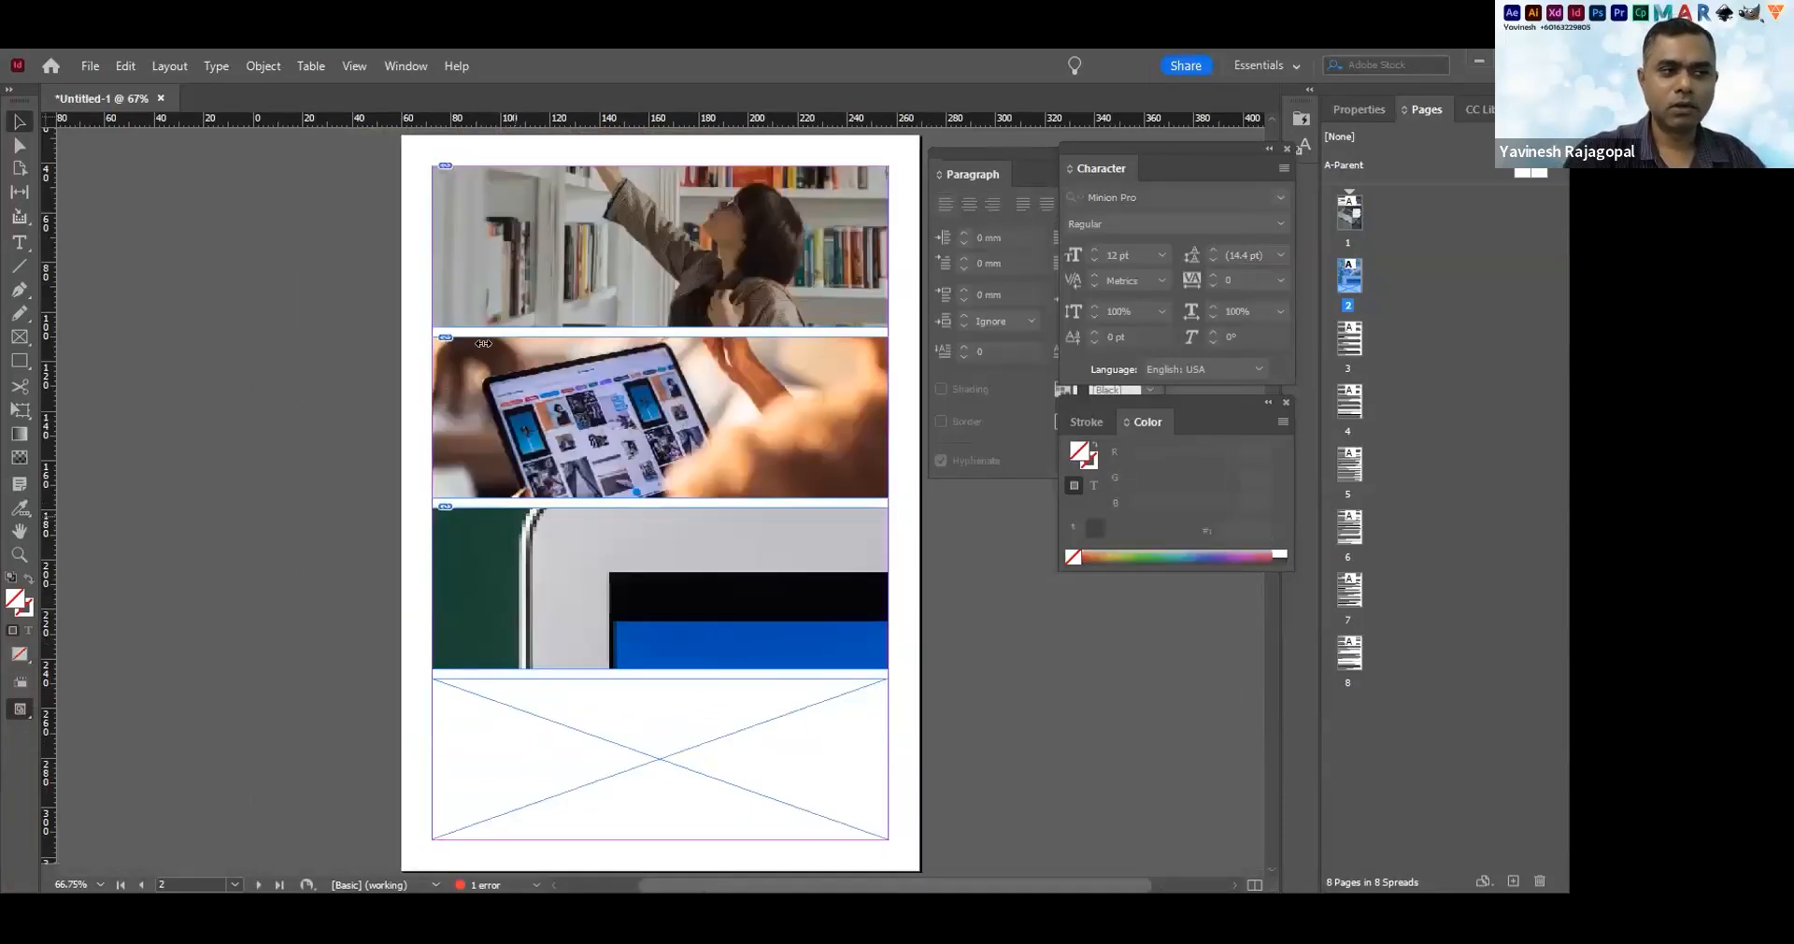
key("ctrl+minus")
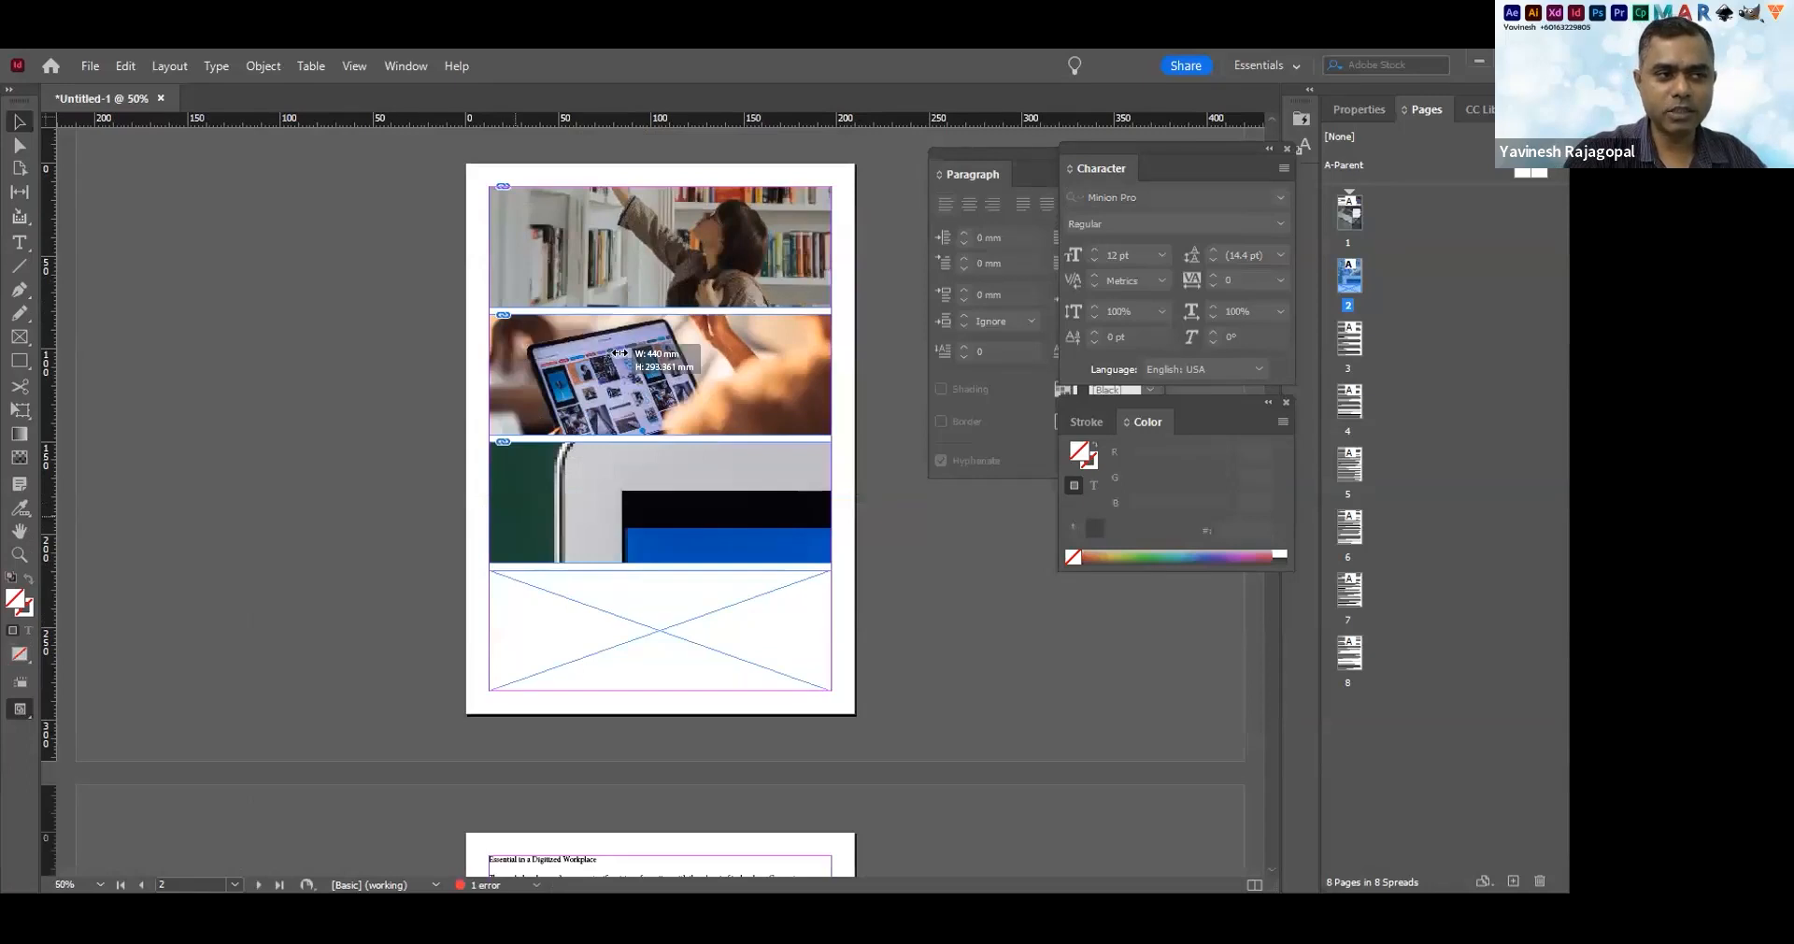
key("ctrl+minus")
key("ctrl+minus")
key("ctrl+minus")
key("ctrl+minus")
key("ctrl+minus")
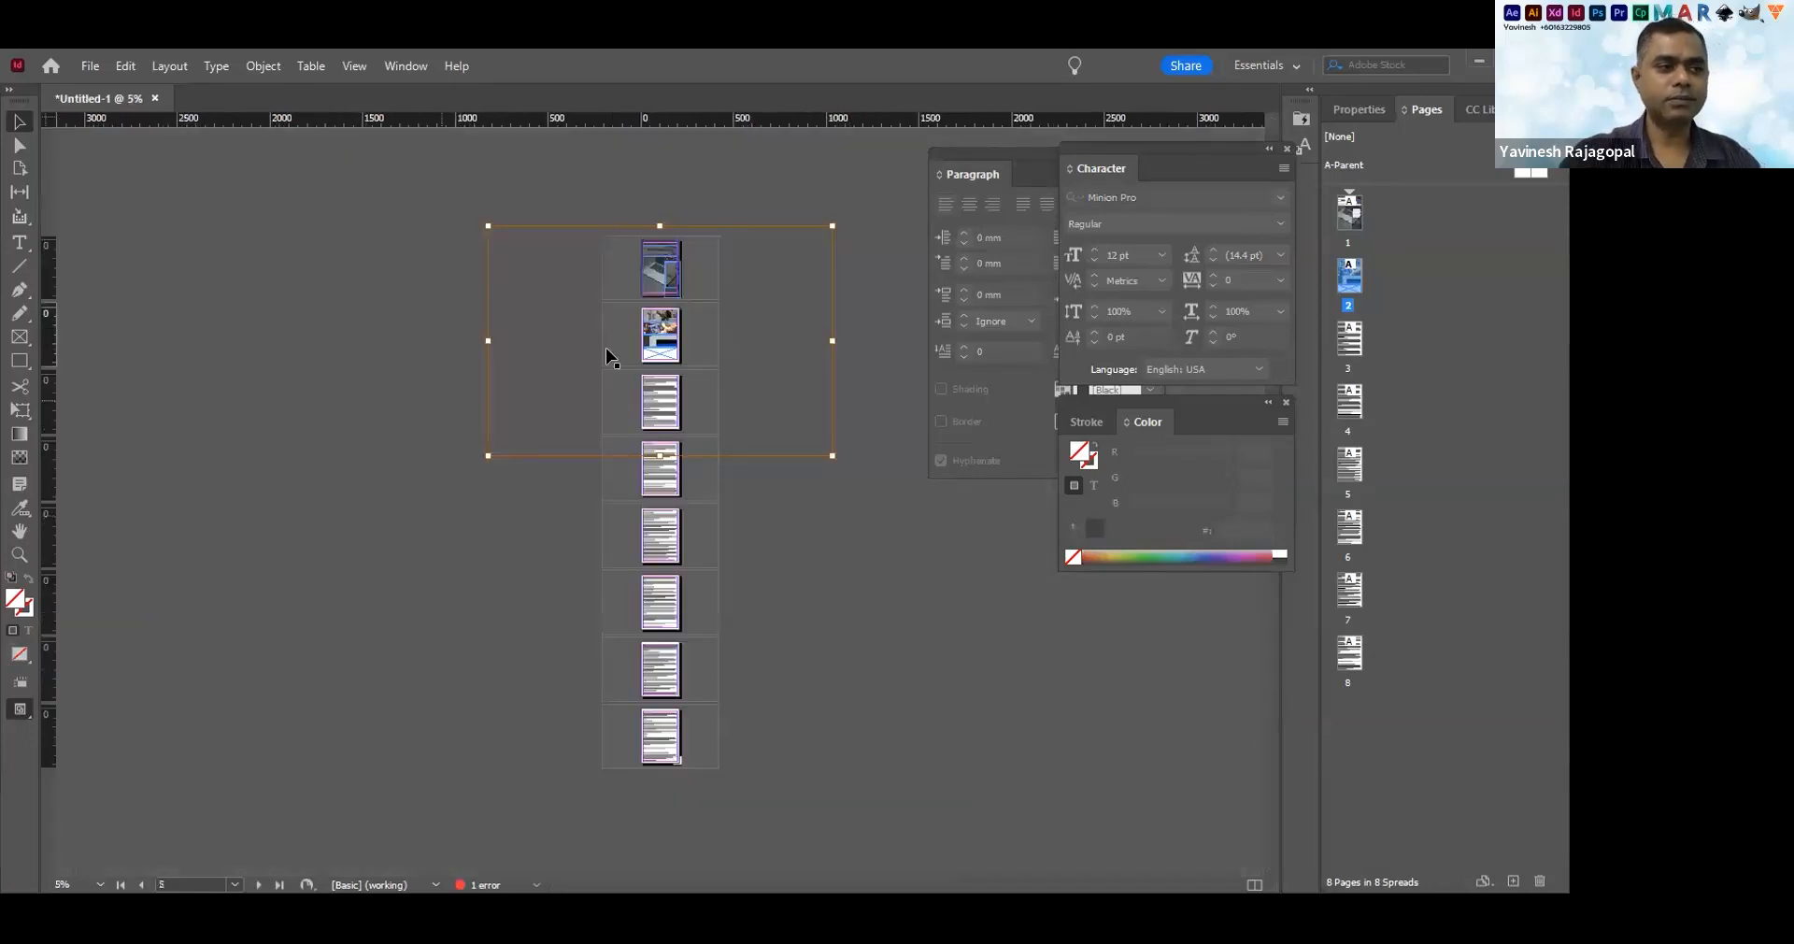
left_click(523, 534)
left_click_drag(216, 588, 422, 585)
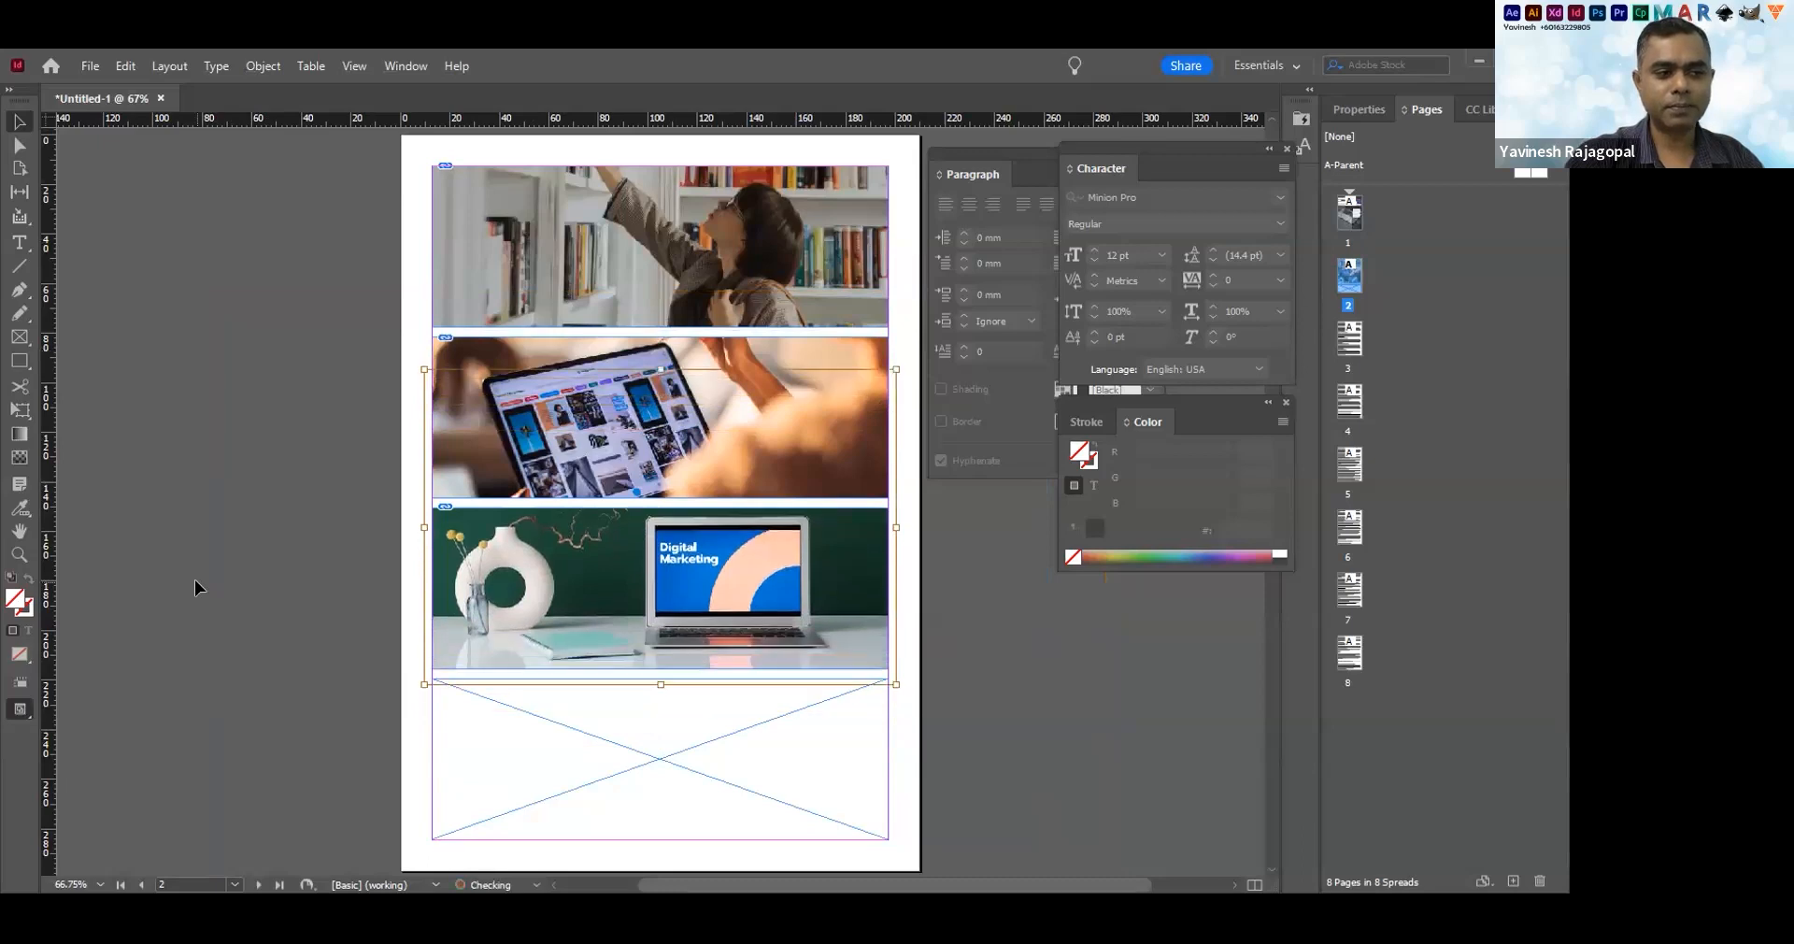
left_click(194, 579)
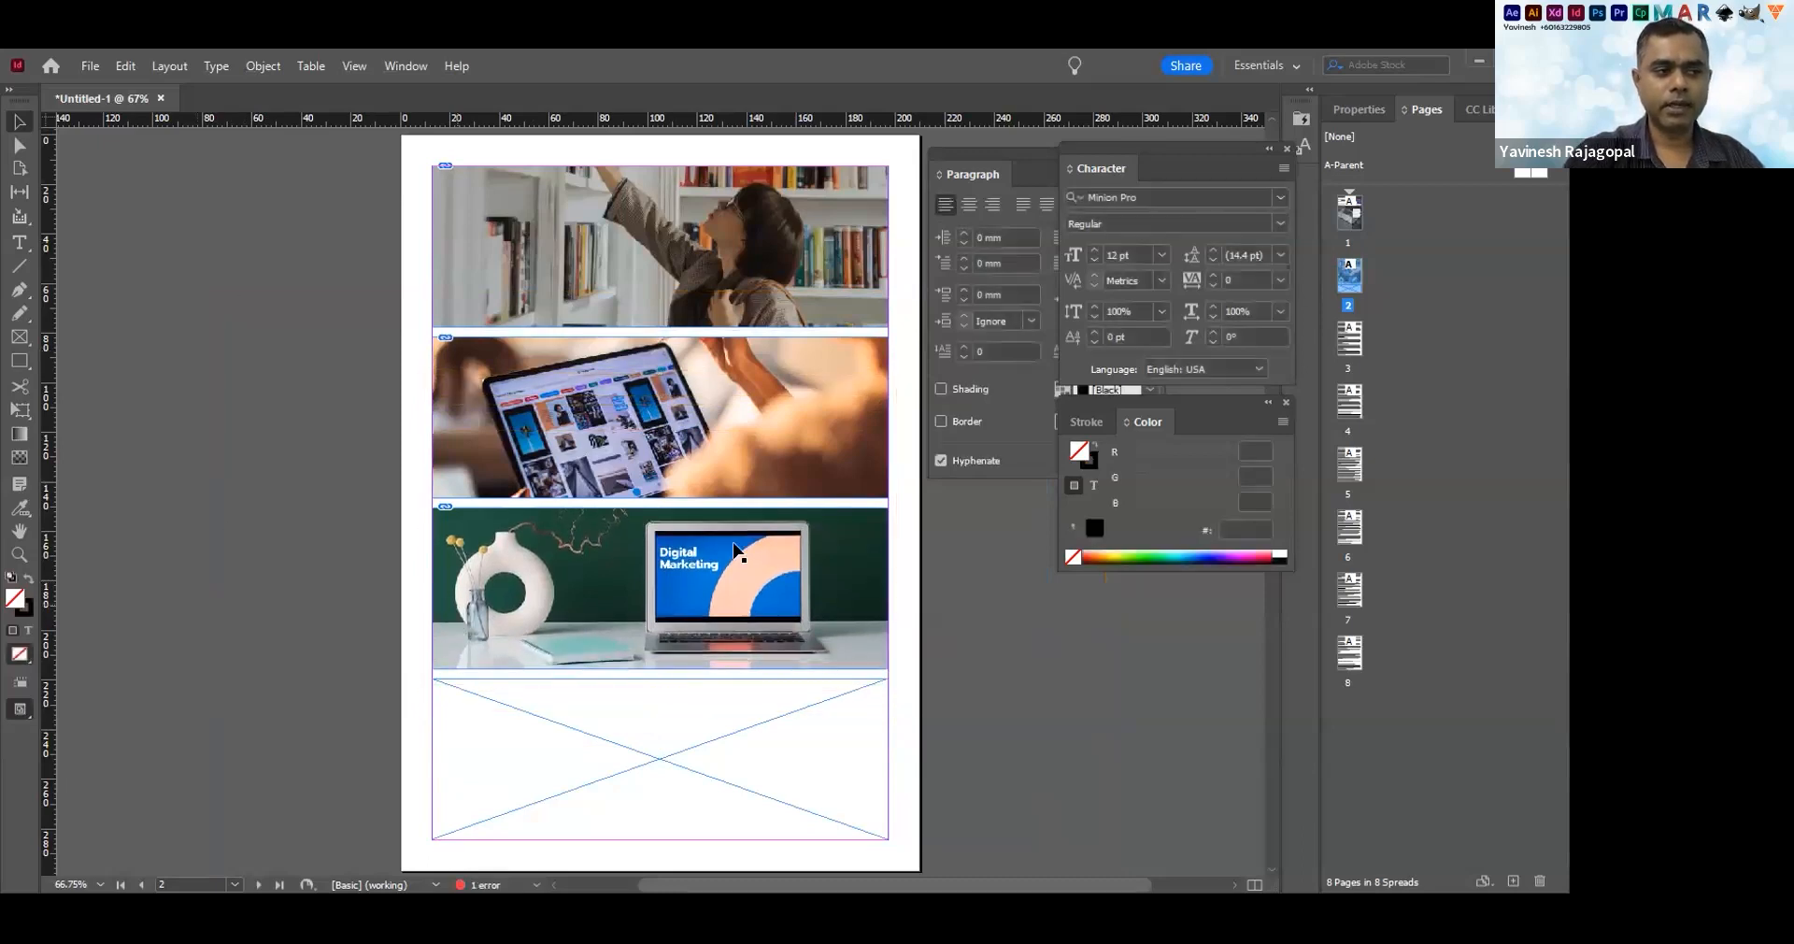
Place the photo pexels-tima-miroshnichenko-6754854.jpg from the Education for life folder in page 2's fourth frame
scroll(736, 551, "down", 5)
left_click(635, 530)
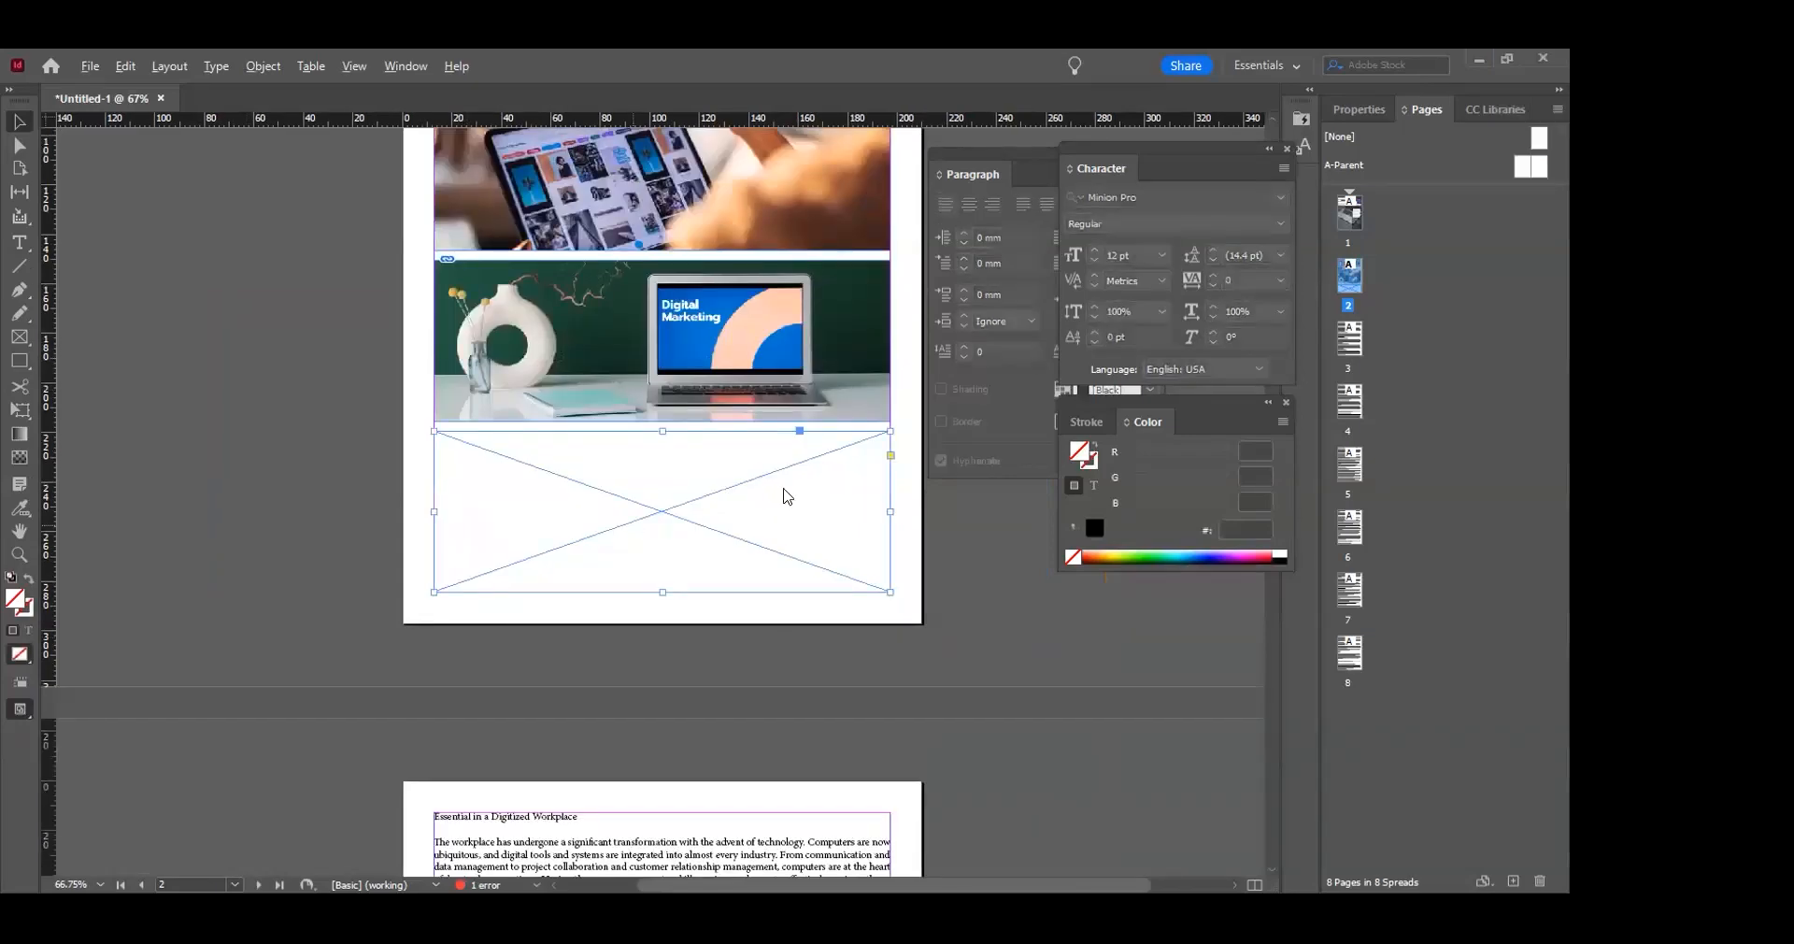
key("ctrl+d")
scroll(792, 574, "down", 3)
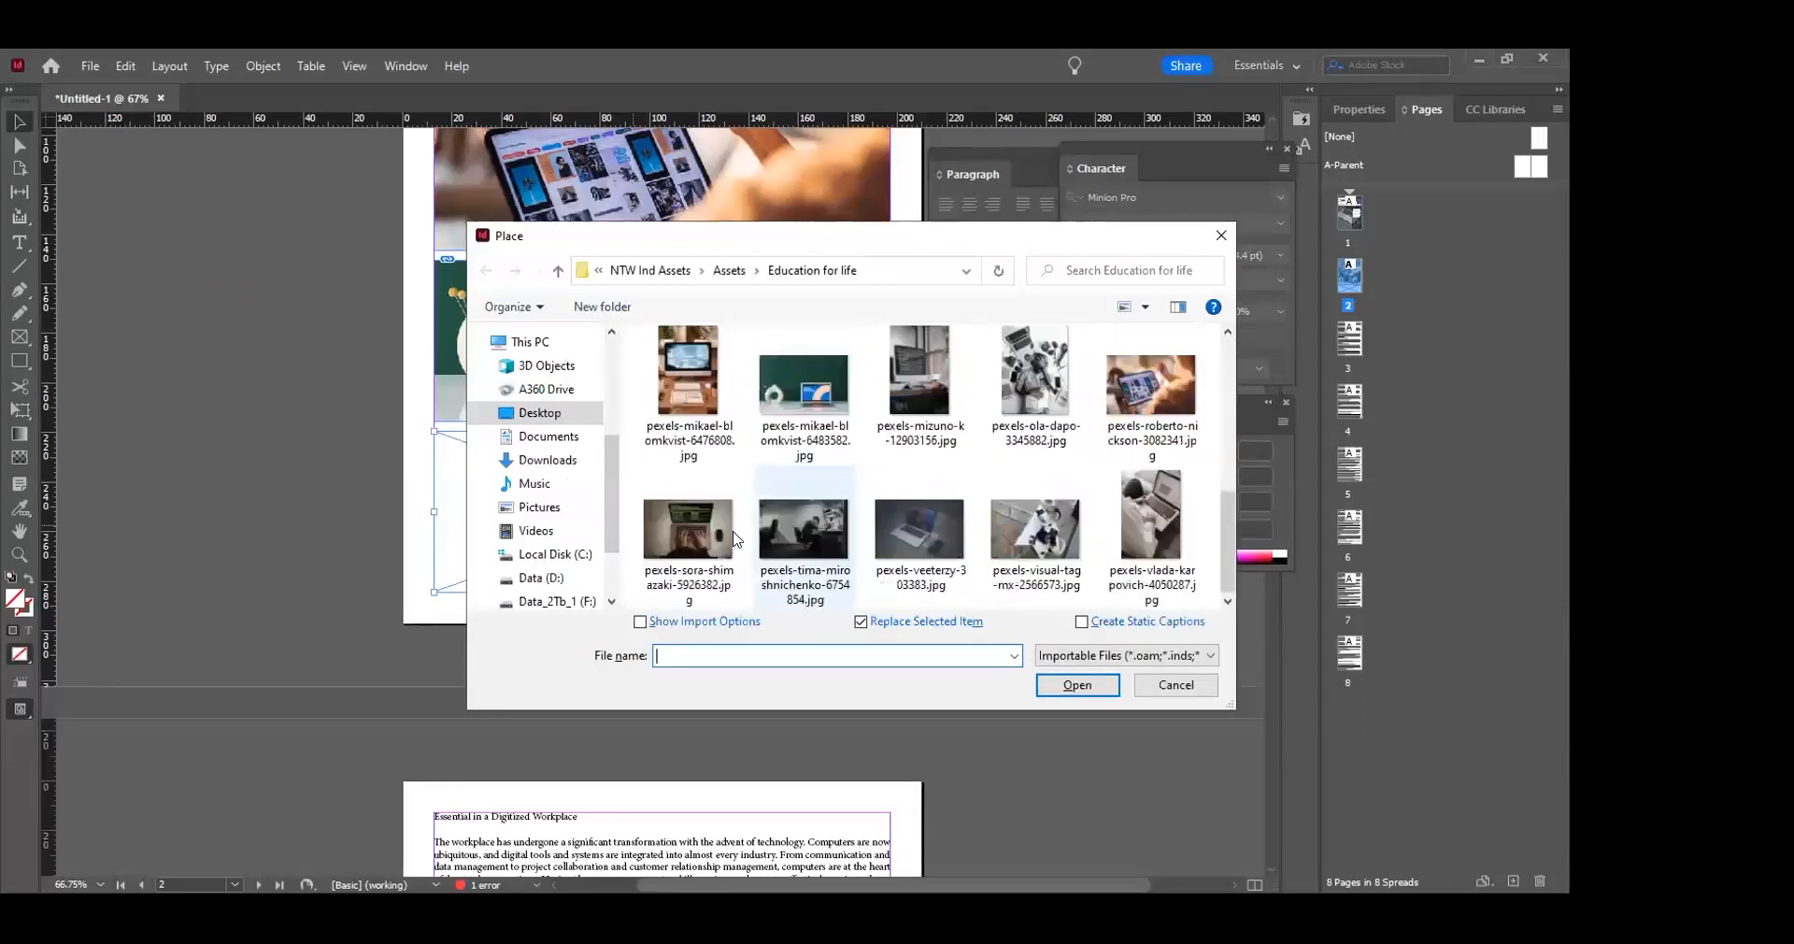
double_click(766, 529)
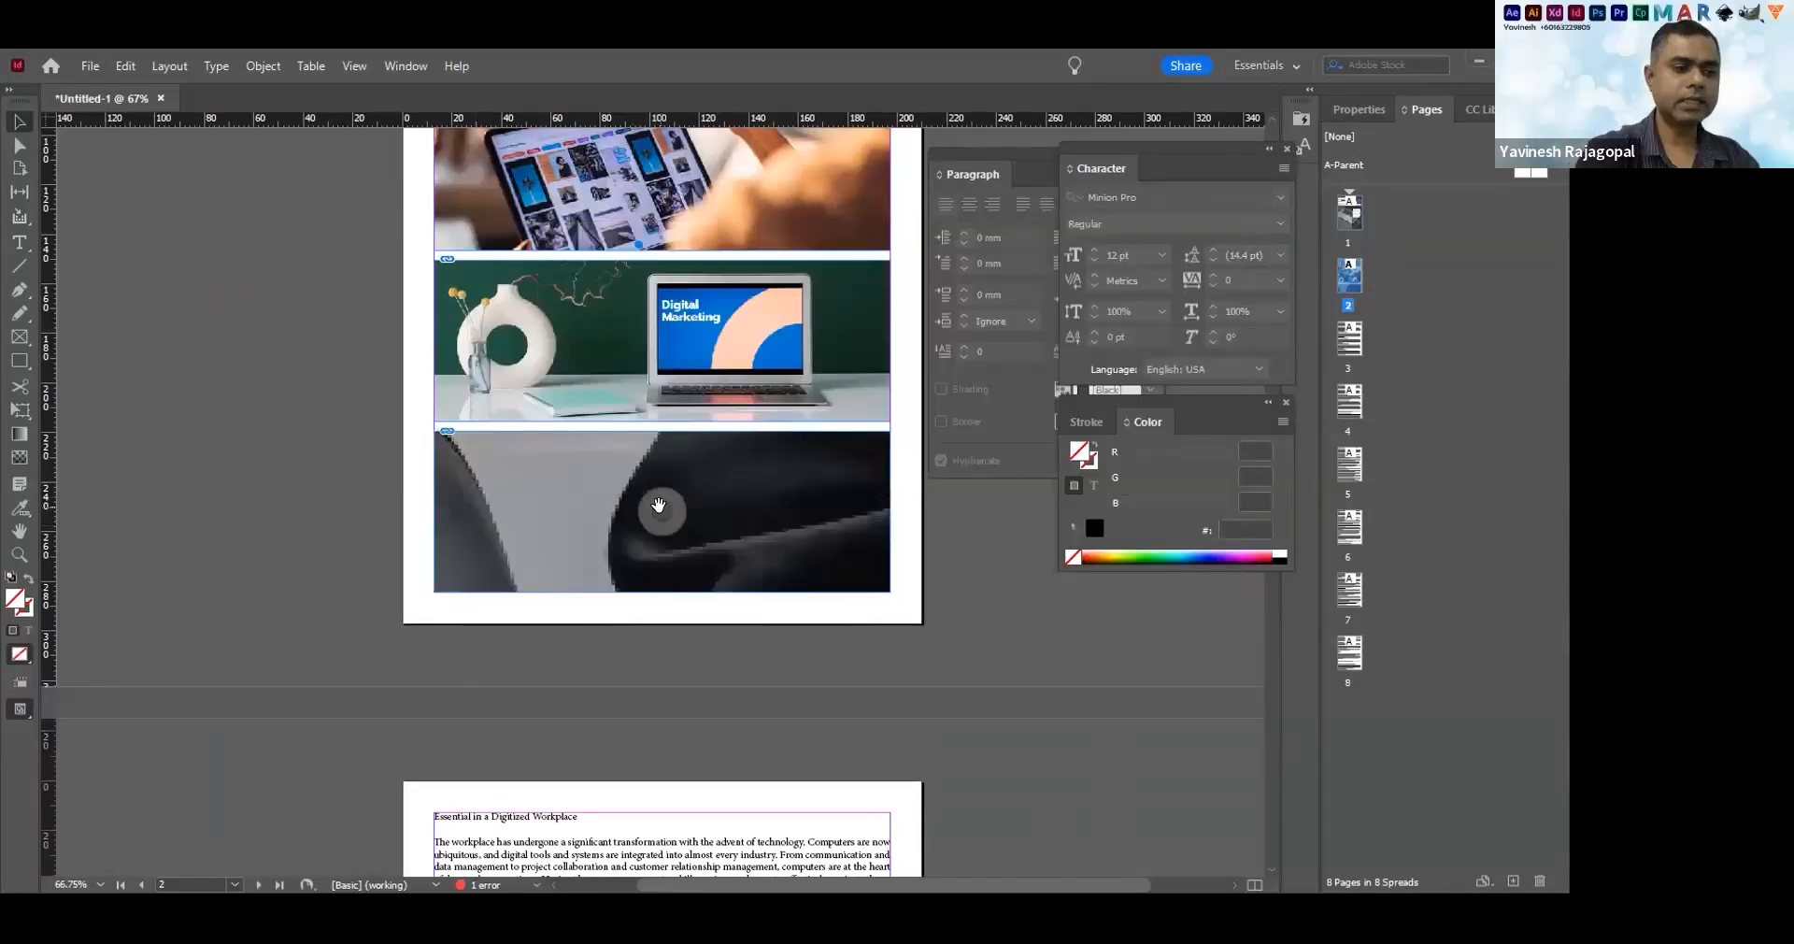
Scale the workshop photo inside the fourth frame down proportionally from its centre to slightly wider than the frame, showing the seated man and desk
scroll(659, 509, "up", 3)
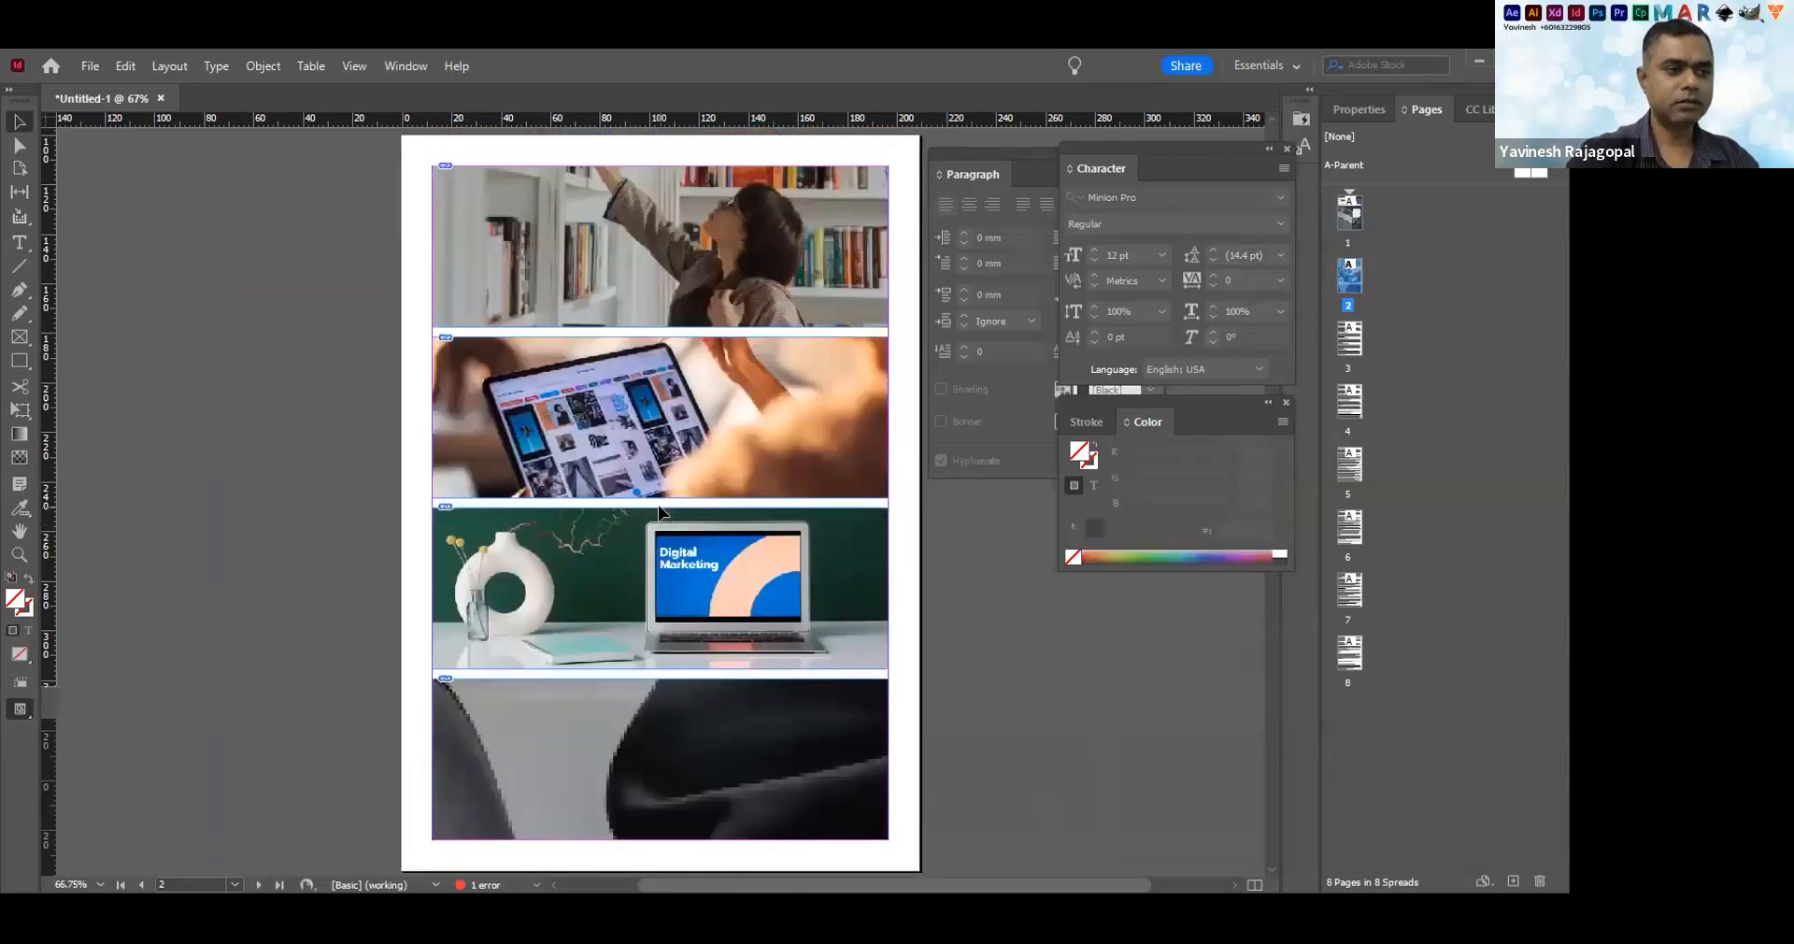
key("ctrl+minus")
left_click_drag(471, 356, 627, 354)
key("ctrl+minus")
key("ctrl+minus")
key("ctrl+minus")
key("ctrl+0")
left_click_drag(264, 758, 422, 764)
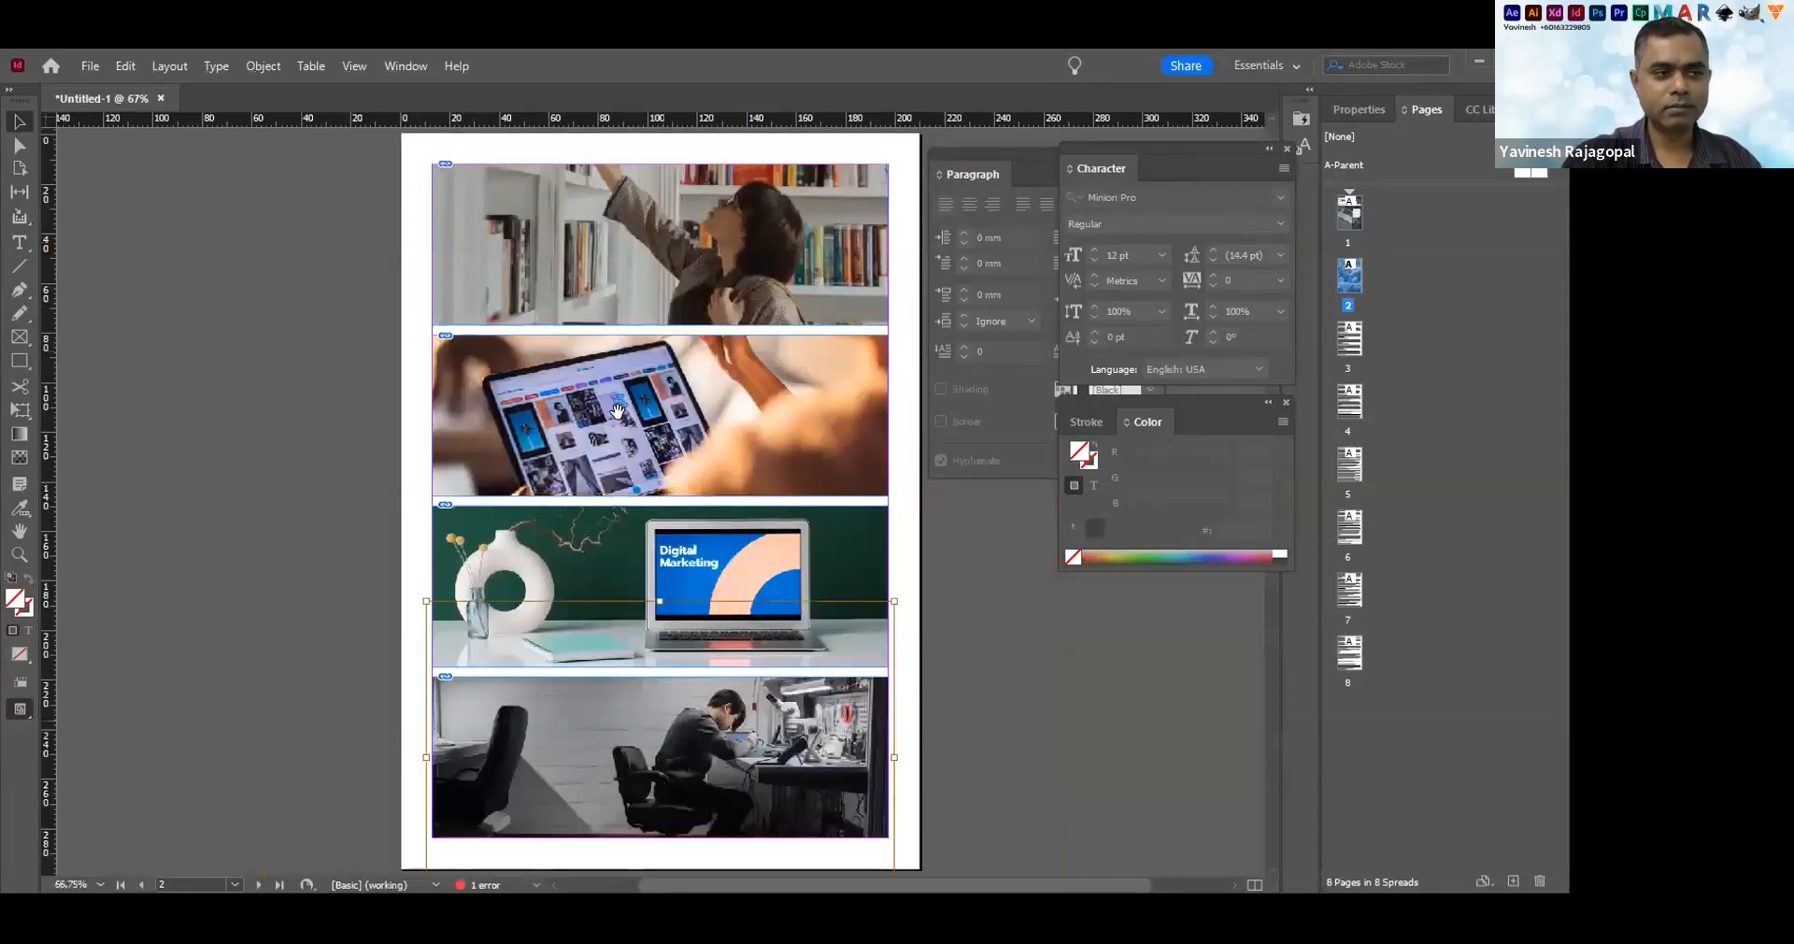
left_click(310, 411)
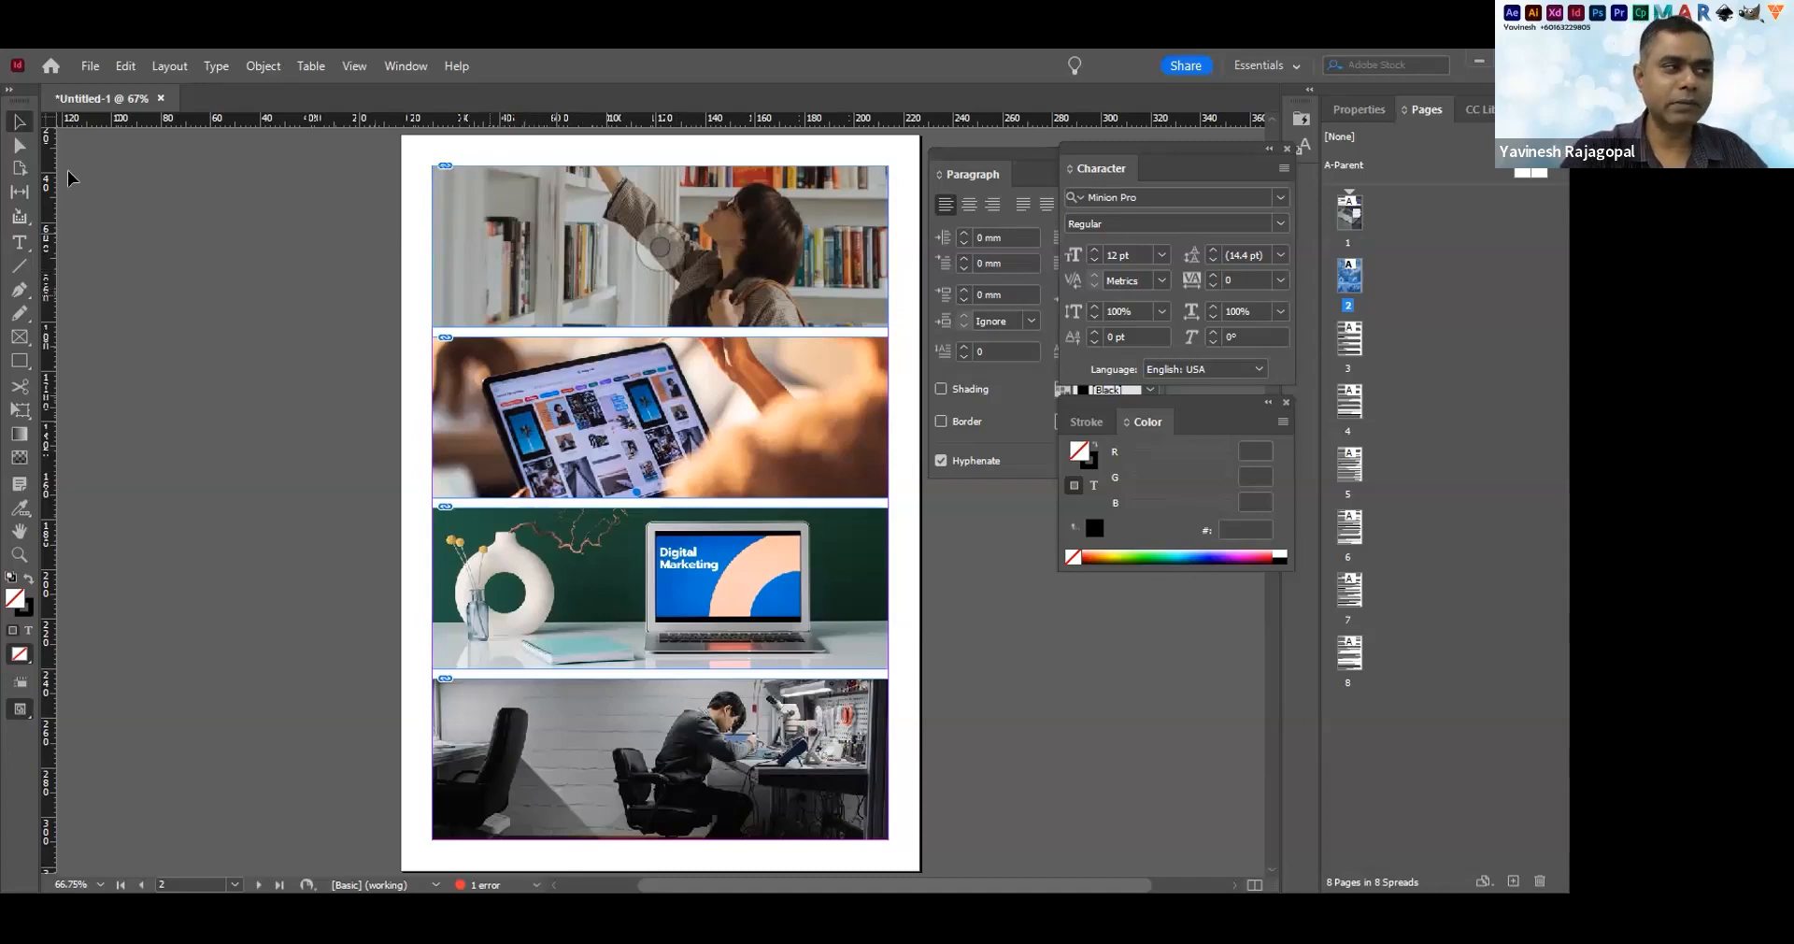
Add a text frame reading "Title 01" over the lower left of page 2's first photo
left_click_drag(486, 298, 429, 282)
left_click(21, 243)
left_click_drag(393, 271, 591, 302)
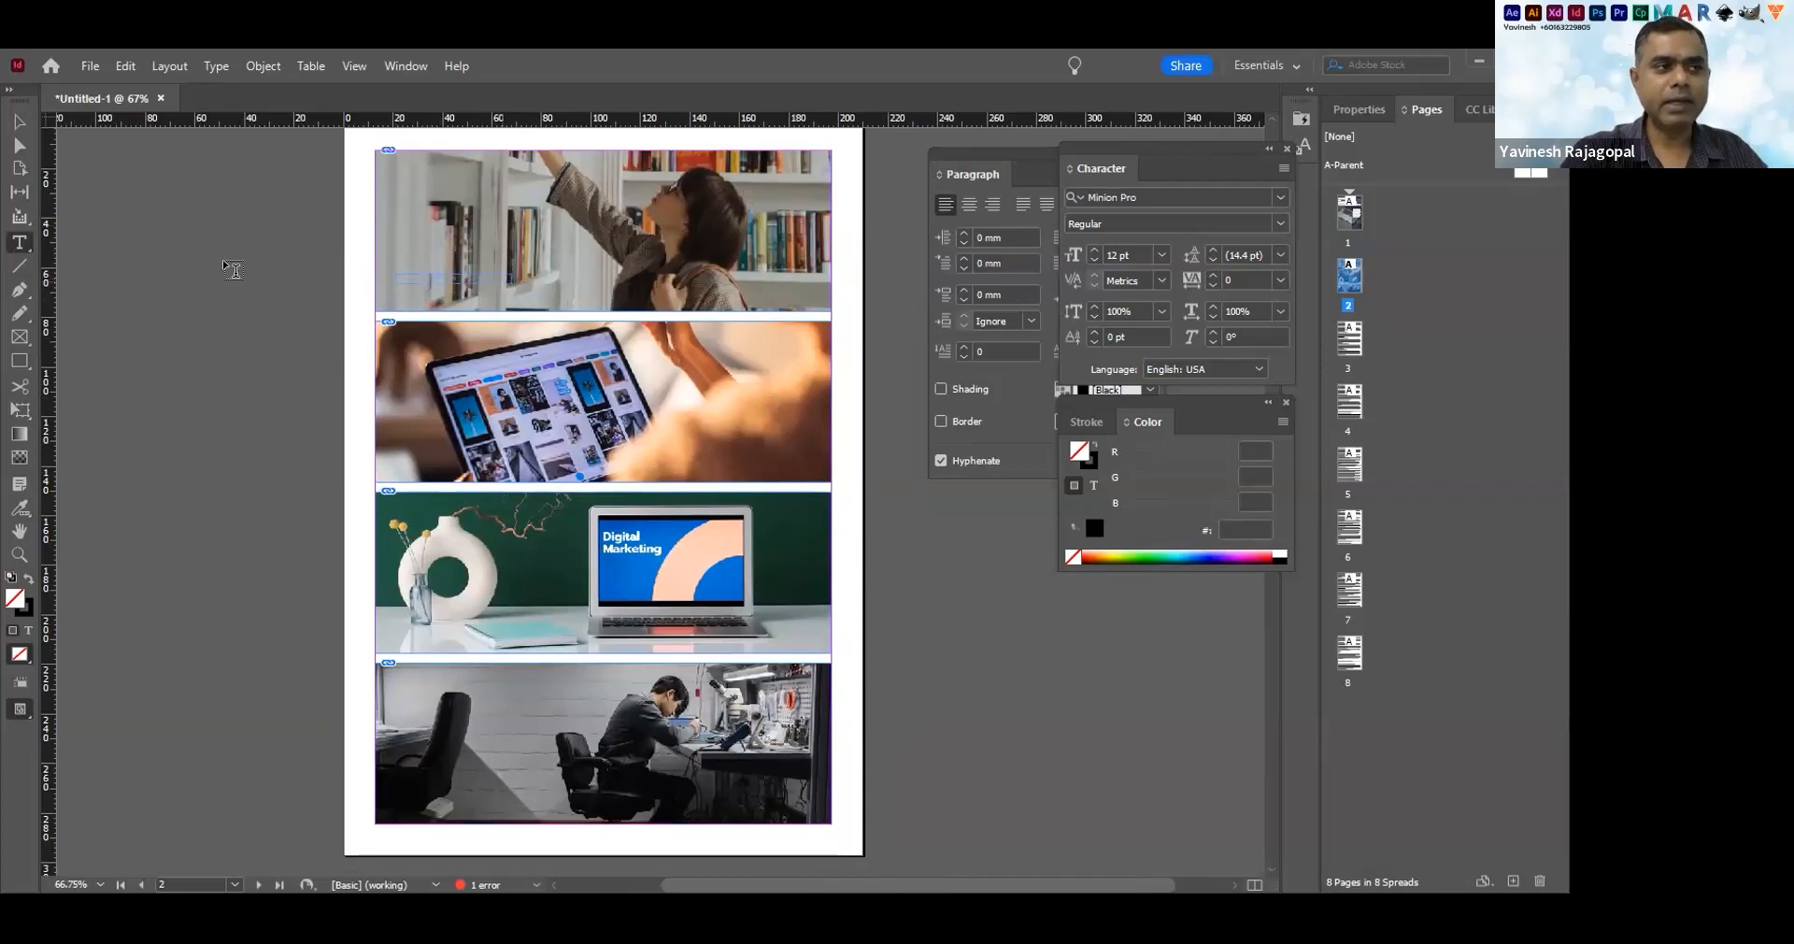
type("Title 01")
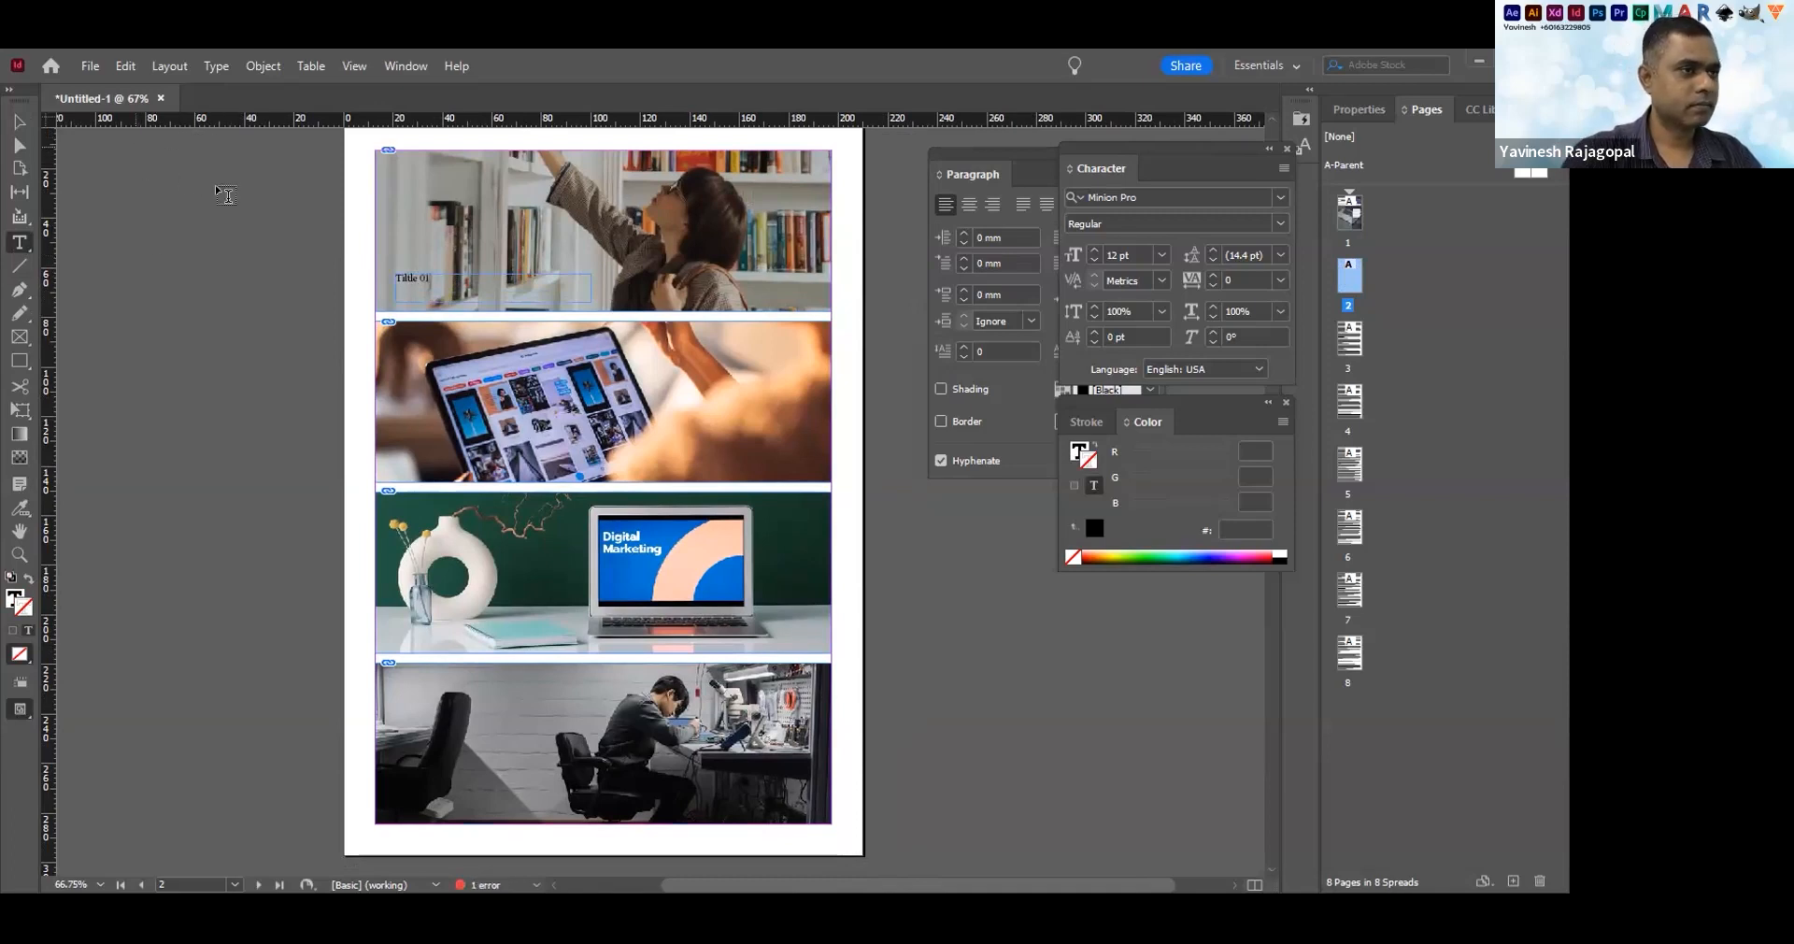
Enlarge all of the "Title 01" text to 28 pt
left_click(412, 277)
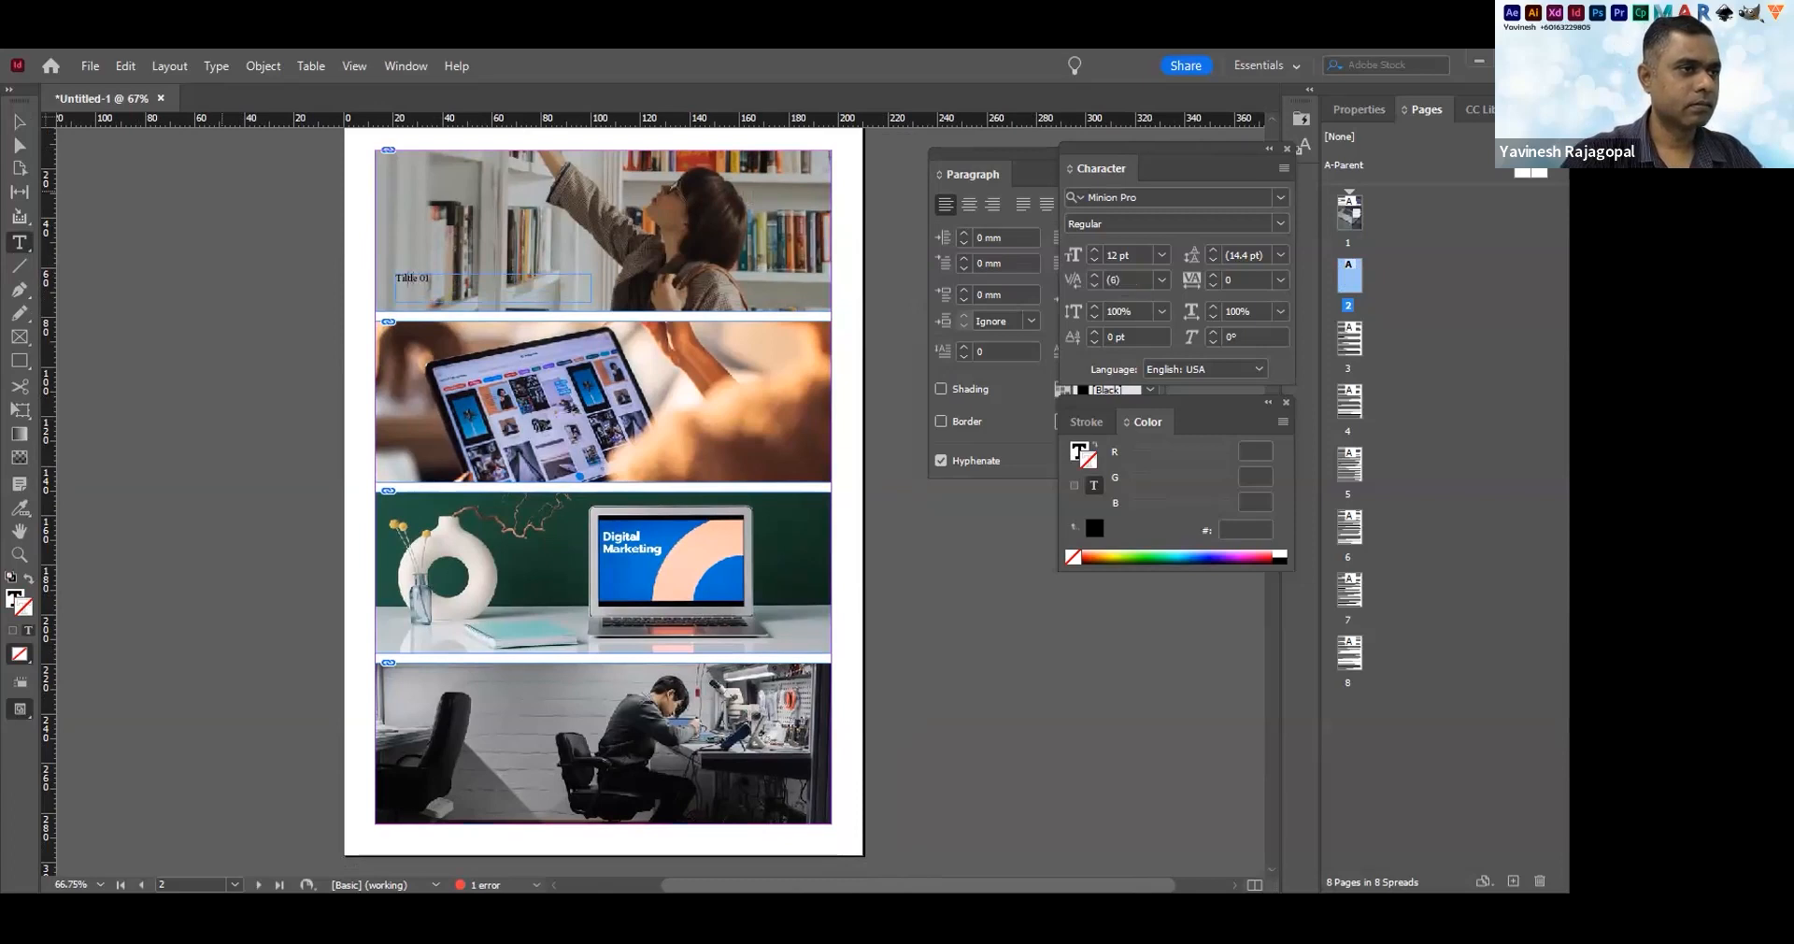
key("ctrl+a")
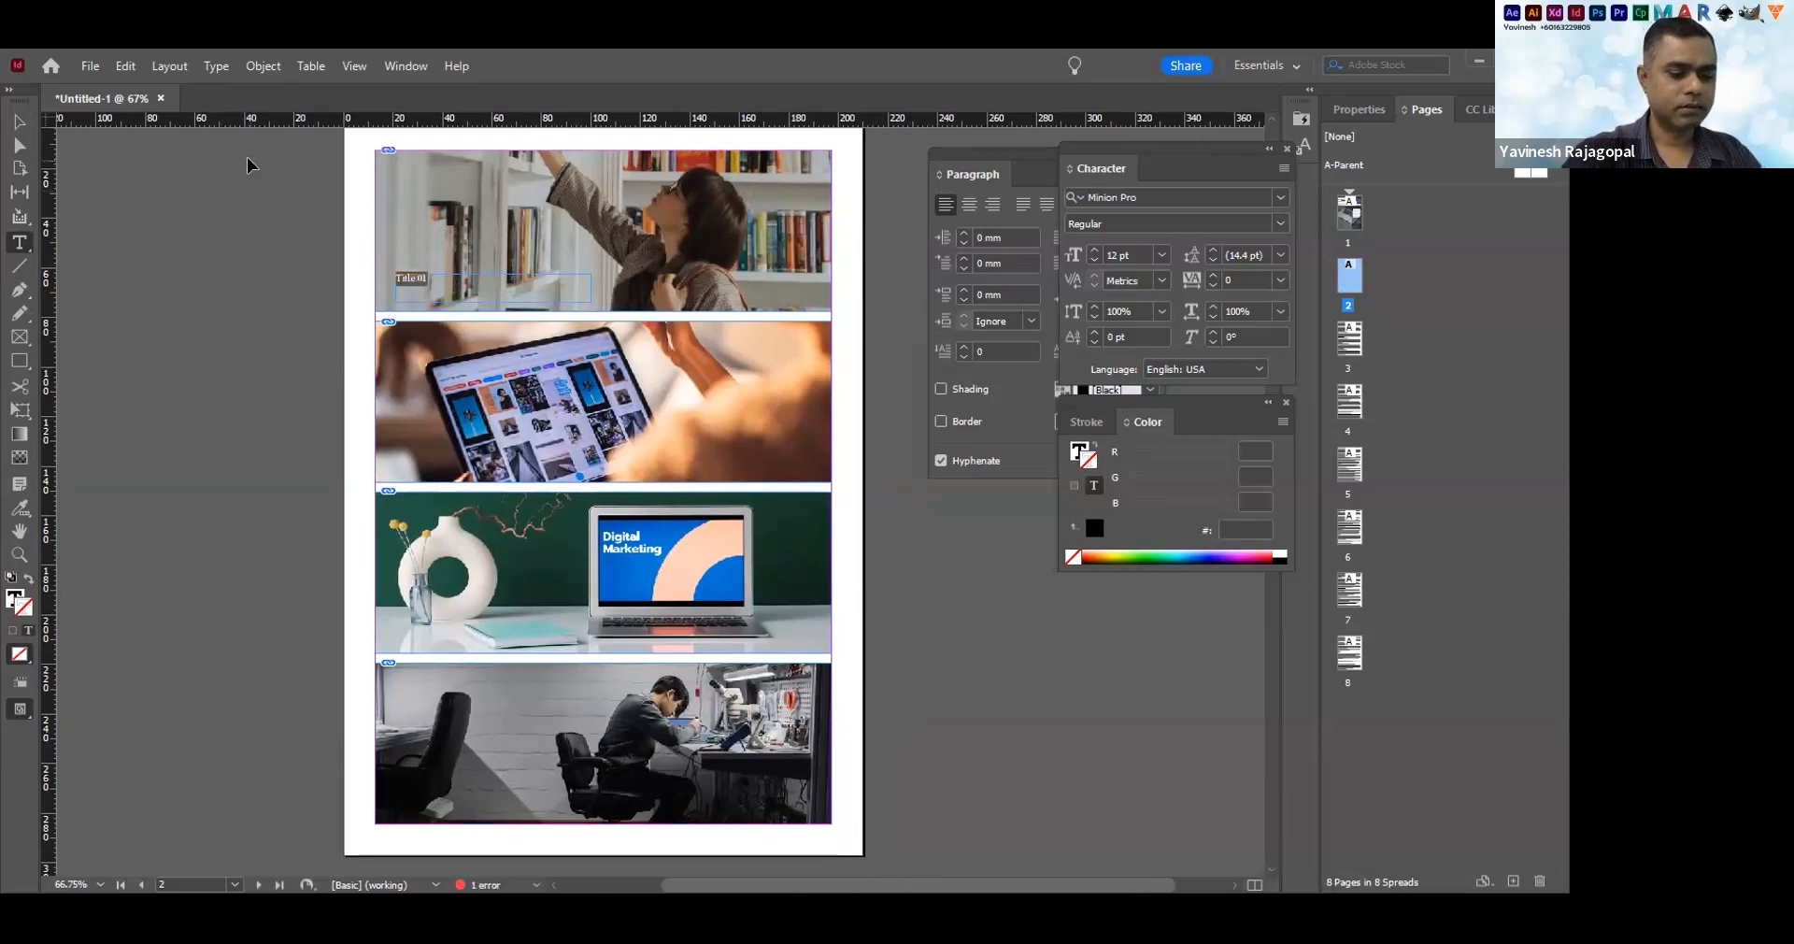
key("ctrl+shift+period")
key("ctrl+shift+period")
key("ctrl+shift+period")
key("ctrl+shift+period")
key("ctrl+shift+period")
key("ctrl+shift+period")
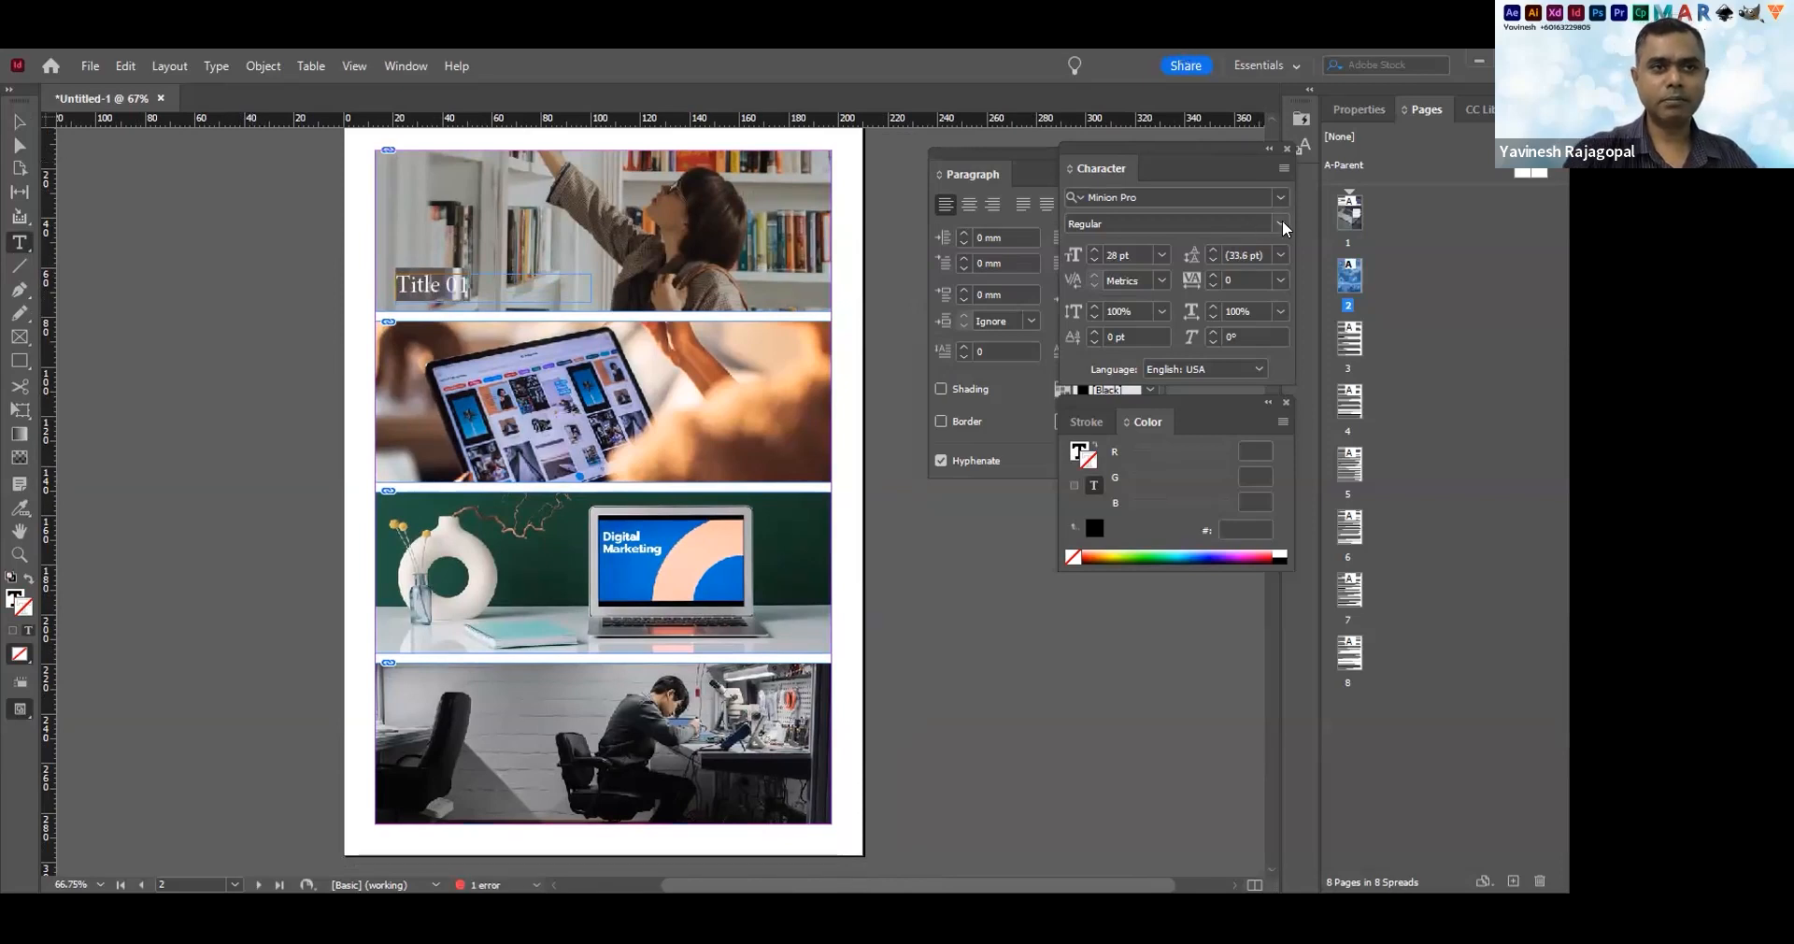
Set the title's font to Roboto Black and change its case to uppercase
left_click(1192, 197)
key("BackSpace")
type("roboto")
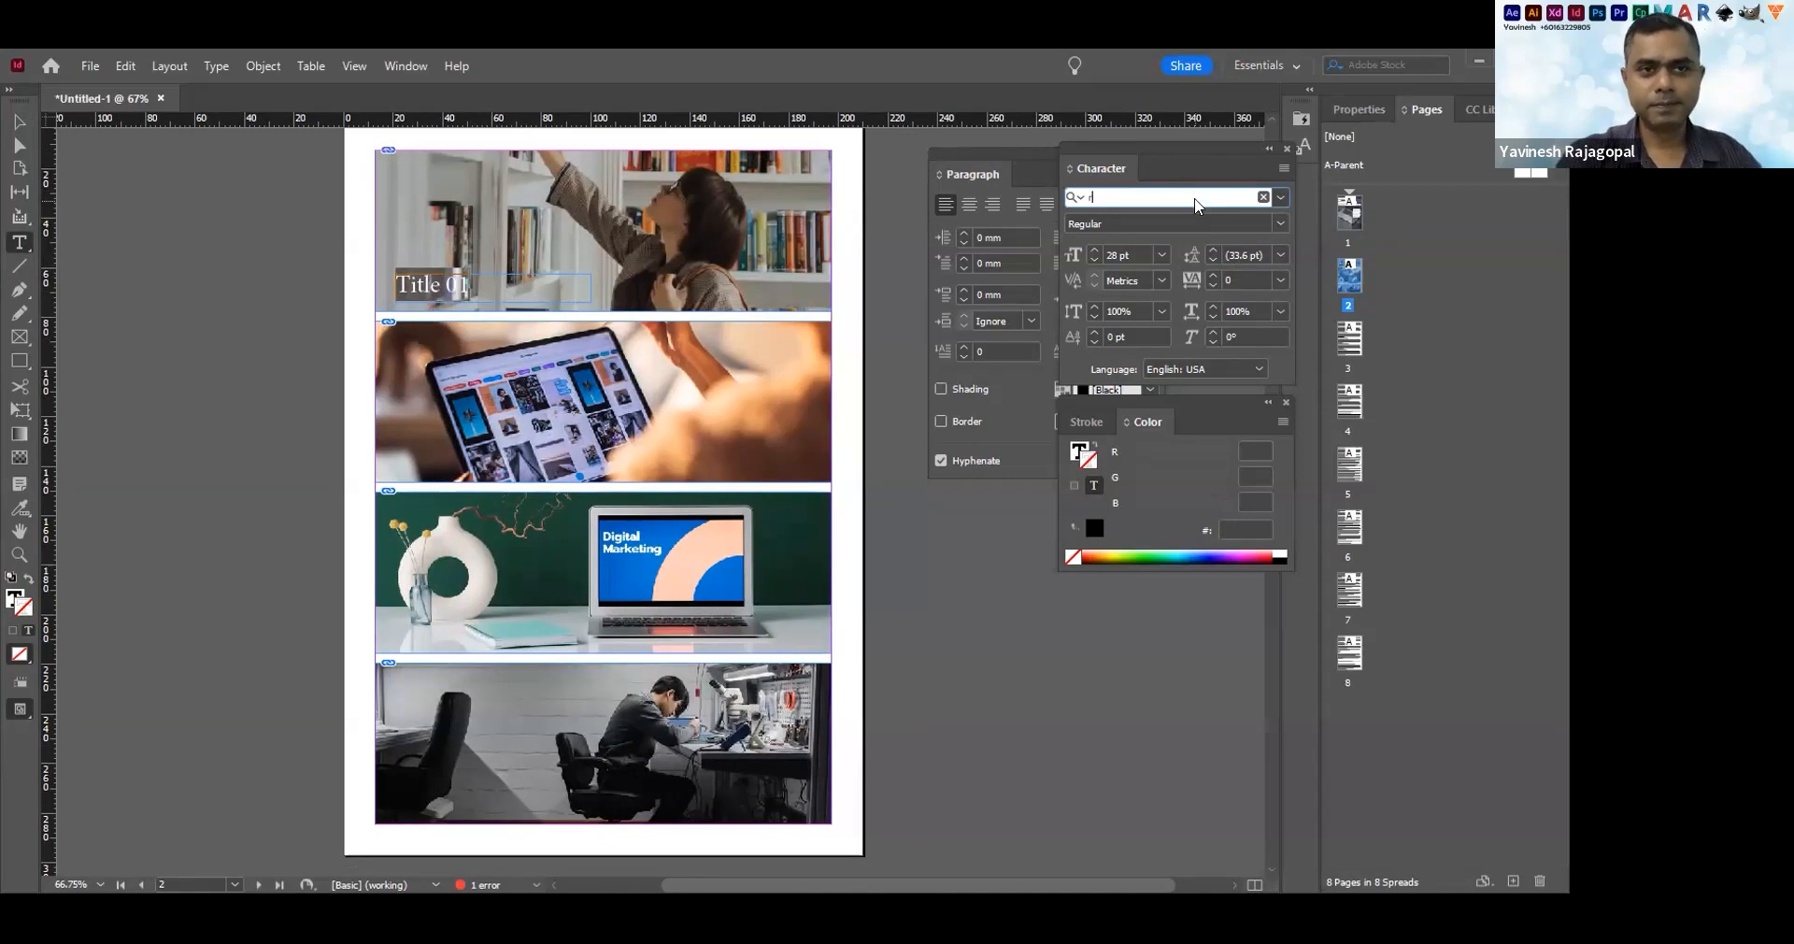
key("Return")
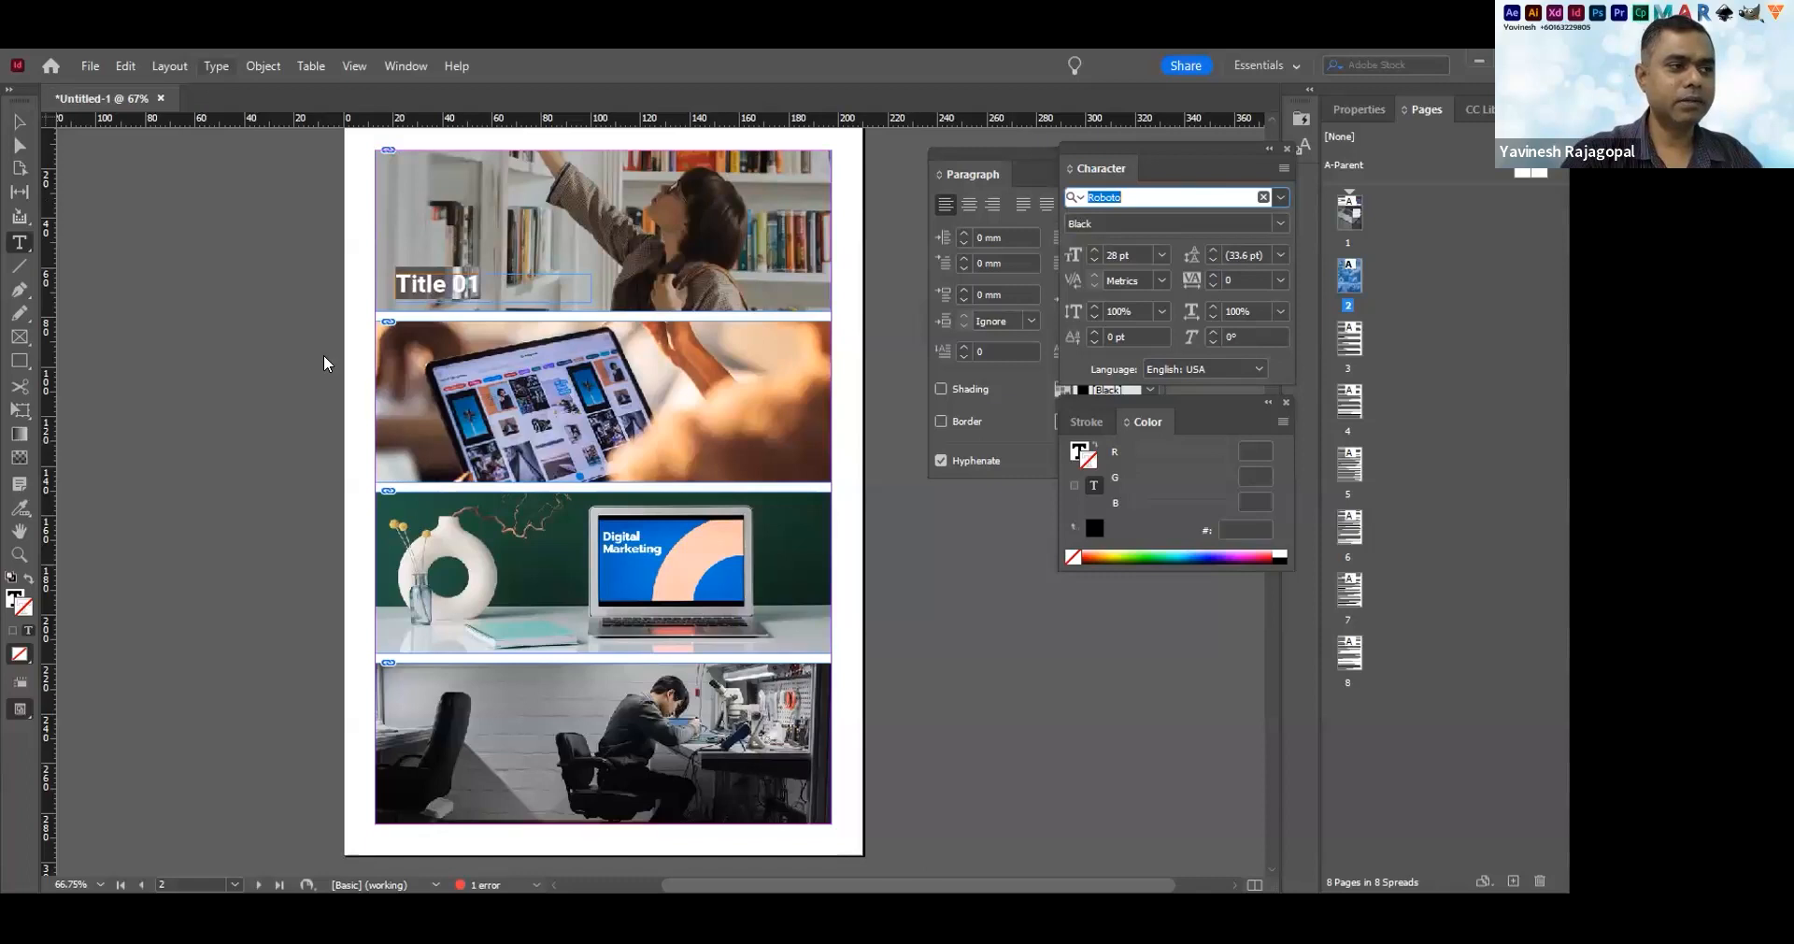
left_click(216, 66)
mouse_move(298, 346)
left_click(16, 123)
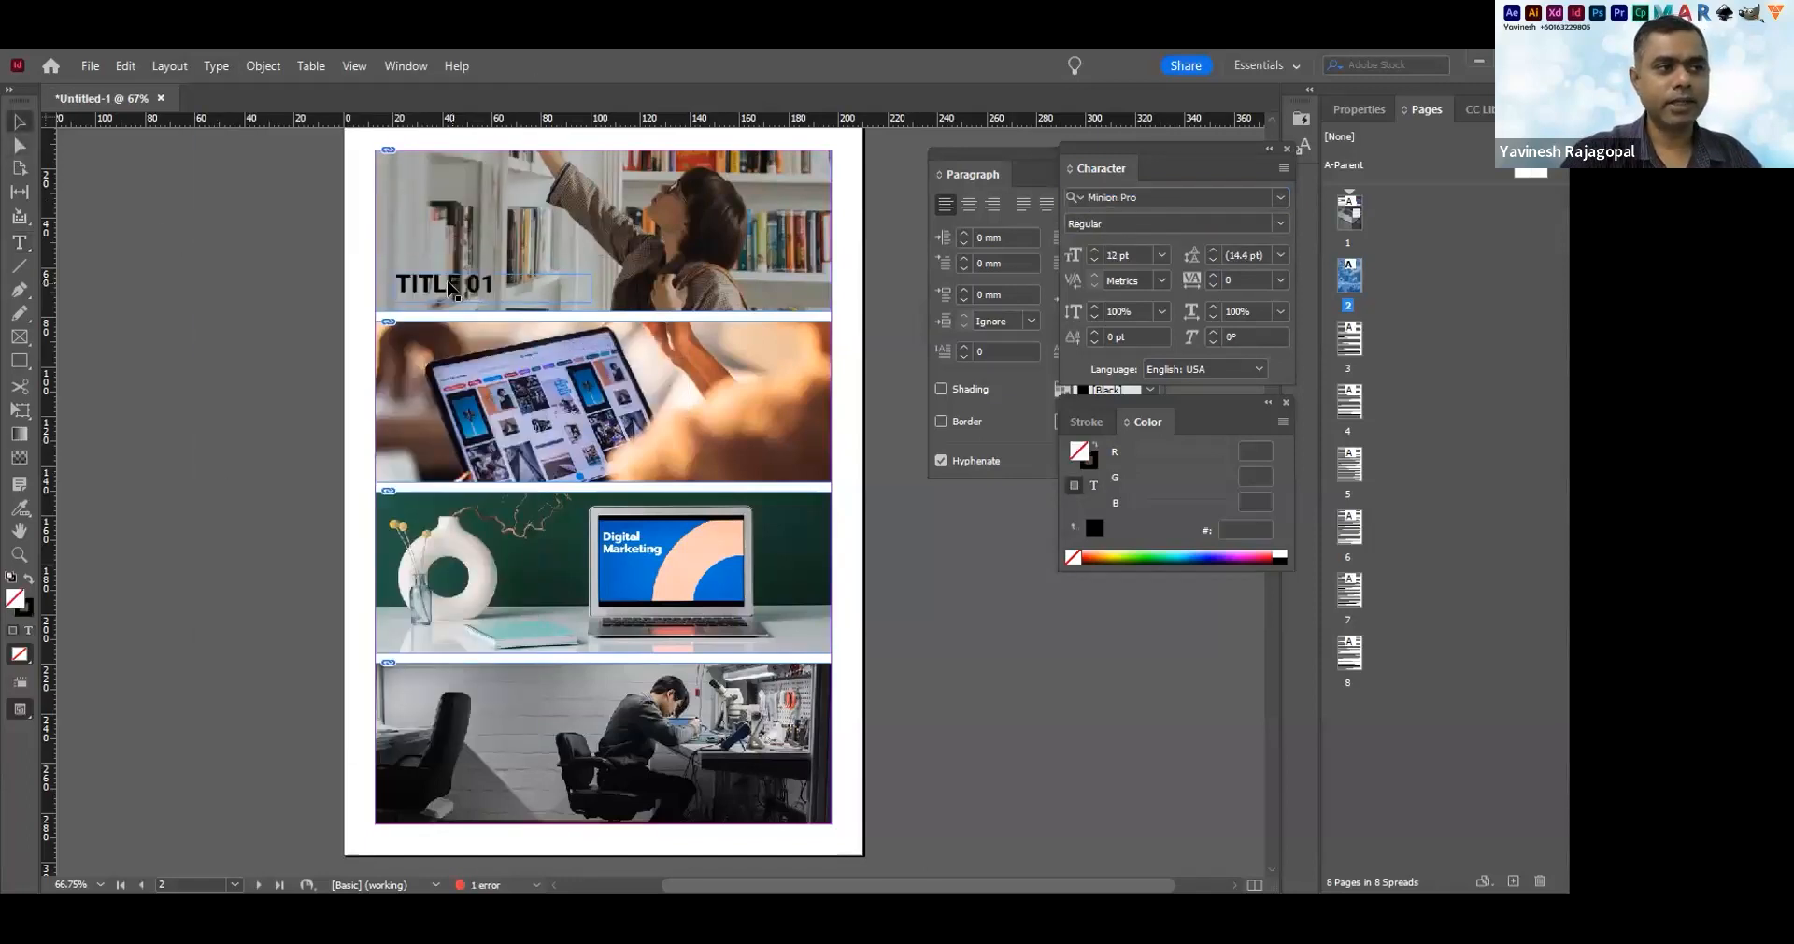
Colour the TITLE 01 text white and deselect its frame
left_click(1093, 486)
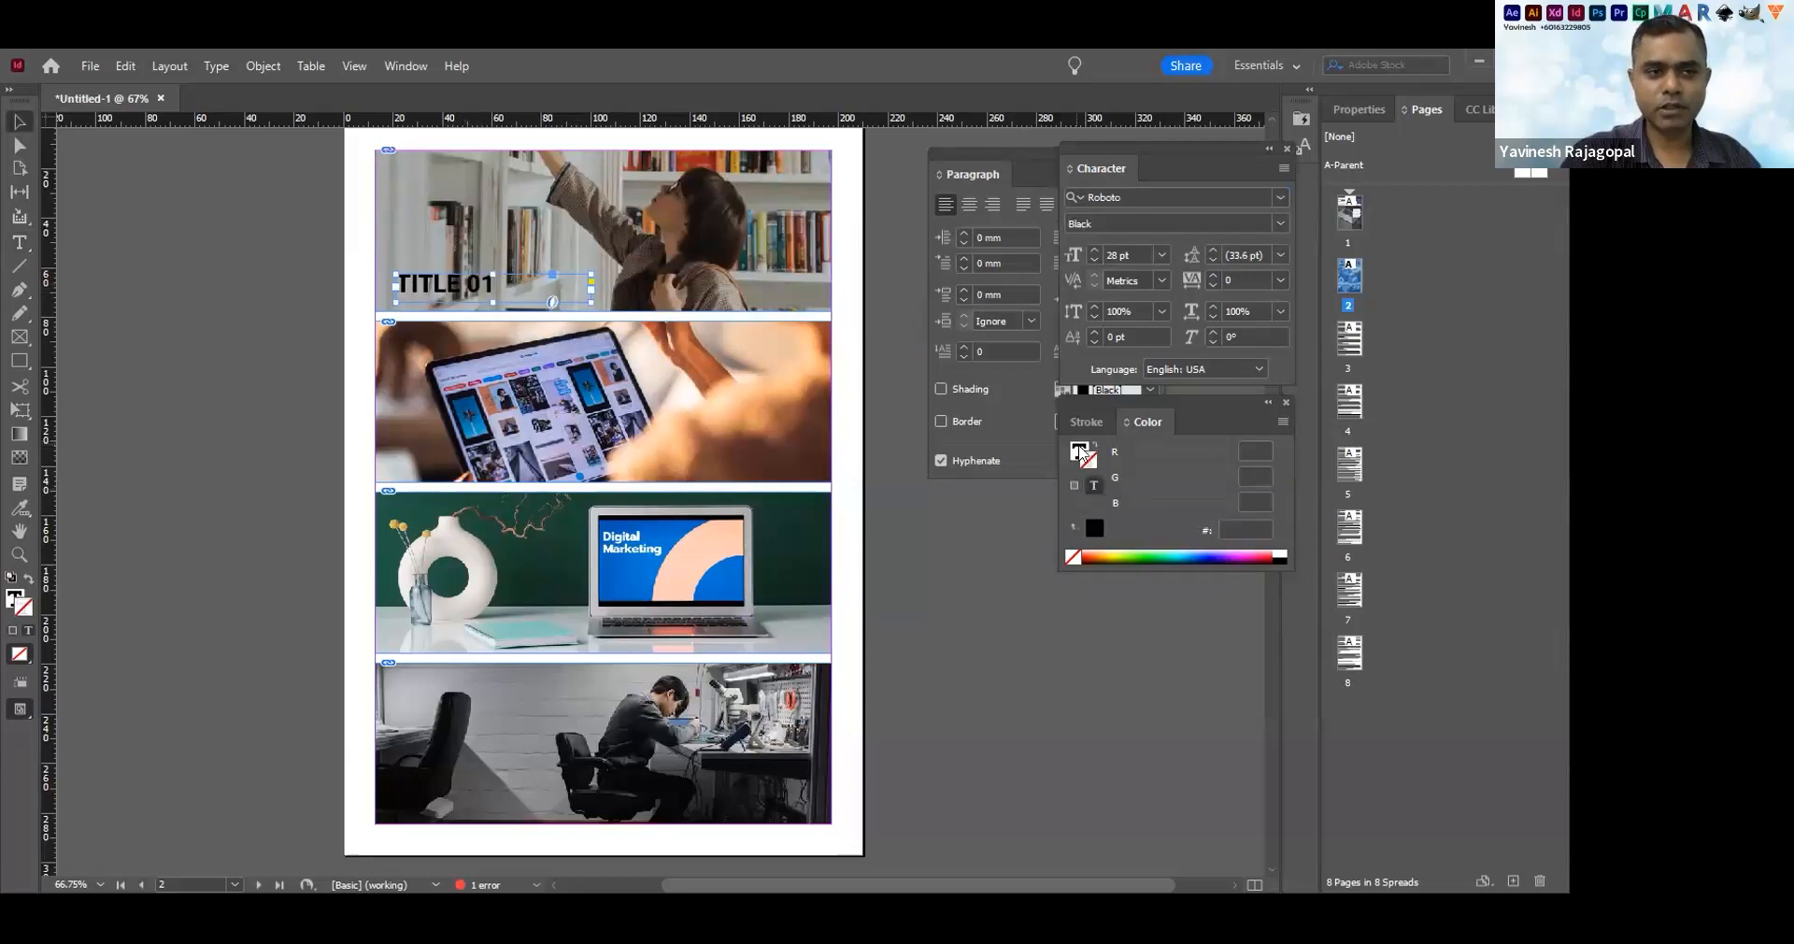
left_click(1081, 453)
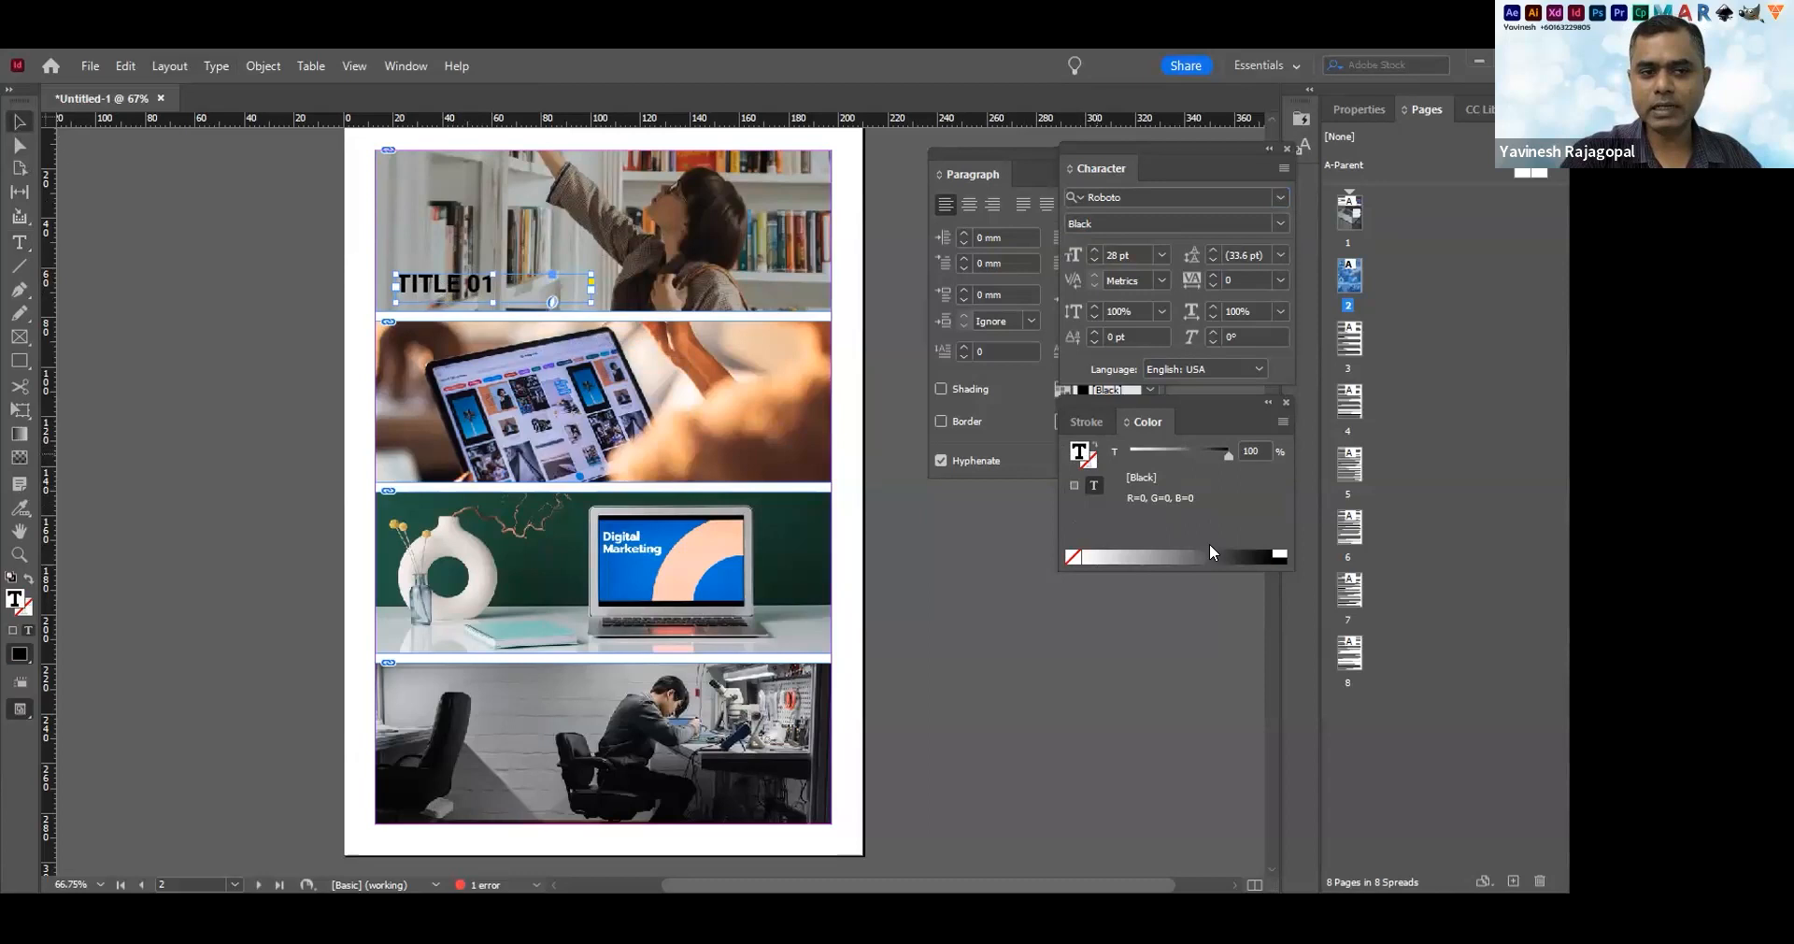
left_click(237, 277)
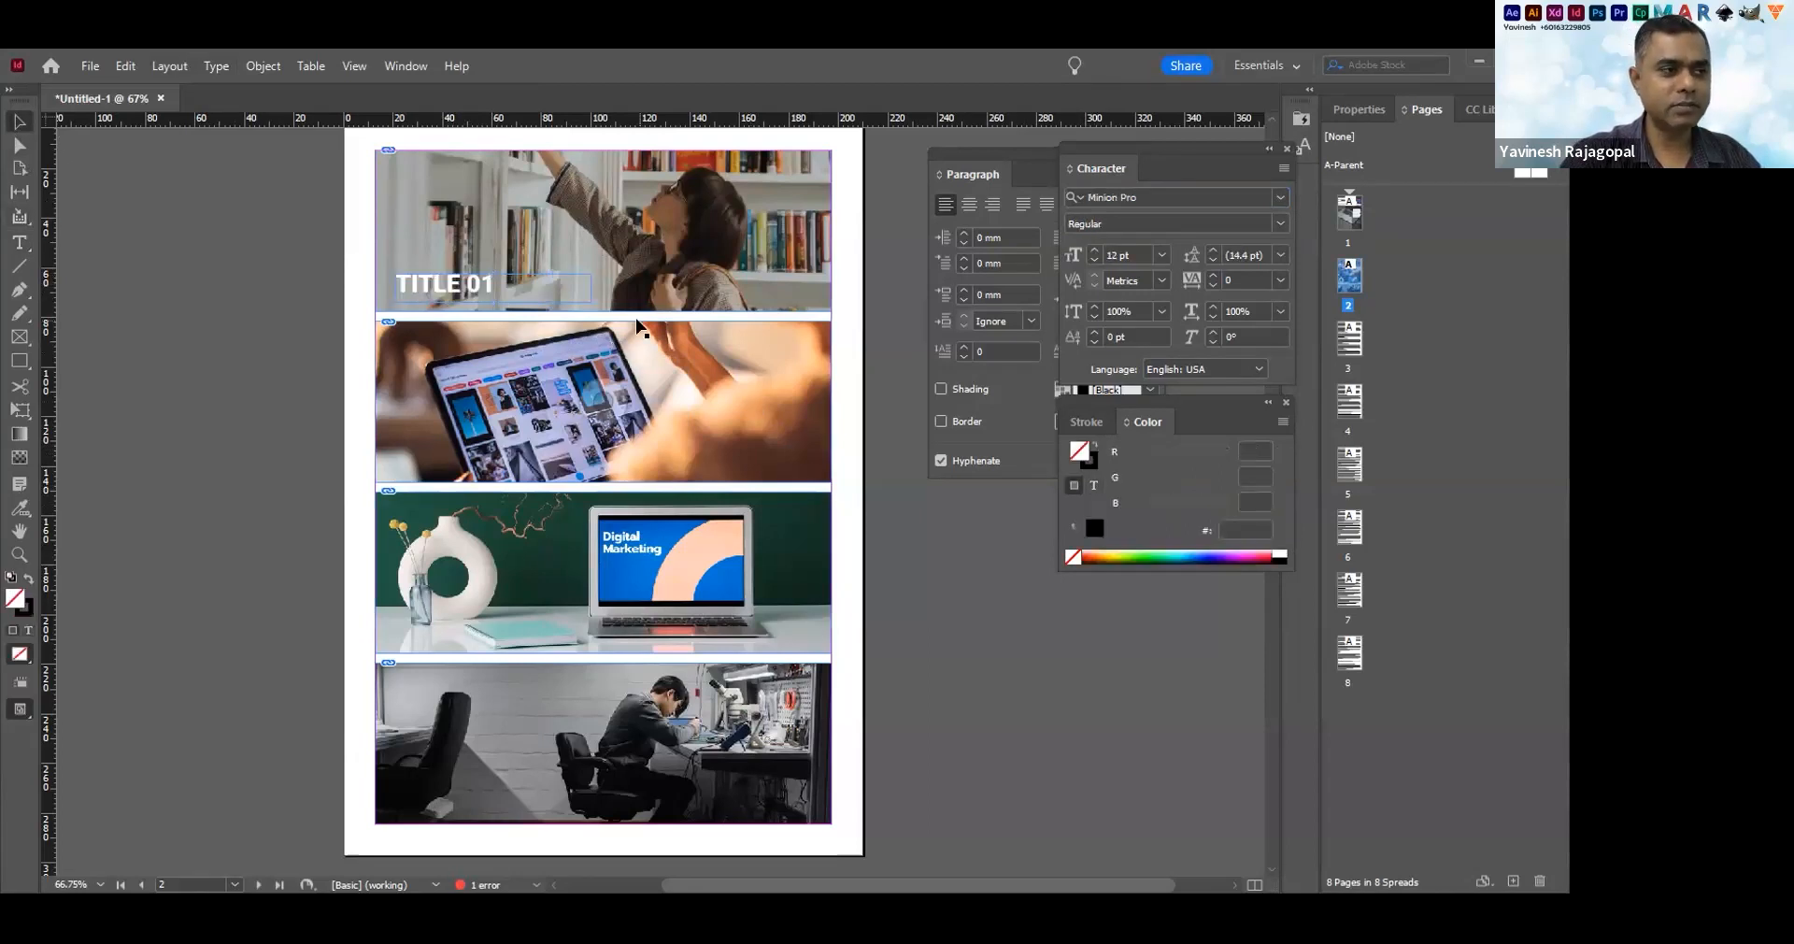
Try a duplicate of the TITLE 01 frame over the laptop photo in the third frame, and delete that copy
key("Tab")
left_click_drag(657, 304, 657, 629)
left_click(492, 714)
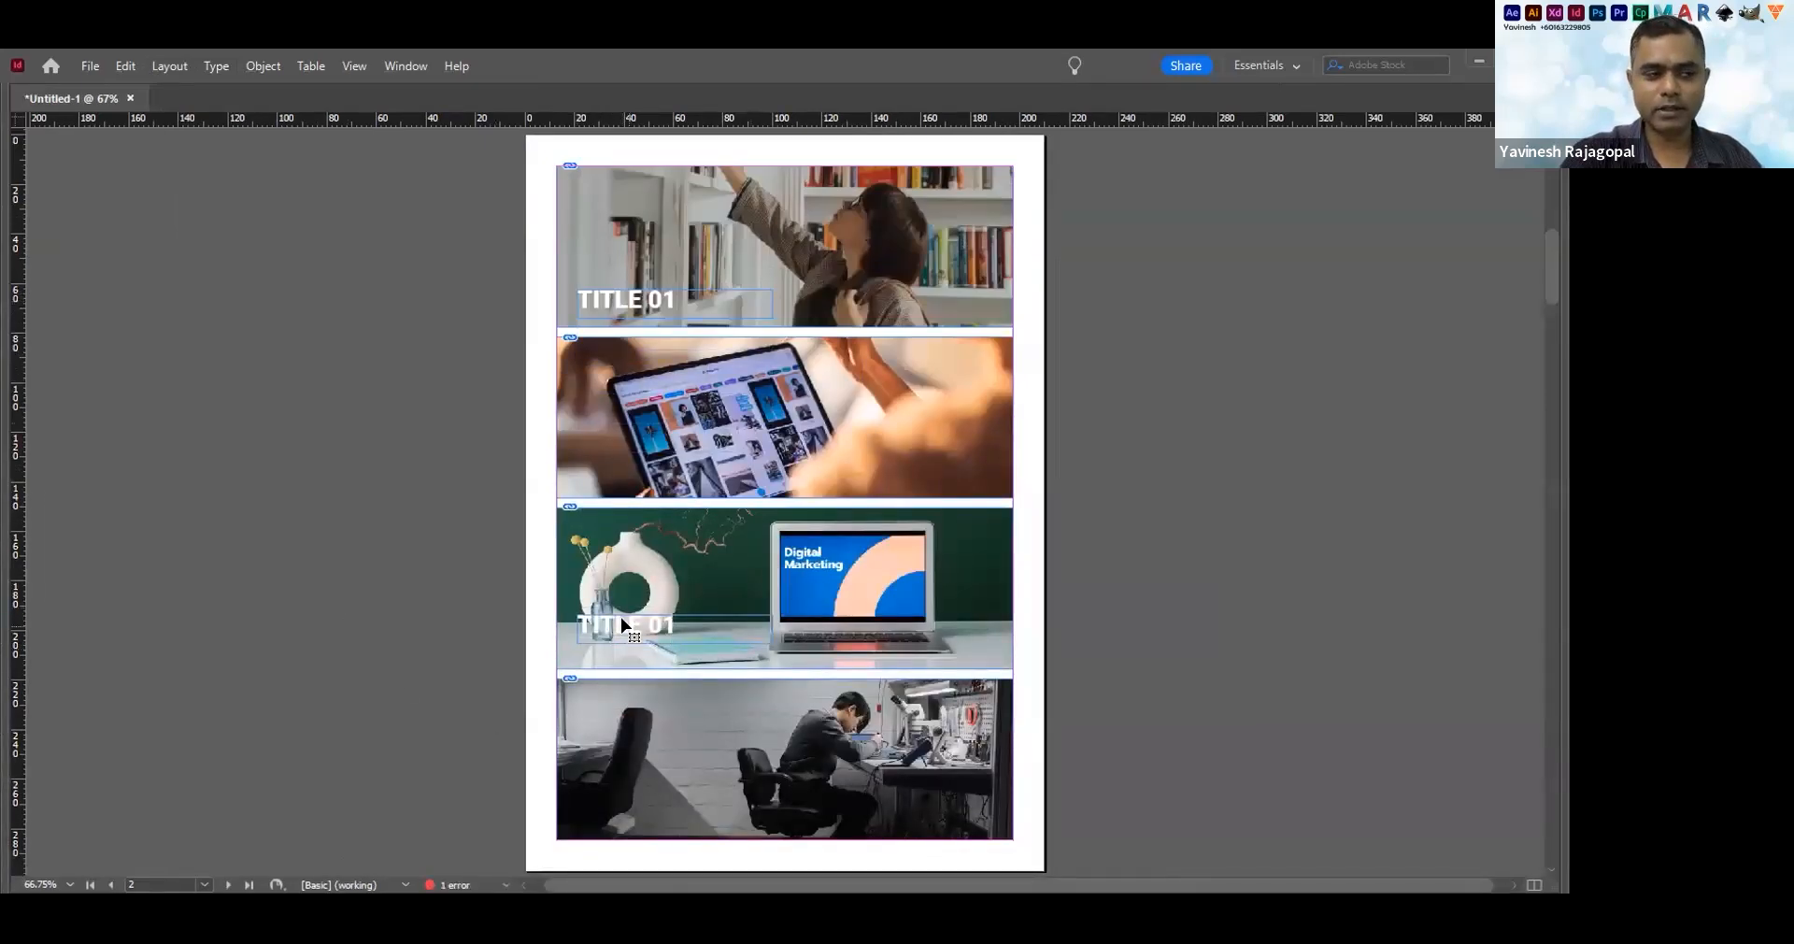
left_click(628, 618)
key("Delete")
Draw a rectangle about 71 mm wide and 13 mm high over TITLE 01, starting at the first photo's left edge
mouse_move(451, 190)
left_mouse_down()
mouse_move(429, 168)
mouse_move(1085, 429)
left_mouse_up()
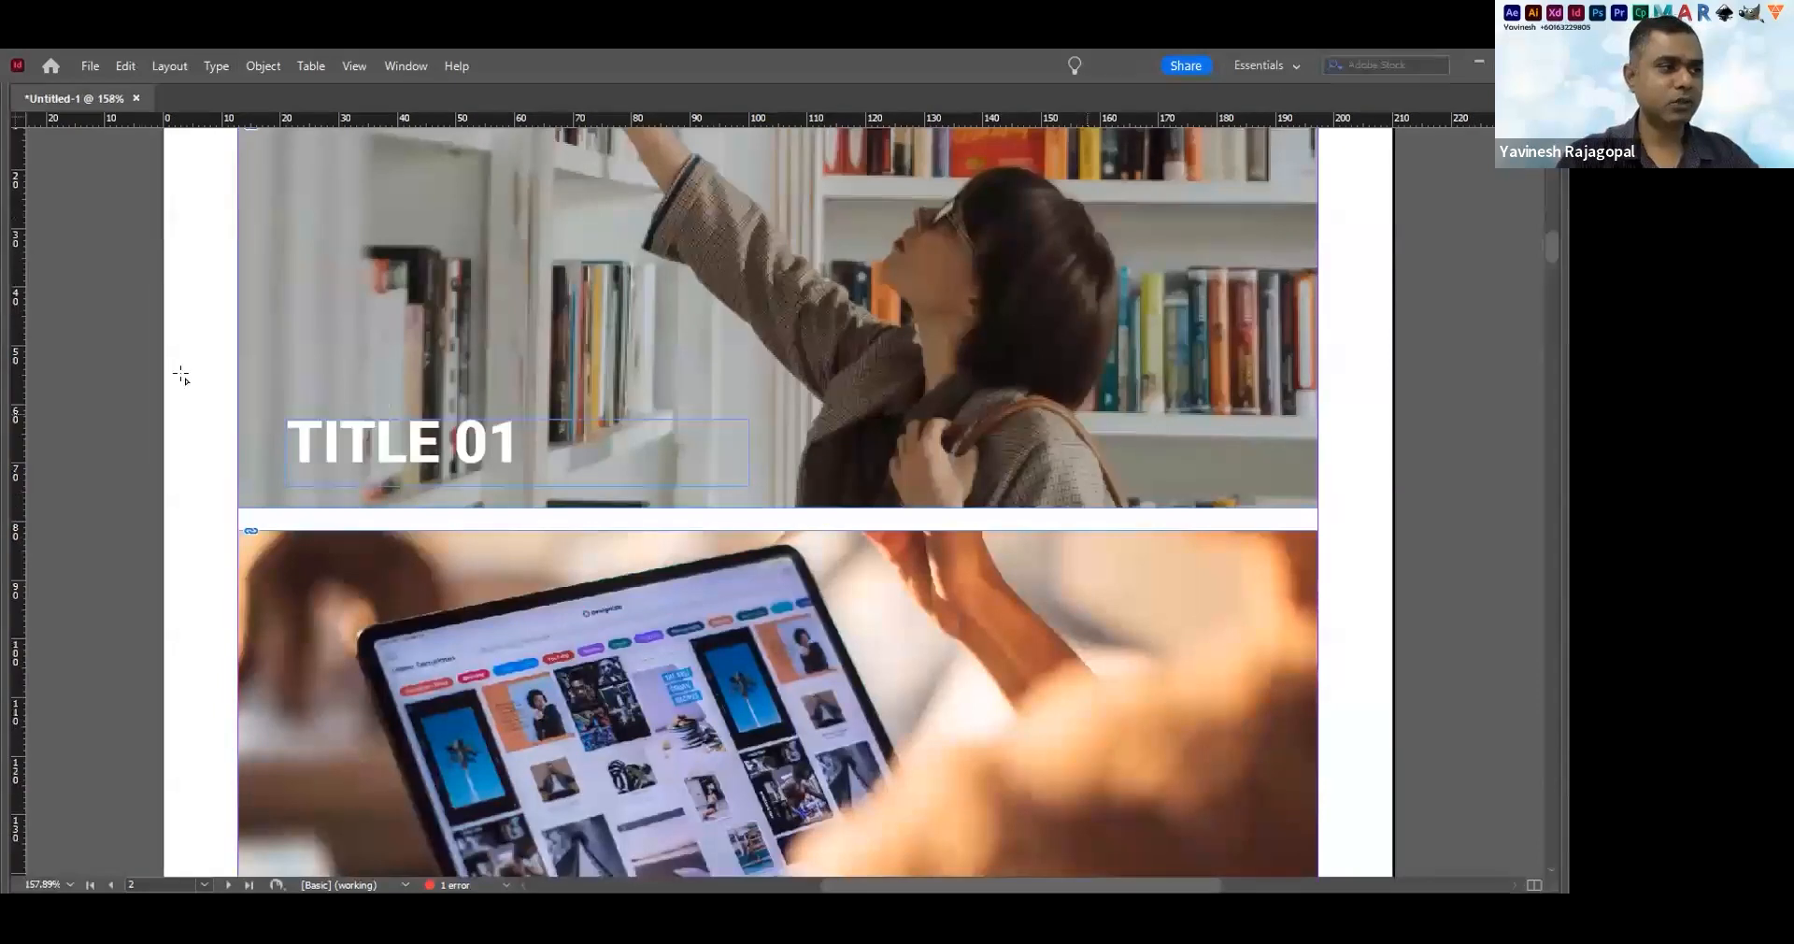
left_click_drag(213, 387, 274, 387)
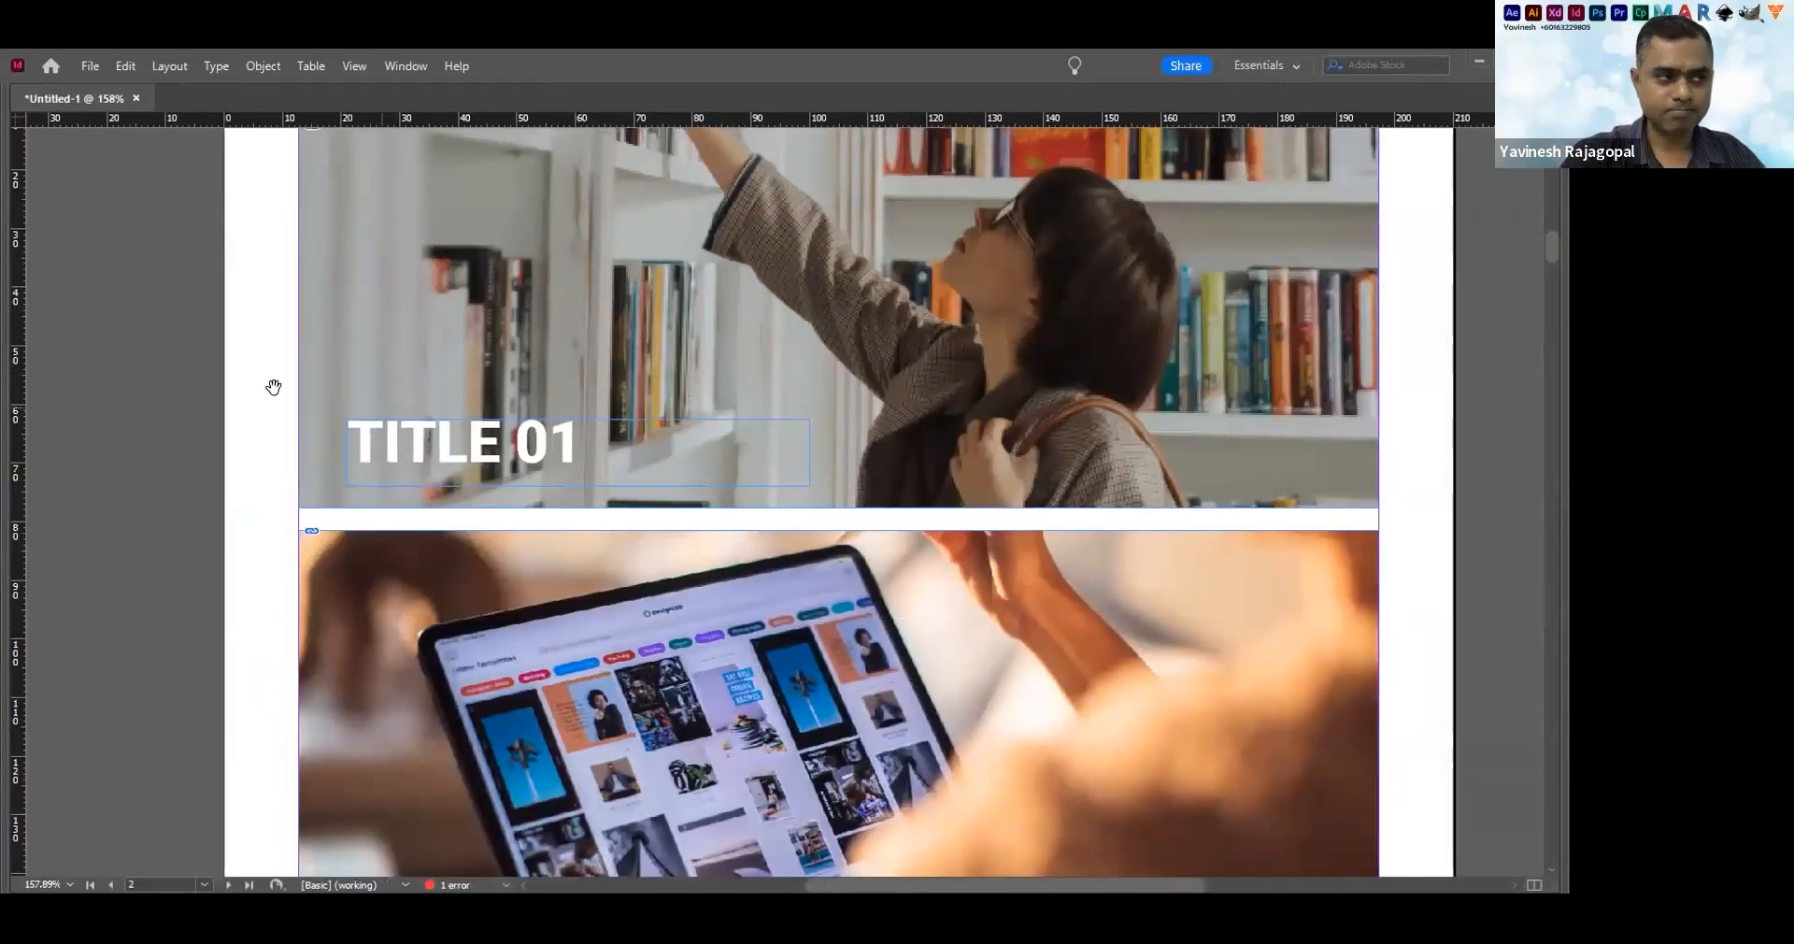
key("Tab")
mouse_move(288, 401)
left_mouse_down()
mouse_move(734, 486)
mouse_move(707, 479)
left_mouse_up()
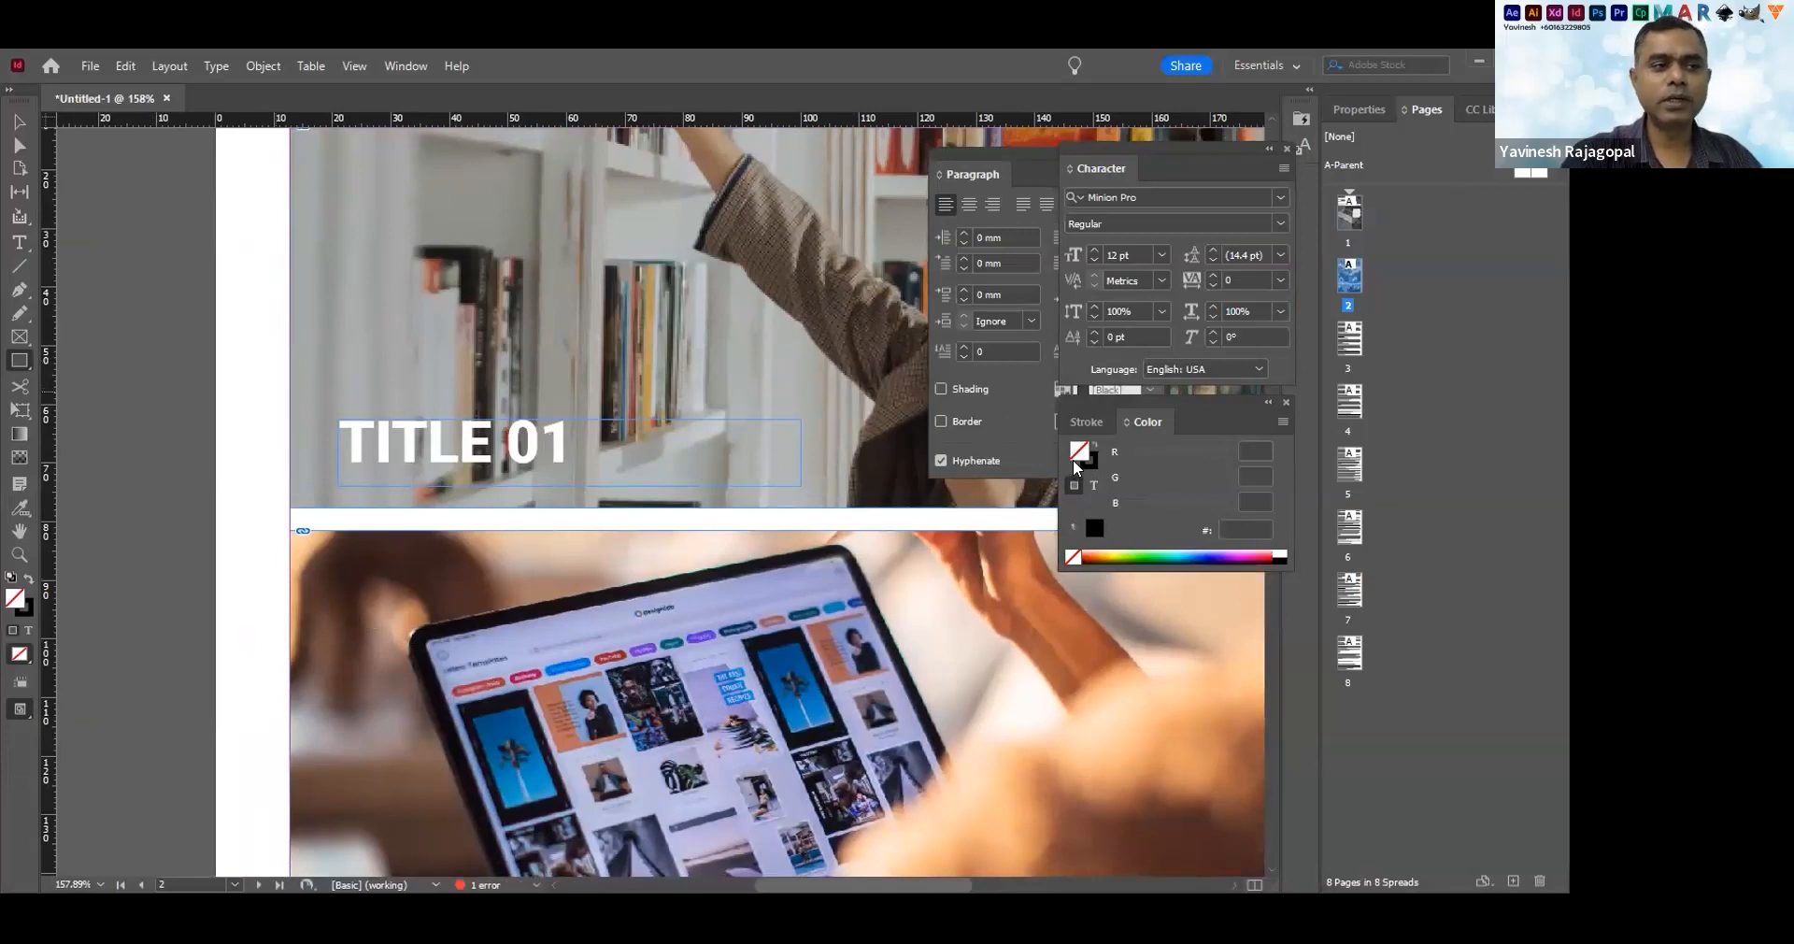
key("ctrl+shift+z")
key("v")
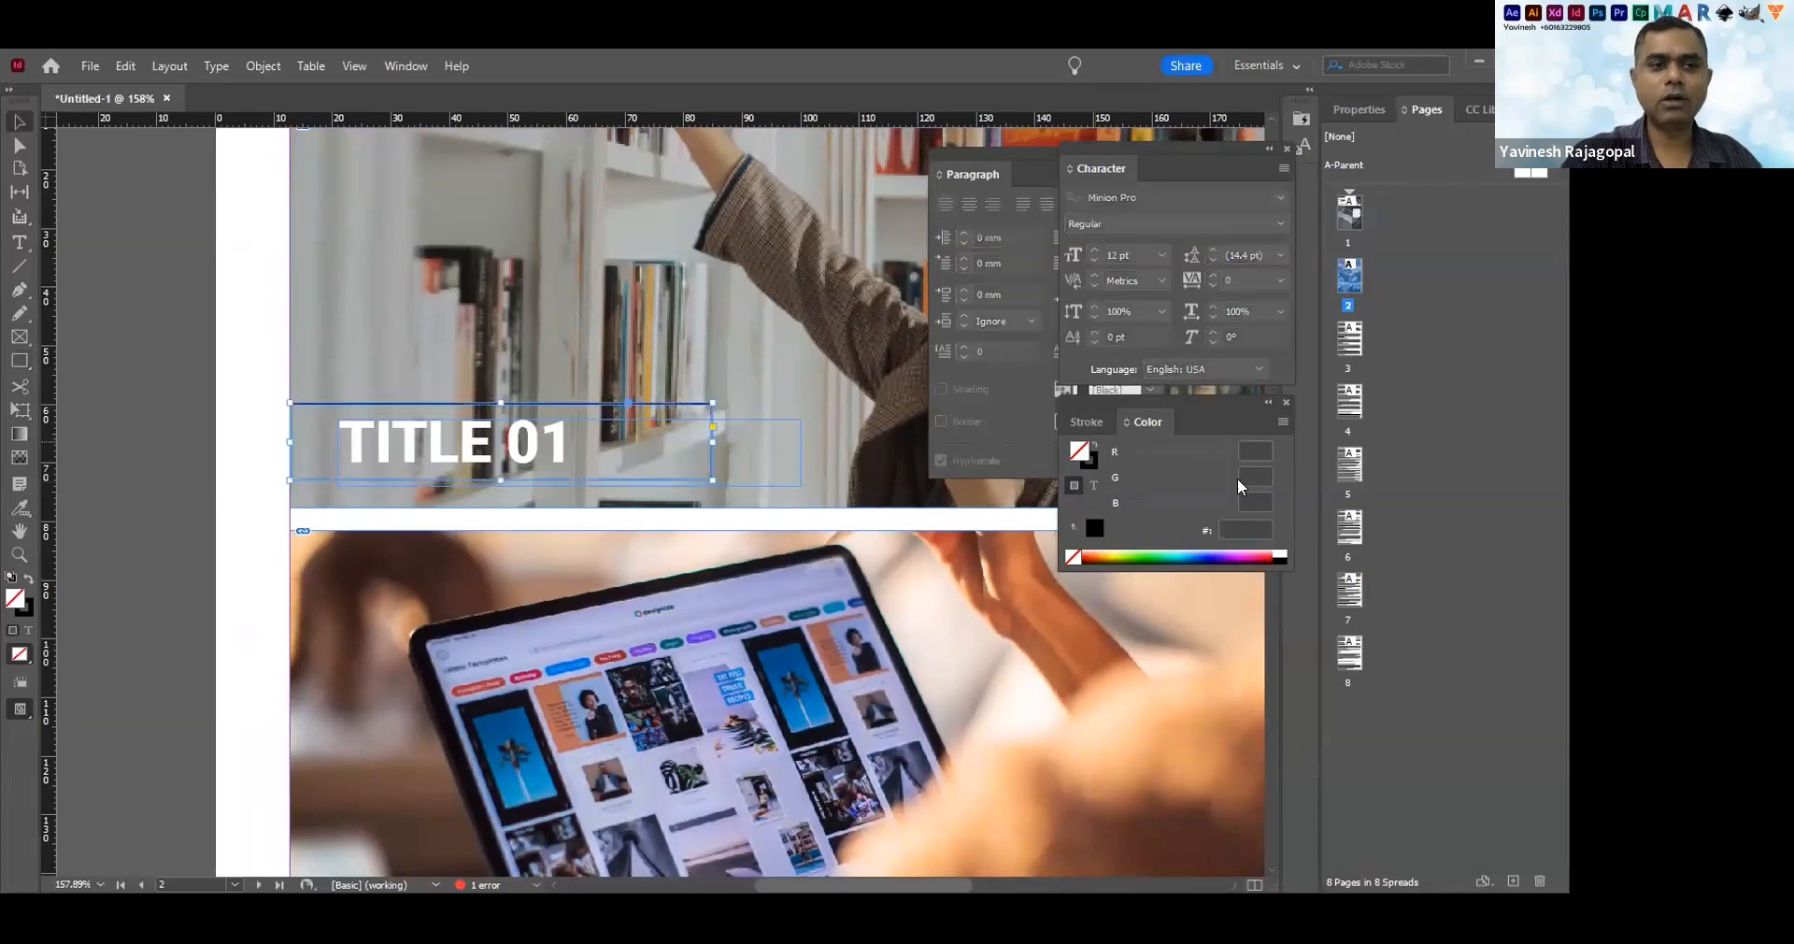
Fill the rectangle with a 73% tint of Black, without a stroke, and send it behind the TITLE 01 text
key("shift+x")
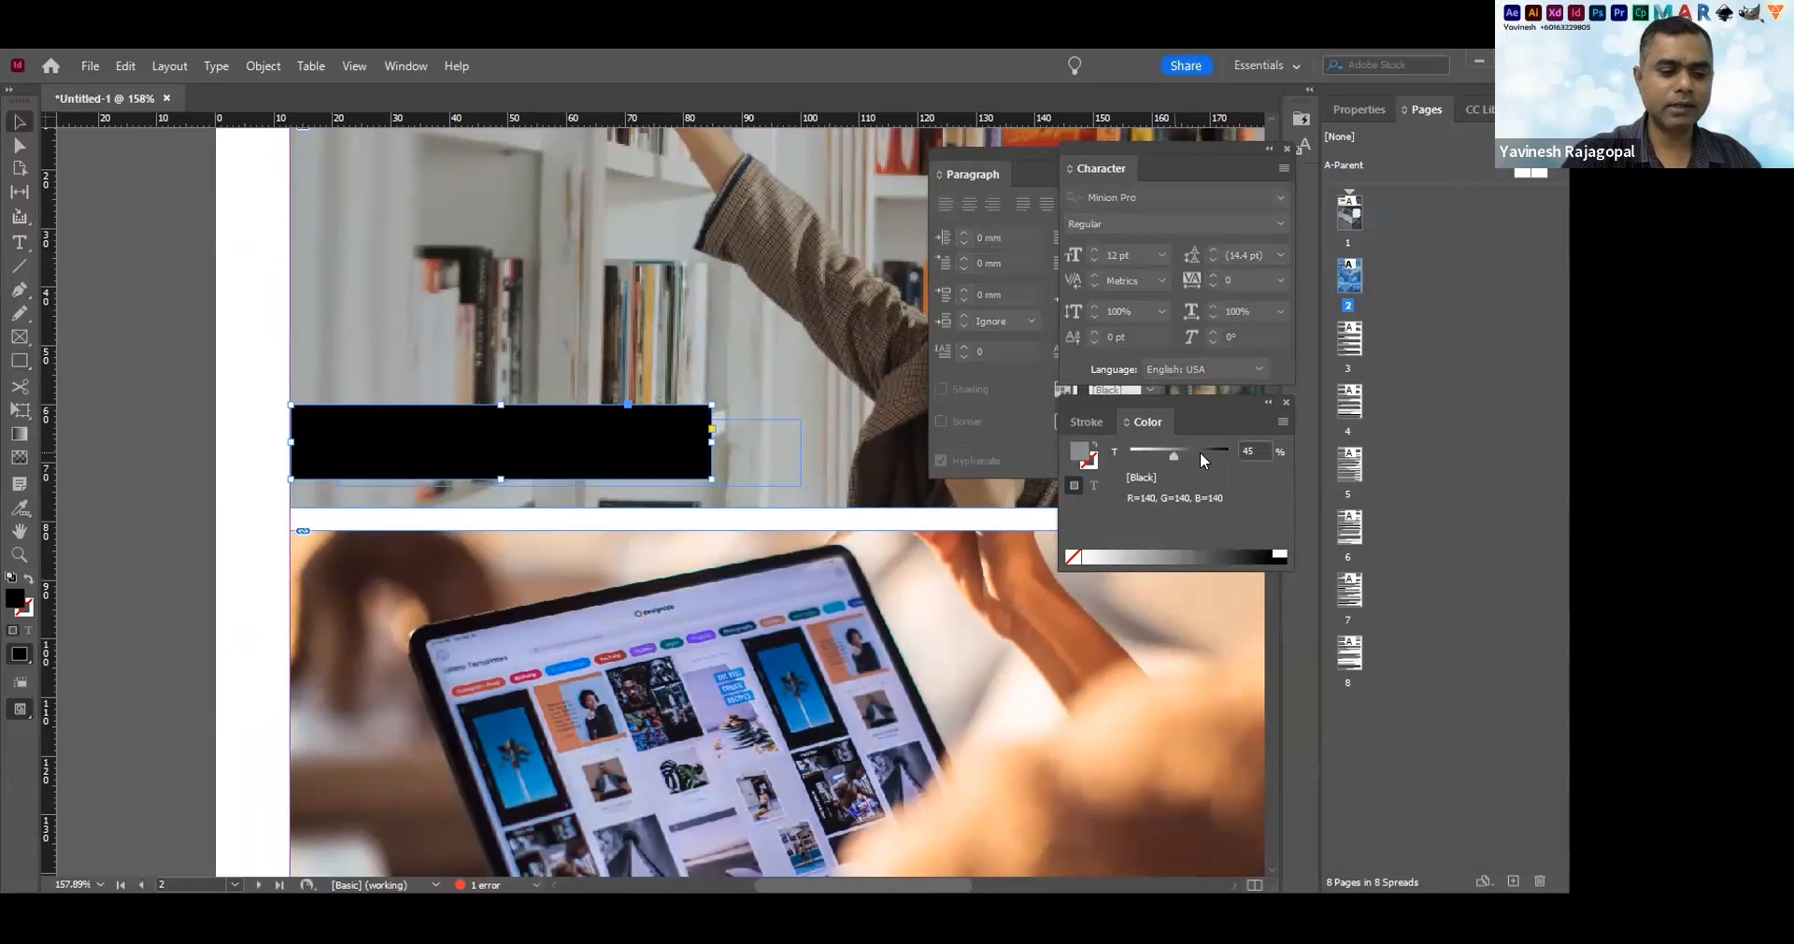
left_click(1200, 451)
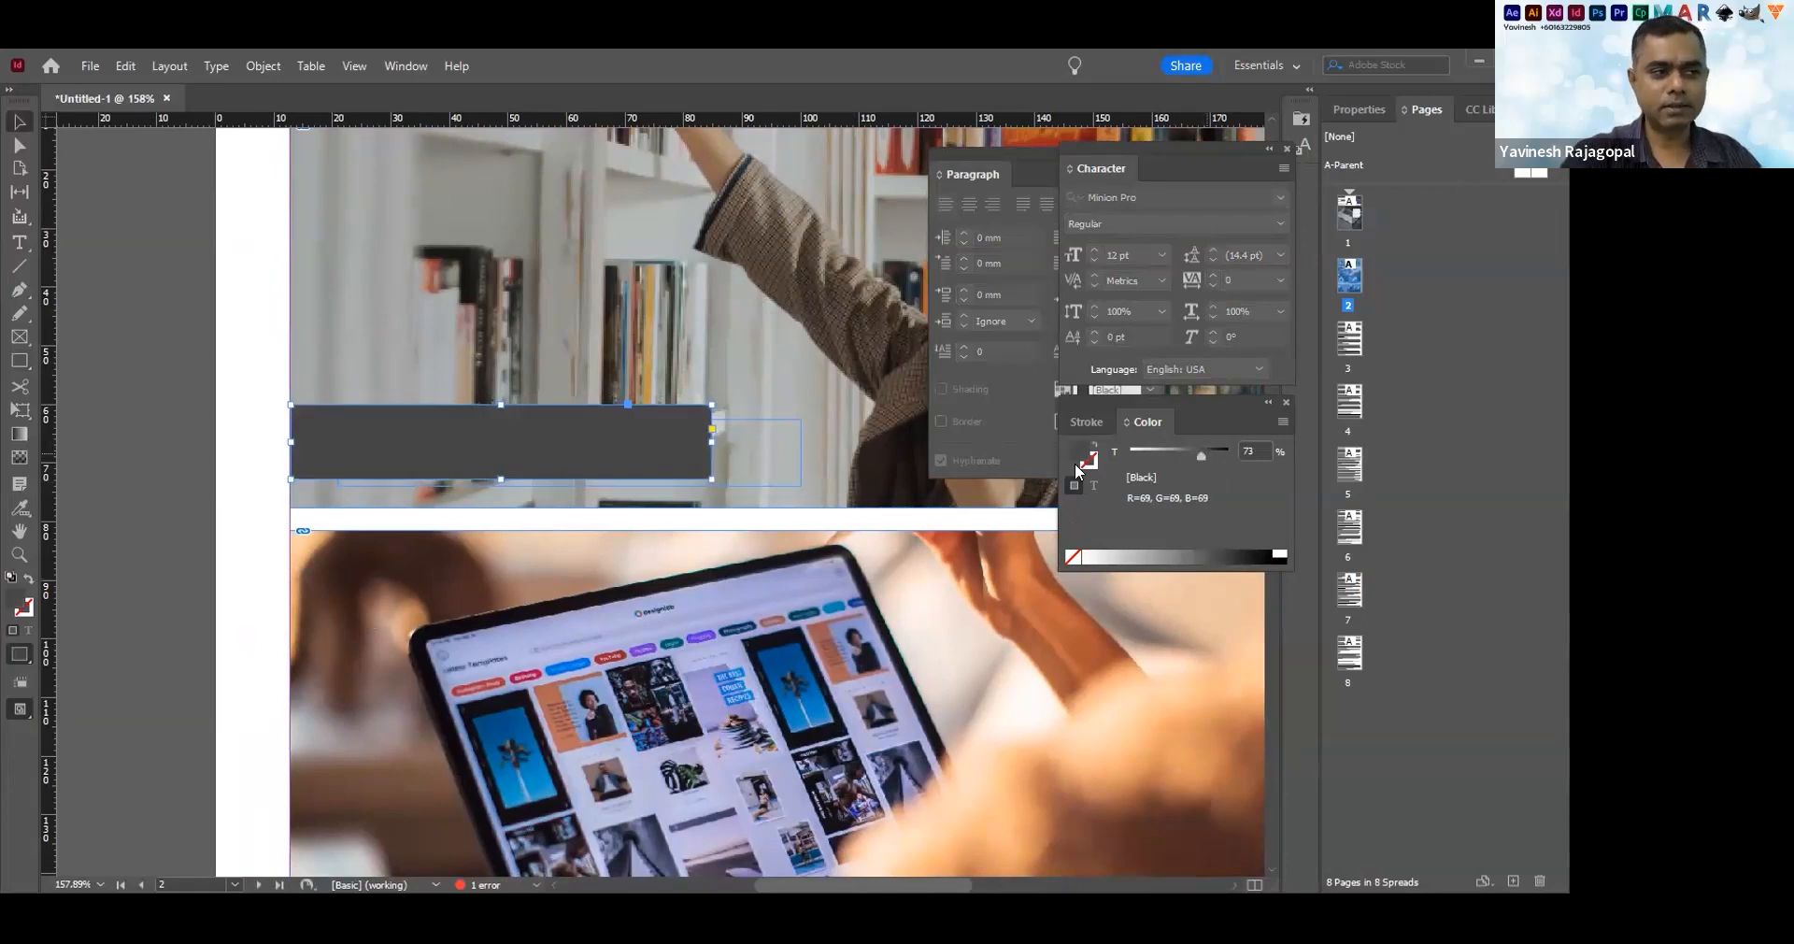
key("ctrl+bracketleft")
left_click(176, 376)
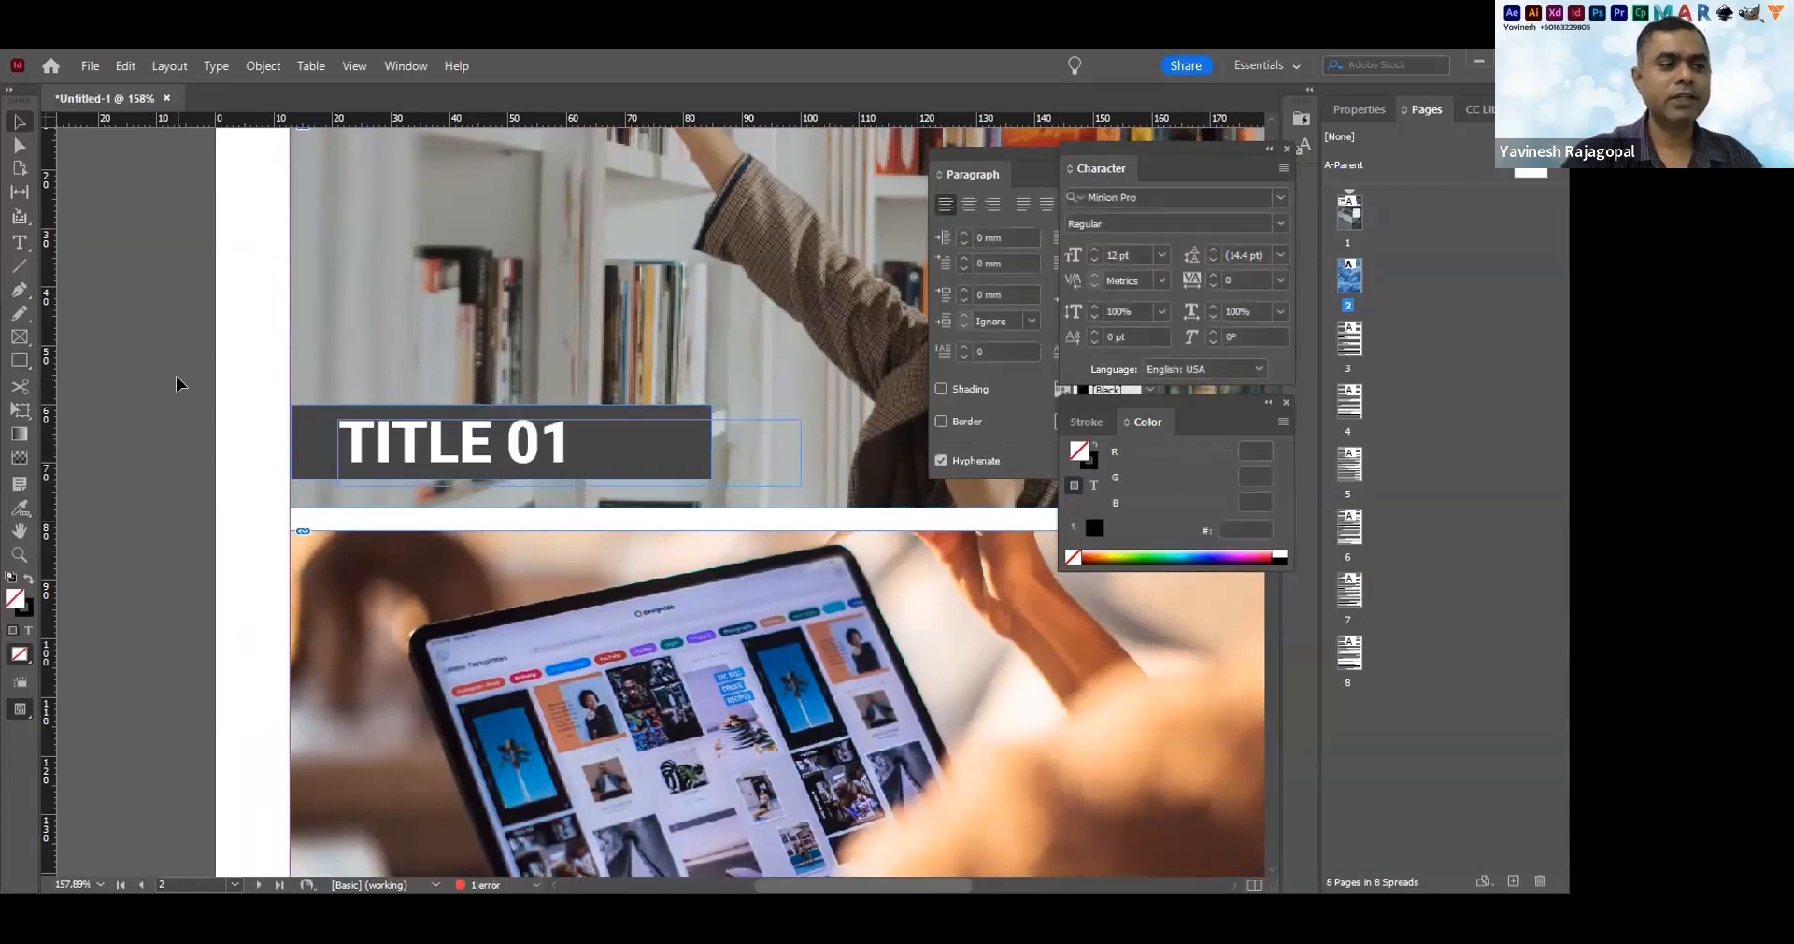
Fit the TITLE 01 text frame to its content
left_click(481, 453)
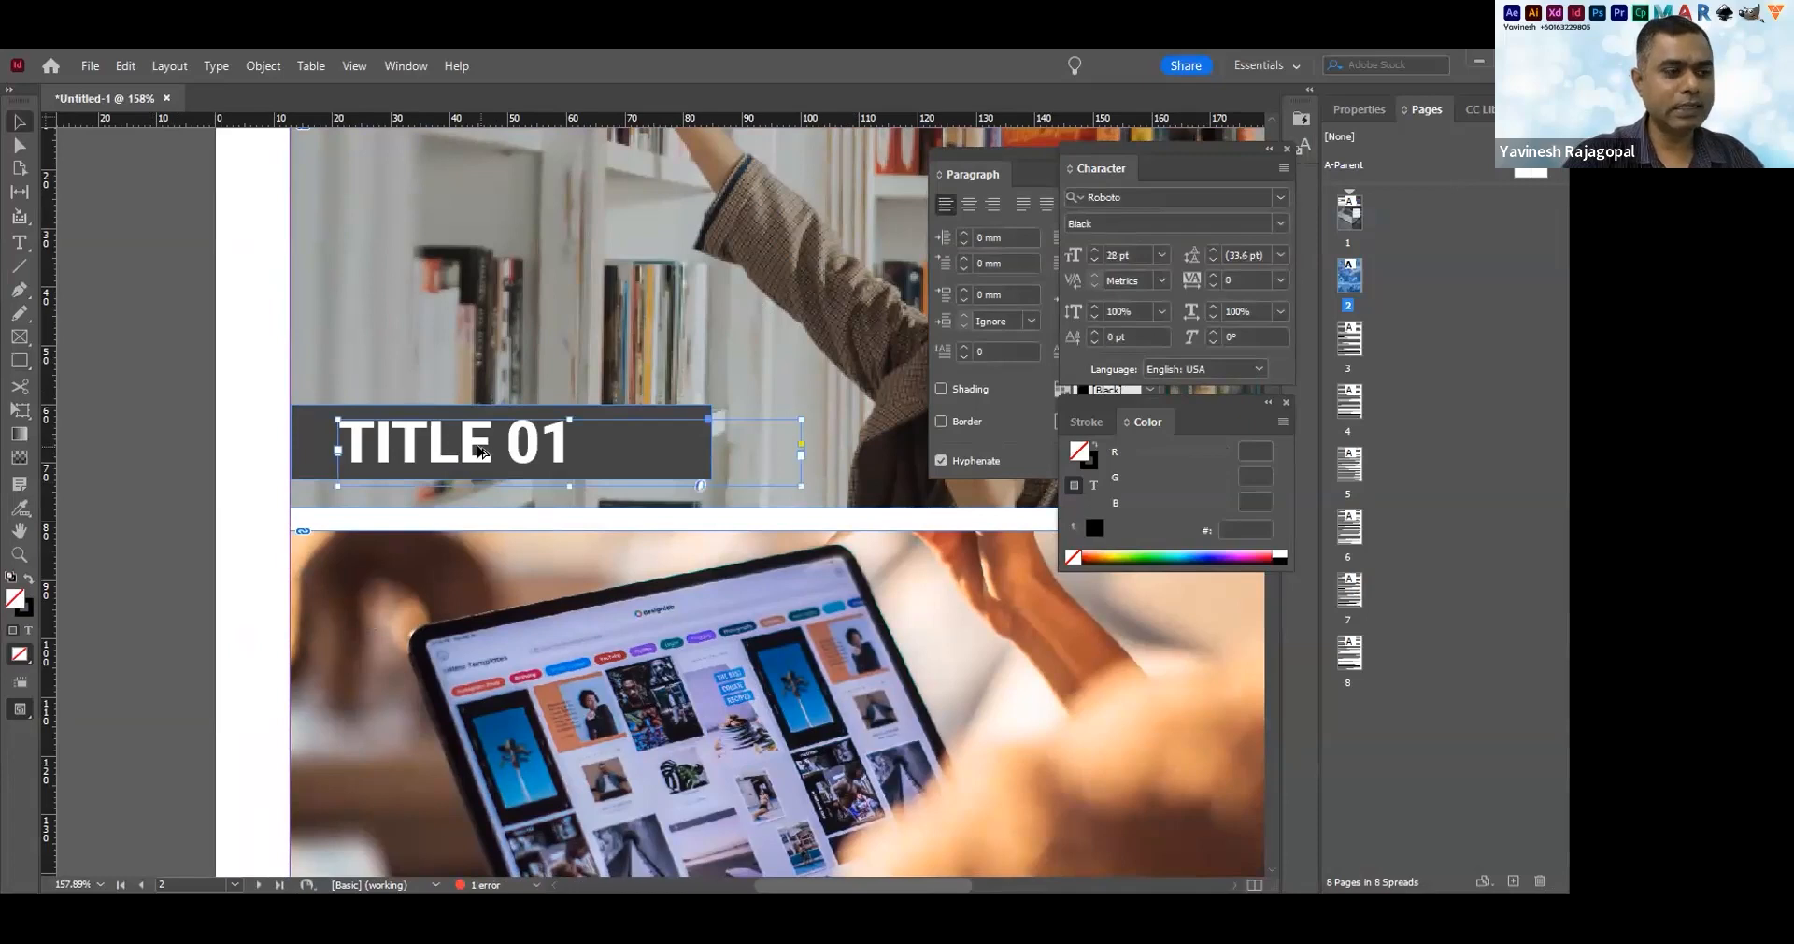
key("ctrl+alt+c")
left_click(174, 460)
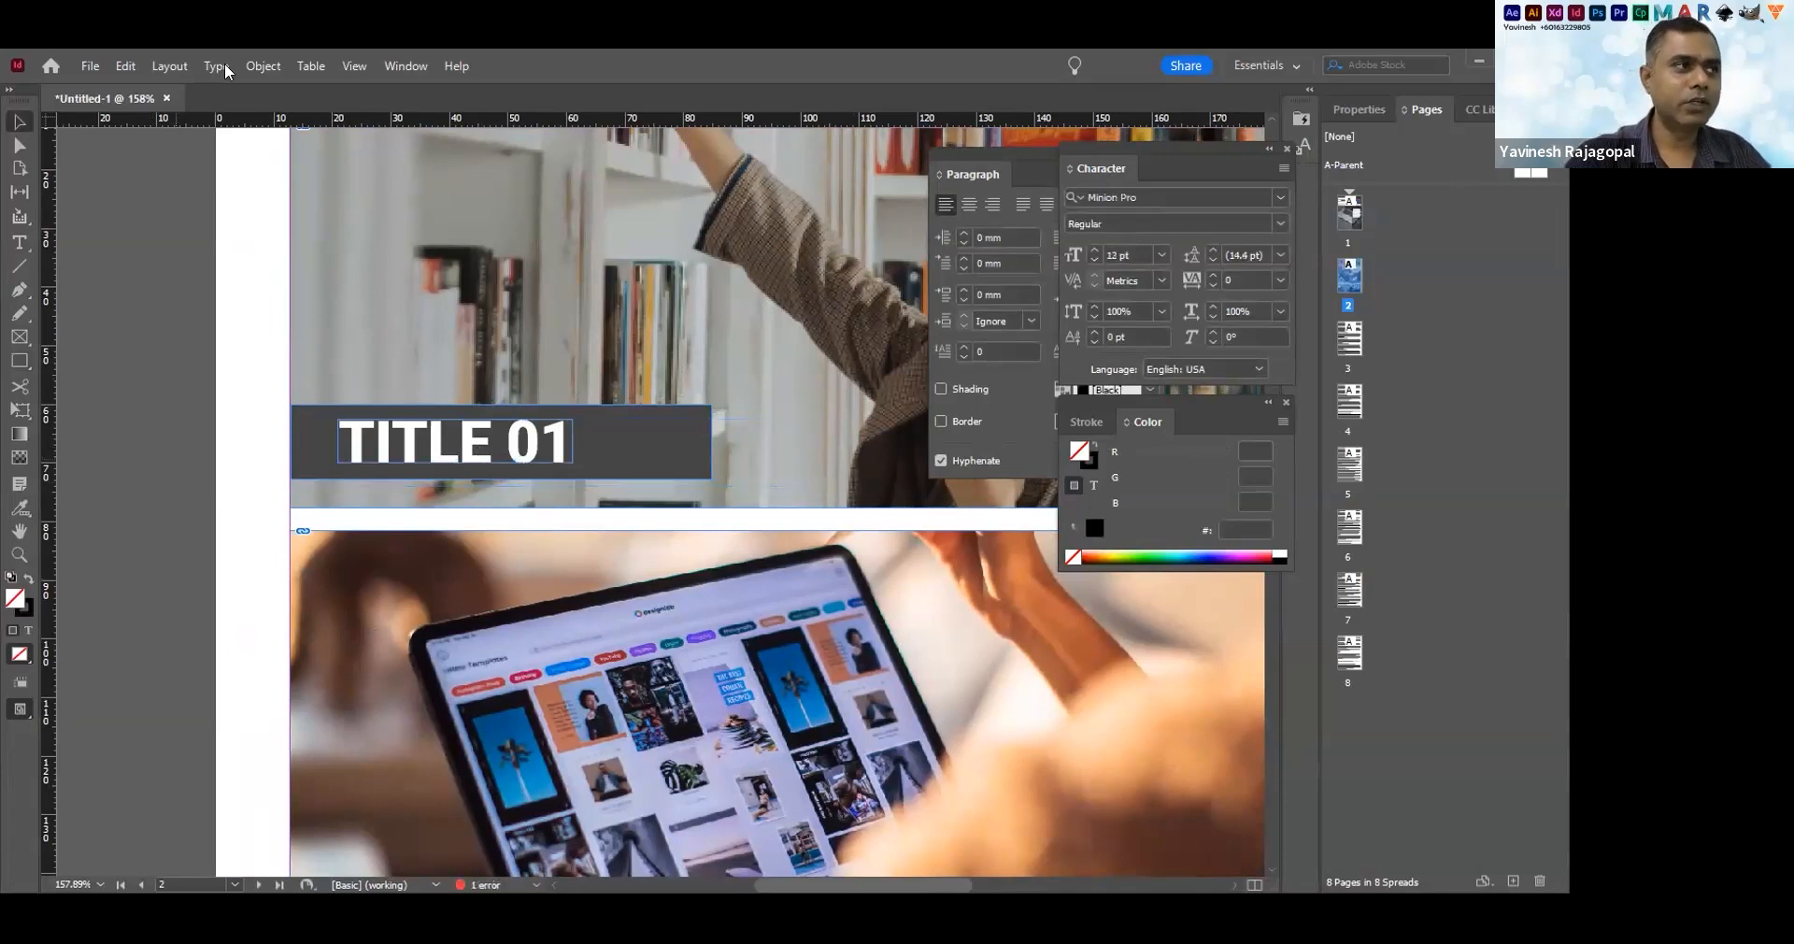
Review the Arrange commands for changing the stacking order of objects
left_click(260, 63)
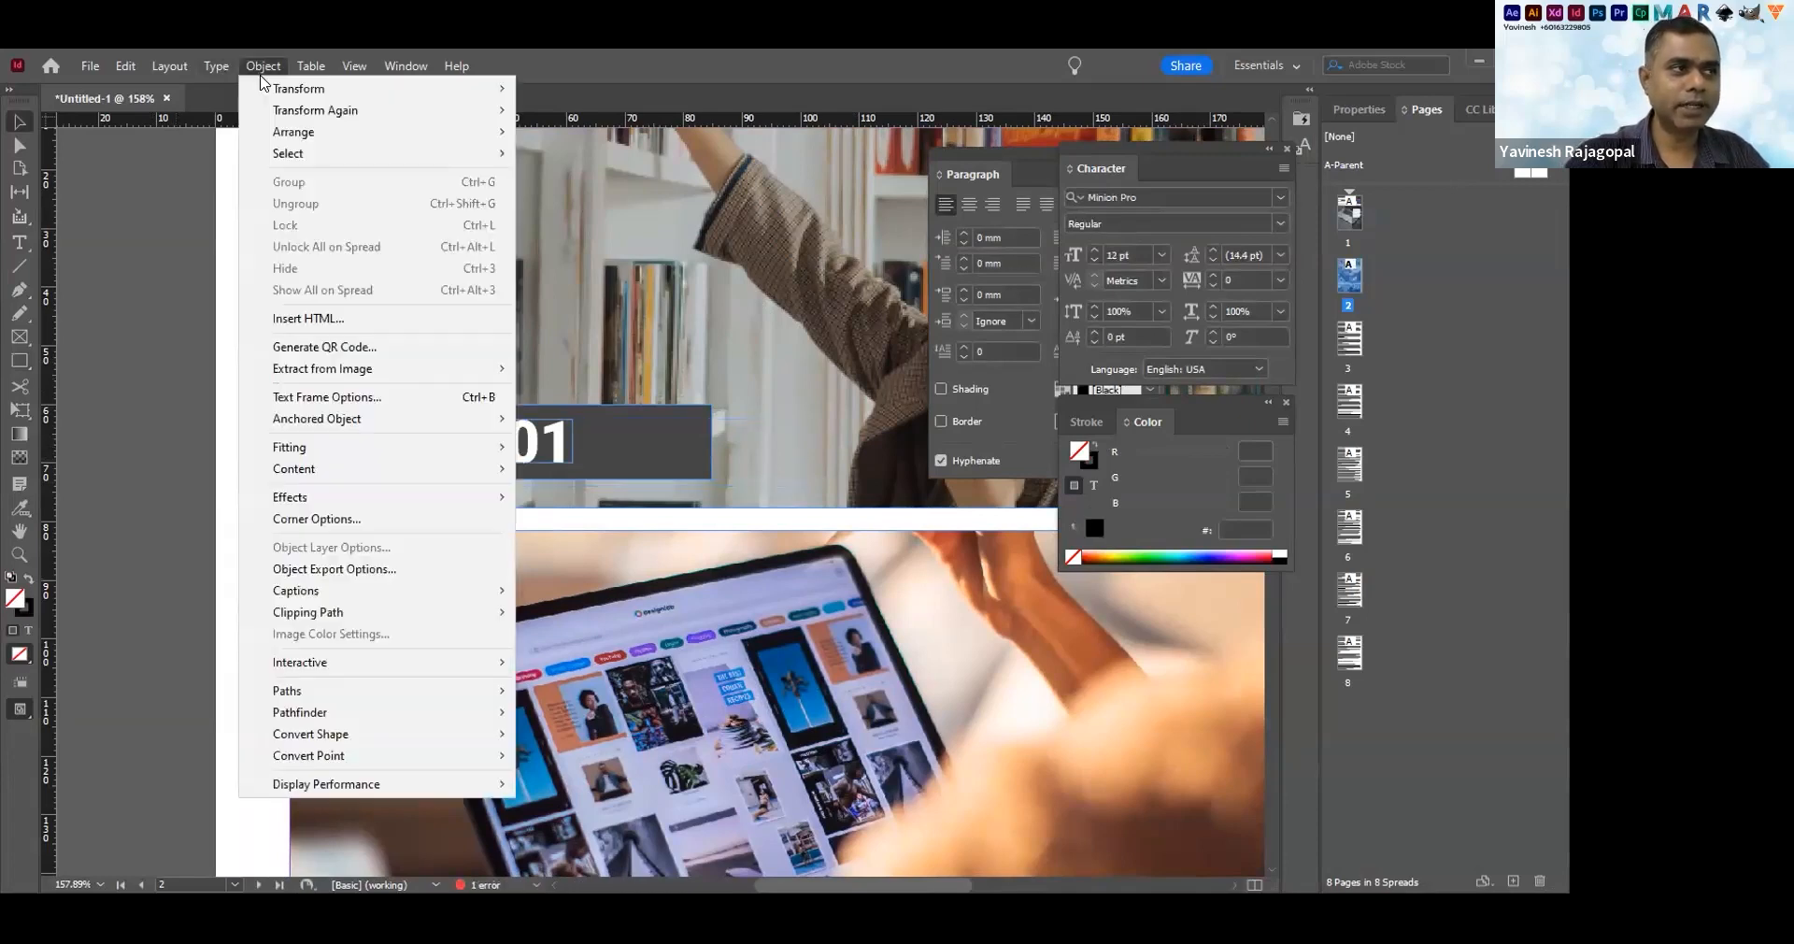
mouse_move(374, 131)
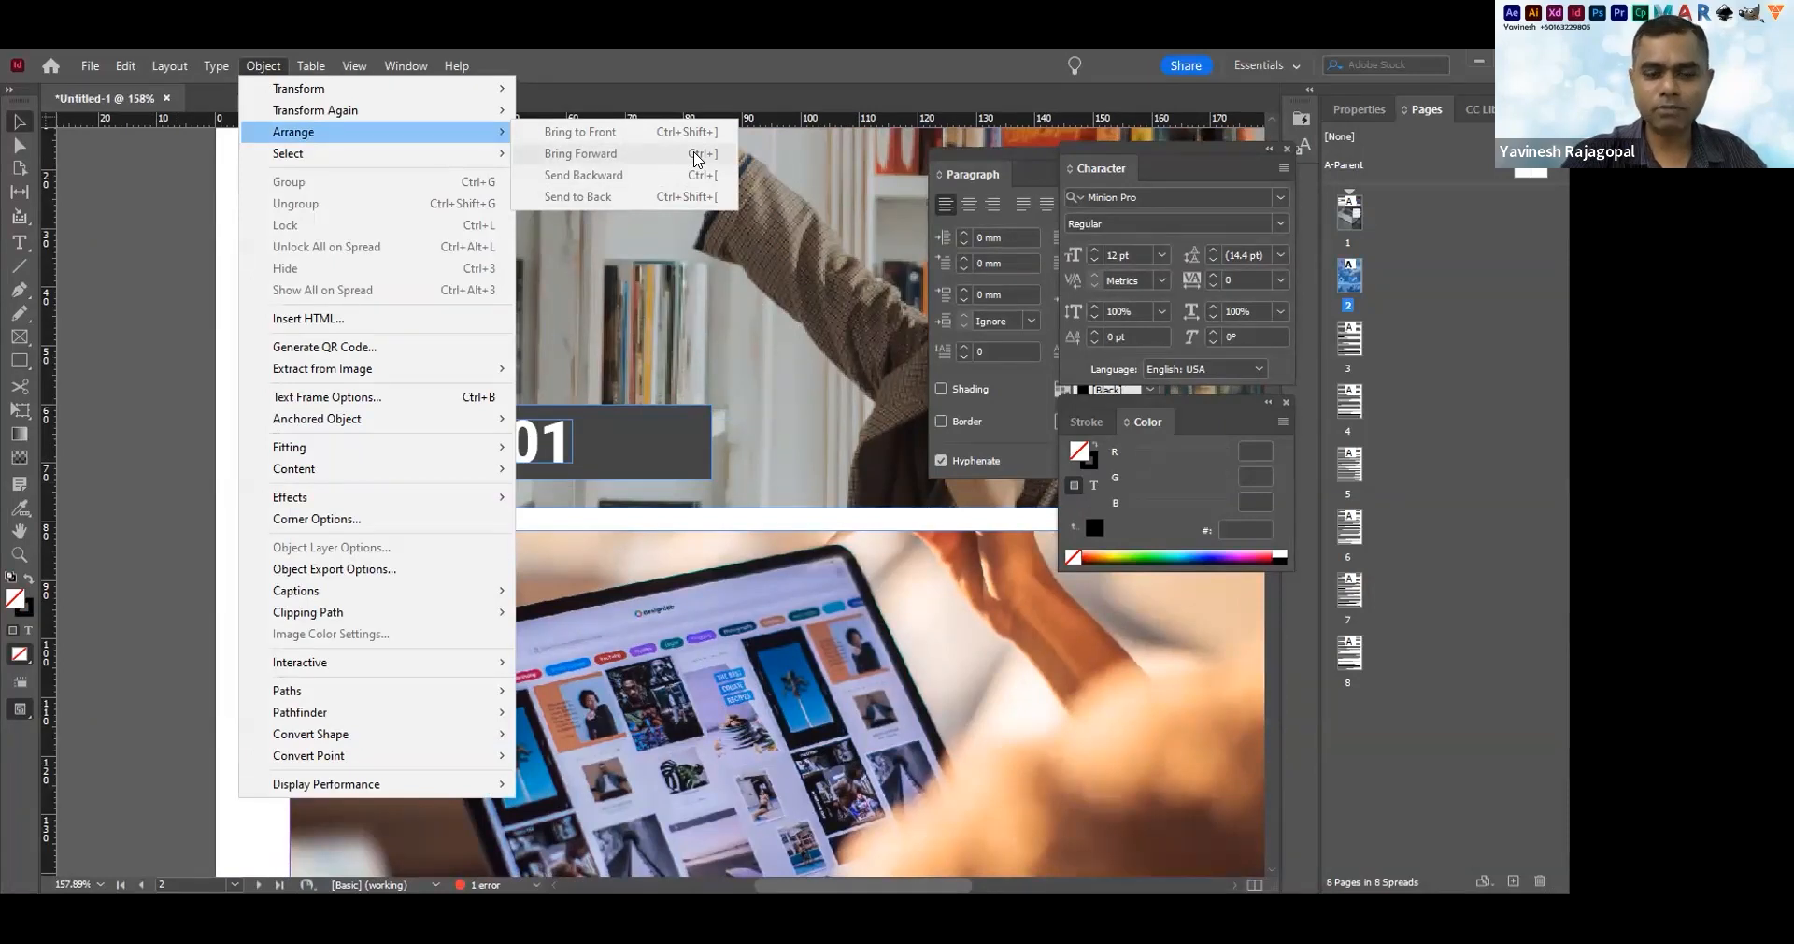
left_click(691, 155)
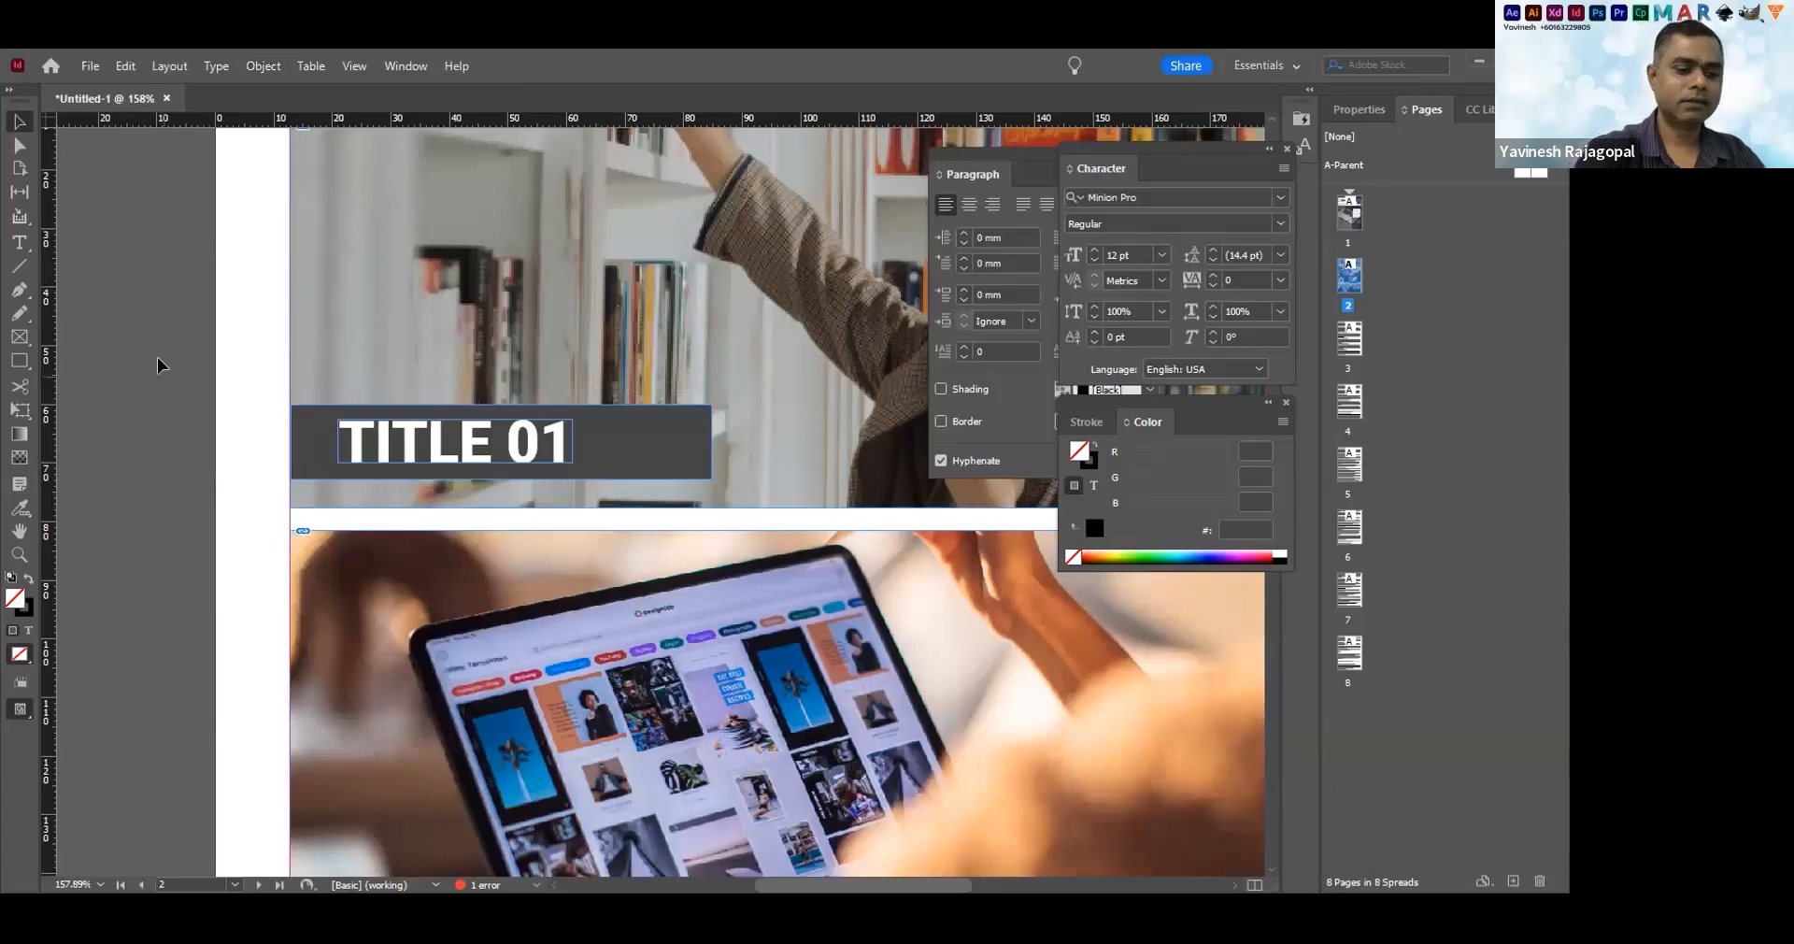
Narrow the dark grey bar behind TITLE 01 to about 62 mm wide, keeping its left edge in place
key("ctrl+minus")
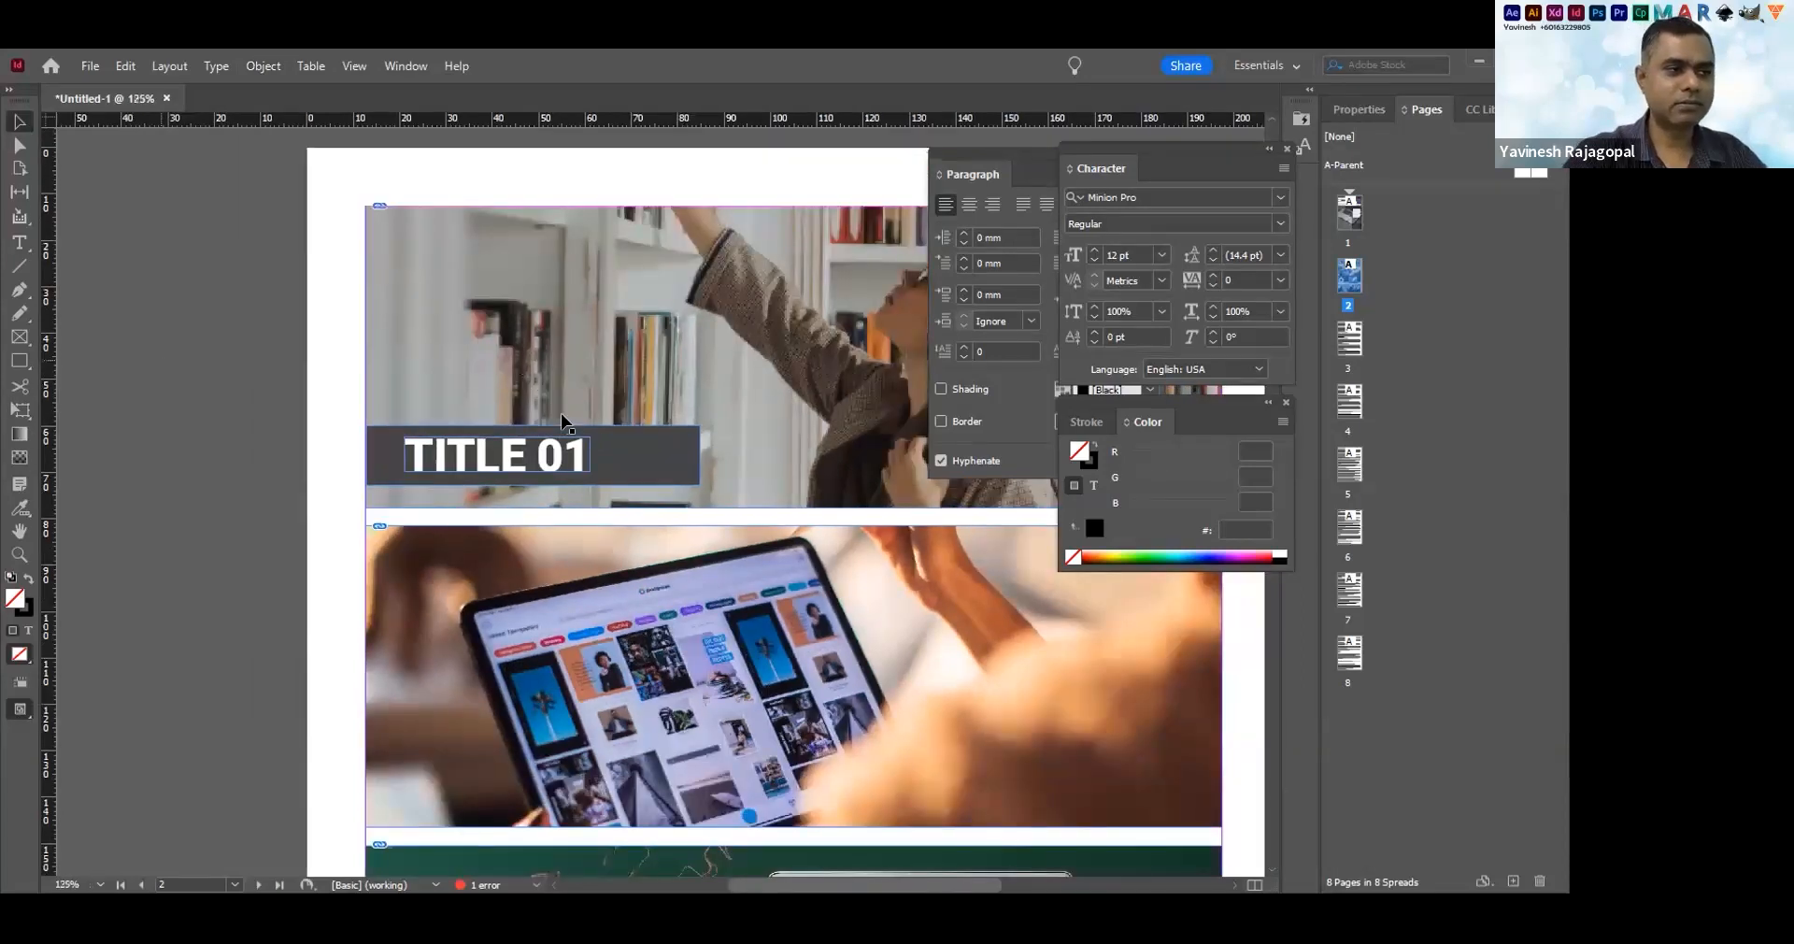
left_click_drag(625, 455, 593, 405)
left_click(598, 409)
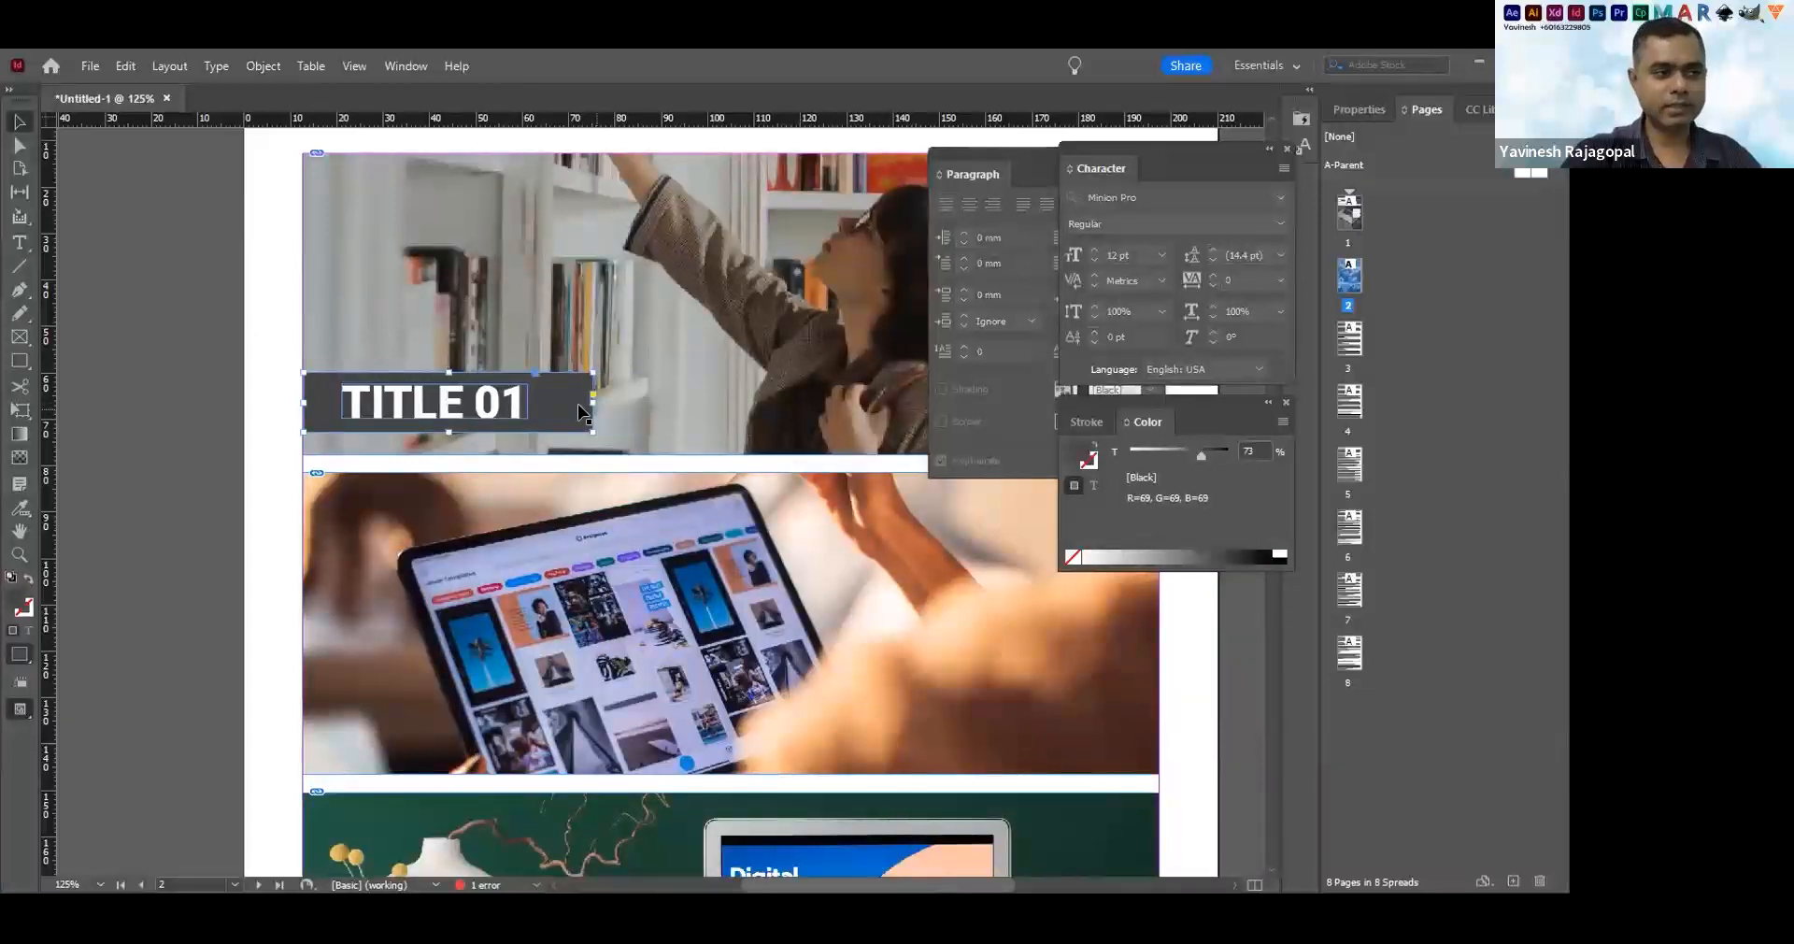
Copy the TITLE 01 text with its dark grey bar onto the lower-left corner of each of the other three photos
key("Tab")
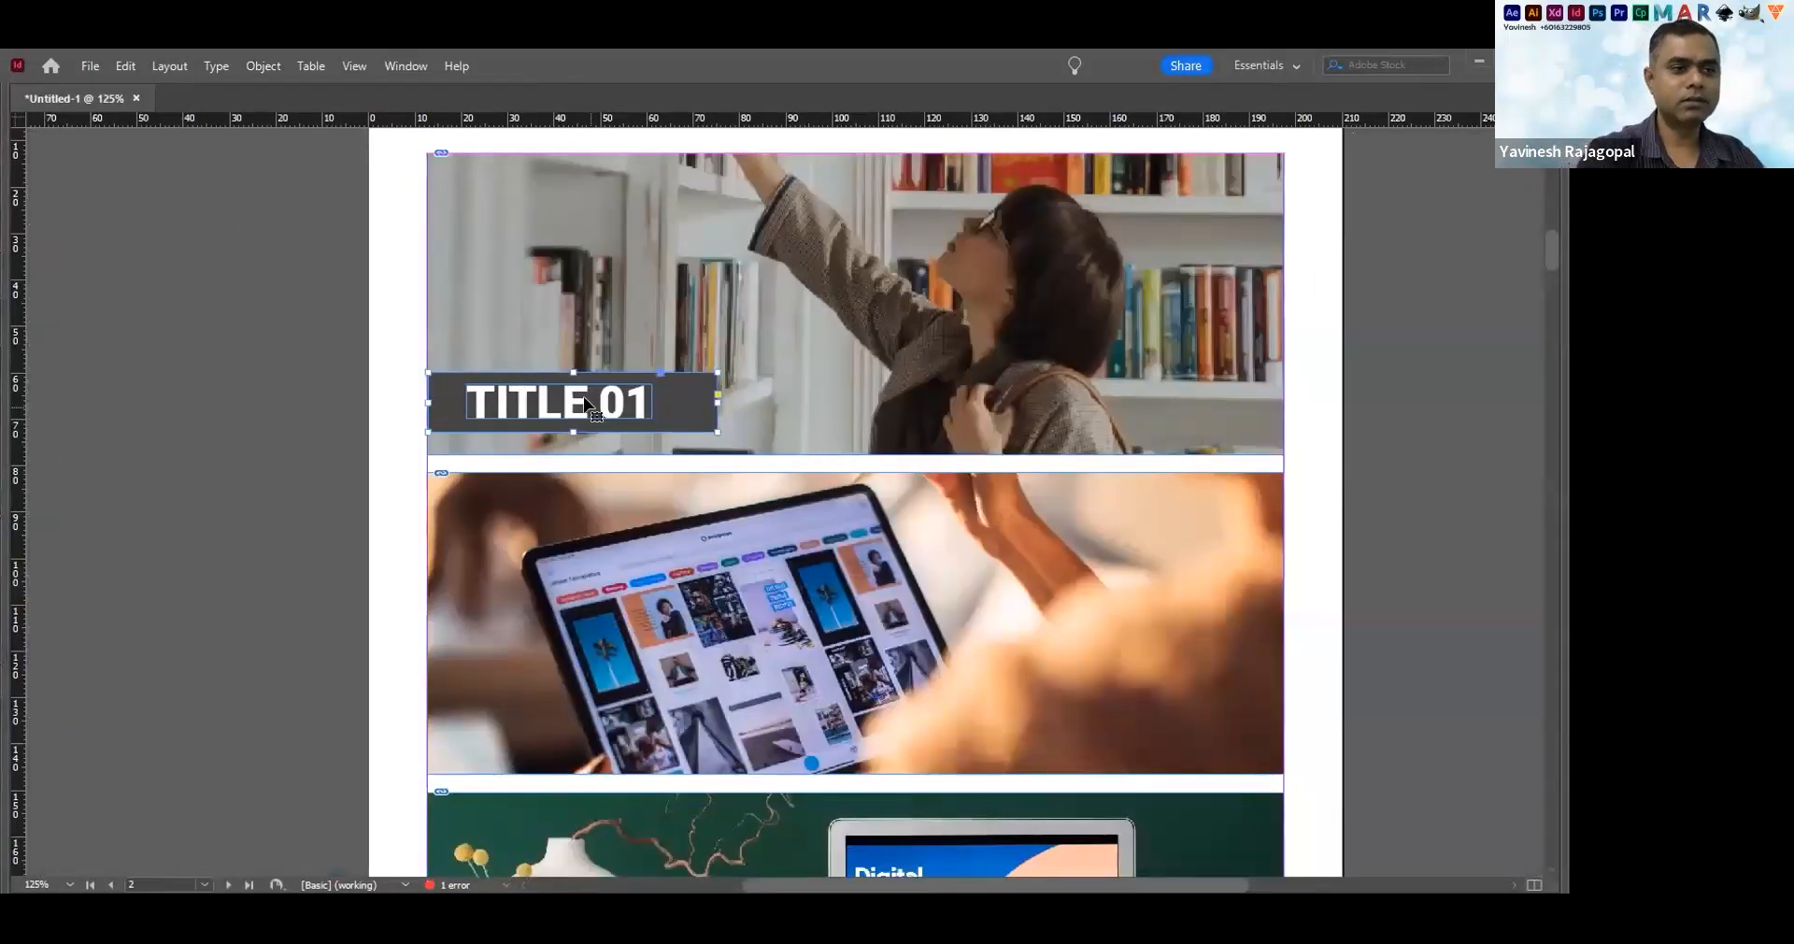
key("ctrl+1")
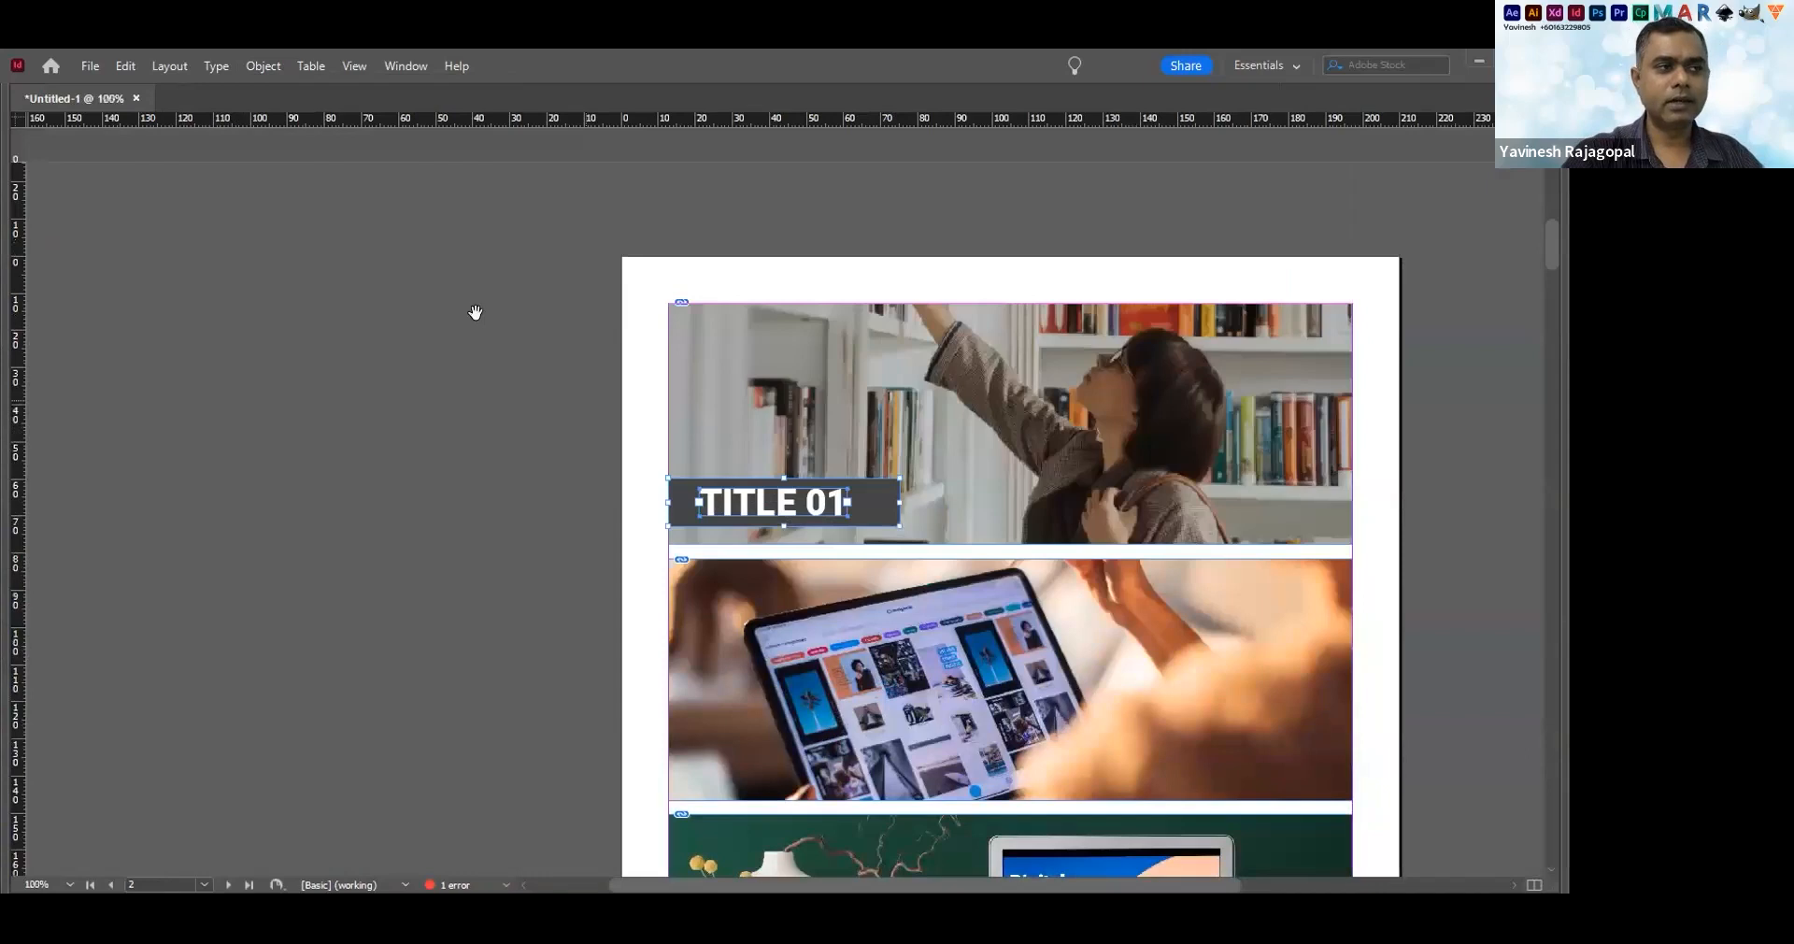
key("ctrl+minus")
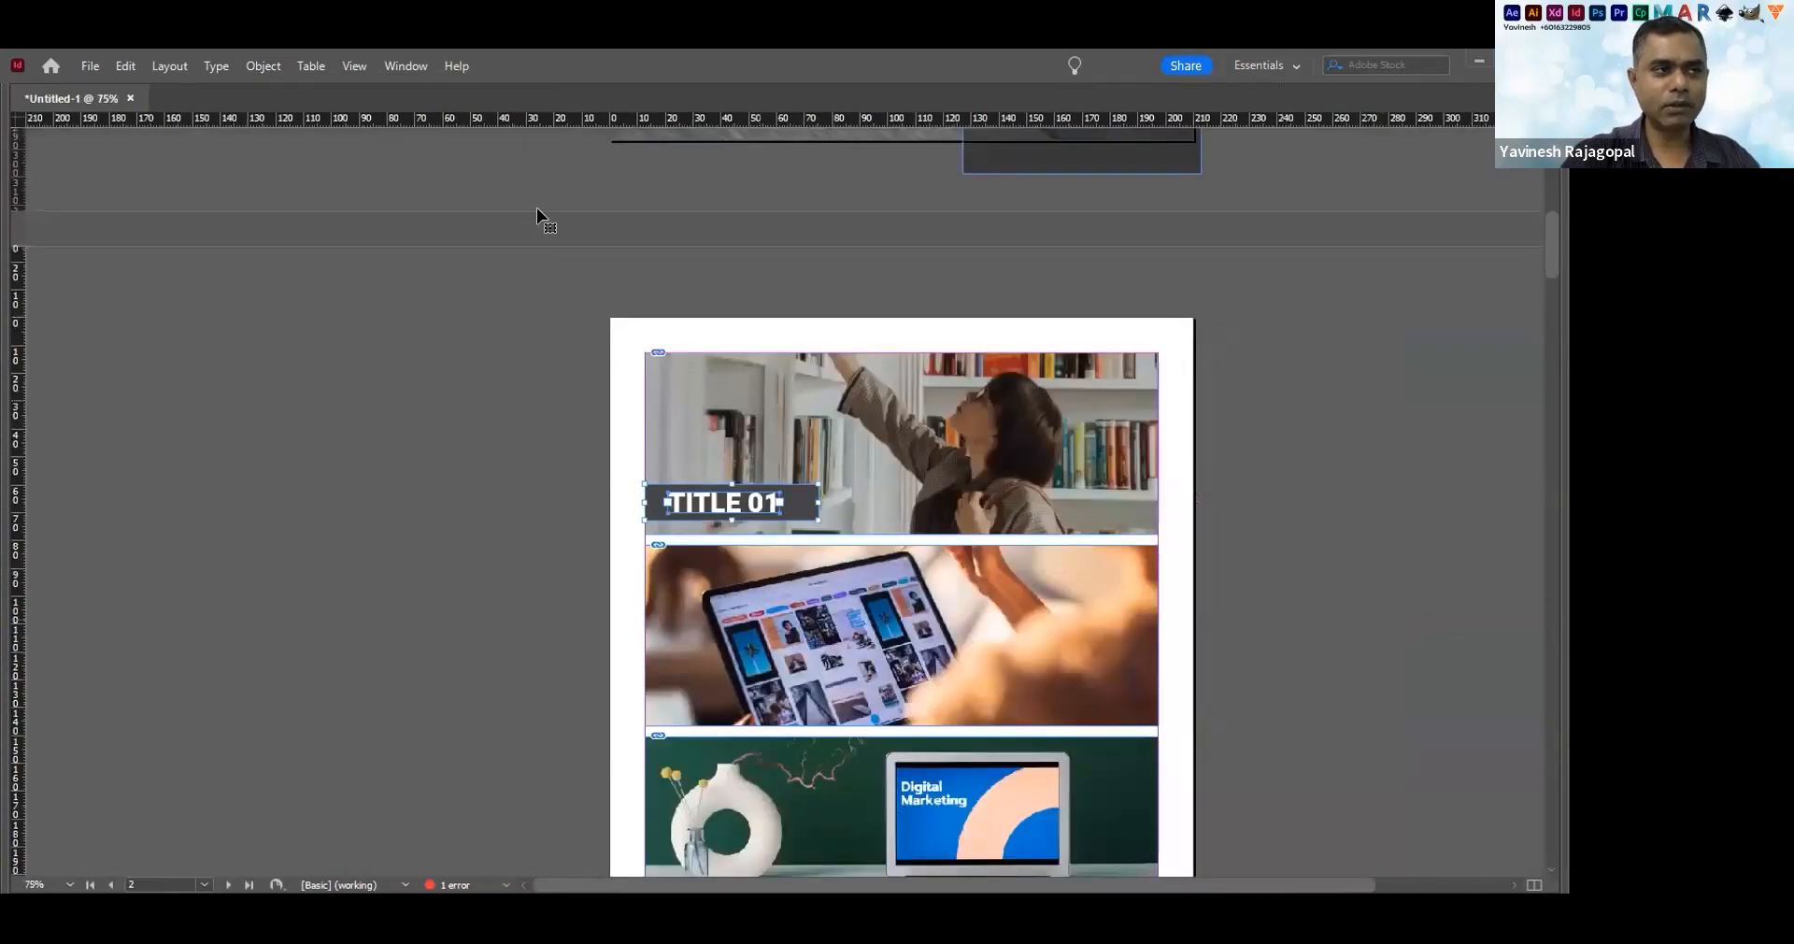
scroll(537, 209, "right", 3)
scroll(538, 209, "down", 3)
left_click_drag(523, 206, 525, 402)
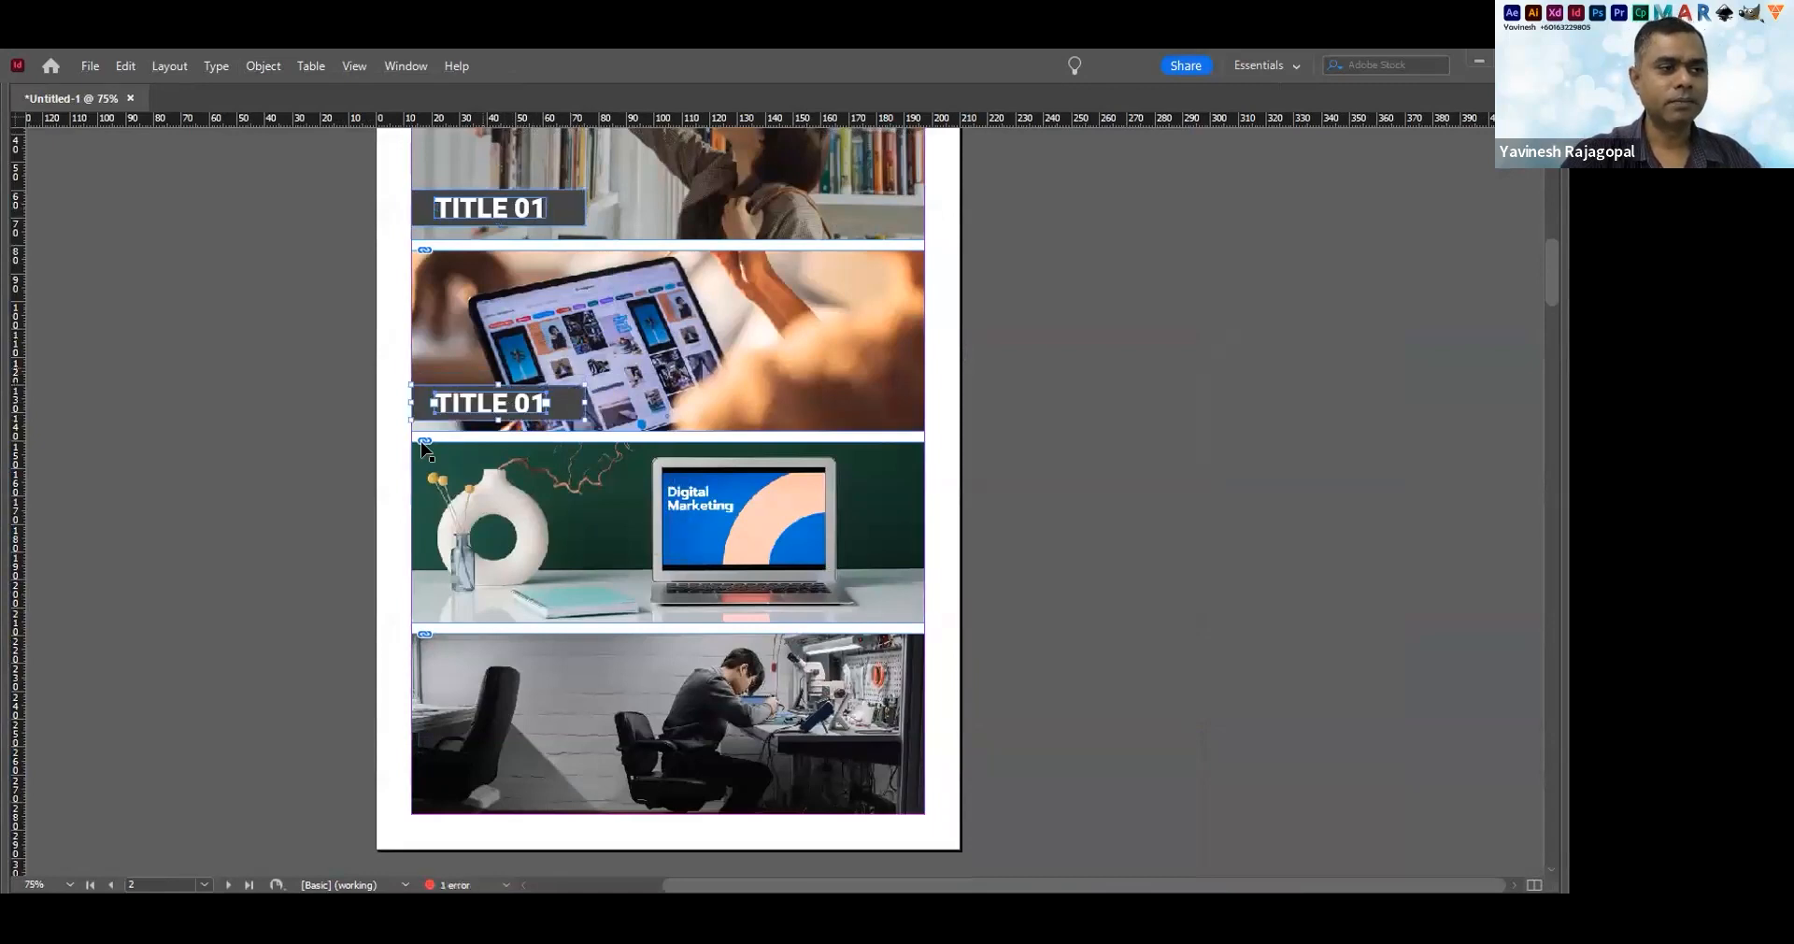
left_click_drag(511, 407, 501, 595)
scroll(656, 631, "down", 3)
left_click_drag(498, 344, 511, 539)
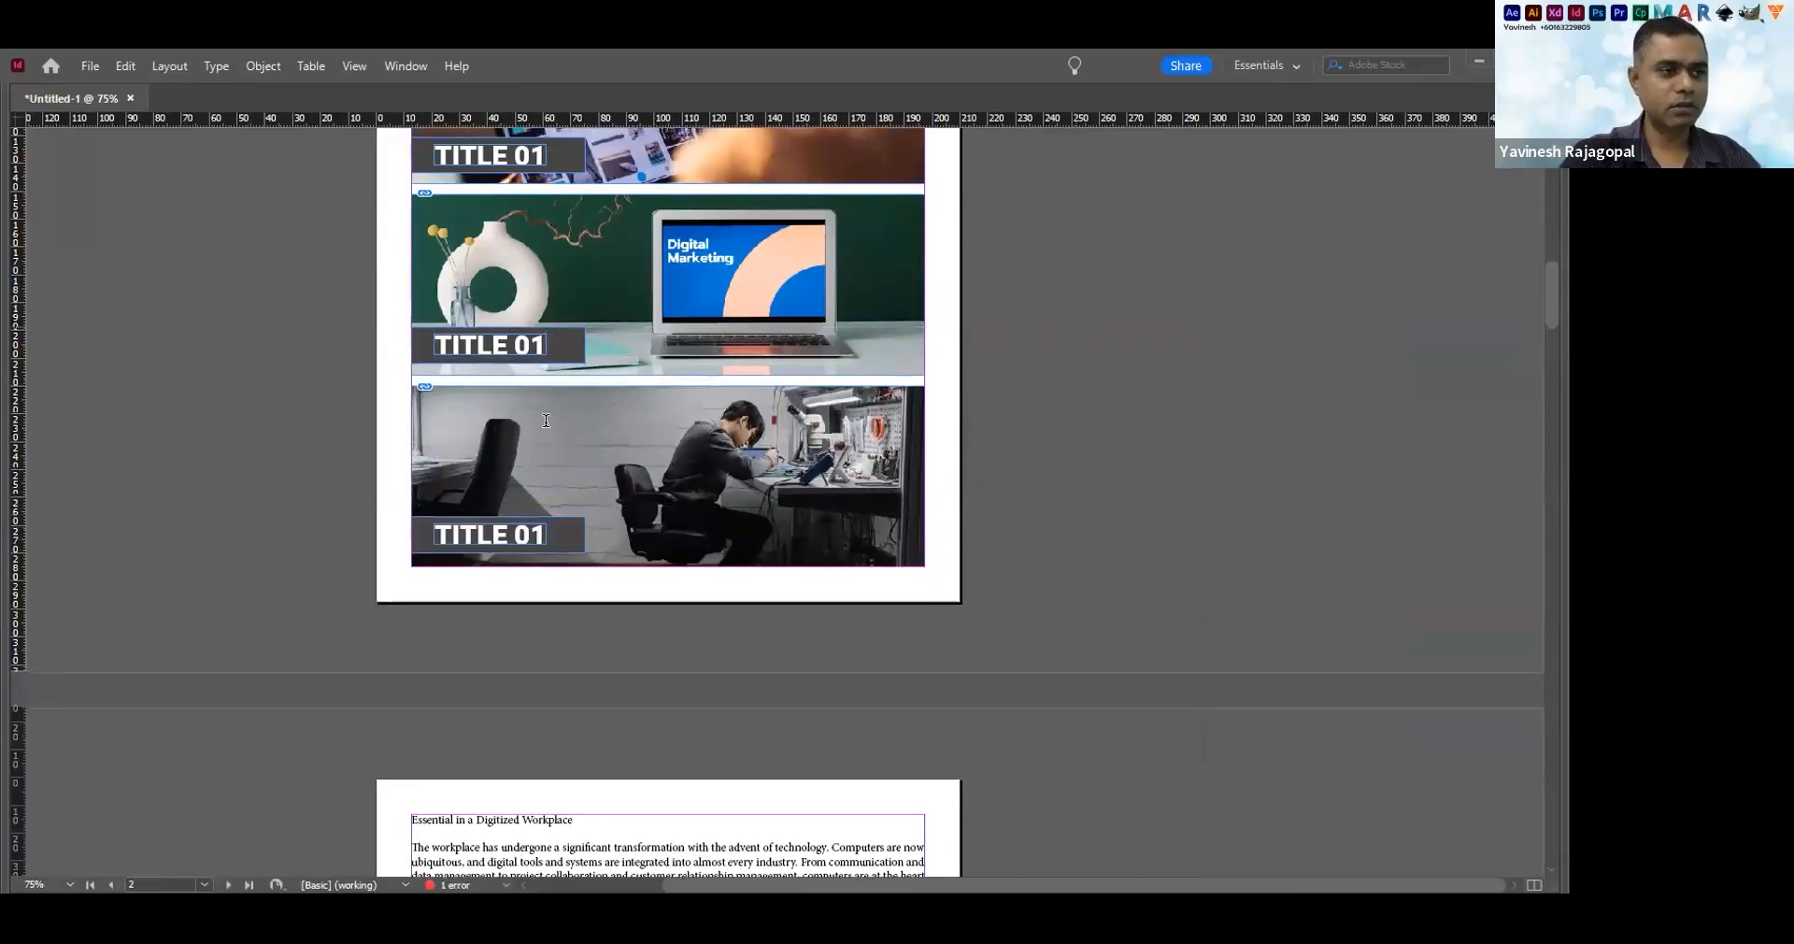
Renumber the three copied labels from the second photo downward as TITLE 02, TITLE 03 and TITLE 04
scroll(551, 458, "up", 3)
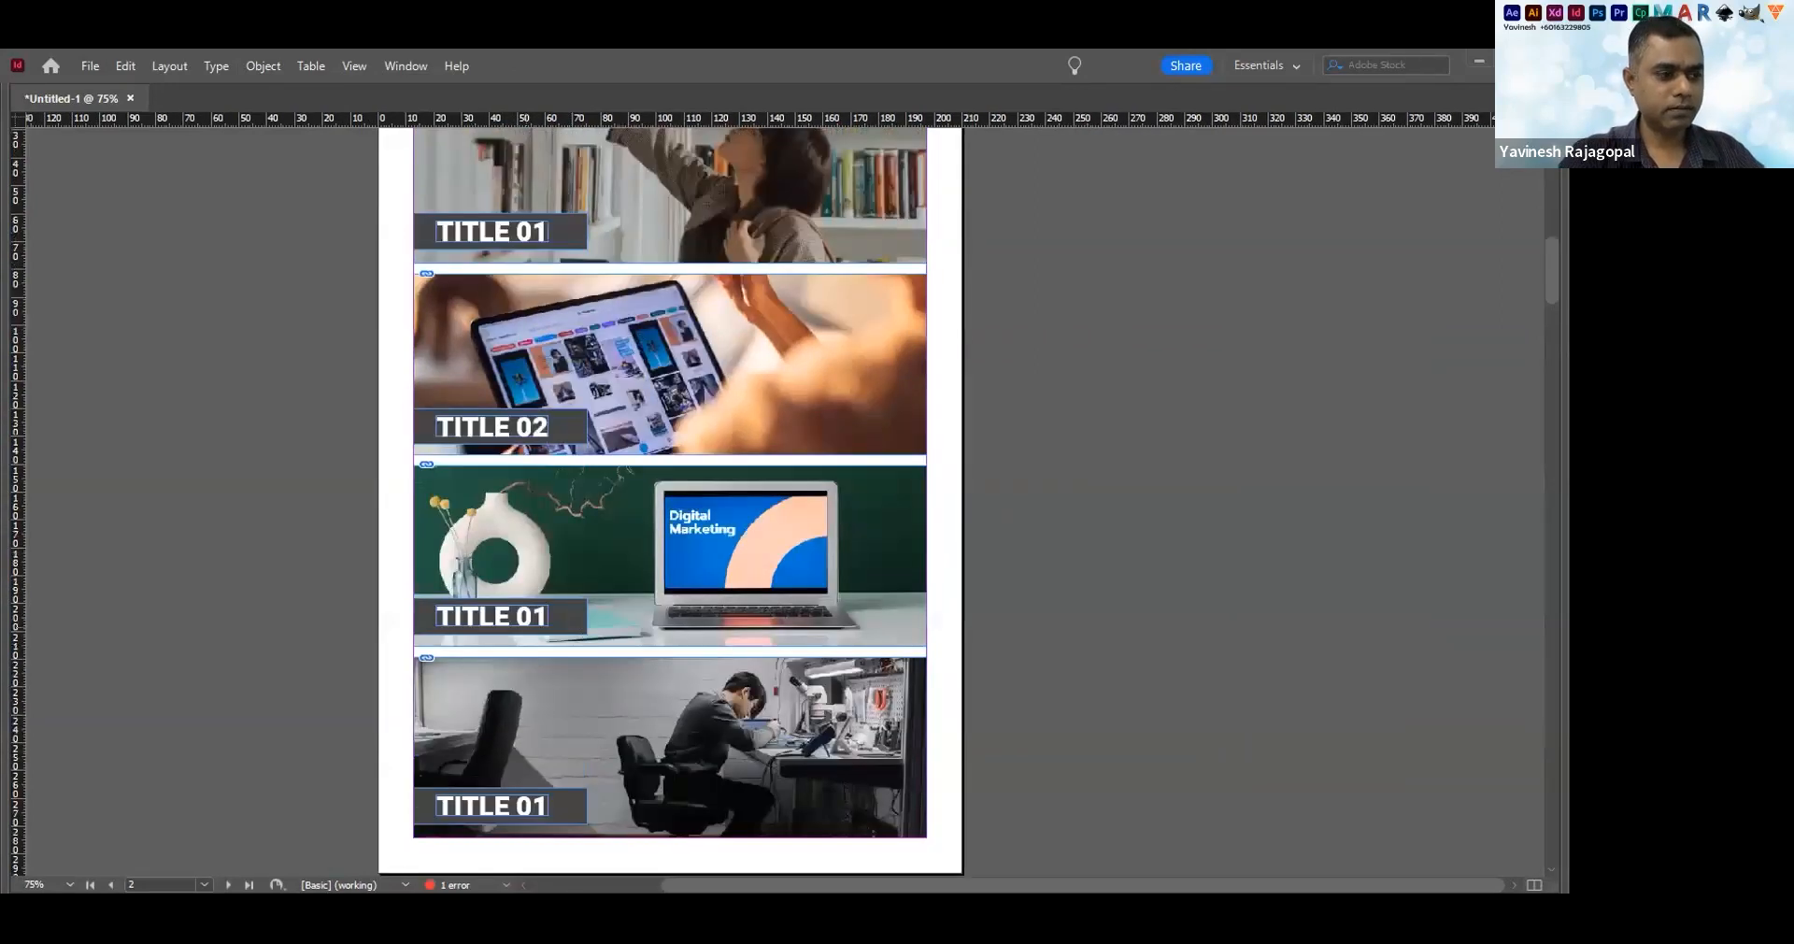
key("BackSpace")
type("3")
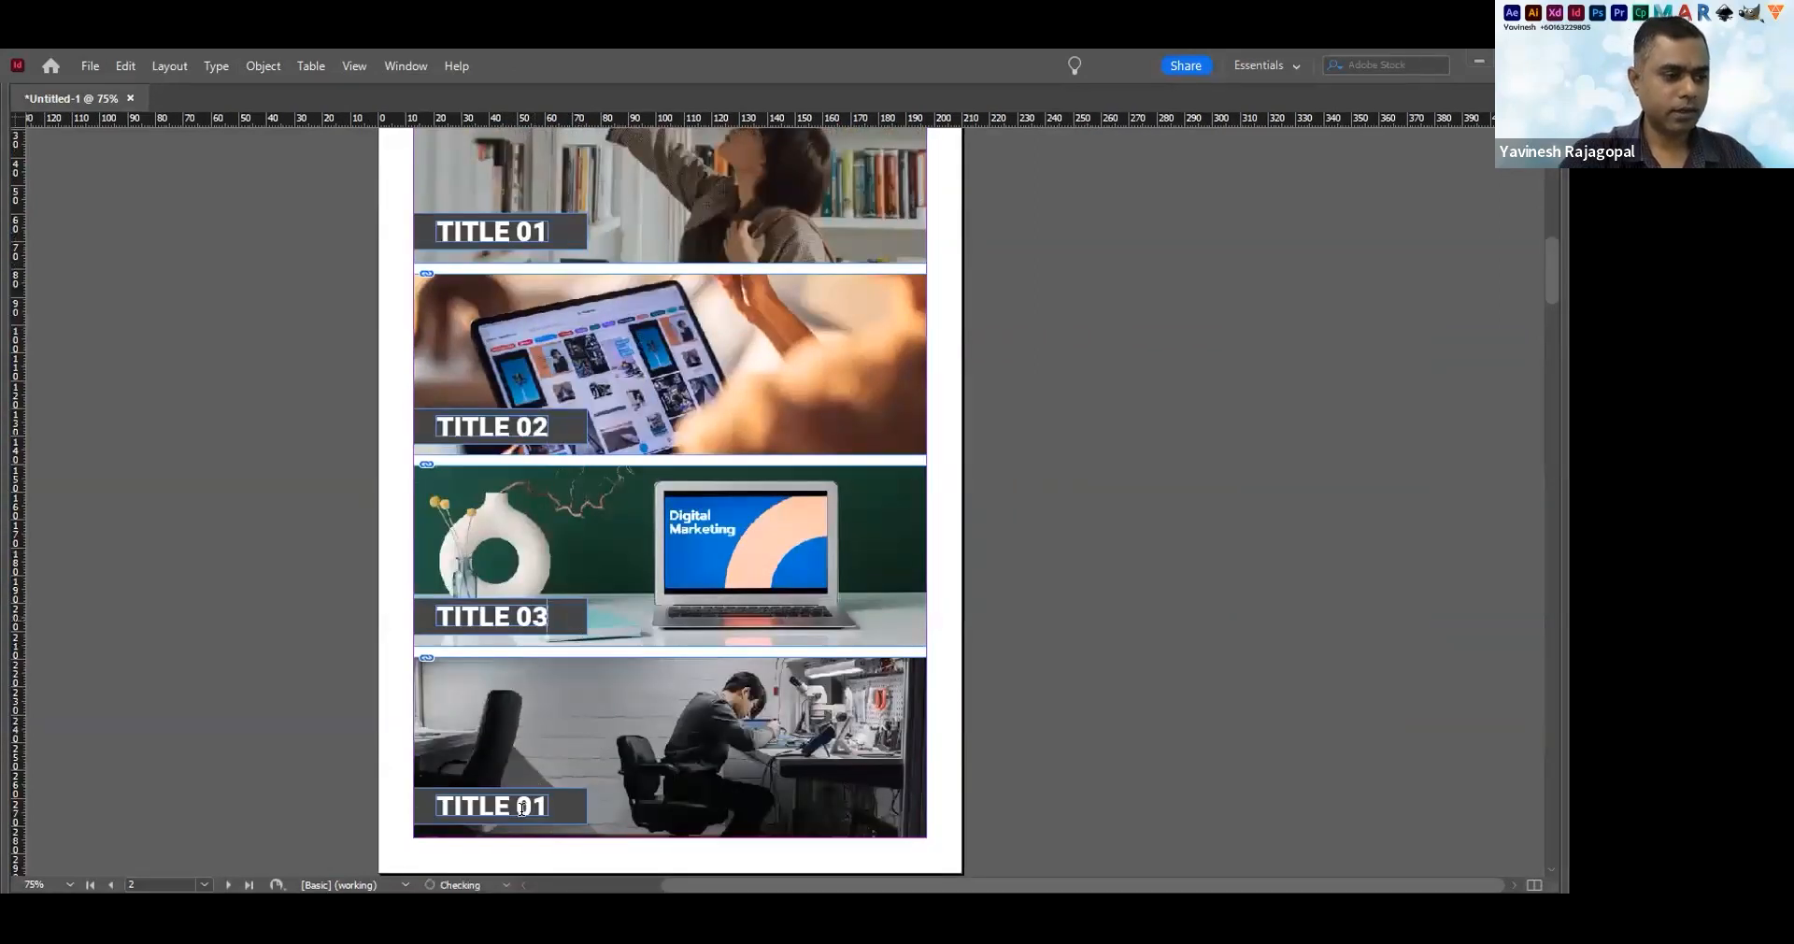
left_click(549, 805)
key("BackSpace")
type("4")
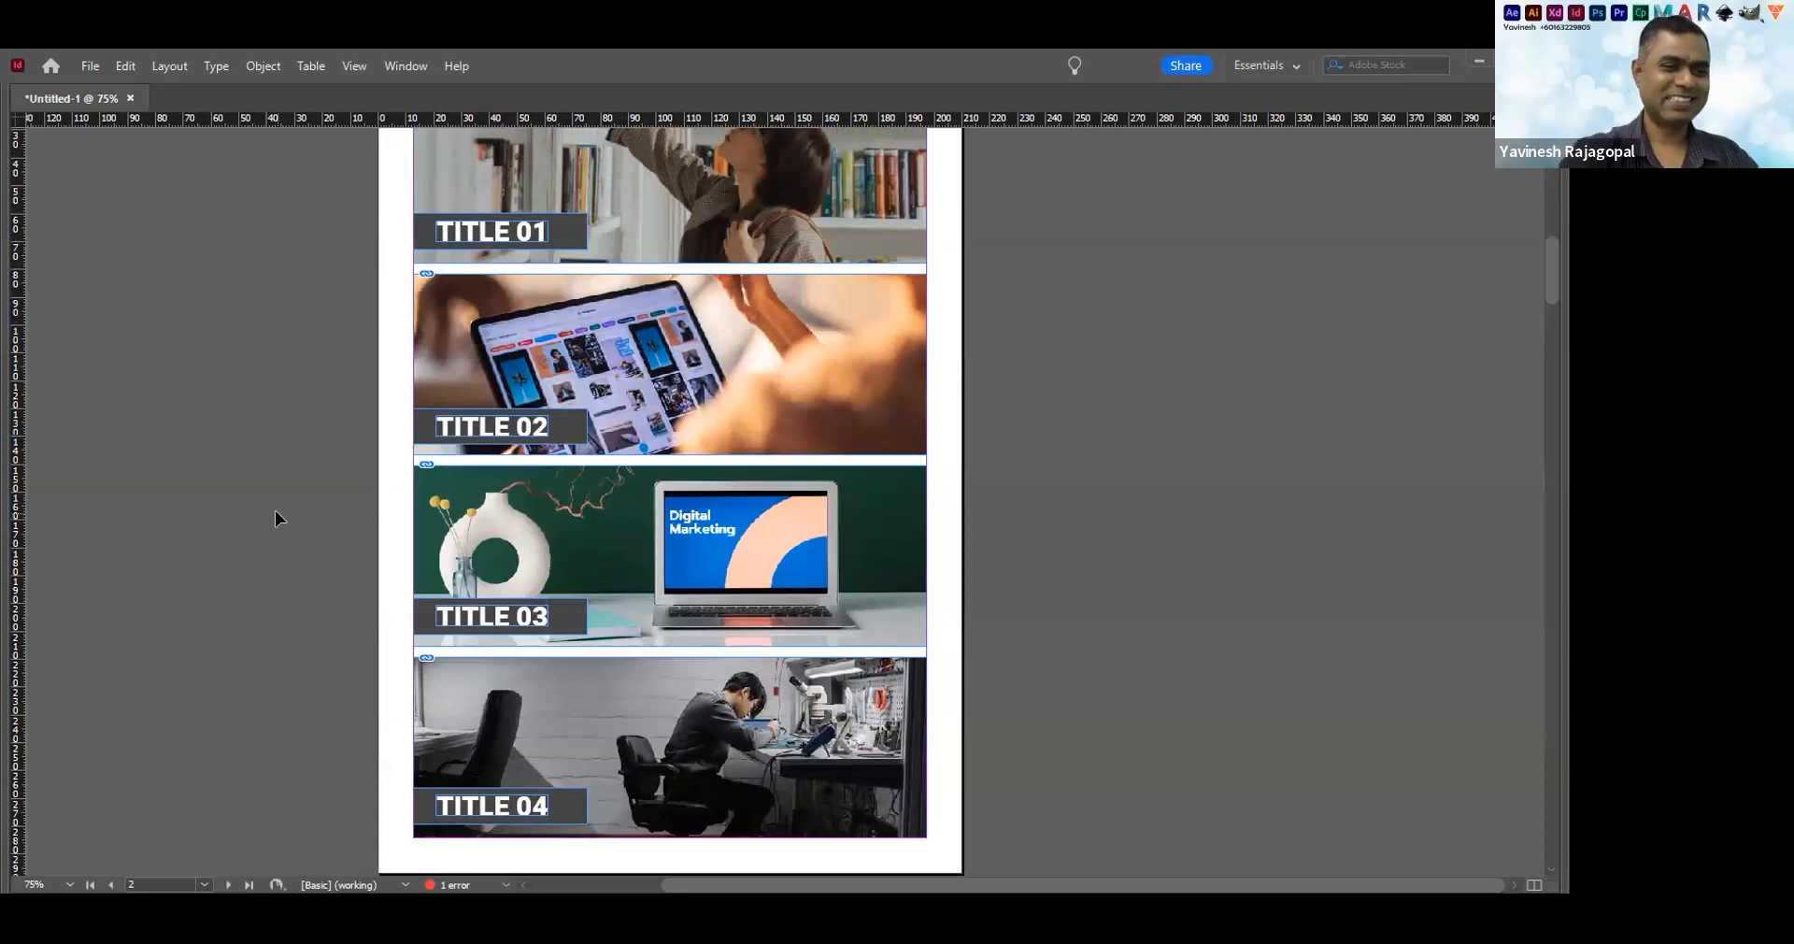
key("ctrl+0")
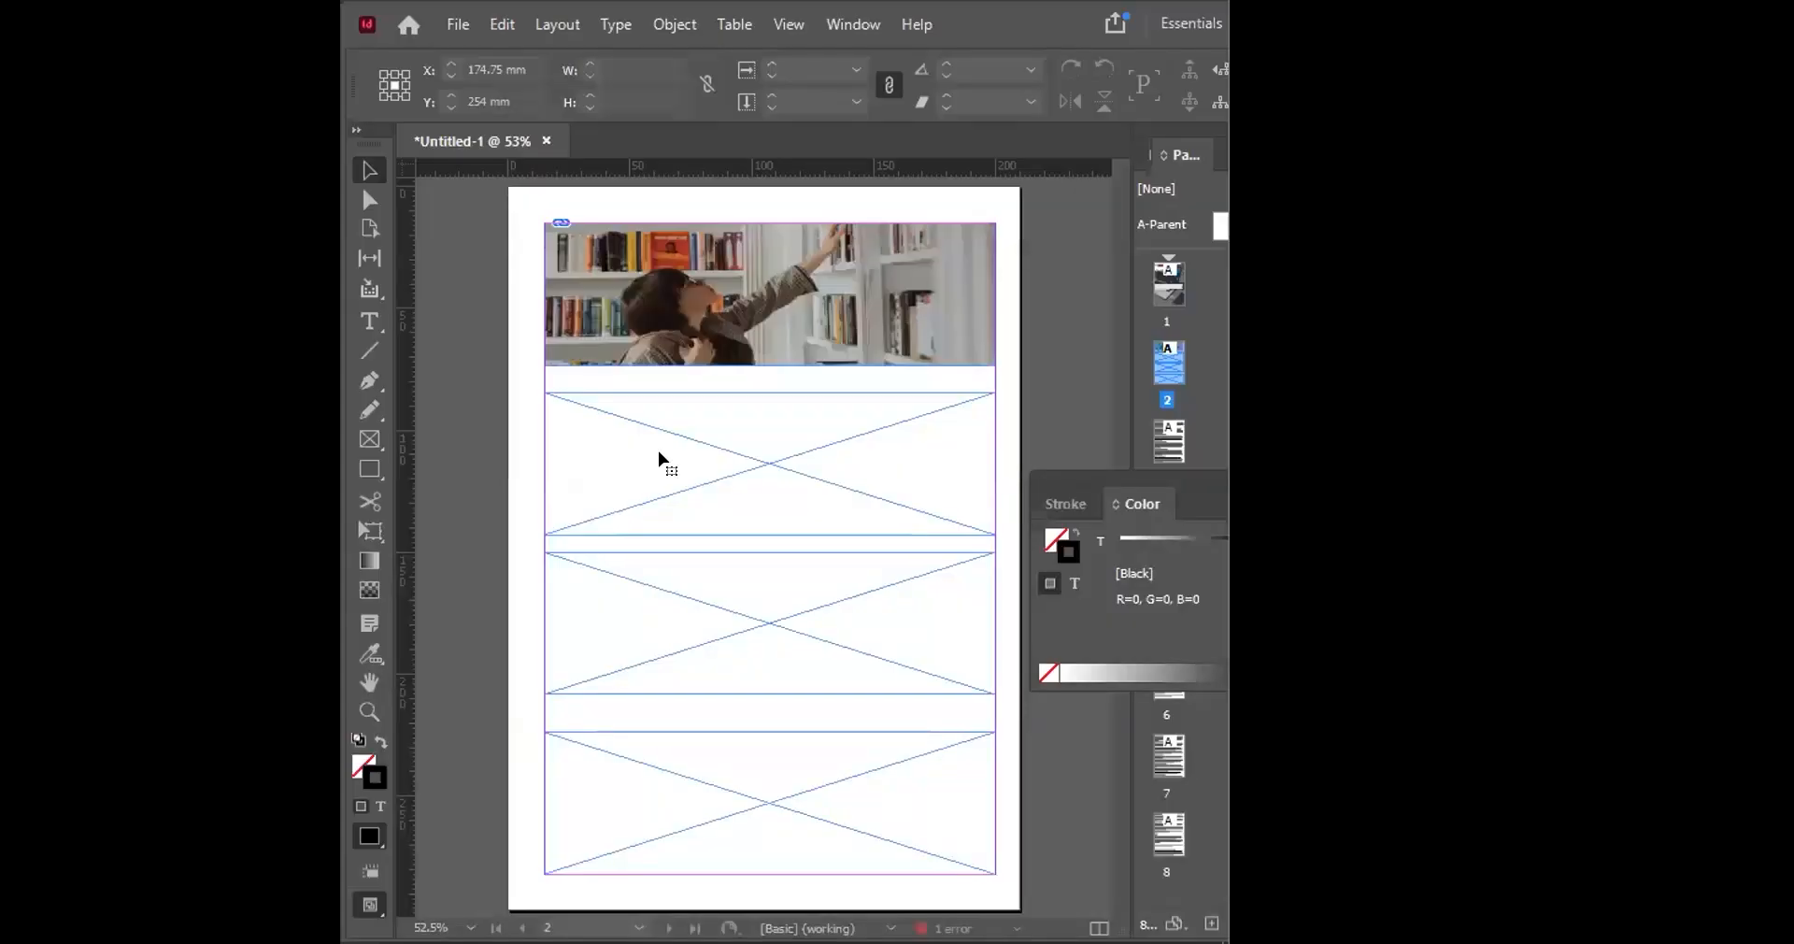
Place the image pexels-fauxels-3184455 into the empty second frame on page 2
left_click(629, 405)
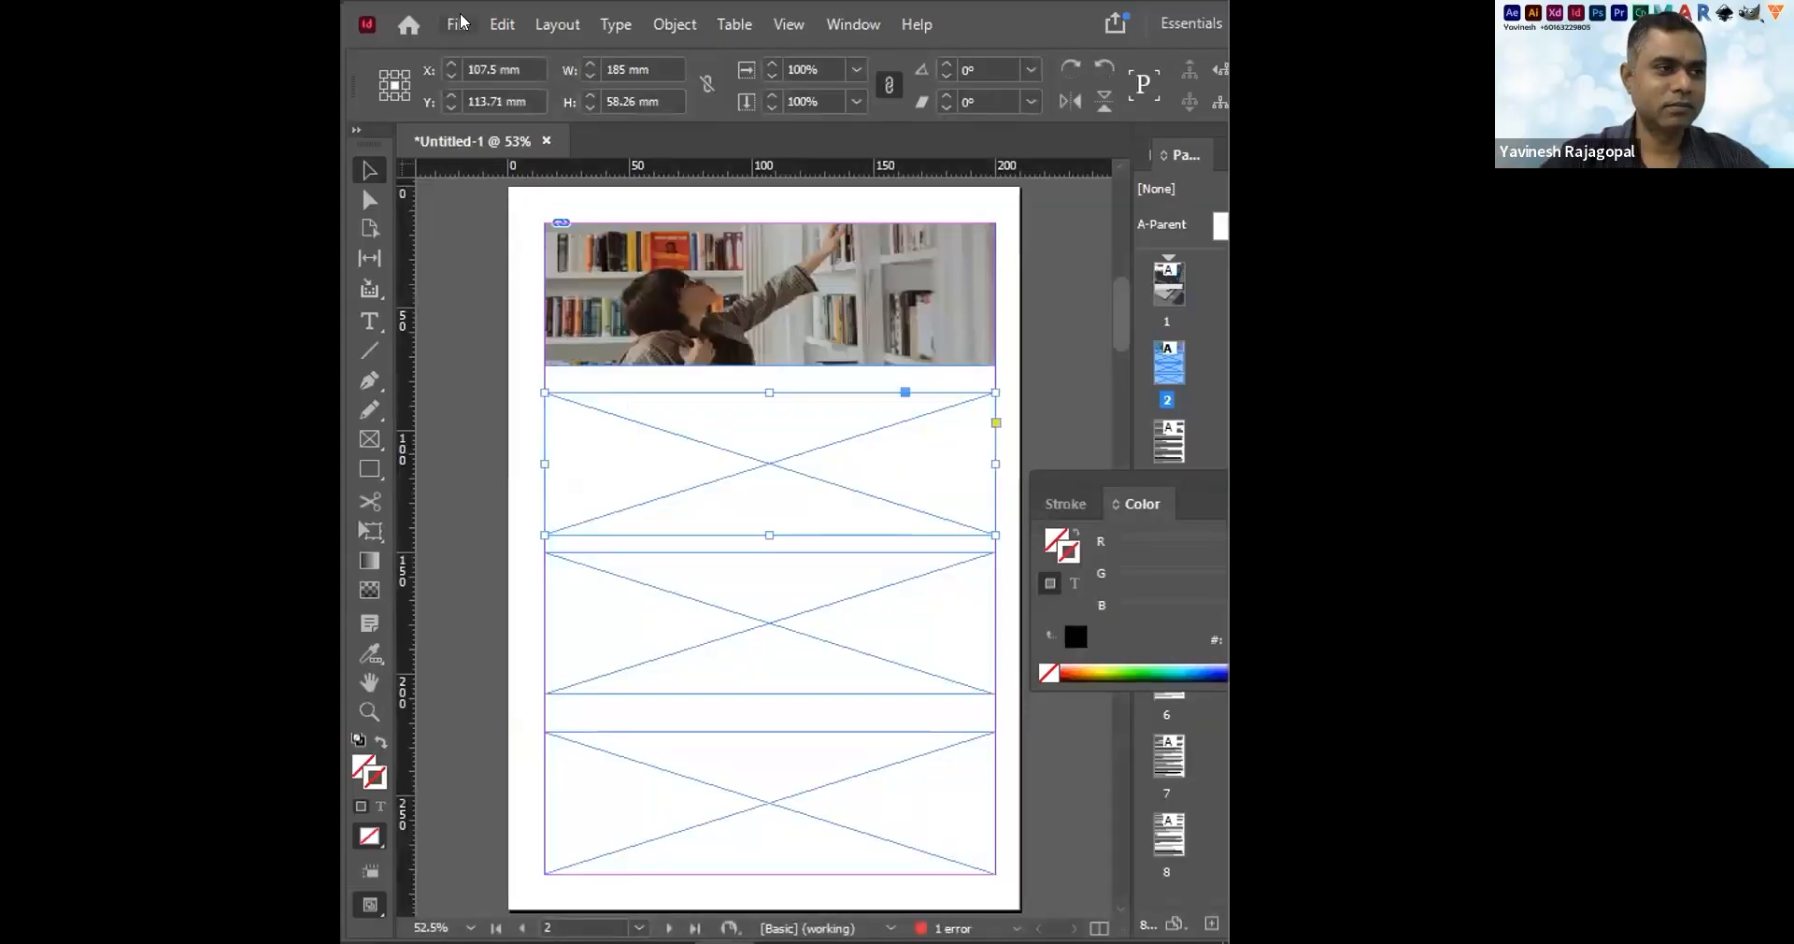
left_click(509, 341)
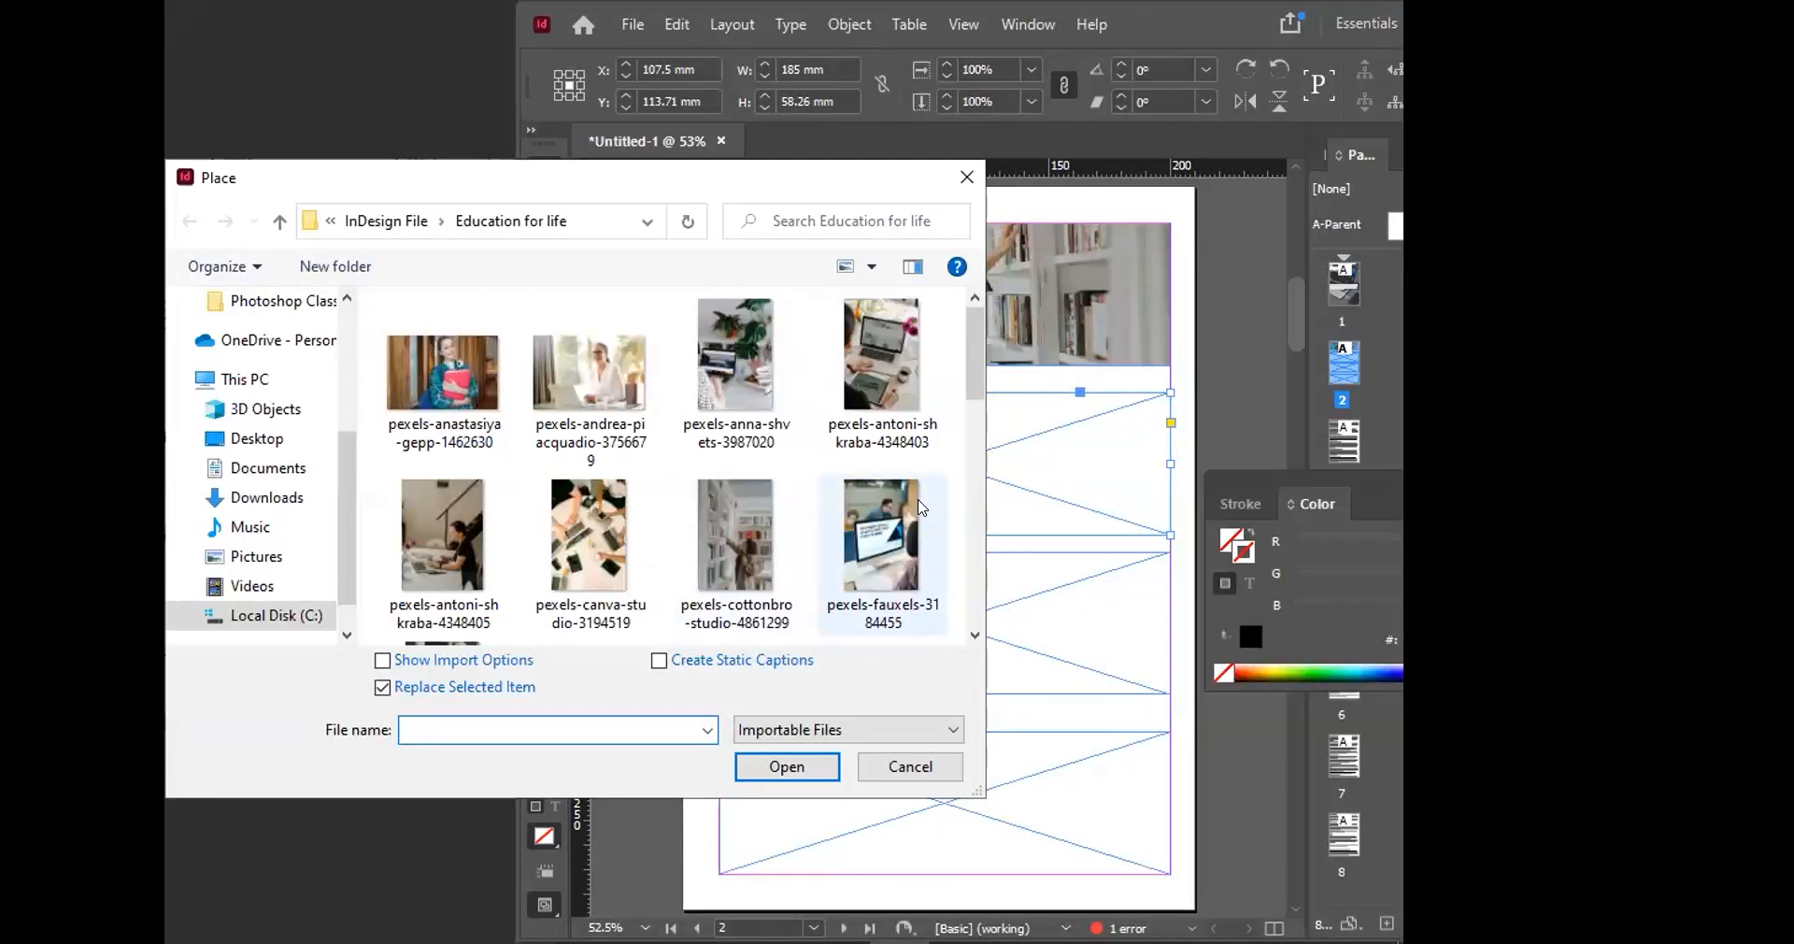
left_click(921, 507)
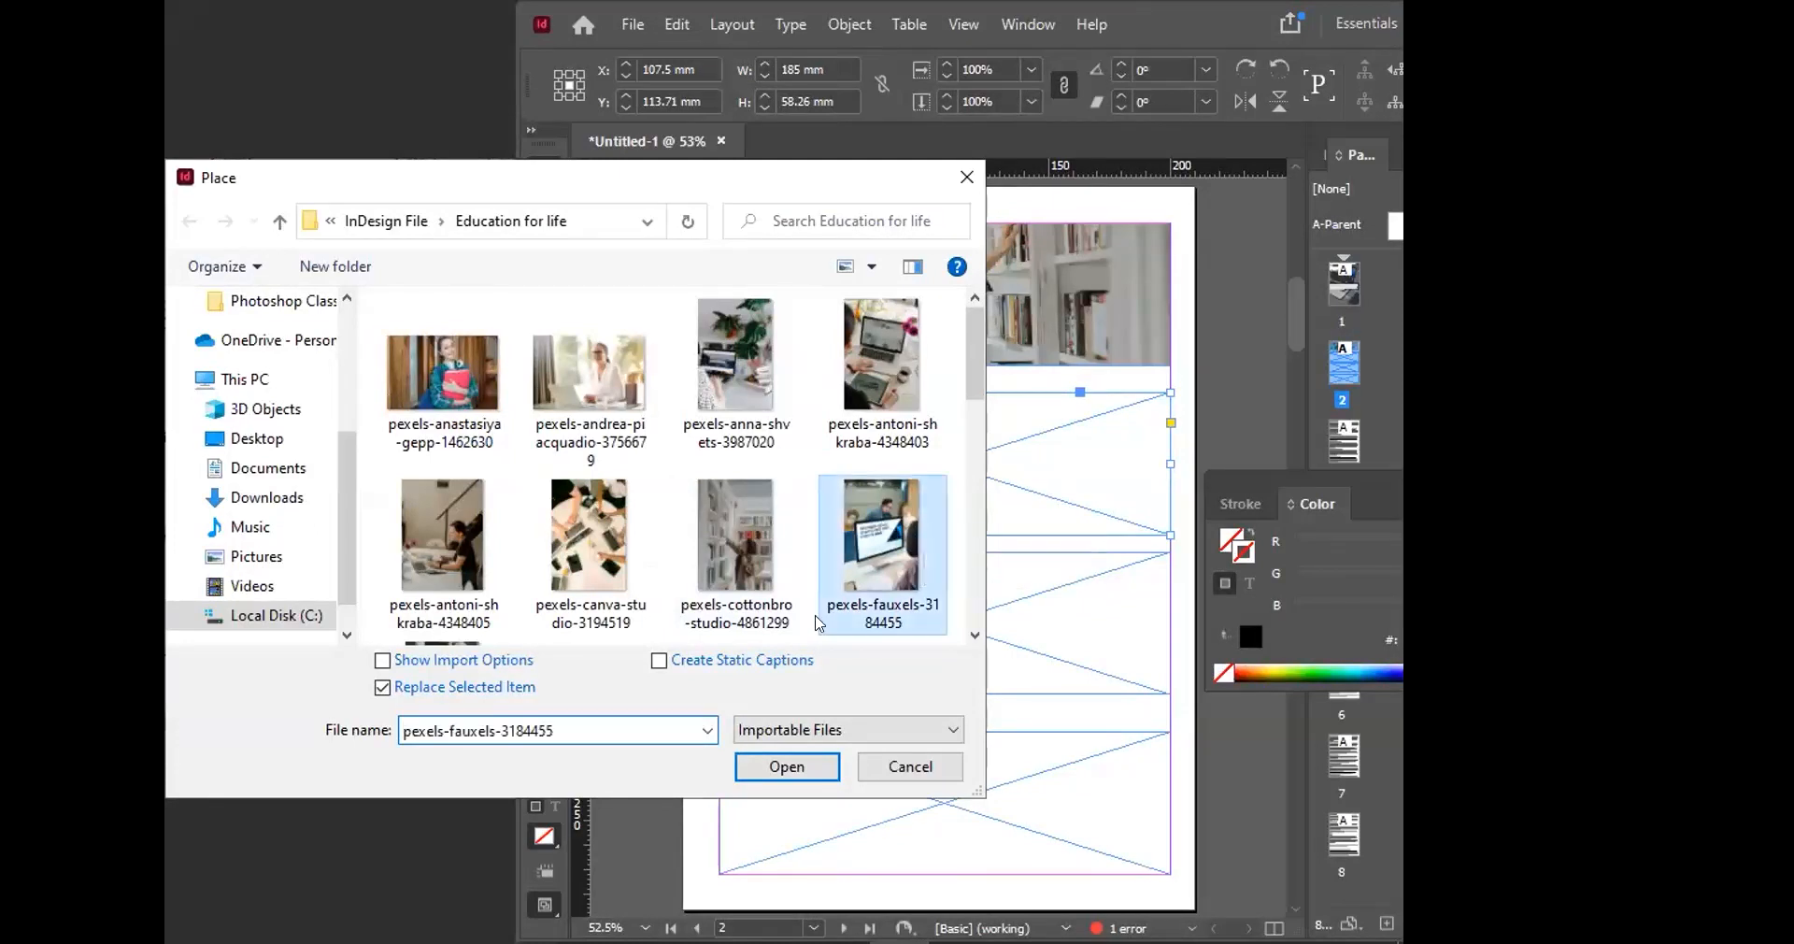
left_click(780, 767)
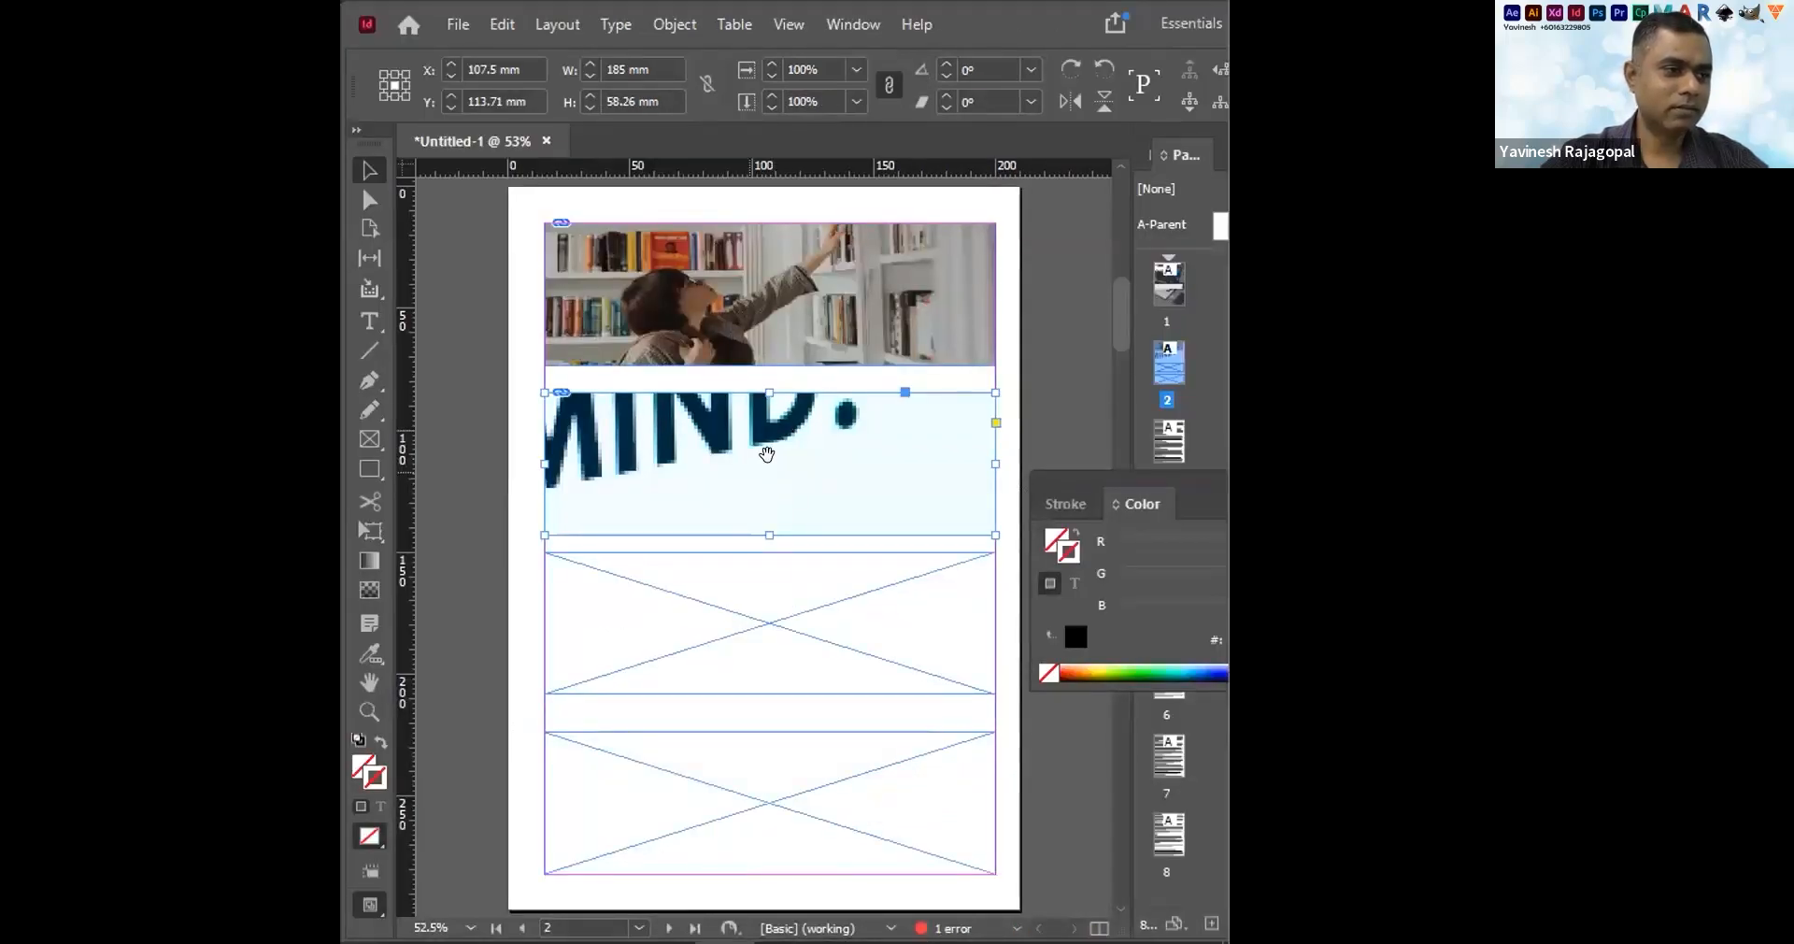
Scale the photo inside the second frame proportionally about its centre to about 205 mm wide and 308 mm high
left_click(766, 454)
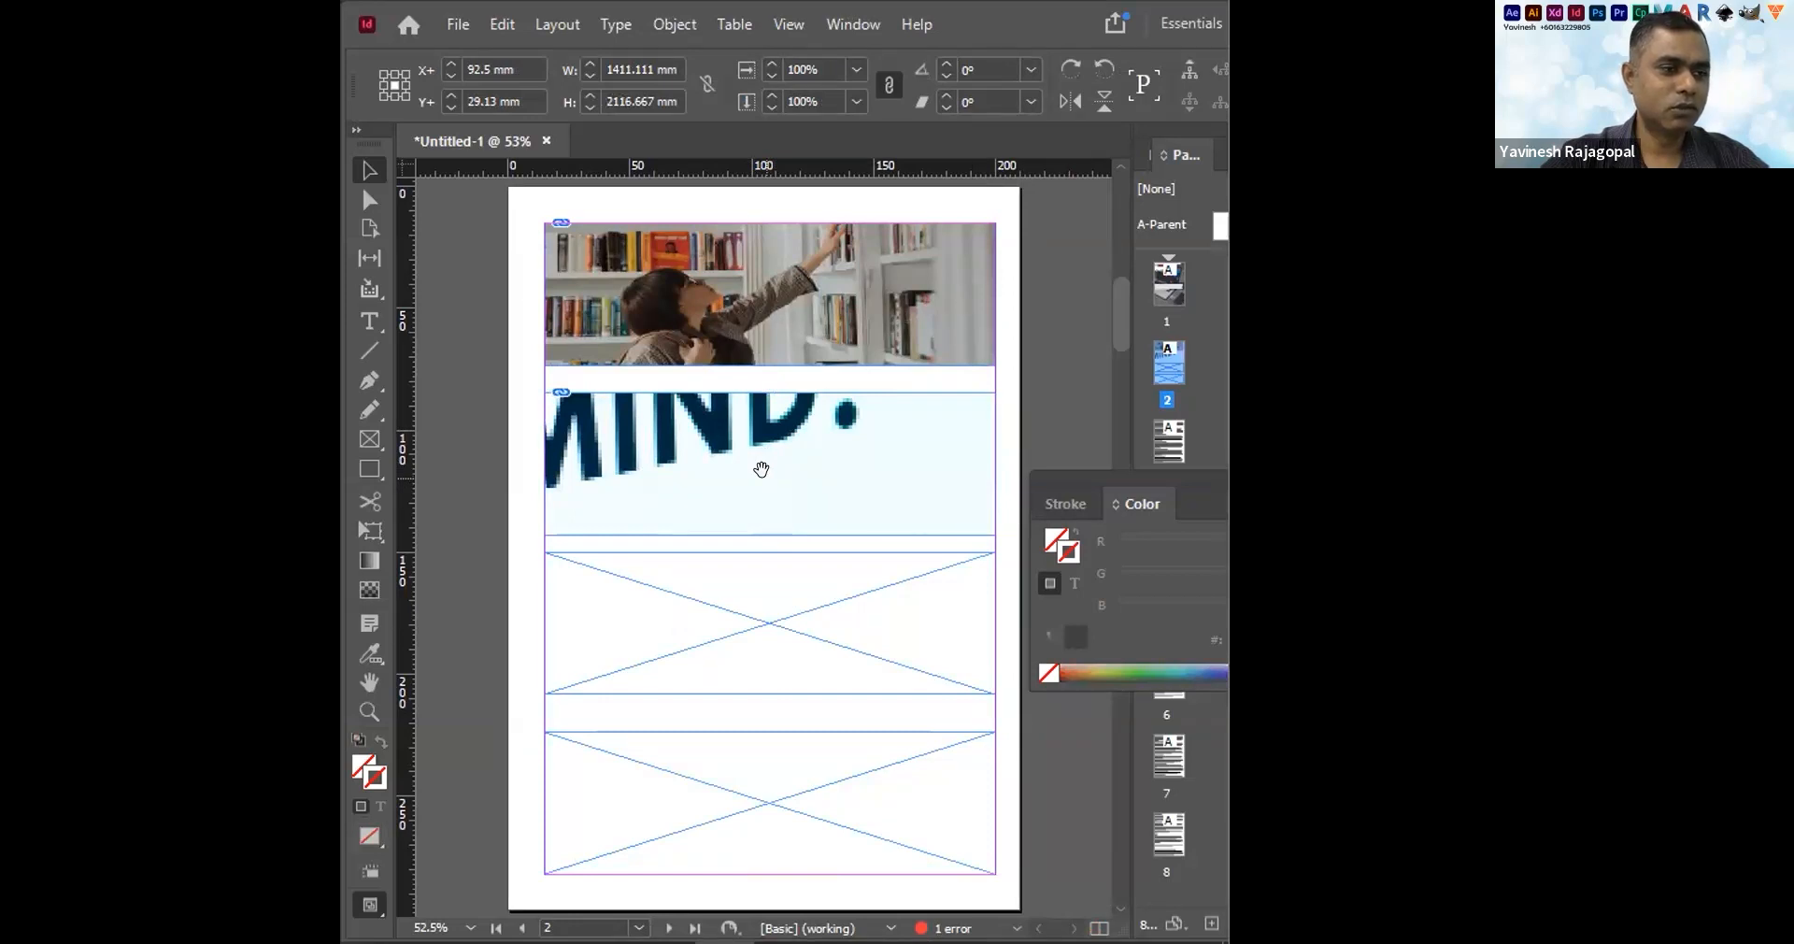
key("ctrl+minus")
key("ctrl+minus")
key("ctrl+minus")
key("ctrl+minus")
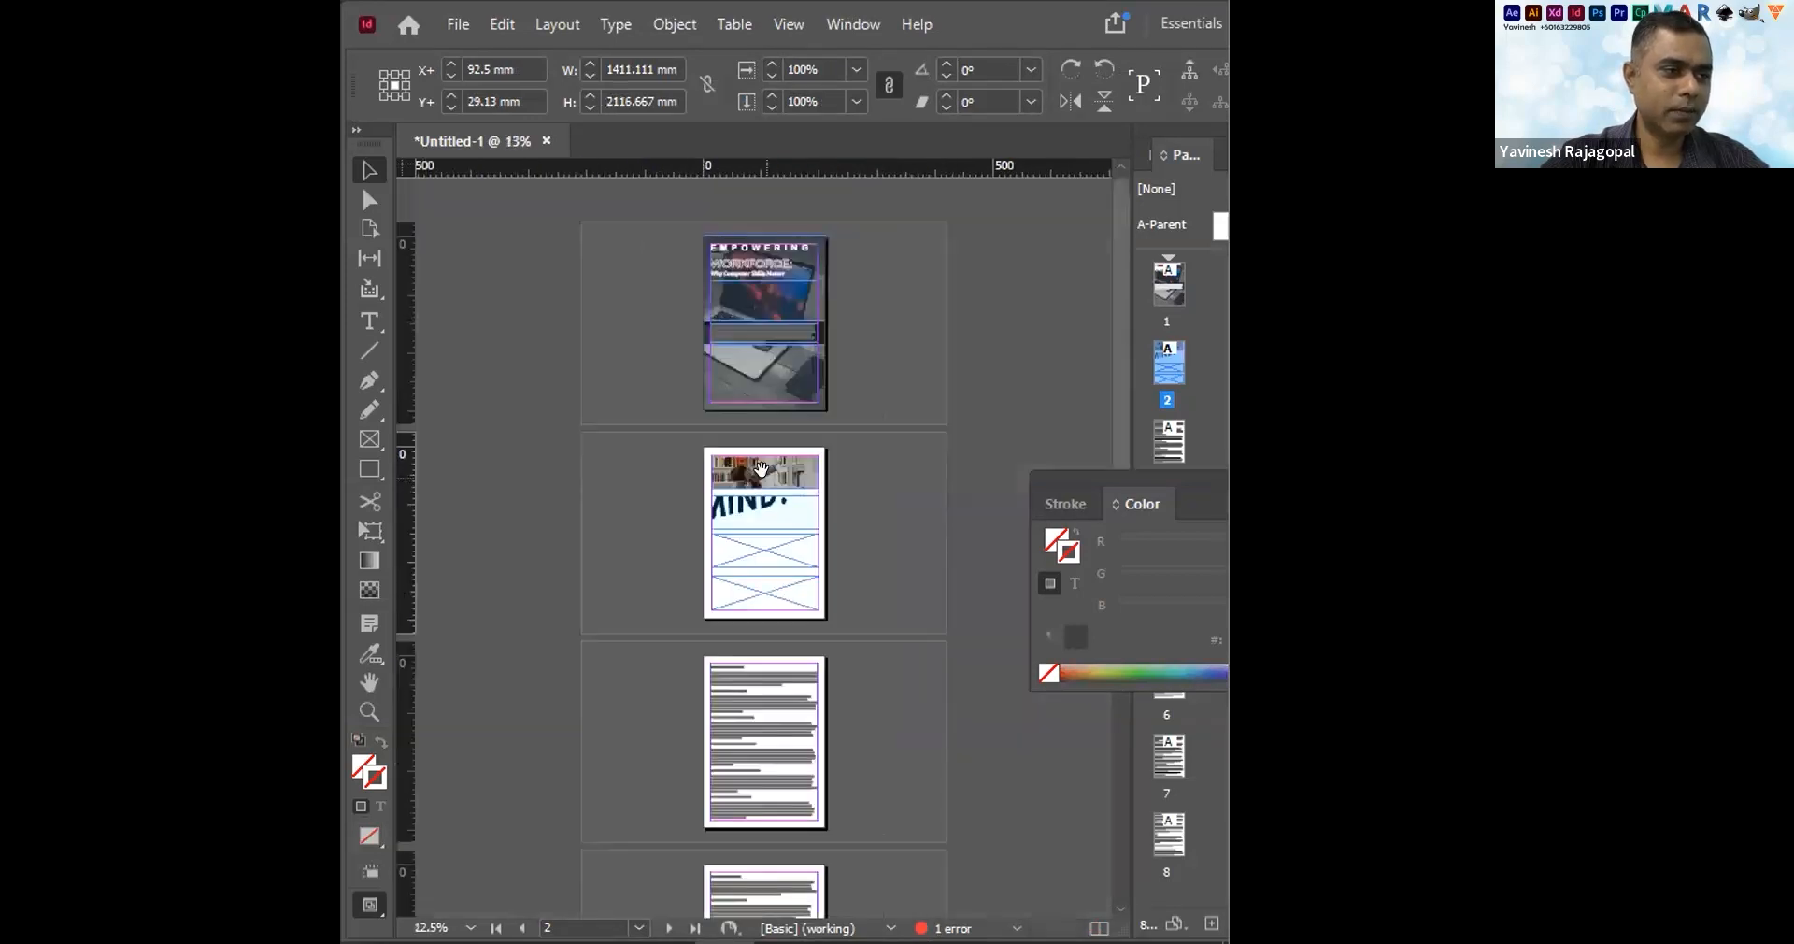
key("ctrl+minus")
key("ctrl+minus")
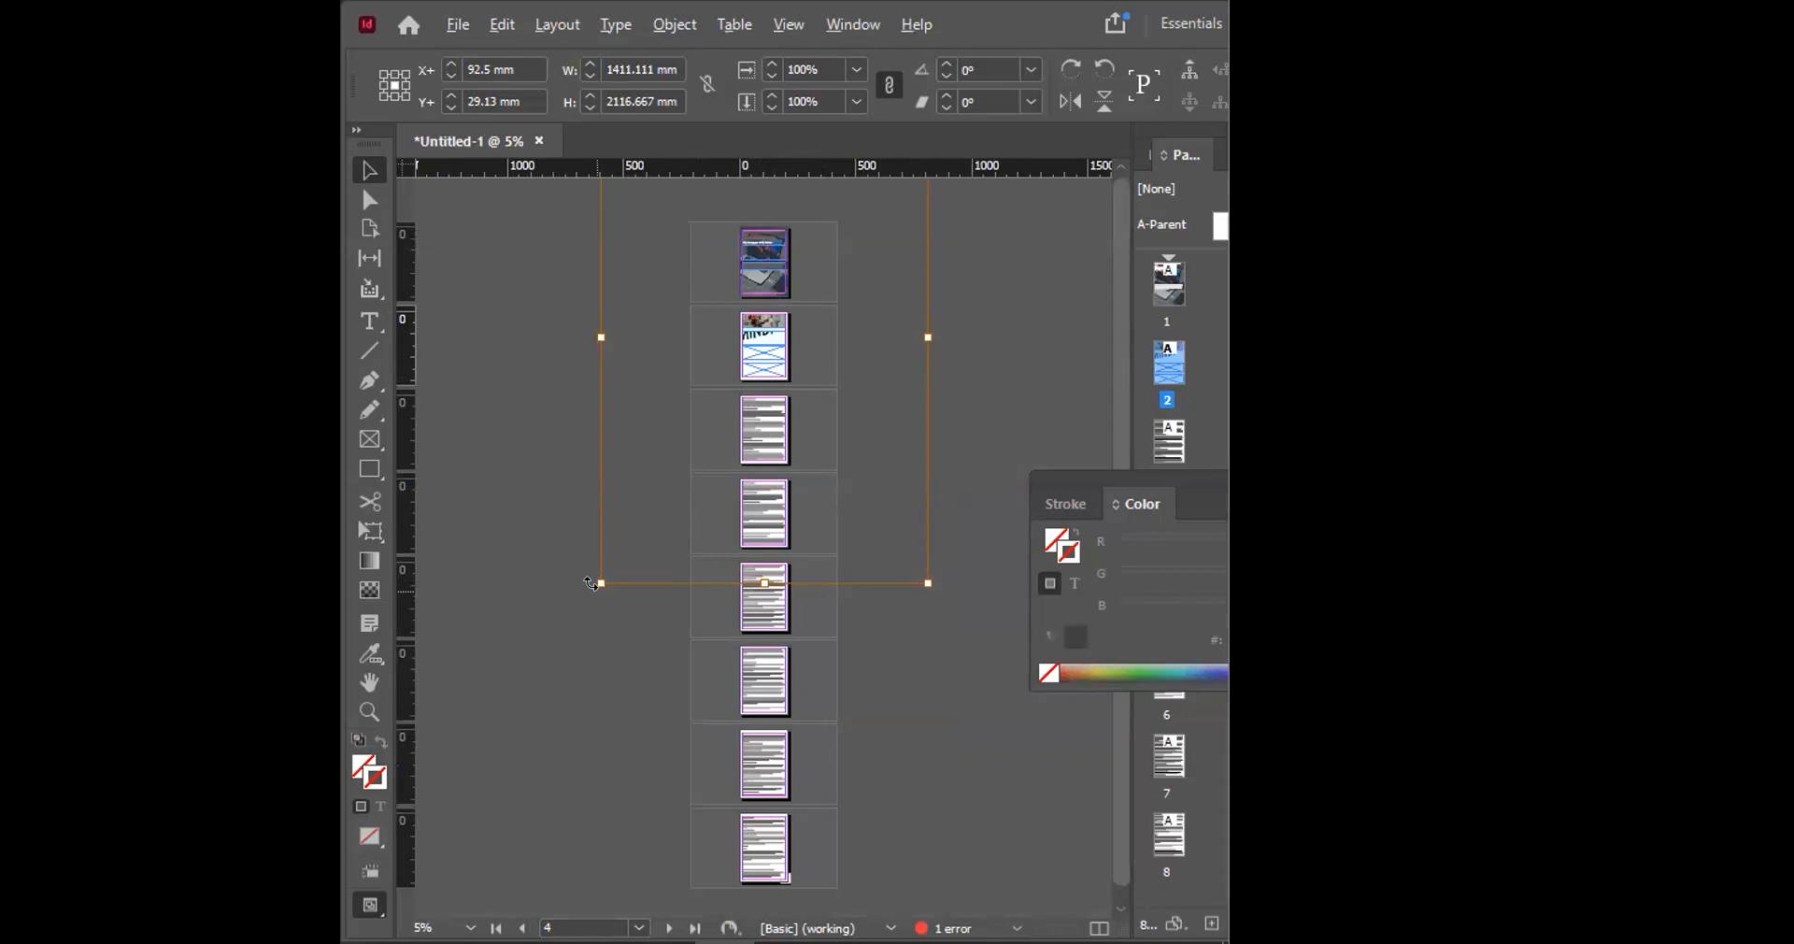
left_click_drag(605, 566, 726, 394)
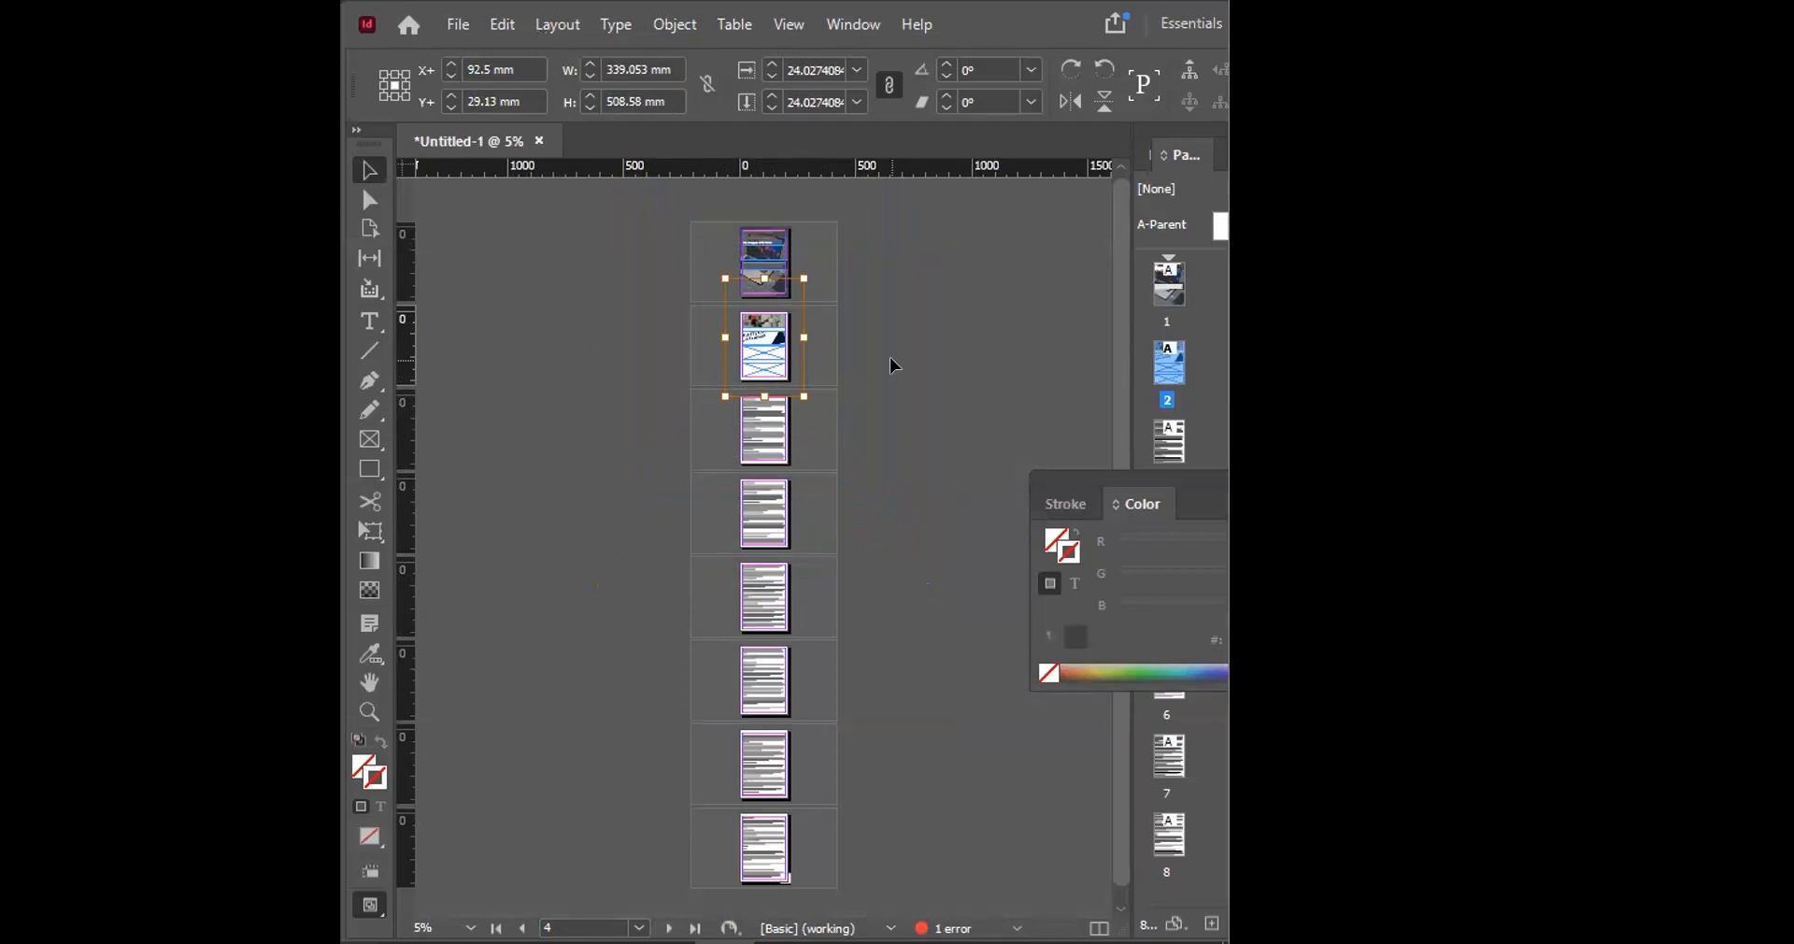
key("ctrl+equal")
key("ctrl+equal")
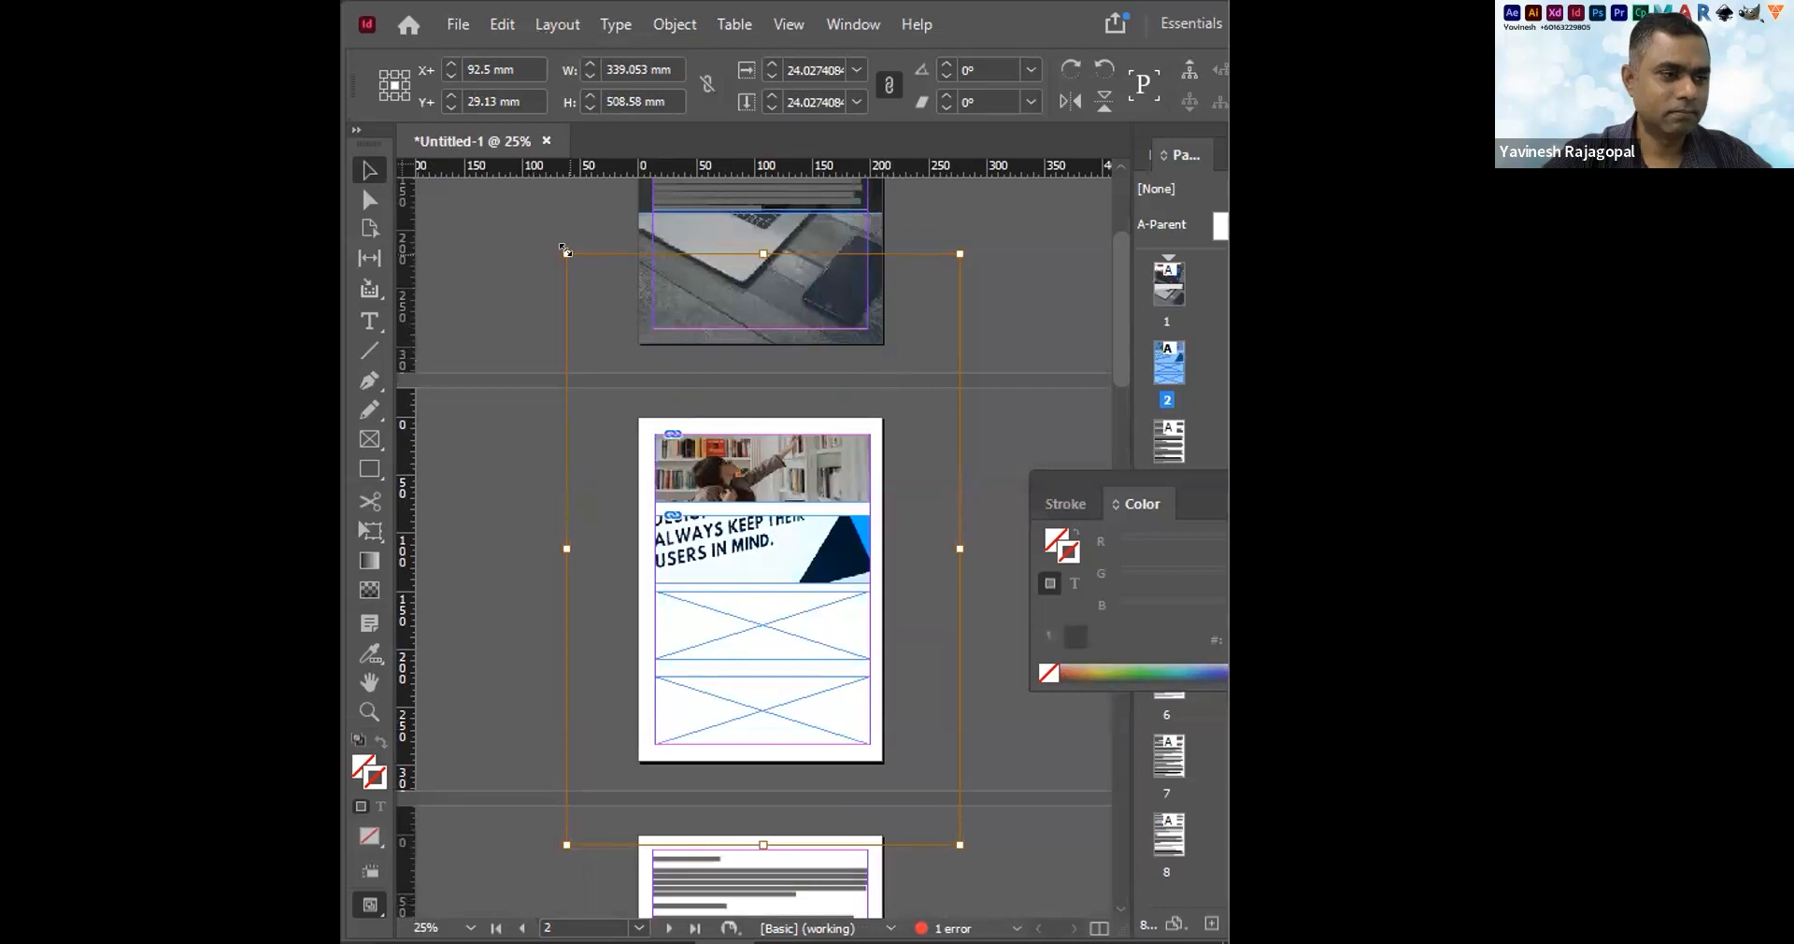
left_click_drag(565, 249, 642, 367)
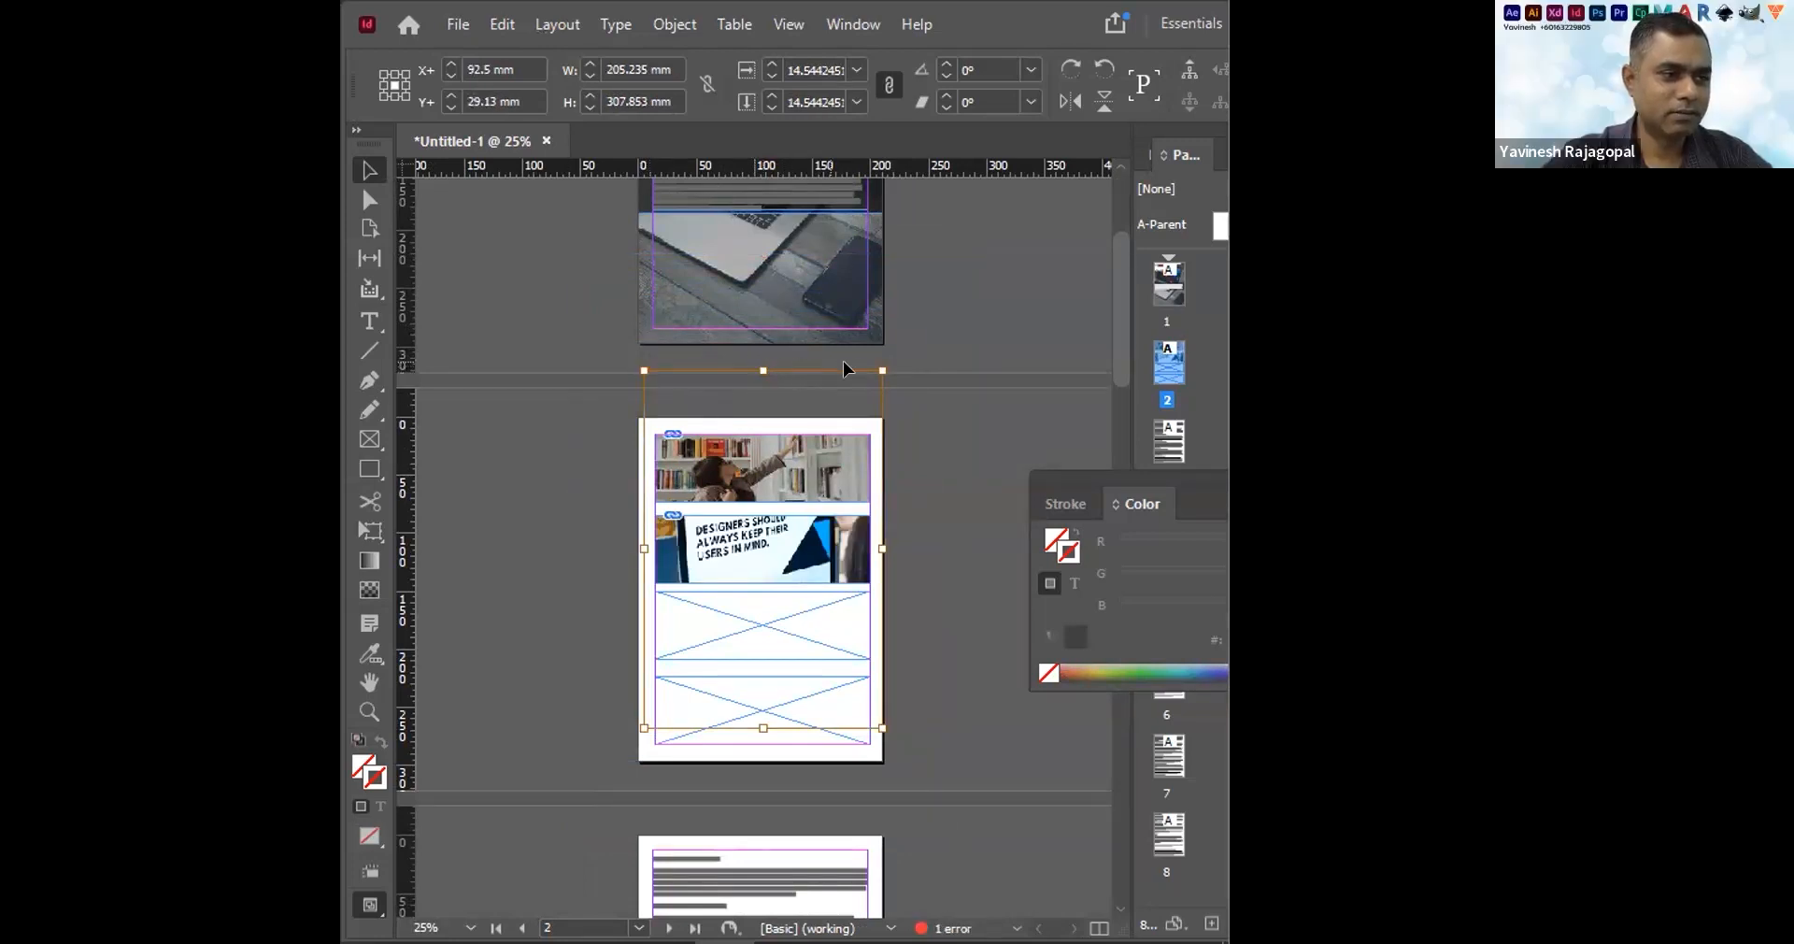
key("ctrl+equal")
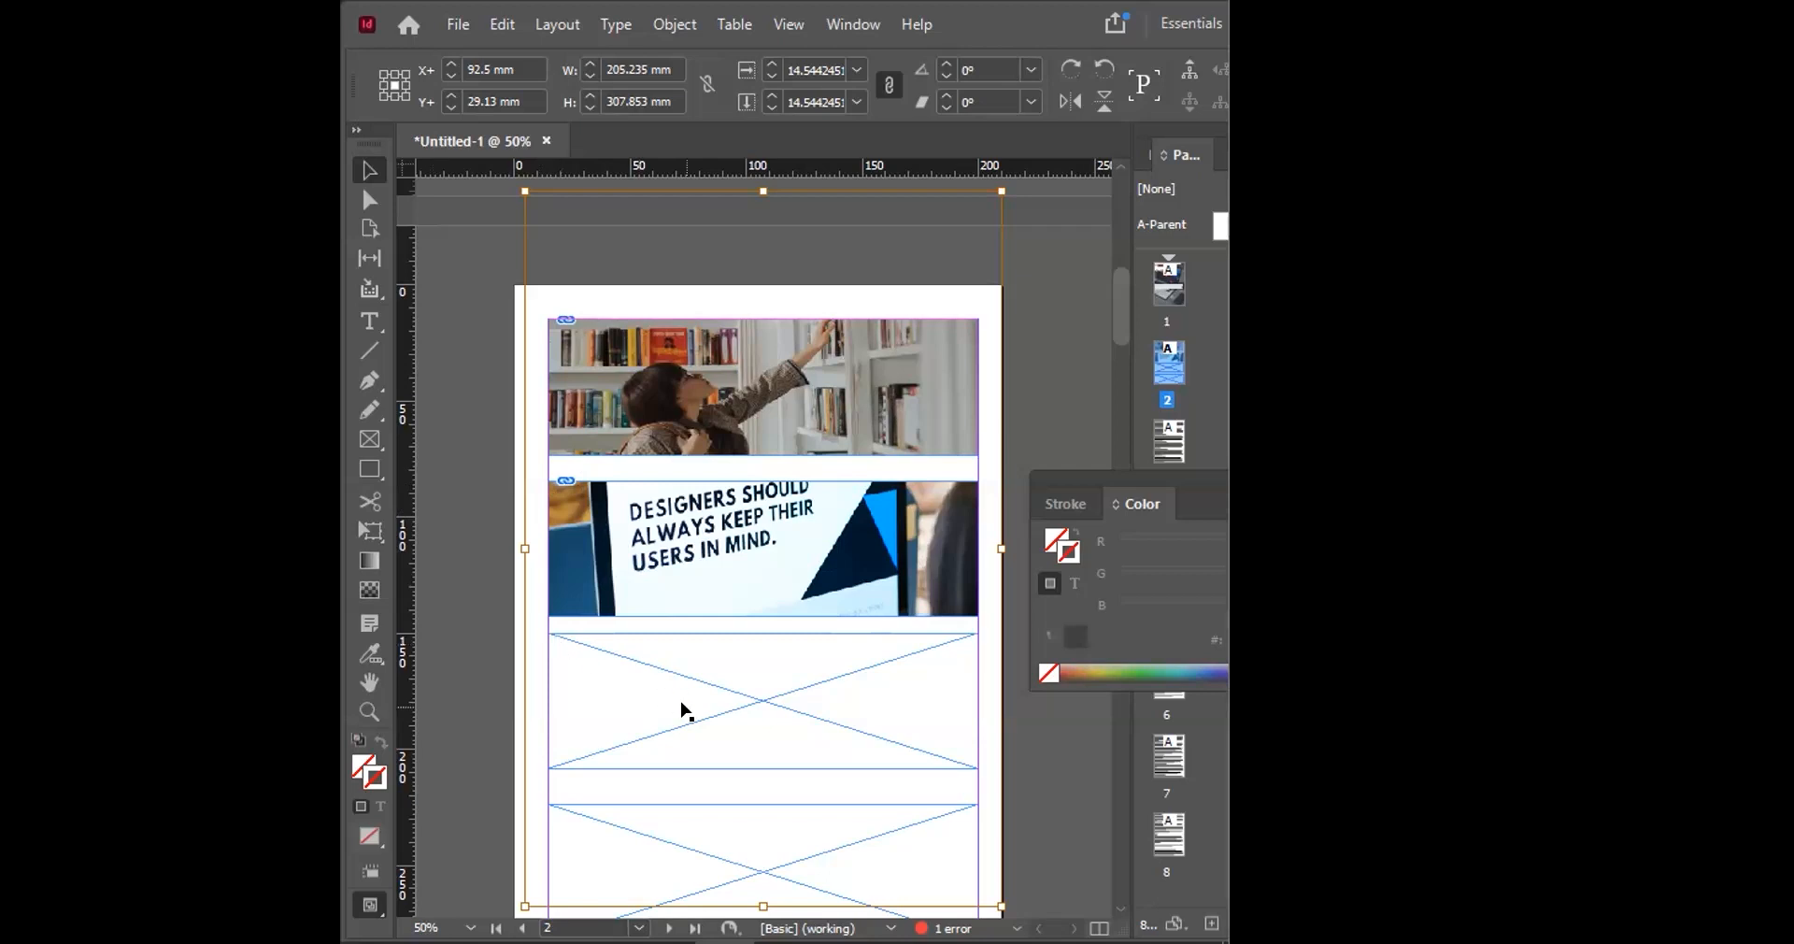
Place the Pexels laptop photo numbered 7014919 into the empty third frame on page 2
double_click(687, 711)
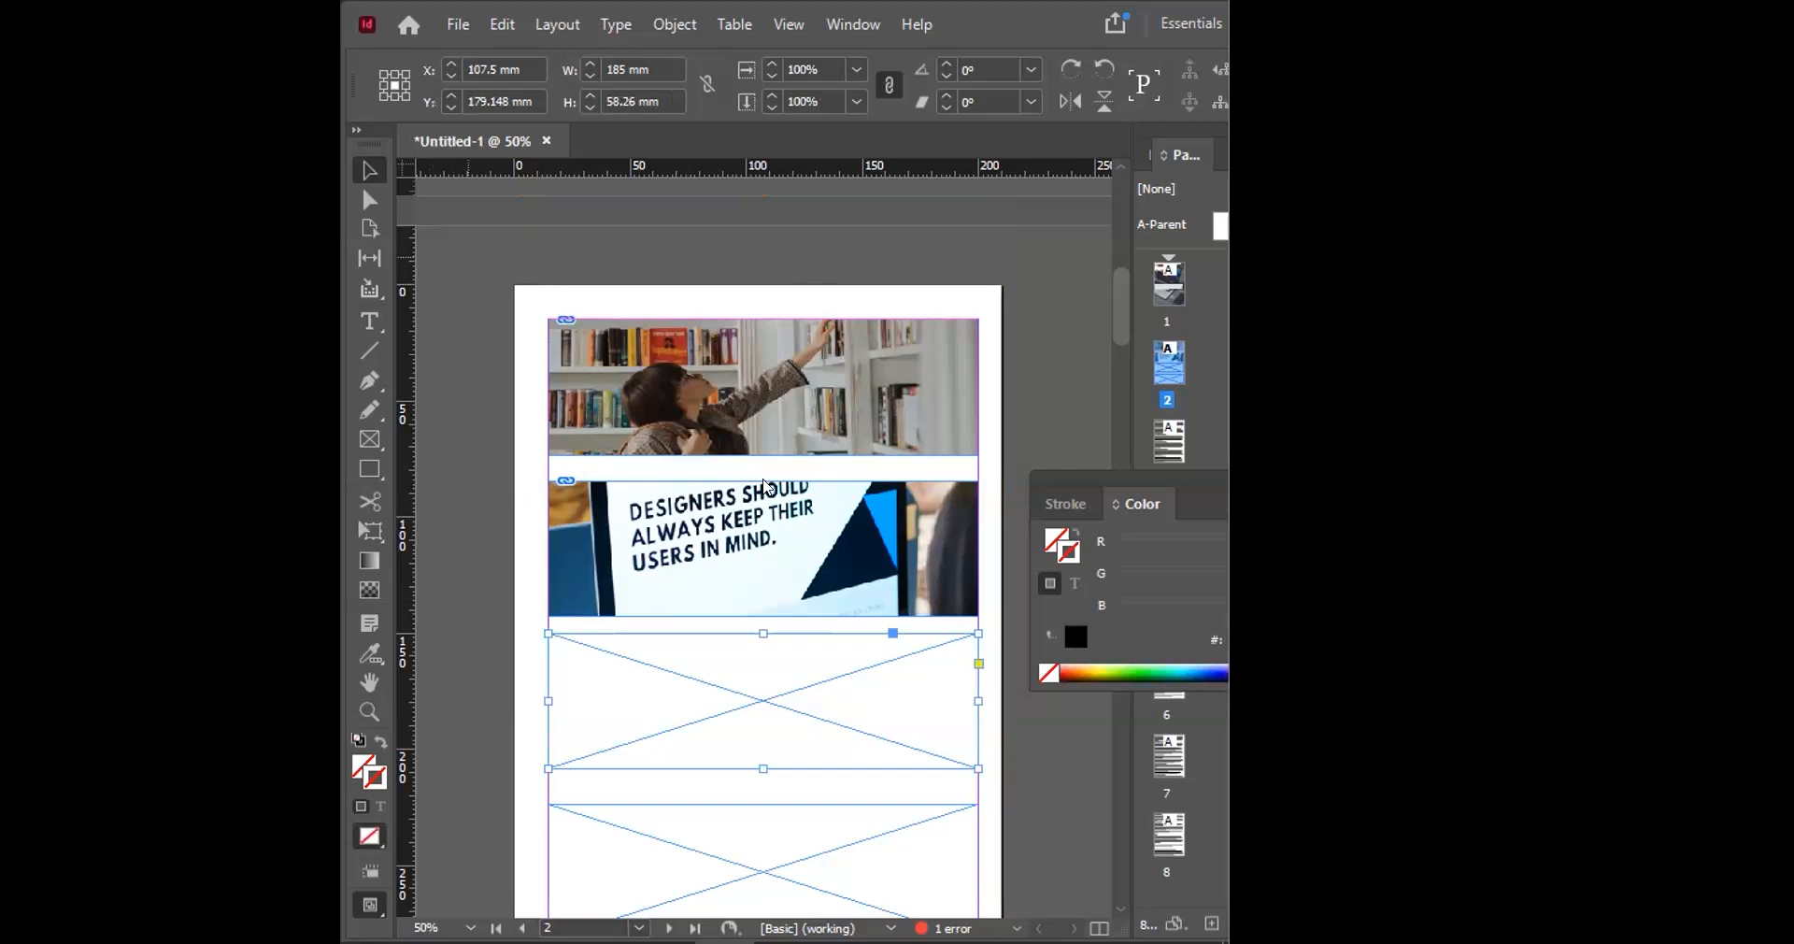
key("ctrl+d")
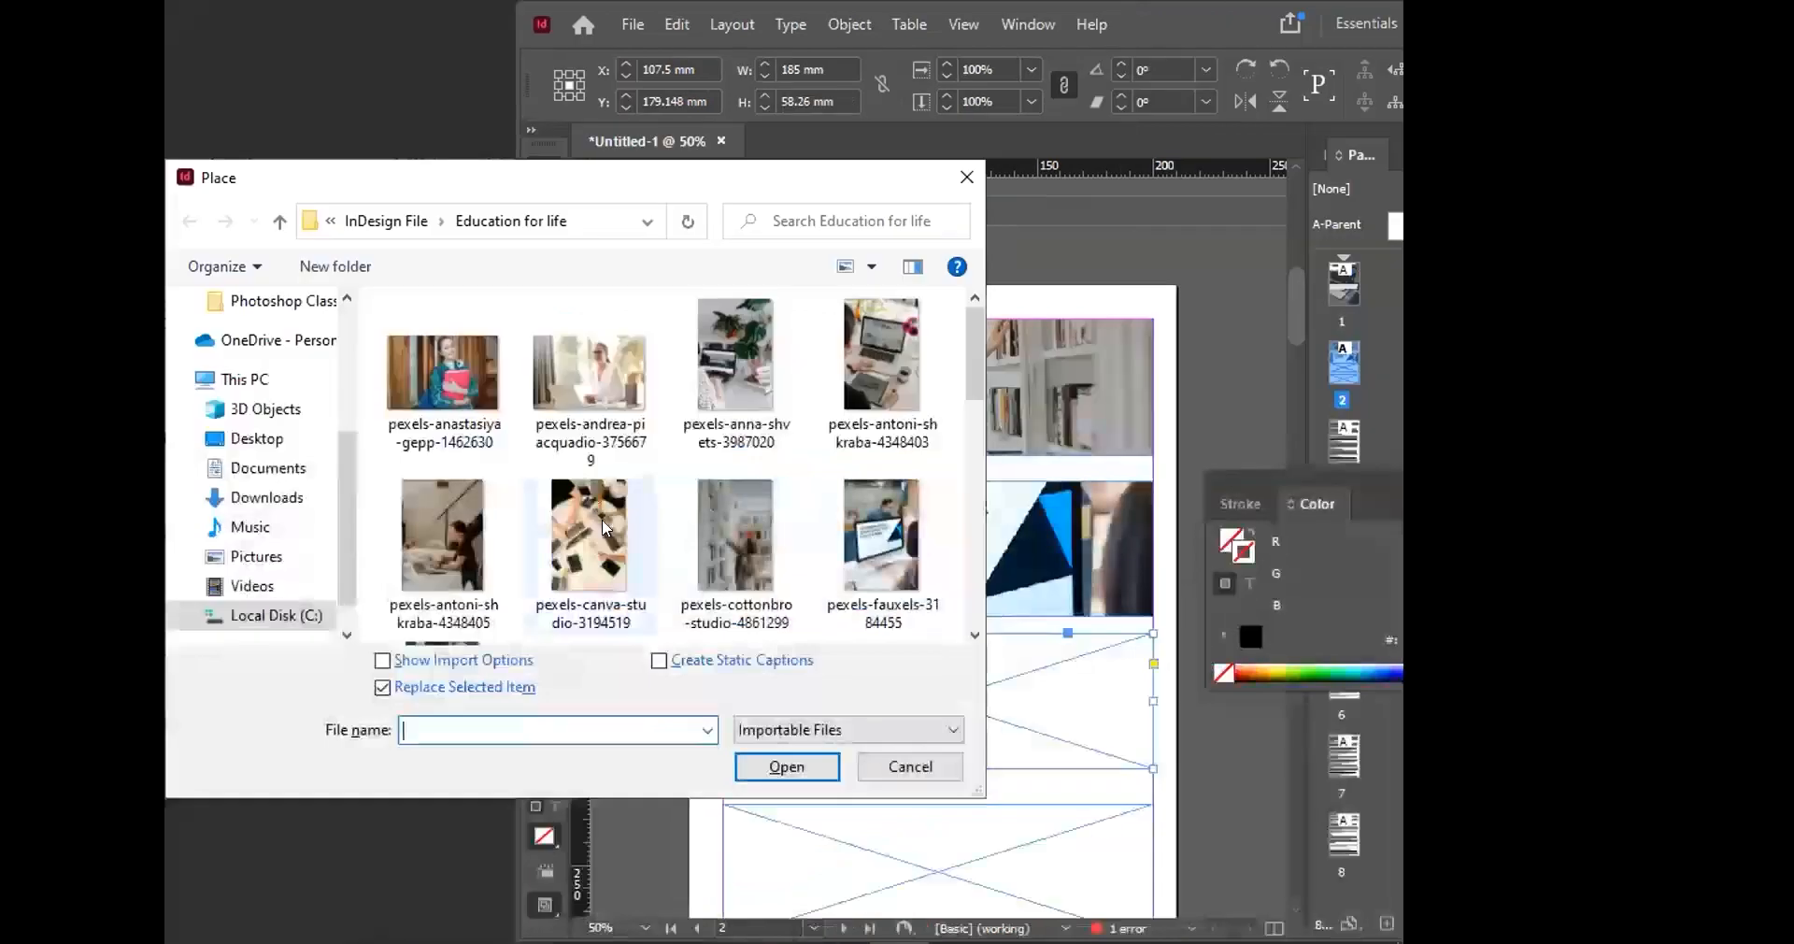
scroll(567, 563, "down", 2)
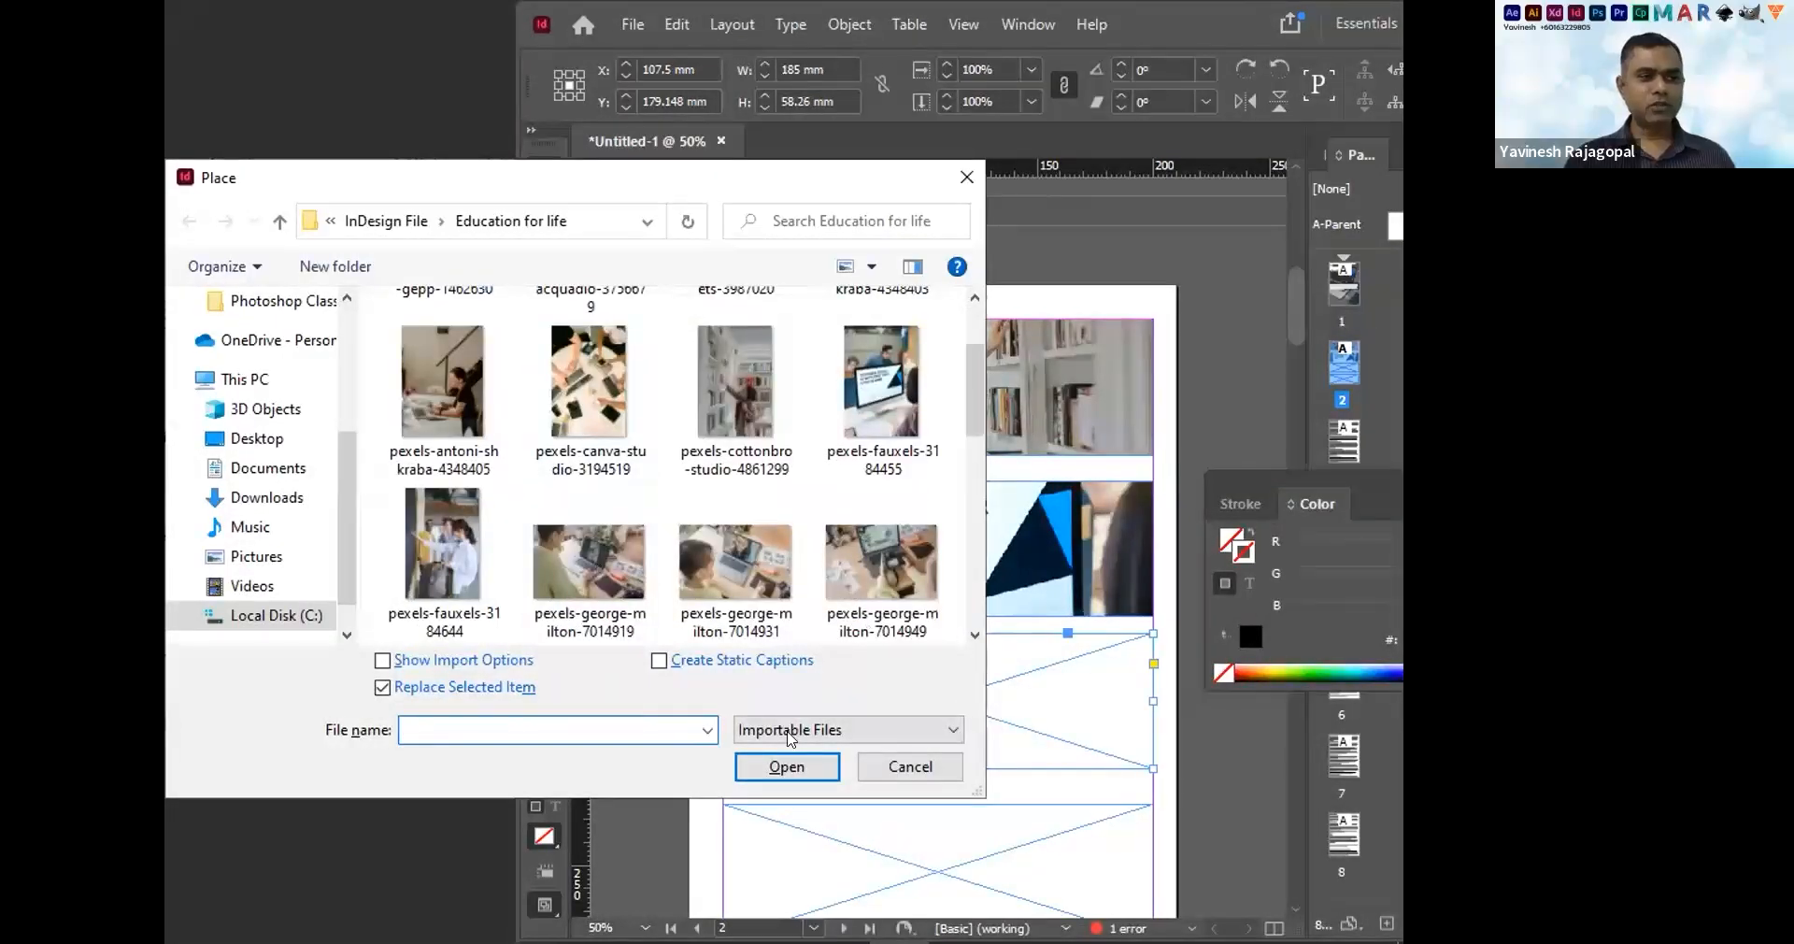
left_click(570, 561)
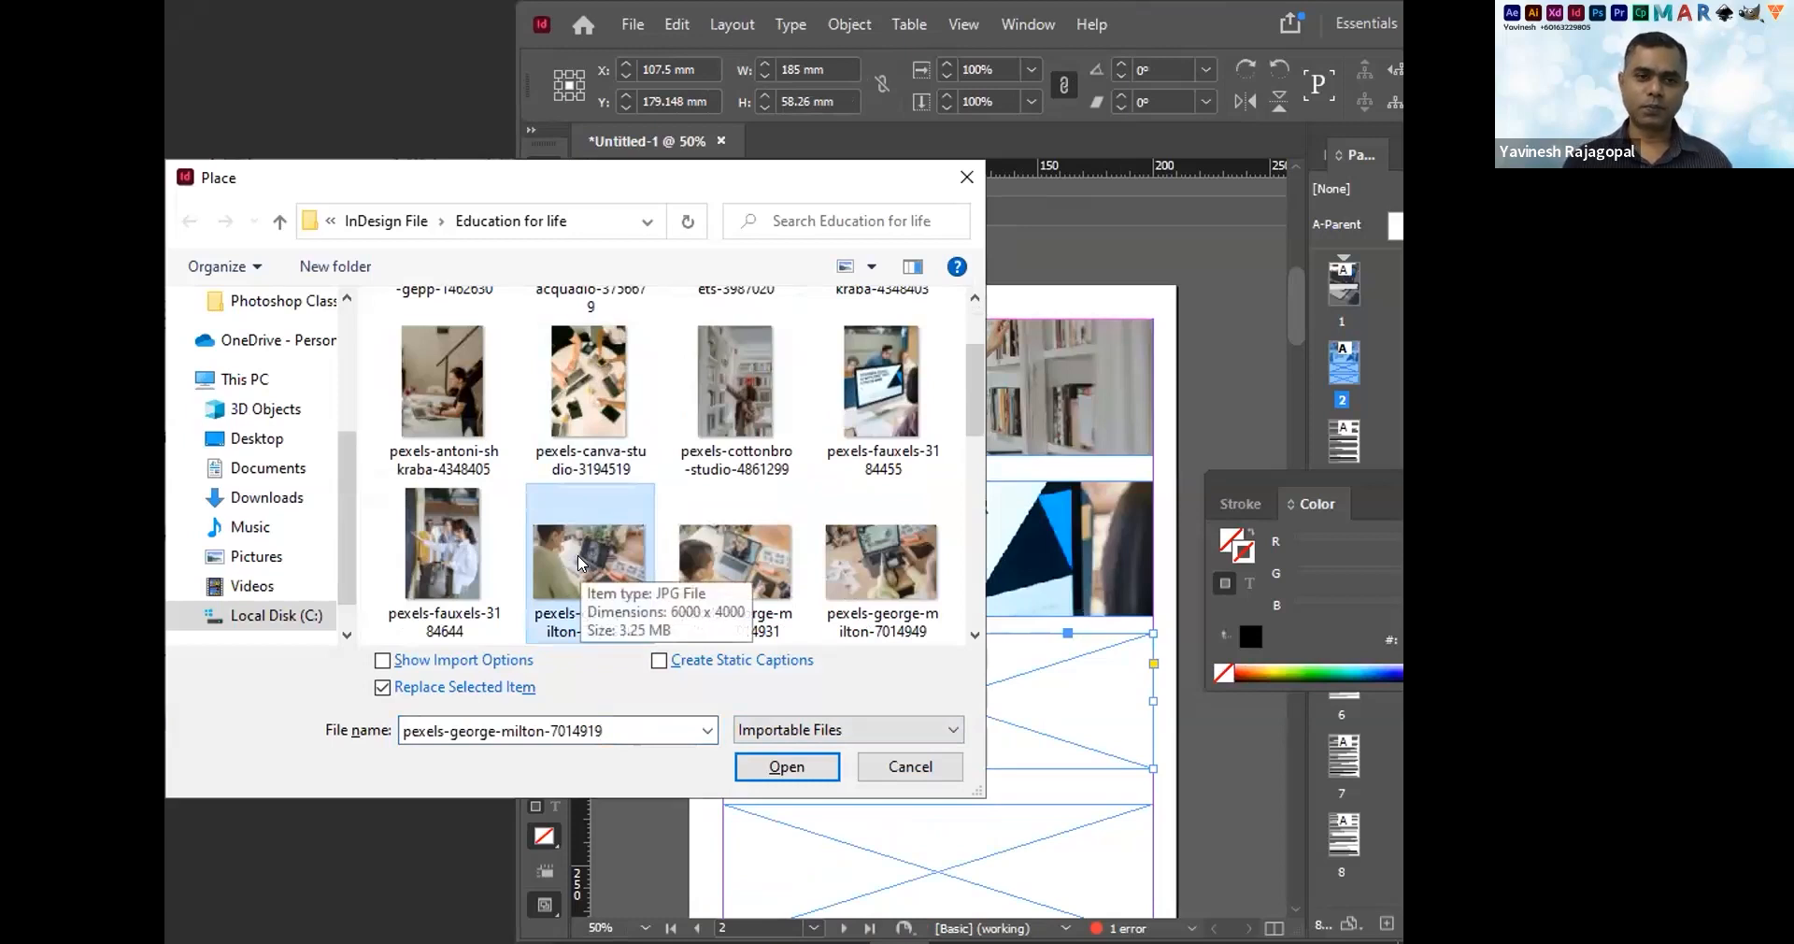
left_click(783, 767)
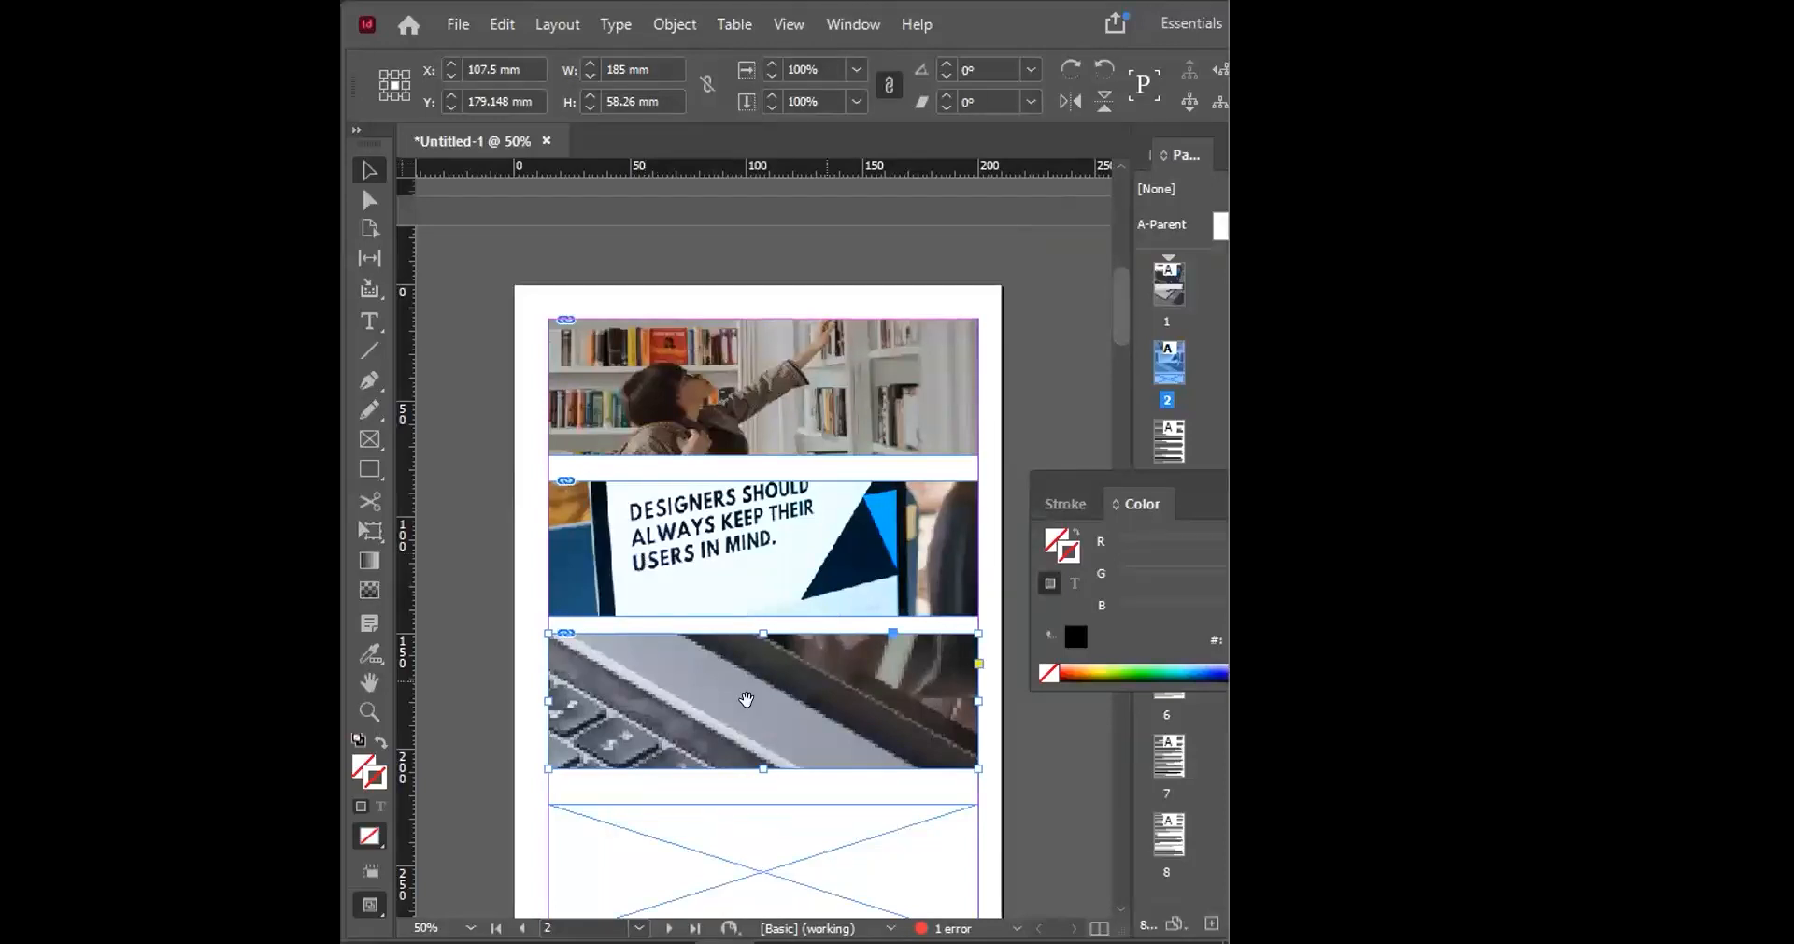
Scale the photo inside the third frame proportionally about its centre to 185 mm wide and about 123 mm high, matching the frame's width
left_click(746, 699)
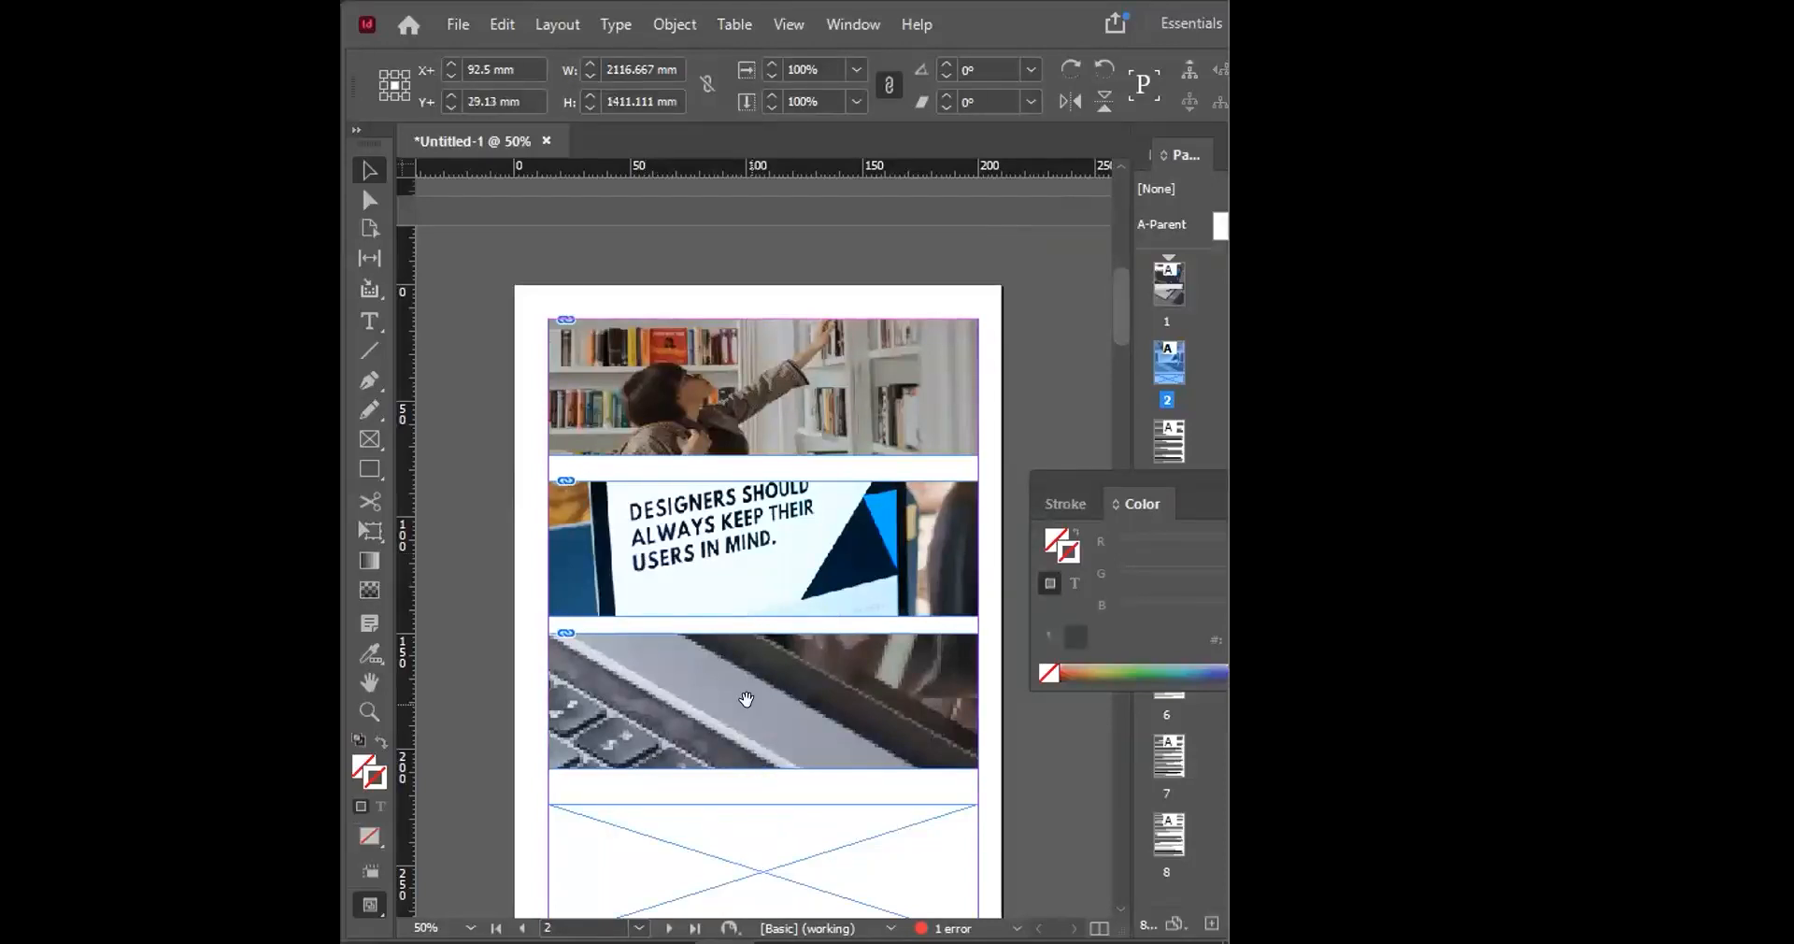
key("ctrl+minus")
key("ctrl+minus")
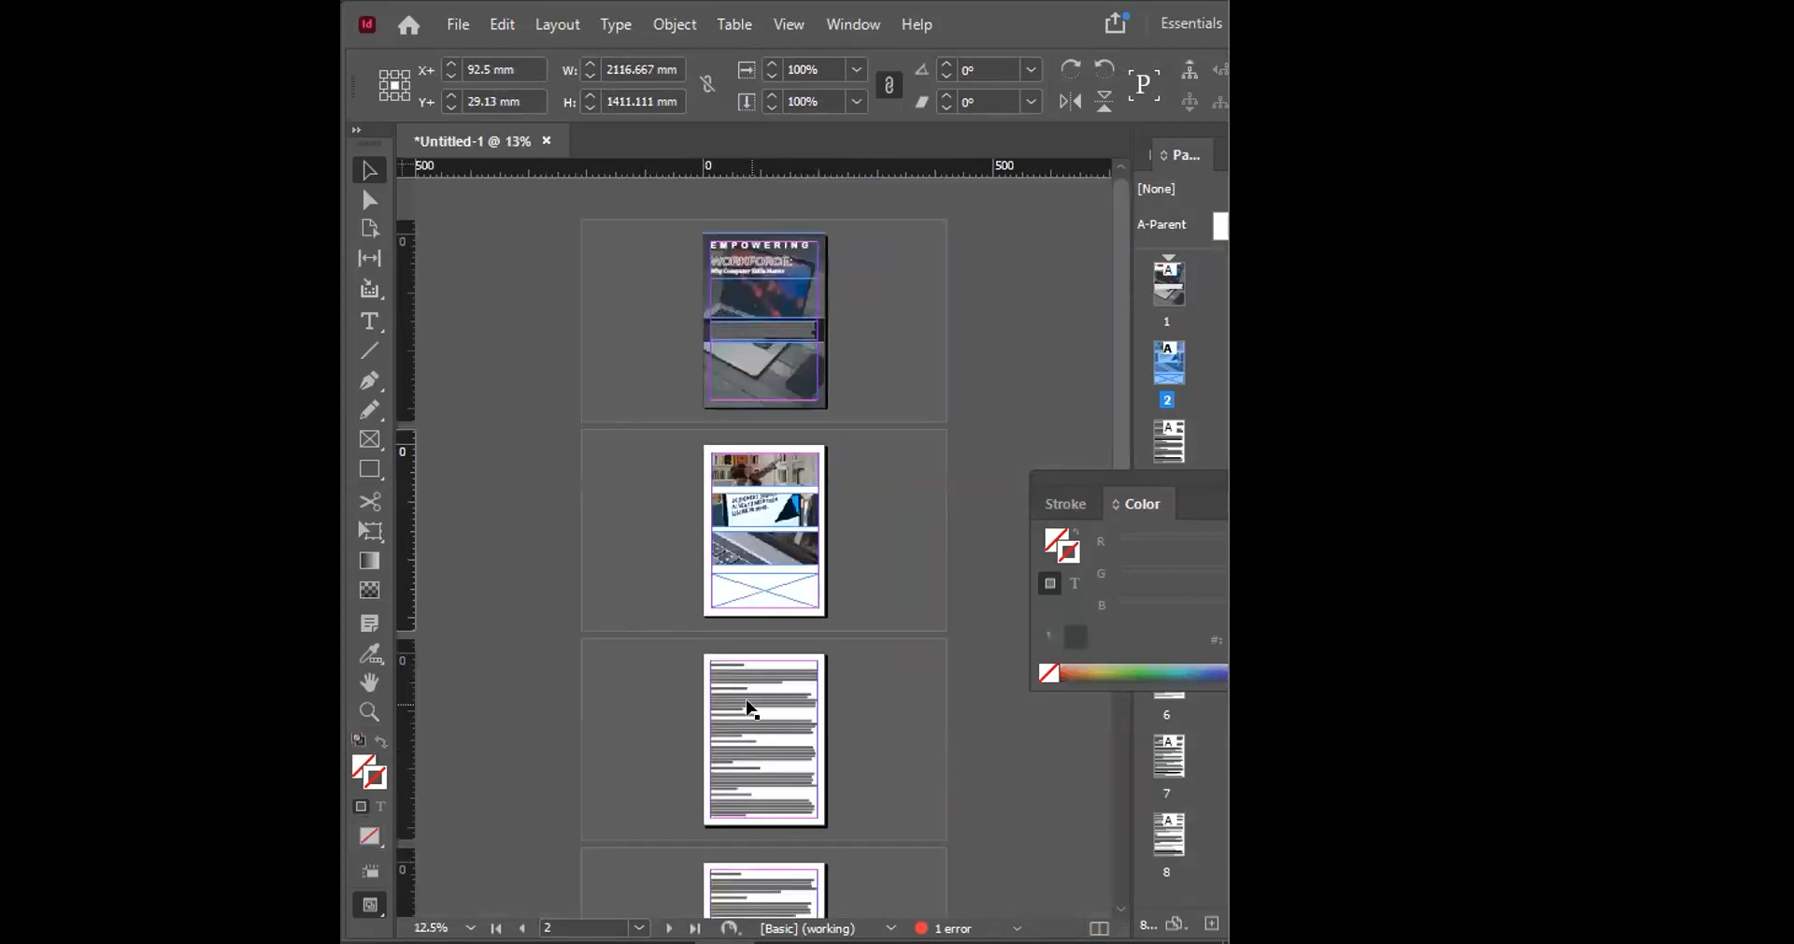
key("ctrl+minus")
key("ctrl+minus")
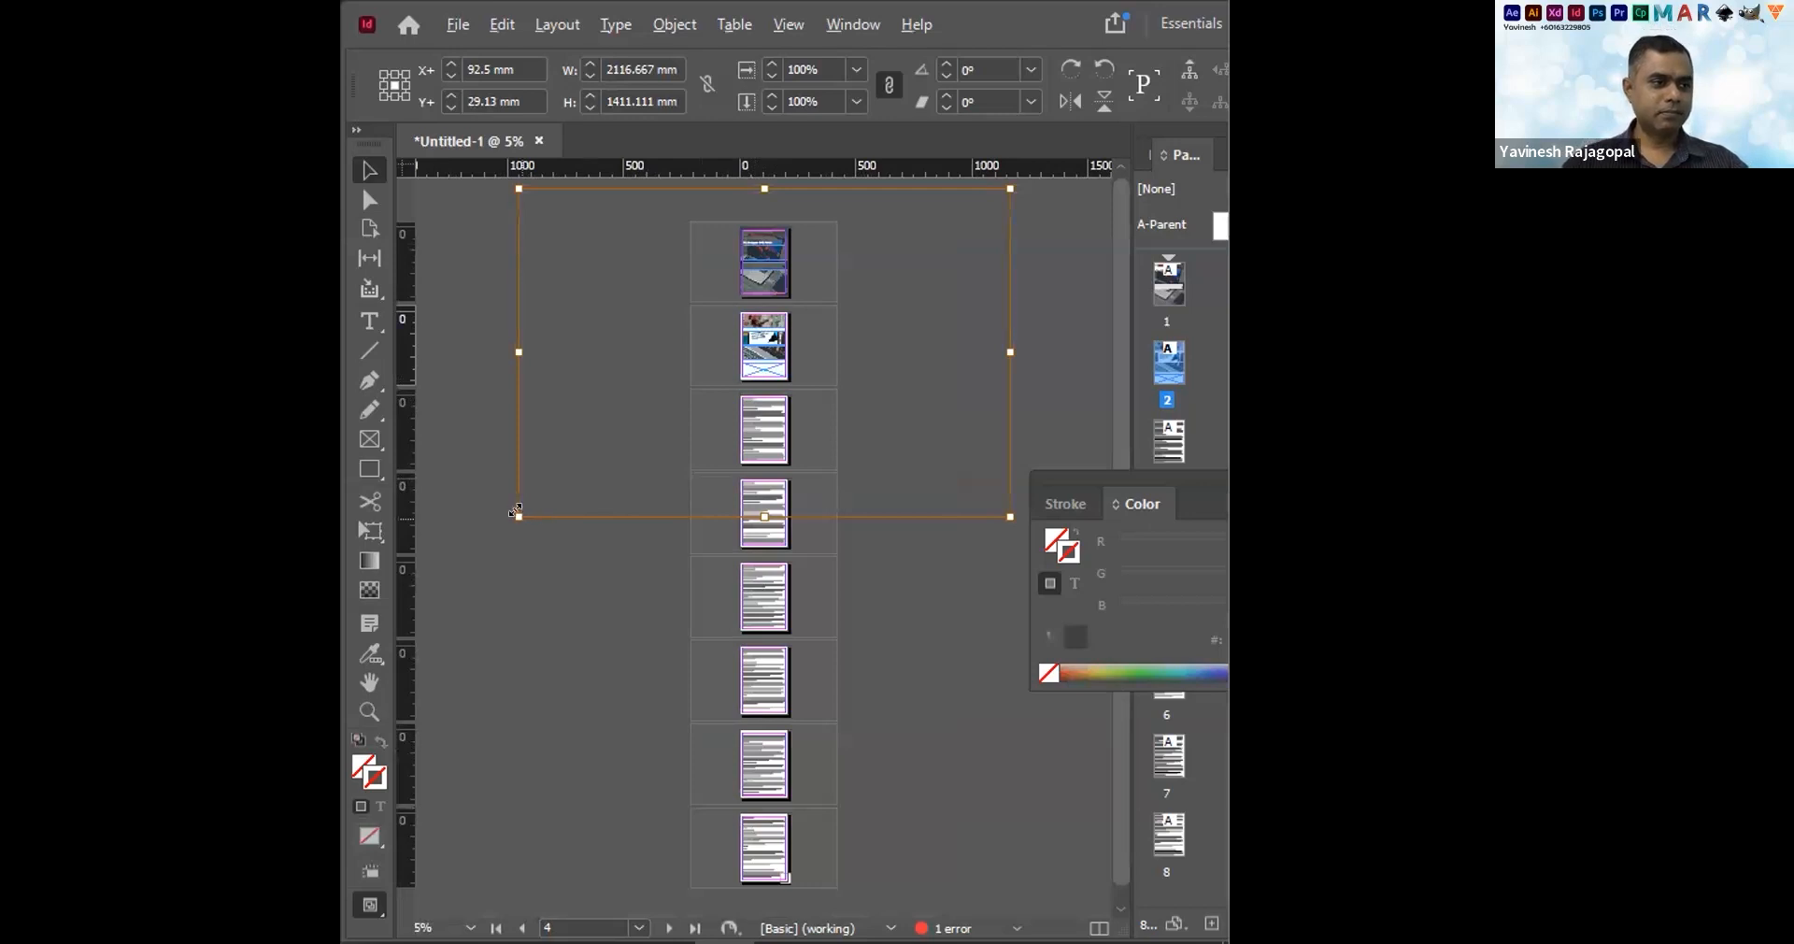
left_click_drag(516, 512, 724, 353)
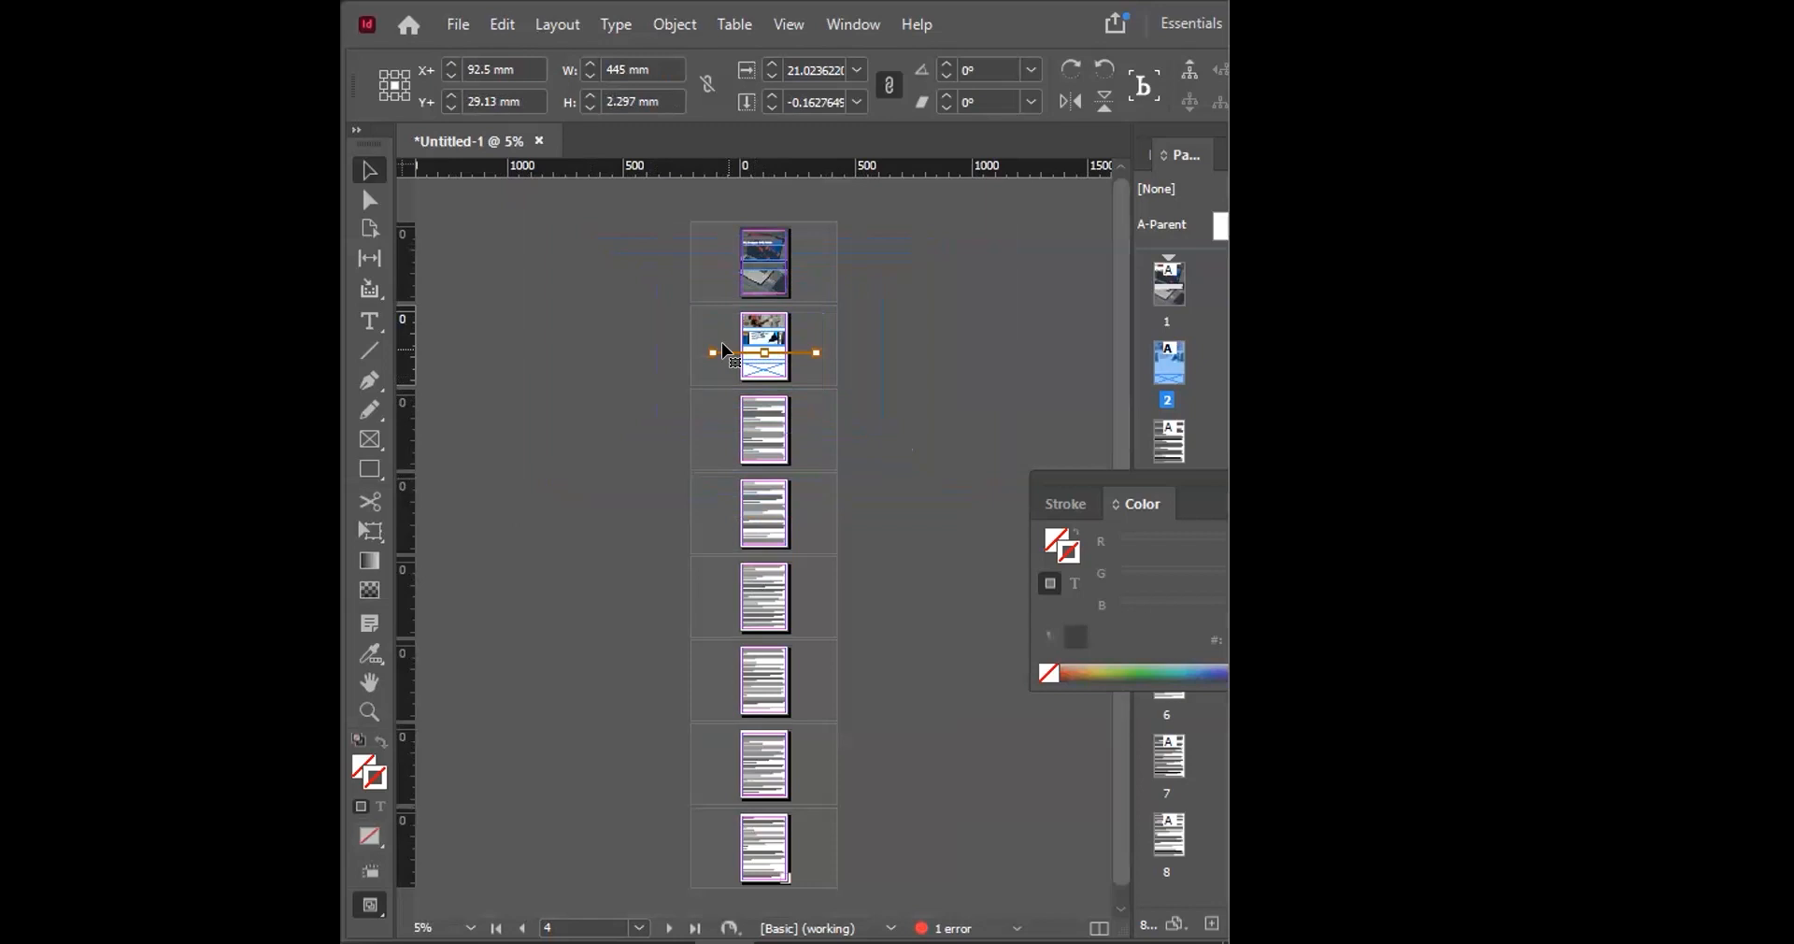
left_click(559, 511)
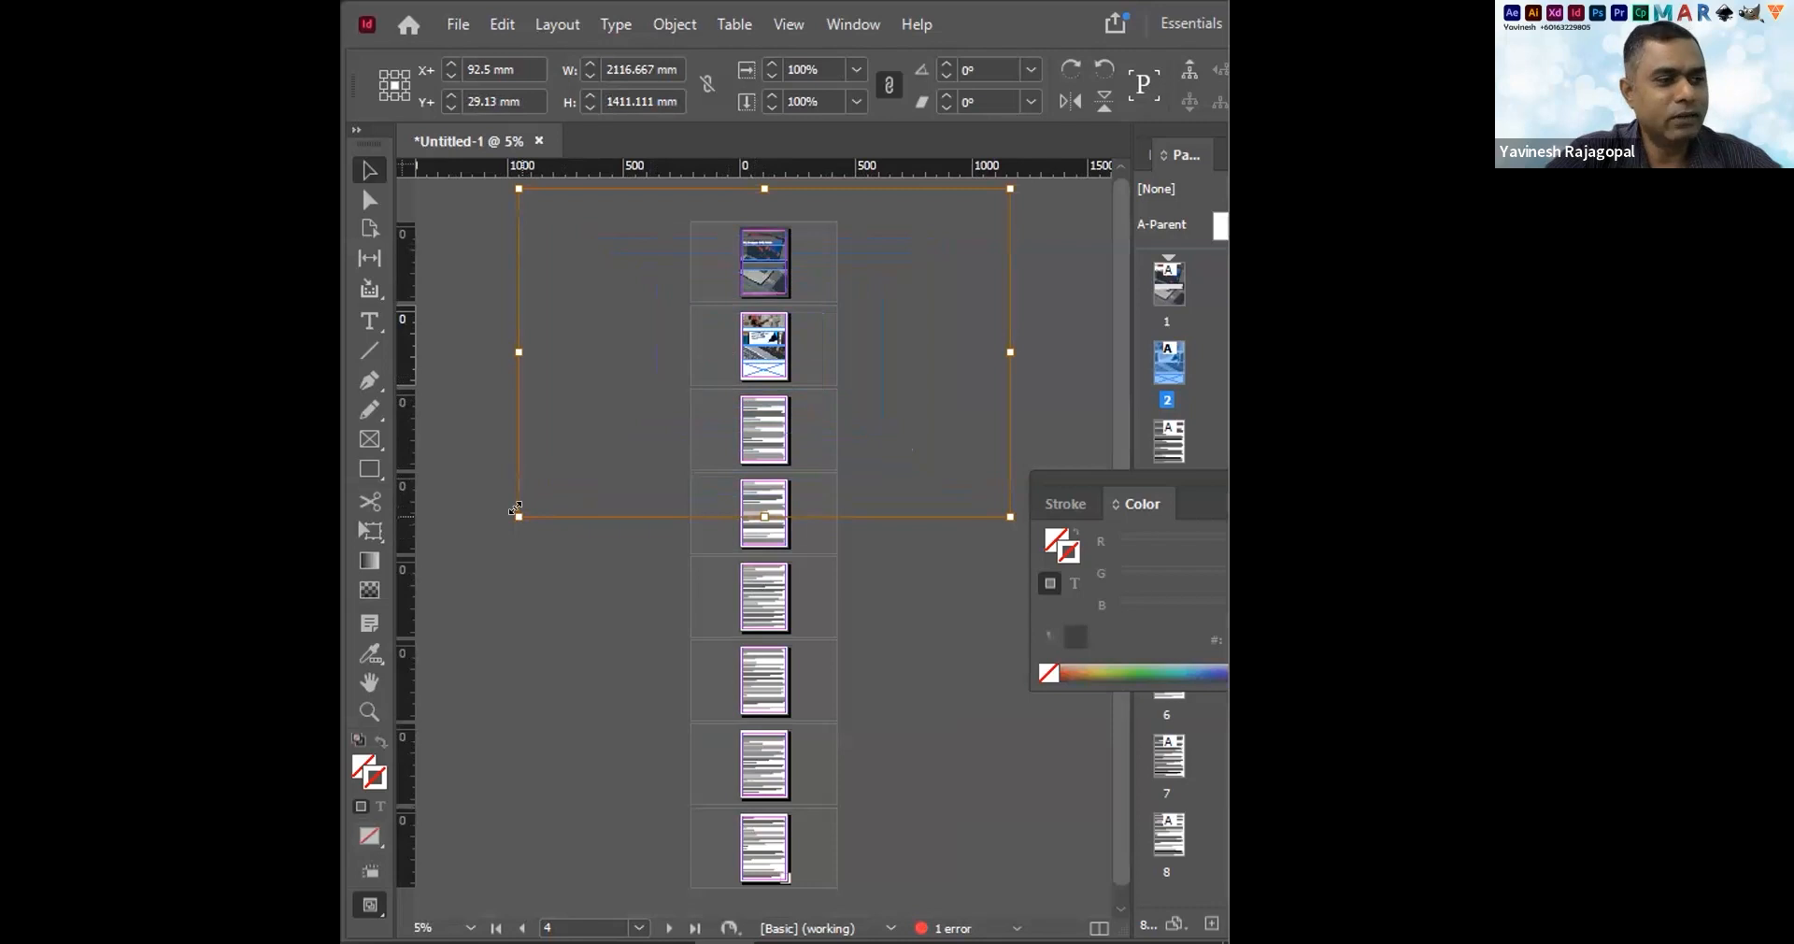
left_click_drag(515, 510, 694, 374)
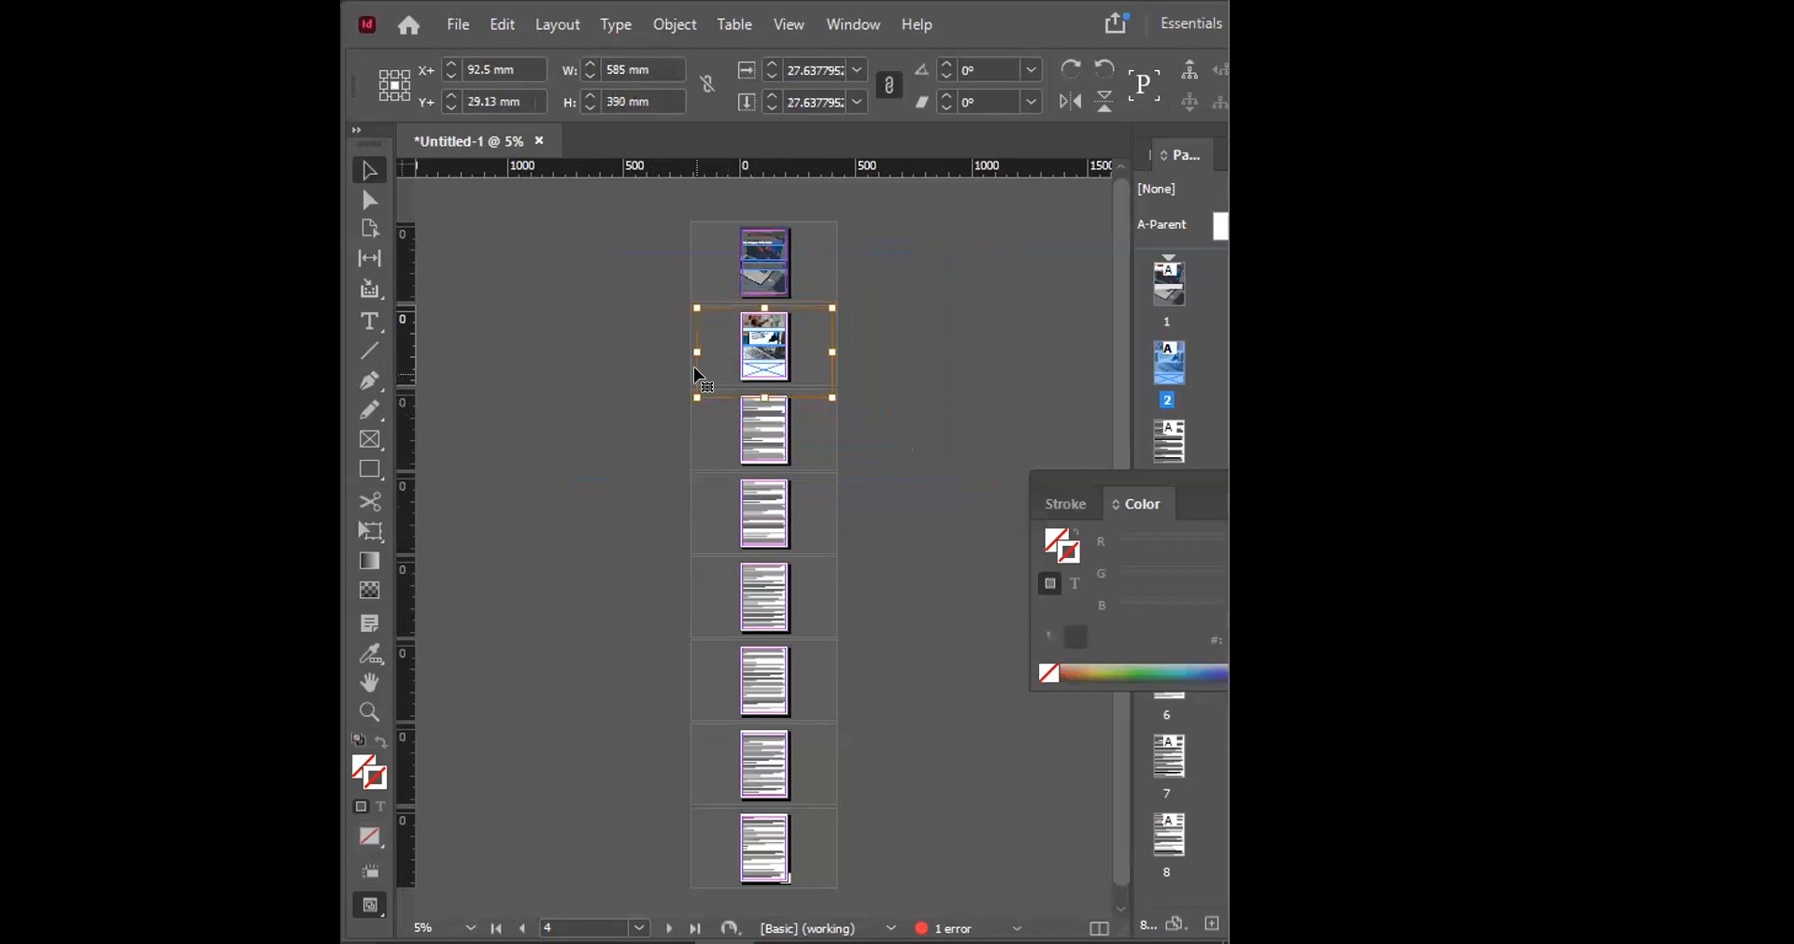
key("ctrl+alt+equal")
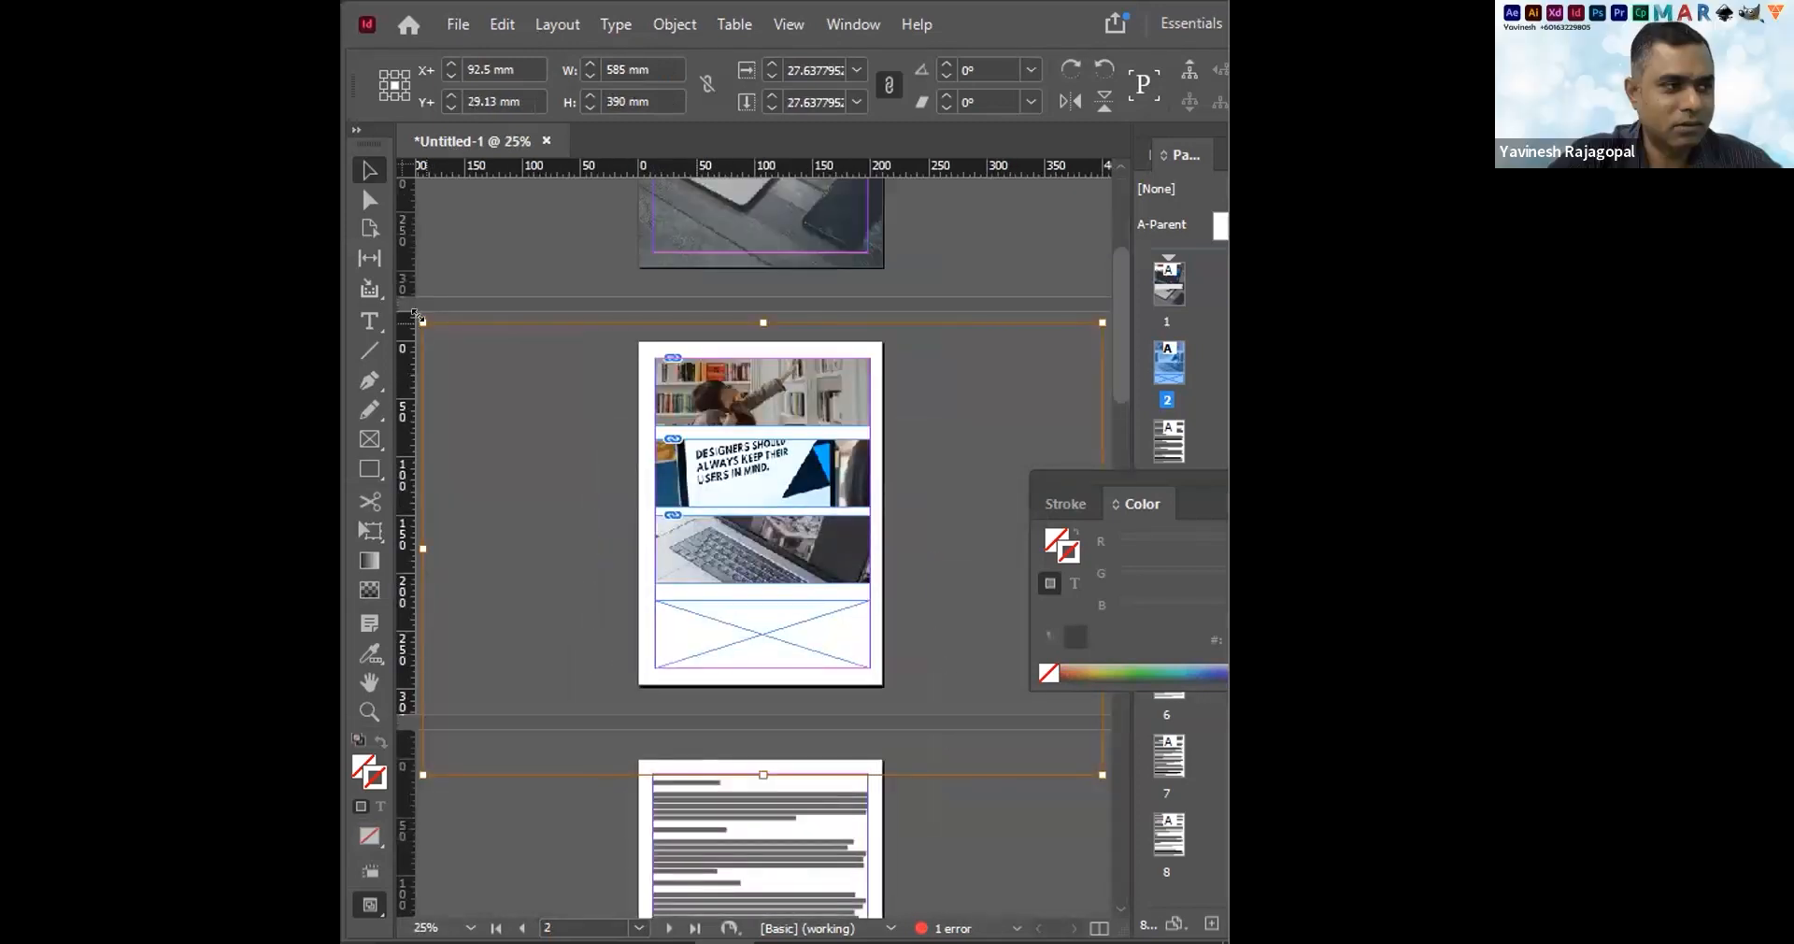
left_click_drag(416, 317, 631, 542)
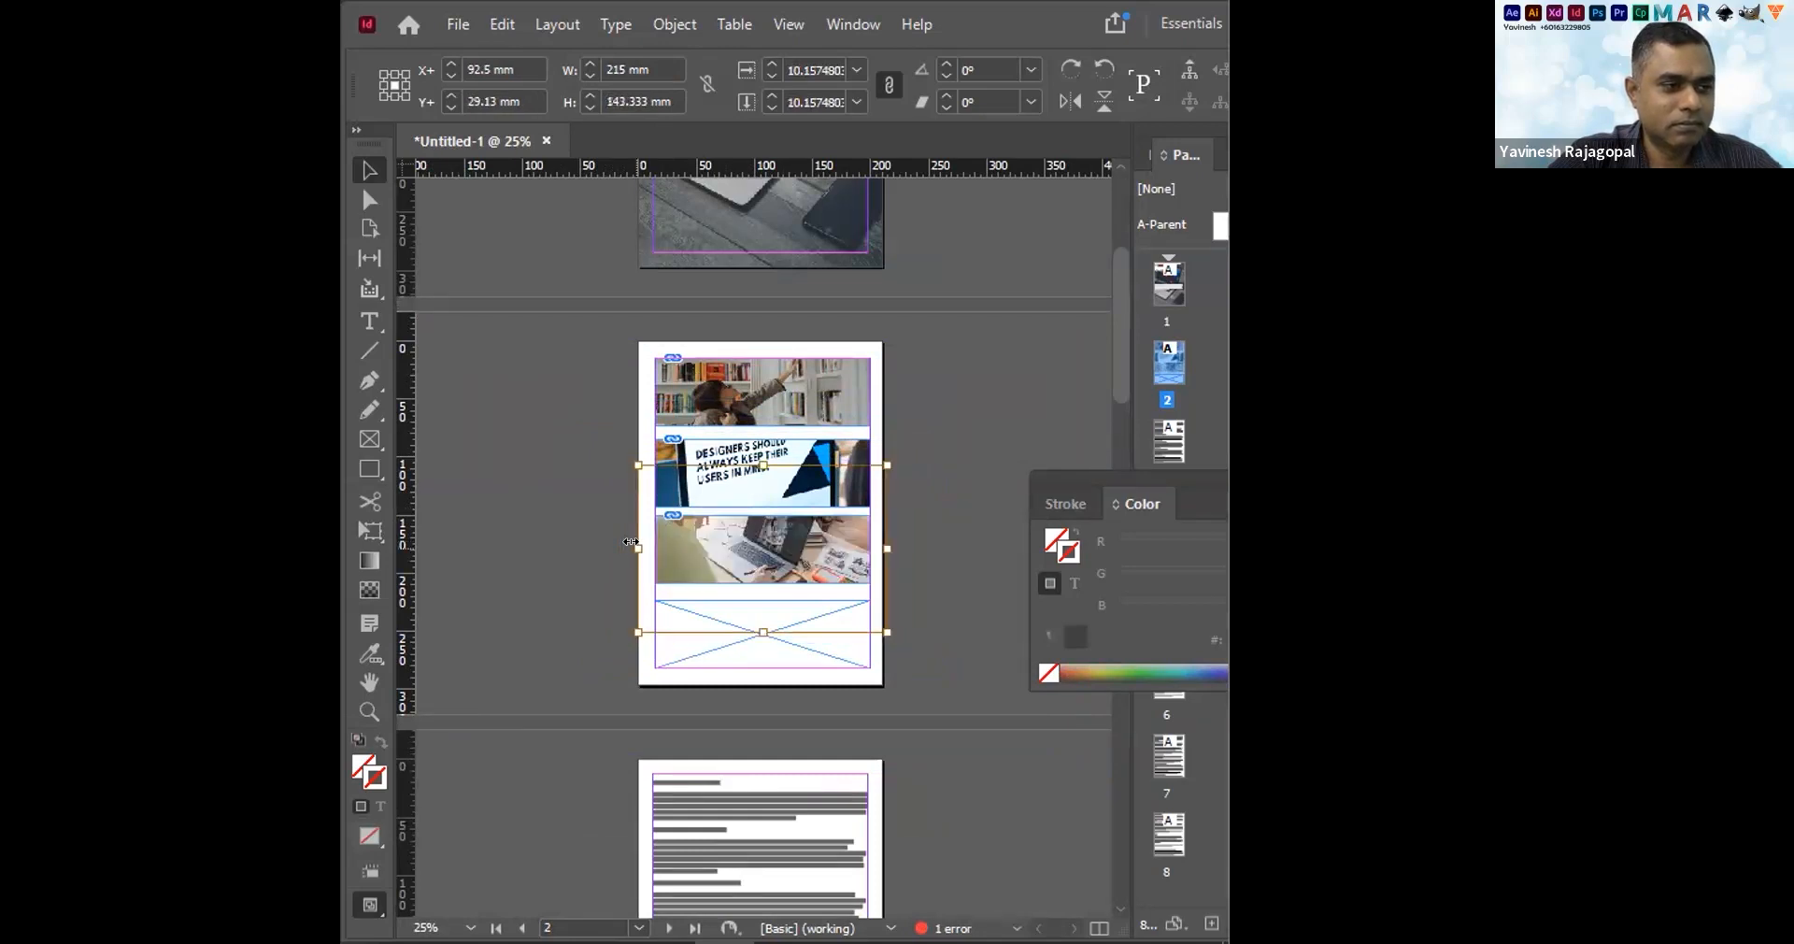
key("ctrl+equal")
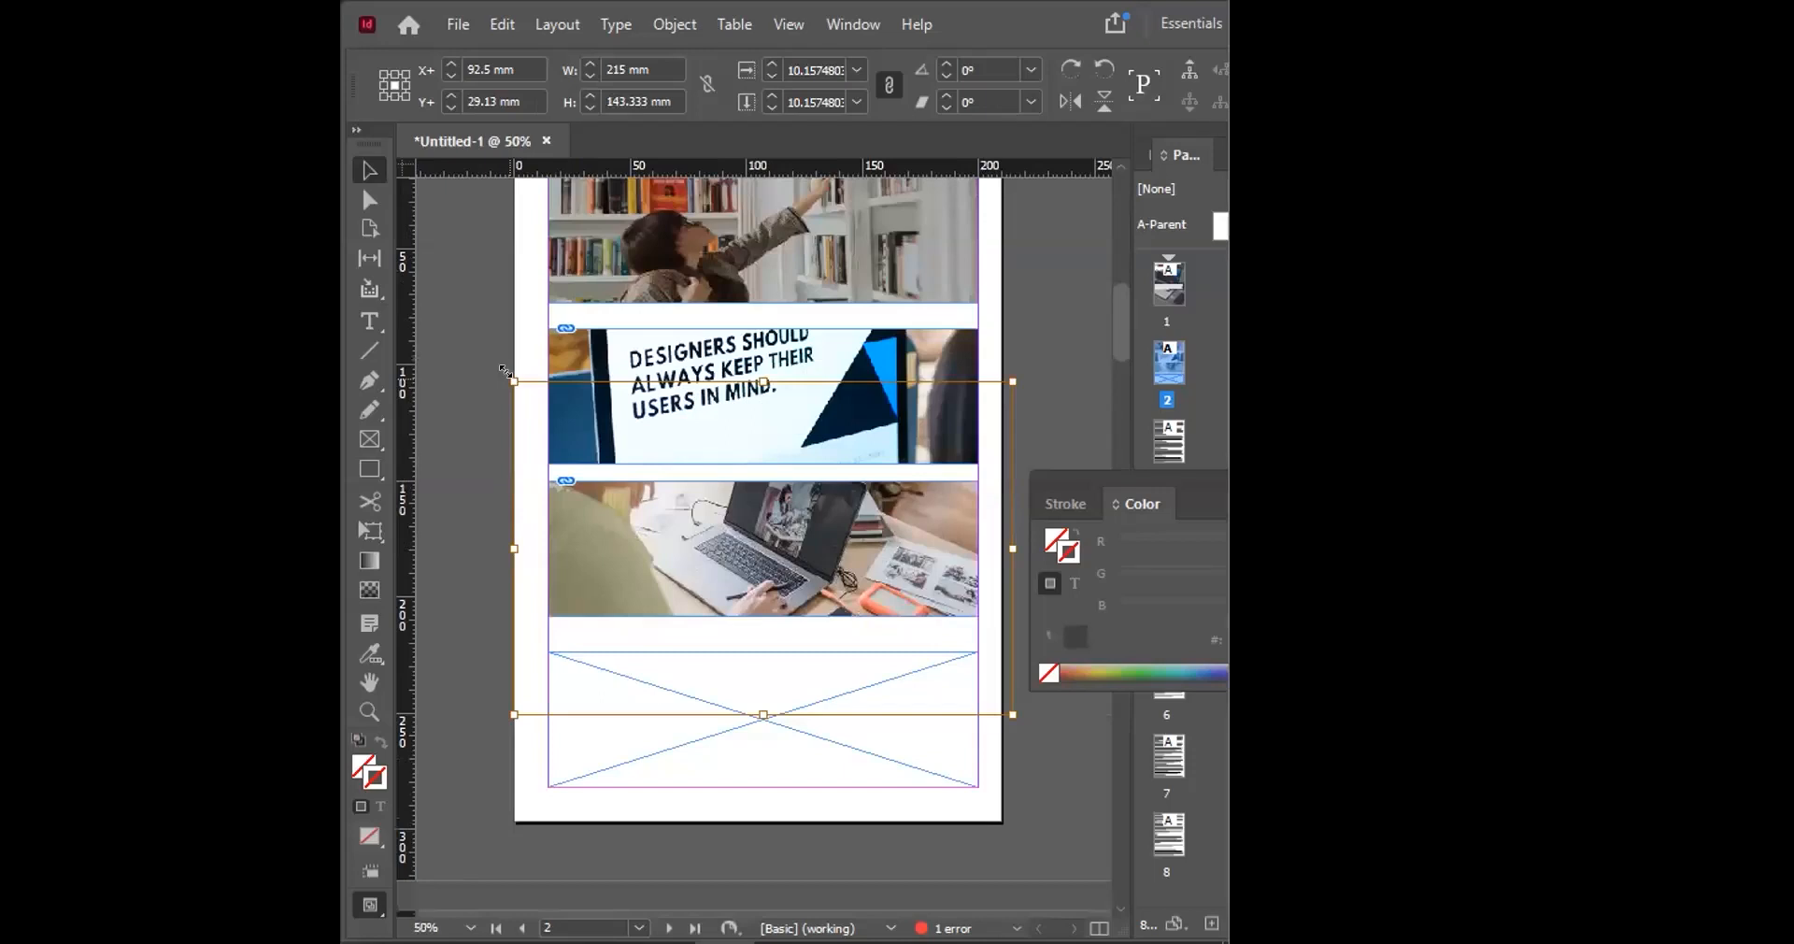
left_click_drag(505, 371, 539, 447)
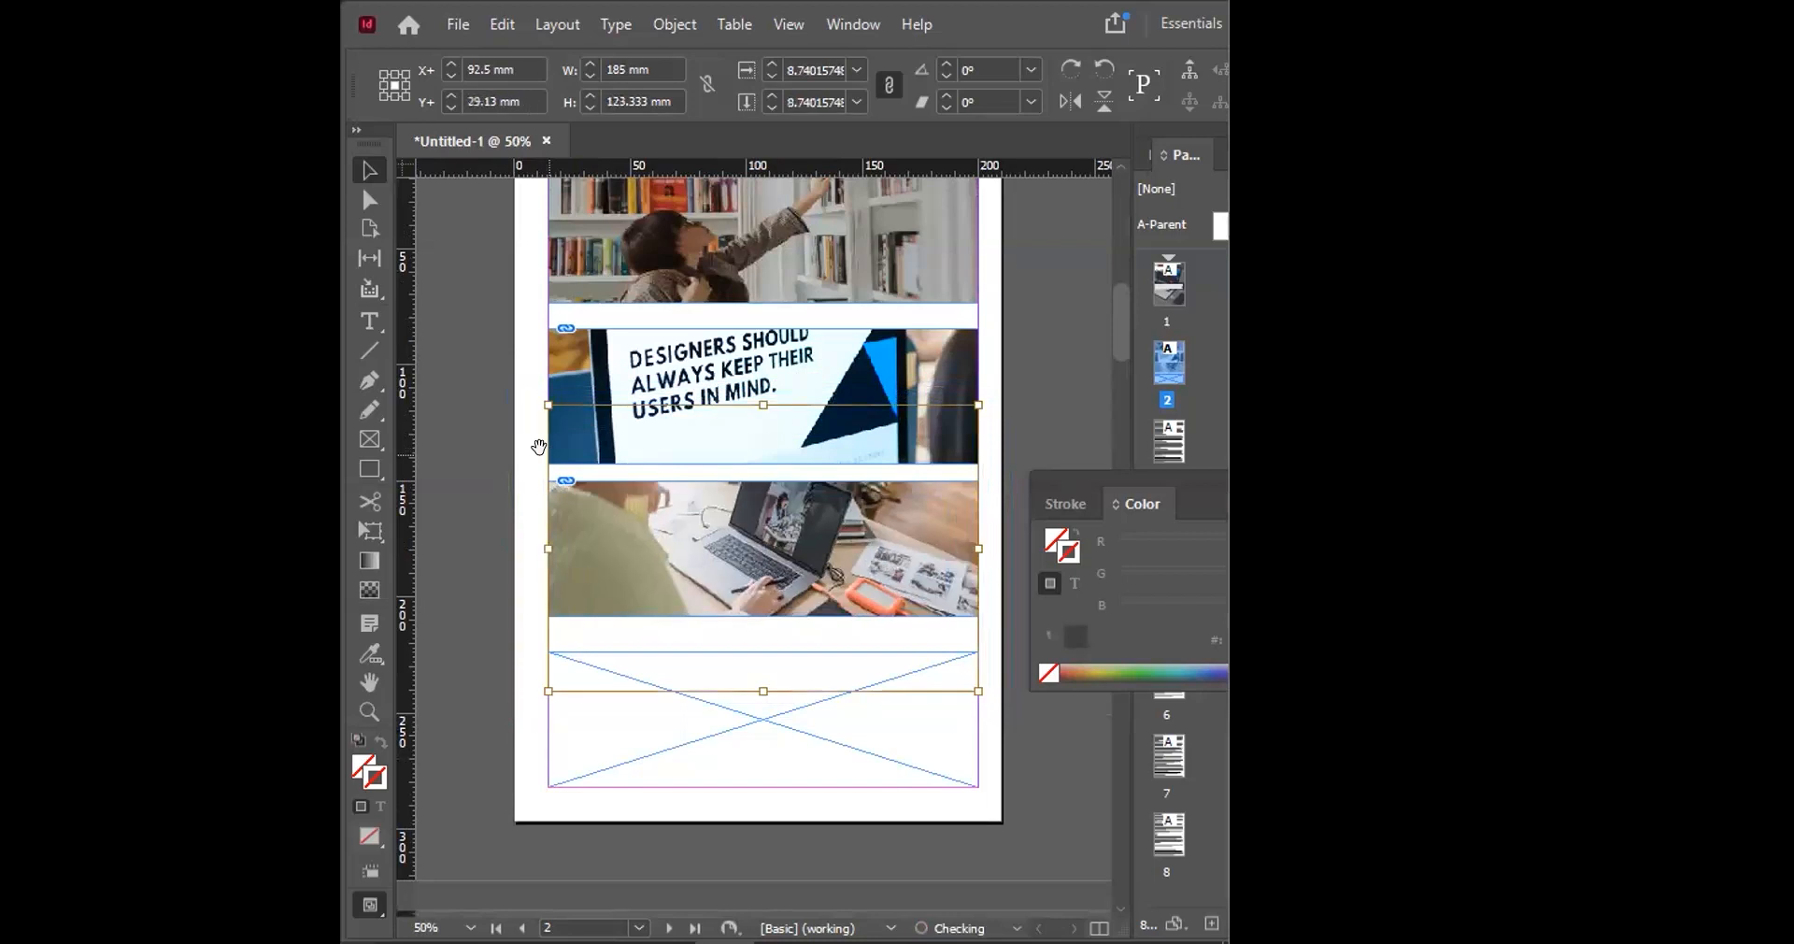
Move the laptop photo down inside the third frame on page 2, with a small final correction back up
left_click(669, 716)
left_click(622, 525)
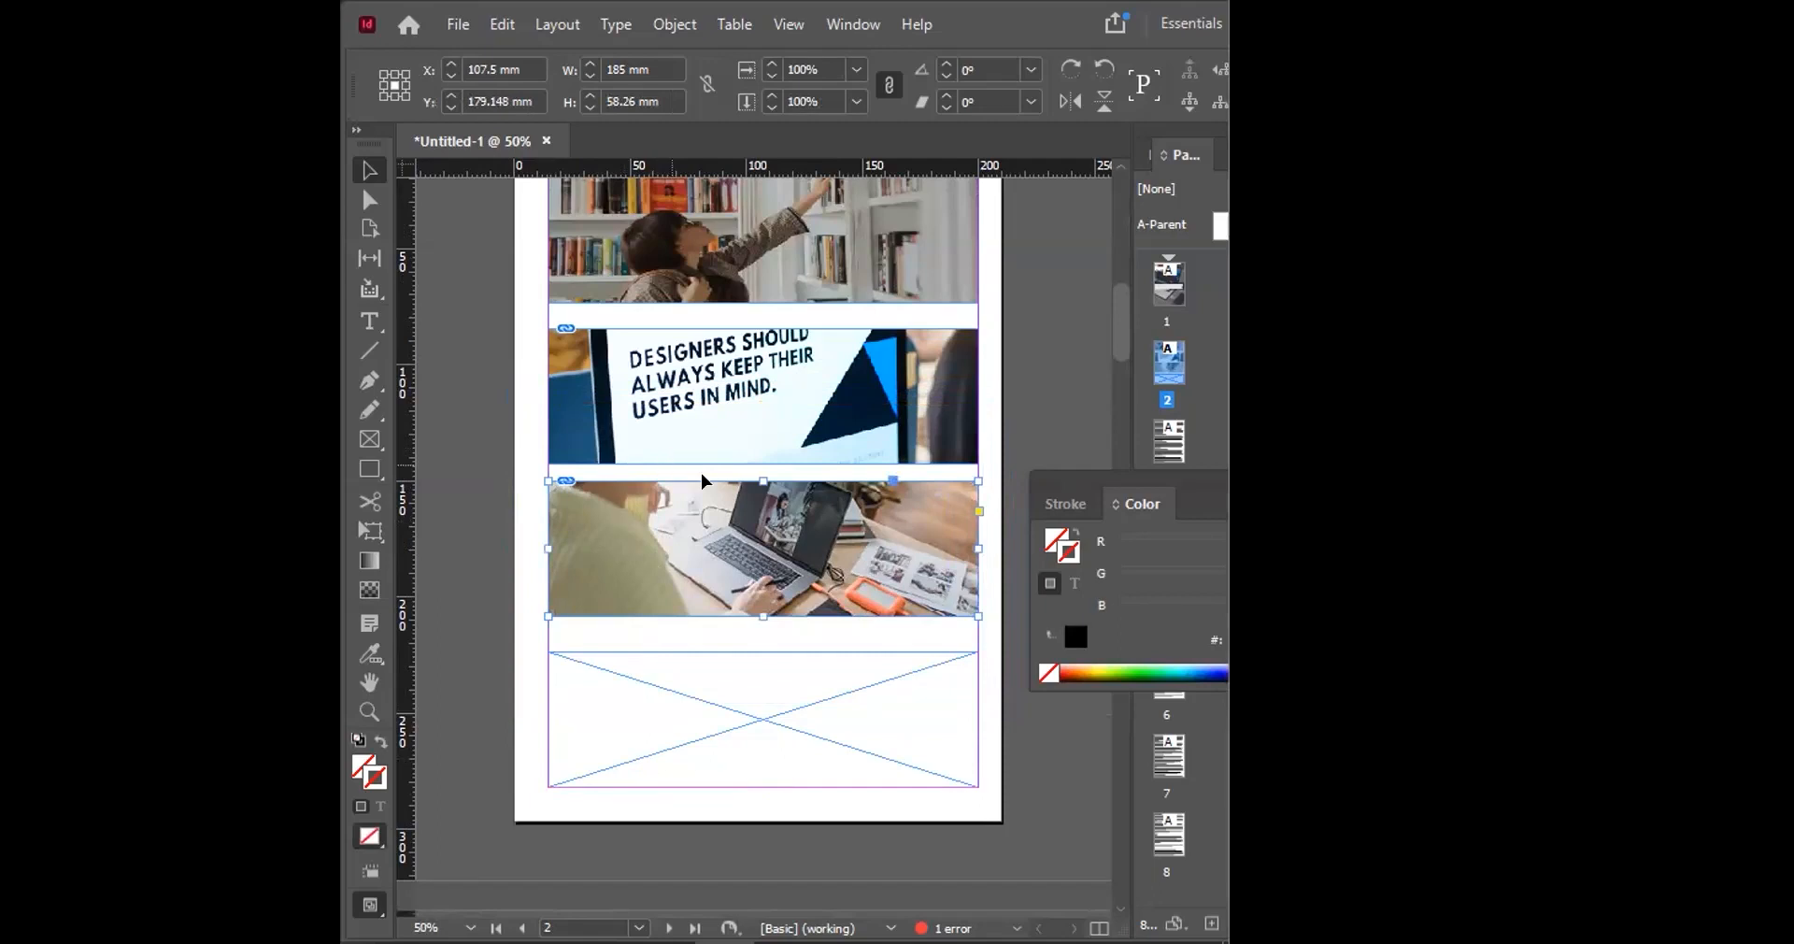
left_click(761, 539)
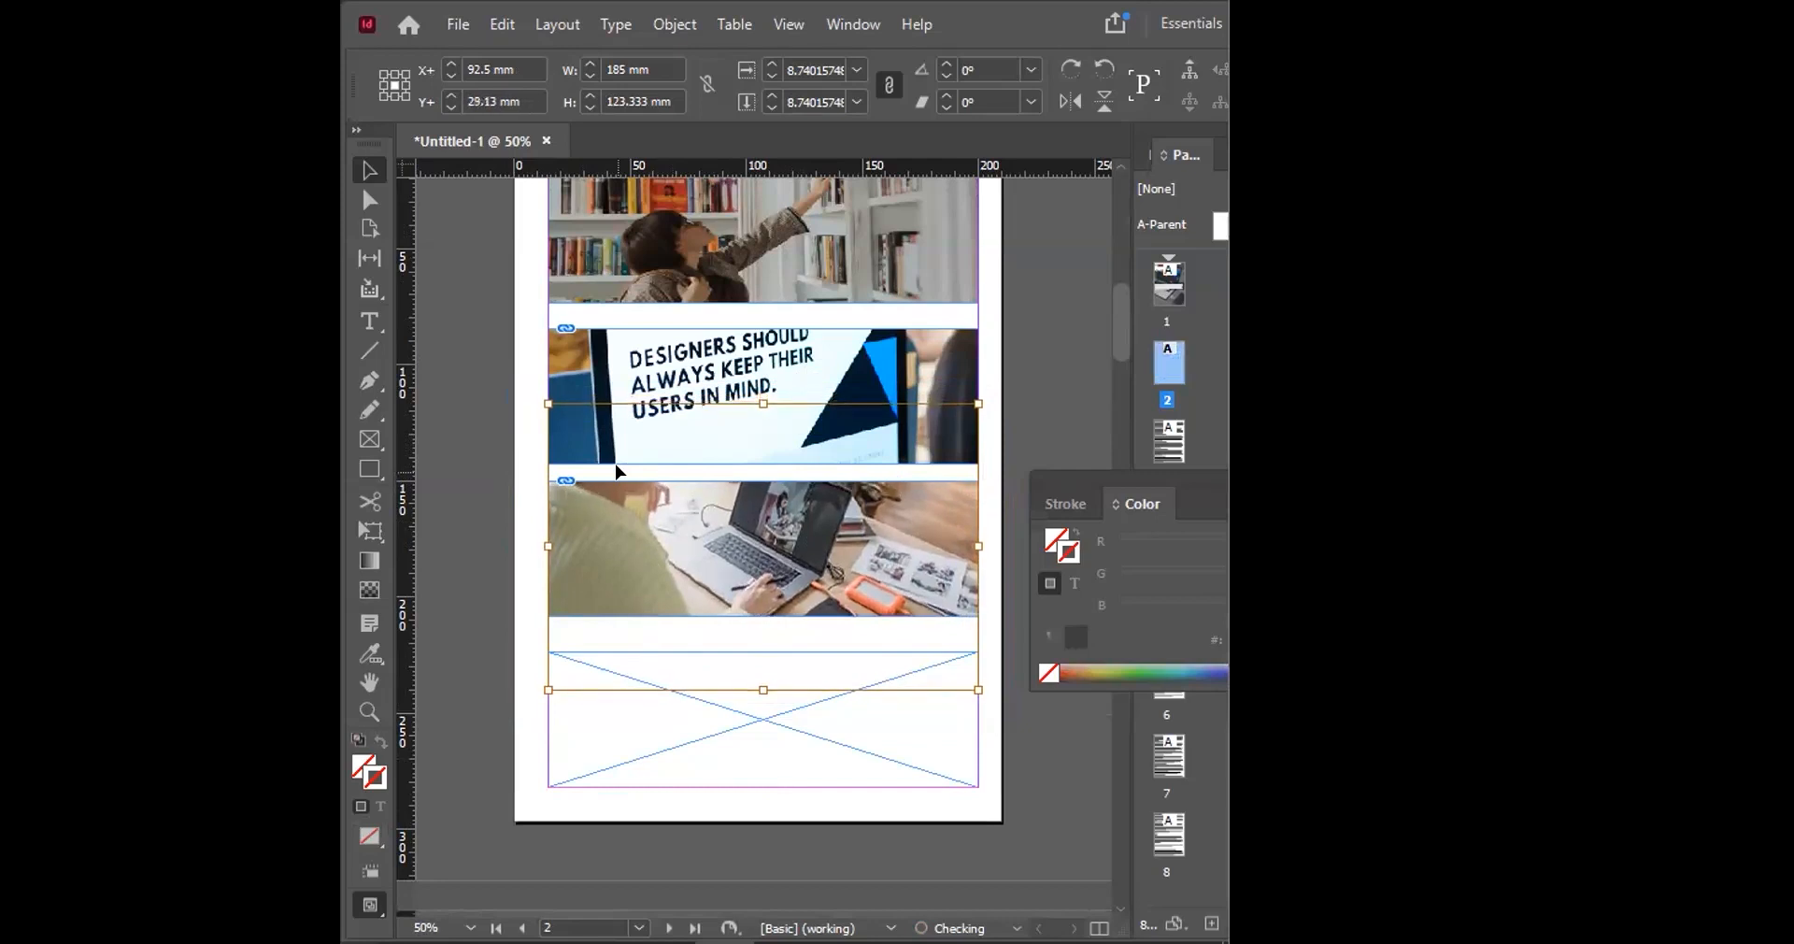
key("Down")
key("Down")
key("Down")
key("Down")
key("Down")
key("Down")
key("Down")
key("Down")
key("Down")
key("Down")
key("Down")
key("Down")
key("Down")
key("Down")
key("Down")
key("Down")
key("Down")
key("Down")
key("Down")
key("Down")
key("Down")
key("Down")
key("Down")
key("Down")
key("Down")
key("Down")
key("Down")
key("Down")
key("Down")
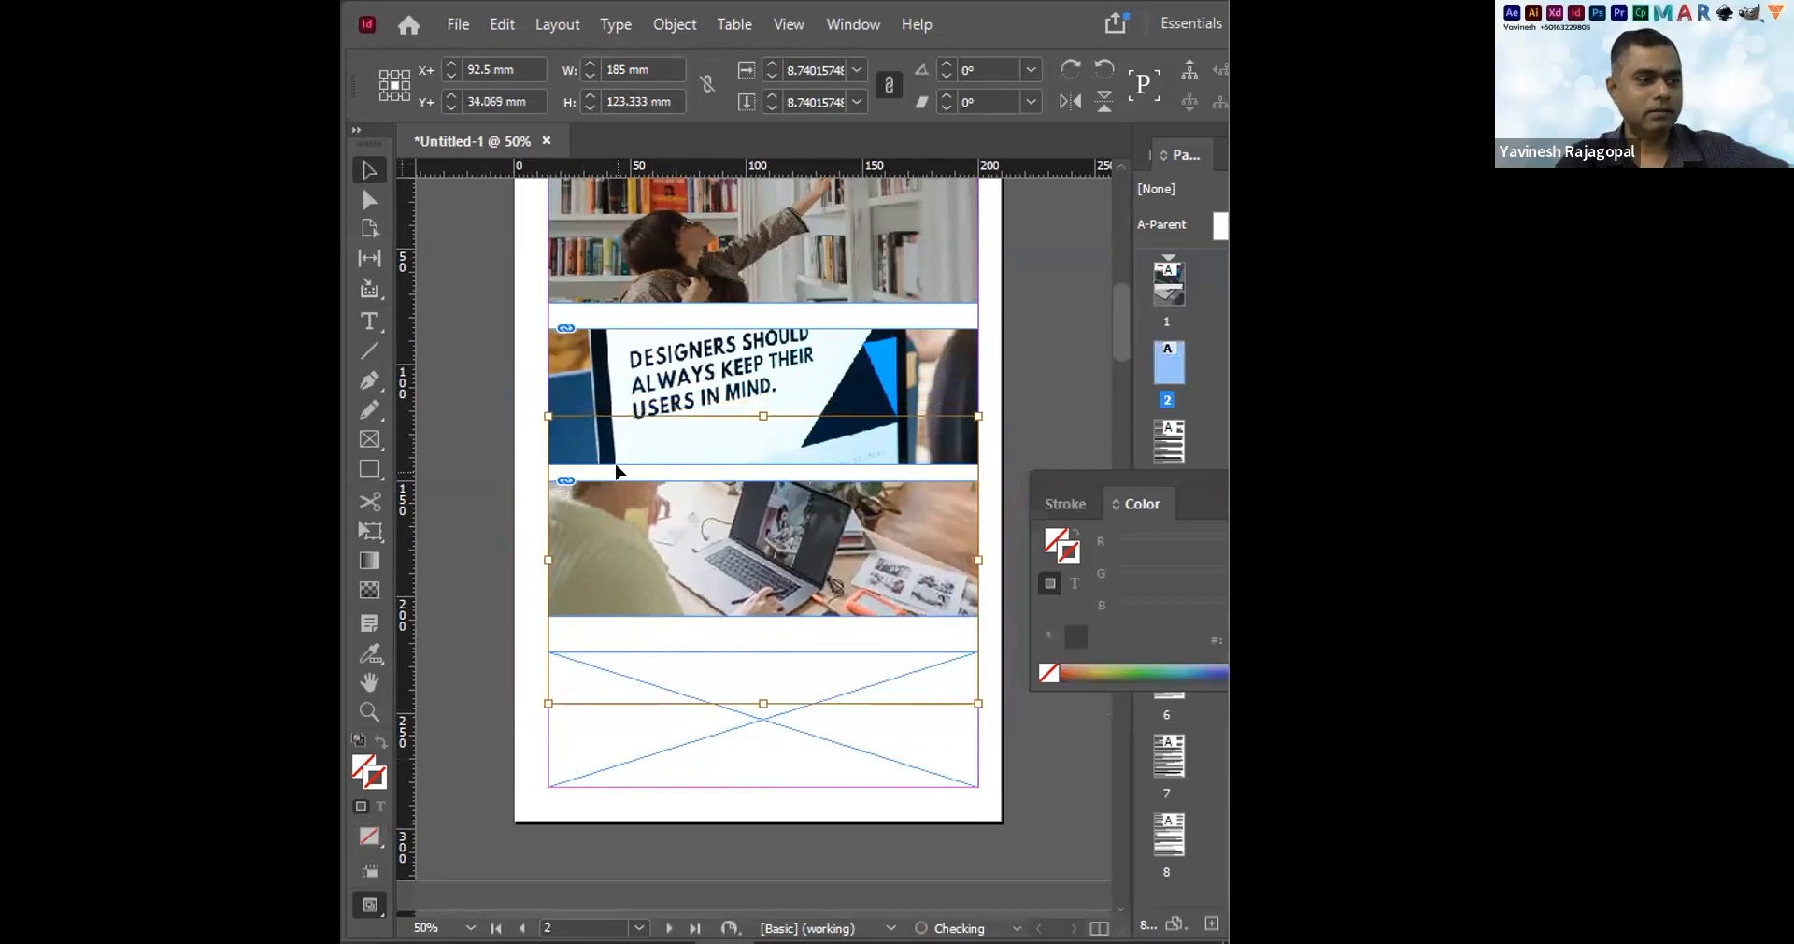
key("Down")
key("Down")
key("Down")
key("Down")
key("Down")
key("Down")
key("Down")
key("Down")
key("Down")
key("Down")
key("Down")
key("Down")
key("Down")
key("Down")
key("Down")
key("Down")
key("Down")
key("Down")
key("Down")
key("Down")
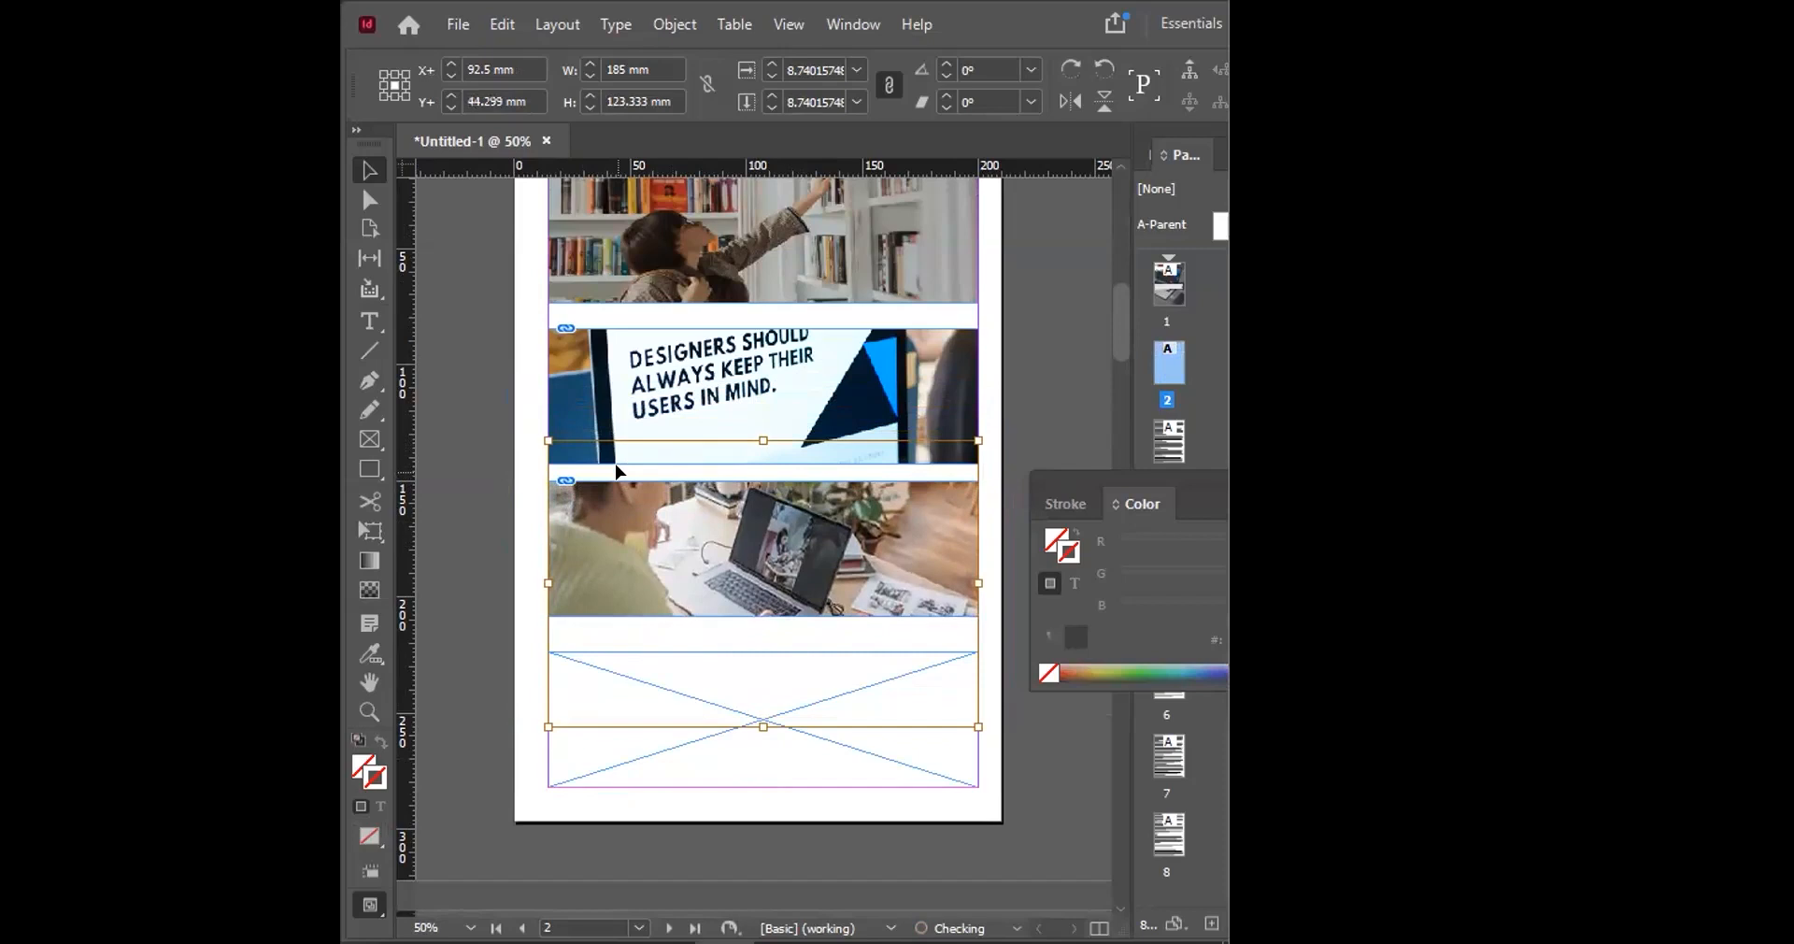
key("Down")
key("Down")
key("Down")
key("Down")
key("Down")
key("Down")
key("Down")
key("Down")
key("Down")
key("Down")
key("Down")
key("Down")
key("Down")
key("Down")
key("Down")
key("Down")
key("Down")
key("Down")
key("Down")
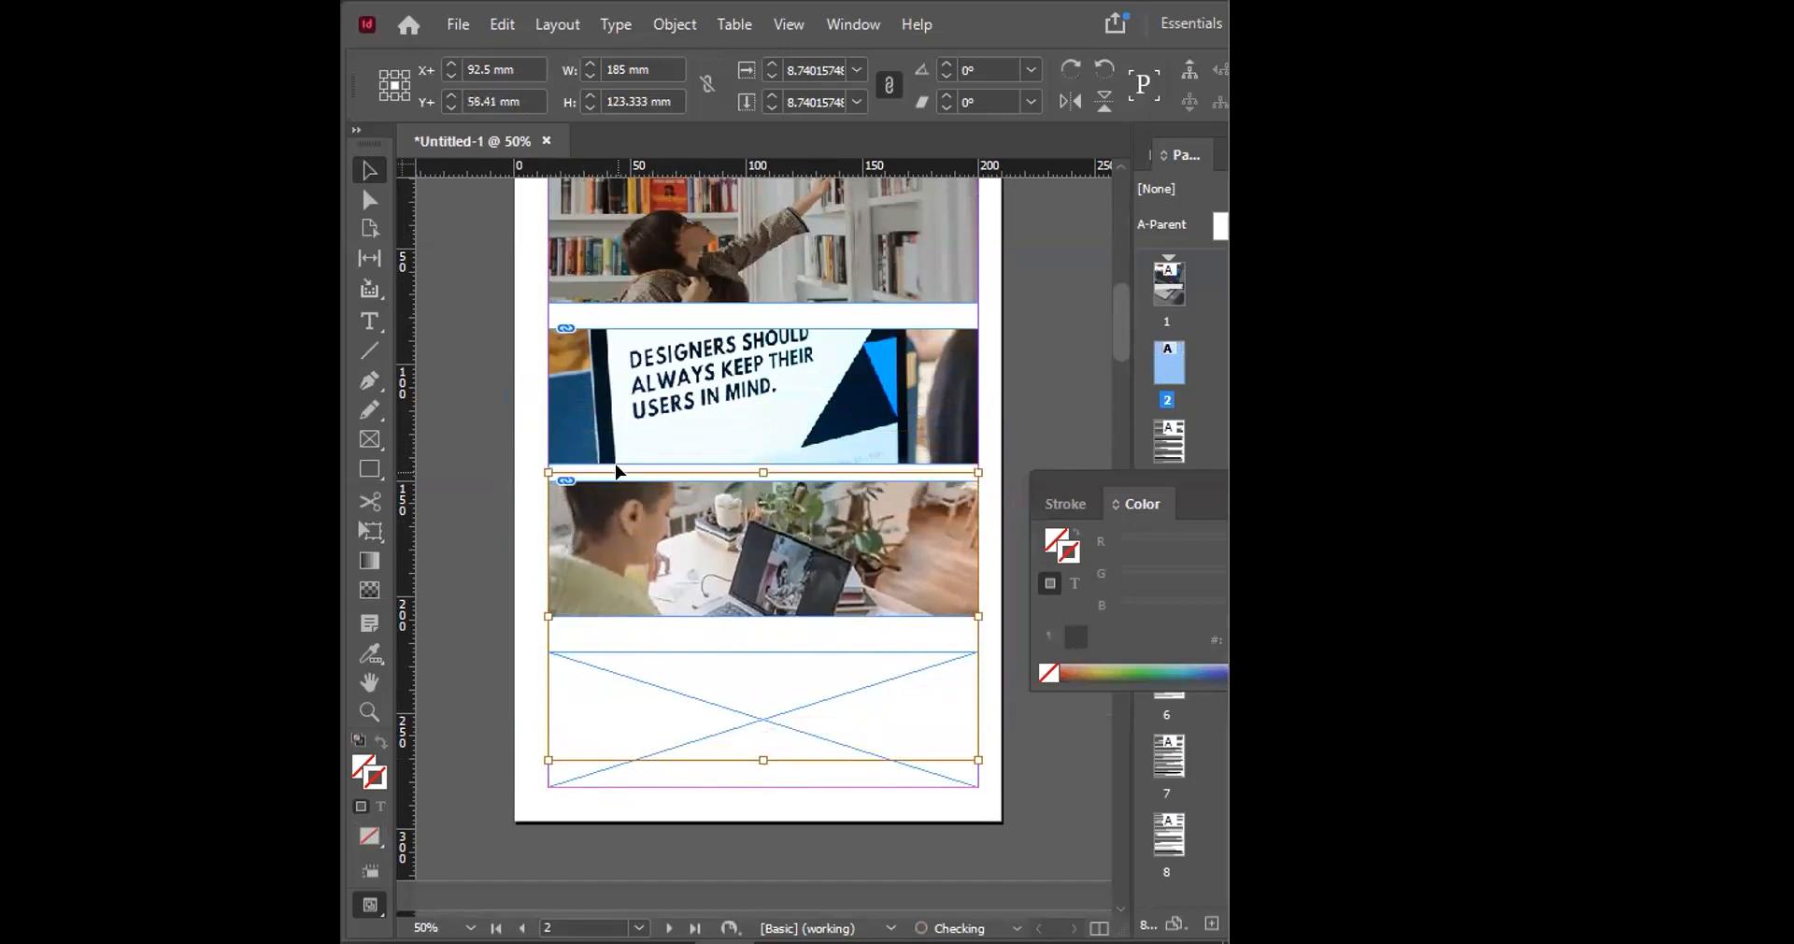
key("Up")
key("Up")
key("Up")
key("Up")
key("Up")
key("Up")
key("Up")
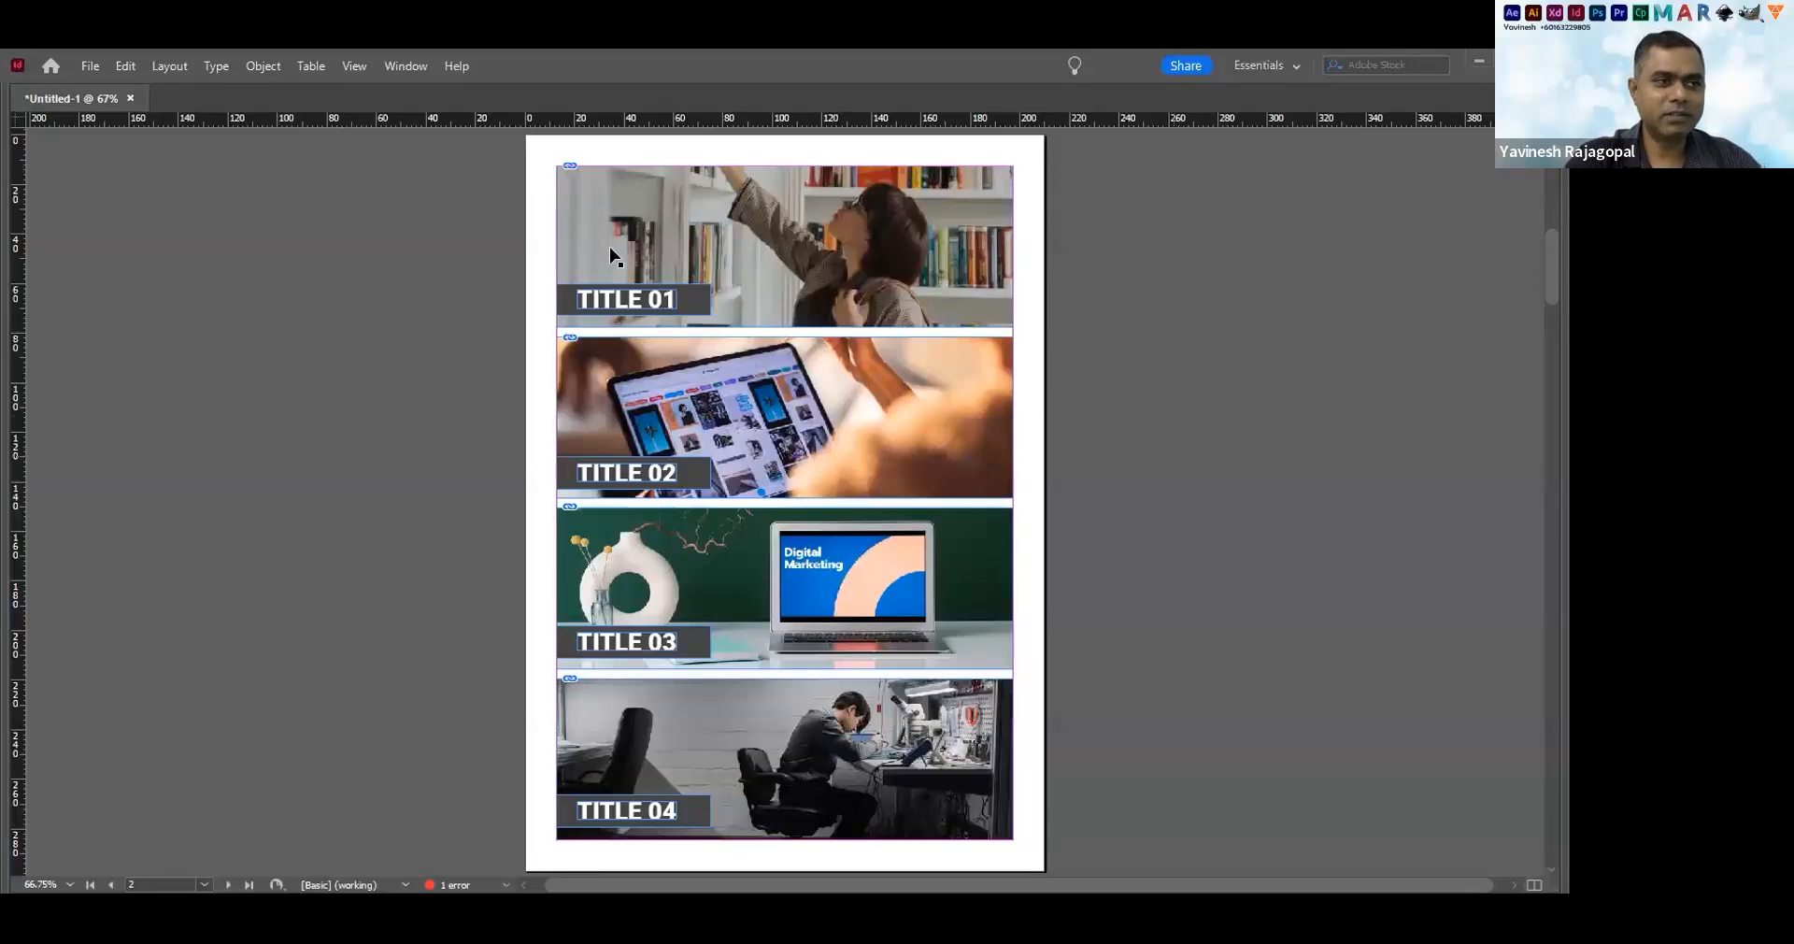
Group the first photo on page 2 with its TITLE 01 label
left_click_drag(699, 276, 677, 236)
scroll(678, 254, "down", 1)
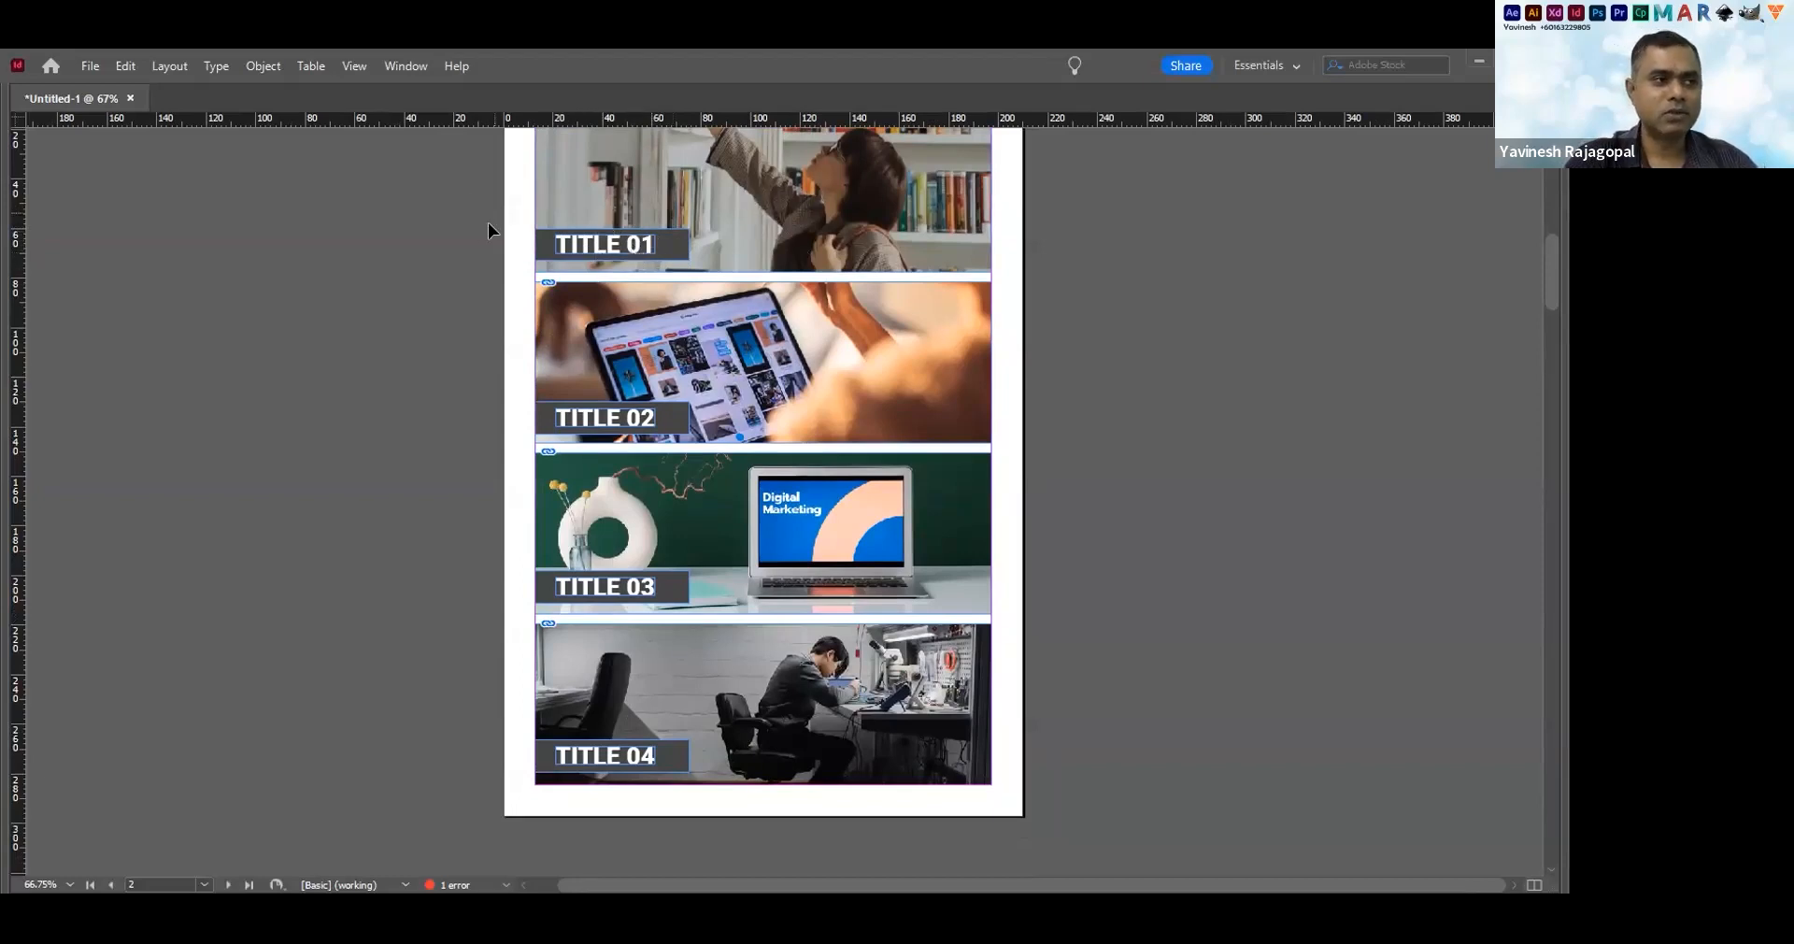
left_click_drag(476, 198, 698, 270)
scroll(338, 335, "up", 3)
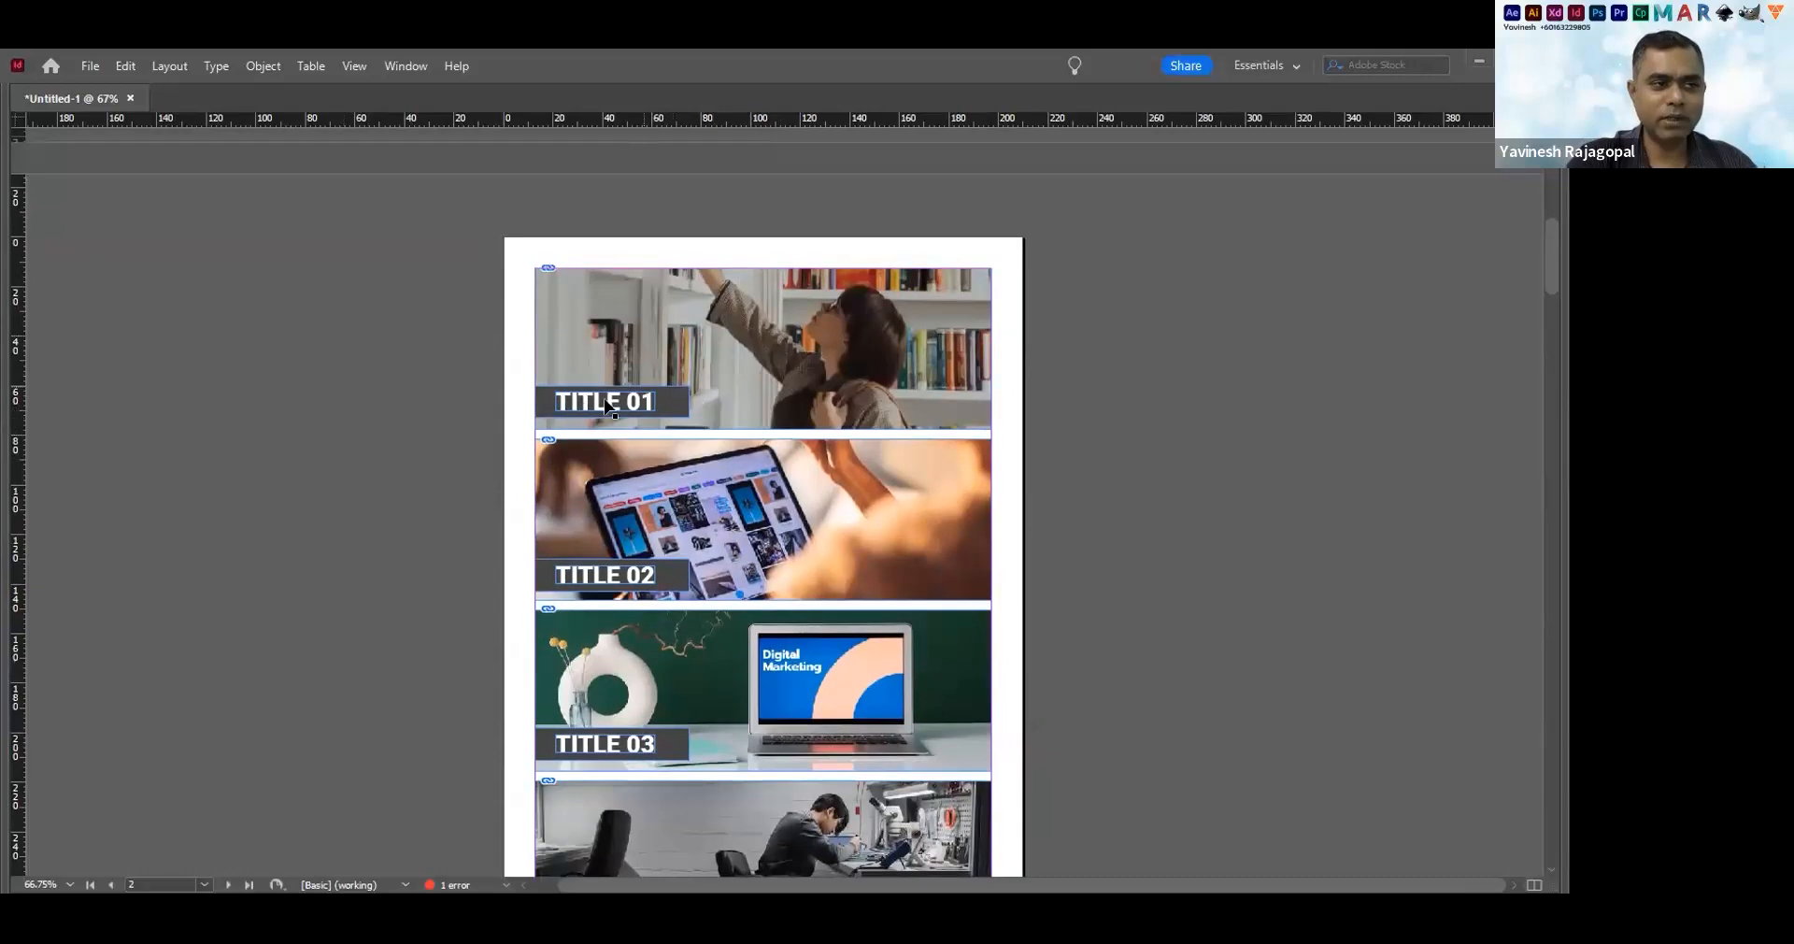
left_click(488, 230)
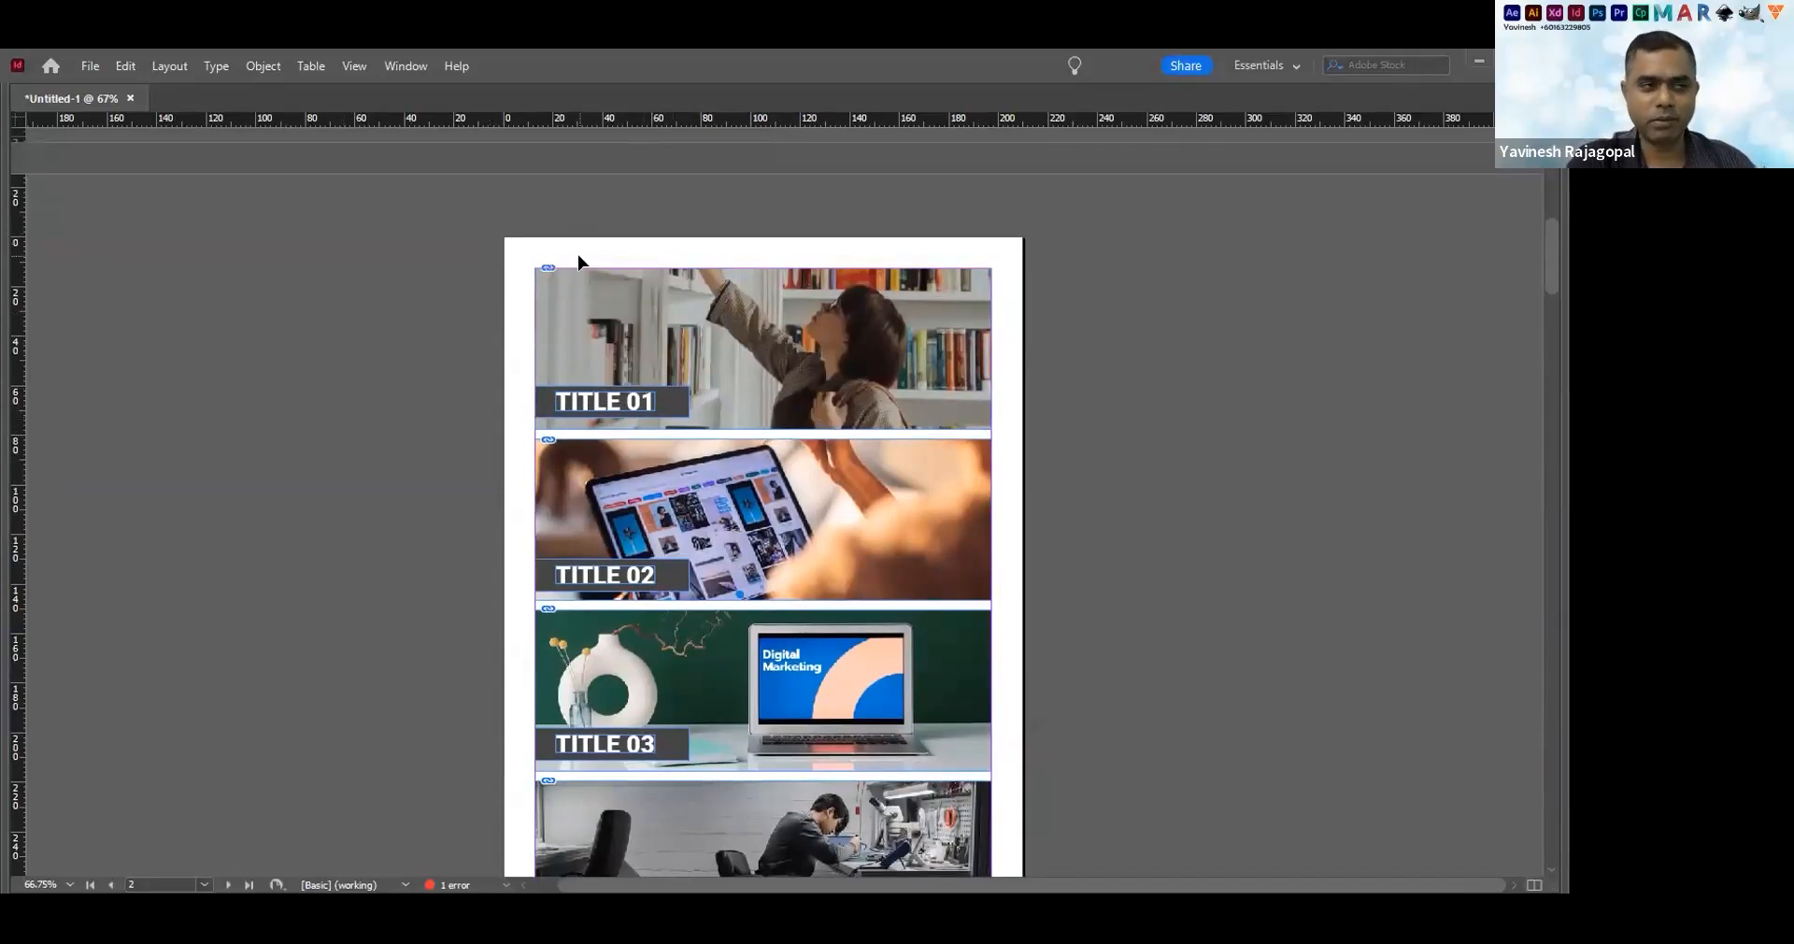
left_click_drag(467, 246, 1030, 409)
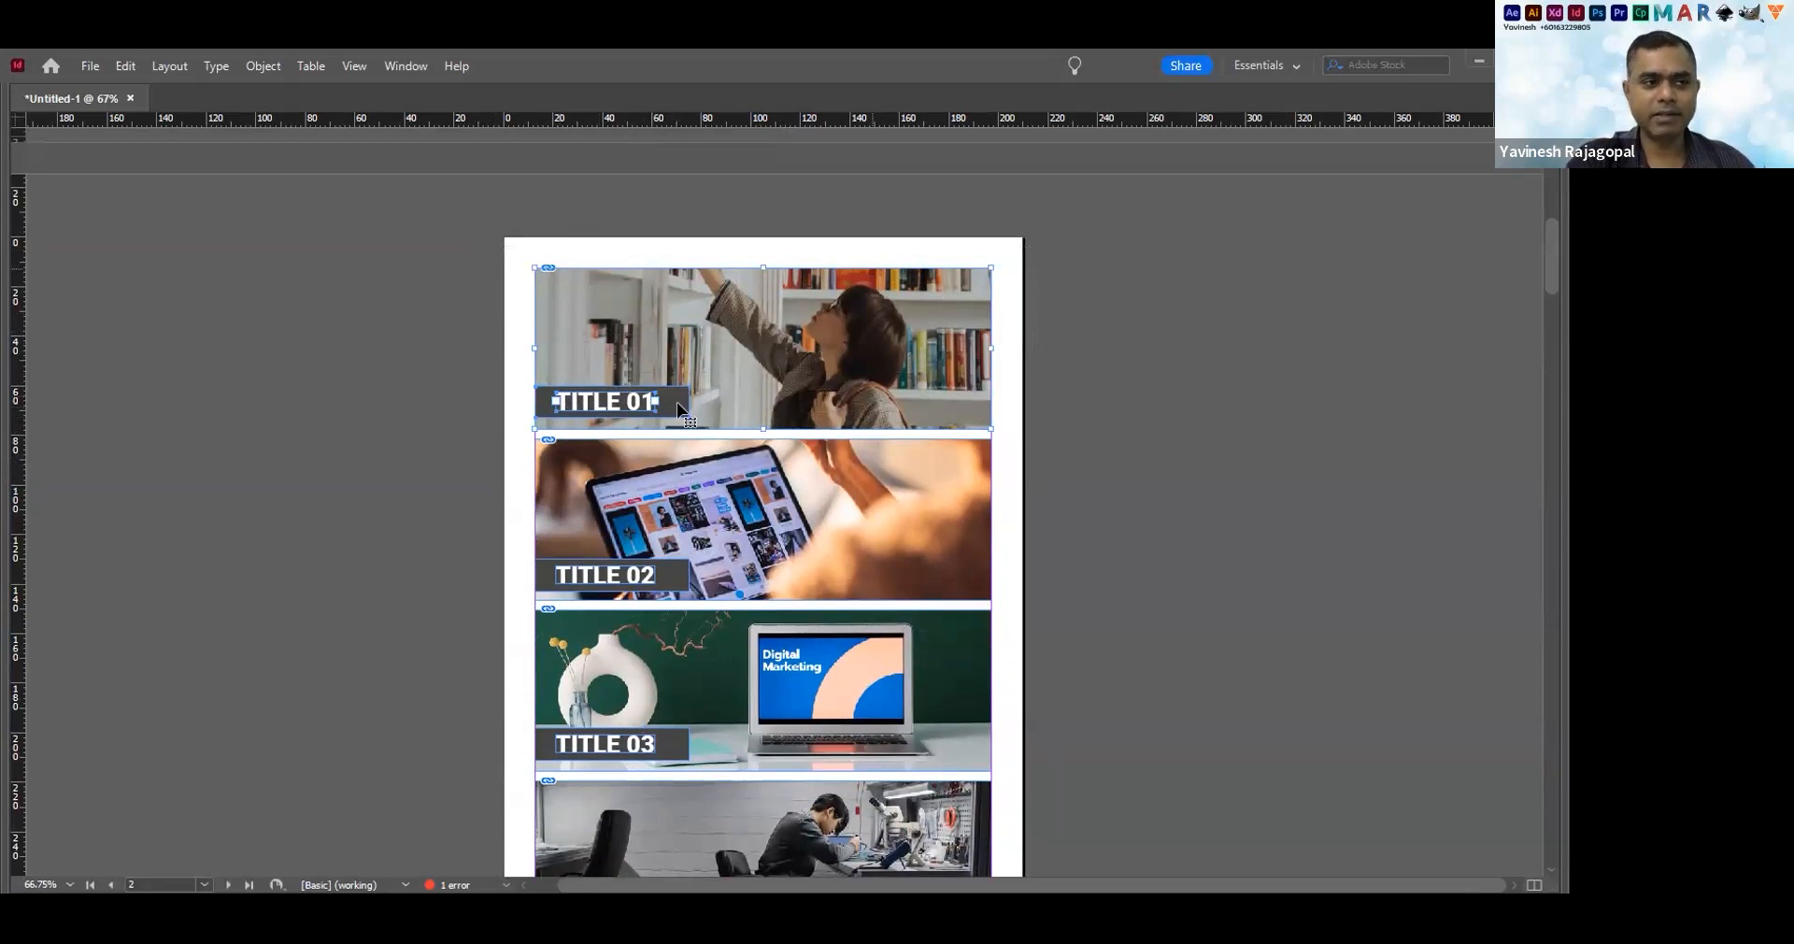
left_click(263, 66)
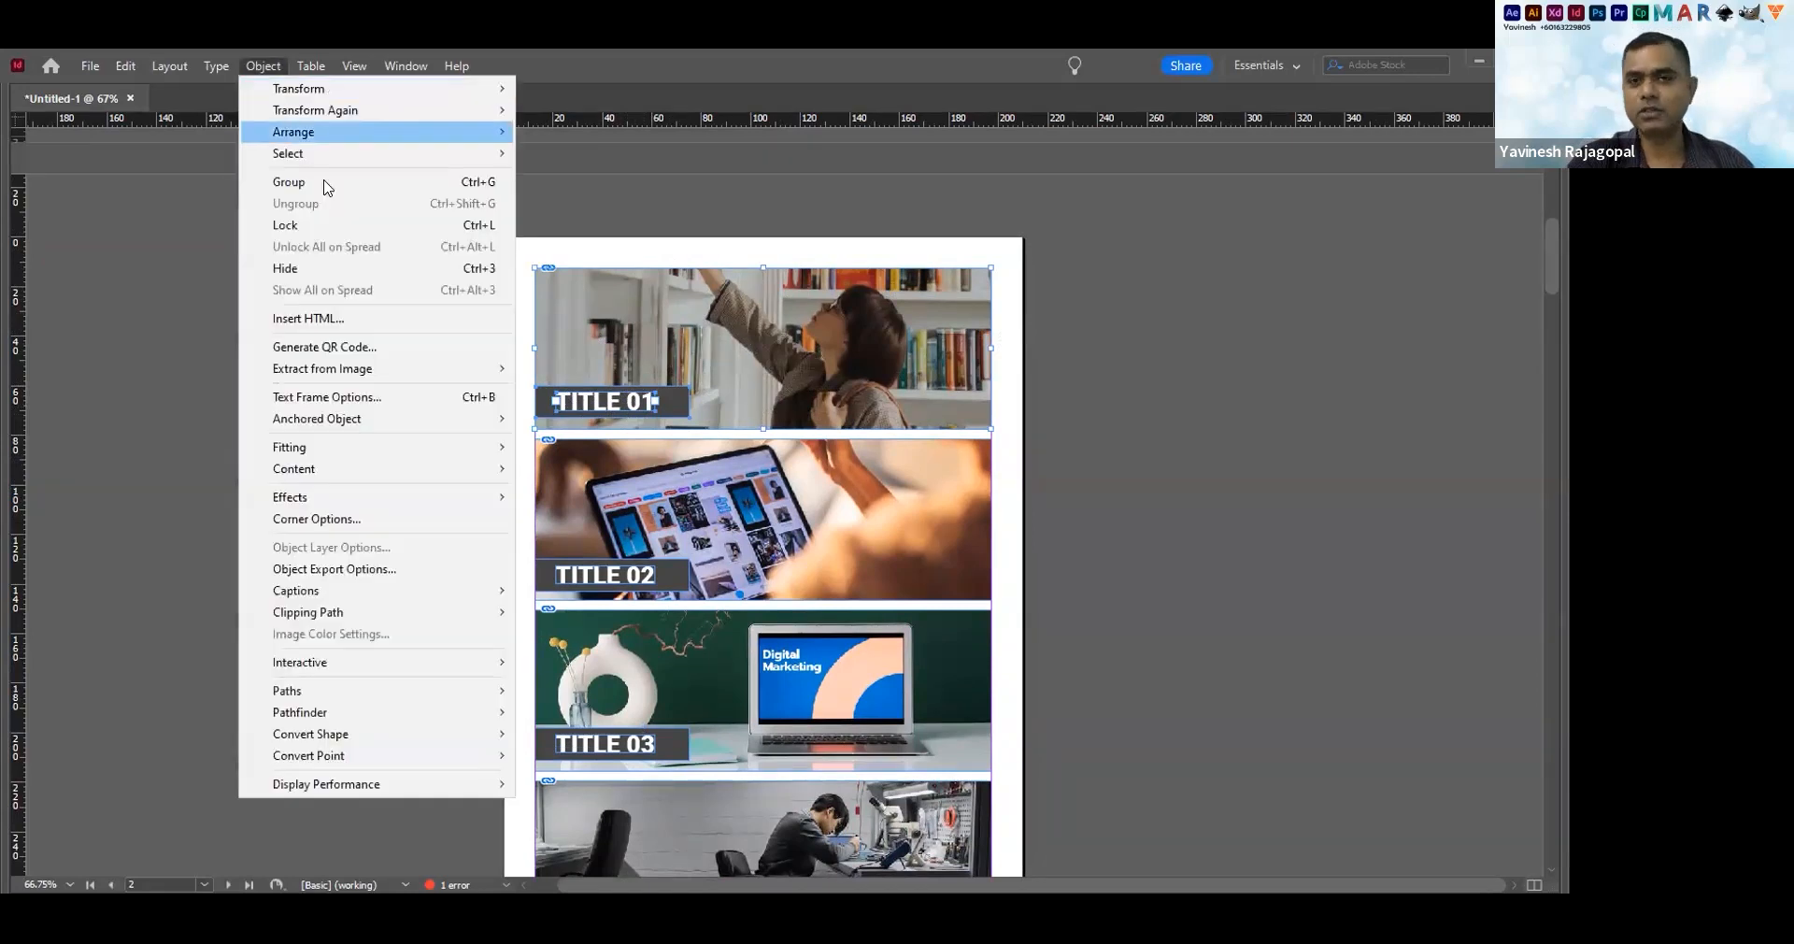
left_click(308, 181)
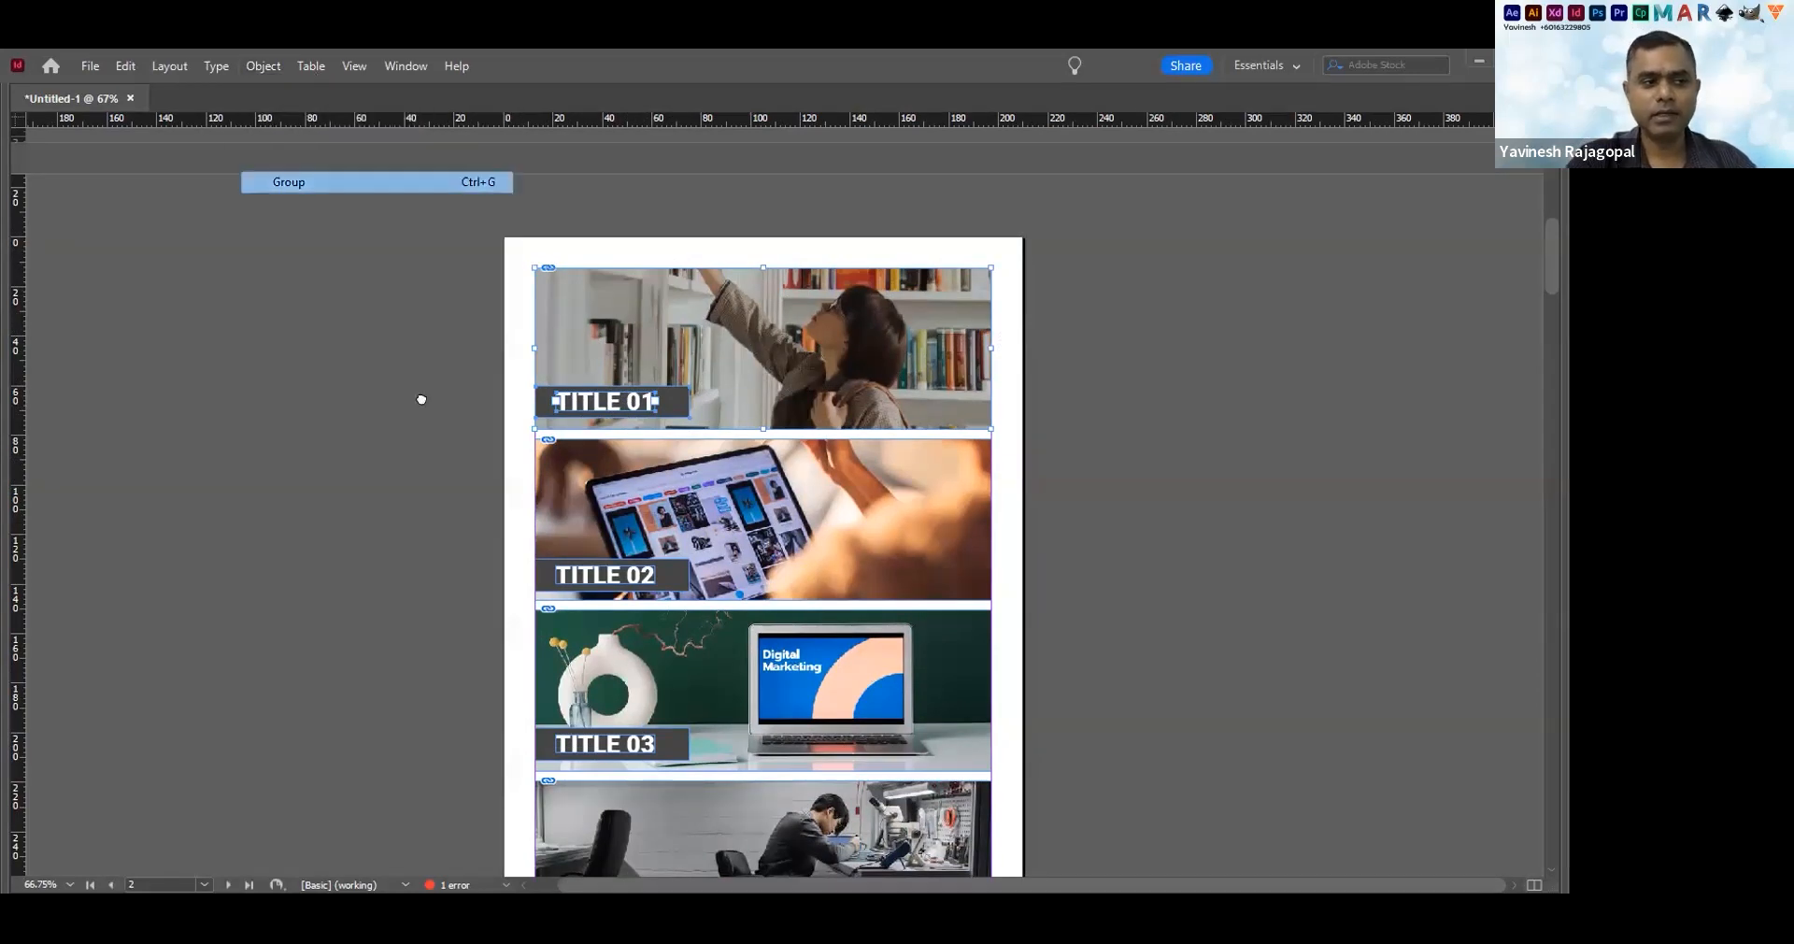
Group each of the three remaining photos on page 2 with its own label, TITLE 02, TITLE 03 and TITLE 04
scroll(740, 376, "down", 2)
scroll(740, 377, "down", 1)
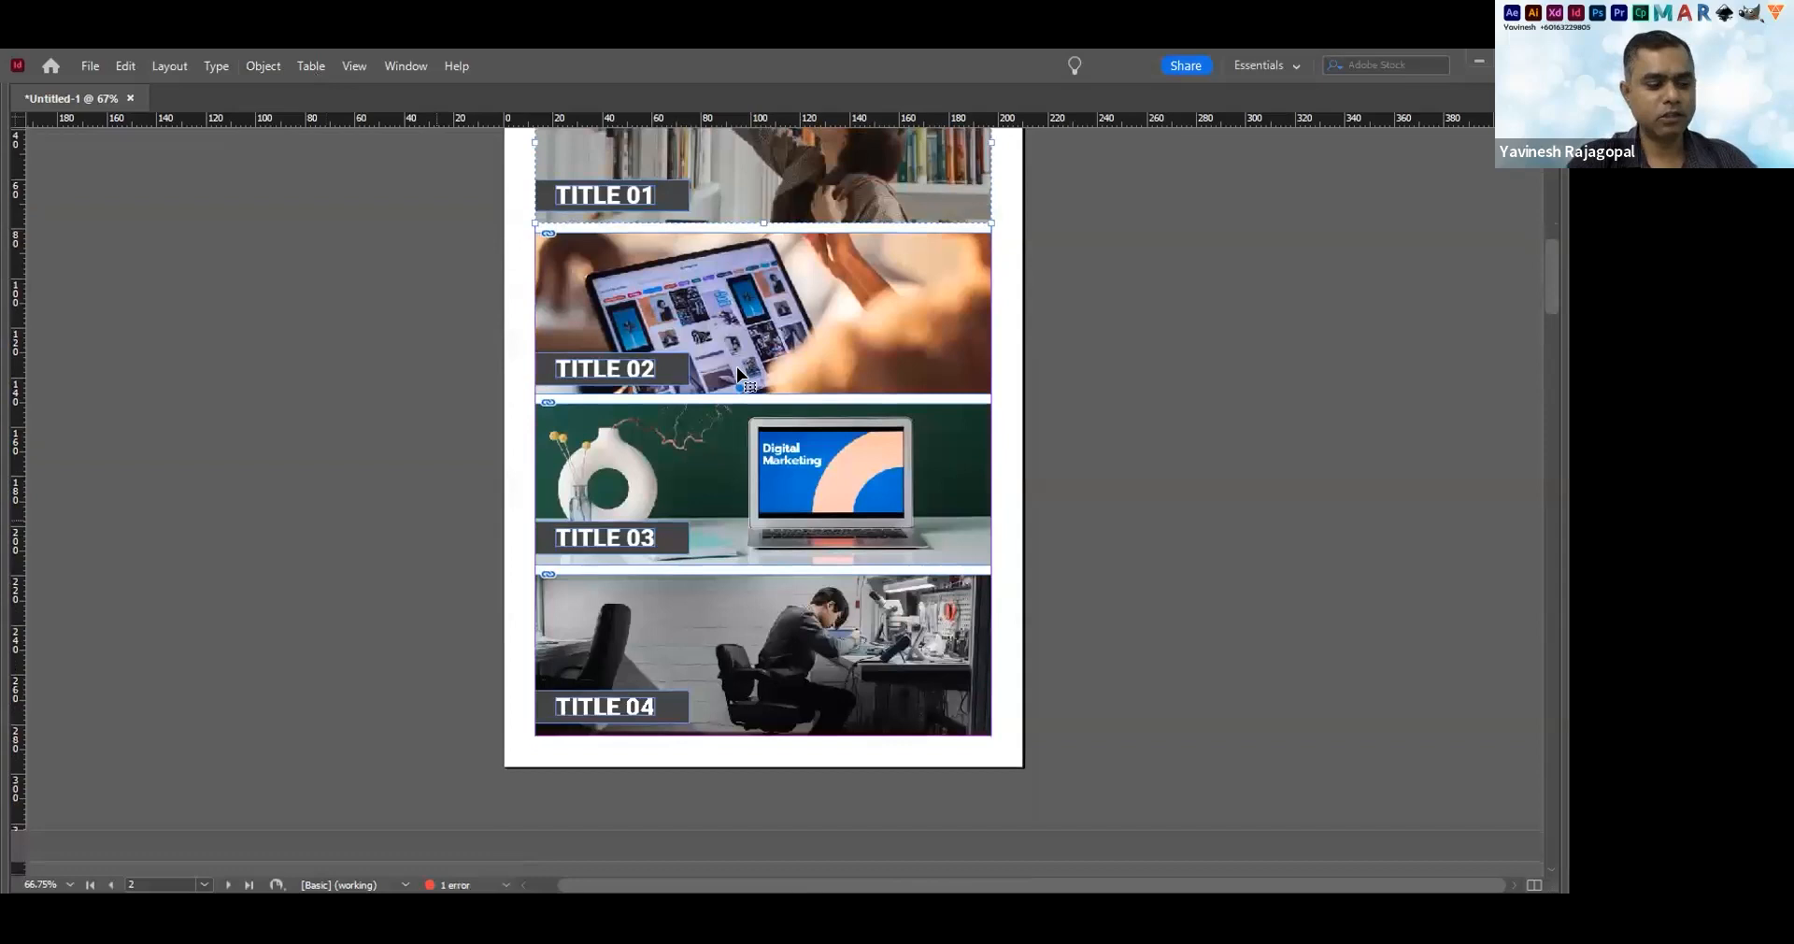
left_click(547, 369)
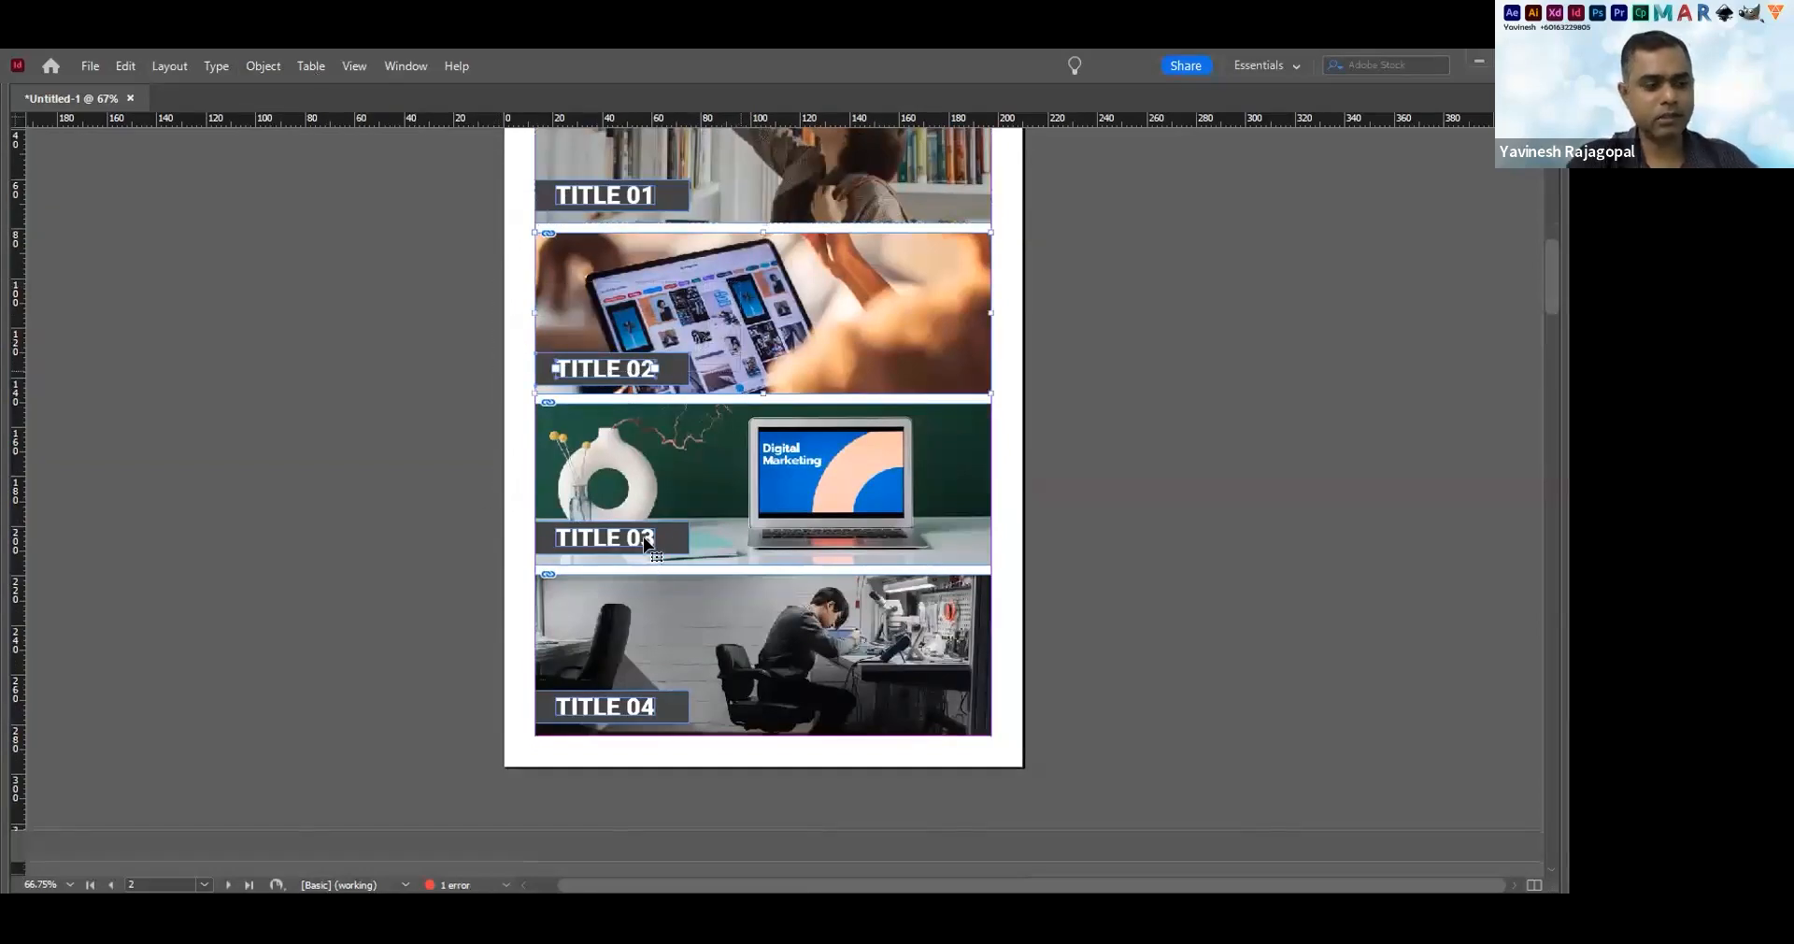
left_click(547, 535)
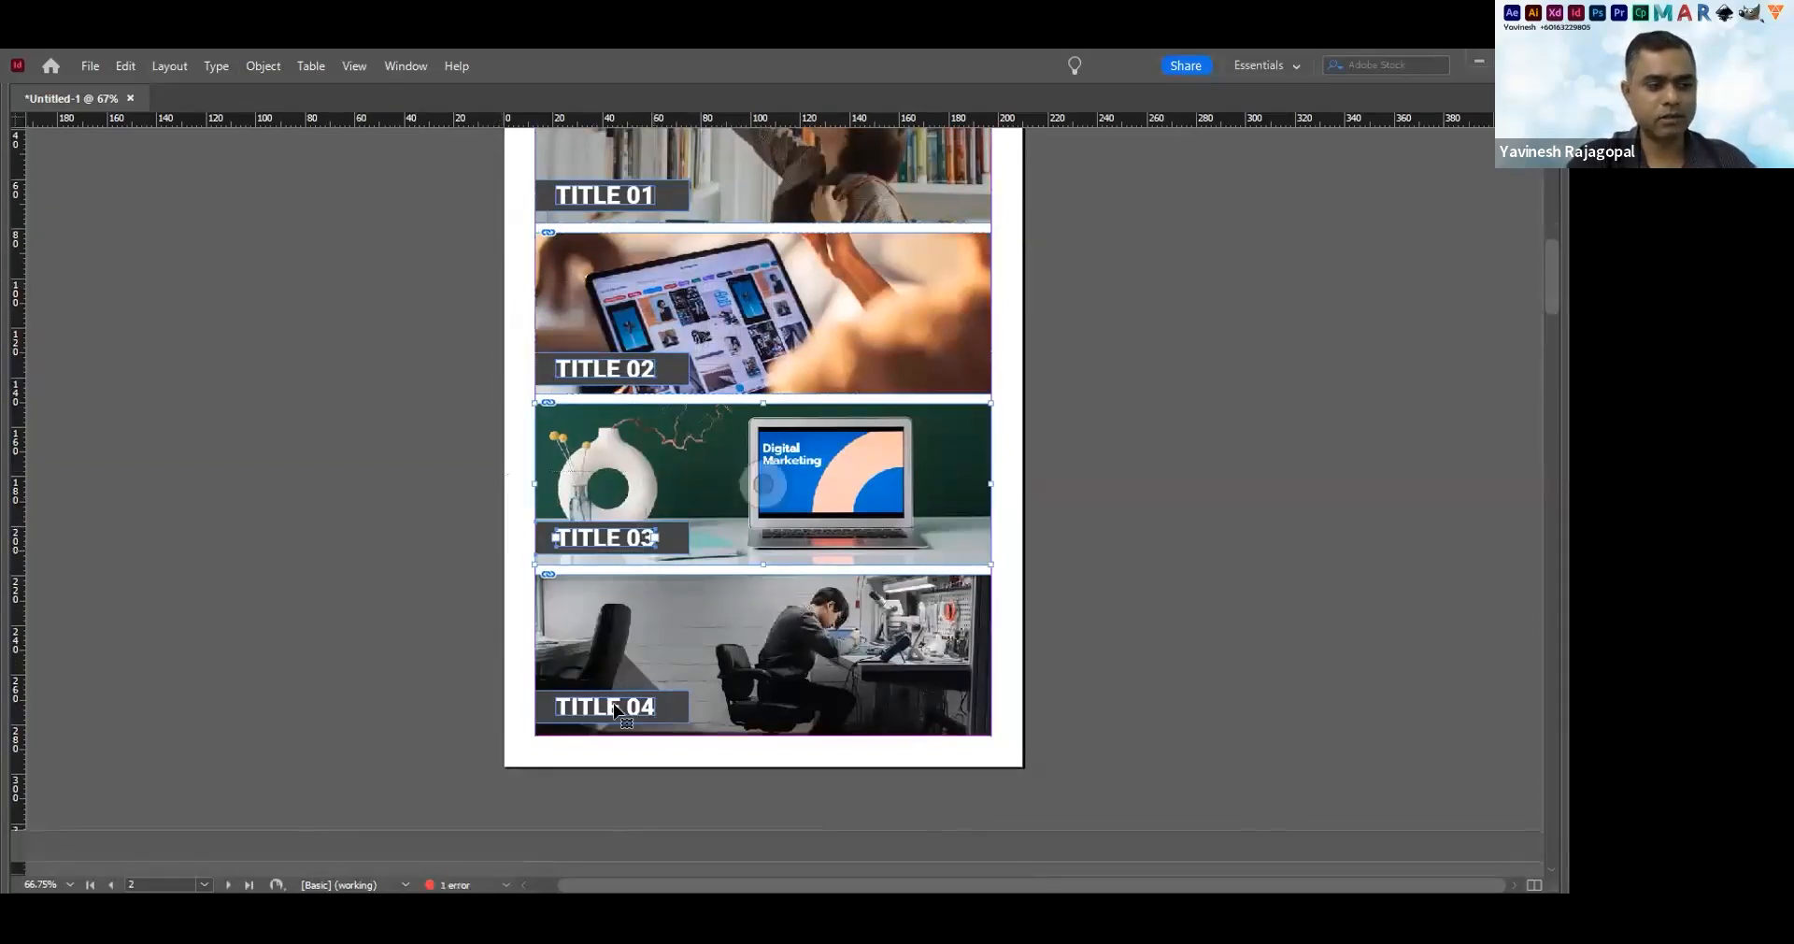
left_click(420, 611)
left_click_drag(450, 627, 601, 753)
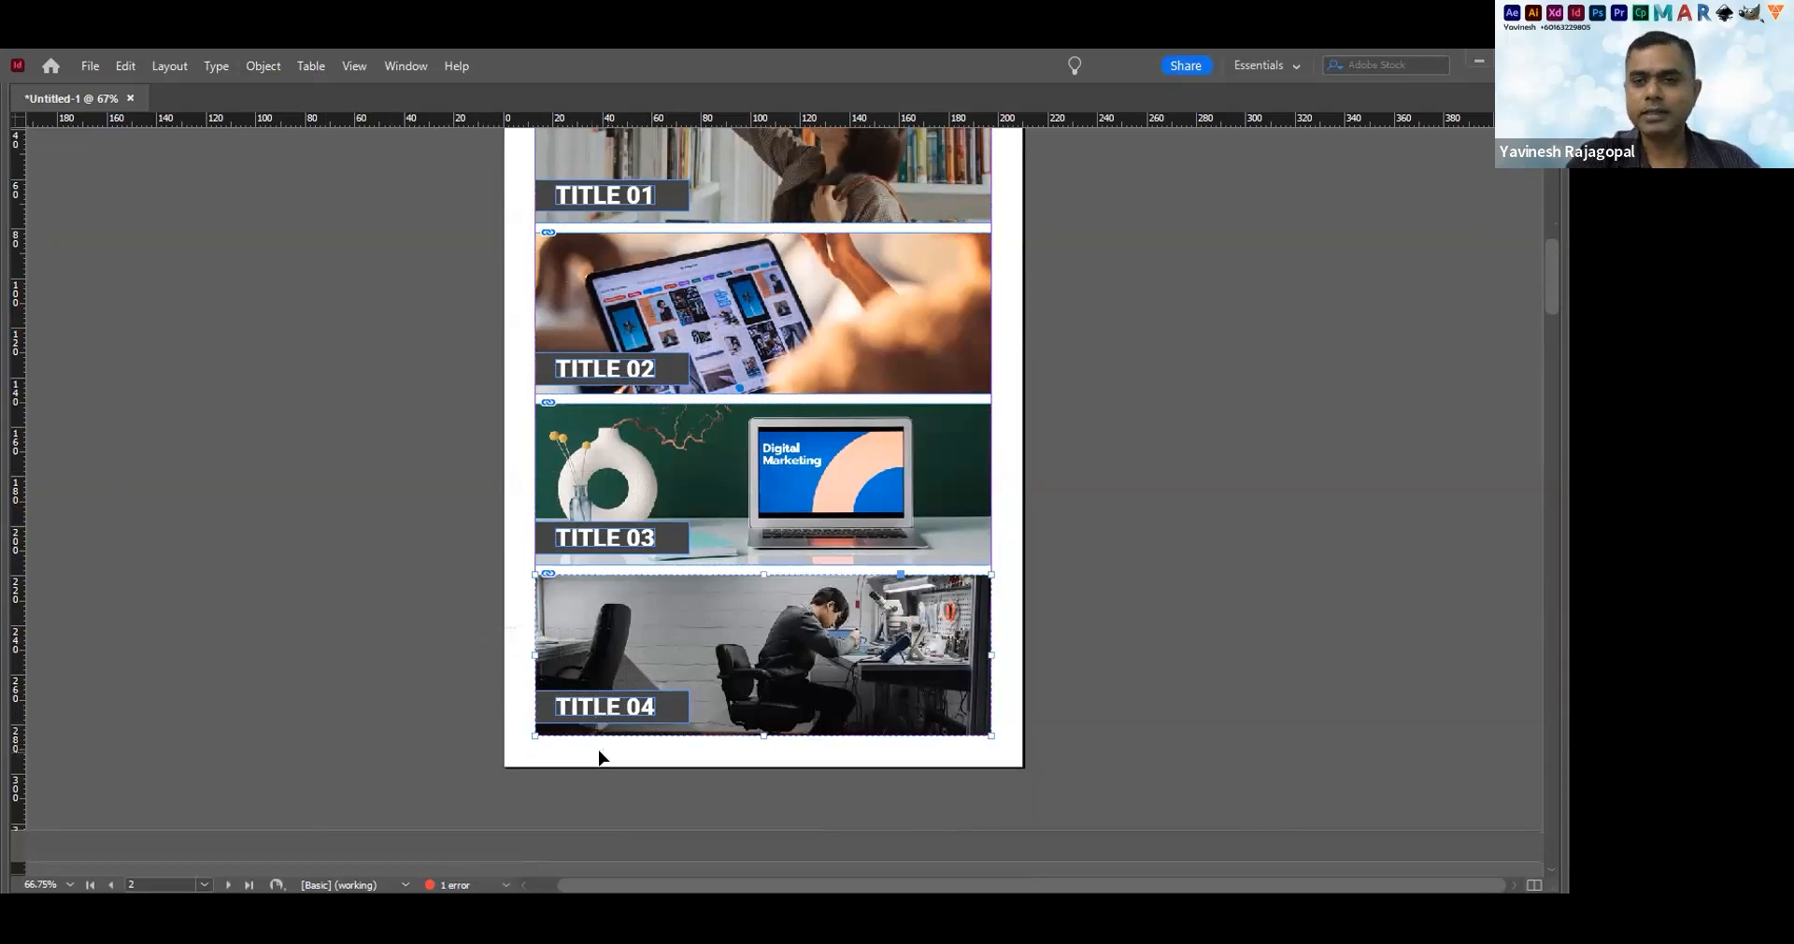
left_click(325, 499)
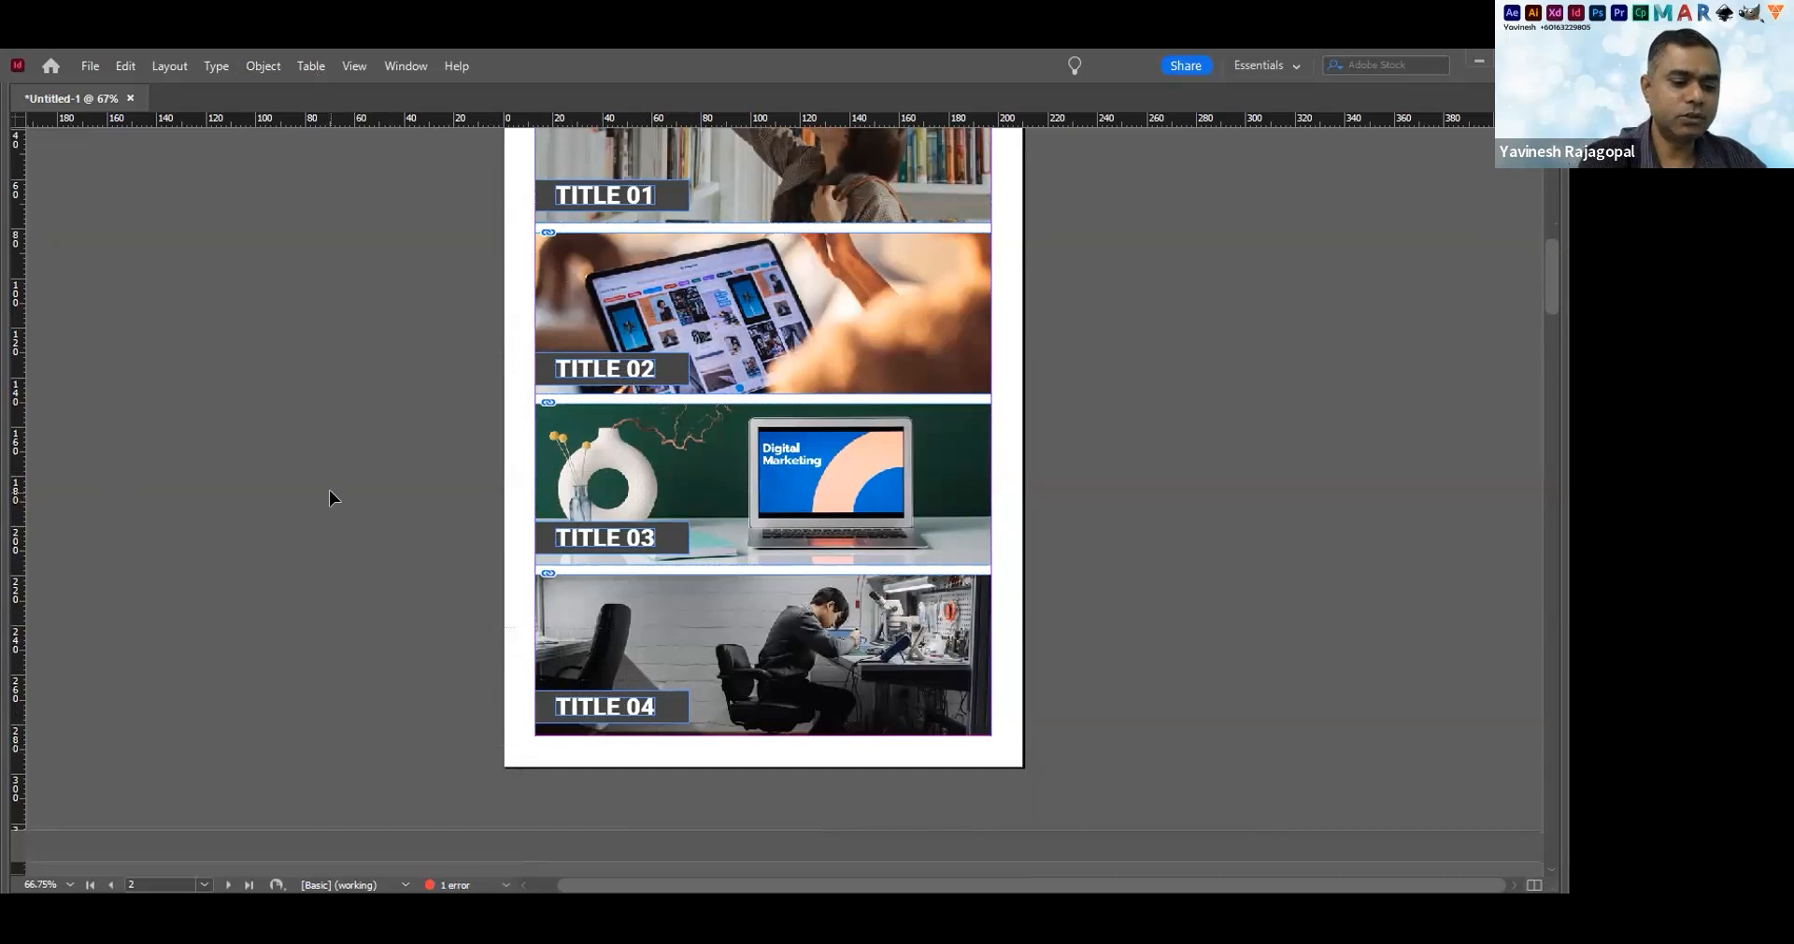
Show the document's page thumbnails and go to the article text on page 3
key("F12")
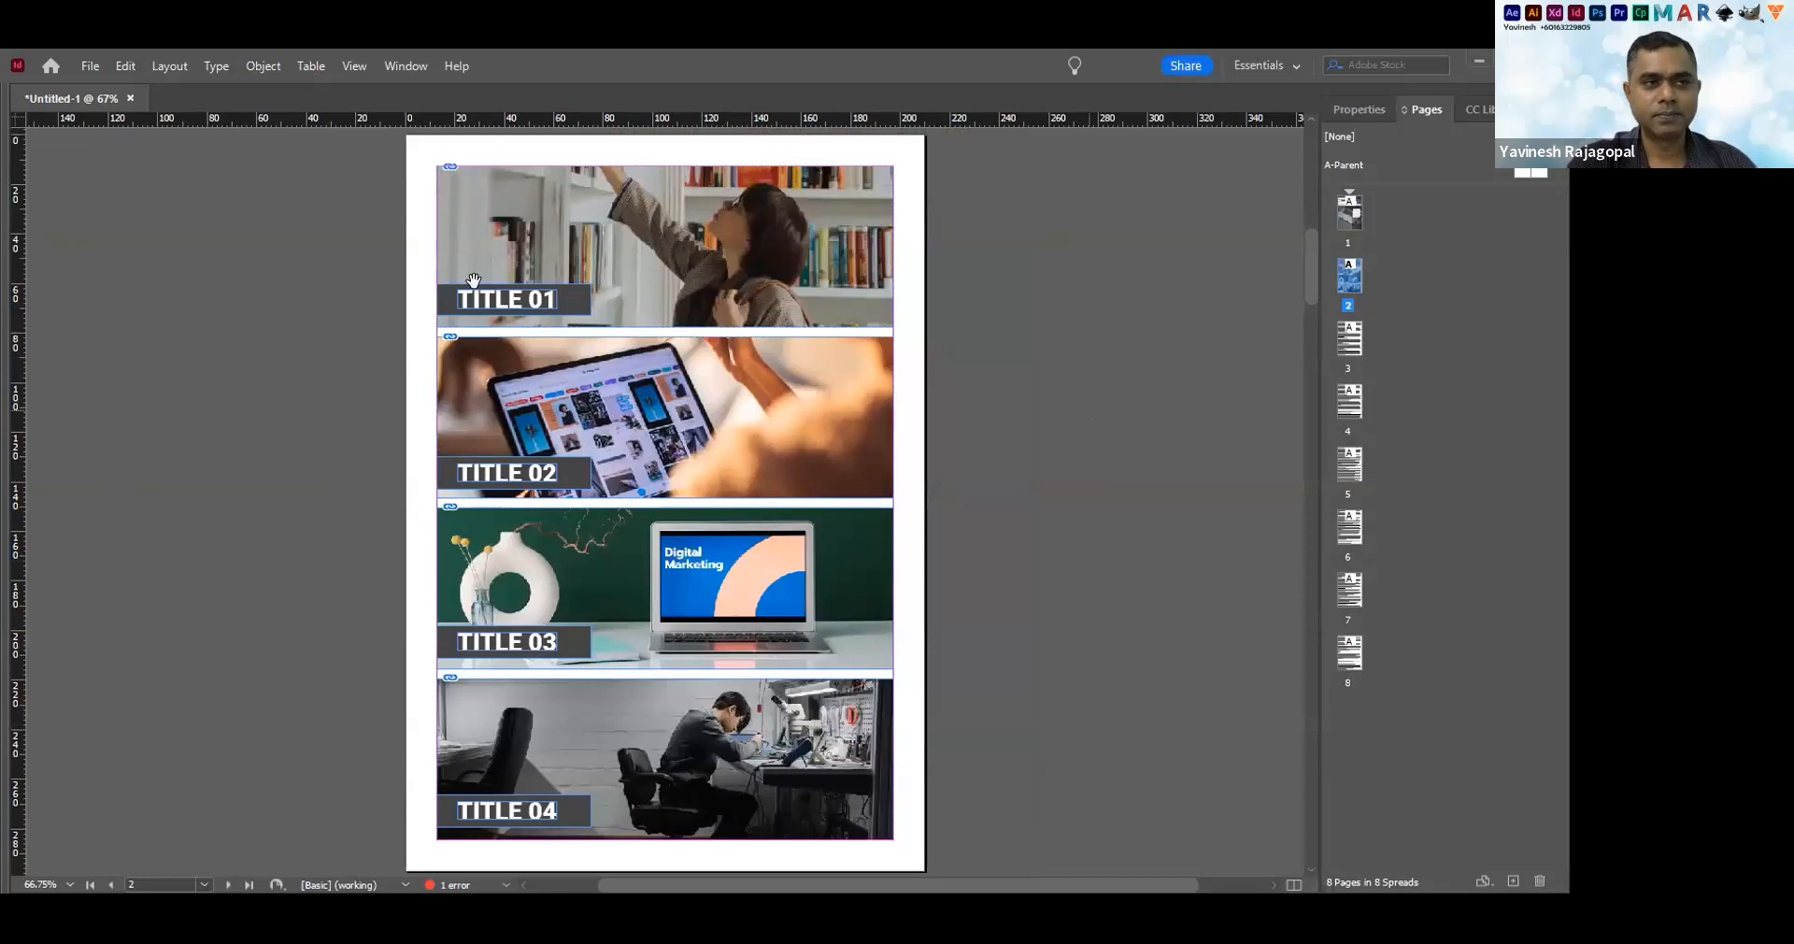
scroll(519, 326, "down", 1)
scroll(474, 273, "down", 6)
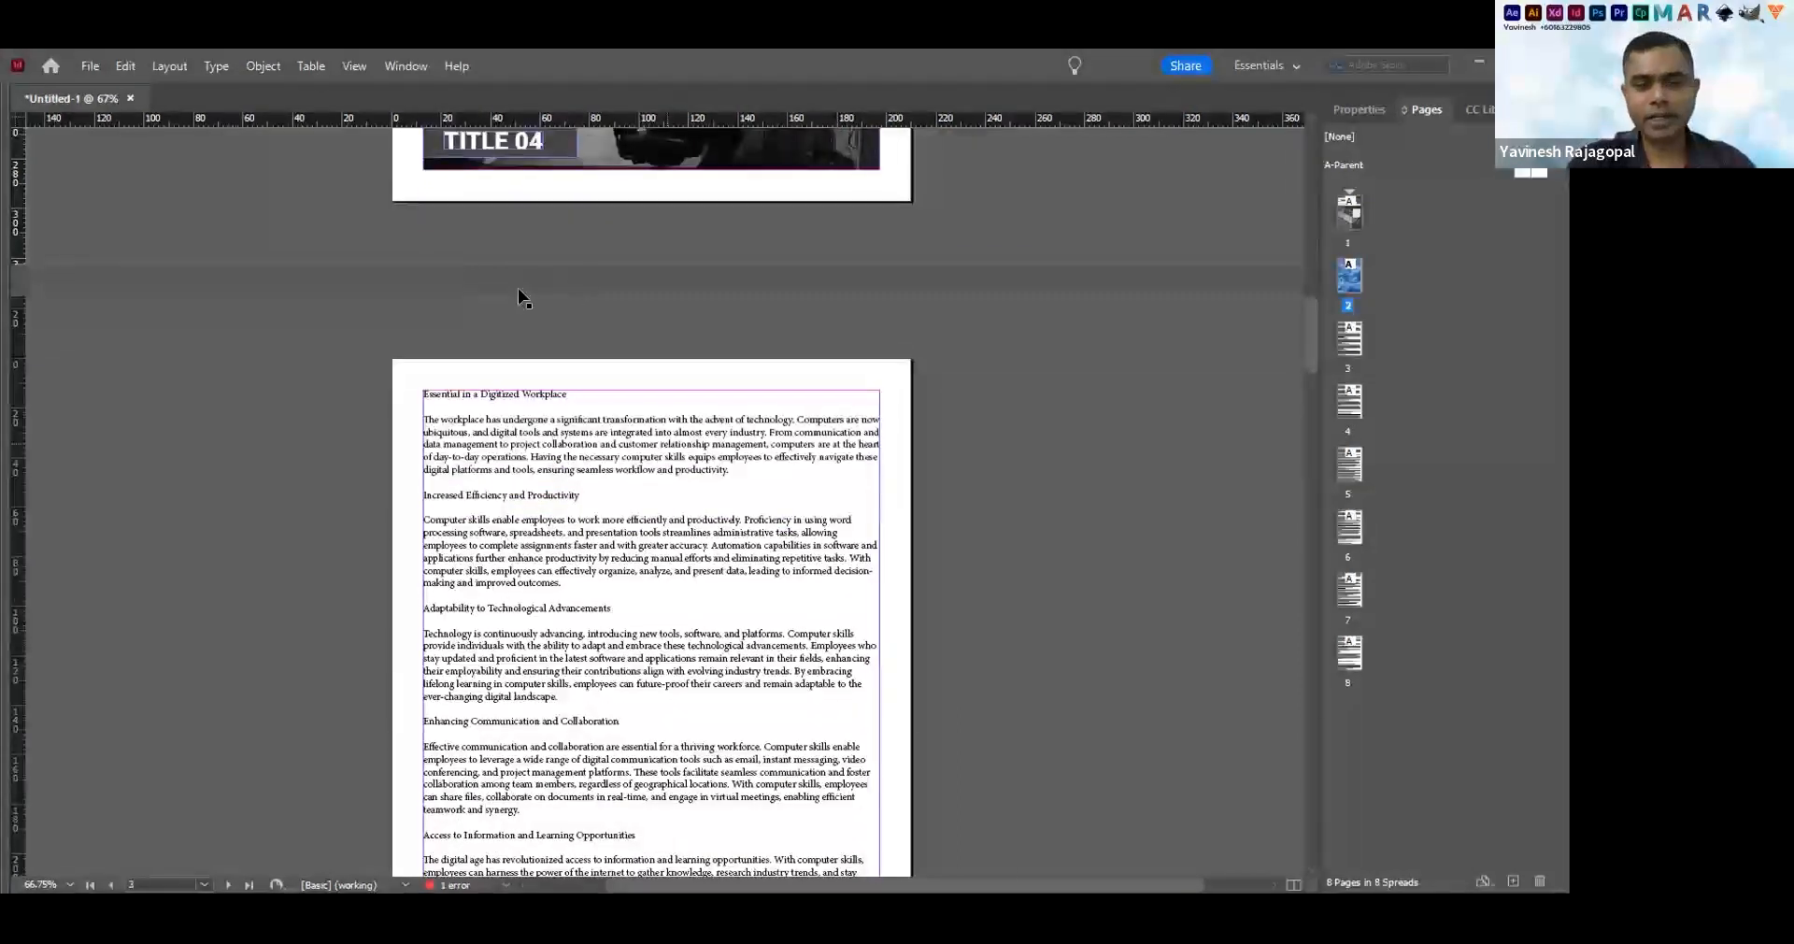
scroll(528, 275, "down", 1)
Enlarge the heading "Essential in a Digitized Workplace" on page 3 by a few size increments
triple_click(530, 265)
key("ctrl+shift+period")
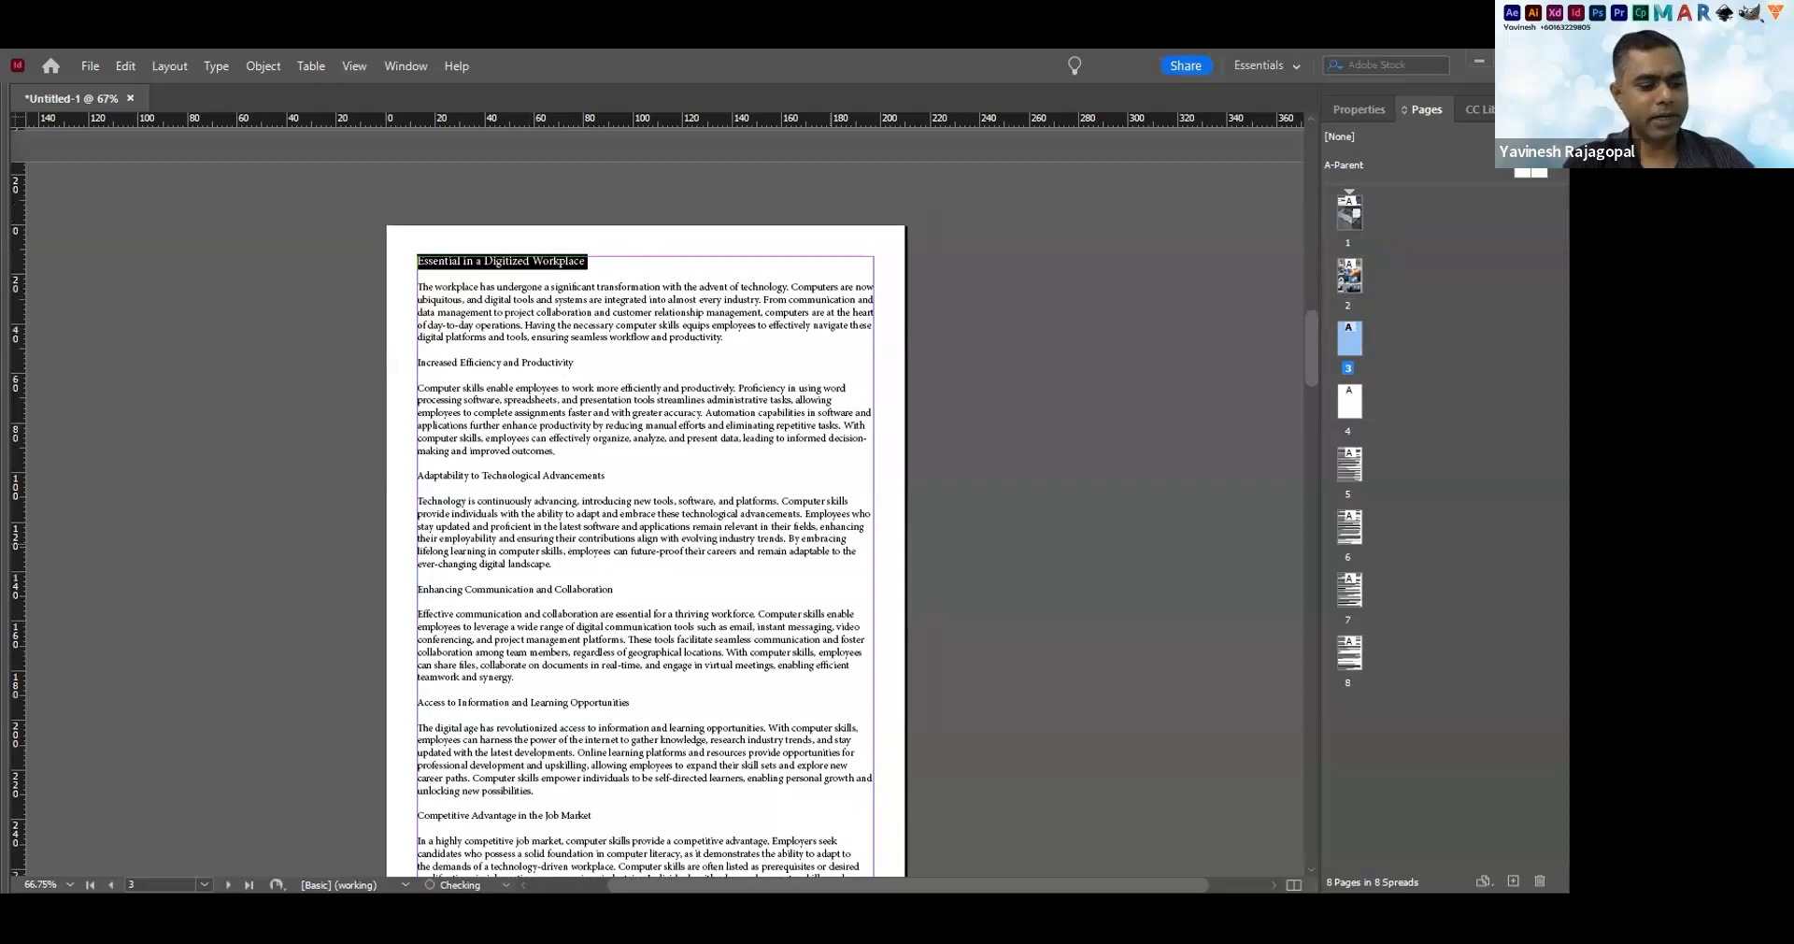
key("ctrl+shift+period")
key("ctrl+shift+period")
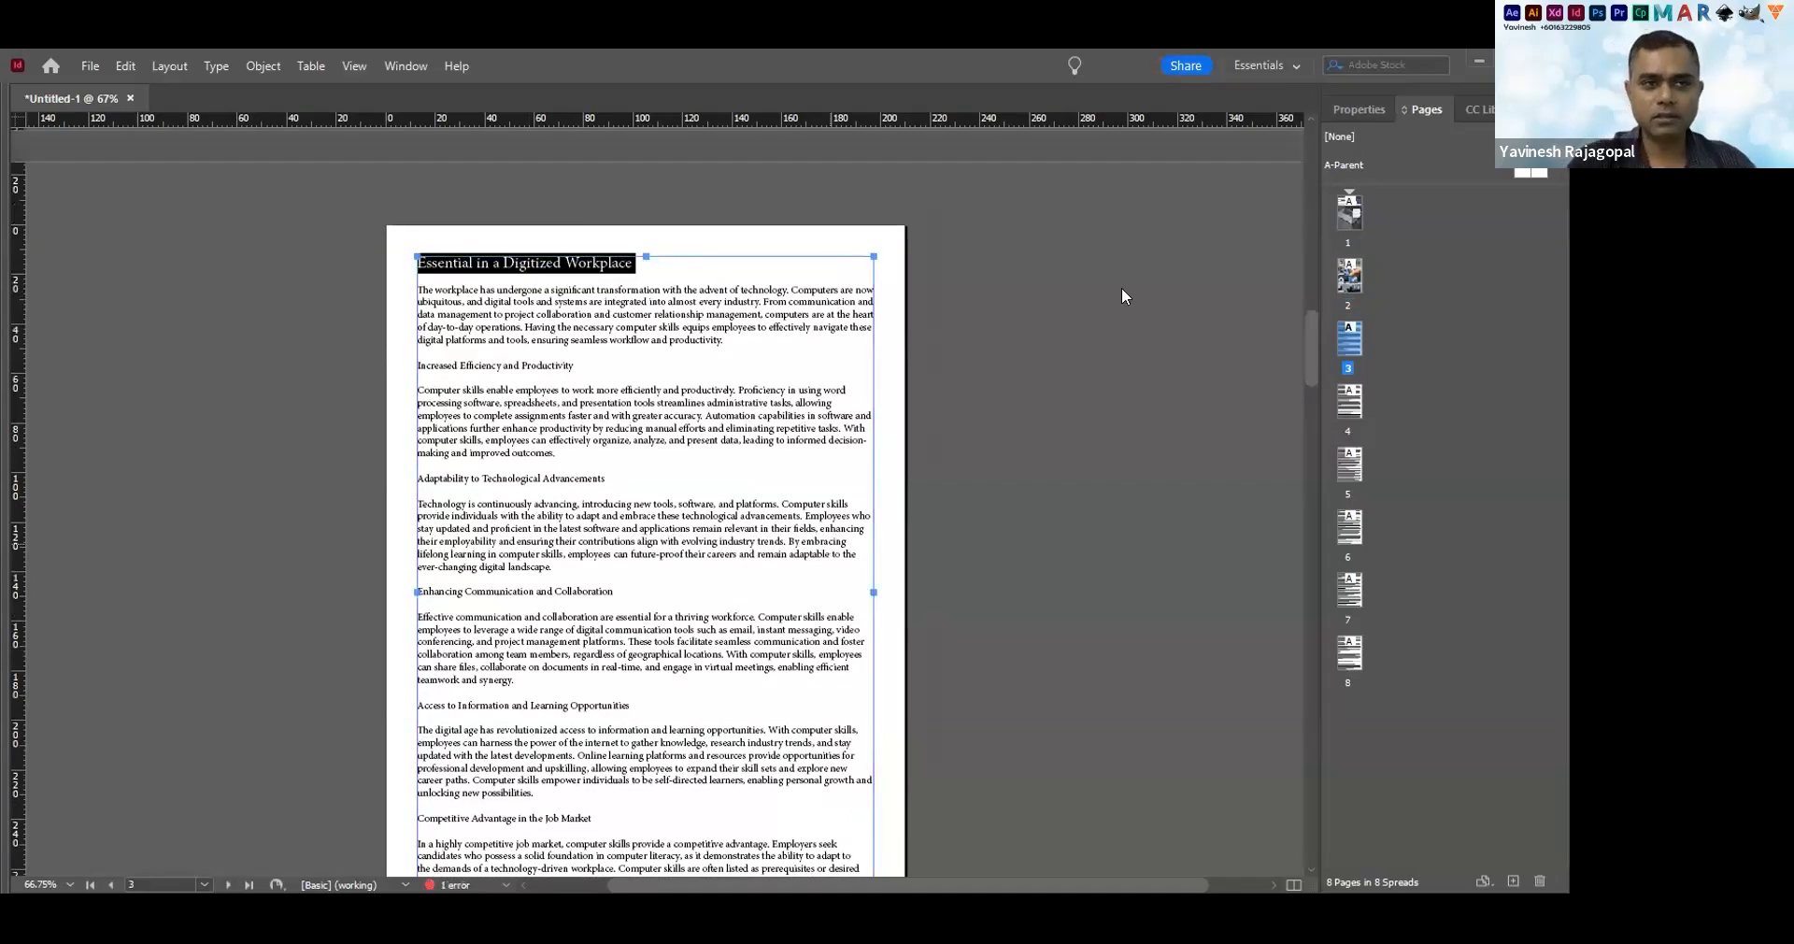
Set the whole article text to Arial Regular at 11 pt
key("ctrl+a")
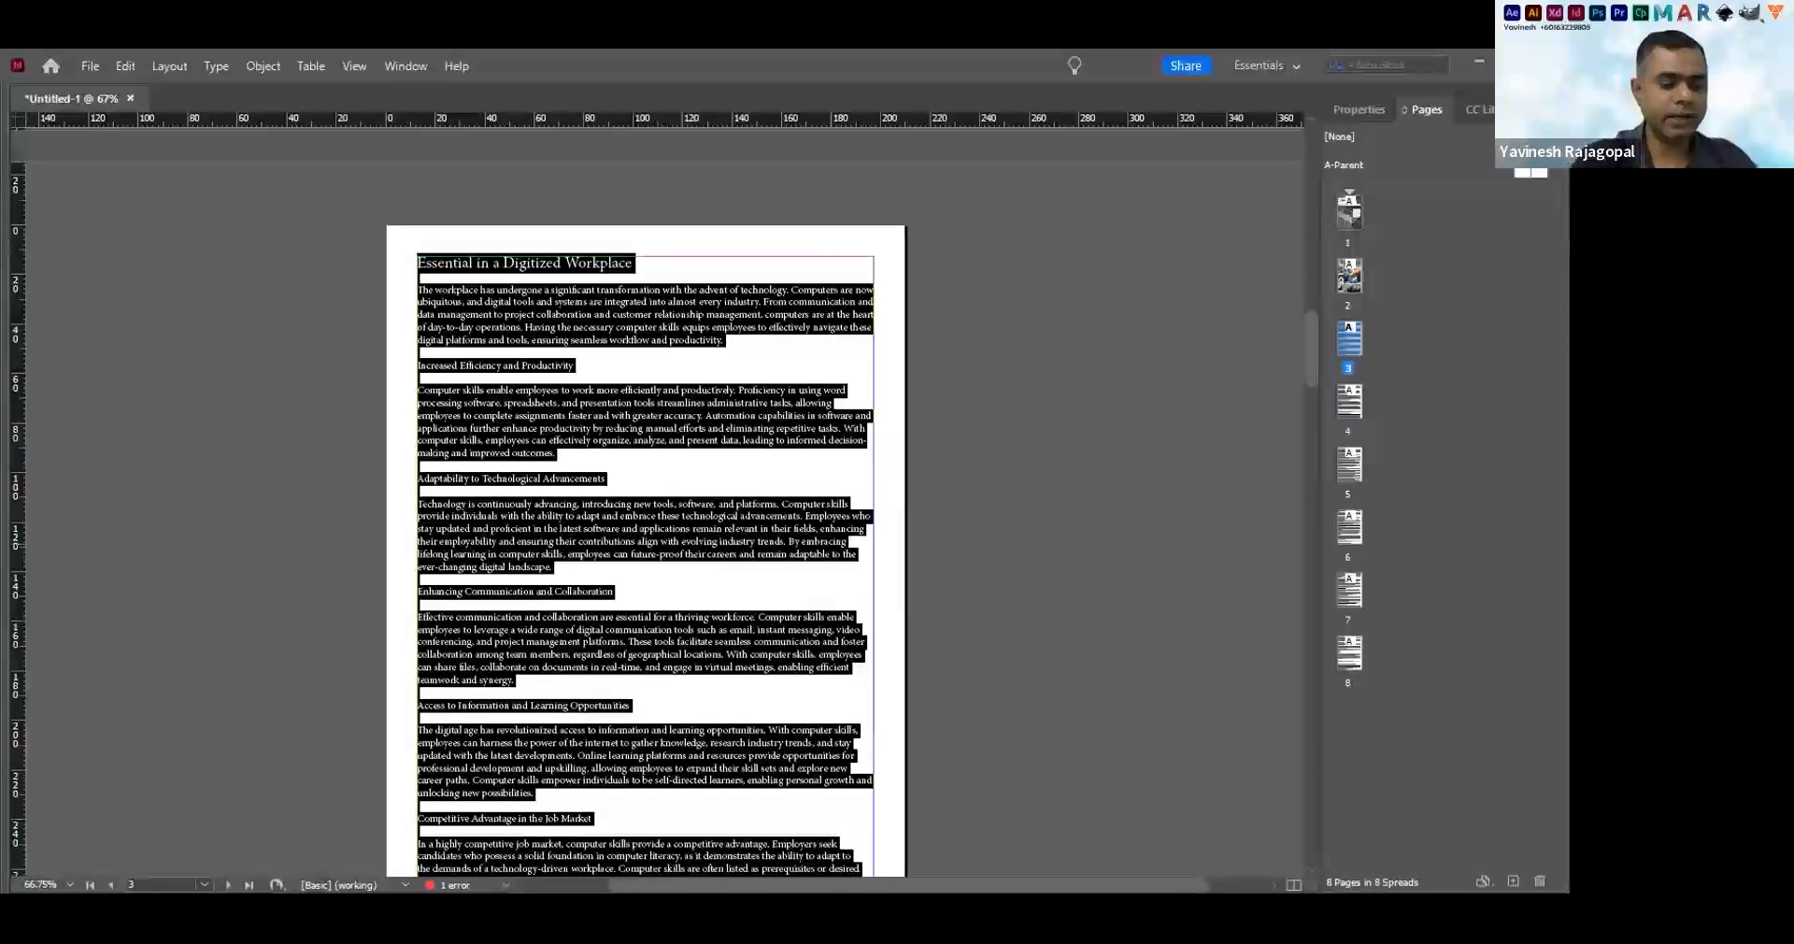
key("ctrl+t")
type("arial")
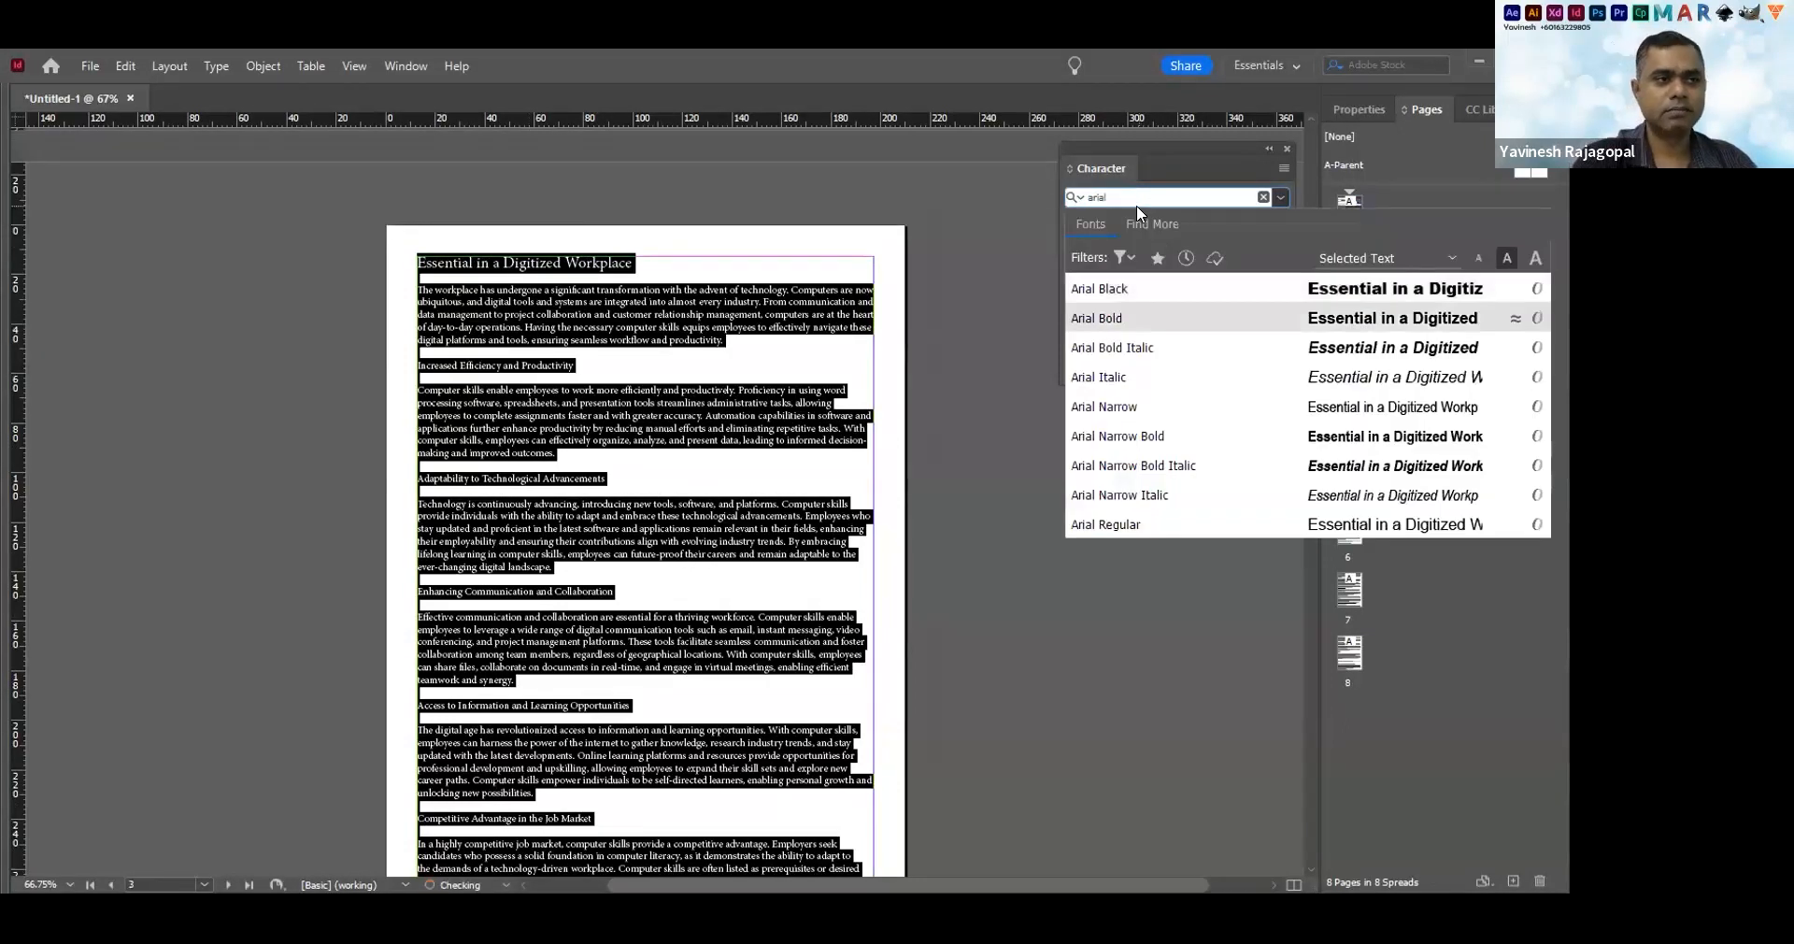
key("Down")
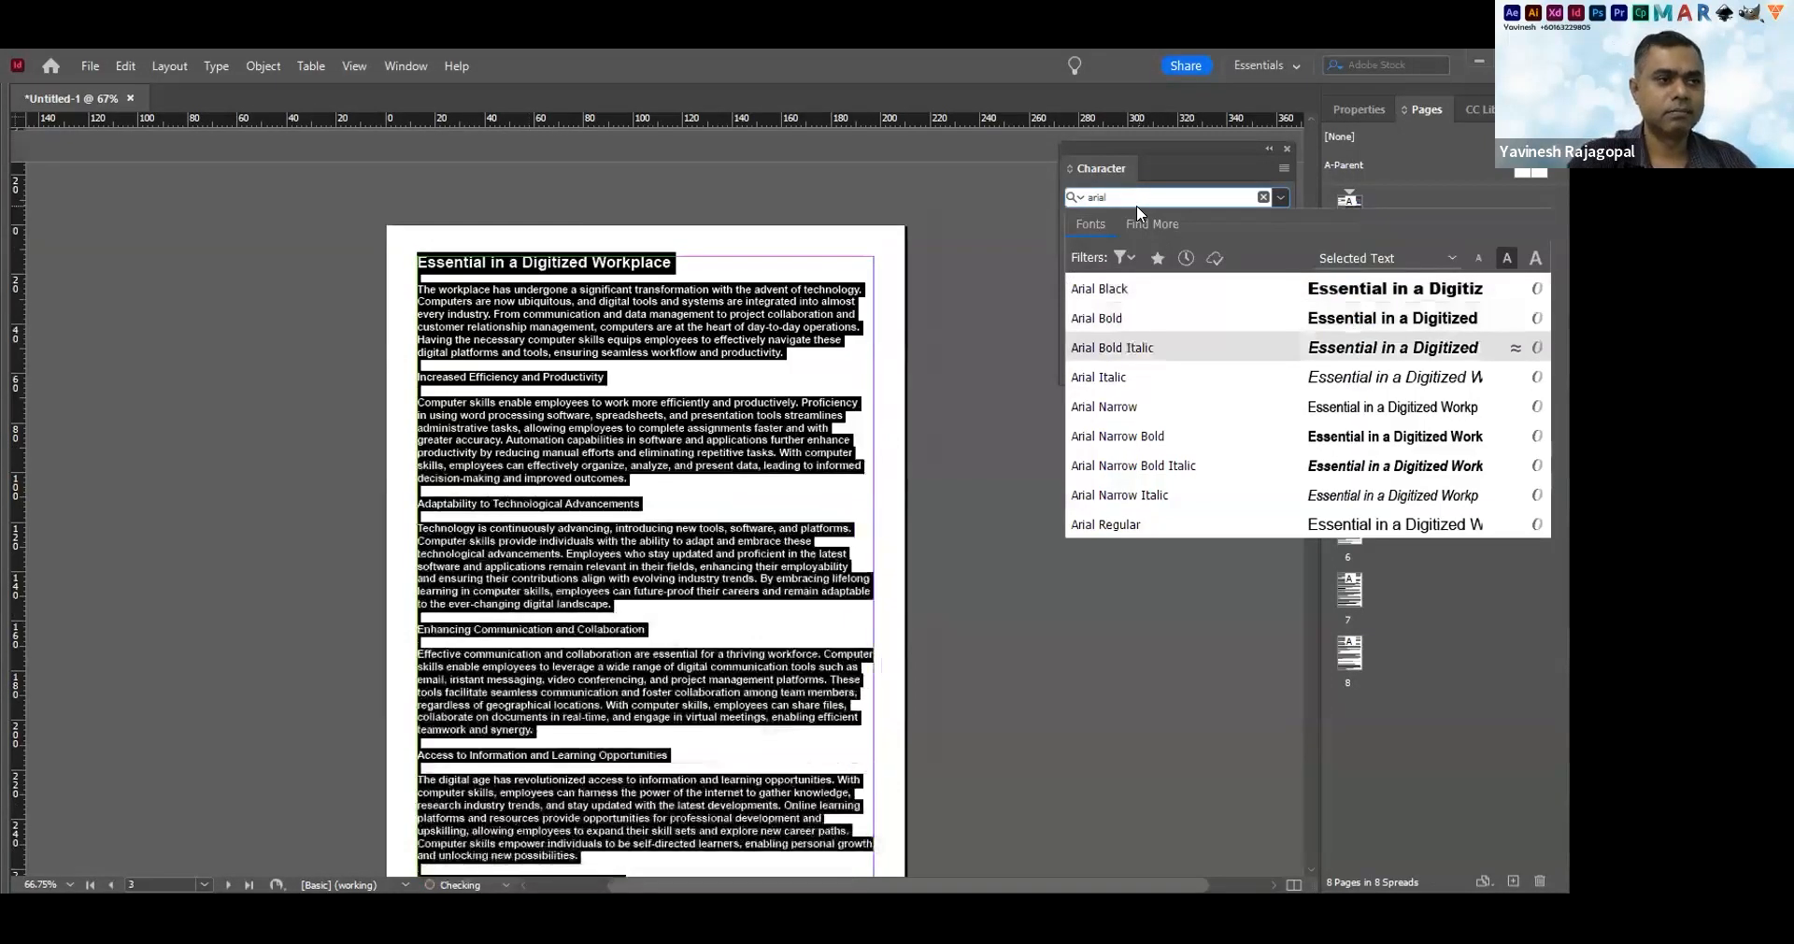
key("Down")
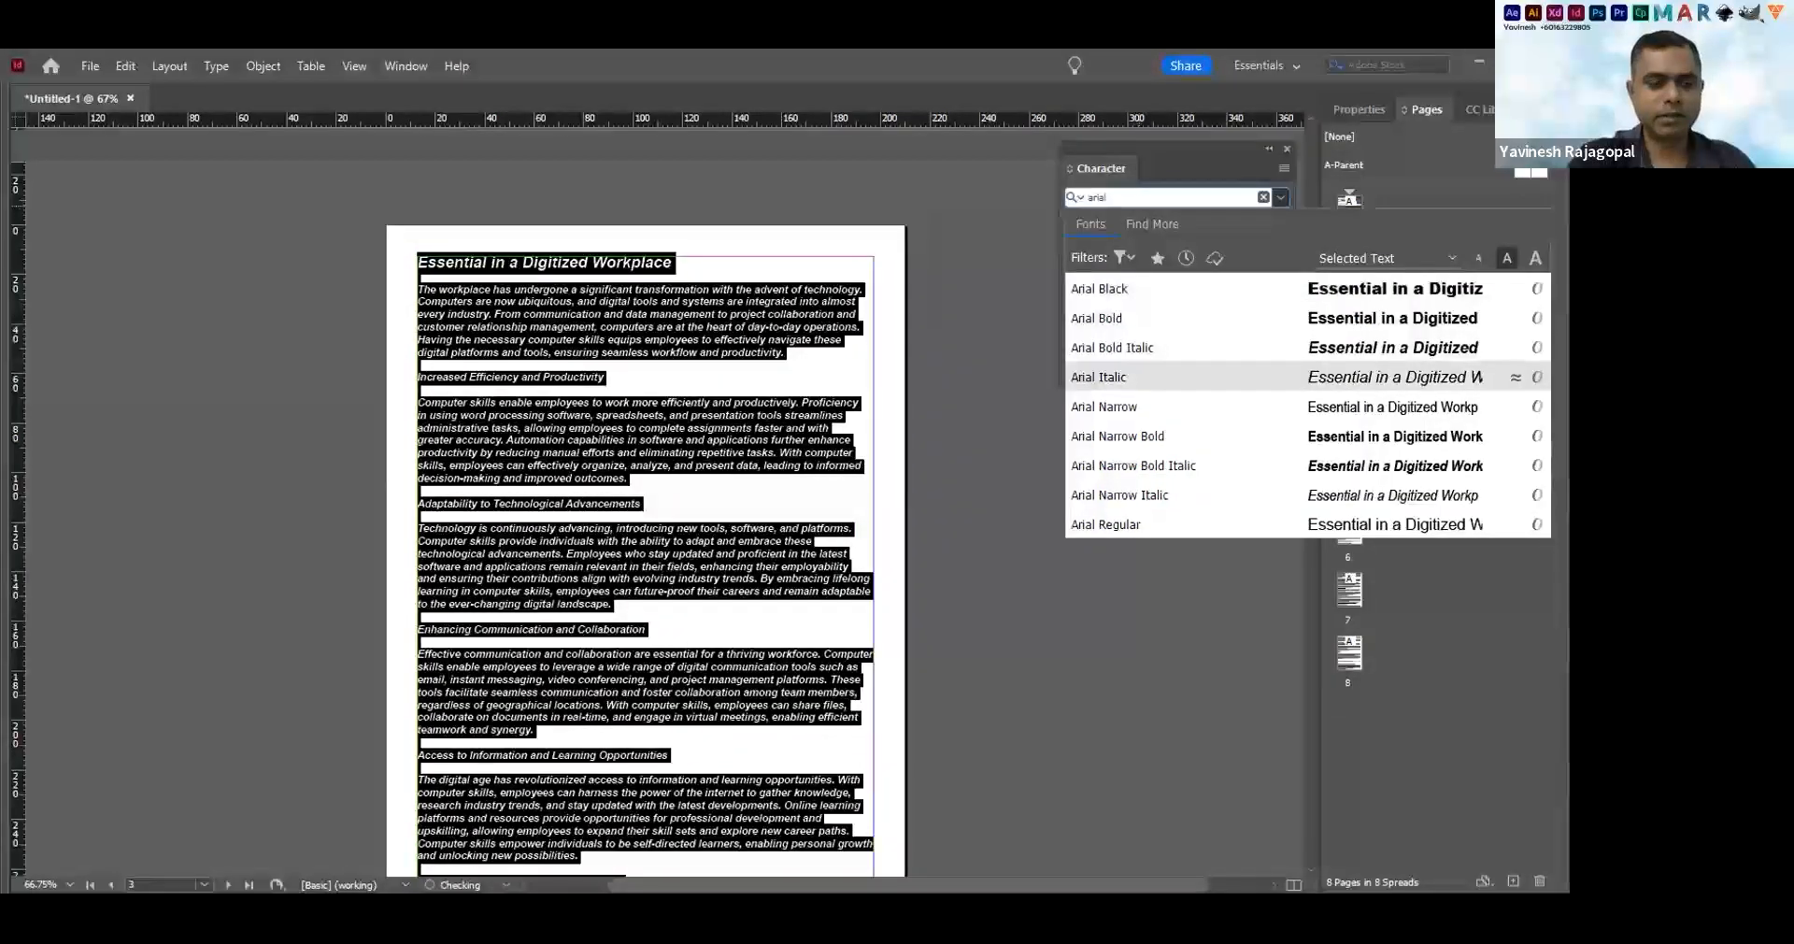
key("Down")
key("Down")
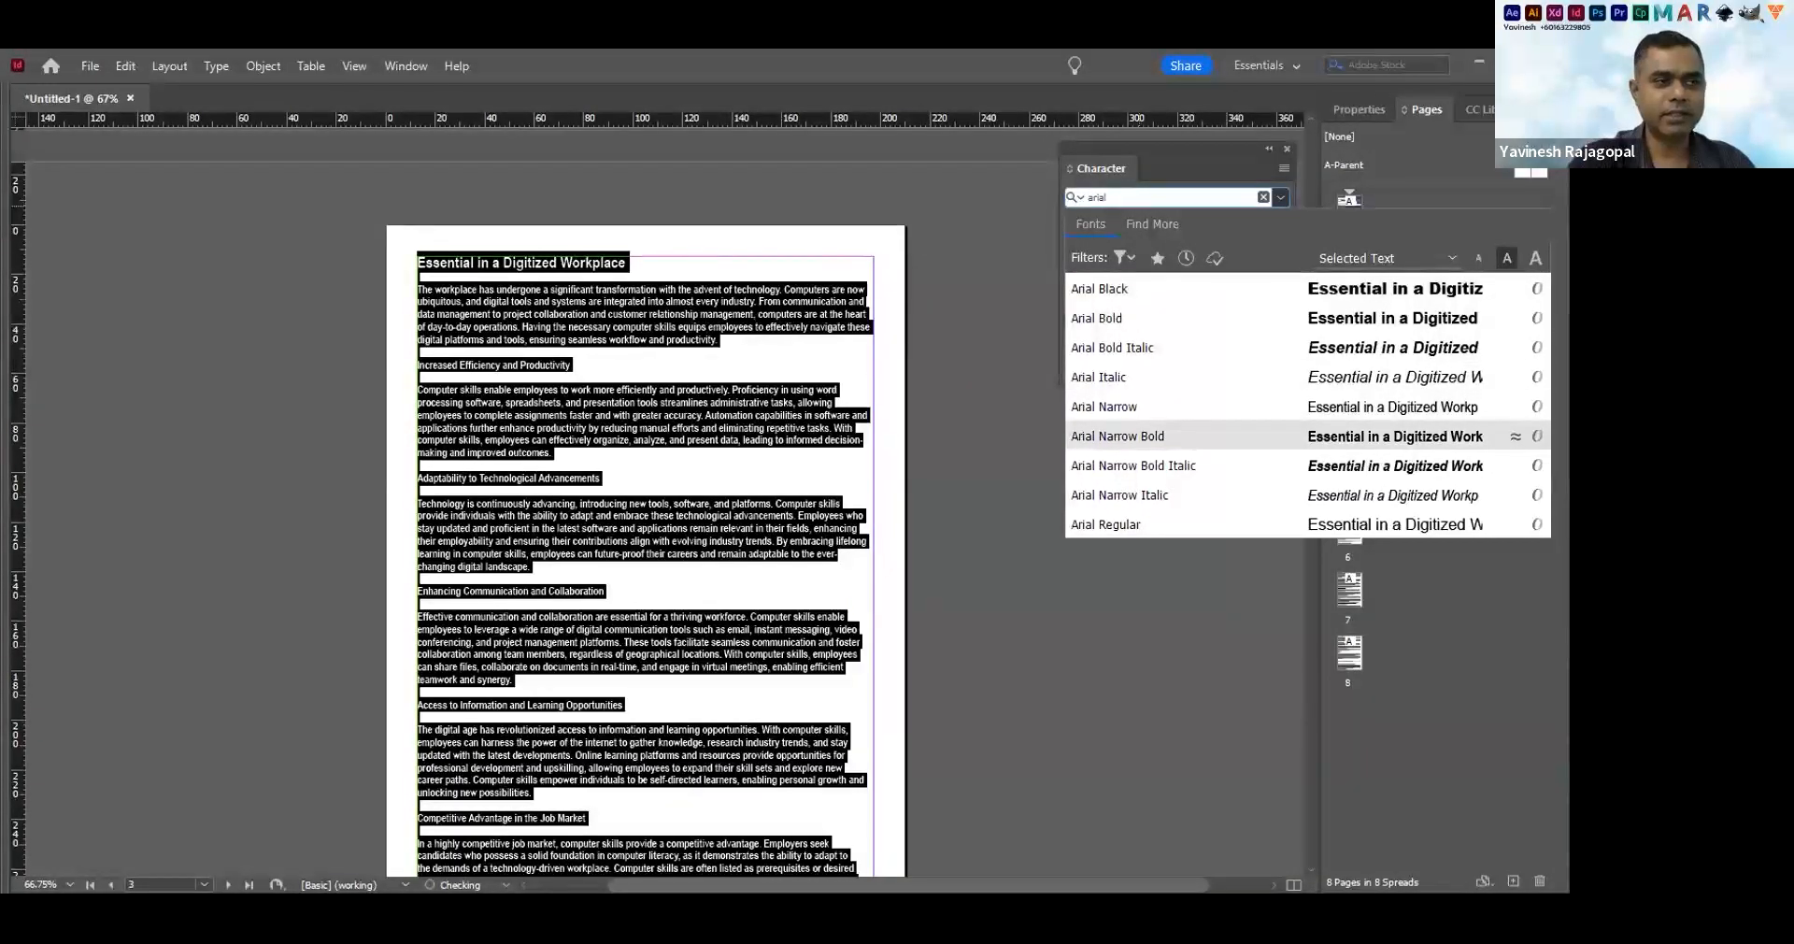
key("Escape")
Format the heading "Essential in a Digitized Workplace" in Arial Black at 20 pt
triple_click(574, 257)
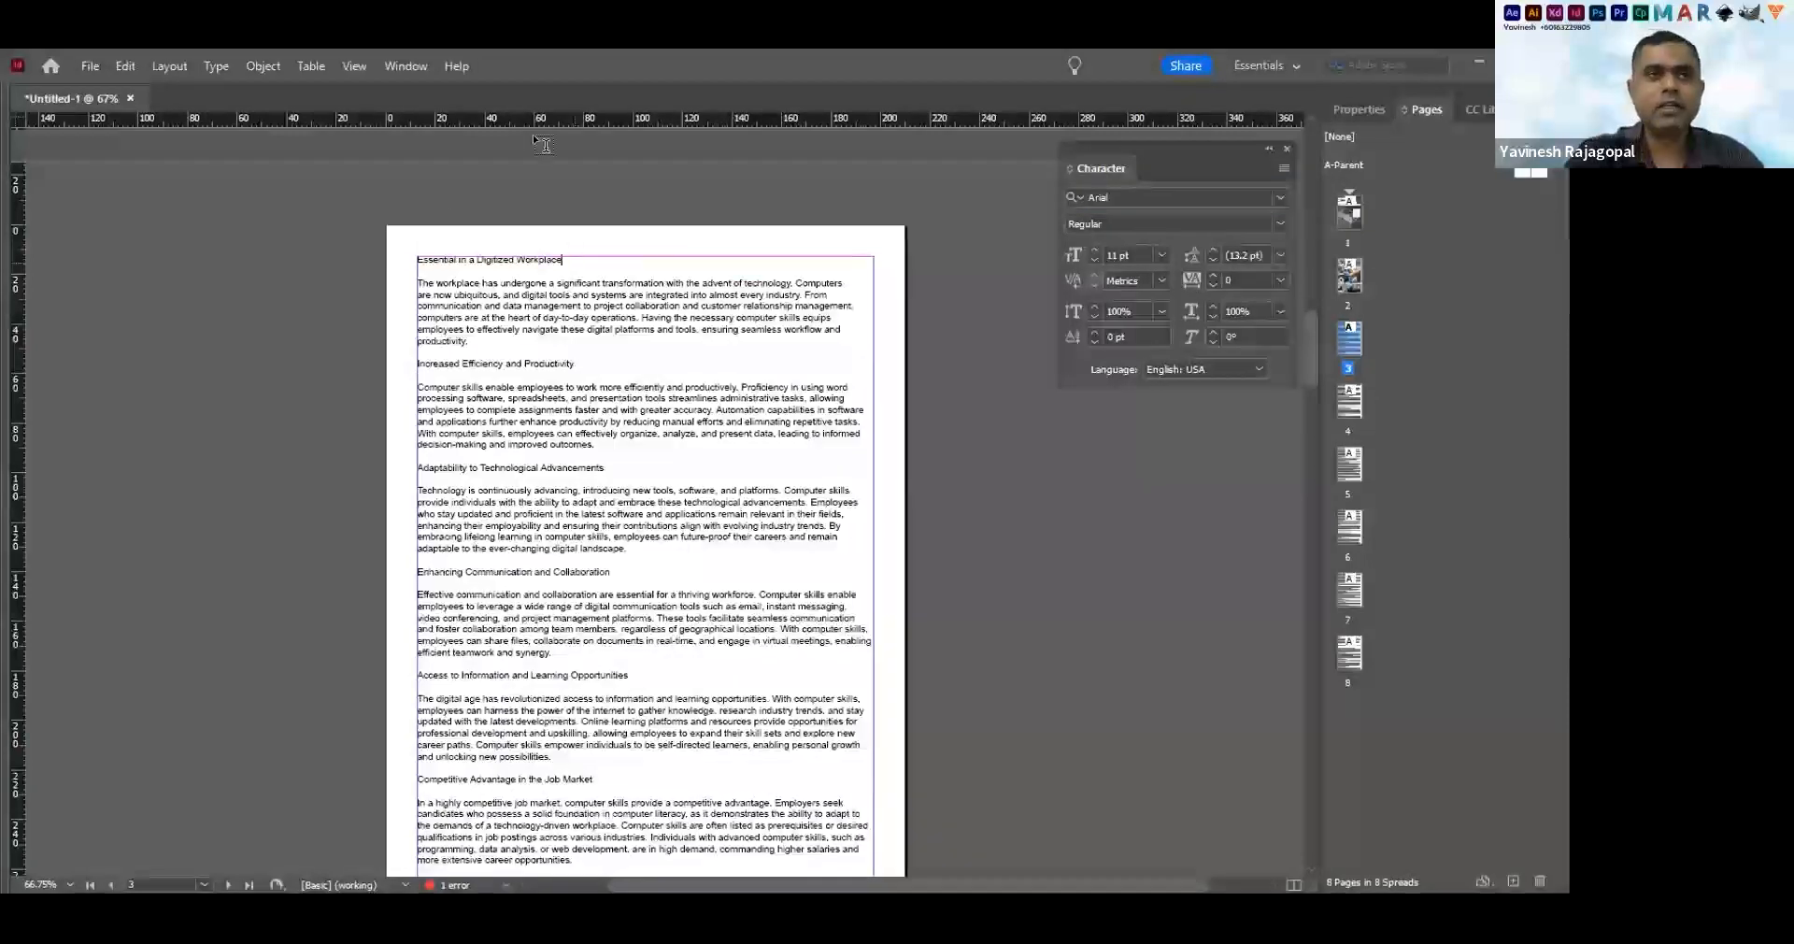
left_click(1133, 223)
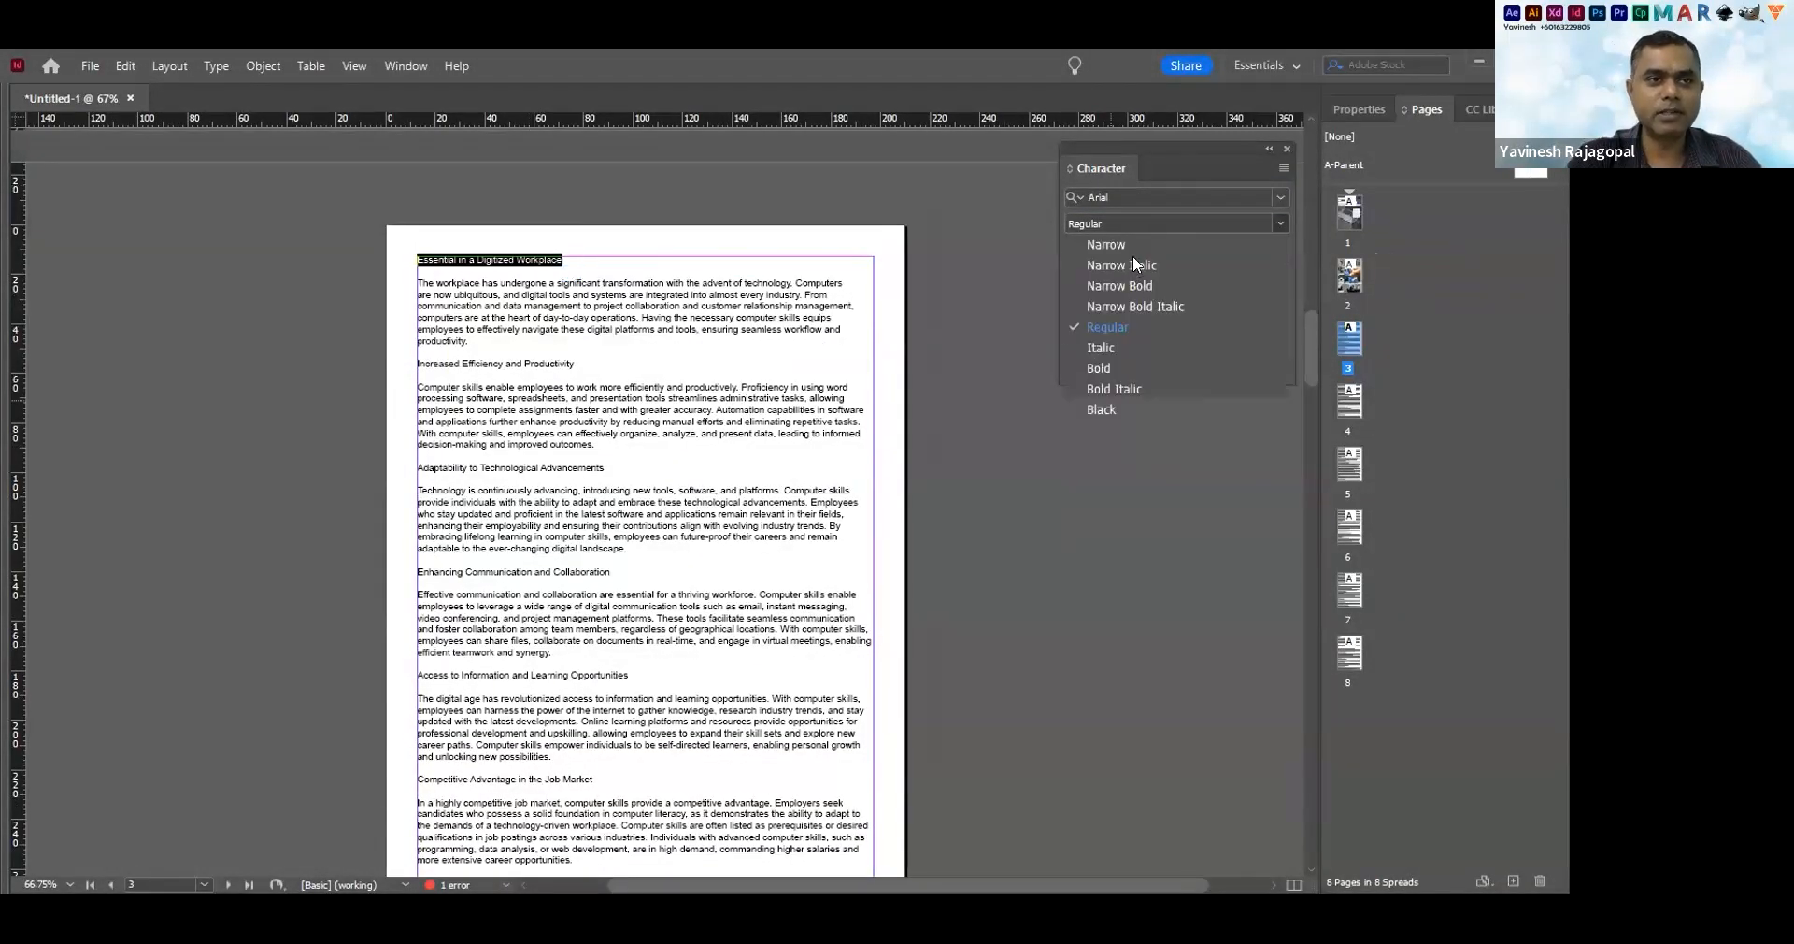
left_click(1133, 412)
left_click(1134, 253)
type("20")
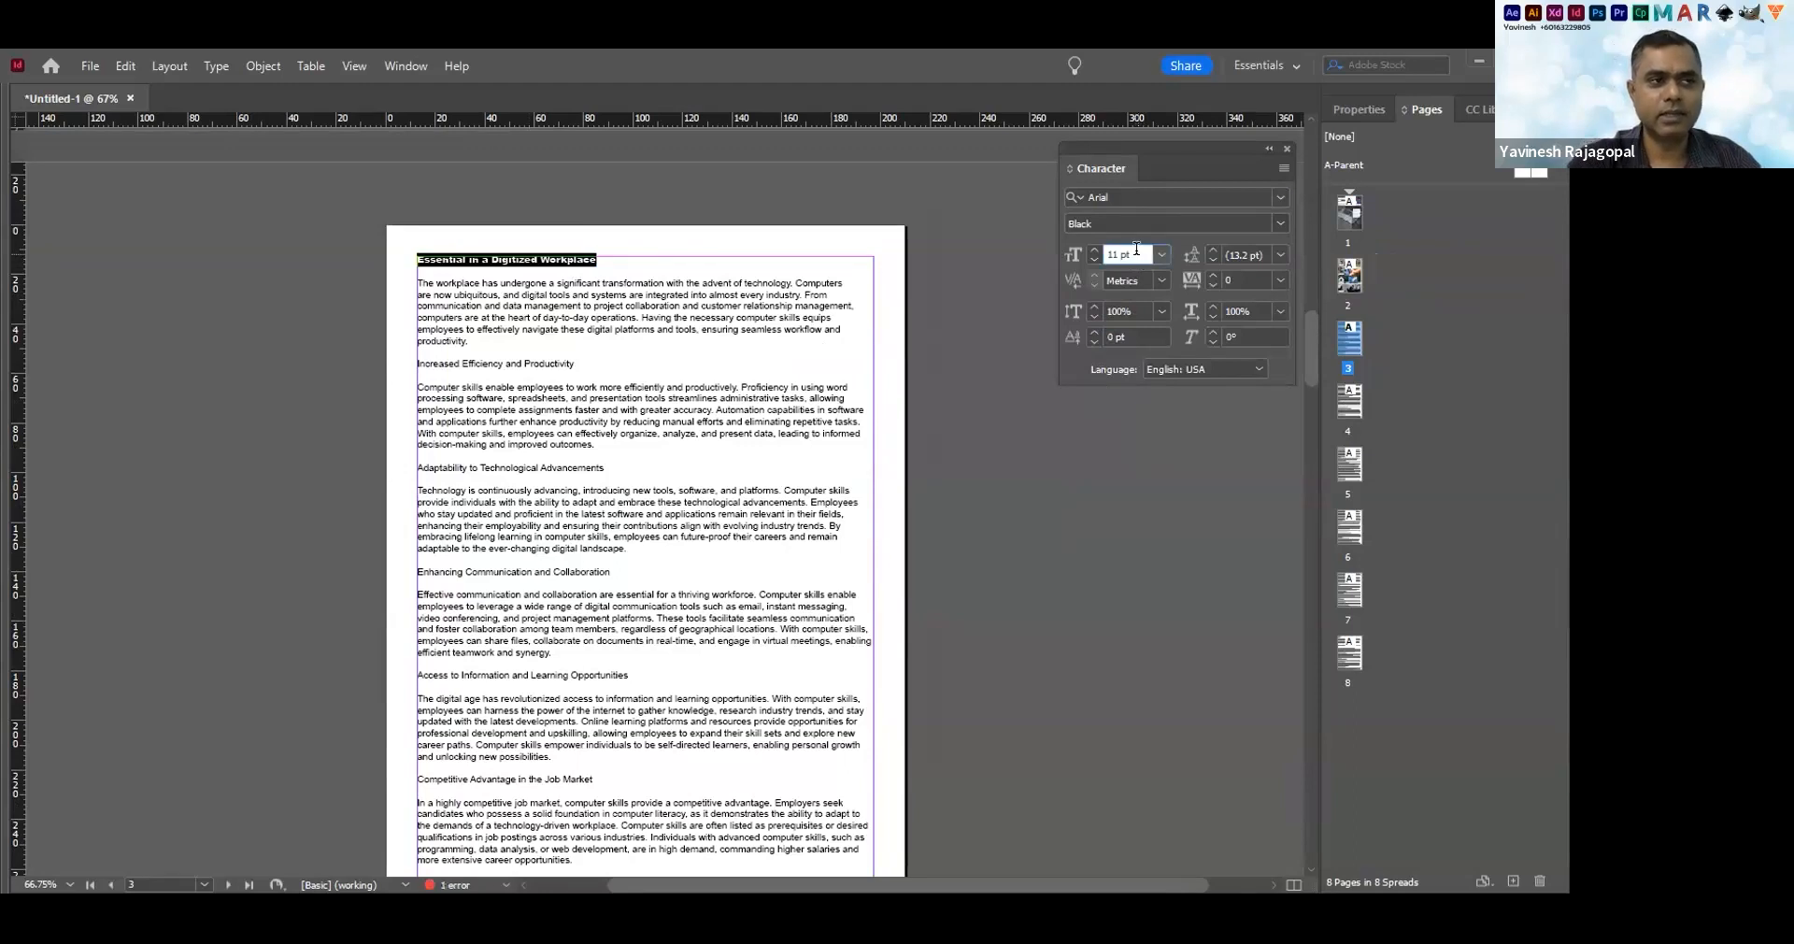
key("Return")
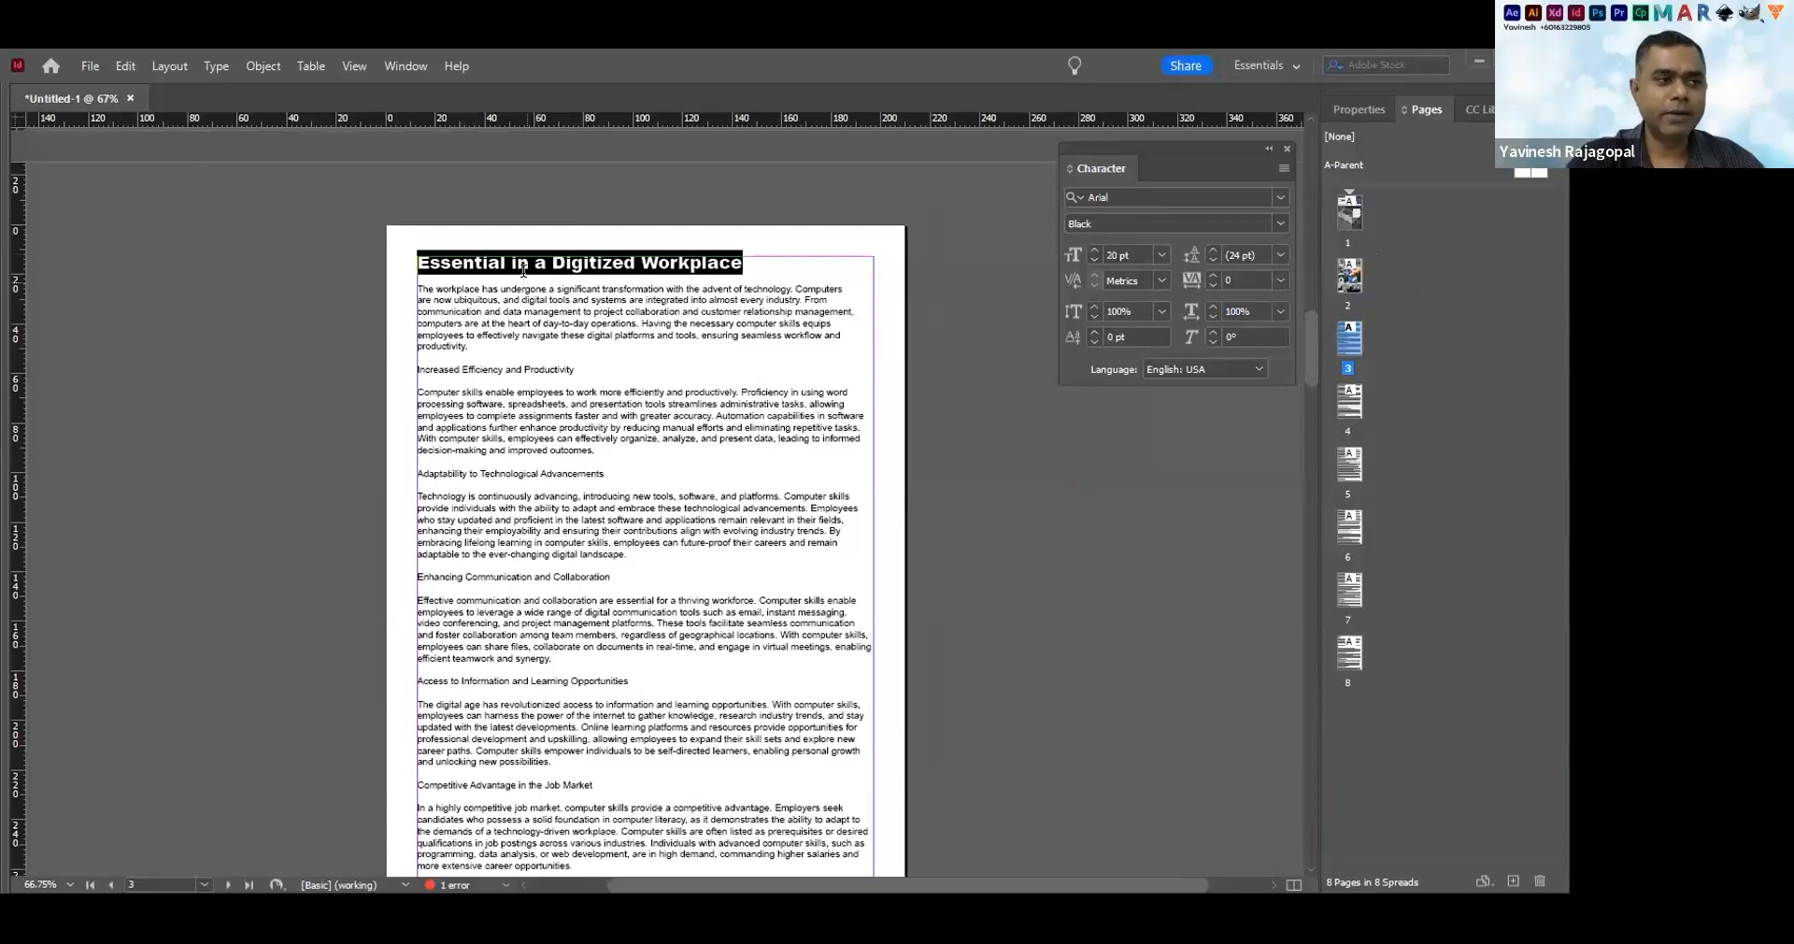
Place the text cursor in the formatted heading on page 3 and bring up the document's paragraph styles
left_click(568, 256)
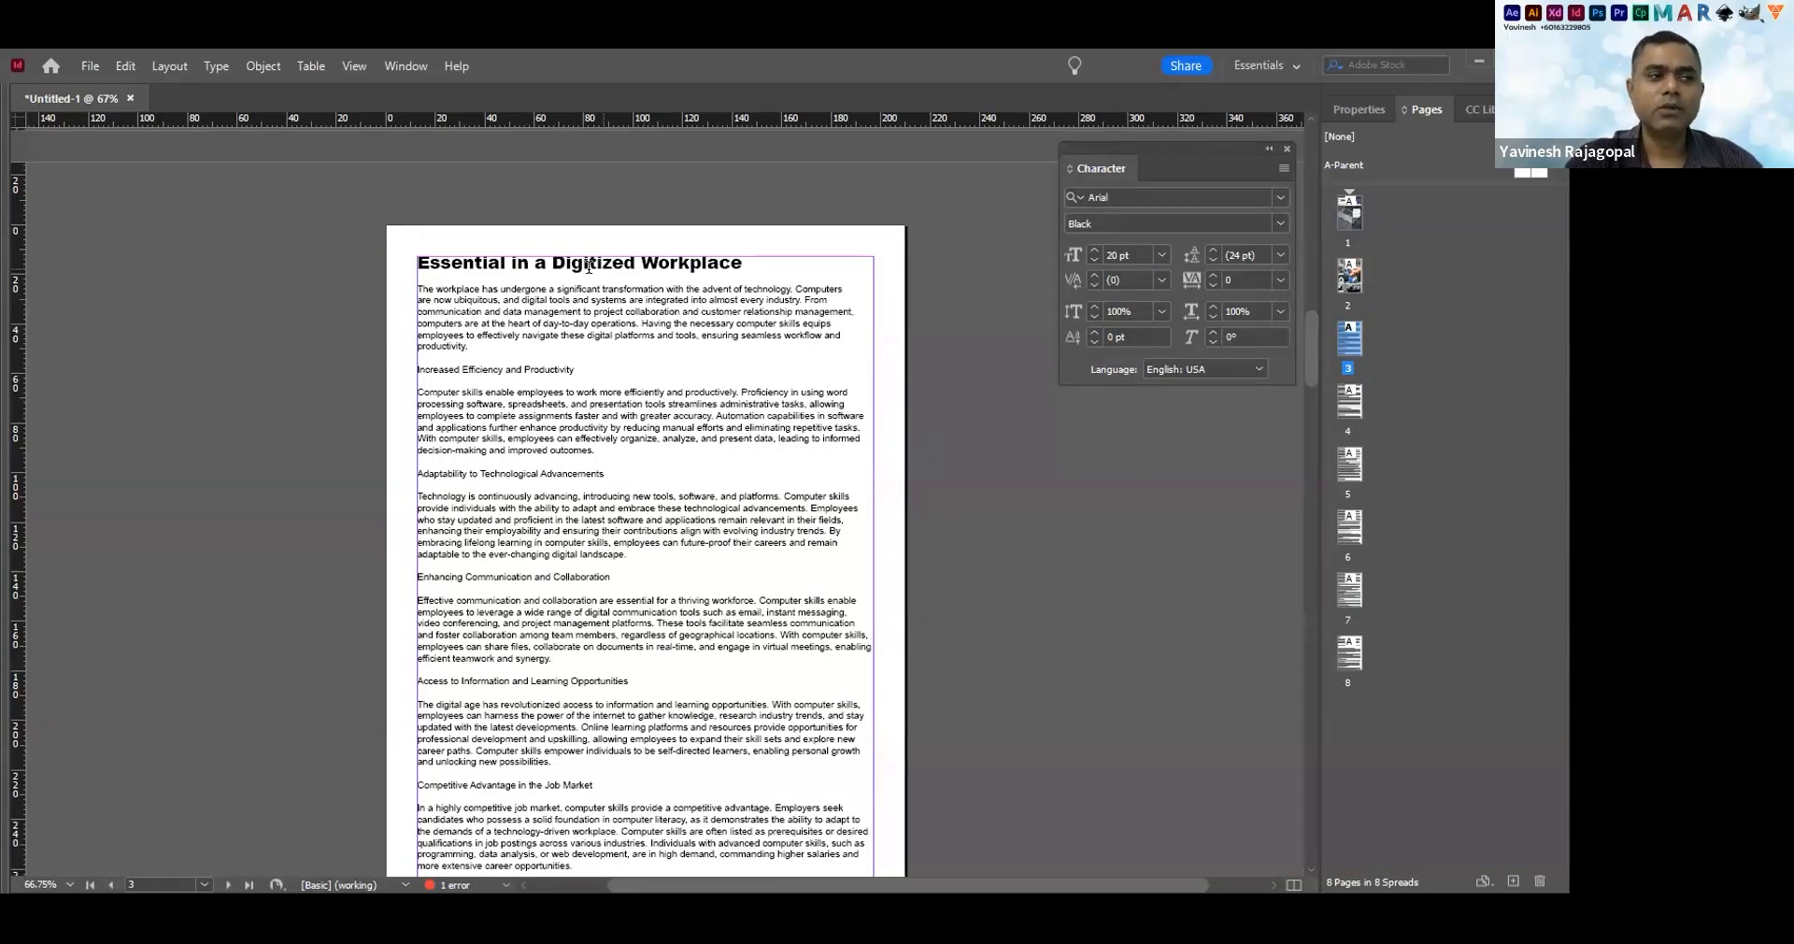
left_click(403, 67)
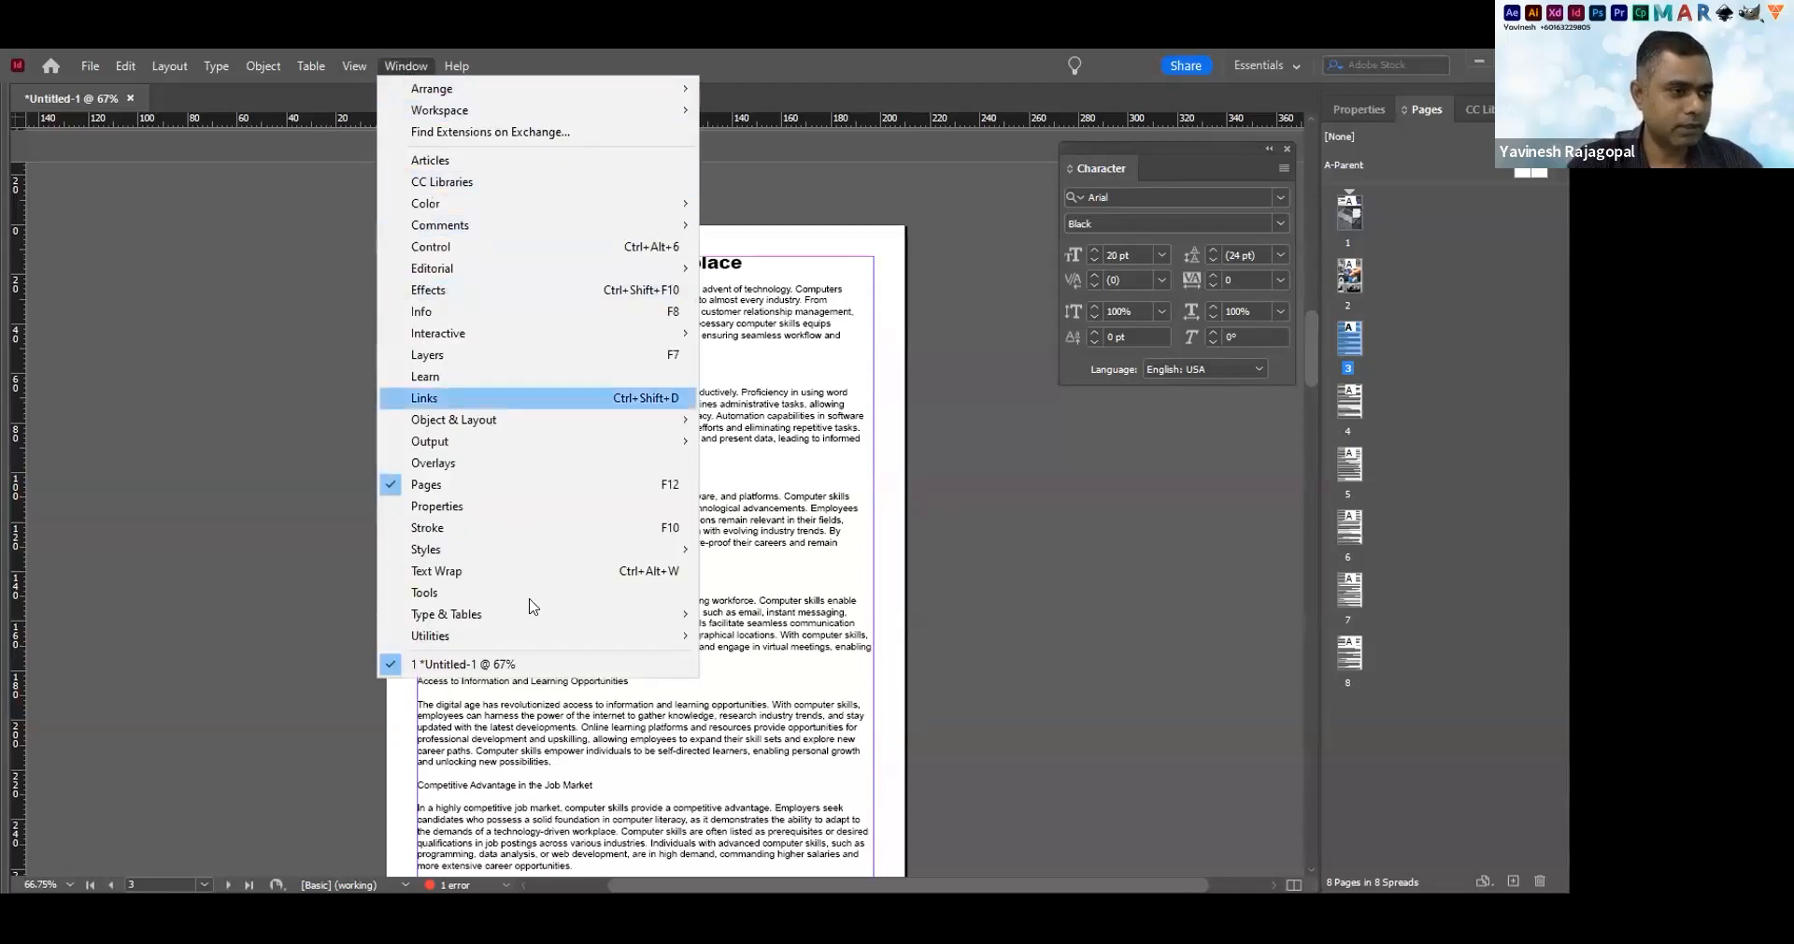
mouse_move(524, 617)
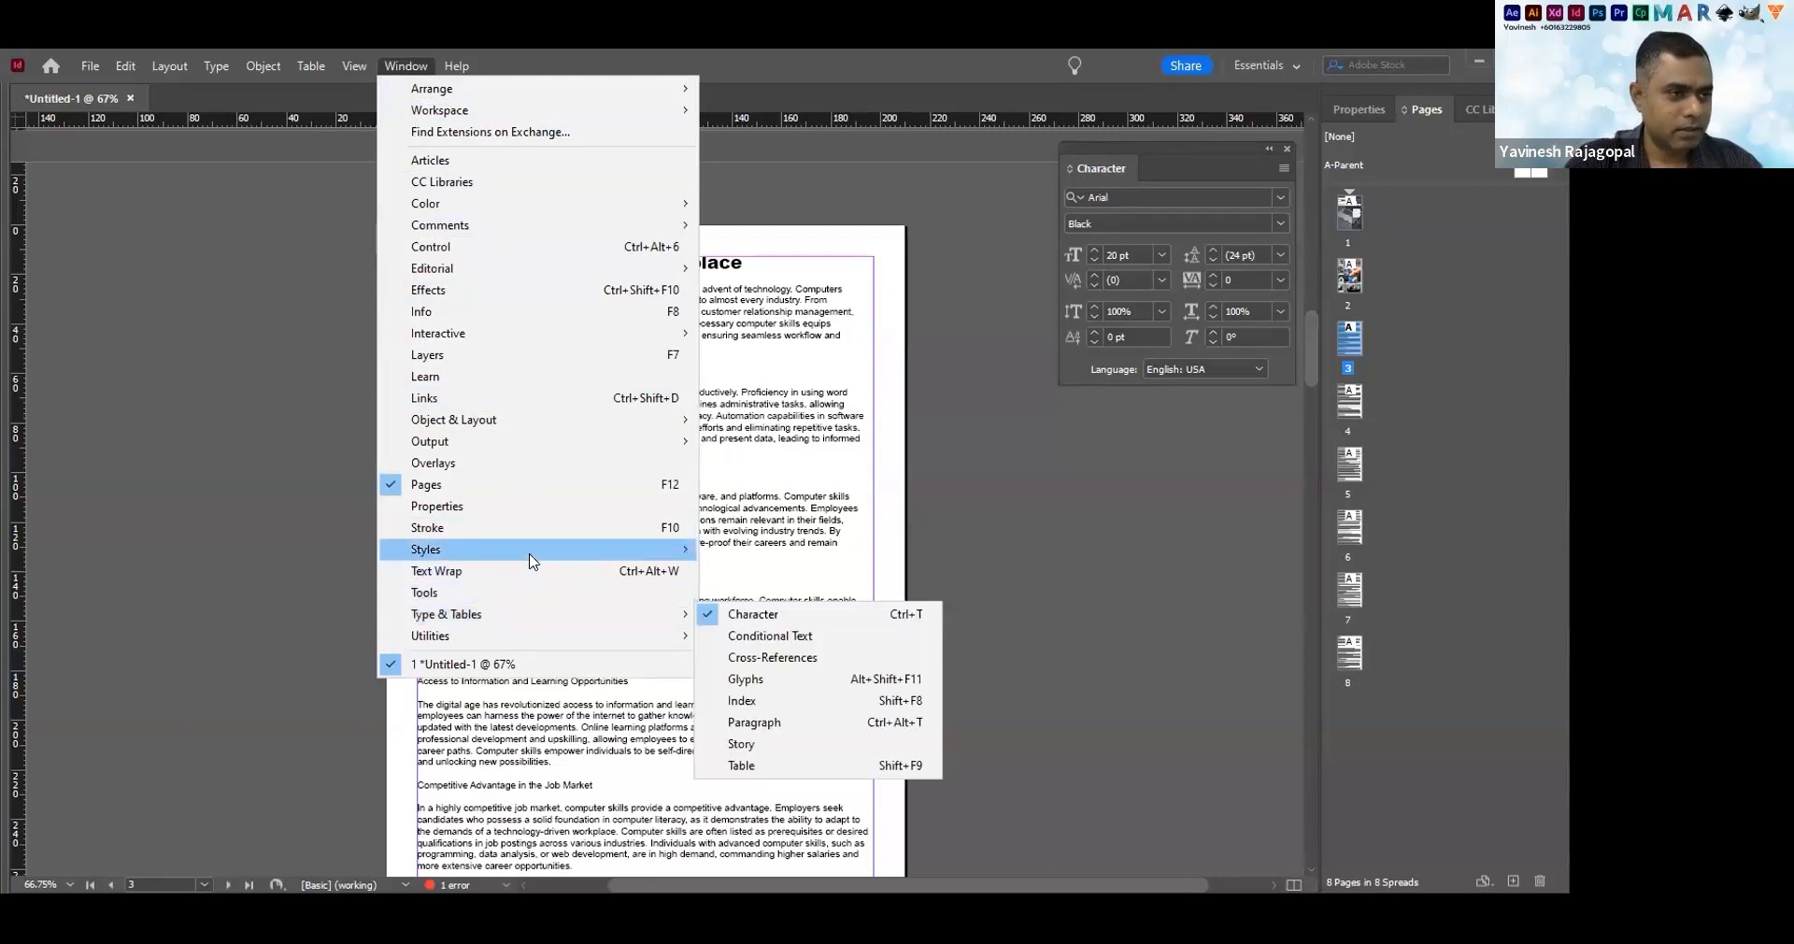
mouse_move(529, 555)
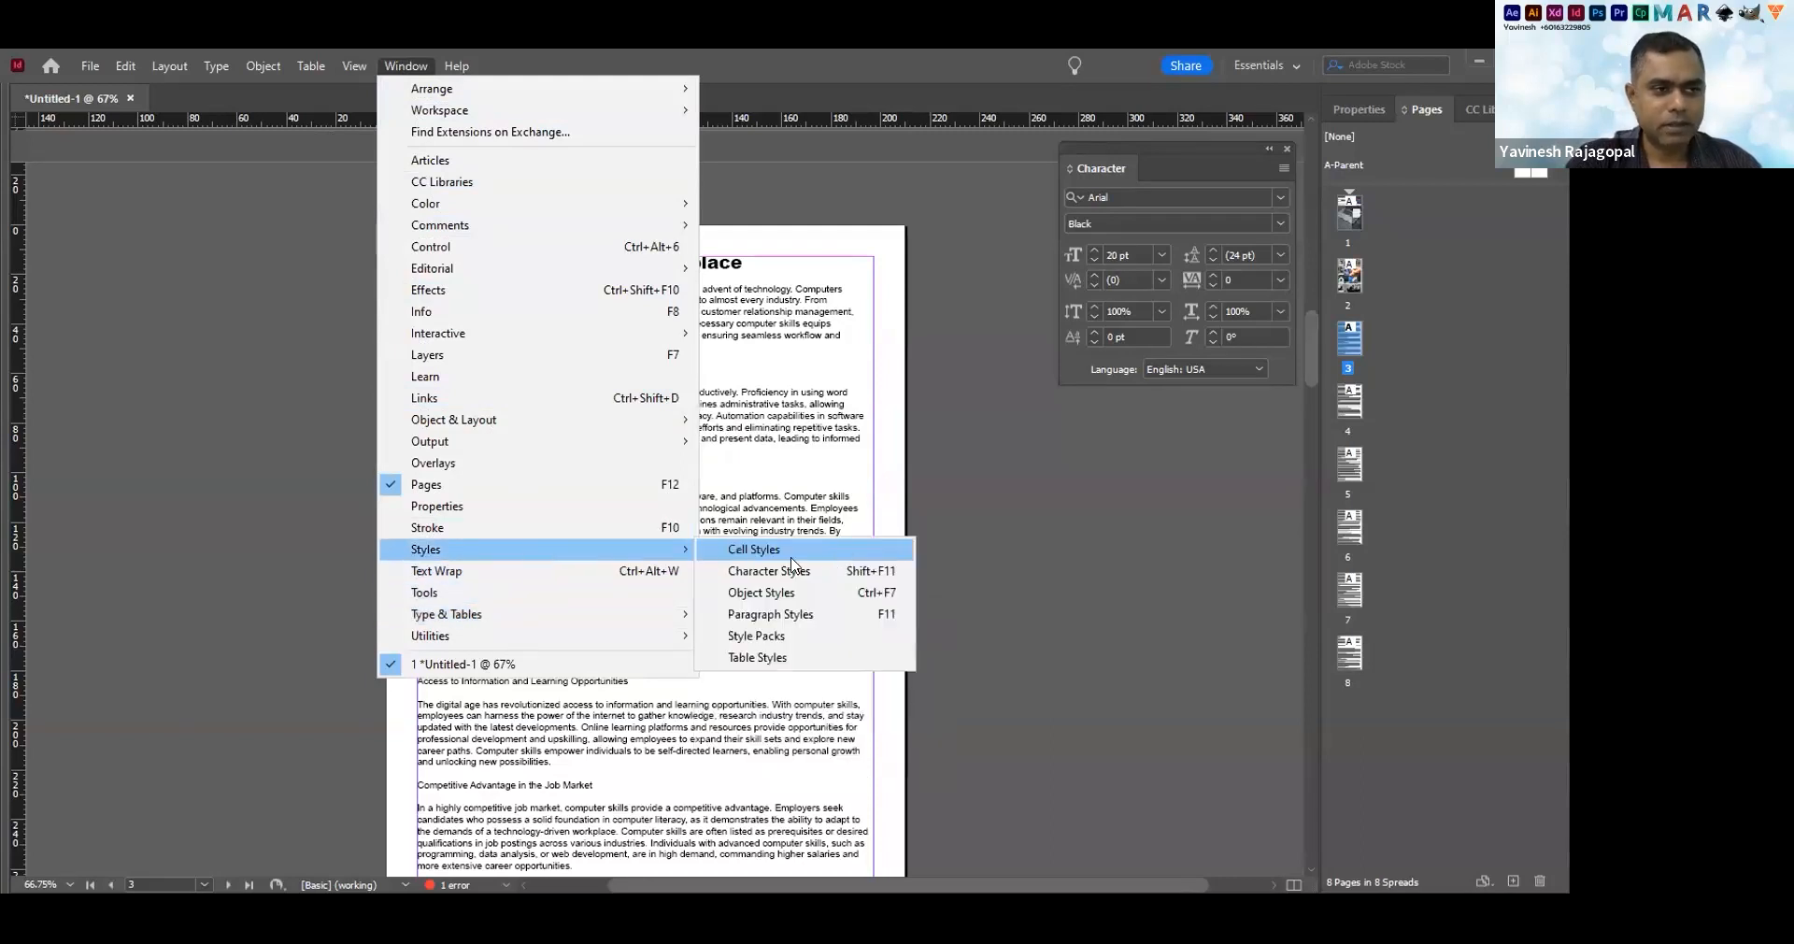
left_click(790, 617)
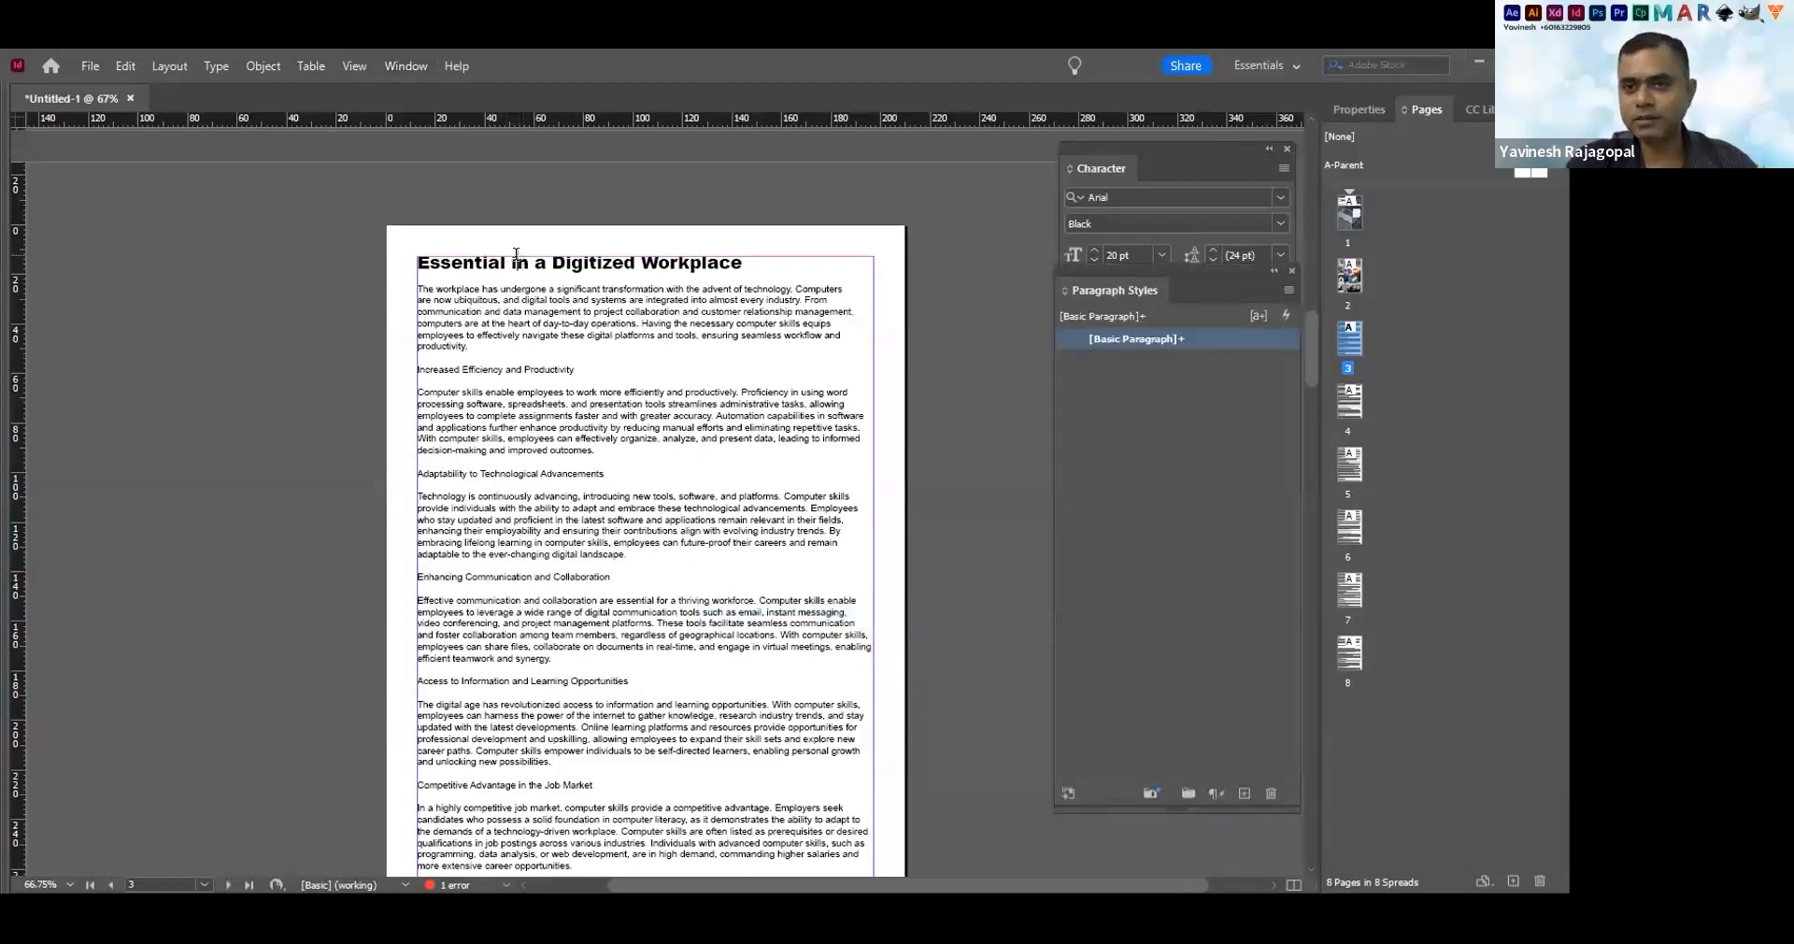
Create a paragraph style named Title from the heading on page 3 and assign it the shortcut Shift+Ctrl+Num 1
left_click(584, 263)
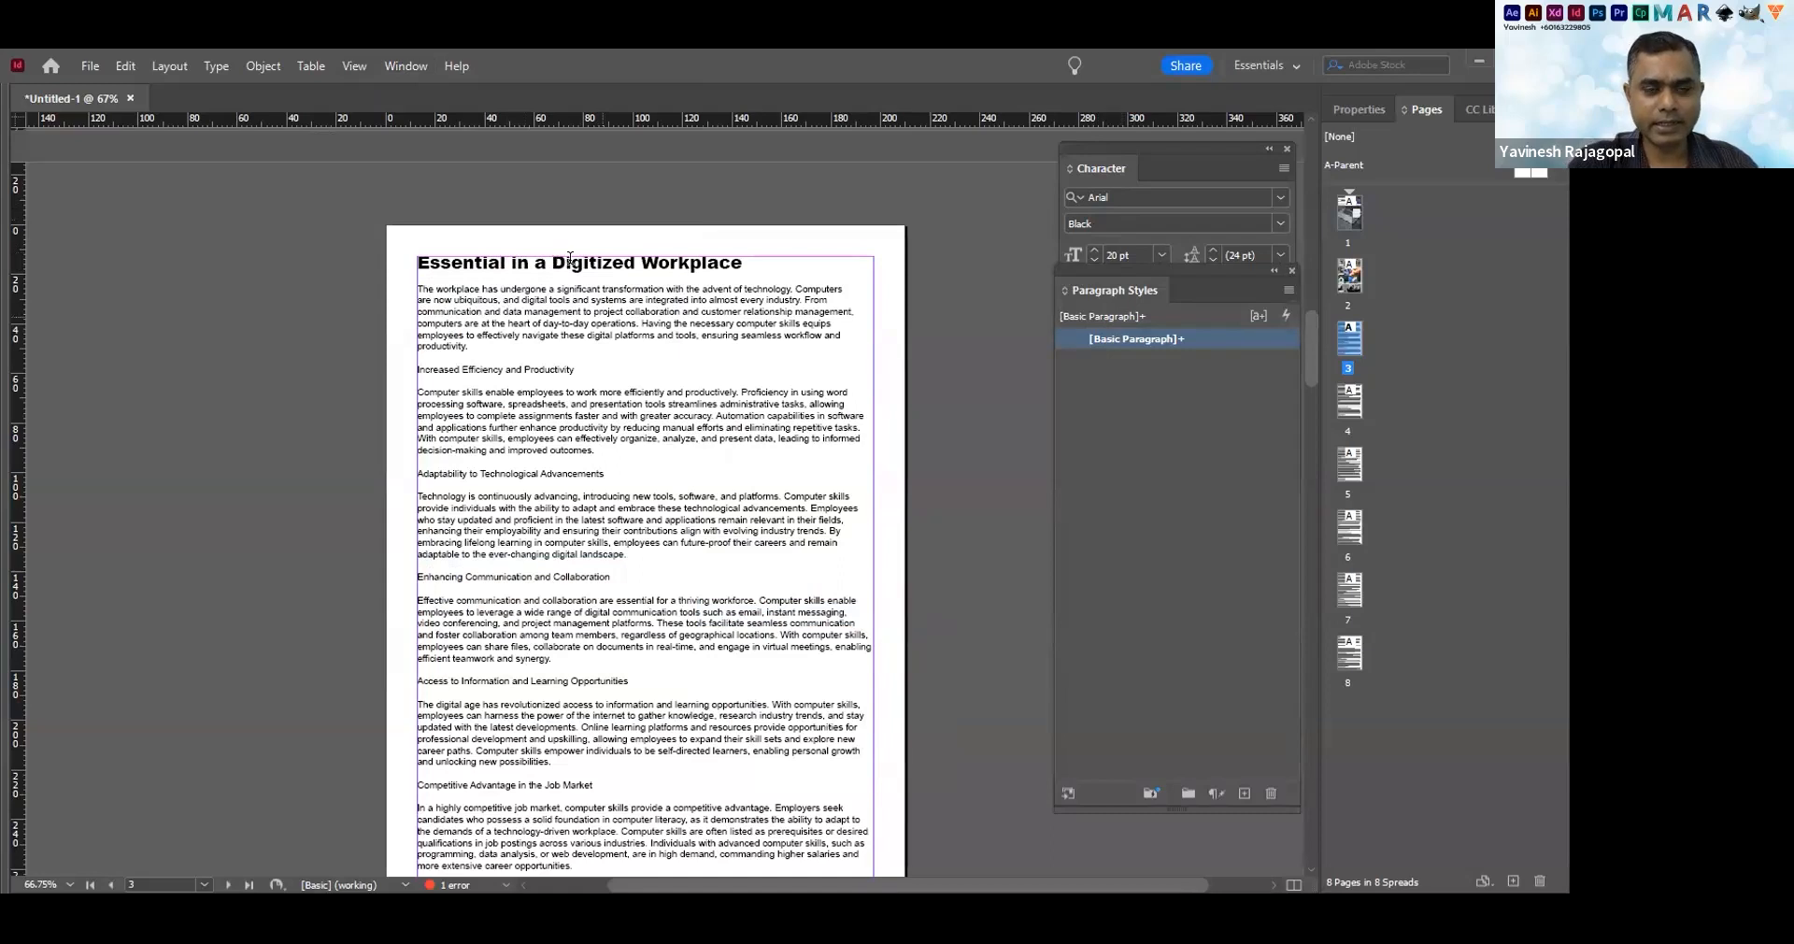
left_click(1242, 795)
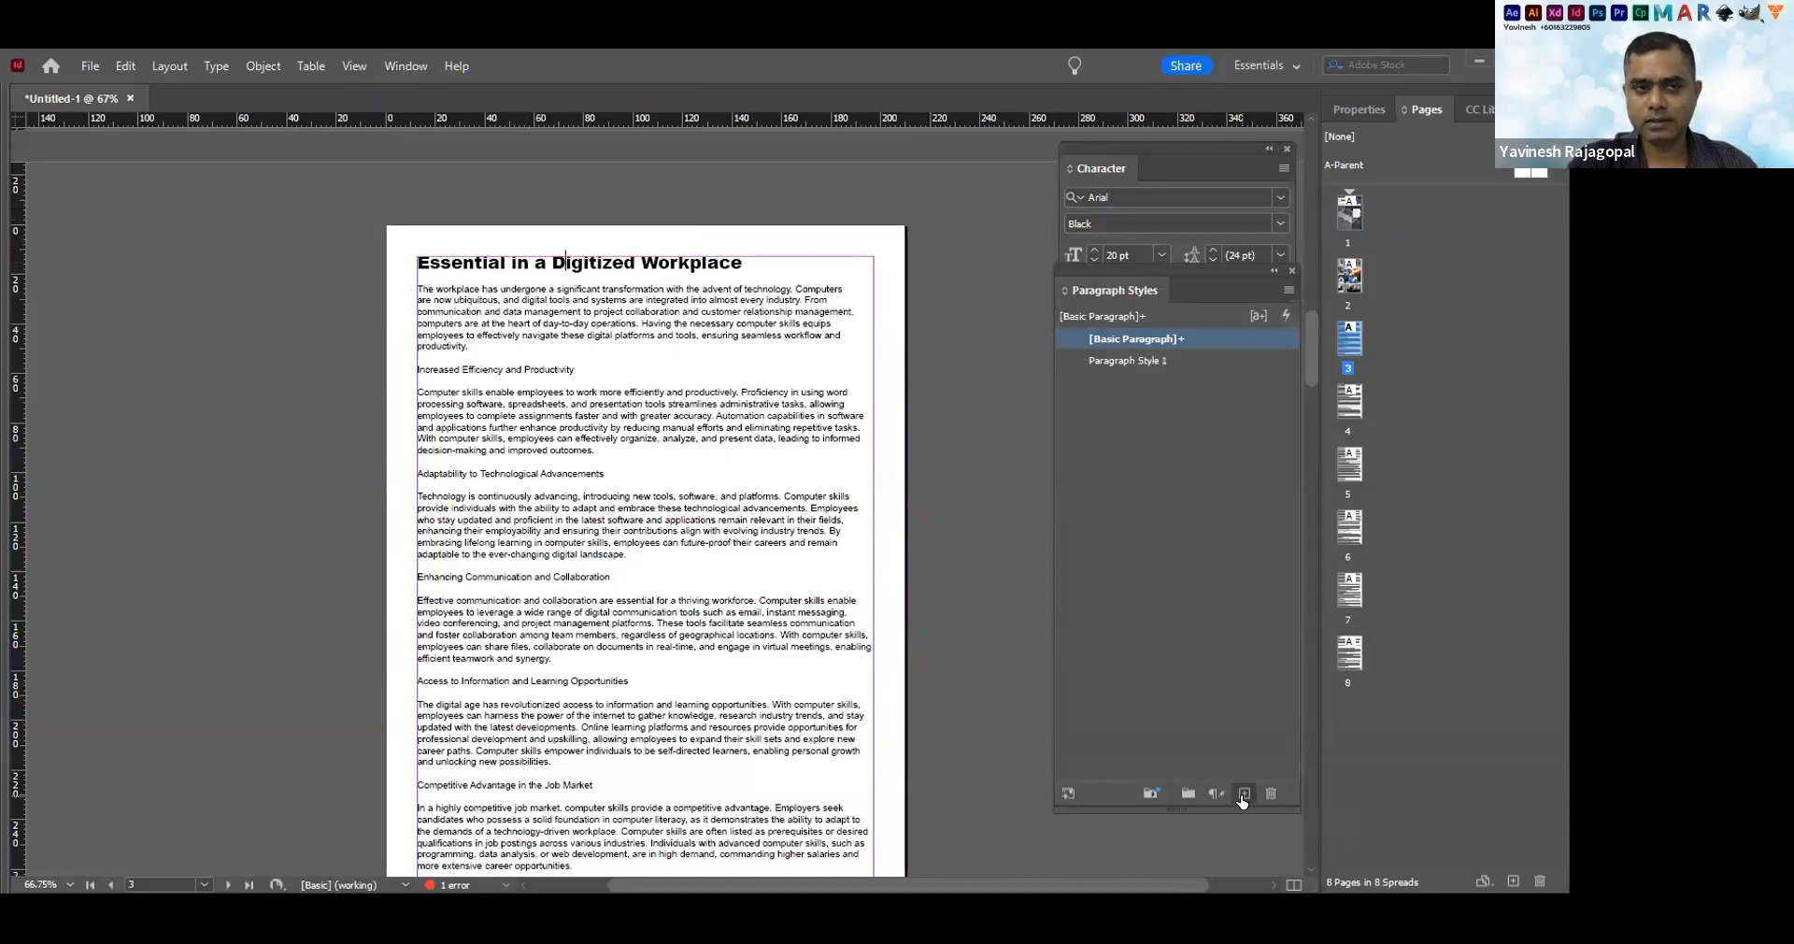
left_click(1118, 361)
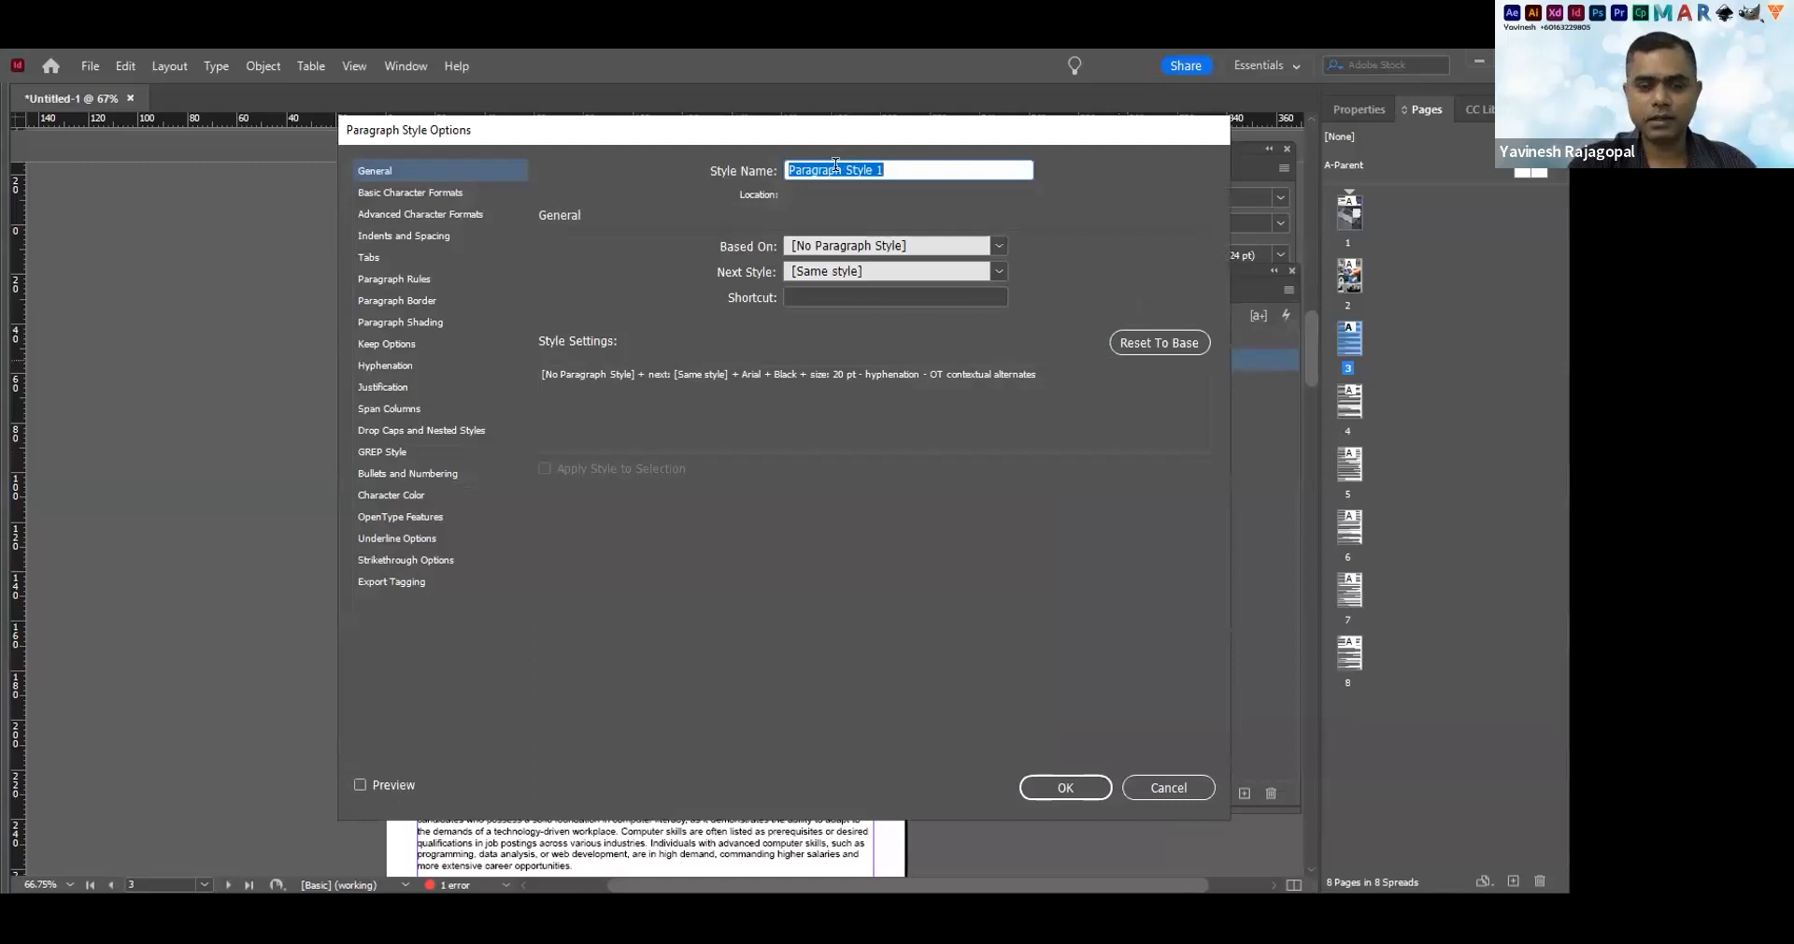
type("Title")
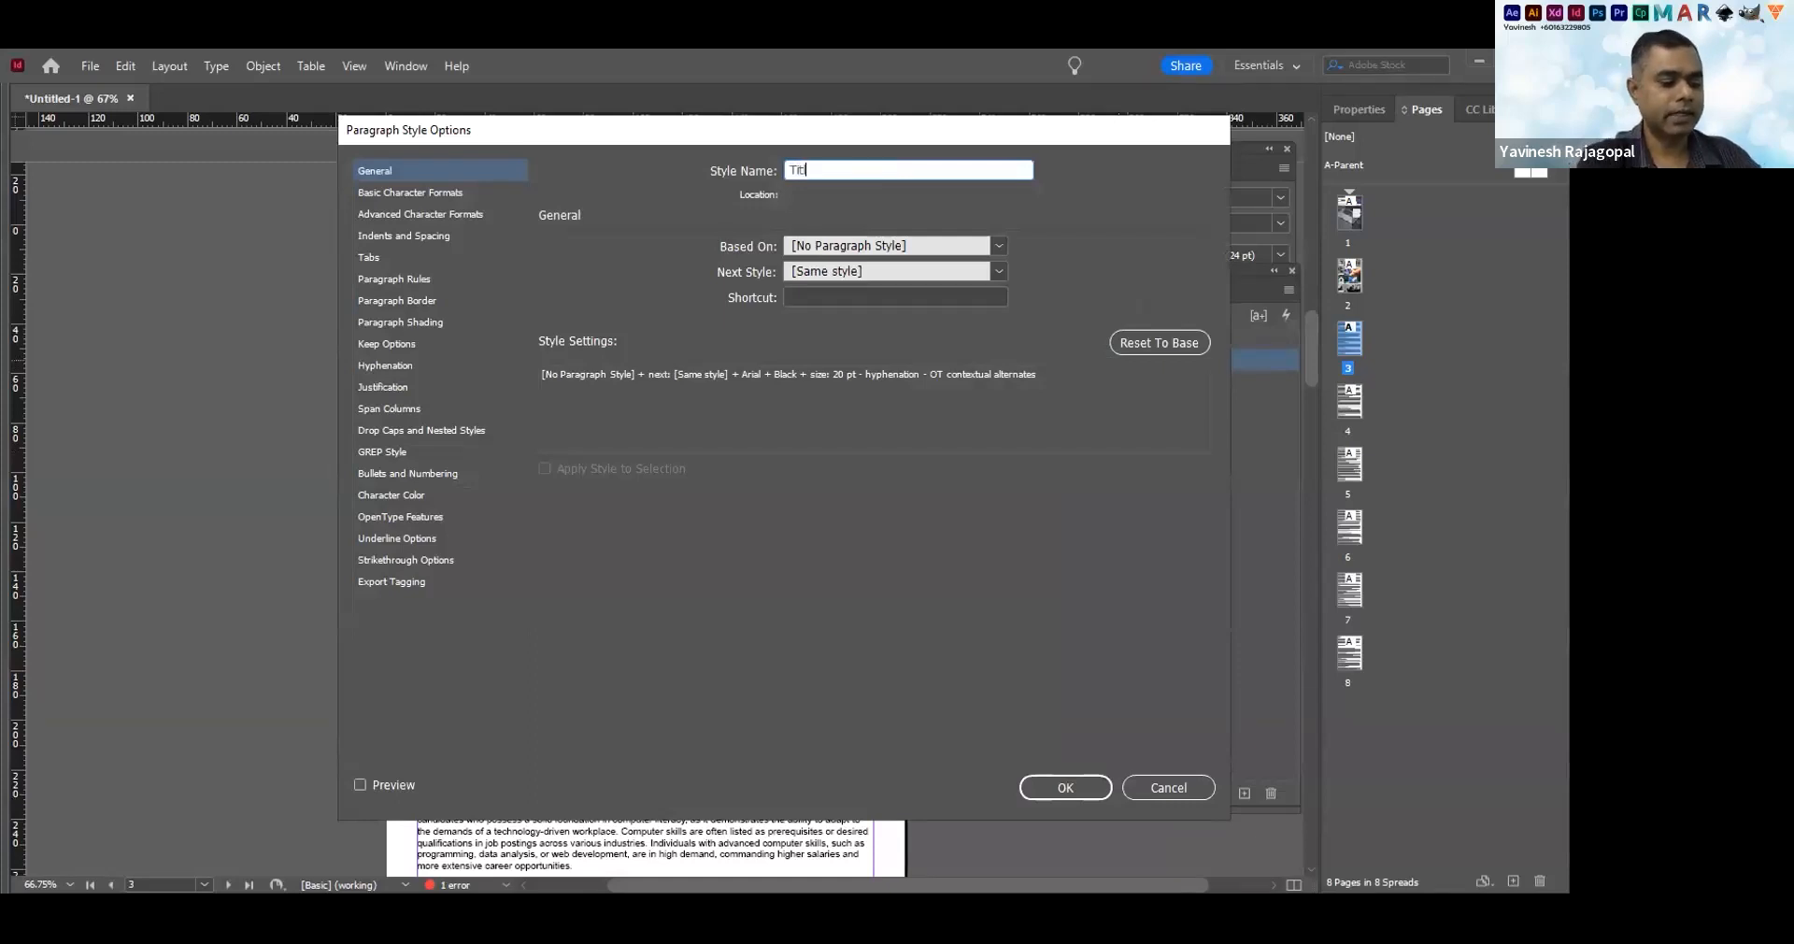
left_click(809, 297)
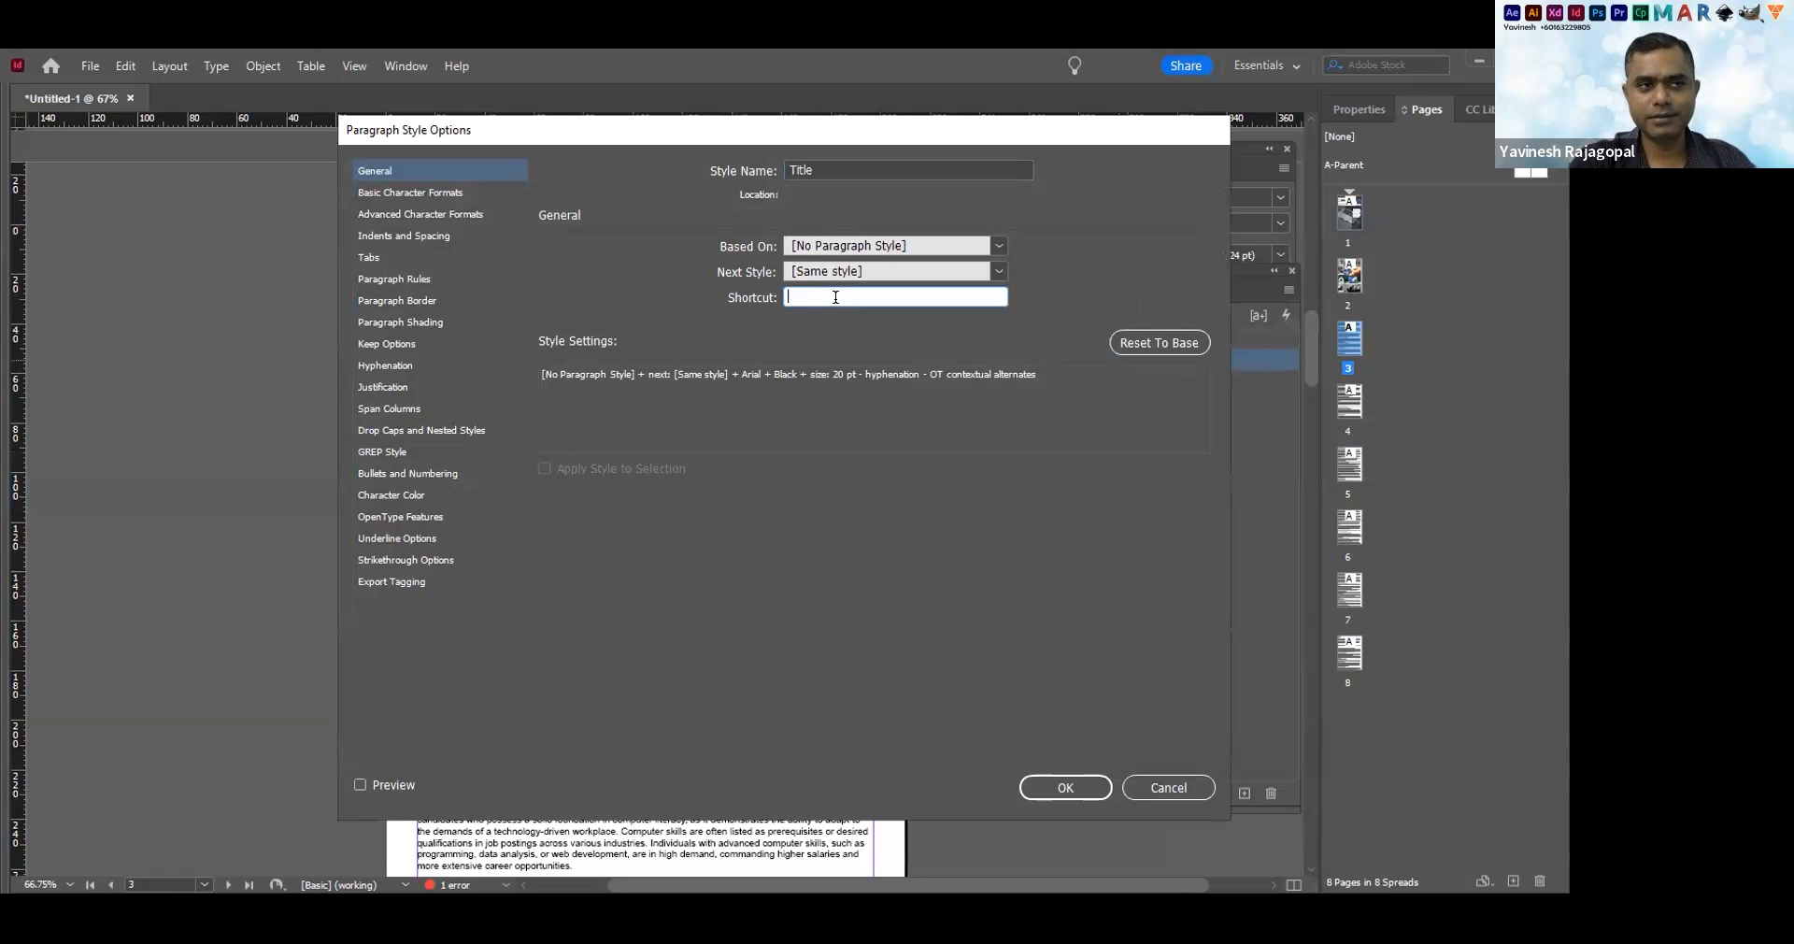
key("ctrl+shift+KP_1")
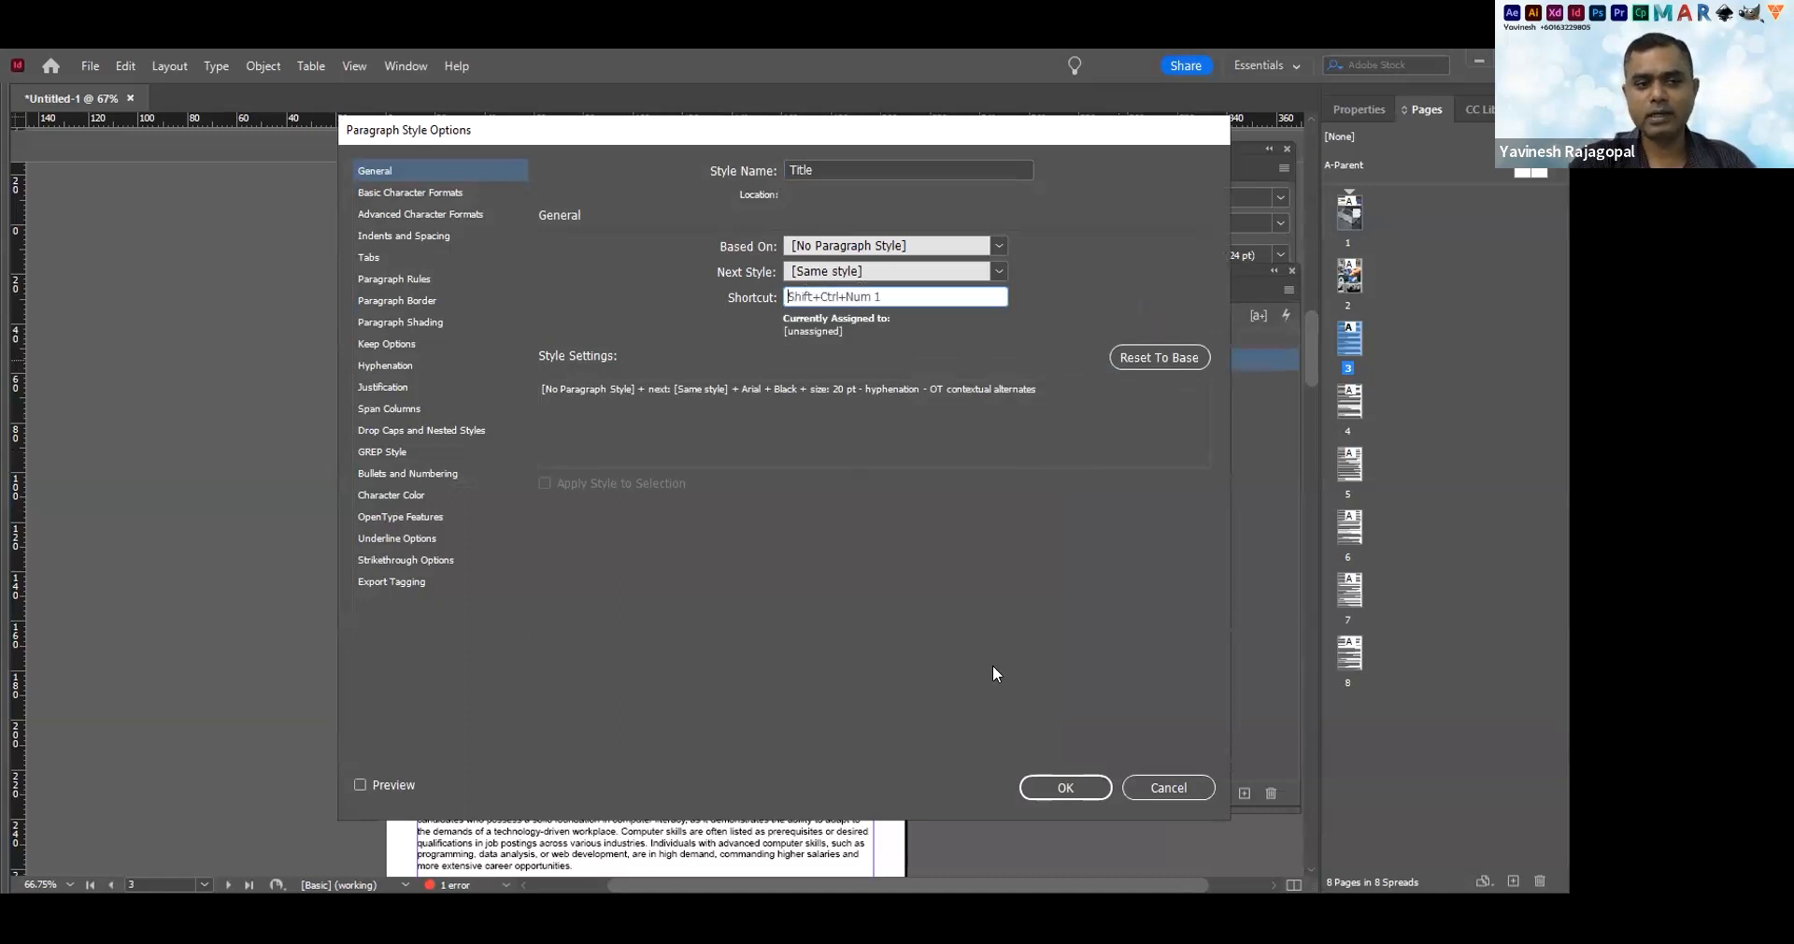
left_click(1066, 787)
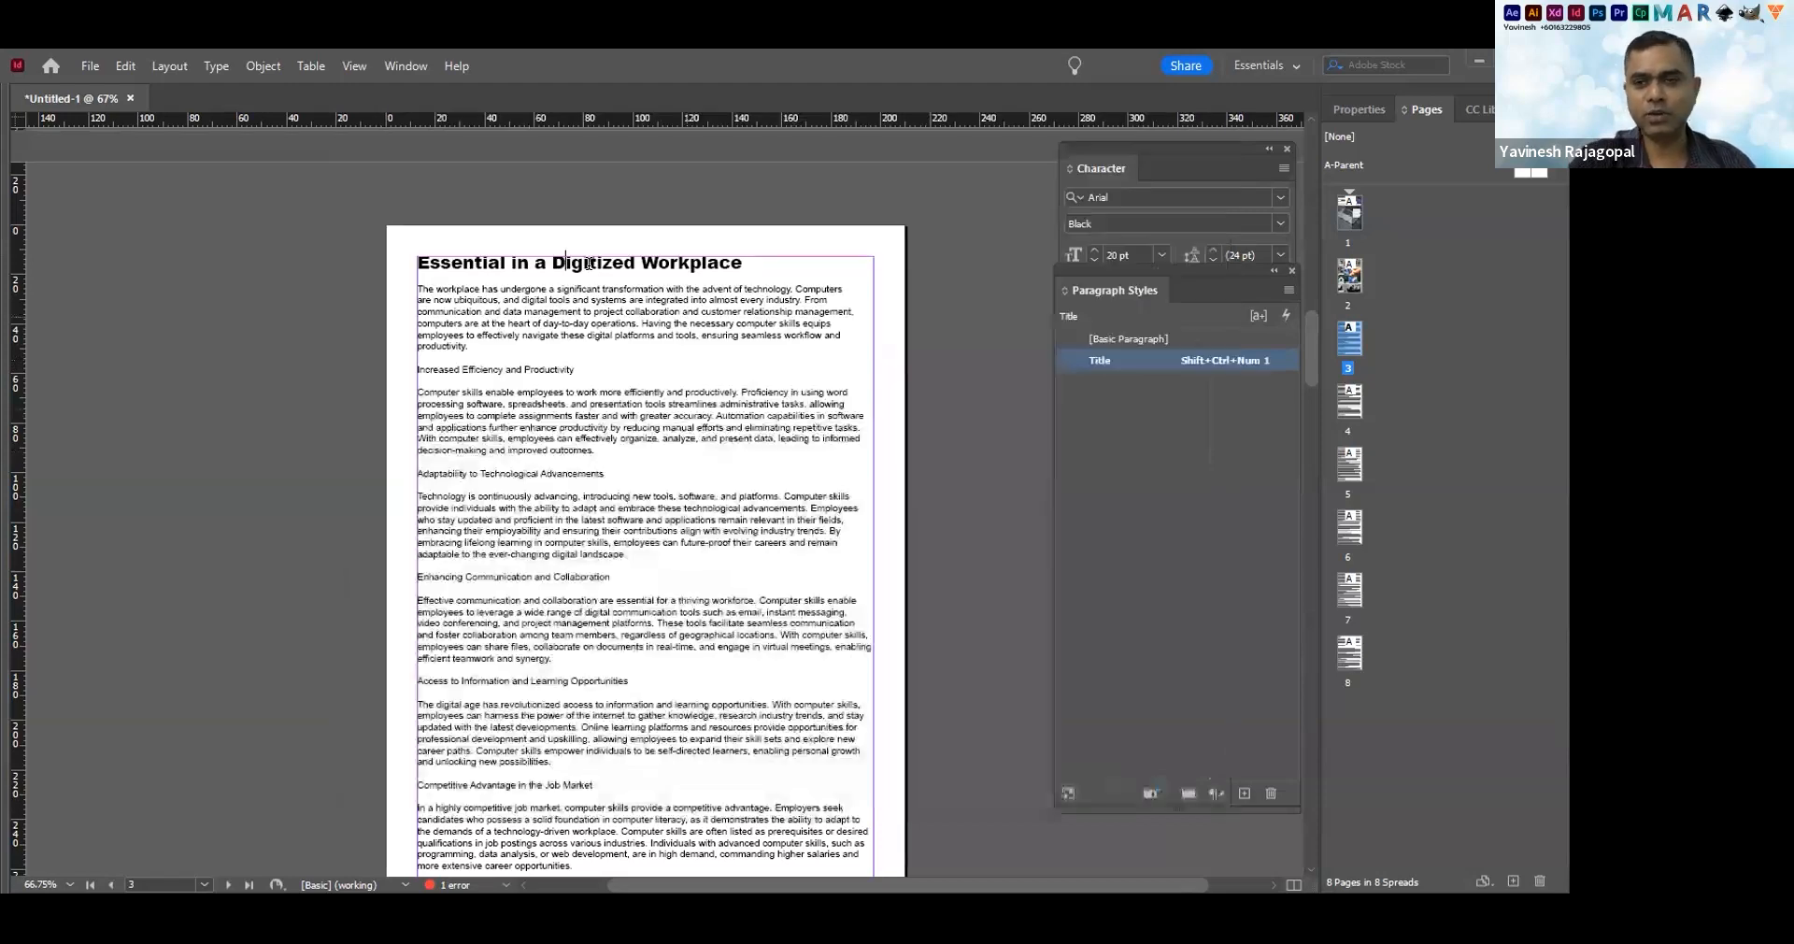
Apply the Title style to the page 3 subheadings from "Increased Efficiency and Productivity" through "Access to Information and Learning Opportunities"
left_click(479, 366)
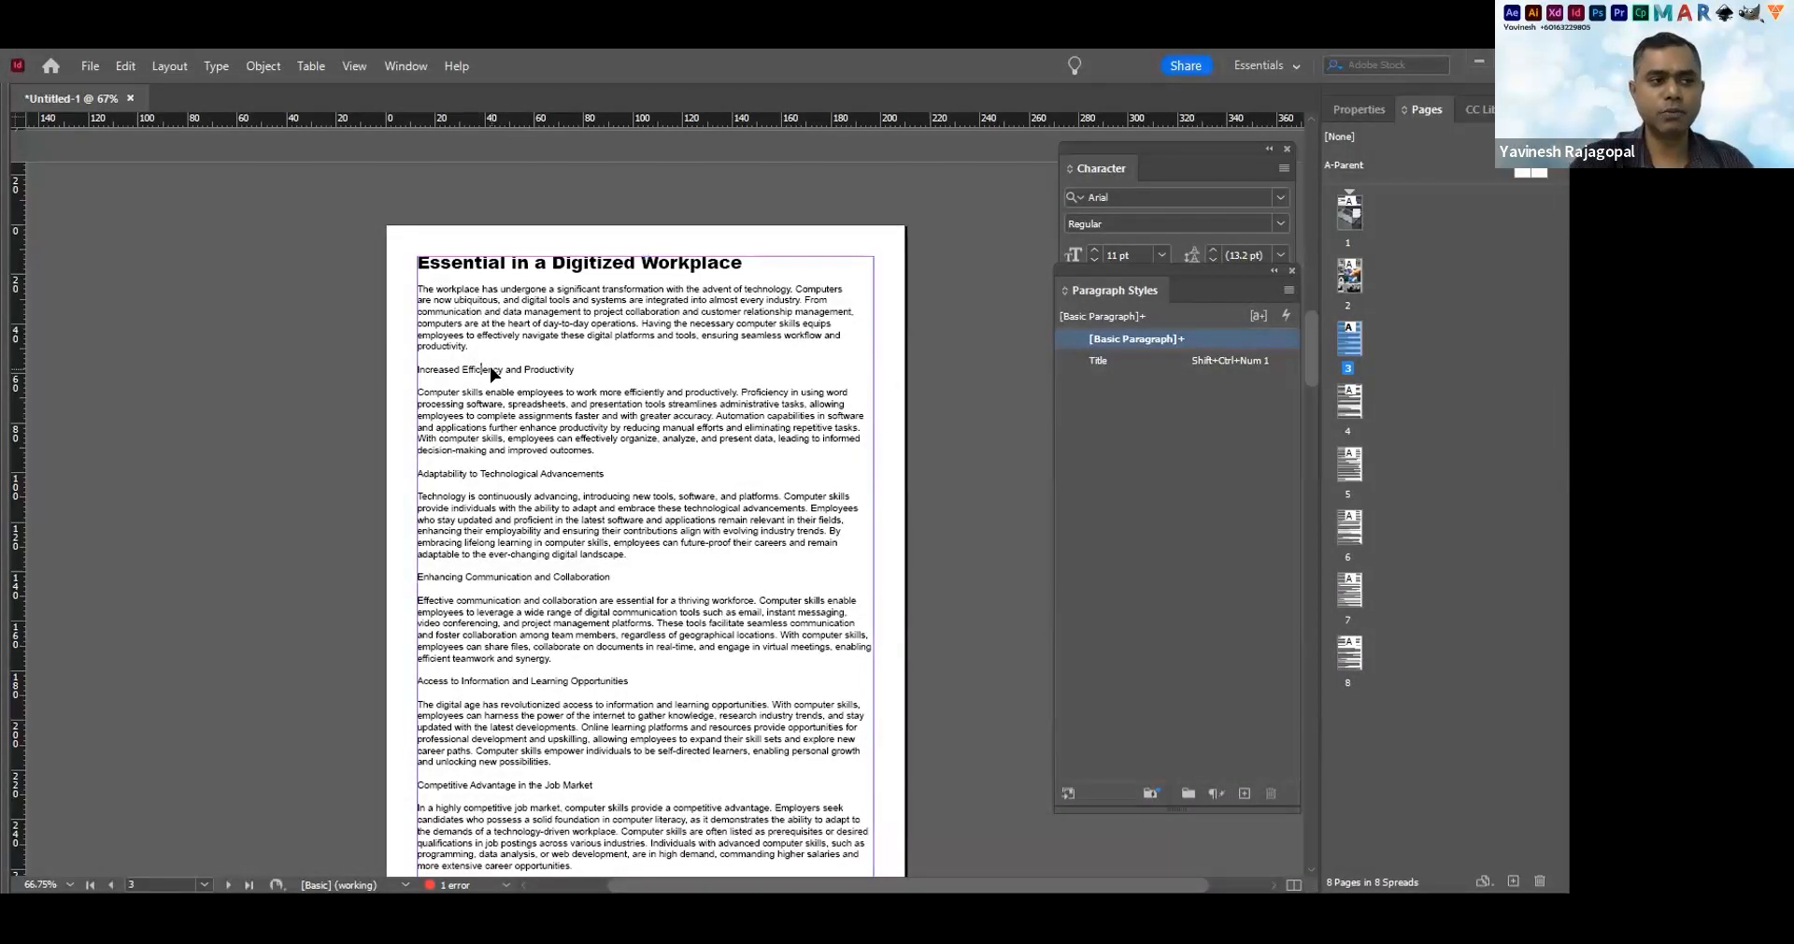
key("ctrl+shift+KP_1")
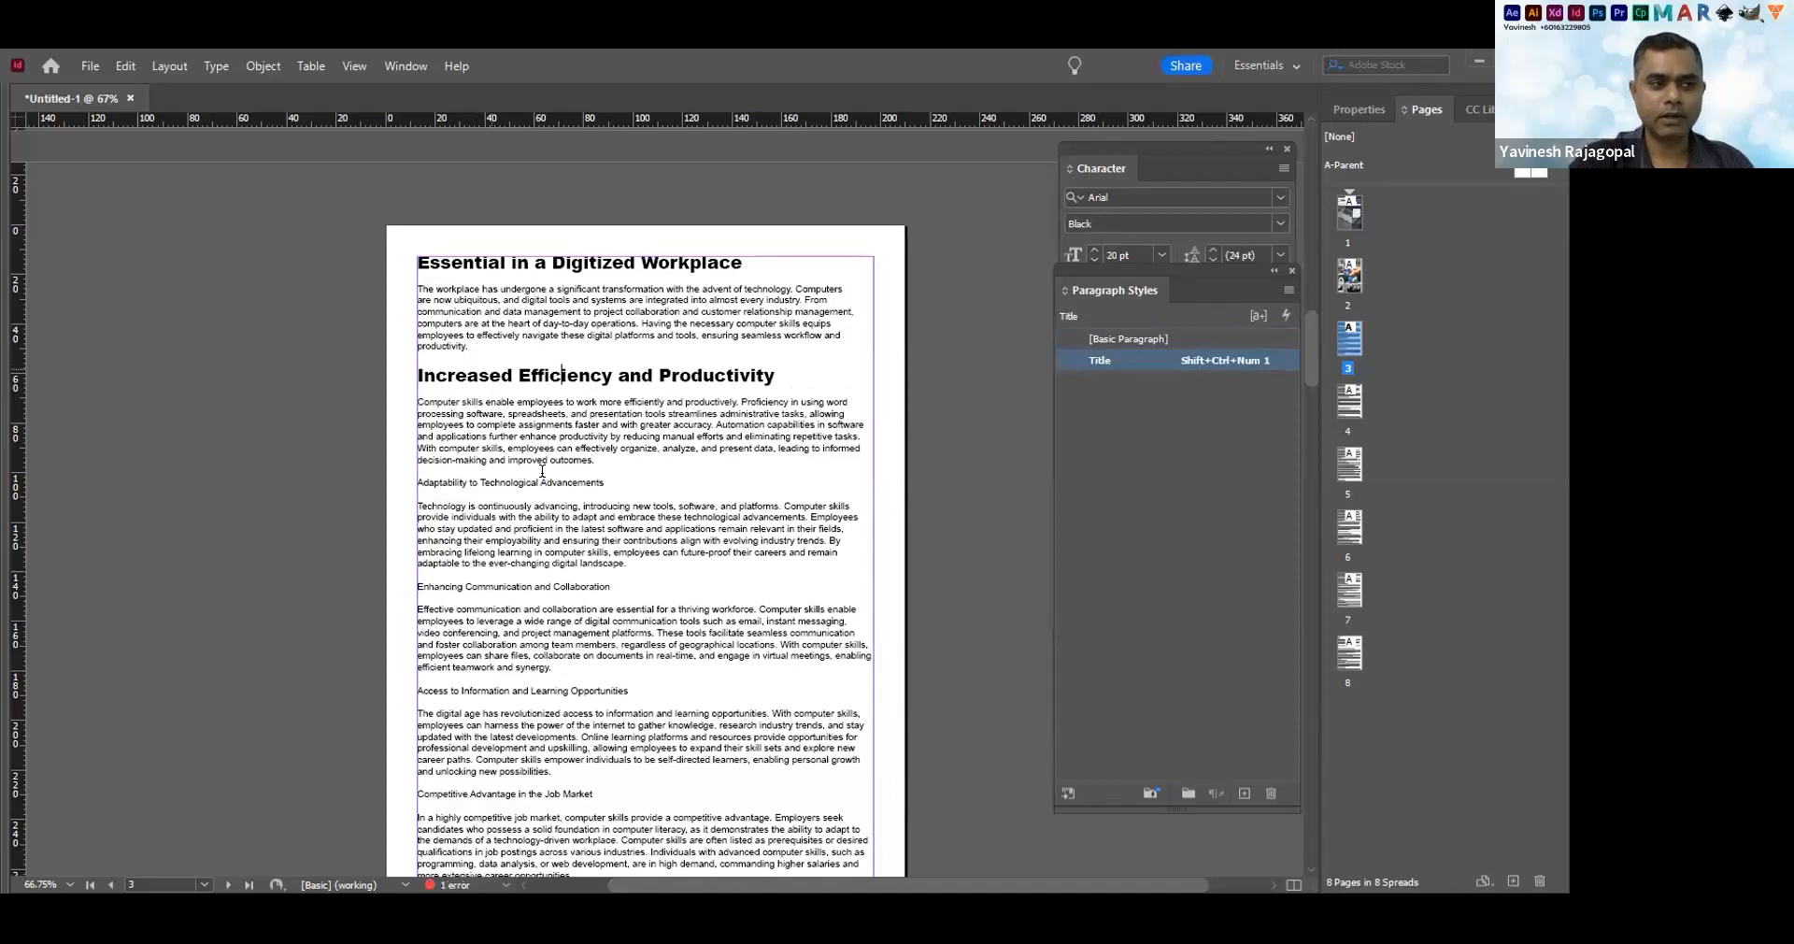
left_click(561, 592)
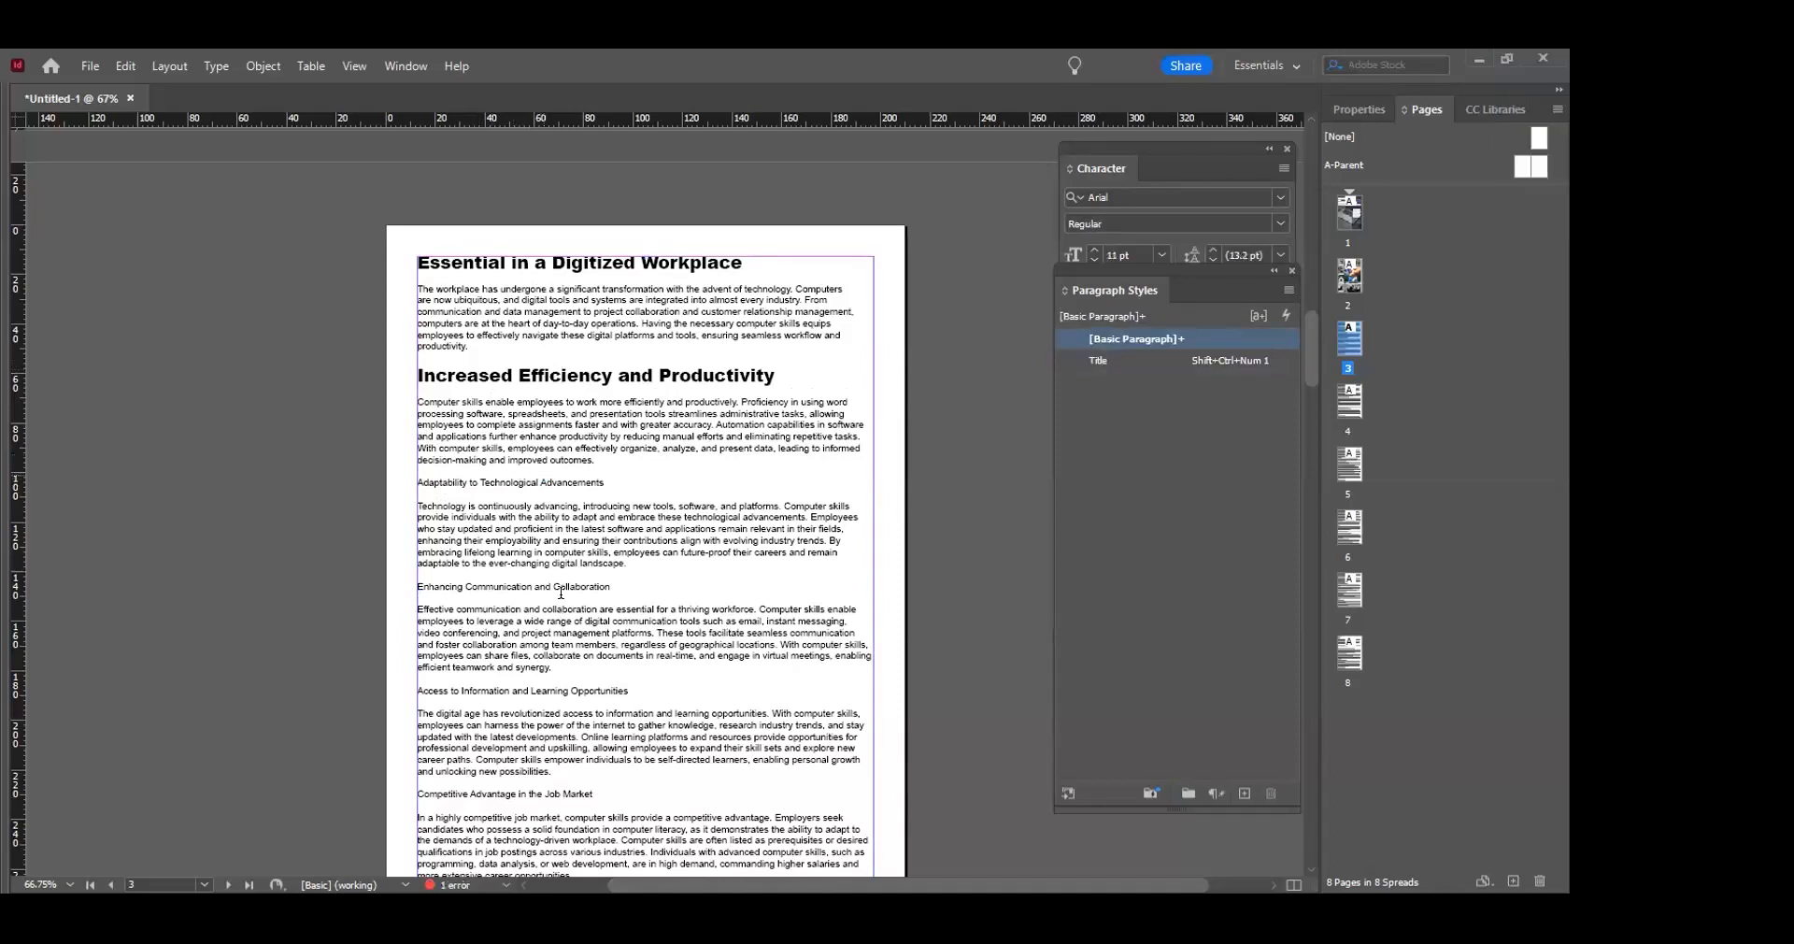
key("ctrl+shift+KP_1")
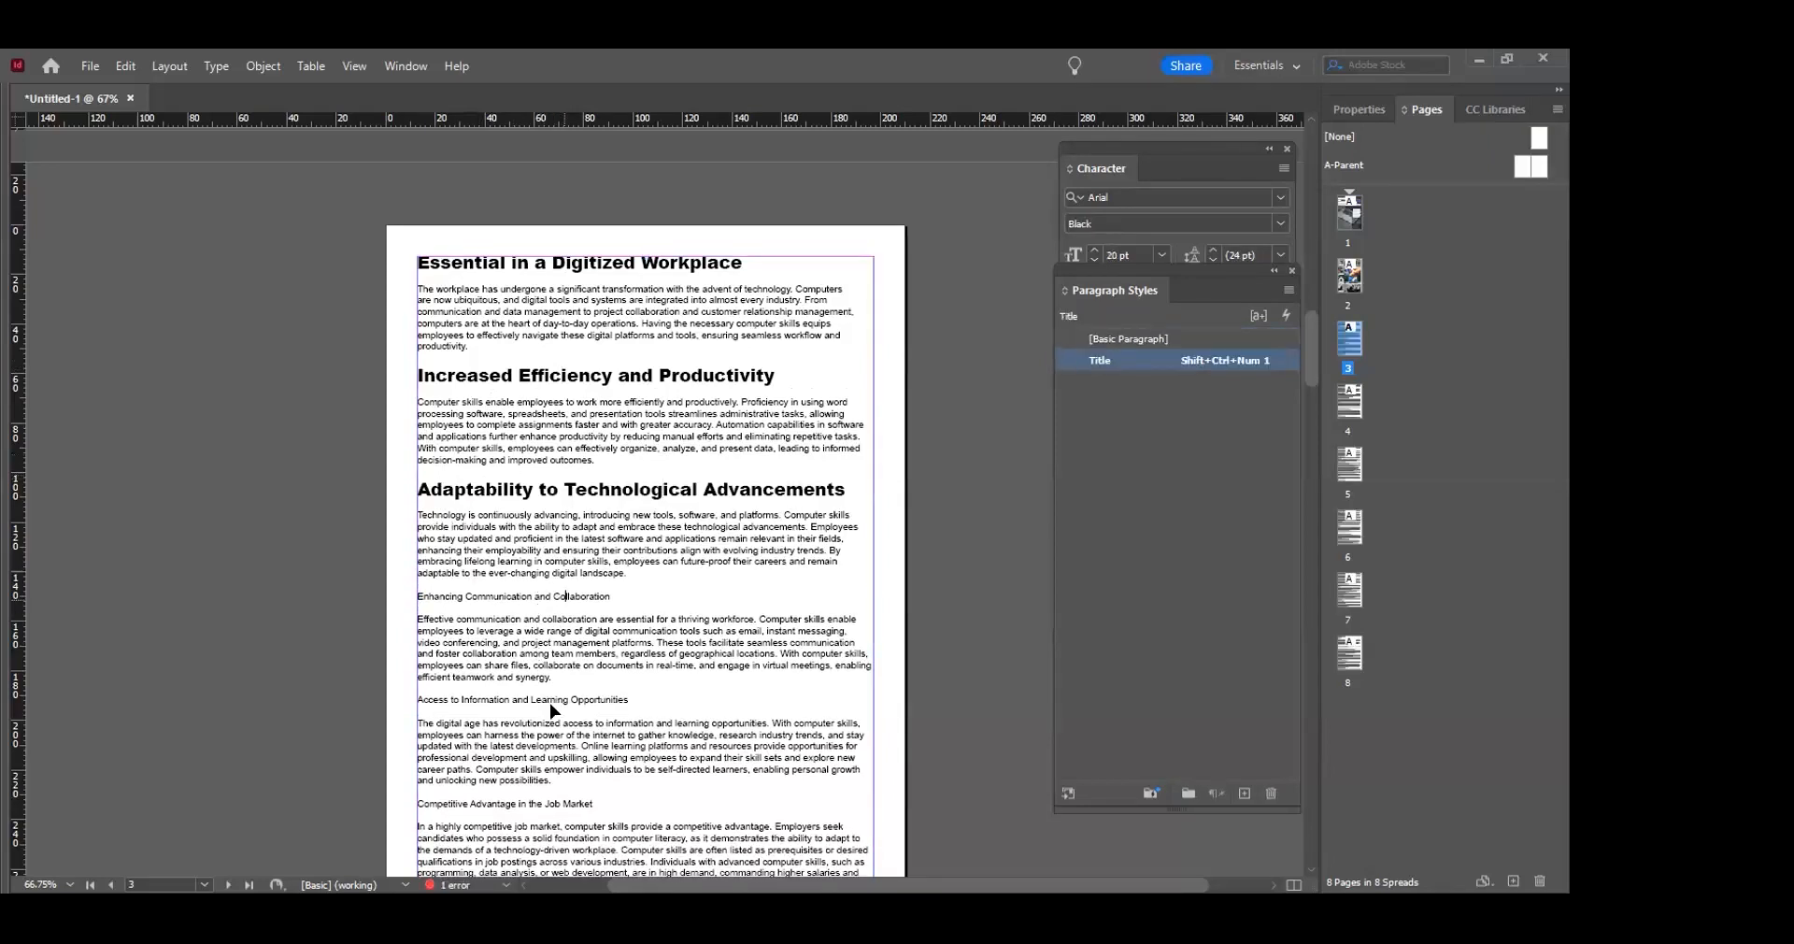
key("ctrl+shift+KP_1")
left_click(550, 702)
key("ctrl+shift+KP_1")
Apply the Title style to the subheadings "Competitive Advantage in the Job Market" and, on page 4, "Empowerment and Confidence"
scroll(514, 402, "down", 3)
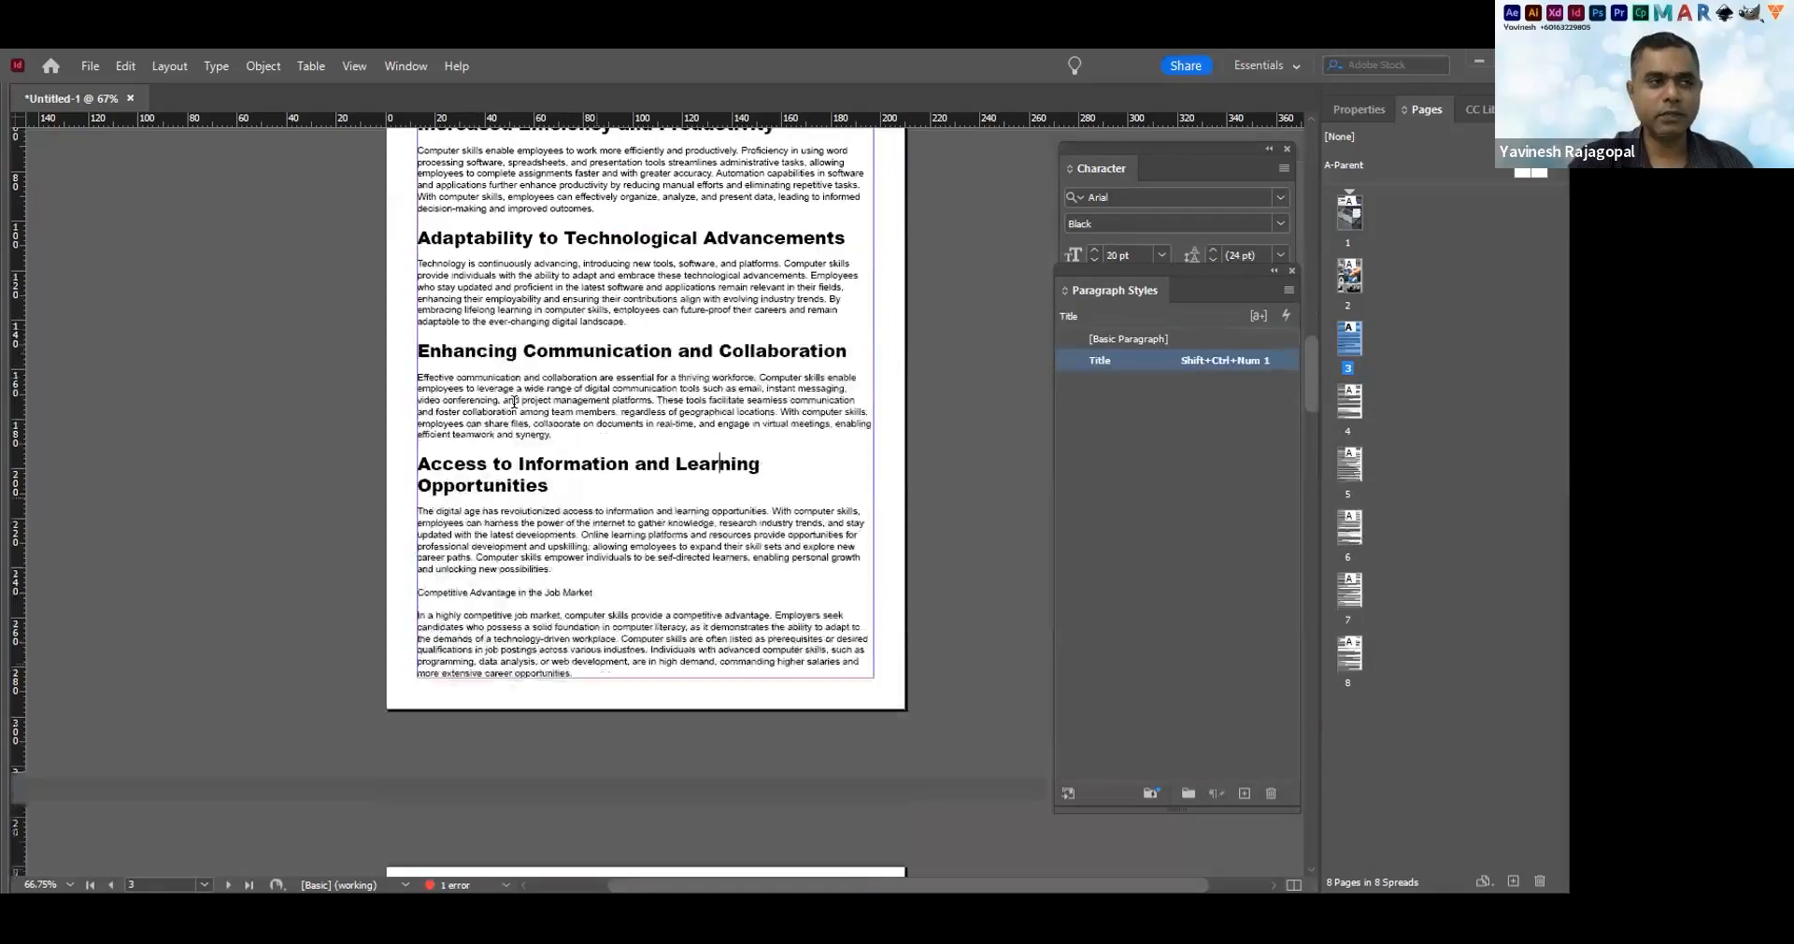
scroll(513, 402, "down", 3)
left_click(509, 405)
key("ctrl+shift+KP_1")
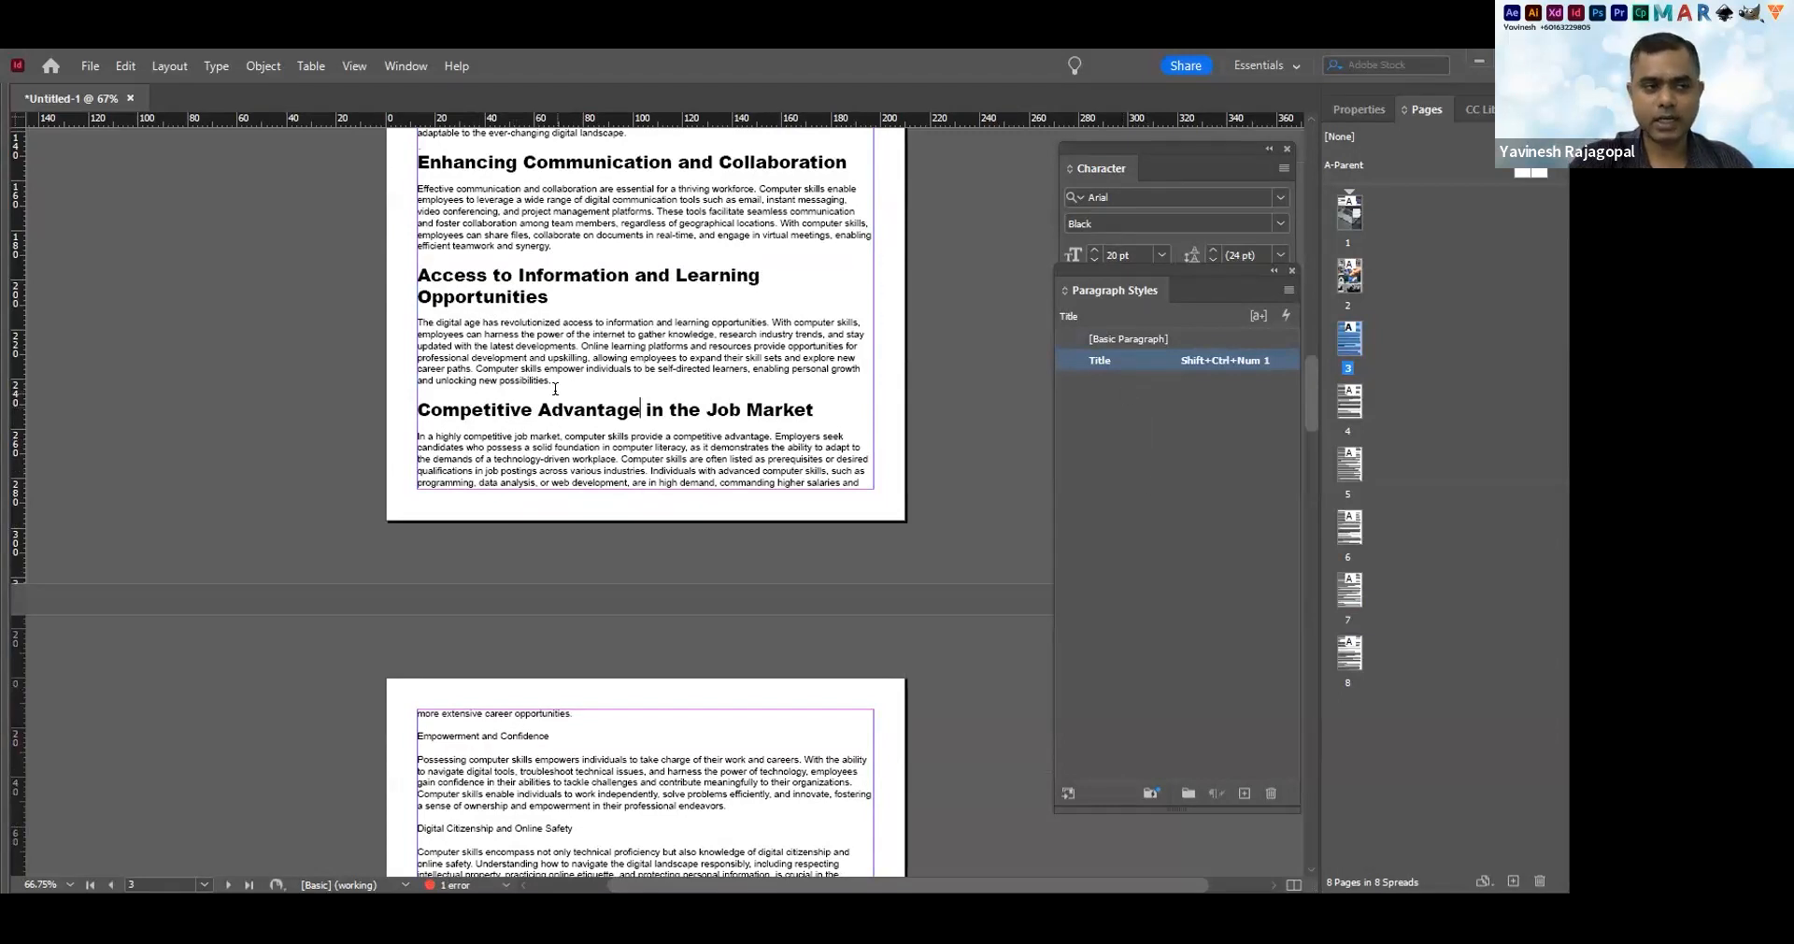
scroll(559, 392, "down", 2)
scroll(560, 402, "down", 4)
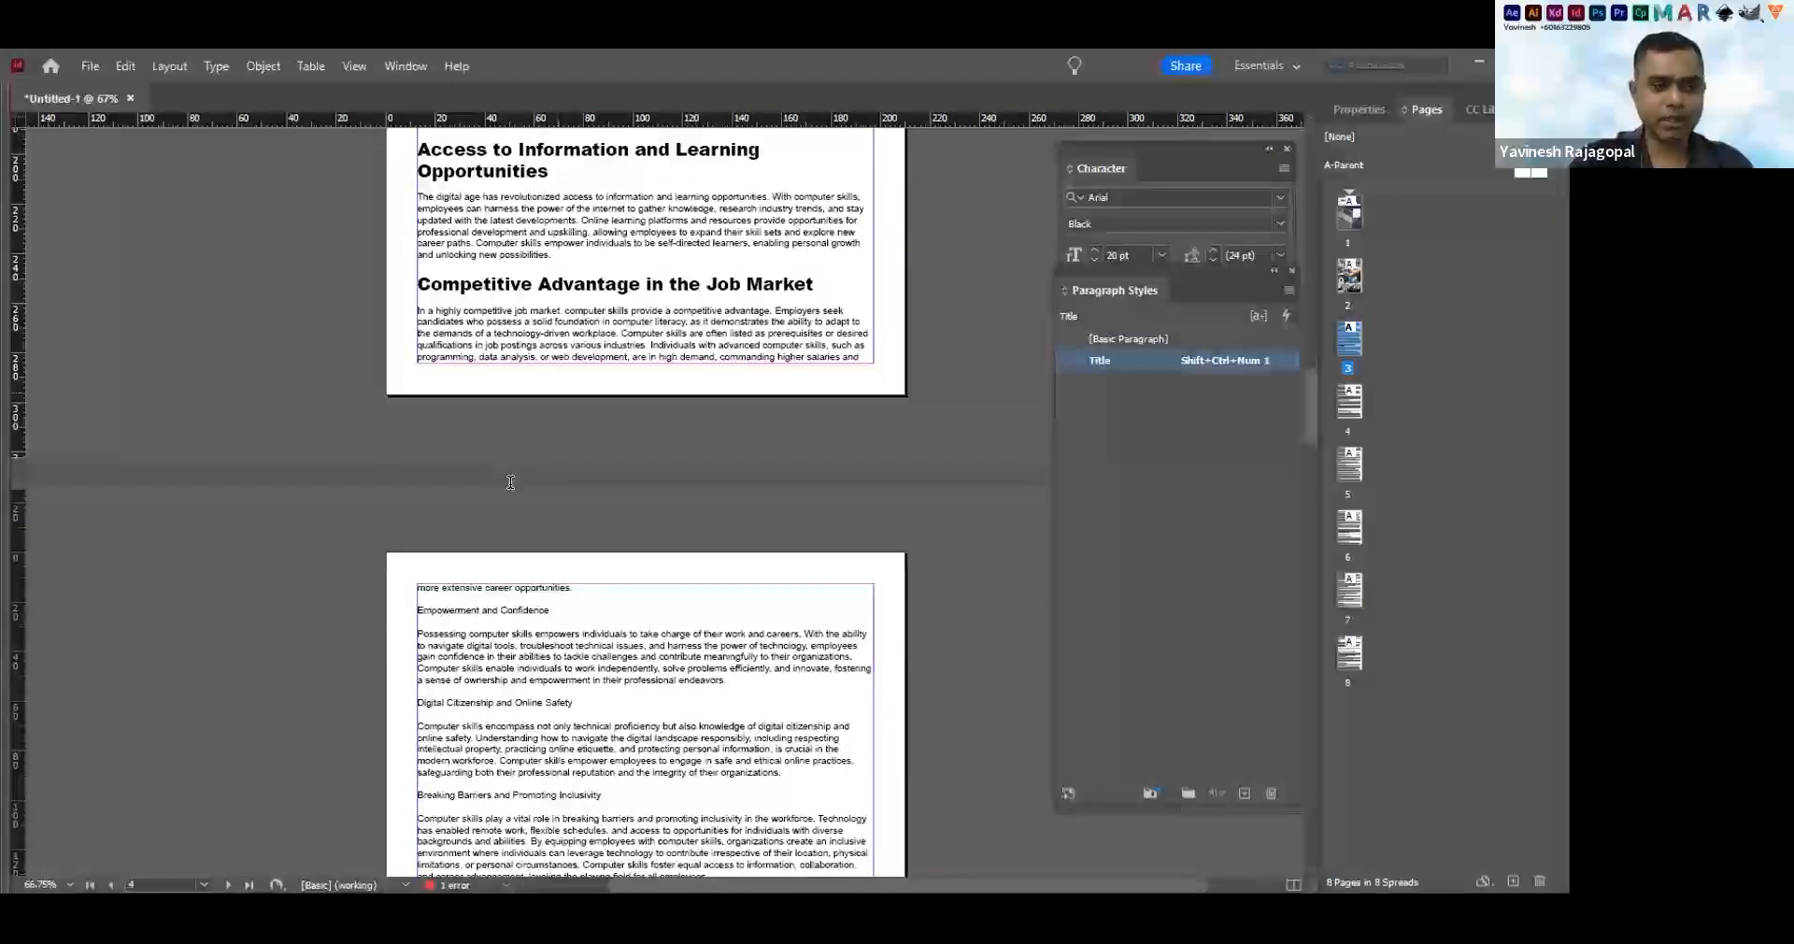
scroll(510, 481, "down", 2)
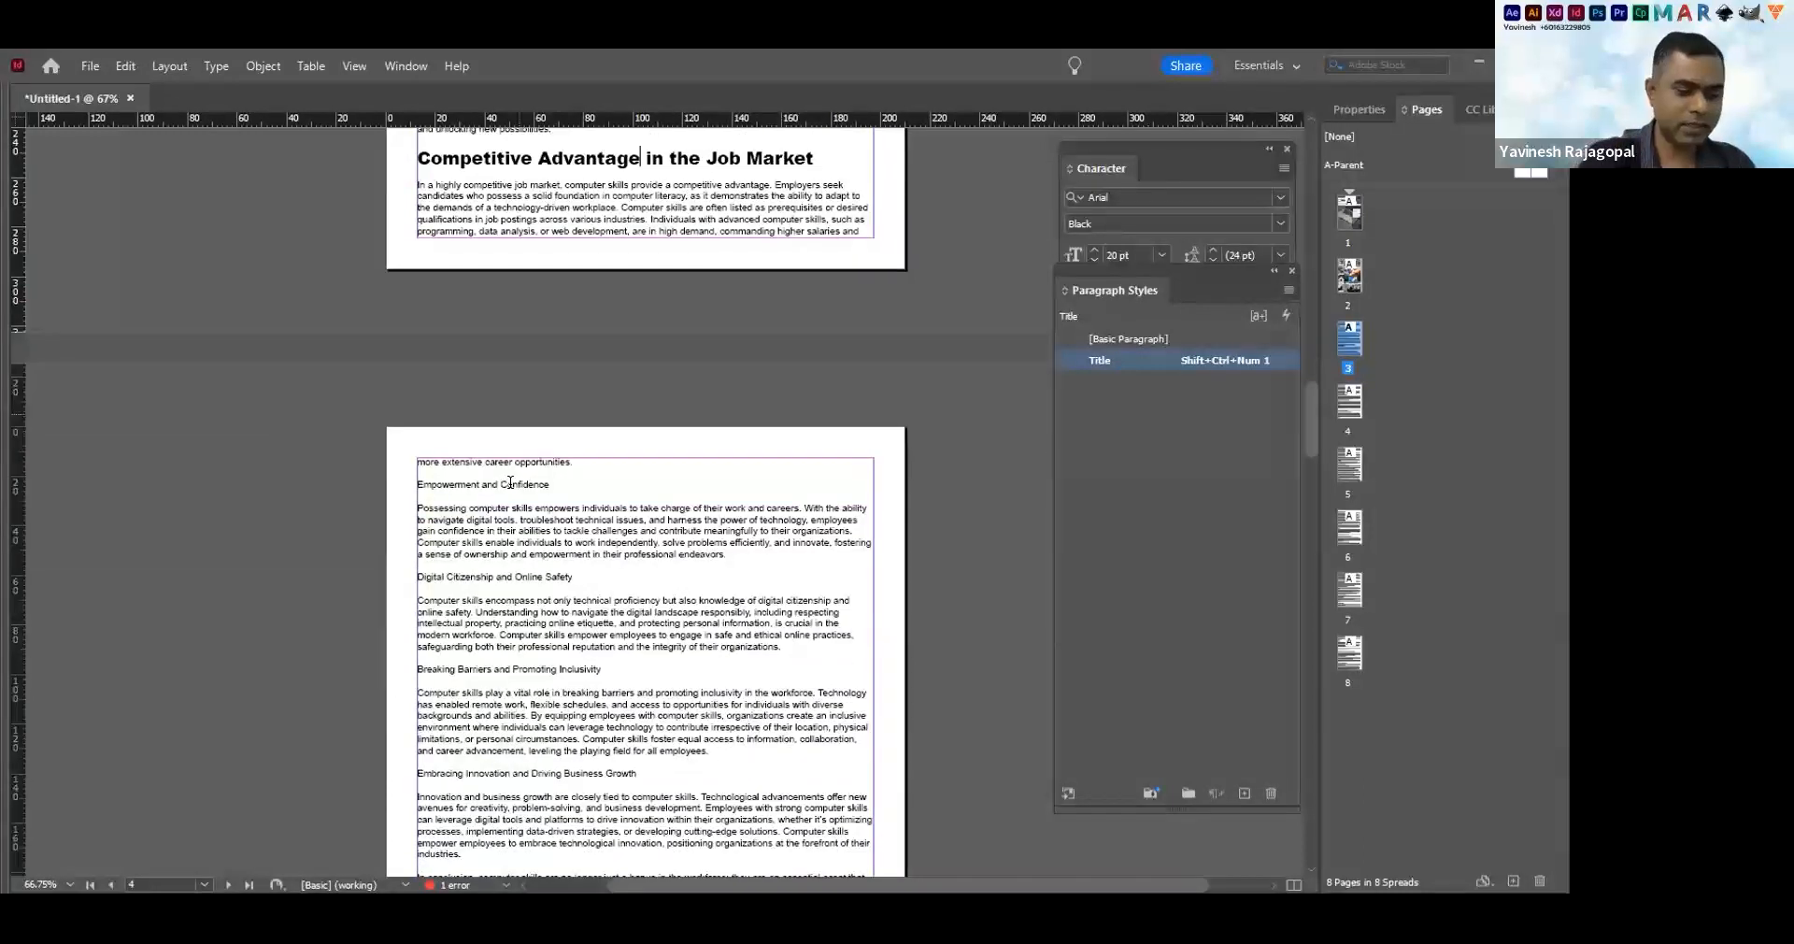
left_click(510, 482)
key("ctrl+shift+KP_1")
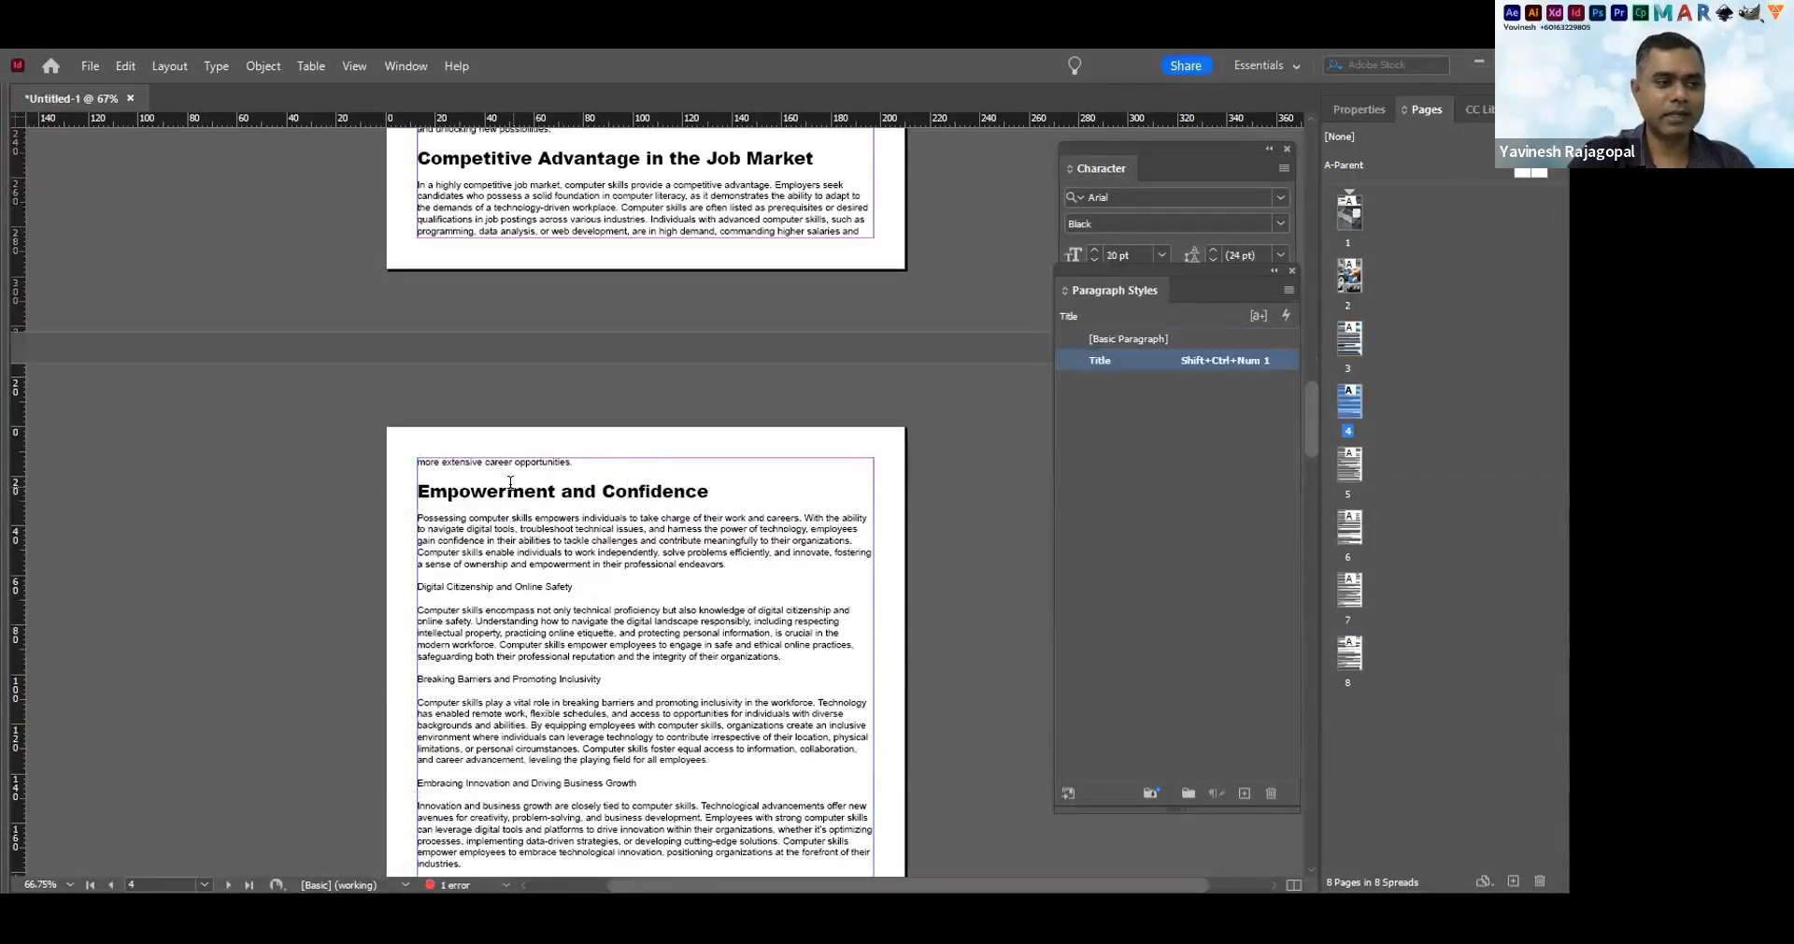
Undo the Title styling of the subheadings and the creation of the Title style
scroll(809, 505, "up", 3)
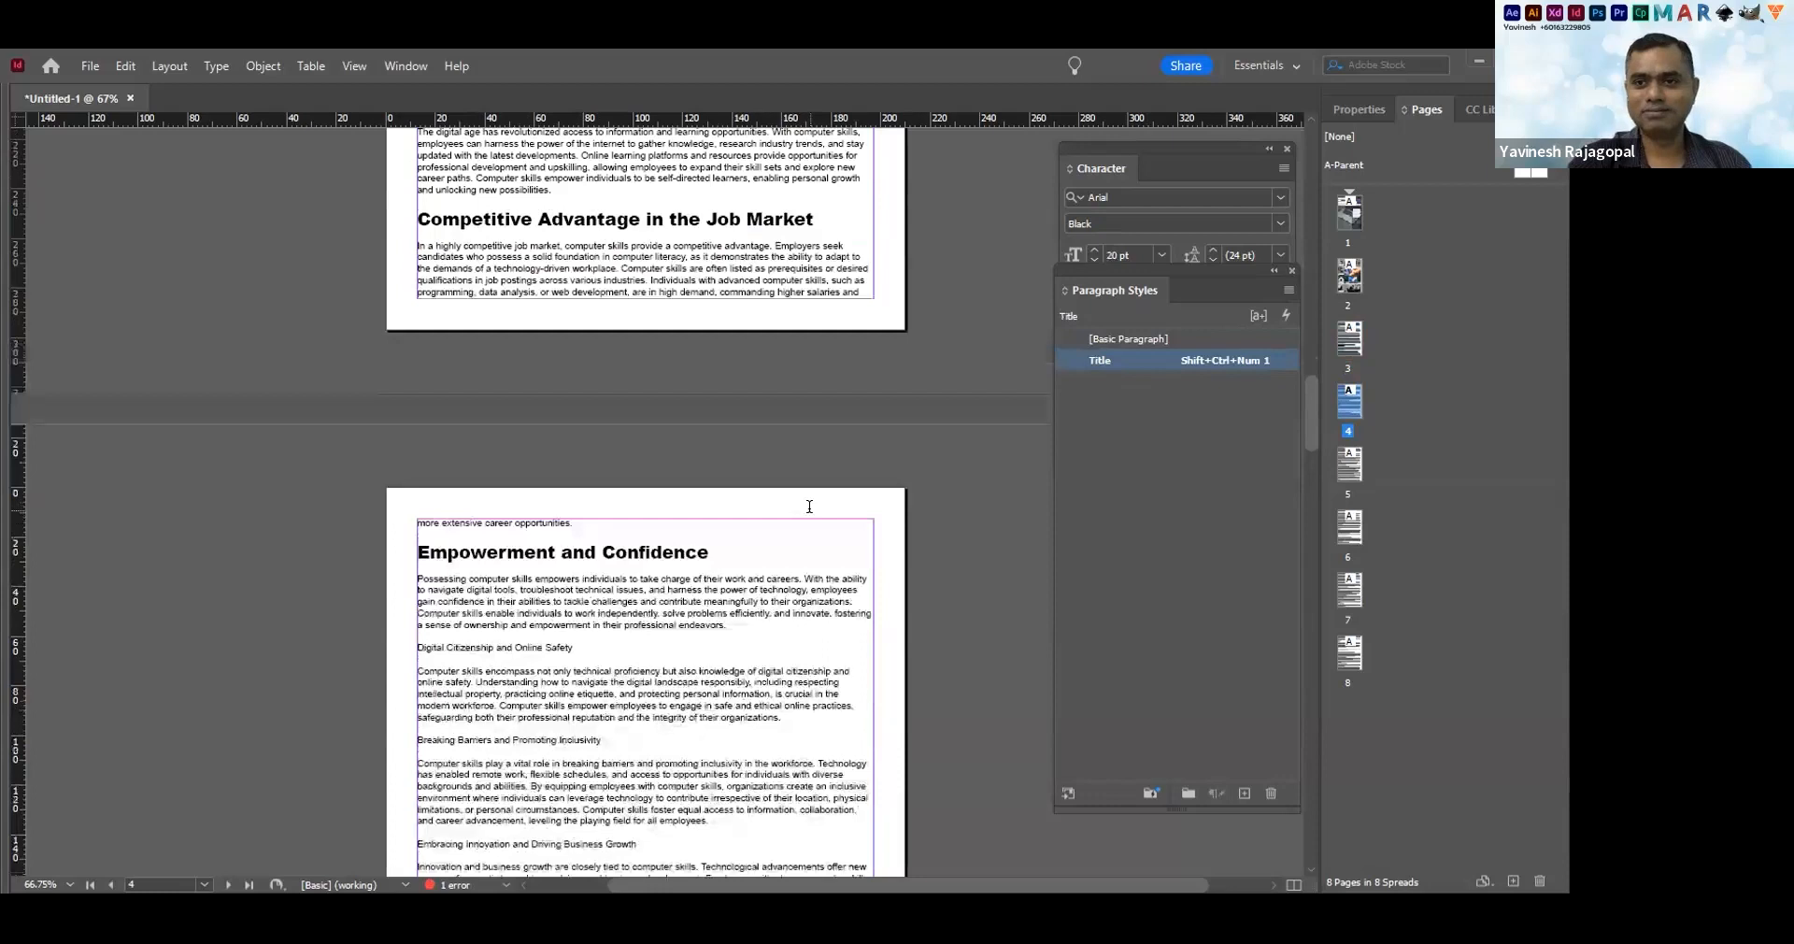
scroll(758, 486, "up", 7)
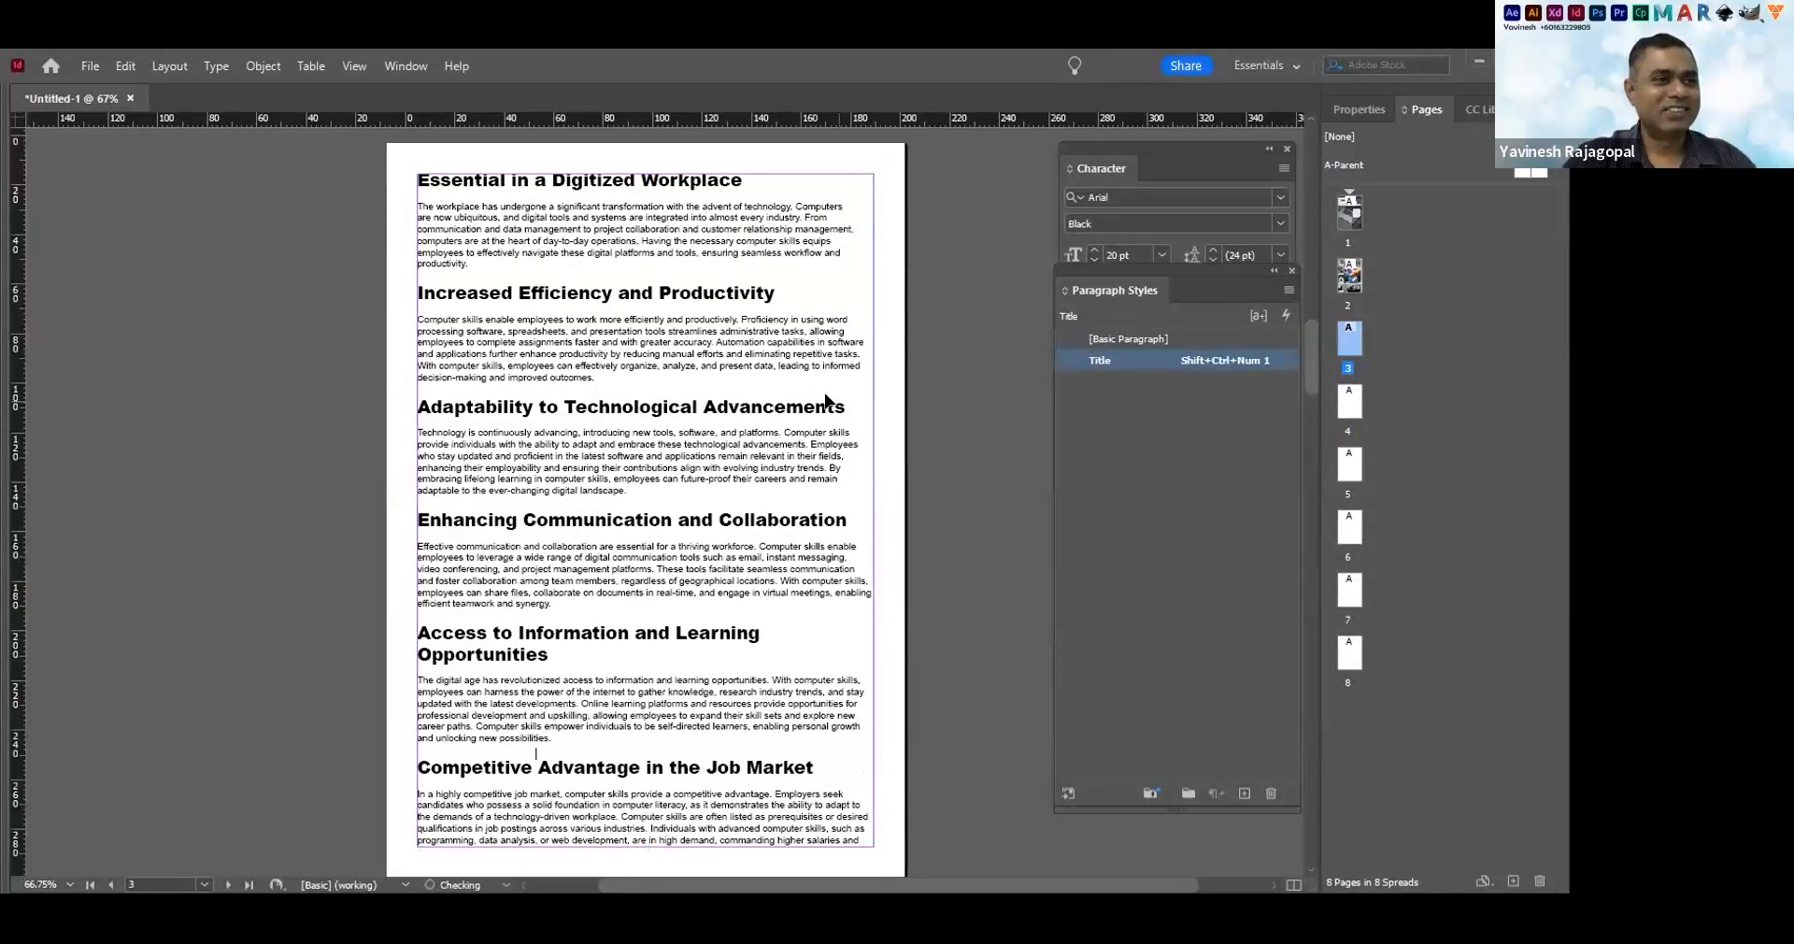
key("ctrl+z")
key("ctrl+z")
key("ctrl+z")
key("ctrl+z")
key("ctrl+z")
key("ctrl+z")
key("ctrl+z")
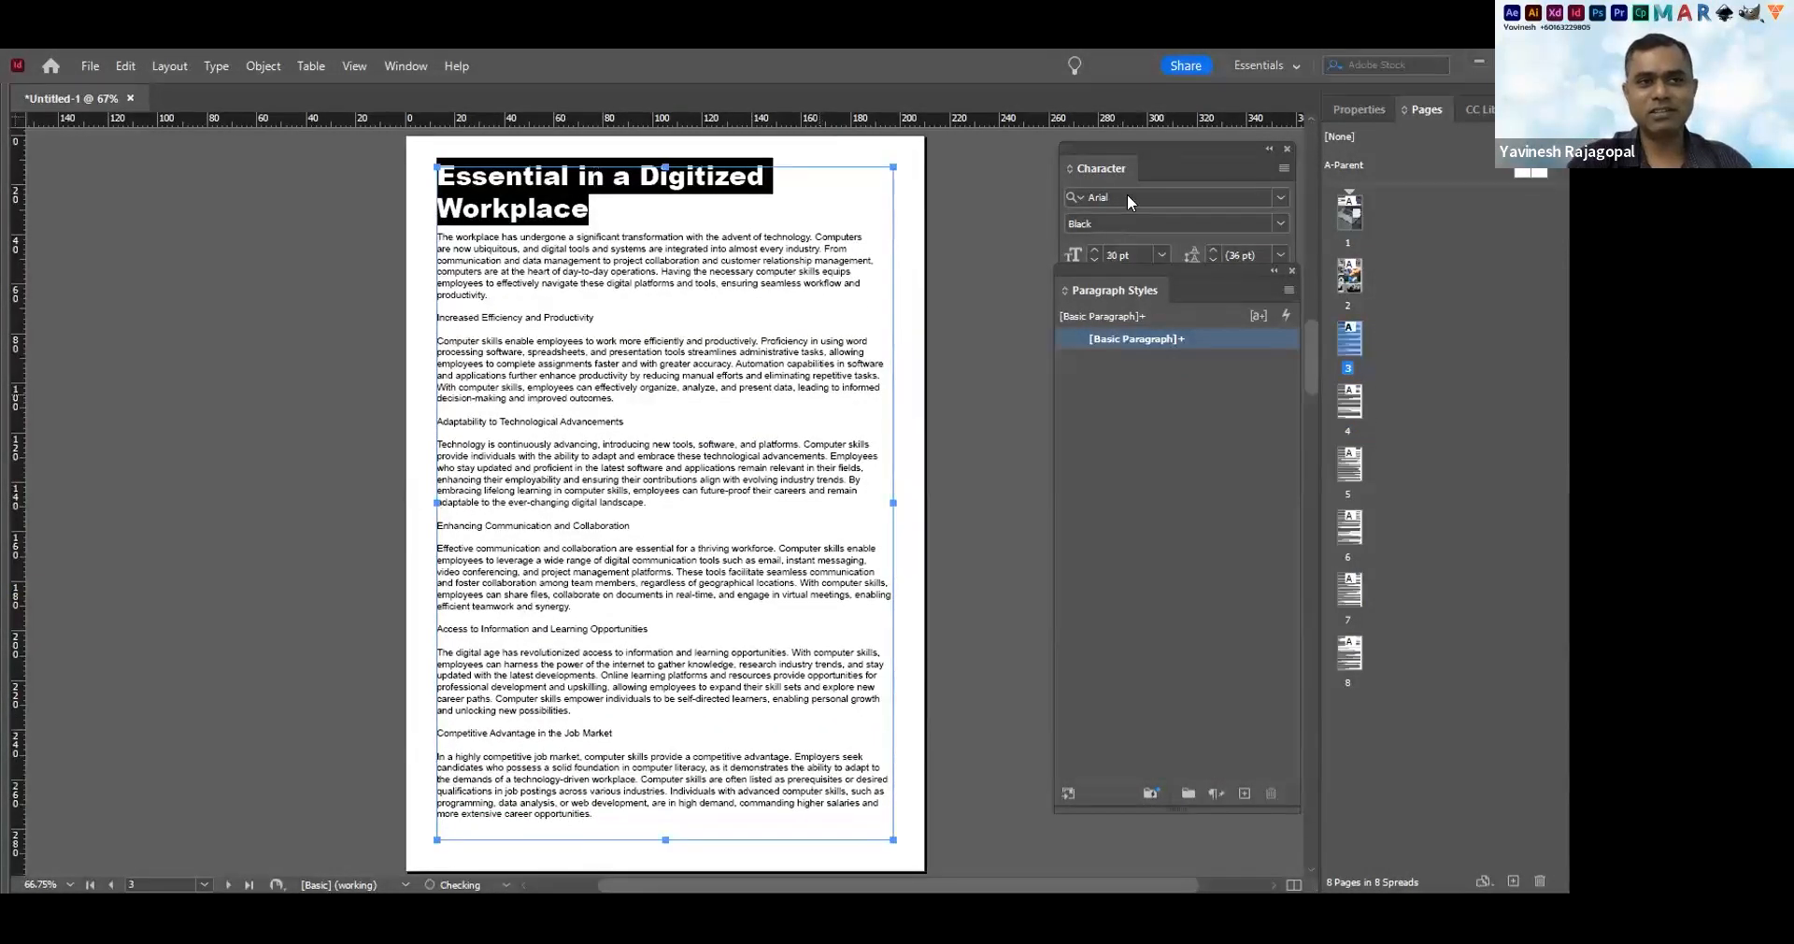
key("ctrl+z")
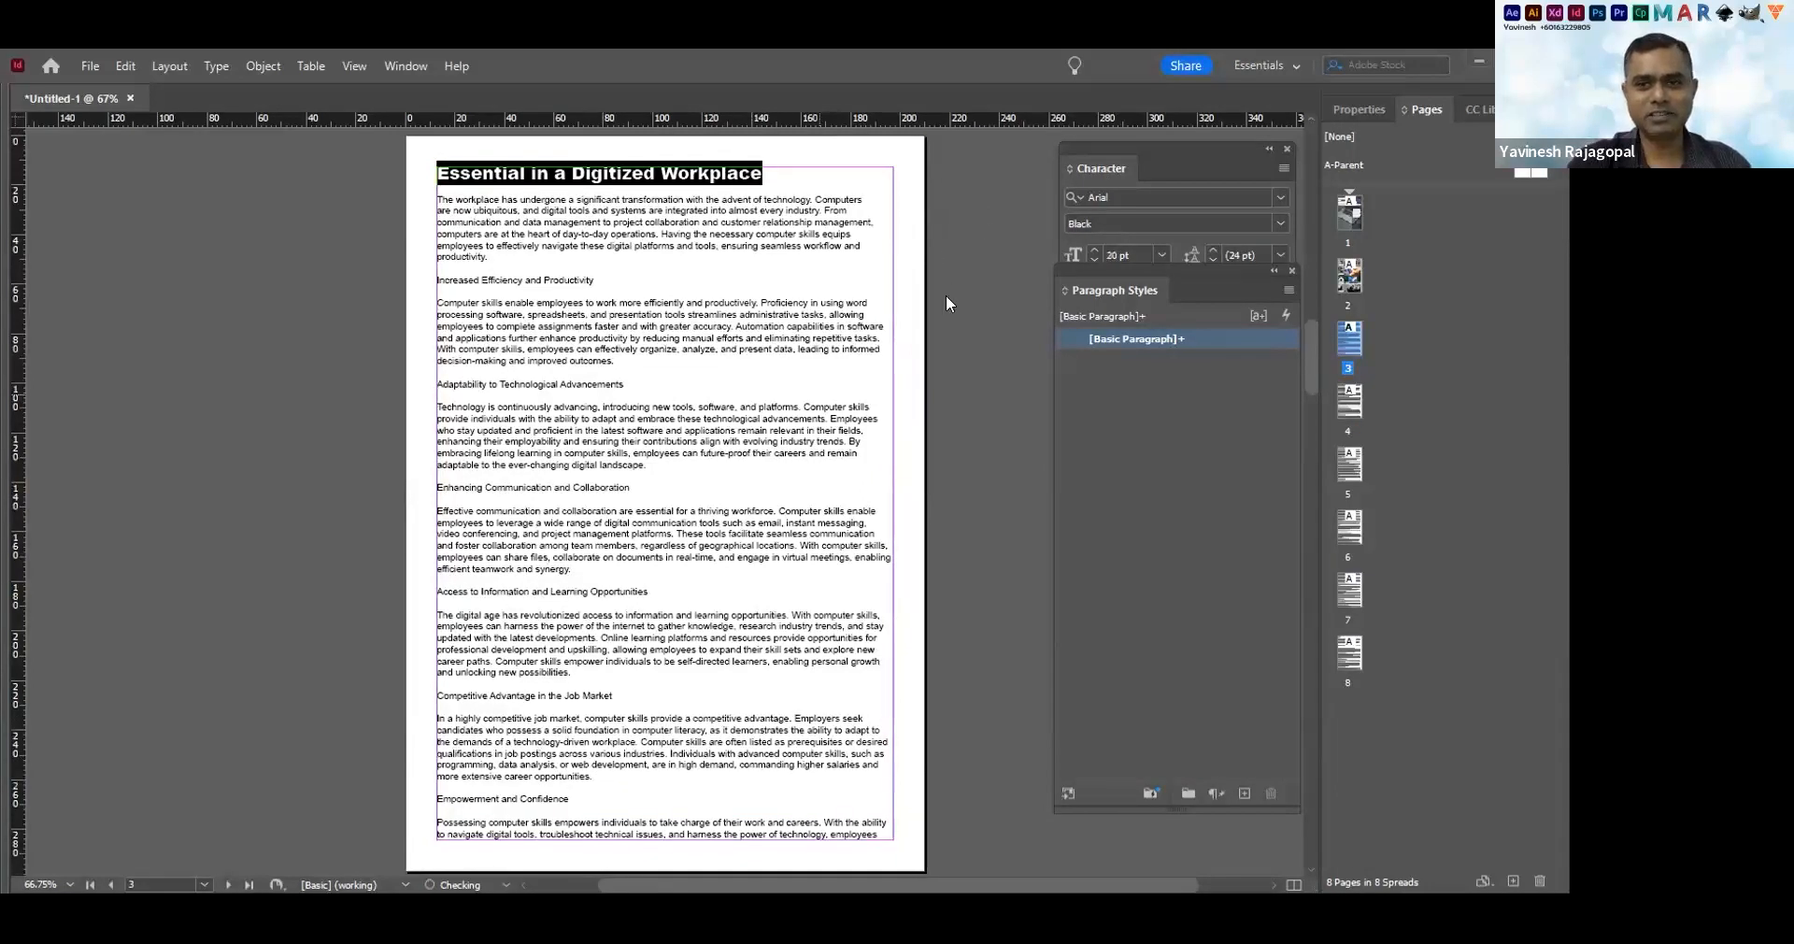
key("ctrl+z")
Undo one more change to the article text on page 3 and redo it
left_click_drag(1163, 151, 1019, 151)
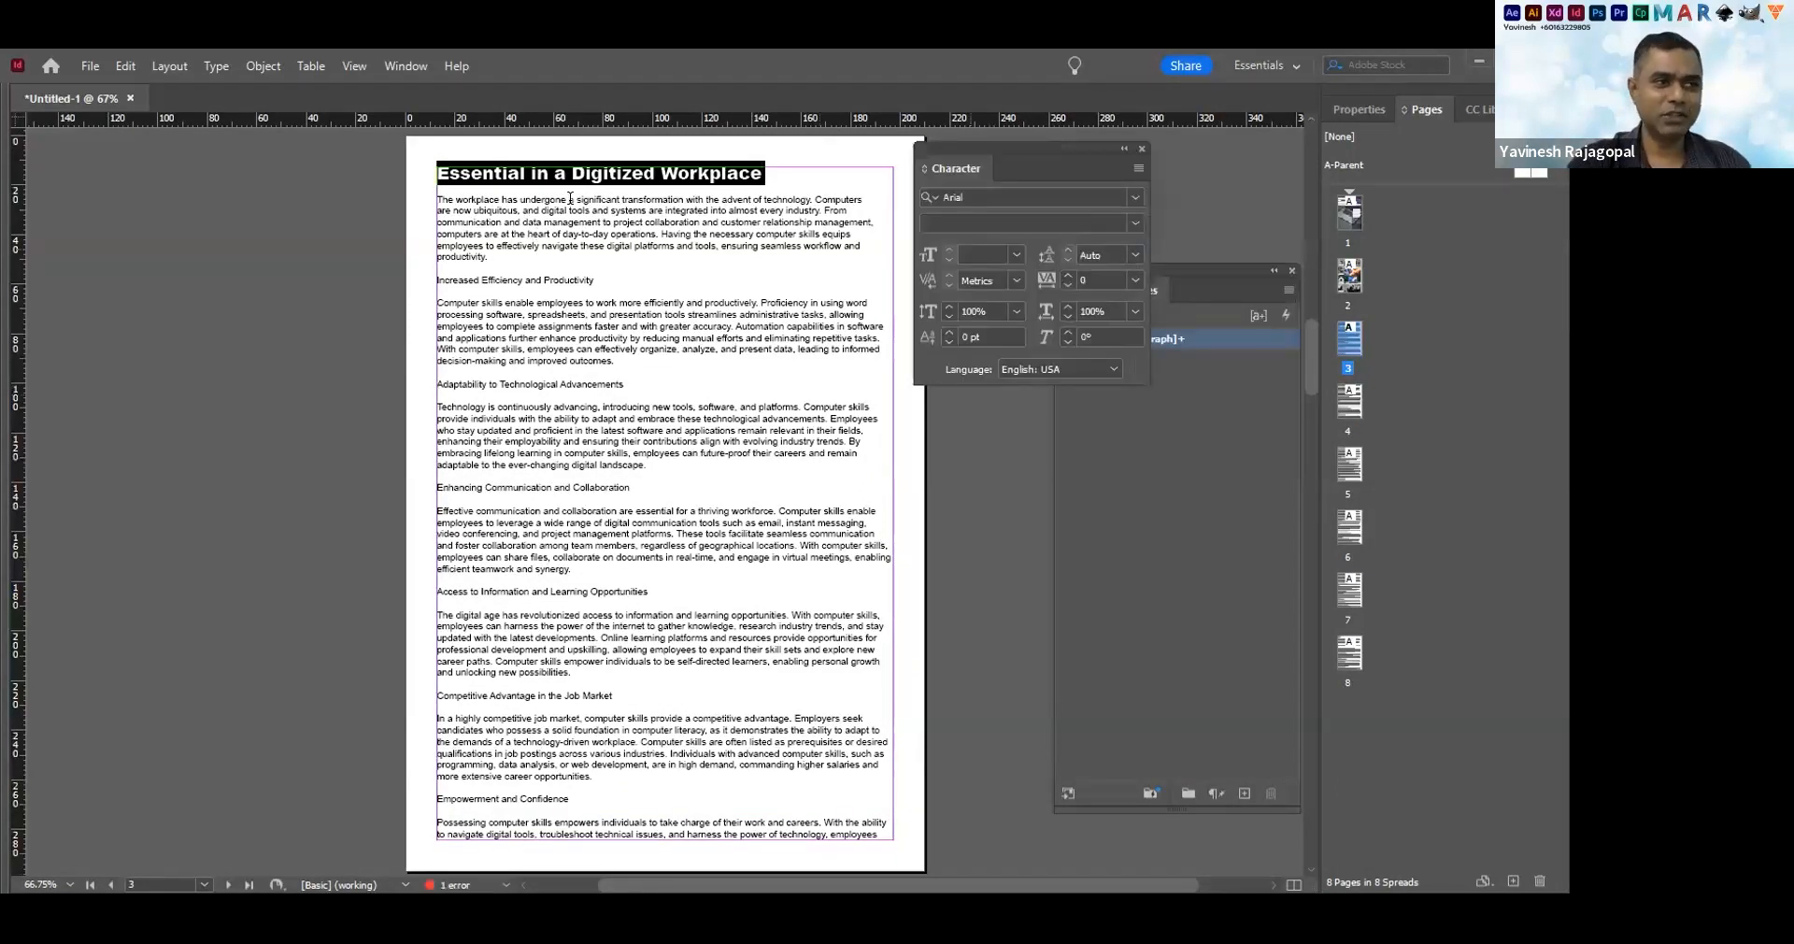
left_click(668, 235)
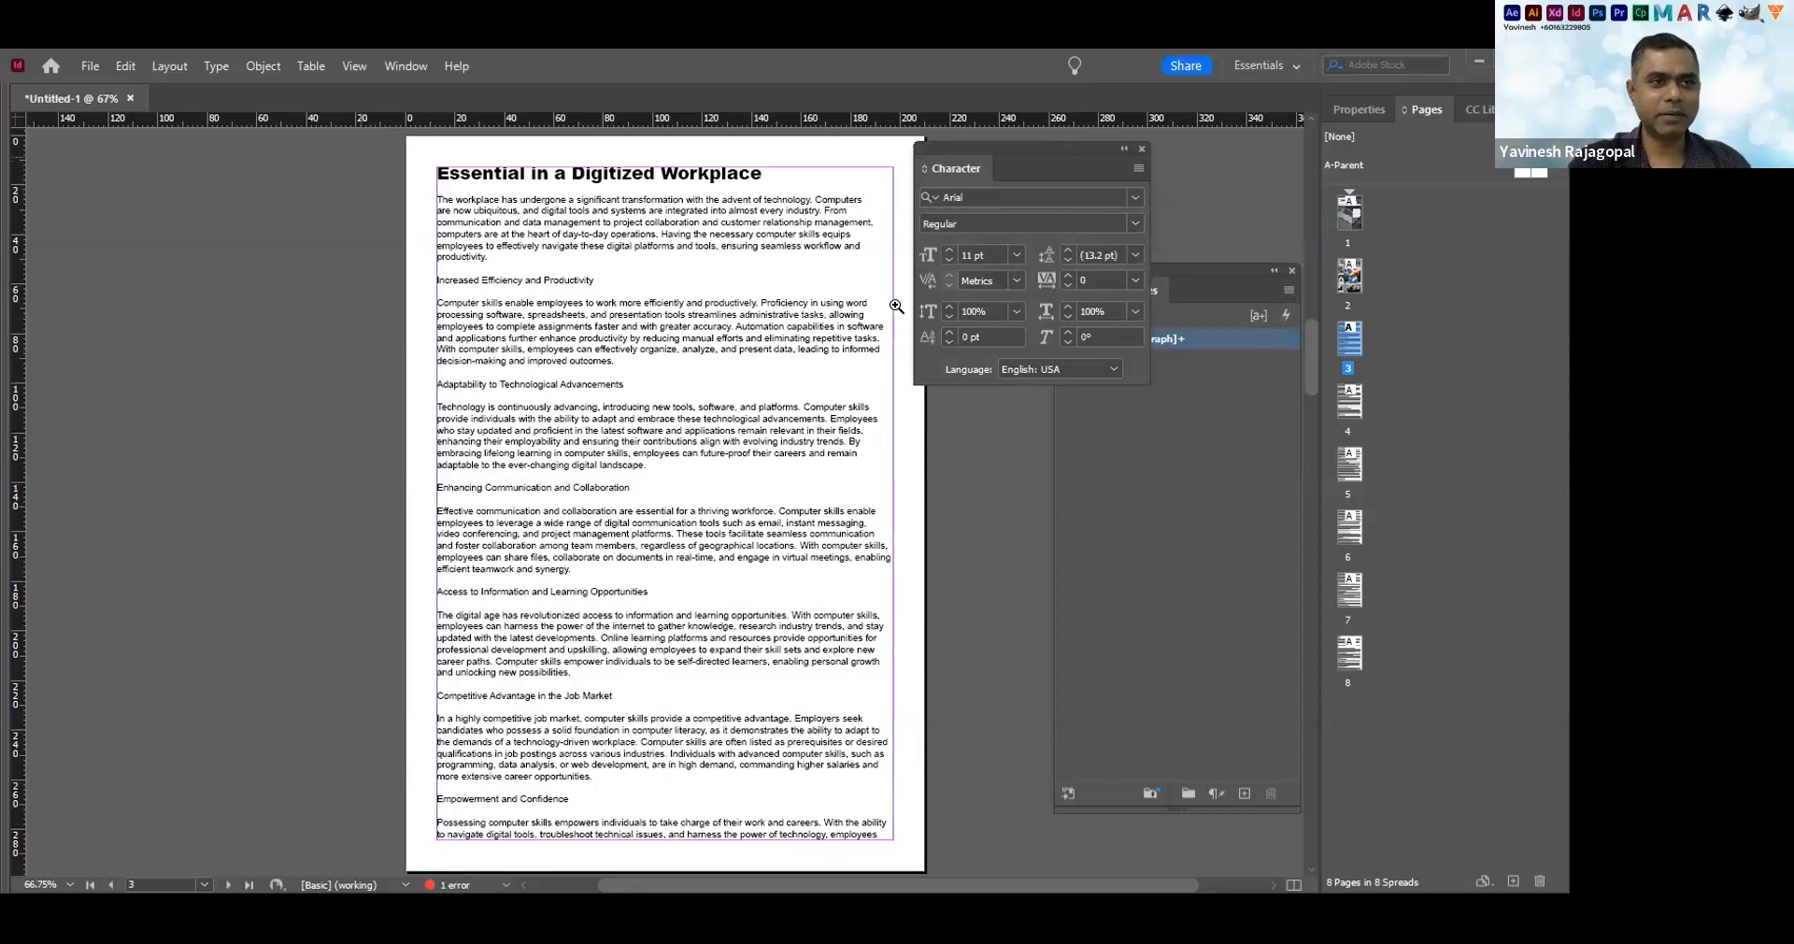
left_click_drag(1040, 411, 1102, 414)
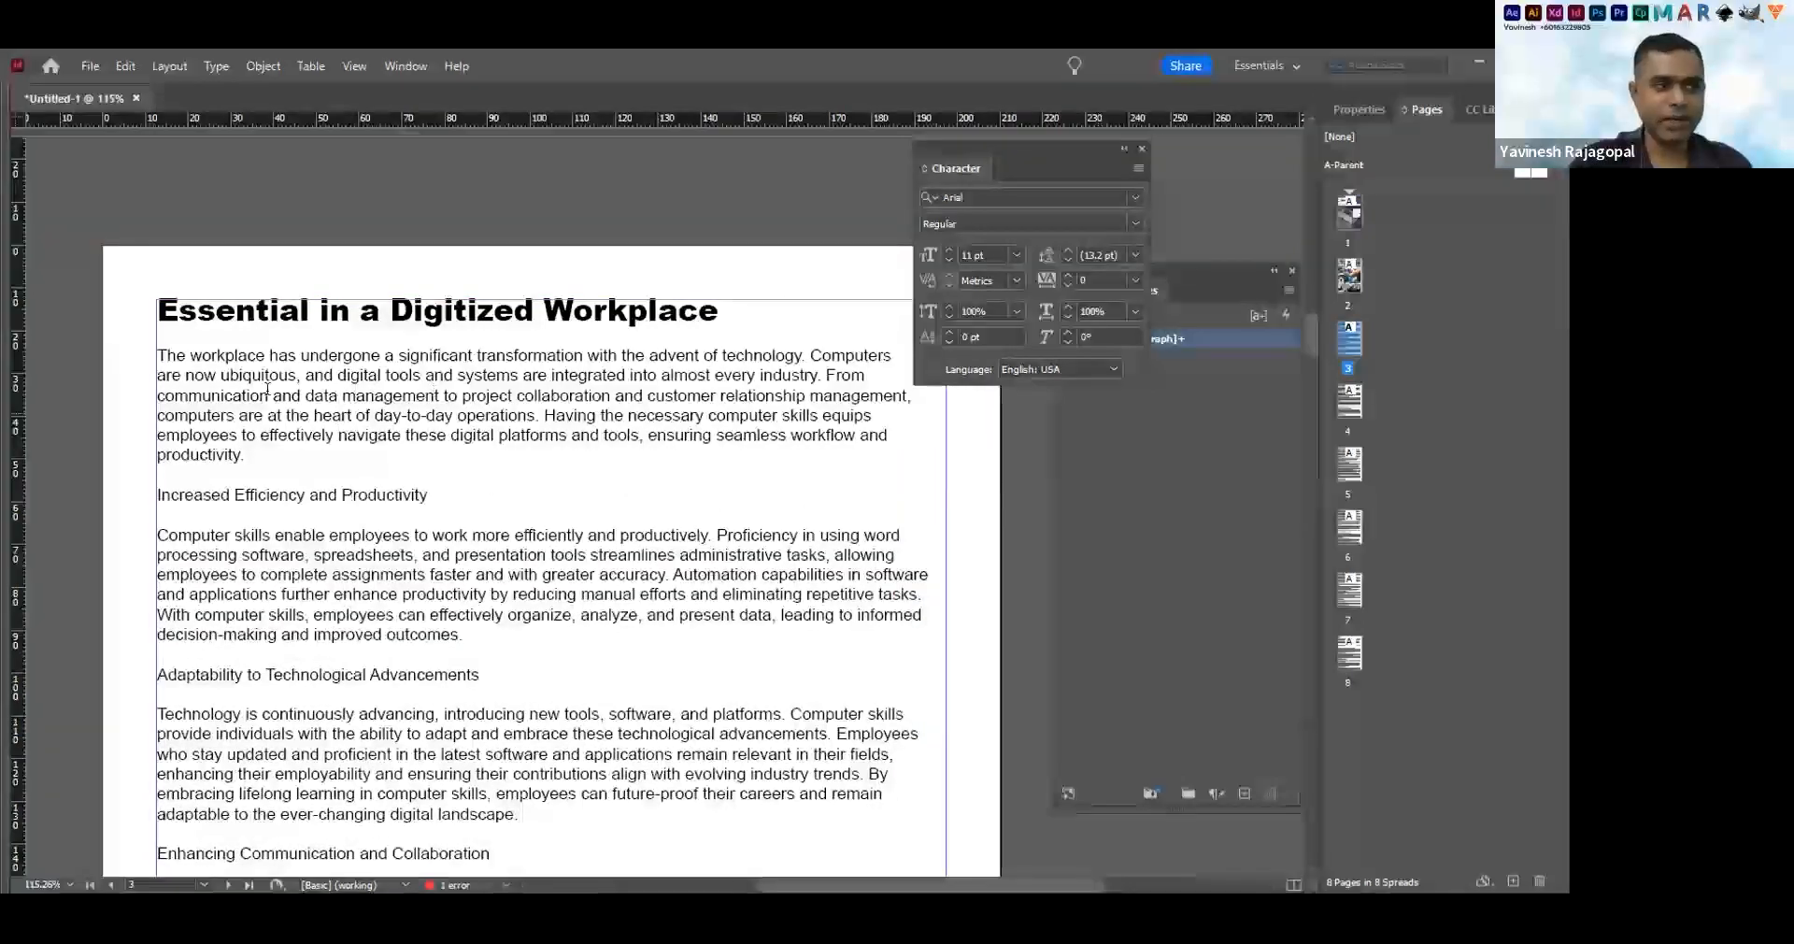
key("ctrl+z")
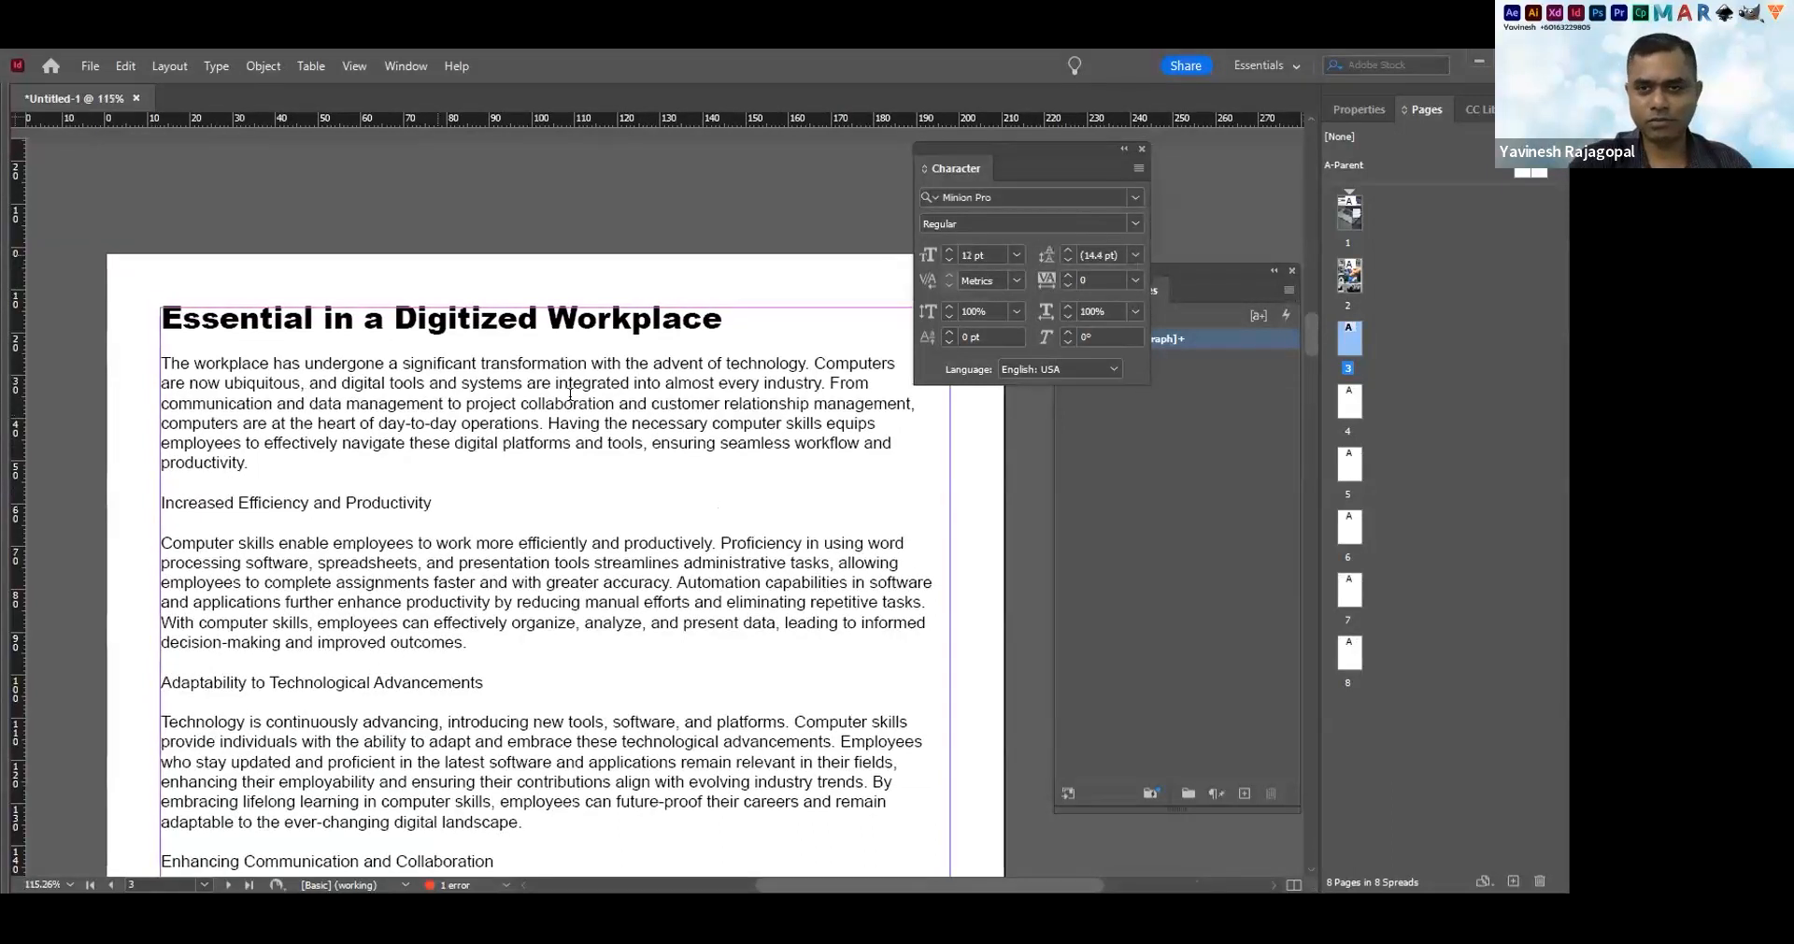
scroll(542, 394, "up", 1)
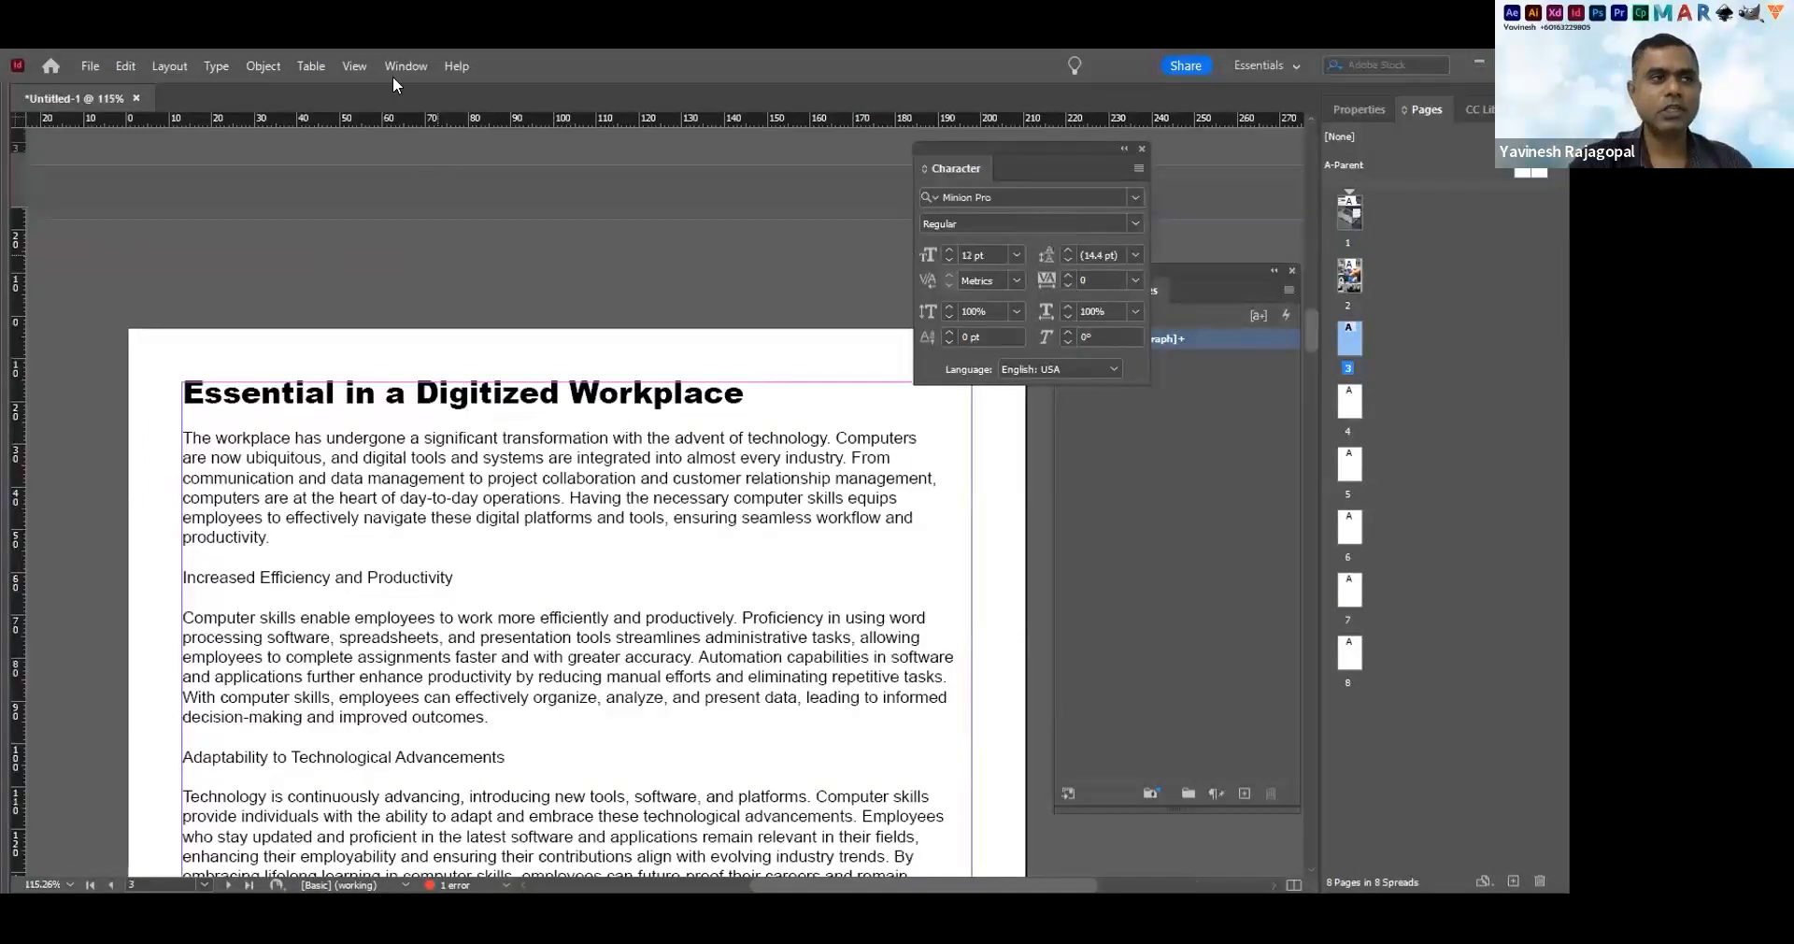
key("ctrl+shift+z")
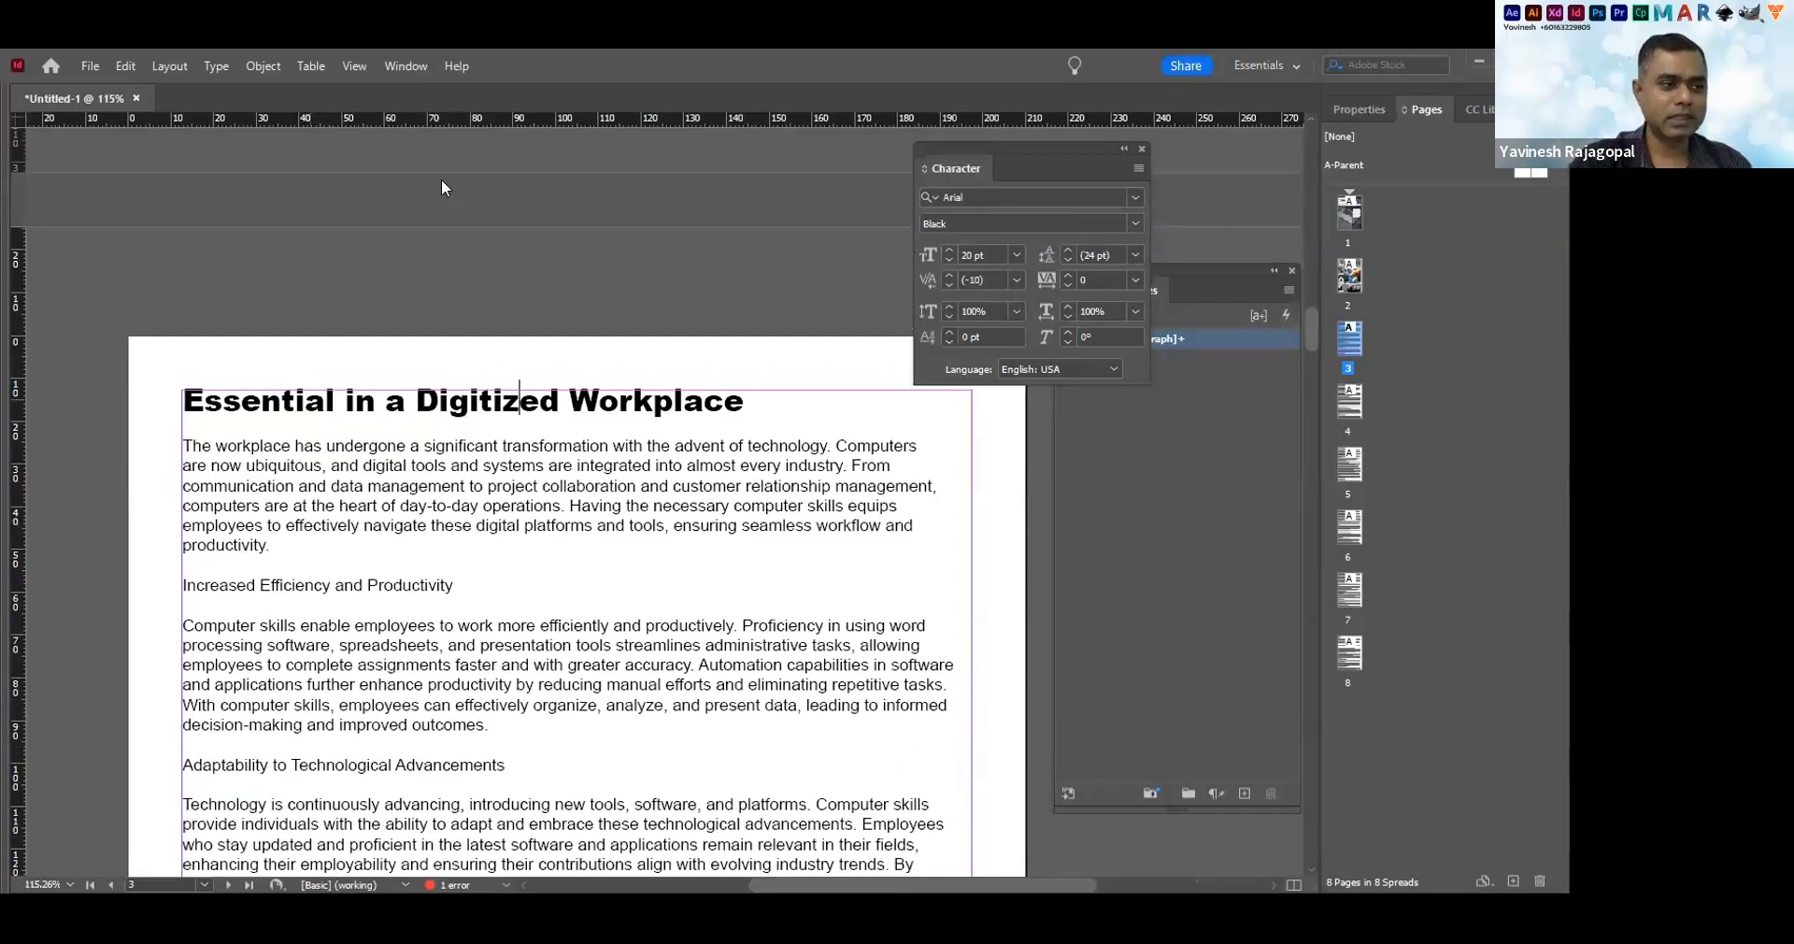
Bring the document's paragraph styles into full view by moving the character settings aside
left_click(406, 65)
mouse_move(472, 549)
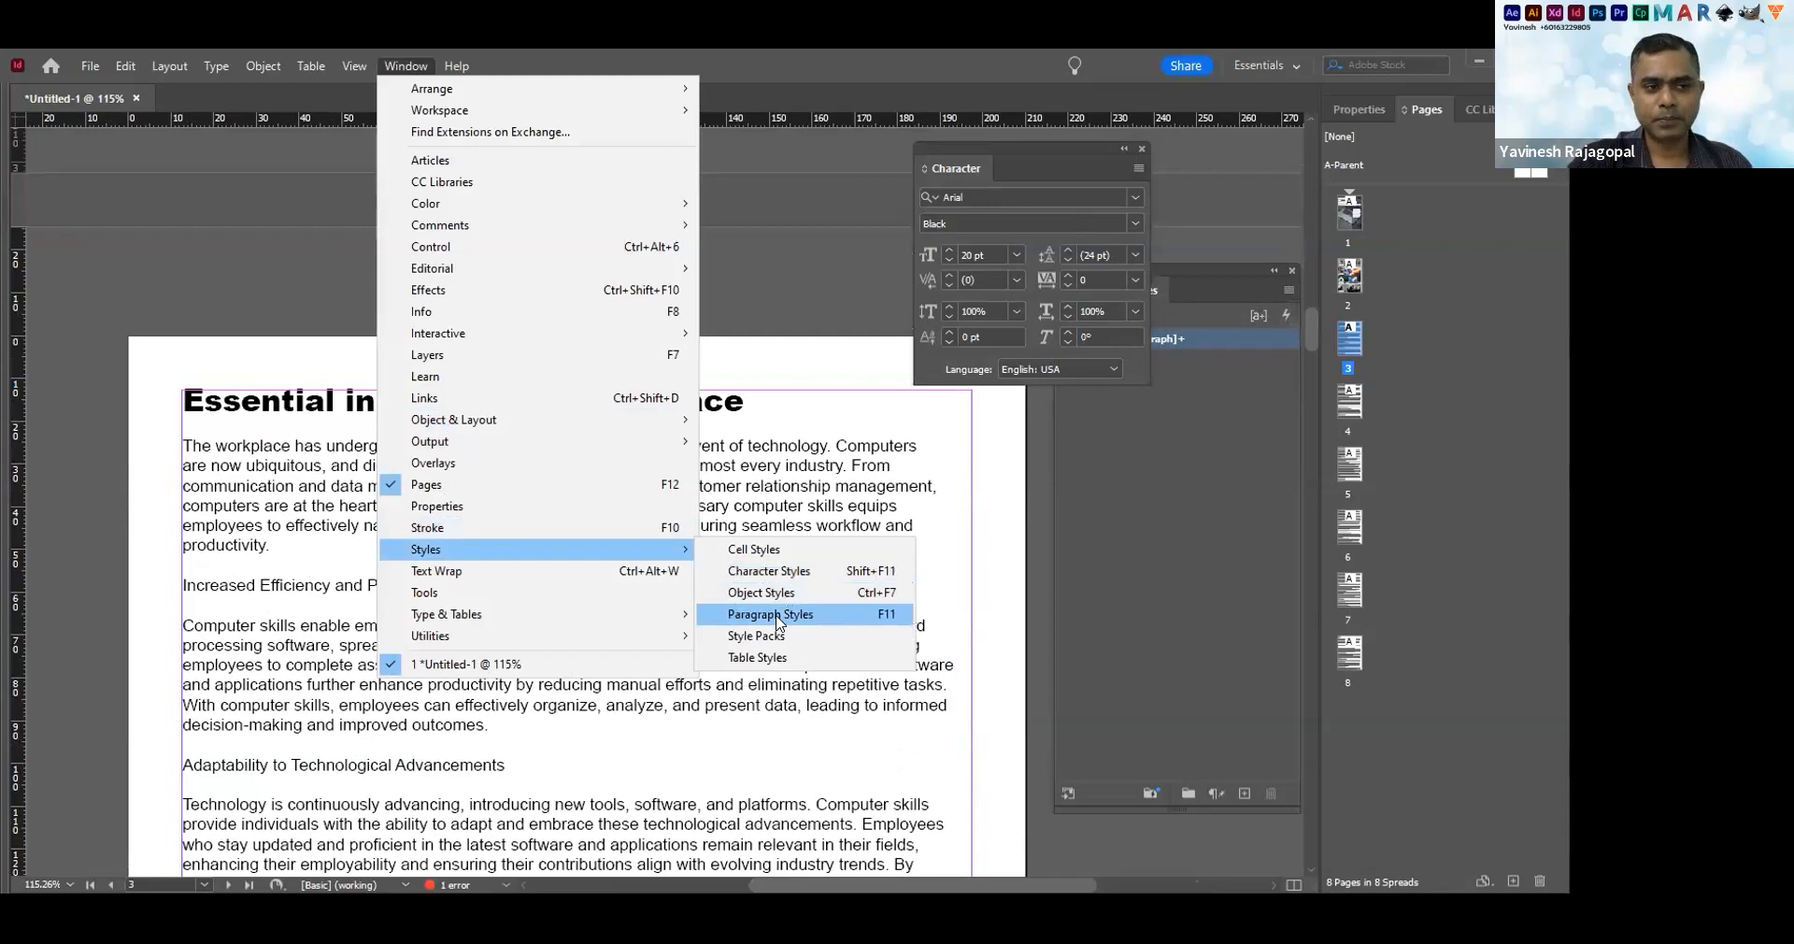
left_click(1001, 295)
left_click_drag(1056, 153, 888, 152)
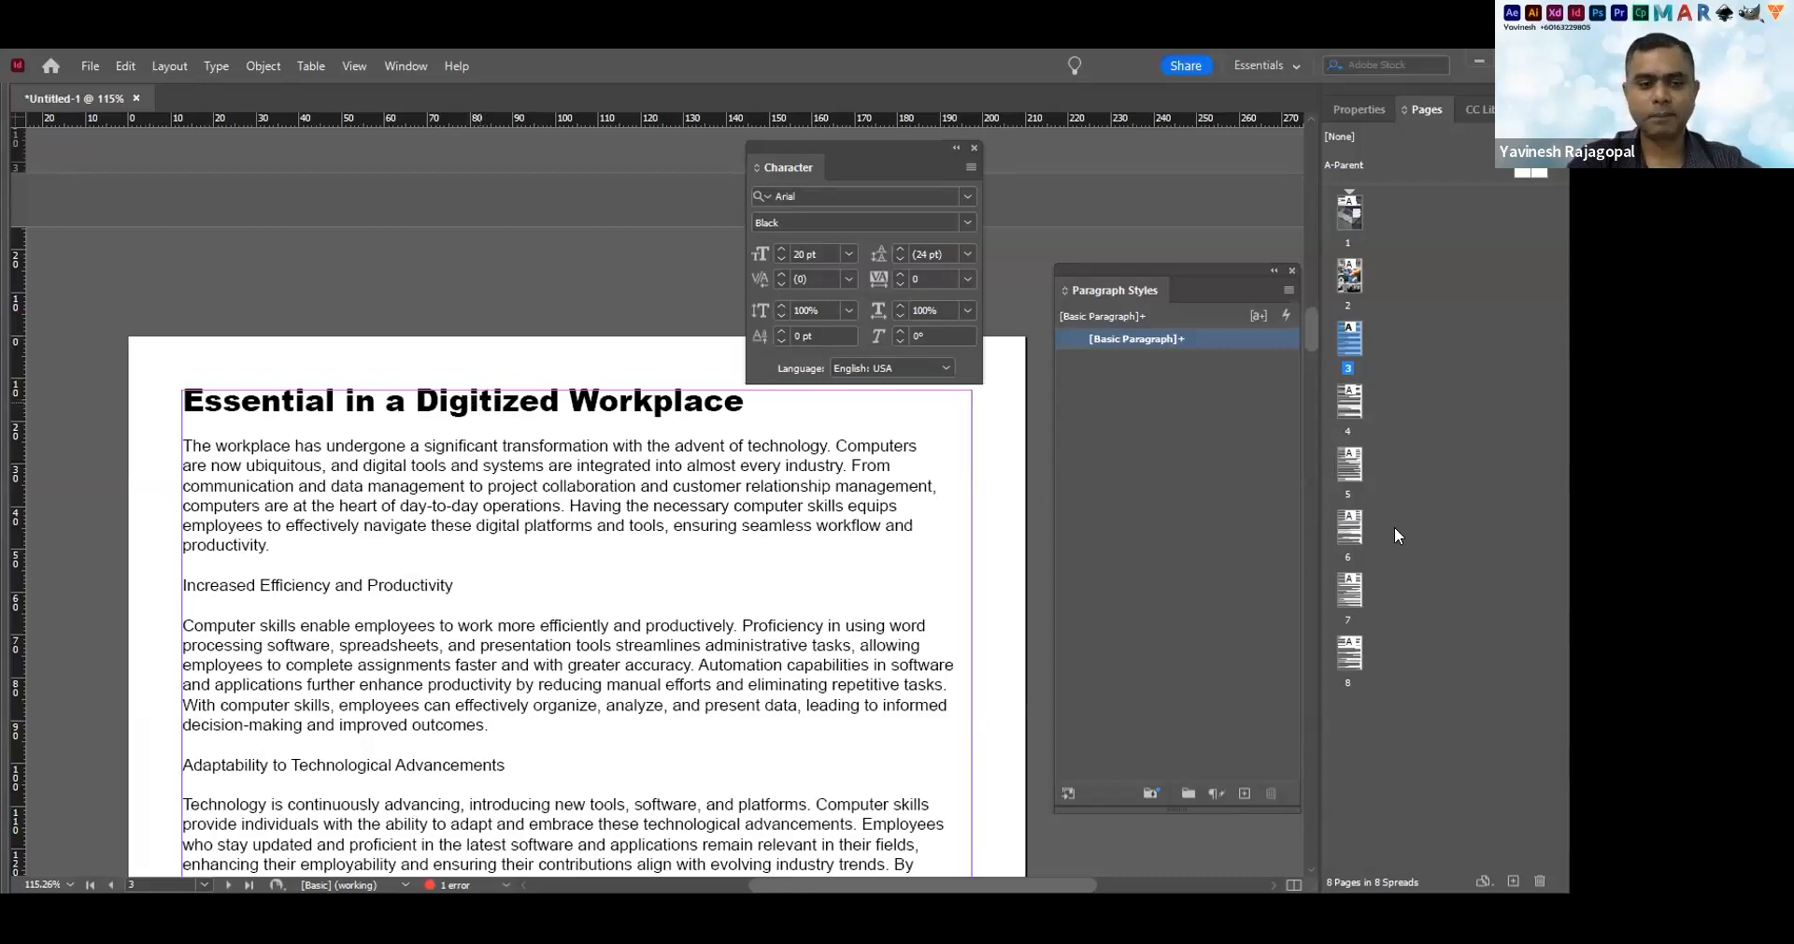
Create a new paragraph style from the heading "Essential in a Digitized Workplace" and name it Title
left_click(1243, 793)
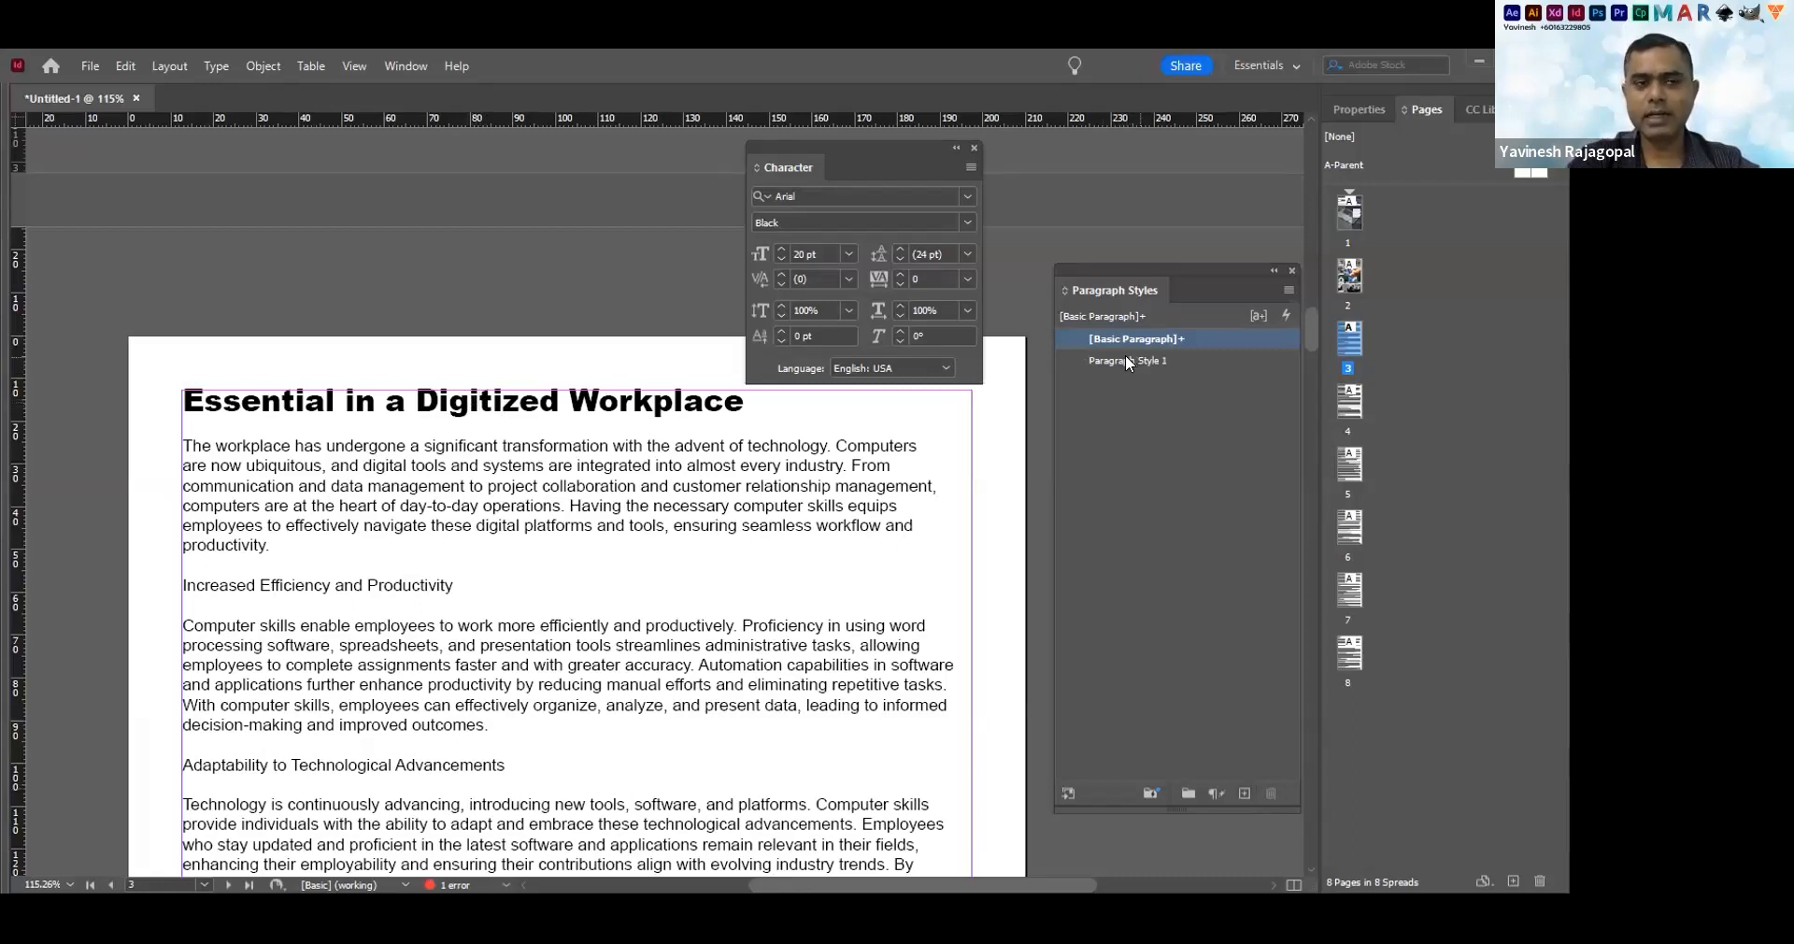
left_click(1121, 362)
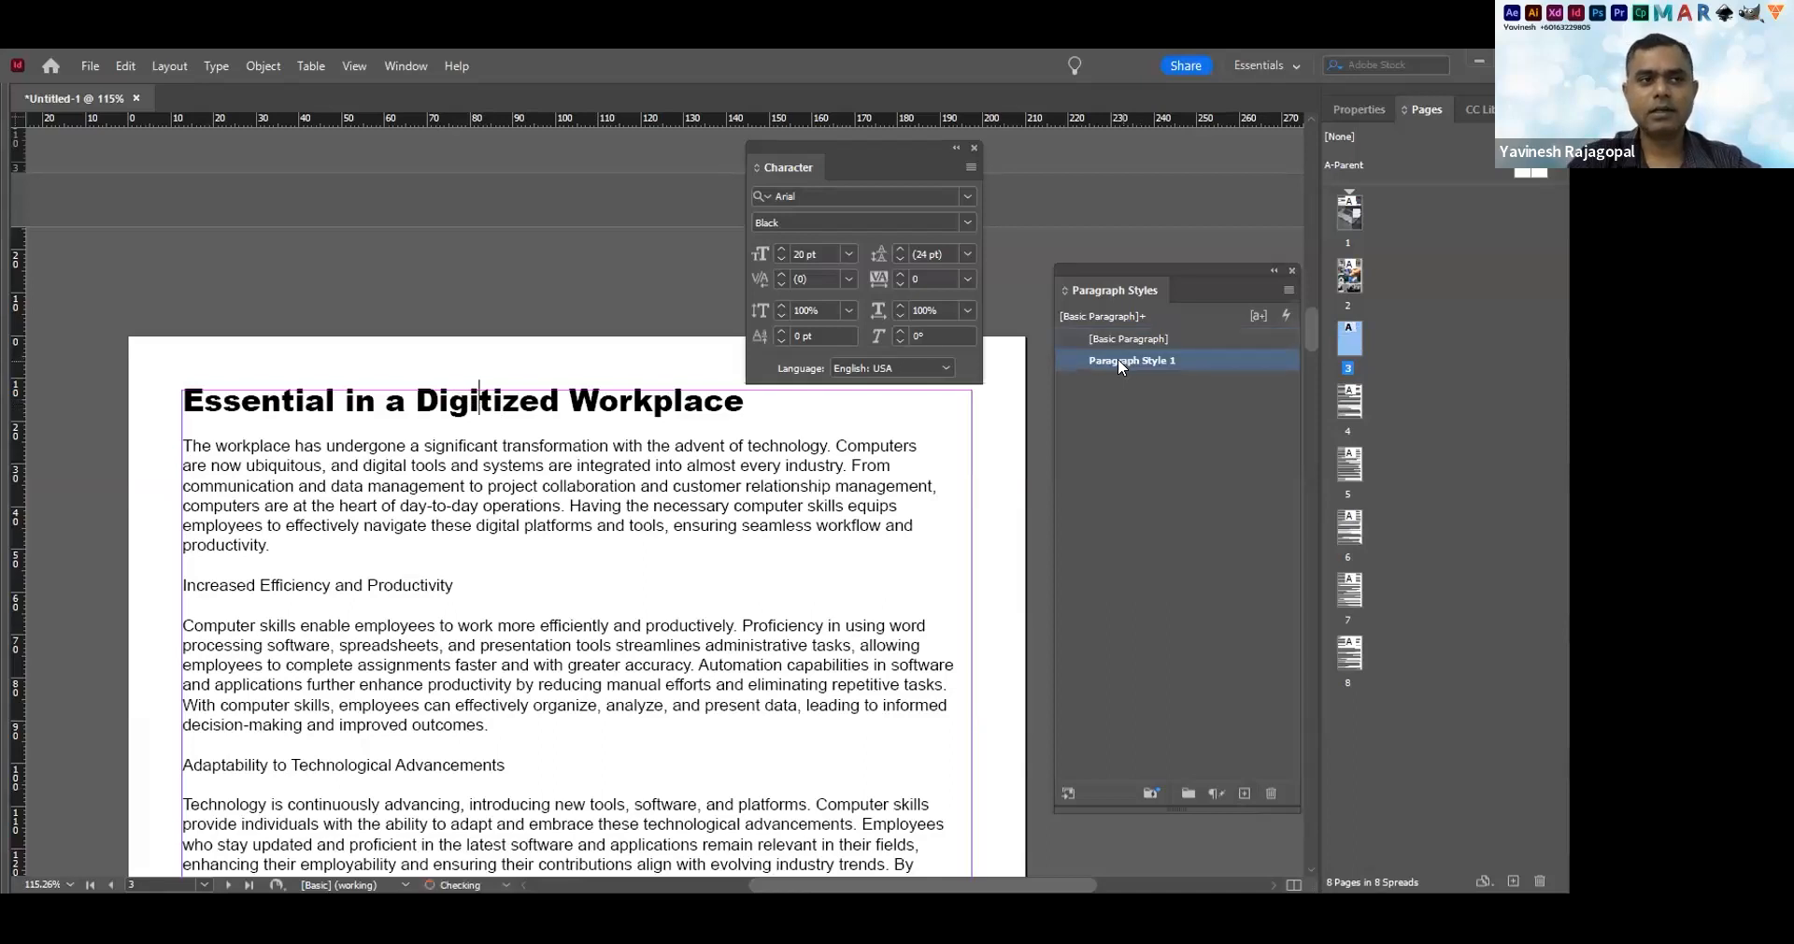
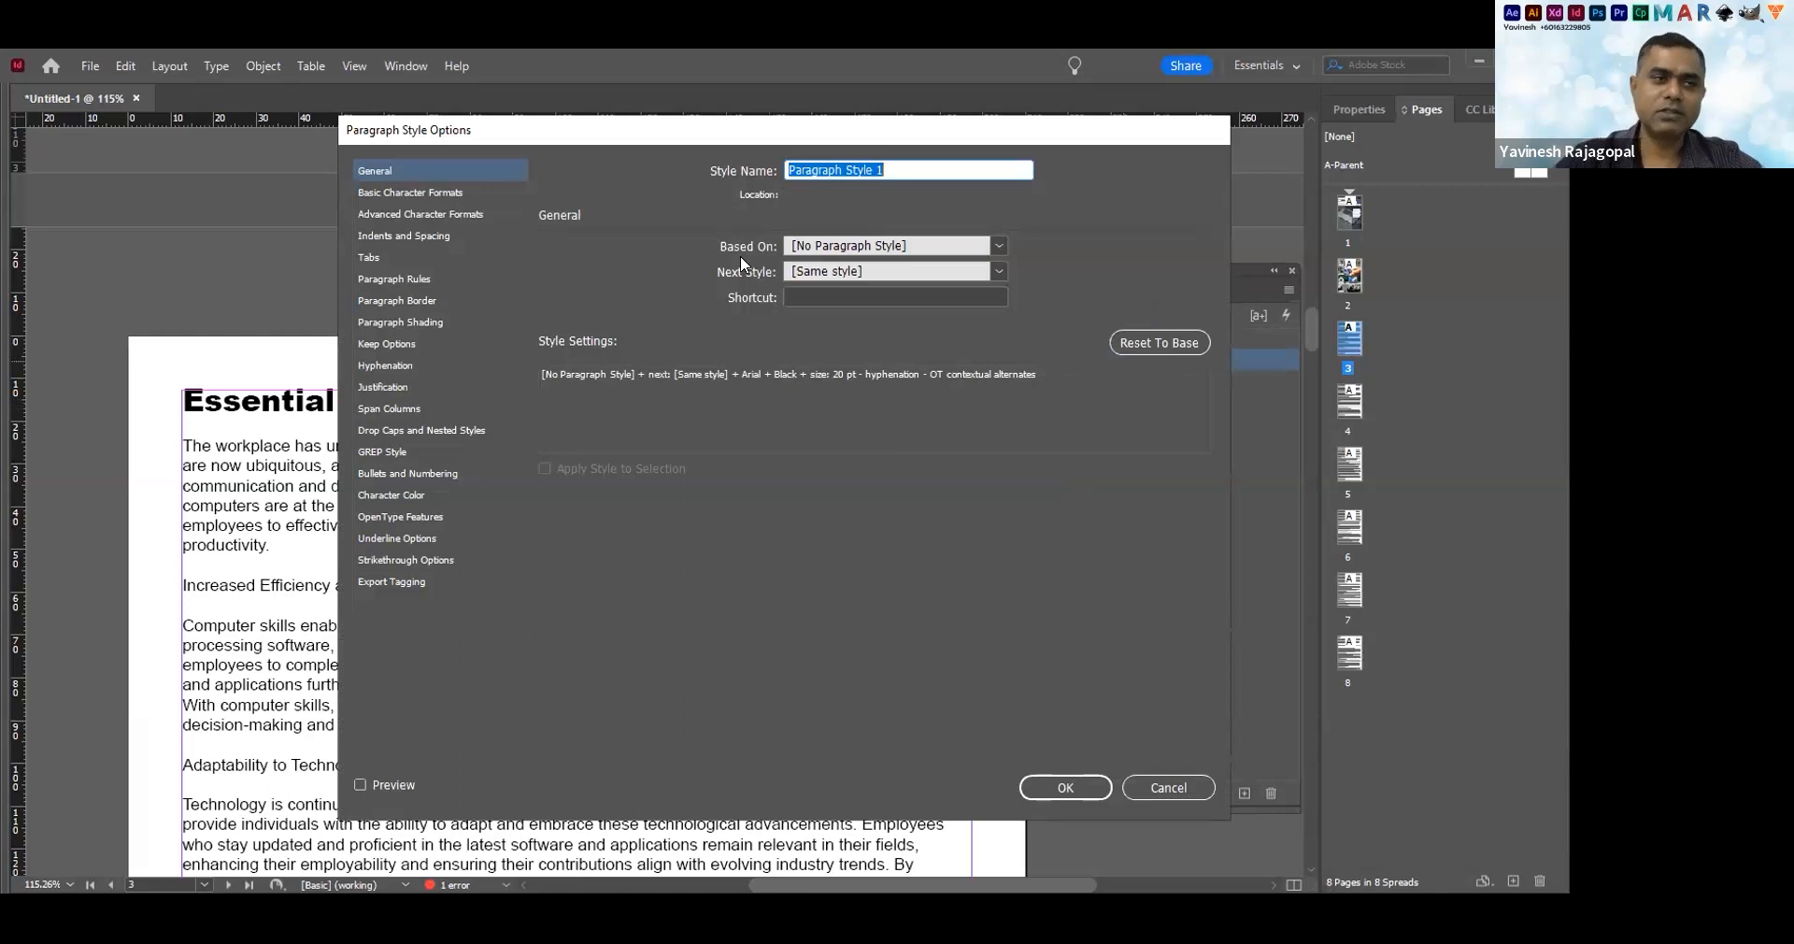
left_click(832, 168)
left_click_drag(831, 168, 761, 170)
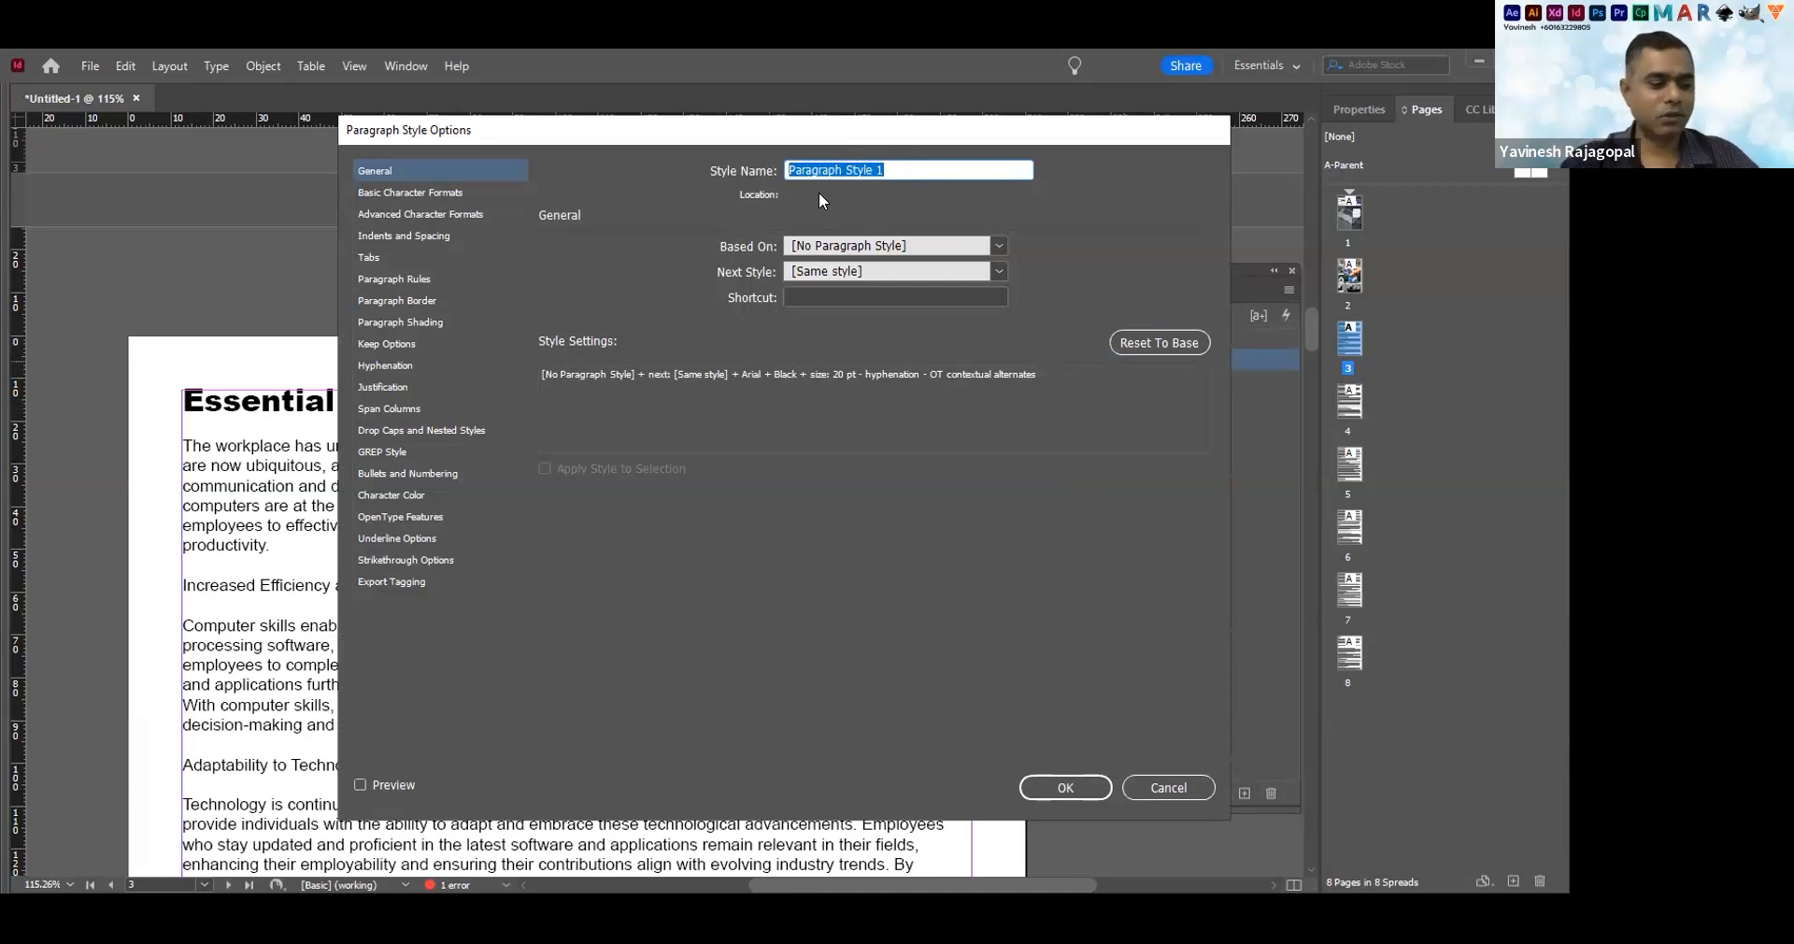
type("Titlwe")
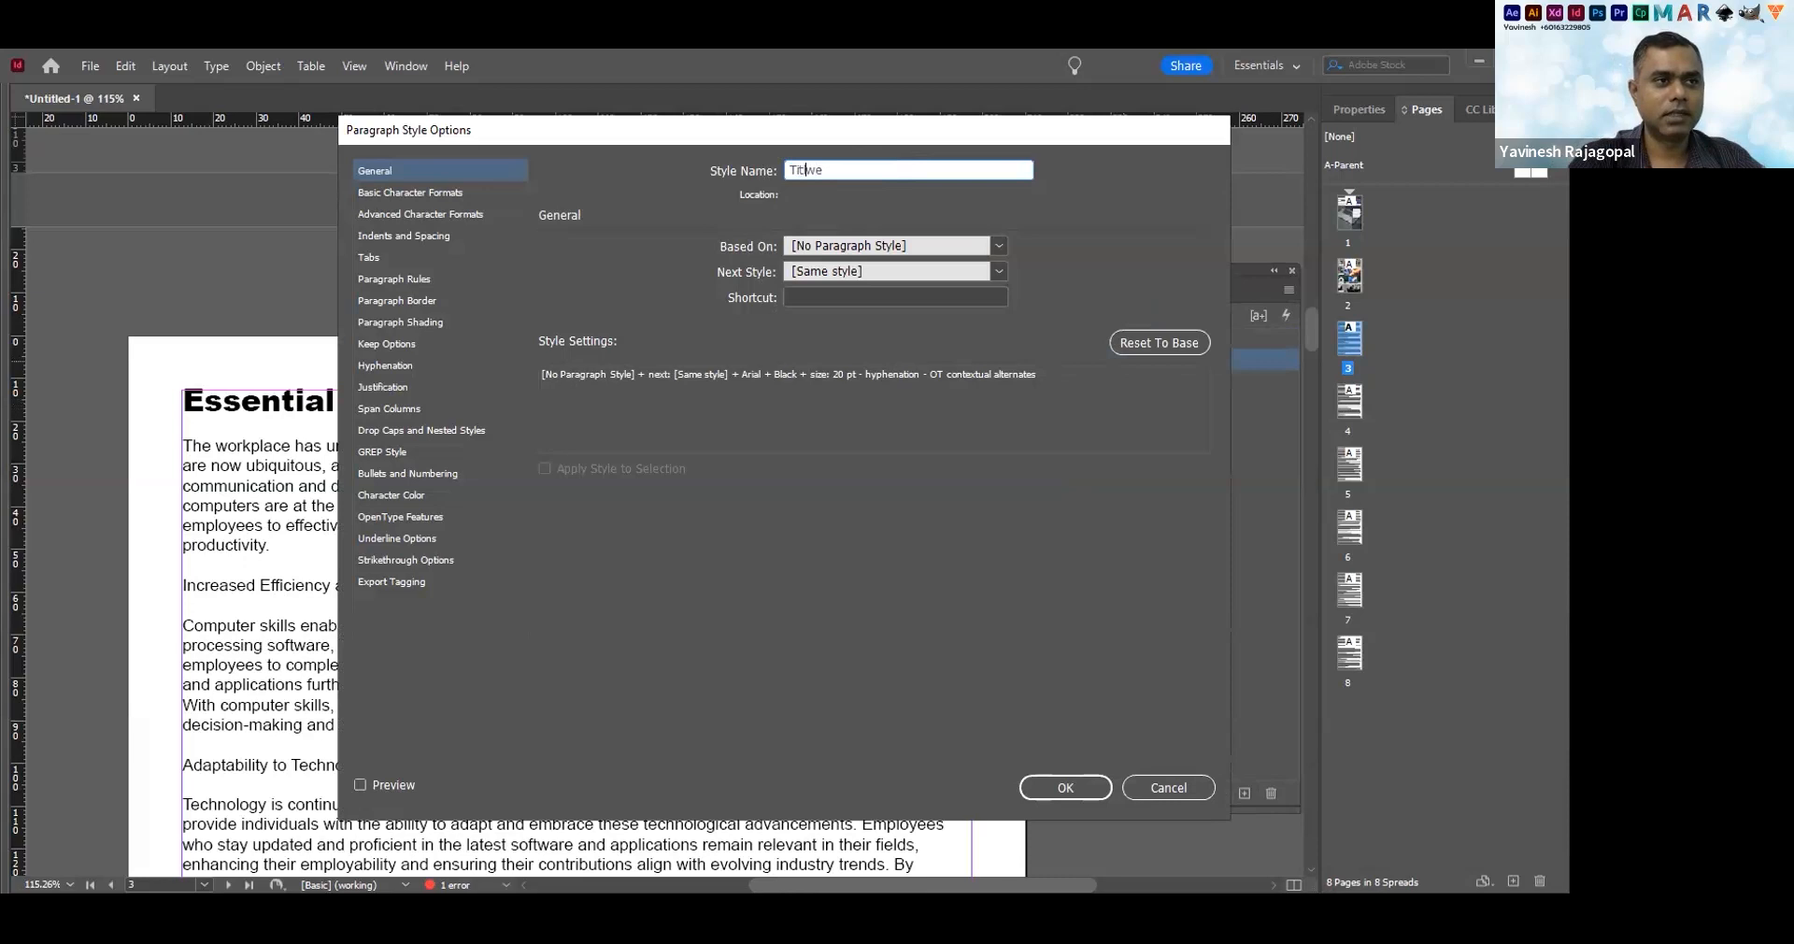
key("Delete")
Try Shift+Num 1, Ctrl+Num 1 and Ctrl+S as the shortcut assigned to the Title style
left_click(796, 295)
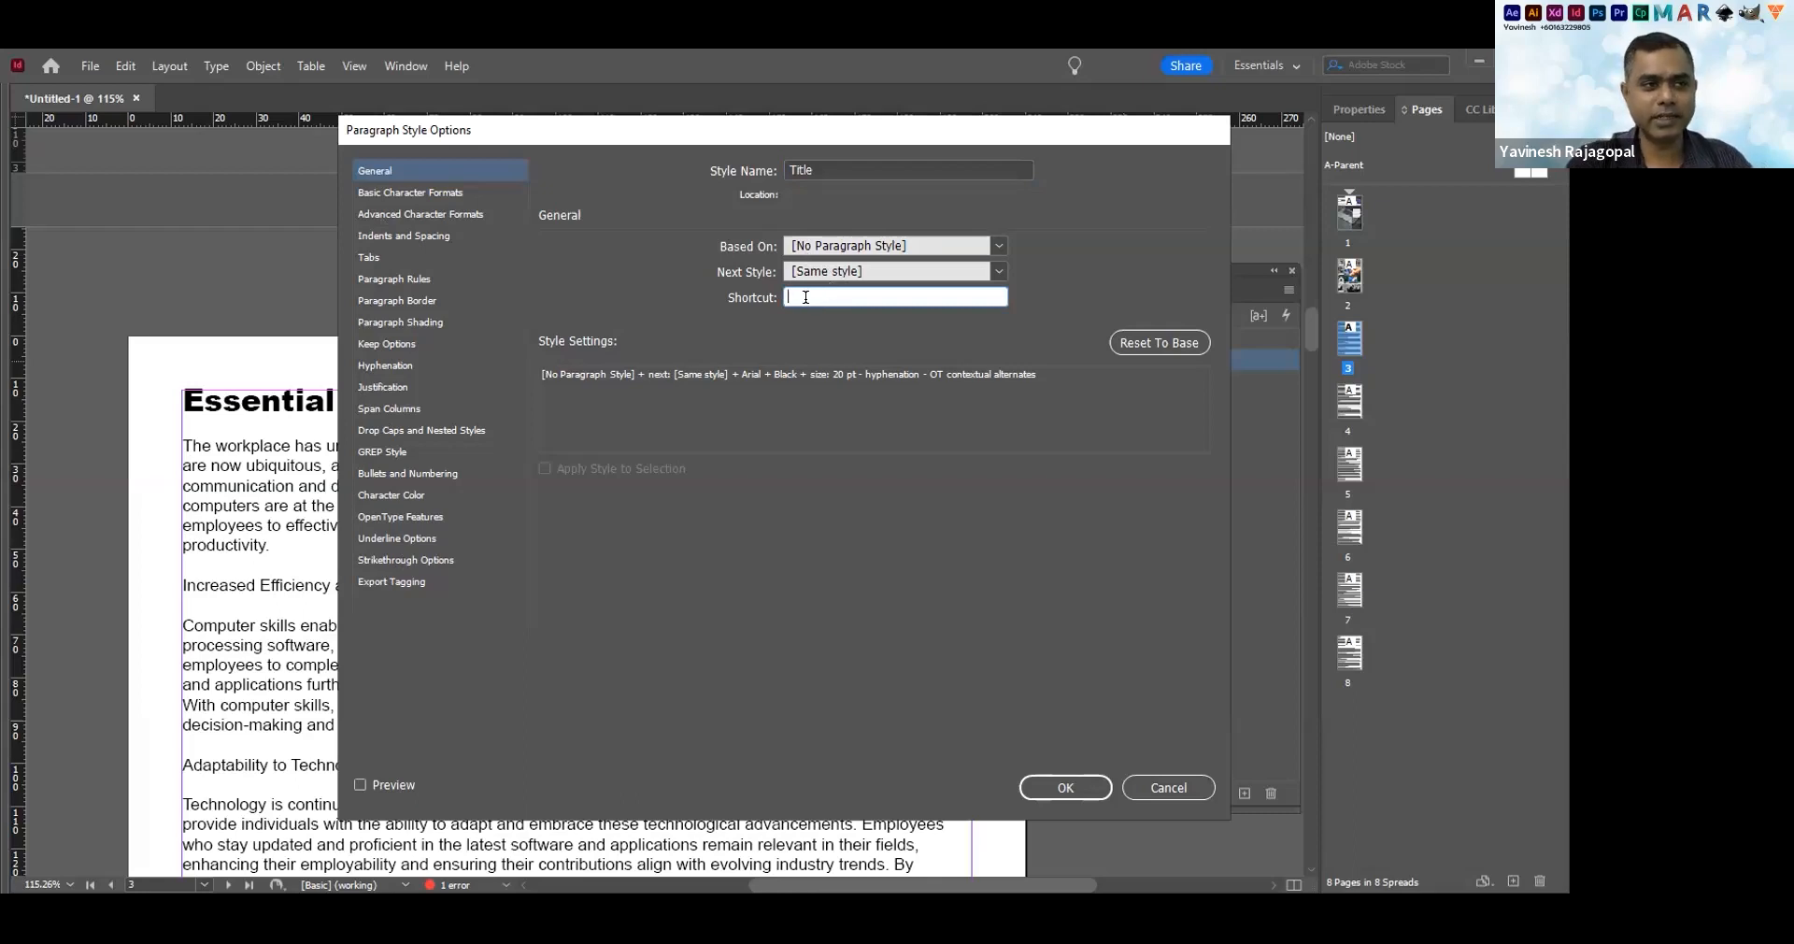
key("shift+KP_1")
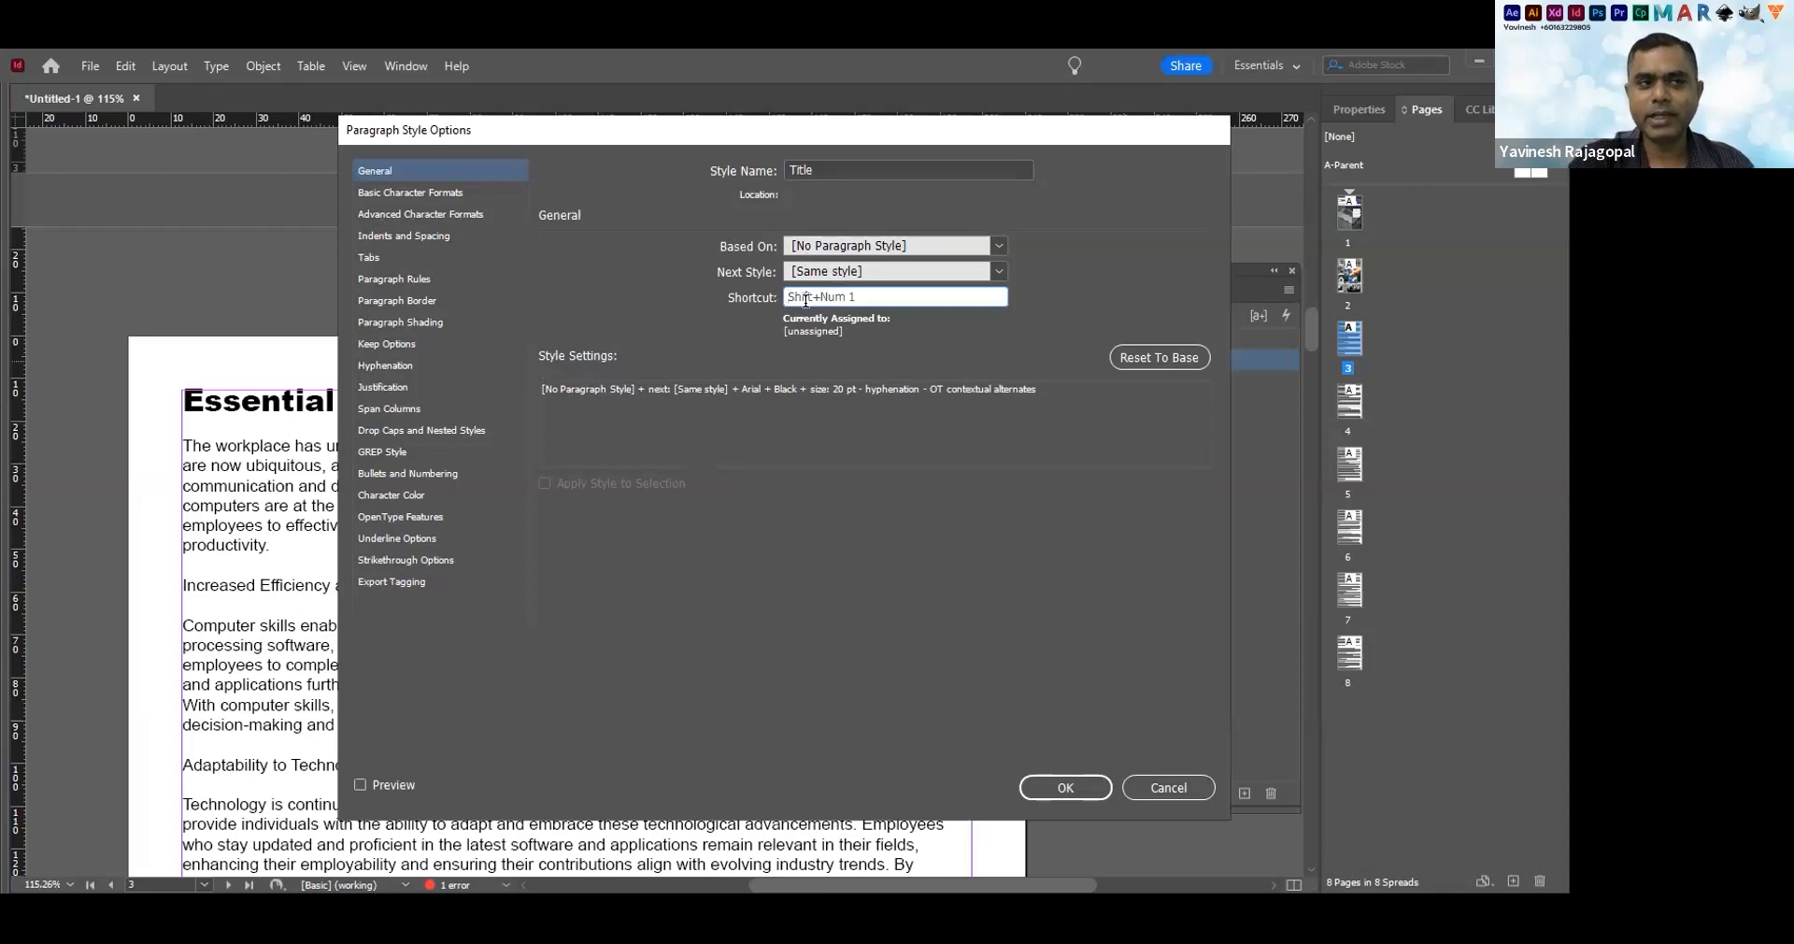
left_click_drag(865, 296, 699, 274)
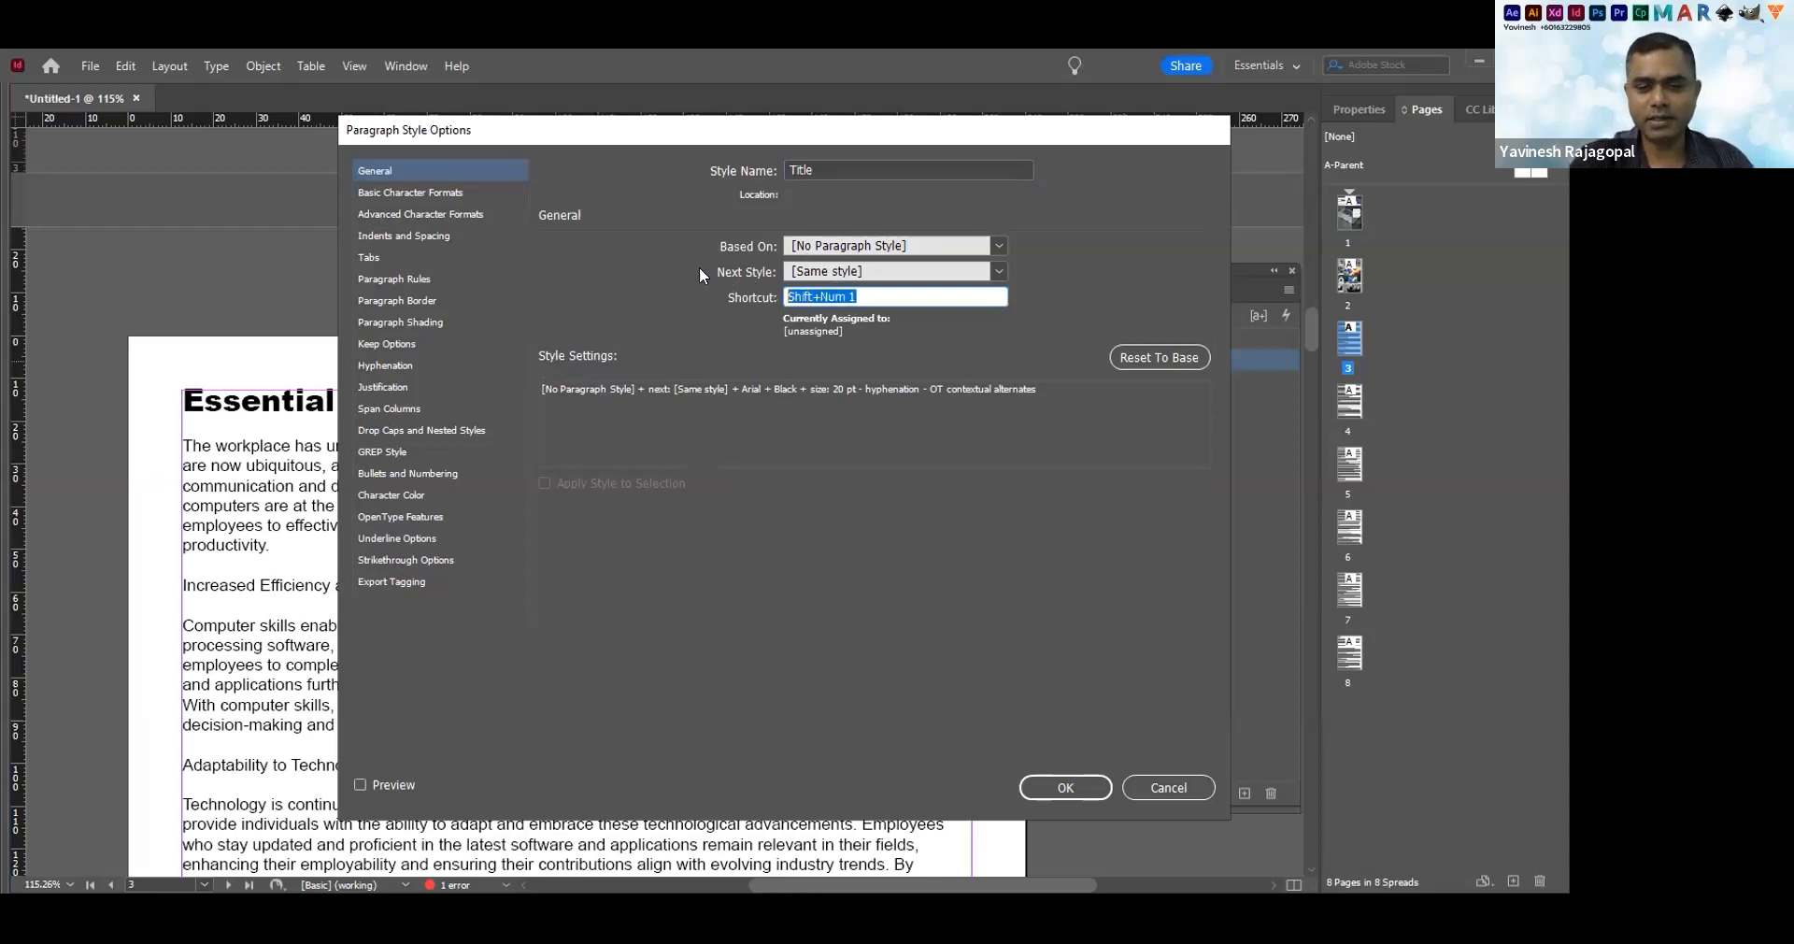
key("BackSpace")
key("ctrl+KP_1")
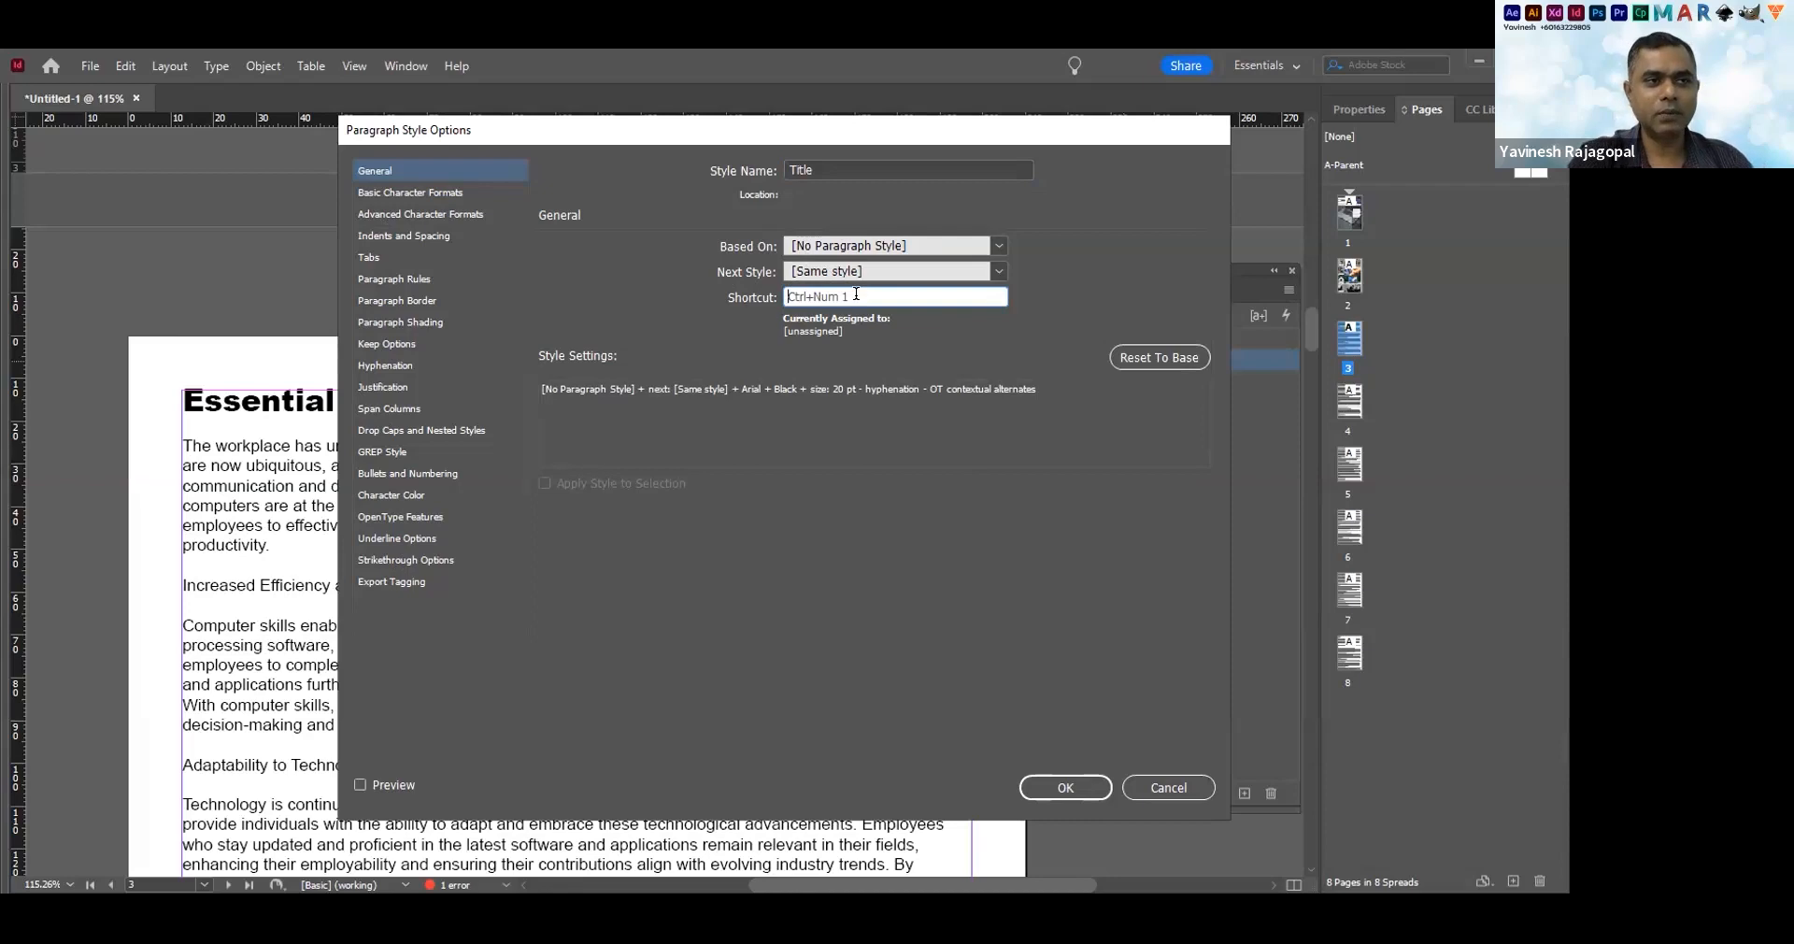
left_click_drag(857, 296, 706, 299)
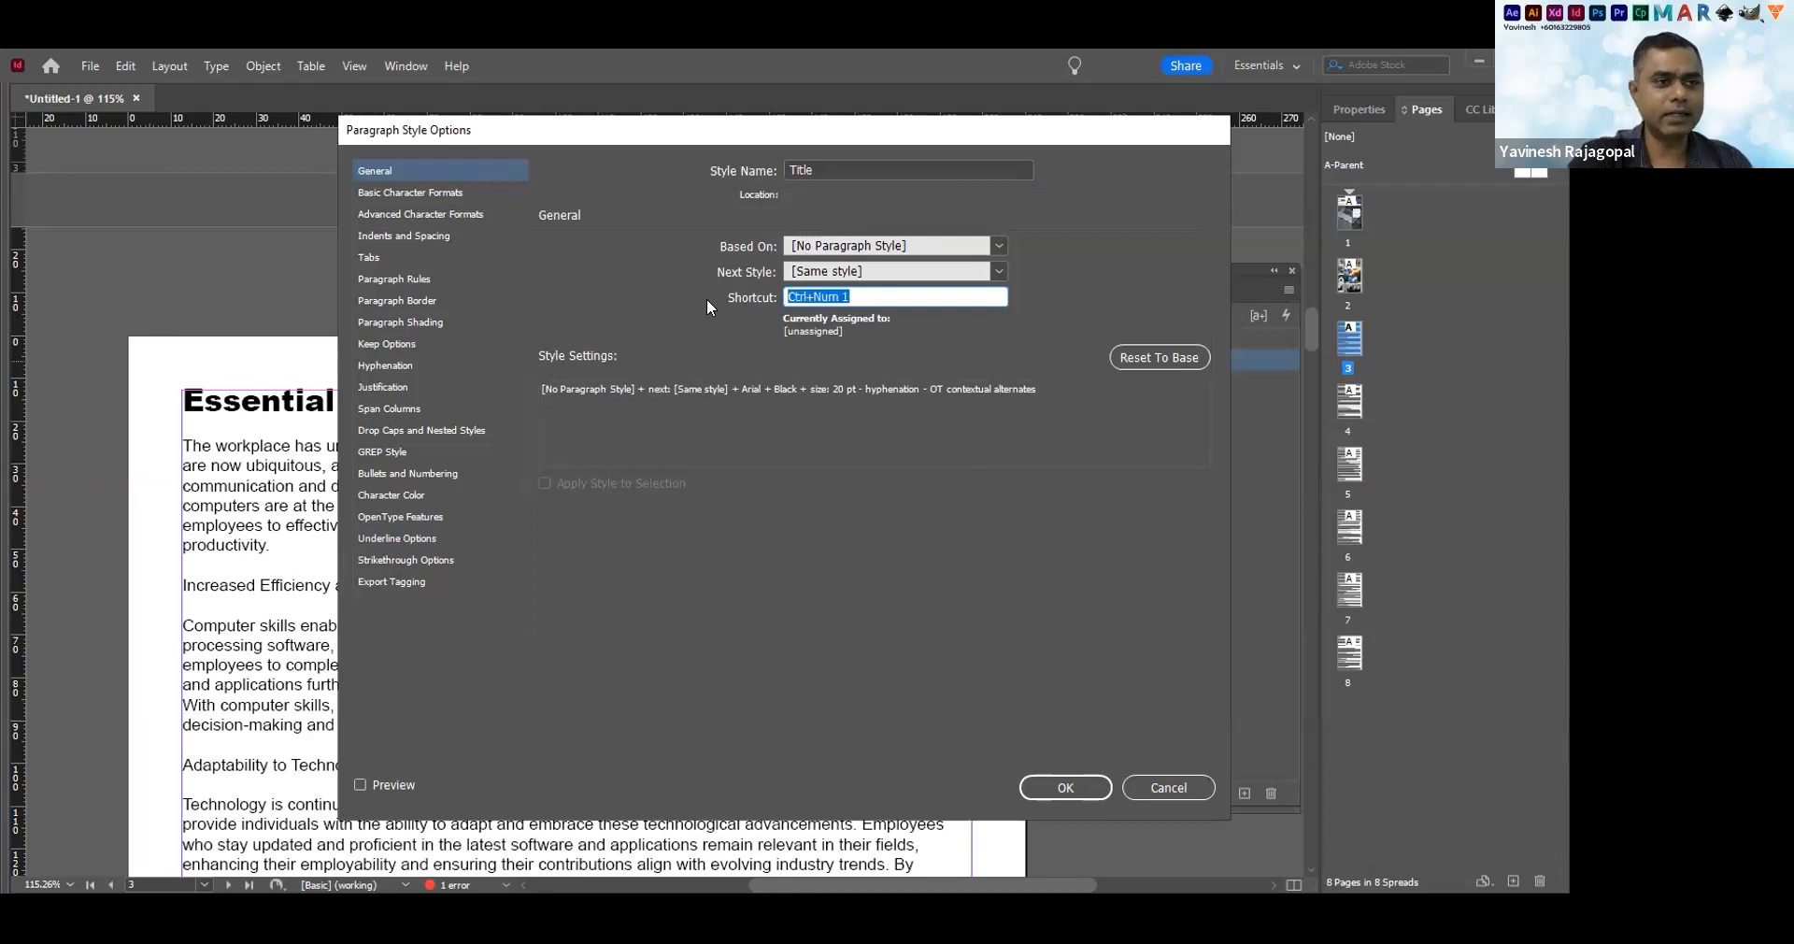
key("BackSpace")
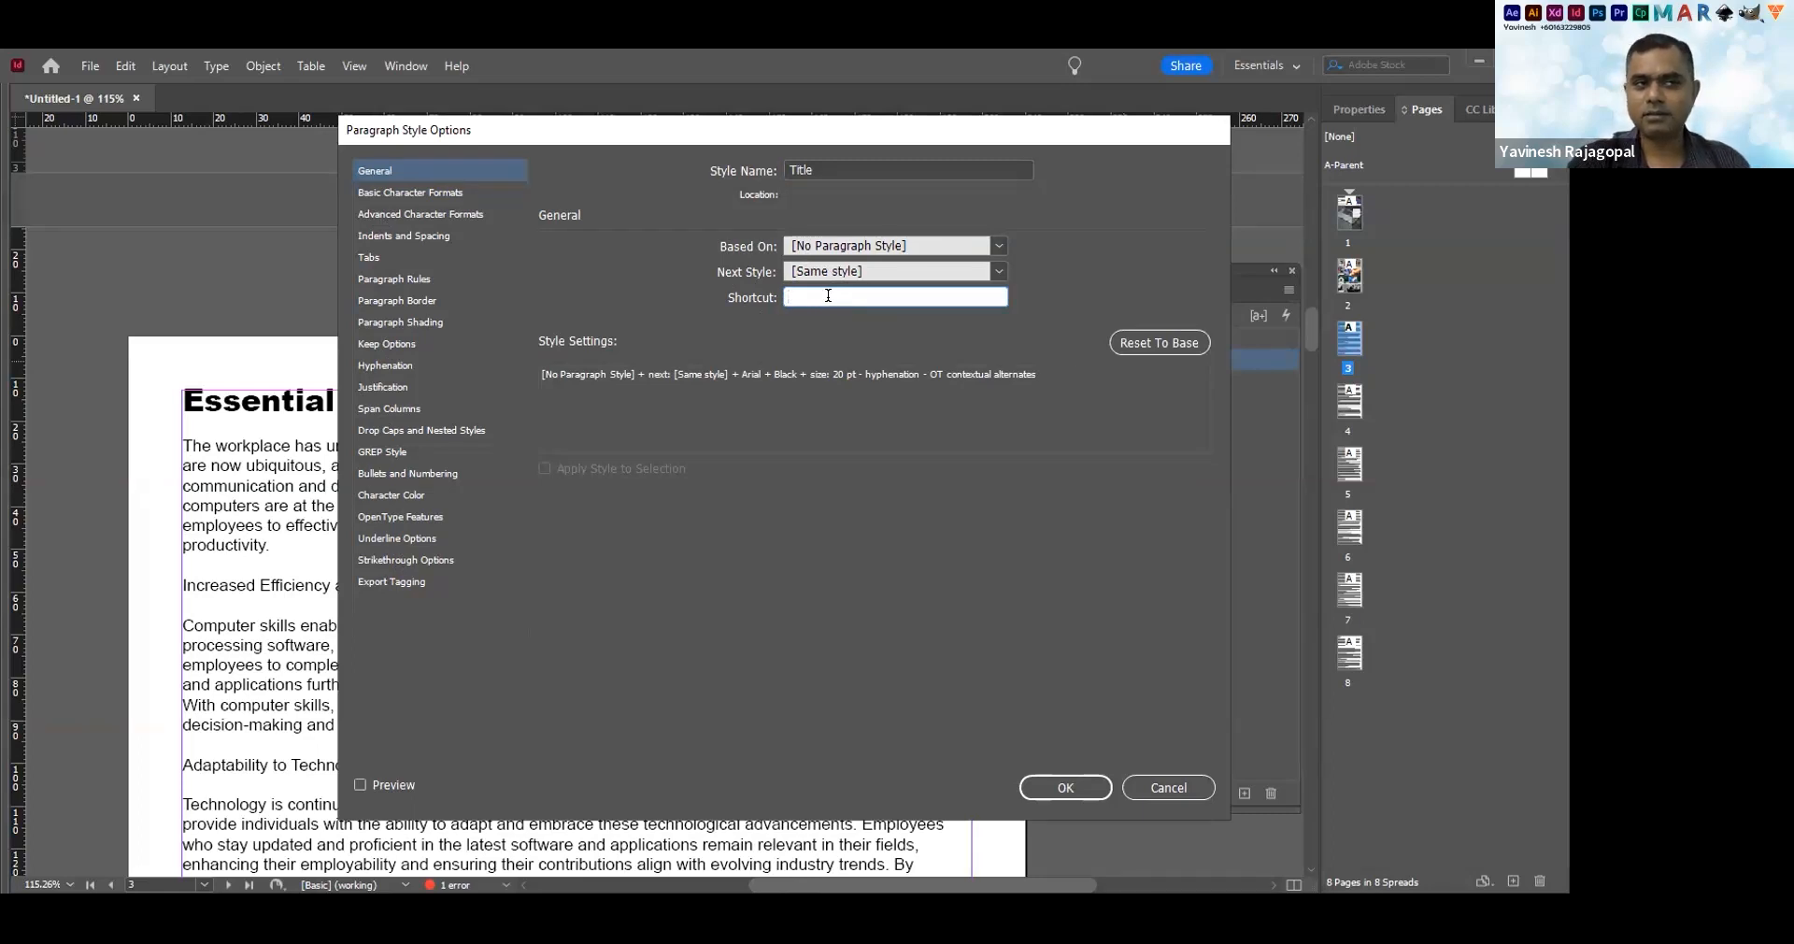
key("ctrl+s")
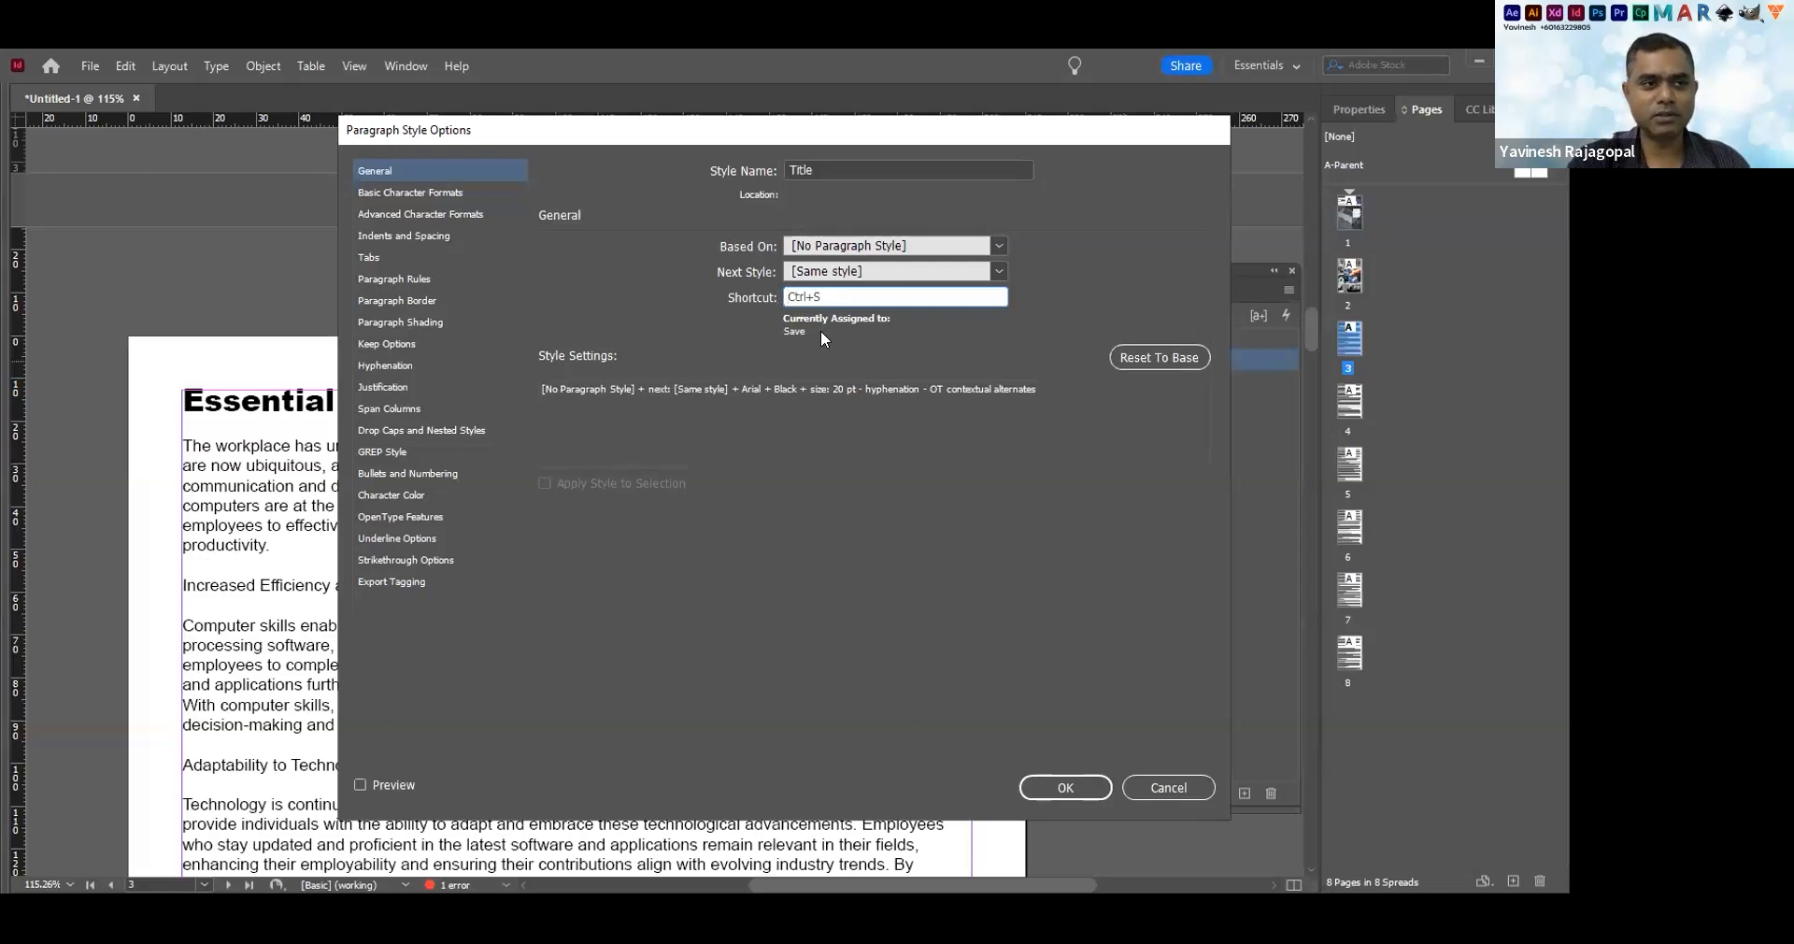
Assign Shift+Ctrl+Num 1 as the Title style's shortcut and accept the style options
double_click(828, 295)
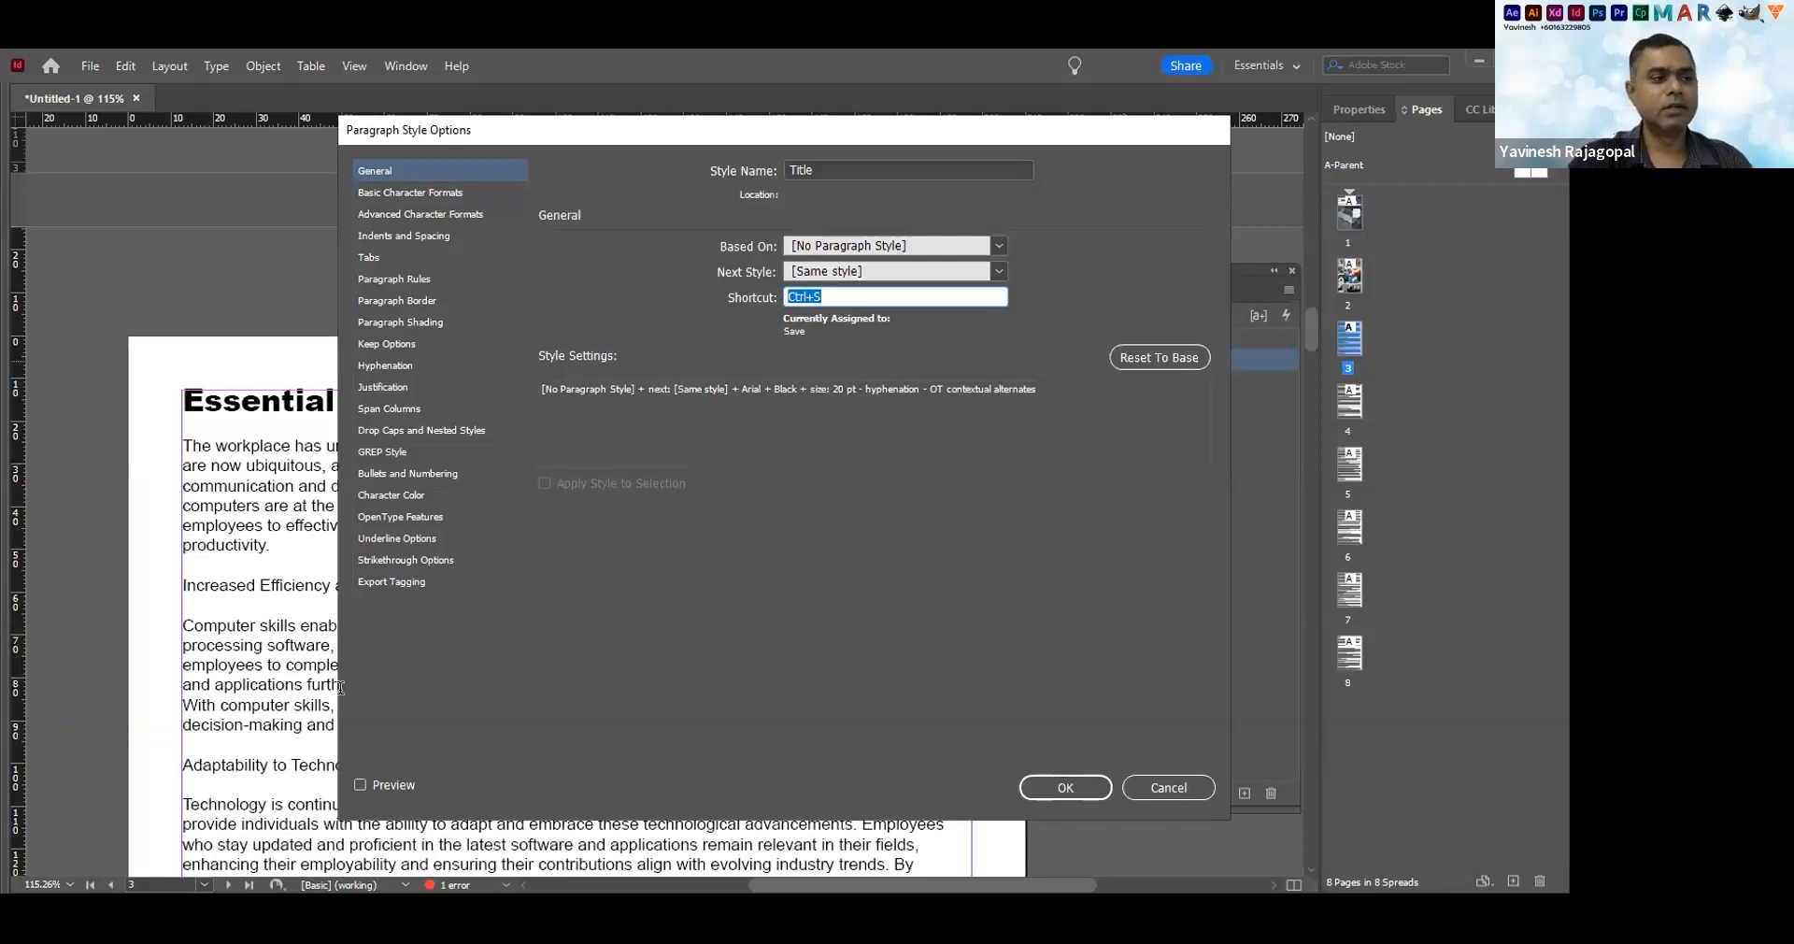
key("shift+ctrl+KP_1")
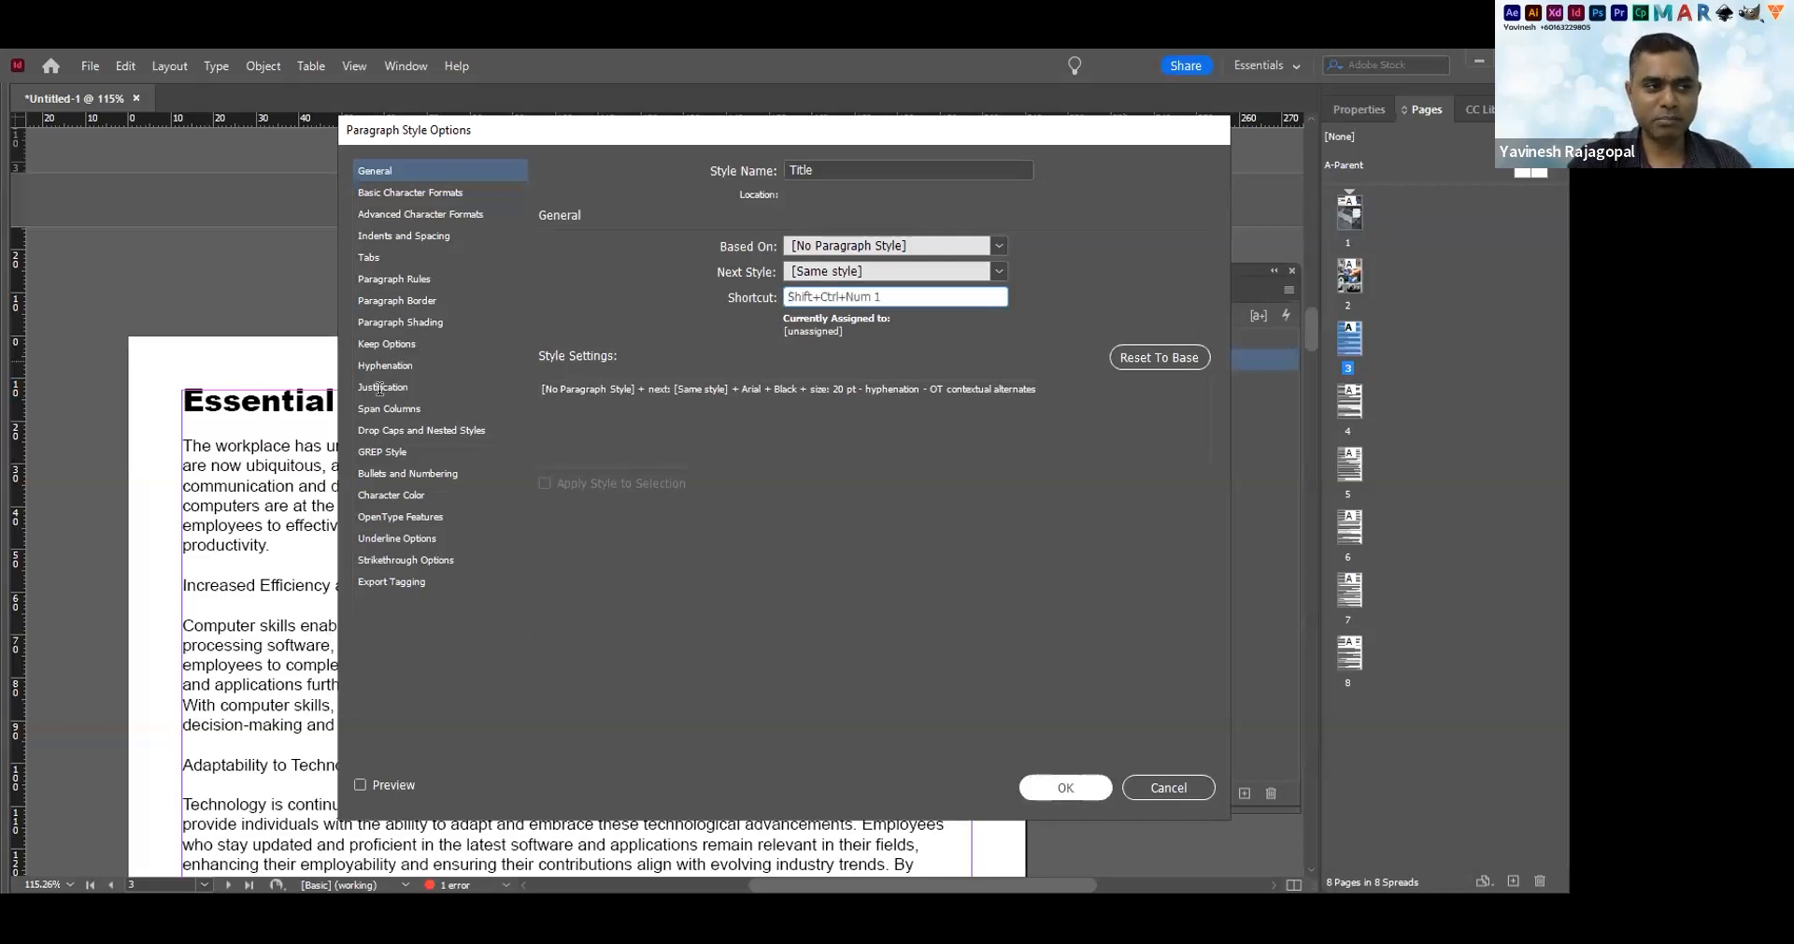
key("Return")
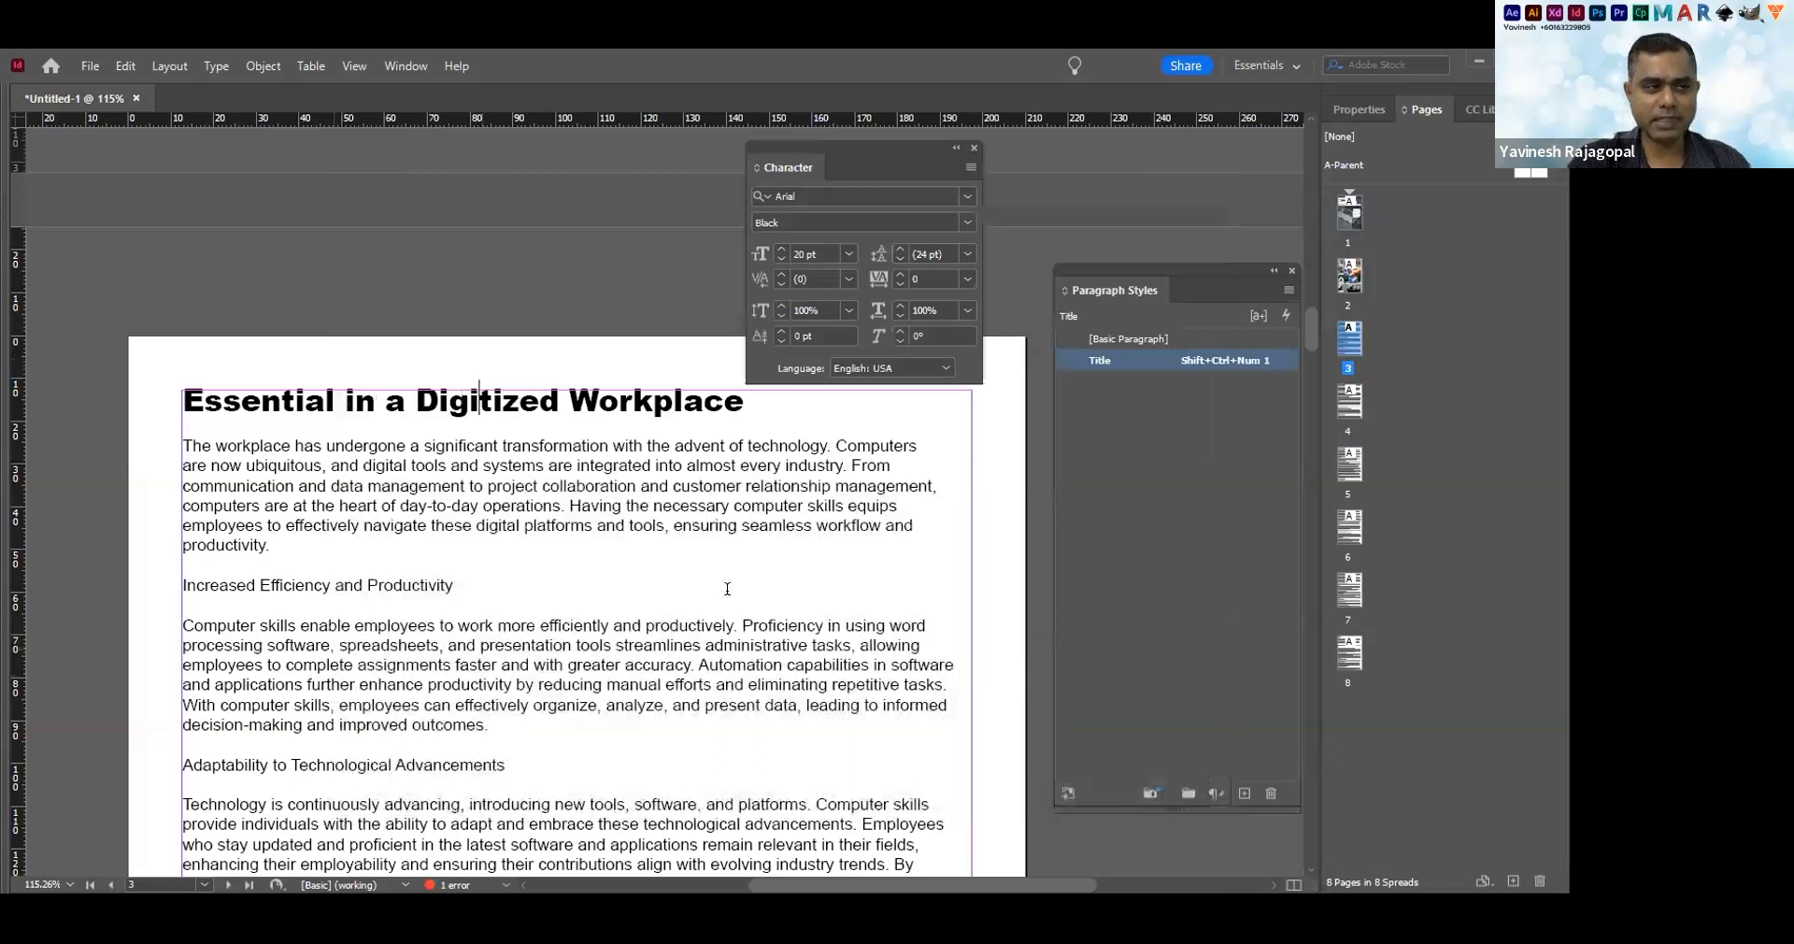
Apply the Title style to the page 3 subheadings "Increased Efficiency and Productivity" and "Adaptability to Technological Advancements"
left_click(234, 591)
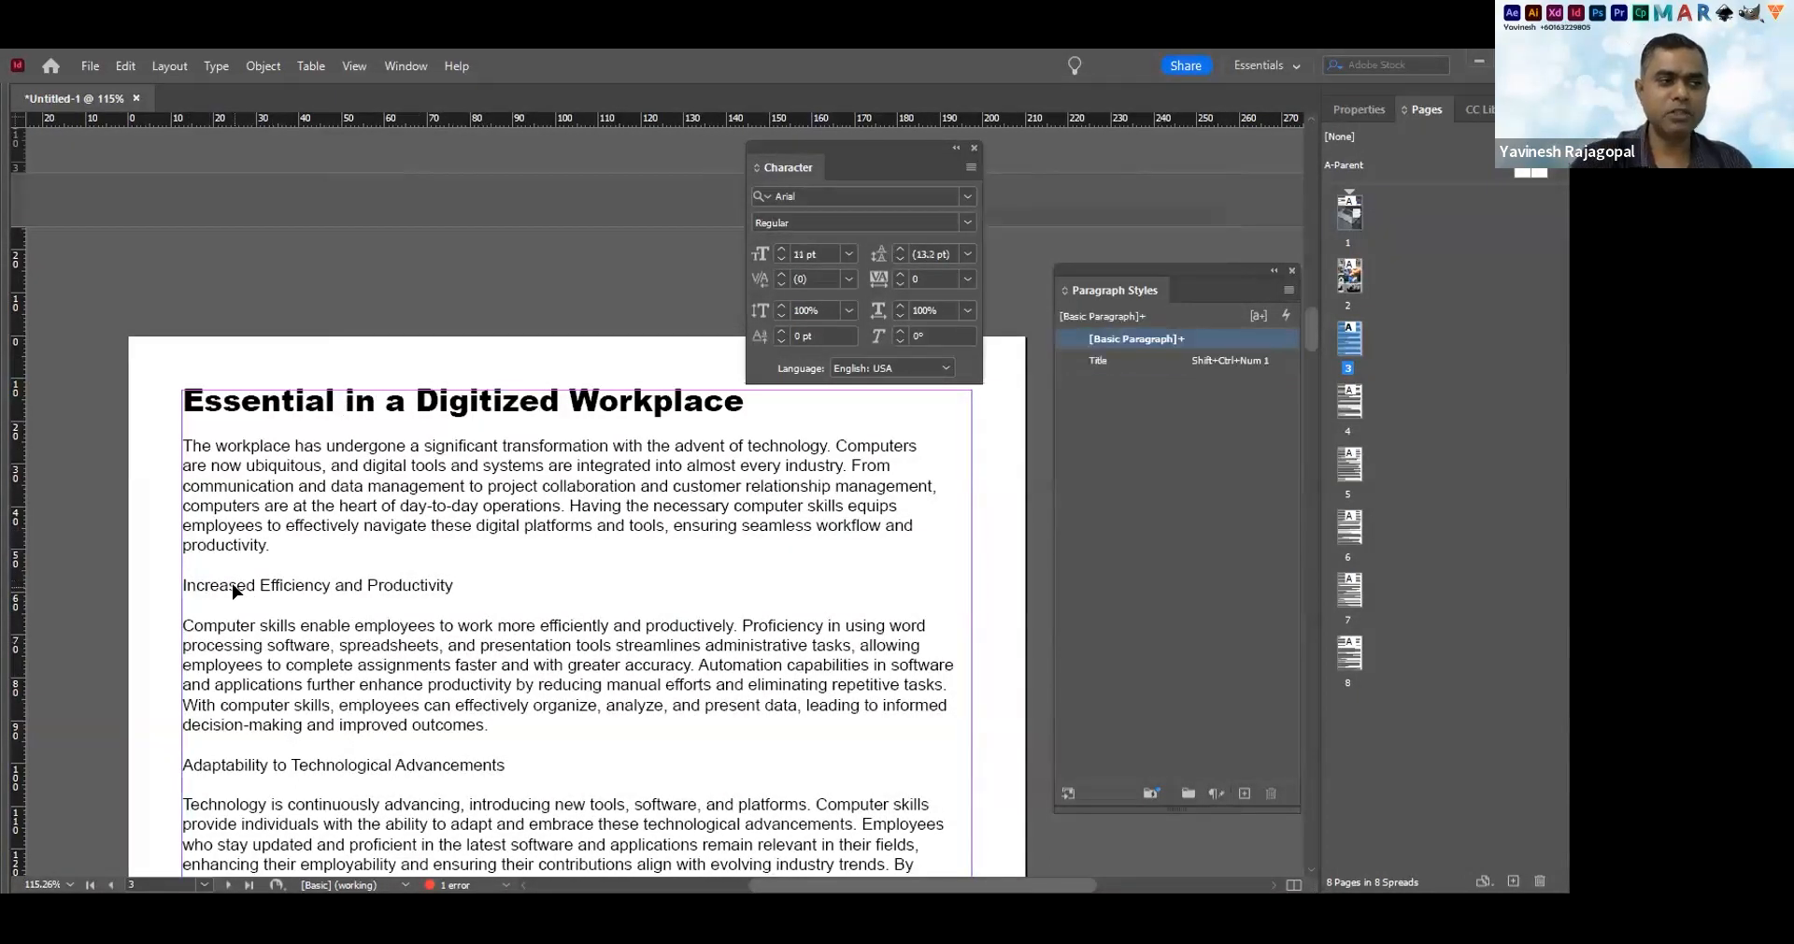
key("ctrl+shift+KP_1")
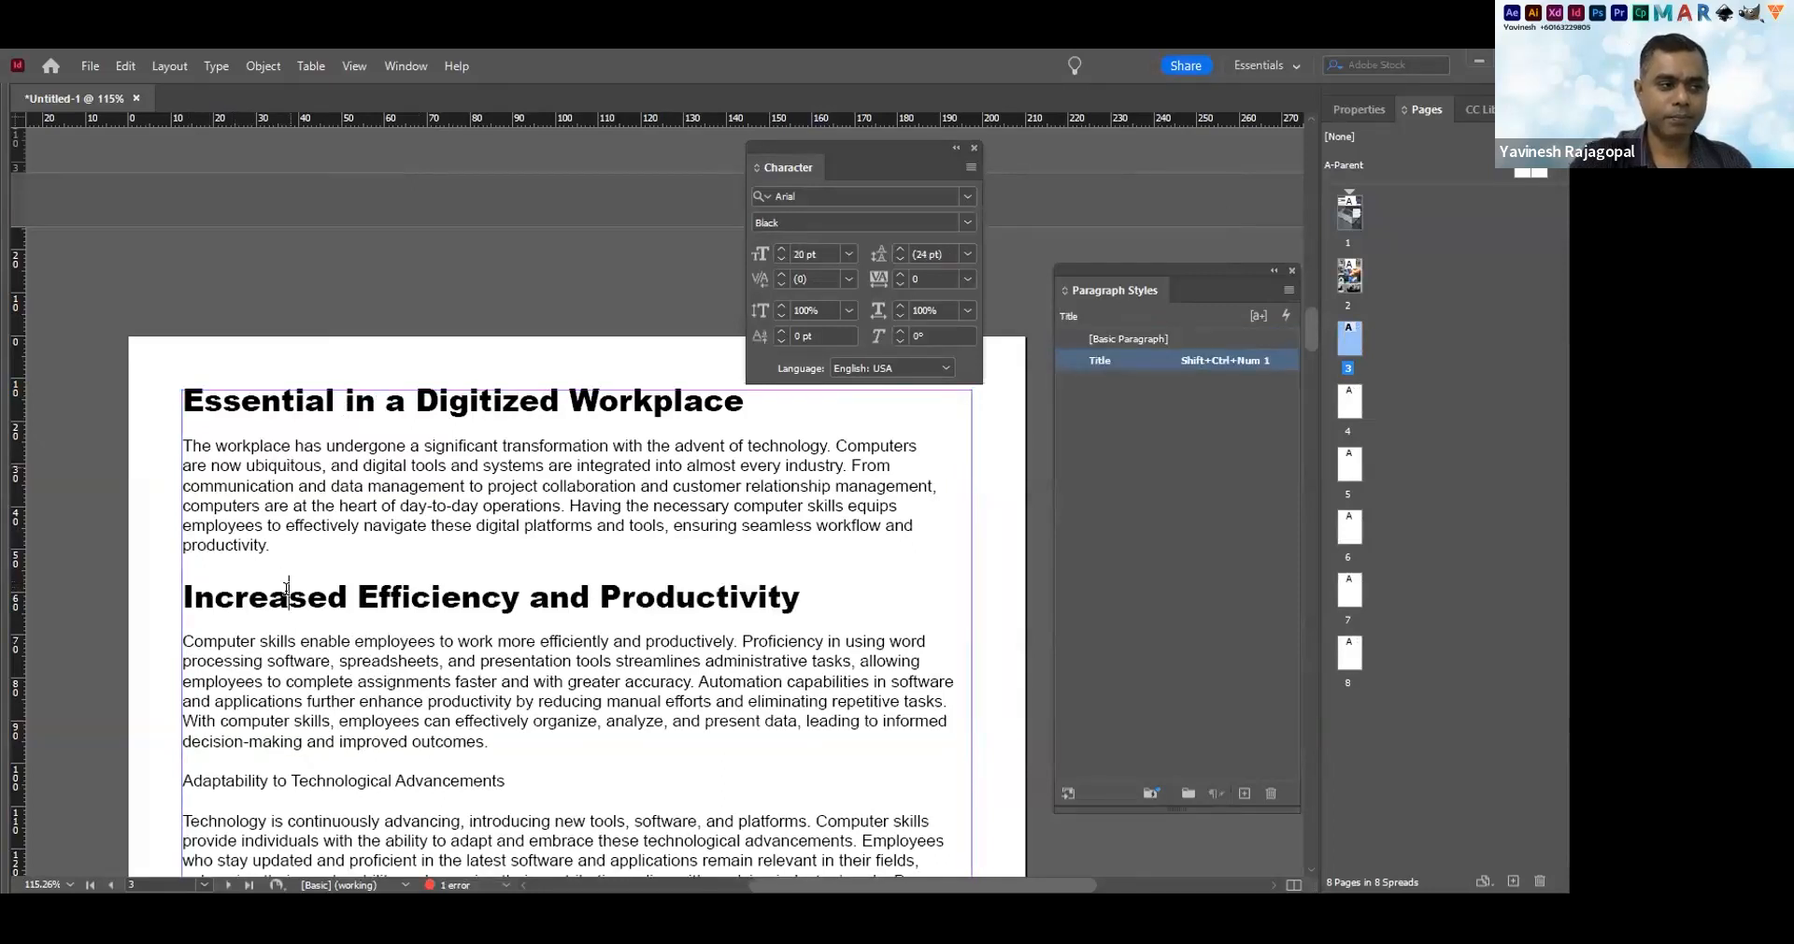
scroll(288, 589, "down", 3)
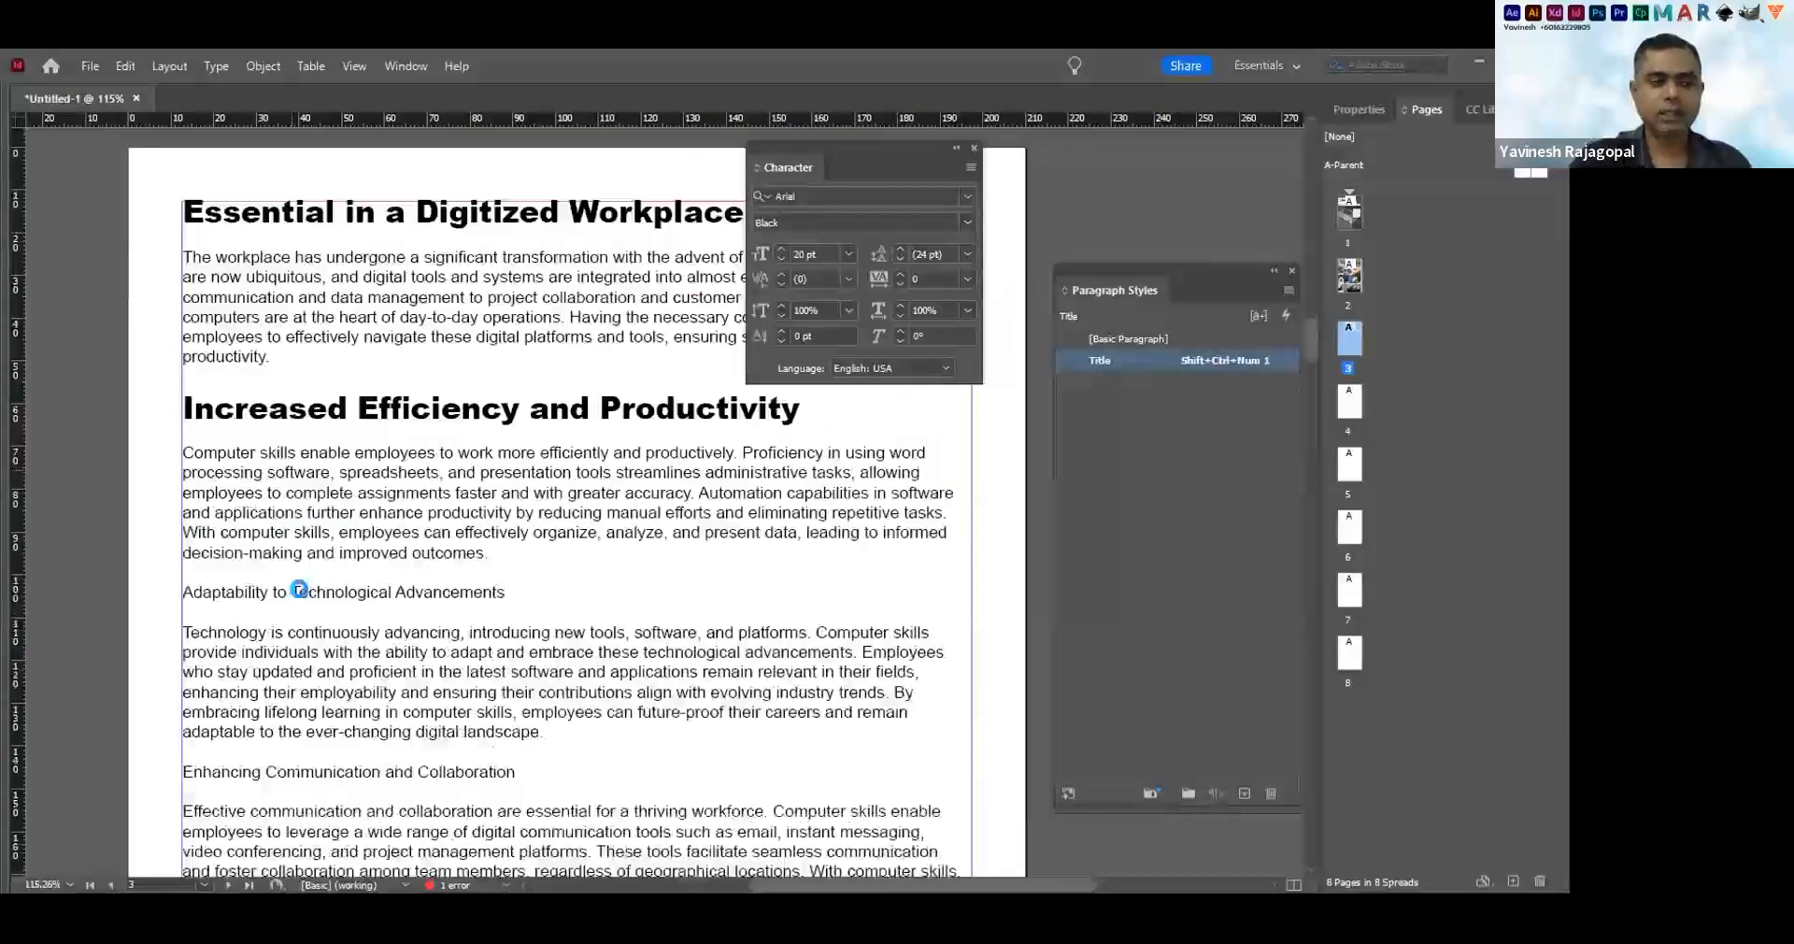
left_click(297, 591)
key("ctrl+shift+KP_1")
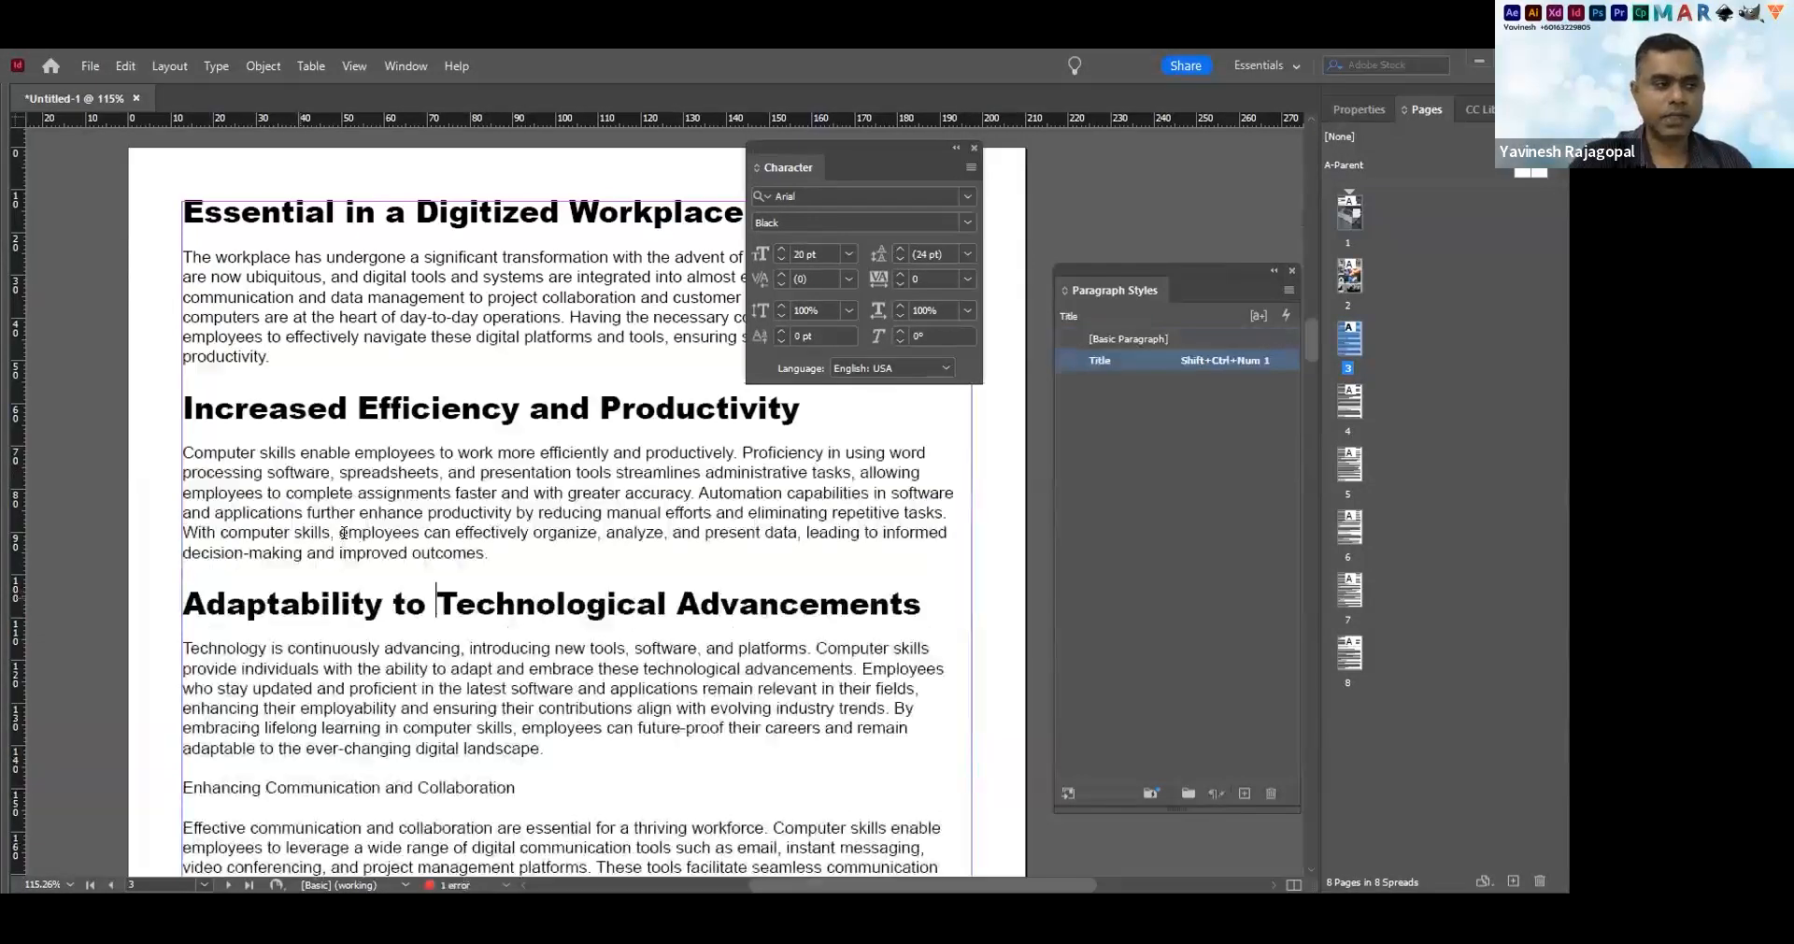
scroll(339, 531, "down", 2)
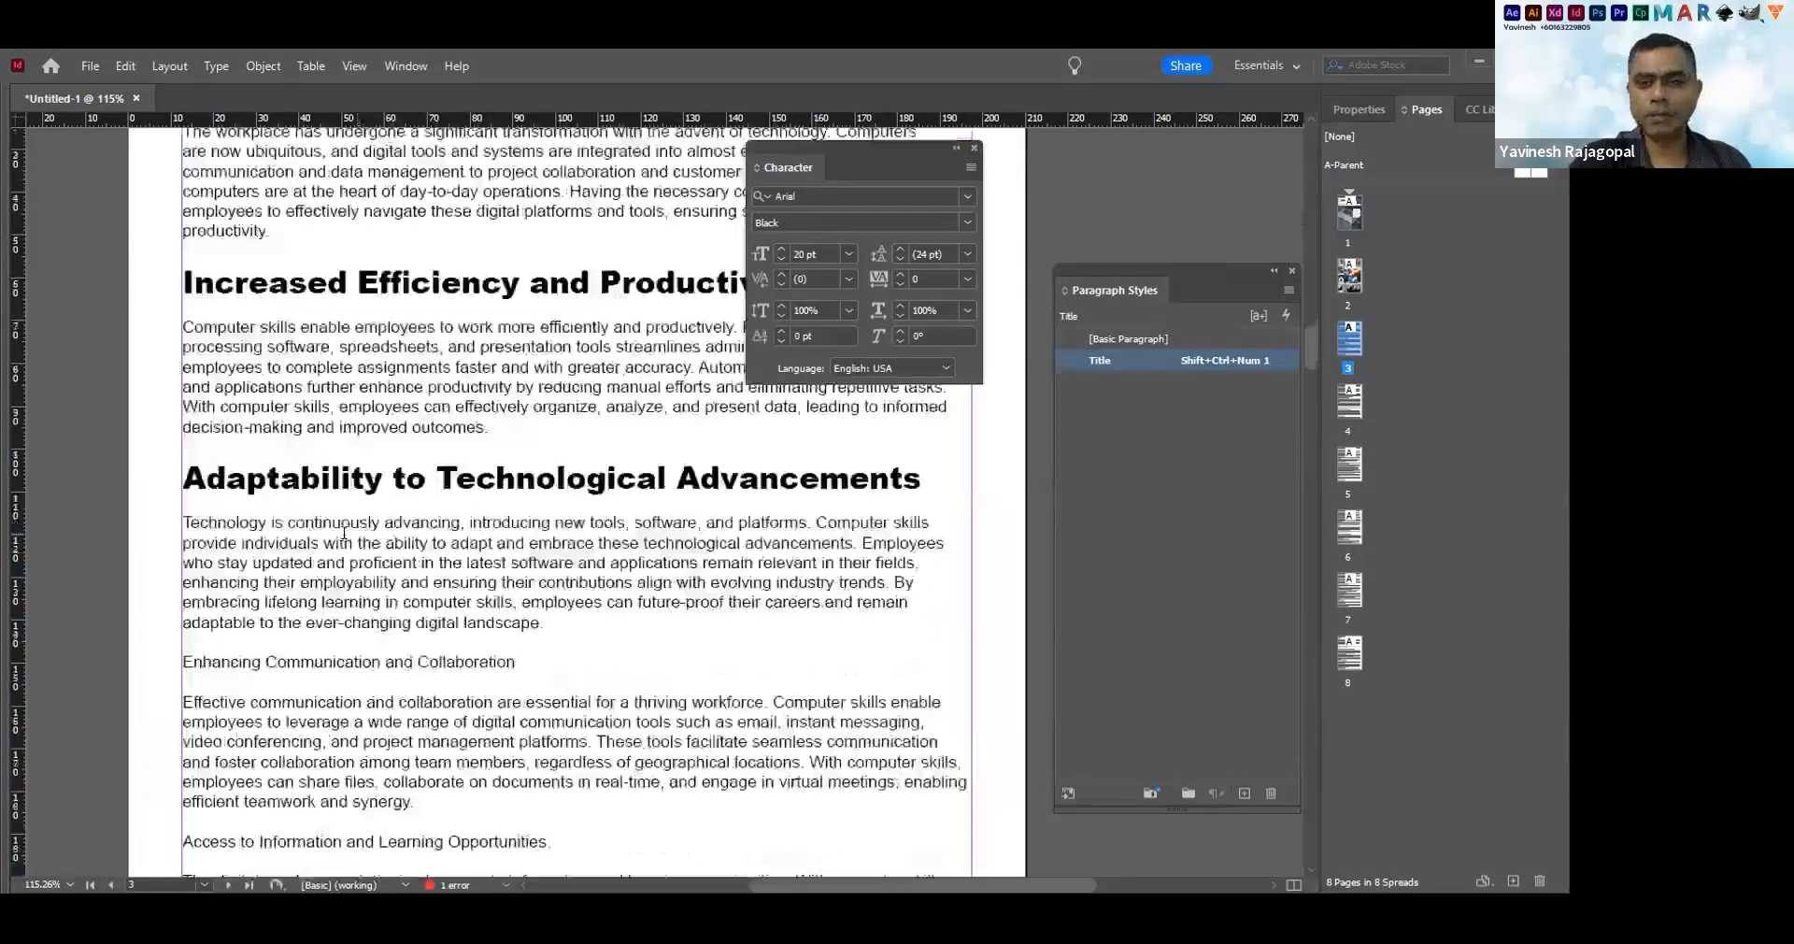
Apply the Title paragraph style to the "Enhancing Communication and Collaboration" heading
scroll(286, 434, "down", 2)
left_click(286, 435)
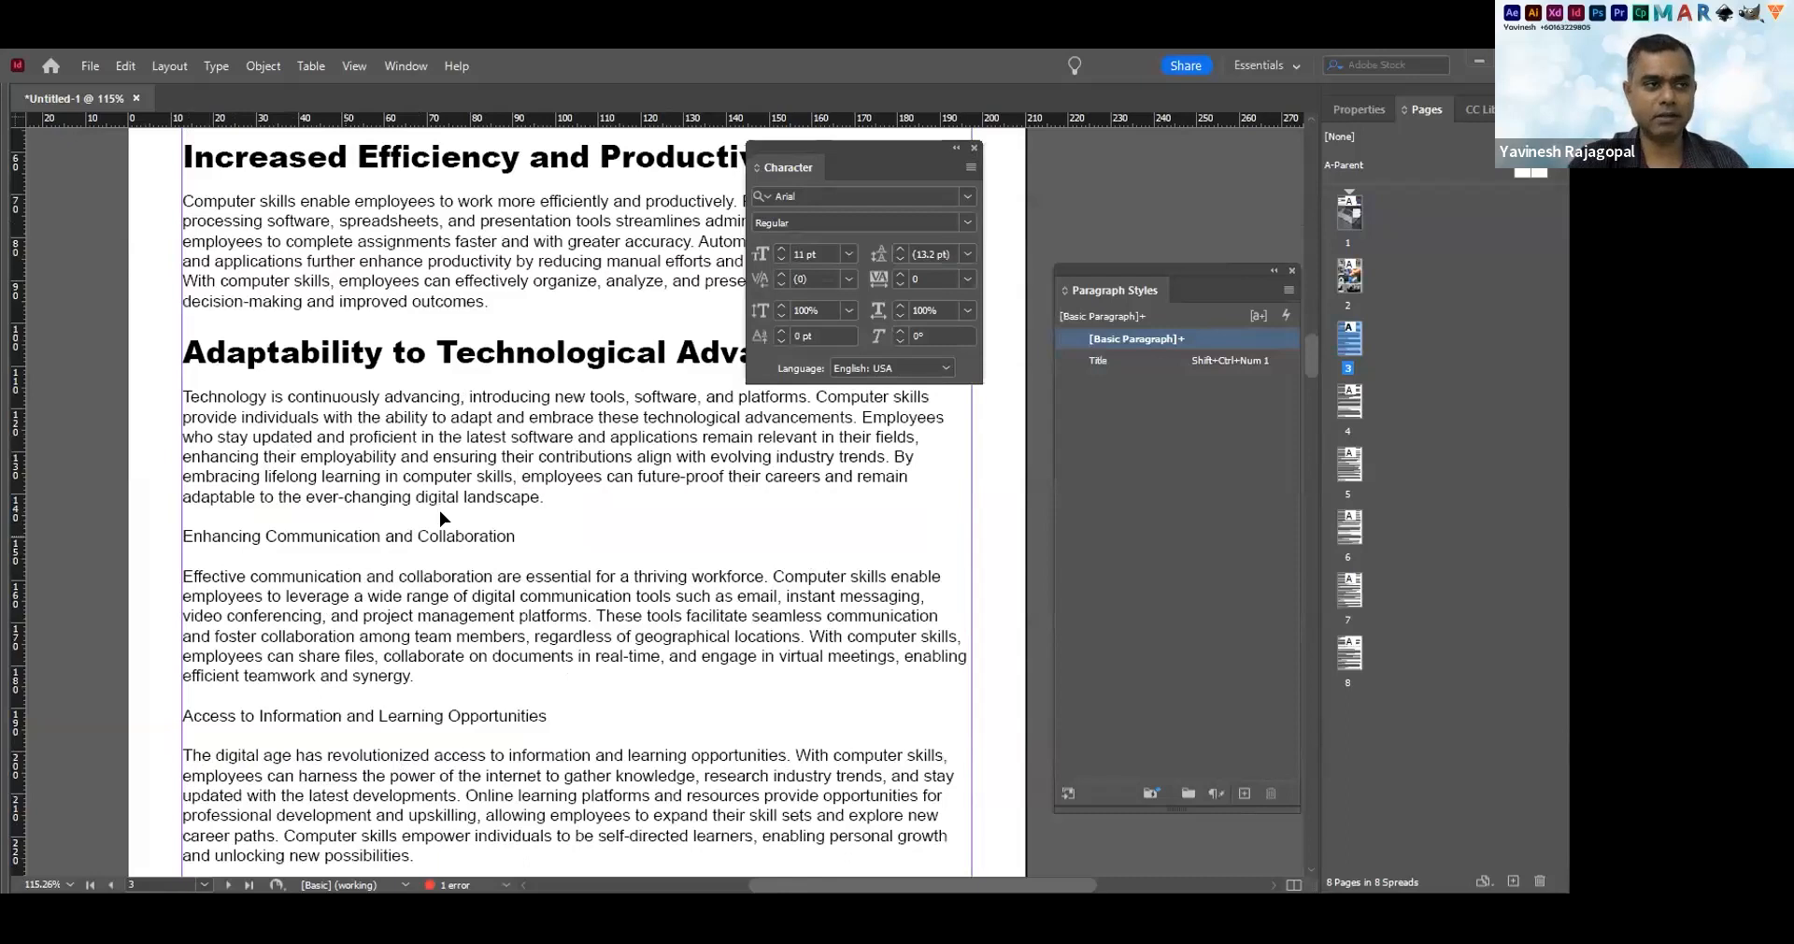
key("ctrl+shift+KP_1")
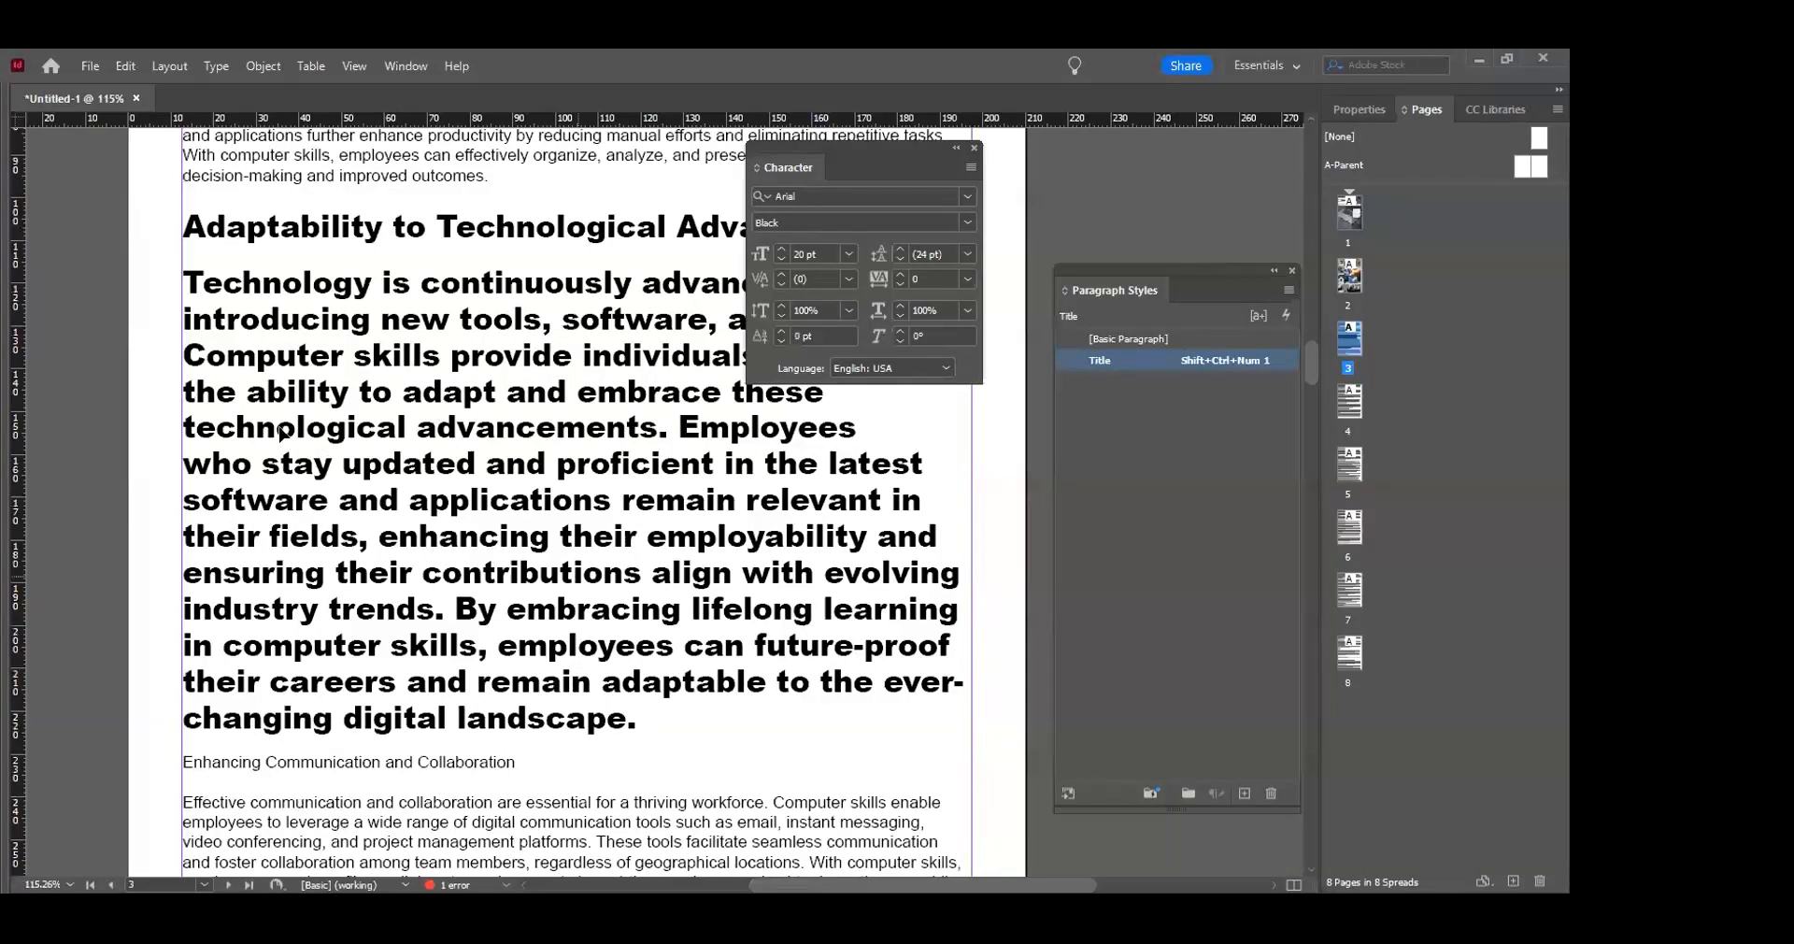
key("ctrl+z")
key("Down")
key("Down")
key("ctrl+shift+KP_1")
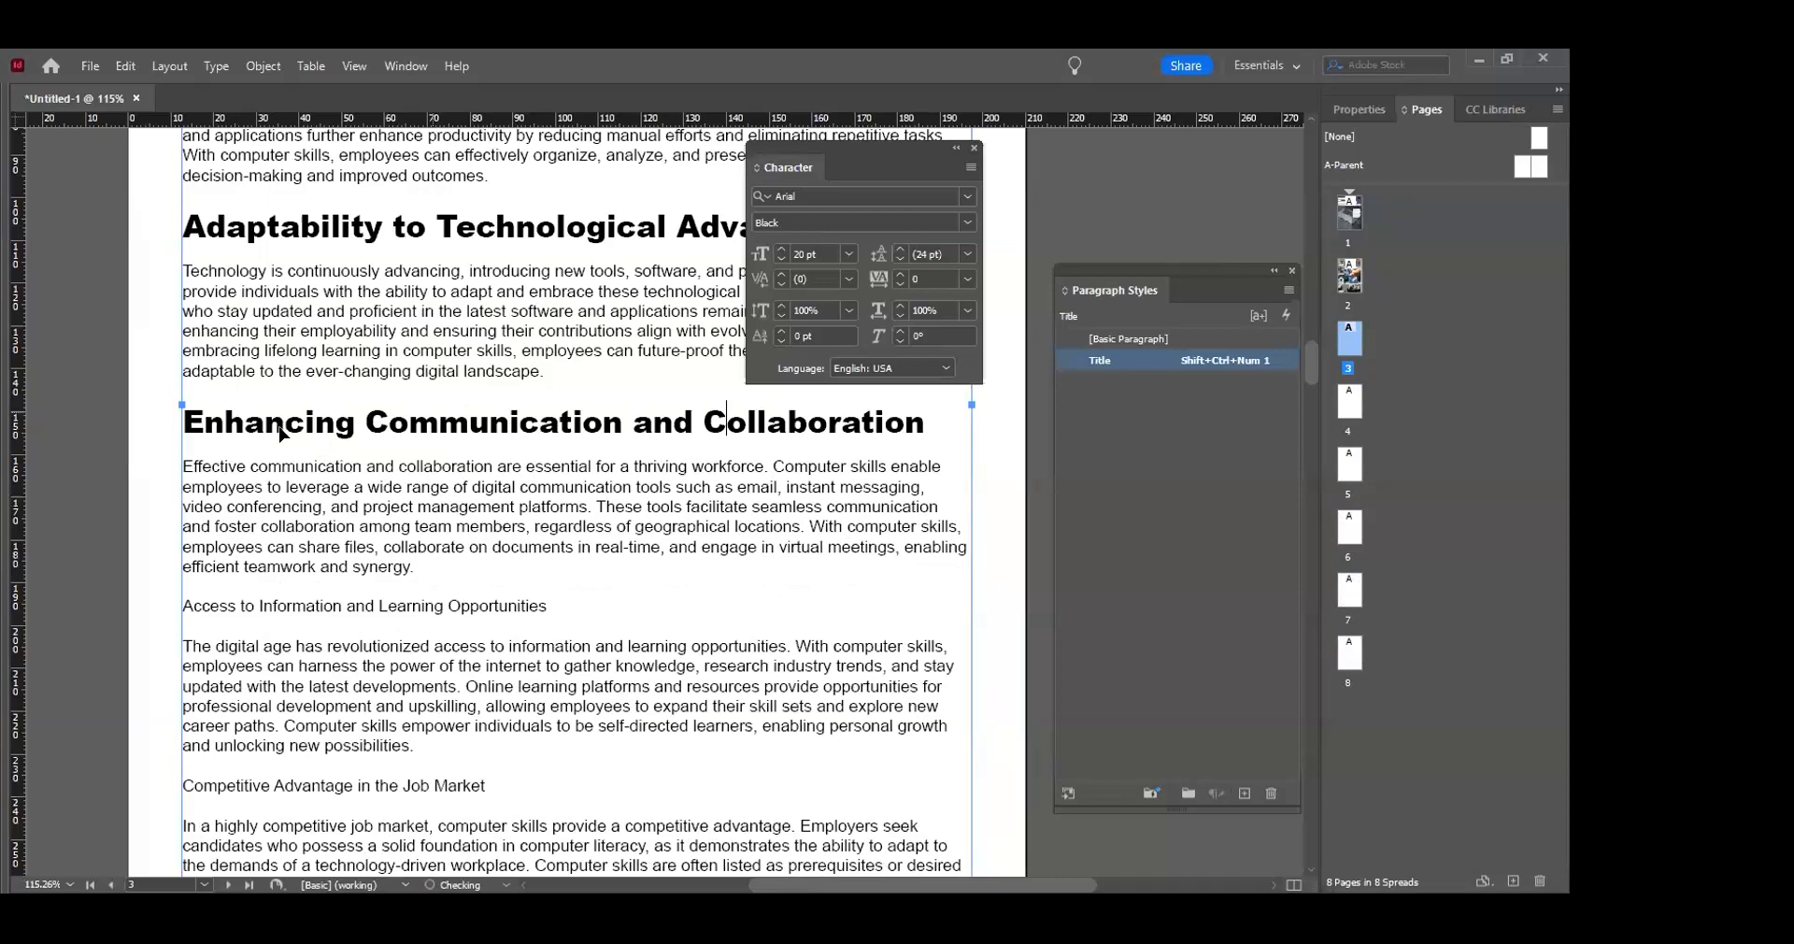
Fit the page in the window, hide the panels, and go through the text to the asterisk divider on page 4
key("ctrl+0")
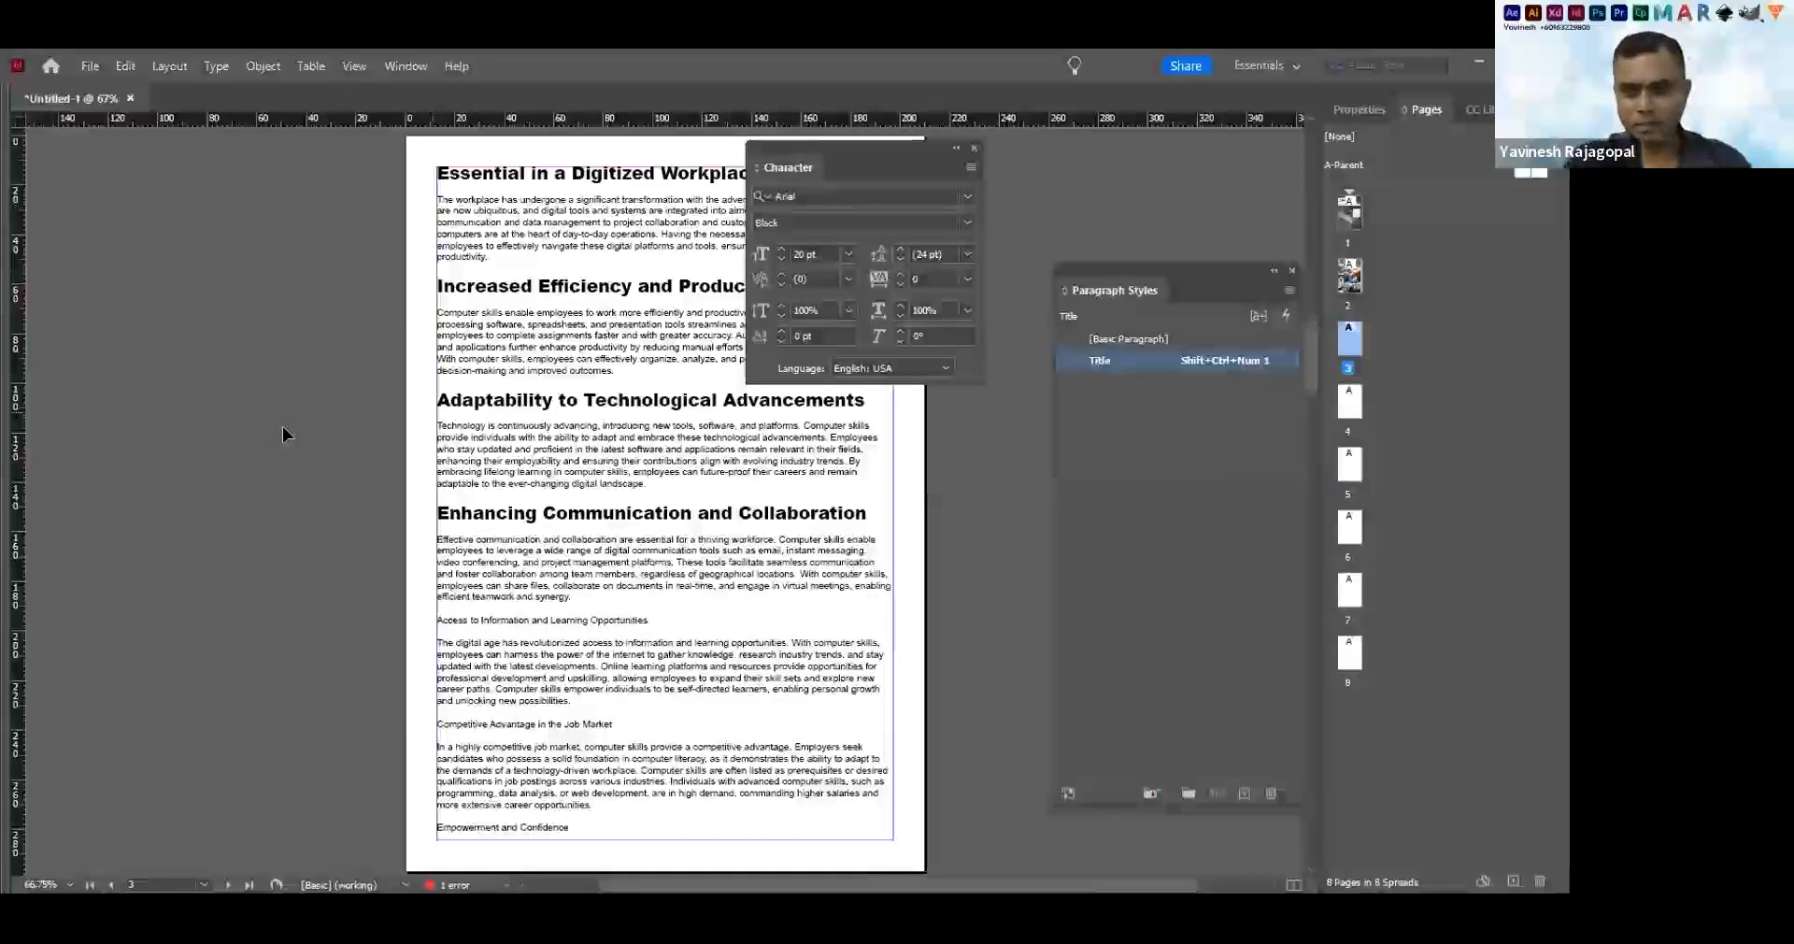
key("Tab")
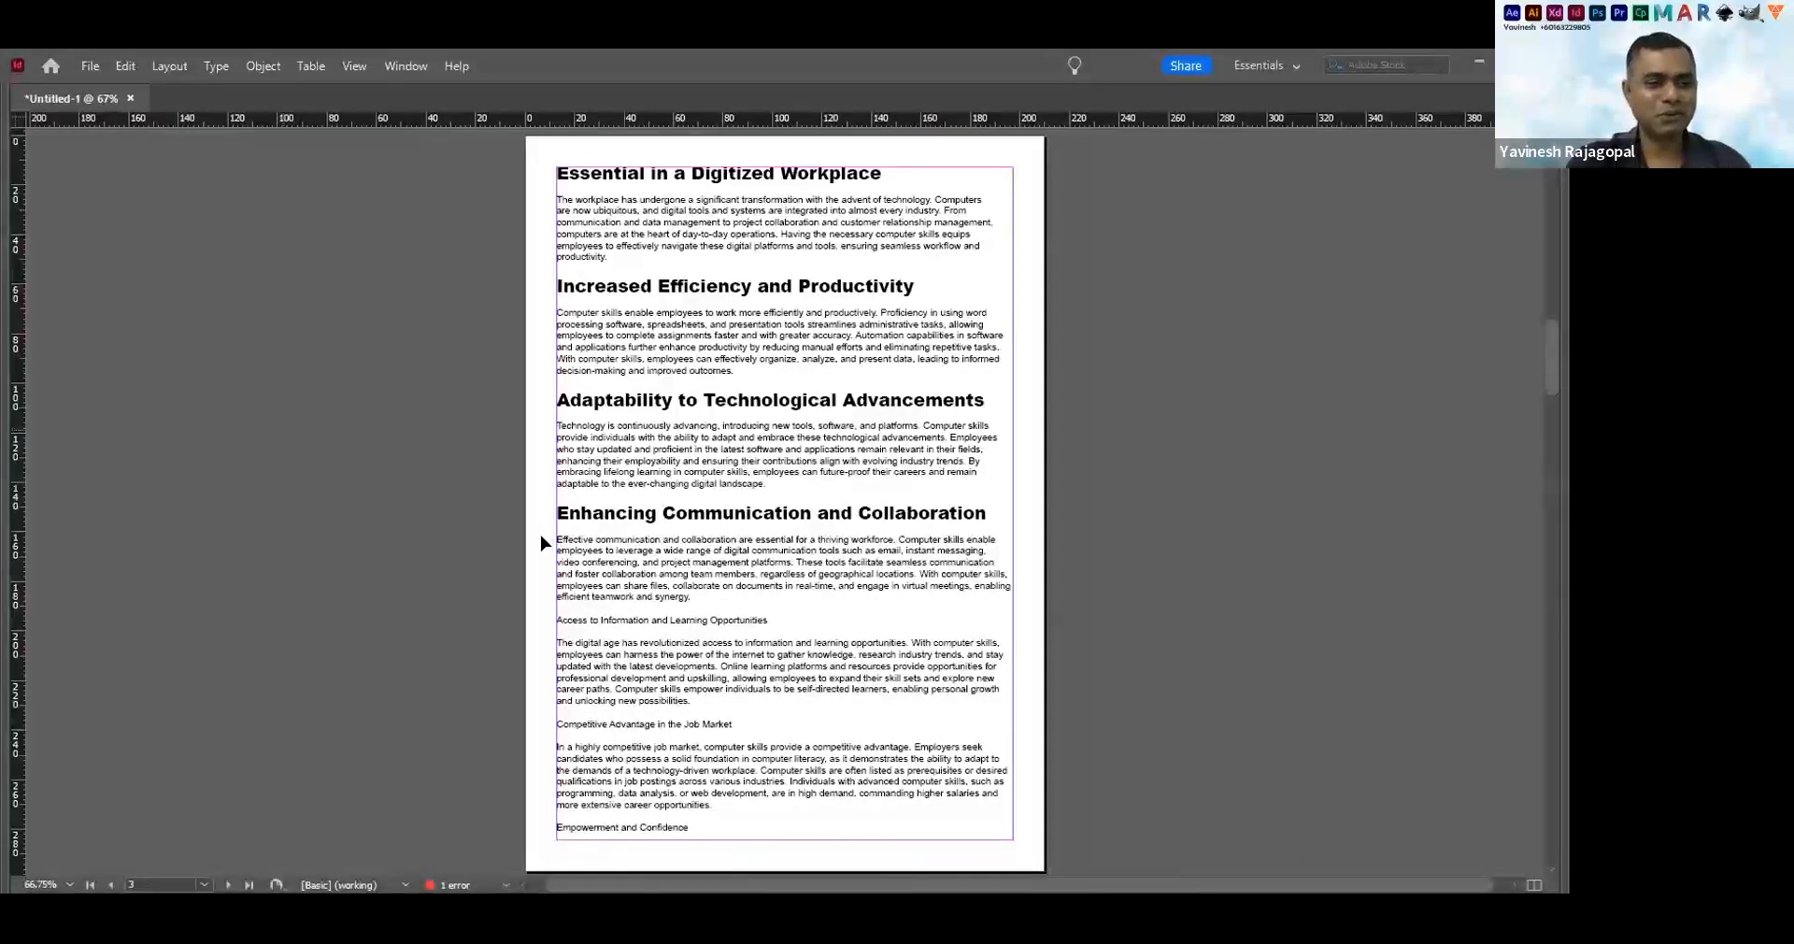
scroll(540, 545, "down", 3)
scroll(540, 545, "down", 3)
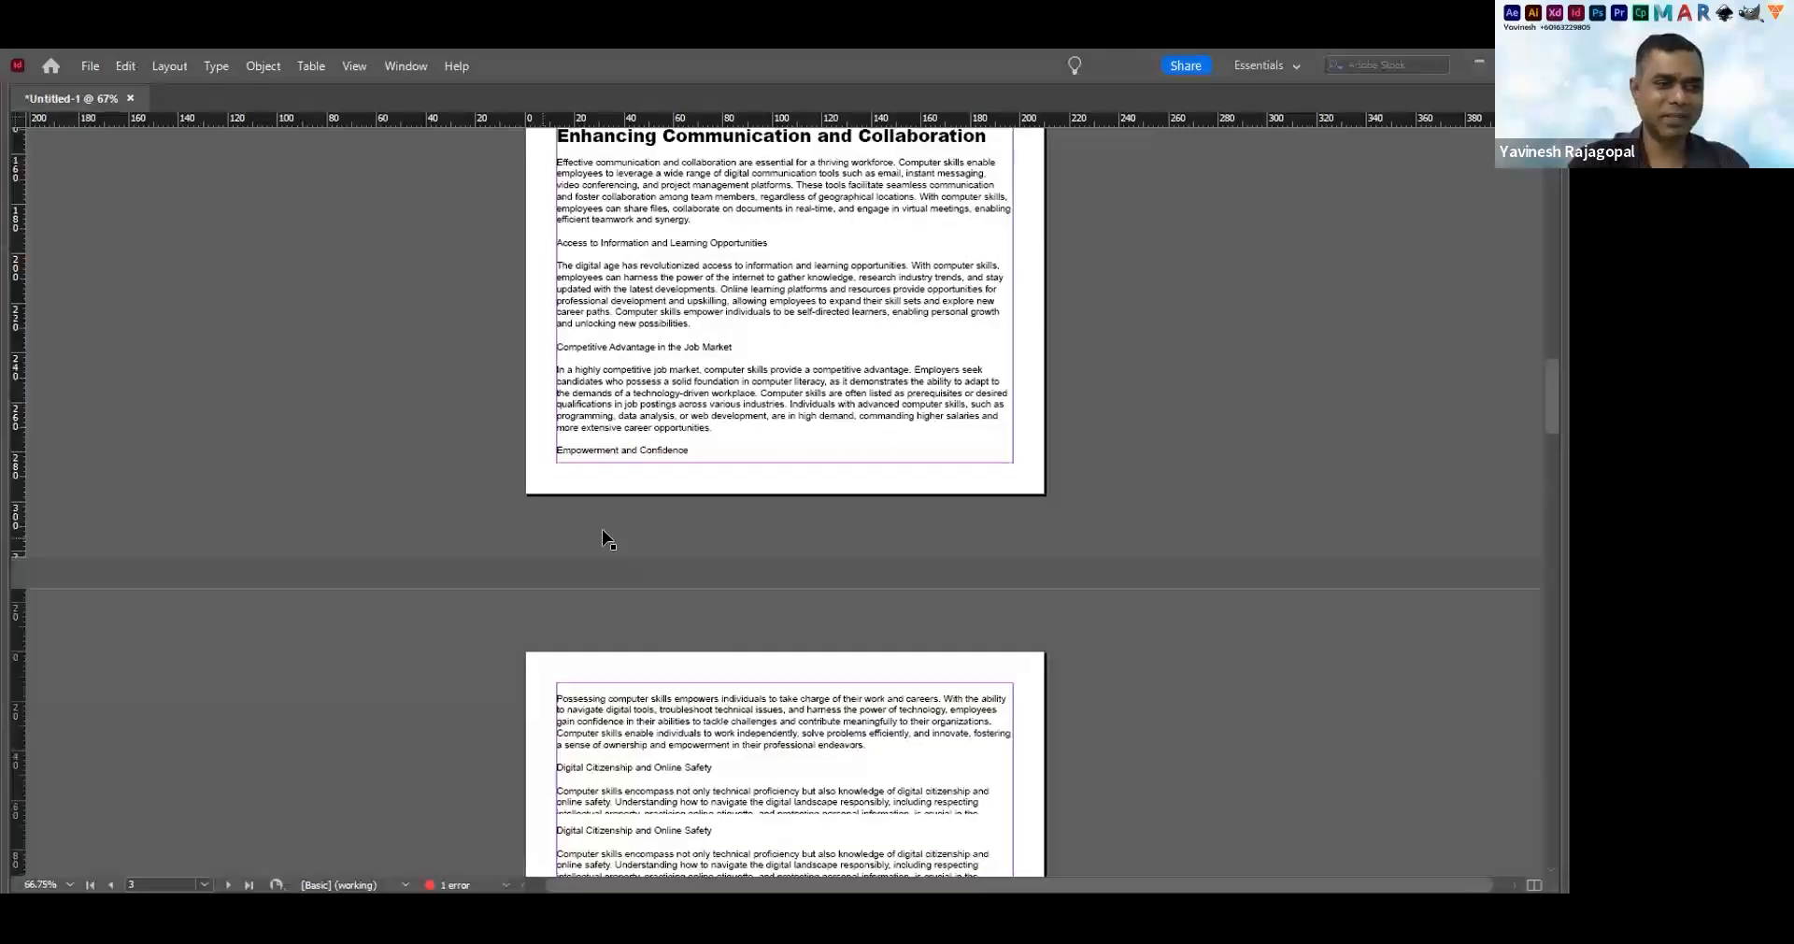
scroll(825, 526, "down", 6)
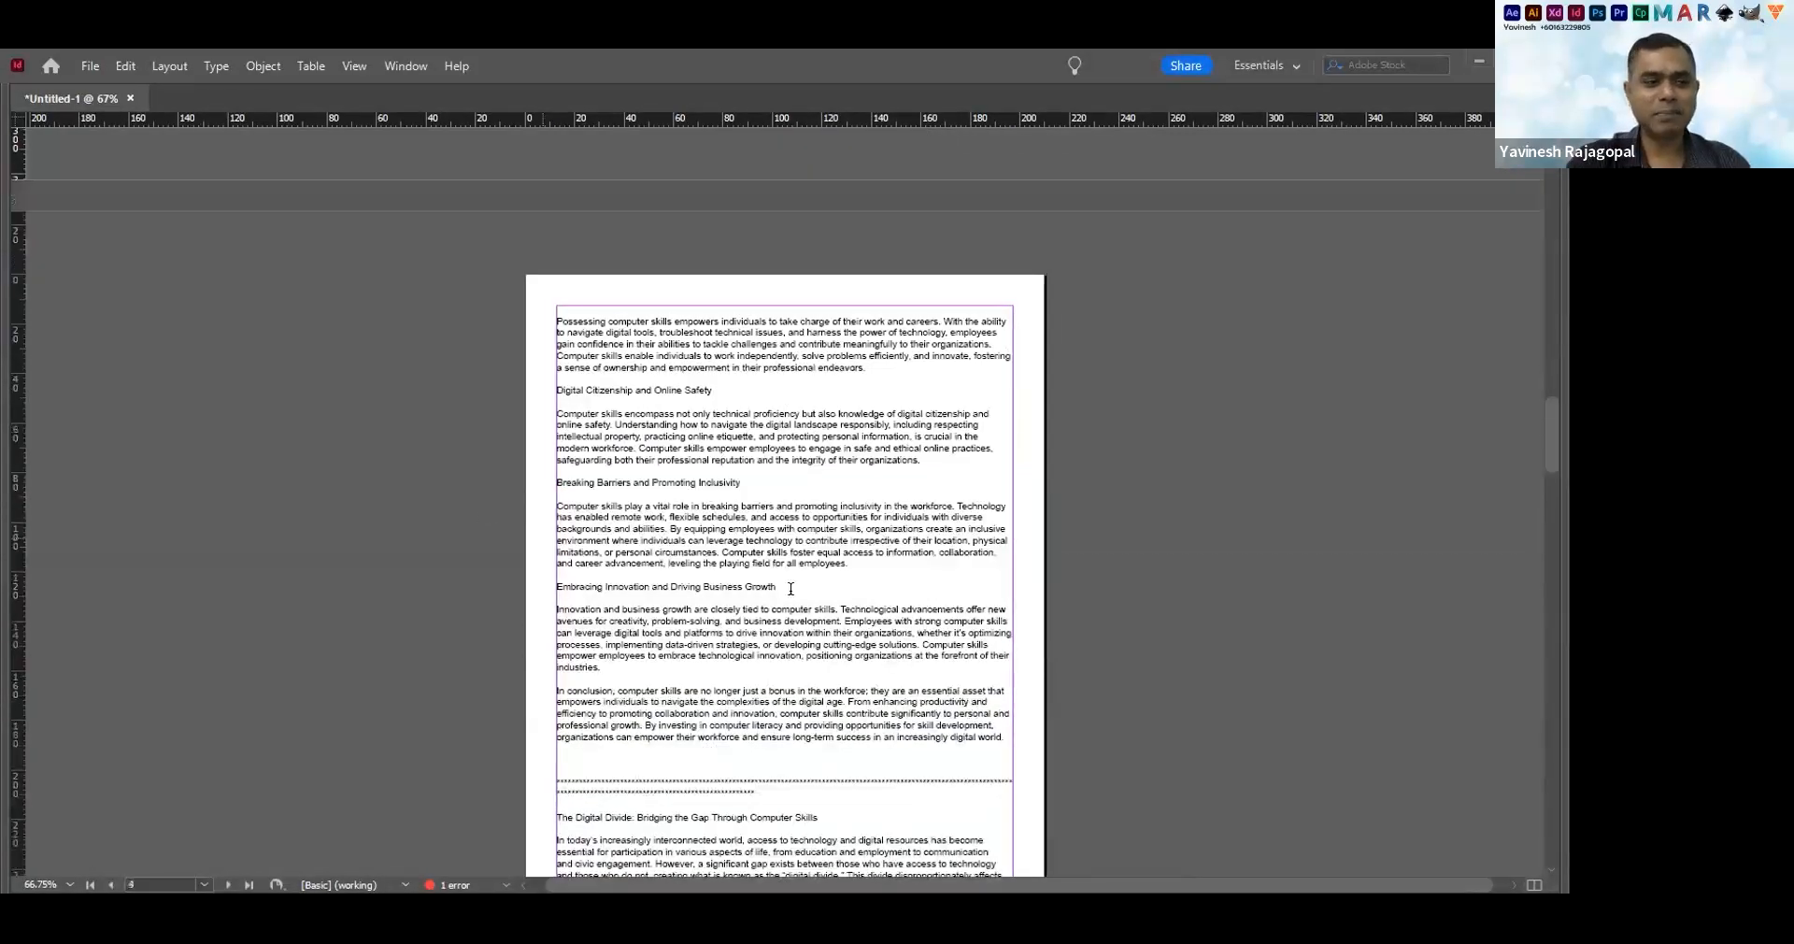
scroll(589, 561, "down", 4)
Delete the asterisk divider above "The Digital Divide: Bridging the Gap Through Computer Skills"
left_click_drag(574, 566, 685, 567)
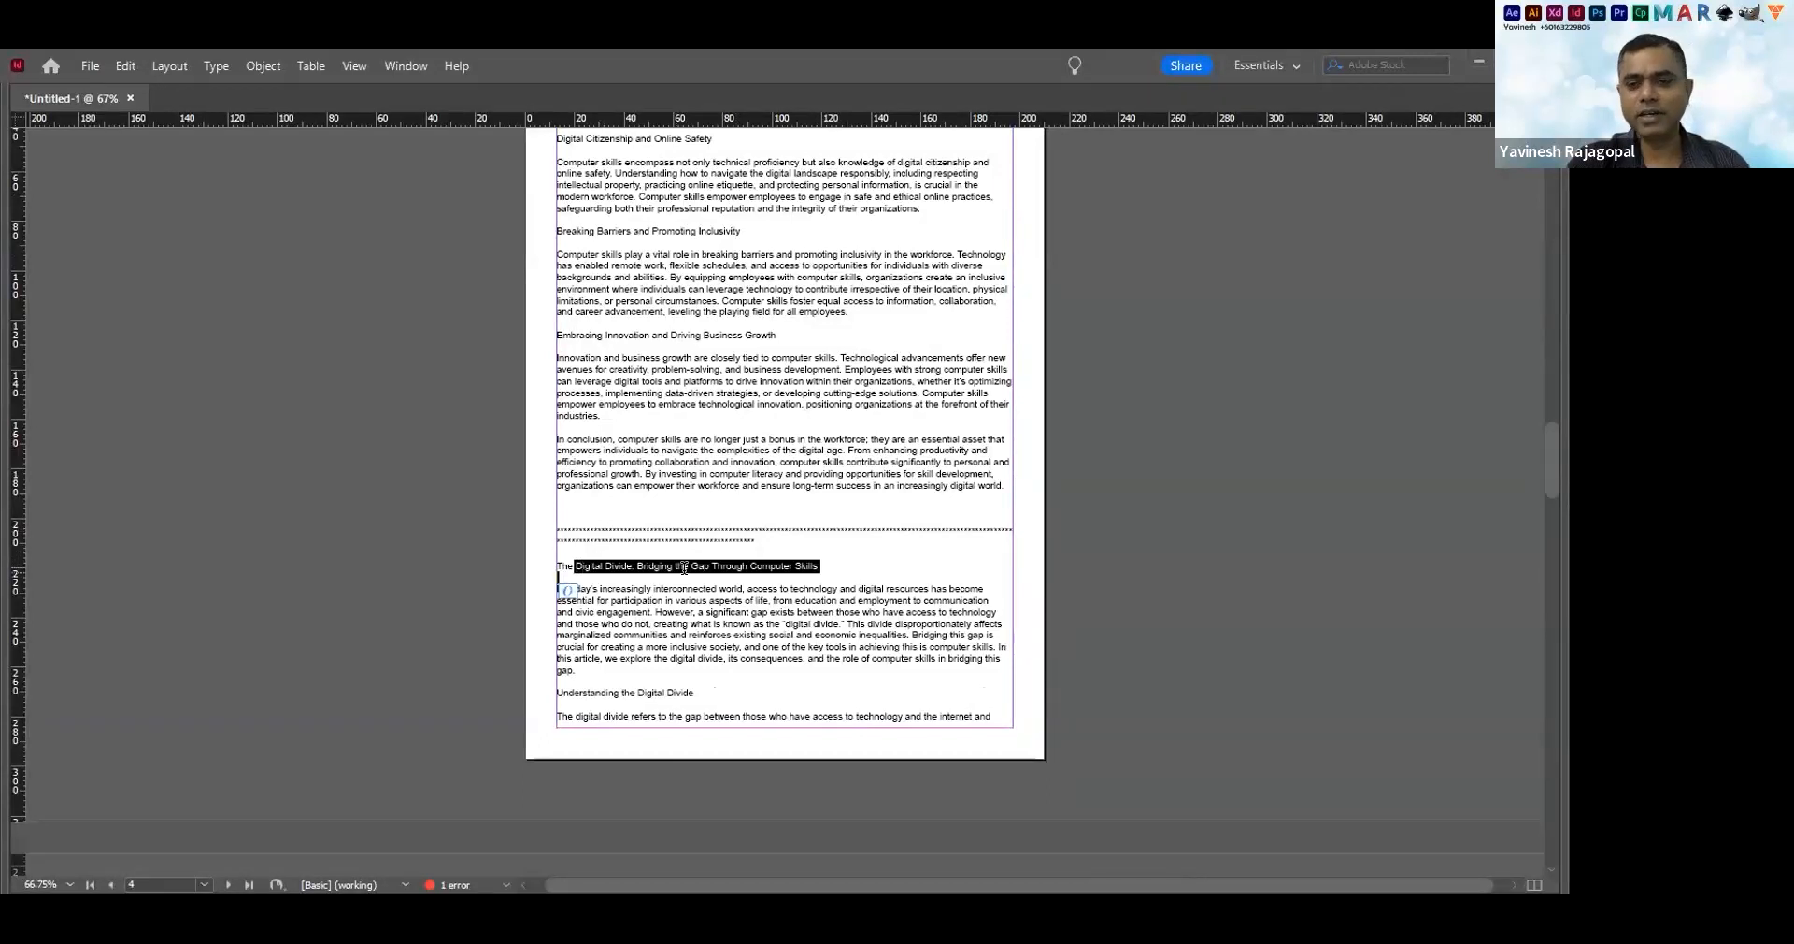
left_click(643, 529)
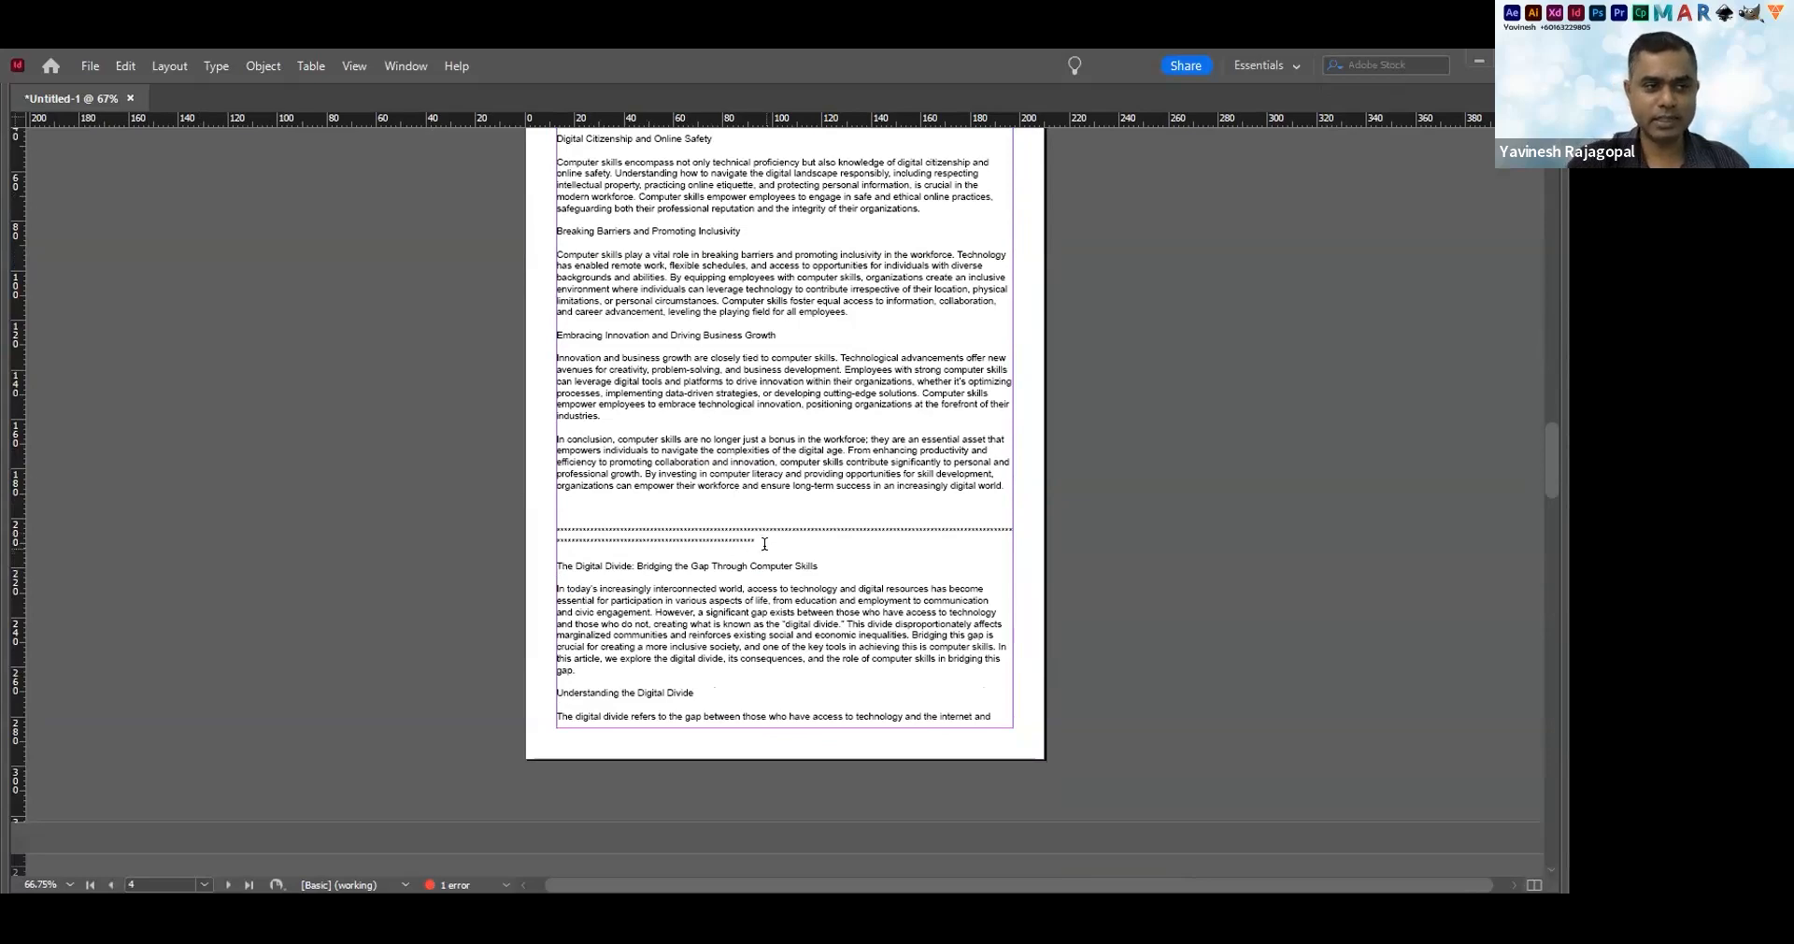
key("Up")
key("Up")
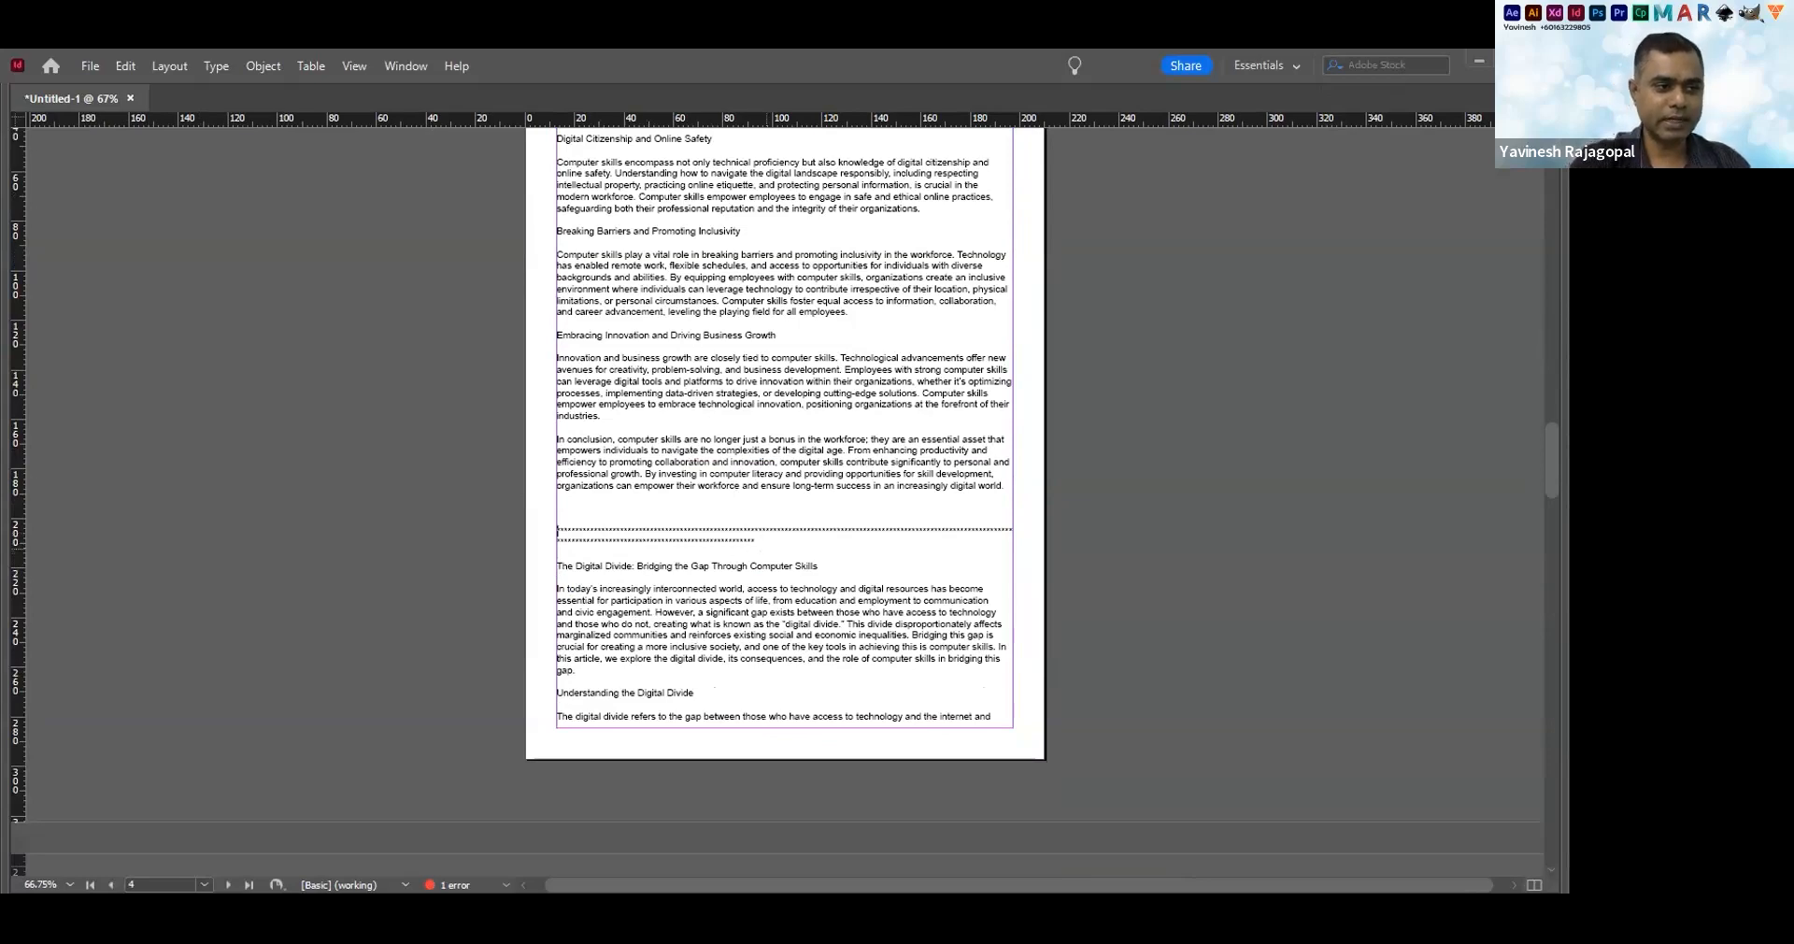
key("shift+Down")
key("shift+Down")
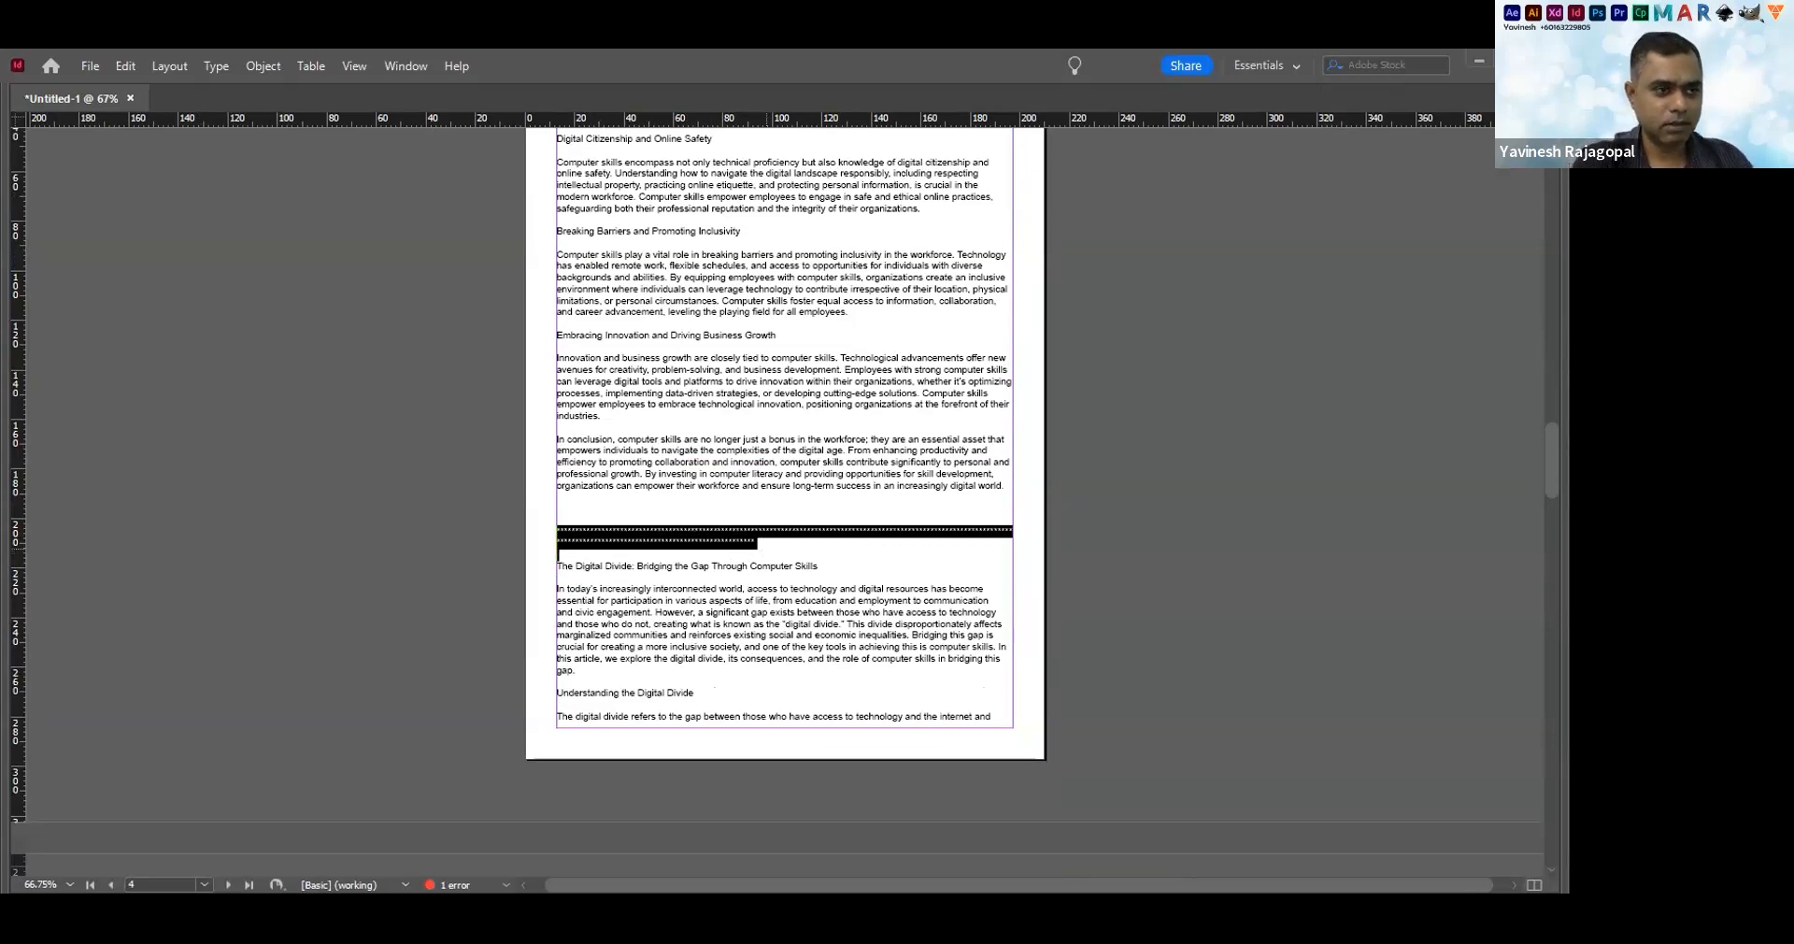
key("Escape")
key("ctrl+c")
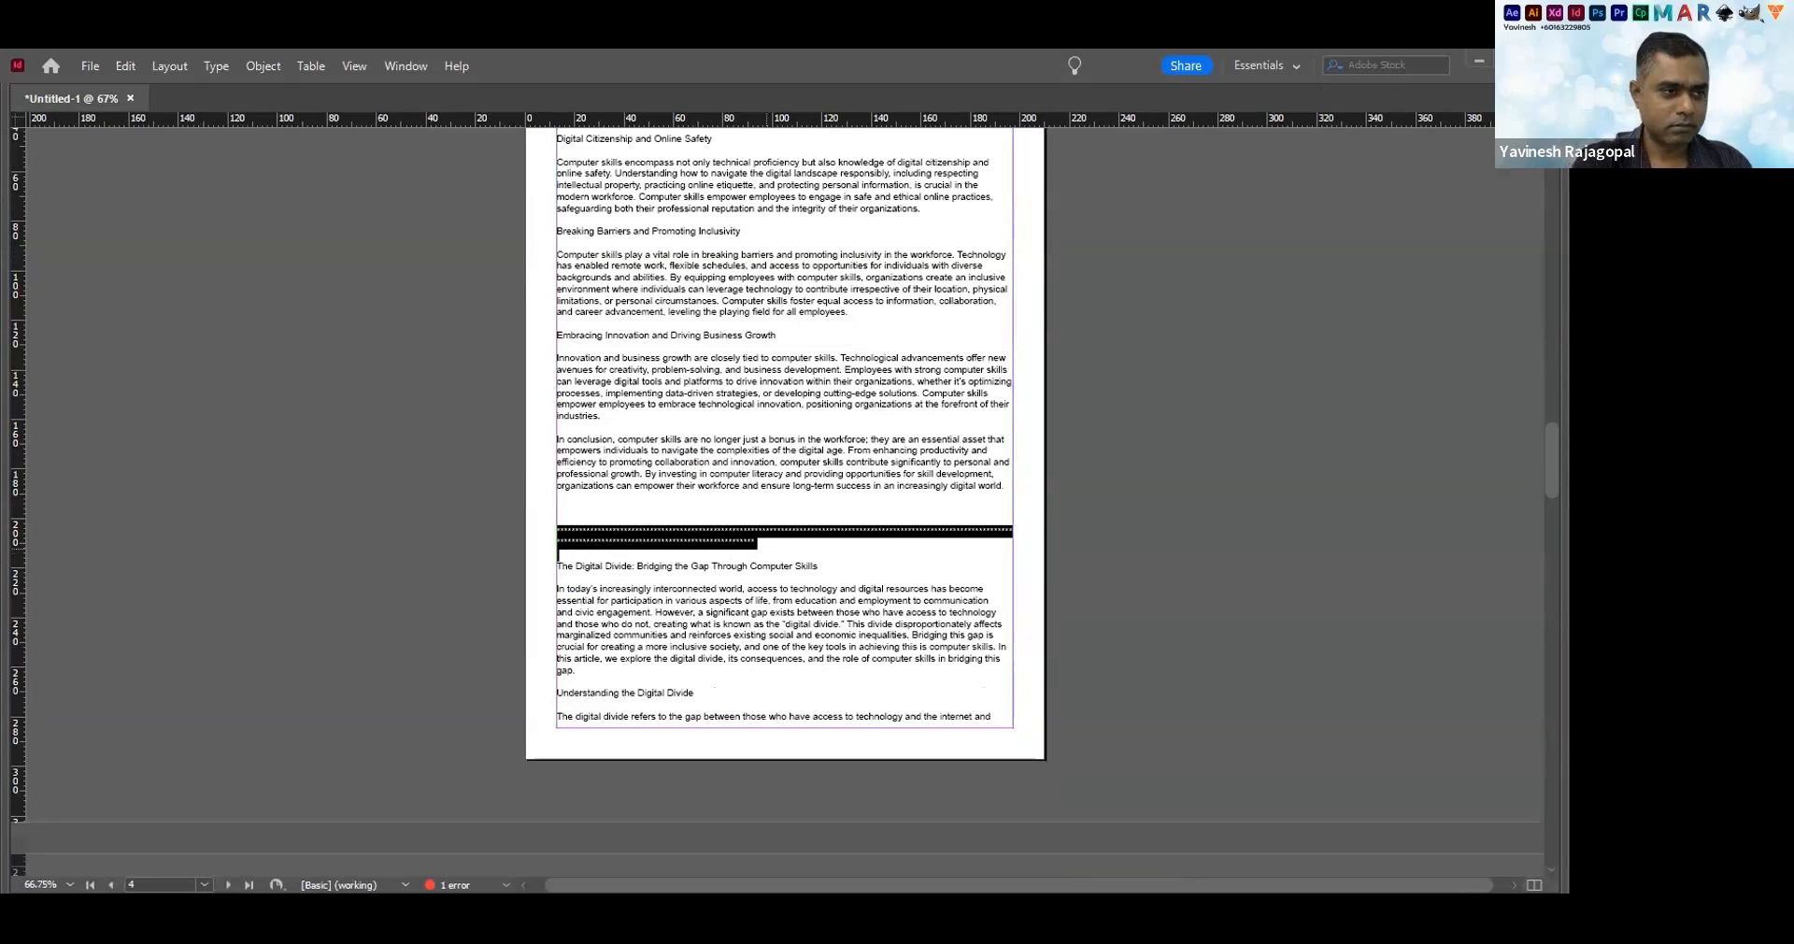
key("BackSpace")
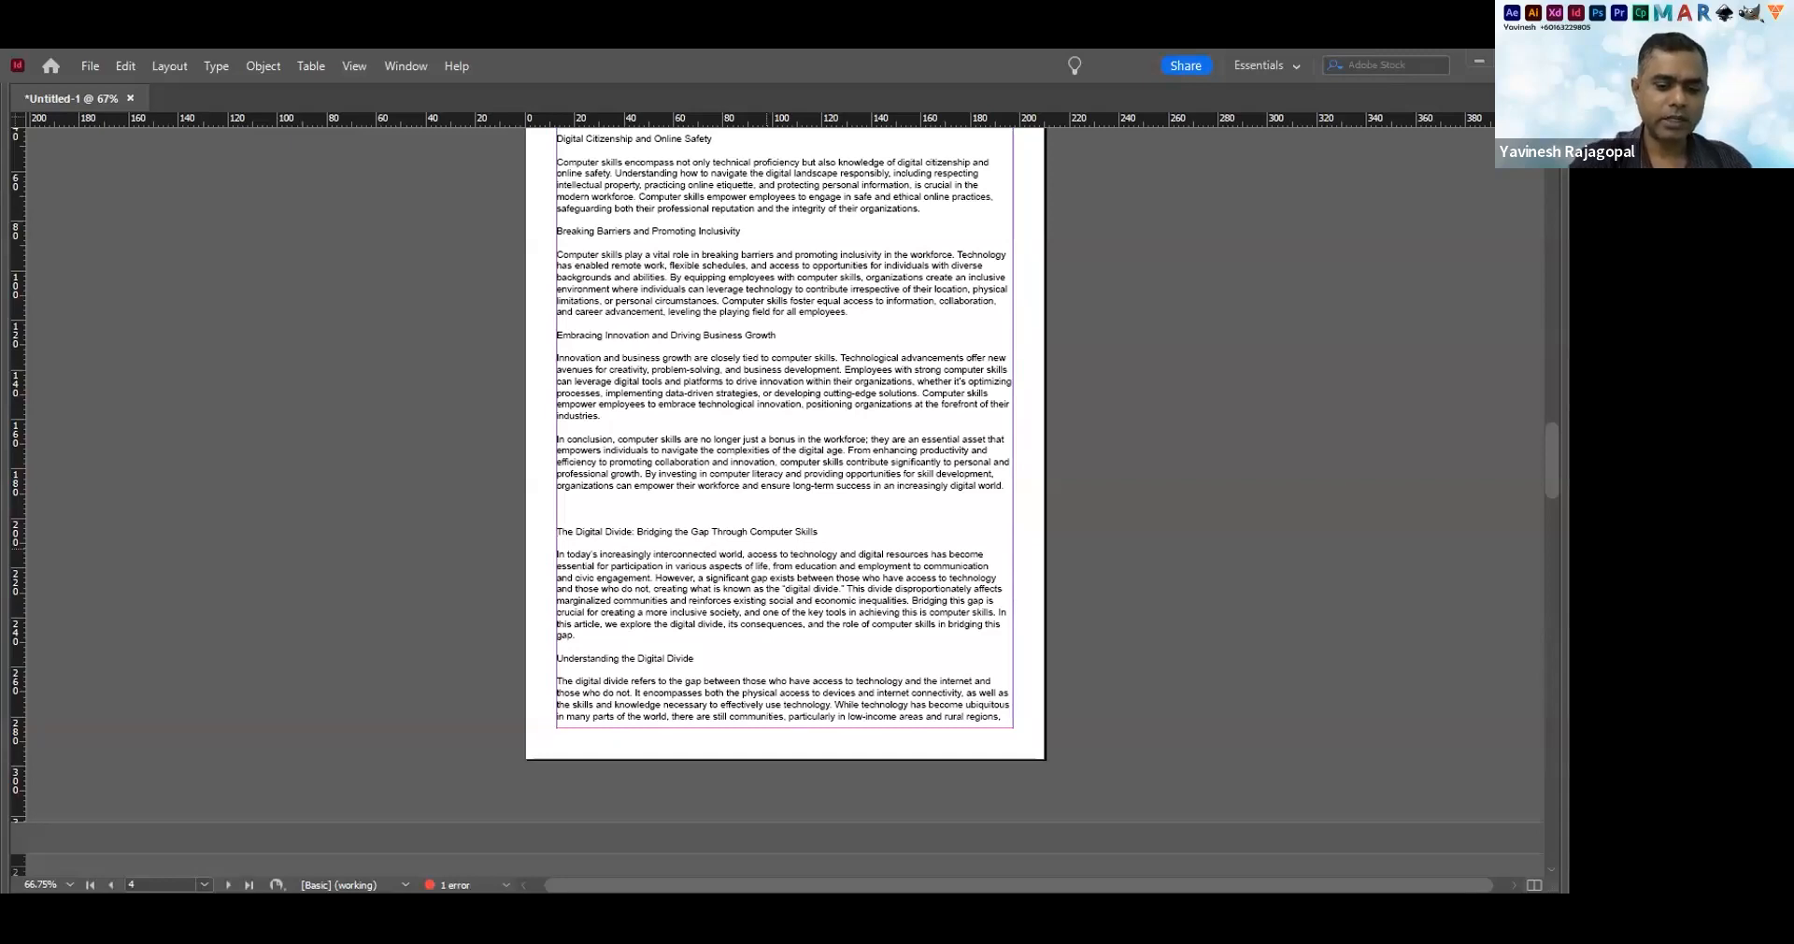
Try a page break before "The Digital Divide: Bridging the Gap Through Computer Skills", then undo it
key("ctrl+KP_Enter")
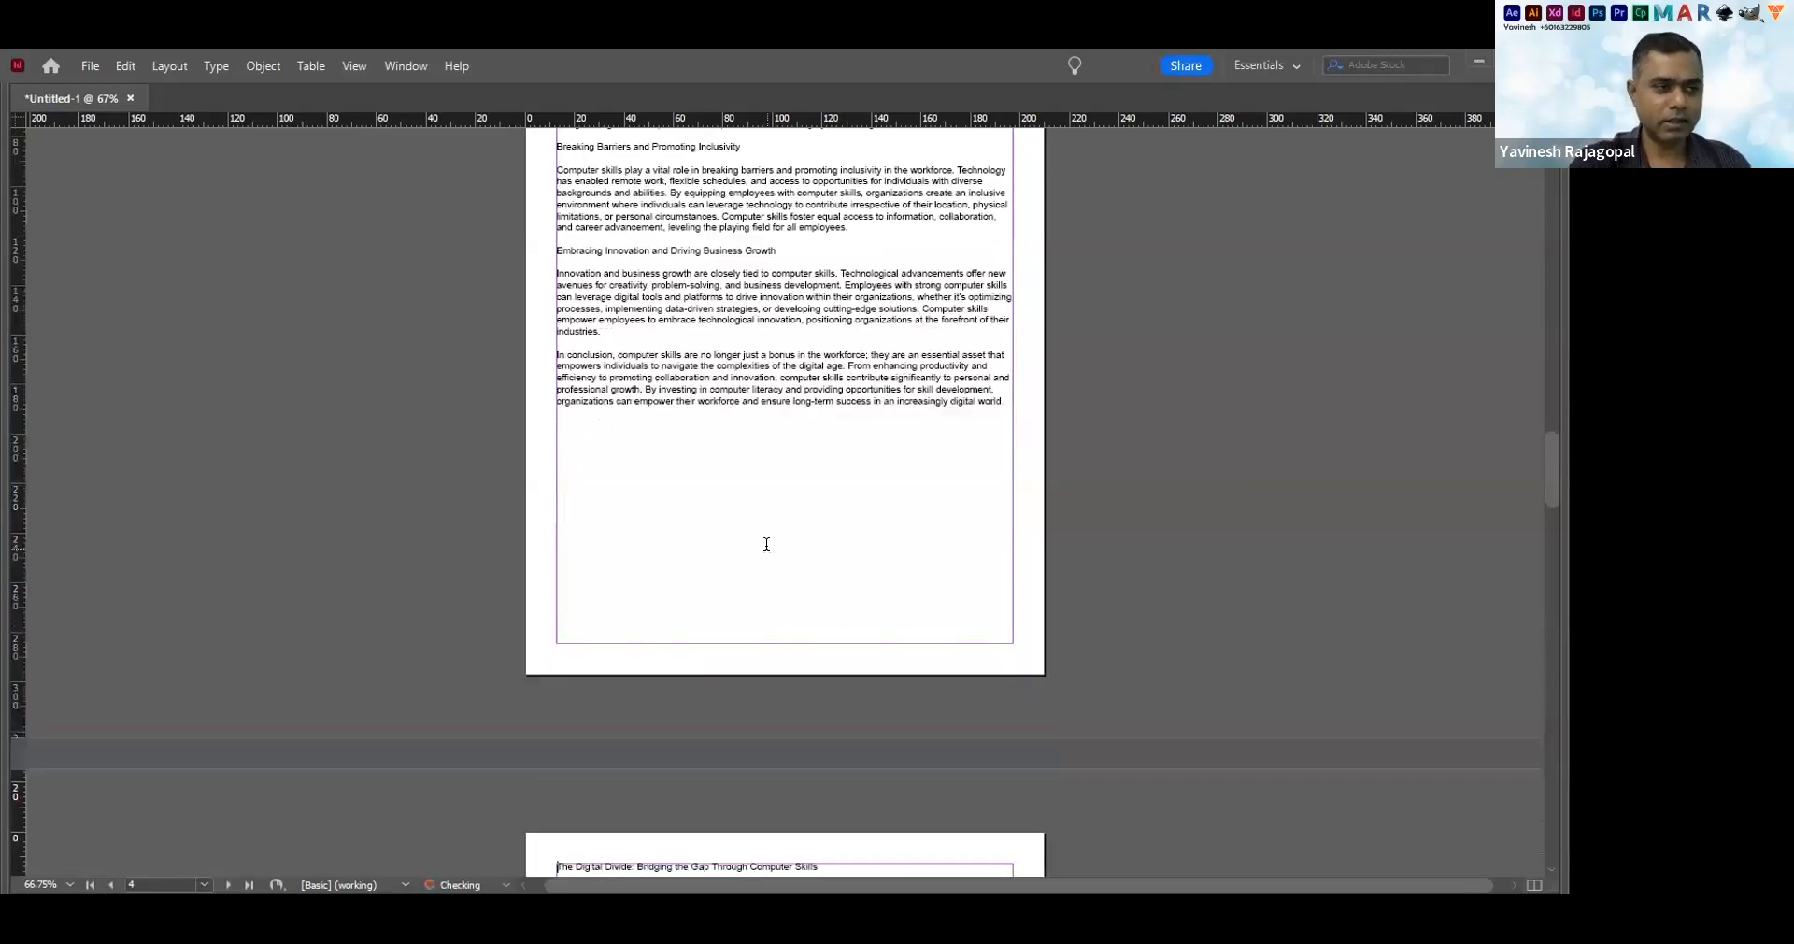
key("Escape")
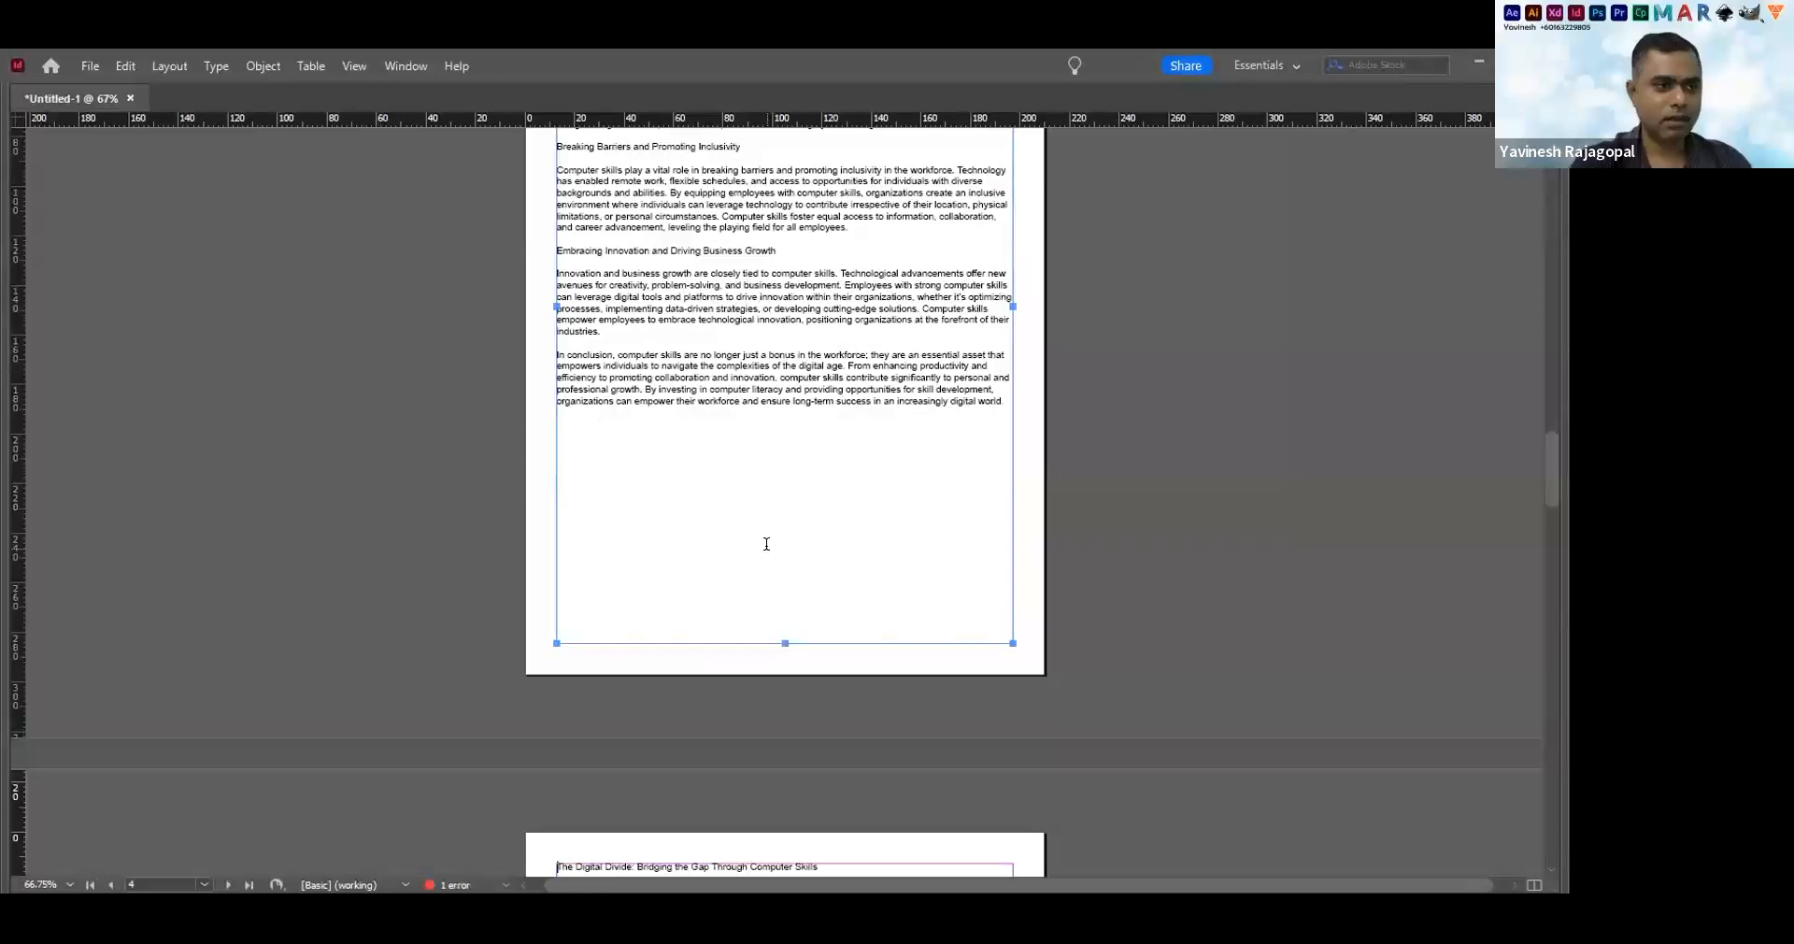
key("ctrl+z")
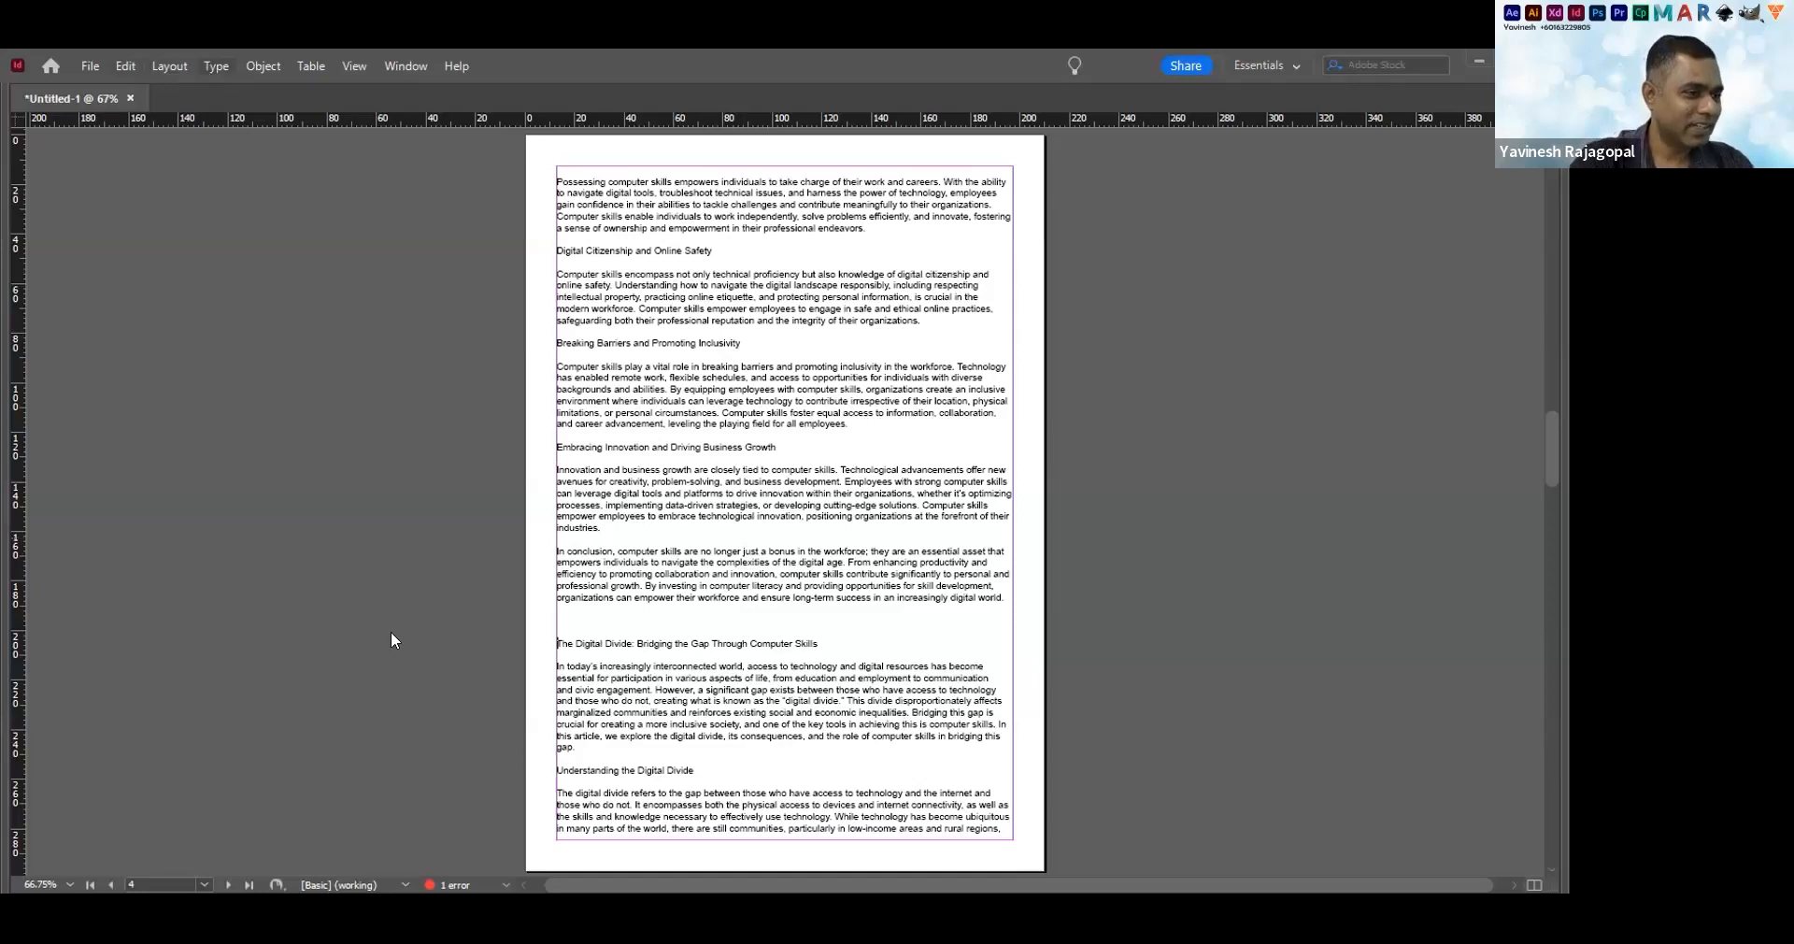
Look through the special character and break options, then try a paragraph return before "The Digital Divide" heading and remove it
key("alt+t")
mouse_move(432, 647)
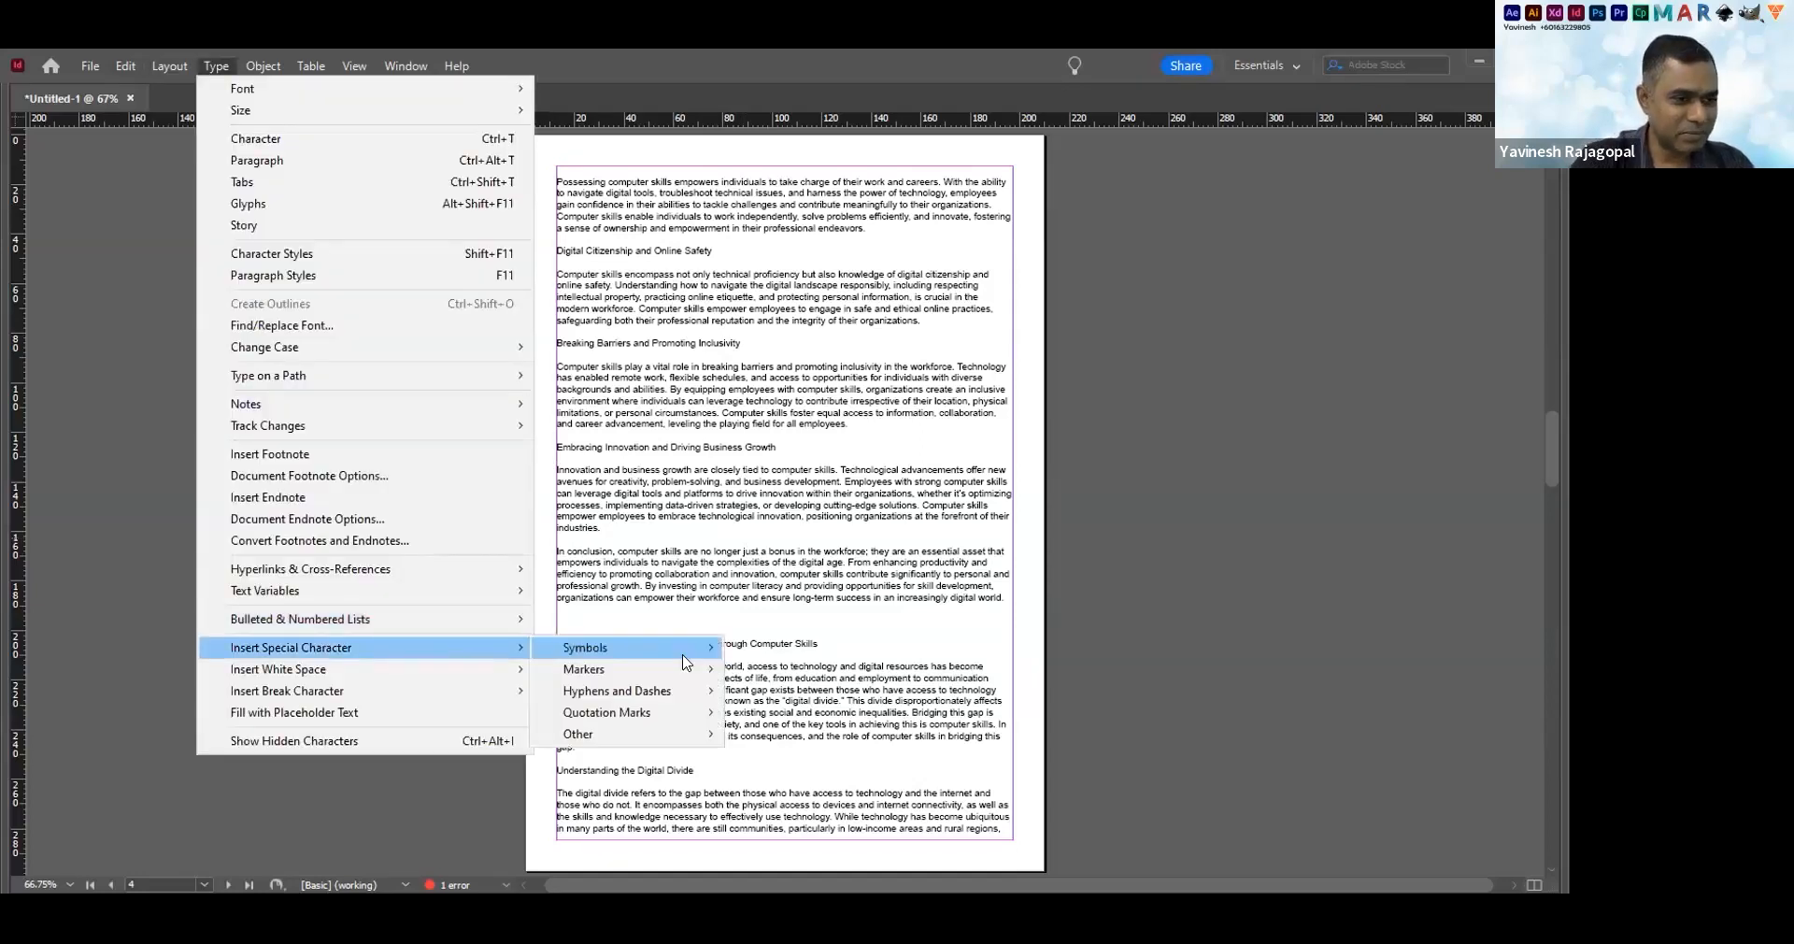
mouse_move(685, 661)
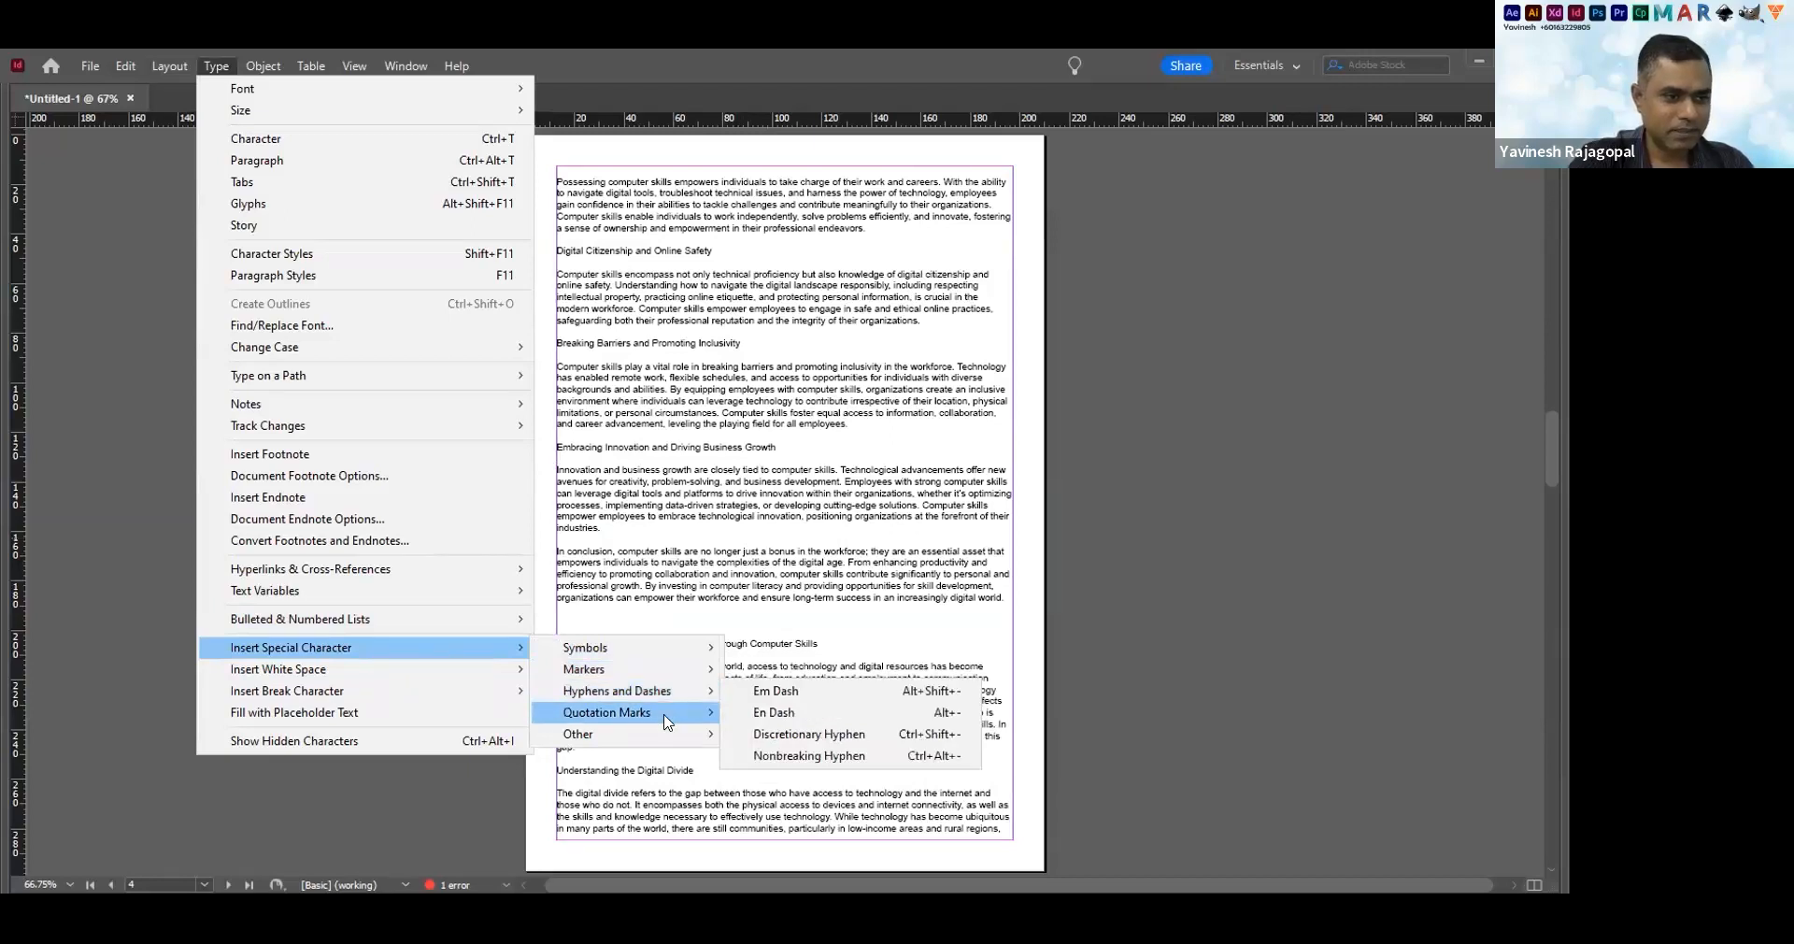
mouse_move(668, 722)
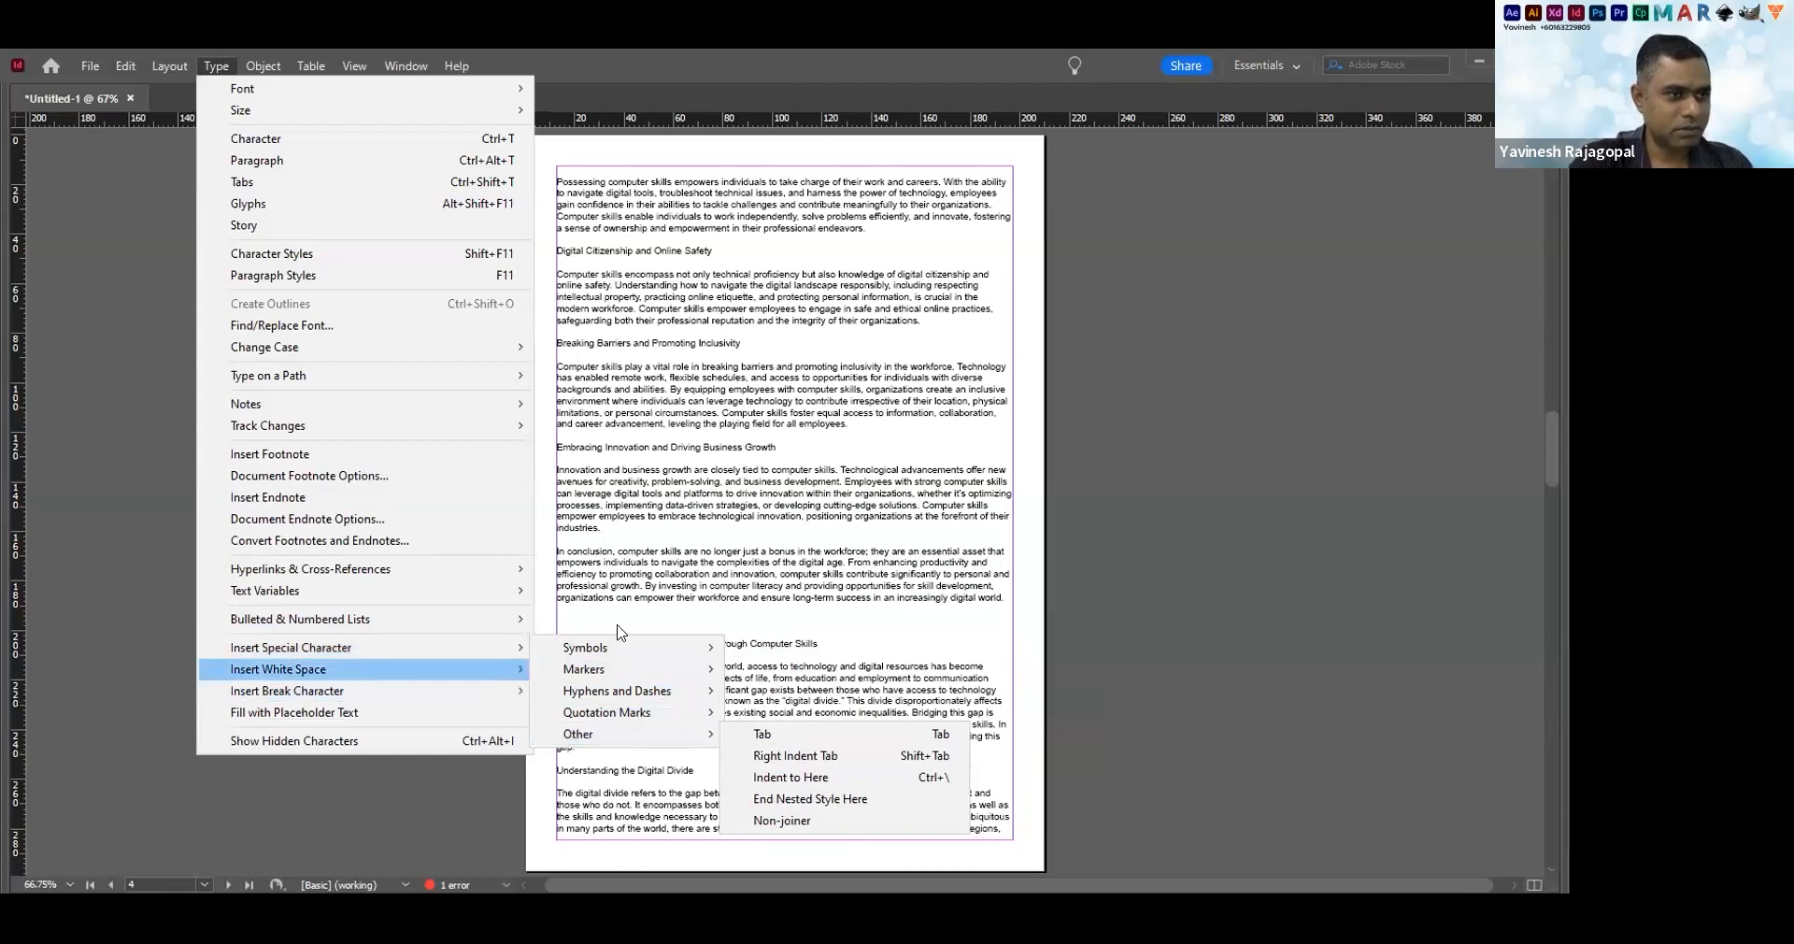
mouse_move(365, 671)
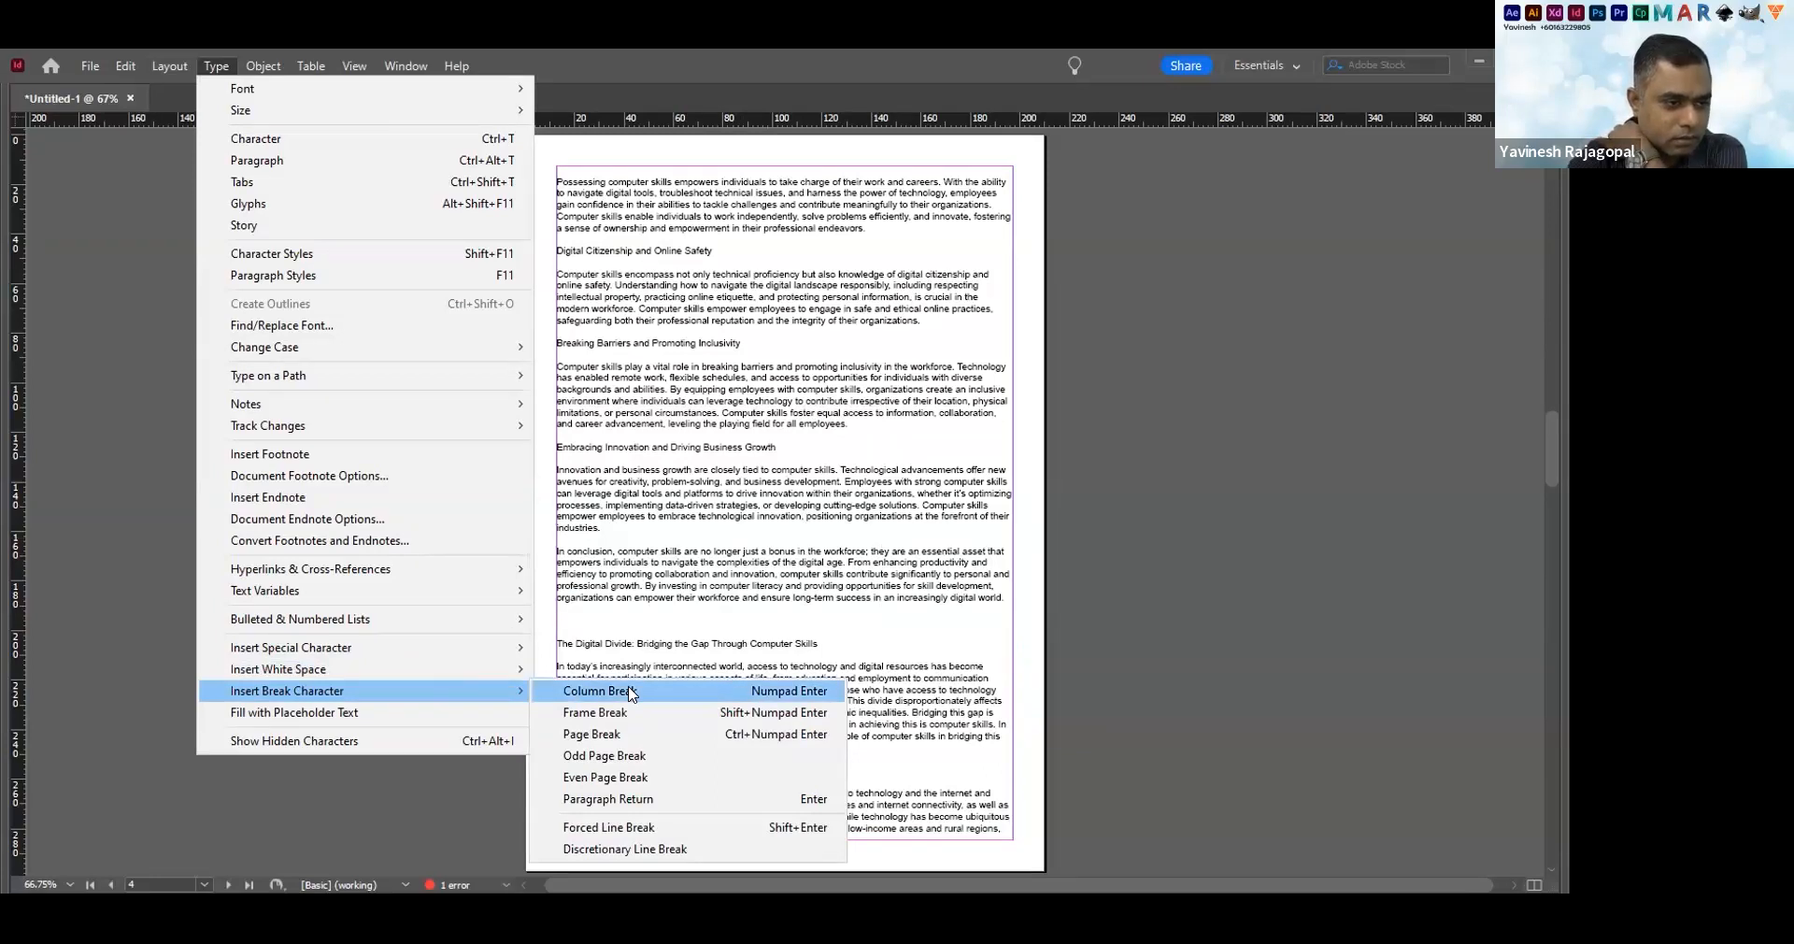
left_click(620, 800)
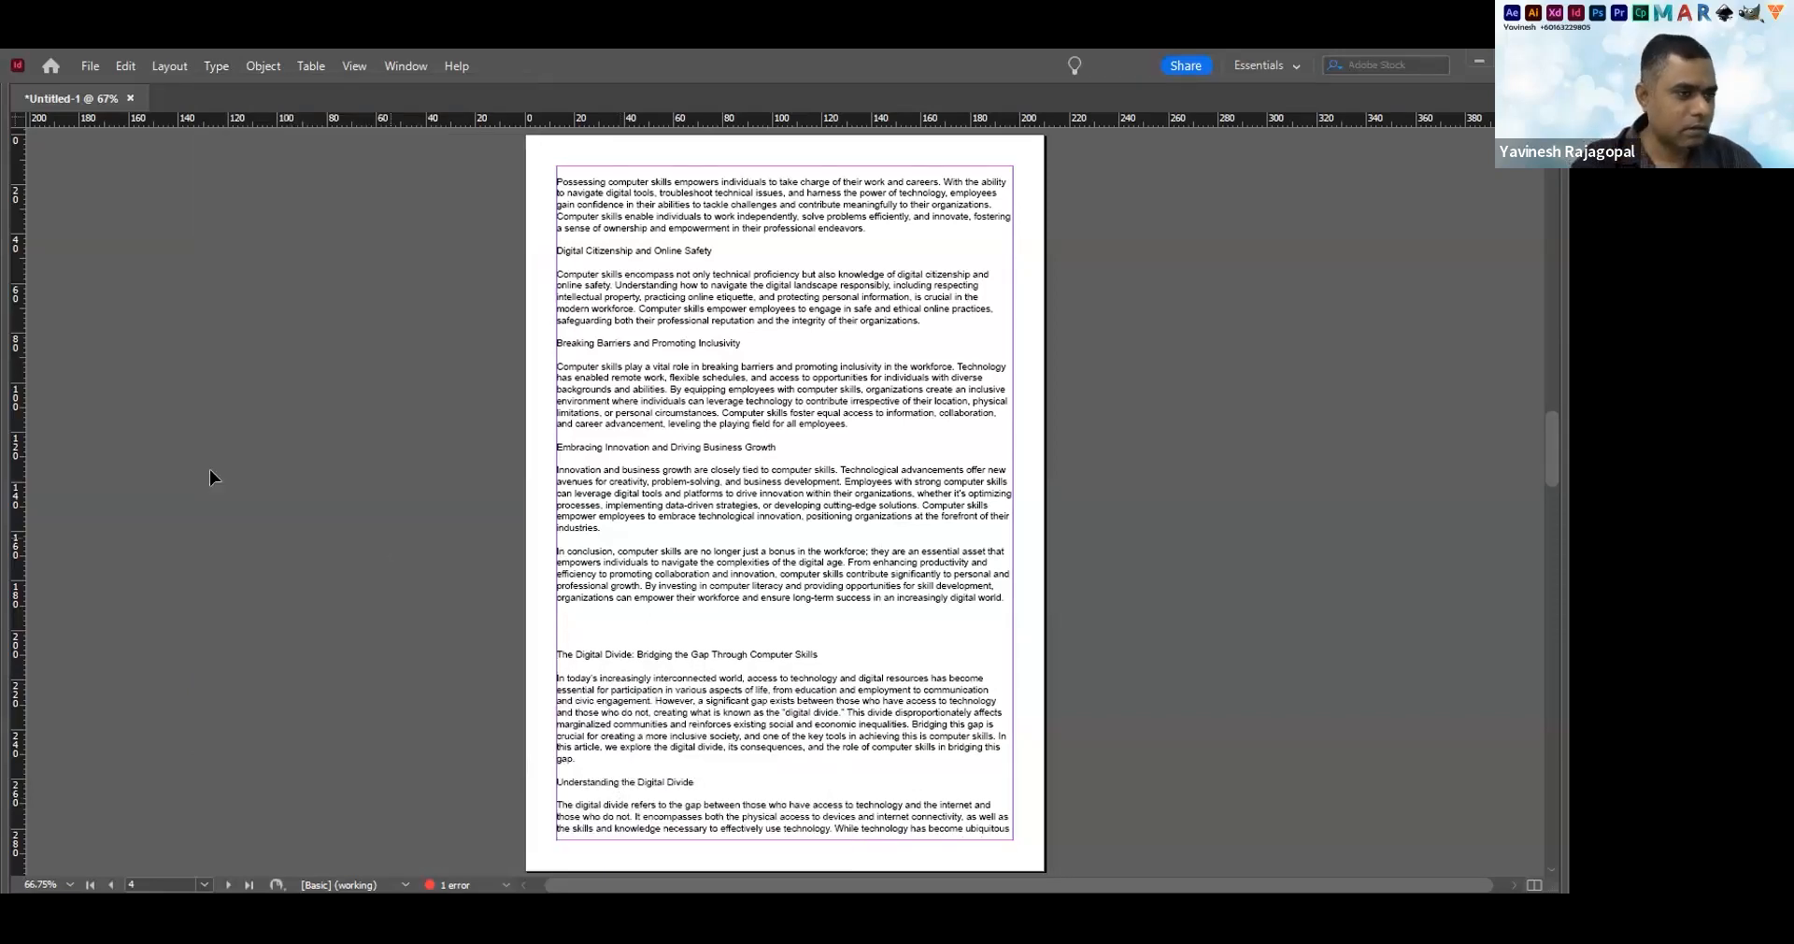
key("BackSpace")
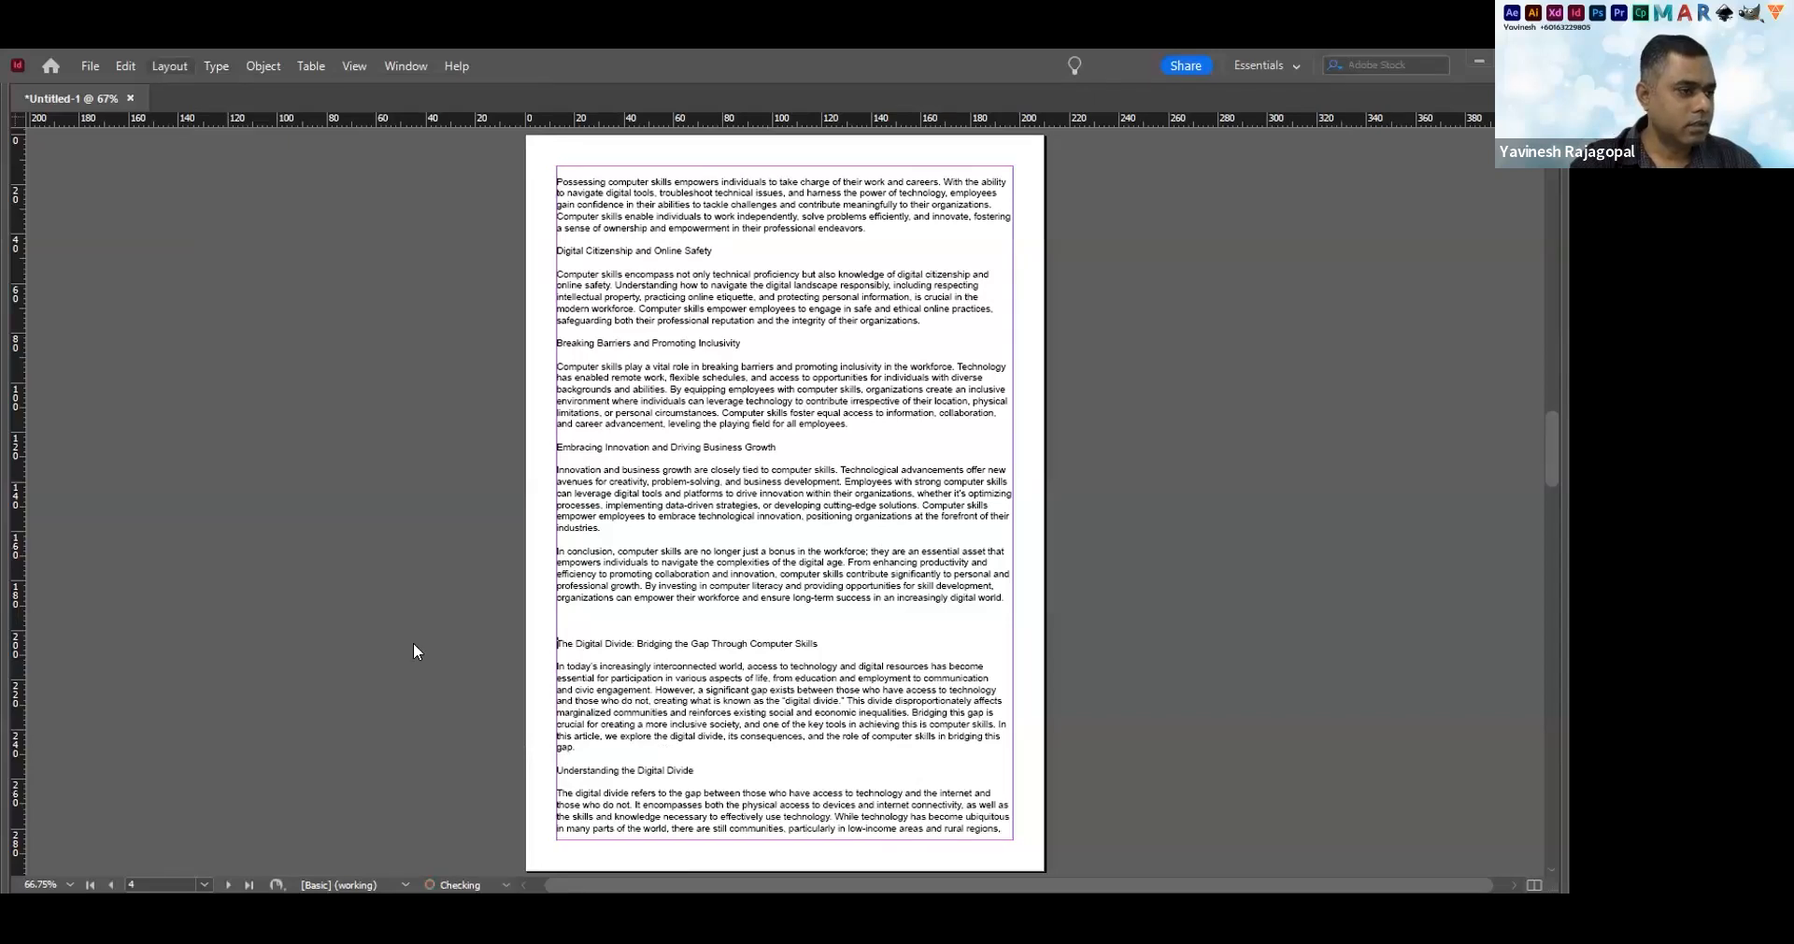
Insert a column break before "The Digital Divide: Bridging the Gap Through Computer Skills"
key("alt+t")
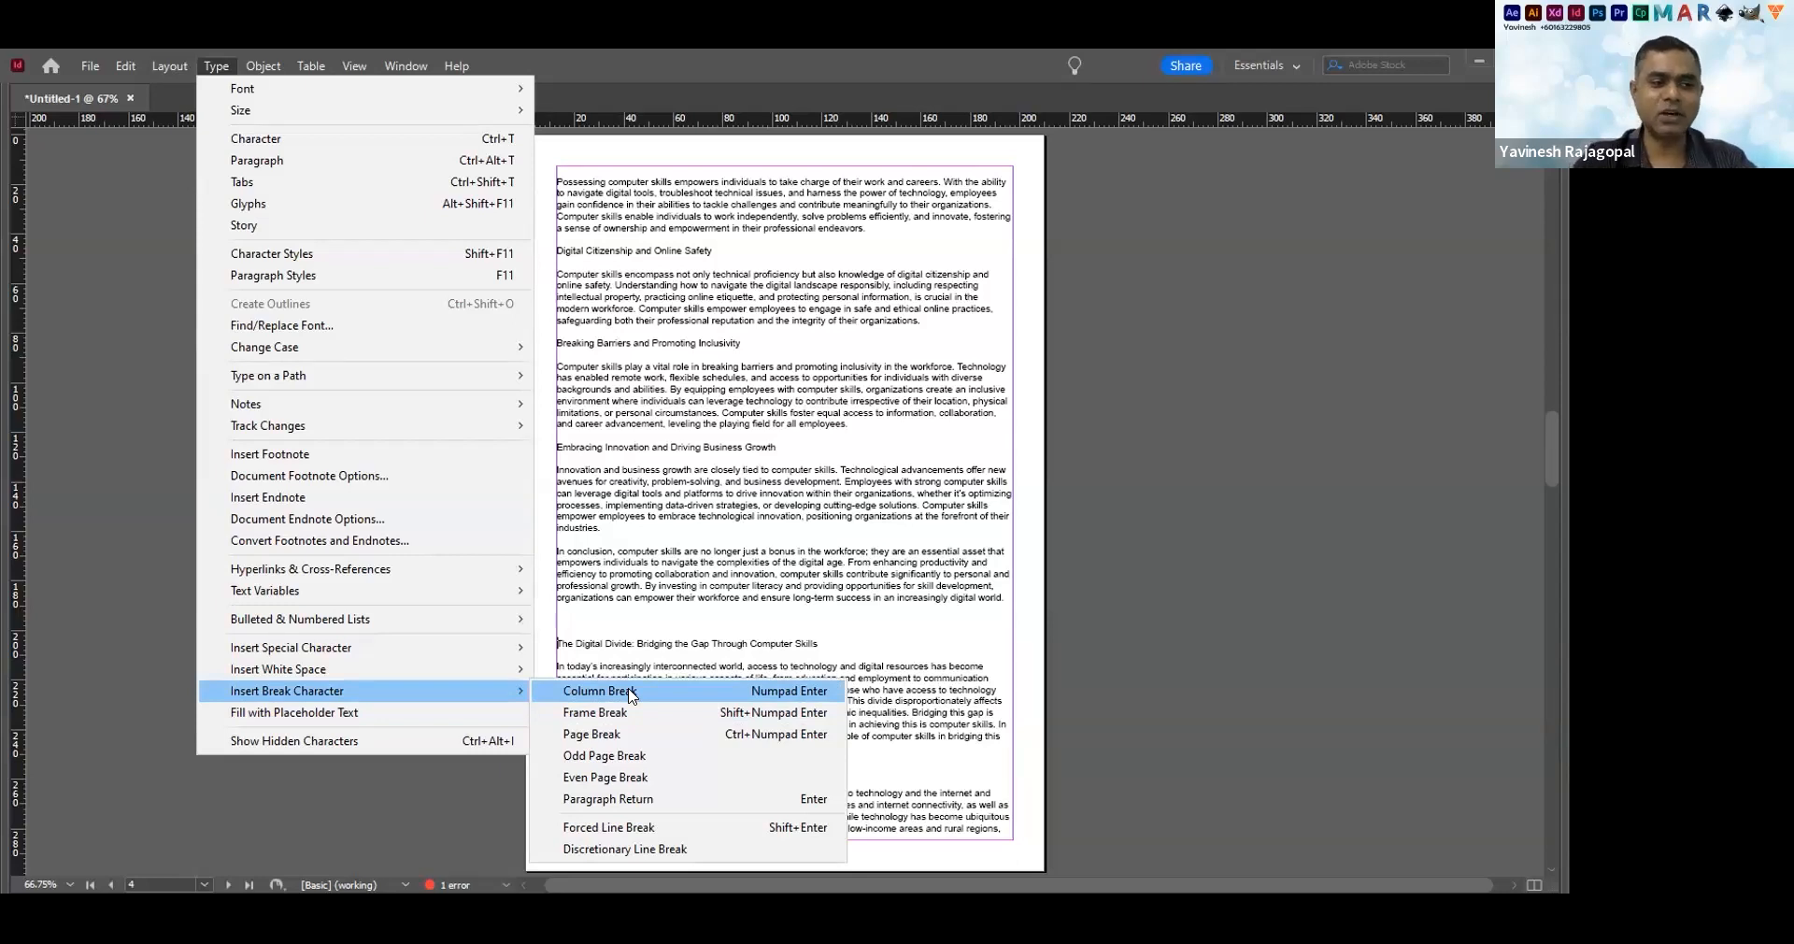
left_click(631, 692)
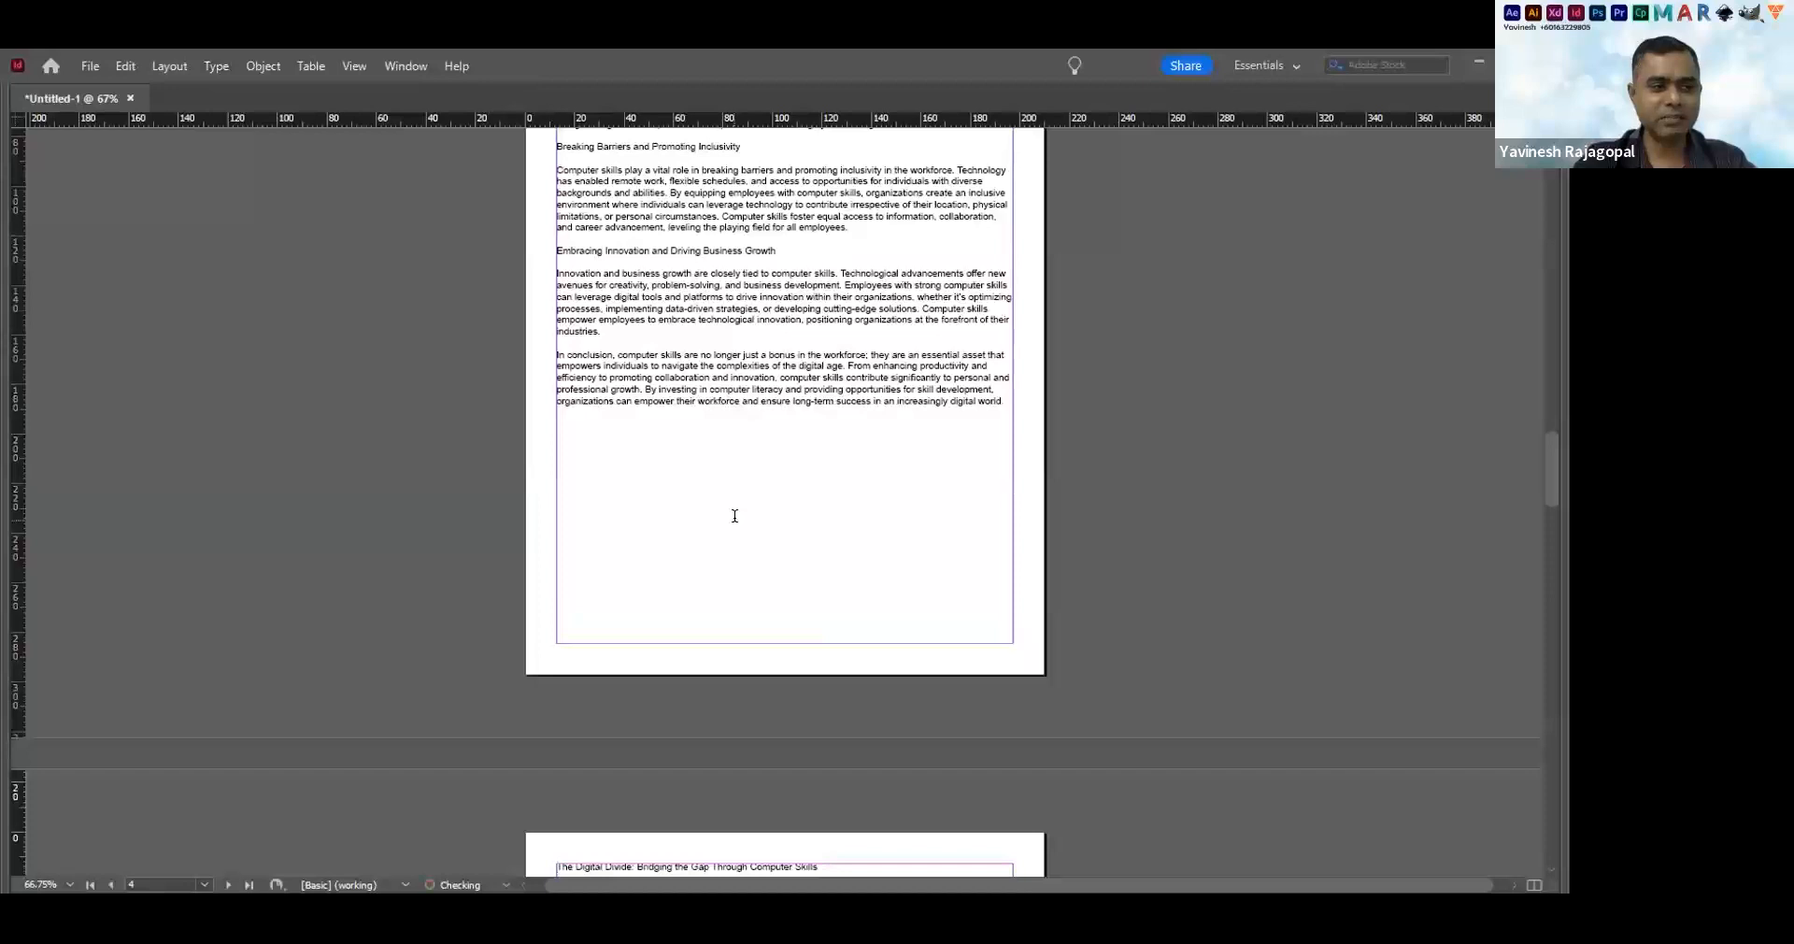
Replace the asterisk divider above "Mastering Computer Skills: A Key to Success in the Digital Age" with a column break
scroll(732, 512, "down", 5)
scroll(618, 393, "down", 5)
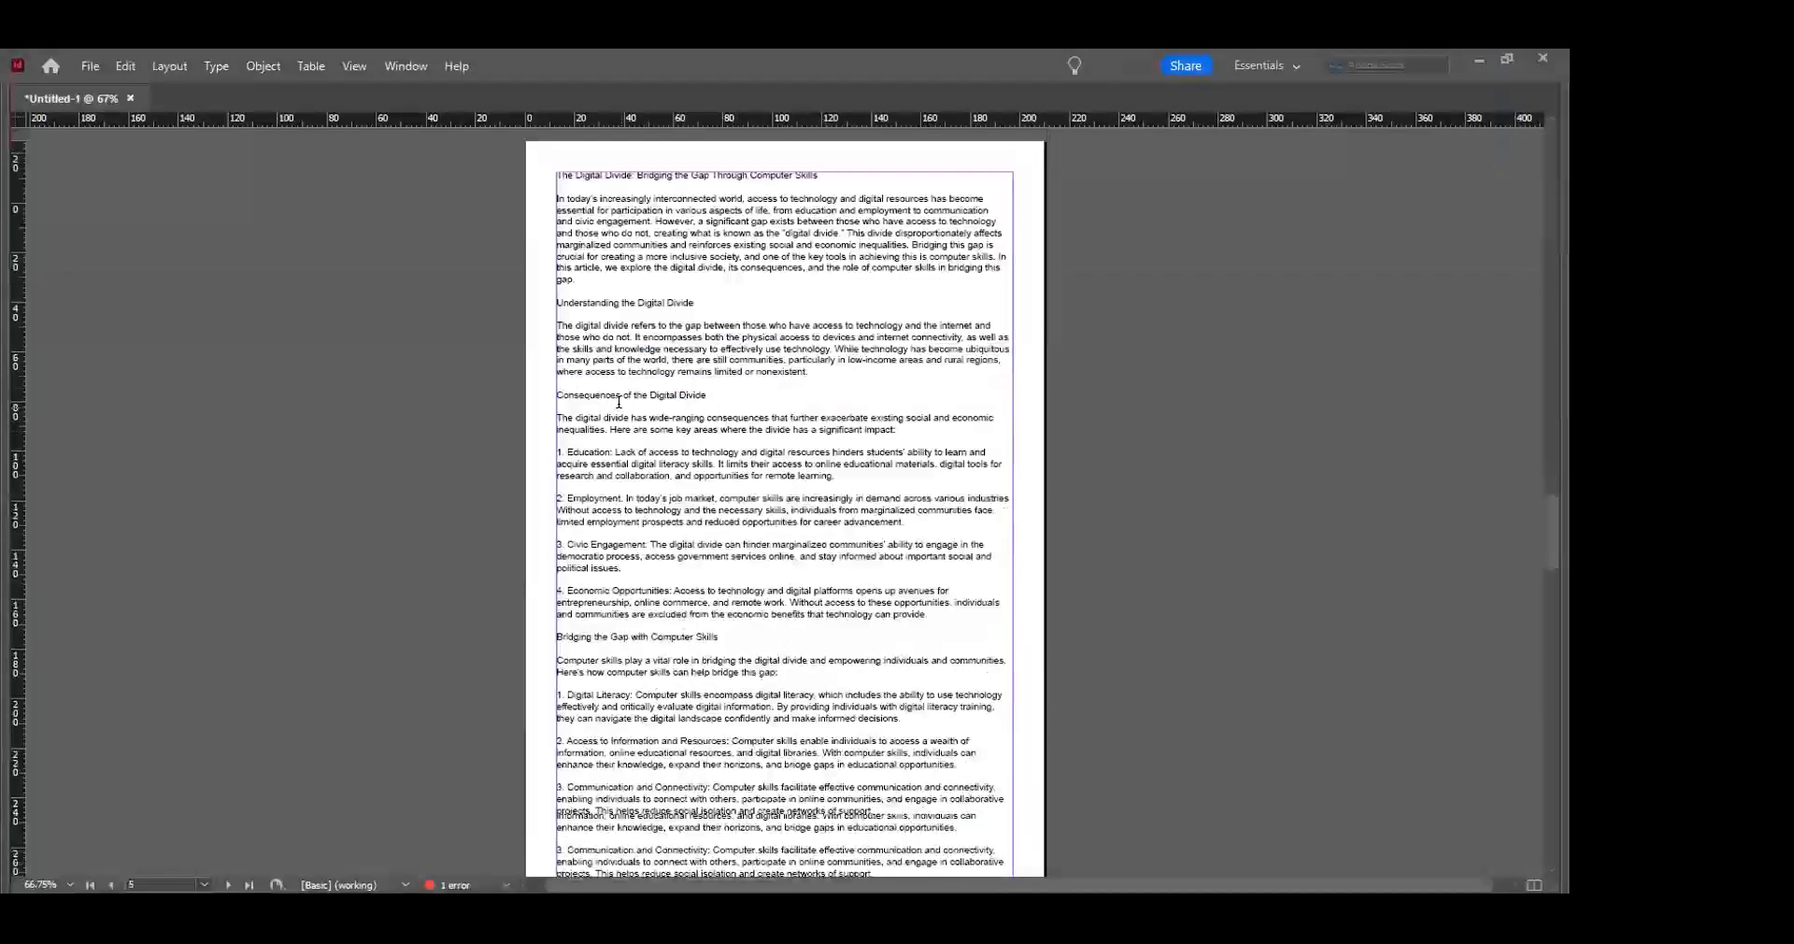
scroll(619, 402, "down", 8)
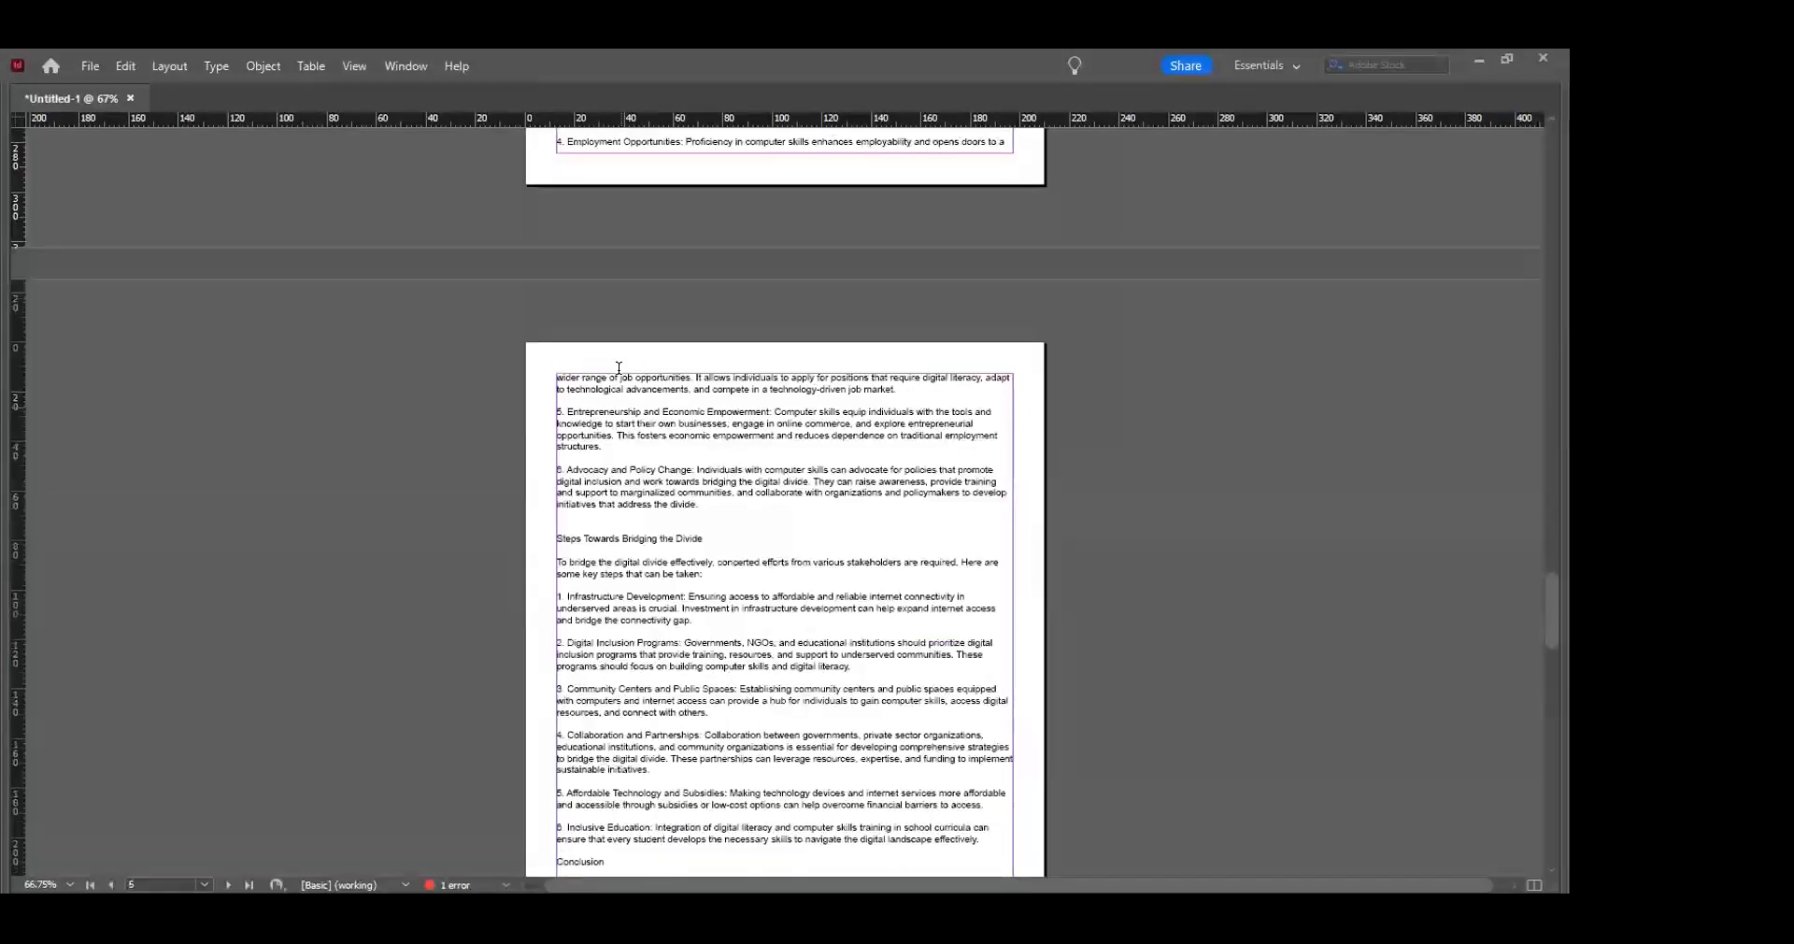
scroll(562, 355, "down", 4)
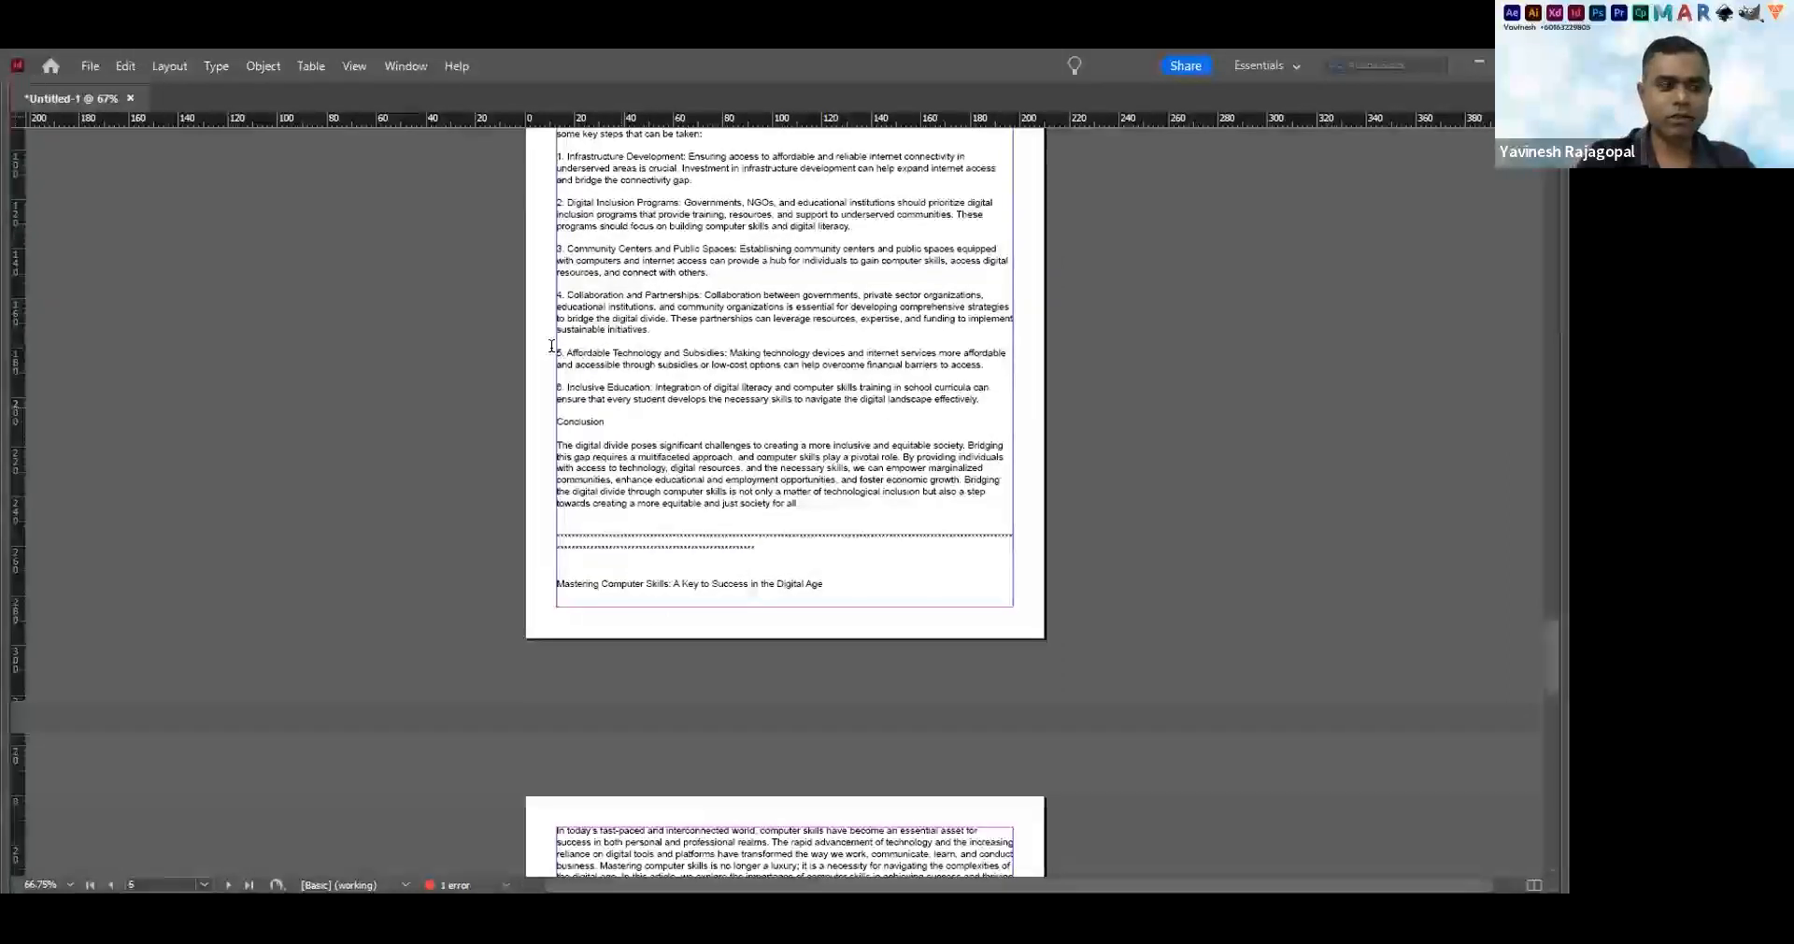
left_click_drag(558, 395, 559, 350)
key("Delete")
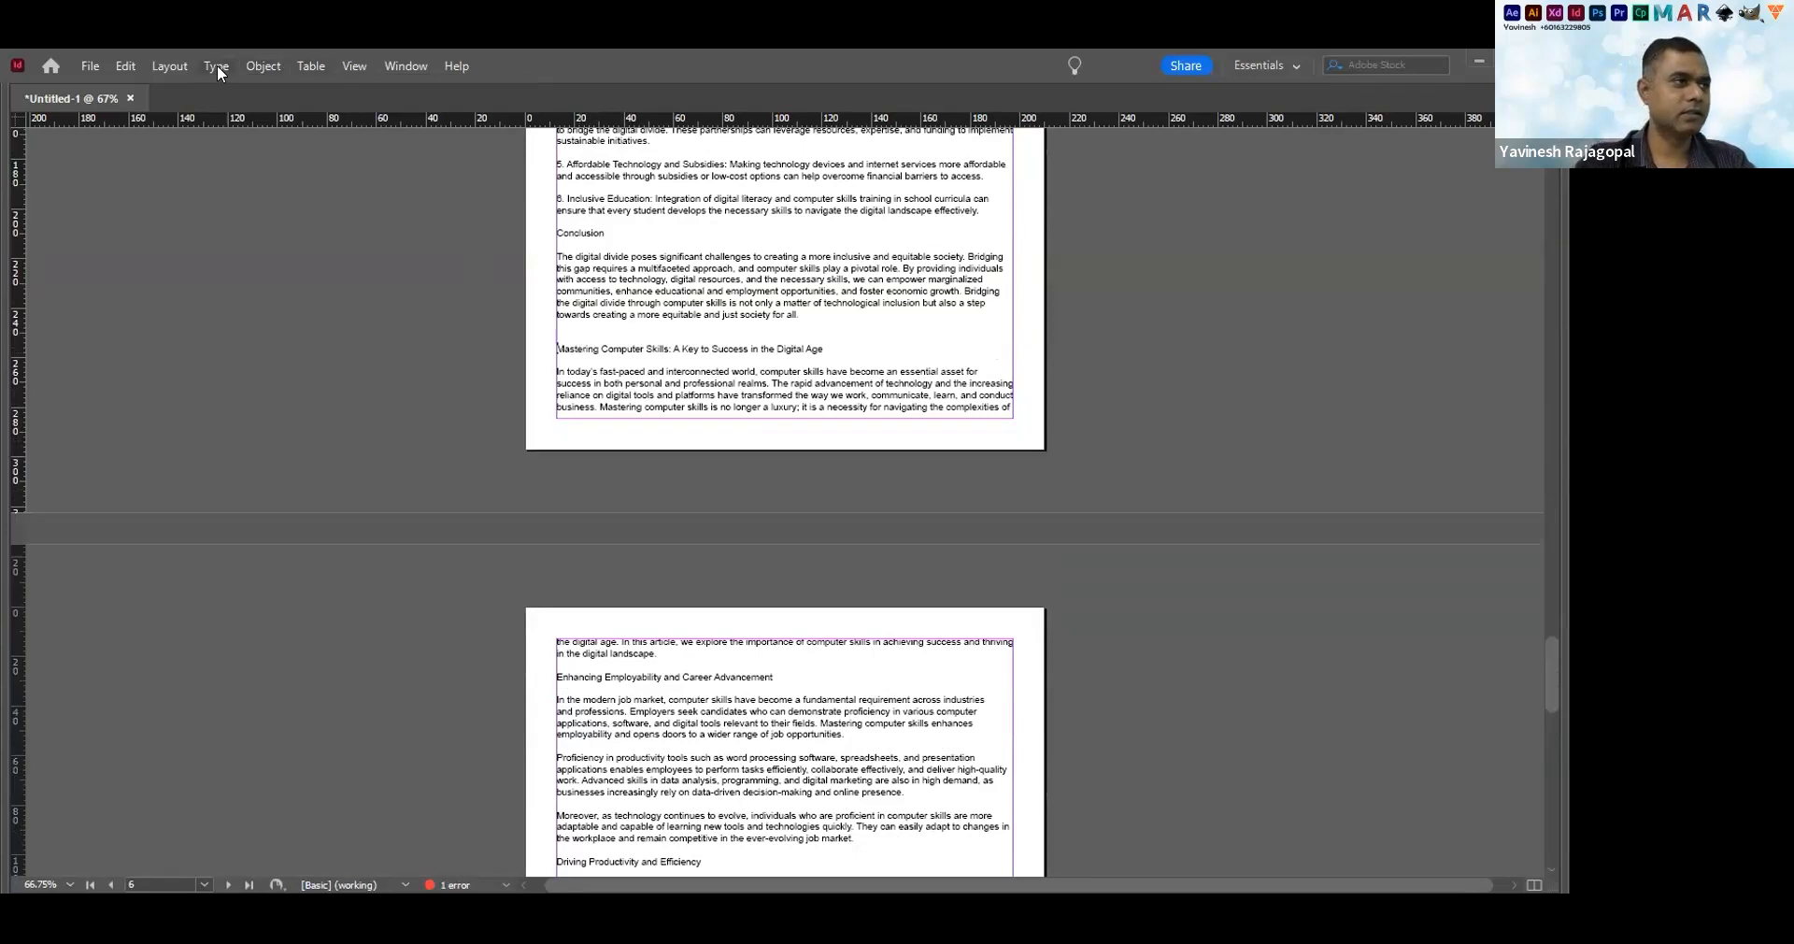
key("alt+t")
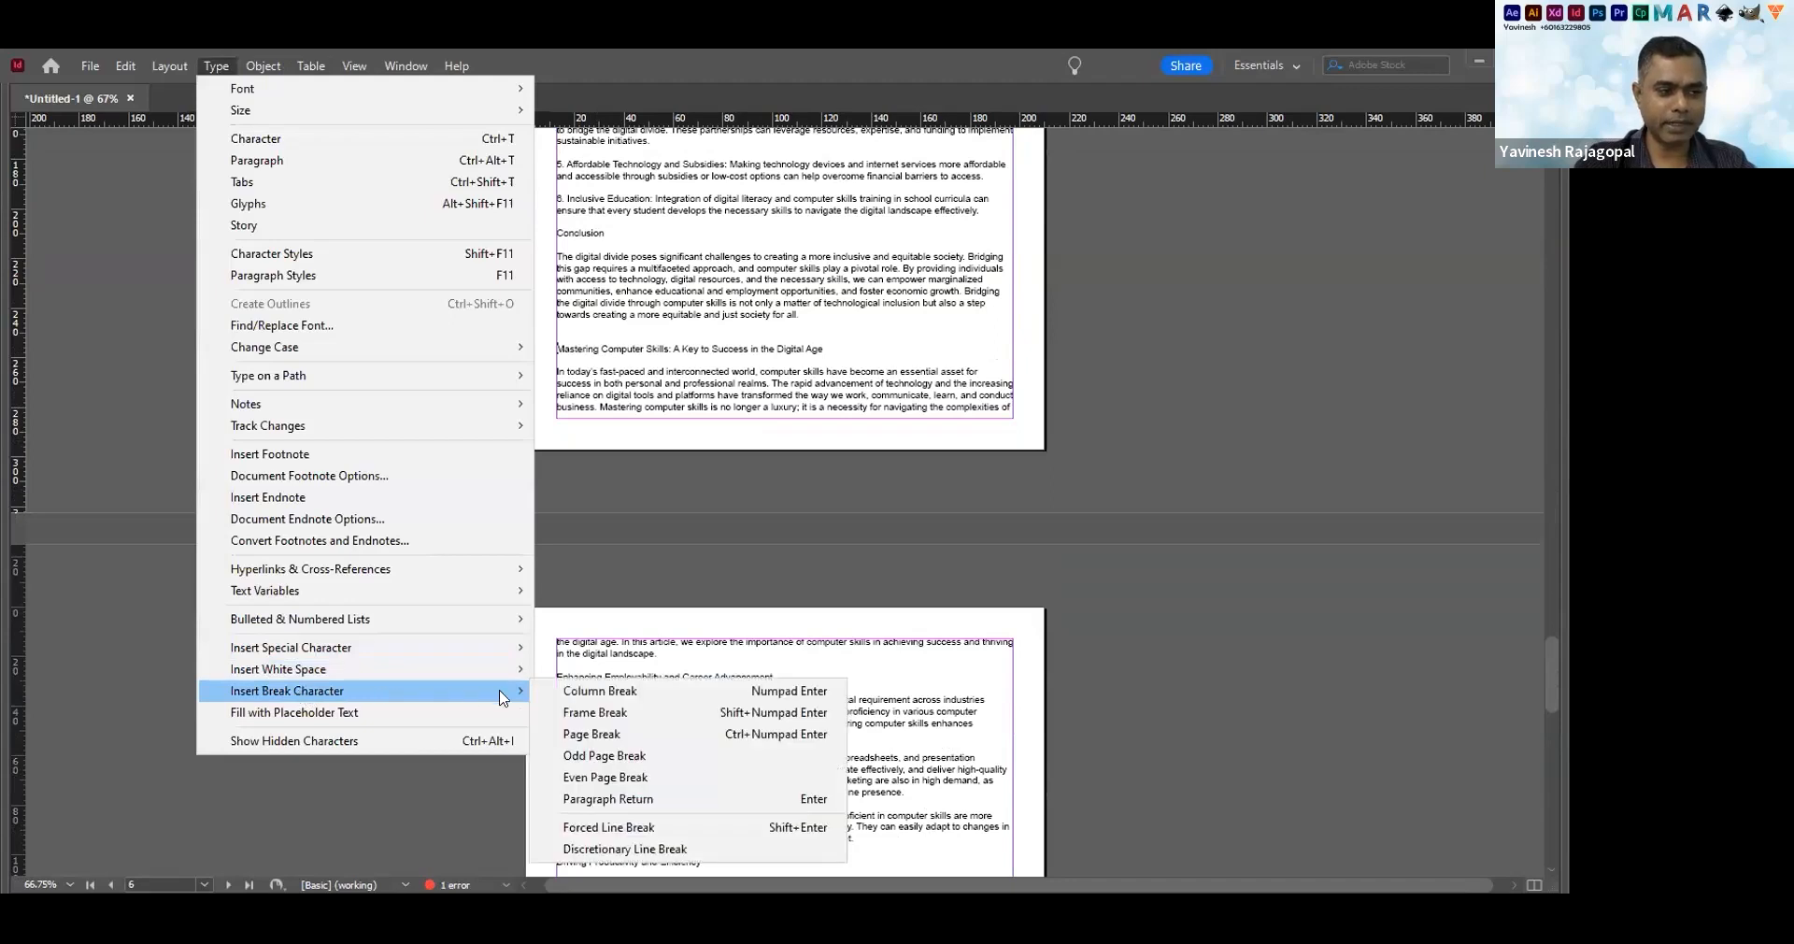
left_click(626, 693)
Replace the asterisk divider above "Unlocking Innovation: How Computer Skills Drive Technological Advancements" with a column break
scroll(598, 593, "down", 5)
scroll(598, 593, "down", 7)
scroll(576, 523, "down", 5)
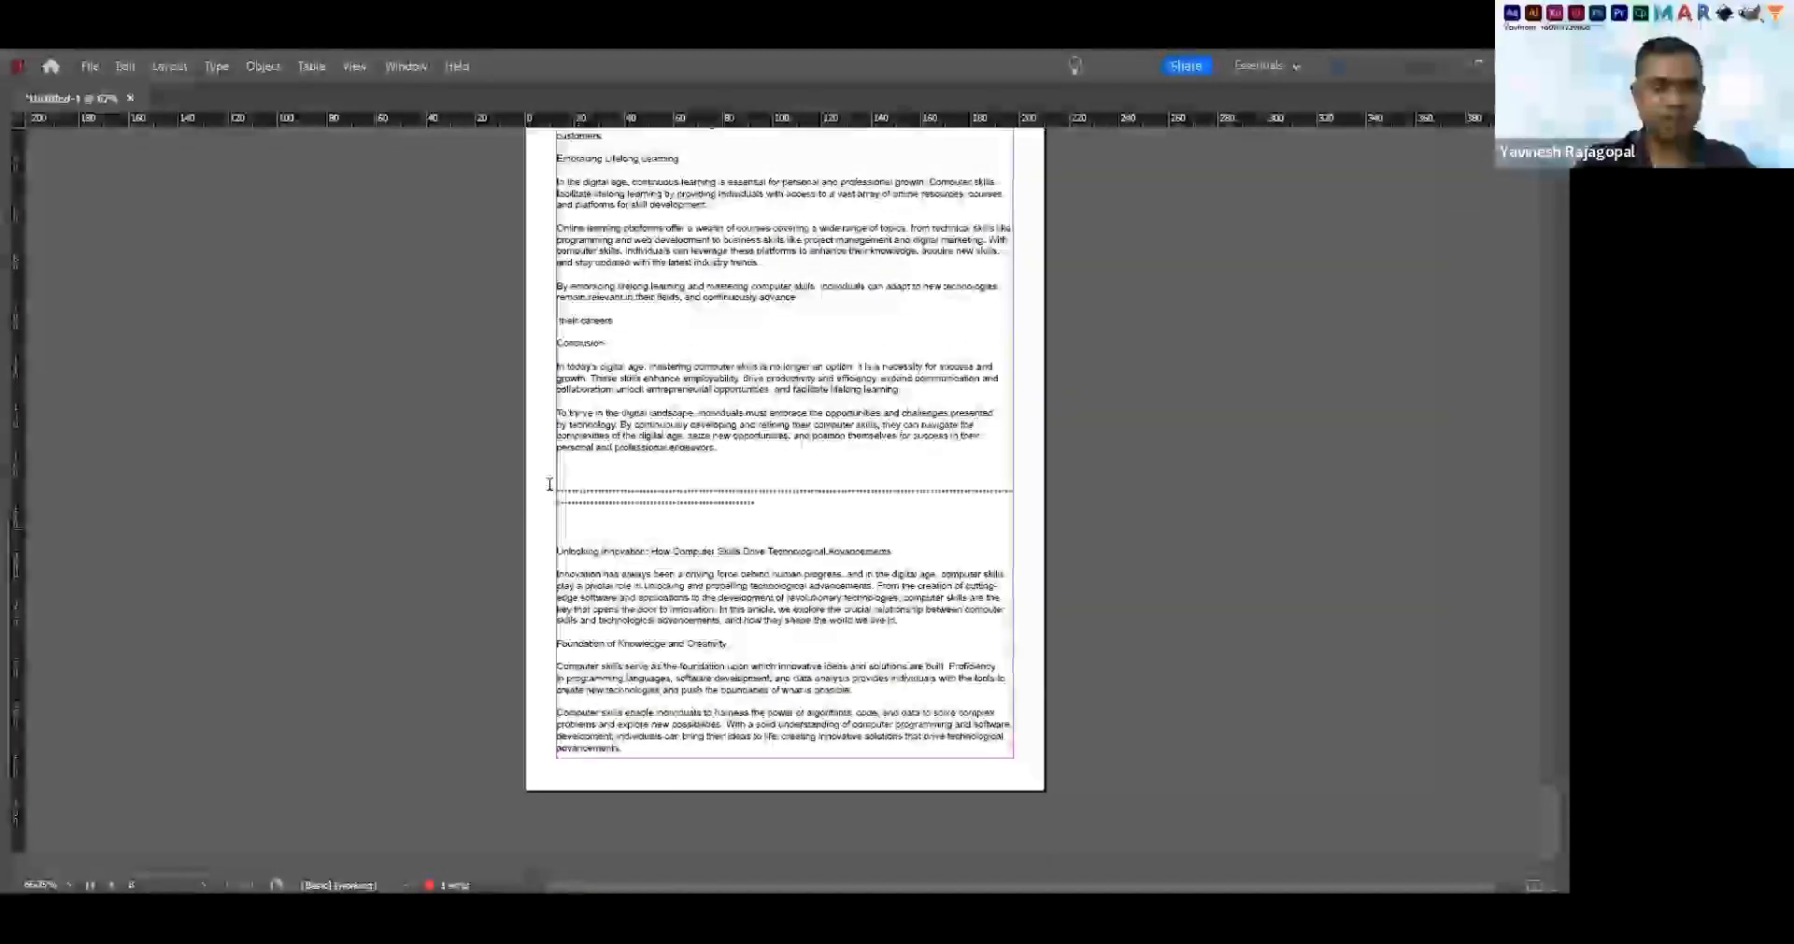
left_click_drag(549, 483, 561, 528)
key("BackSpace")
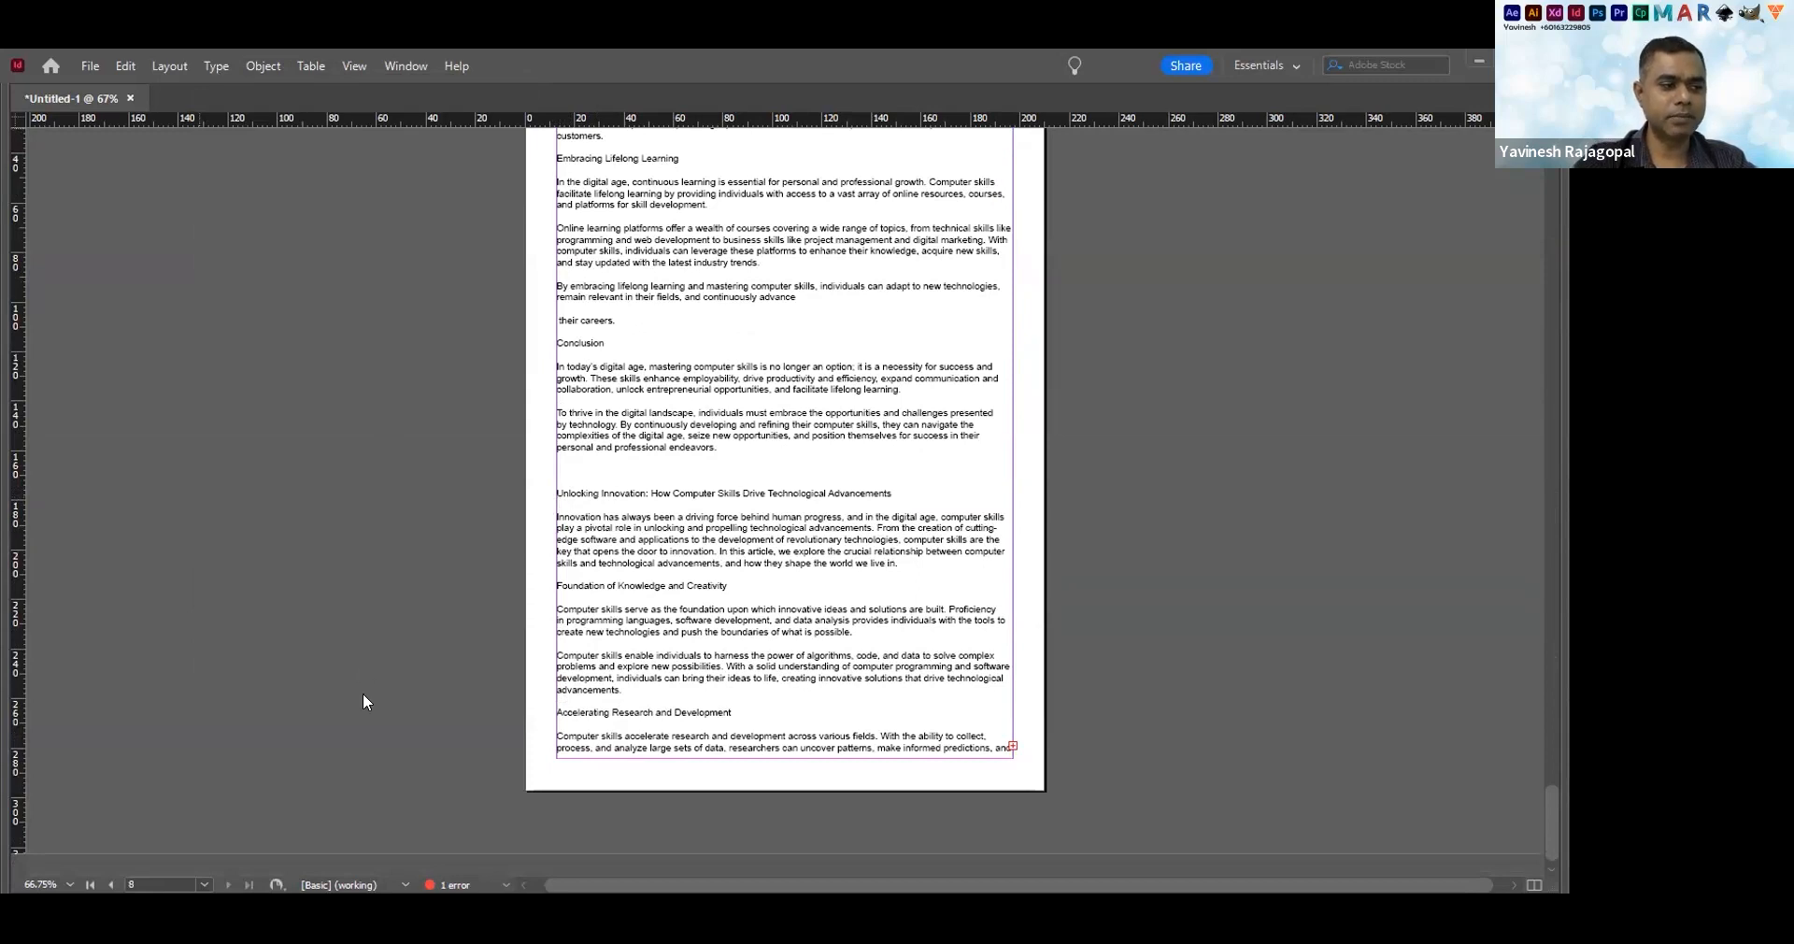
key("alt+t")
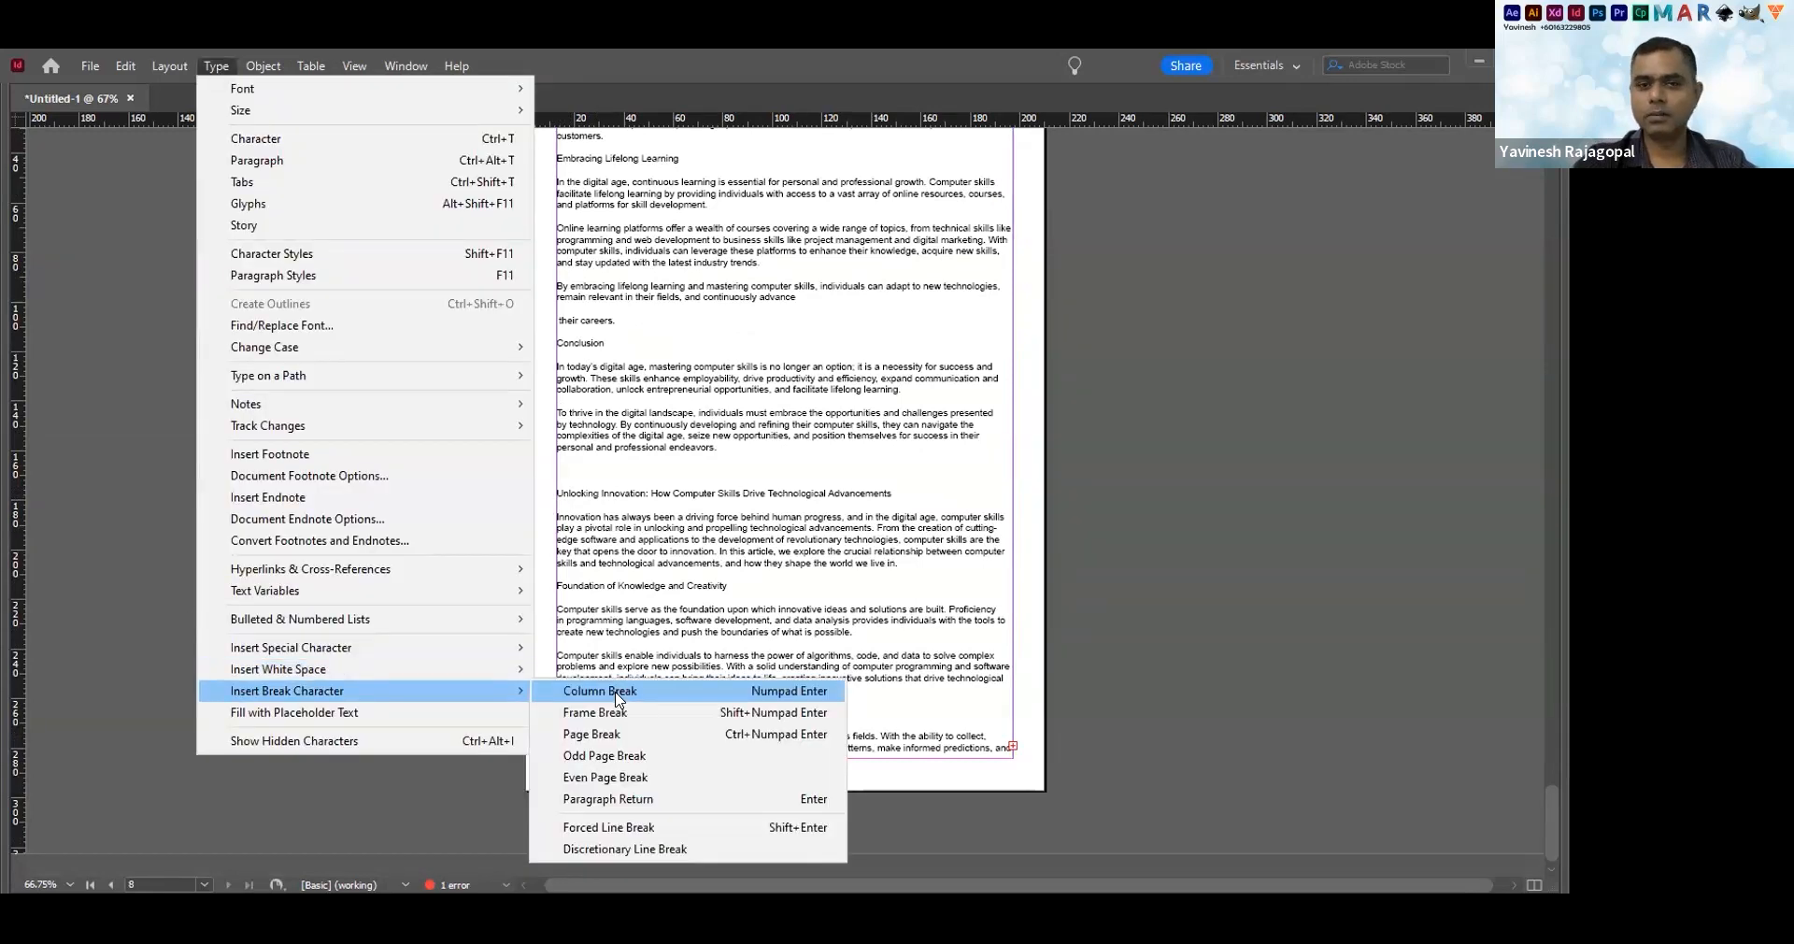
left_click(599, 691)
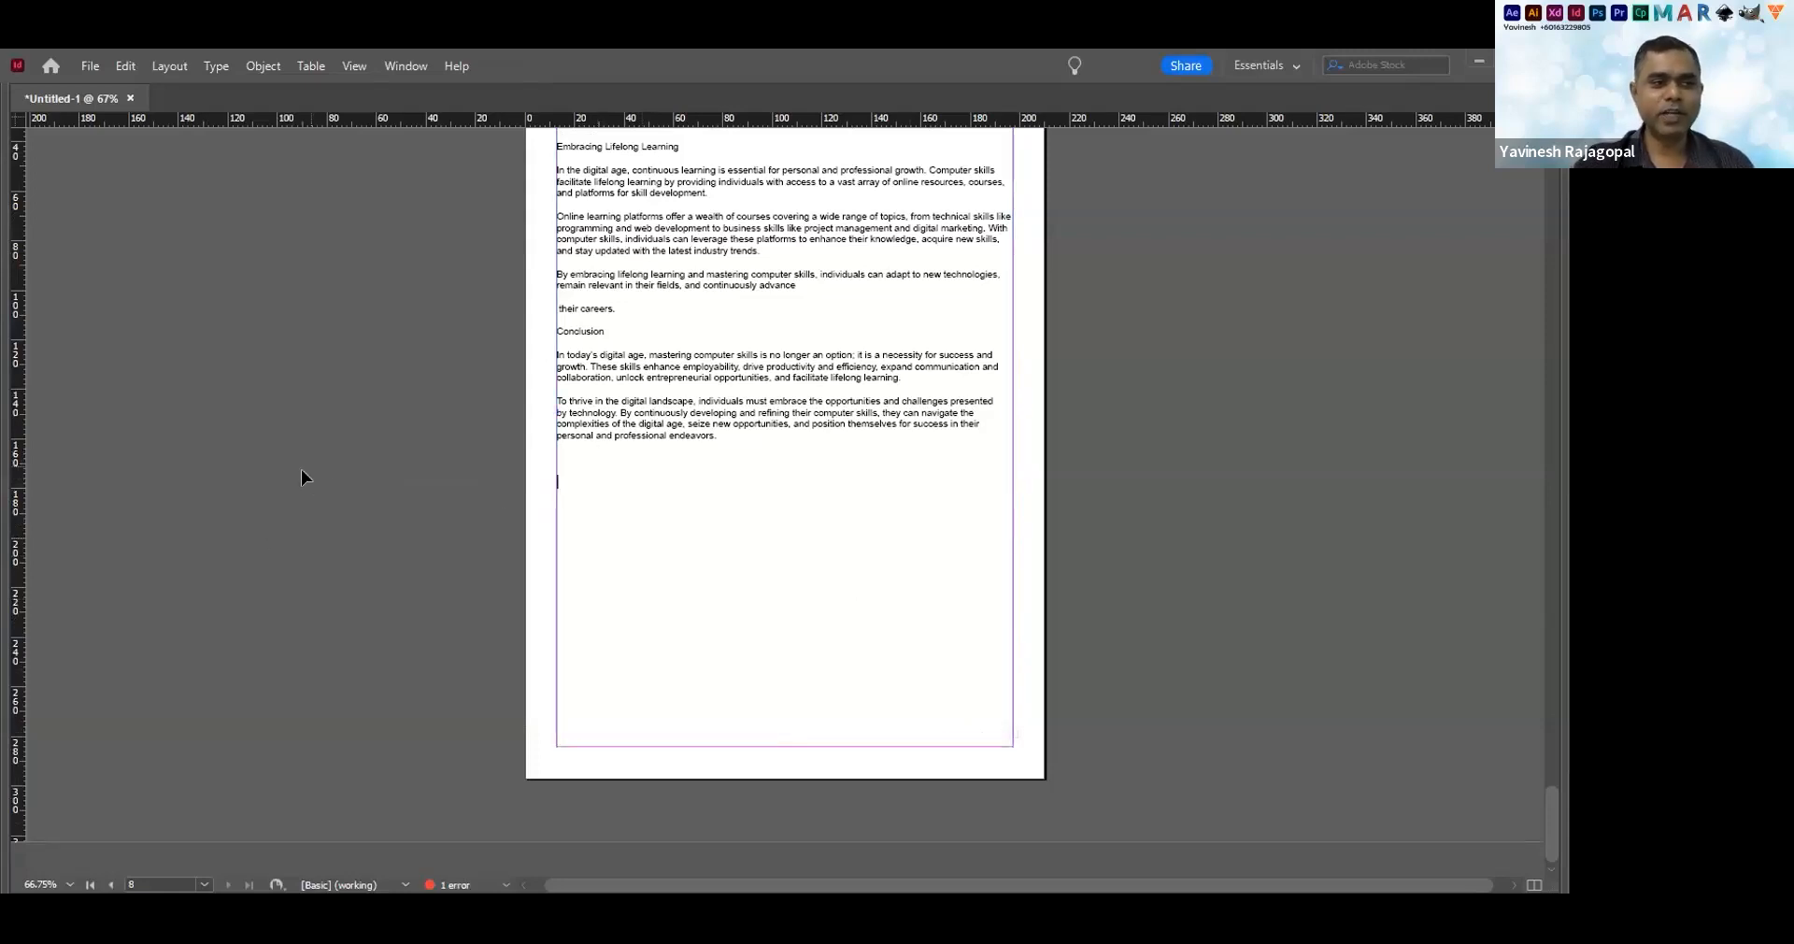
Shorten page 8's text frame from below by about 70 mm and autoflow its overset text from there onto new pages
key("Escape")
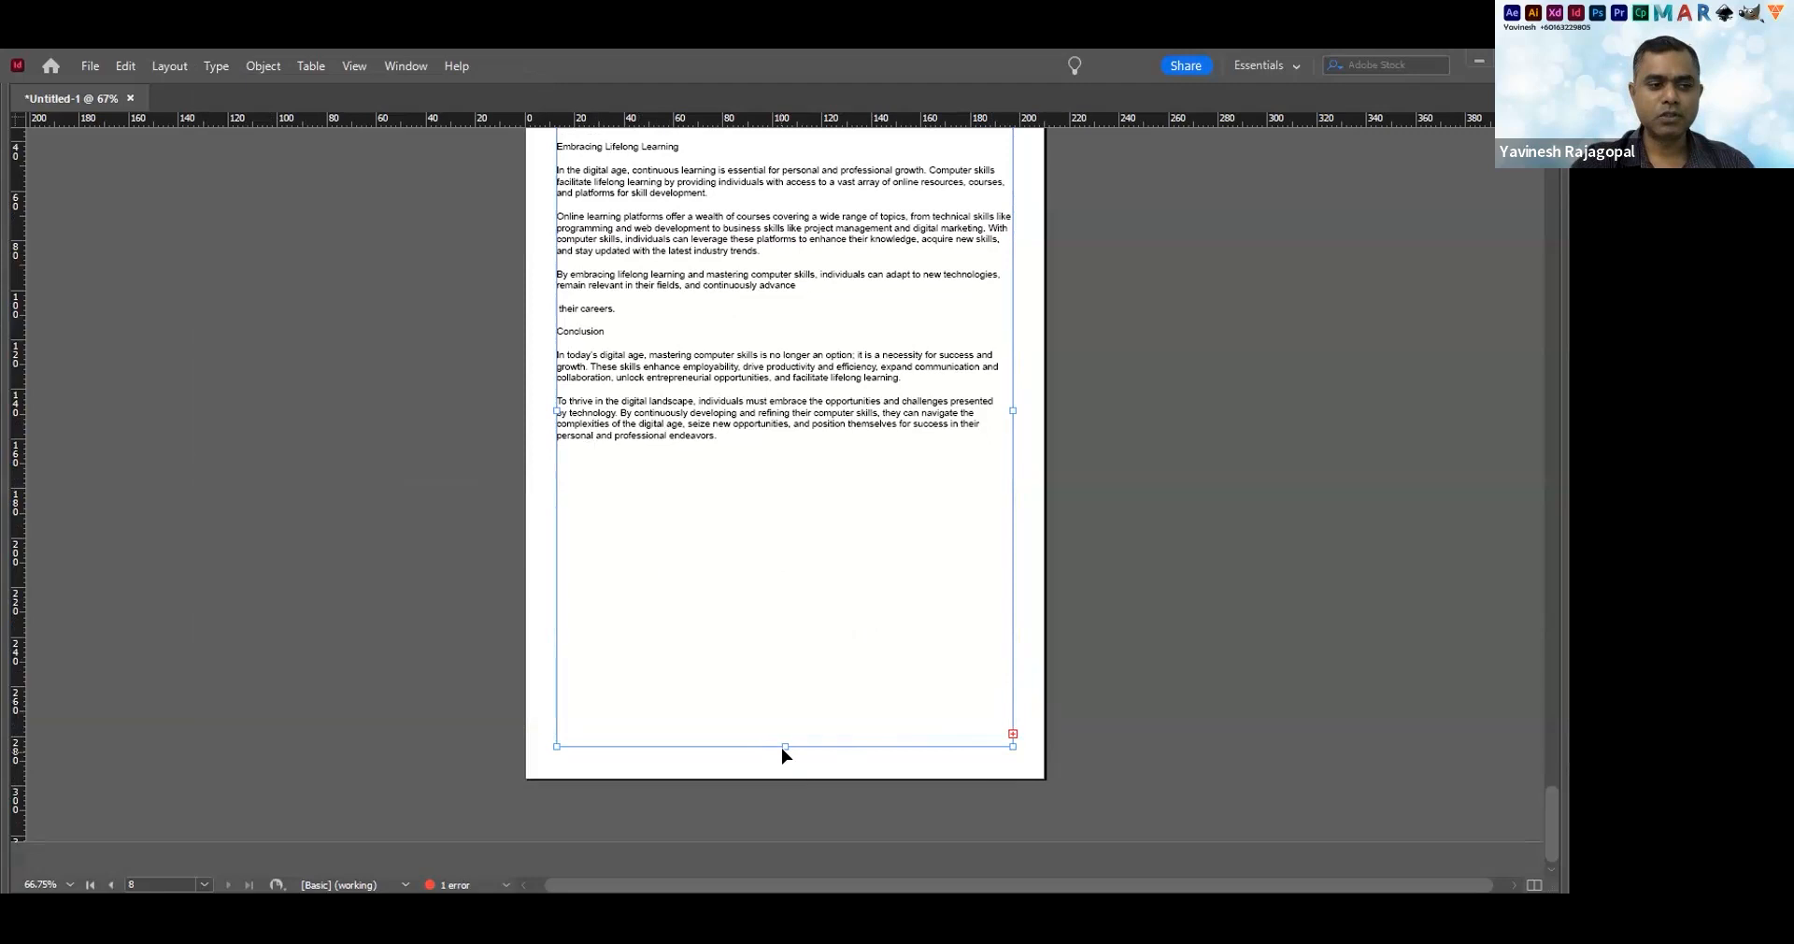
left_click_drag(783, 745, 783, 569)
left_click(1013, 556)
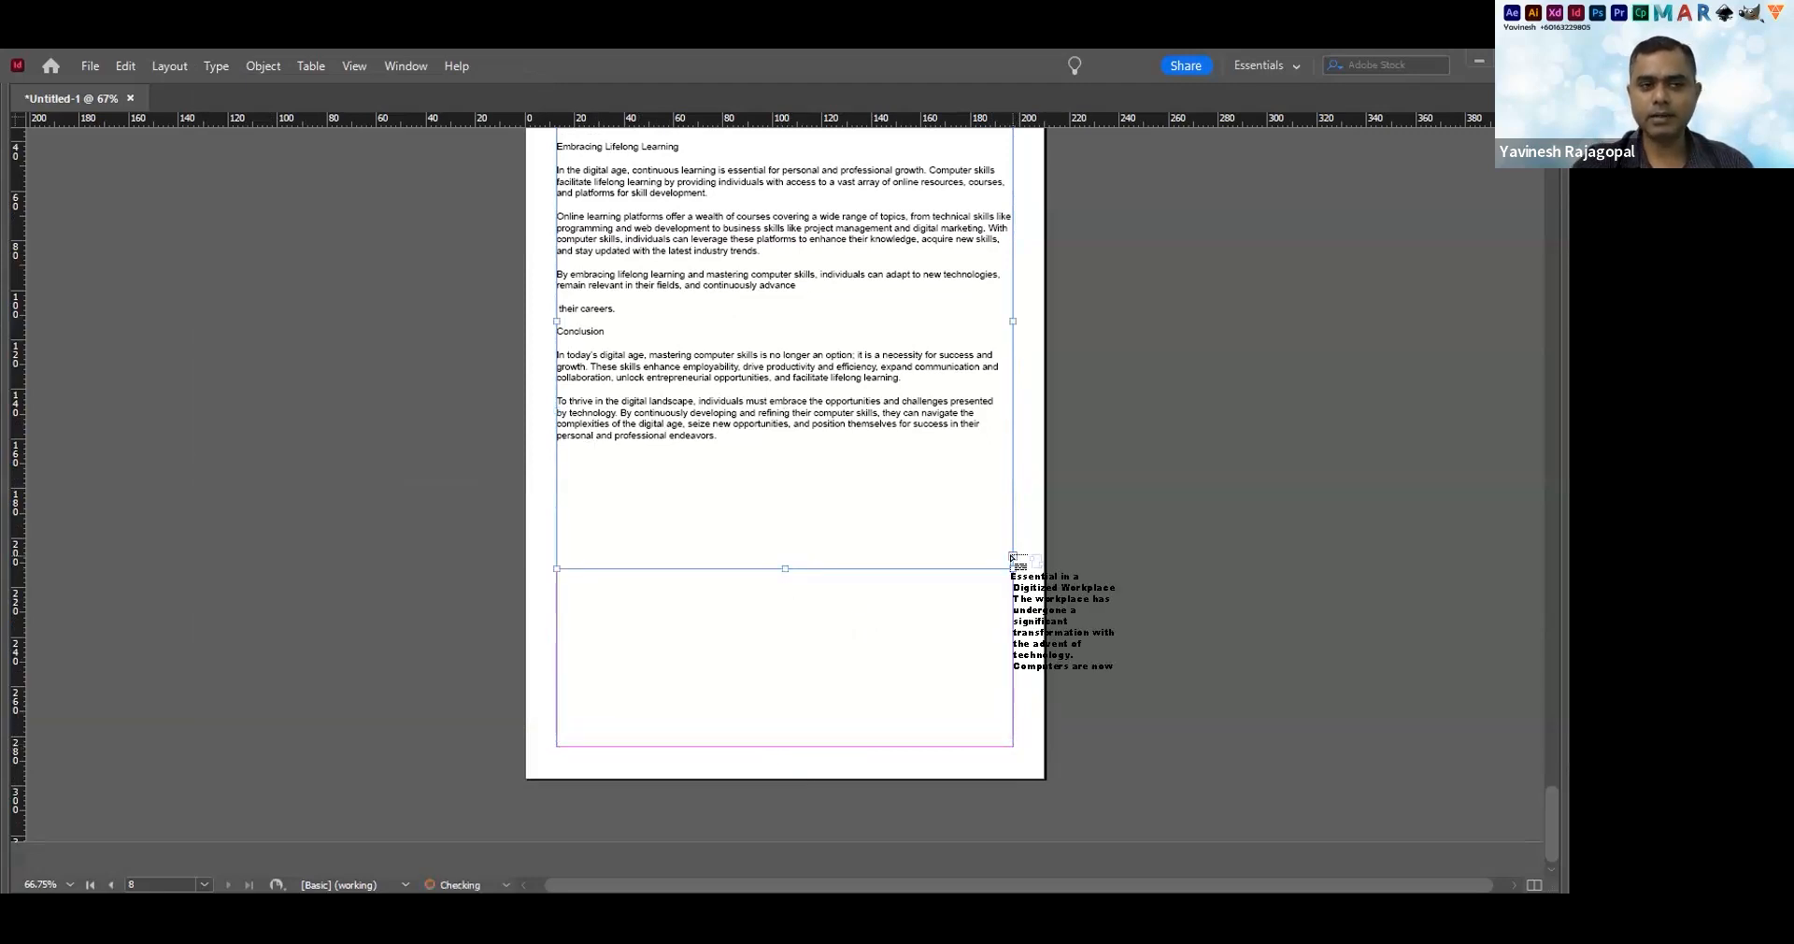
left_click(578, 642, "shift")
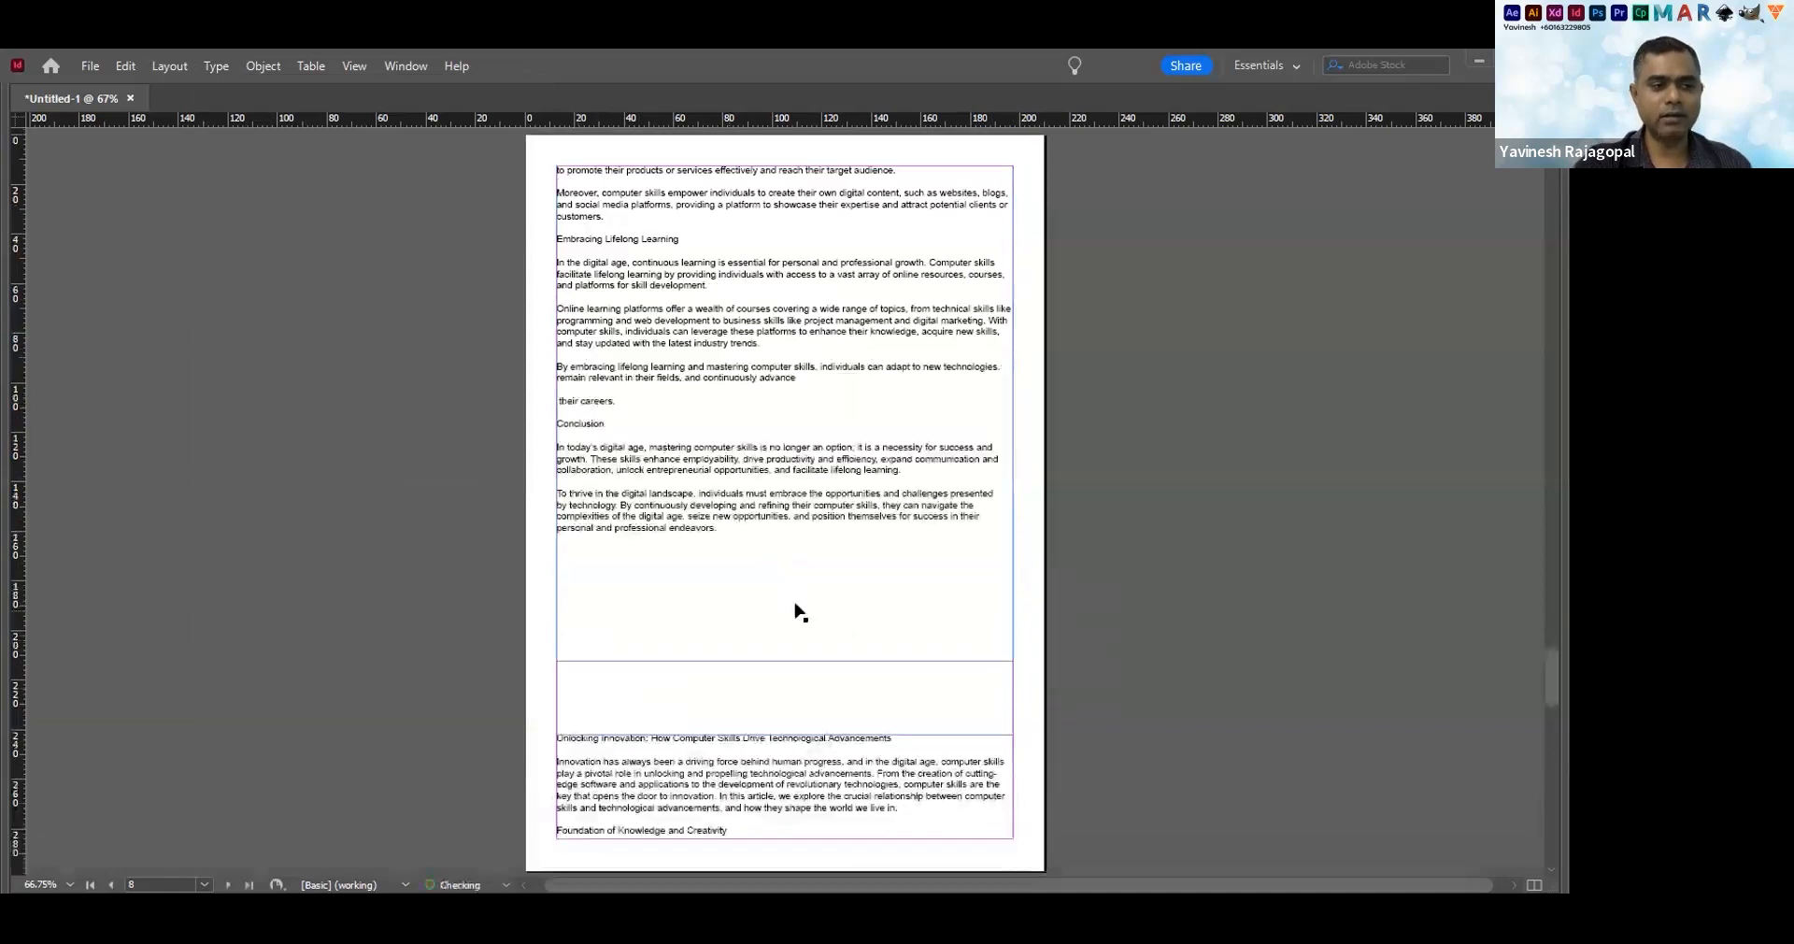
Examine how the "Unlocking Innovation" article flows from page 8 through the following pages
scroll(797, 613, "down", 2)
scroll(797, 613, "down", 5)
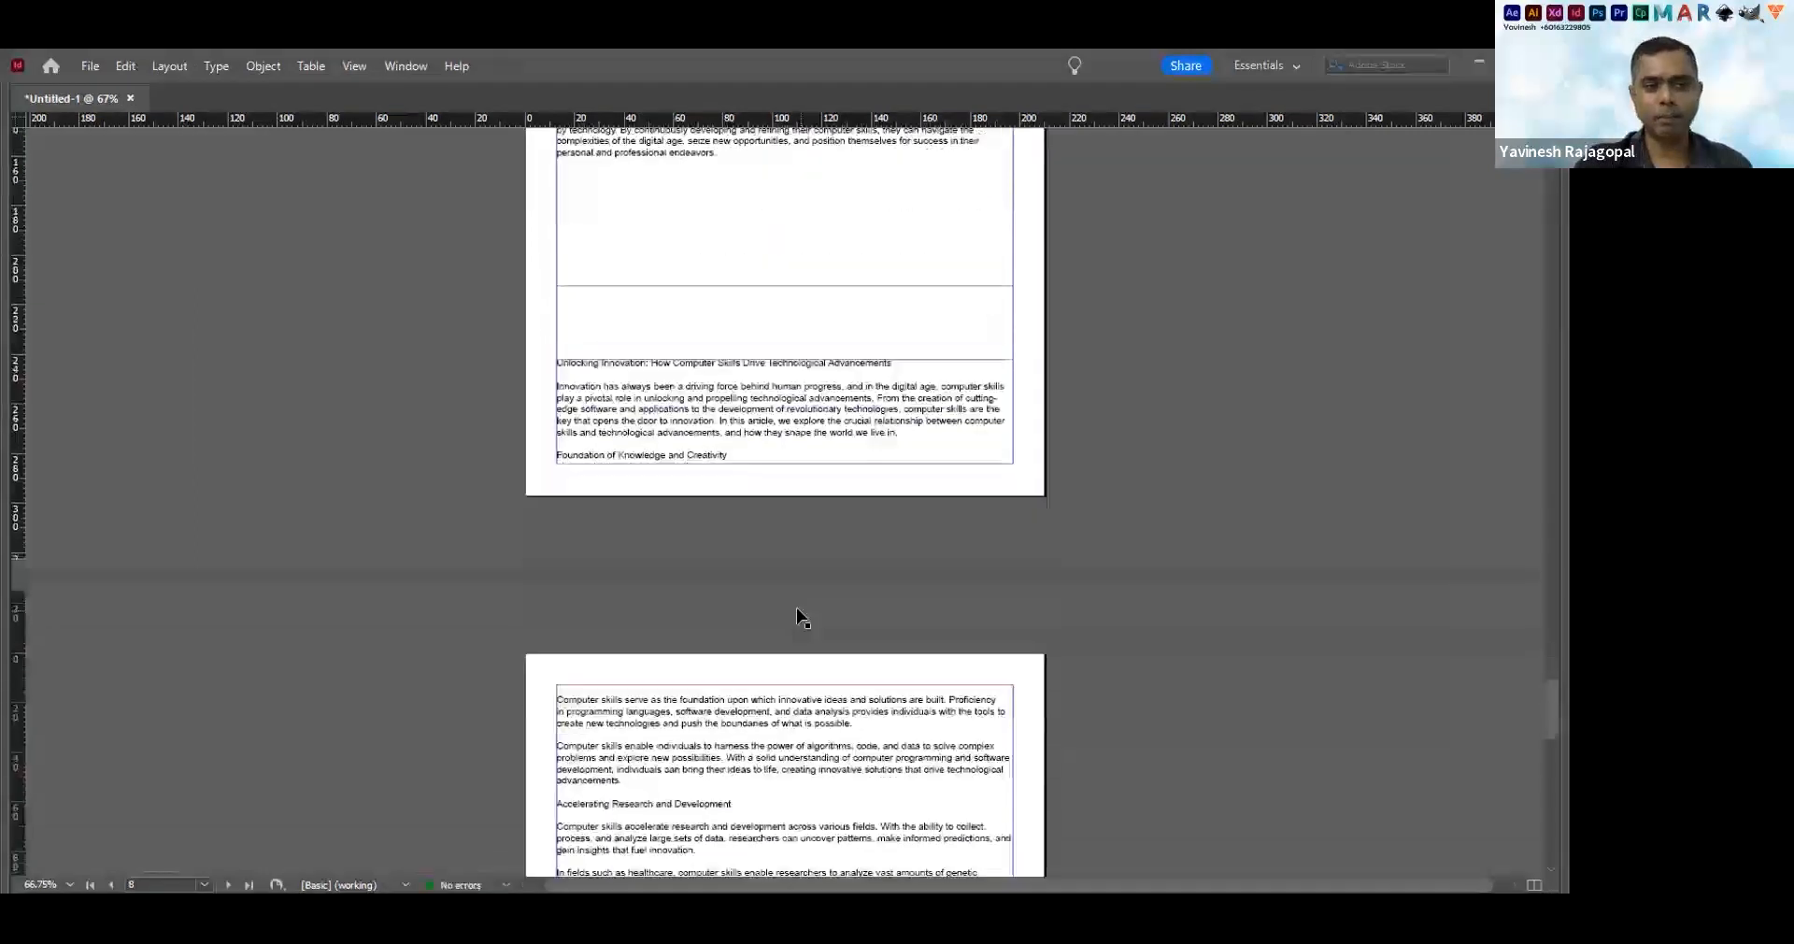
scroll(798, 613, "down", 1)
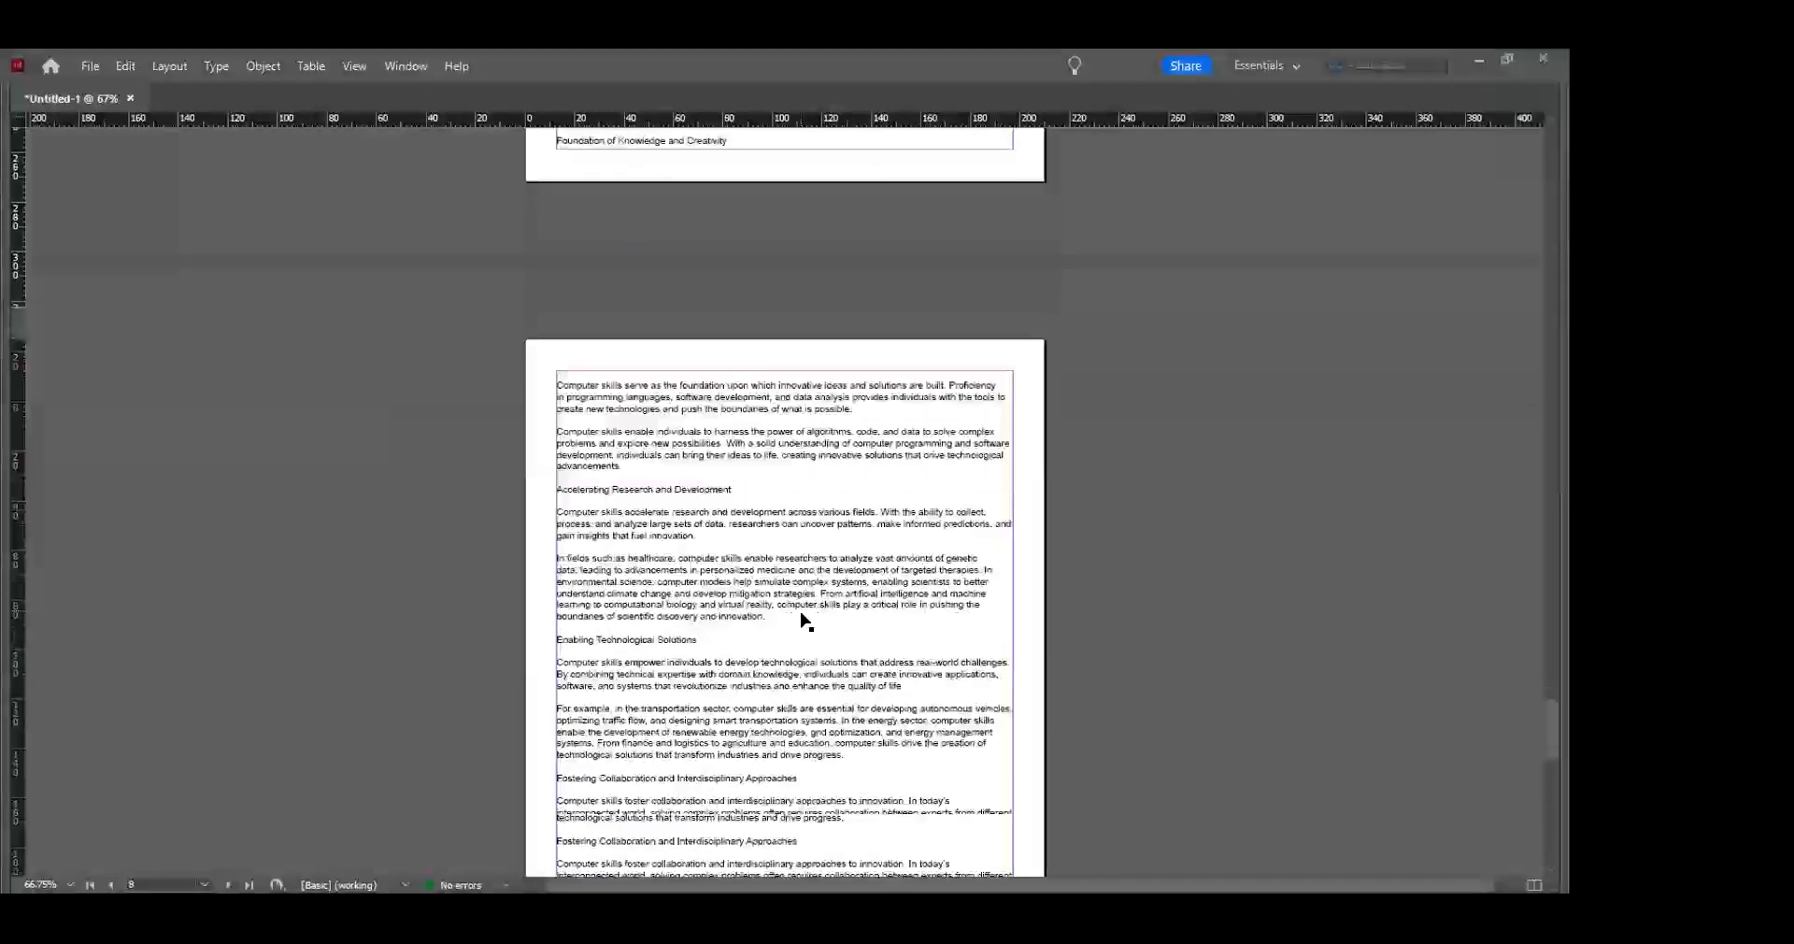
scroll(691, 435, "down", 1)
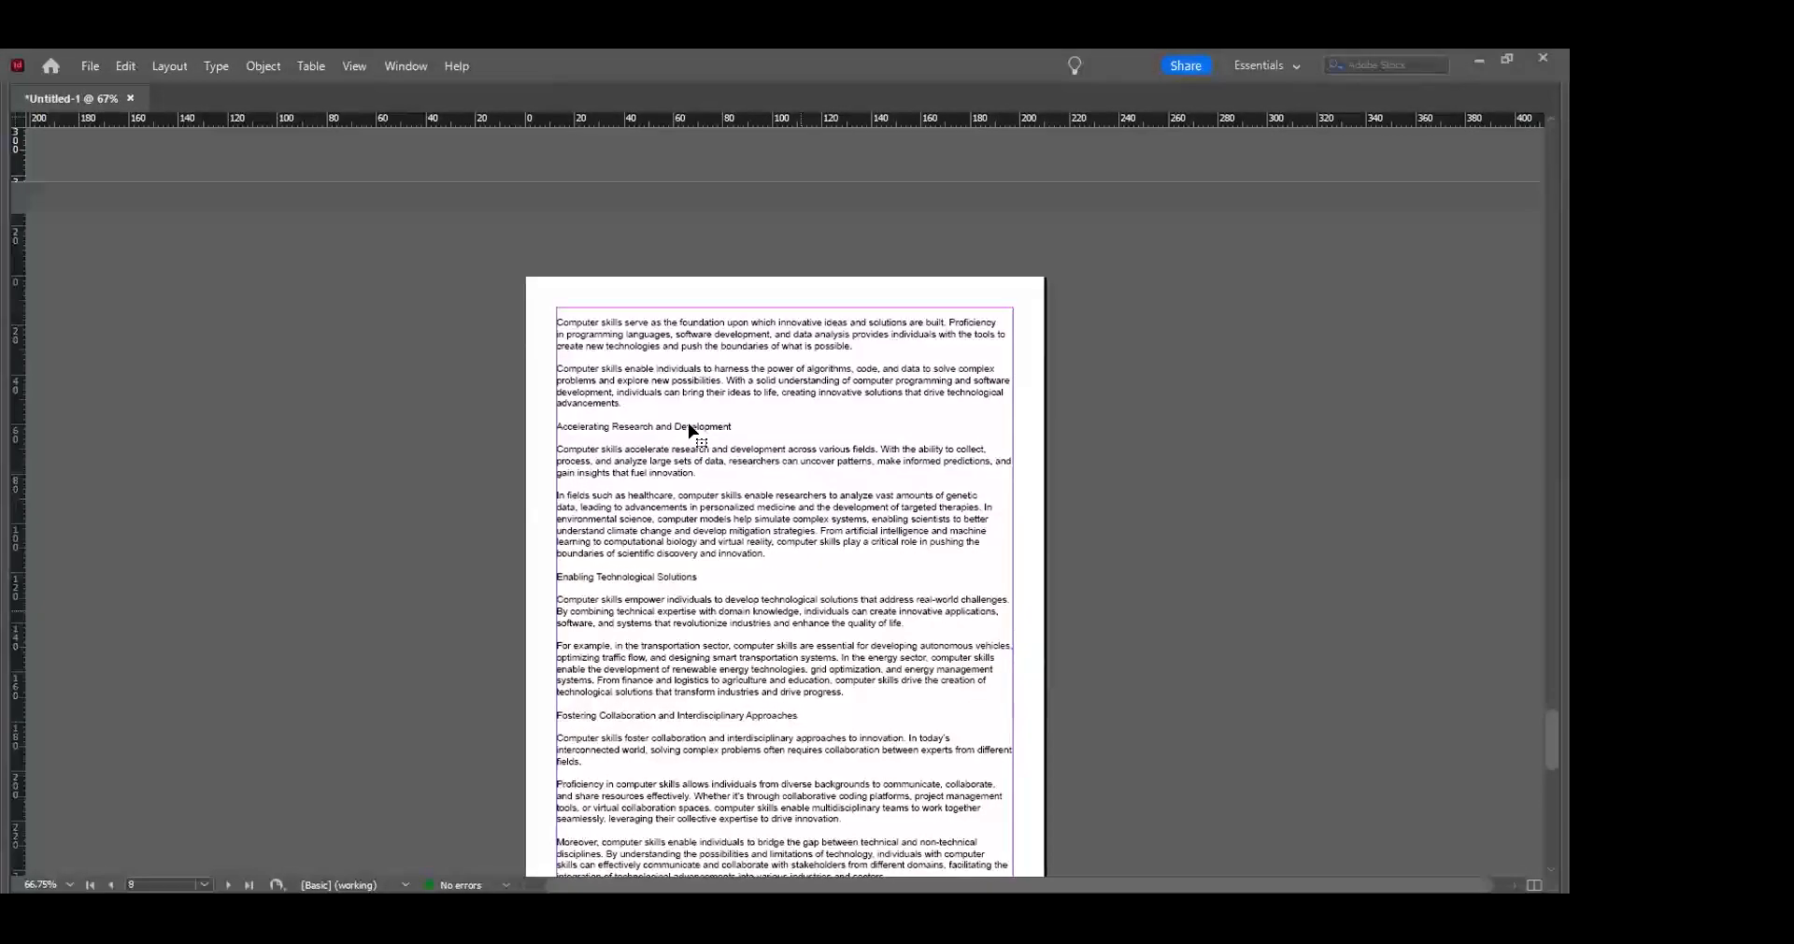
scroll(661, 629, "down", 3)
scroll(667, 592, "up", 10)
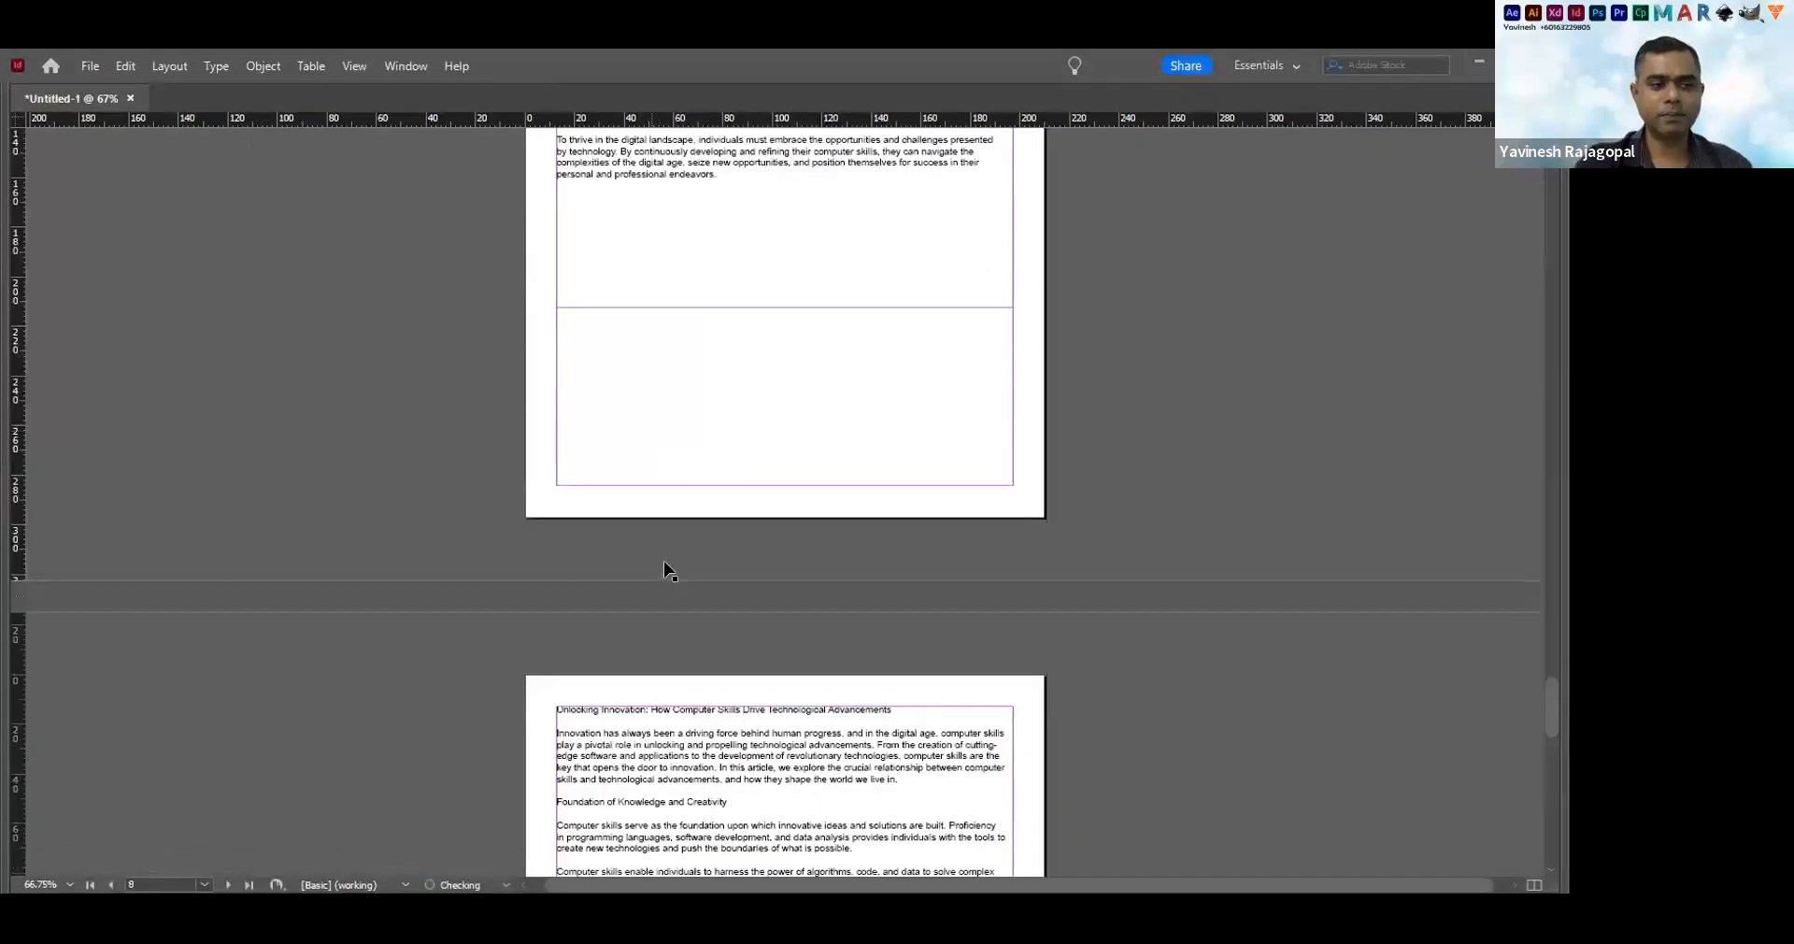
scroll(669, 569, "down", 4)
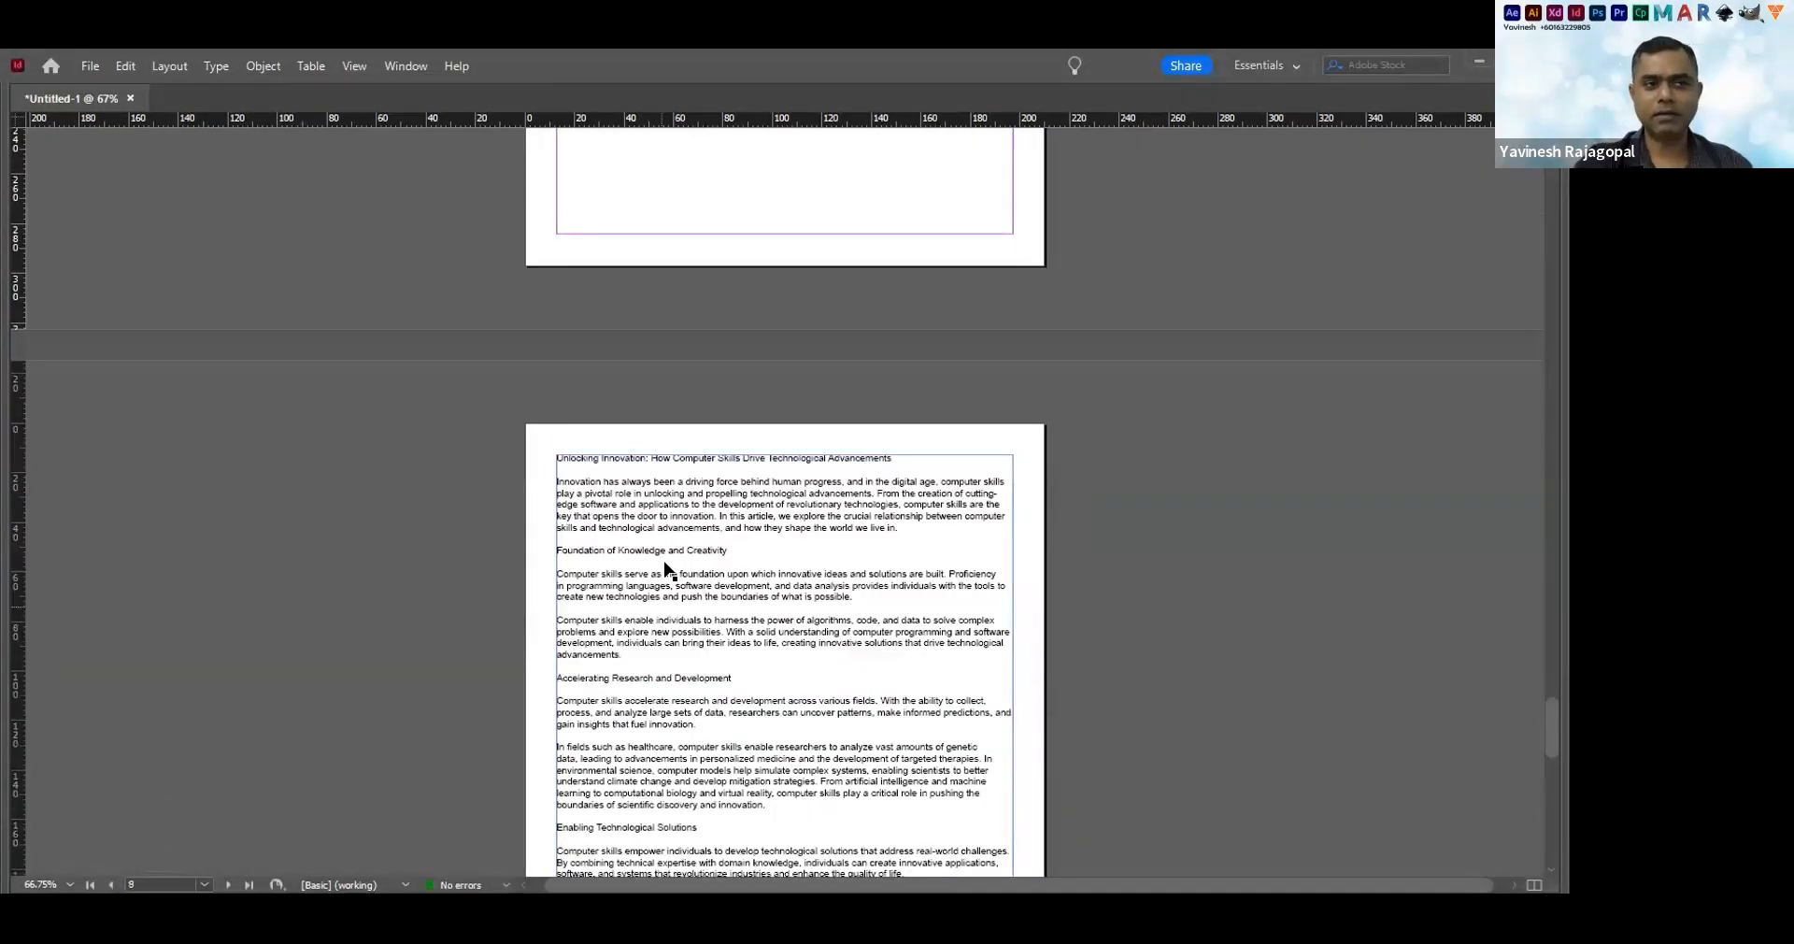
scroll(670, 568, "down", 8)
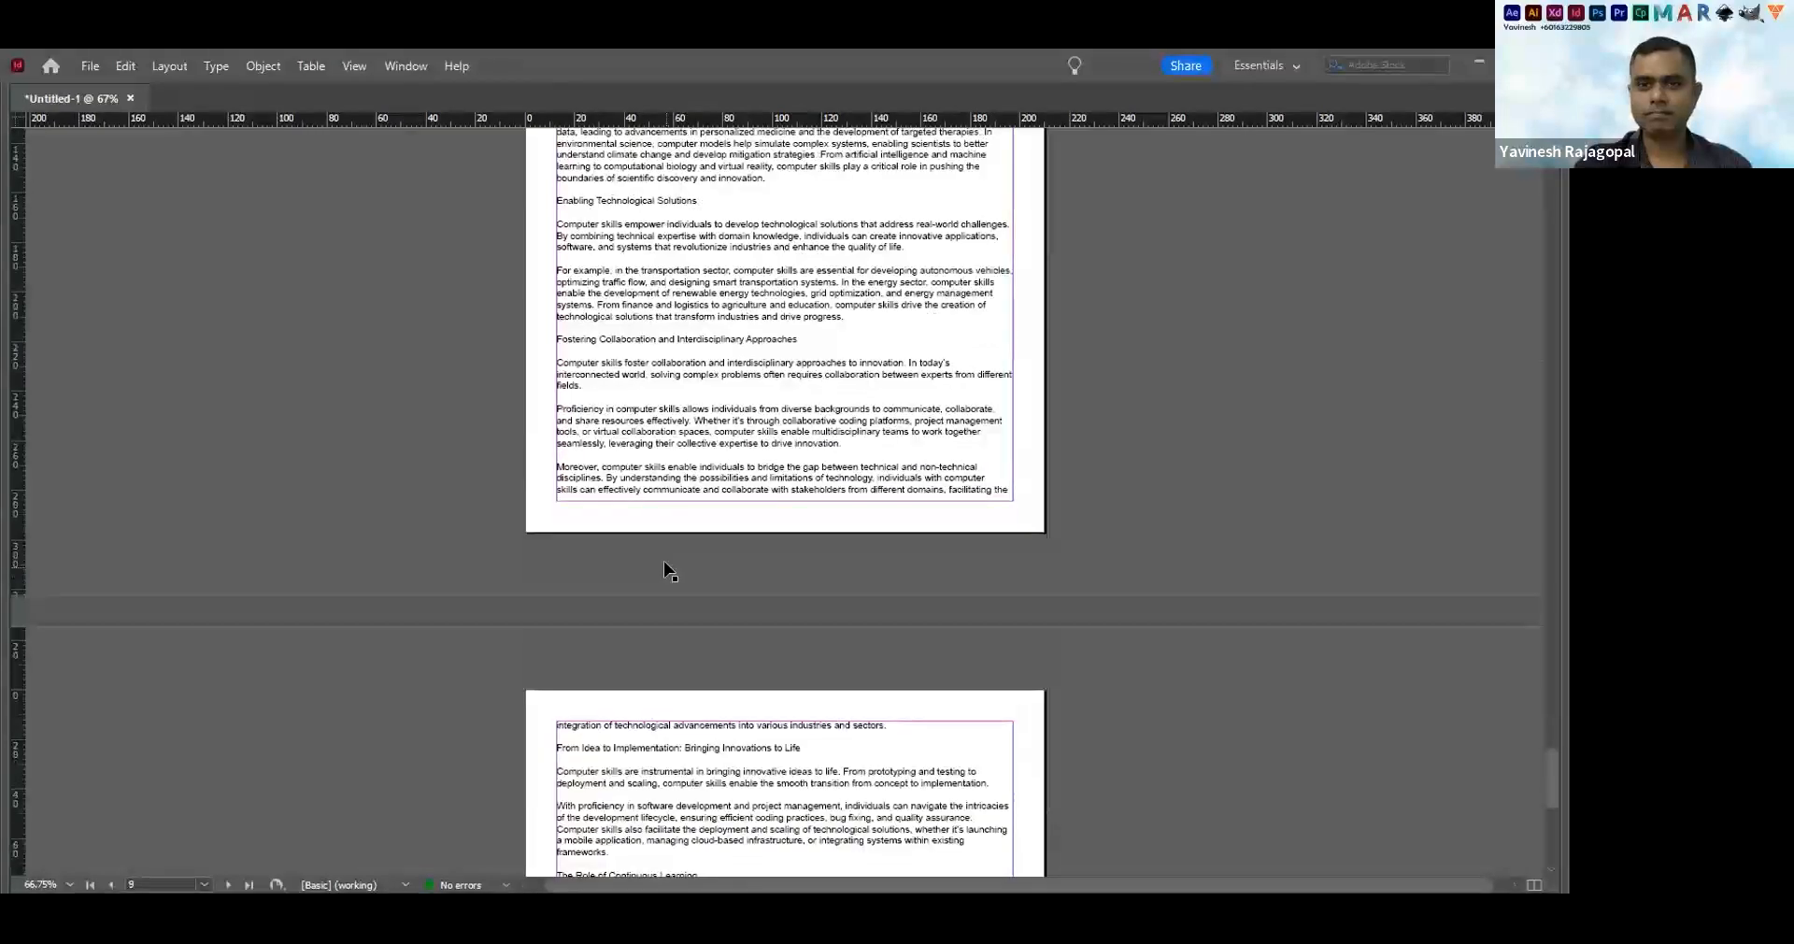
scroll(669, 568, "down", 5)
Compare the page starts and endings of the "Mastering Computer Skills" and "Unlocking Innovation" articles through to page 10
scroll(669, 568, "up", 4)
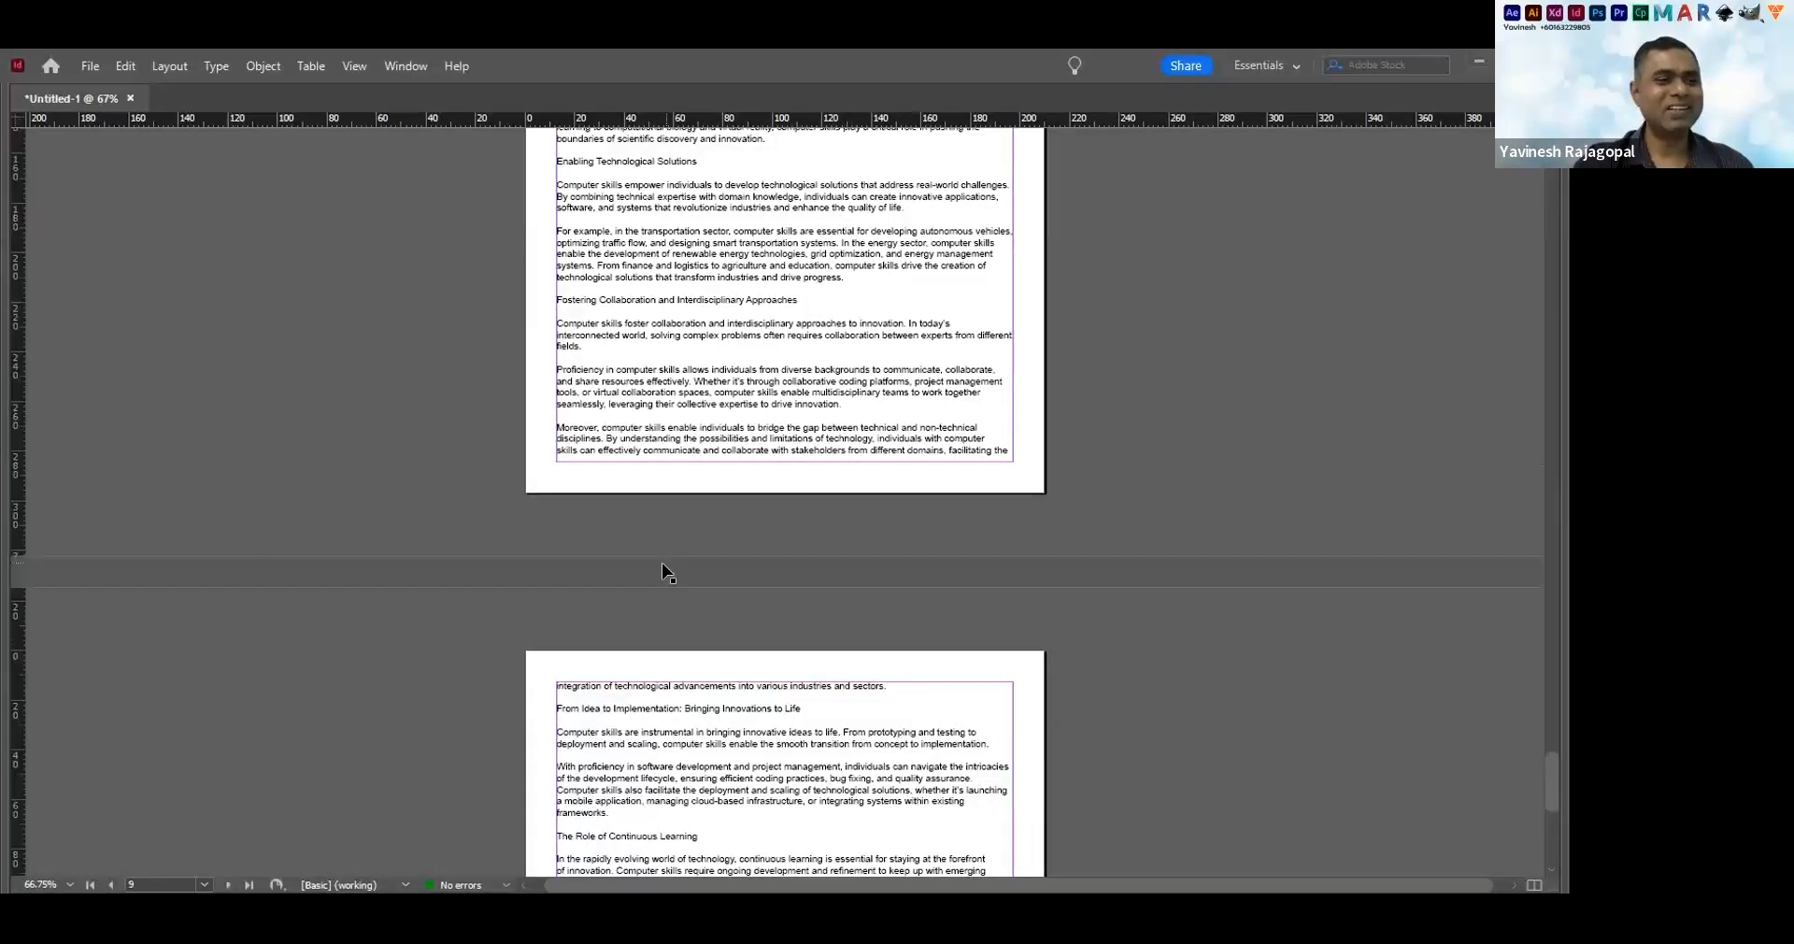
scroll(664, 568, "up", 8)
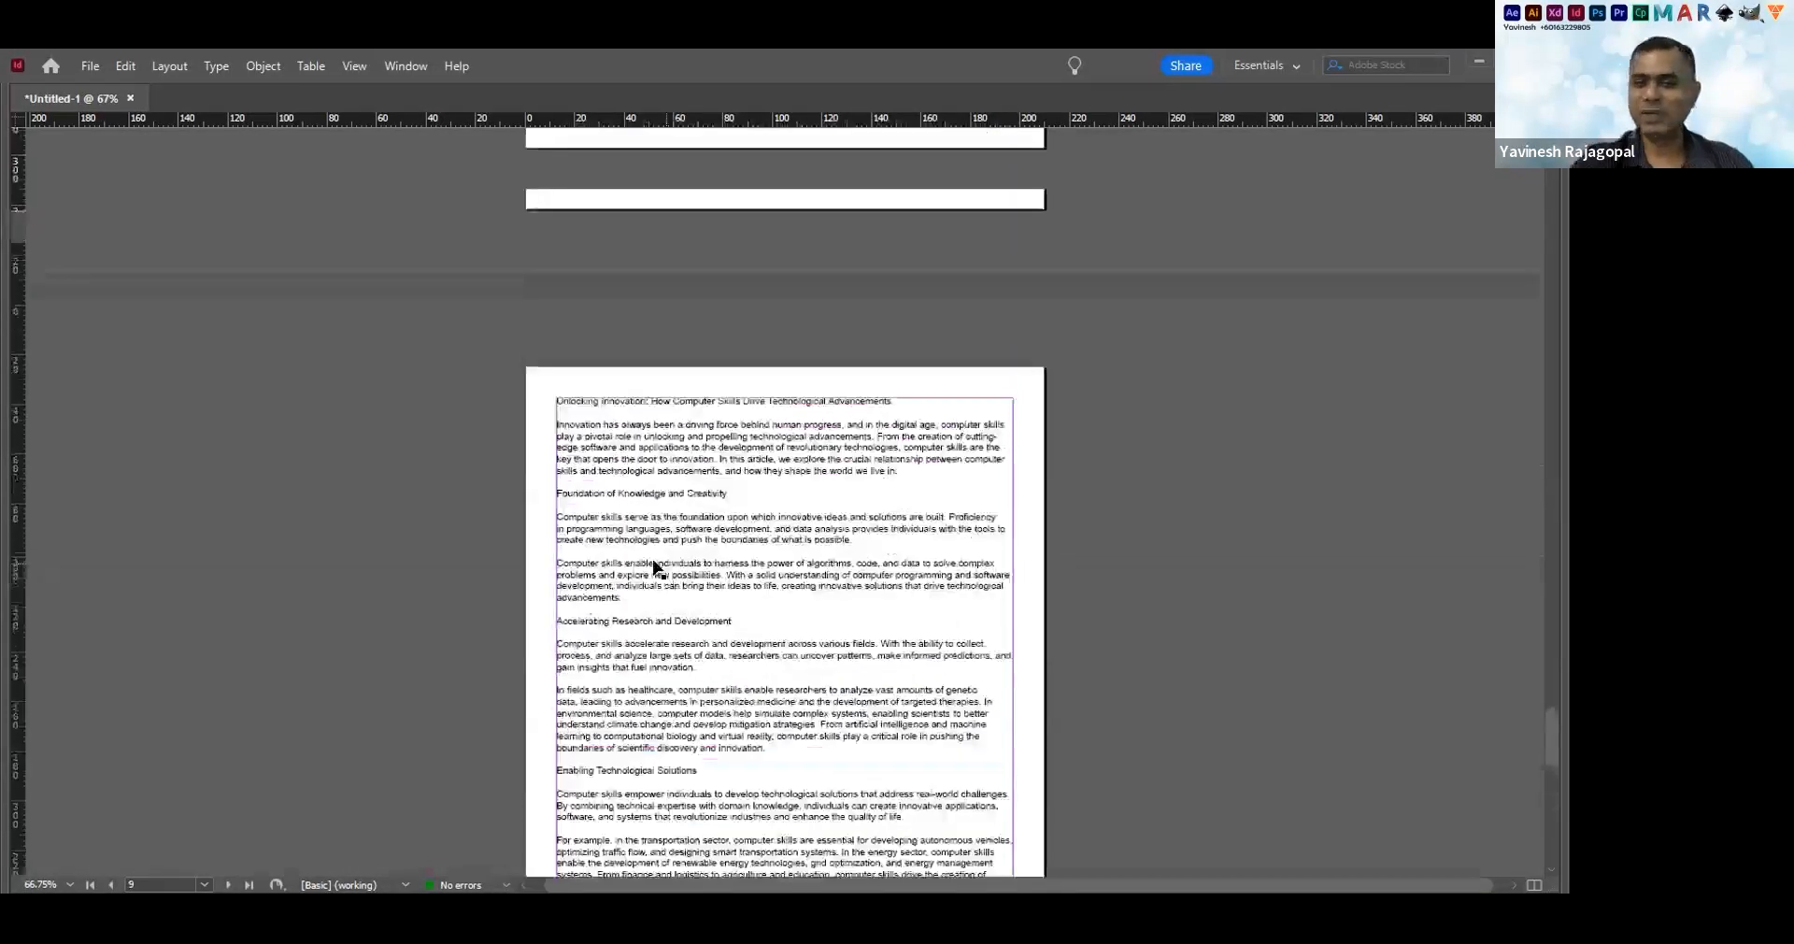
scroll(697, 547, "up", 10)
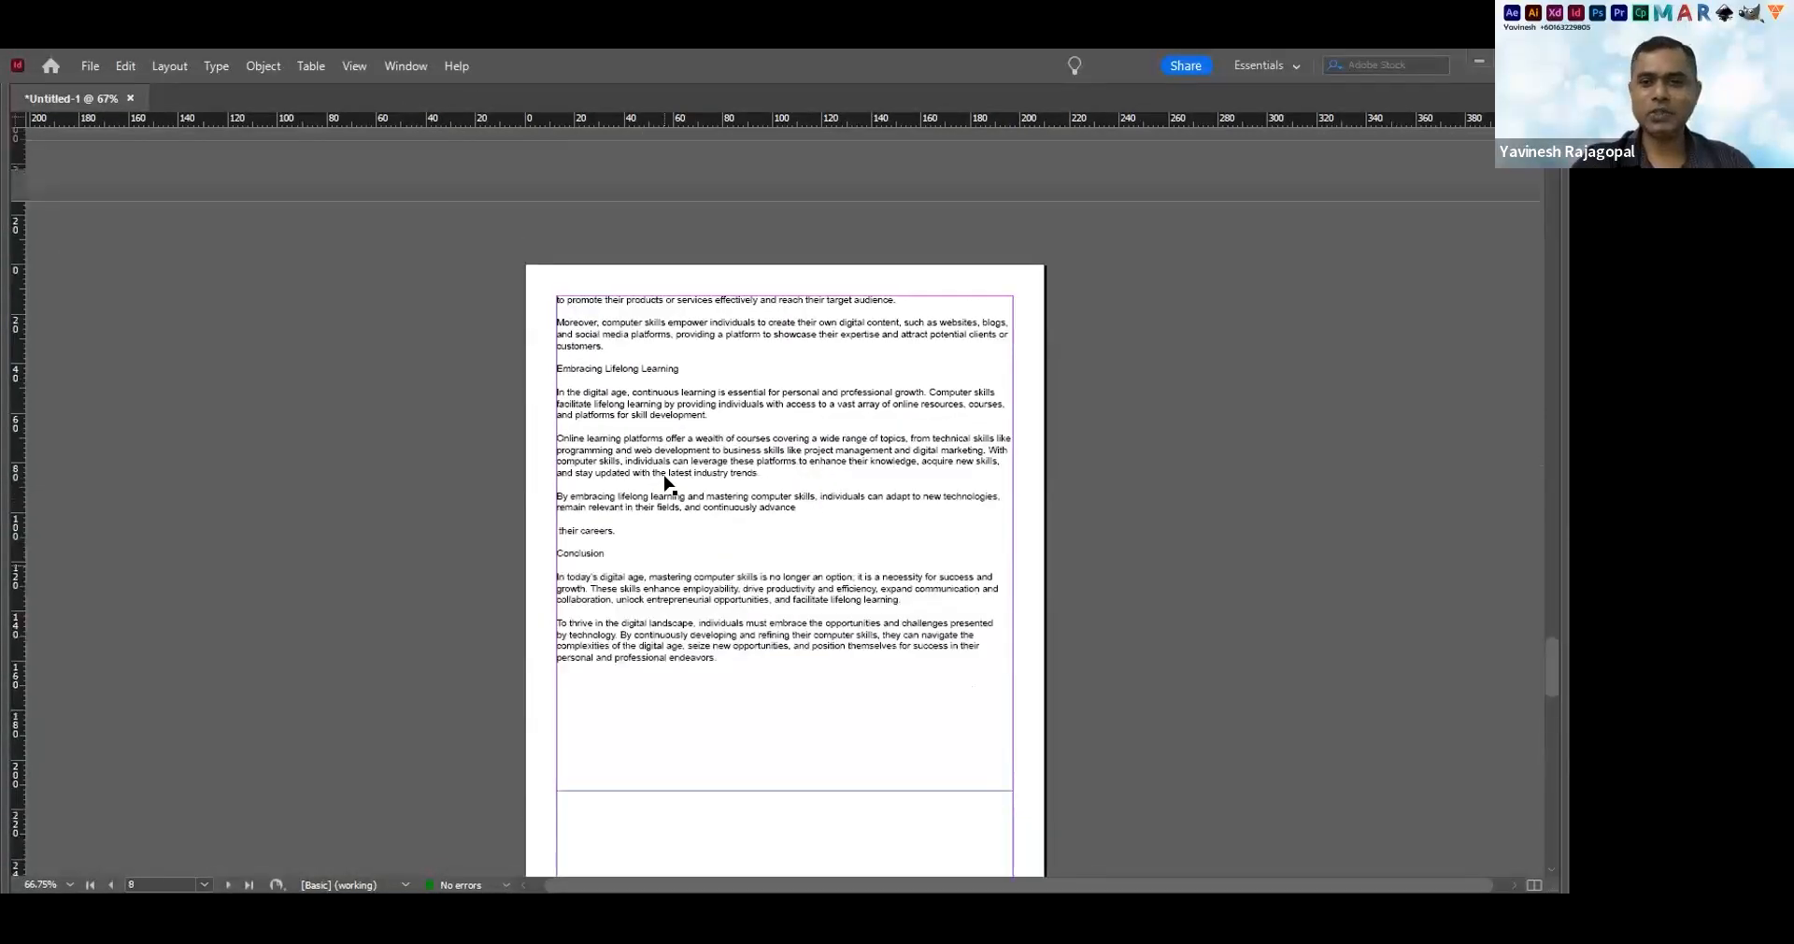
scroll(667, 482, "up", 8)
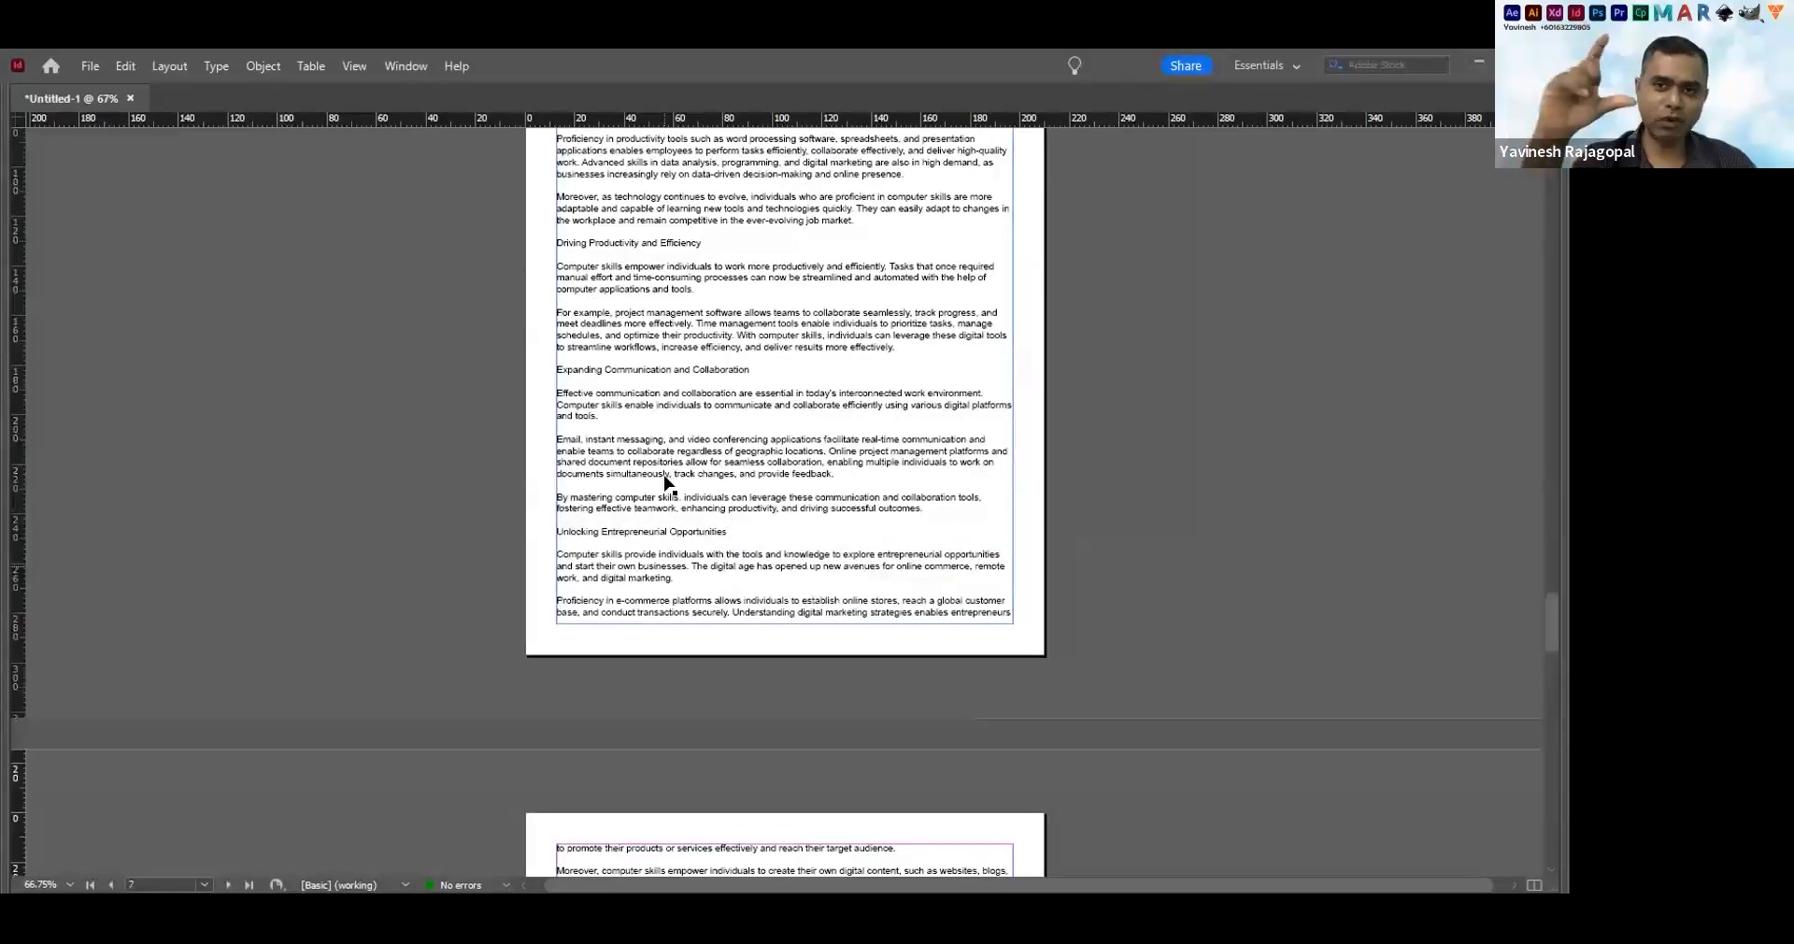
scroll(666, 482, "up", 3)
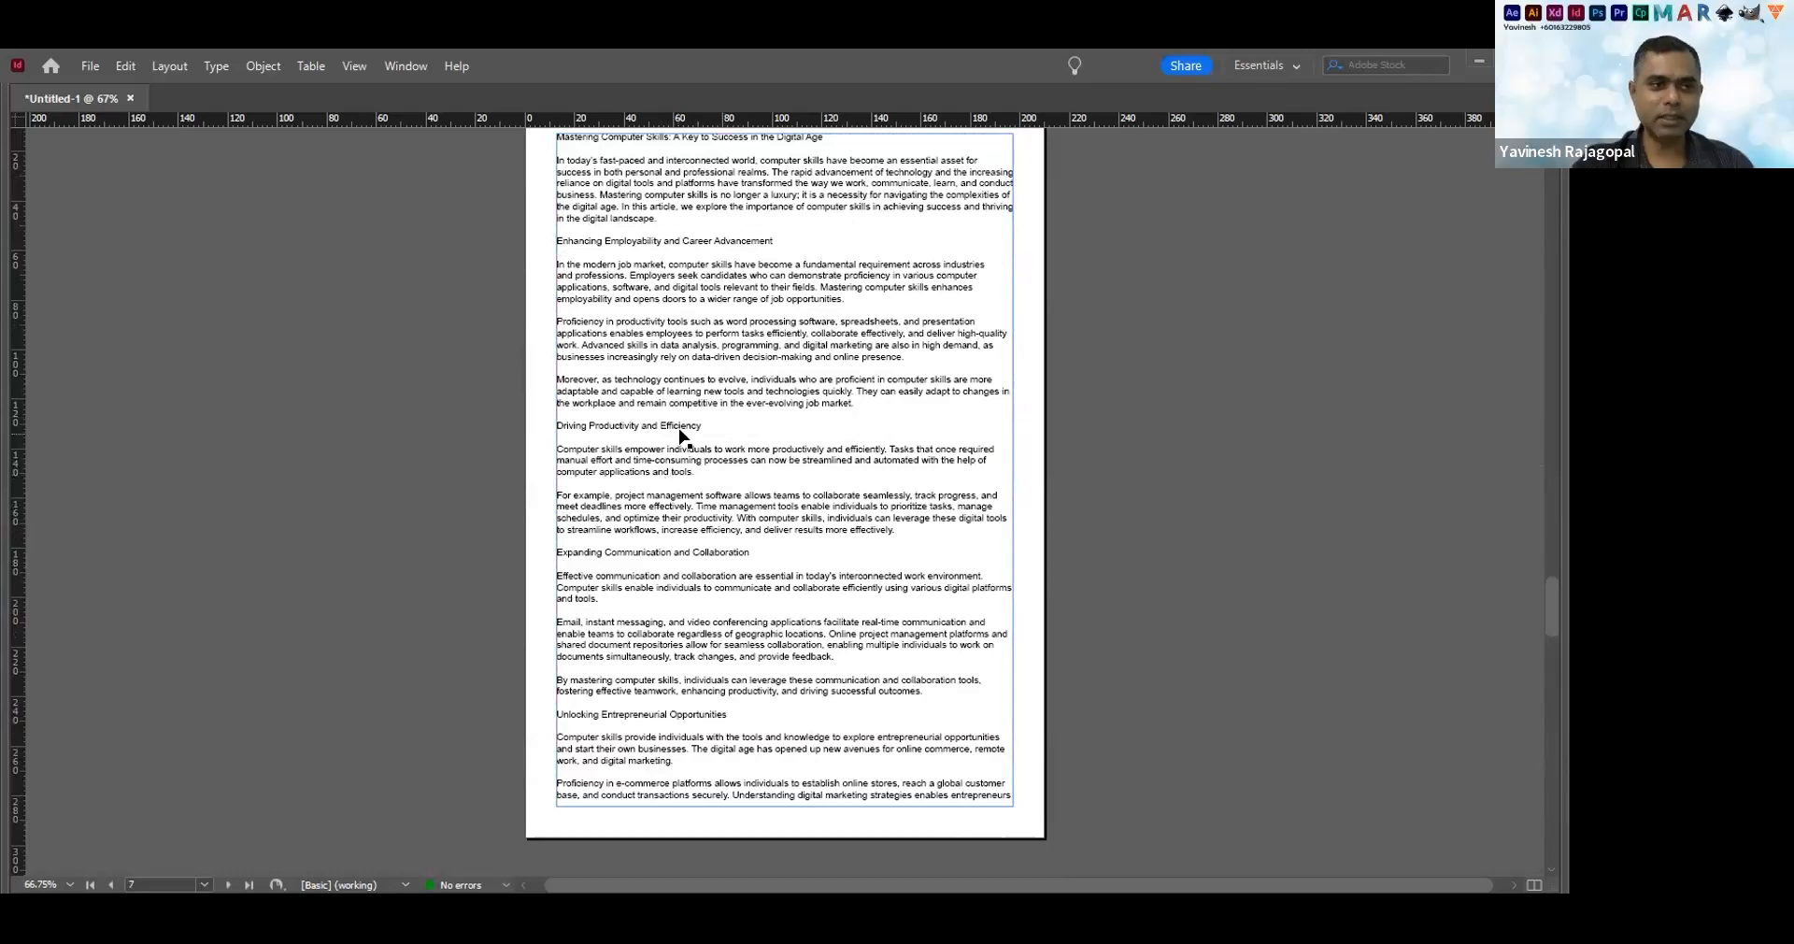
scroll(680, 429, "down", 12)
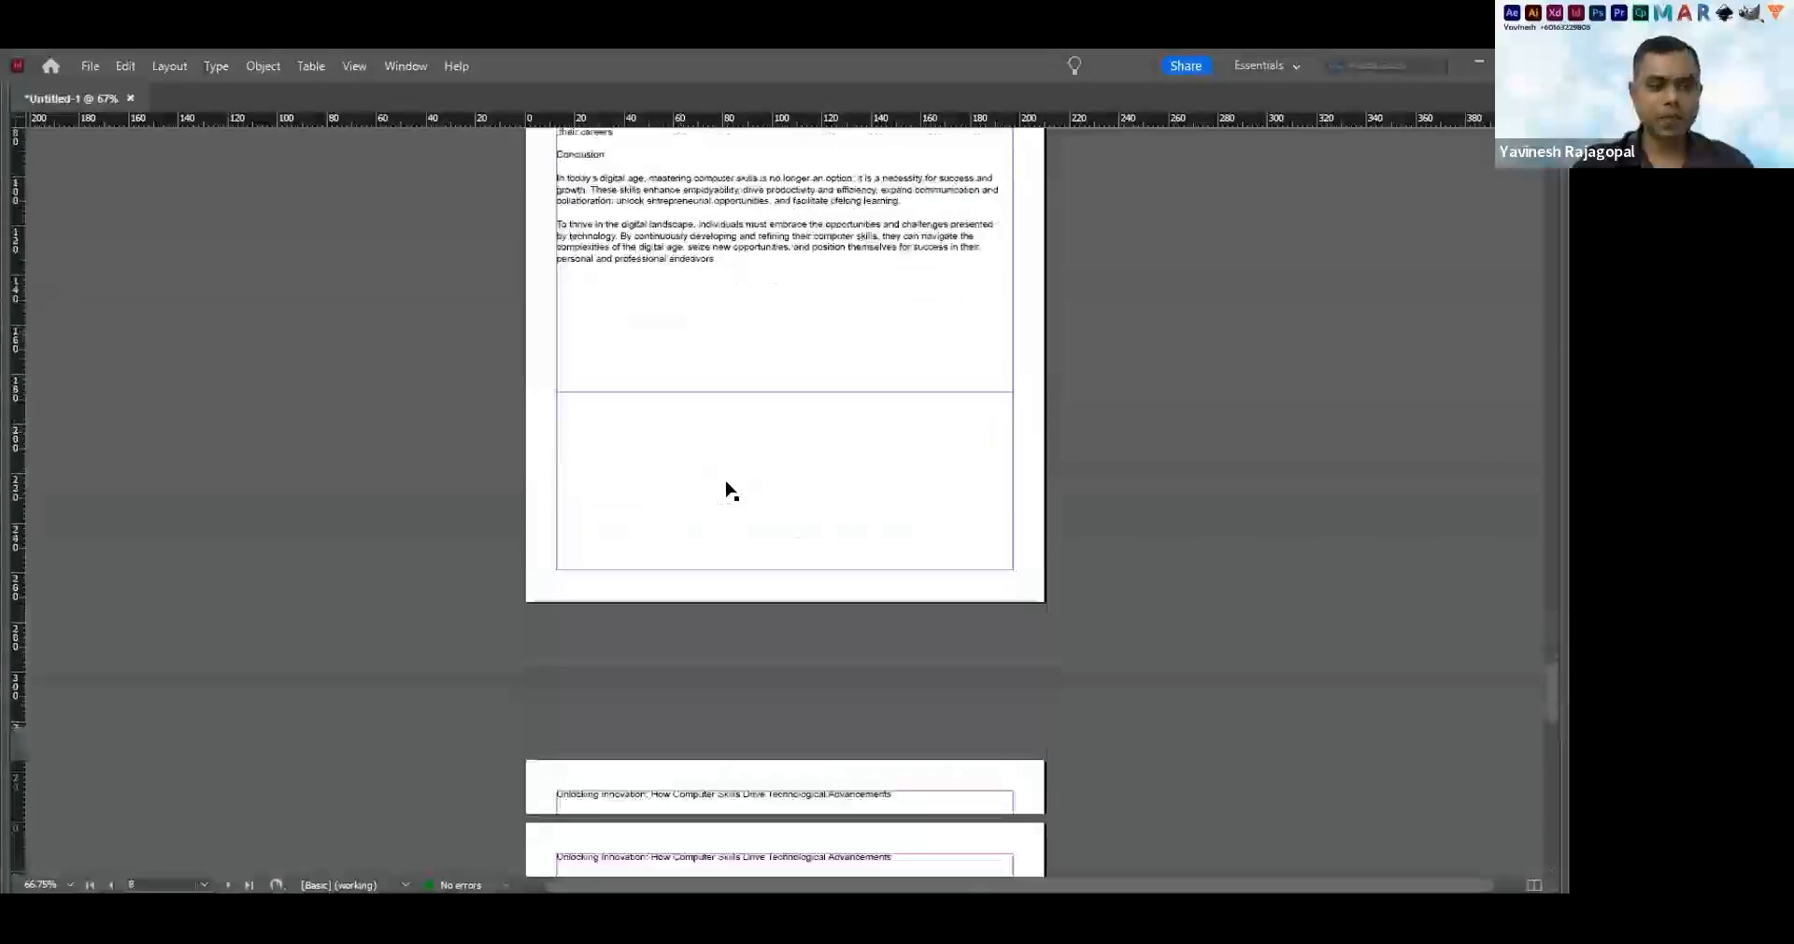
scroll(730, 489, "down", 10)
scroll(1138, 643, "down", 10)
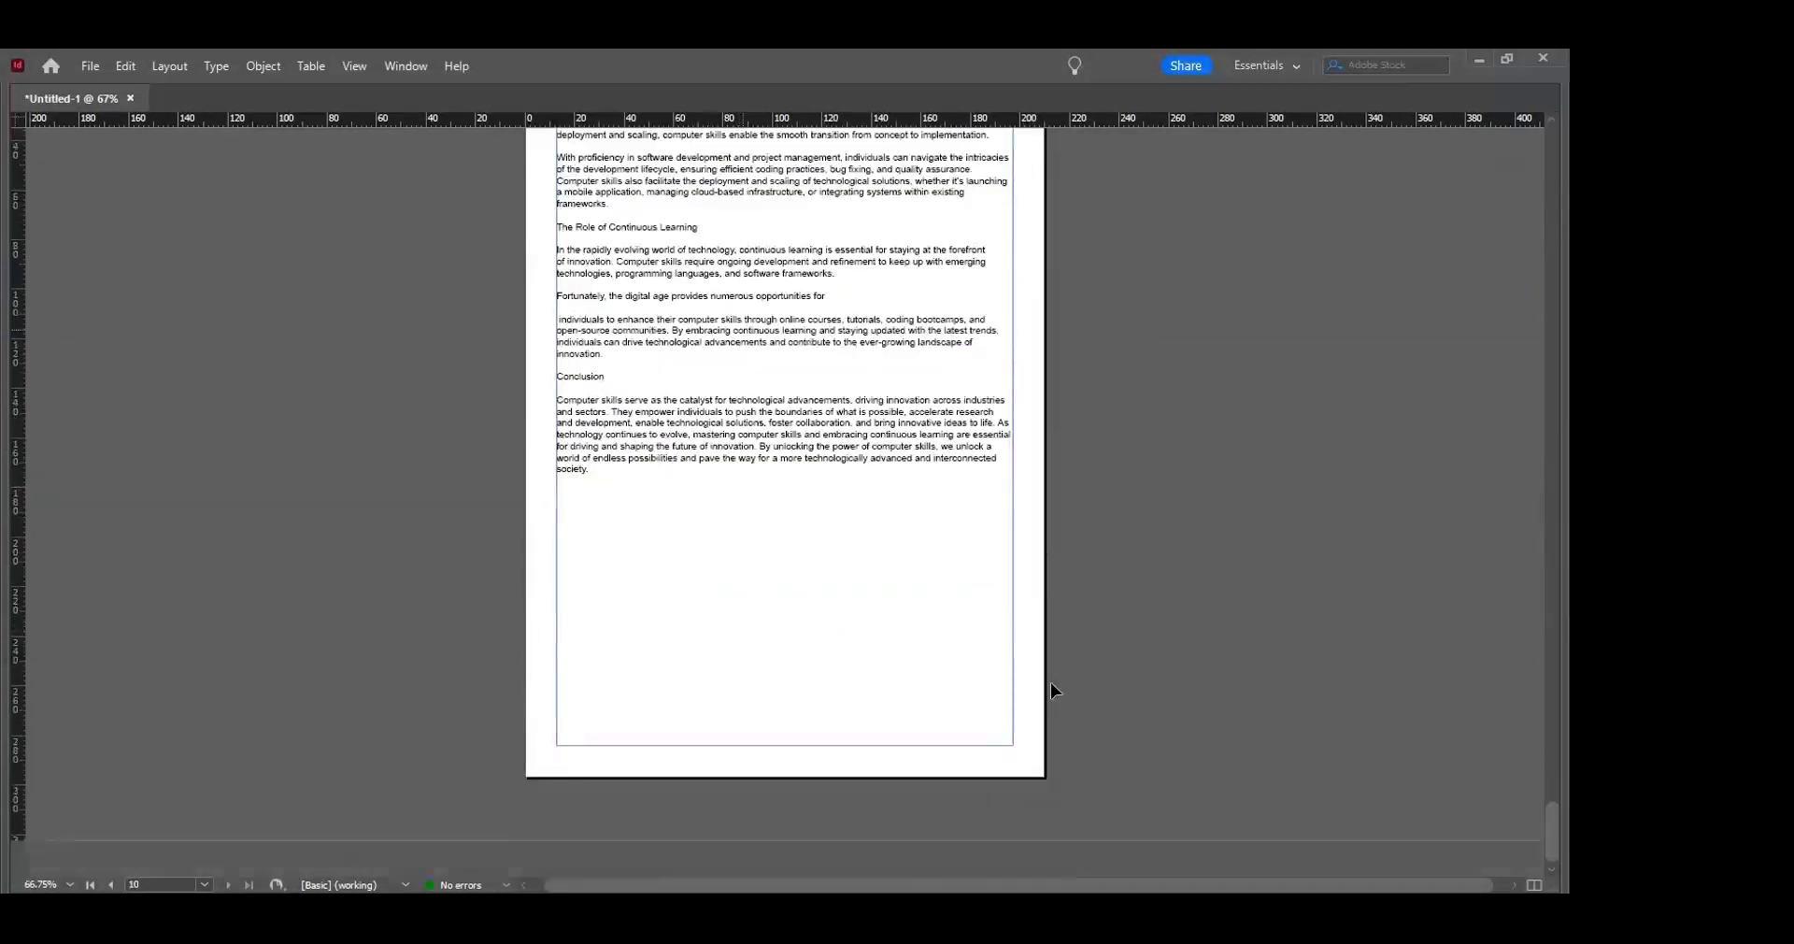
Add a blank page after page 10 at the end of the document
left_click(163, 65)
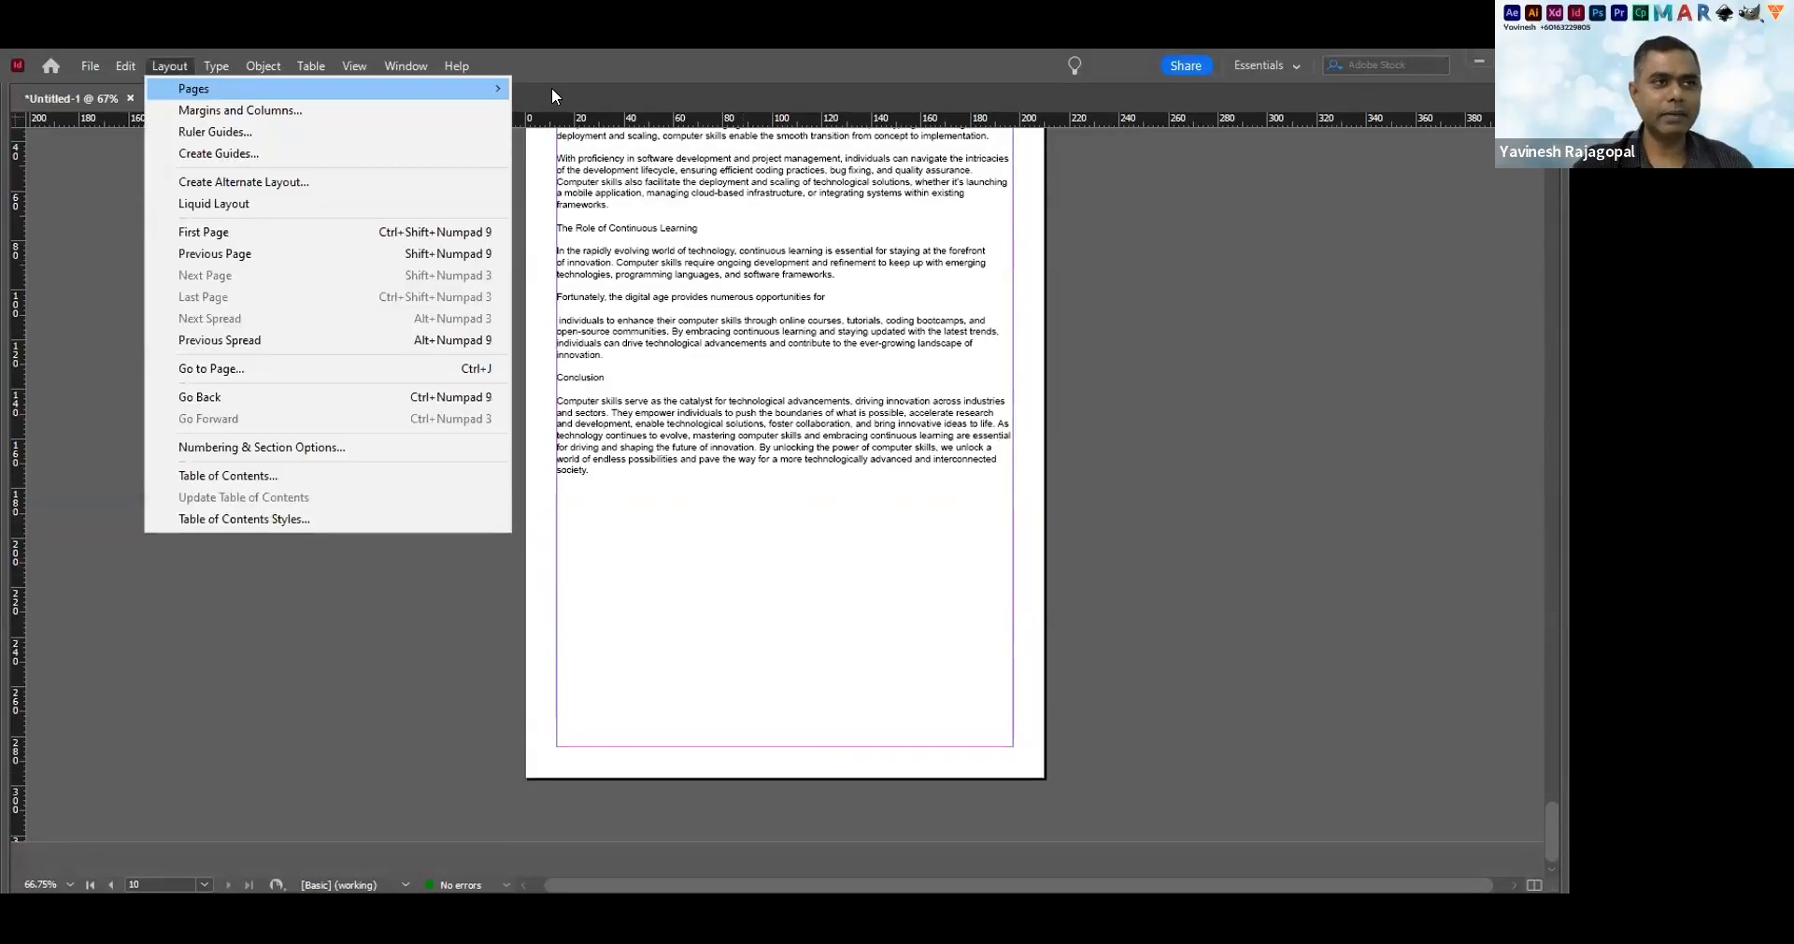
scroll(561, 299, "down", 9)
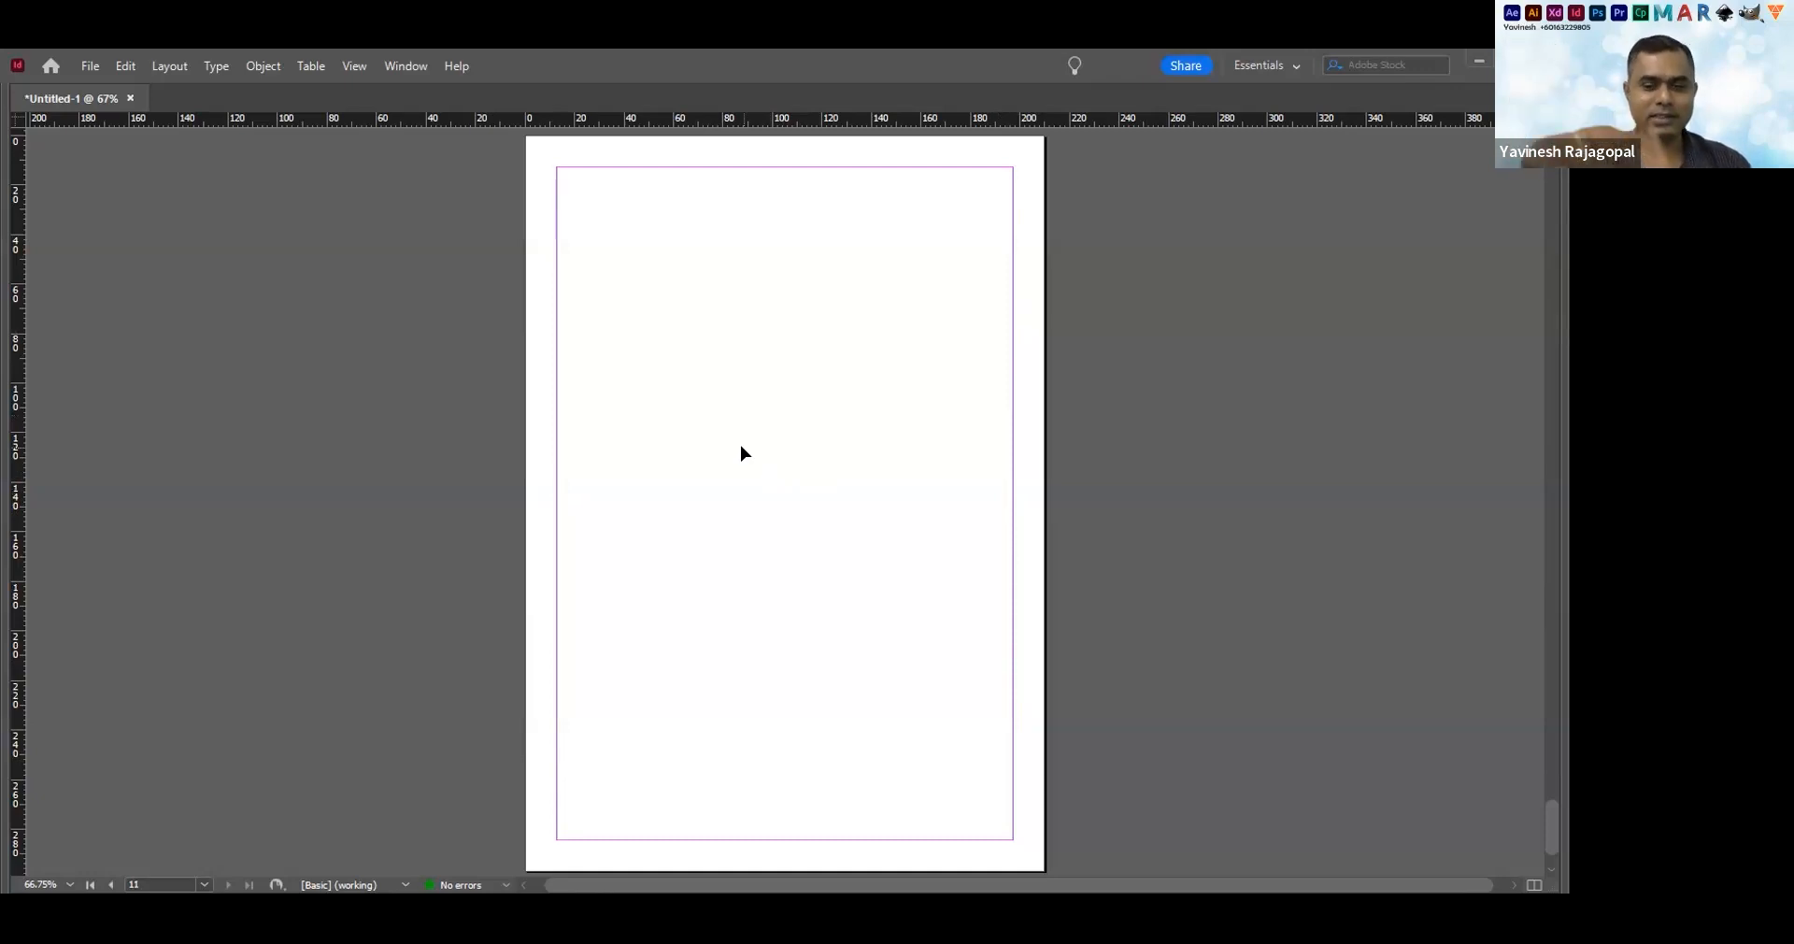
scroll(745, 508, "down", 5)
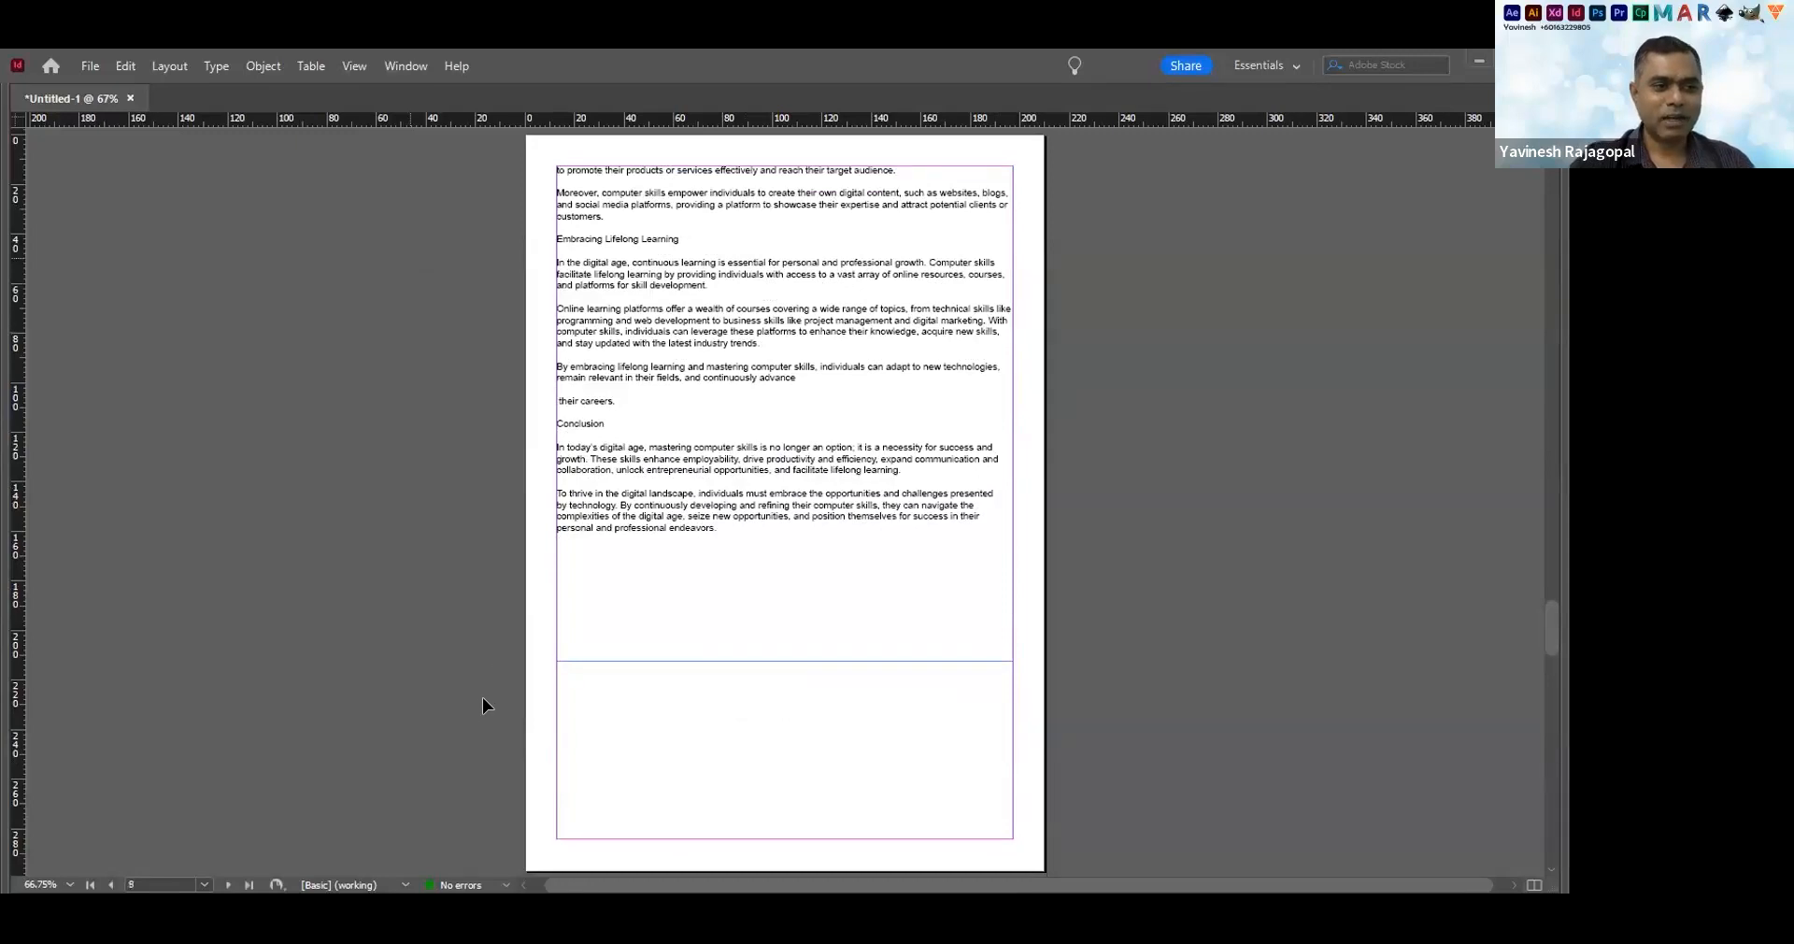
Check where the articles end and start on pages 4 to 7, and review the available break character options
key("shift+Page_Up")
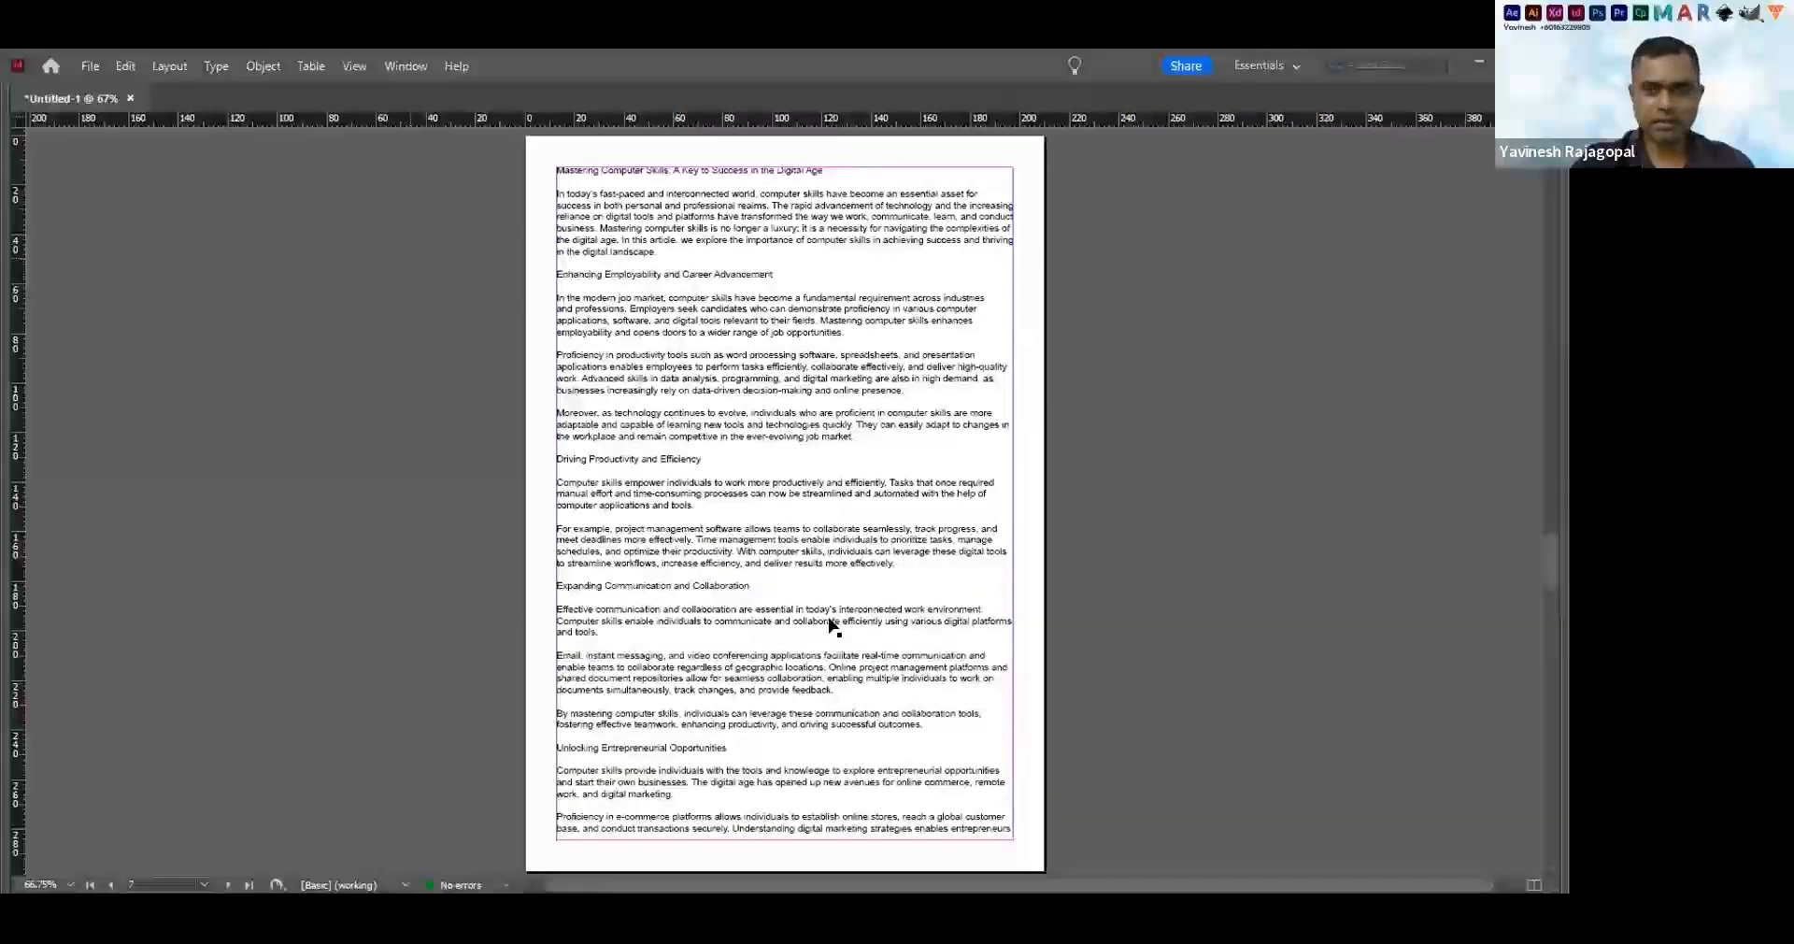
key("shift+Page_Up")
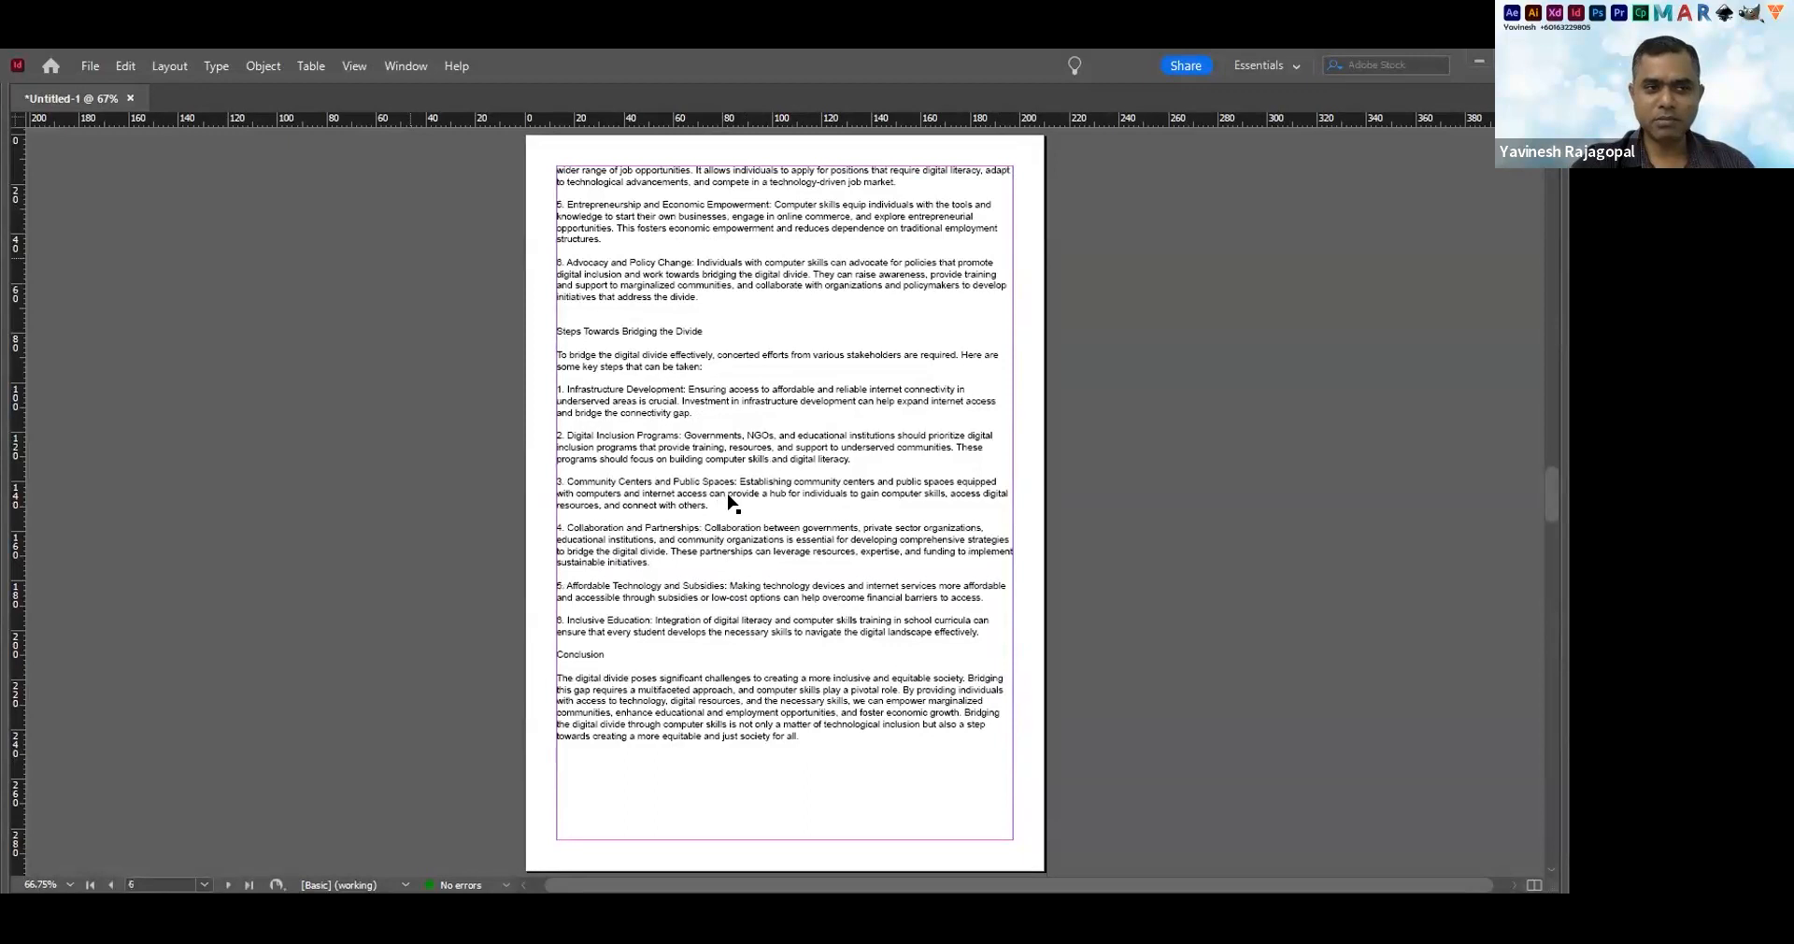
scroll(685, 495, "up", 10)
scroll(689, 503, "down", 3)
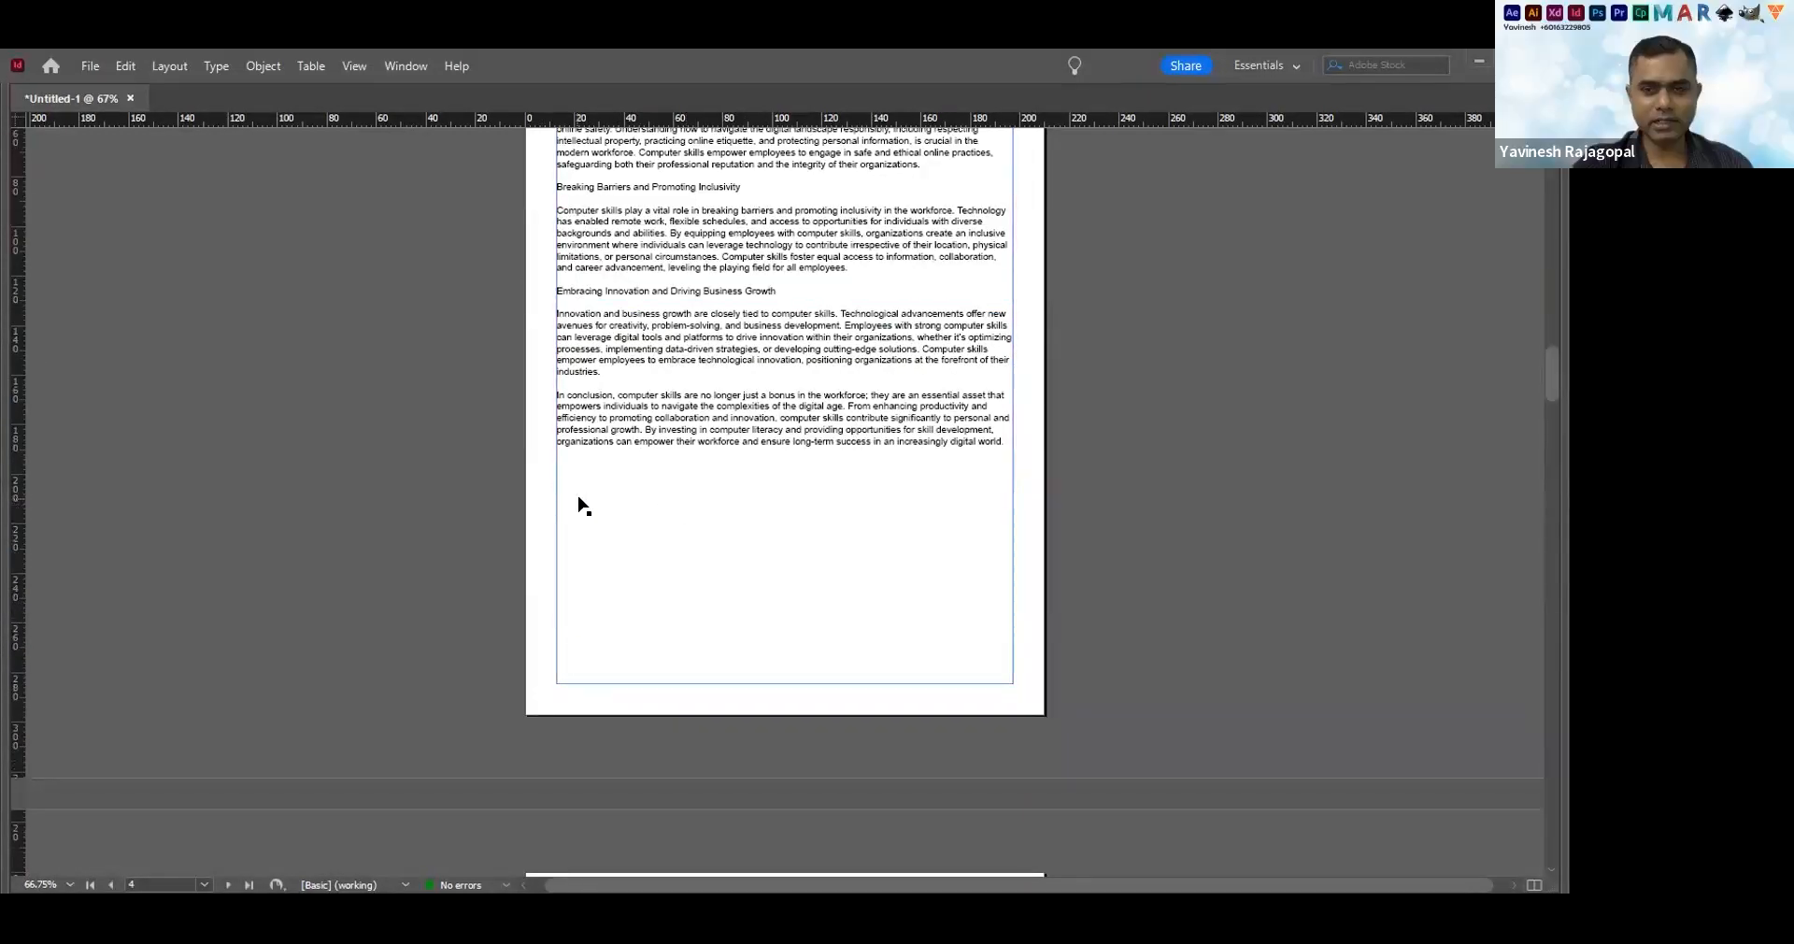
scroll(581, 509, "down", 2)
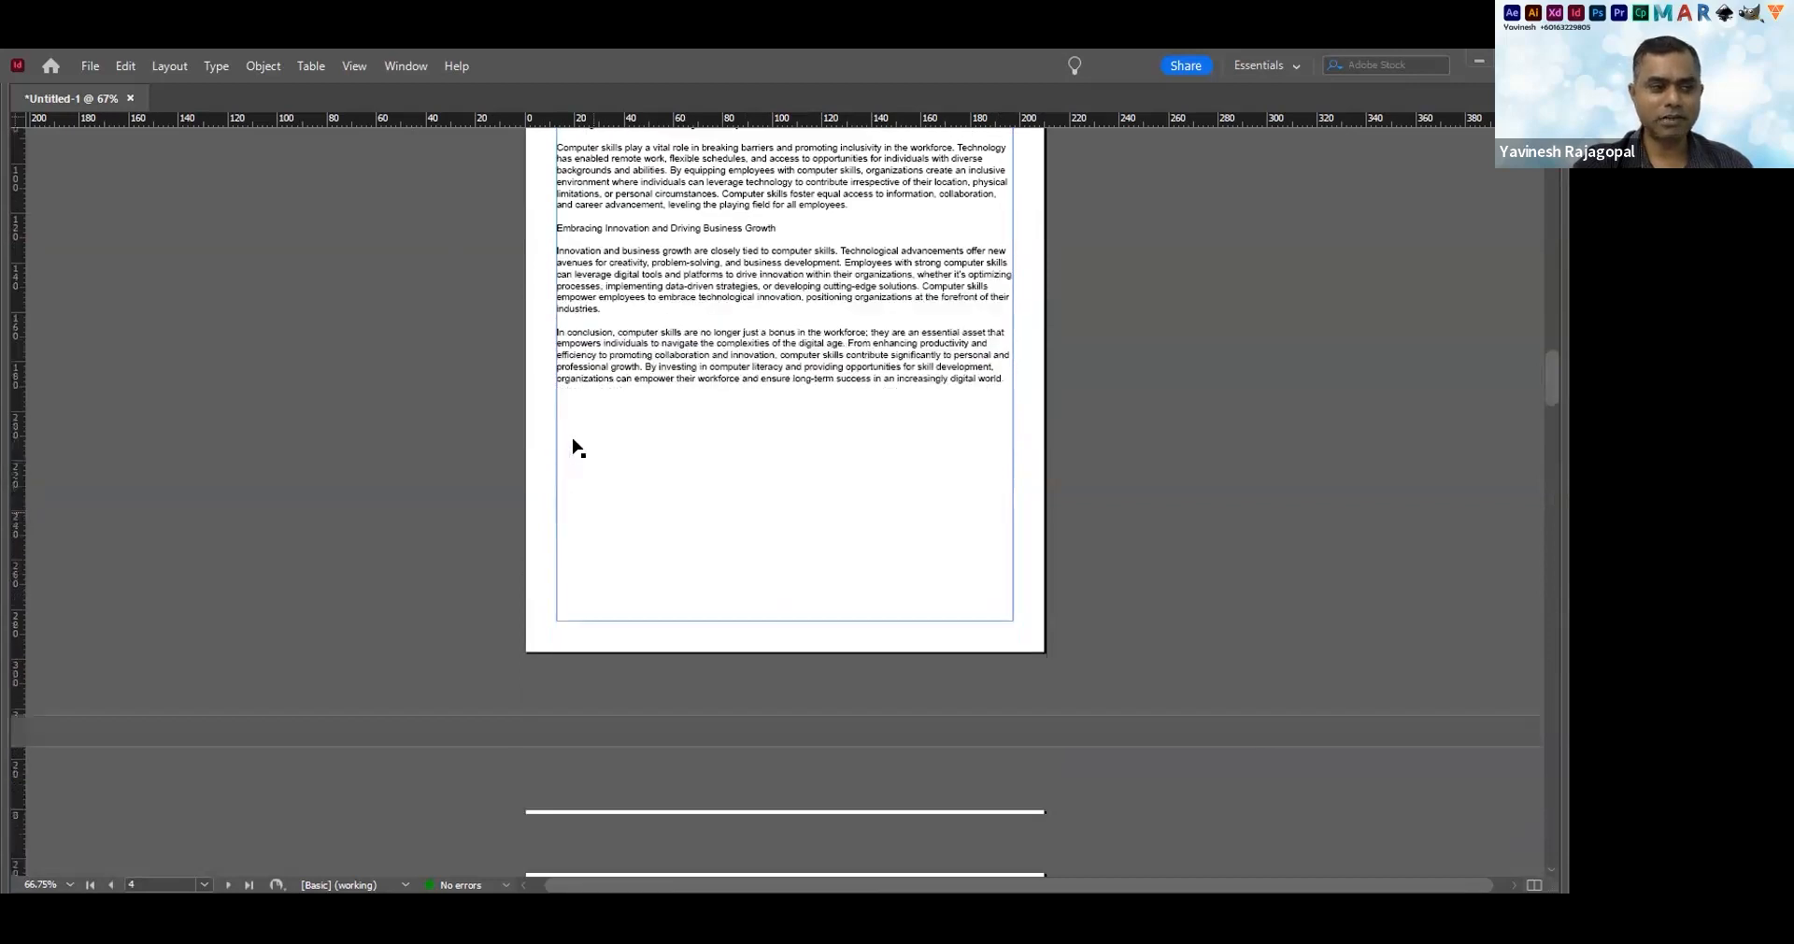
scroll(554, 411, "down", 1)
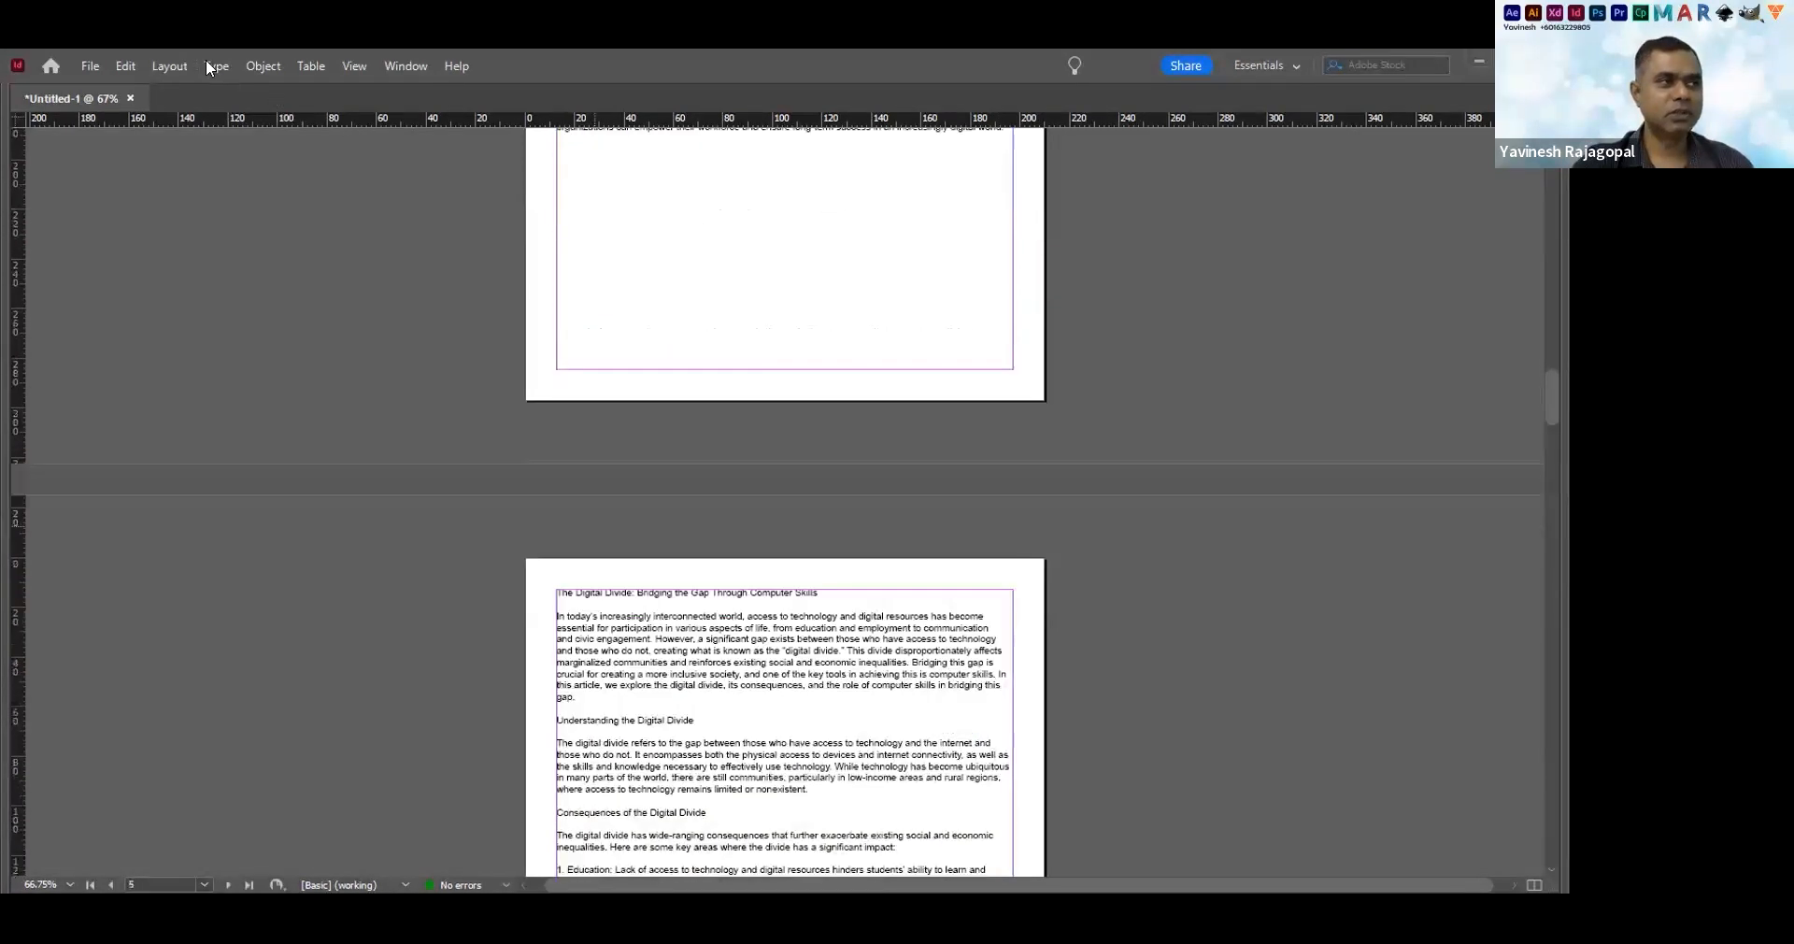
scroll(554, 412, "down", 3)
left_click(208, 67)
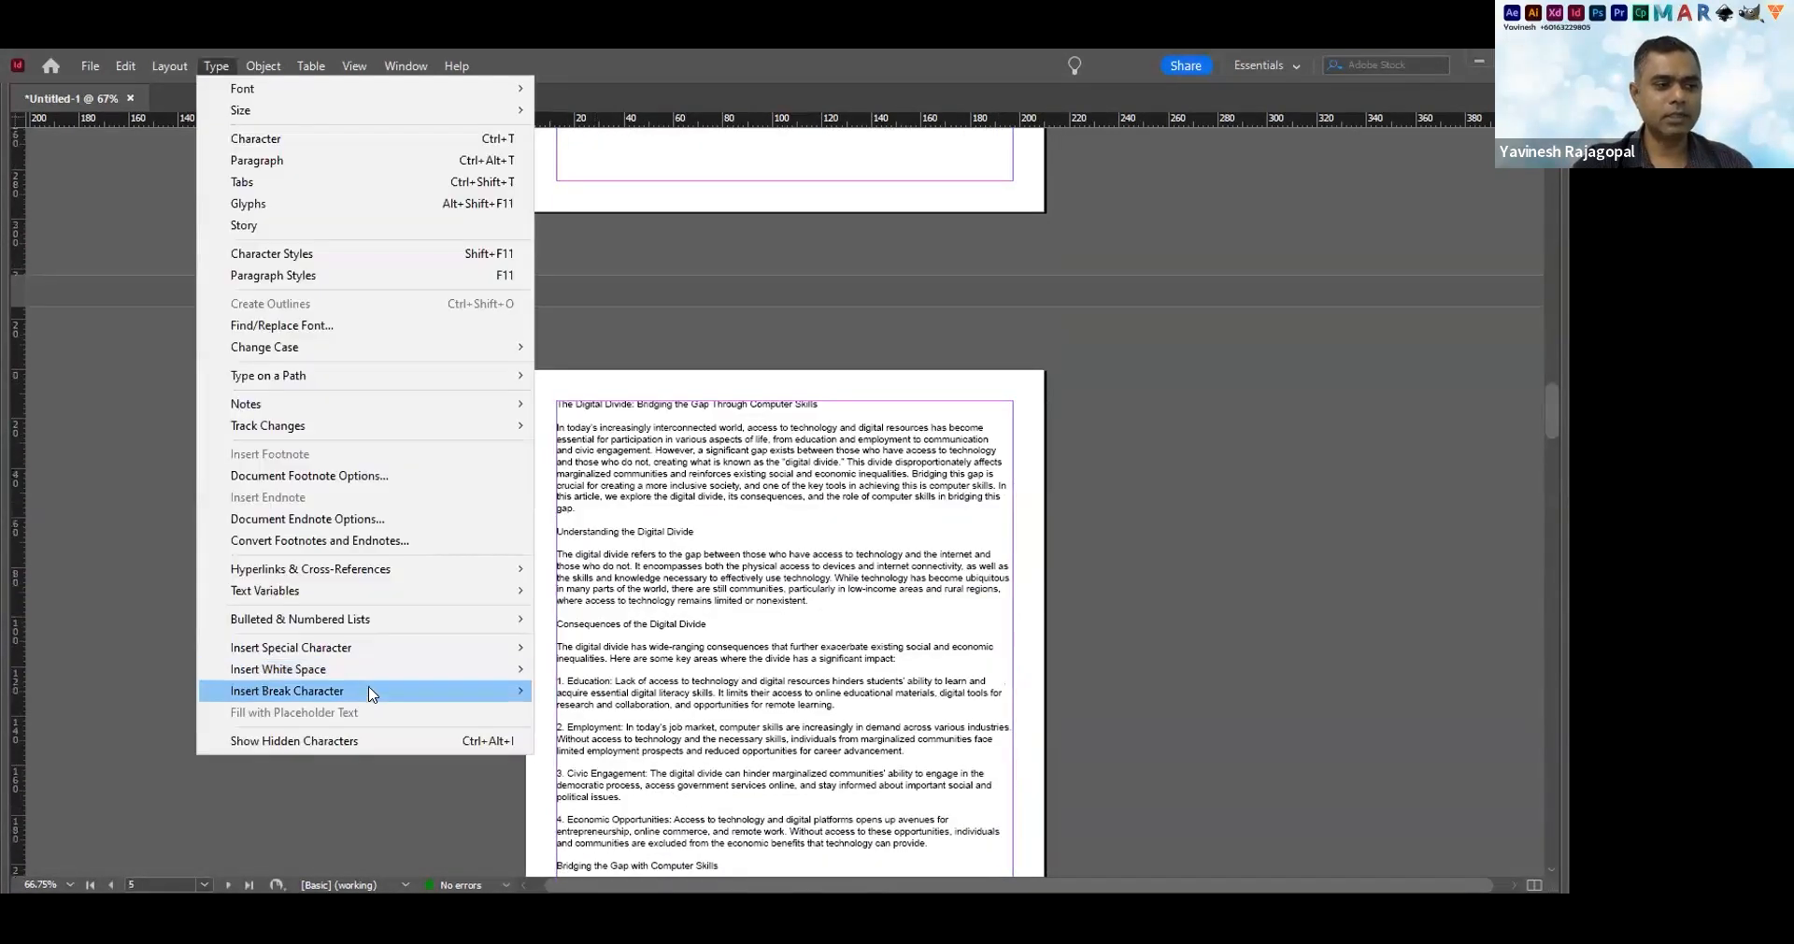
mouse_move(372, 693)
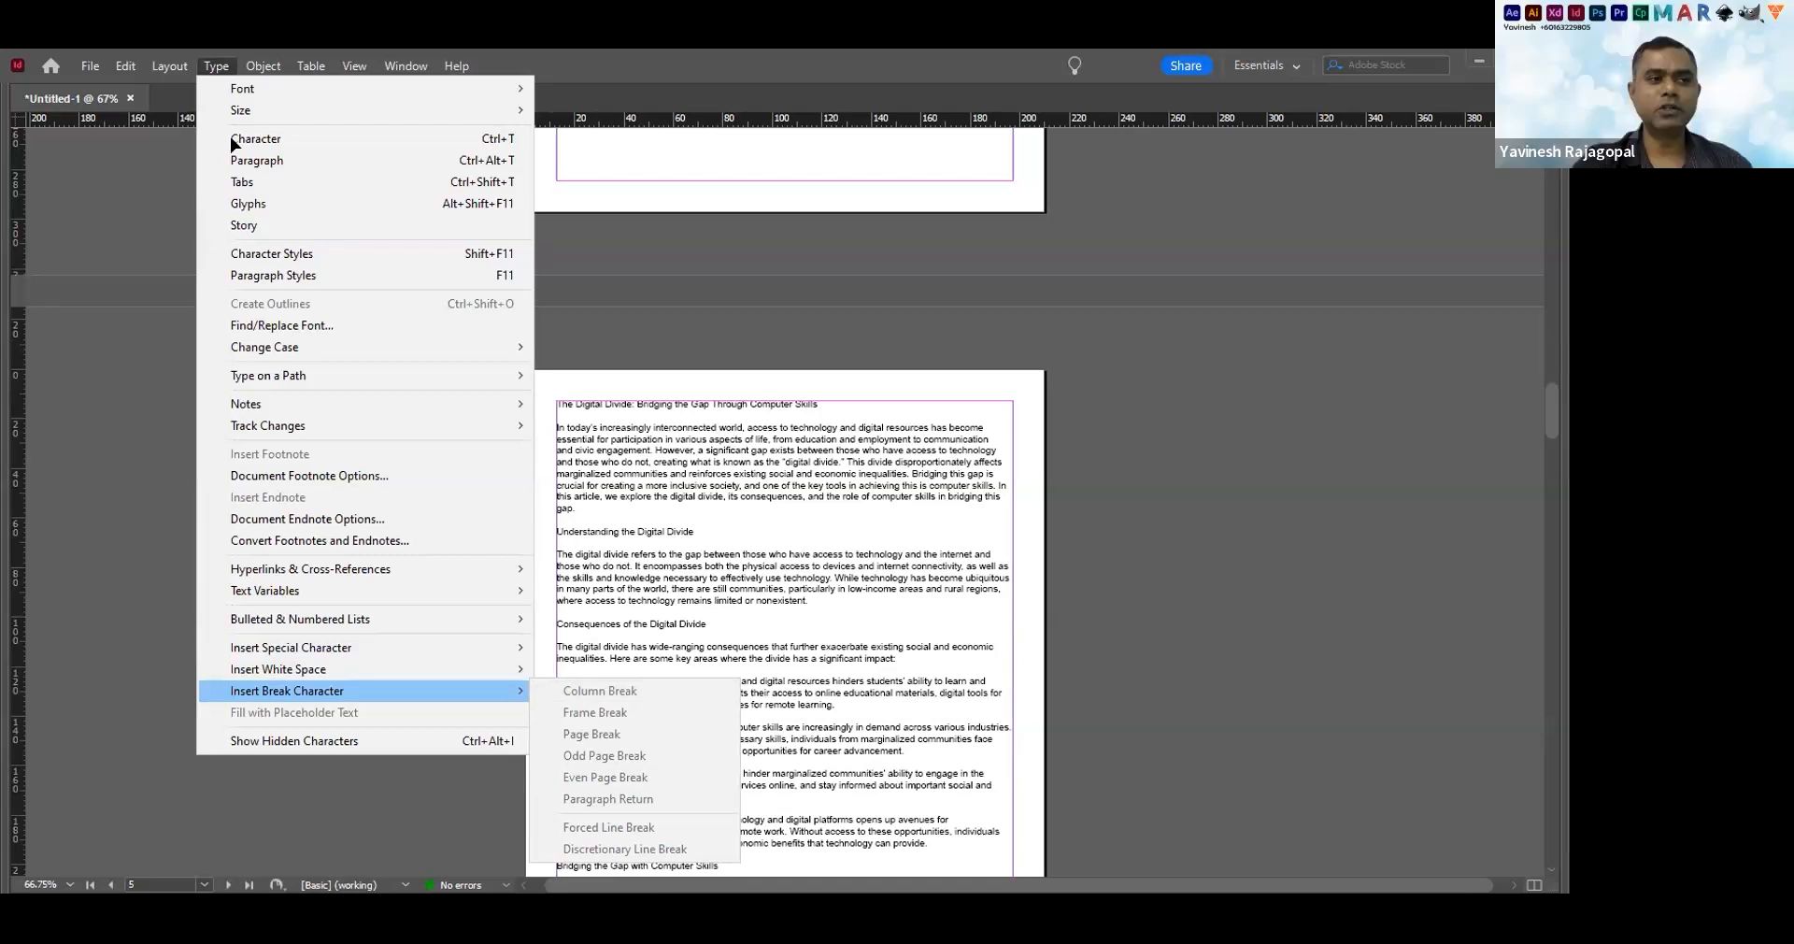
left_click(846, 424)
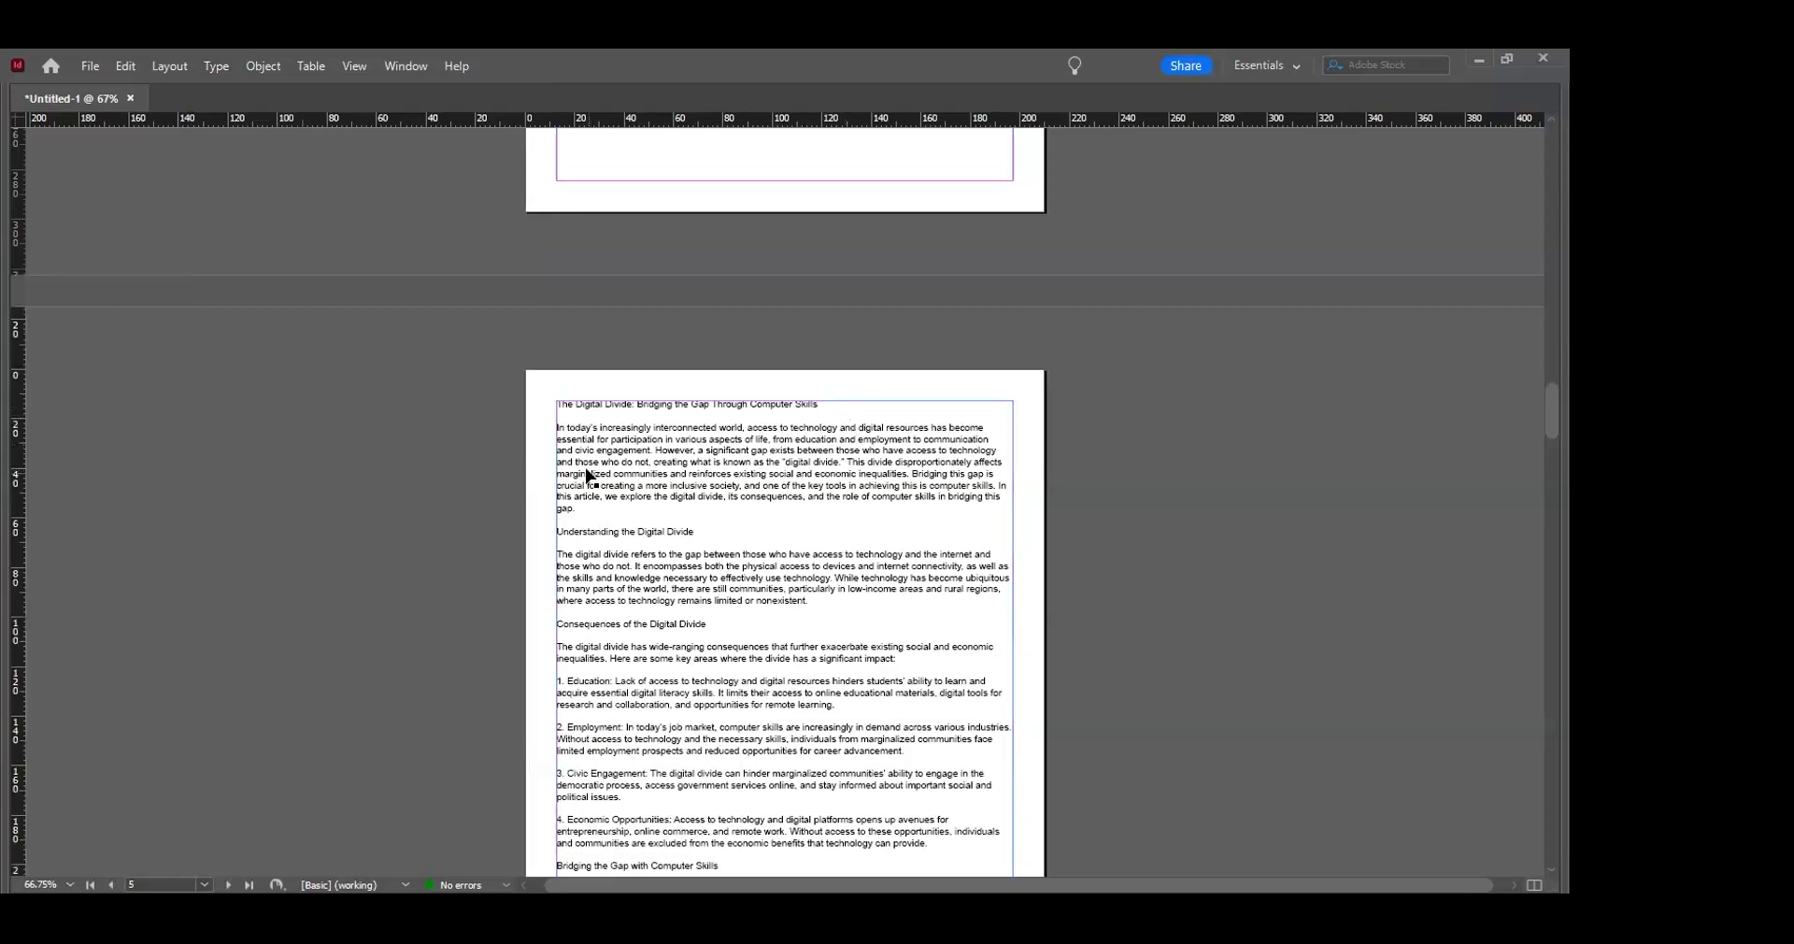
Look back to the image page on page 2 and examine its four title banners and the article start on page 3
scroll(589, 474, "up", 1)
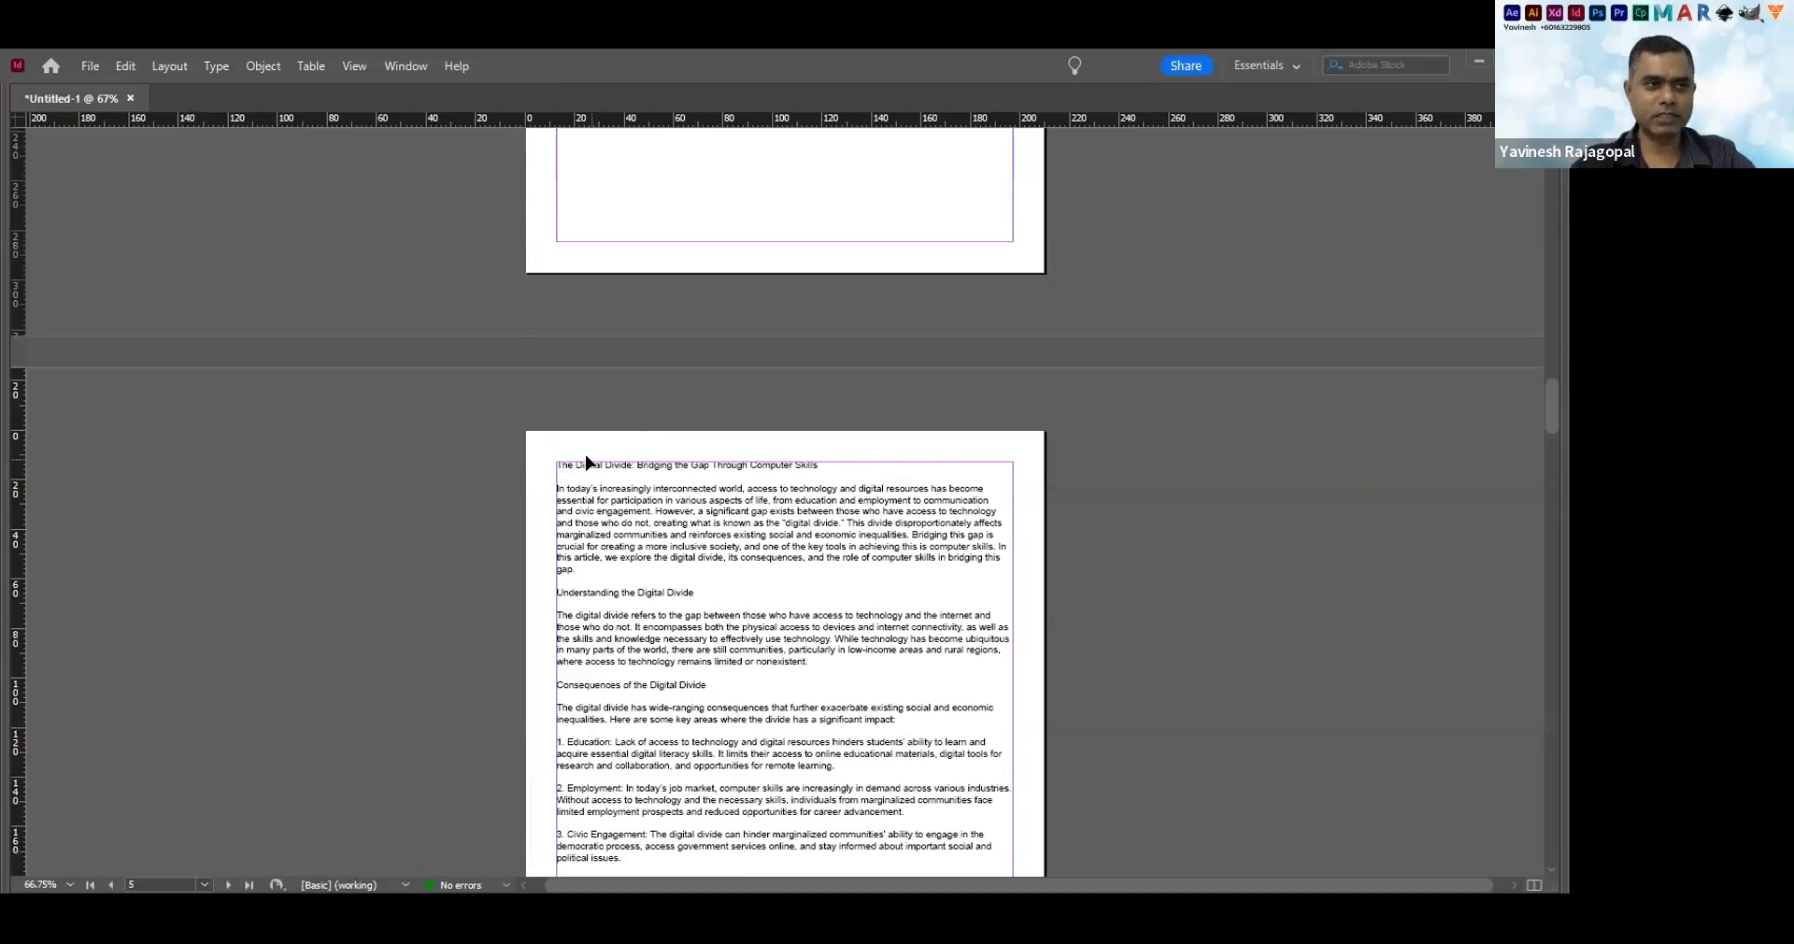
scroll(741, 425, "up", 3)
scroll(741, 425, "up", 2)
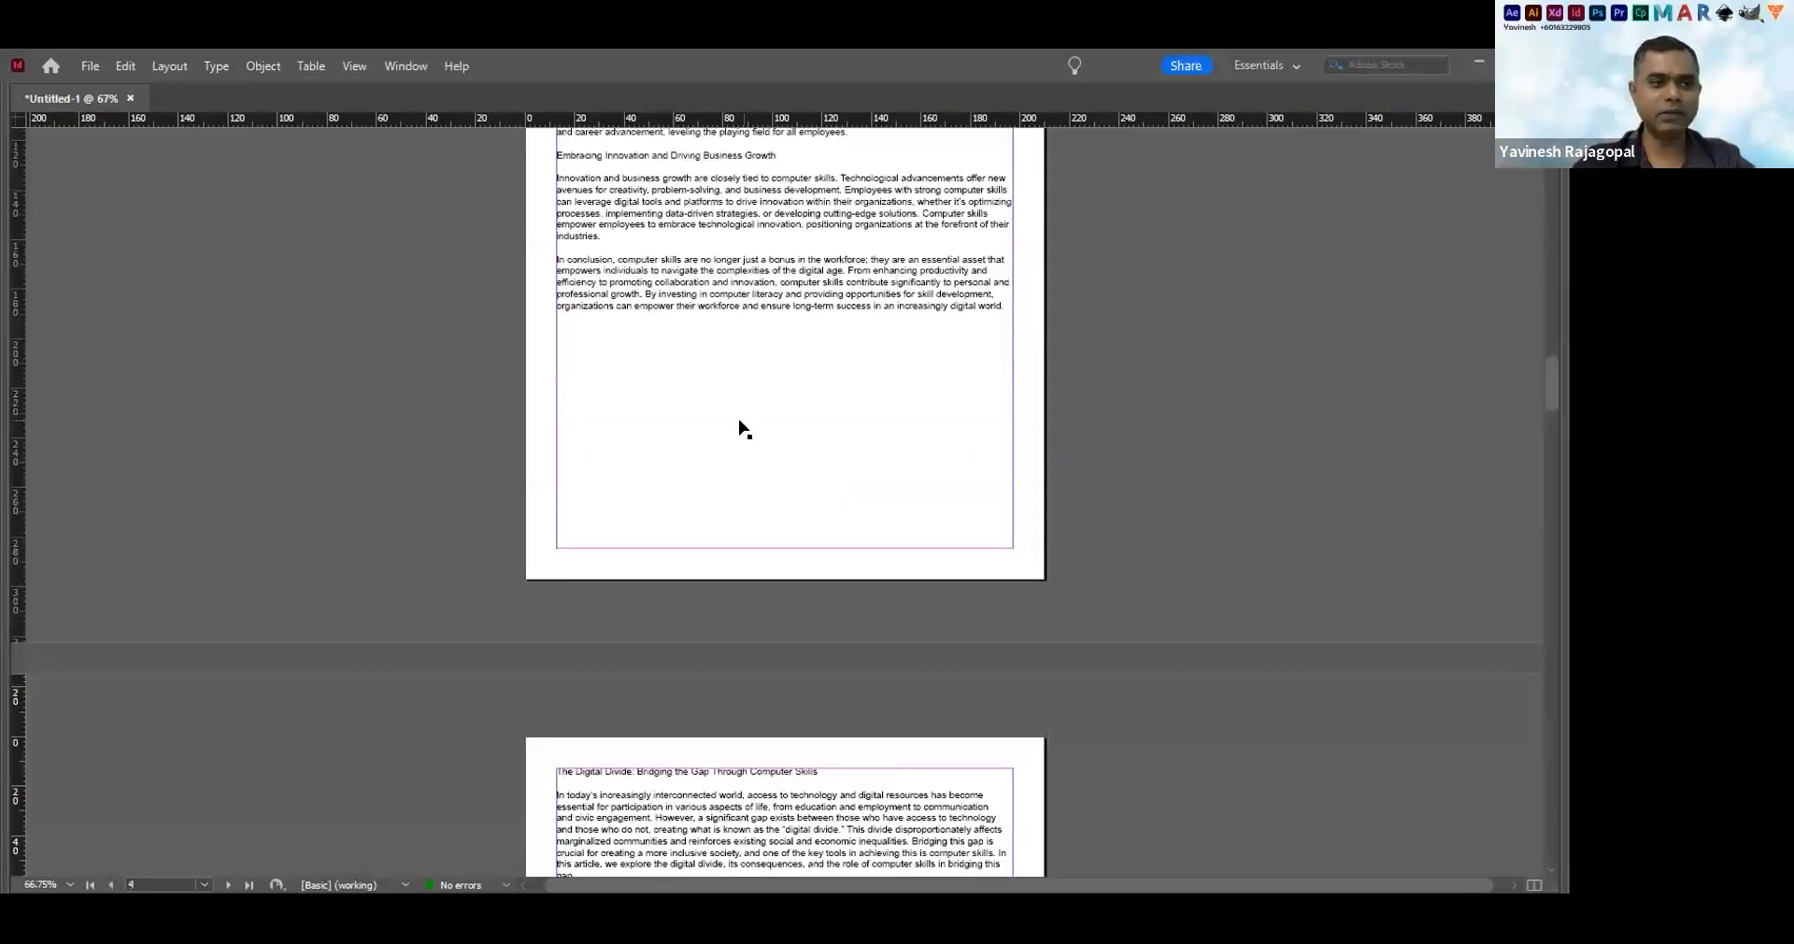
scroll(357, 276, "up", 10)
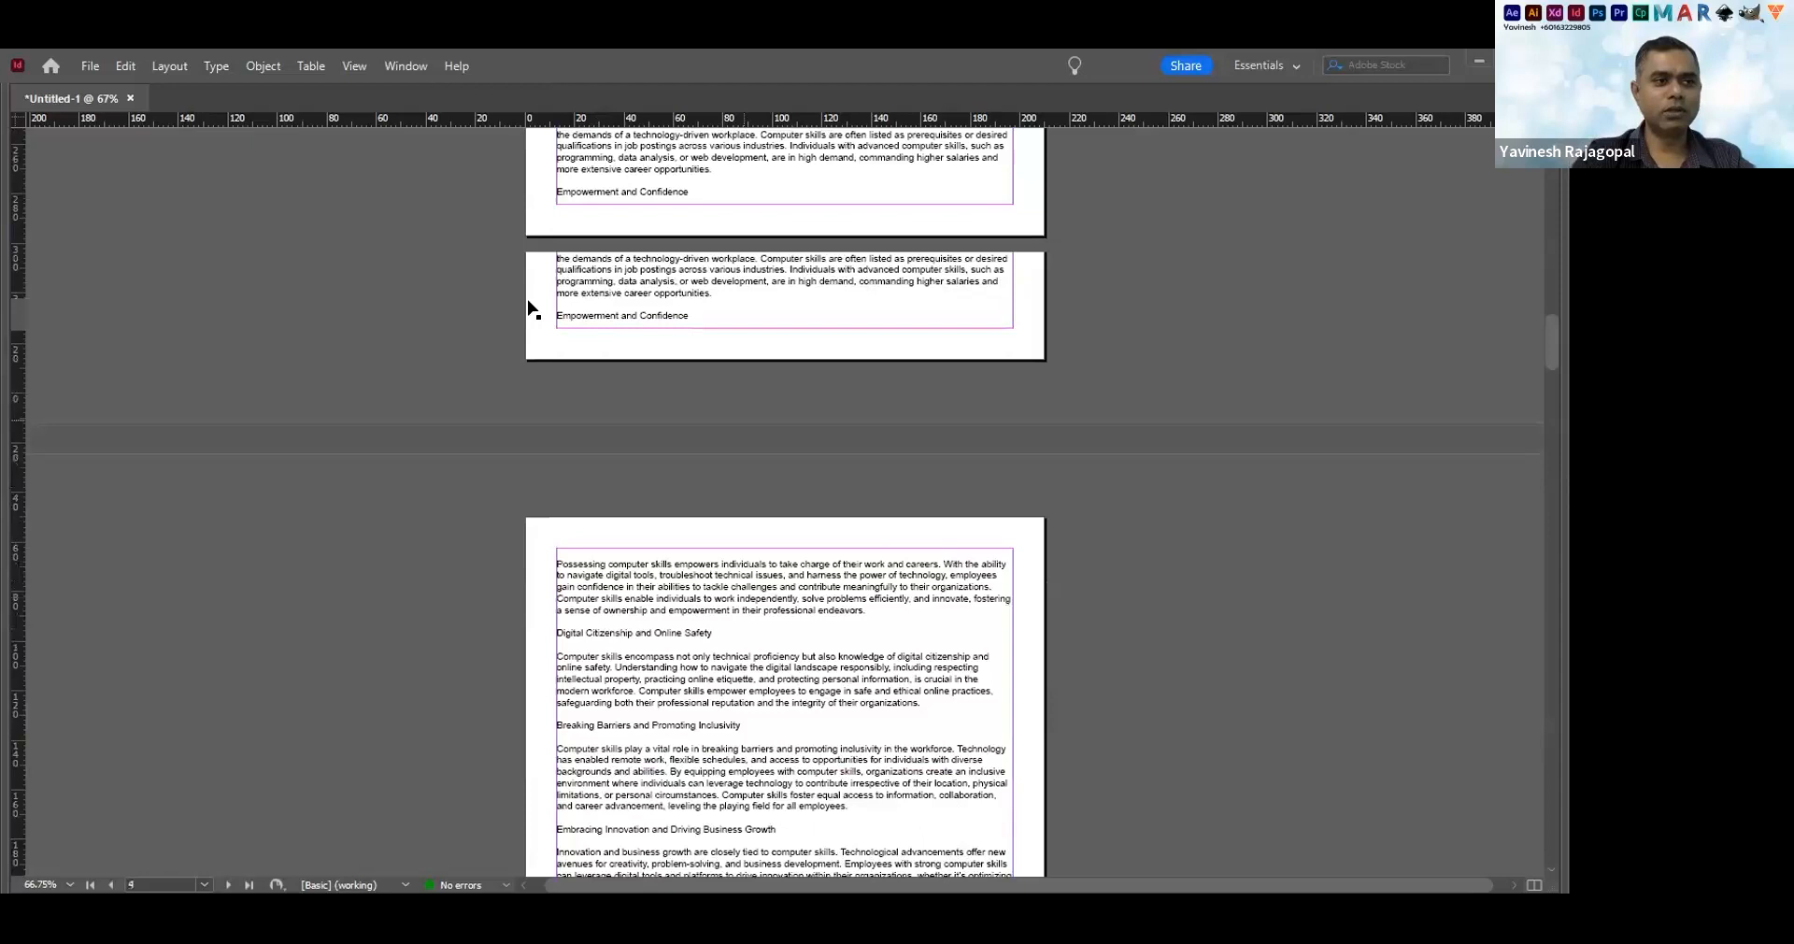
scroll(533, 298, "up", 5)
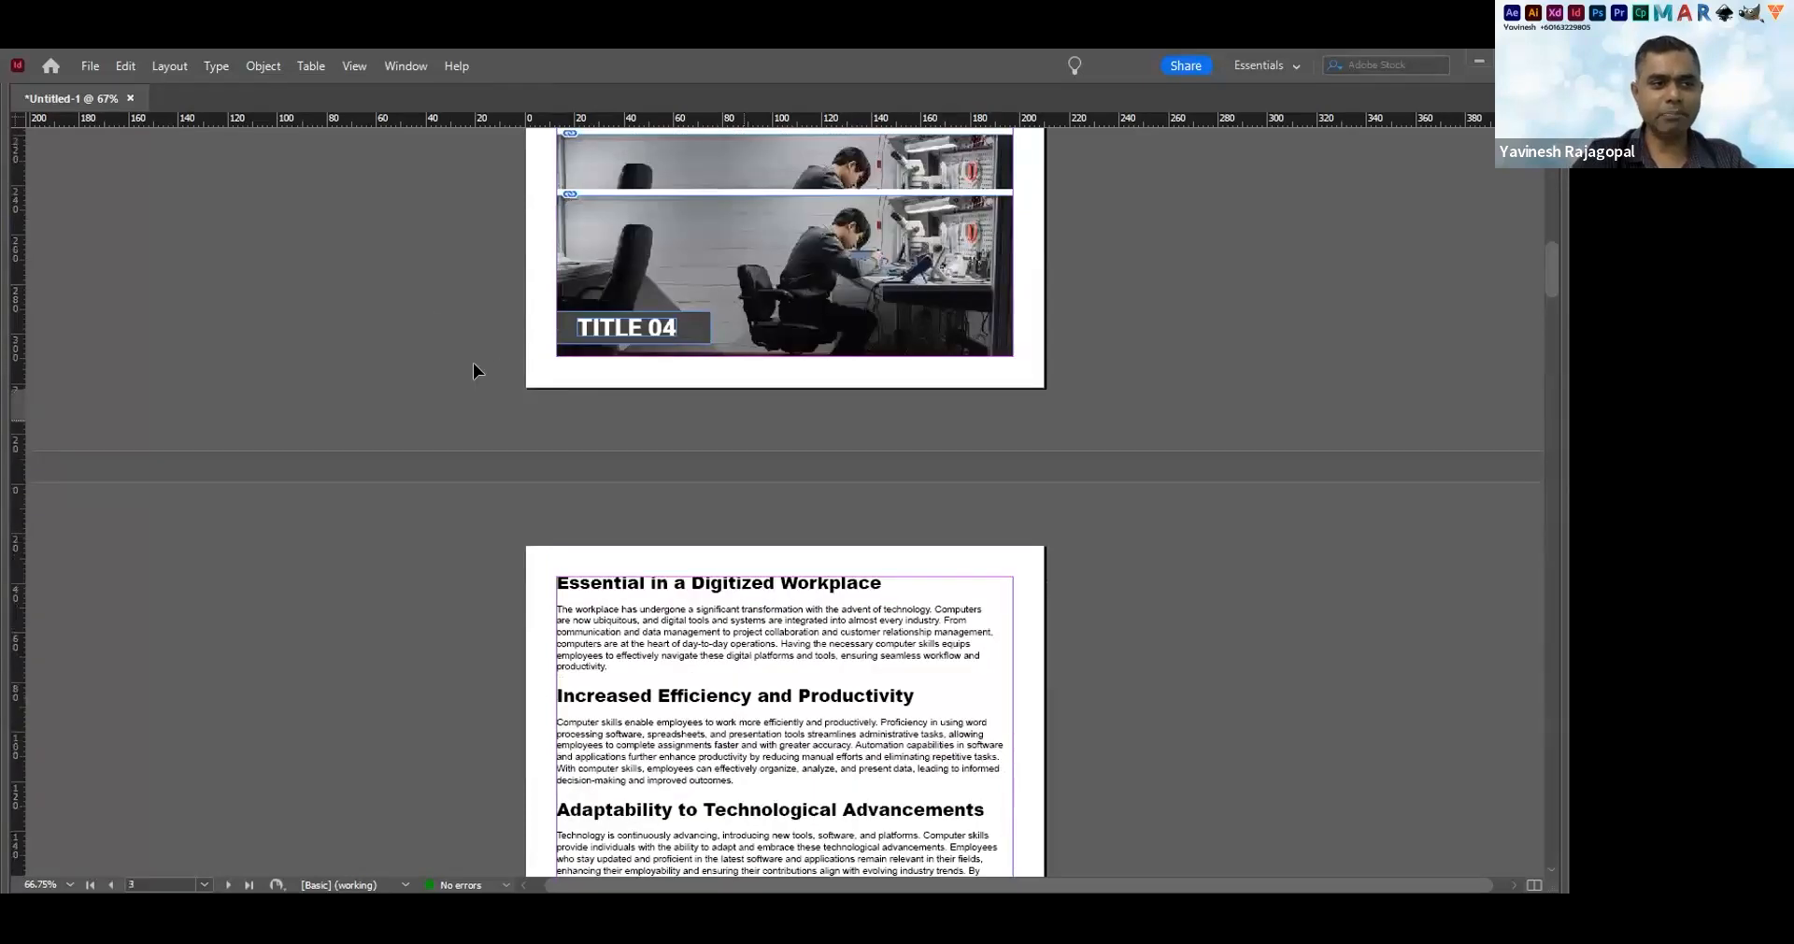
scroll(473, 365, "up", 8)
scroll(935, 464, "down", 1)
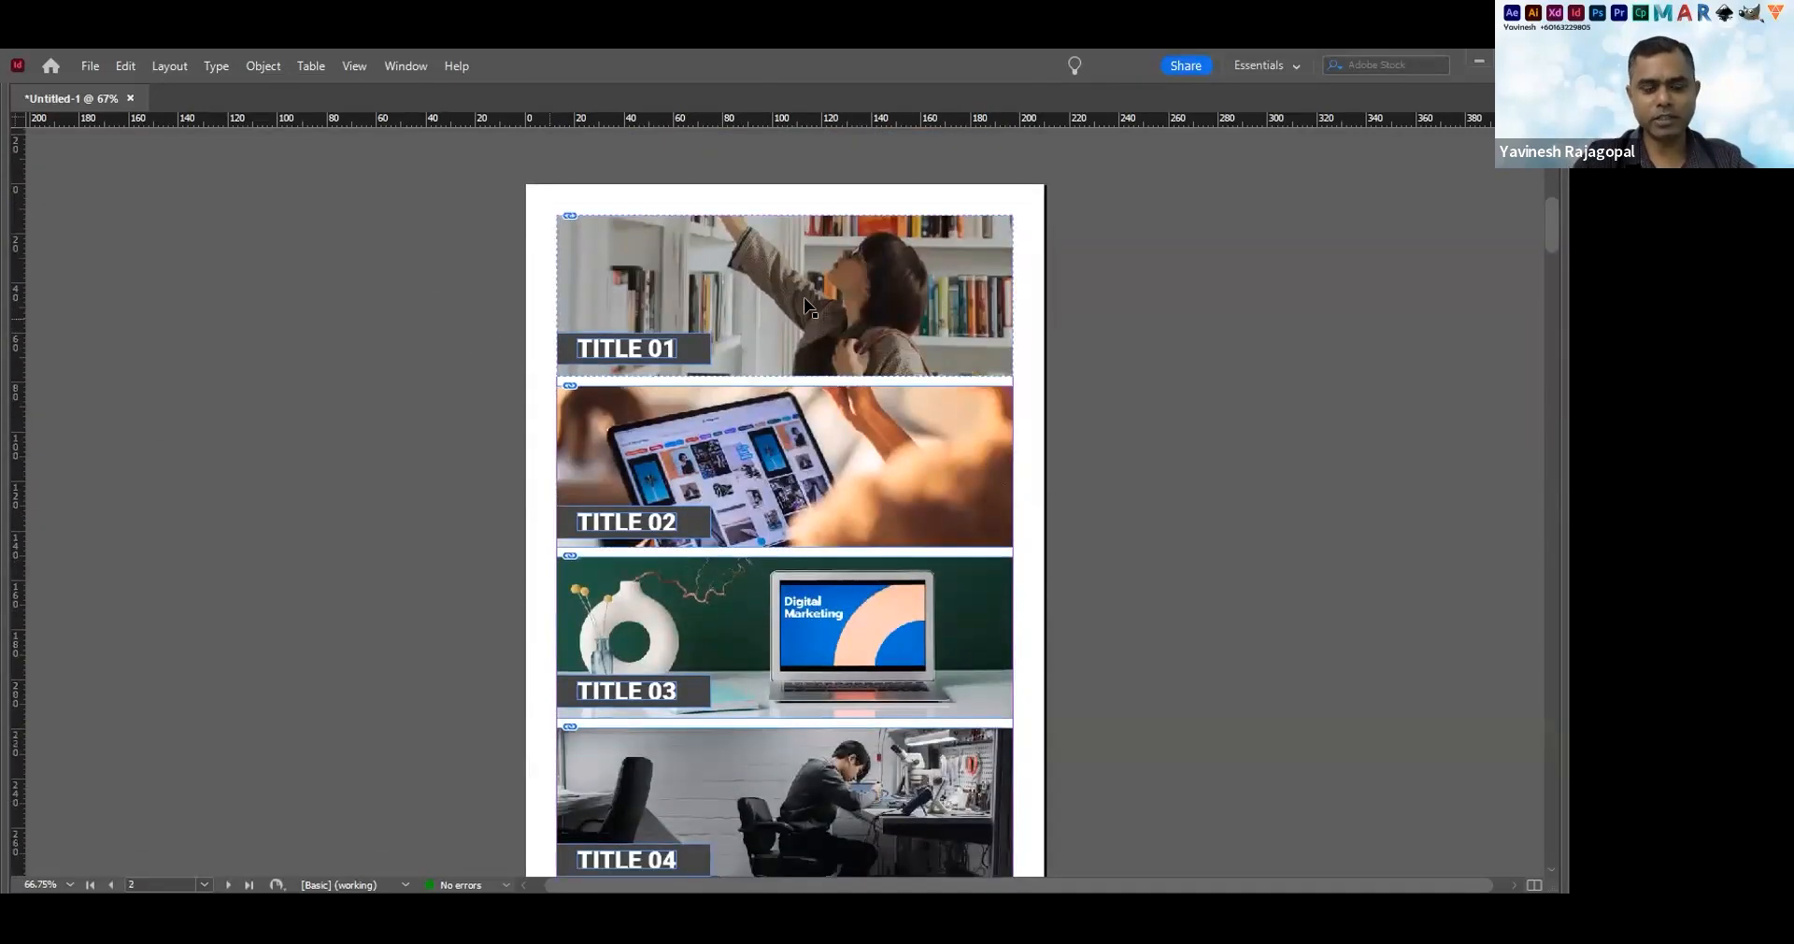
scroll(320, 372, "down", 2)
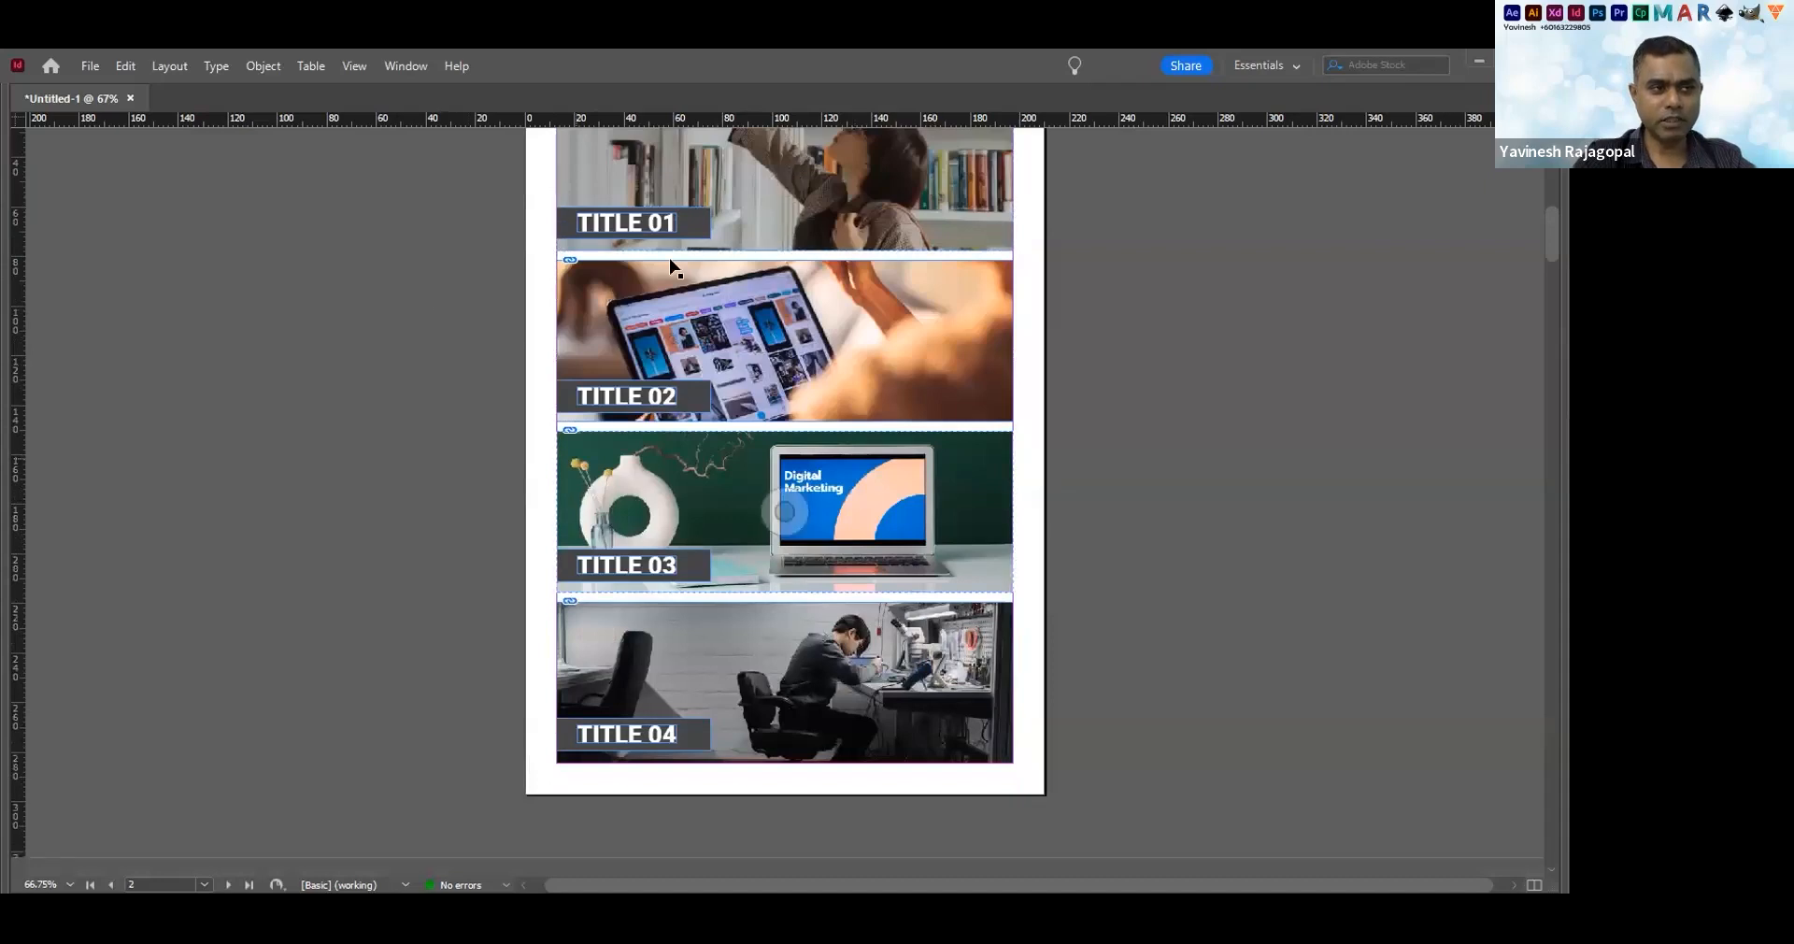
scroll(1042, 458, "up", 1)
scroll(1095, 511, "up", 1)
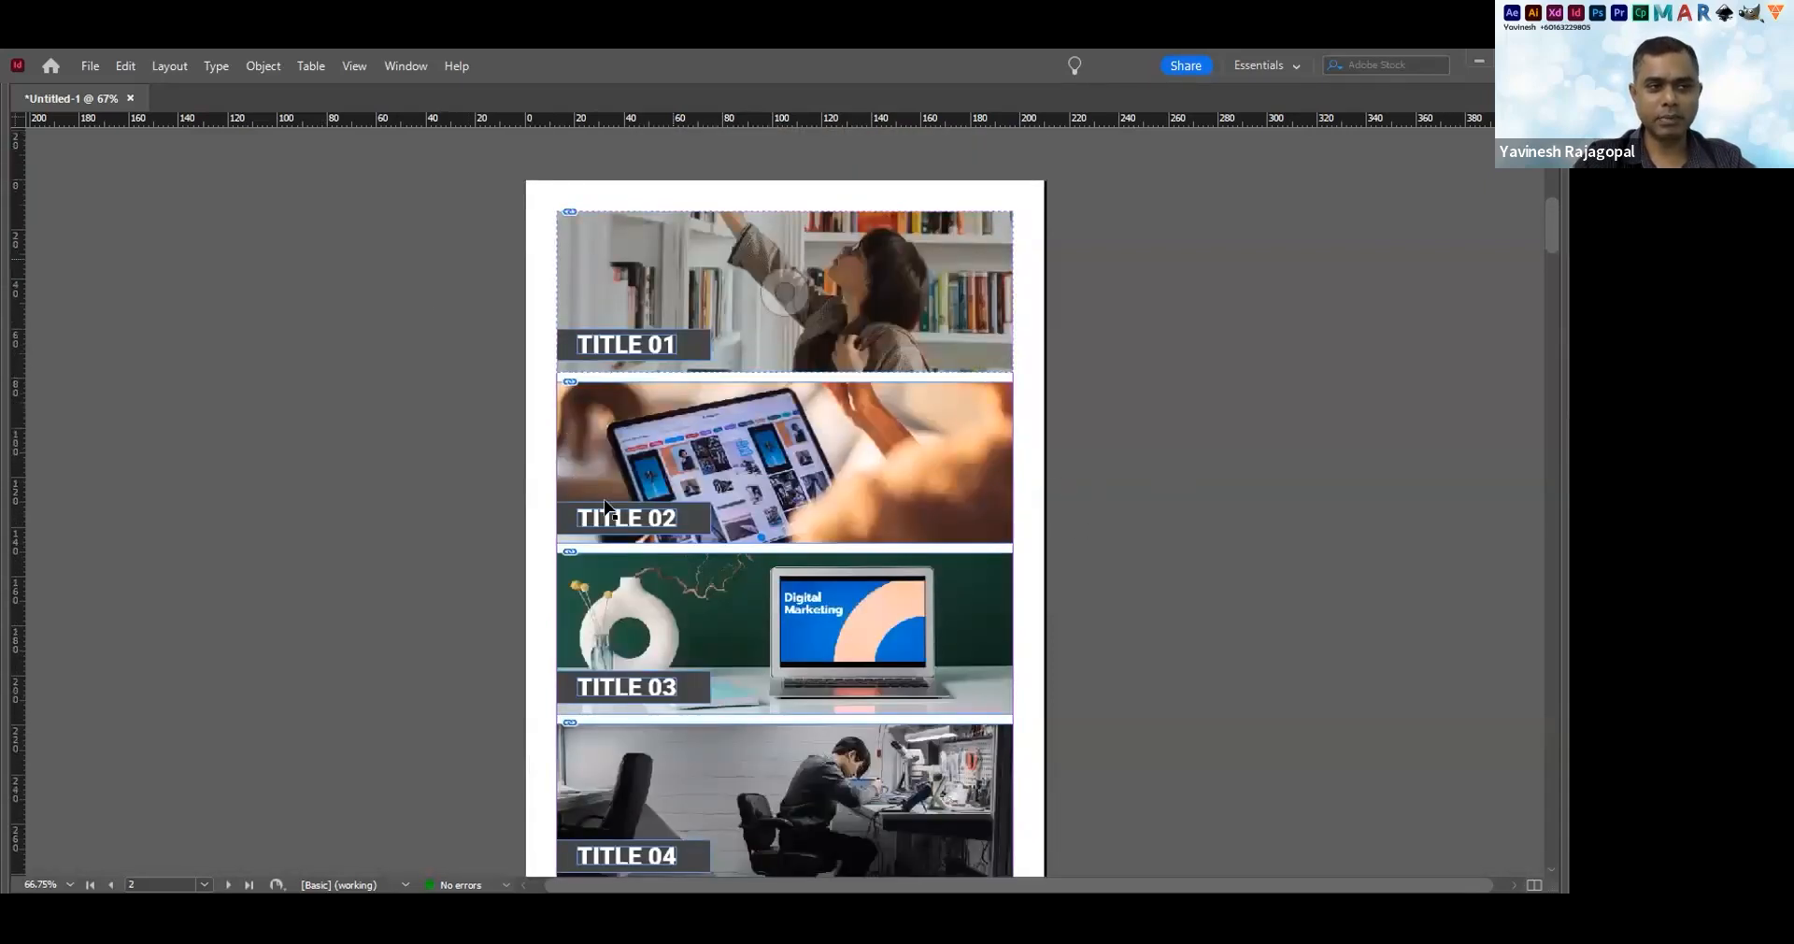
scroll(648, 496, "down", 8)
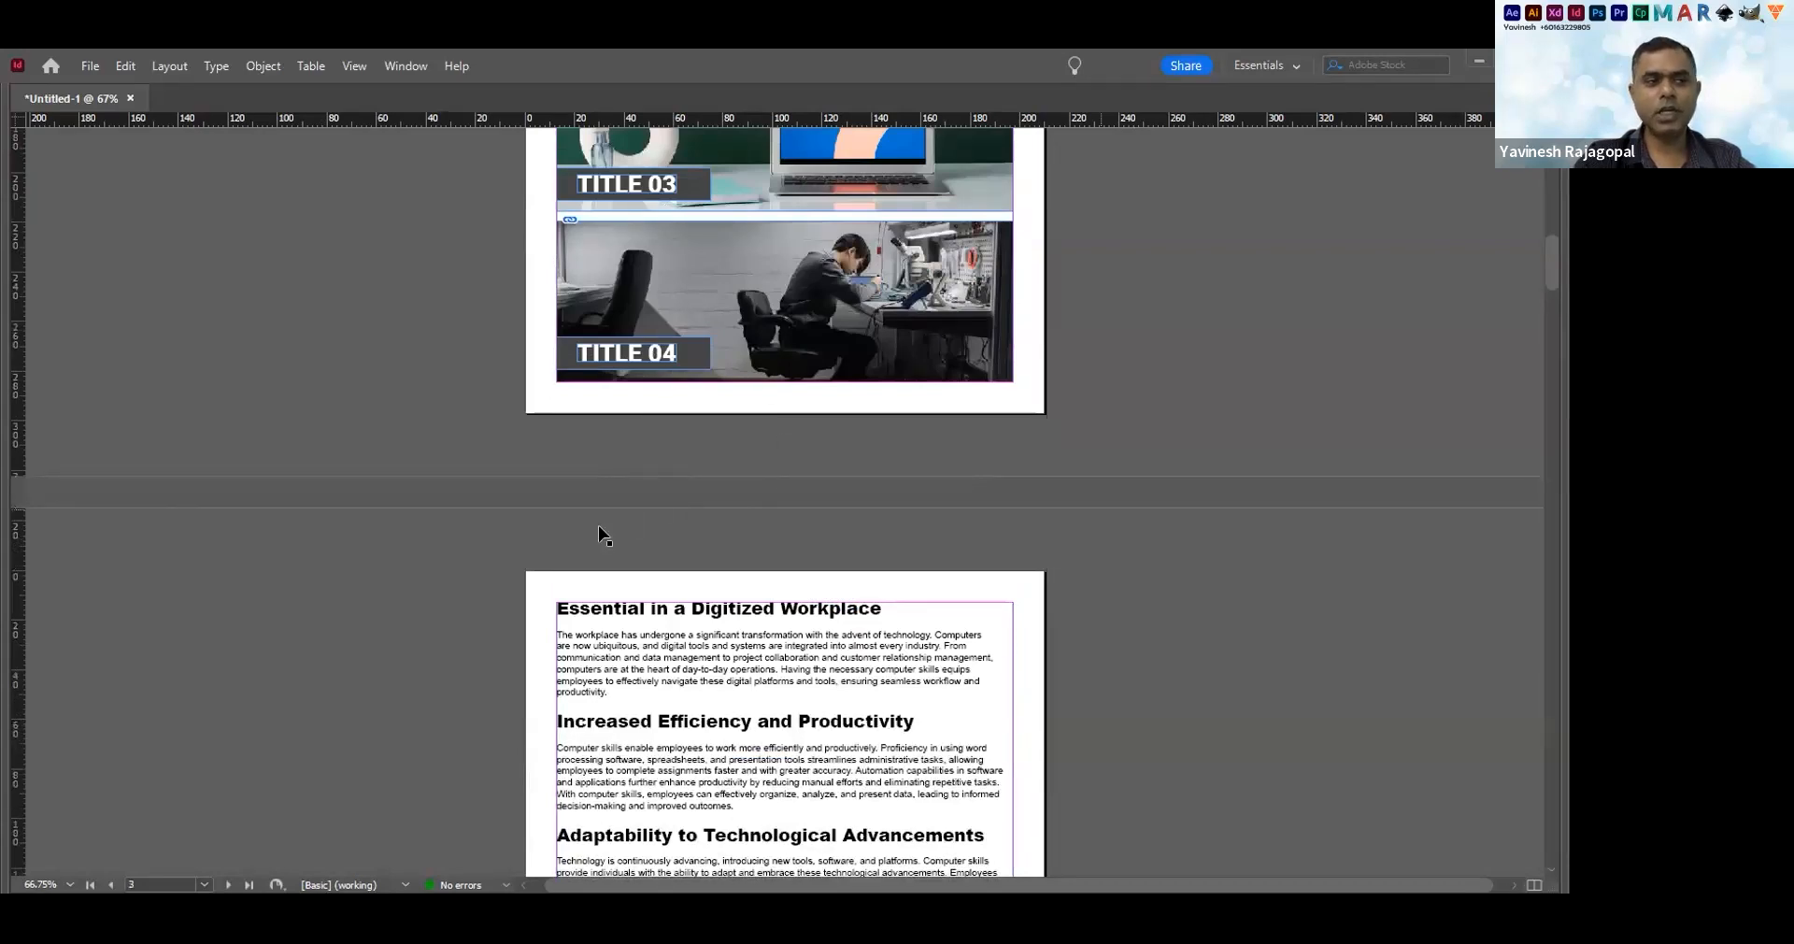
Review the title banners on page 2 and the pages where the four articles start, through to page 9
scroll(603, 535, "down", 5)
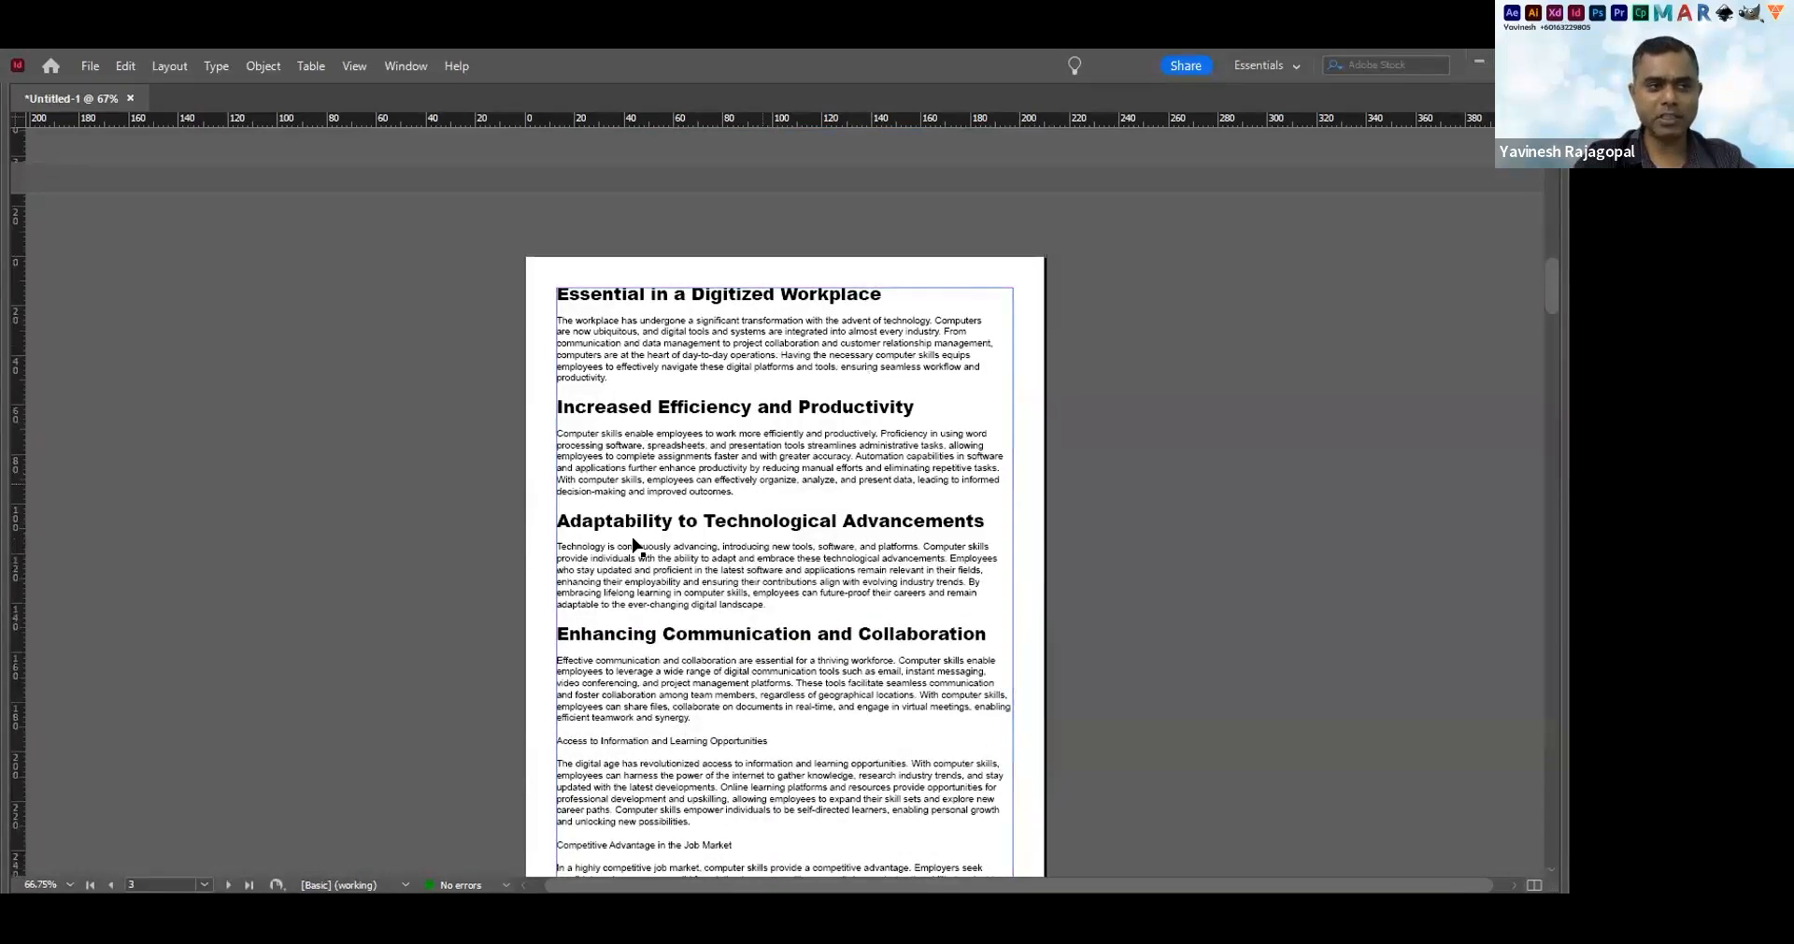
scroll(443, 456, "up", 7)
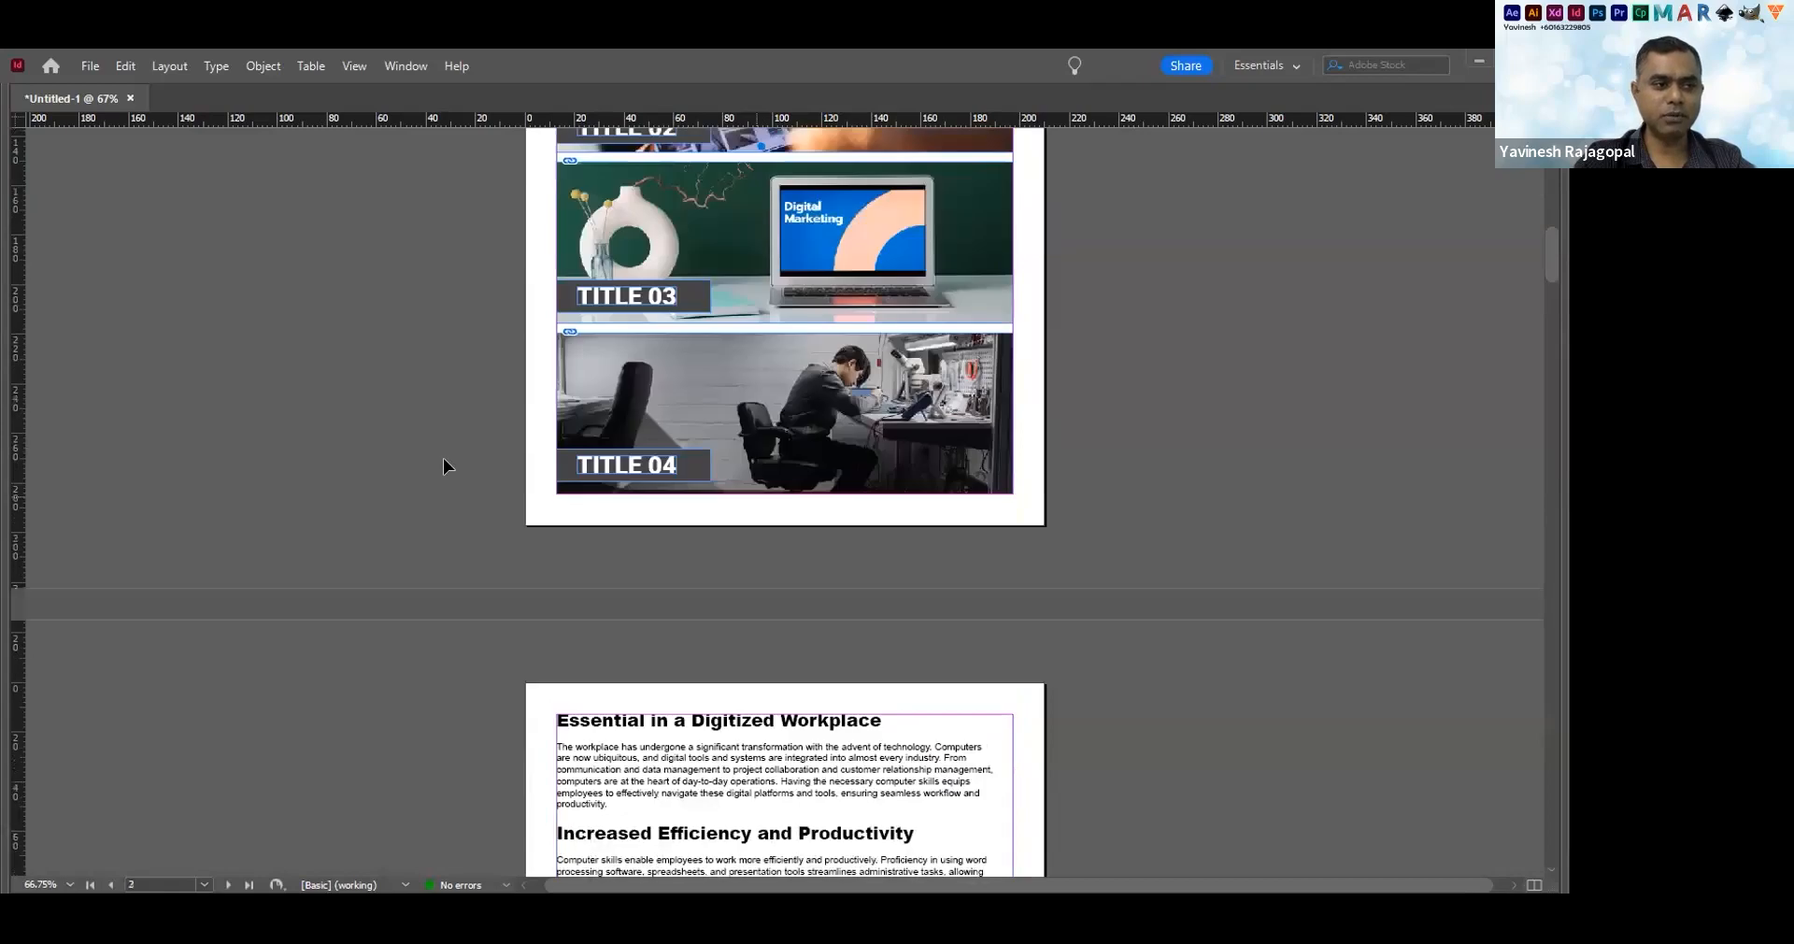
scroll(443, 458, "up", 4)
scroll(669, 574, "down", 4)
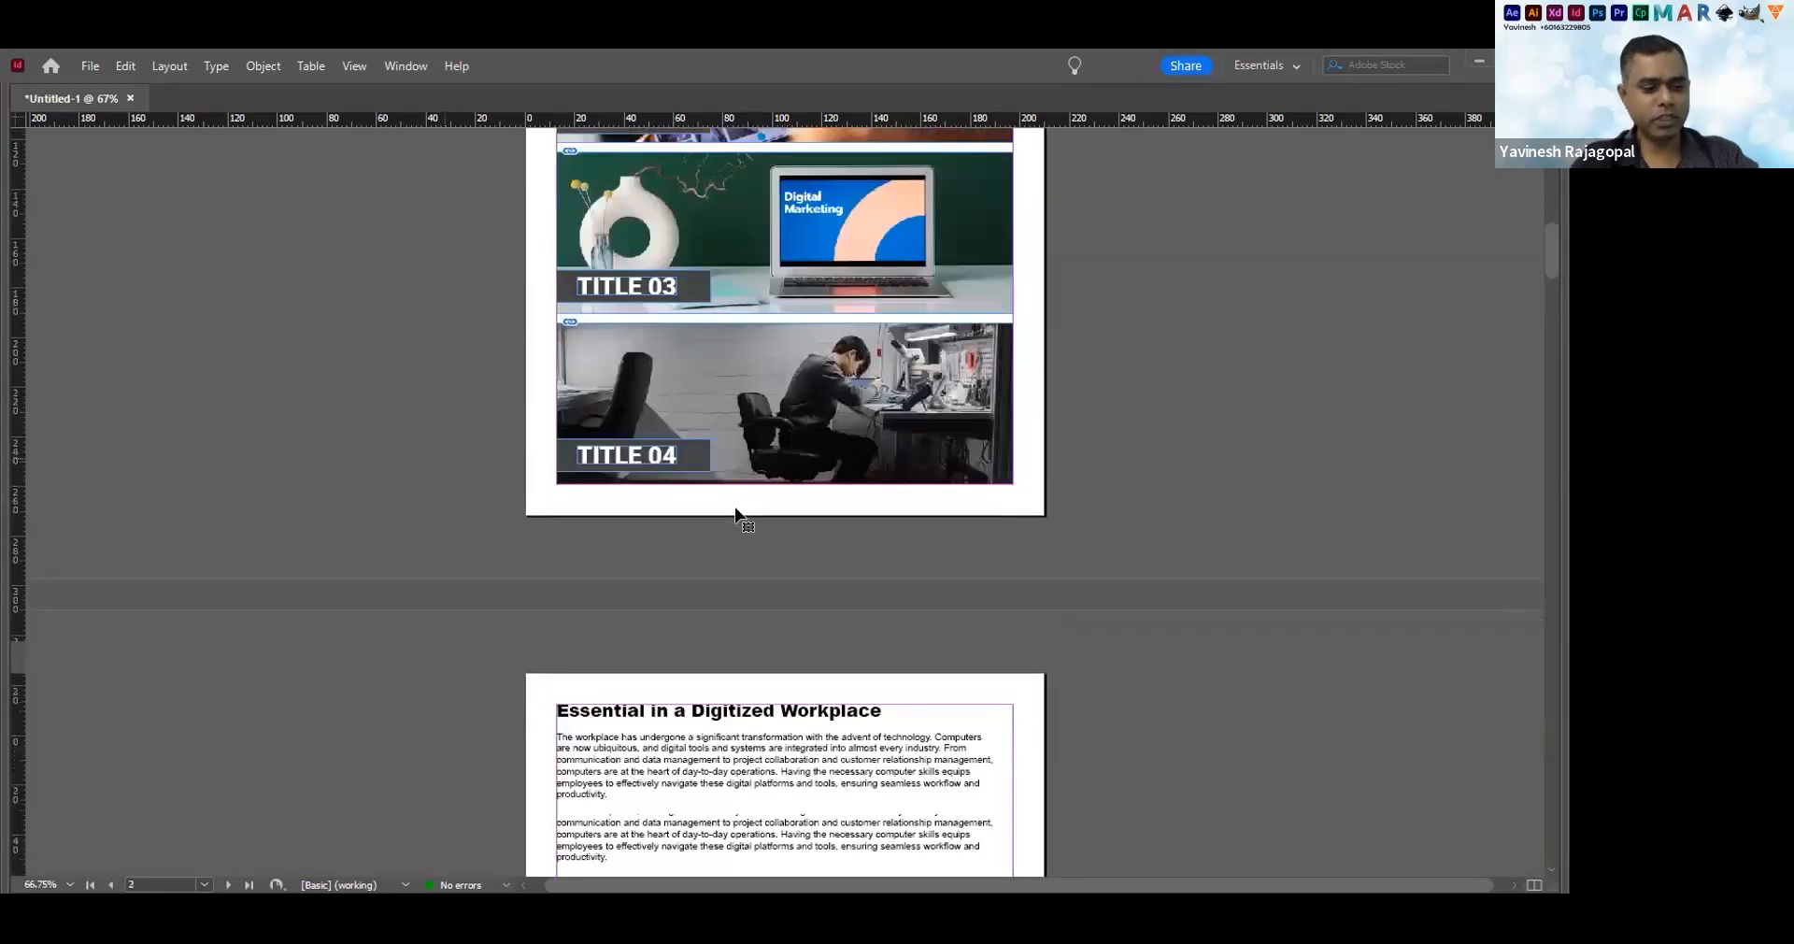
scroll(736, 510, "down", 5)
scroll(1360, 475, "down", 11)
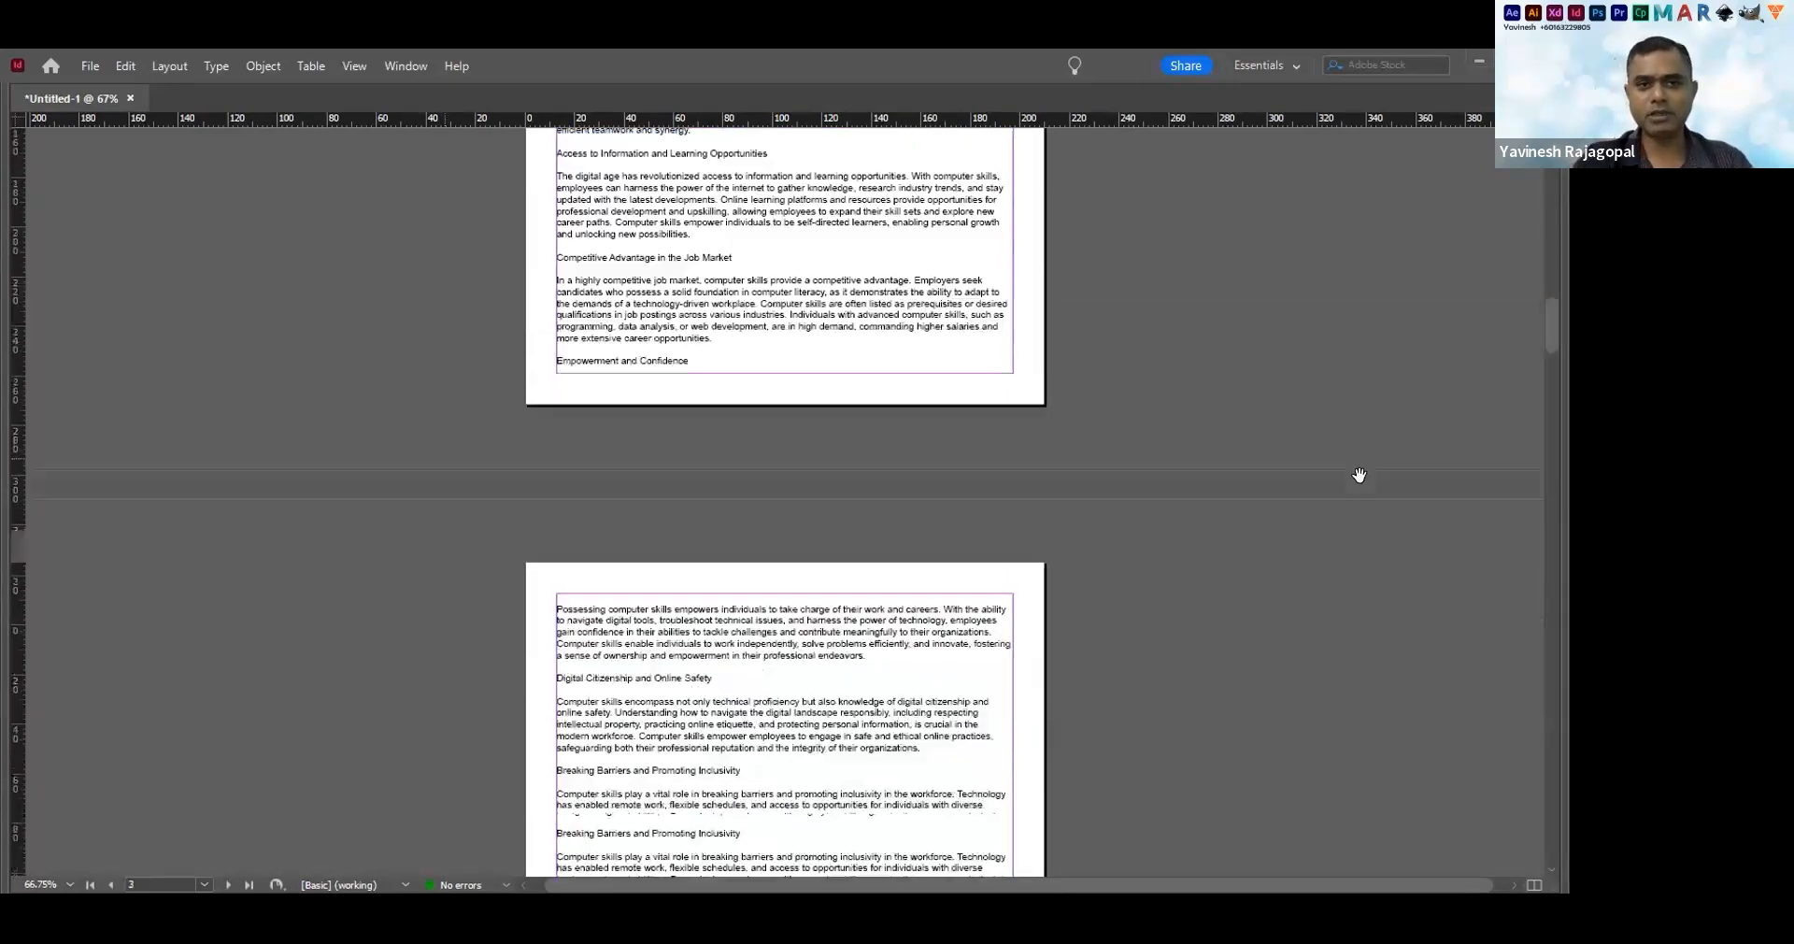
scroll(1351, 473, "down", 6)
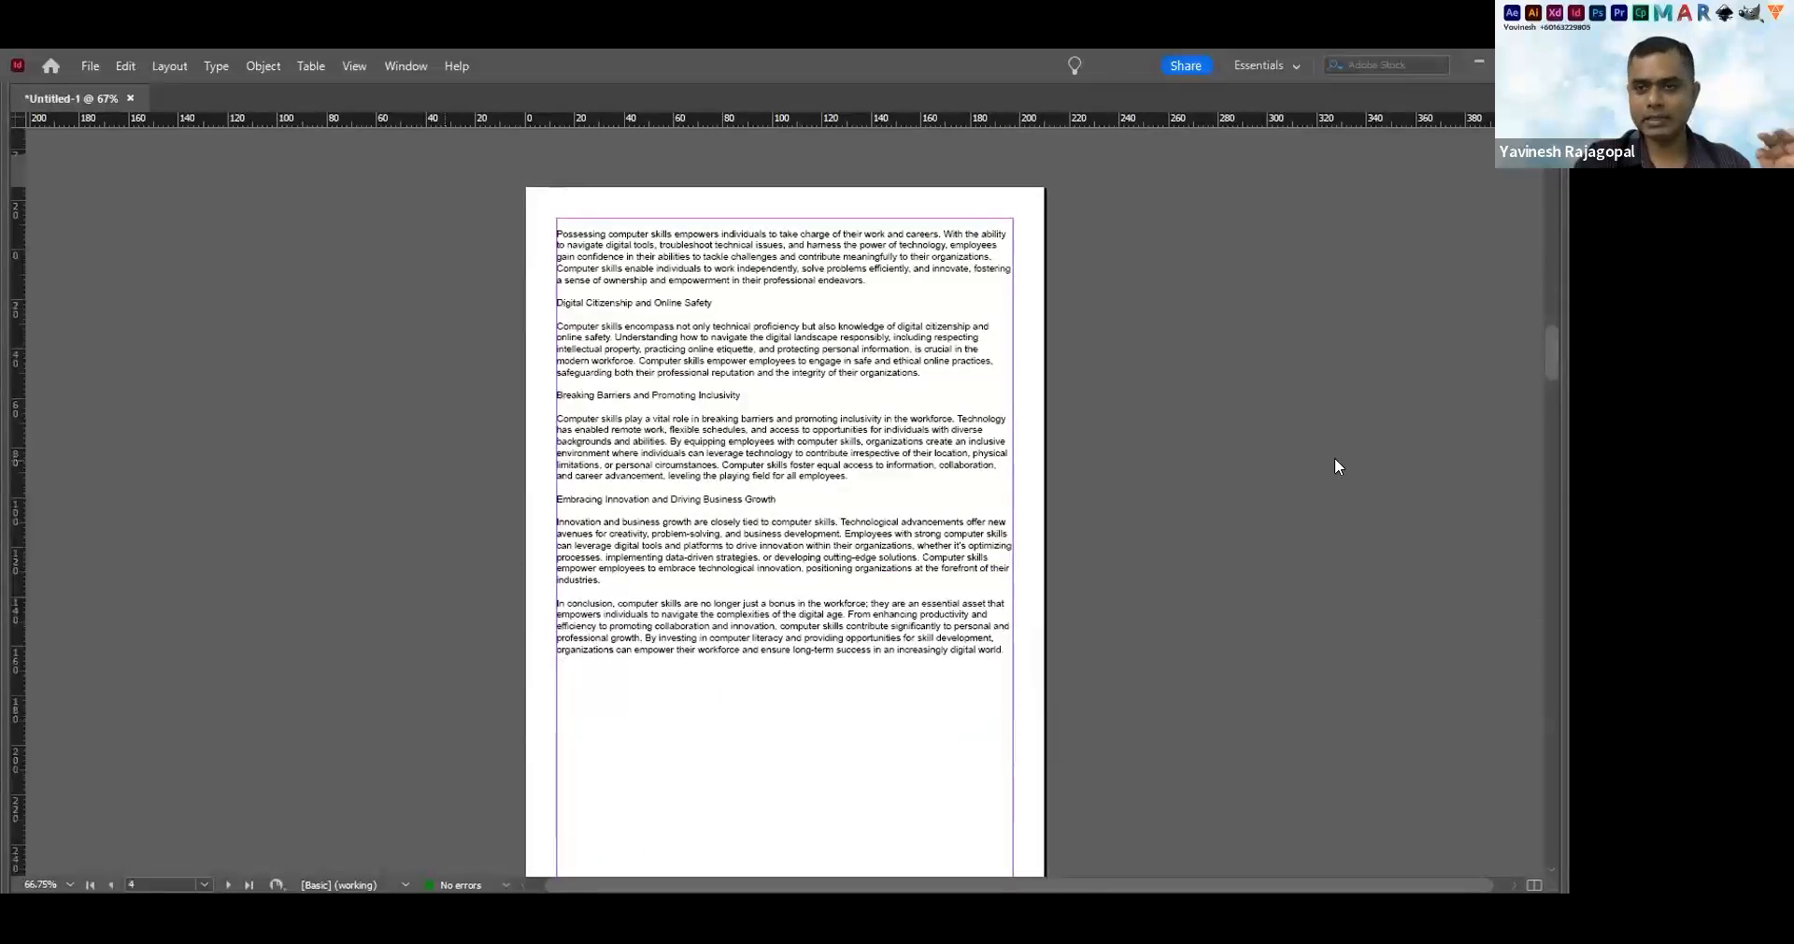
scroll(1335, 457, "down", 10)
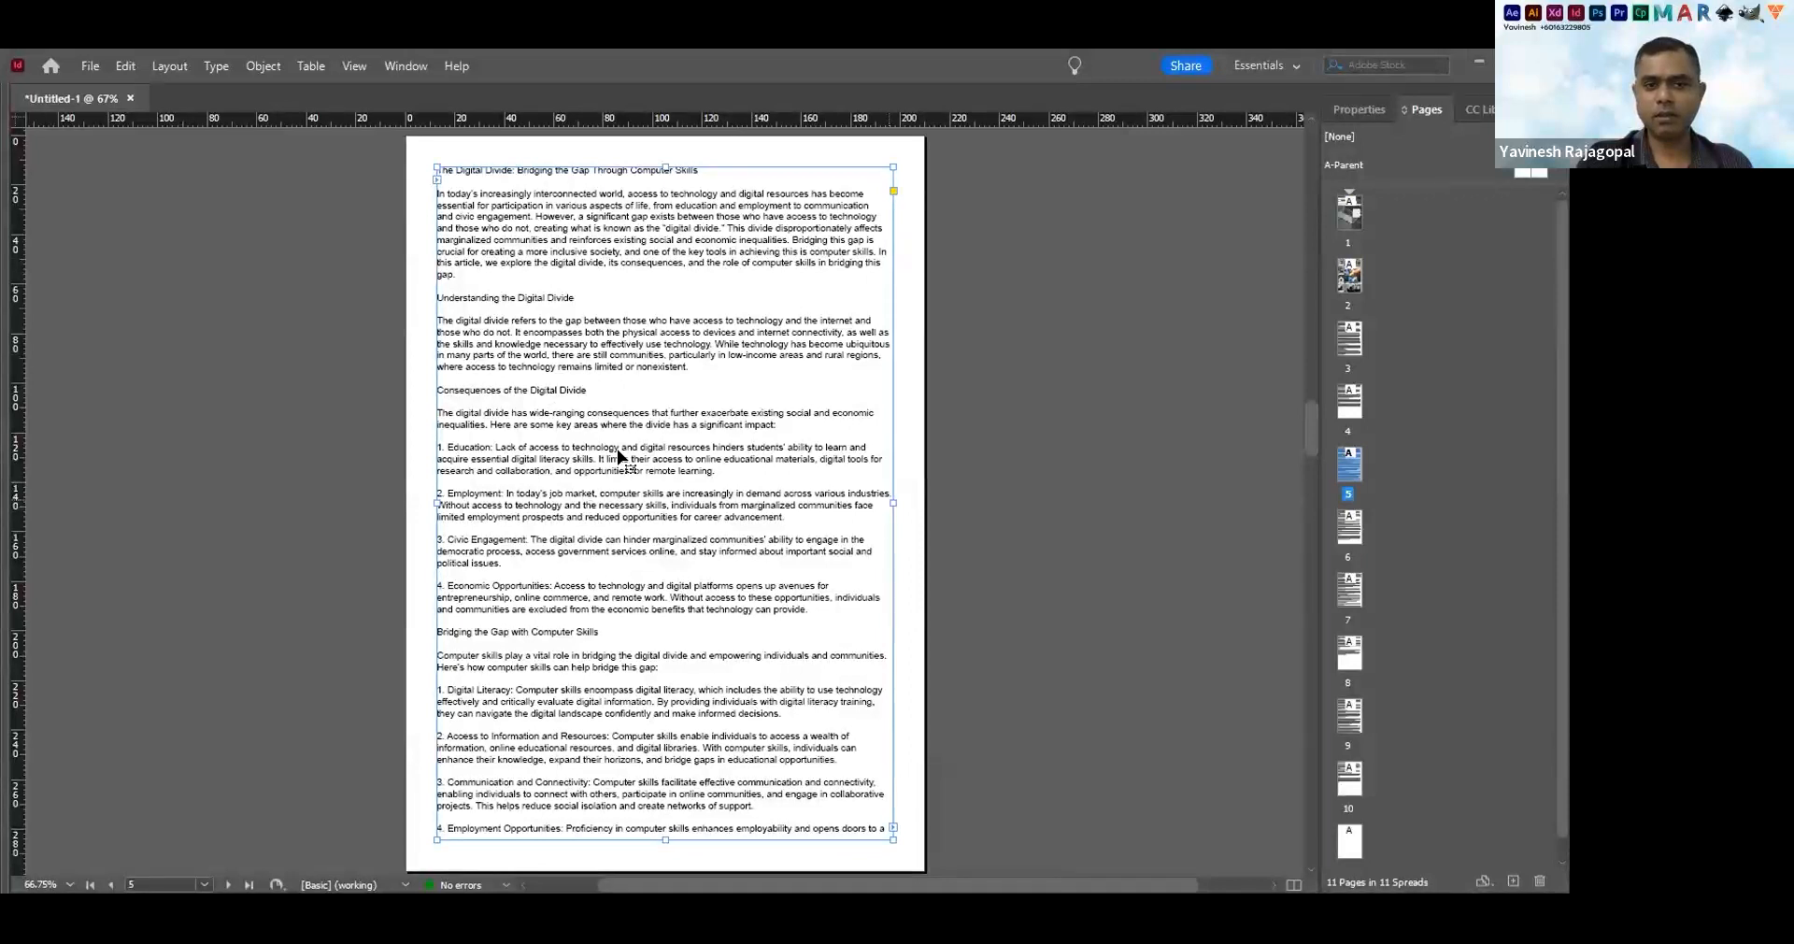
scroll(618, 456, "down", 20)
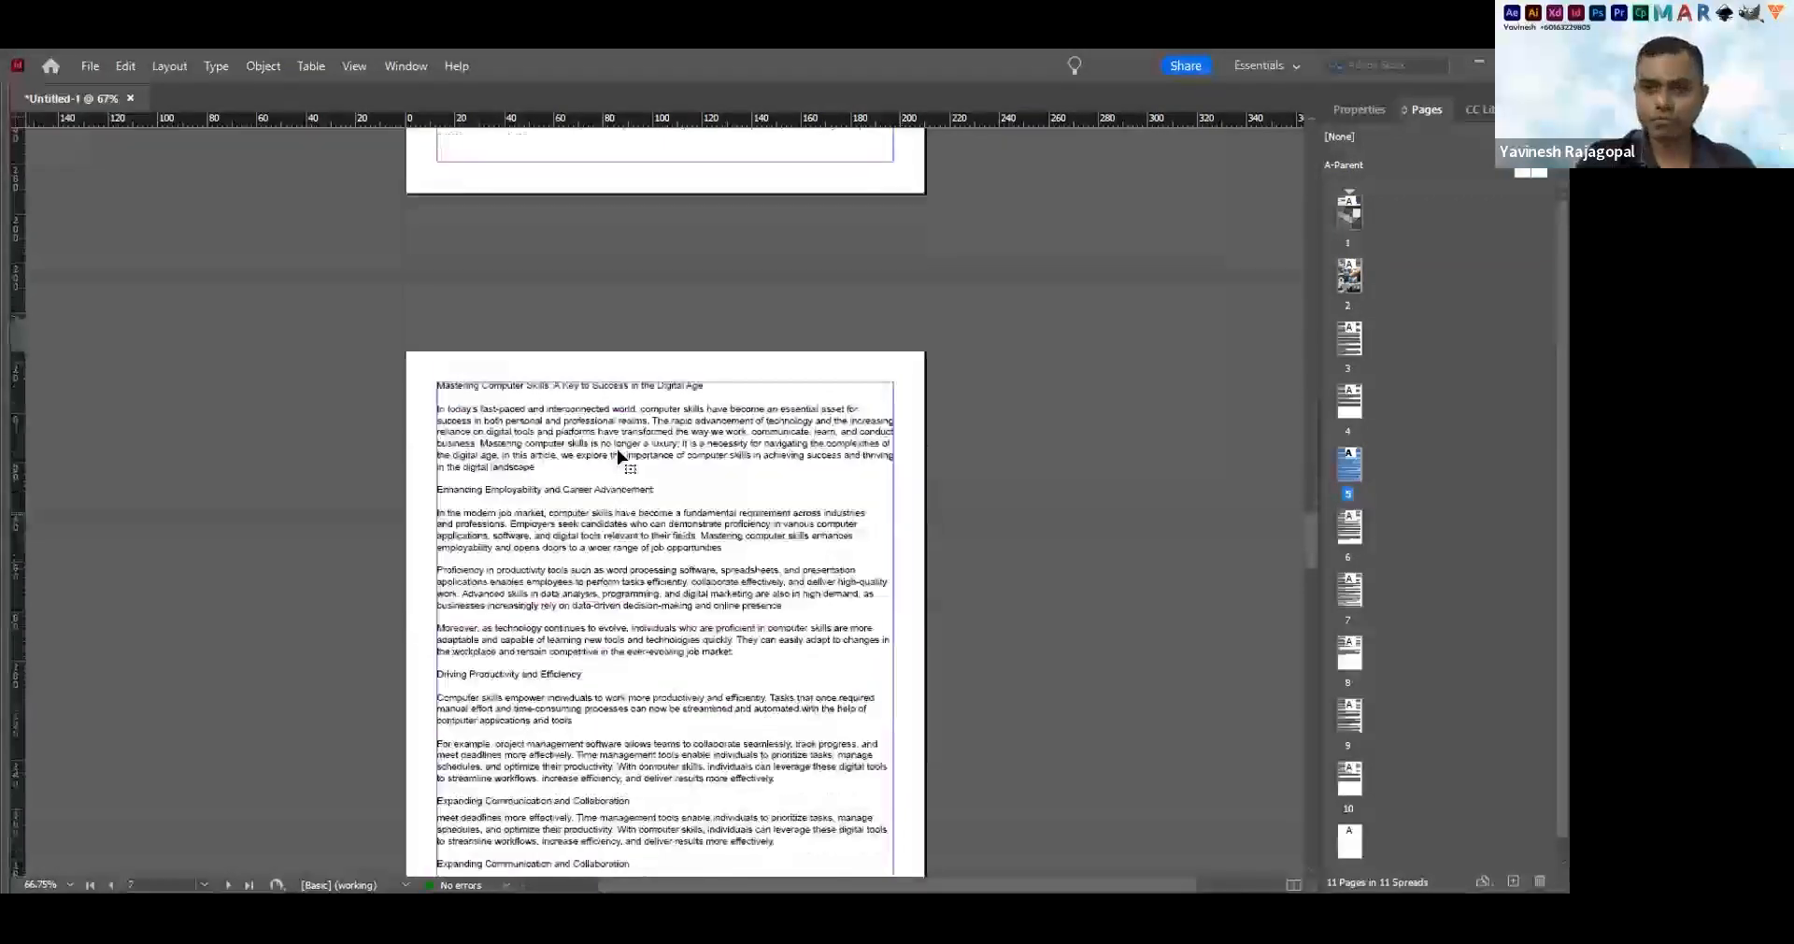
scroll(618, 456, "down", 1)
left_click(617, 456)
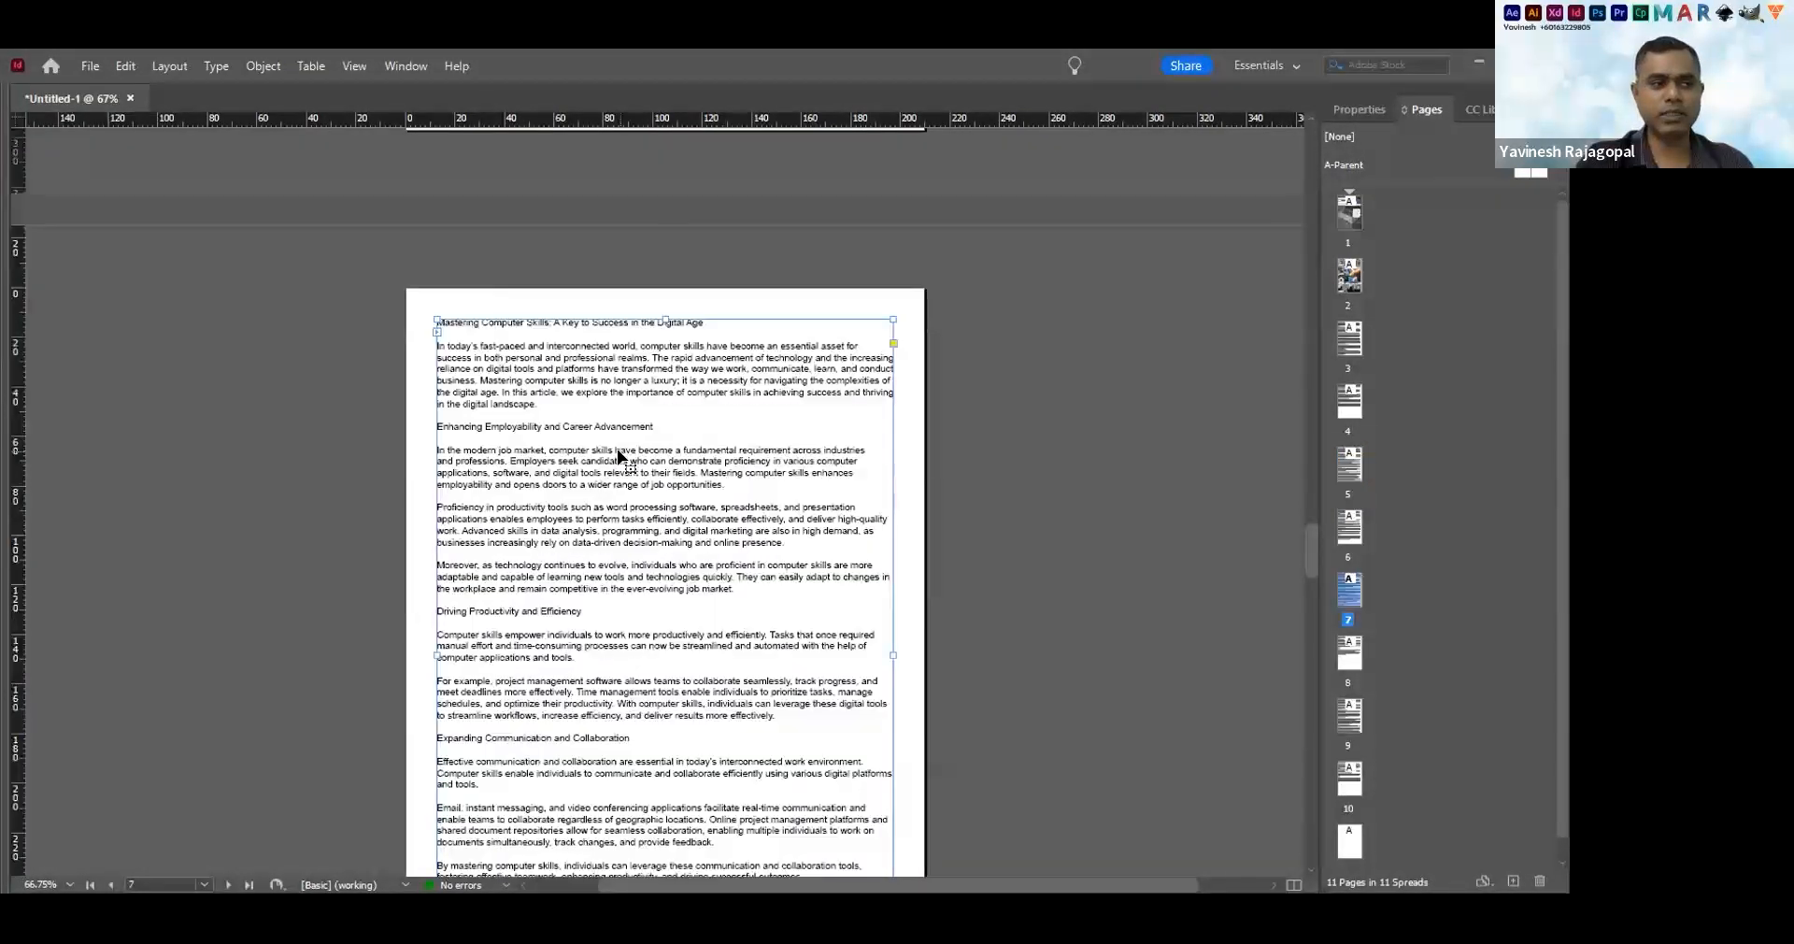
scroll(618, 456, "down", 9)
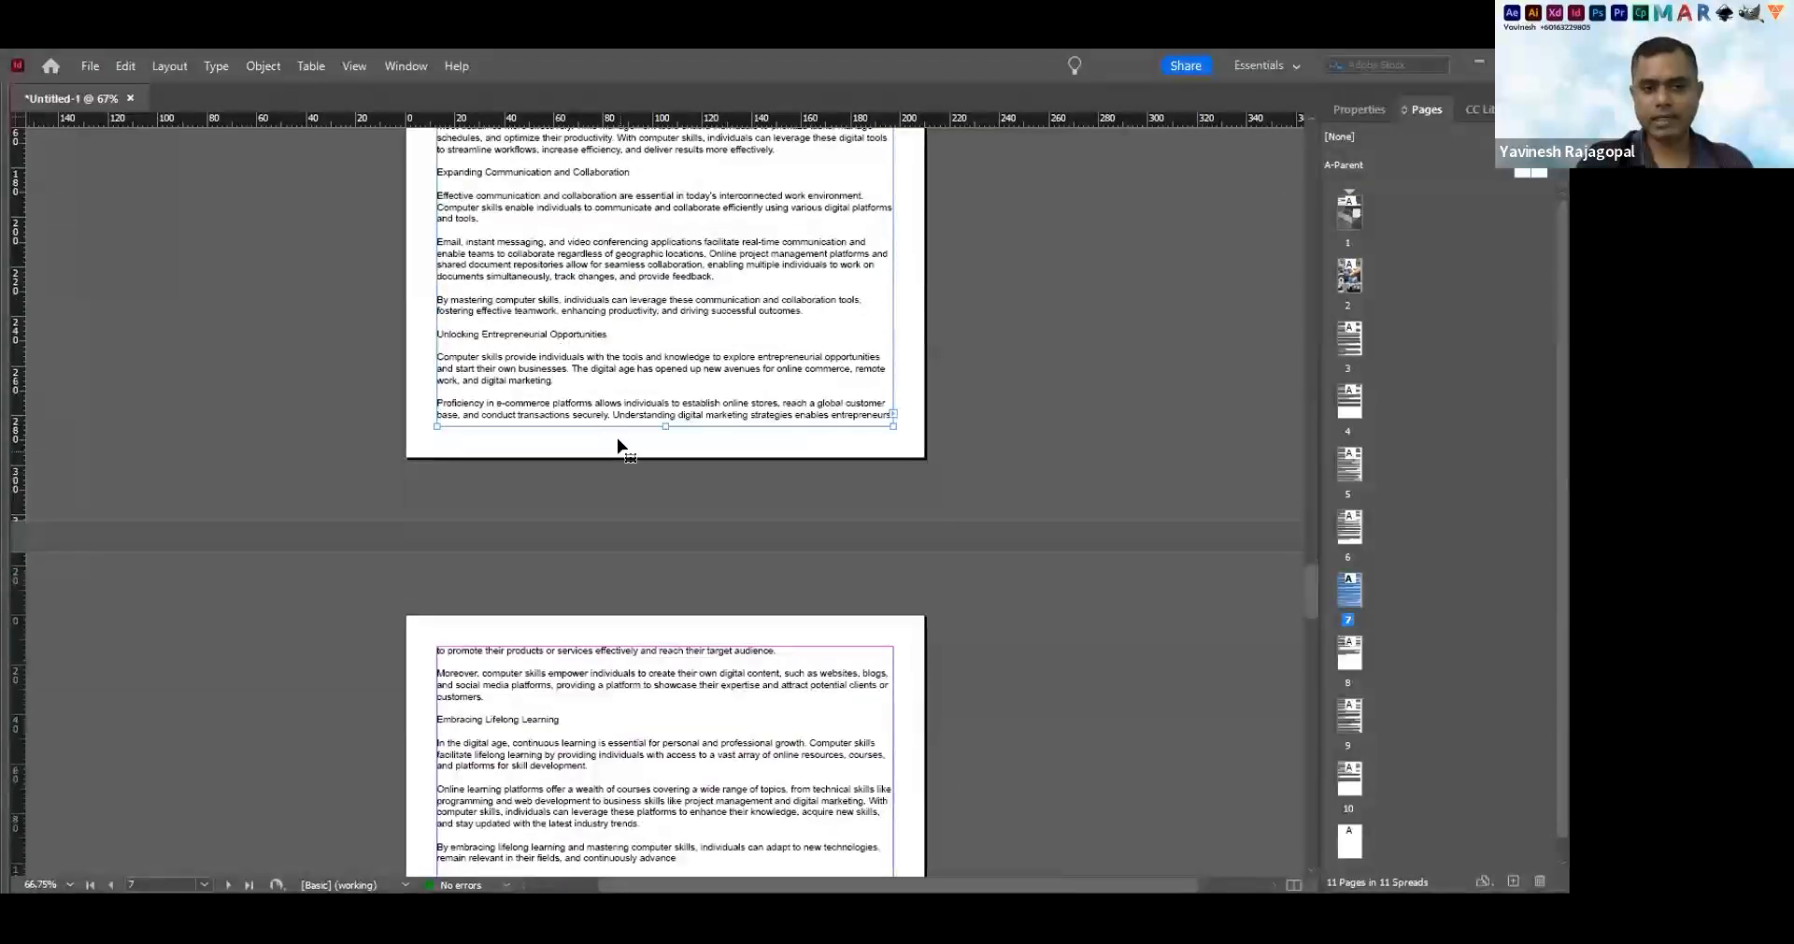
scroll(617, 446, "down", 20)
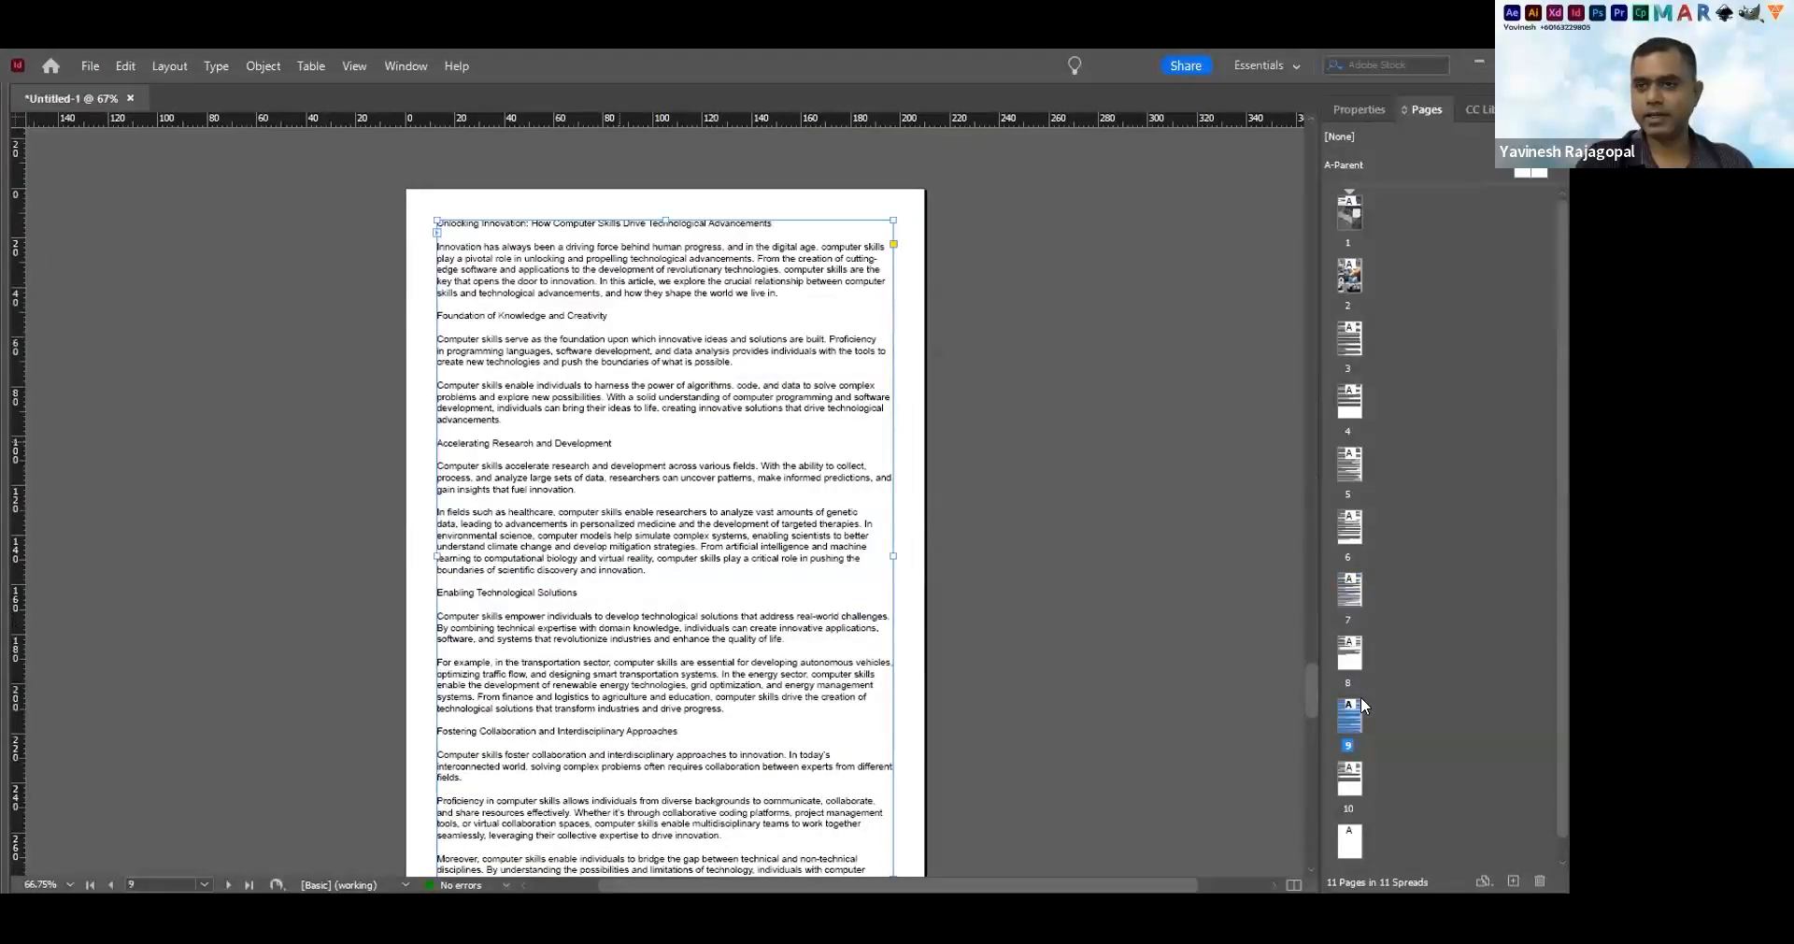
left_click(988, 557)
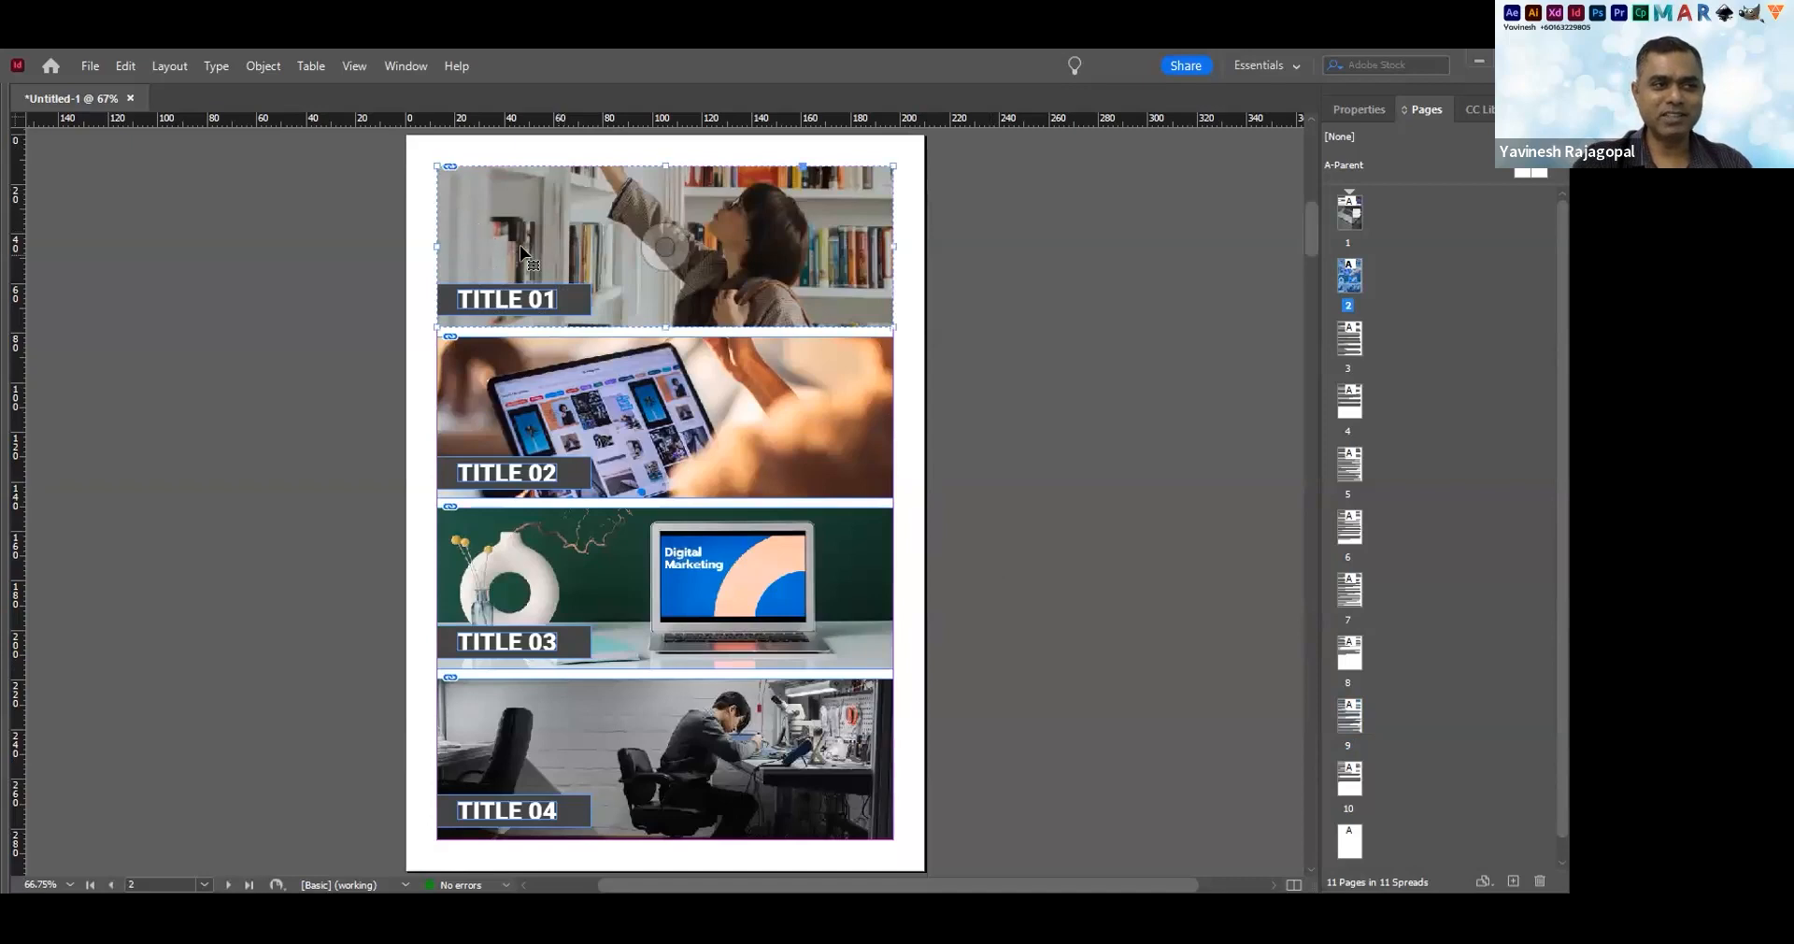
Select the TITLE 01 image on page 2 and show the Buttons and Forms settings beside the page
left_click(480, 309)
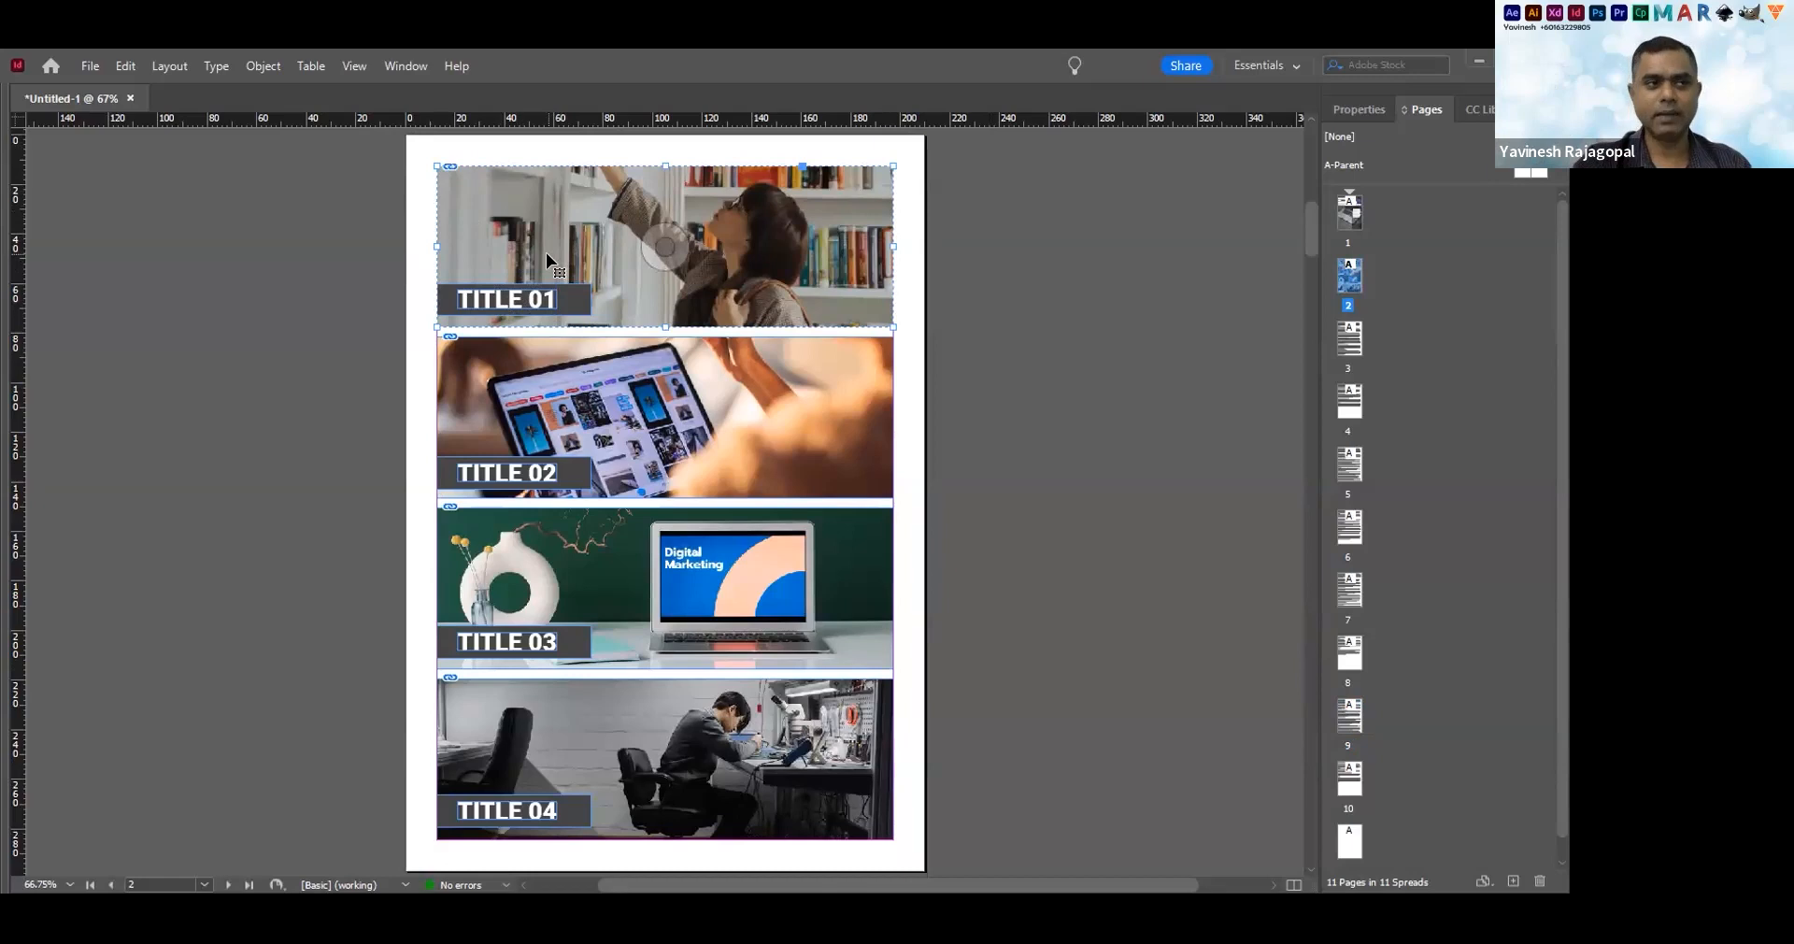
left_click(400, 64)
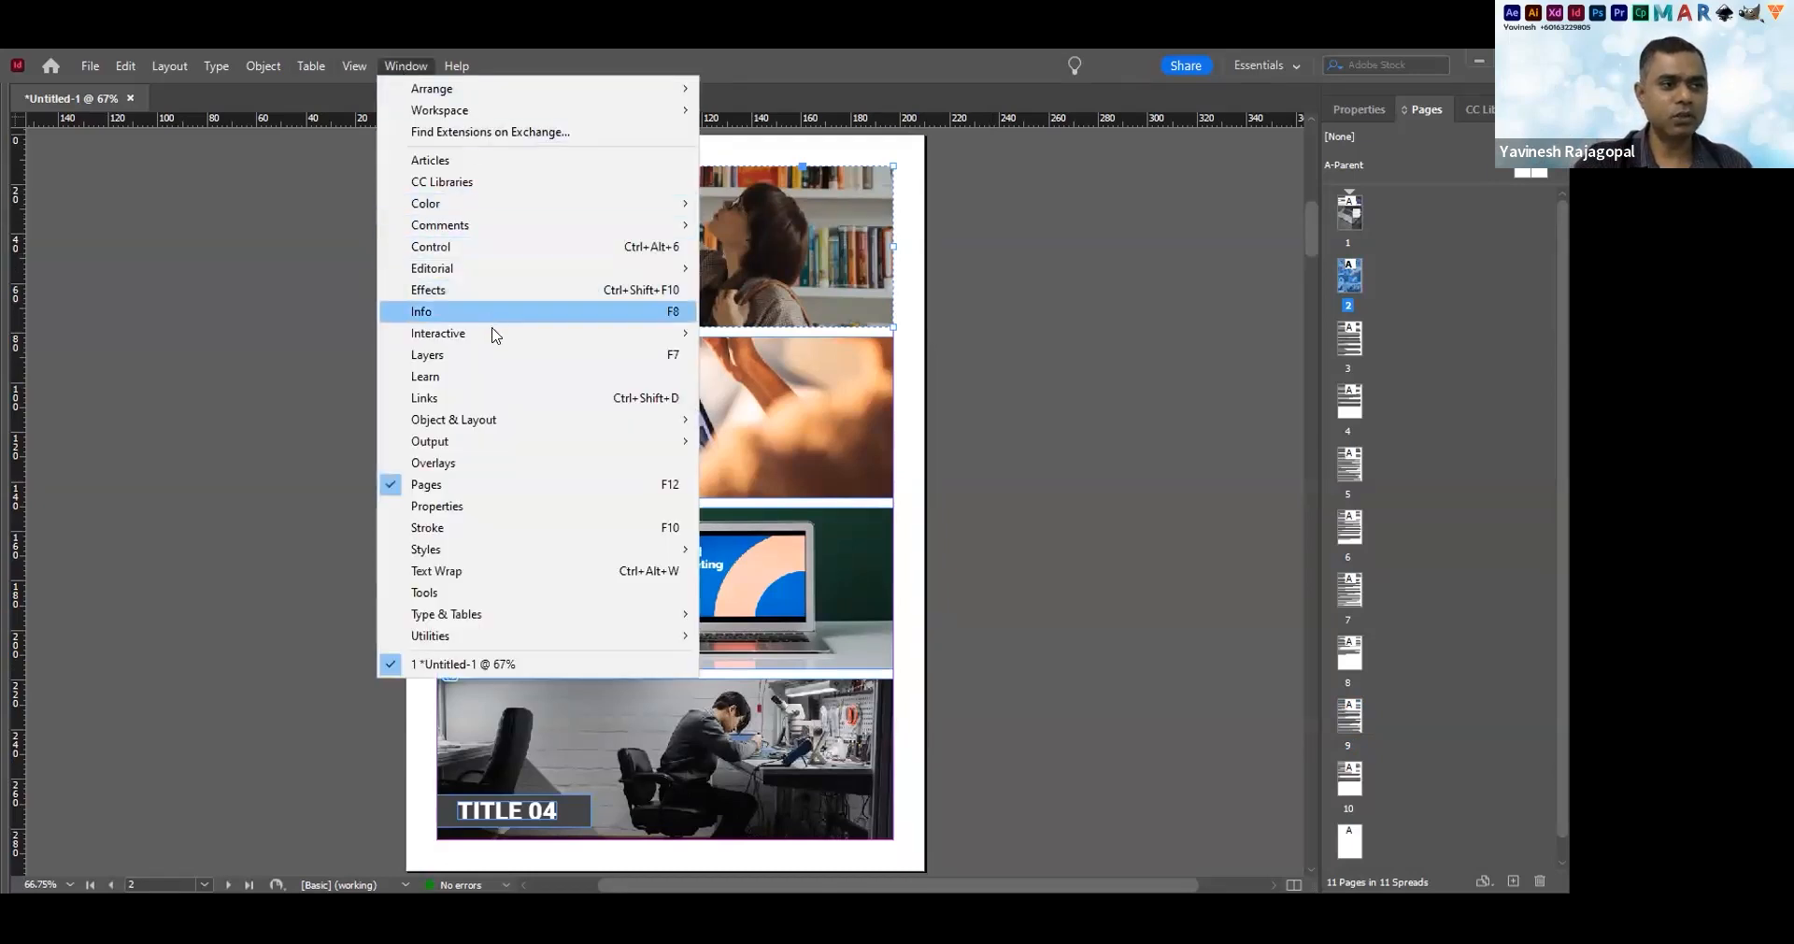
mouse_move(493, 342)
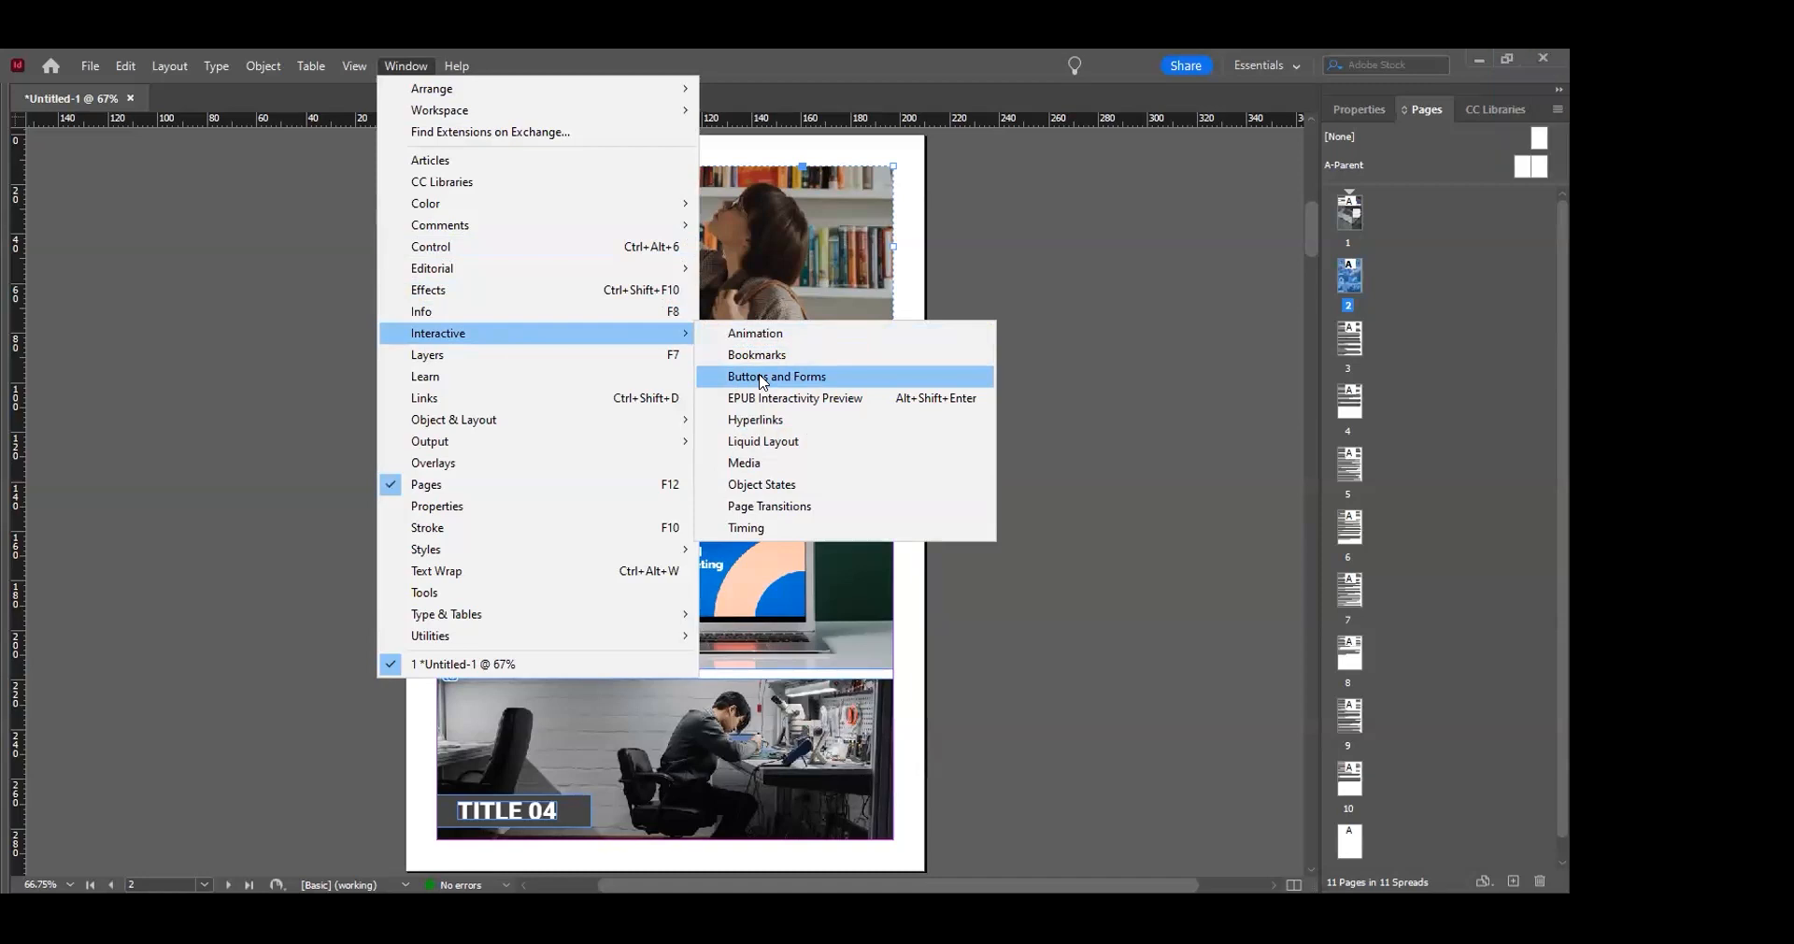
left_click(763, 378)
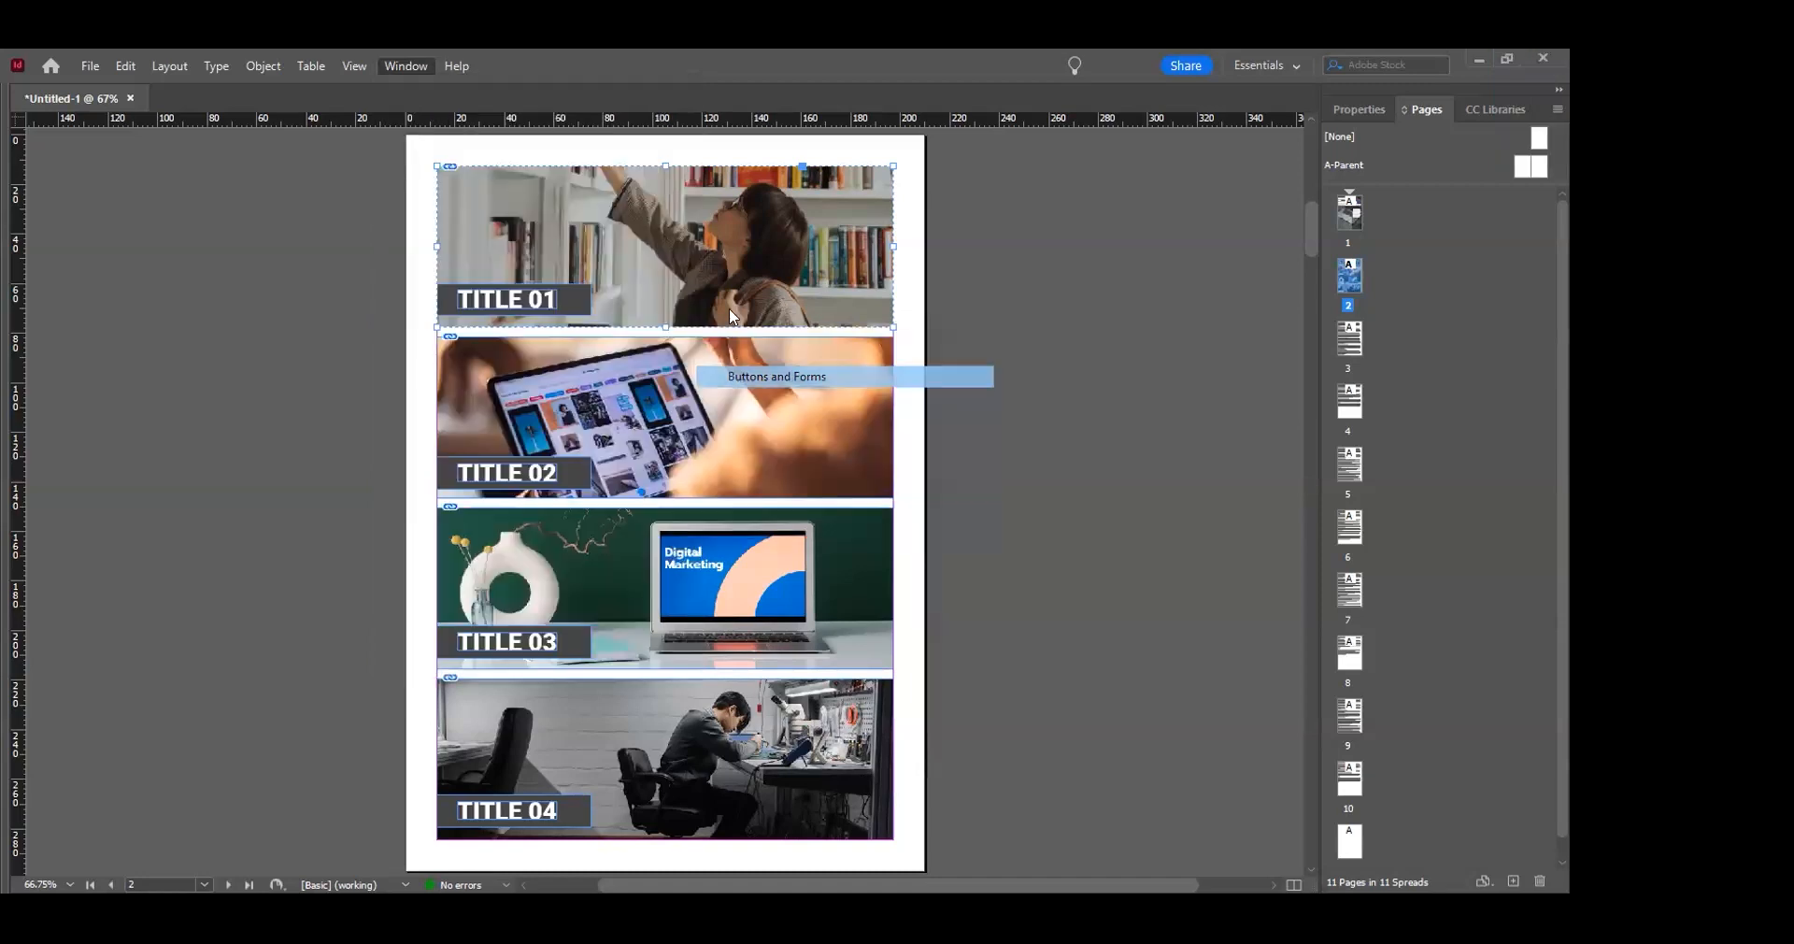
left_click_drag(729, 310, 1090, 241)
left_click_drag(375, 233, 575, 208)
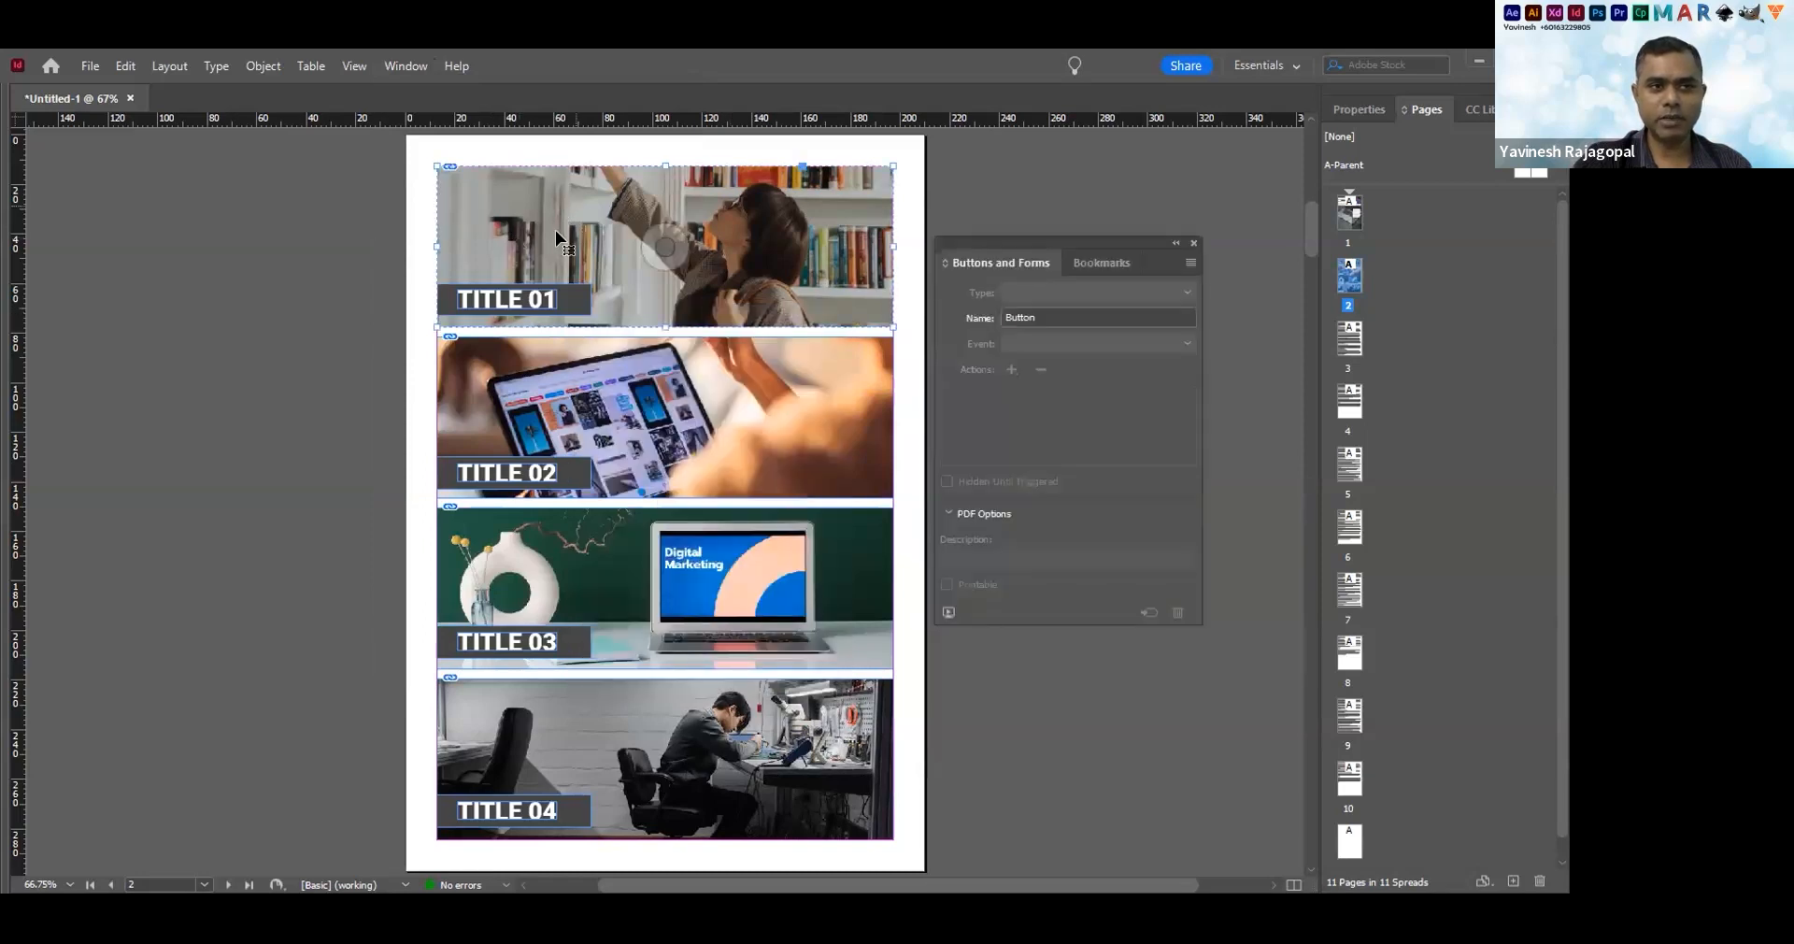
Try turning the TITLE 01 image into a button with a Go To Destination action on release or tap
left_click(1187, 291)
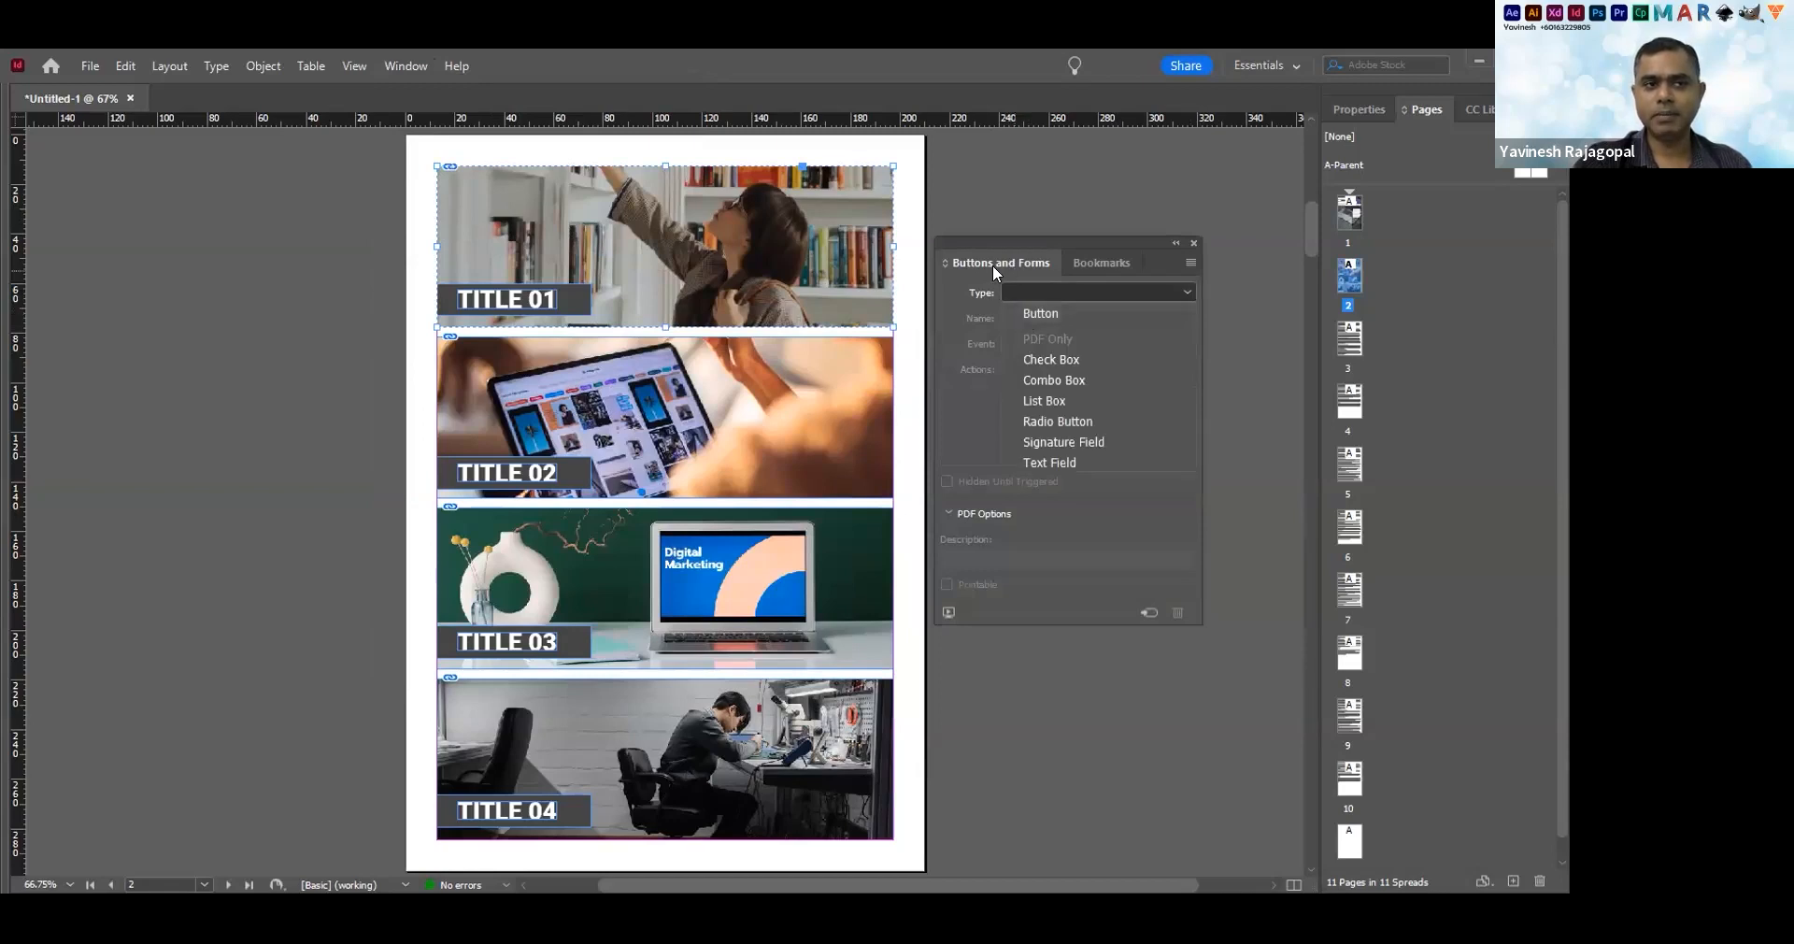
left_click(626, 234)
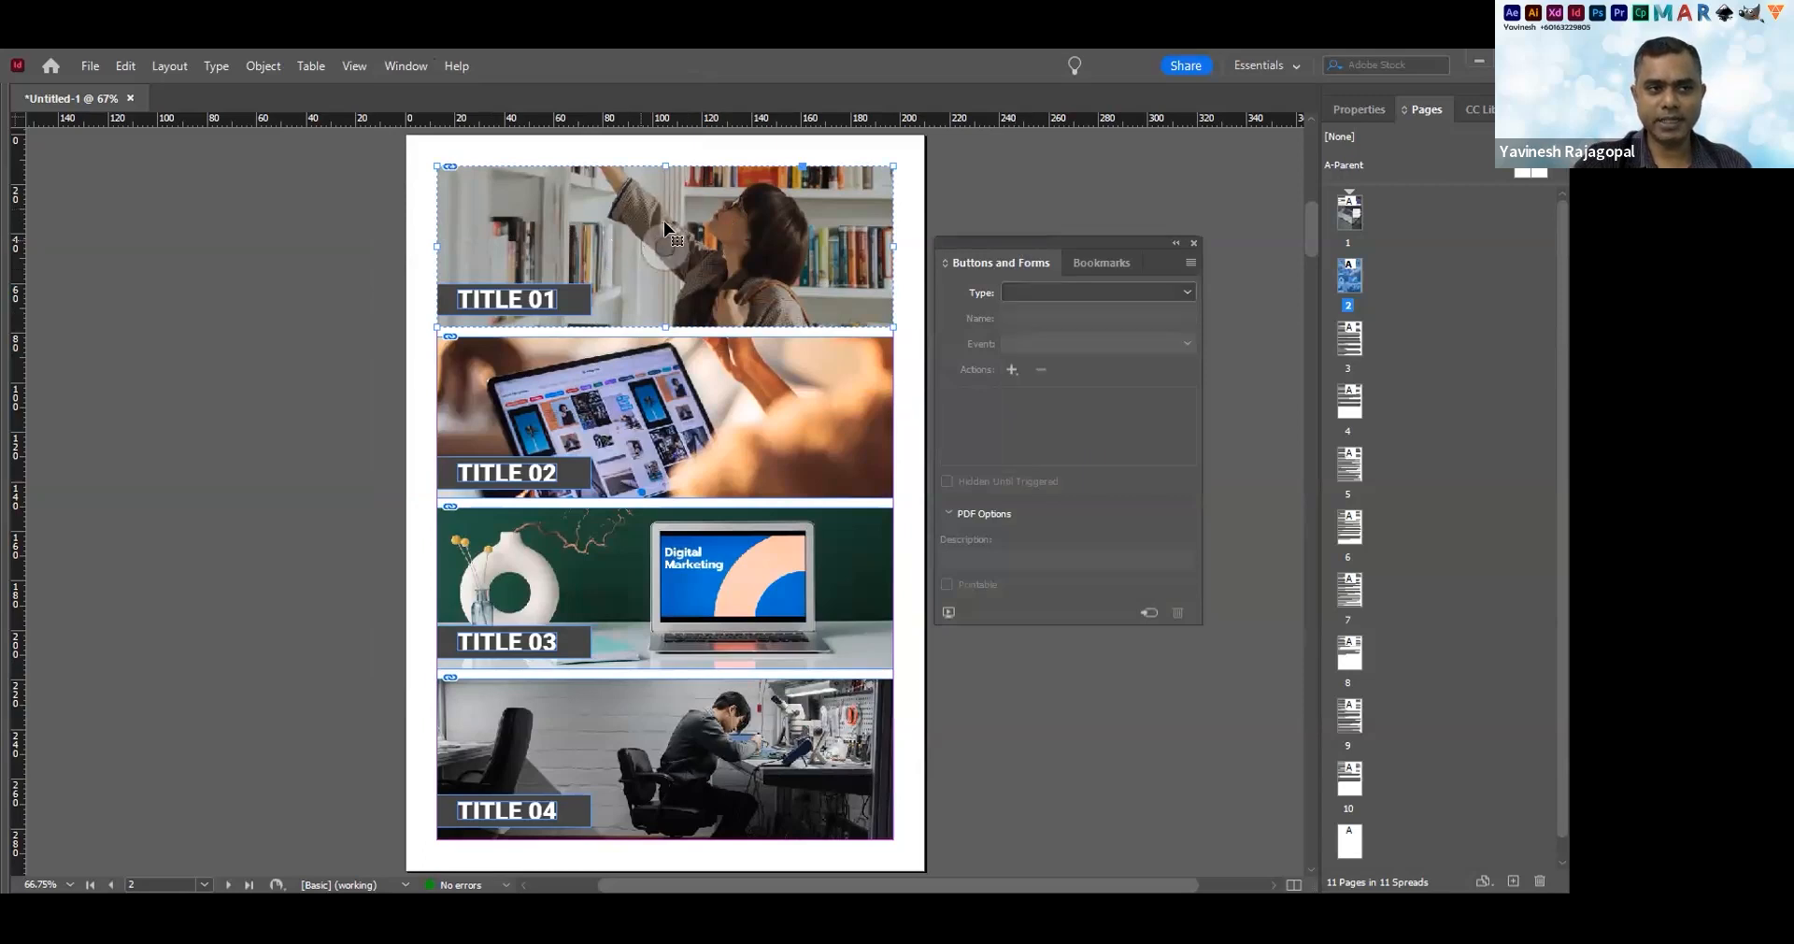
left_click(1021, 292)
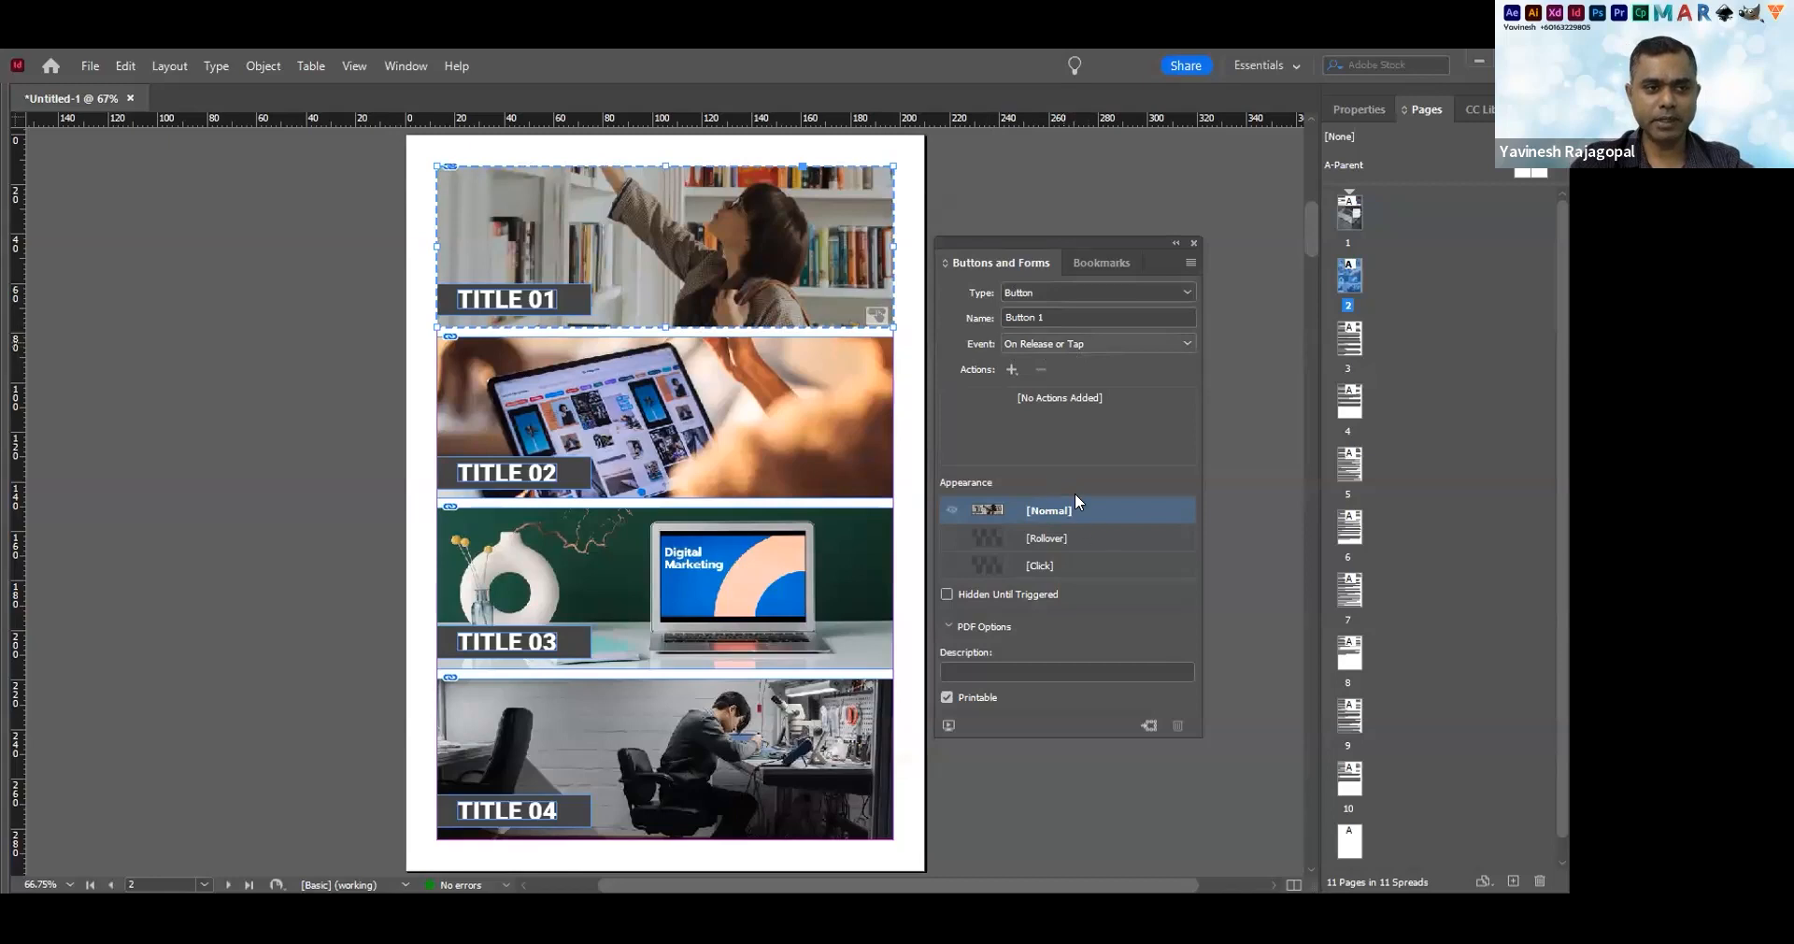
left_click(1012, 371)
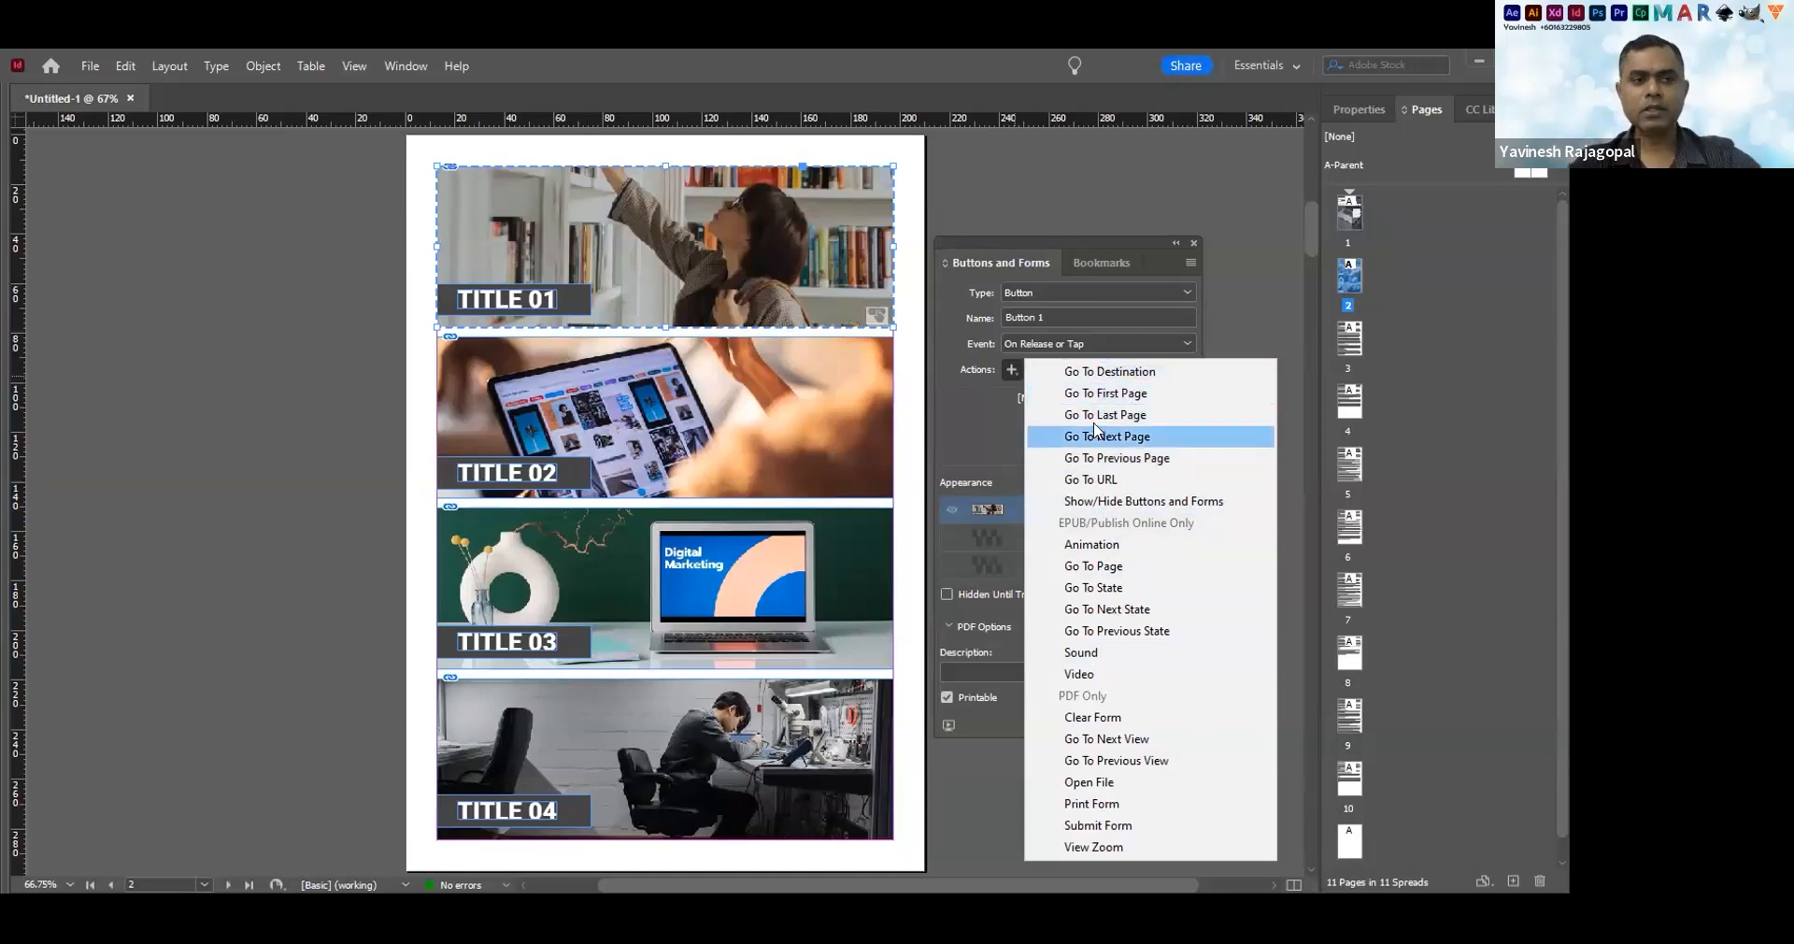
left_click(1103, 372)
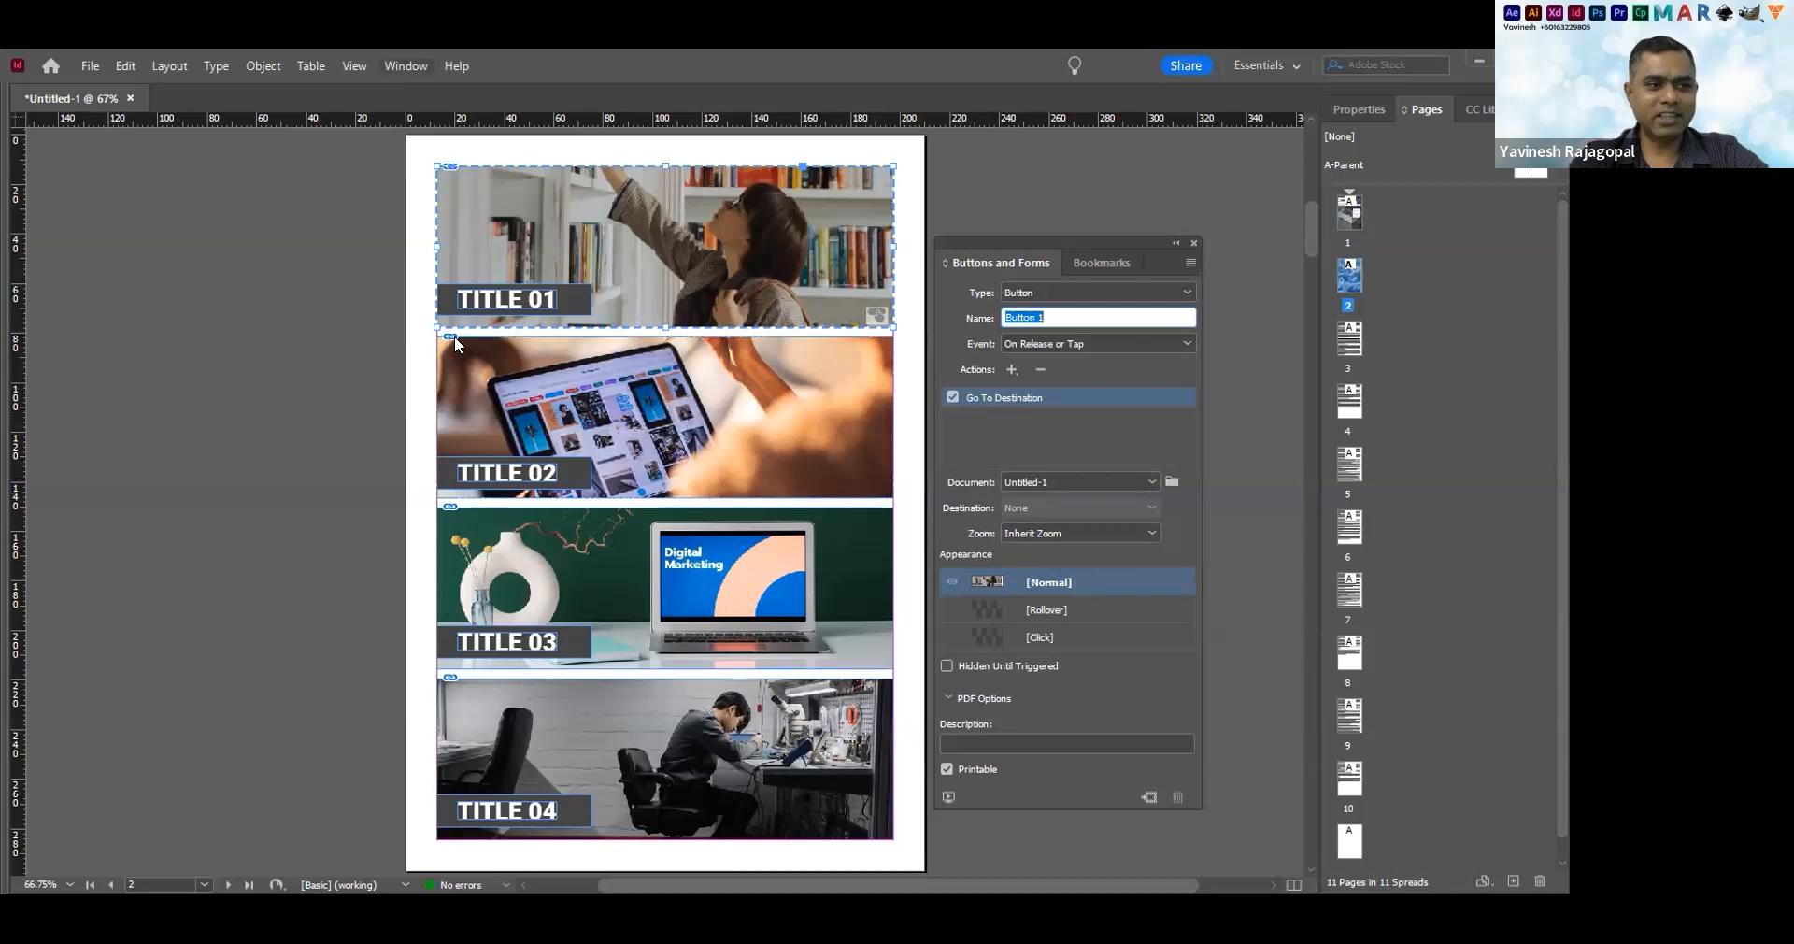
Undo the Go To Destination action and the button conversion of the TITLE 01 image
left_click(405, 66)
mouse_move(454, 334)
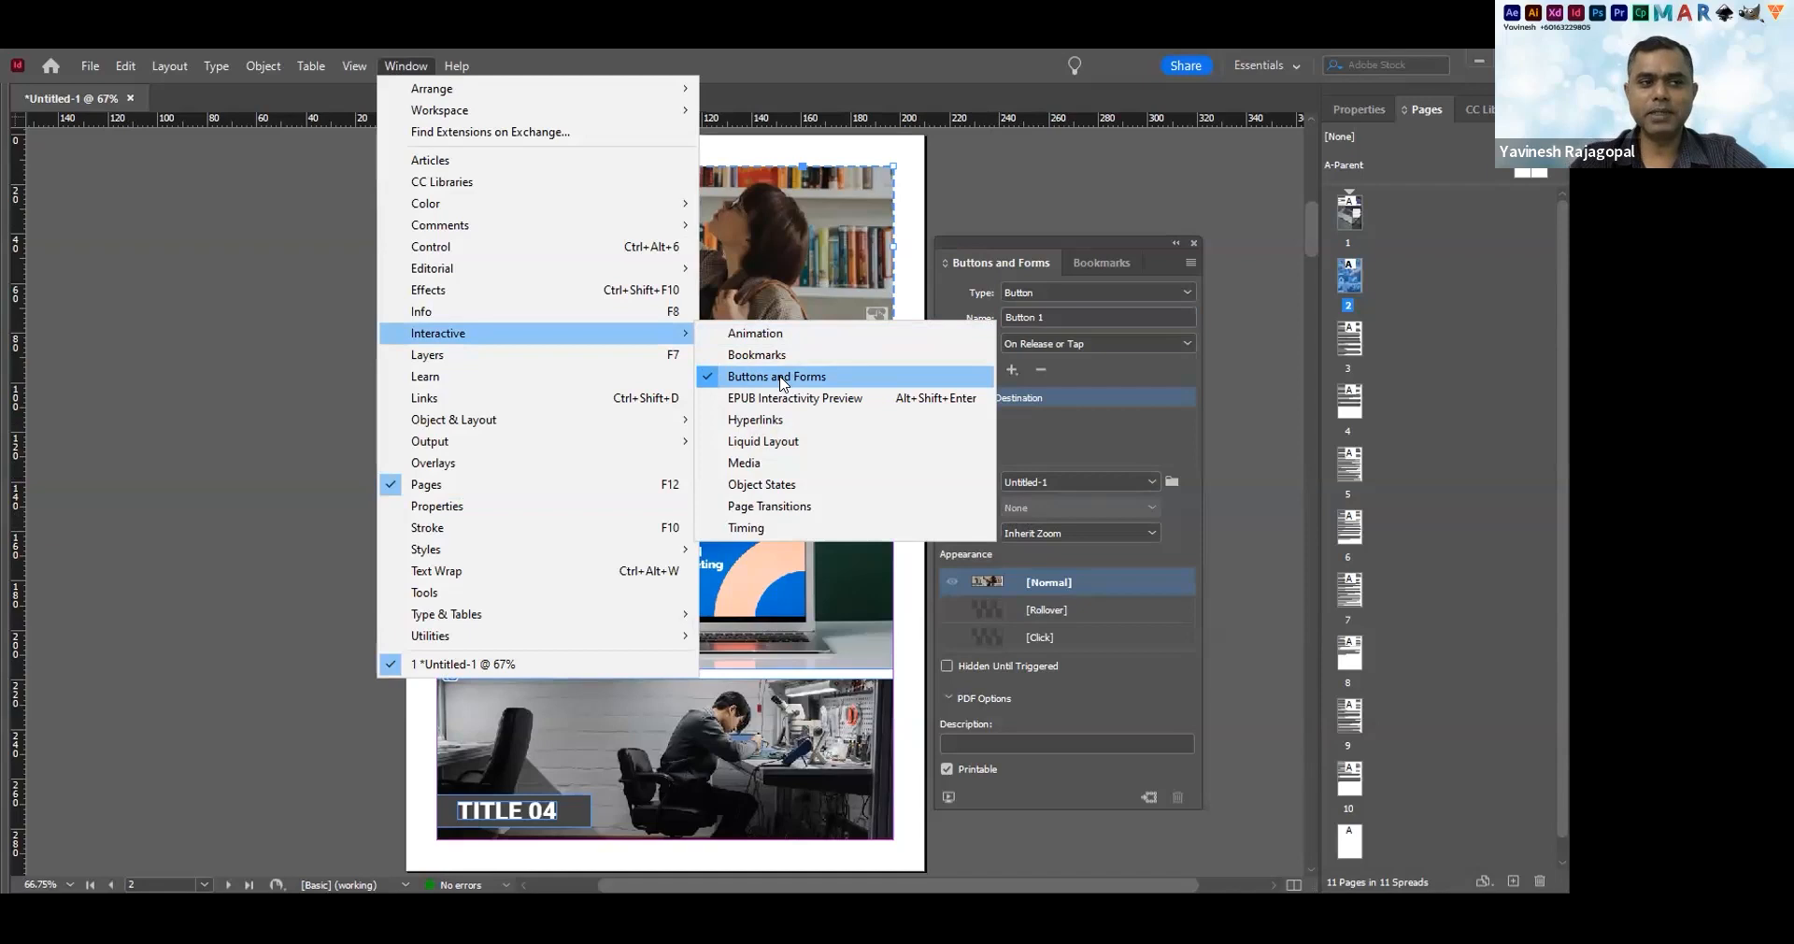
left_click(1044, 243)
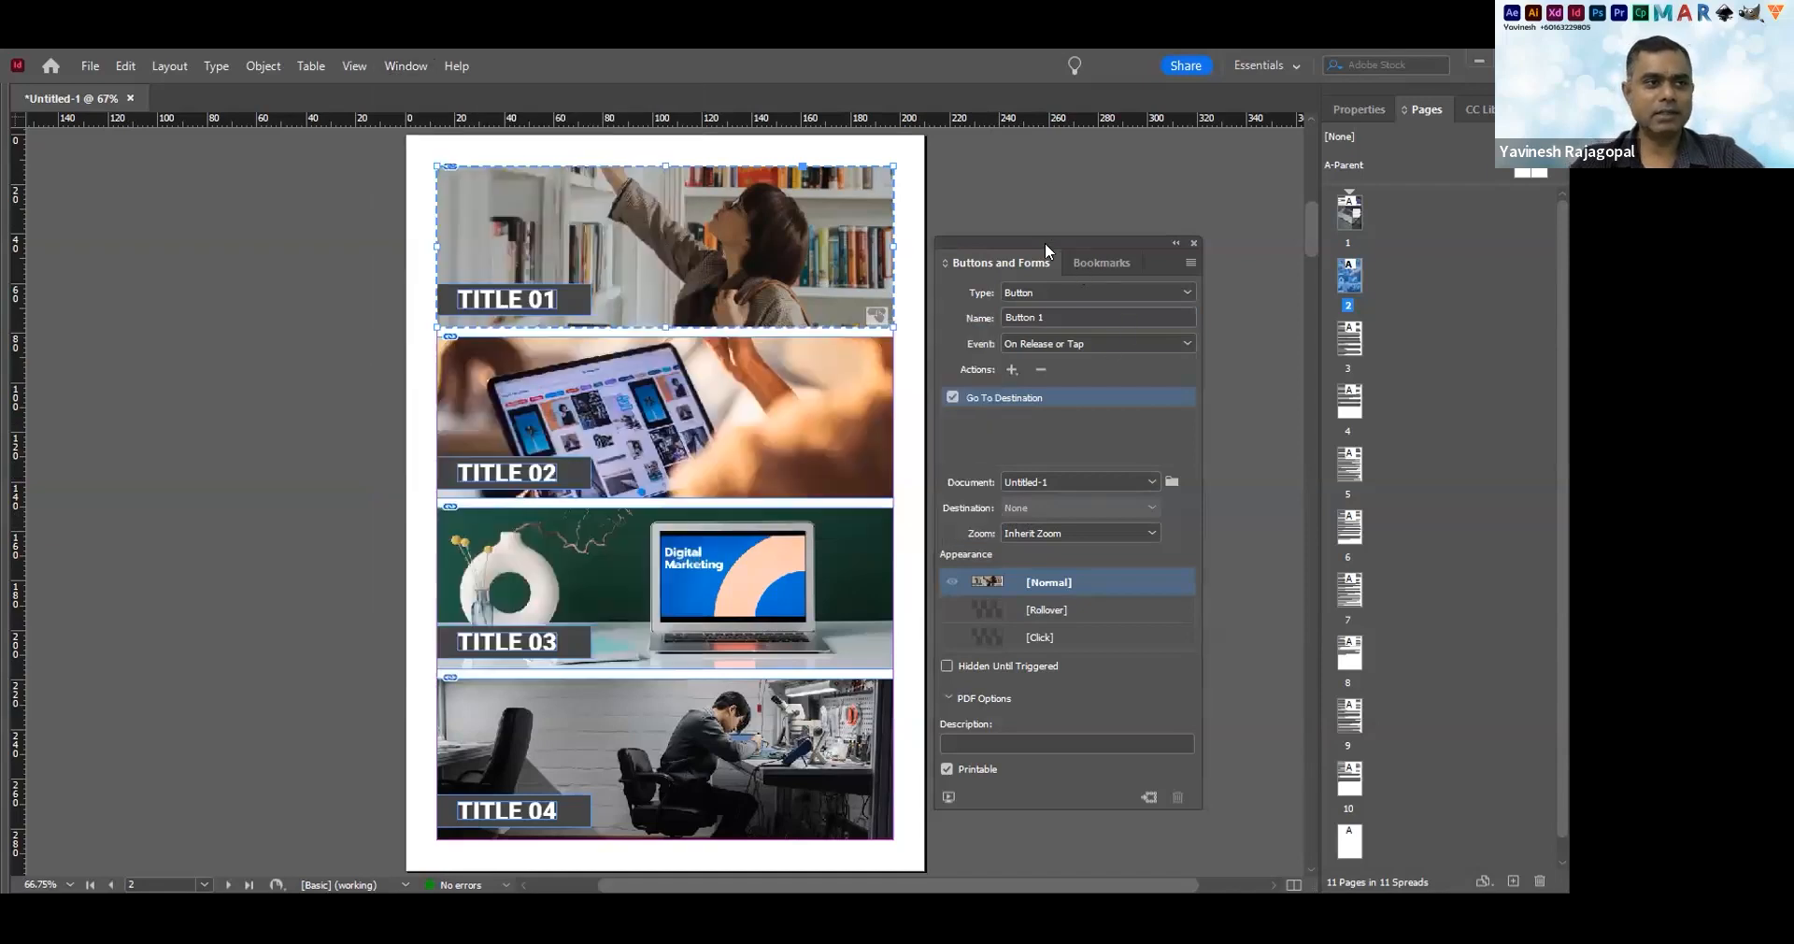
key("ctrl+z")
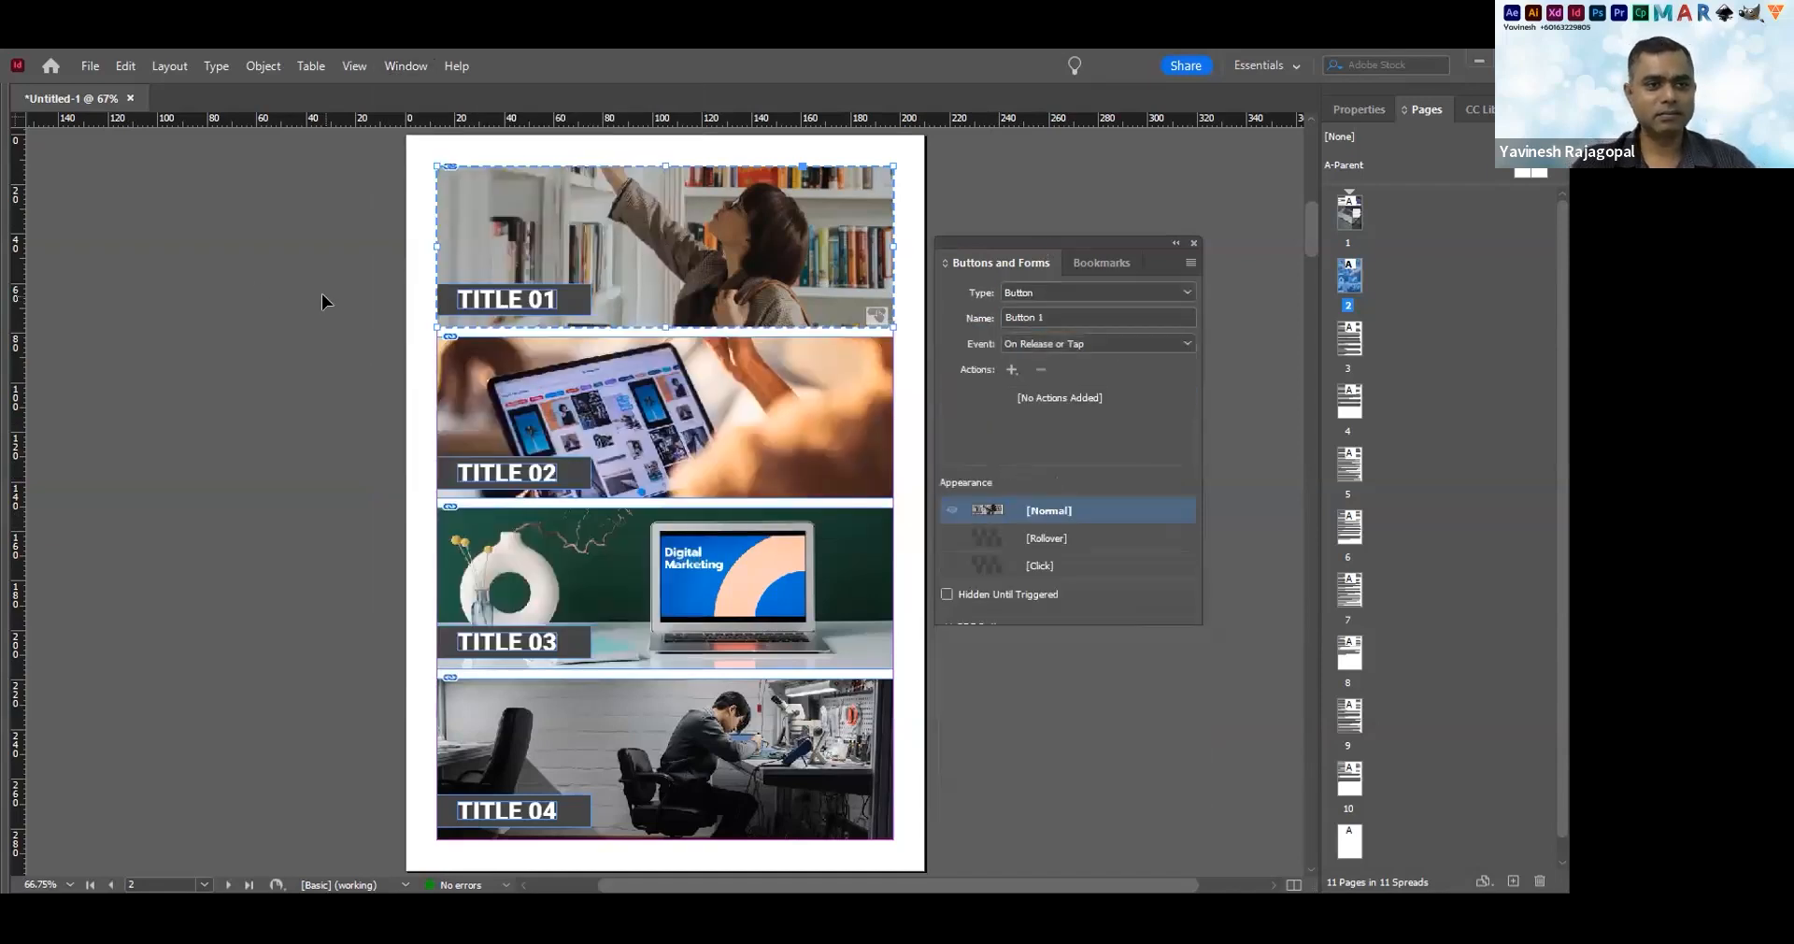
key("ctrl+z")
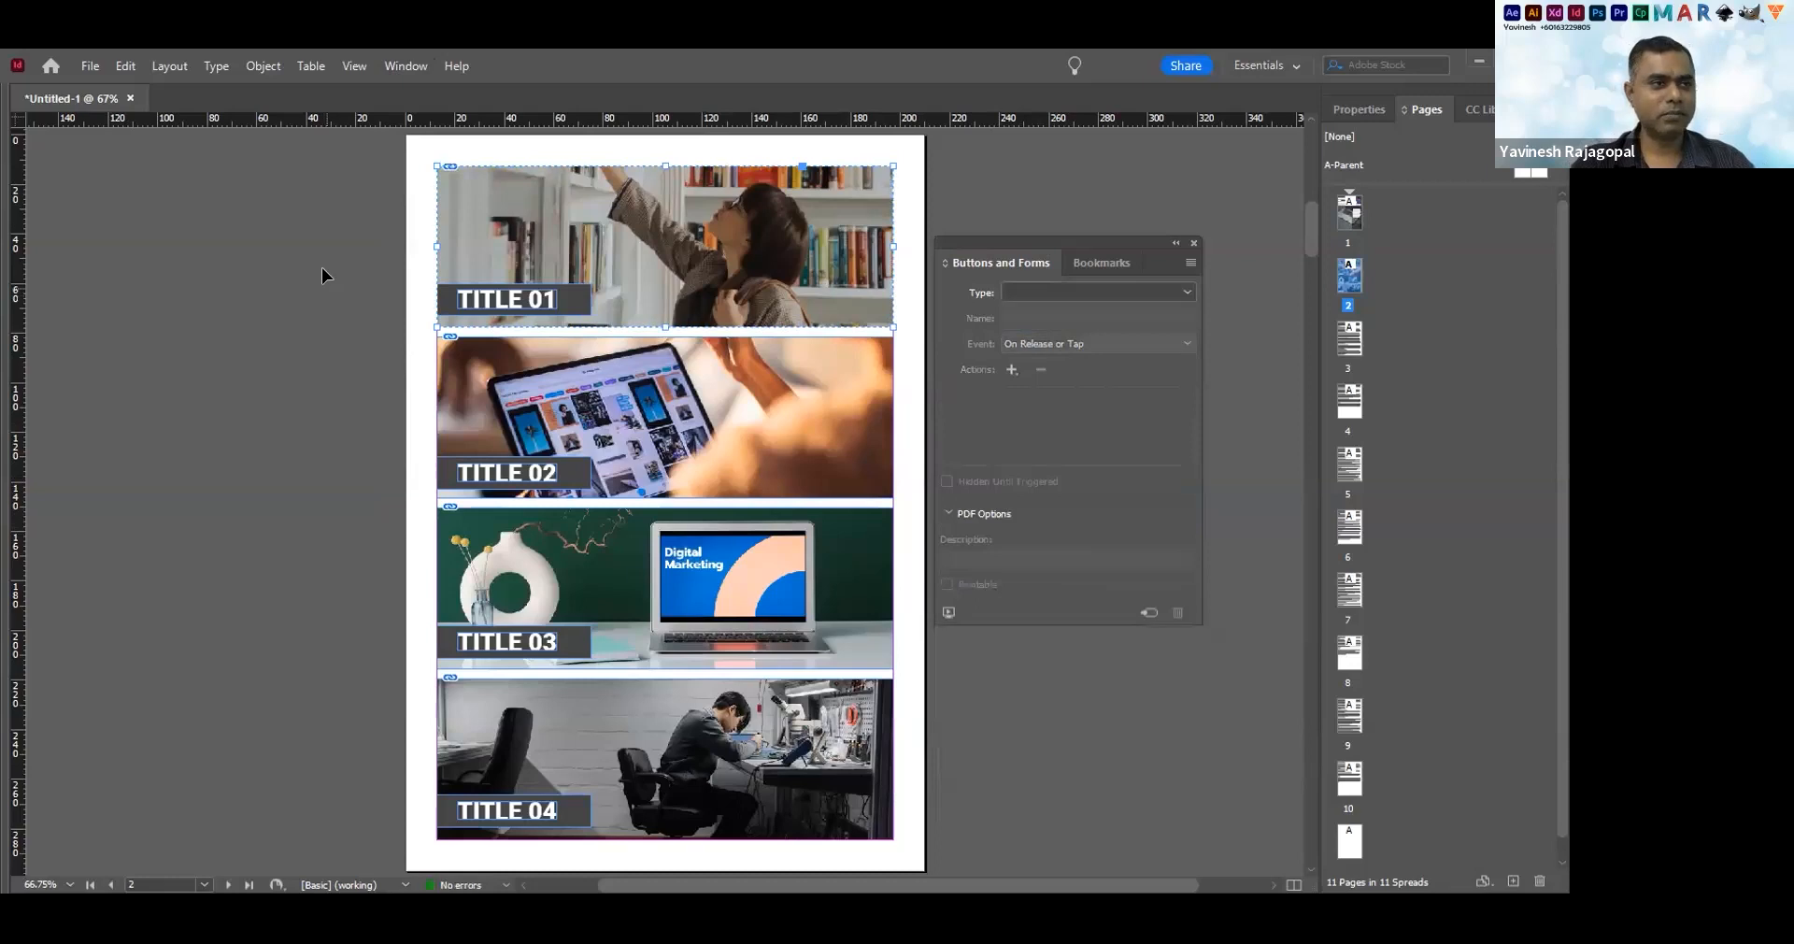
Convert each of the four title images on page 2 into a form object of type Button
left_click(232, 286)
left_click(529, 193)
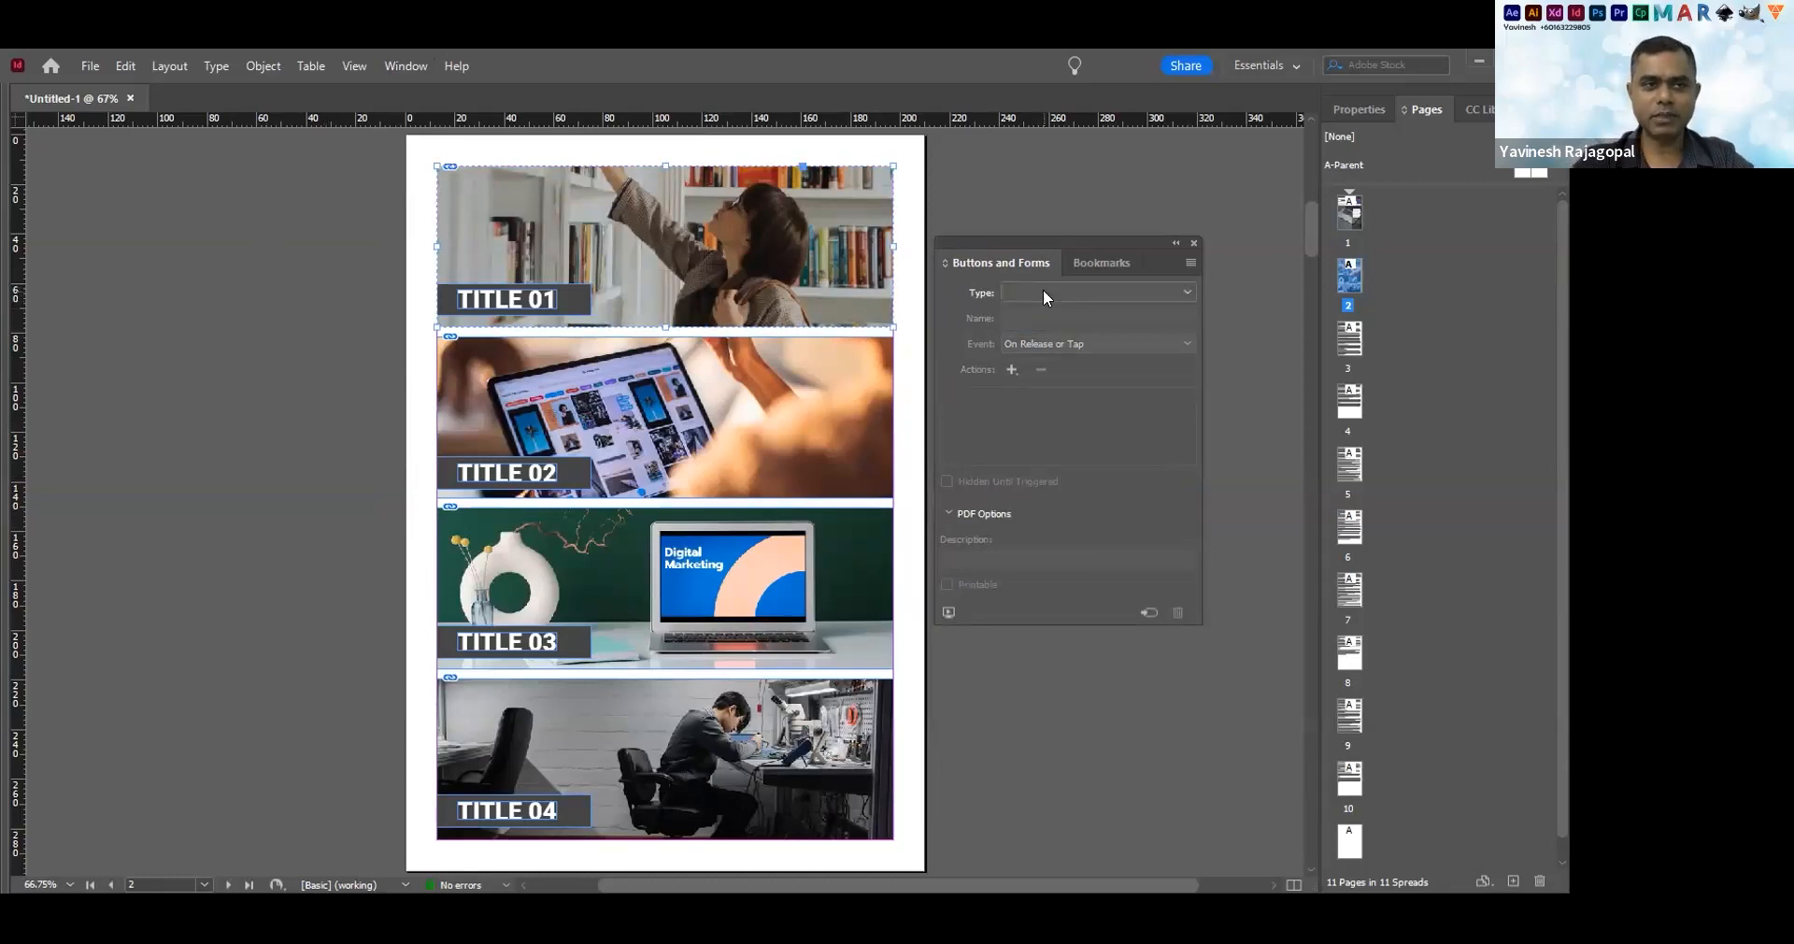
left_click(1043, 312)
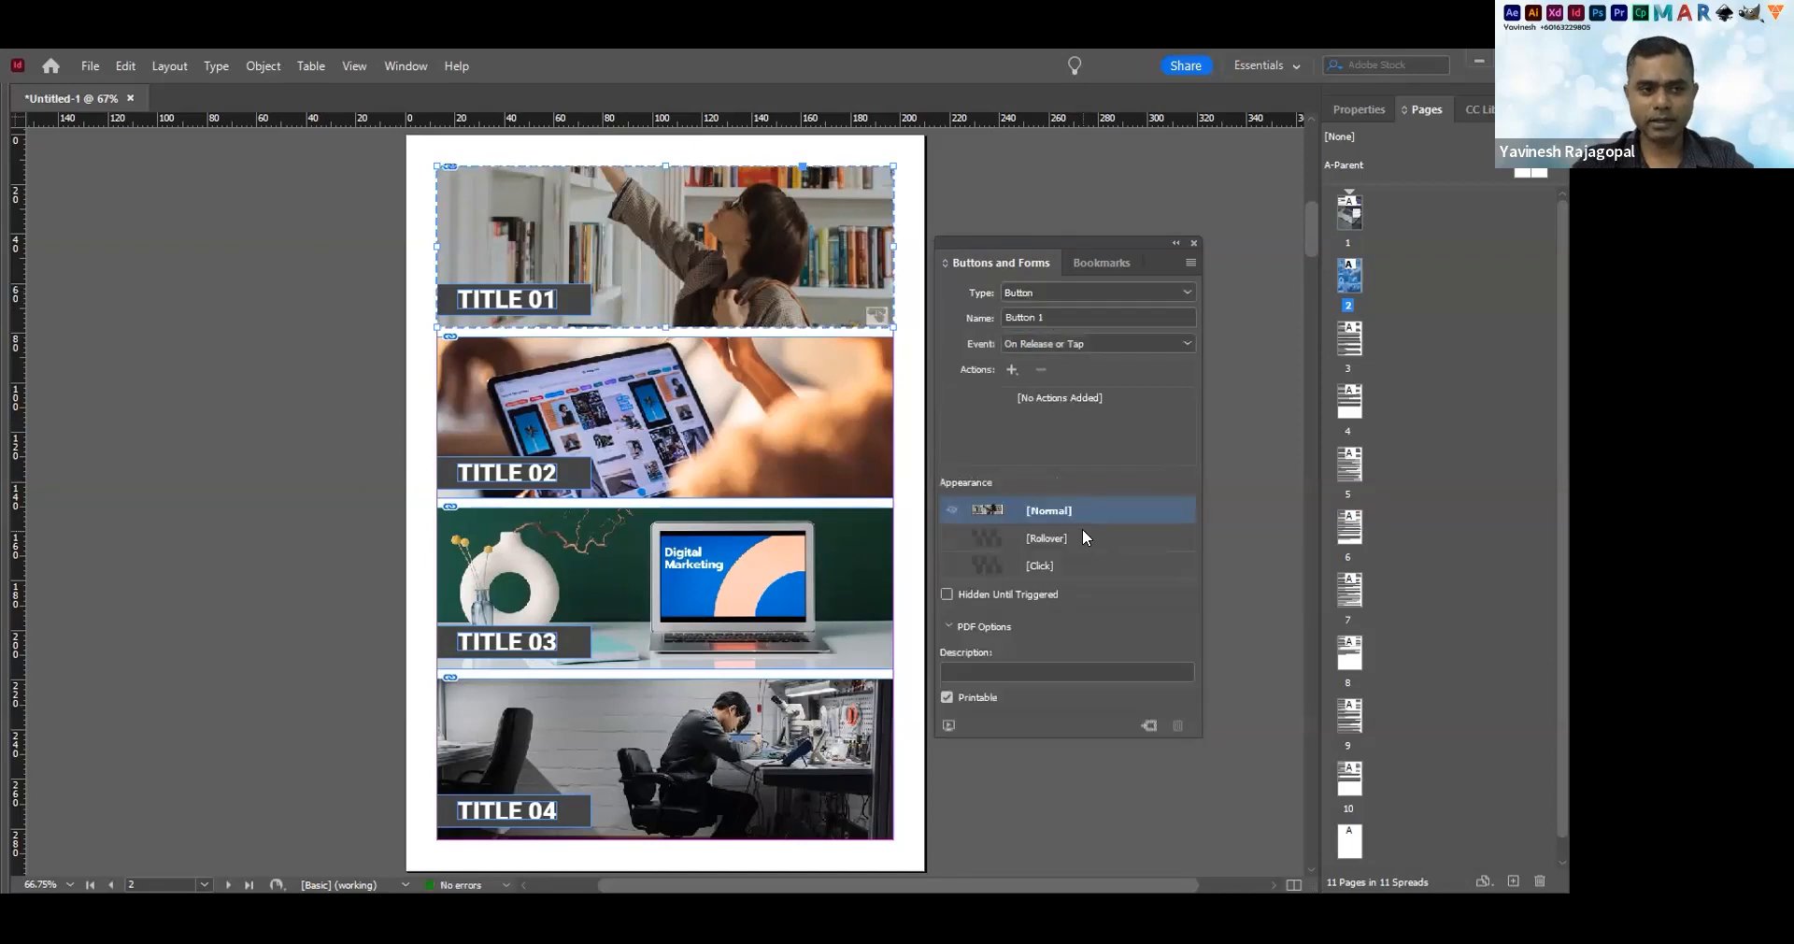
left_click(677, 425)
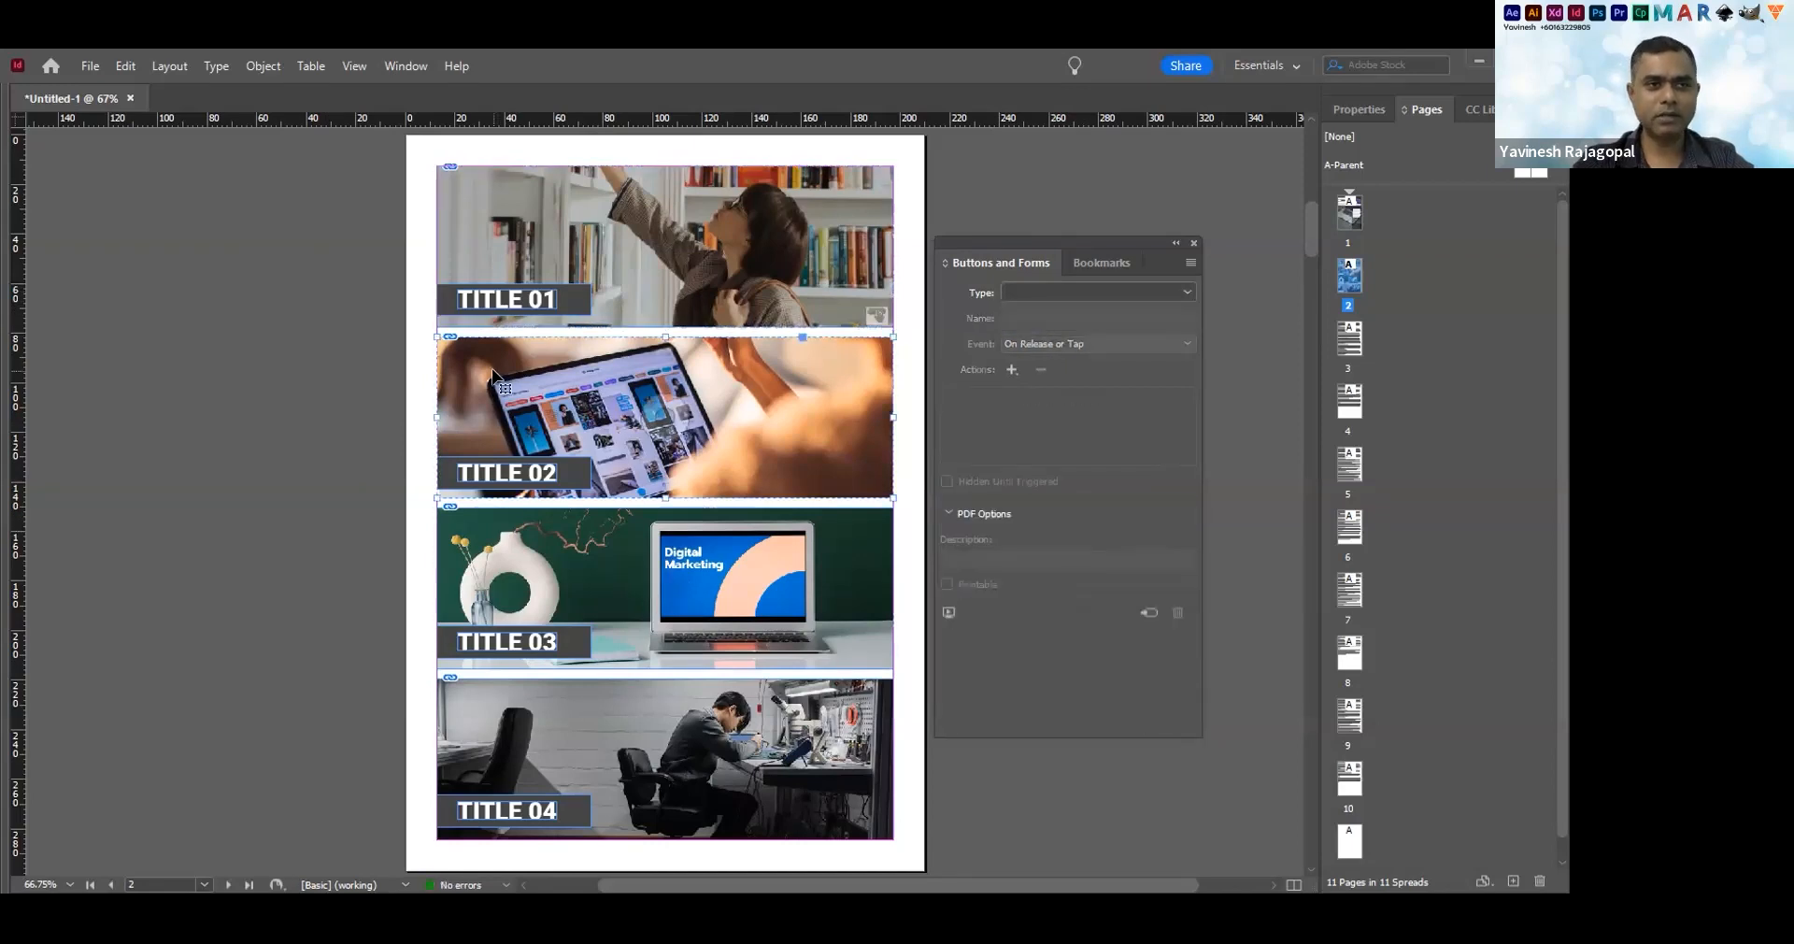
left_click(1028, 311)
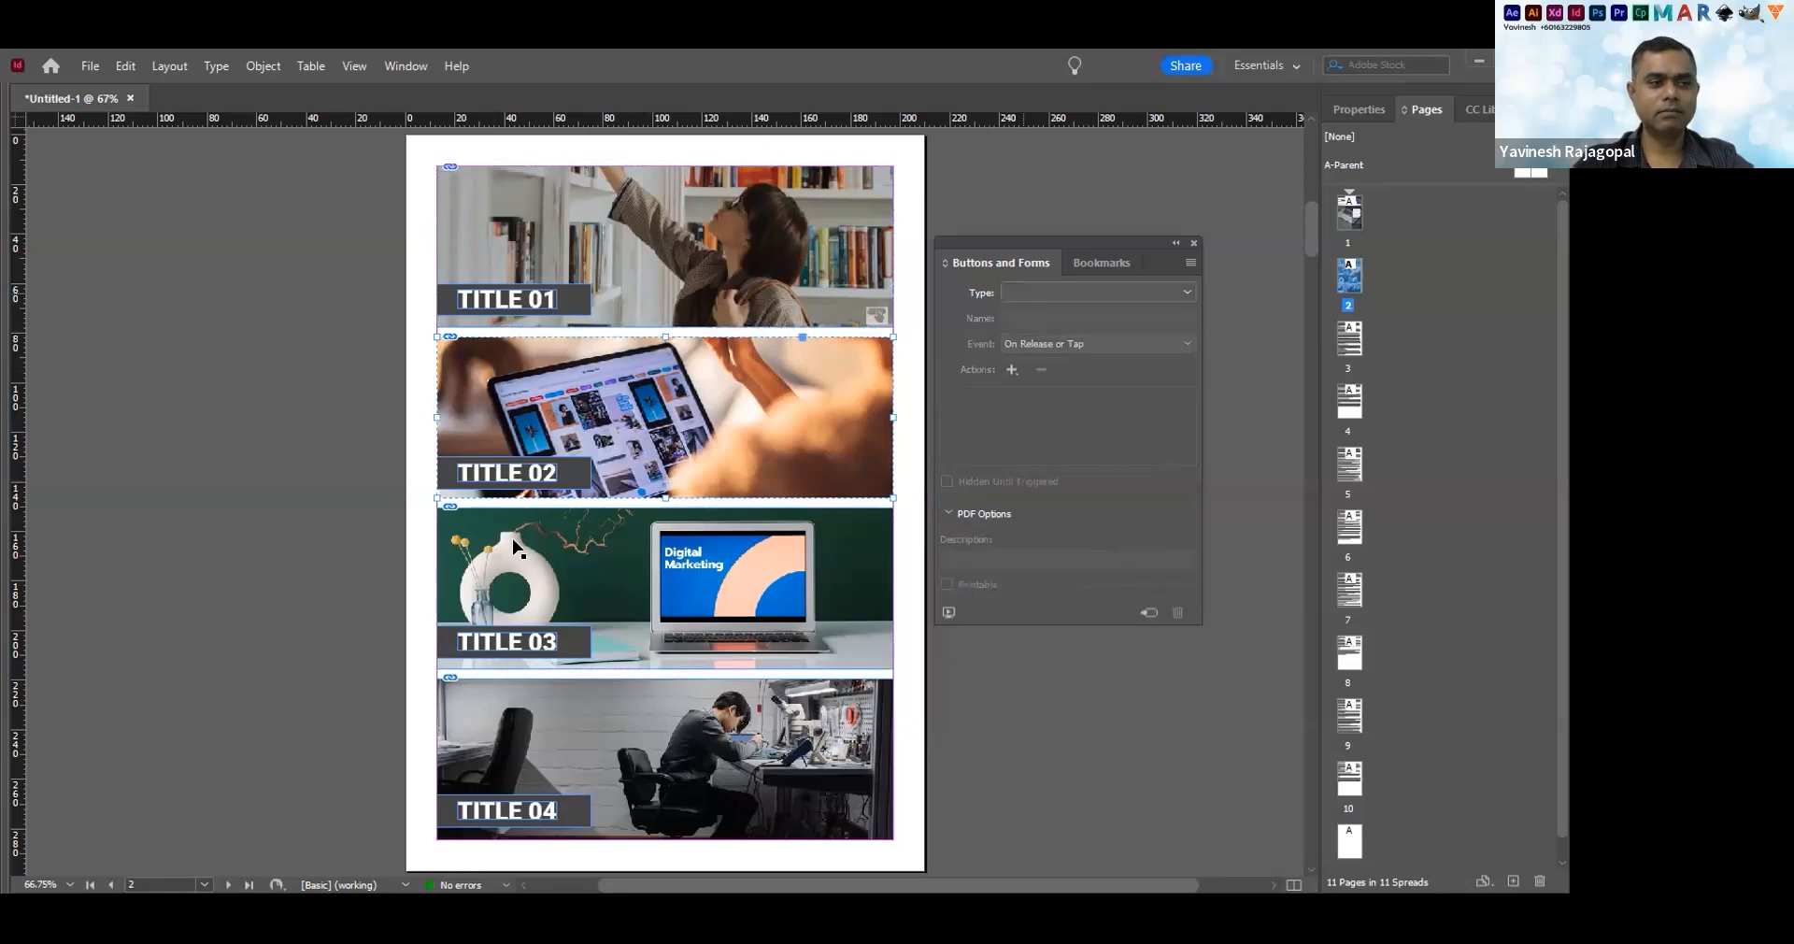
left_click(513, 540)
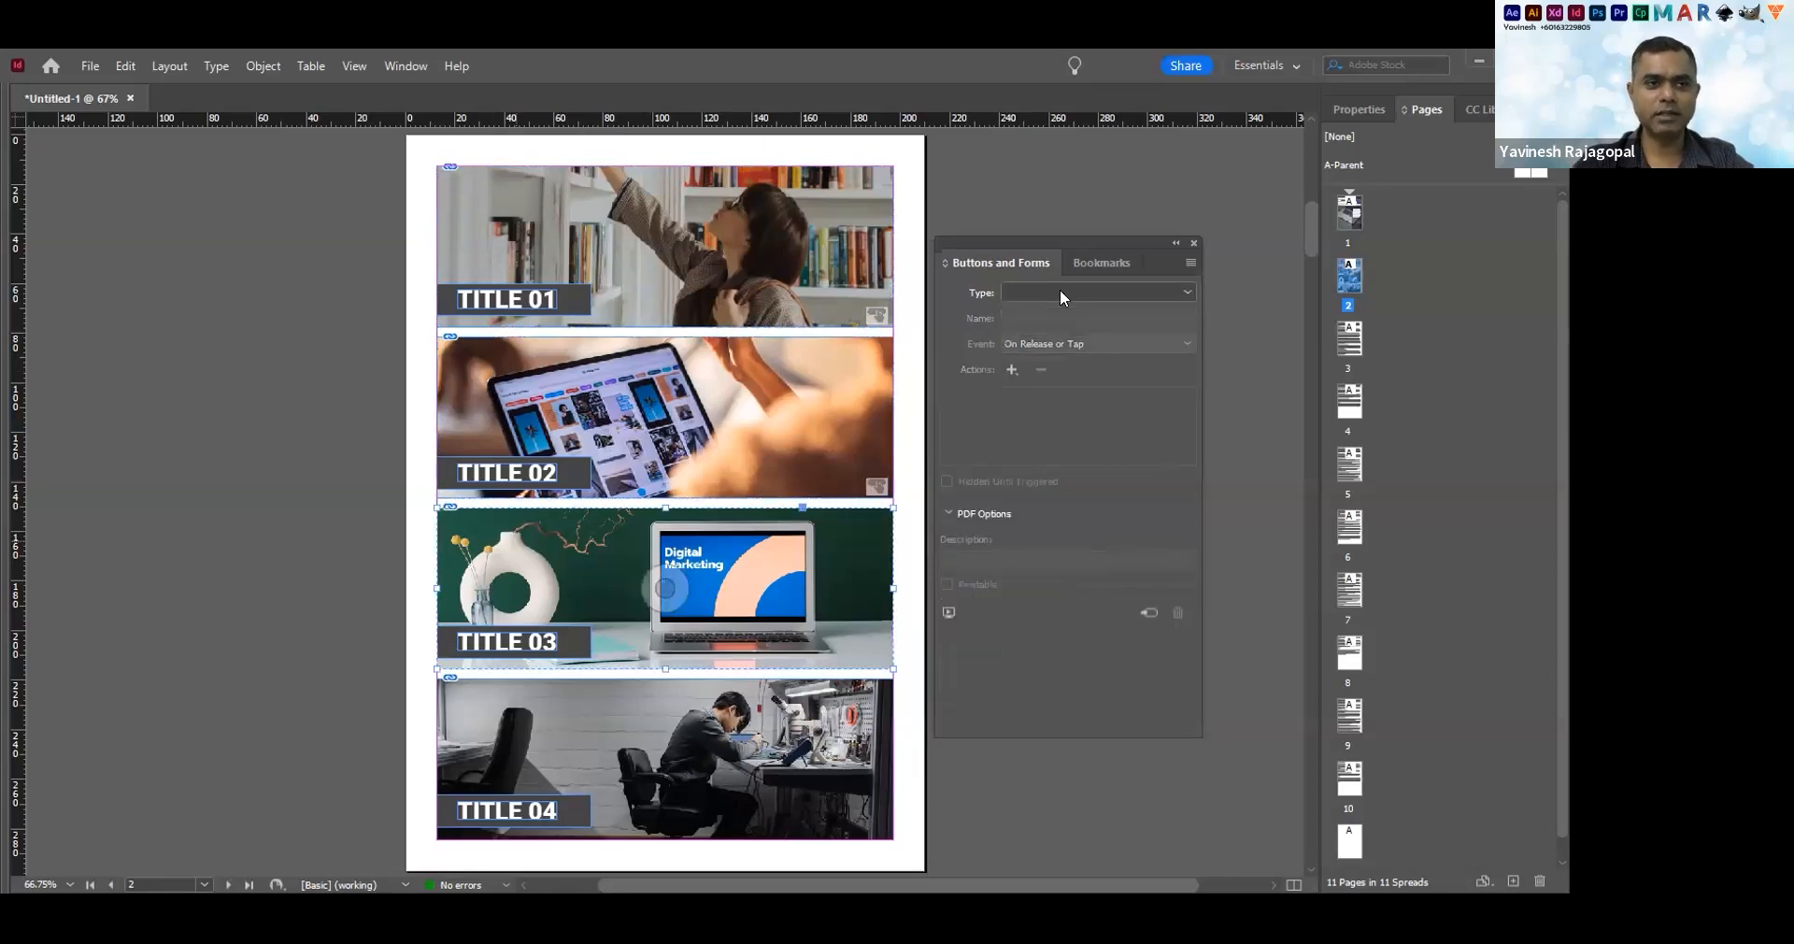
left_click(513, 696)
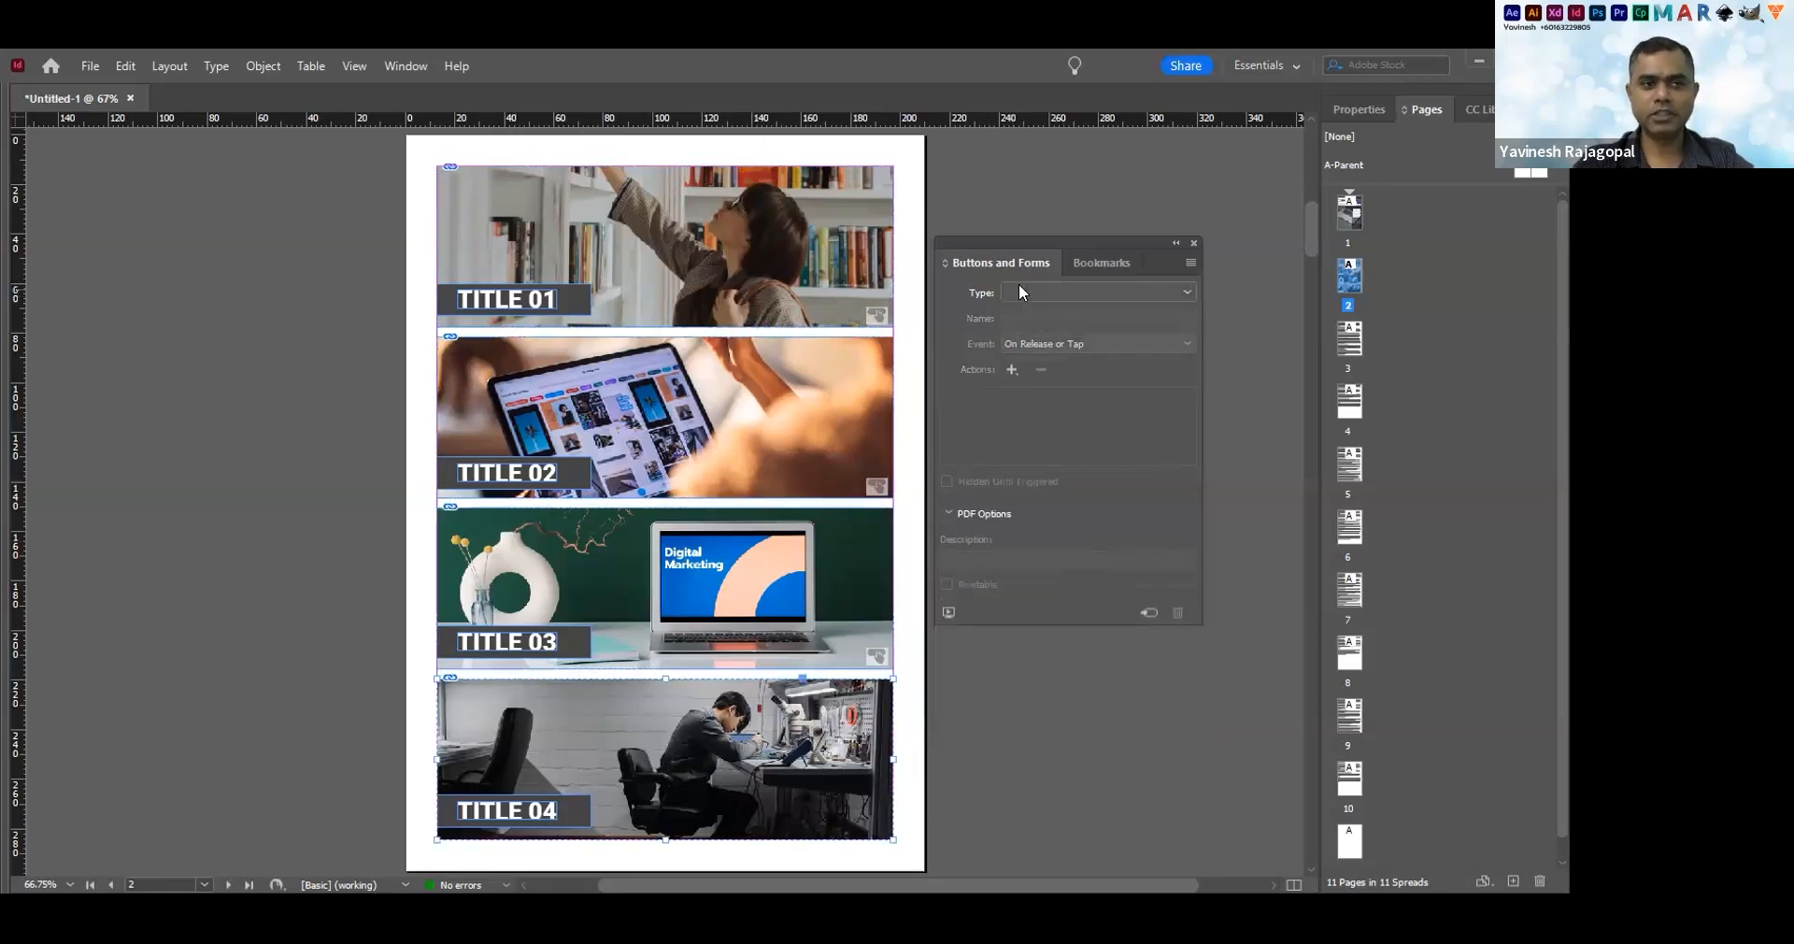
left_click(1251, 439)
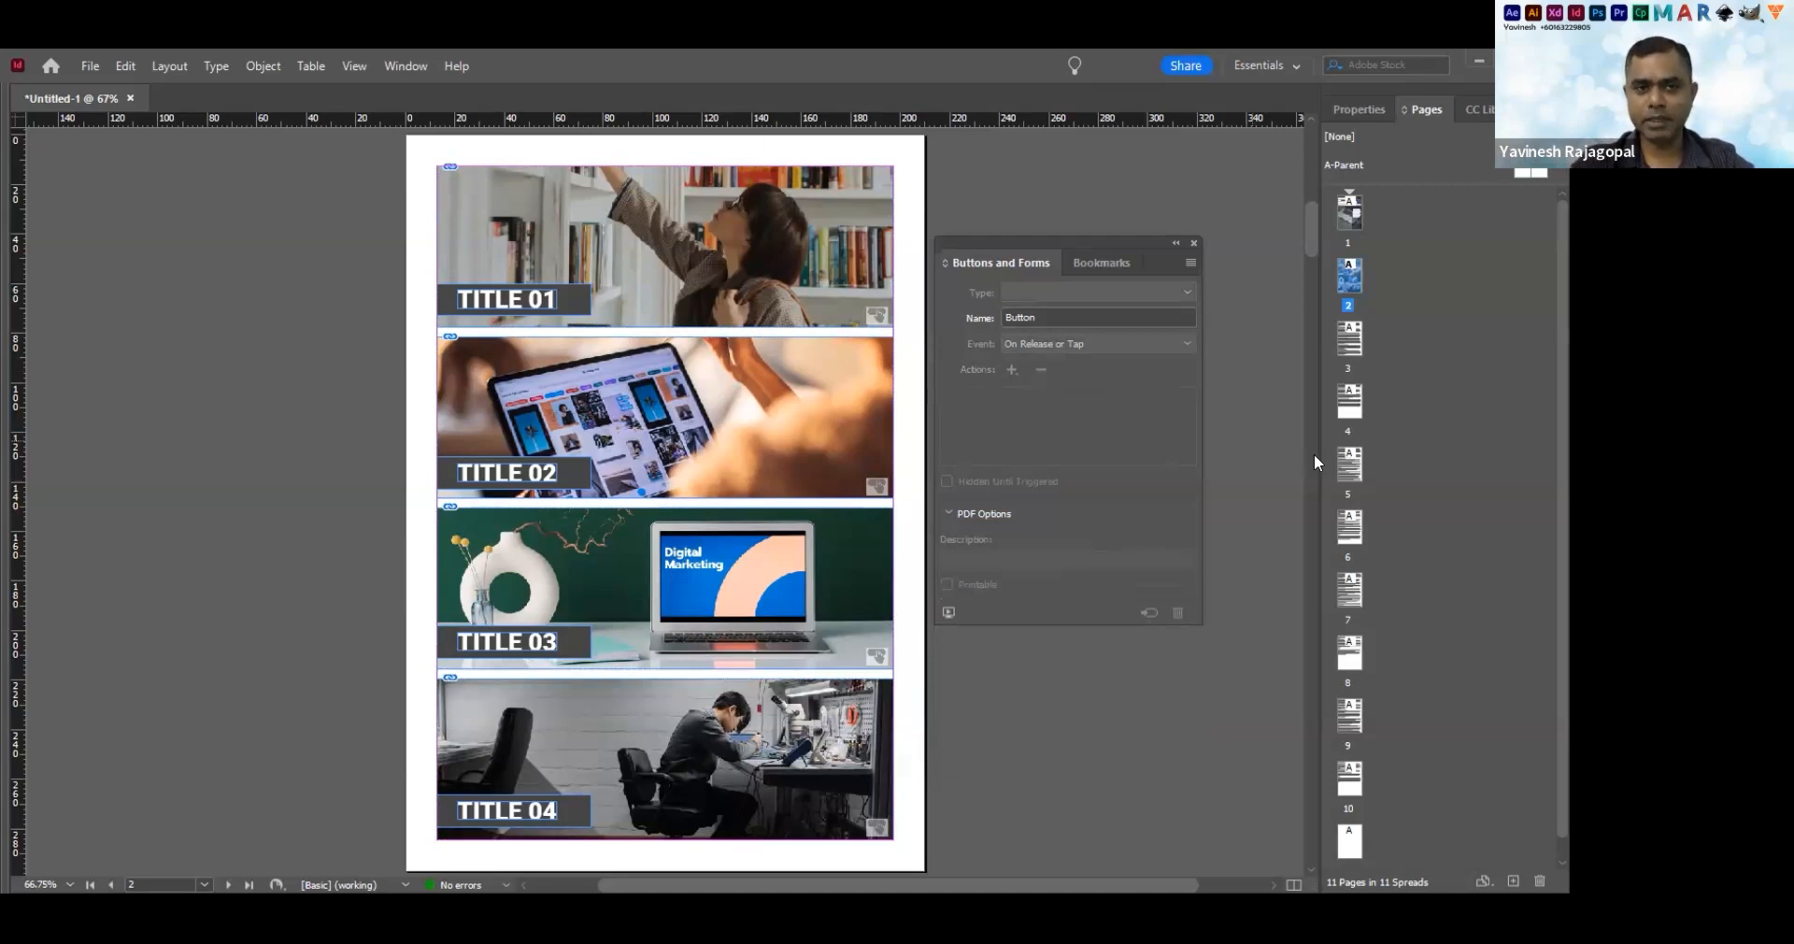
Open page 3 and show the Bookmarks list next to the Buttons and Forms settings
double_click(1352, 340)
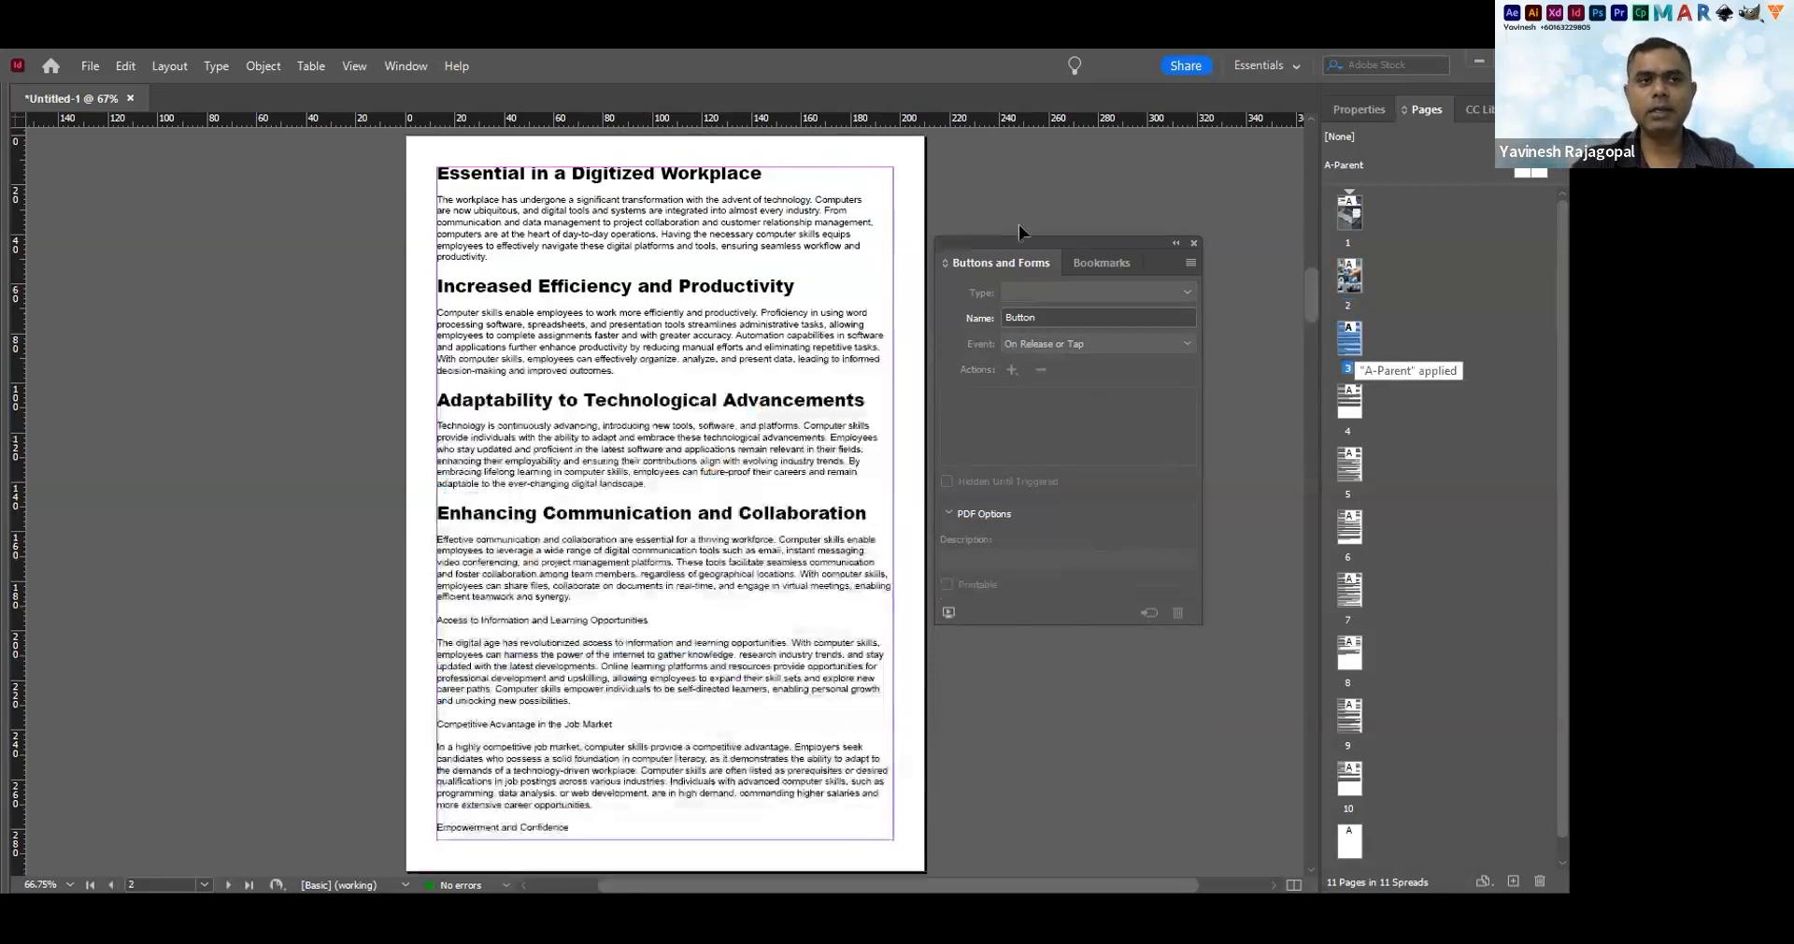
left_click_drag(1097, 261, 456, 317)
left_click(460, 312)
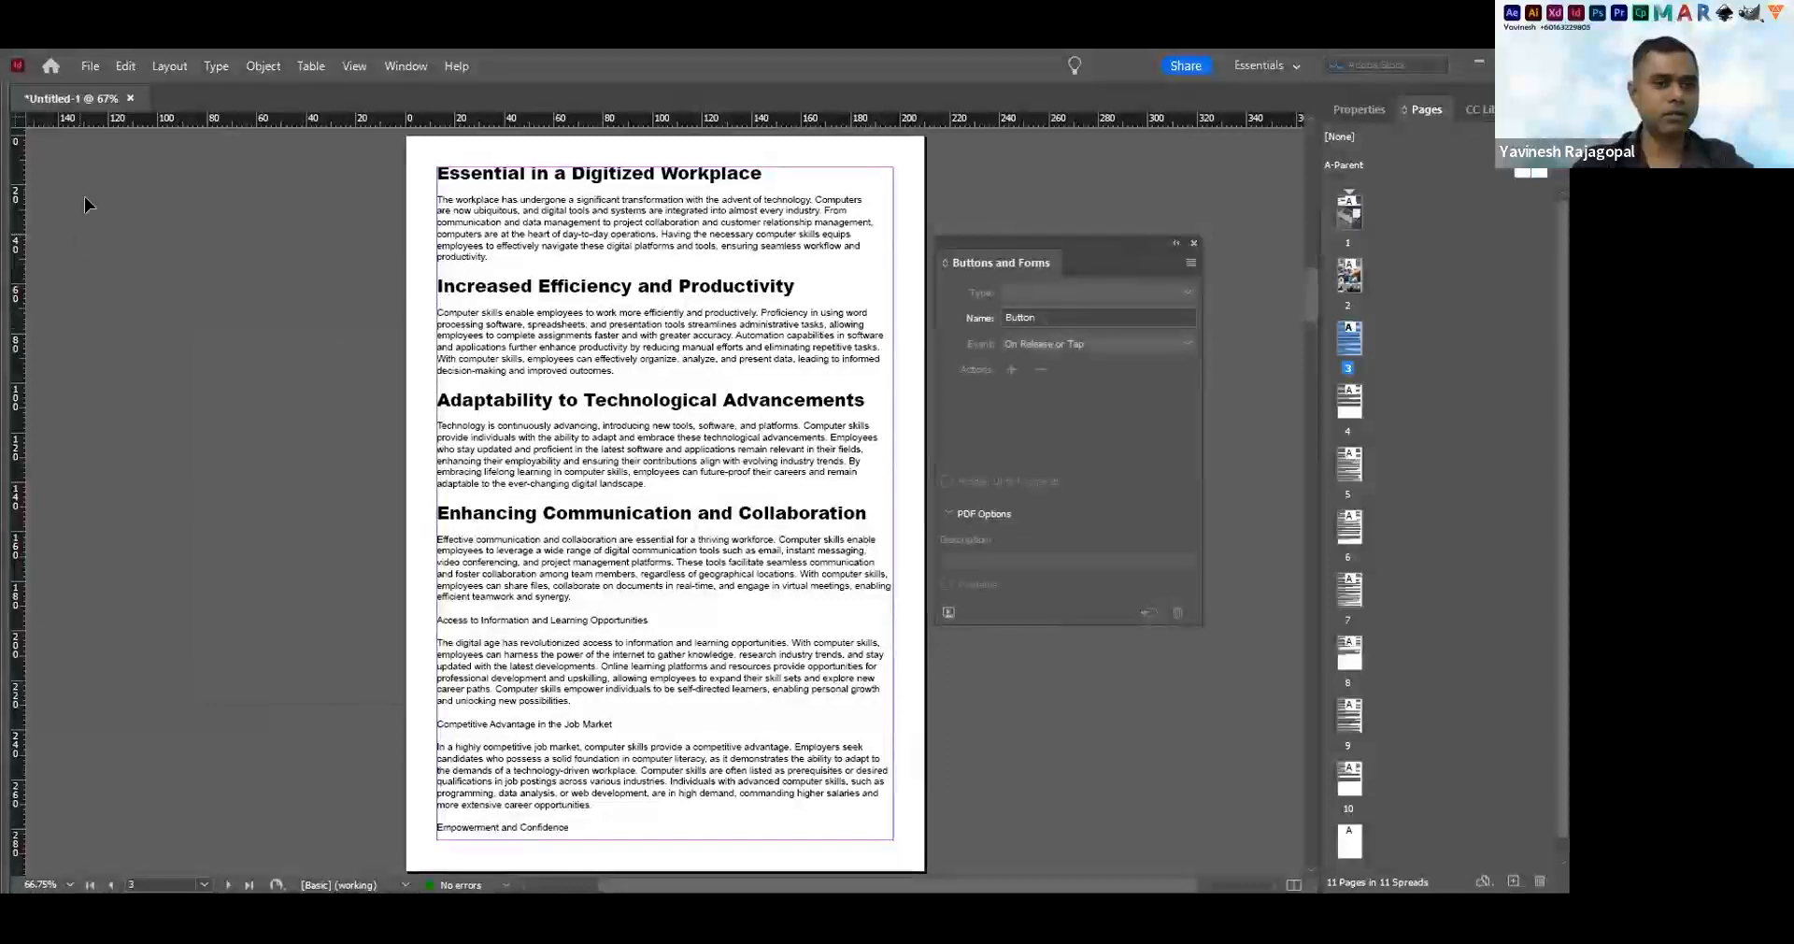
left_click(388, 67)
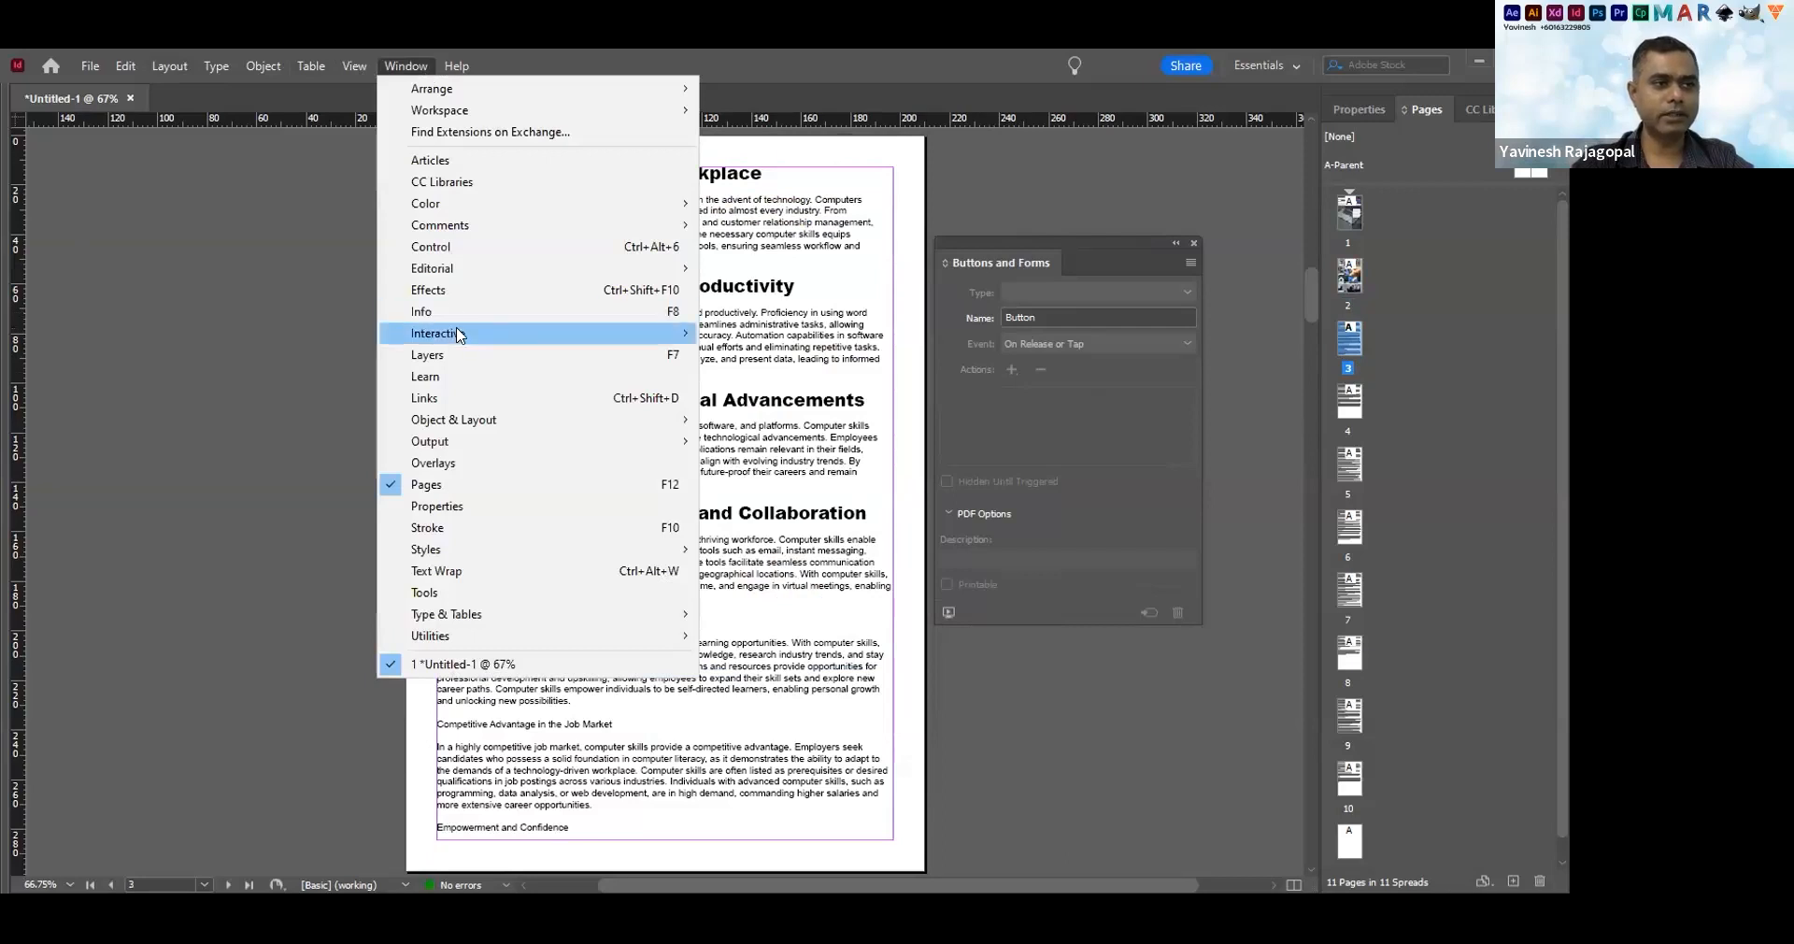
mouse_move(460, 338)
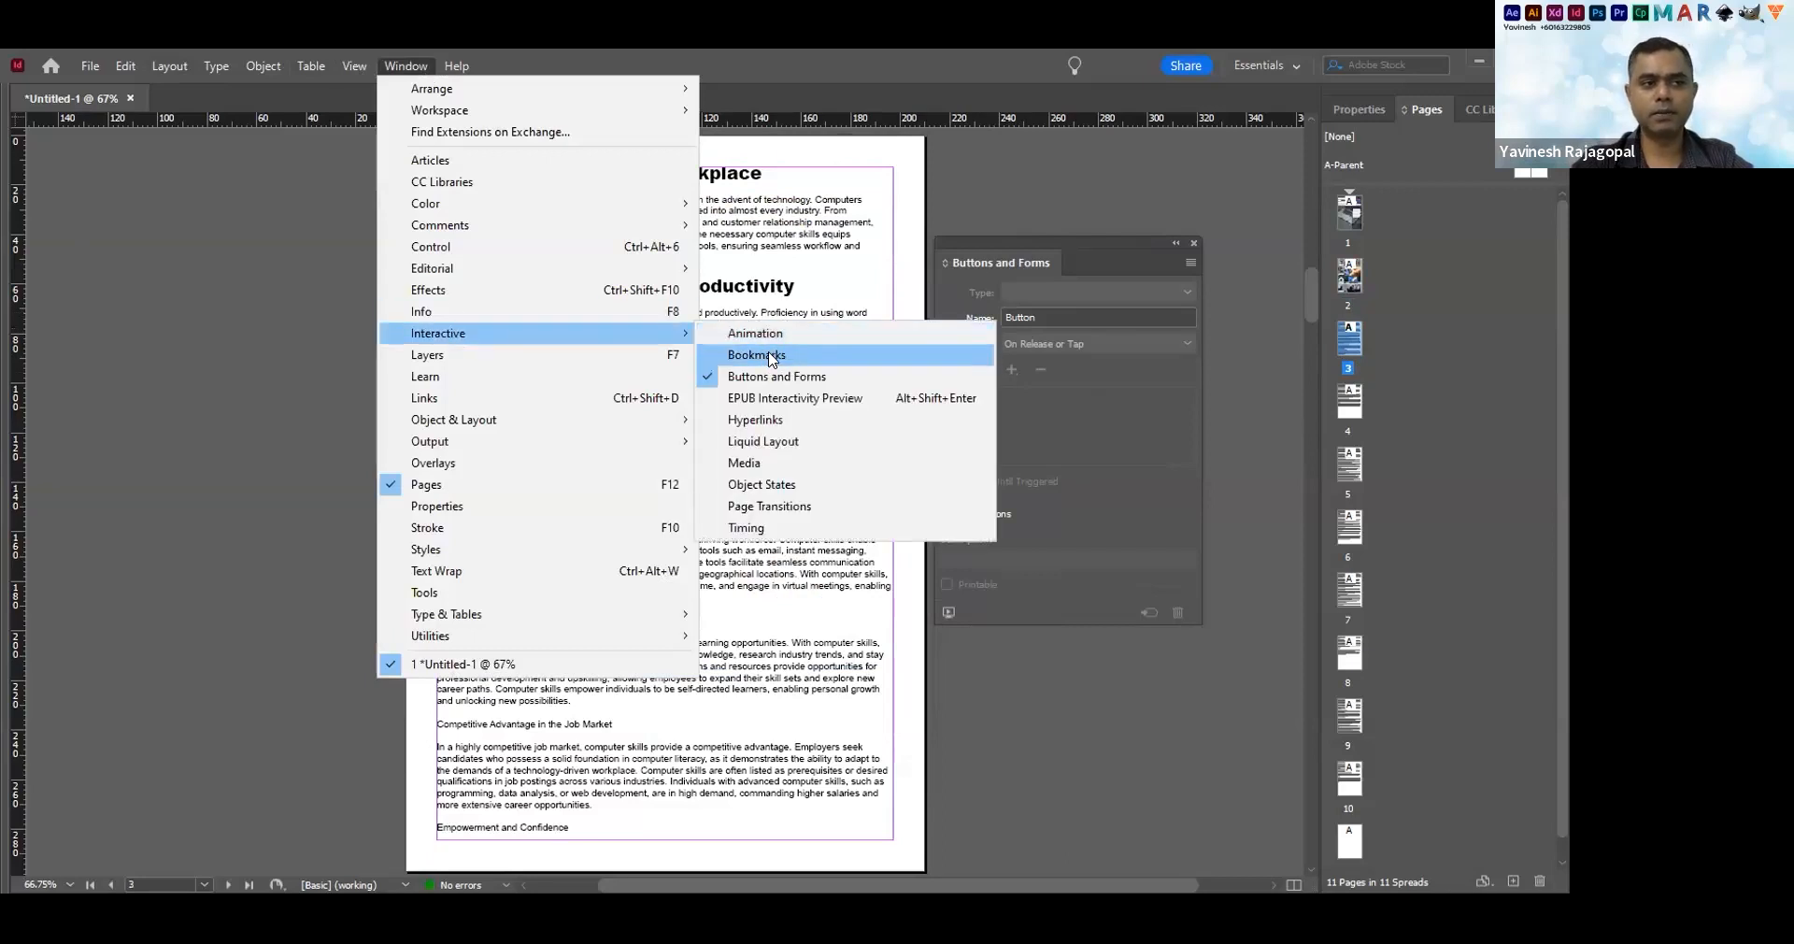
left_click(765, 356)
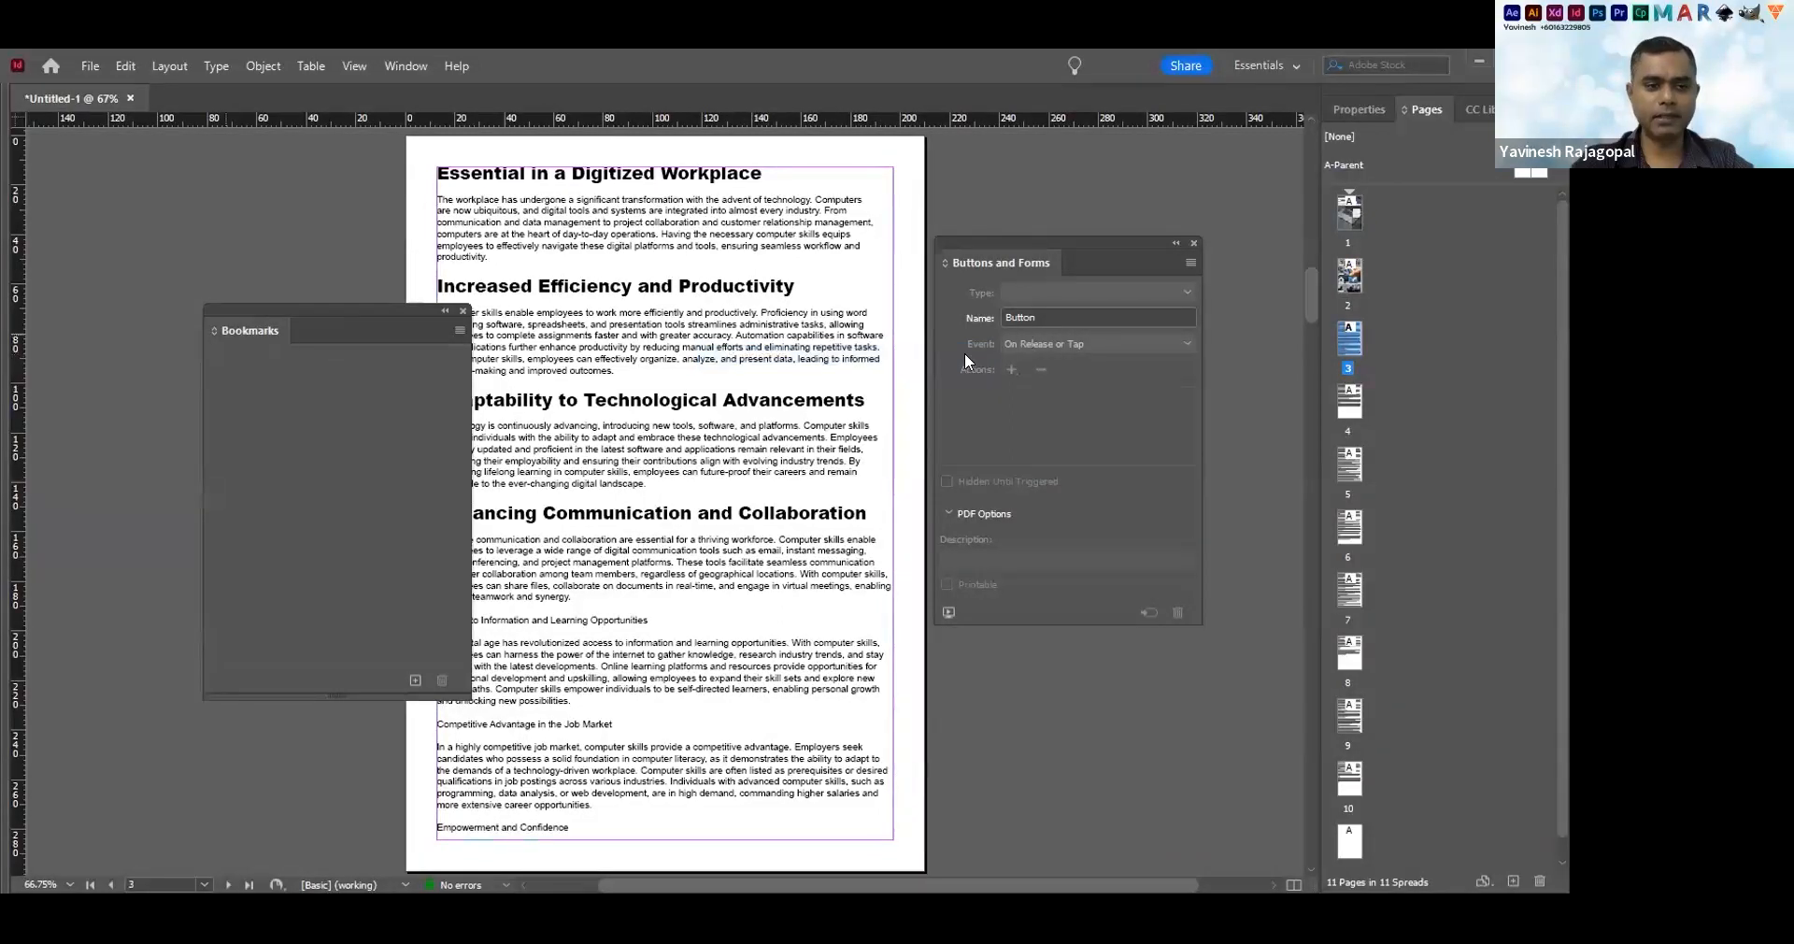
left_click_drag(316, 307, 951, 356)
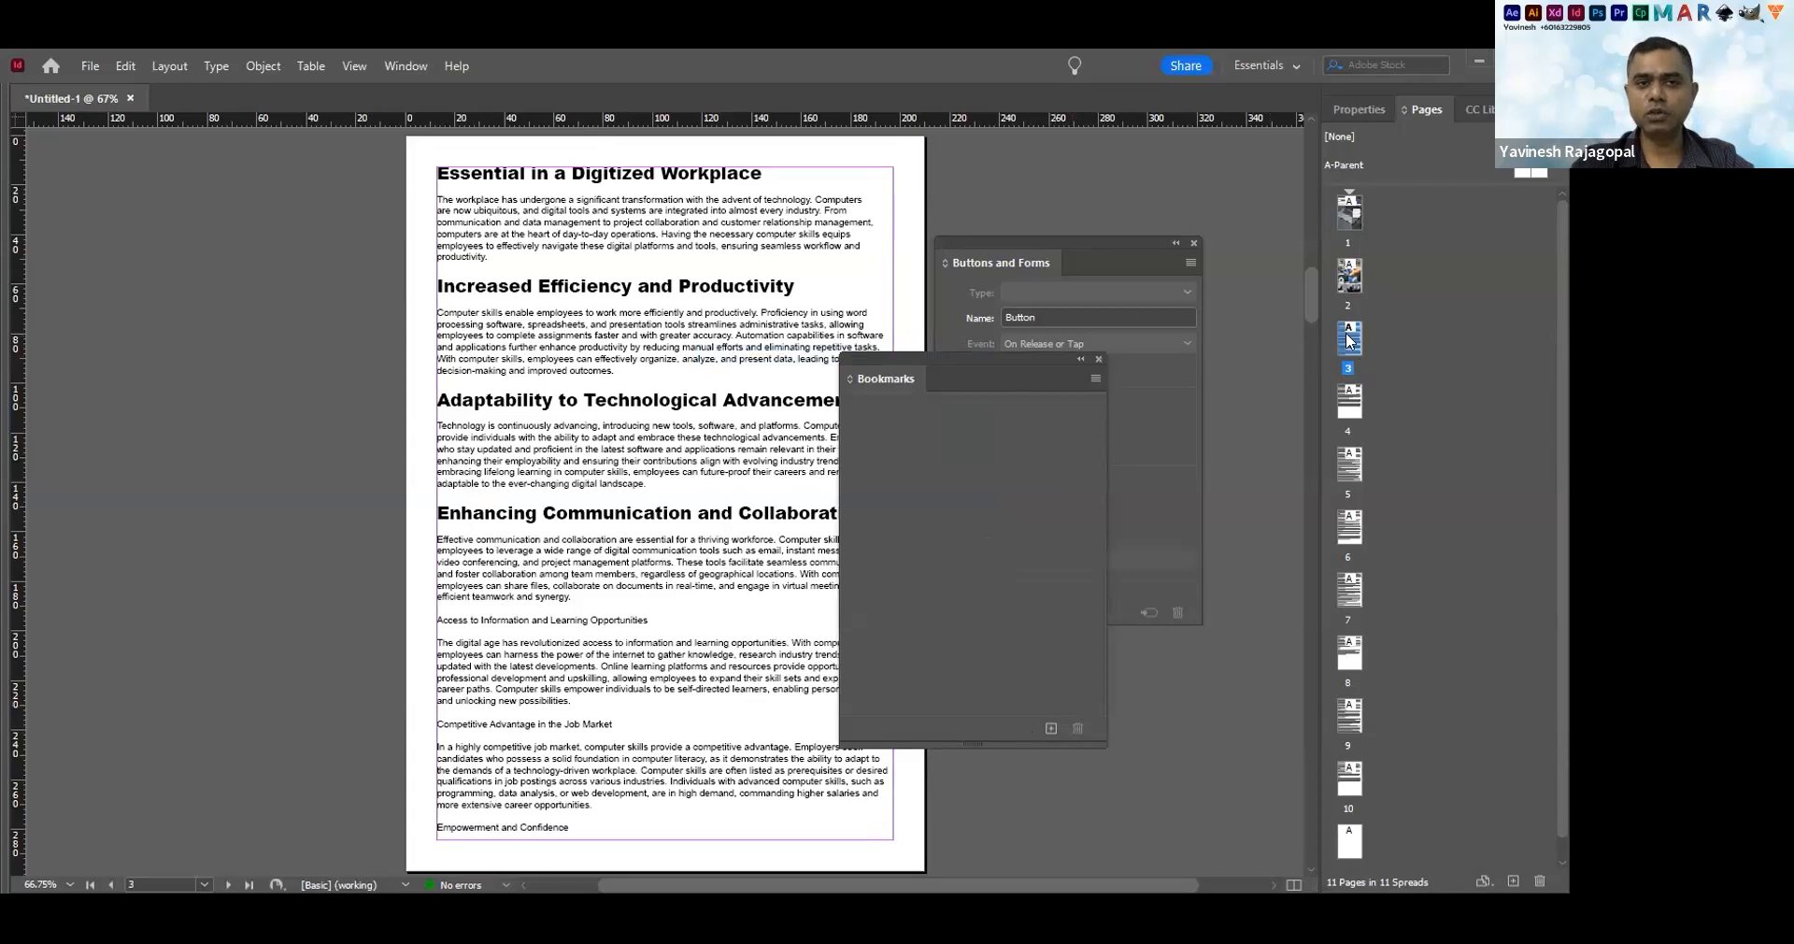
Add a bookmark named Topic1 for the first article on page 3
left_click_drag(1351, 310, 1351, 342)
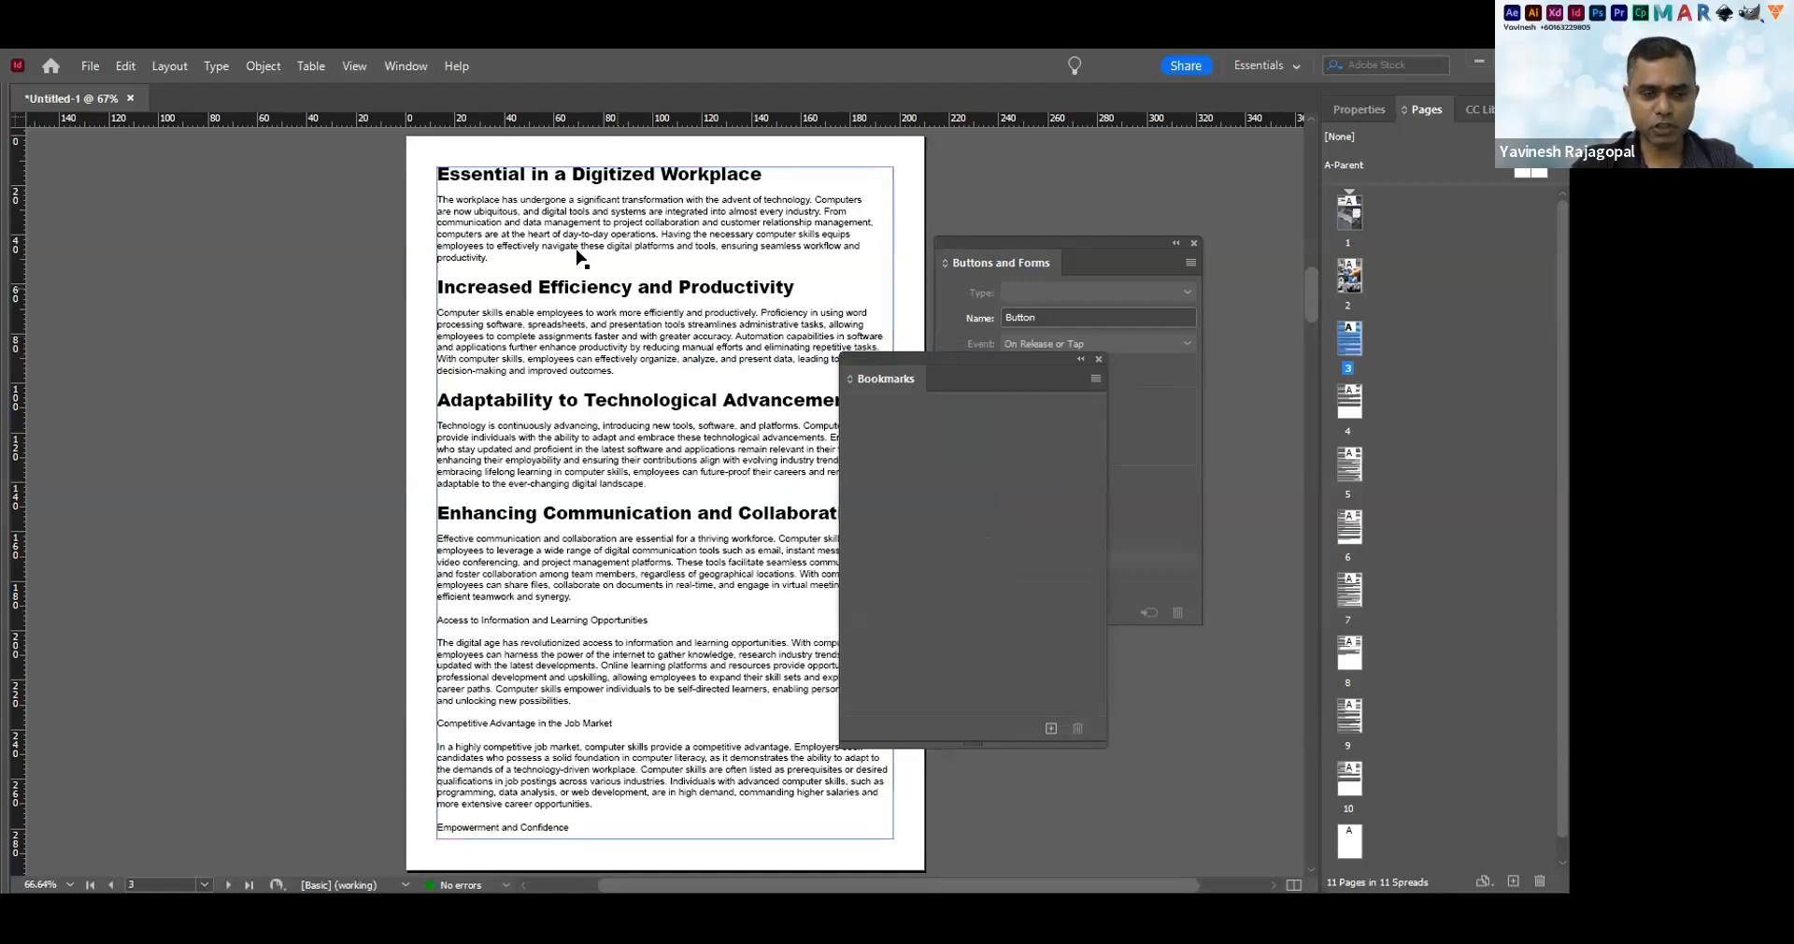
left_click(1050, 729)
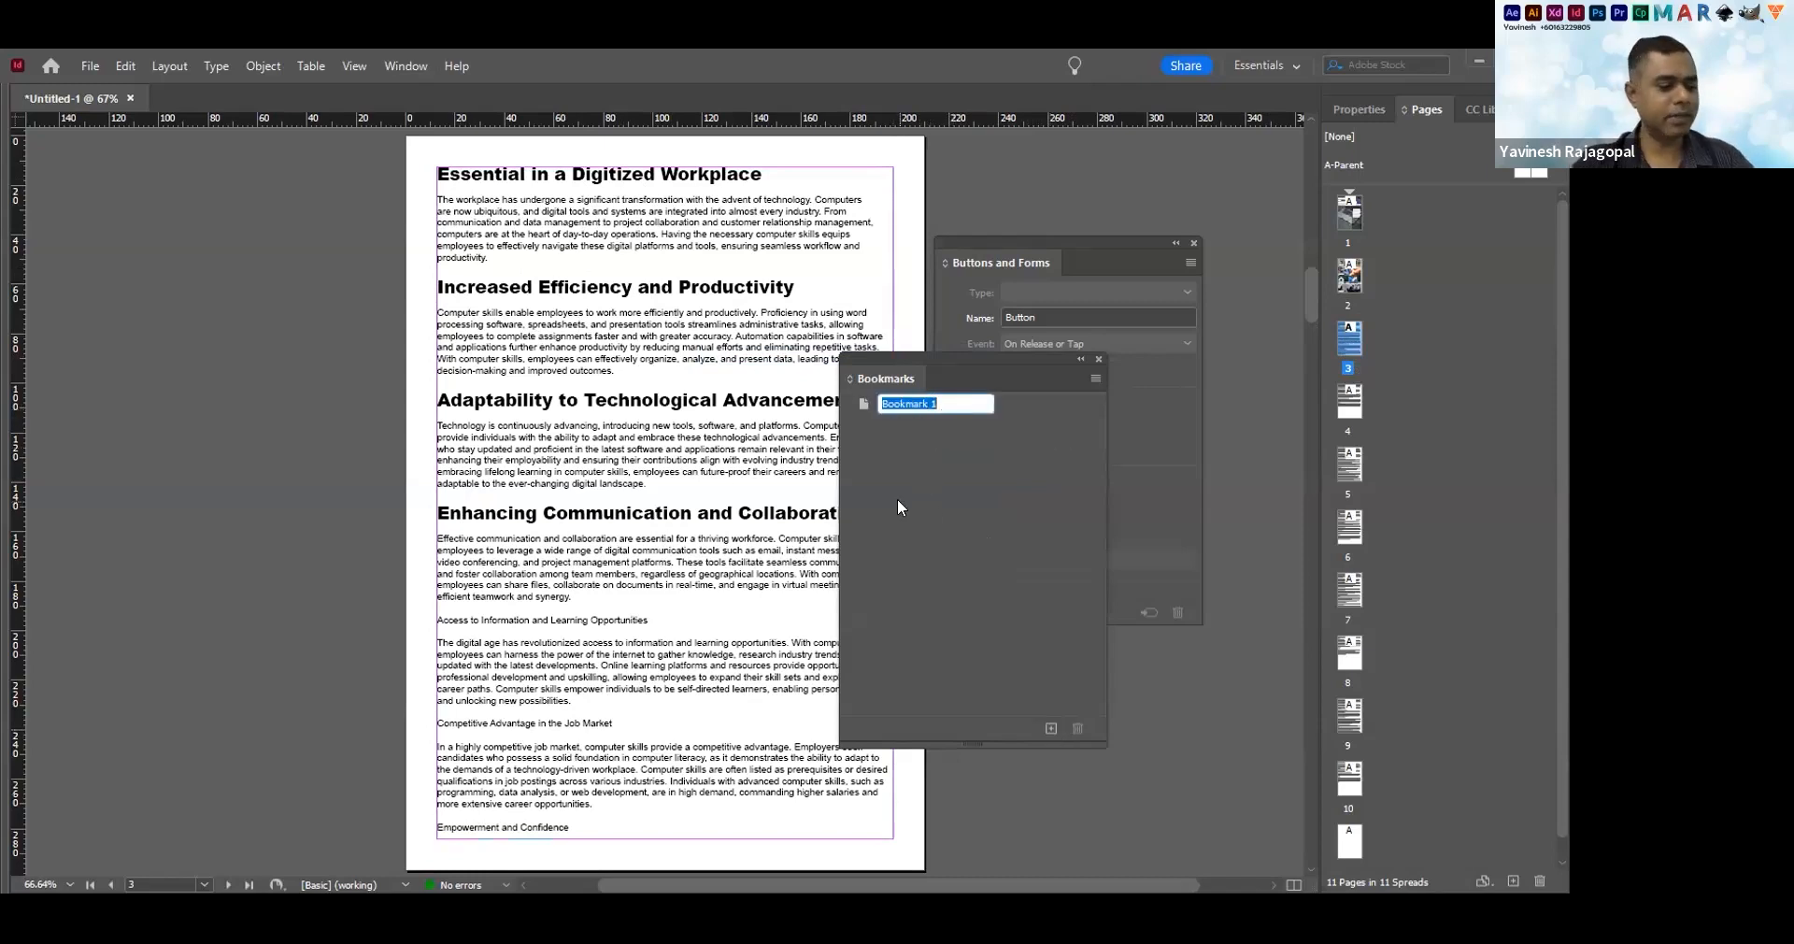
type("T")
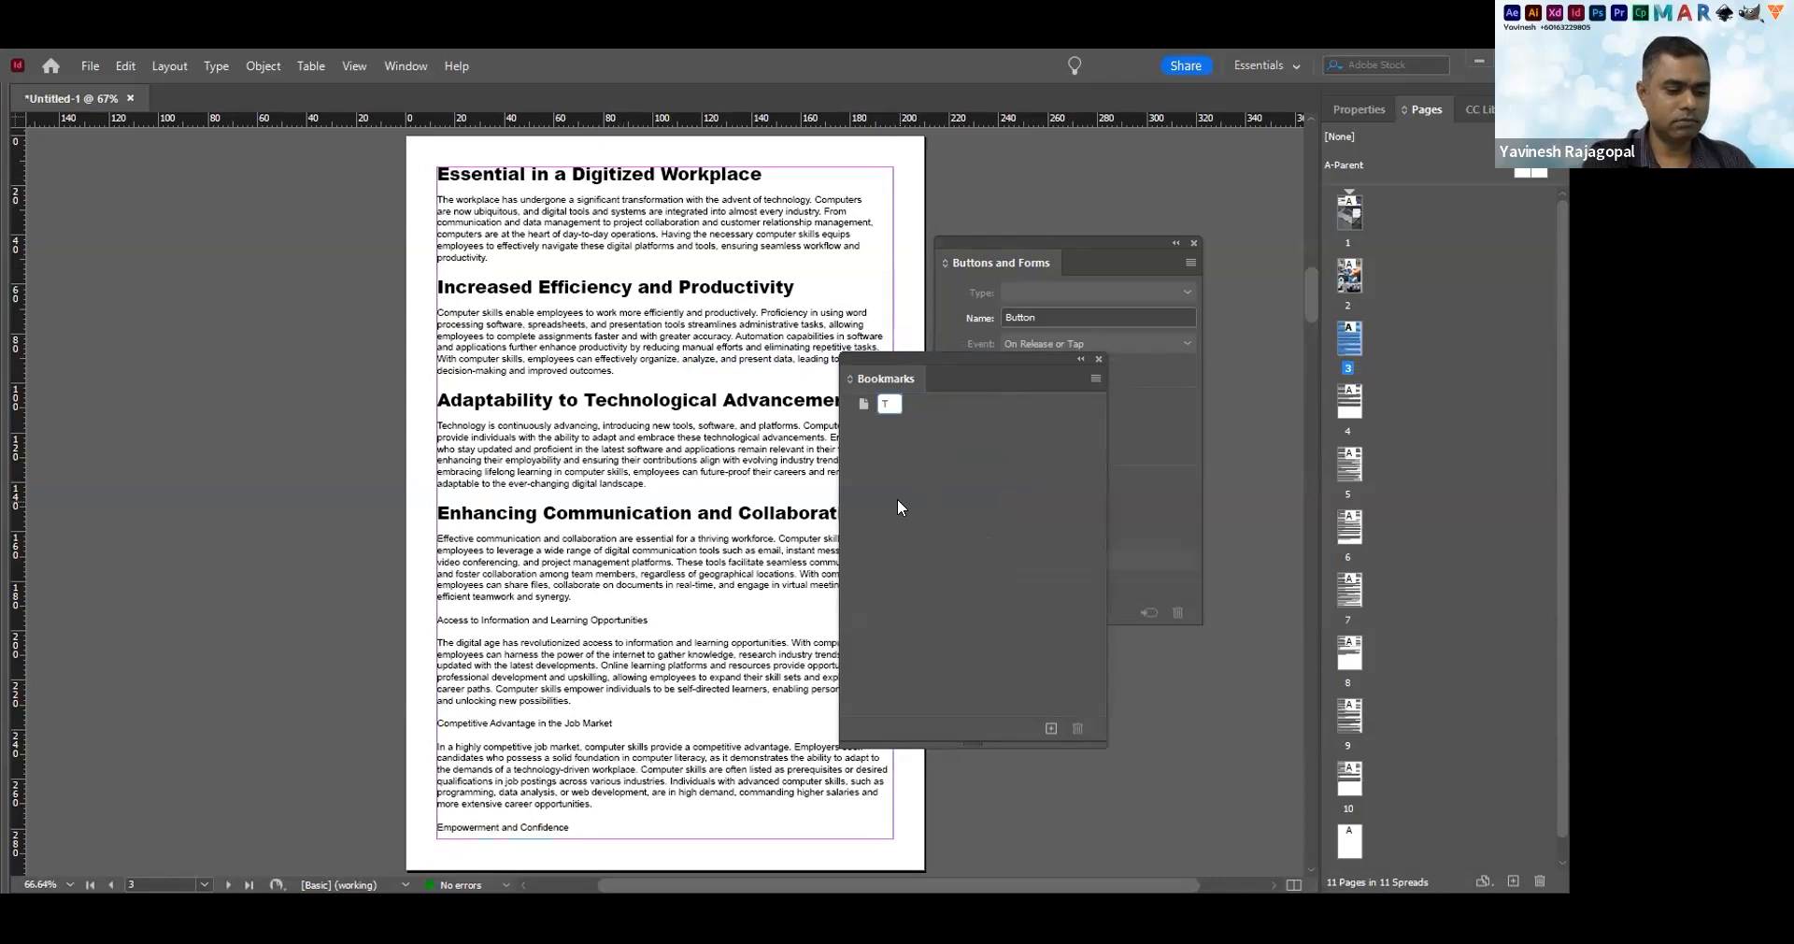
type("opi")
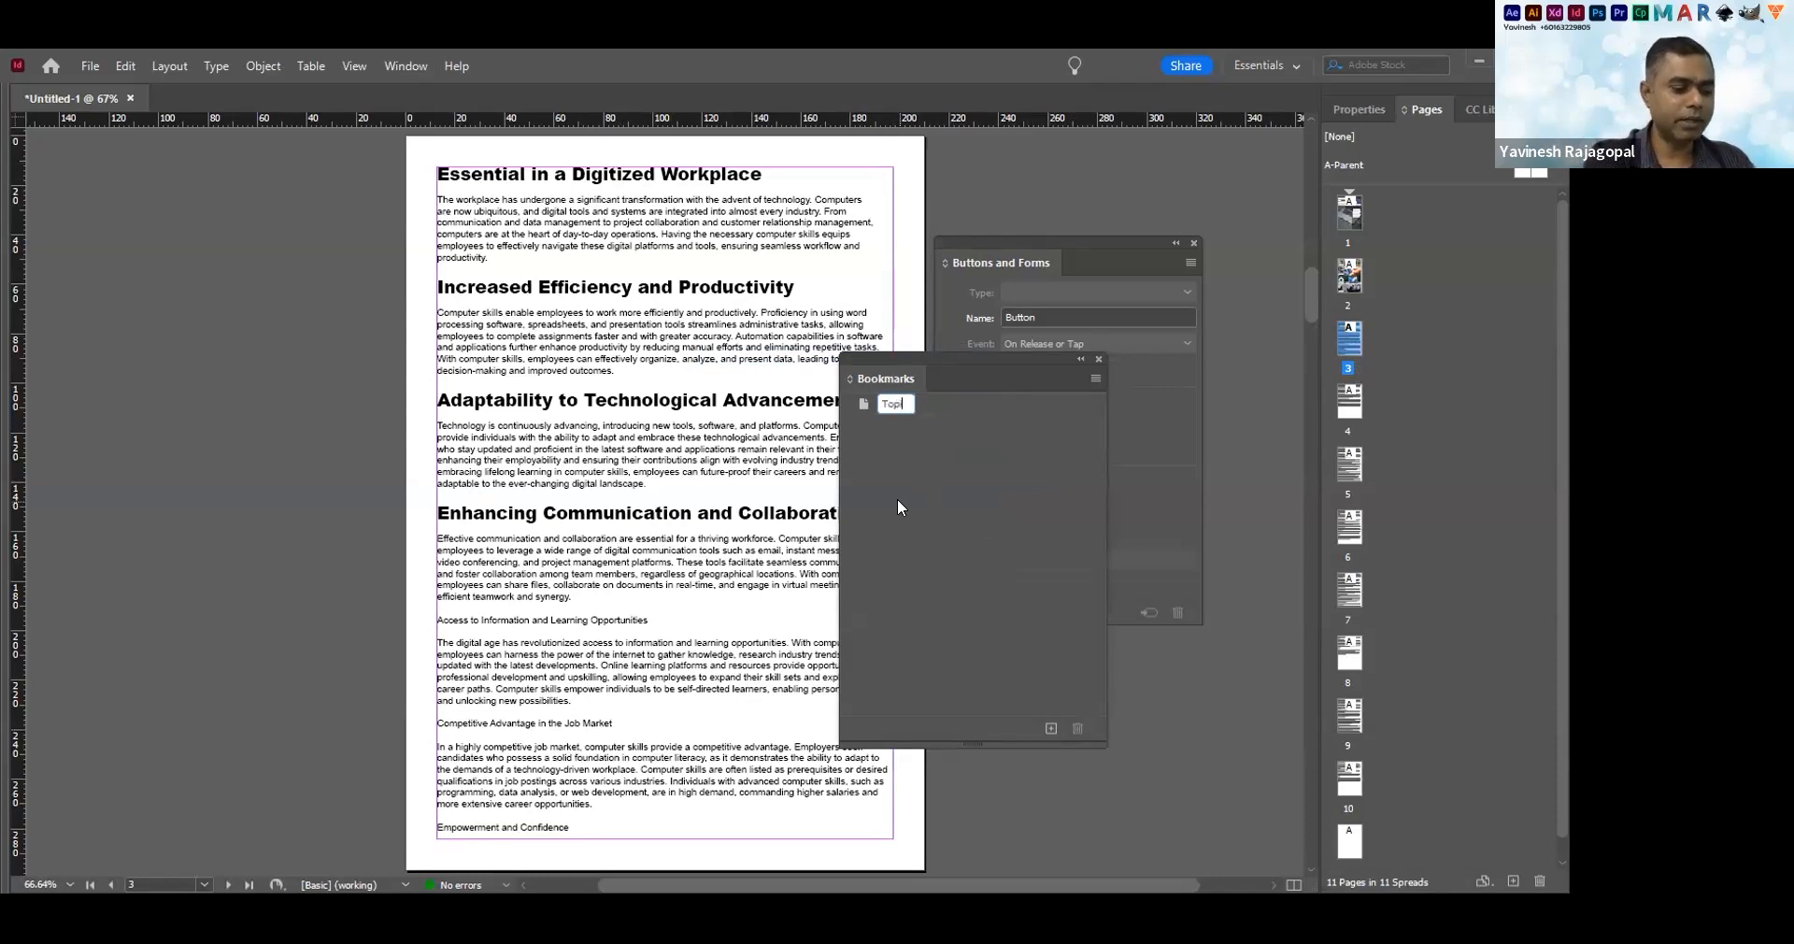
type("c1")
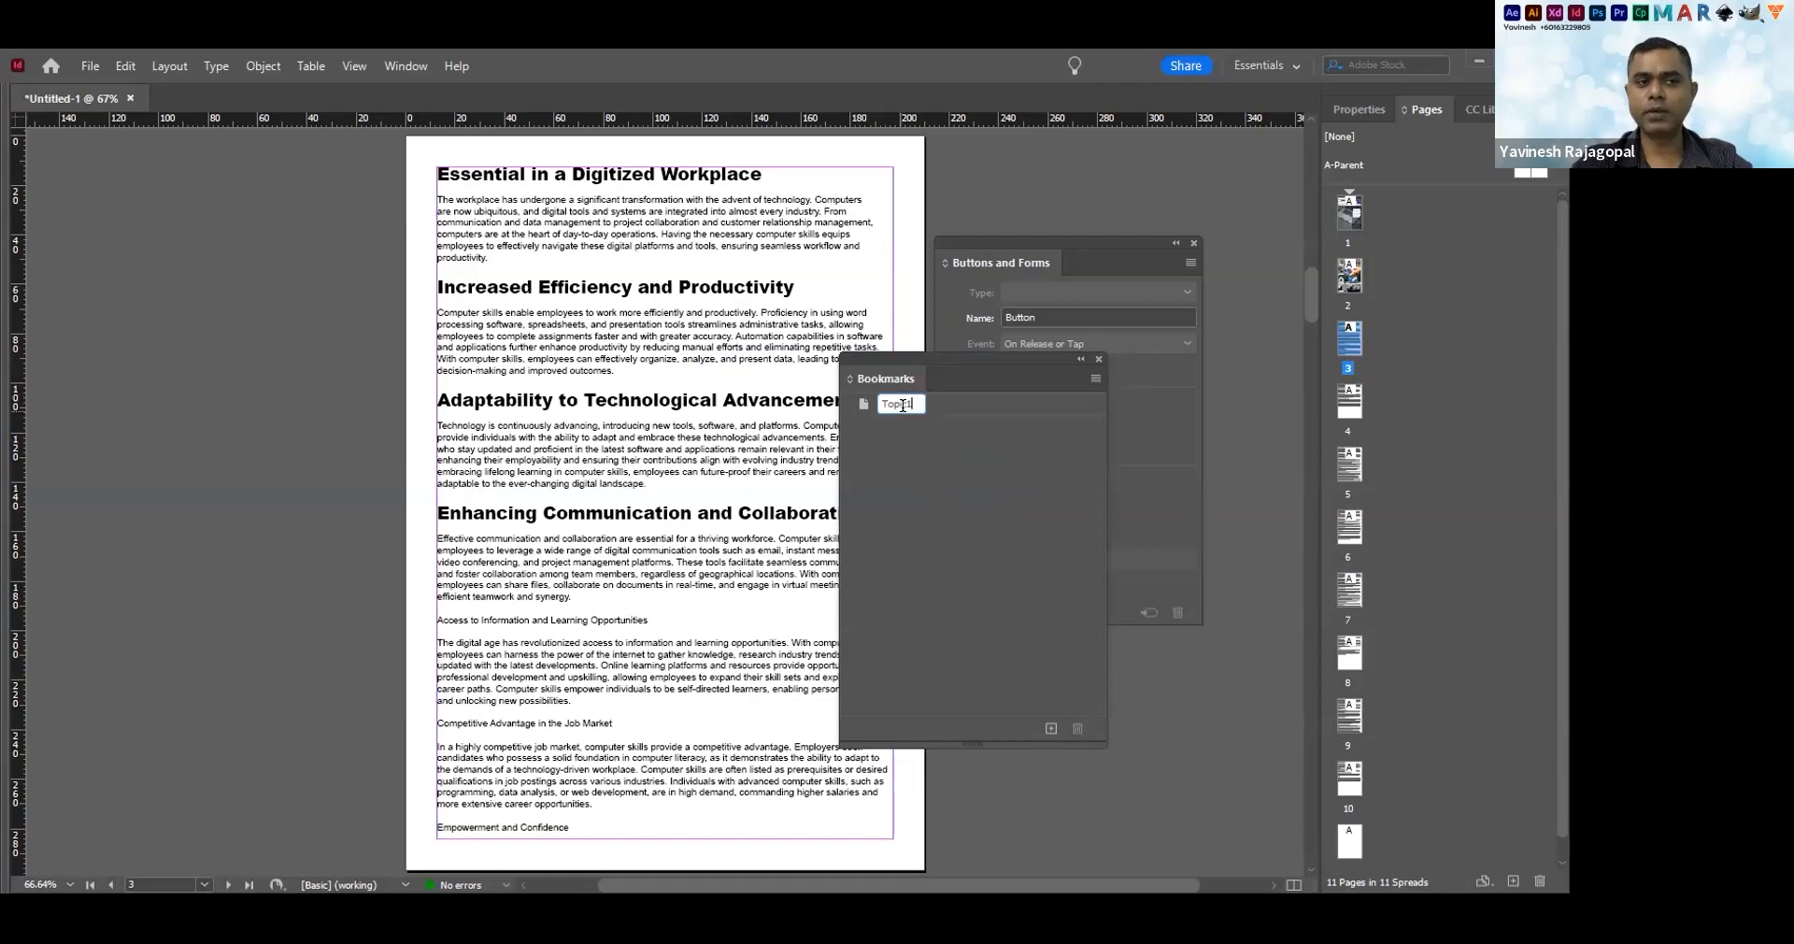
left_click(908, 451)
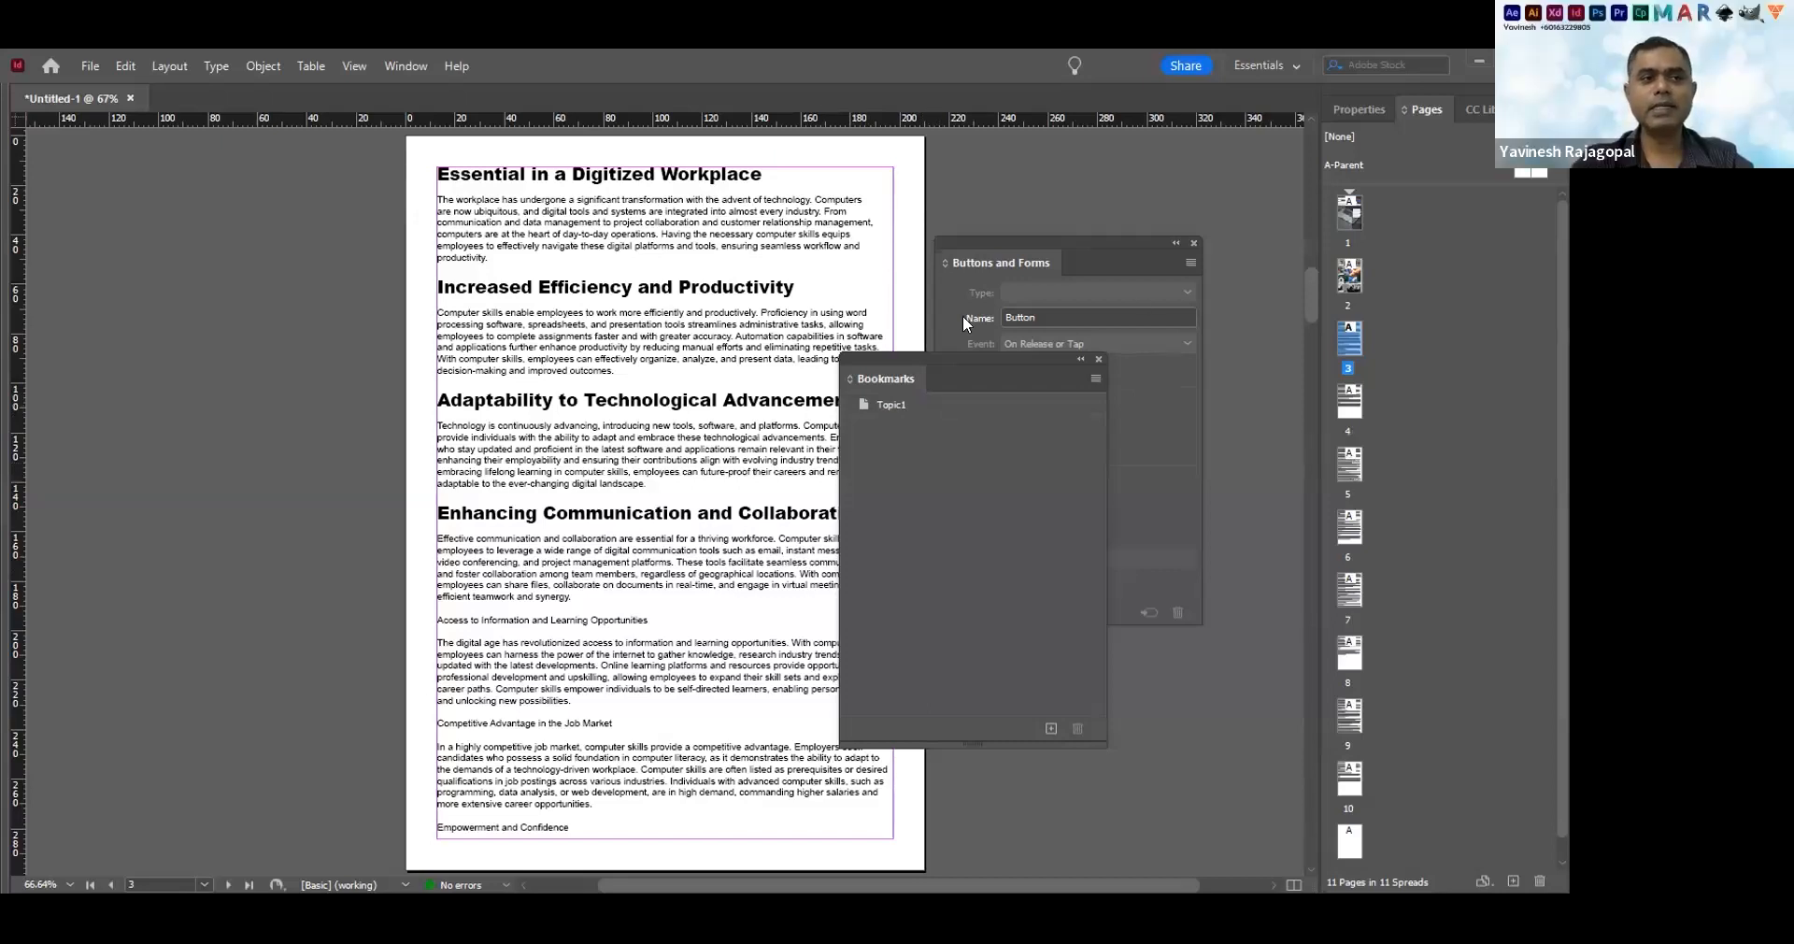
Add a bookmark named Topic2 for the Digital Divide article that starts on page 5
double_click(1348, 465)
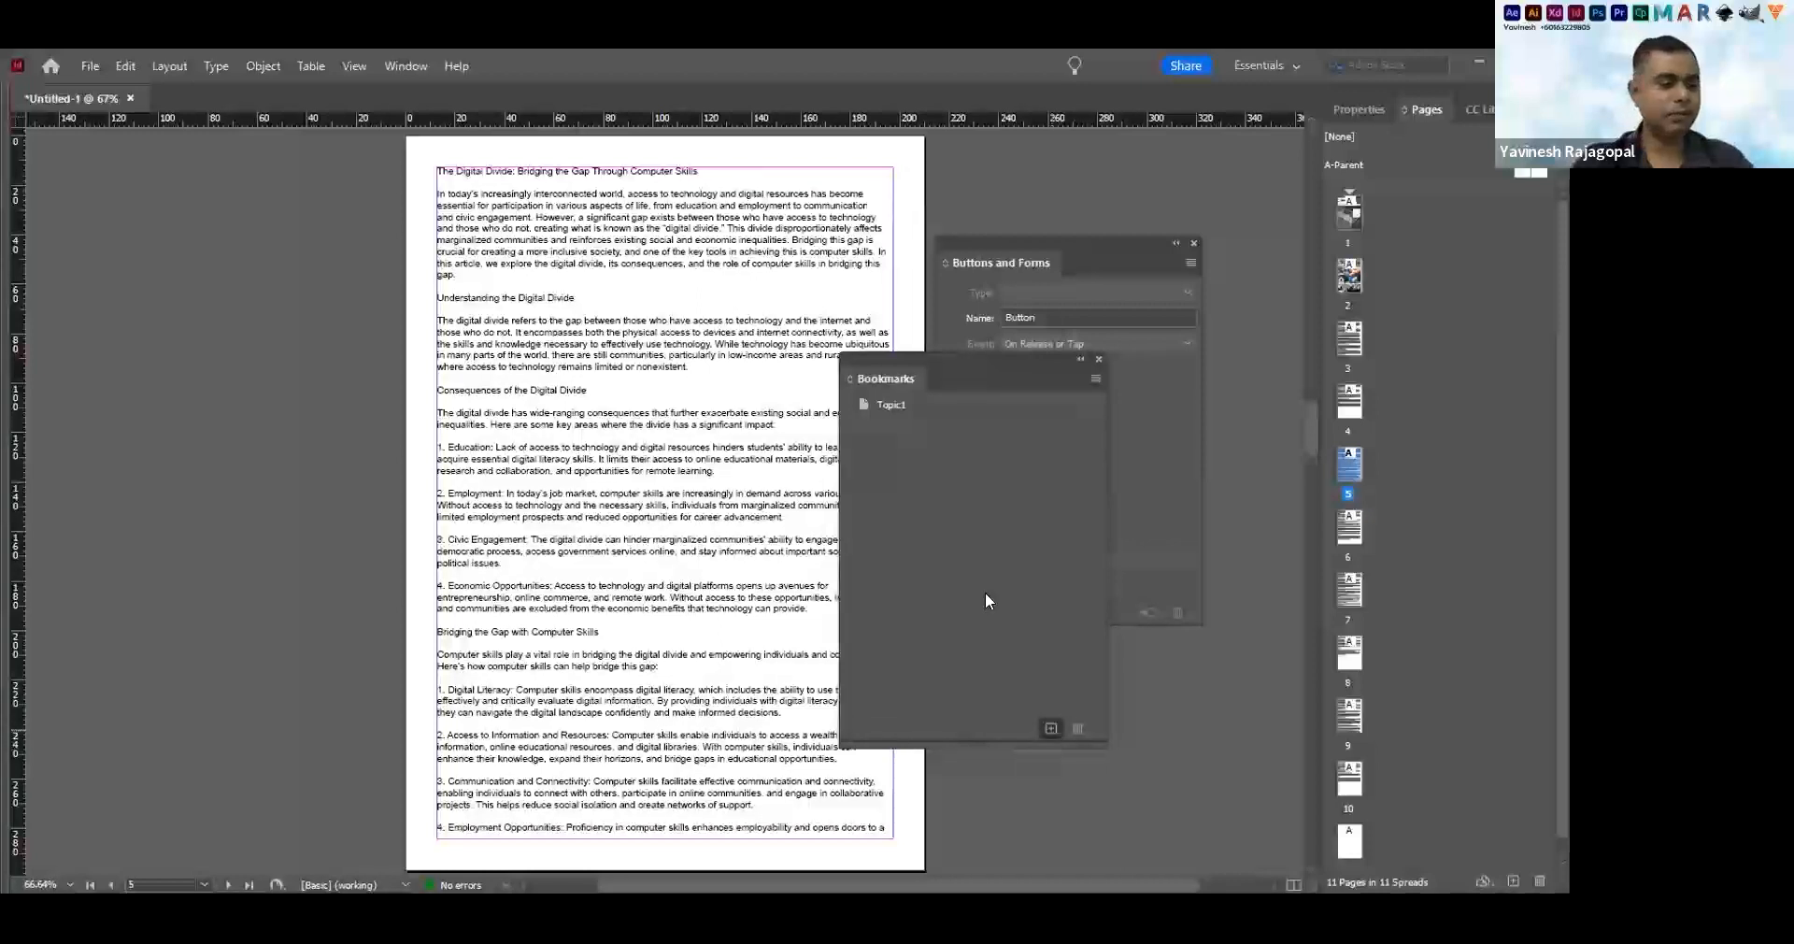
type("Topic")
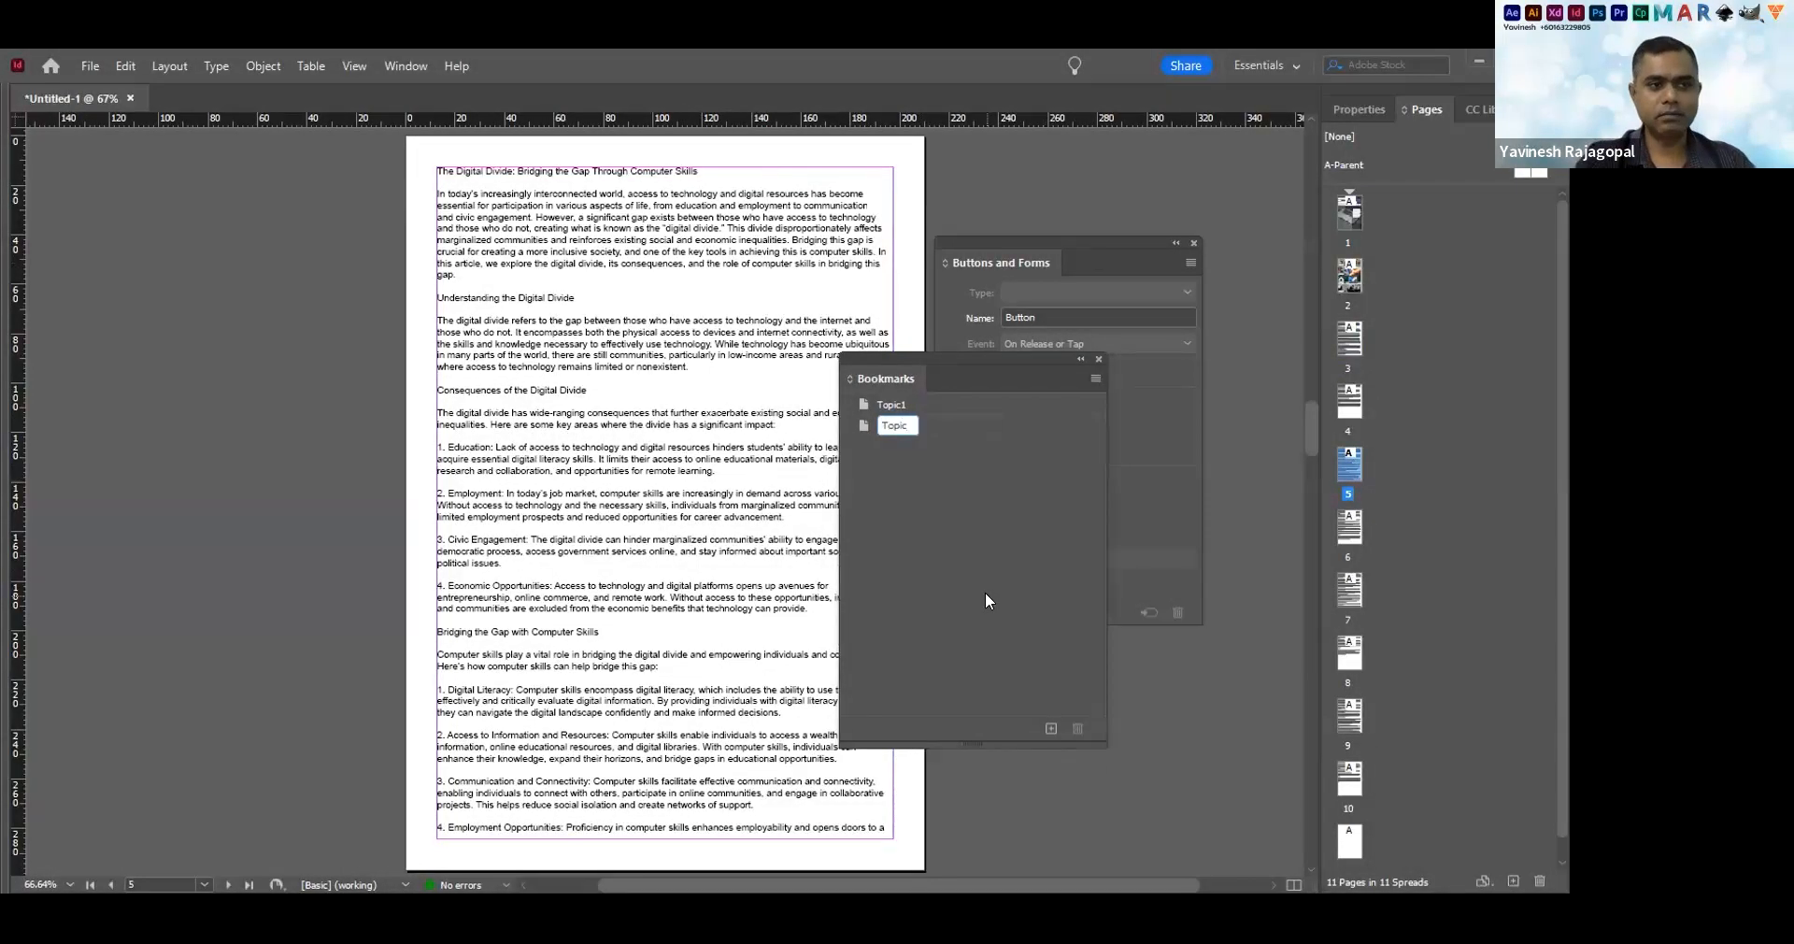
type("2")
key("Return")
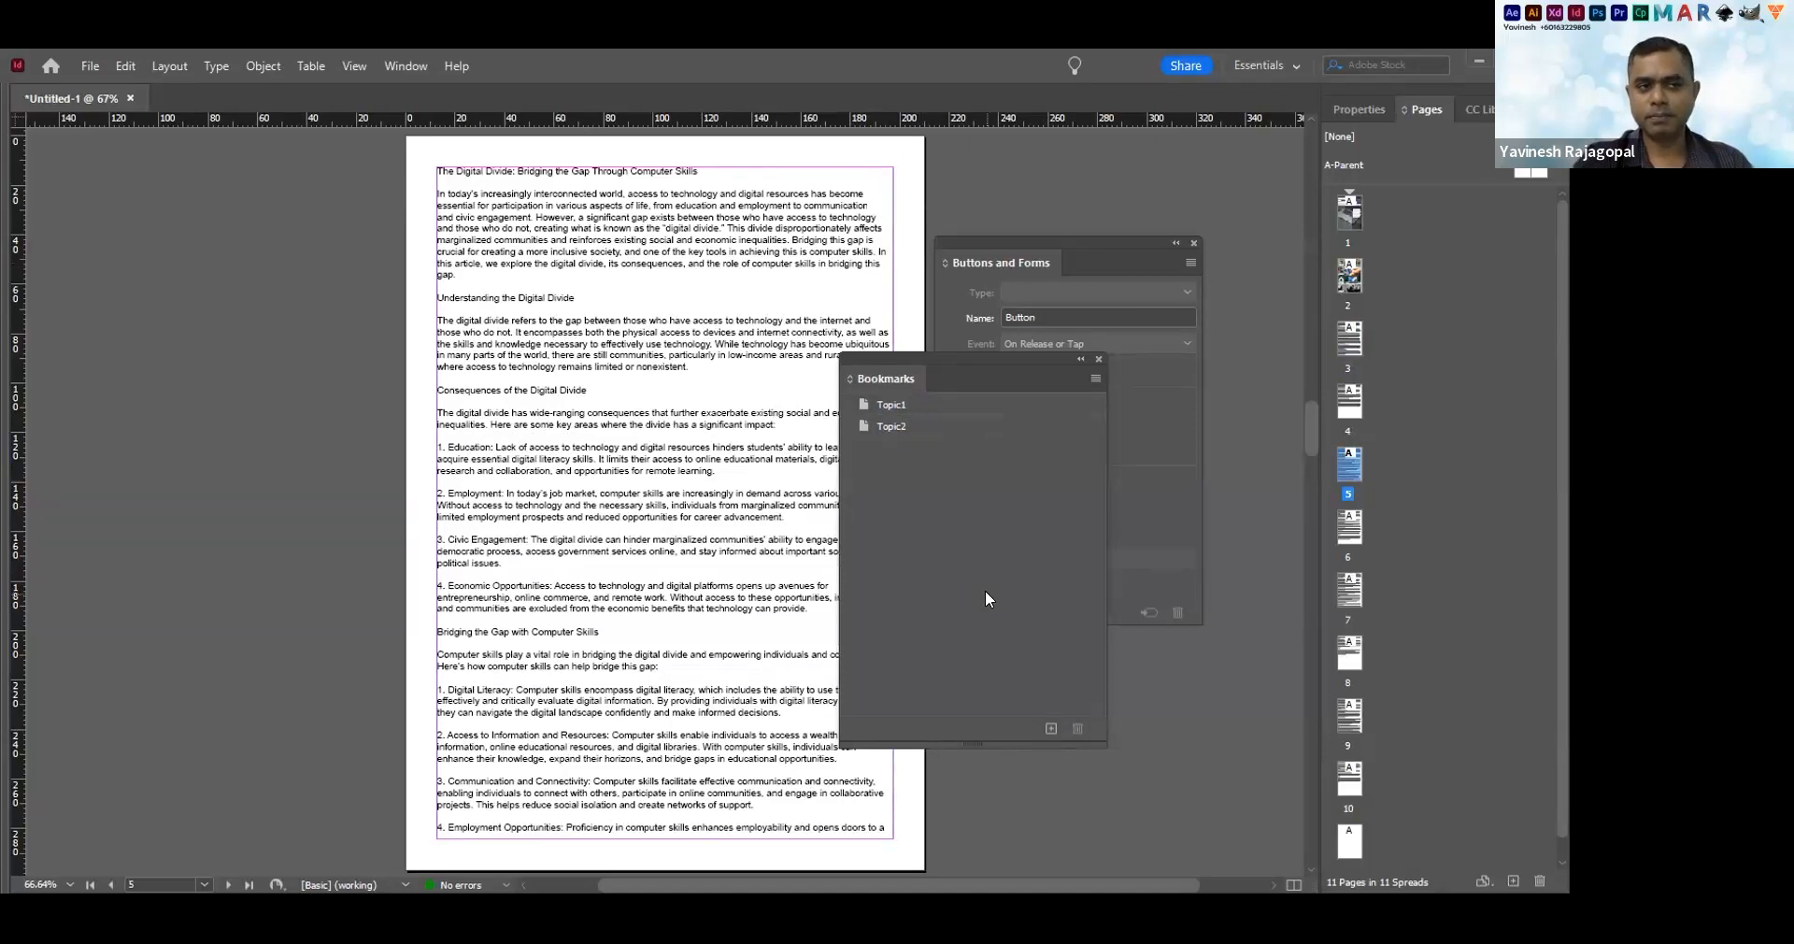
Look through pages 9, 4 and 5 for the article starts, and check where the Topic2 bookmark leads
double_click(1350, 655)
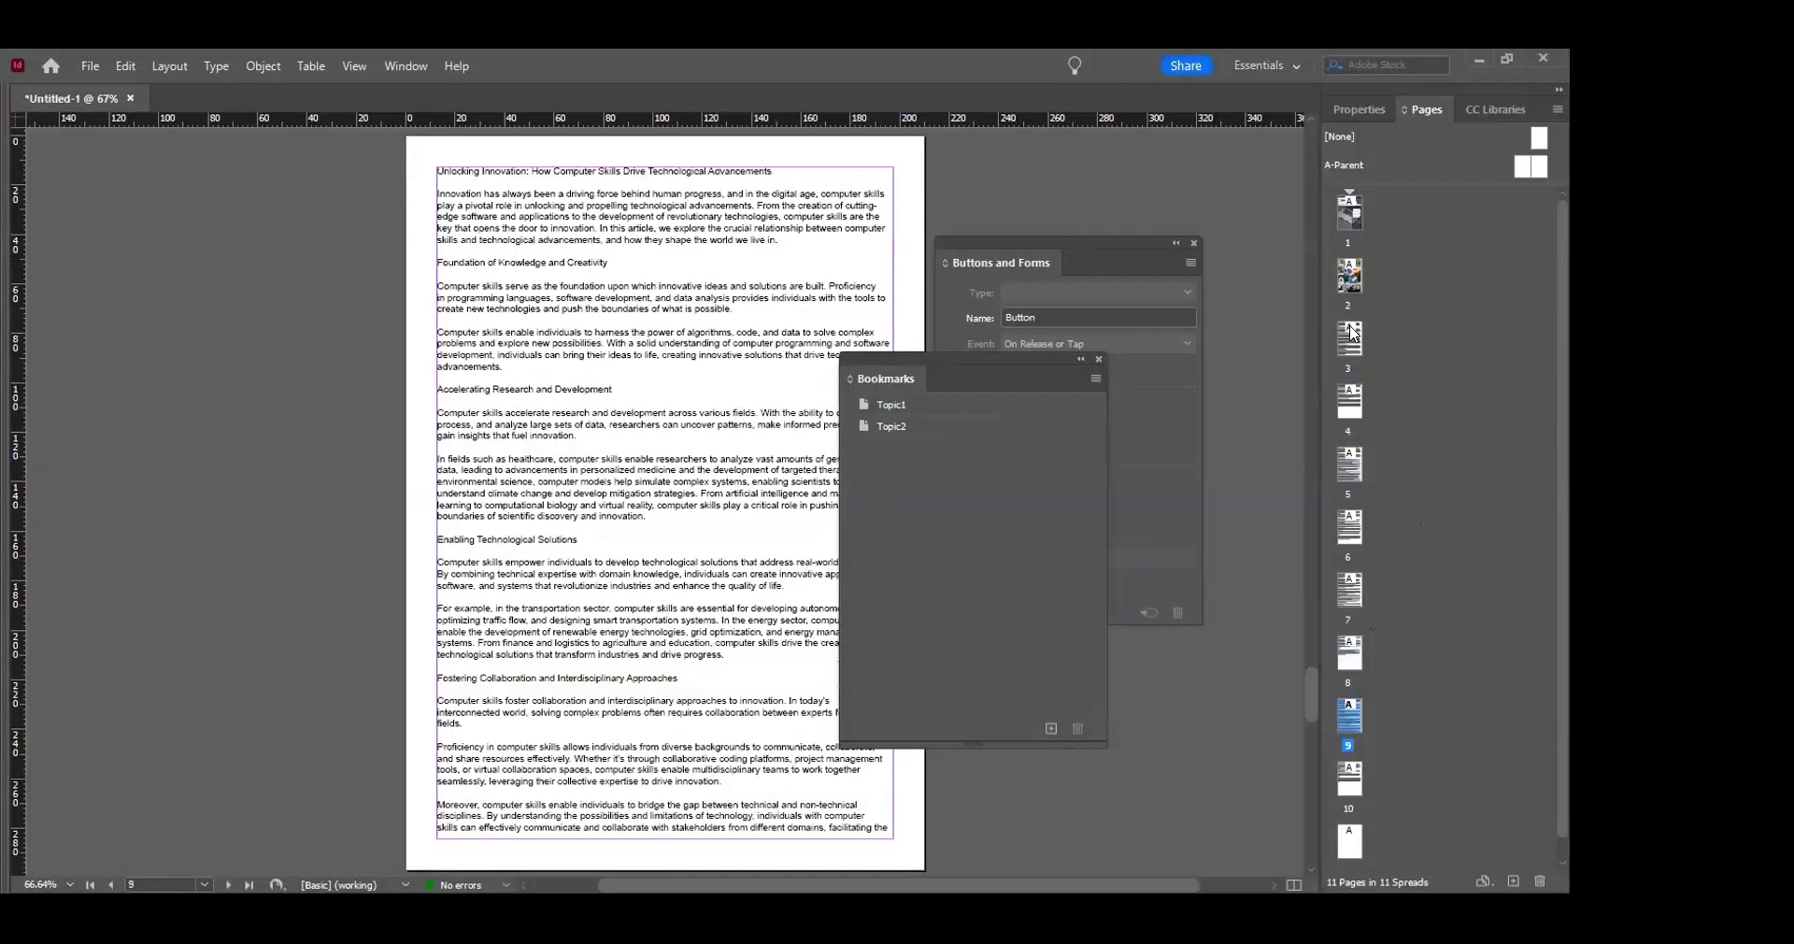
scroll(1353, 451, "down", 1)
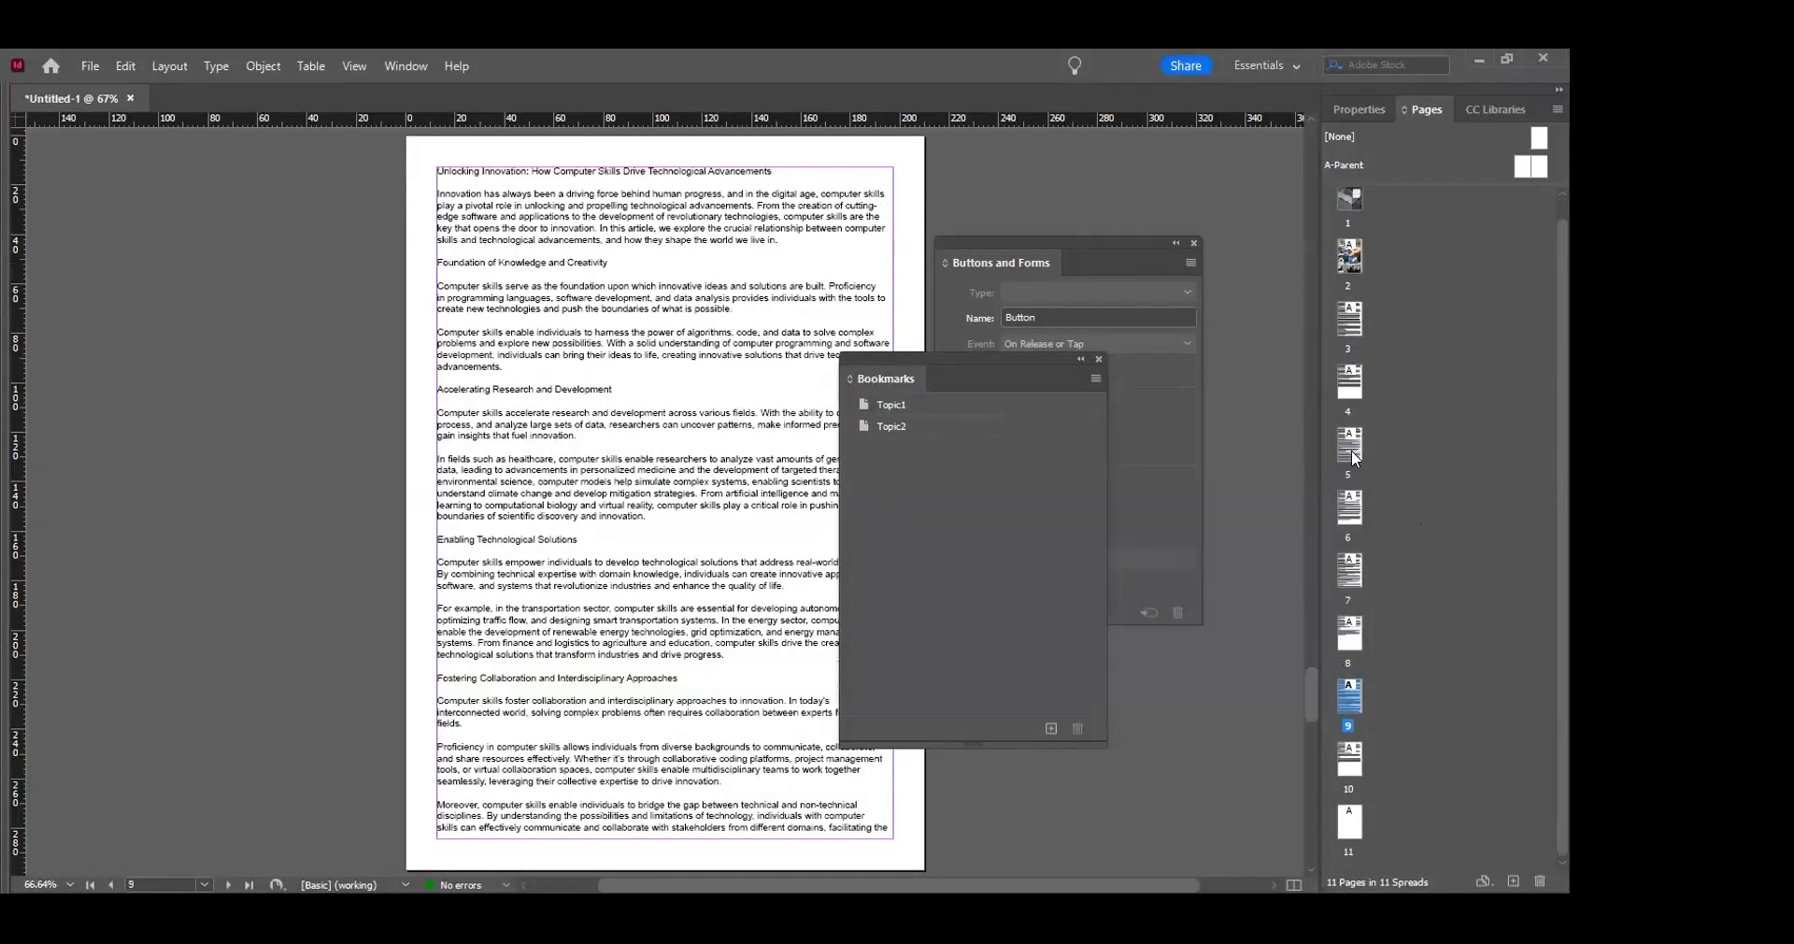
double_click(1350, 384)
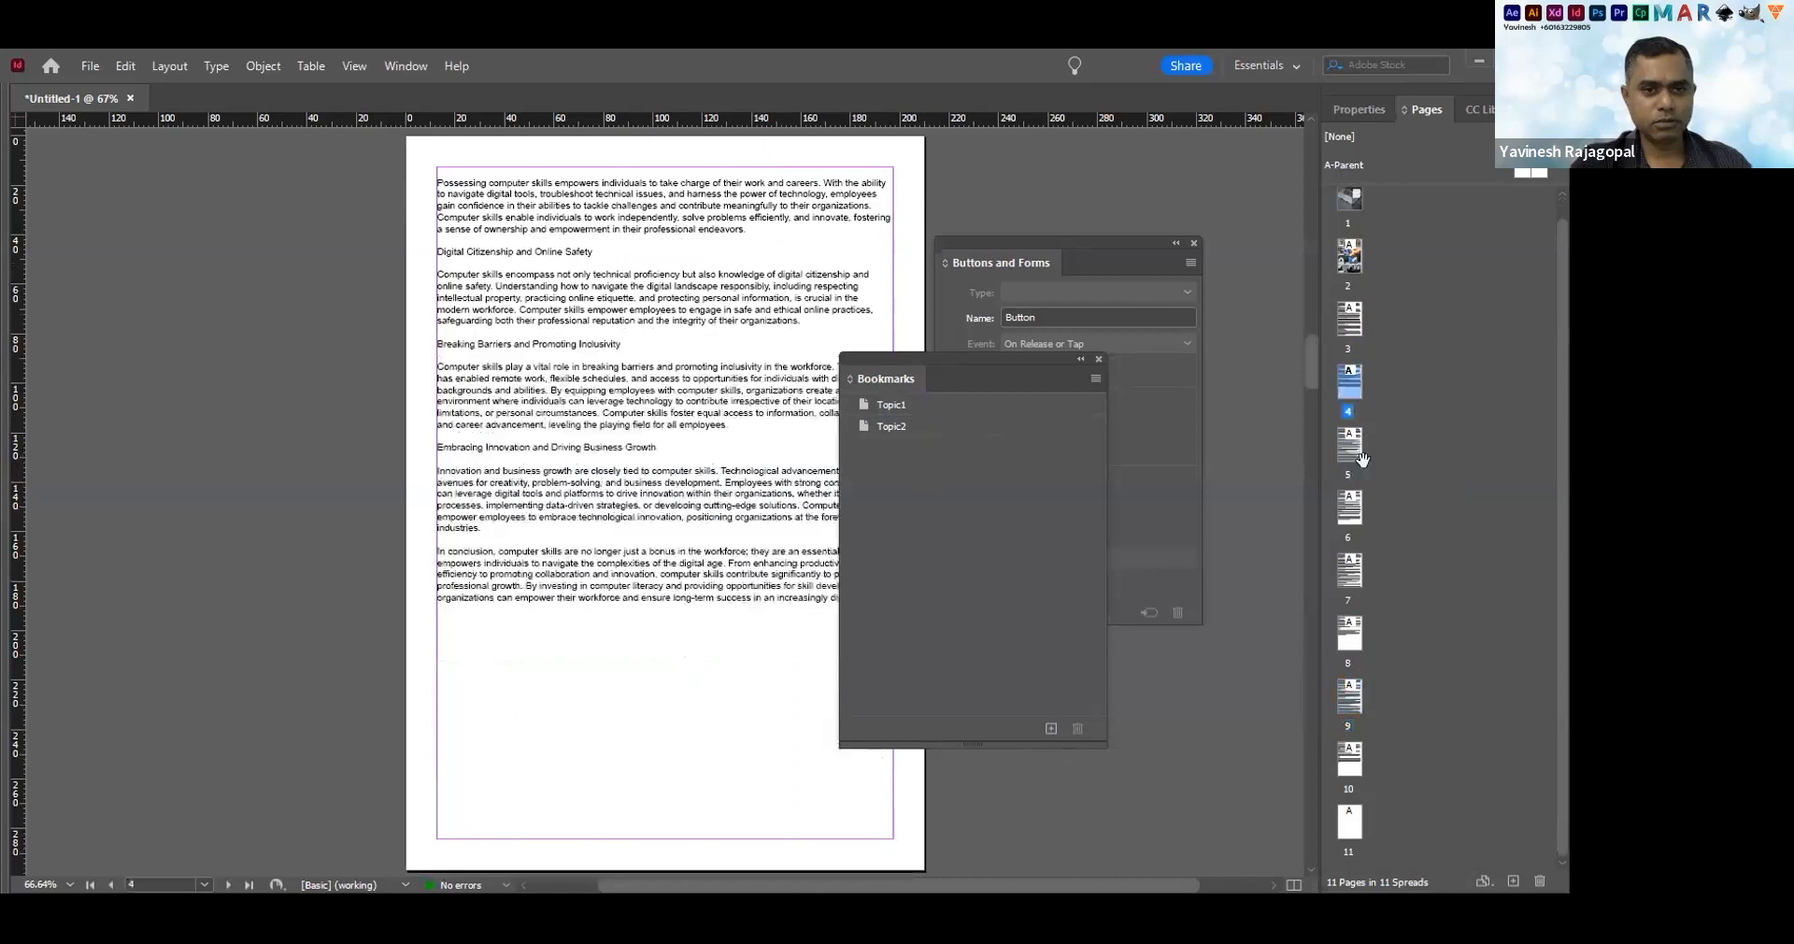
double_click(1353, 451)
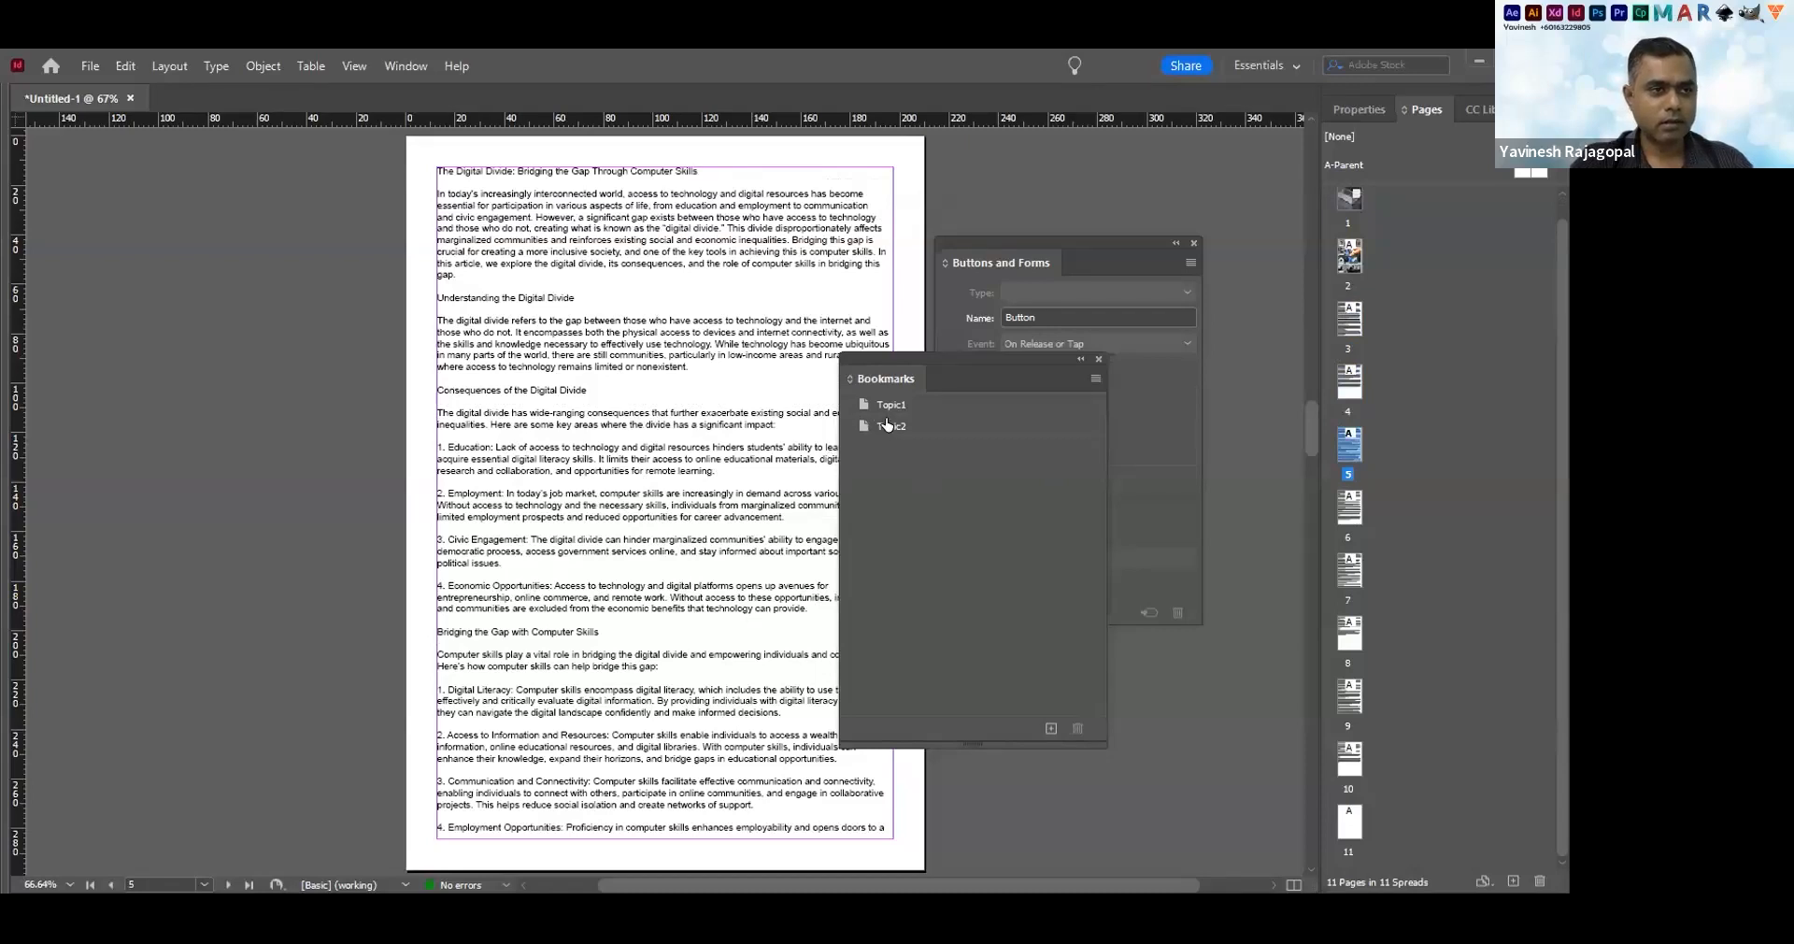
double_click(887, 427)
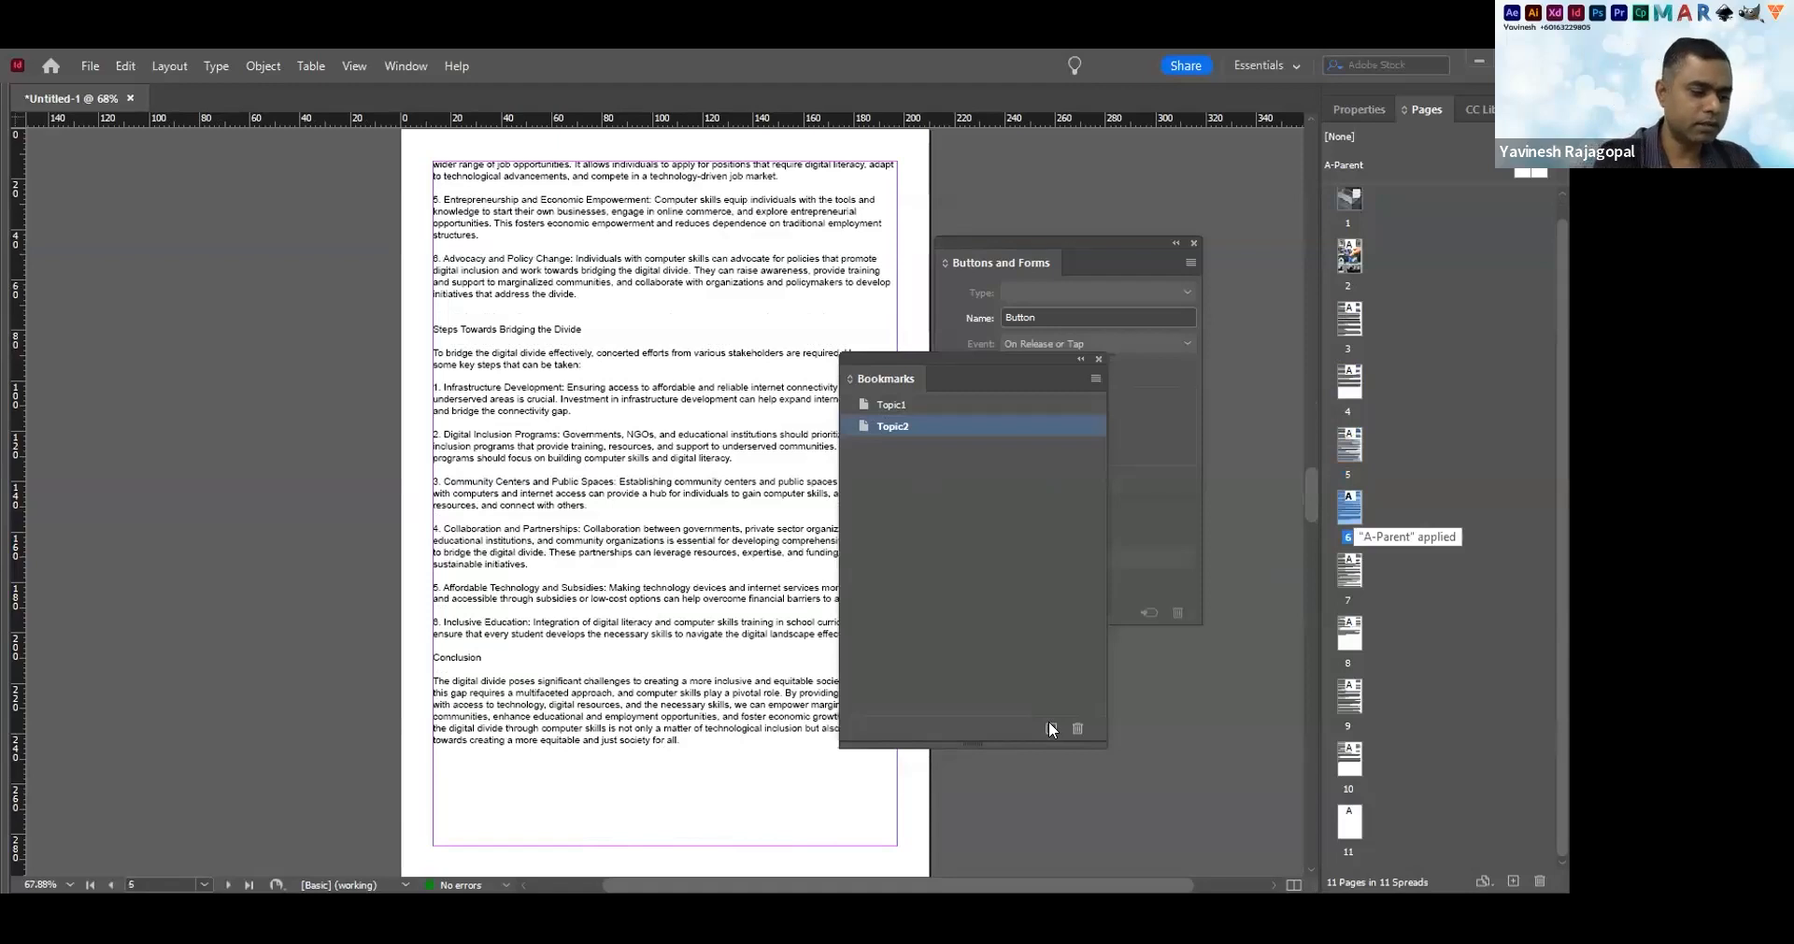
Add a bookmark named Topic3 for the third article and keep it below Topic2 in the bookmark list
type("Topic3")
key("Return")
left_click_drag(894, 445, 896, 503)
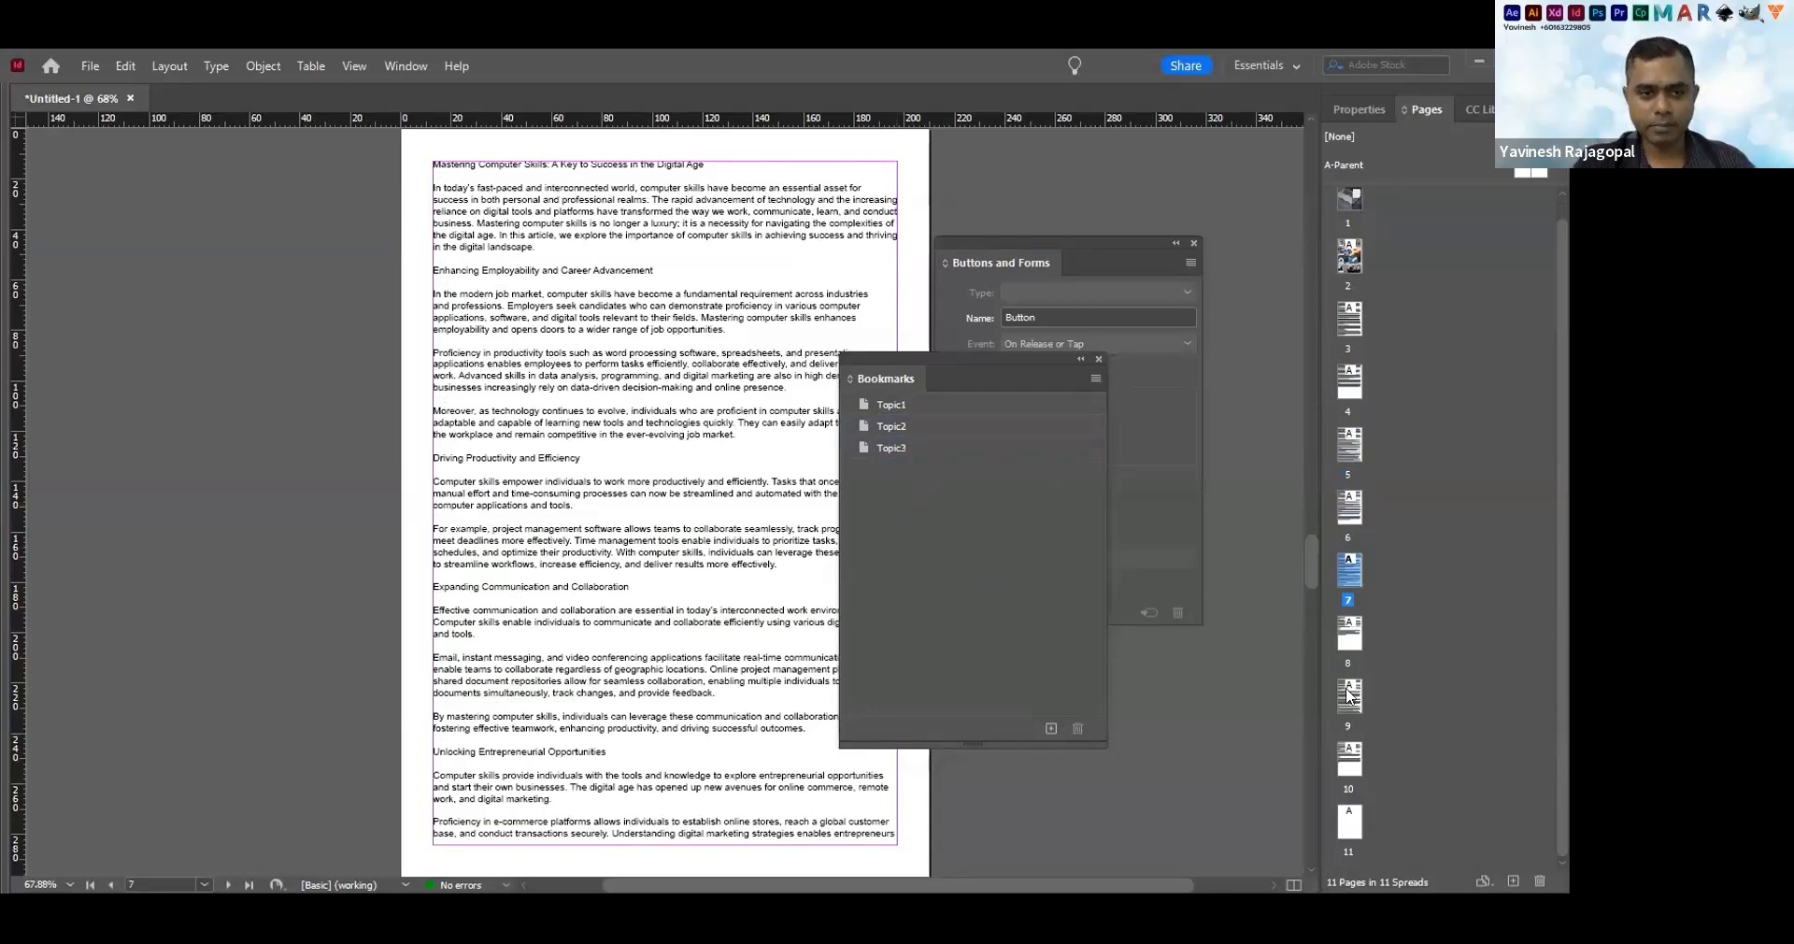
Add a bookmark named Topic4 for the Unlocking Innovation article on page 9
double_click(1351, 699)
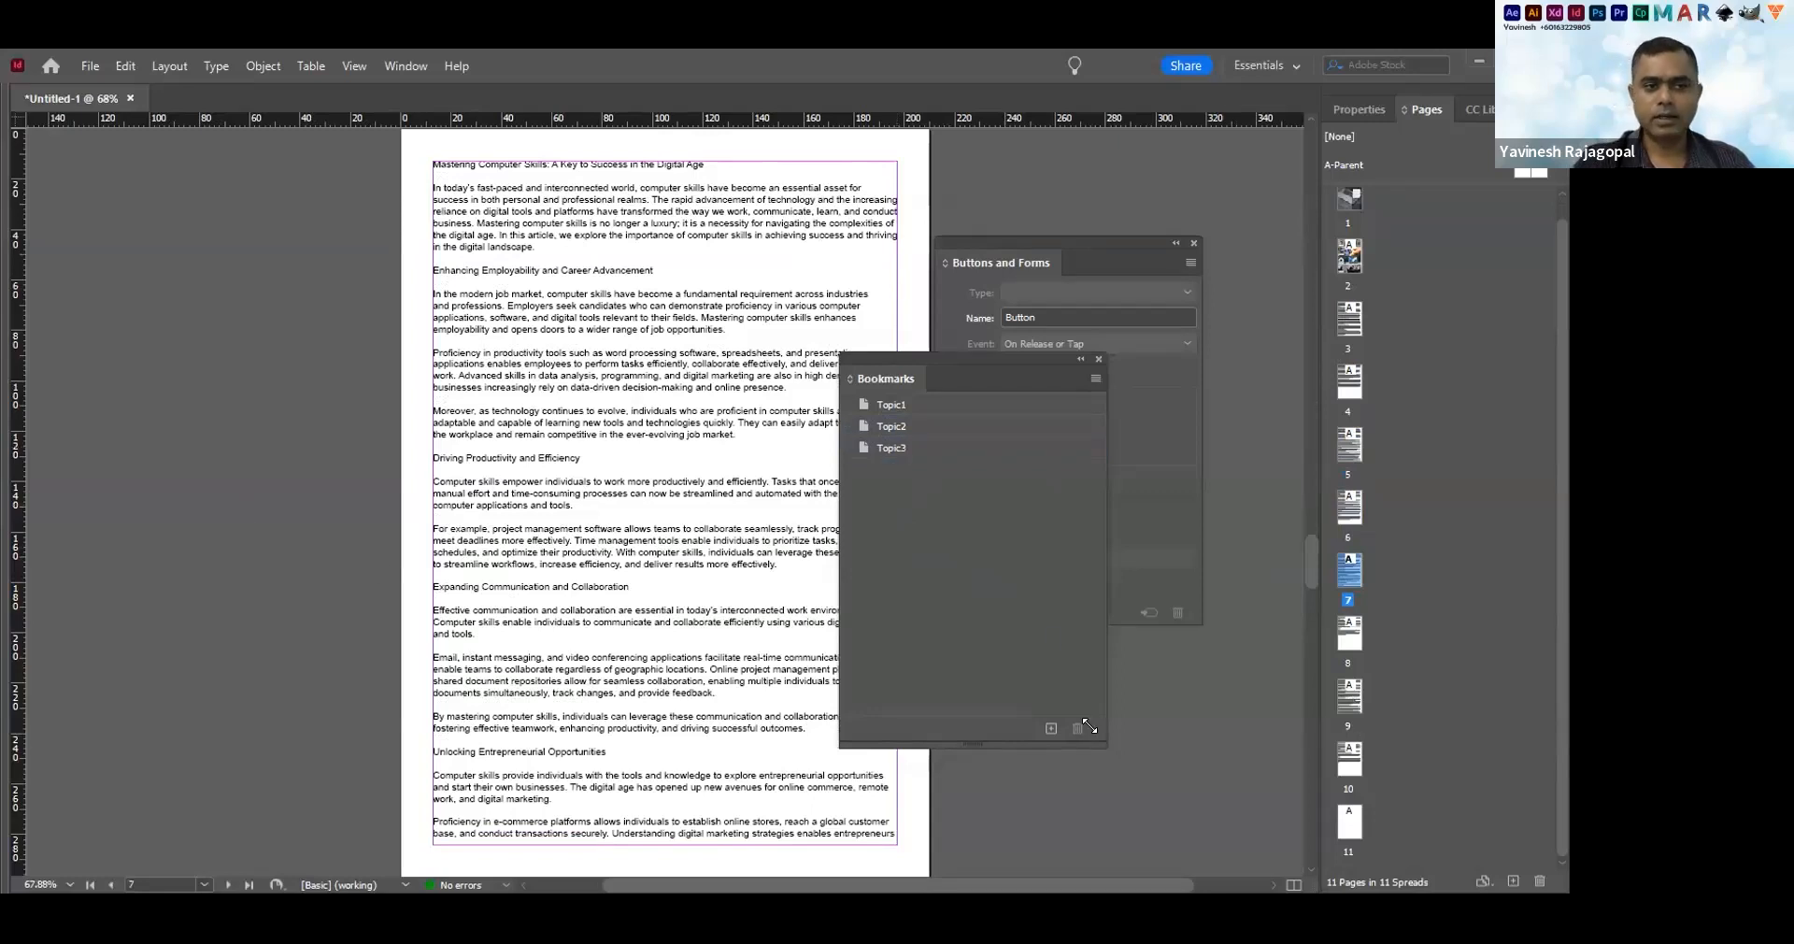
left_click(1051, 728)
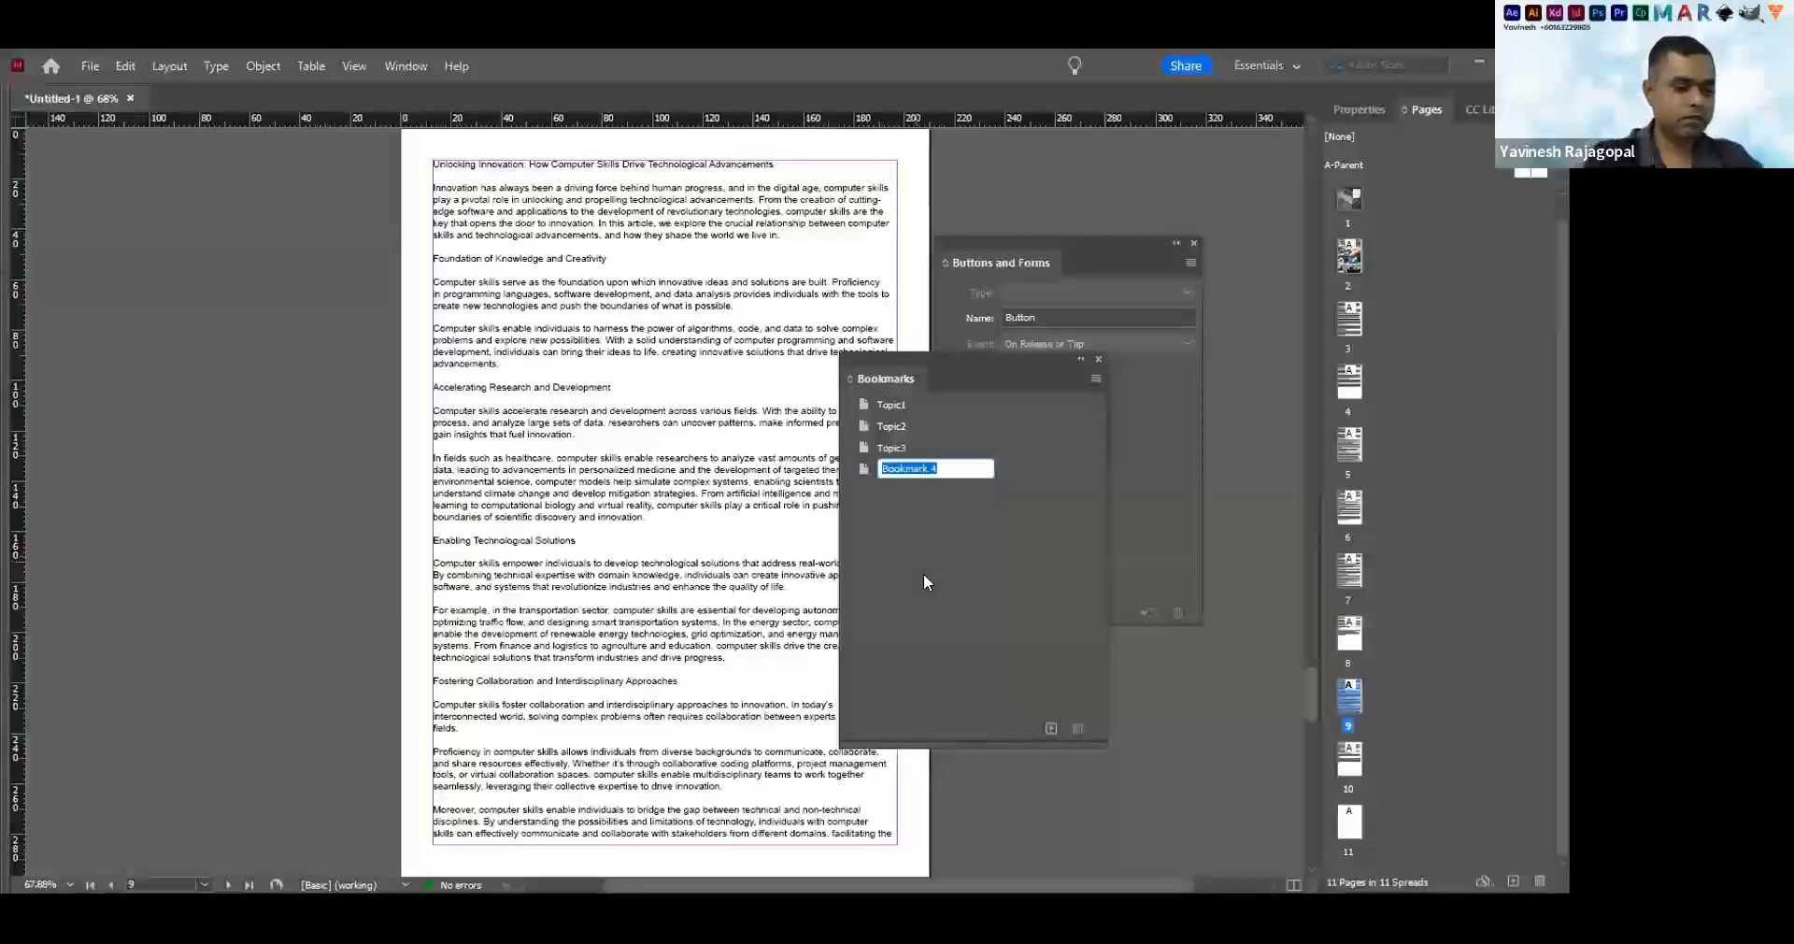
type("Topic")
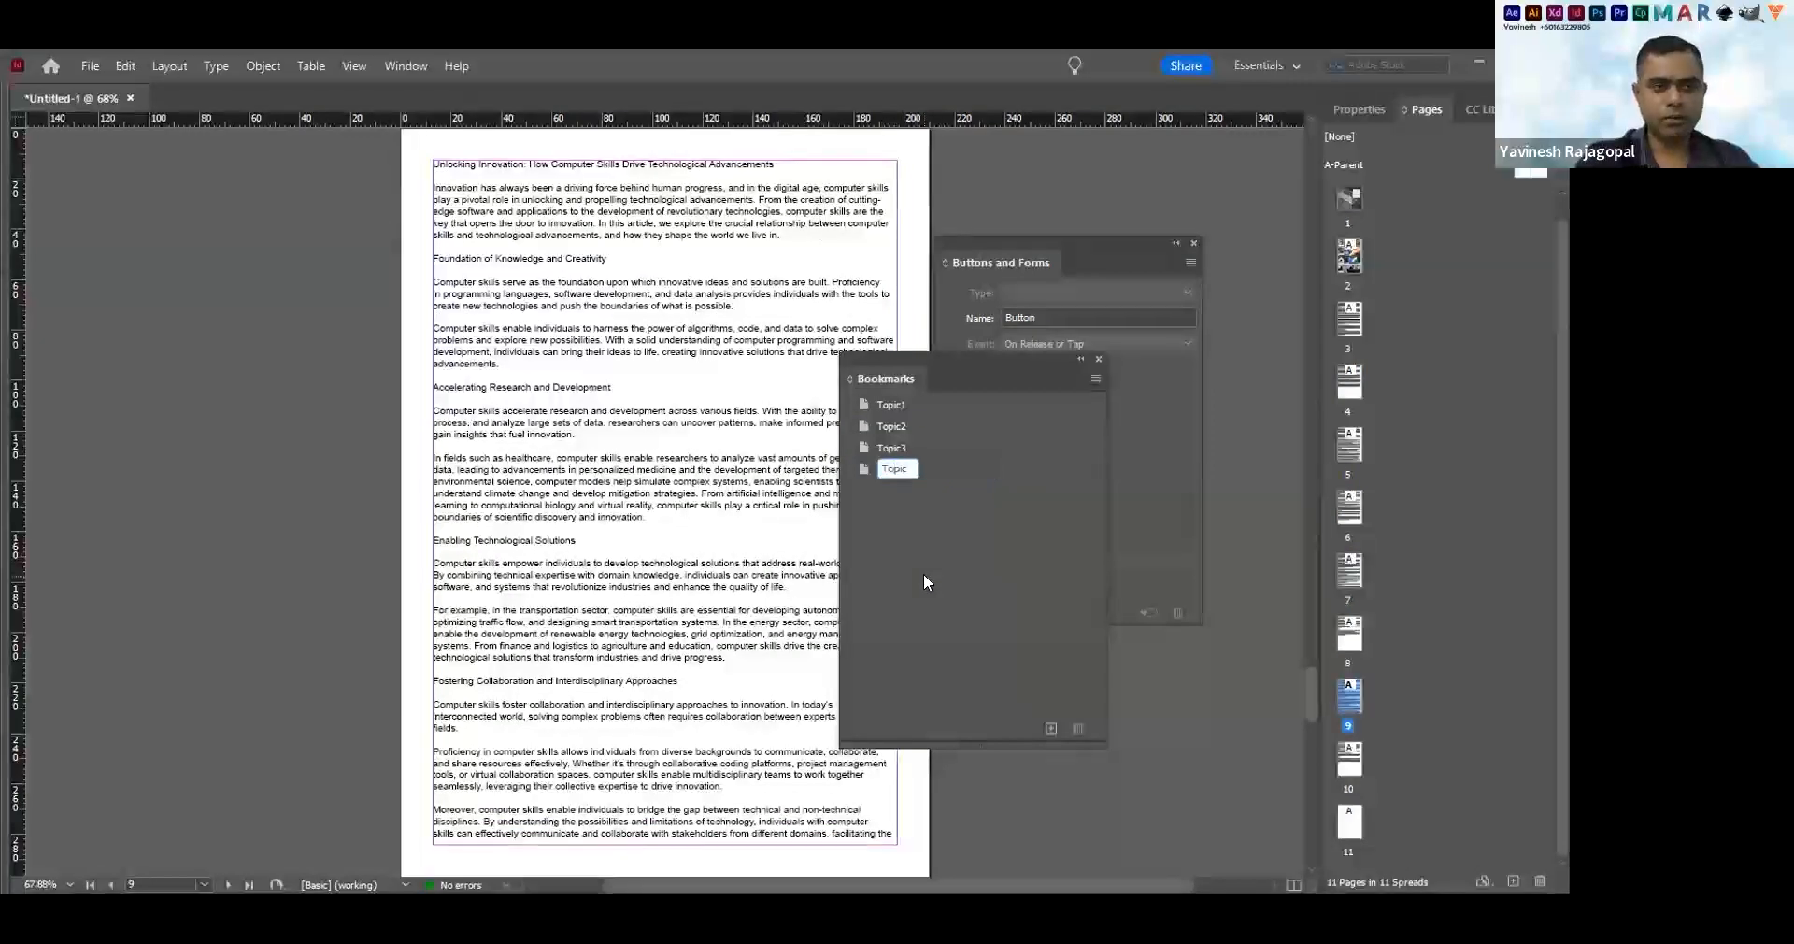
type("4")
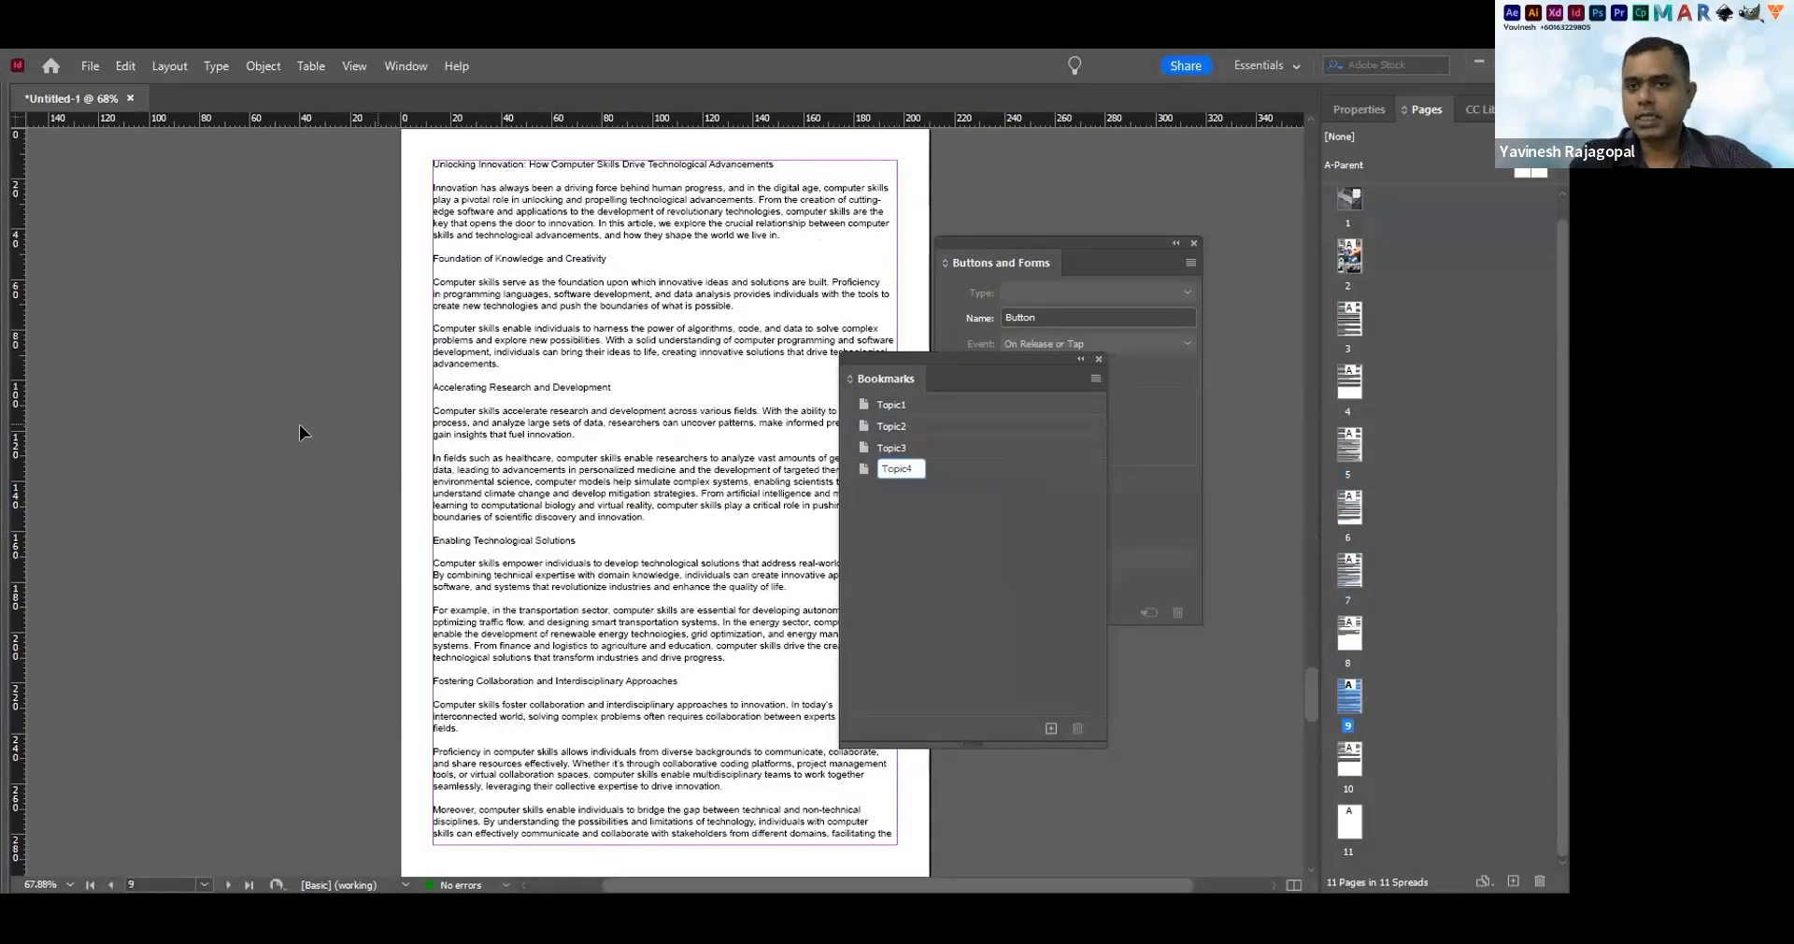
key("Return")
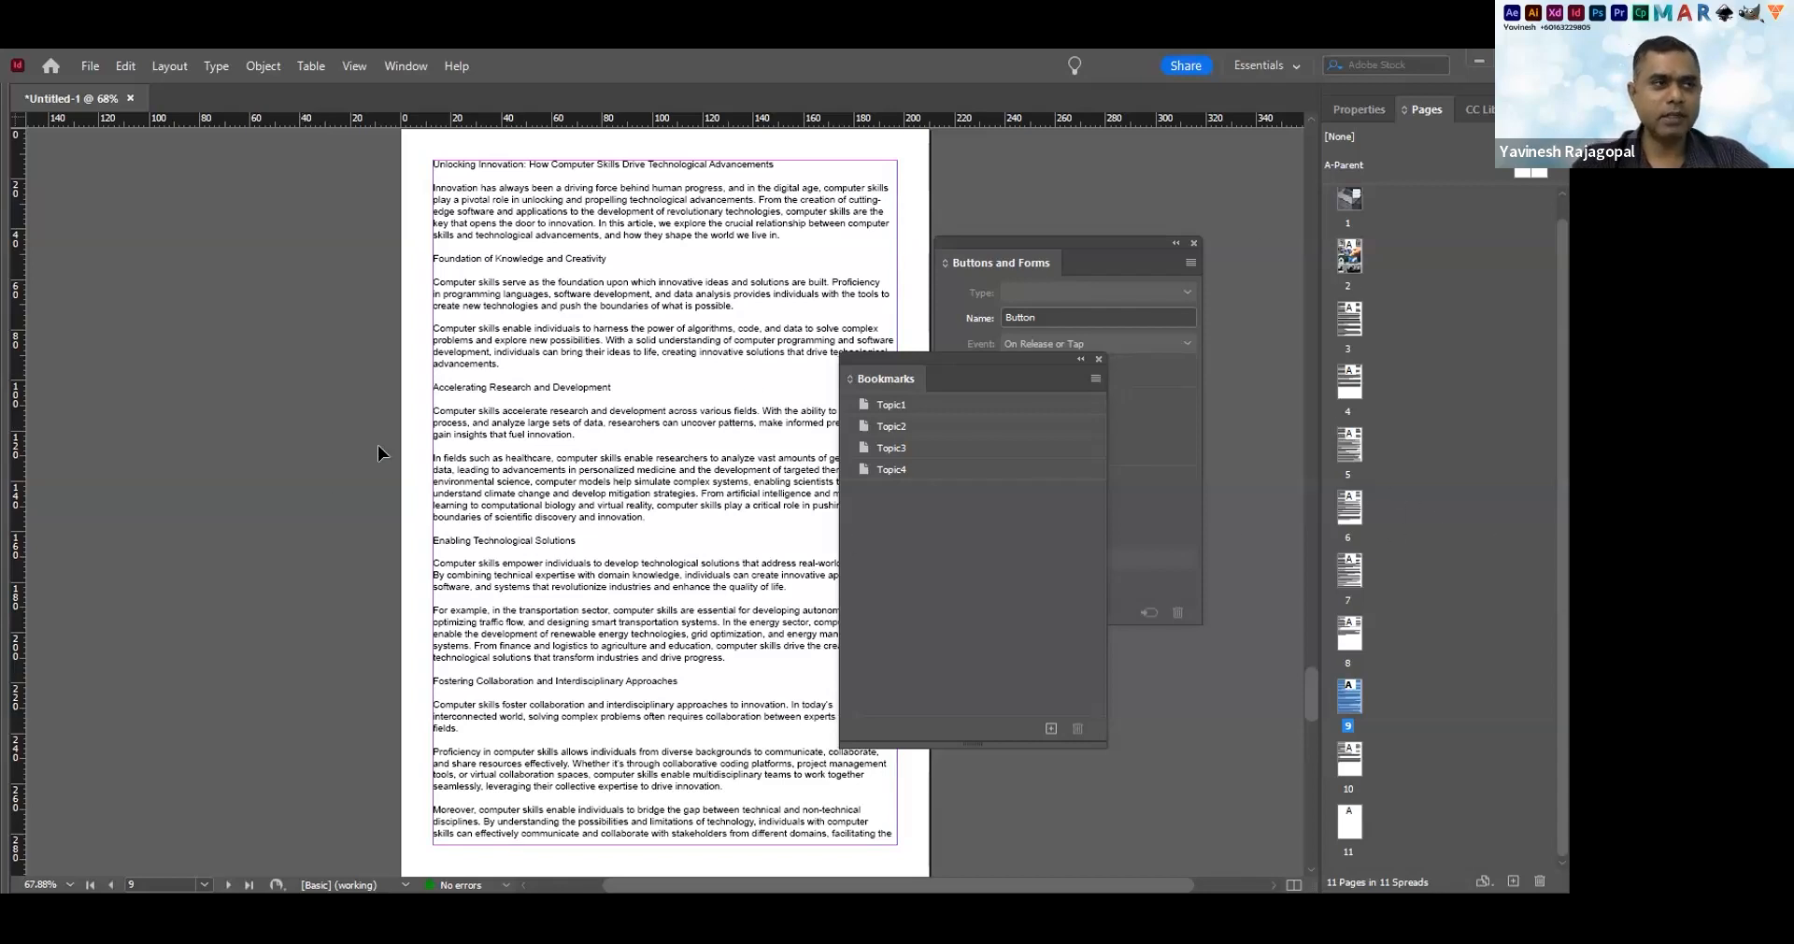
Review the article pages from page 9 back to page 3 and forward again, examining the text frame on page 5
scroll(307, 467, "up", 5)
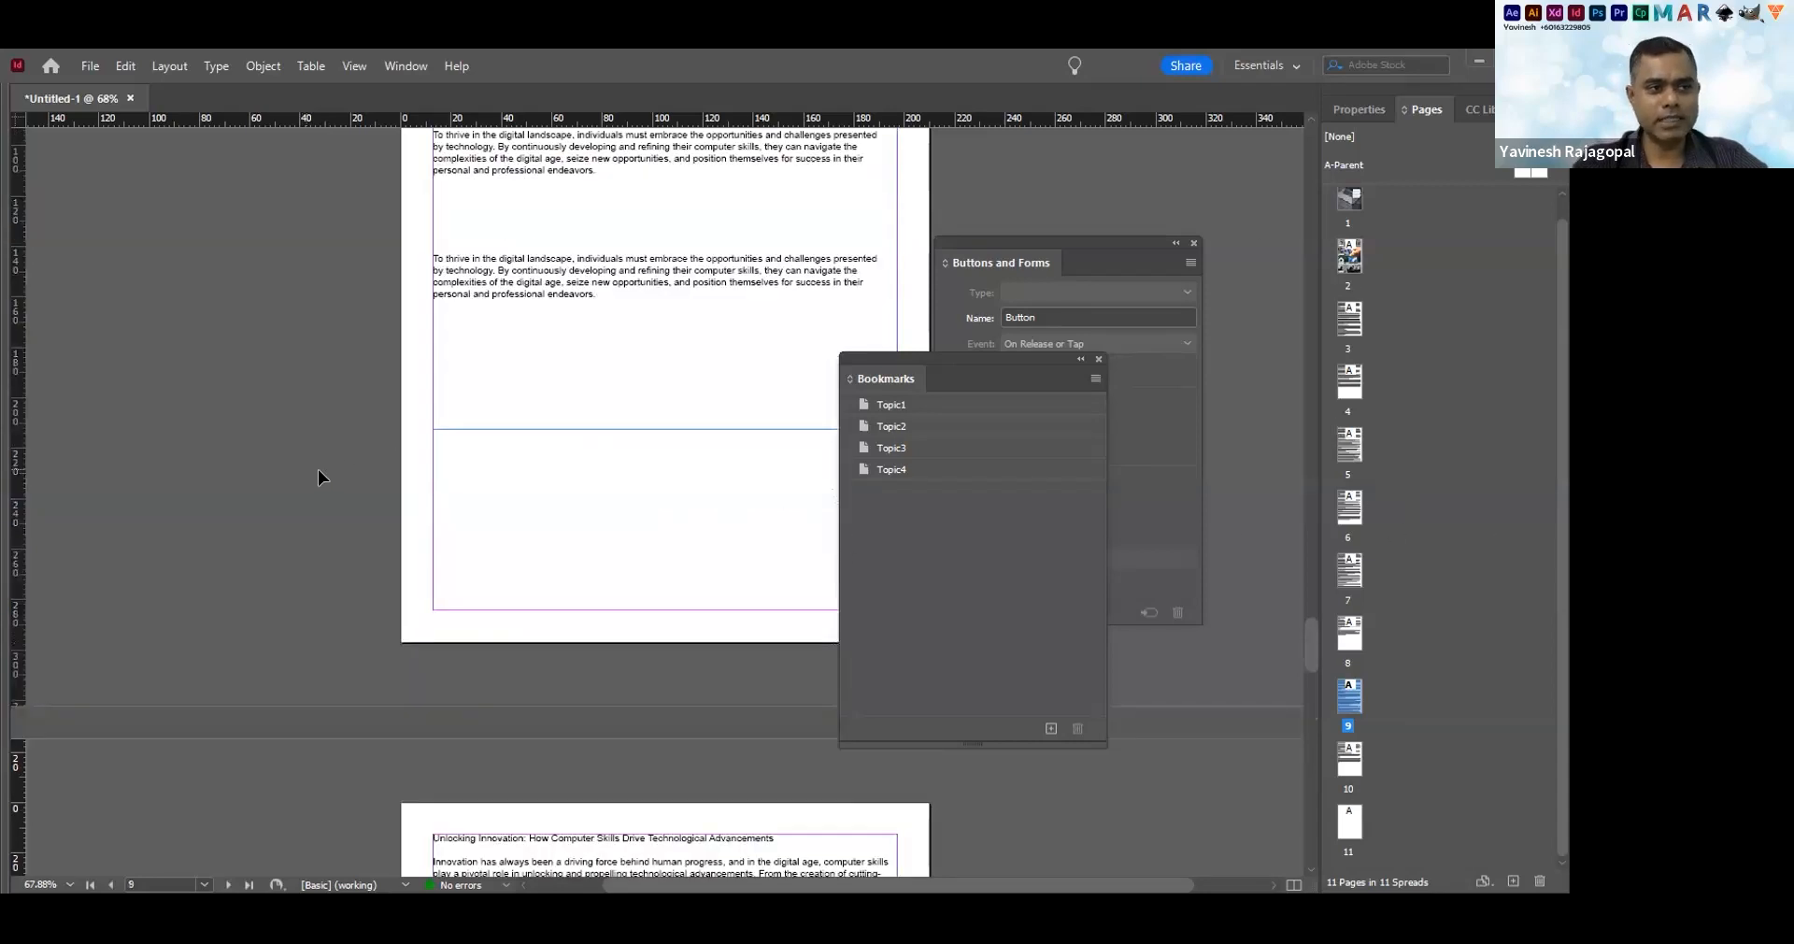
scroll(323, 458, "up", 5)
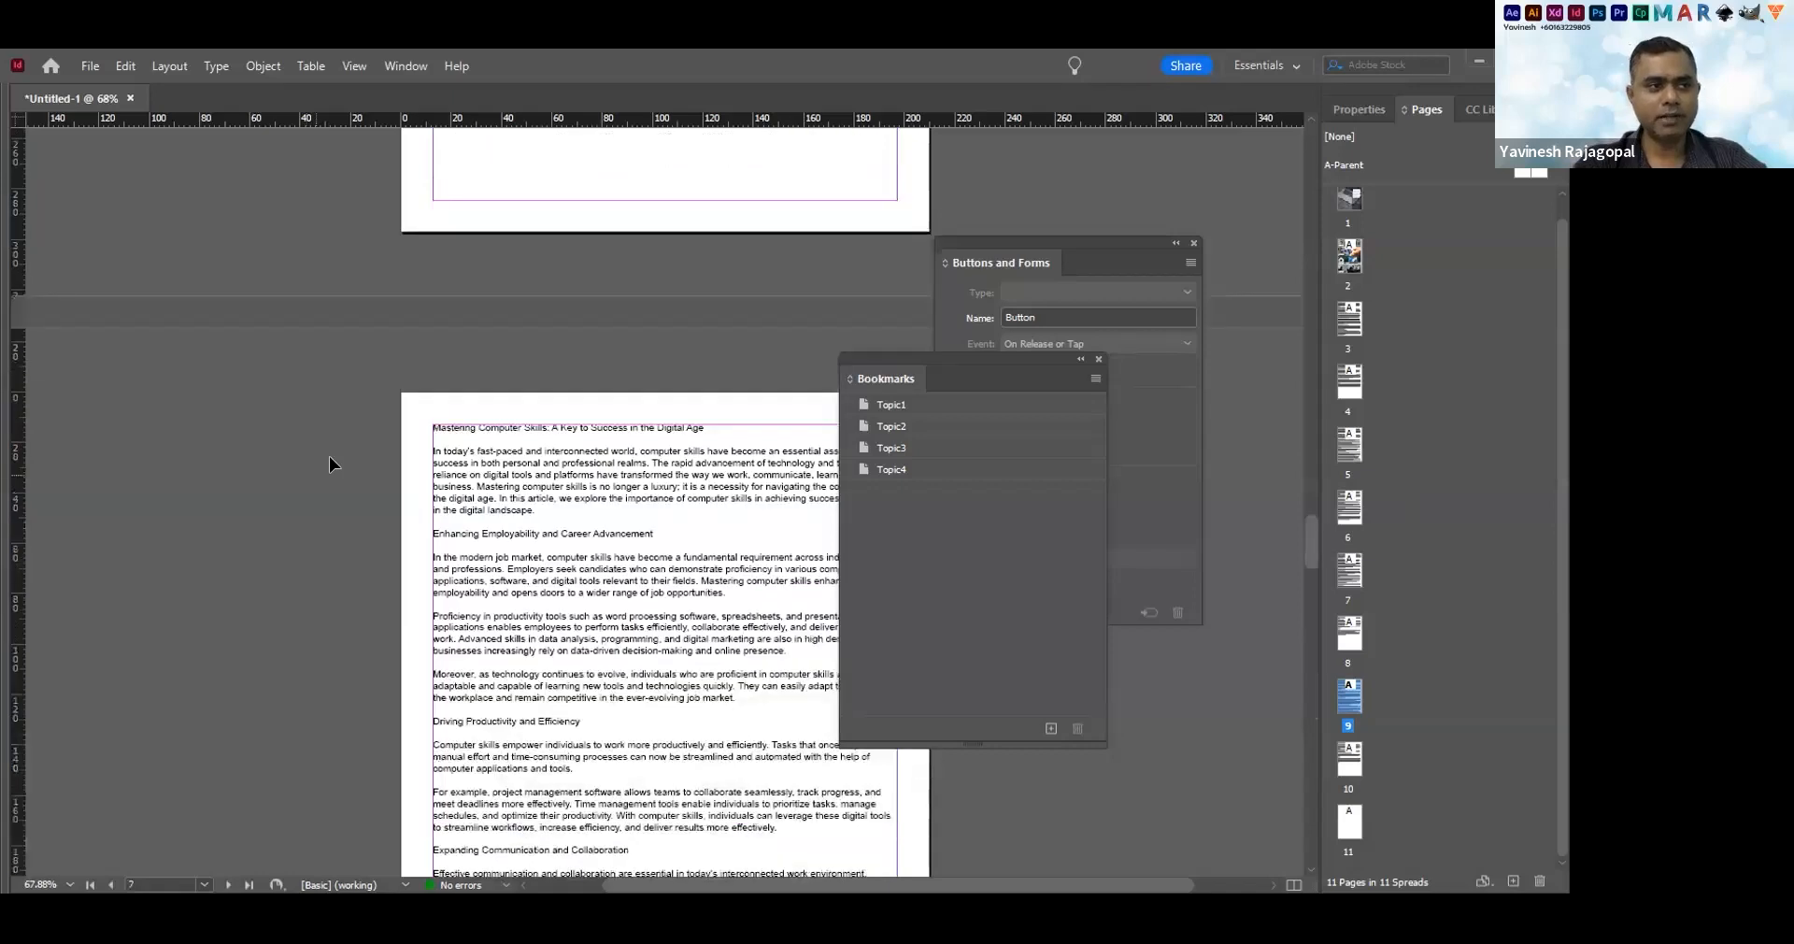
scroll(333, 460, "up", 15)
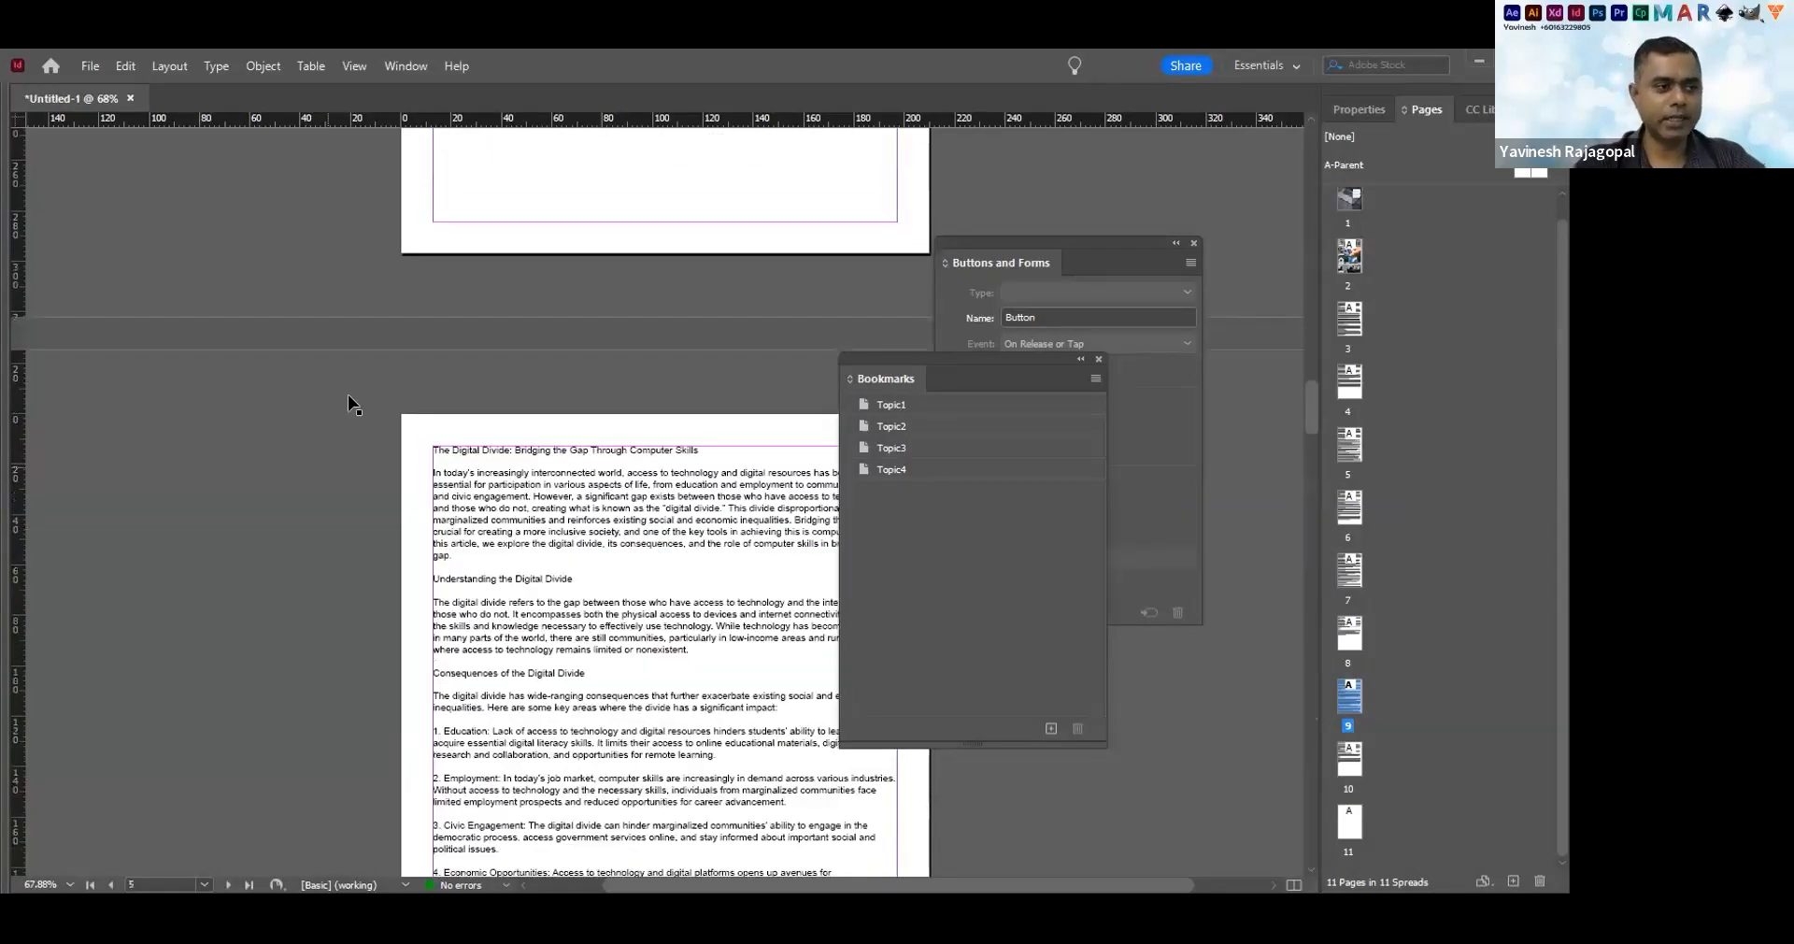
scroll(350, 403, "down", 3)
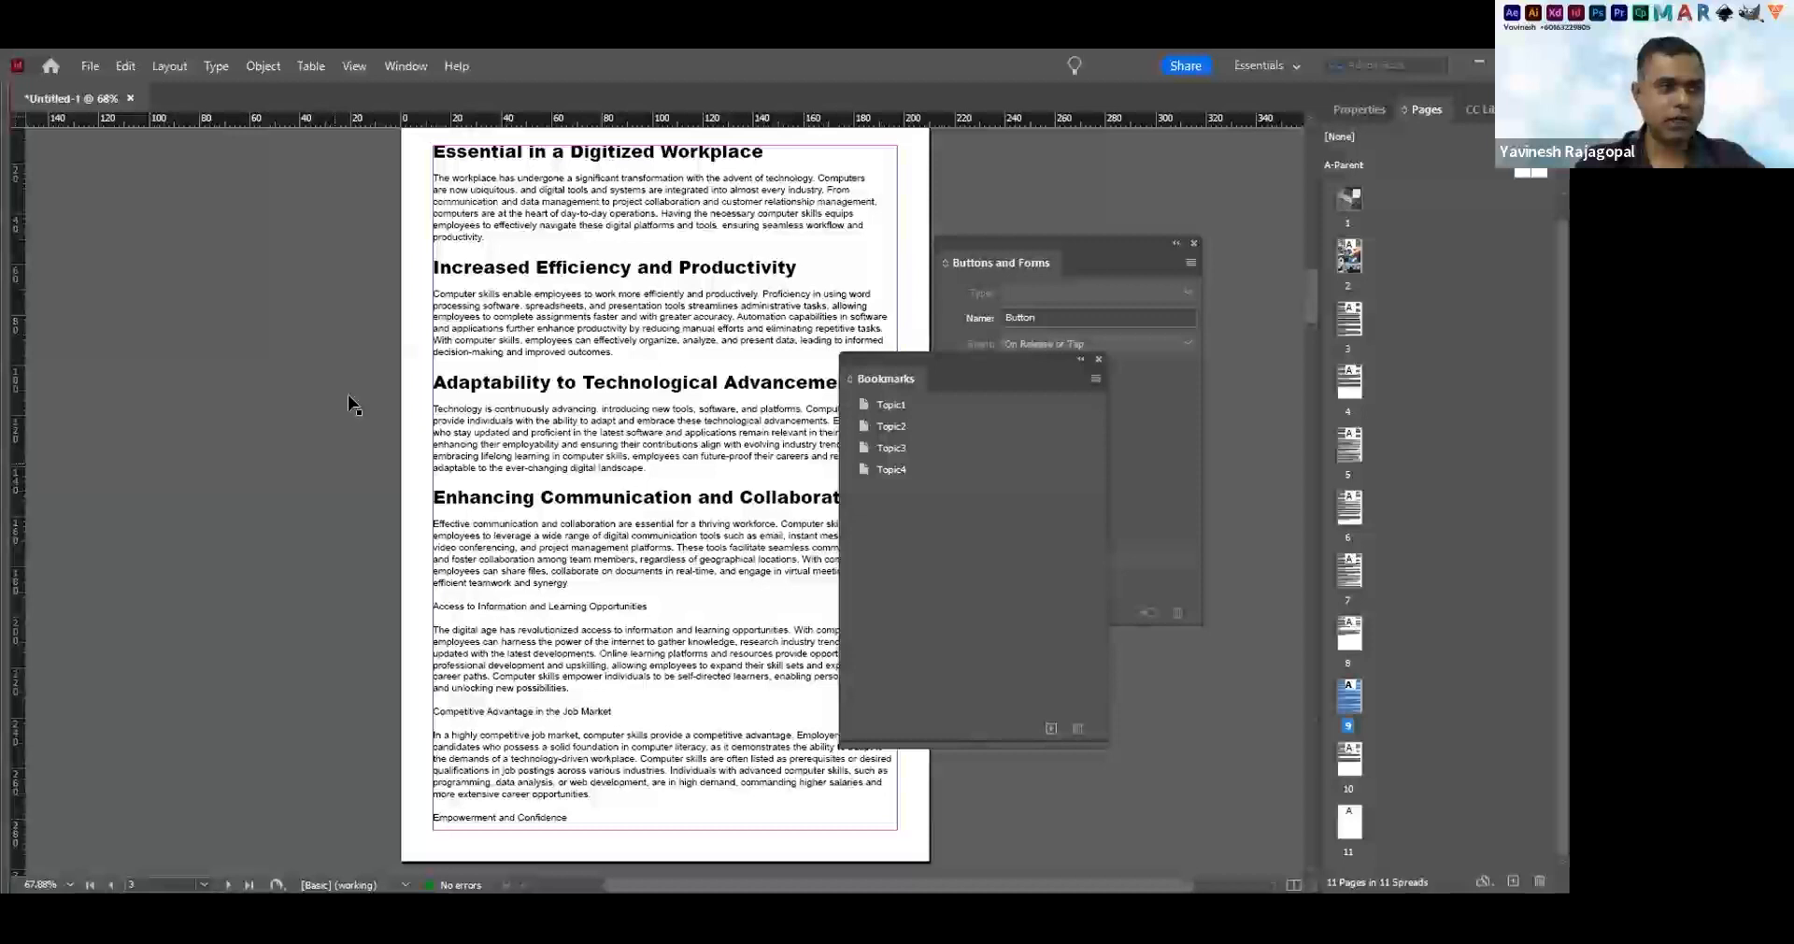
scroll(486, 412, "down", 10)
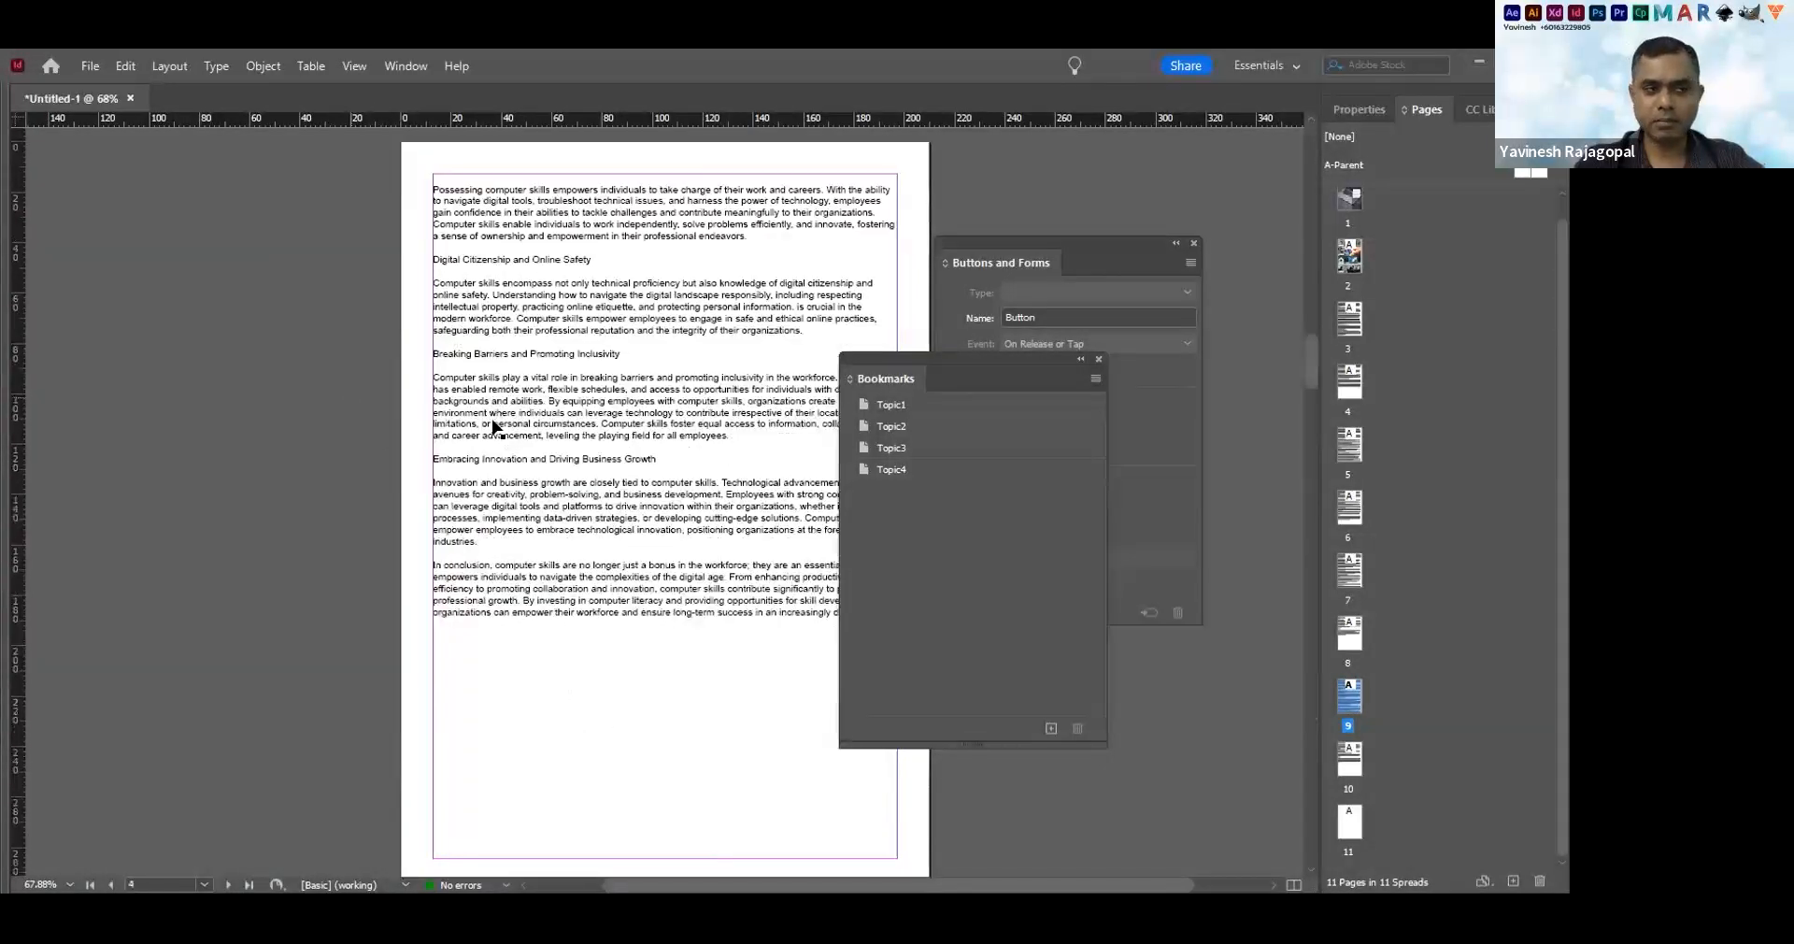
scroll(543, 397, "down", 8)
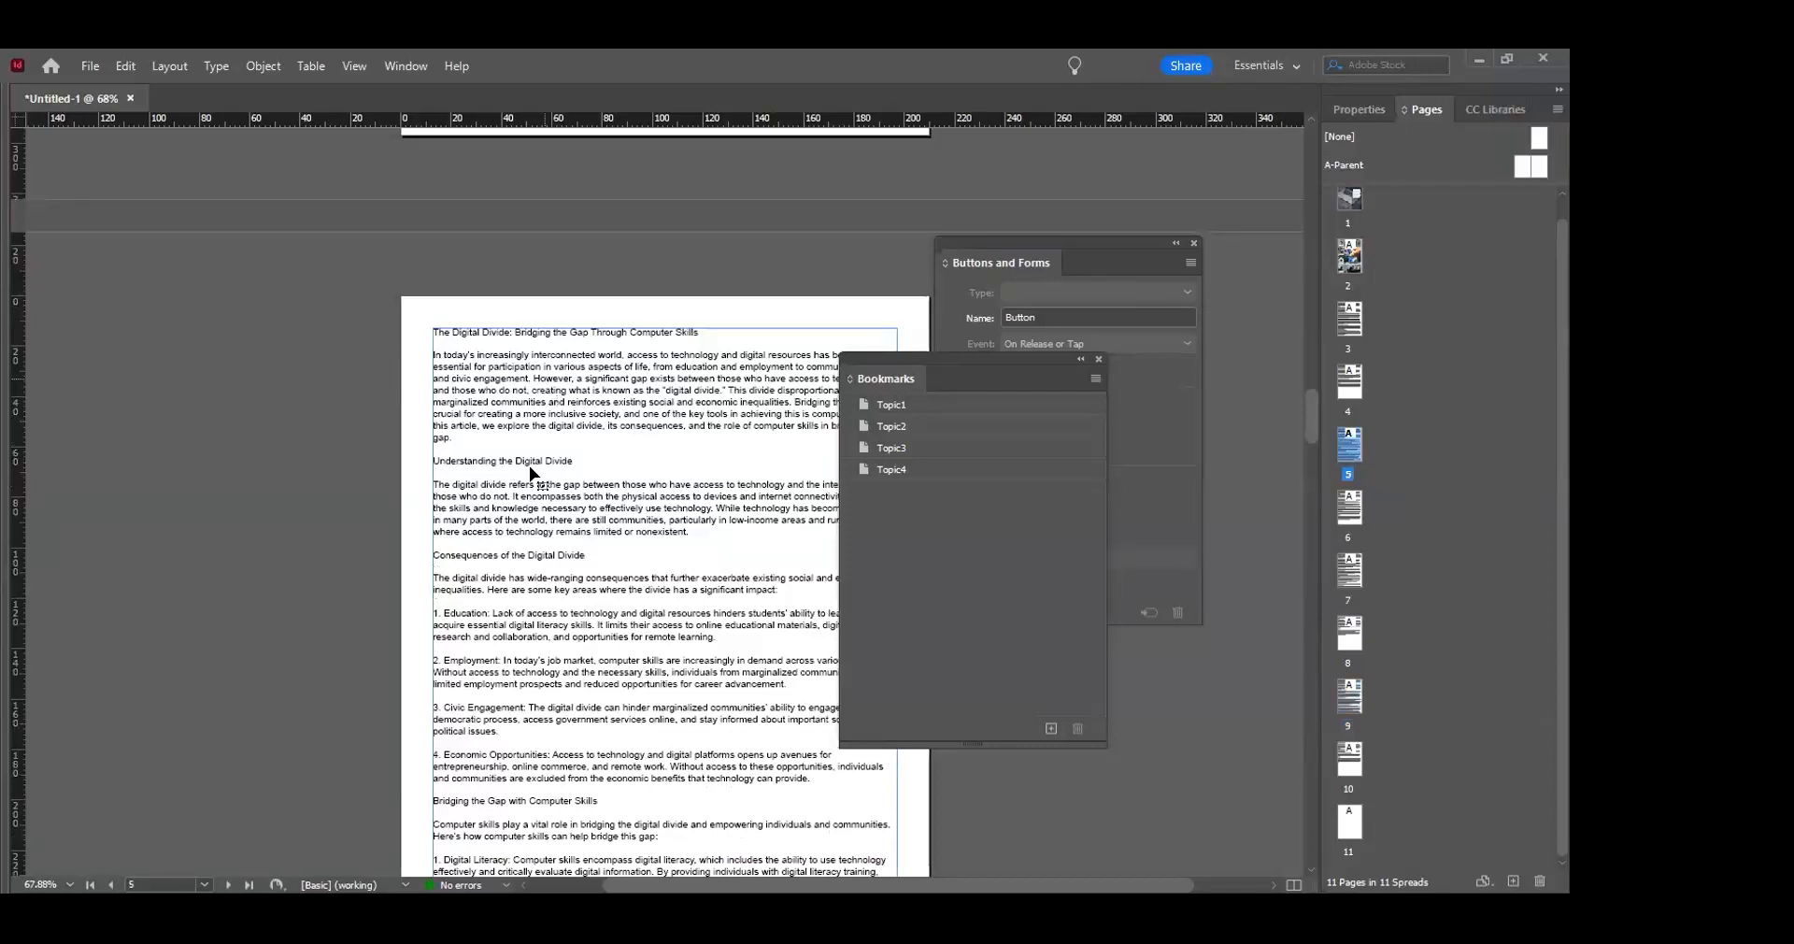
left_click(540, 442)
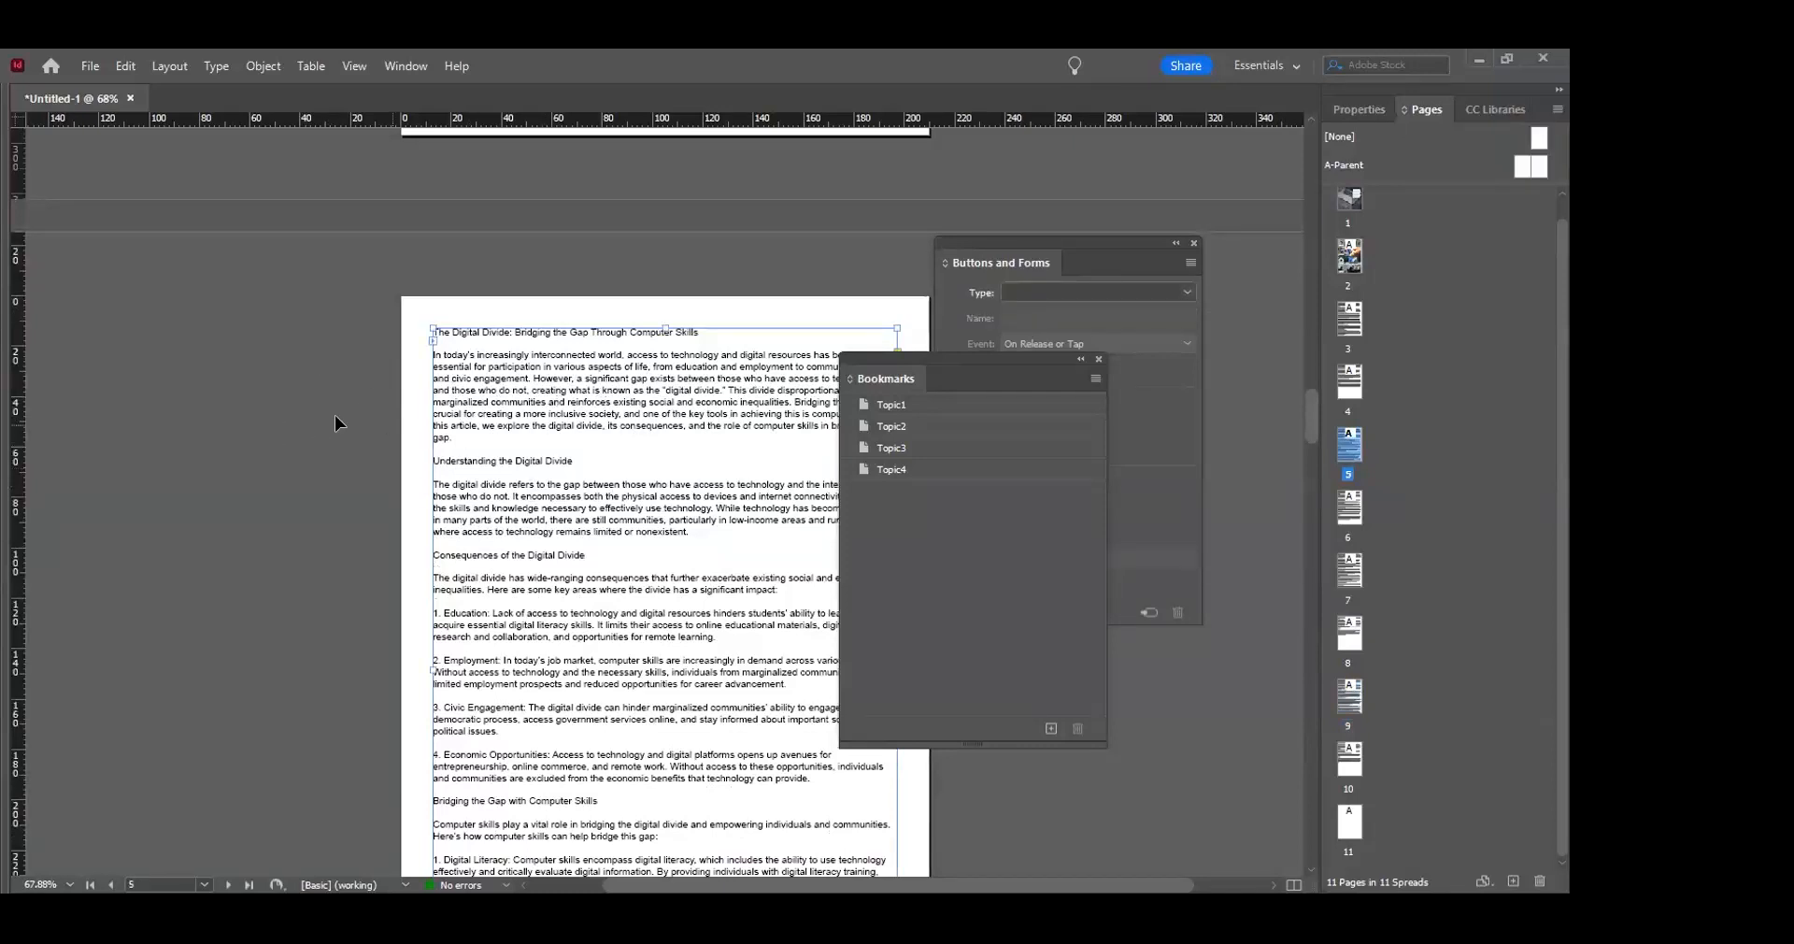
left_click(1149, 612)
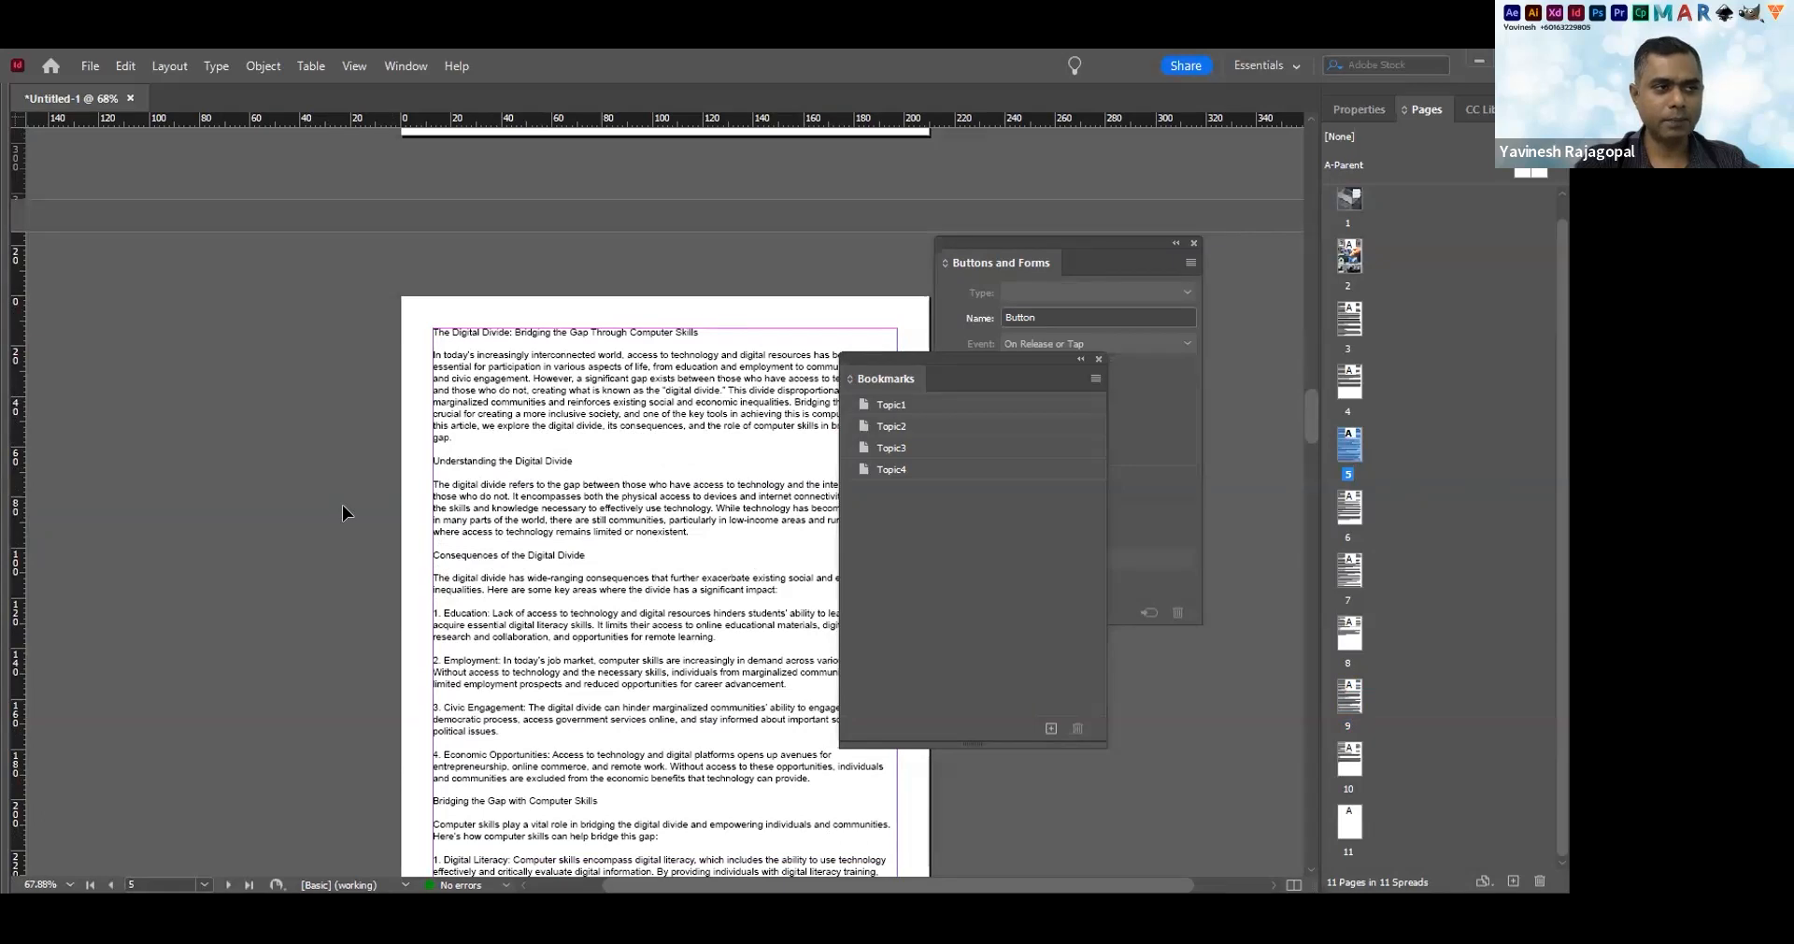
scroll(416, 476, "down", 5)
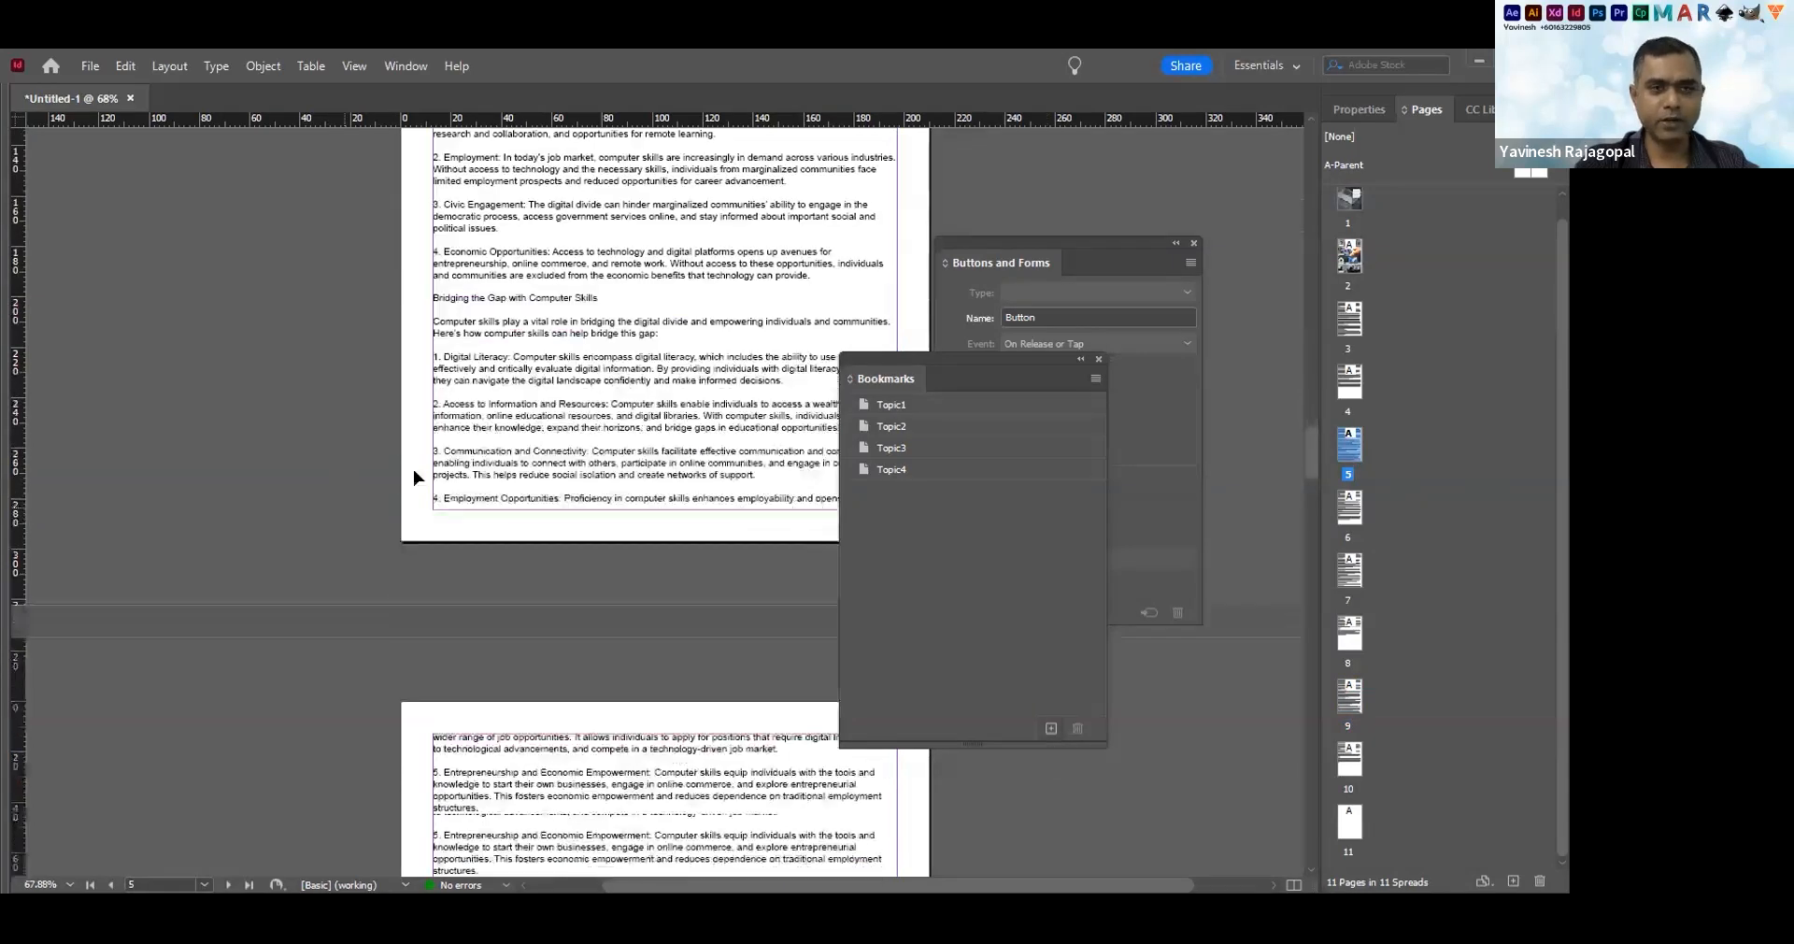
Look through the article pages from page 7 to page 9 and return to the title-image buttons on page 2
double_click(1350, 575)
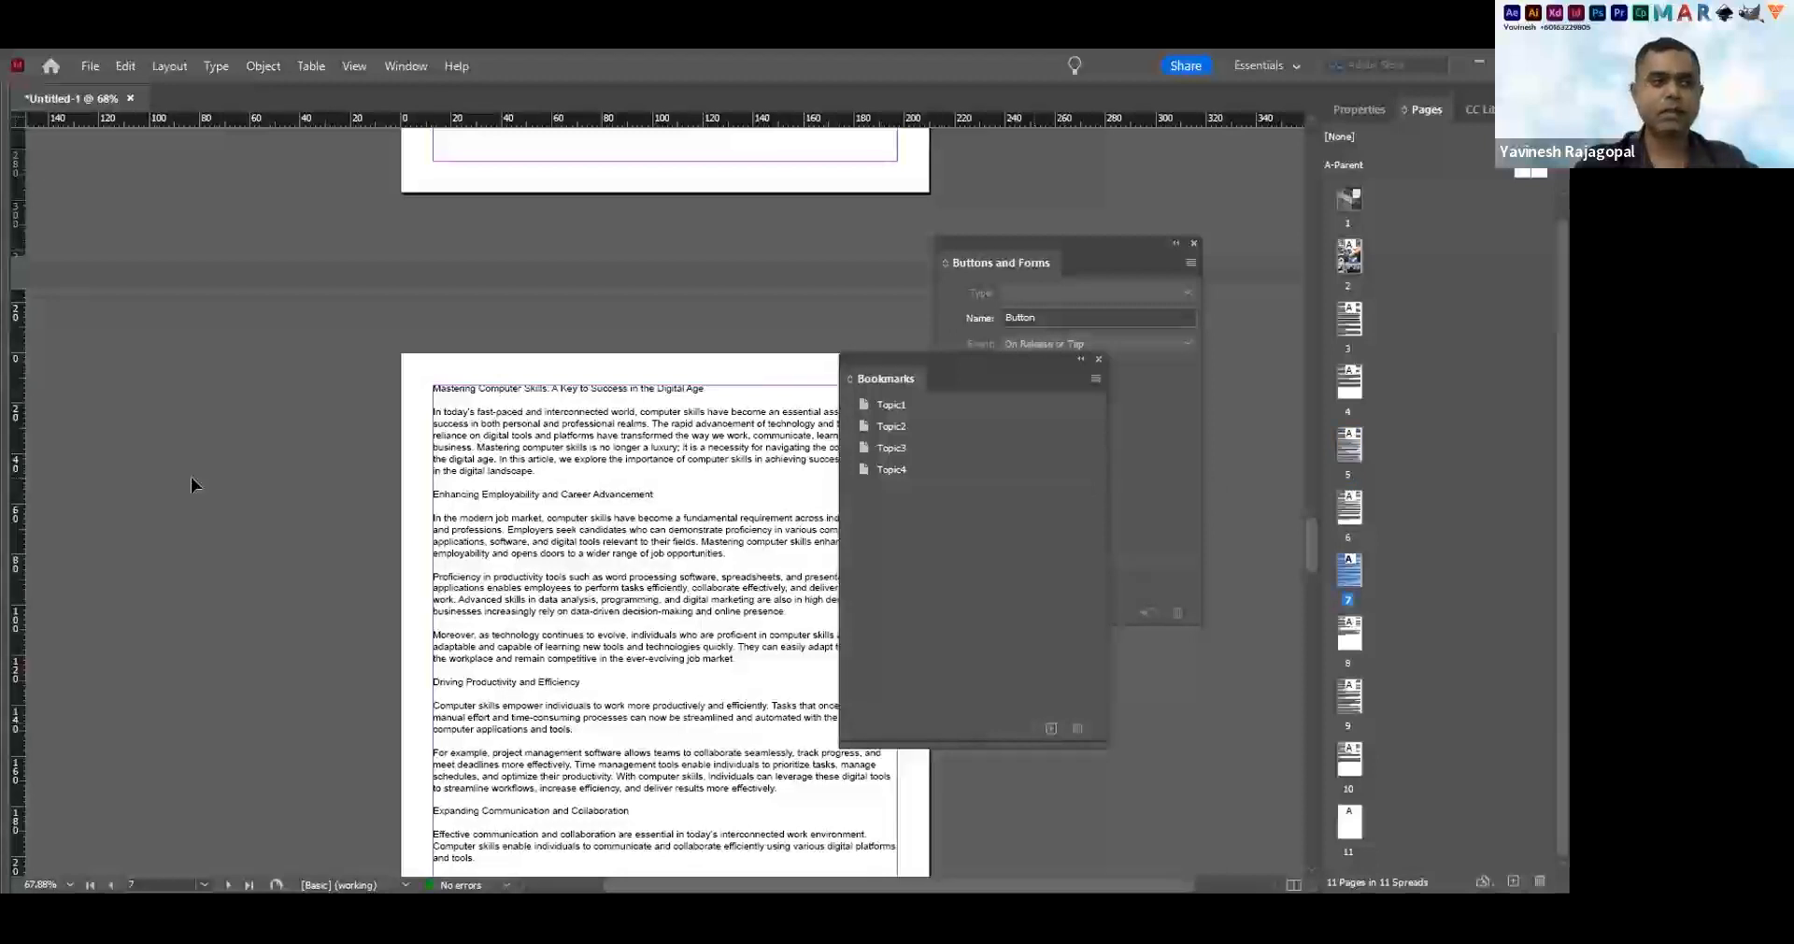
scroll(370, 375, "down", 8)
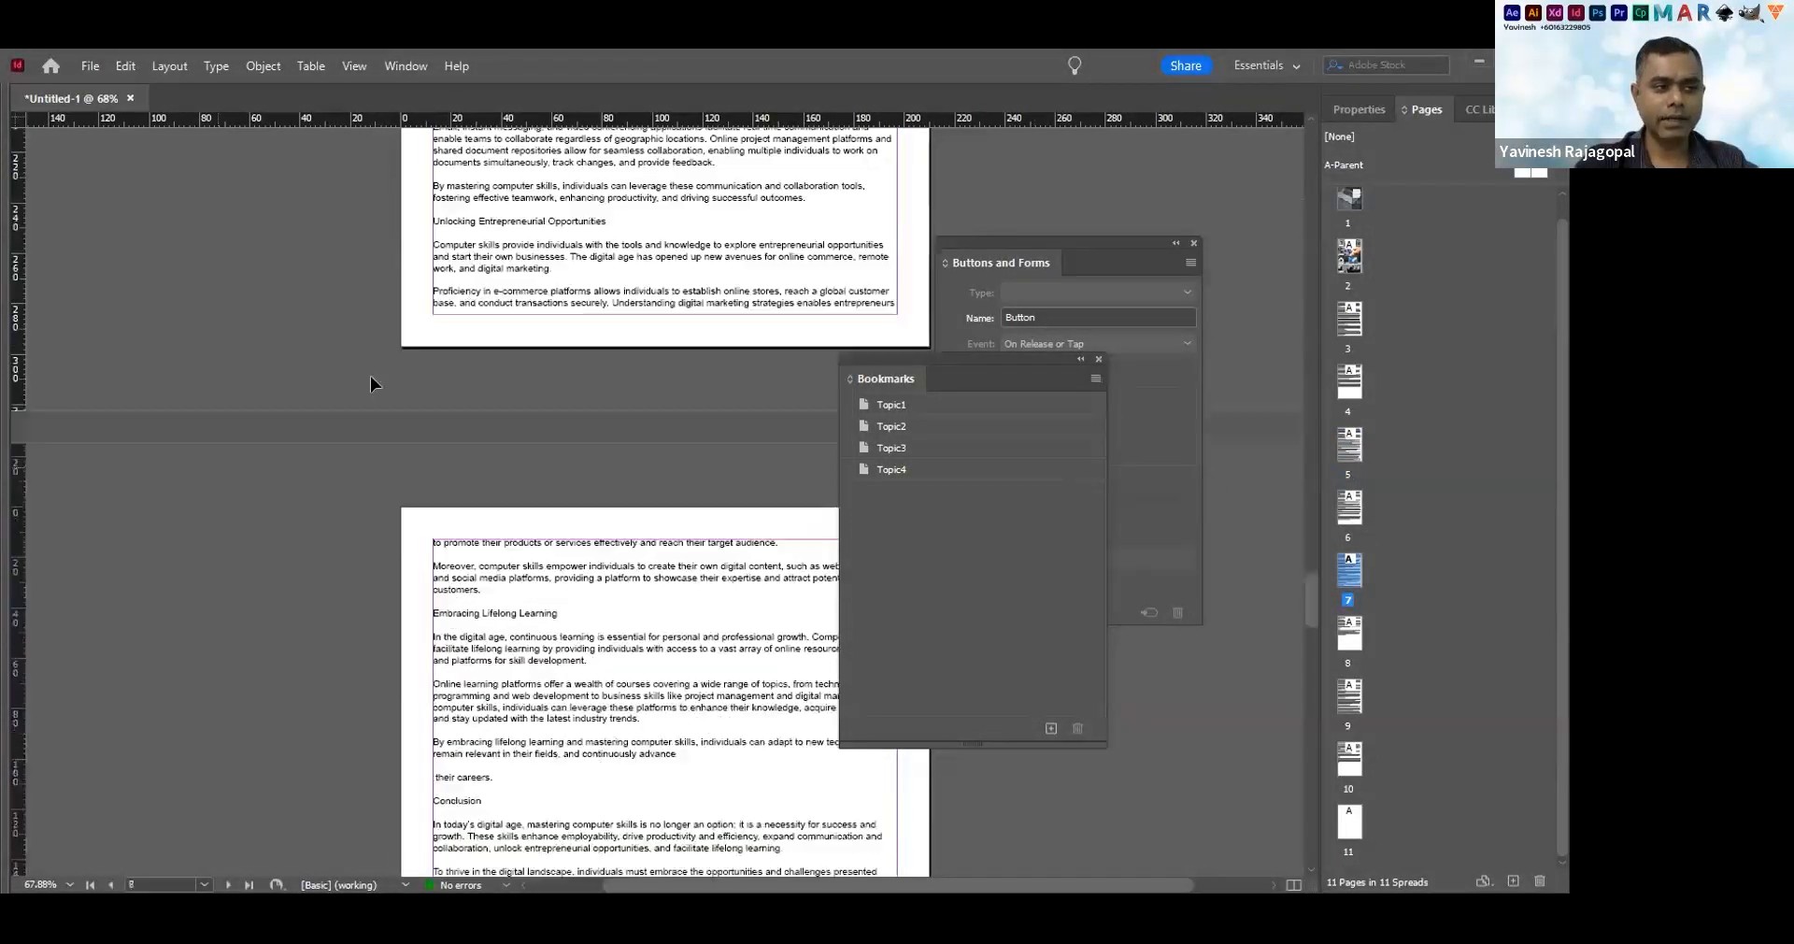
left_click(1050, 728)
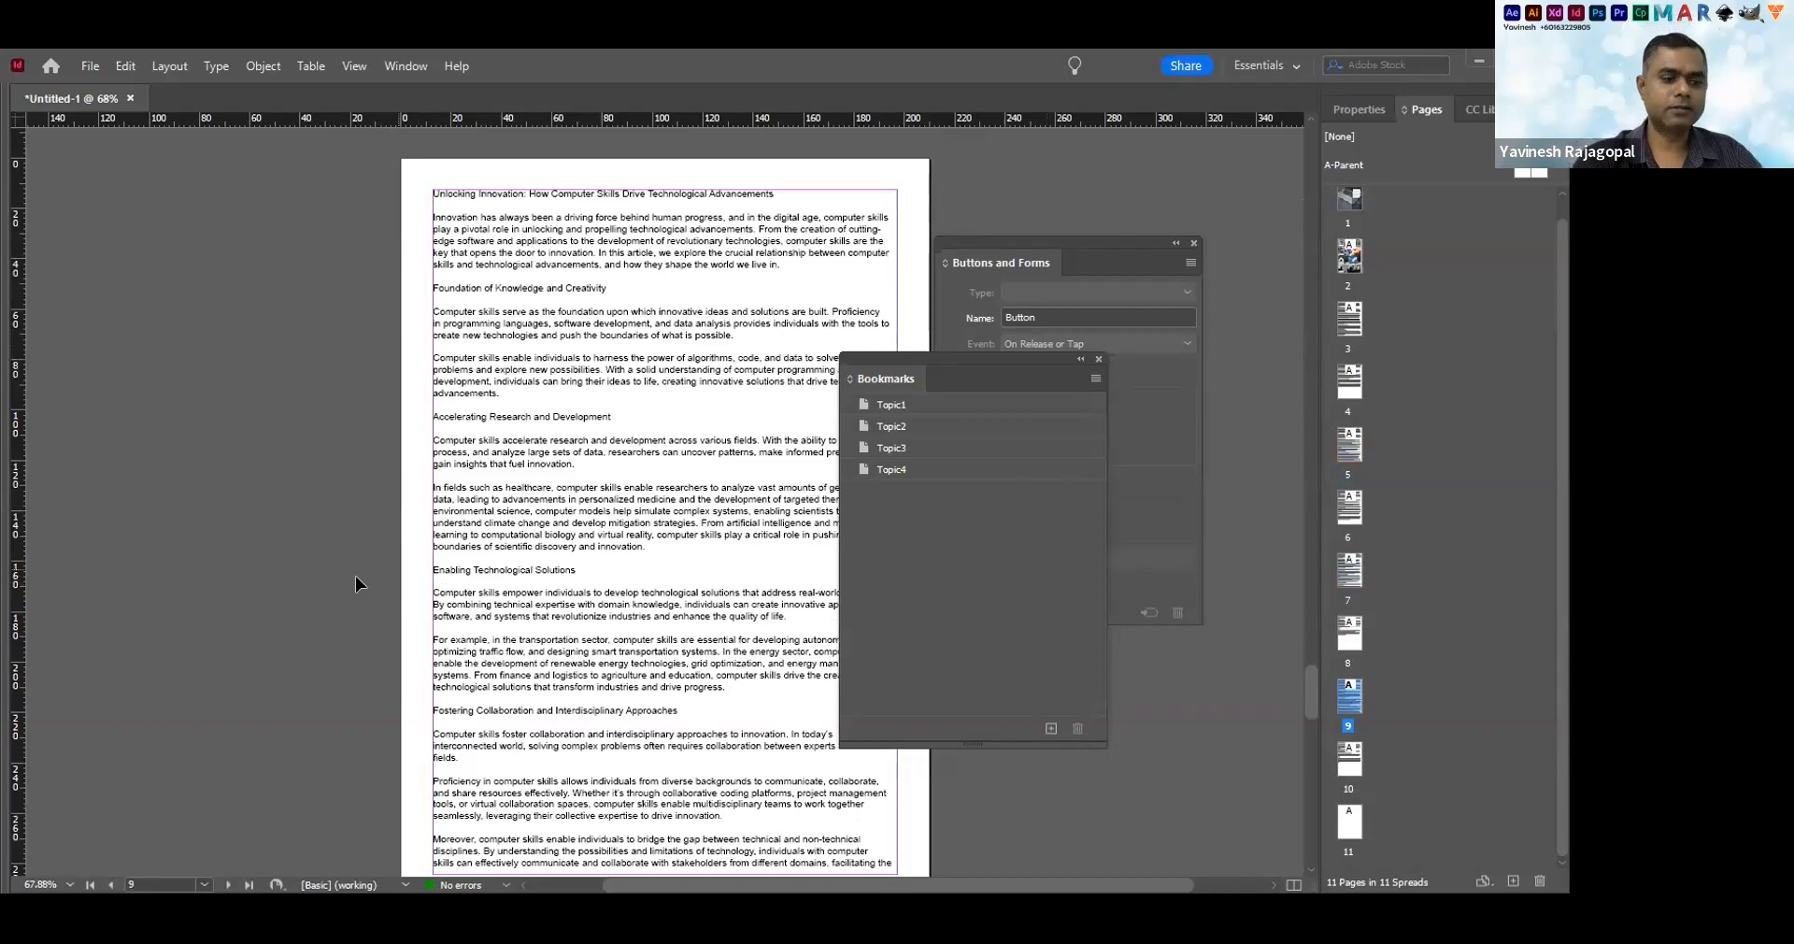
key("alt+Page_Up")
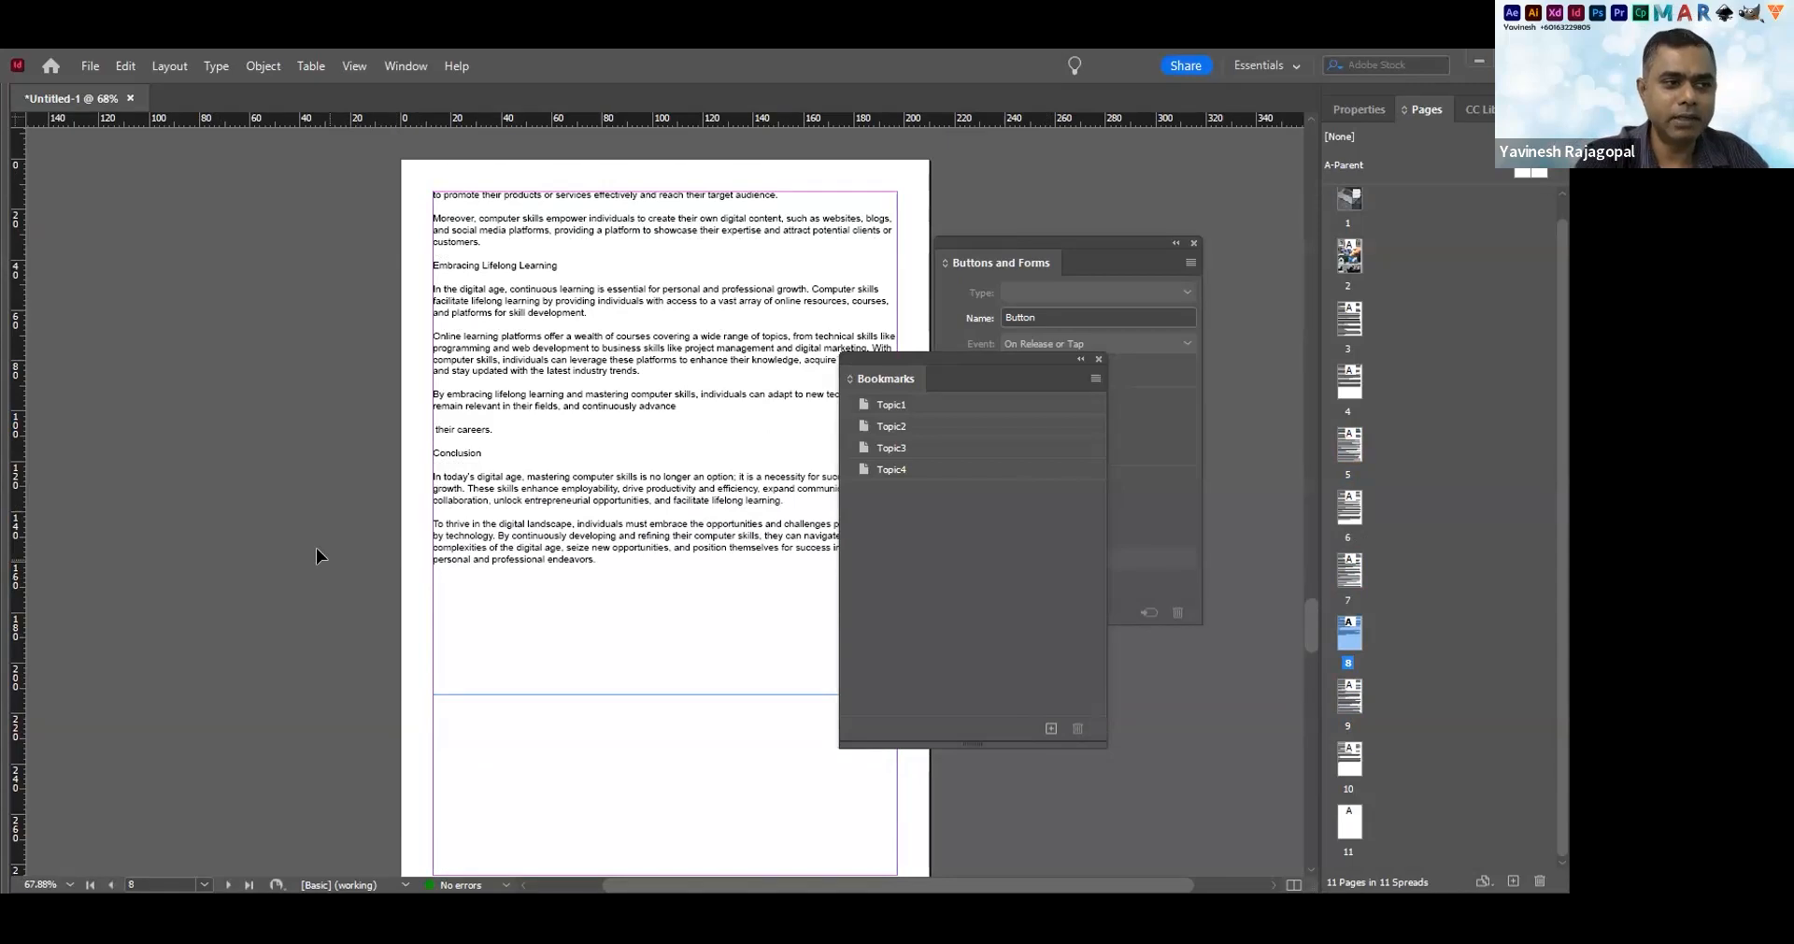
key("ctrl+Page_Up")
key("shift+Page_Down")
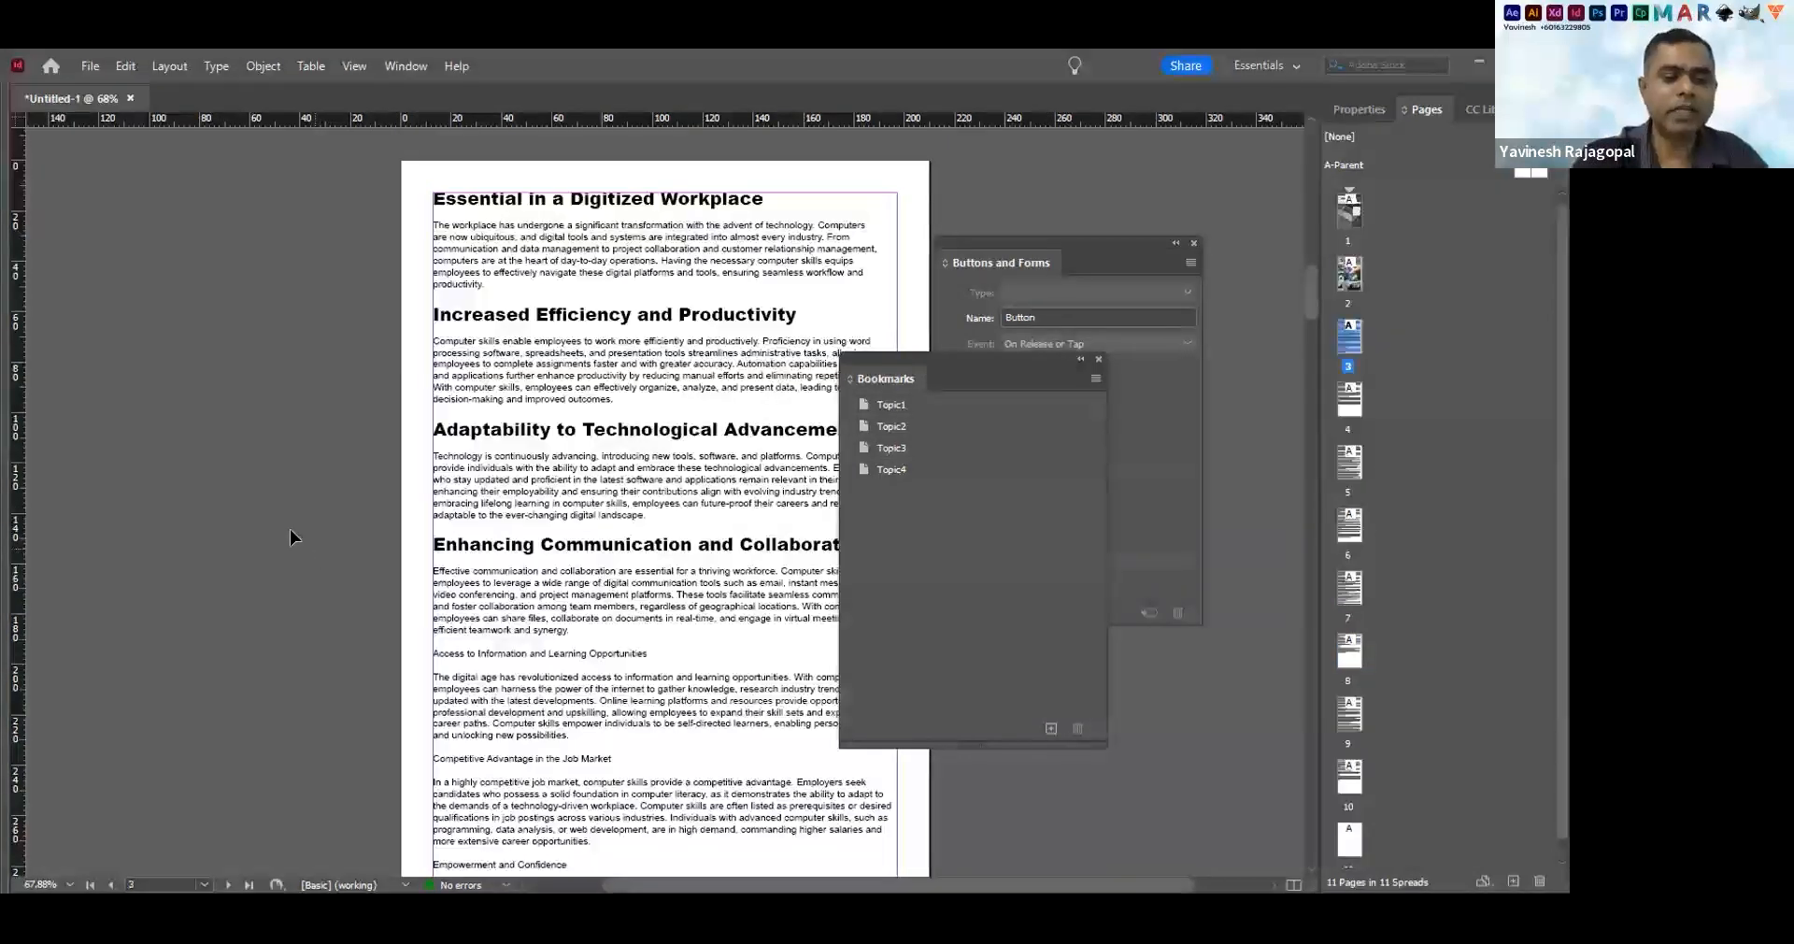
key("shift+Page_Up")
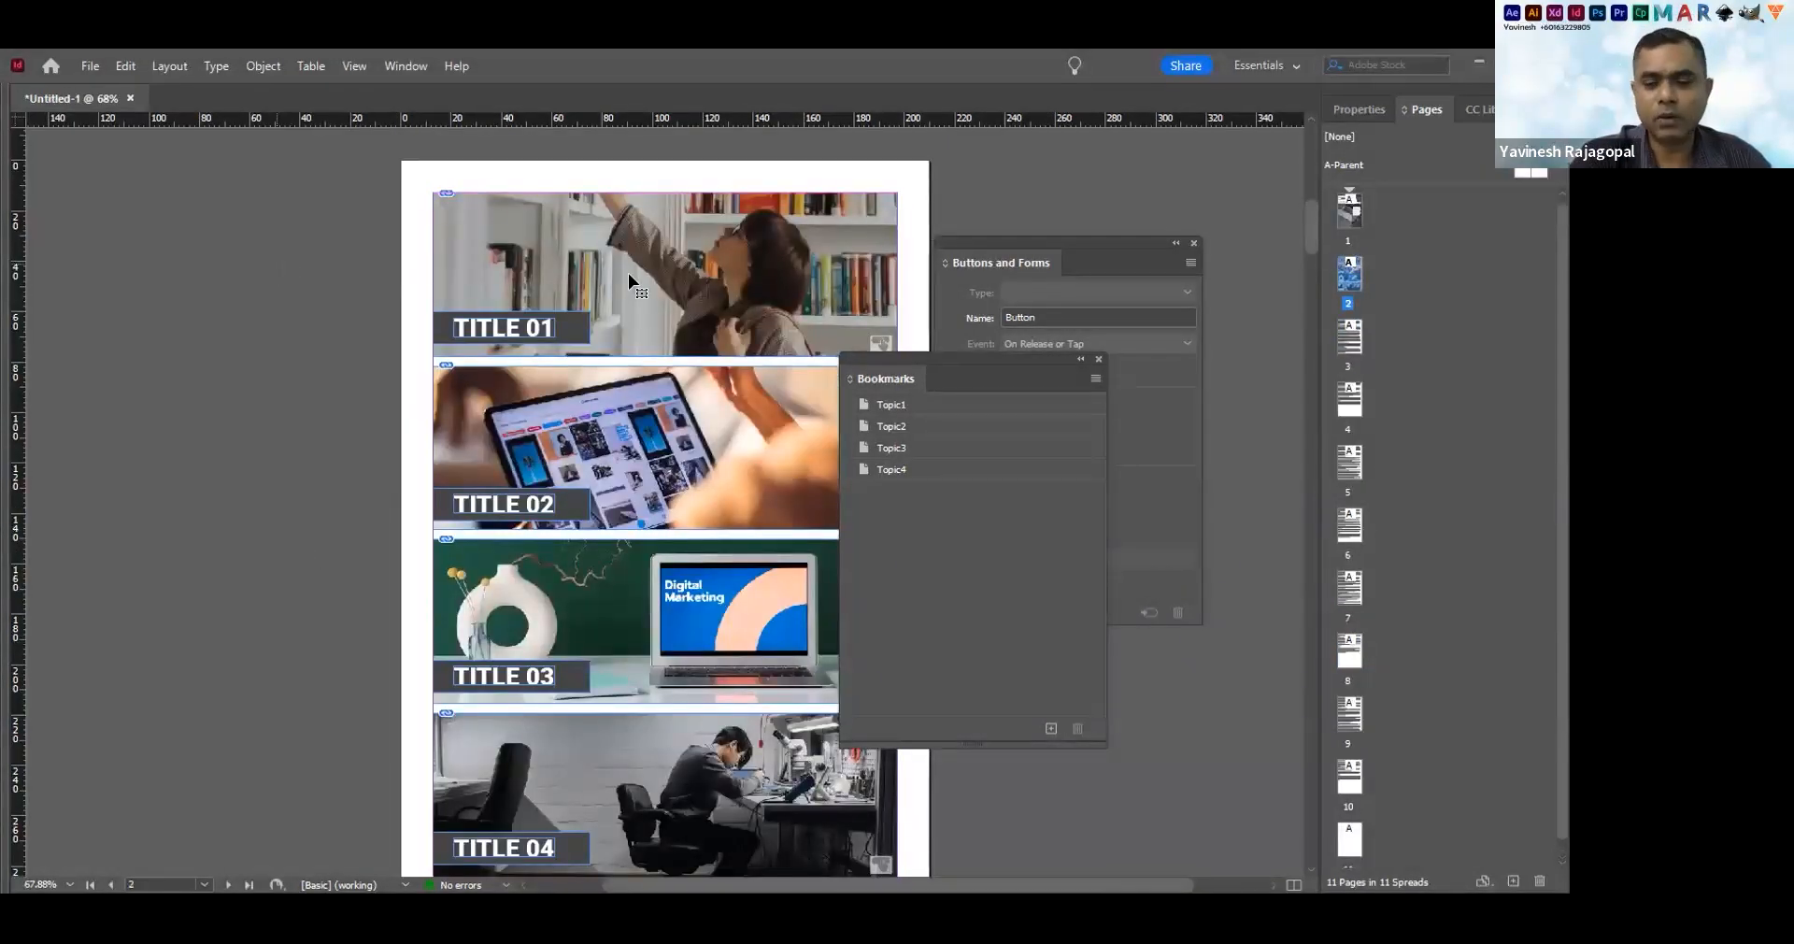
Give the TITLE 01 button a Go To Destination action leading to Topic1, moving the bookmark list clear of the button settings
left_click(628, 272)
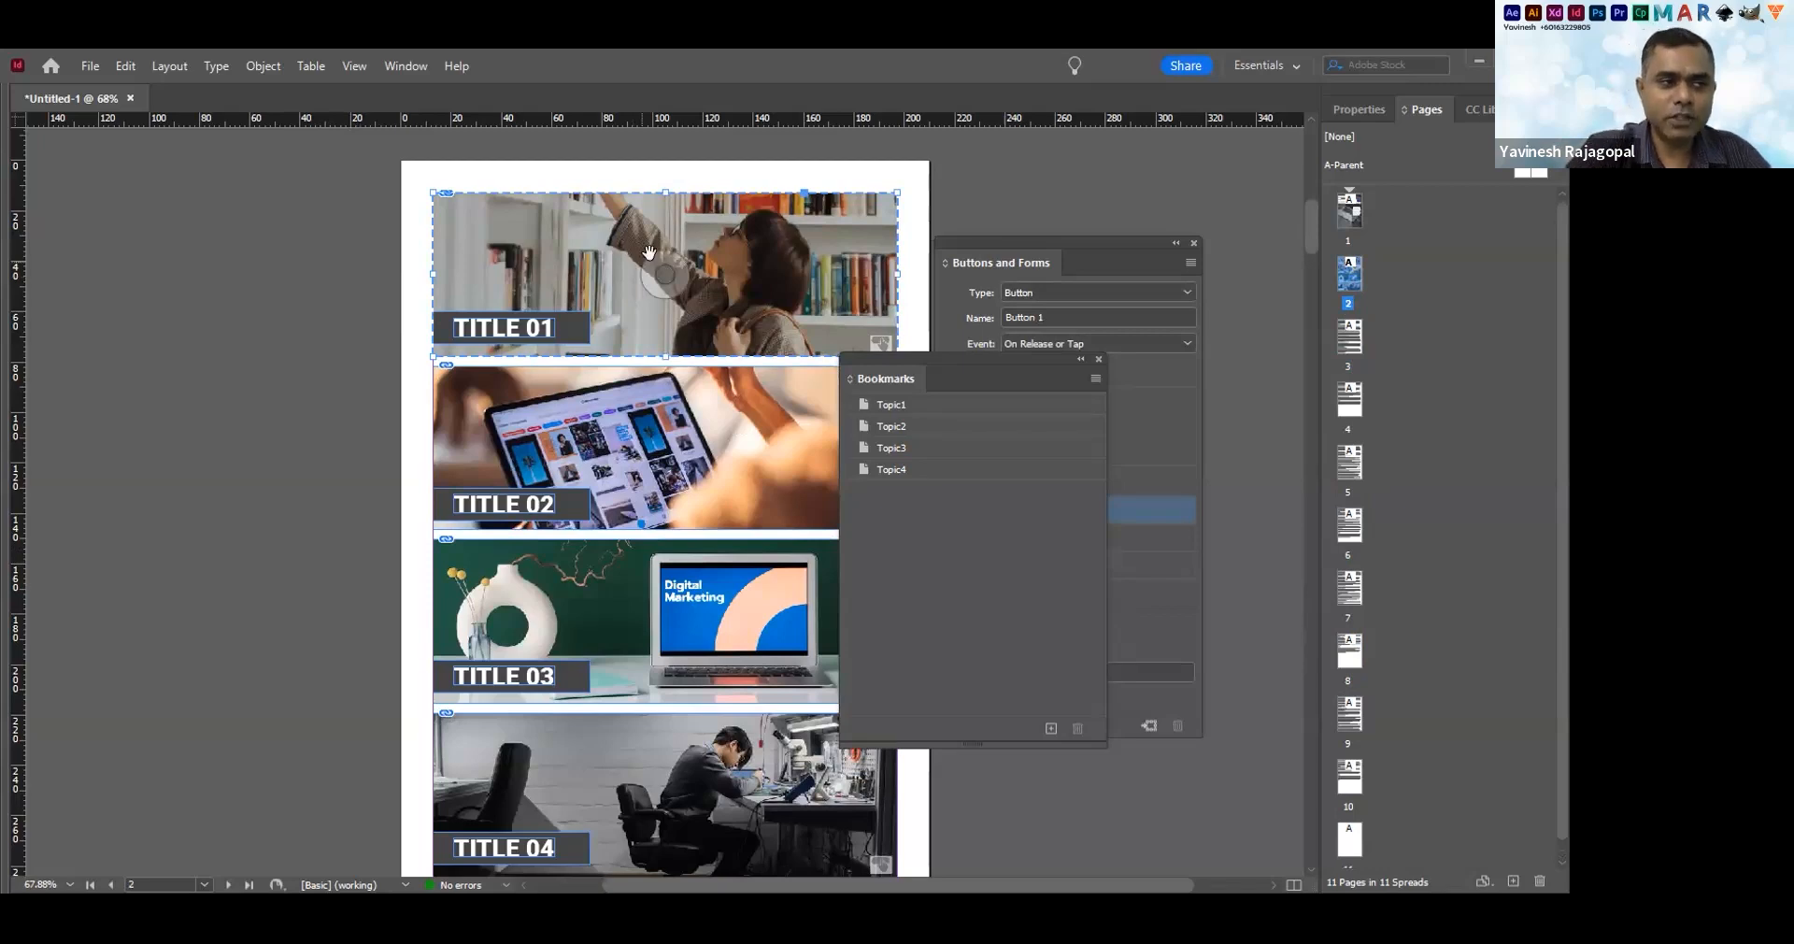
left_click(938, 208)
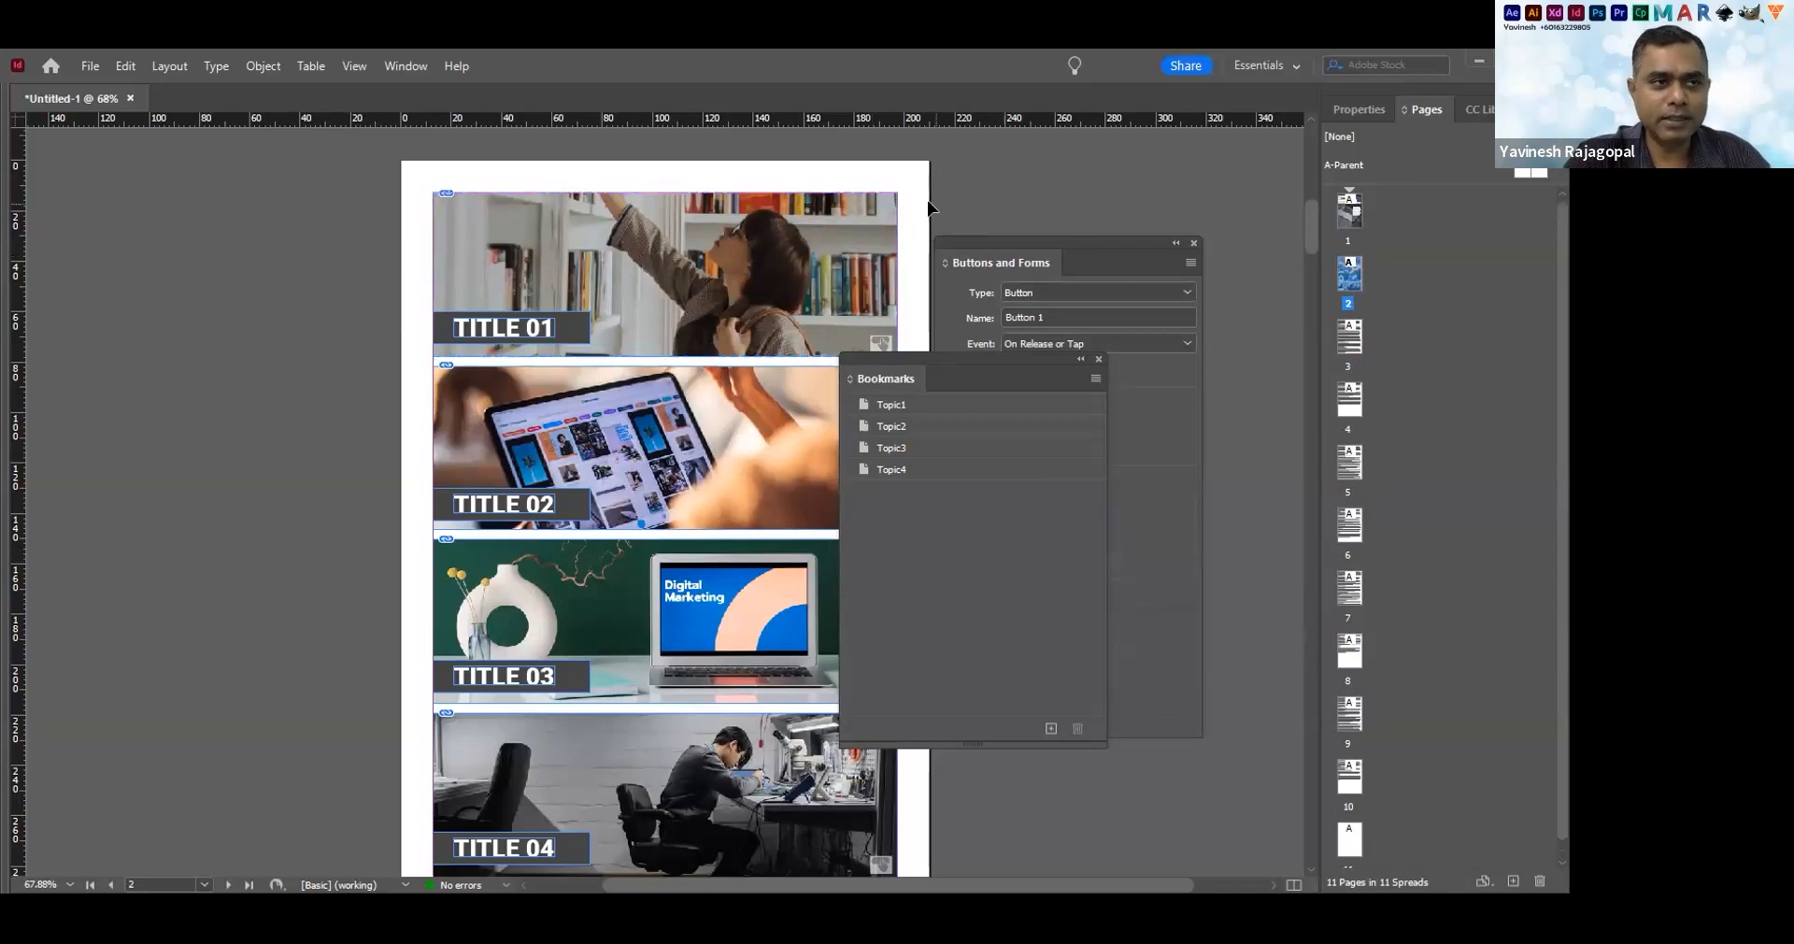
scroll(813, 254, "right", 3)
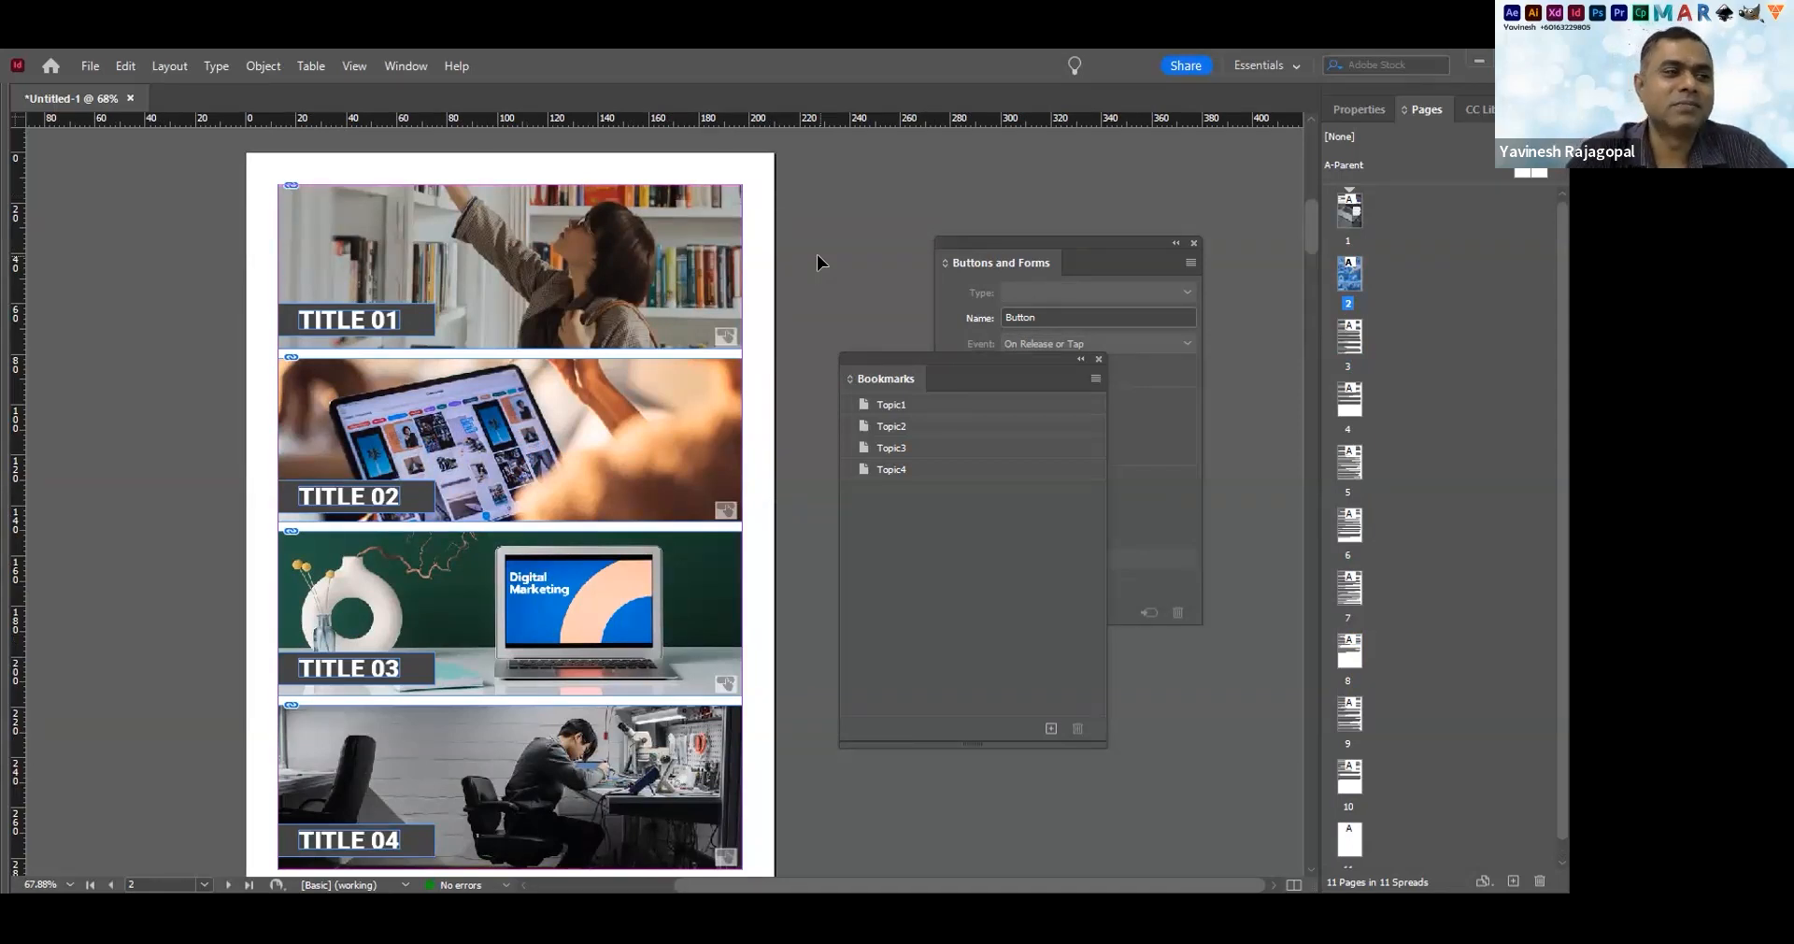
left_click(645, 259)
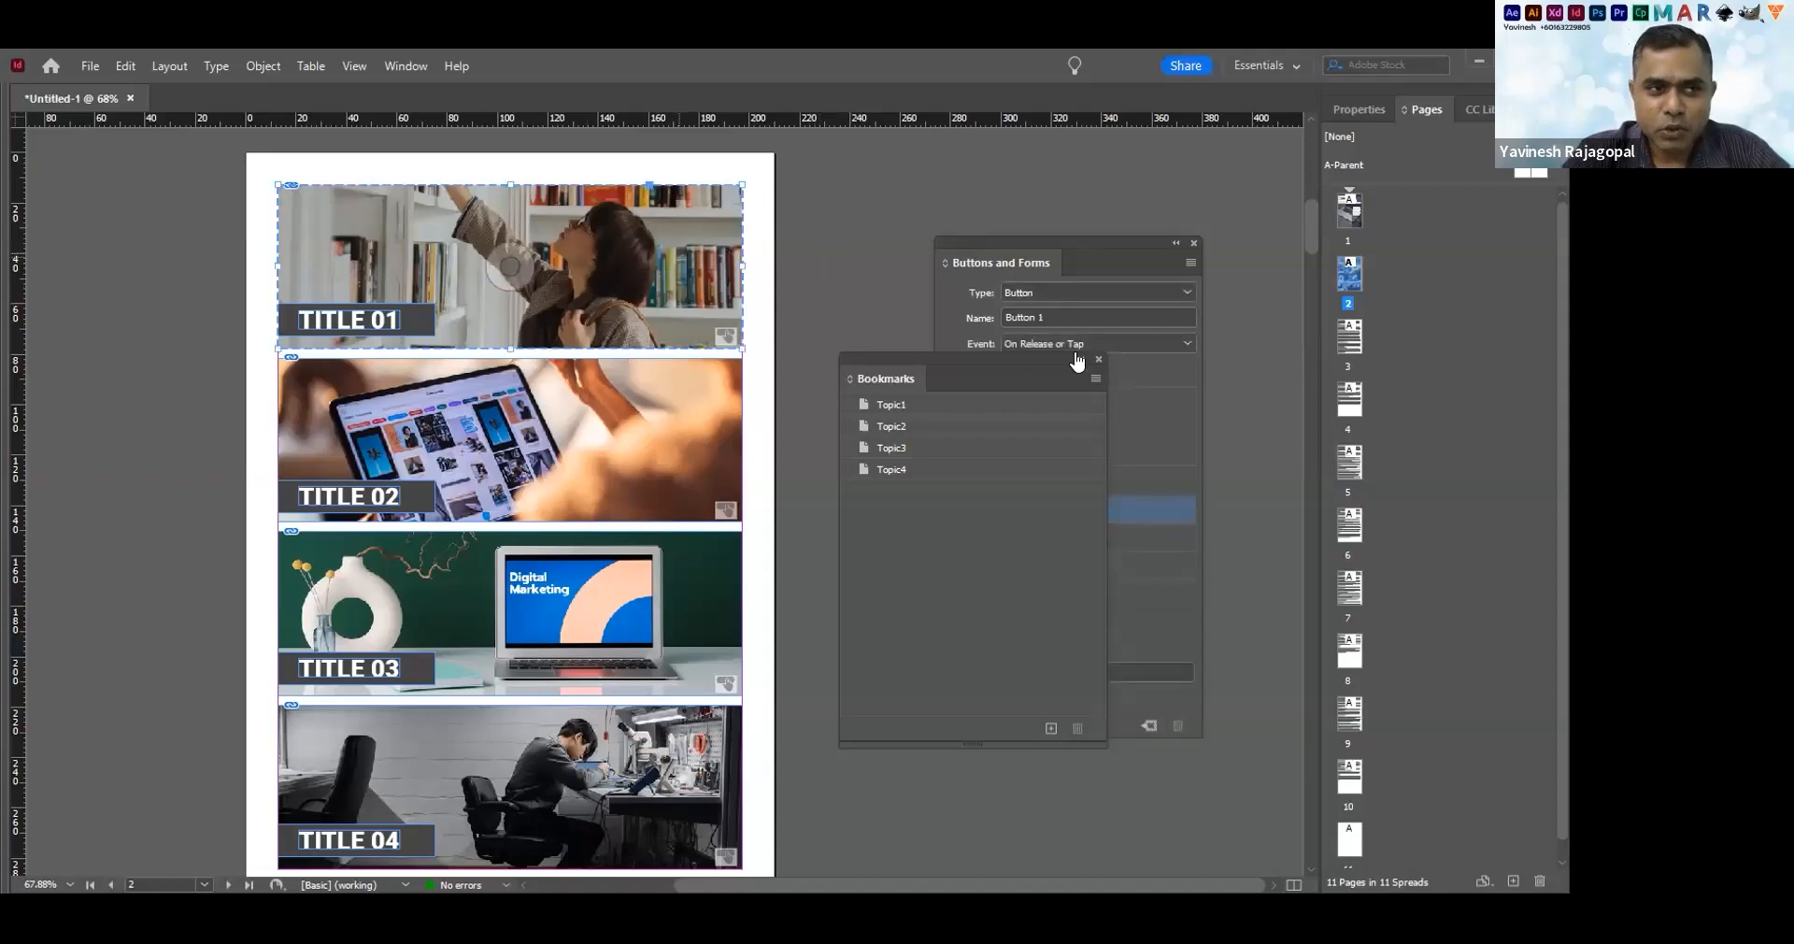
left_click_drag(942, 355, 768, 371)
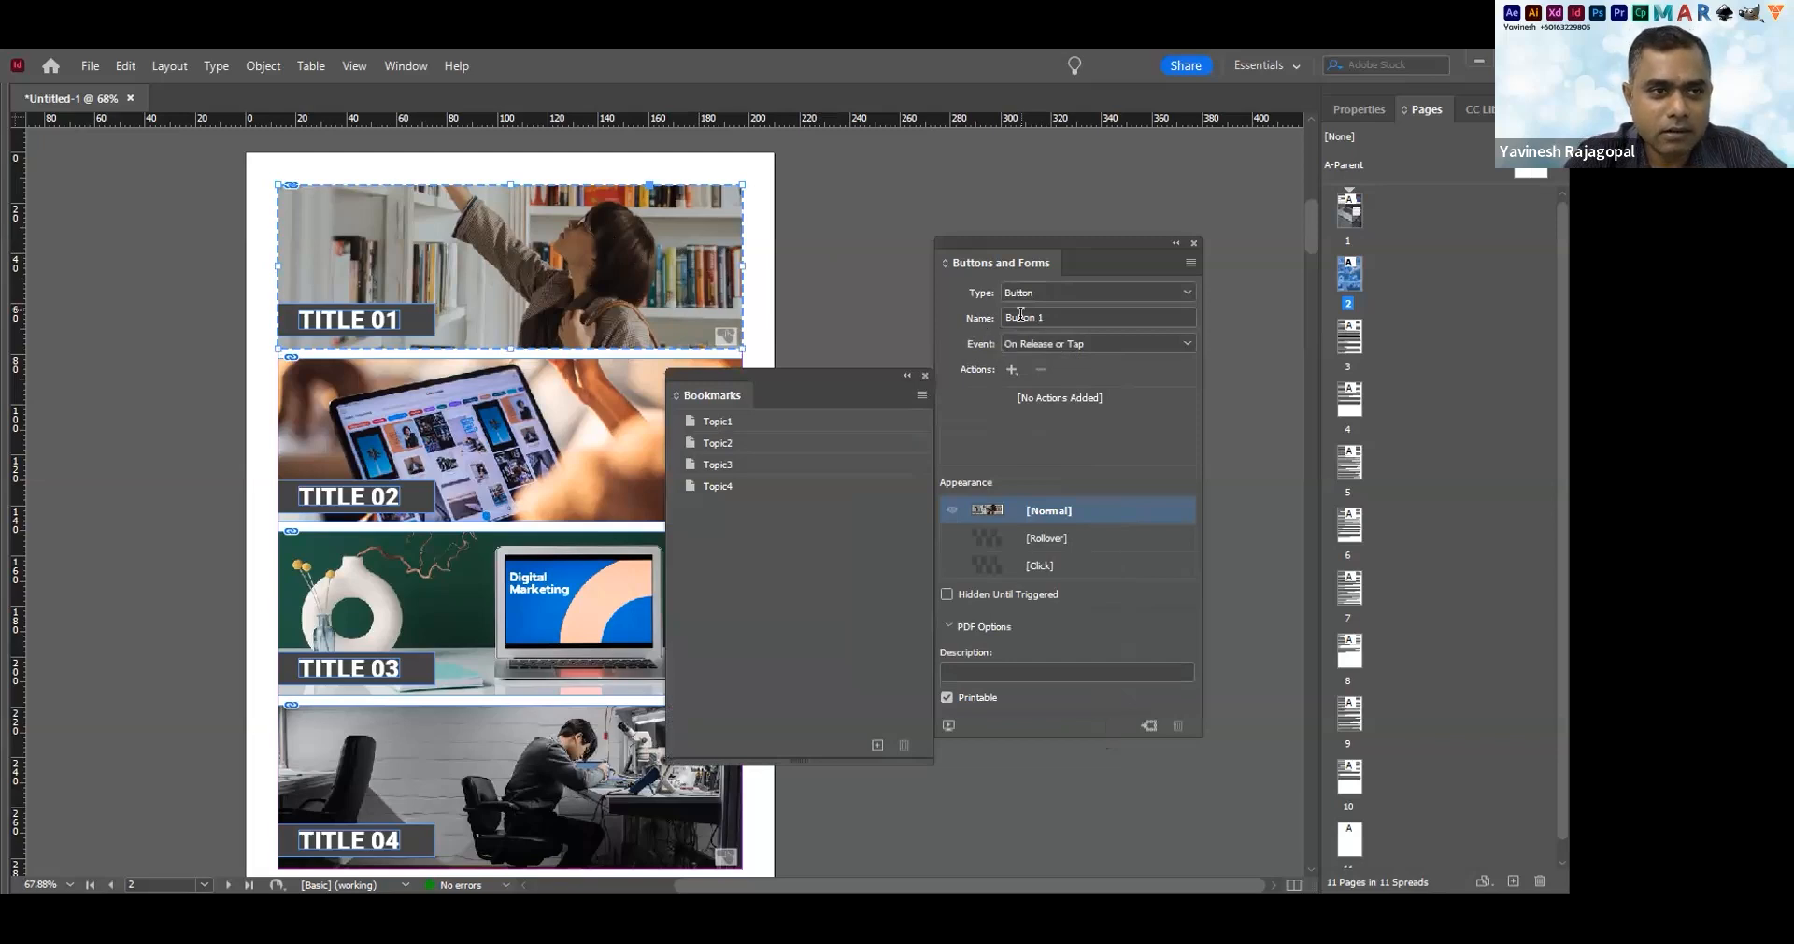
left_click(1012, 370)
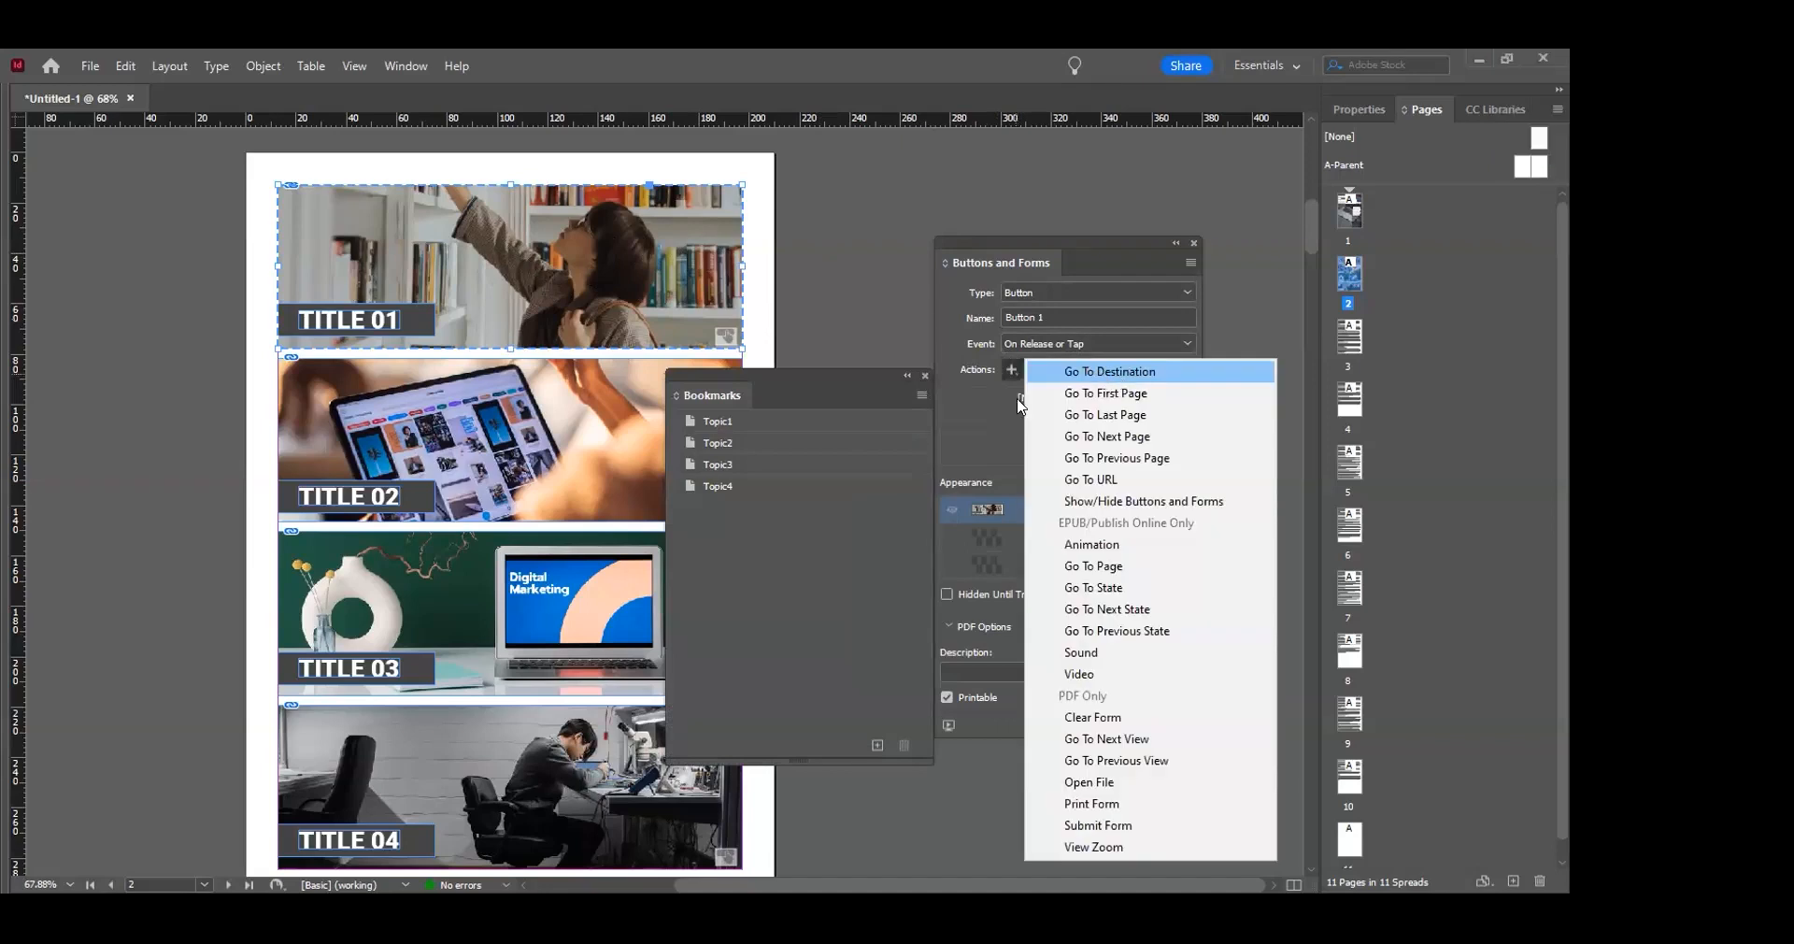
key("Return")
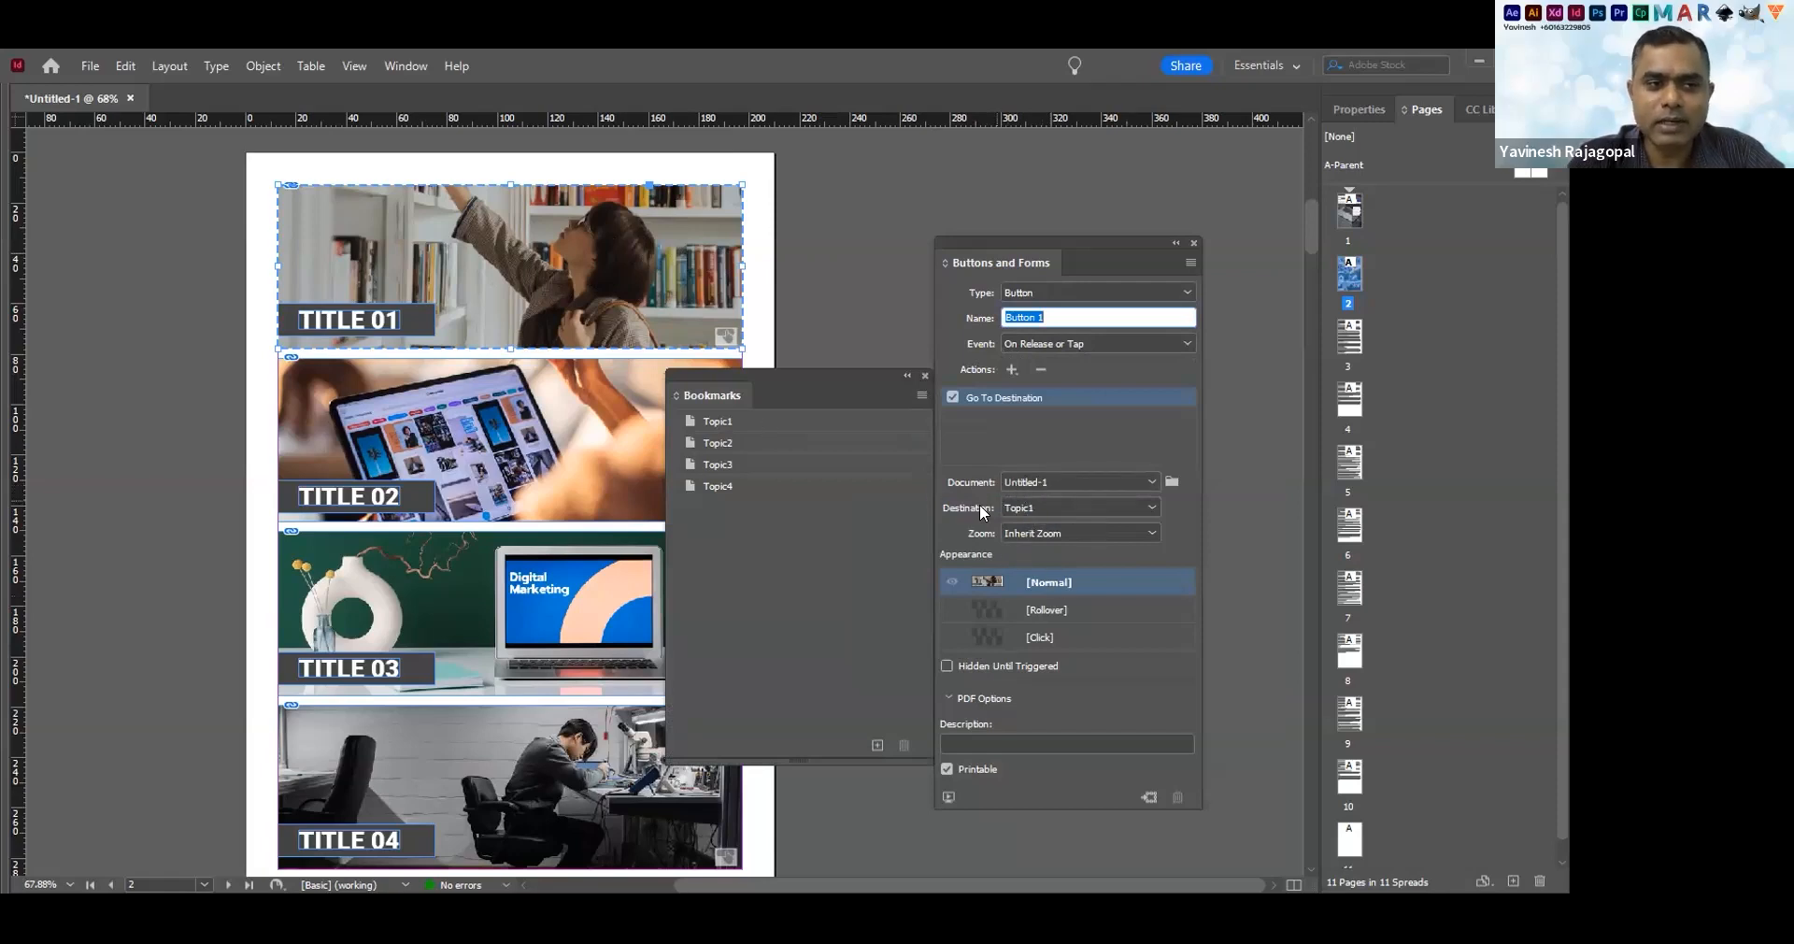
left_click(1036, 507)
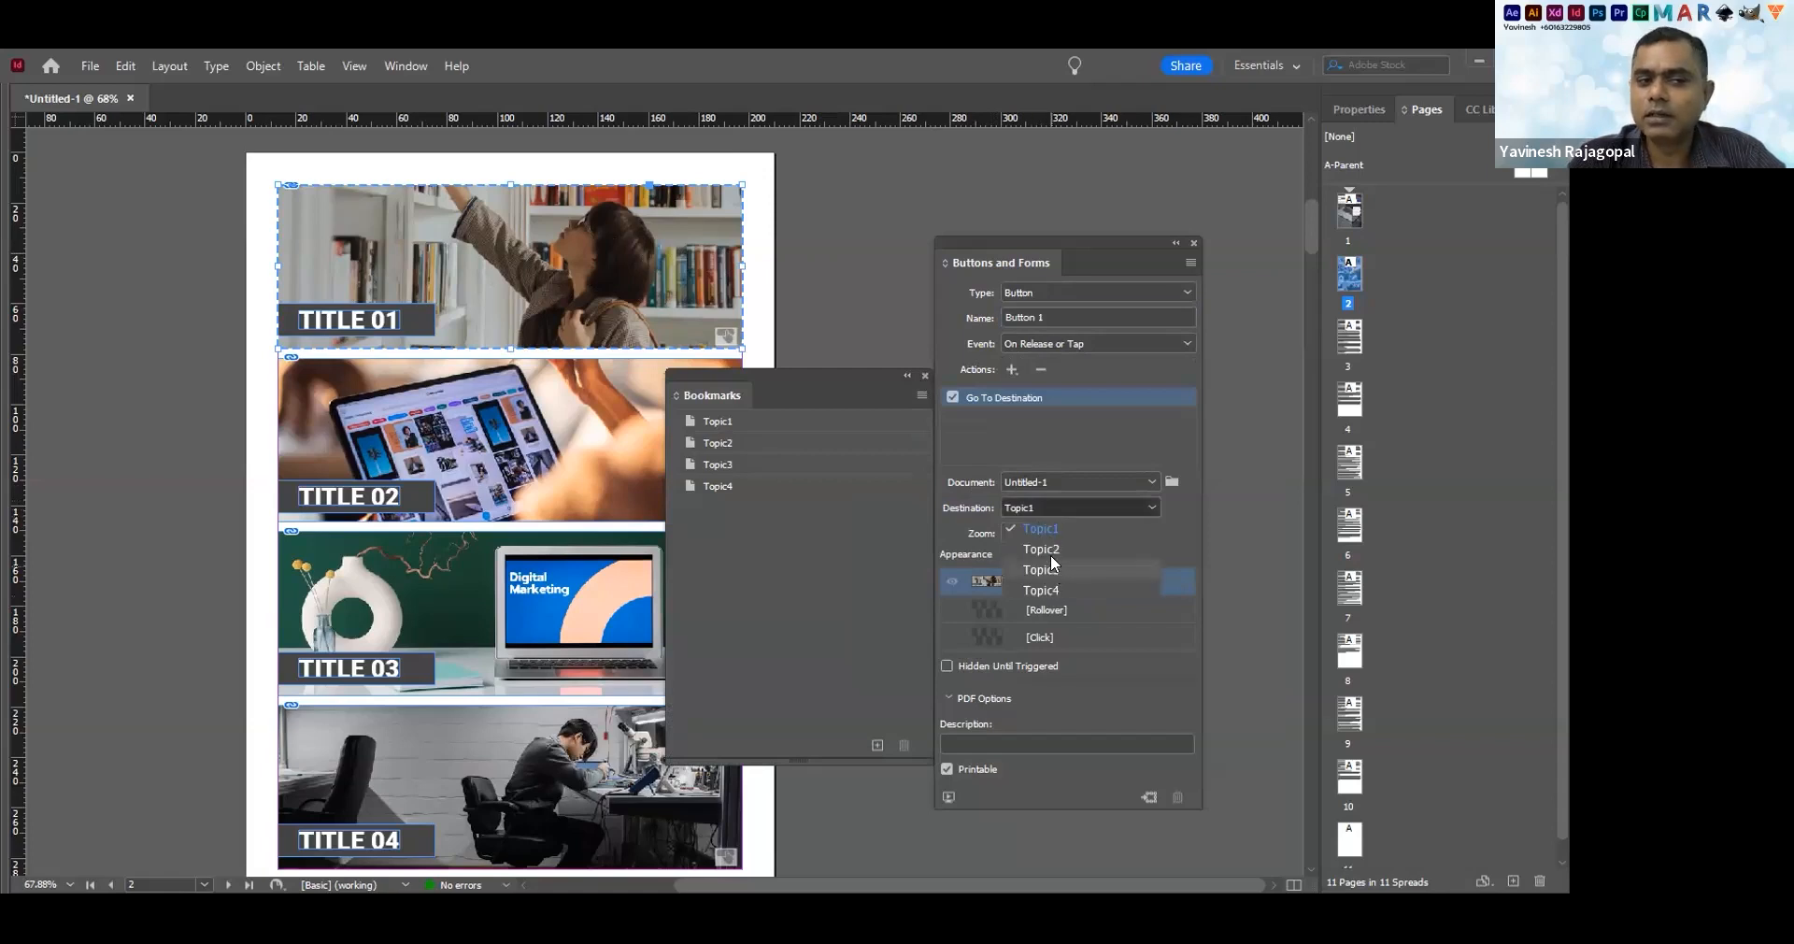
left_click(1028, 513)
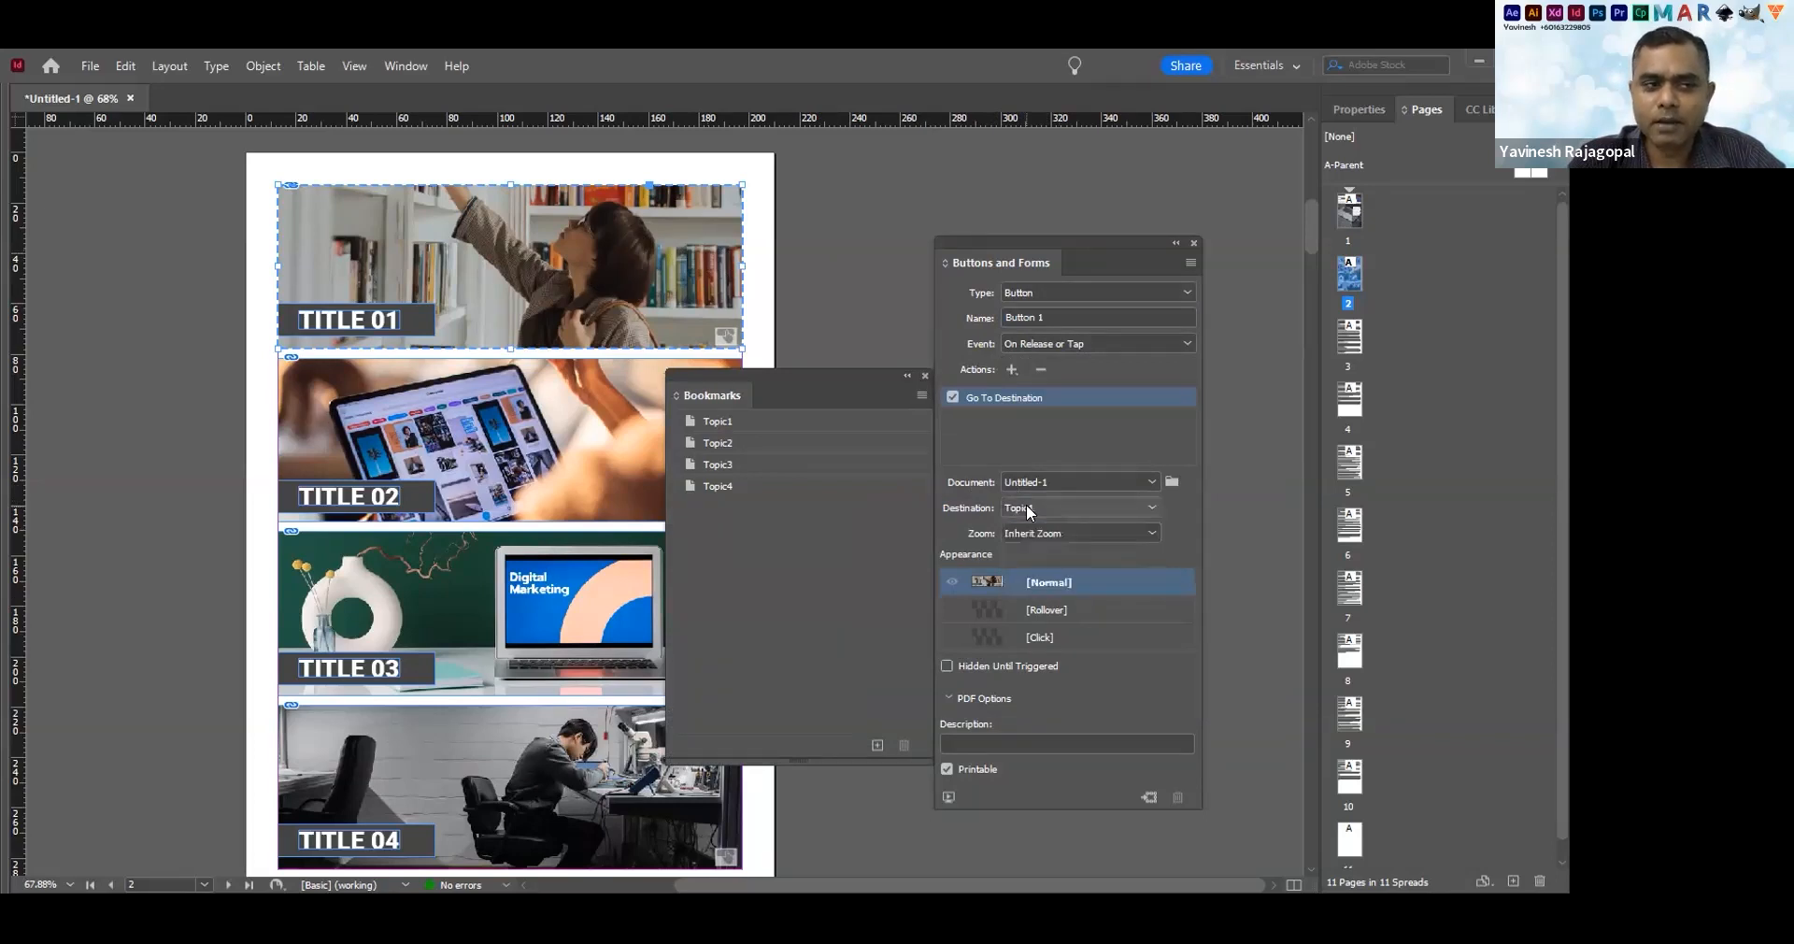
Add a Go To Destination action to the TITLE 02 button with Topic2 as its destination
left_click(370, 416)
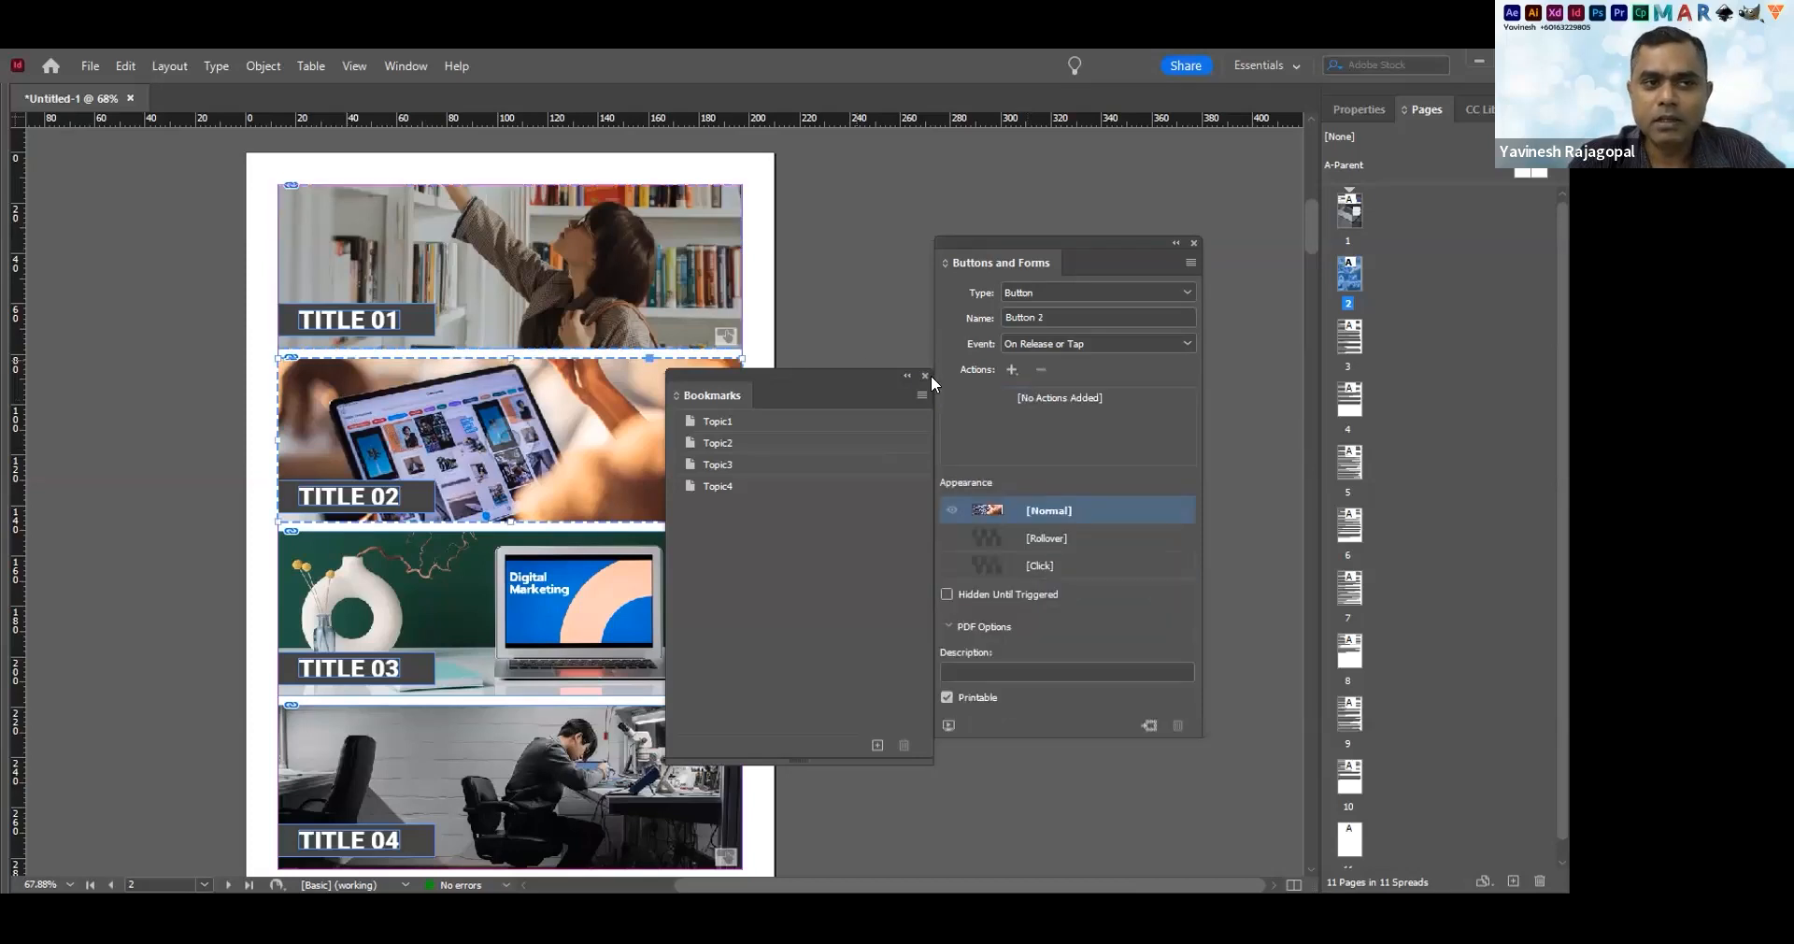
left_click(1013, 370)
left_click(1098, 372)
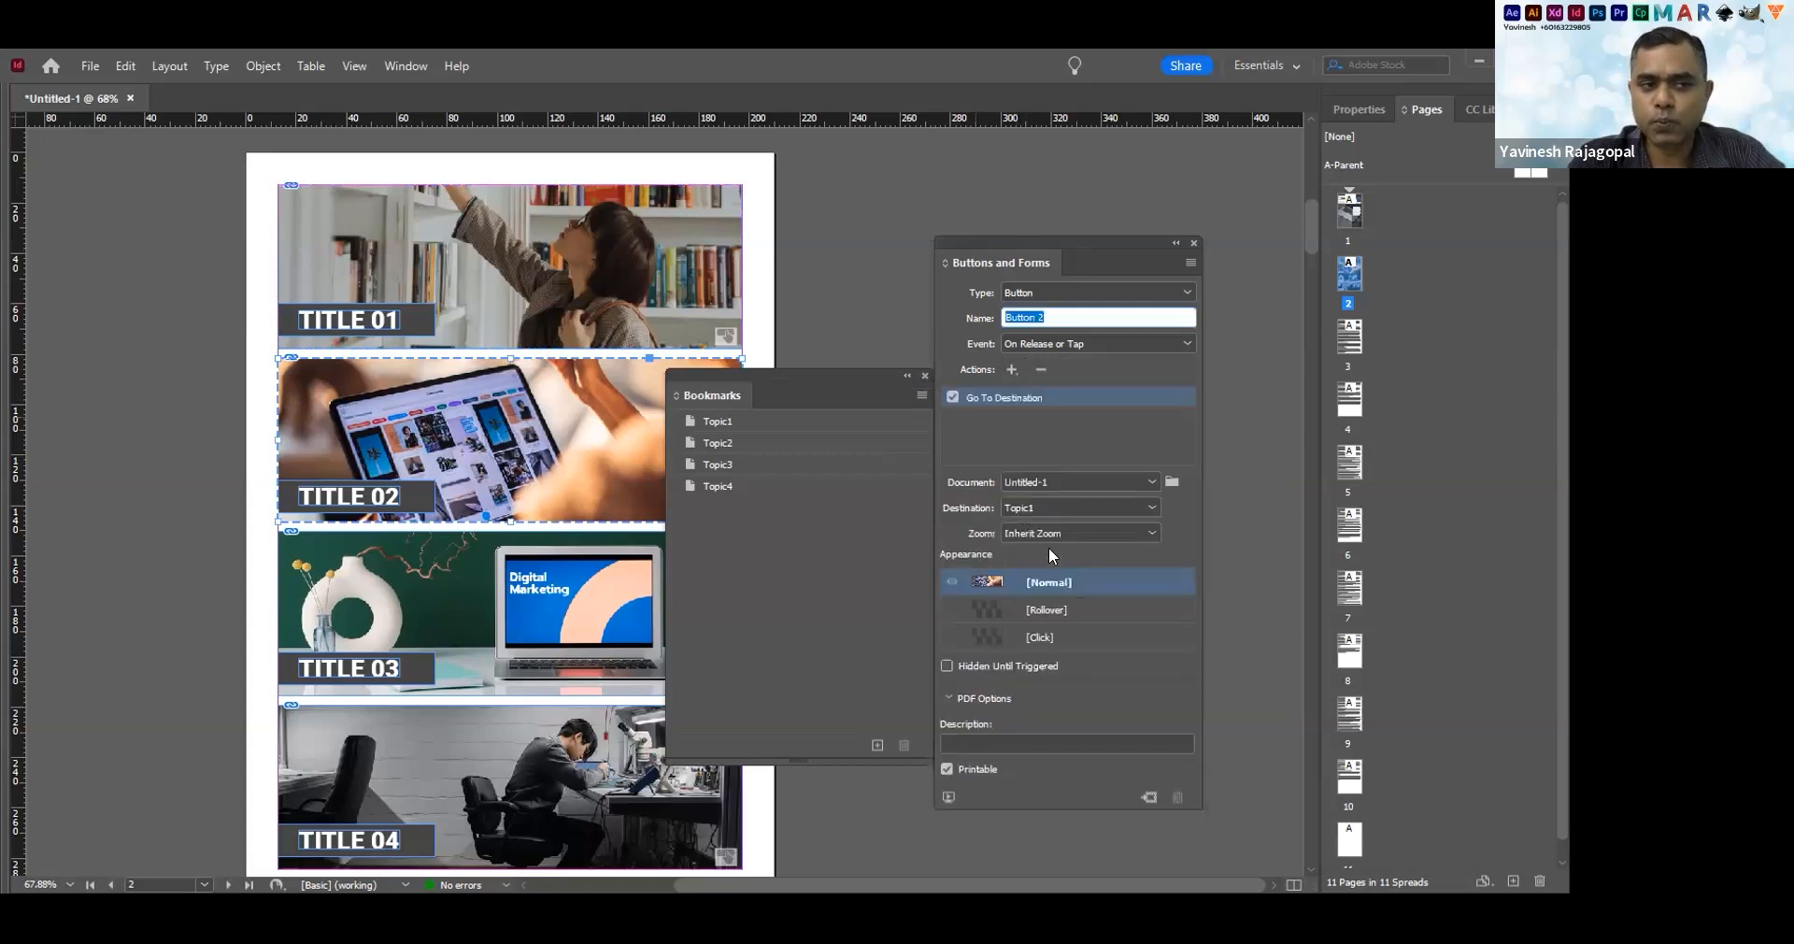
scroll(1014, 504, "down", 1)
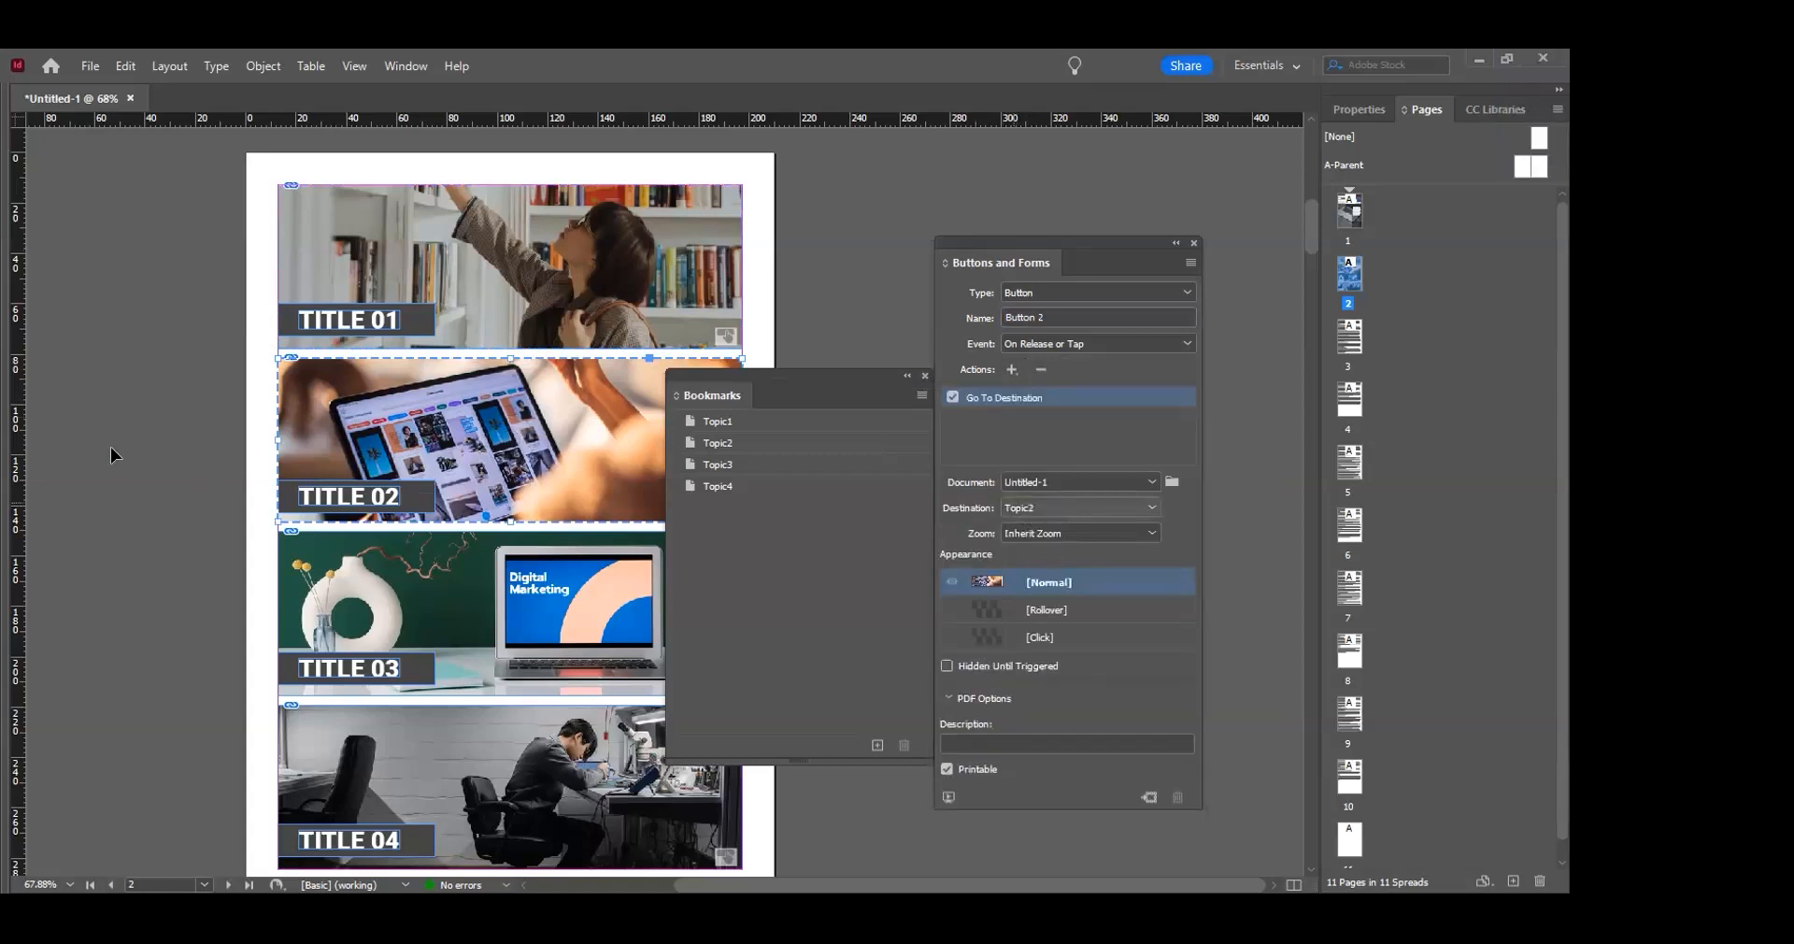
Add a Go To Destination action to the TITLE 03 button with Topic3 as its destination
scroll(393, 432, "down", 3)
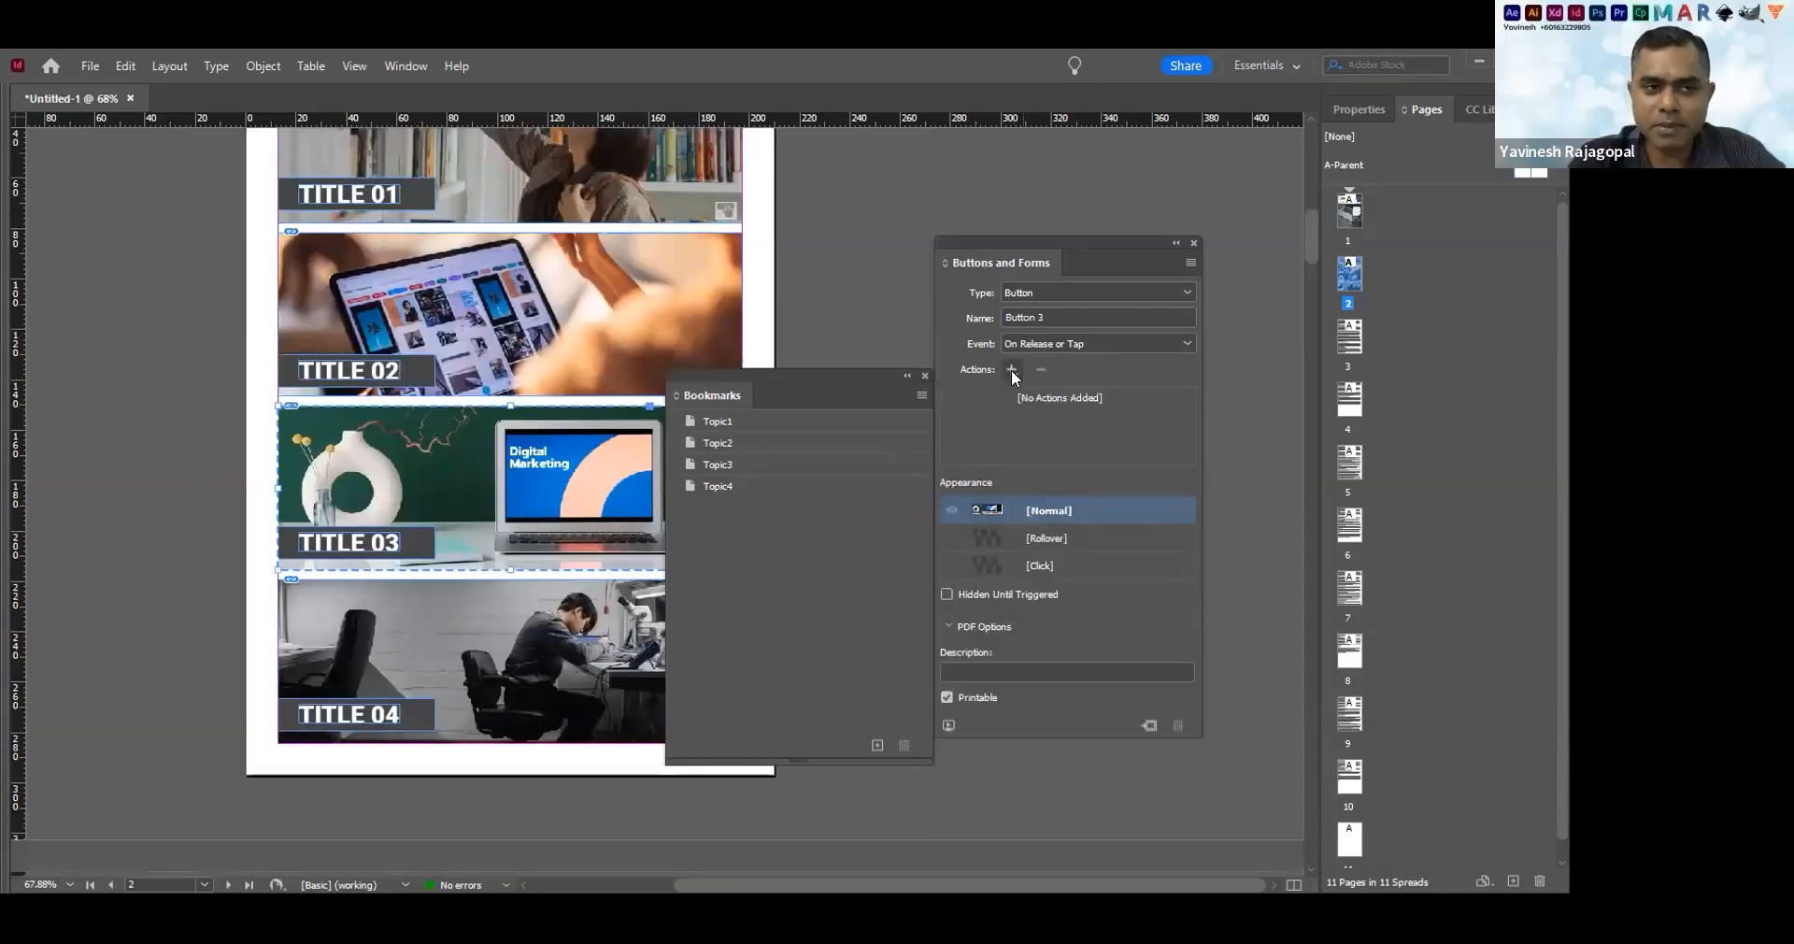
left_click(1011, 369)
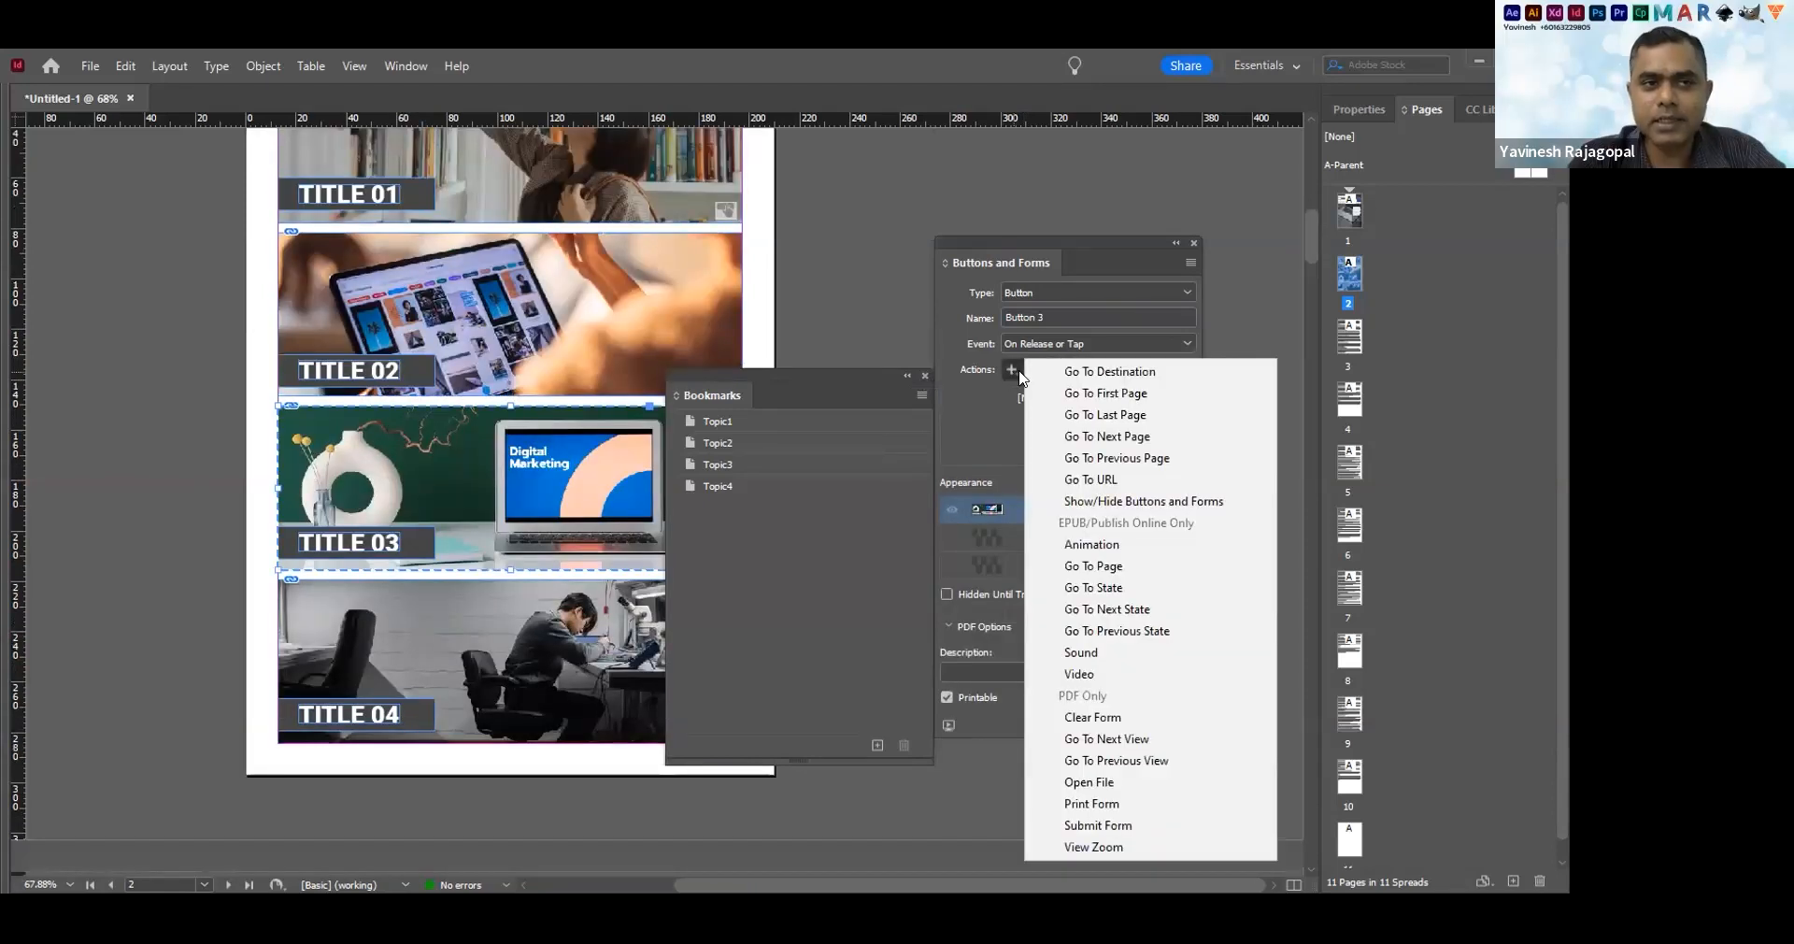
left_click(1110, 372)
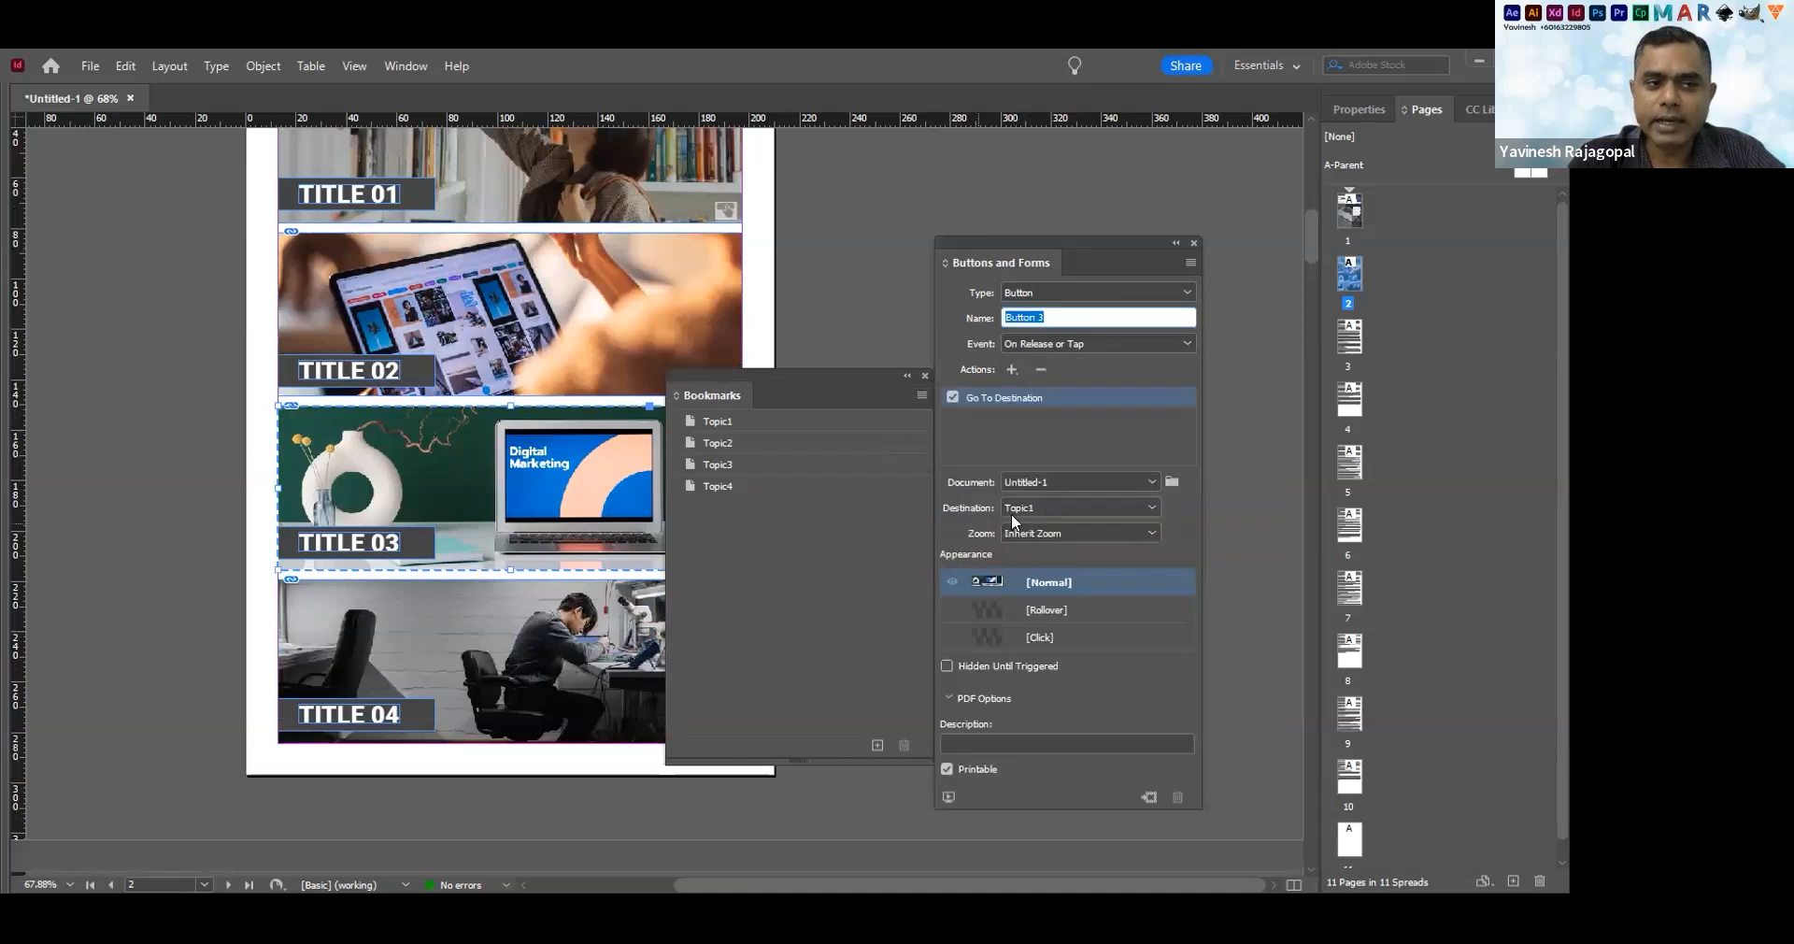
left_click(1011, 505)
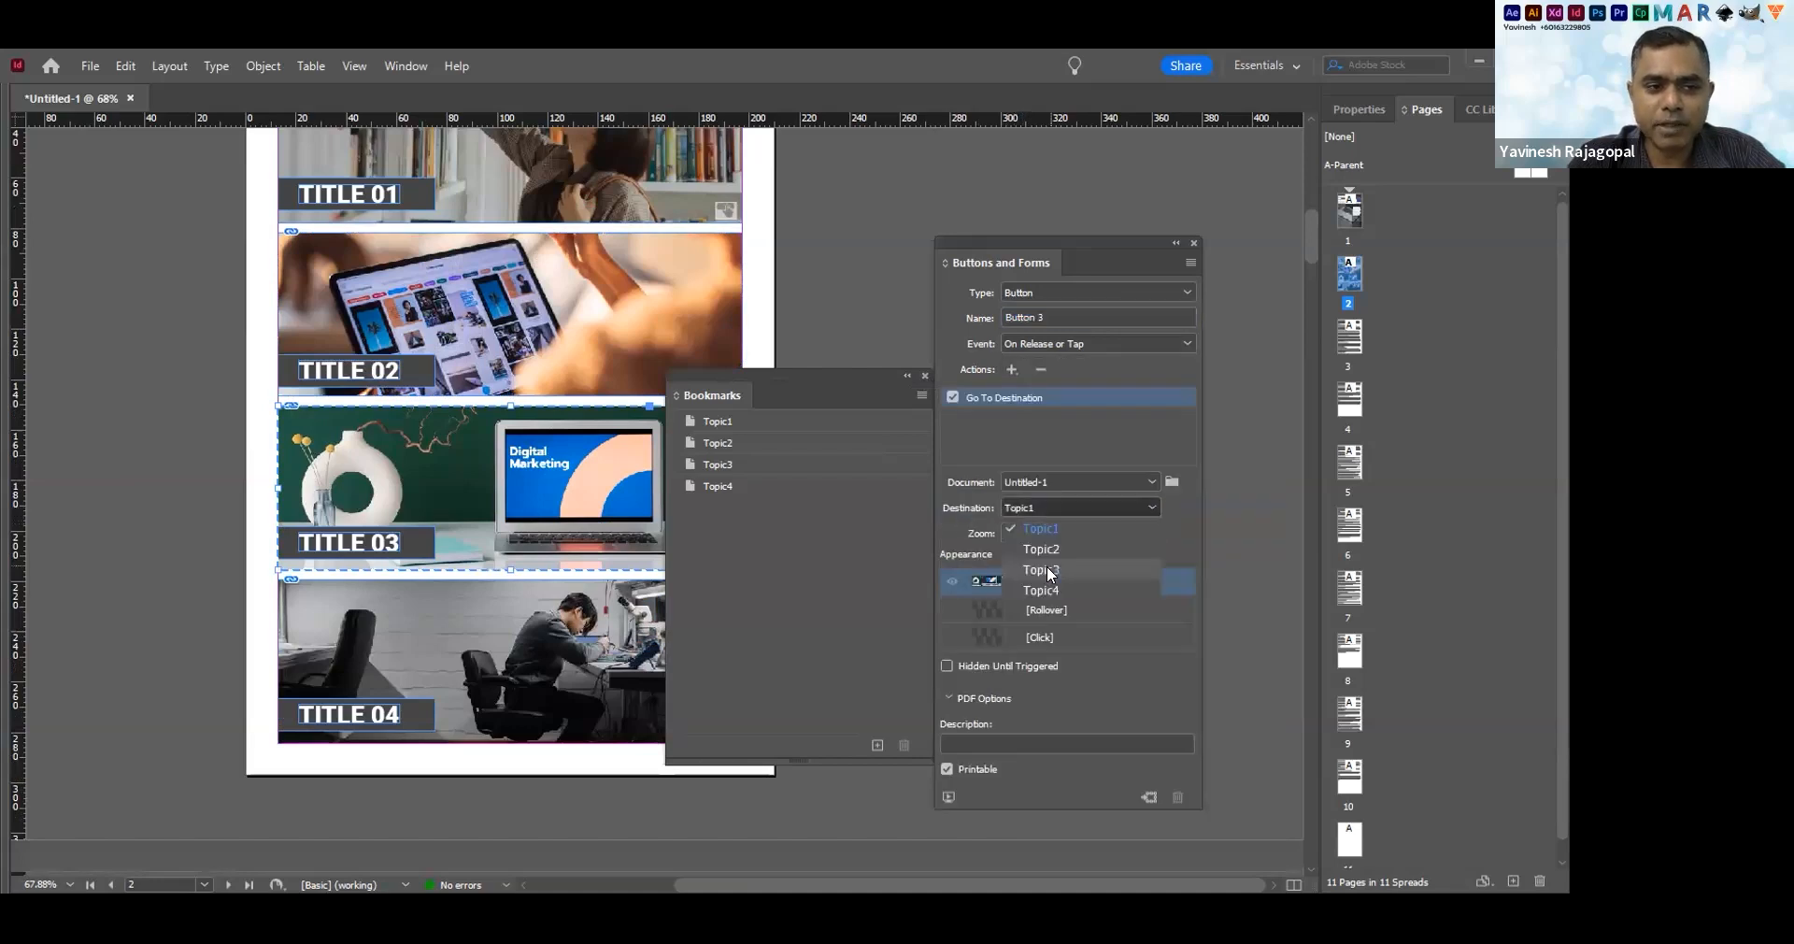
left_click(1042, 569)
Add a Go To Destination action to the TITLE 04 button with Topic4 as its destination
left_click(510, 664)
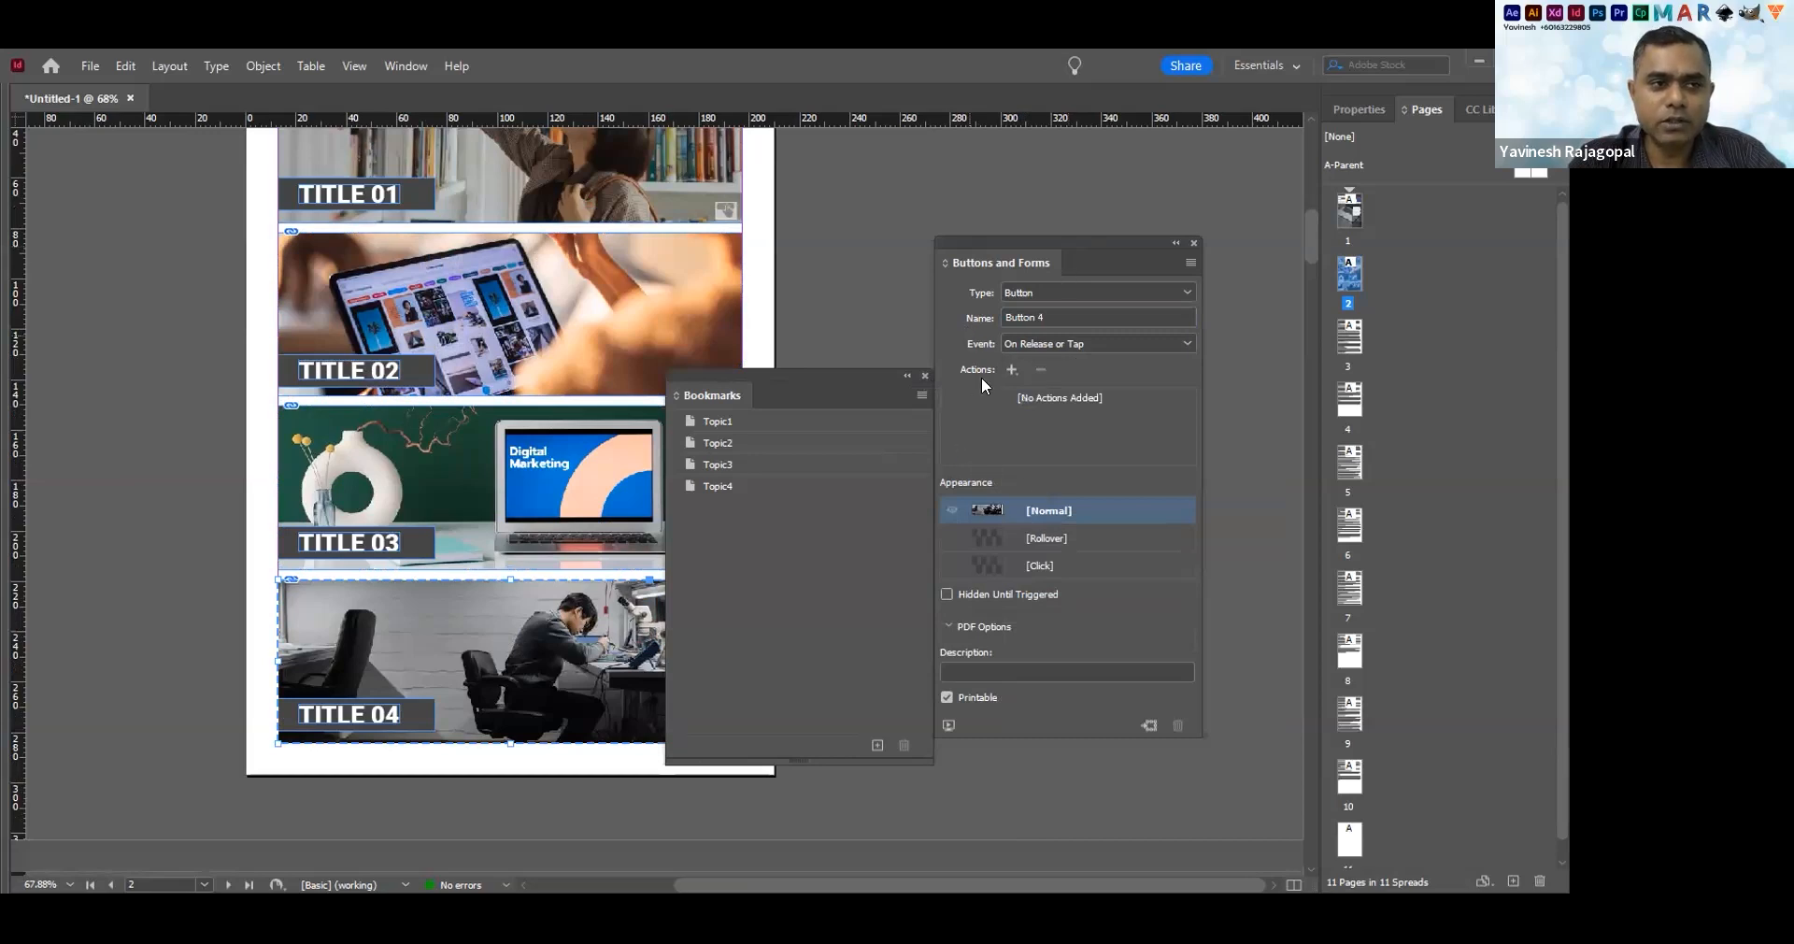
left_click(1087, 369)
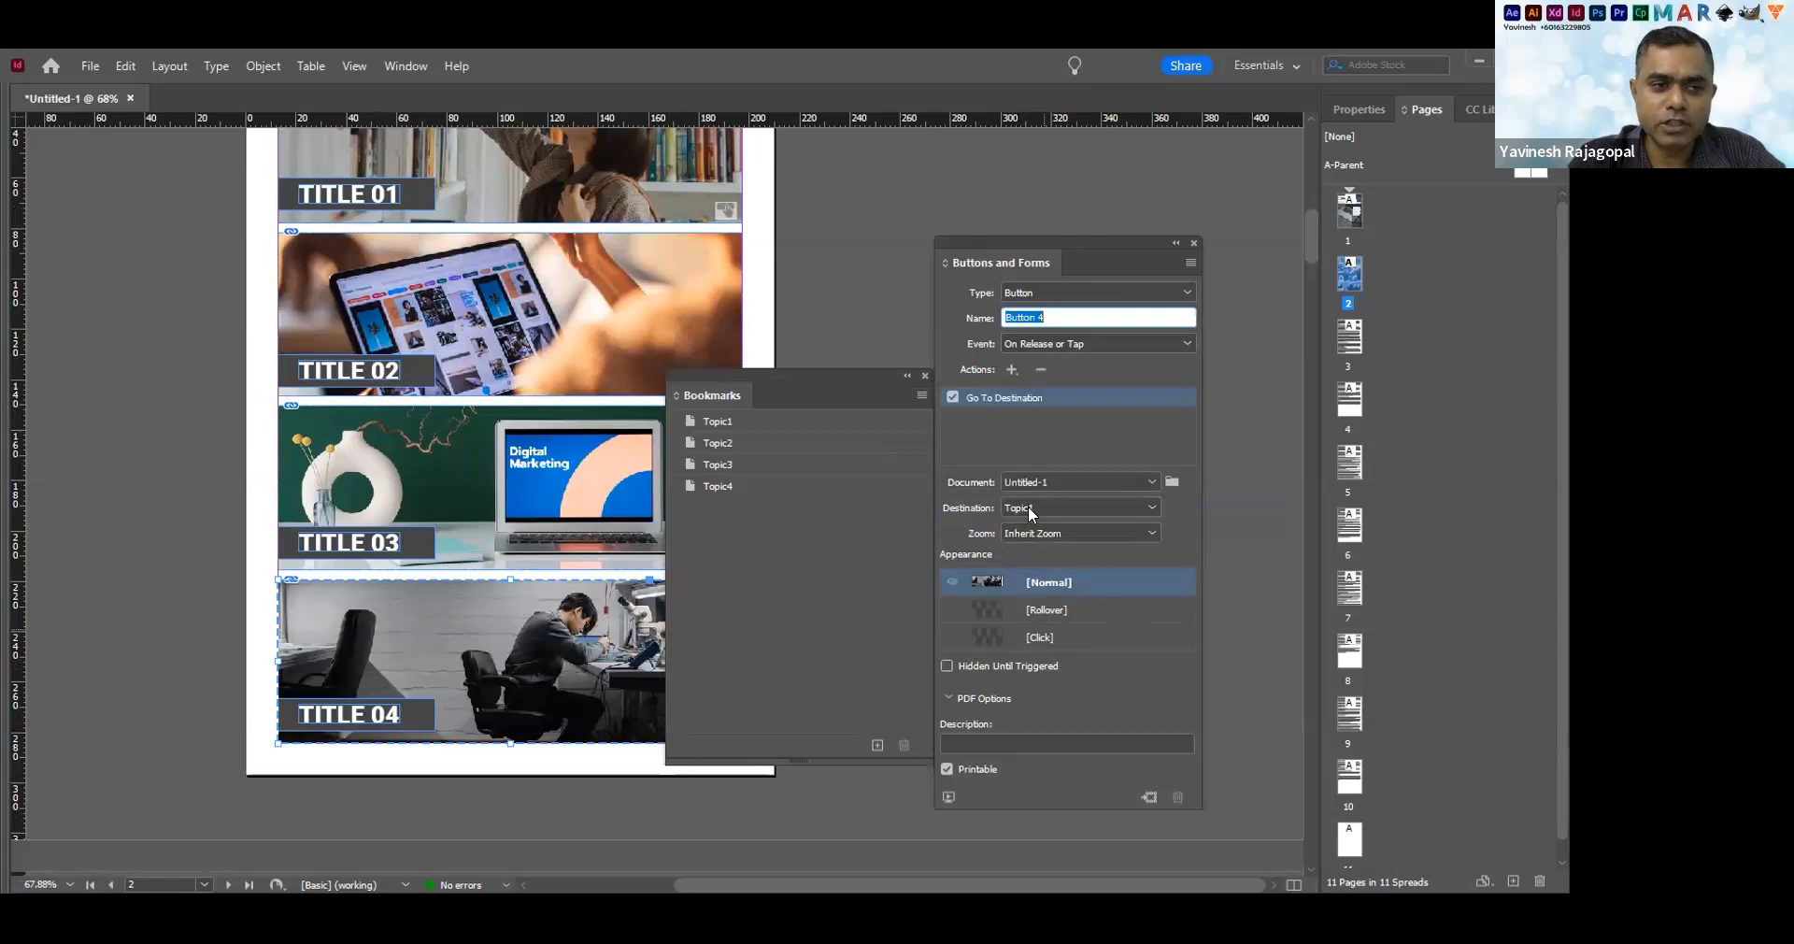
left_click(1028, 506)
left_click(1042, 590)
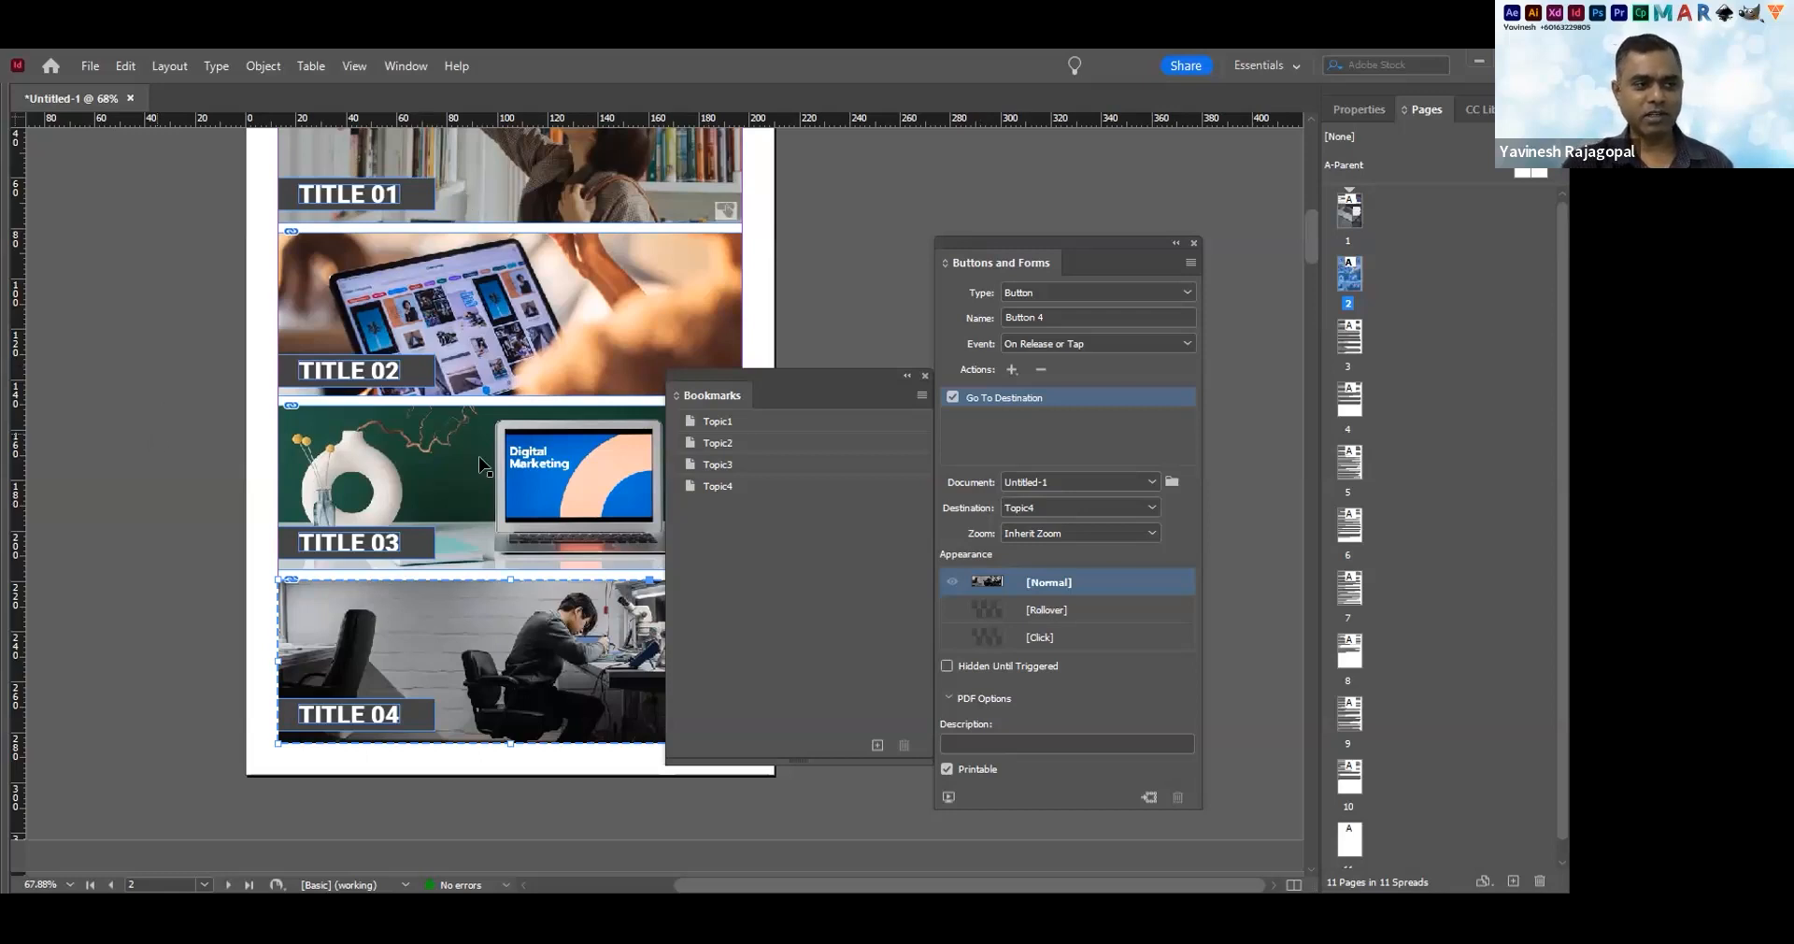
Review the TITLE 01 button's settings and the available button actions
scroll(161, 419, "up", 3)
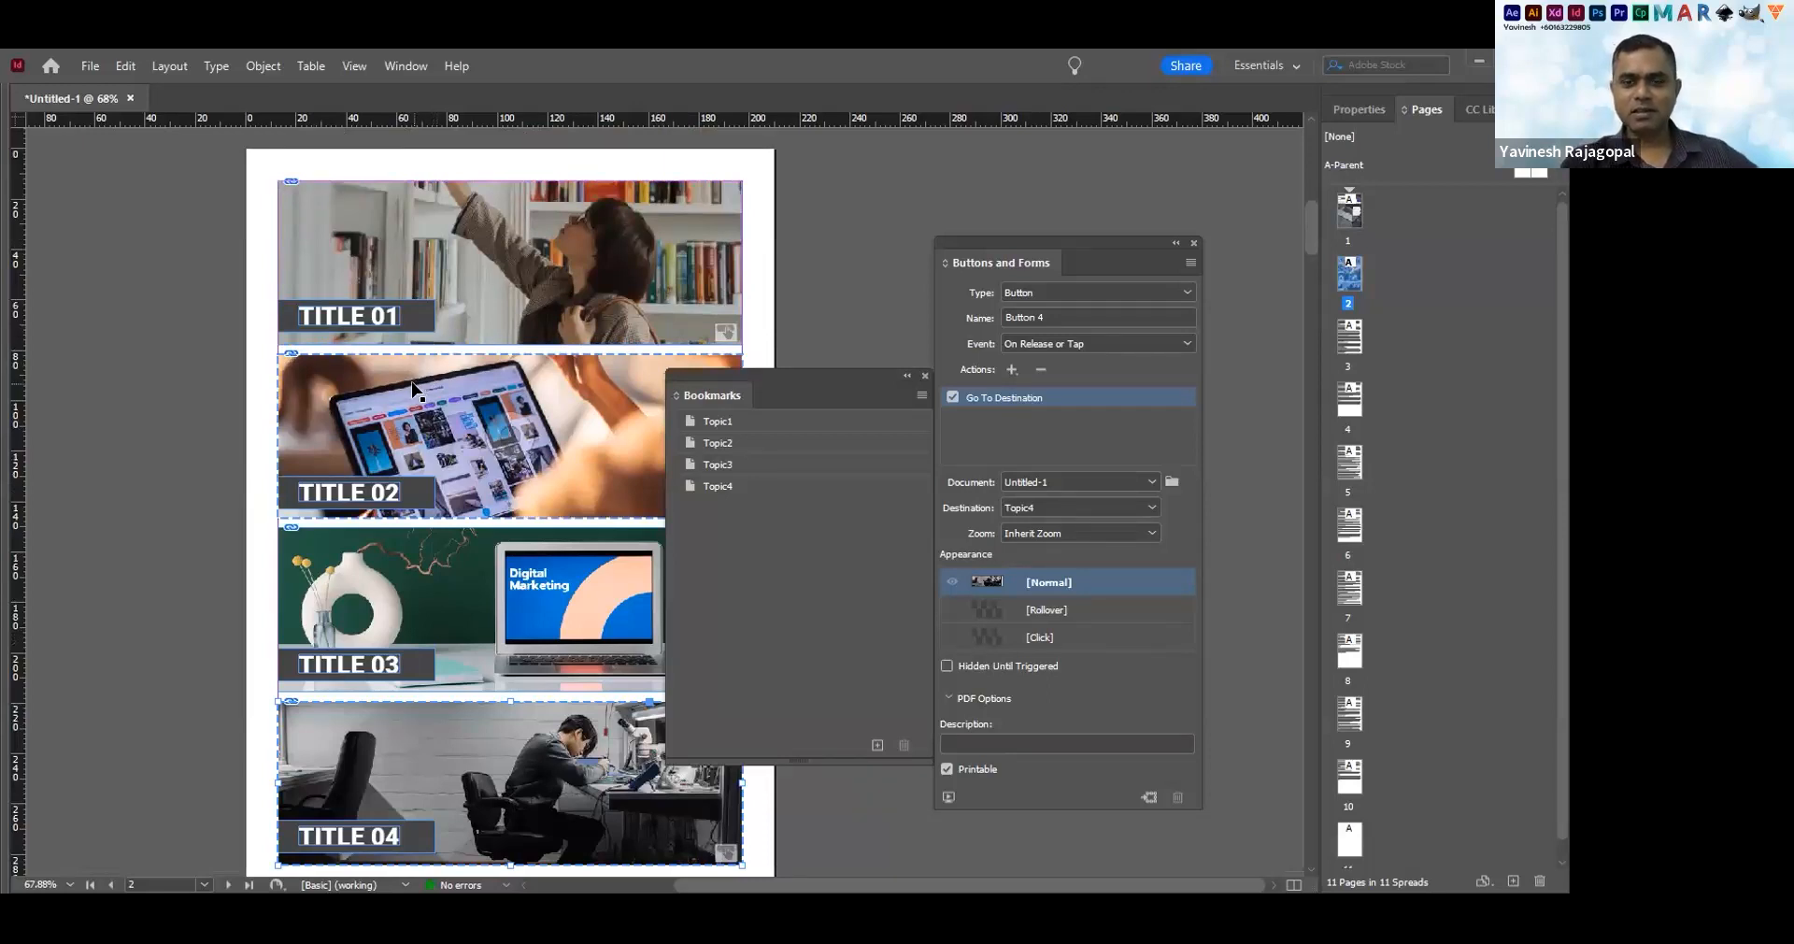
left_click(511, 262)
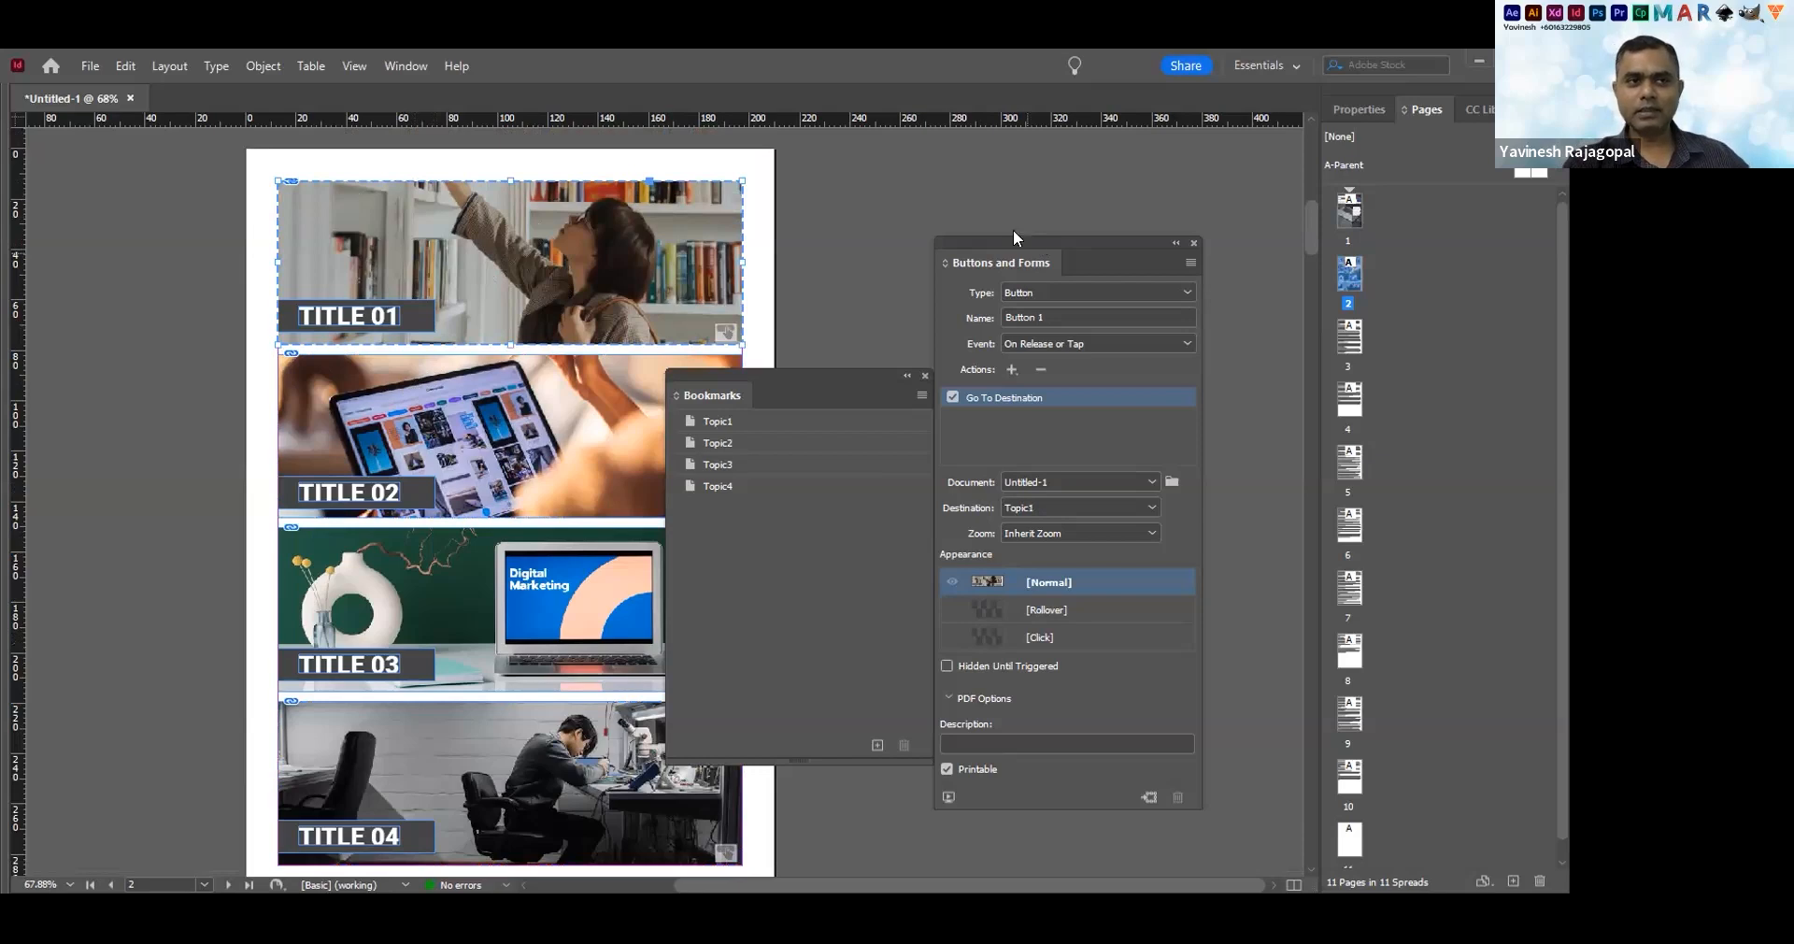
left_click_drag(1063, 242, 1099, 195)
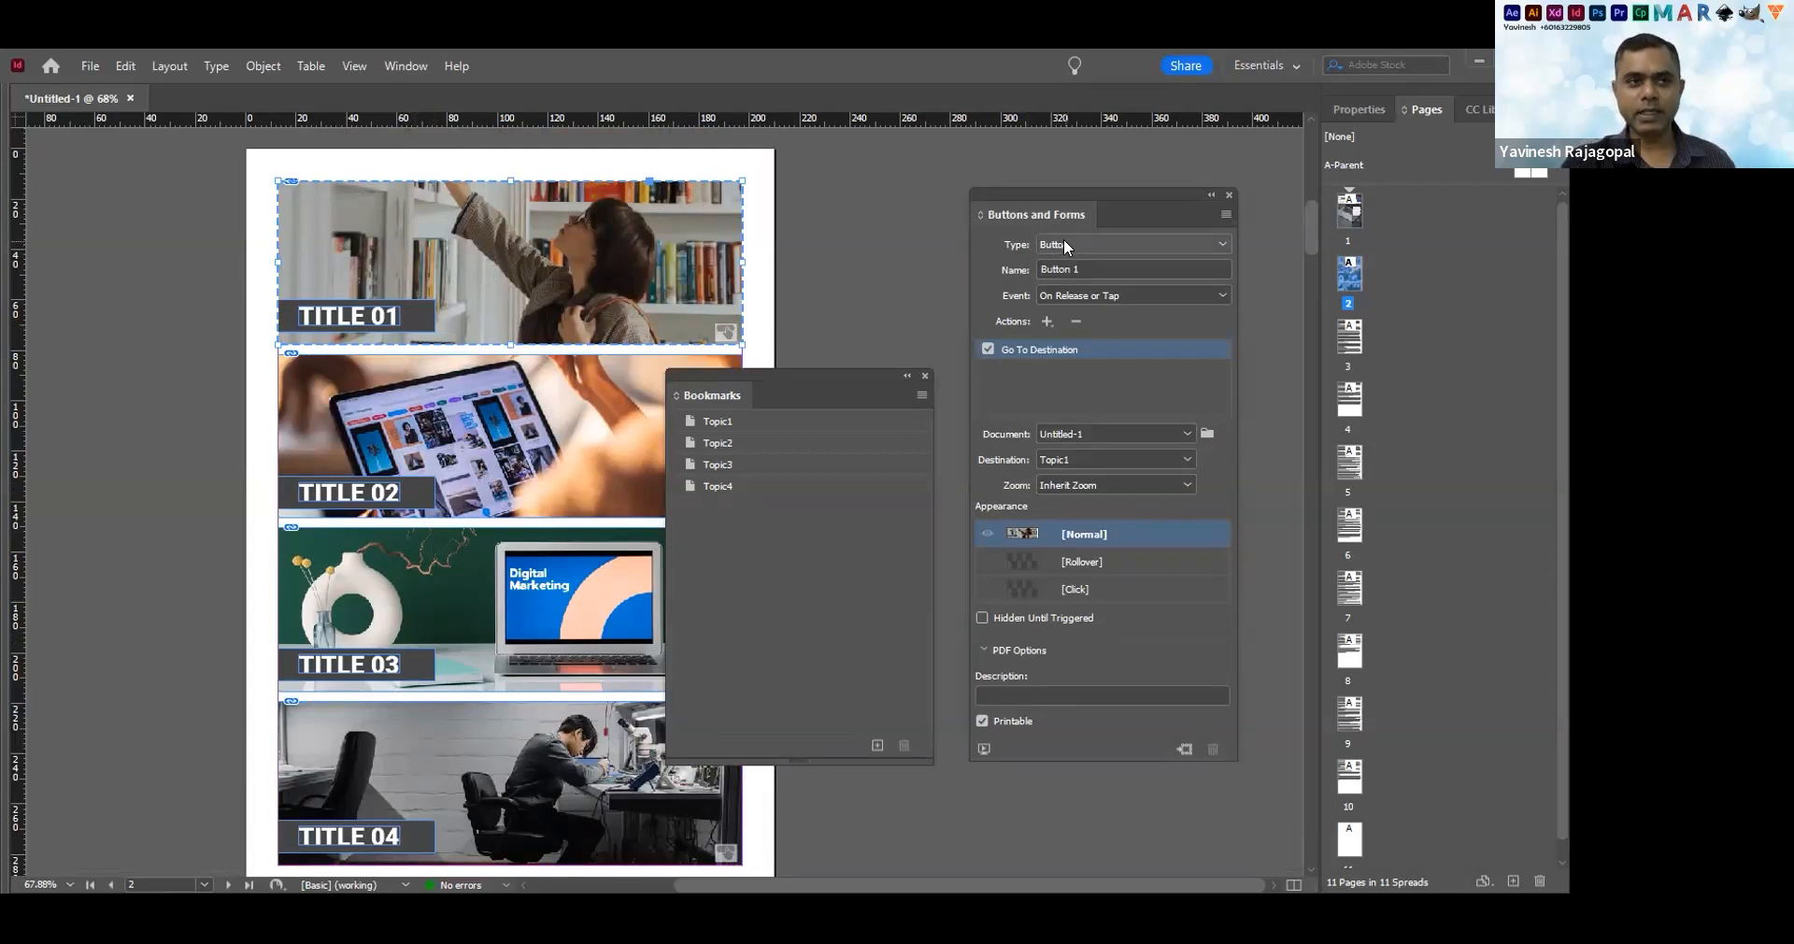
left_click(1047, 321)
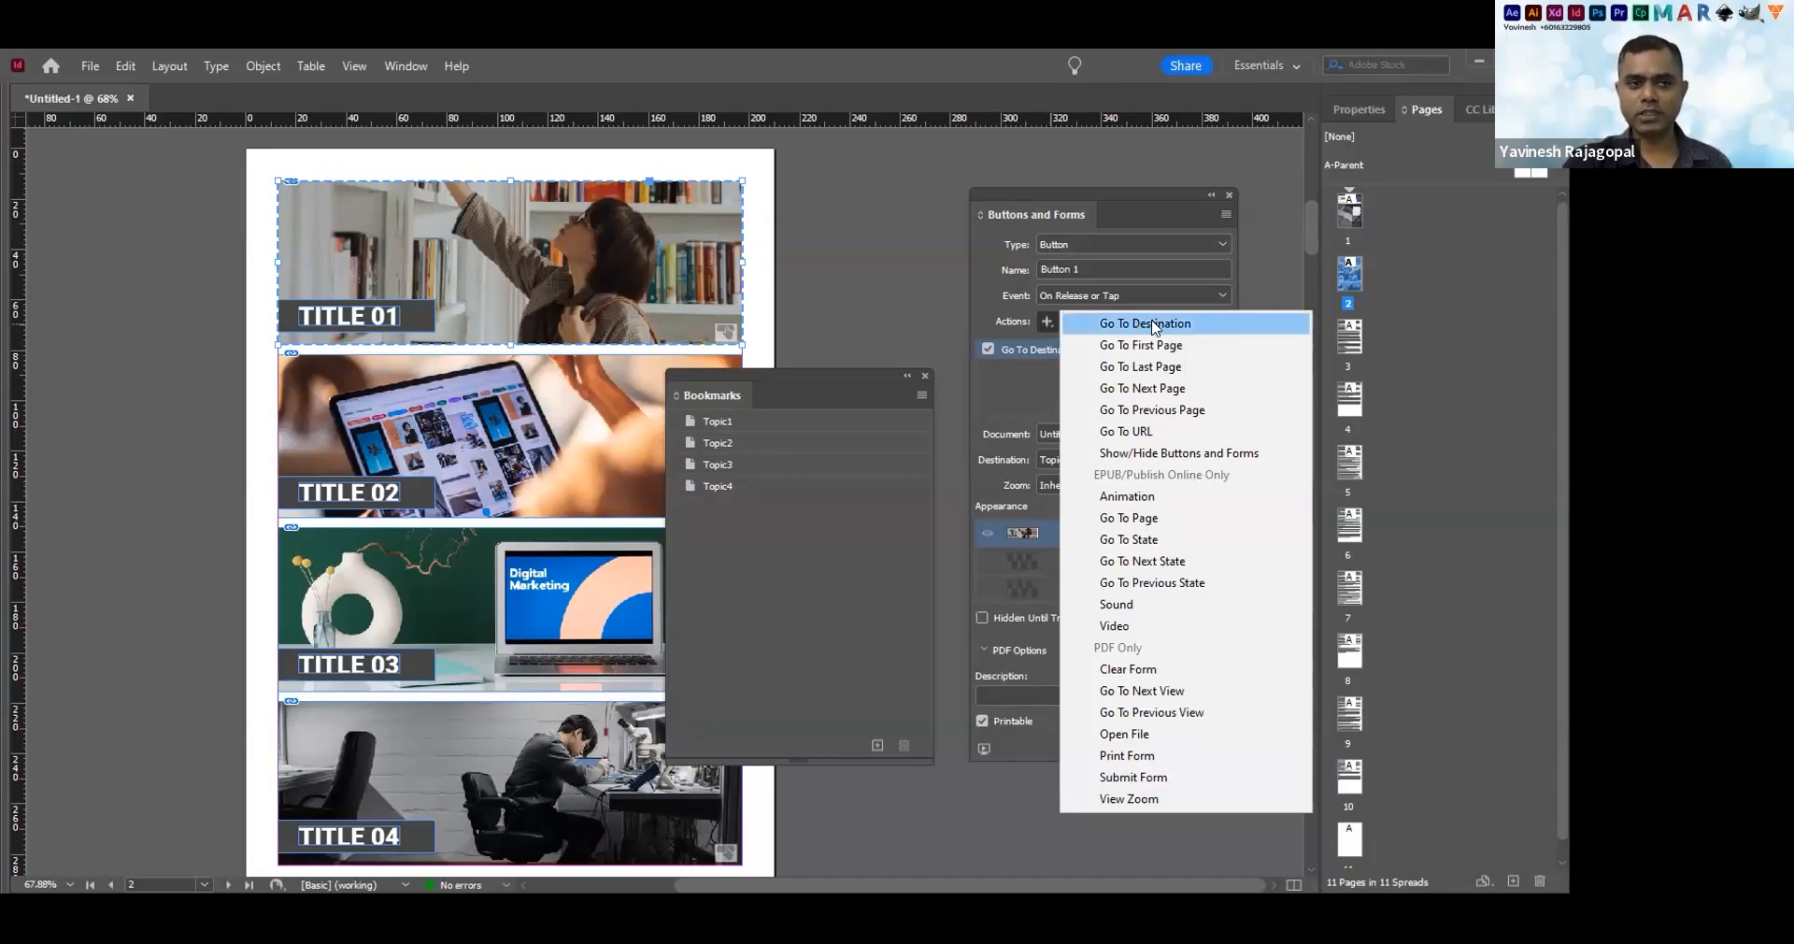
left_click(1007, 318)
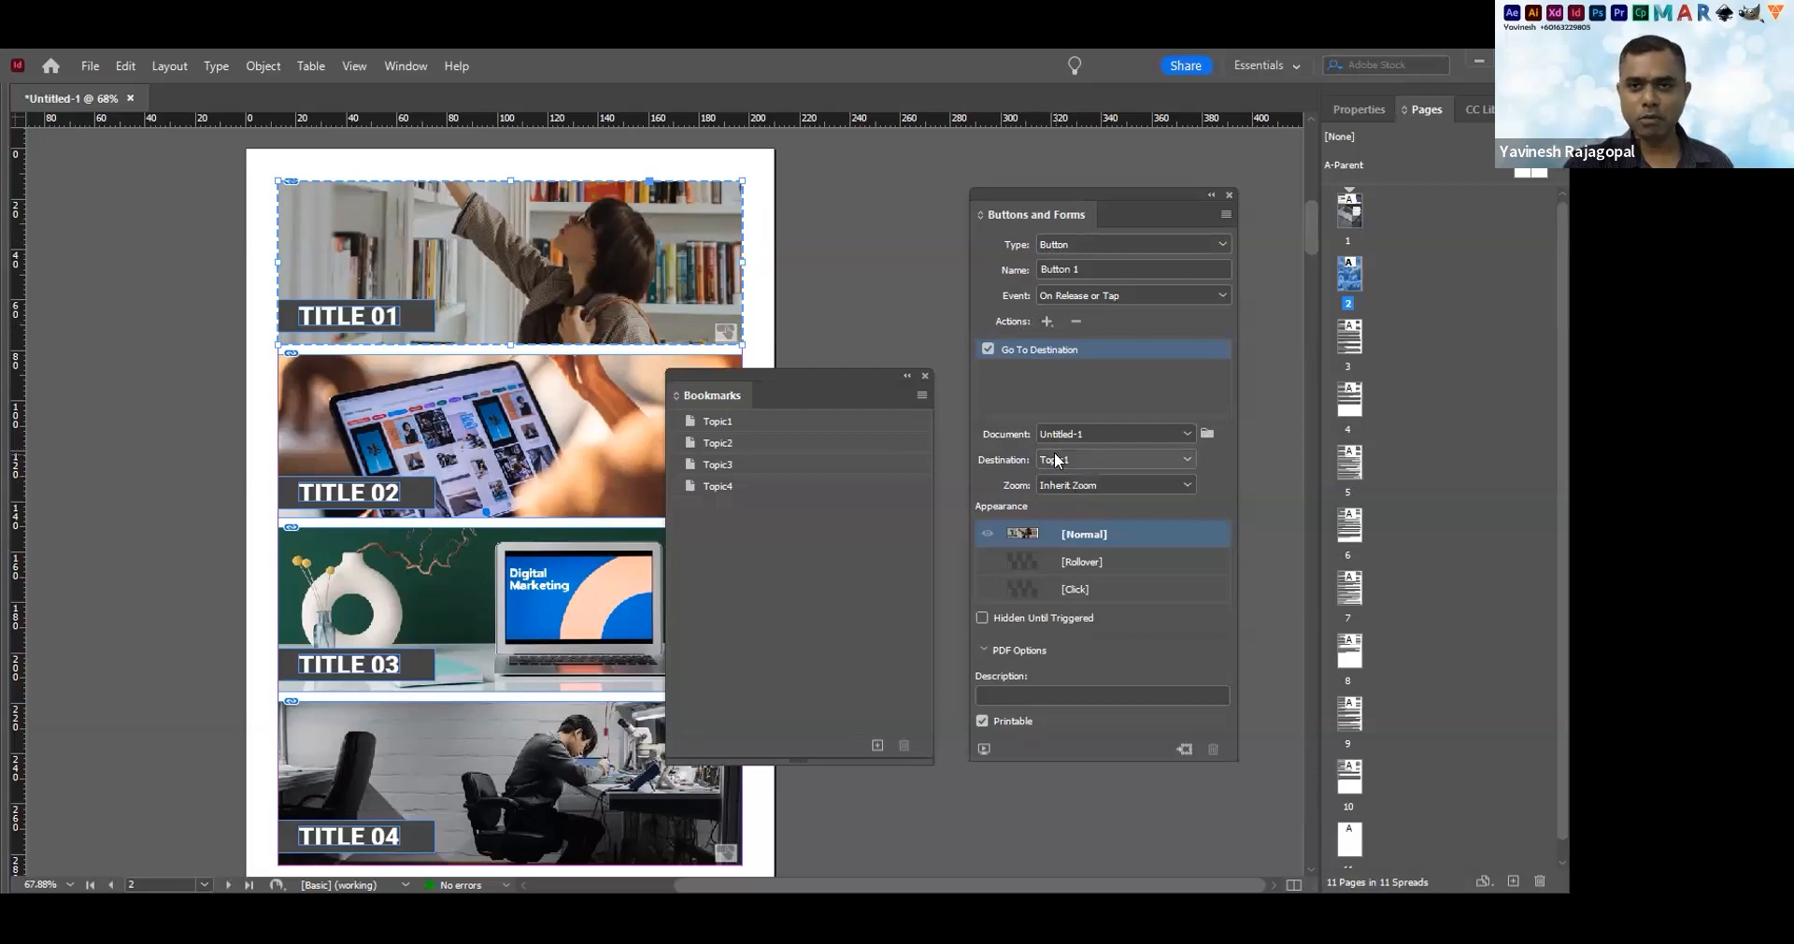
Review the TITLE 02 button's settings, its available actions and its destination options
left_click(308, 395)
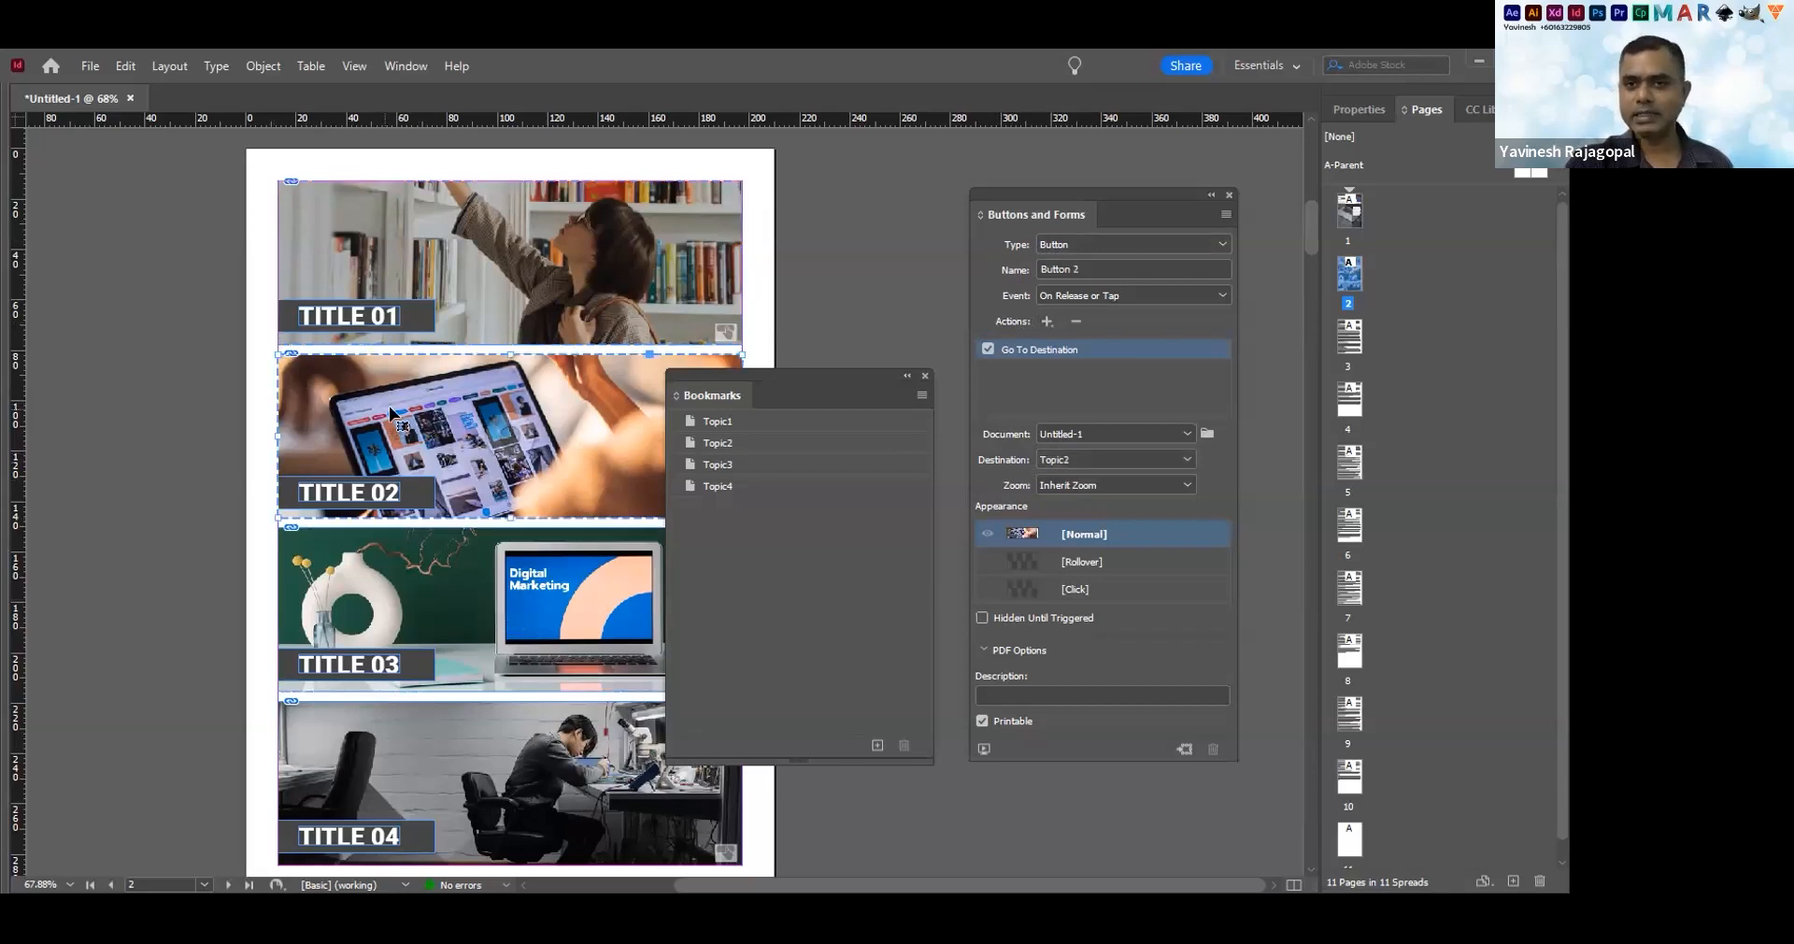
left_click(1049, 244)
left_click(1053, 244)
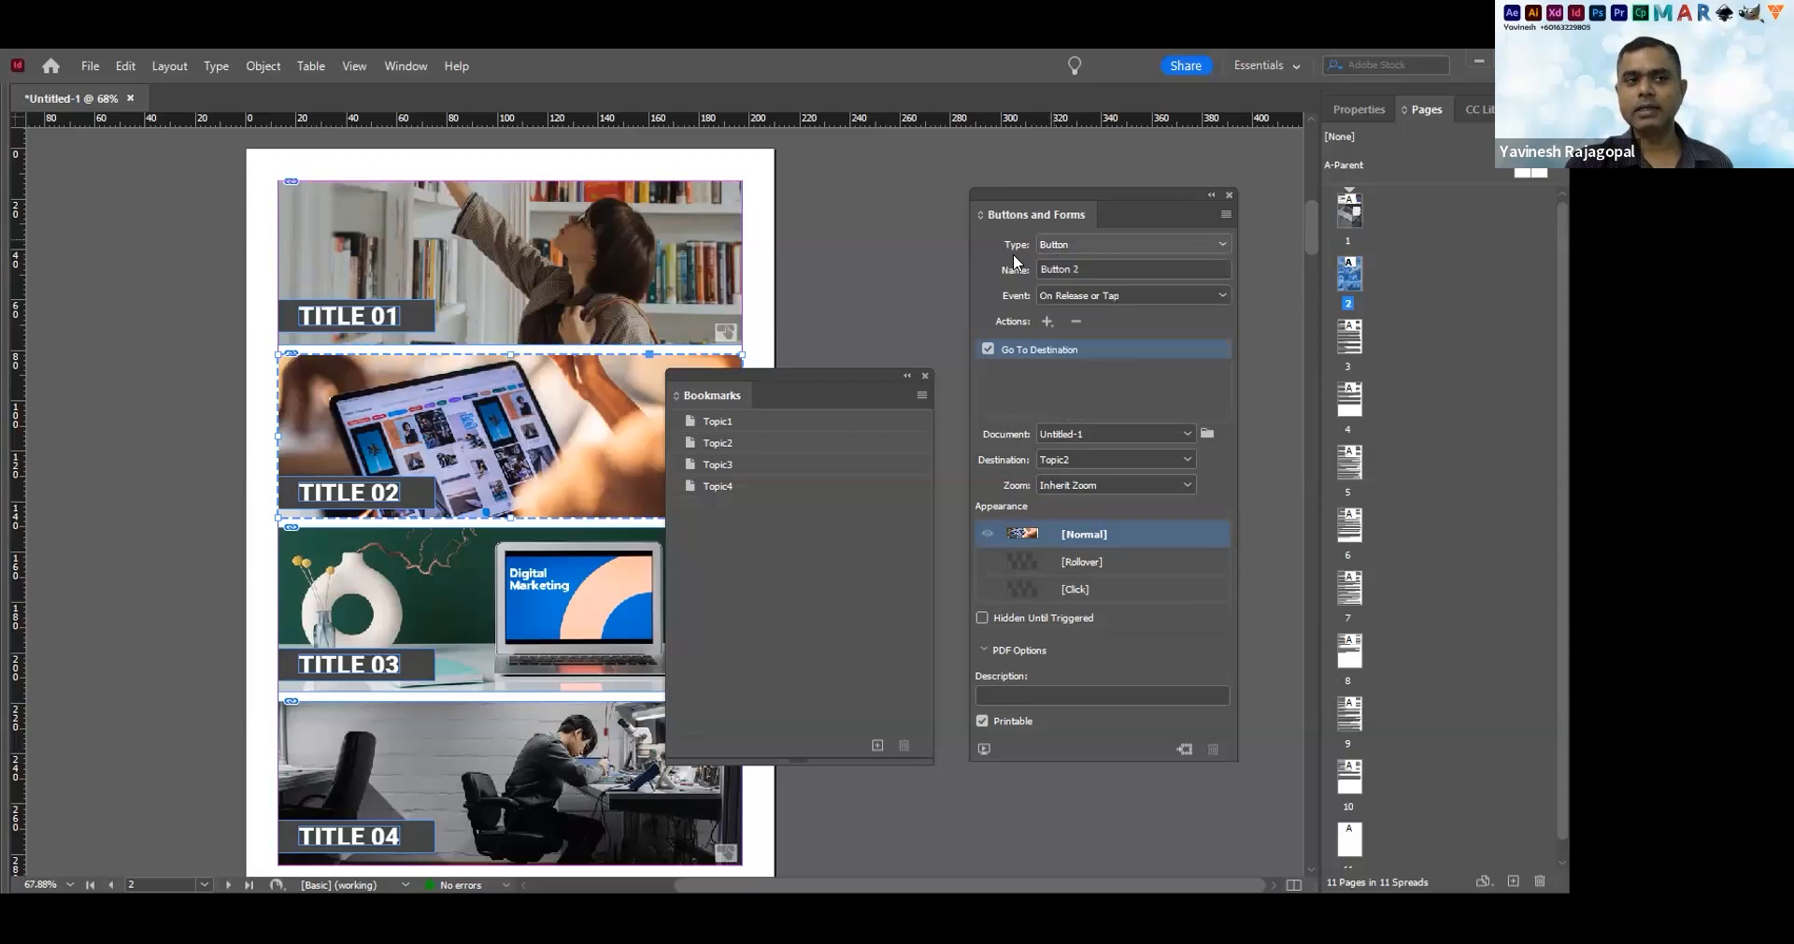
left_click(1048, 323)
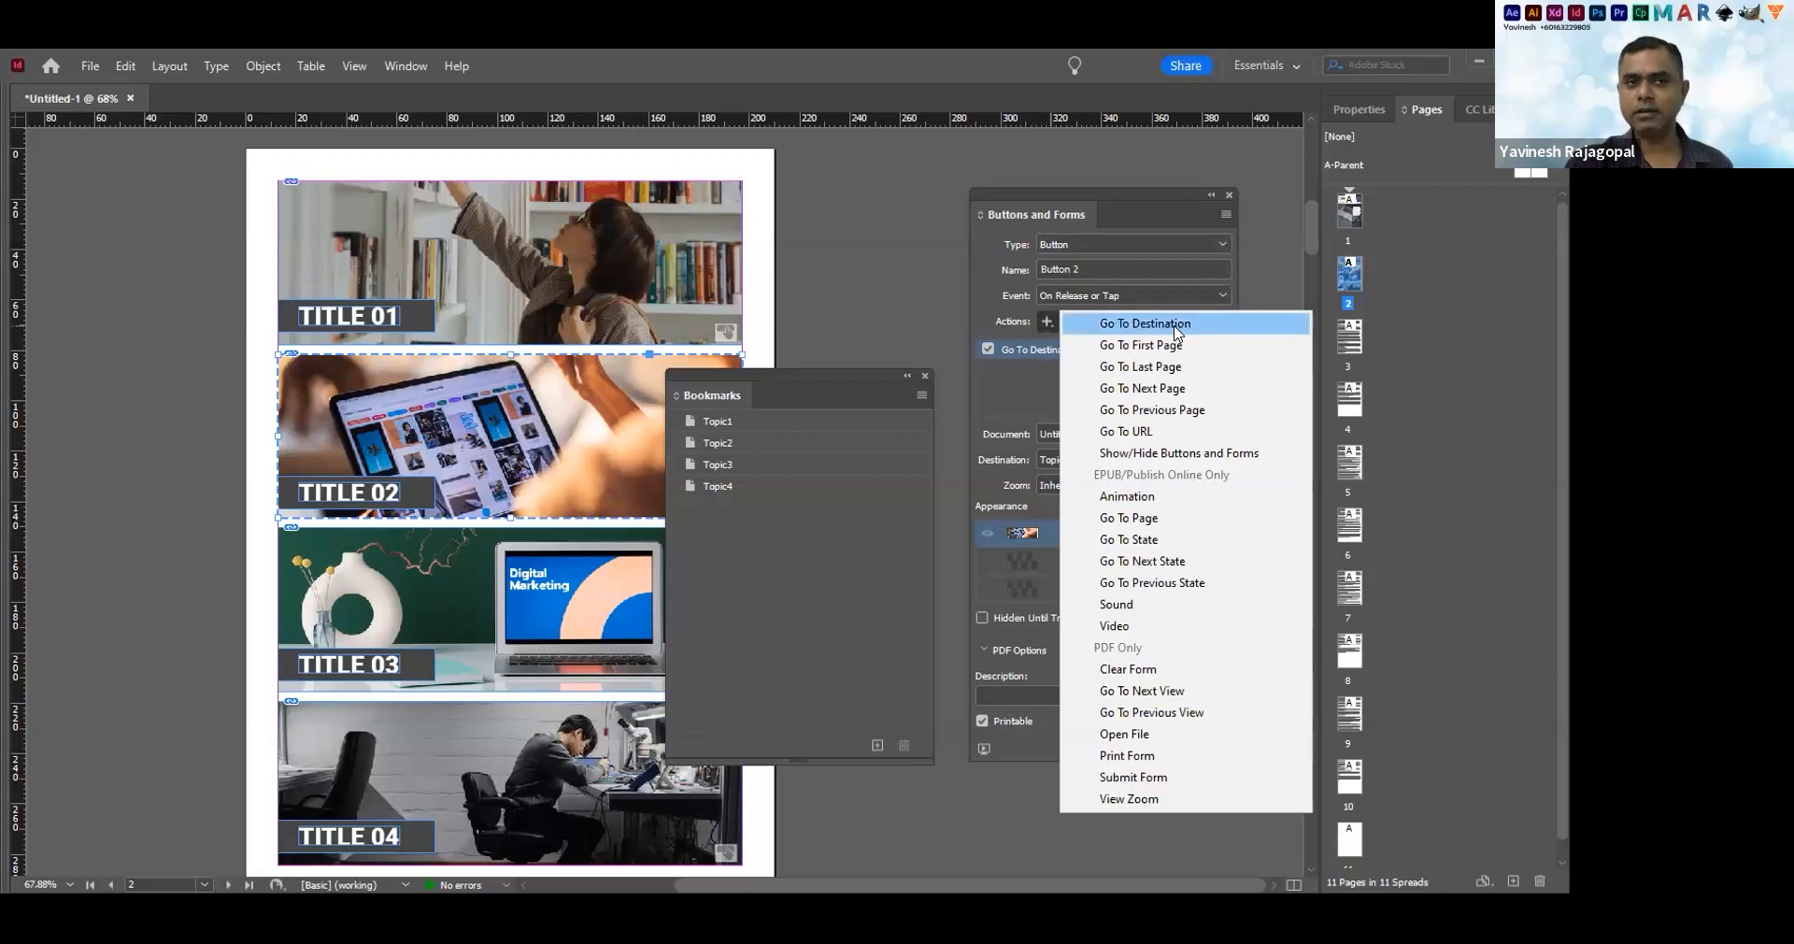
left_click(994, 392)
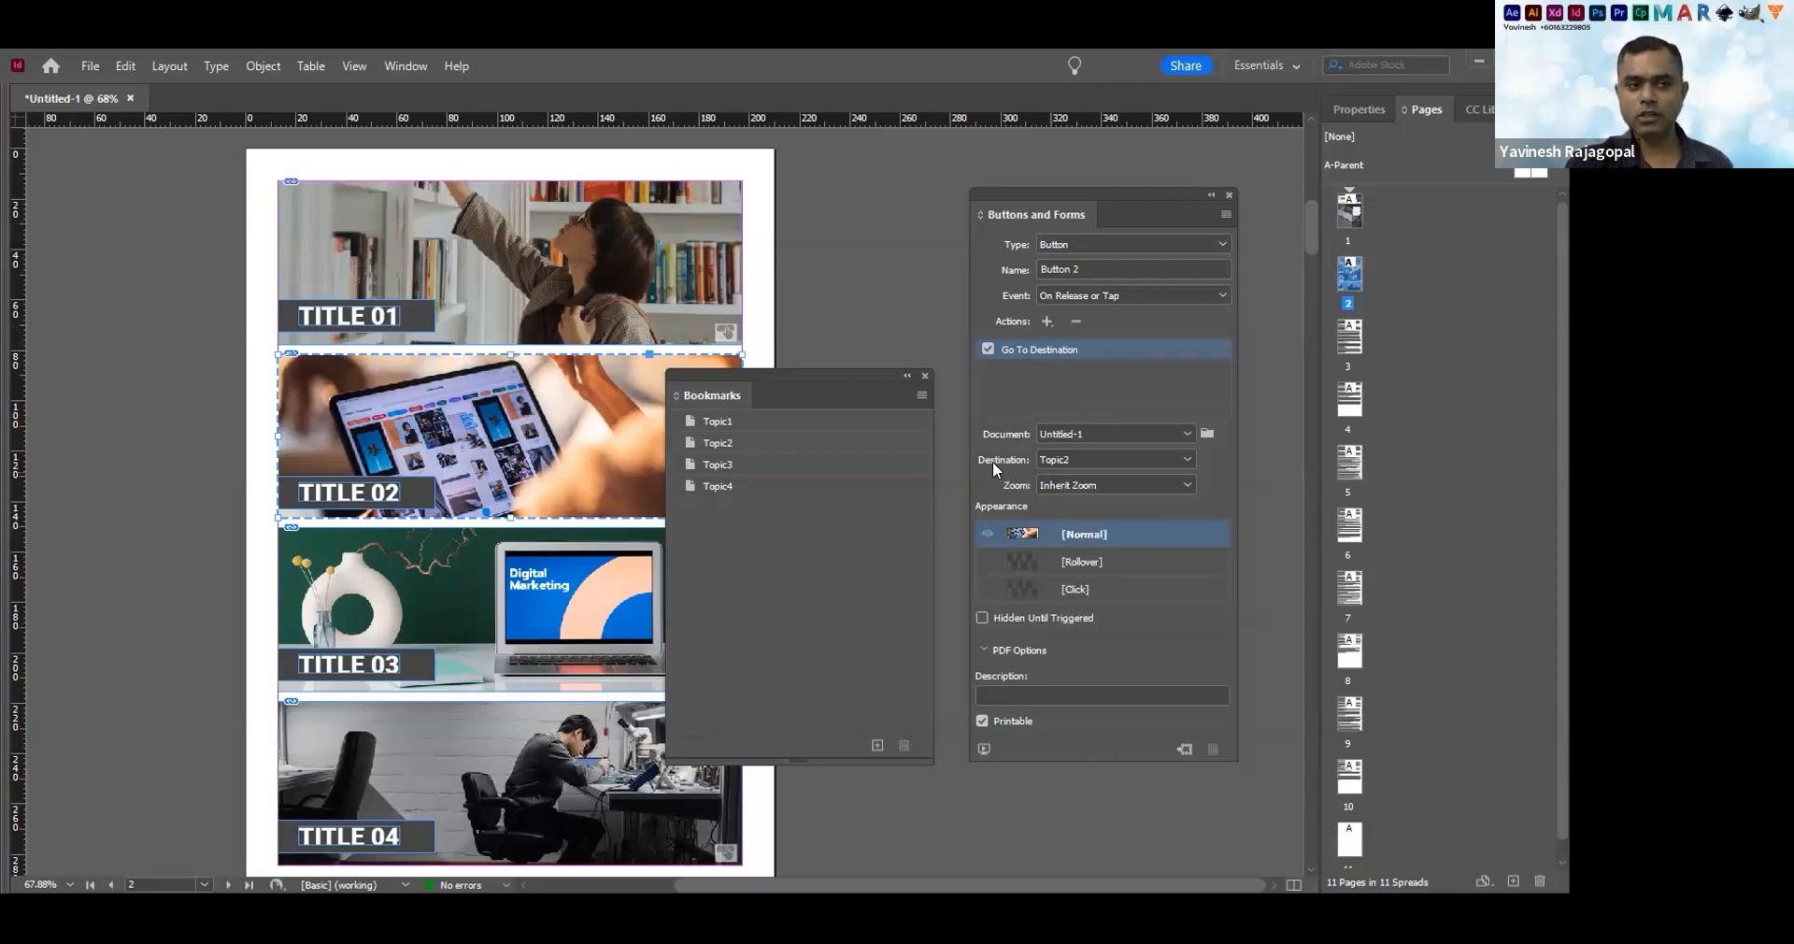
left_click(1090, 467)
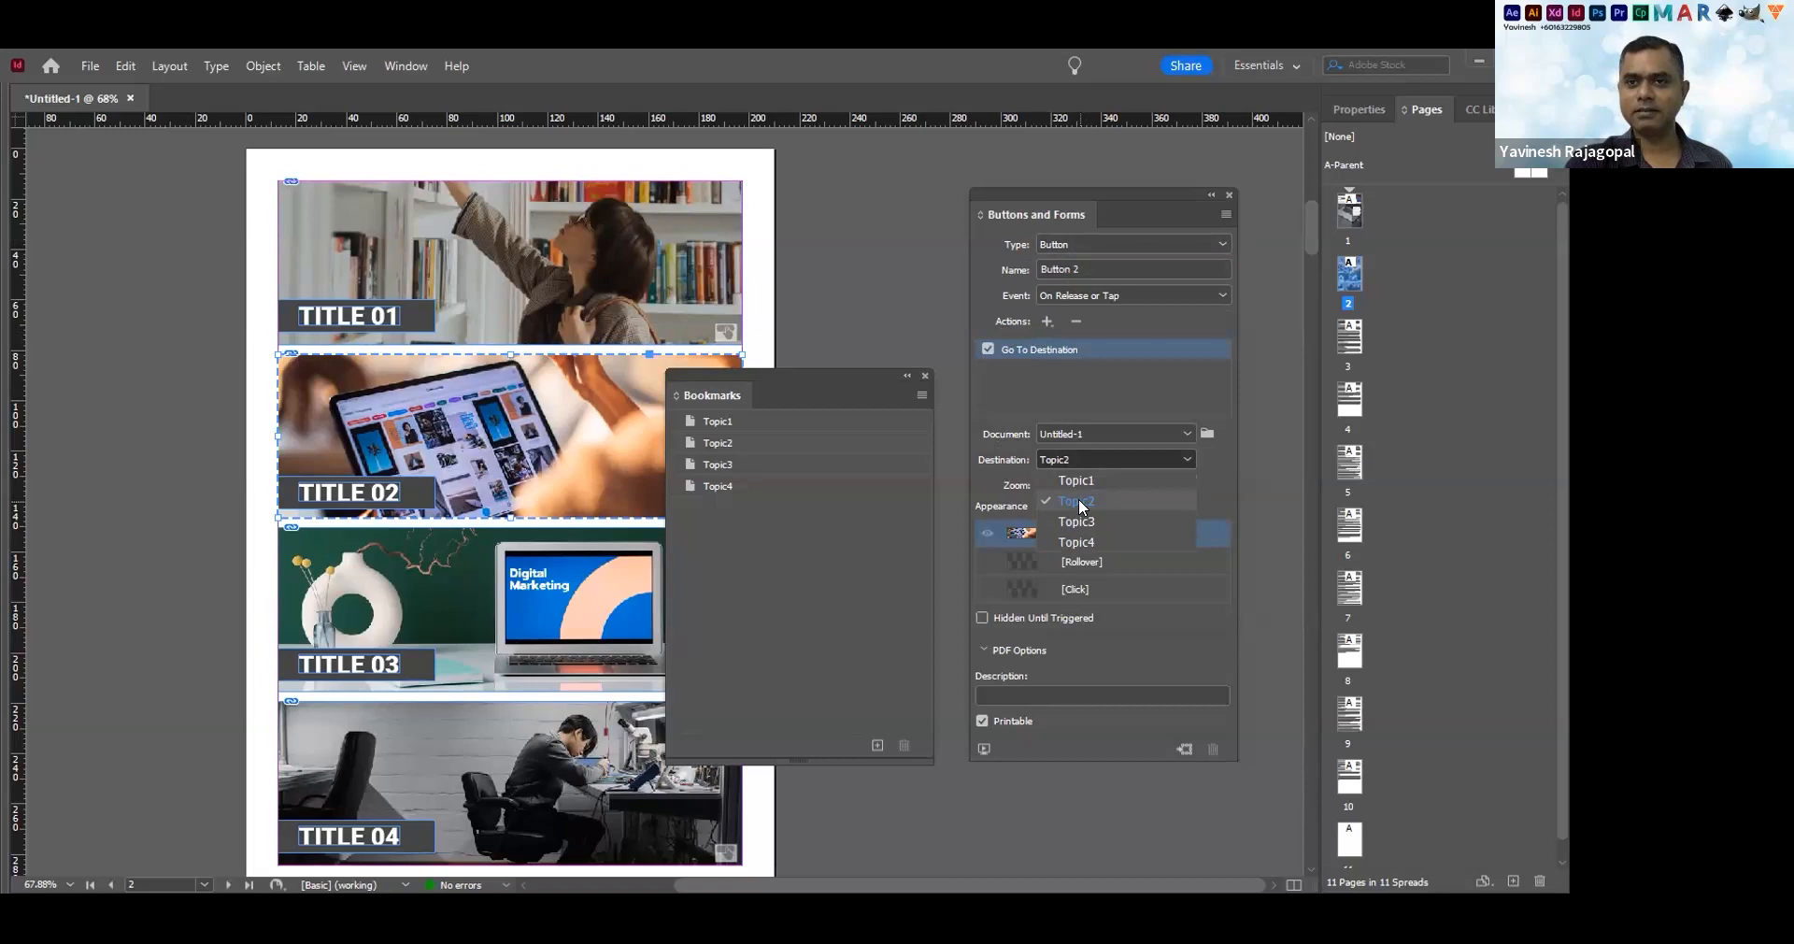
left_click(842, 384)
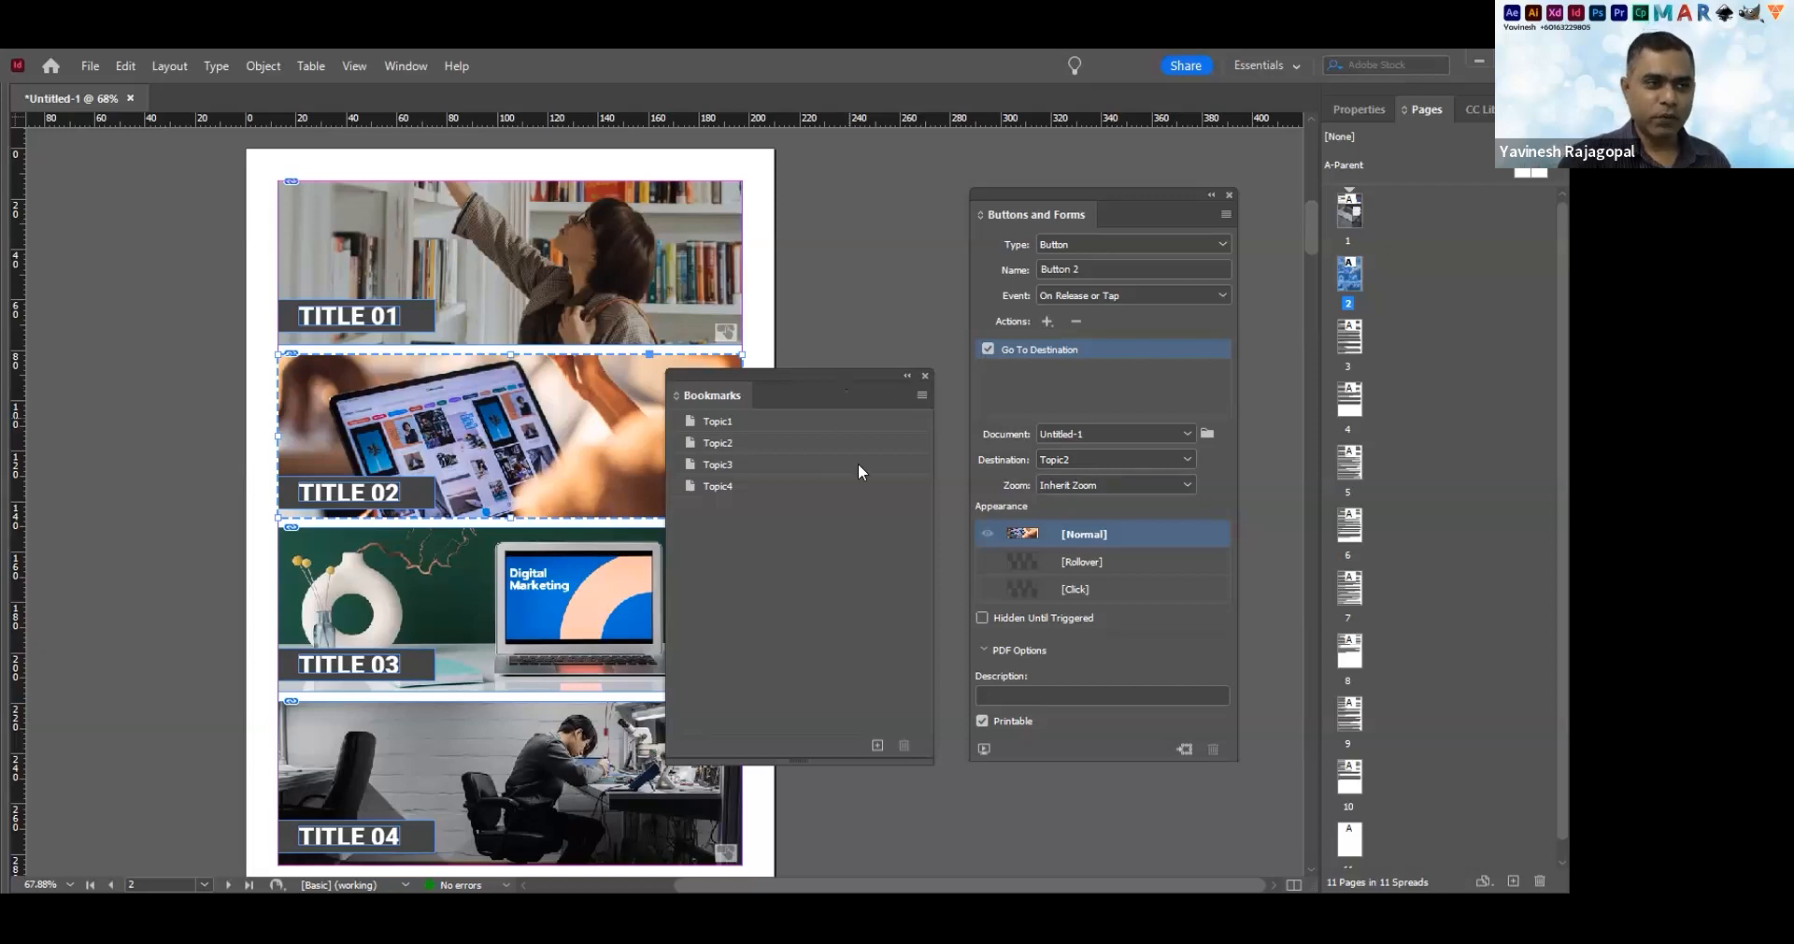
Move the bookmarks list clear of page 2, and look over the title-image buttons and the article text on page 3
left_click_drag(814, 374, 971, 364)
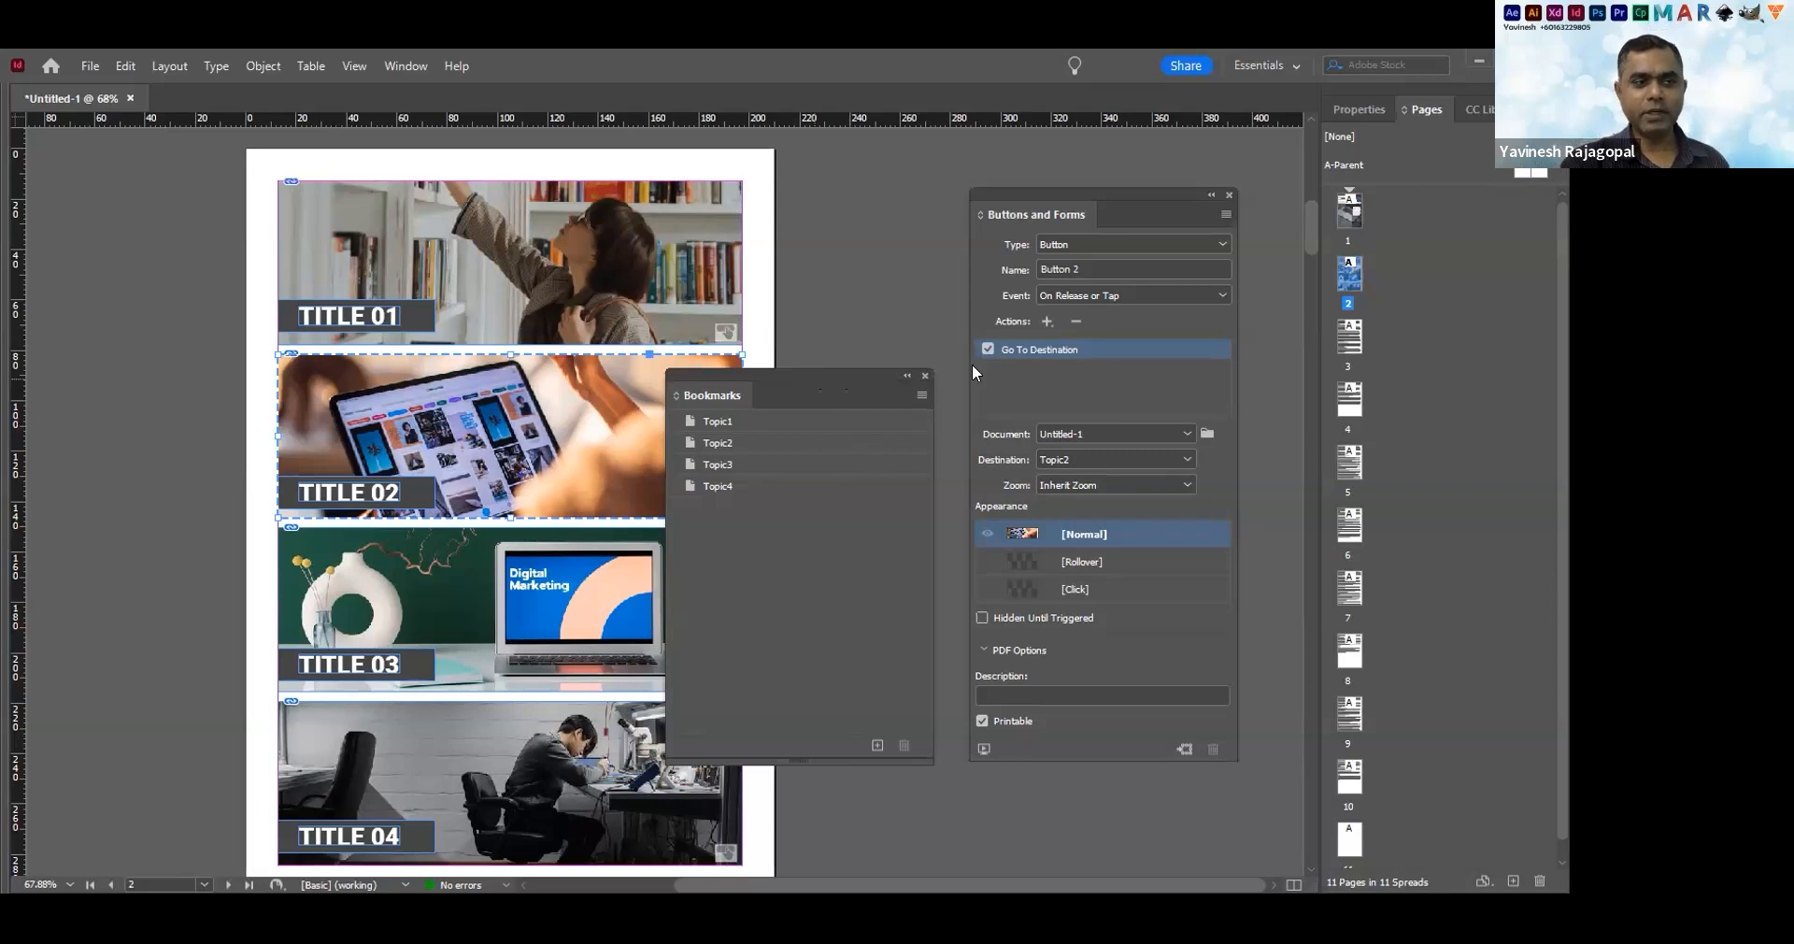
left_click(859, 275)
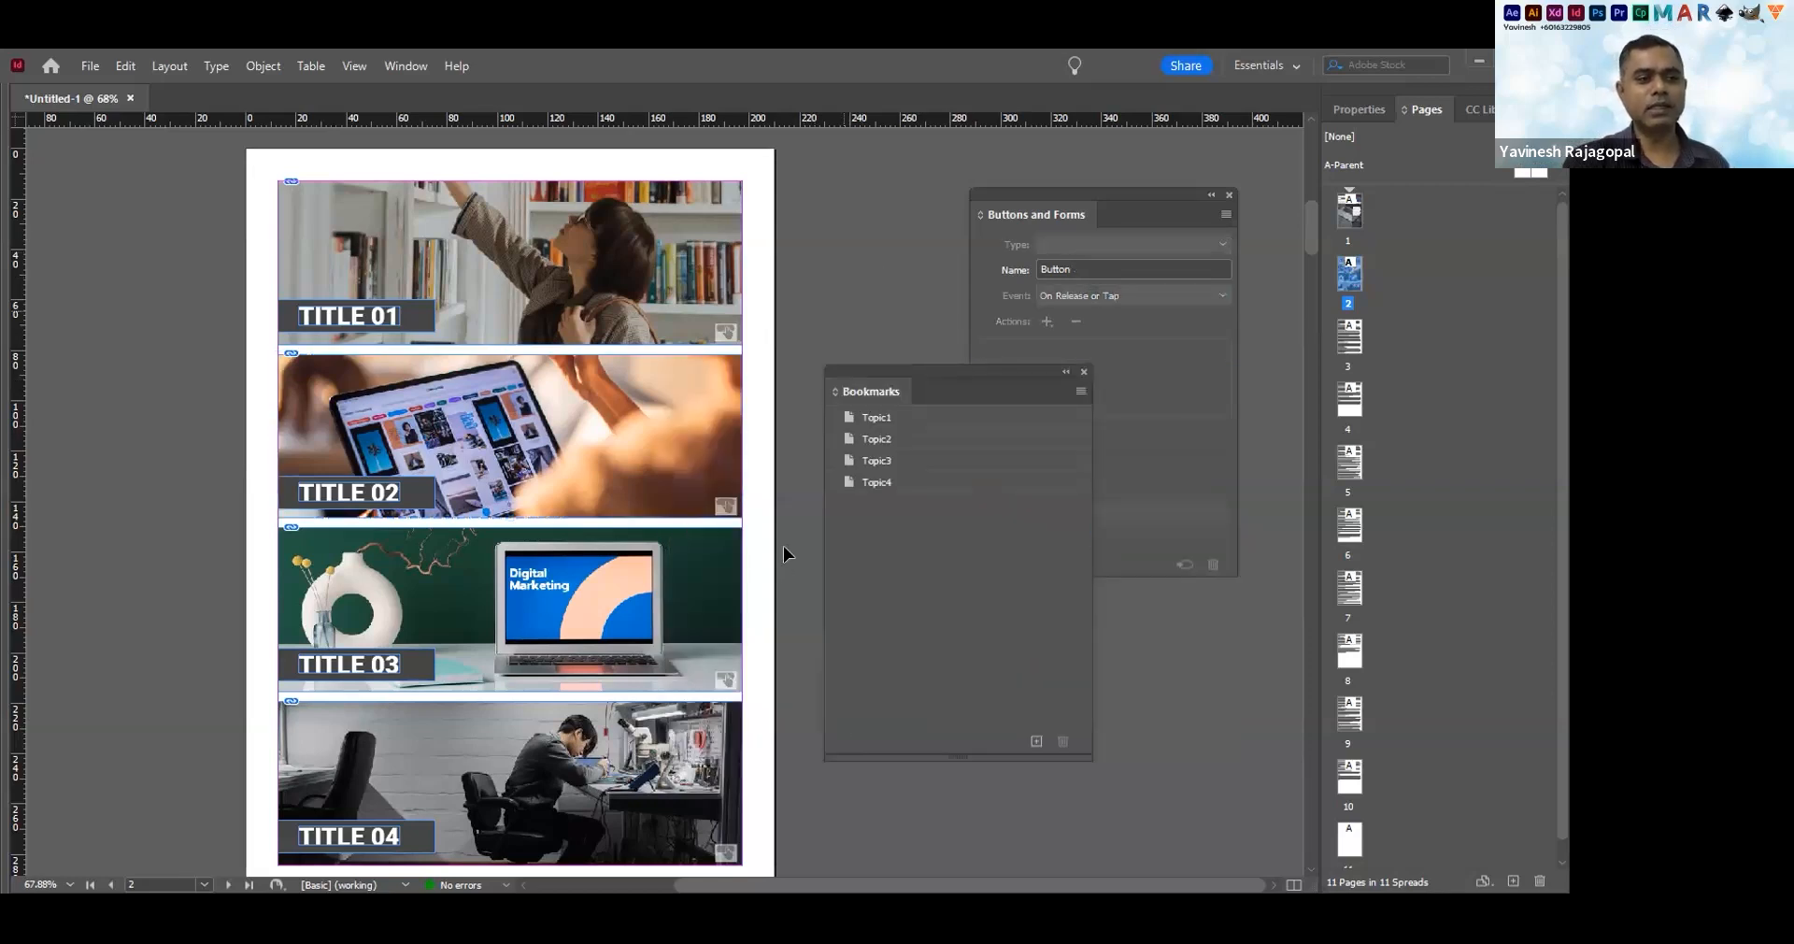
scroll(783, 546, "down", 3)
scroll(757, 454, "down", 5)
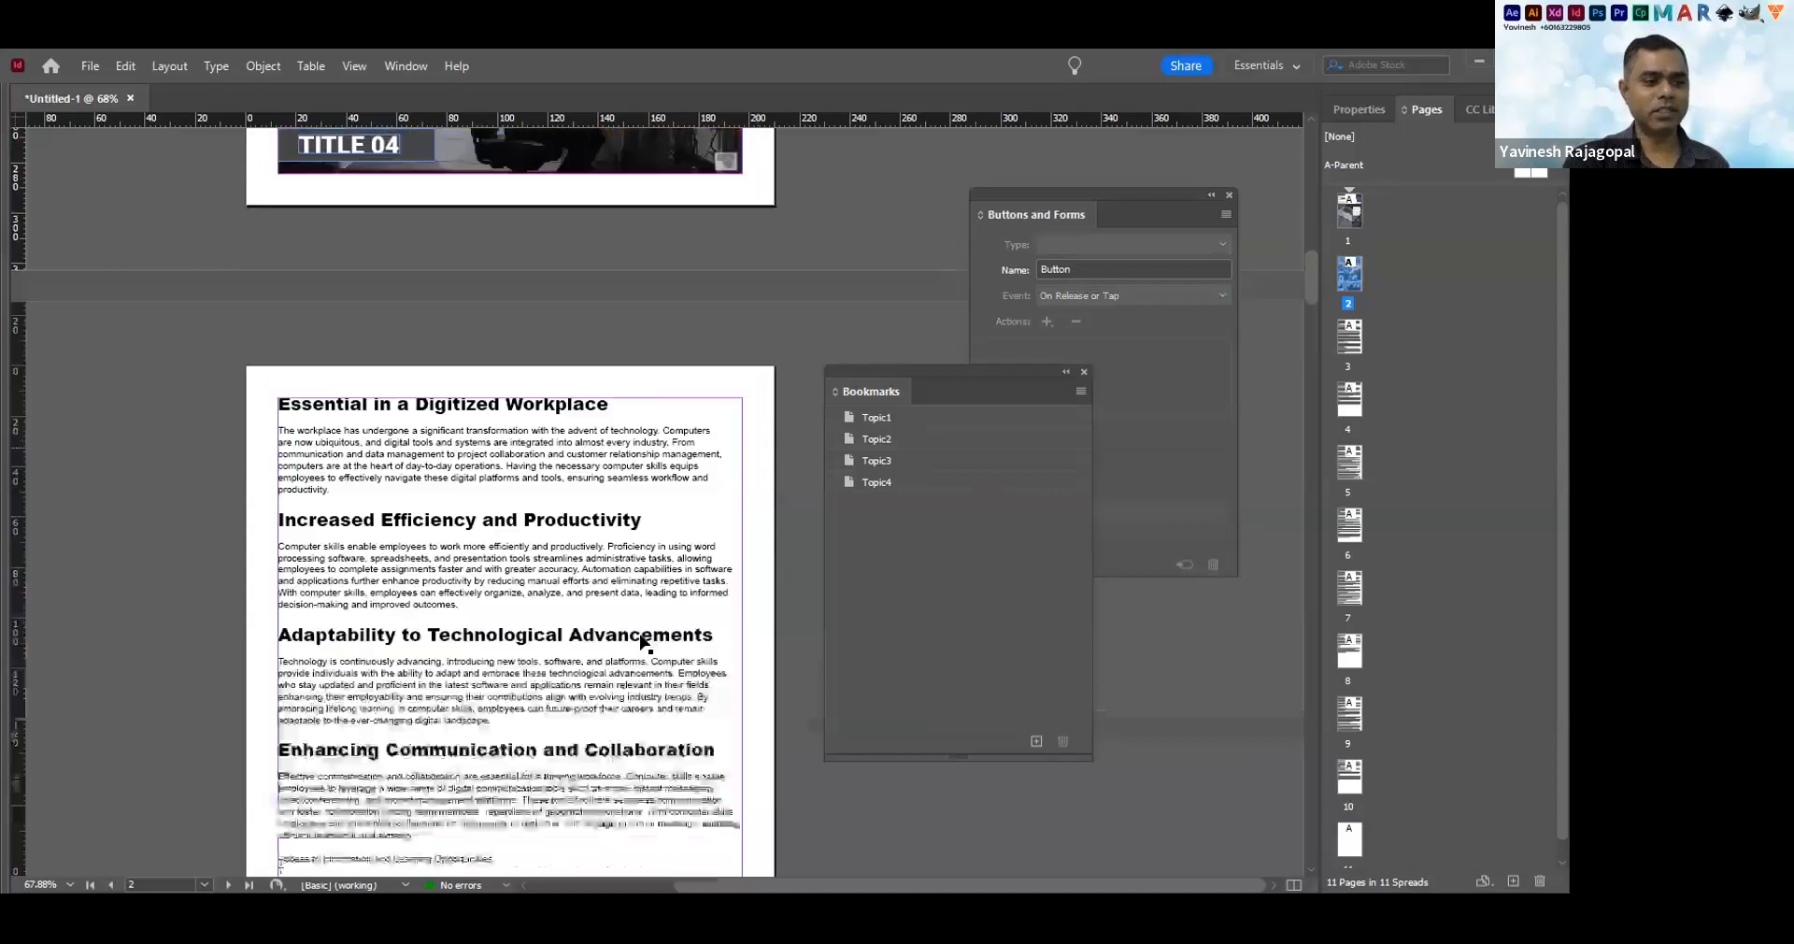
scroll(741, 381, "down", 4)
scroll(764, 372, "down", 1)
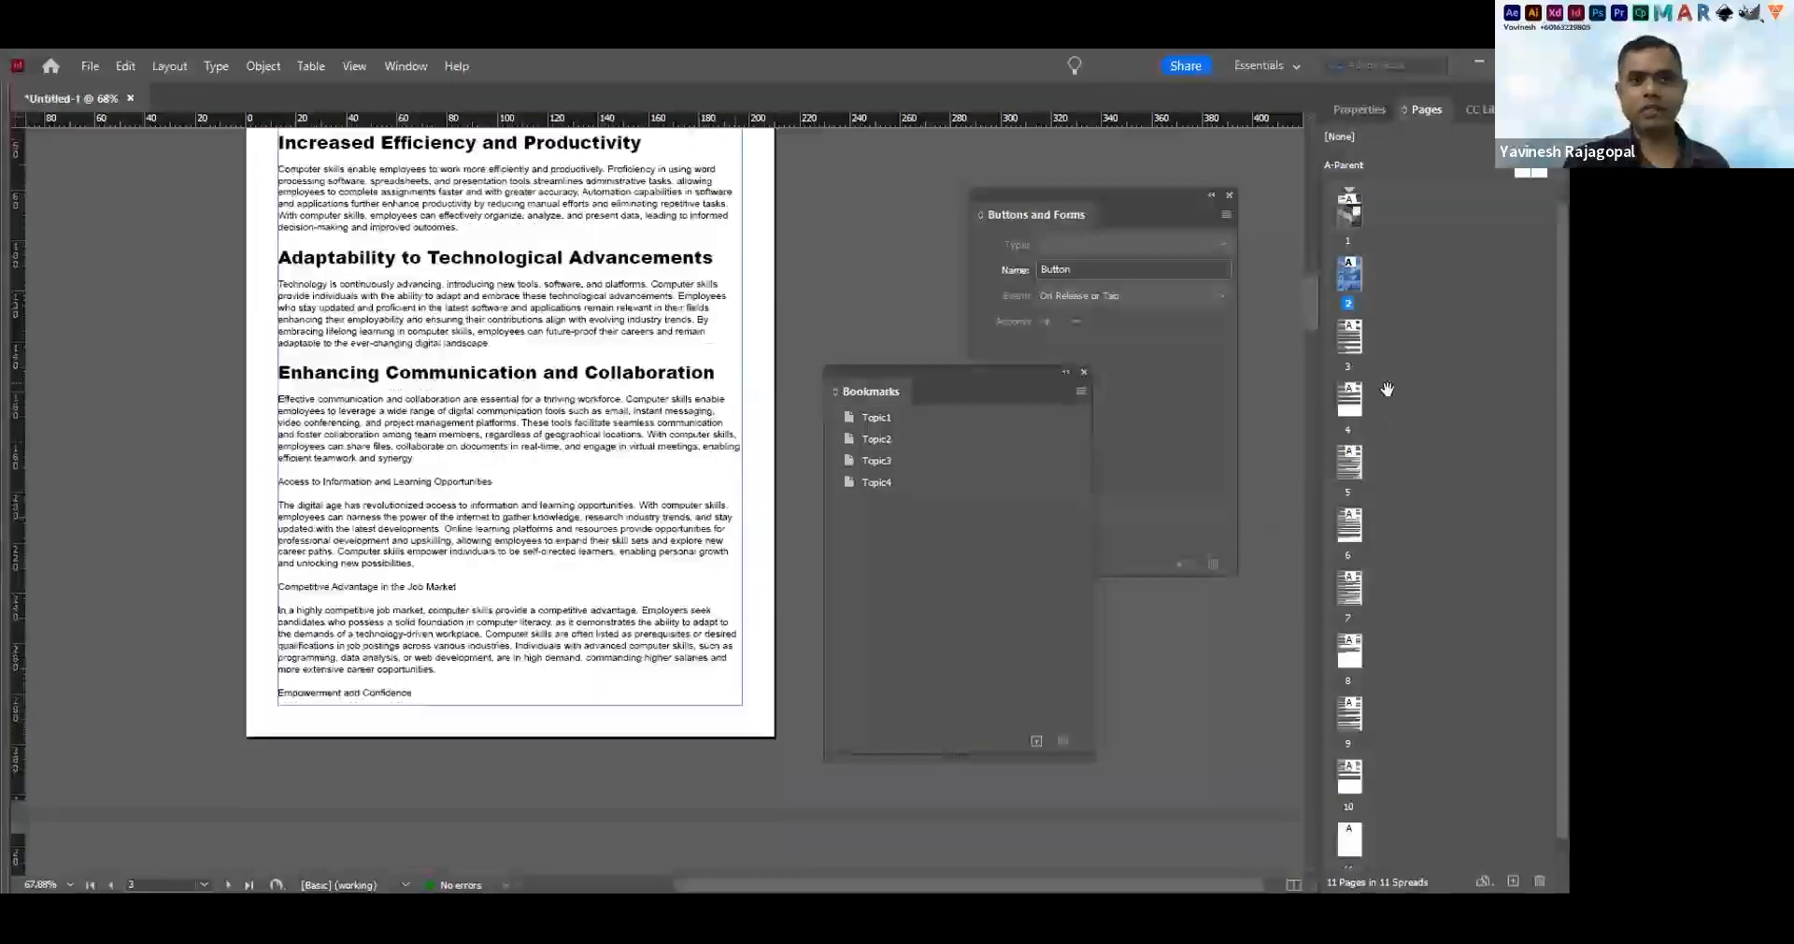
left_click(1359, 335)
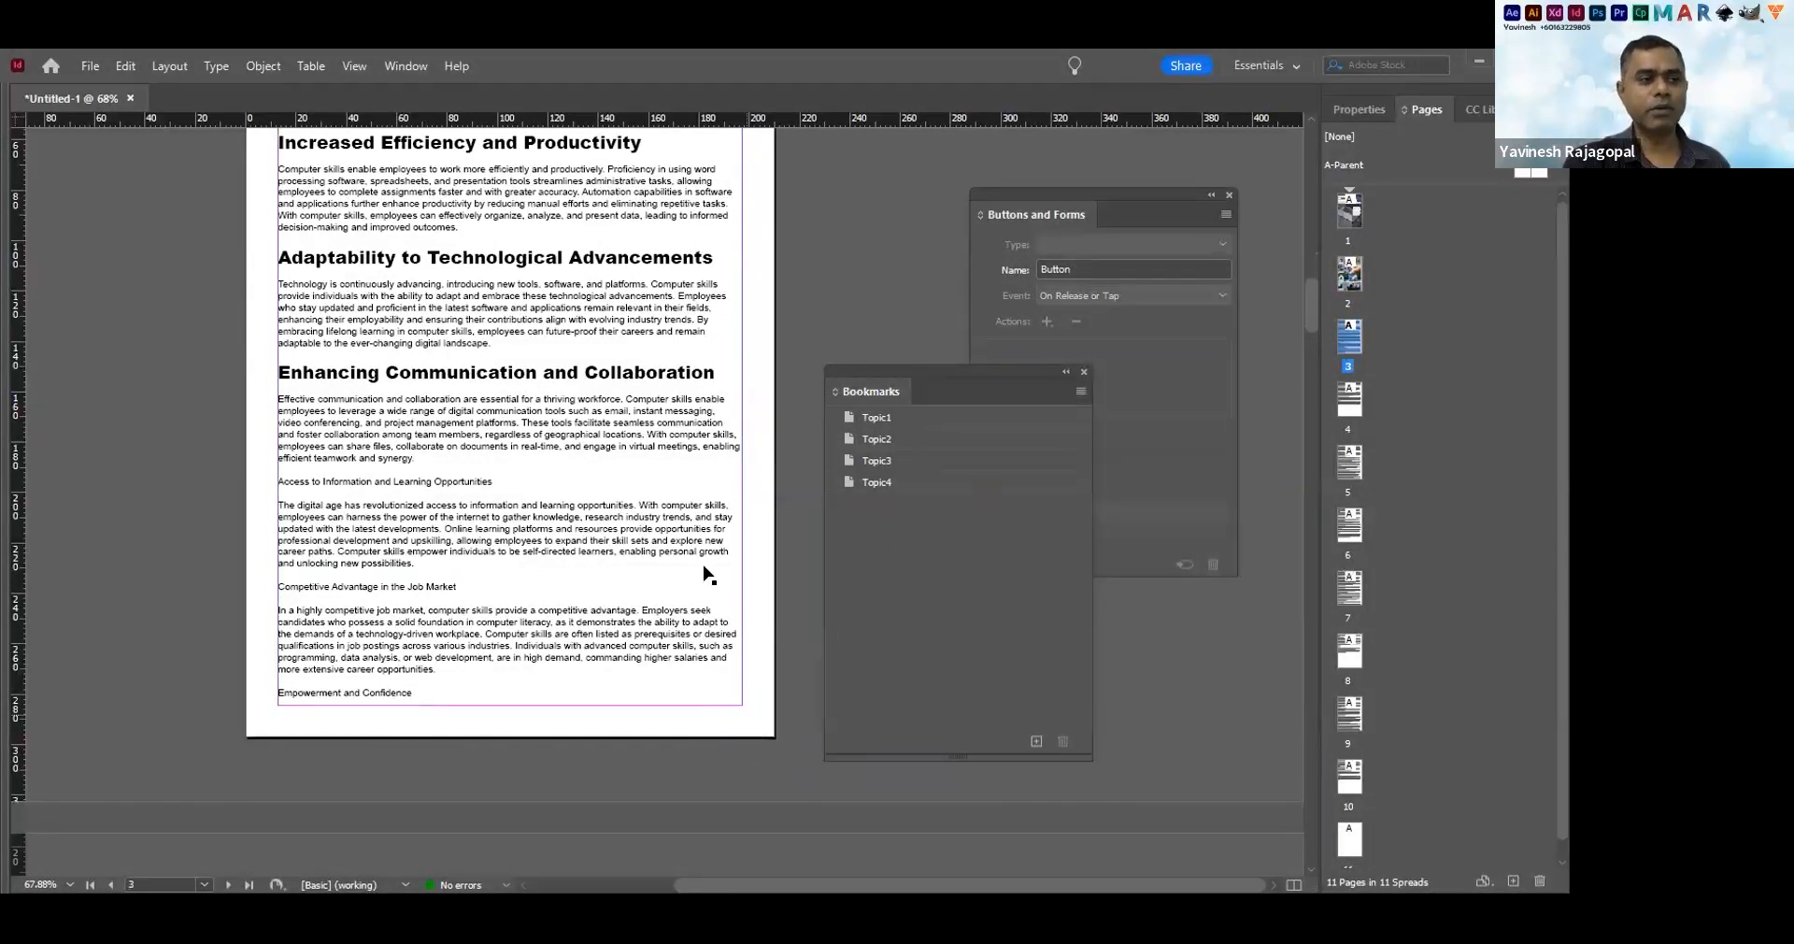
scroll(706, 573, "up", 10)
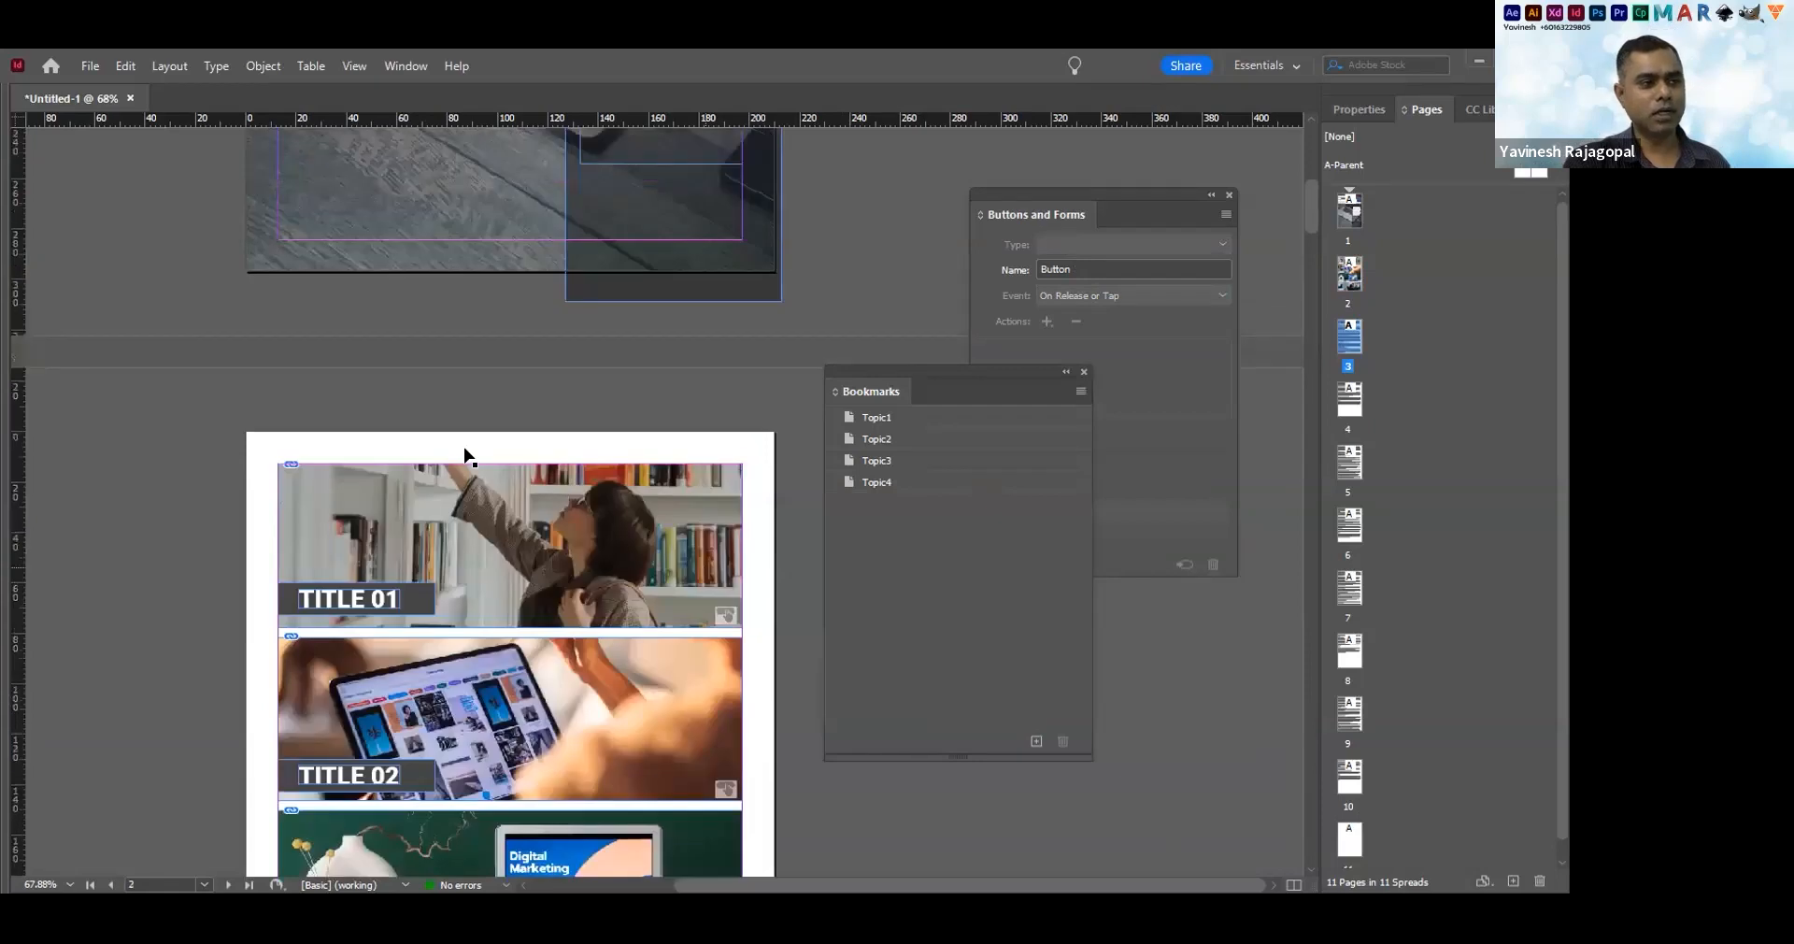
scroll(446, 448, "down", 2)
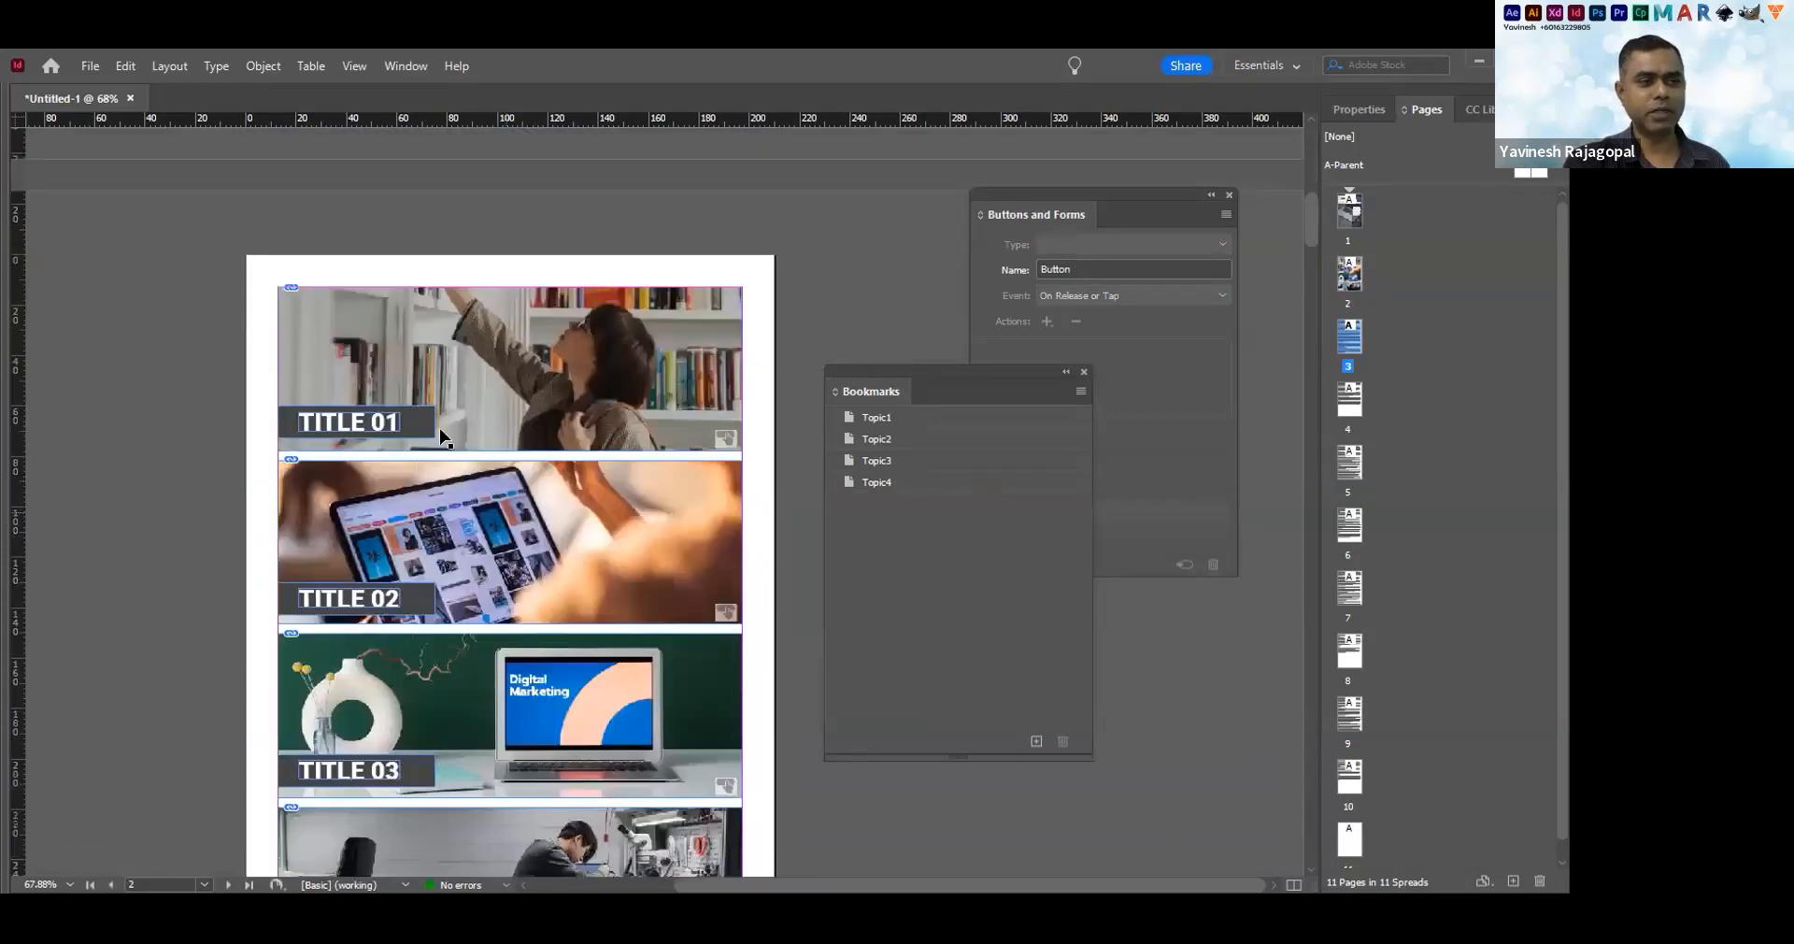
scroll(449, 537, "down", 2)
left_click(510, 528)
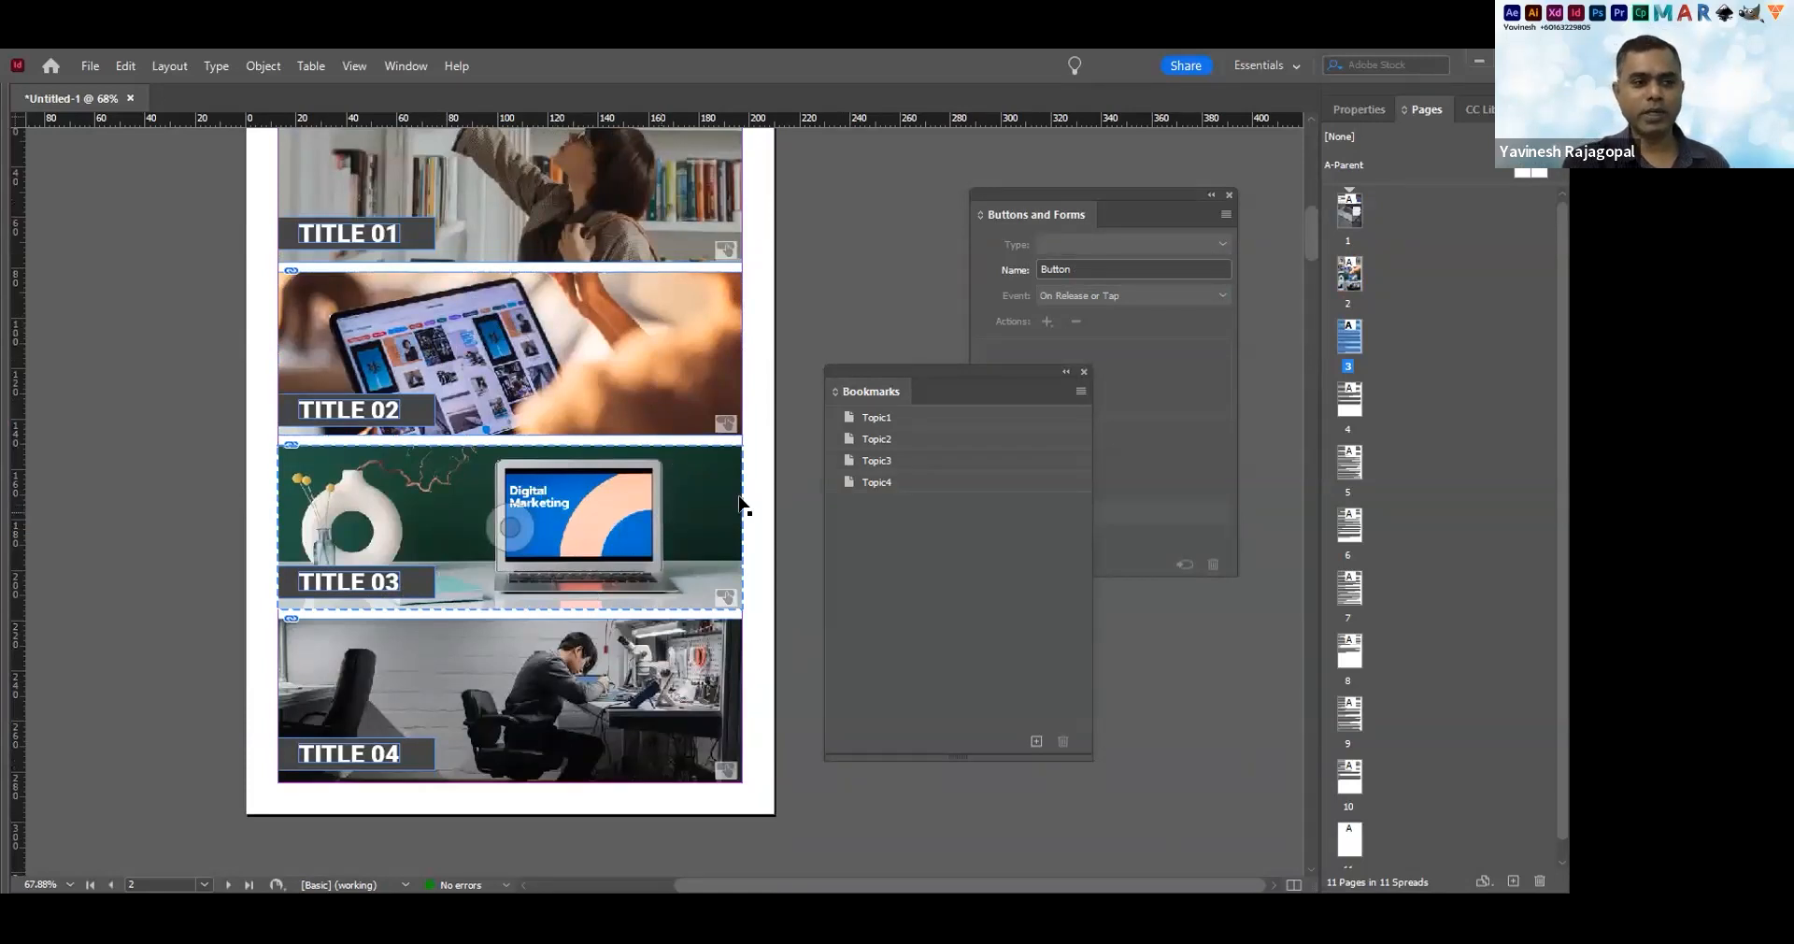
left_click(796, 480)
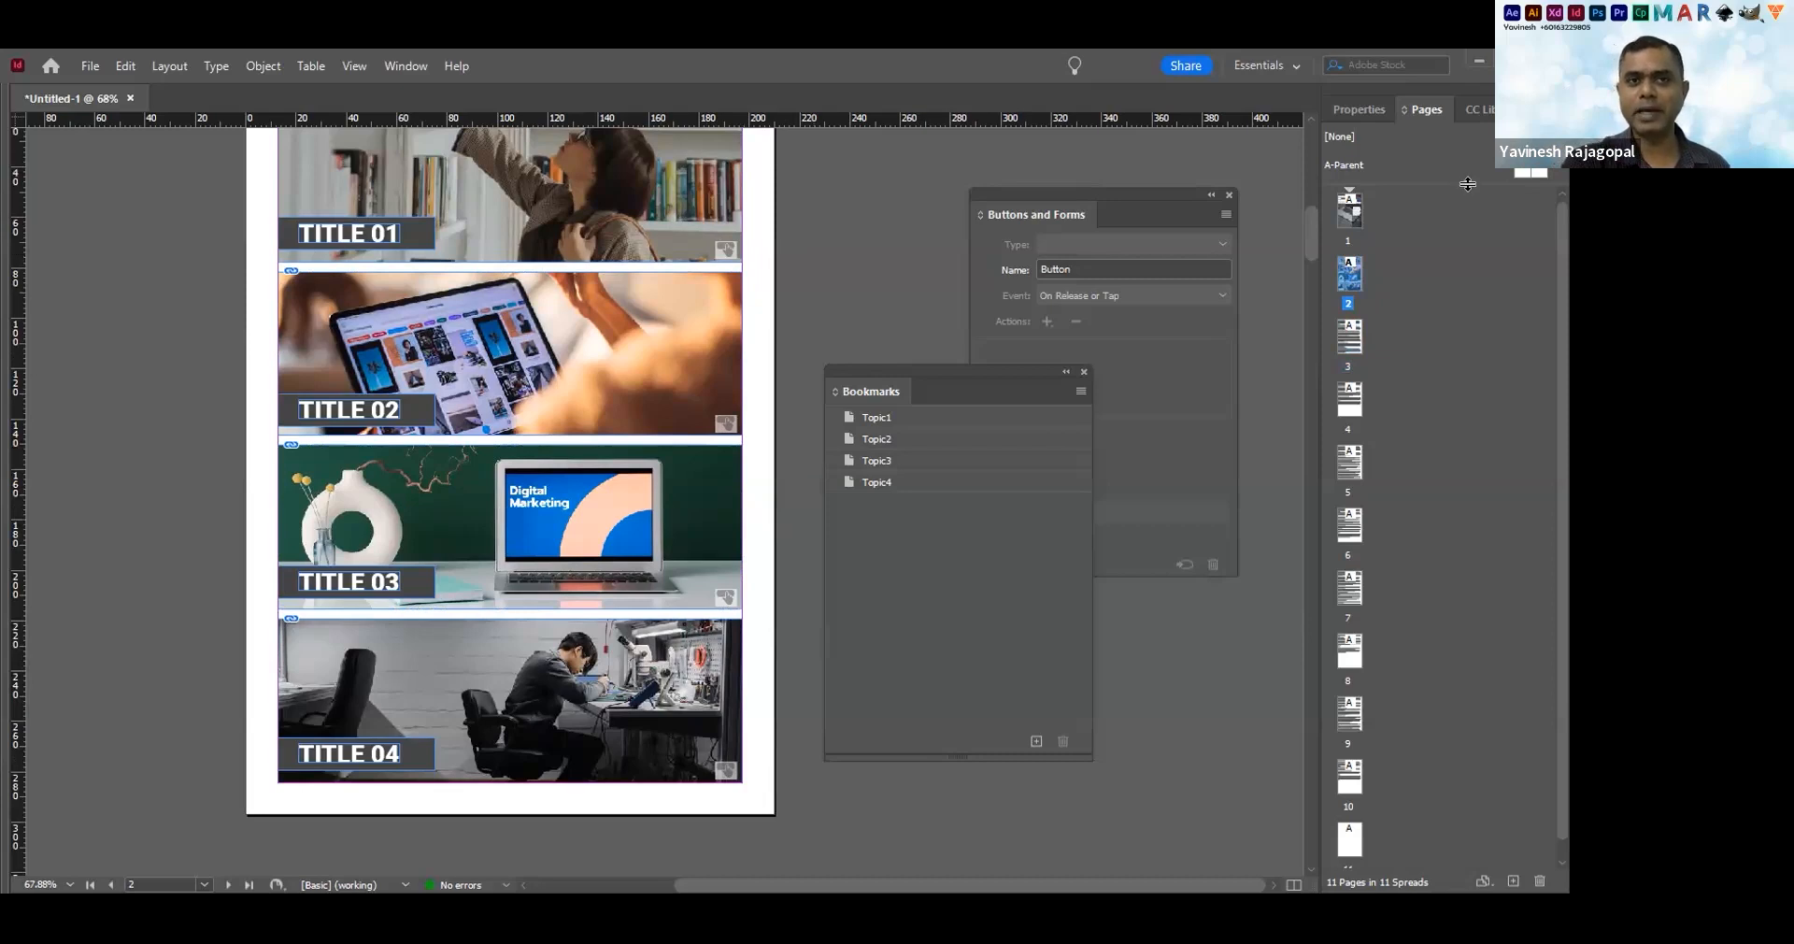
Enlarge the parent-page area, open the A-Parent spread for editing, and bring back the hidden tools and panels
left_click_drag(1470, 227, 1467, 229)
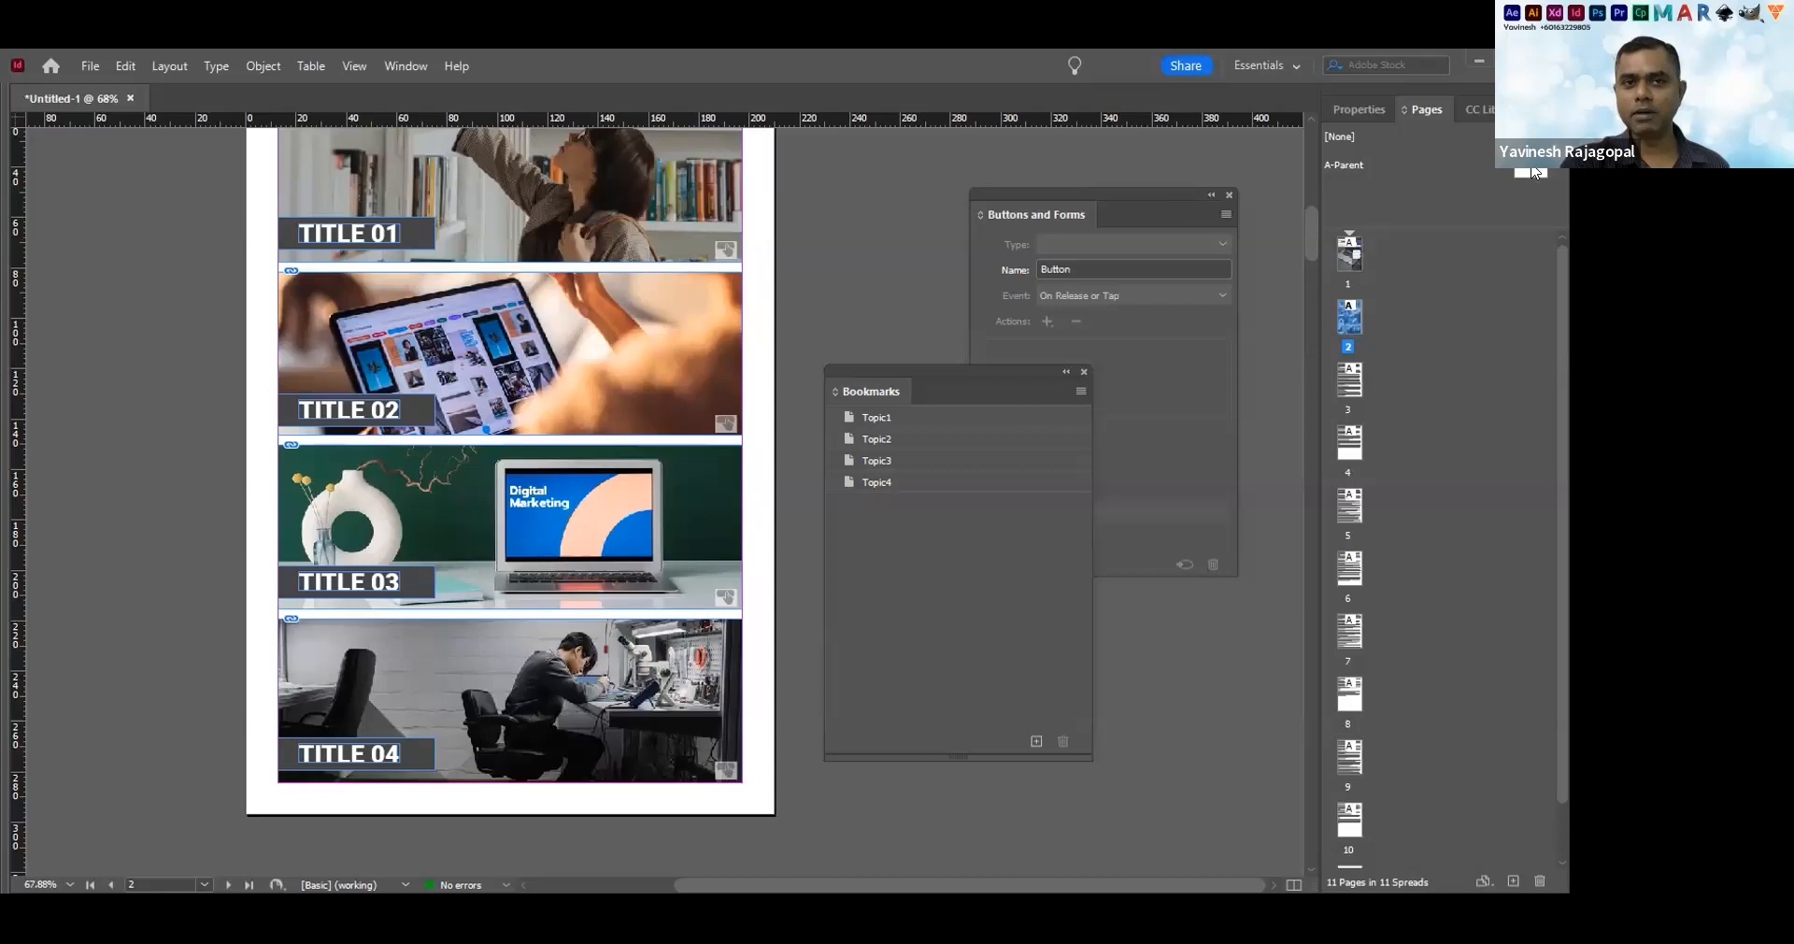
double_click(1347, 164)
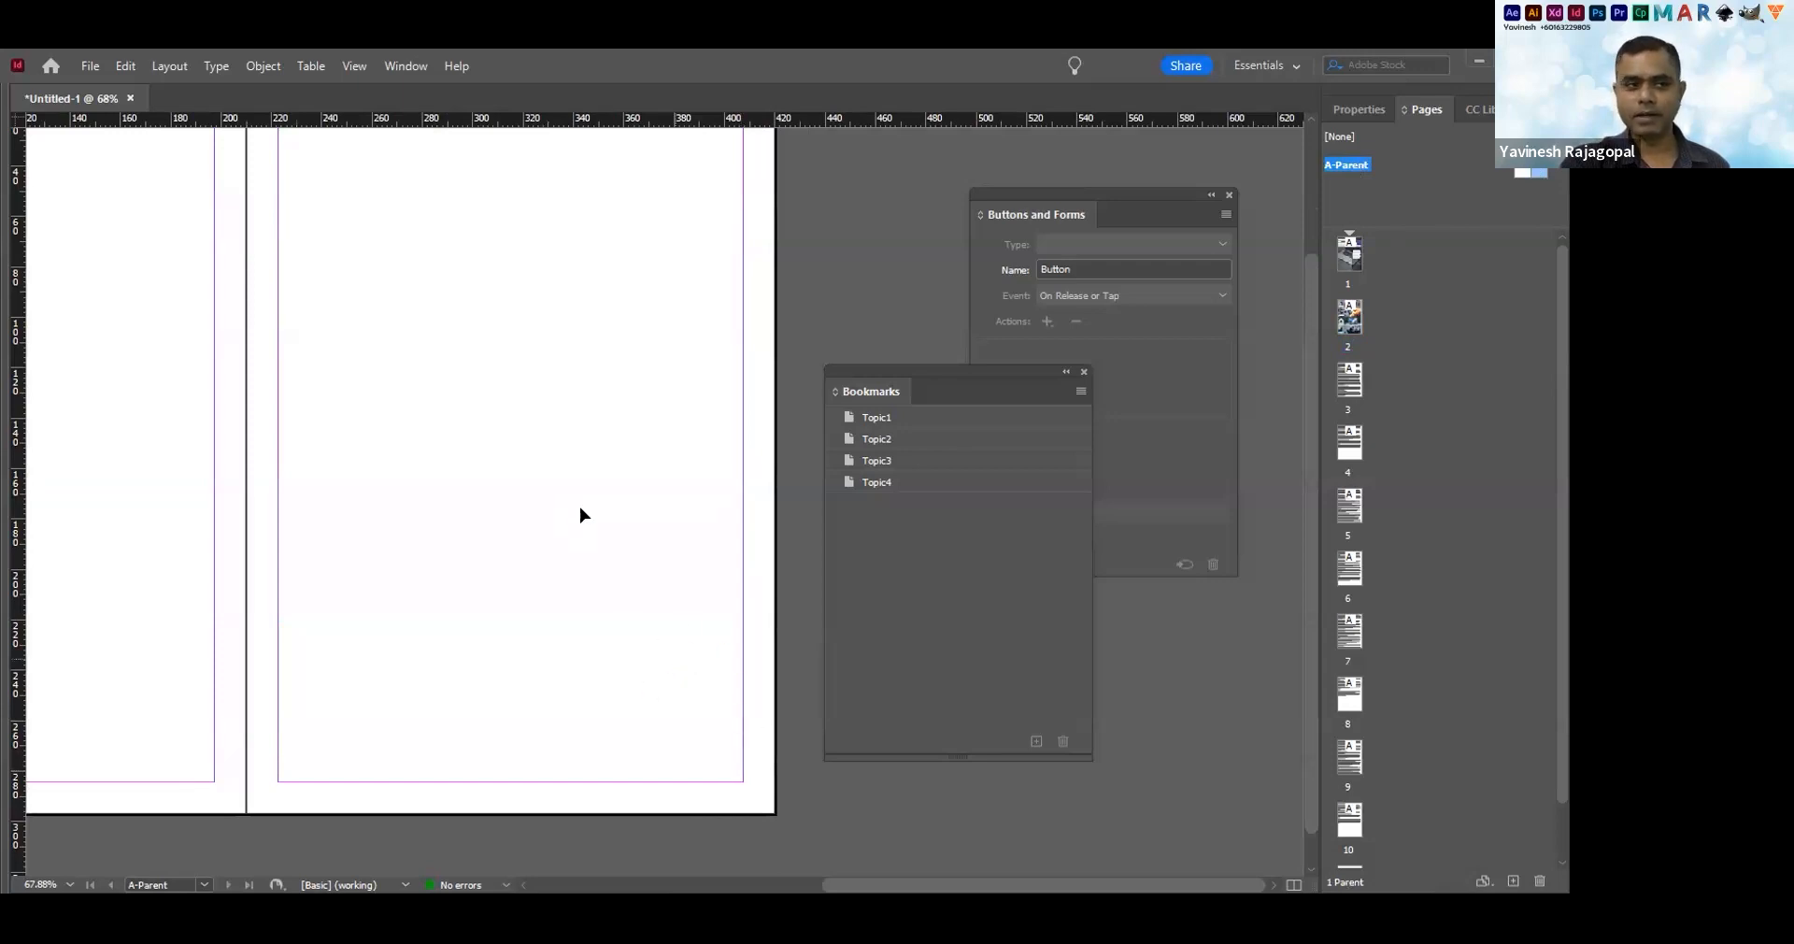
scroll(583, 453, "up", 1)
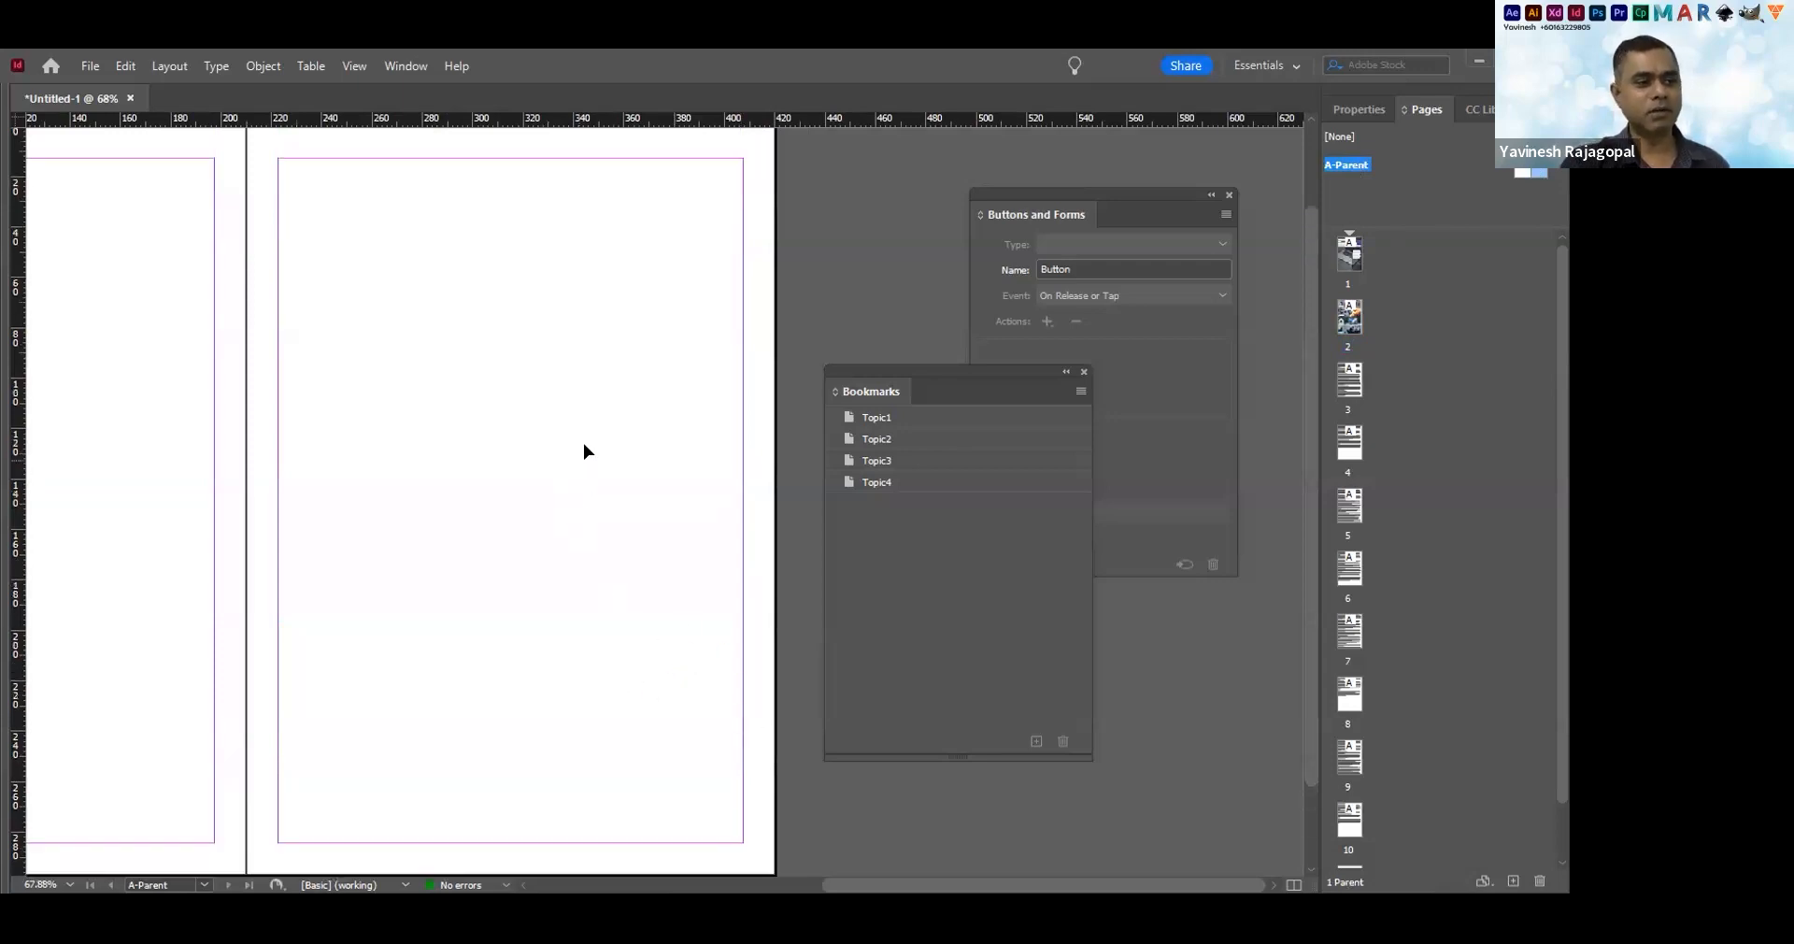
scroll(589, 448, "down", 2)
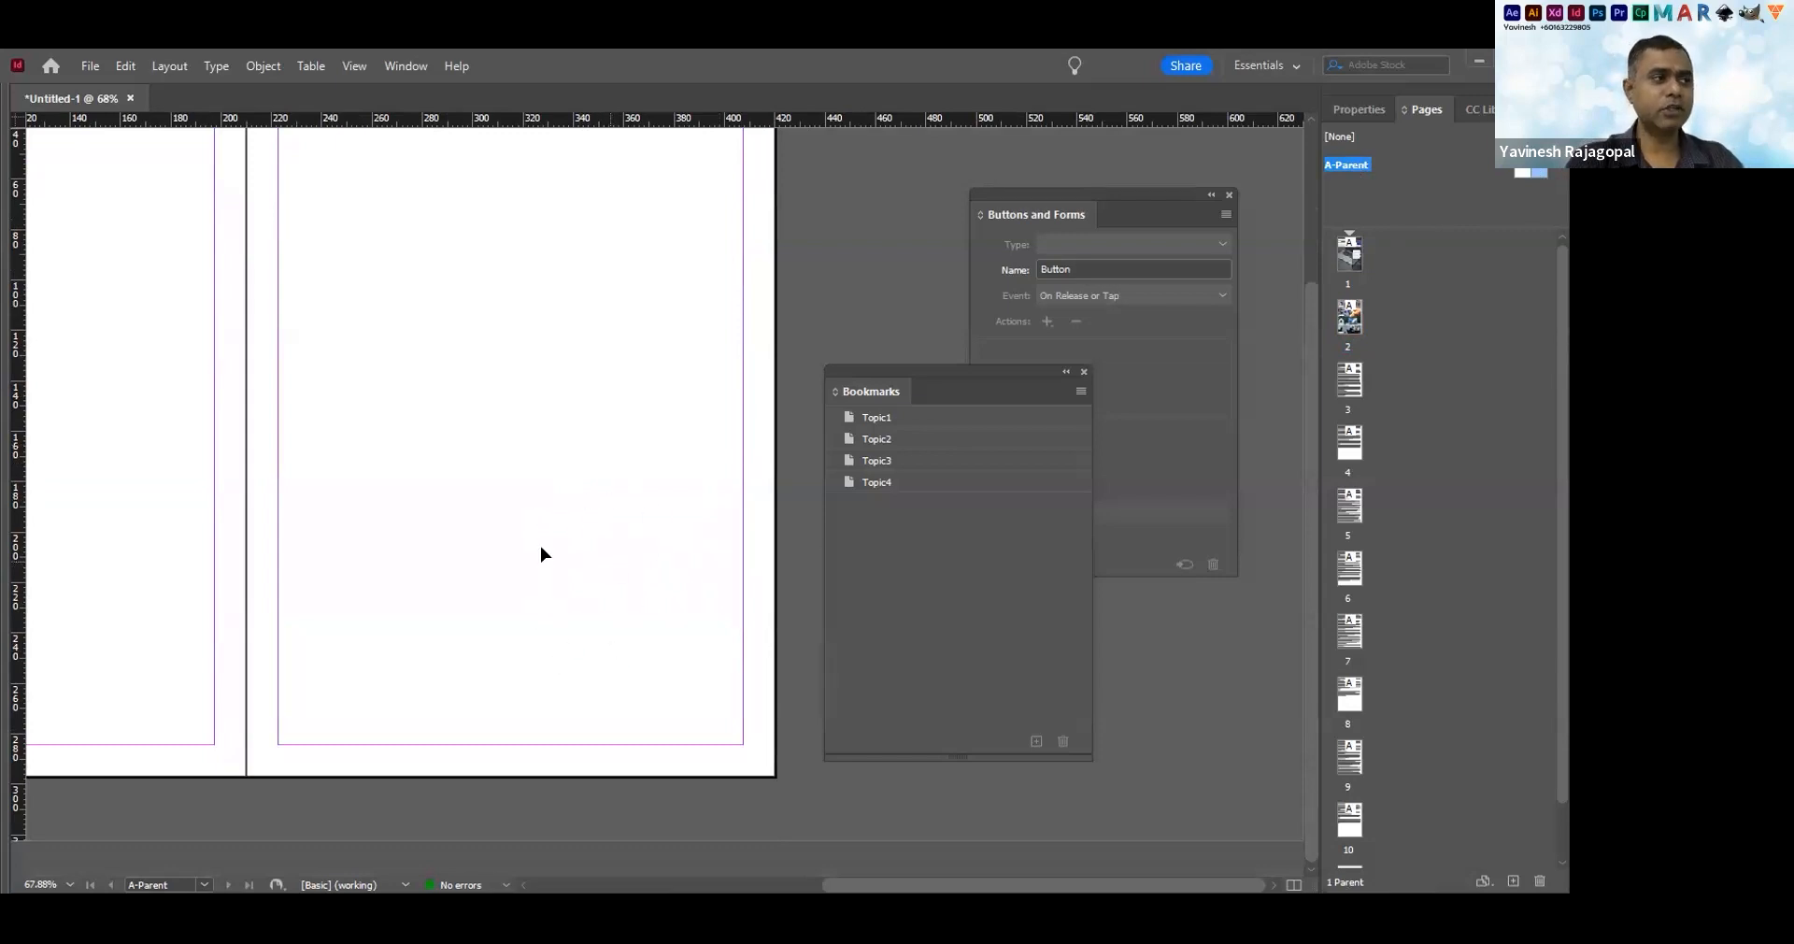
key("Tab")
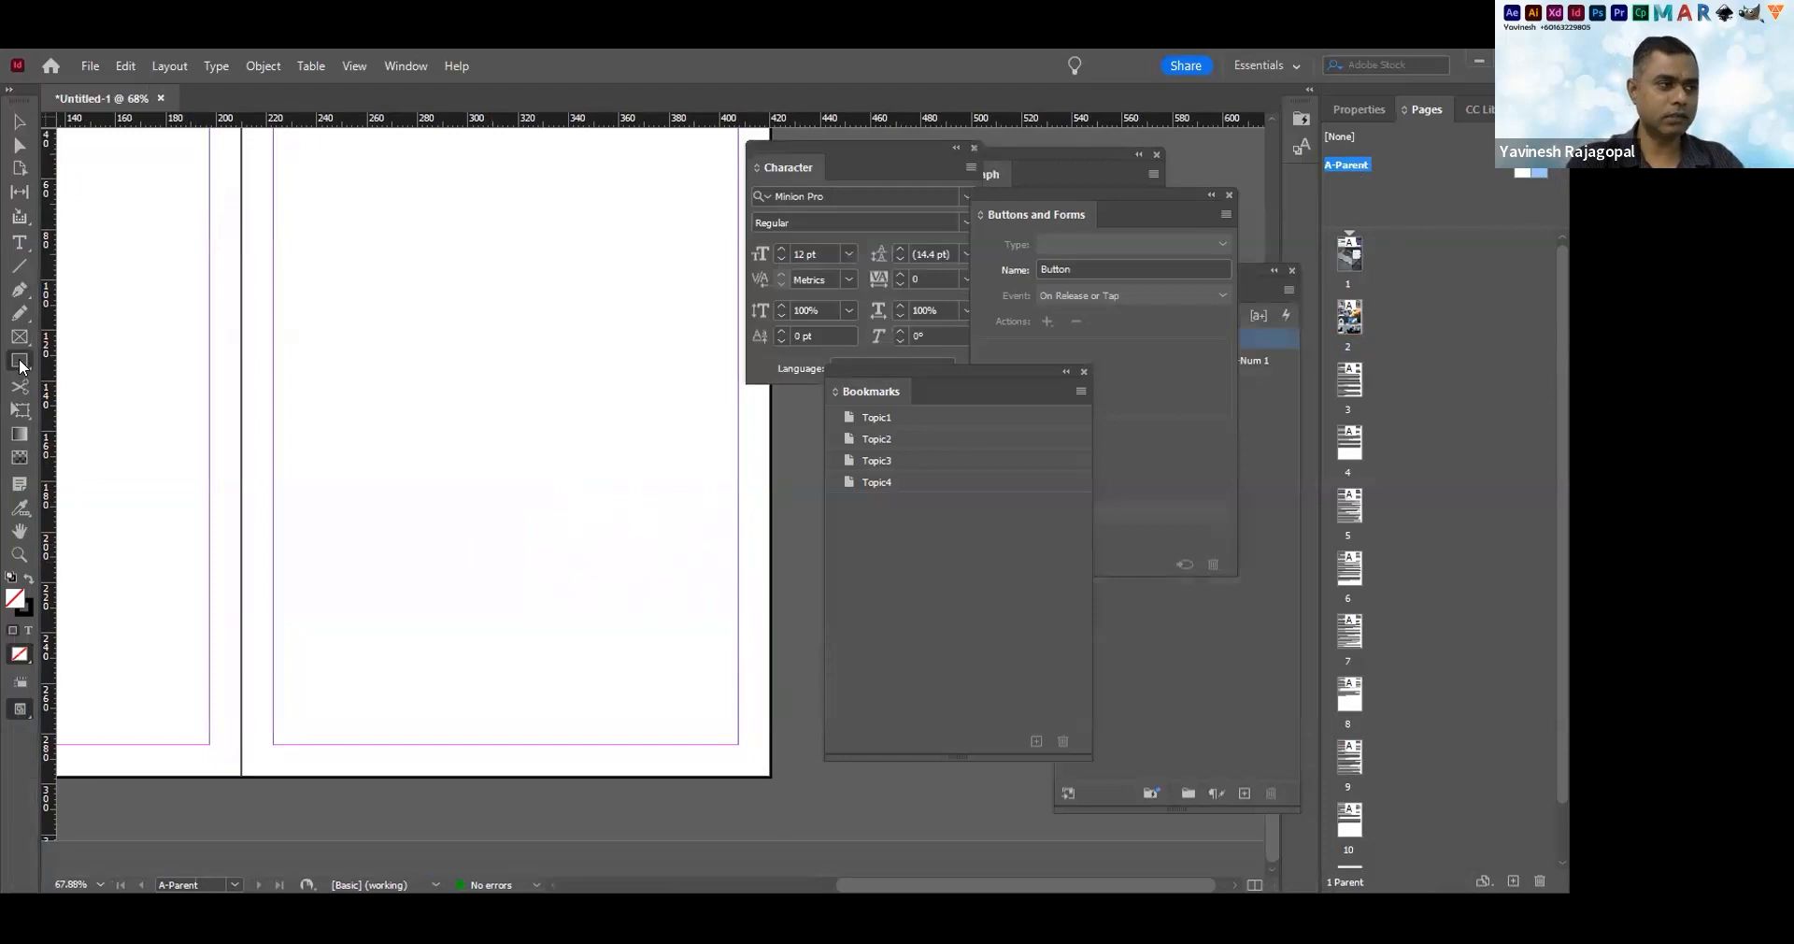
left_click_drag(21, 366, 86, 406)
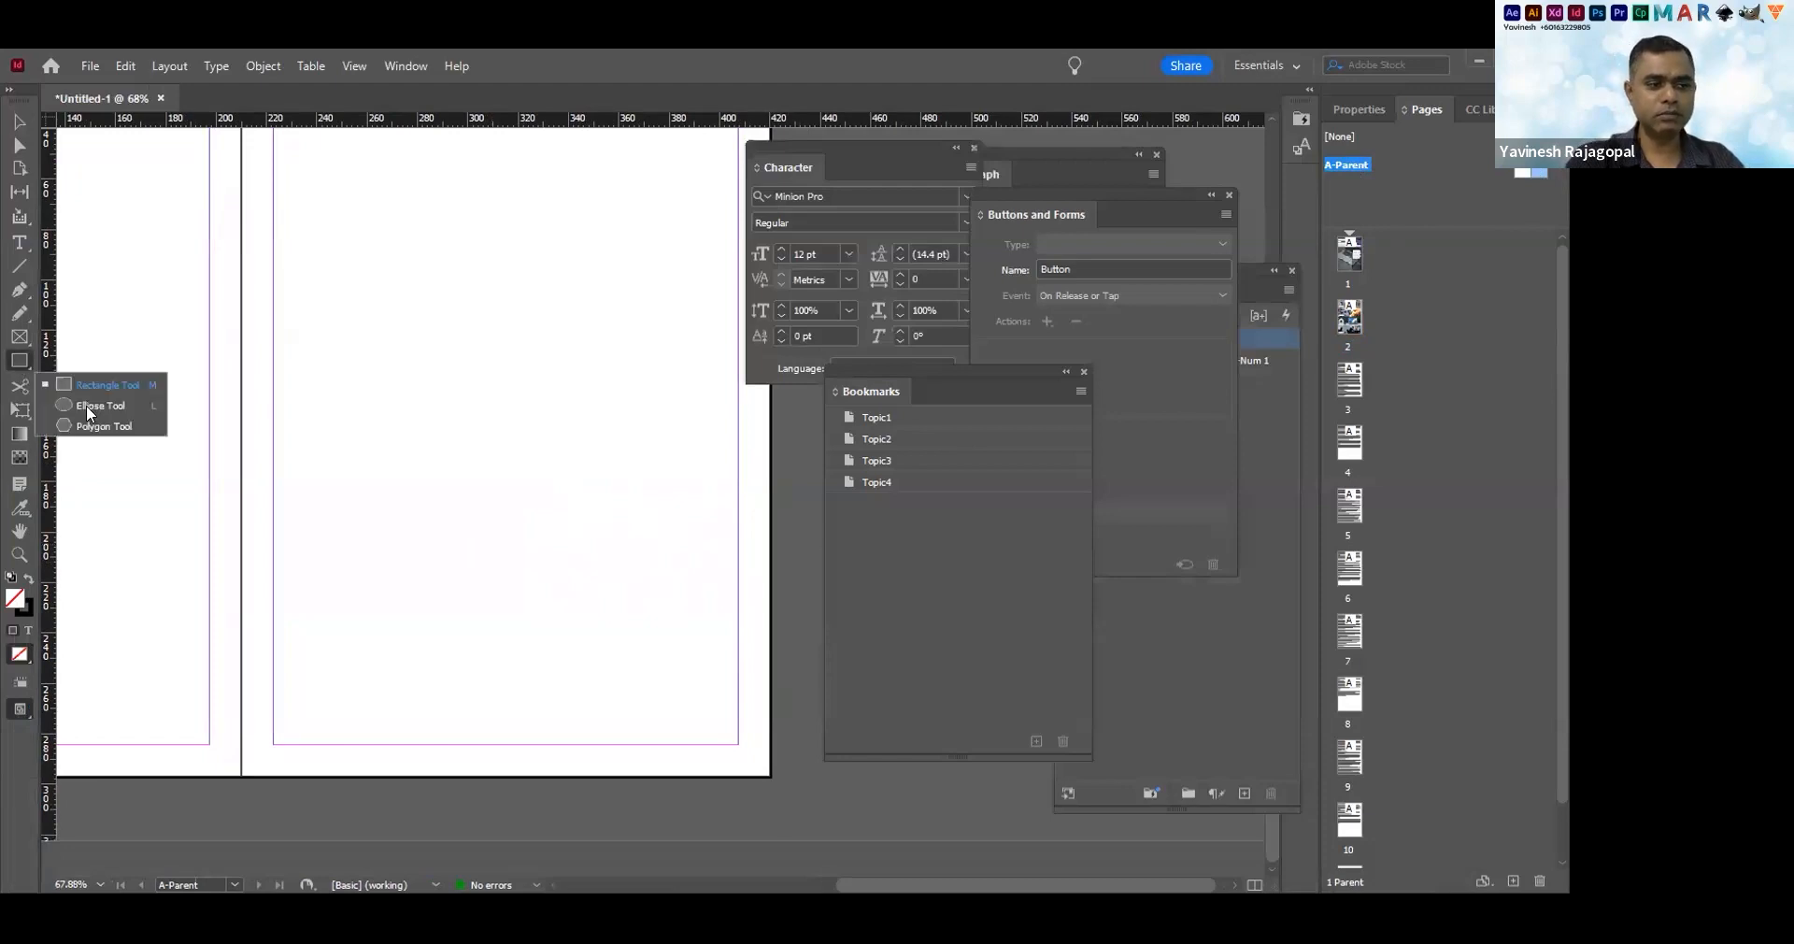
left_click(86, 406)
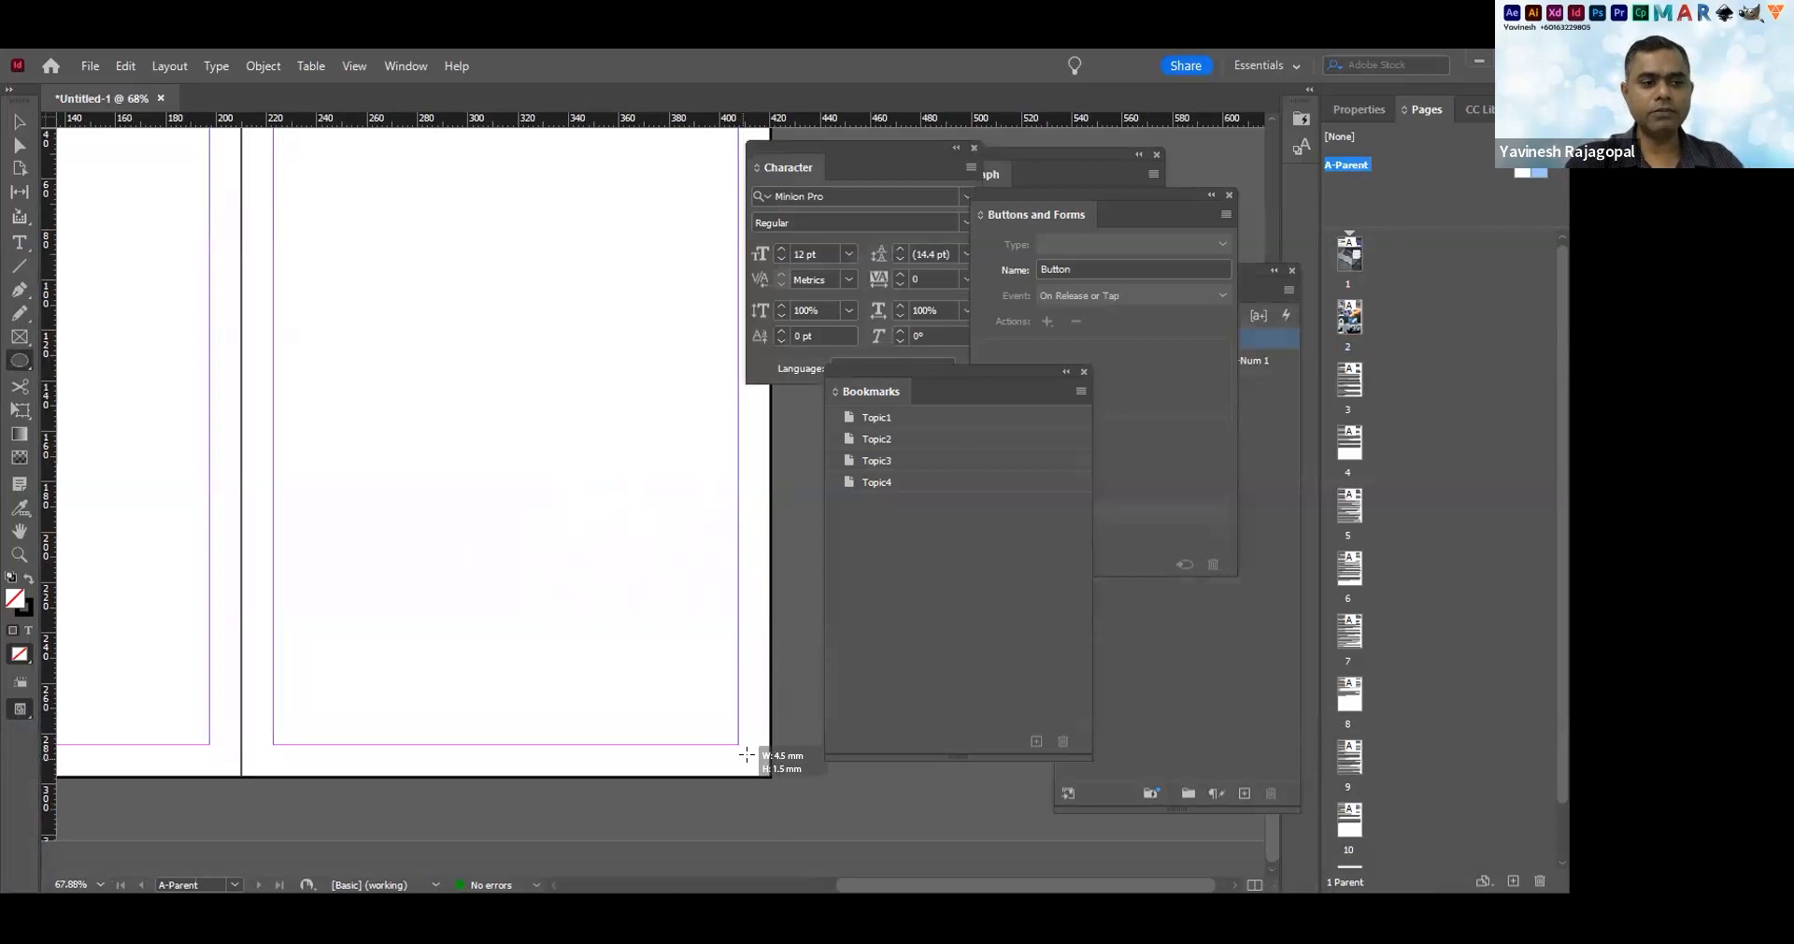
left_click_drag(737, 753, 763, 769)
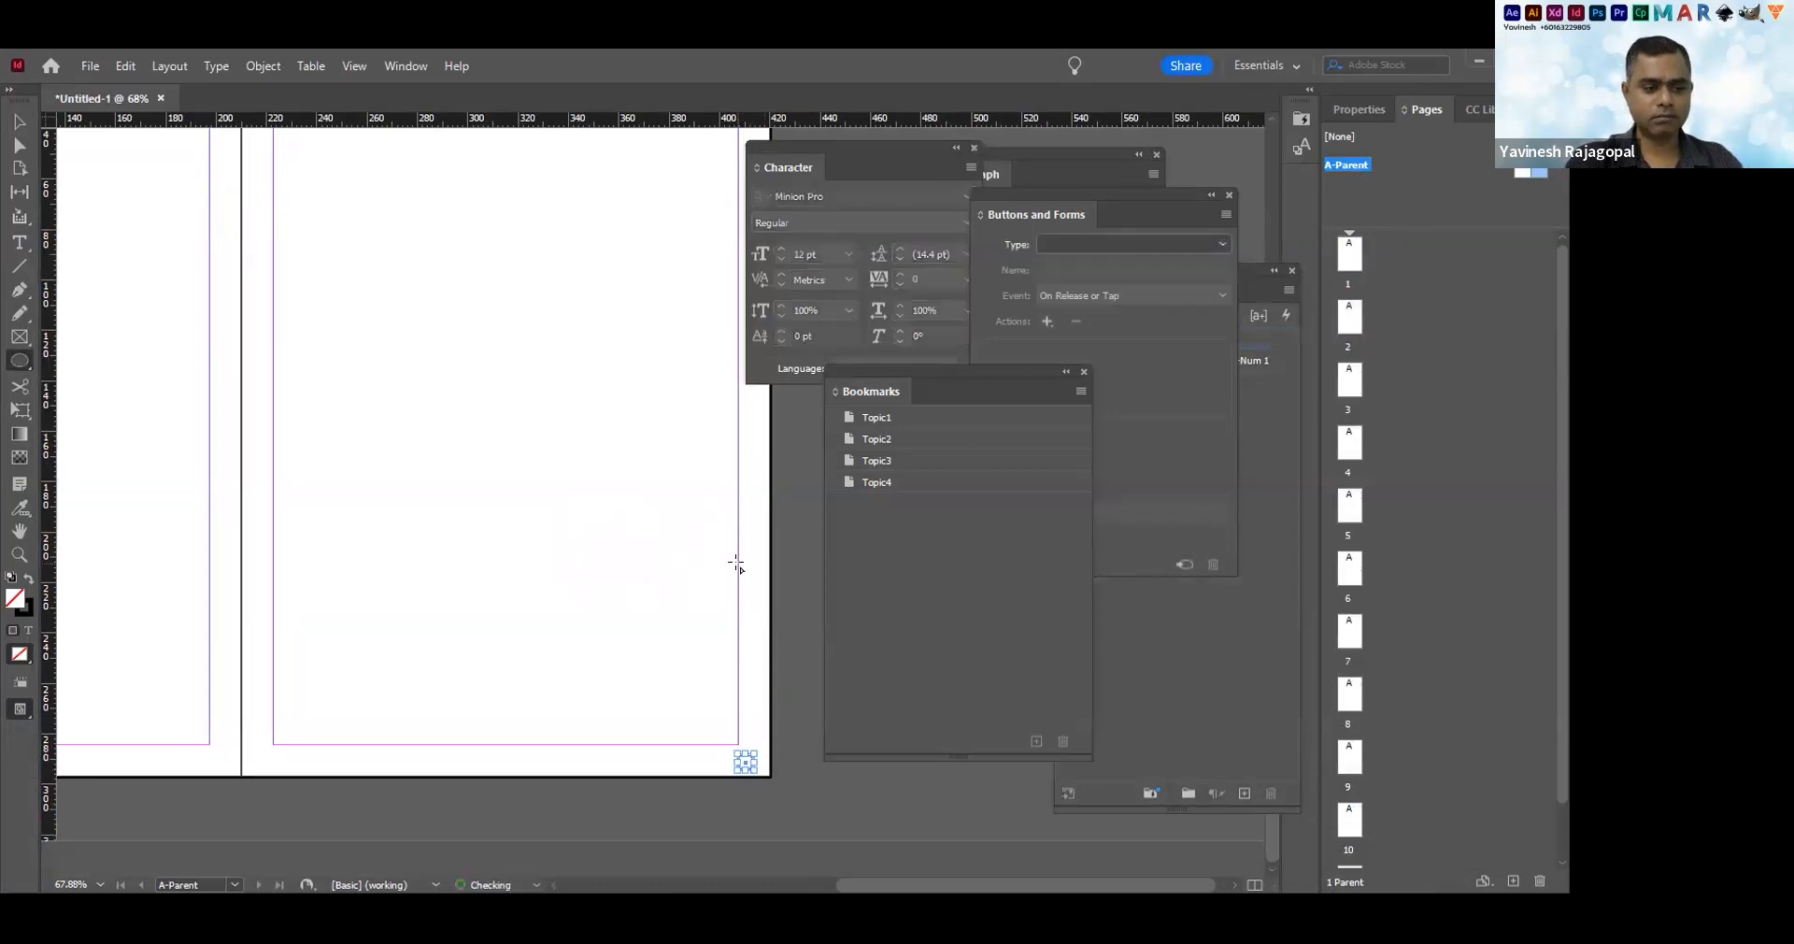
key("v")
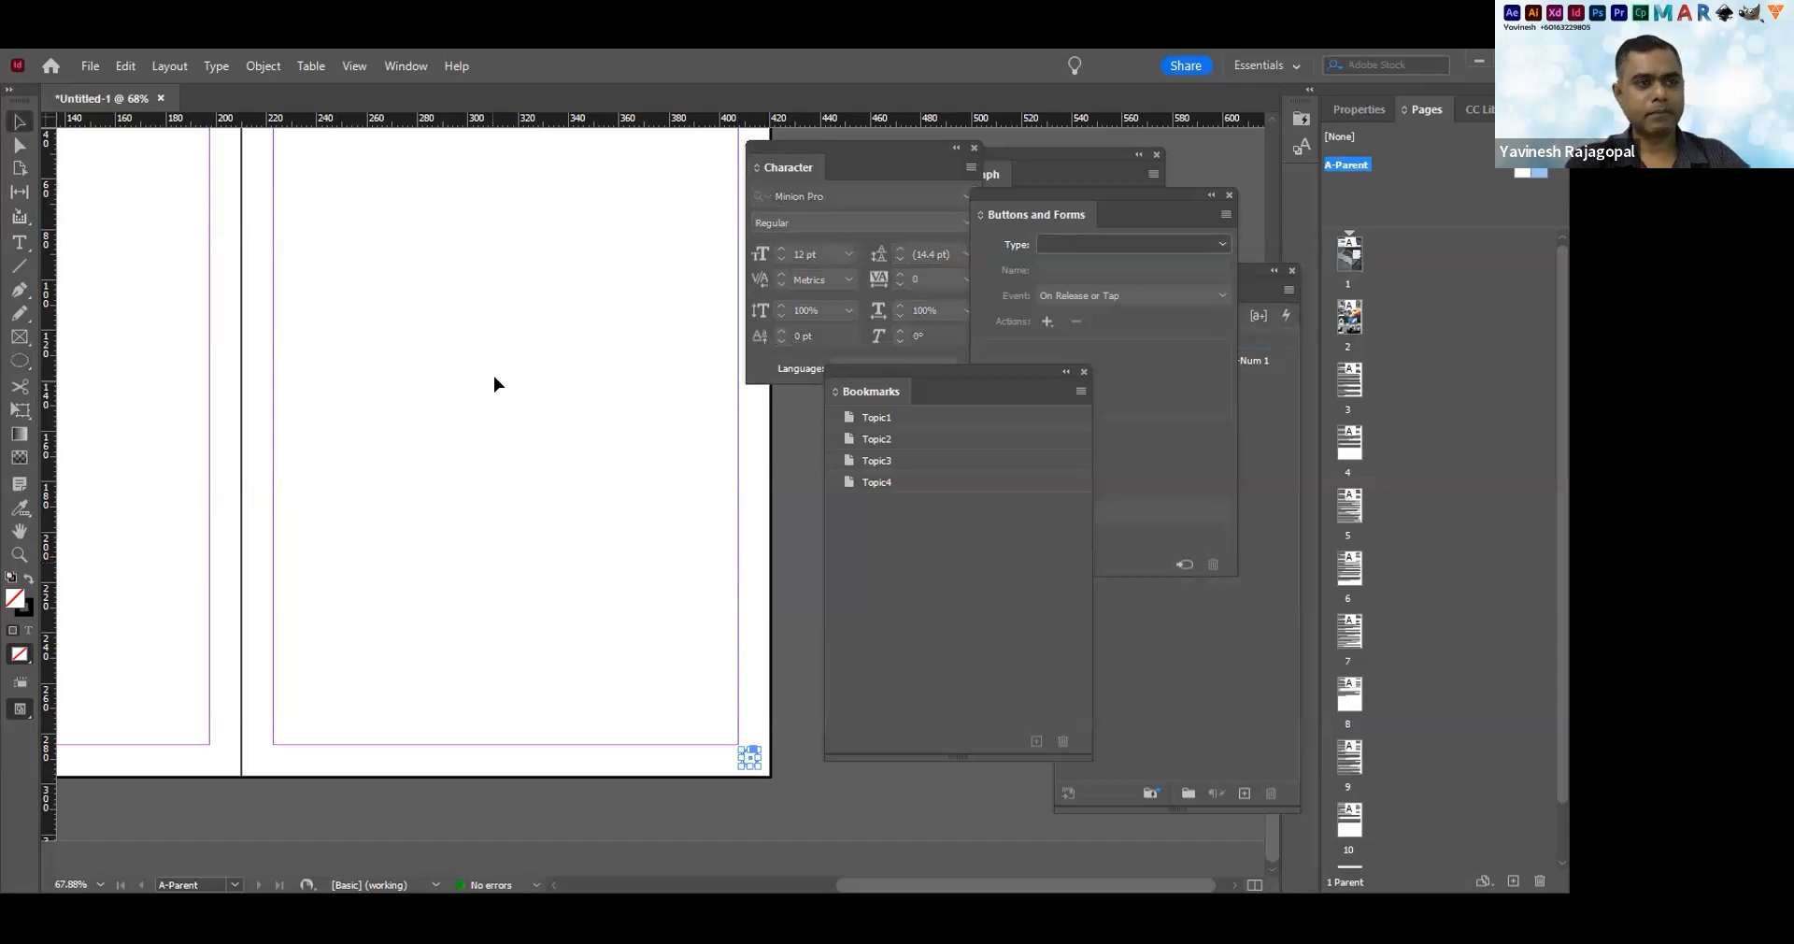
key("F6")
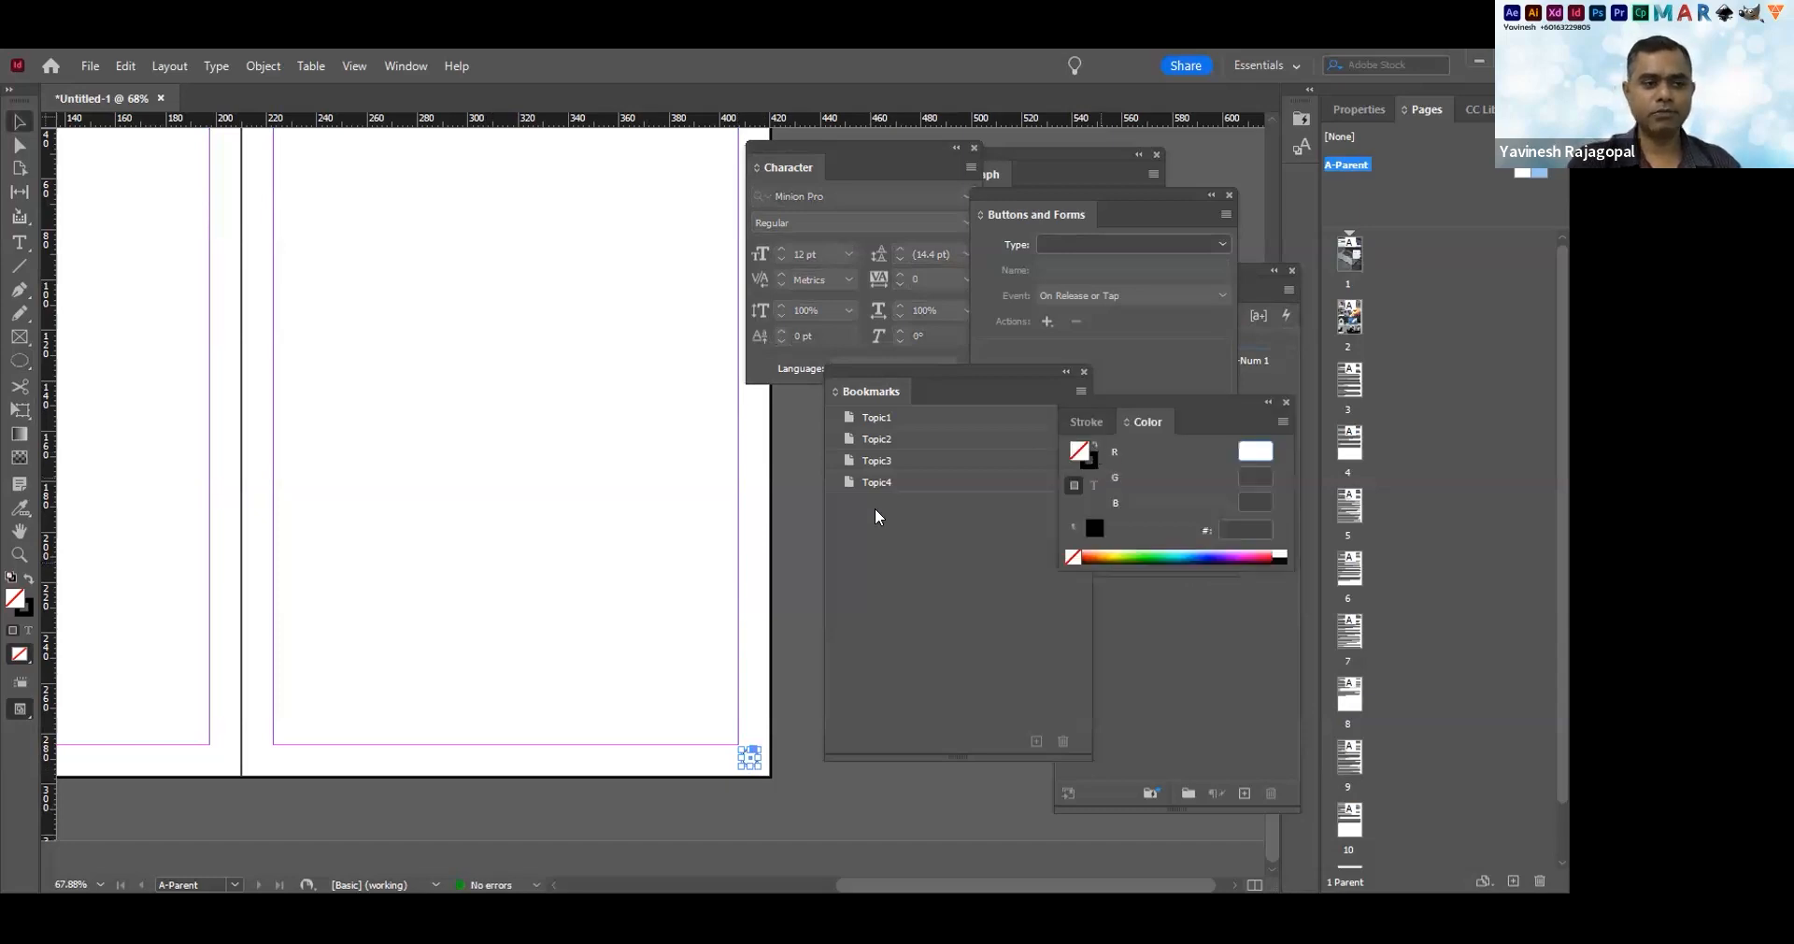
left_click(669, 565)
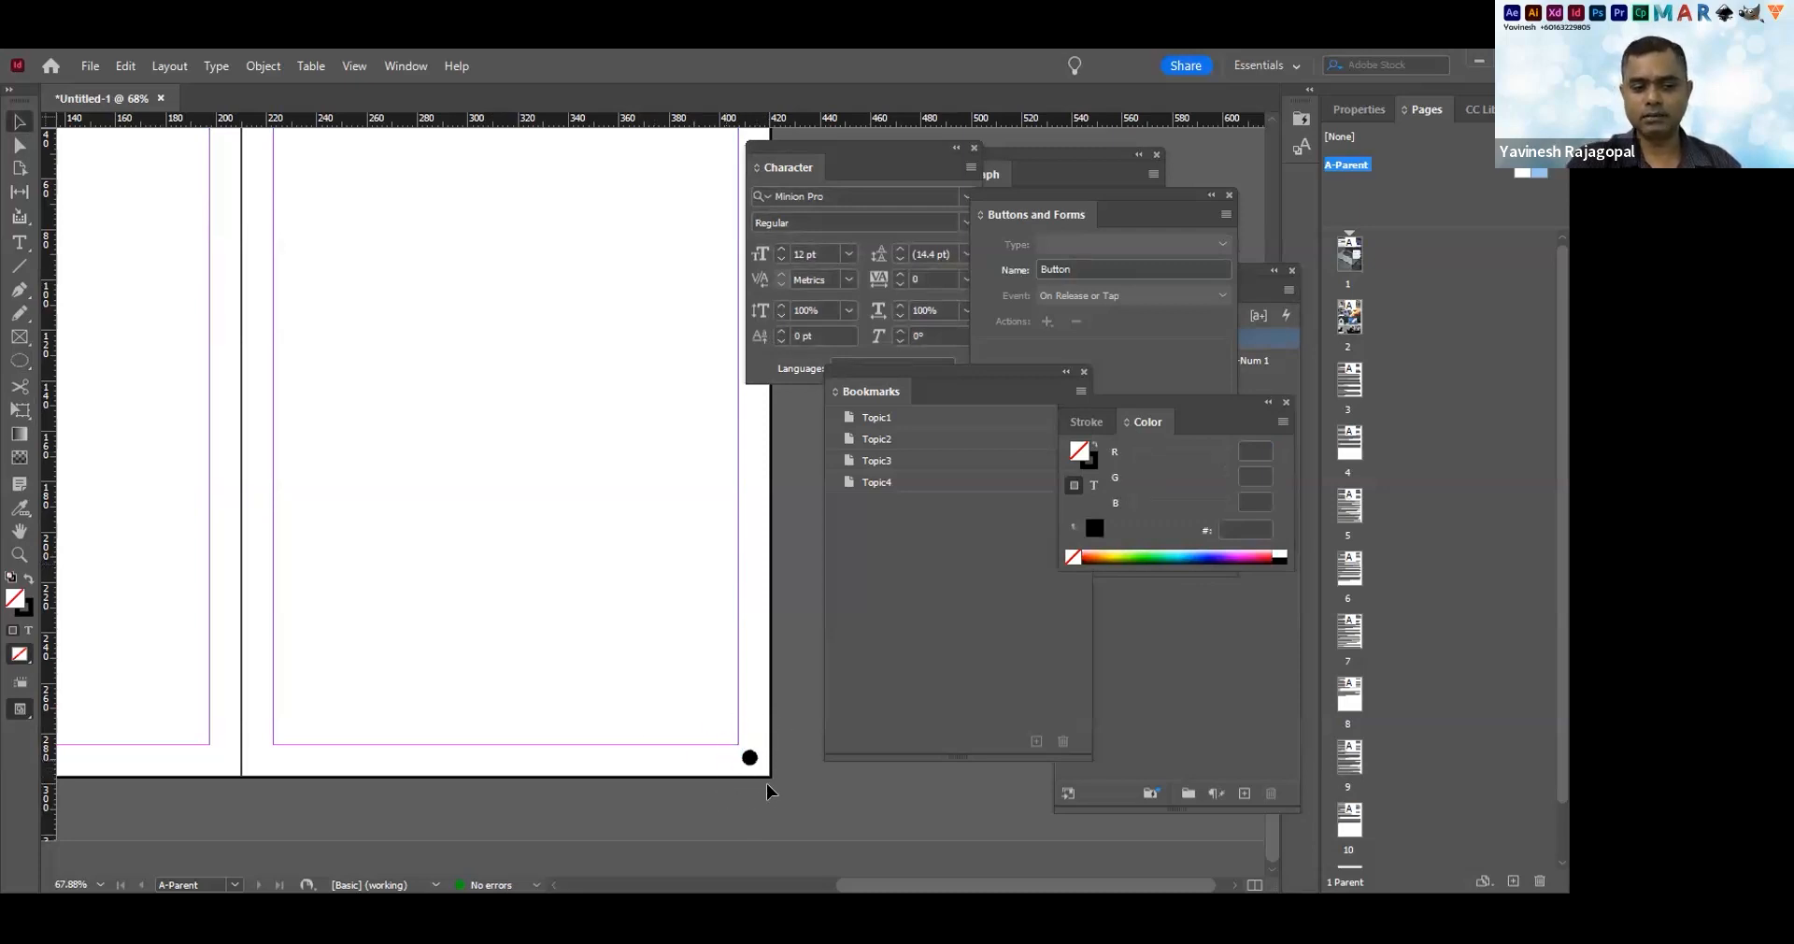
left_click_drag(687, 728, 822, 789)
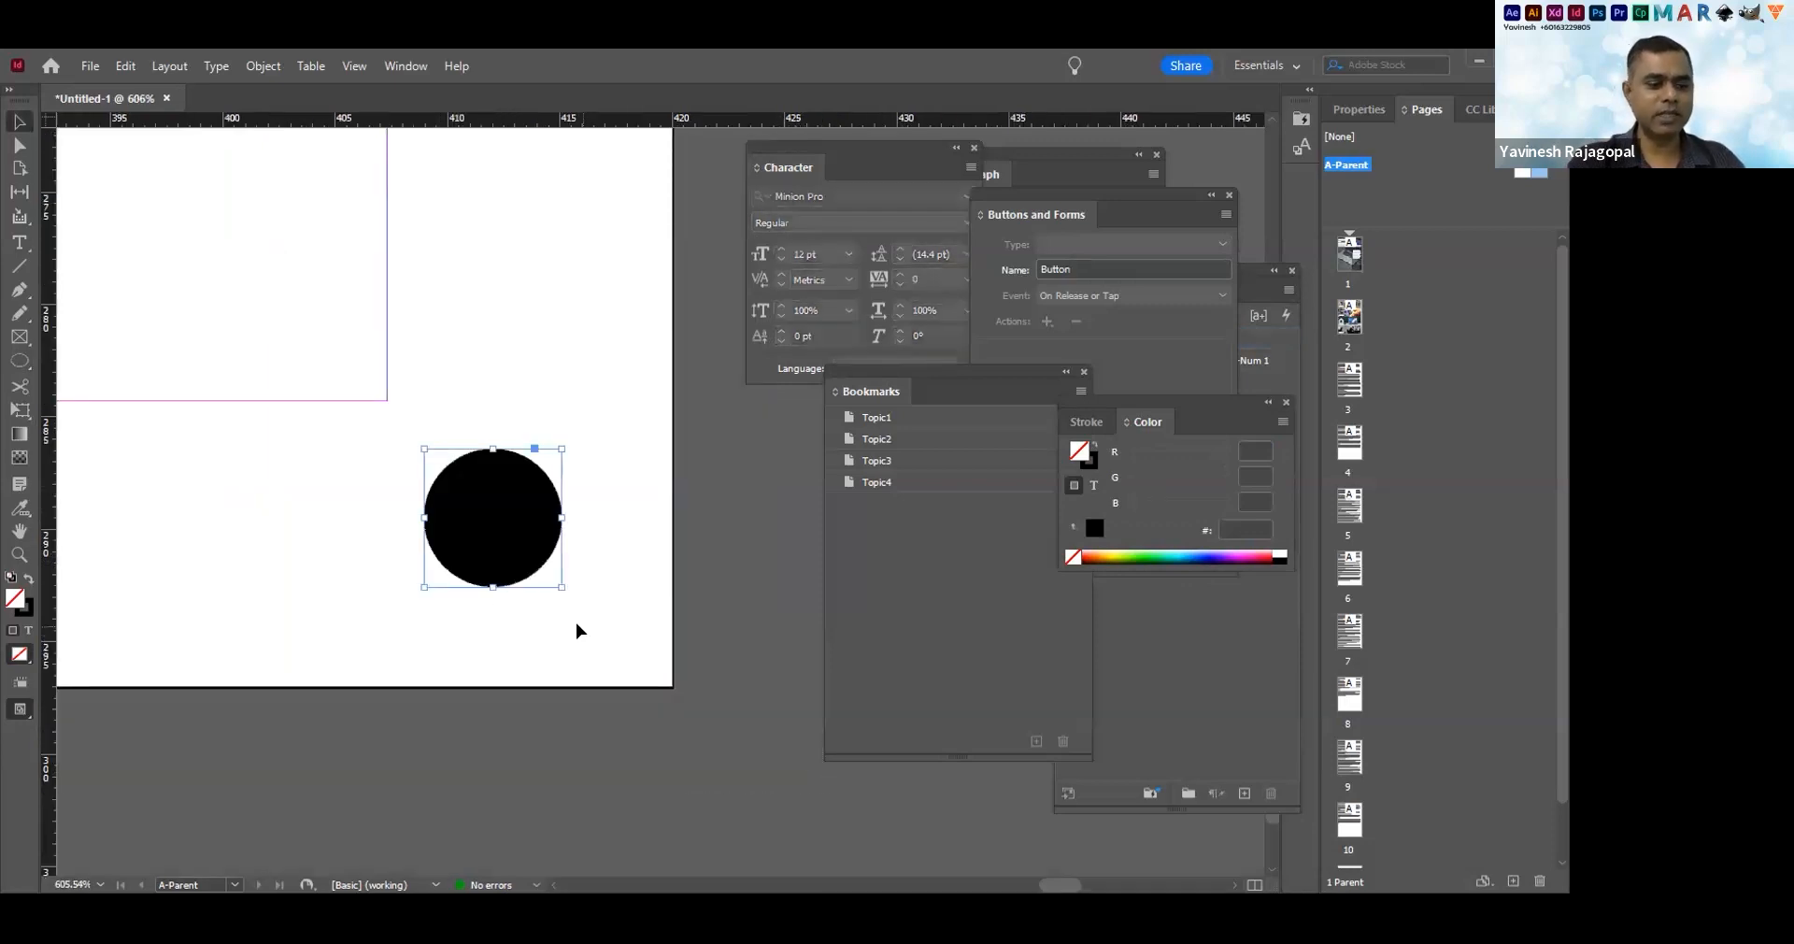
key("Delete")
Draw a closed house outline about 11 mm wide and 10 mm high with the Pen tool in A-Parent's lower-right page corner
key("p")
left_click(480, 440)
left_click_drag(440, 542, 452, 649)
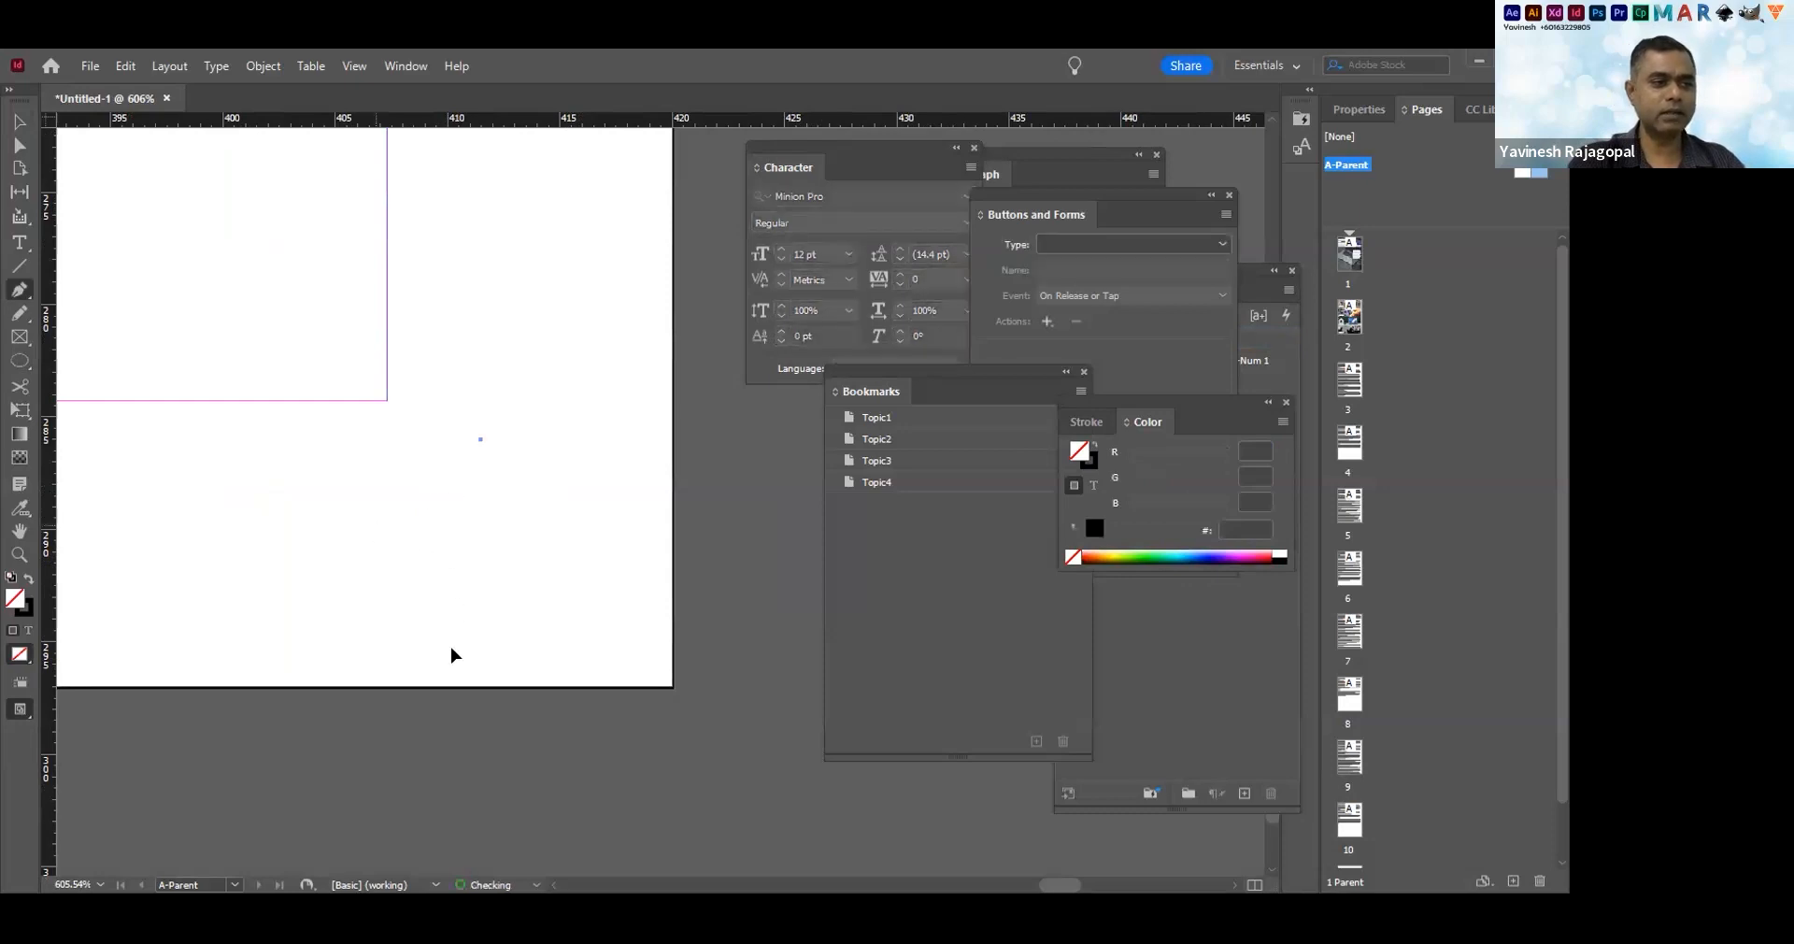
left_click(591, 662)
left_click(558, 544)
left_click(618, 545)
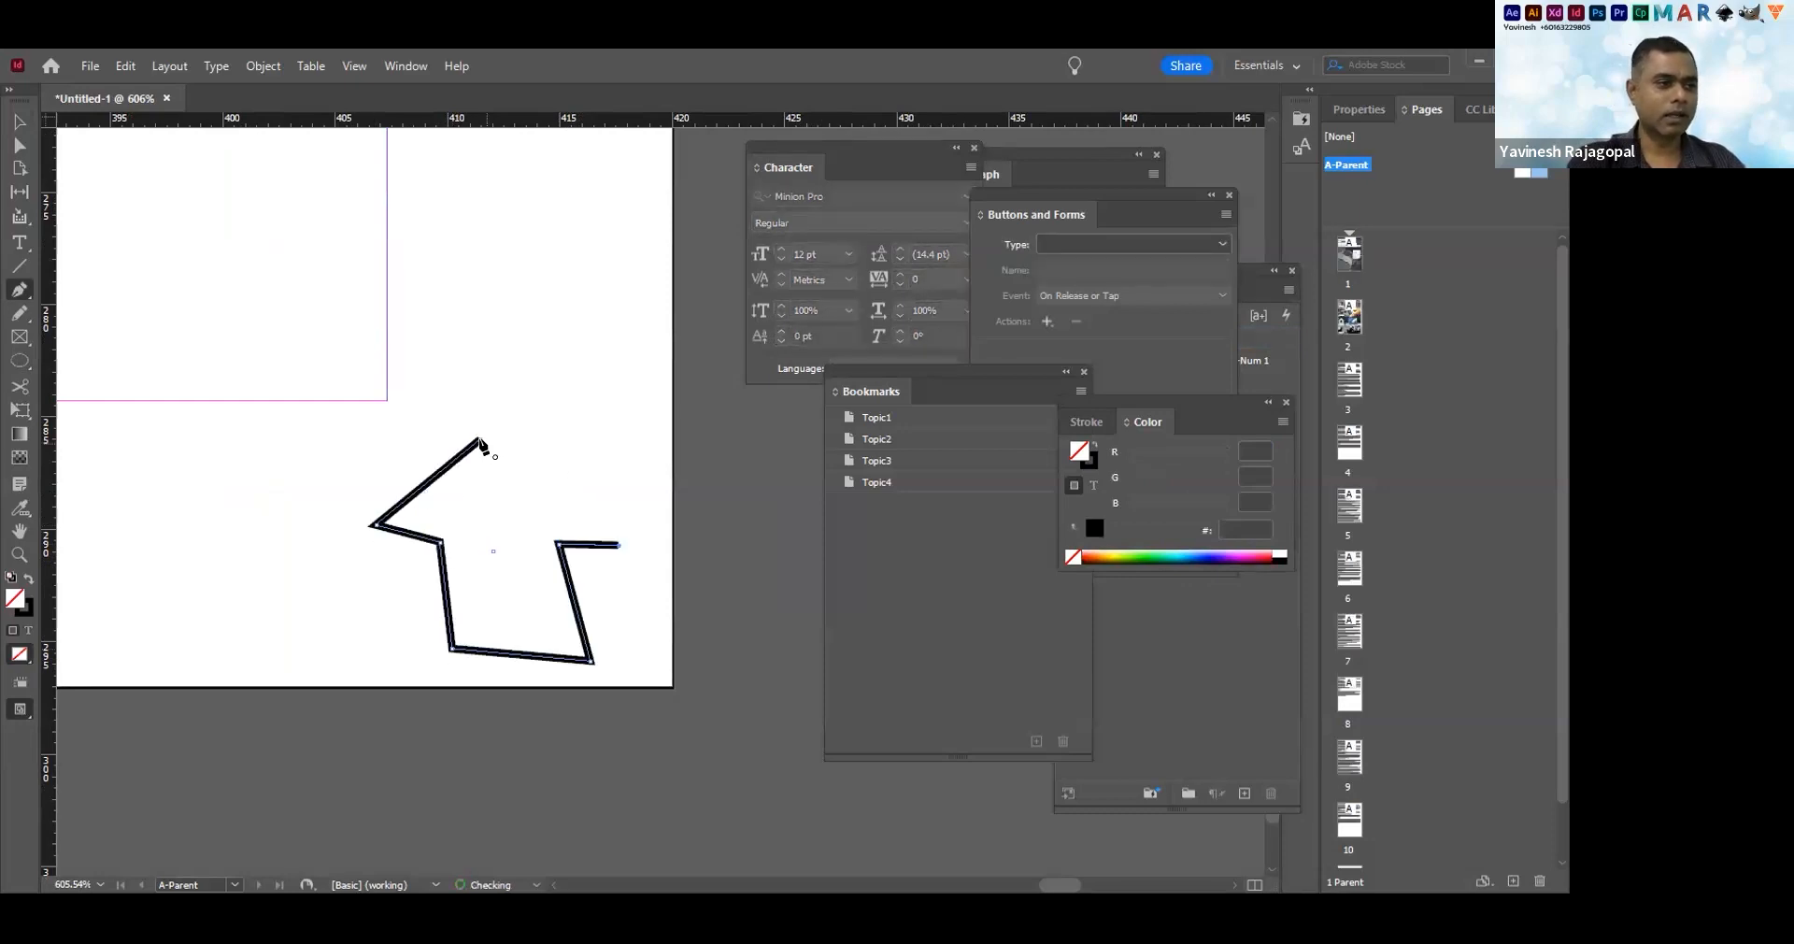
left_click(480, 440)
Reposition the house outline's bottom corners, left roof corner and roof peak to straighten the base and even out the roof
key("a")
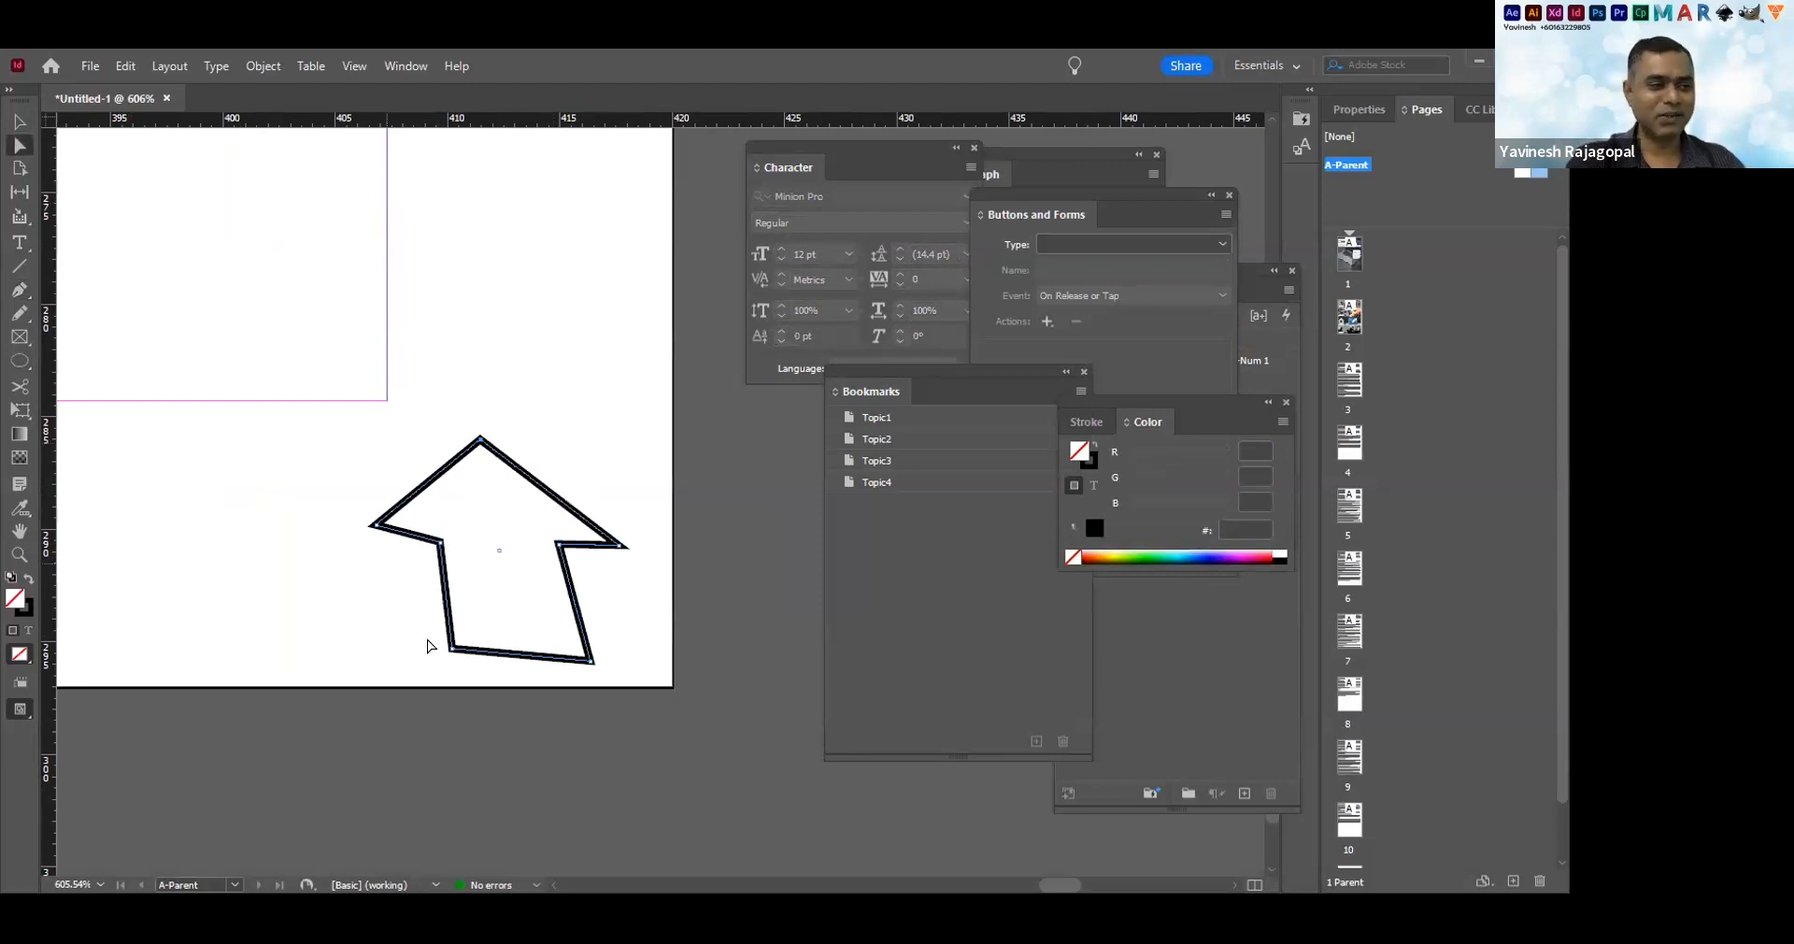
left_click_drag(453, 654, 436, 654)
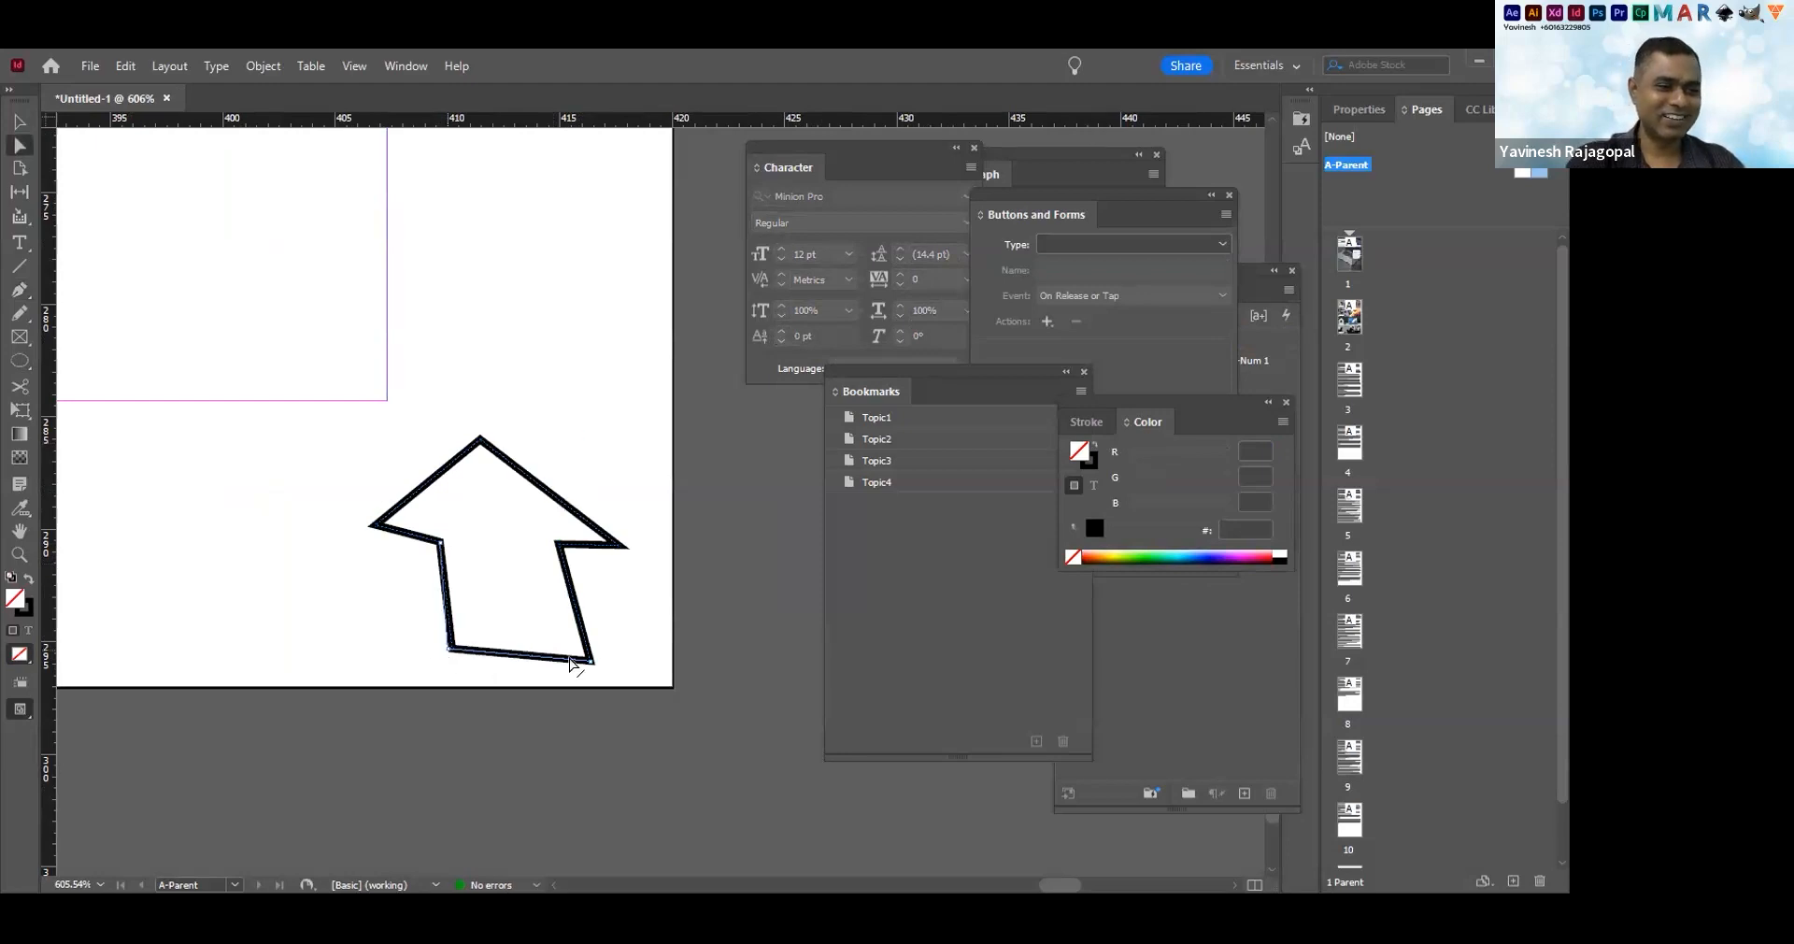
left_click_drag(592, 664, 566, 655)
left_click_drag(376, 525, 390, 541)
left_click_drag(480, 438, 495, 433)
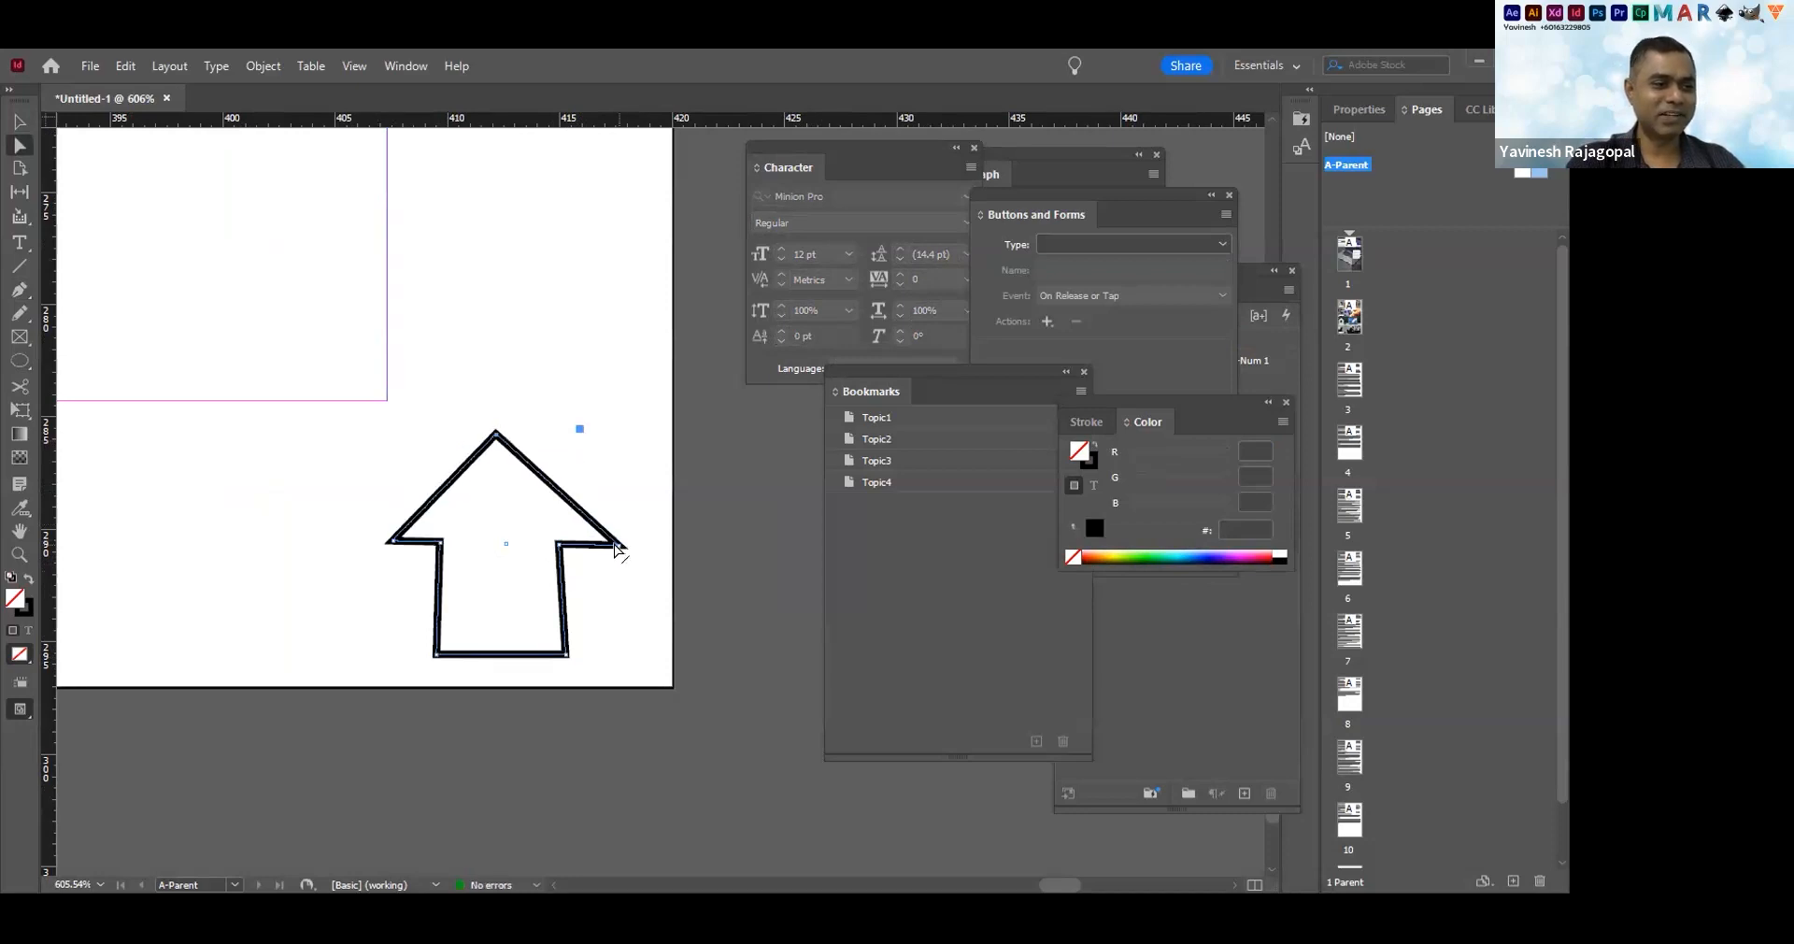
Widen the house outline's body to about 7 mm by repositioning the upper and lower corners of both walls
left_click_drag(558, 546, 586, 544)
left_click_drag(566, 655, 588, 655)
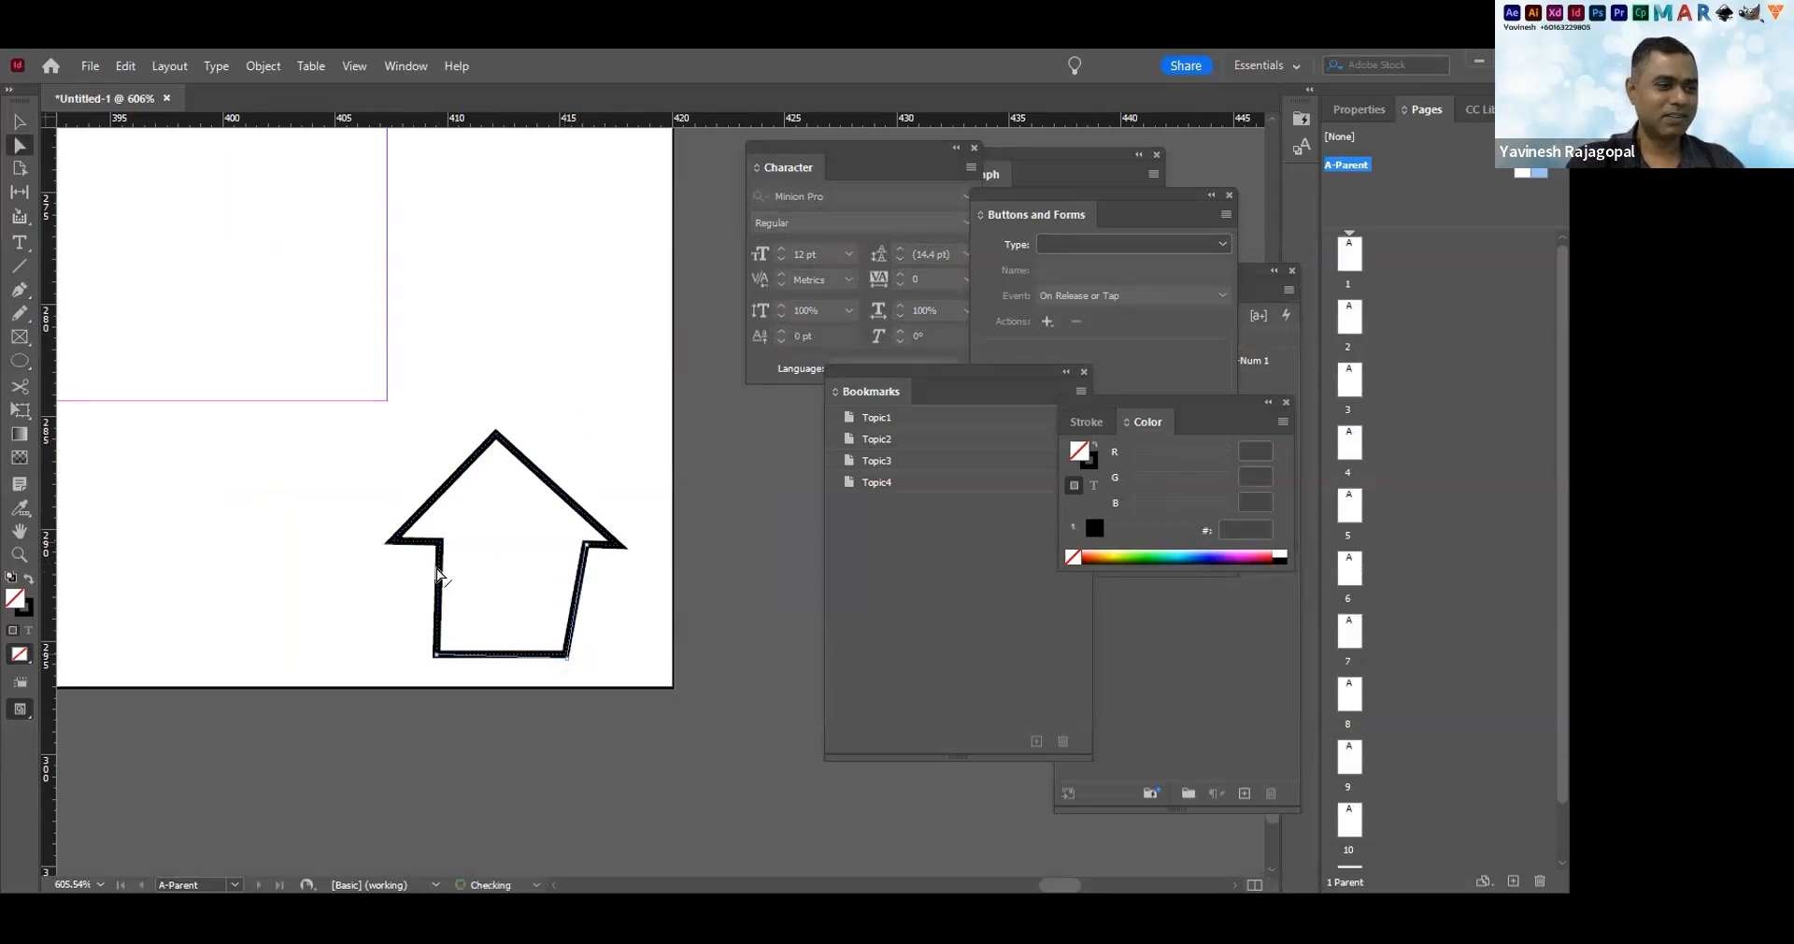
left_click_drag(439, 542, 426, 541)
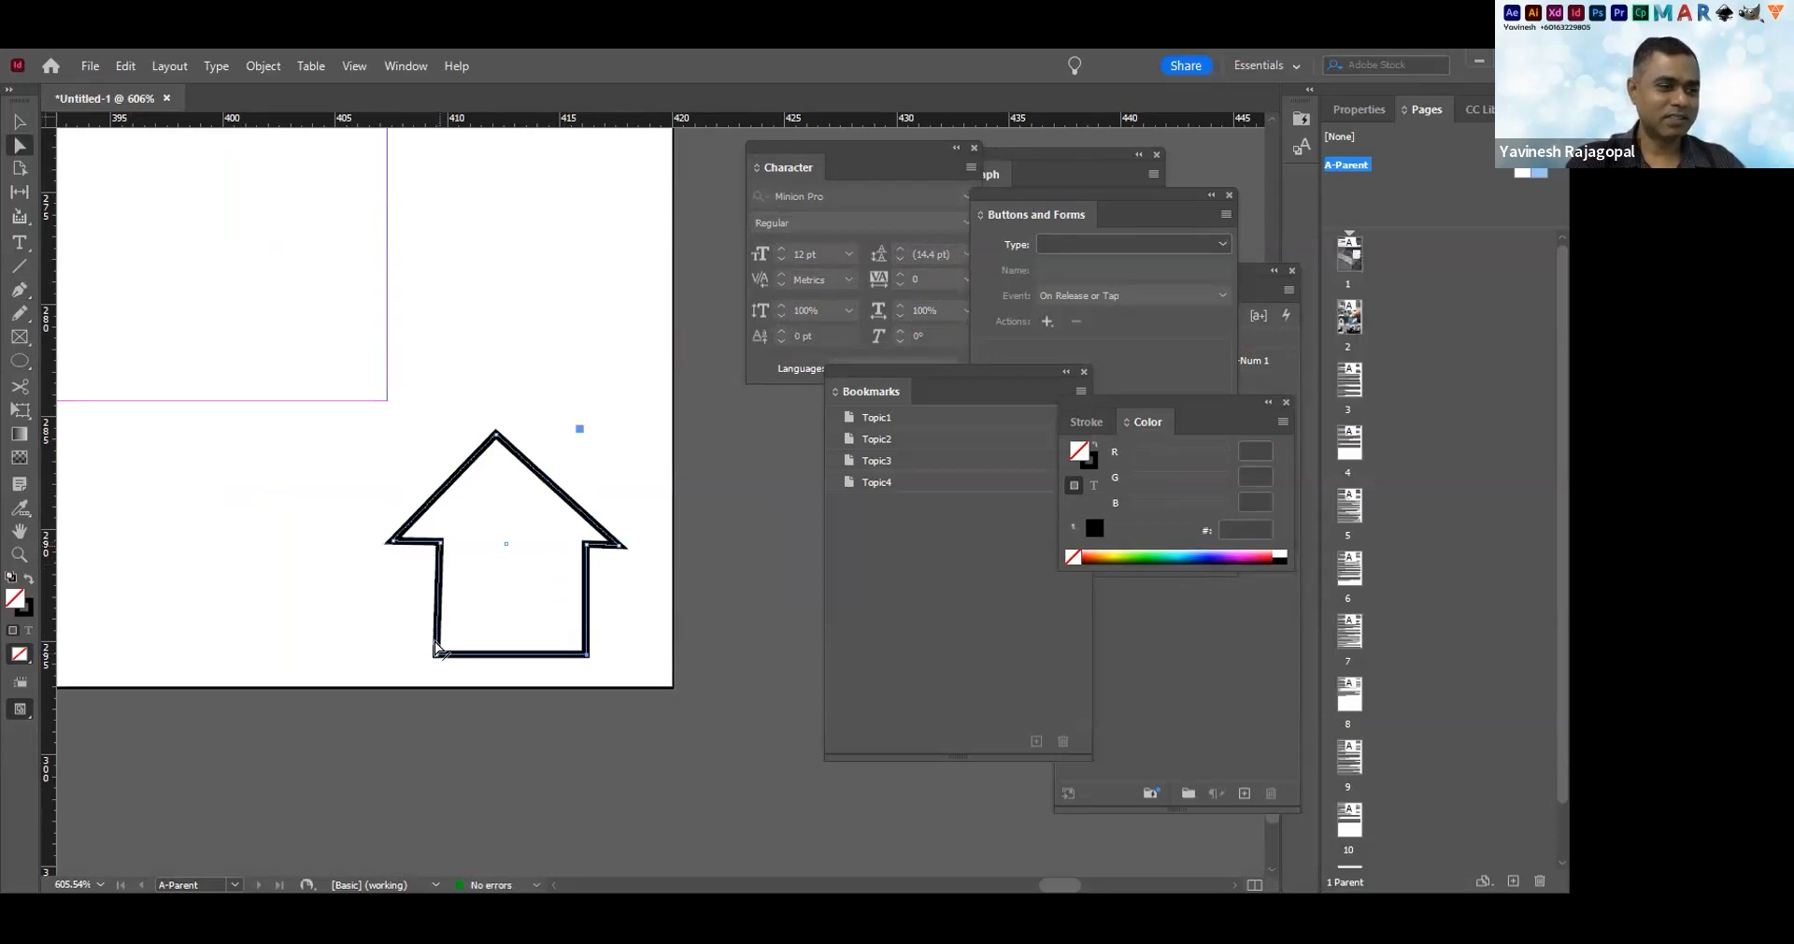
left_click_drag(436, 653, 428, 653)
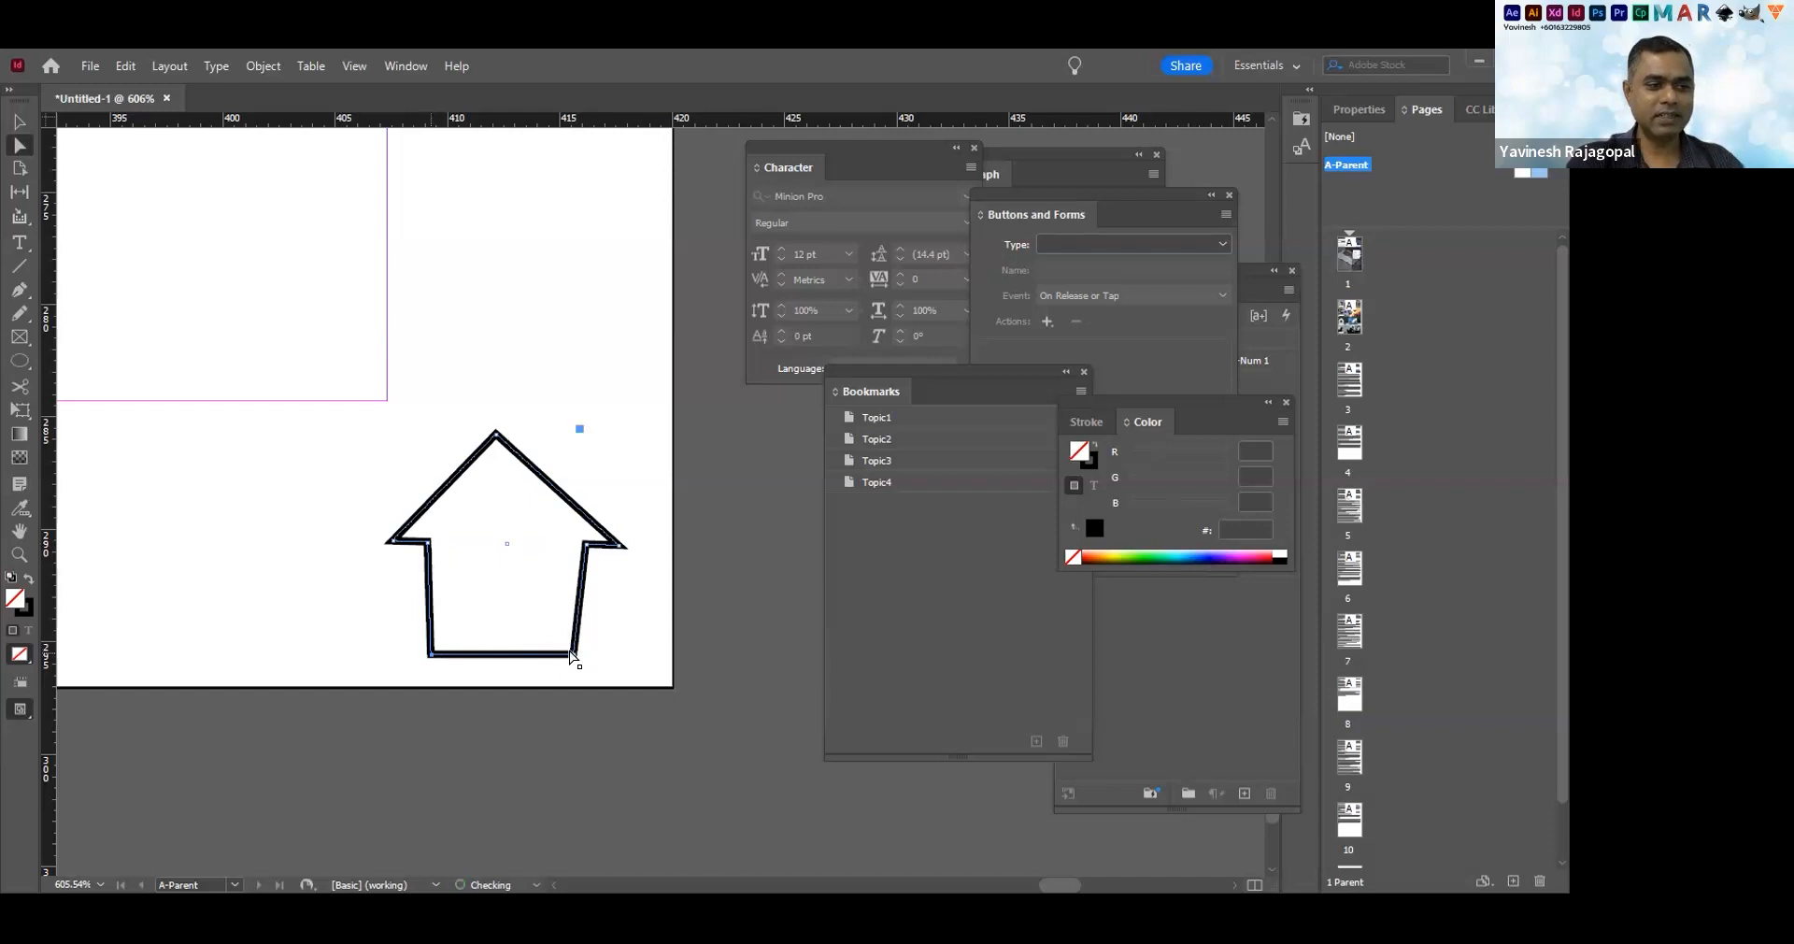
left_click_drag(573, 653, 586, 653)
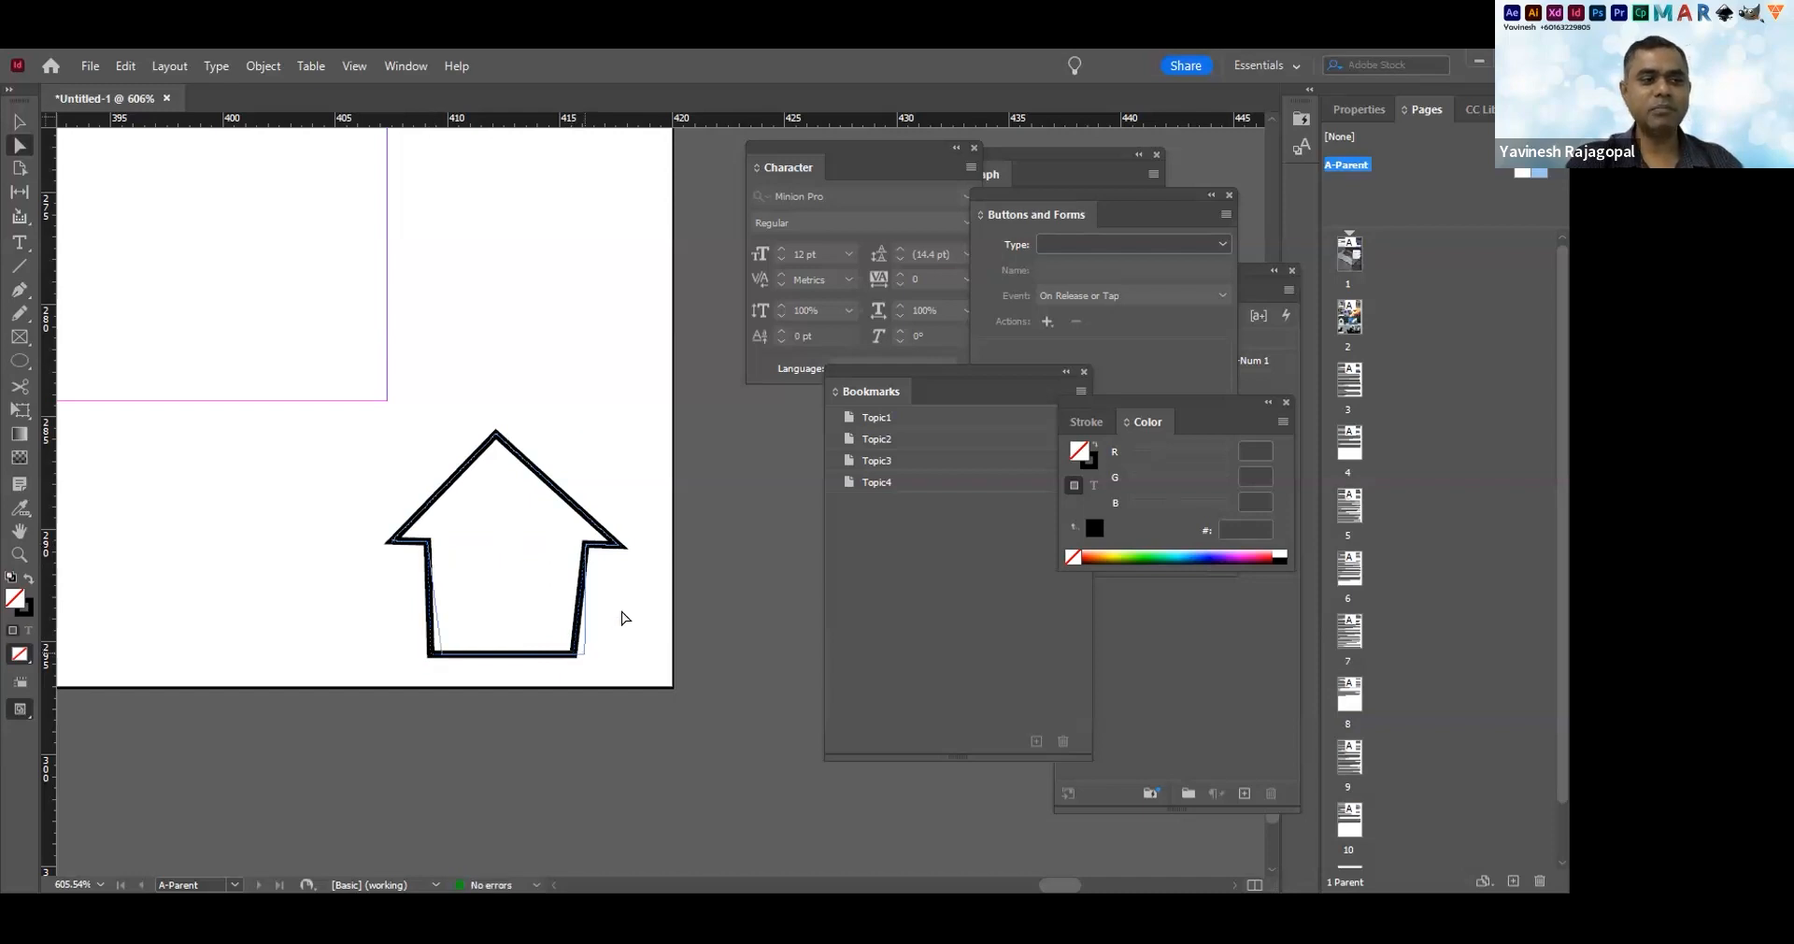
left_click_drag(442, 655, 434, 654)
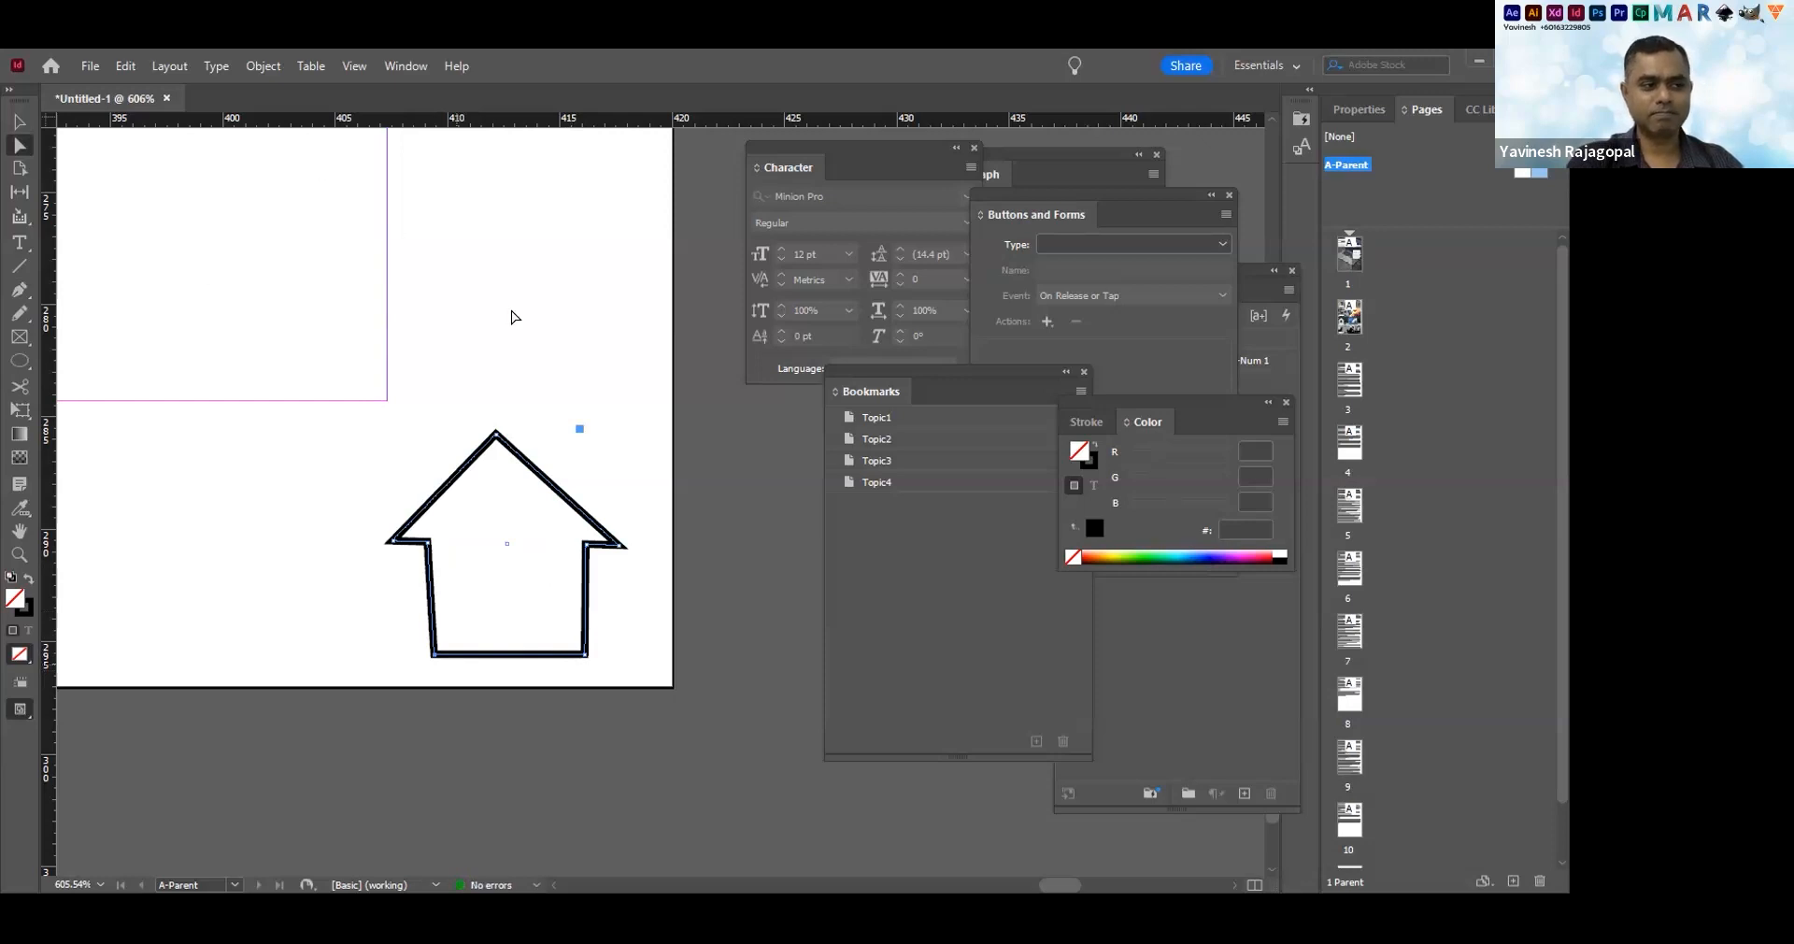
Swap the house's stroke and fill so it is solid black without an outline, and set the fill tint to 66%
key("v")
left_click_drag(485, 390, 560, 504)
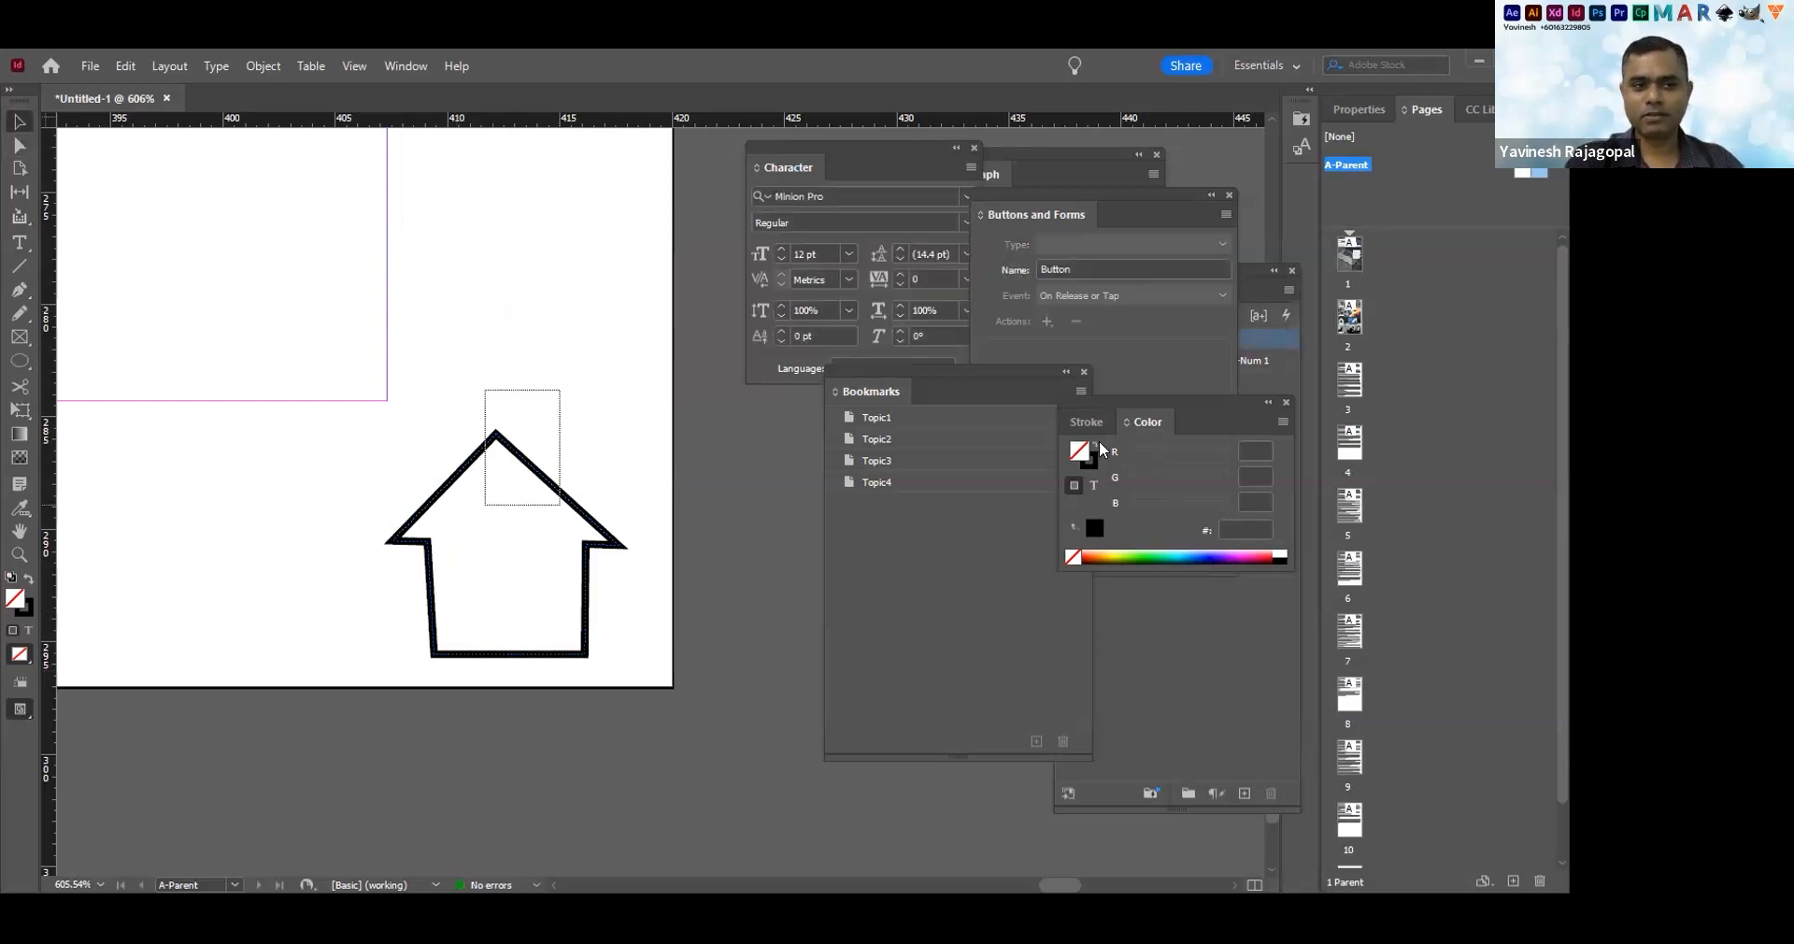
left_click(1094, 442)
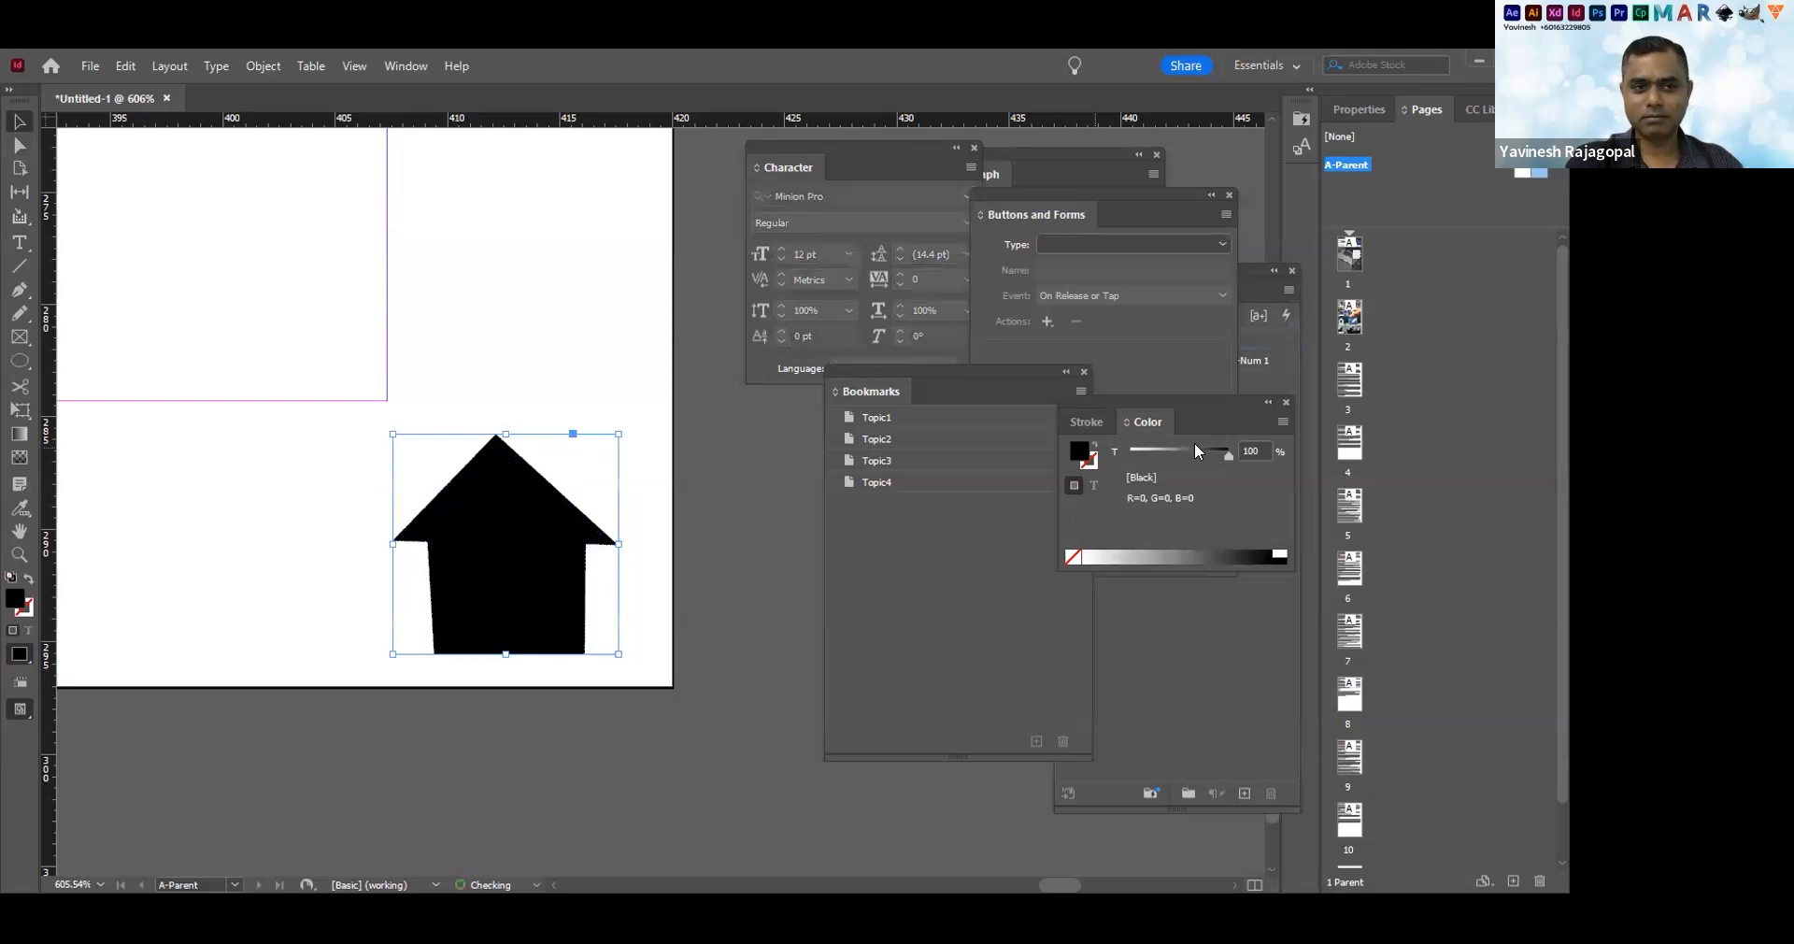
left_click(1194, 449)
left_click(513, 342)
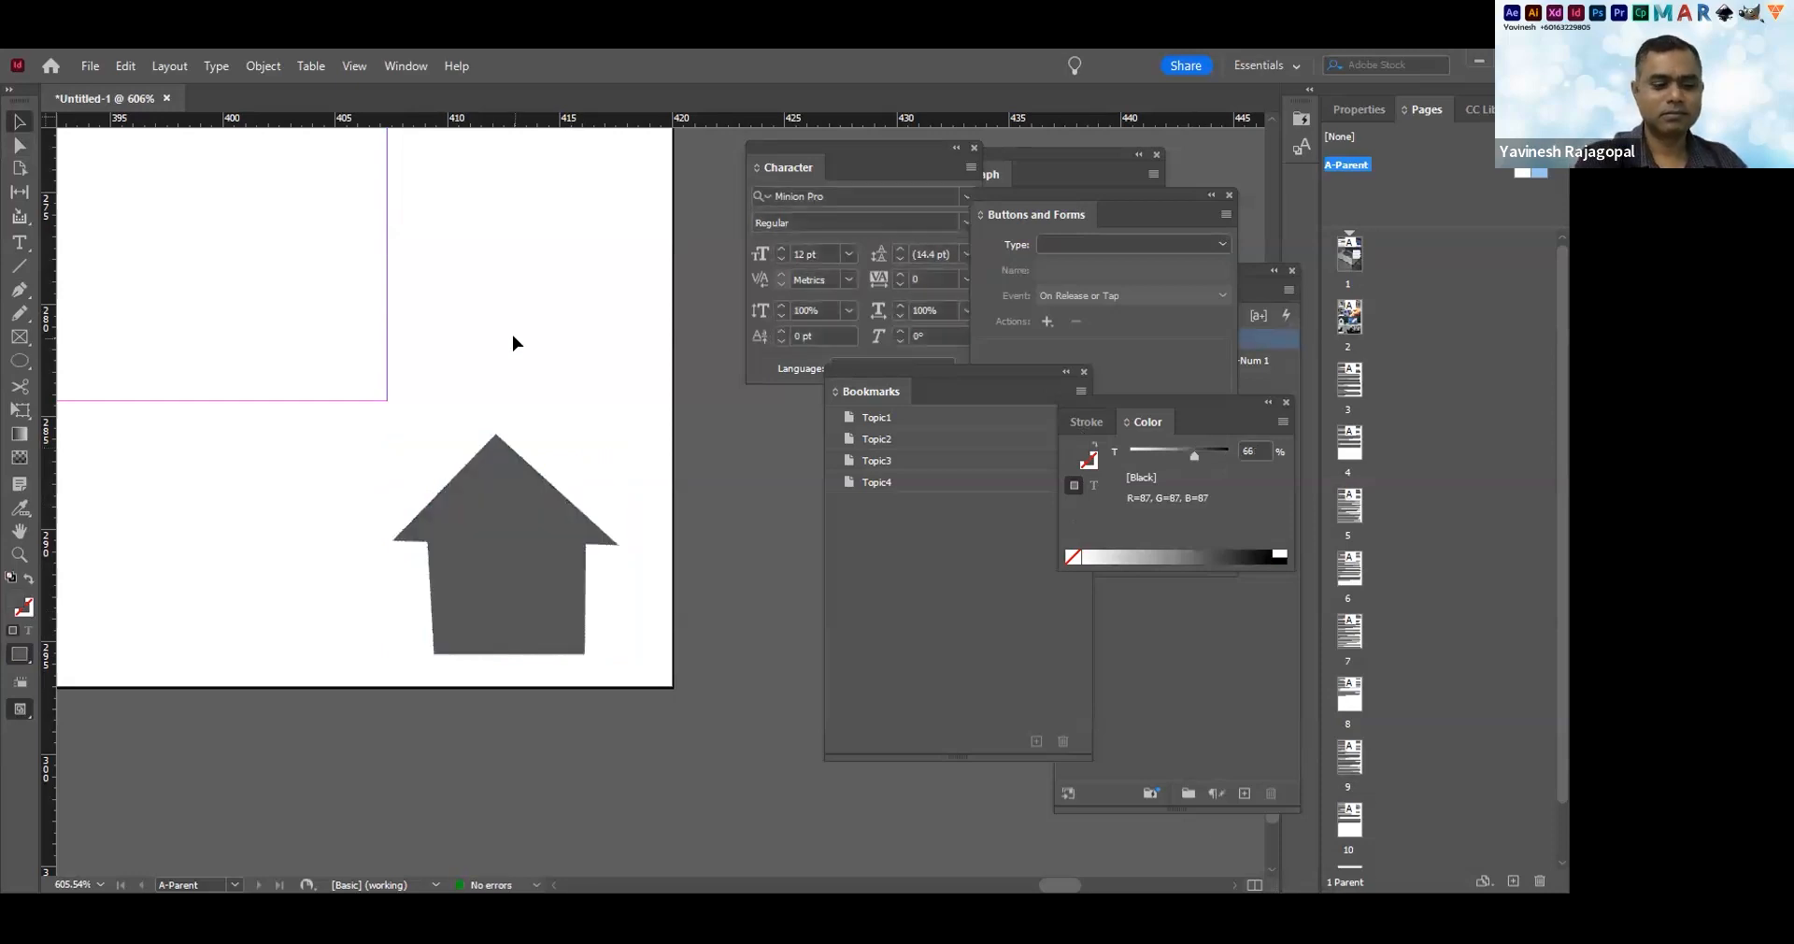
Convert the grey house shape in A-Parent's lower-right page corner into a button
key("ctrl+2")
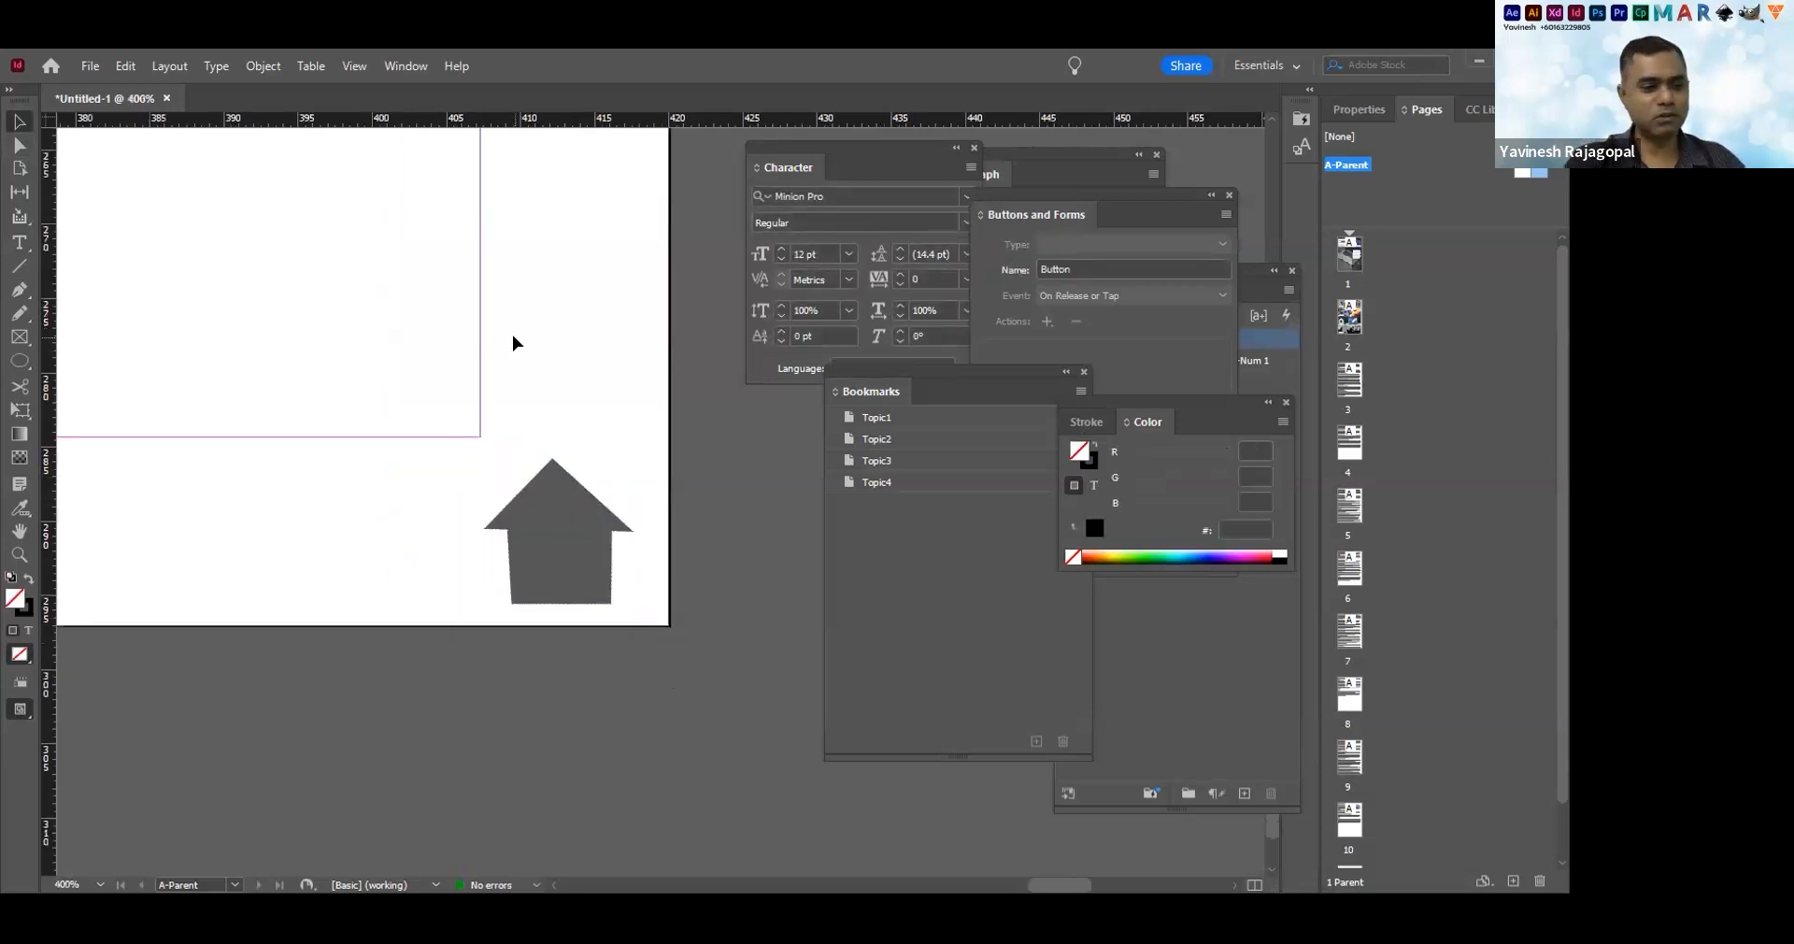
left_click_drag(595, 564, 459, 562)
left_click(469, 604)
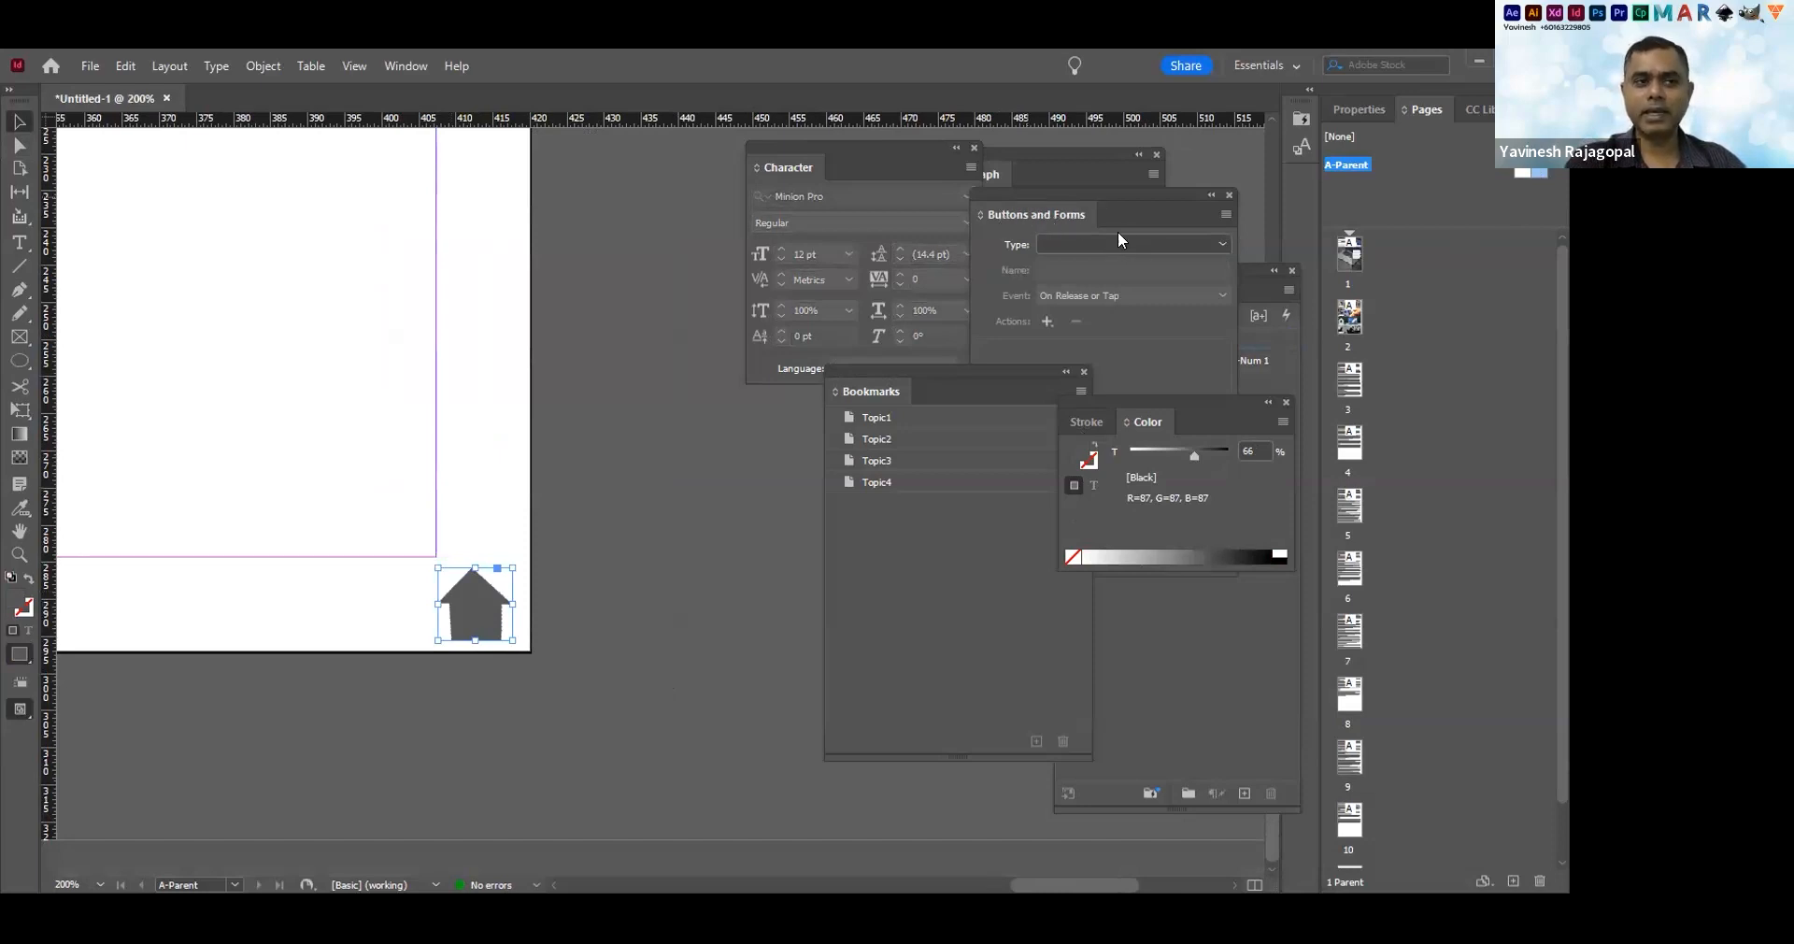
left_click(1072, 247)
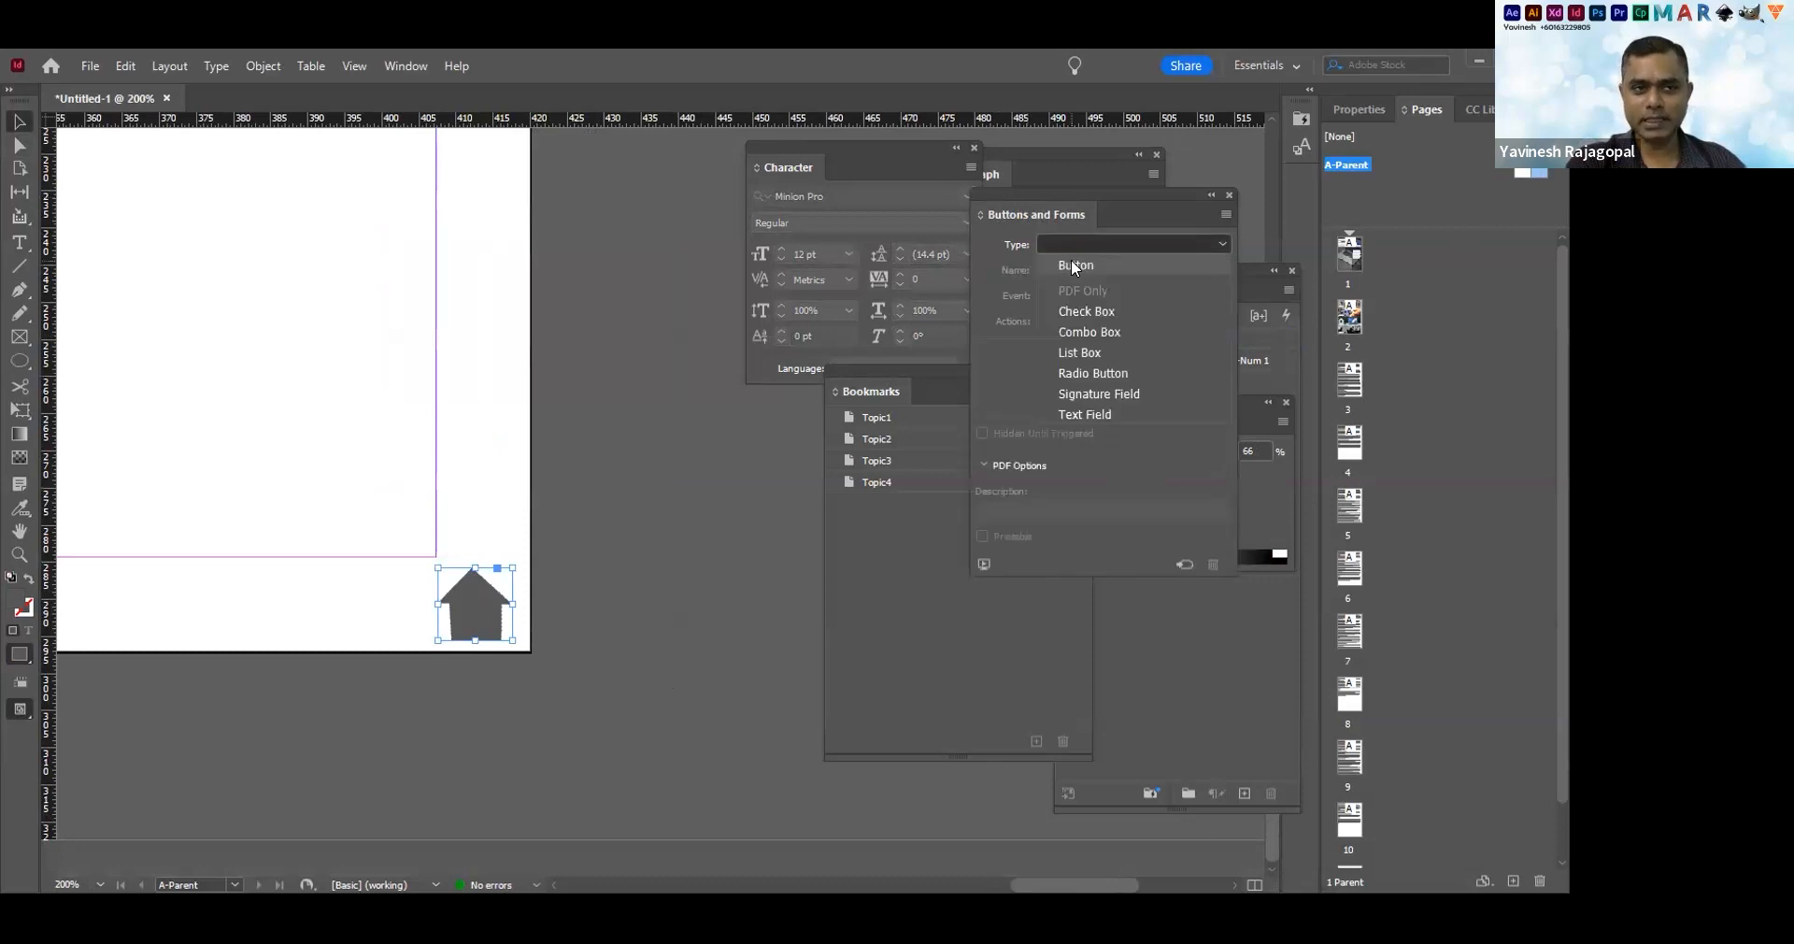
left_click(1076, 265)
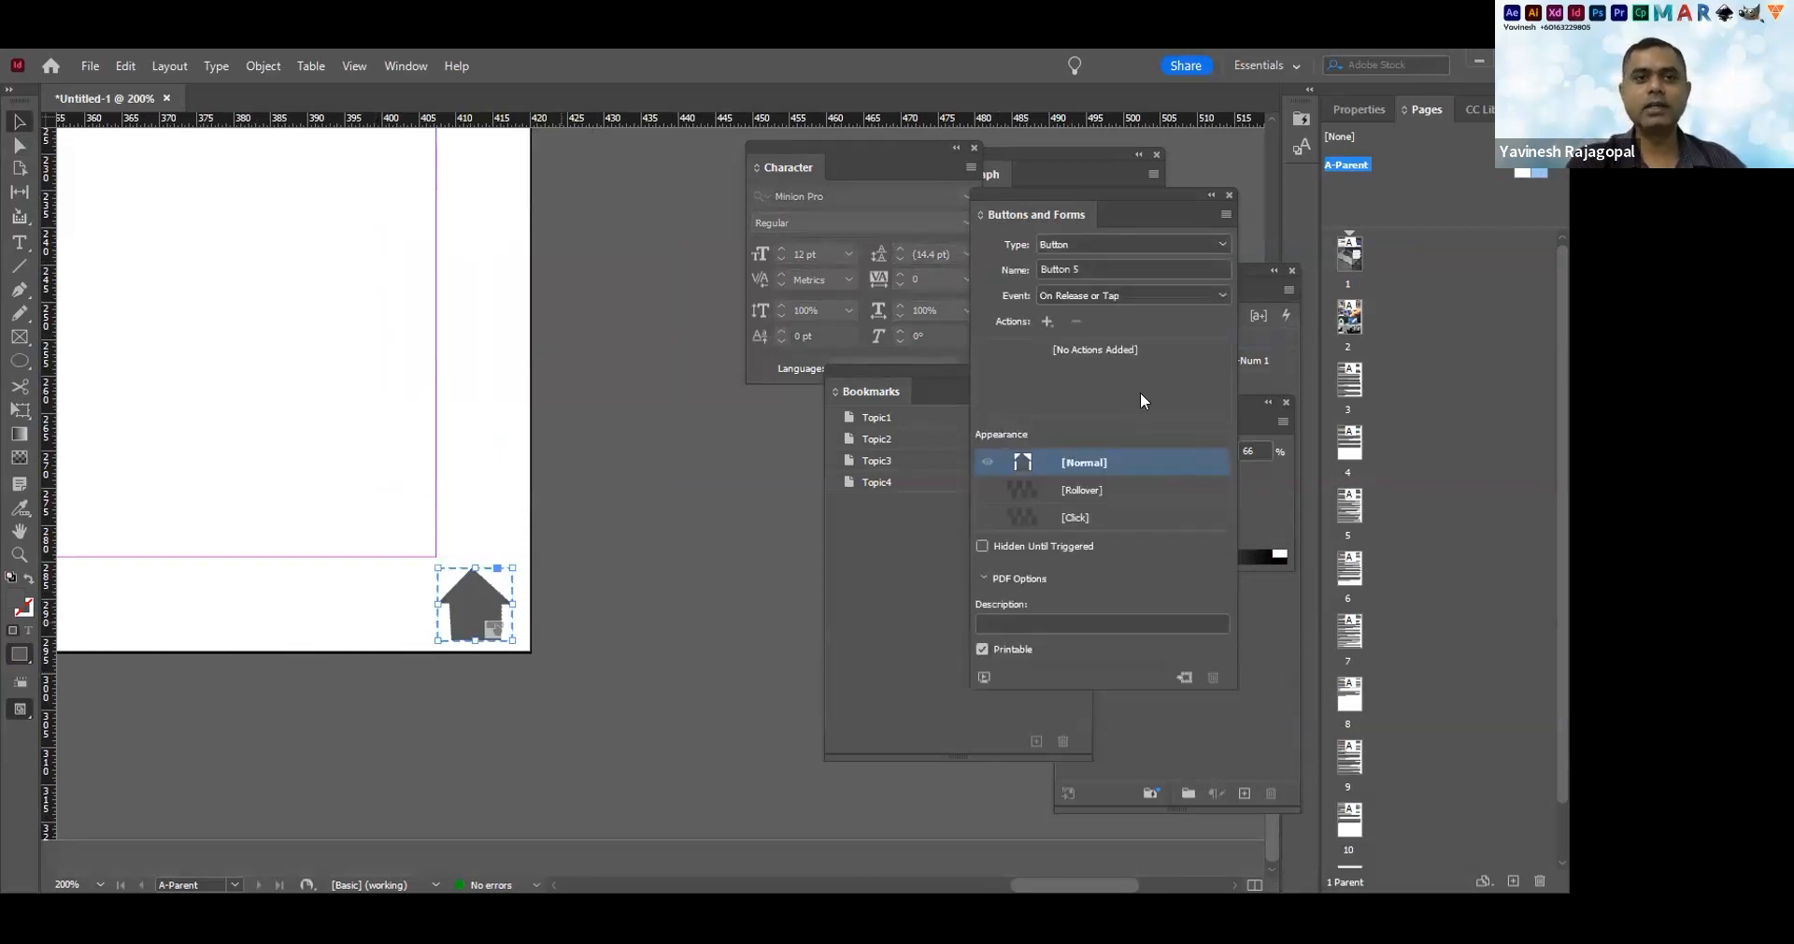
Open page 2 and add a bookmark for it named Page2
double_click(1348, 317)
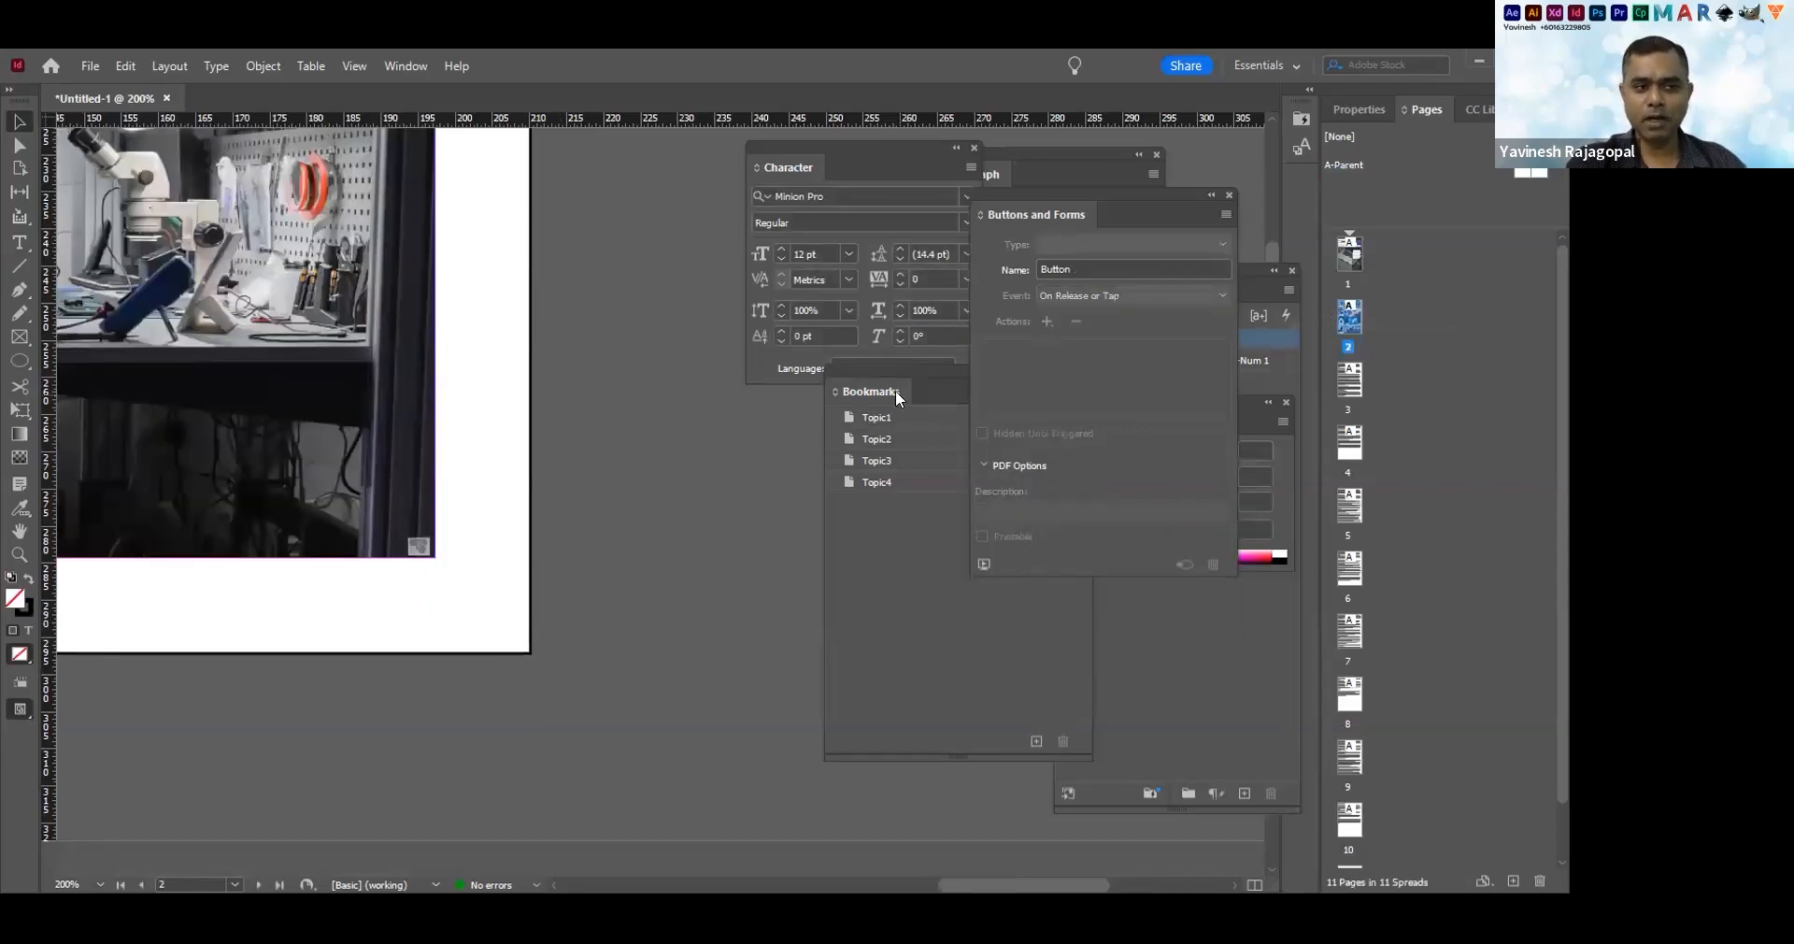
left_click(1016, 740)
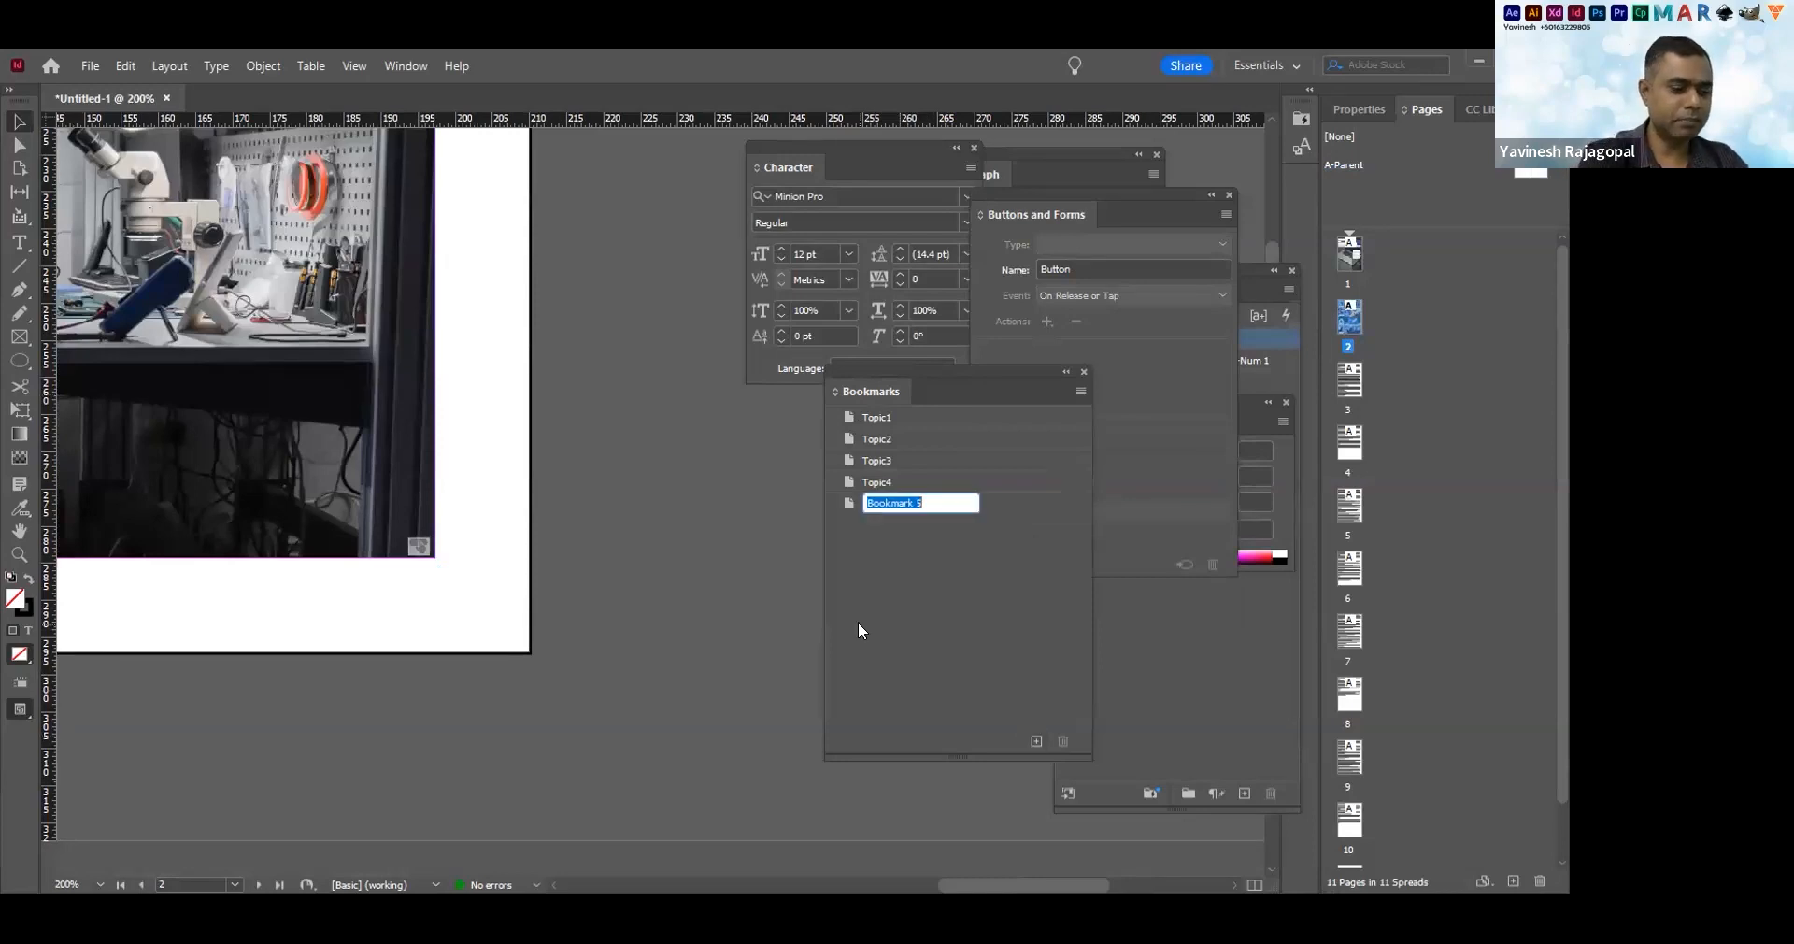
type("Page2")
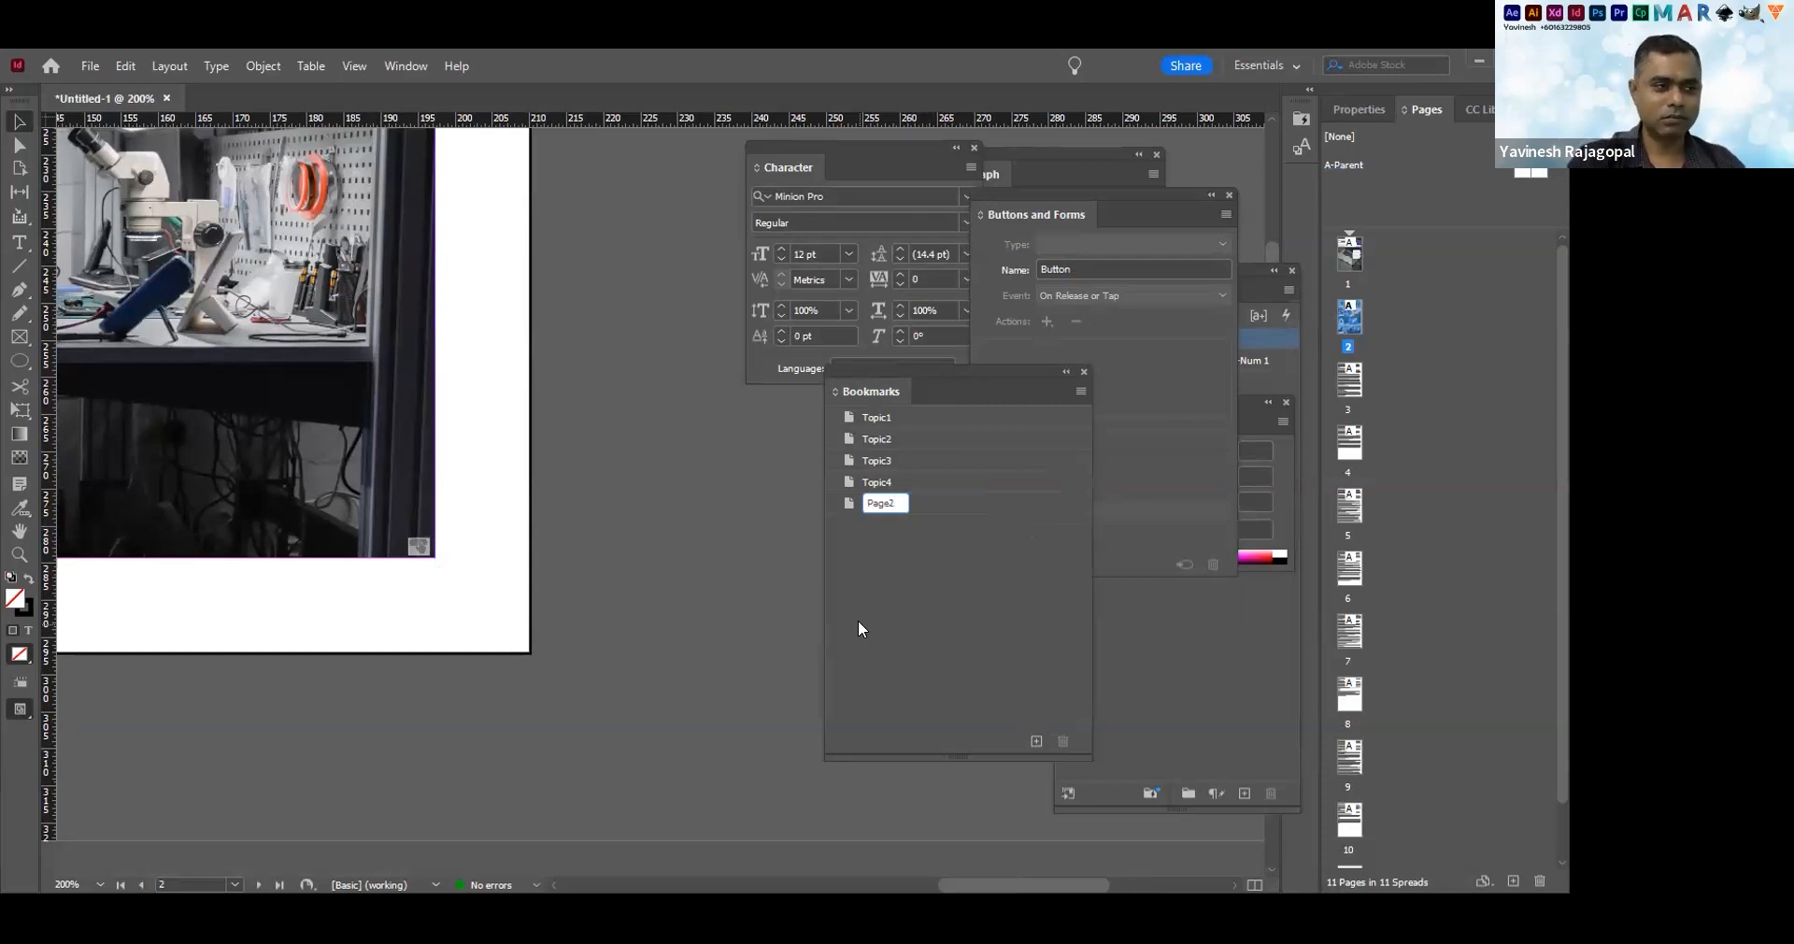
left_click(809, 499)
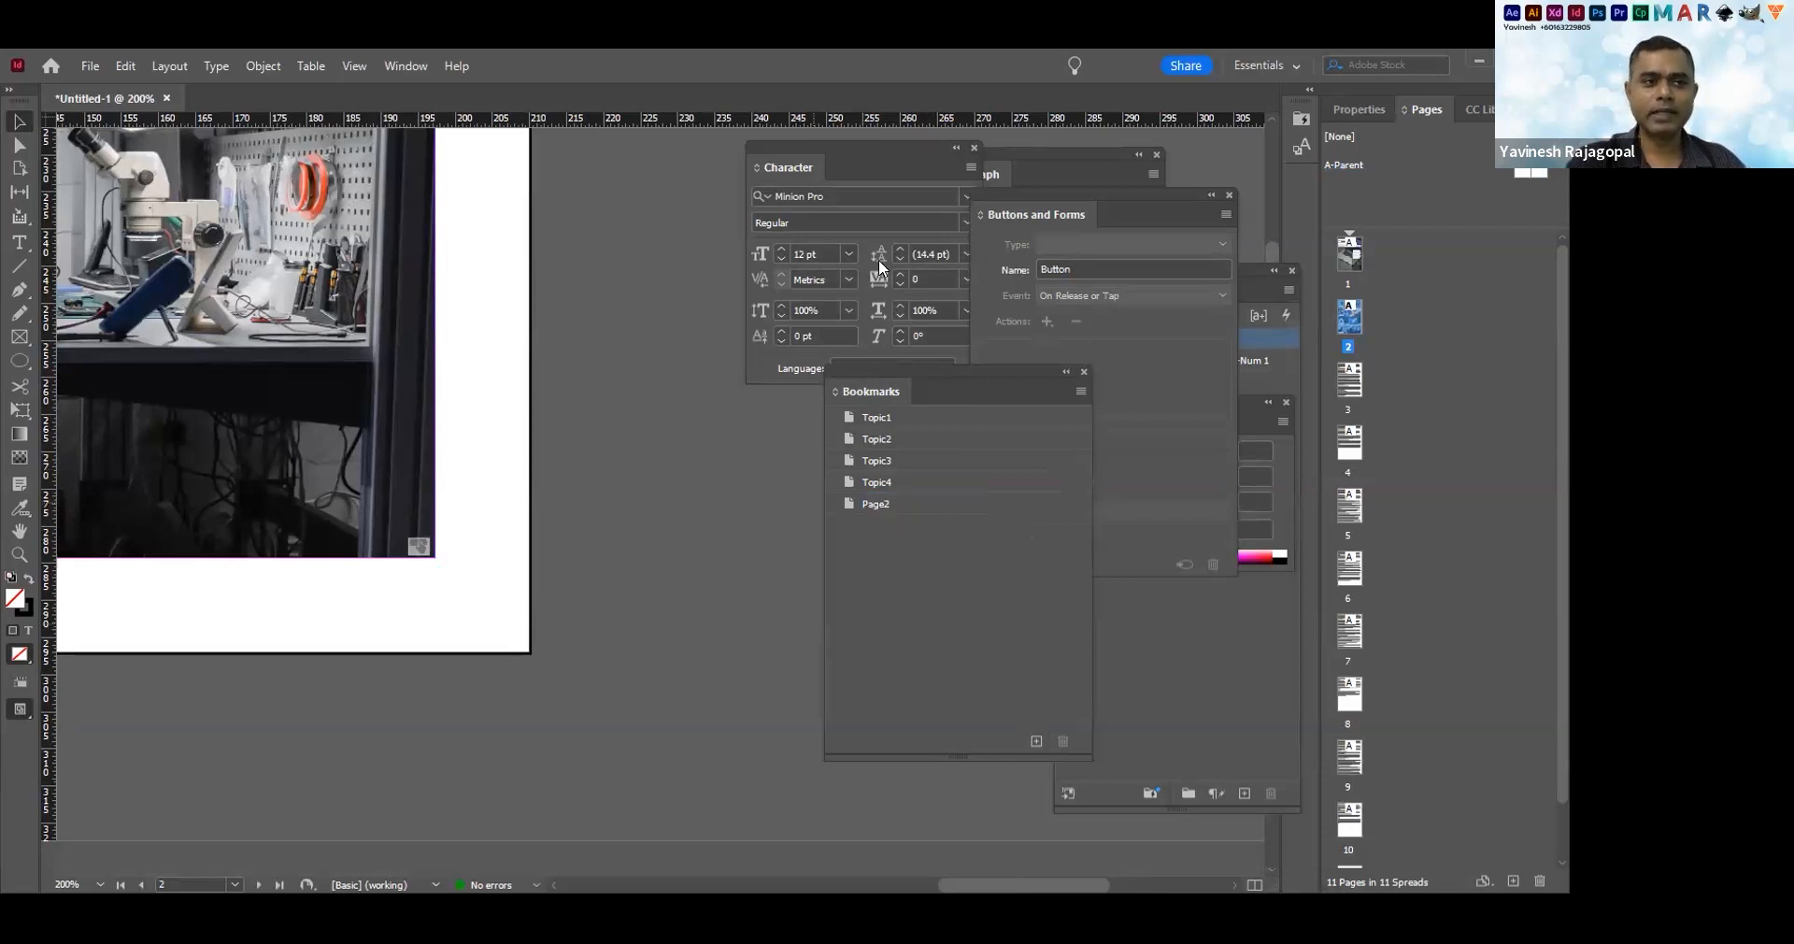
Return to A-Parent and give the house button a Go To Destination action that leads to the Page2 bookmark
left_click(1540, 172)
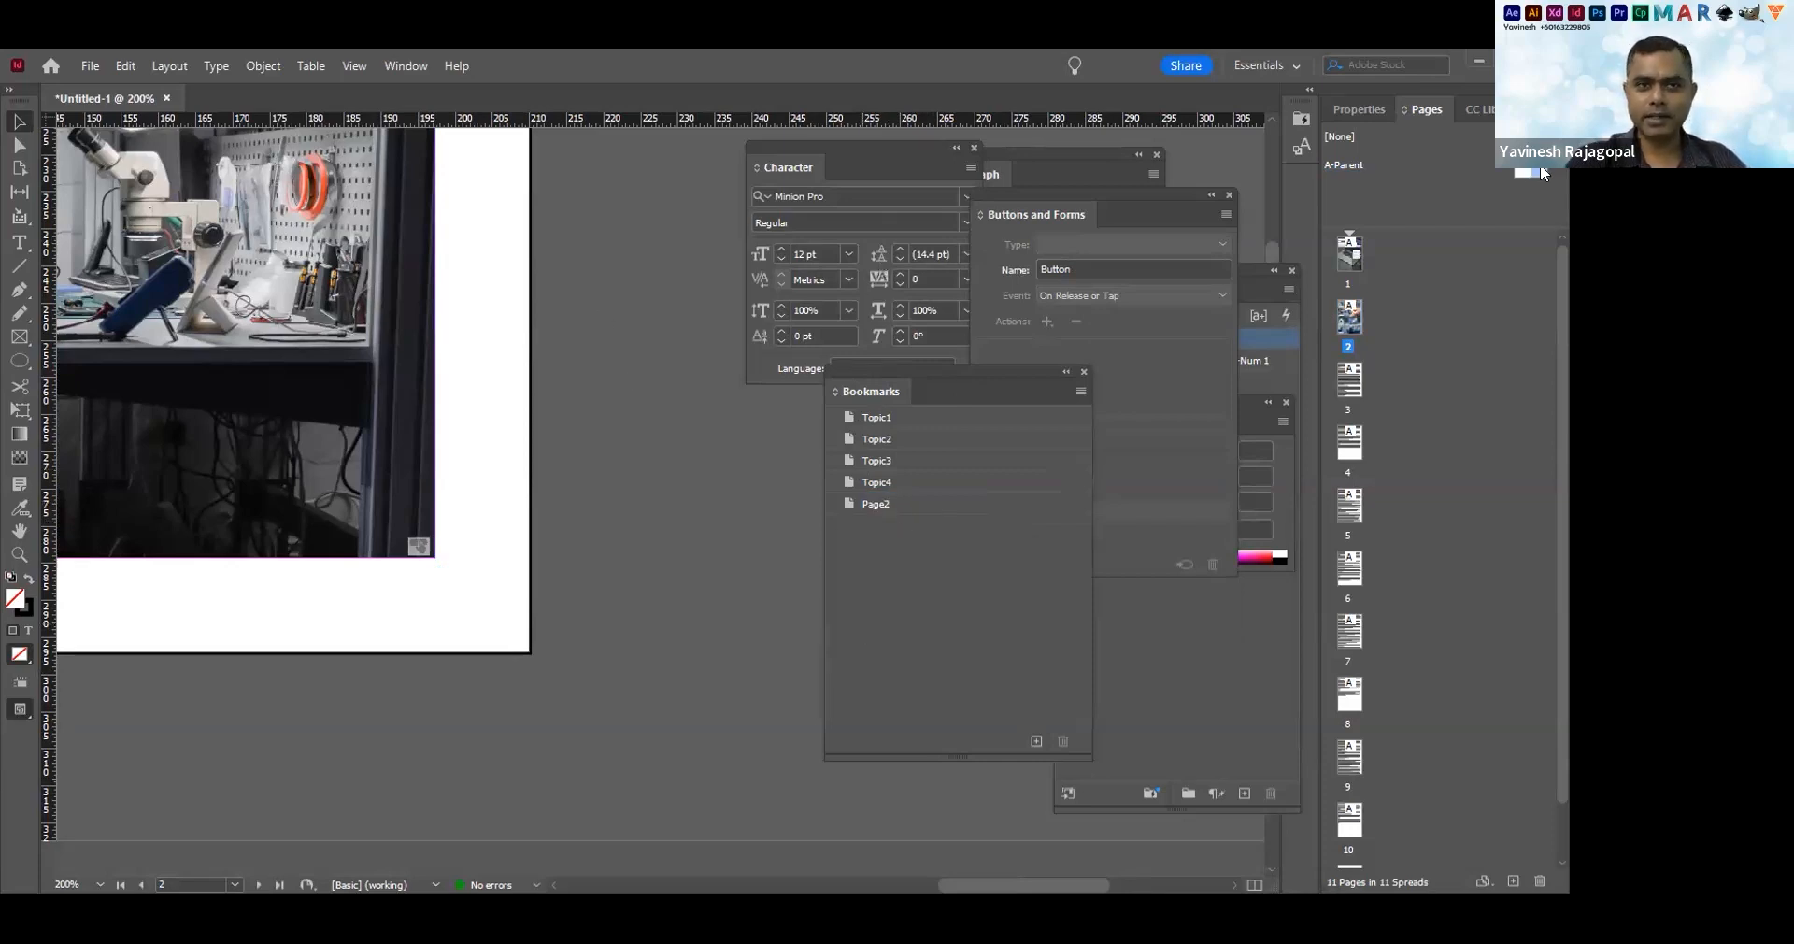
left_click(473, 608)
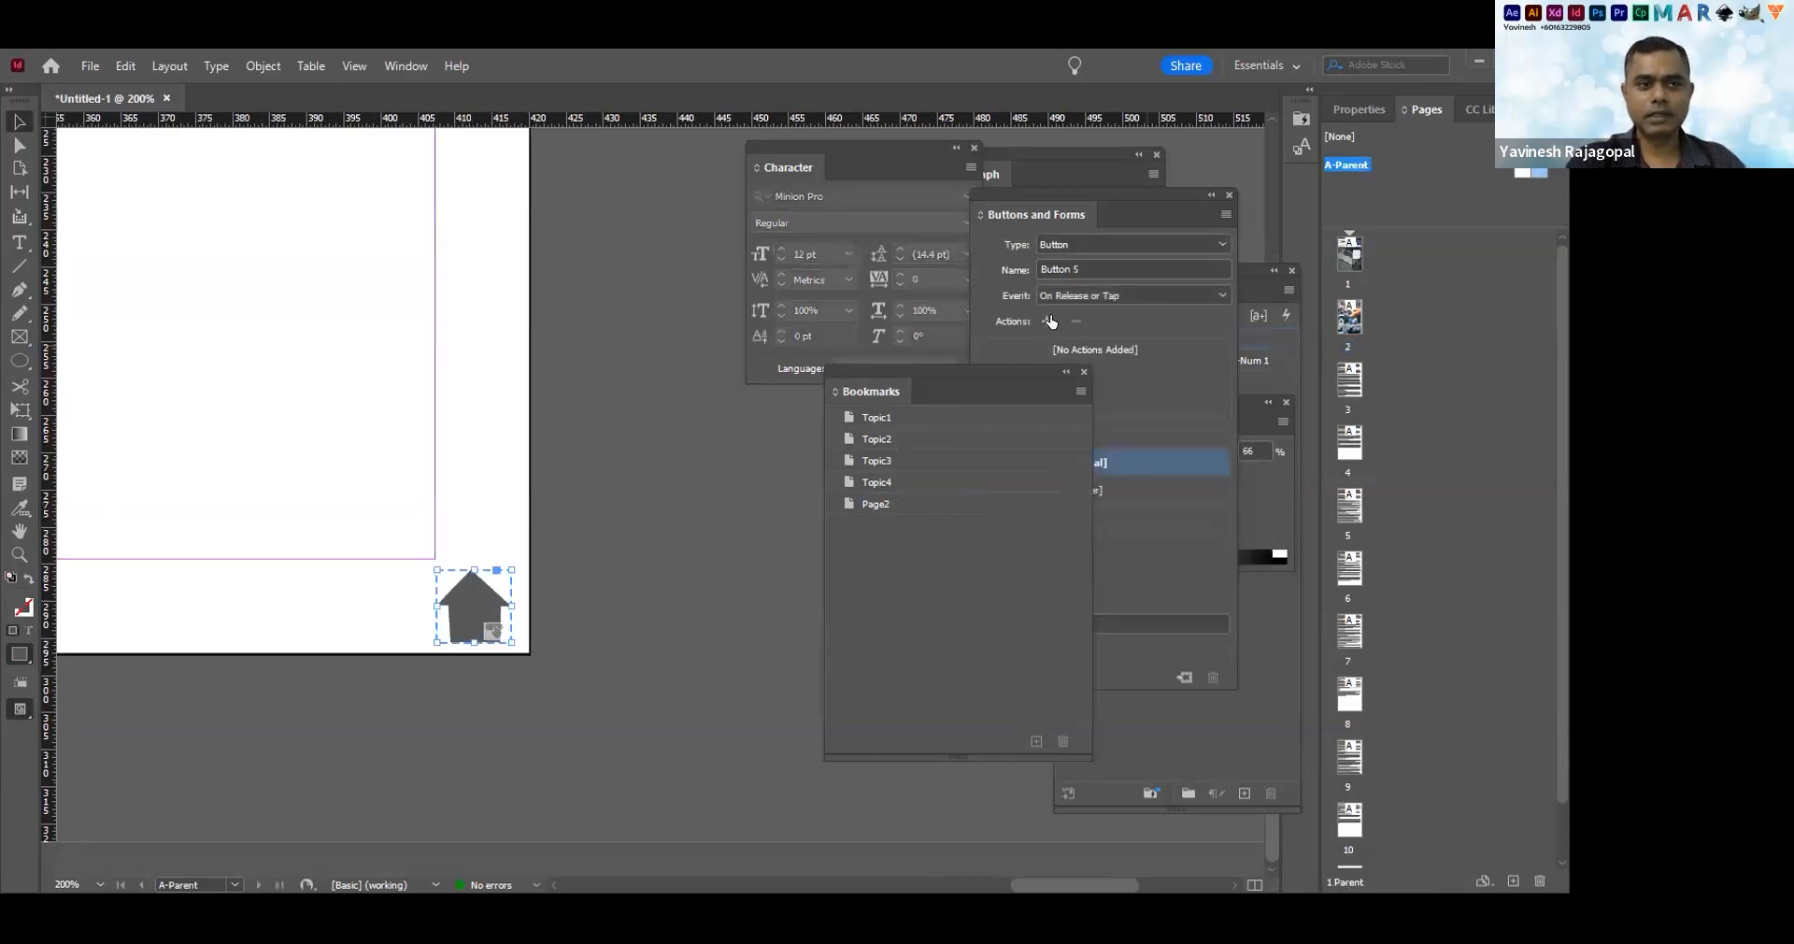
left_click(1047, 322)
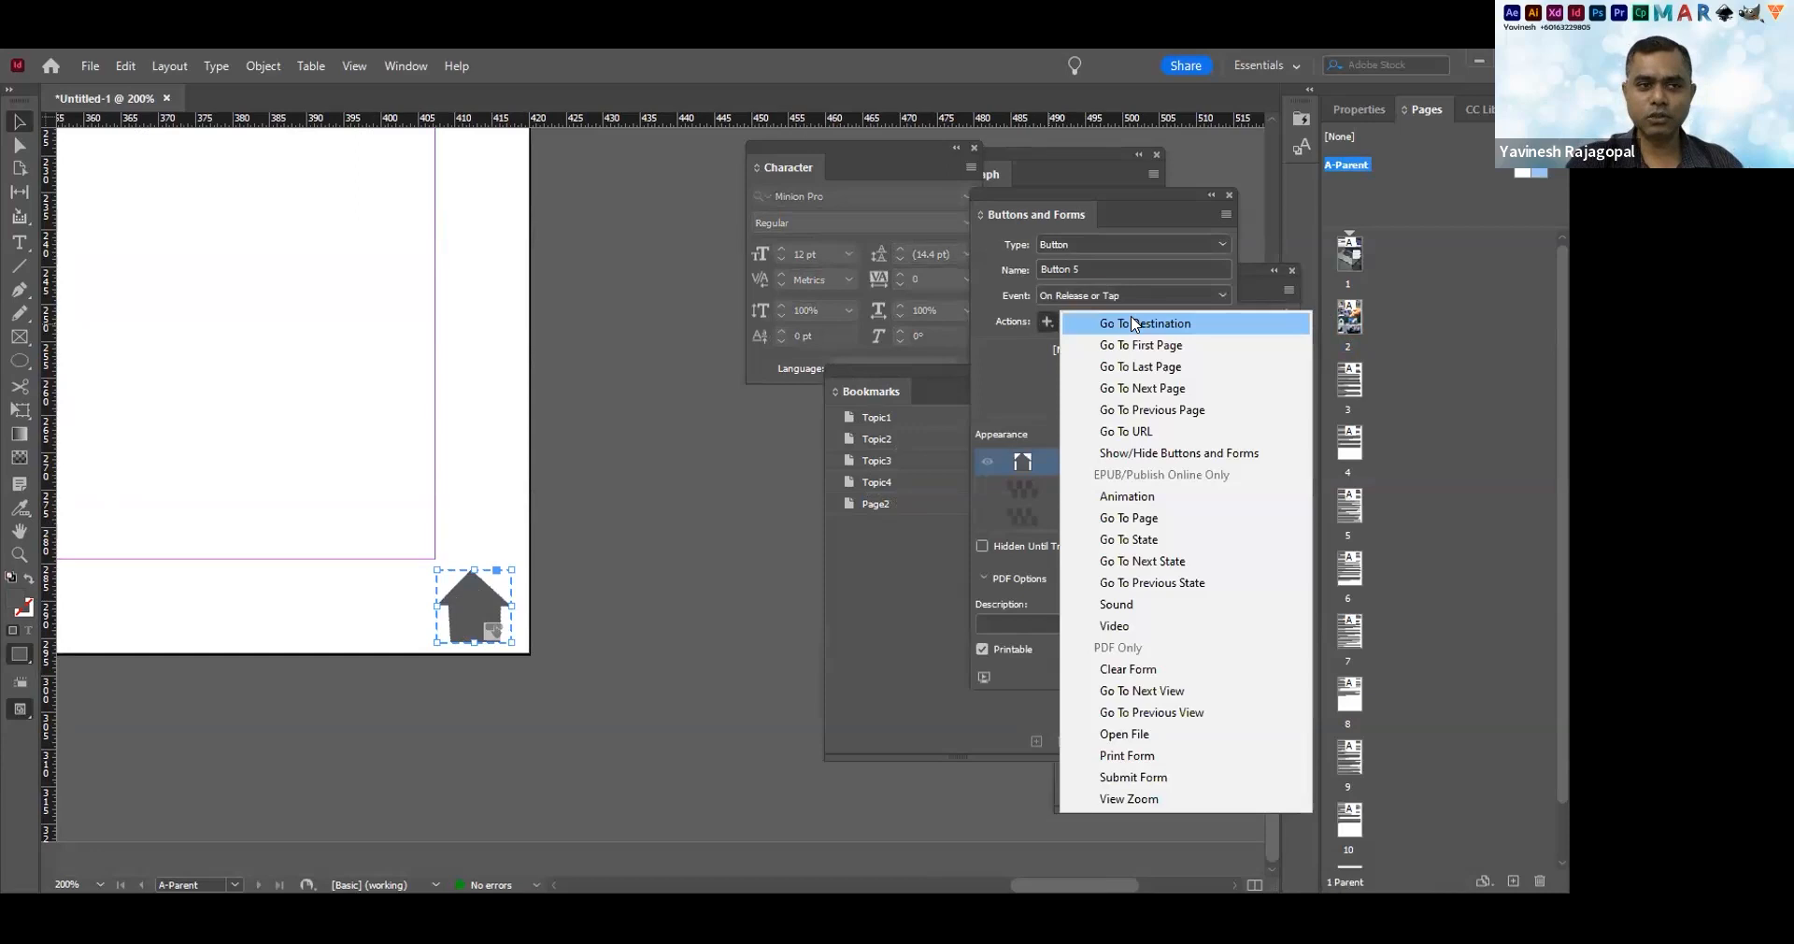
left_click(1133, 324)
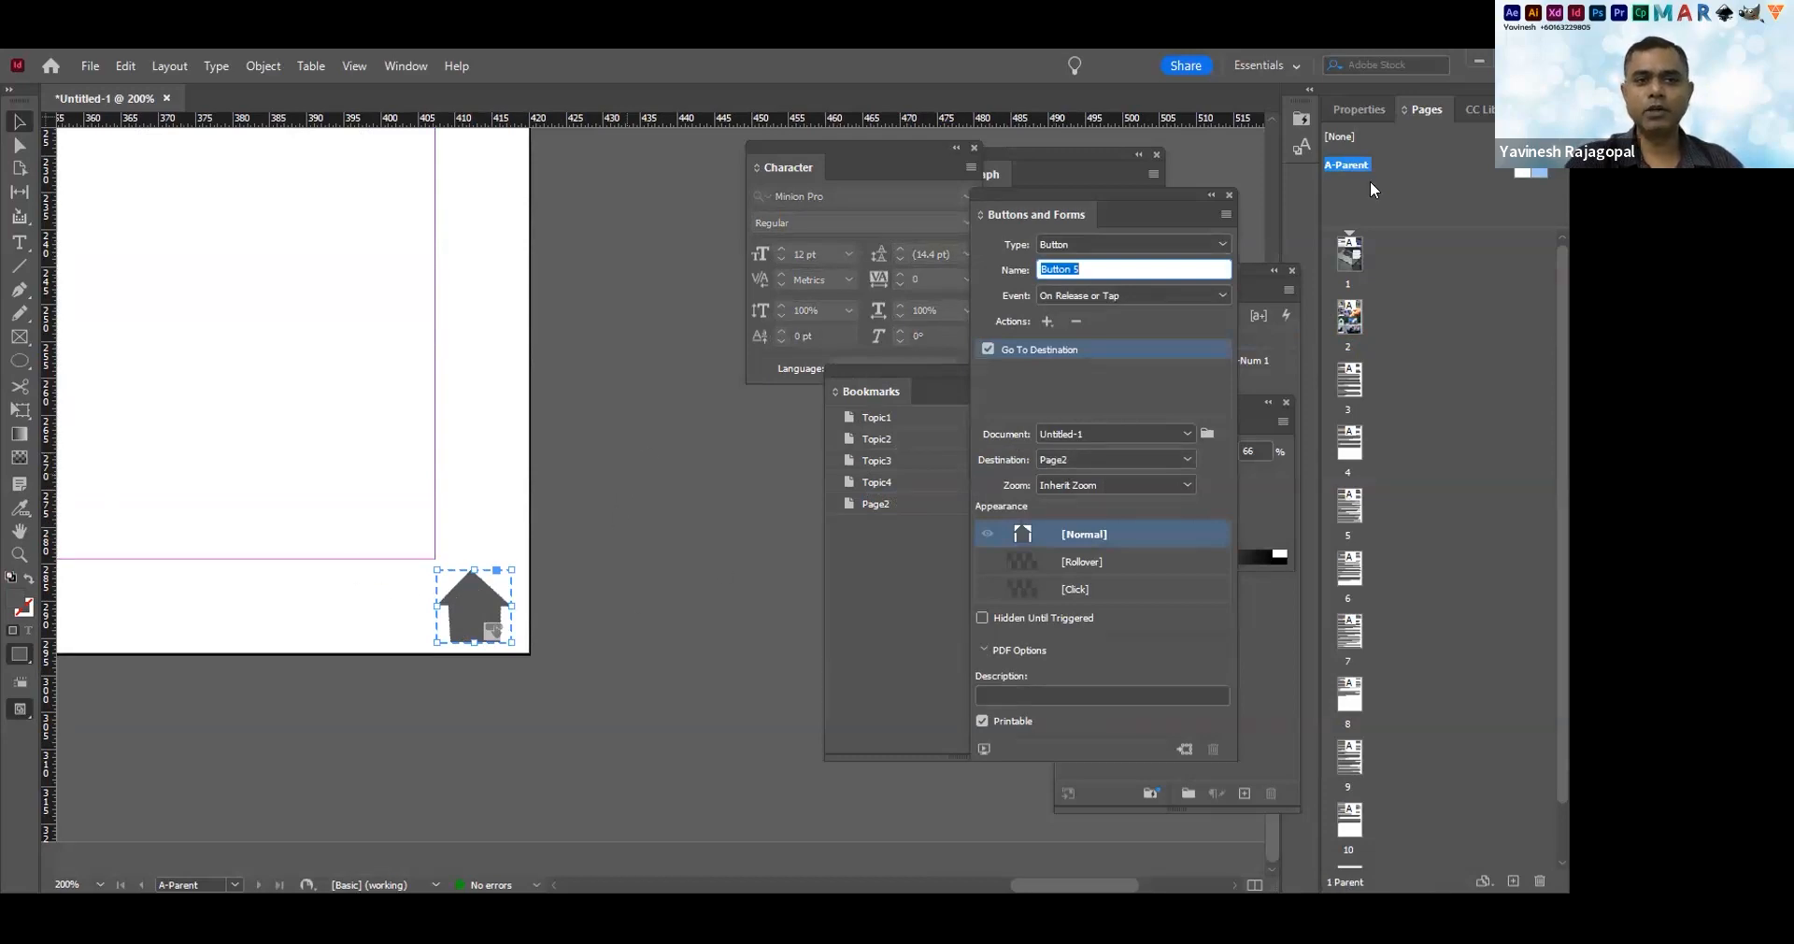
Check pages 1 and 2 for the house button, and copy it to the lower-right corner of A-Parent's left-hand page
left_click(1357, 271)
double_click(1357, 271)
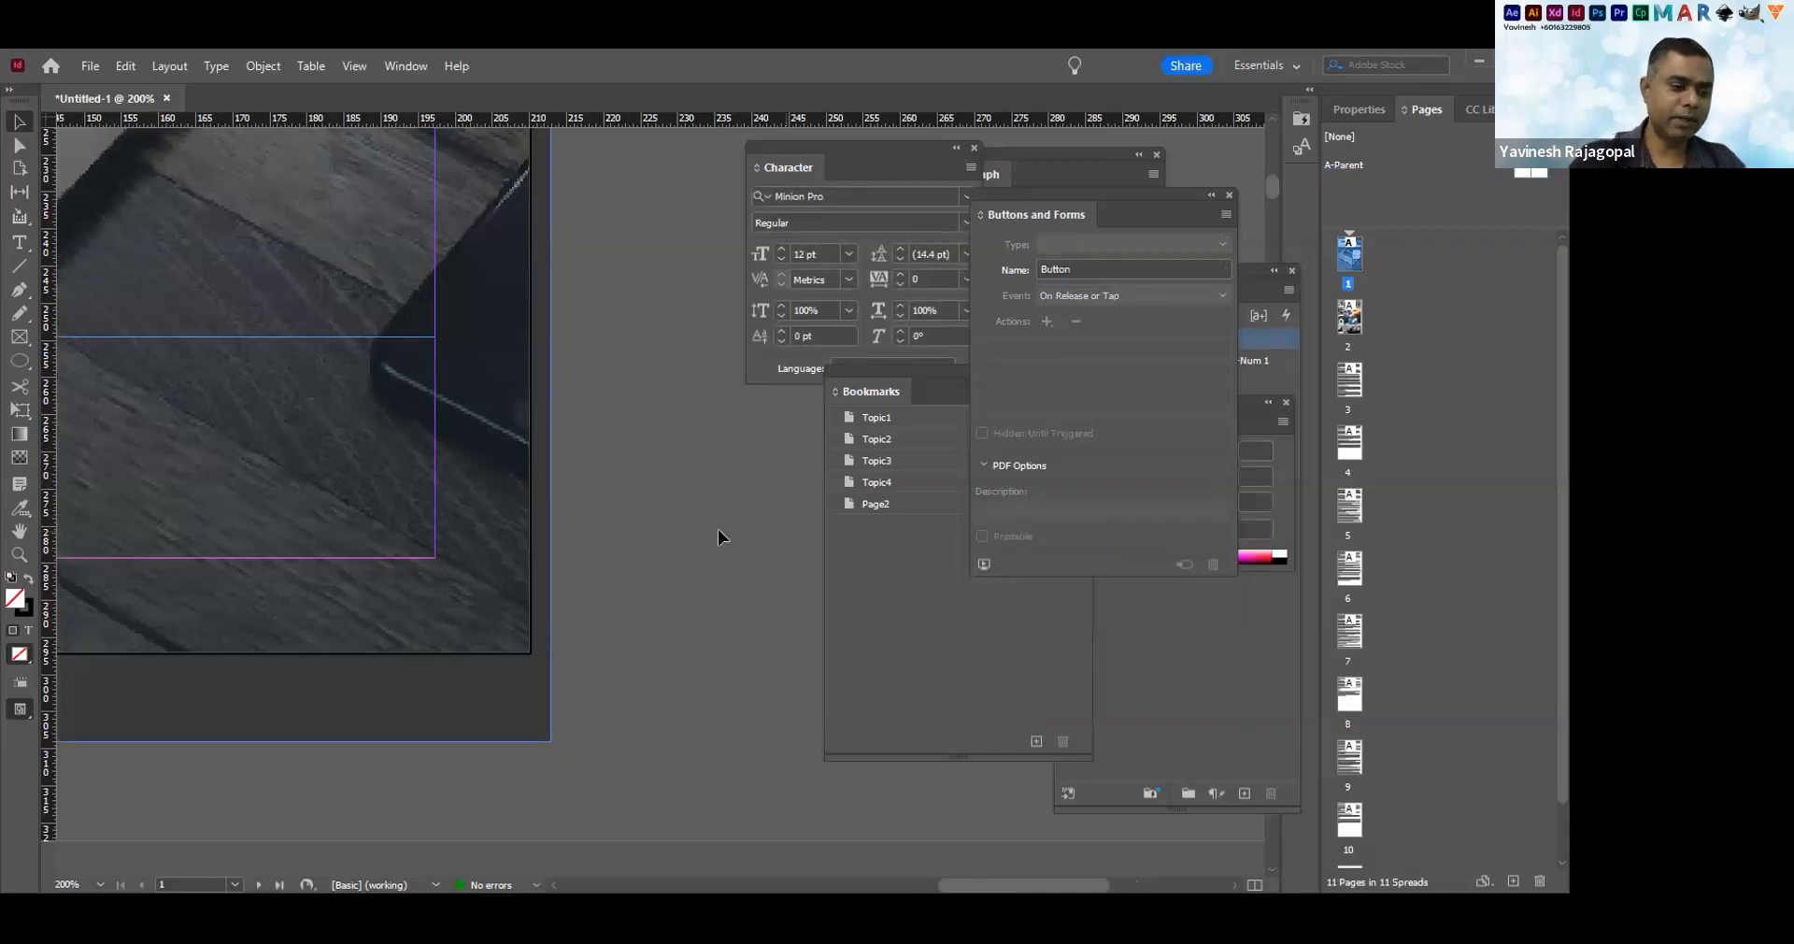
key("ctrl+0")
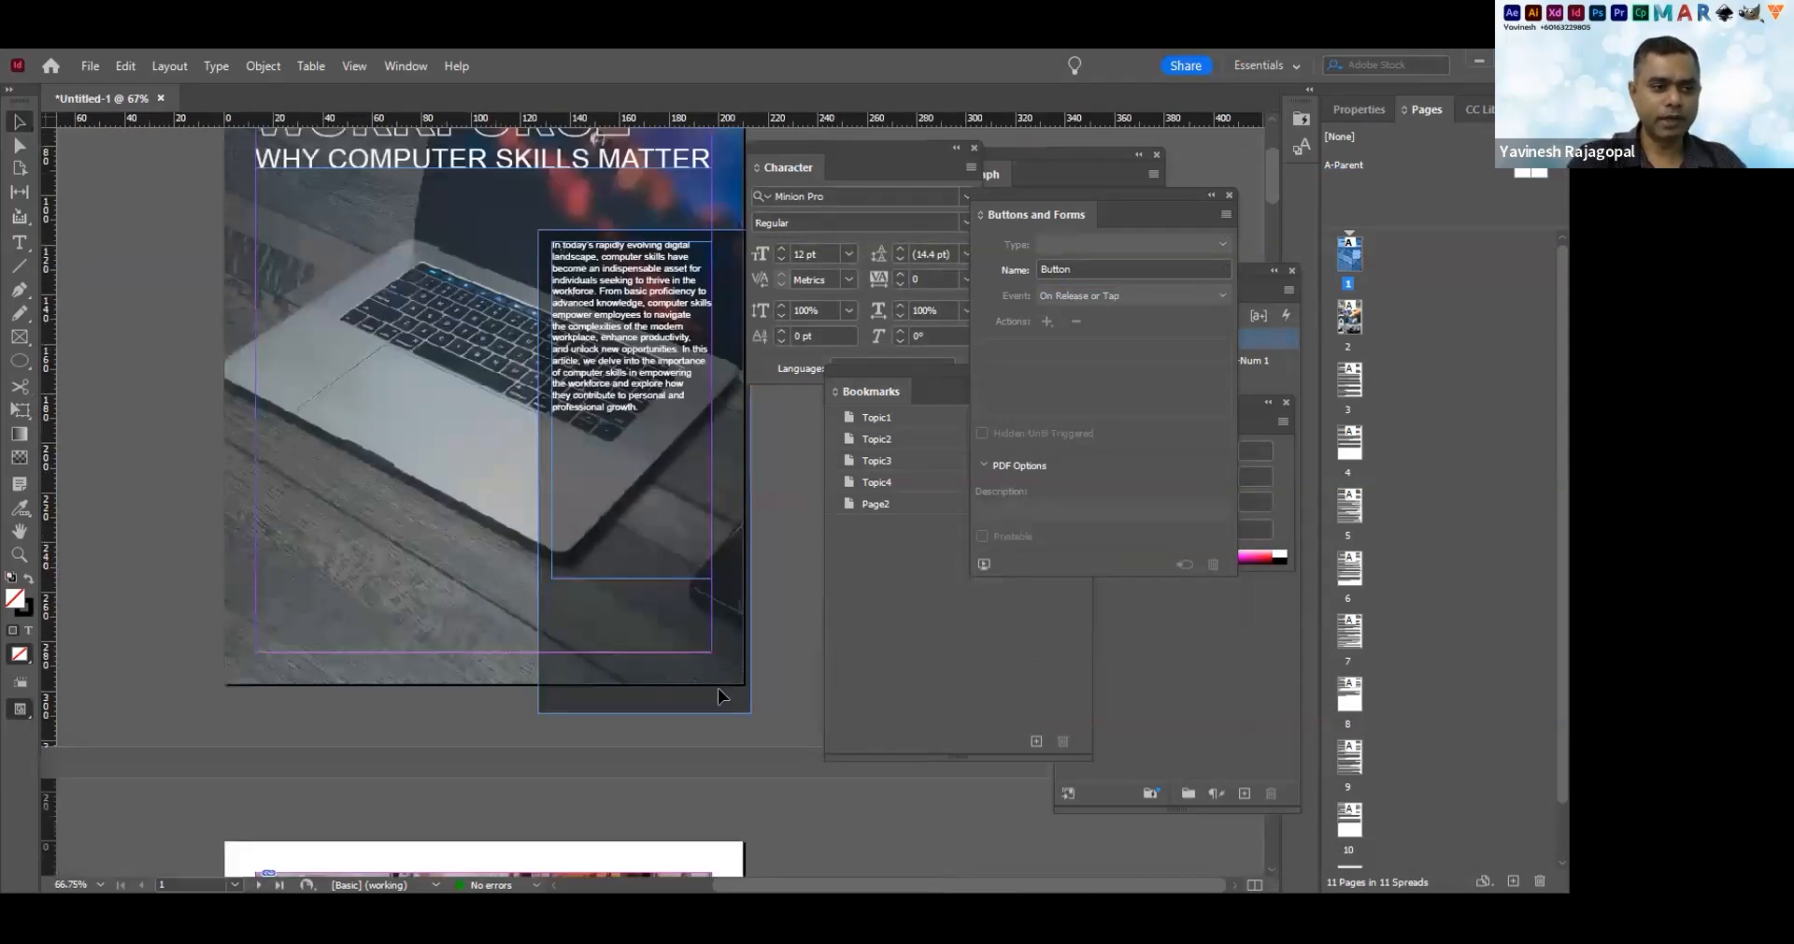
scroll(691, 392, "down", 5)
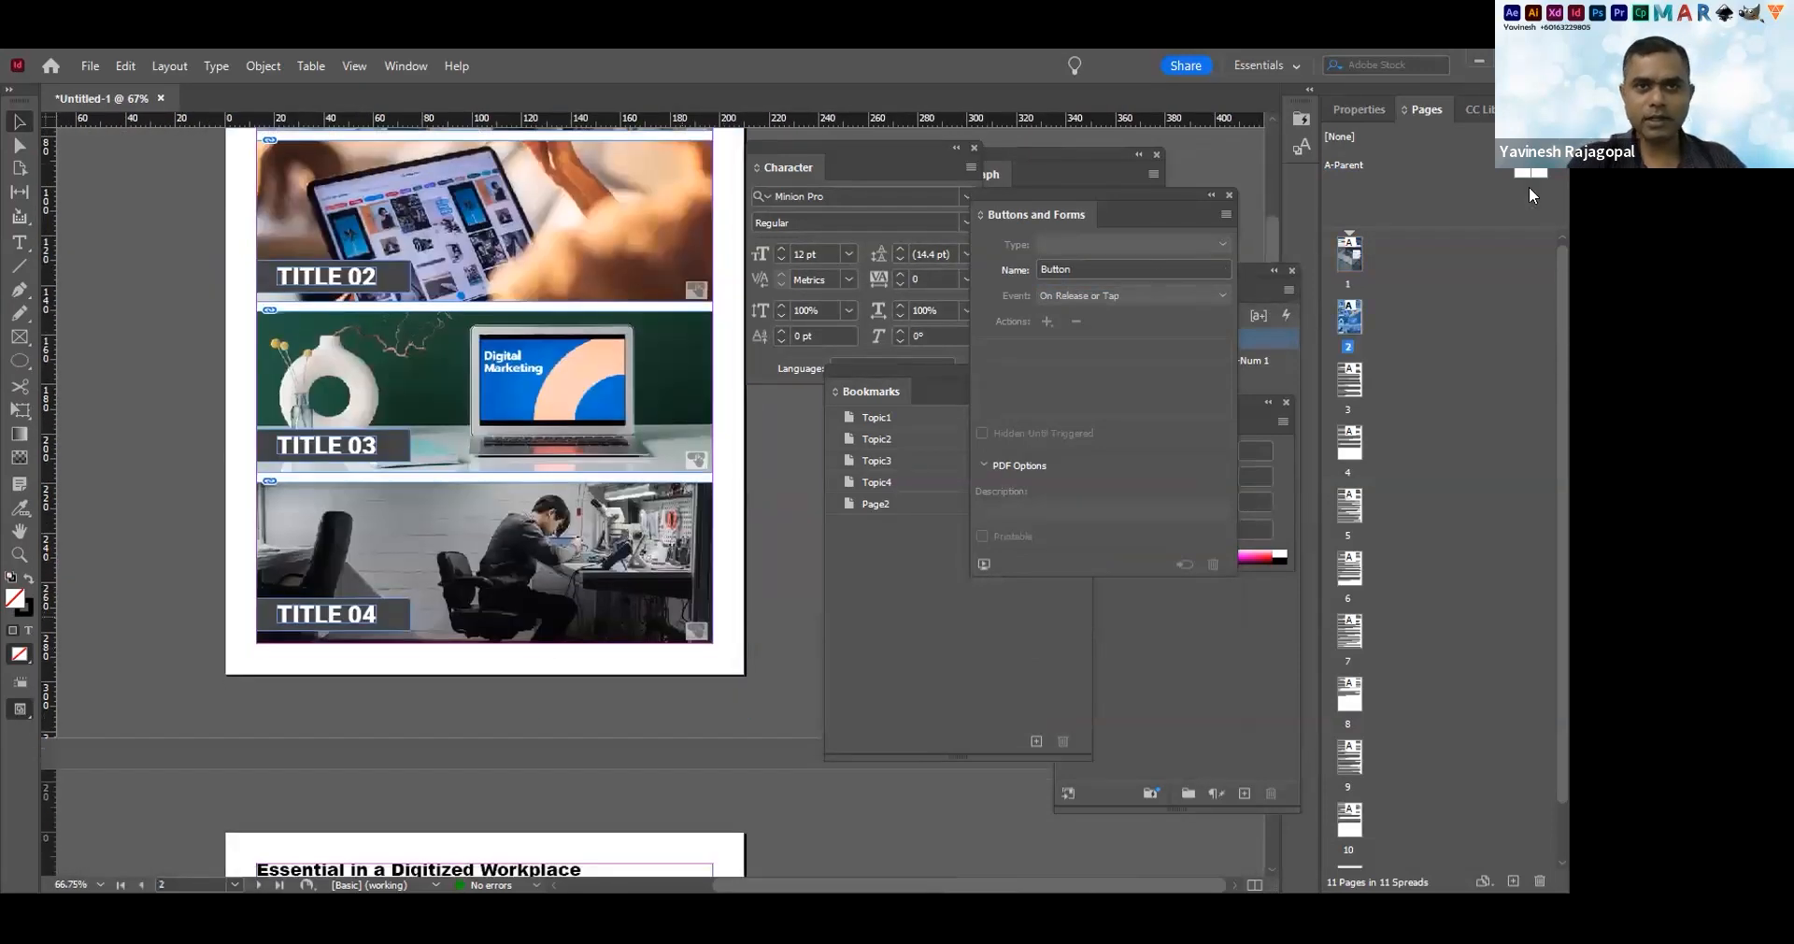
double_click(1541, 178)
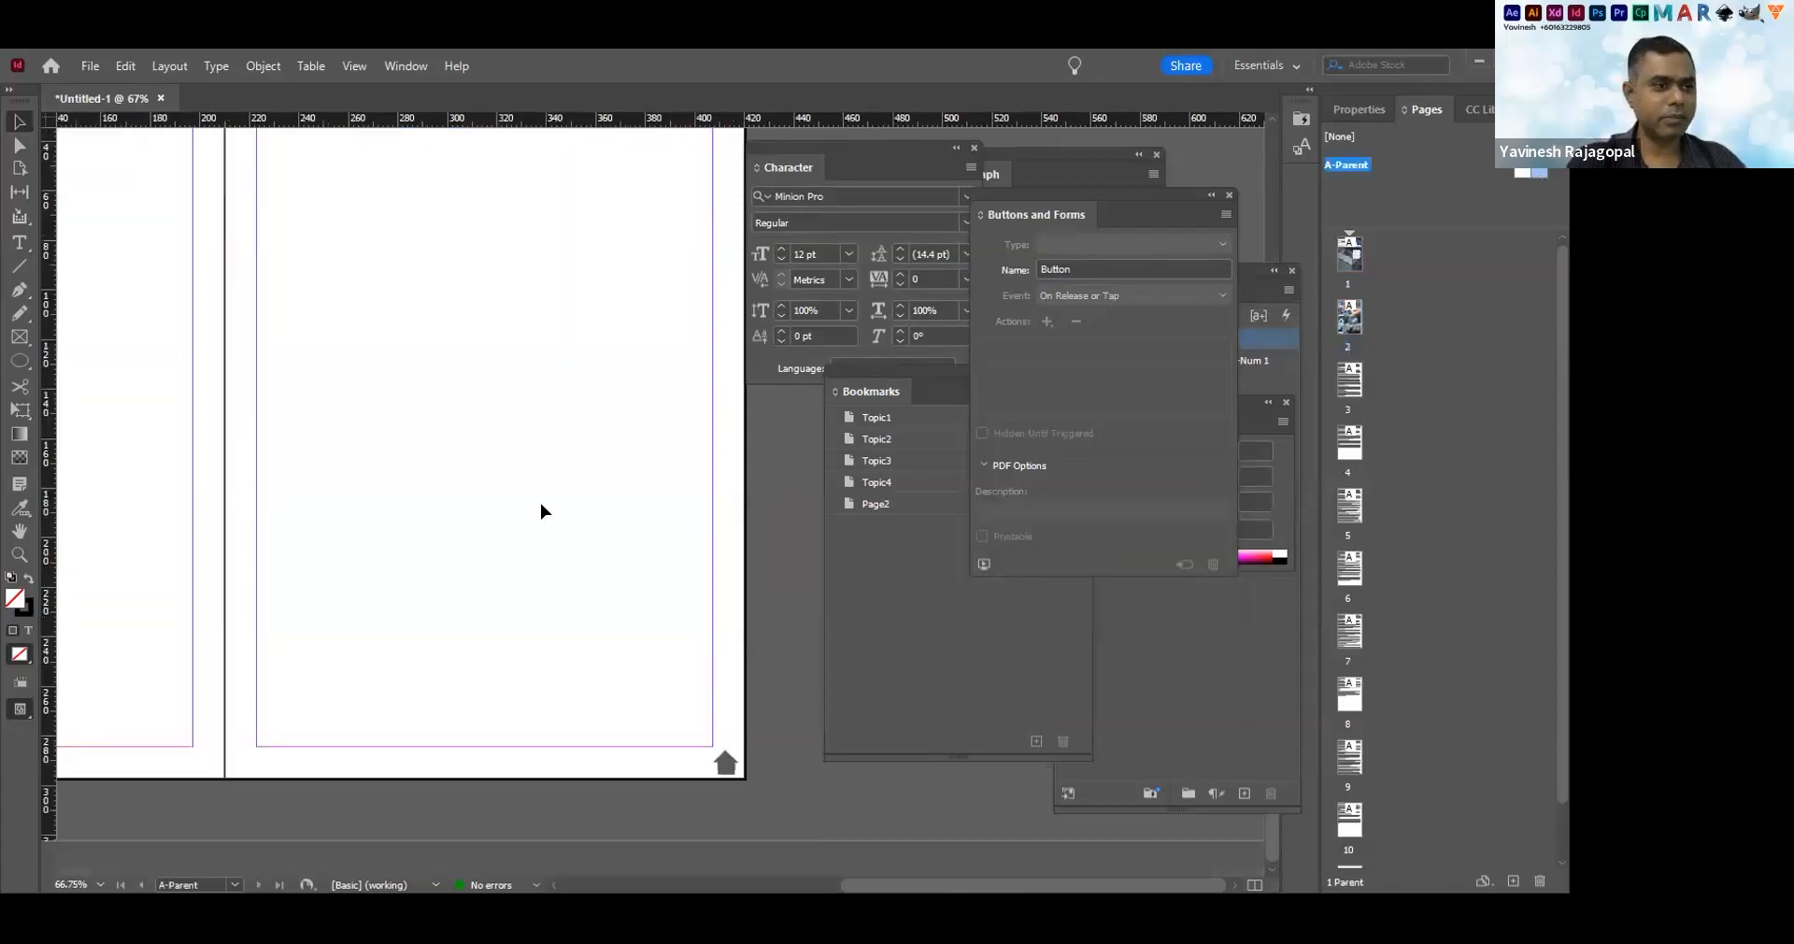
key("Tab")
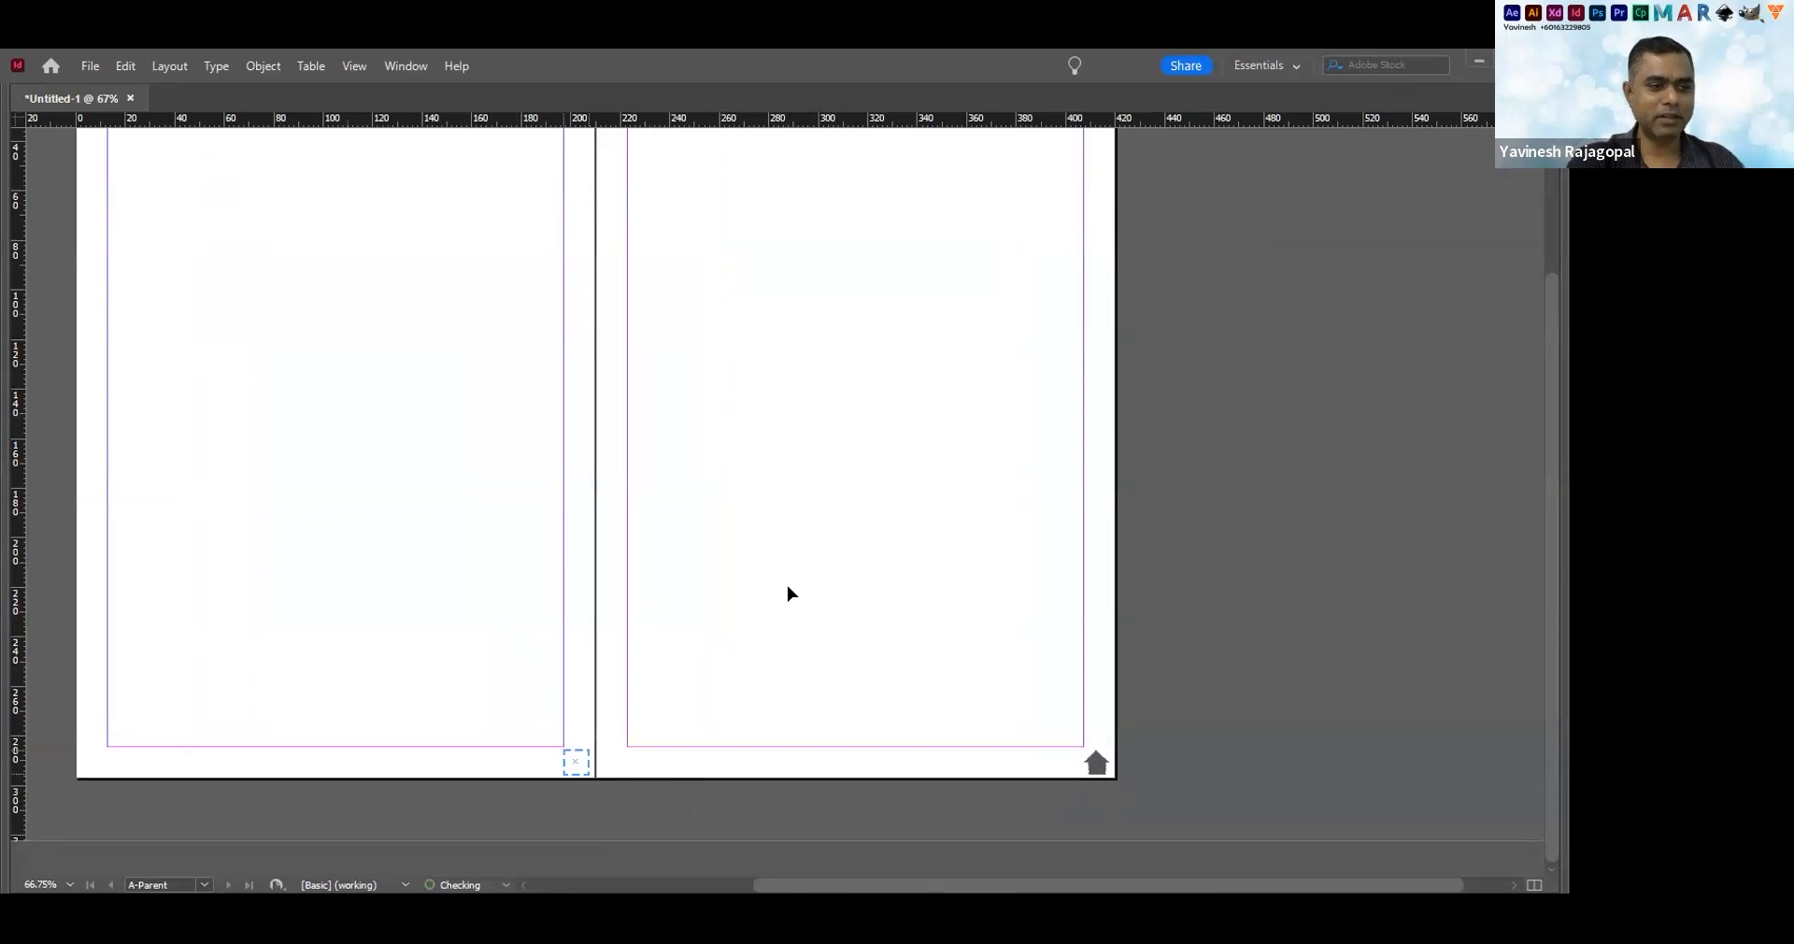
key("Tab")
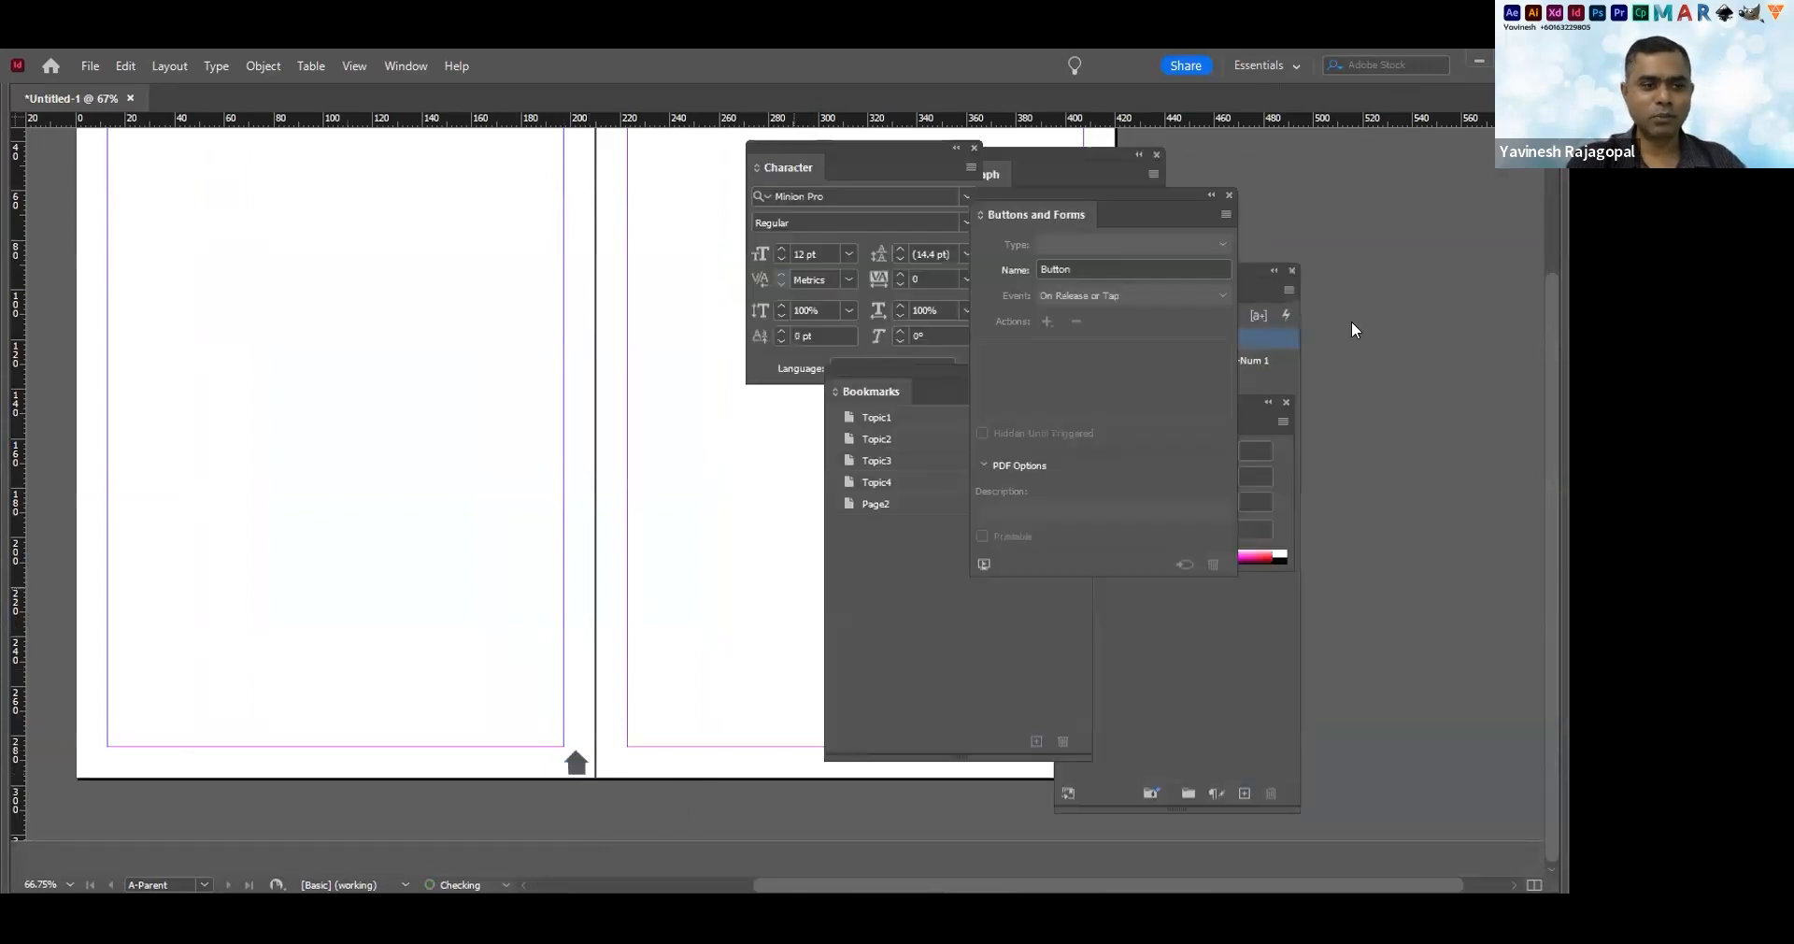
Examine the house button's placement on page 2 and on both pages of the A-Parent spread
key("ctrl+Page_Up")
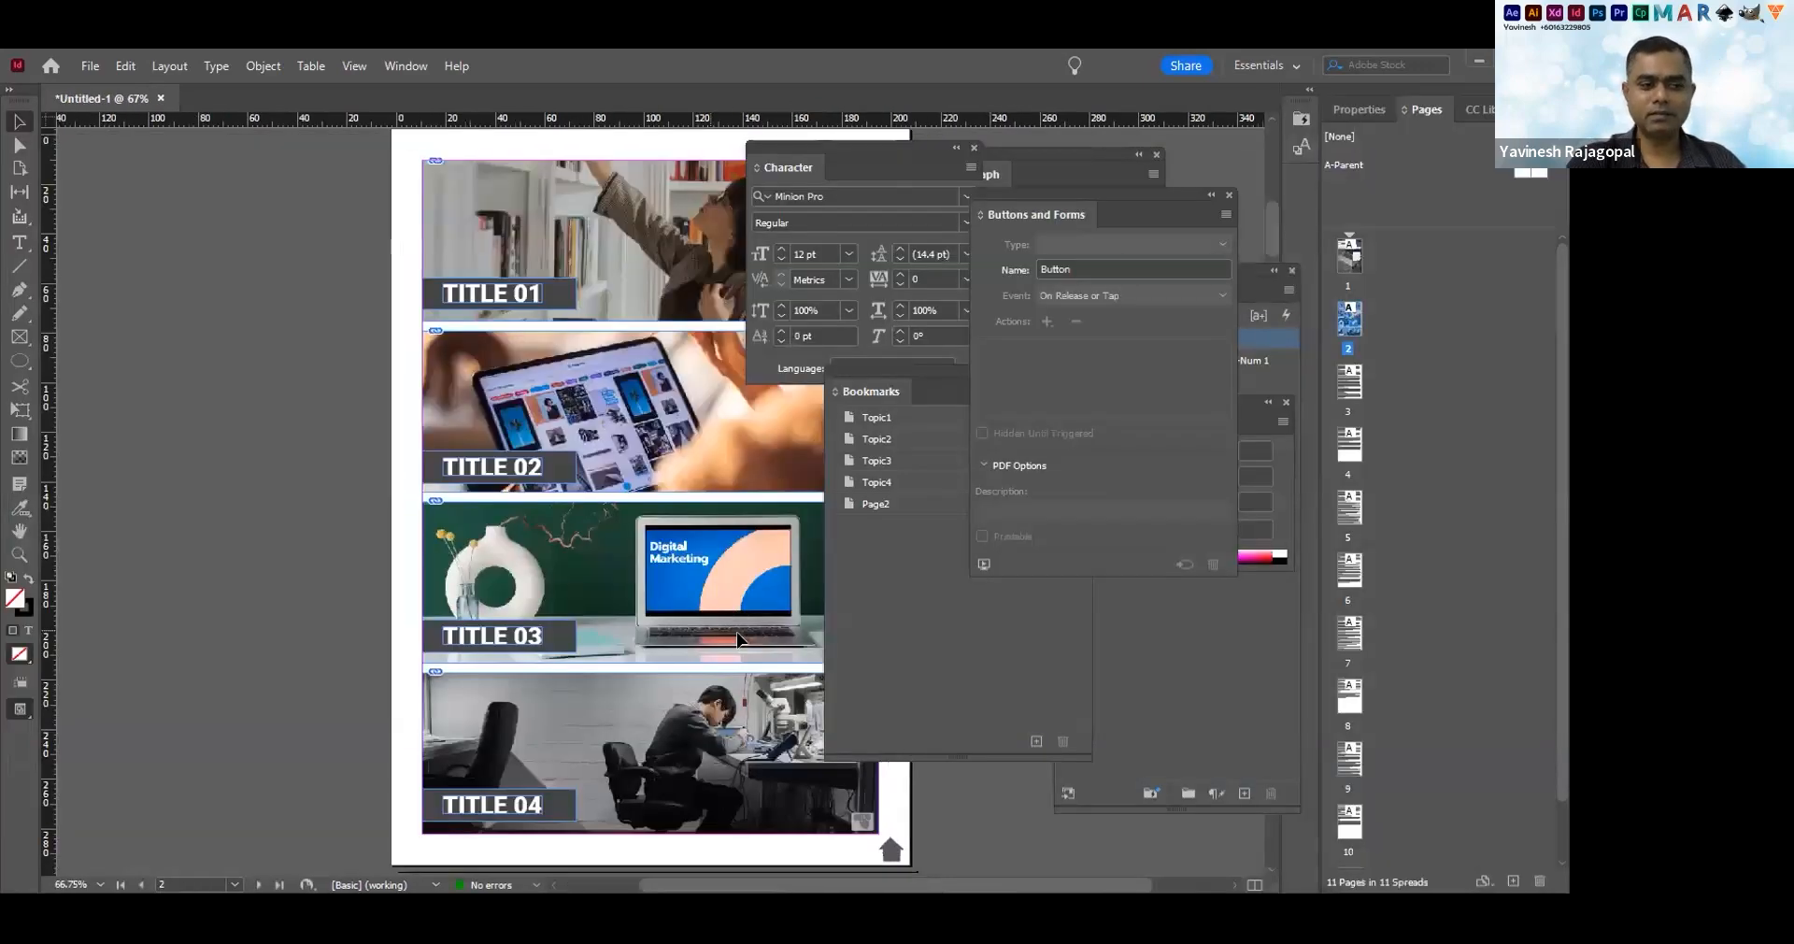
left_click_drag(911, 794, 744, 558)
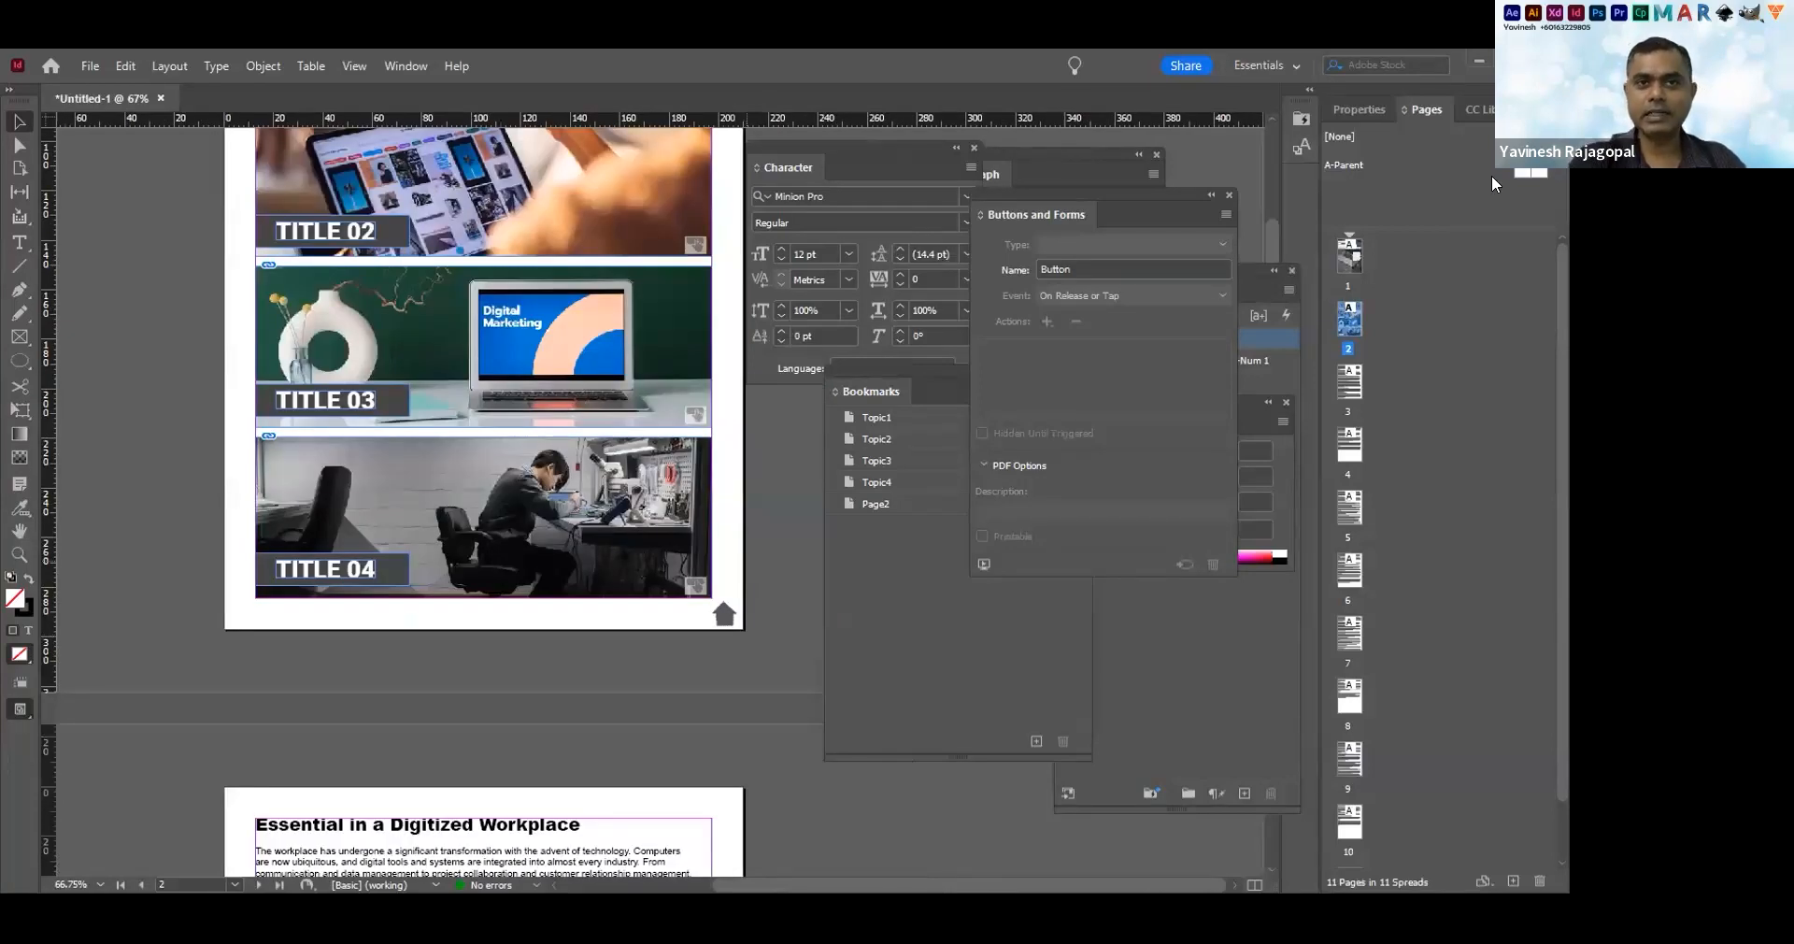
key("ctrl+Page_Down")
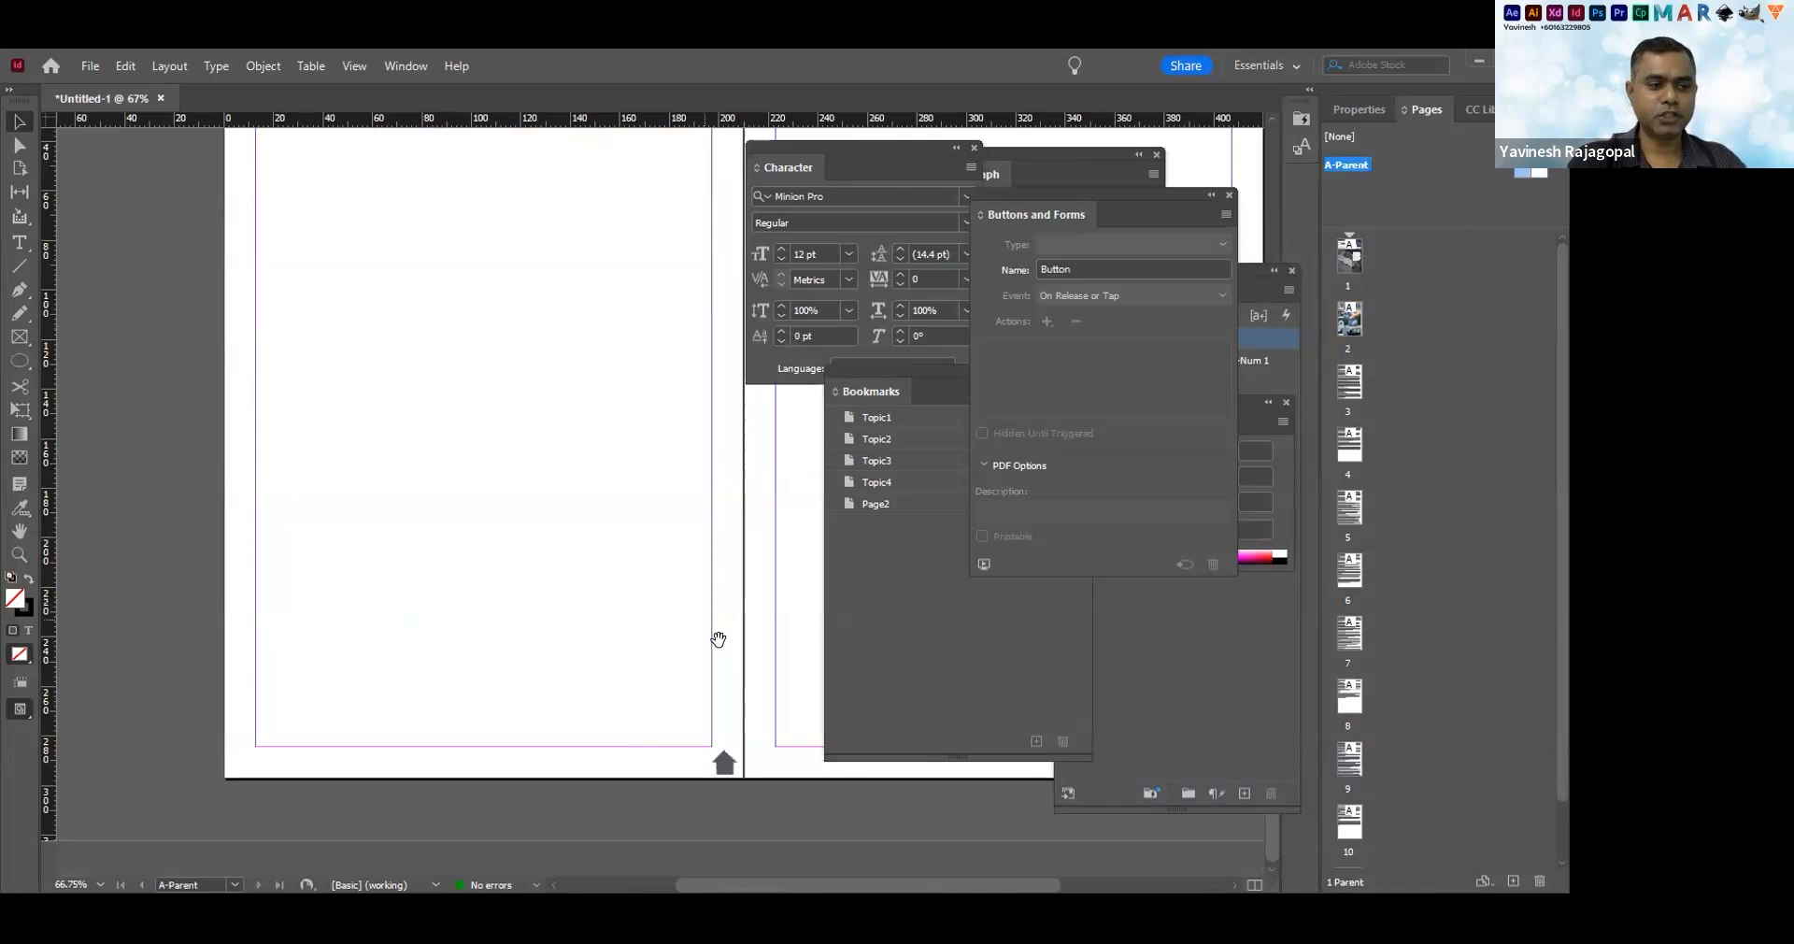
left_click_drag(569, 589, 292, 758)
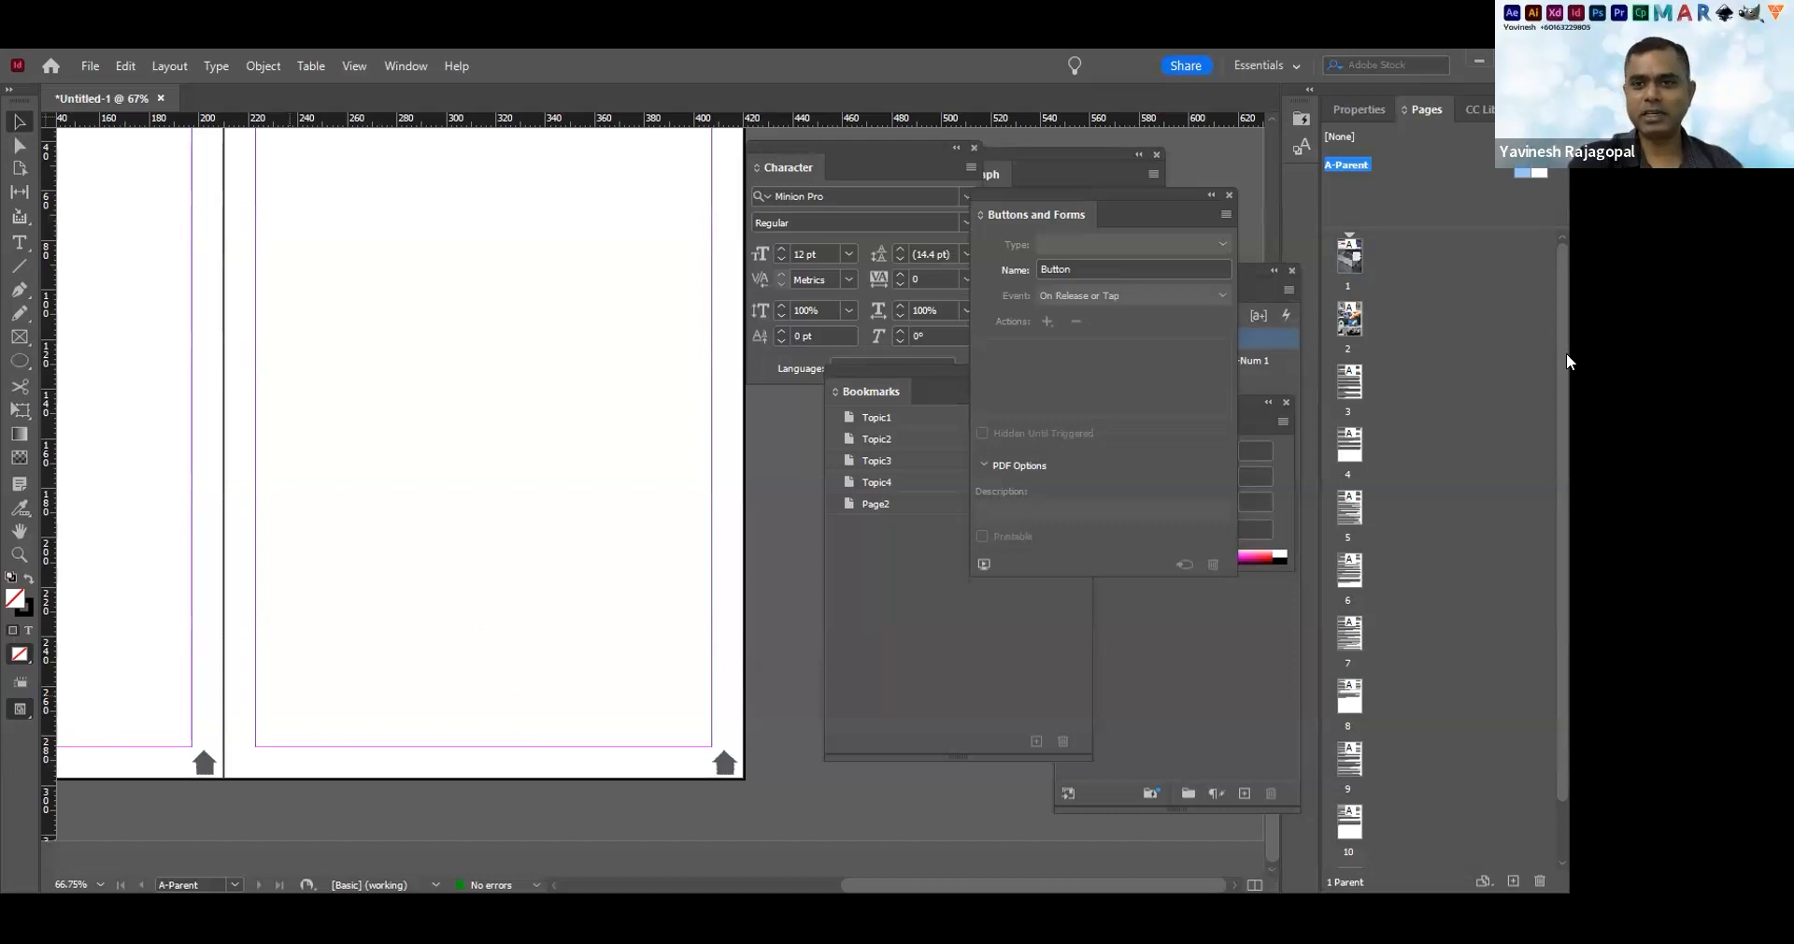
left_click_drag(1537, 172, 1534, 167)
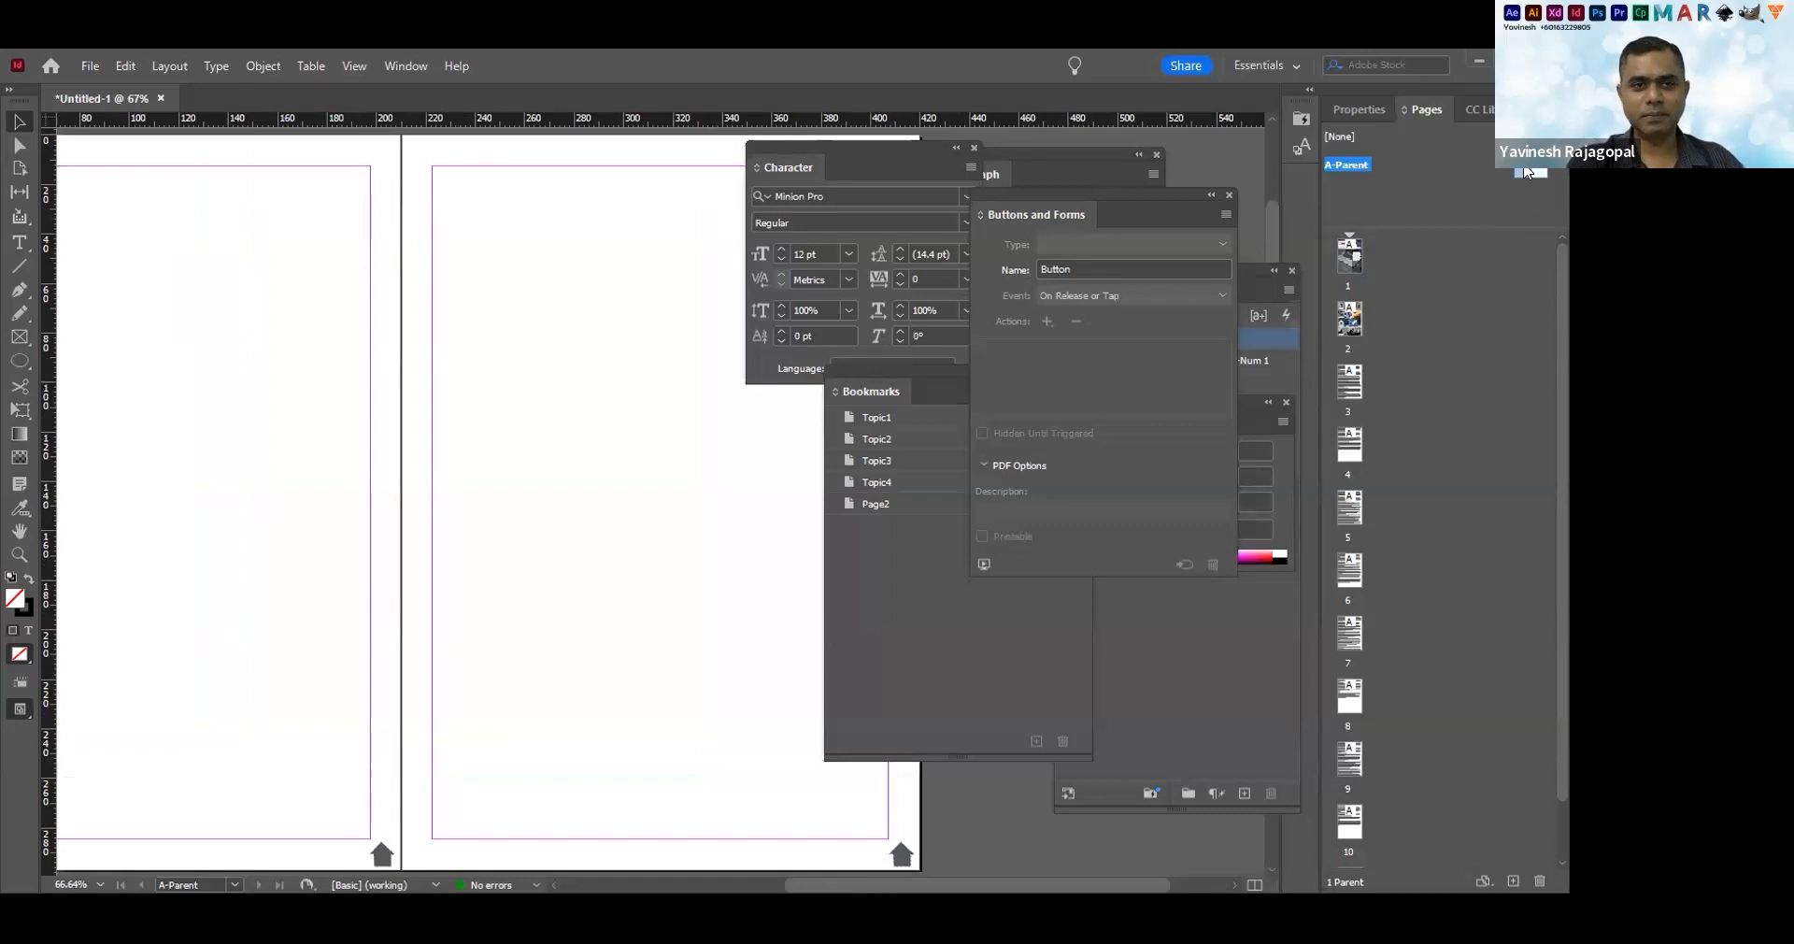
double_click(1345, 322)
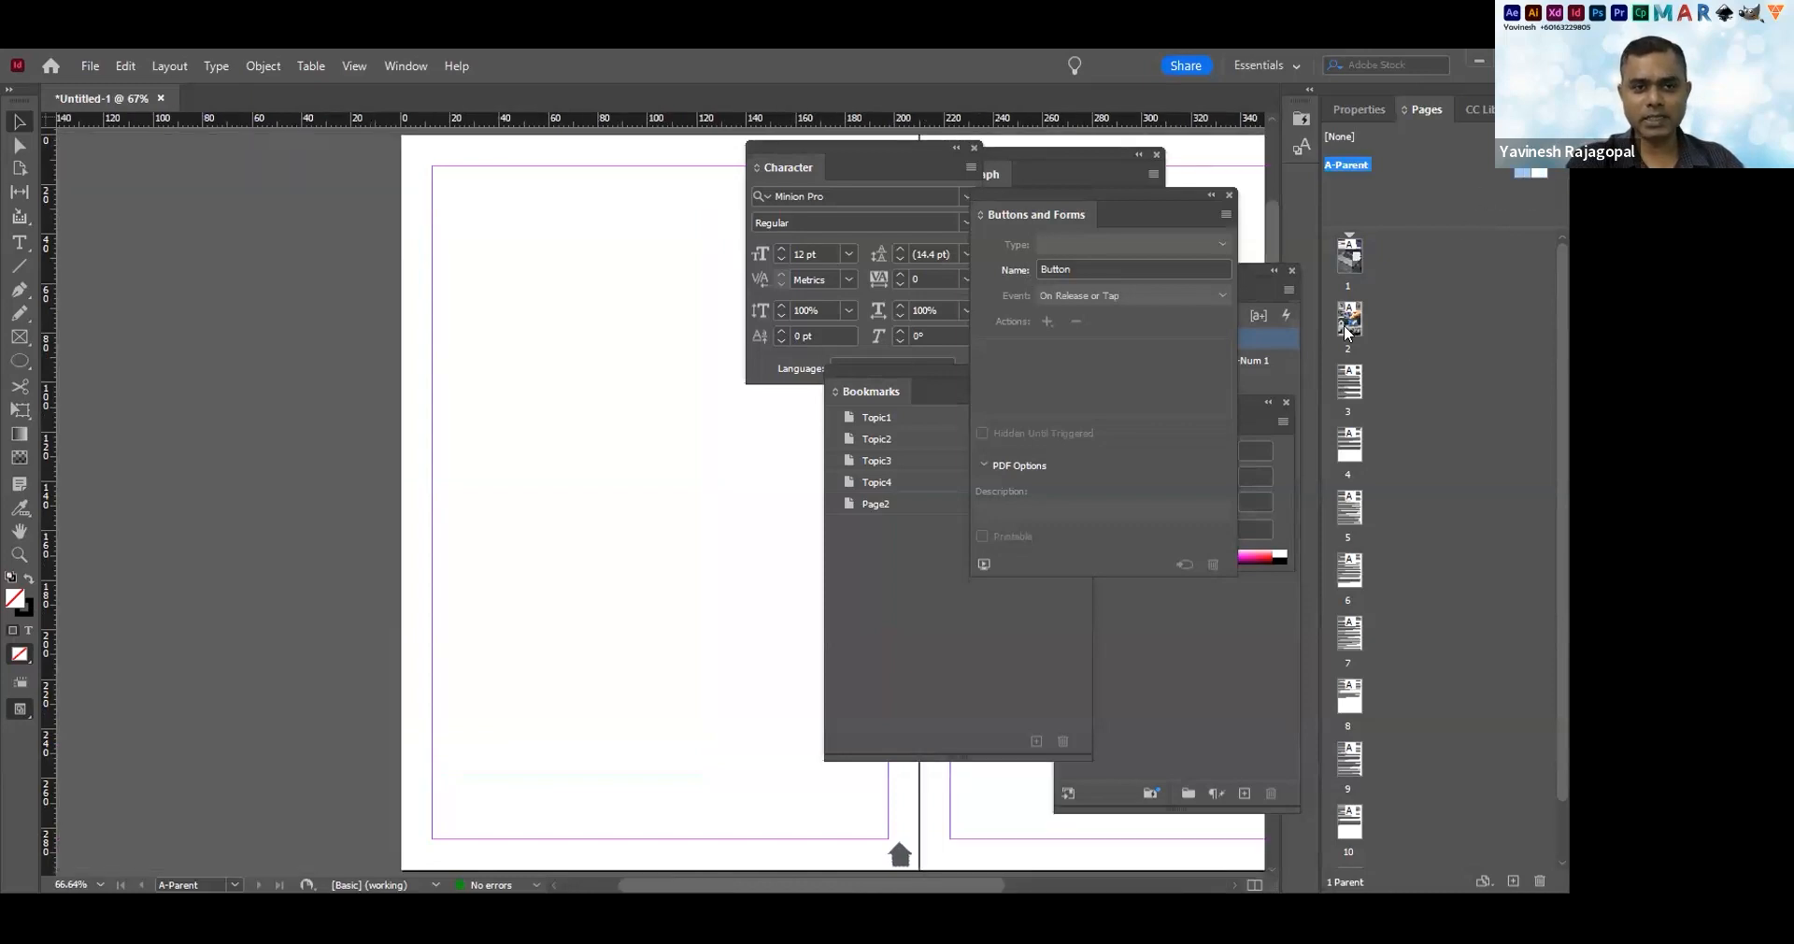
Reduce the A-Parent spread to a single page by setting its number of pages to 1
double_click(1540, 172)
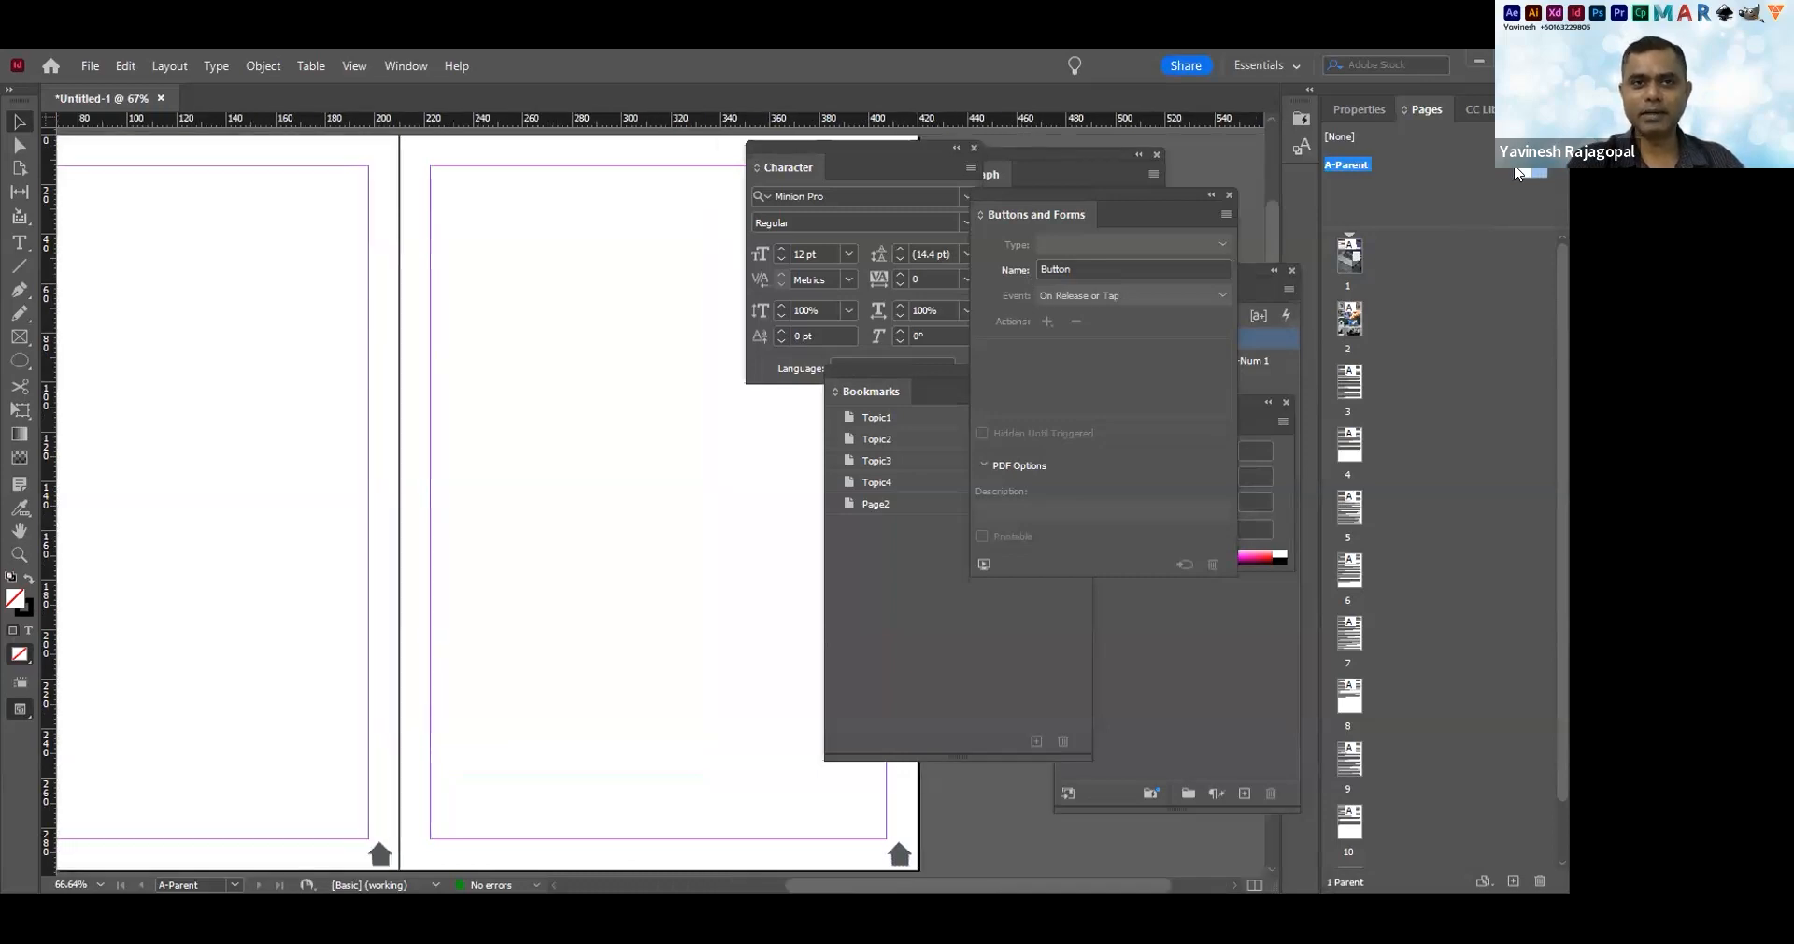
double_click(1529, 172)
left_click(1534, 172, "shift")
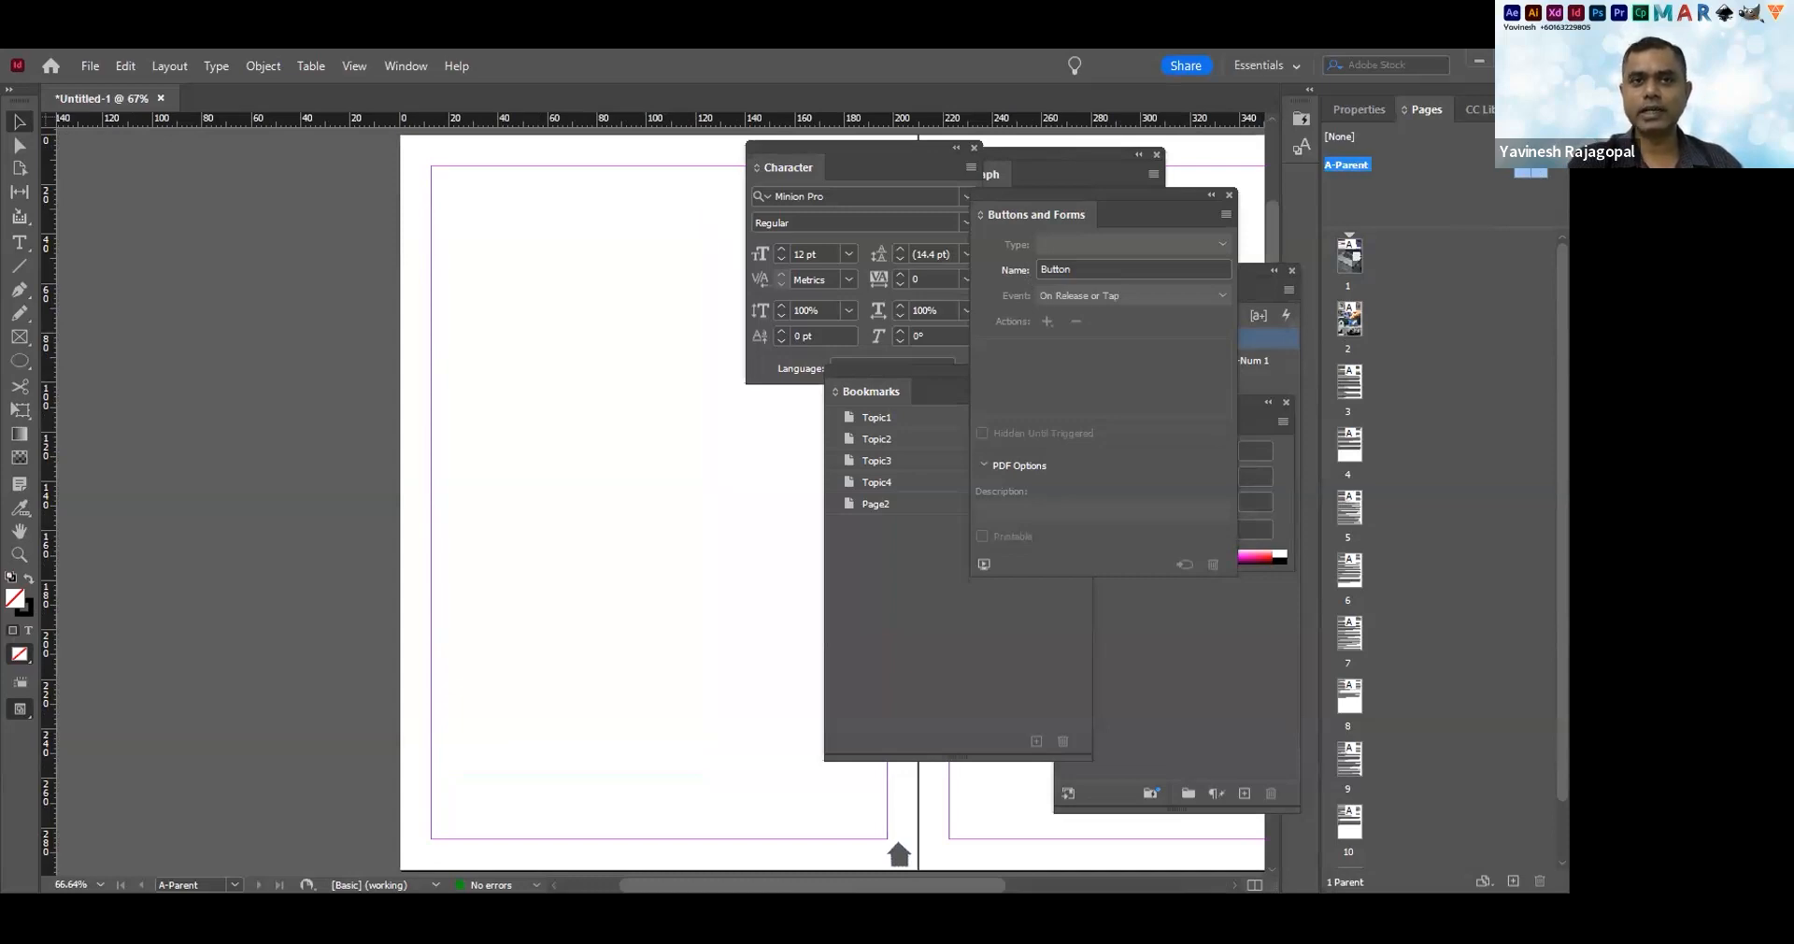
left_click(1555, 109)
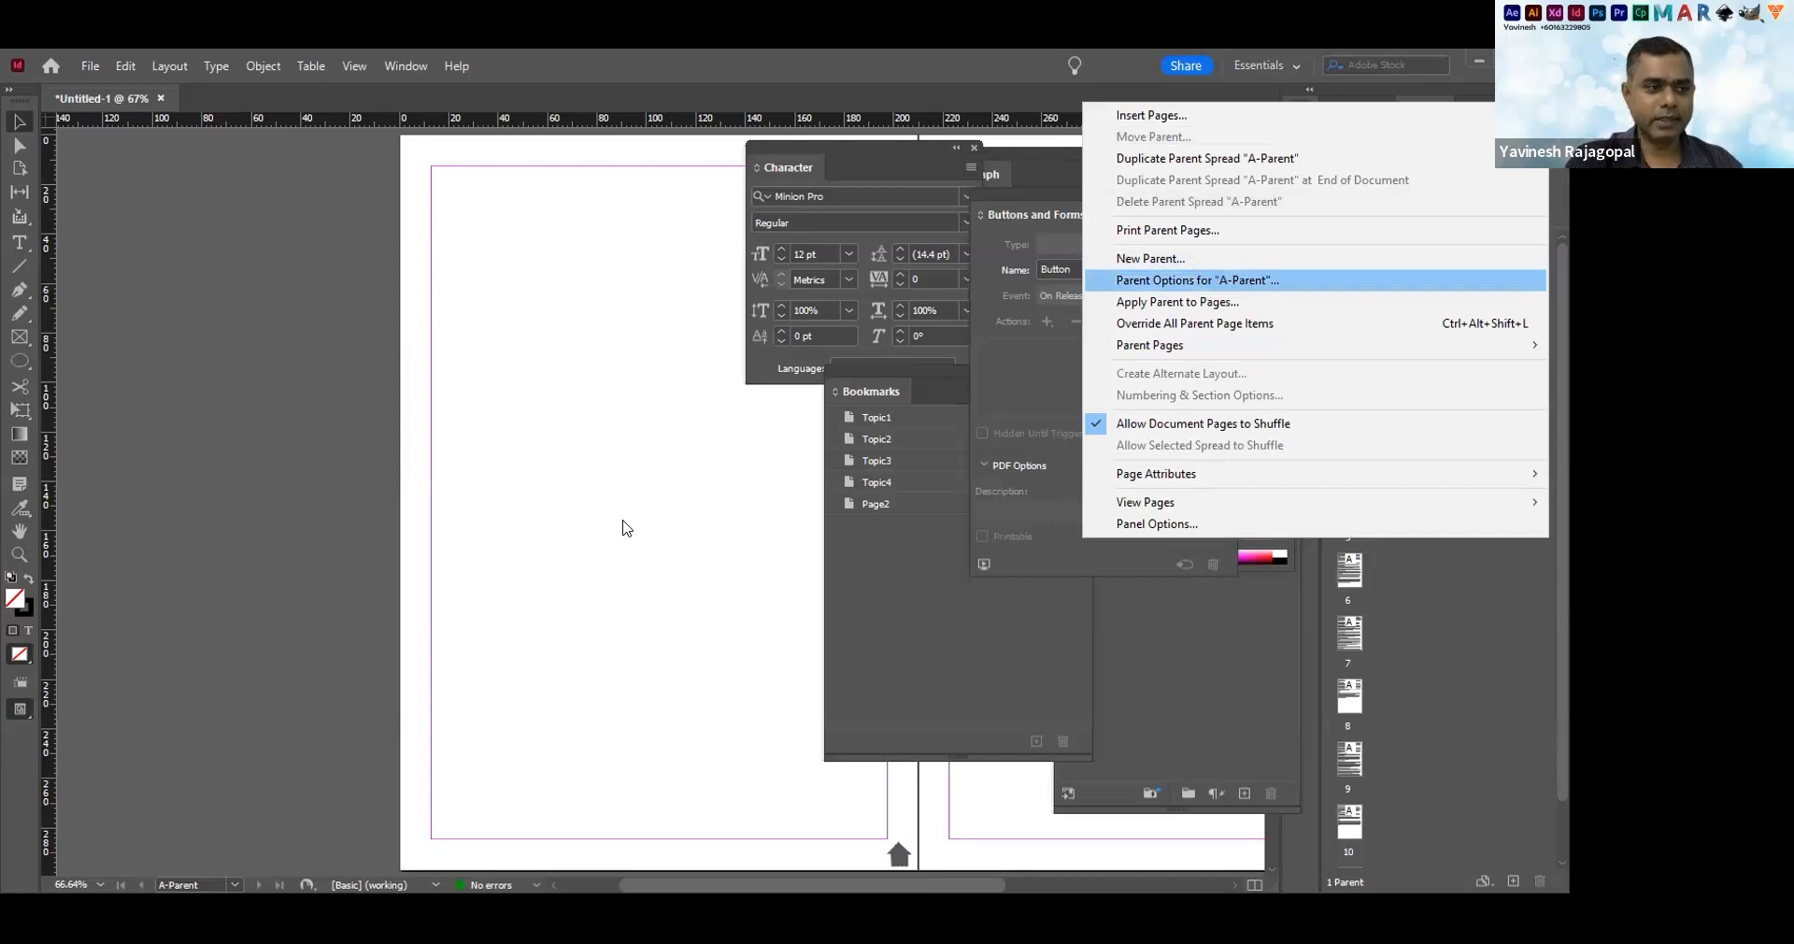
key("Return")
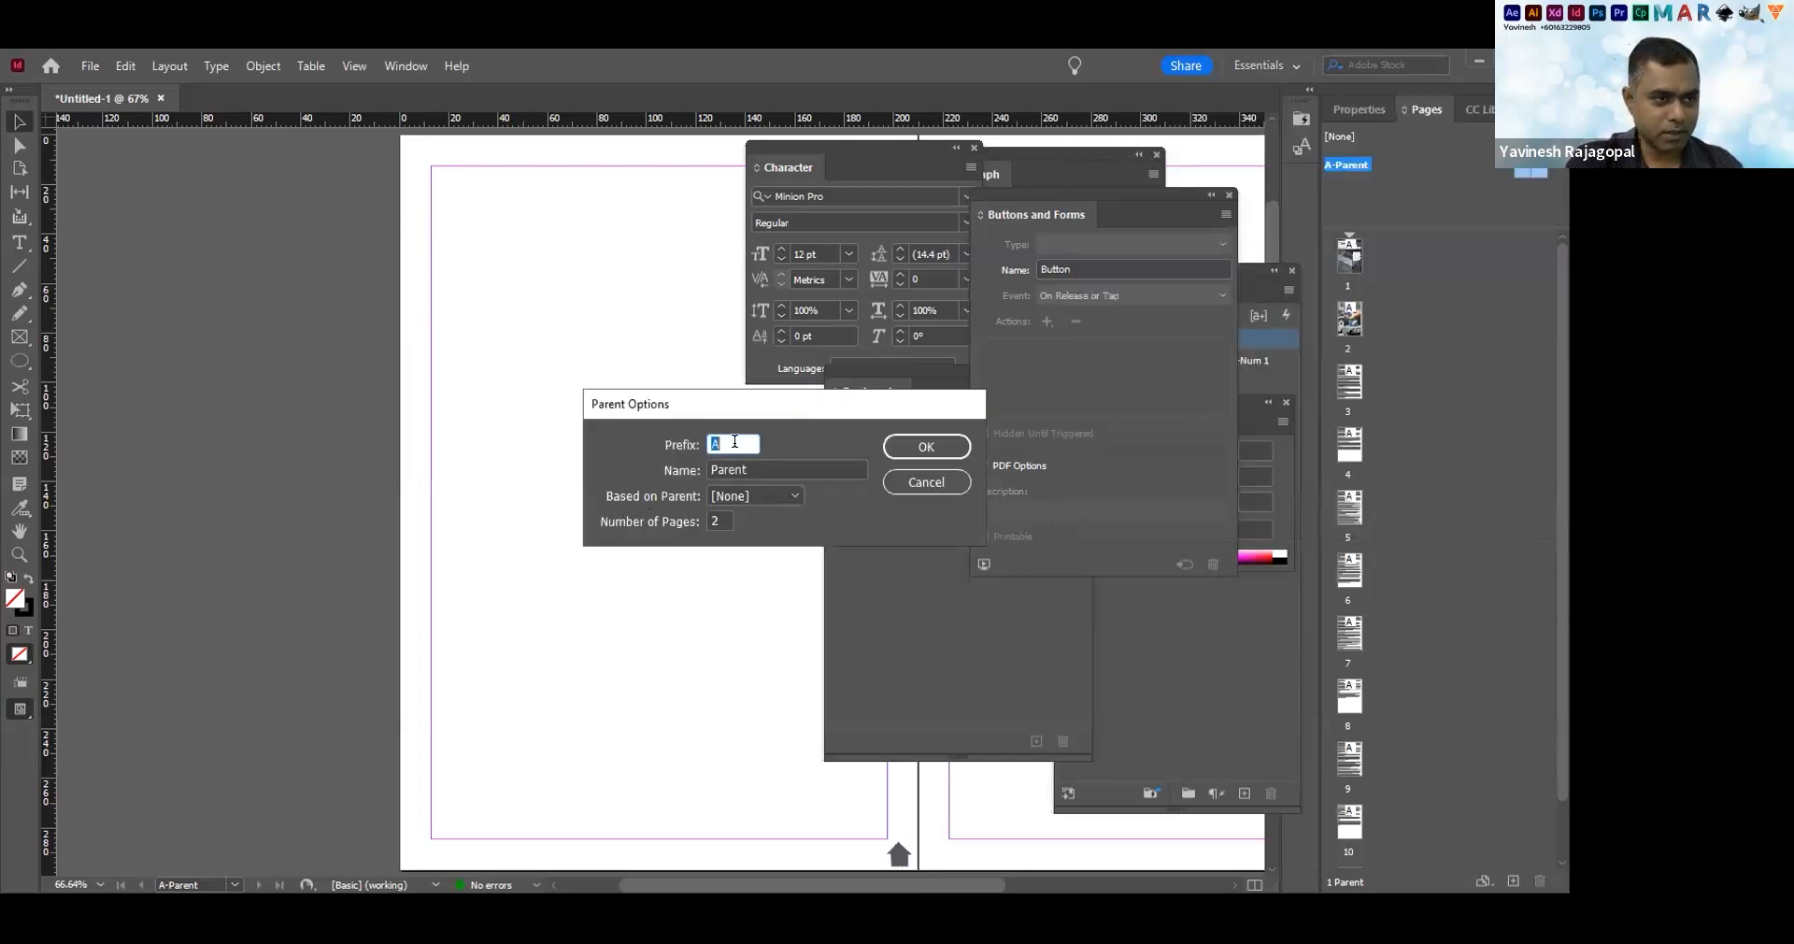
left_click(733, 495)
key("Tab")
type("1")
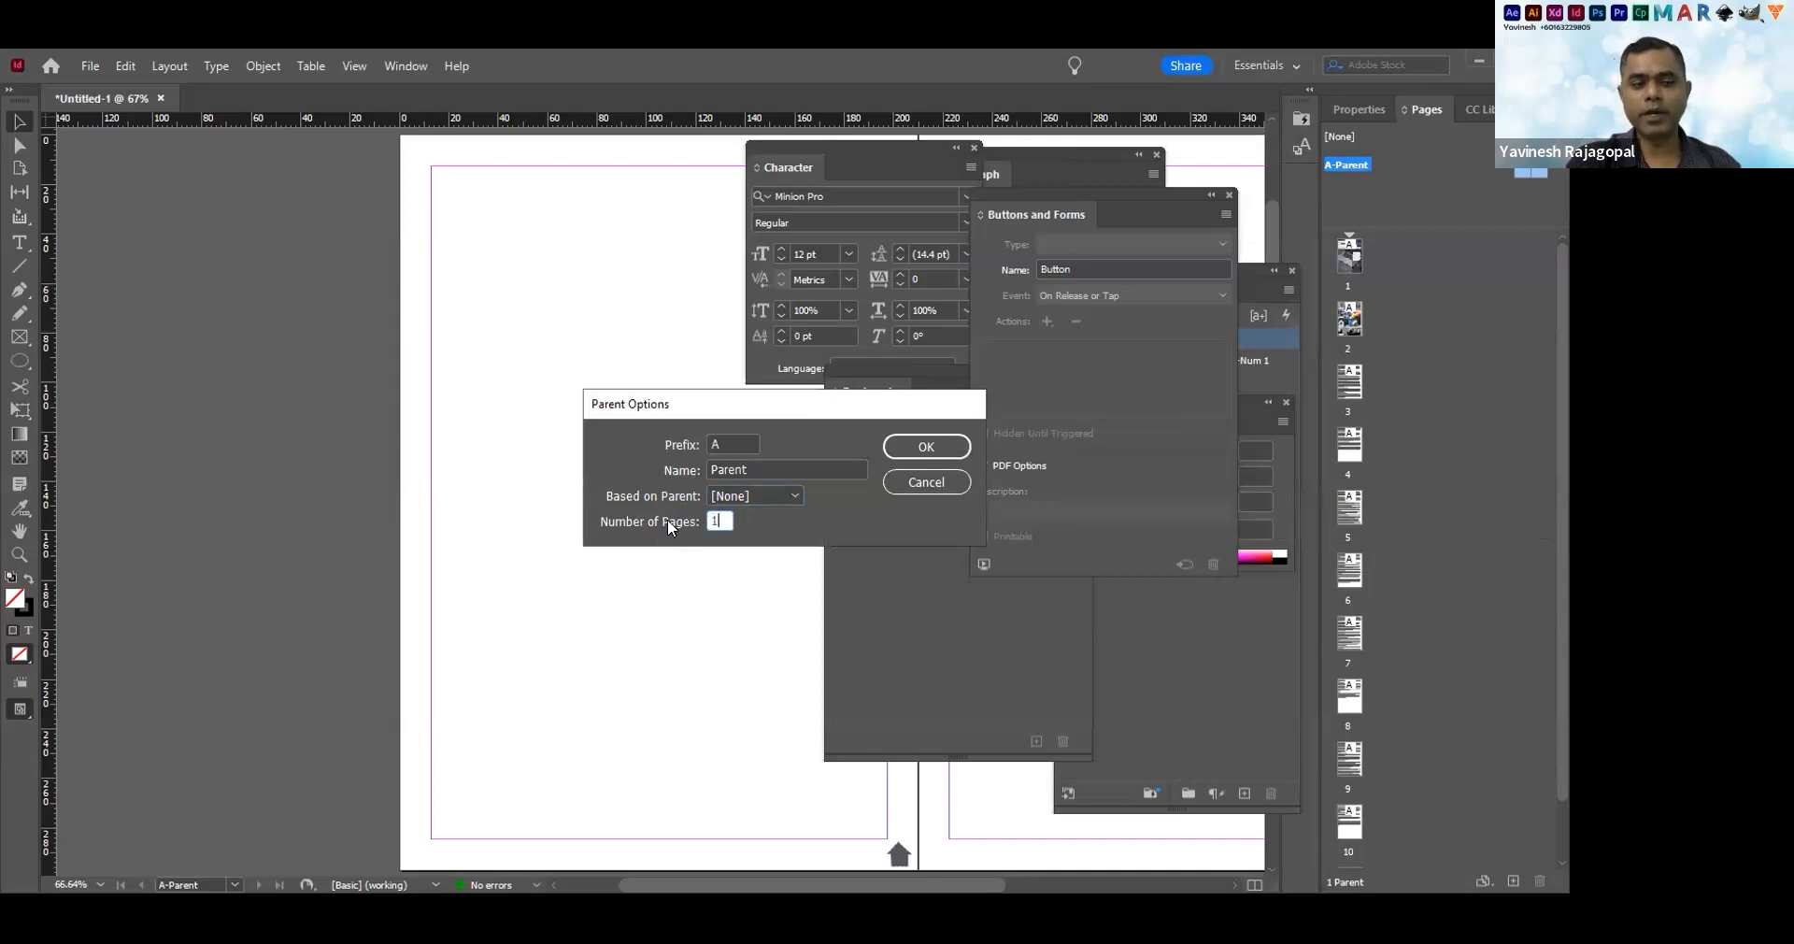
left_click(921, 448)
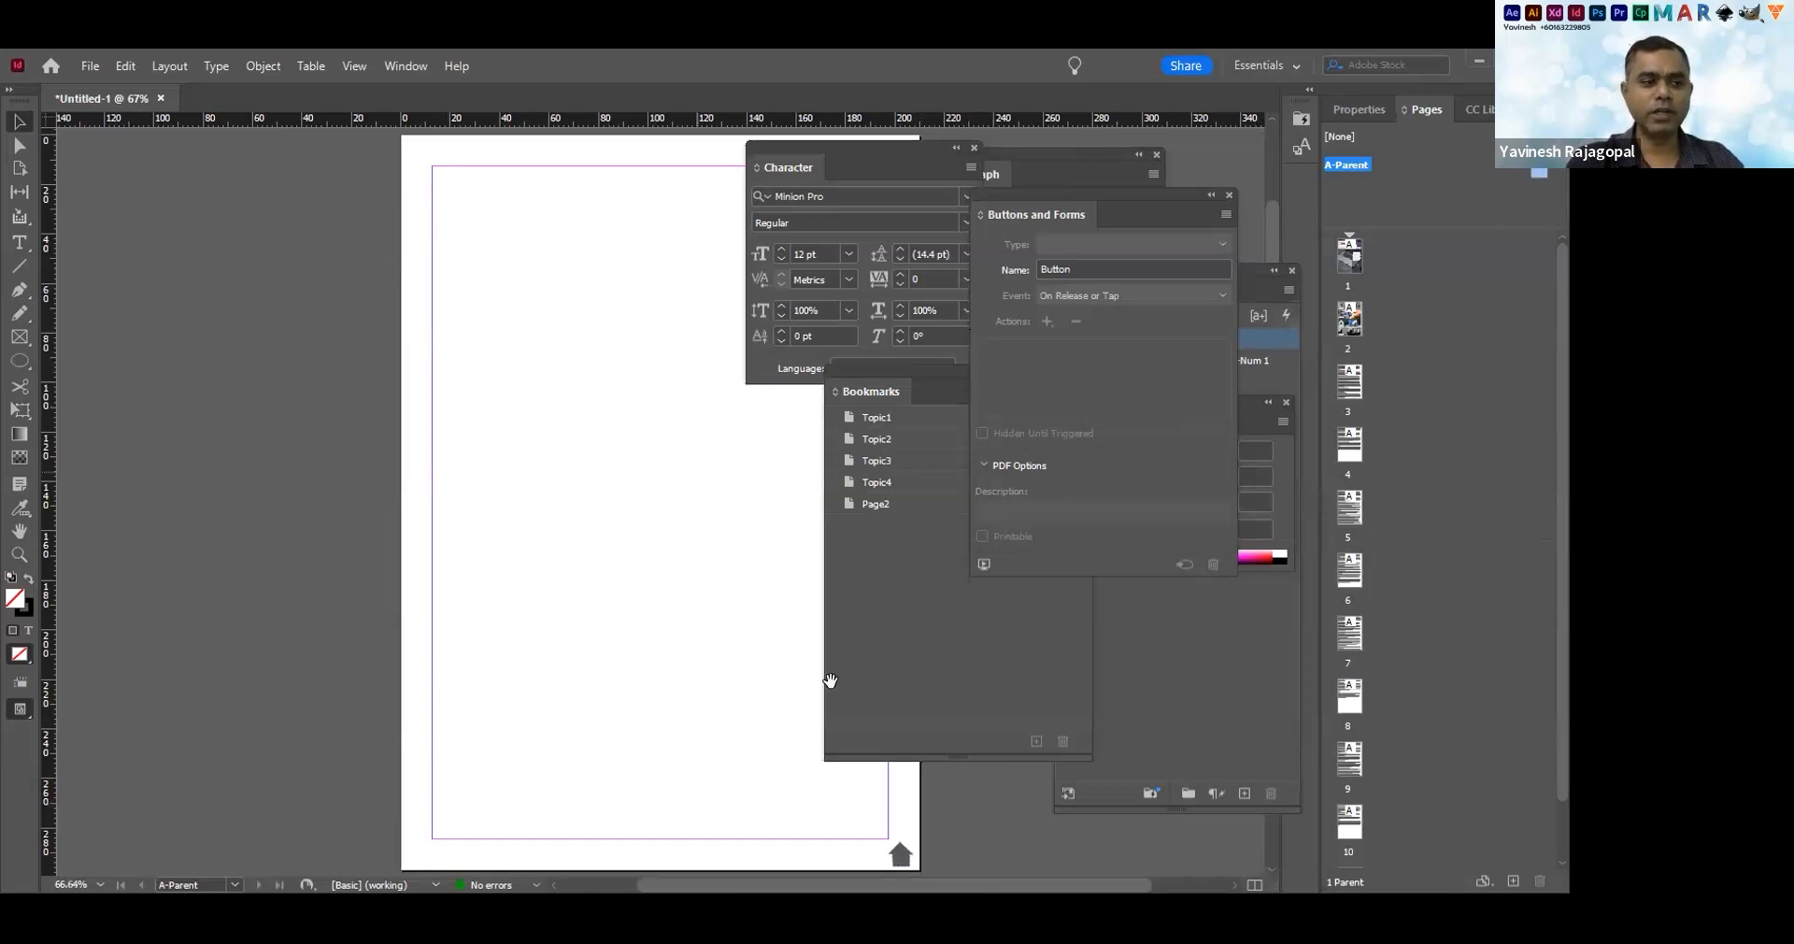
Examine the house button in the lower-right corner of the single-page A-Parent and on the document pages from page 2 onward
key("Tab")
scroll(785, 661, "down", 2)
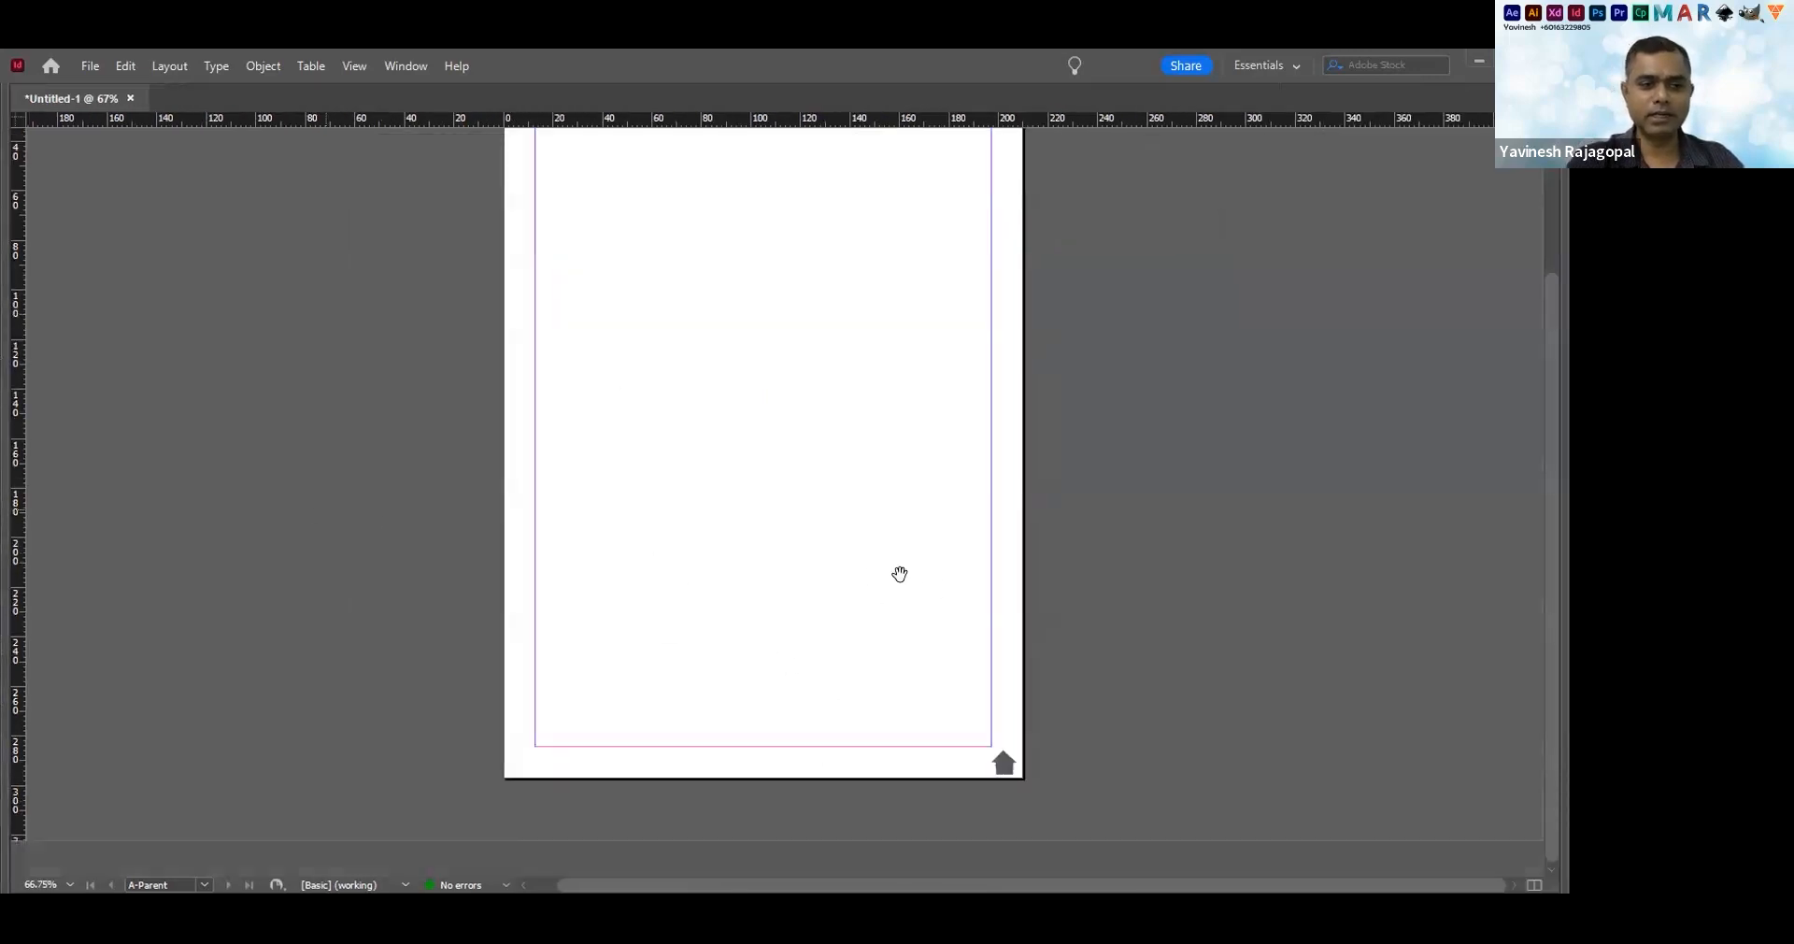
left_click(1004, 764)
left_click(998, 743)
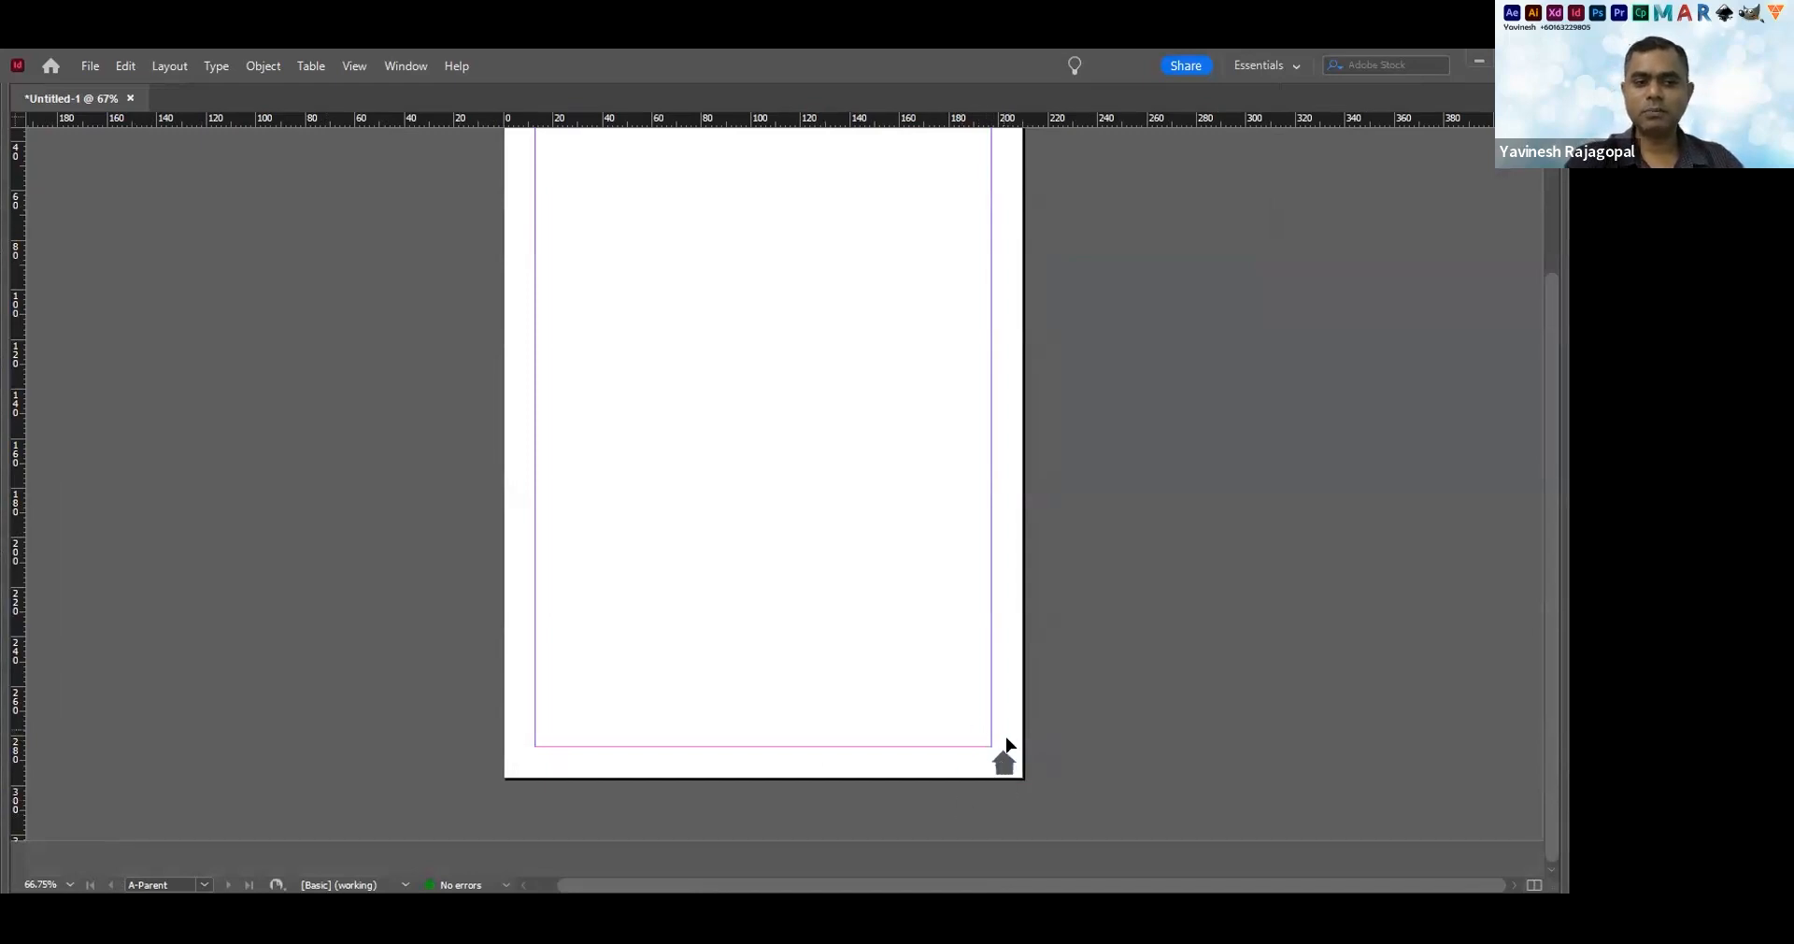
key("Tab")
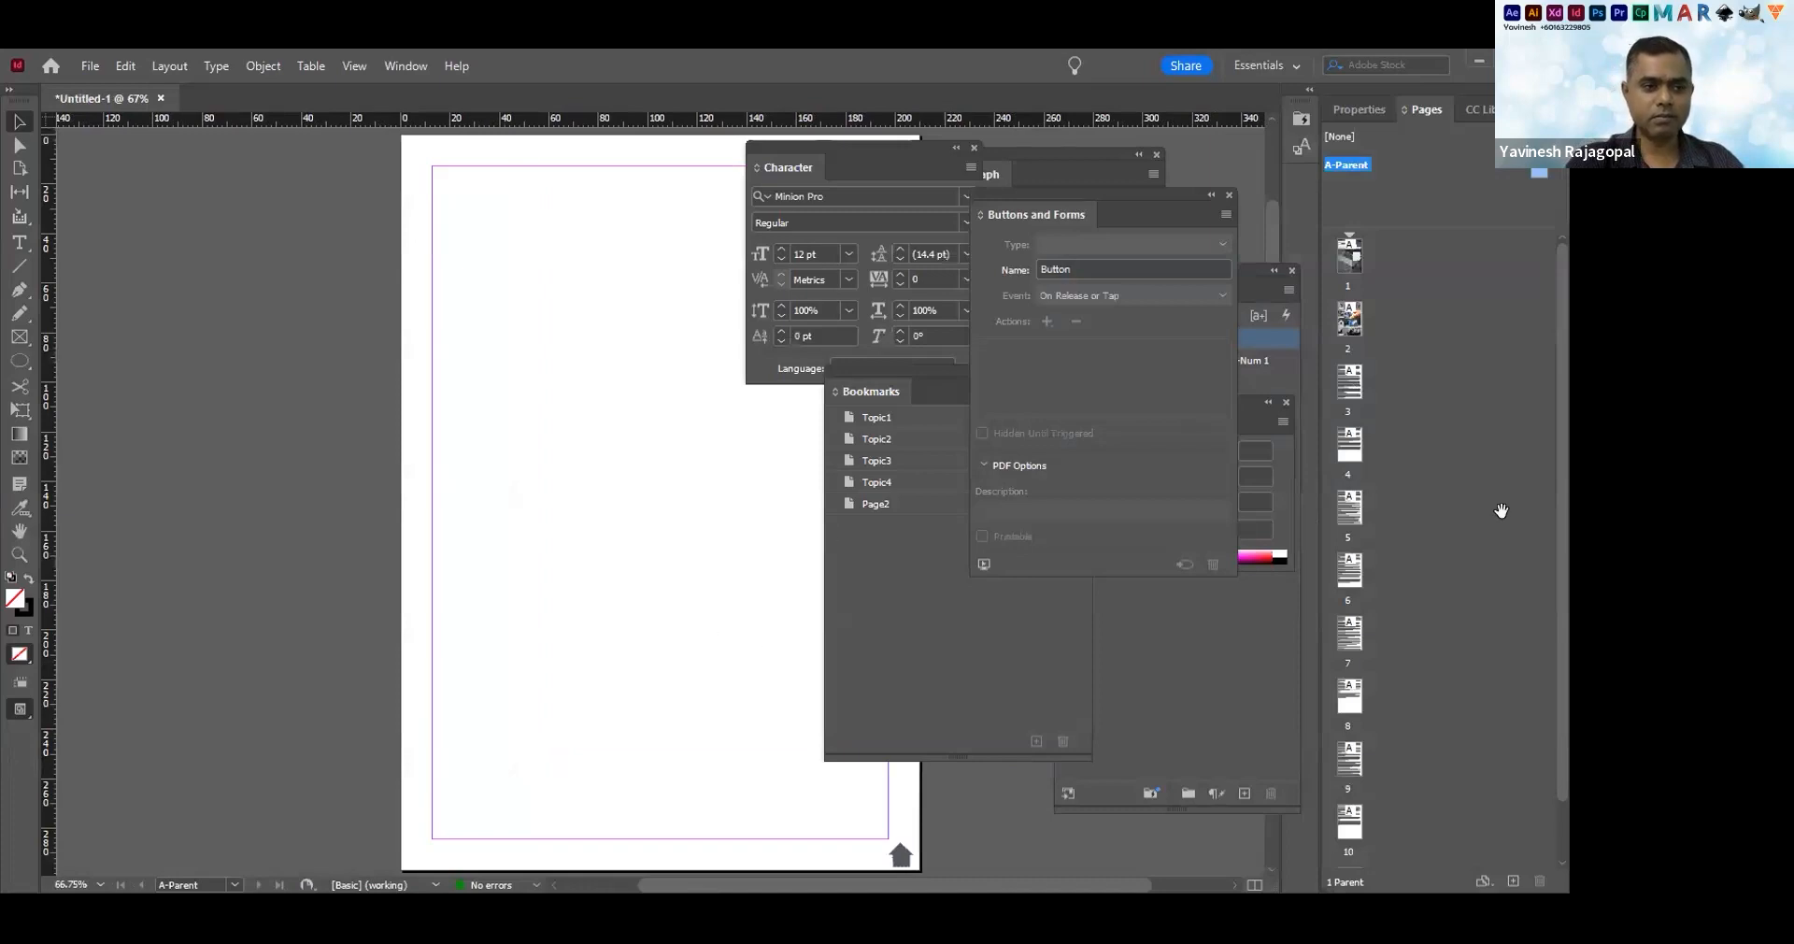
double_click(1350, 320)
left_click_drag(647, 599, 594, 568)
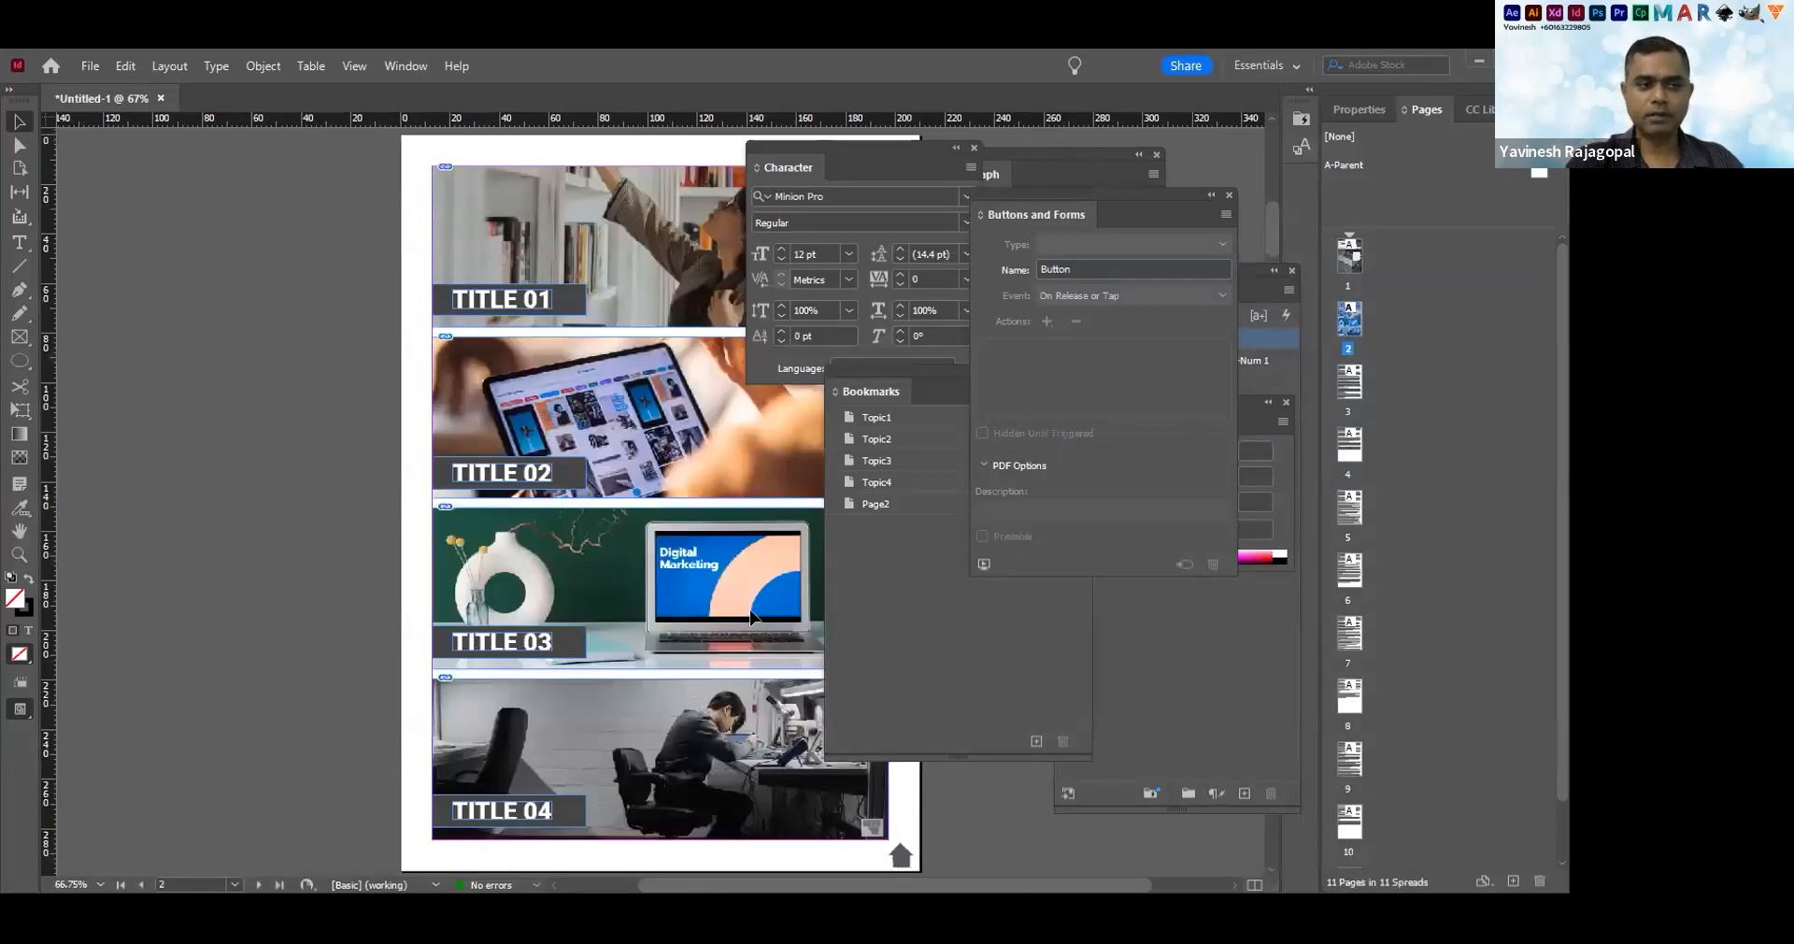
double_click(1350, 445)
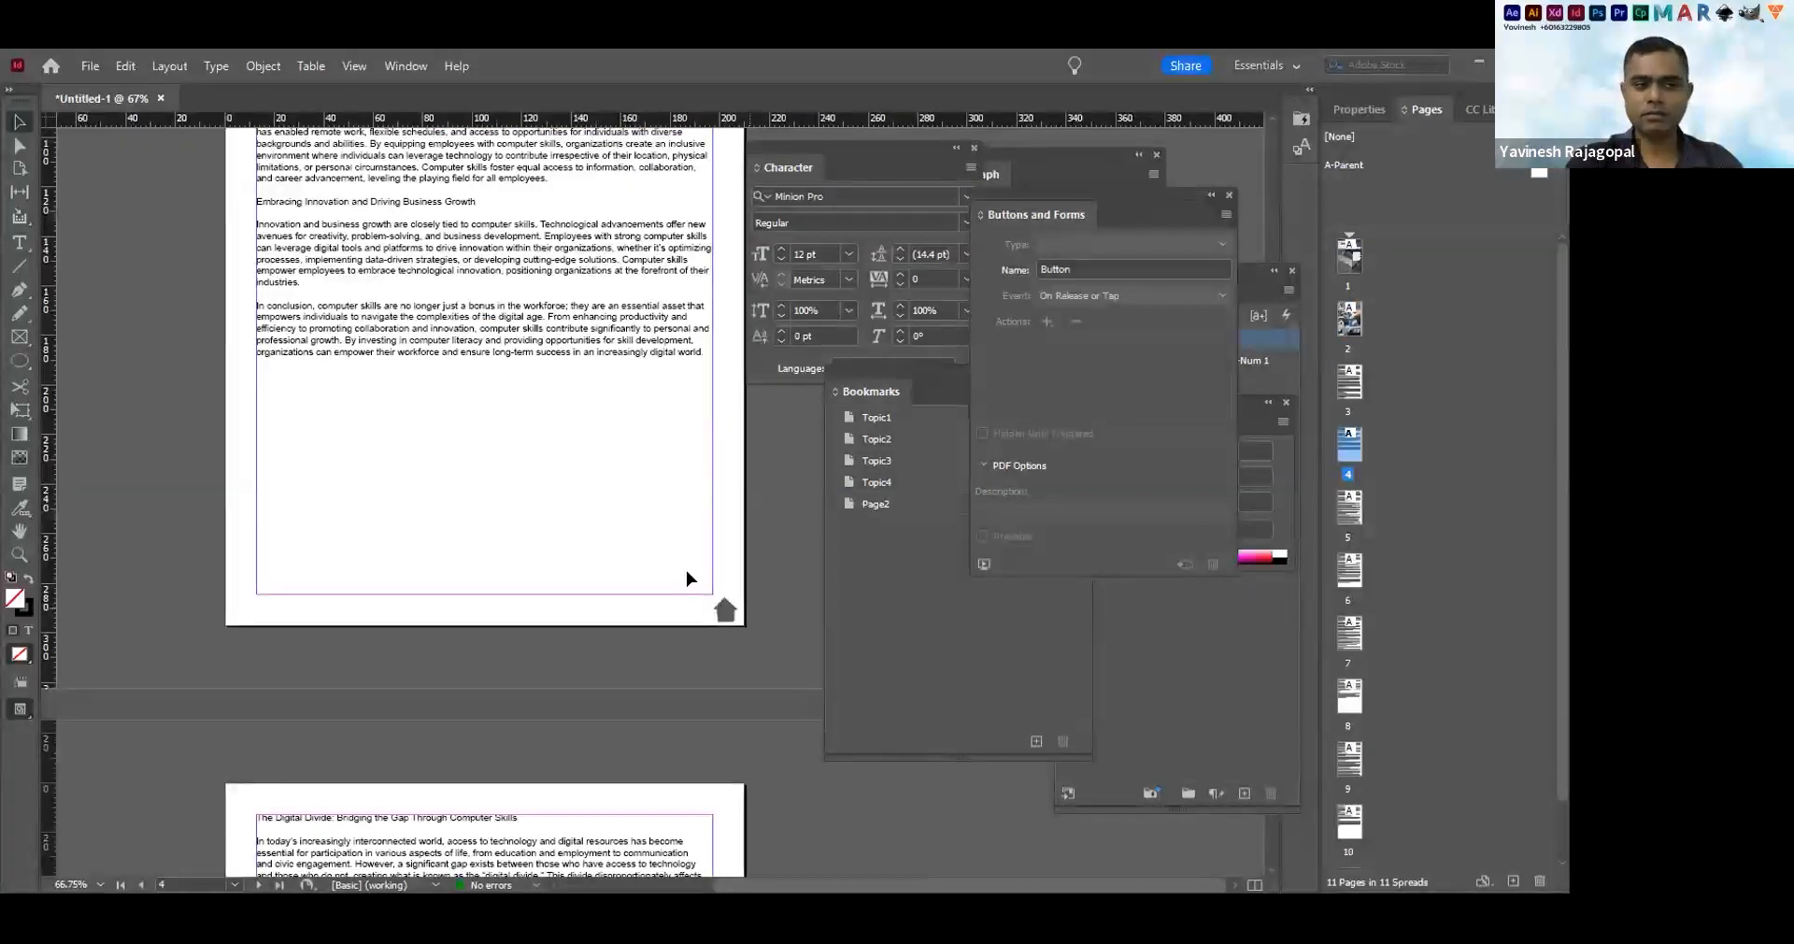
scroll(686, 577, "down", 10)
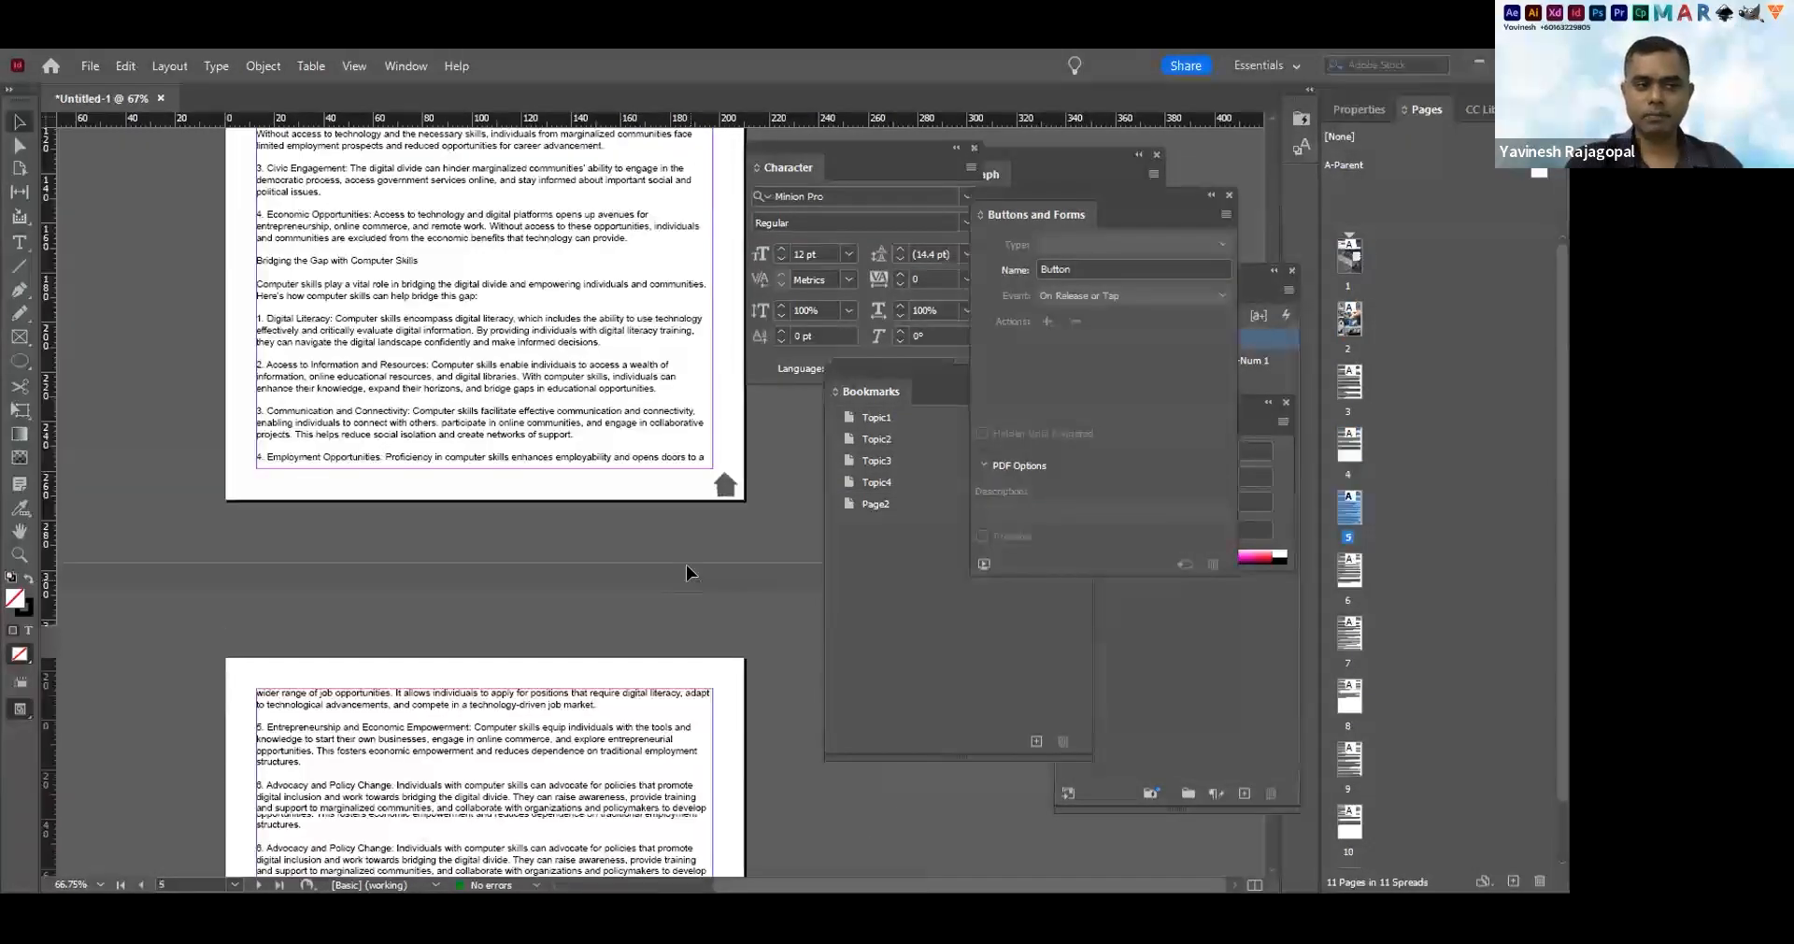
scroll(686, 572, "down", 10)
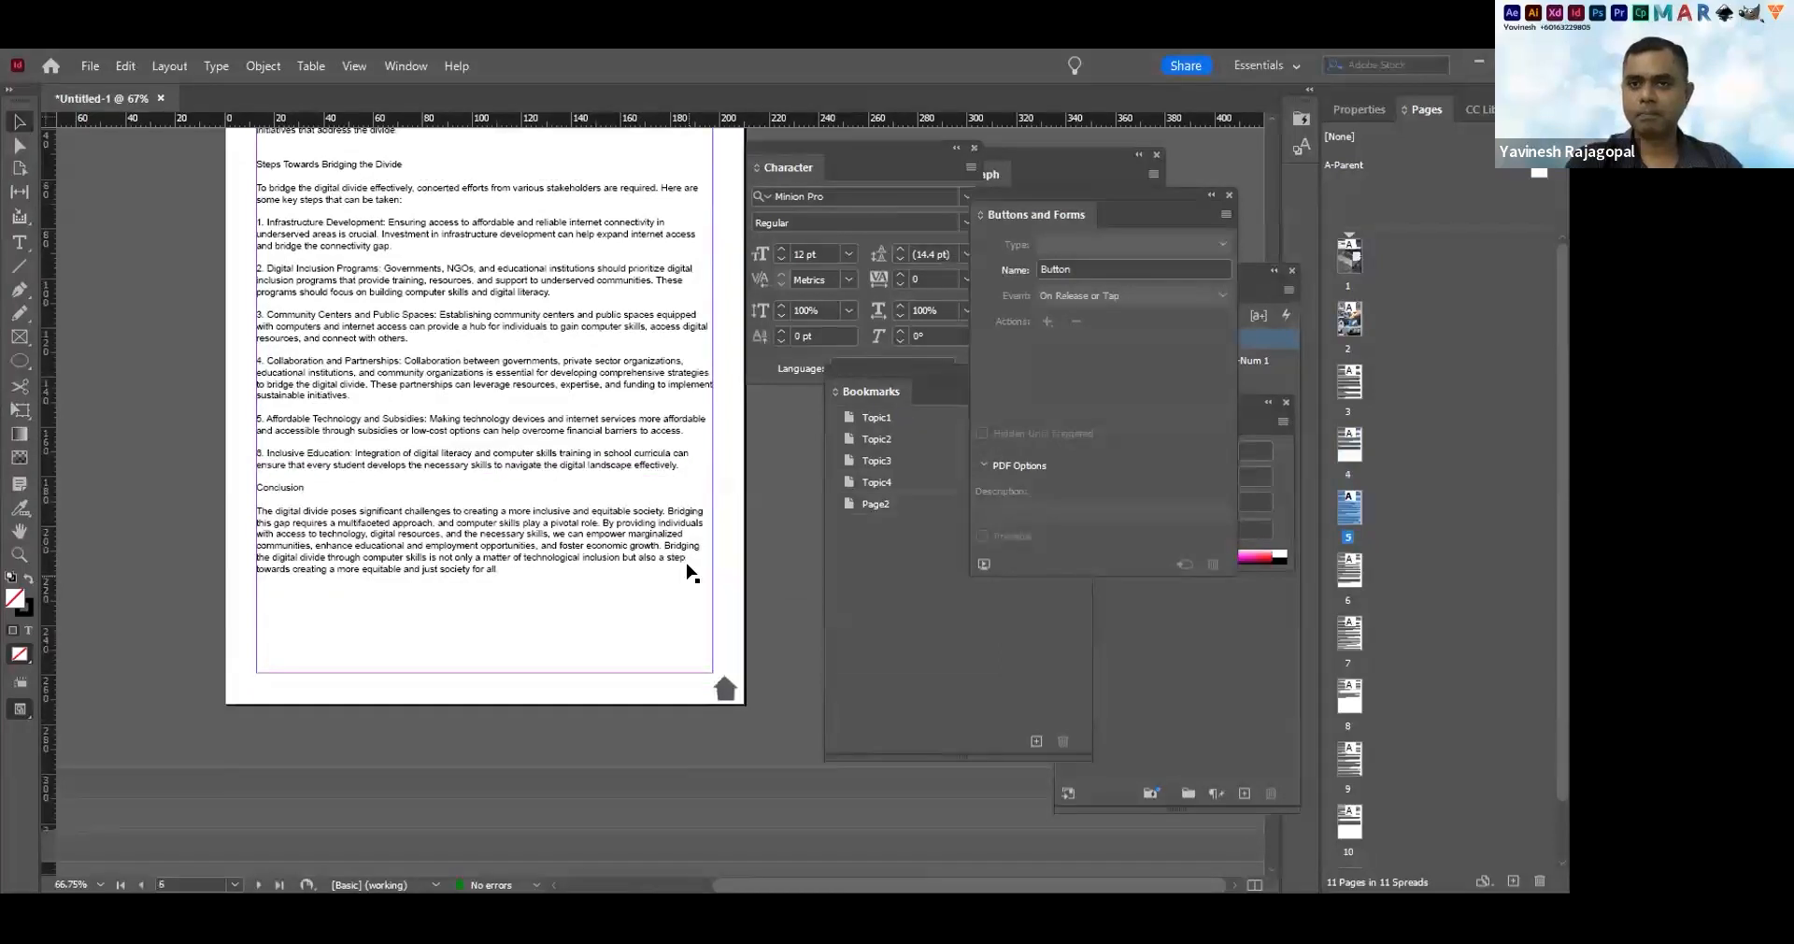
scroll(689, 572, "down", 20)
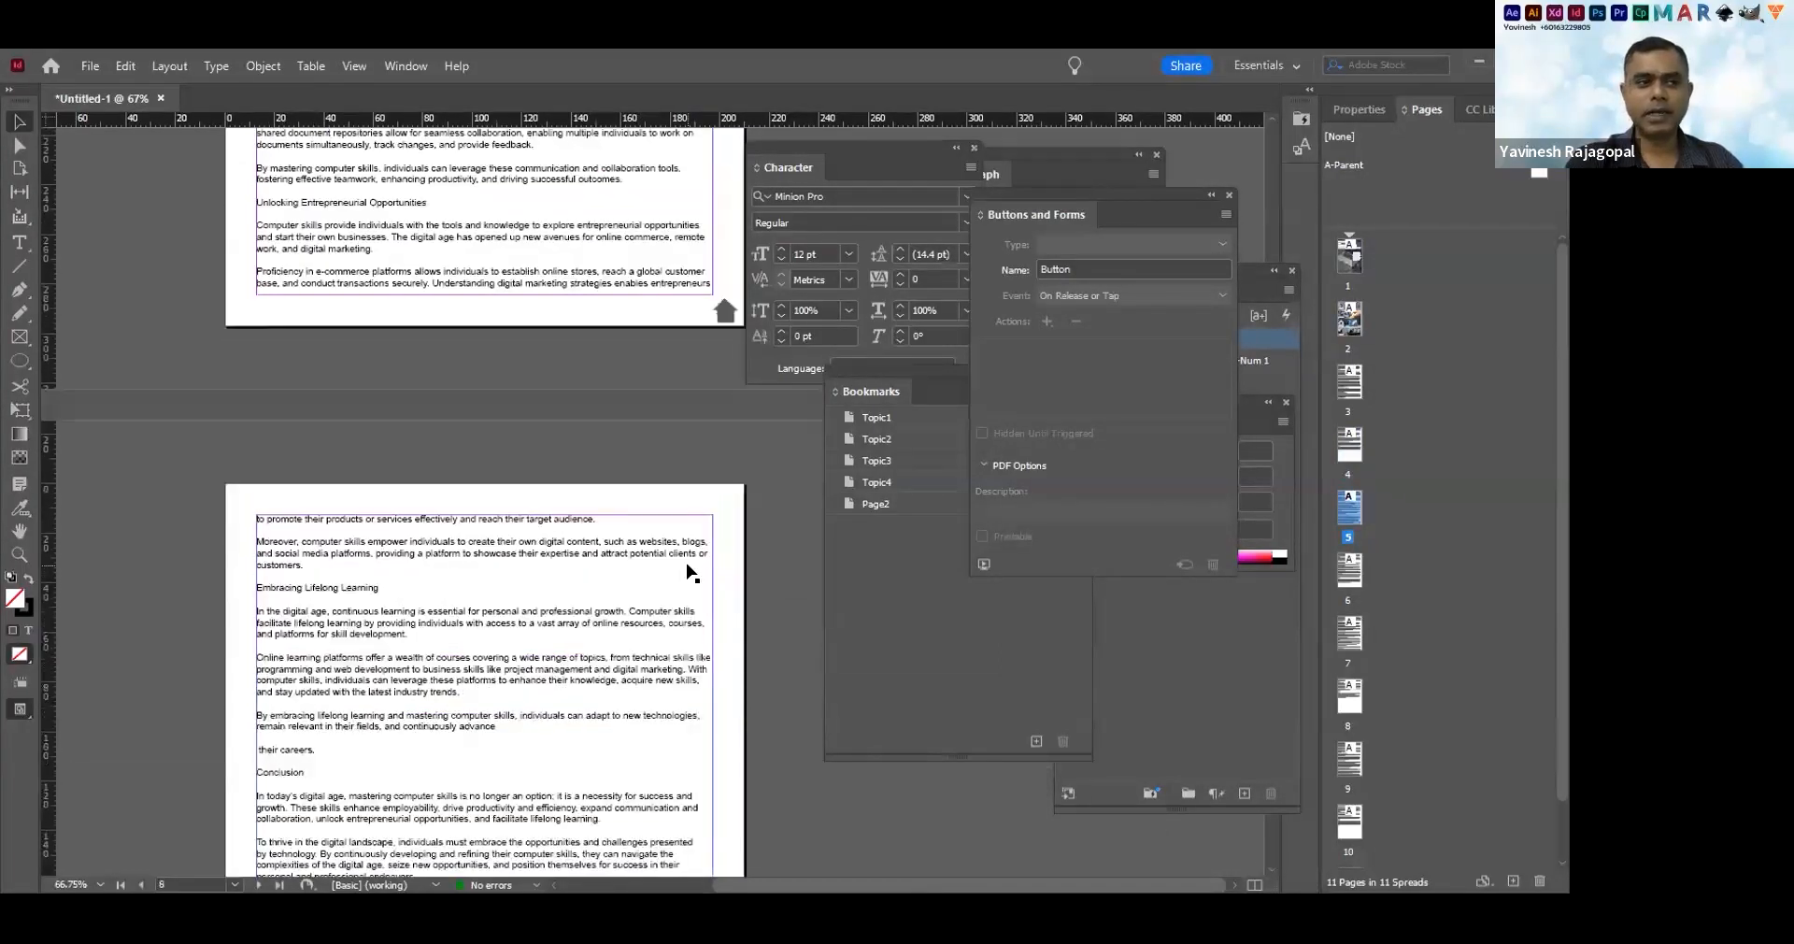
scroll(689, 572, "up", 5)
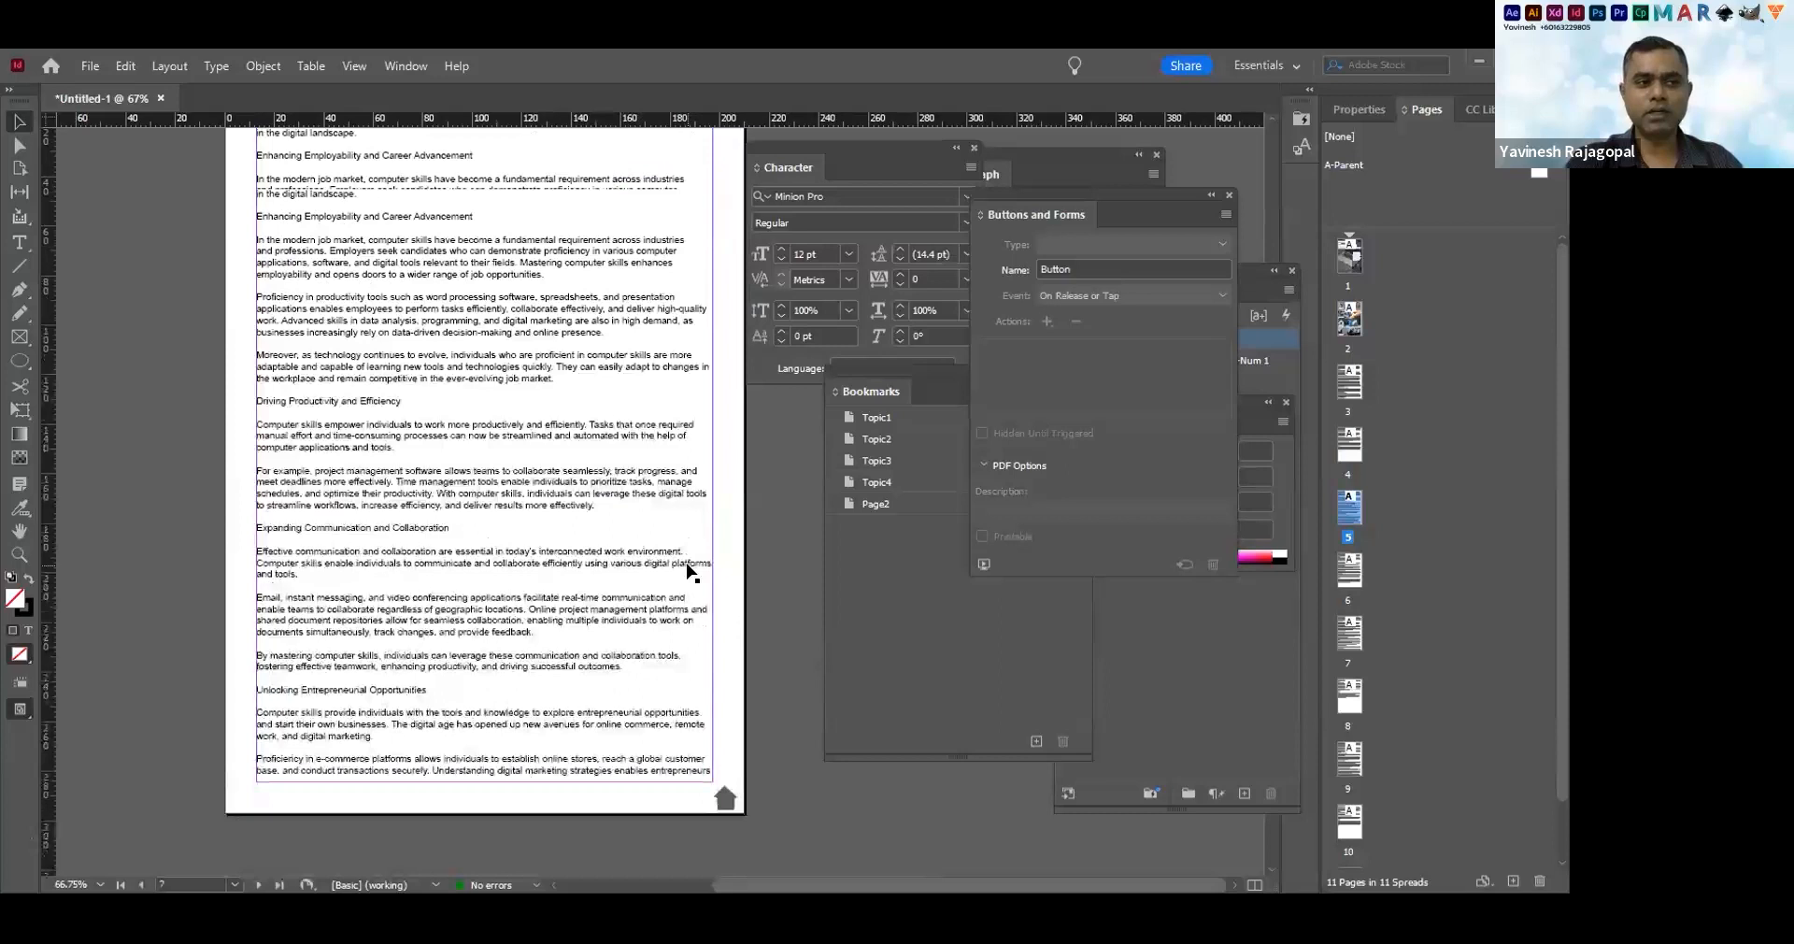
scroll(581, 502, "up", 20)
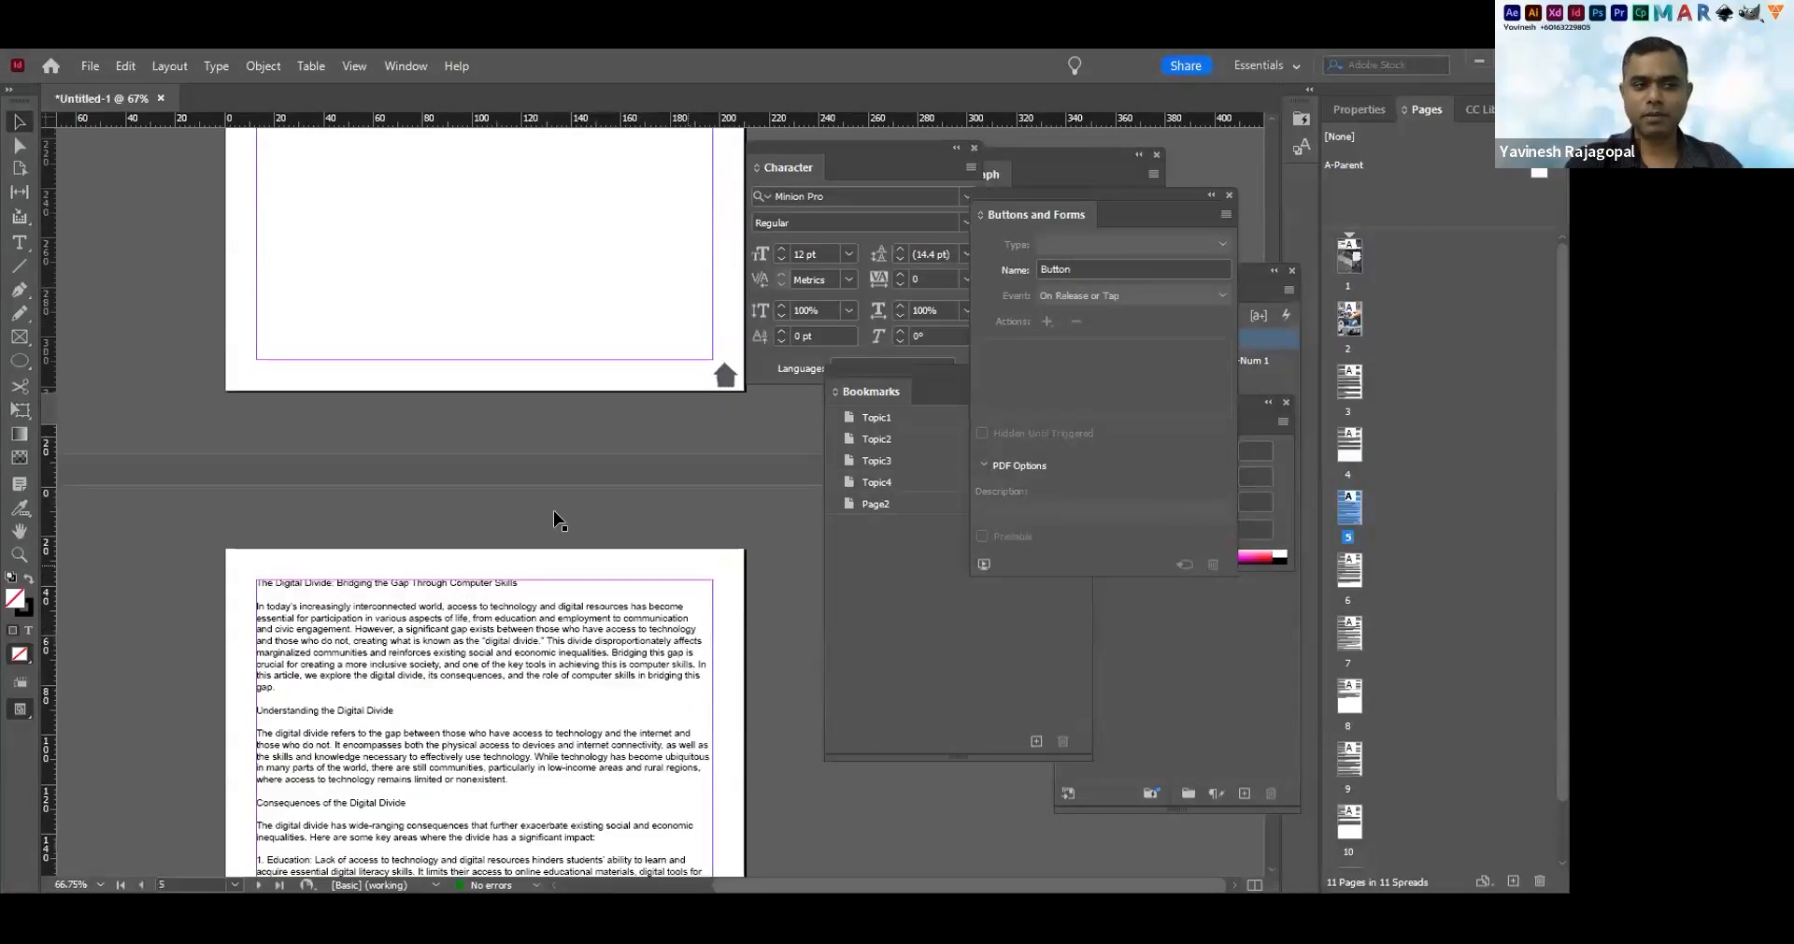
scroll(729, 680, "up", 12)
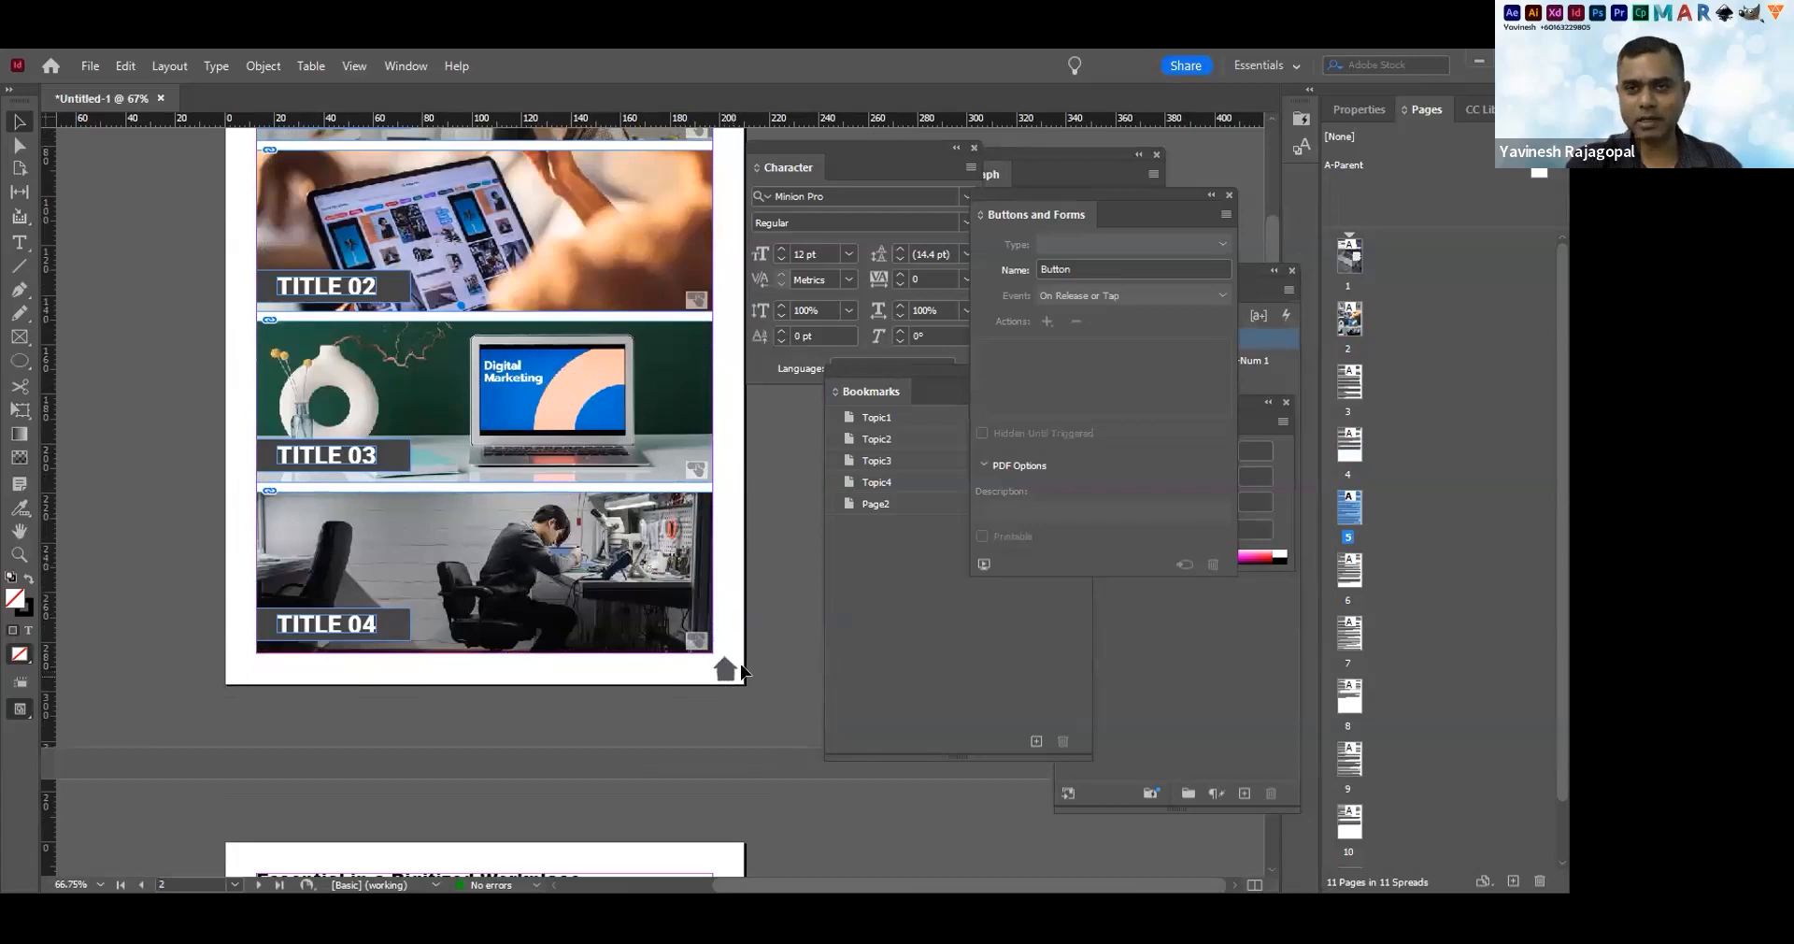
Override the house button on page 2 and delete it from that page
left_click(732, 588)
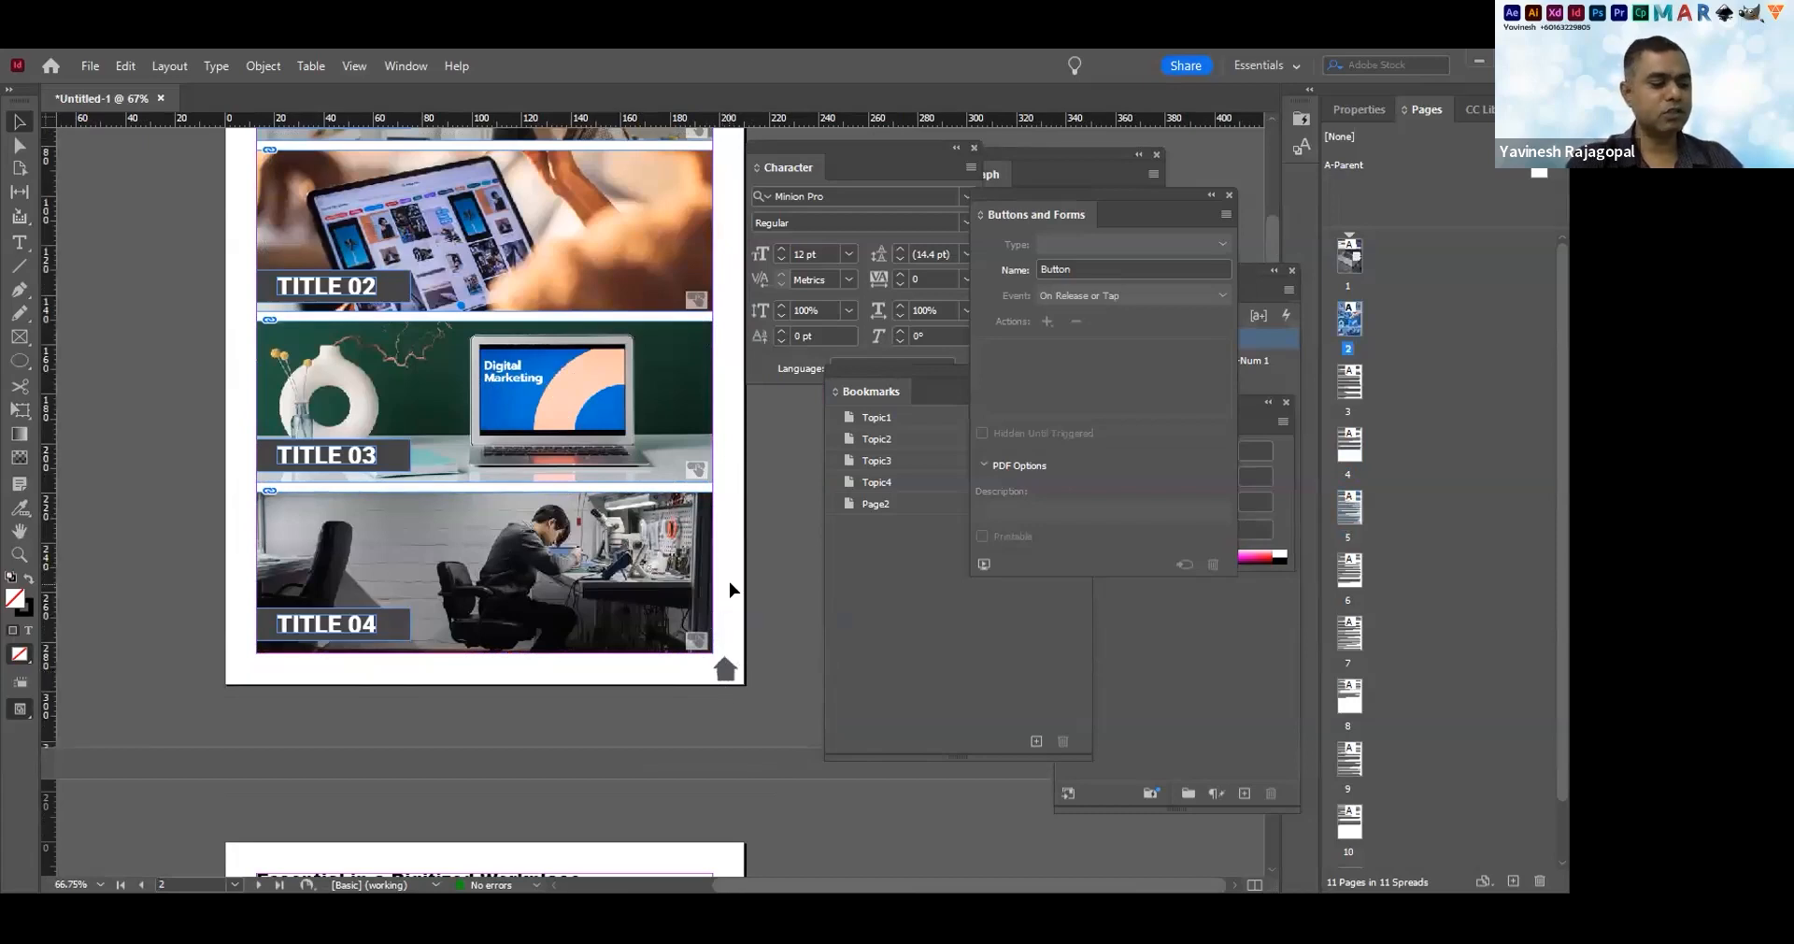
left_click(742, 674)
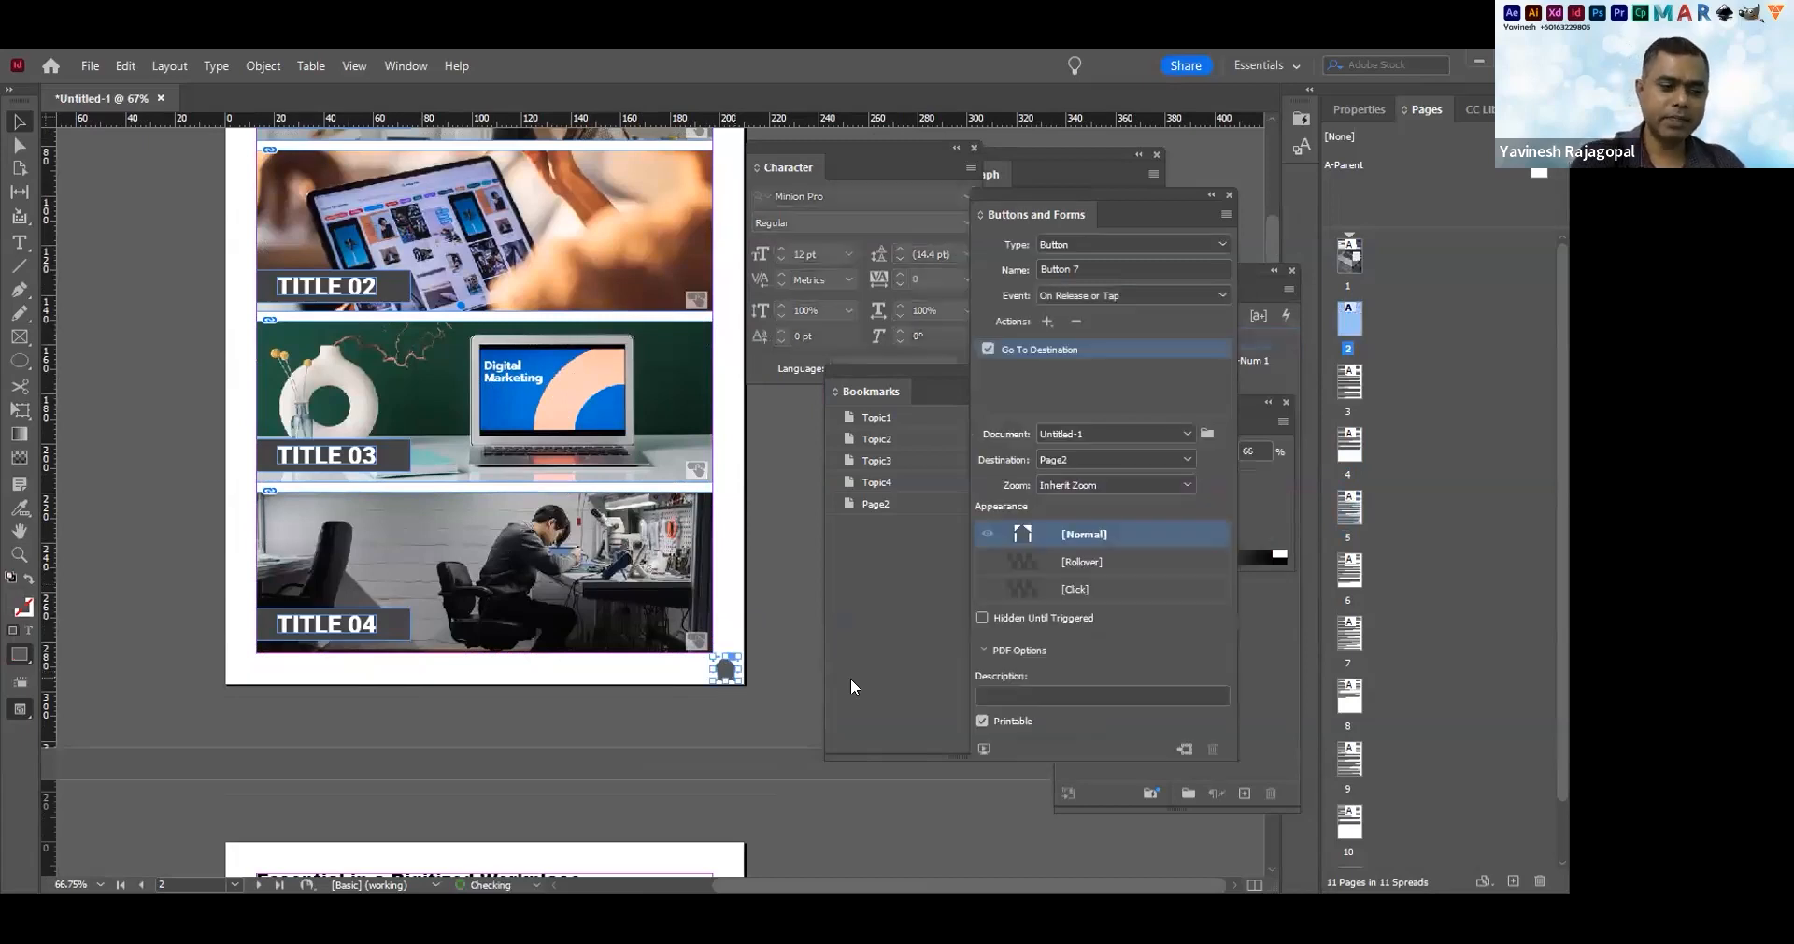
key("Delete")
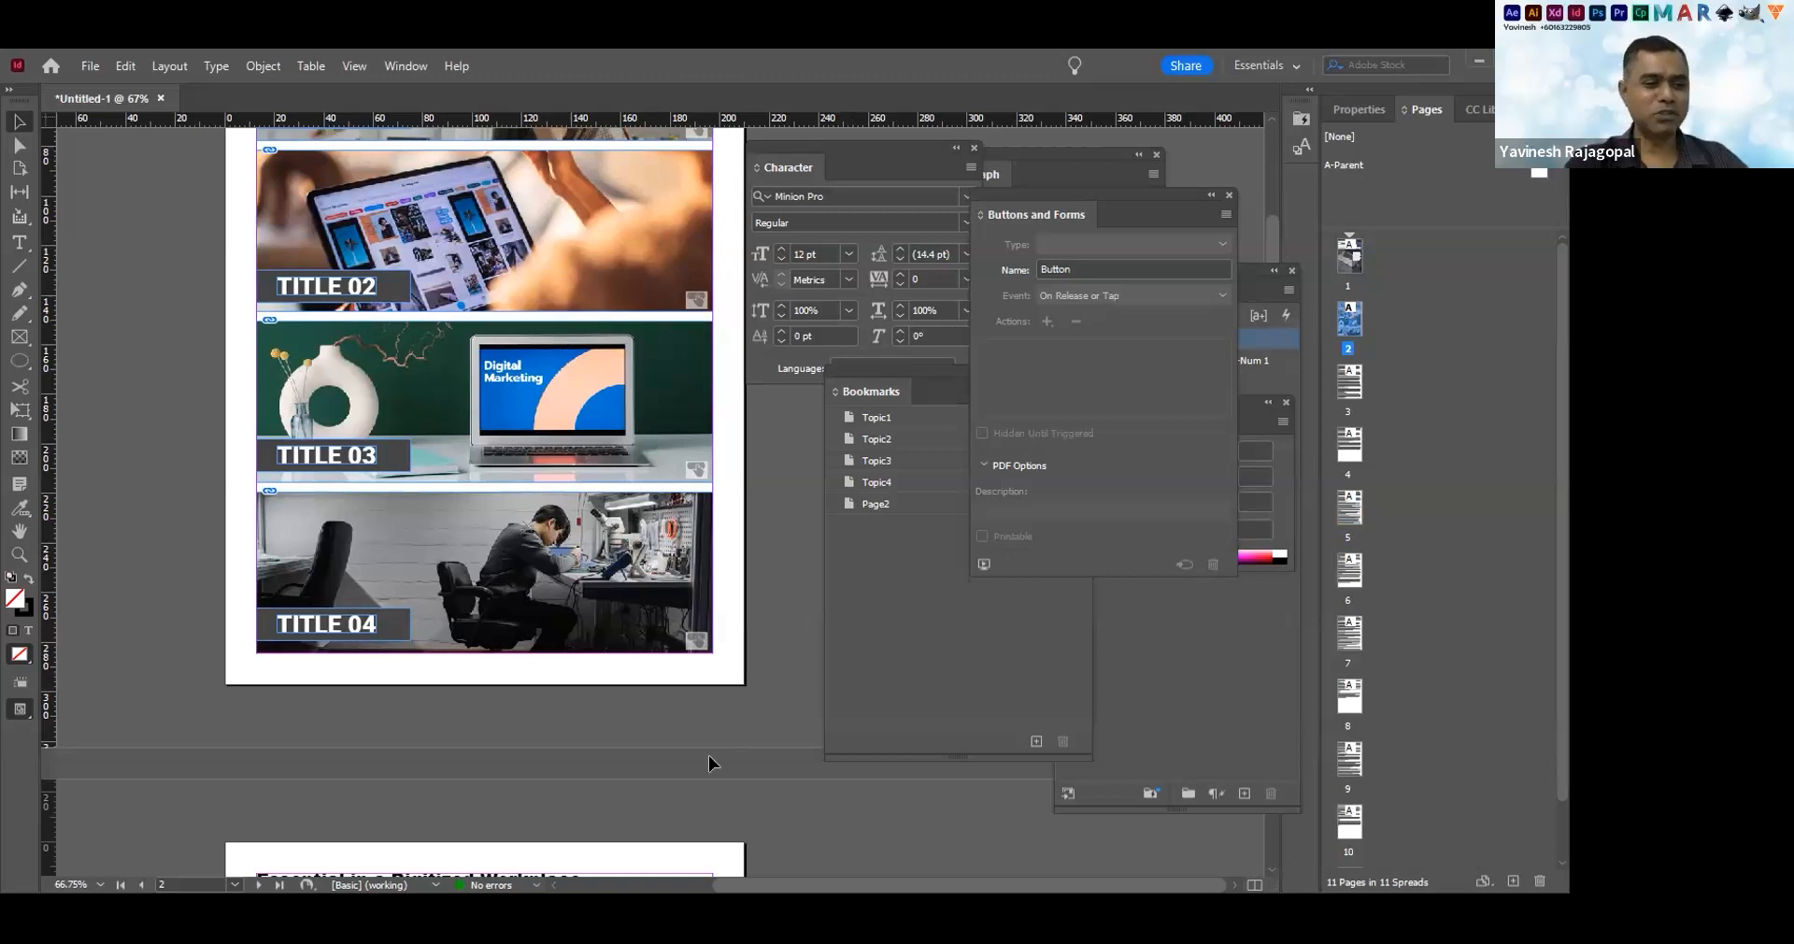
Replace the house button in A-Parent's lower-right corner with a circle about 8 mm across
left_click_drag(779, 778, 712, 746)
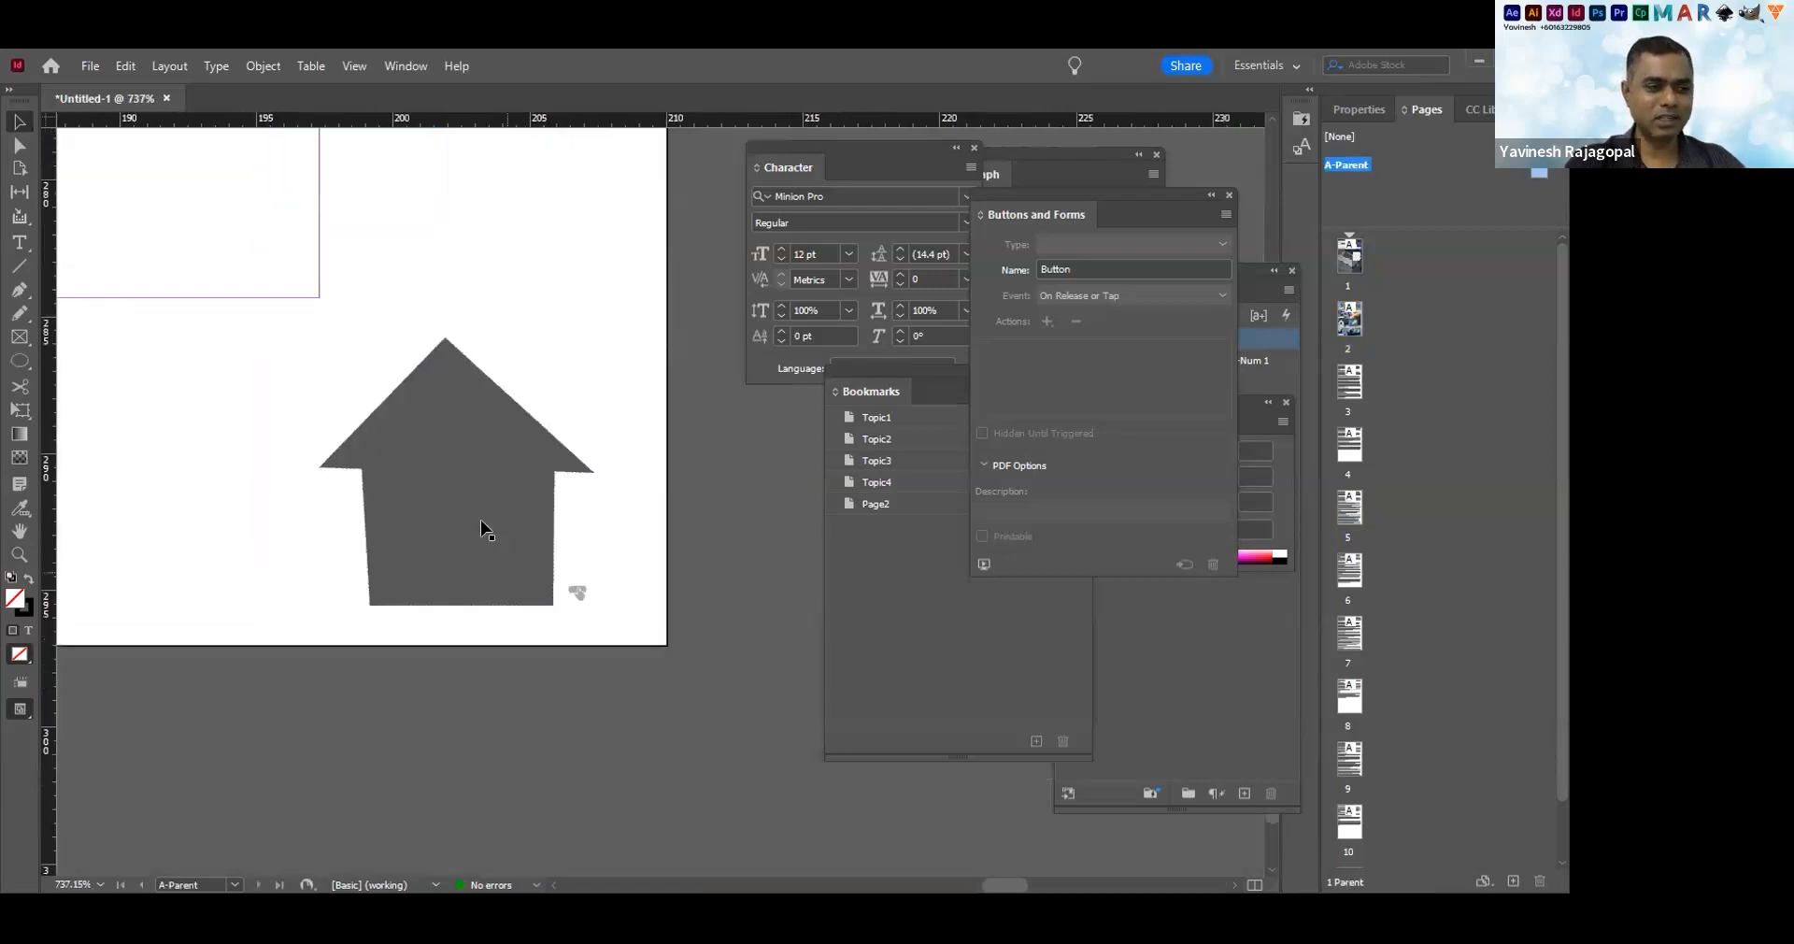
left_click(481, 528)
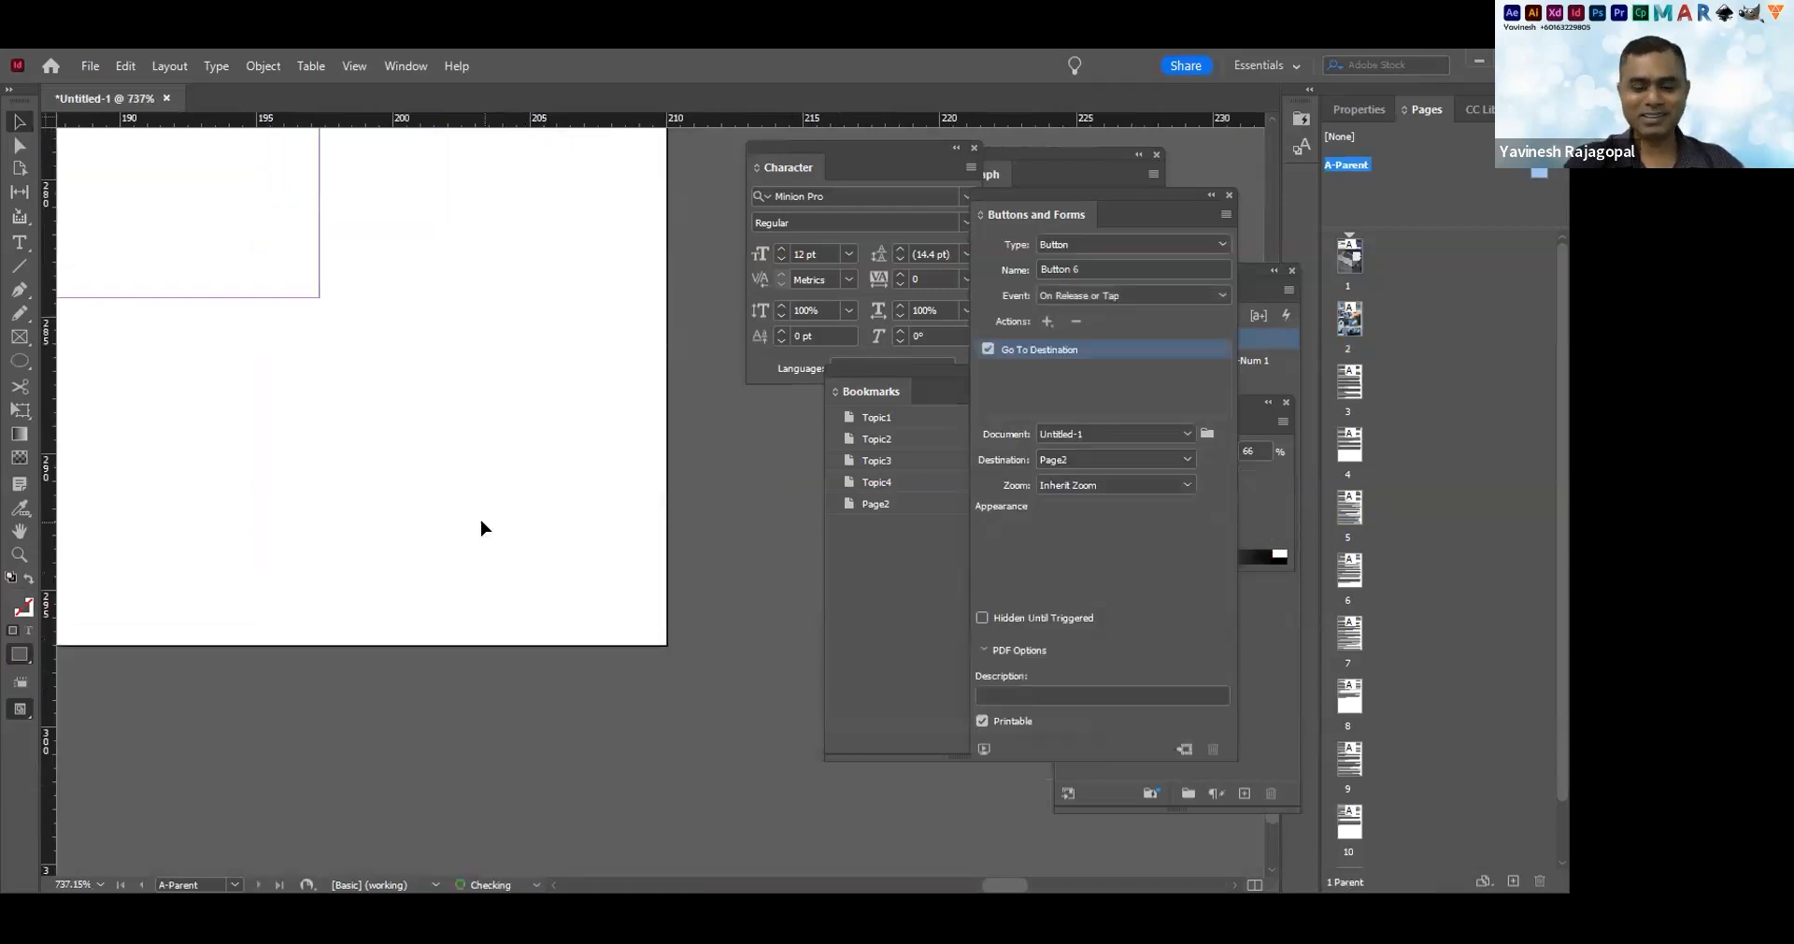
key("l")
left_click_drag(458, 495, 601, 547)
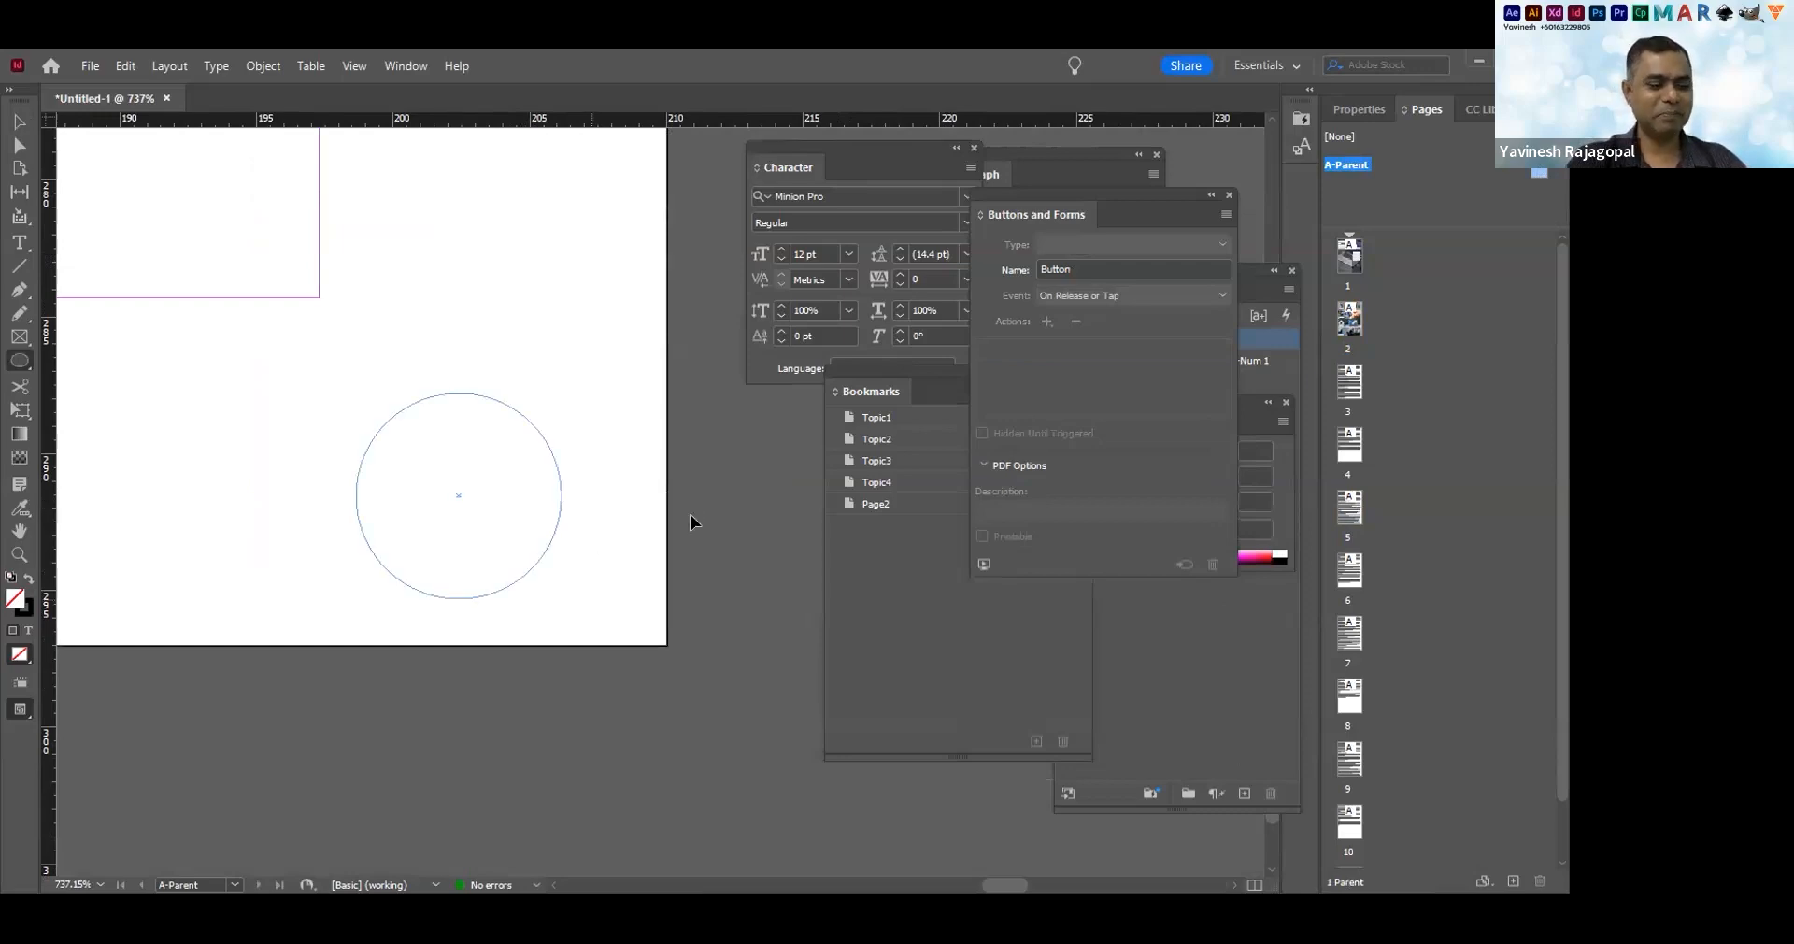
key("v")
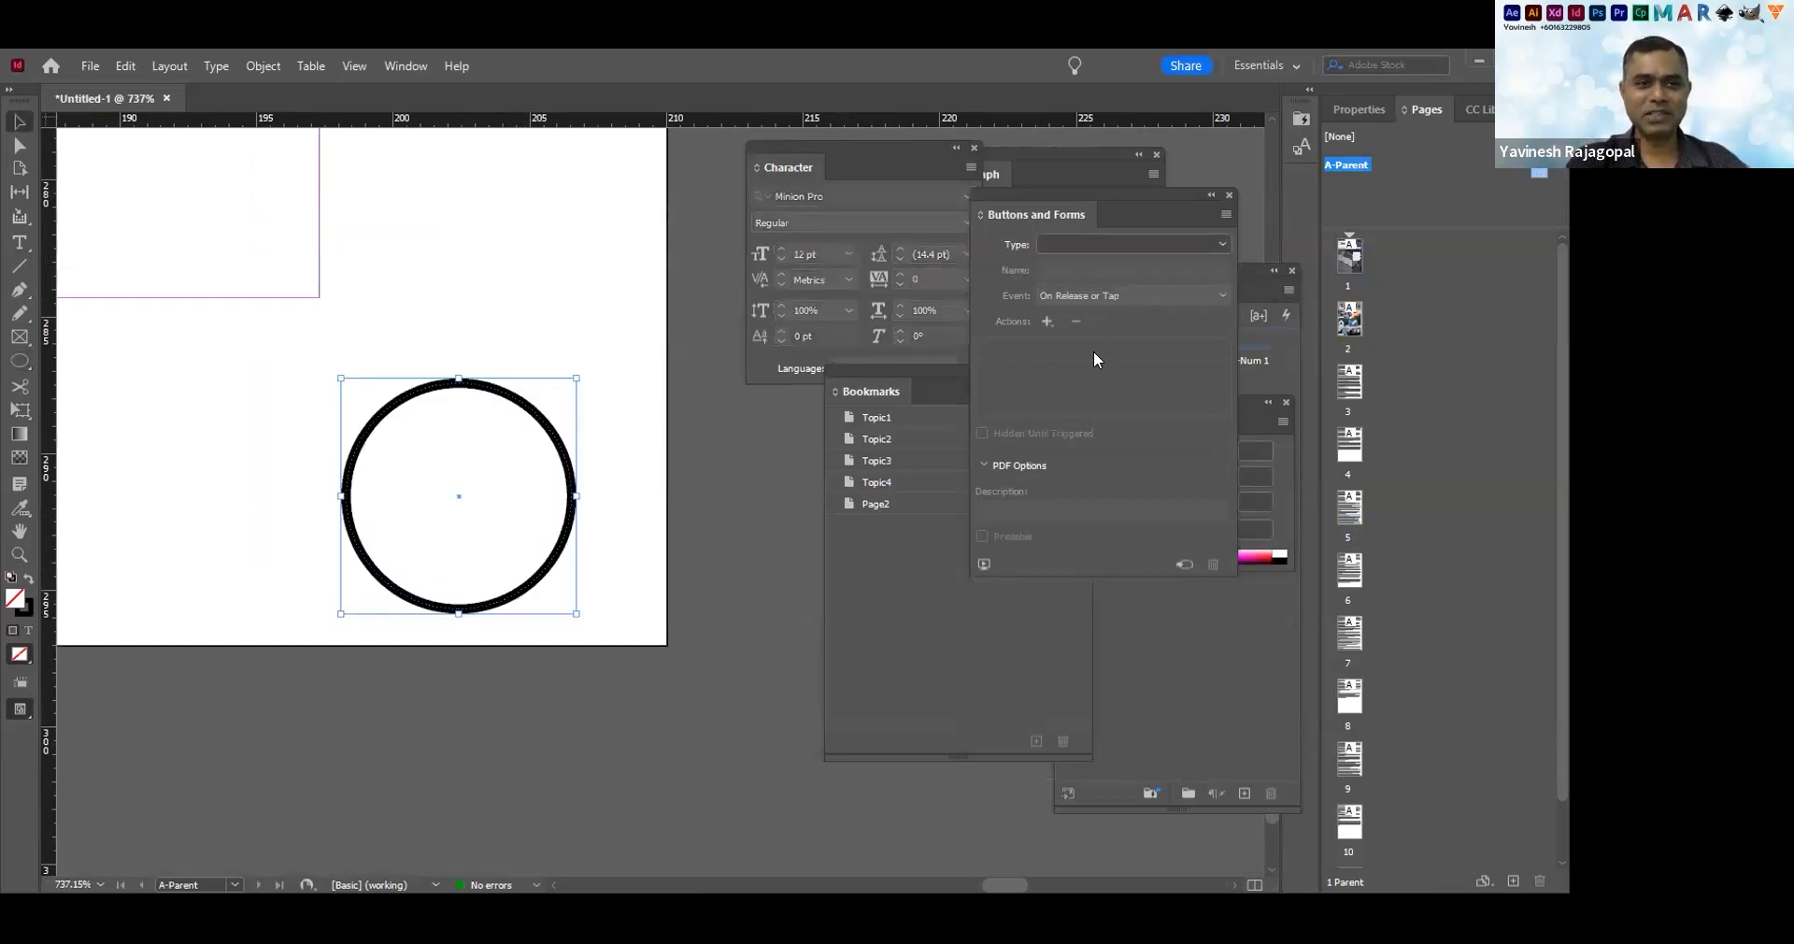
Swap the circle's fill and stroke to make it solid black without an outline, and check it on page 2
key("F11")
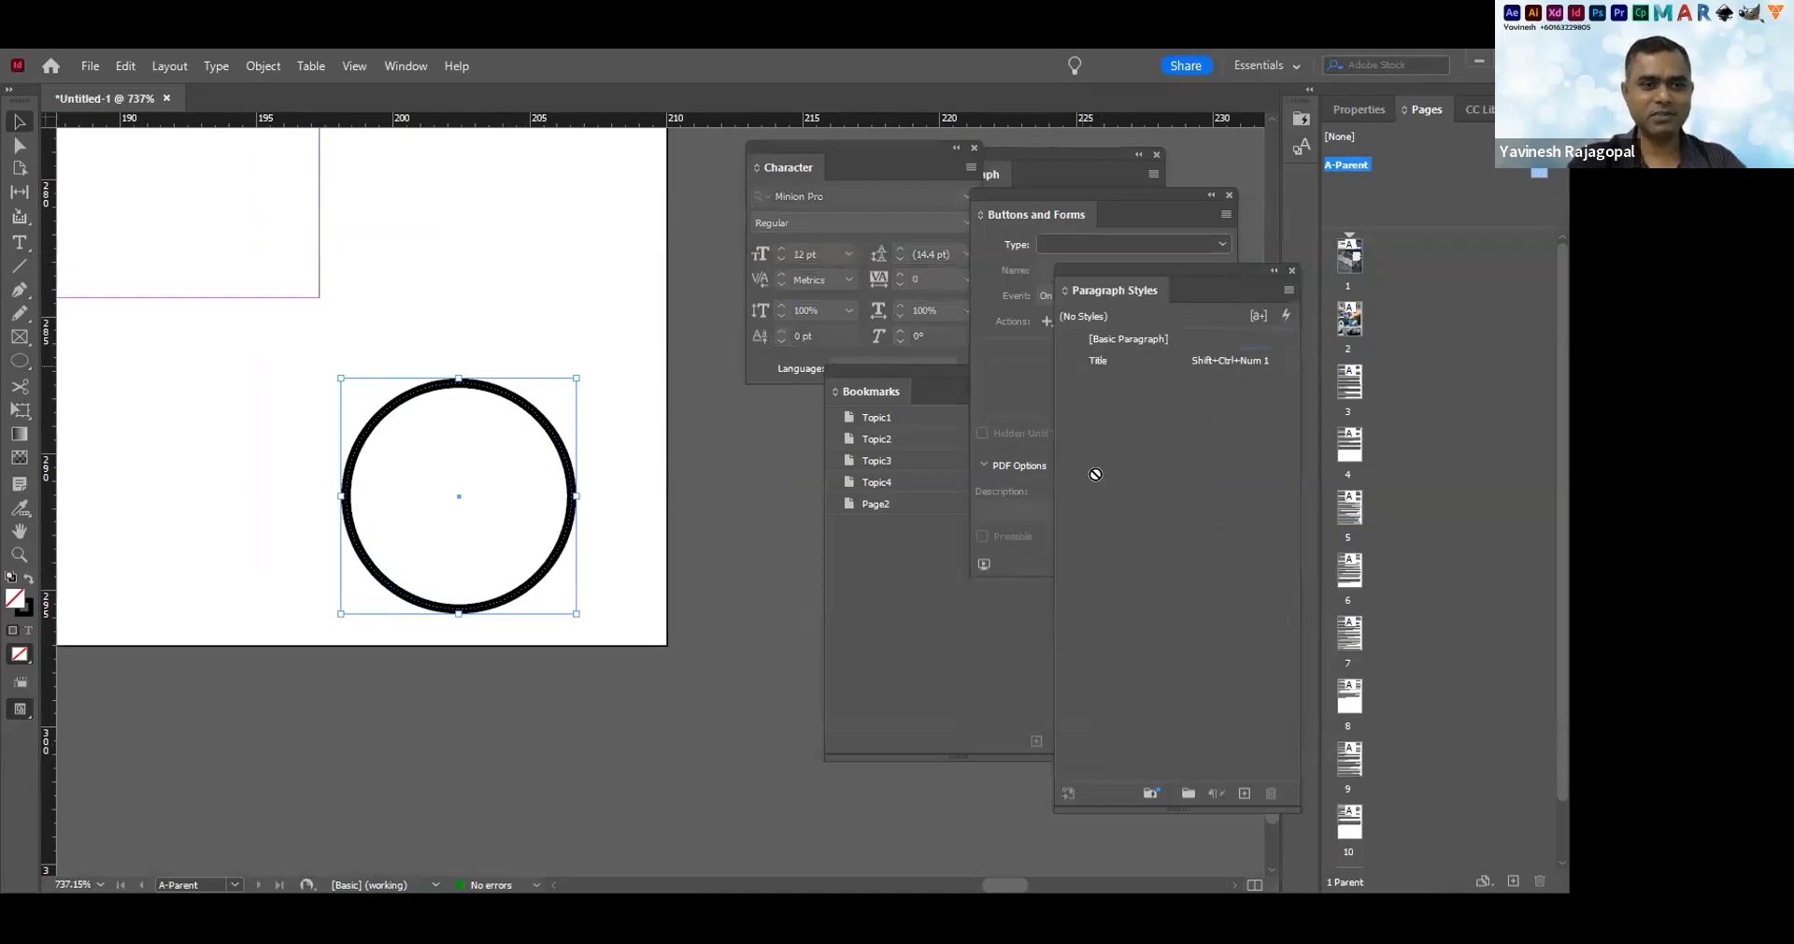
key("F6")
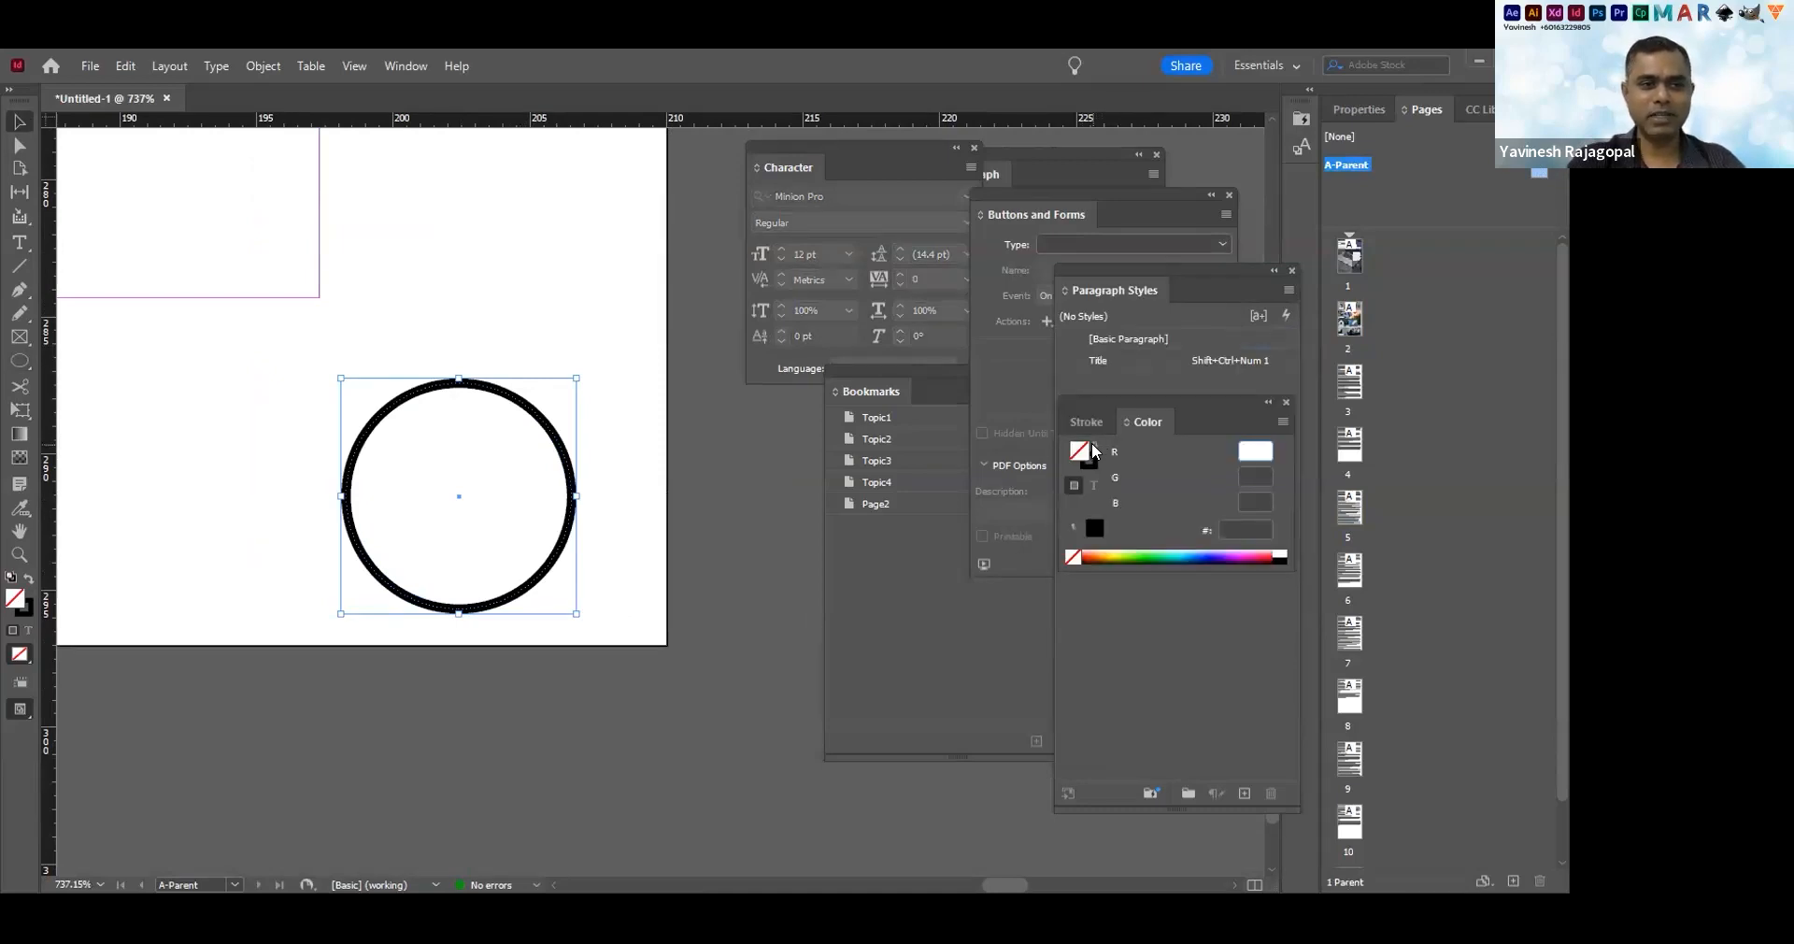
left_click(1091, 447)
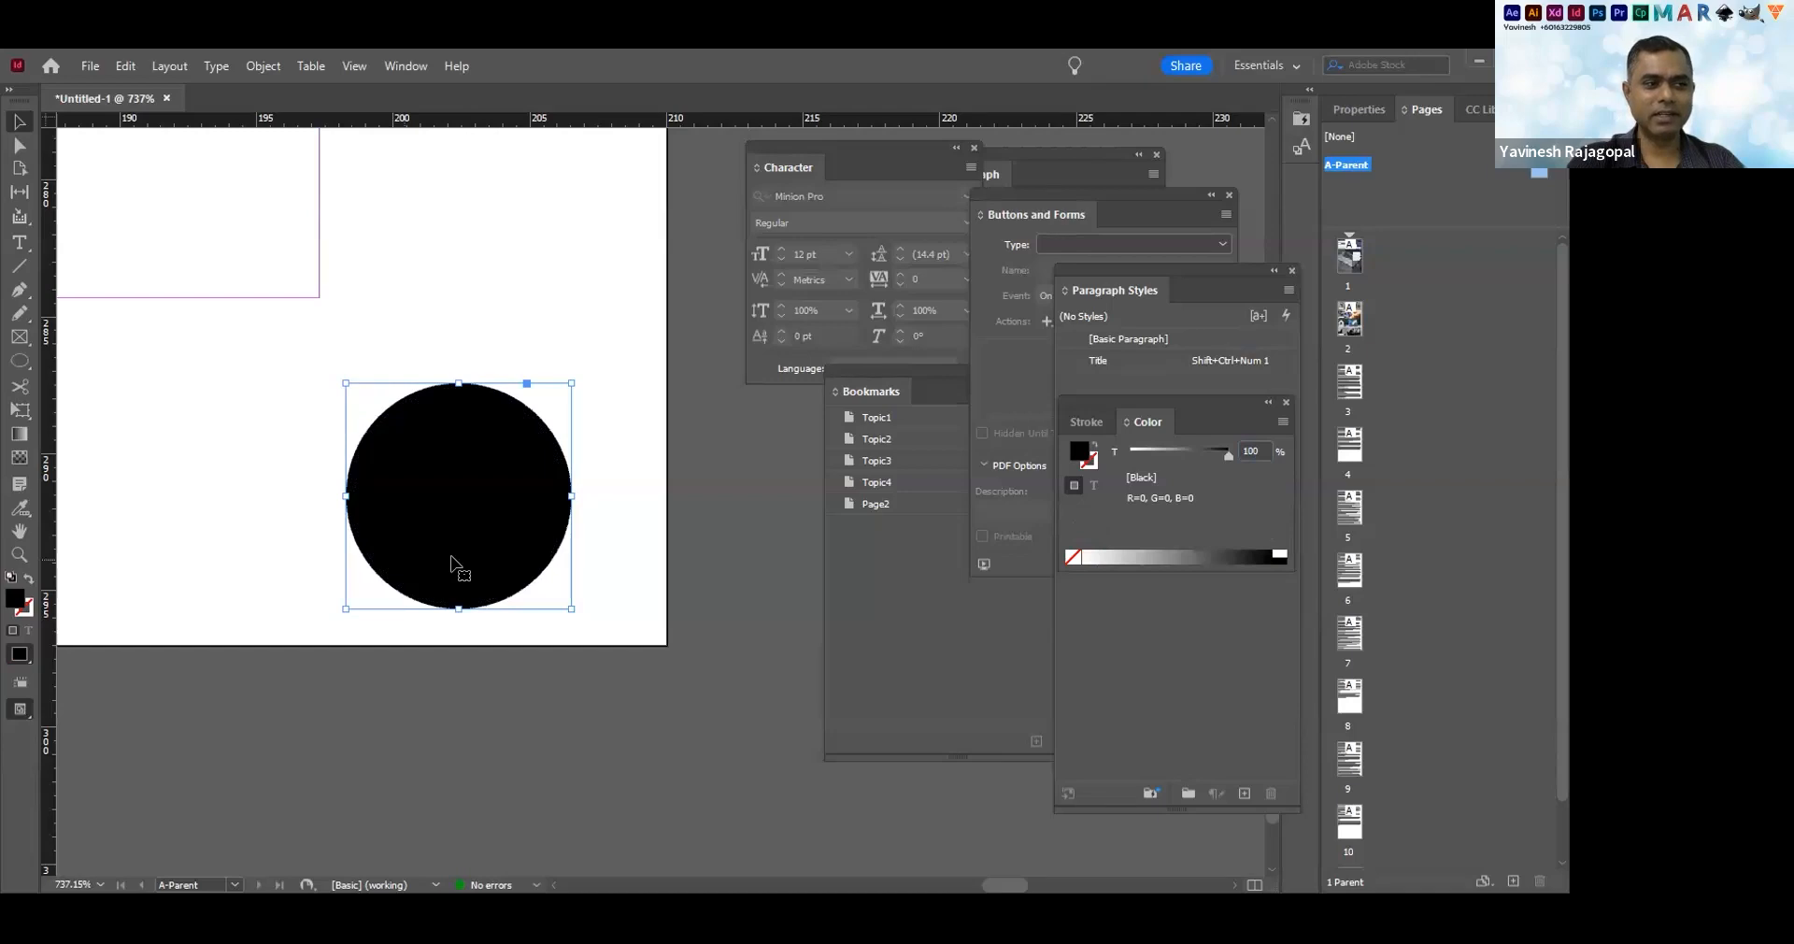
left_click(601, 306)
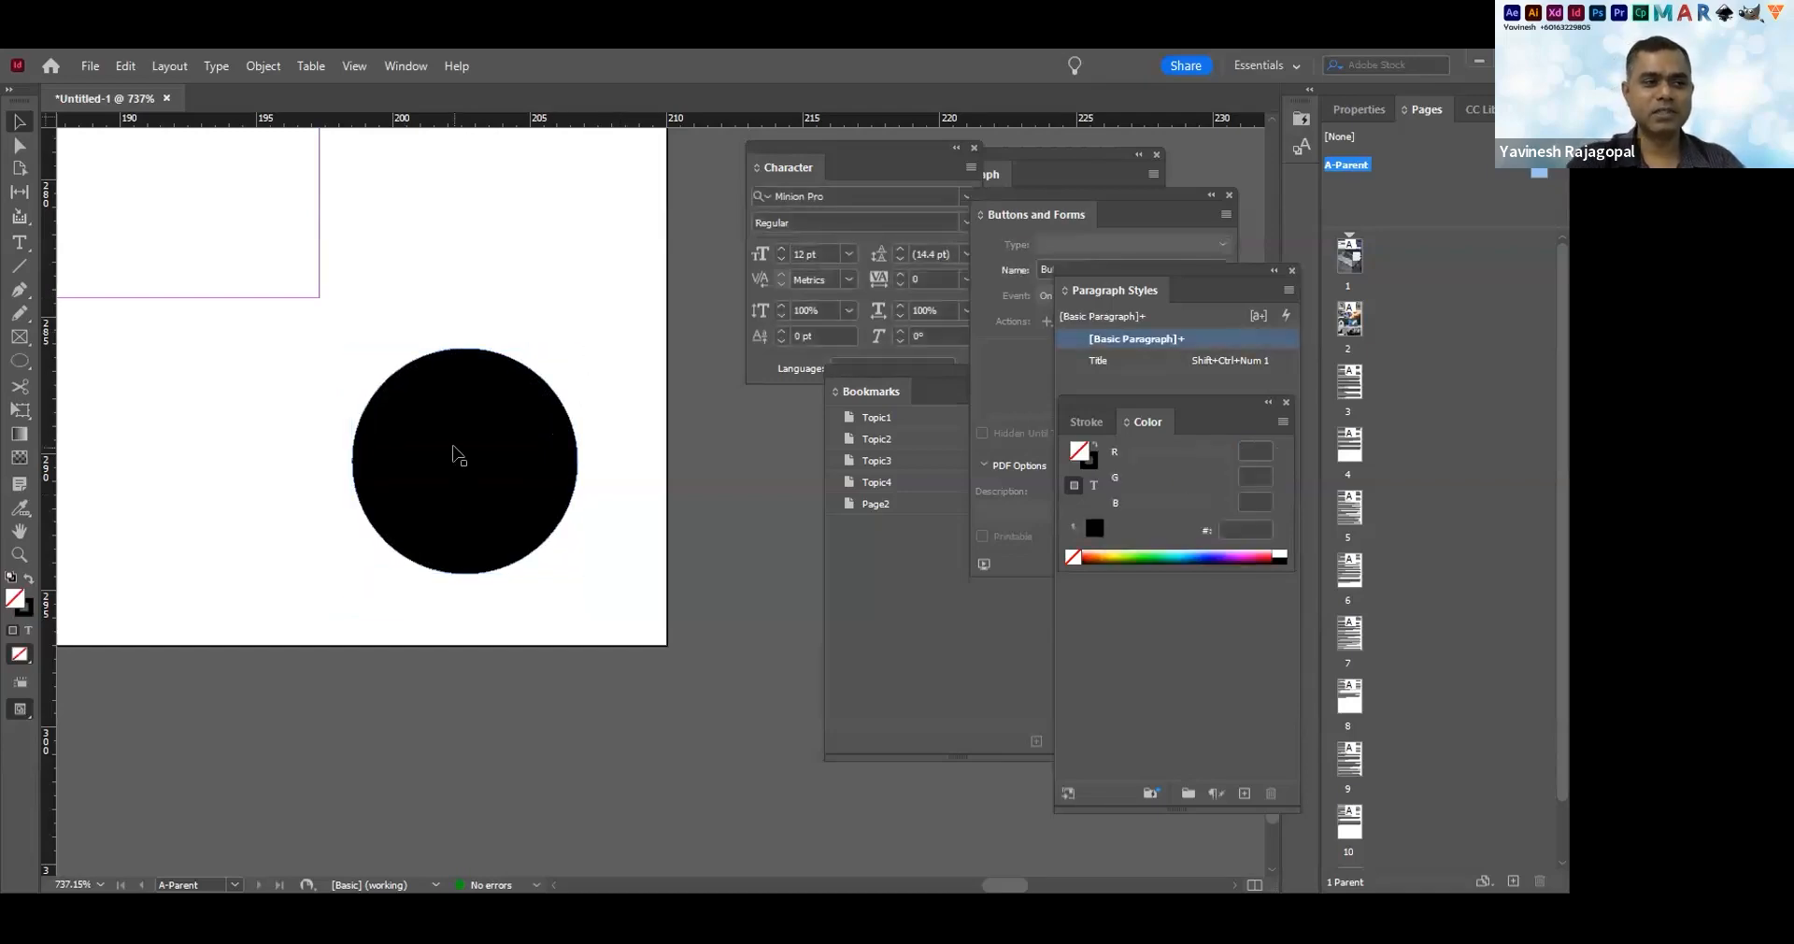
double_click(1353, 322)
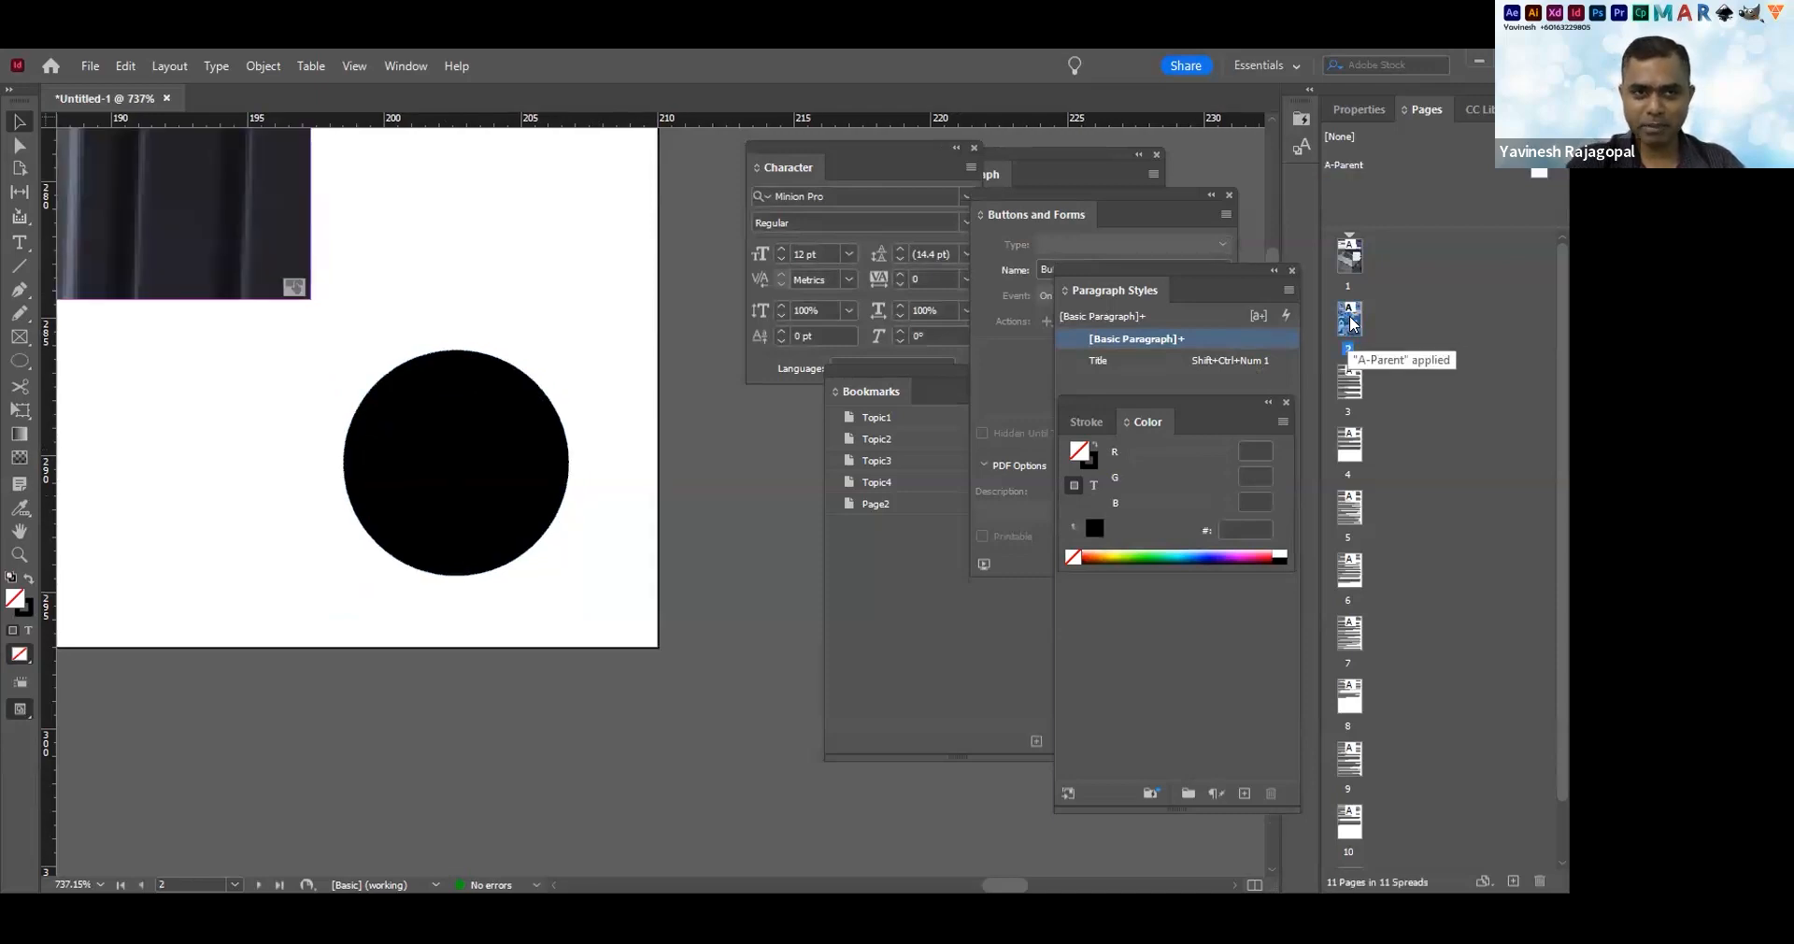
Bring the Buttons and Forms and Bookmarks panels forward, and move Bookmarks below the Character panel
left_click(1026, 213)
left_click(893, 391)
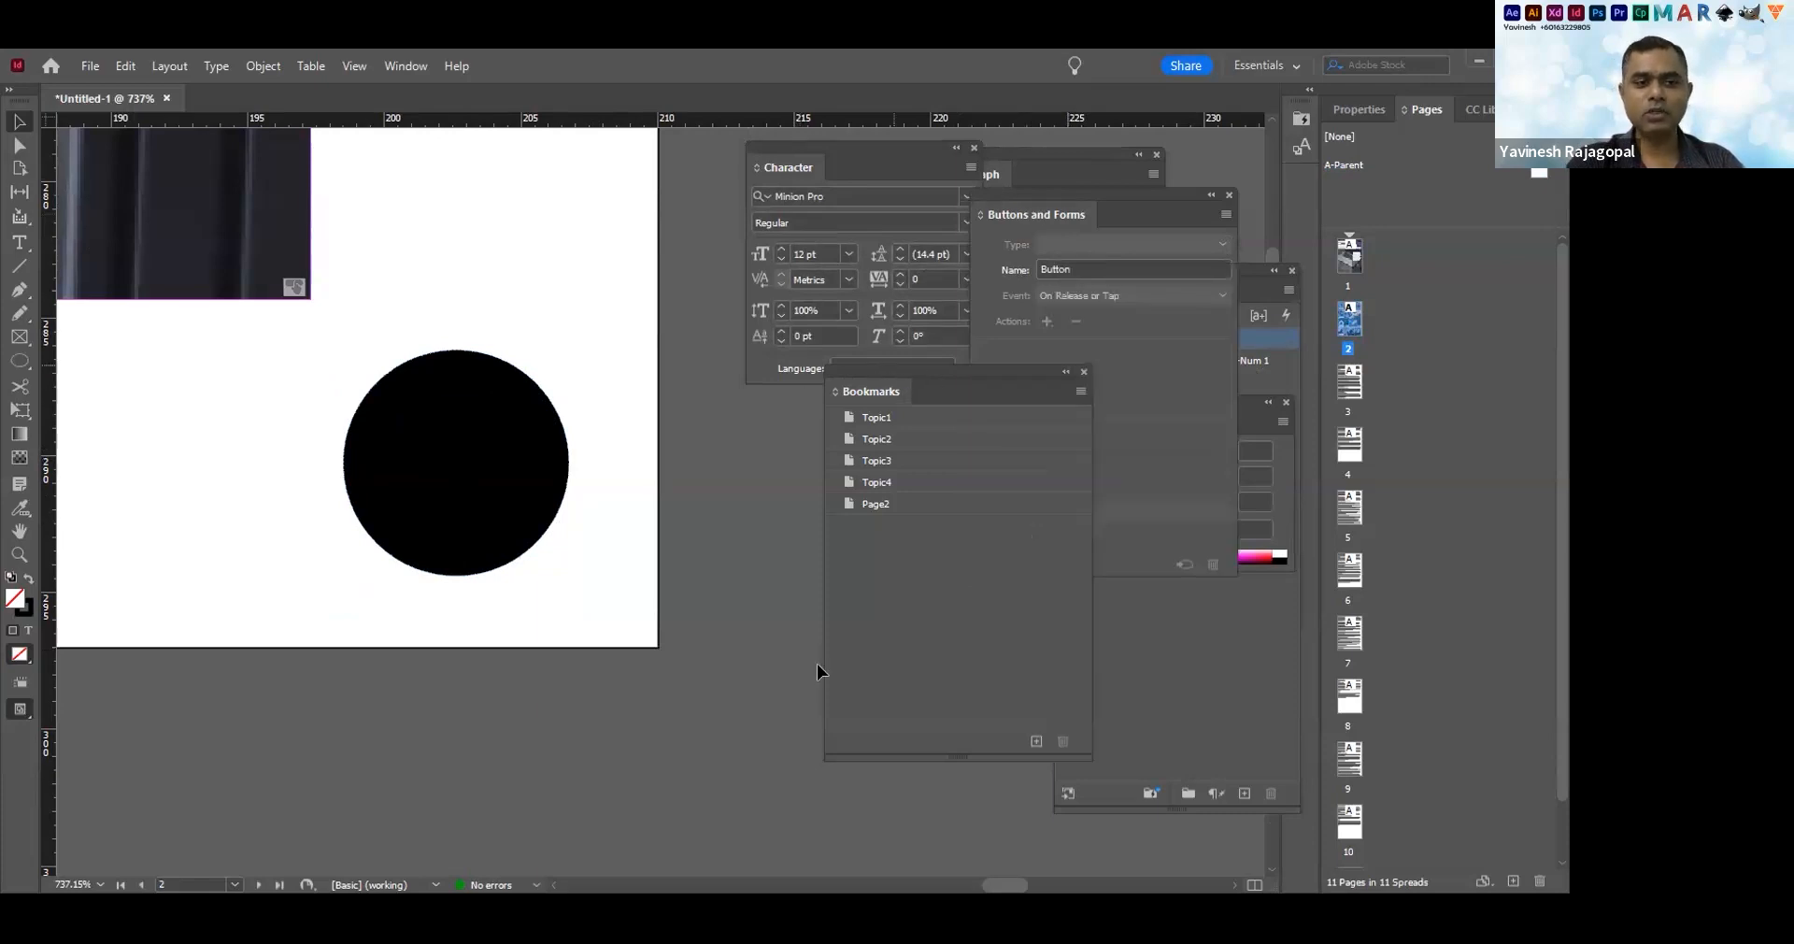
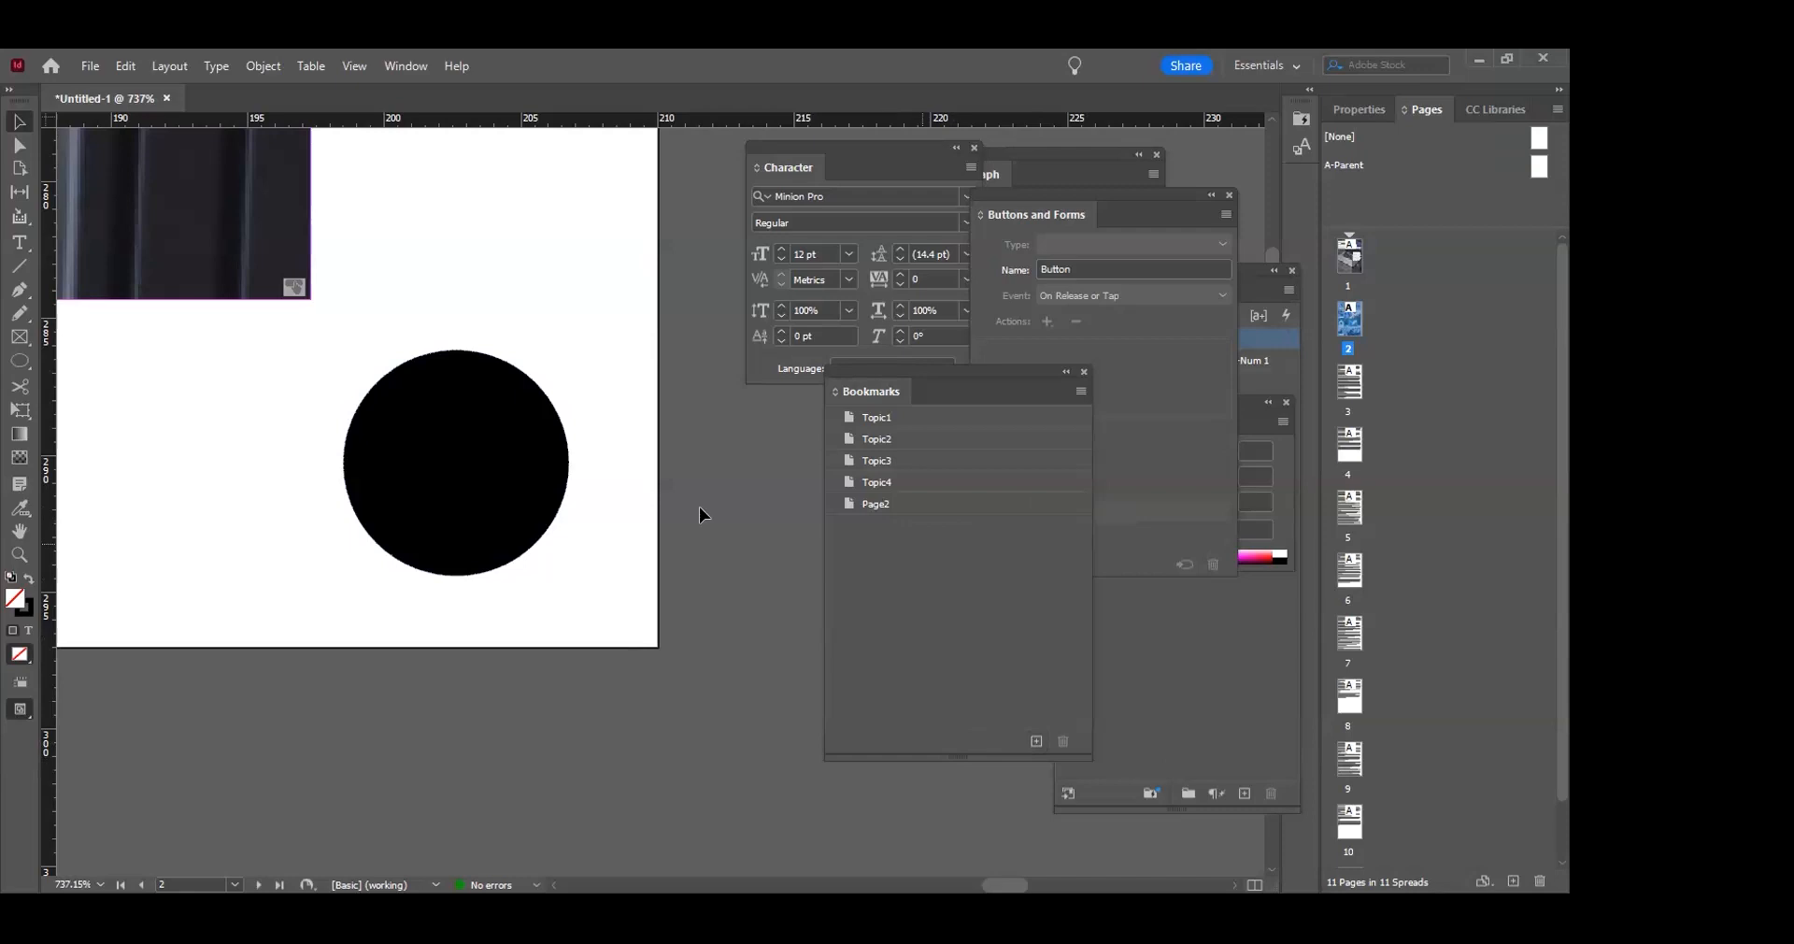
left_click(404, 65)
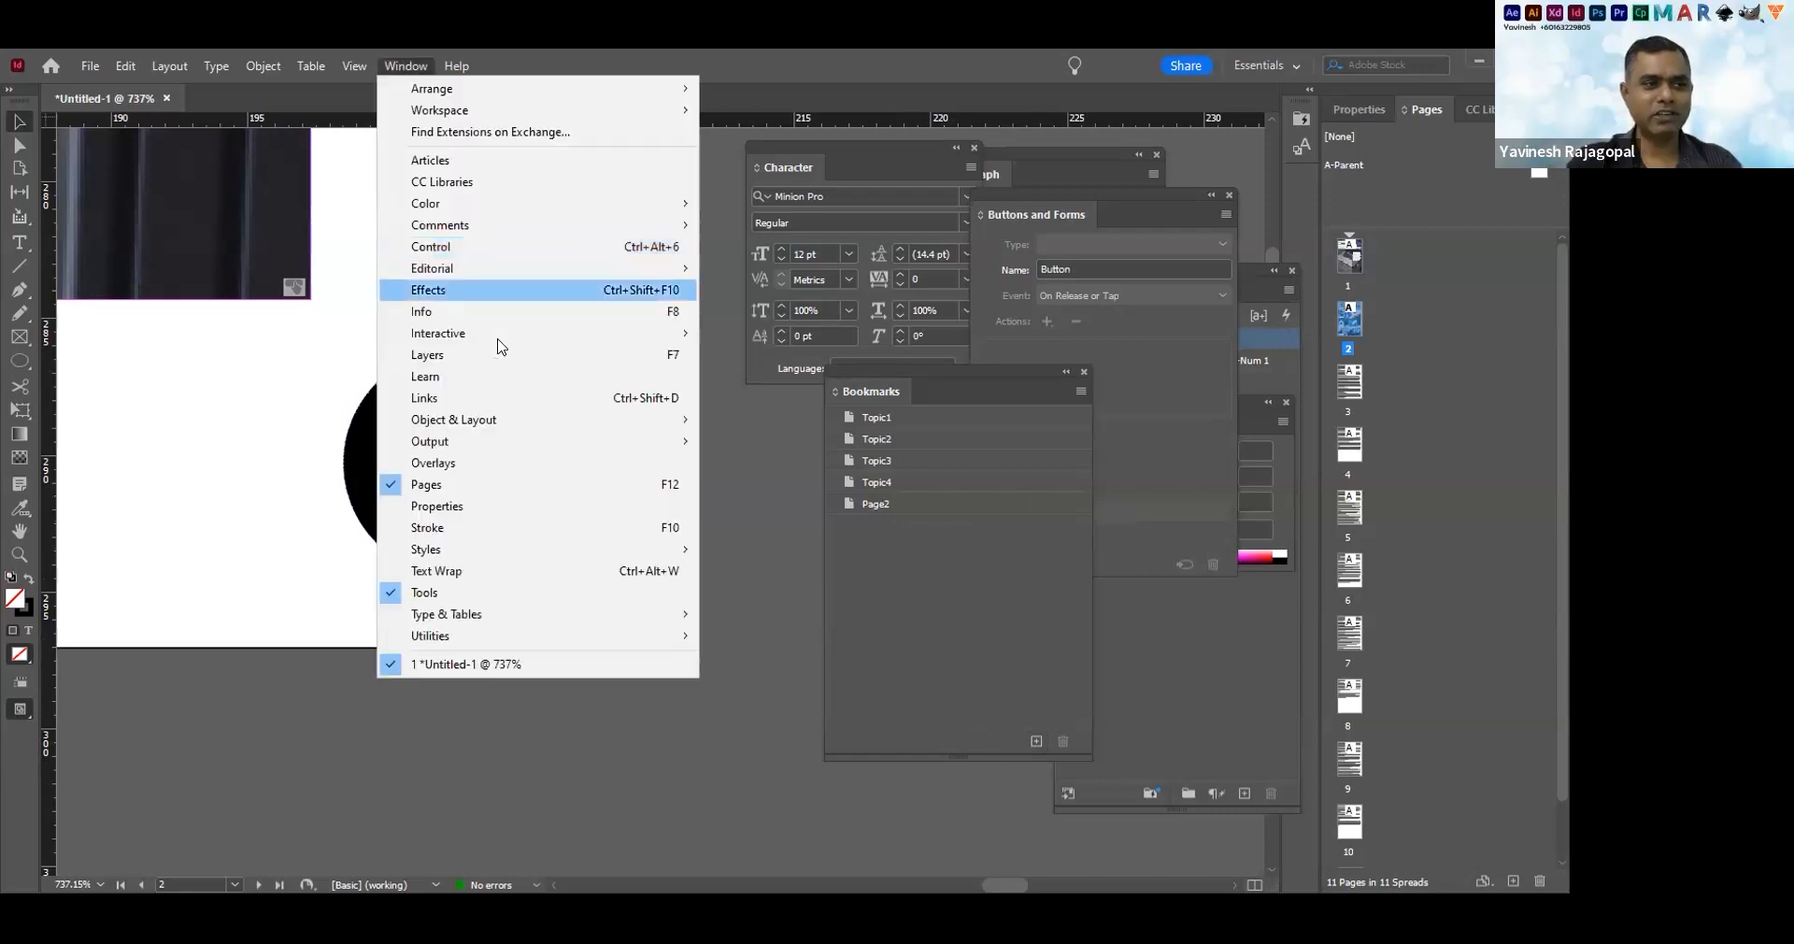
mouse_move(672, 334)
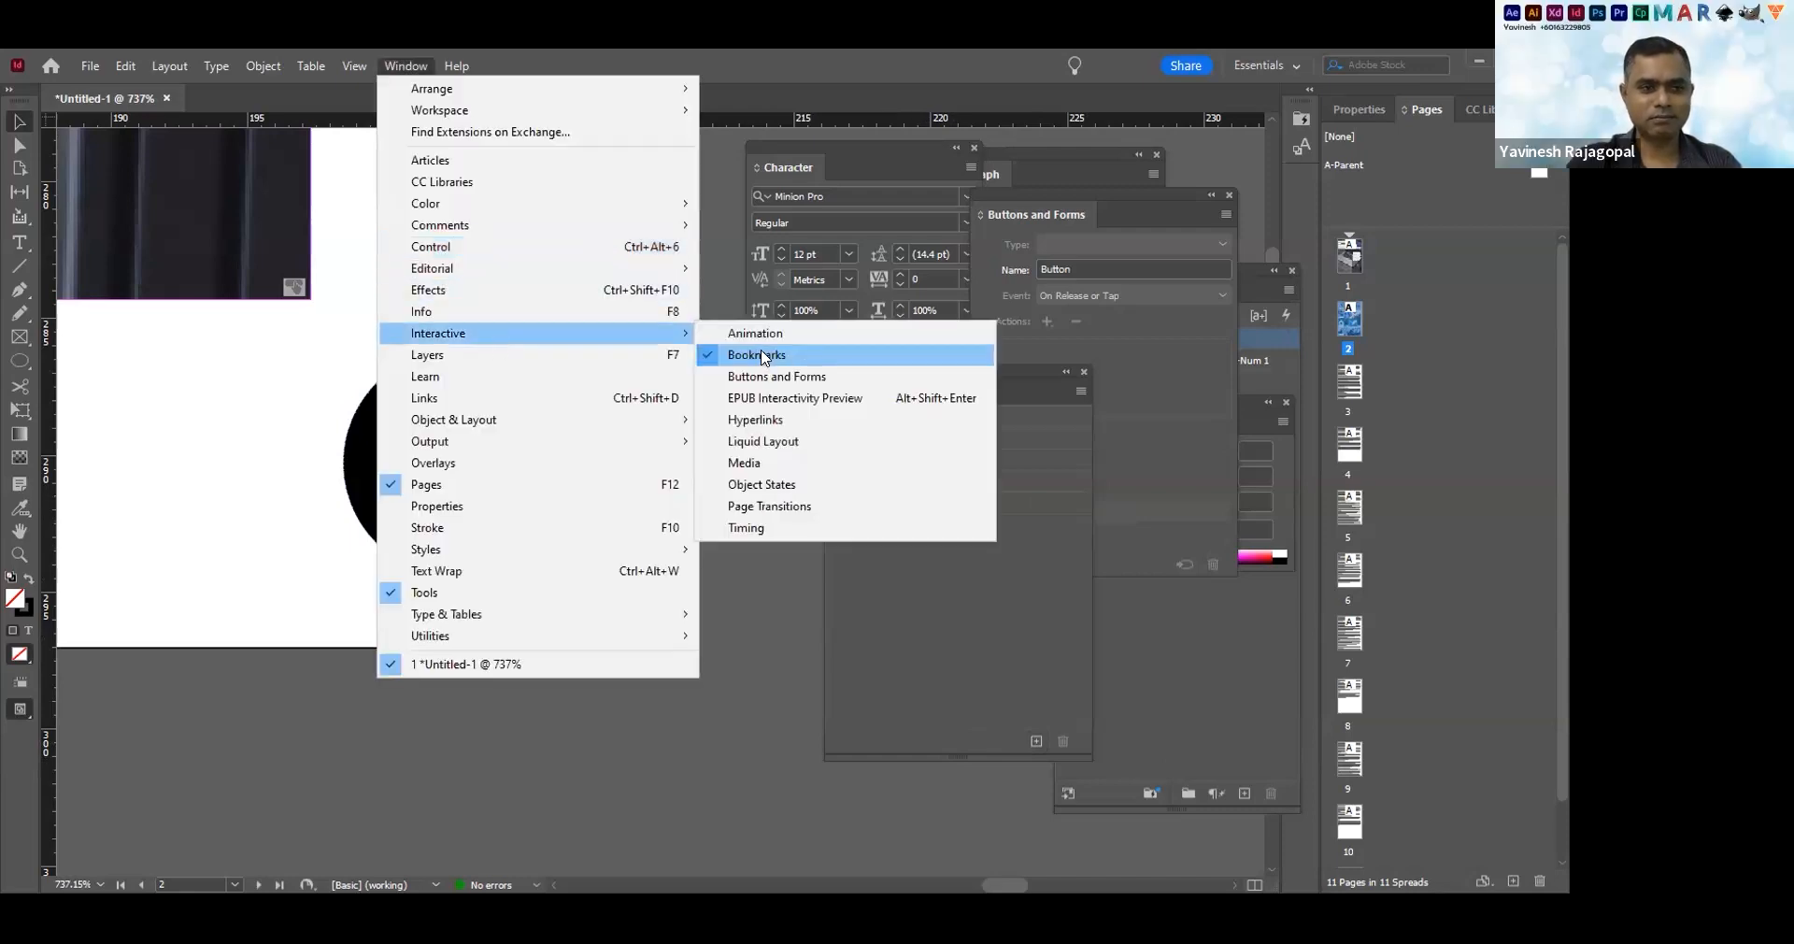
left_click(973, 596)
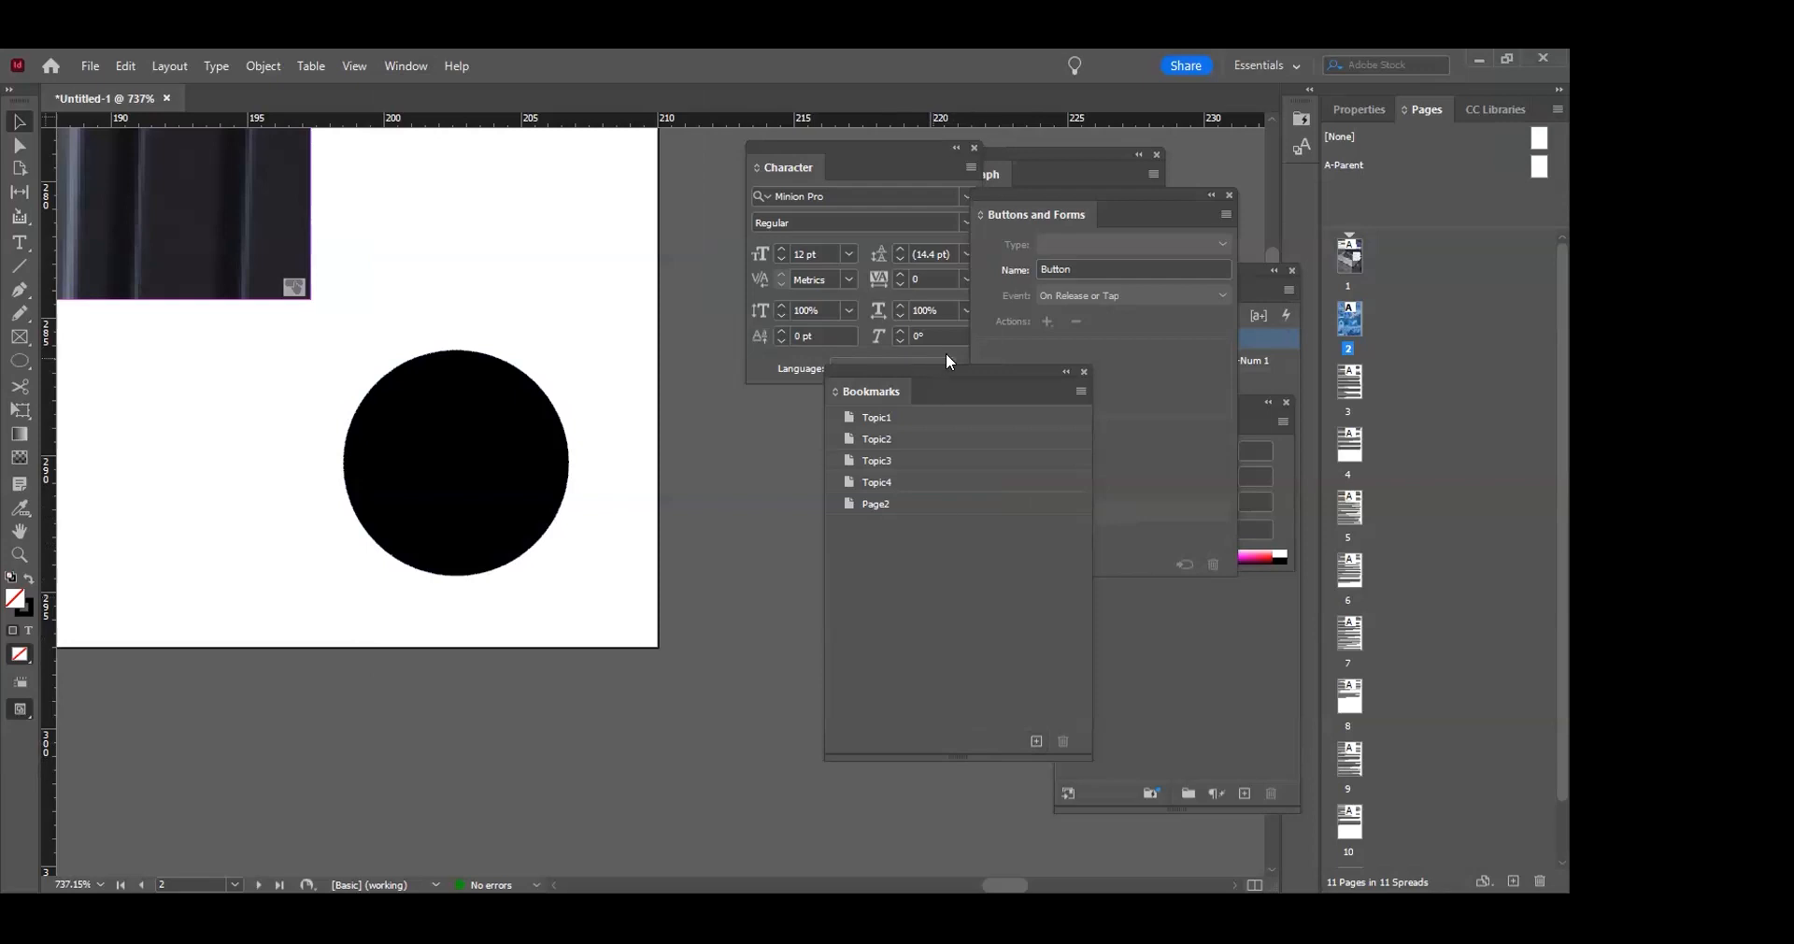
left_click_drag(864, 367, 765, 429)
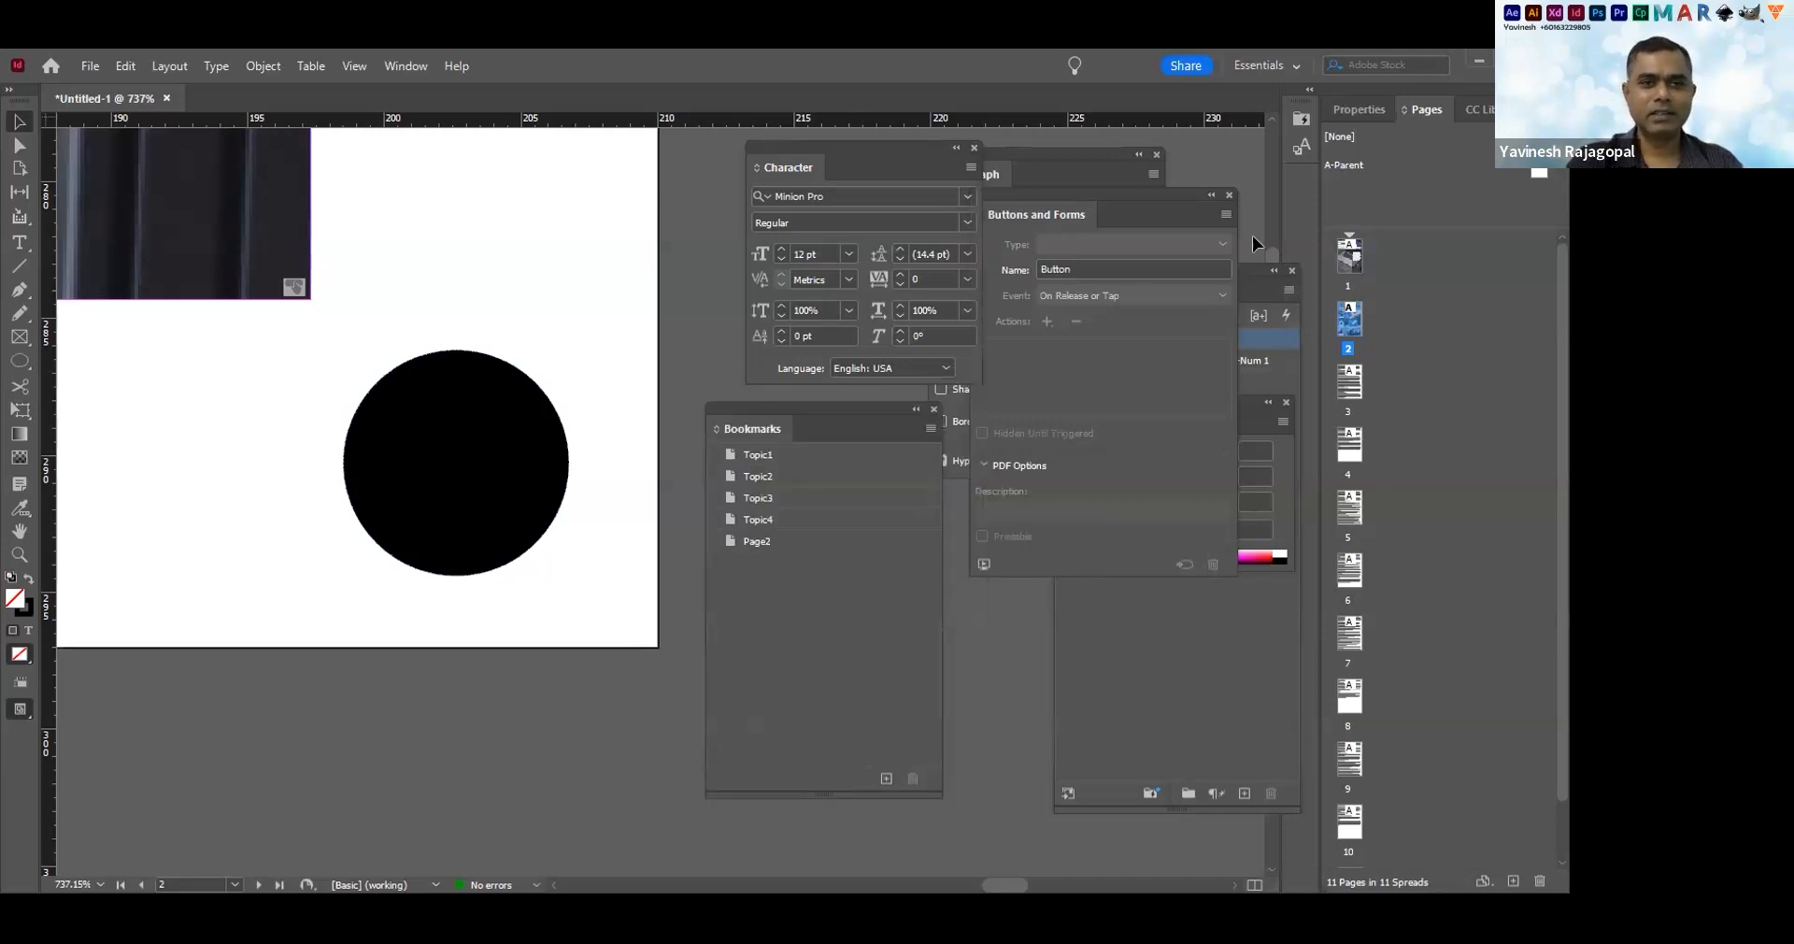
Convert the black circle on A-Parent into an interactive element of type Button
double_click(1538, 170)
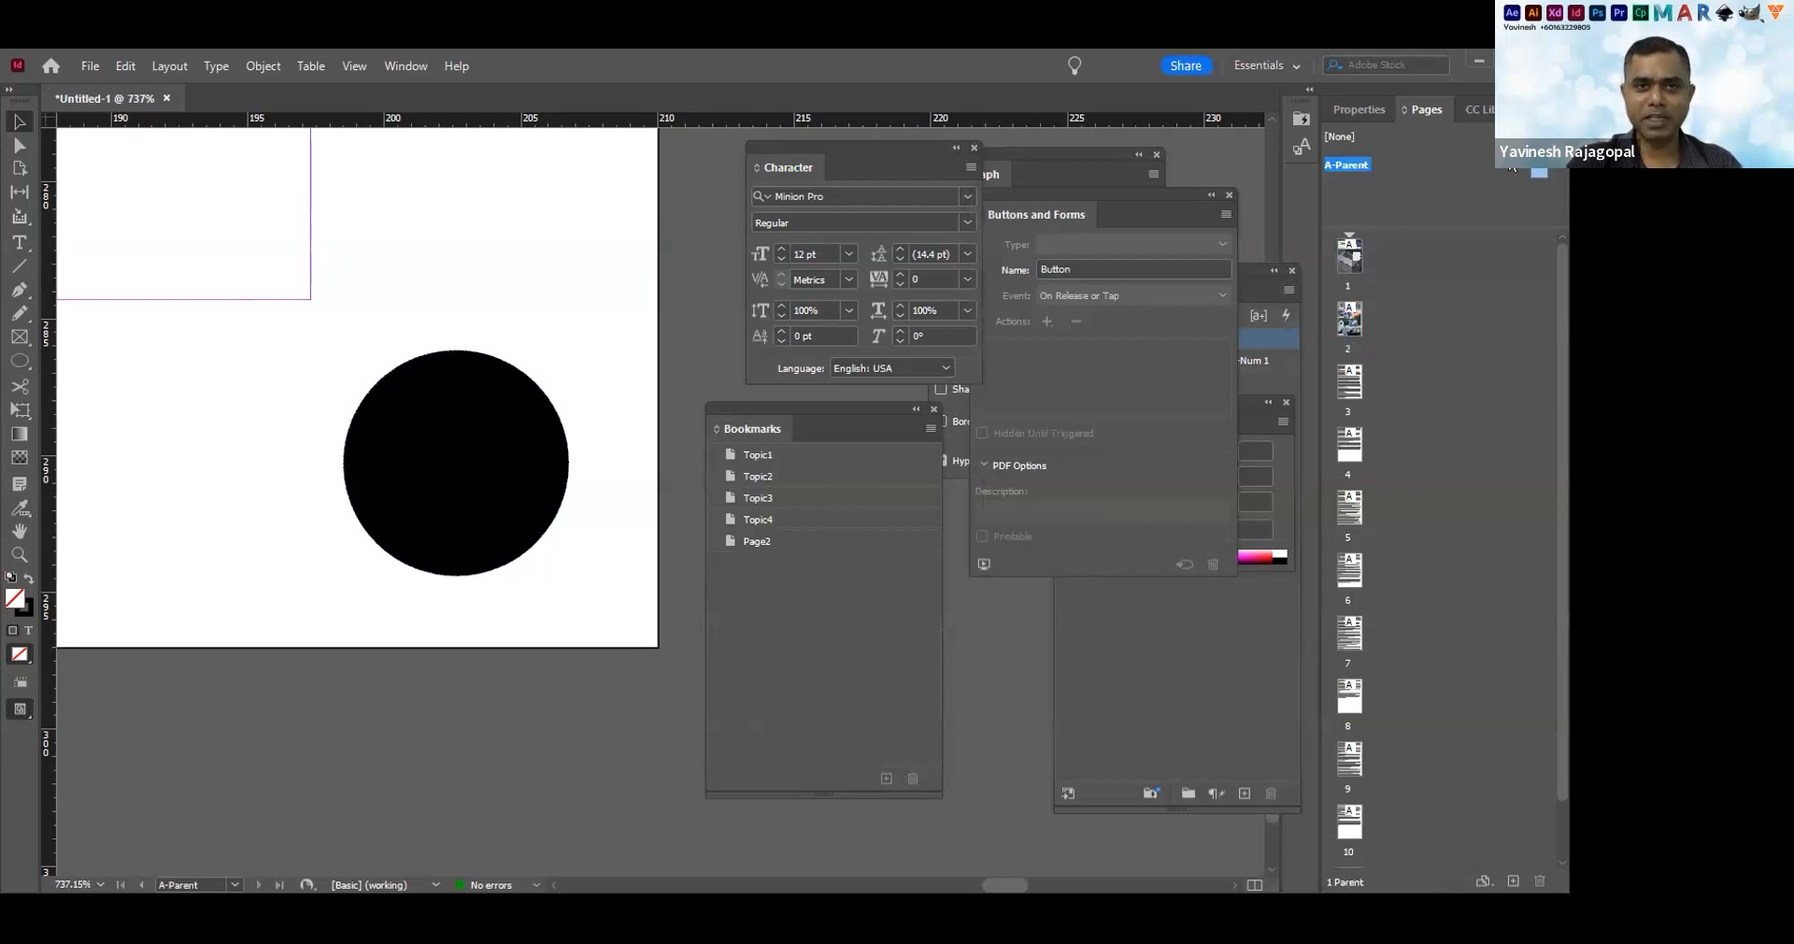
left_click(491, 479)
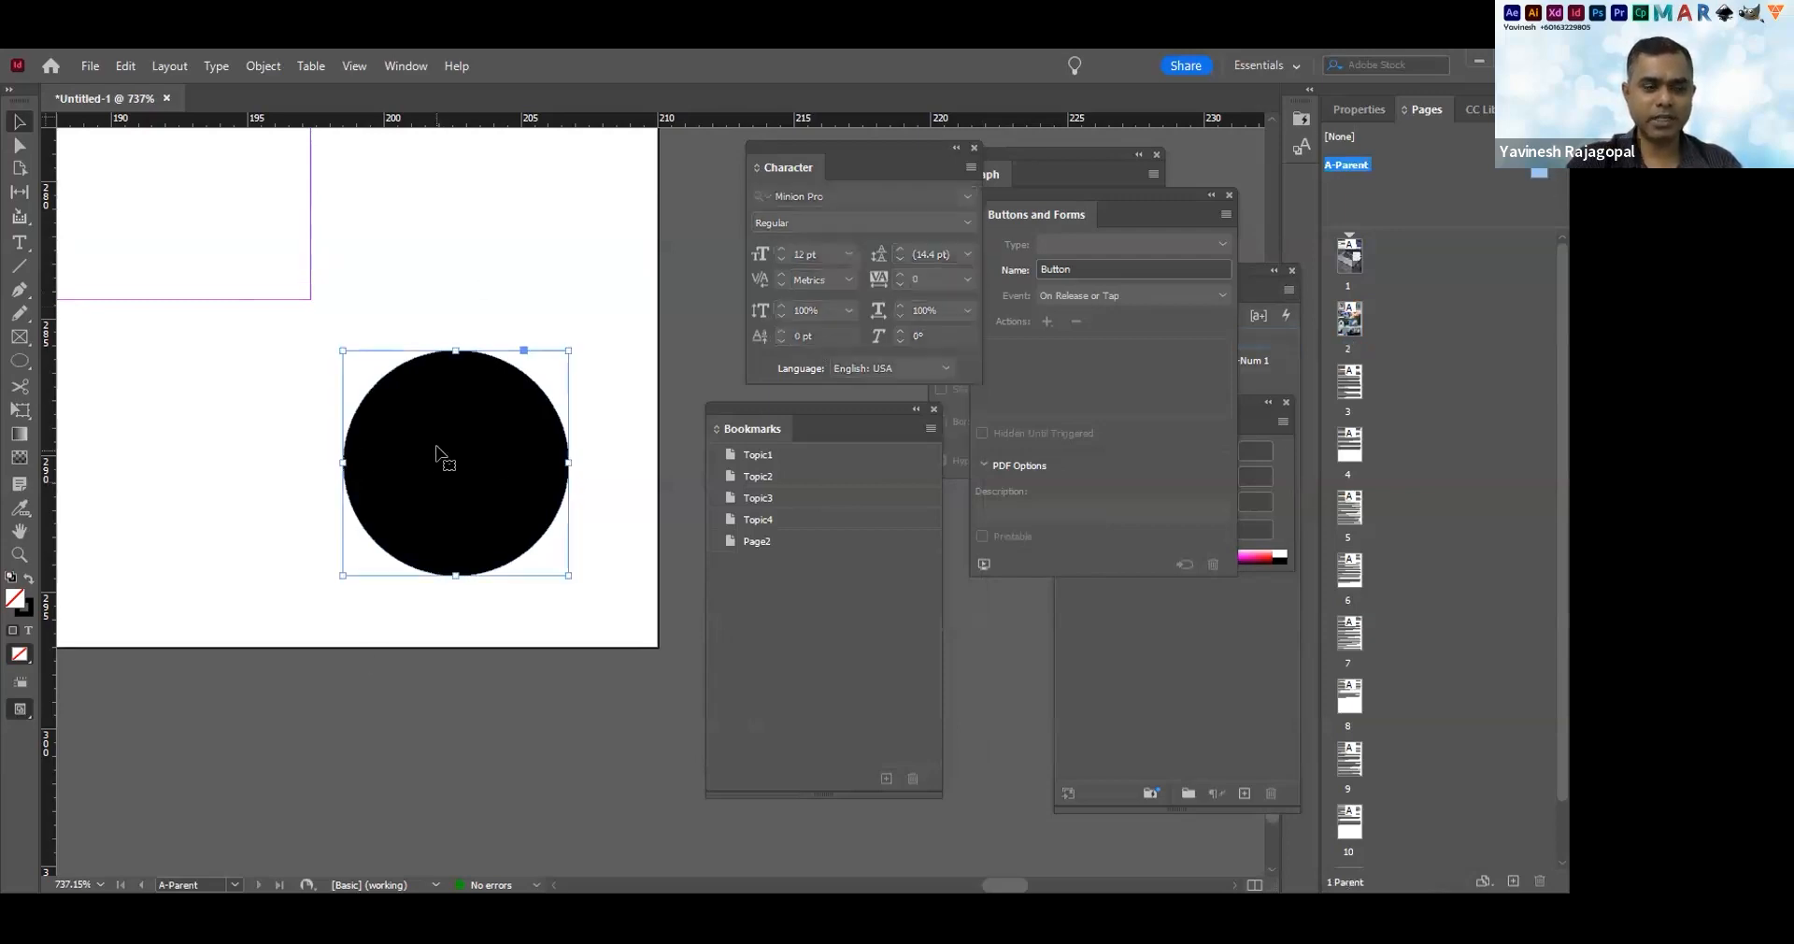
left_click(1131, 207)
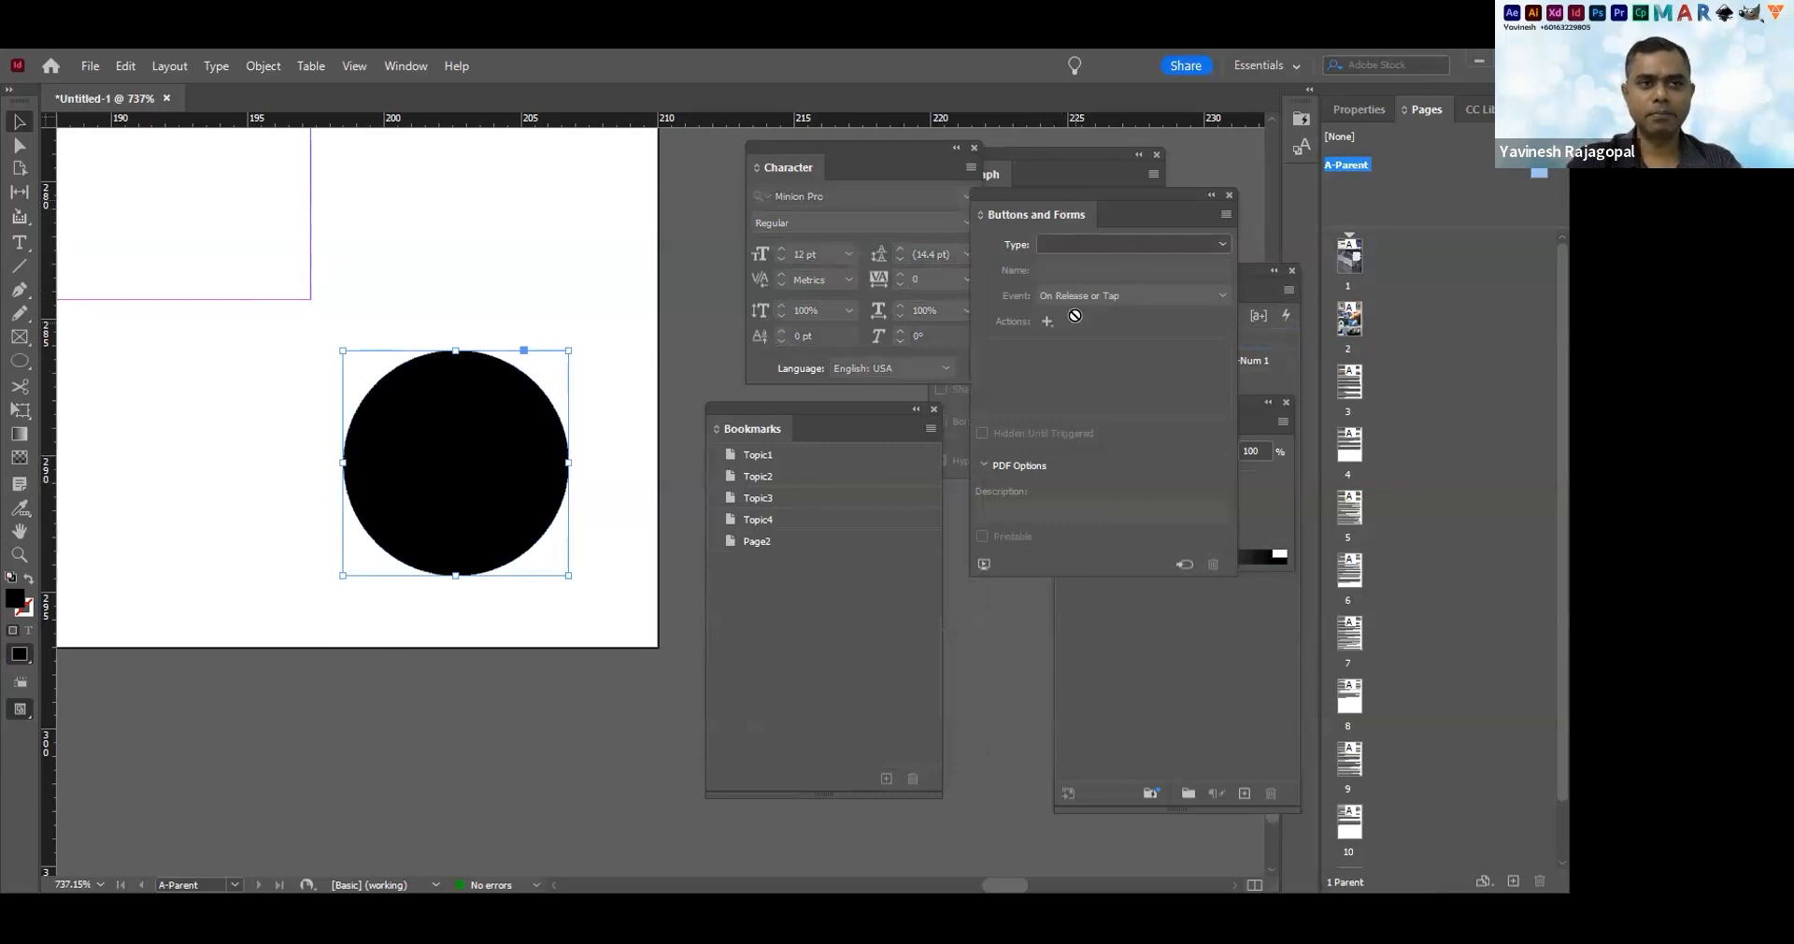
left_click_drag(1079, 216, 1082, 465)
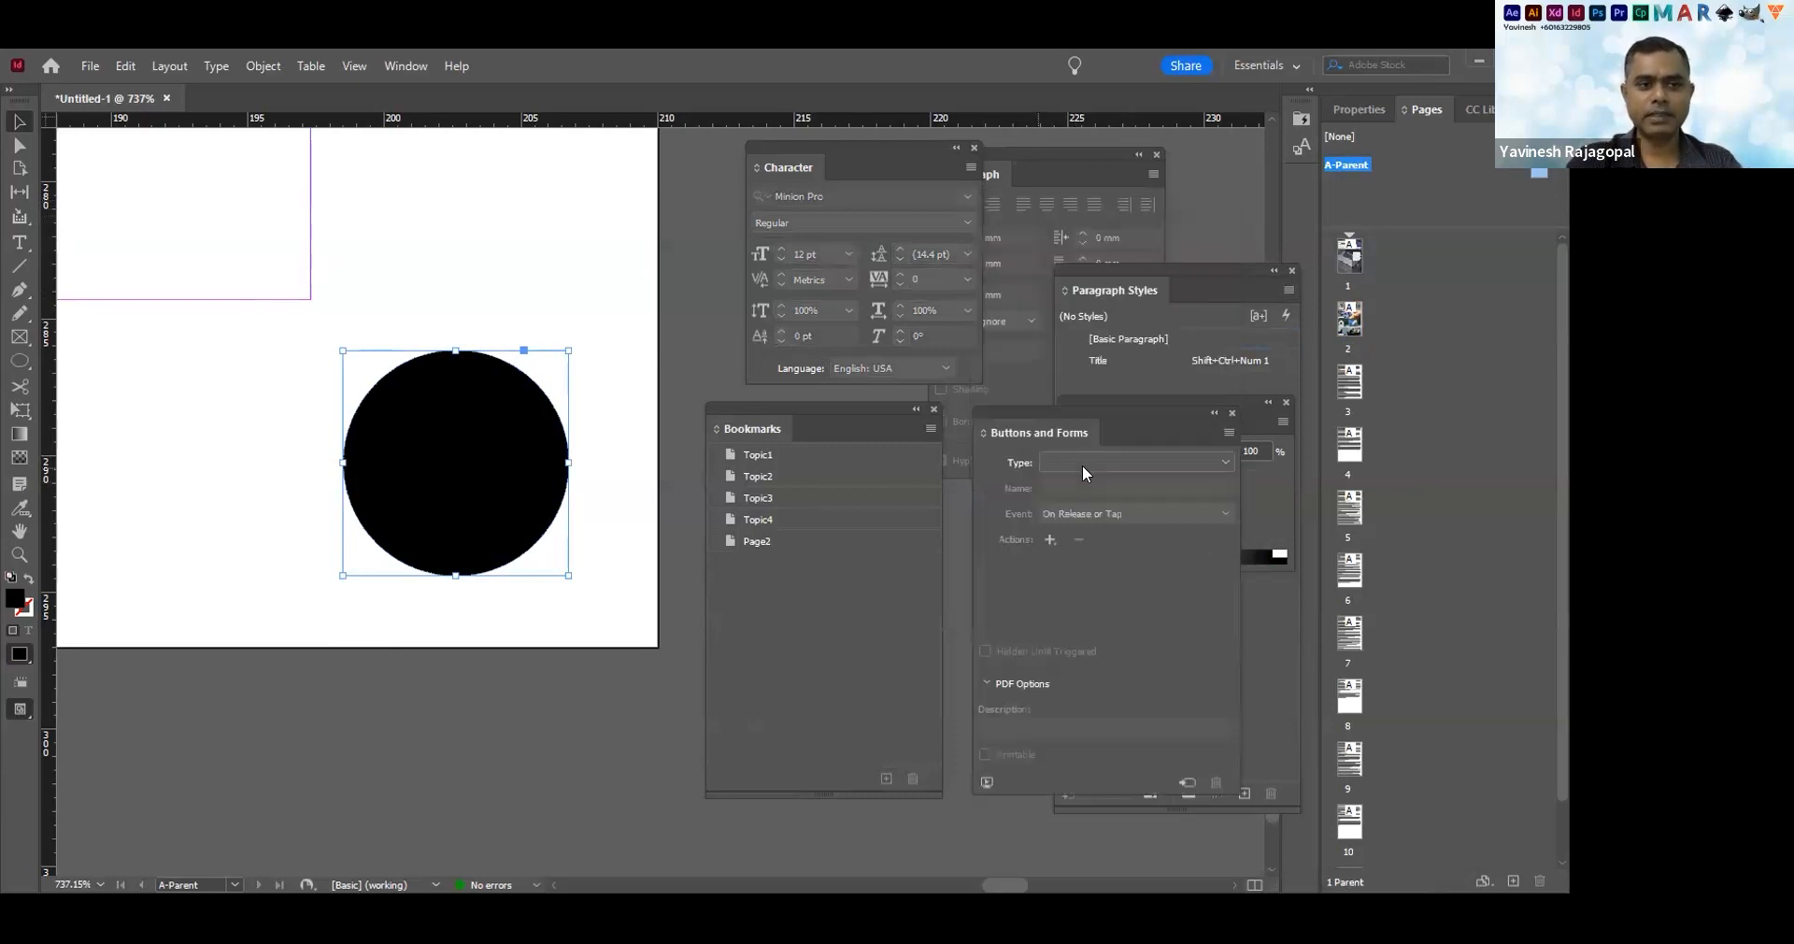
left_click(1061, 461)
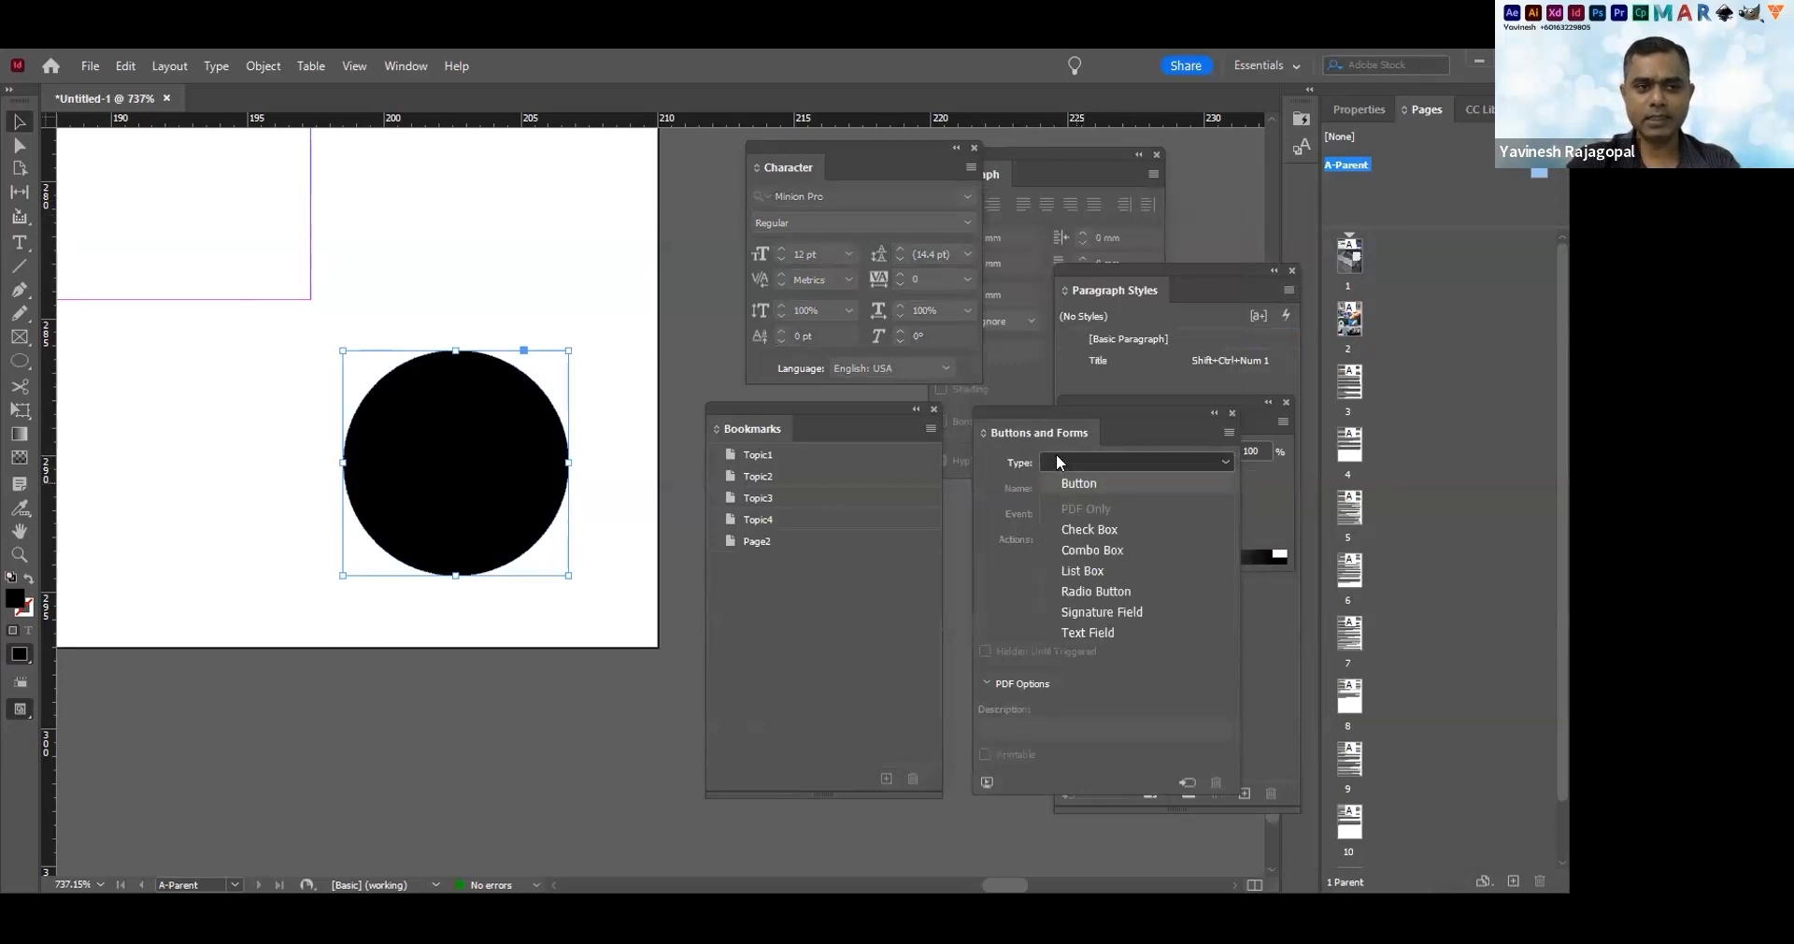
left_click(1065, 481)
Add a Go To Destination action to the circle button, targeting the Page2 bookmark
left_click(1051, 541)
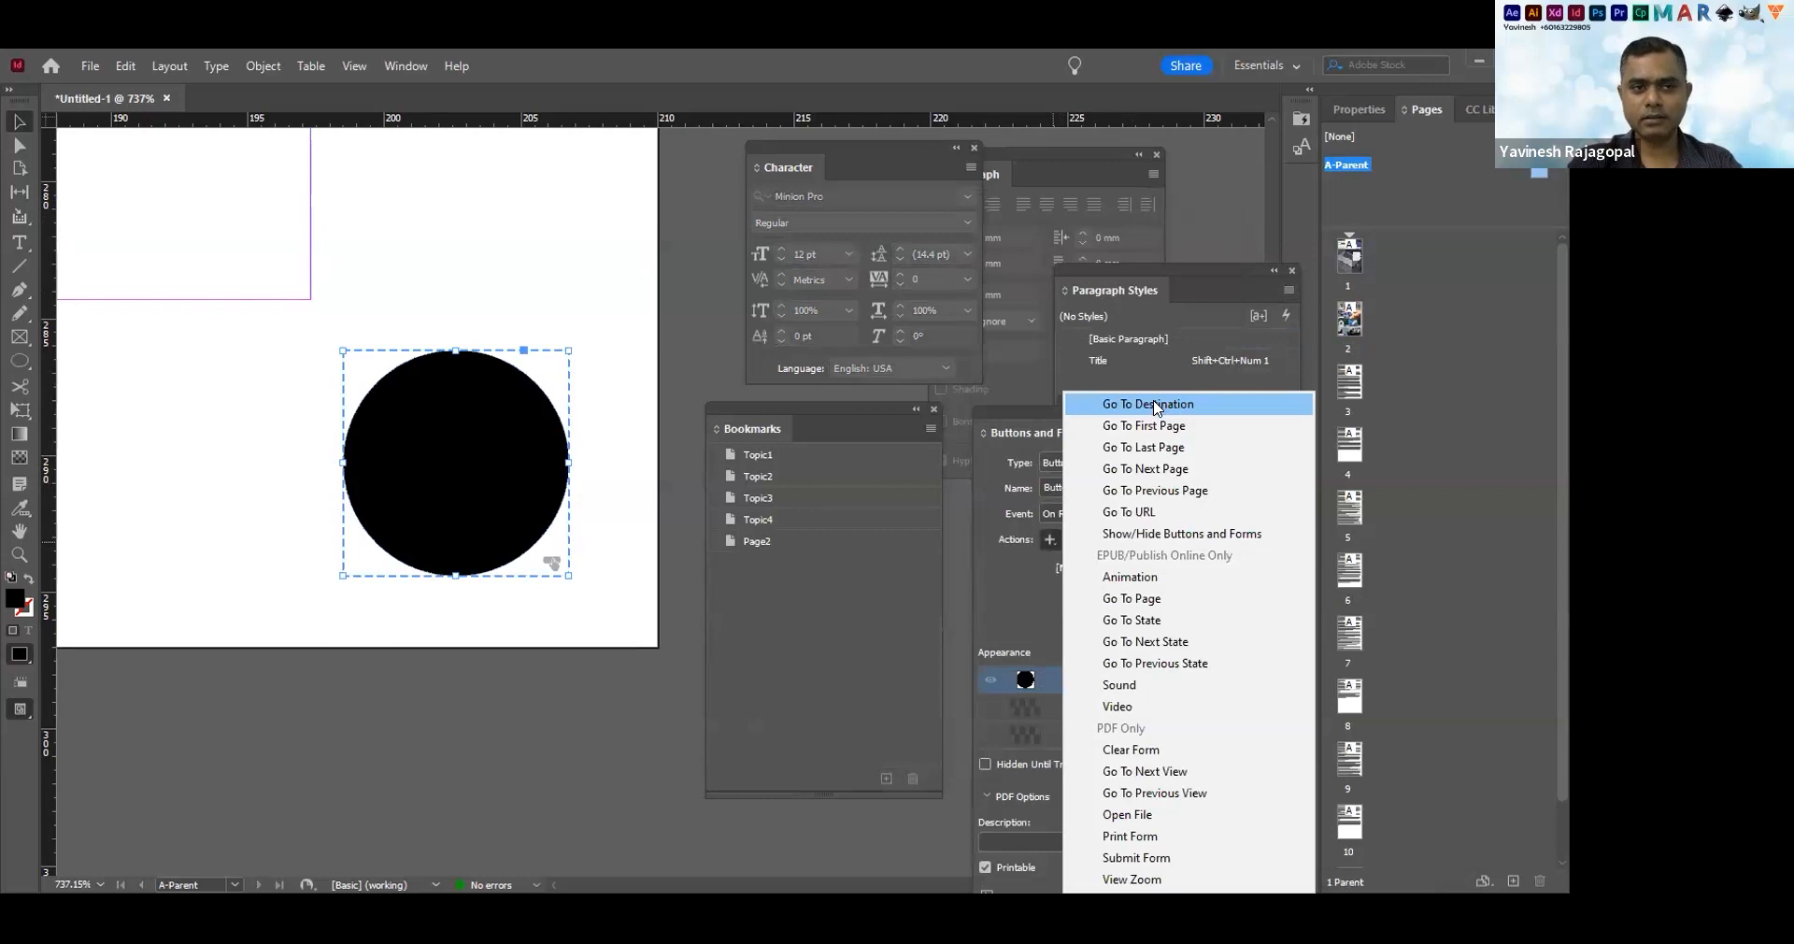
left_click(1156, 405)
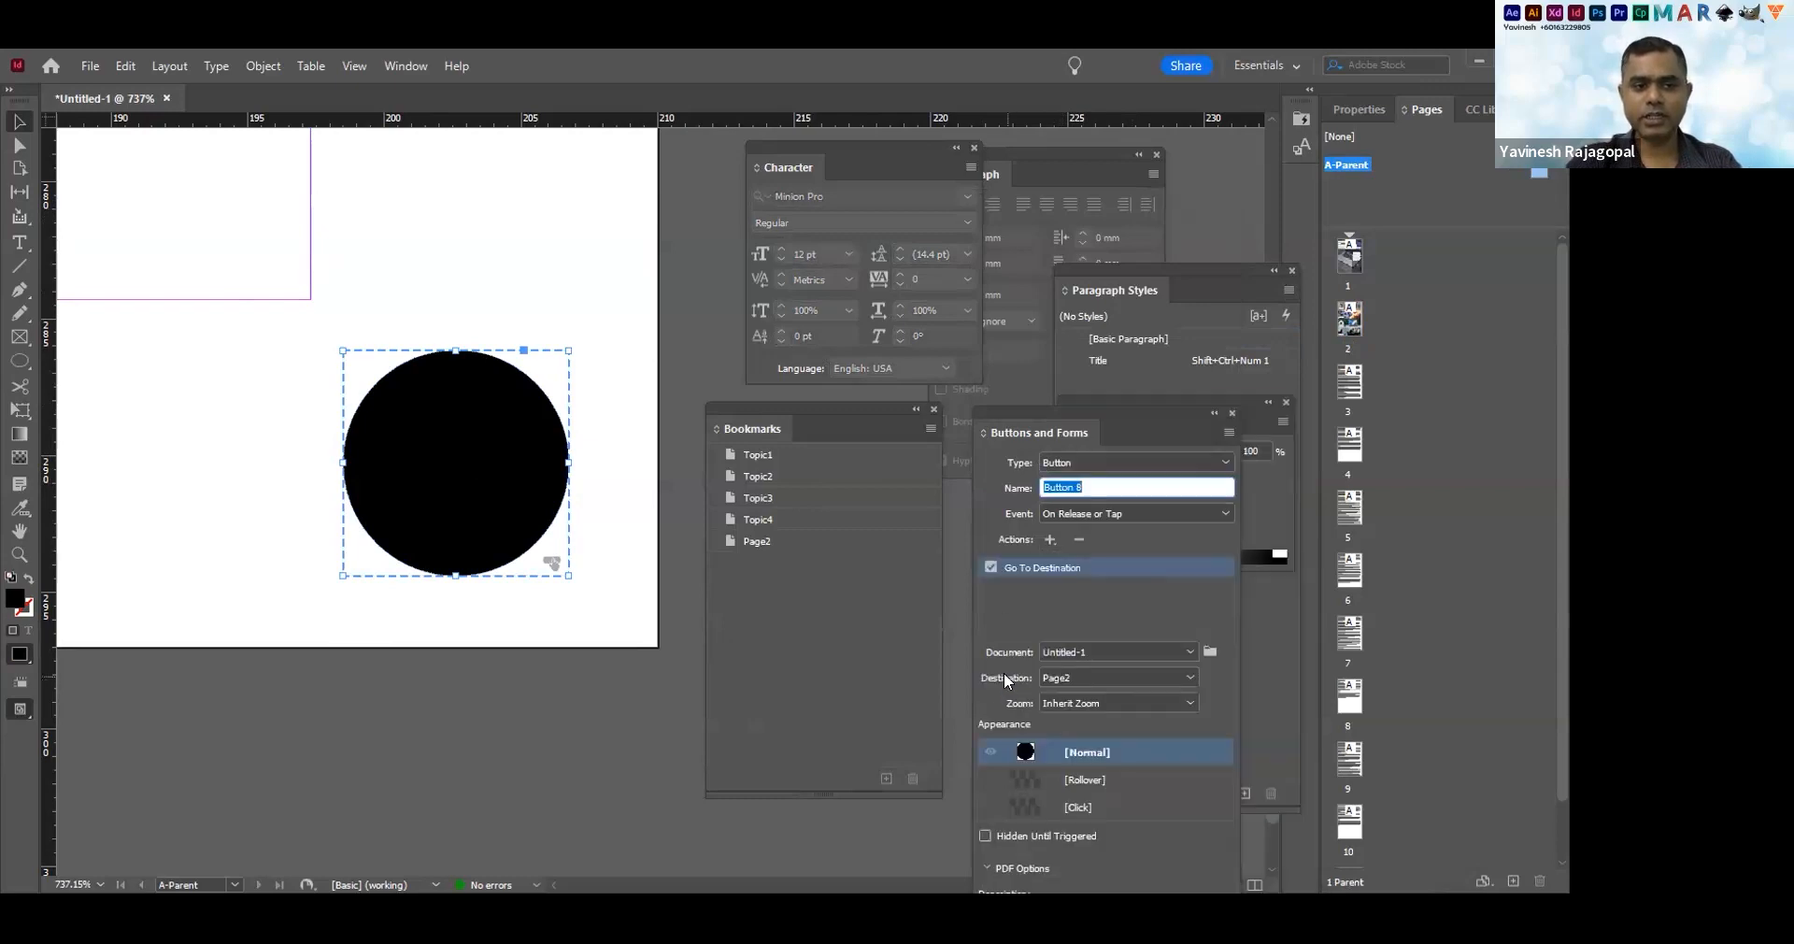
left_click(1077, 680)
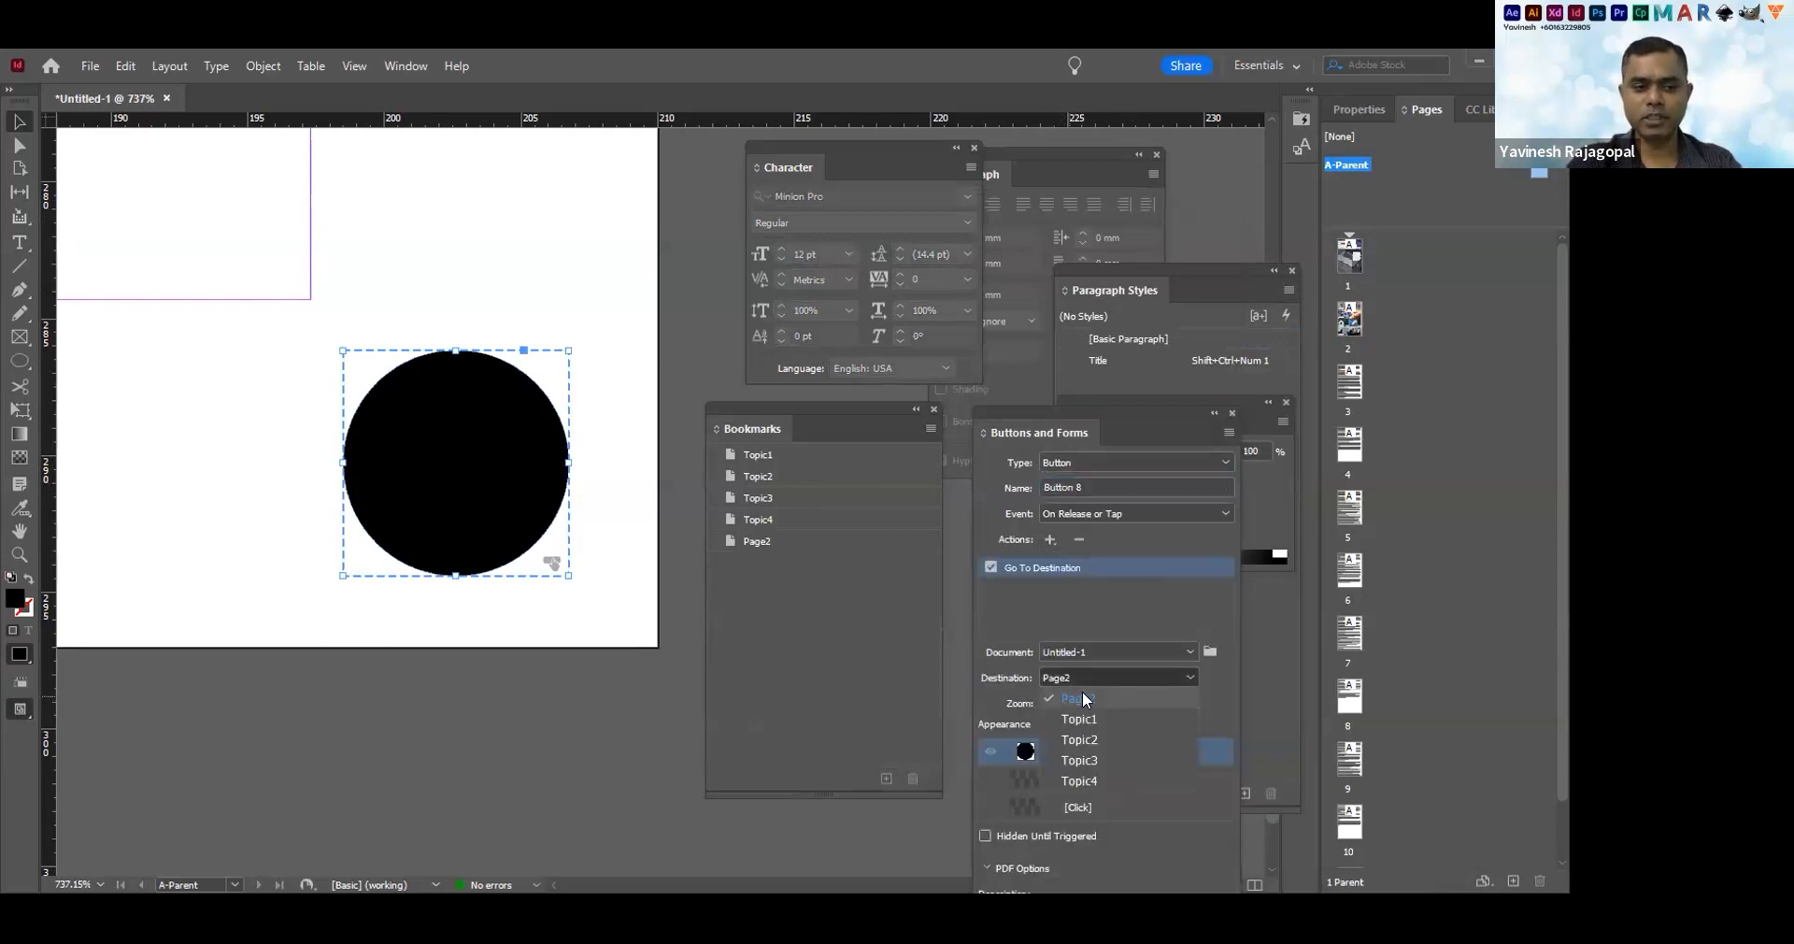
left_click(1083, 699)
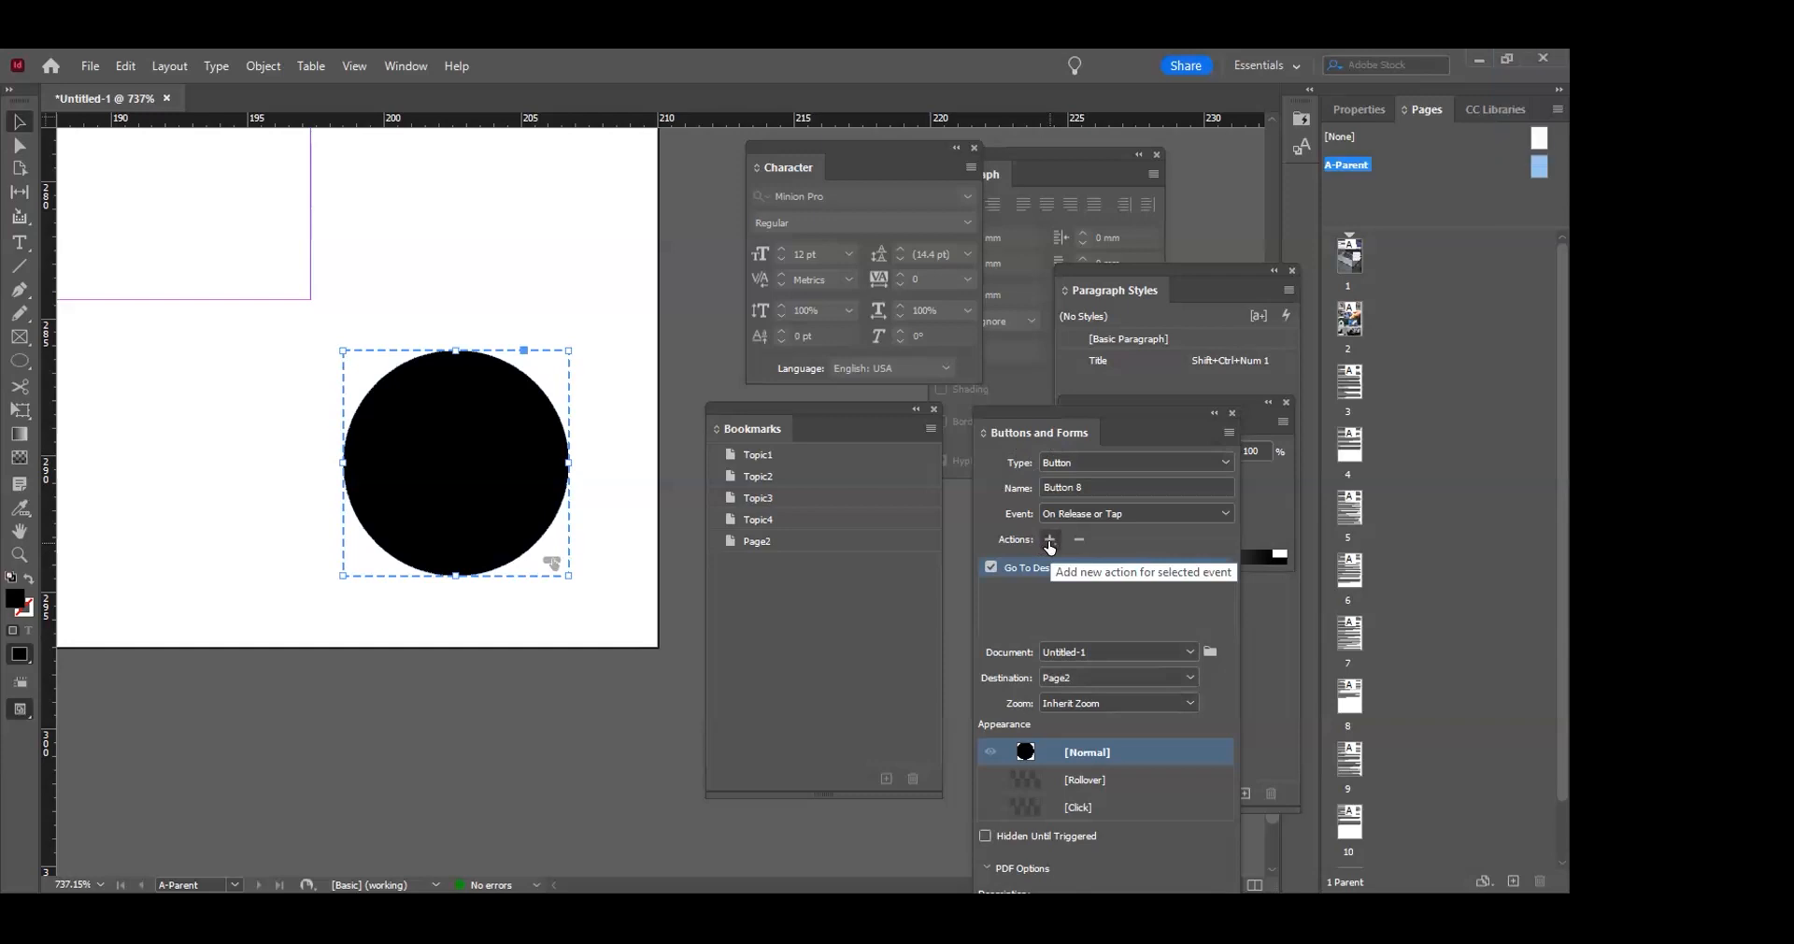
left_click(1039, 567)
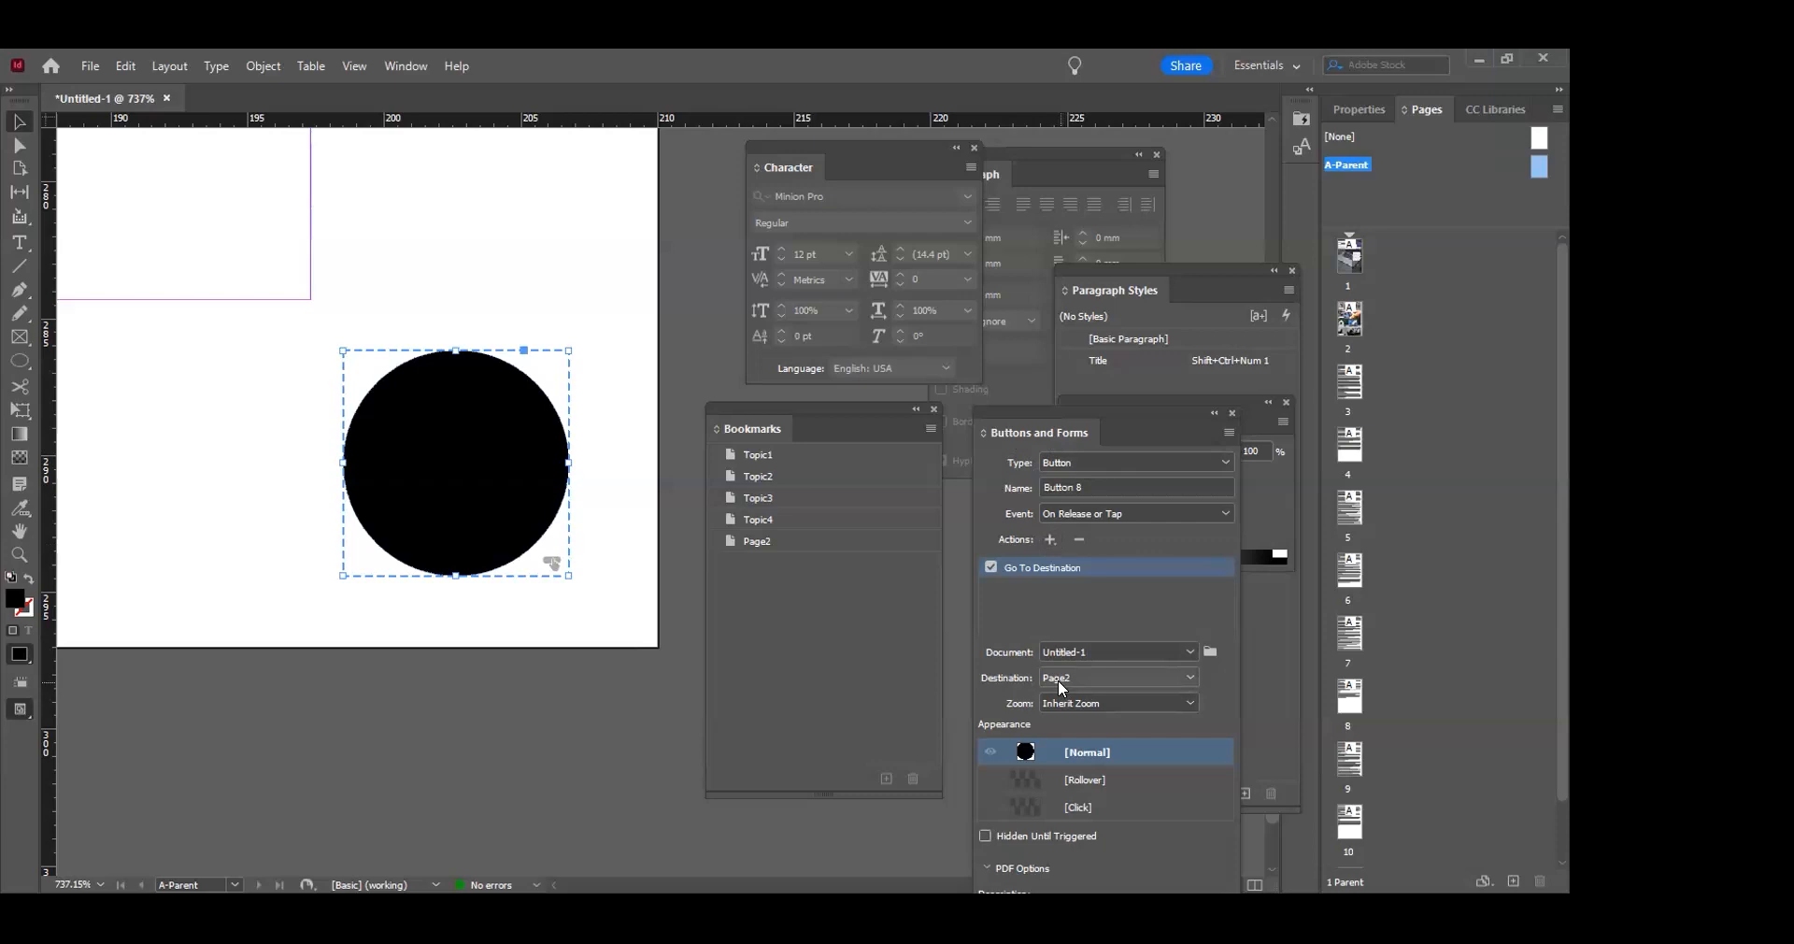
Hide the floating panels, bring back only the Pages panel, and show page 1 of the document
left_click(584, 304)
key("ctrl+0")
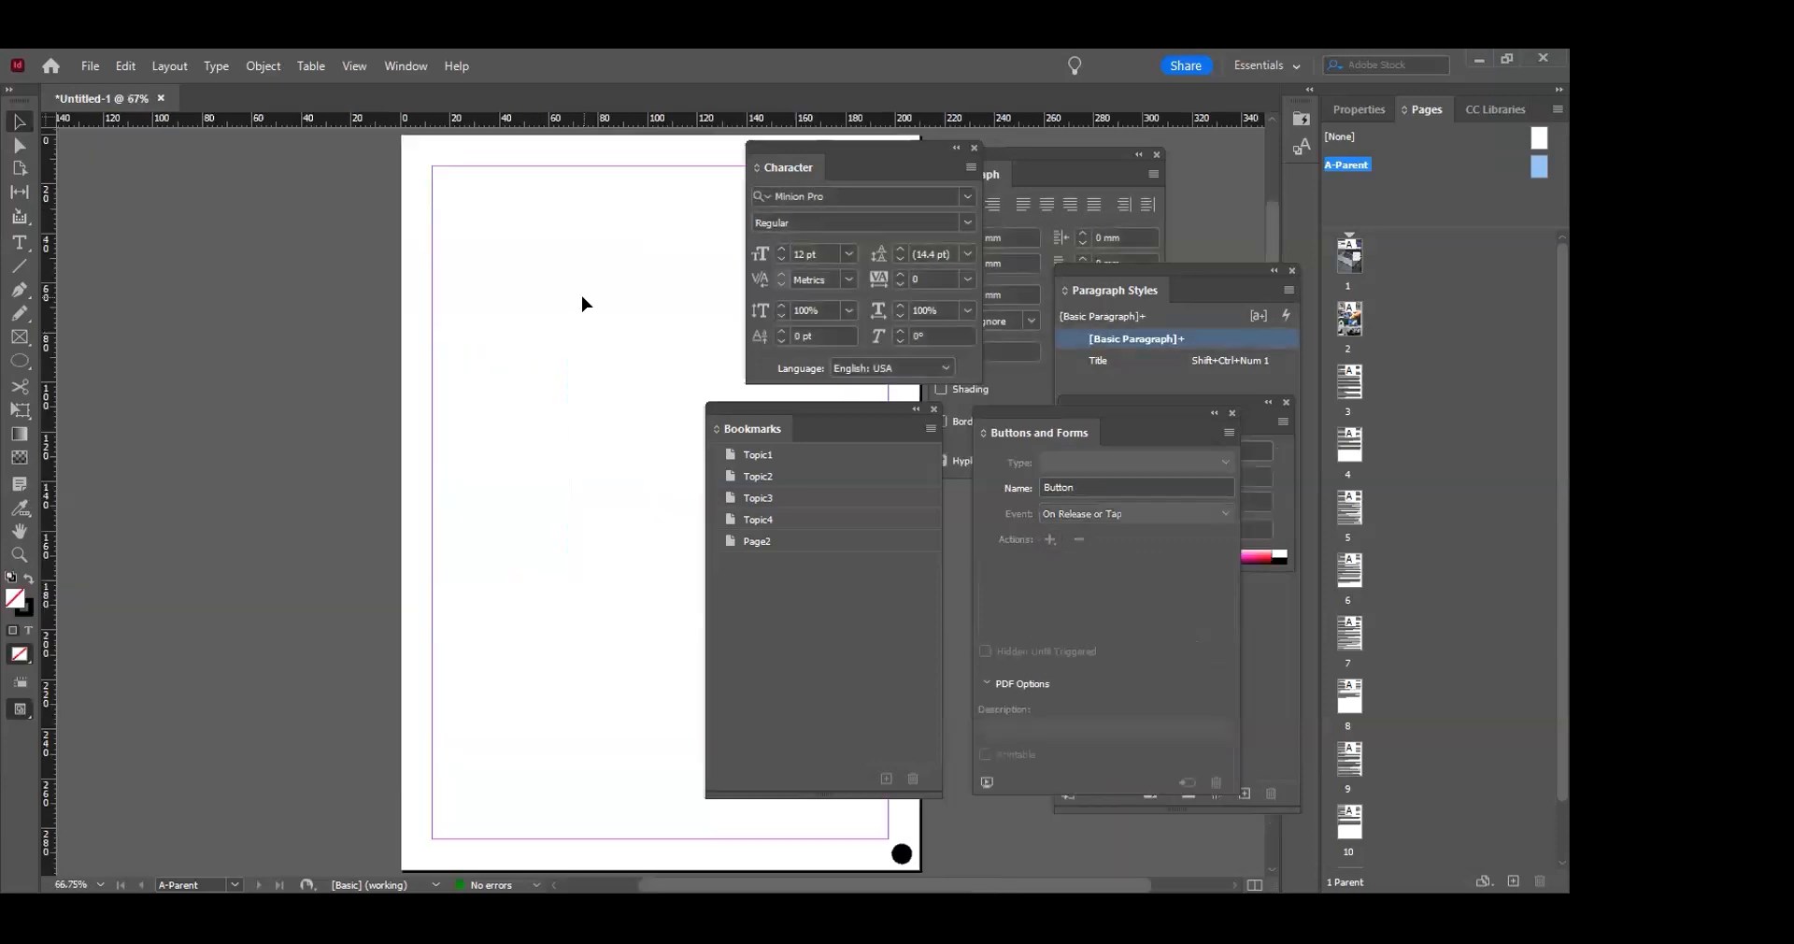
key("Tab")
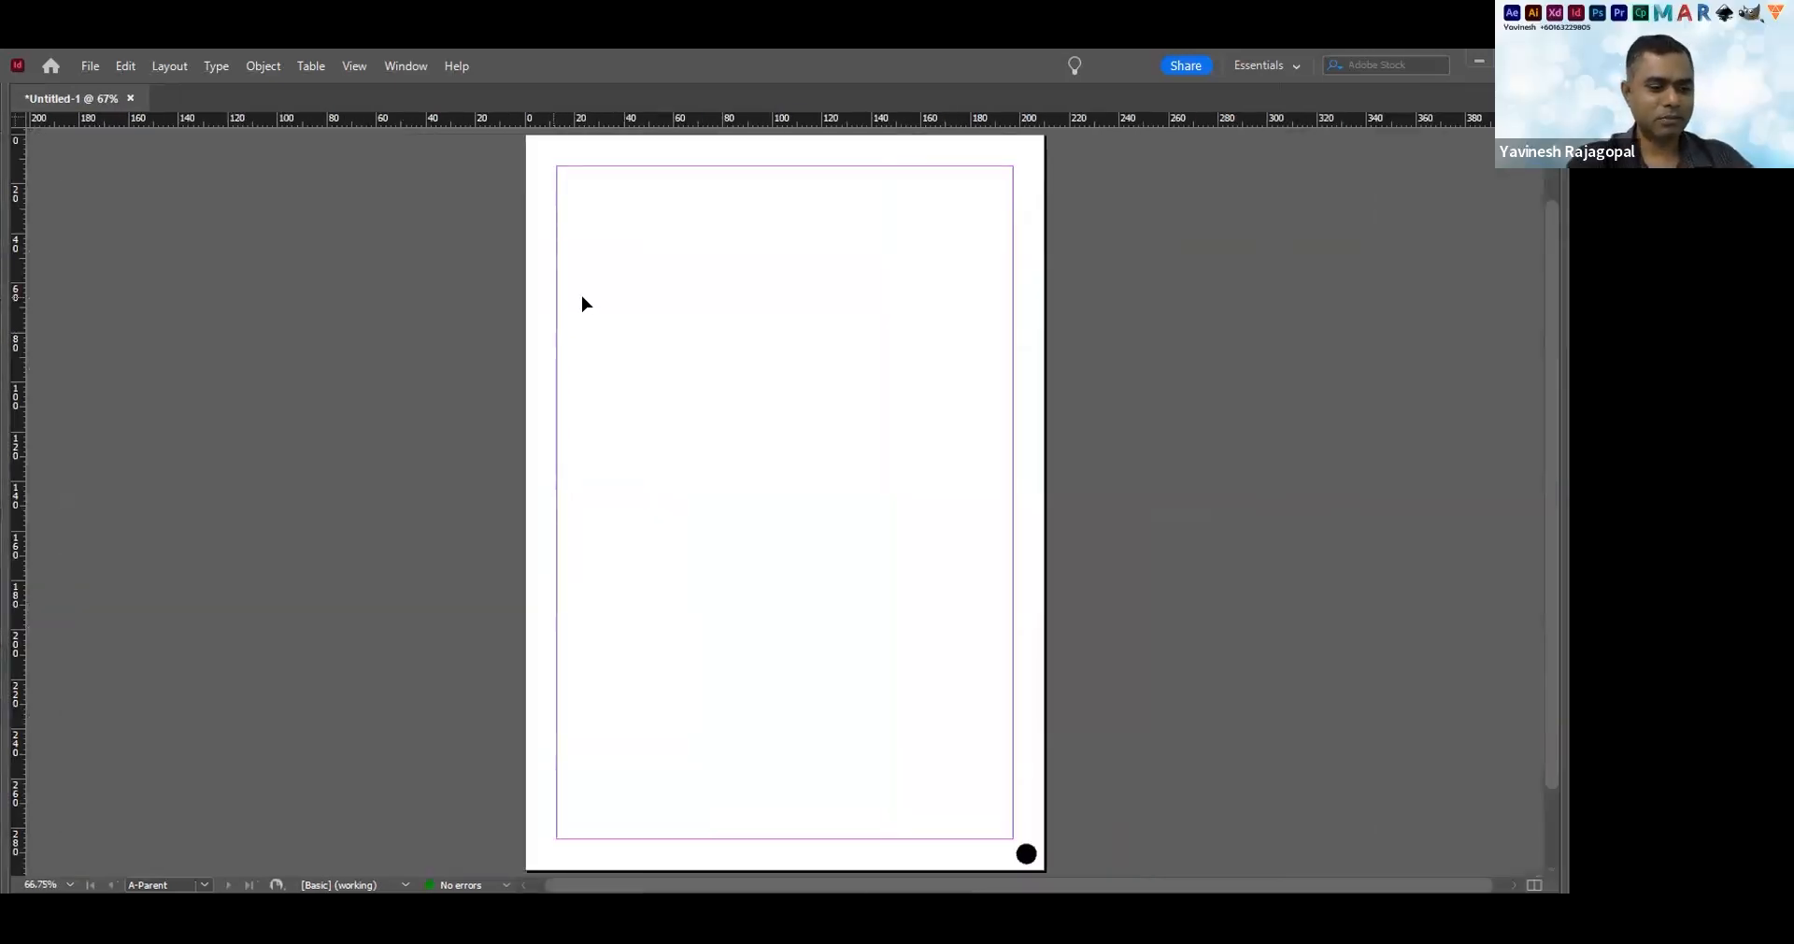
key("F8")
key("F8")
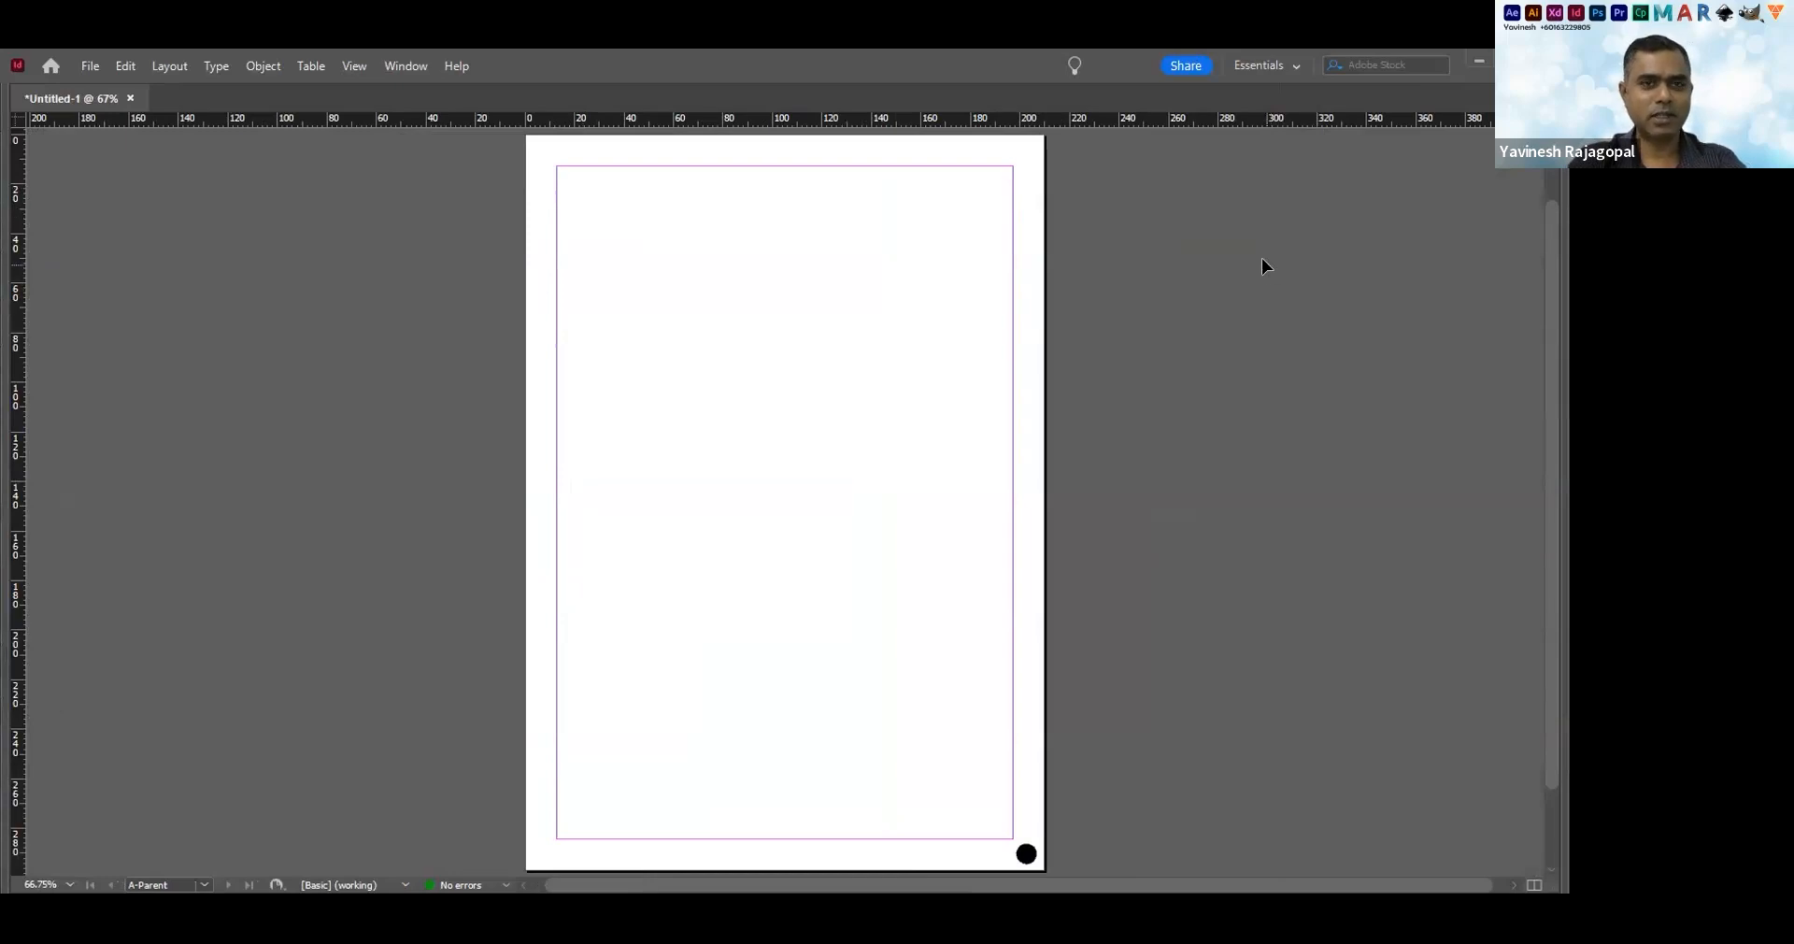
key("F12")
left_click(1349, 243)
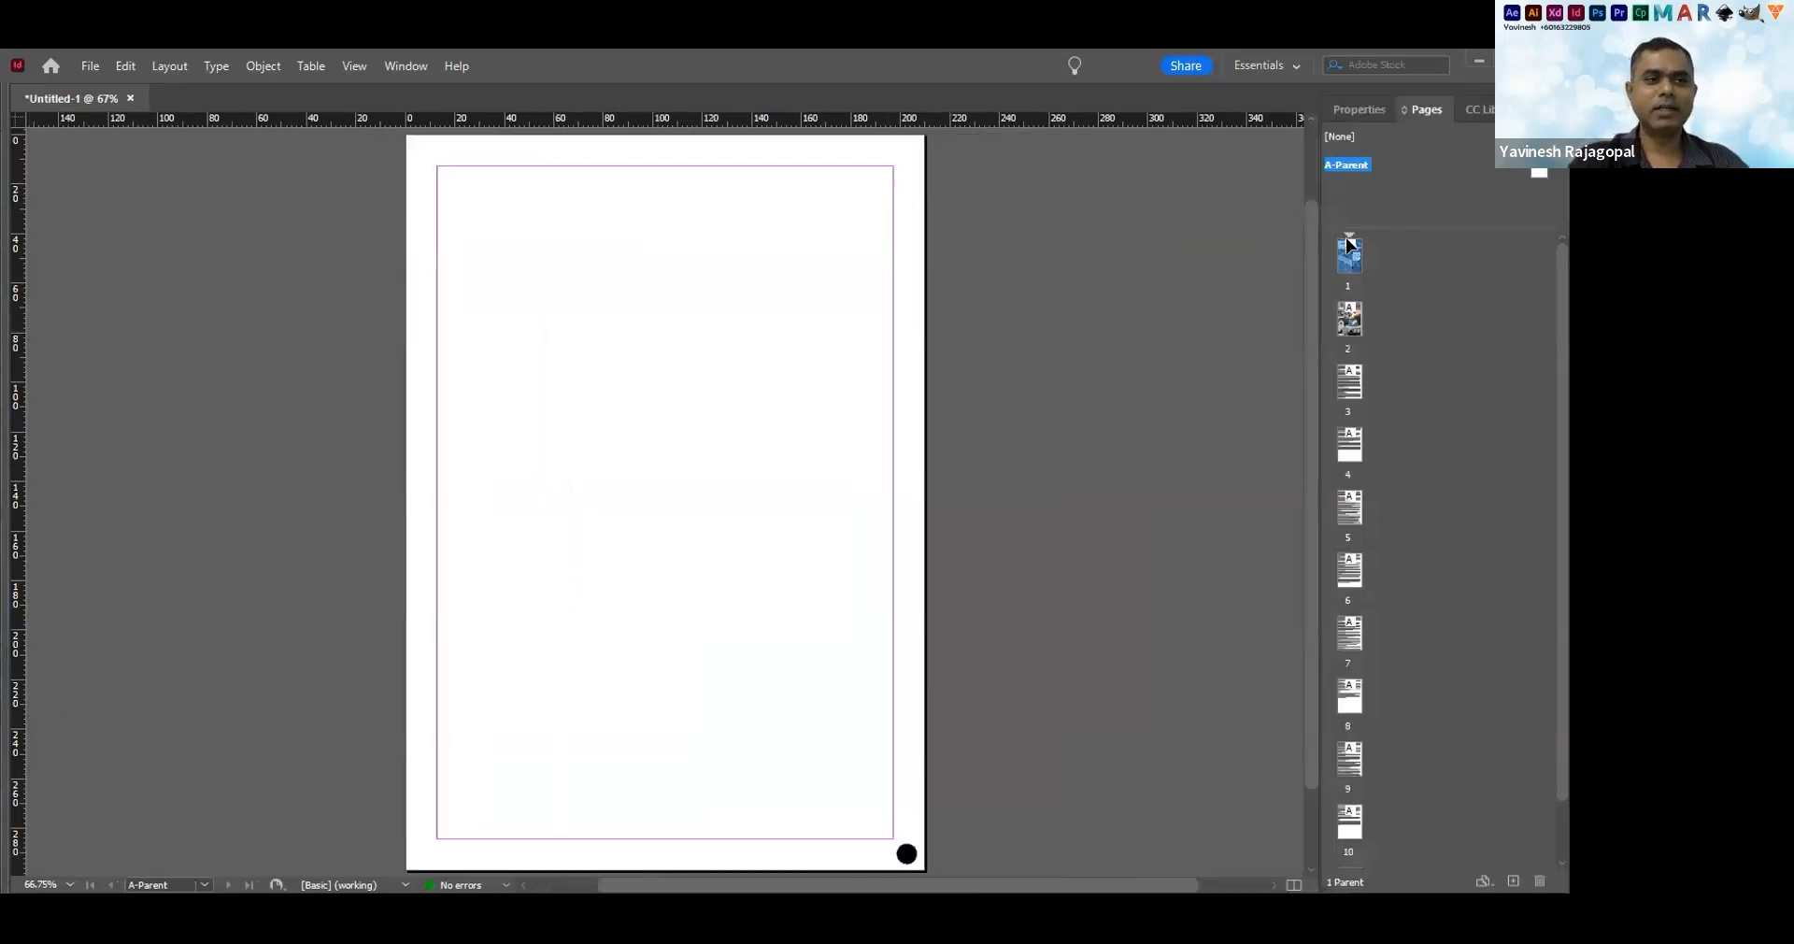
double_click(1349, 245)
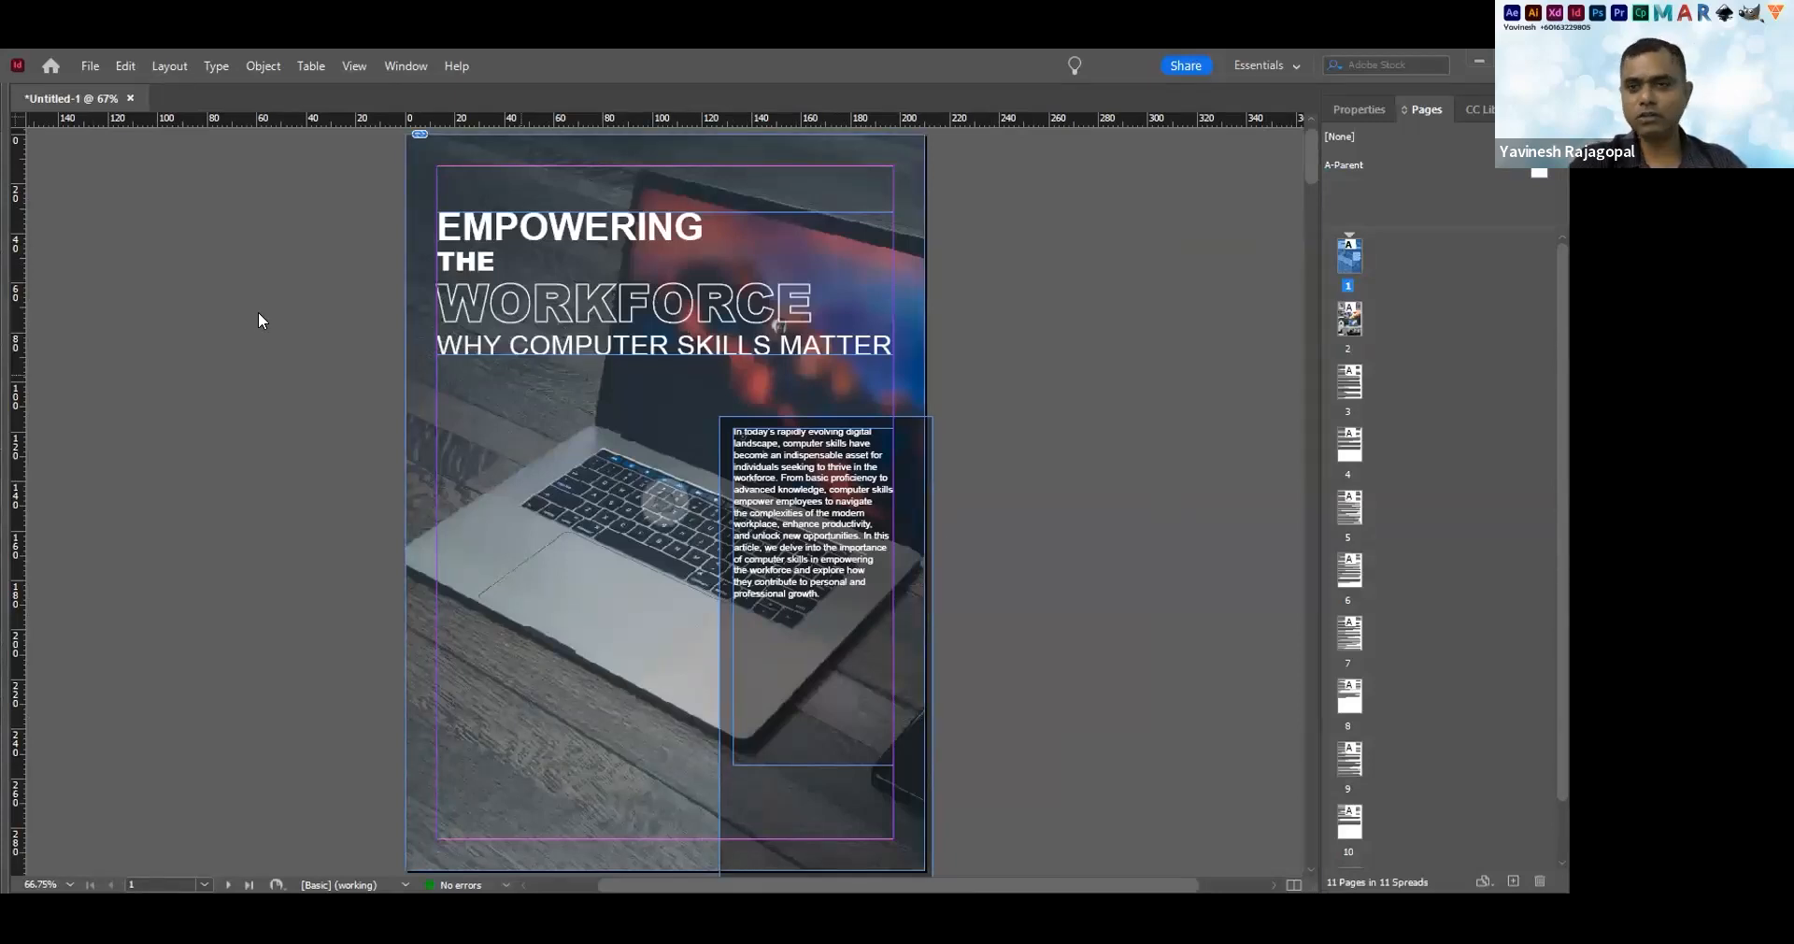
Save the document to the Desktop as an InDesign 2023 file named Ebook
key("ctrl+s")
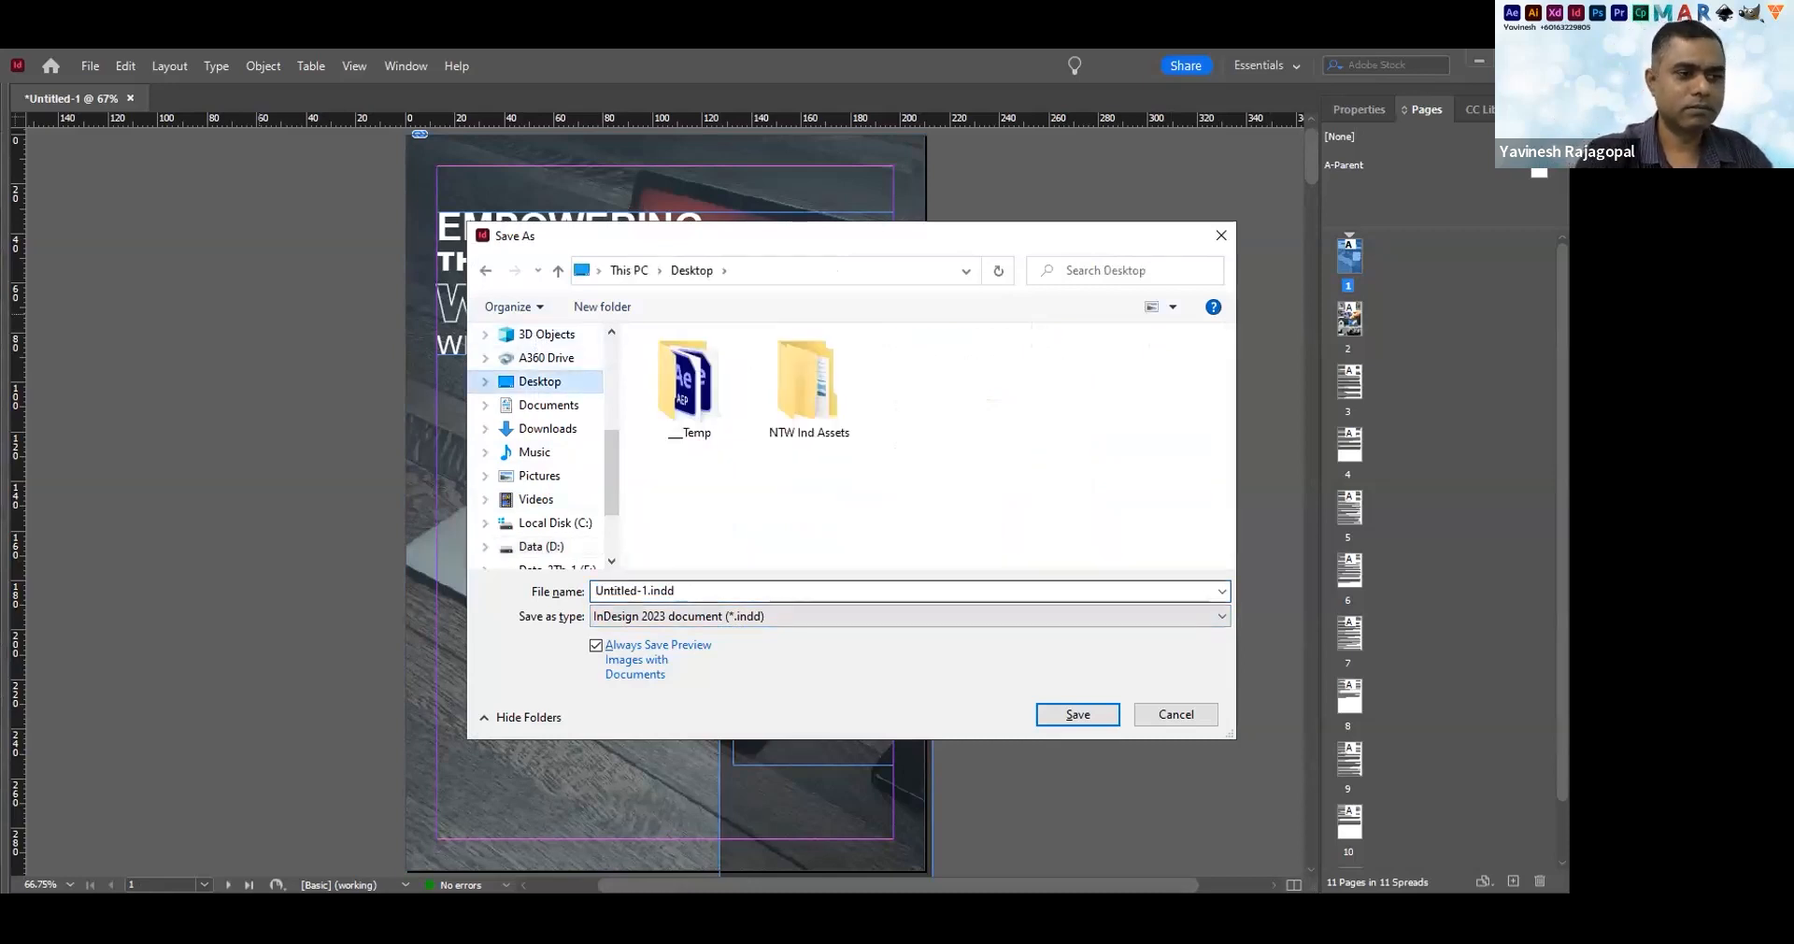
key("alt+n")
type("Ebook")
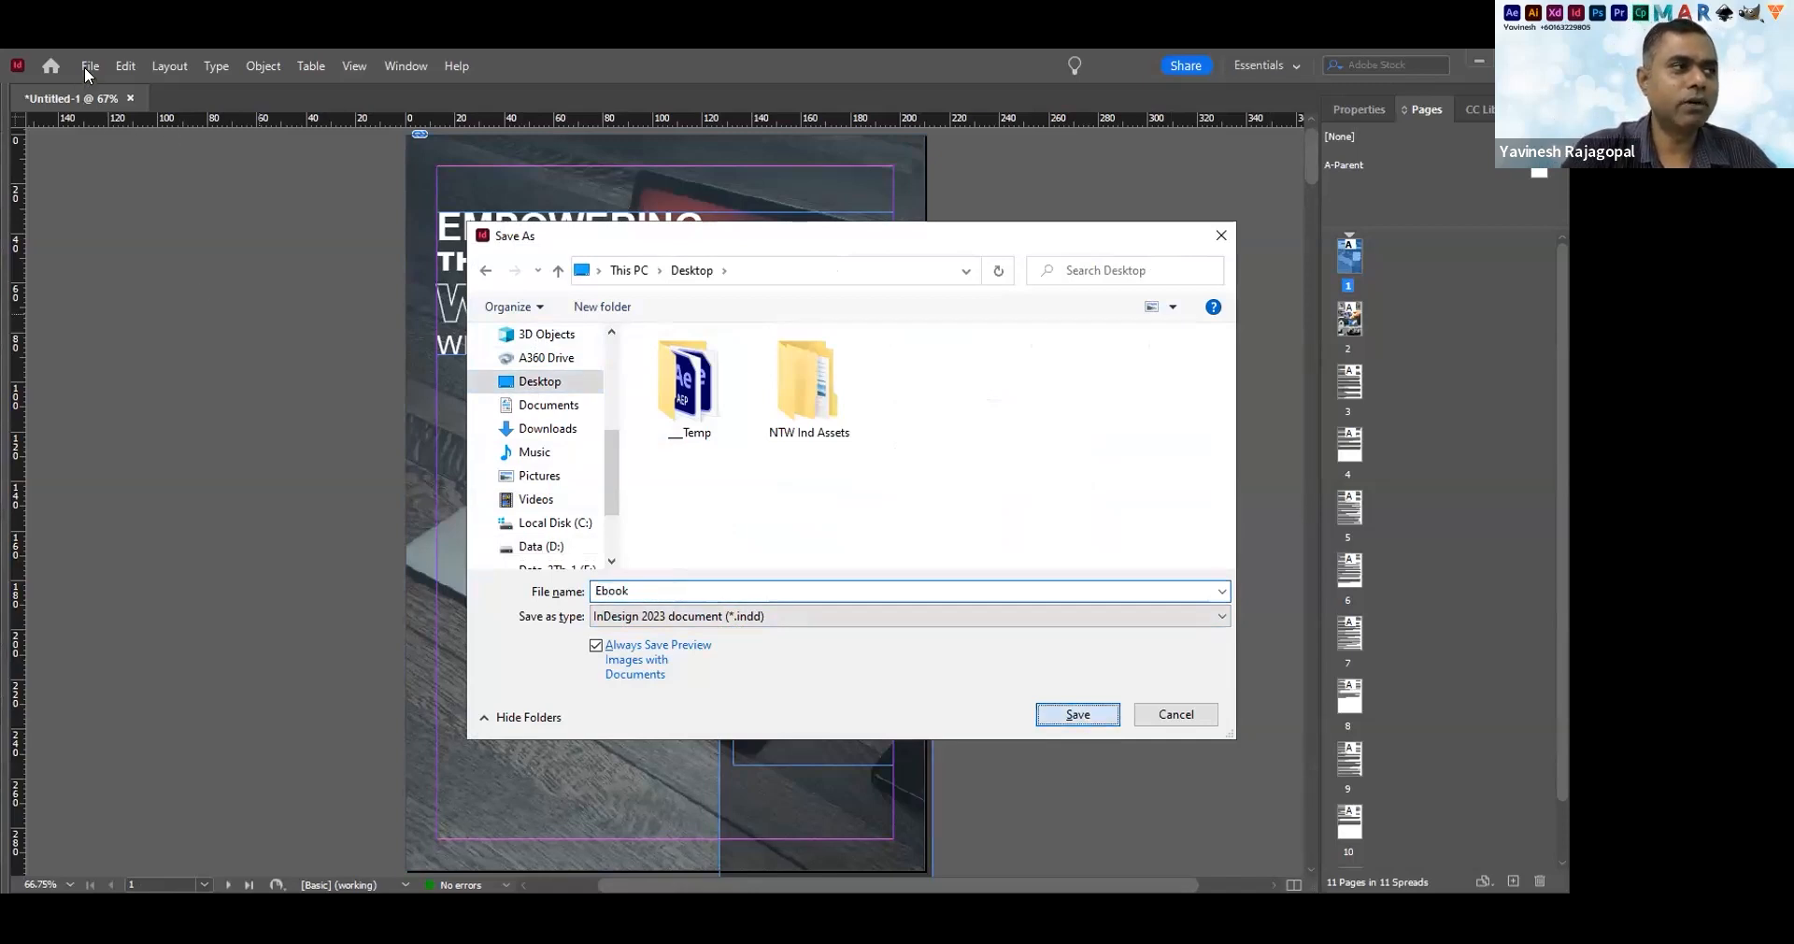
key("Return")
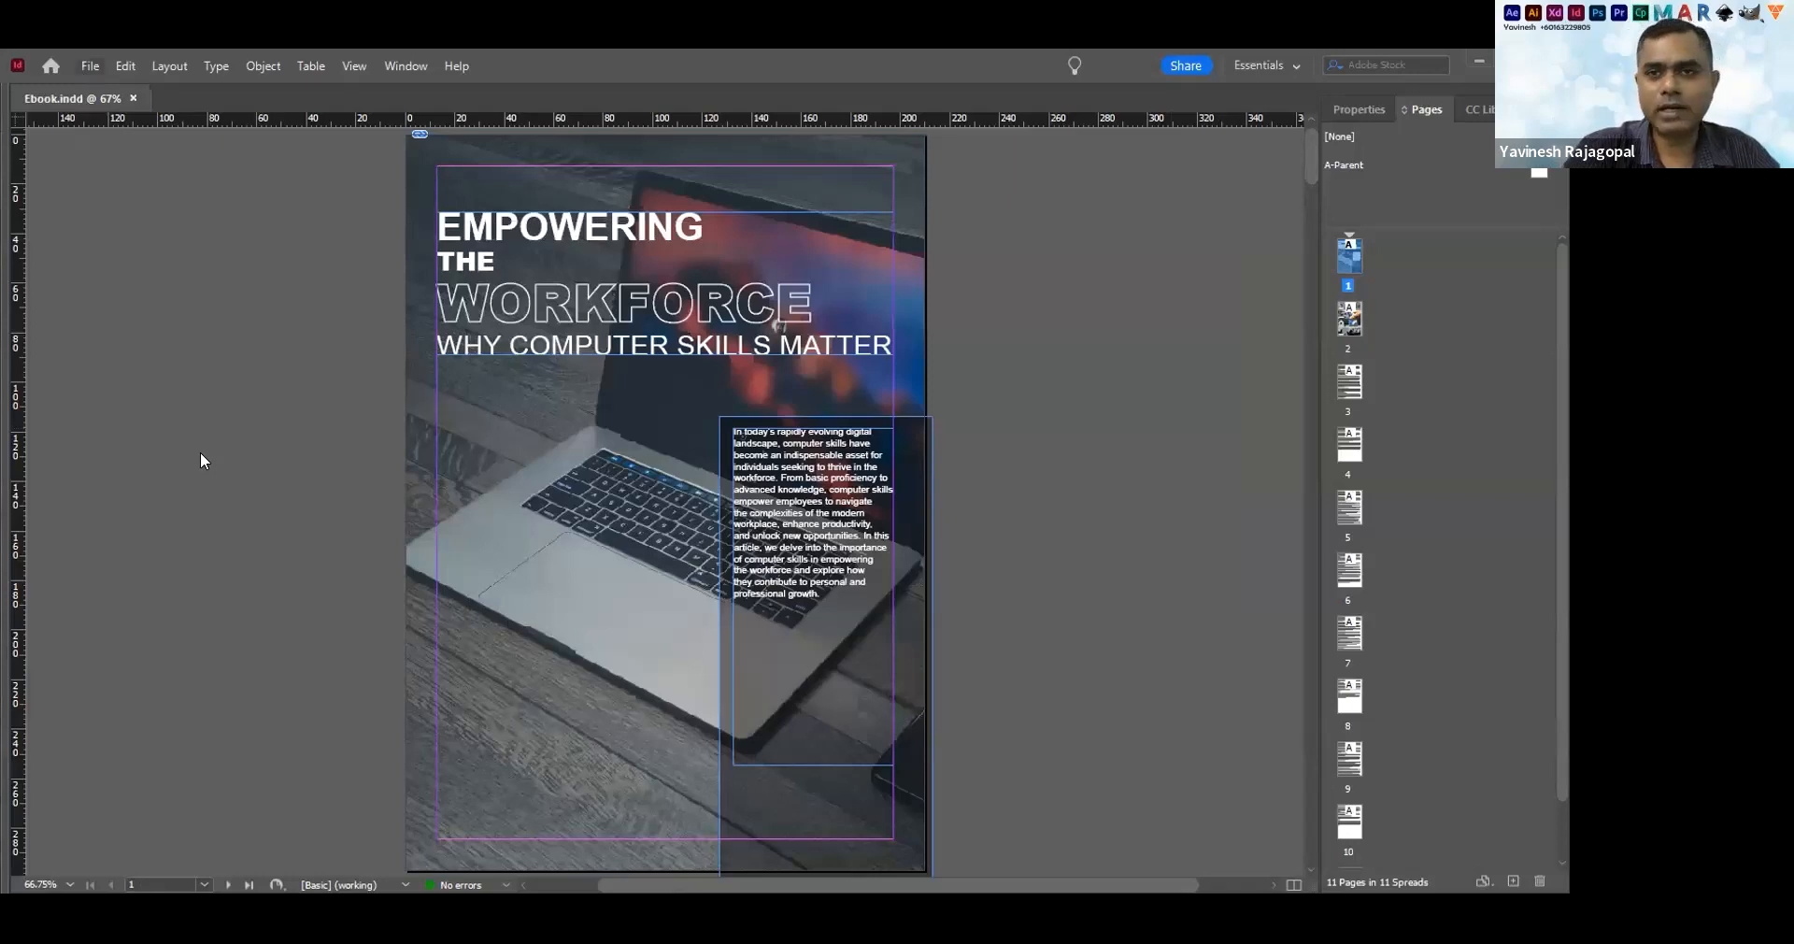
Export all pages to the Desktop in the Adobe PDF (Interactive) format as Ebook.pdf
key("alt+f")
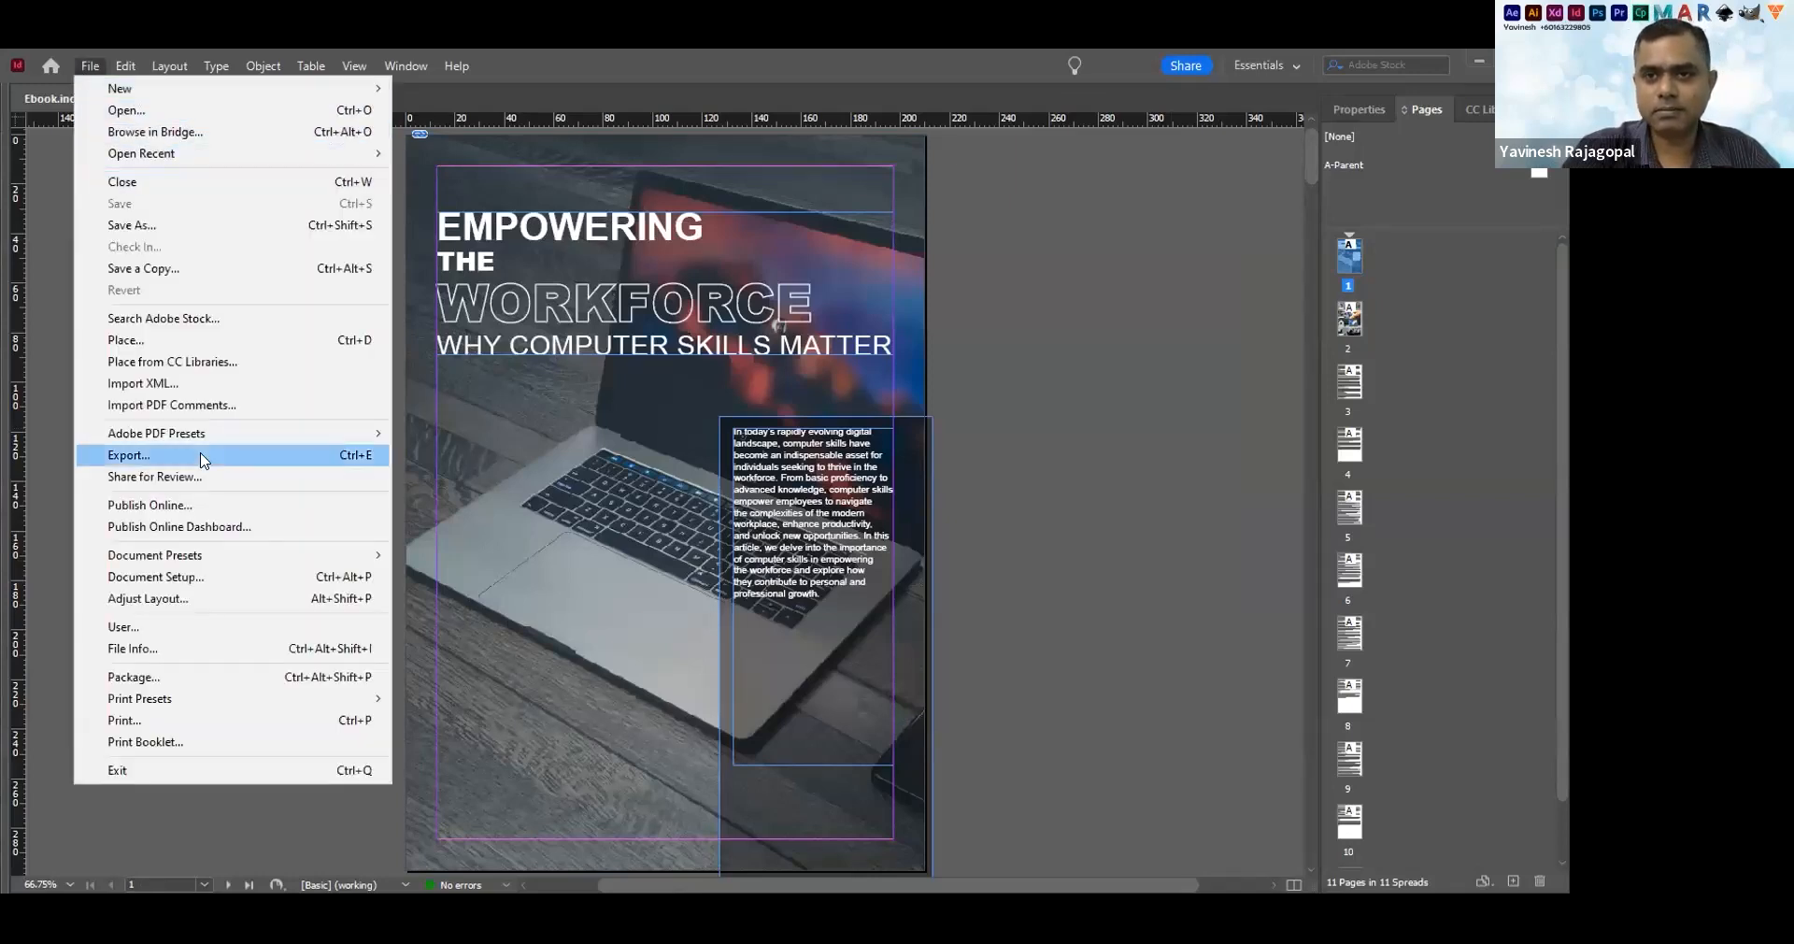
left_click(204, 457)
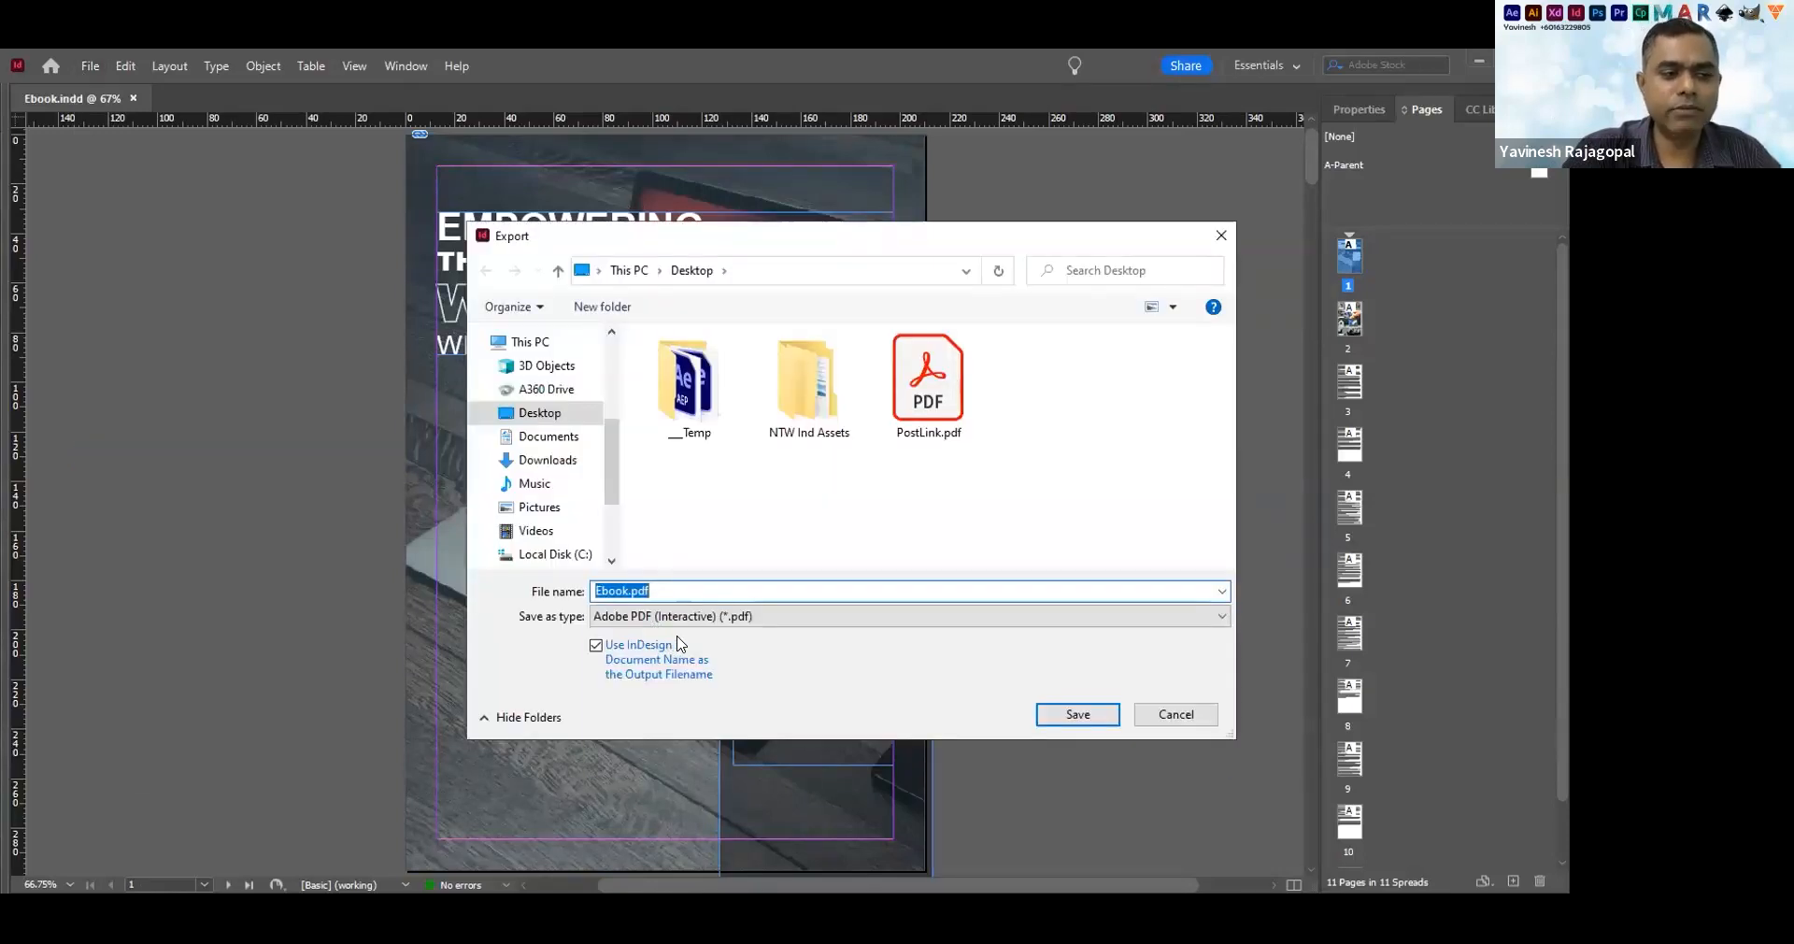
left_click(678, 616)
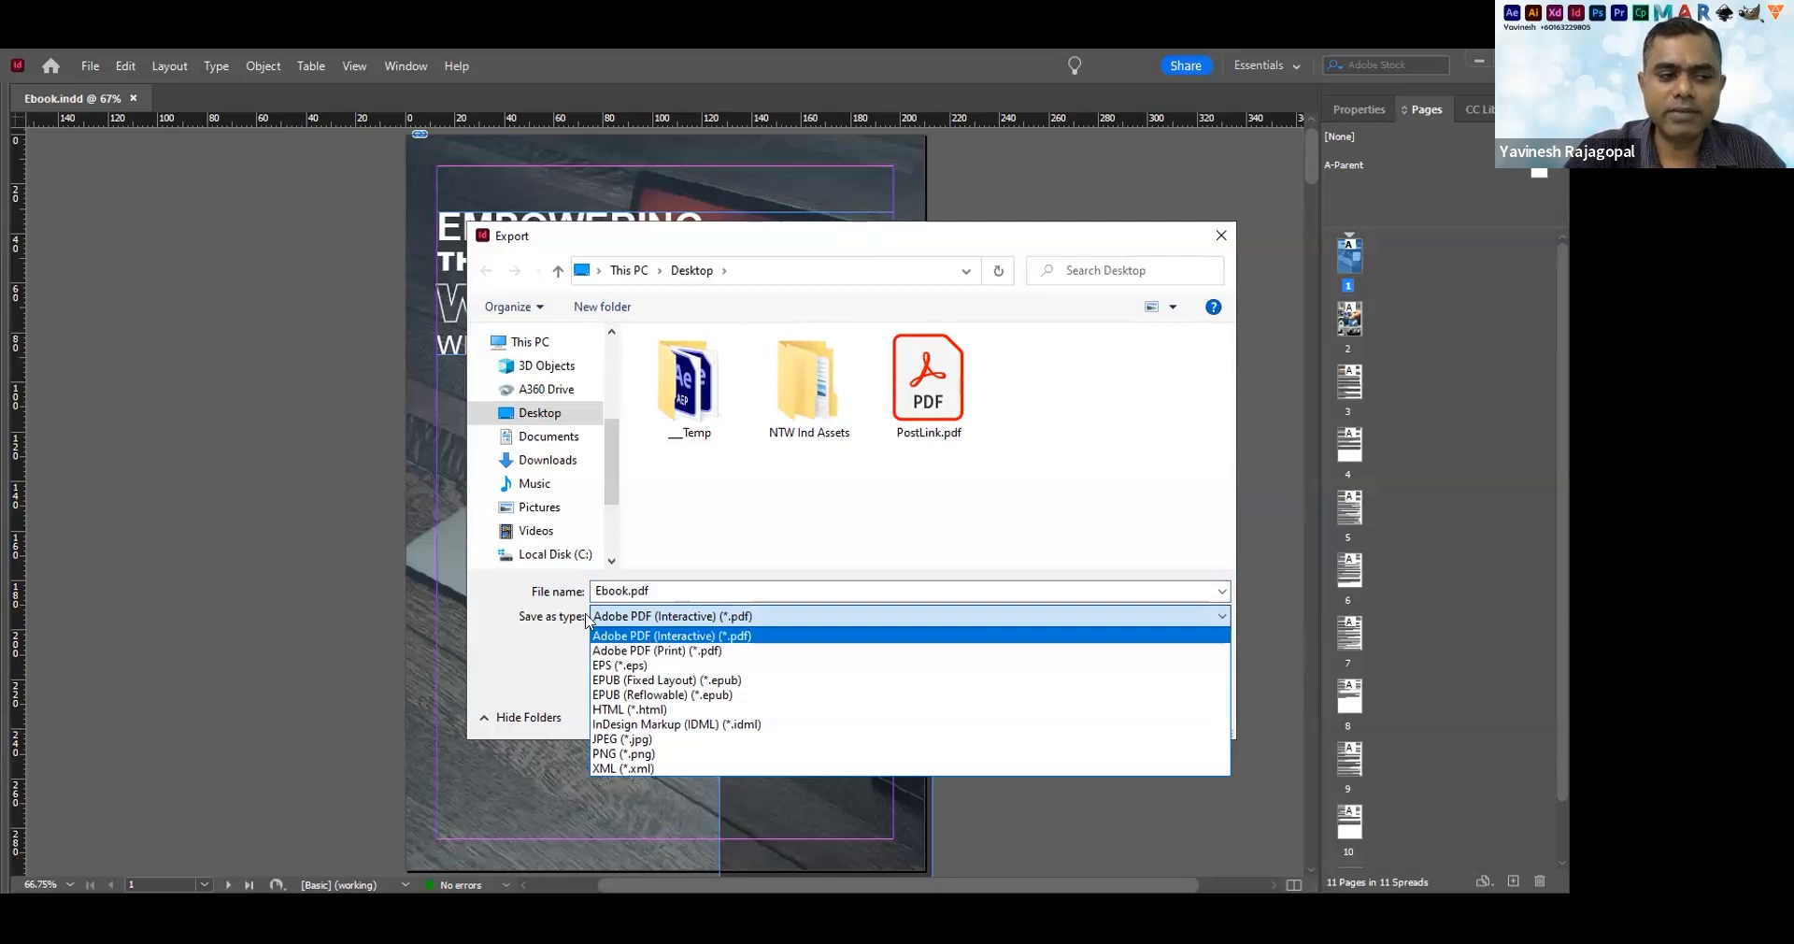
left_click(652, 637)
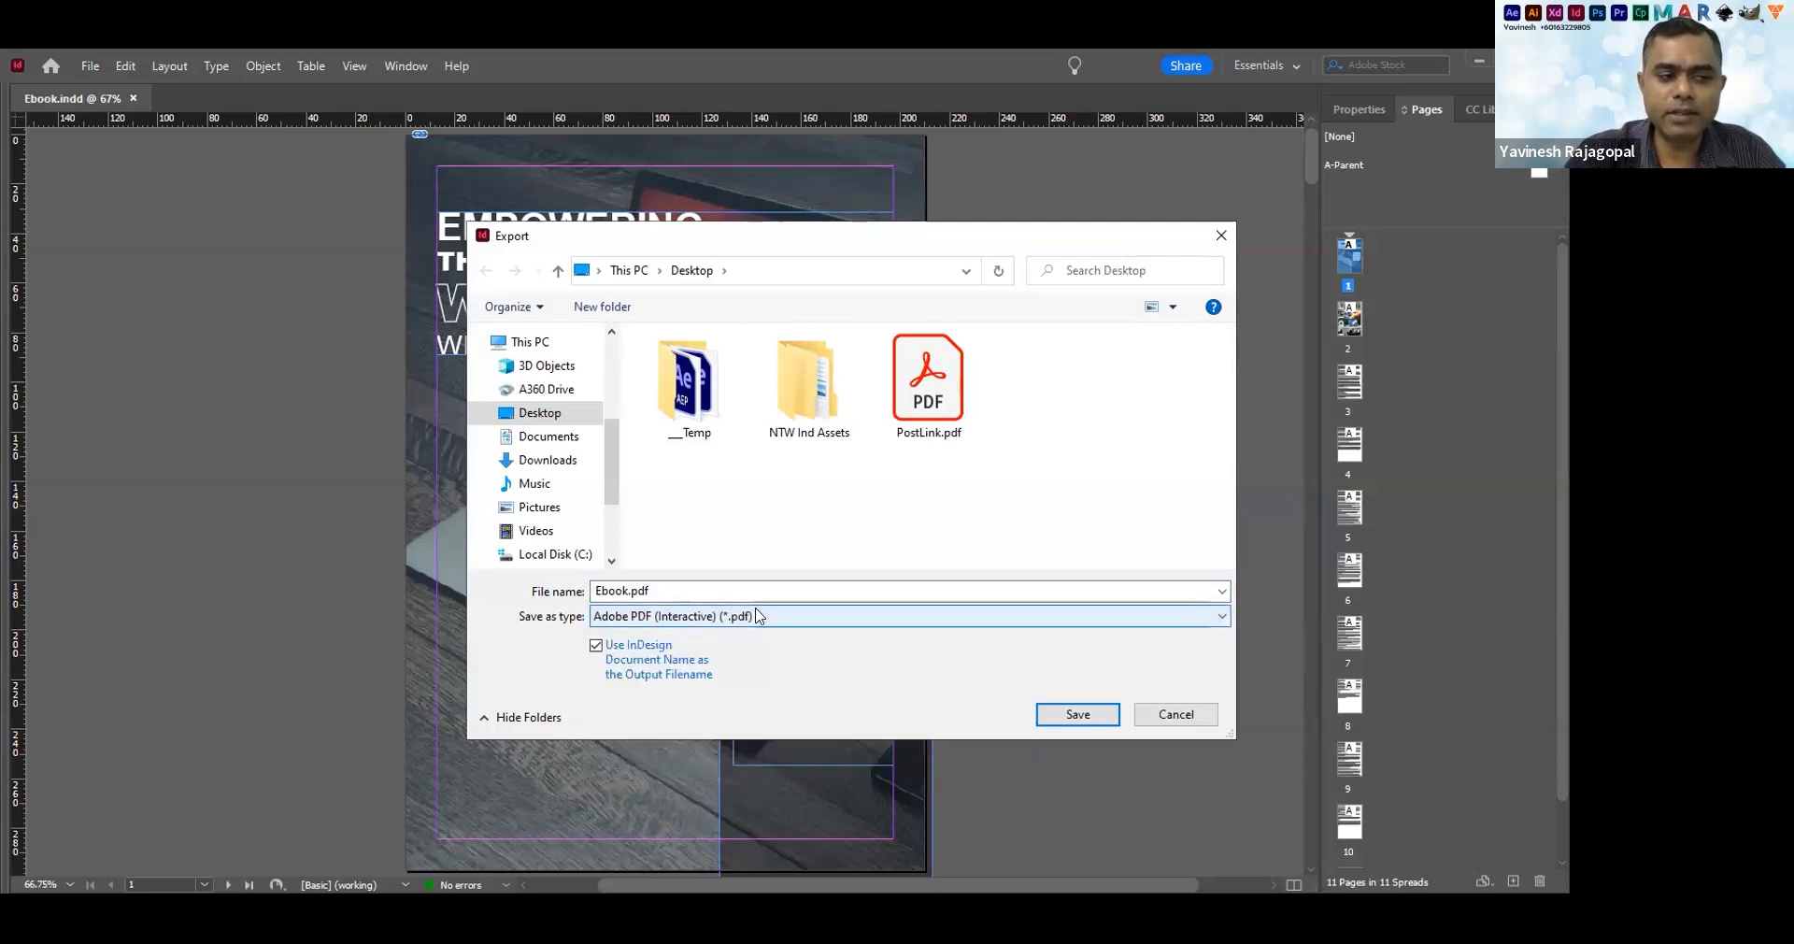
left_click(1066, 595)
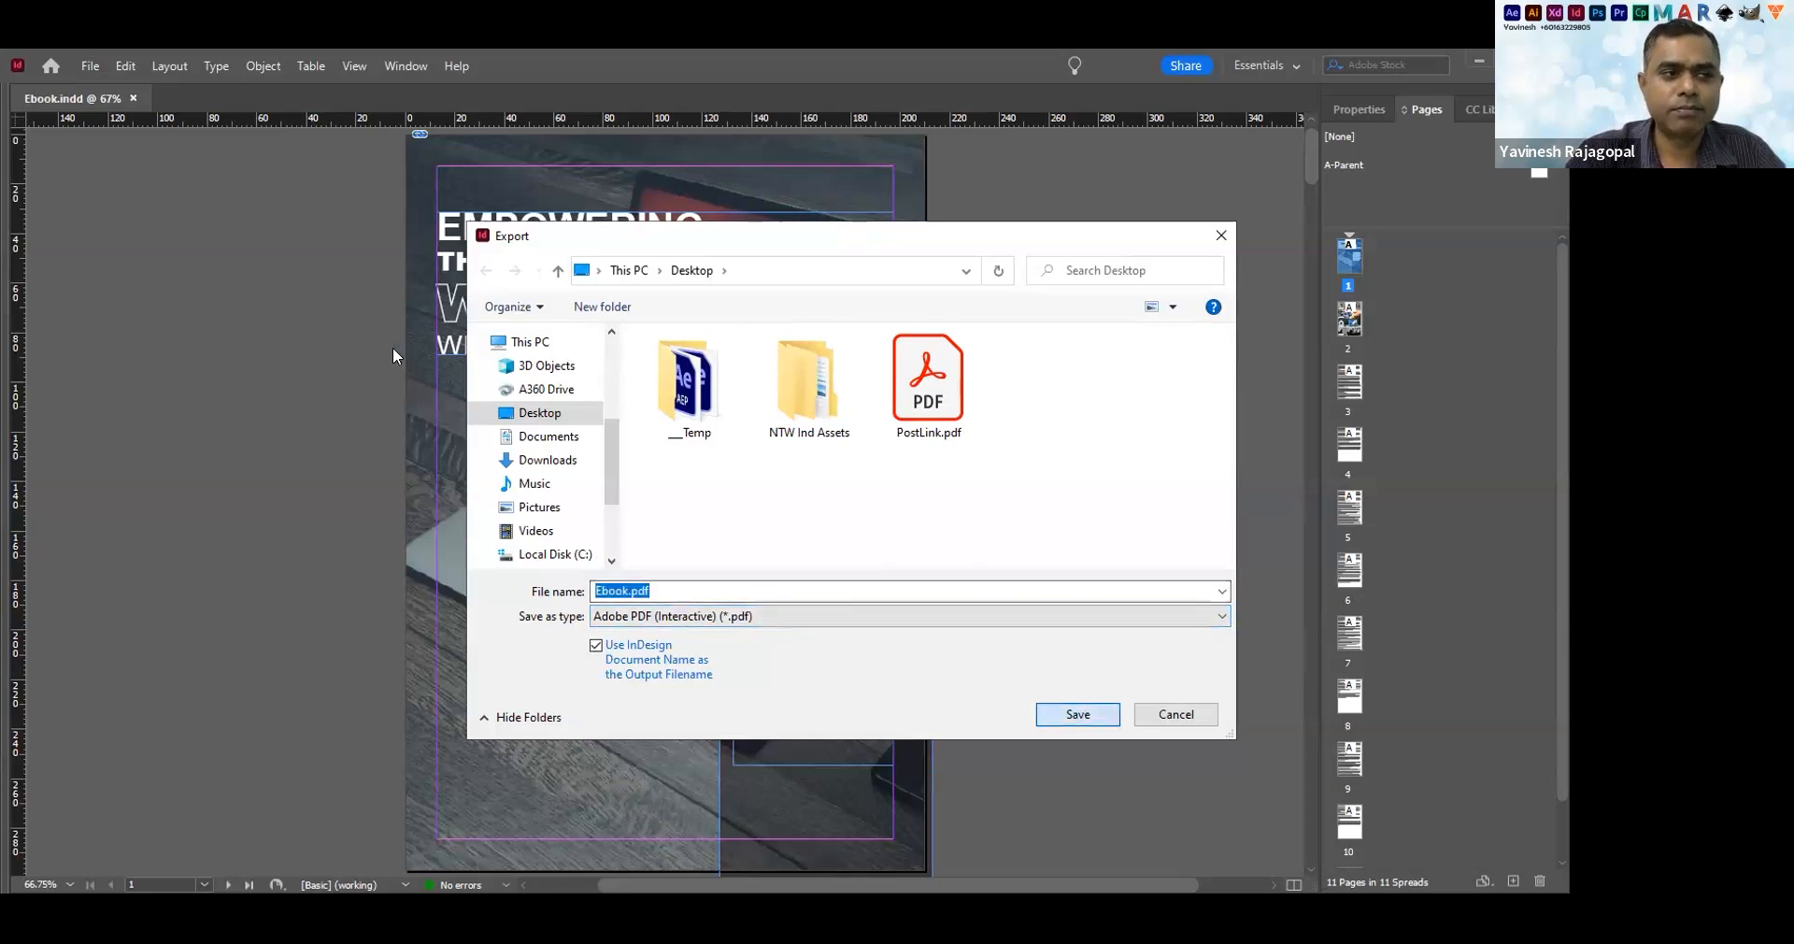
key("Return")
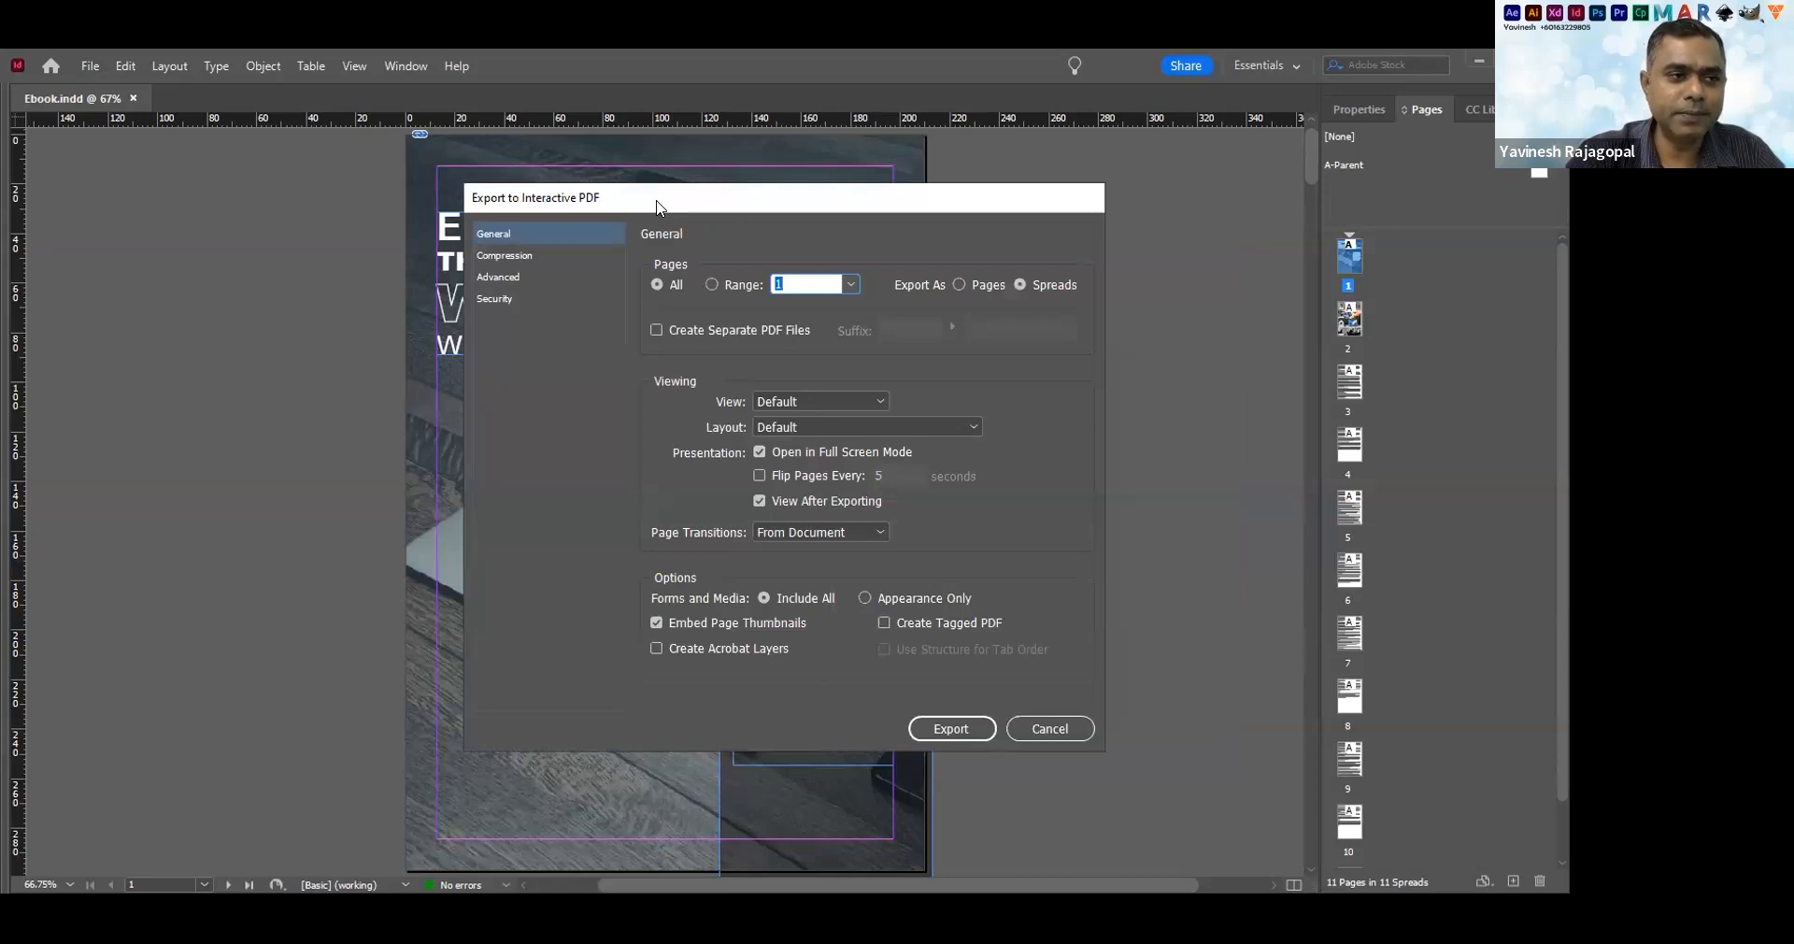
left_click_drag(657, 204, 554, 202)
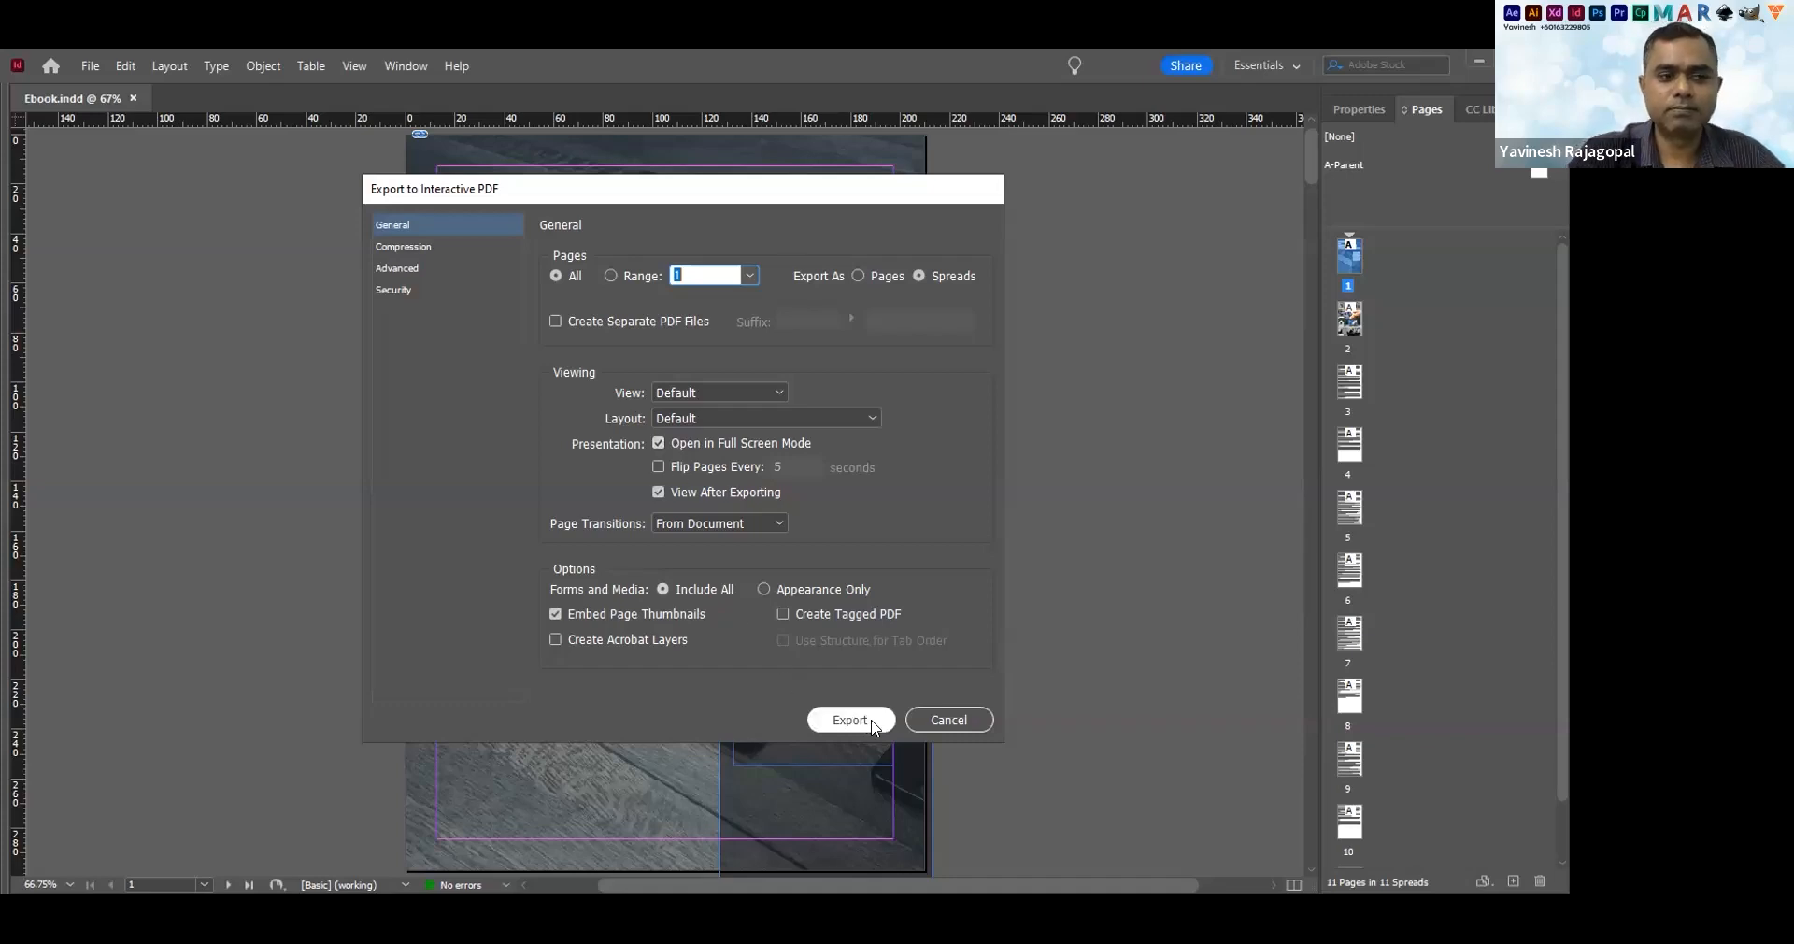
left_click(850, 721)
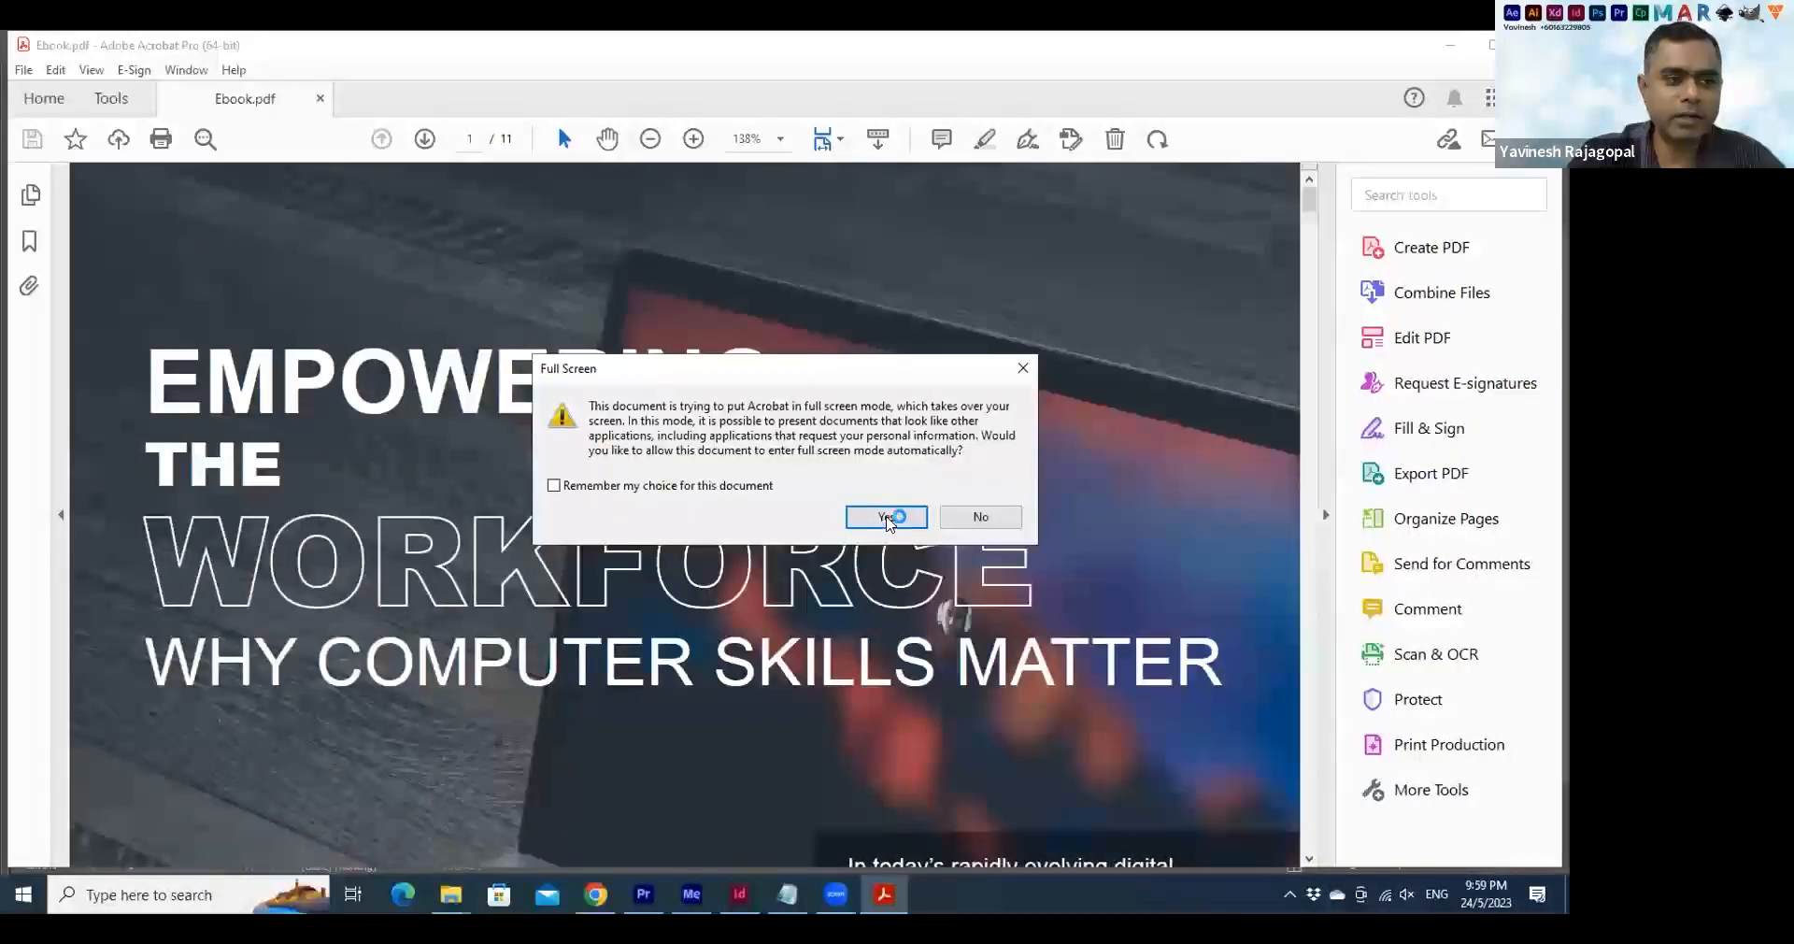
Allow full screen mode for Ebook.pdf in Acrobat, and test the TITLE 01 image button on page 2
key("Return")
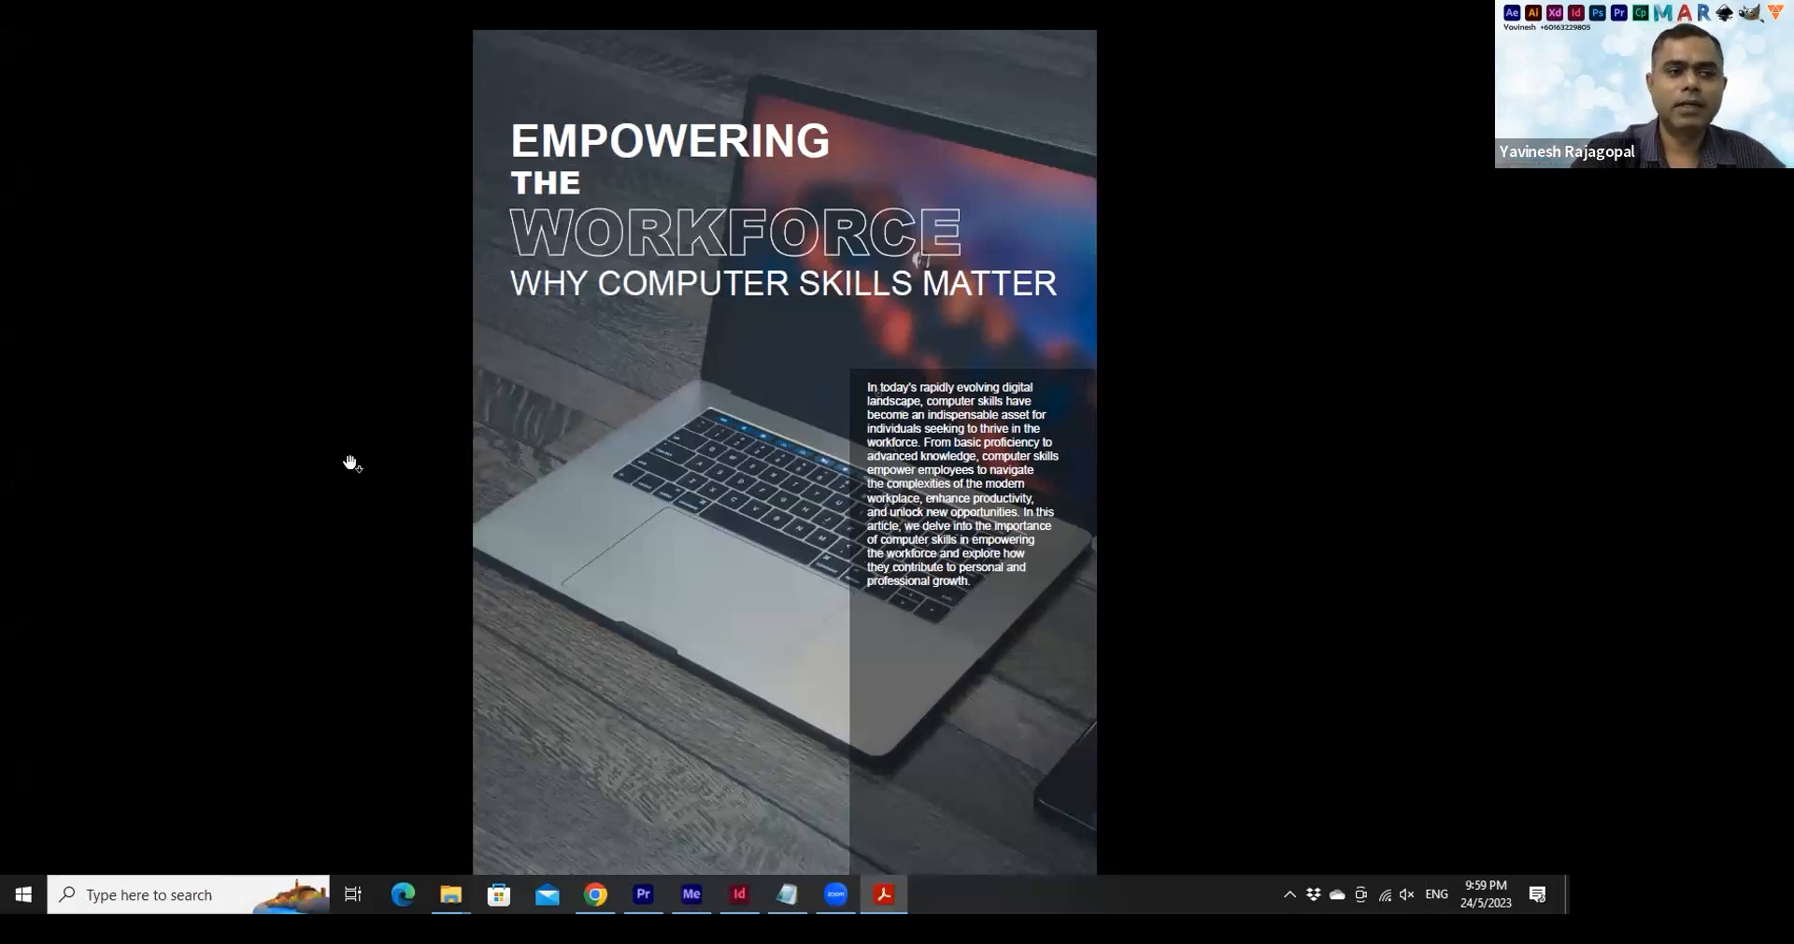
left_click(1056, 198)
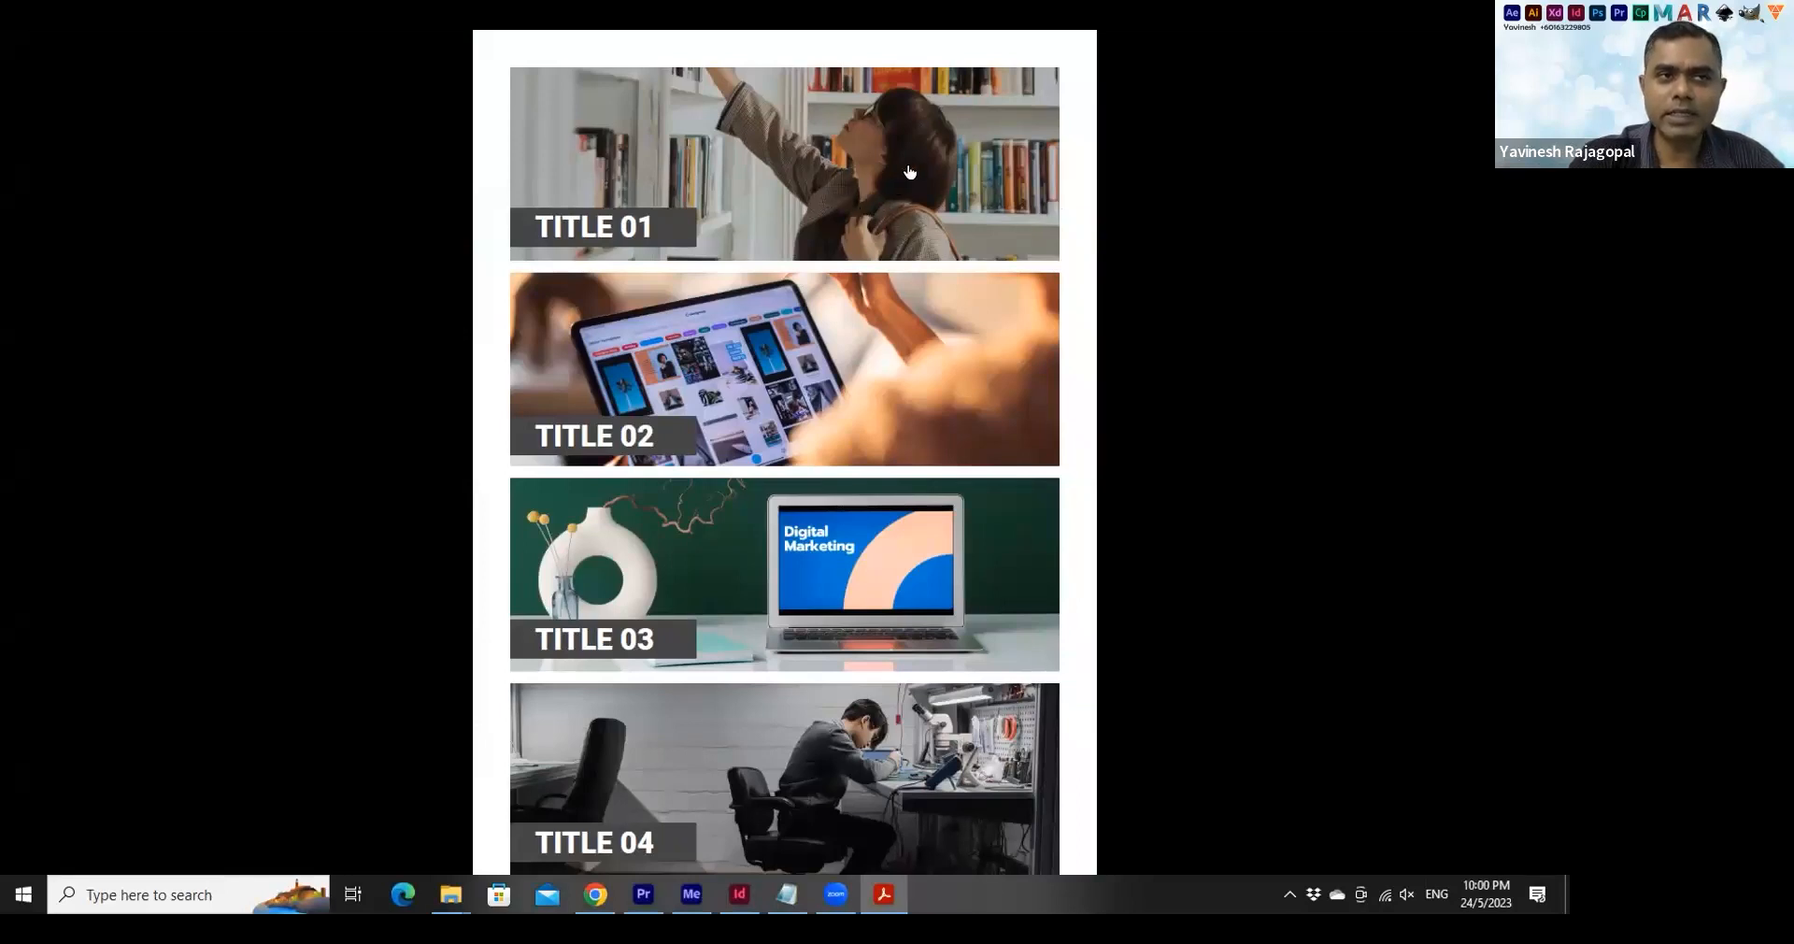
left_click(836, 174)
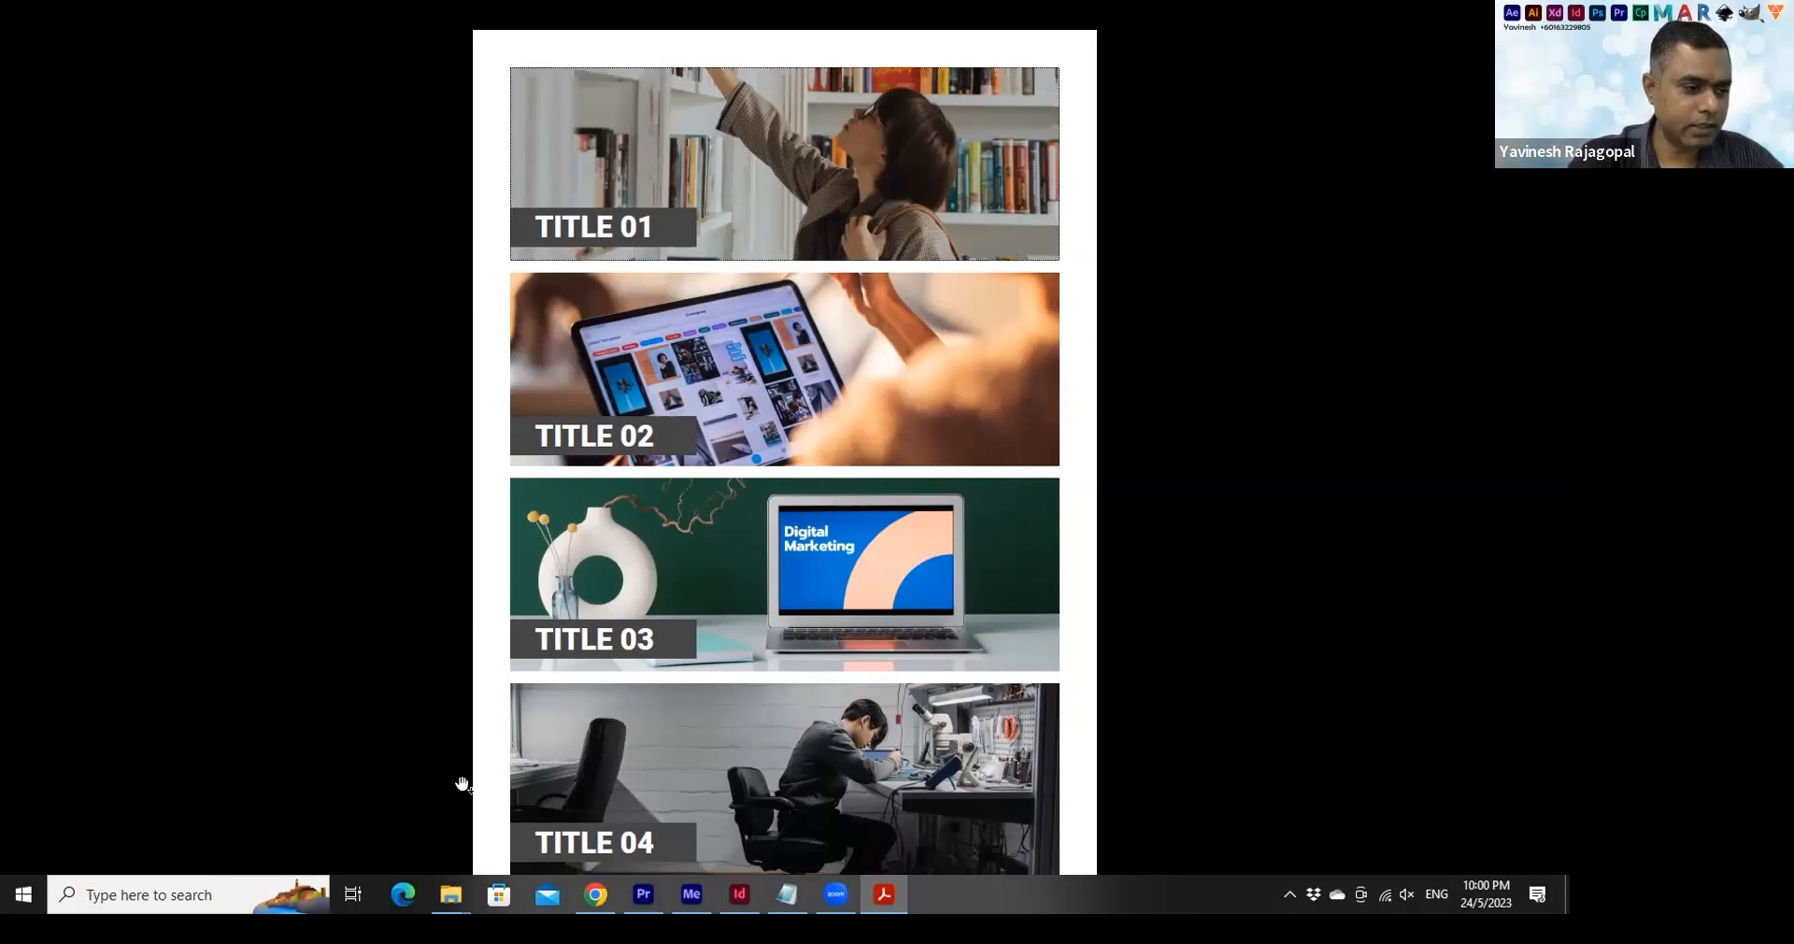
left_click(337, 170)
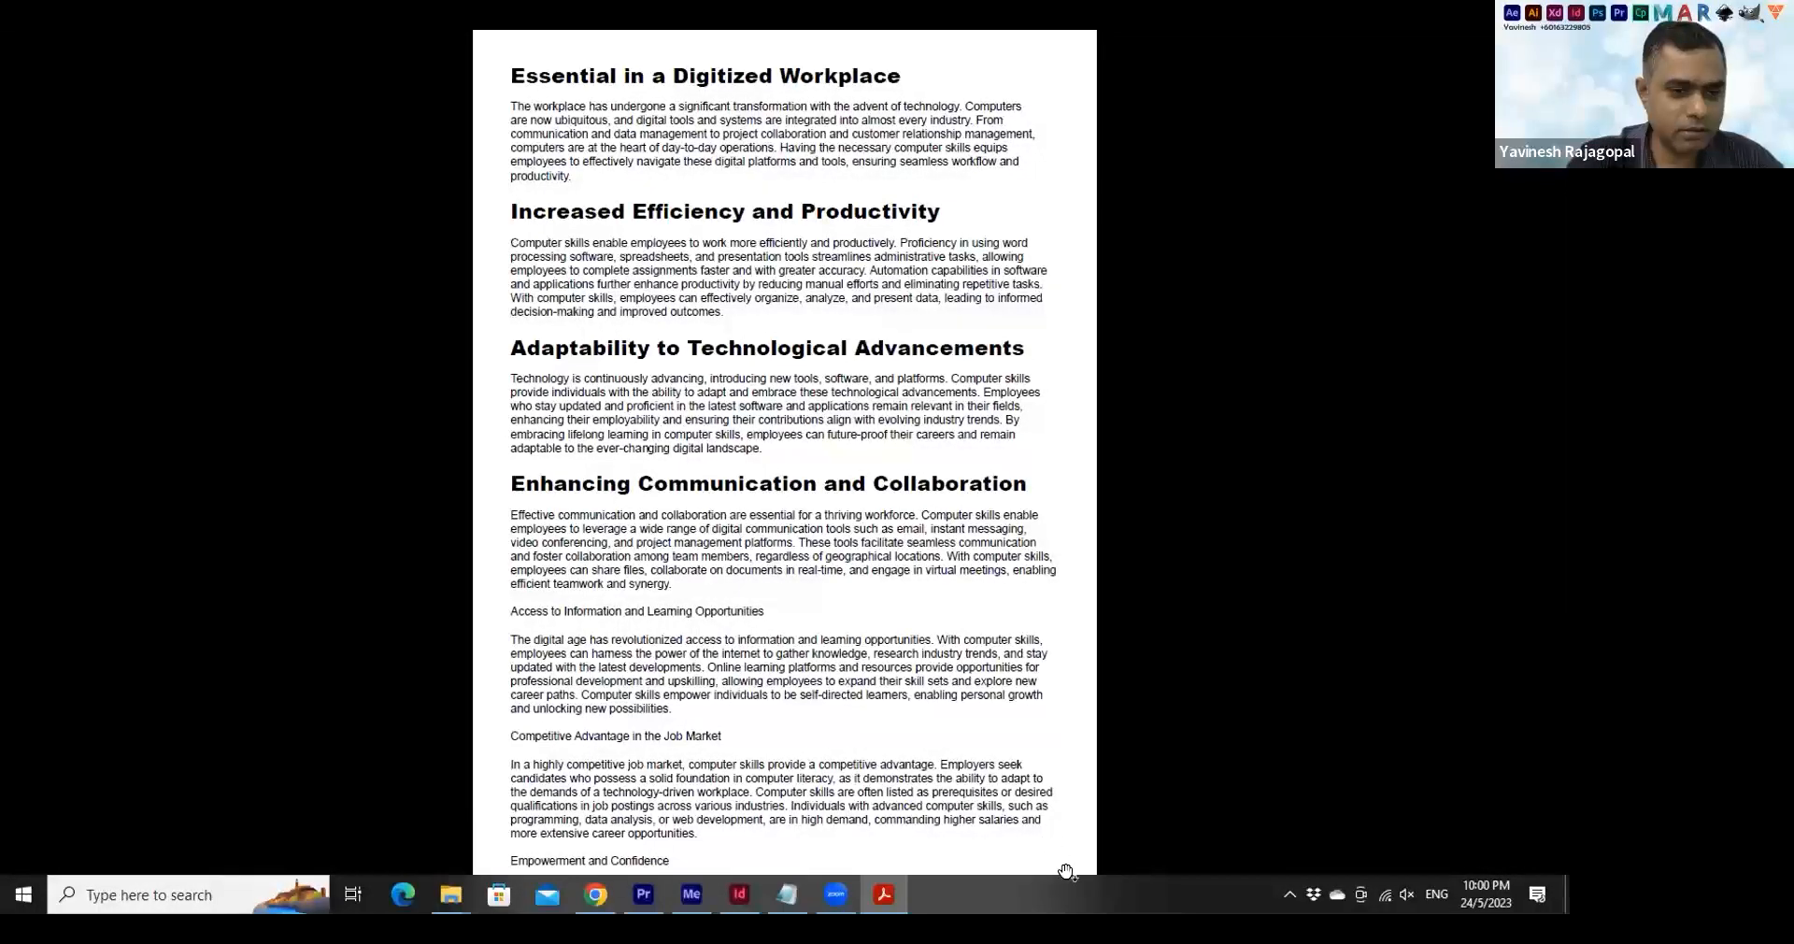
left_click(934, 640)
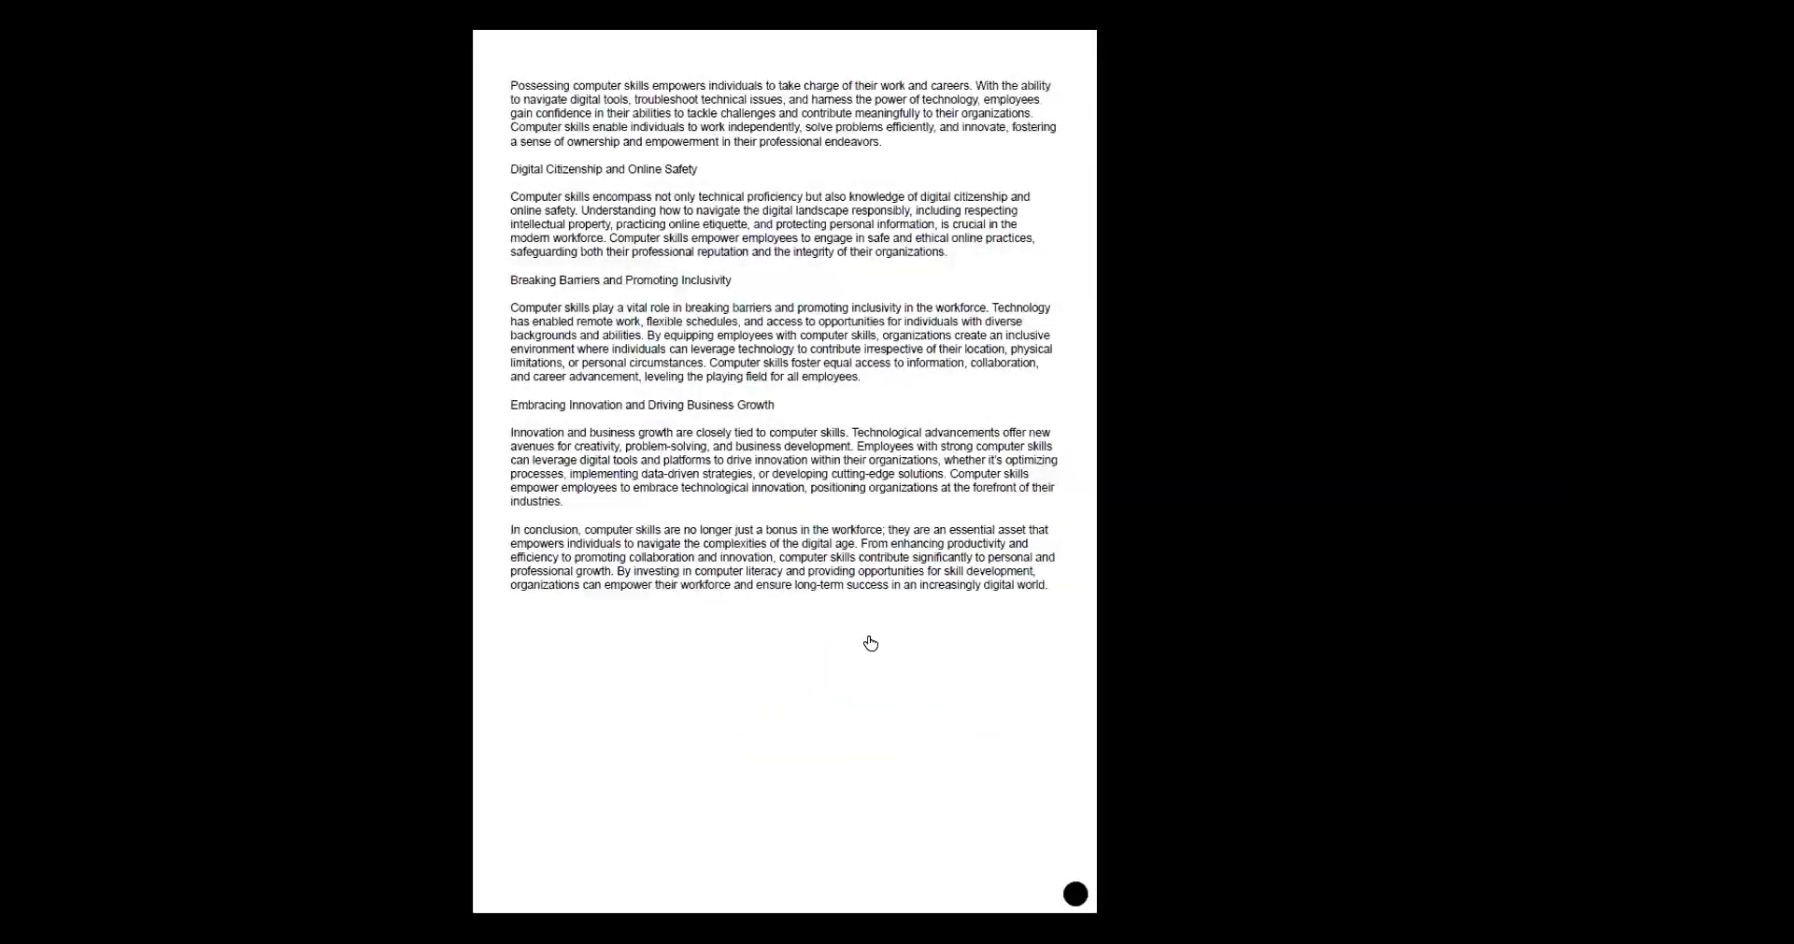
Test the black circle home button from the article pages in the full-screen PDF
scroll(871, 643, "up", 1)
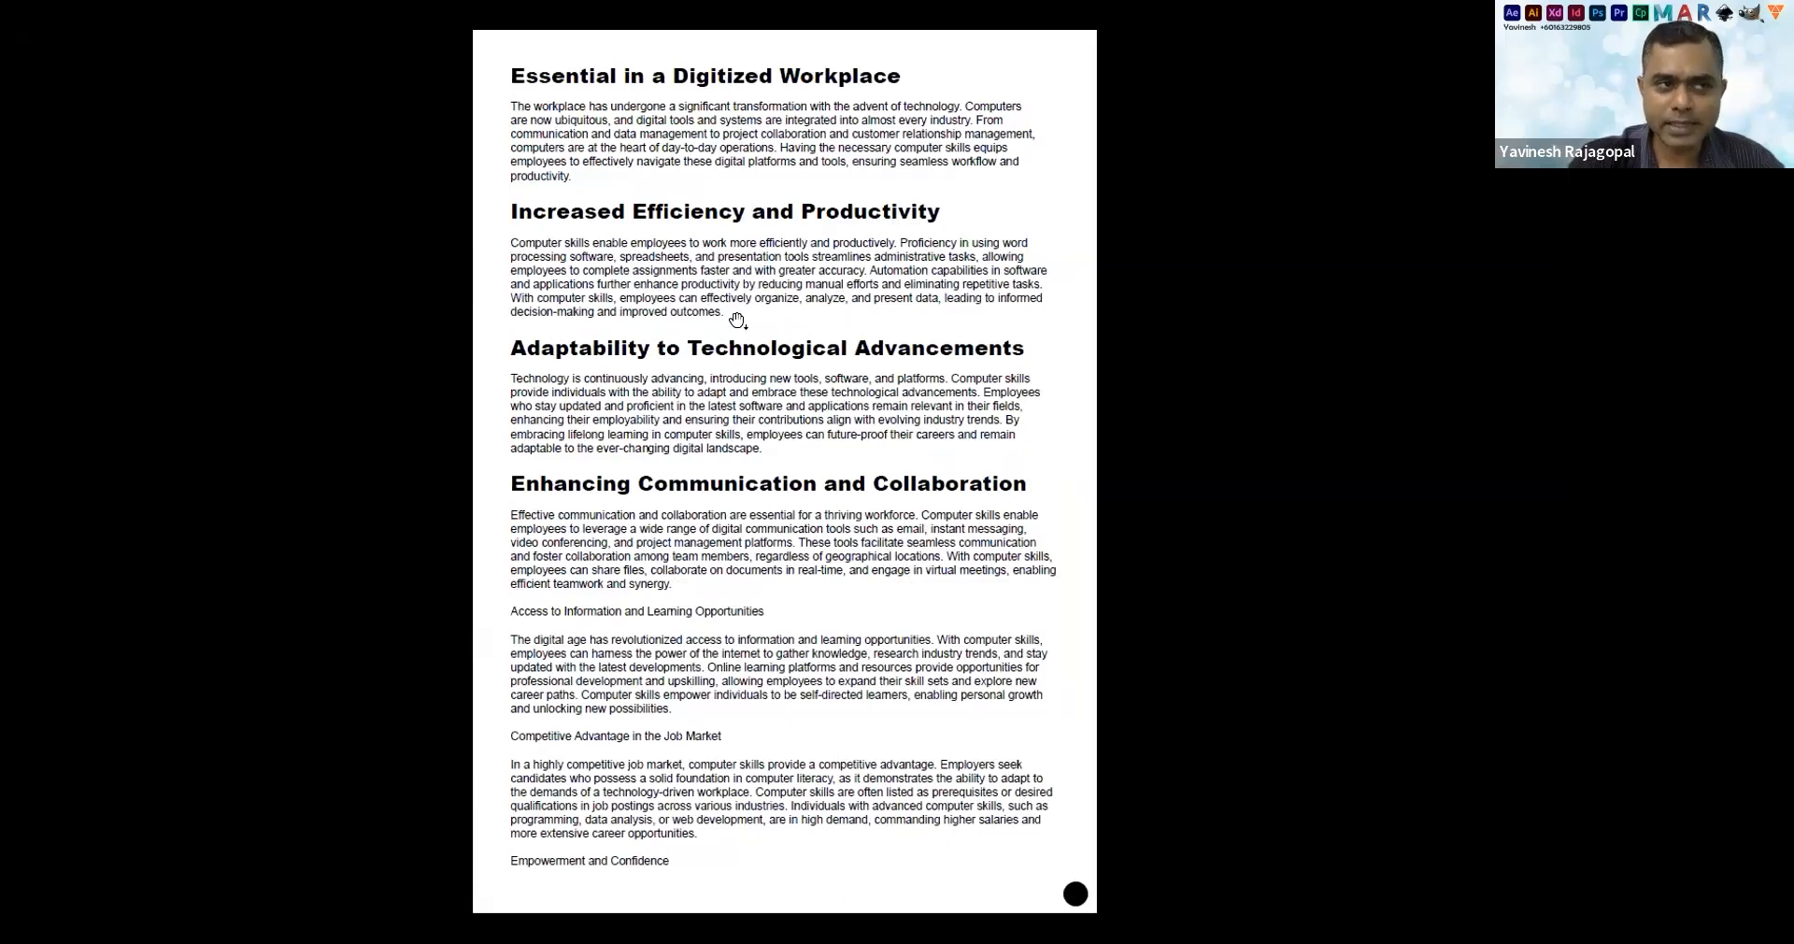
left_click(1075, 896)
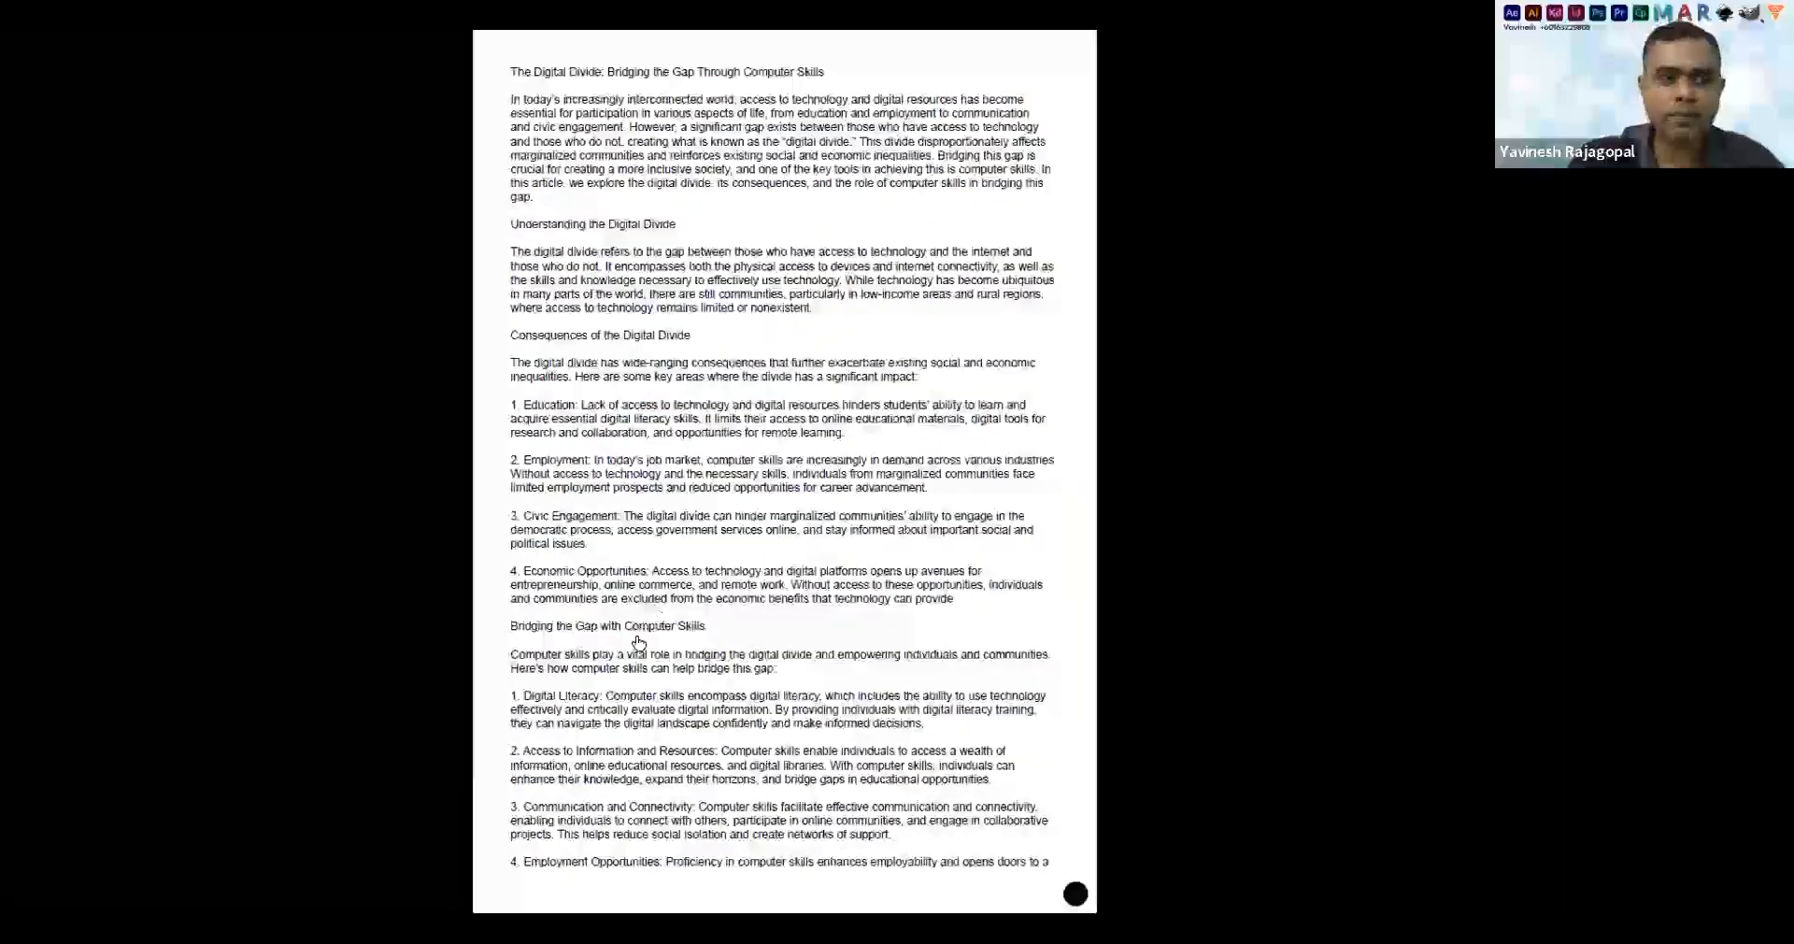
left_click(1074, 895)
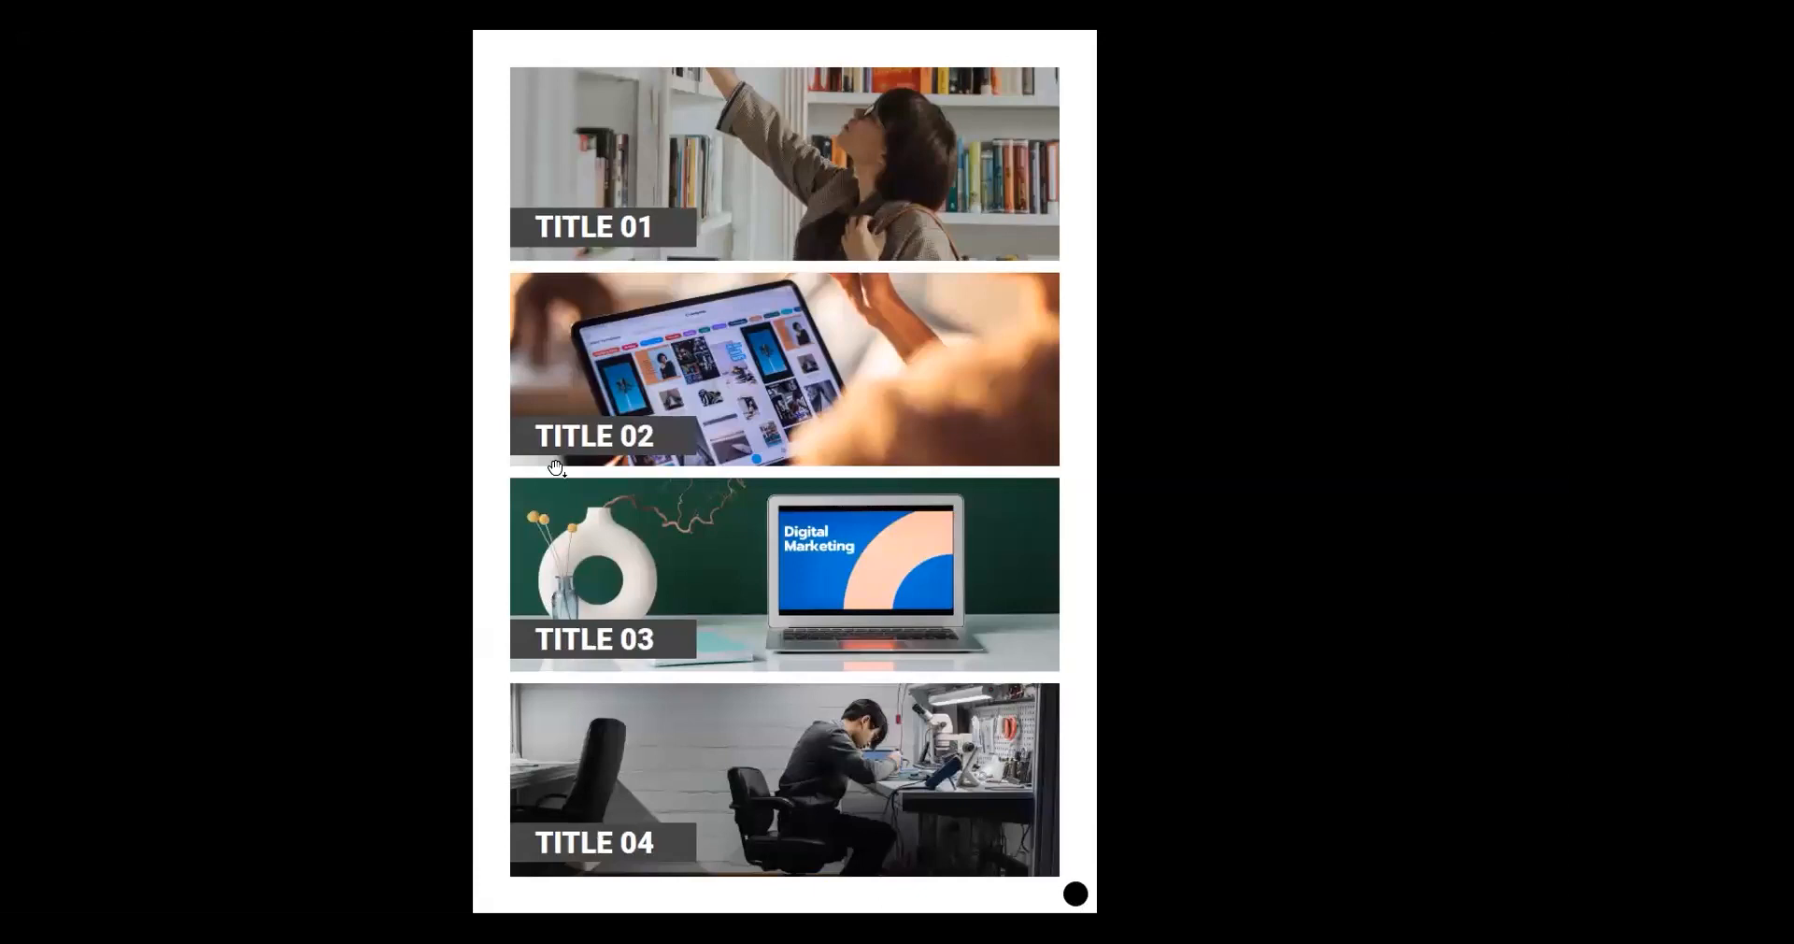
left_click(618, 252)
key("Escape")
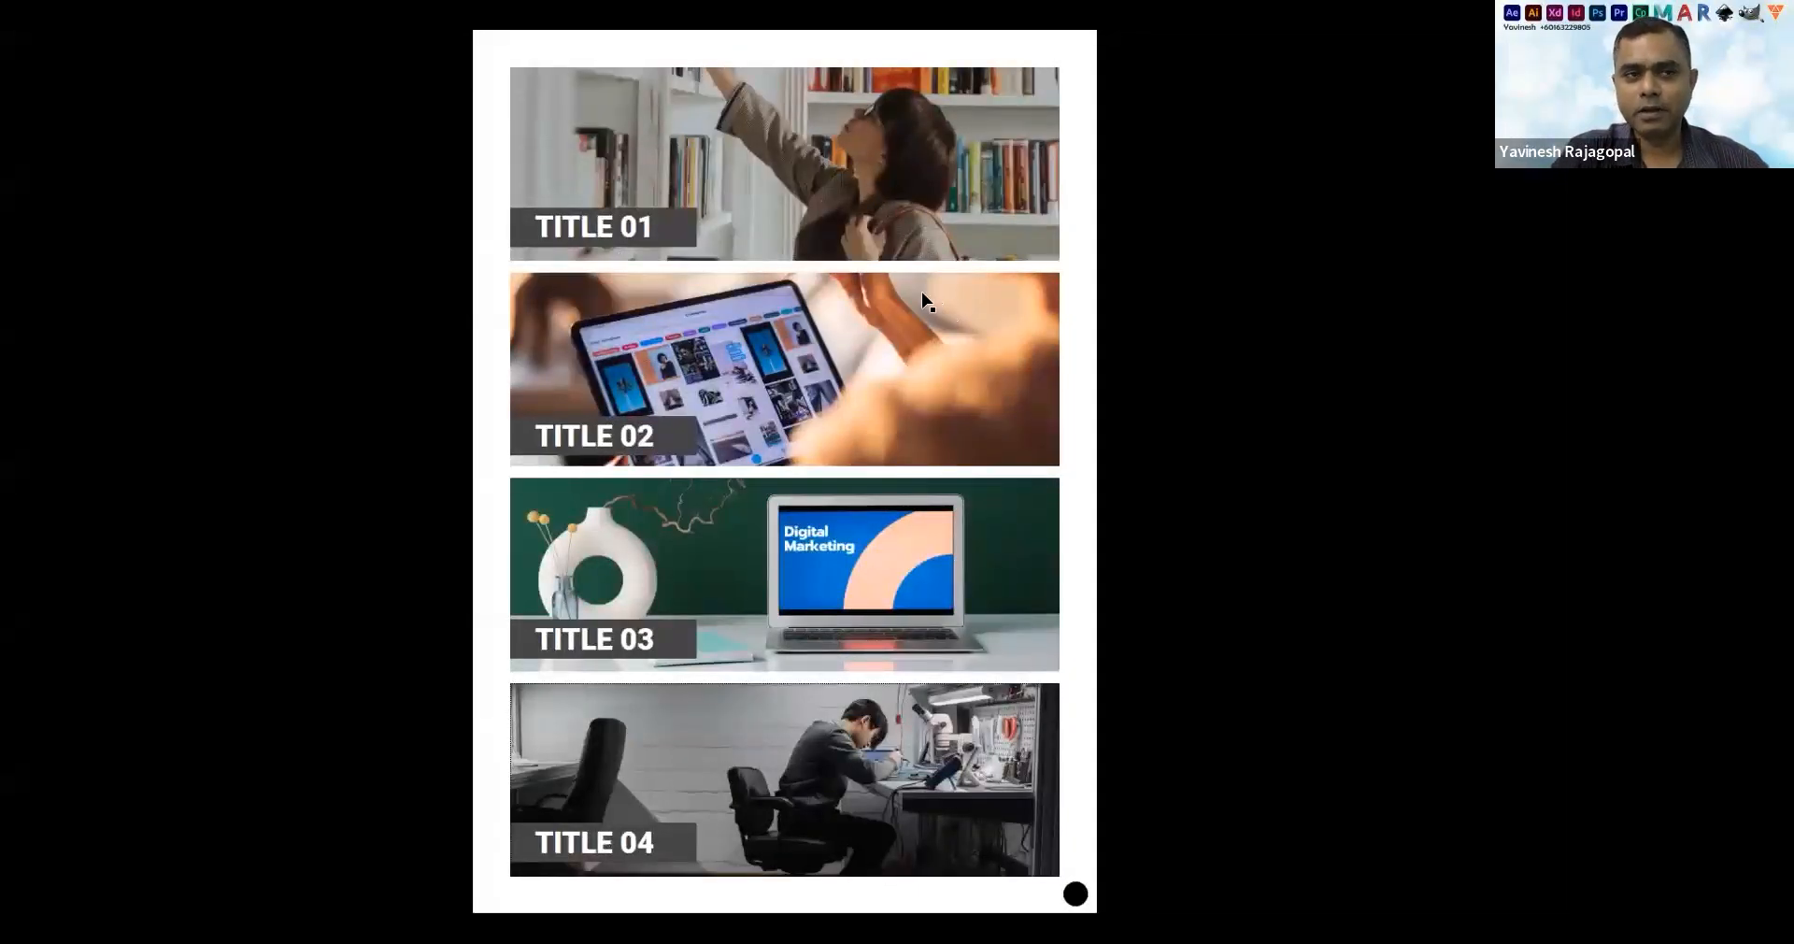
Switch back to InDesign and re-export all pages as an interactive PDF that opens in full screen, replacing Ebook.pdf on the Desktop
key("alt+Tab")
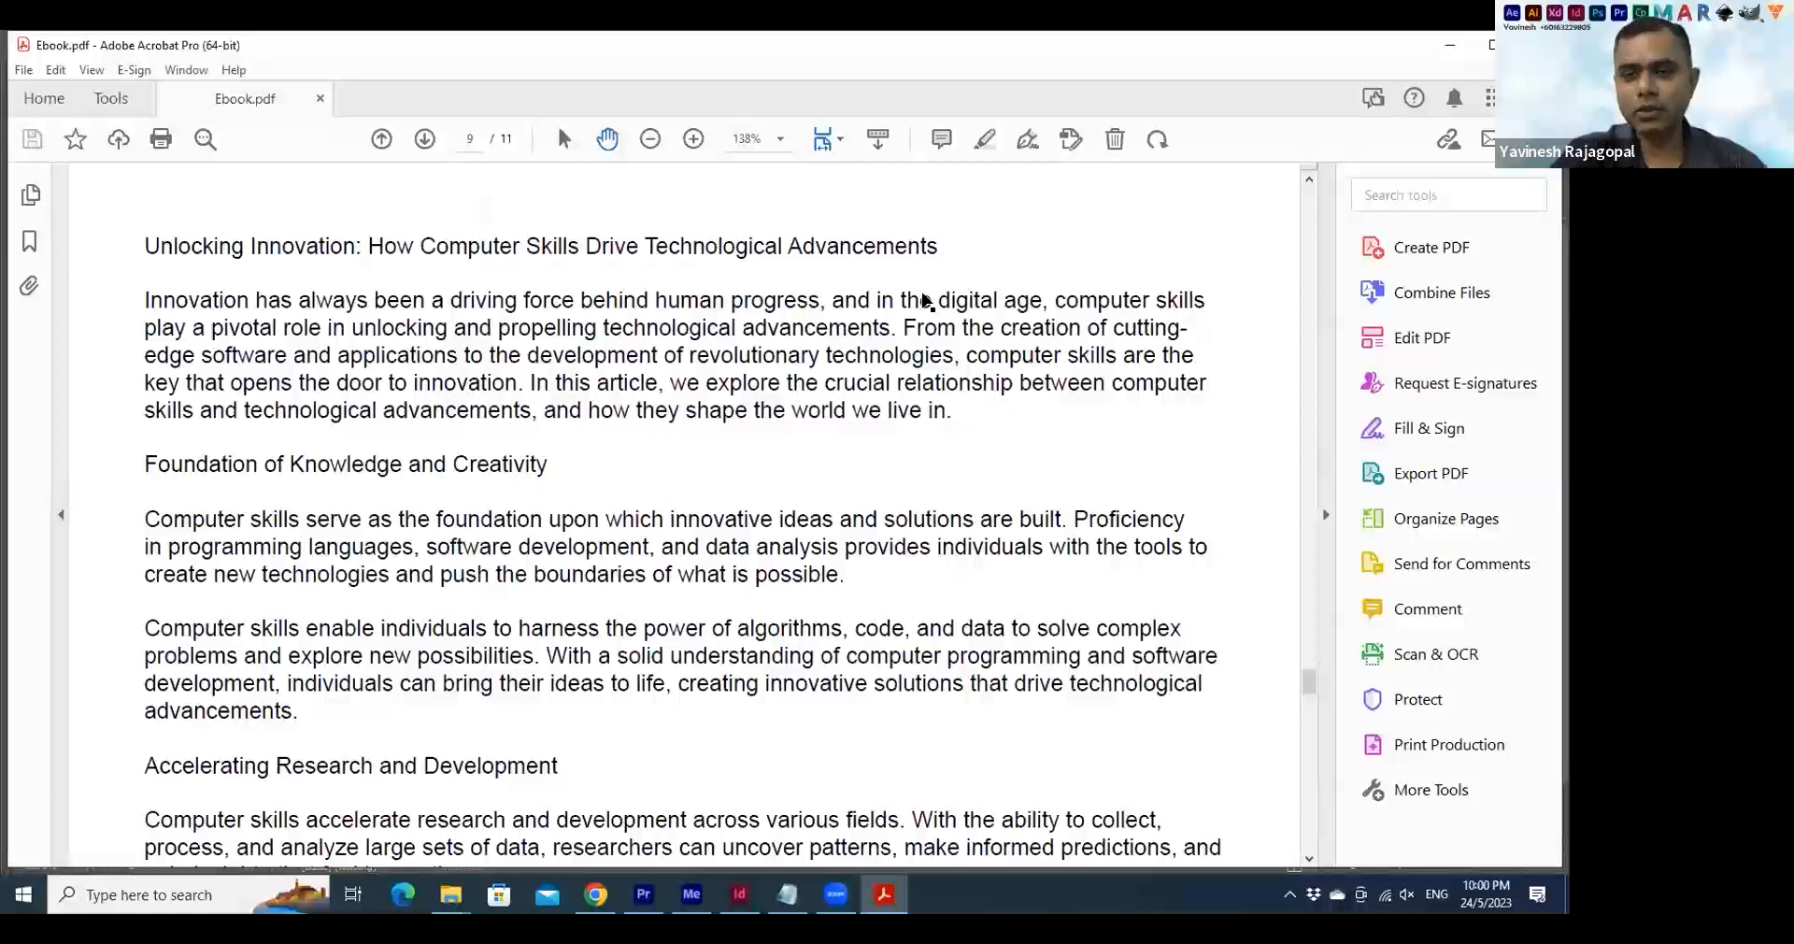
key("alt+Tab")
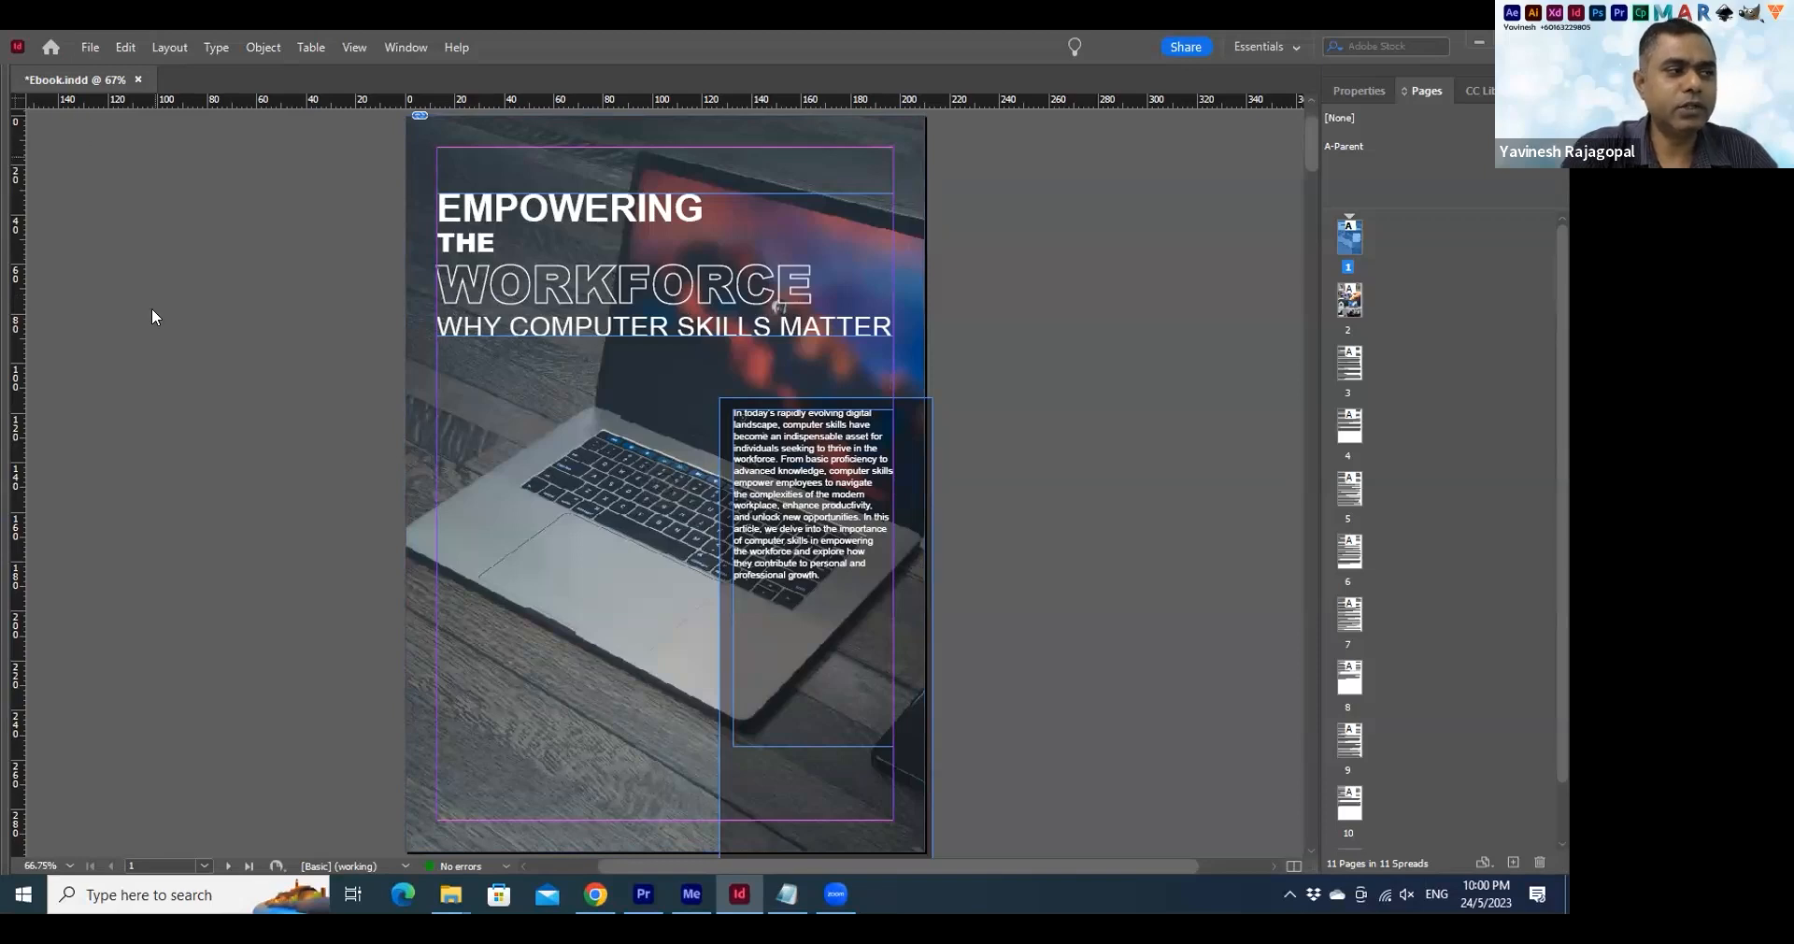
key("alt+f")
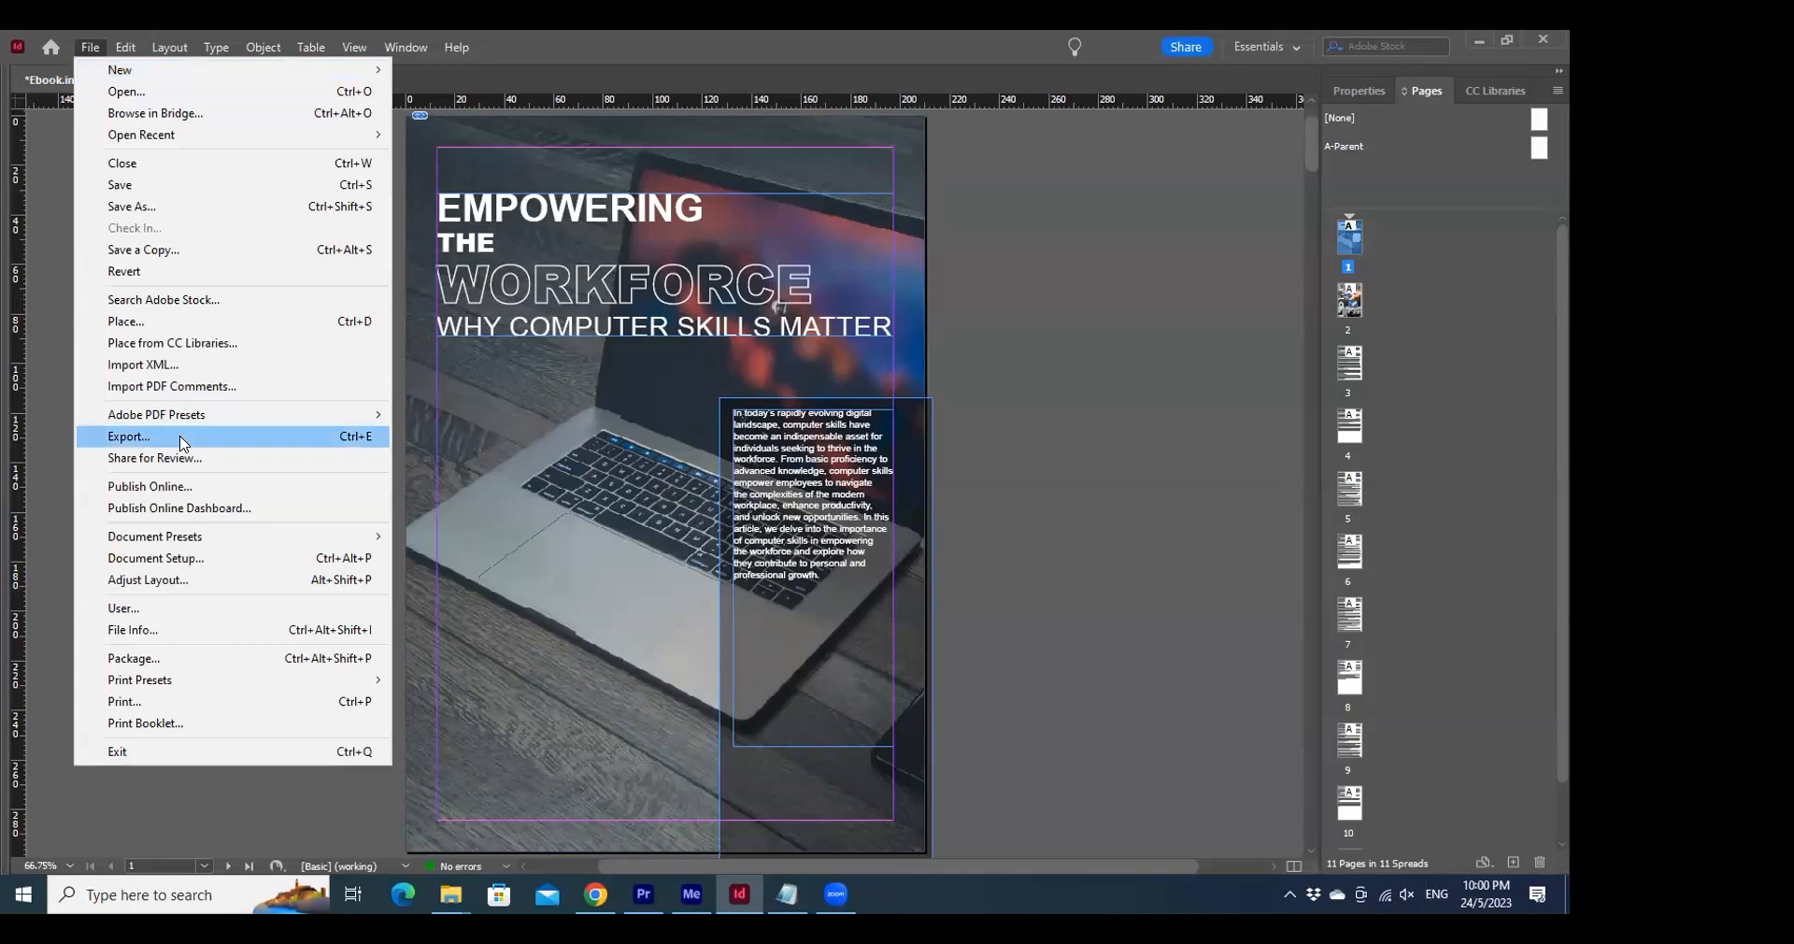
left_click(183, 443)
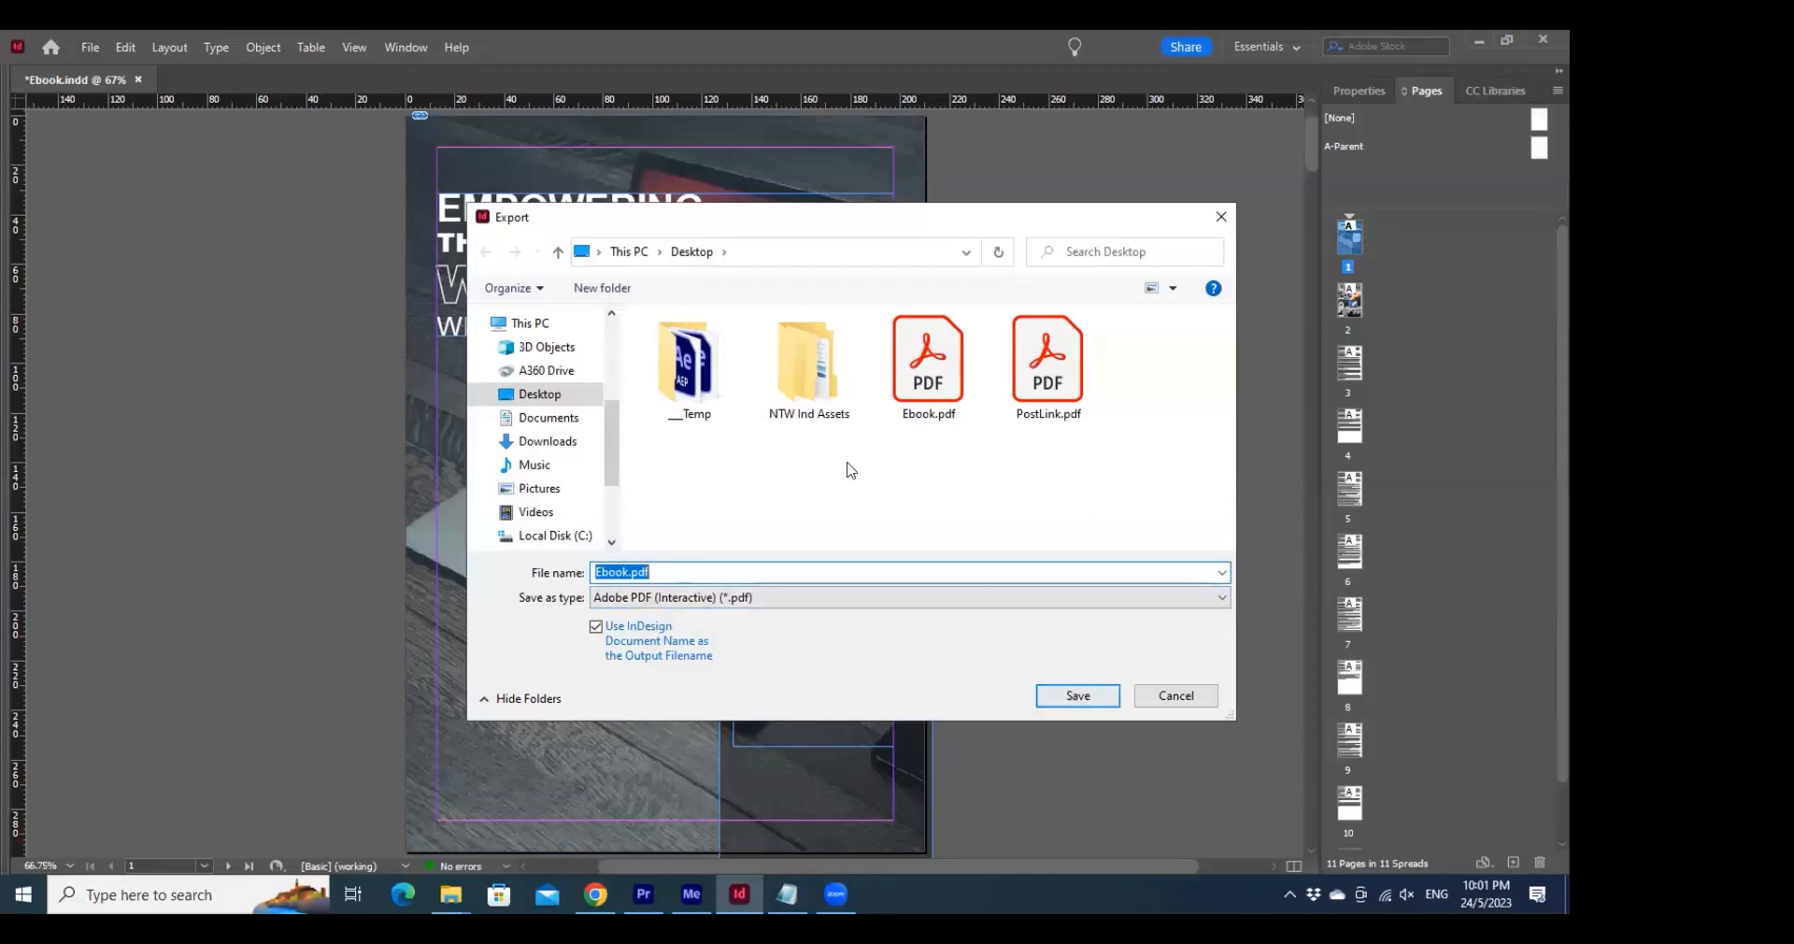
key("Return")
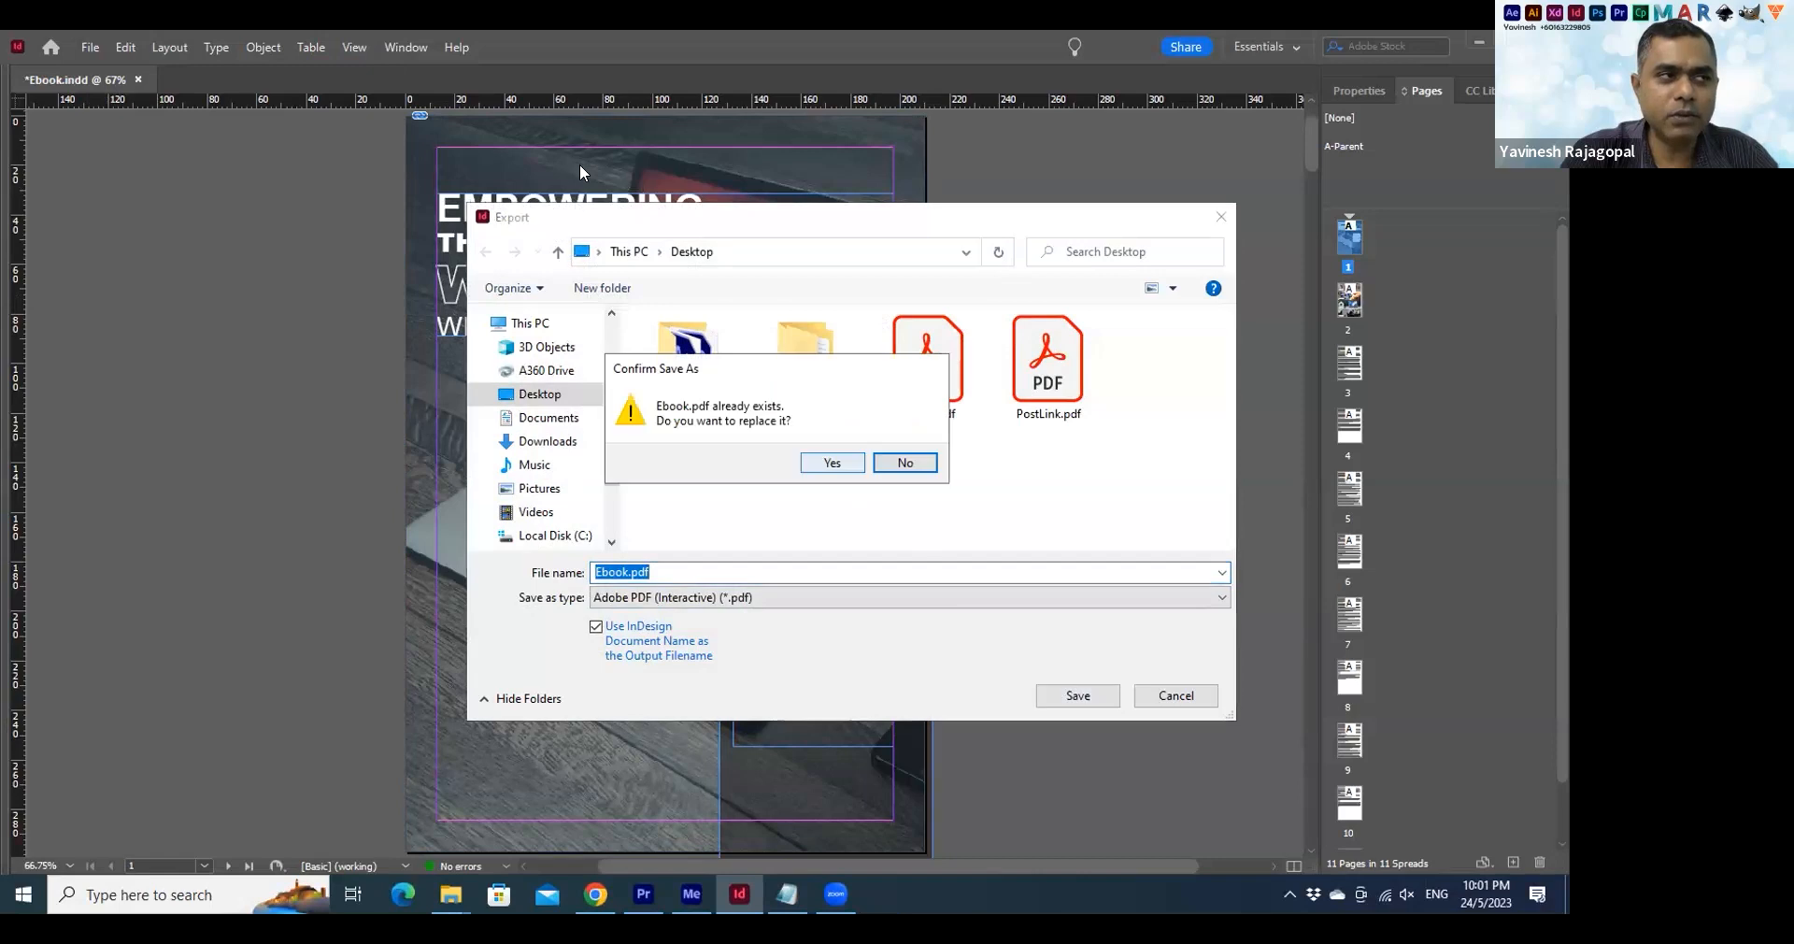
key("y")
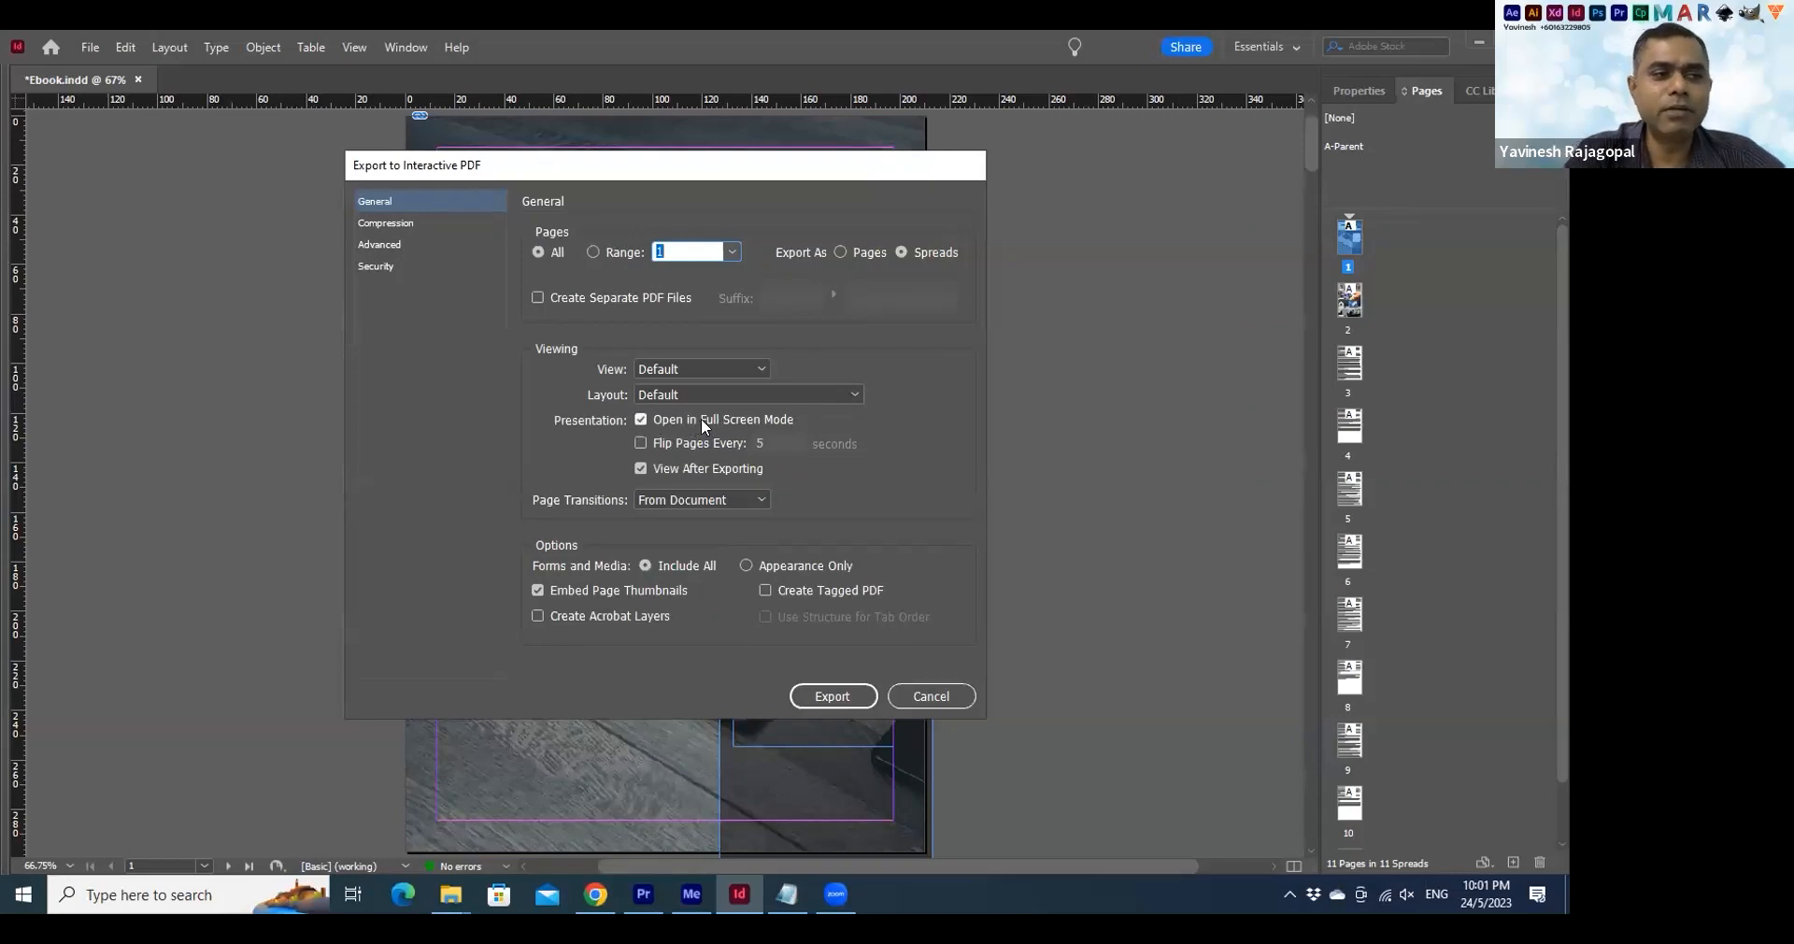
left_click(834, 709)
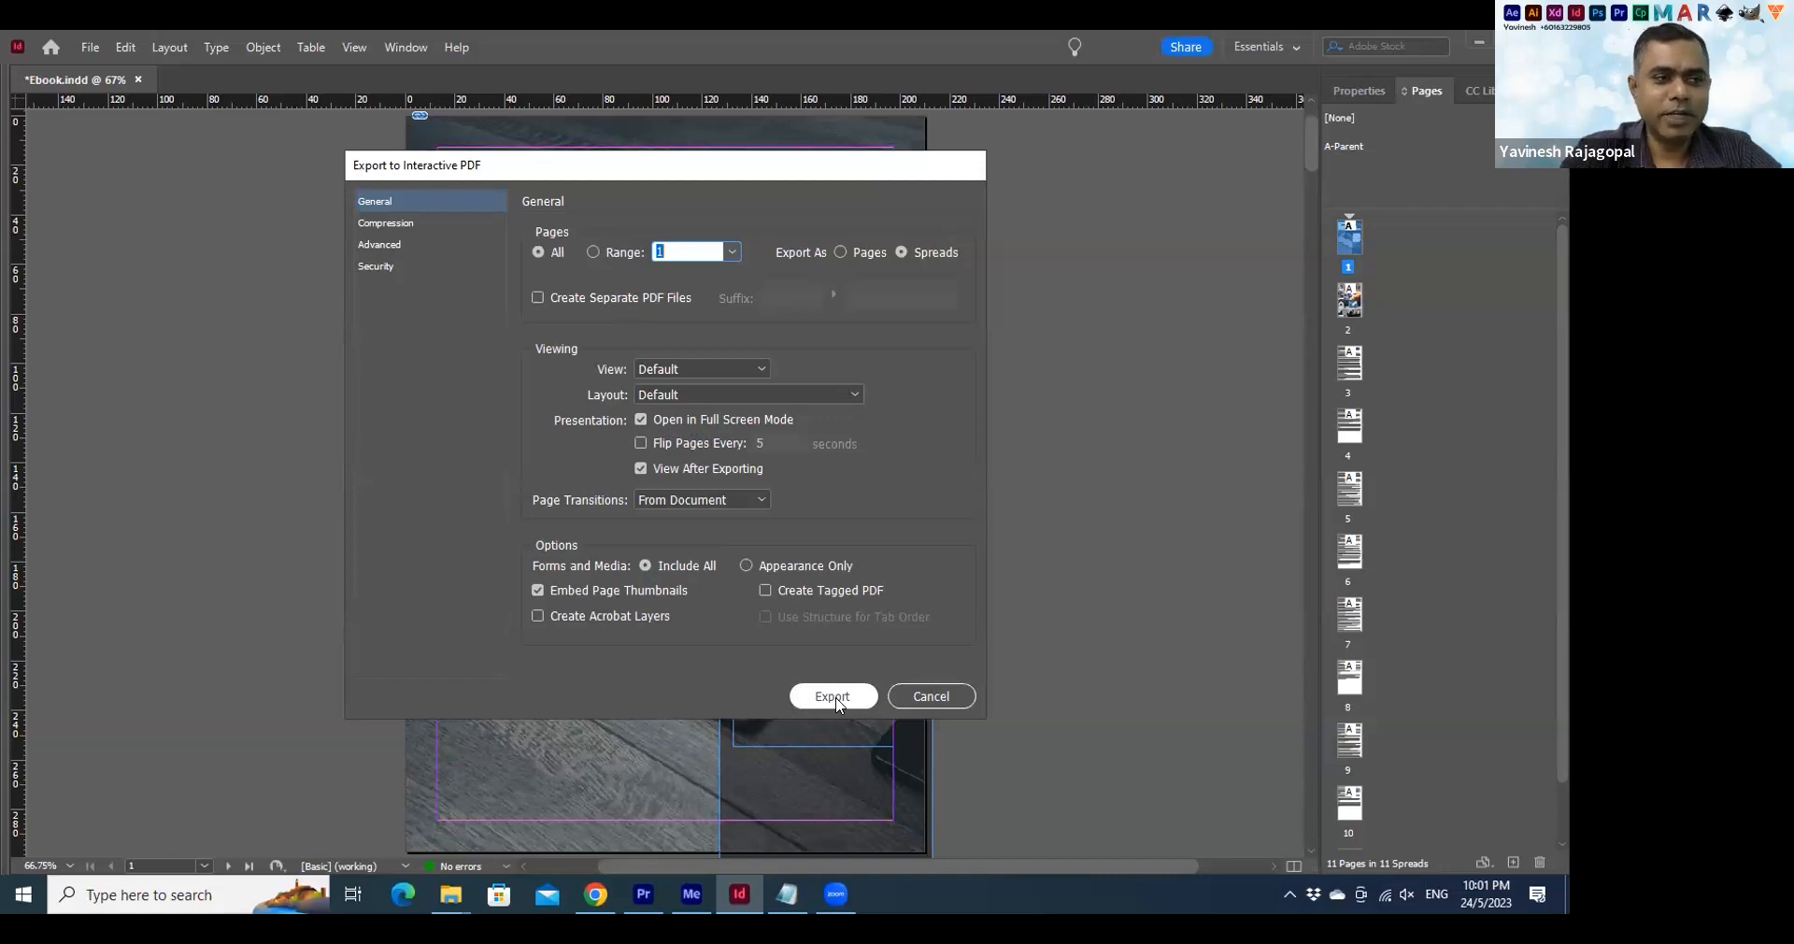
left_click(833, 697)
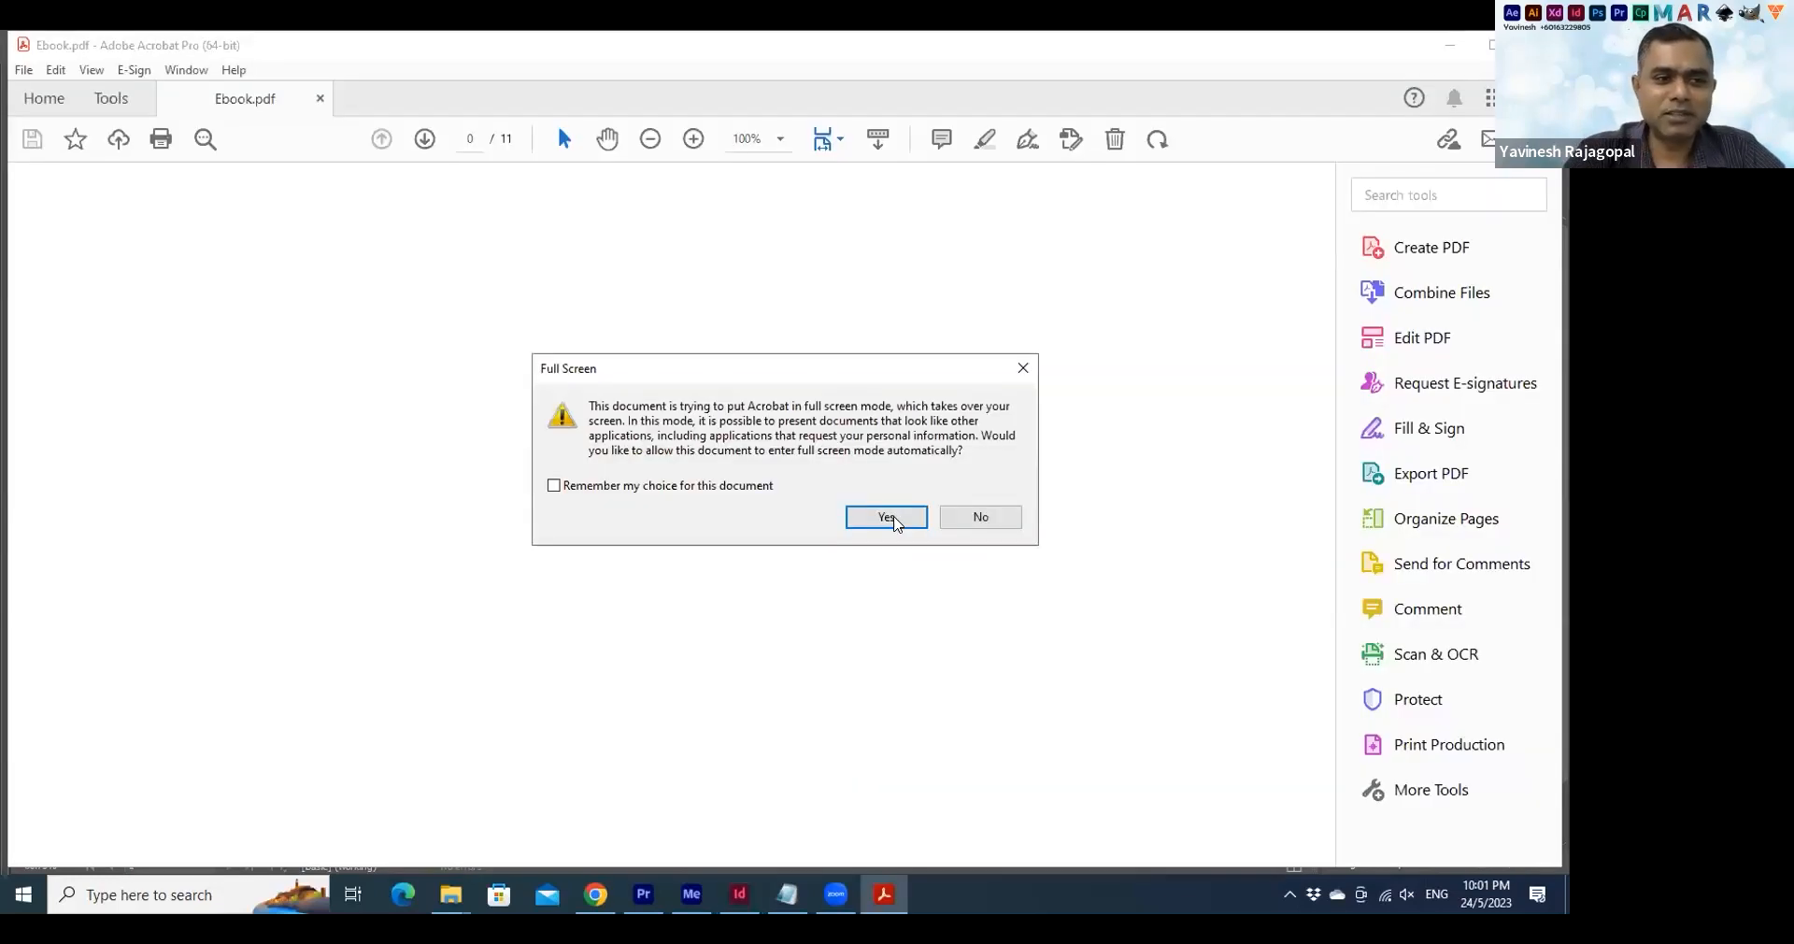
Allow full screen mode for the new Ebook.pdf, and test the title image buttons and the black circle home button between pages
left_click(892, 517)
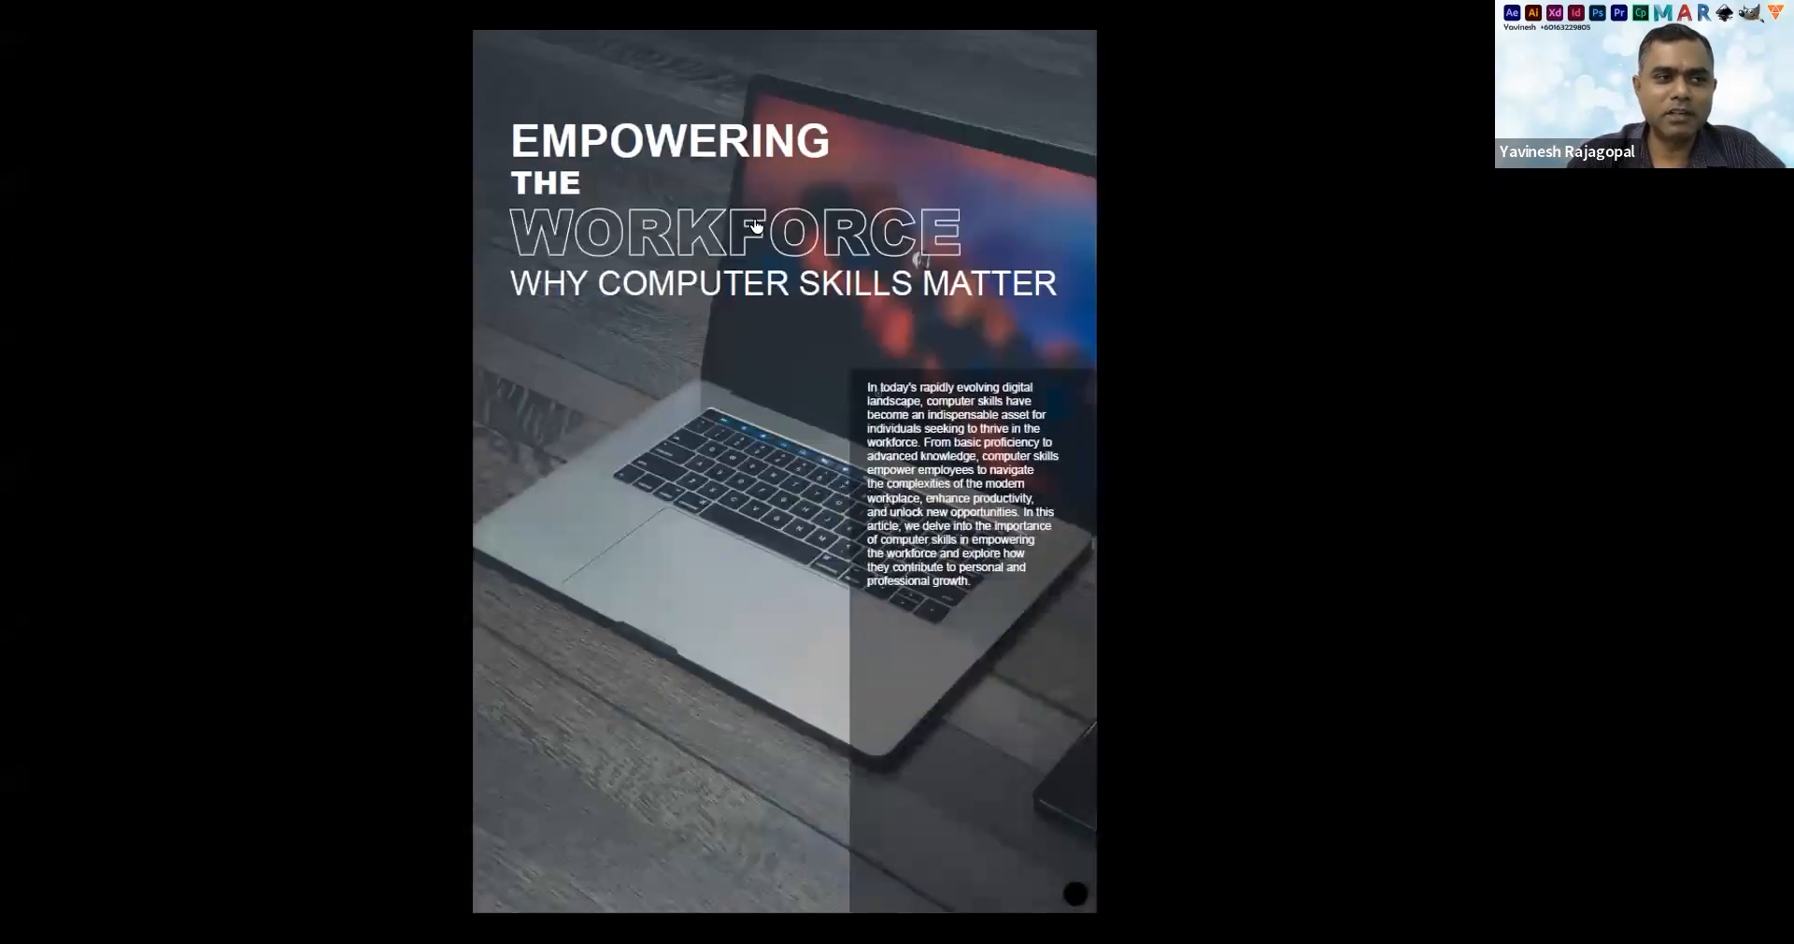
left_click(913, 402)
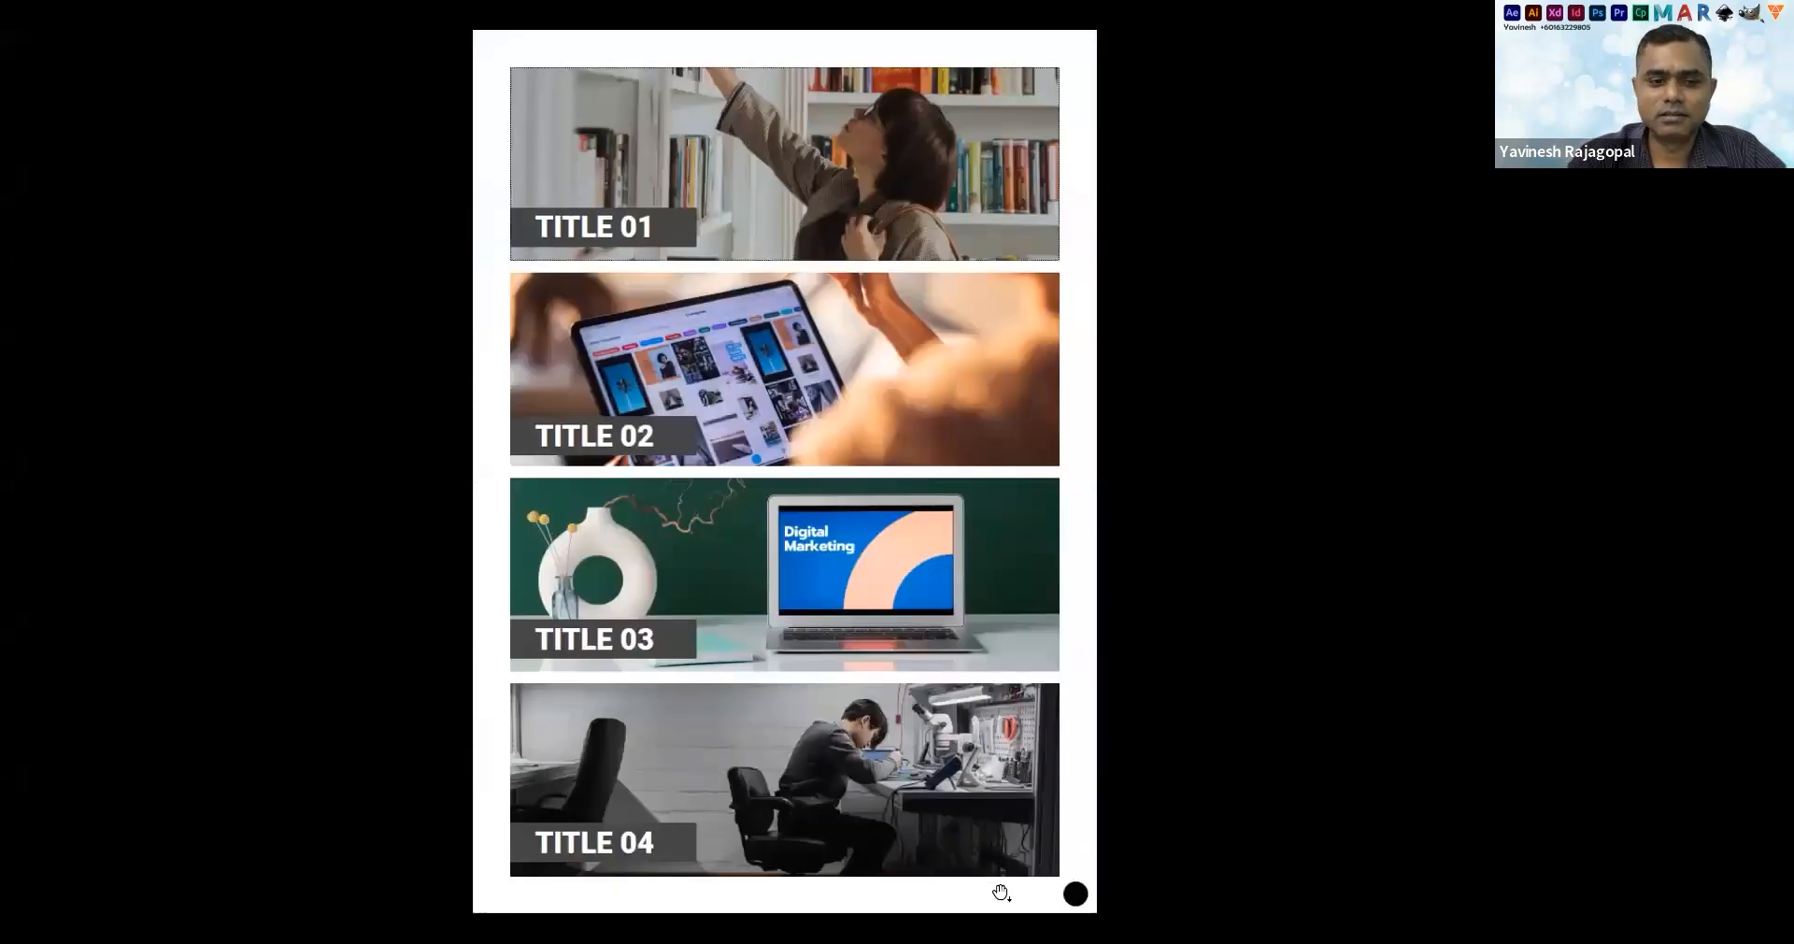
left_click(1076, 894)
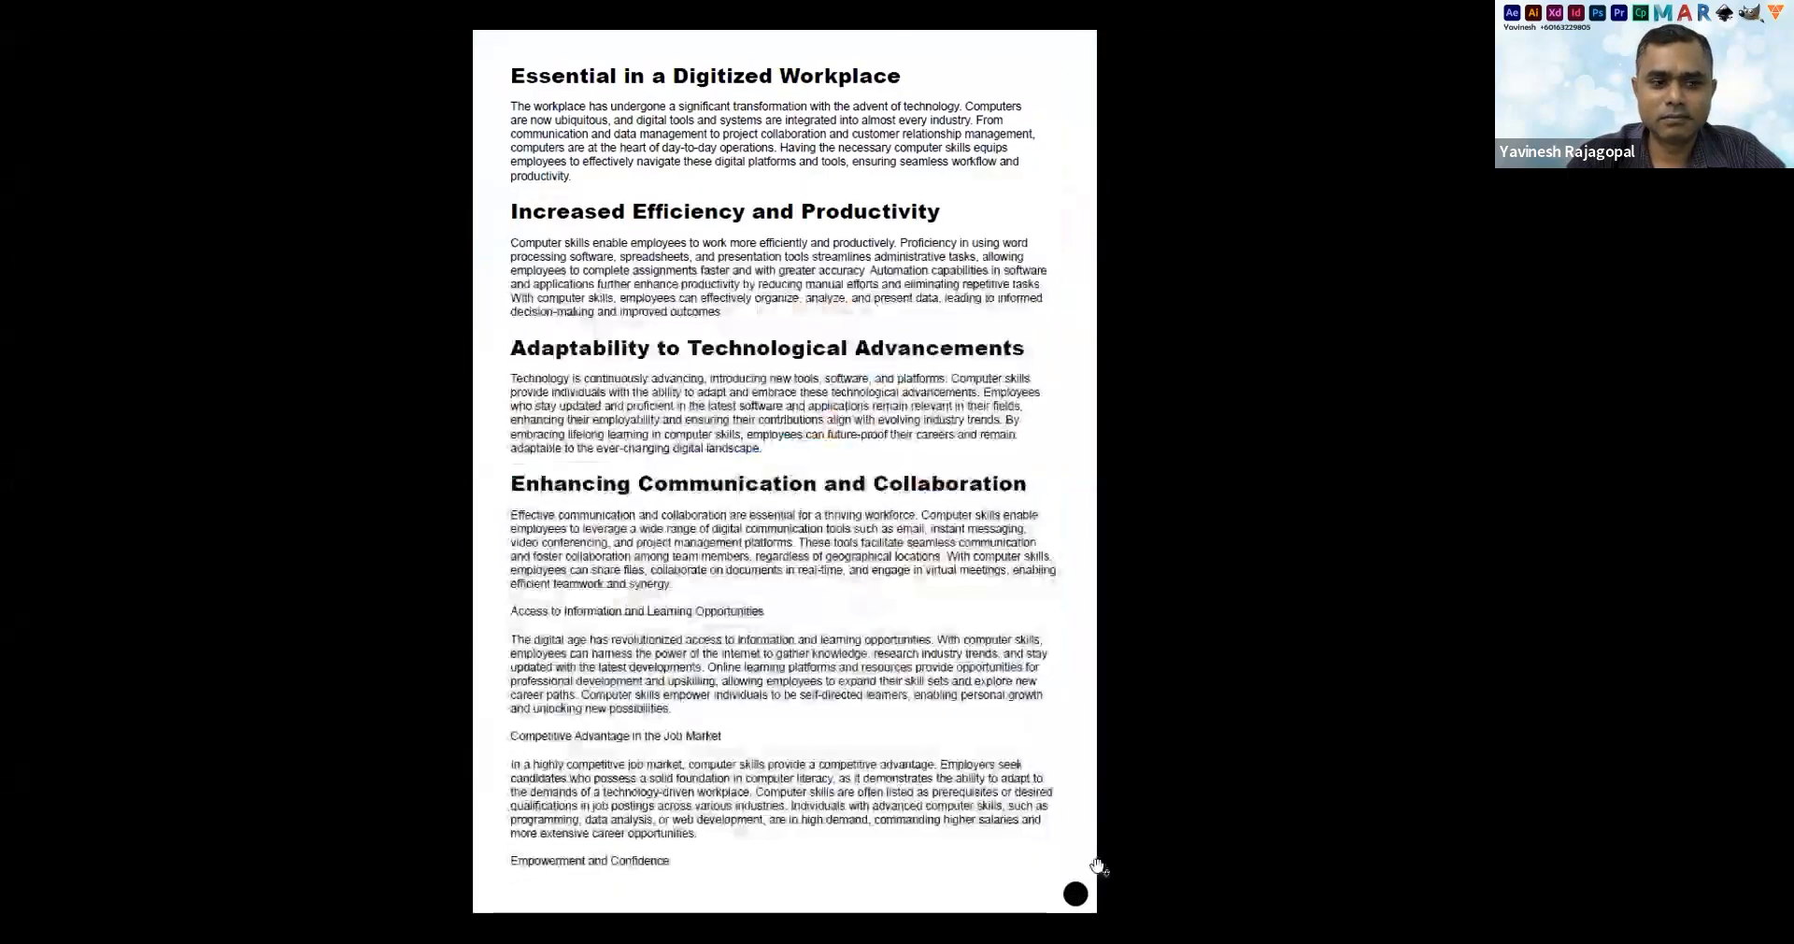
left_click(1076, 894)
left_click(898, 788)
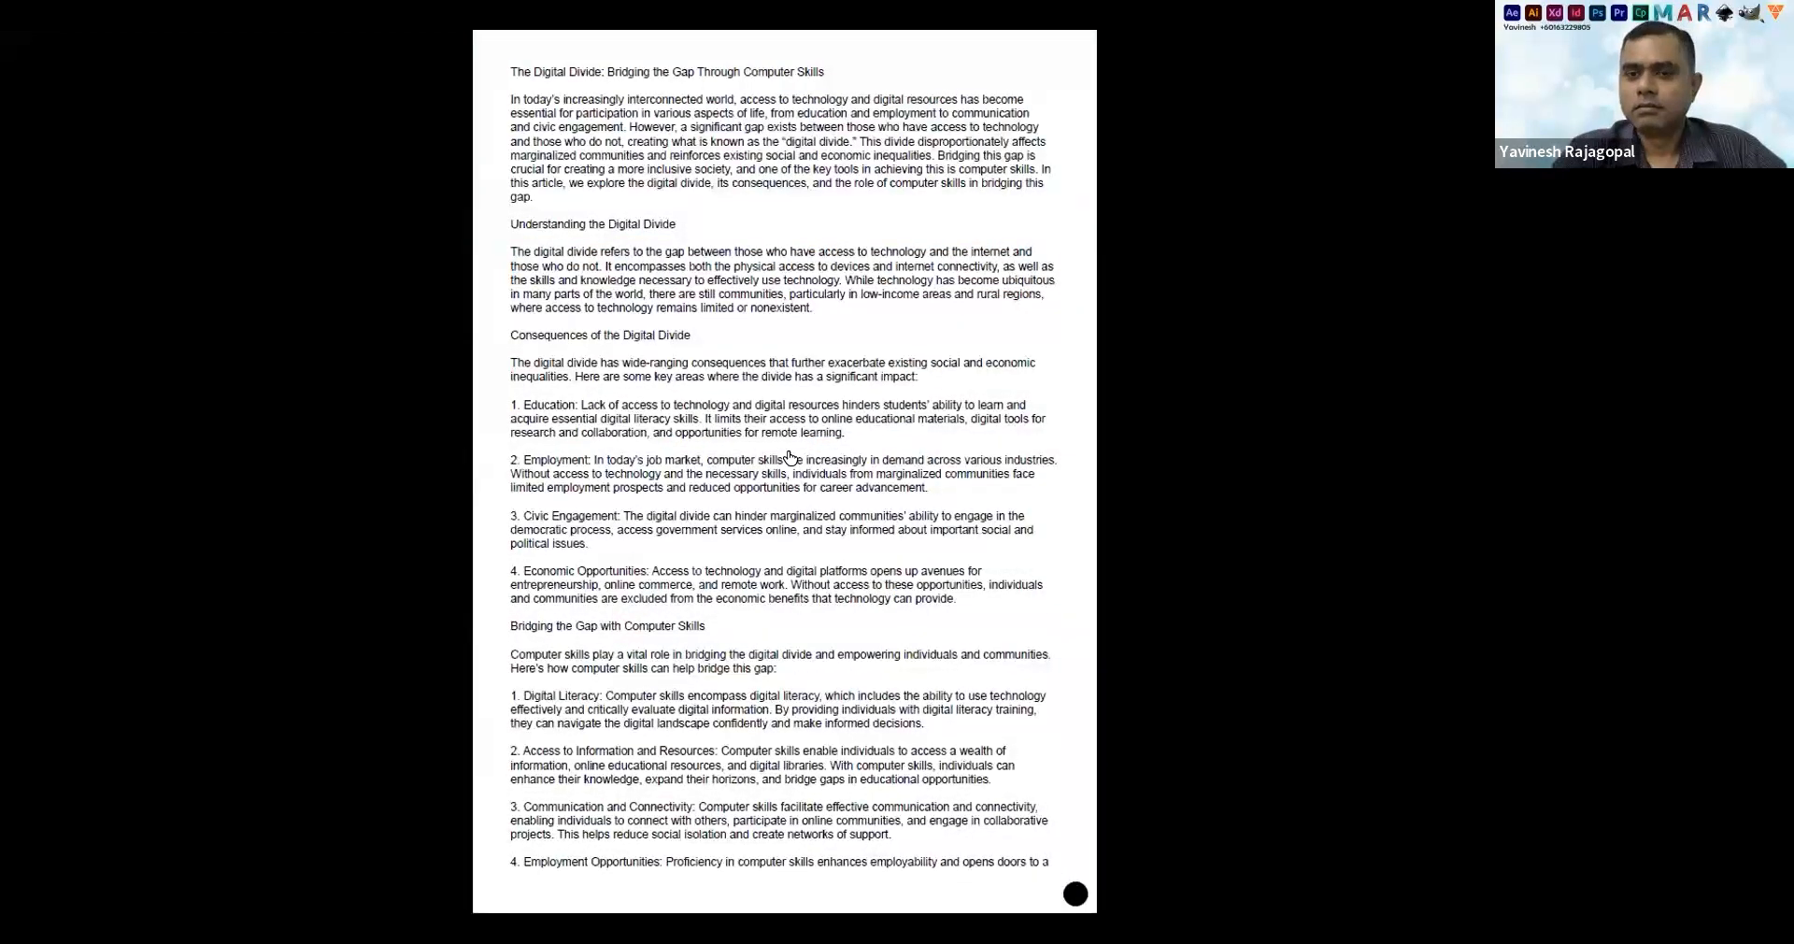
left_click(790, 457)
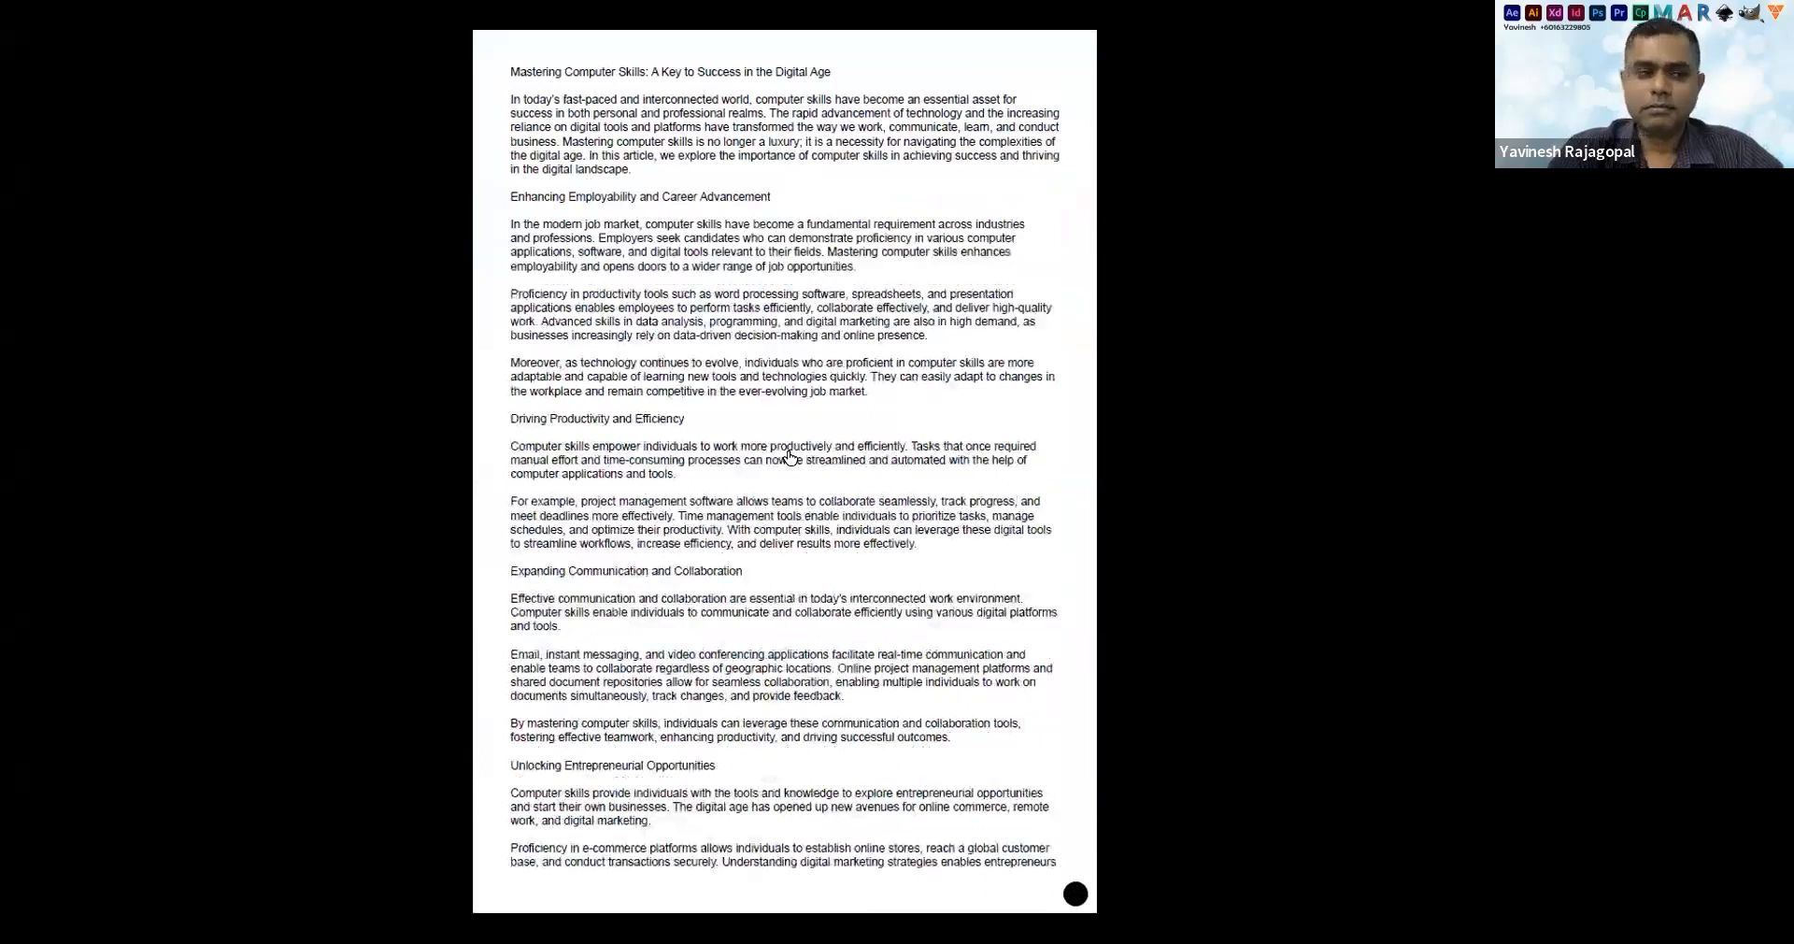
left_click(789, 456)
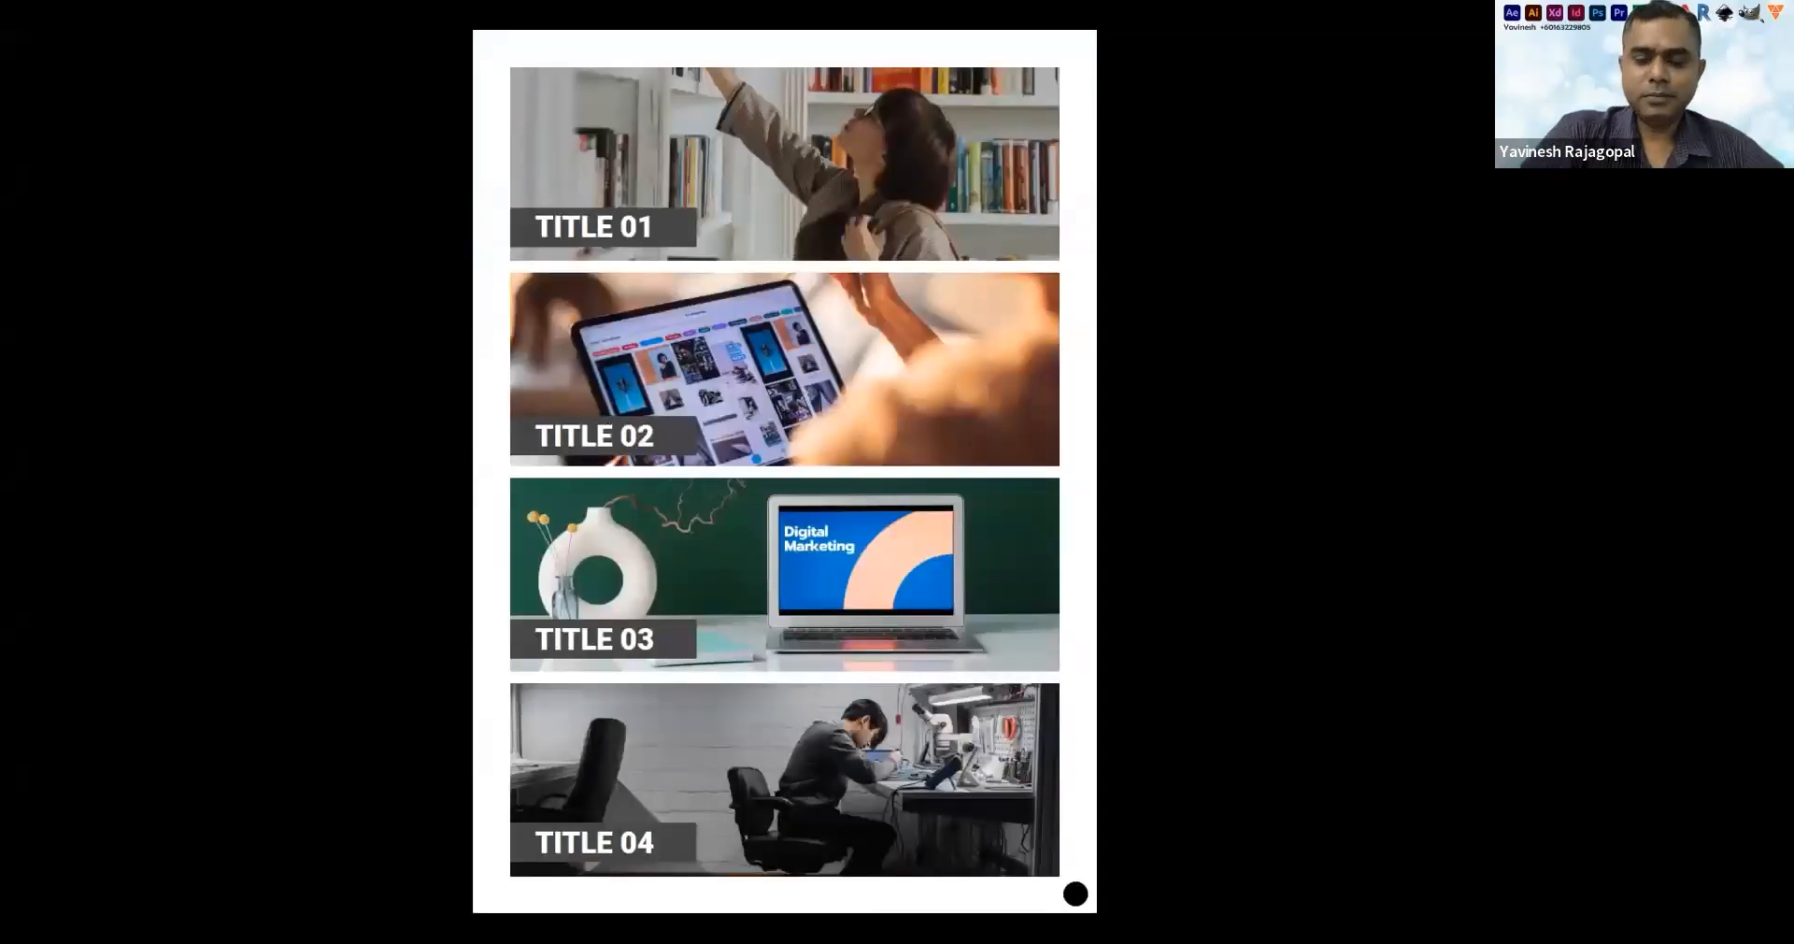
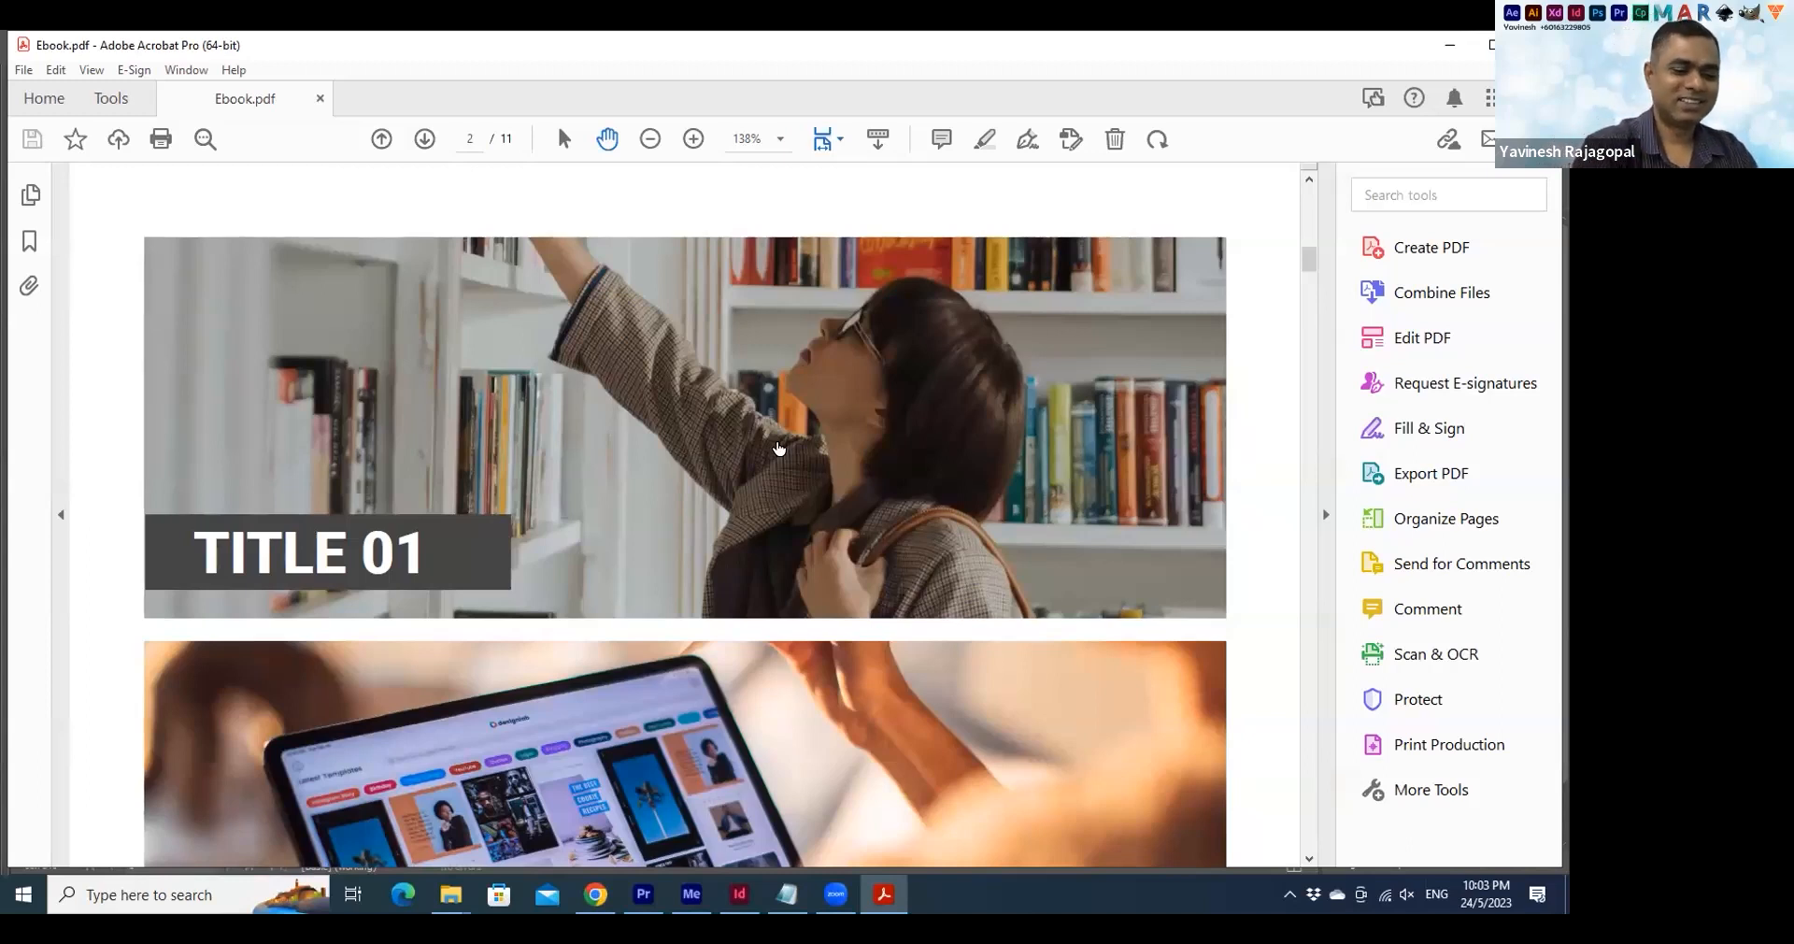
key("ctrl+0")
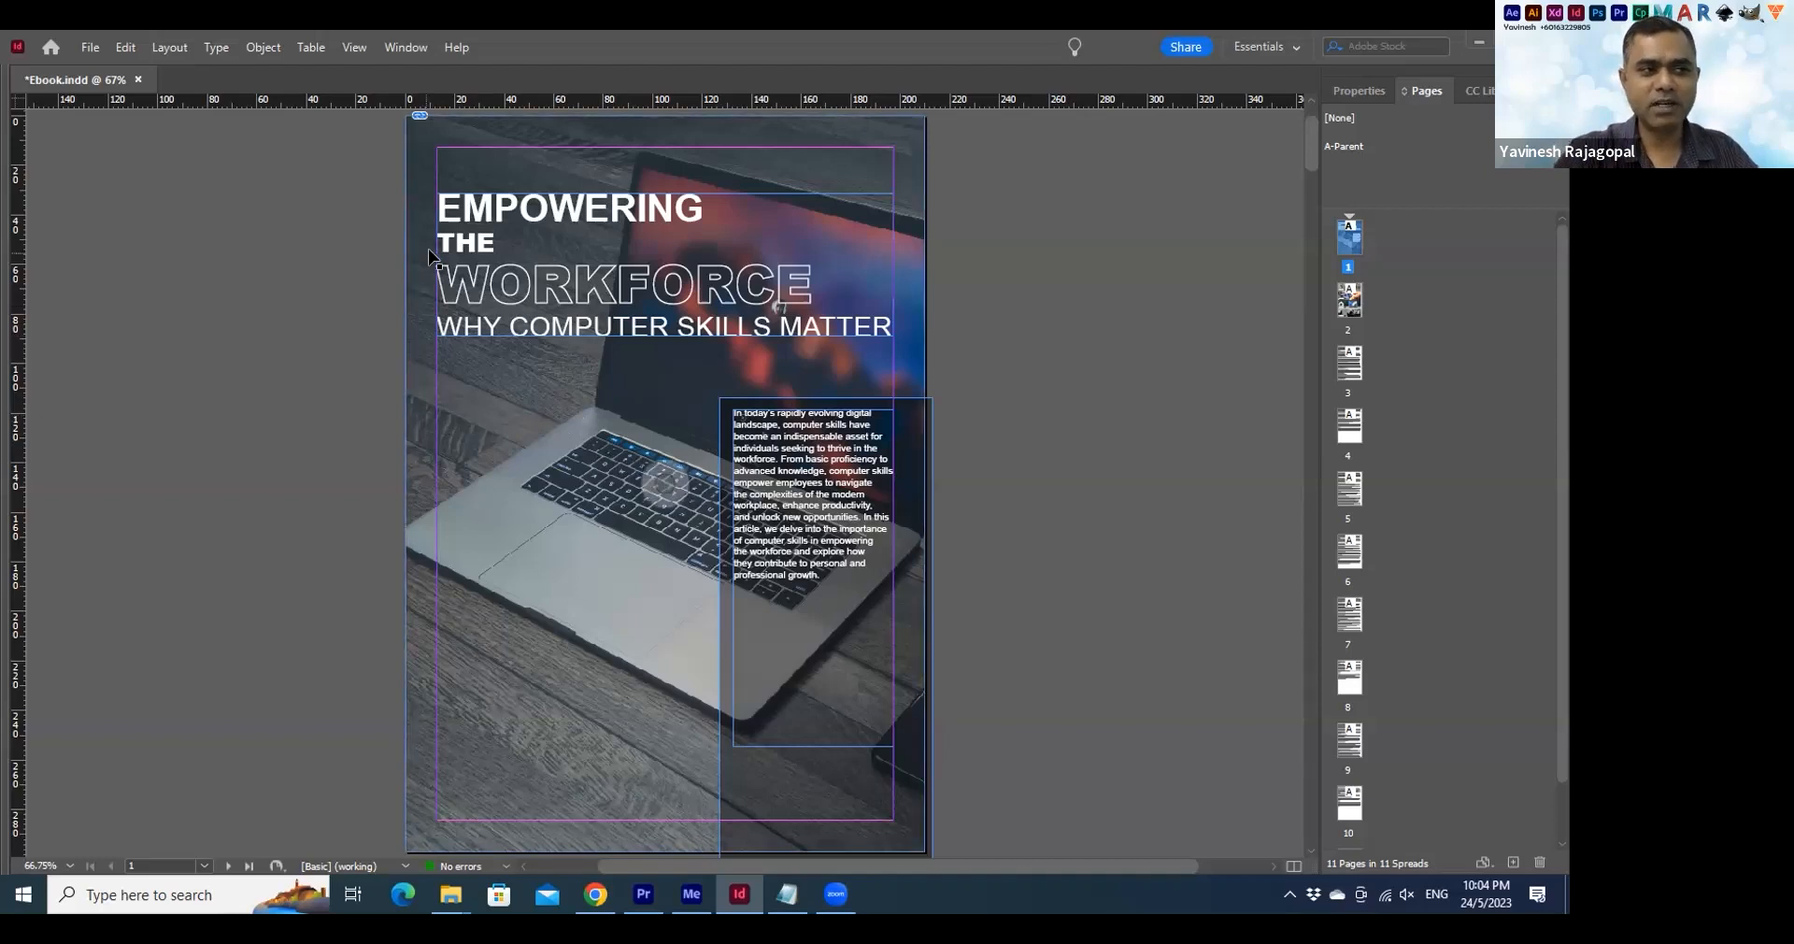
key("z")
left_click_drag(381, 195, 1077, 415)
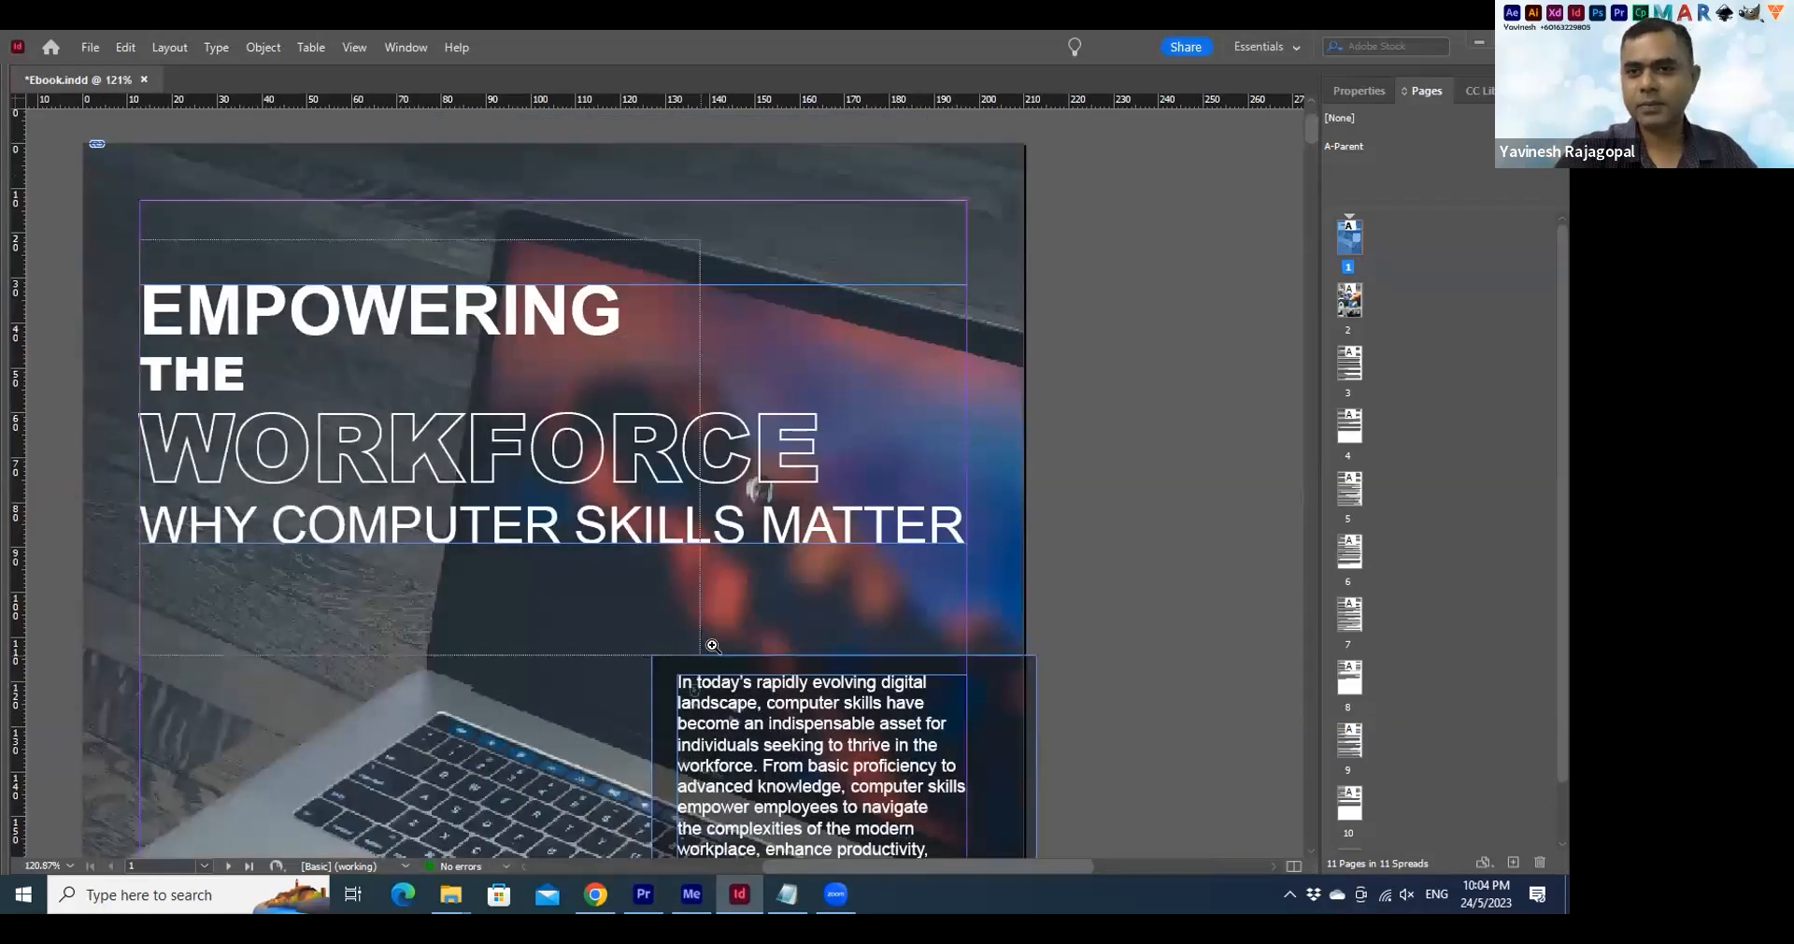
left_click(712, 645)
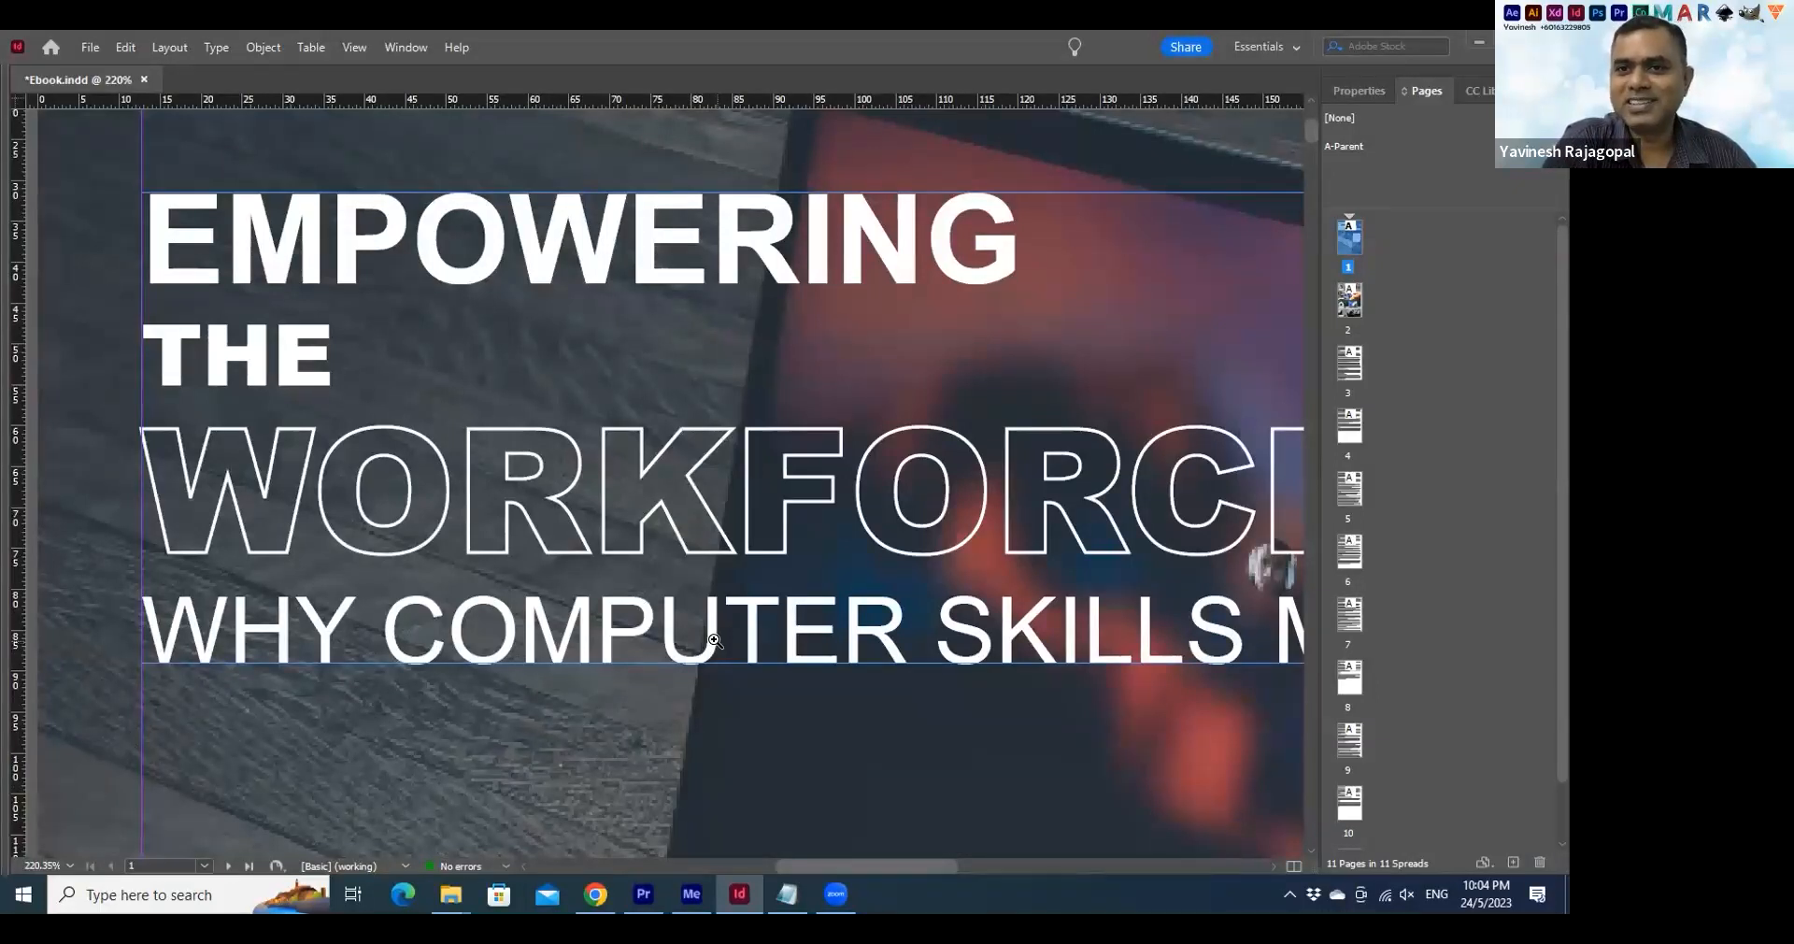
key("ctrl+0")
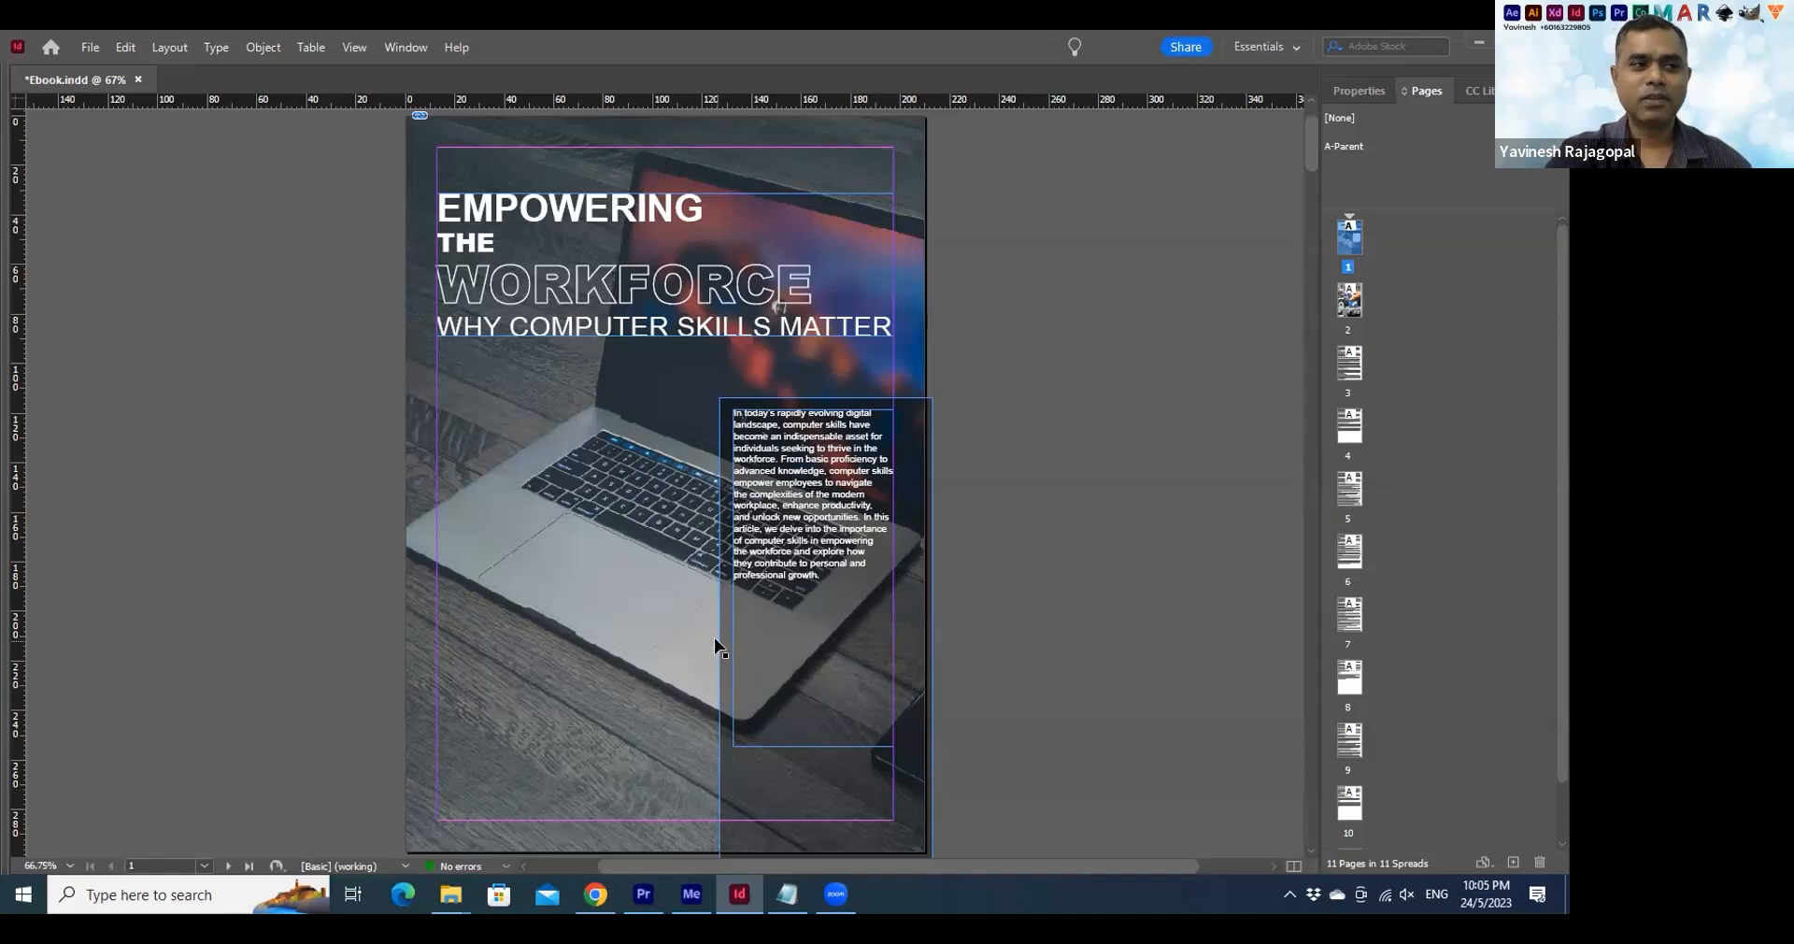
Scale down the four title image buttons on page 2 to free space below them
scroll(1062, 448, "down", 5)
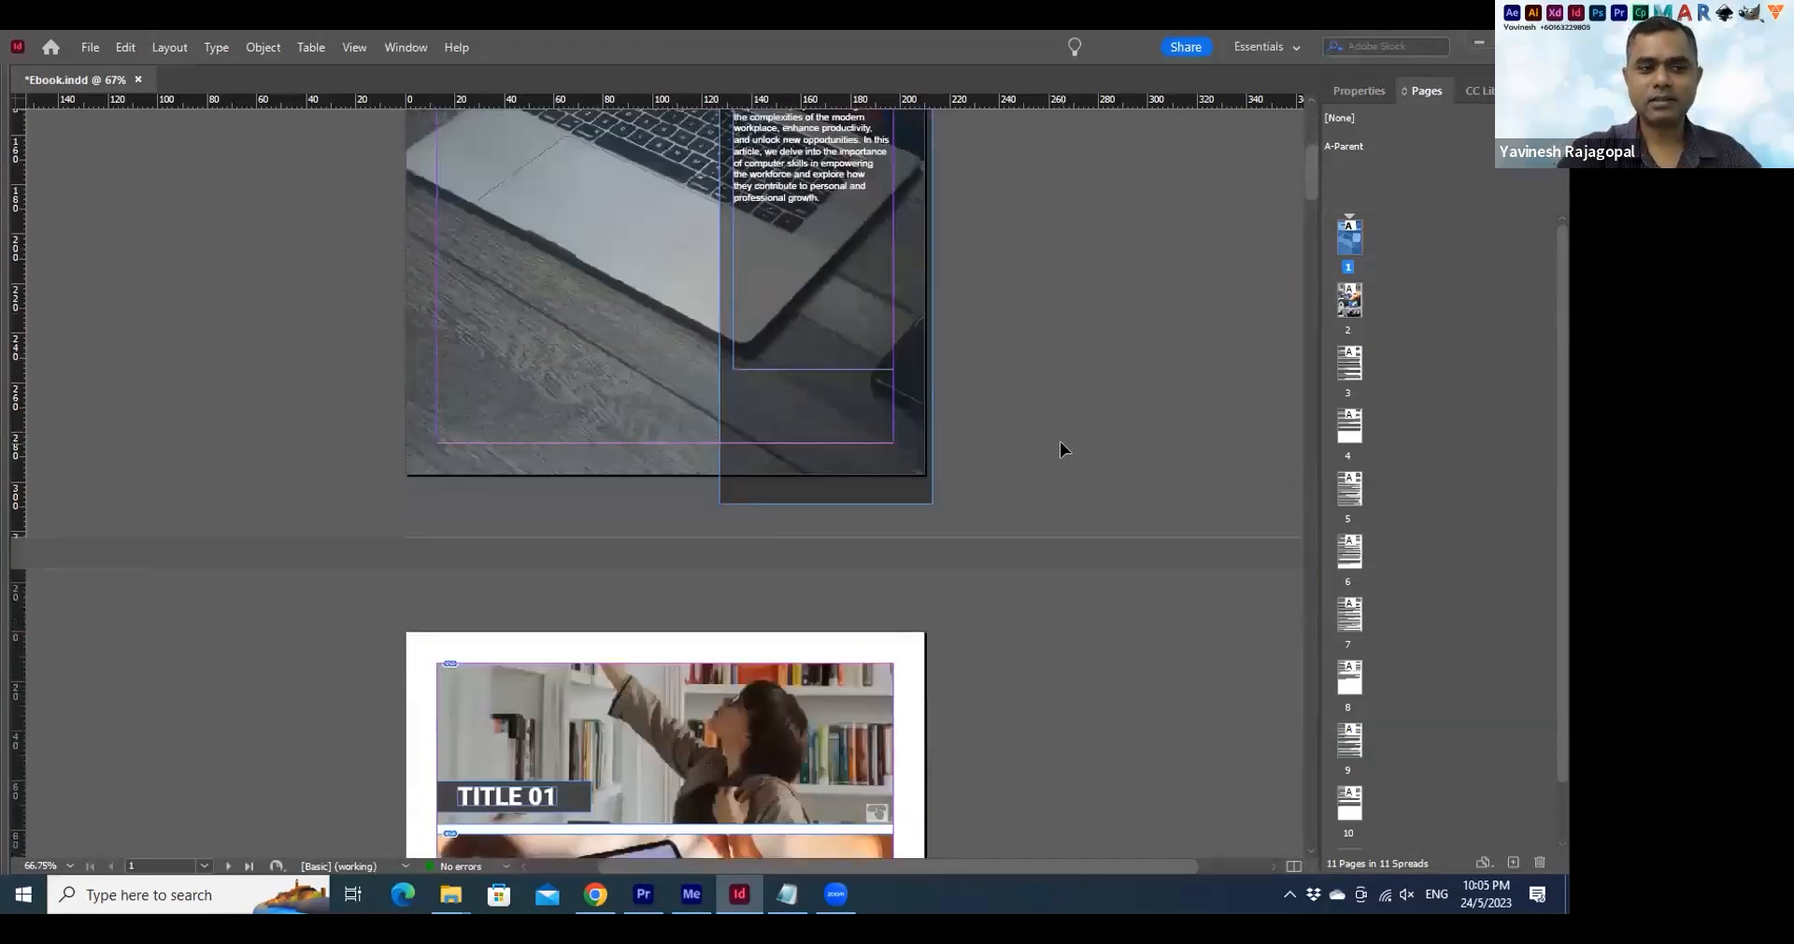
scroll(673, 392, "down", 7)
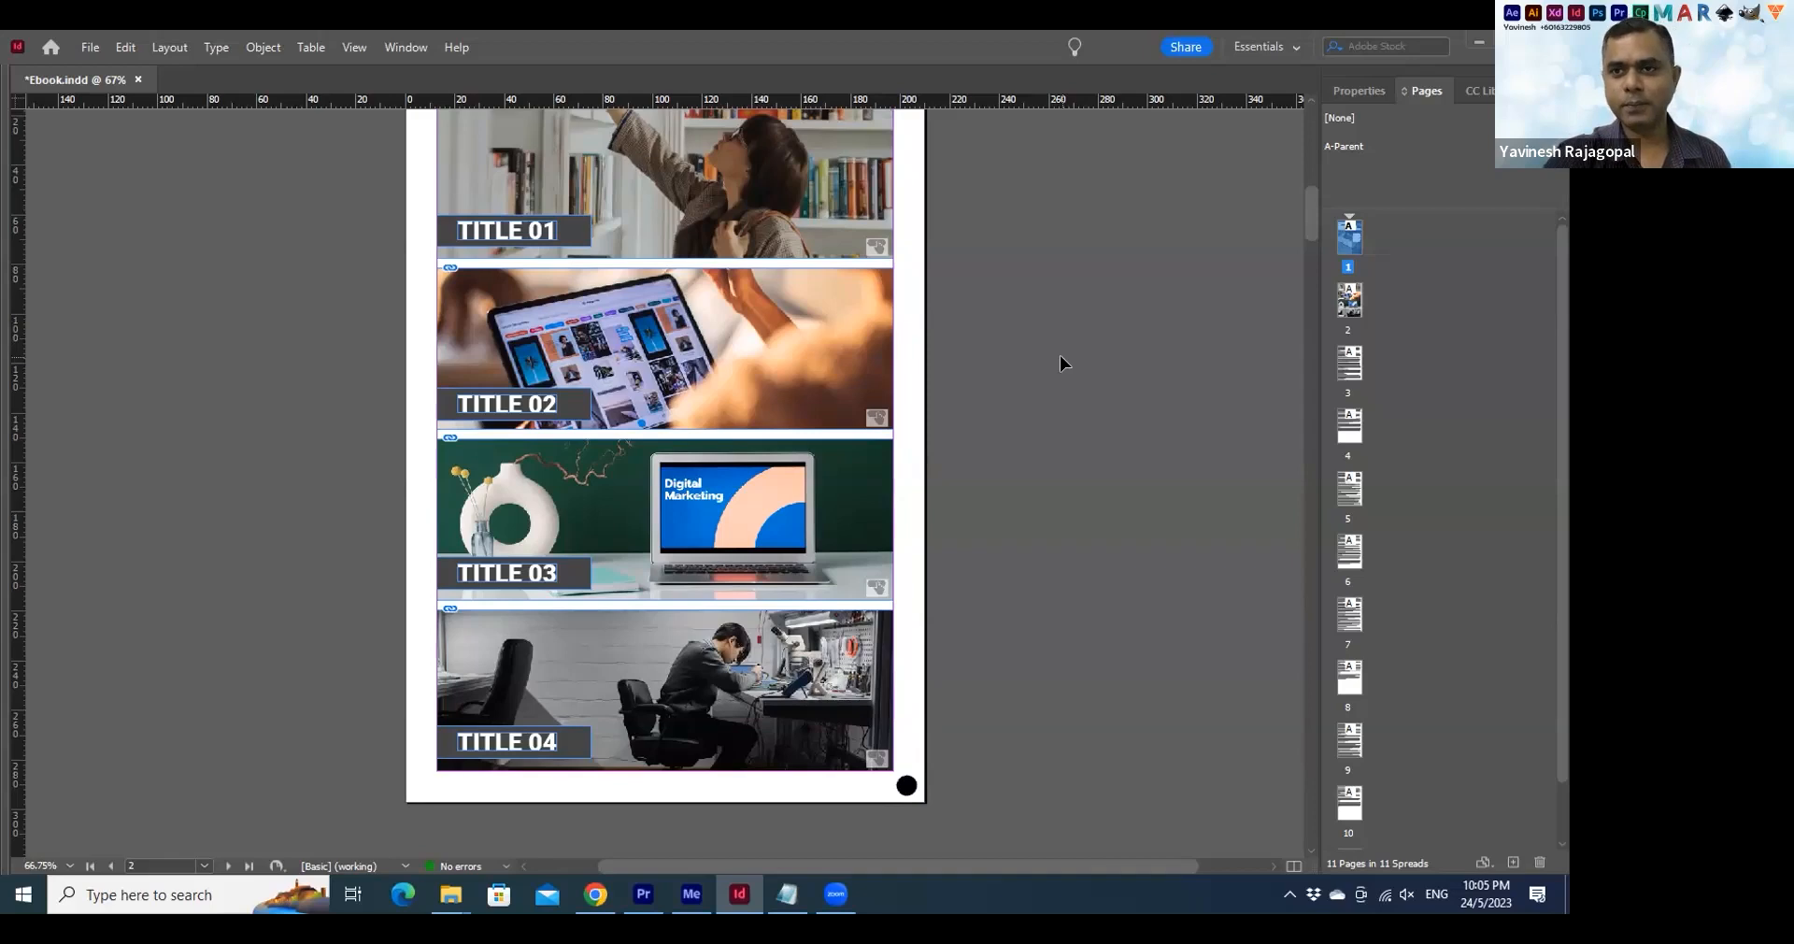
left_click(783, 747)
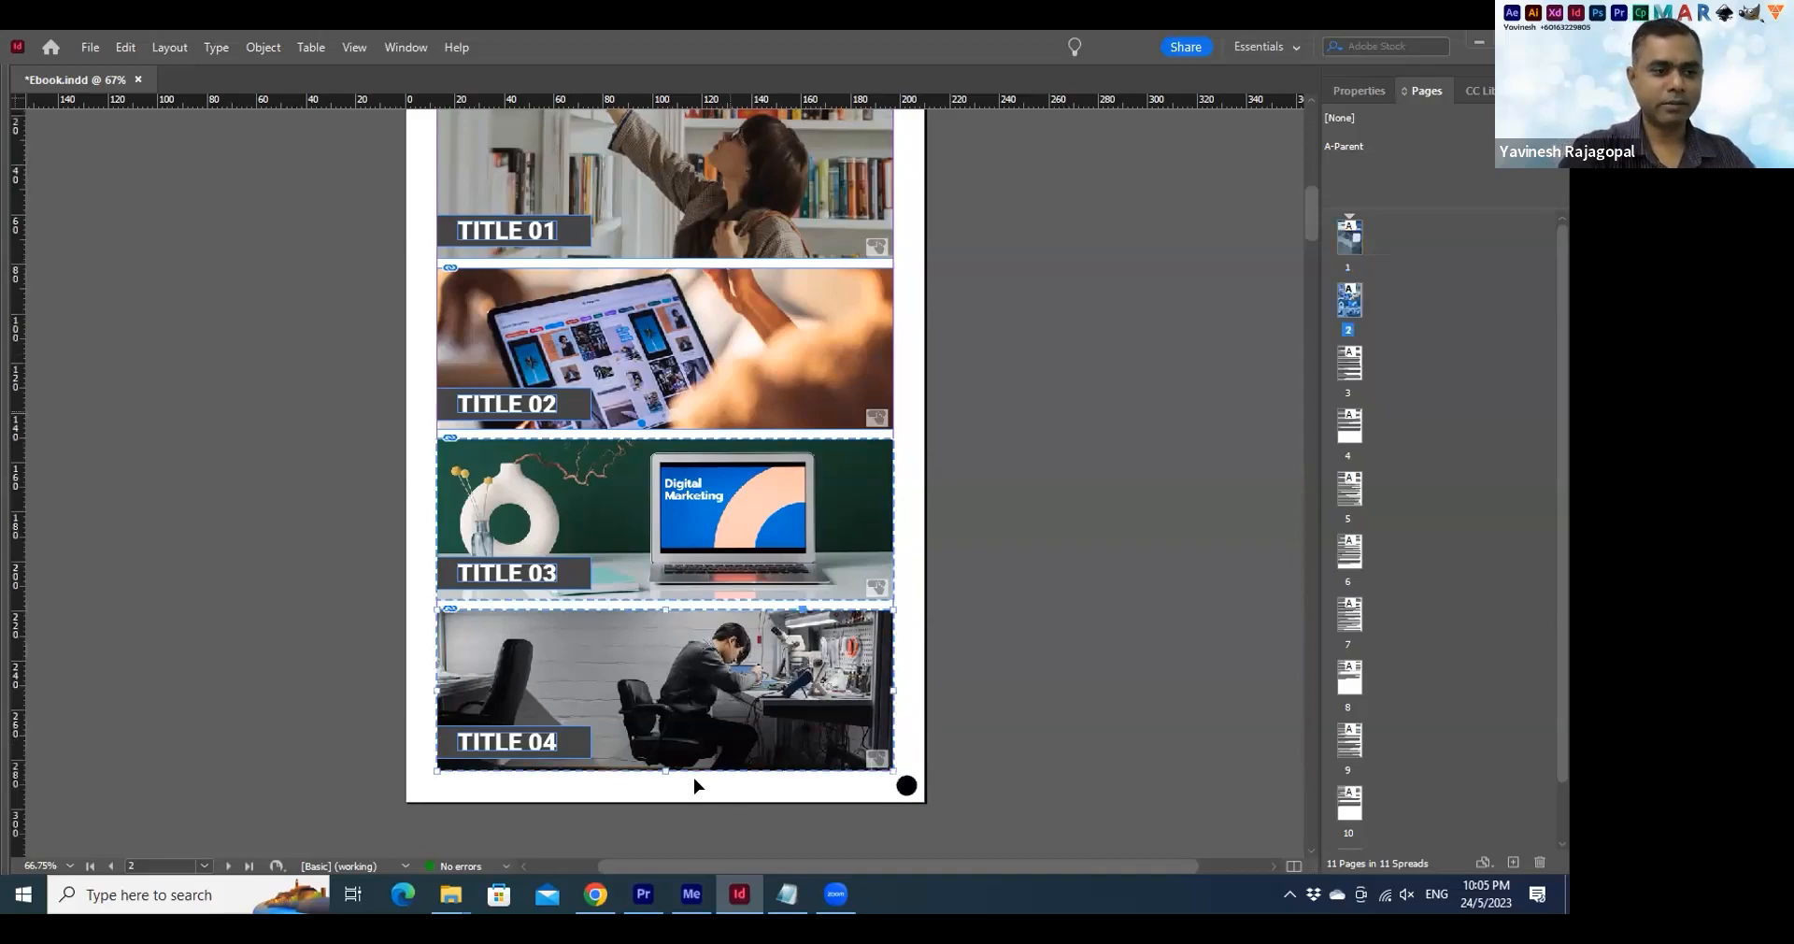
left_click_drag(662, 766, 669, 486)
Draw a text frame about 130 mm wide below the title images, enter Chapter 1 in it, and copy that text
key("t")
left_click_drag(447, 475, 775, 681)
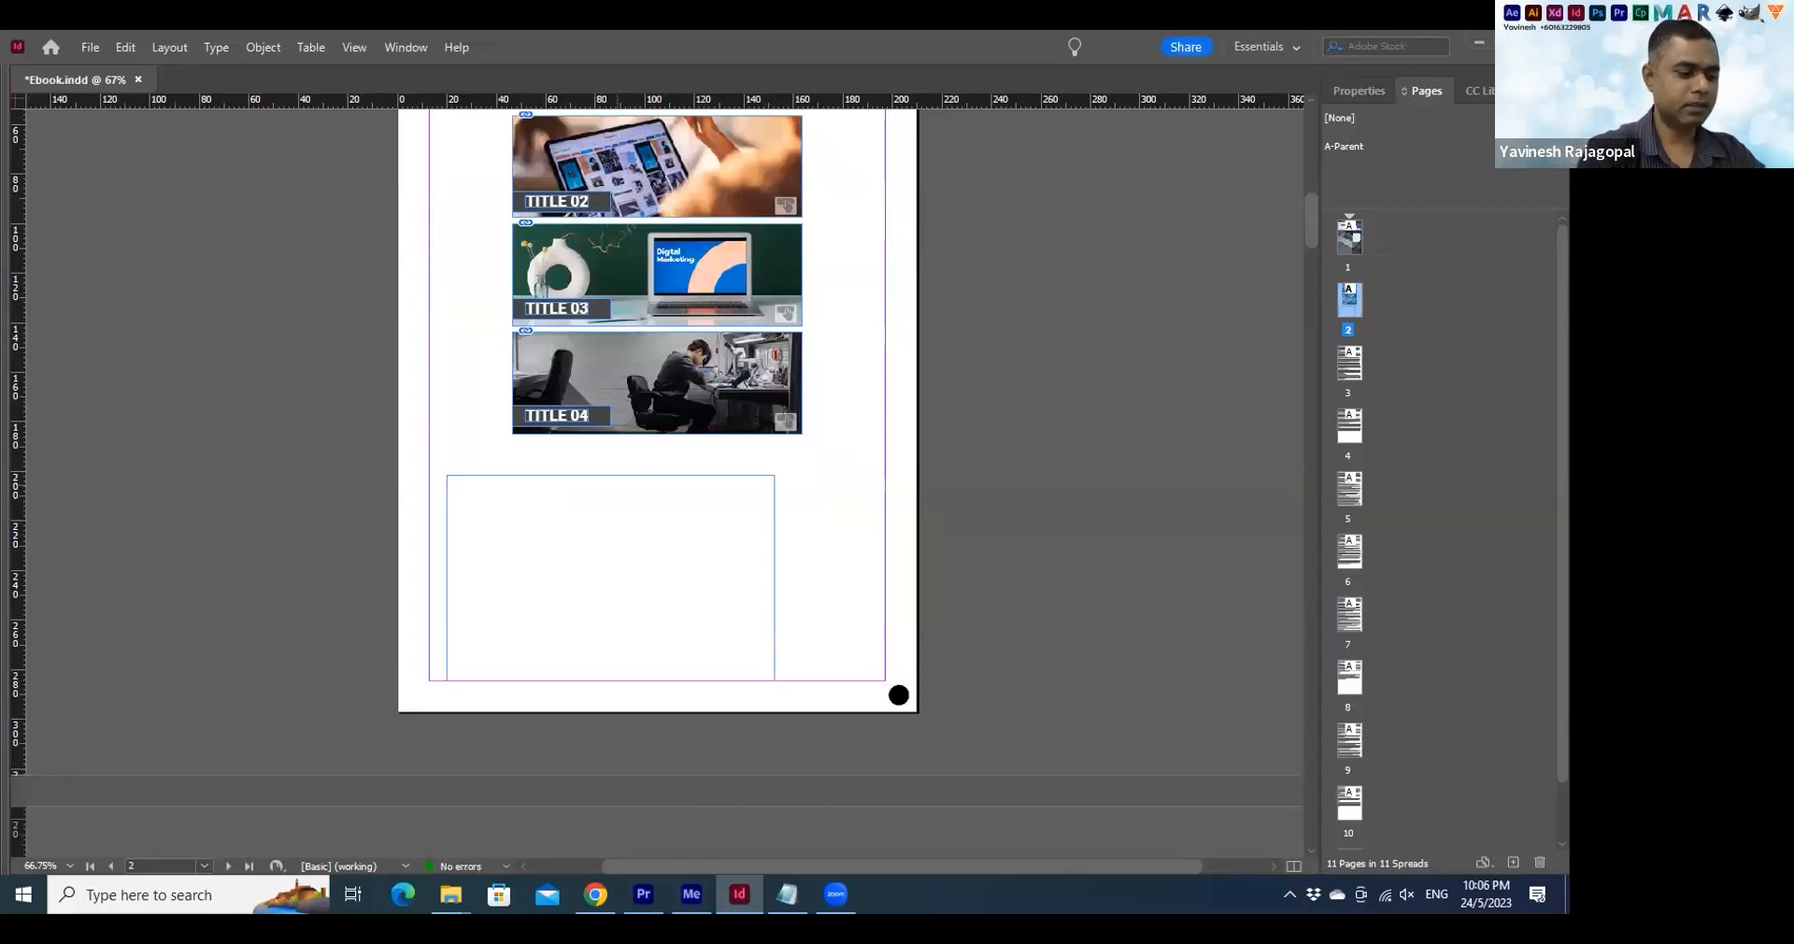
type("Chaspt")
key("Left")
key("Left")
key("Left")
key("Left")
key("Left")
key("Left")
key("BackSpace")
key("ctrl+a")
key("ctrl+c")
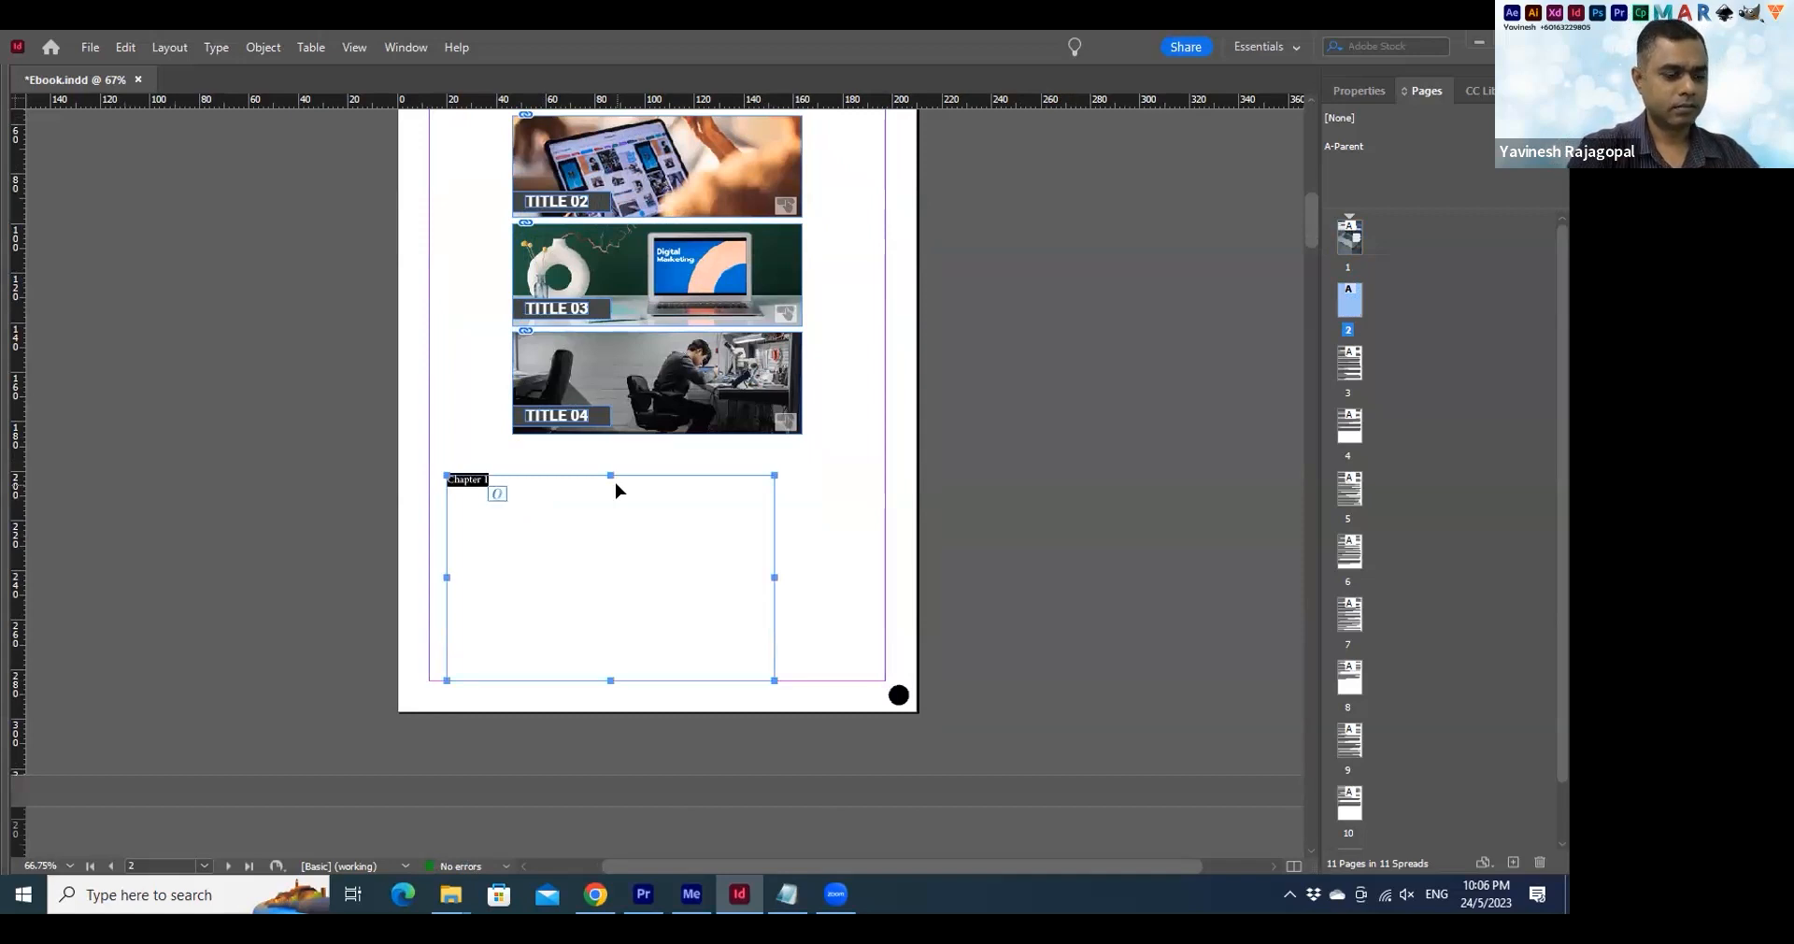
Paste the copied line three times below Chapter 1 and renumber the copies as Chapter 2, Chapter 3 and Chapter 4
key("Right")
key("Return")
key("ctrl+v")
key("Return")
key("ctrl+v")
key("Return")
key("ctrl+v")
key("Up")
key("Up")
key("BackSpace")
type("2")
key("Down")
key("shift+Left")
type("3")
key("Down")
key("shift+Left")
type("4")
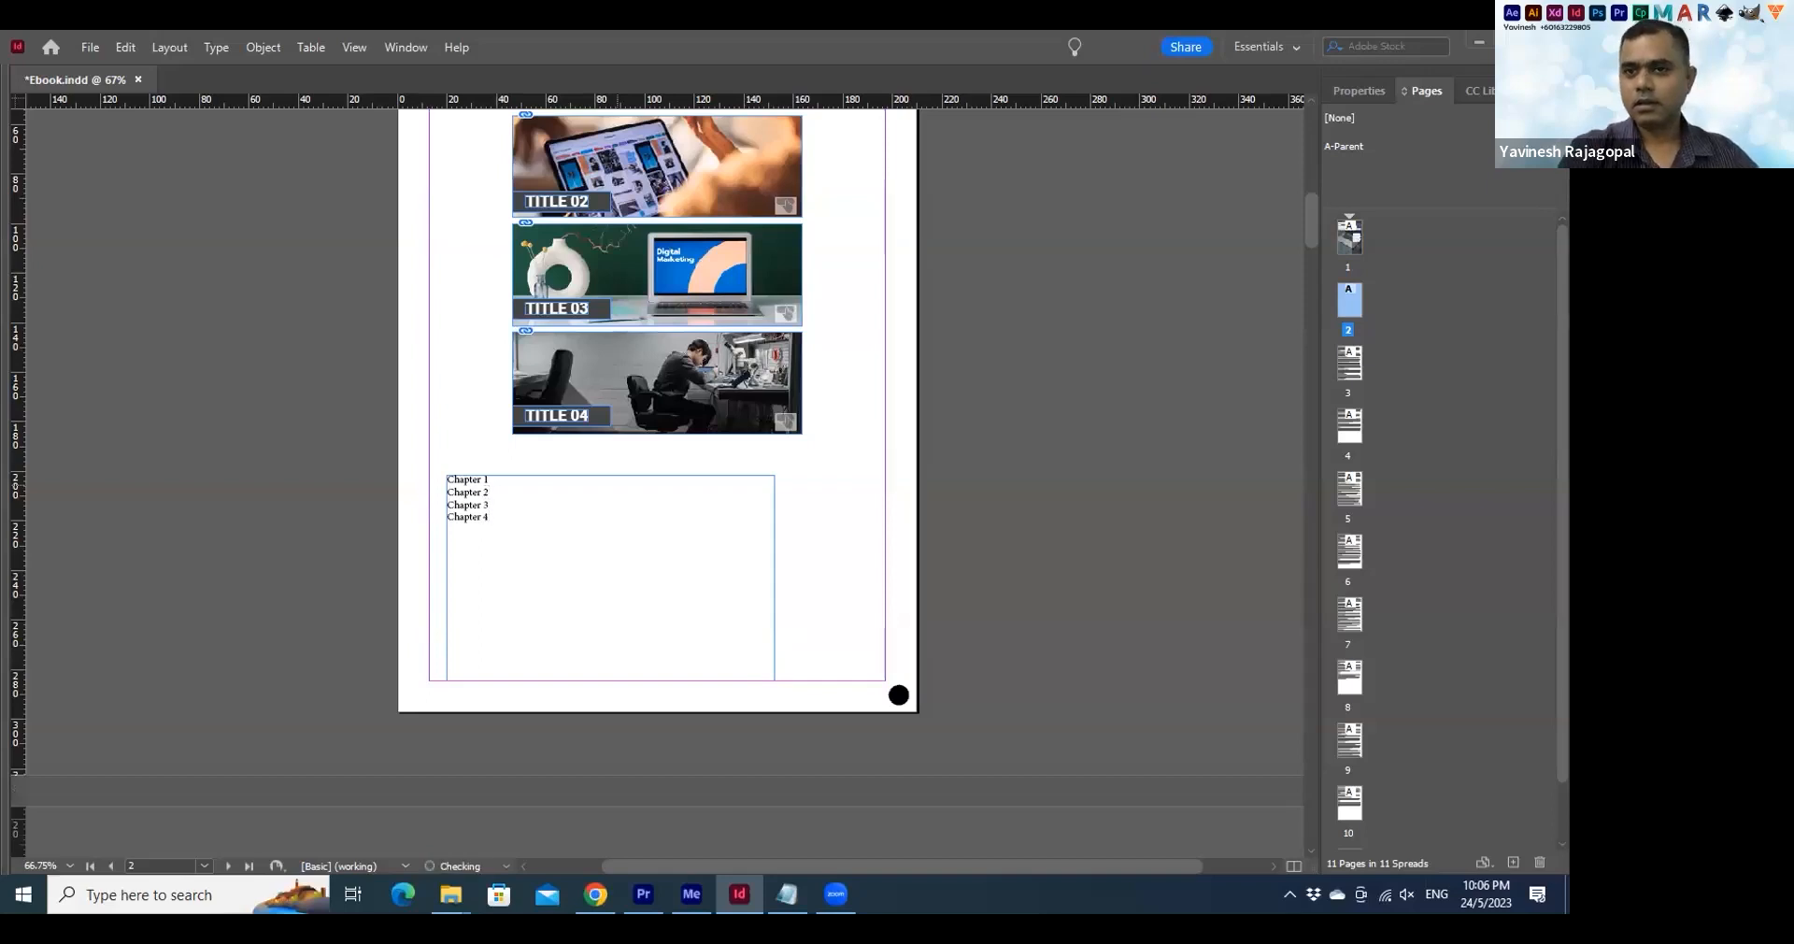
Select the Chapter 1 text in the chapter list and bring up the Hyperlinks panel beside it
left_click_drag(318, 416, 967, 708)
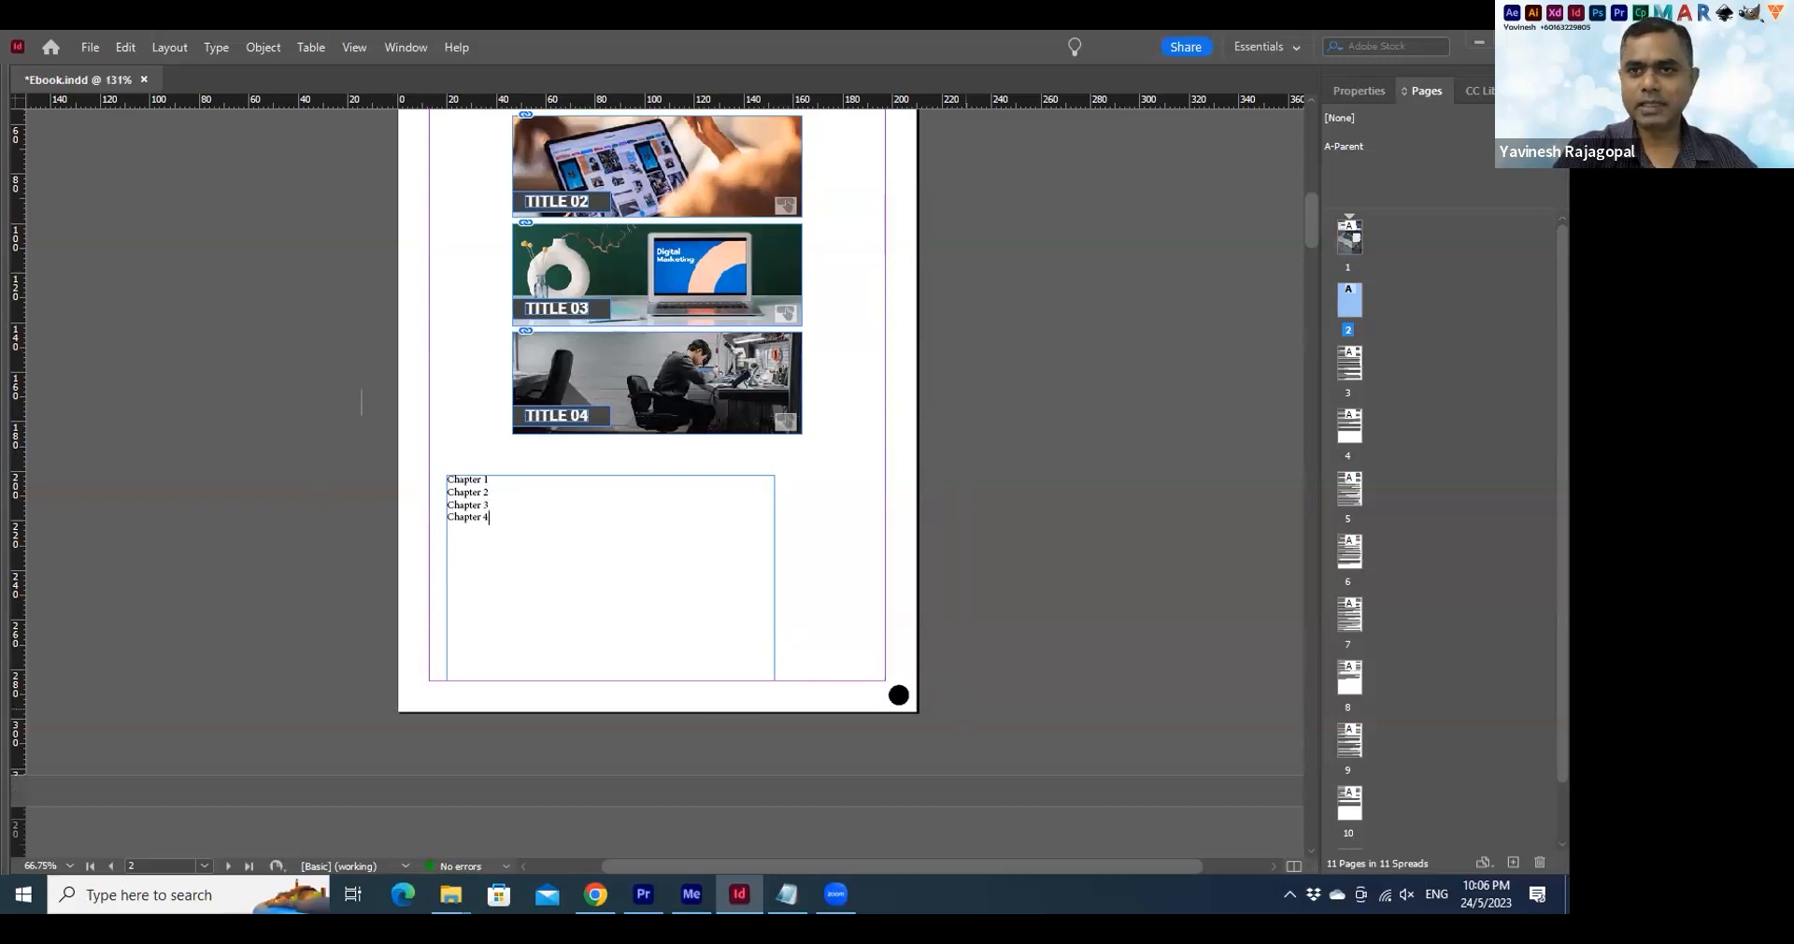
key("Tab")
key("Tab")
key("BackSpace")
left_click_drag(364, 327, 280, 327)
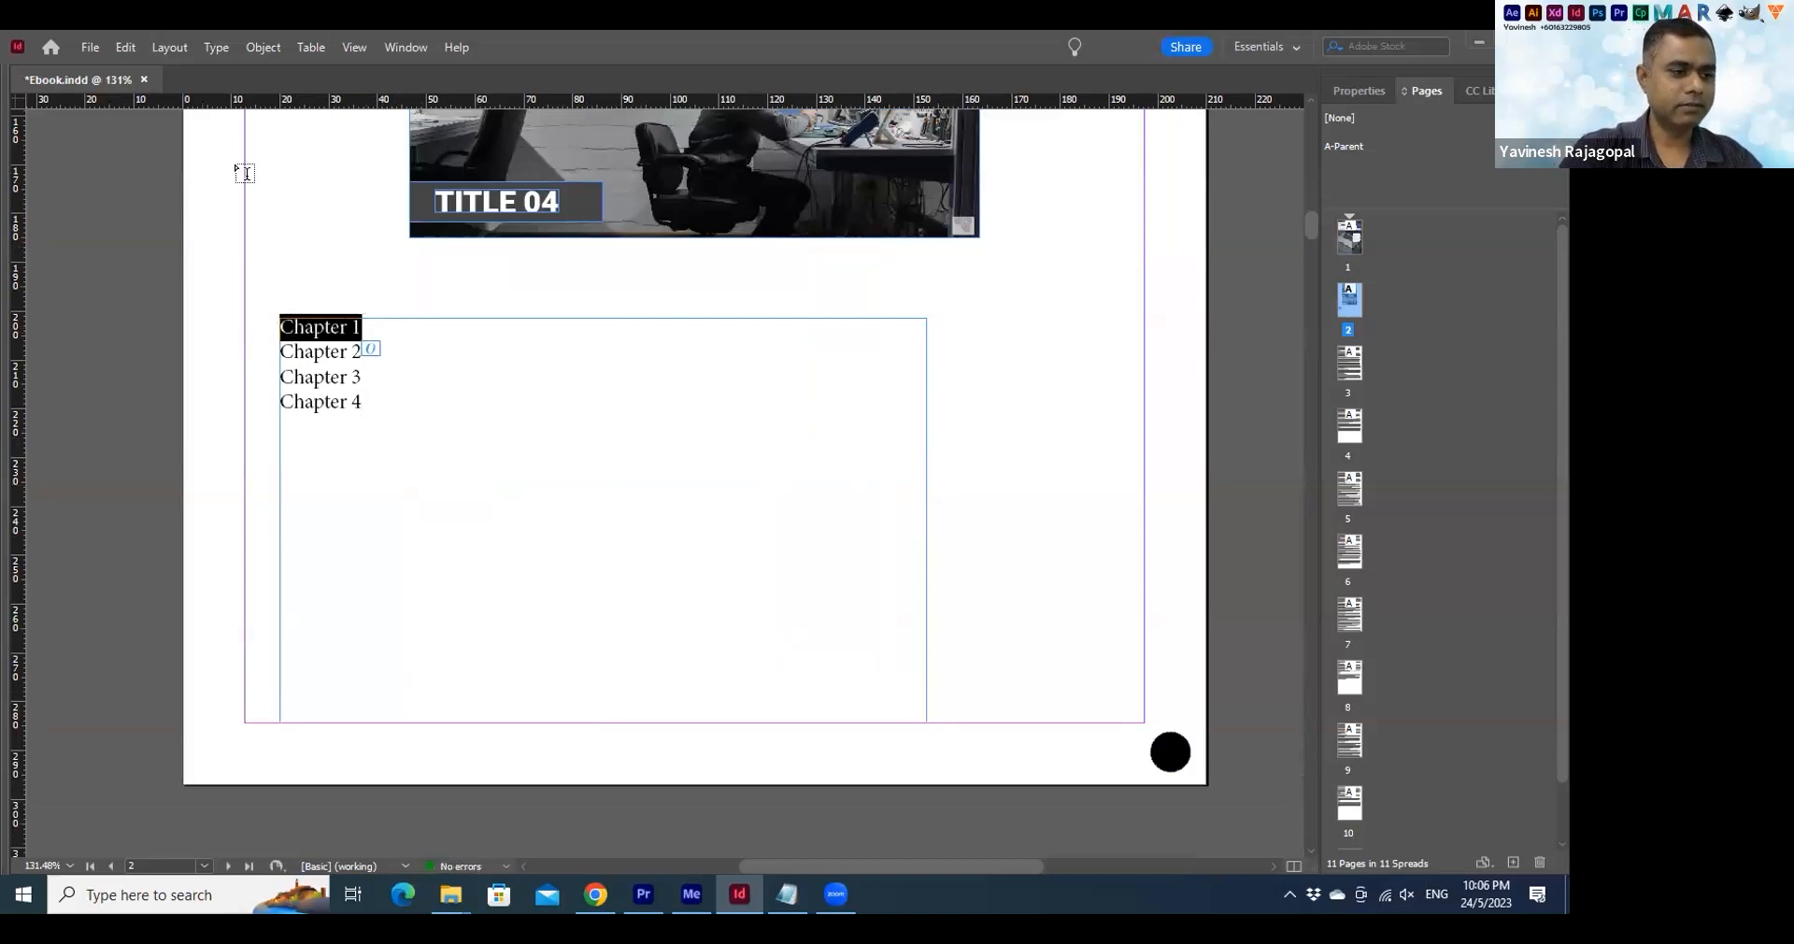
left_click(409, 47)
mouse_move(617, 314)
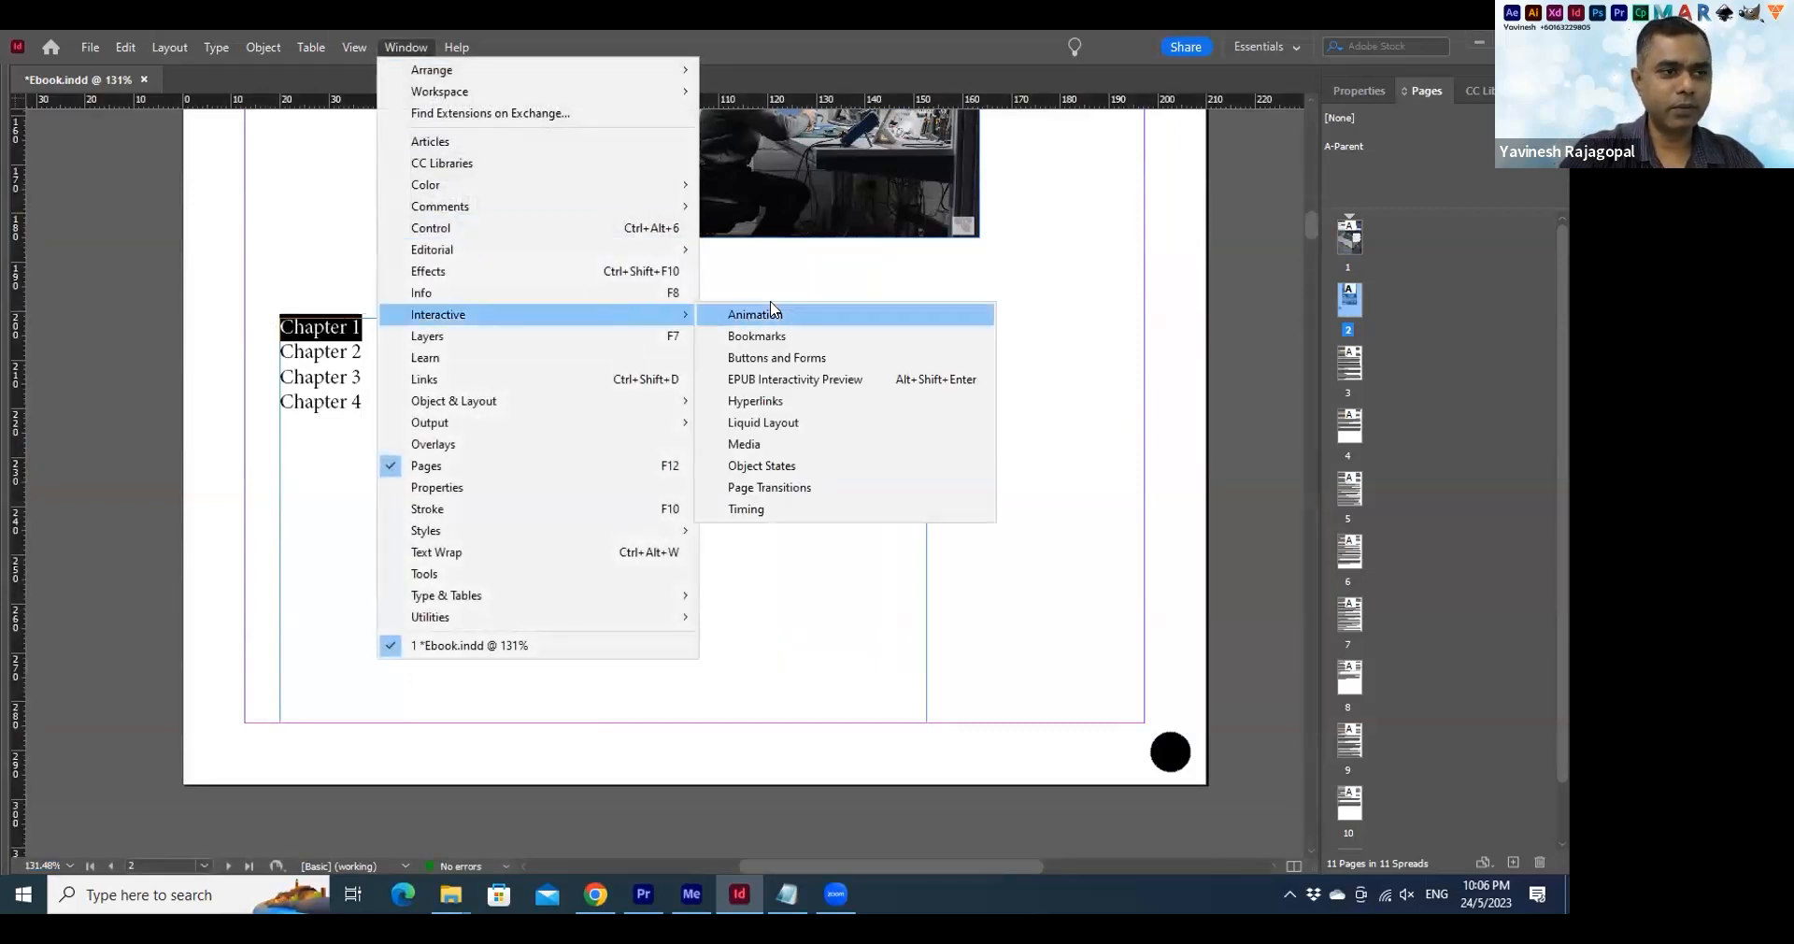
left_click(756, 402)
left_click_drag(738, 318, 1003, 253)
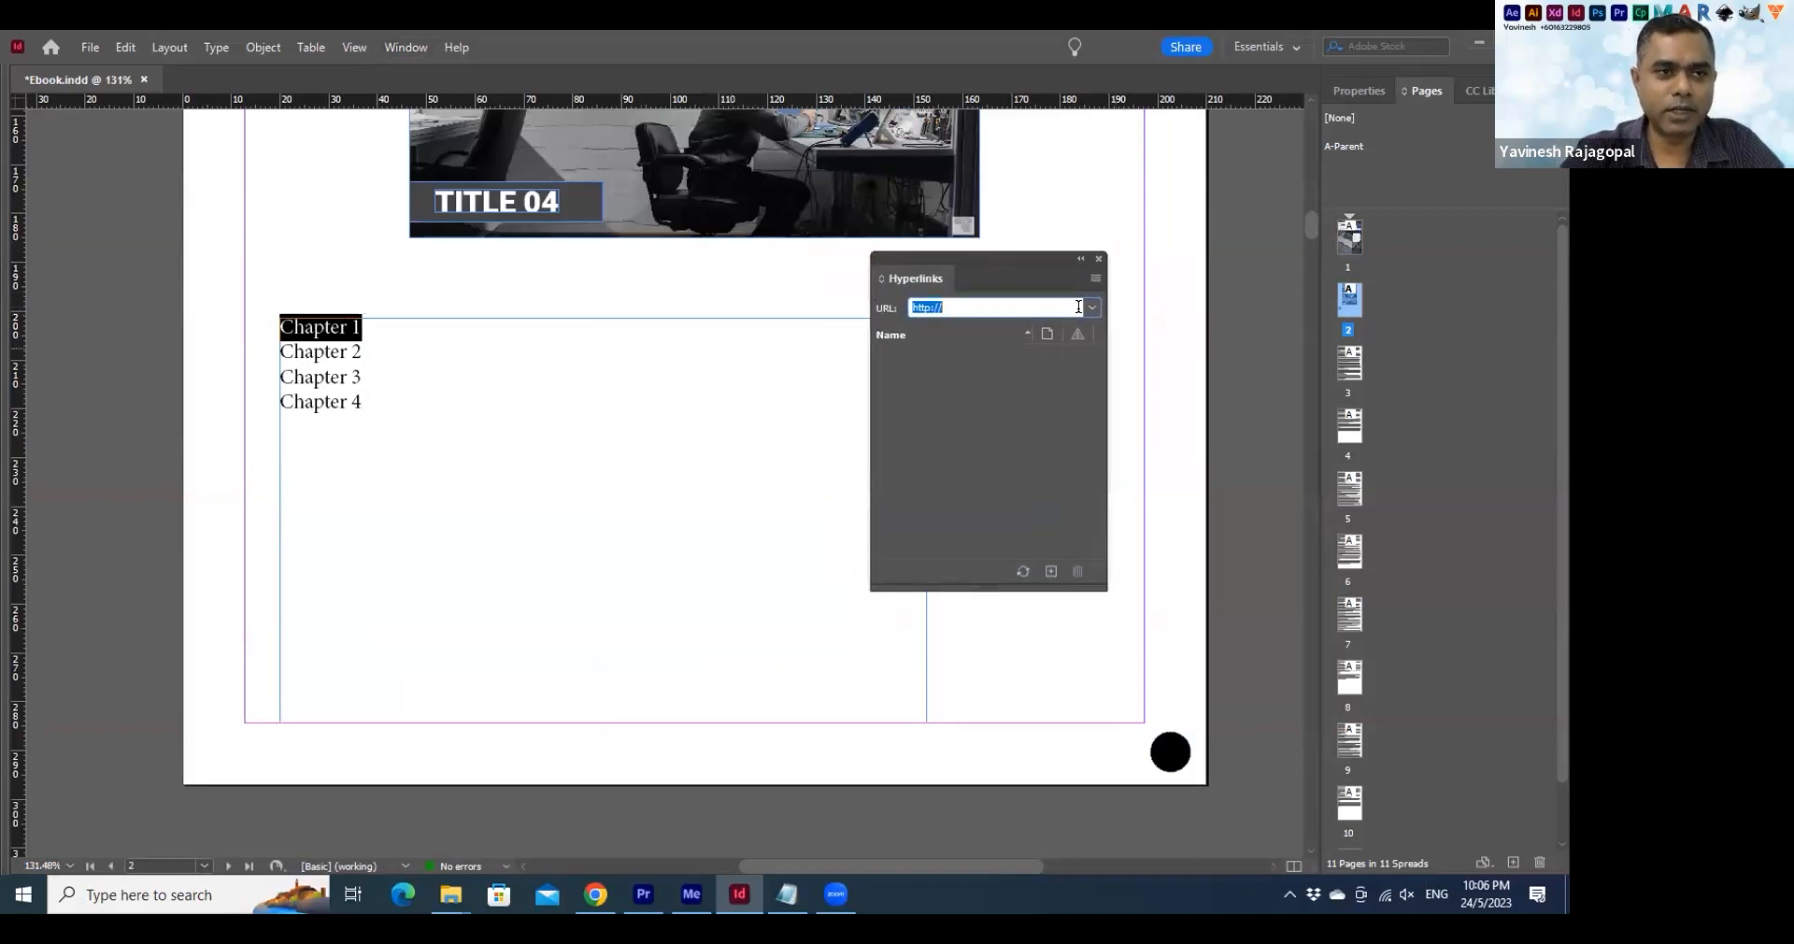
Examine the Link To destination types offered for a new hyperlink on the Chapter 1 text, without creating the link
left_click(1093, 308)
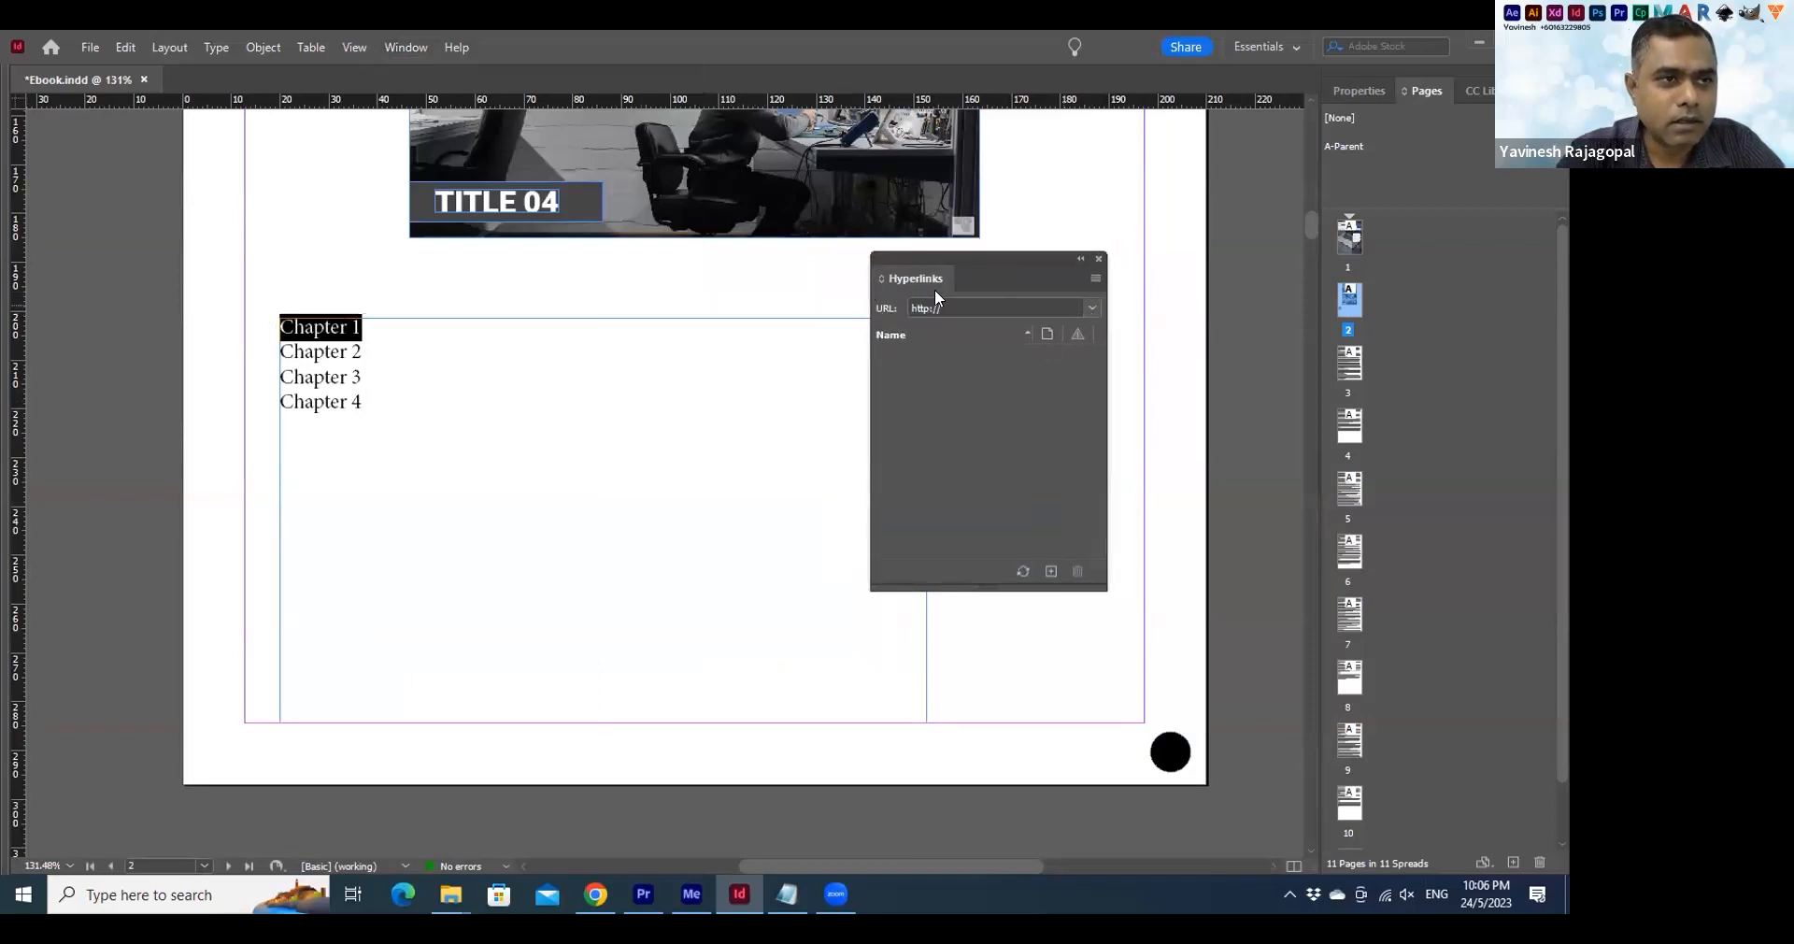
left_click(882, 278)
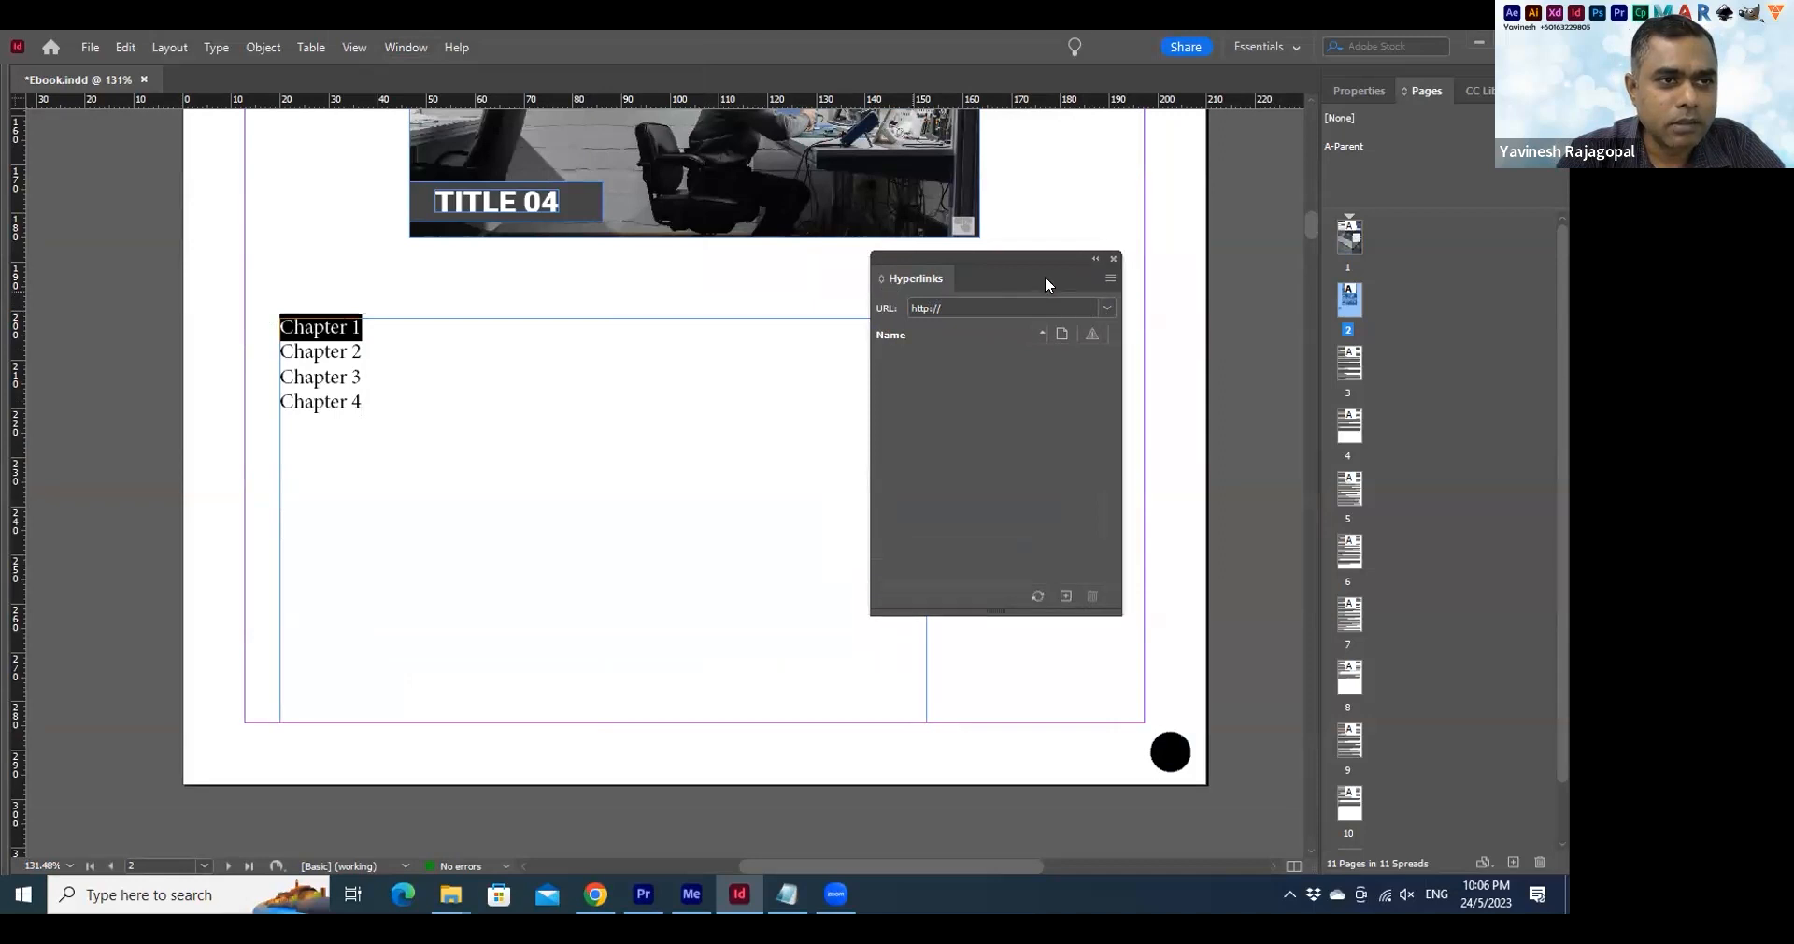
left_click(1109, 280)
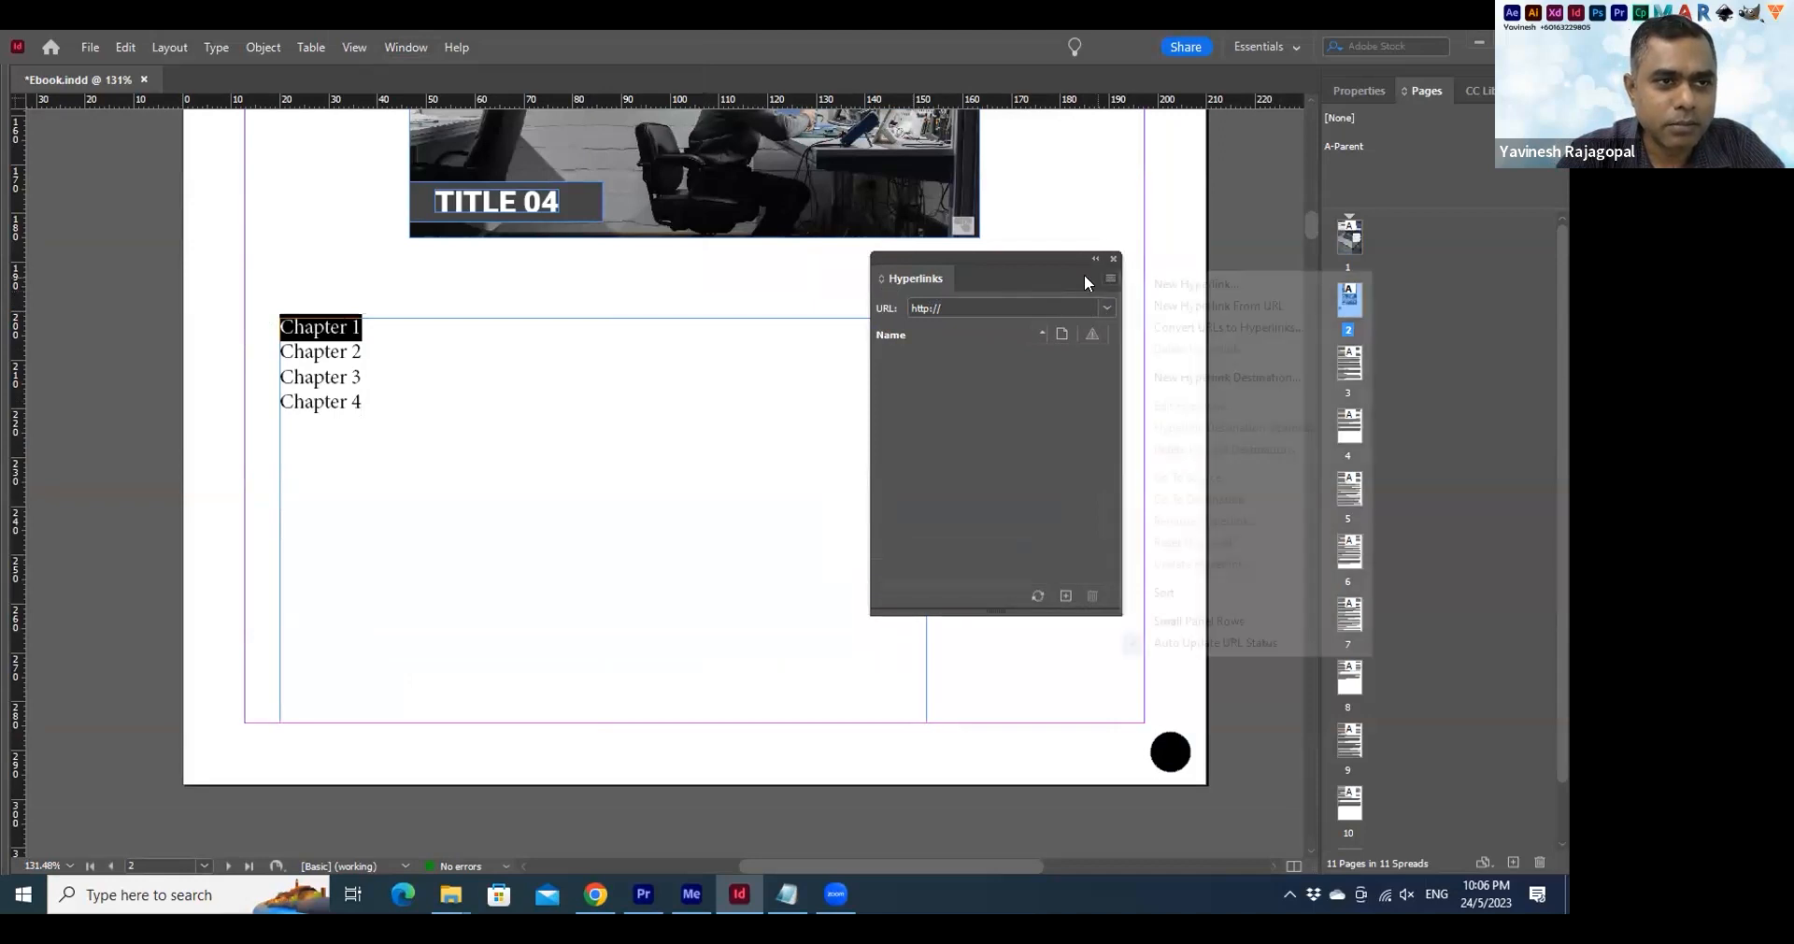
left_click(1059, 343)
left_click(1065, 596)
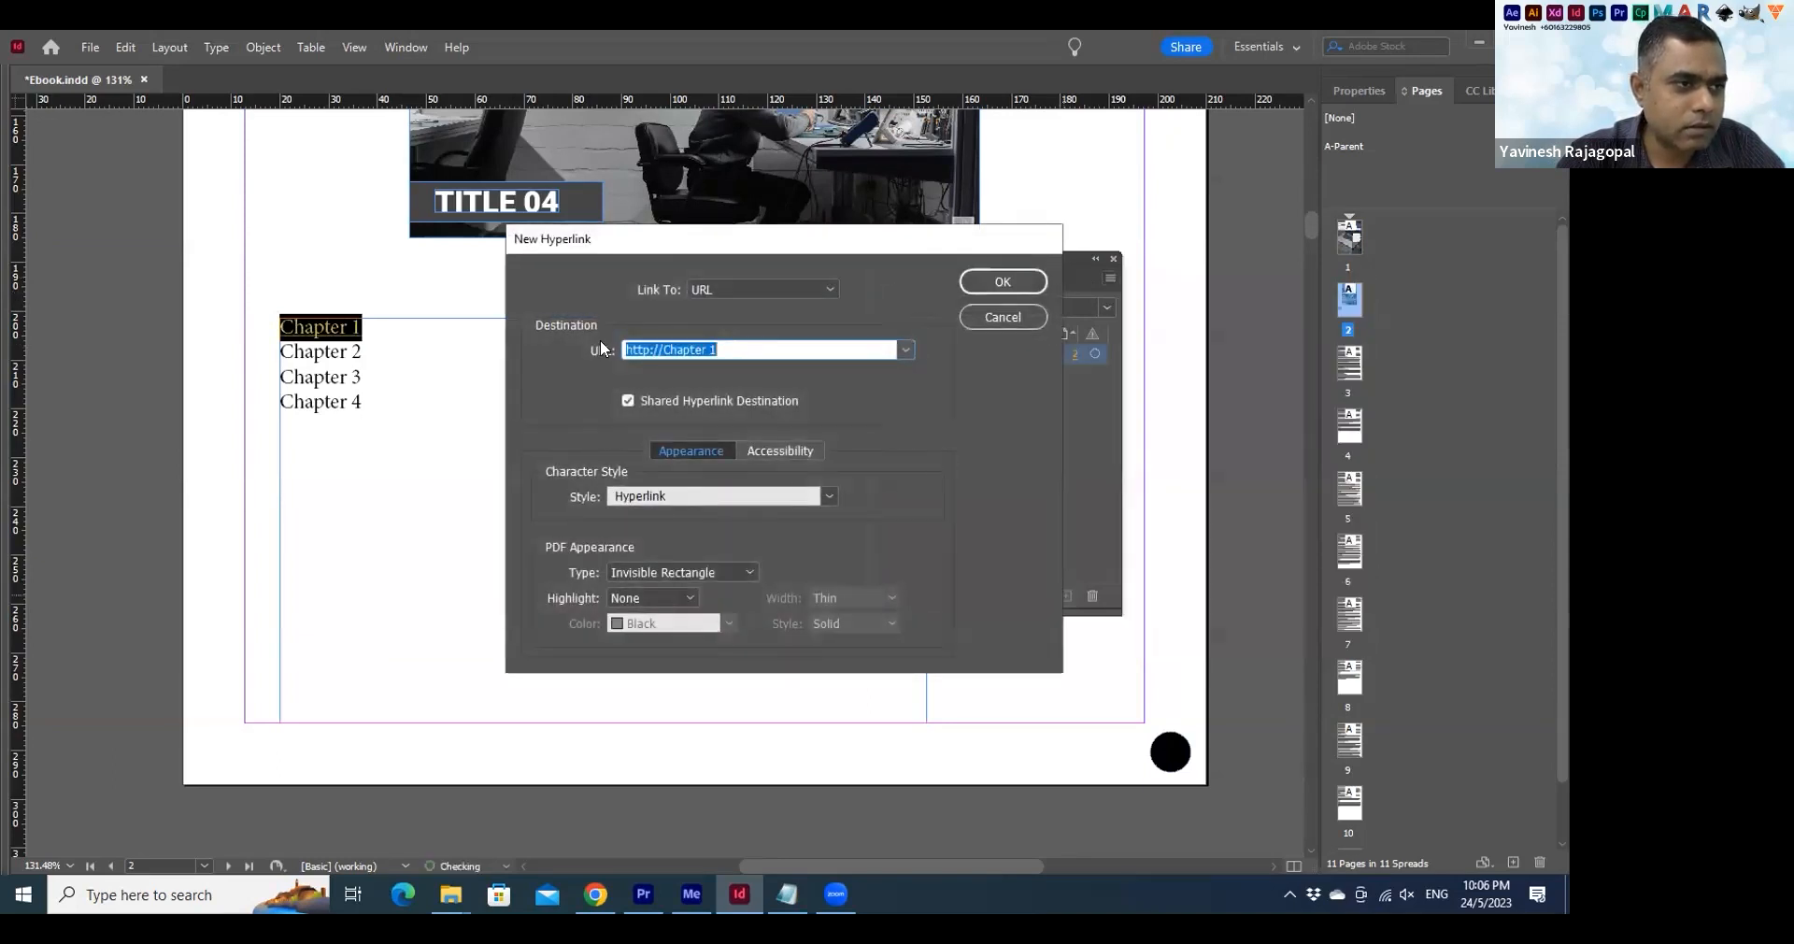
left_click(905, 353)
left_click(817, 289)
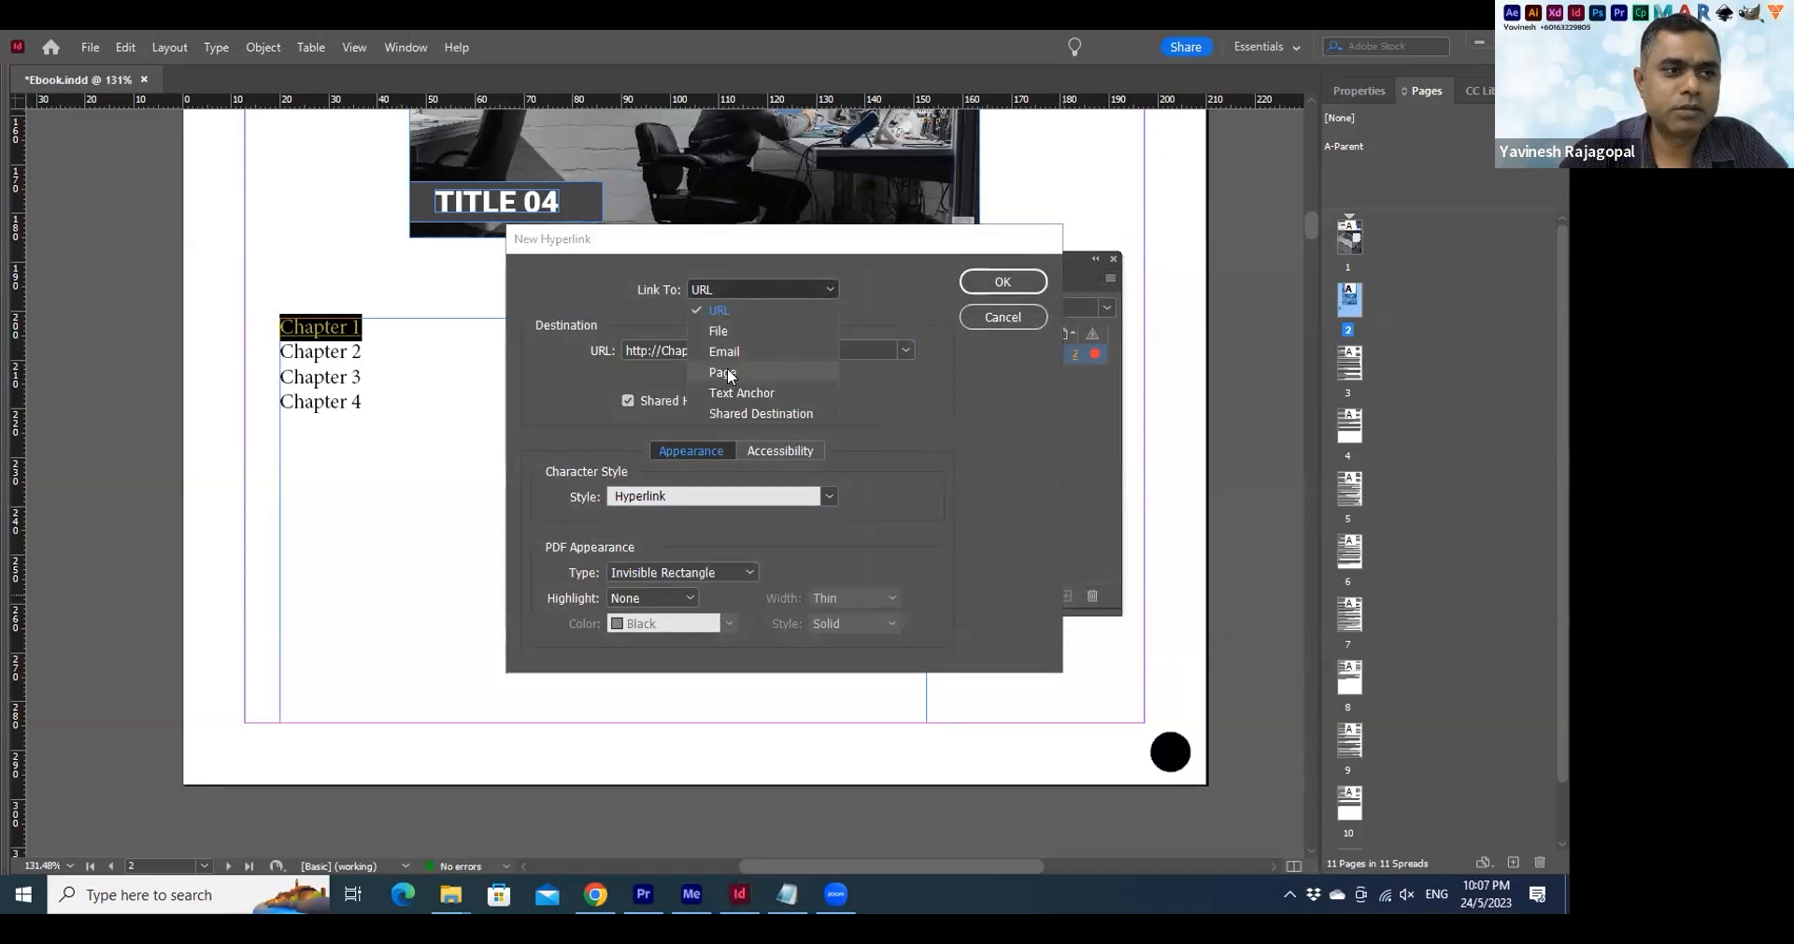
left_click(1013, 319)
left_click(1009, 318)
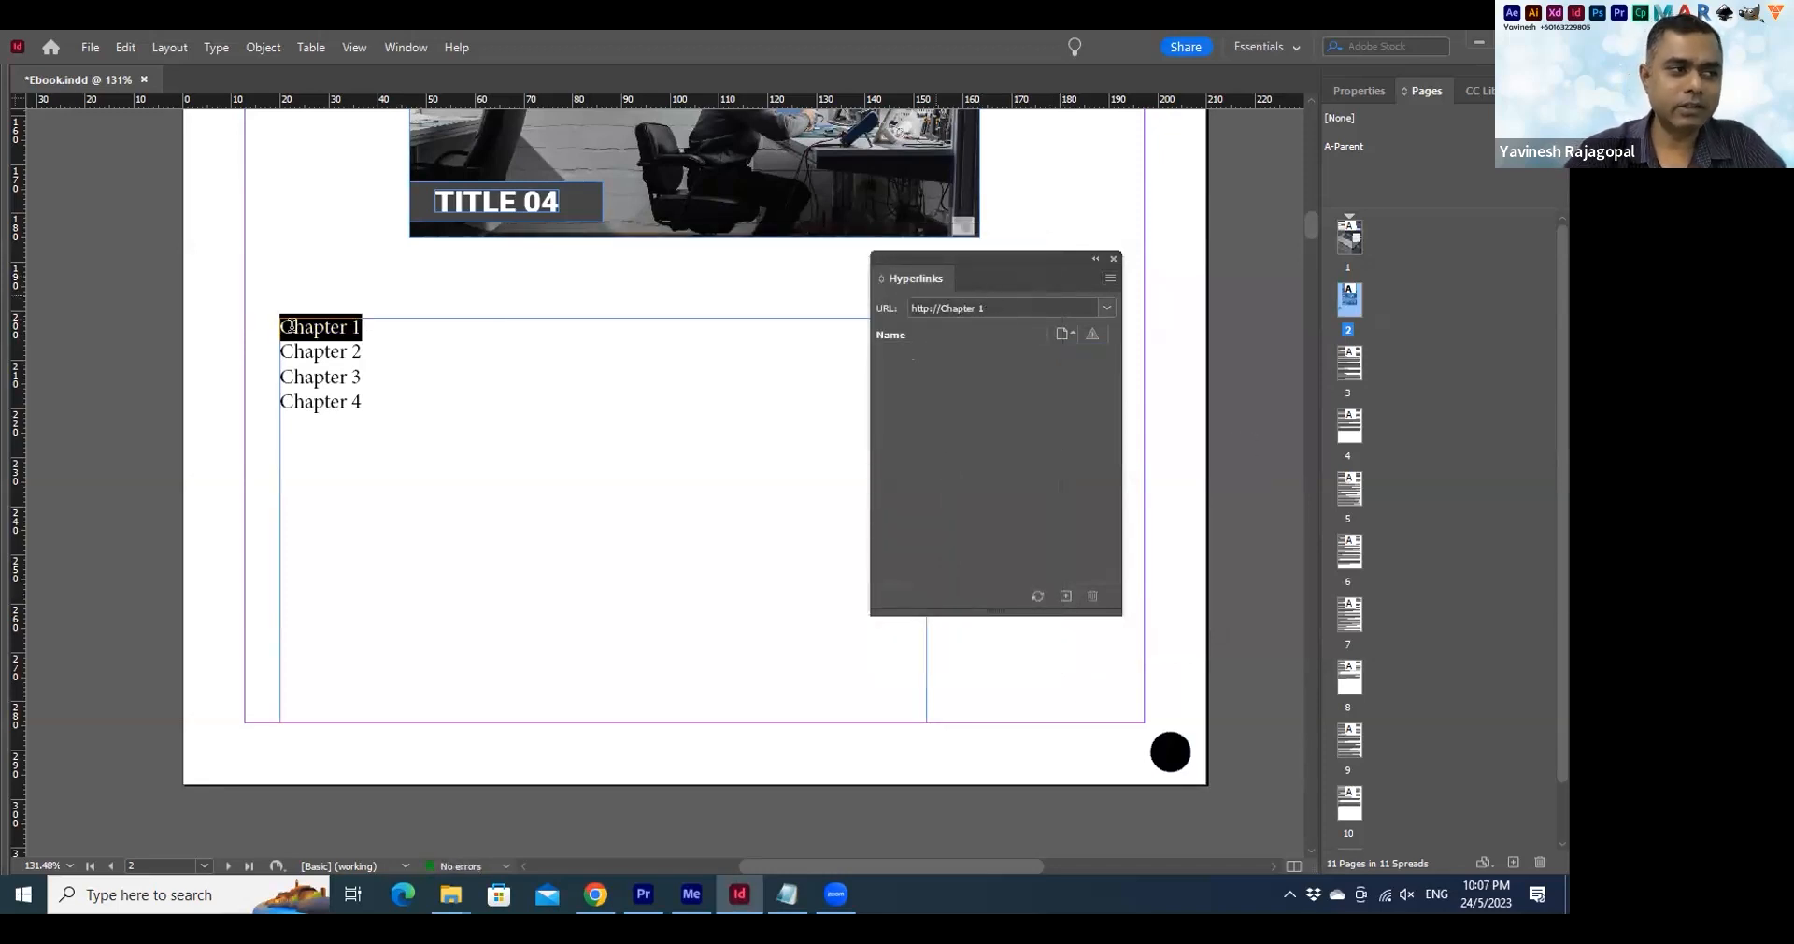
Start a new hyperlink on the Chapter 1 text and set it to link to page 3 of Ebook.indd
left_click_drag(363, 328, 278, 328)
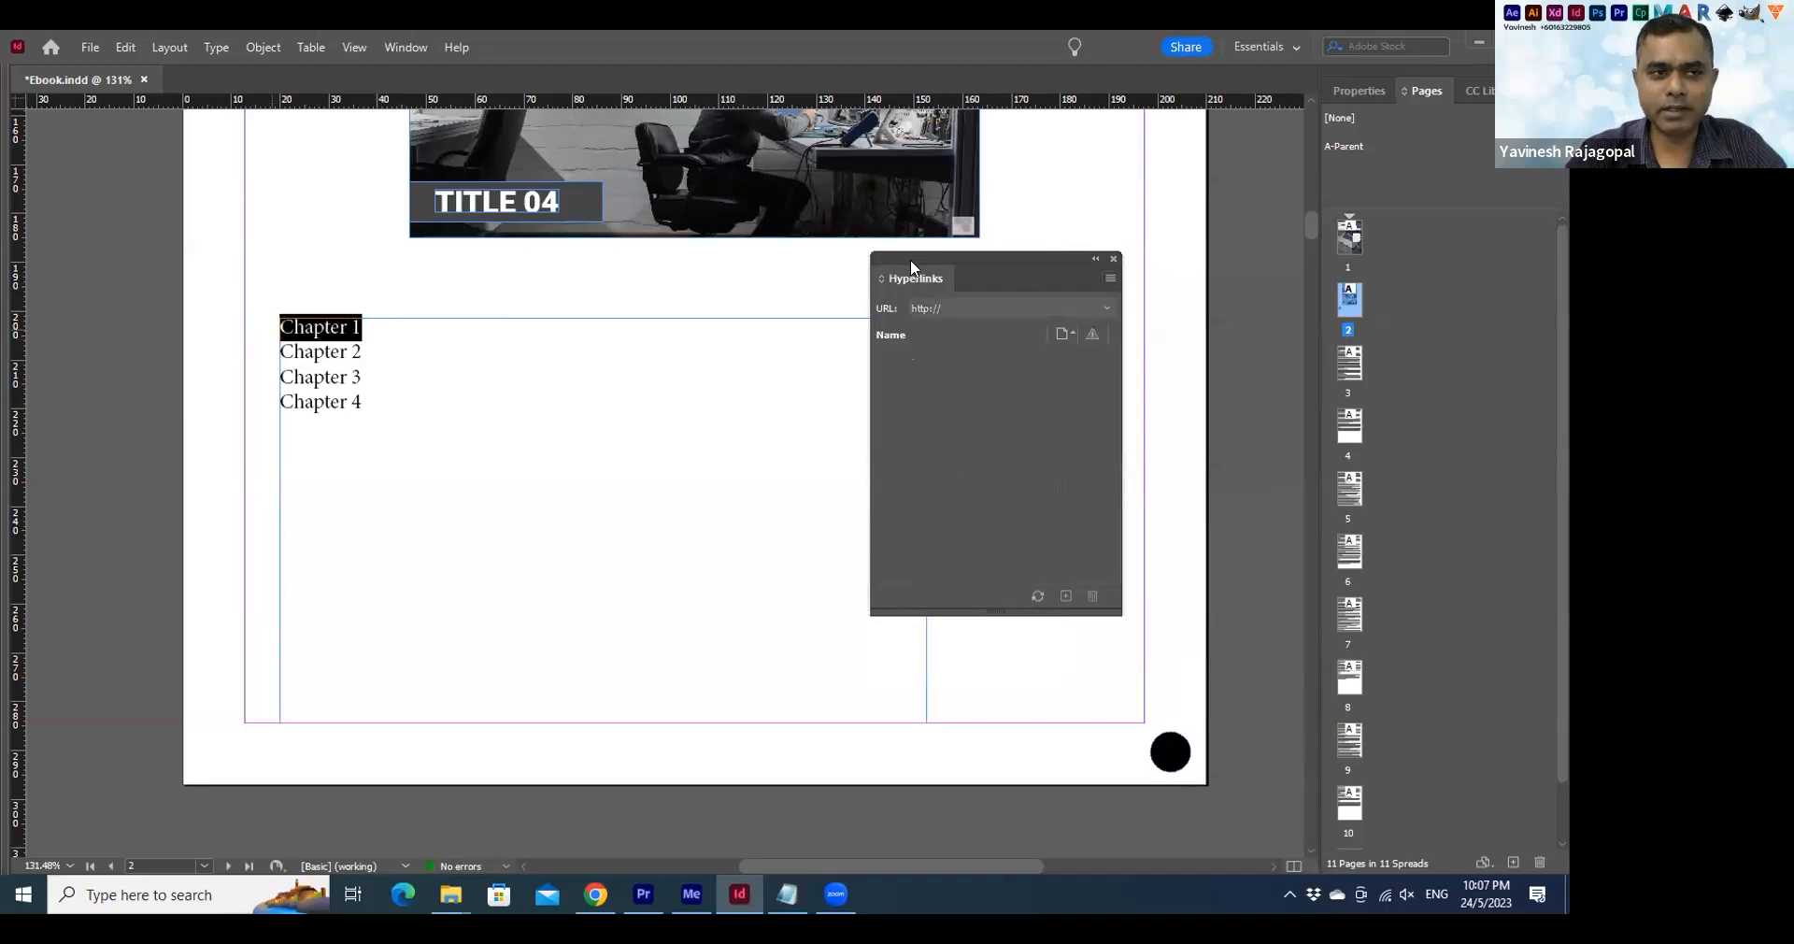
left_click(1065, 597)
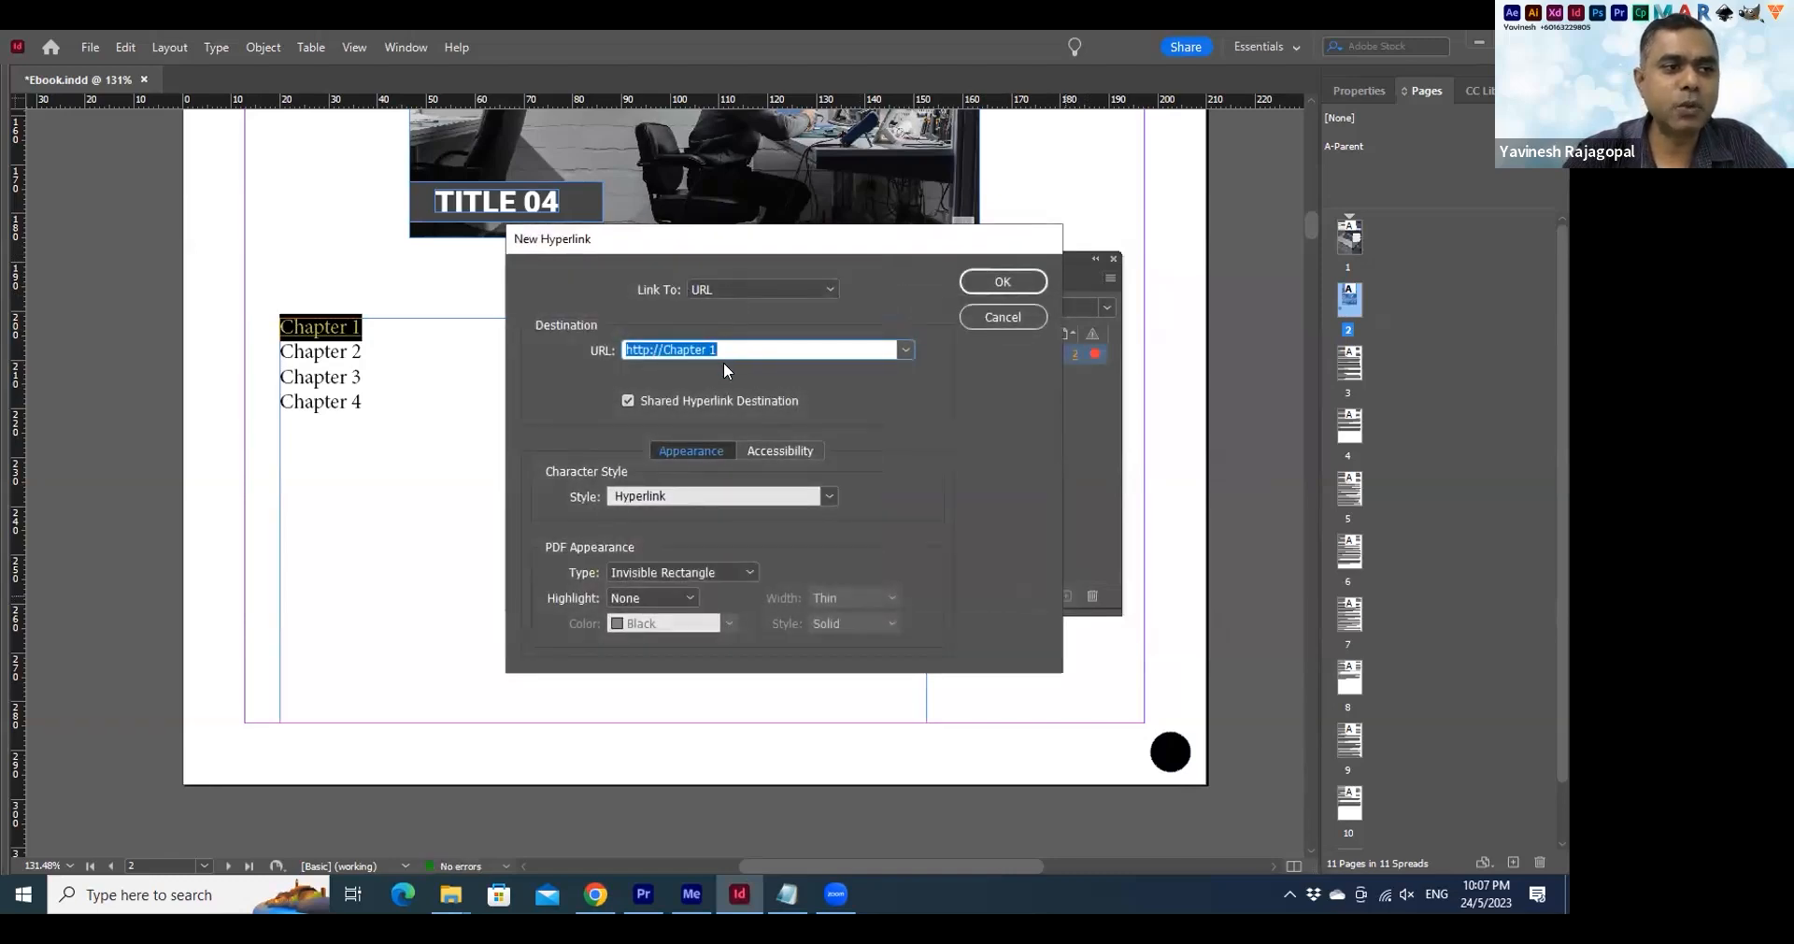
left_click(701, 288)
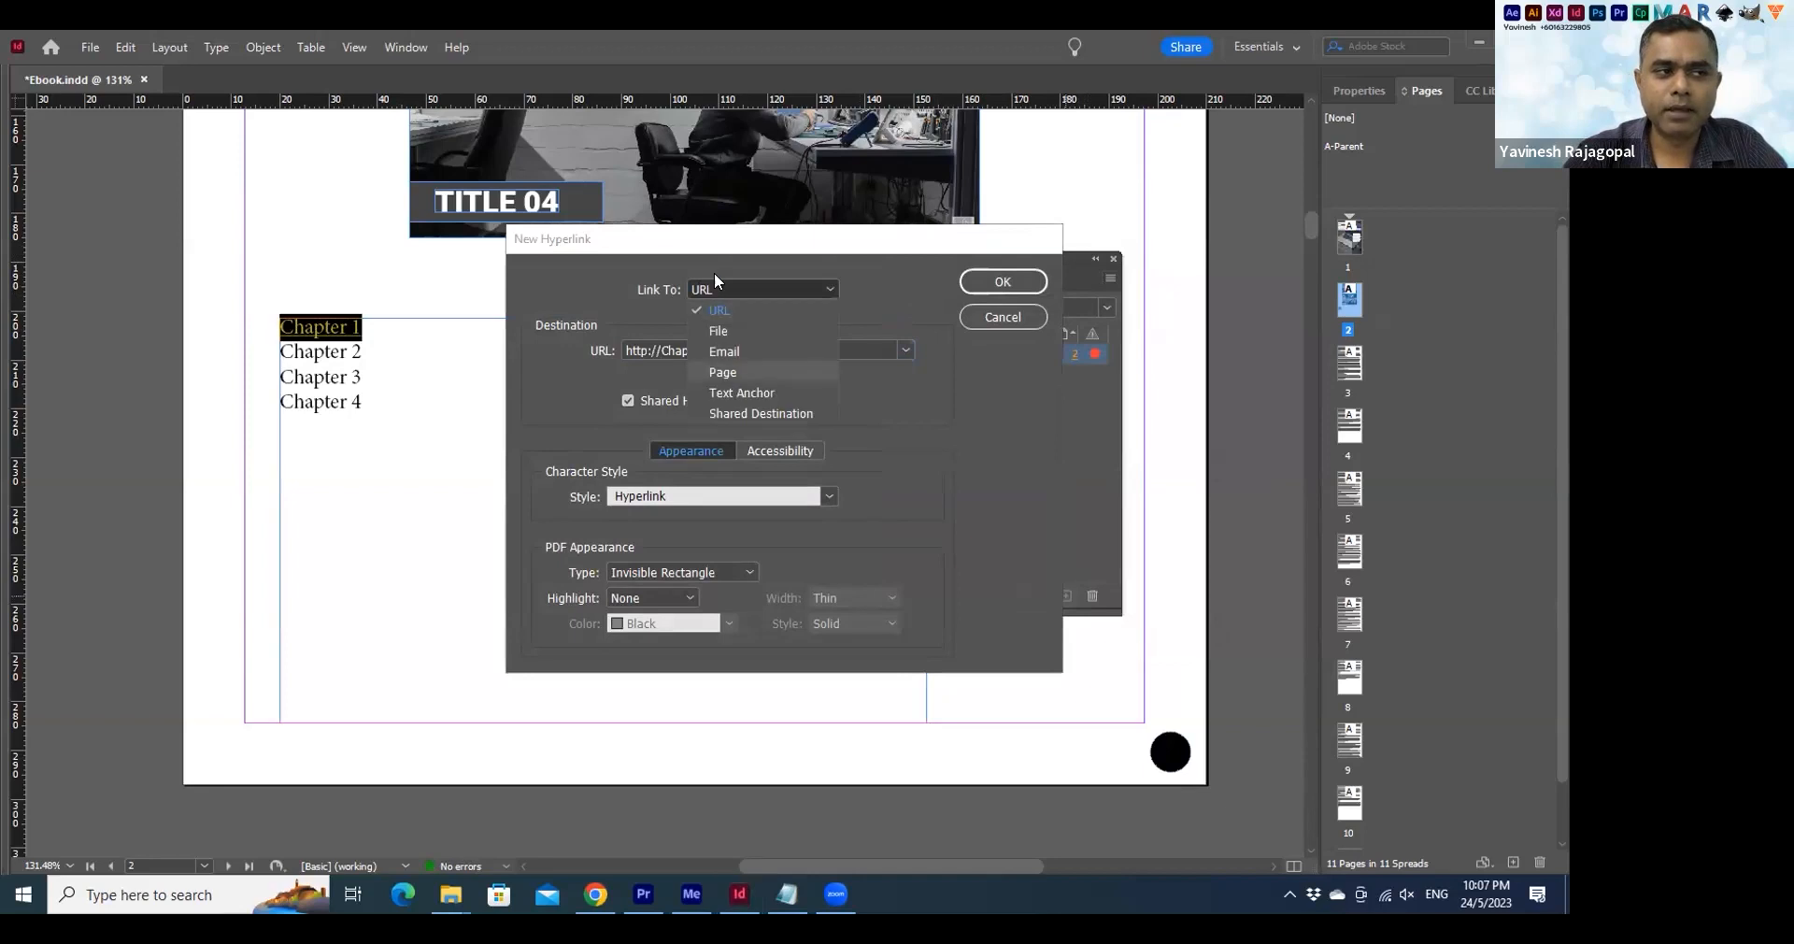
left_click(729, 370)
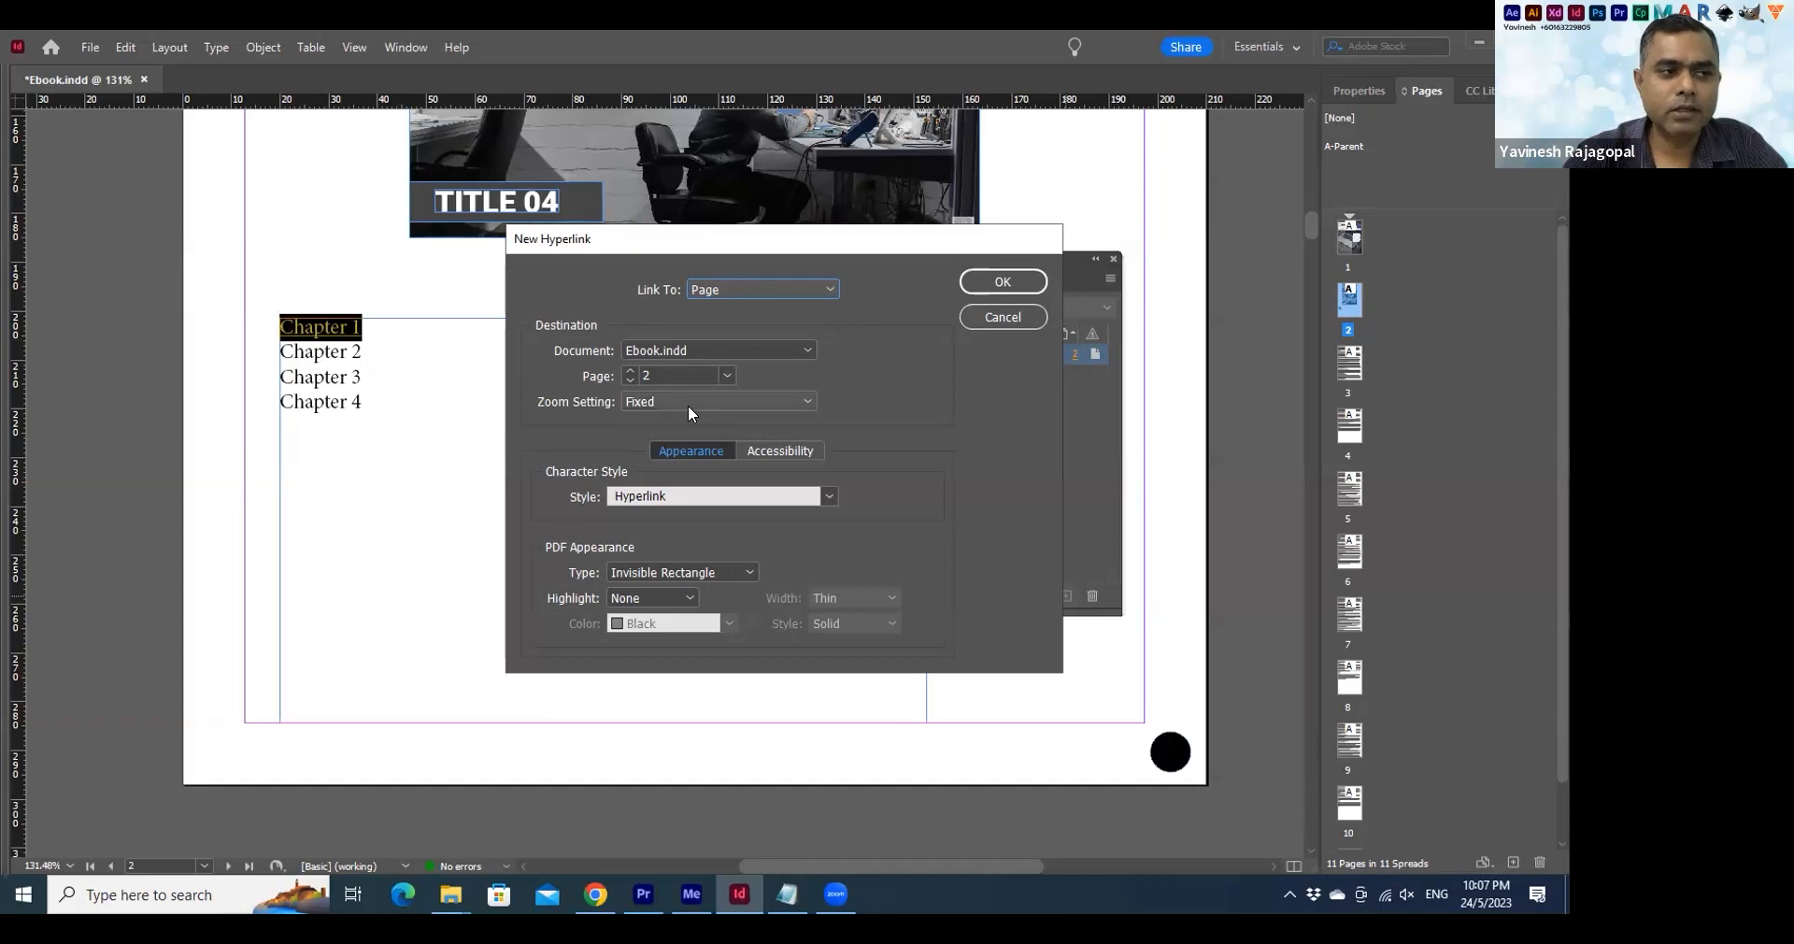
left_click(674, 376)
left_click(727, 375)
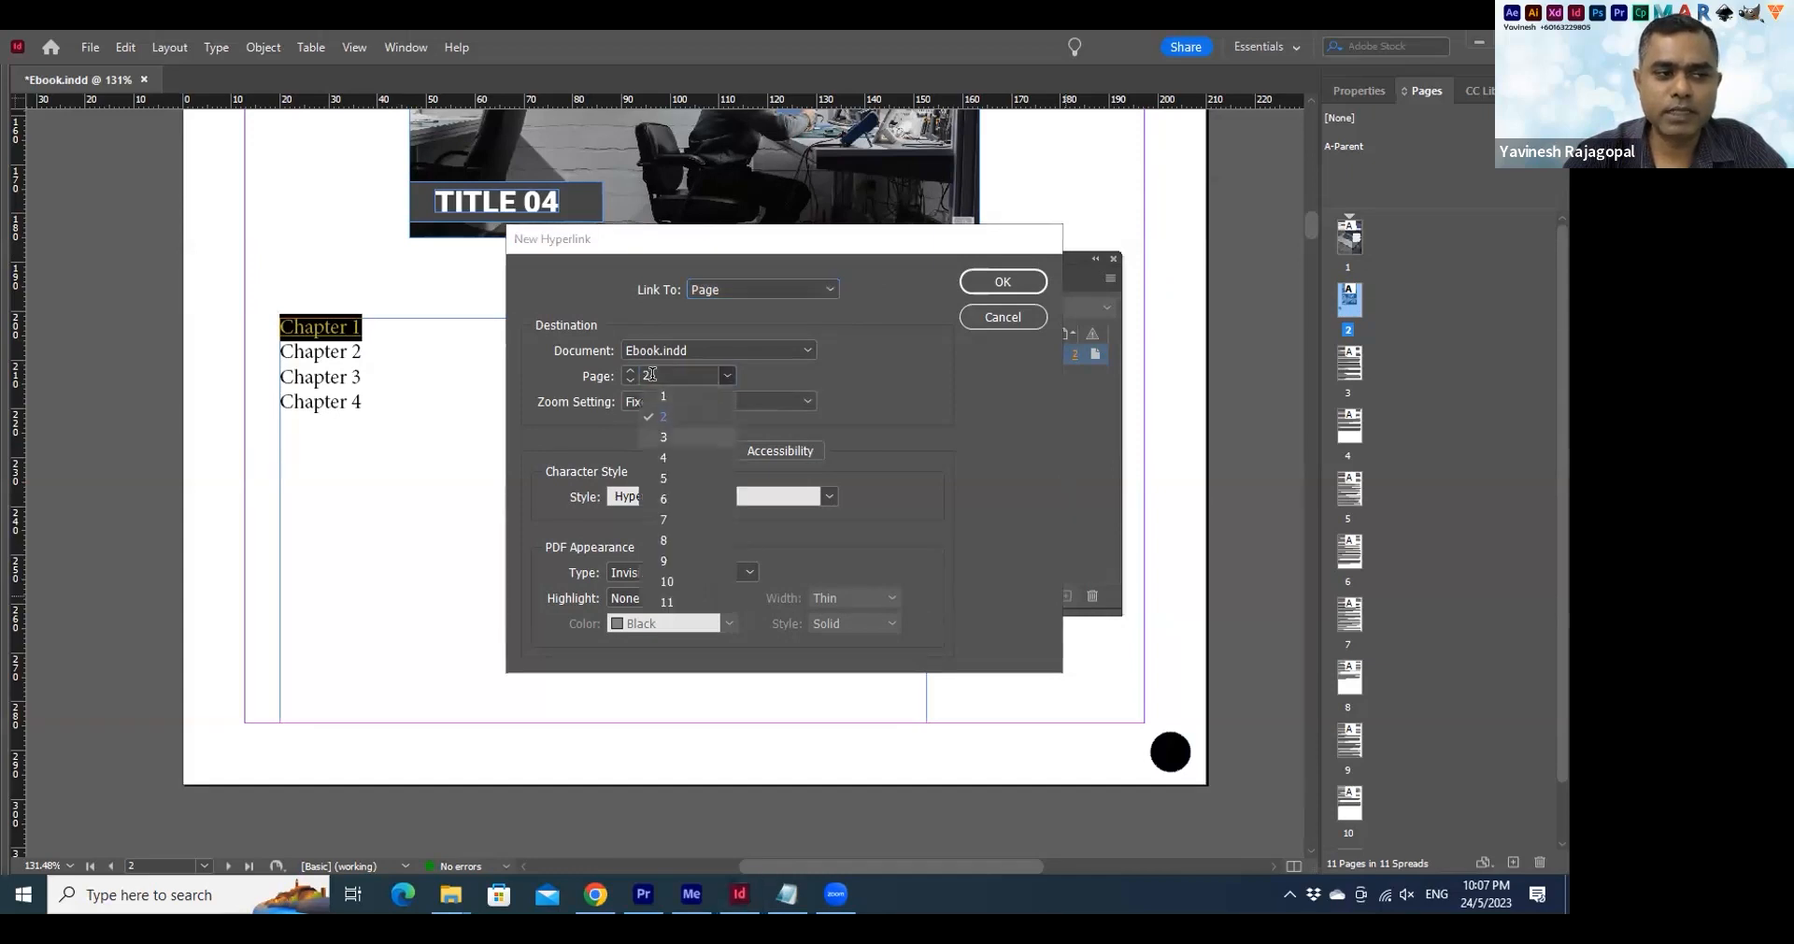
left_click(670, 438)
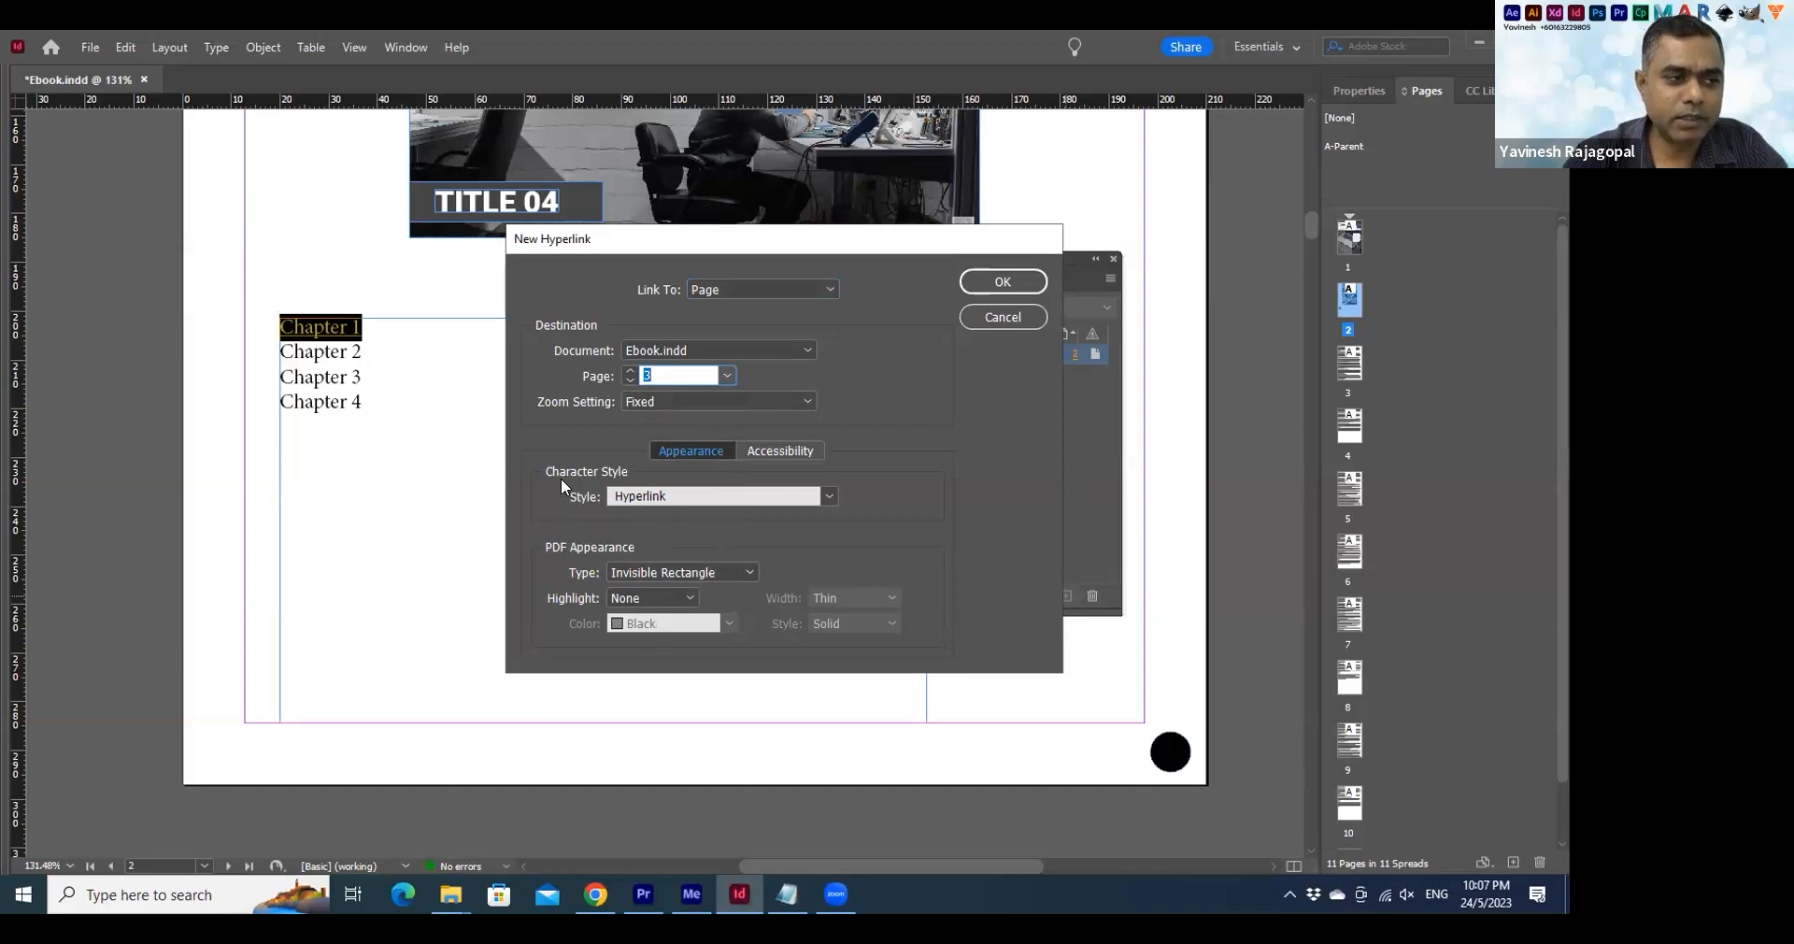
Try the [None] character style for the Chapter 1 link, switch back to Hyperlink, and create the link
left_click(827, 496)
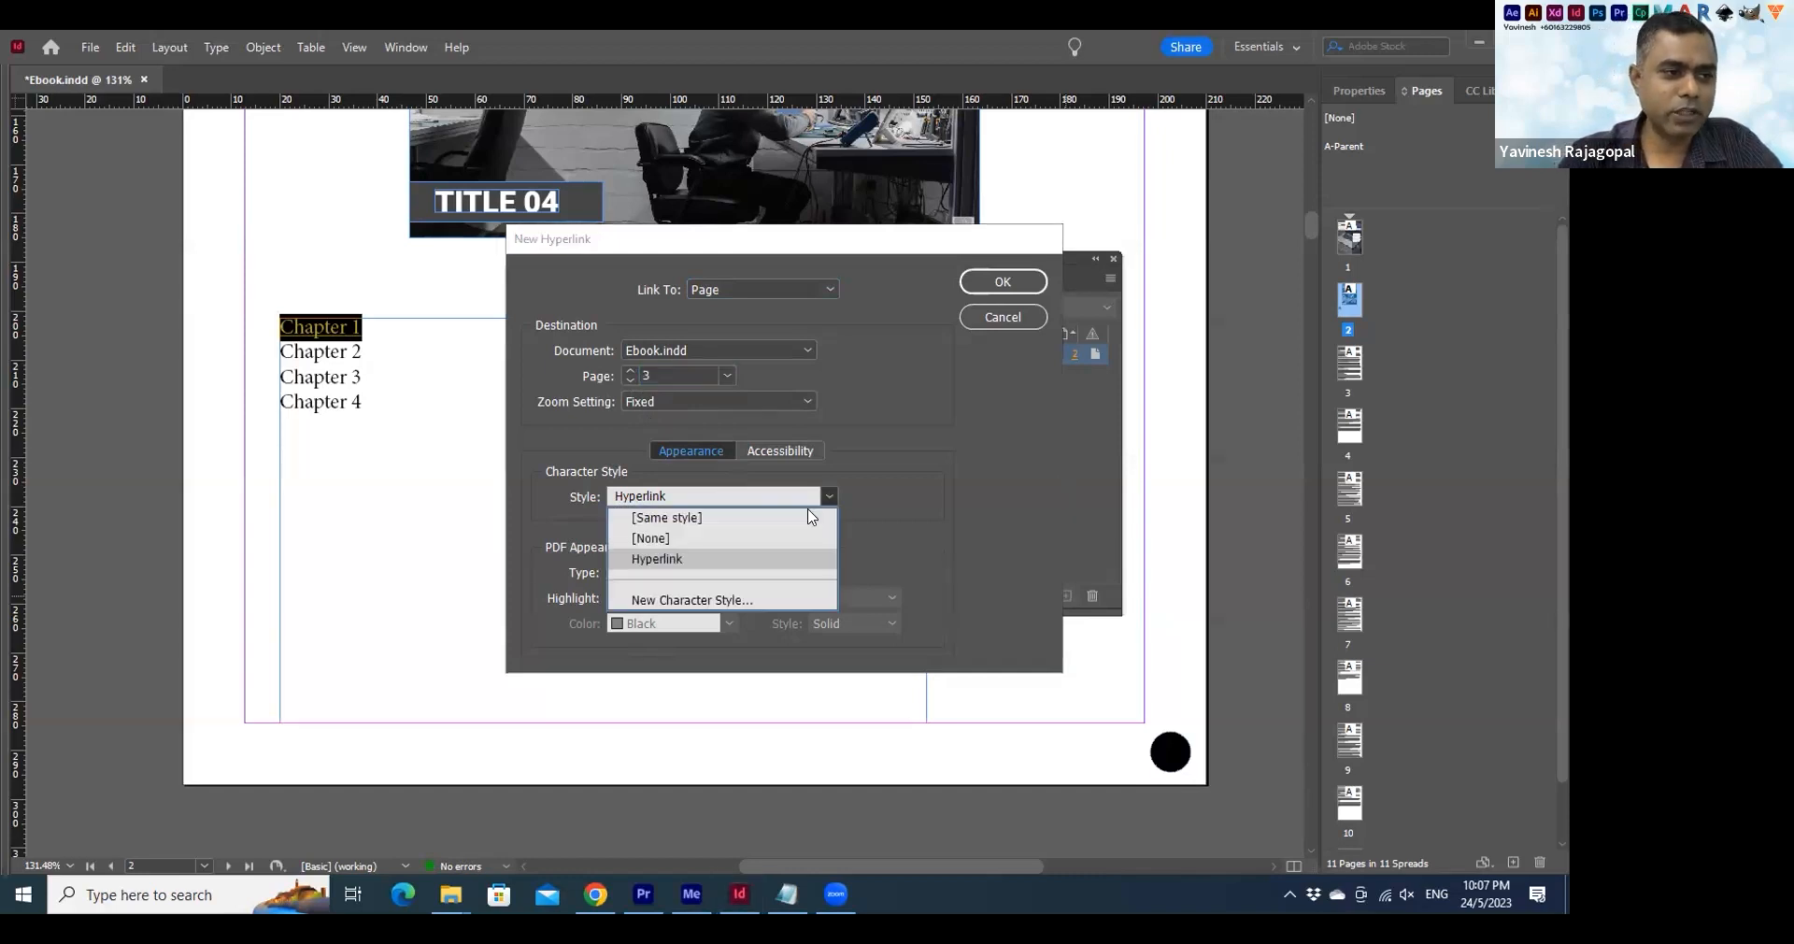
left_click(655, 538)
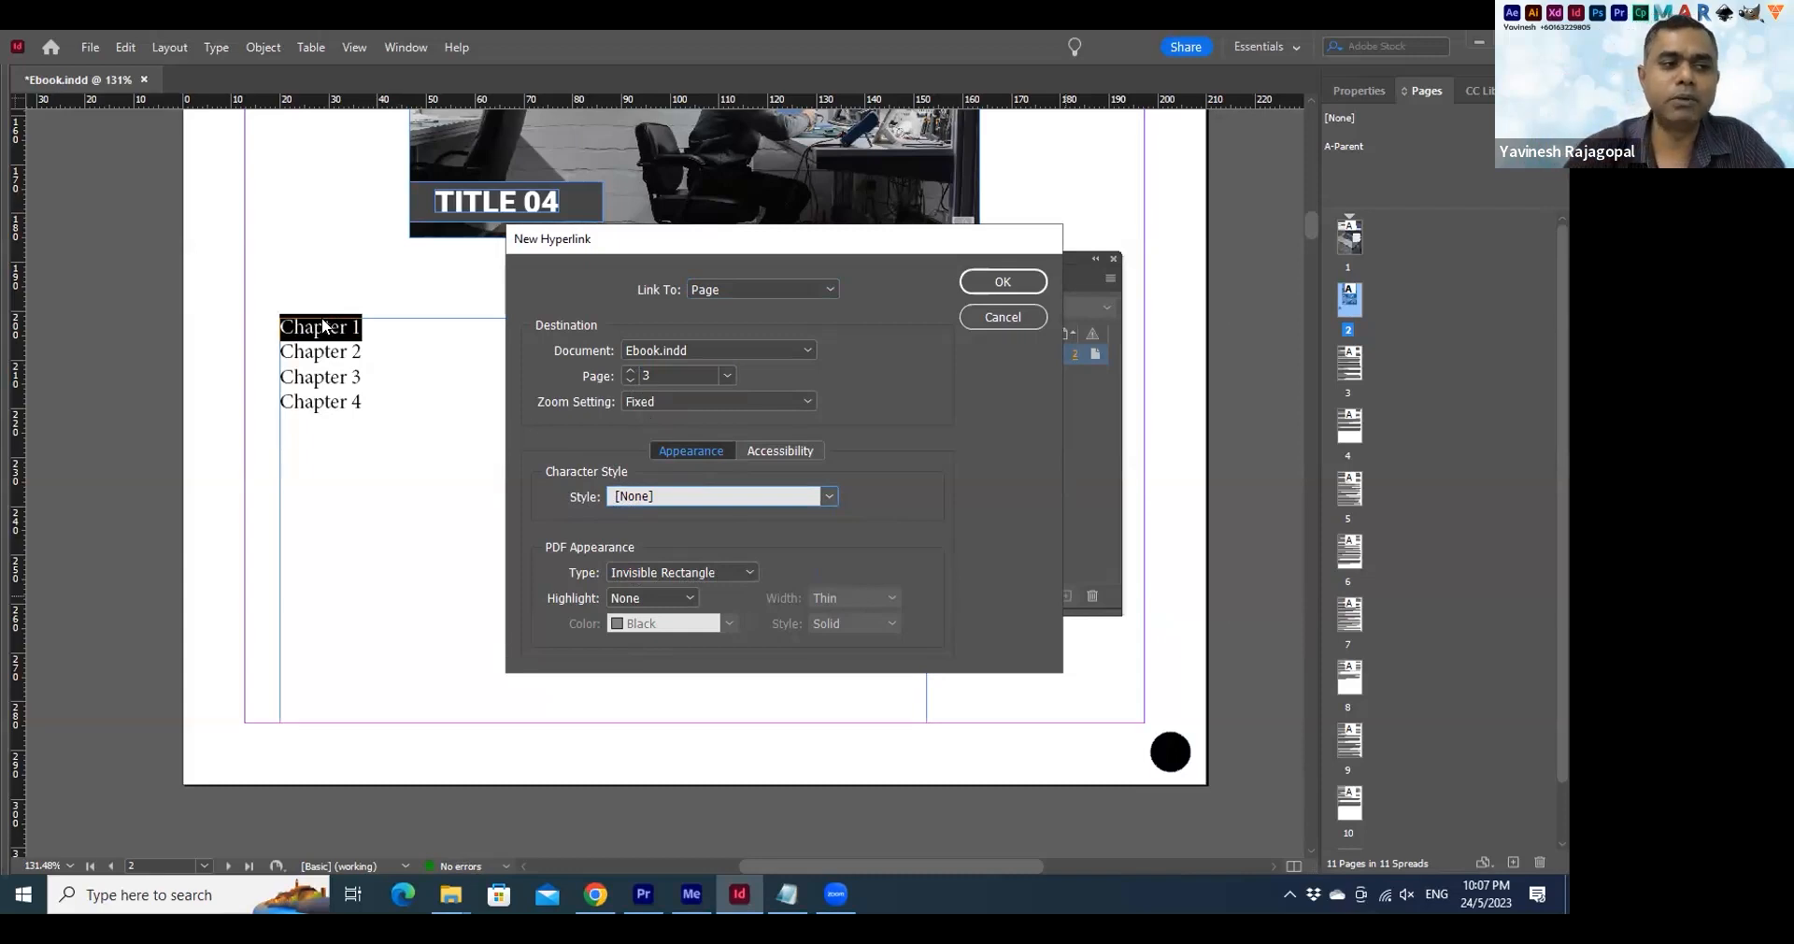
left_click(829, 496)
left_click(657, 558)
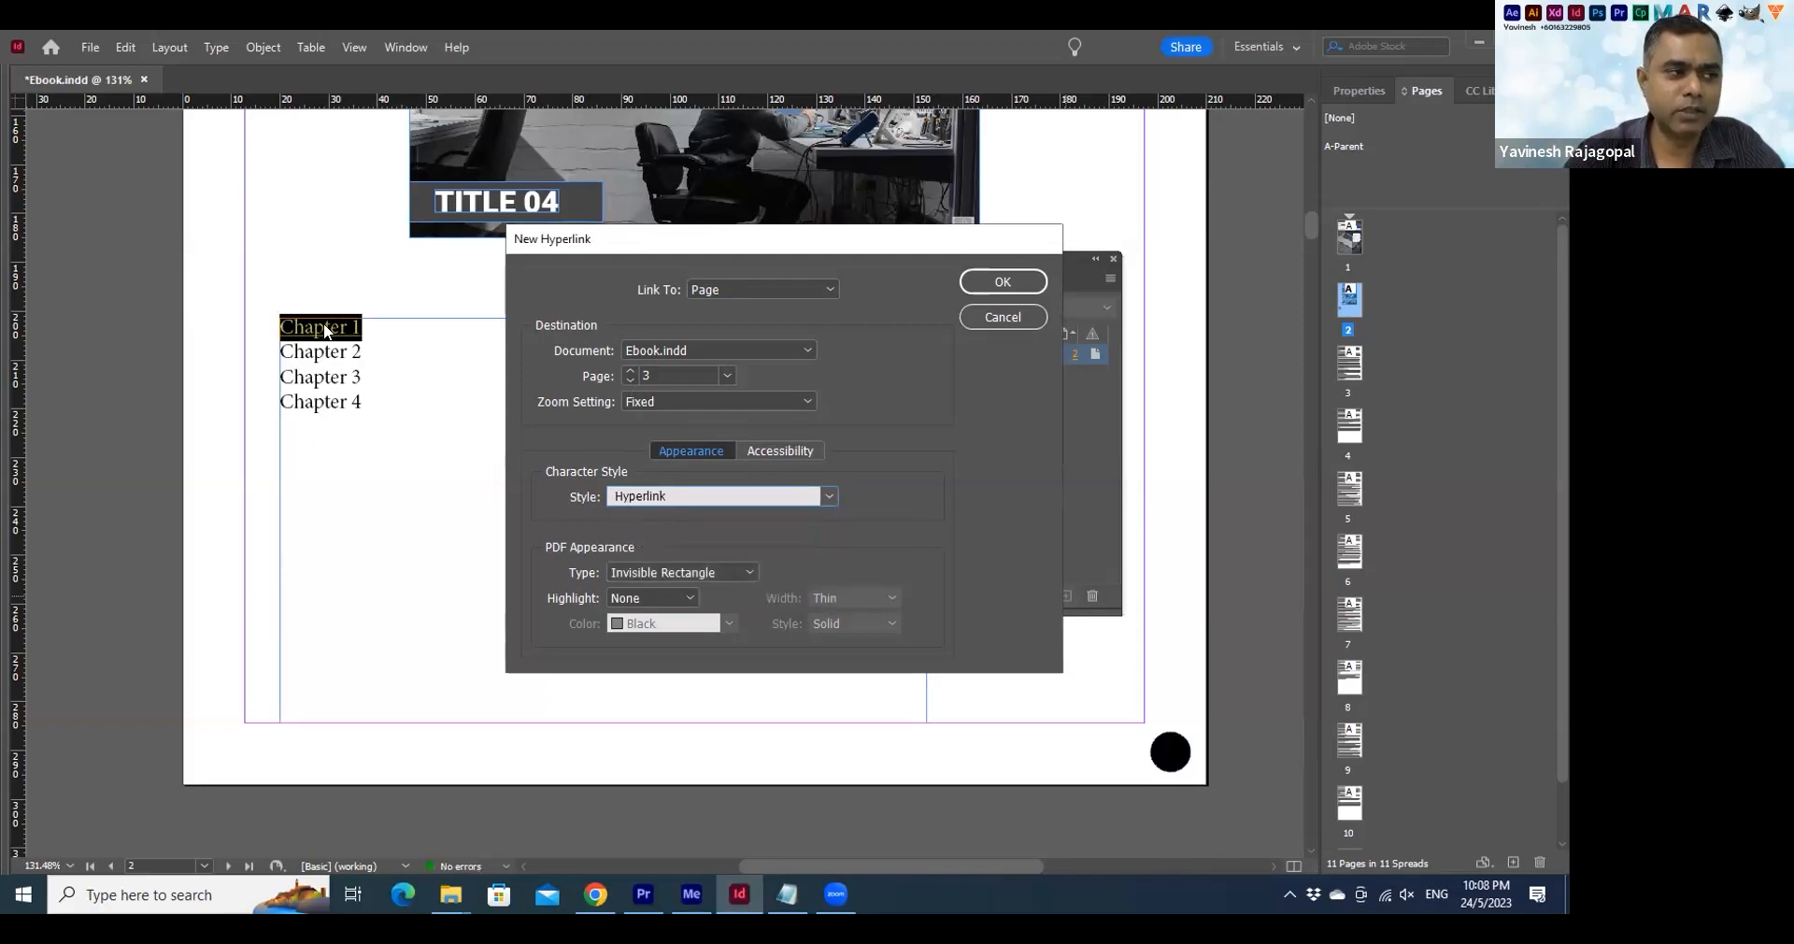
left_click(969, 286)
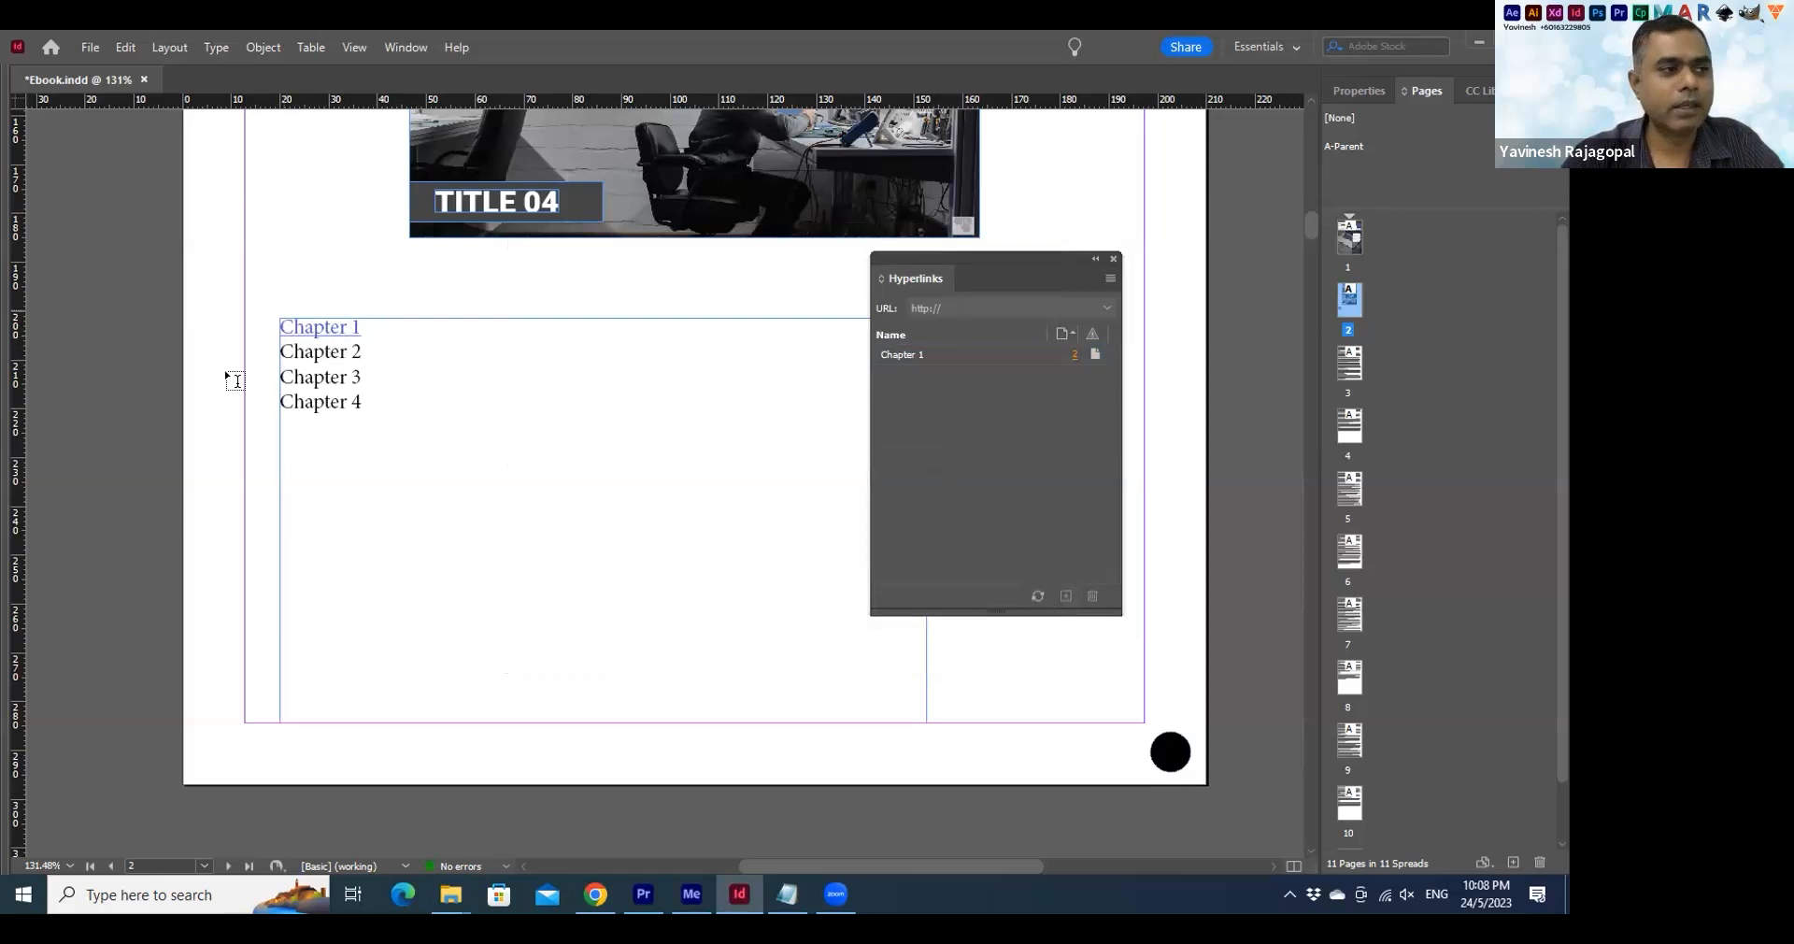
Create a hyperlink from the Chapter 2 text to page 5 with the character style [None]
left_click_drag(363, 351, 283, 354)
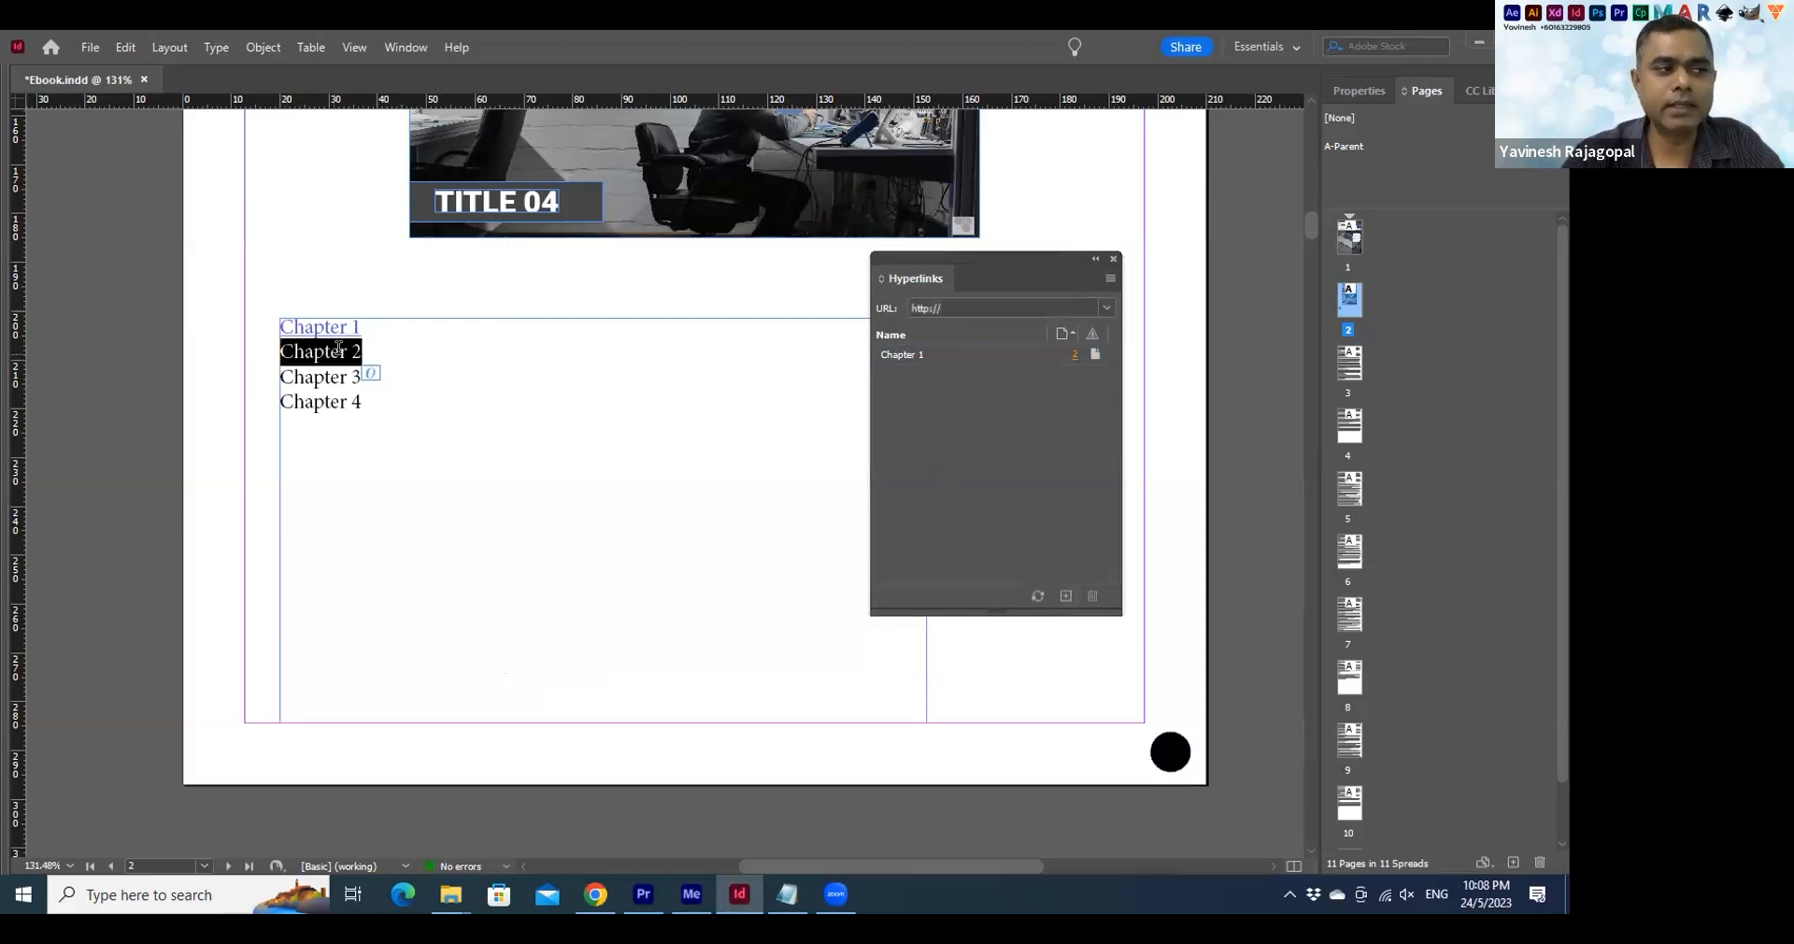
left_click(1063, 594)
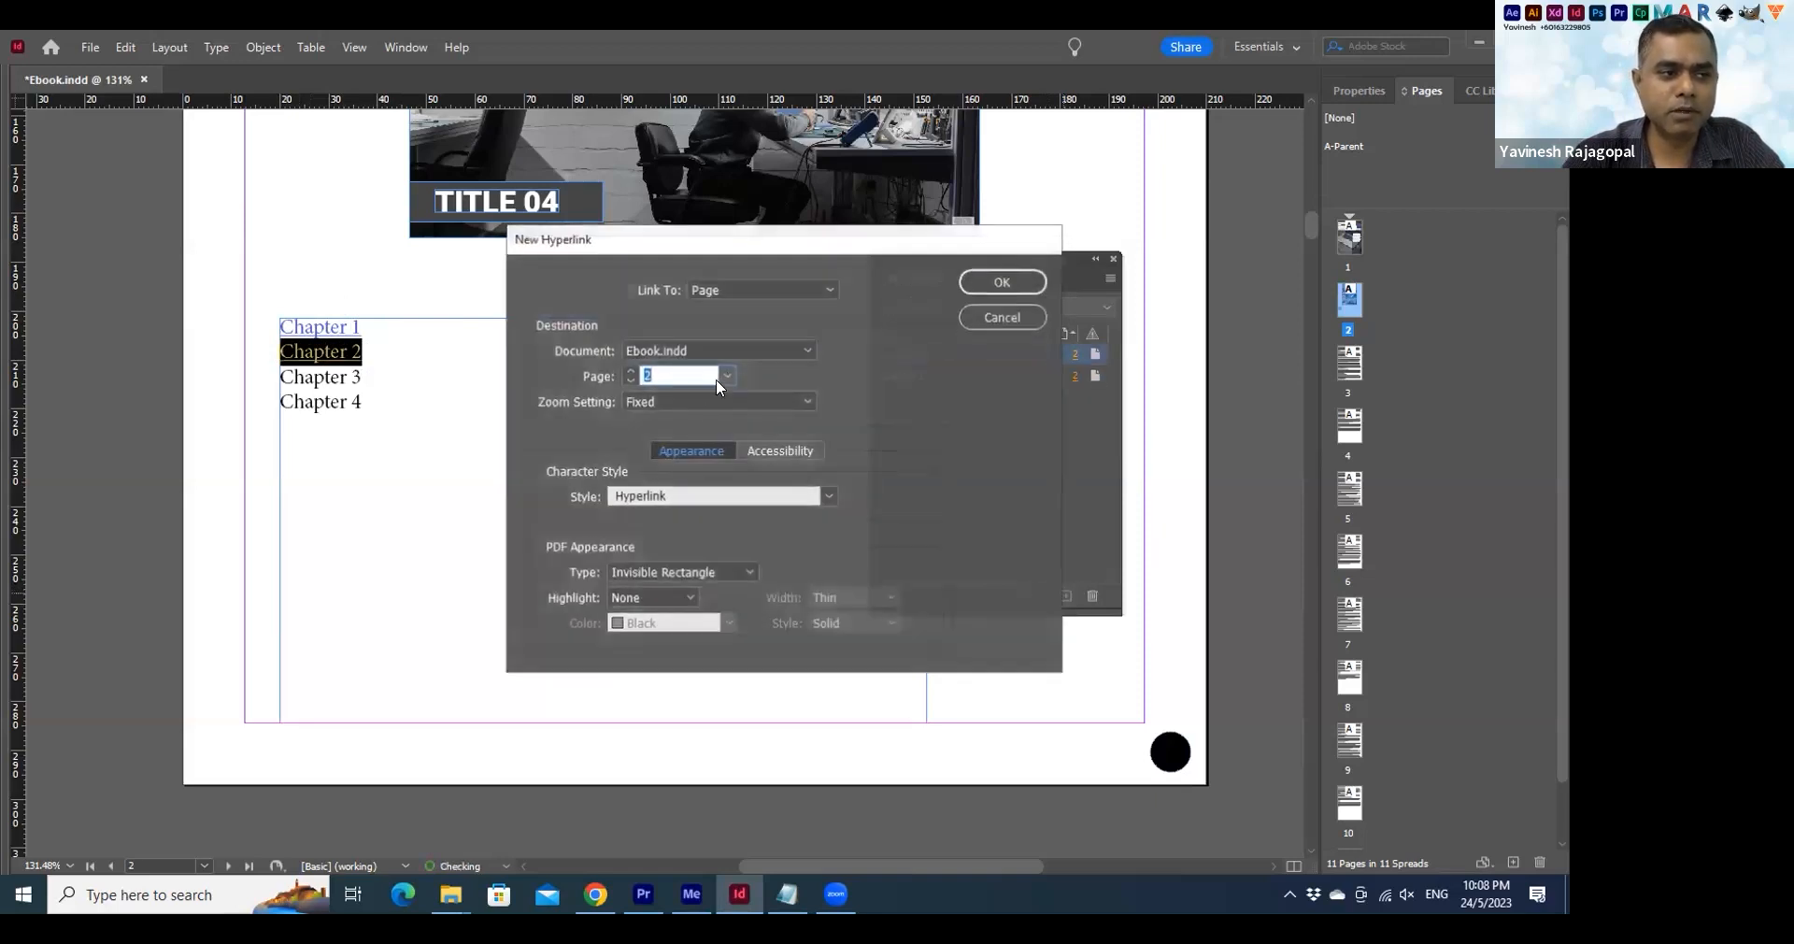
left_click(728, 375)
left_click(663, 477)
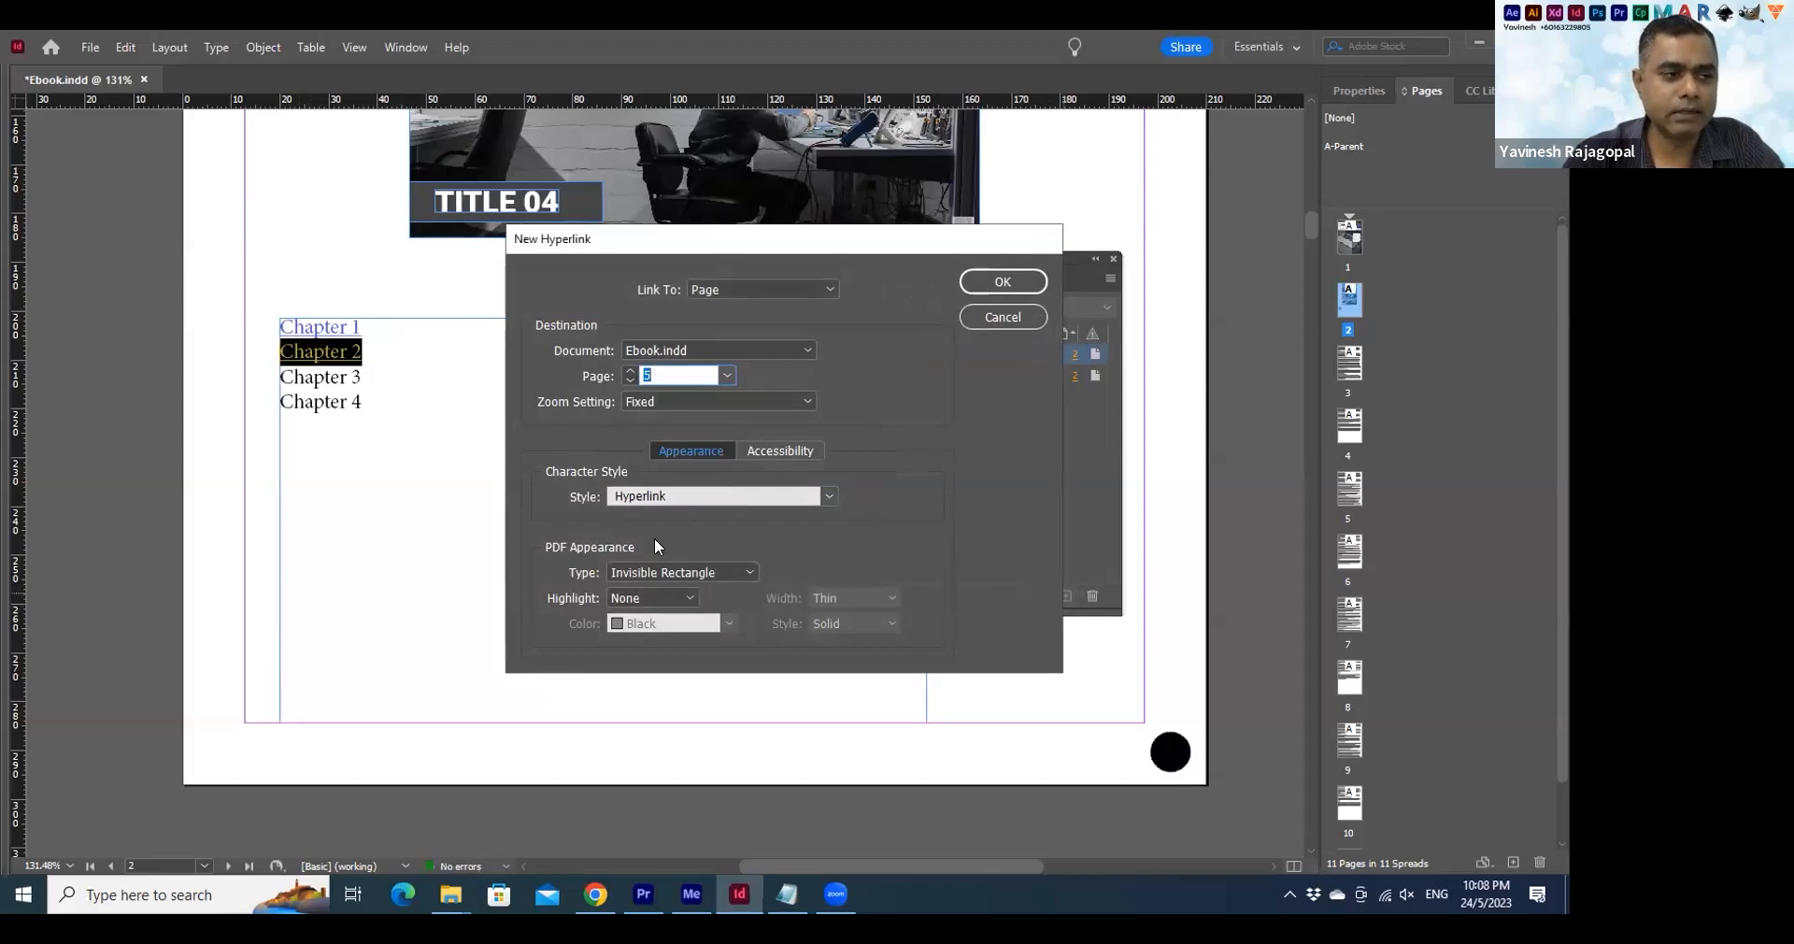
left_click(659, 496)
left_click(982, 286)
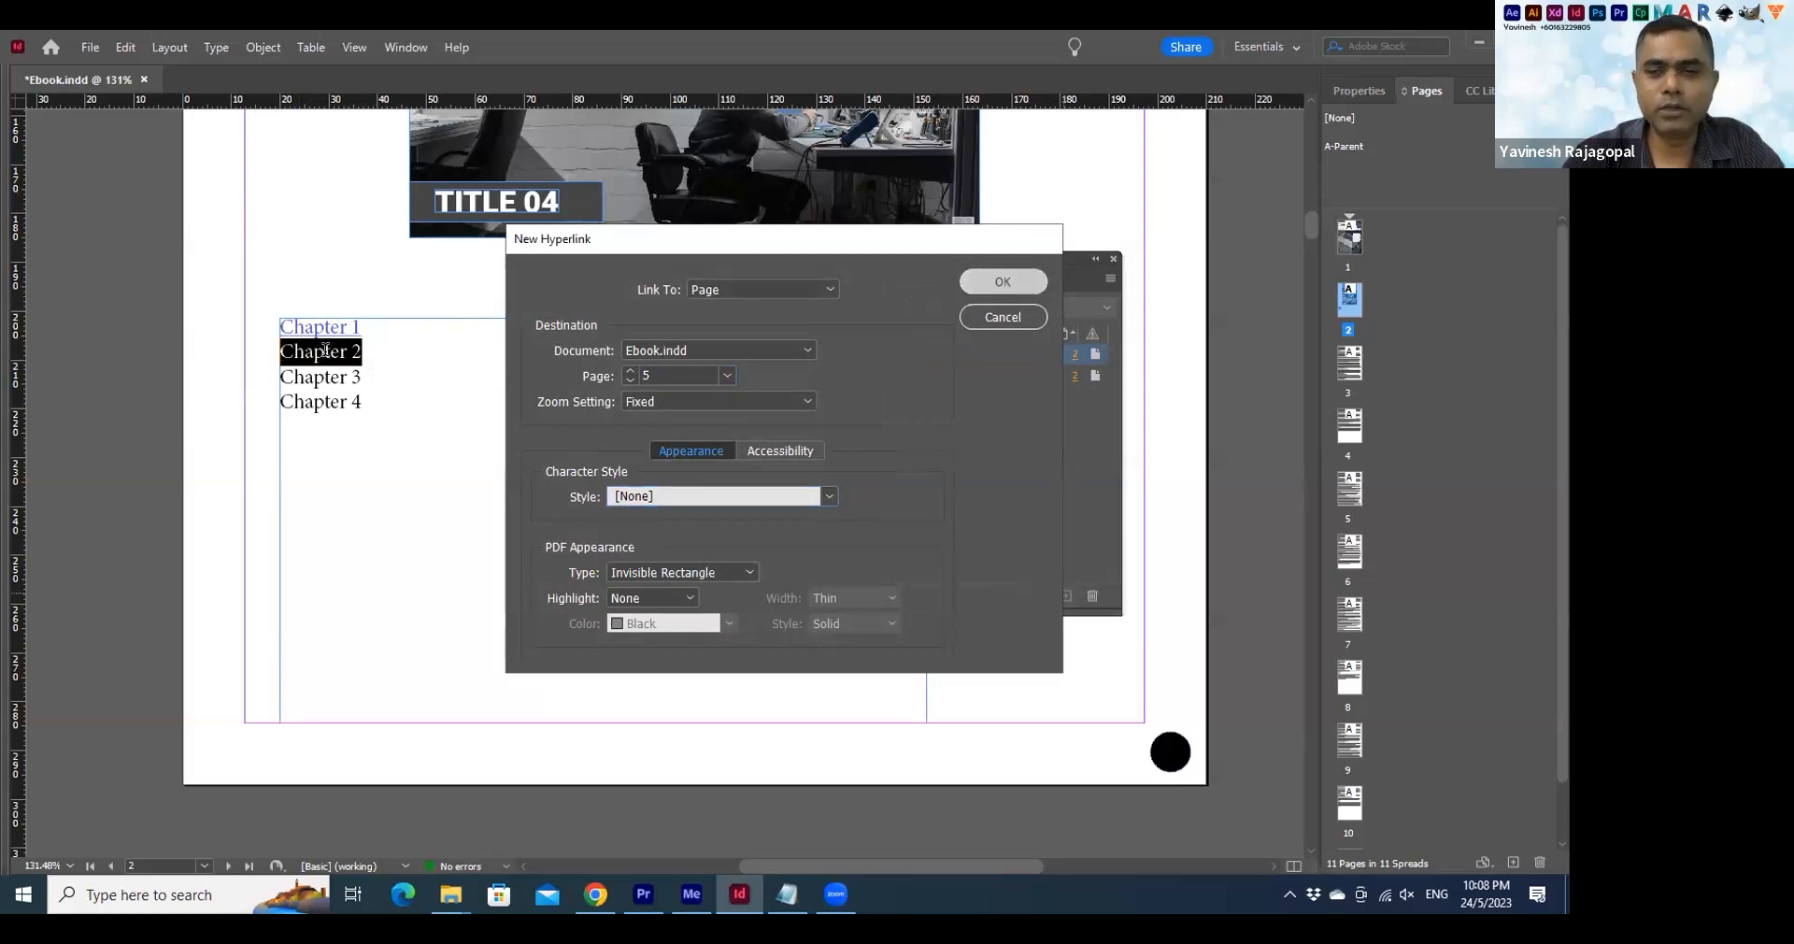
Create a hyperlink from the Chapter 3 text to page 9 with the character style [None]
left_click(361, 358)
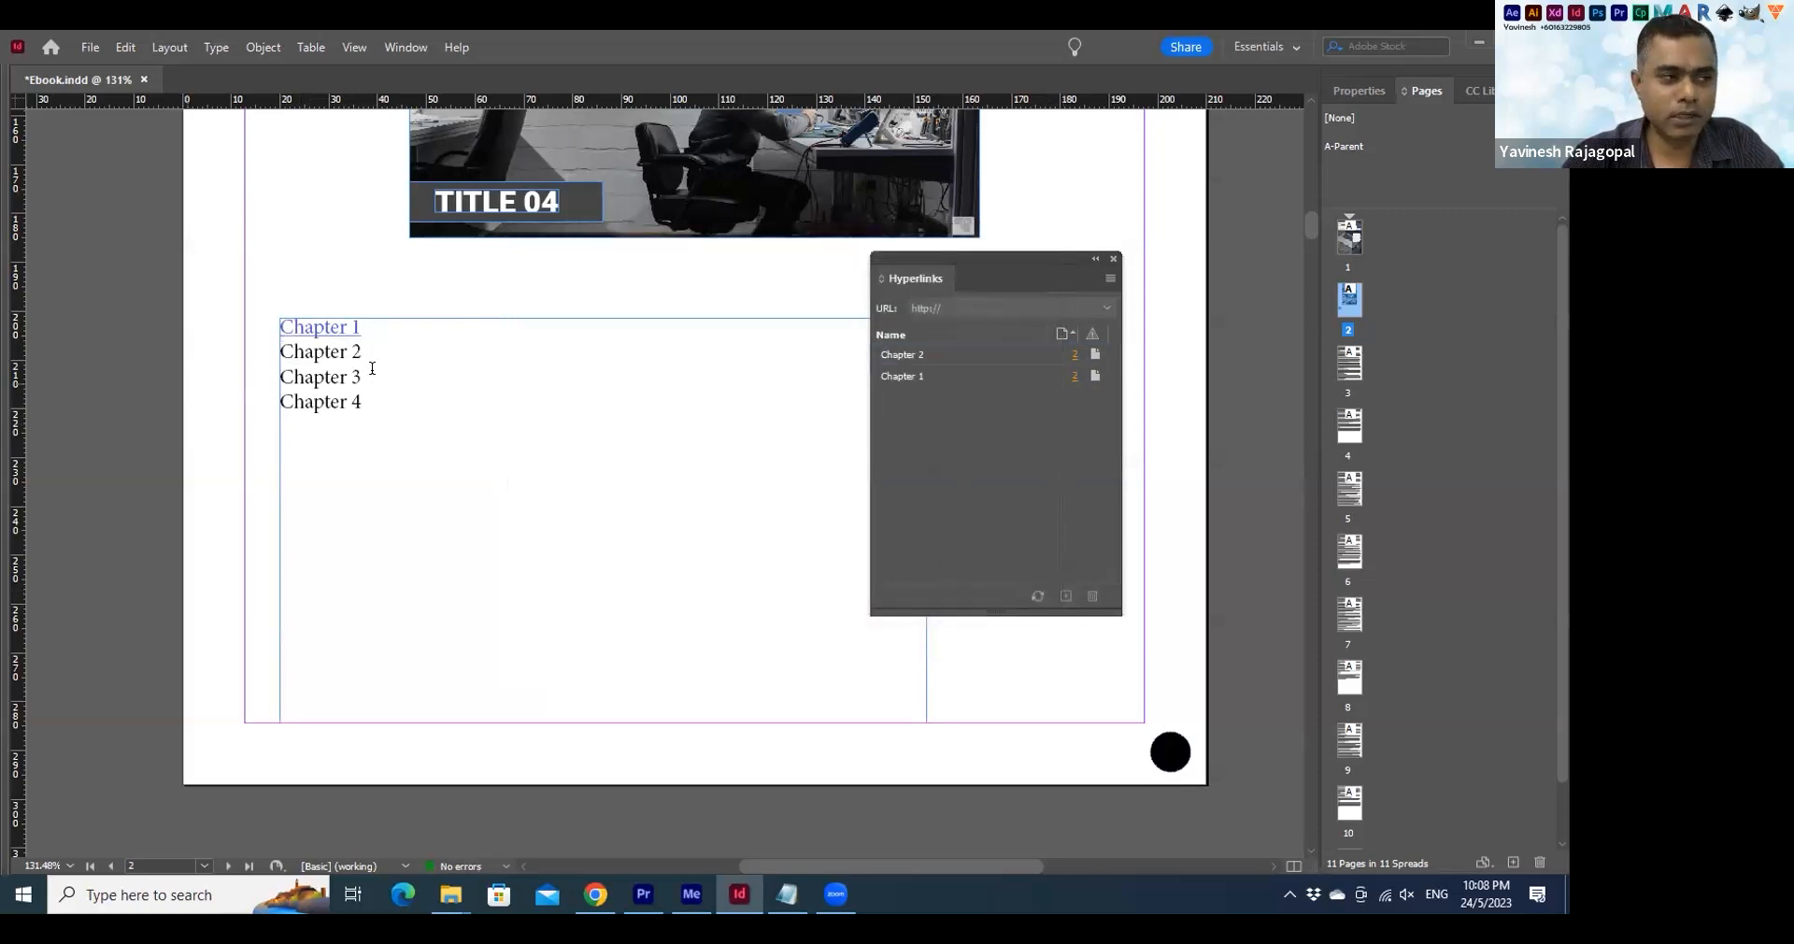
key("Down")
key("shift+Left")
key("shift+Left")
key("shift+Left")
key("shift+Left")
key("shift+Left")
key("shift+Left")
key("shift+Left")
key("shift+Left")
key("shift+Left")
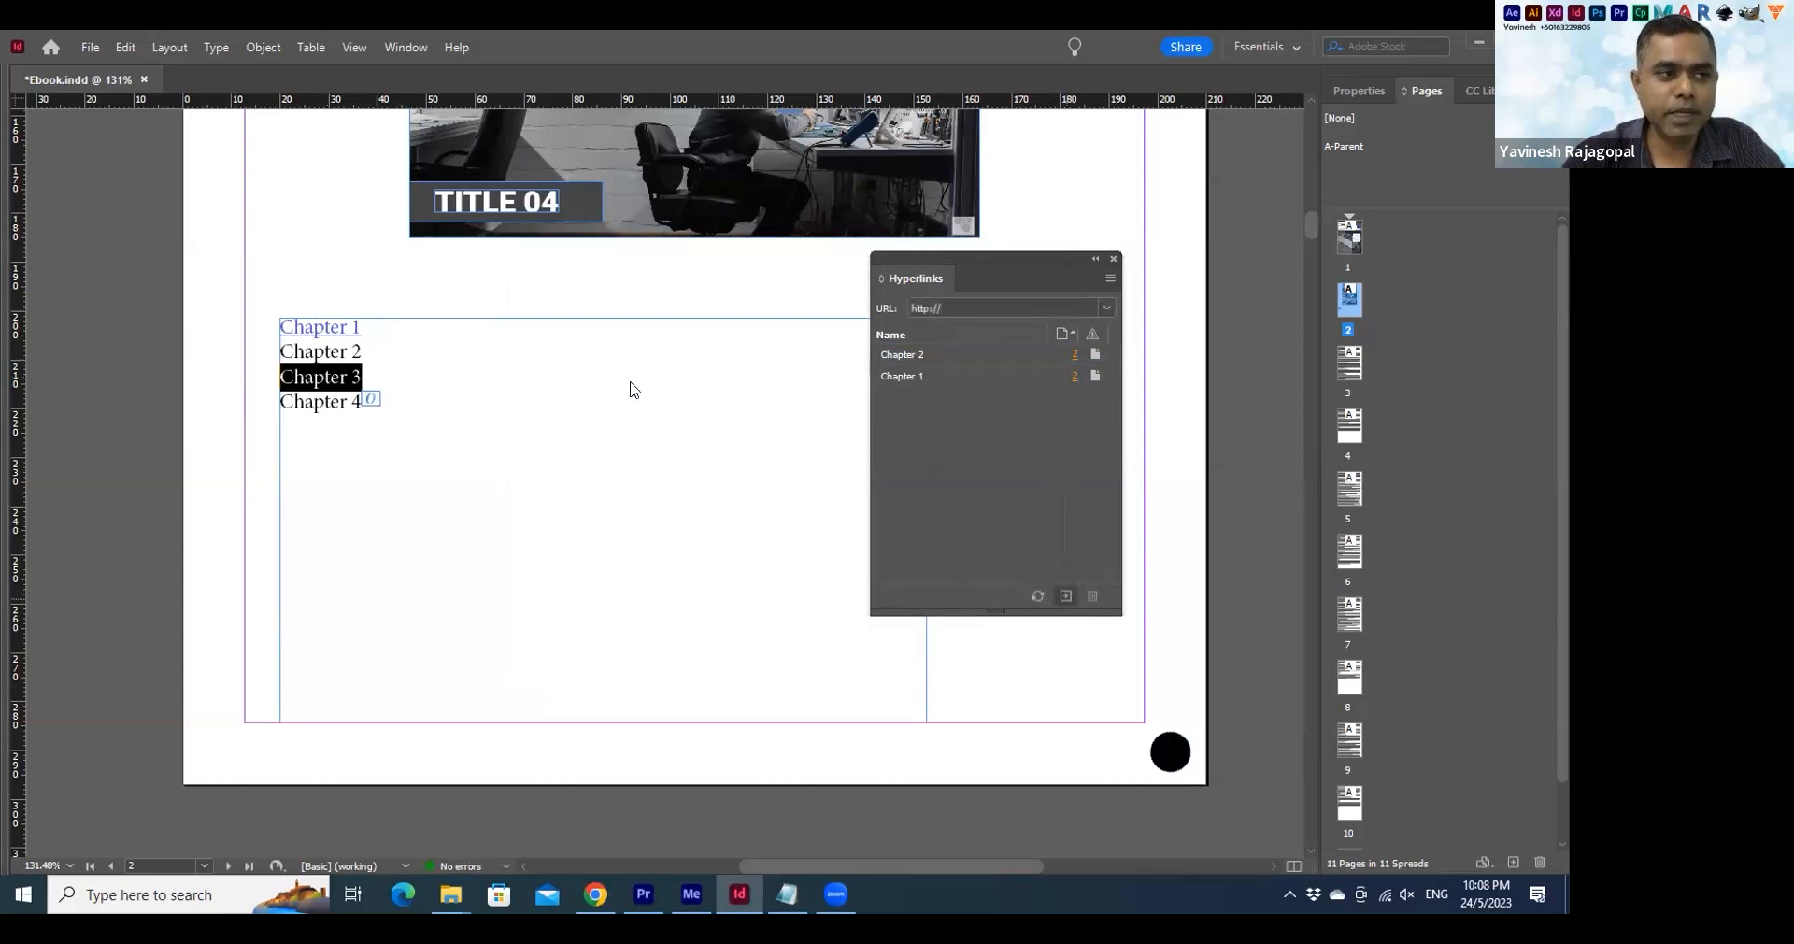
key("ctrl+alt+shift+h")
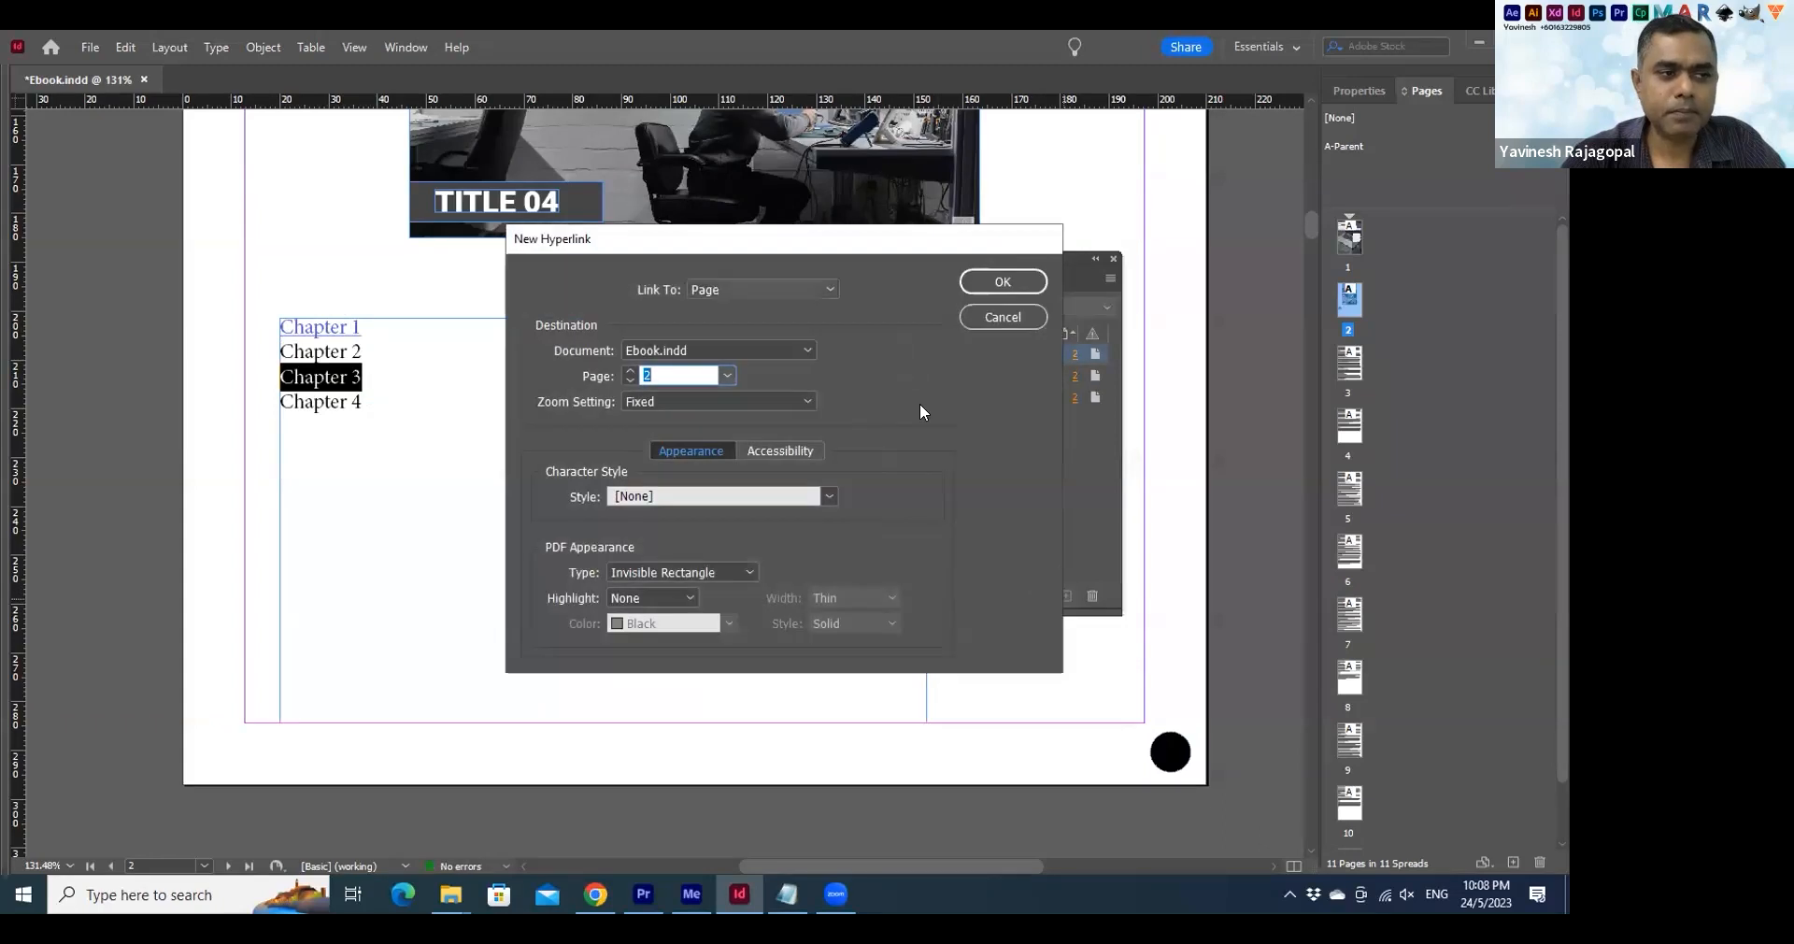
key("alt+Down")
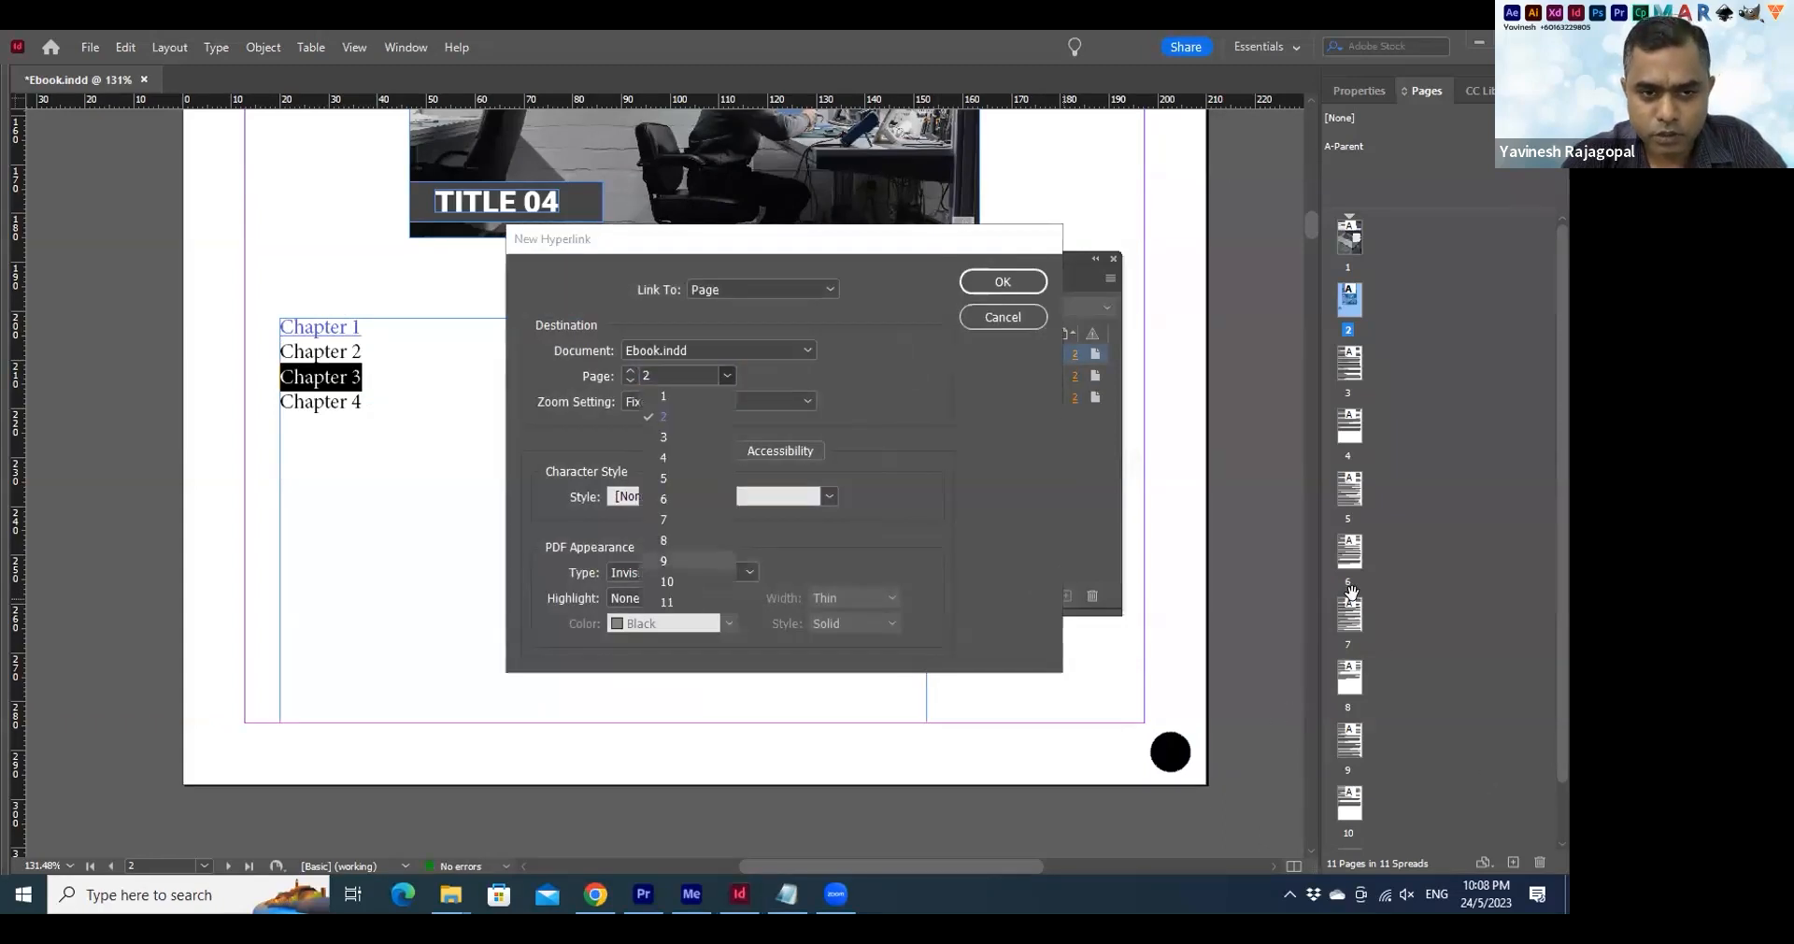
key("Return")
key("Return")
scroll(1351, 593, "down", 1)
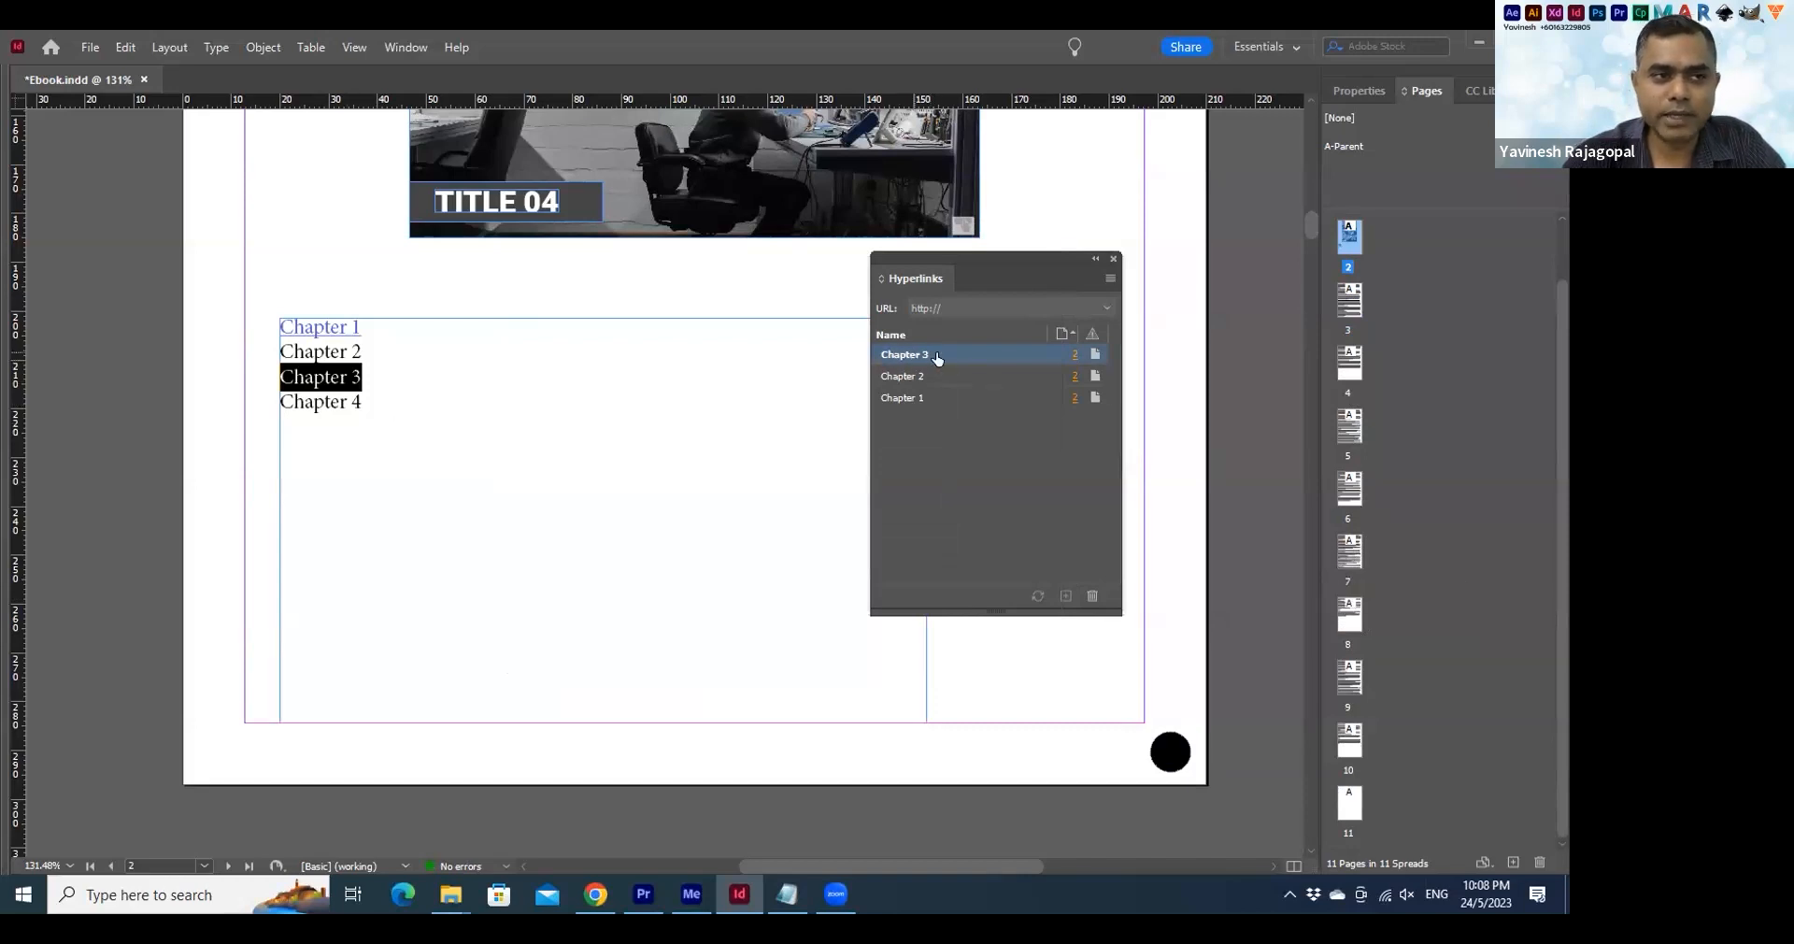
Edit the Chapter 3 hyperlink and change its destination to page 7
left_click(901, 356)
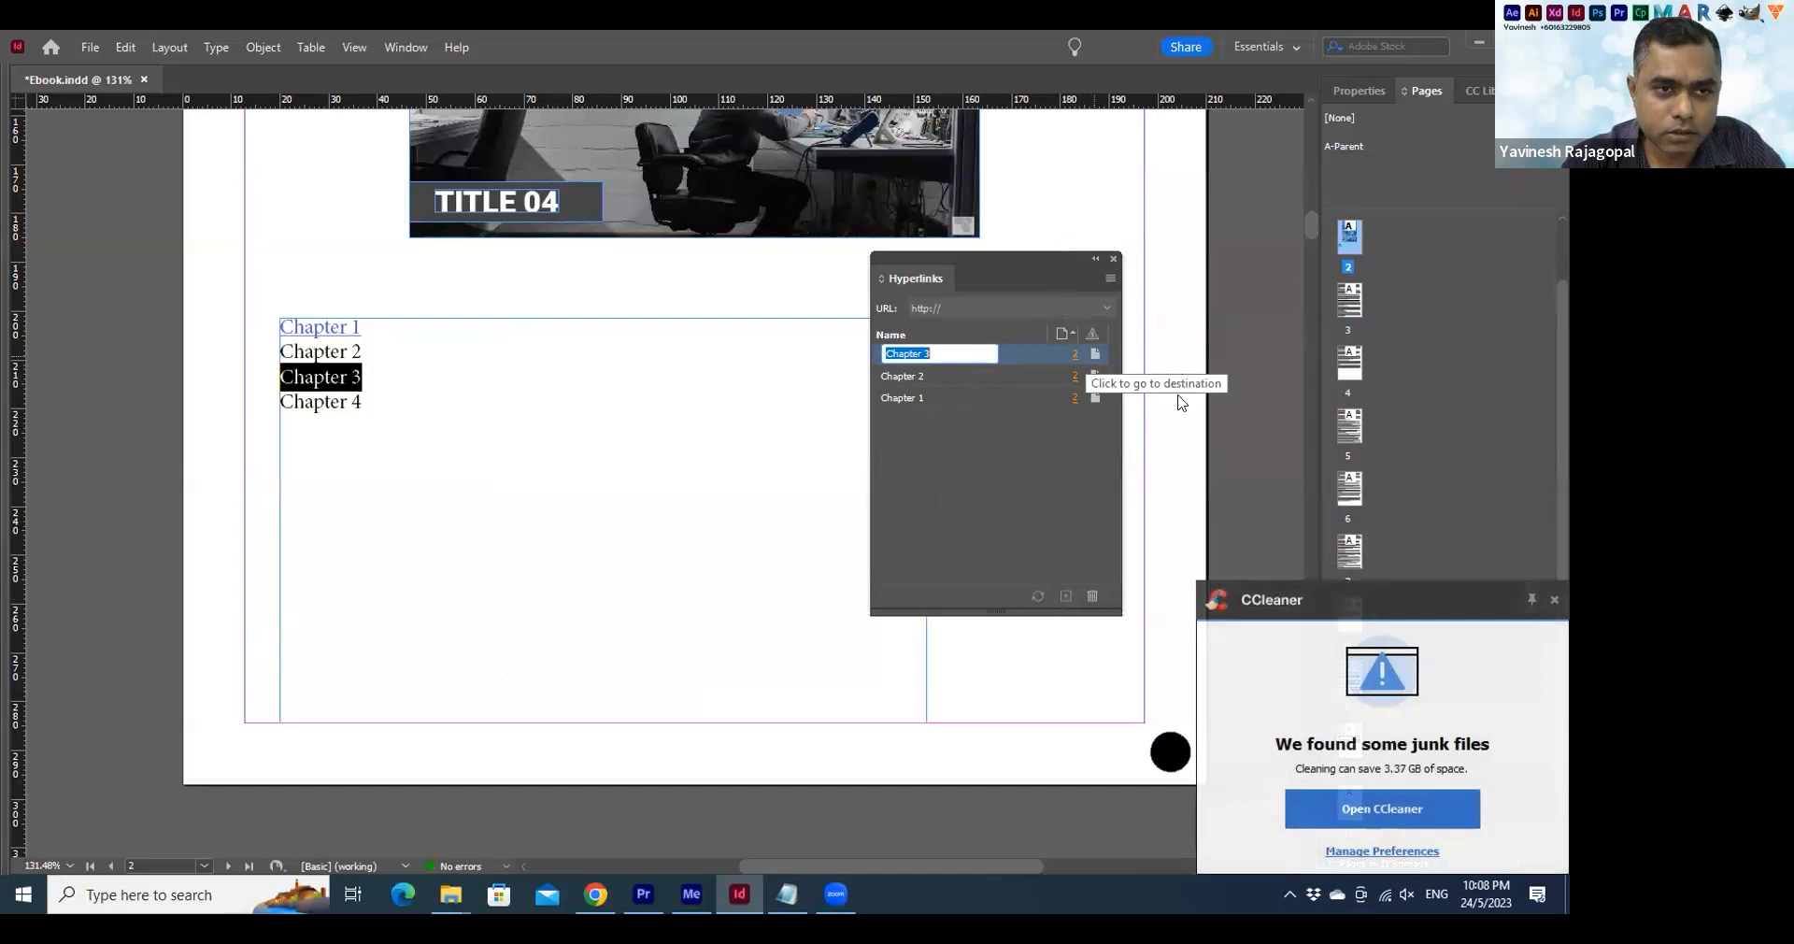
left_click(1110, 277)
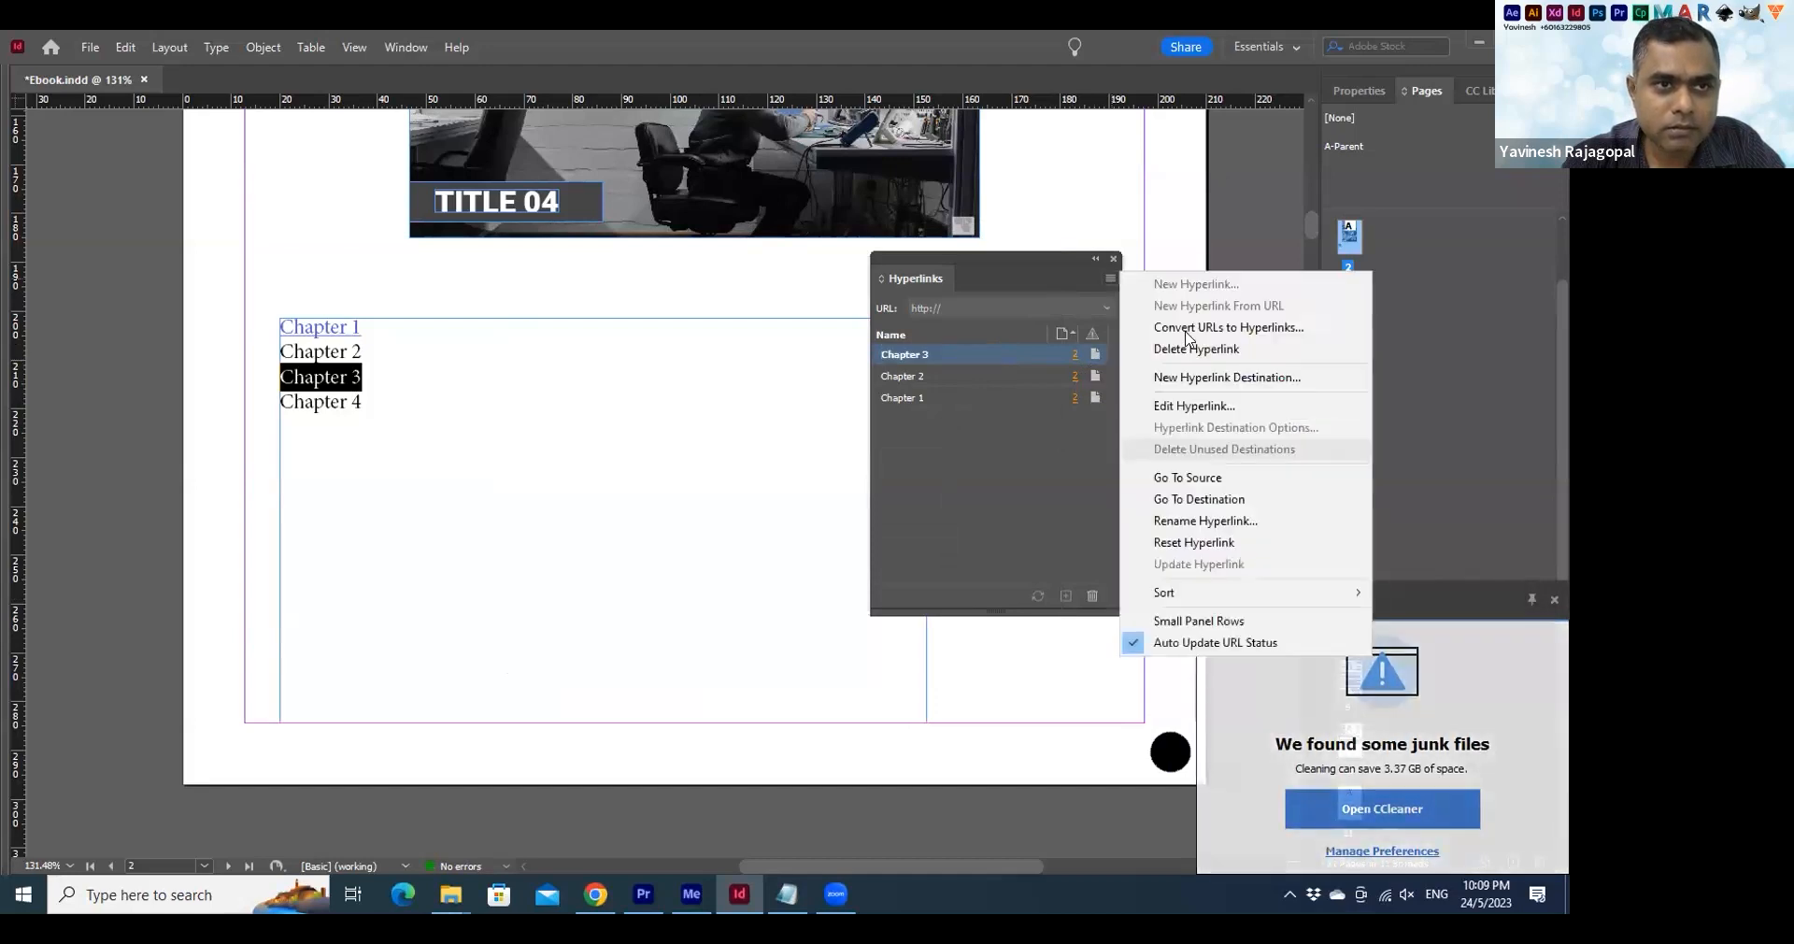
double_click(893, 352)
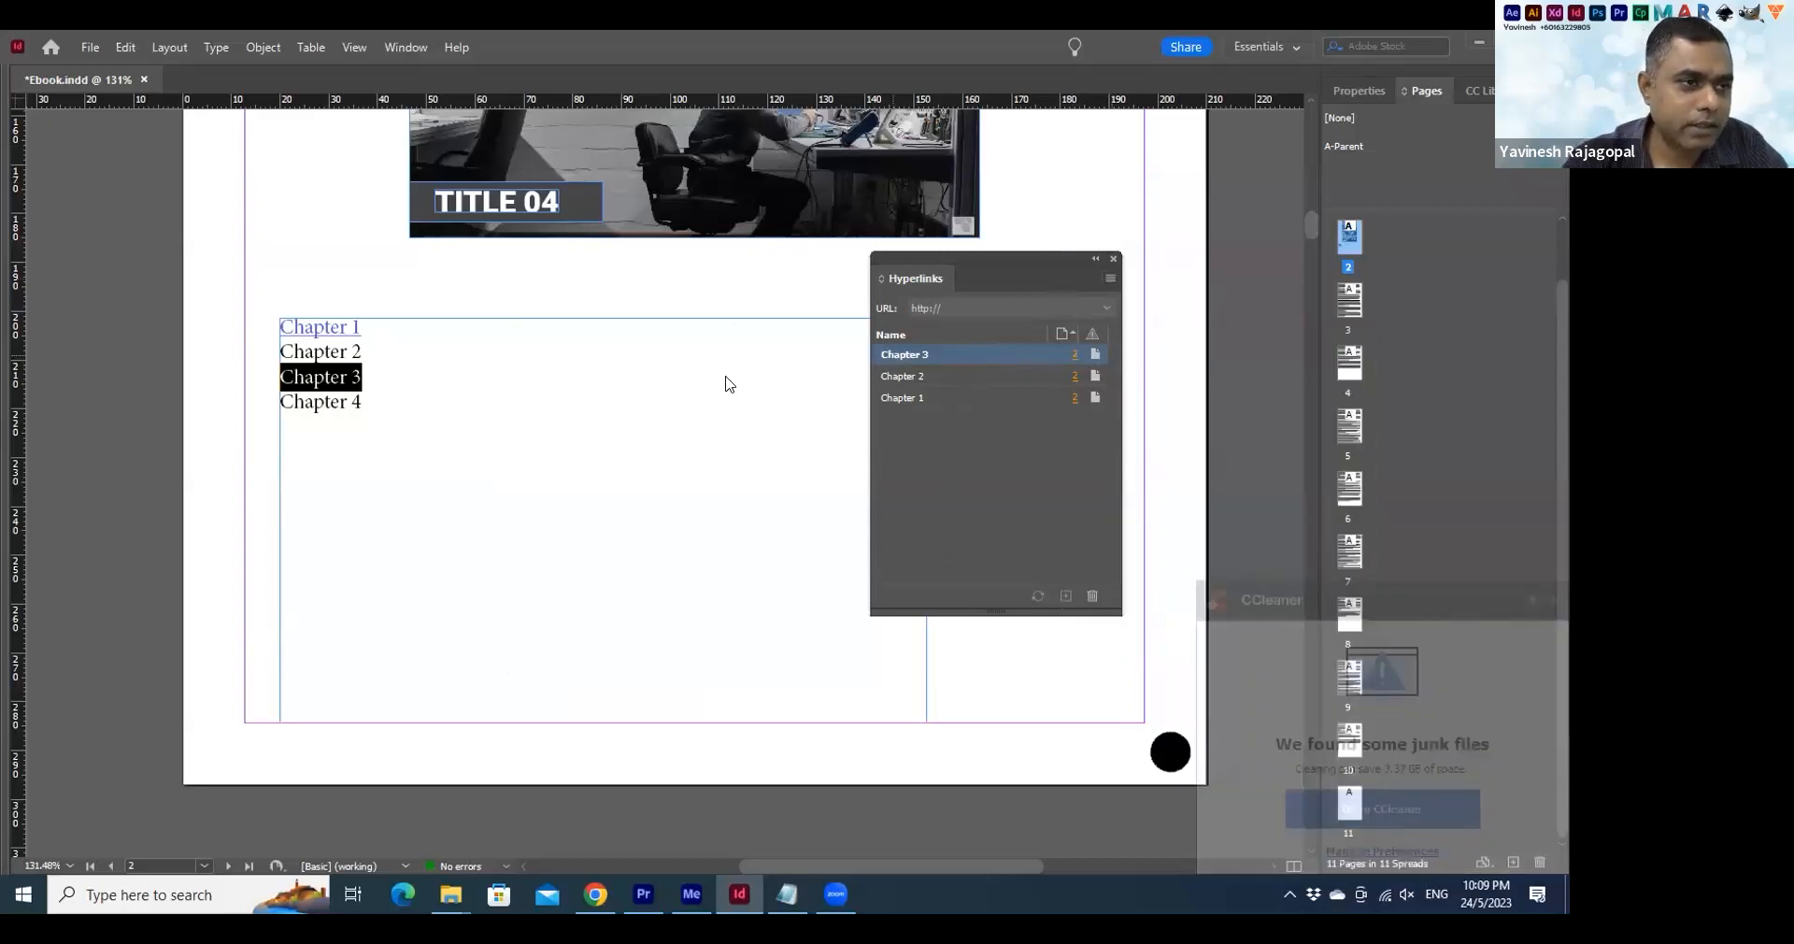
left_click(727, 376)
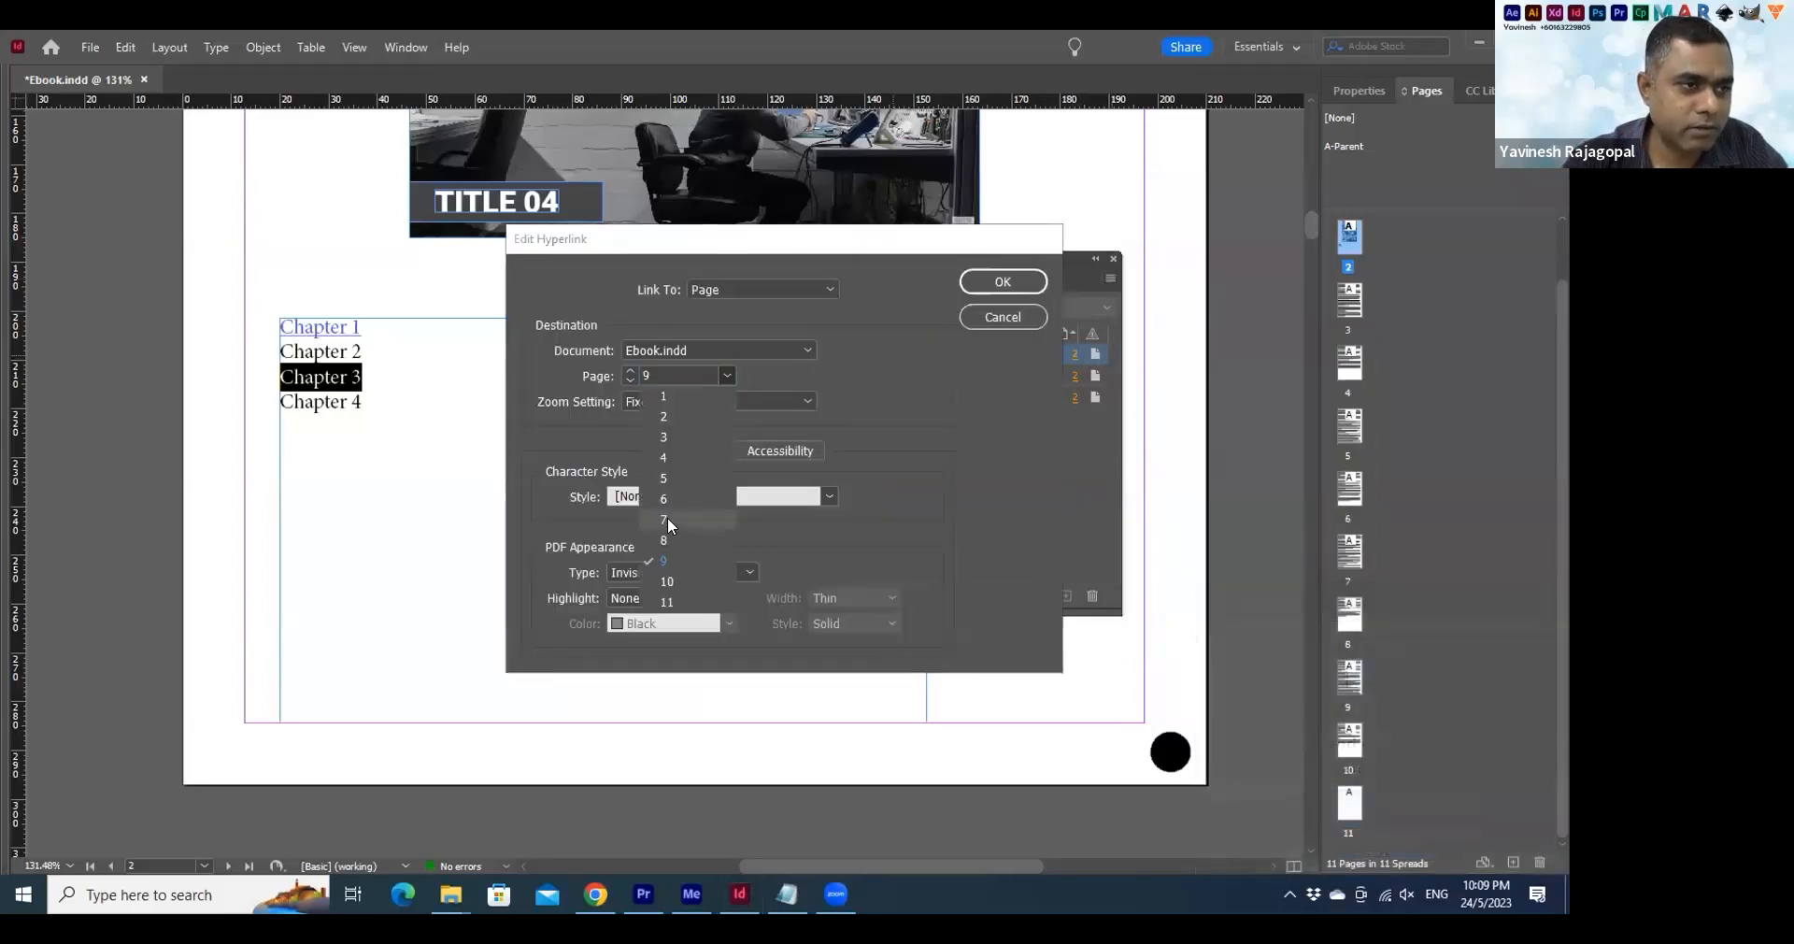
left_click(973, 292)
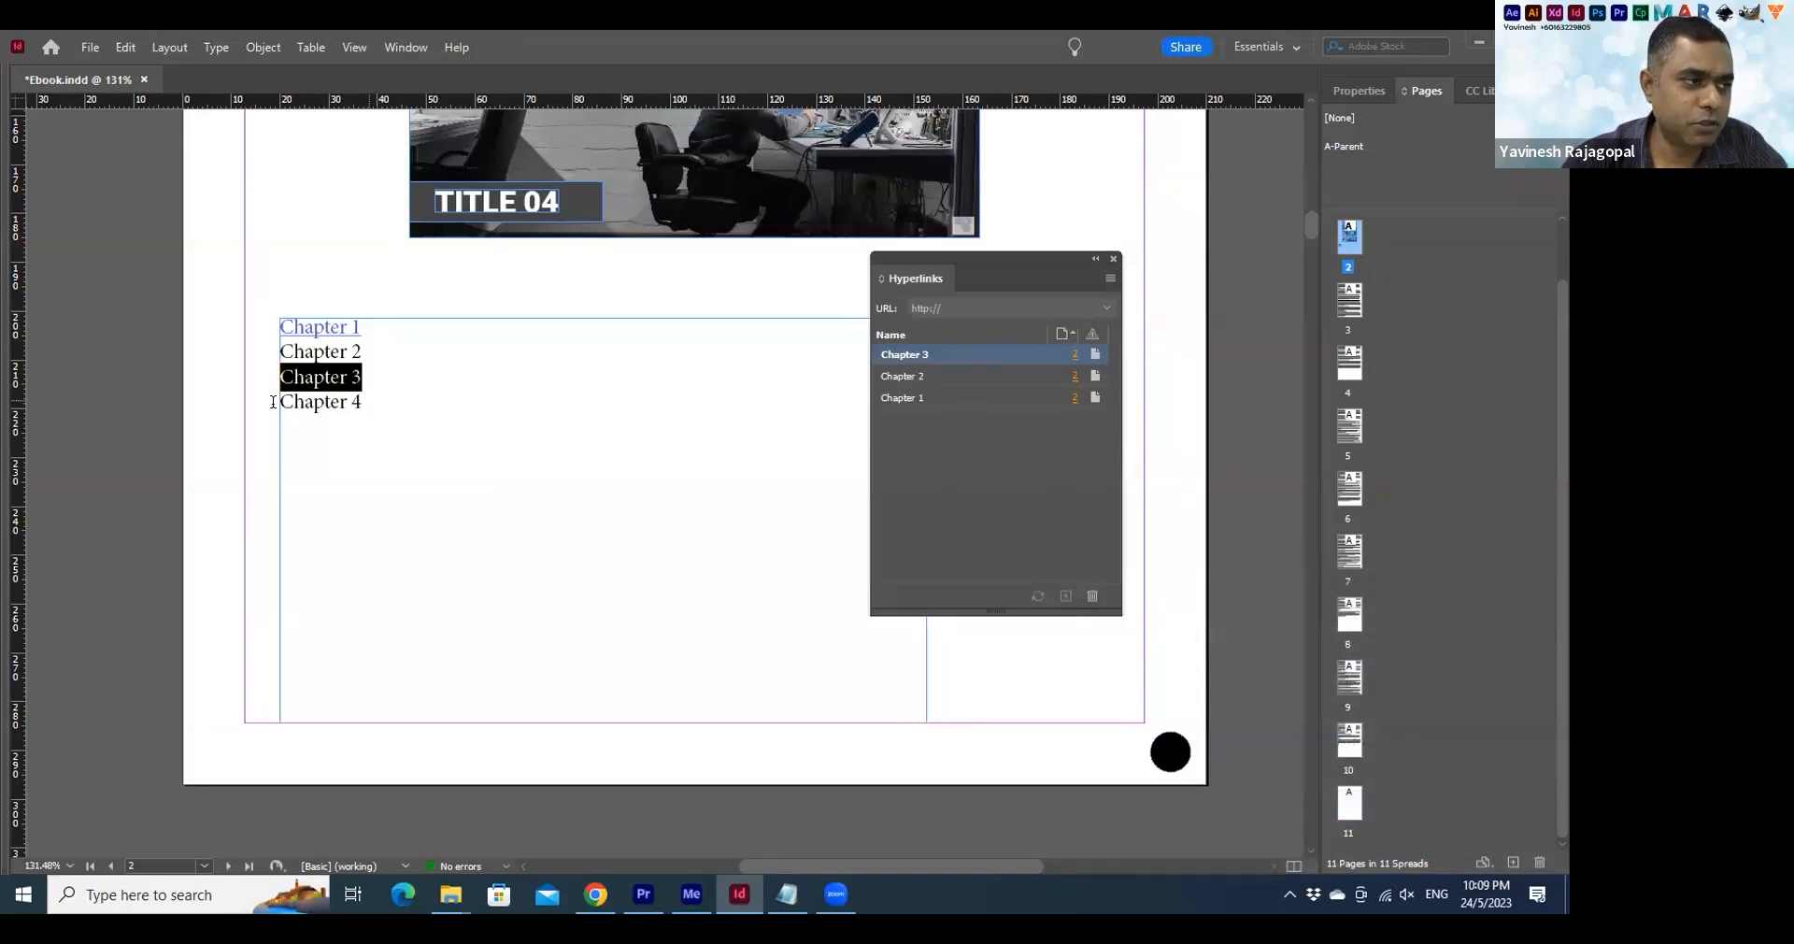
Create a hyperlink from the Chapter 4 text to page 9 with the character style [None], and deselect the text
left_click_drag(369, 402, 281, 402)
left_click(1067, 596)
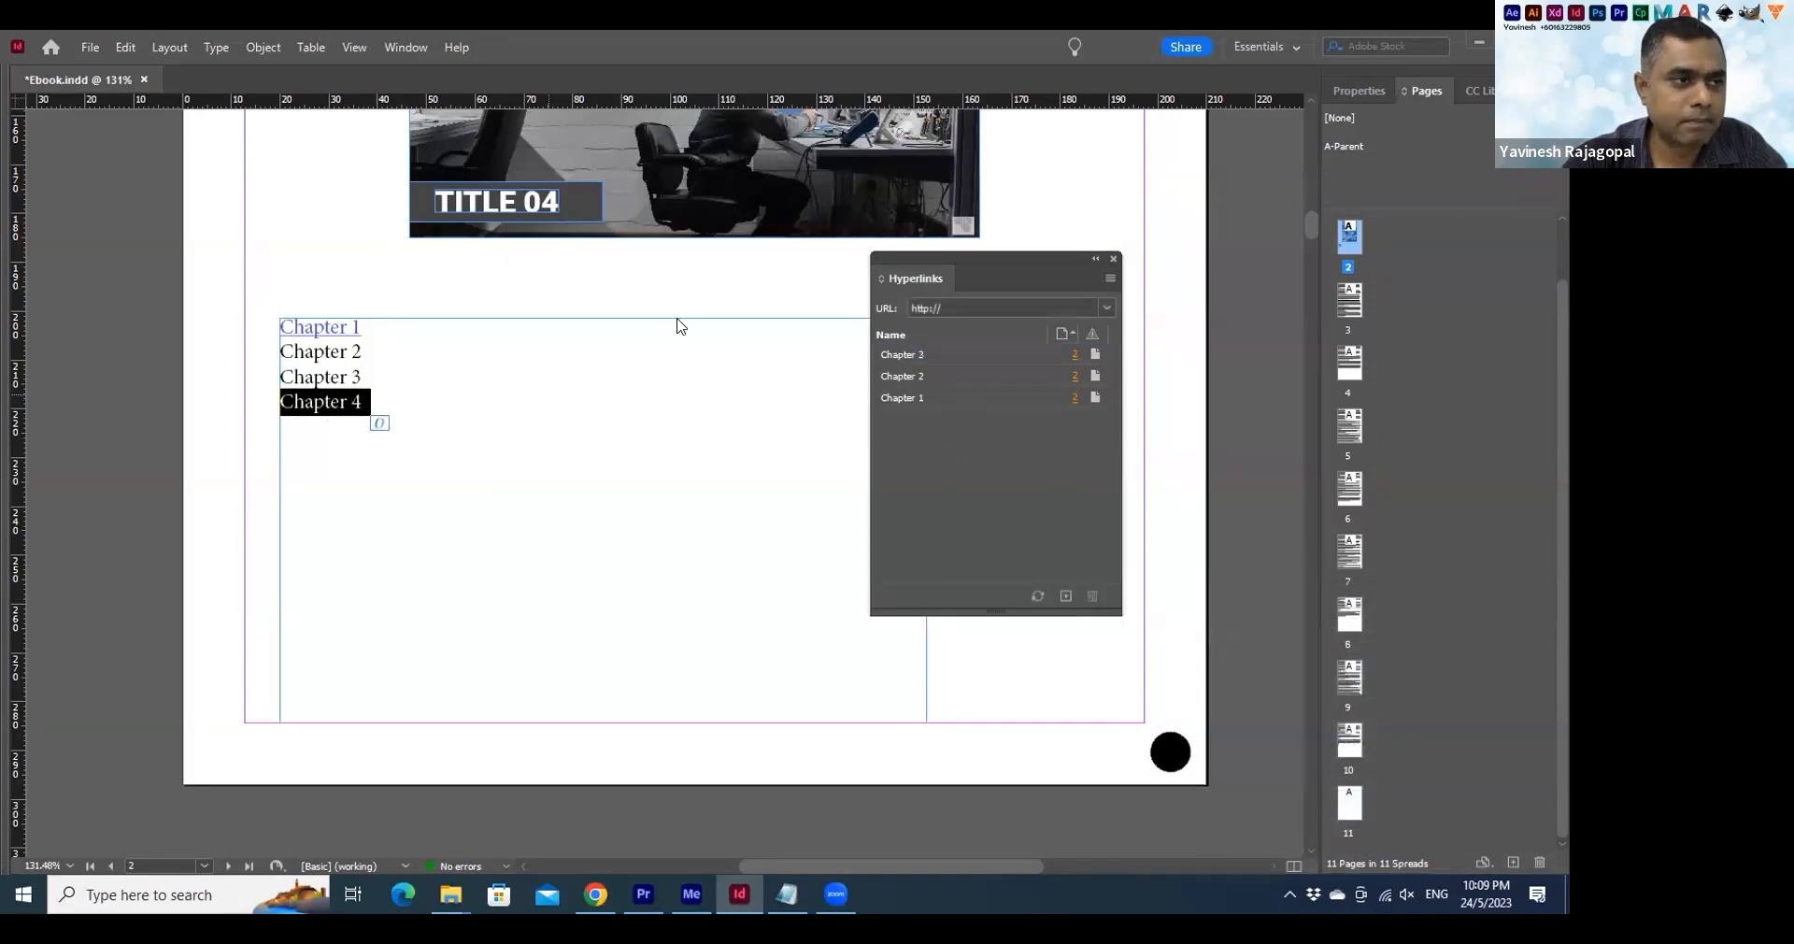
left_click(668, 553)
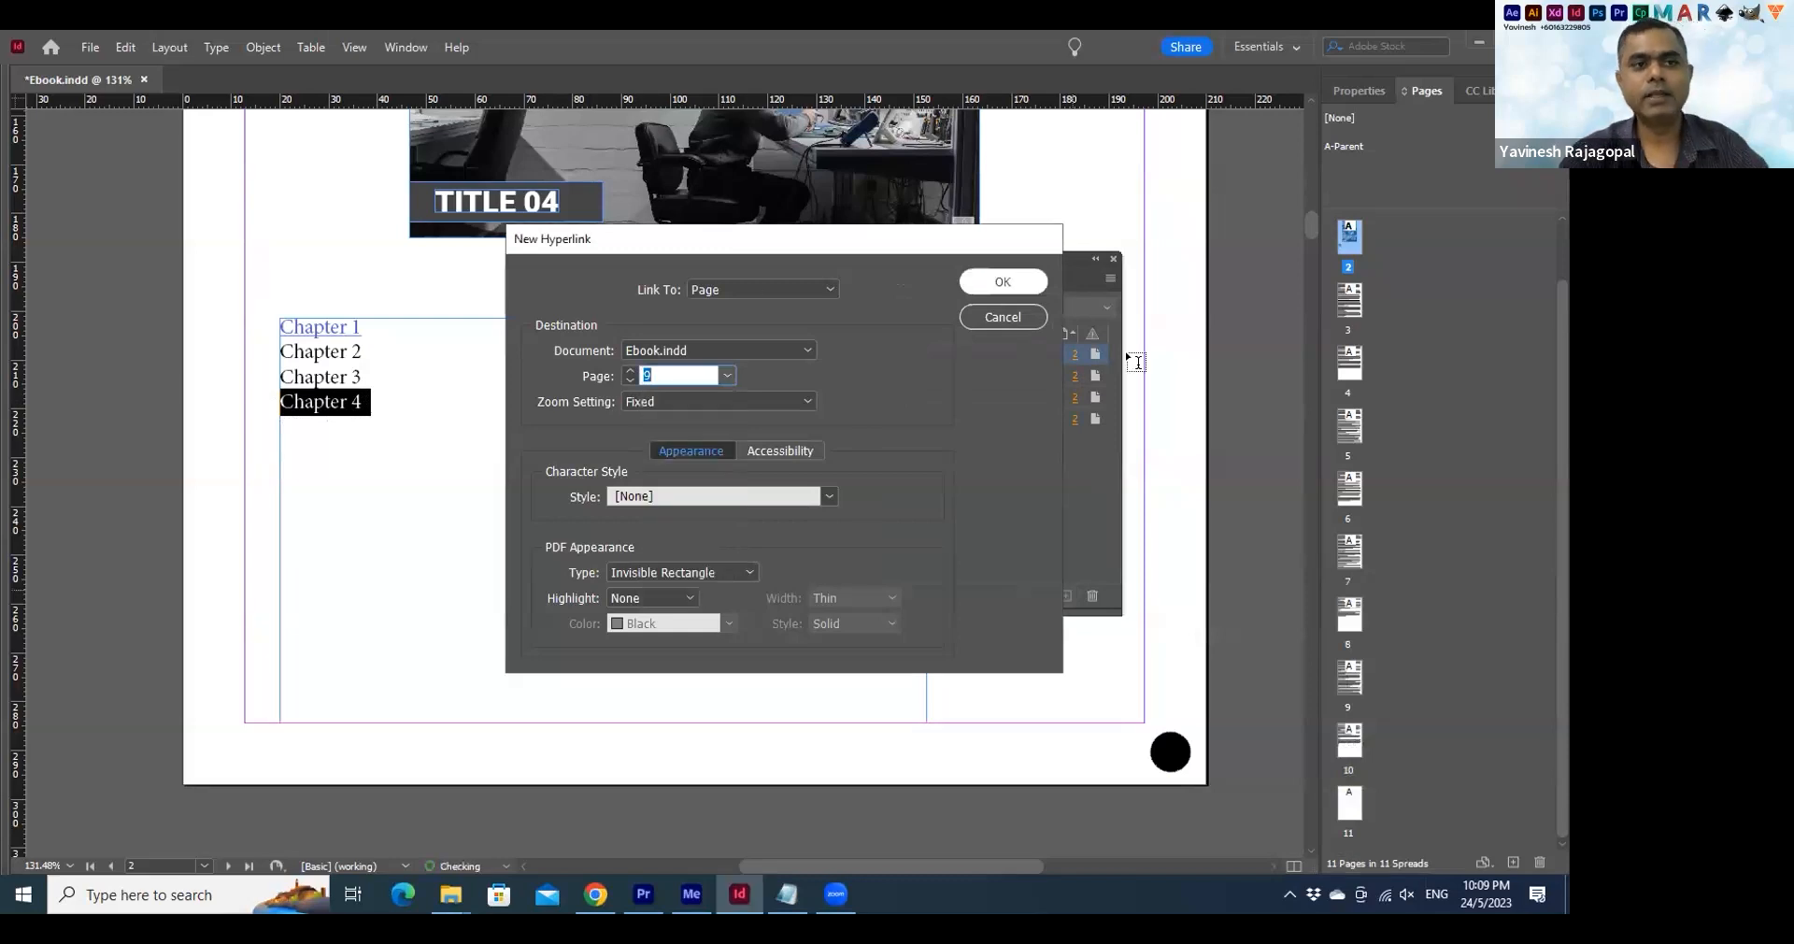
key("Return")
left_click(1164, 344)
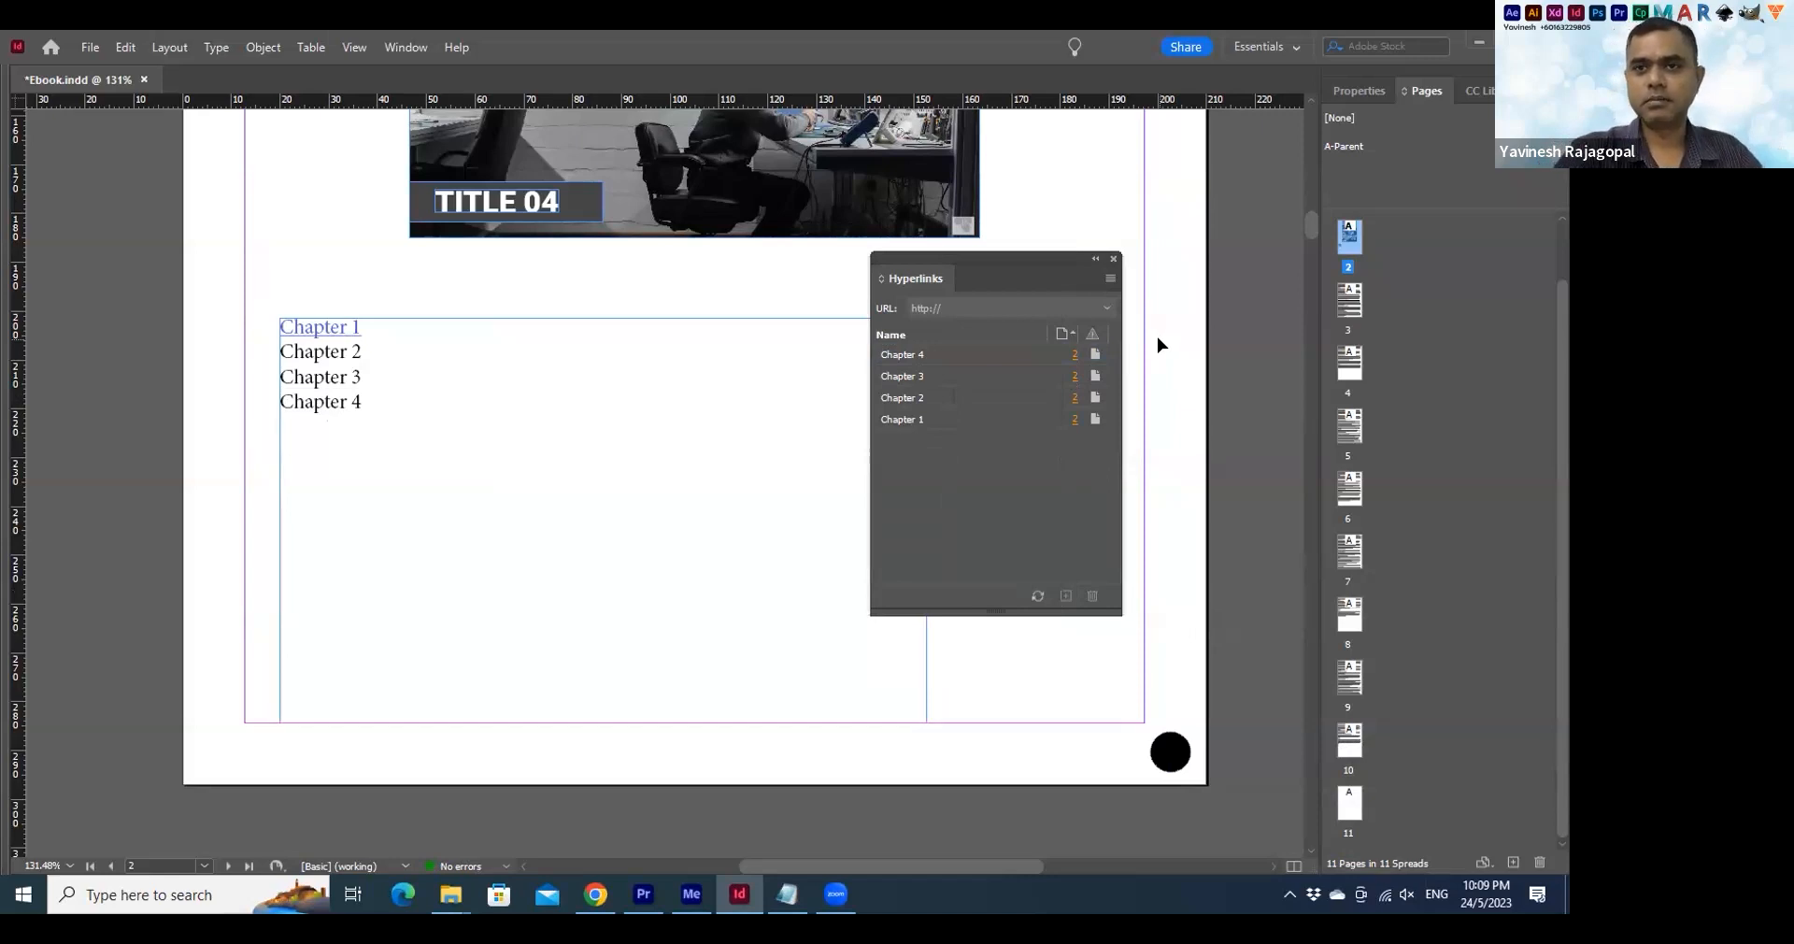
Export all pages as the interactive PDF Ebook.pdf on the Desktop, replacing the existing file and keeping the current export options
left_click(86, 47)
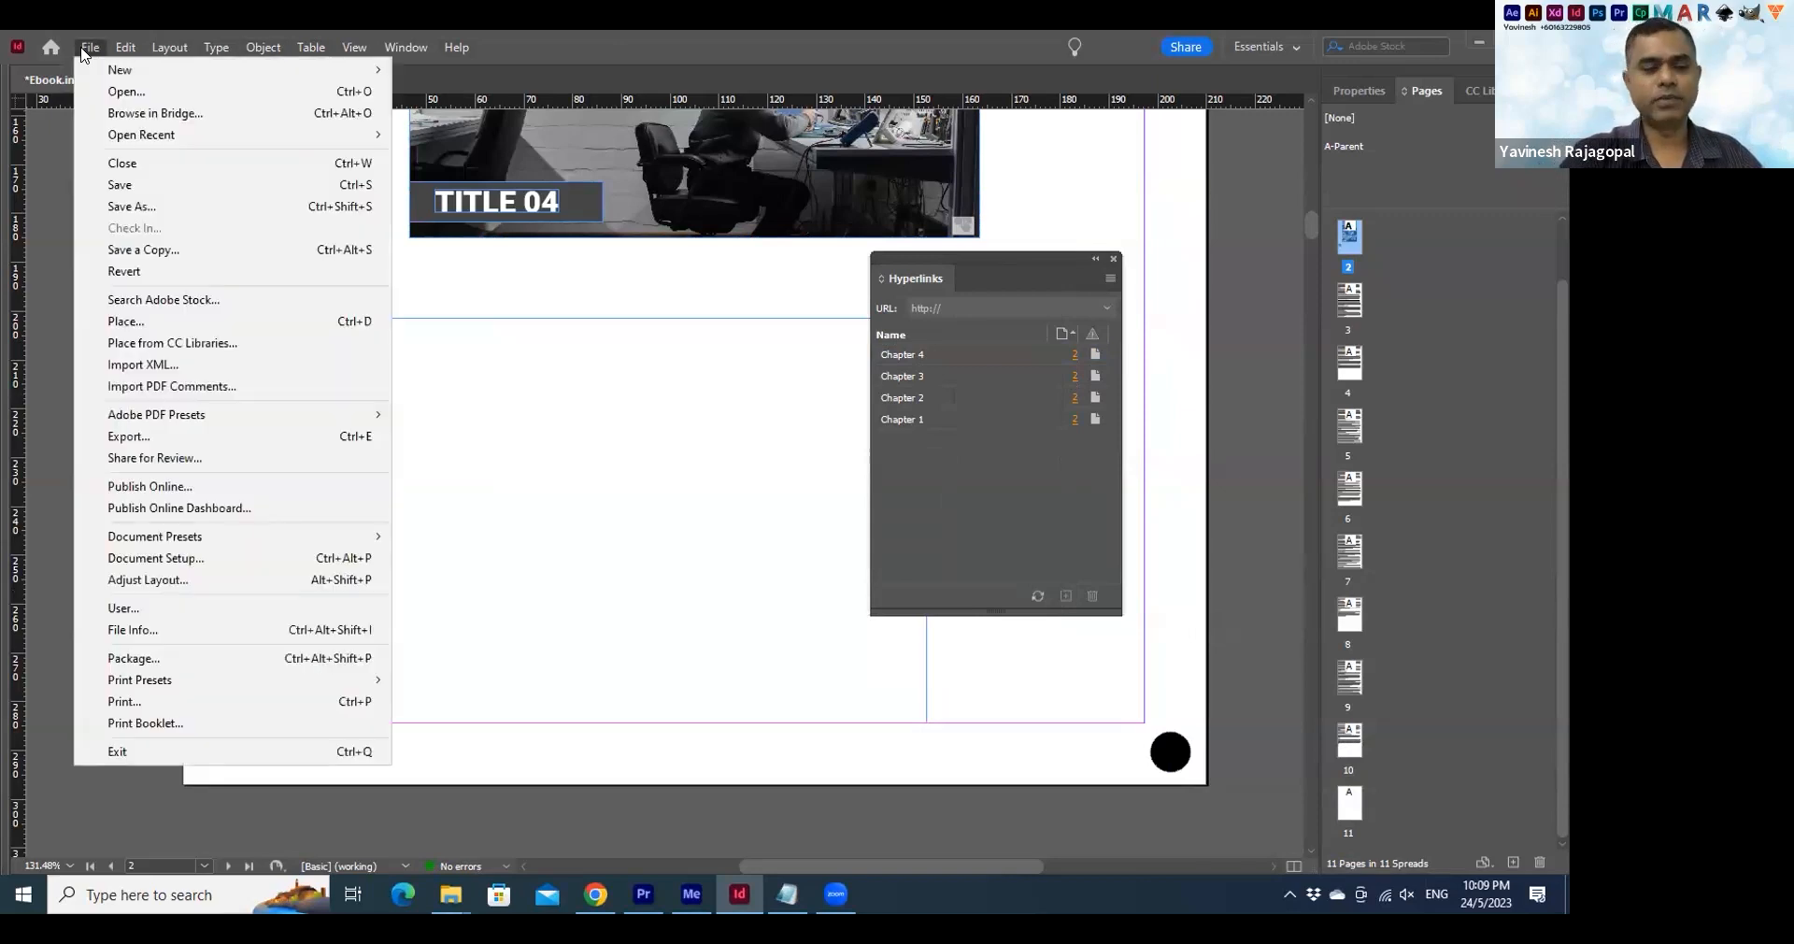
left_click(176, 436)
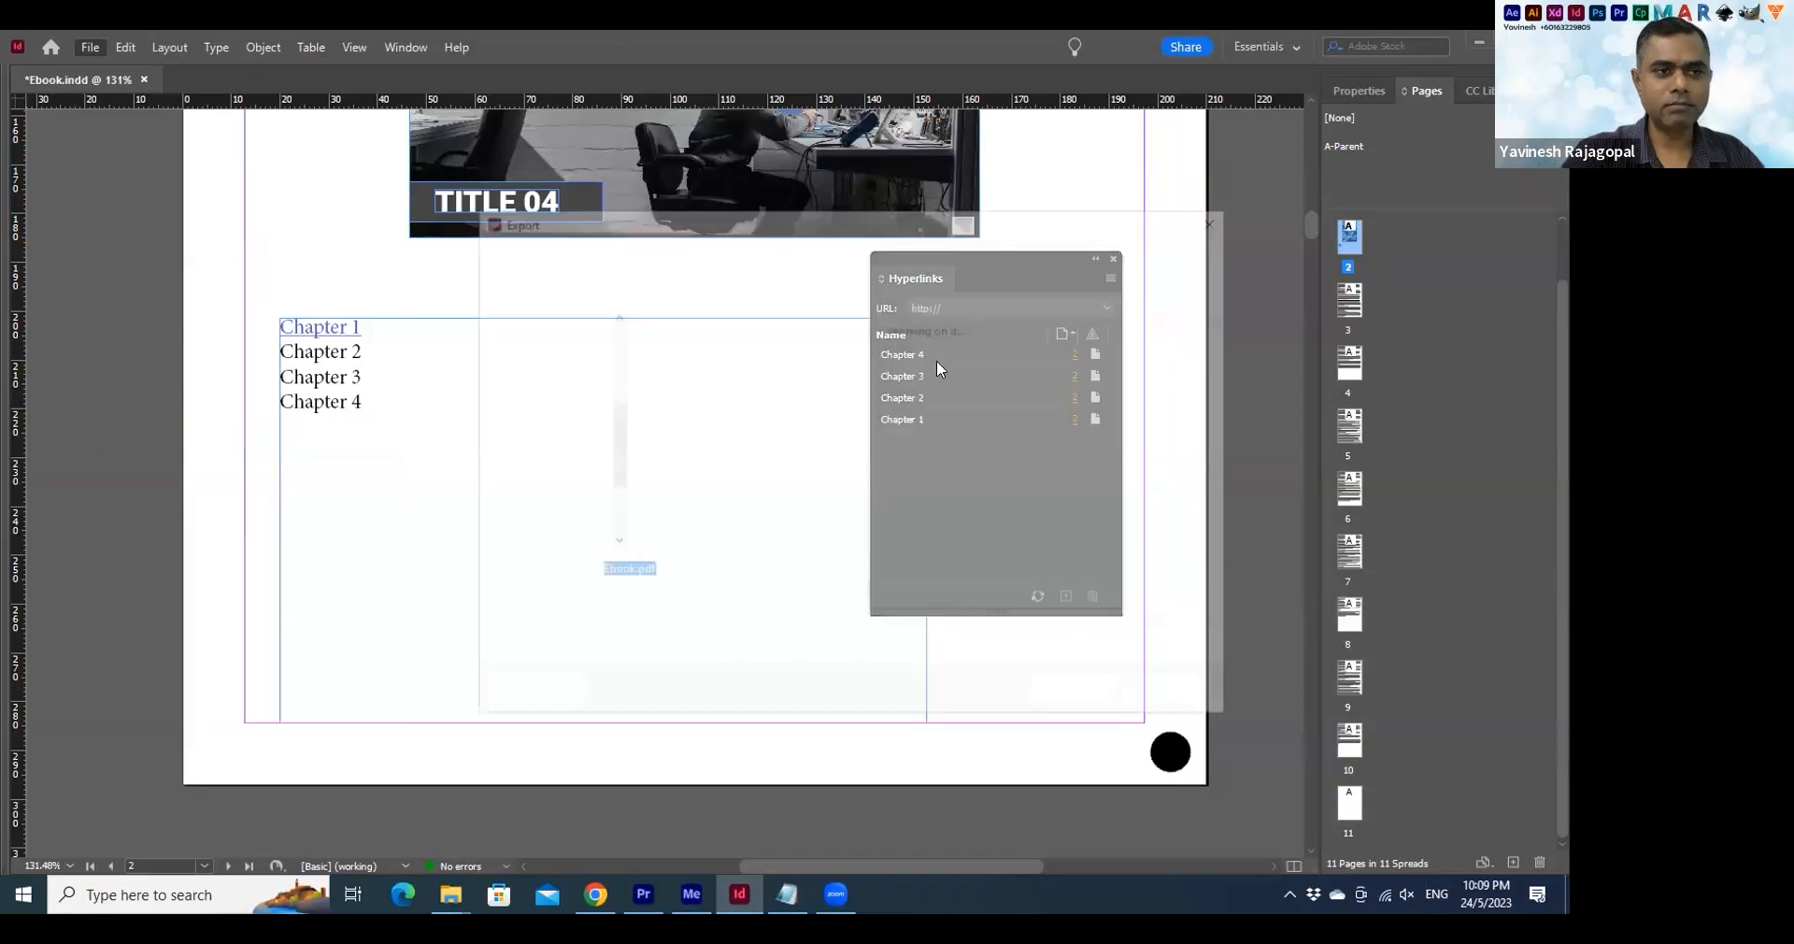
key("Return")
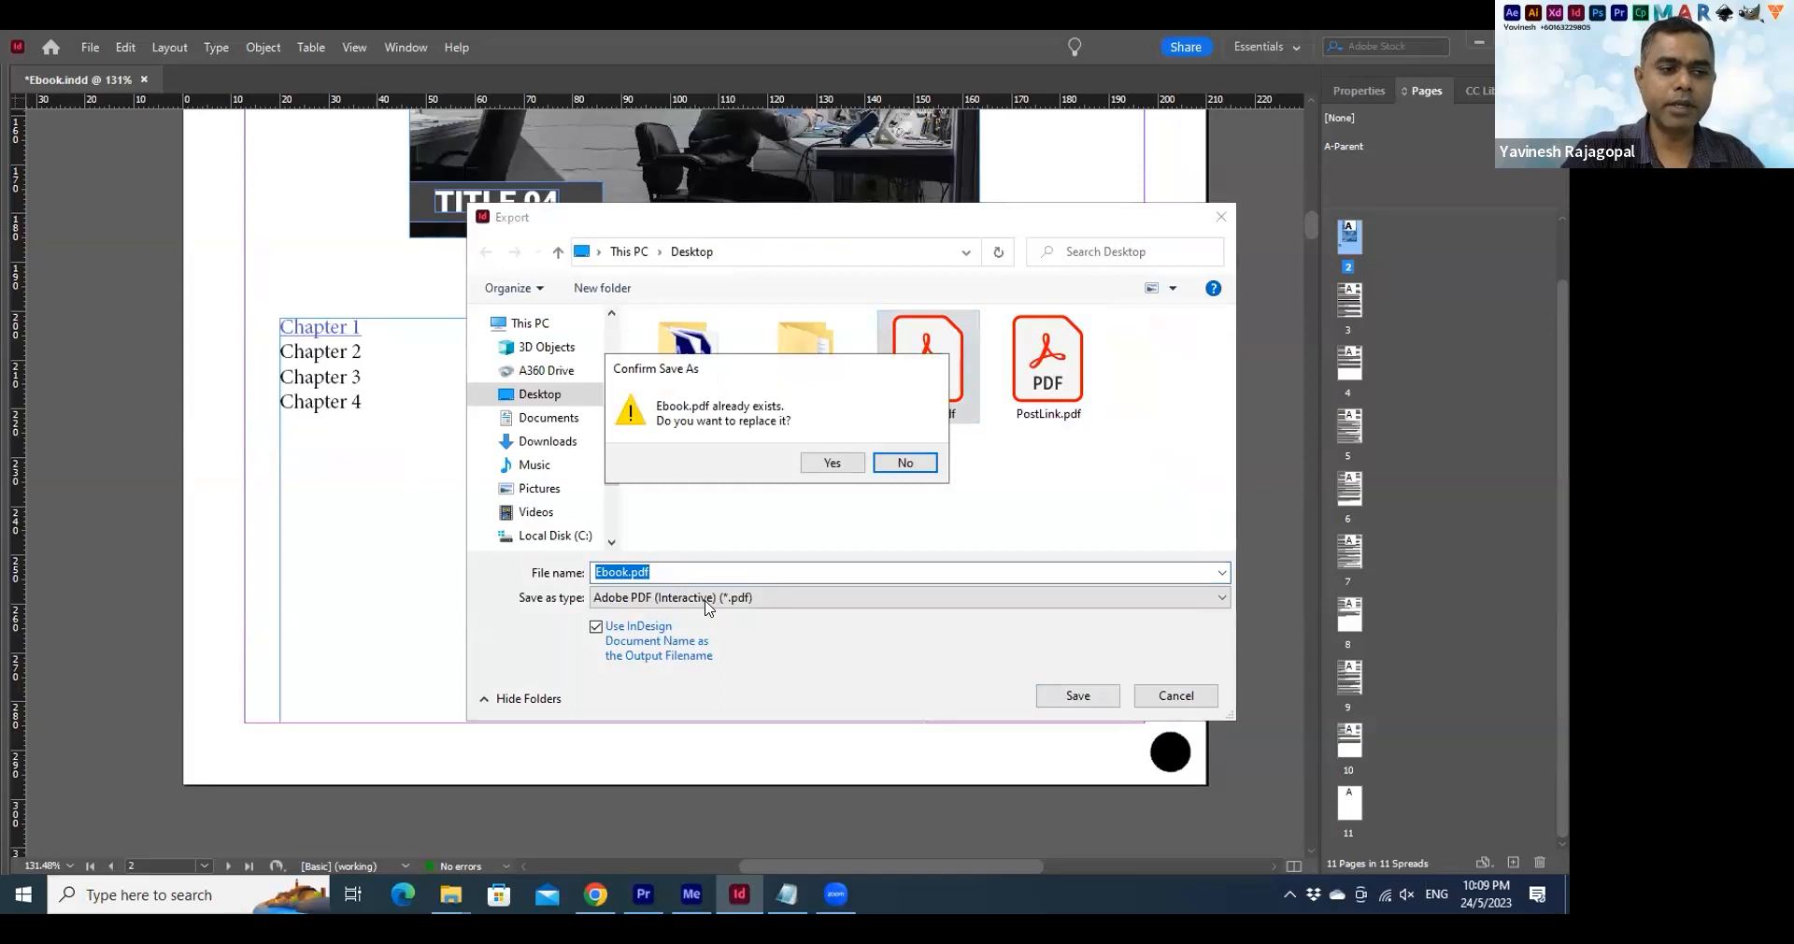
left_click(834, 463)
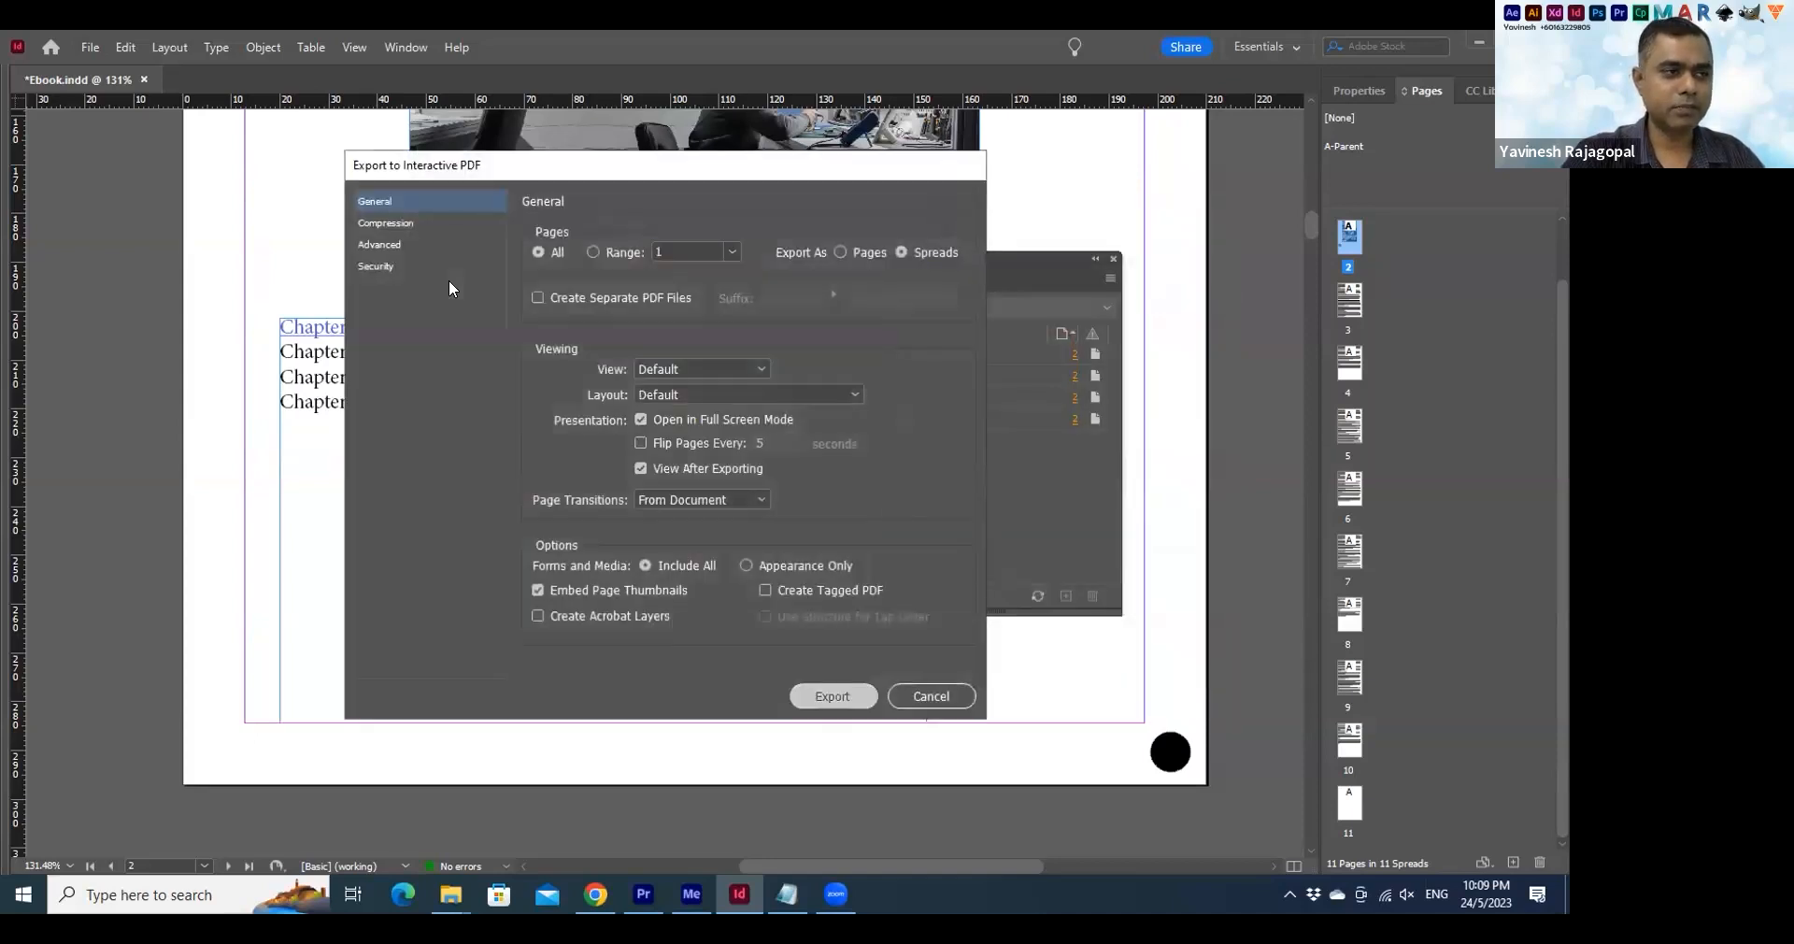
key("Return")
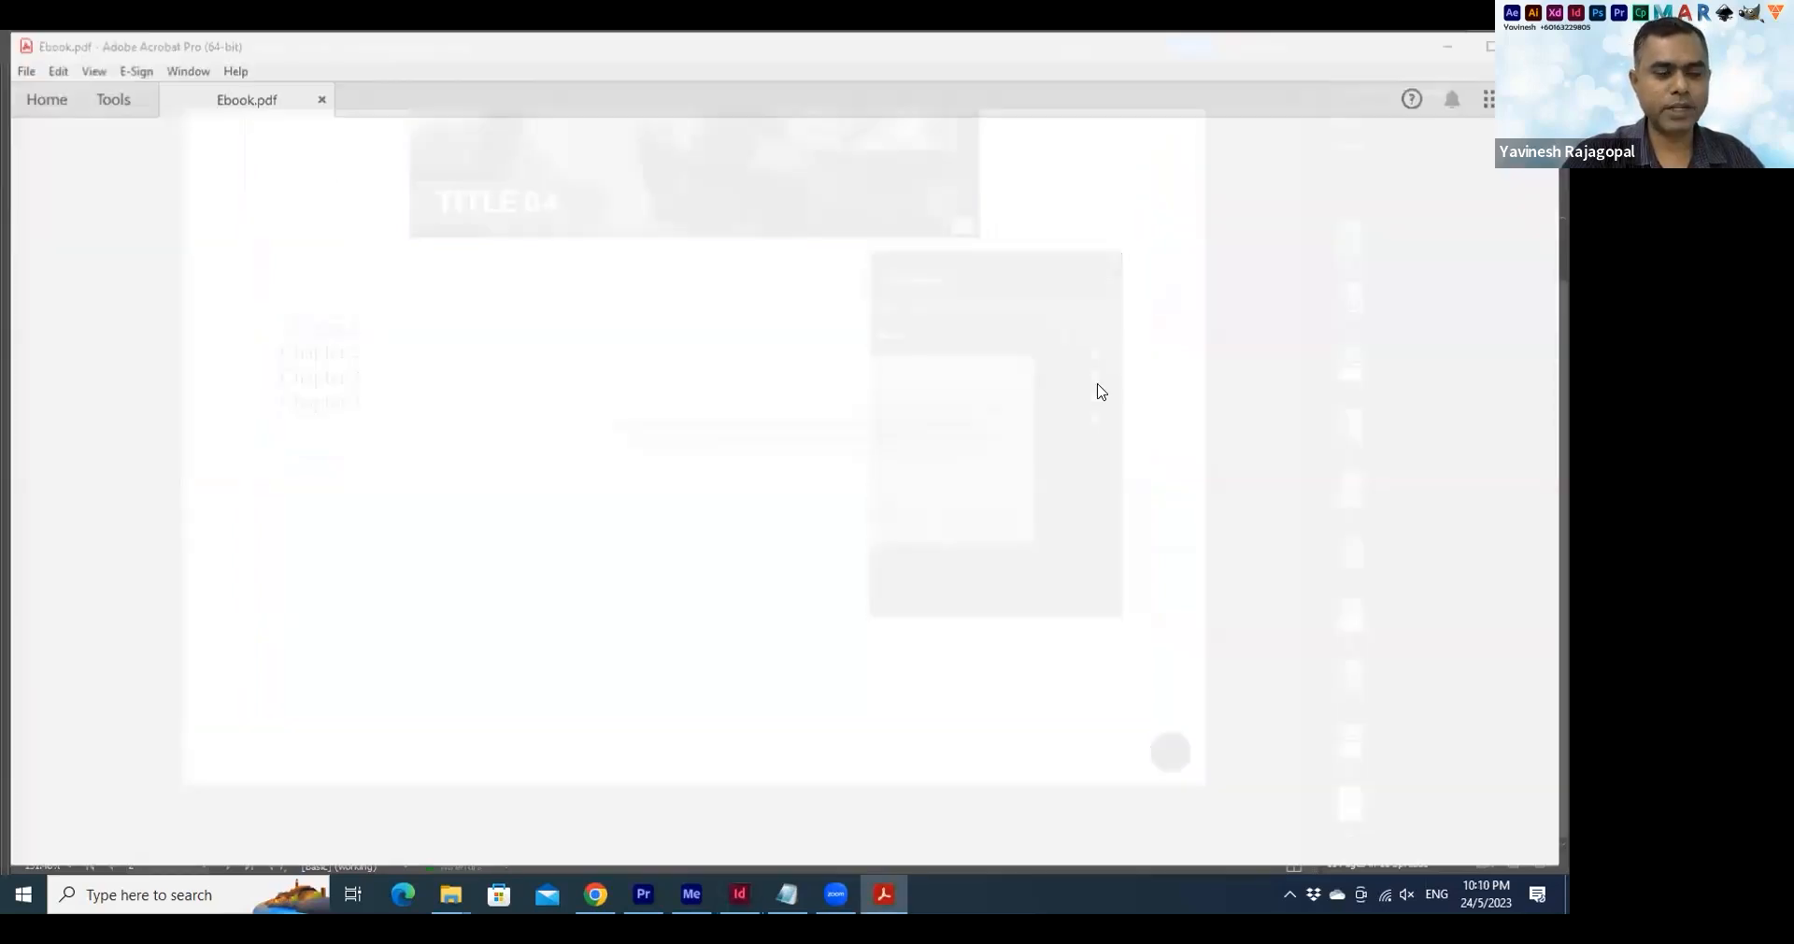
View the exported PDF in full screen and advance from the cover through the chapter list to the first article page
key("Return")
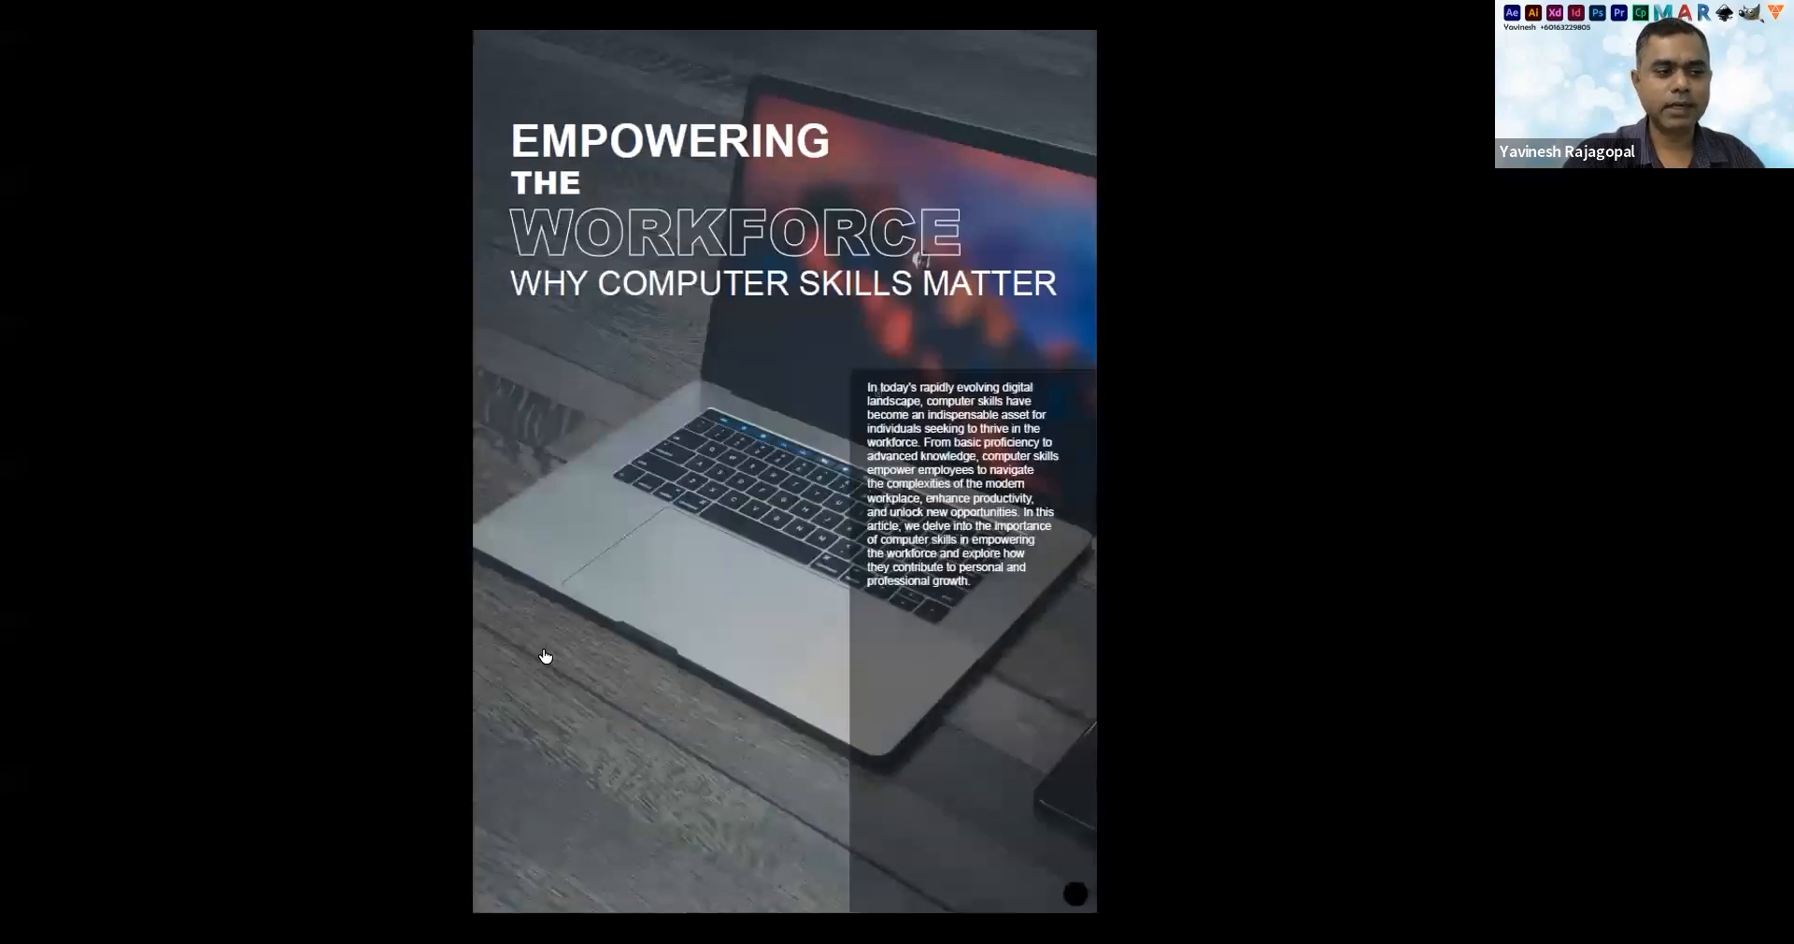
left_click(548, 643)
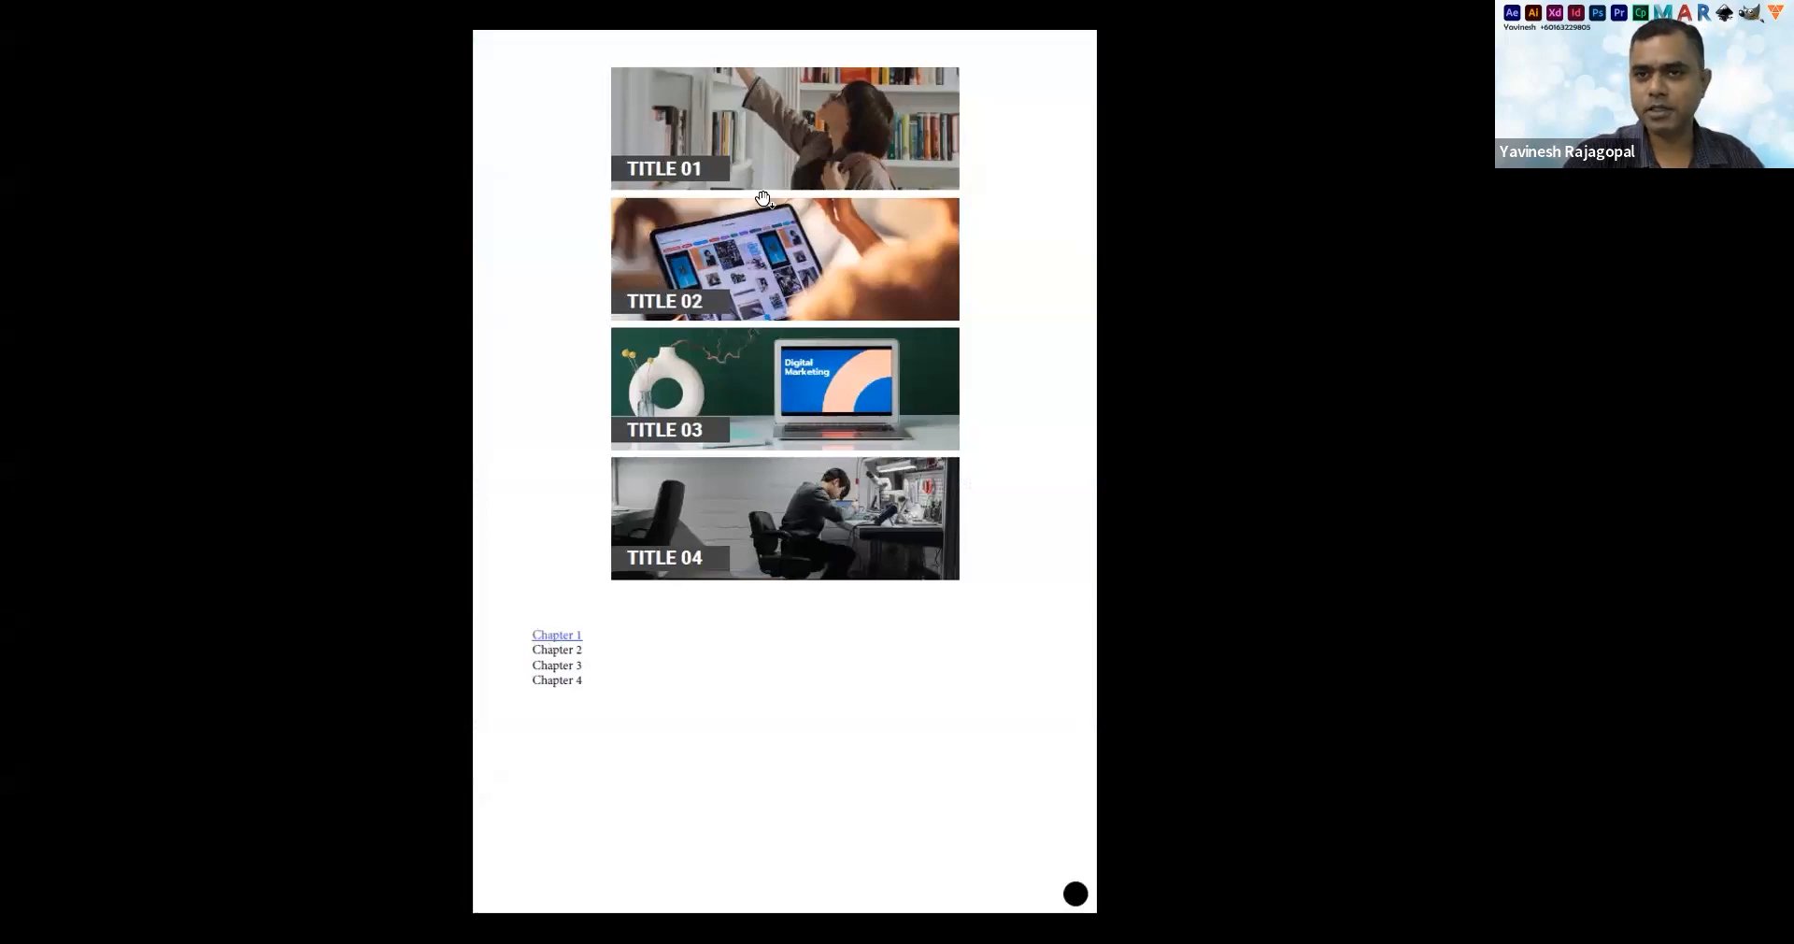
left_click(689, 780)
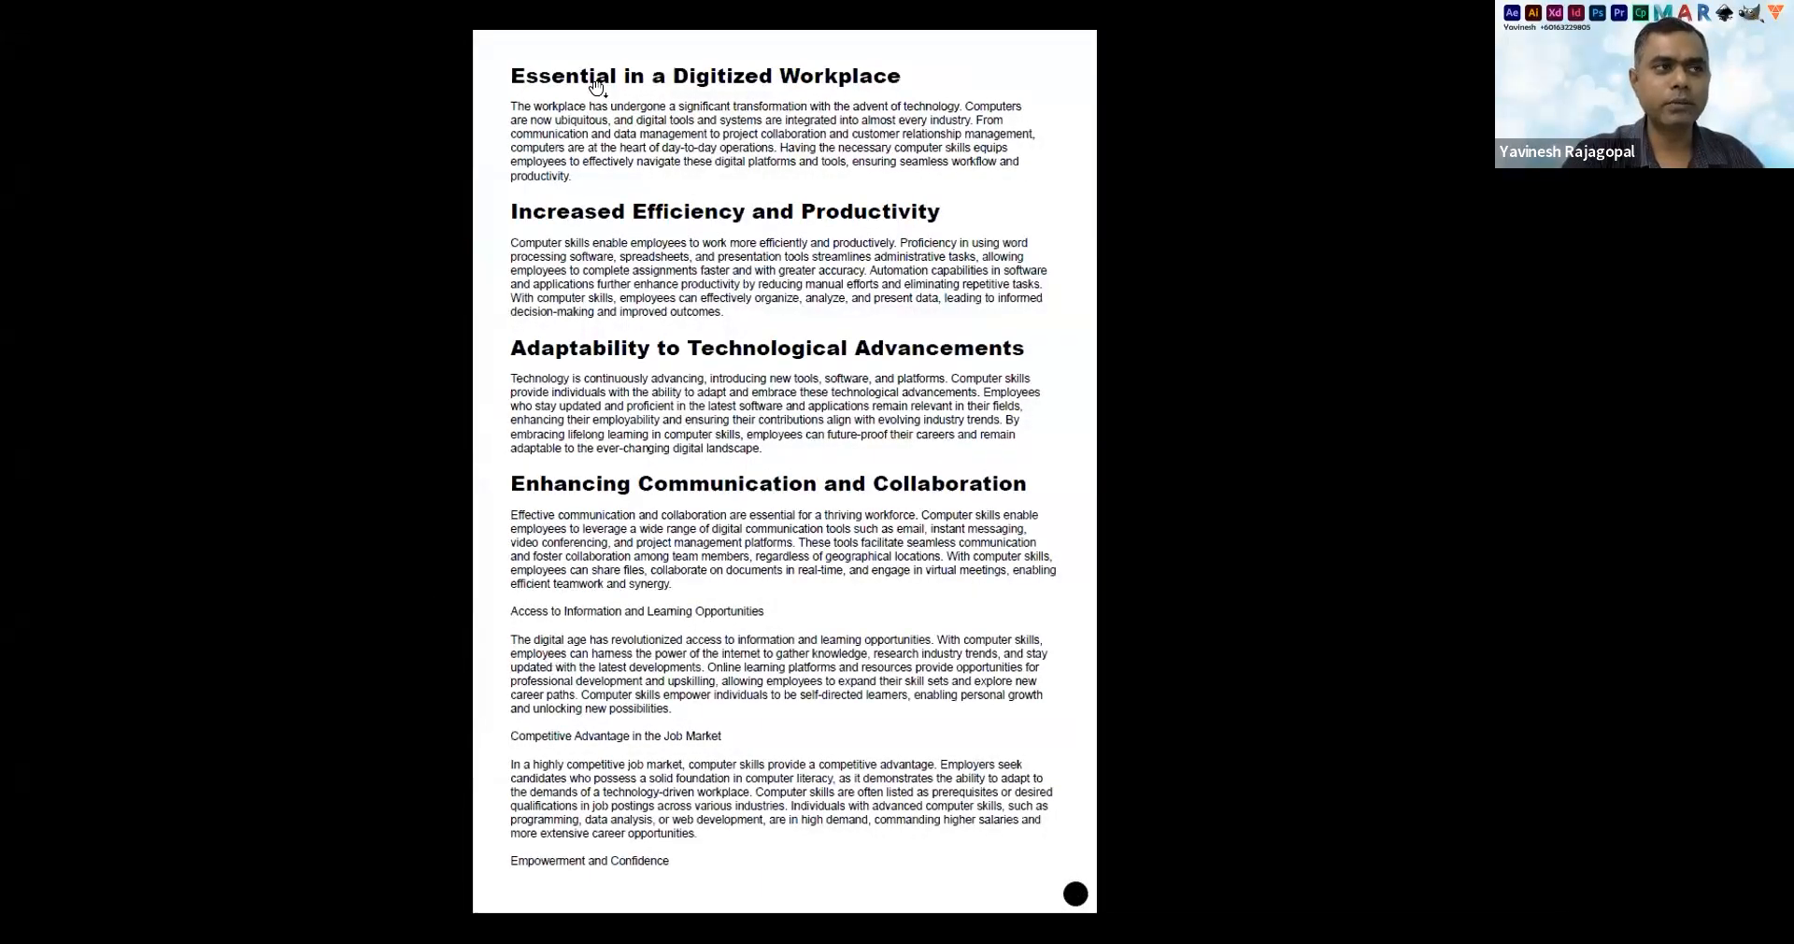
Test the Chapter 4 text link and the TITLE 02 button in the full-screen PDF, returning to the chapter list between them
scroll(551, 72, "up", 1)
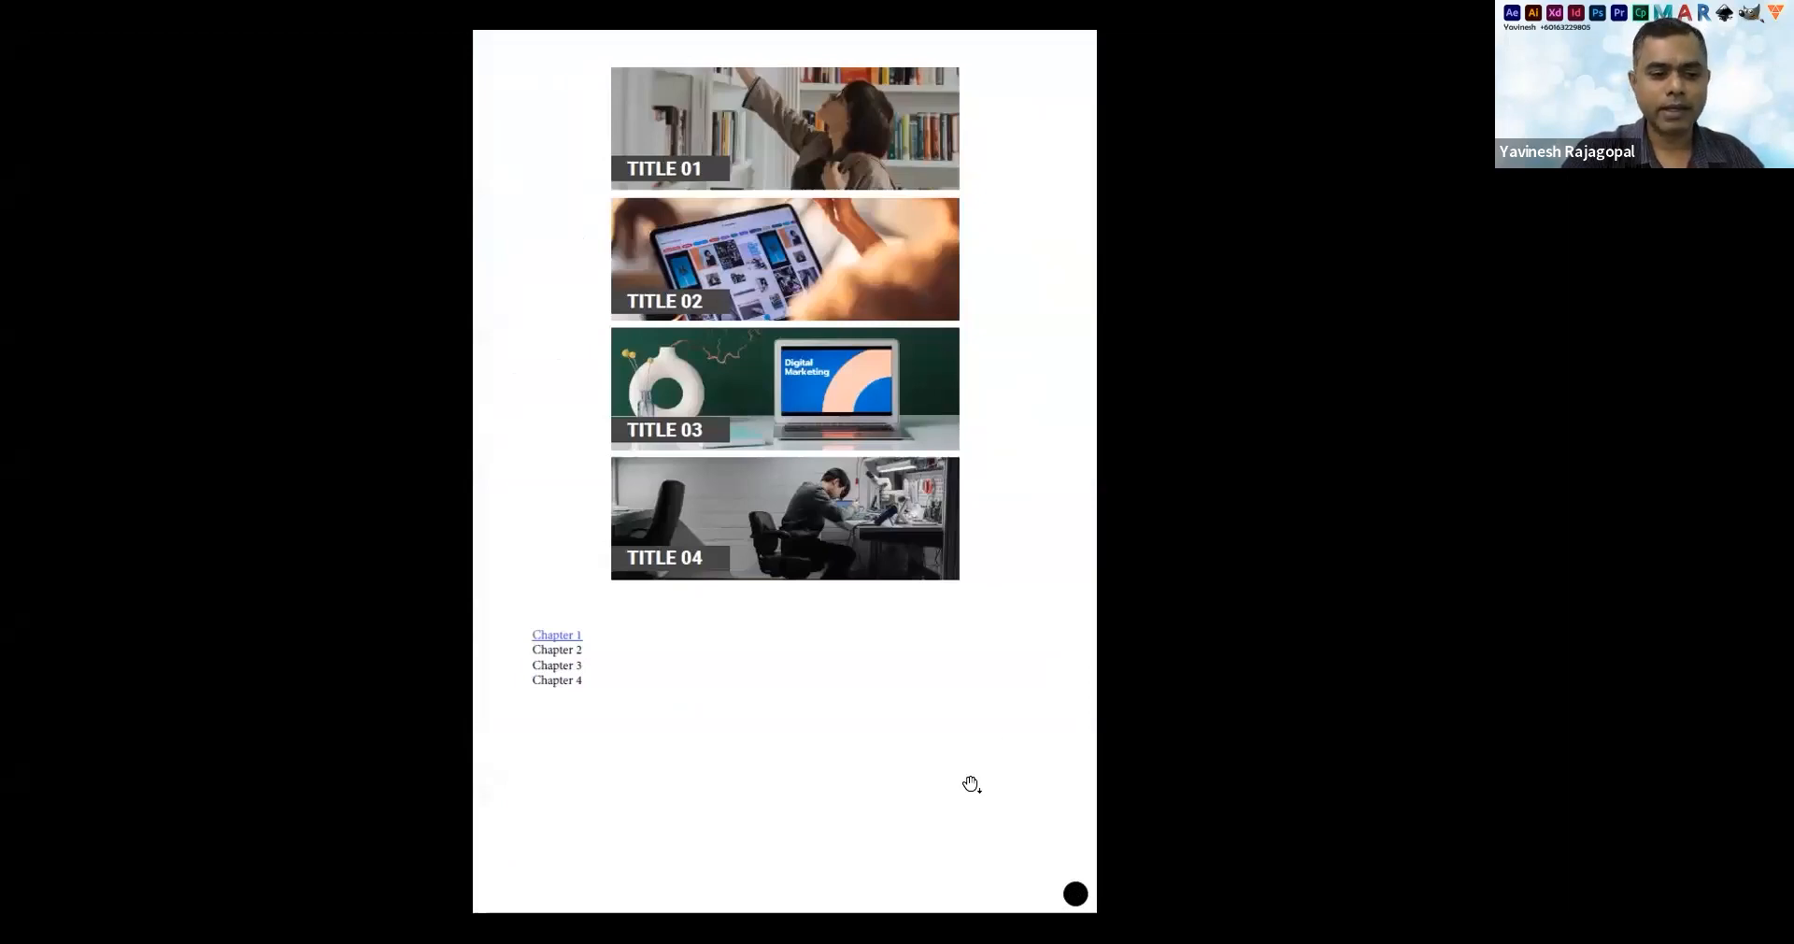
left_click(561, 680)
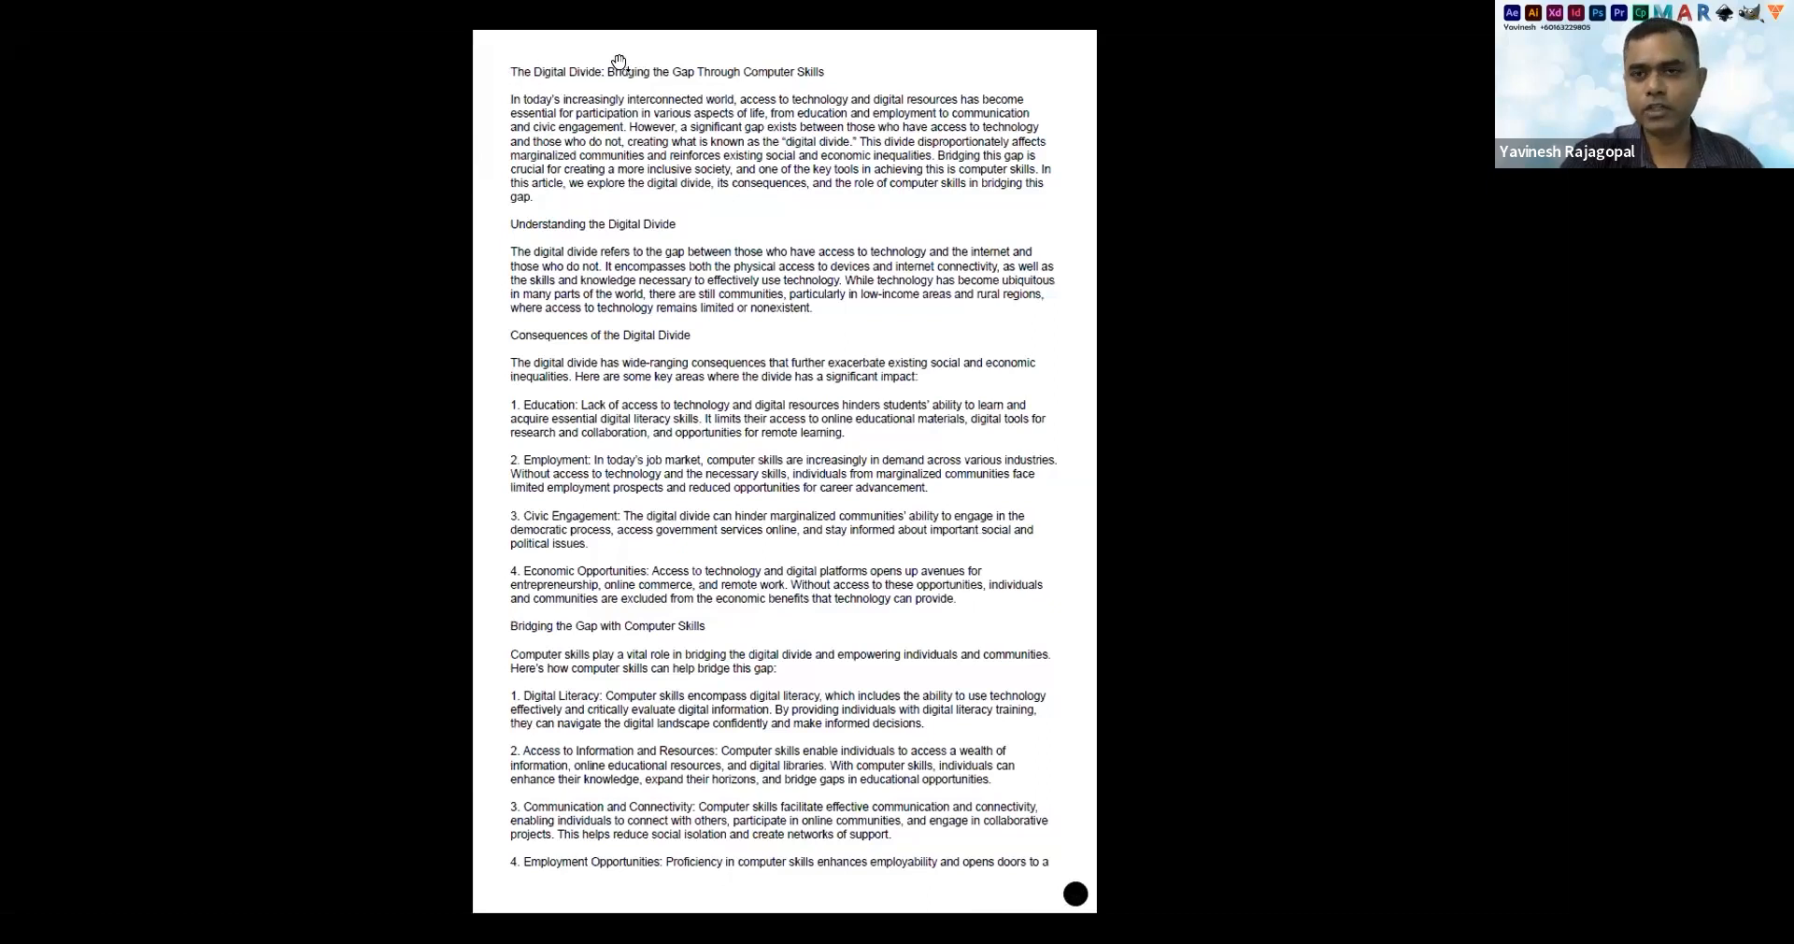
scroll(619, 63, "up", 2)
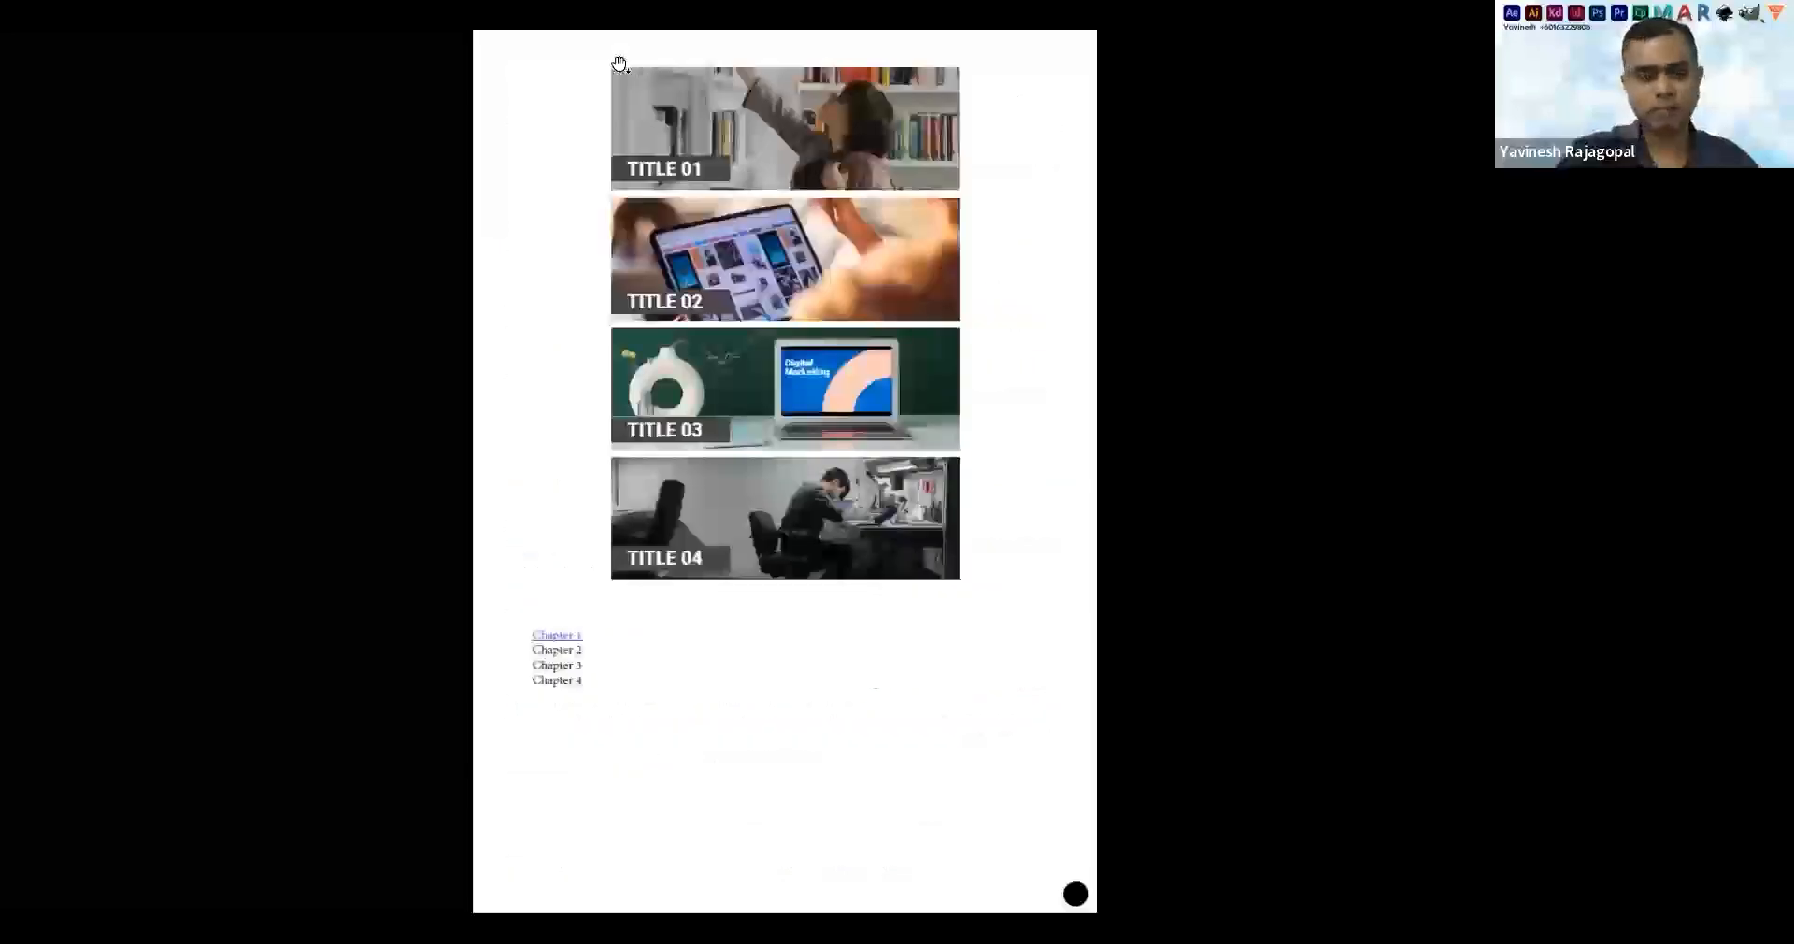
left_click(711, 209)
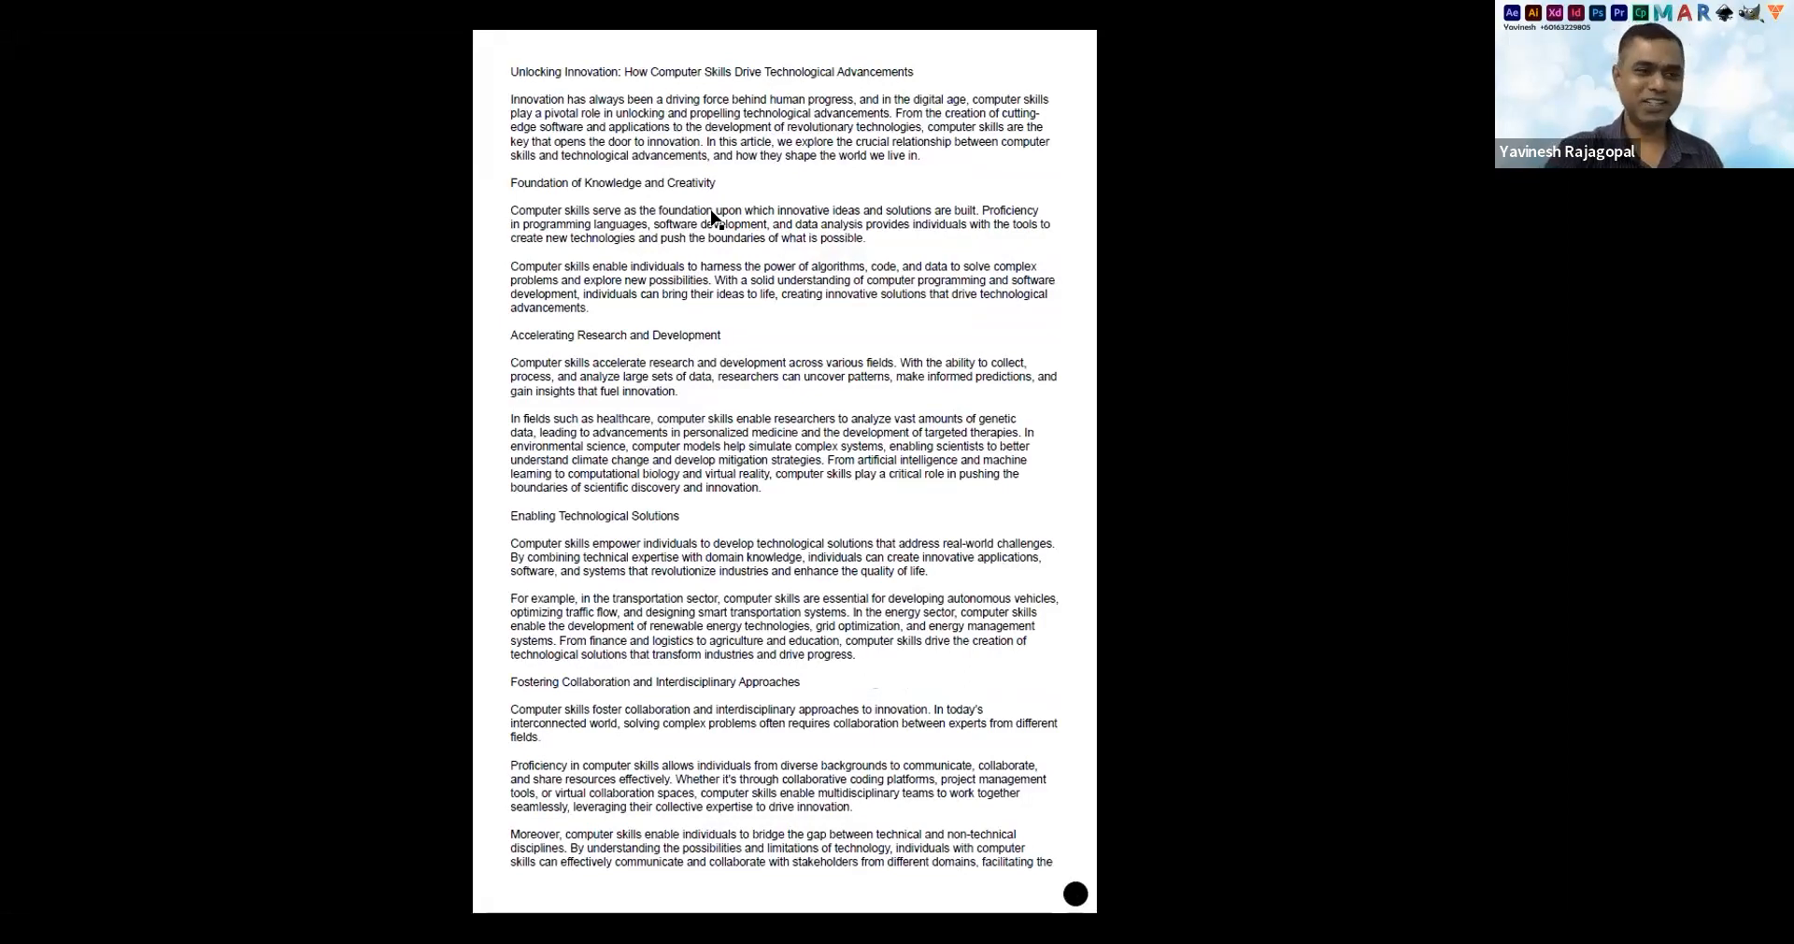
left_click(711, 217)
Switch back to InDesign and fit the whole chapter-list page of Ebook.indd in view
key("alt+Tab")
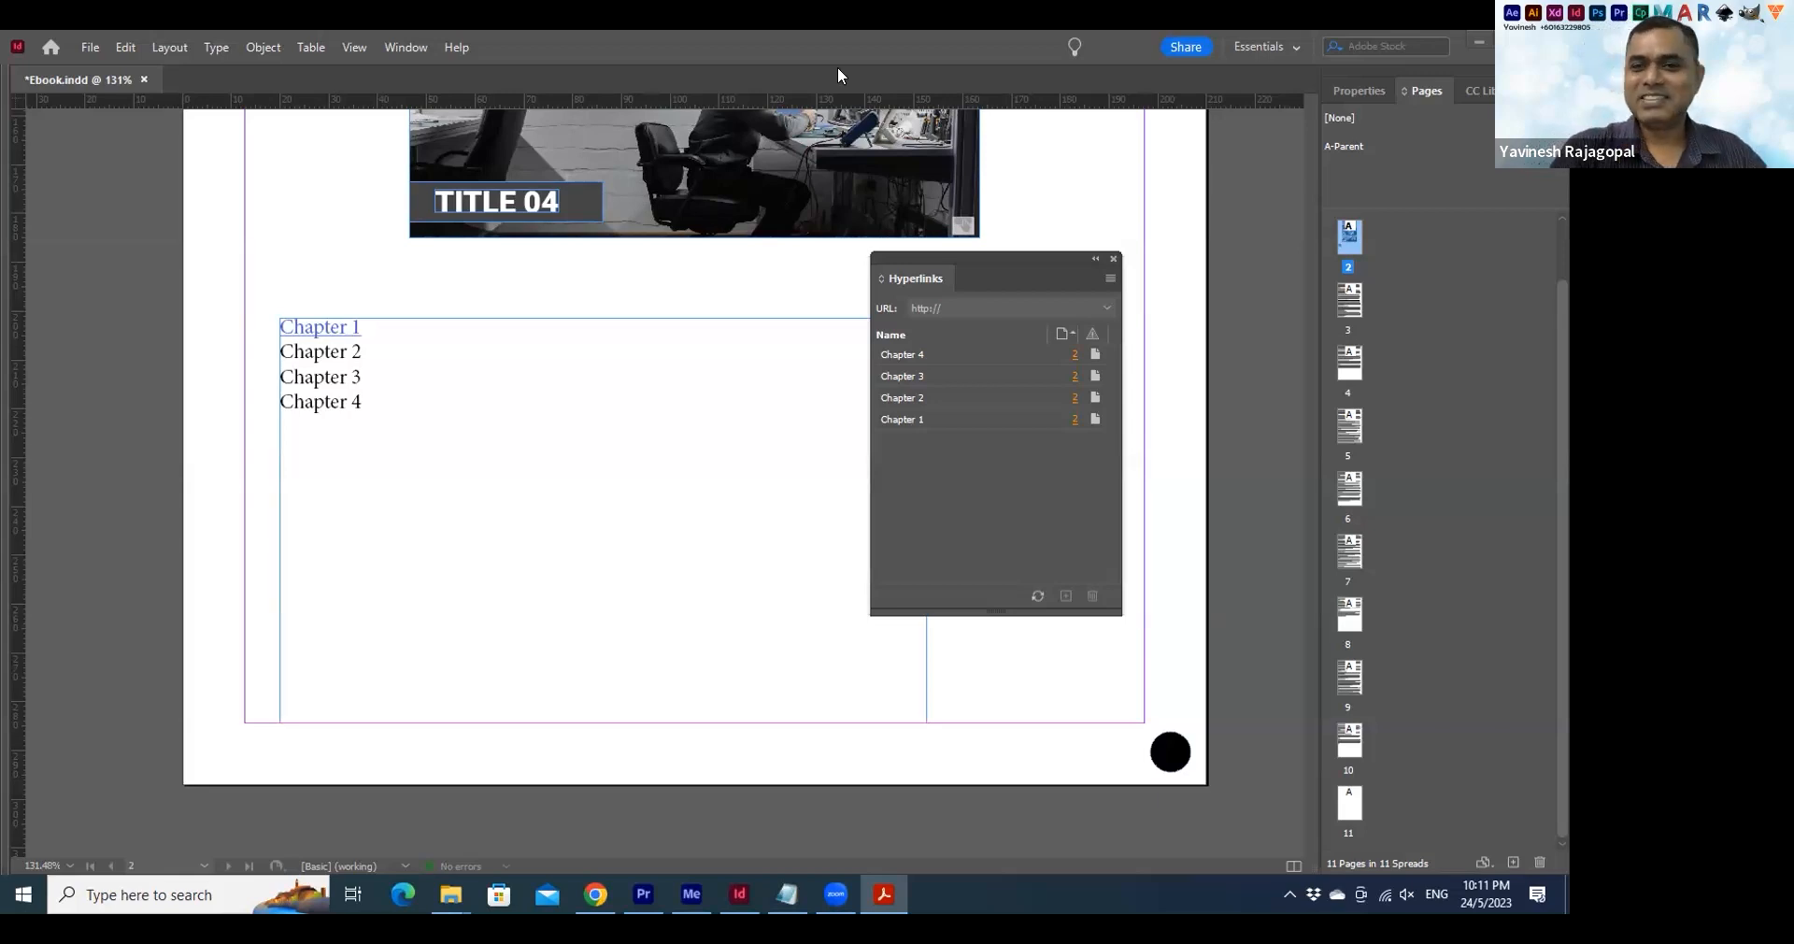
left_click(1089, 195)
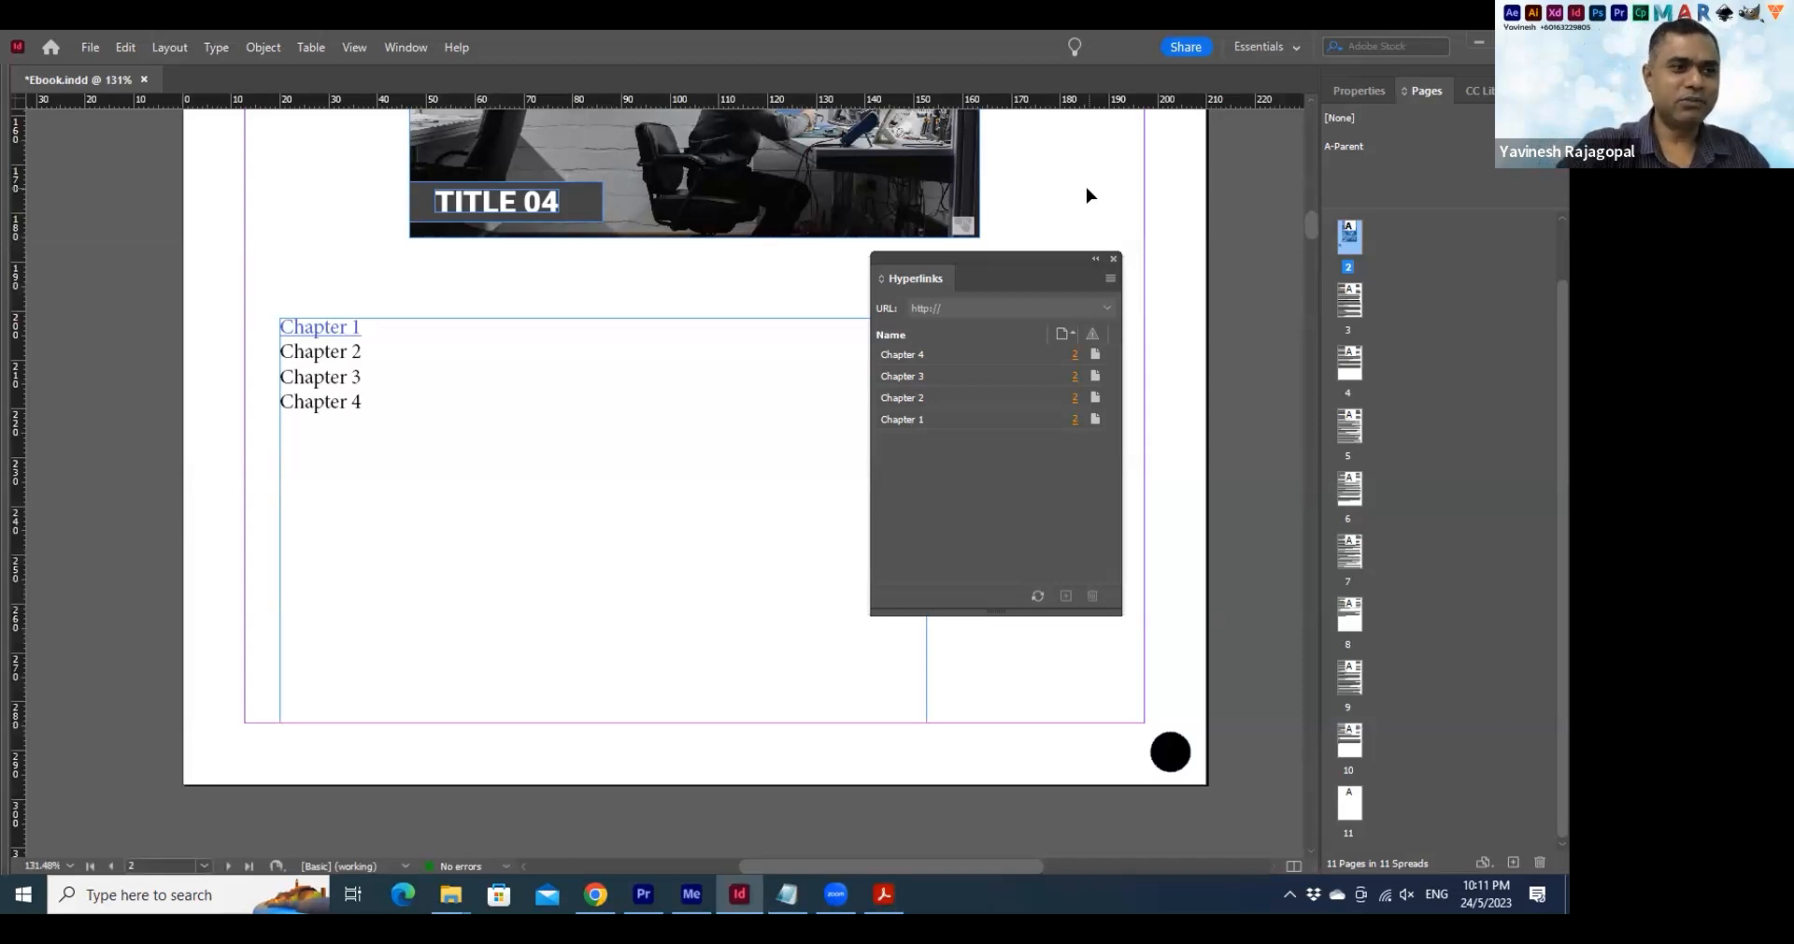
key("ctrl+0")
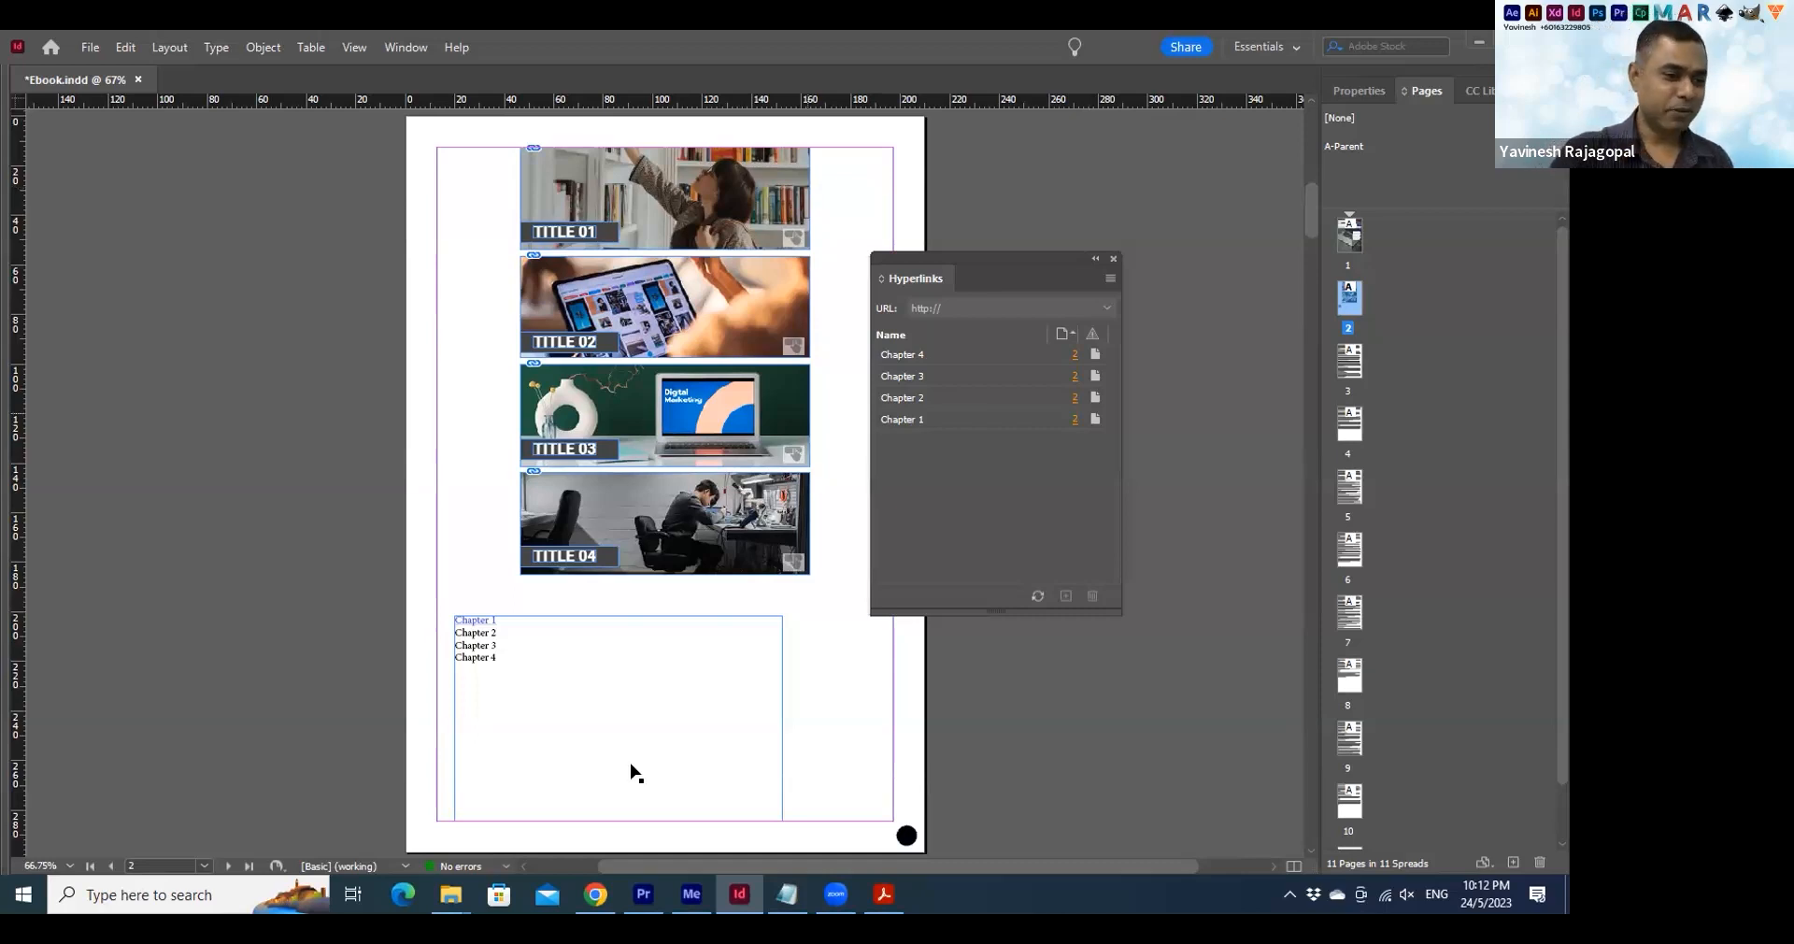
Switch to File Explorer and open Link.txt from the Desktop folder
left_click(451, 894)
left_click(344, 813)
left_click(272, 267)
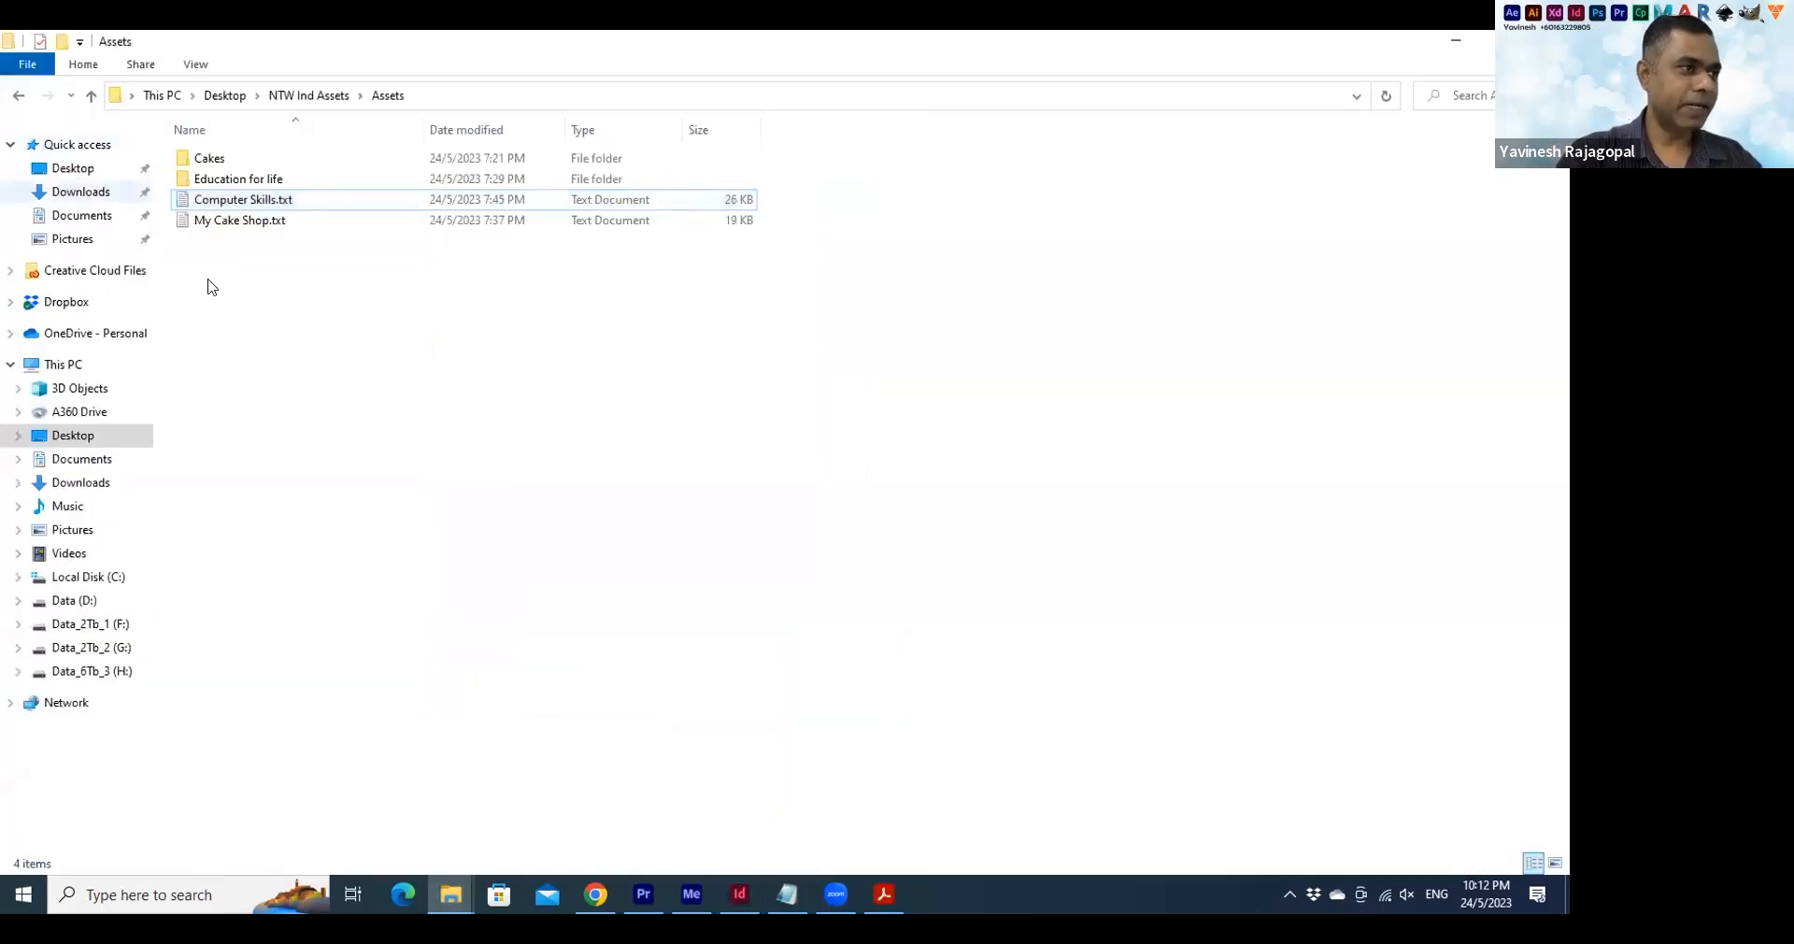
left_click(73, 169)
double_click(211, 283)
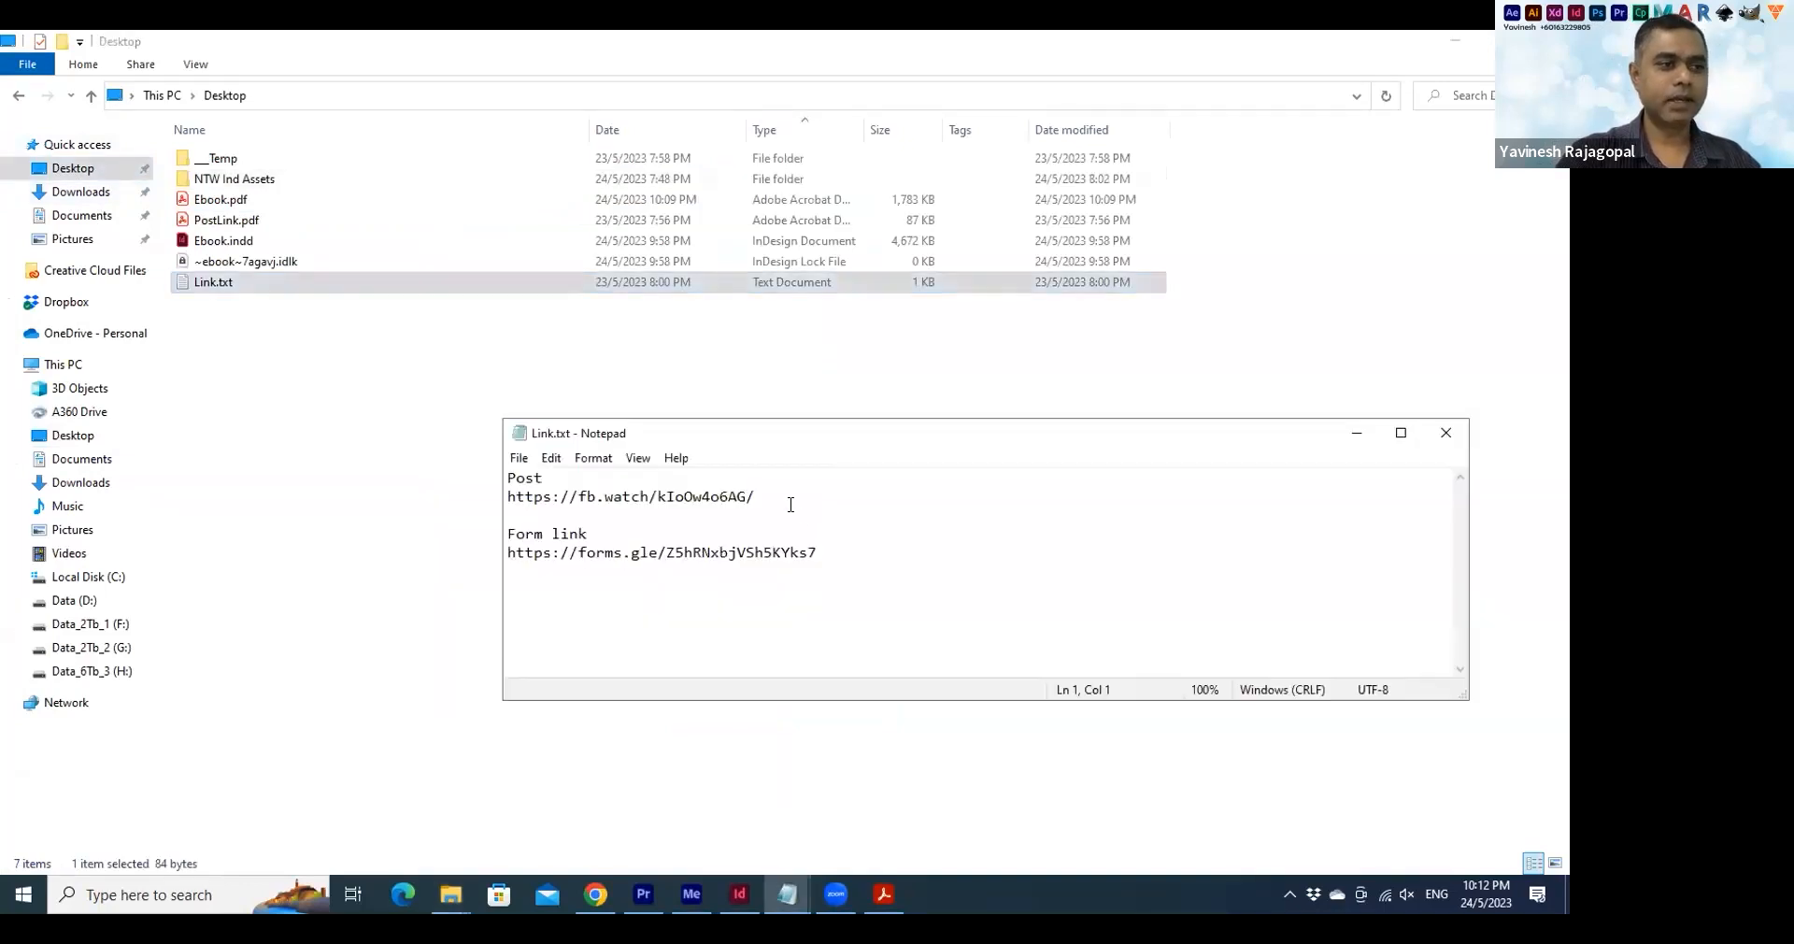
Select the complete URL under Form link in Link.txt and switch back to the Ebook document in InDesign
key("Down")
key("Down")
key("Down")
key("Down")
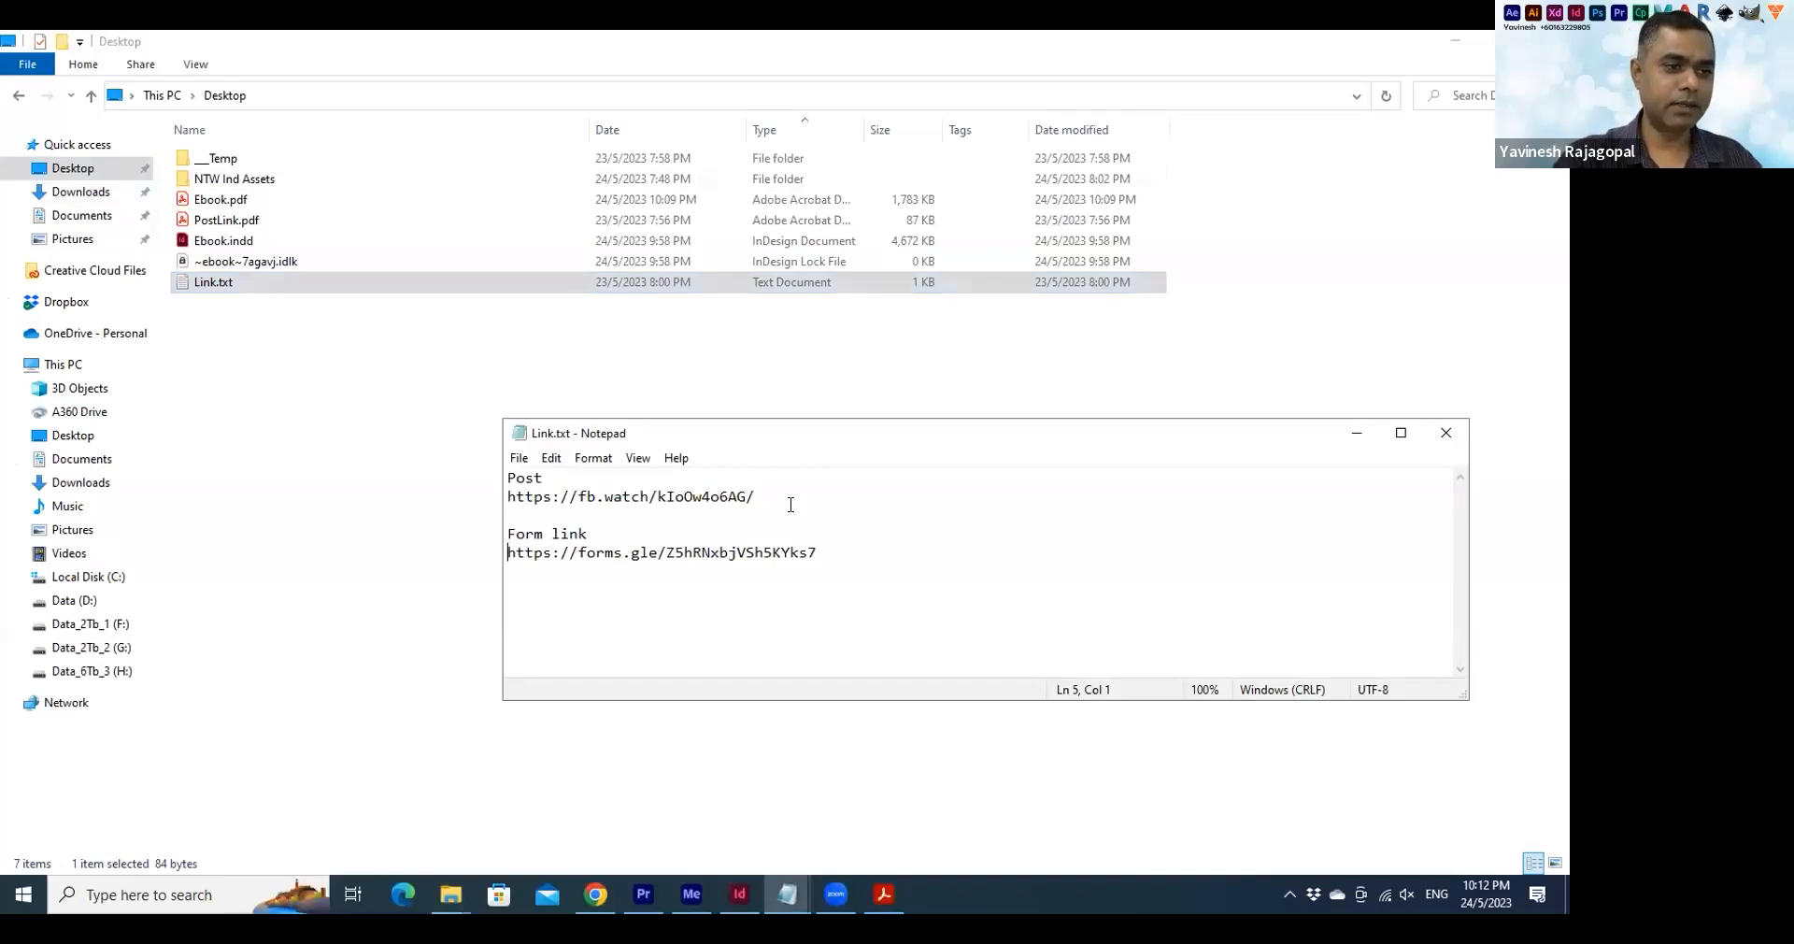
key("shift+End")
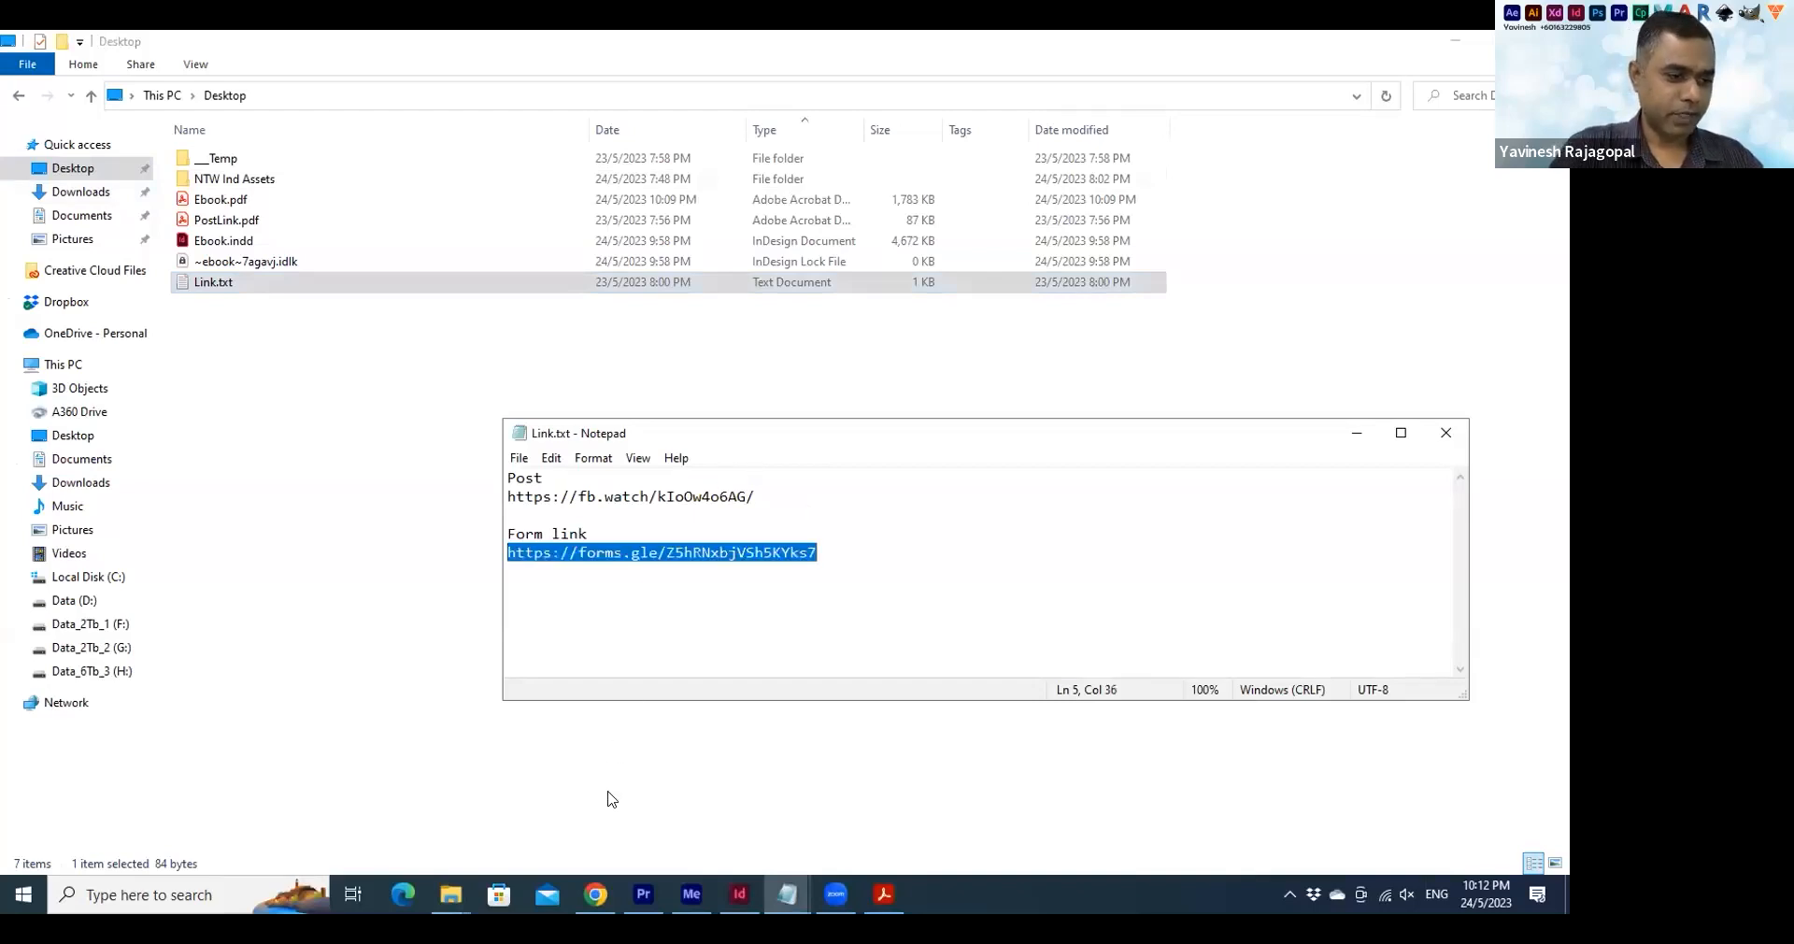
key("alt")
key("alt+Tab")
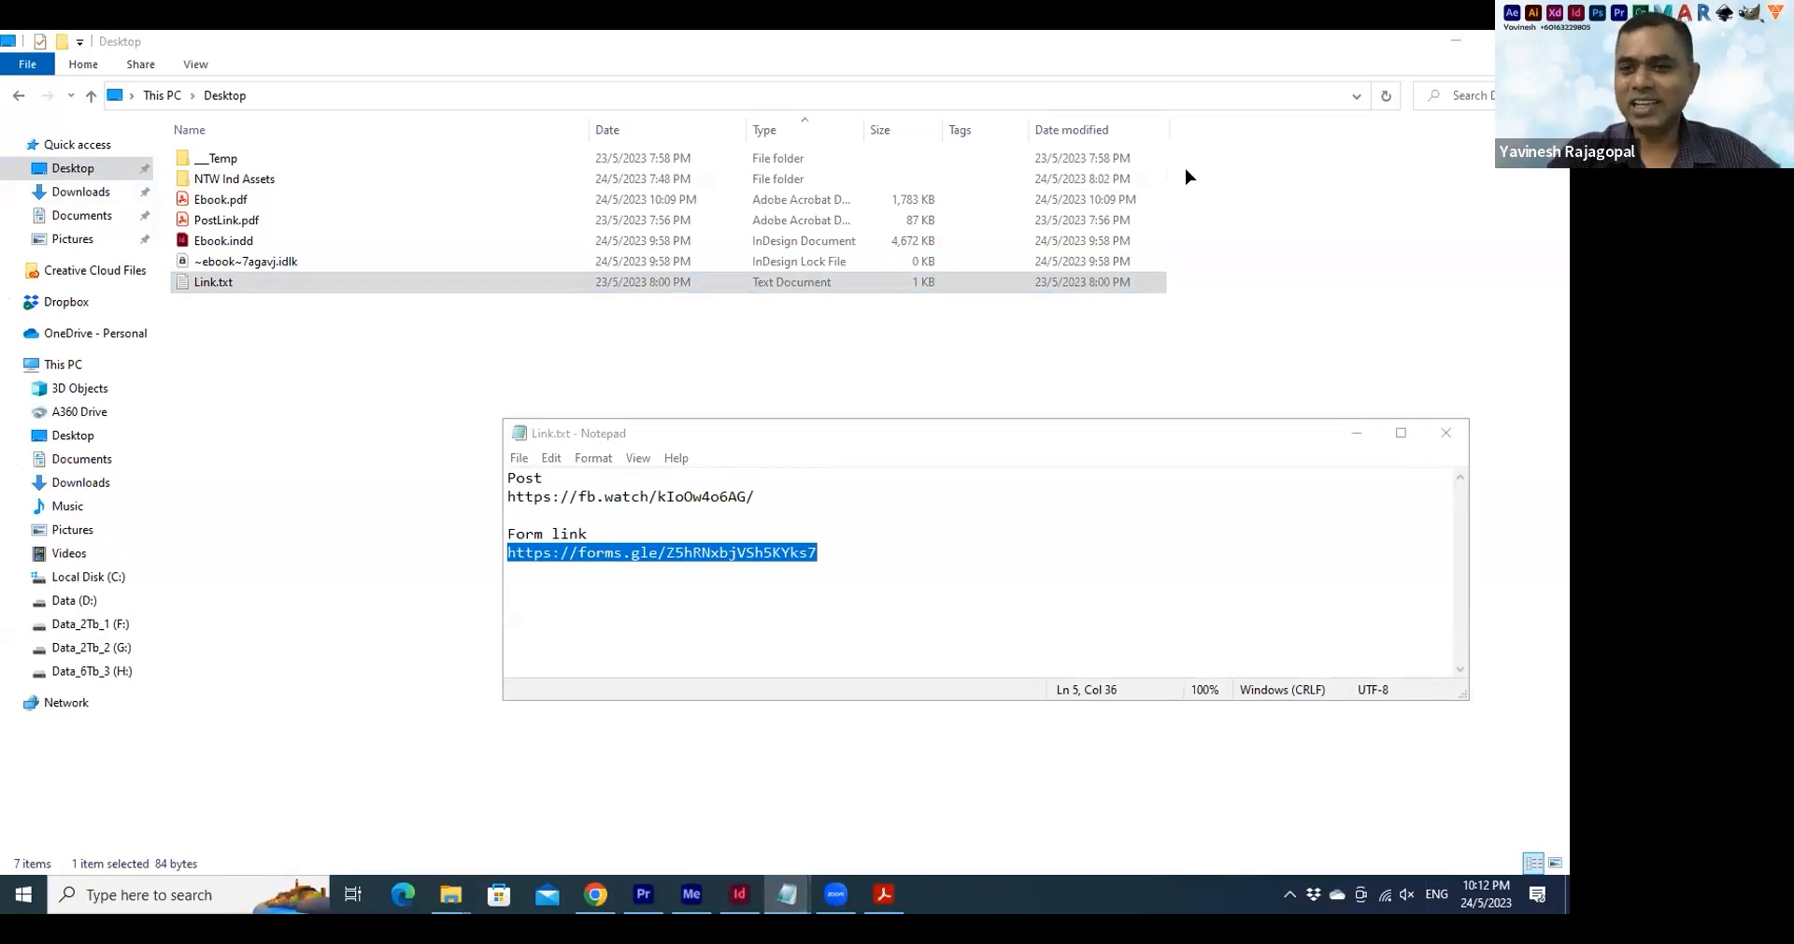
key("alt+Tab")
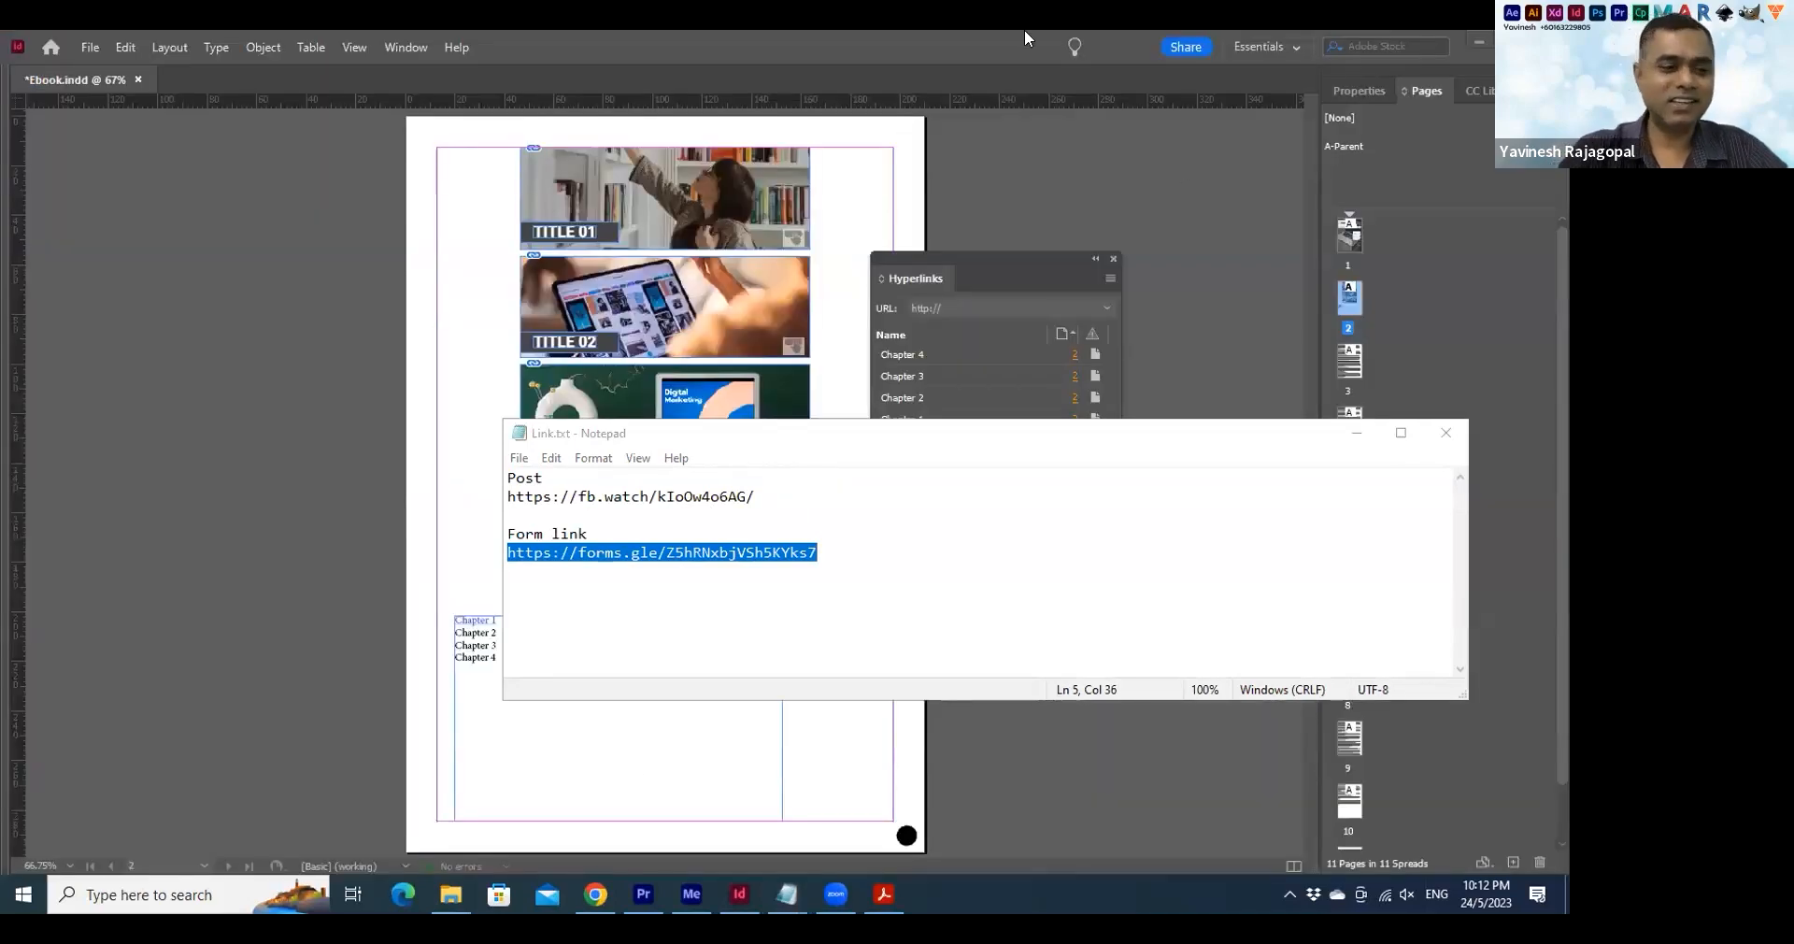